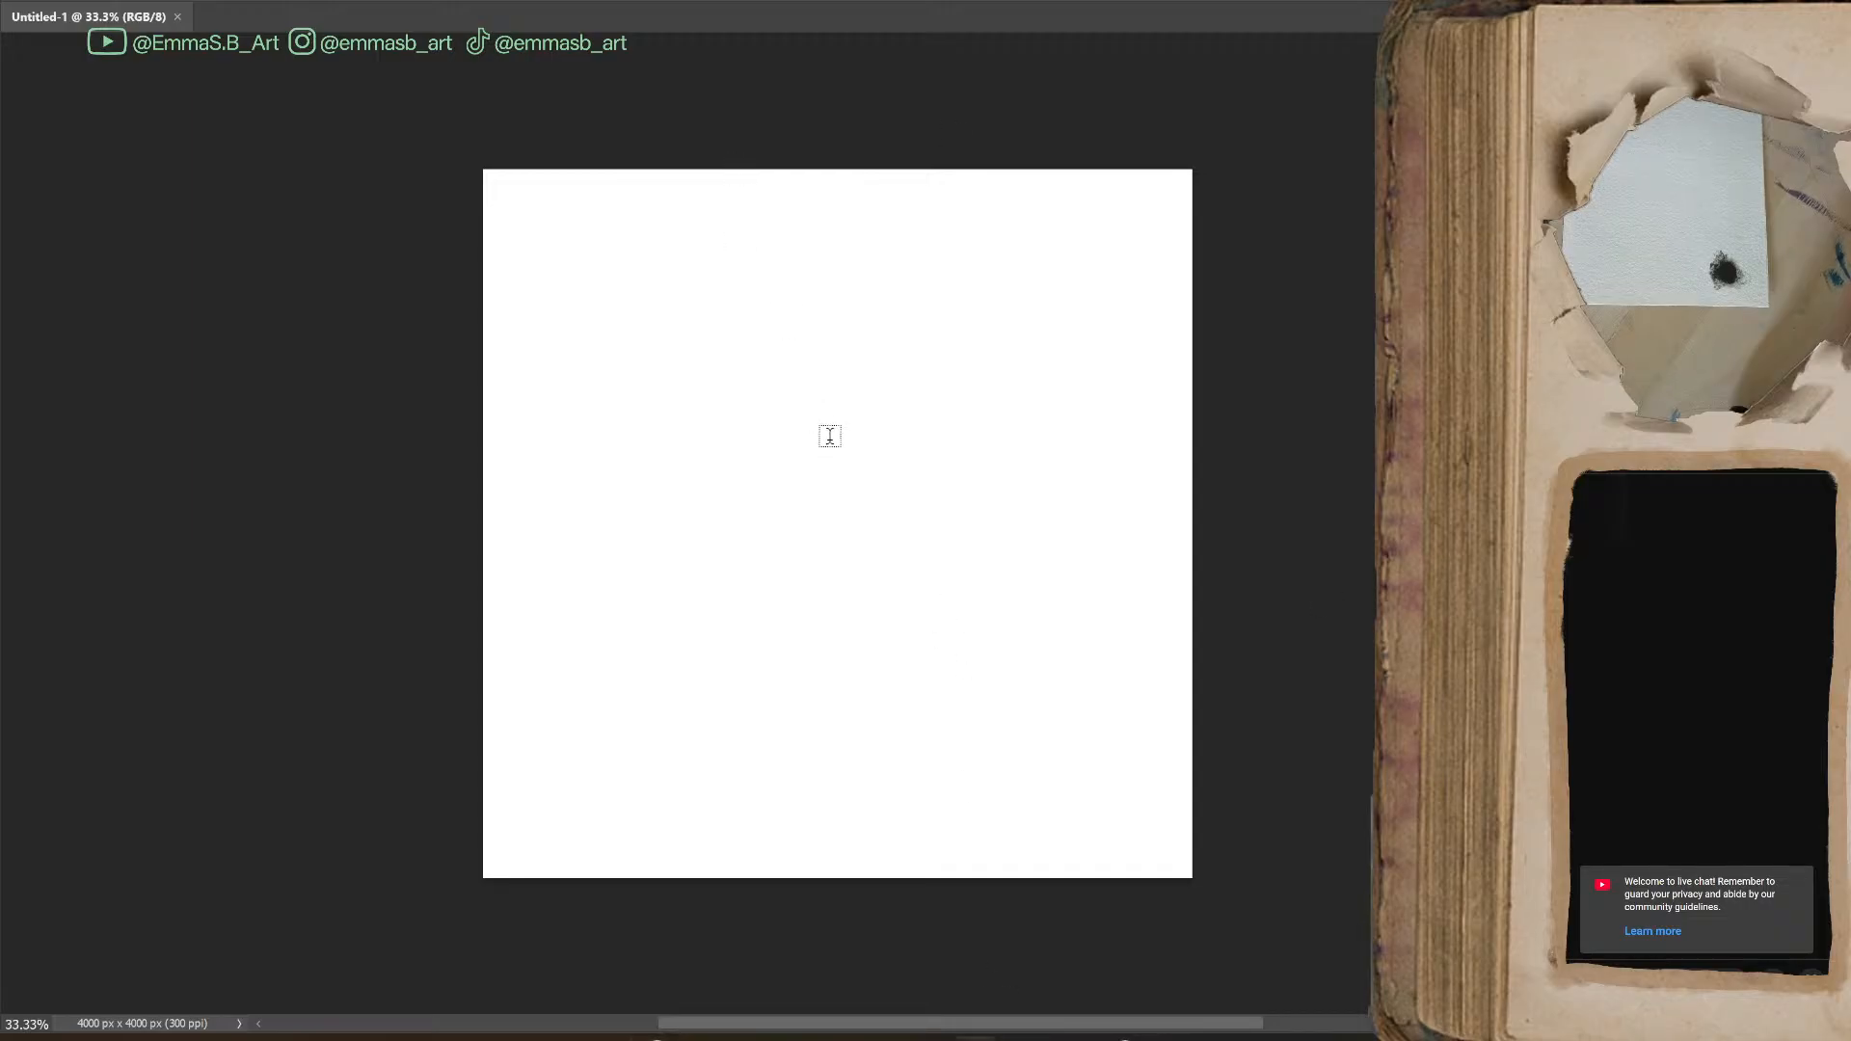
Paste the copied photo of the black blot on textured paper onto the blank canvas
{"action": "key", "text": "ctrl+v"}
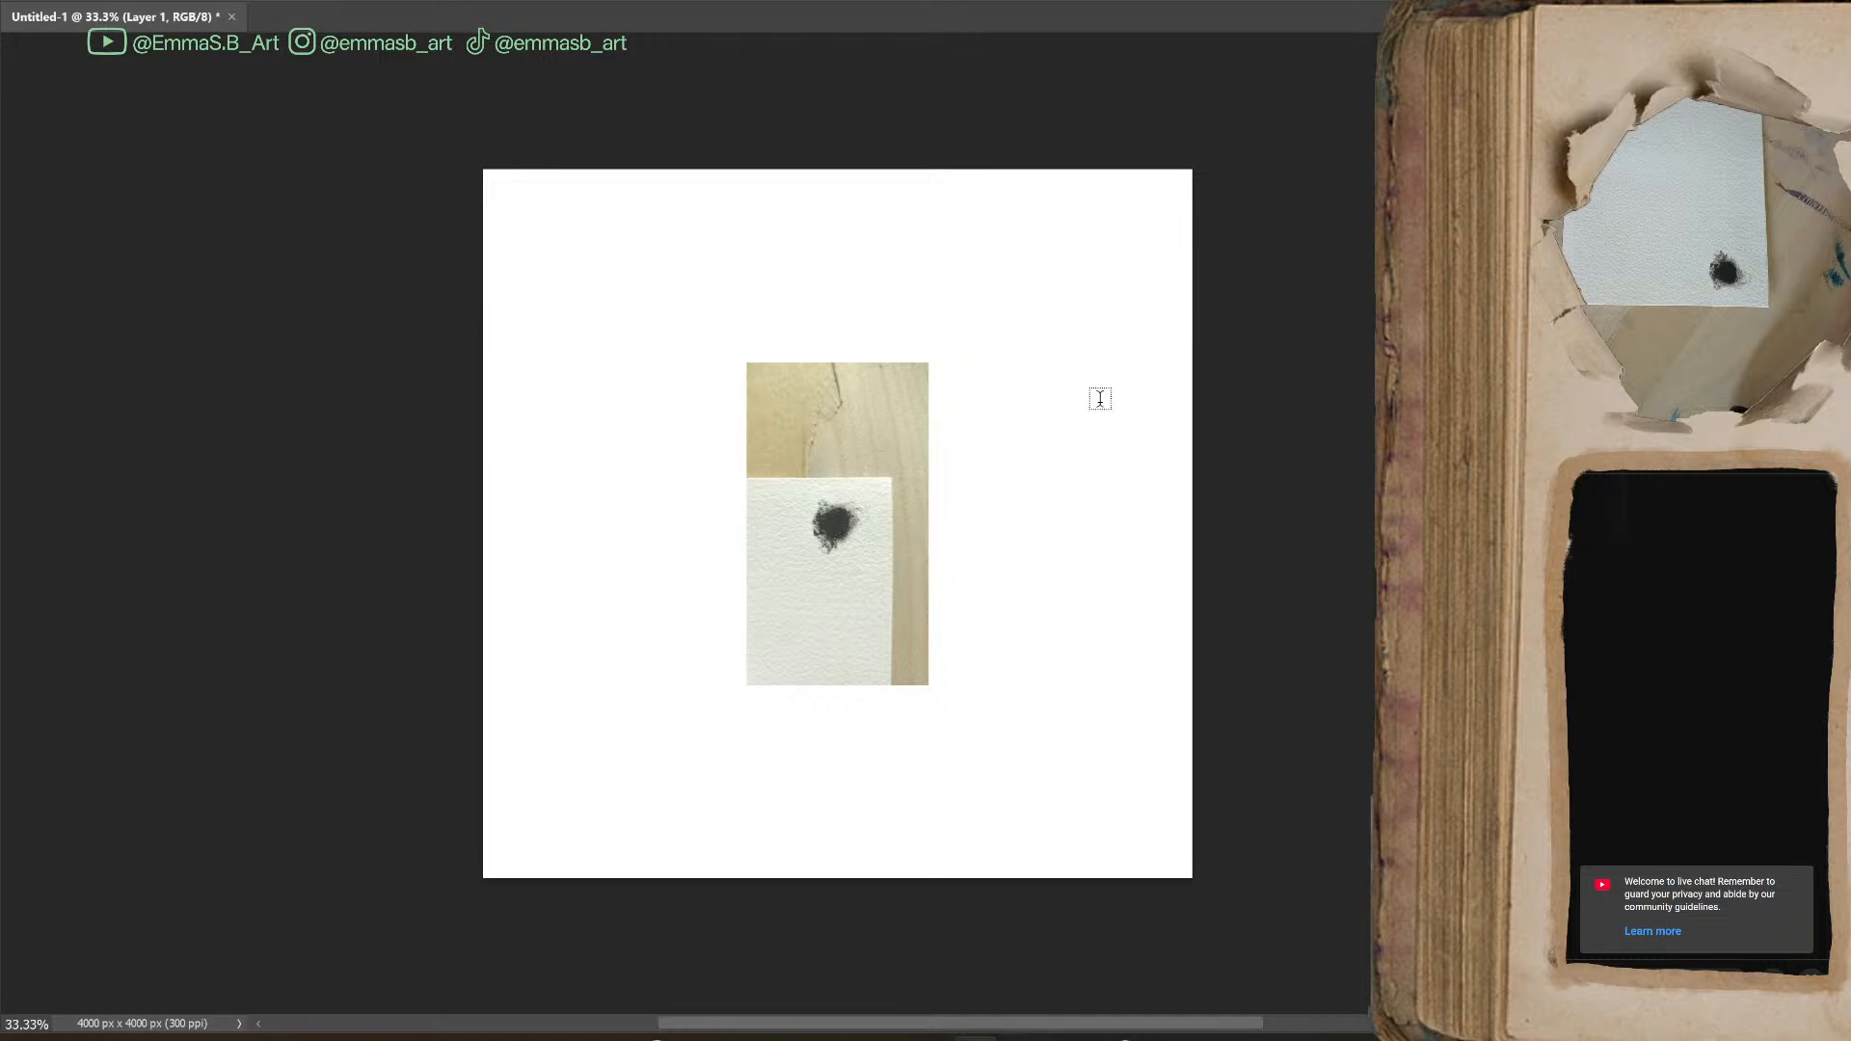
{"action": "key", "text": "ctrl+t"}
{"action": "left_click_drag", "start_coordinate": [926, 522], "coordinate": [1253, 540]}
{"action": "left_click_drag", "start_coordinate": [959, 579], "coordinate": [703, 563]}
{"action": "key", "text": "Escape"}
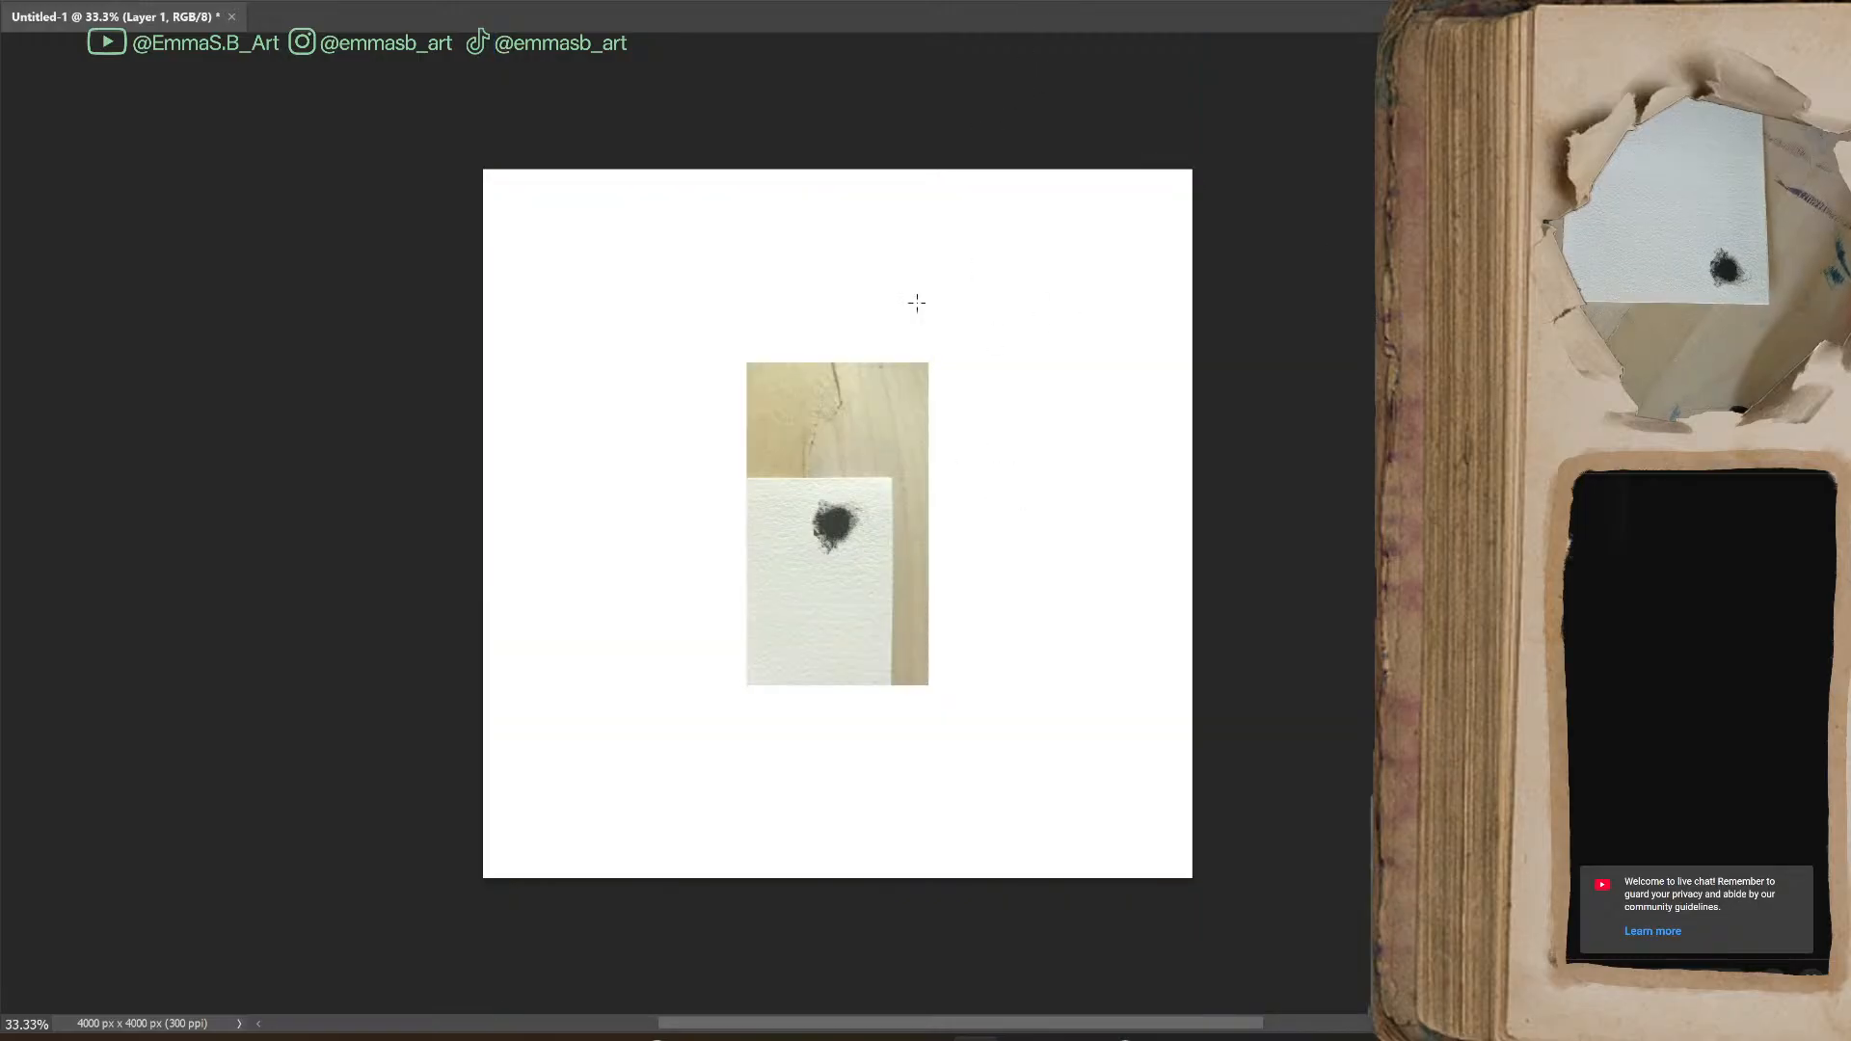
Try to isolate the black blot by drawing a rectangular selection around it and inverting that selection
{"action": "mouse_move", "coordinate": [797, 489]}
{"action": "left_mouse_down"}
{"action": "mouse_move", "coordinate": [880, 583]}
{"action": "mouse_move", "coordinate": [881, 563]}
{"action": "left_mouse_up"}
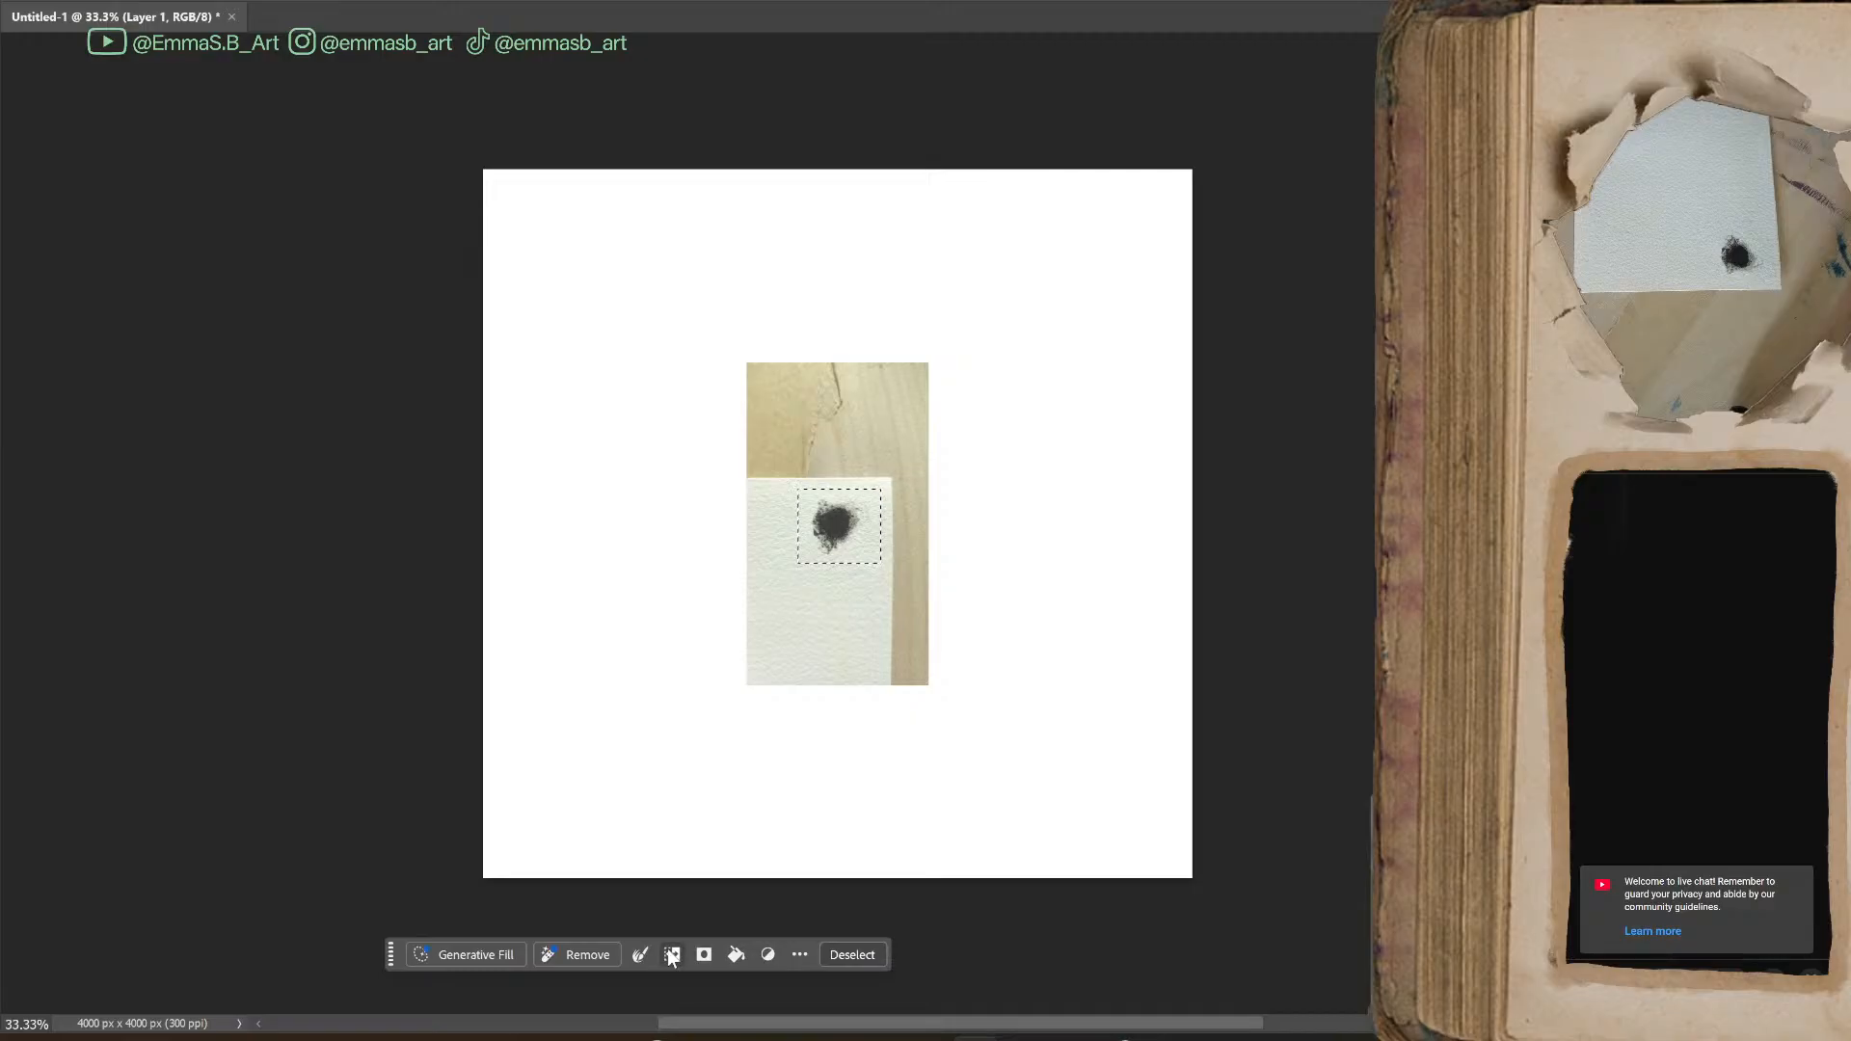
{"action": "left_click", "coordinate": [671, 956]}
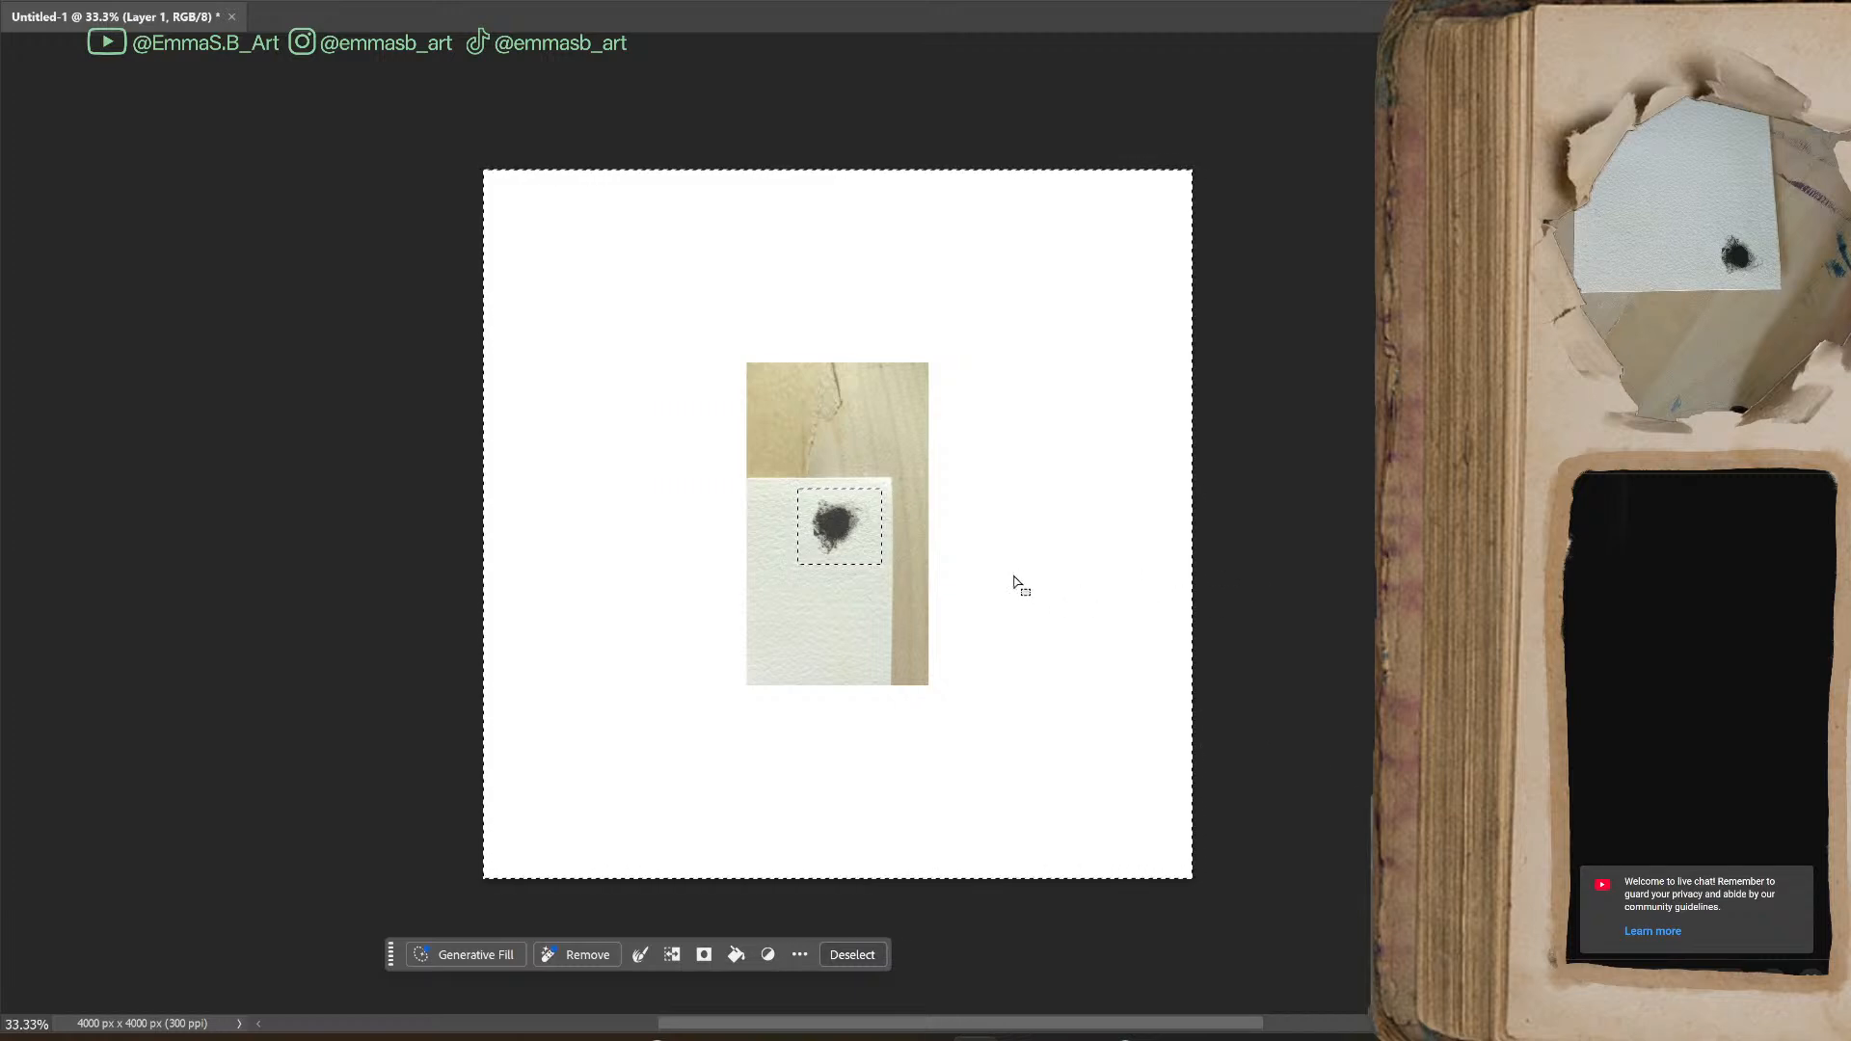
{"action": "left_click", "coordinate": [674, 954]}
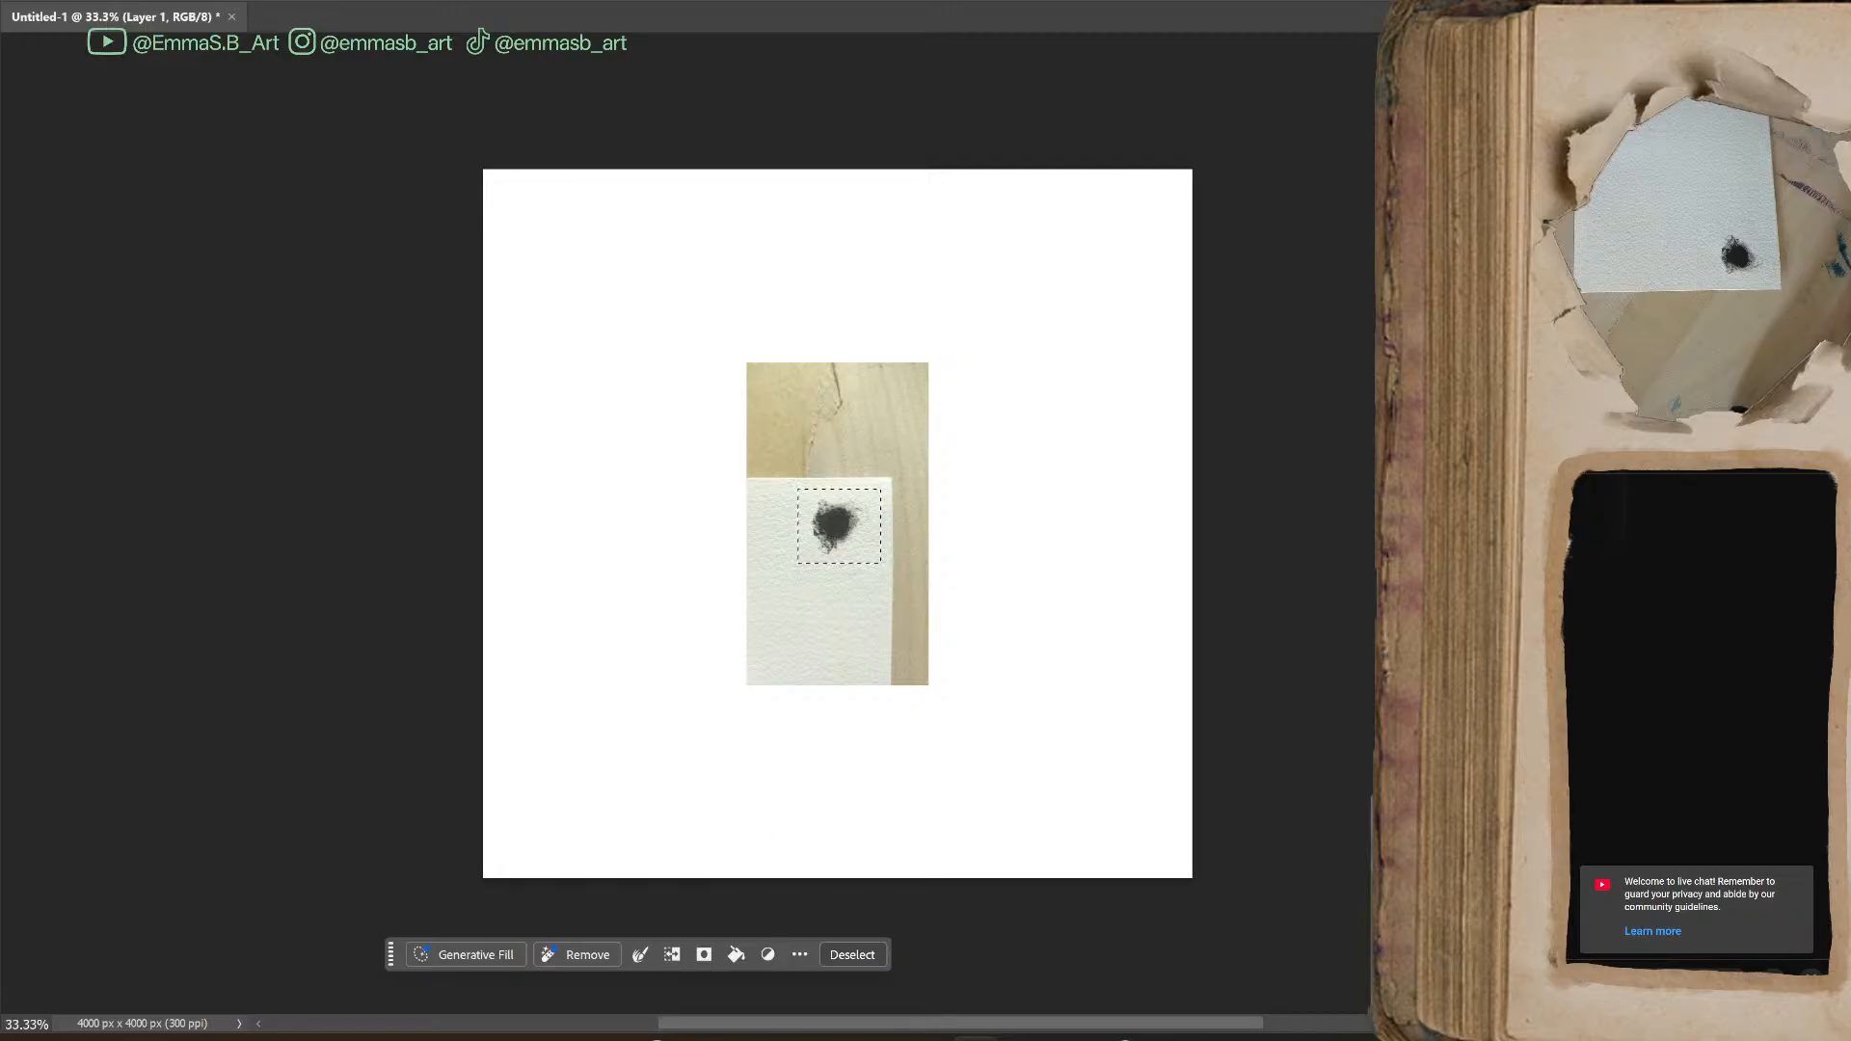
{"action": "key", "text": "ctrl+comma"}
{"action": "key", "text": "ctrl+comma"}
{"action": "left_click", "coordinate": [672, 954]}
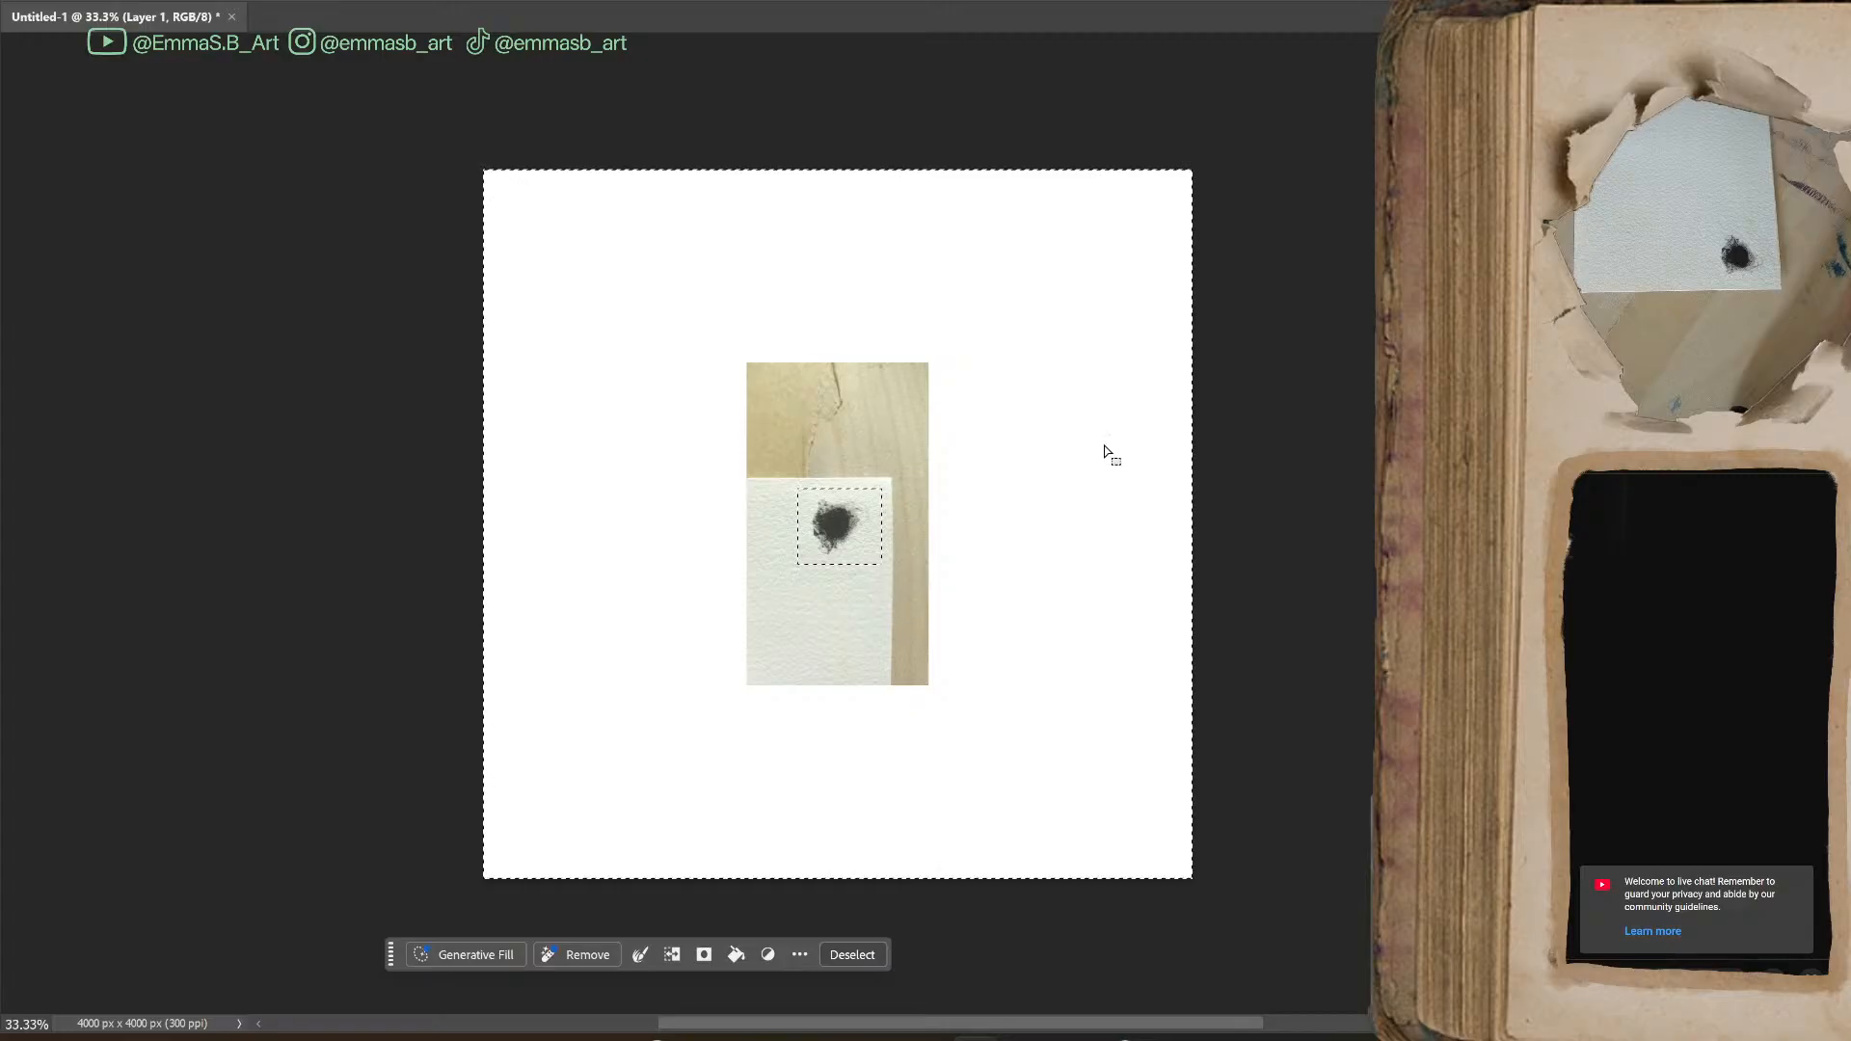
{"action": "key", "text": "ctrl+d"}
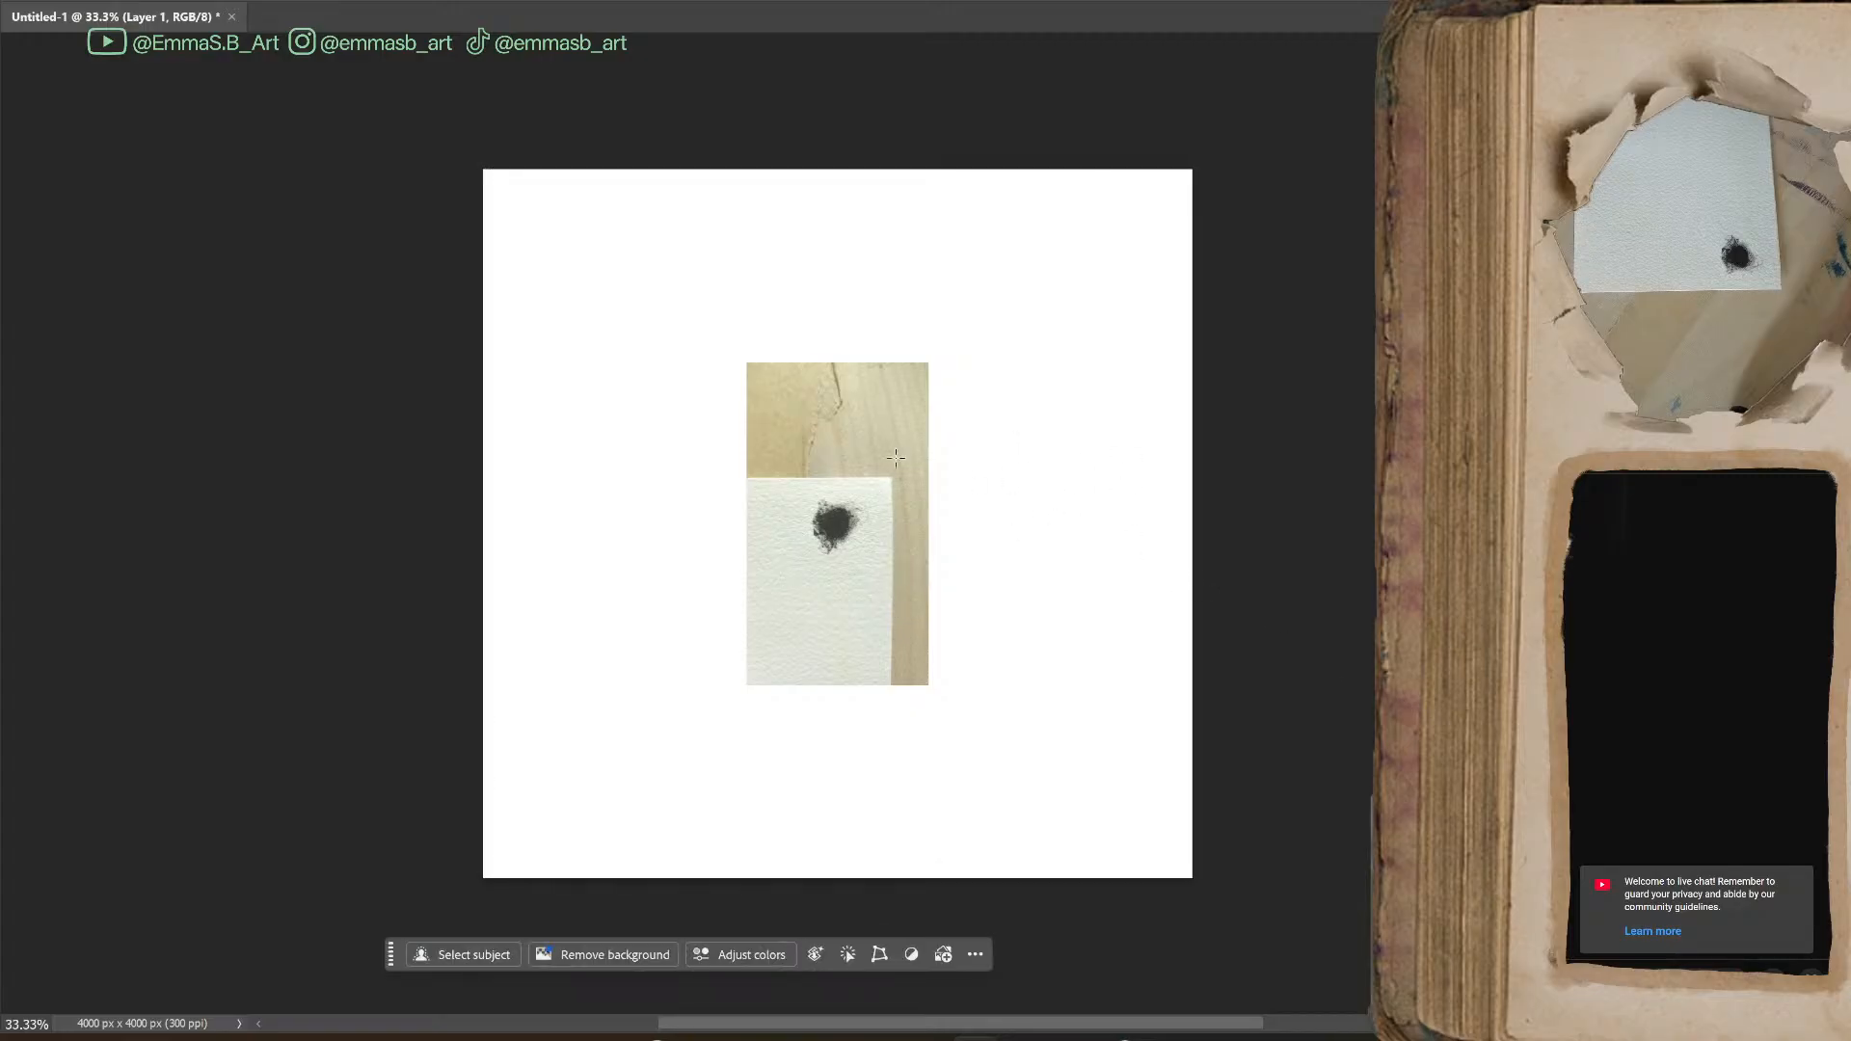
Redraw the rectangular selection around the blot, invert it to cover the surroundings, and clear the selection
{"action": "left_click_drag", "start_coordinate": [794, 490], "coordinate": [880, 563]}
{"action": "key", "text": "ctrl+shift+i"}
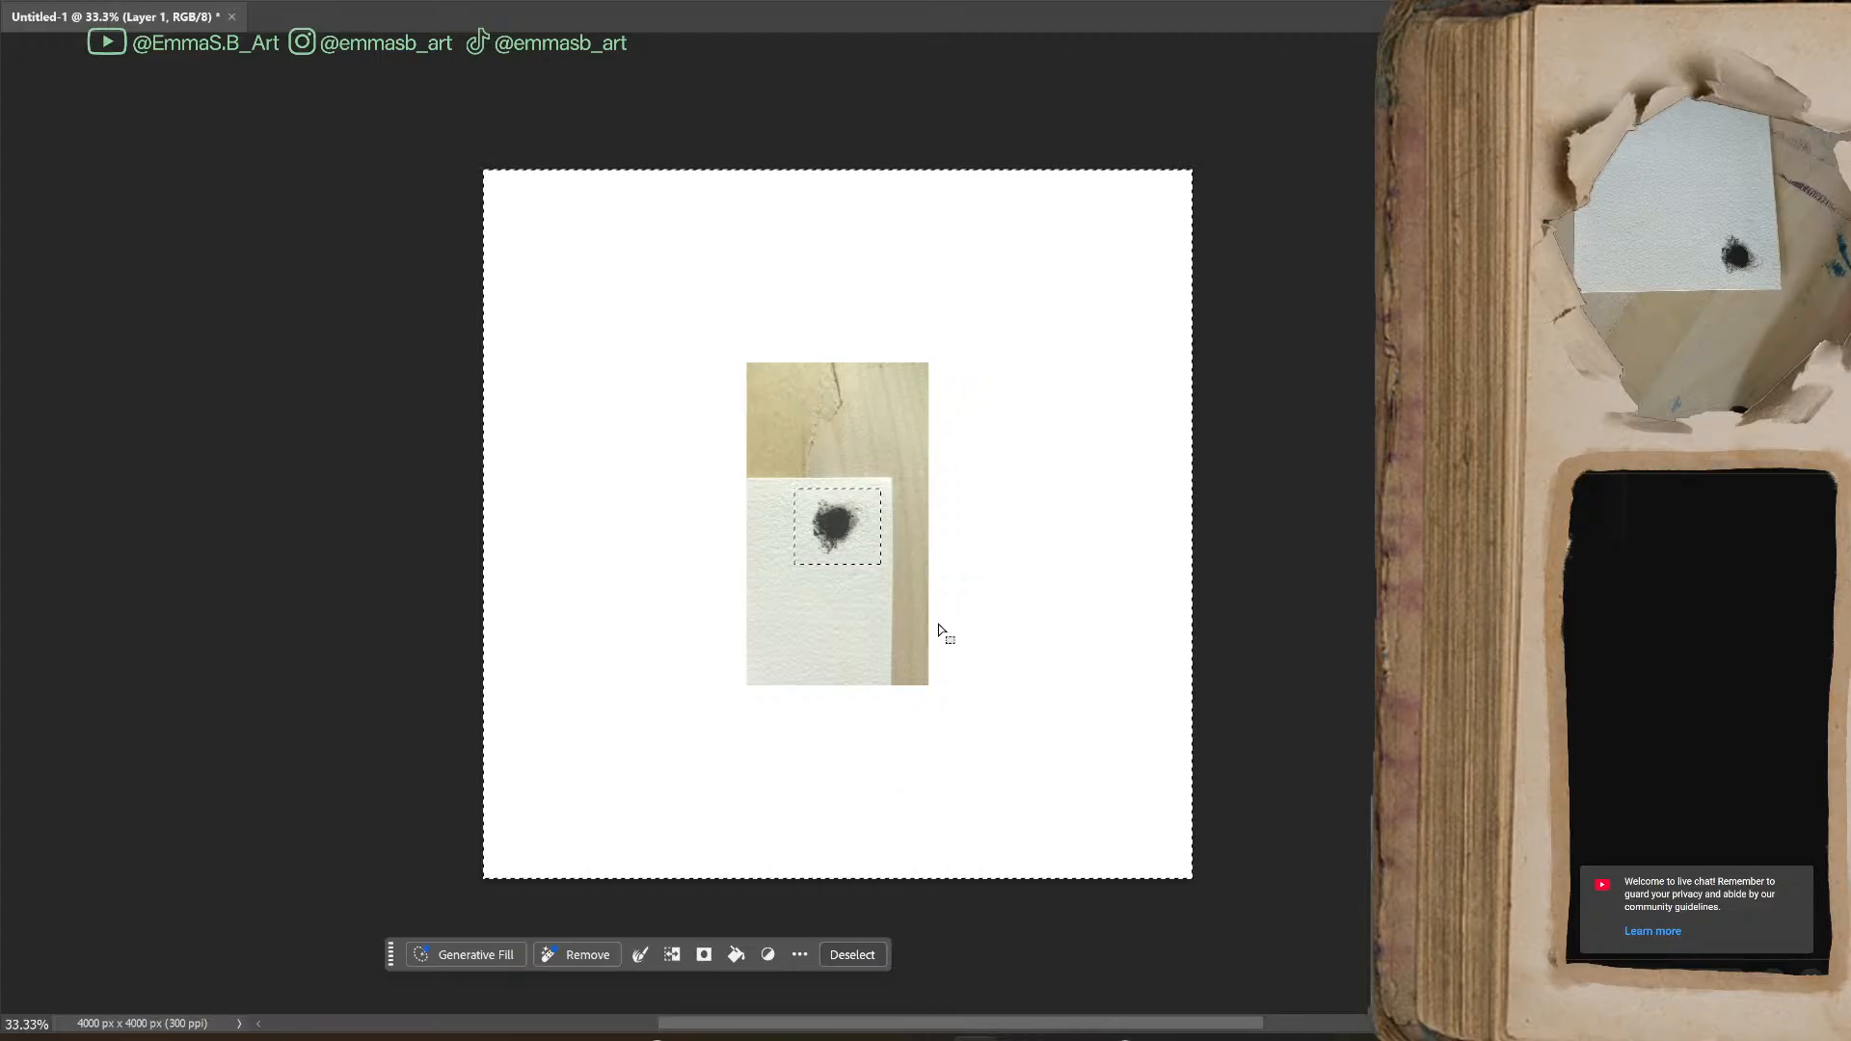
{"action": "key", "text": "v"}
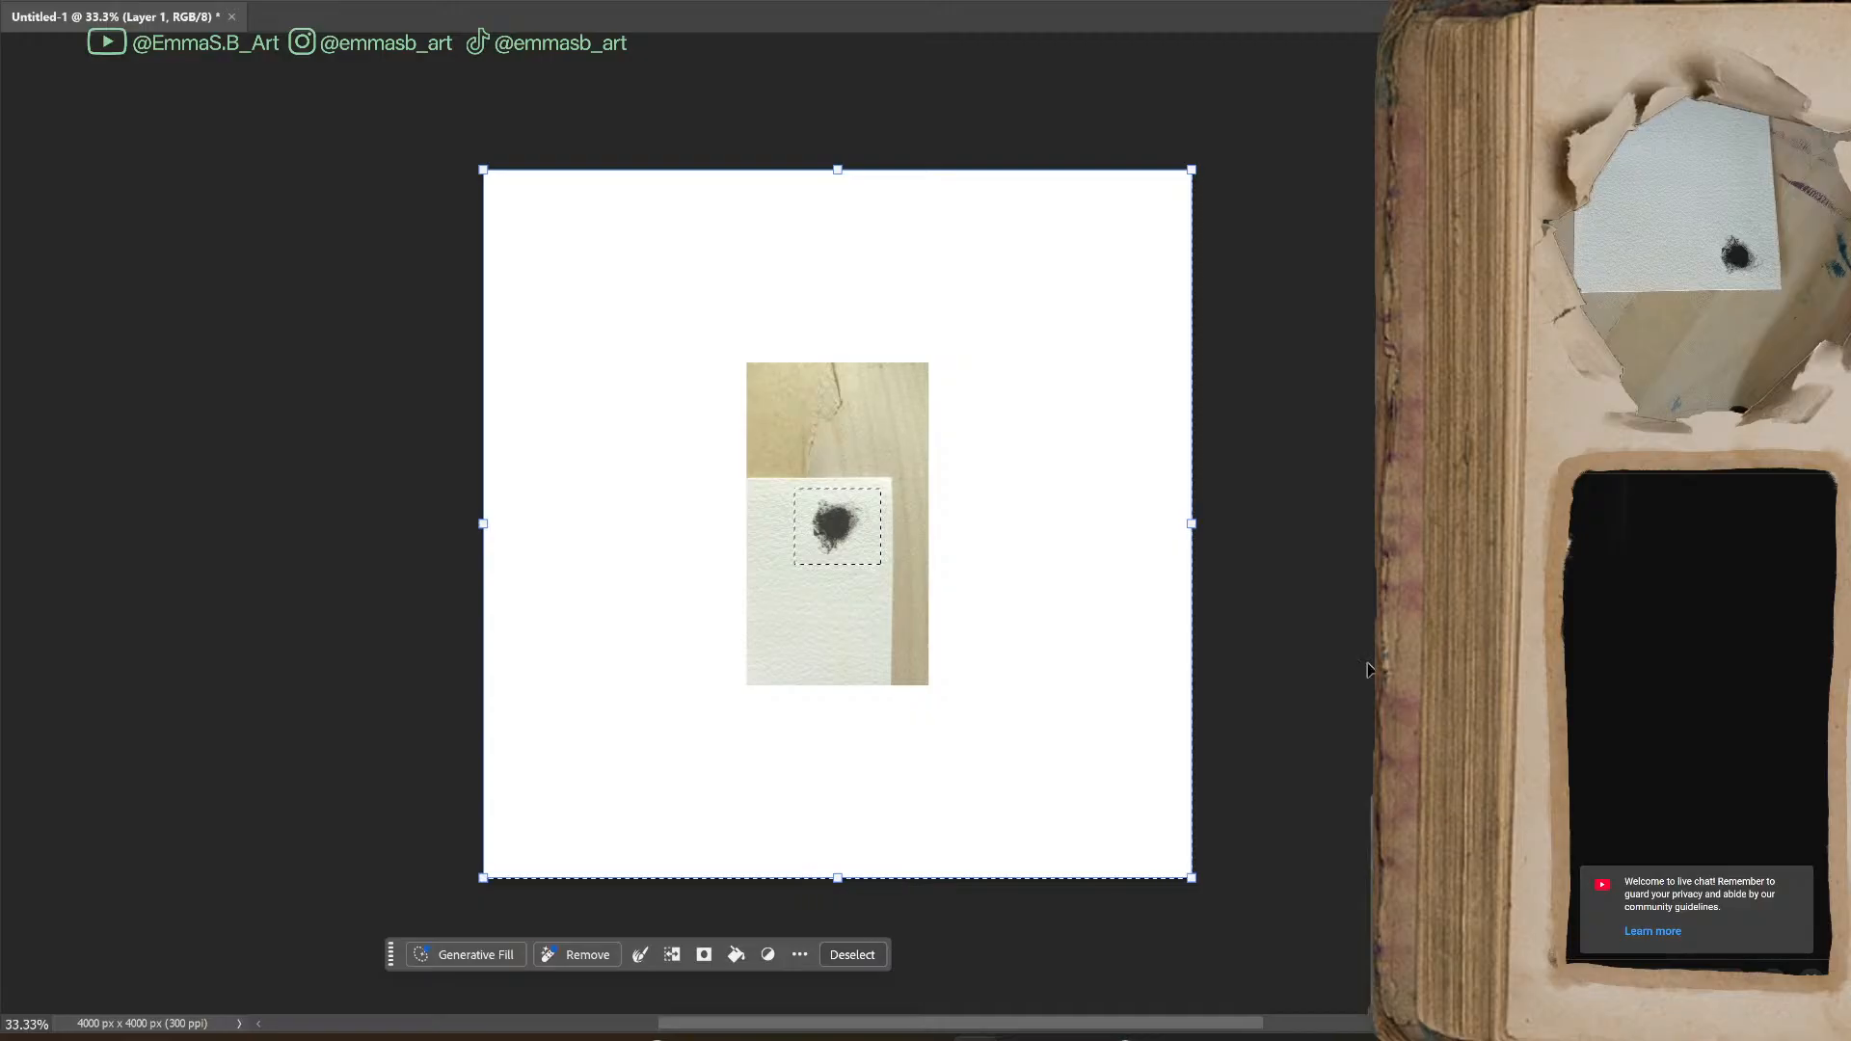
{"action": "left_click", "coordinate": [1028, 501]}
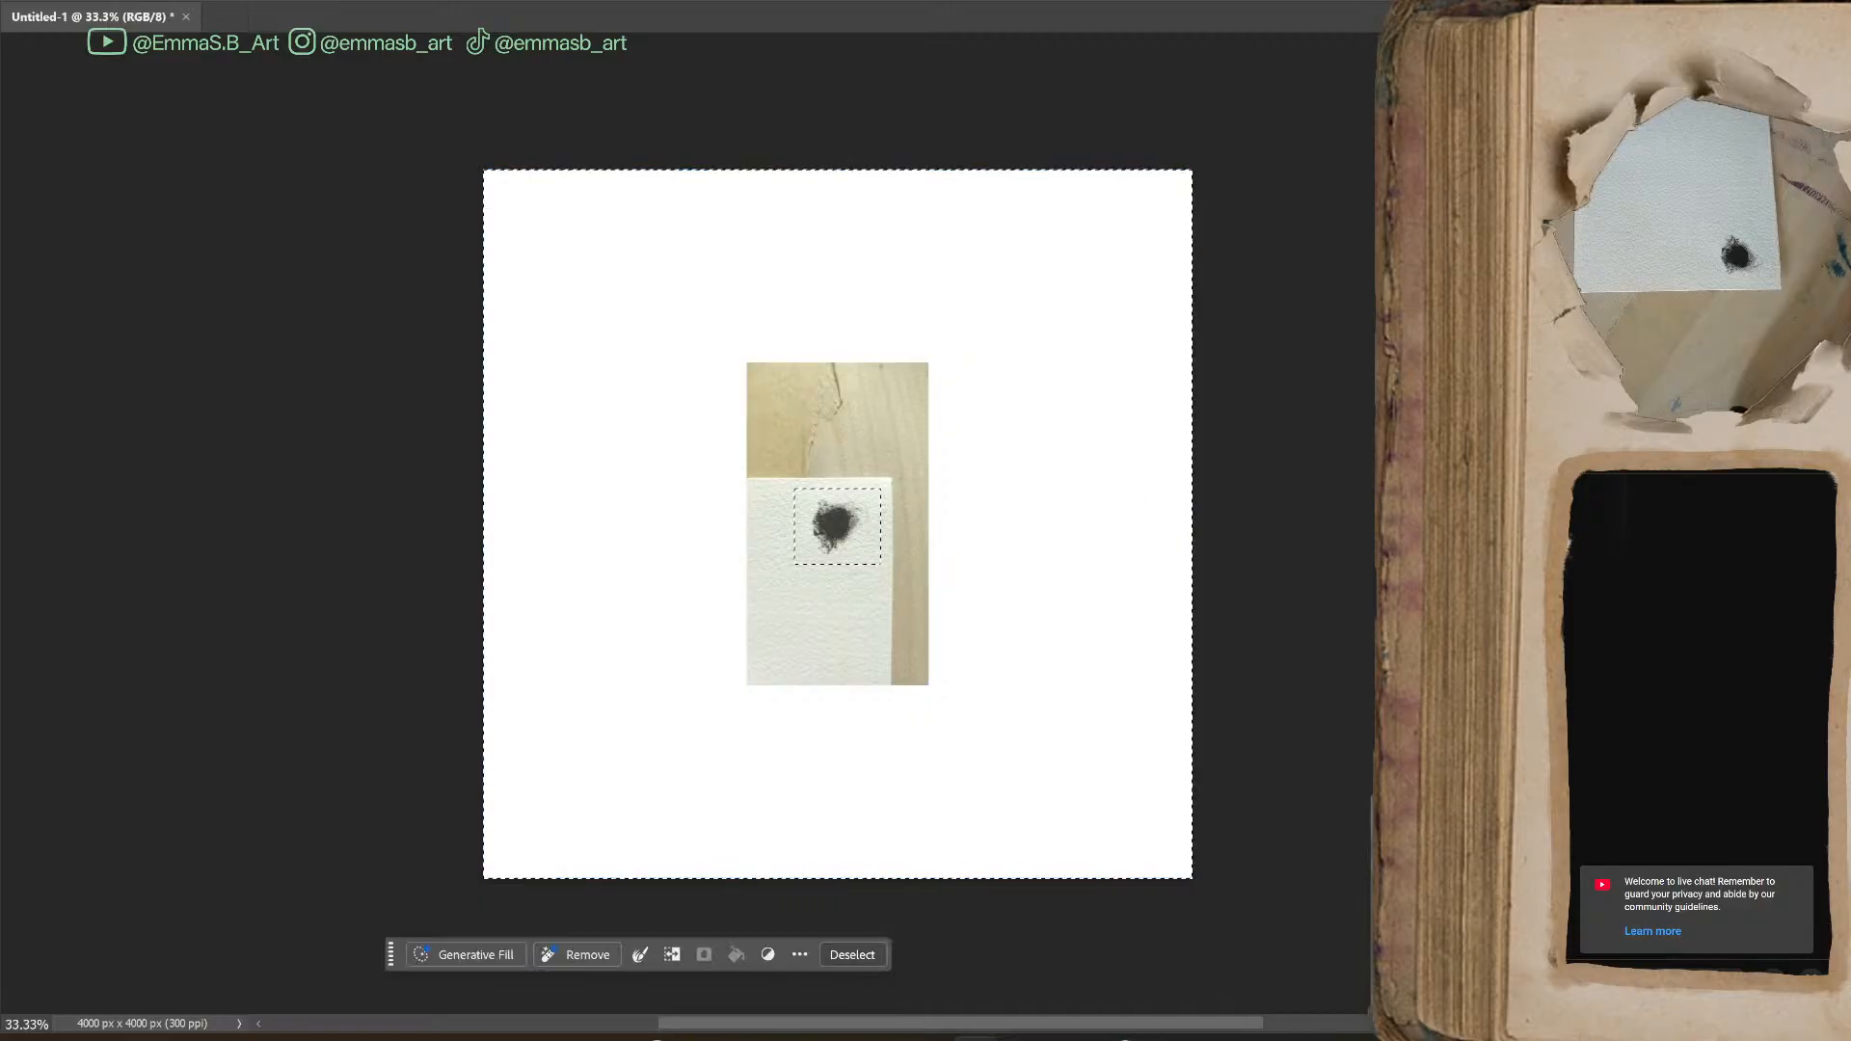
{"action": "key", "text": "ctrl+d"}
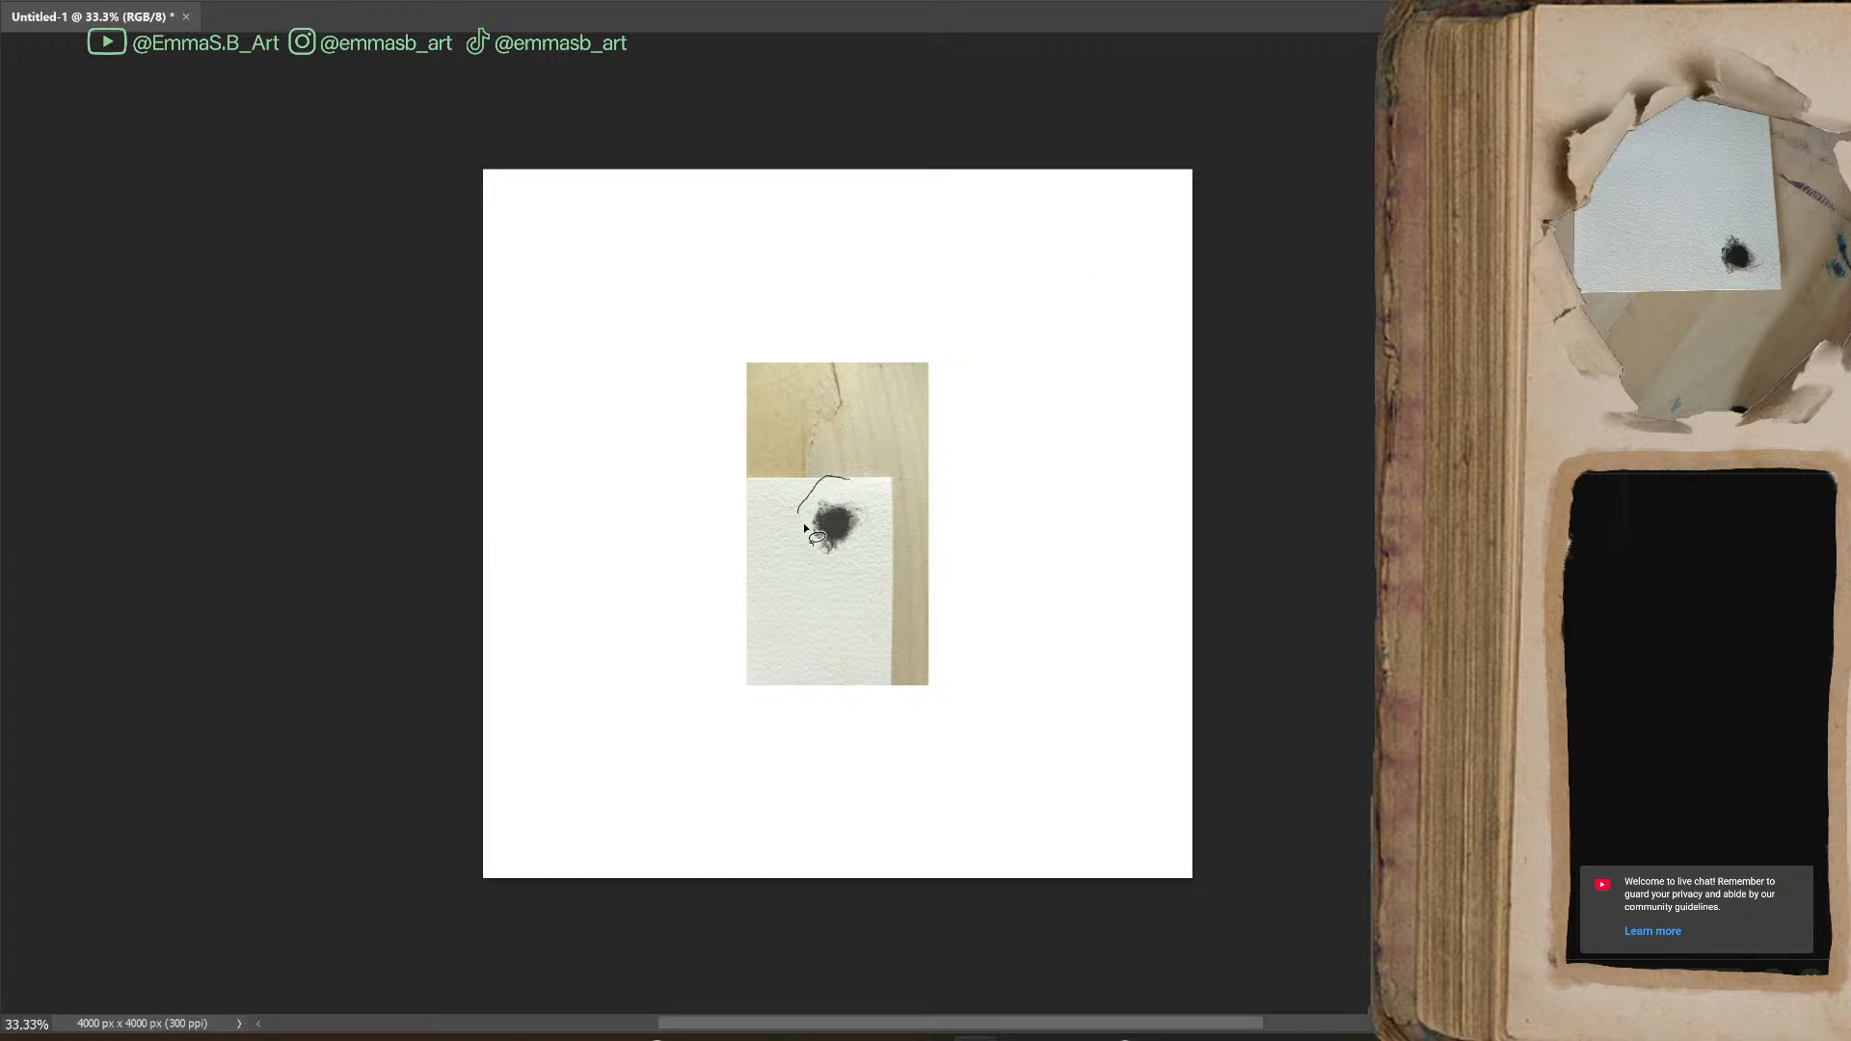
Try to isolate the blot with an inverted freehand Lasso selection drawn loosely around it
{"action": "mouse_move", "coordinate": [873, 559]}
{"action": "left_mouse_down"}
{"action": "mouse_move", "coordinate": [867, 497]}
{"action": "mouse_move", "coordinate": [835, 477]}
{"action": "left_mouse_up"}
{"action": "left_click", "coordinate": [674, 958]}
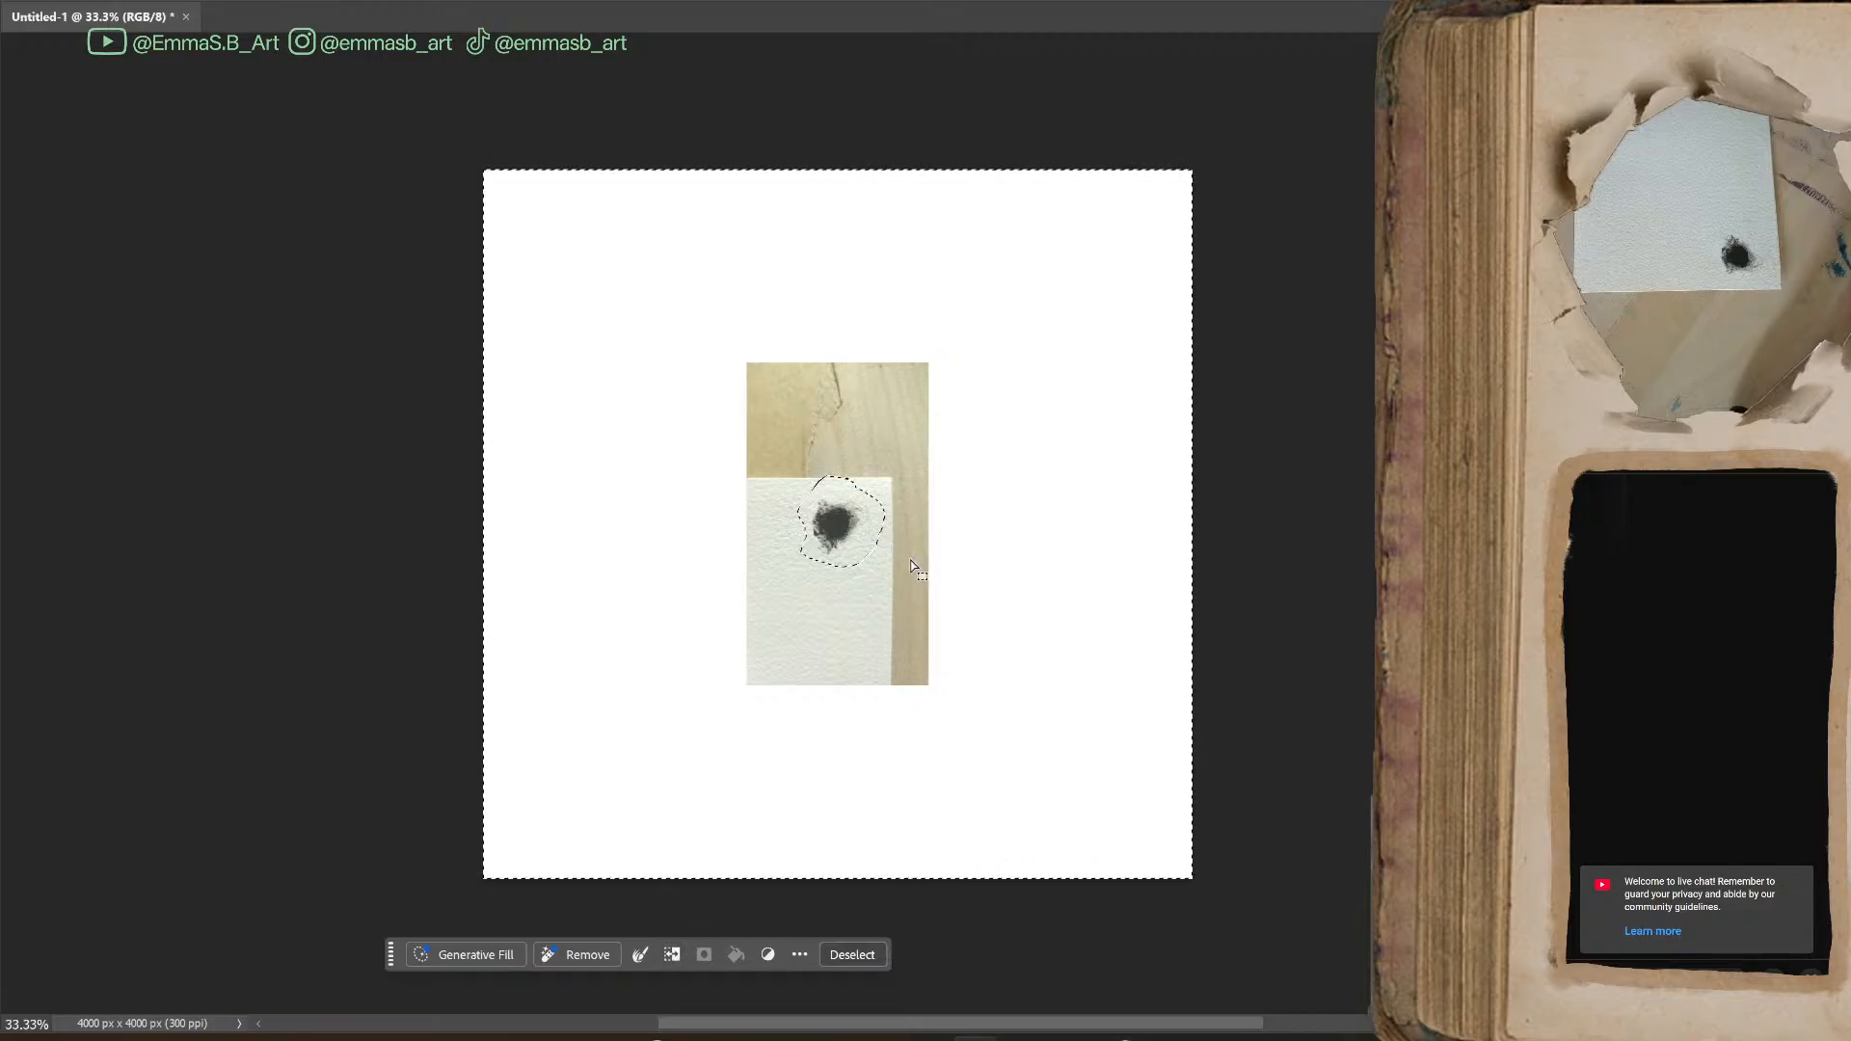
{"action": "left_click", "coordinate": [1543, 675]}
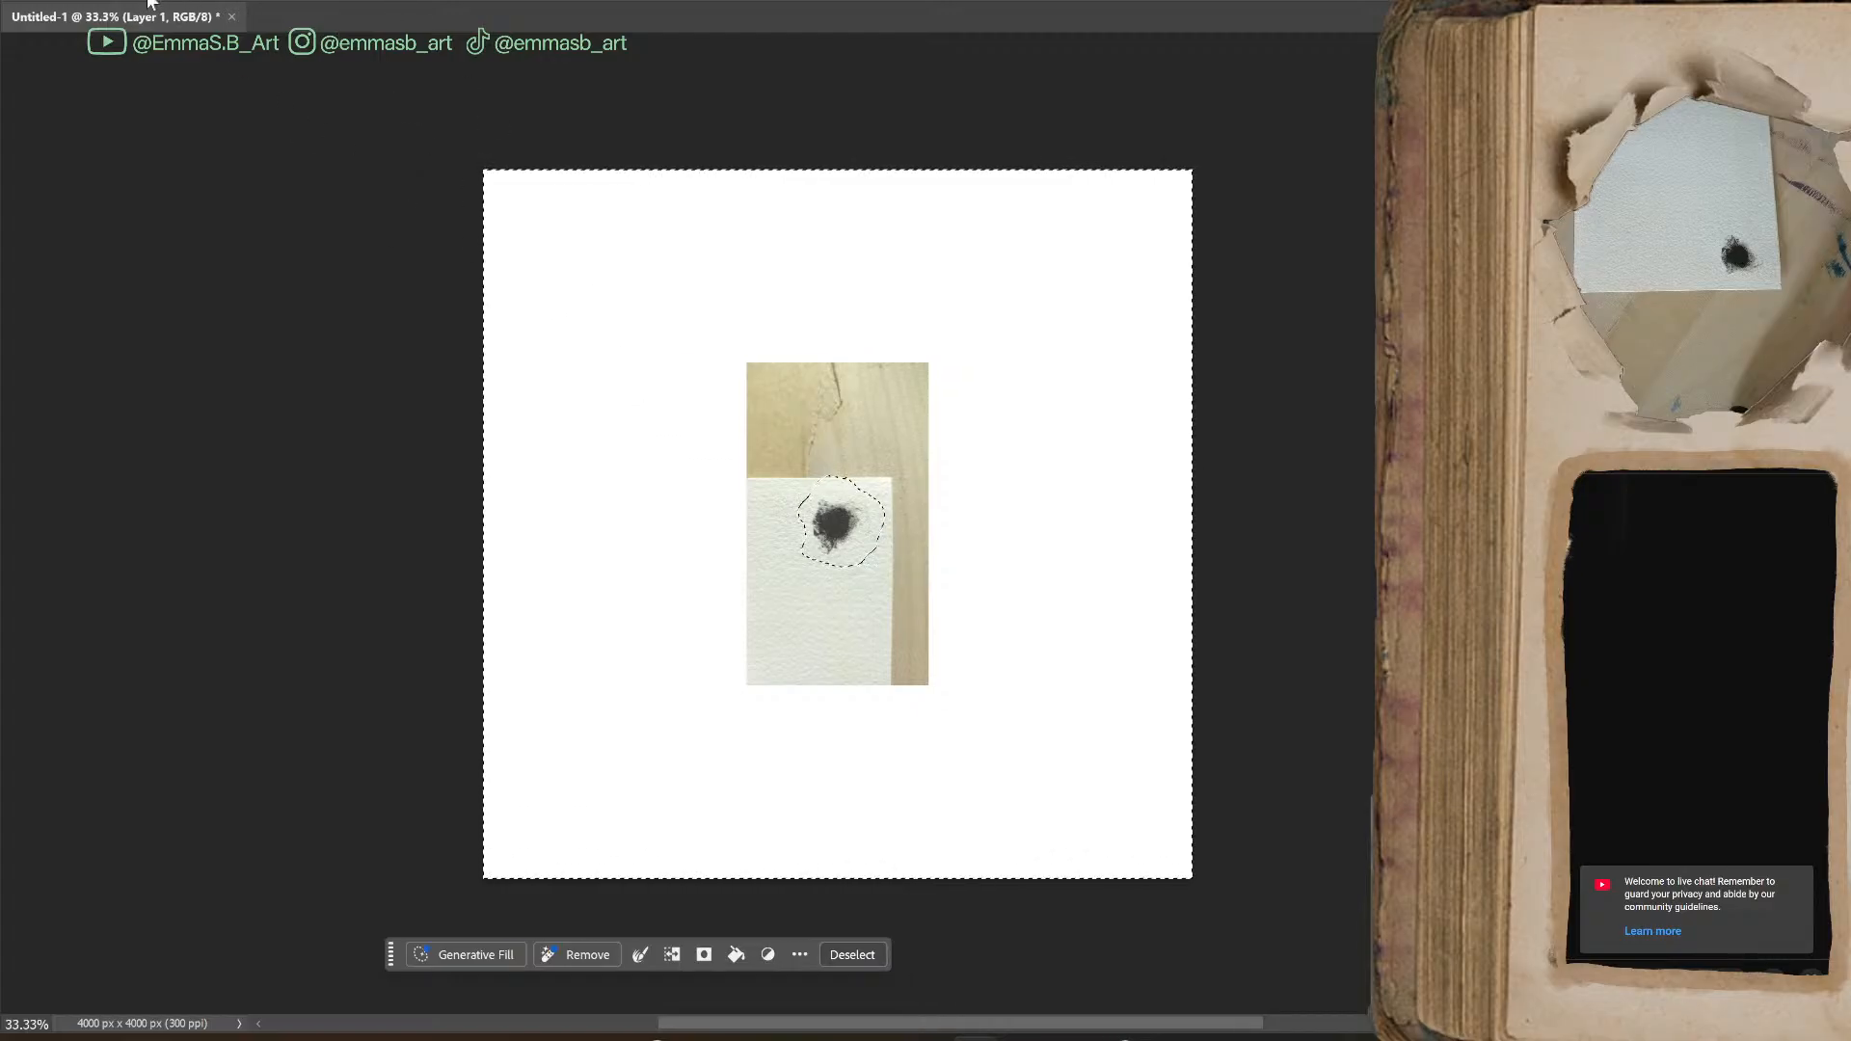
{"action": "key", "text": "ctrl+d"}
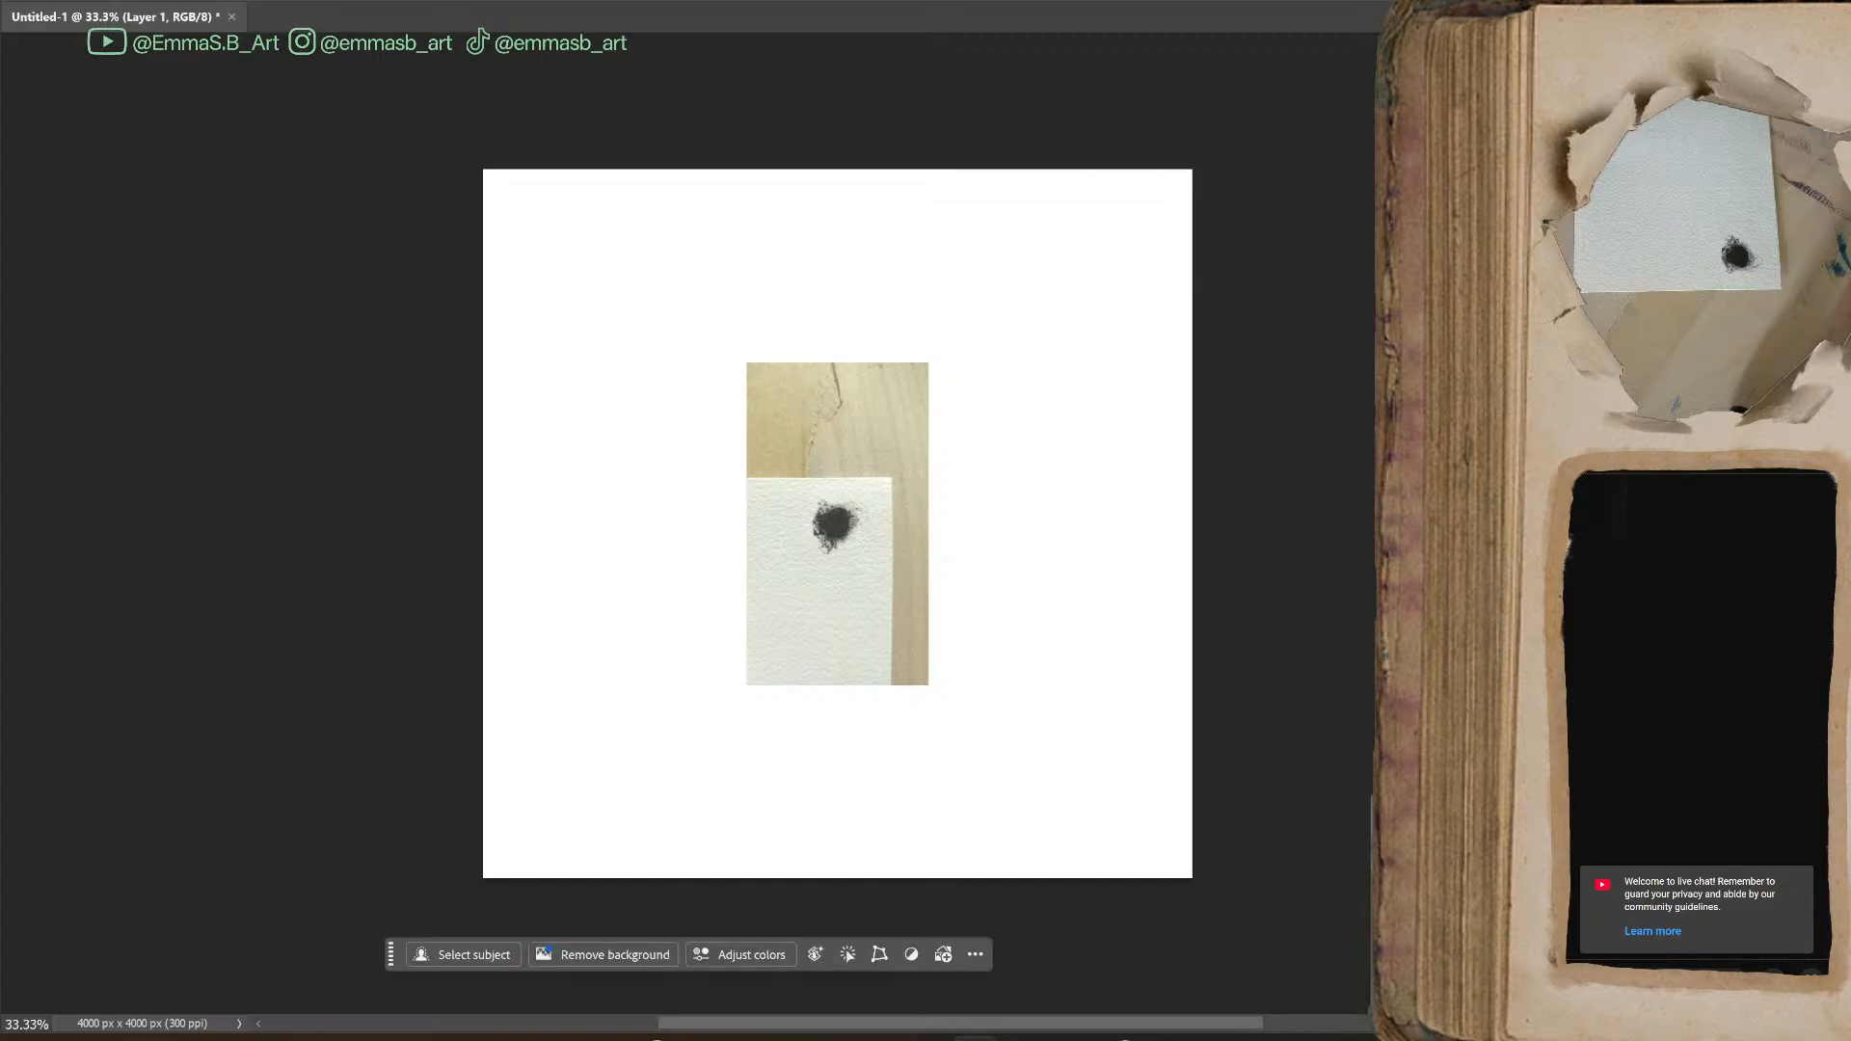
Erase the wood and surrounding paper from the photo with an enlarged brush, keeping a small rectangle around the blot
{"action": "key", "text": "]"}
{"action": "key", "text": "]"}
{"action": "key", "text": "]"}
{"action": "key", "text": "]"}
{"action": "mouse_move", "coordinate": [943, 450]}
{"action": "left_mouse_down"}
{"action": "mouse_move", "coordinate": [808, 417]}
{"action": "mouse_move", "coordinate": [928, 408]}
{"action": "mouse_move", "coordinate": [866, 423]}
{"action": "mouse_move", "coordinate": [729, 406]}
{"action": "mouse_move", "coordinate": [757, 375]}
{"action": "mouse_move", "coordinate": [659, 359]}
{"action": "mouse_move", "coordinate": [781, 387]}
{"action": "mouse_move", "coordinate": [766, 422]}
{"action": "mouse_move", "coordinate": [942, 394]}
{"action": "mouse_move", "coordinate": [881, 417]}
{"action": "left_mouse_up"}
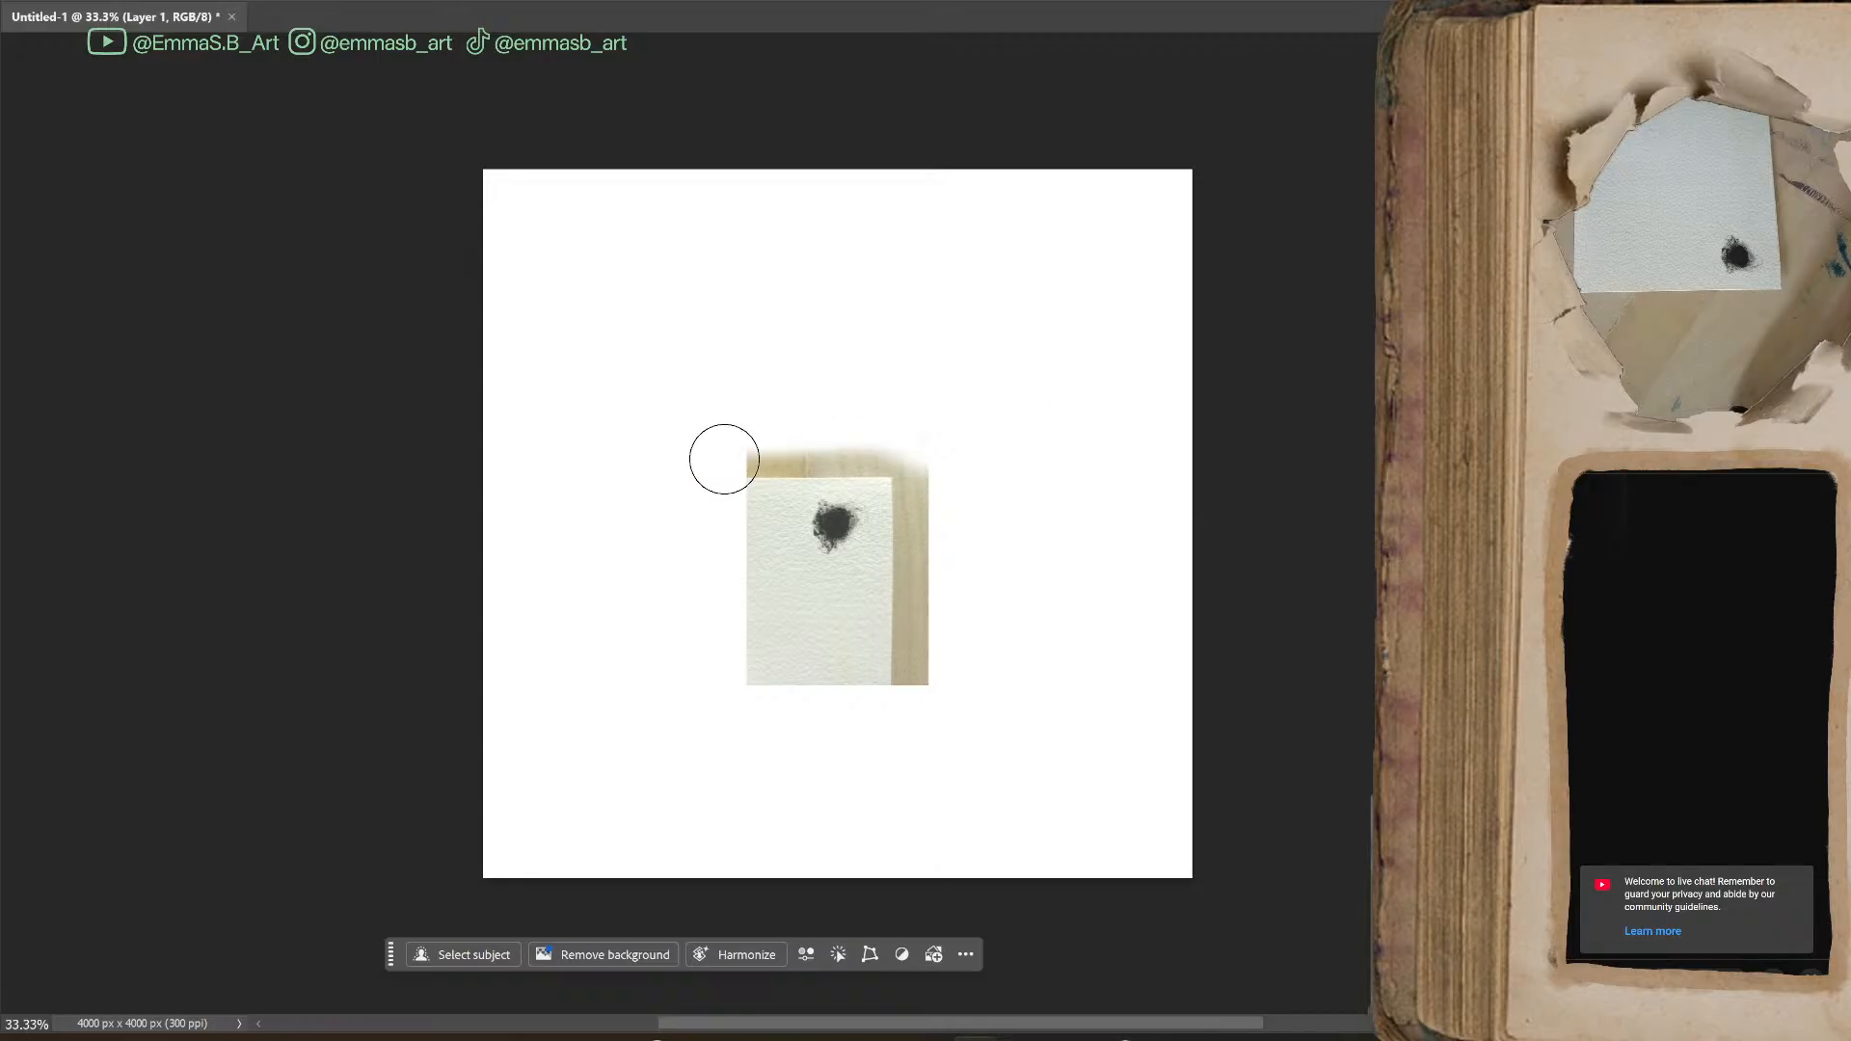
{"action": "mouse_move", "coordinate": [715, 455]}
{"action": "left_mouse_down"}
{"action": "mouse_move", "coordinate": [955, 430]}
{"action": "mouse_move", "coordinate": [916, 694]}
{"action": "left_mouse_up"}
{"action": "mouse_move", "coordinate": [686, 587]}
{"action": "left_mouse_down"}
{"action": "mouse_move", "coordinate": [959, 616]}
{"action": "mouse_move", "coordinate": [593, 606]}
{"action": "left_mouse_up"}
{"action": "key", "text": "ctrl+z"}
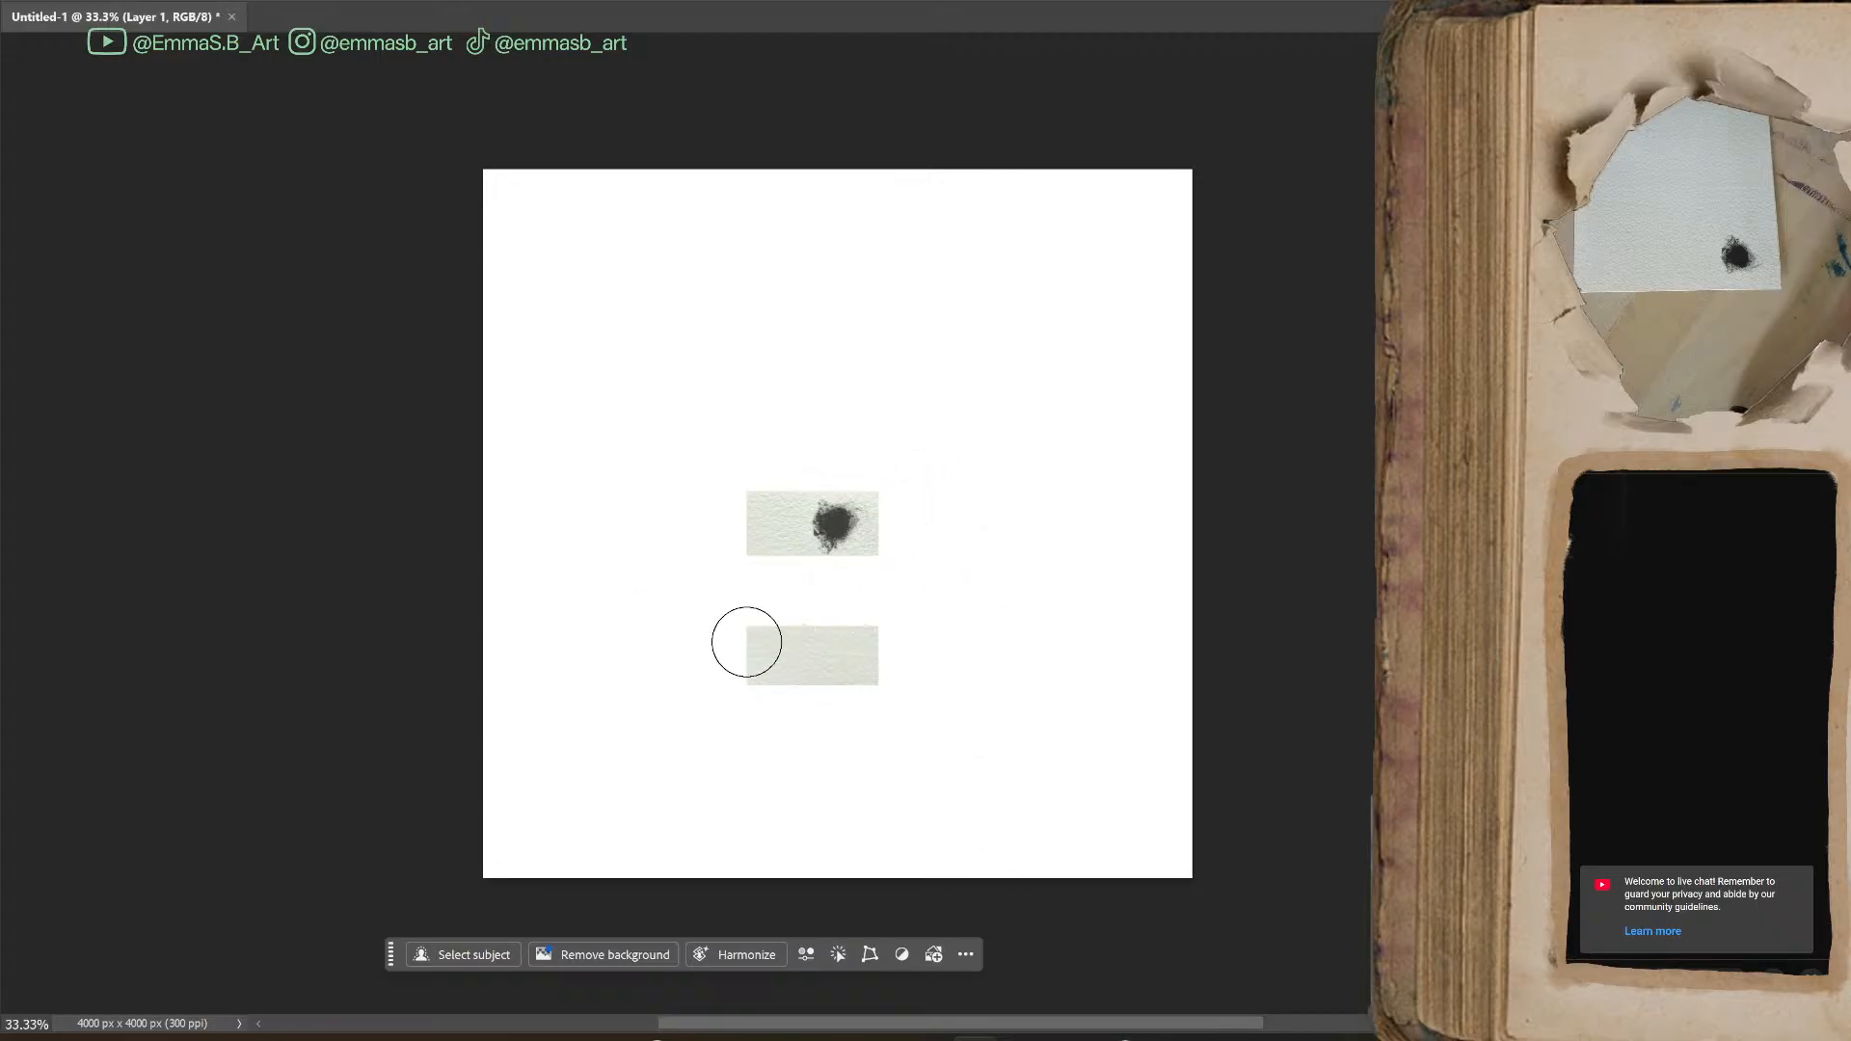
{"action": "left_click_drag", "start_coordinate": [747, 642], "coordinate": [917, 661]}
{"action": "mouse_move", "coordinate": [720, 559]}
{"action": "left_mouse_down"}
{"action": "mouse_move", "coordinate": [750, 465]}
{"action": "mouse_move", "coordinate": [758, 536]}
{"action": "mouse_move", "coordinate": [761, 452]}
{"action": "mouse_move", "coordinate": [756, 551]}
{"action": "left_mouse_up"}
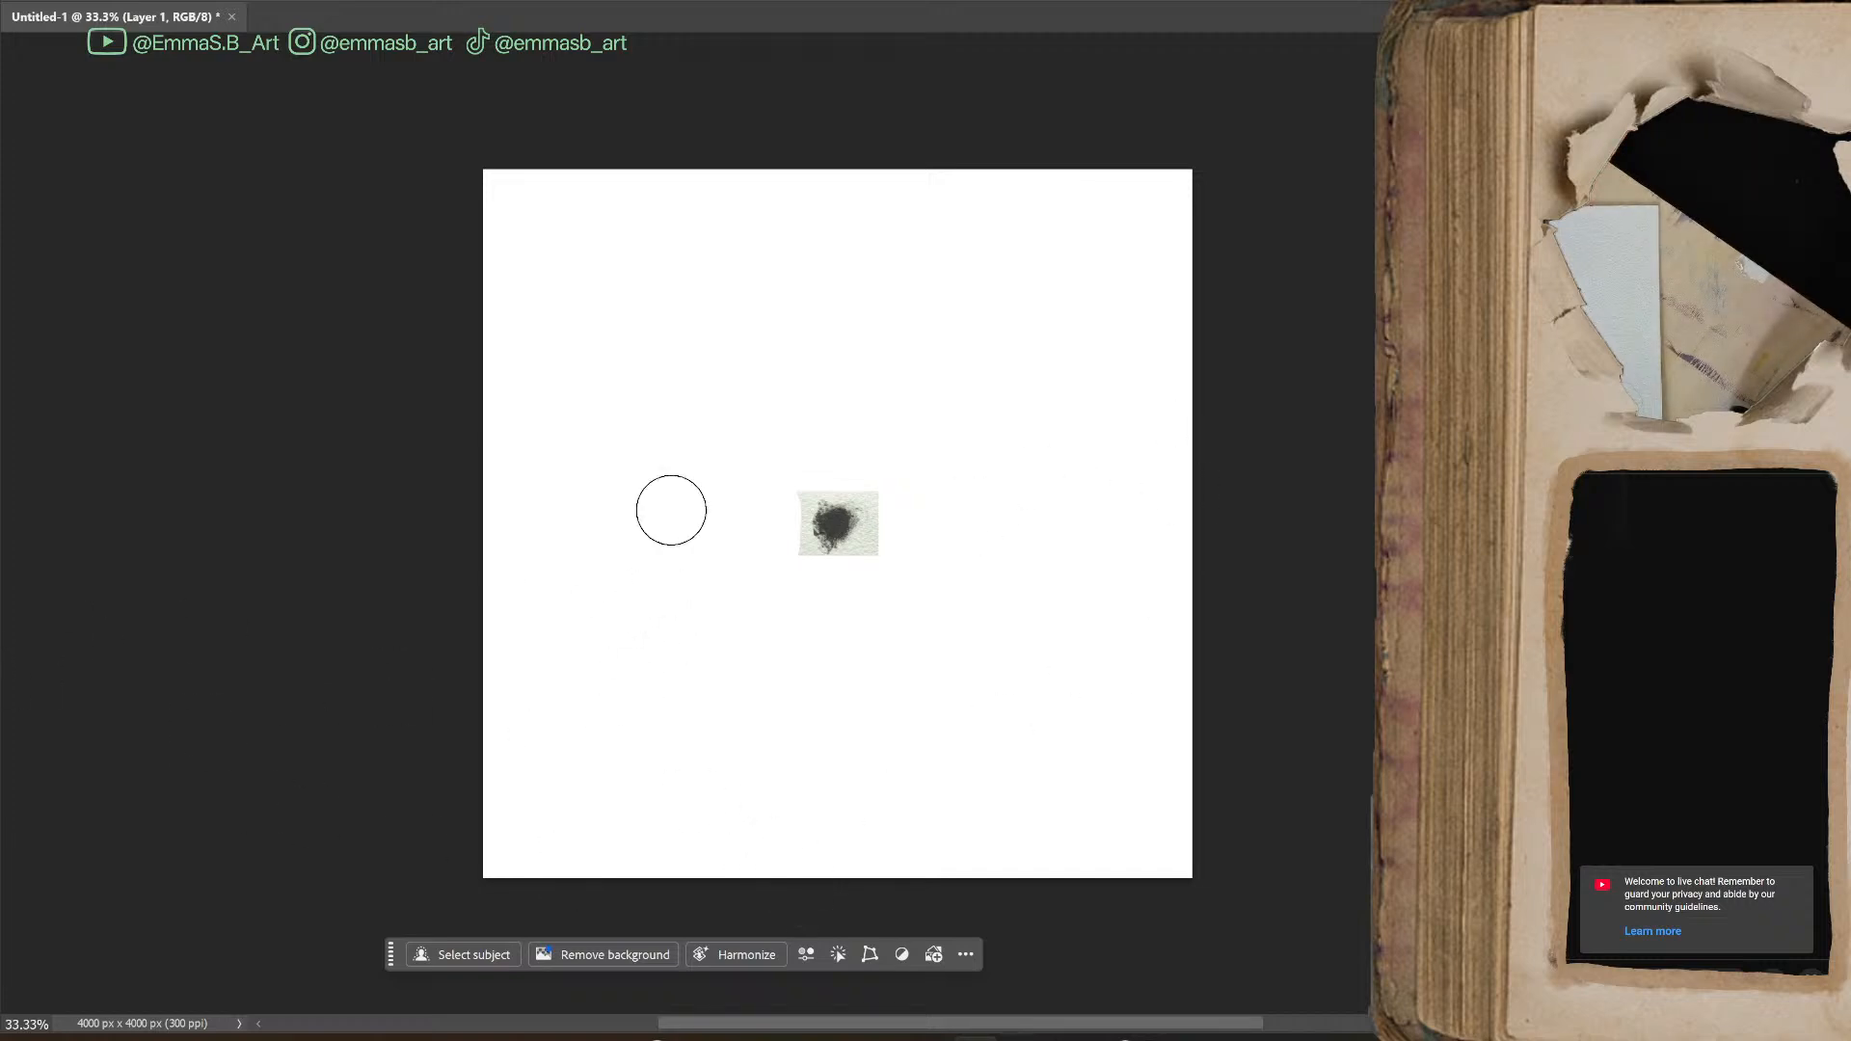
{"action": "key", "text": "ctrl+t"}
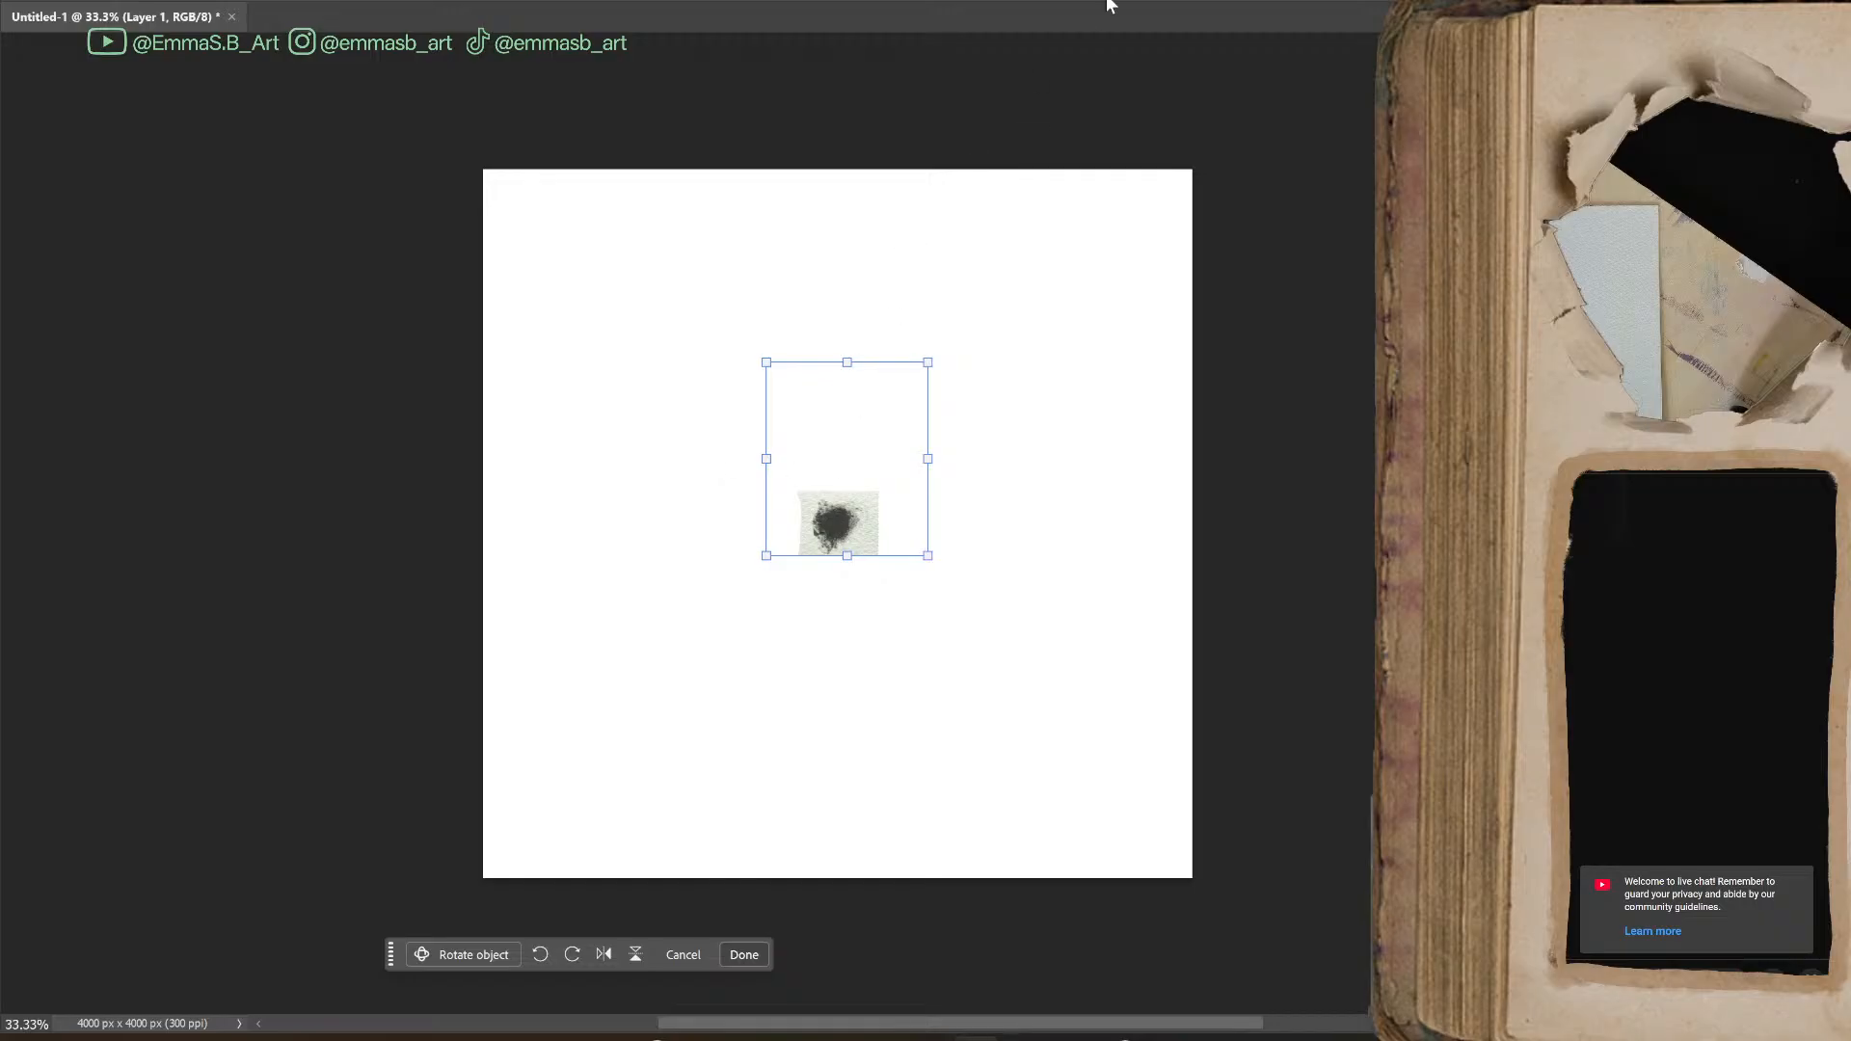
{"action": "key", "text": "Return"}
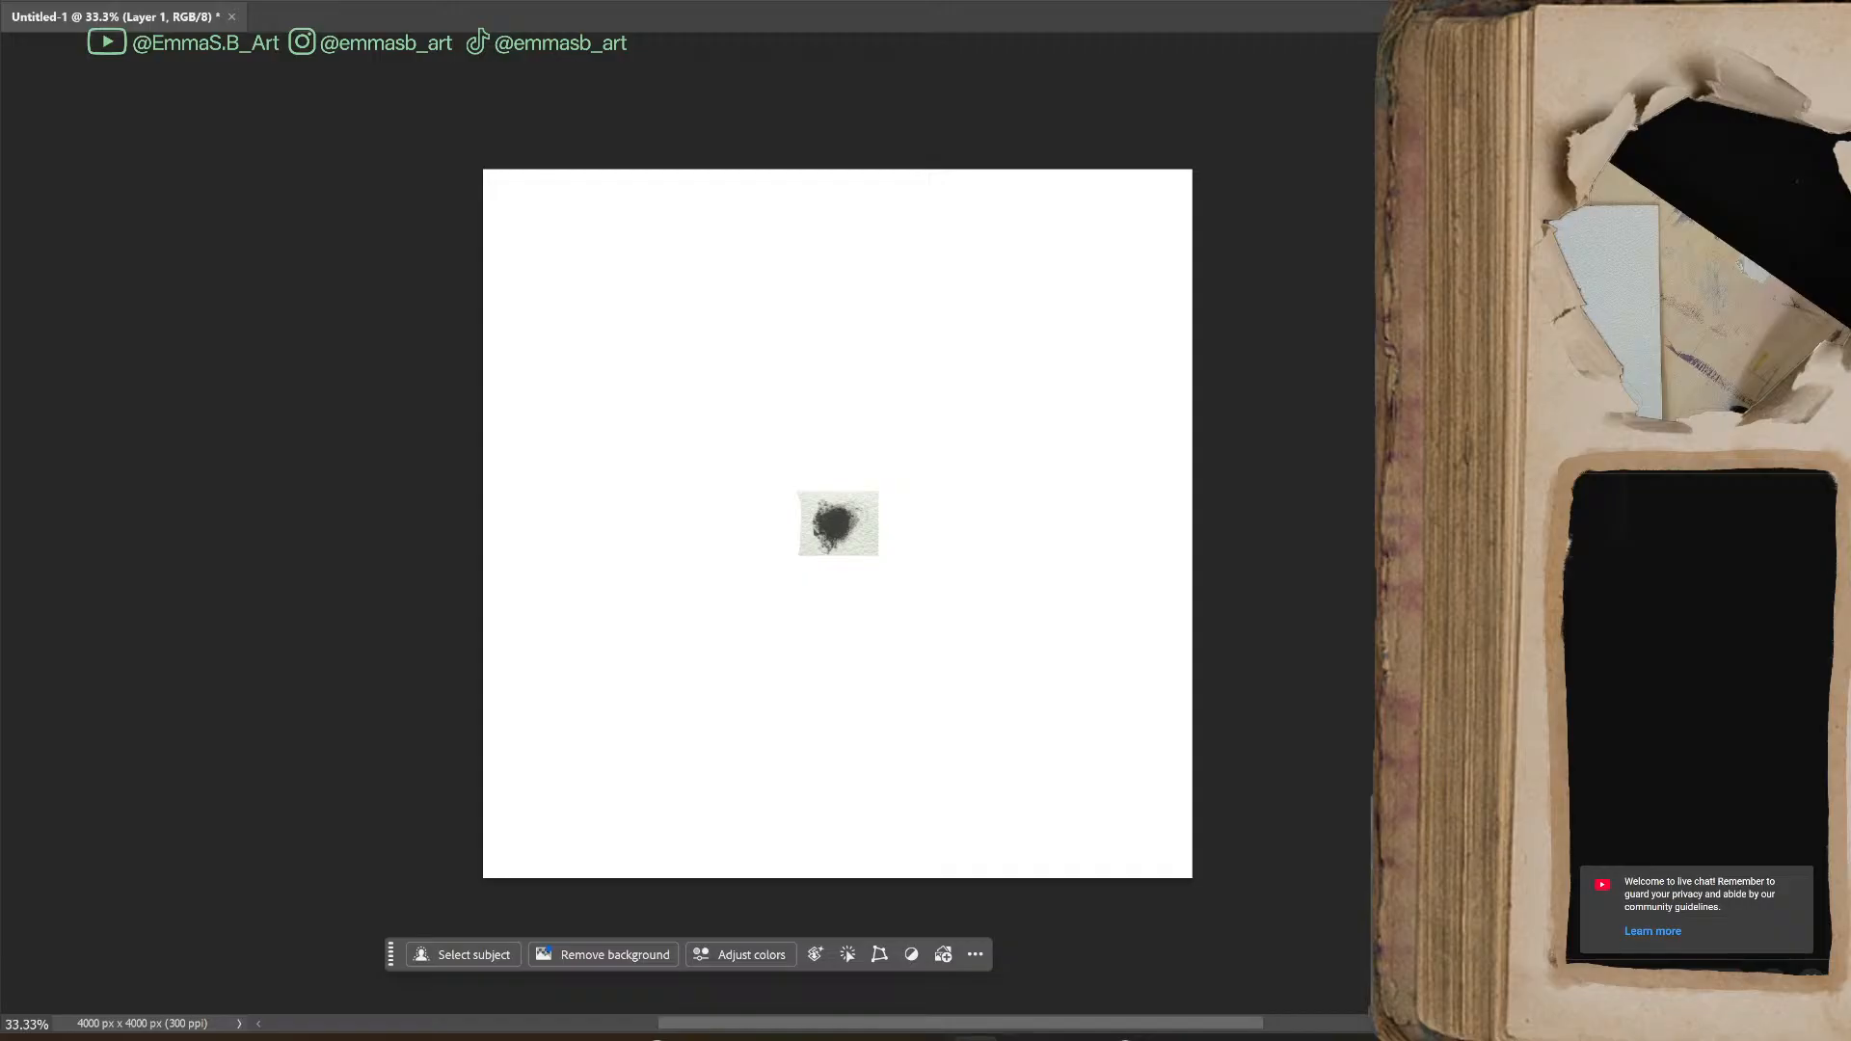
{"action": "key", "text": "alt+Tab"}
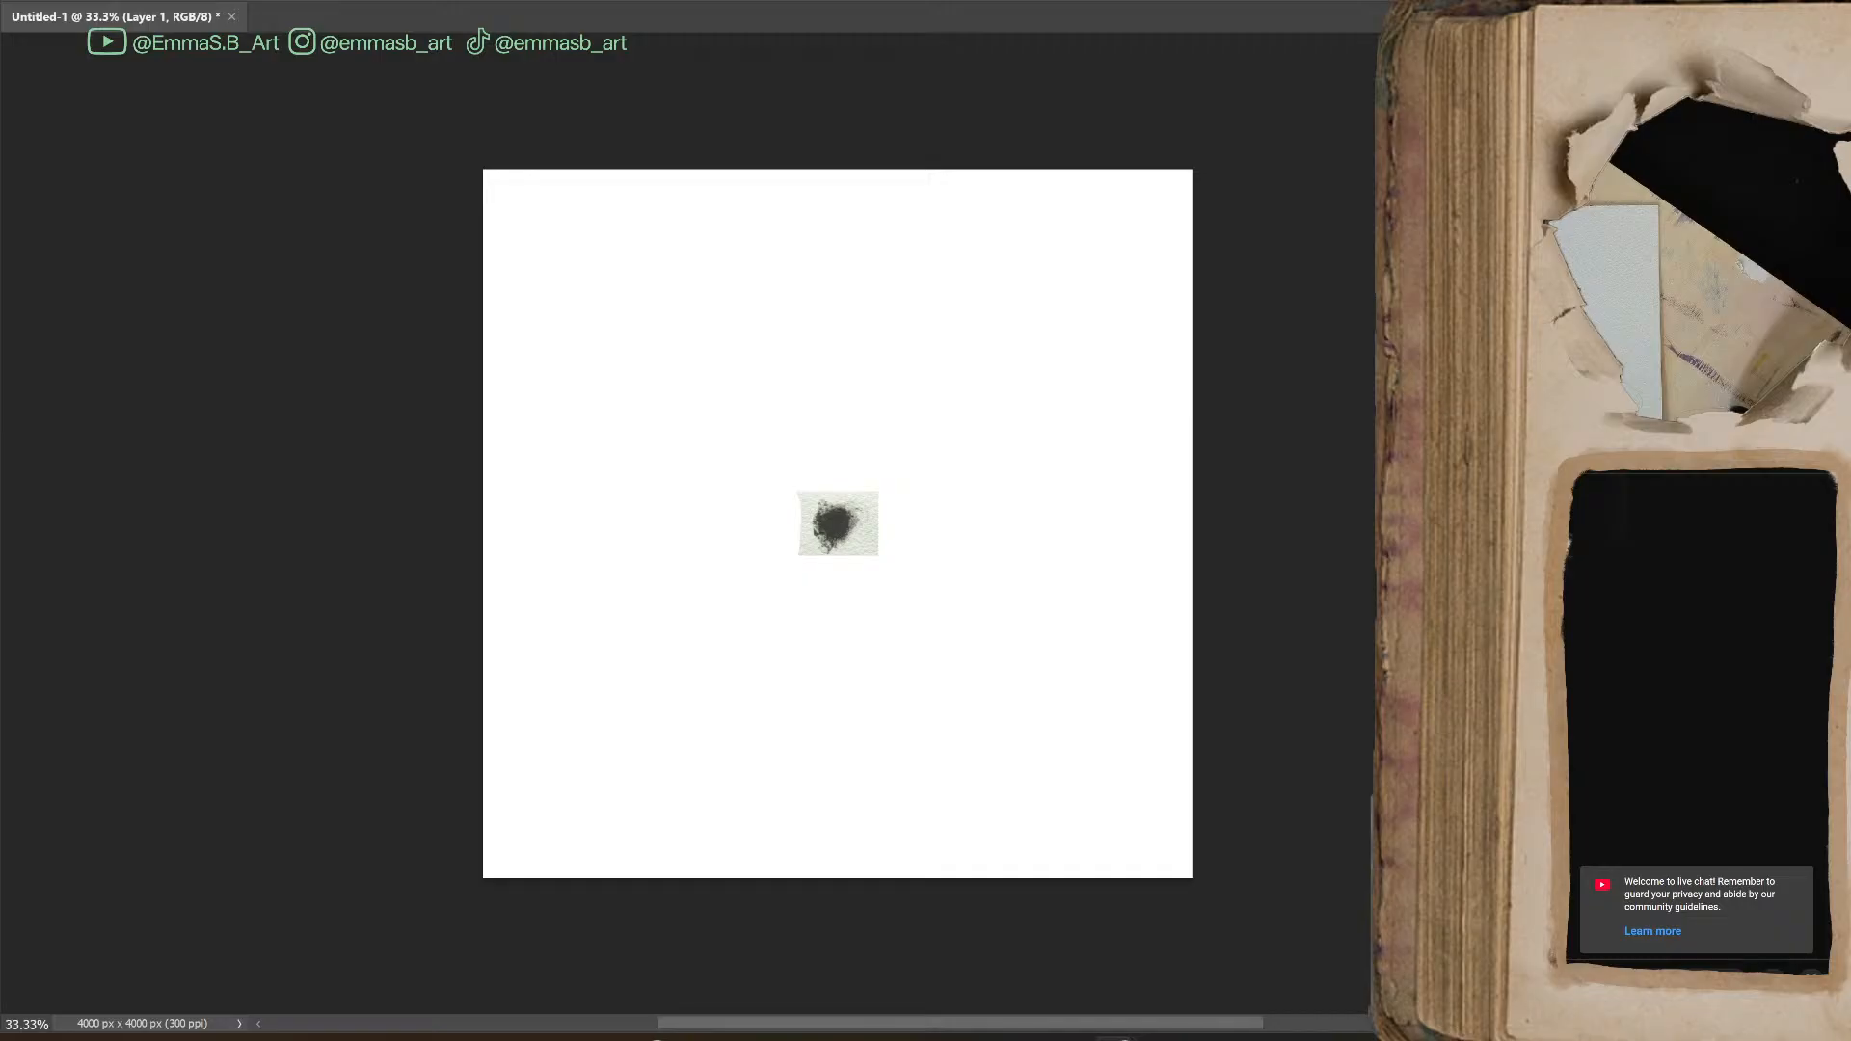
{"action": "key", "text": "alt+Tab"}
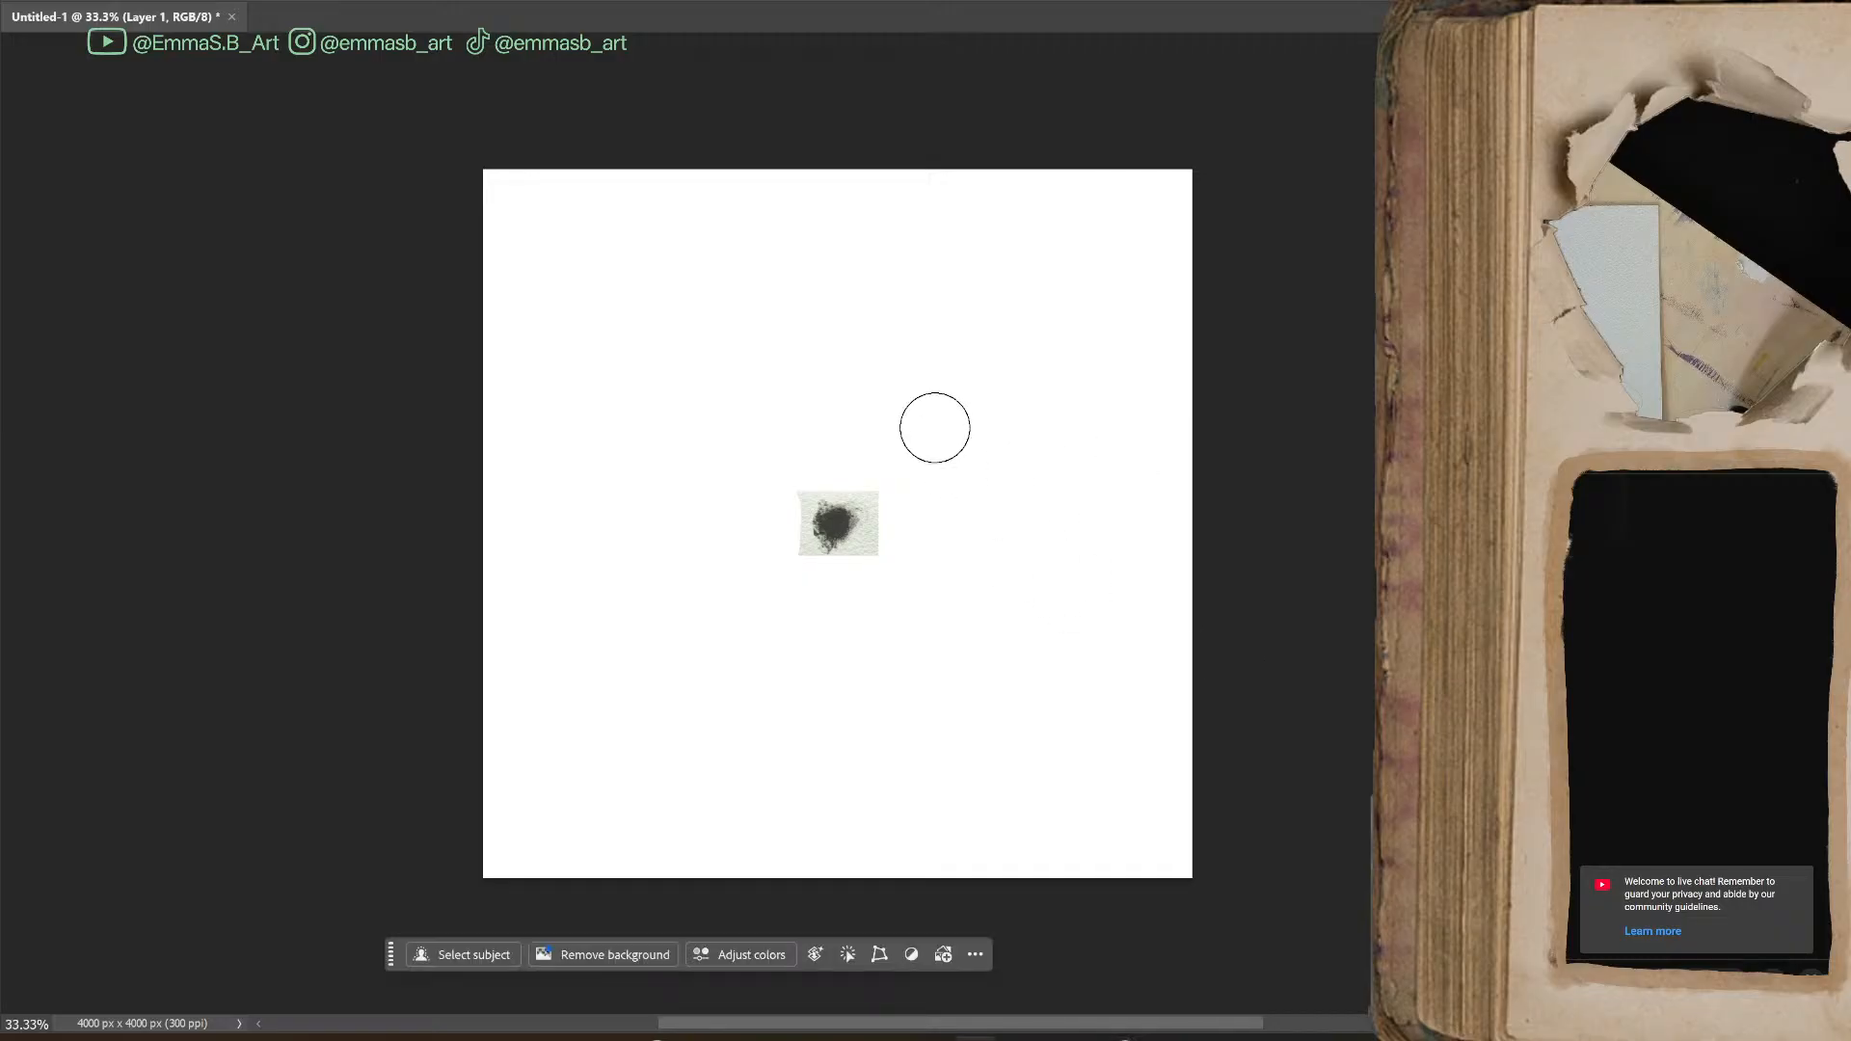
Scale up the blot cut-out with Free Transform until it nearly spans the canvas width, and centre it
{"action": "key", "text": "ctrl+t"}
{"action": "left_click_drag", "start_coordinate": [874, 526], "coordinate": [1287, 523]}
{"action": "left_click_drag", "start_coordinate": [997, 521], "coordinate": [795, 525]}
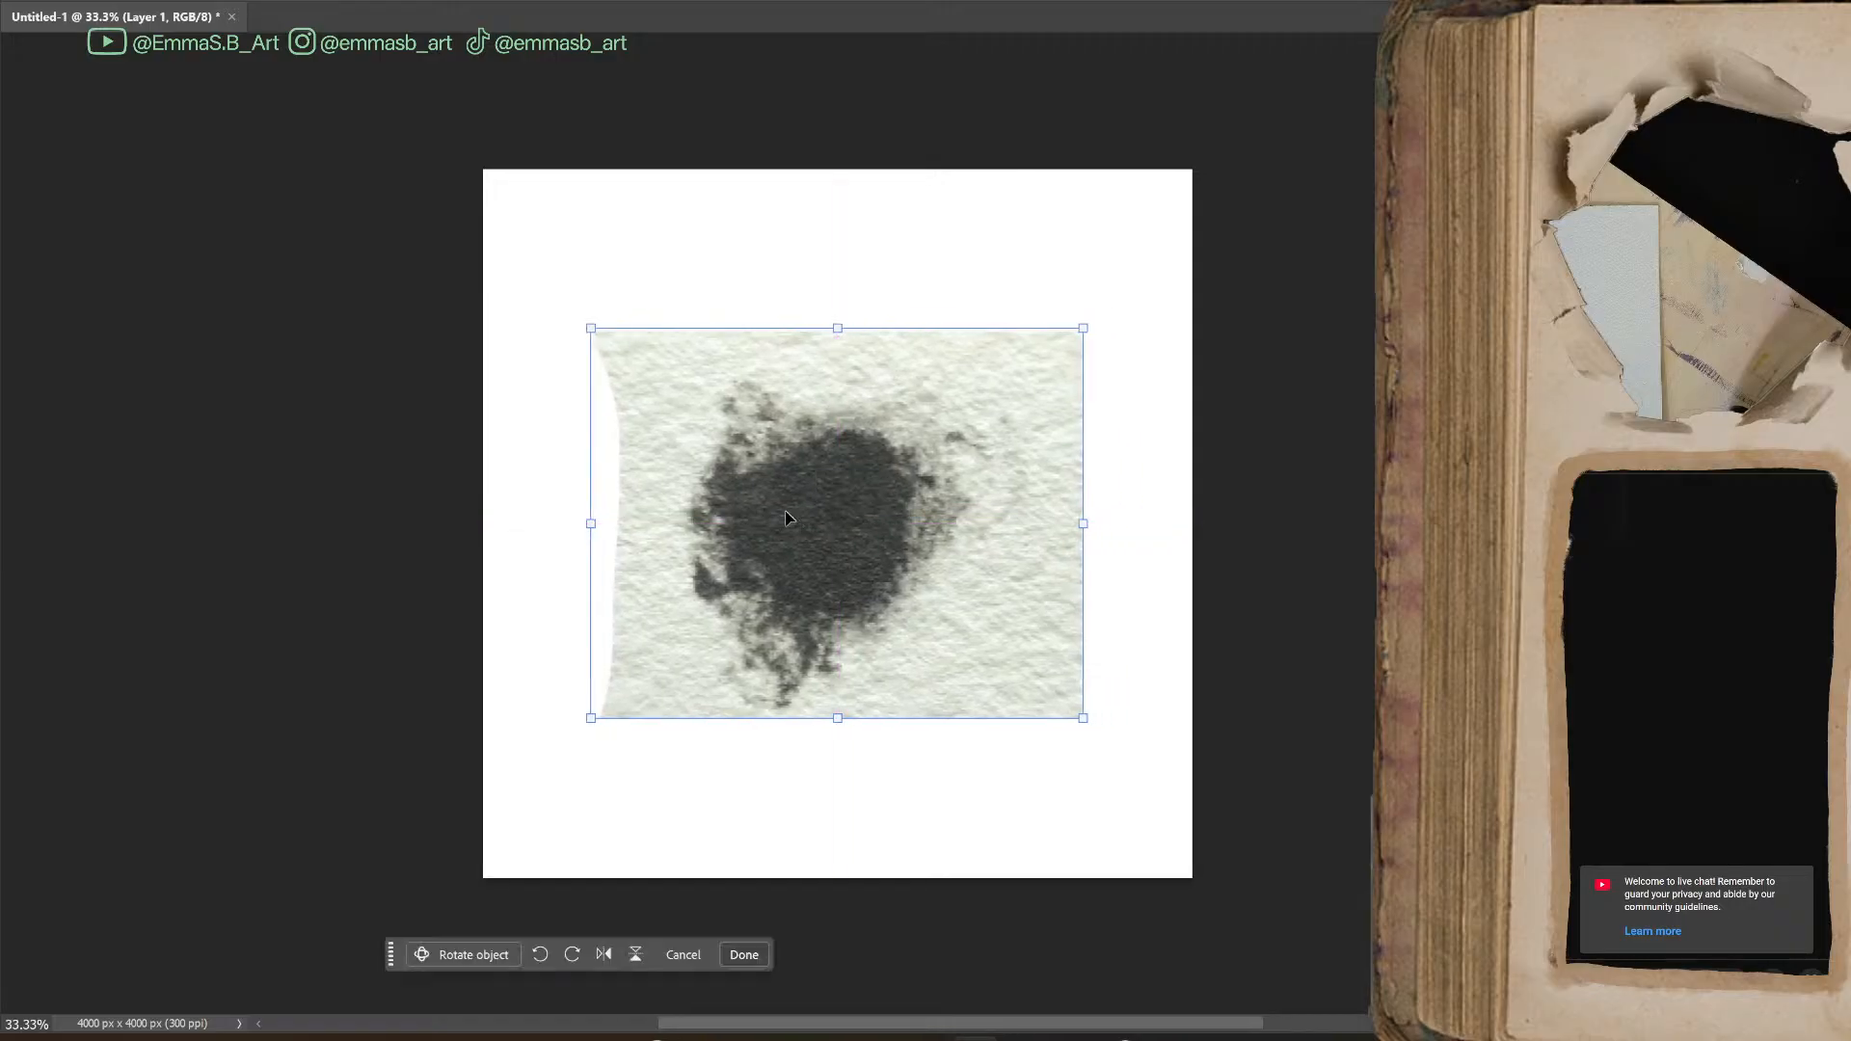
{"action": "left_click_drag", "start_coordinate": [595, 525], "coordinate": [485, 524]}
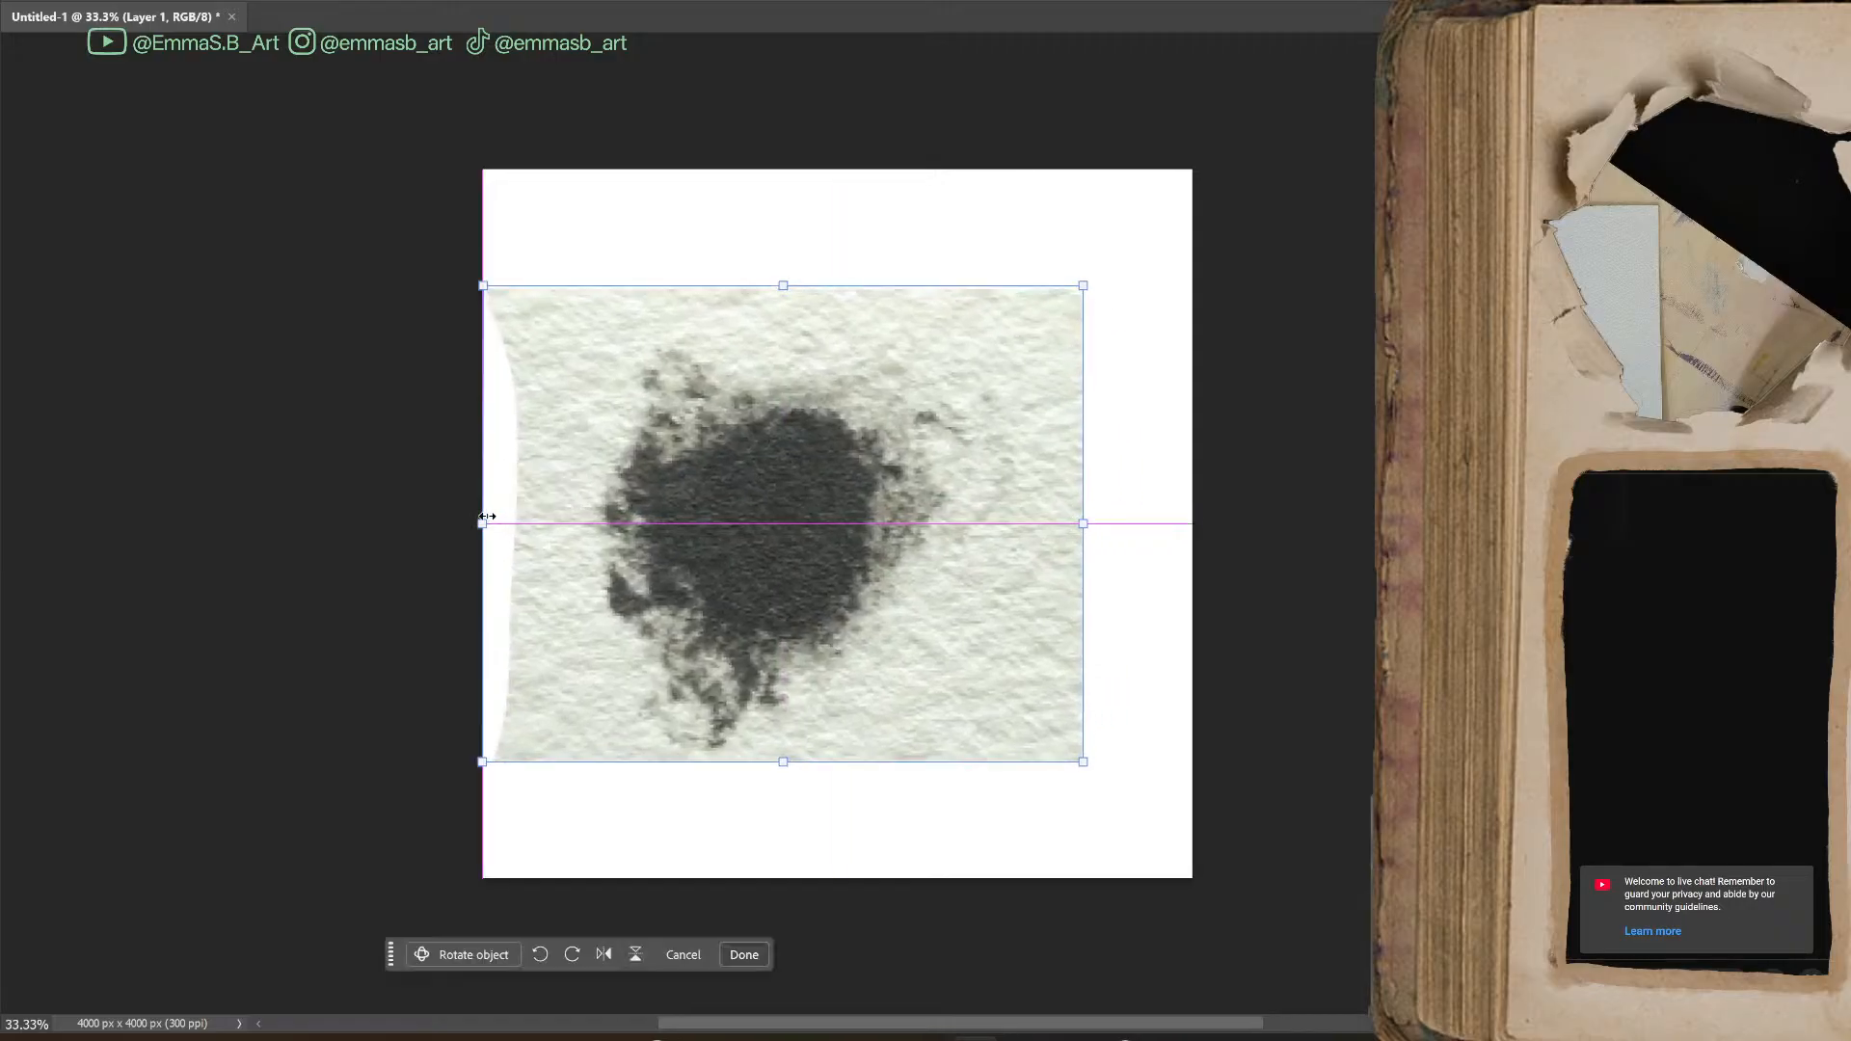
{"action": "left_click_drag", "start_coordinate": [758, 536], "coordinate": [809, 534]}
{"action": "key", "text": "Return"}
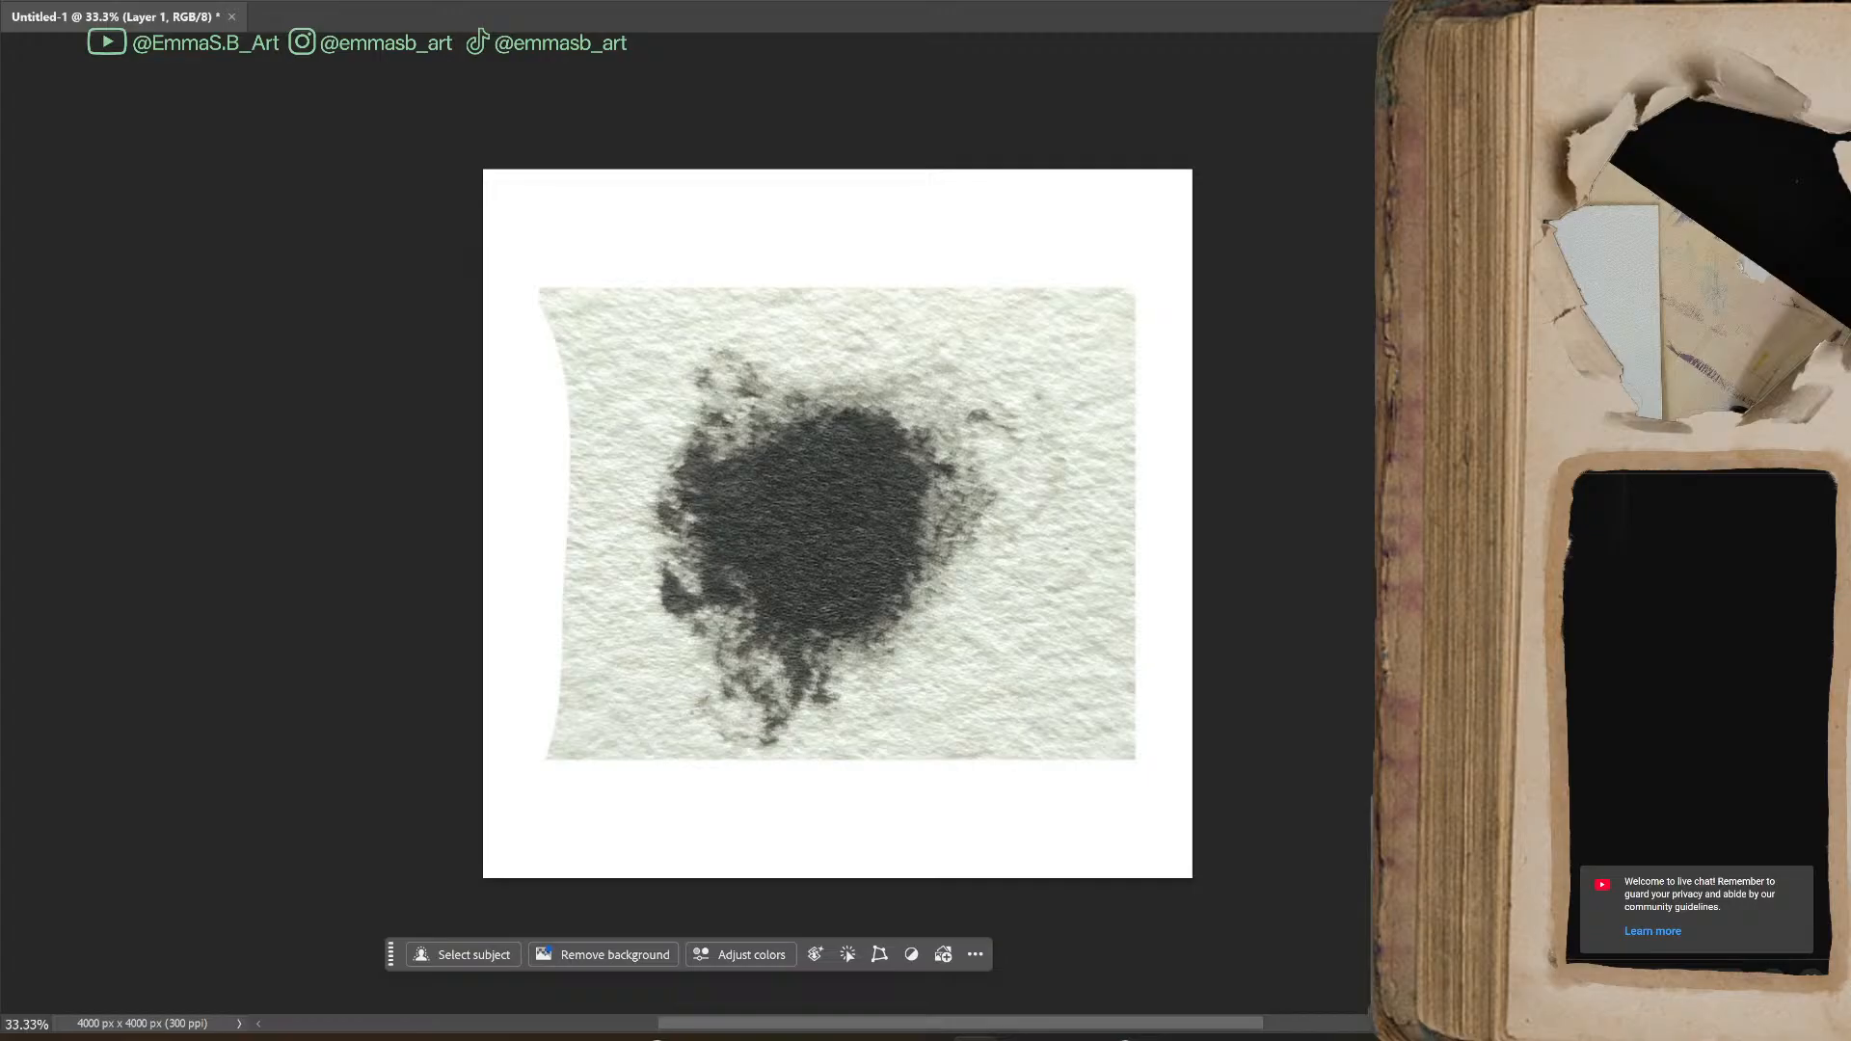
Add a layer mask to the blot layer and turn the image into high-contrast greyscale with a Brightness/Contrast adjustment layer
{"action": "key", "text": "ctrl+comma"}
{"action": "key", "text": "ctrl+comma"}
{"action": "key", "text": "ctrl+backslash"}
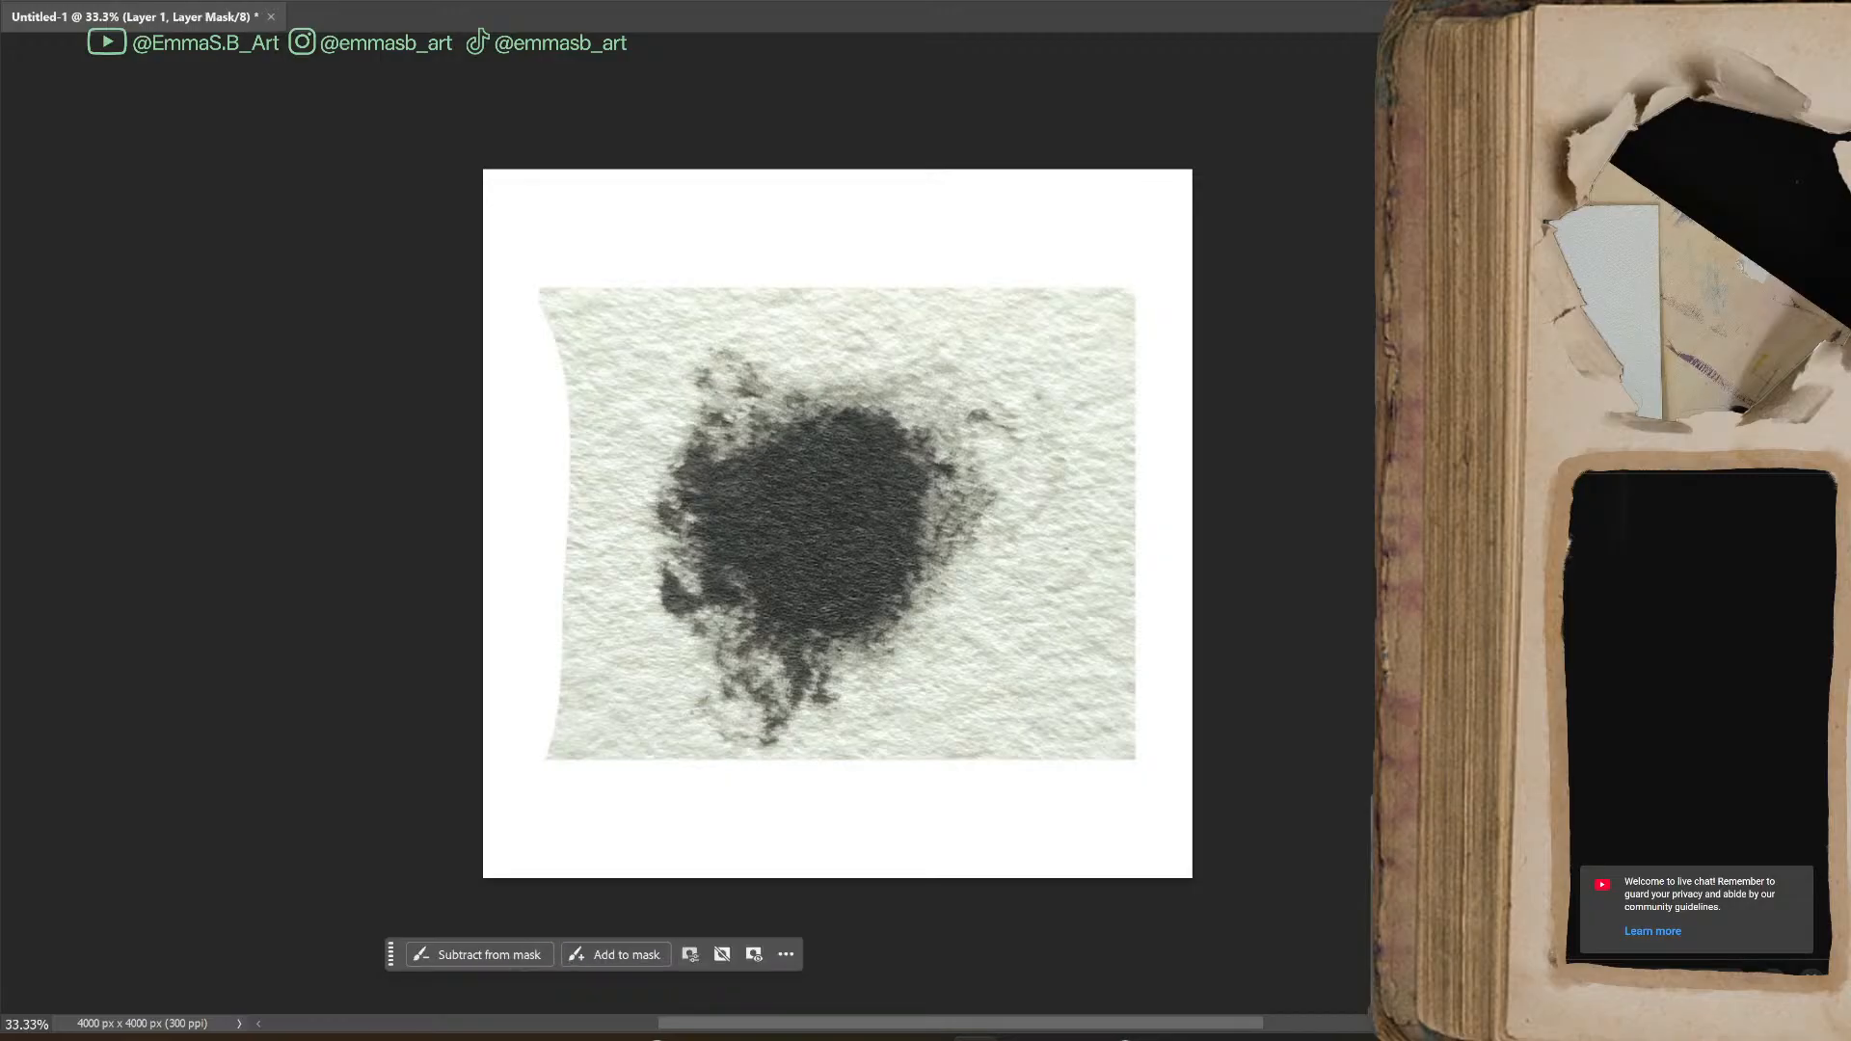
{"action": "key", "text": "ctrl+2"}
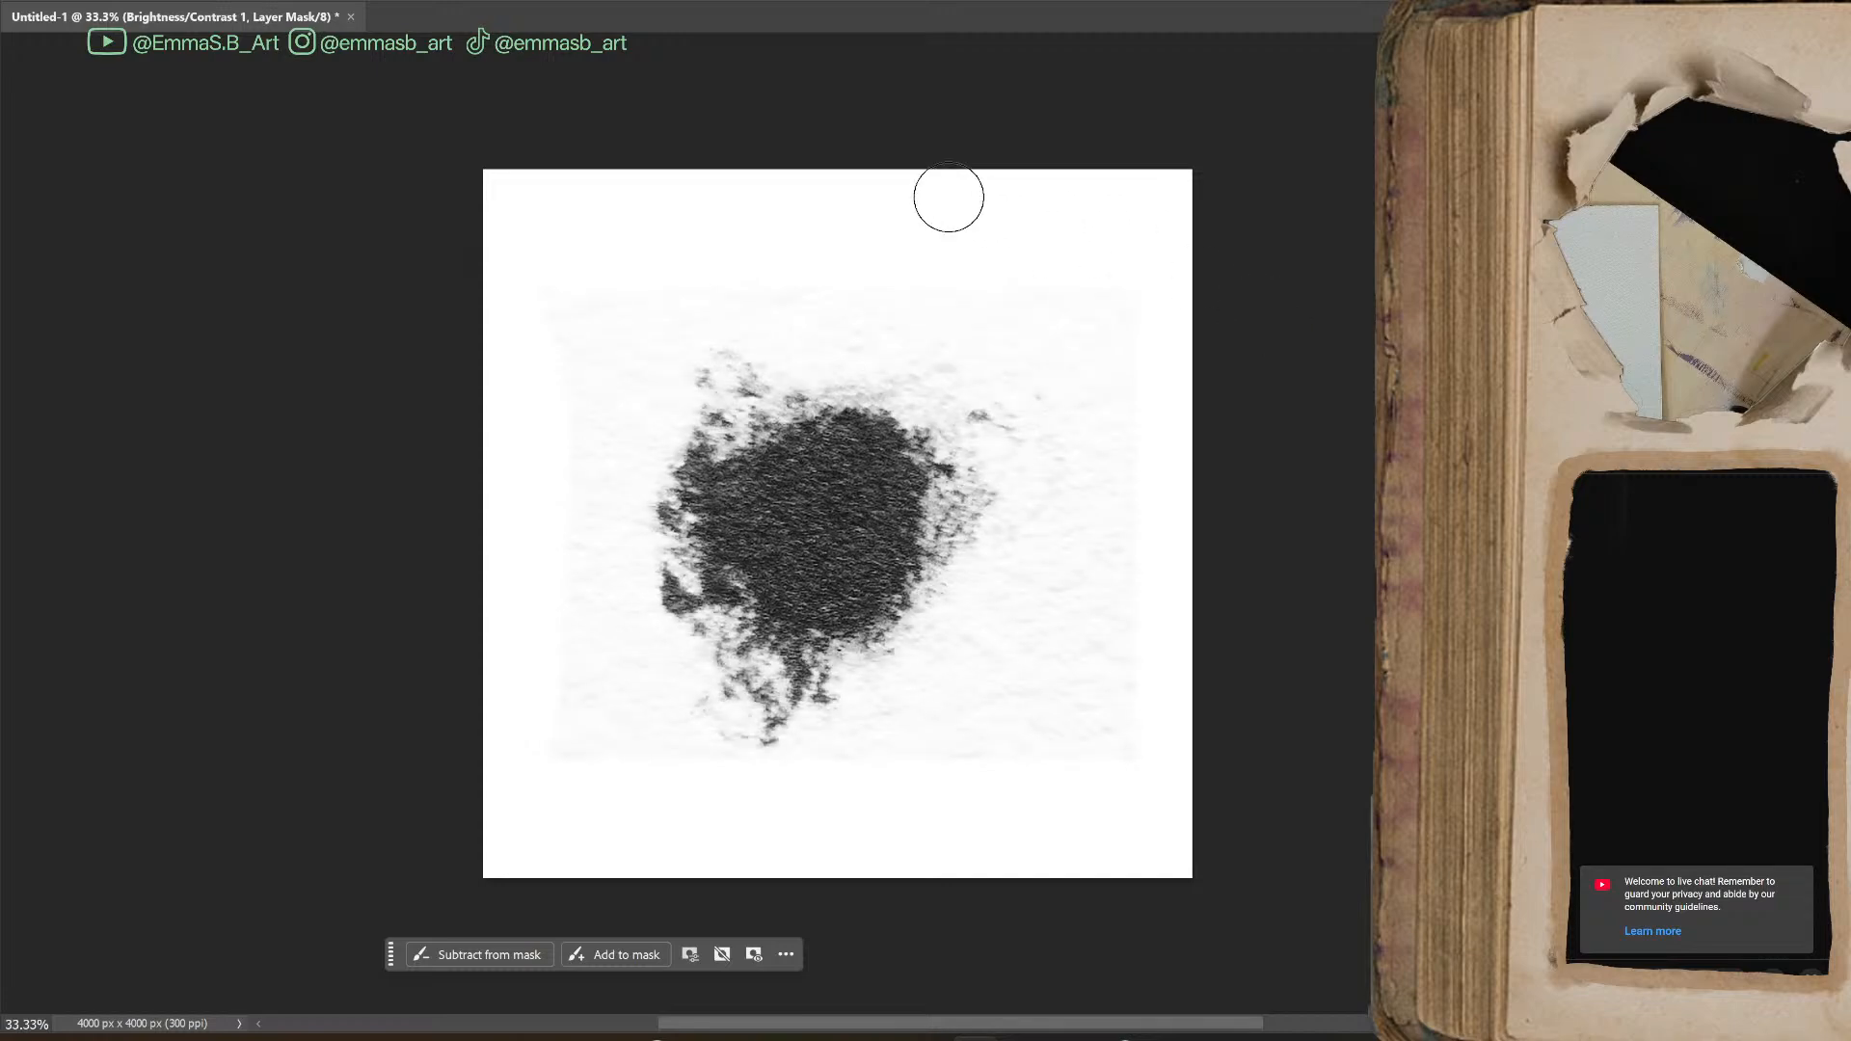
Select the dark area of the blot with Color Range, sampling its centre and setting Fuzziness to 54
{"action": "left_click", "coordinate": [245, 0]}
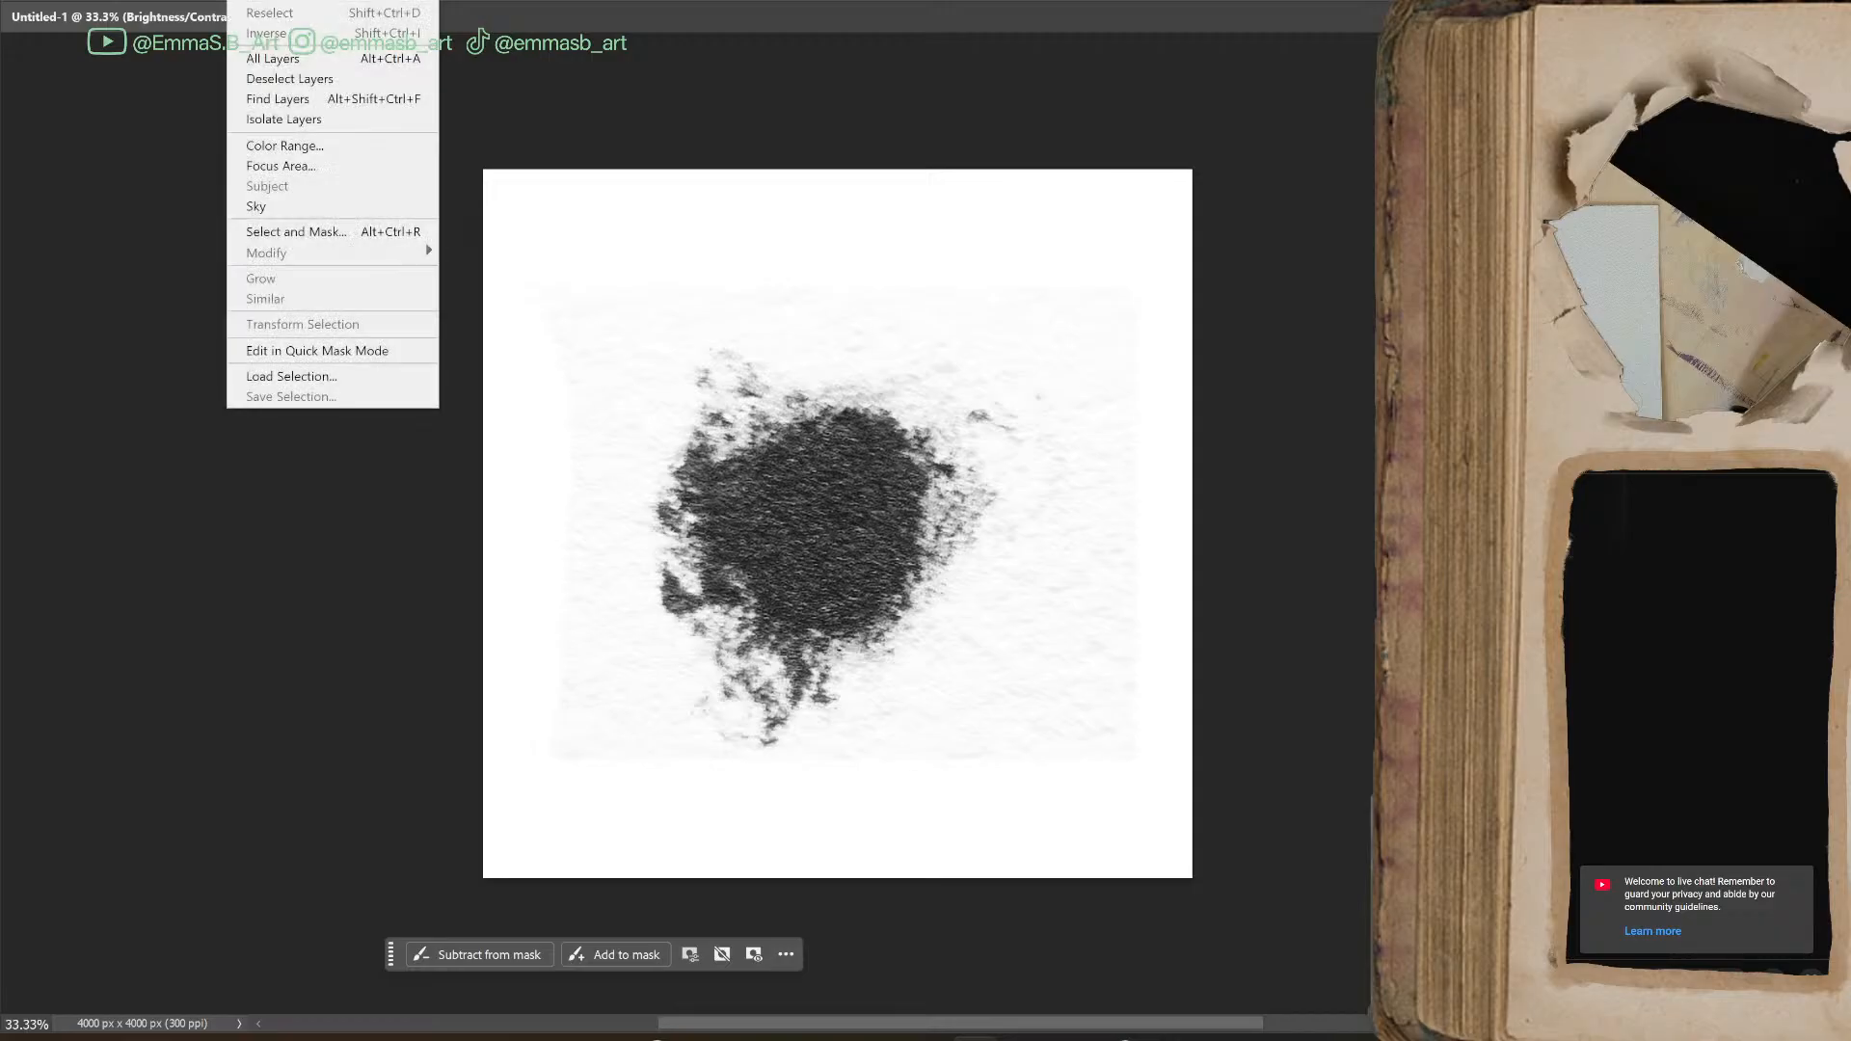
{"action": "left_click", "coordinate": [281, 146]}
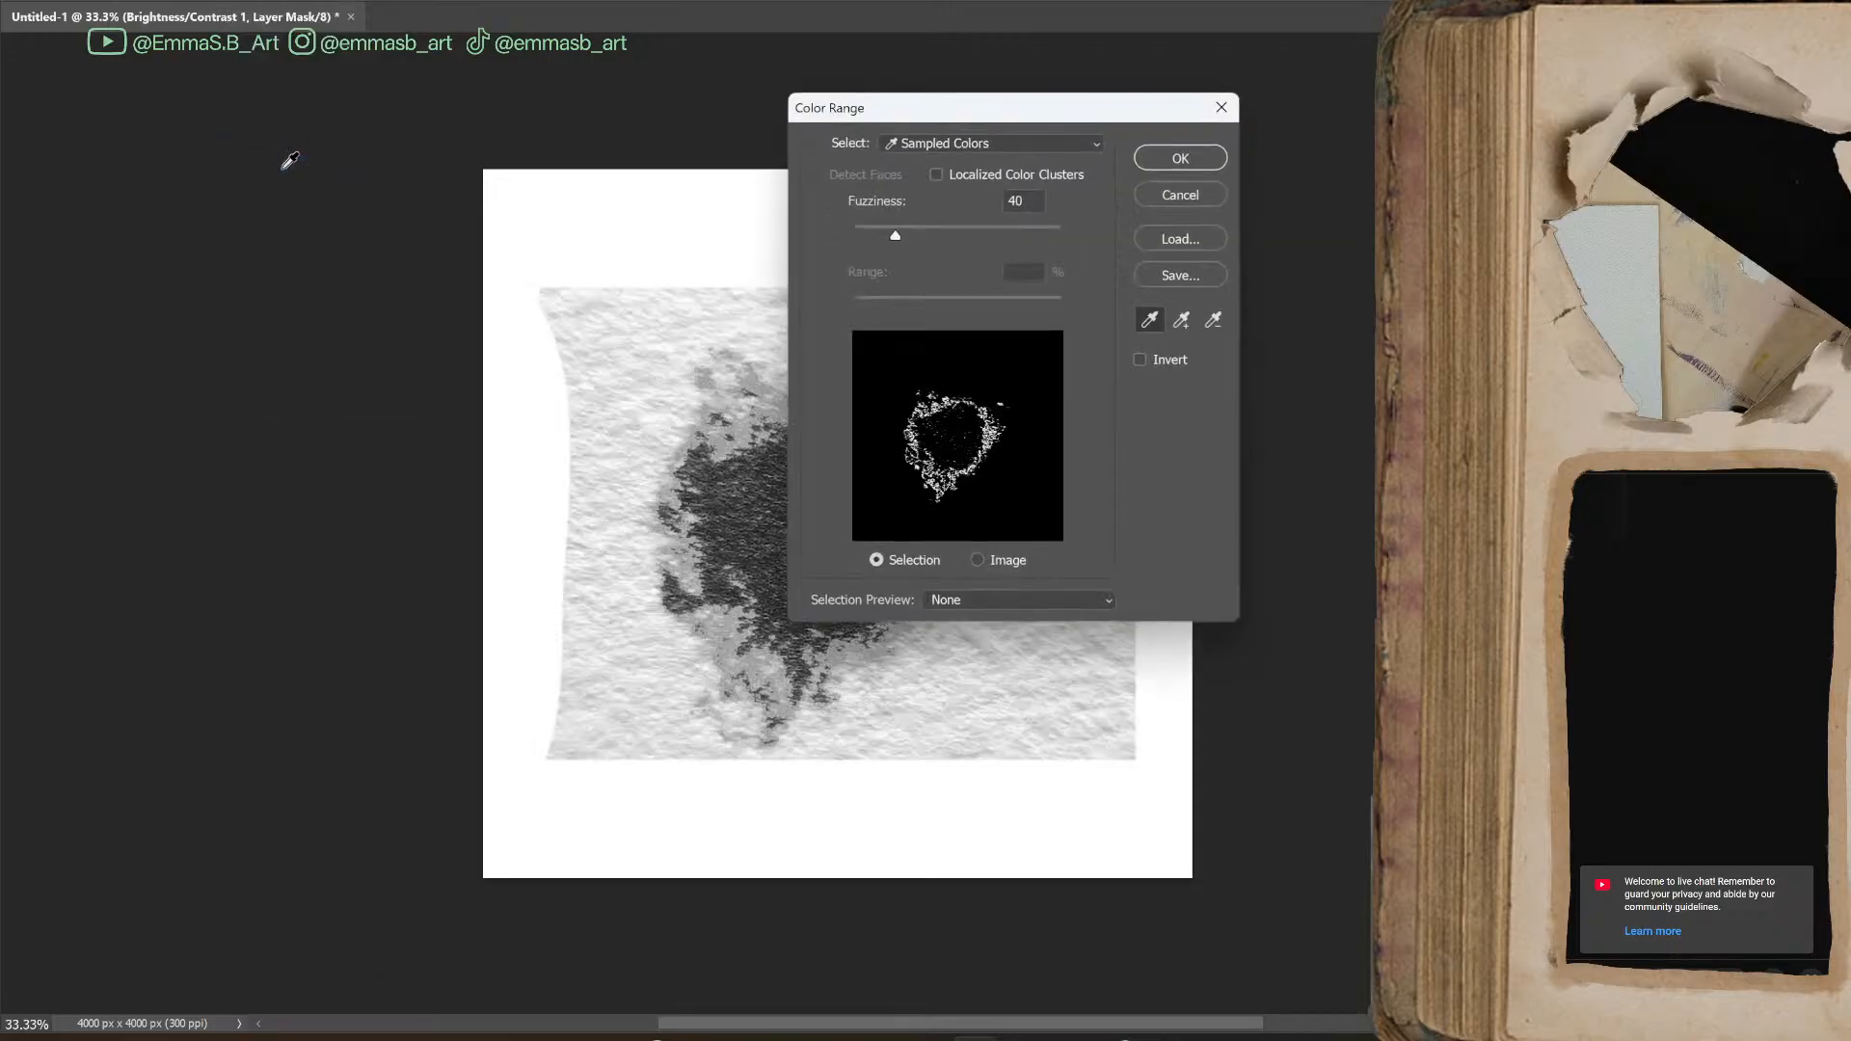
{"action": "left_click_drag", "start_coordinate": [968, 104], "coordinate": [1141, 147]}
{"action": "left_click", "coordinate": [819, 500]}
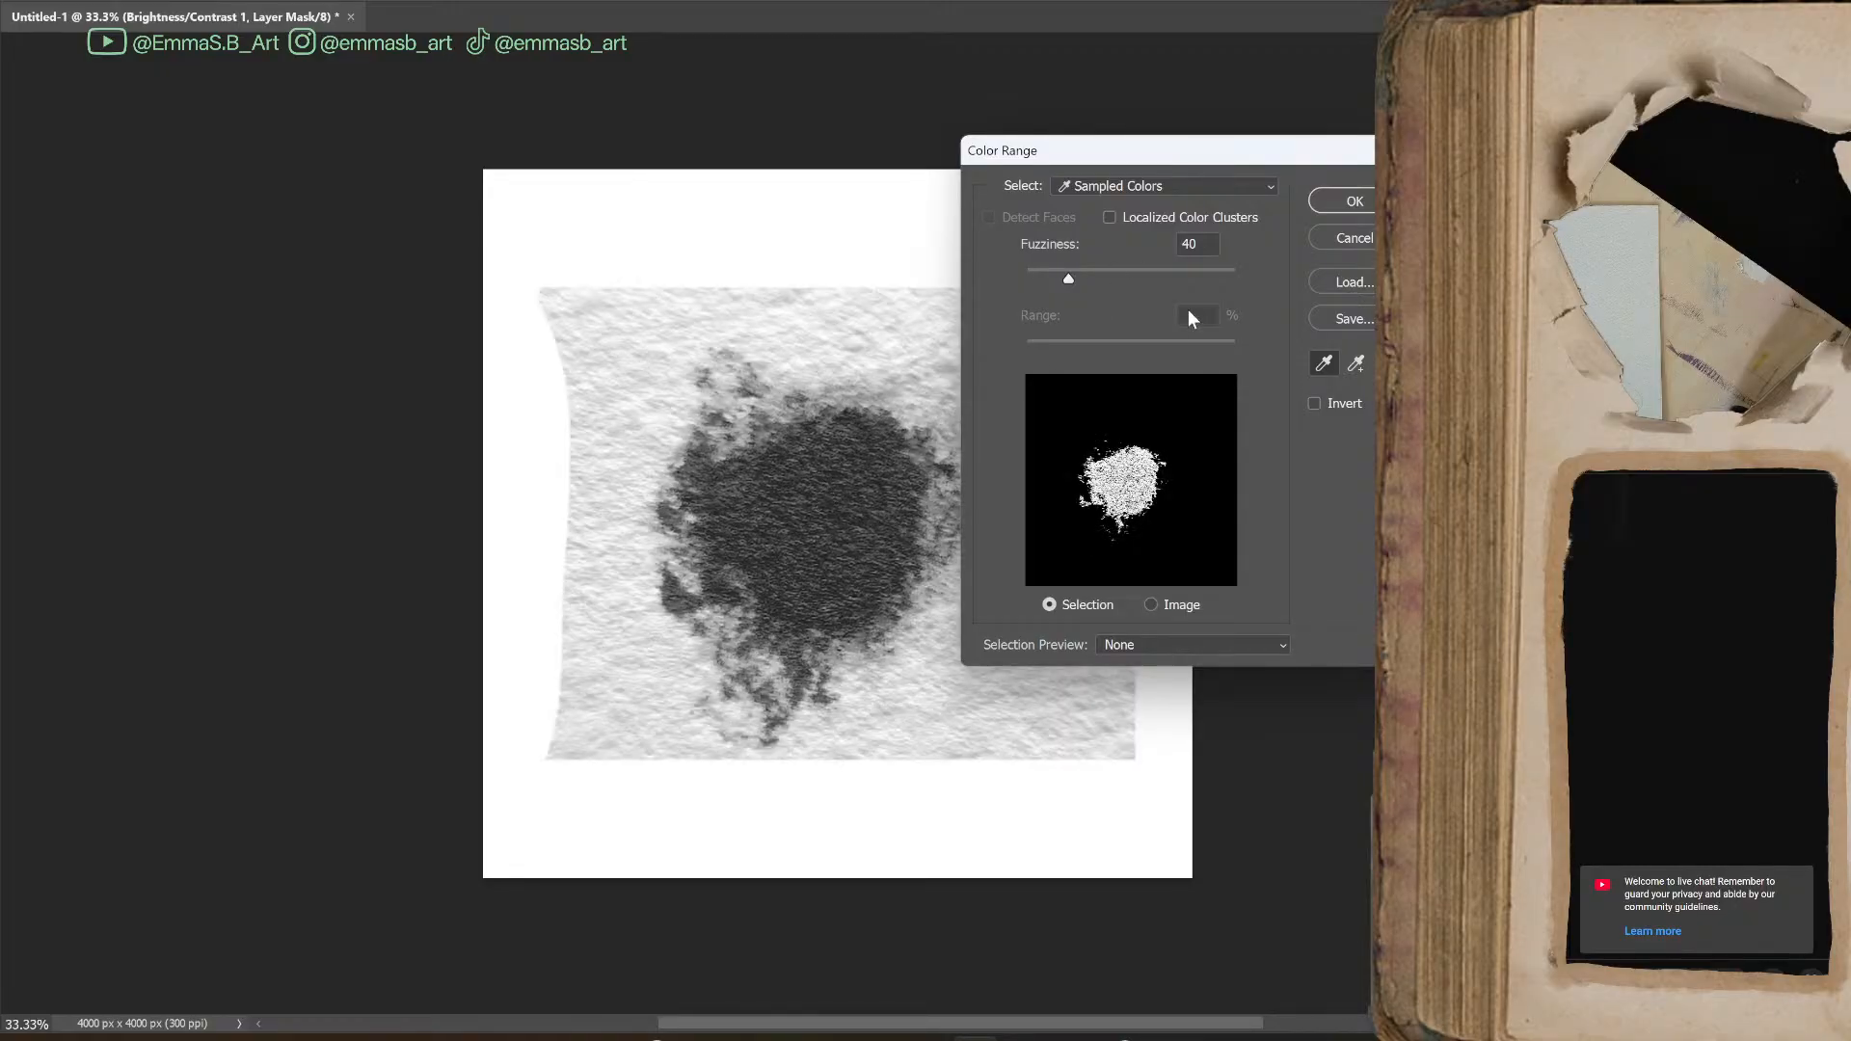
{"action": "mouse_move", "coordinate": [1068, 280]}
{"action": "left_mouse_down"}
{"action": "mouse_move", "coordinate": [1178, 289]}
{"action": "mouse_move", "coordinate": [1179, 274]}
{"action": "mouse_move", "coordinate": [1009, 287]}
{"action": "mouse_move", "coordinate": [1082, 276]}
{"action": "left_mouse_up"}
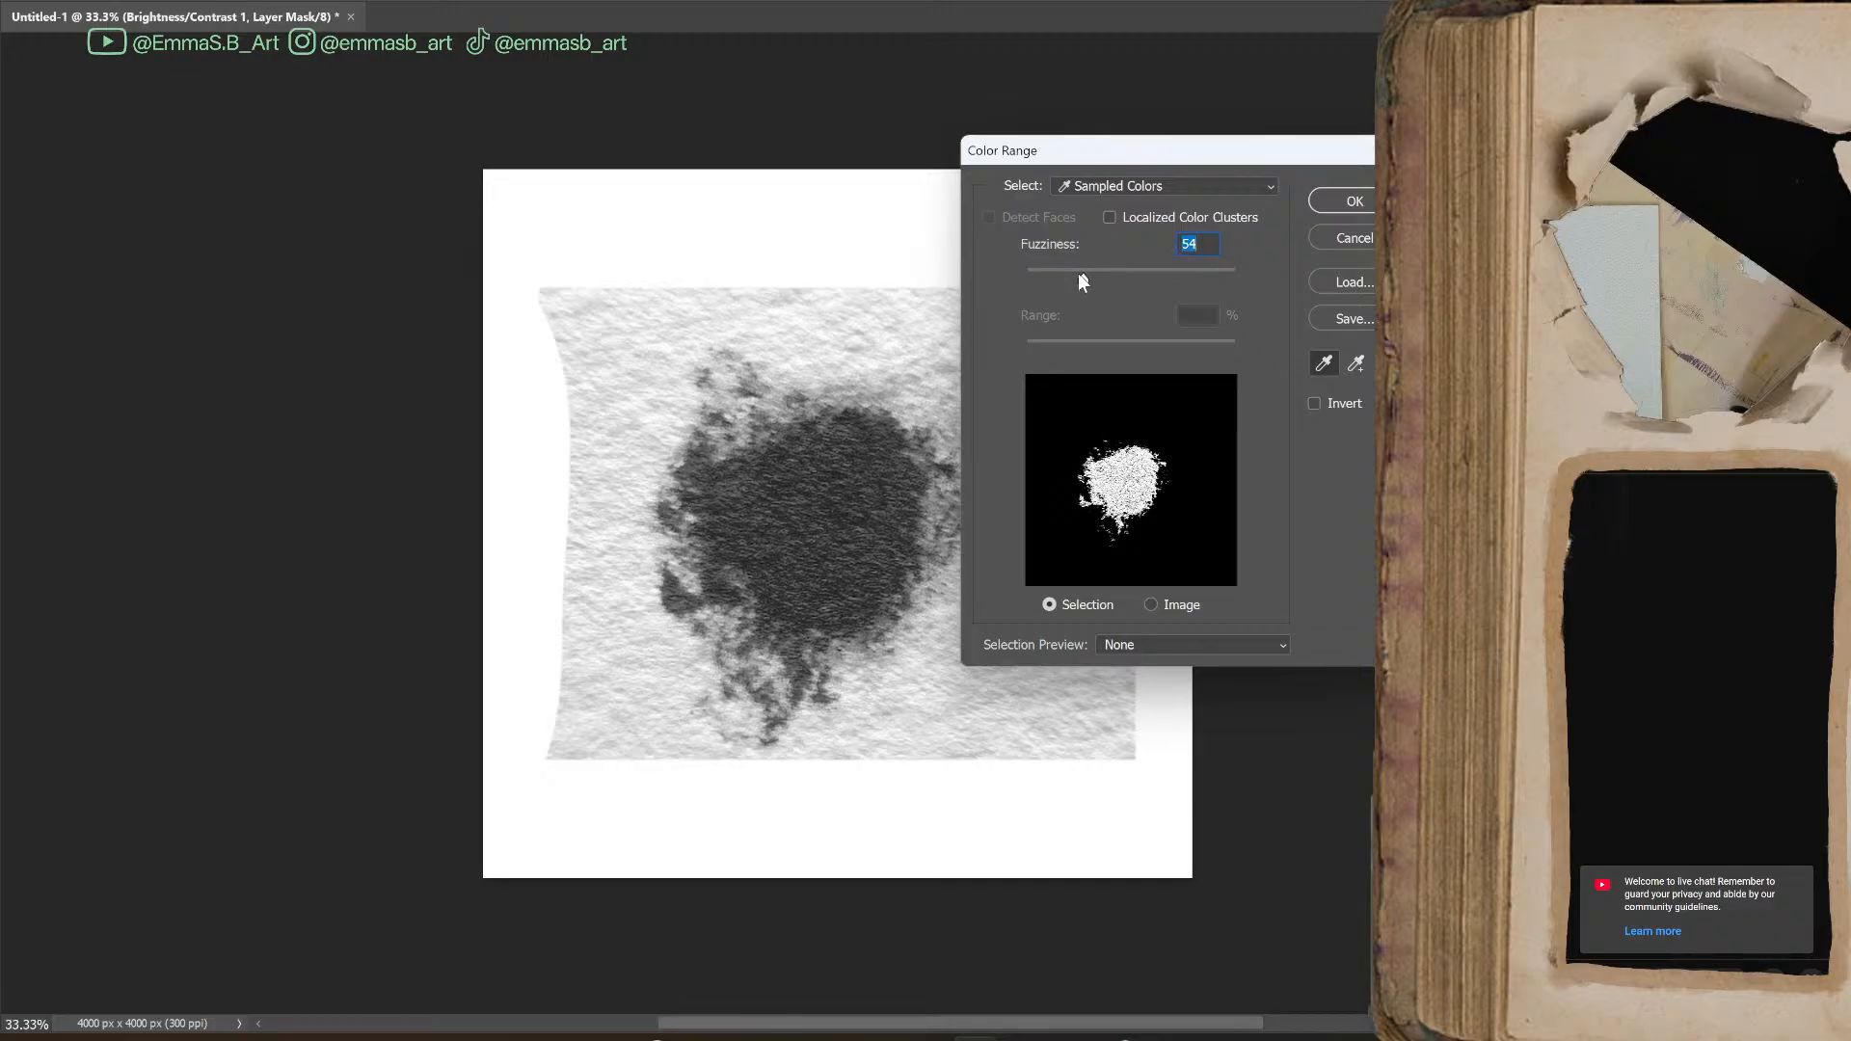
{"action": "left_click", "coordinate": [1355, 200]}
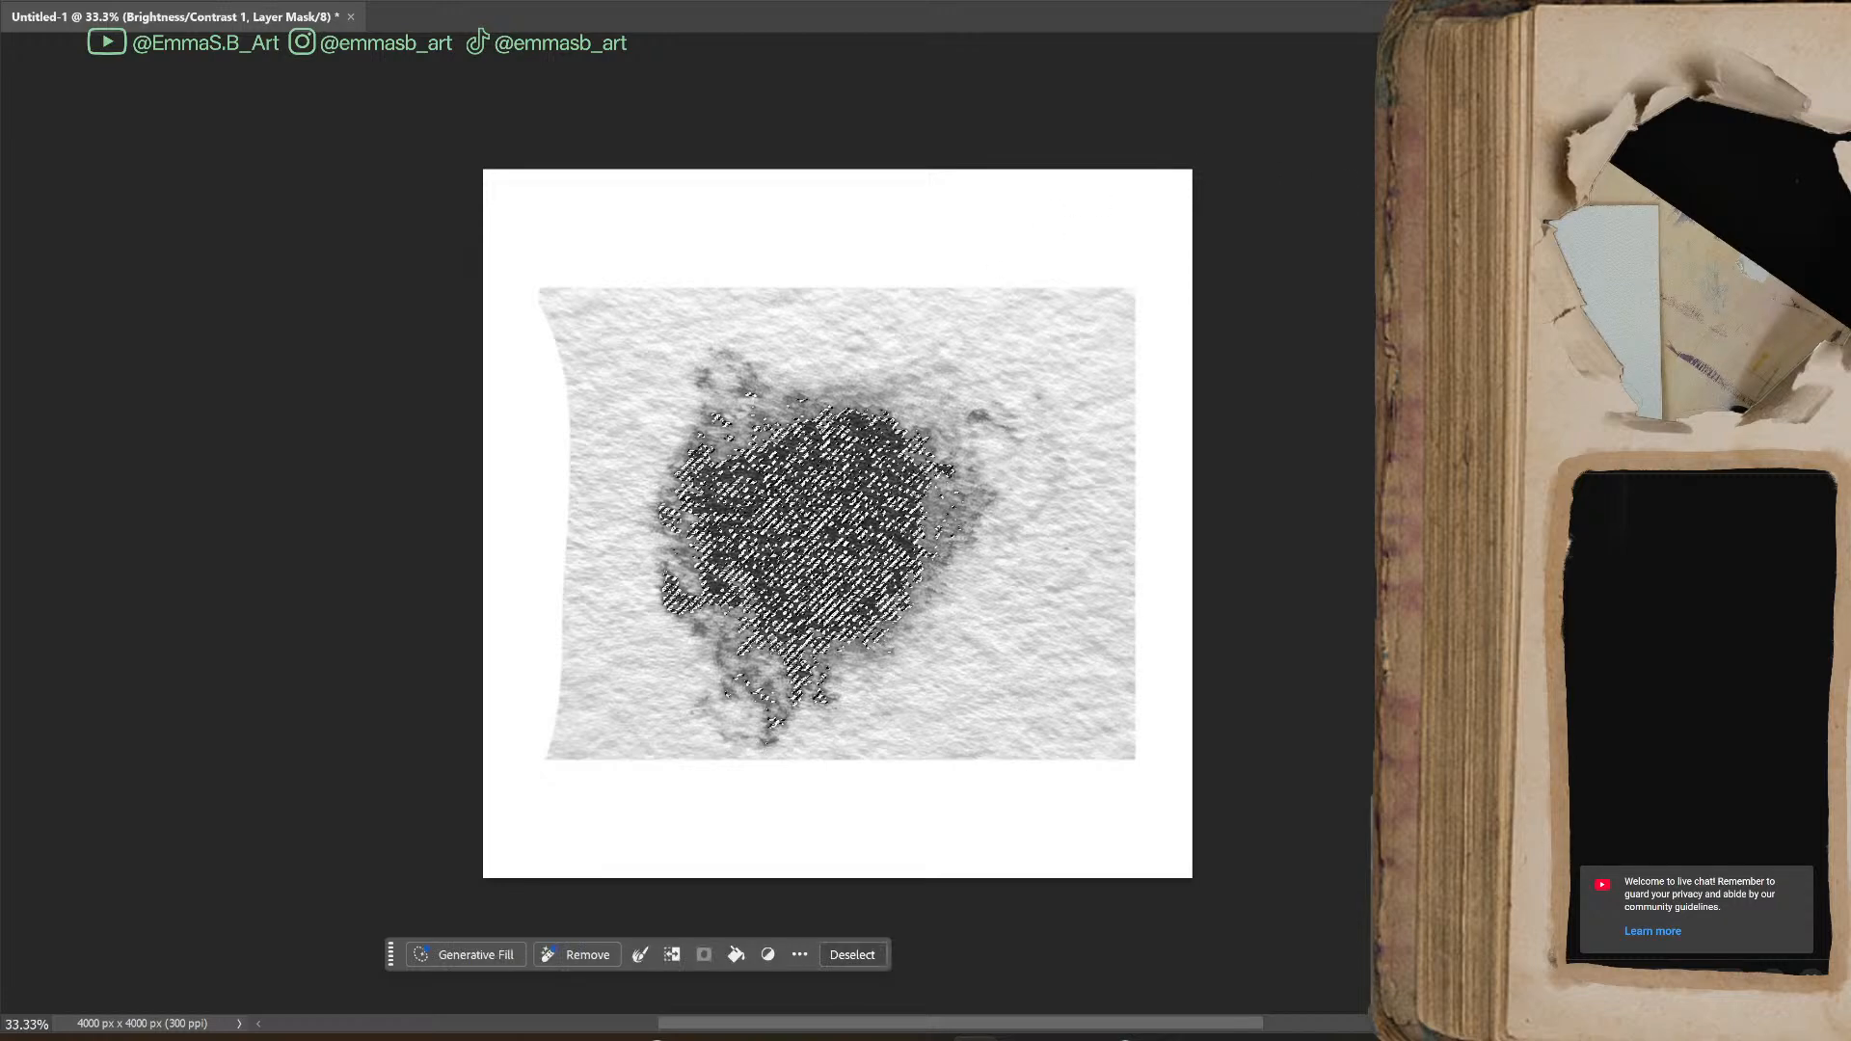
Fill the blot selection with black on a new layer and deselect it
{"action": "key", "text": "alt+["}
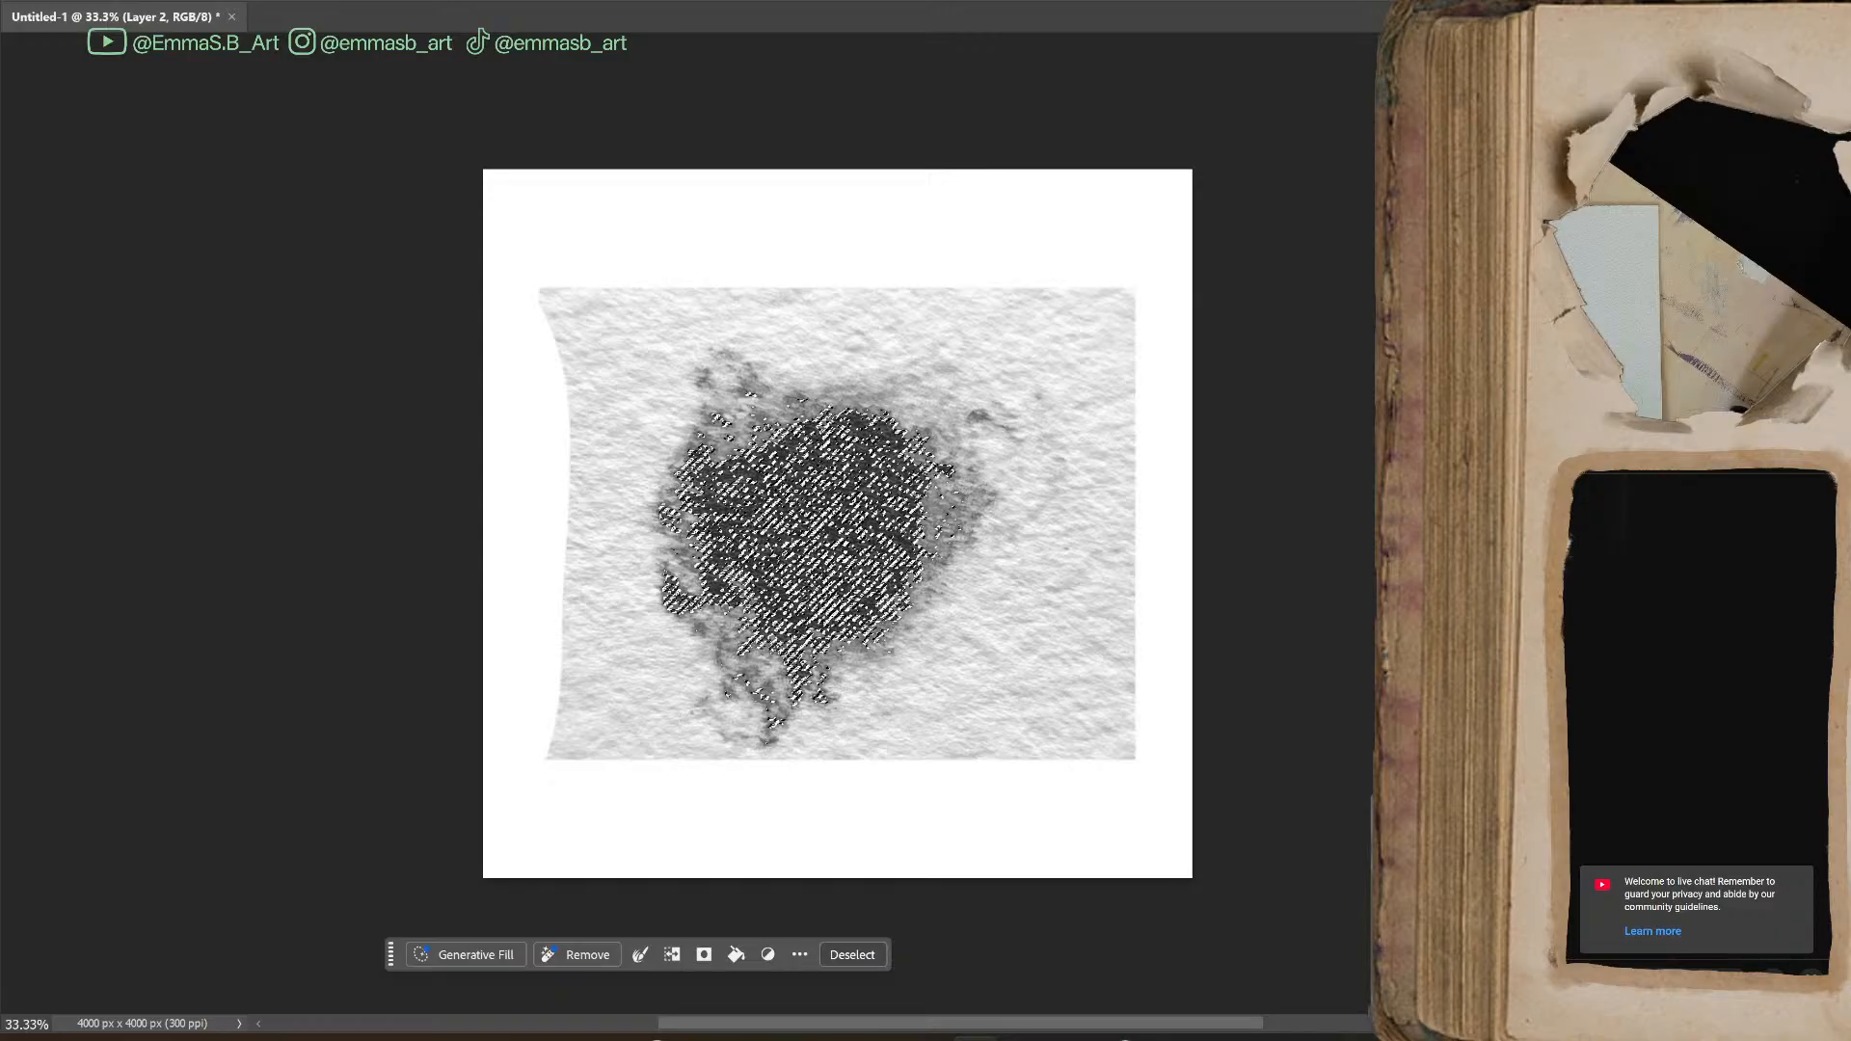
{"action": "left_click_drag", "start_coordinate": [1702, 20], "coordinate": [180, 246]}
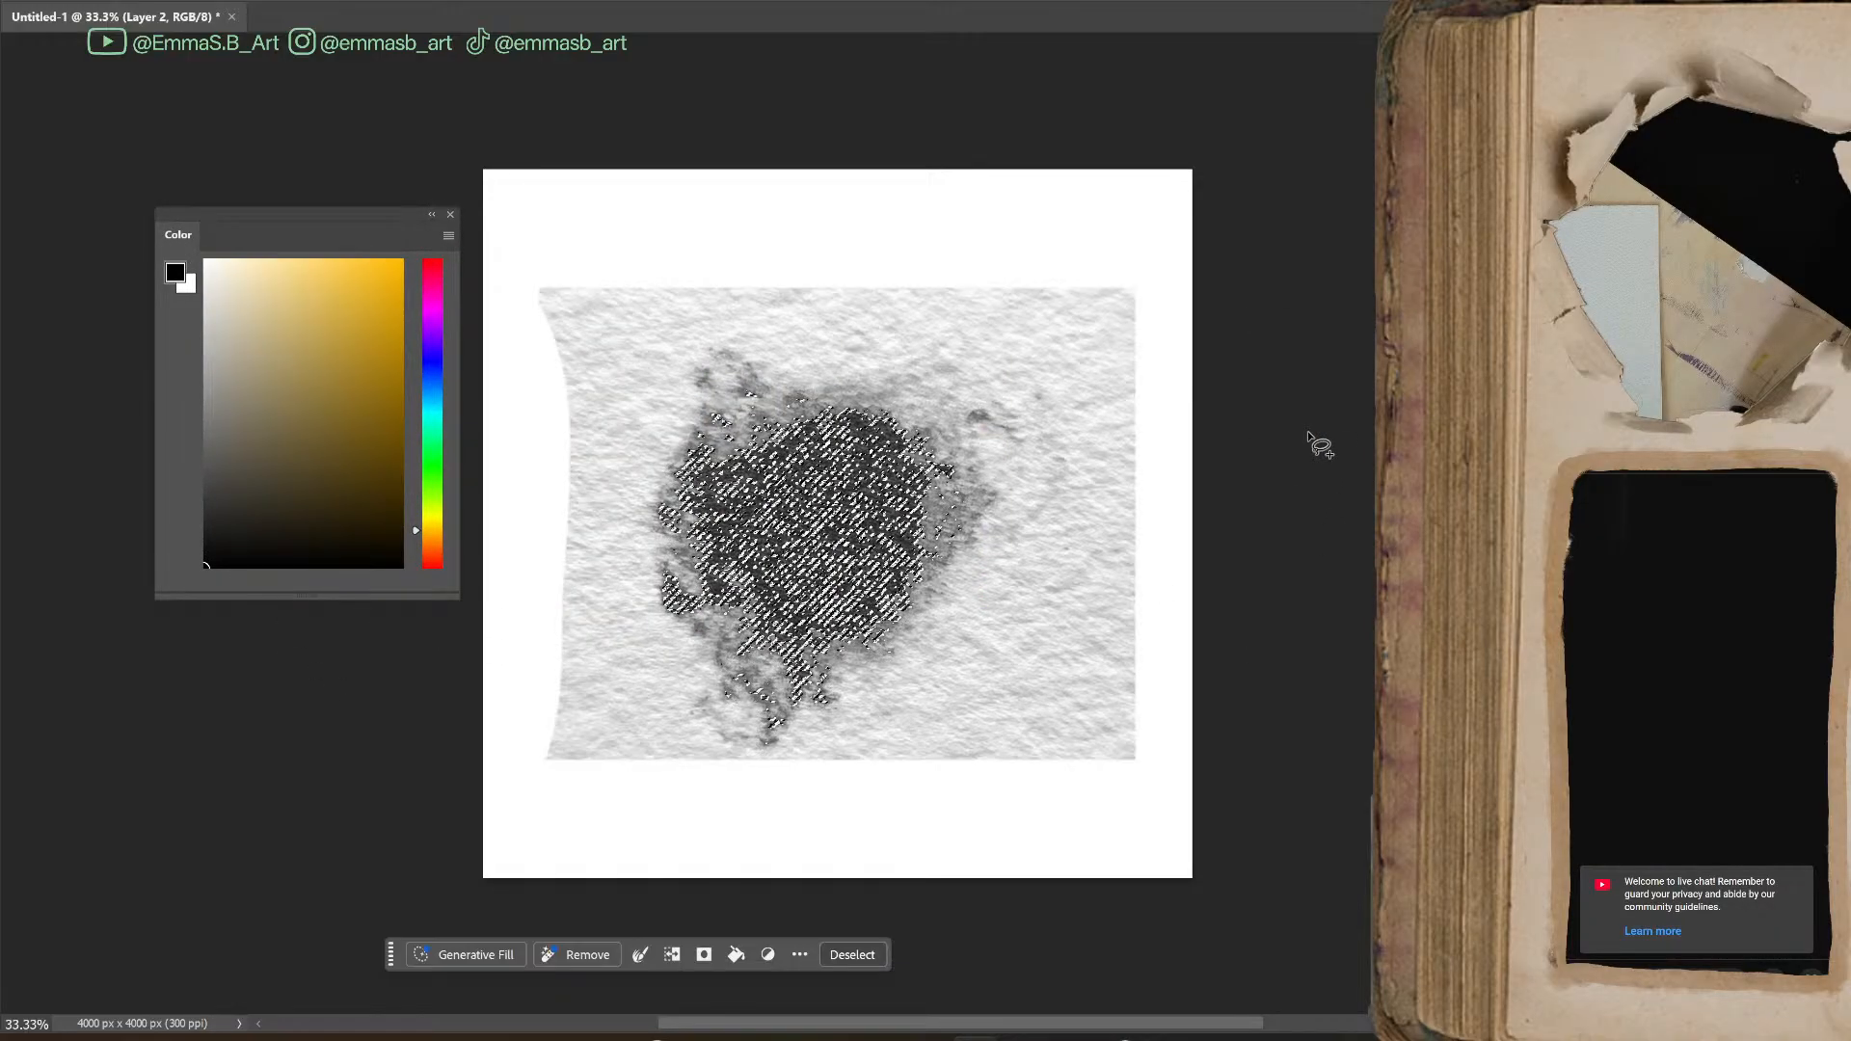
{"action": "key", "text": "shift+BackSpace"}
{"action": "key", "text": "Return"}
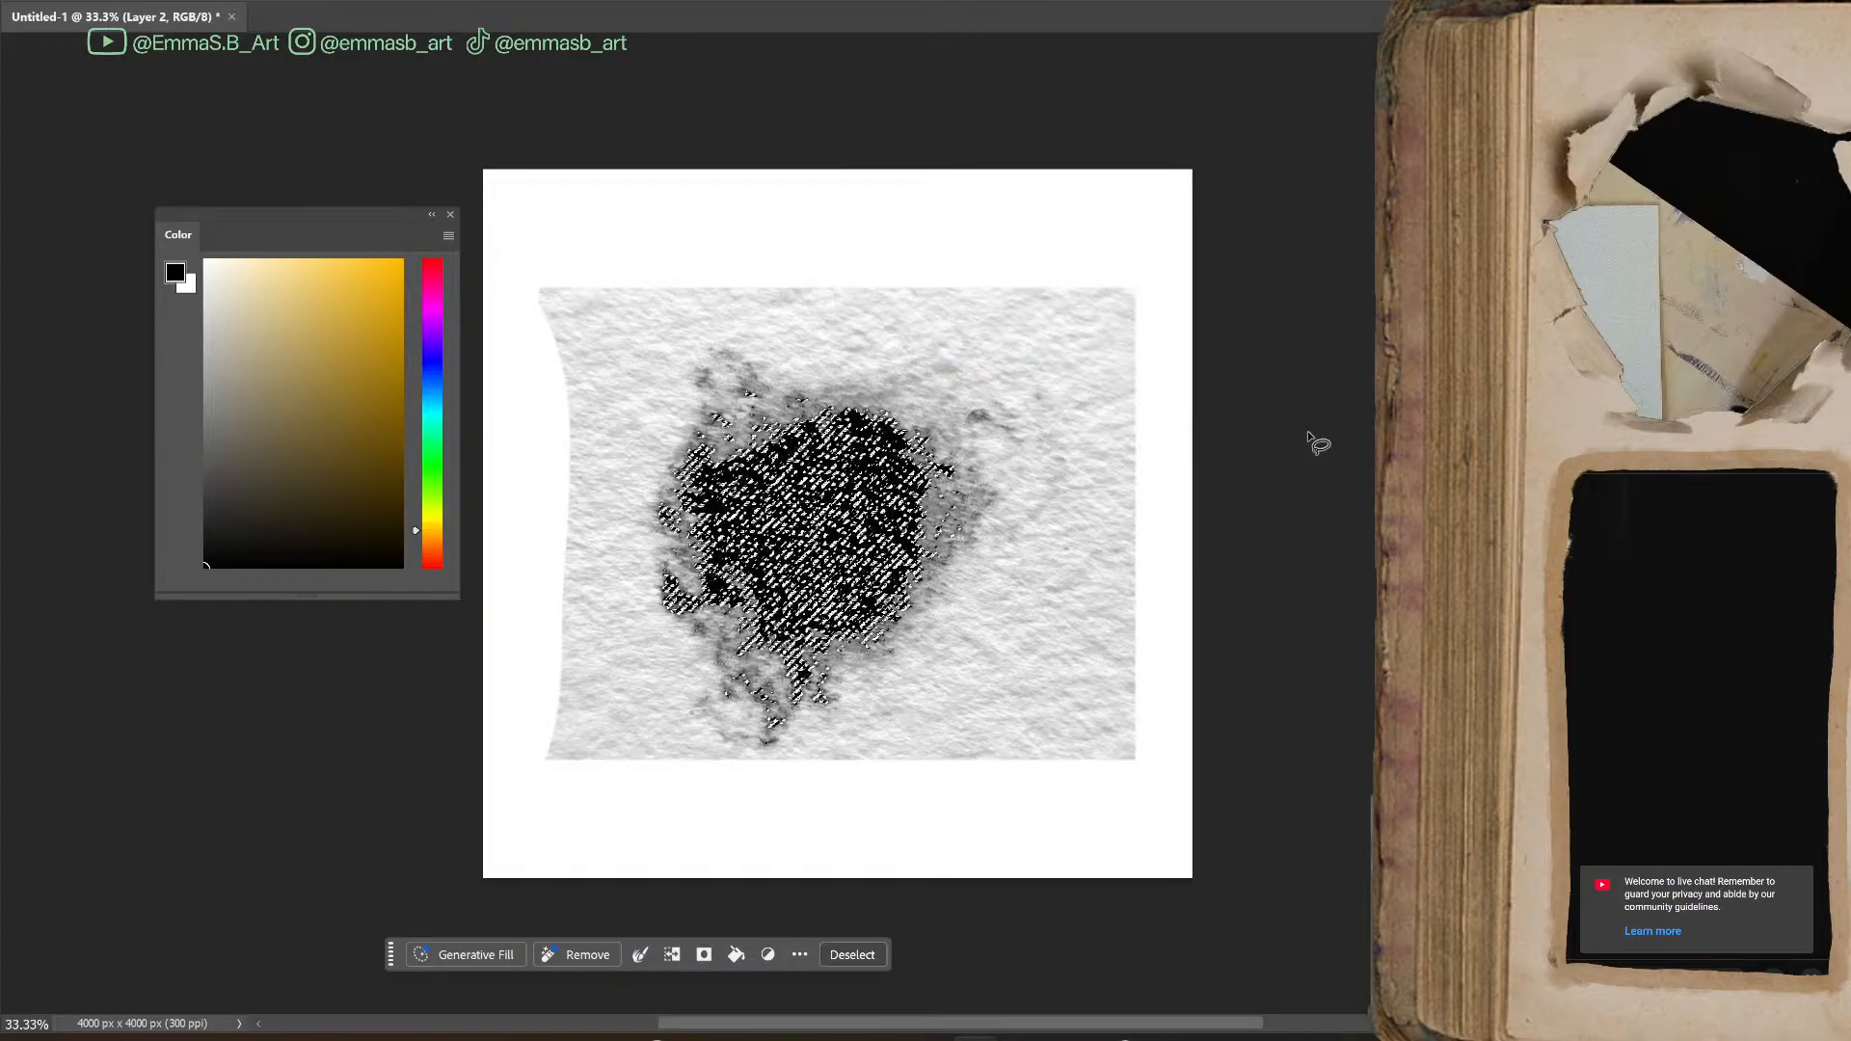
{"action": "key", "text": "ctrl+d"}
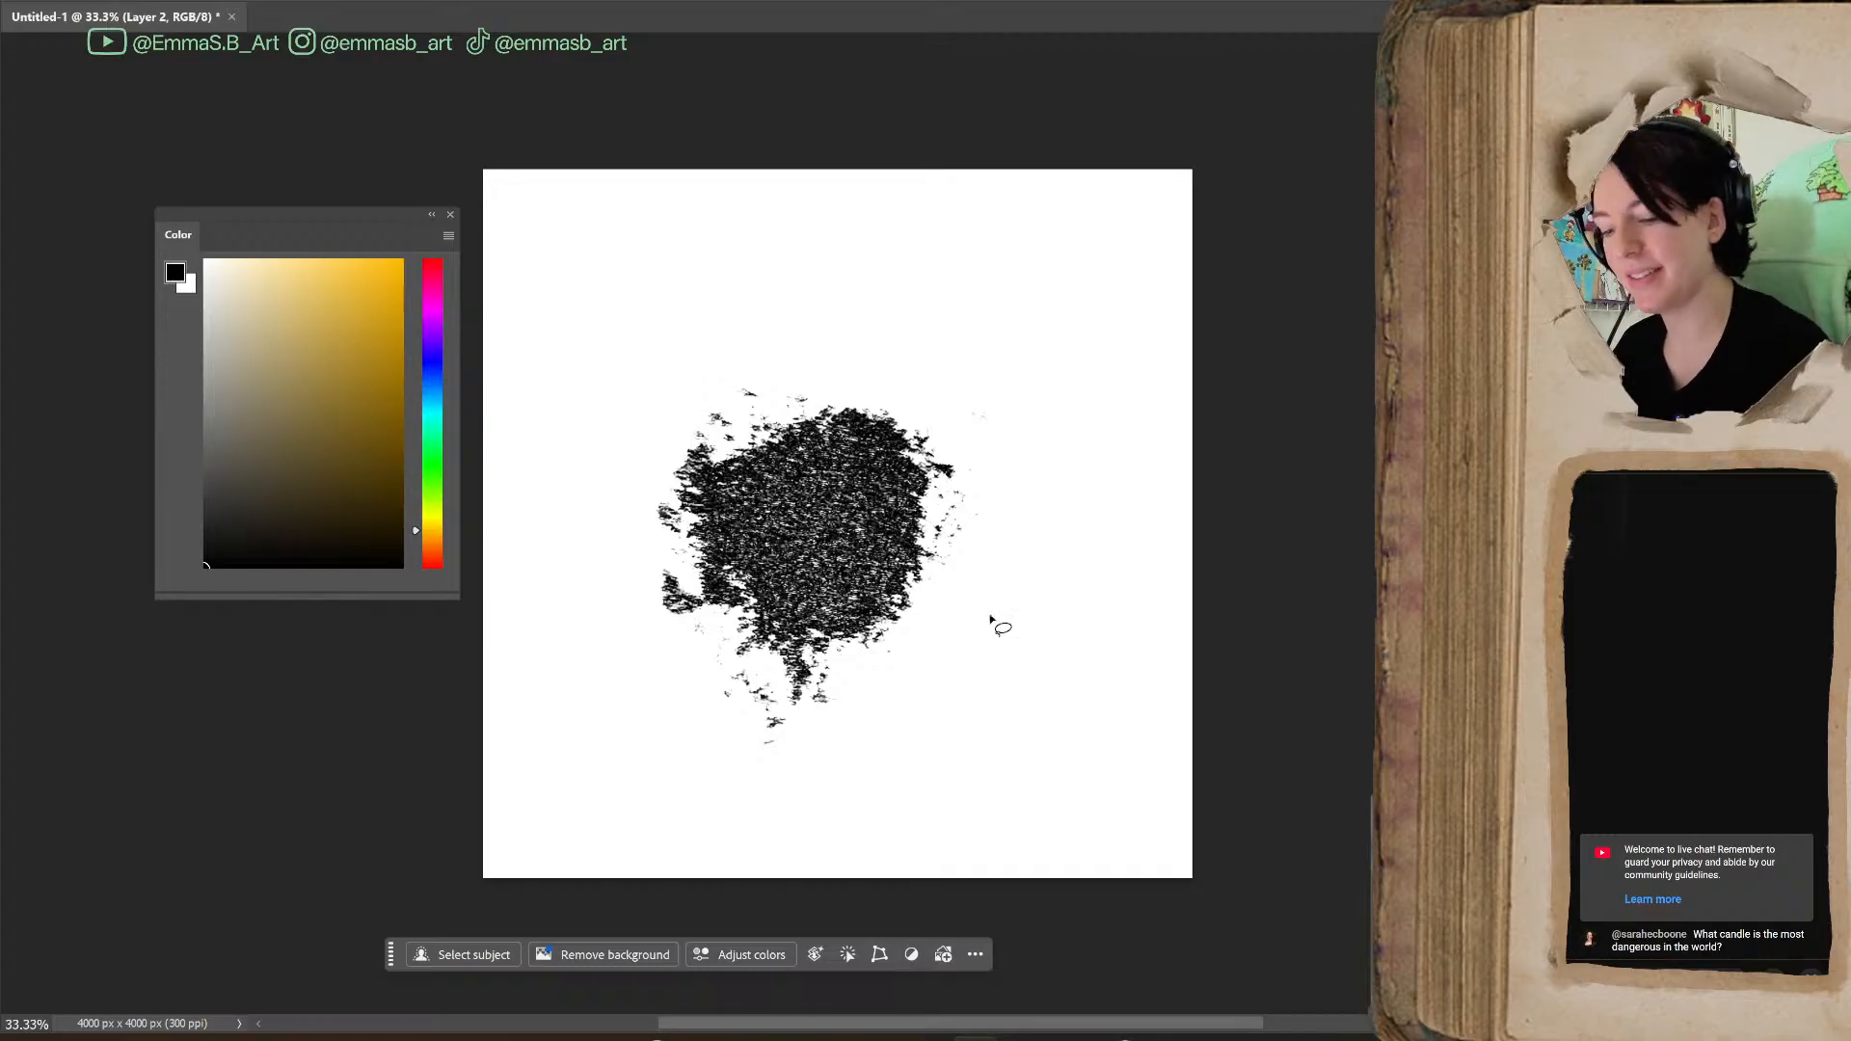
Move the blot so its bounding box sits at the centre of the canvas and apply the position
{"action": "key", "text": "v"}
{"action": "left_click_drag", "start_coordinate": [802, 547], "coordinate": [809, 510]}
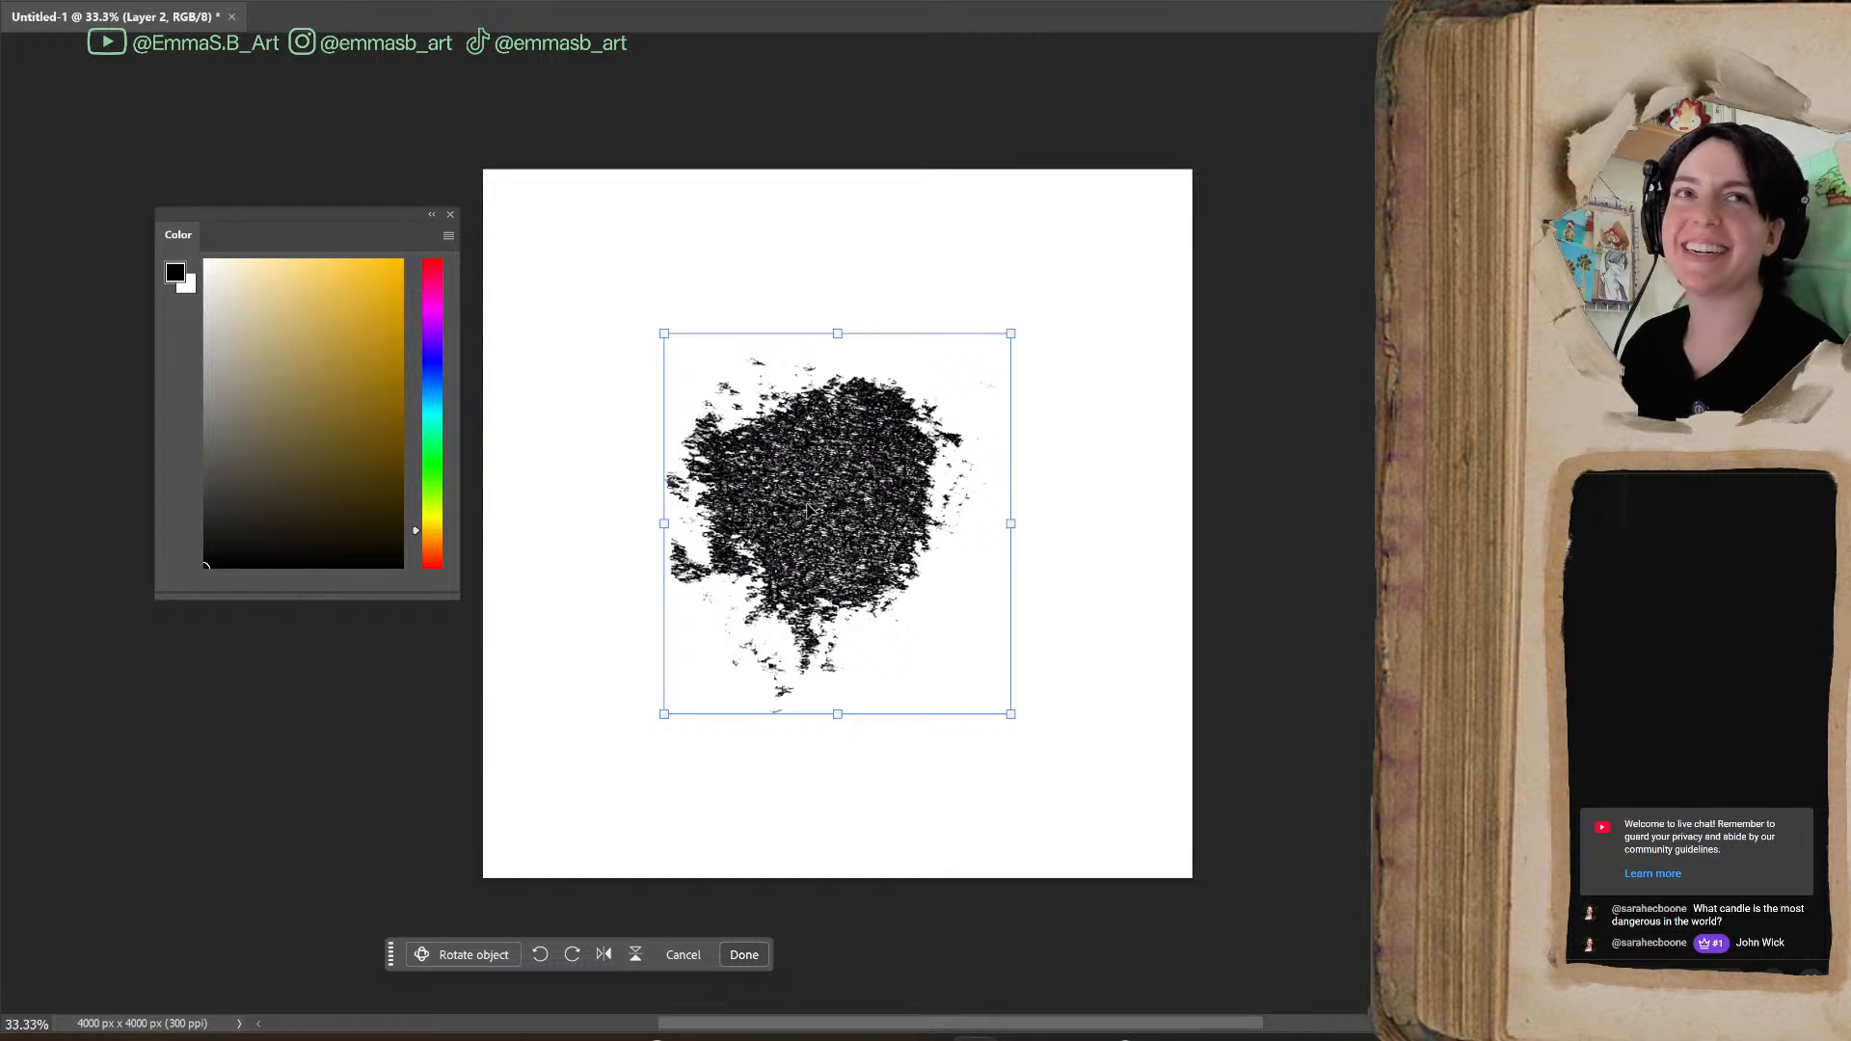
{"action": "key", "text": "Return"}
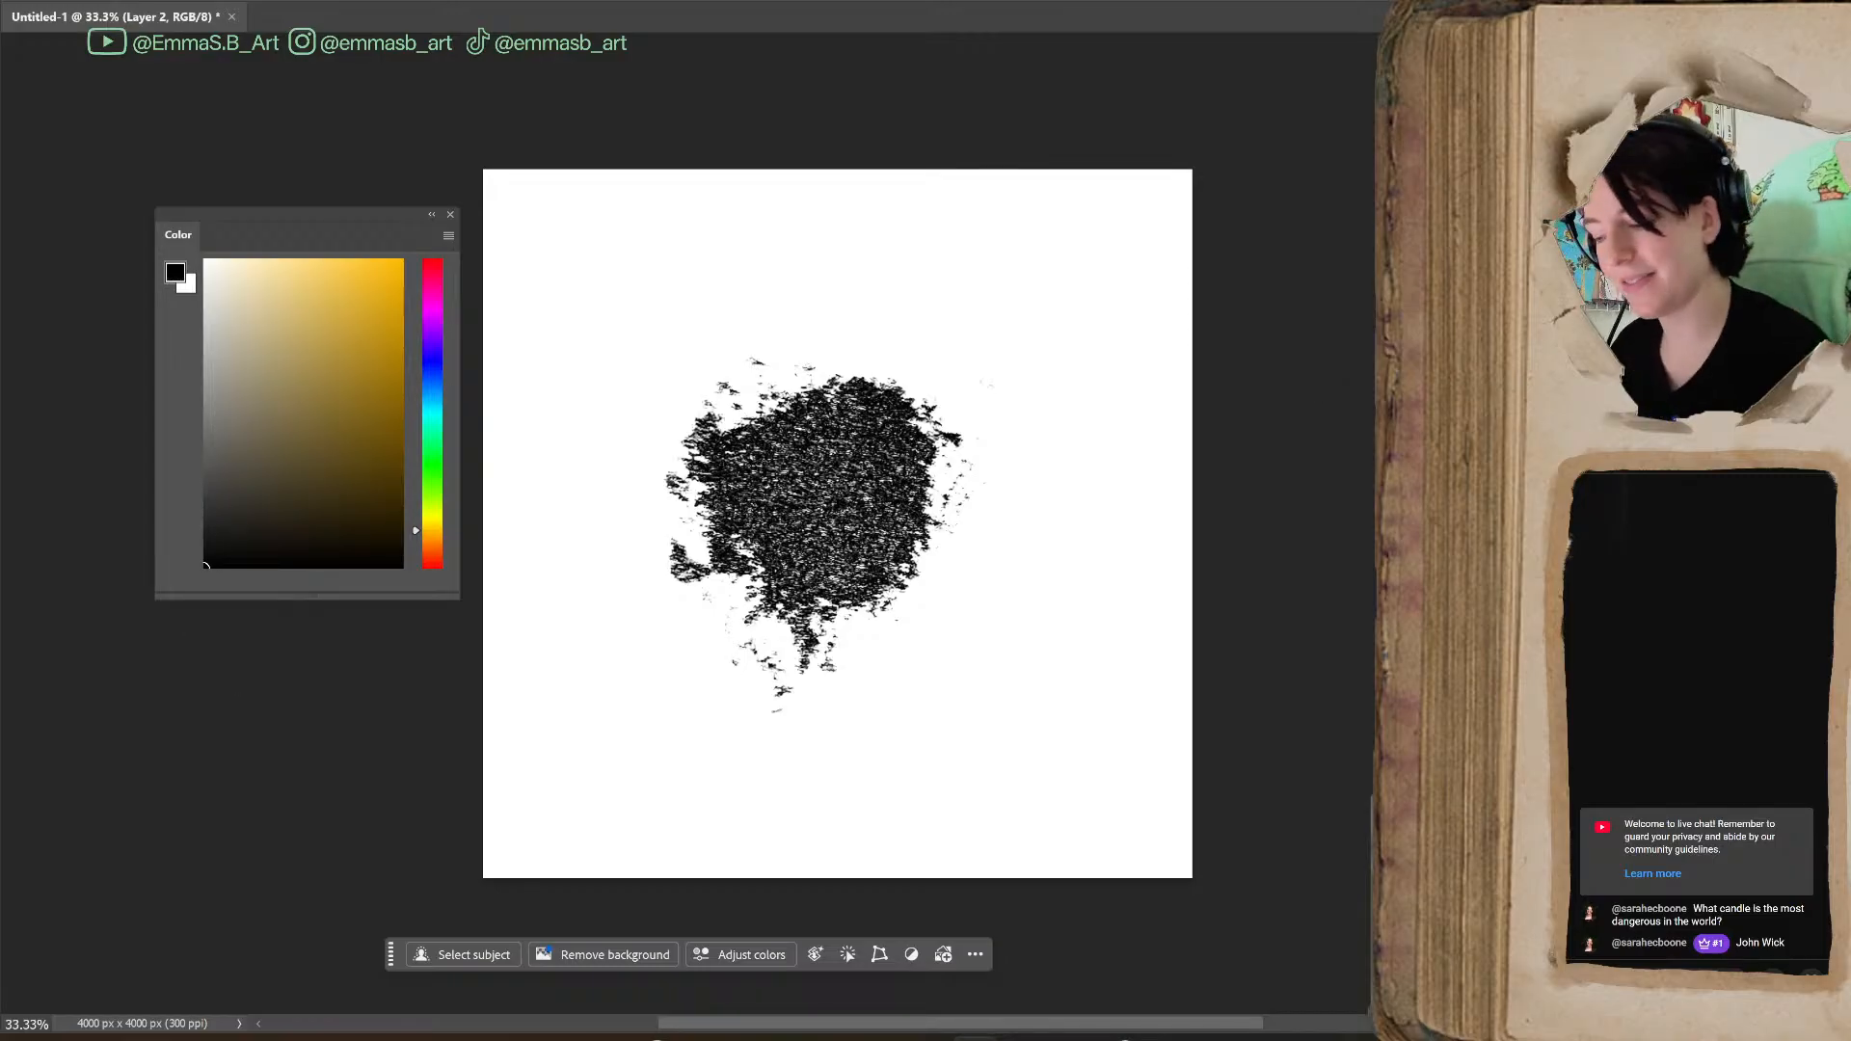
Erase the stray specks and the thin drip end below the blot with a small eraser
{"action": "key", "text": "bracketleft"}
{"action": "key", "text": "bracketleft"}
{"action": "key", "text": "bracketleft"}
{"action": "key", "text": "bracketleft"}
{"action": "key", "text": "bracketleft"}
{"action": "key", "text": "bracketleft"}
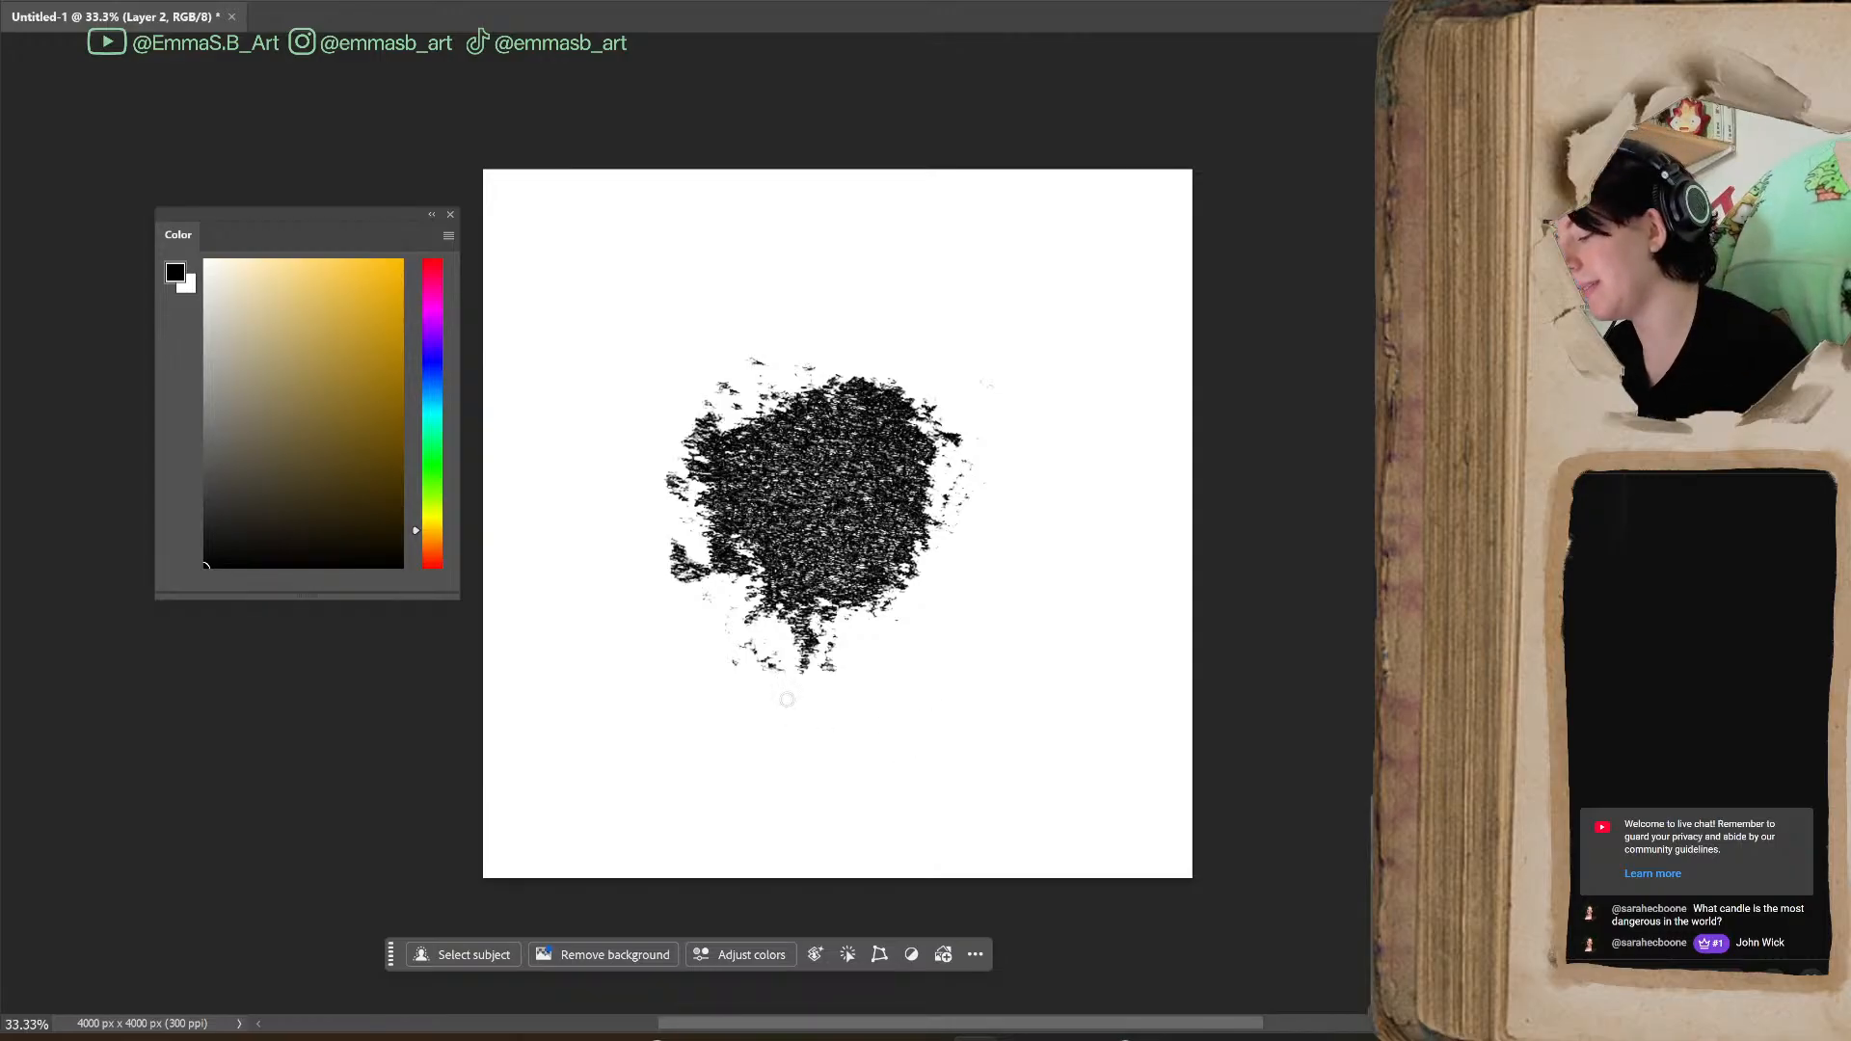
{"action": "left_click_drag", "start_coordinate": [768, 676], "coordinate": [738, 637]}
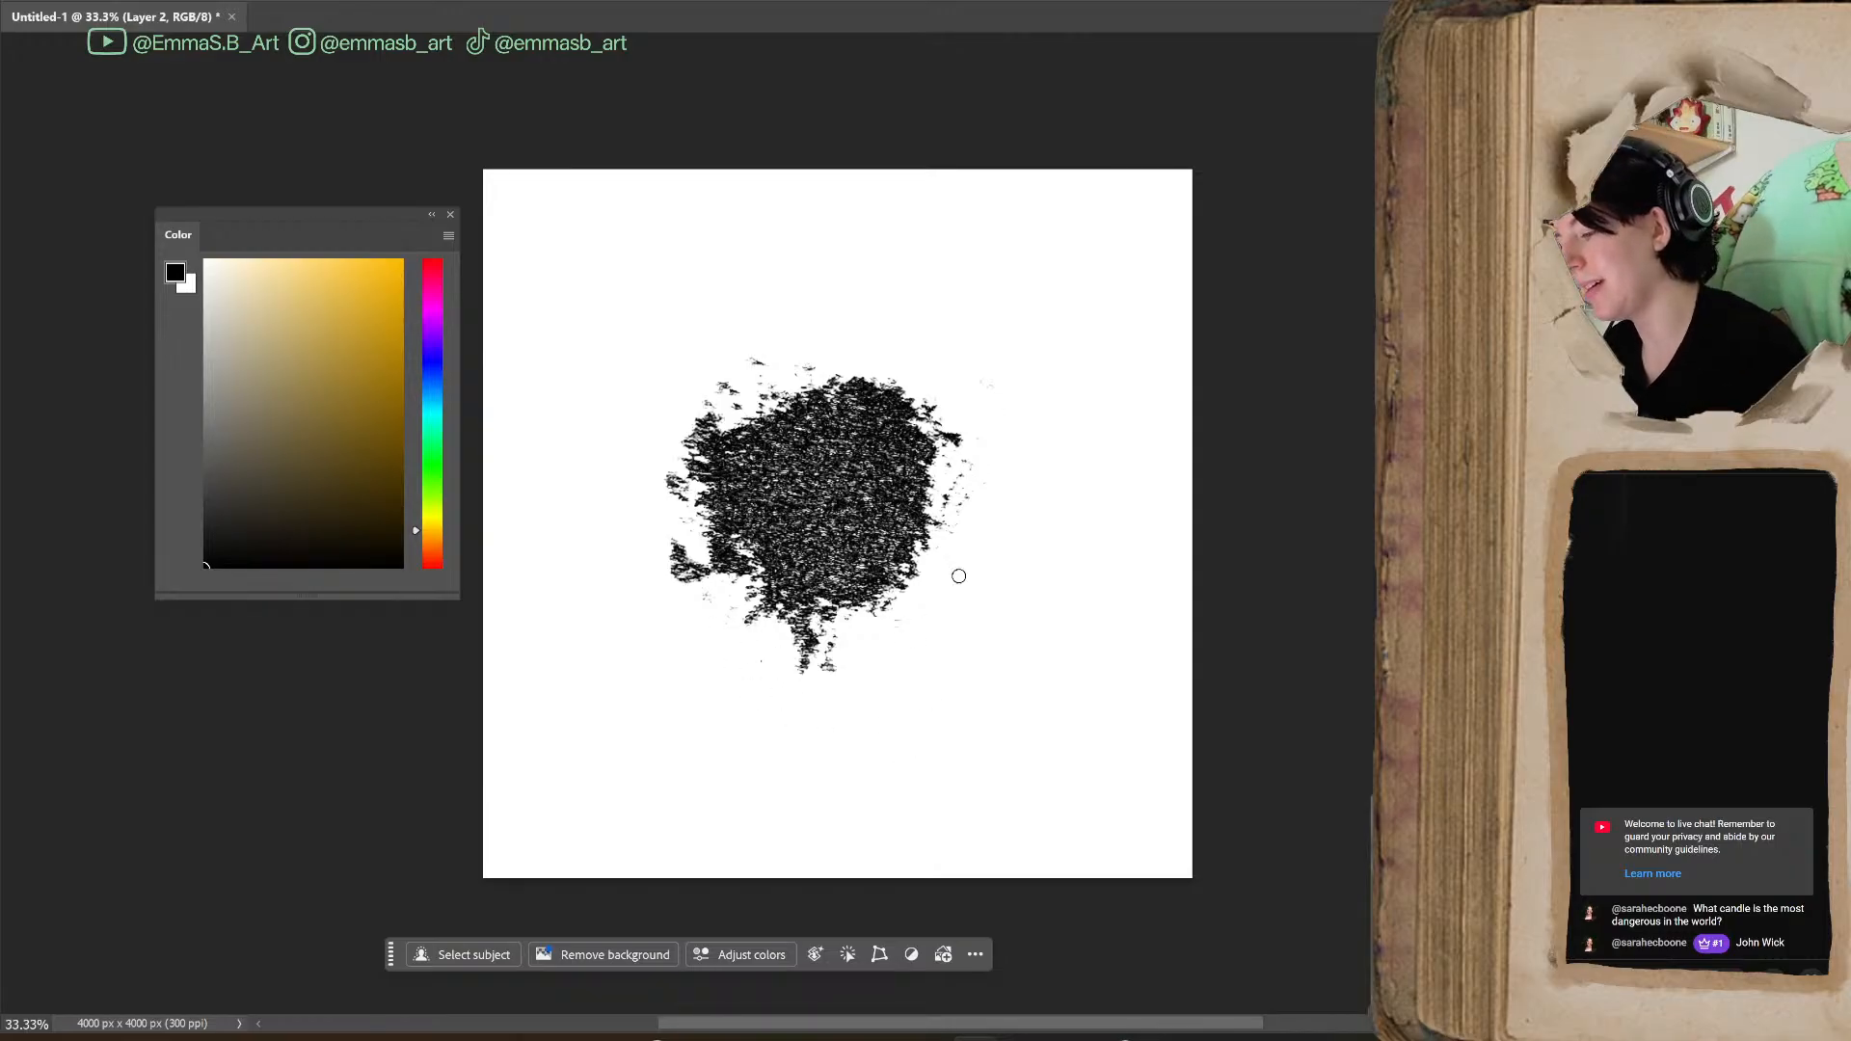
{"action": "left_click_drag", "start_coordinate": [824, 658], "coordinate": [842, 652]}
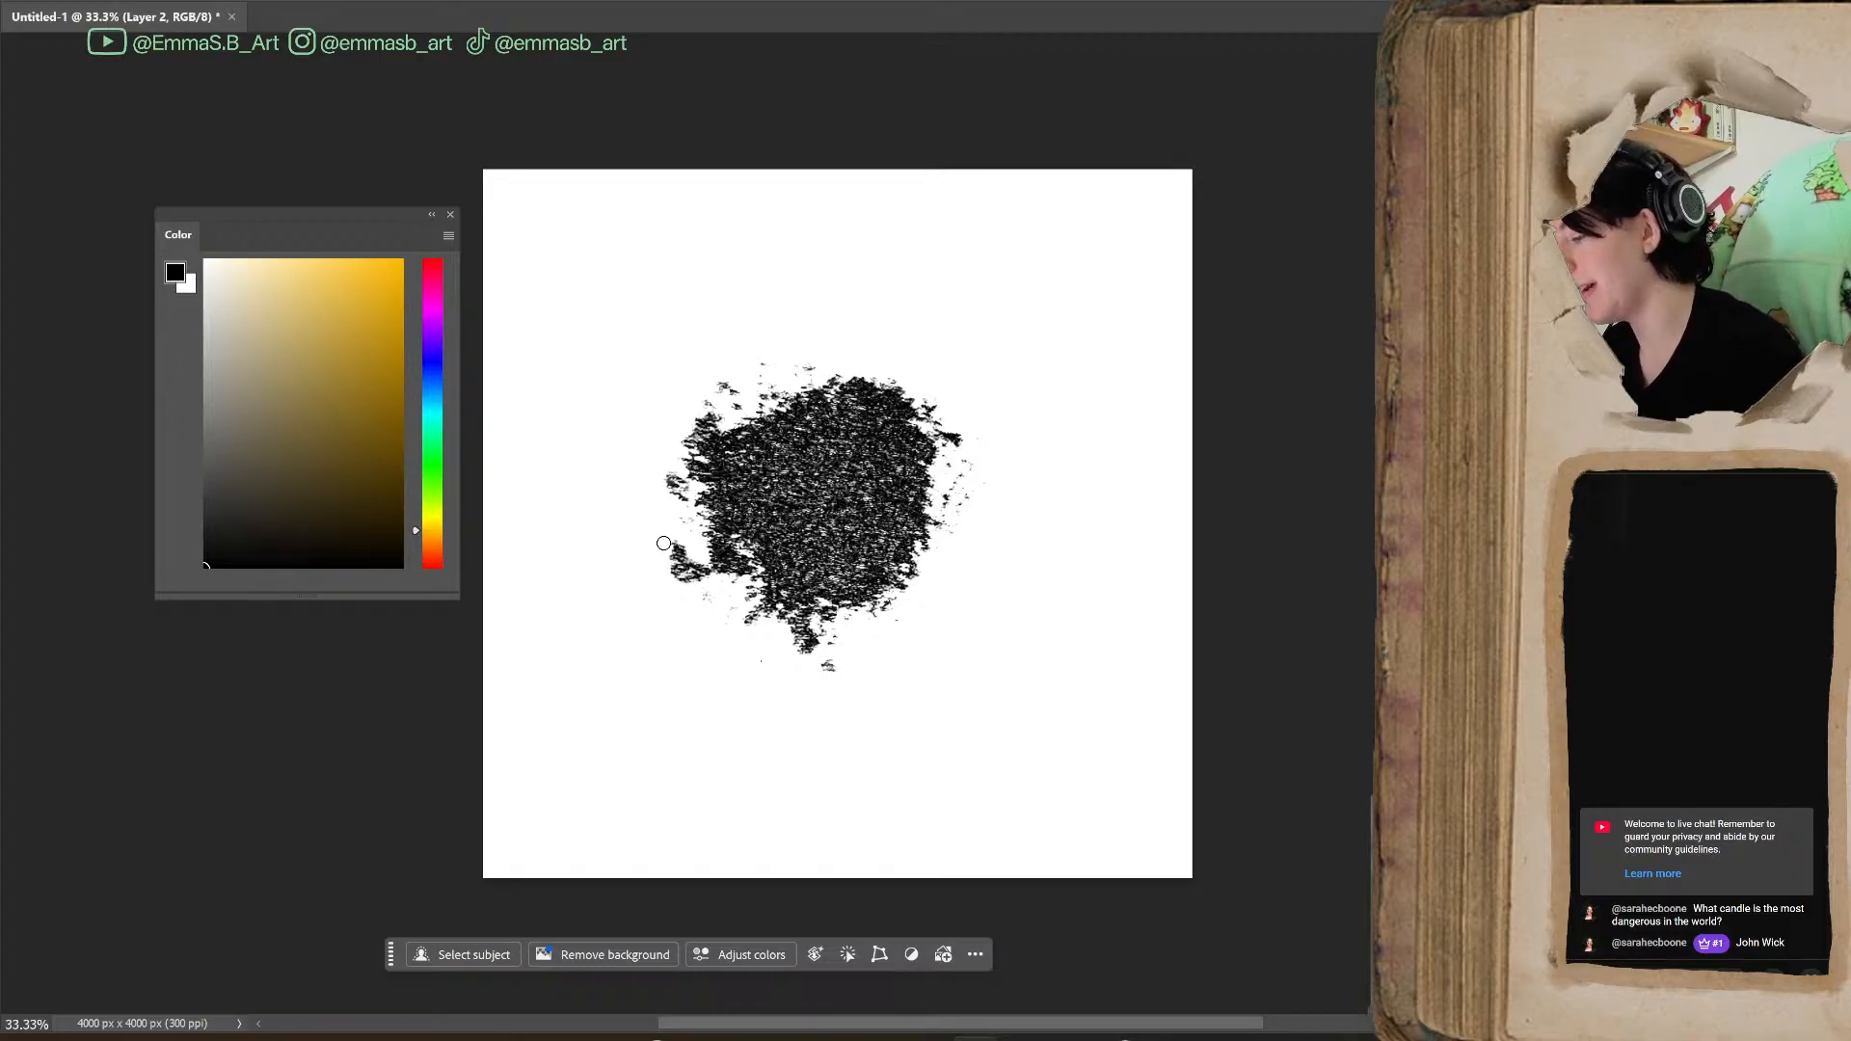
{"action": "left_click_drag", "start_coordinate": [841, 670], "coordinate": [810, 677]}
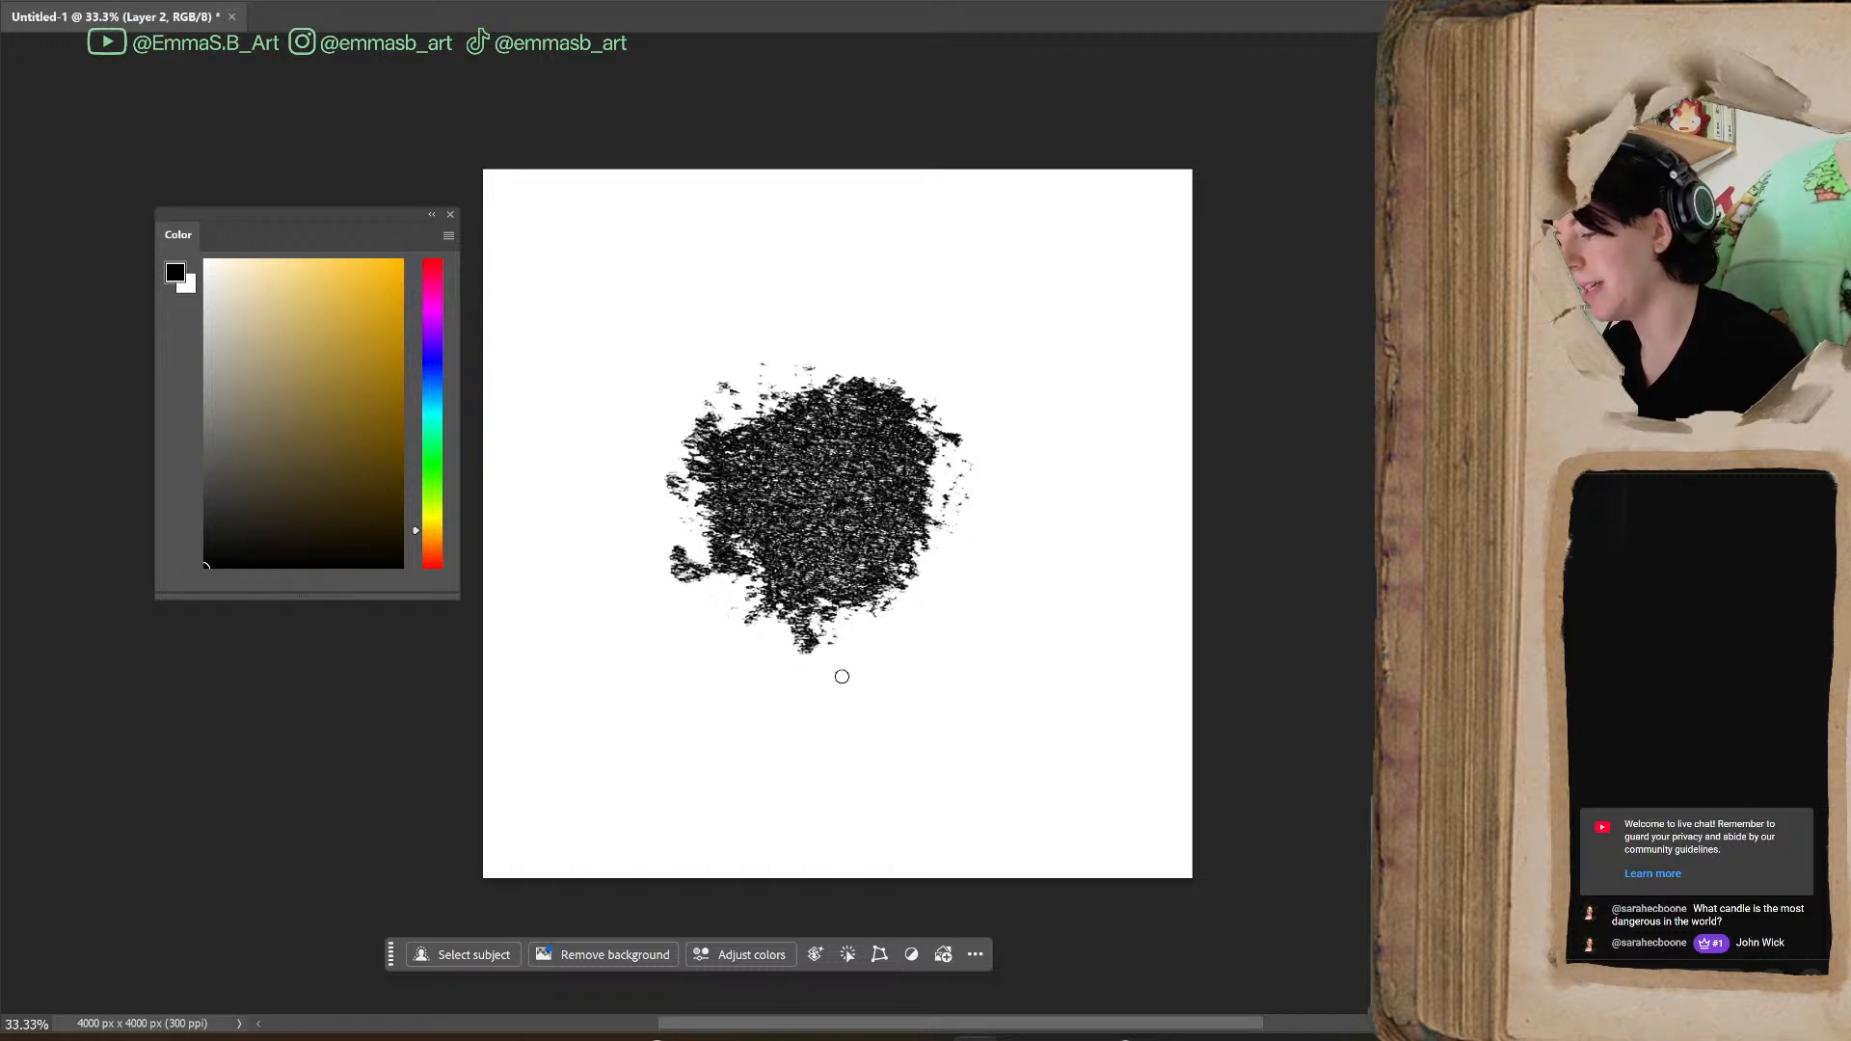
Stretch the blot slightly wider and taller with Free Transform and rotate it about 45° clockwise
{"action": "key", "text": "ctrl+t"}
{"action": "left_click_drag", "start_coordinate": [1005, 524], "coordinate": [1020, 521]}
{"action": "left_click_drag", "start_coordinate": [842, 668], "coordinate": [853, 688]}
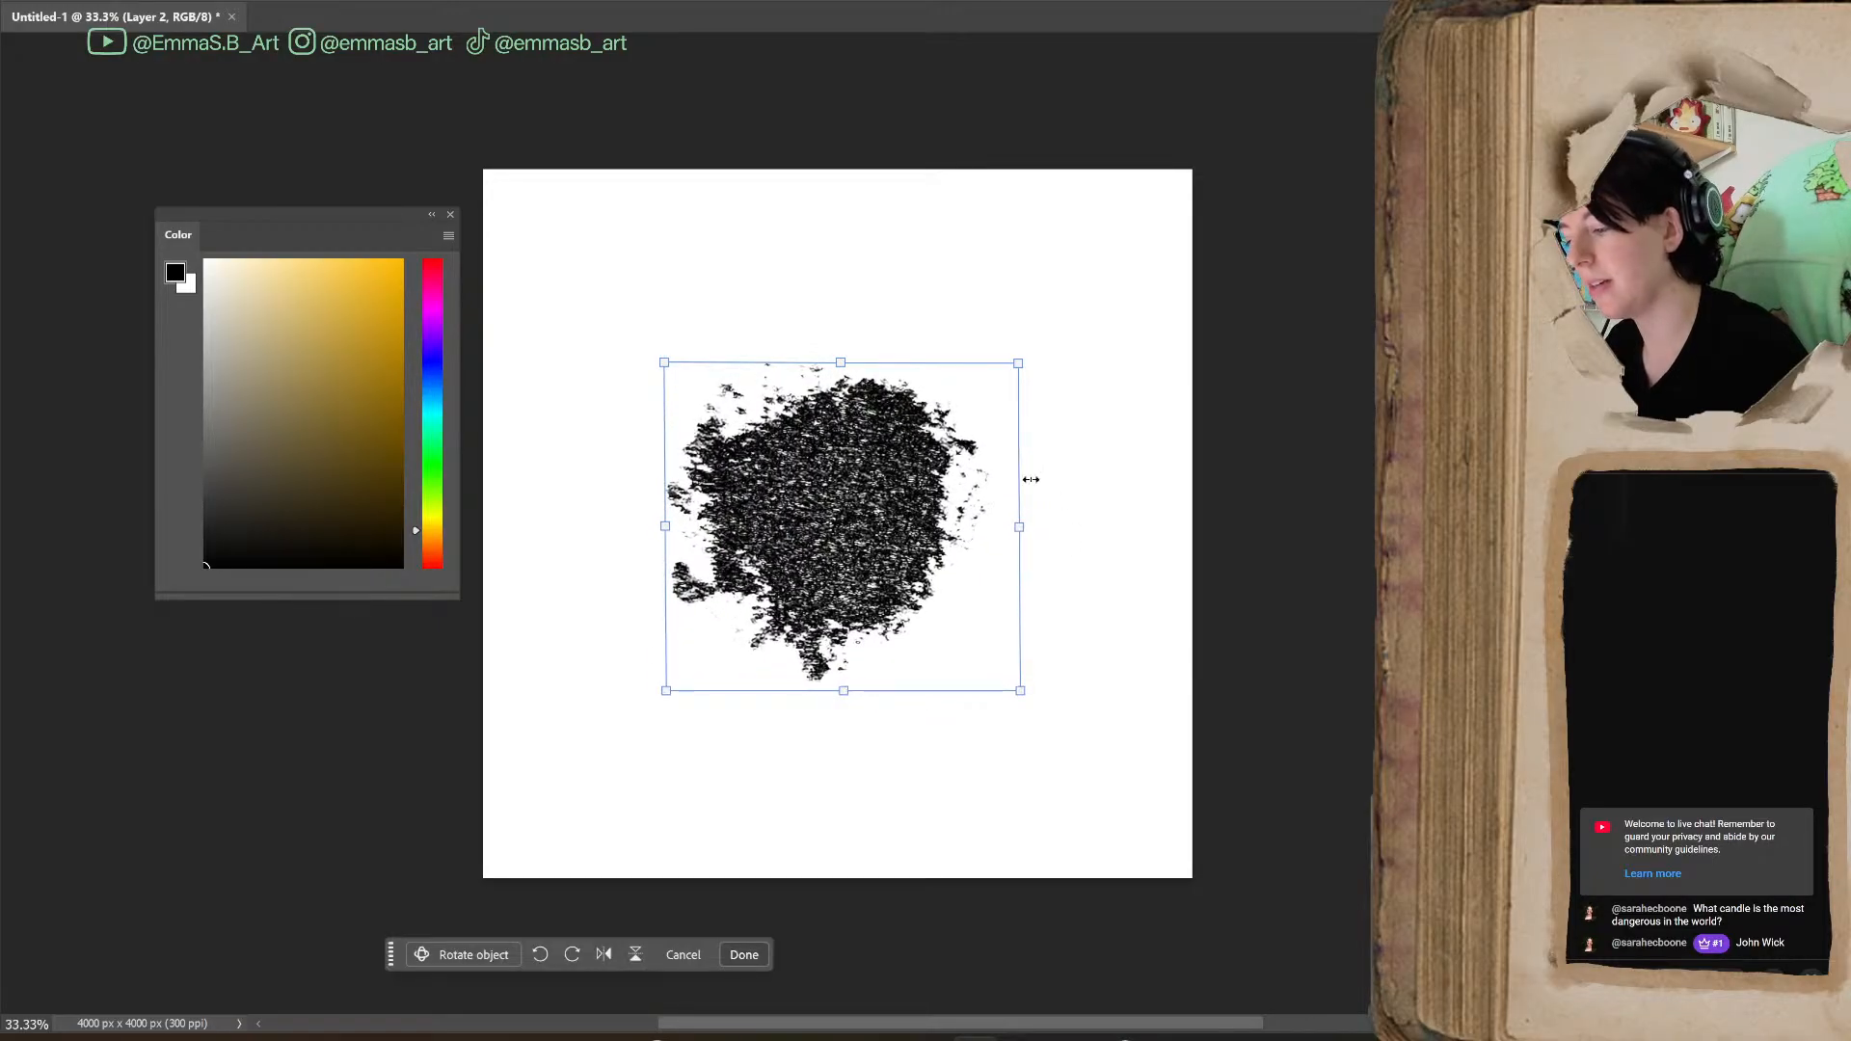
{"action": "left_click_drag", "start_coordinate": [1020, 527], "coordinate": [1040, 533]}
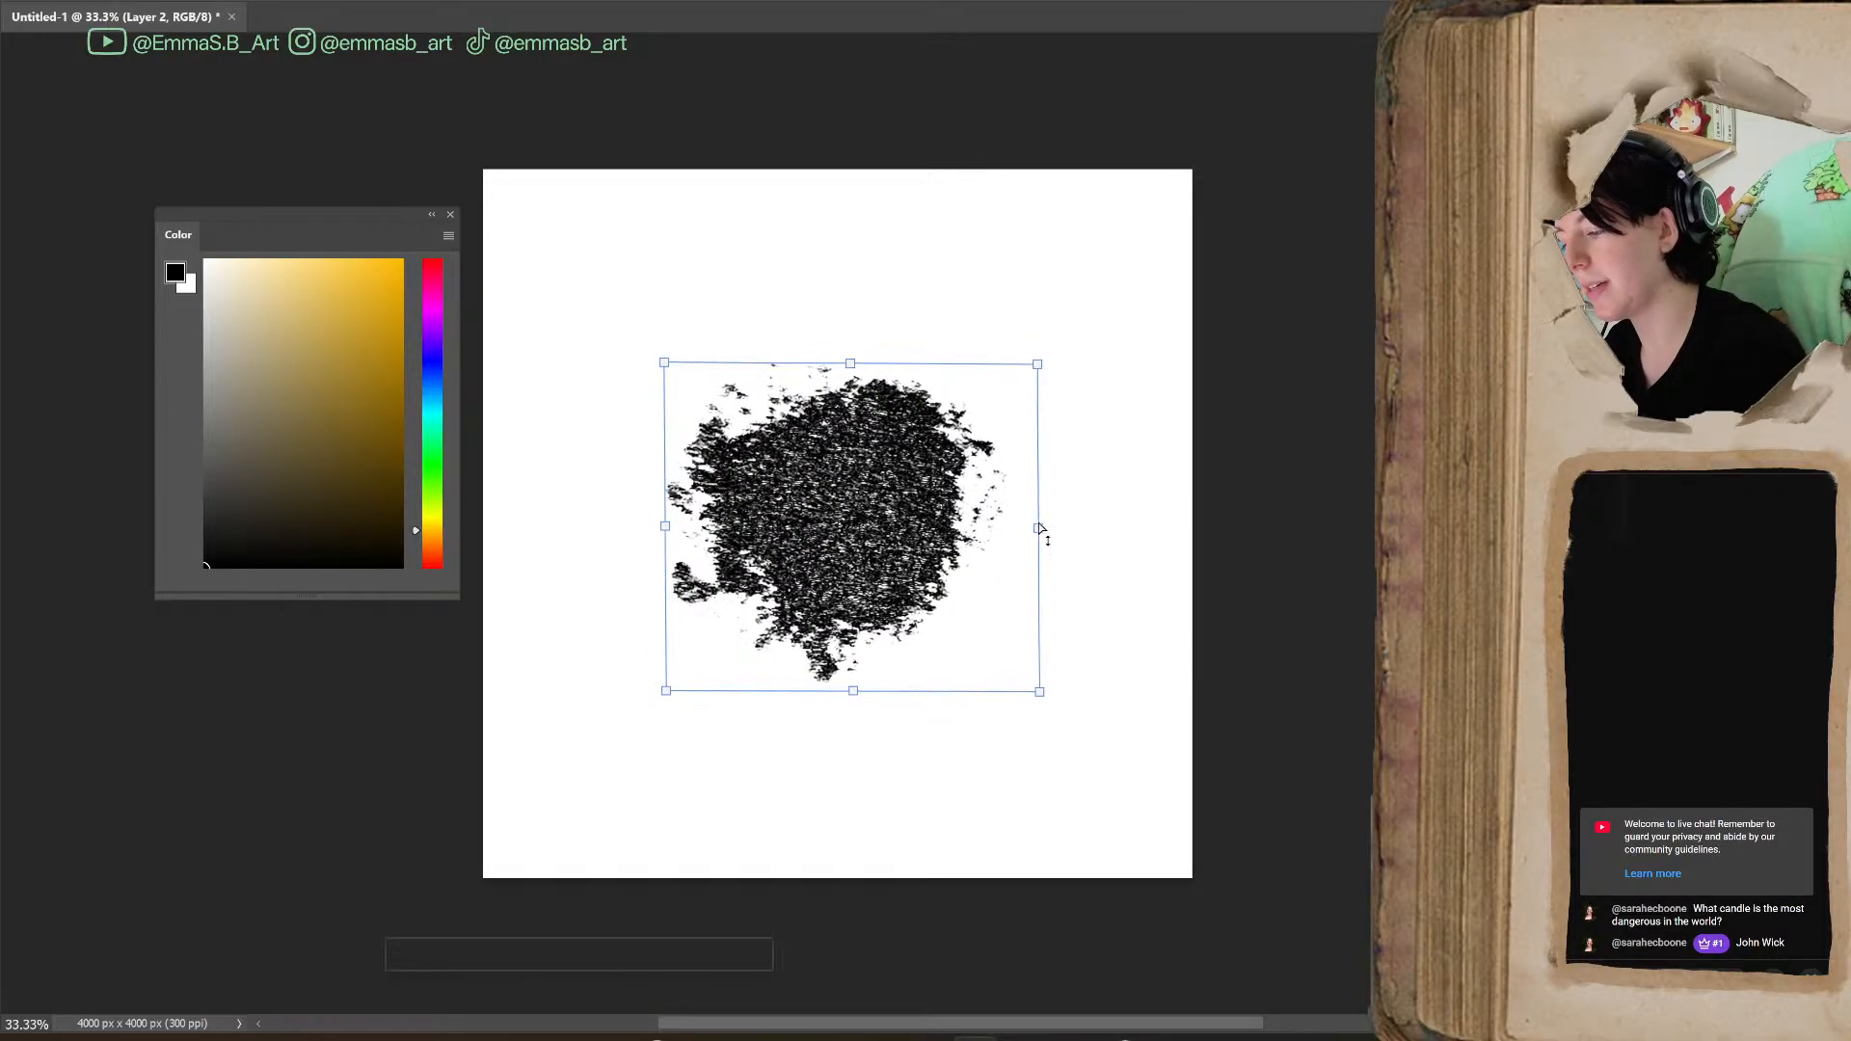
{"action": "left_click_drag", "start_coordinate": [1074, 356], "coordinate": [1063, 544]}
{"action": "left_click_drag", "start_coordinate": [917, 533], "coordinate": [913, 547]}
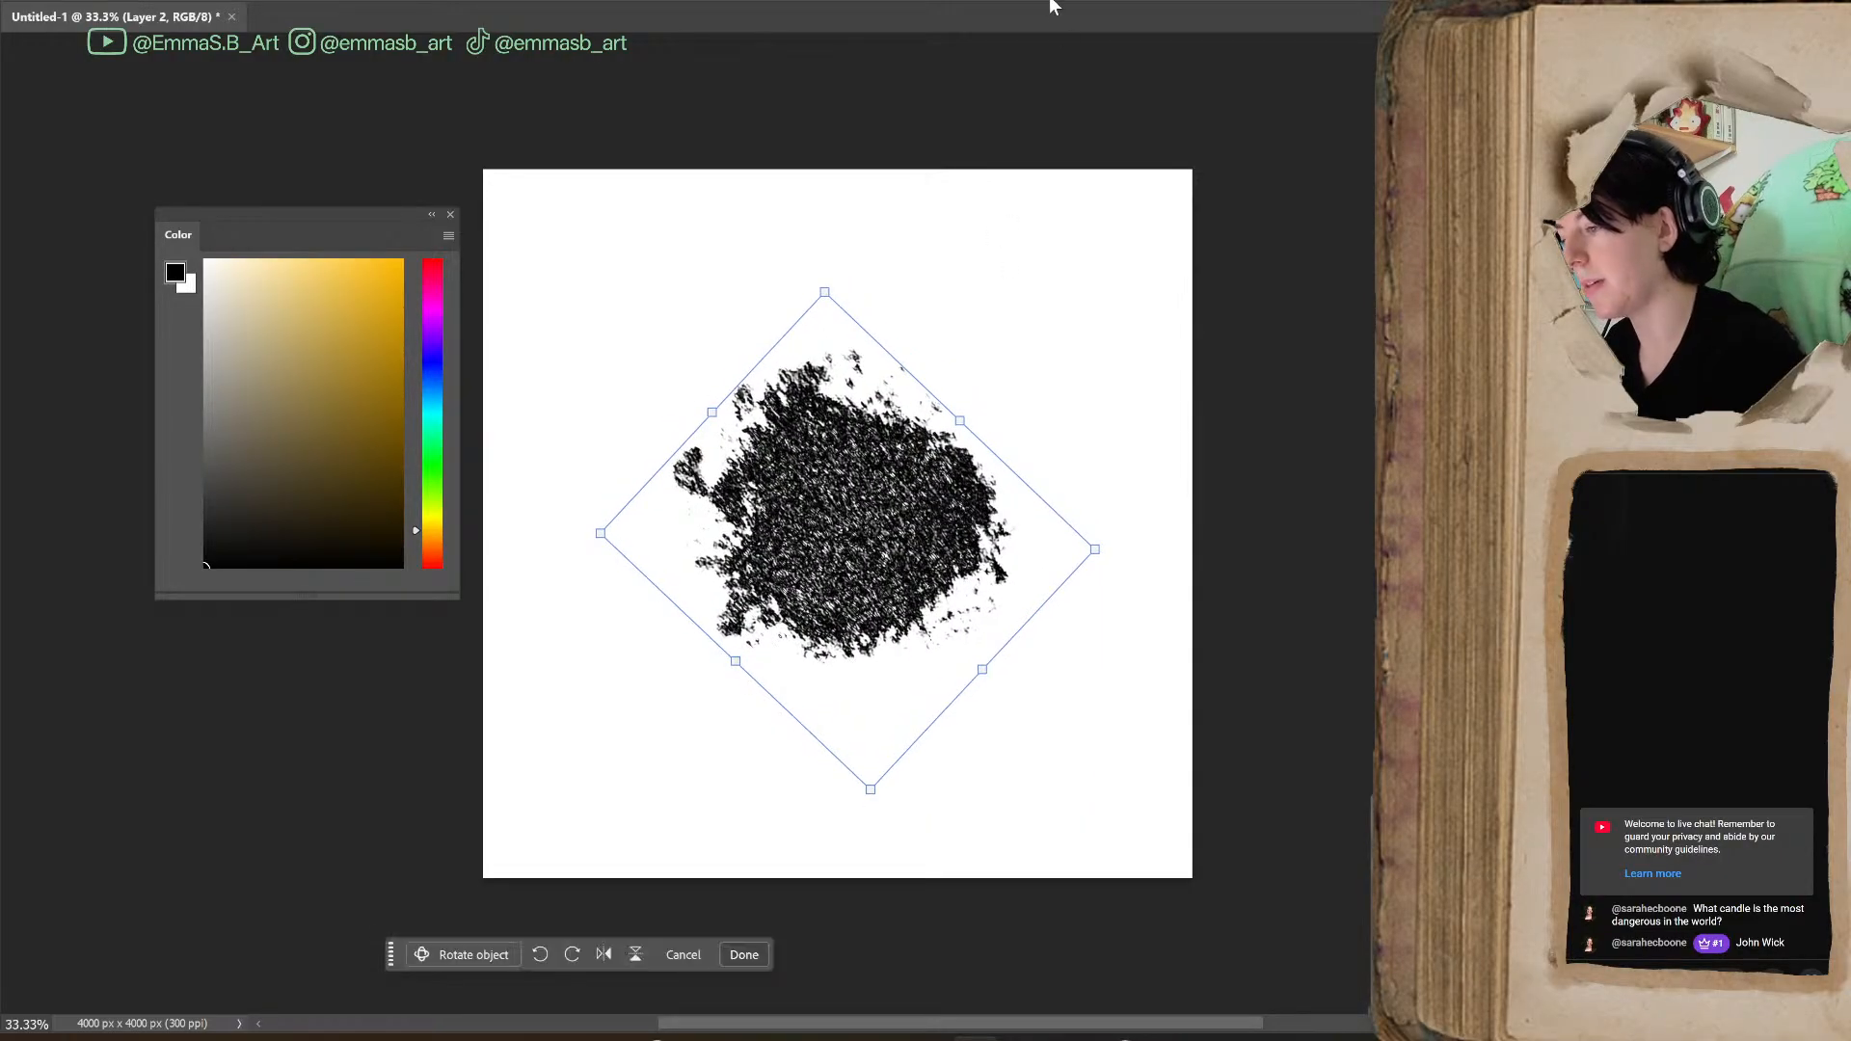
{"action": "key", "text": "Return"}
{"action": "key", "text": "bracketright"}
{"action": "key", "text": "bracketright"}
{"action": "key", "text": "bracketright"}
{"action": "key", "text": "bracketright"}
{"action": "key", "text": "bracketright"}
{"action": "key", "text": "bracketright"}
{"action": "key", "text": "bracketright"}
{"action": "key", "text": "bracketright"}
{"action": "key", "text": "bracketright"}
{"action": "key", "text": "bracketright"}
{"action": "key", "text": "bracketright"}
{"action": "key", "text": "bracketright"}
{"action": "key", "text": "bracketright"}
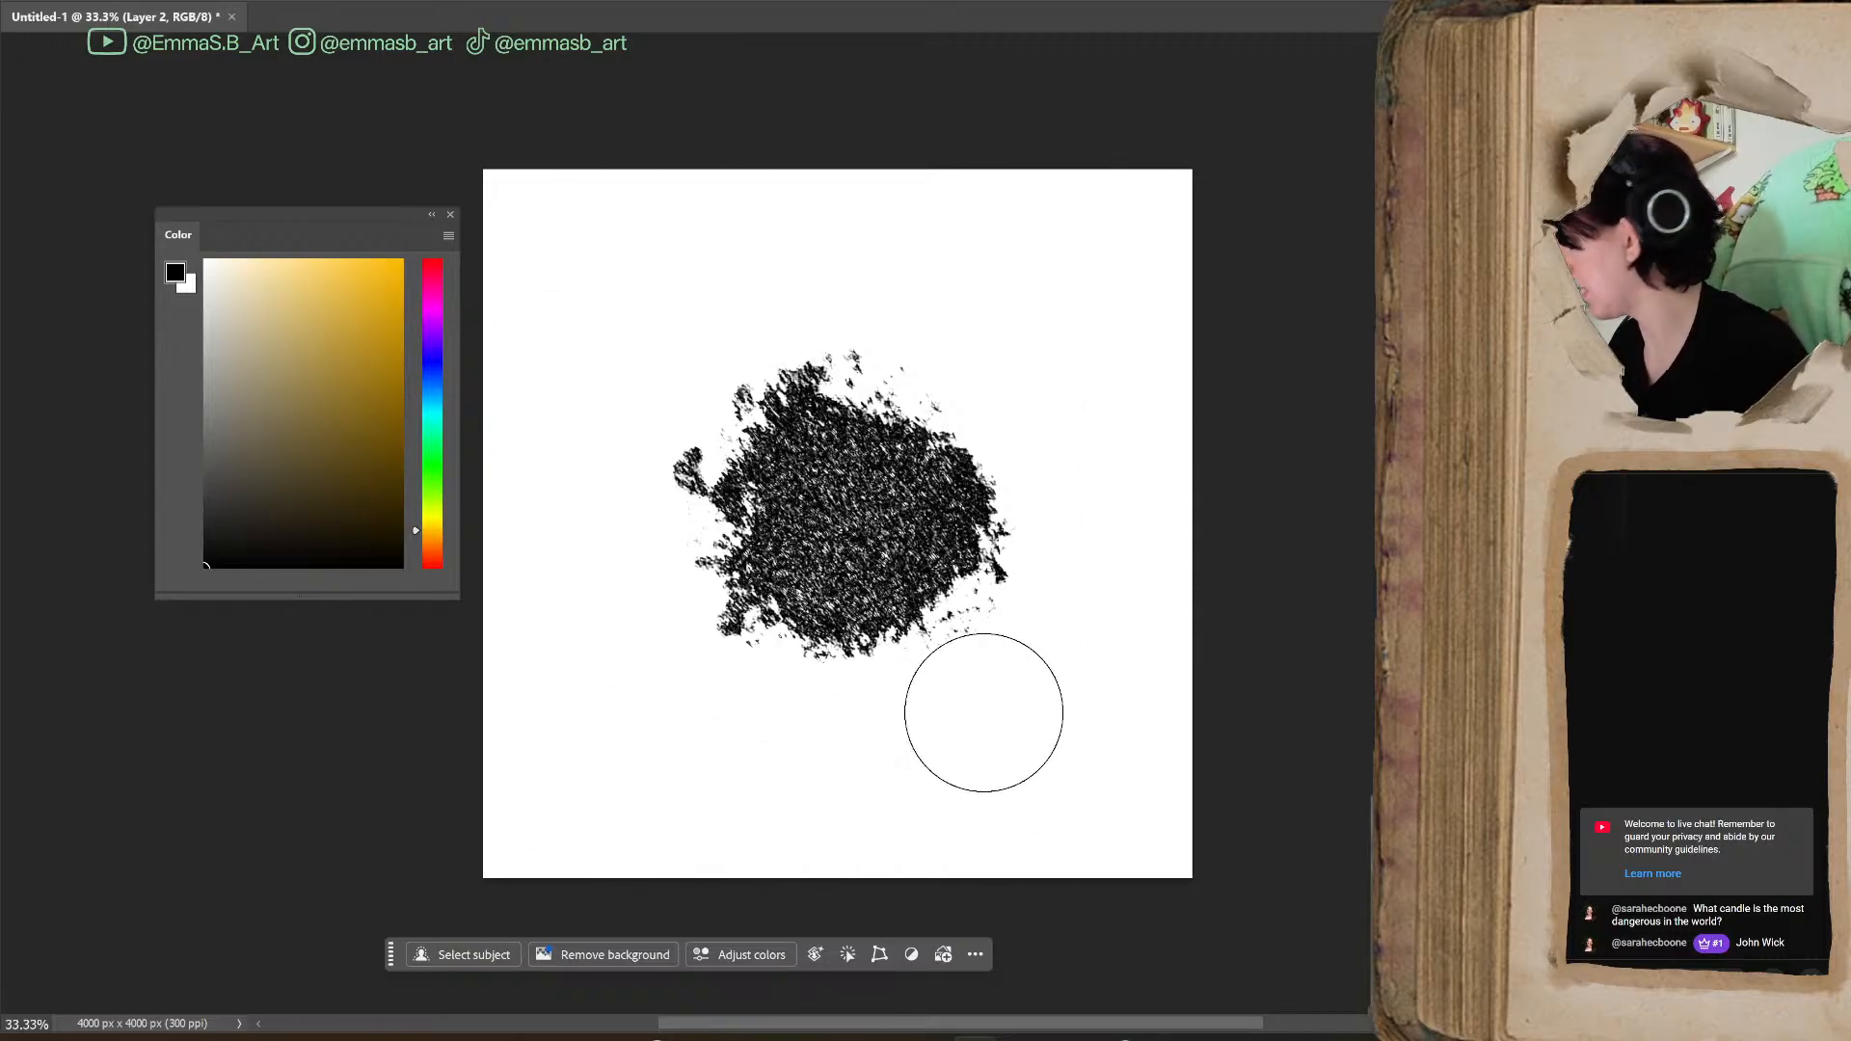
Centre the rotated blot on the canvas both horizontally and vertically
{"action": "key", "text": "ctrl+t"}
{"action": "left_click_drag", "start_coordinate": [884, 501], "coordinate": [880, 522]}
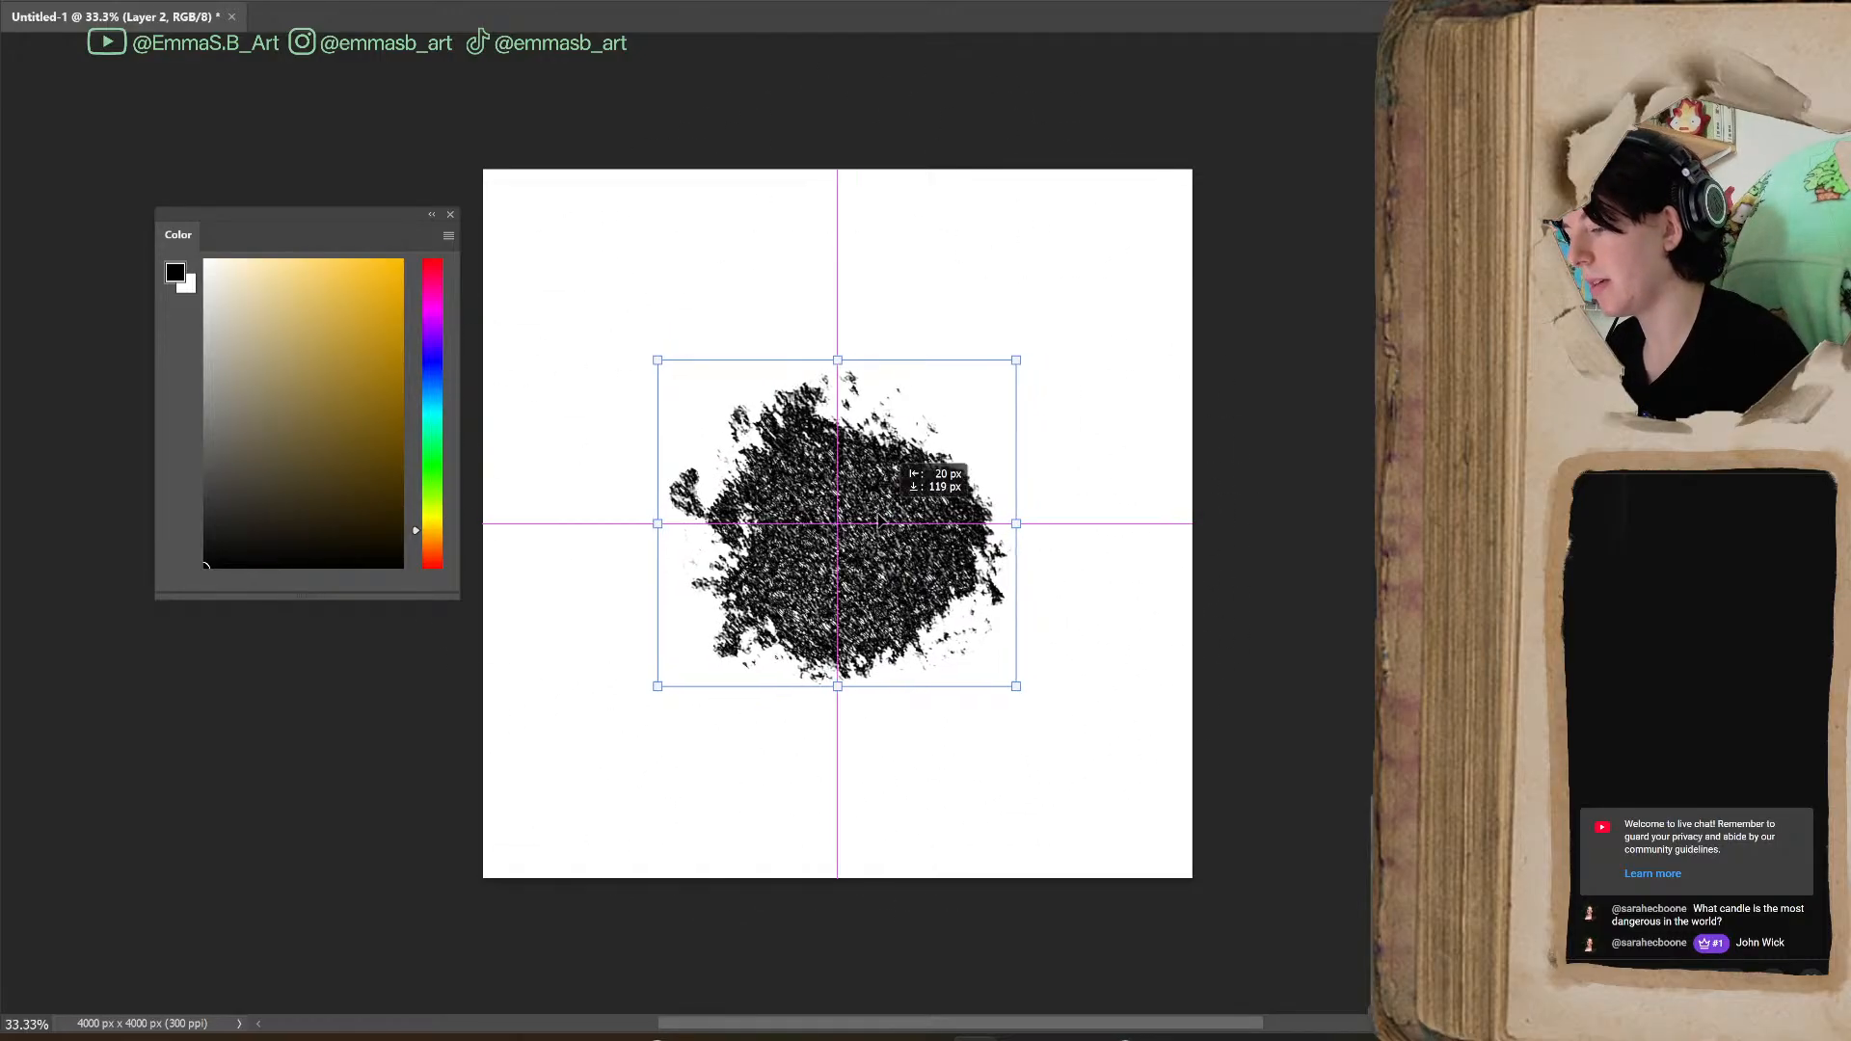
{"action": "key", "text": "Return"}
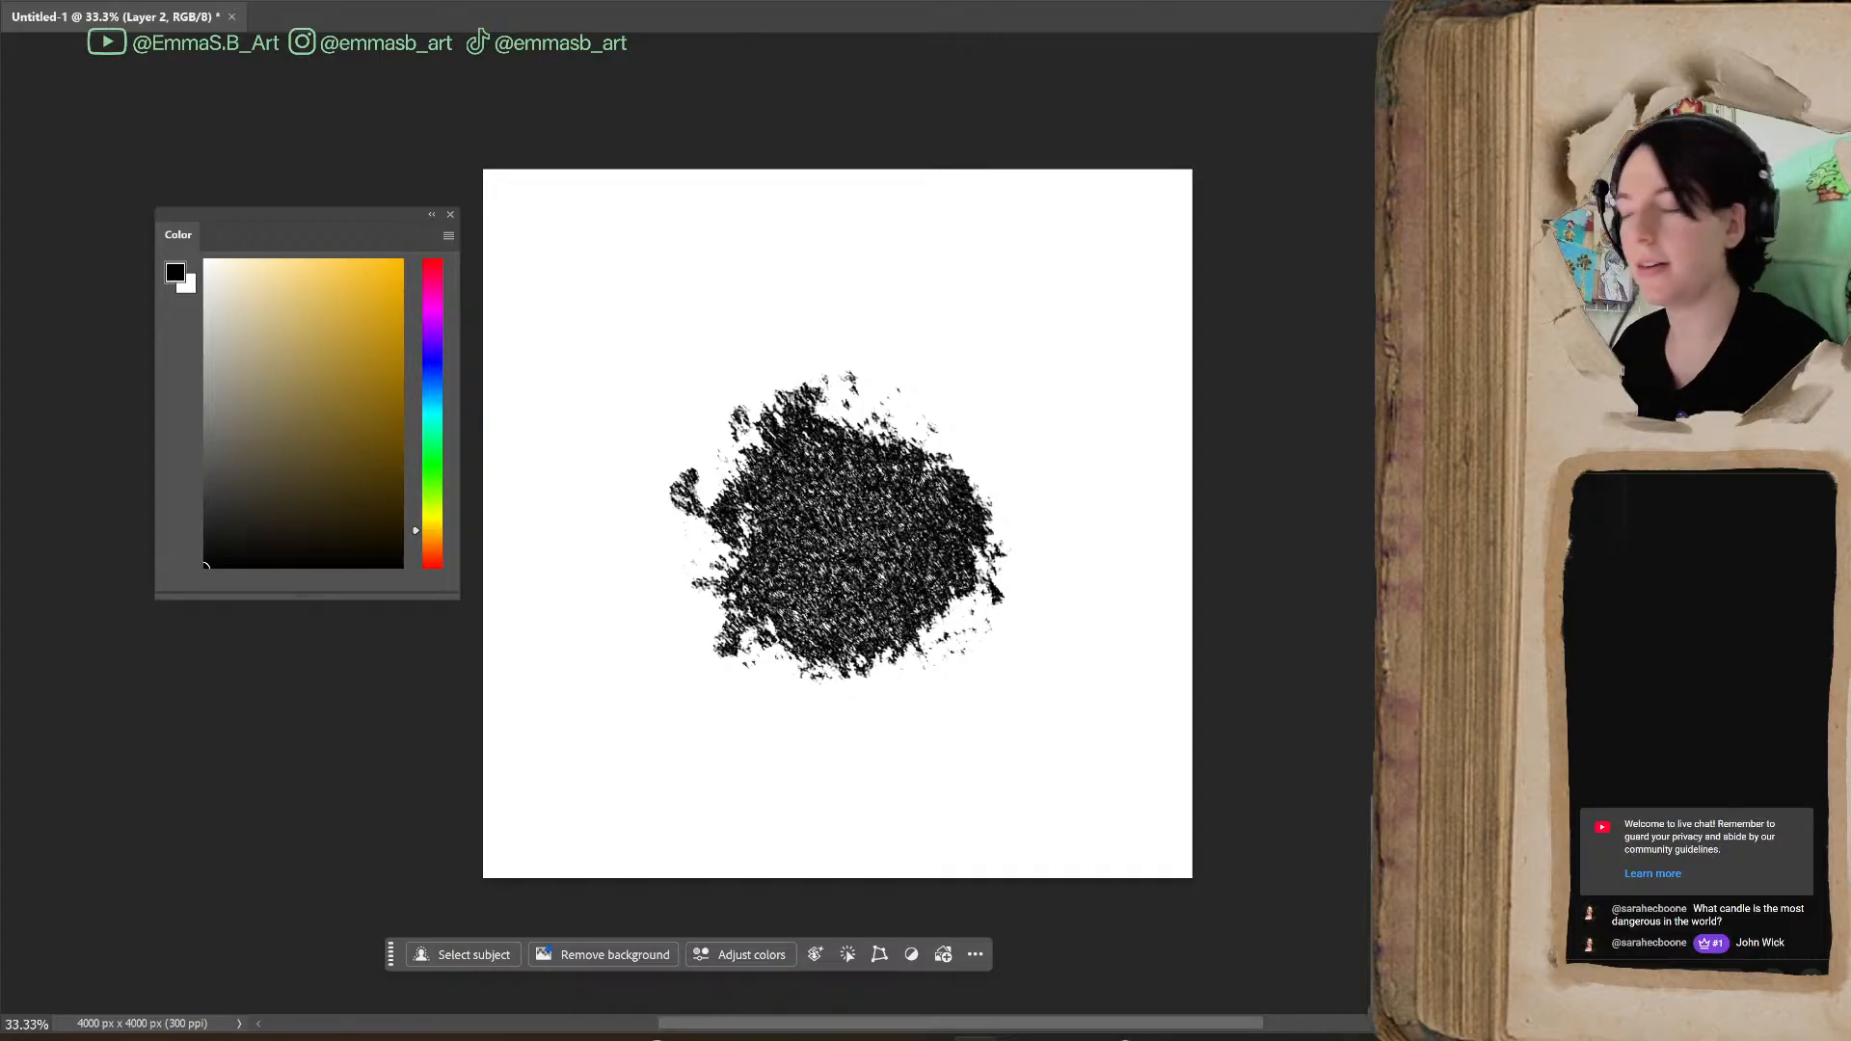
Define the blot as a brush preset, keeping the suggested brush name
{"action": "left_click", "coordinate": [45, 1]}
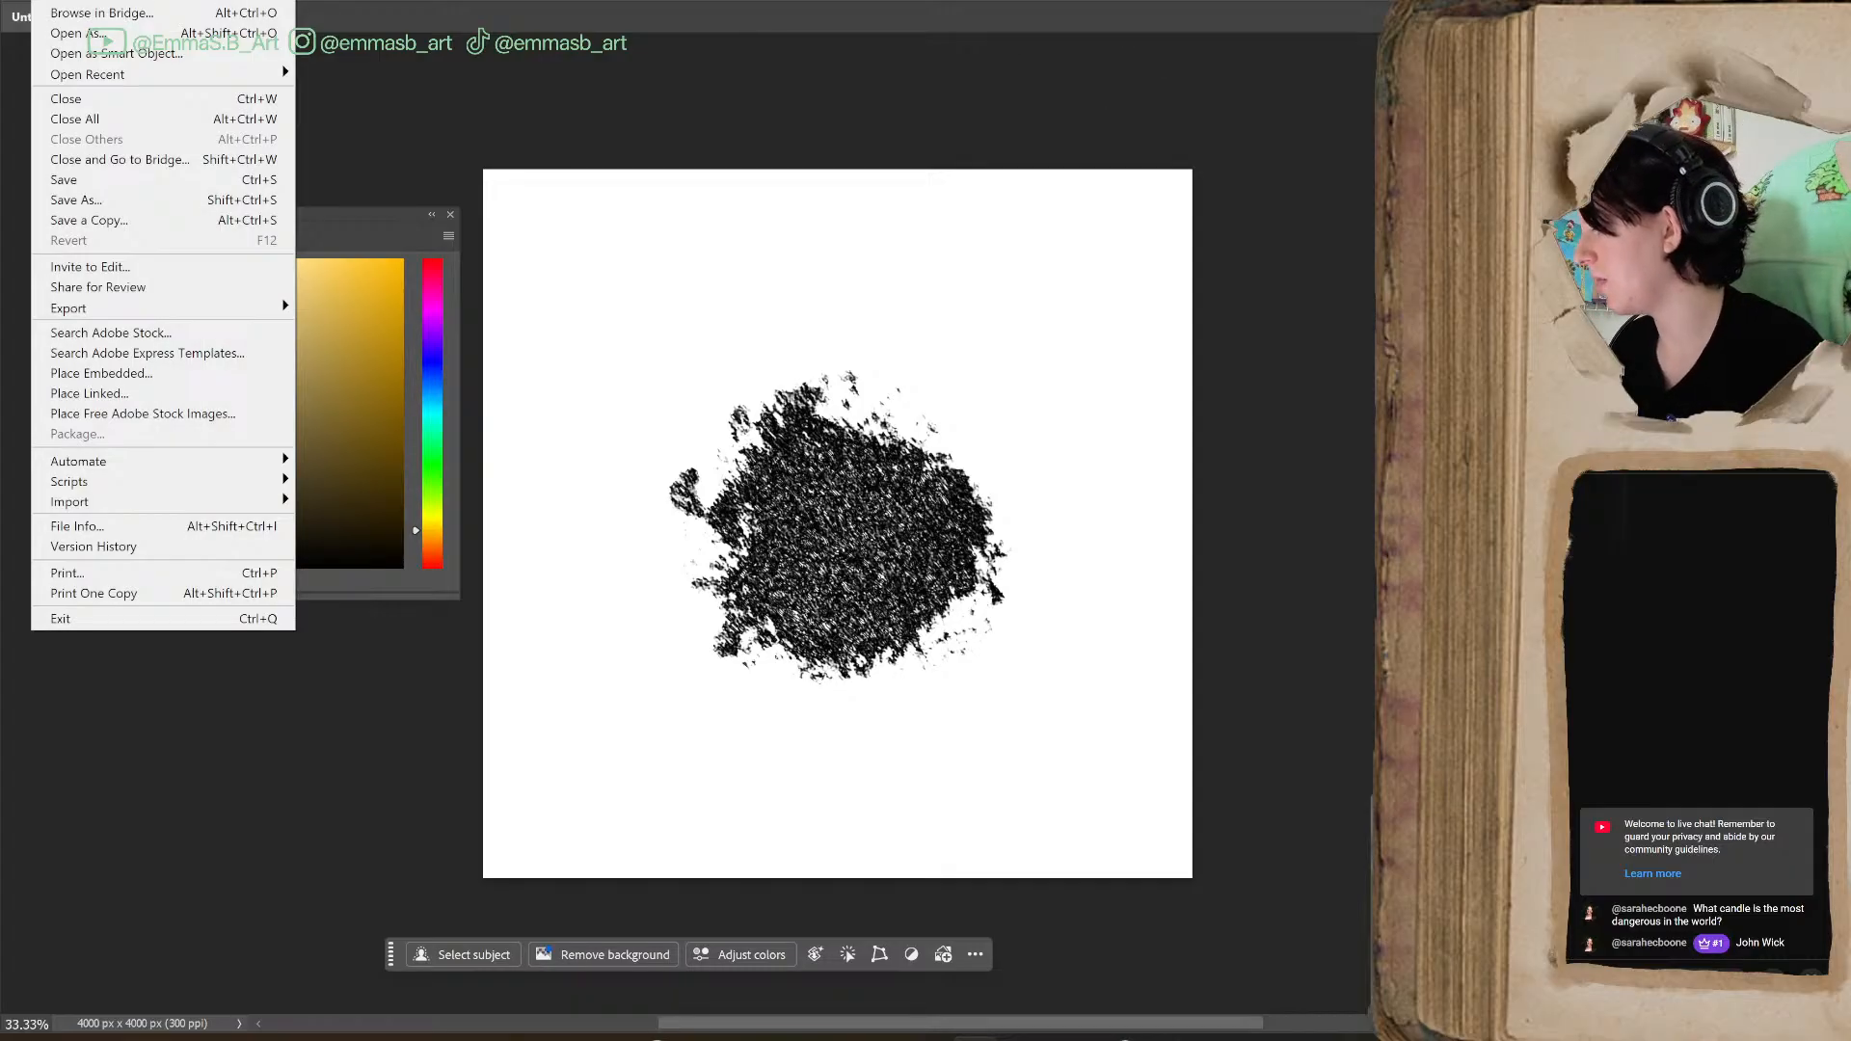
{"action": "mouse_move", "coordinate": [114, 1]}
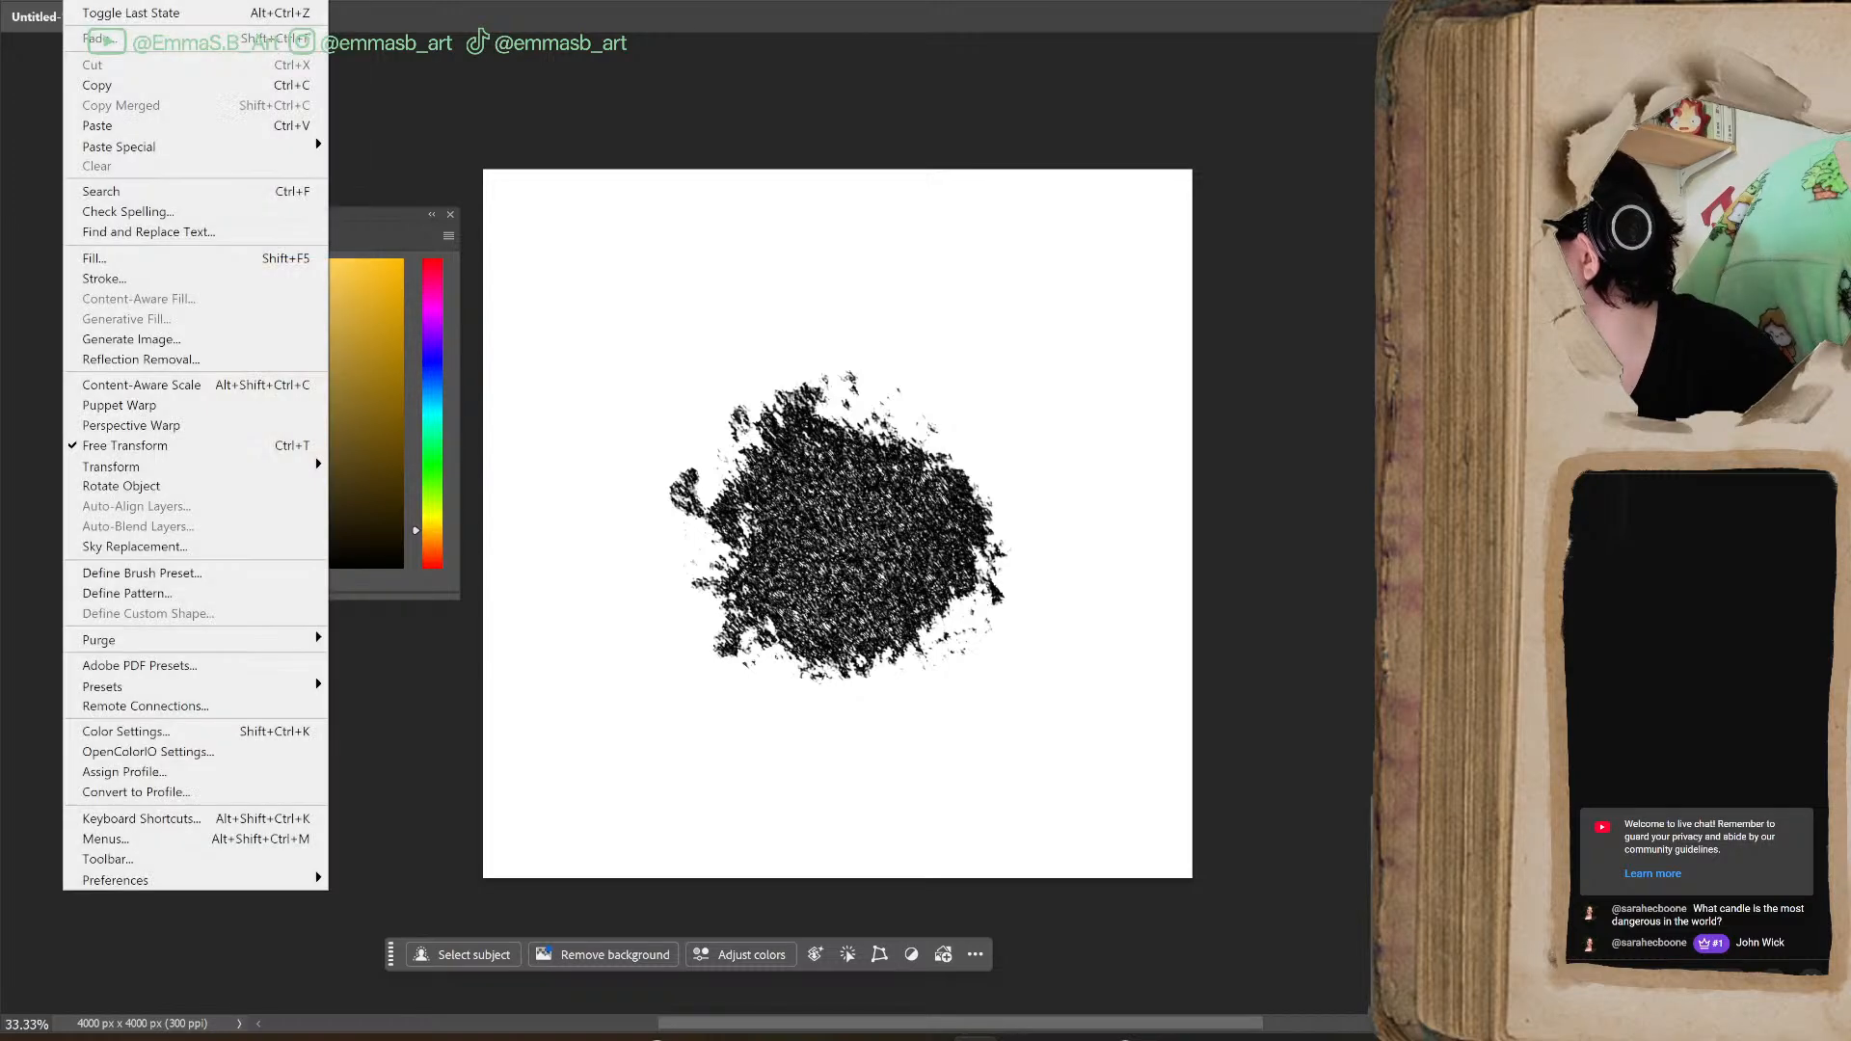
{"action": "left_click", "coordinate": [206, 573]}
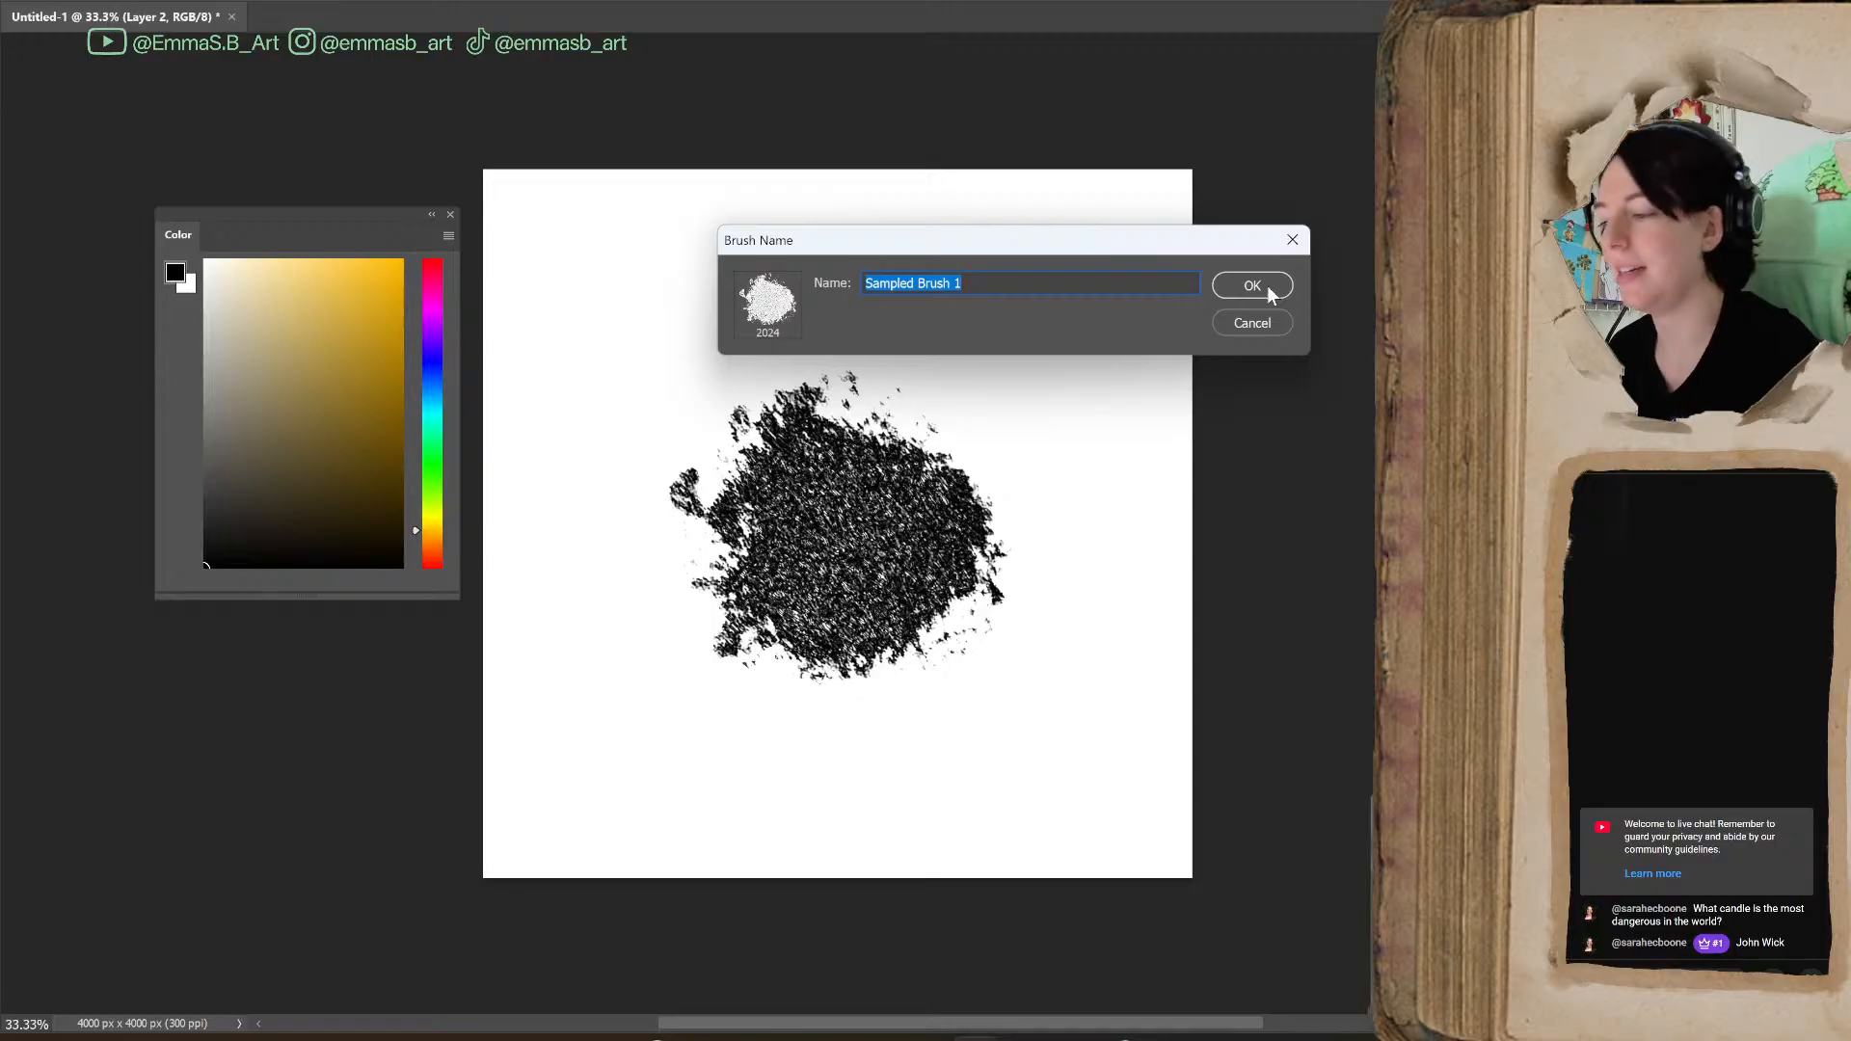
{"action": "left_click", "coordinate": [1251, 286]}
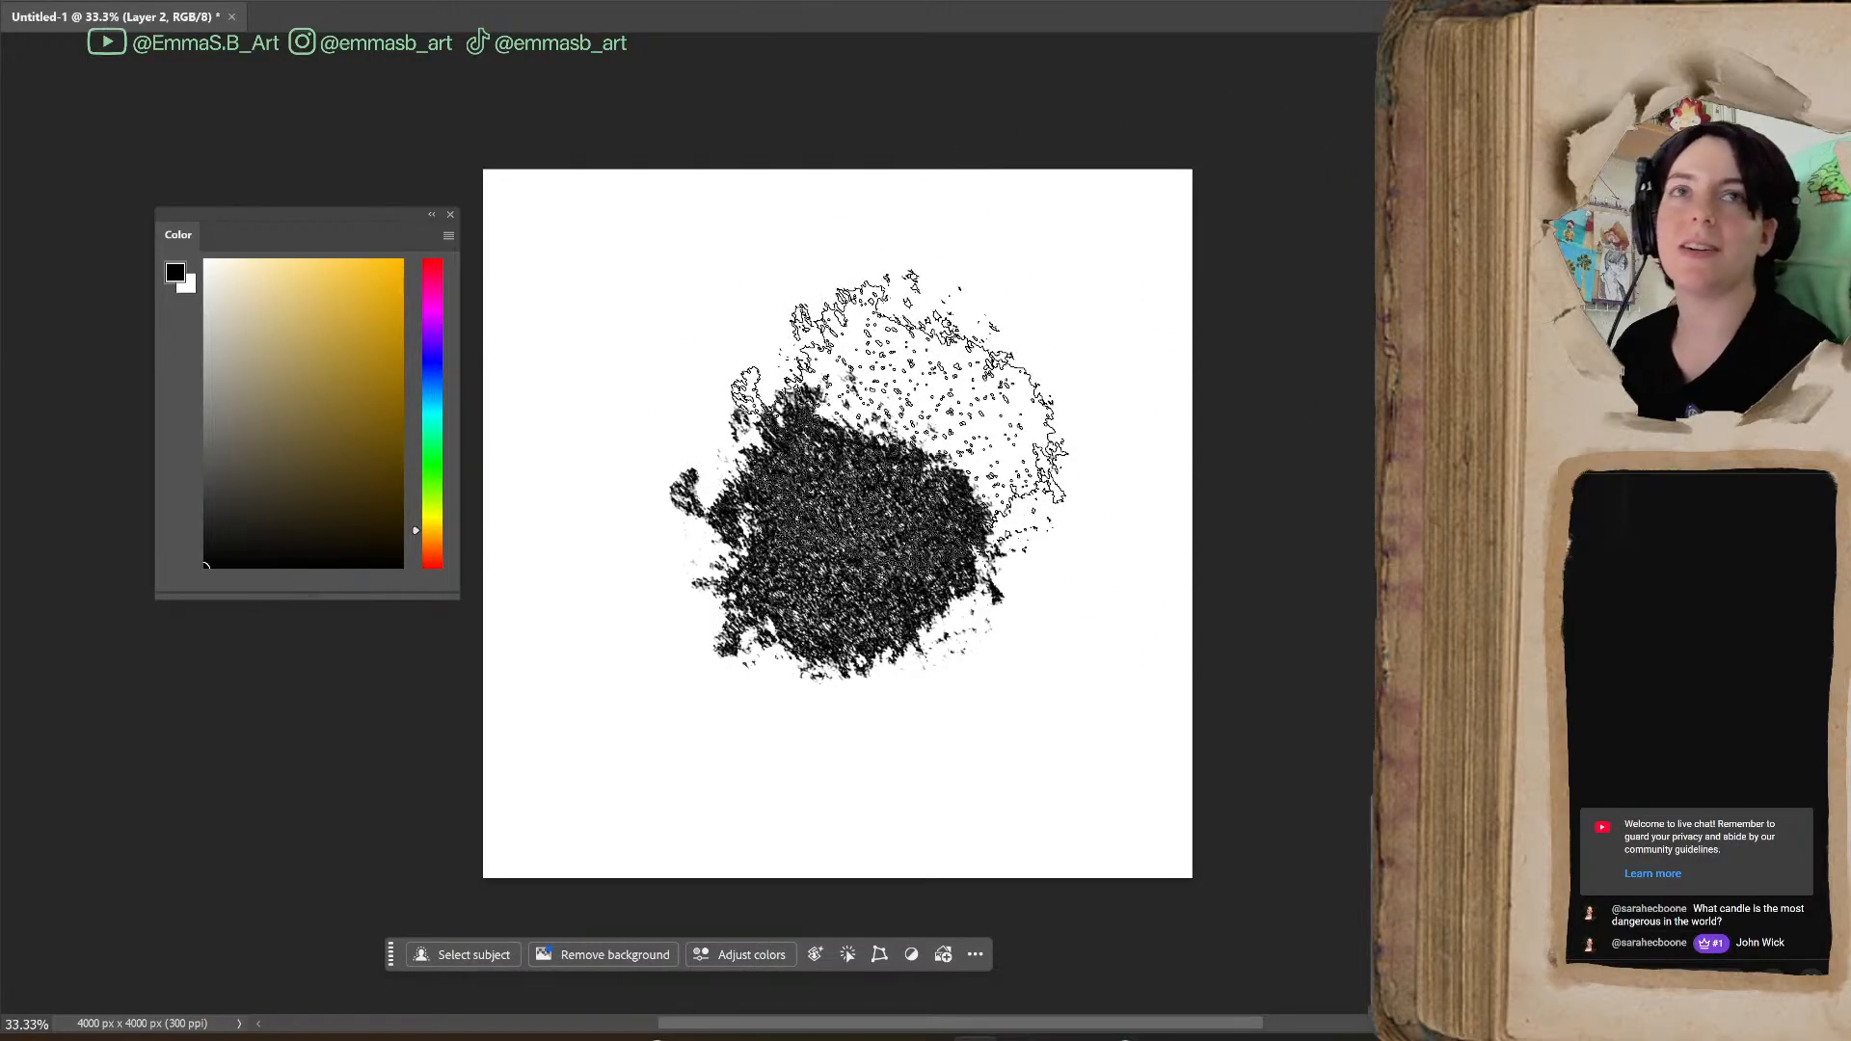
Bring the Brushes panel next to the canvas and reduce the sampled brush's size to 600 px
{"action": "key", "text": "bracketleft"}
{"action": "key", "text": "bracketleft"}
{"action": "key", "text": "bracketleft"}
{"action": "key", "text": "bracketleft"}
{"action": "key", "text": "bracketleft"}
{"action": "key", "text": "bracketleft"}
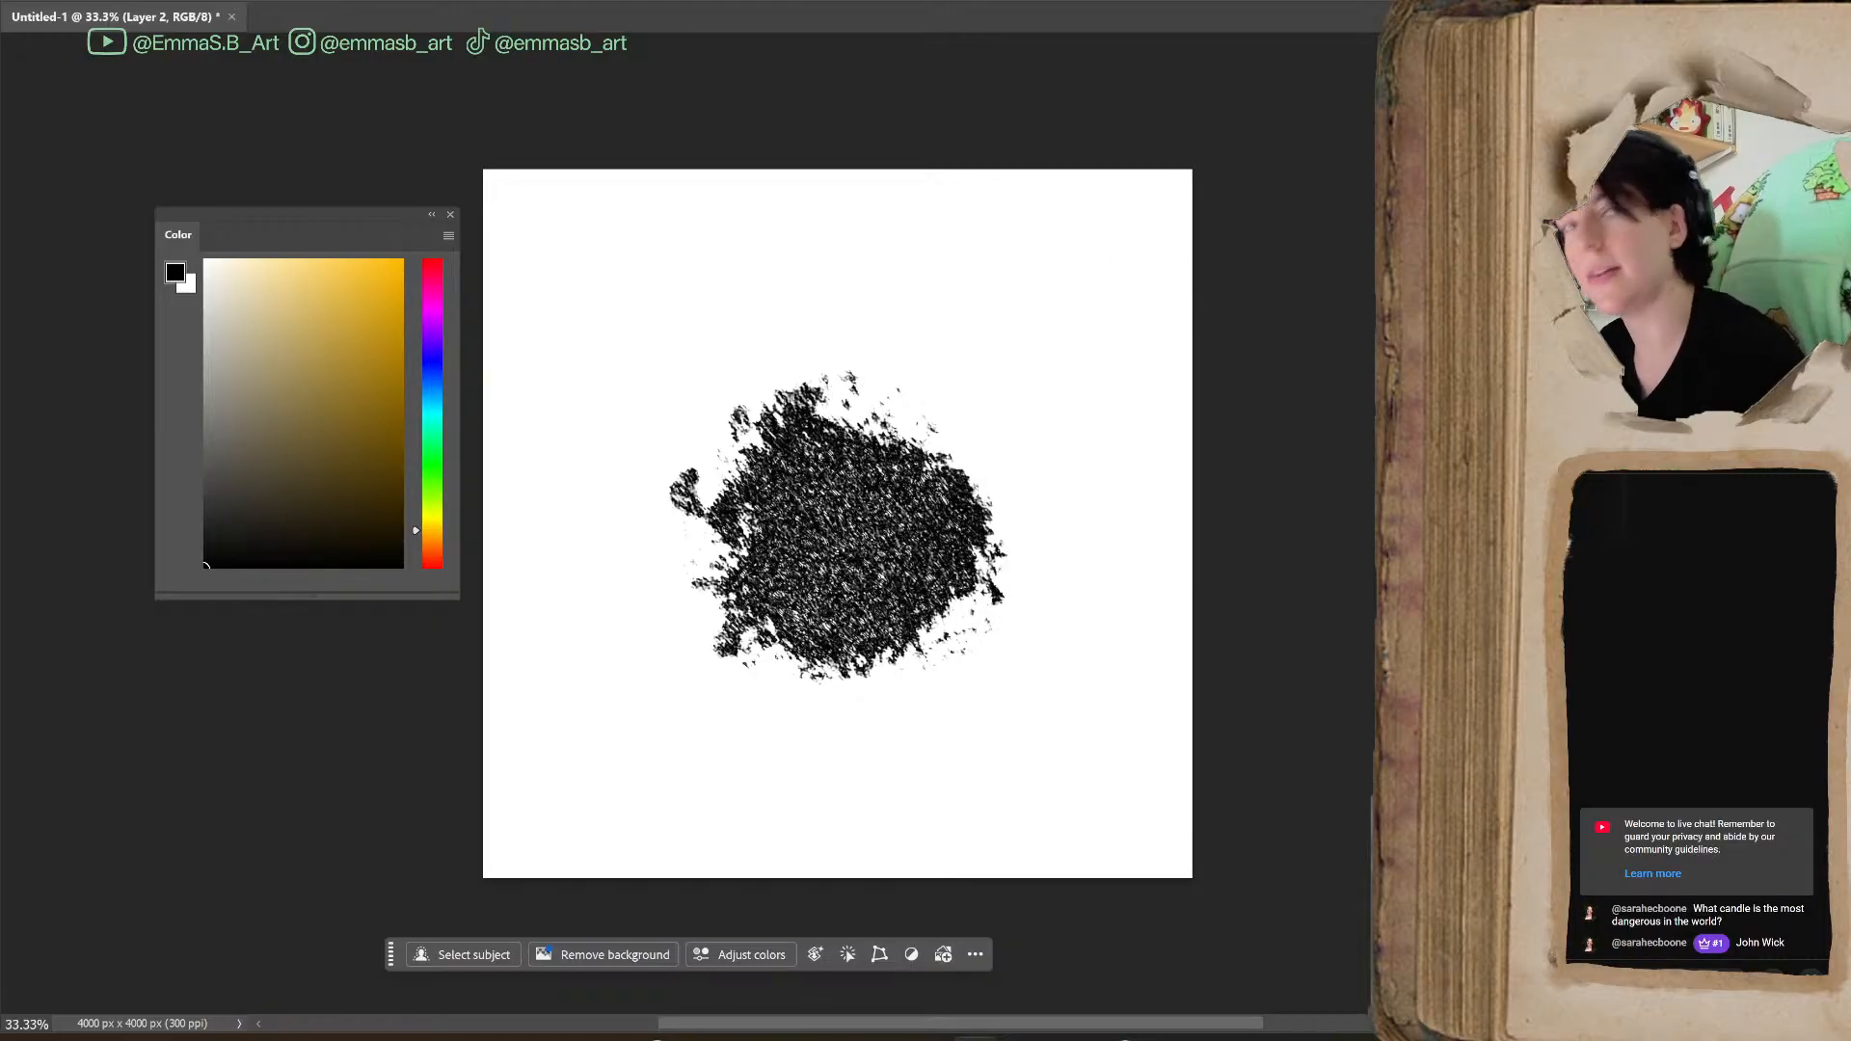
{"action": "mouse_move", "coordinate": [1485, 569]}
{"action": "left_mouse_down"}
{"action": "mouse_move", "coordinate": [1372, 542]}
{"action": "mouse_move", "coordinate": [1116, 171]}
{"action": "mouse_move", "coordinate": [1330, 168]}
{"action": "mouse_move", "coordinate": [1295, 195]}
{"action": "left_mouse_up"}
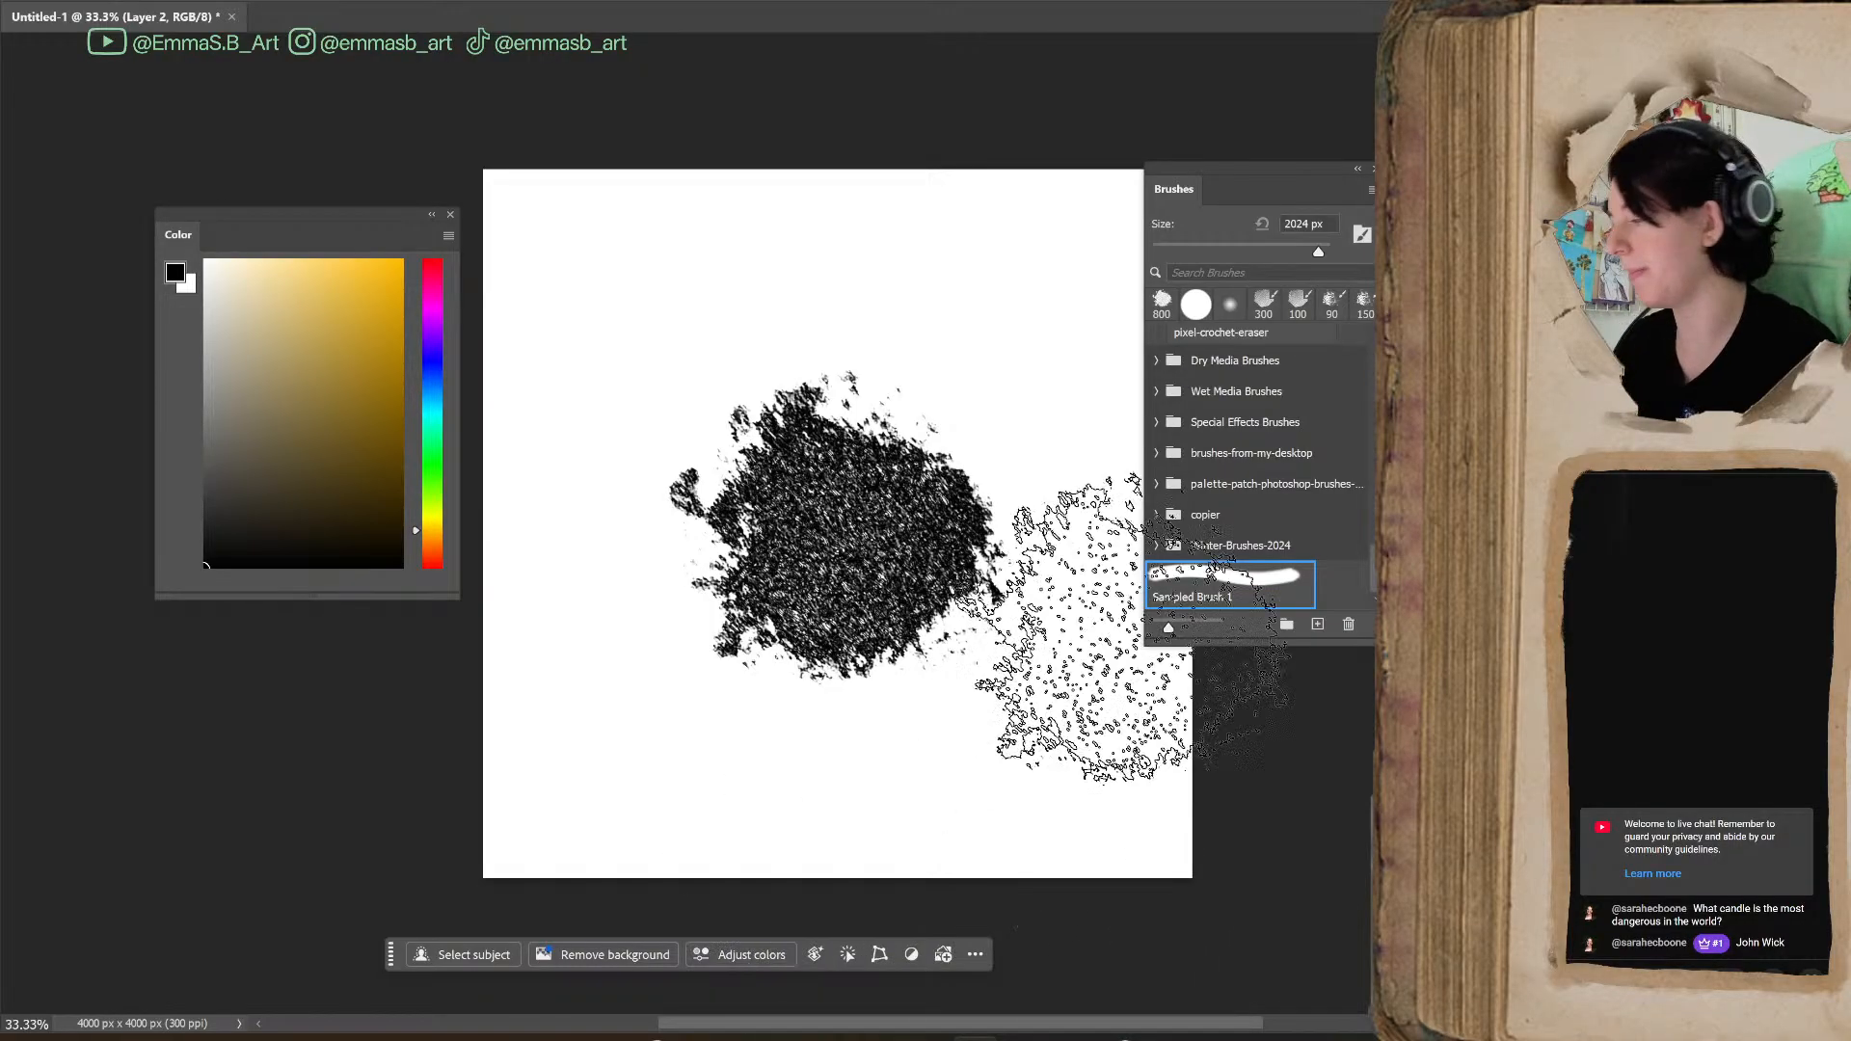
{"action": "key", "text": "bracketleft"}
{"action": "key", "text": "bracketleft"}
{"action": "key", "text": "bracketleft"}
{"action": "key", "text": "bracketleft"}
{"action": "key", "text": "bracketleft"}
{"action": "key", "text": "bracketleft"}
{"action": "key", "text": "bracketleft"}
{"action": "key", "text": "bracketleft"}
{"action": "key", "text": "bracketleft"}
{"action": "key", "text": "bracketleft"}
{"action": "key", "text": "bracketleft"}
{"action": "key", "text": "bracketleft"}
{"action": "key", "text": "bracketleft"}
{"action": "key", "text": "bracketleft"}
{"action": "key", "text": "bracketleft"}
{"action": "key", "text": "bracketleft"}
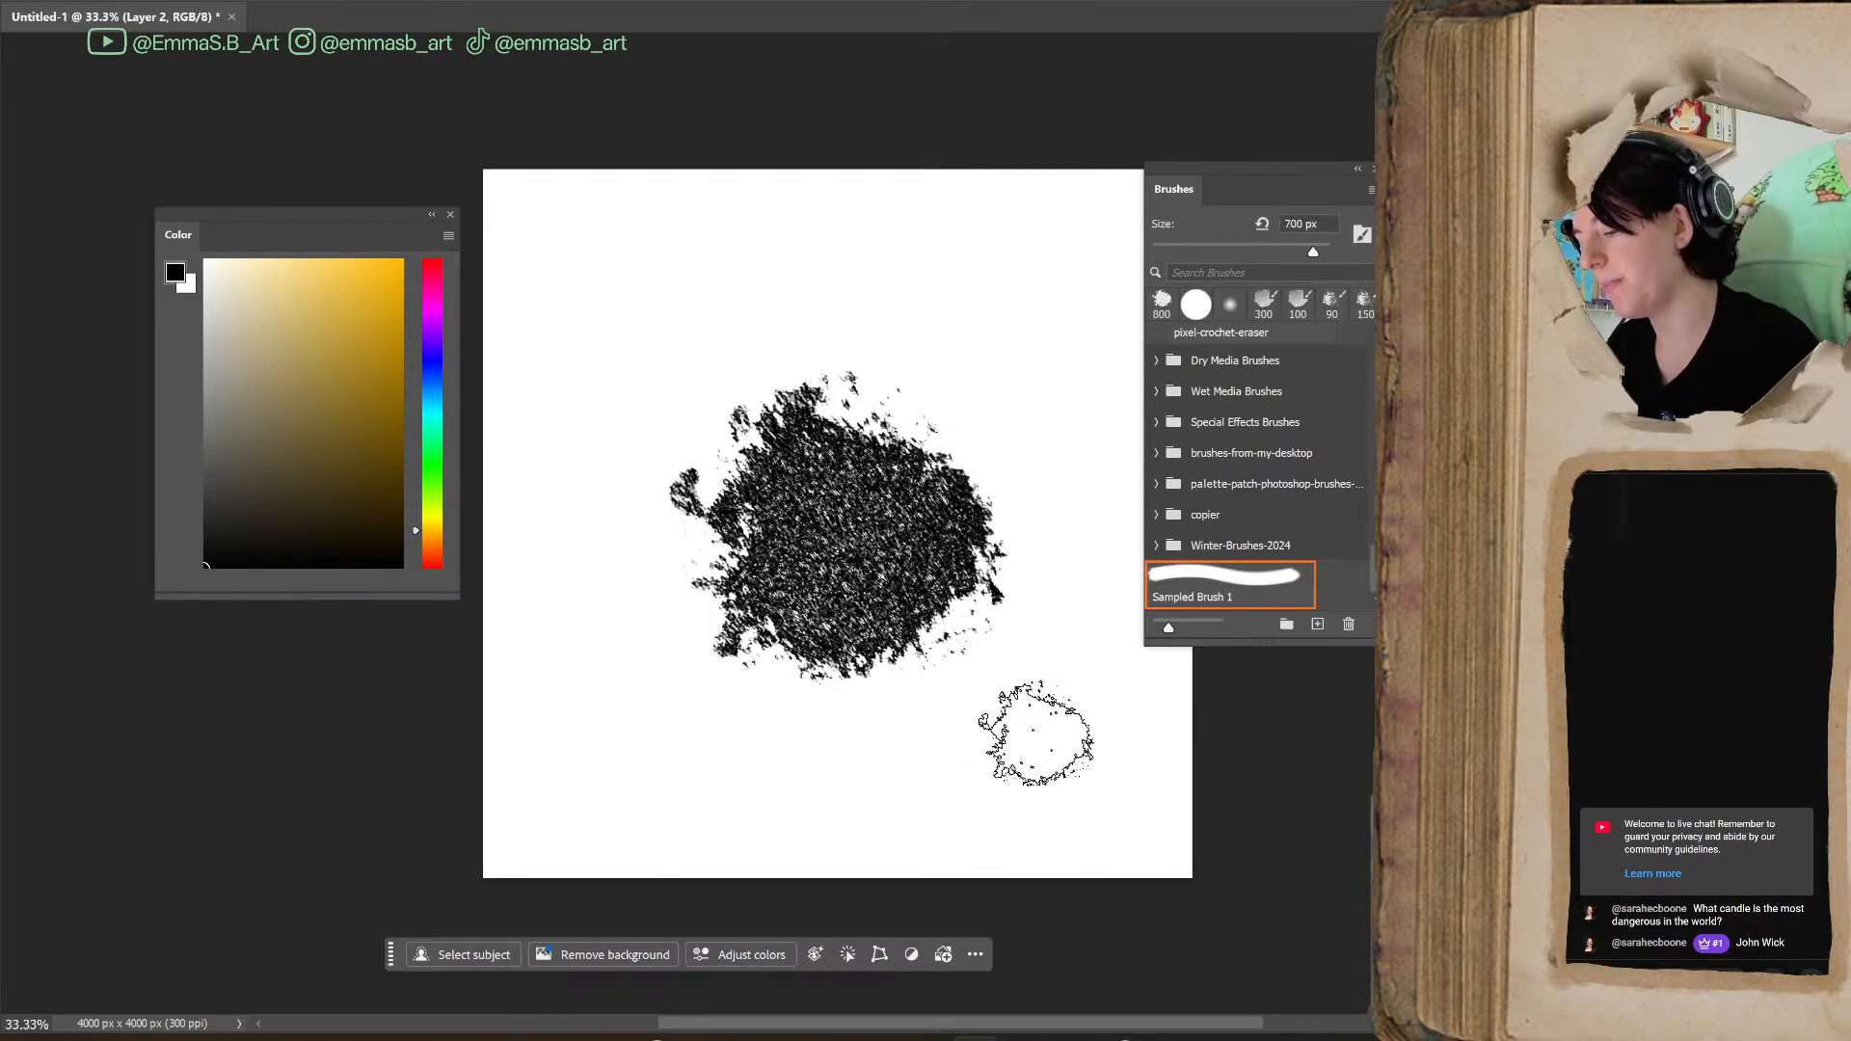
Paint test strokes across the canvas and over the blot with the sampled brush and undo them
{"action": "mouse_move", "coordinate": [1008, 246]}
{"action": "left_mouse_down"}
{"action": "mouse_move", "coordinate": [1039, 453]}
{"action": "mouse_move", "coordinate": [1041, 767]}
{"action": "mouse_move", "coordinate": [1008, 766]}
{"action": "left_mouse_up"}
{"action": "mouse_move", "coordinate": [781, 359]}
{"action": "left_mouse_down"}
{"action": "mouse_move", "coordinate": [683, 383]}
{"action": "mouse_move", "coordinate": [790, 316]}
{"action": "mouse_move", "coordinate": [702, 374]}
{"action": "mouse_move", "coordinate": [737, 267]}
{"action": "mouse_move", "coordinate": [583, 487]}
{"action": "mouse_move", "coordinate": [807, 446]}
{"action": "mouse_move", "coordinate": [772, 541]}
{"action": "mouse_move", "coordinate": [783, 648]}
{"action": "left_mouse_up"}
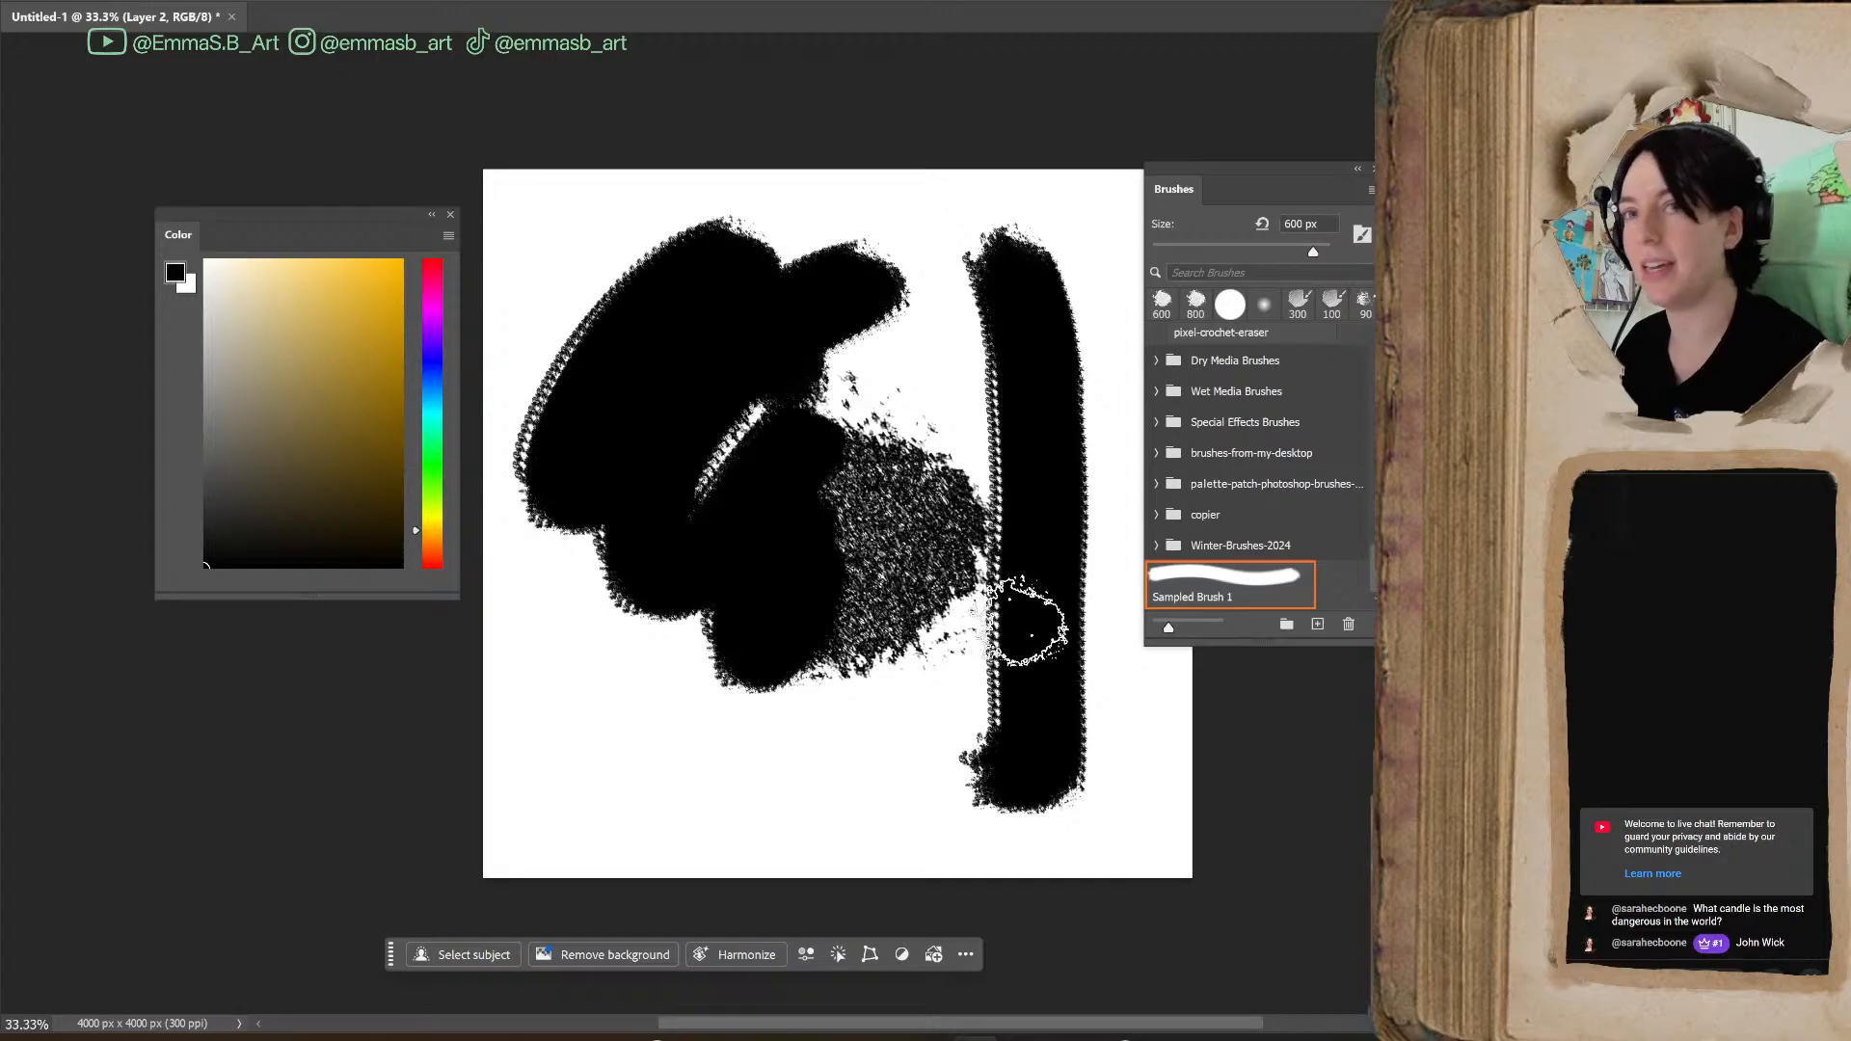
{"action": "key", "text": "ctrl+z"}
{"action": "key", "text": "ctrl+z"}
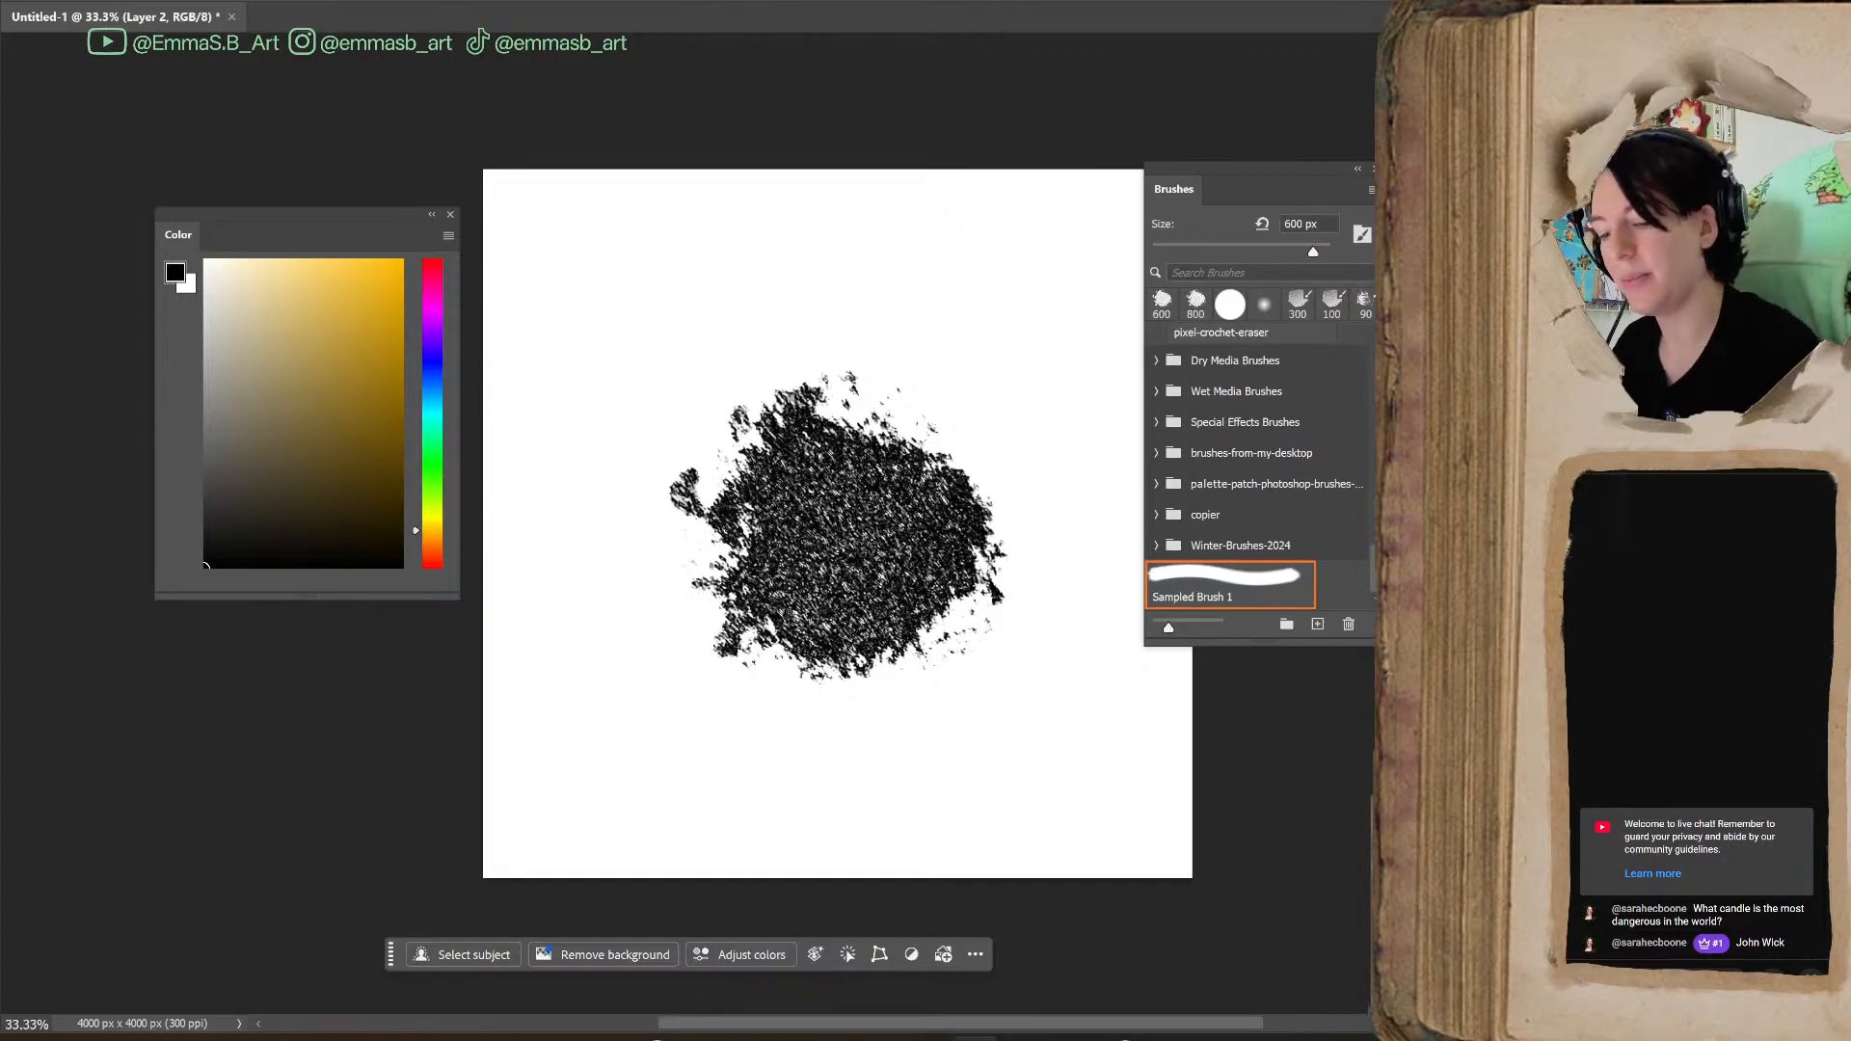
Clear the blot from the canvas and open Brush Settings, arranging it and the Brushes panel on opposite sides of the canvas
{"action": "key", "text": "ctrl+z"}
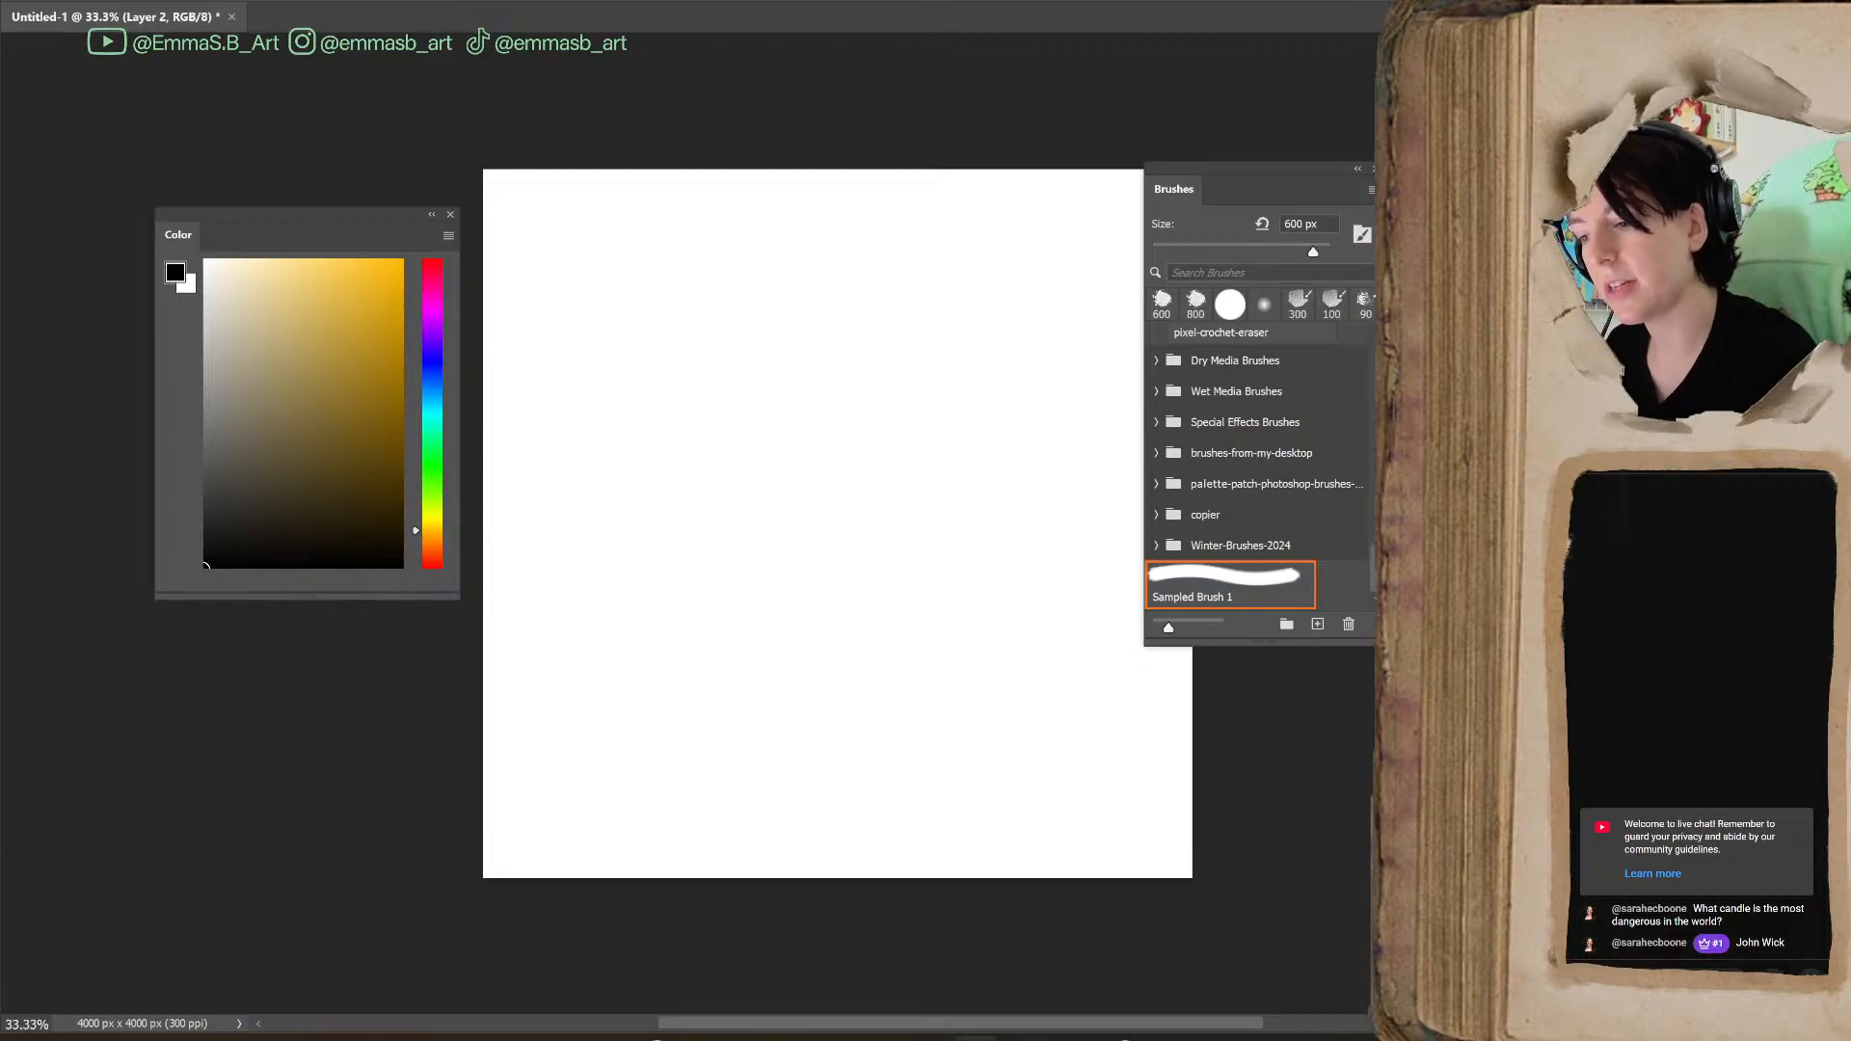
{"action": "key", "text": "F5"}
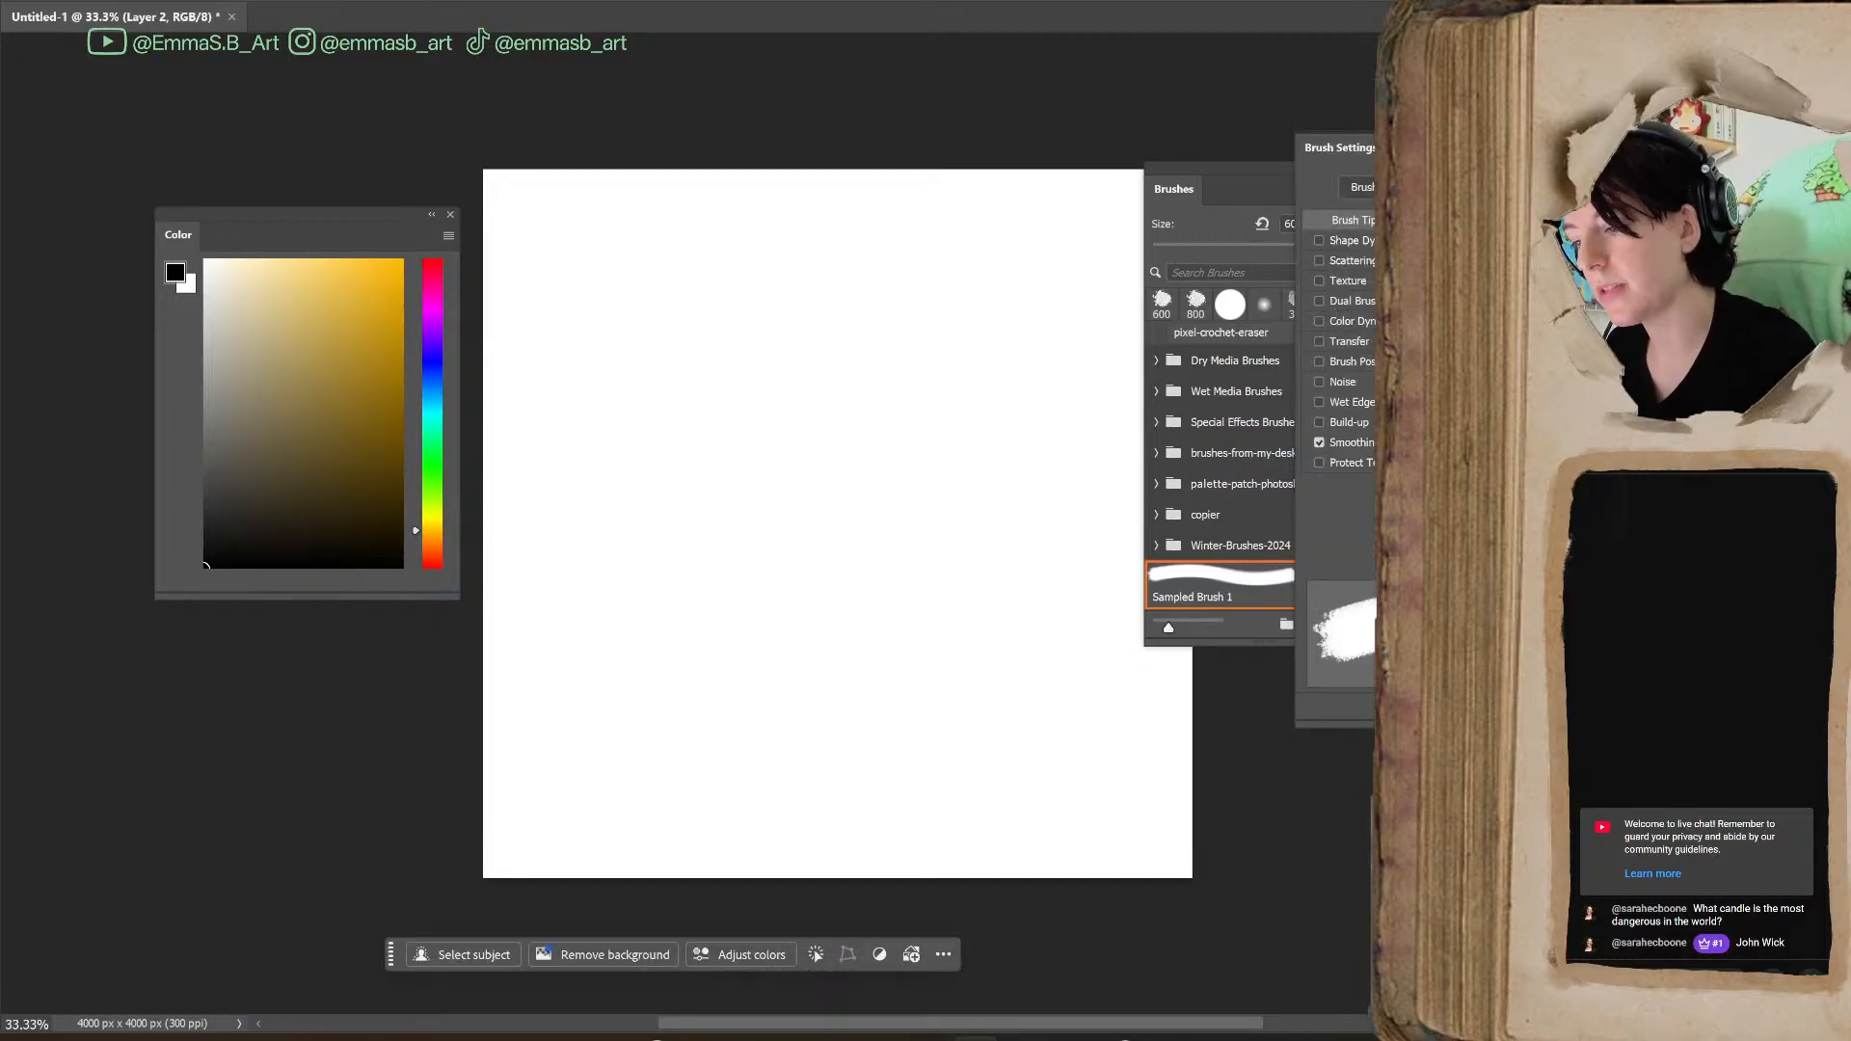
{"action": "mouse_move", "coordinate": [1491, 151]}
{"action": "left_mouse_down"}
{"action": "mouse_move", "coordinate": [1046, 371]}
{"action": "mouse_move", "coordinate": [710, 268]}
{"action": "mouse_move", "coordinate": [791, 245]}
{"action": "left_mouse_up"}
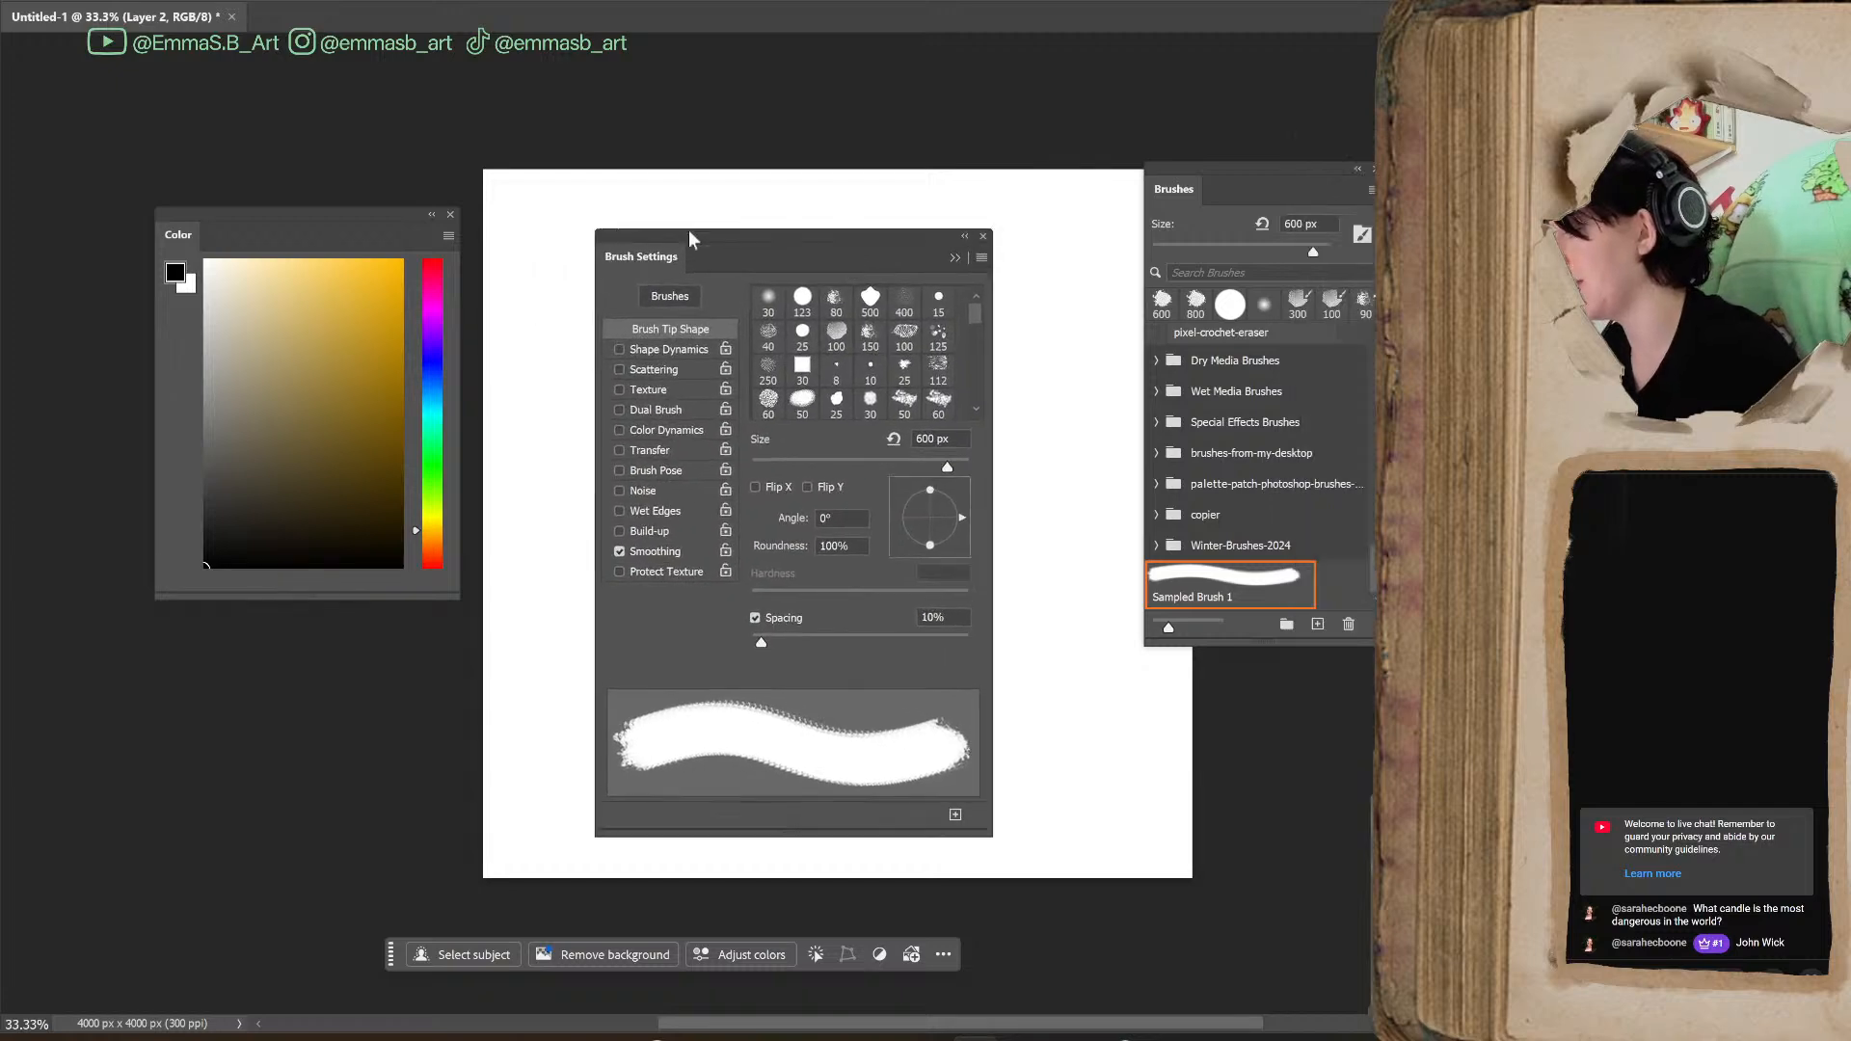
{"action": "mouse_move", "coordinate": [357, 224]}
{"action": "left_mouse_down"}
{"action": "mouse_move", "coordinate": [1195, 340]}
{"action": "mouse_move", "coordinate": [1418, 347]}
{"action": "left_mouse_up"}
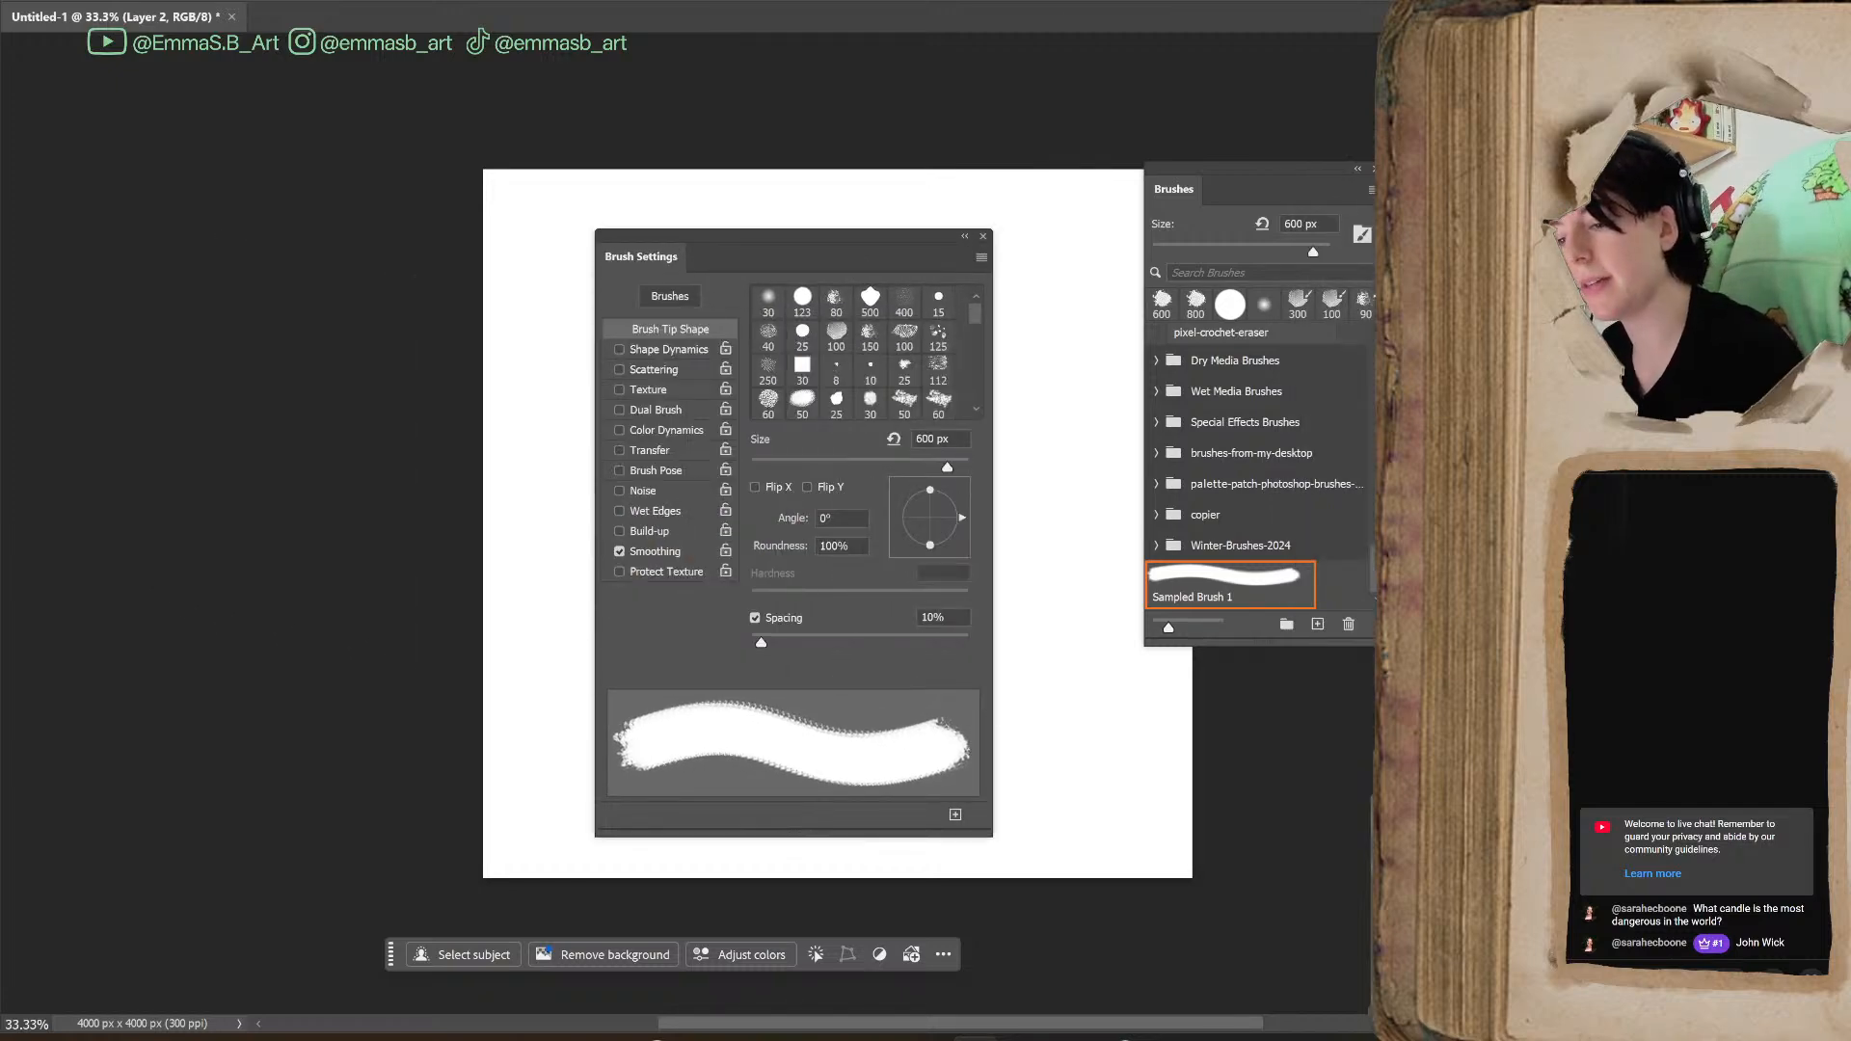
{"action": "mouse_move", "coordinate": [830, 242]}
{"action": "left_mouse_down"}
{"action": "mouse_move", "coordinate": [582, 247]}
{"action": "mouse_move", "coordinate": [1254, 357]}
{"action": "left_mouse_up"}
{"action": "mouse_move", "coordinate": [1254, 171]}
{"action": "left_mouse_down"}
{"action": "mouse_move", "coordinate": [374, 355]}
{"action": "mouse_move", "coordinate": [241, 192]}
{"action": "left_mouse_up"}
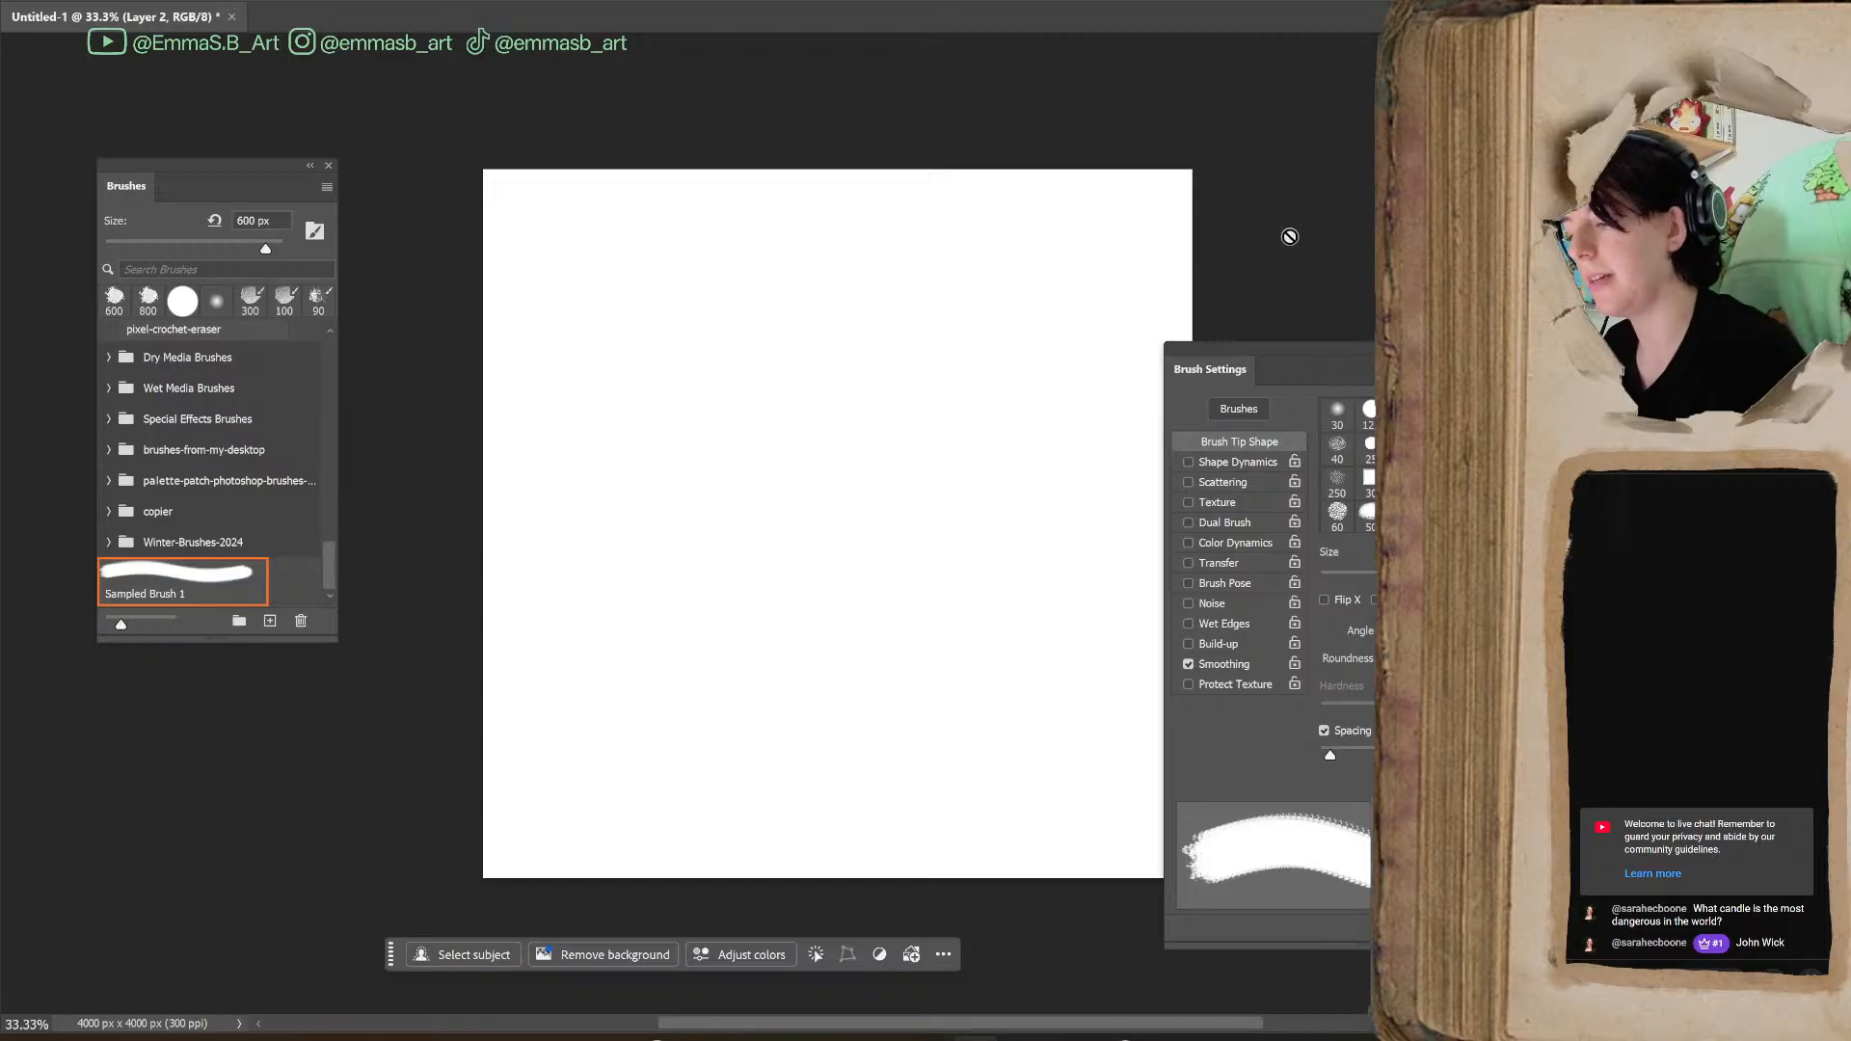
{"action": "mouse_move", "coordinate": [1254, 355]}
{"action": "left_mouse_down"}
{"action": "mouse_move", "coordinate": [1223, 333]}
{"action": "mouse_move", "coordinate": [1226, 189]}
{"action": "left_mouse_up"}
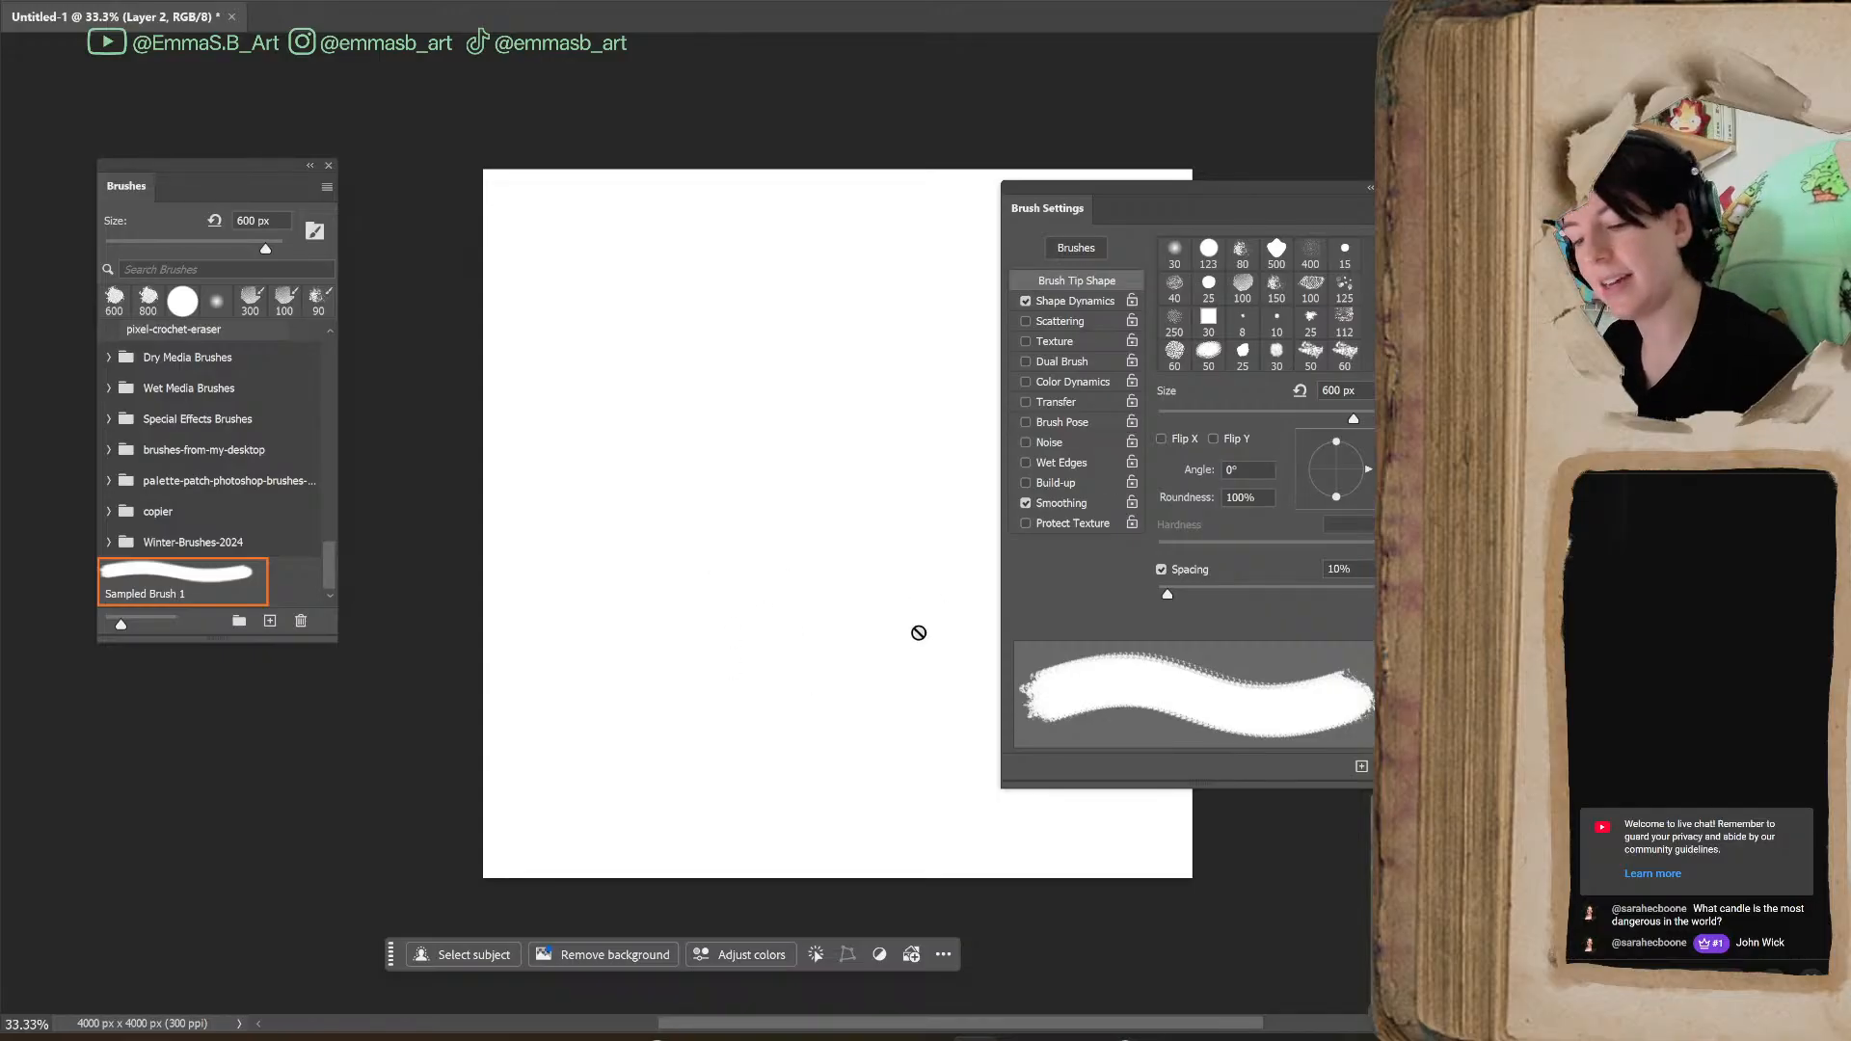
Add a new empty layer and open the sampled brush's Shape Dynamics settings
{"action": "key", "text": "ctrl+shift+alt+n"}
{"action": "key", "text": "bracketleft"}
{"action": "key", "text": "bracketleft"}
{"action": "key", "text": "bracketright"}
{"action": "key", "text": "bracketright"}
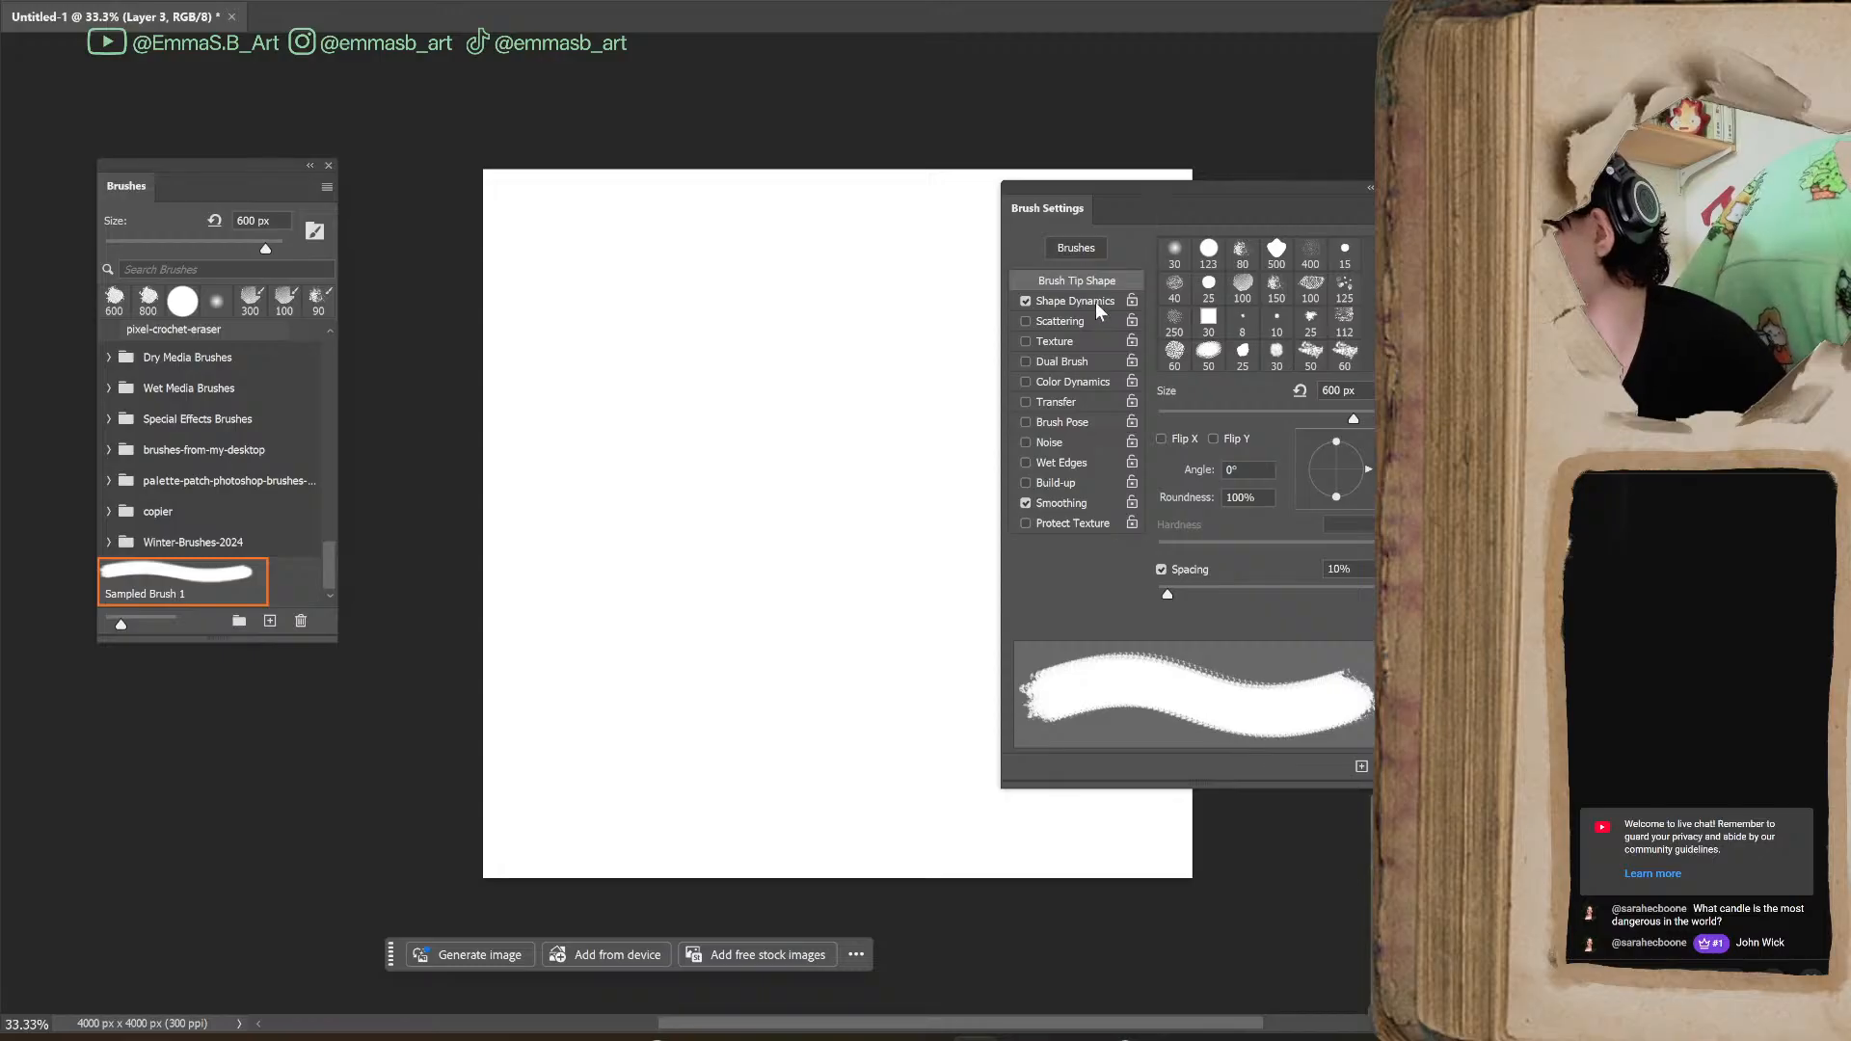
{"action": "left_click", "coordinate": [1134, 303]}
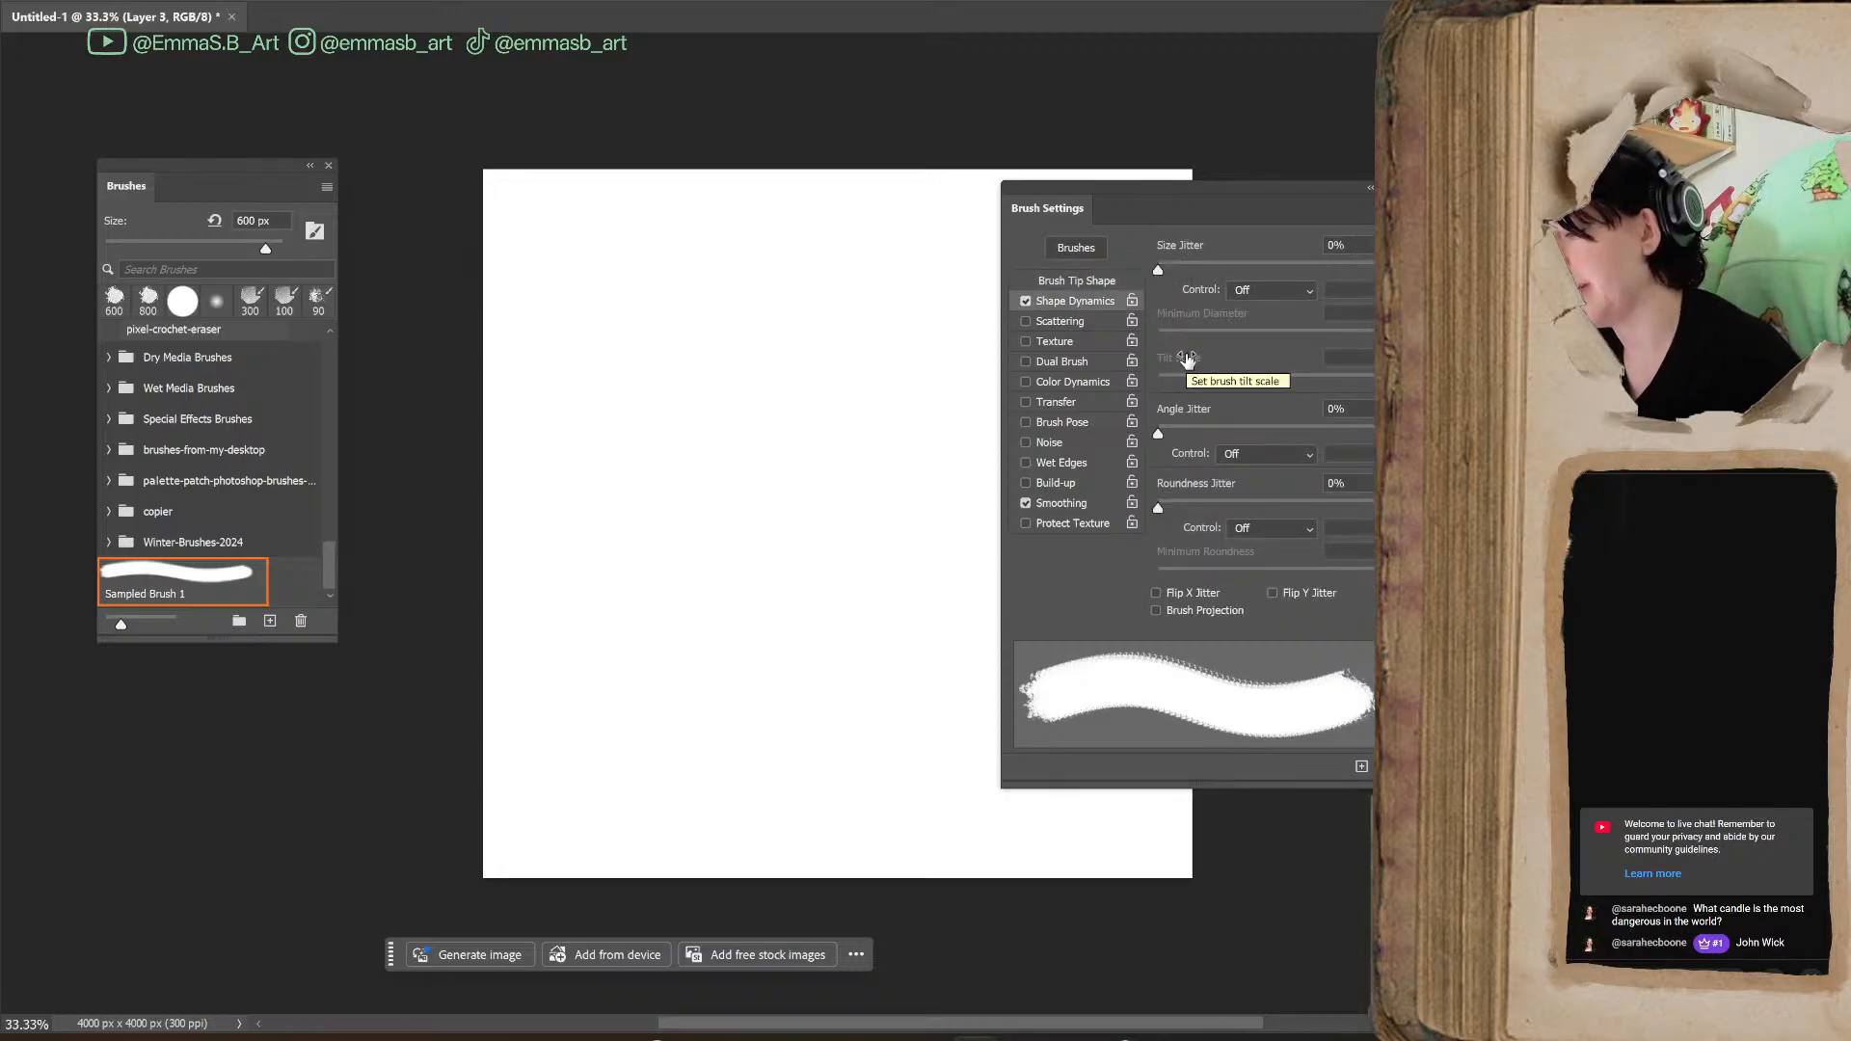
Try a Size Jitter of 58% with a winding test stroke, and reset Size Jitter to 0%
{"action": "mouse_move", "coordinate": [1172, 265]}
{"action": "left_mouse_down"}
{"action": "mouse_move", "coordinate": [1358, 265]}
{"action": "mouse_move", "coordinate": [1163, 298]}
{"action": "mouse_move", "coordinate": [1345, 264]}
{"action": "mouse_move", "coordinate": [1180, 301]}
{"action": "mouse_move", "coordinate": [1330, 290]}
{"action": "mouse_move", "coordinate": [1261, 277]}
{"action": "mouse_move", "coordinate": [1286, 275]}
{"action": "left_mouse_up"}
{"action": "mouse_move", "coordinate": [736, 694]}
{"action": "left_mouse_down"}
{"action": "mouse_move", "coordinate": [815, 386]}
{"action": "mouse_move", "coordinate": [921, 355]}
{"action": "mouse_move", "coordinate": [962, 364]}
{"action": "left_mouse_up"}
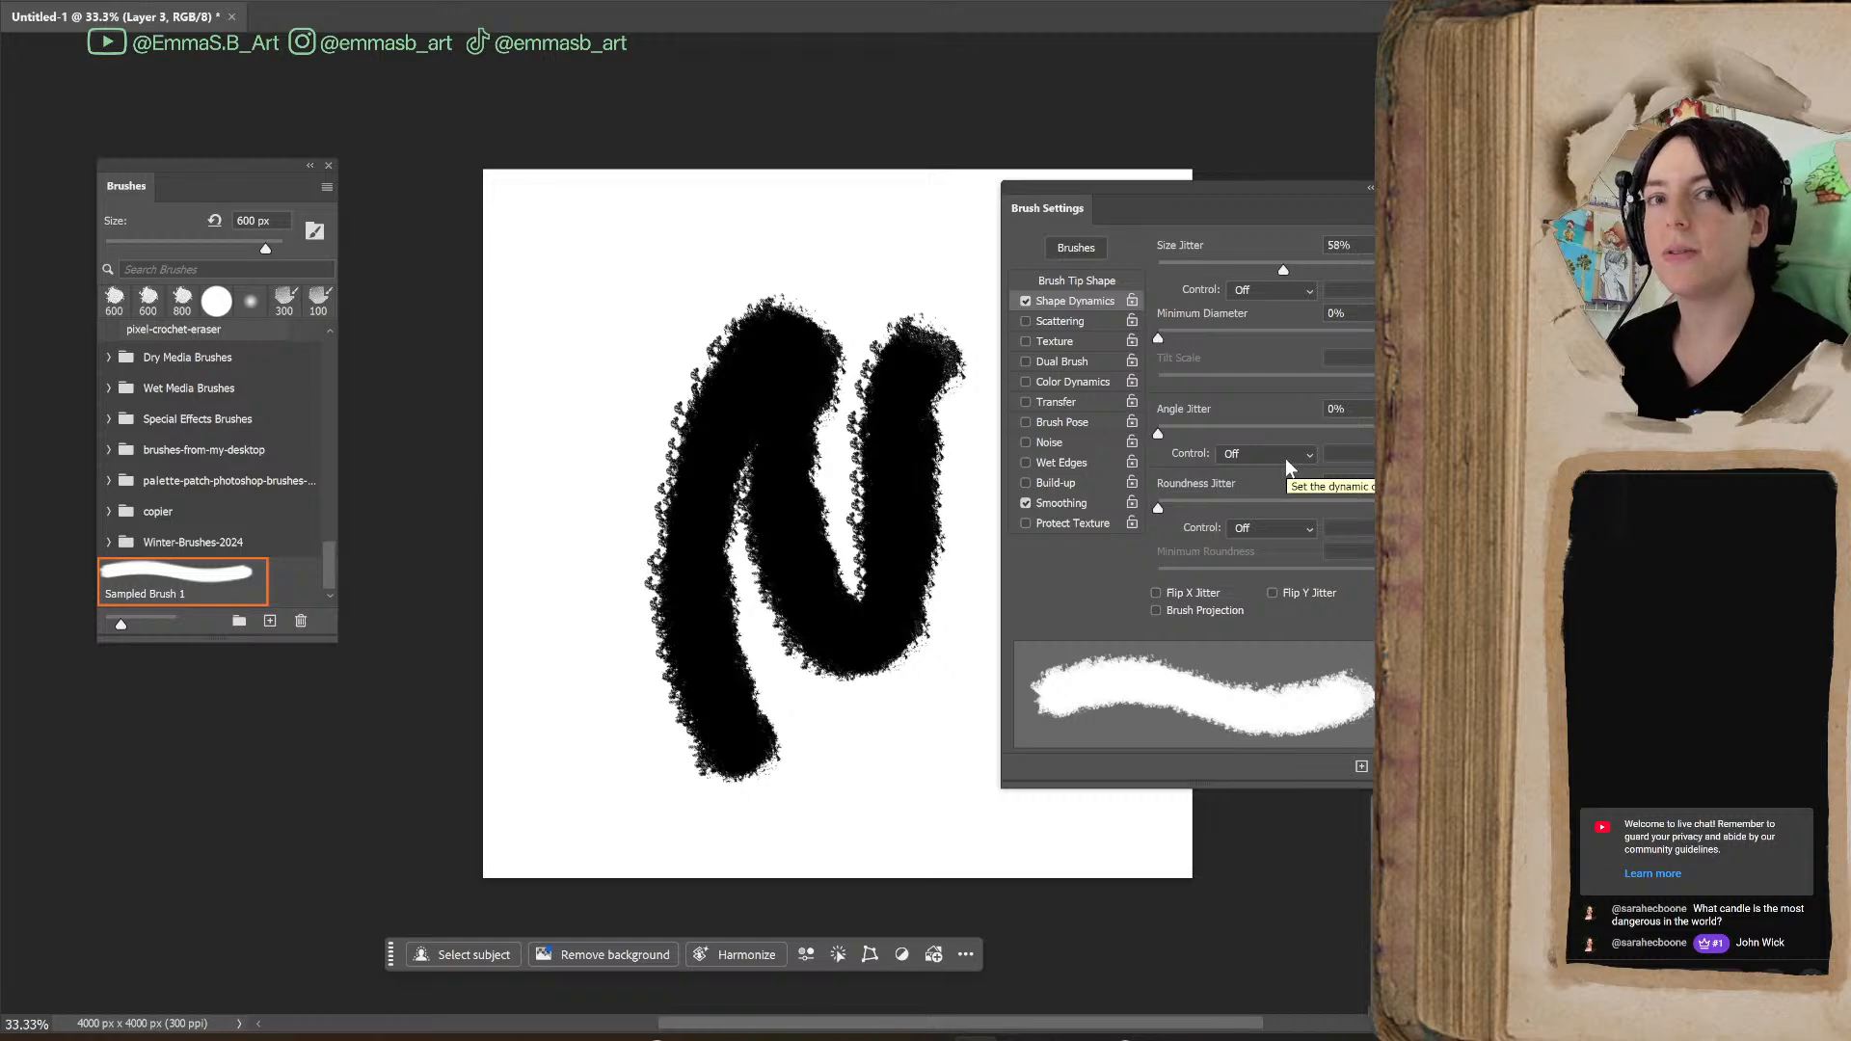
{"action": "left_click_drag", "start_coordinate": [1292, 269], "coordinate": [1145, 309]}
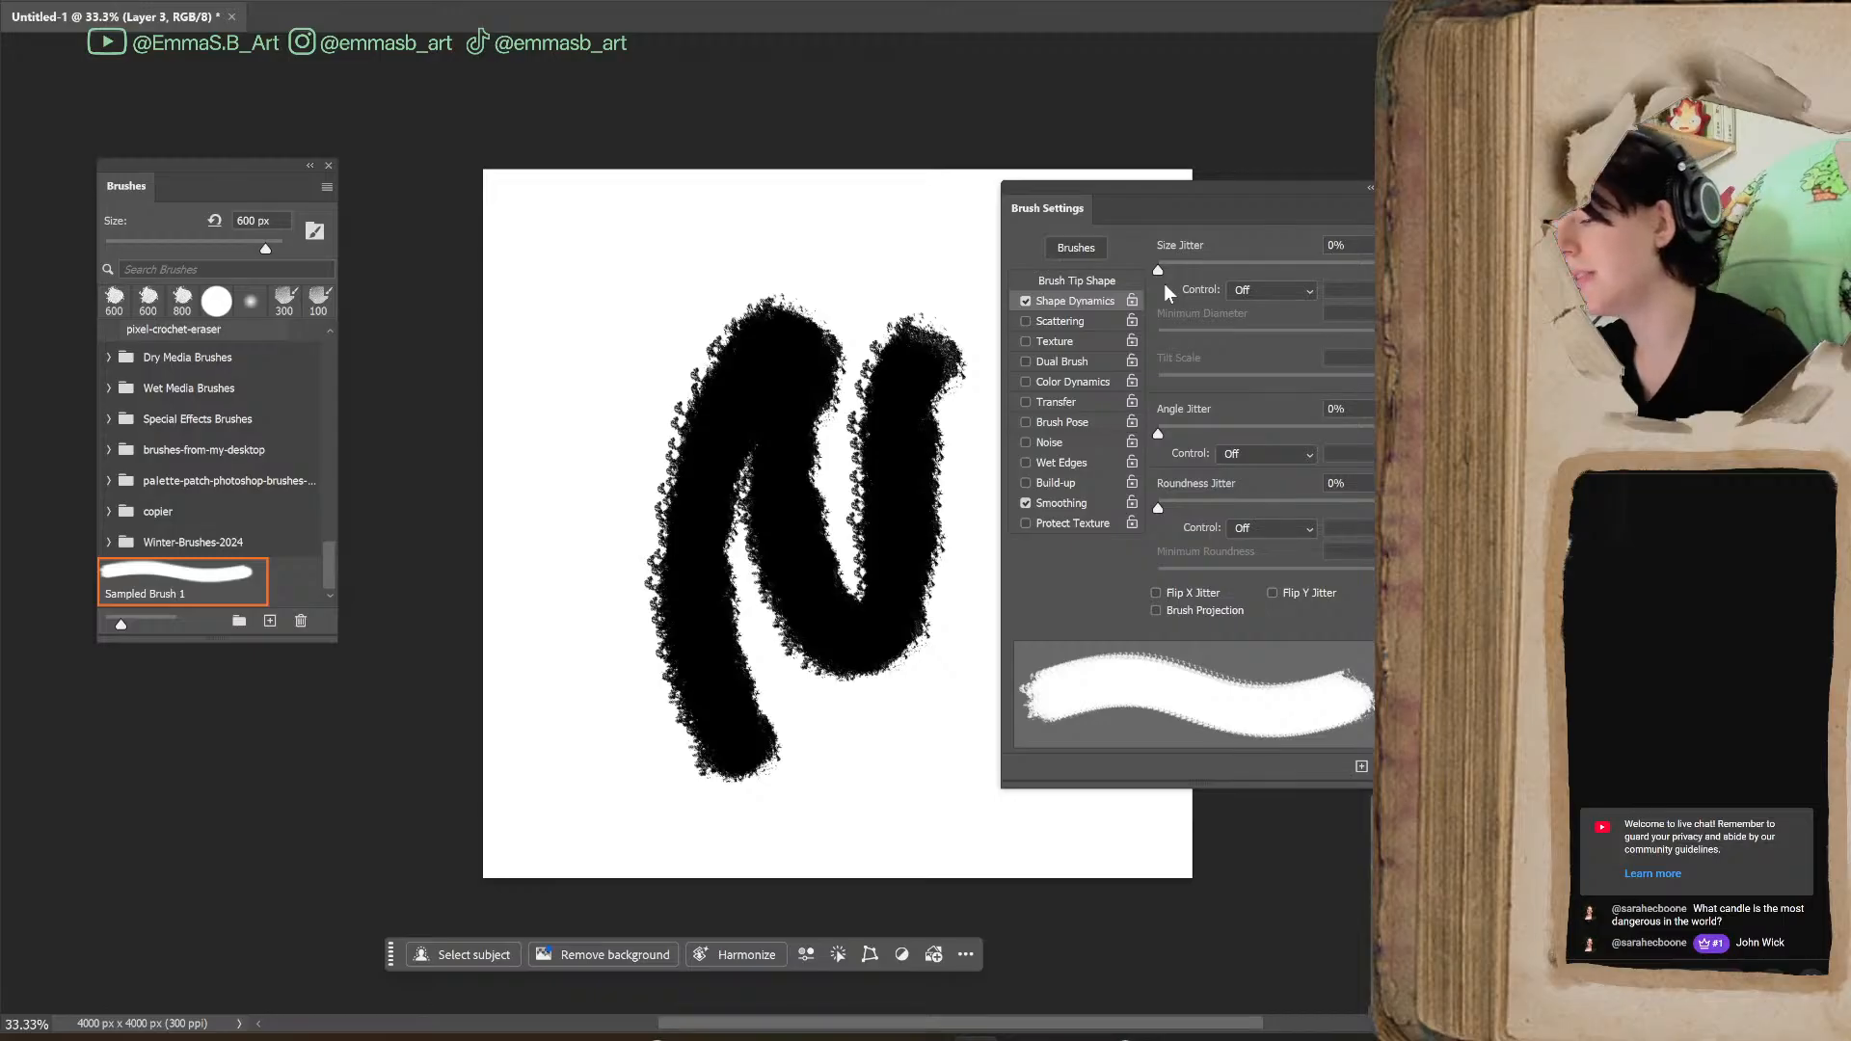
Set Angle Jitter to 26%, paint a test stroke across the upper canvas, and undo all test strokes
{"action": "mouse_move", "coordinate": [1158, 433]}
{"action": "left_mouse_down"}
{"action": "mouse_move", "coordinate": [1245, 426]}
{"action": "mouse_move", "coordinate": [1219, 430]}
{"action": "left_mouse_up"}
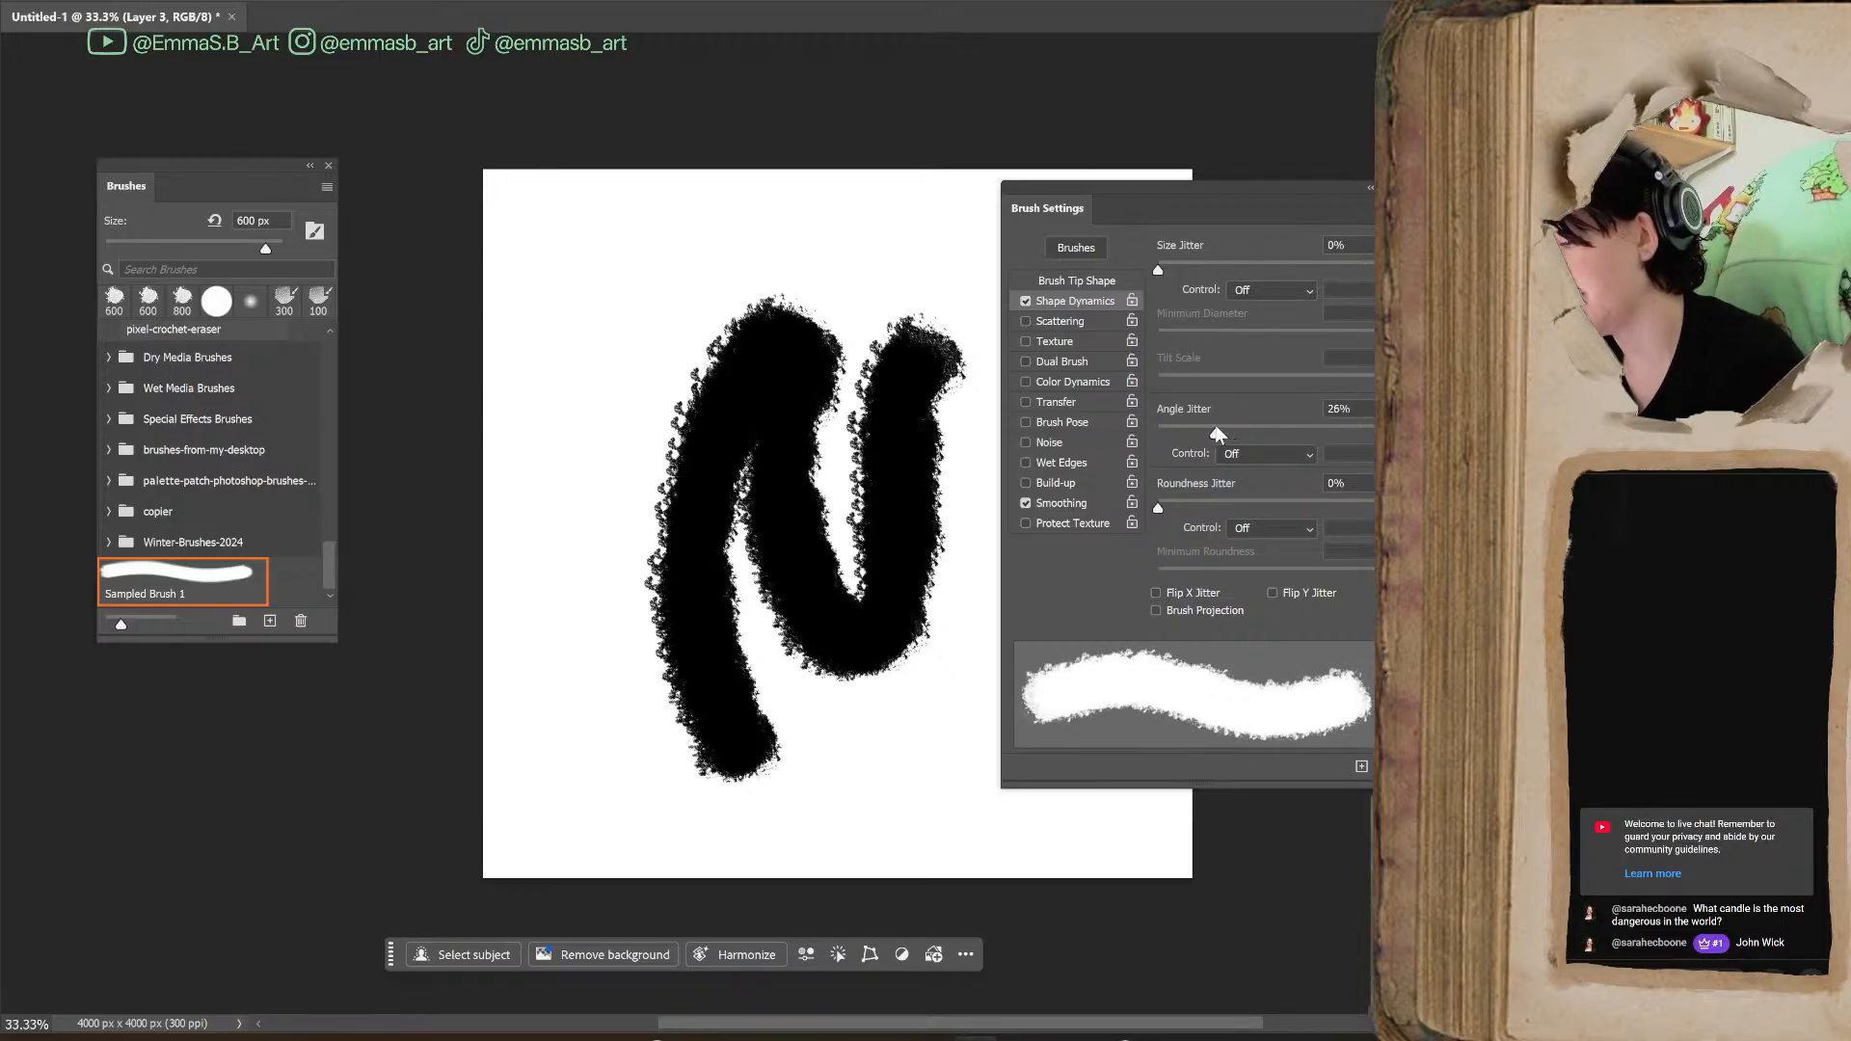
{"action": "mouse_move", "coordinate": [578, 366]}
{"action": "left_mouse_down"}
{"action": "mouse_move", "coordinate": [631, 416]}
{"action": "mouse_move", "coordinate": [733, 356]}
{"action": "mouse_move", "coordinate": [695, 295]}
{"action": "mouse_move", "coordinate": [819, 295]}
{"action": "mouse_move", "coordinate": [883, 238]}
{"action": "mouse_move", "coordinate": [920, 294]}
{"action": "left_mouse_up"}
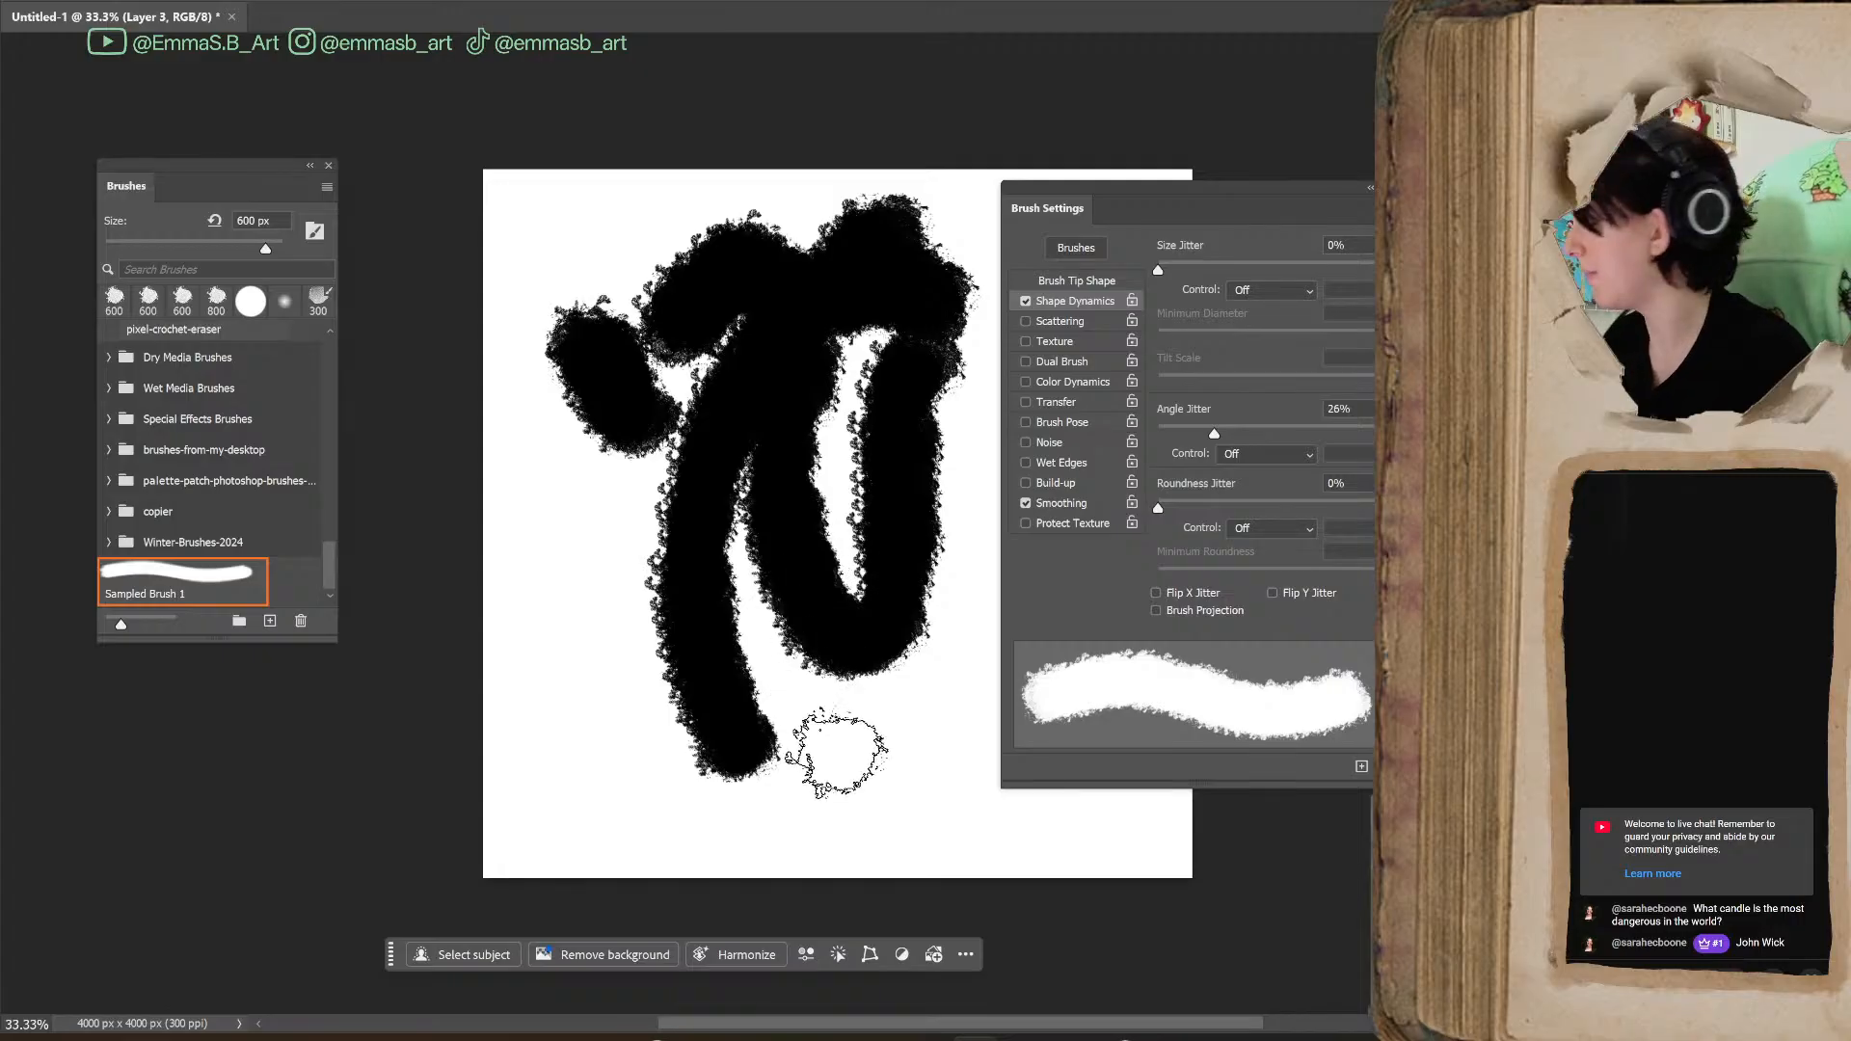
{"action": "key", "text": "ctrl+z"}
{"action": "key", "text": "ctrl+z"}
{"action": "key", "text": "ctrl+z"}
{"action": "key", "text": "ctrl+z"}
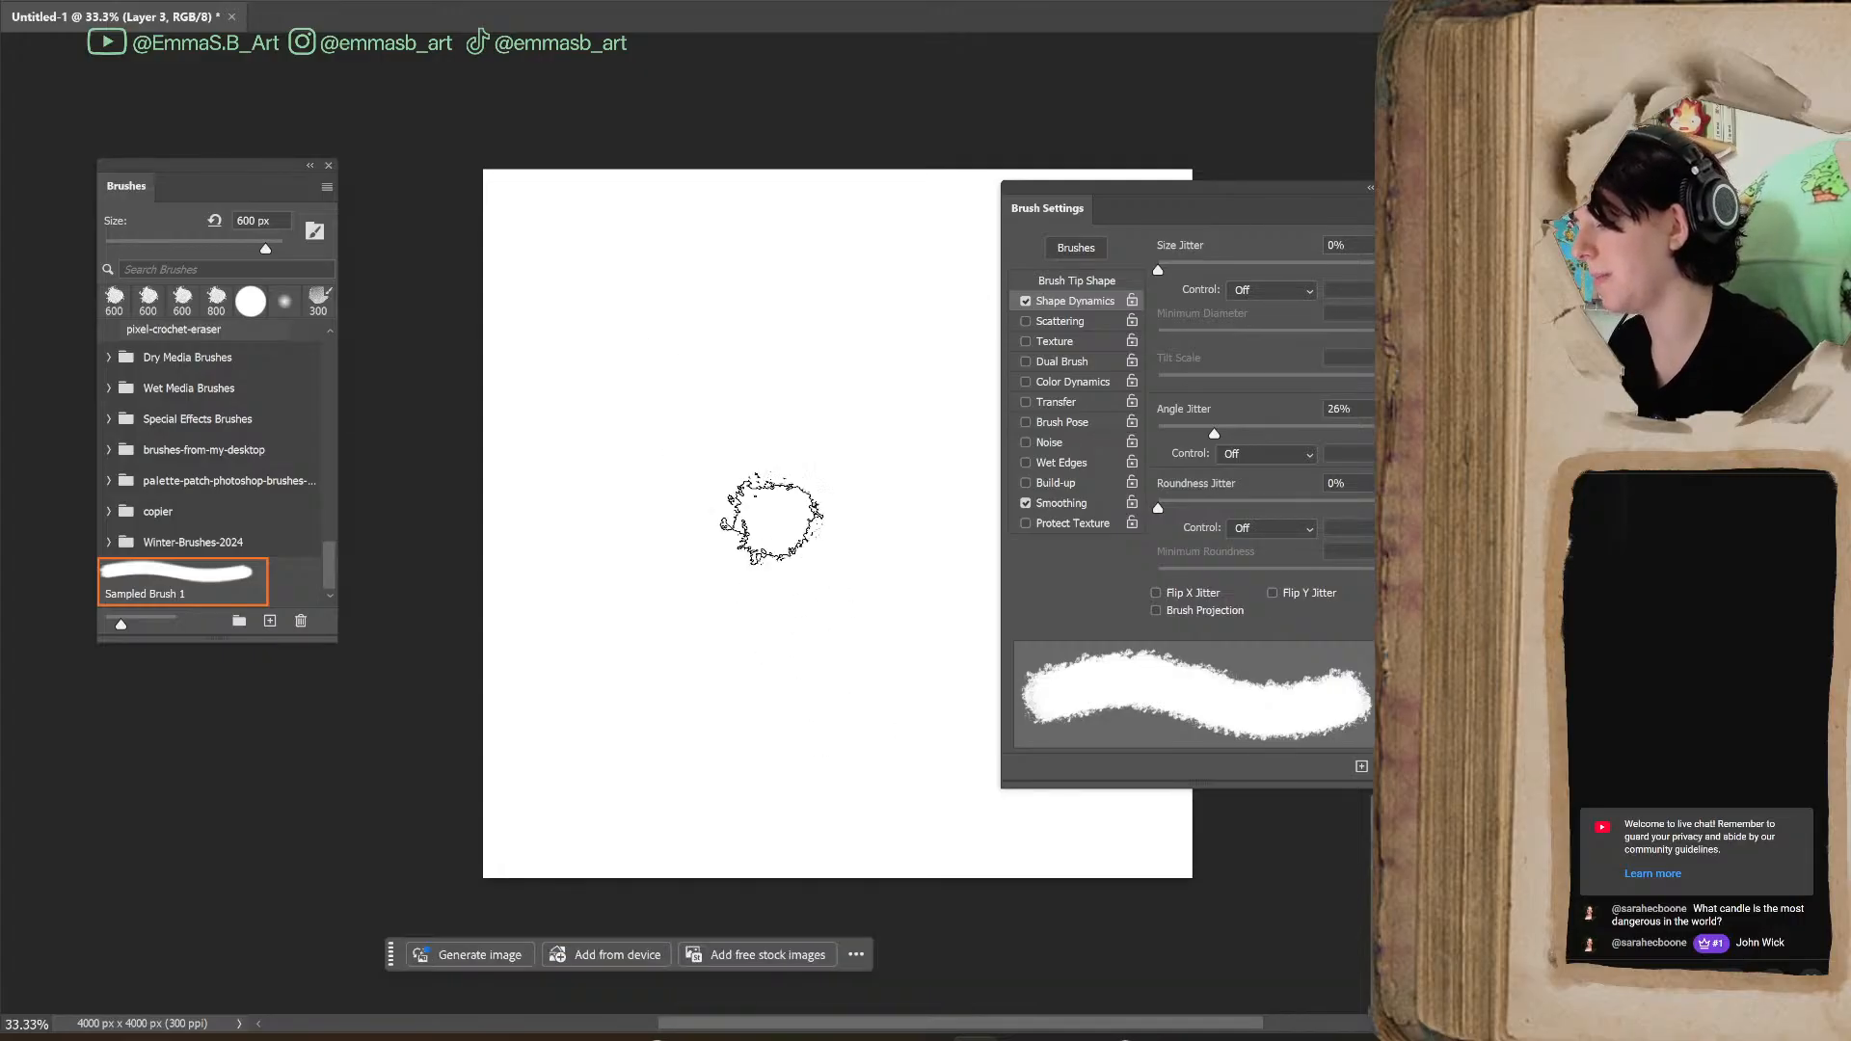
Reduce the brush size to 250 px and paint a short test stroke with three single dabs below it
{"action": "key", "text": "bracketleft"}
{"action": "key", "text": "bracketleft"}
{"action": "key", "text": "bracketleft"}
{"action": "key", "text": "bracketleft"}
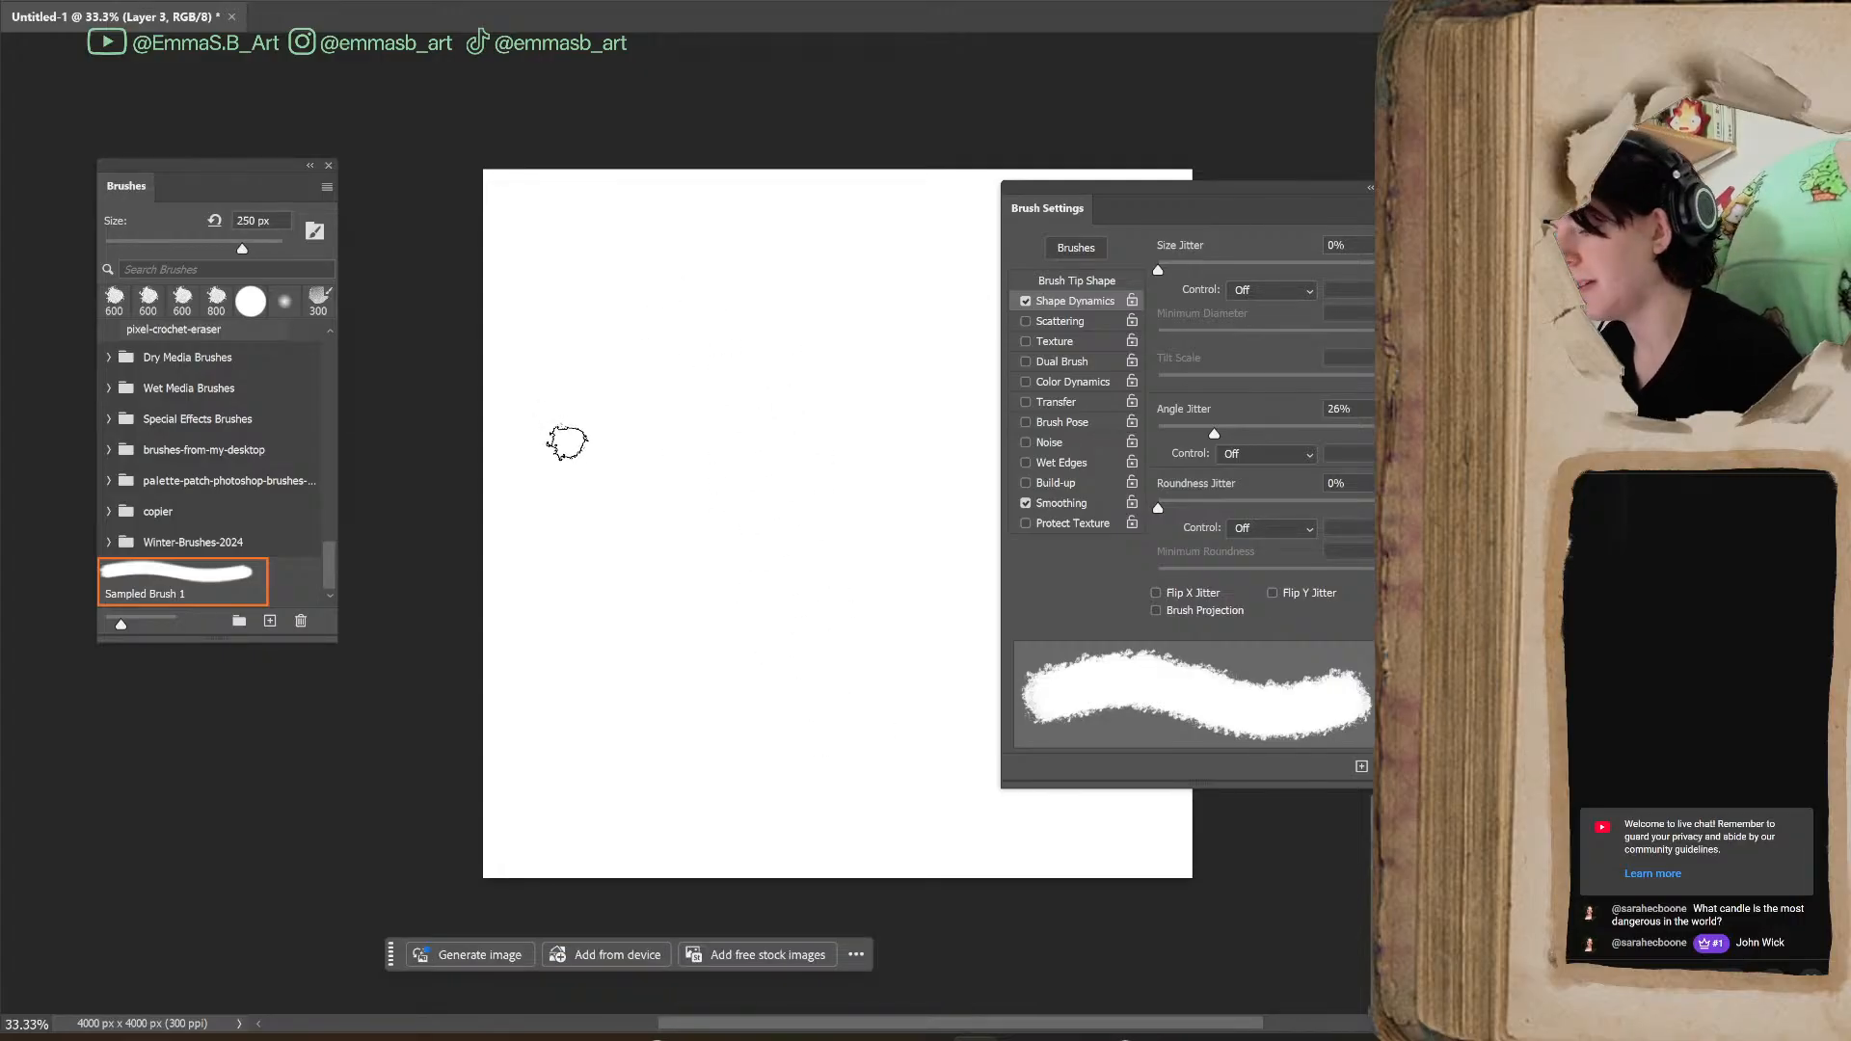
{"action": "left_click_drag", "start_coordinate": [696, 292], "coordinate": [675, 456]}
{"action": "left_click", "coordinate": [682, 517]}
{"action": "left_click", "coordinate": [691, 567]}
{"action": "left_click", "coordinate": [706, 613]}
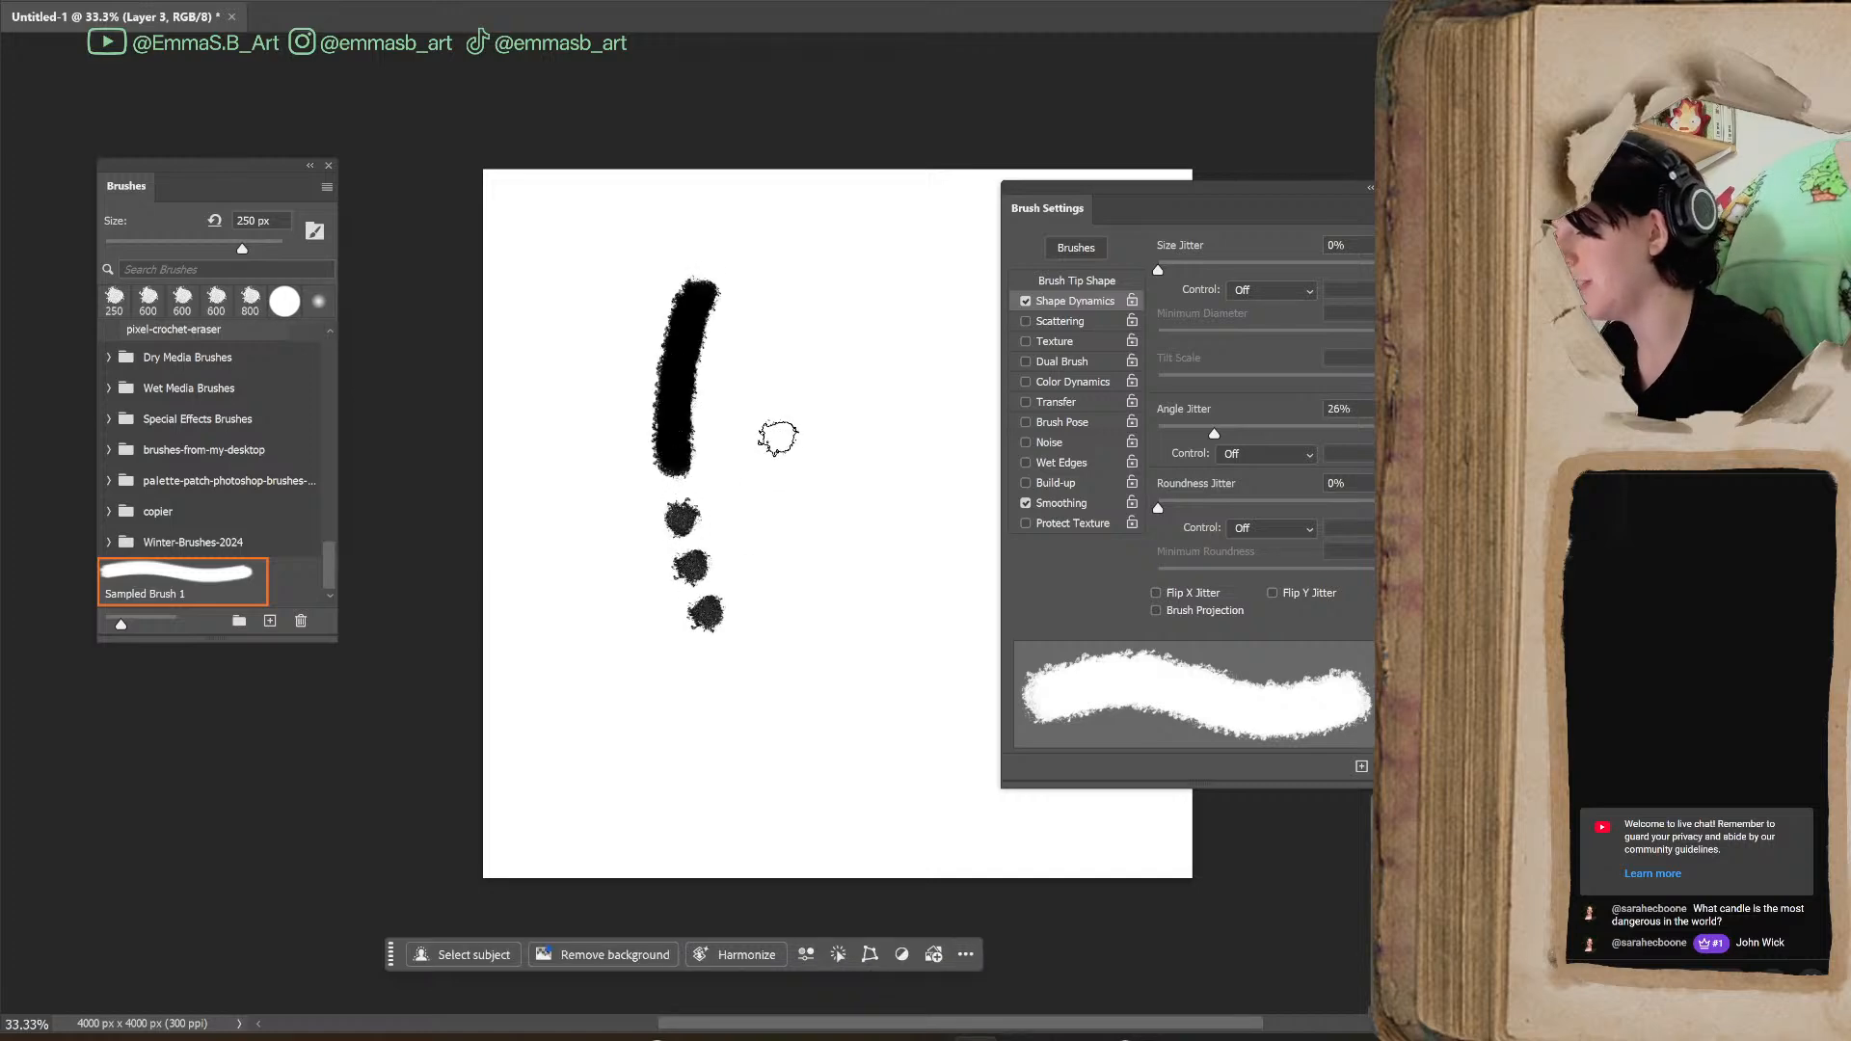
Stamp scattered single dabs across the middle of the canvas and paint winding test strokes over them
{"action": "left_click", "coordinate": [777, 444]}
{"action": "left_click", "coordinate": [810, 507]}
{"action": "left_click", "coordinate": [804, 575]}
{"action": "left_click", "coordinate": [788, 645]}
{"action": "left_click", "coordinate": [848, 662]}
{"action": "left_click", "coordinate": [874, 524]}
{"action": "left_click", "coordinate": [851, 409]}
{"action": "left_click", "coordinate": [916, 474]}
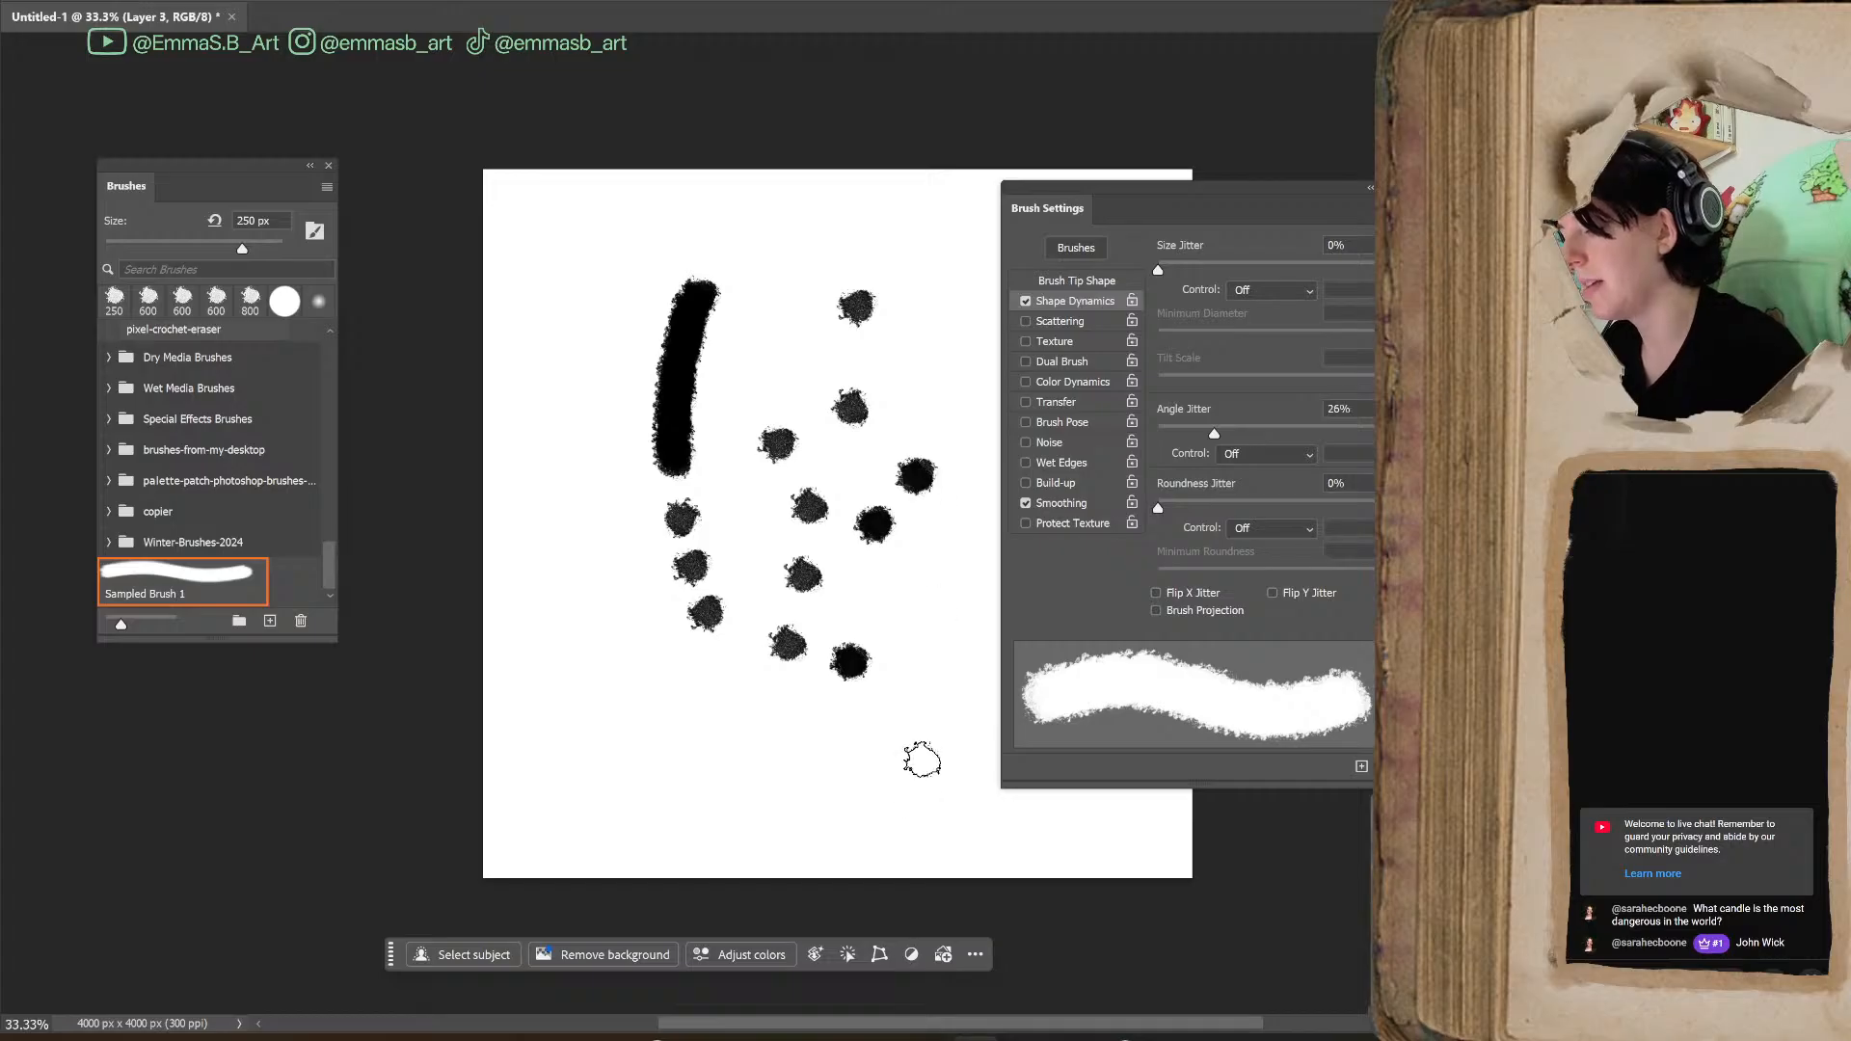
{"action": "left_click_drag", "start_coordinate": [766, 275], "coordinate": [725, 454]}
{"action": "mouse_move", "coordinate": [859, 314]}
{"action": "left_mouse_down"}
{"action": "mouse_move", "coordinate": [762, 598]}
{"action": "mouse_move", "coordinate": [684, 625]}
{"action": "mouse_move", "coordinate": [862, 641]}
{"action": "left_mouse_up"}
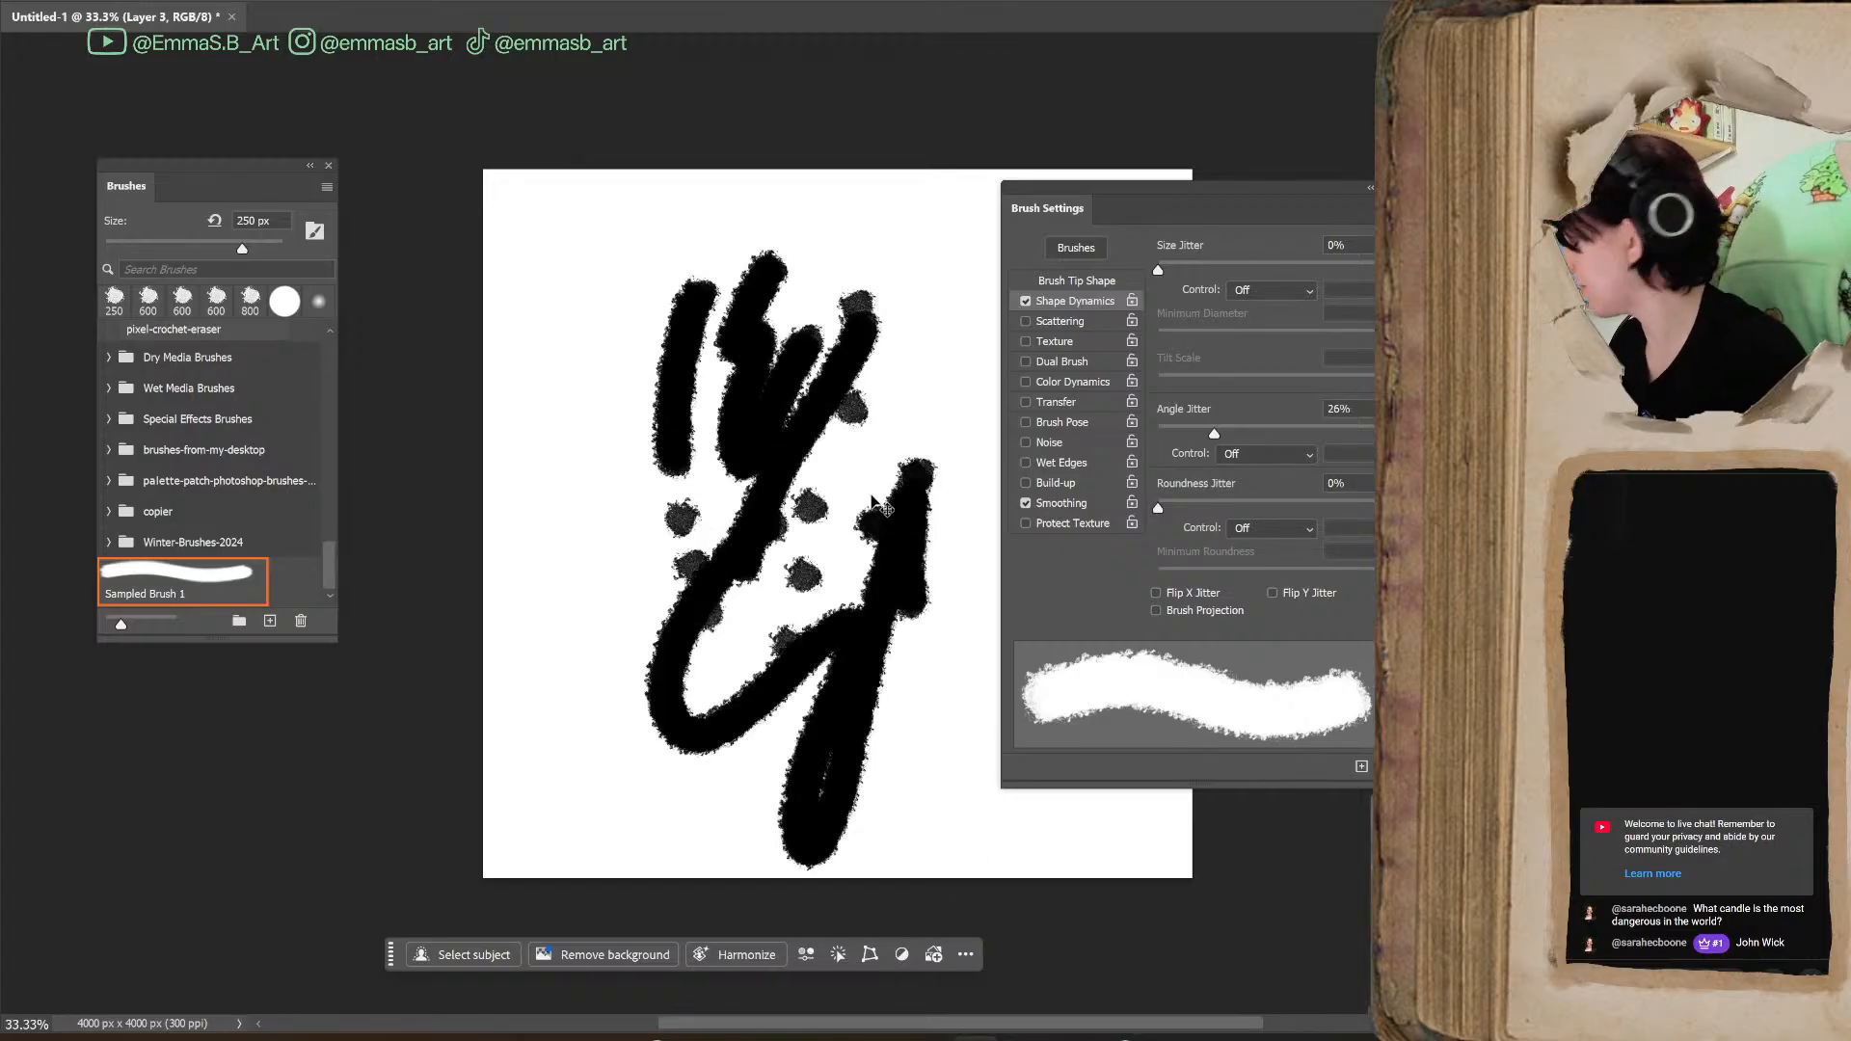
Undo all the test dabs and strokes until the layer is empty
{"action": "key", "text": "ctrl+z"}
{"action": "key", "text": "ctrl+z"}
{"action": "key", "text": "ctrl+z"}
{"action": "key", "text": "ctrl+z"}
{"action": "key", "text": "ctrl+z"}
{"action": "key", "text": "ctrl+z"}
{"action": "key", "text": "ctrl+z"}
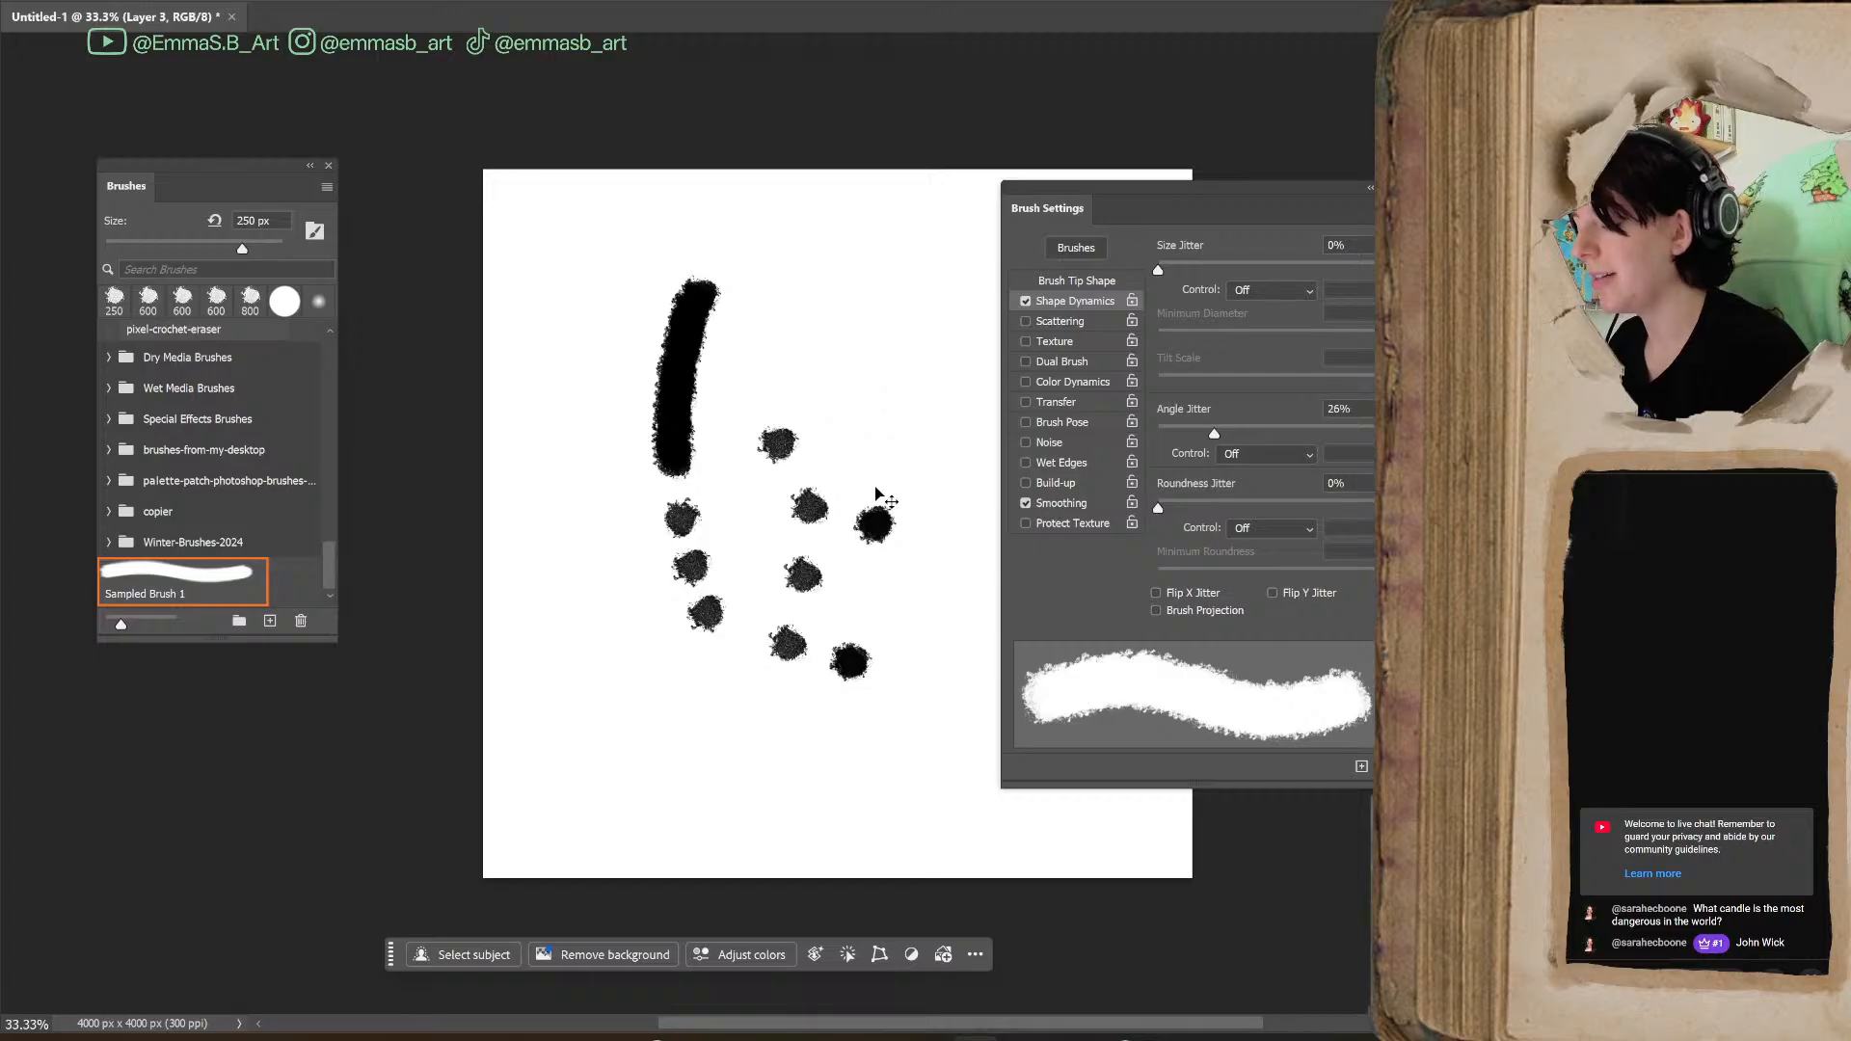
{"action": "key", "text": "ctrl+z"}
{"action": "key", "text": "ctrl+z"}
{"action": "key", "text": "ctrl+z"}
{"action": "key", "text": "ctrl+z"}
{"action": "key", "text": "ctrl+z"}
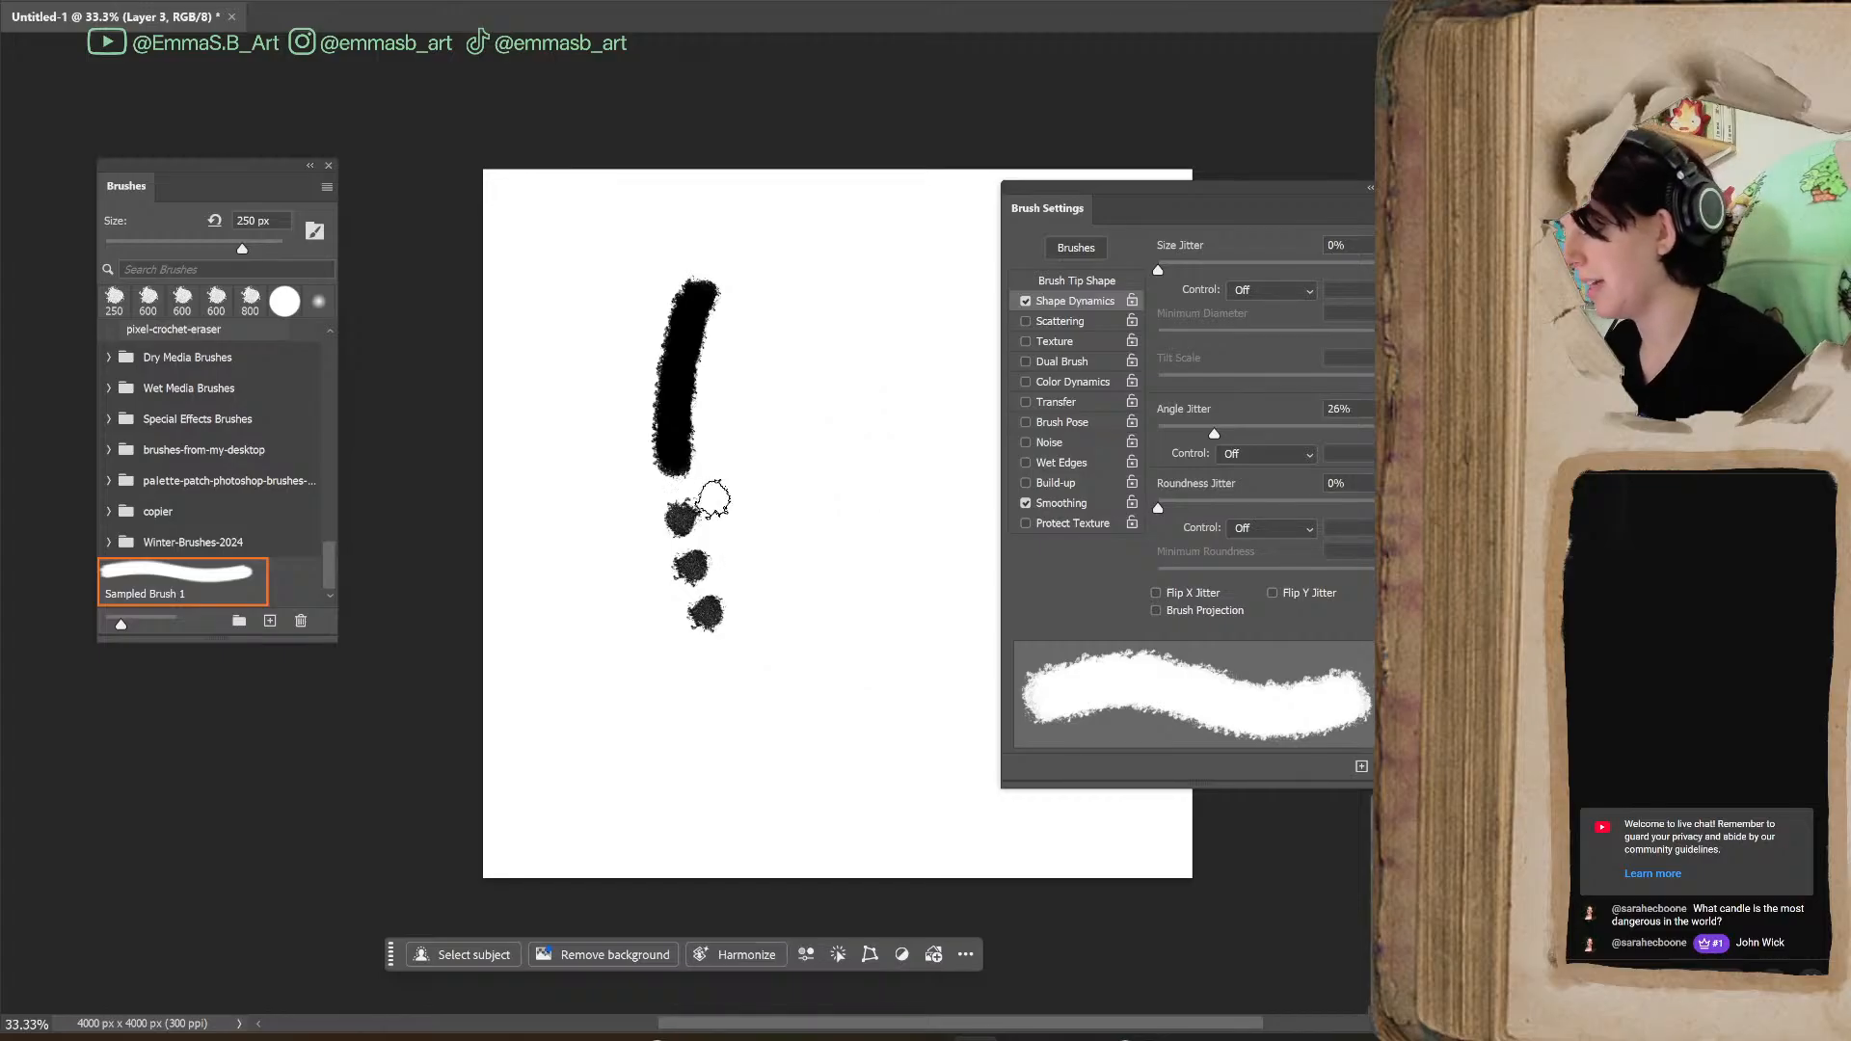
{"action": "key", "text": "ctrl+z"}
{"action": "key", "text": "ctrl+z"}
{"action": "key", "text": "ctrl+z"}
{"action": "key", "text": "ctrl+z"}
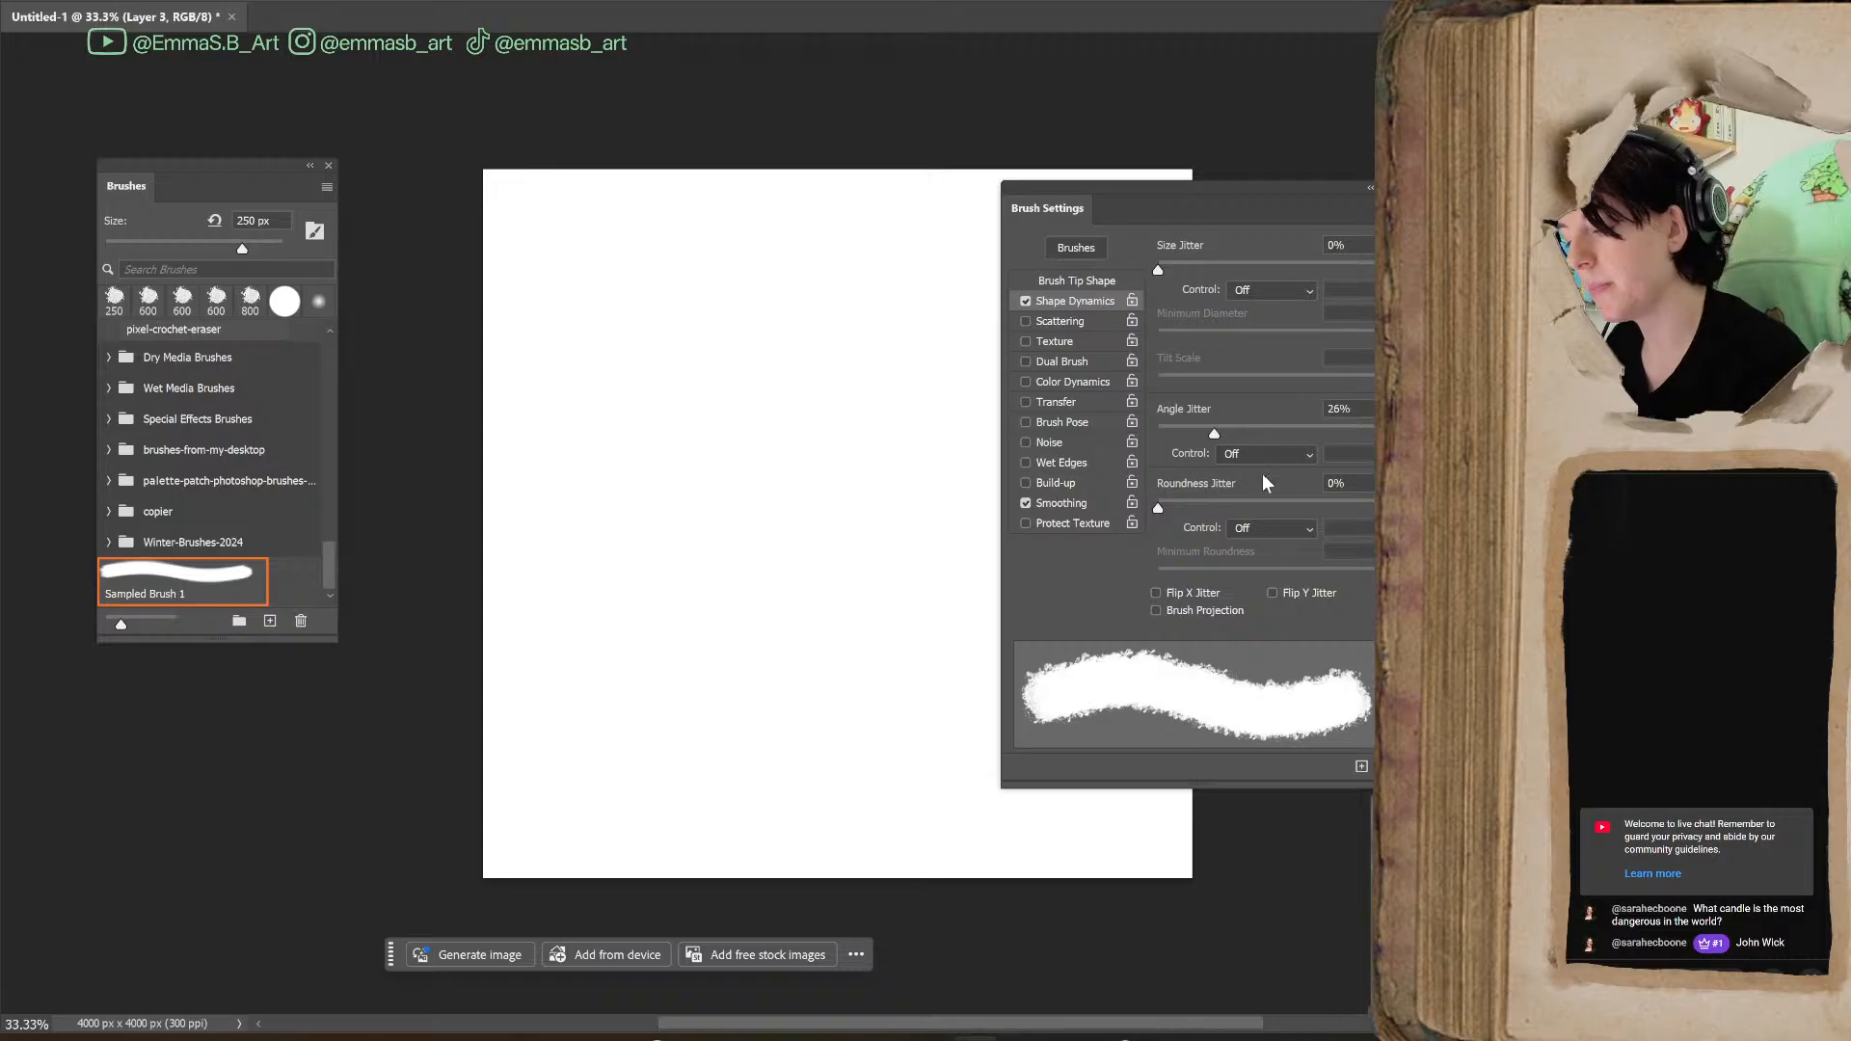
Enable Transfer for the brush and paint zigzag and layered test strokes with varying pen pressure
{"action": "left_click", "coordinate": [1061, 402]}
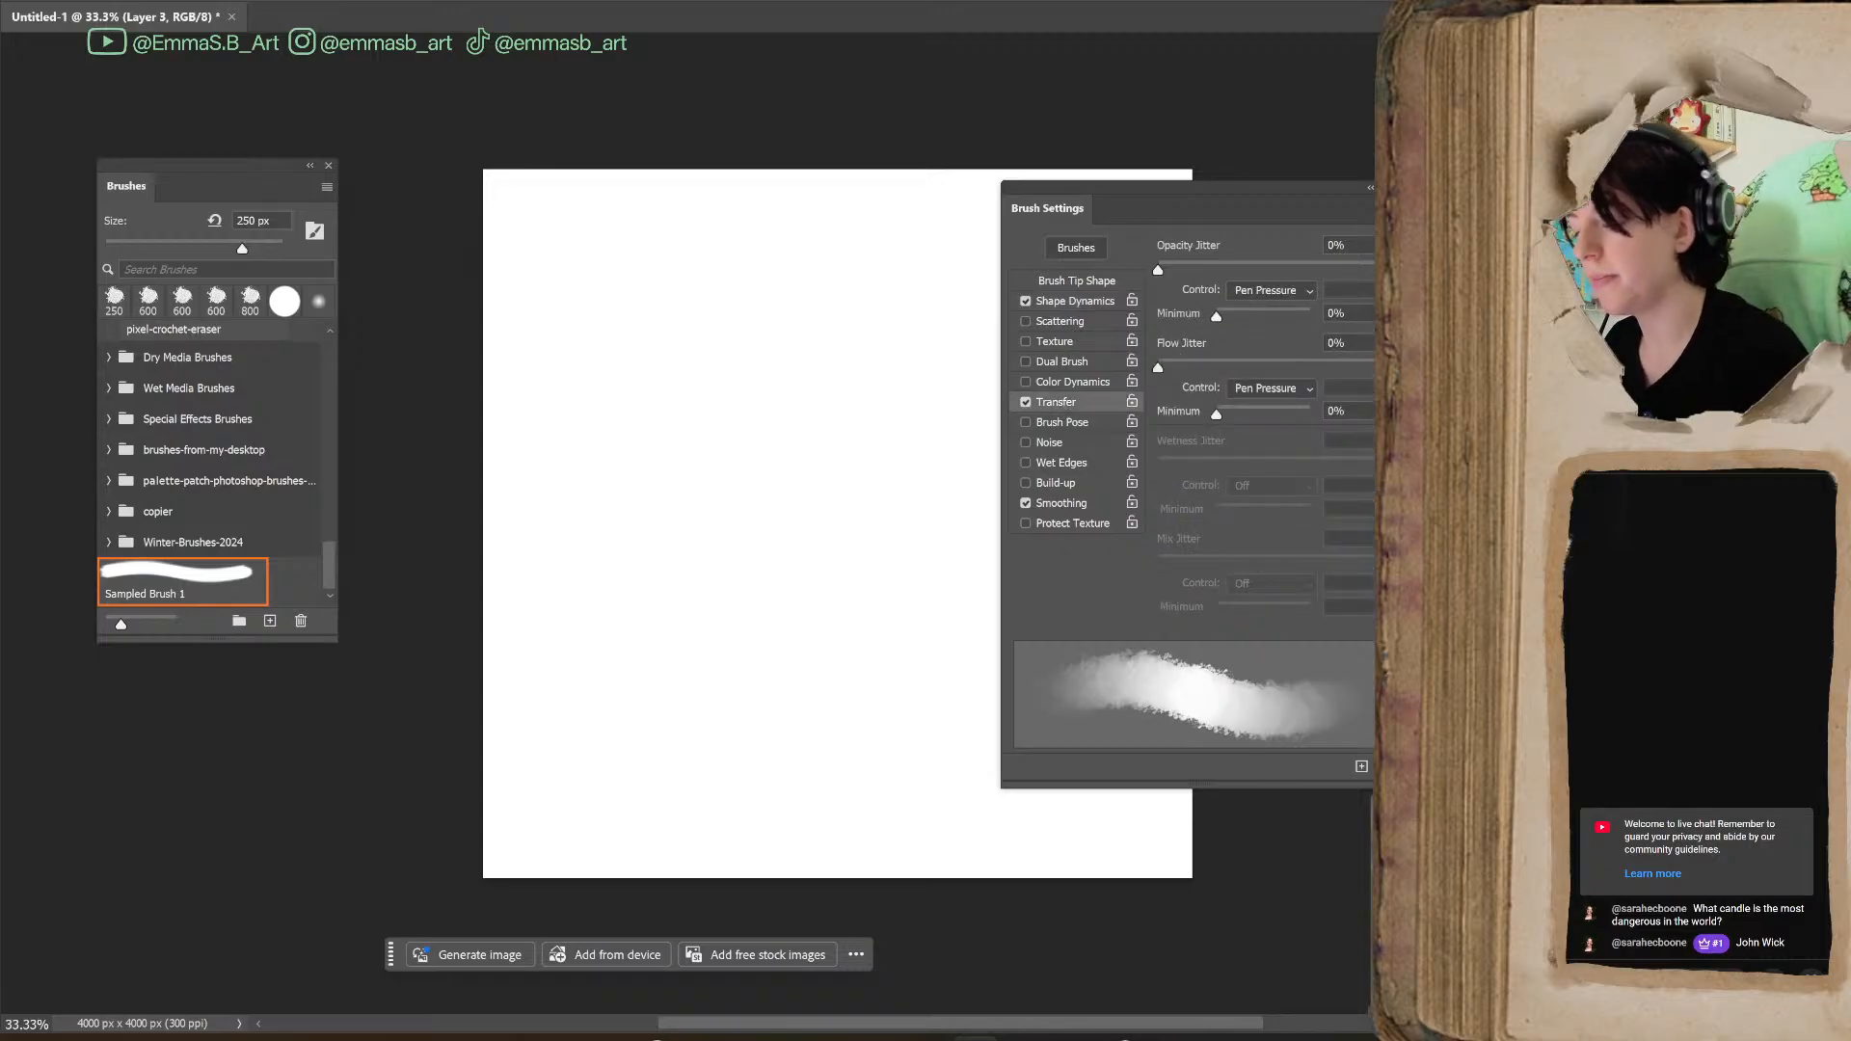
{"action": "mouse_move", "coordinate": [735, 648]}
{"action": "left_mouse_down"}
{"action": "mouse_move", "coordinate": [787, 421]}
{"action": "mouse_move", "coordinate": [851, 671]}
{"action": "mouse_move", "coordinate": [885, 358]}
{"action": "mouse_move", "coordinate": [933, 669]}
{"action": "mouse_move", "coordinate": [966, 353]}
{"action": "left_mouse_up"}
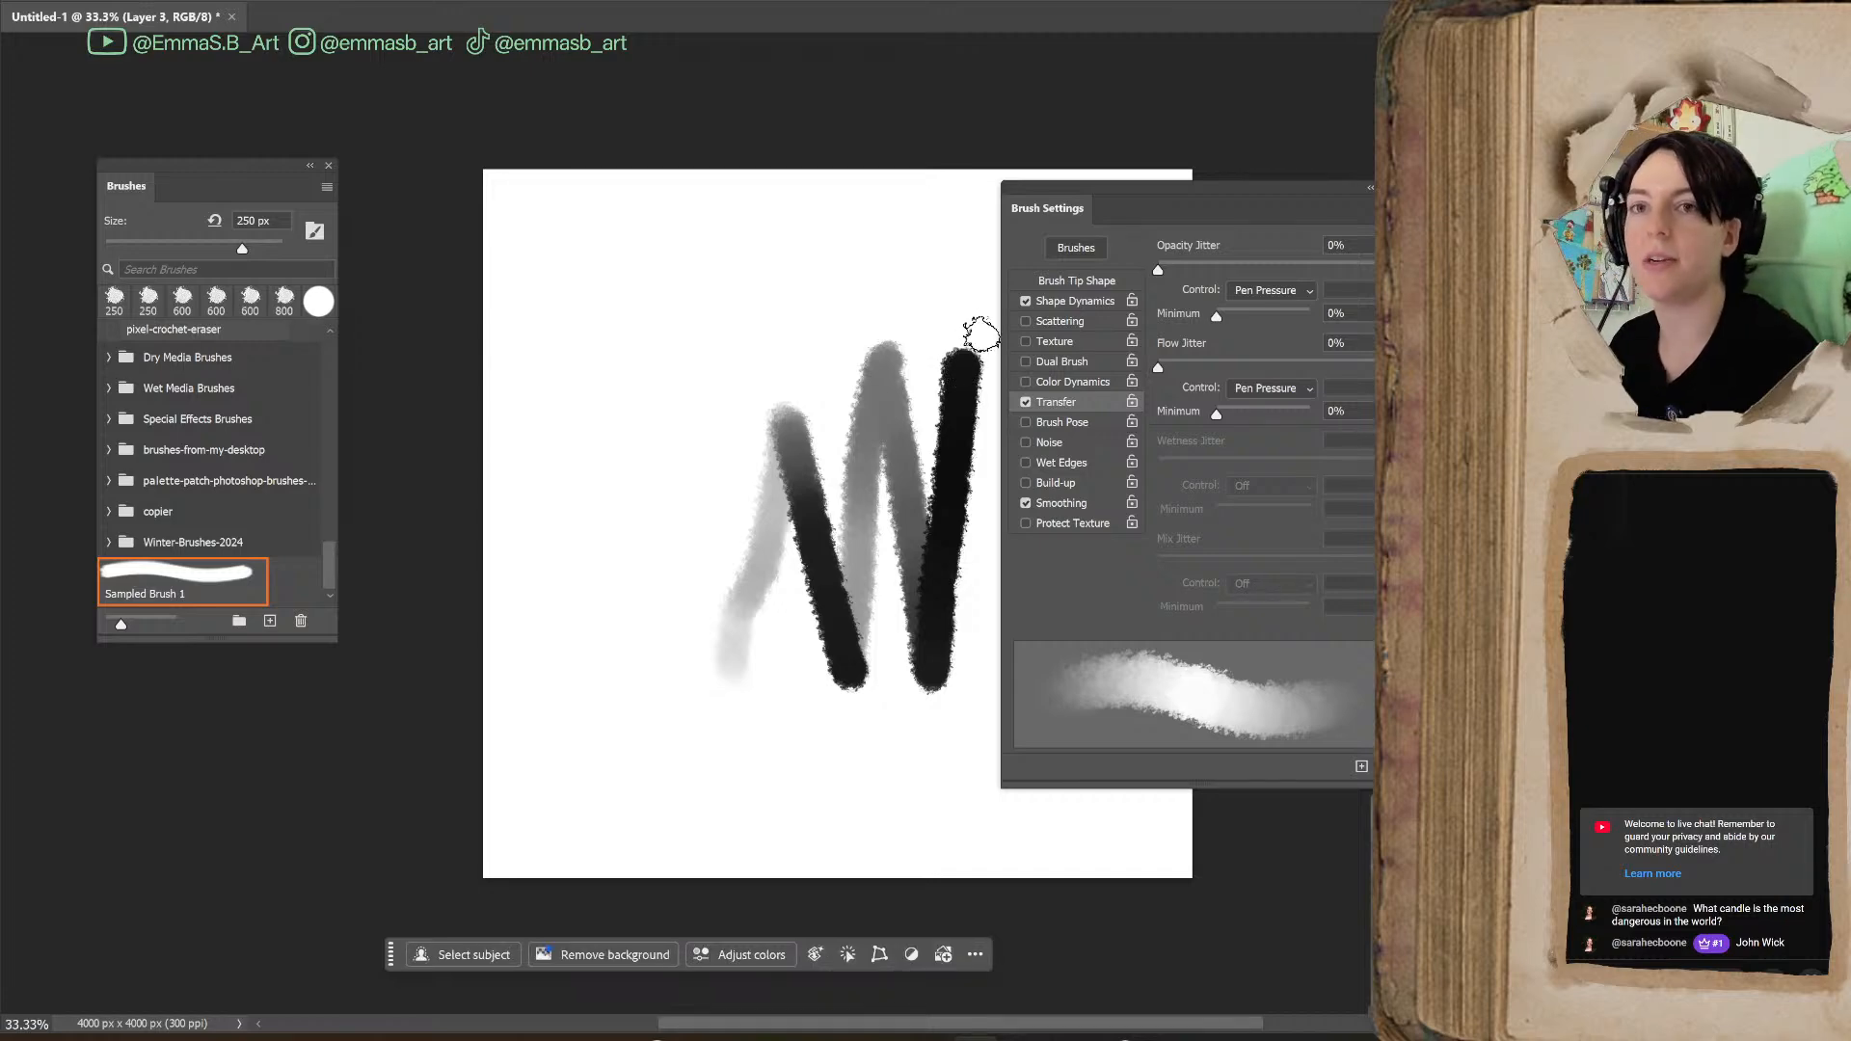
{"action": "mouse_move", "coordinate": [649, 376]}
{"action": "left_mouse_down"}
{"action": "mouse_move", "coordinate": [607, 491]}
{"action": "mouse_move", "coordinate": [662, 388]}
{"action": "mouse_move", "coordinate": [657, 505]}
{"action": "mouse_move", "coordinate": [682, 387]}
{"action": "mouse_move", "coordinate": [687, 506]}
{"action": "mouse_move", "coordinate": [646, 415]}
{"action": "mouse_move", "coordinate": [653, 476]}
{"action": "mouse_move", "coordinate": [686, 512]}
{"action": "mouse_move", "coordinate": [646, 429]}
{"action": "mouse_move", "coordinate": [675, 495]}
{"action": "mouse_move", "coordinate": [707, 370]}
{"action": "mouse_move", "coordinate": [695, 464]}
{"action": "mouse_move", "coordinate": [721, 420]}
{"action": "mouse_move", "coordinate": [675, 420]}
{"action": "mouse_move", "coordinate": [710, 413]}
{"action": "mouse_move", "coordinate": [699, 476]}
{"action": "mouse_move", "coordinate": [726, 506]}
{"action": "mouse_move", "coordinate": [723, 353]}
{"action": "mouse_move", "coordinate": [681, 382]}
{"action": "mouse_move", "coordinate": [694, 399]}
{"action": "mouse_move", "coordinate": [778, 368]}
{"action": "mouse_move", "coordinate": [738, 497]}
{"action": "mouse_move", "coordinate": [727, 315]}
{"action": "mouse_move", "coordinate": [735, 371]}
{"action": "mouse_move", "coordinate": [708, 521]}
{"action": "left_mouse_up"}
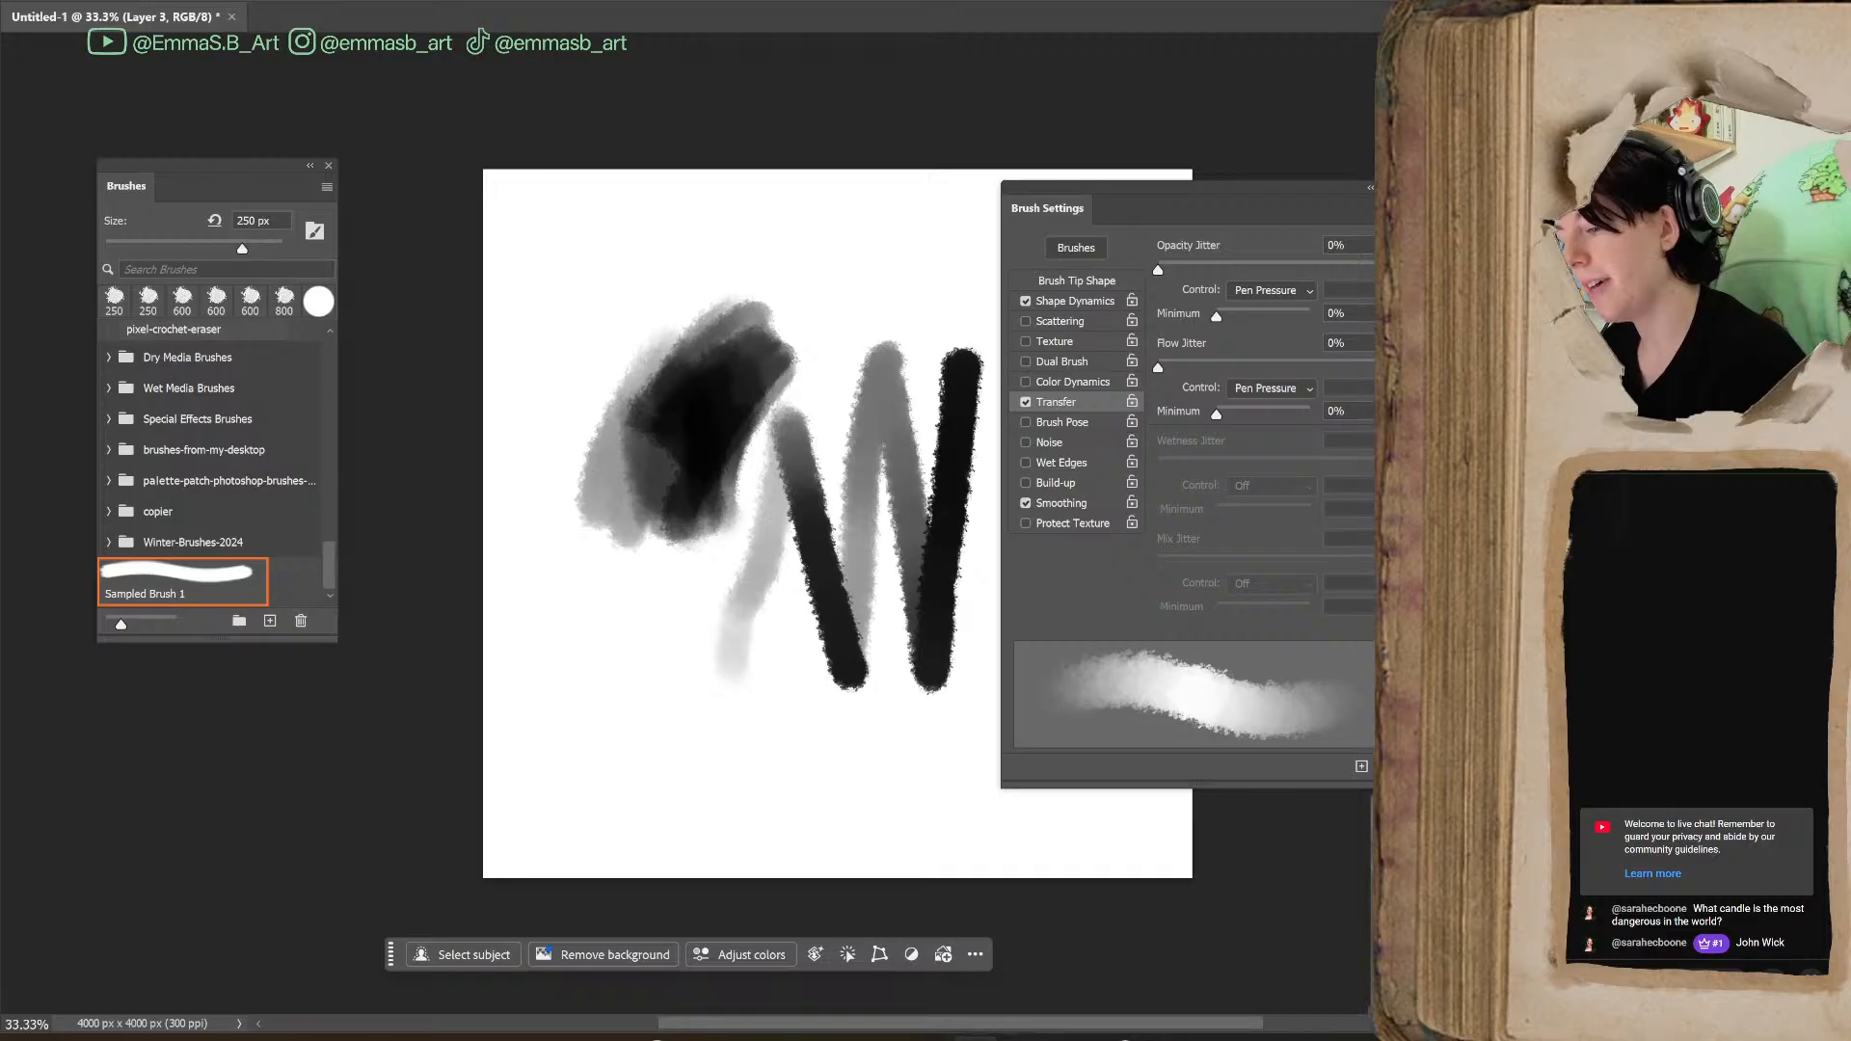
Try an Opacity Jitter of 100% with winding test strokes, and reset Opacity Jitter to 0%
{"action": "left_click_drag", "start_coordinate": [1159, 368], "coordinate": [1138, 410]}
{"action": "mouse_move", "coordinate": [1165, 270]}
{"action": "left_mouse_down"}
{"action": "mouse_move", "coordinate": [1373, 270]}
{"action": "mouse_move", "coordinate": [1229, 289]}
{"action": "mouse_move", "coordinate": [1349, 270]}
{"action": "left_mouse_up"}
{"action": "mouse_move", "coordinate": [668, 790]}
{"action": "left_mouse_down"}
{"action": "mouse_move", "coordinate": [656, 644]}
{"action": "mouse_move", "coordinate": [737, 540]}
{"action": "mouse_move", "coordinate": [800, 806]}
{"action": "mouse_move", "coordinate": [865, 793]}
{"action": "mouse_move", "coordinate": [789, 564]}
{"action": "mouse_move", "coordinate": [856, 264]}
{"action": "mouse_move", "coordinate": [950, 309]}
{"action": "mouse_move", "coordinate": [932, 819]}
{"action": "mouse_move", "coordinate": [718, 482]}
{"action": "mouse_move", "coordinate": [559, 785]}
{"action": "mouse_move", "coordinate": [611, 570]}
{"action": "mouse_move", "coordinate": [738, 782]}
{"action": "left_mouse_up"}
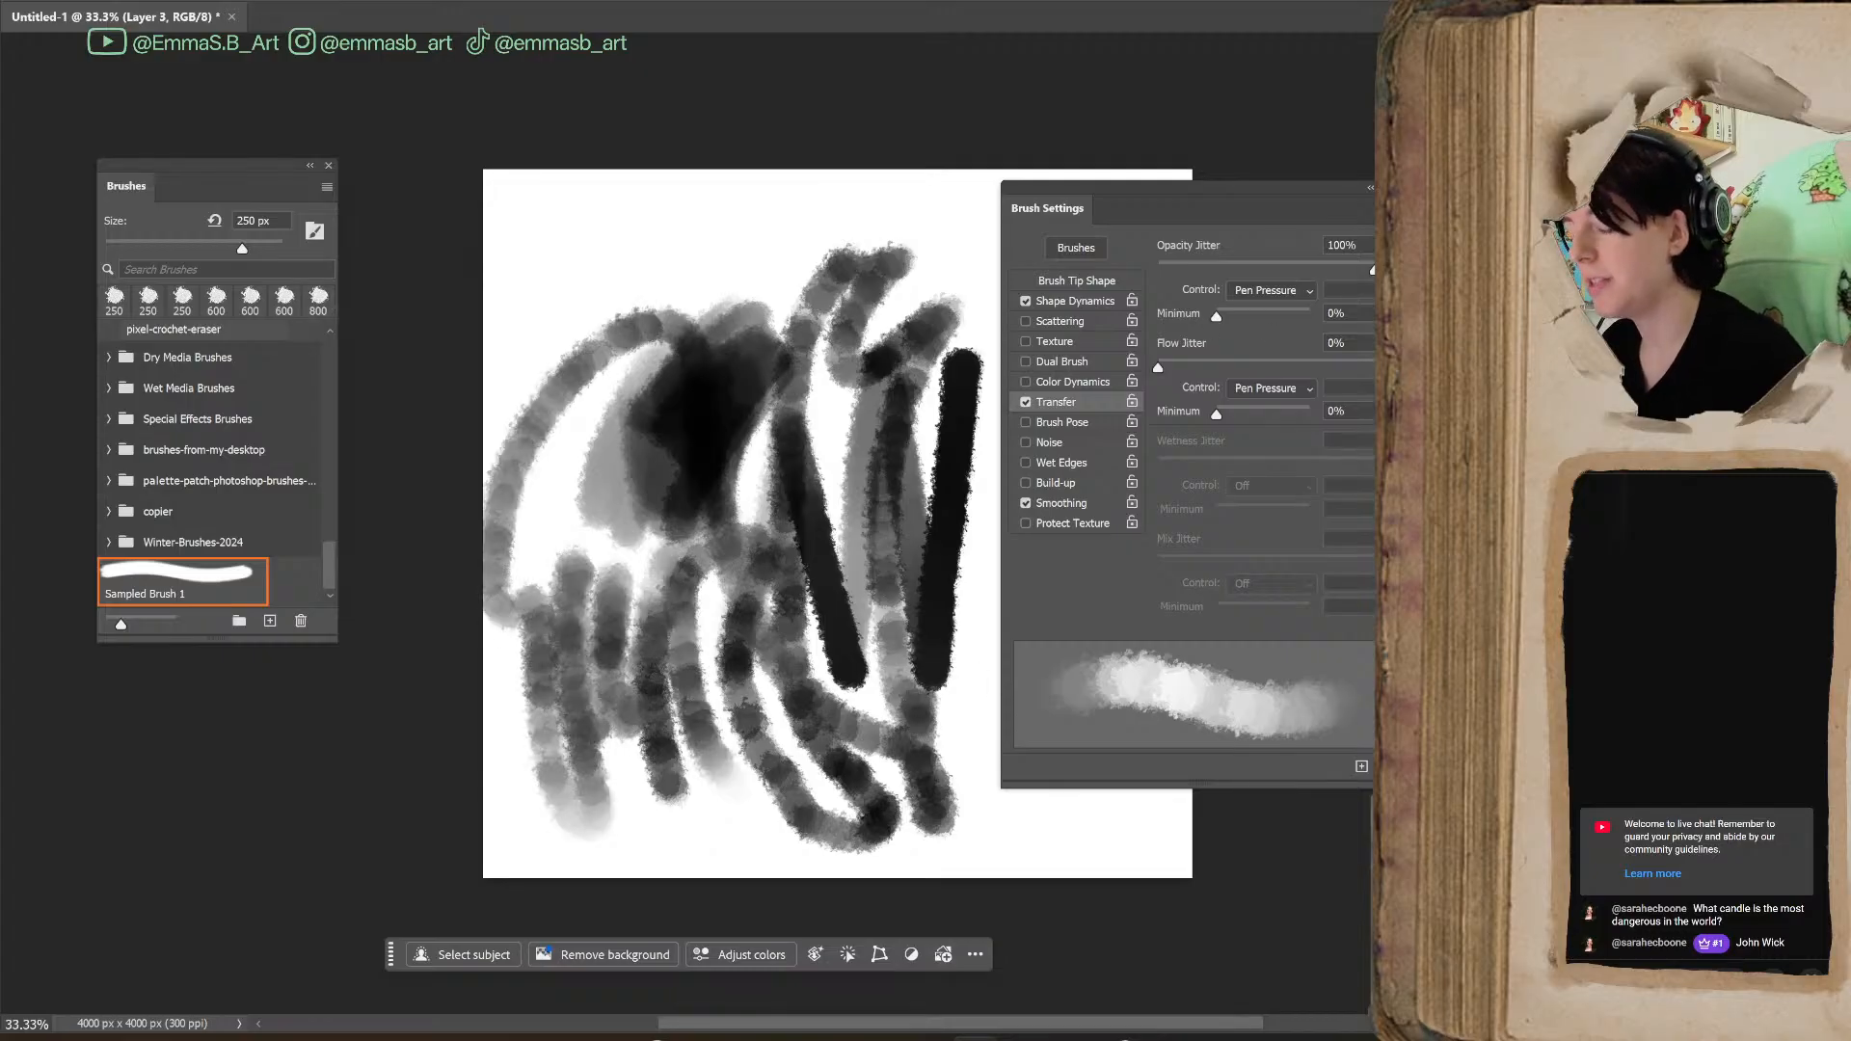
{"action": "left_click_drag", "start_coordinate": [1367, 268], "coordinate": [1198, 309]}
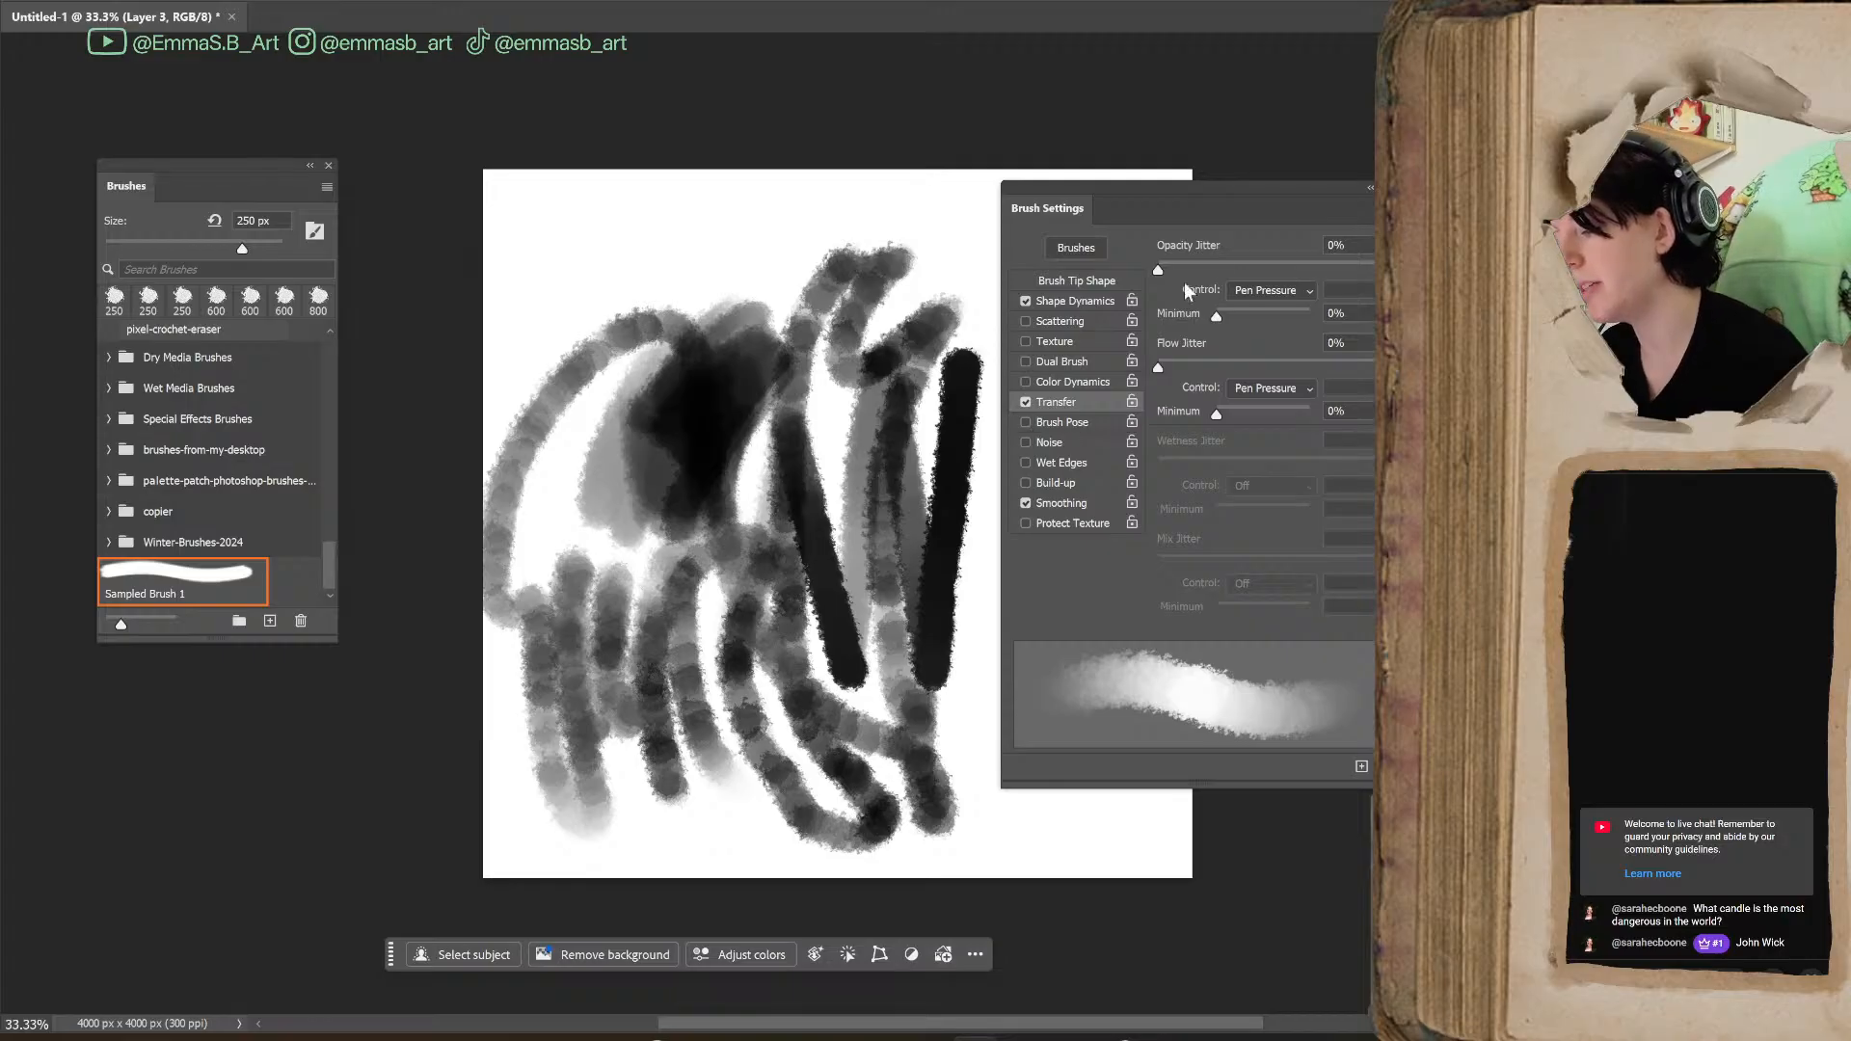
Enable Texture for the brush and paint light test strokes across the upper canvas
{"action": "left_click", "coordinate": [1046, 341]}
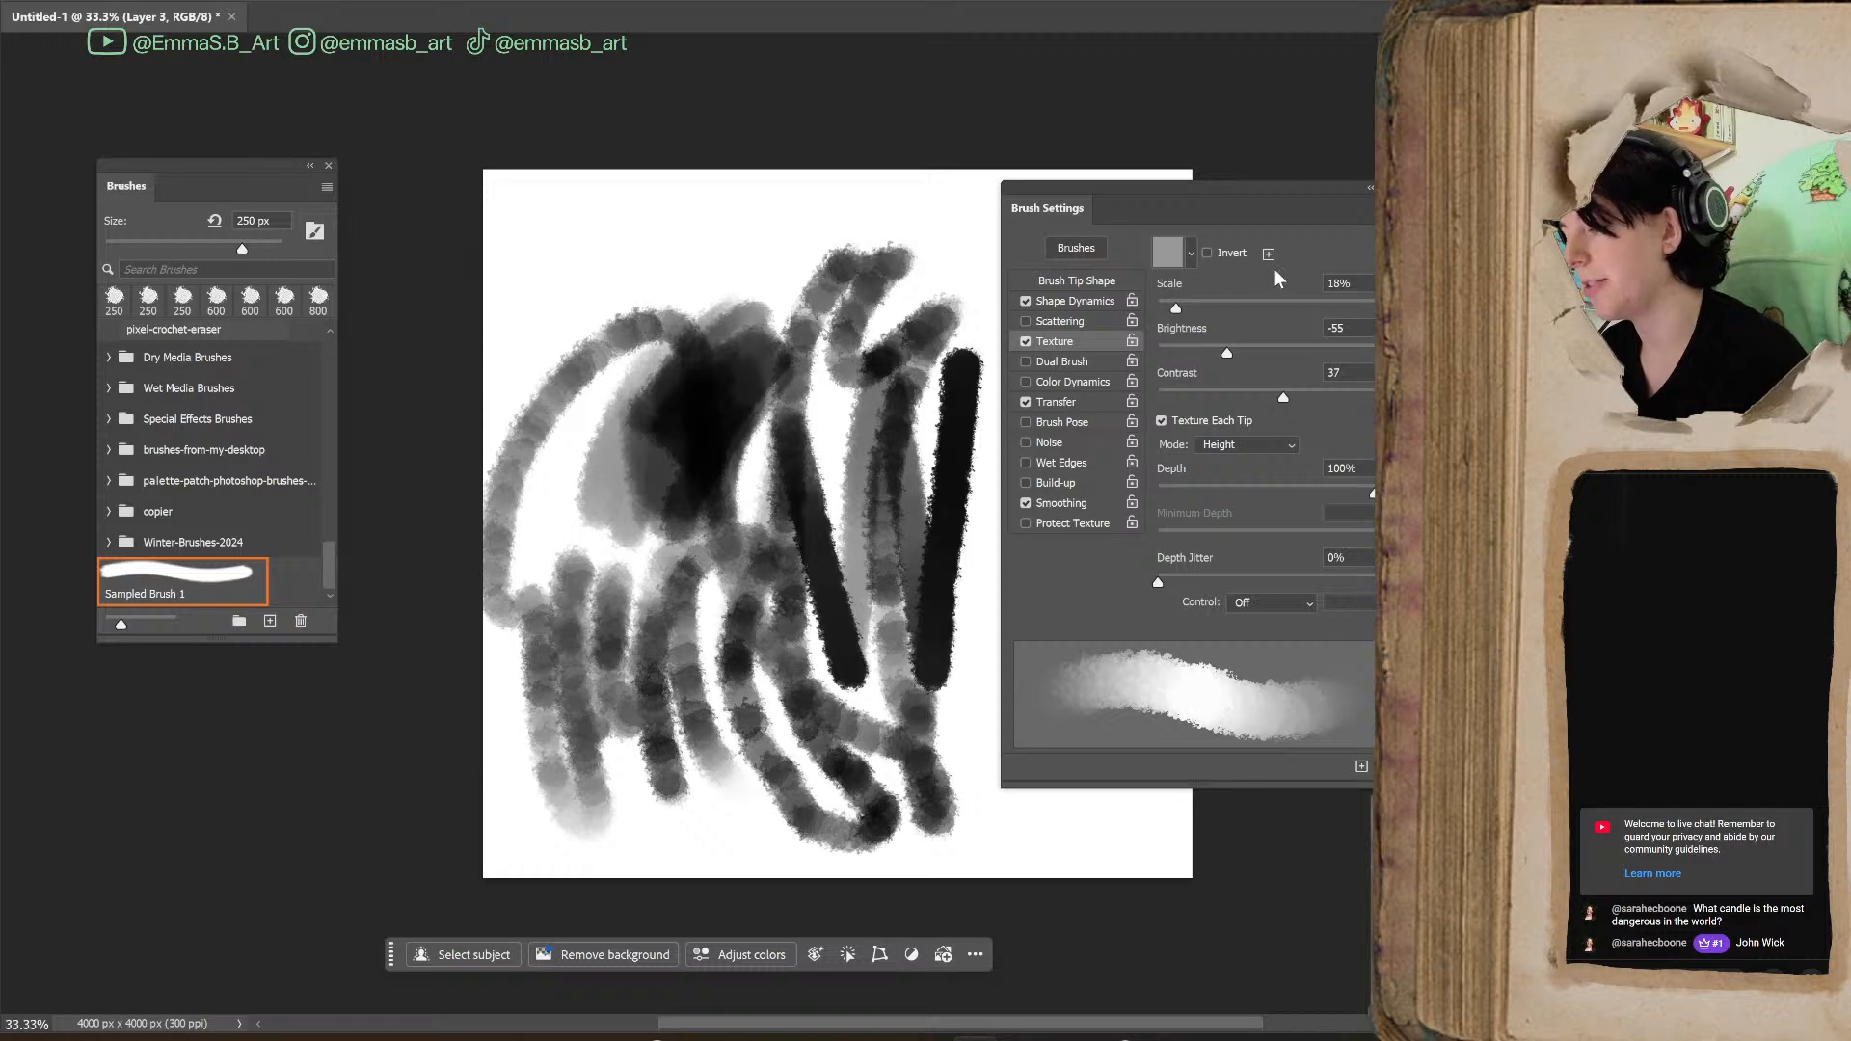
{"action": "mouse_move", "coordinate": [607, 266]}
{"action": "left_mouse_down"}
{"action": "mouse_move", "coordinate": [810, 228]}
{"action": "mouse_move", "coordinate": [829, 318]}
{"action": "left_mouse_up"}
{"action": "left_click", "coordinate": [948, 271]}
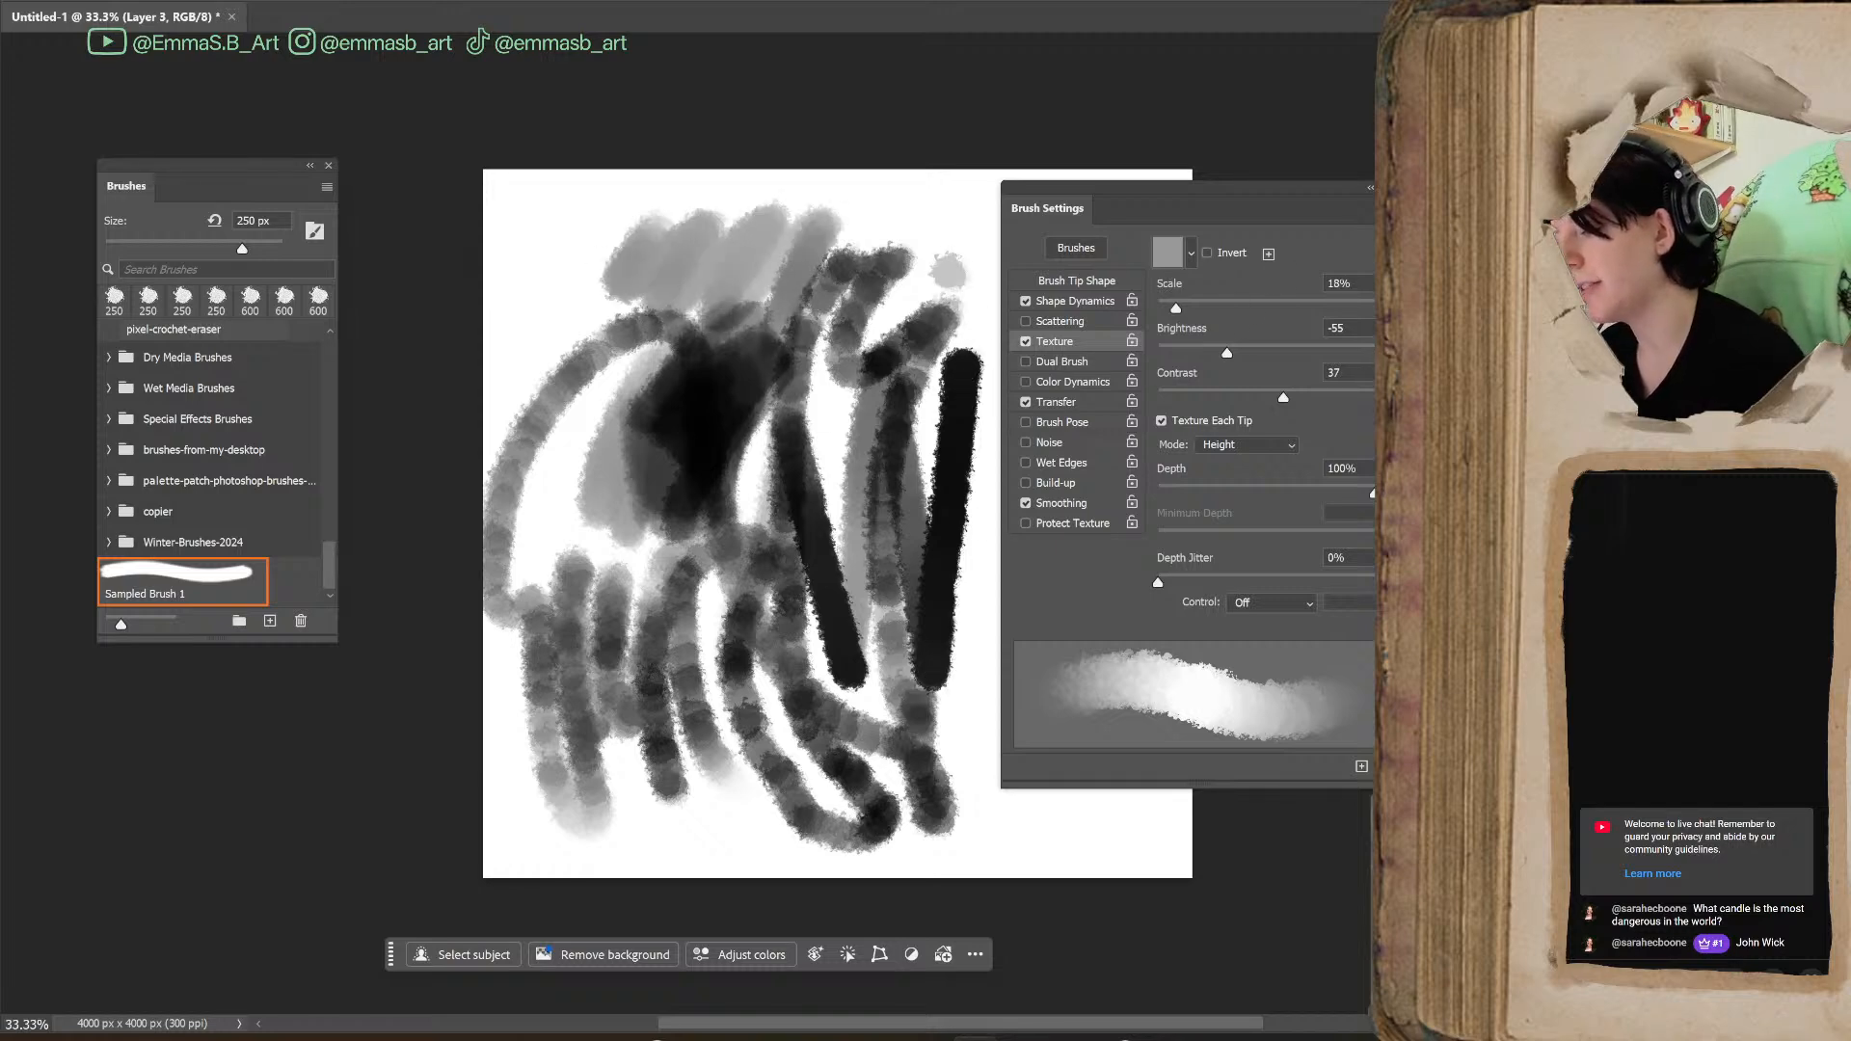
Apply the first Trees pattern as the brush texture, paint test strokes, and set the texture Scale to 288%
{"action": "left_click", "coordinate": [1190, 253]}
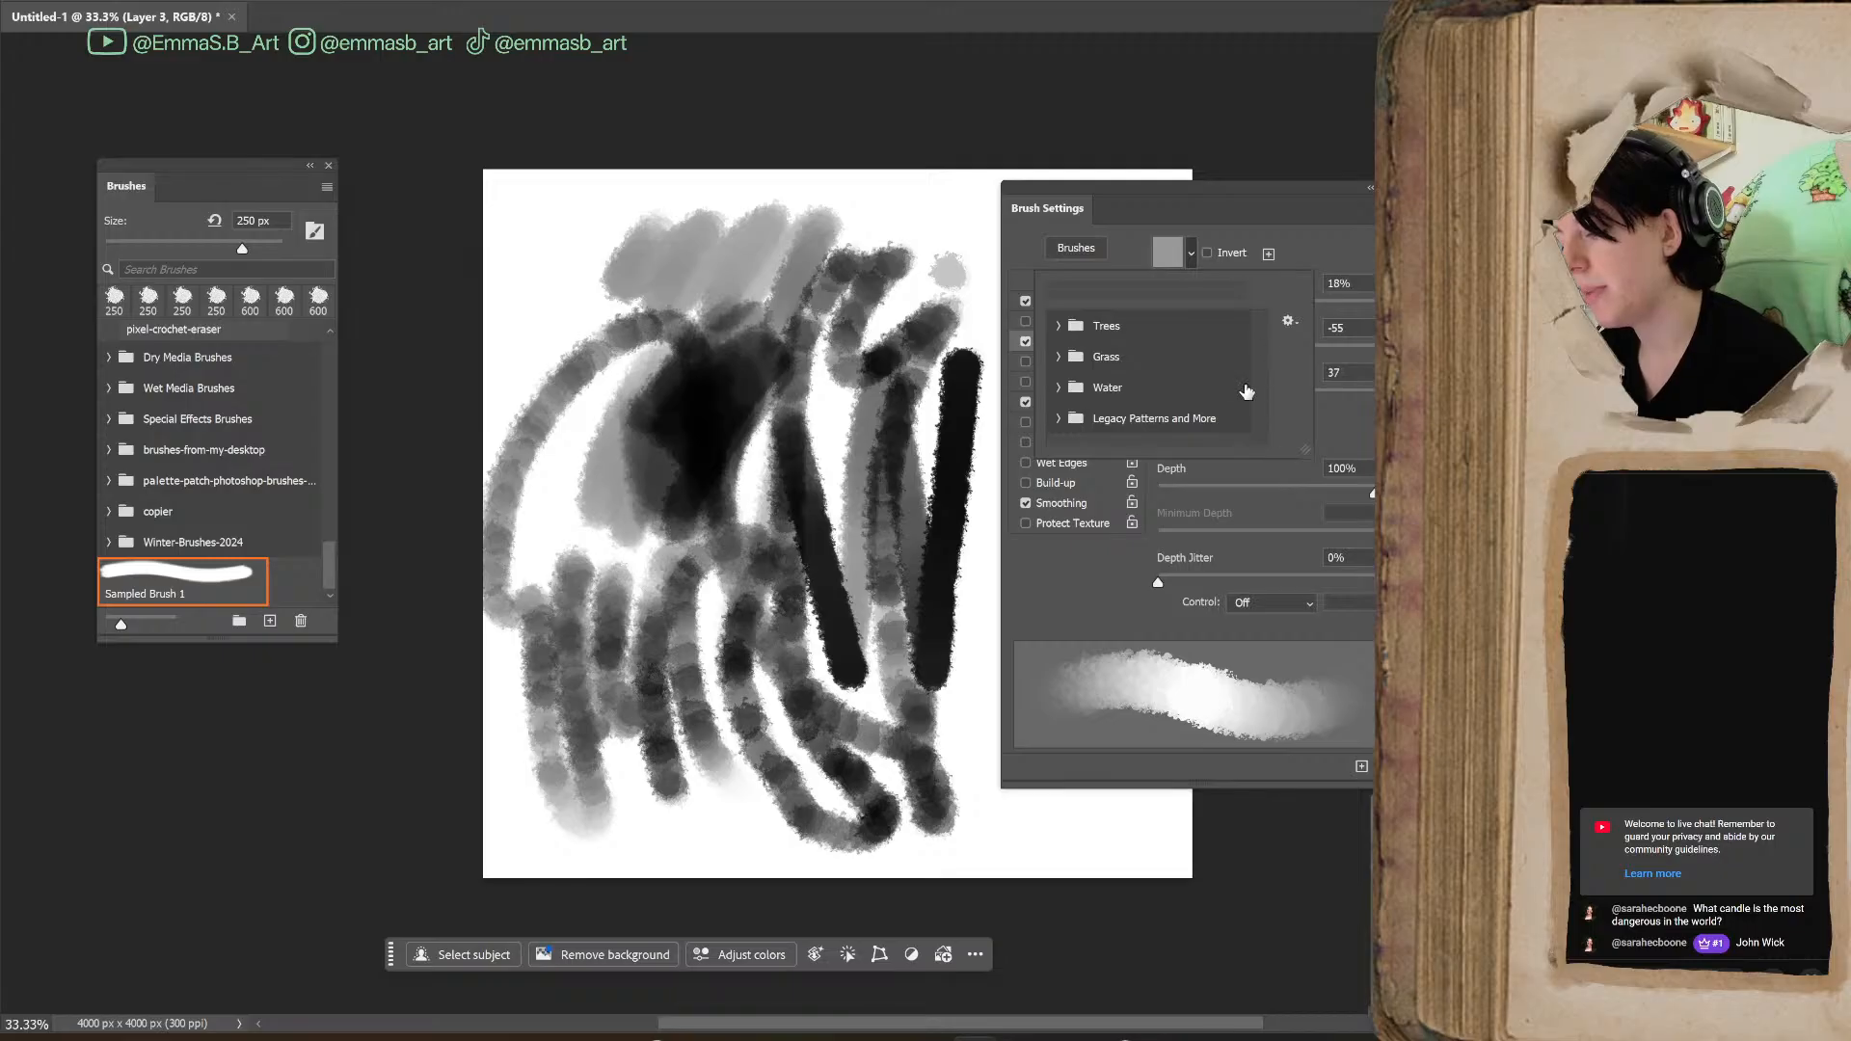
{"action": "left_click", "coordinate": [1059, 326]}
{"action": "left_click", "coordinate": [1084, 358]}
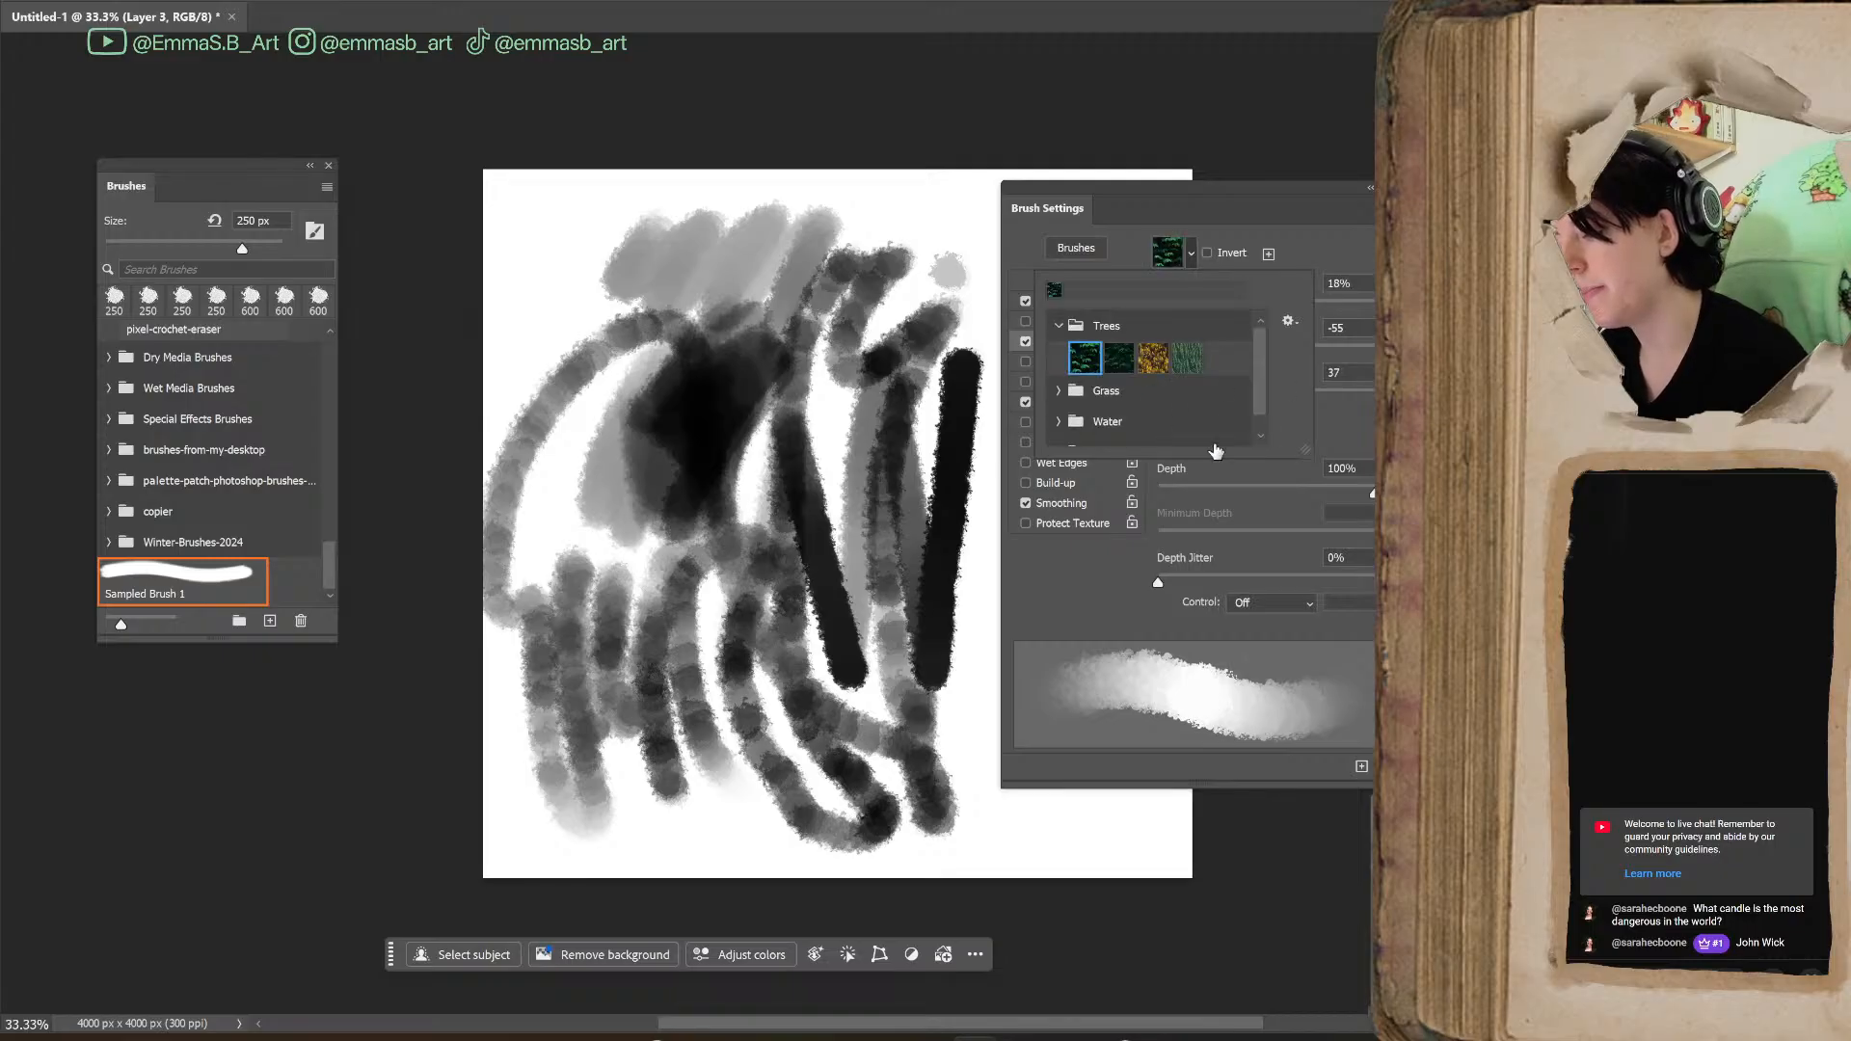
{"action": "left_click", "coordinate": [959, 724]}
{"action": "mouse_move", "coordinate": [960, 725]}
{"action": "left_mouse_down"}
{"action": "mouse_move", "coordinate": [978, 774]}
{"action": "mouse_move", "coordinate": [940, 786]}
{"action": "left_mouse_up"}
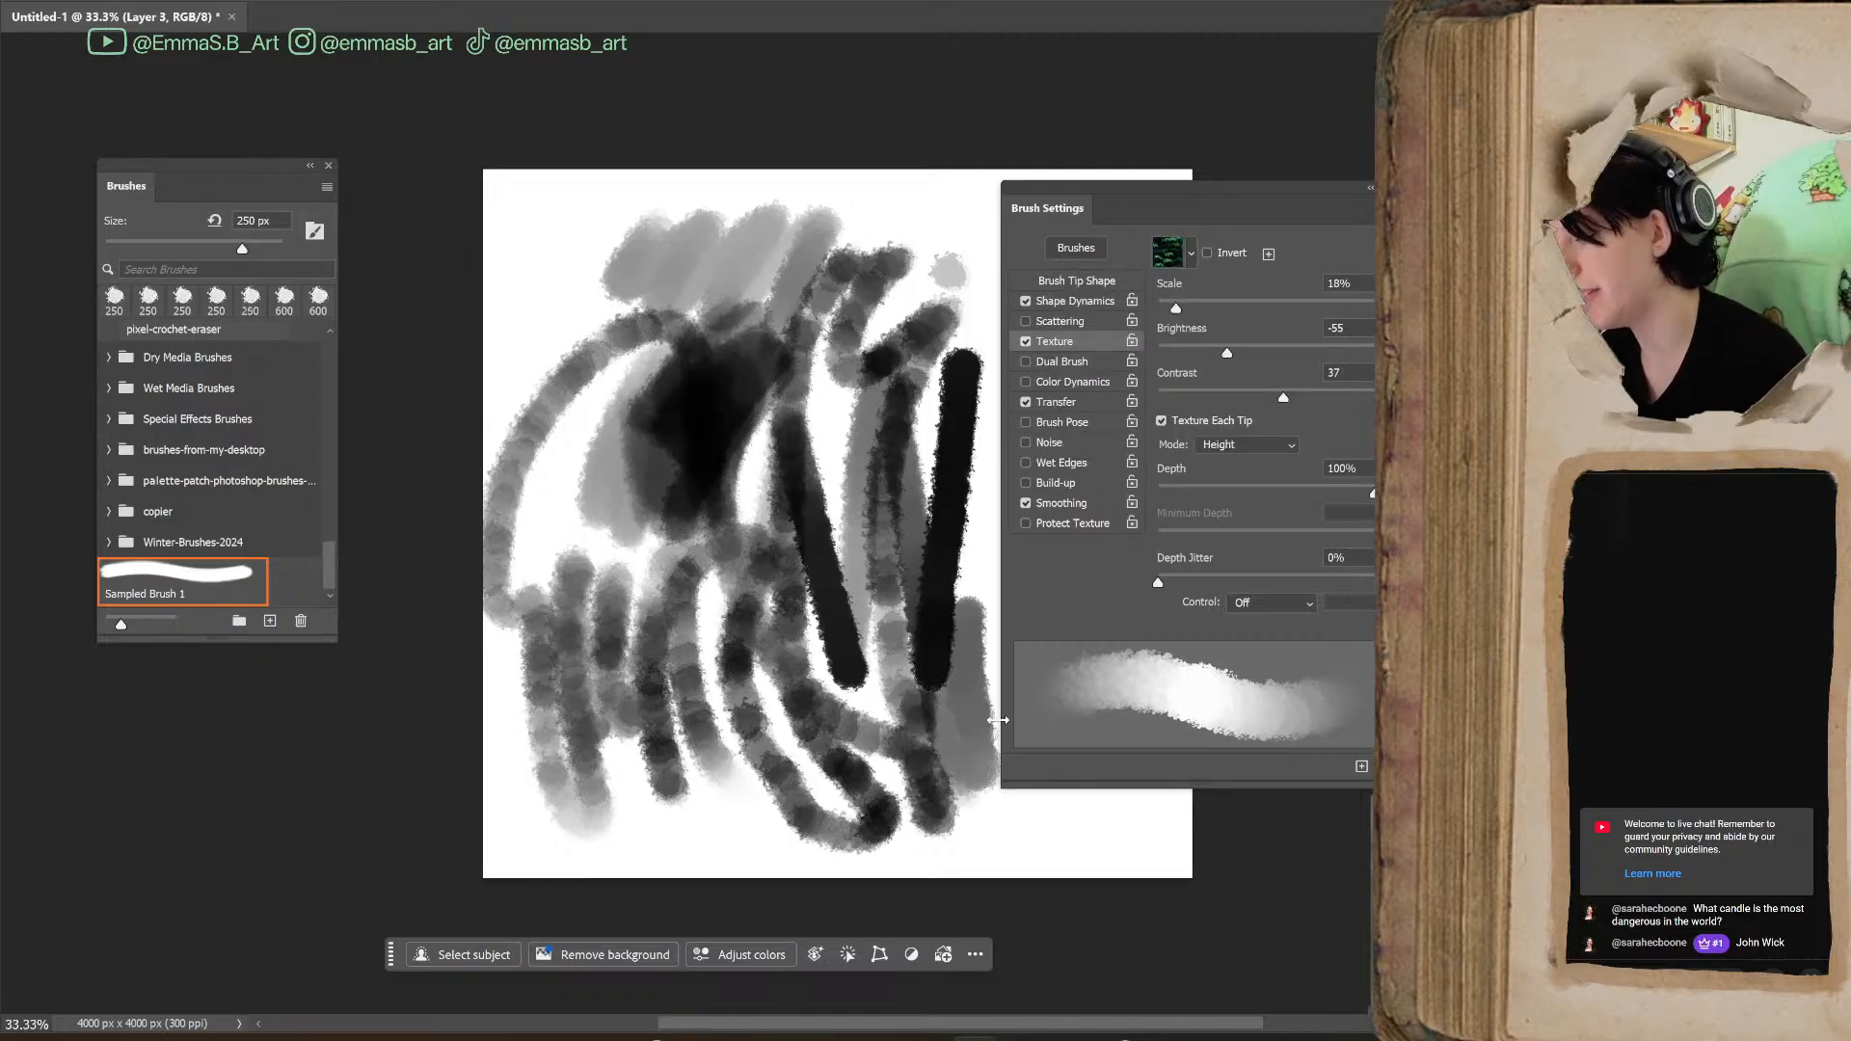
{"action": "mouse_move", "coordinate": [882, 475]}
{"action": "left_mouse_down"}
{"action": "mouse_move", "coordinate": [846, 631]}
{"action": "mouse_move", "coordinate": [864, 453]}
{"action": "mouse_move", "coordinate": [921, 455]}
{"action": "mouse_move", "coordinate": [947, 624]}
{"action": "left_mouse_up"}
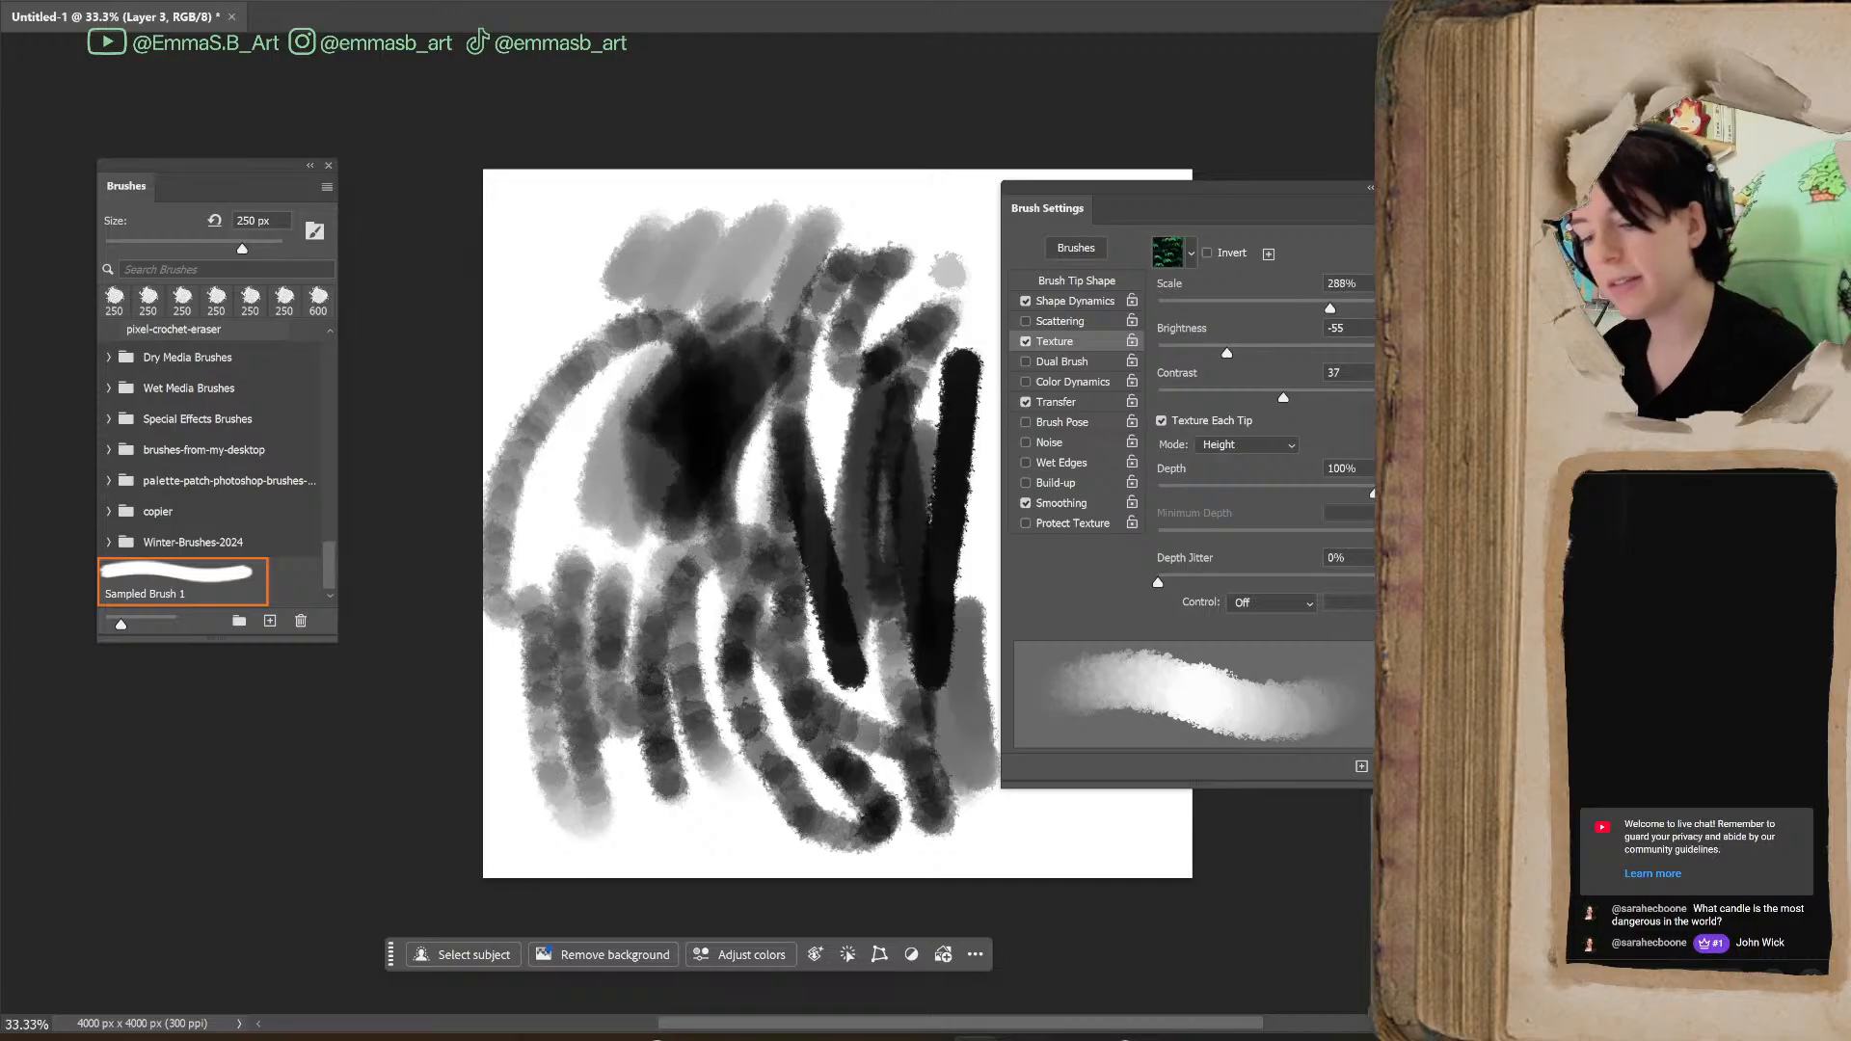
Lasso all the test strokes, delete them, and deselect before returning to the Brush tool
{"action": "key", "text": "l"}
{"action": "mouse_move", "coordinate": [873, 214]}
{"action": "left_mouse_down"}
{"action": "mouse_move", "coordinate": [410, 358]}
{"action": "mouse_move", "coordinate": [1290, 518]}
{"action": "mouse_move", "coordinate": [830, 168]}
{"action": "left_mouse_up"}
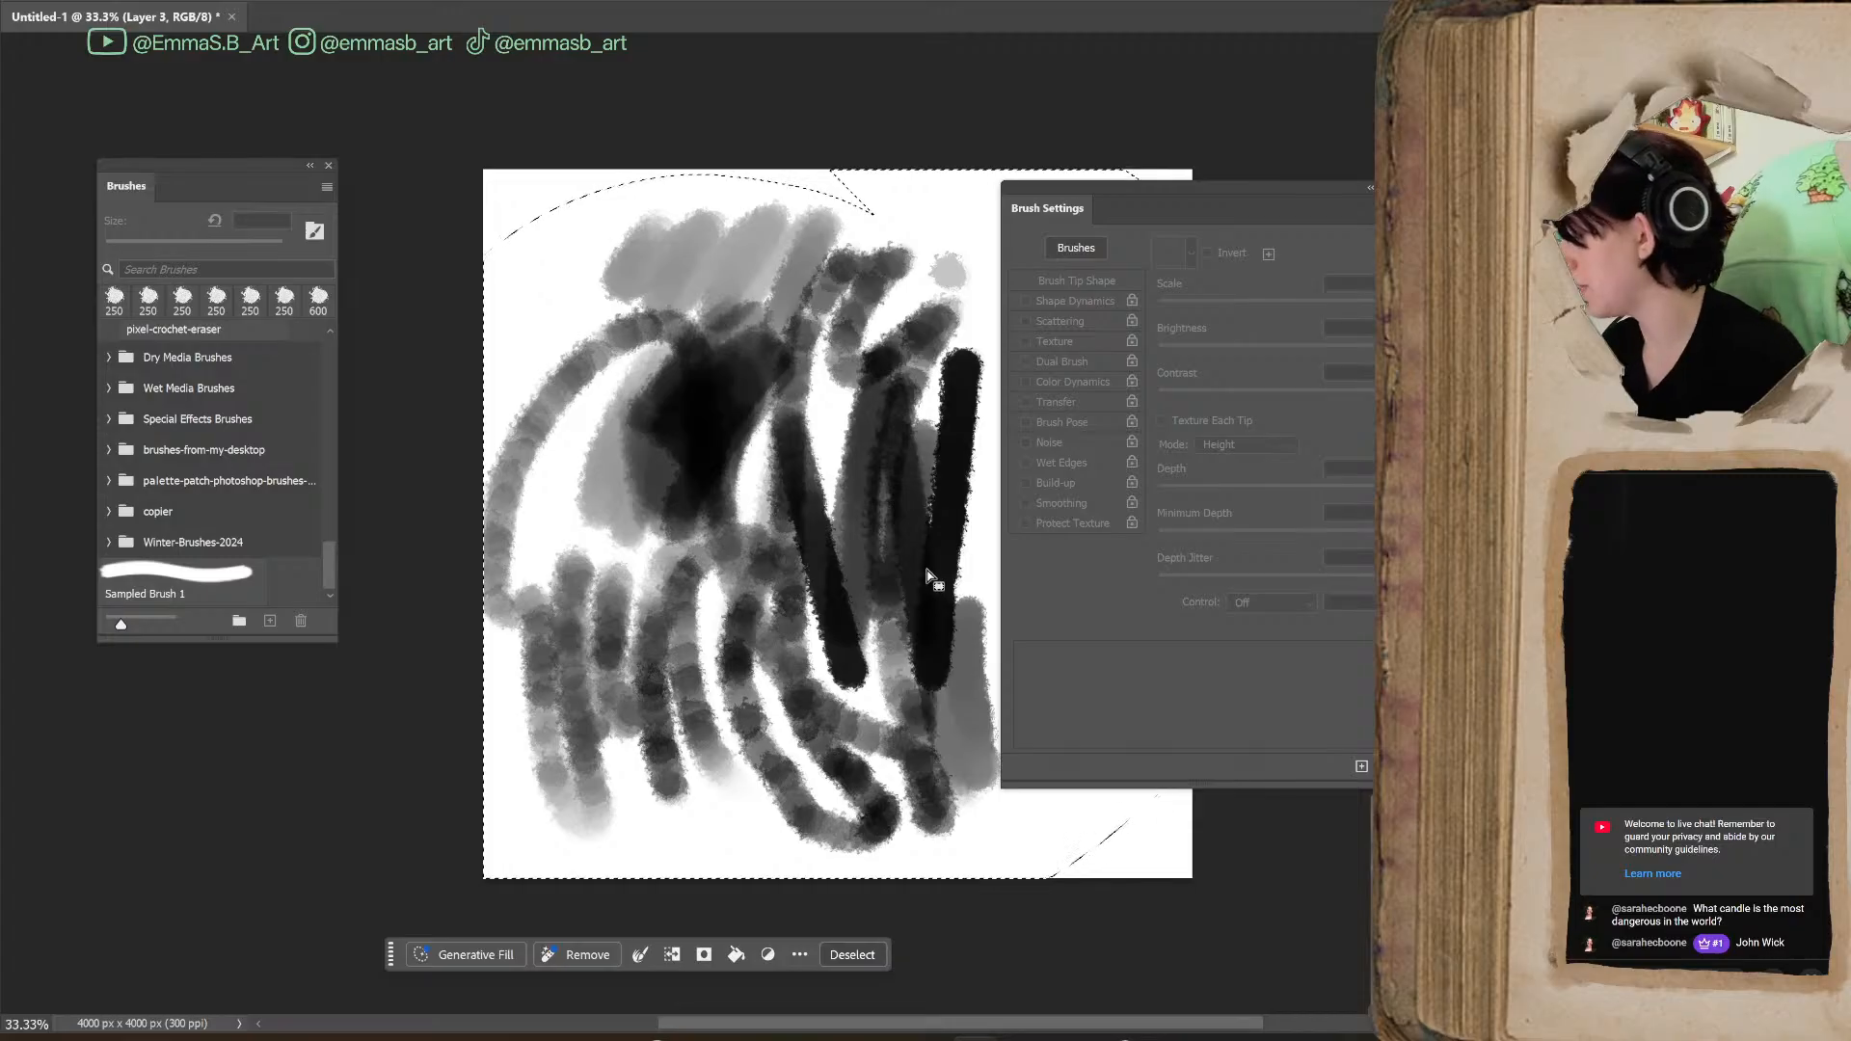
{"action": "key", "text": "Delete"}
{"action": "key", "text": "ctrl+d"}
{"action": "key", "text": "b"}
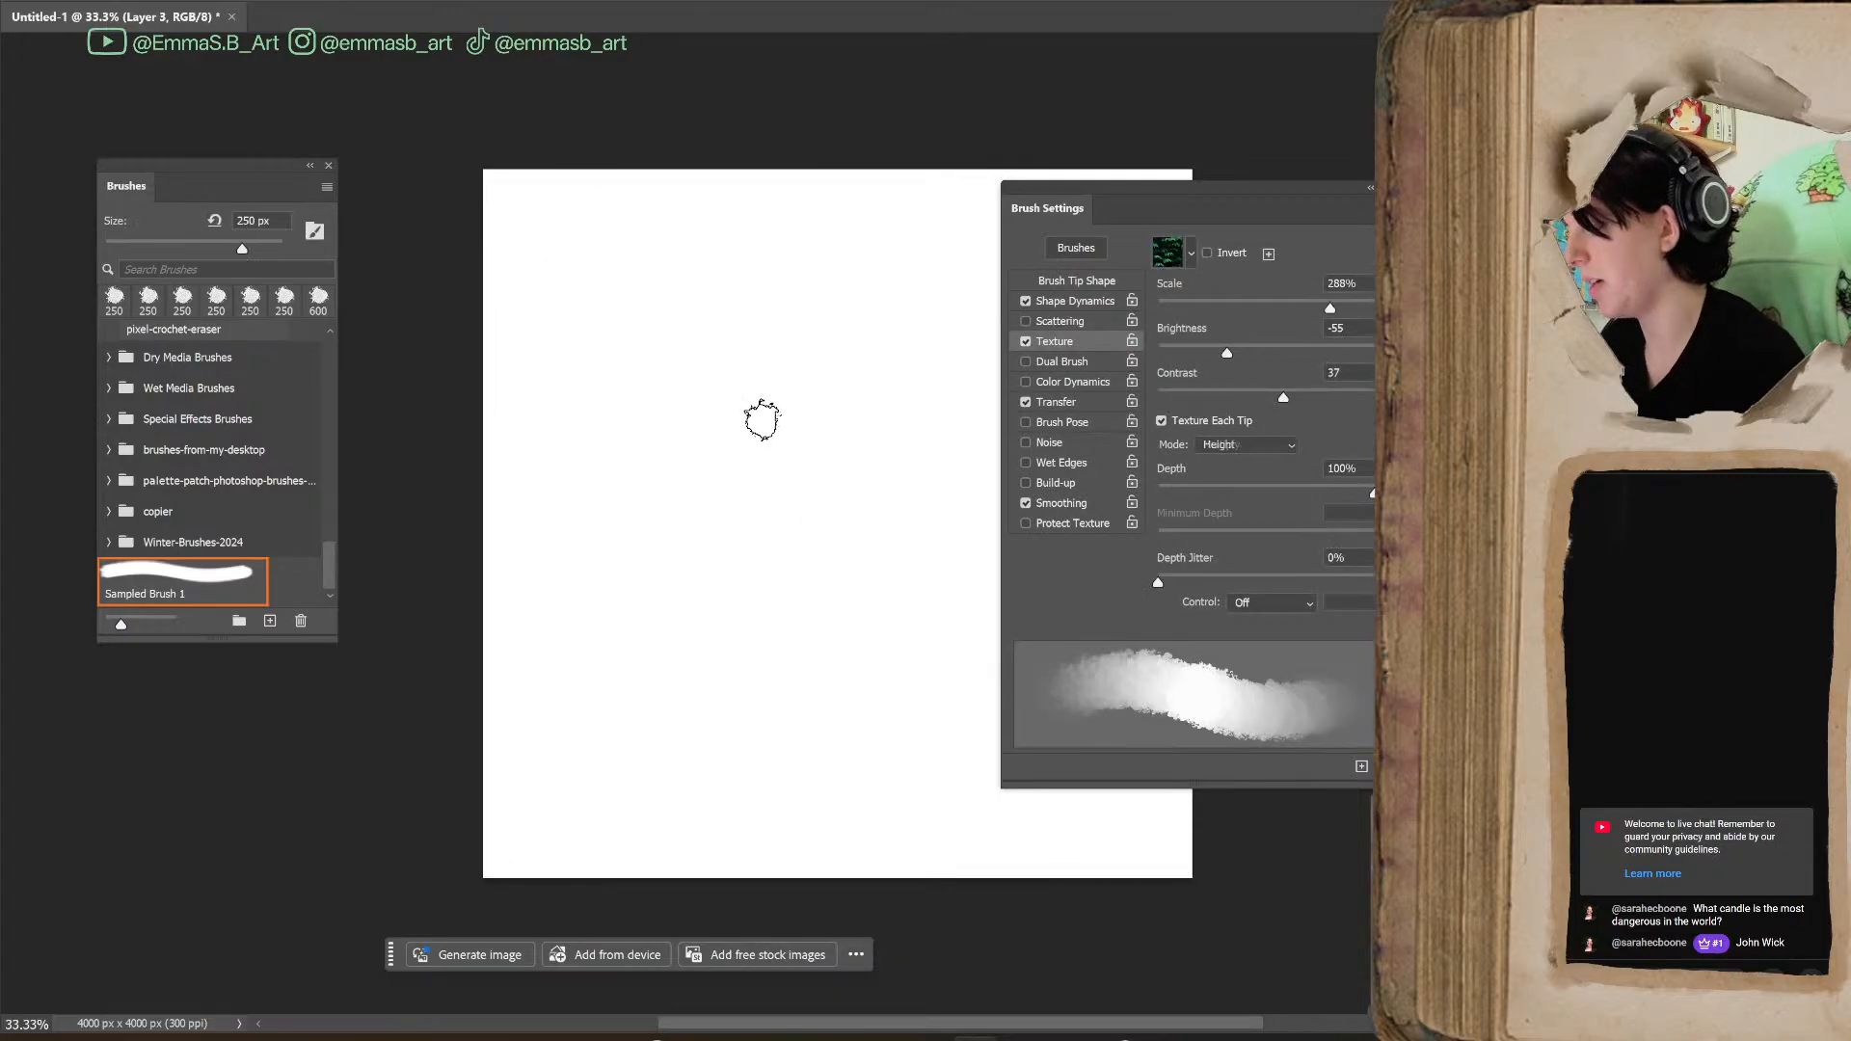
Enlarge the brush to 1100 px and paint broad test strokes, setting texture Brightness to 150 and Contrast to 100
{"action": "key", "text": "bracketright"}
{"action": "key", "text": "bracketright"}
{"action": "key", "text": "bracketright"}
{"action": "key", "text": "bracketright"}
{"action": "key", "text": "bracketright"}
{"action": "key", "text": "bracketright"}
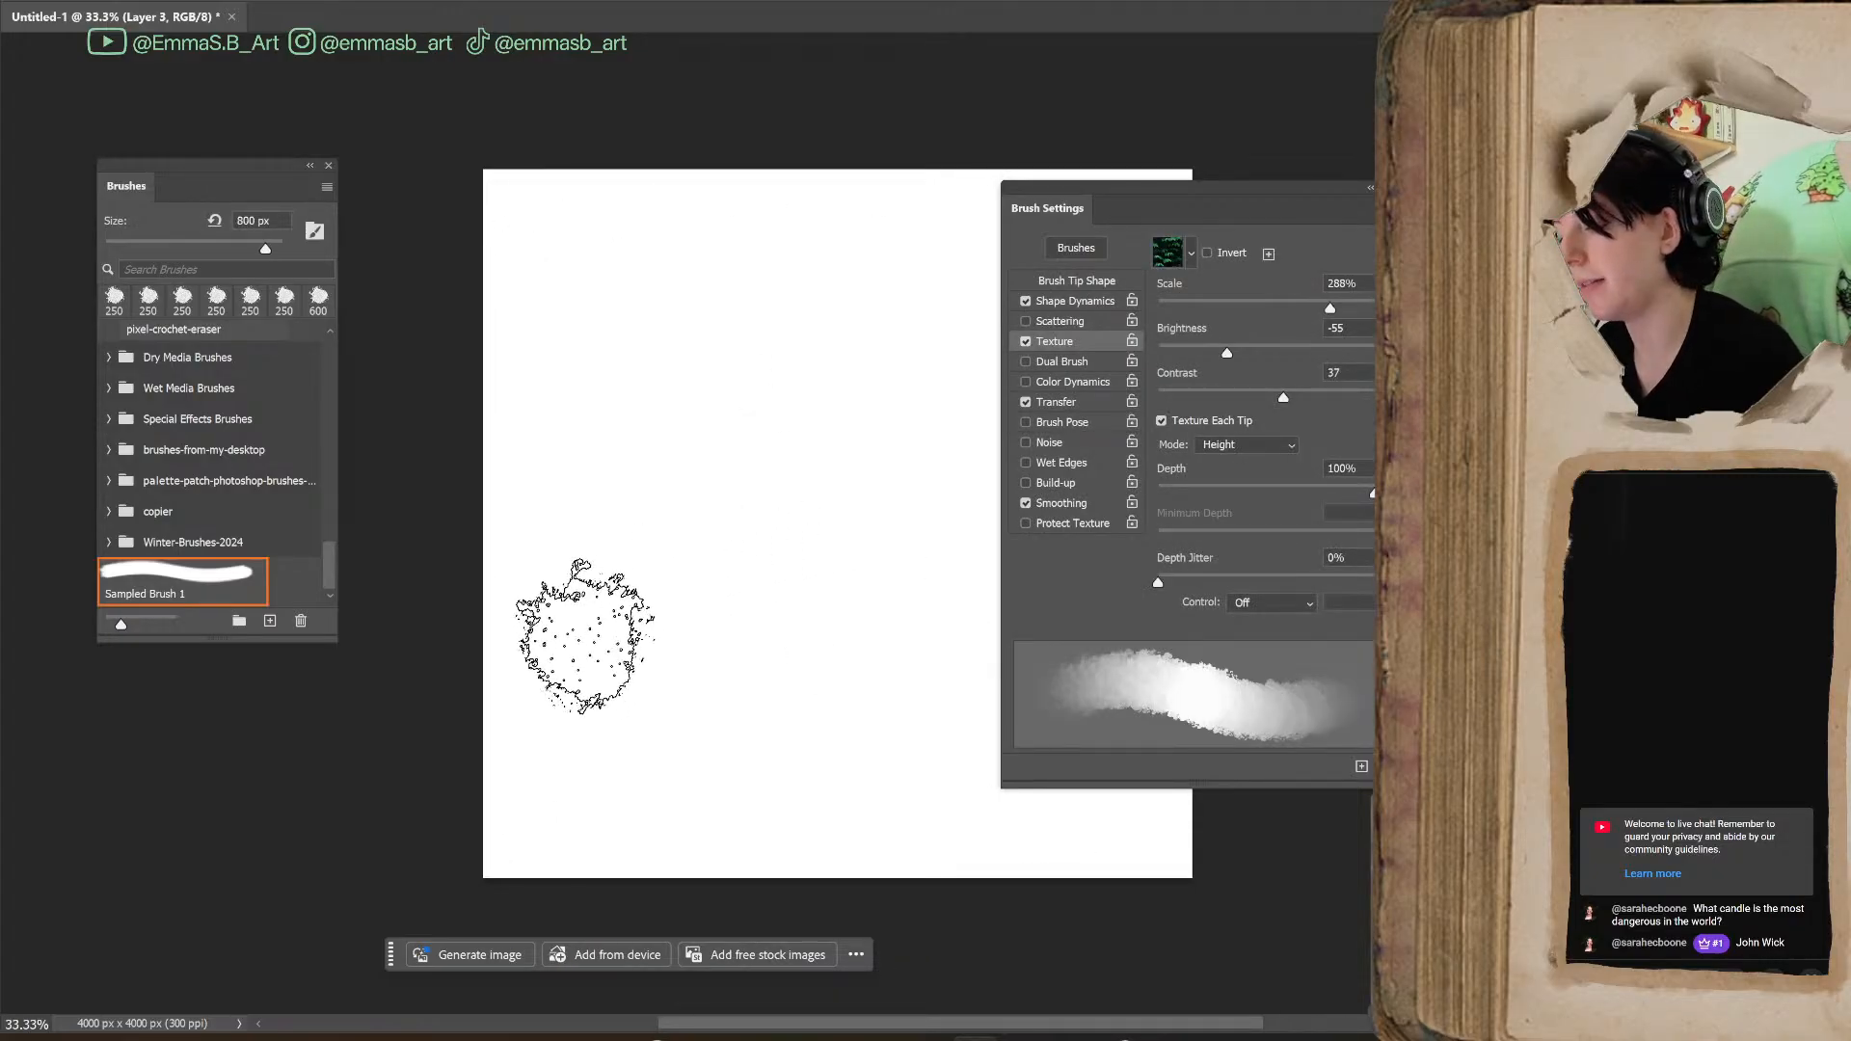
{"action": "mouse_move", "coordinate": [725, 376]}
{"action": "left_mouse_down"}
{"action": "mouse_move", "coordinate": [678, 473]}
{"action": "mouse_move", "coordinate": [690, 559]}
{"action": "mouse_move", "coordinate": [835, 576]}
{"action": "mouse_move", "coordinate": [617, 681]}
{"action": "mouse_move", "coordinate": [772, 332]}
{"action": "mouse_move", "coordinate": [923, 500]}
{"action": "left_mouse_up"}
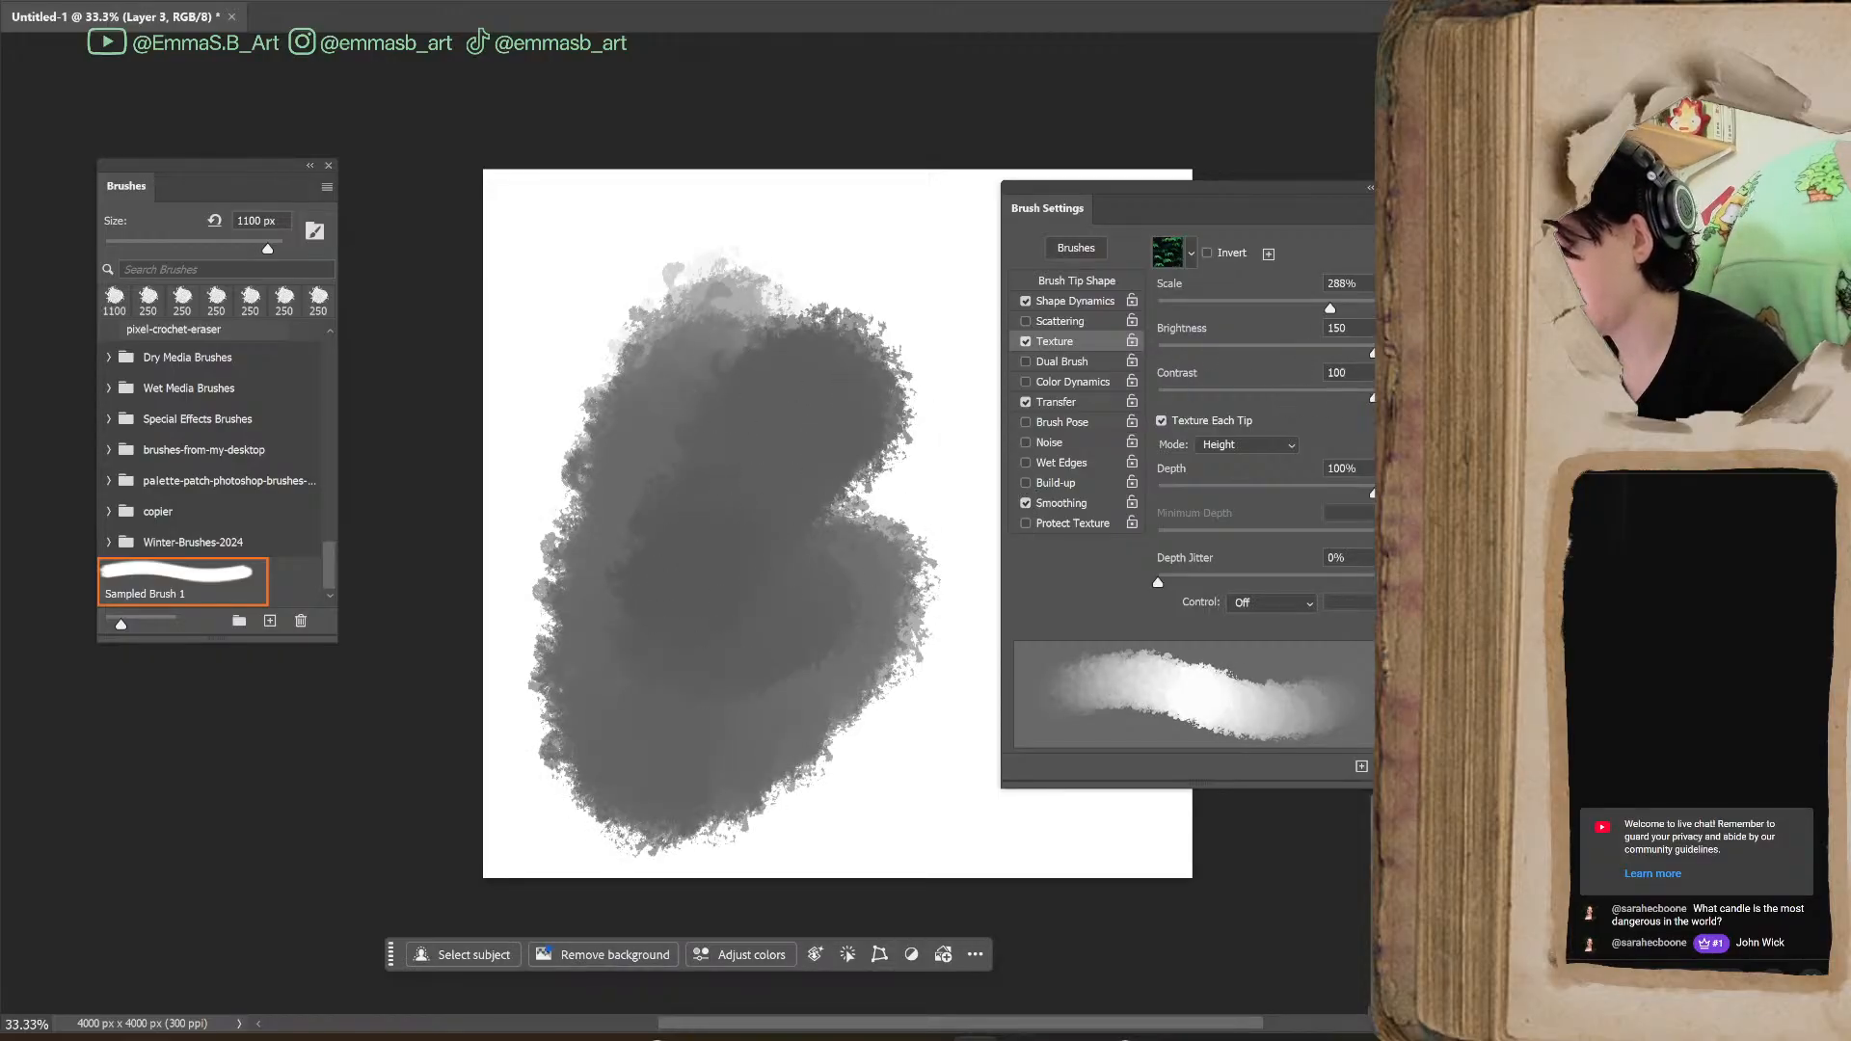
{"action": "mouse_move", "coordinate": [981, 572]}
{"action": "left_mouse_down"}
{"action": "mouse_move", "coordinate": [888, 628]}
{"action": "mouse_move", "coordinate": [765, 806]}
{"action": "mouse_move", "coordinate": [965, 260]}
{"action": "mouse_move", "coordinate": [718, 491]}
{"action": "left_mouse_up"}
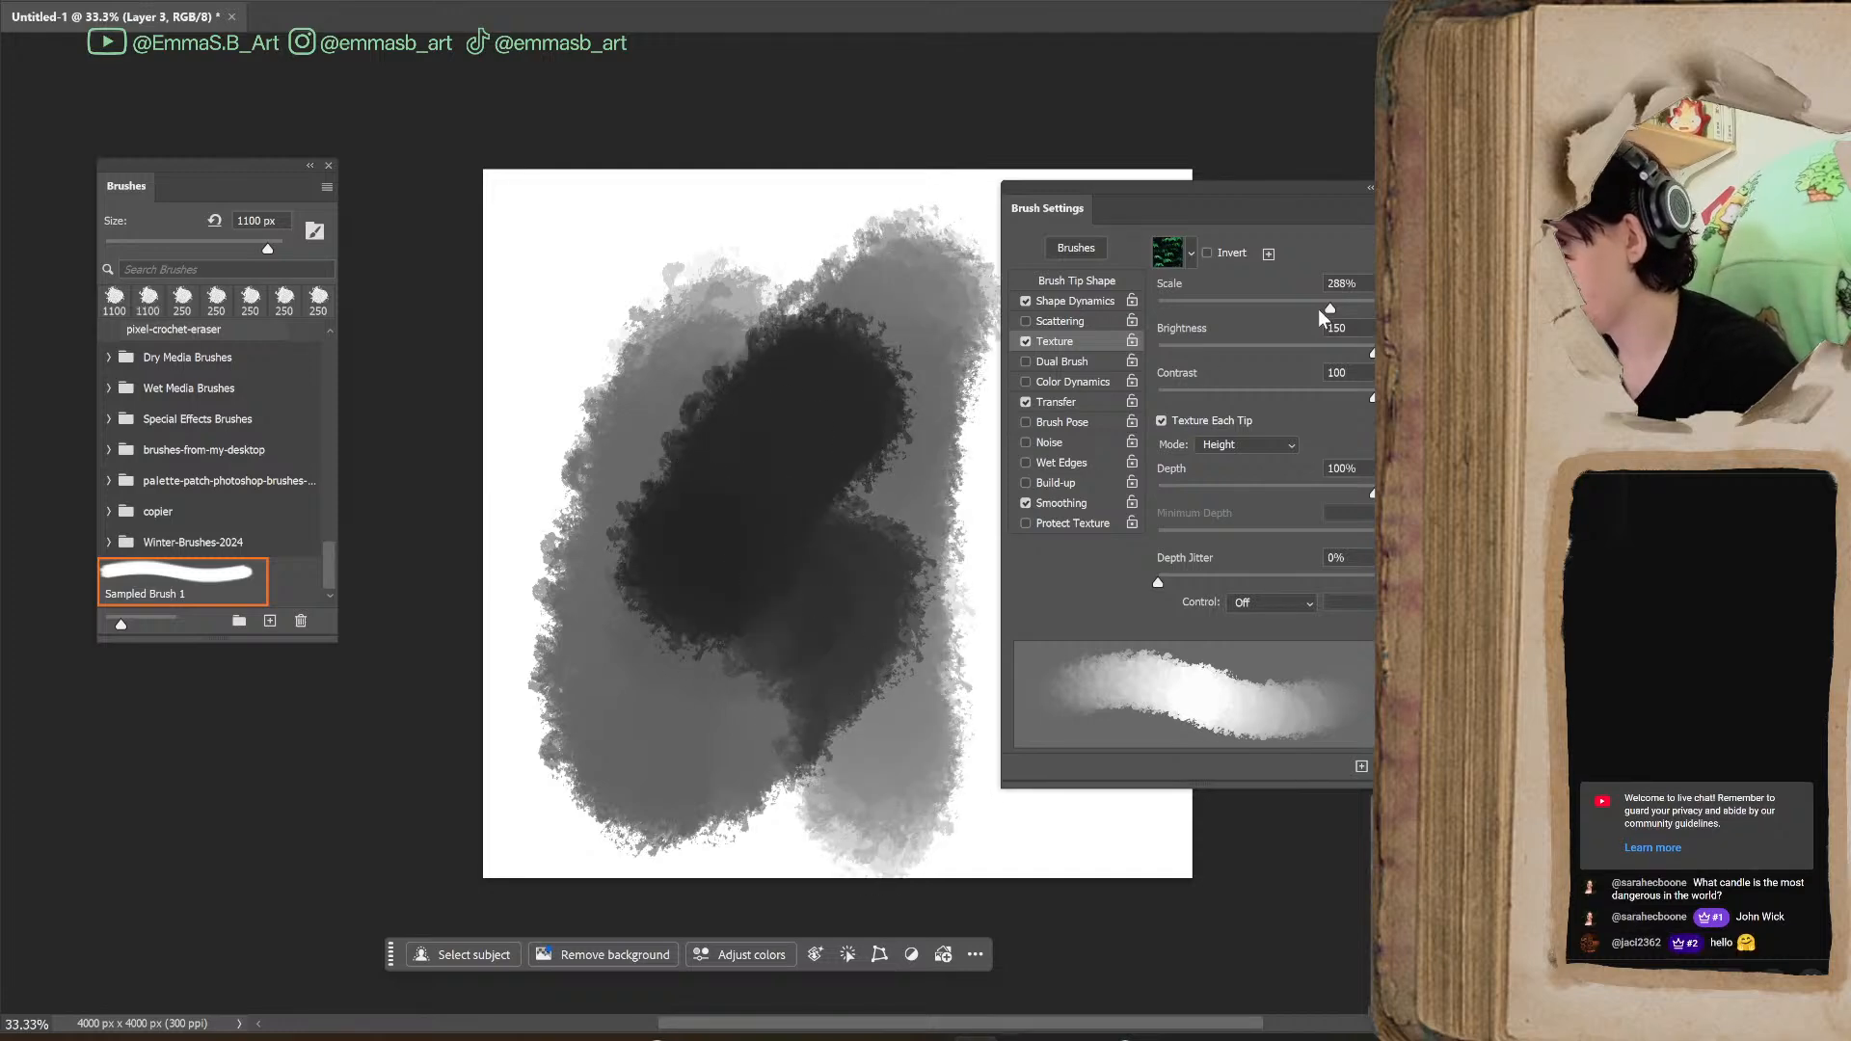
Set the texture Scale to 39%, paint overlapping test strokes, and reduce the brush size to 700 px
{"action": "left_click_drag", "start_coordinate": [1234, 327], "coordinate": [1188, 345]}
{"action": "mouse_move", "coordinate": [738, 530]}
{"action": "left_mouse_down"}
{"action": "mouse_move", "coordinate": [853, 434]}
{"action": "mouse_move", "coordinate": [887, 776]}
{"action": "mouse_move", "coordinate": [720, 639]}
{"action": "mouse_move", "coordinate": [578, 309]}
{"action": "mouse_move", "coordinate": [930, 620]}
{"action": "mouse_move", "coordinate": [888, 723]}
{"action": "left_mouse_up"}
{"action": "key", "text": "bracketleft"}
{"action": "key", "text": "bracketleft"}
{"action": "key", "text": "bracketleft"}
{"action": "key", "text": "bracketleft"}
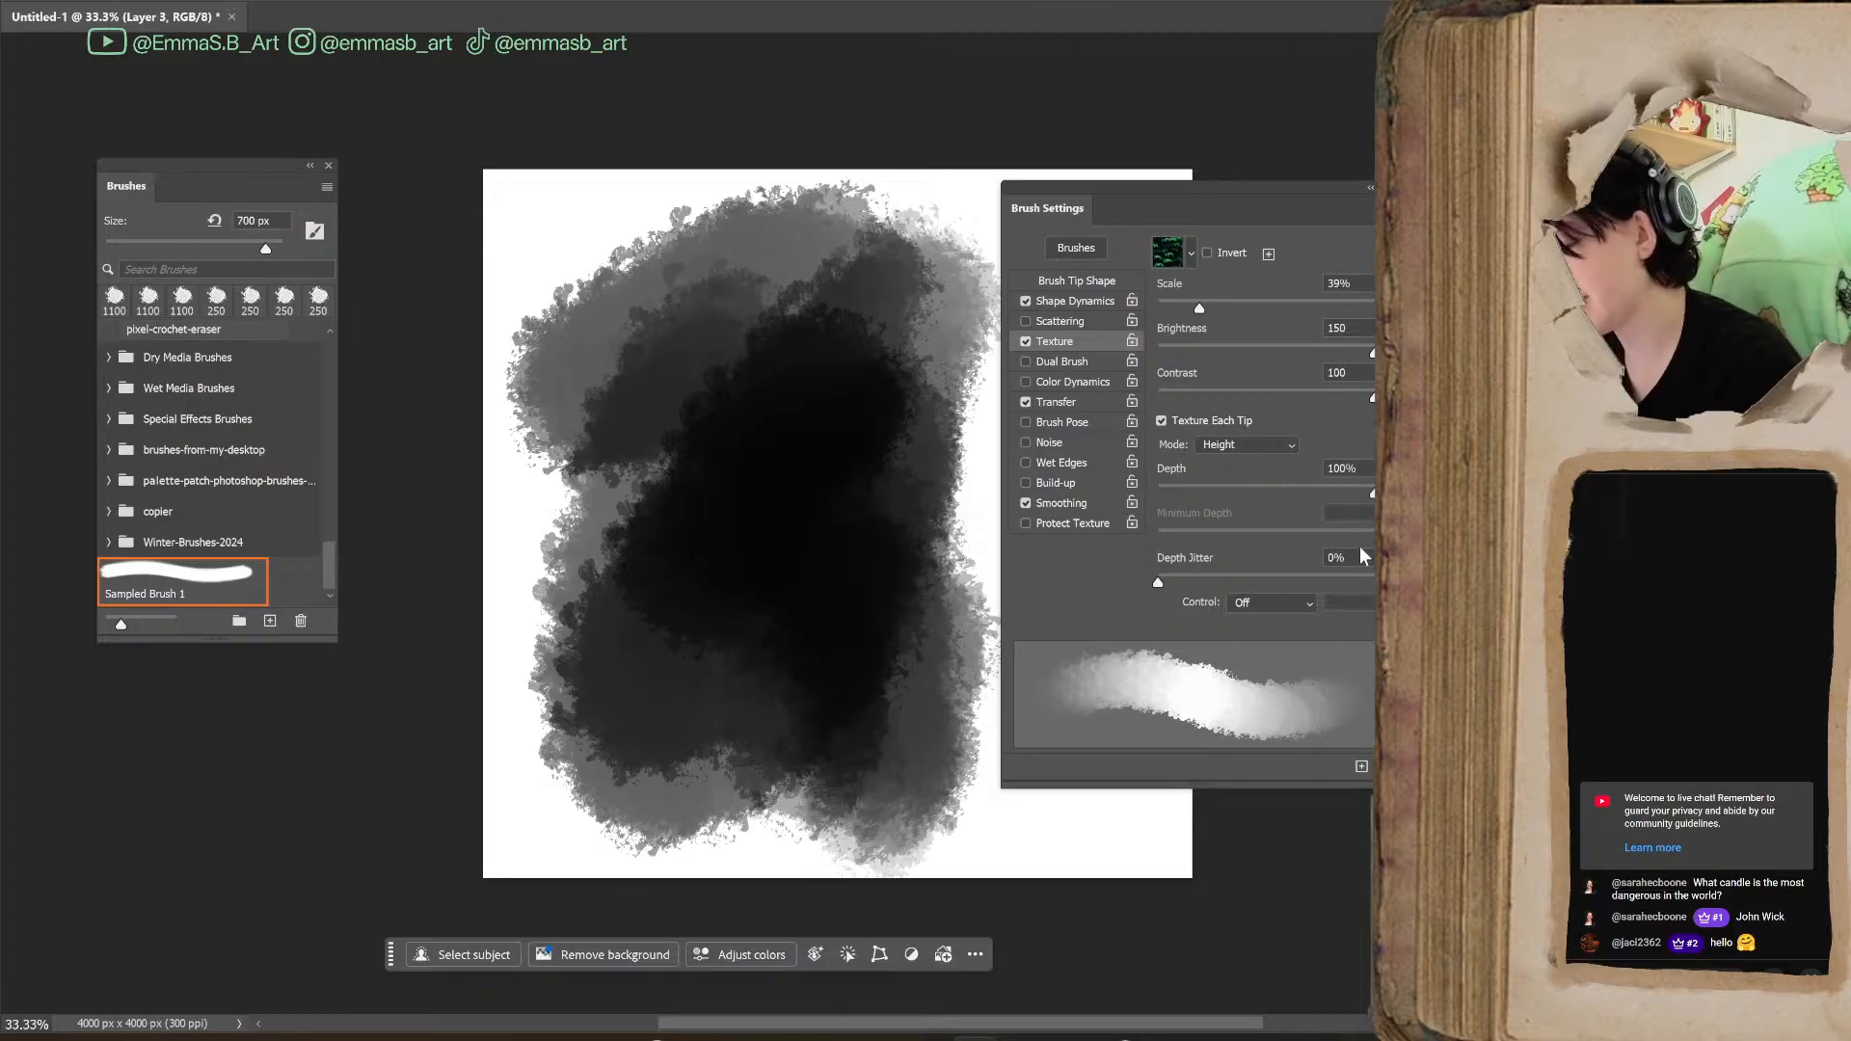
Adjust the texture's Depth Jitter and lower its Depth, painting a test stroke after each change
{"action": "left_click_drag", "start_coordinate": [1370, 586], "coordinate": [1369, 586]}
{"action": "mouse_move", "coordinate": [901, 537]}
{"action": "left_mouse_down"}
{"action": "mouse_move", "coordinate": [917, 434]}
{"action": "mouse_move", "coordinate": [931, 733]}
{"action": "left_mouse_up"}
{"action": "mouse_move", "coordinate": [1373, 493]}
{"action": "left_mouse_down"}
{"action": "mouse_move", "coordinate": [1167, 517]}
{"action": "mouse_move", "coordinate": [1215, 502]}
{"action": "mouse_move", "coordinate": [1200, 500]}
{"action": "left_mouse_up"}
{"action": "mouse_move", "coordinate": [906, 781]}
{"action": "left_mouse_down"}
{"action": "mouse_move", "coordinate": [984, 847]}
{"action": "mouse_move", "coordinate": [1054, 724]}
{"action": "mouse_move", "coordinate": [1088, 800]}
{"action": "mouse_move", "coordinate": [974, 468]}
{"action": "left_mouse_up"}
Move the Brush Settings panel clear of the canvas and undo all the test strokes
{"action": "mouse_move", "coordinate": [1323, 187]}
{"action": "left_mouse_down"}
{"action": "mouse_move", "coordinate": [1546, 170]}
{"action": "mouse_move", "coordinate": [1546, 126]}
{"action": "left_mouse_up"}
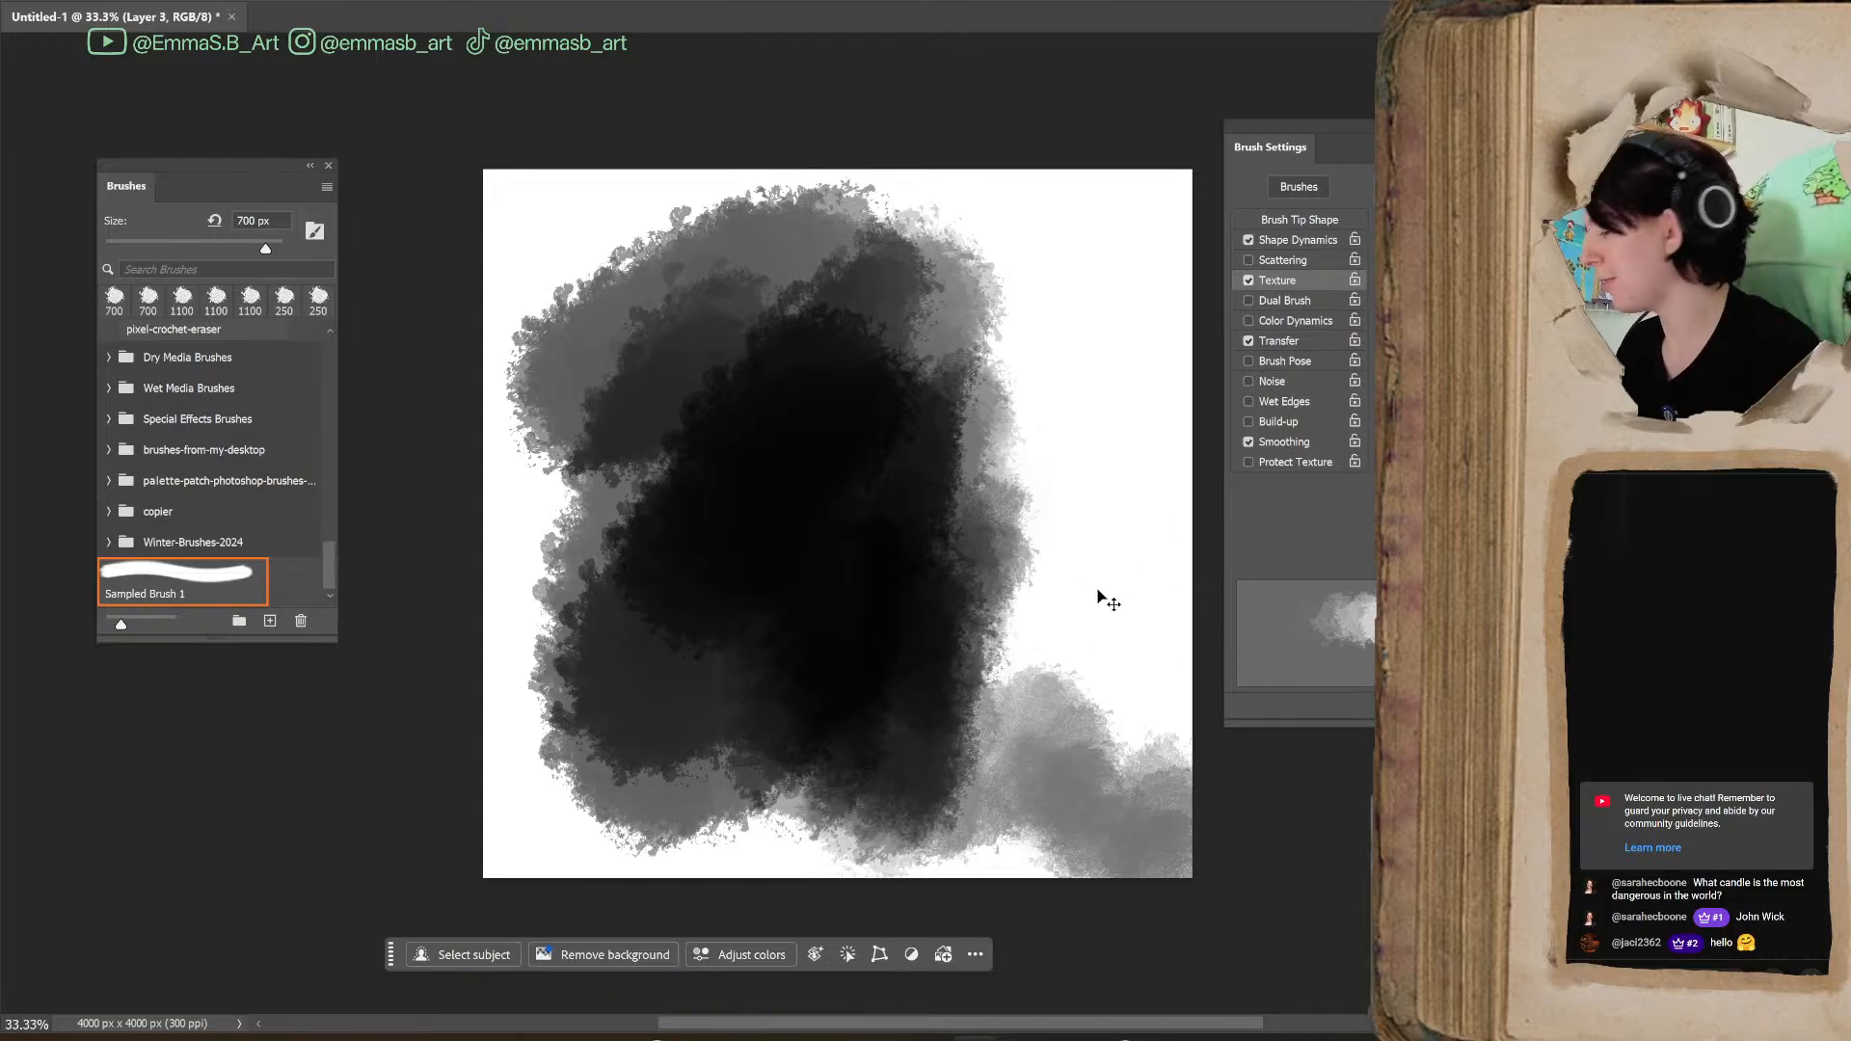
{"action": "key", "text": "ctrl+z"}
{"action": "key", "text": "ctrl+z"}
{"action": "key", "text": "ctrl+z"}
{"action": "key", "text": "ctrl+z"}
{"action": "key", "text": "ctrl+z"}
{"action": "key", "text": "ctrl+z"}
{"action": "key", "text": "ctrl+z"}
{"action": "key", "text": "ctrl+z"}
{"action": "key", "text": "ctrl+z"}
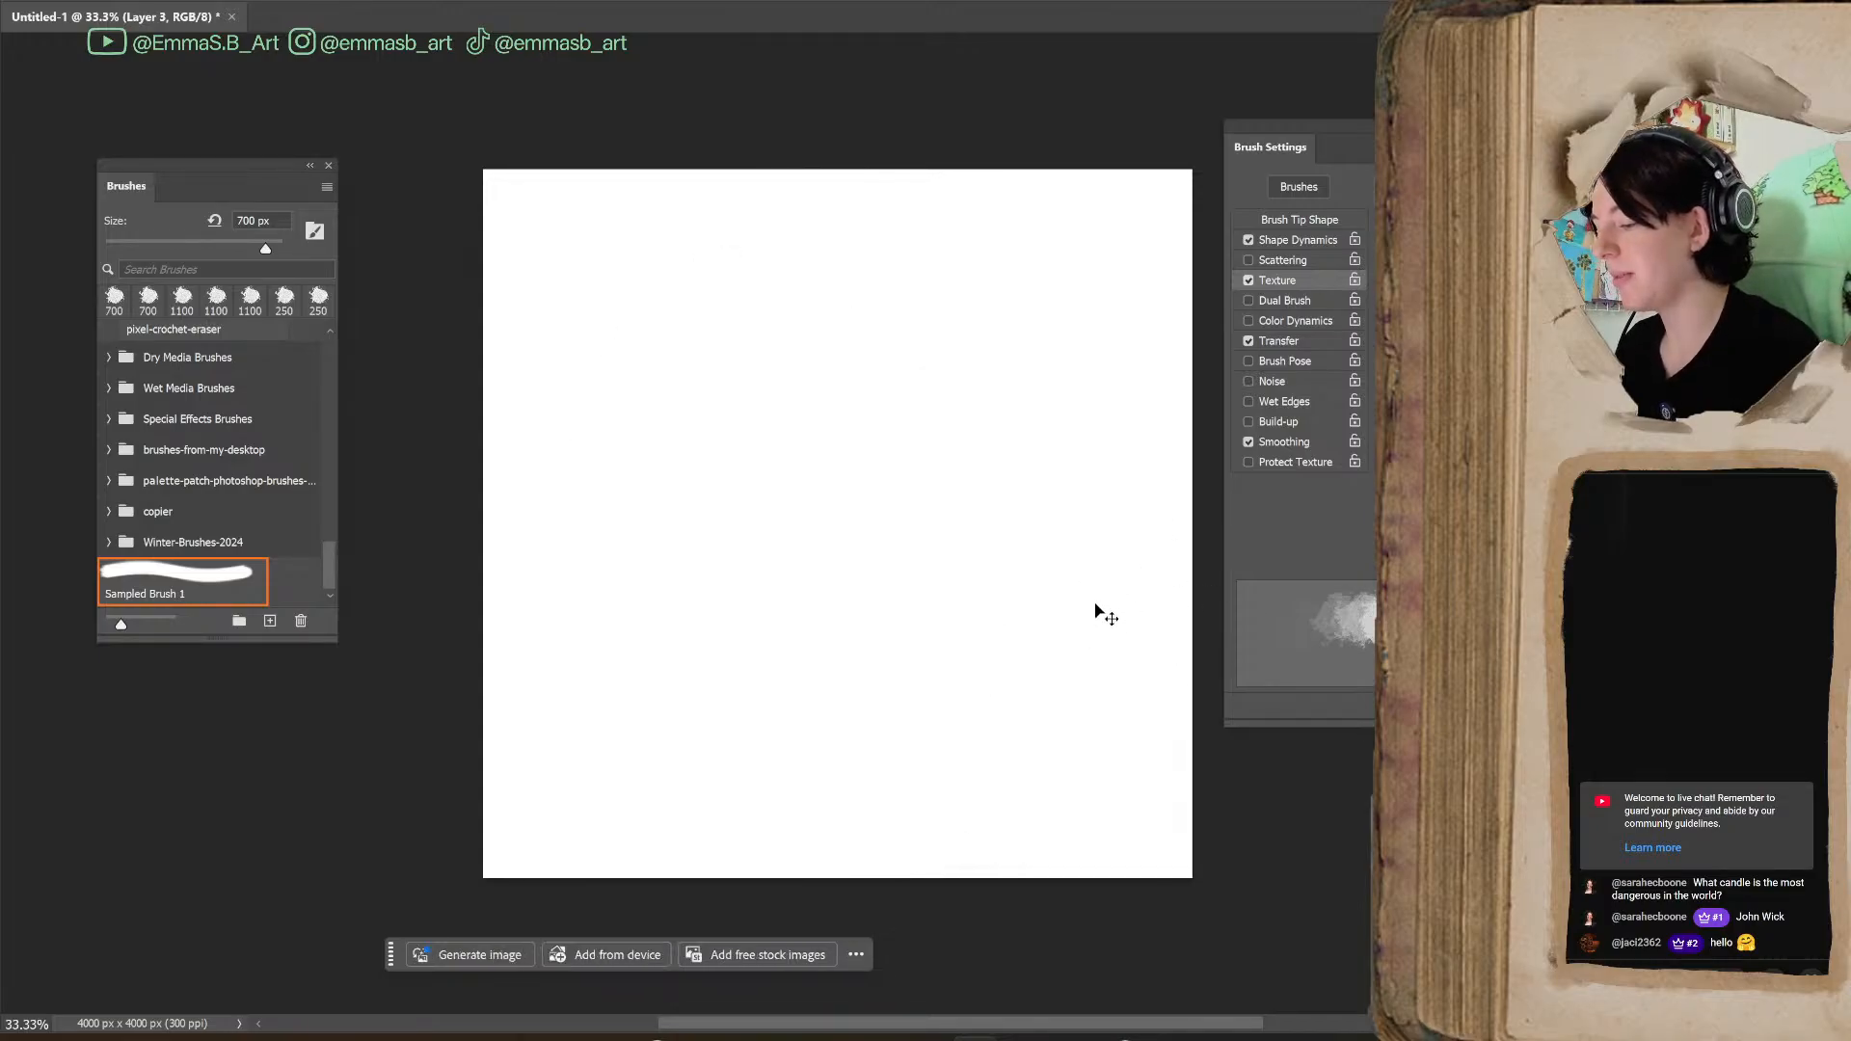
Reduce the brush size to 500 px and paint a textured test patch in the canvas's lower right area
{"action": "key", "text": "bracketleft"}
{"action": "key", "text": "bracketleft"}
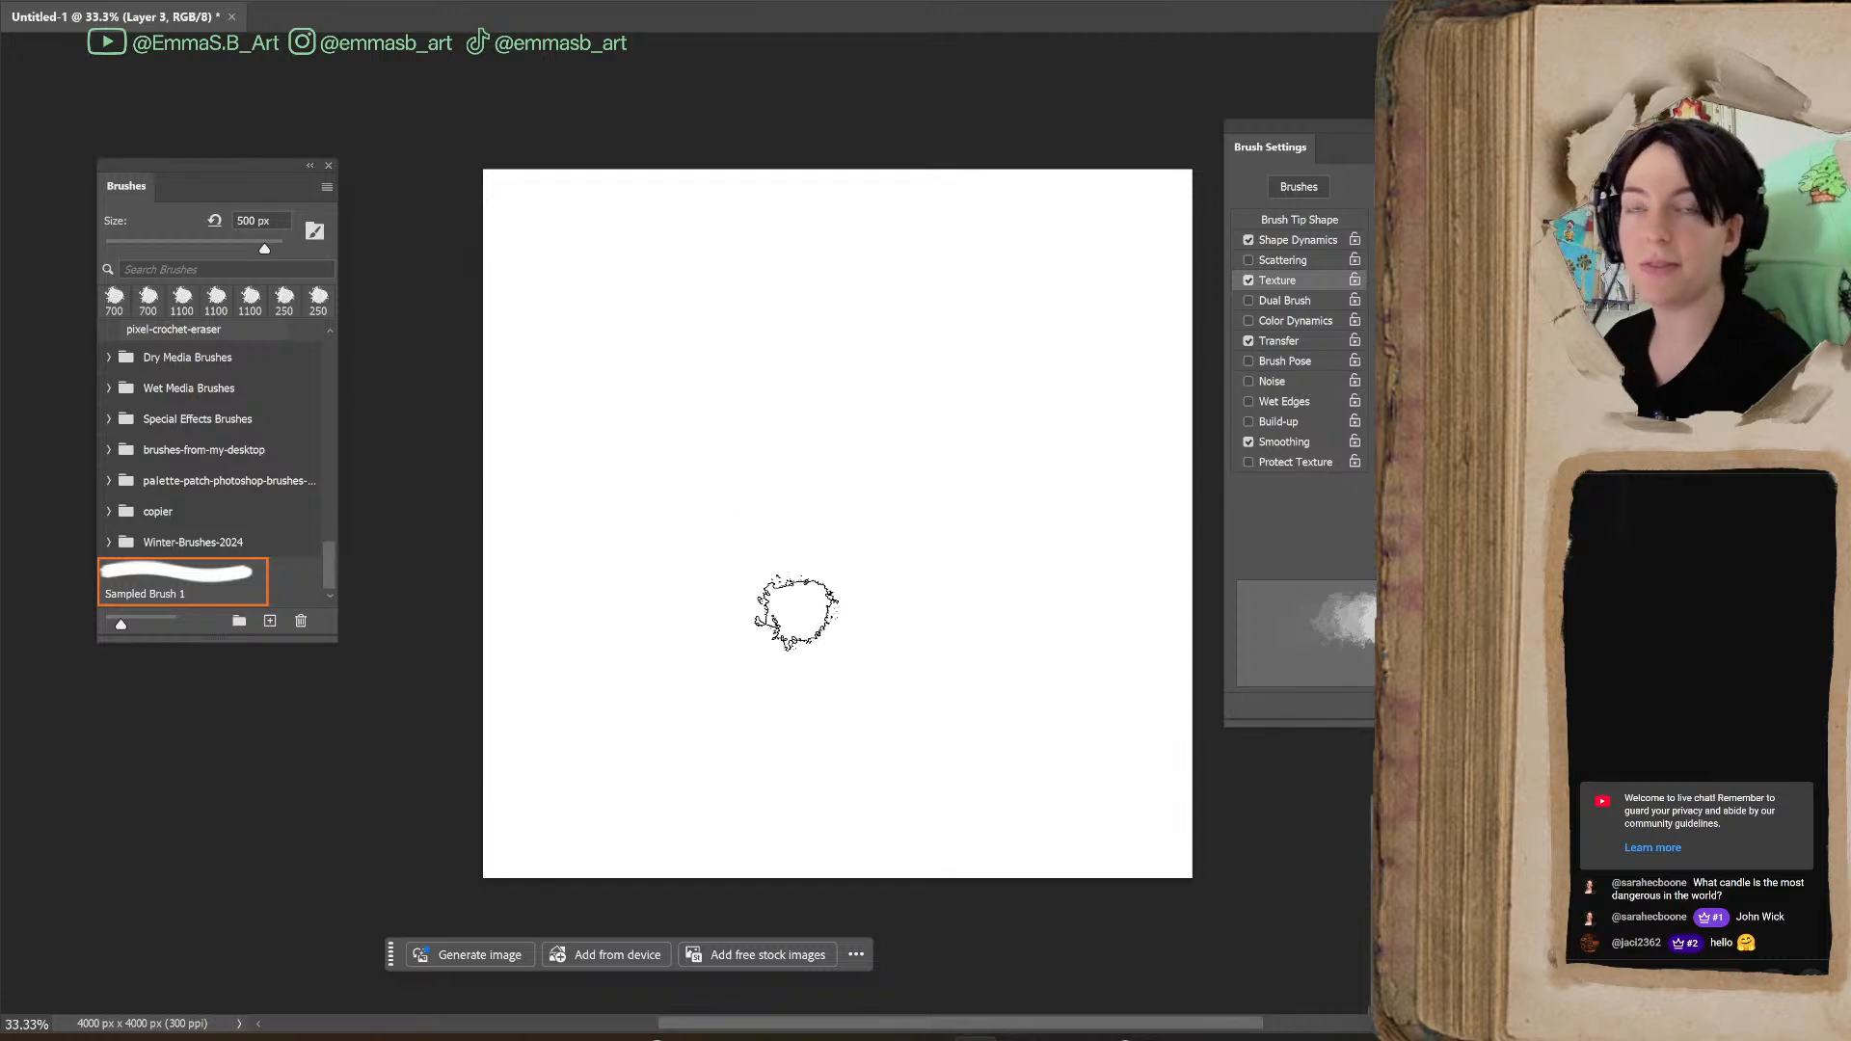
{"action": "mouse_move", "coordinate": [929, 662]}
{"action": "left_mouse_down"}
{"action": "mouse_move", "coordinate": [880, 653]}
{"action": "mouse_move", "coordinate": [1000, 711]}
{"action": "mouse_move", "coordinate": [914, 549]}
{"action": "mouse_move", "coordinate": [996, 707]}
{"action": "mouse_move", "coordinate": [960, 805]}
{"action": "left_mouse_up"}
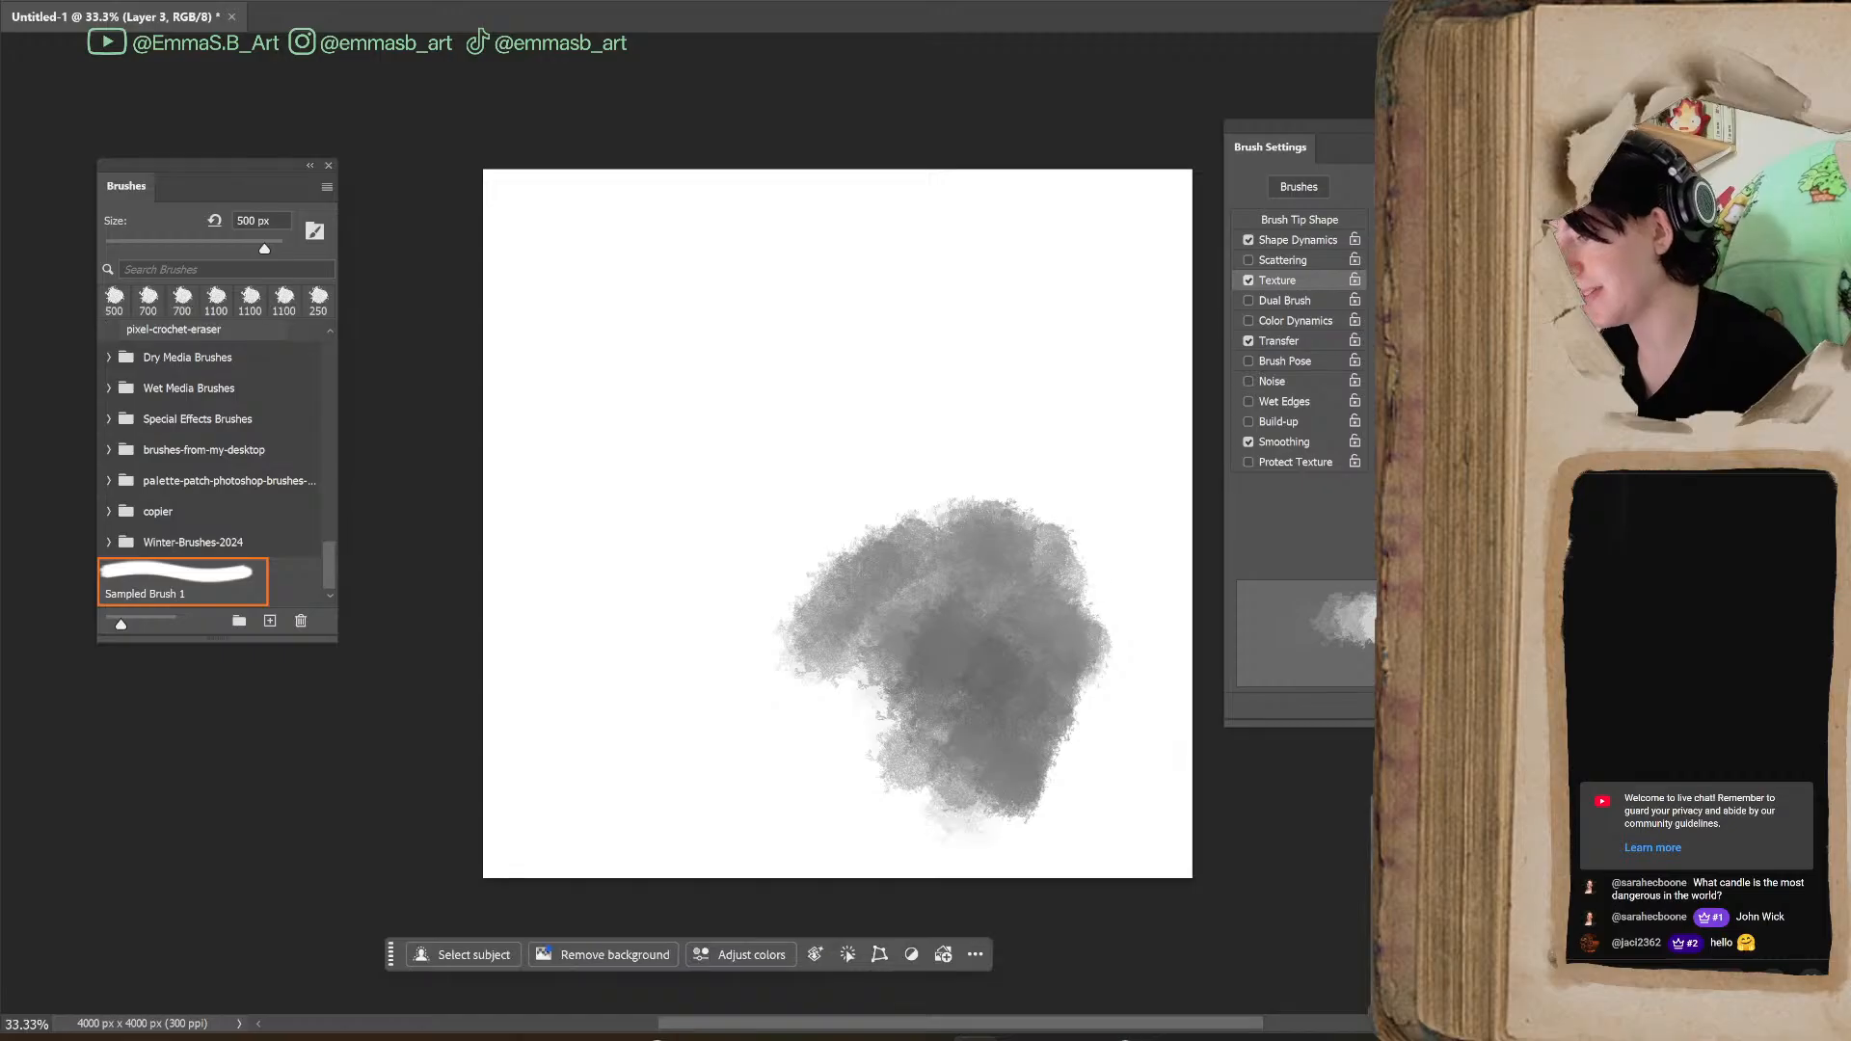
Turn Texture off, paint comparison strokes above the textured patch, and turn Texture back on
{"action": "left_click", "coordinate": [1249, 279]}
{"action": "mouse_move", "coordinate": [849, 439]}
{"action": "left_mouse_down"}
{"action": "mouse_move", "coordinate": [790, 491]}
{"action": "mouse_move", "coordinate": [797, 534]}
{"action": "mouse_move", "coordinate": [864, 529]}
{"action": "mouse_move", "coordinate": [831, 375]}
{"action": "mouse_move", "coordinate": [986, 282]}
{"action": "left_mouse_up"}
{"action": "mouse_move", "coordinate": [830, 328]}
{"action": "left_mouse_down"}
{"action": "mouse_move", "coordinate": [665, 417]}
{"action": "mouse_move", "coordinate": [872, 497]}
{"action": "left_mouse_up"}
{"action": "left_click_drag", "start_coordinate": [1024, 437], "coordinate": [1075, 364]}
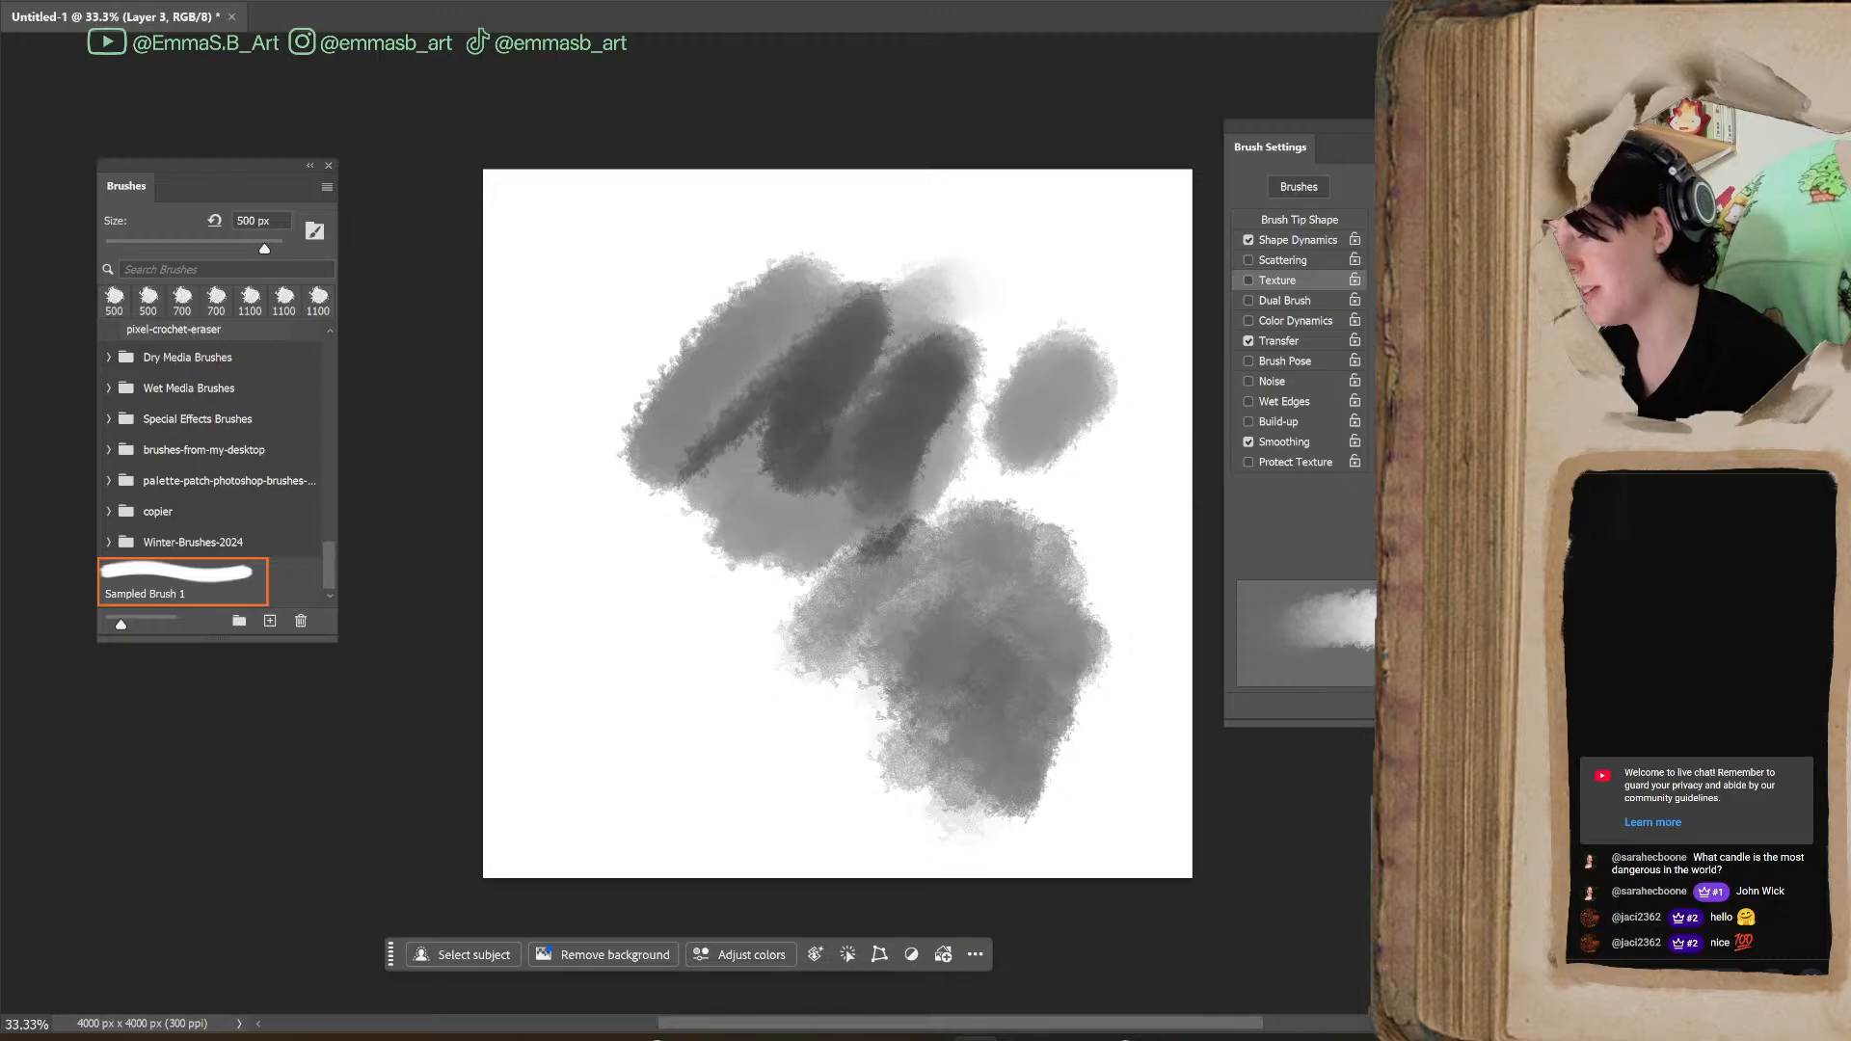
{"action": "left_click", "coordinate": [1247, 282]}
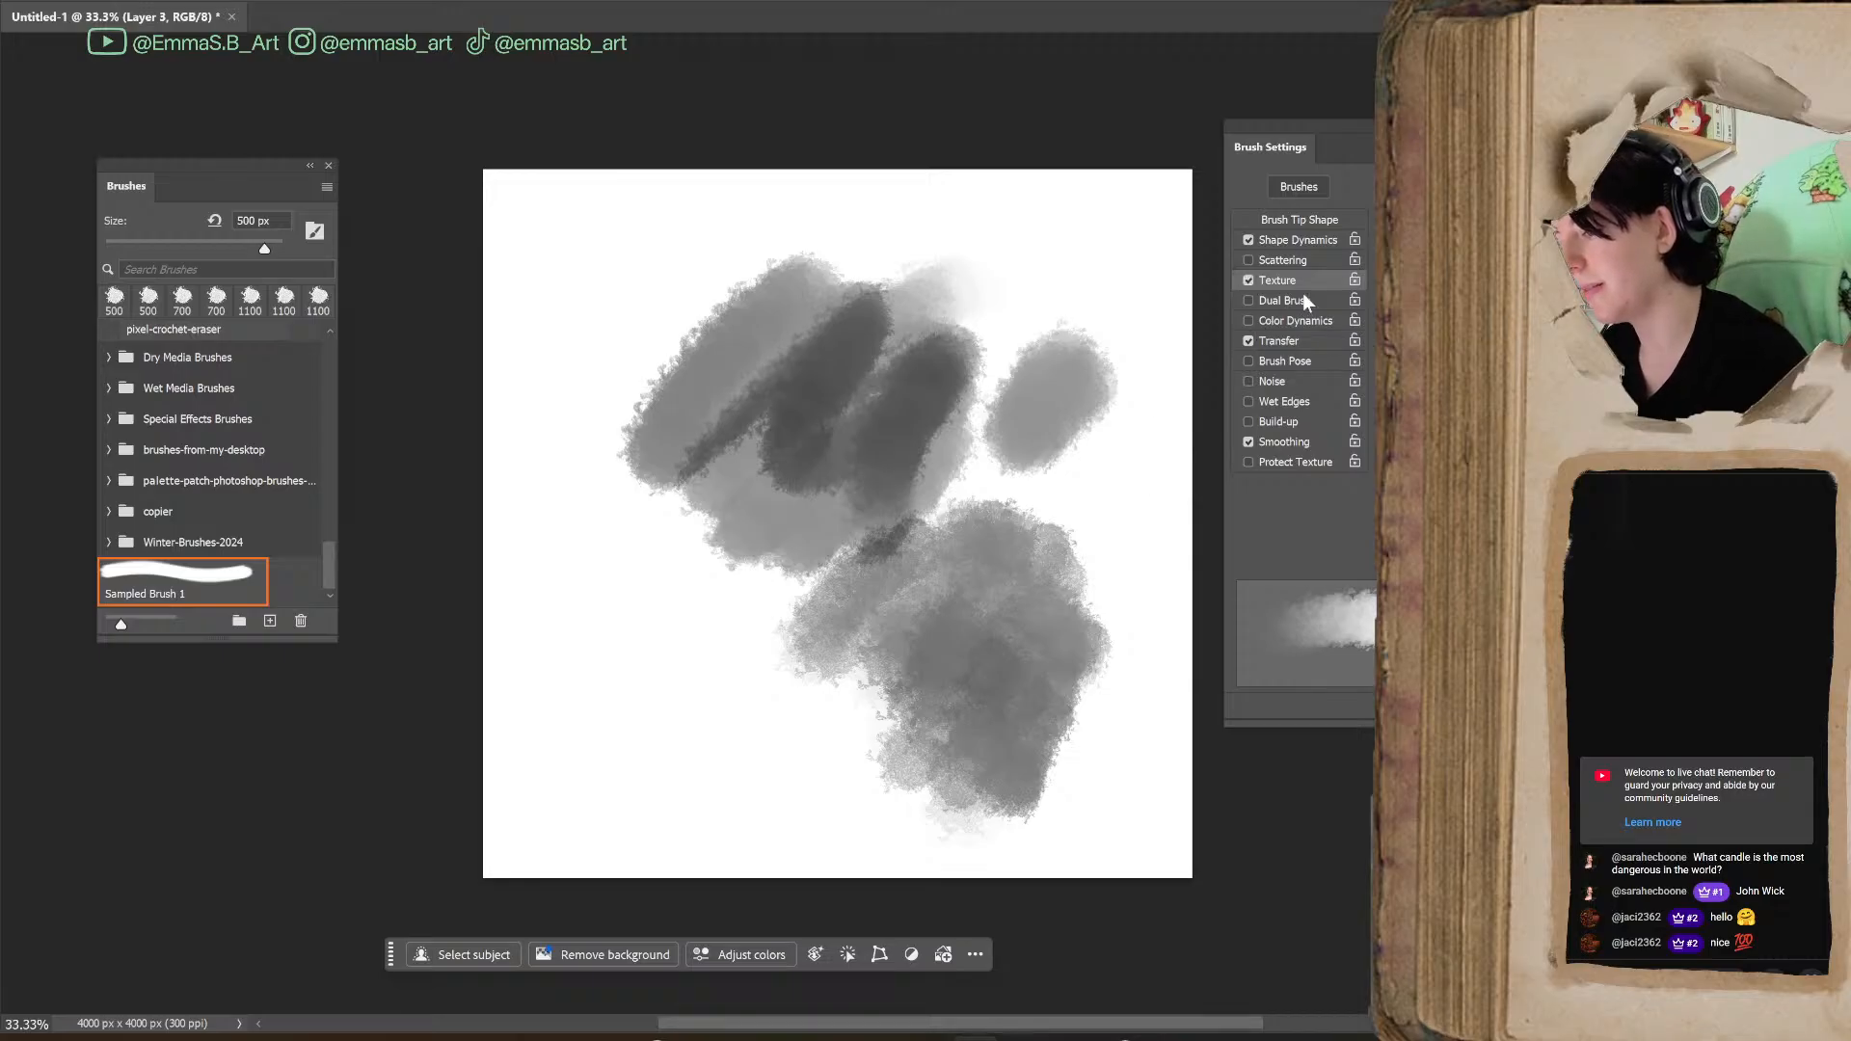
Open the texture pattern choices and paint comparison strokes in the canvas's lower left area
{"action": "left_click", "coordinate": [1408, 241]}
{"action": "mouse_move", "coordinate": [695, 641]}
{"action": "left_mouse_down"}
{"action": "mouse_move", "coordinate": [756, 744]}
{"action": "mouse_move", "coordinate": [917, 790]}
{"action": "left_mouse_up"}
{"action": "left_click_drag", "start_coordinate": [608, 636], "coordinate": [632, 715]}
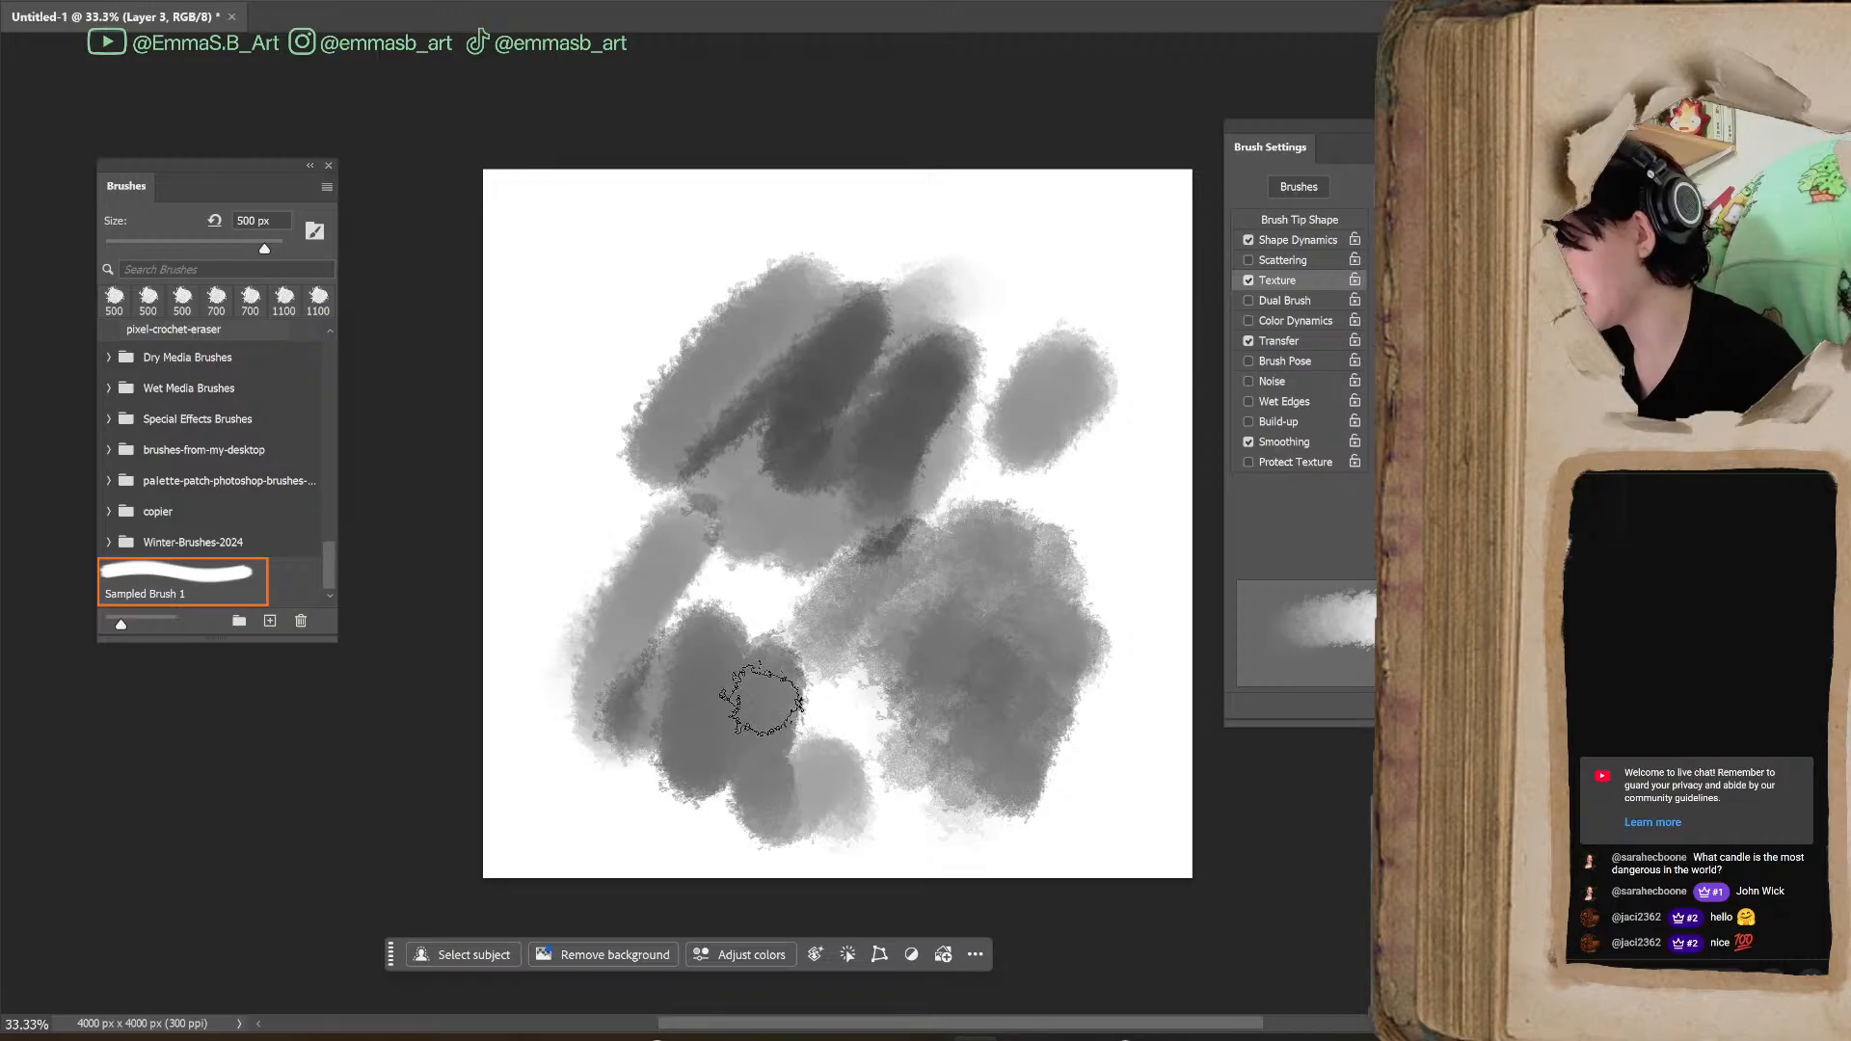
Pick another texture pattern from the pattern library and paint test strokes down the right half of the canvas
{"action": "left_click", "coordinate": [1408, 241]}
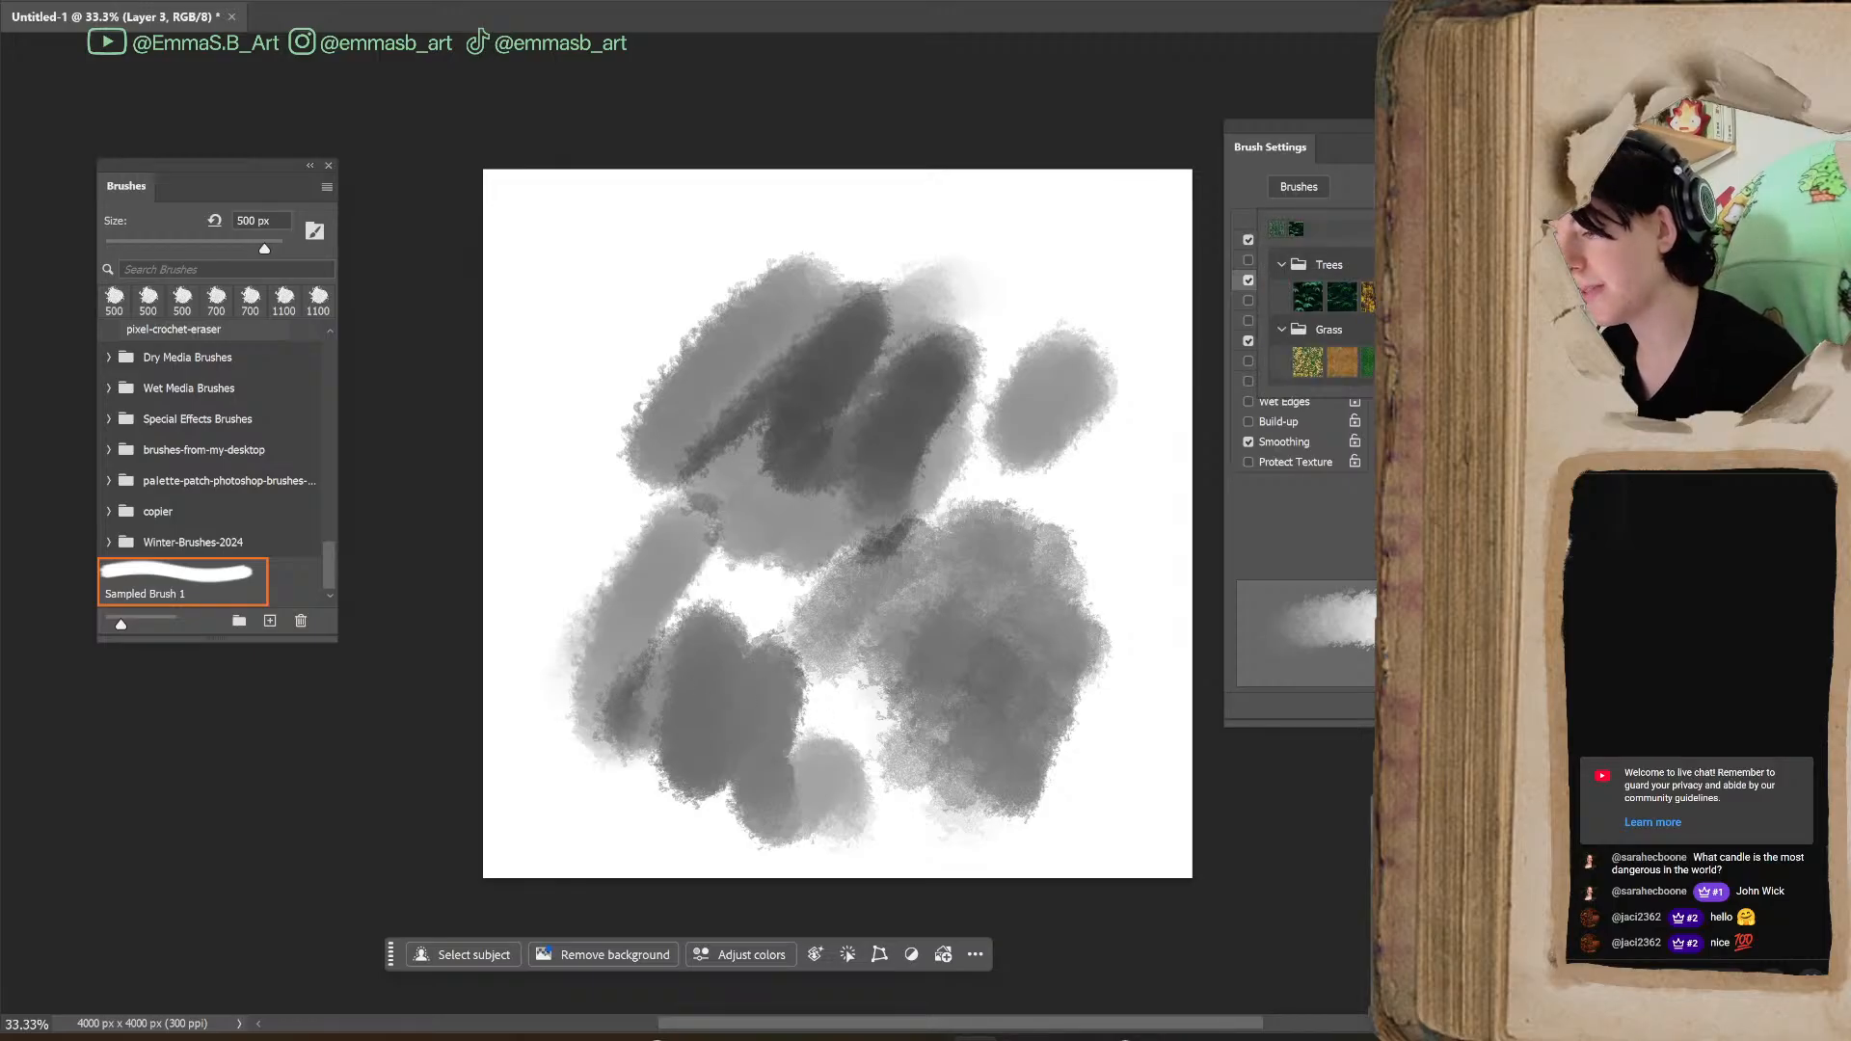
{"action": "scroll", "coordinate": [1321, 308], "scroll_direction": "down", "scroll_amount": 1}
{"action": "left_click", "coordinate": [1373, 306]}
{"action": "mouse_move", "coordinate": [1111, 467]}
{"action": "left_mouse_down"}
{"action": "mouse_move", "coordinate": [1083, 485]}
{"action": "mouse_move", "coordinate": [1095, 539]}
{"action": "left_mouse_up"}
{"action": "left_click_drag", "start_coordinate": [1144, 551], "coordinate": [1105, 759]}
{"action": "left_click_drag", "start_coordinate": [1051, 565], "coordinate": [1024, 617]}
{"action": "mouse_move", "coordinate": [1129, 440]}
{"action": "left_mouse_down"}
{"action": "mouse_move", "coordinate": [1103, 432]}
{"action": "mouse_move", "coordinate": [831, 631]}
{"action": "left_mouse_up"}
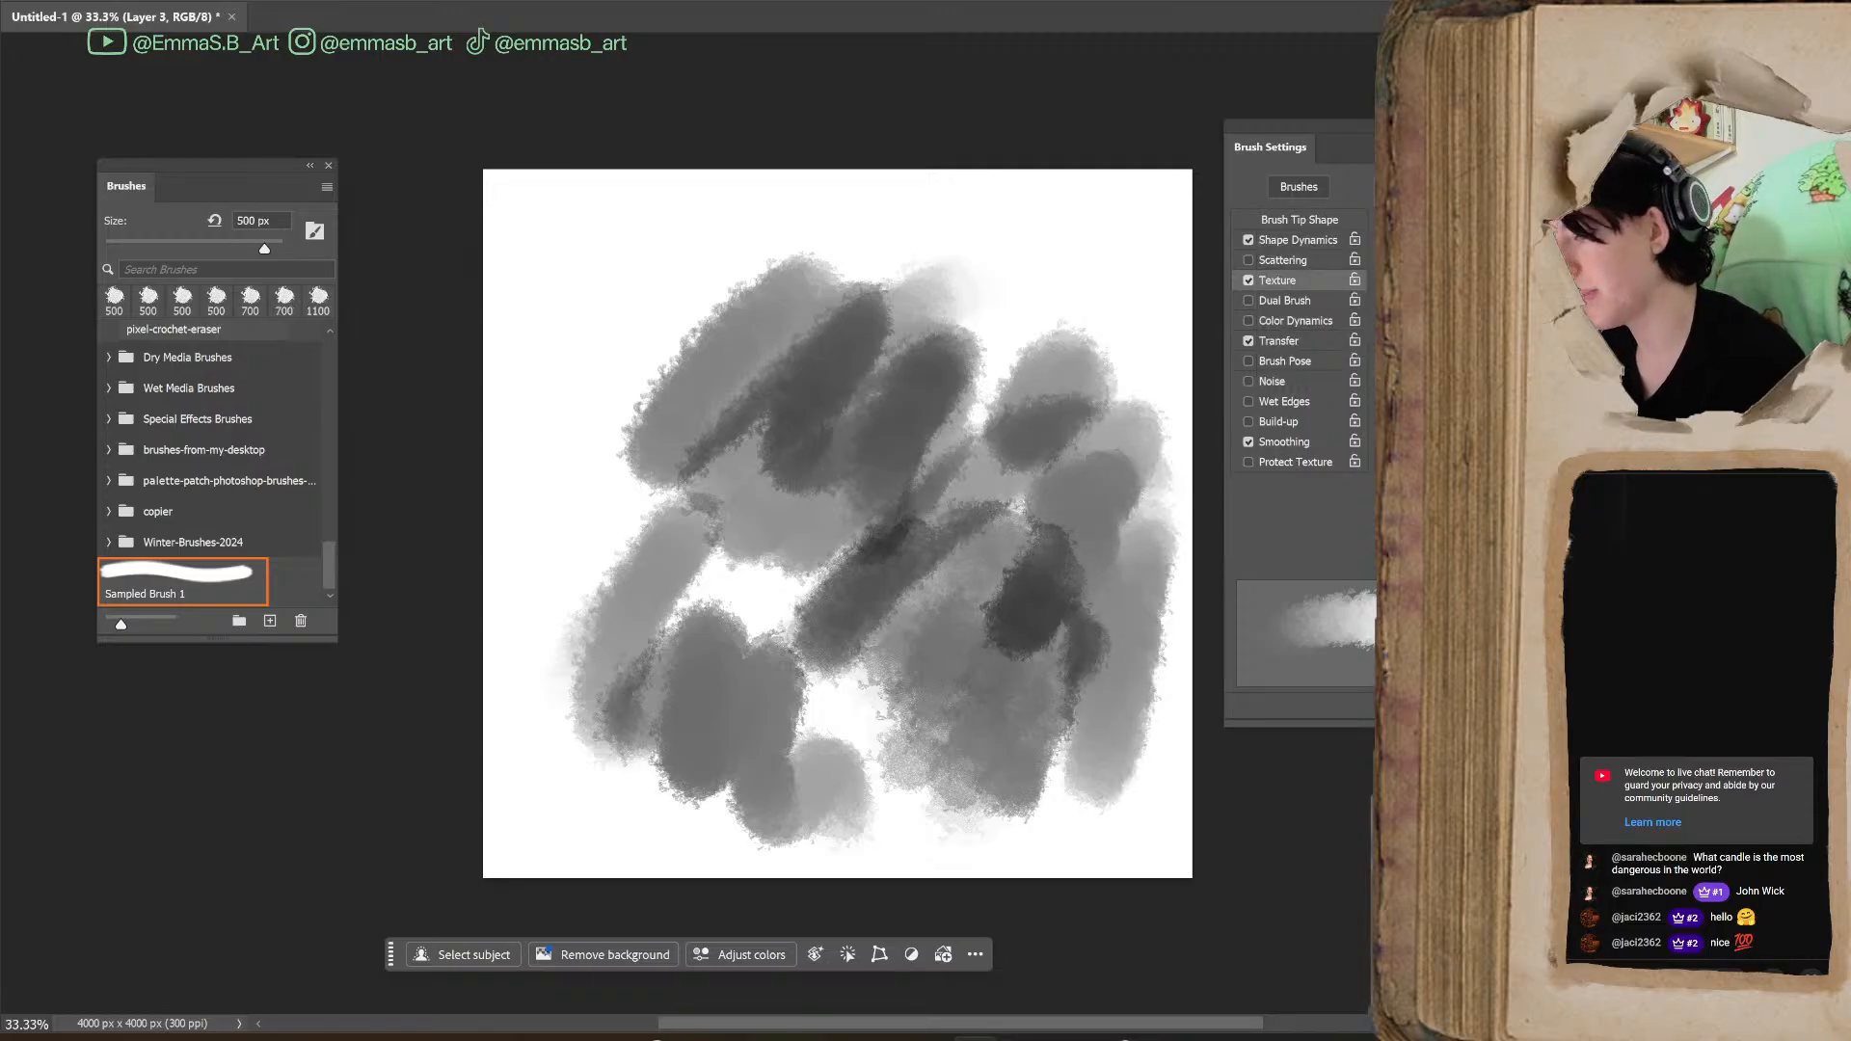
Select a further texture pattern and paint dense overlapping test strokes over the middle of the canvas
{"action": "left_click", "coordinate": [1408, 241]}
{"action": "left_click", "coordinate": [1301, 256]}
{"action": "left_click", "coordinate": [1367, 541]}
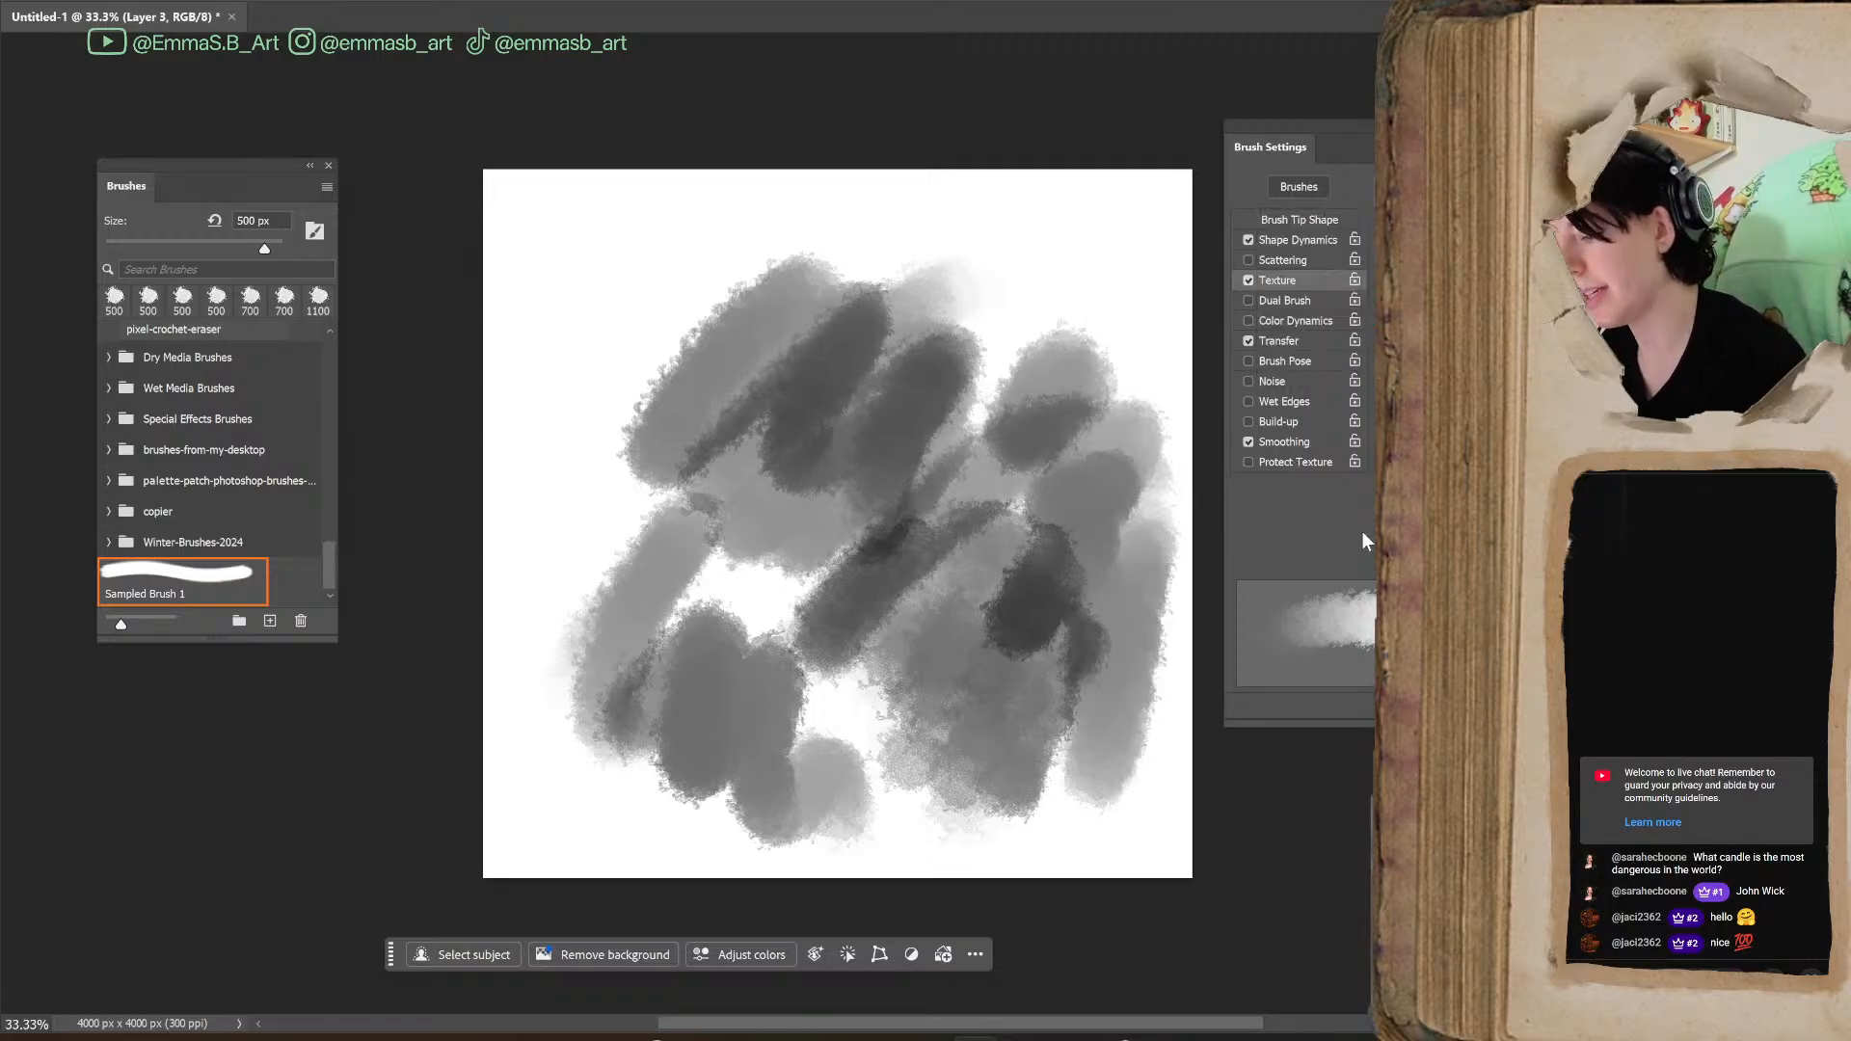
{"action": "mouse_move", "coordinate": [986, 258]}
{"action": "left_mouse_down"}
{"action": "mouse_move", "coordinate": [888, 362]}
{"action": "mouse_move", "coordinate": [1096, 223]}
{"action": "mouse_move", "coordinate": [860, 521]}
{"action": "left_mouse_up"}
{"action": "scroll", "coordinate": [993, 664], "scroll_direction": "up", "scroll_amount": 3}
{"action": "mouse_move", "coordinate": [897, 627]}
{"action": "left_mouse_down"}
{"action": "mouse_move", "coordinate": [573, 765]}
{"action": "mouse_move", "coordinate": [964, 419]}
{"action": "mouse_move", "coordinate": [513, 544]}
{"action": "mouse_move", "coordinate": [777, 506]}
{"action": "mouse_move", "coordinate": [809, 686]}
{"action": "mouse_move", "coordinate": [926, 719]}
{"action": "left_mouse_up"}
{"action": "mouse_move", "coordinate": [714, 704]}
{"action": "left_mouse_down"}
{"action": "mouse_move", "coordinate": [620, 784]}
{"action": "mouse_move", "coordinate": [661, 661]}
{"action": "mouse_move", "coordinate": [926, 501]}
{"action": "left_mouse_up"}
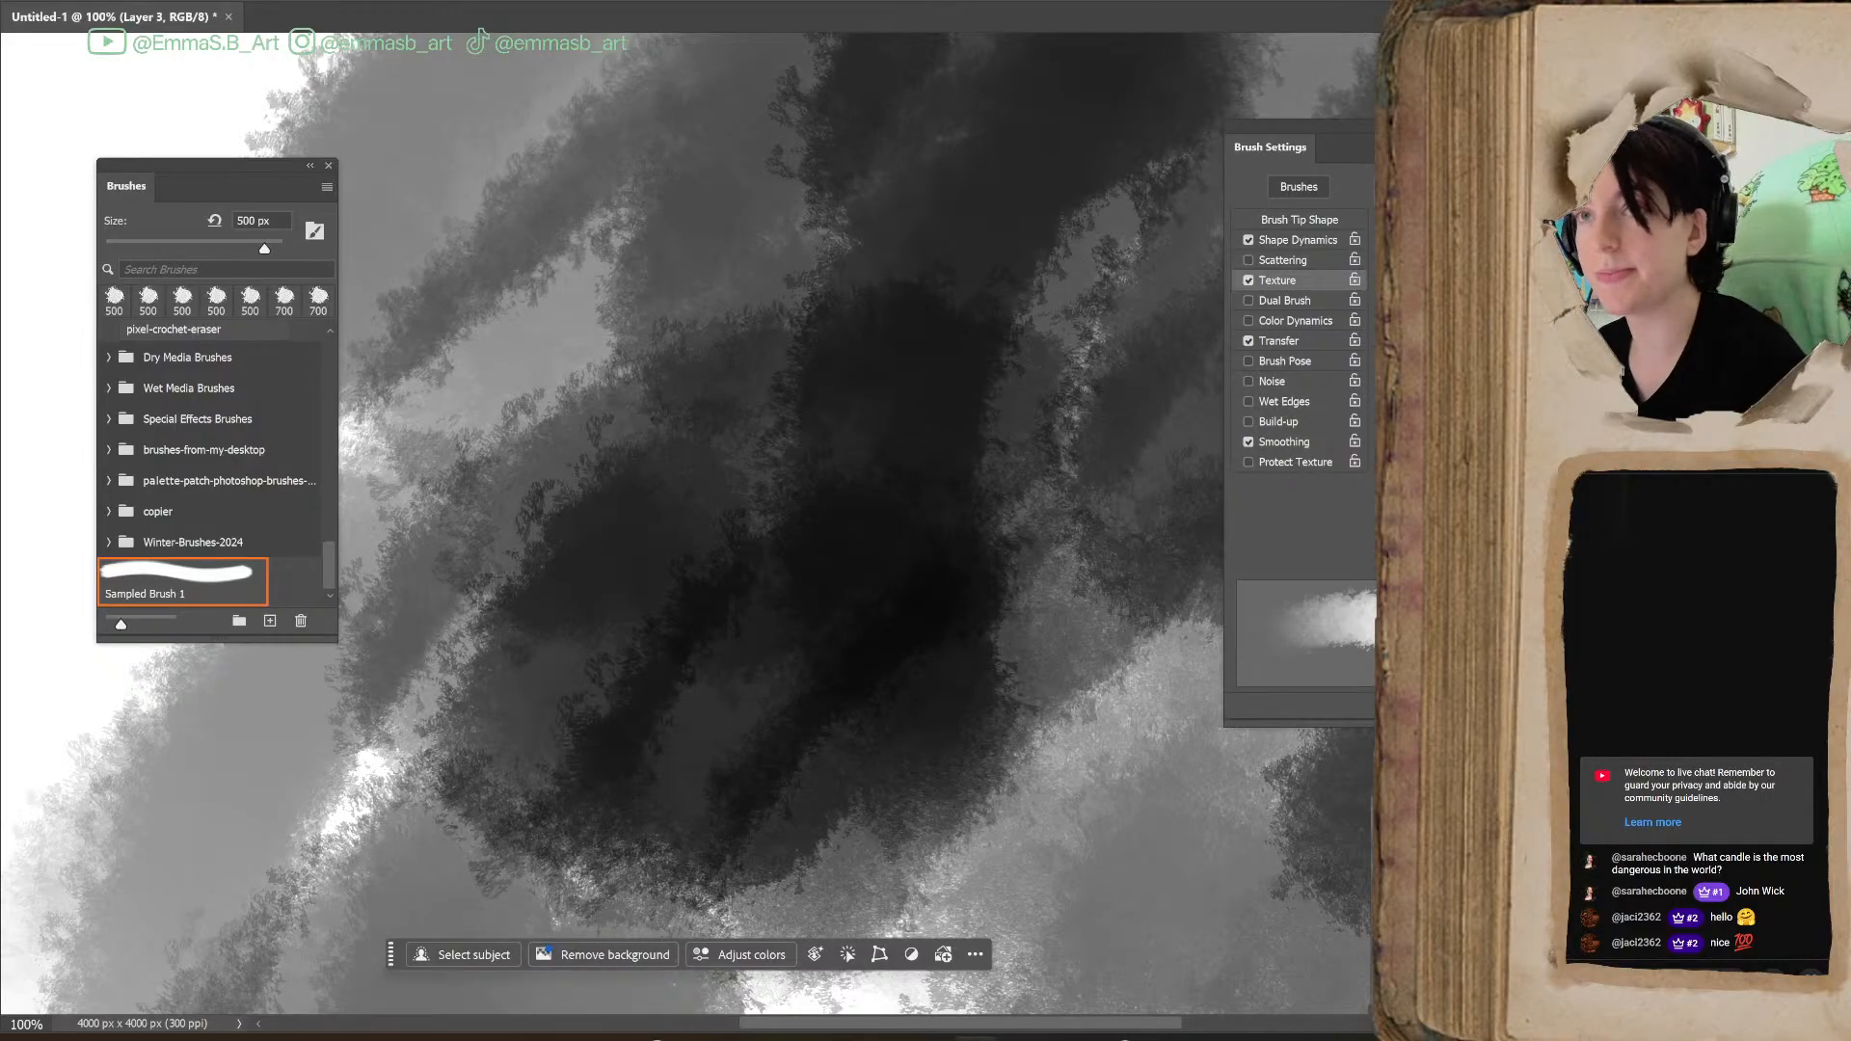
Undo all the overlapping texture test strokes until the canvas is blank
{"action": "scroll", "coordinate": [1166, 747], "scroll_direction": "down", "scroll_amount": 2}
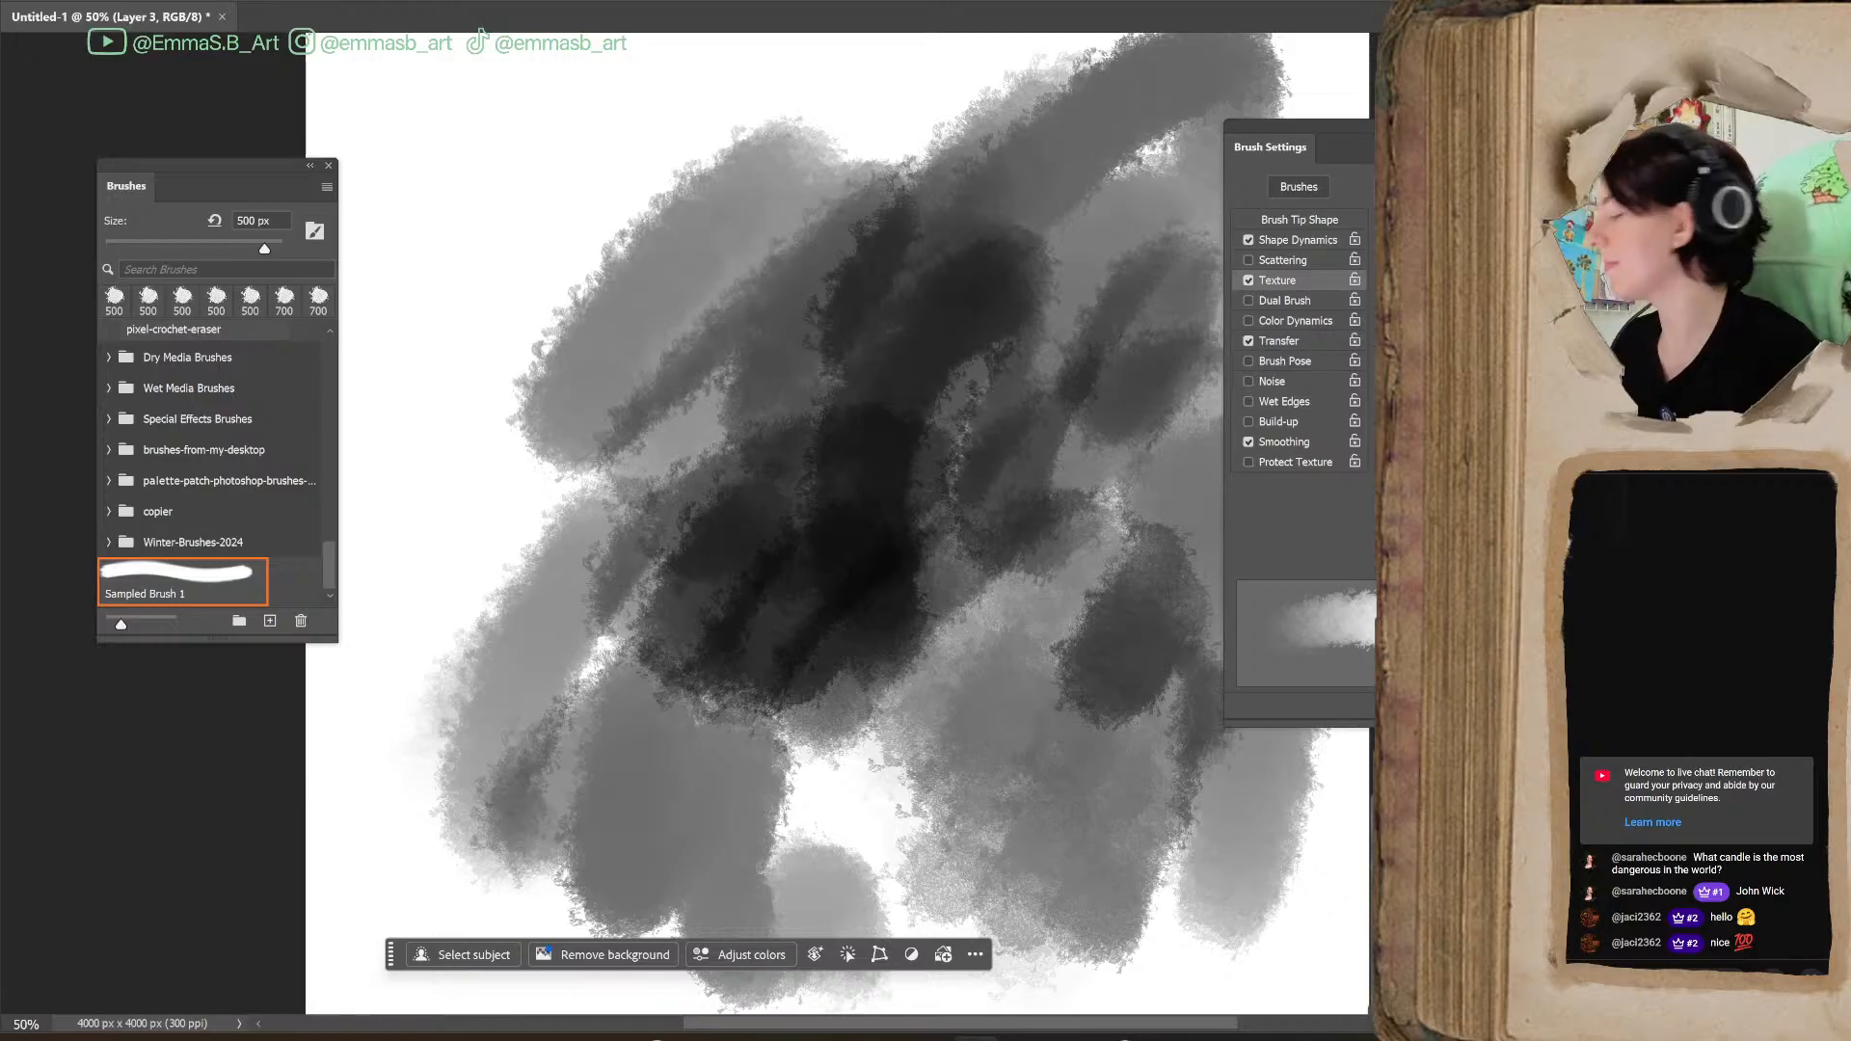
{"action": "key", "text": "ctrl+z"}
{"action": "key", "text": "ctrl+z"}
{"action": "key", "text": "ctrl+z"}
{"action": "key", "text": "ctrl+z"}
{"action": "key", "text": "ctrl+z"}
{"action": "key", "text": "ctrl+z"}
{"action": "key", "text": "ctrl+z"}
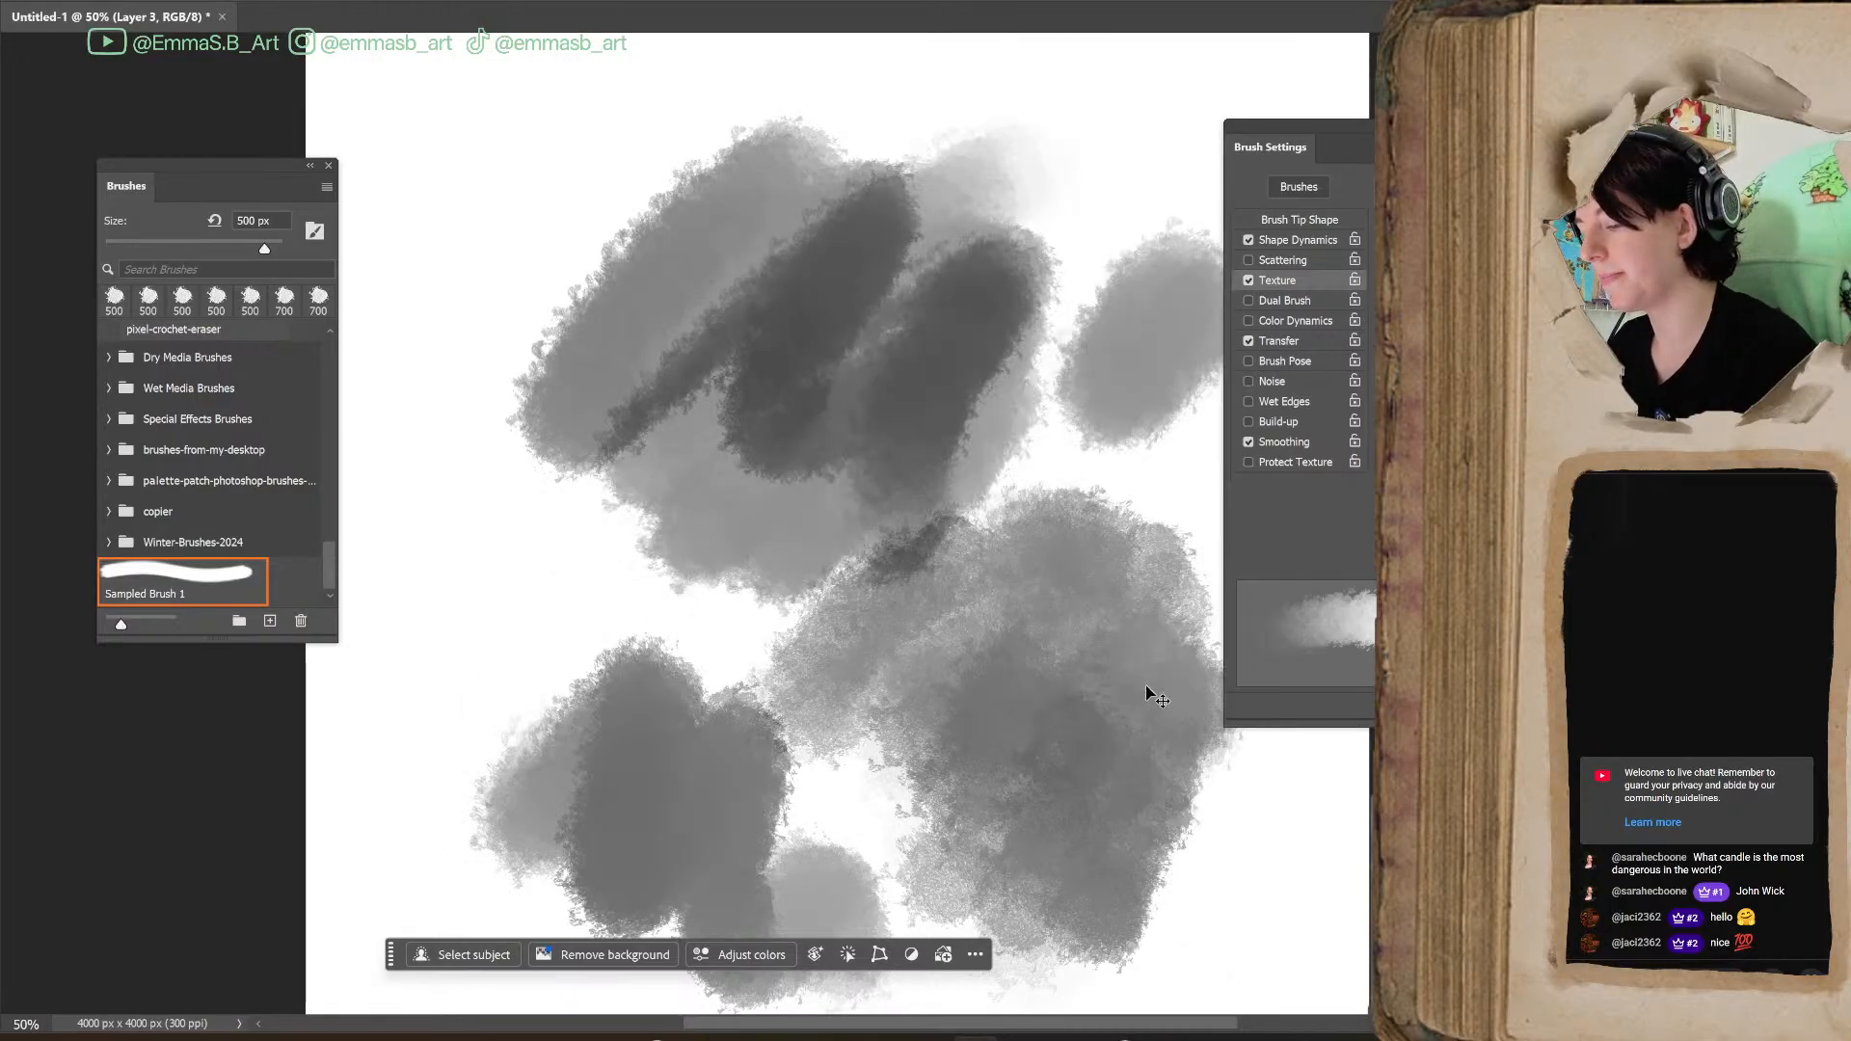
{"action": "key", "text": "ctrl+z"}
{"action": "key", "text": "ctrl+z"}
{"action": "key", "text": "ctrl+z"}
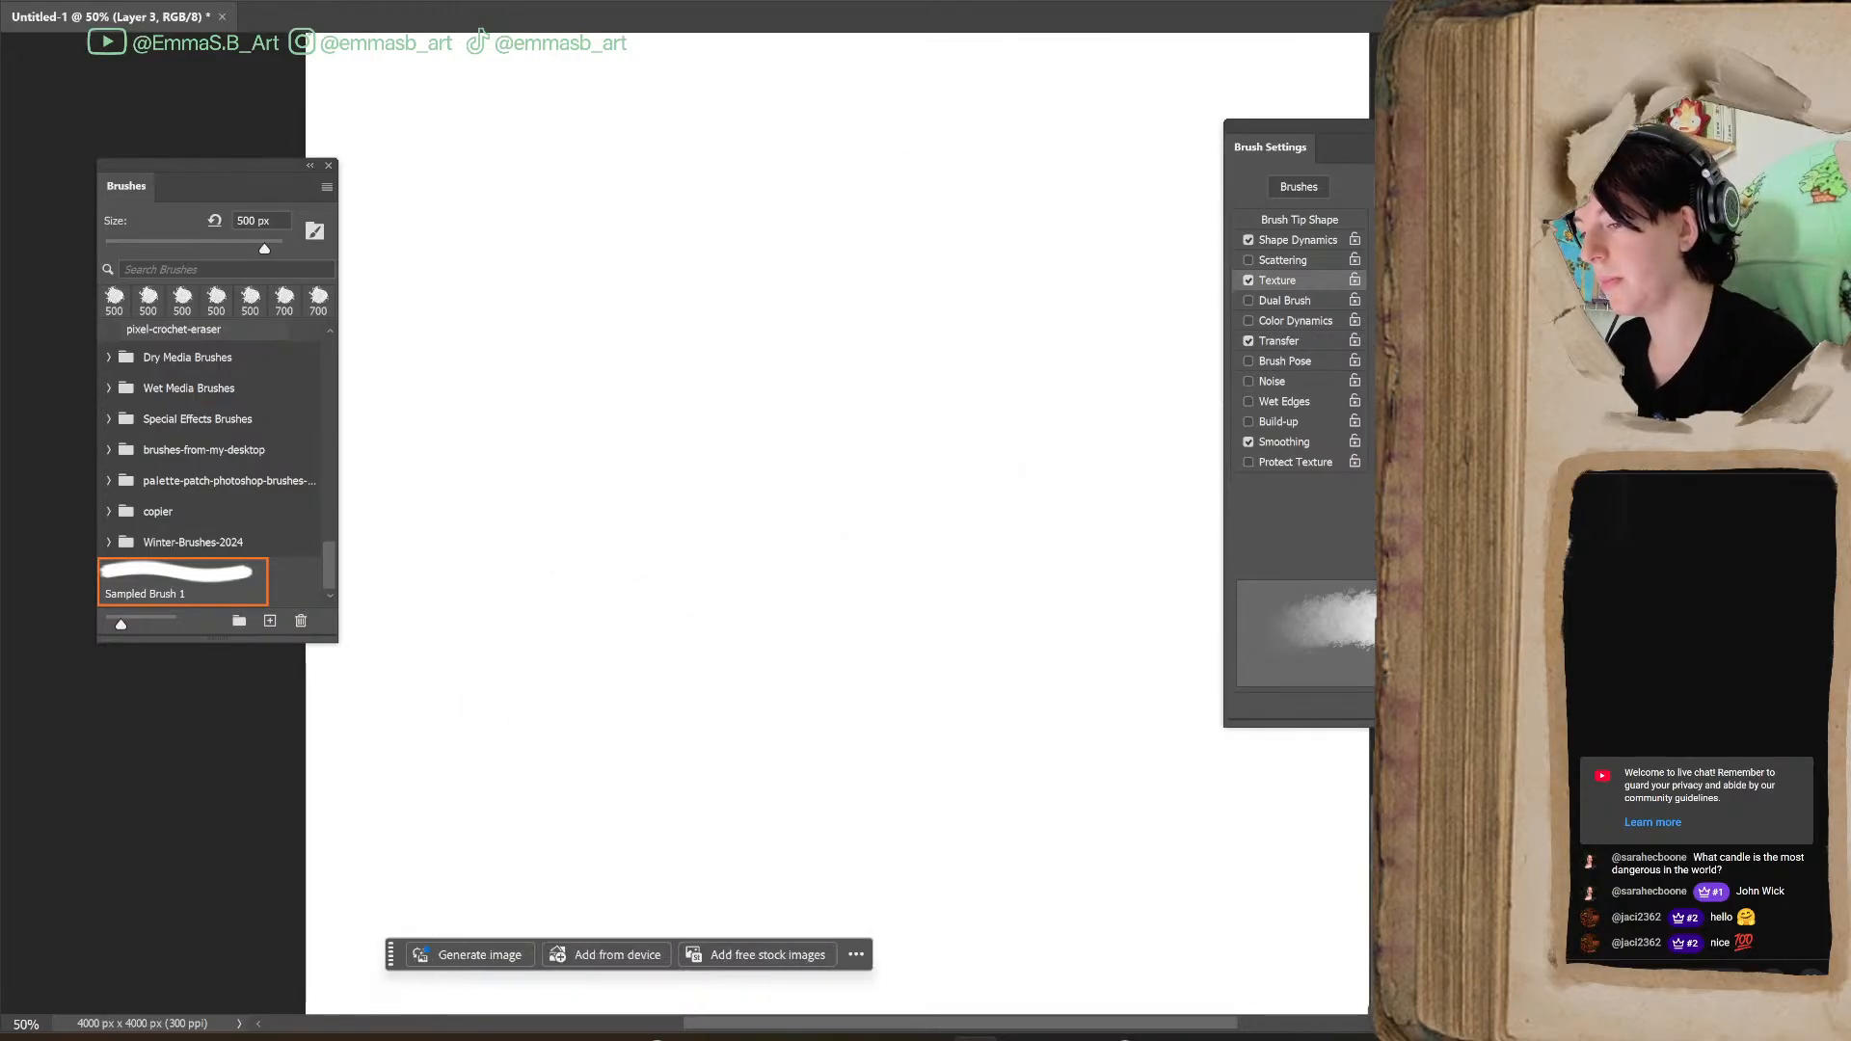
{"action": "key", "text": "ctrl+minus"}
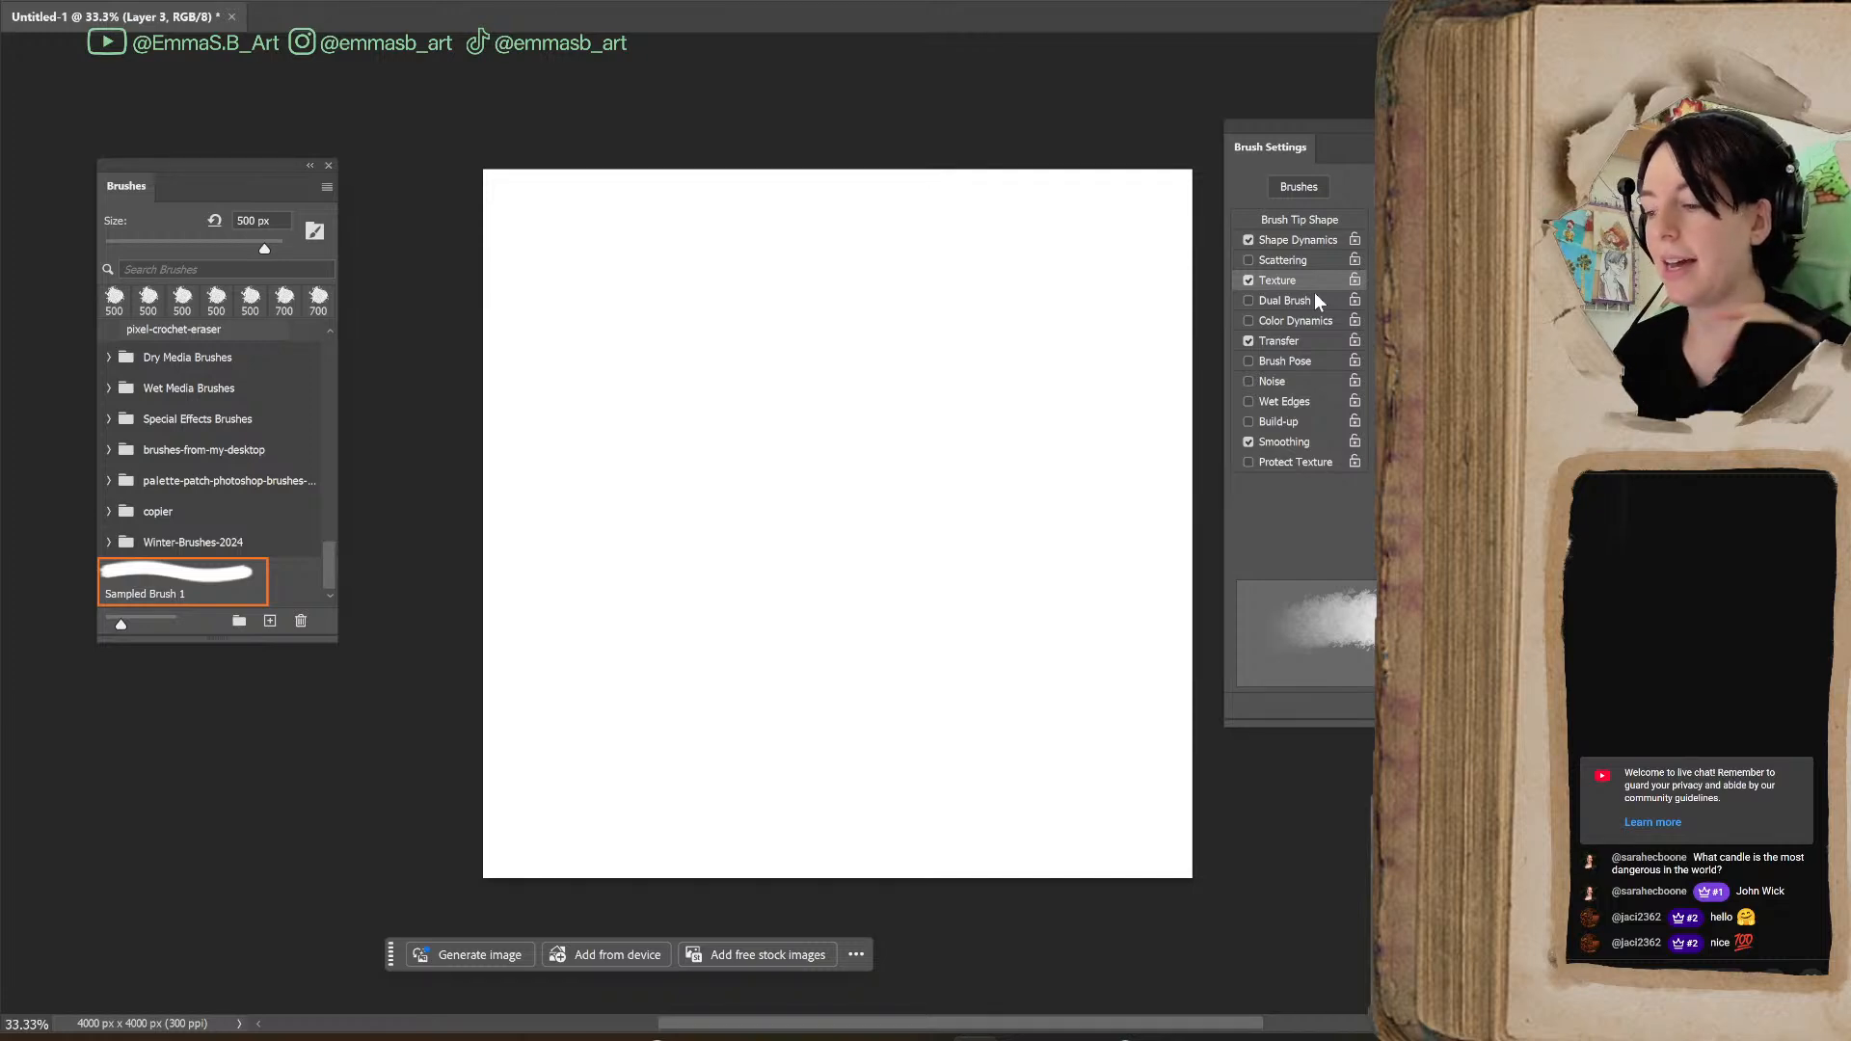
Paint overlapping grey strokes with yellow strokes across them as a brush test, and undo them all
{"action": "mouse_move", "coordinate": [689, 468]}
{"action": "left_mouse_down"}
{"action": "mouse_move", "coordinate": [701, 564]}
{"action": "mouse_move", "coordinate": [728, 459]}
{"action": "mouse_move", "coordinate": [754, 503]}
{"action": "mouse_move", "coordinate": [744, 470]}
{"action": "mouse_move", "coordinate": [771, 437]}
{"action": "mouse_move", "coordinate": [775, 600]}
{"action": "mouse_move", "coordinate": [775, 425]}
{"action": "mouse_move", "coordinate": [769, 466]}
{"action": "mouse_move", "coordinate": [849, 636]}
{"action": "left_mouse_up"}
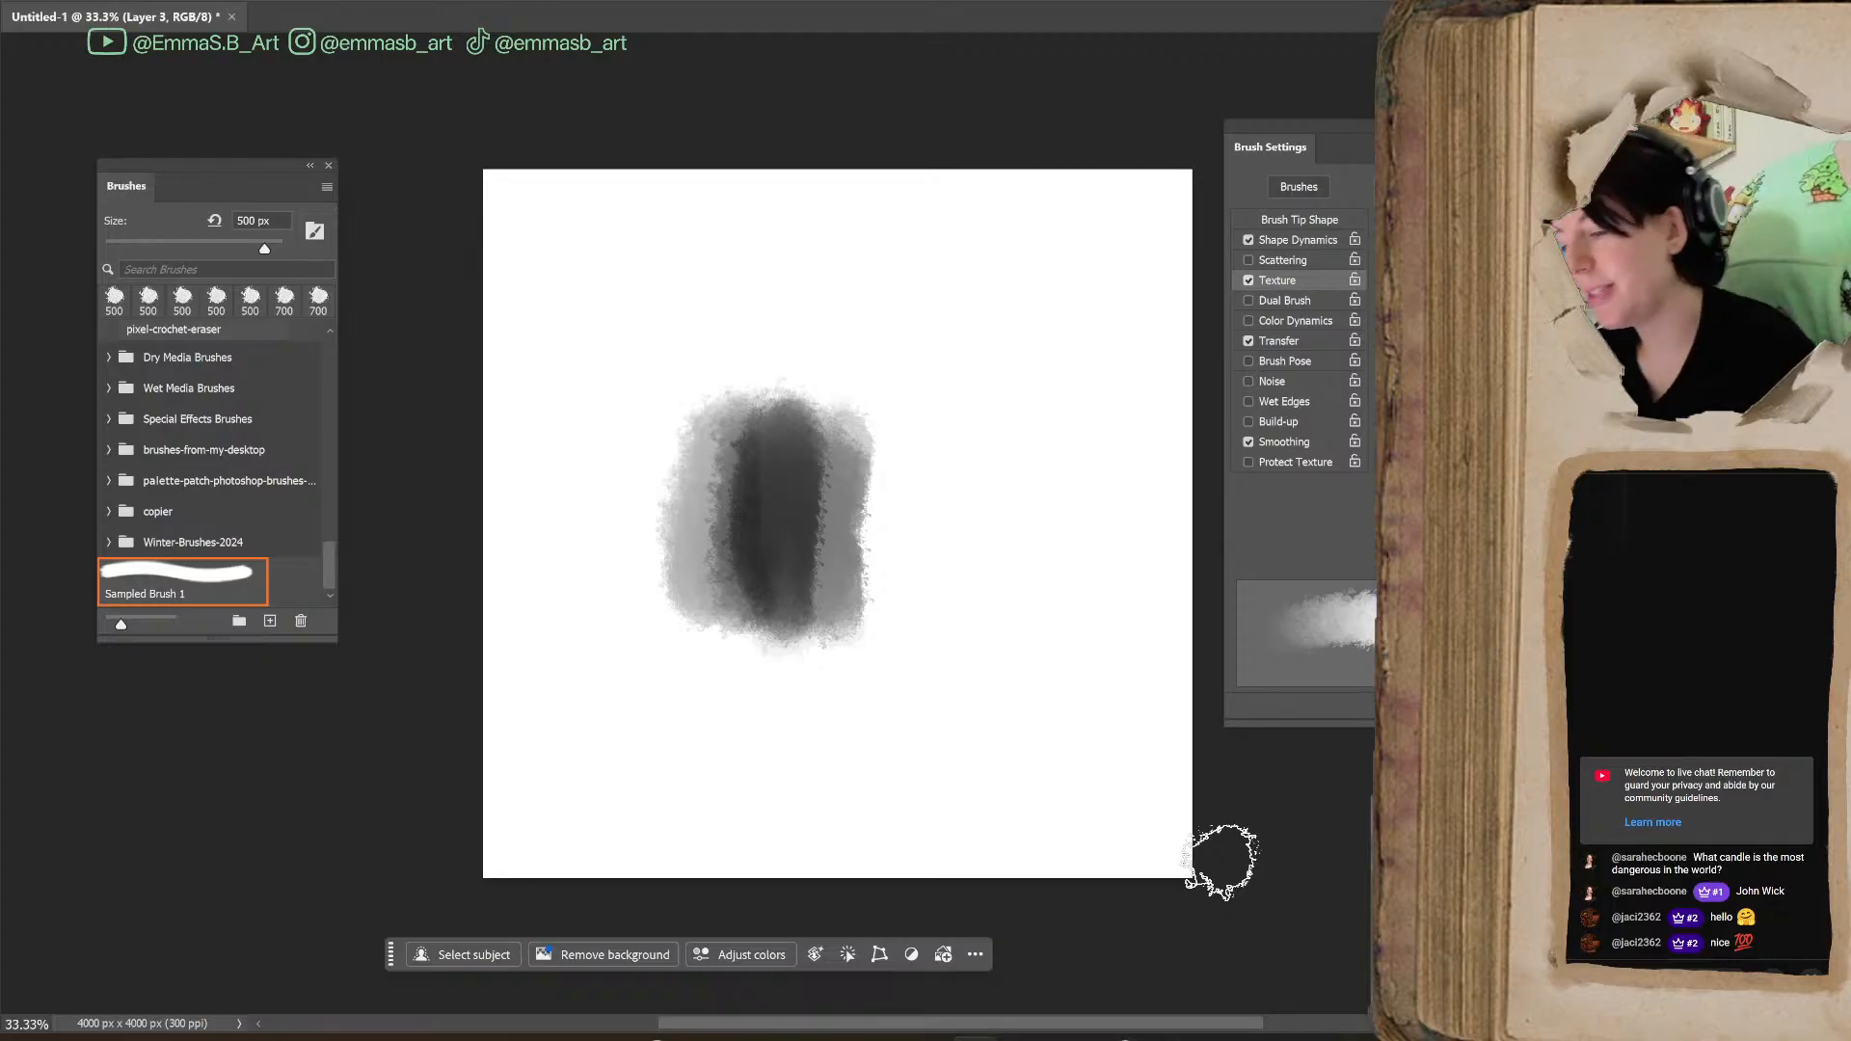
{"action": "mouse_move", "coordinate": [909, 512]}
{"action": "left_mouse_down"}
{"action": "mouse_move", "coordinate": [955, 545]}
{"action": "mouse_move", "coordinate": [988, 665]}
{"action": "left_mouse_up"}
{"action": "mouse_move", "coordinate": [894, 372]}
{"action": "left_mouse_down"}
{"action": "mouse_move", "coordinate": [1041, 517]}
{"action": "mouse_move", "coordinate": [888, 402]}
{"action": "mouse_move", "coordinate": [1025, 518]}
{"action": "mouse_move", "coordinate": [1116, 447]}
{"action": "mouse_move", "coordinate": [1037, 351]}
{"action": "mouse_move", "coordinate": [806, 364]}
{"action": "mouse_move", "coordinate": [994, 413]}
{"action": "mouse_move", "coordinate": [1004, 772]}
{"action": "mouse_move", "coordinate": [653, 732]}
{"action": "mouse_move", "coordinate": [839, 773]}
{"action": "mouse_move", "coordinate": [1172, 479]}
{"action": "left_mouse_up"}
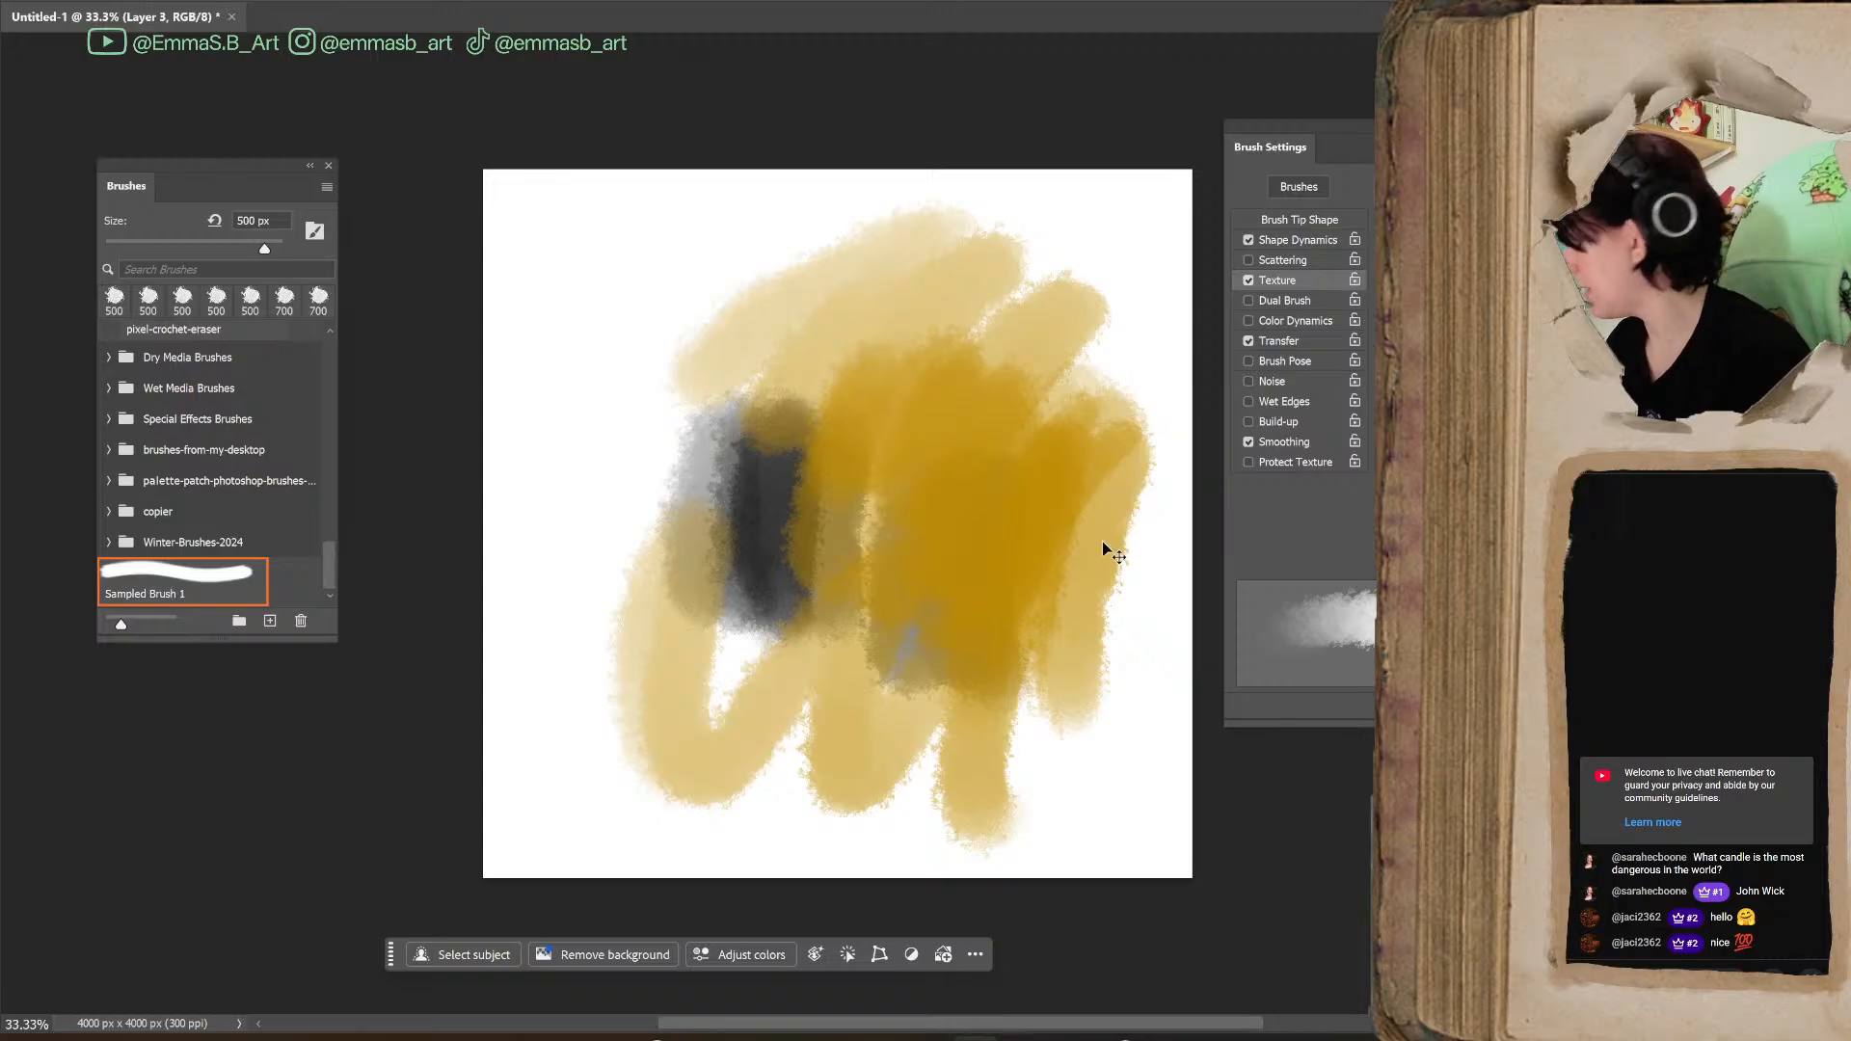
{"action": "key", "text": "ctrl+z"}
{"action": "key", "text": "ctrl+z"}
{"action": "key", "text": "ctrl+z"}
{"action": "key", "text": "ctrl+z"}
{"action": "key", "text": "ctrl+z"}
{"action": "key", "text": "ctrl+z"}
{"action": "key", "text": "ctrl+z"}
{"action": "key", "text": "ctrl+z"}
{"action": "key", "text": "ctrl+z"}
{"action": "key", "text": "ctrl+z"}
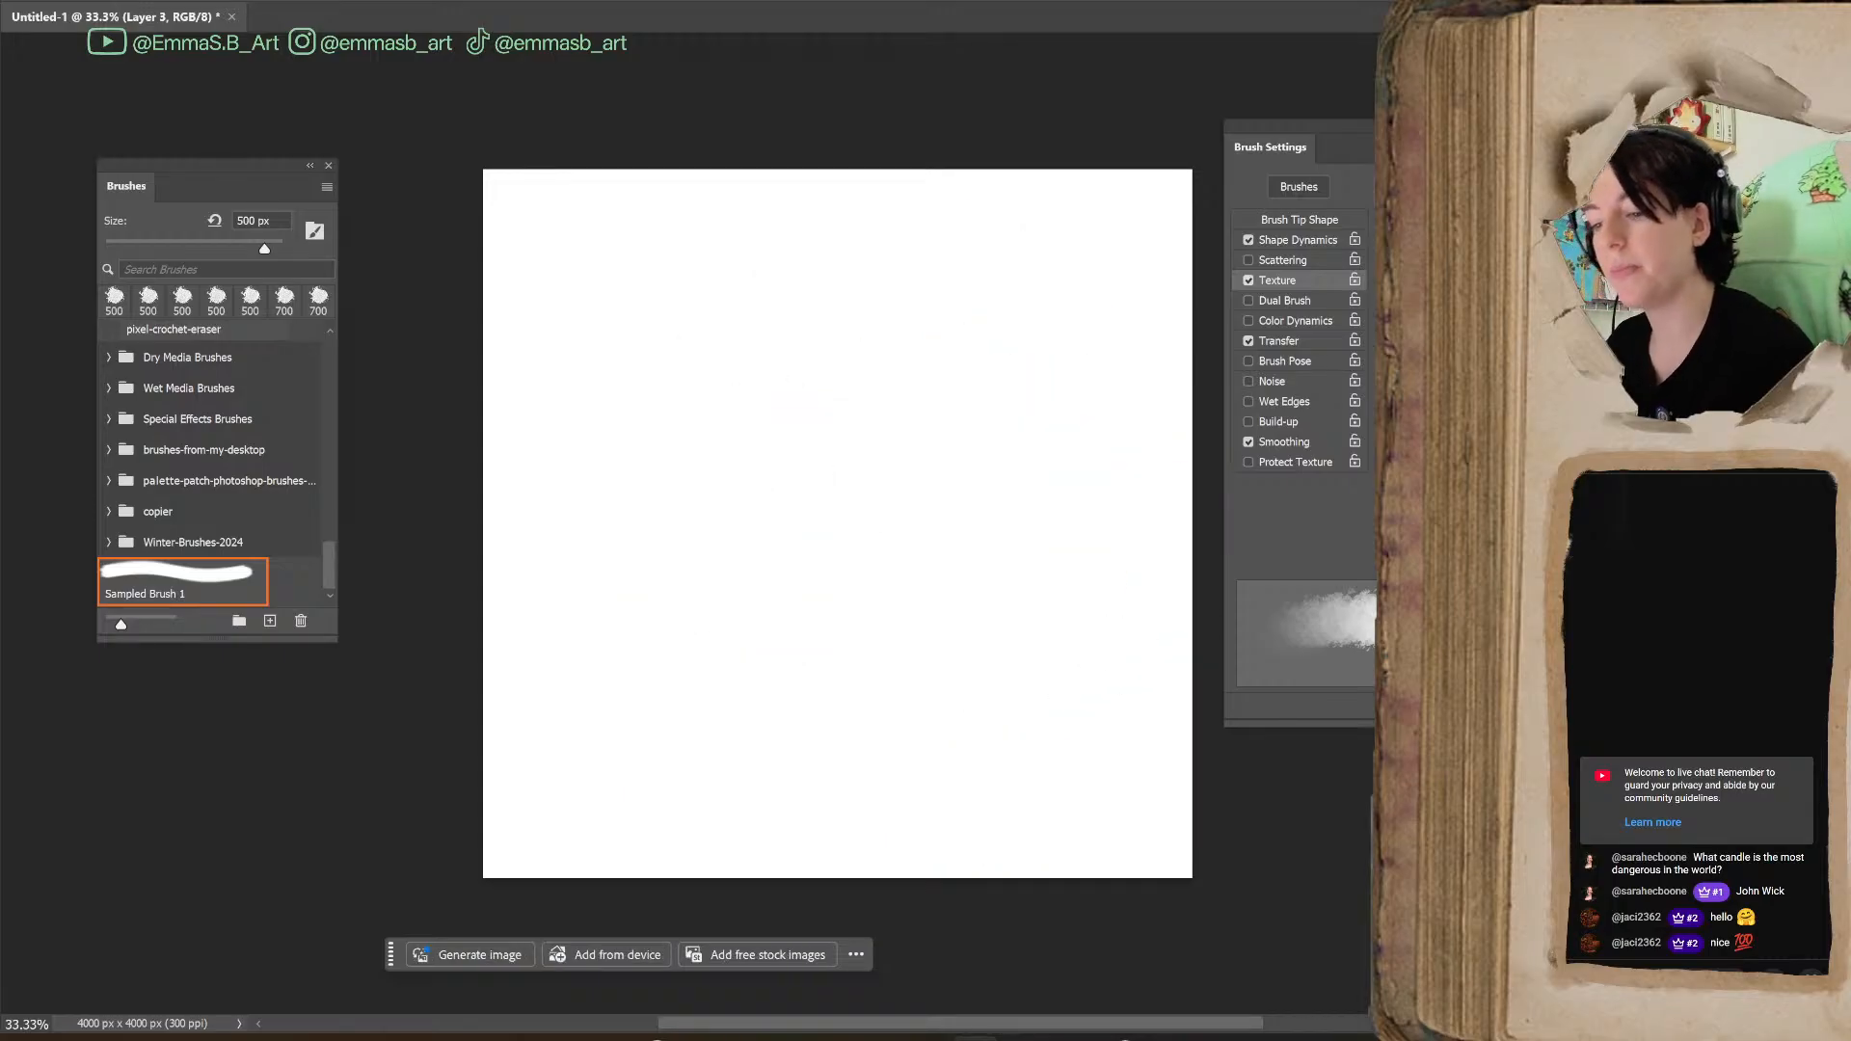
Reduce the brush size to 175 px, paint two sets of hatching strokes mid-canvas, and undo each set
{"action": "key", "text": "bracketleft"}
{"action": "key", "text": "bracketleft"}
{"action": "key", "text": "bracketleft"}
{"action": "key", "text": "bracketleft"}
{"action": "key", "text": "bracketleft"}
{"action": "mouse_move", "coordinate": [756, 560]}
{"action": "left_mouse_down"}
{"action": "mouse_move", "coordinate": [802, 375]}
{"action": "mouse_move", "coordinate": [834, 548]}
{"action": "mouse_move", "coordinate": [868, 591]}
{"action": "left_mouse_up"}
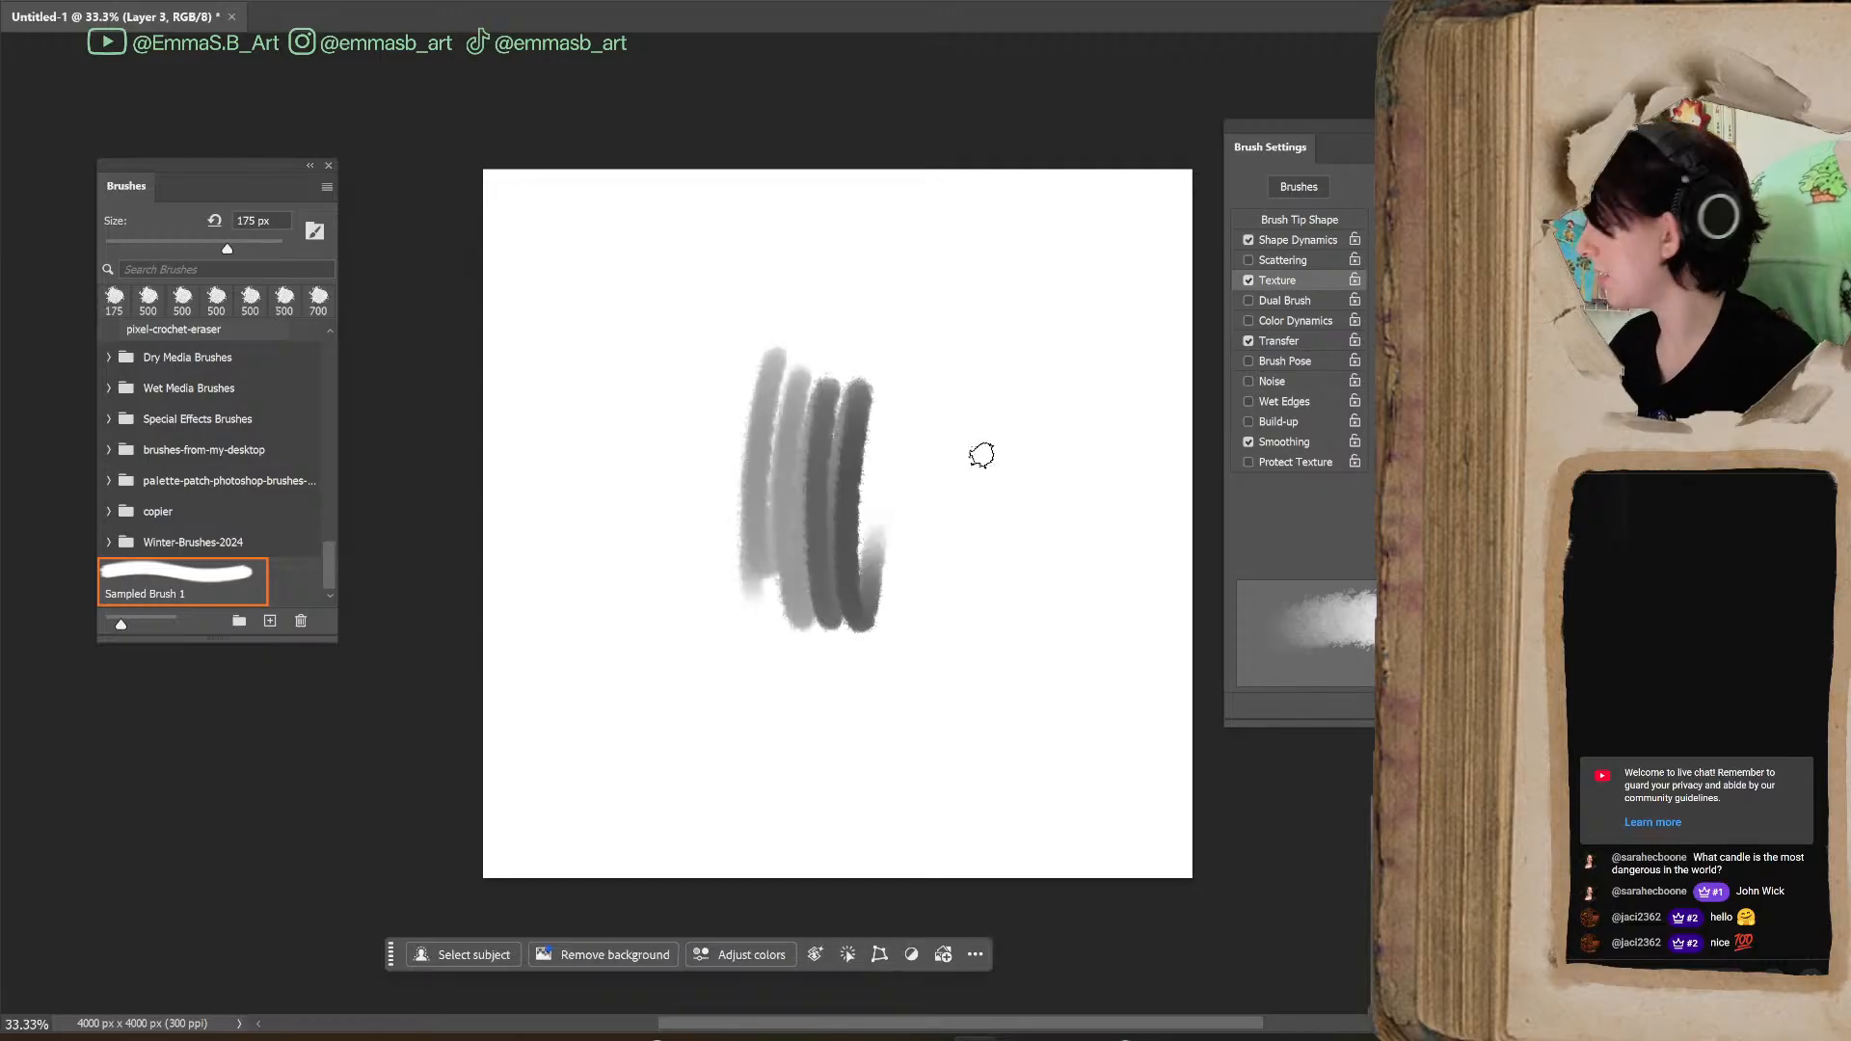
{"action": "key", "text": "ctrl+z"}
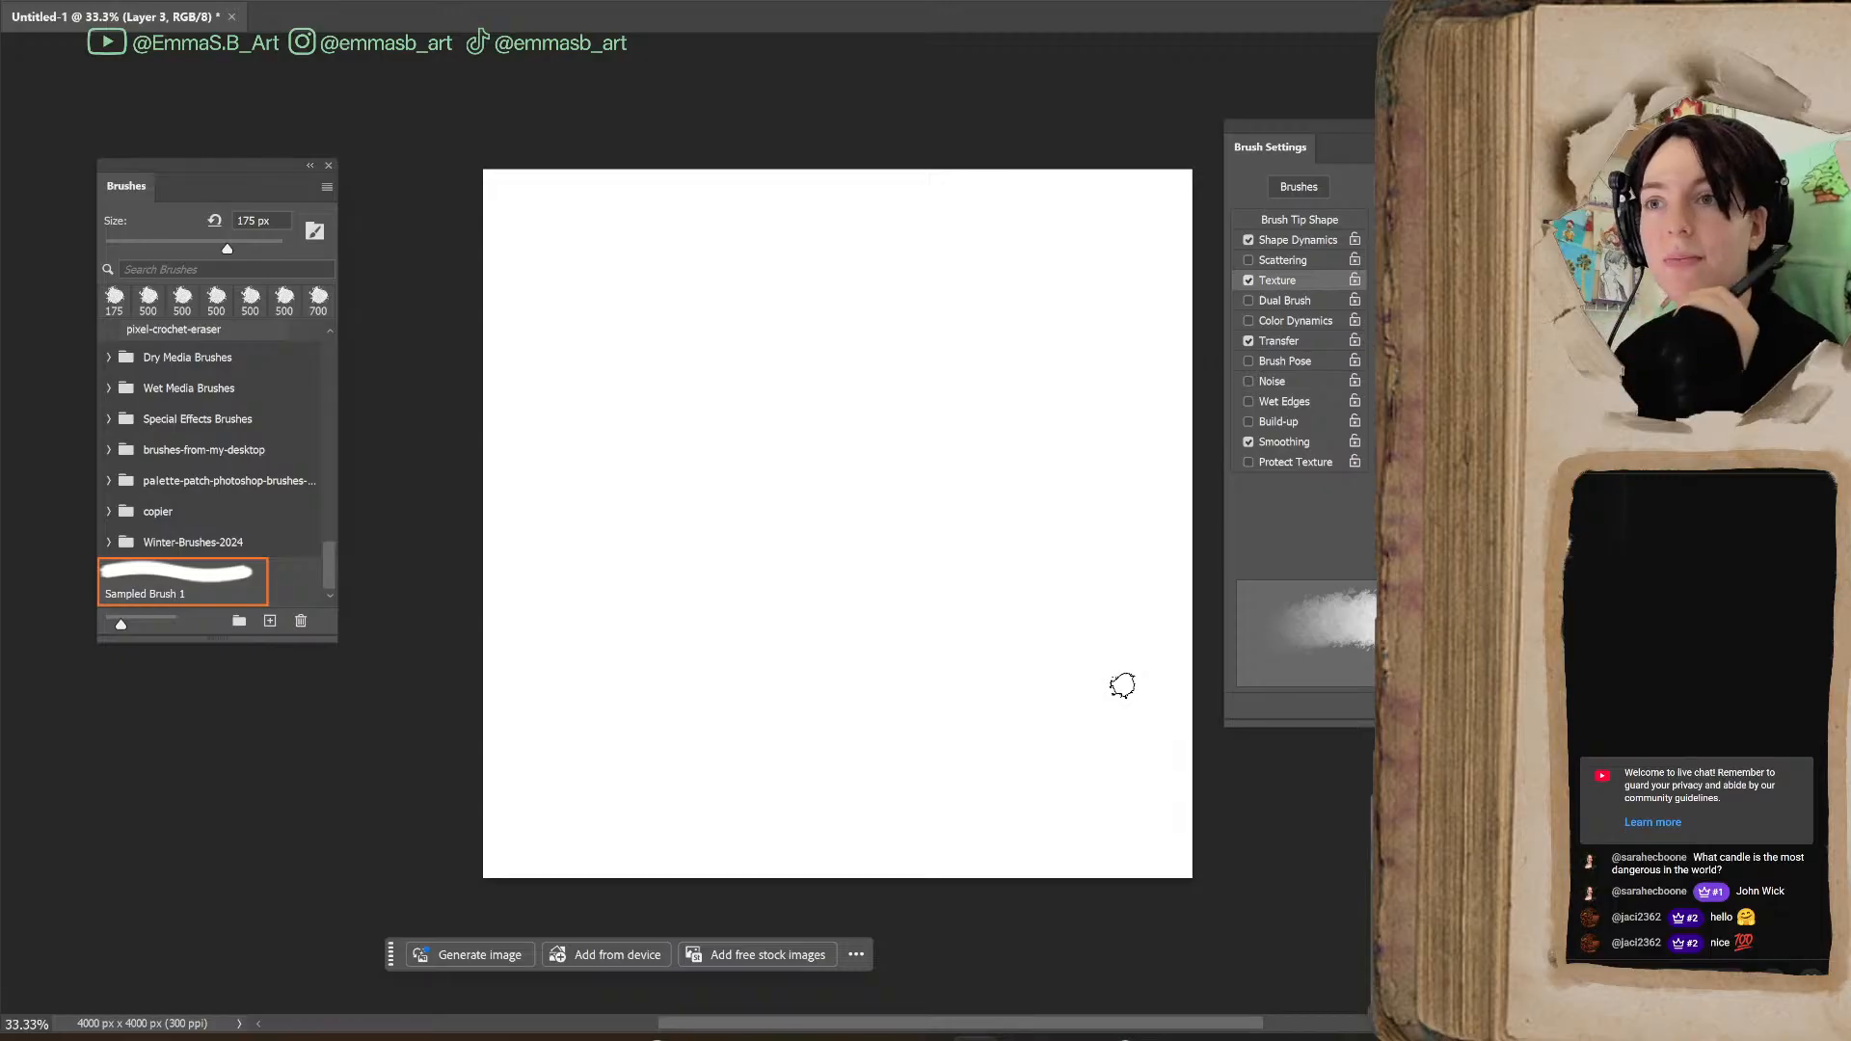
{"action": "mouse_move", "coordinate": [827, 447]}
{"action": "left_mouse_down"}
{"action": "mouse_move", "coordinate": [720, 595]}
{"action": "mouse_move", "coordinate": [826, 546]}
{"action": "mouse_move", "coordinate": [952, 537]}
{"action": "mouse_move", "coordinate": [967, 649]}
{"action": "mouse_move", "coordinate": [1003, 564]}
{"action": "left_mouse_up"}
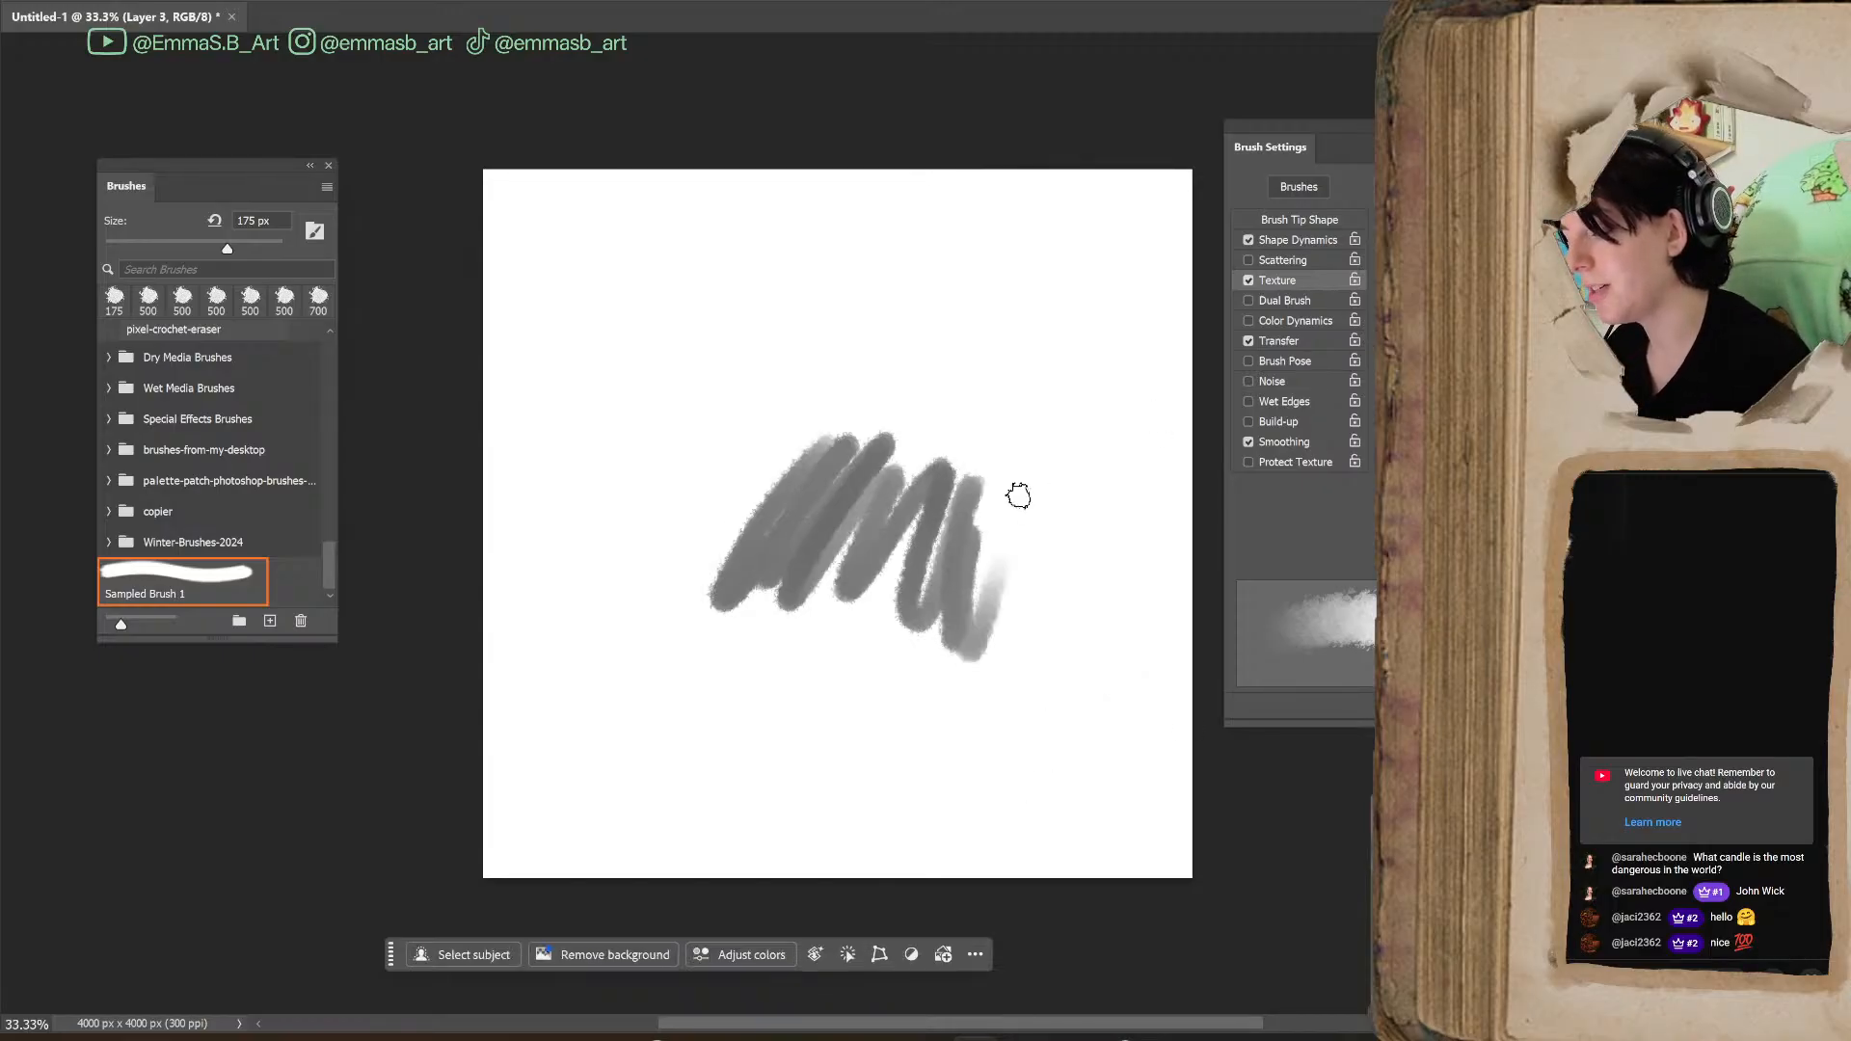
{"action": "key", "text": "ctrl+z"}
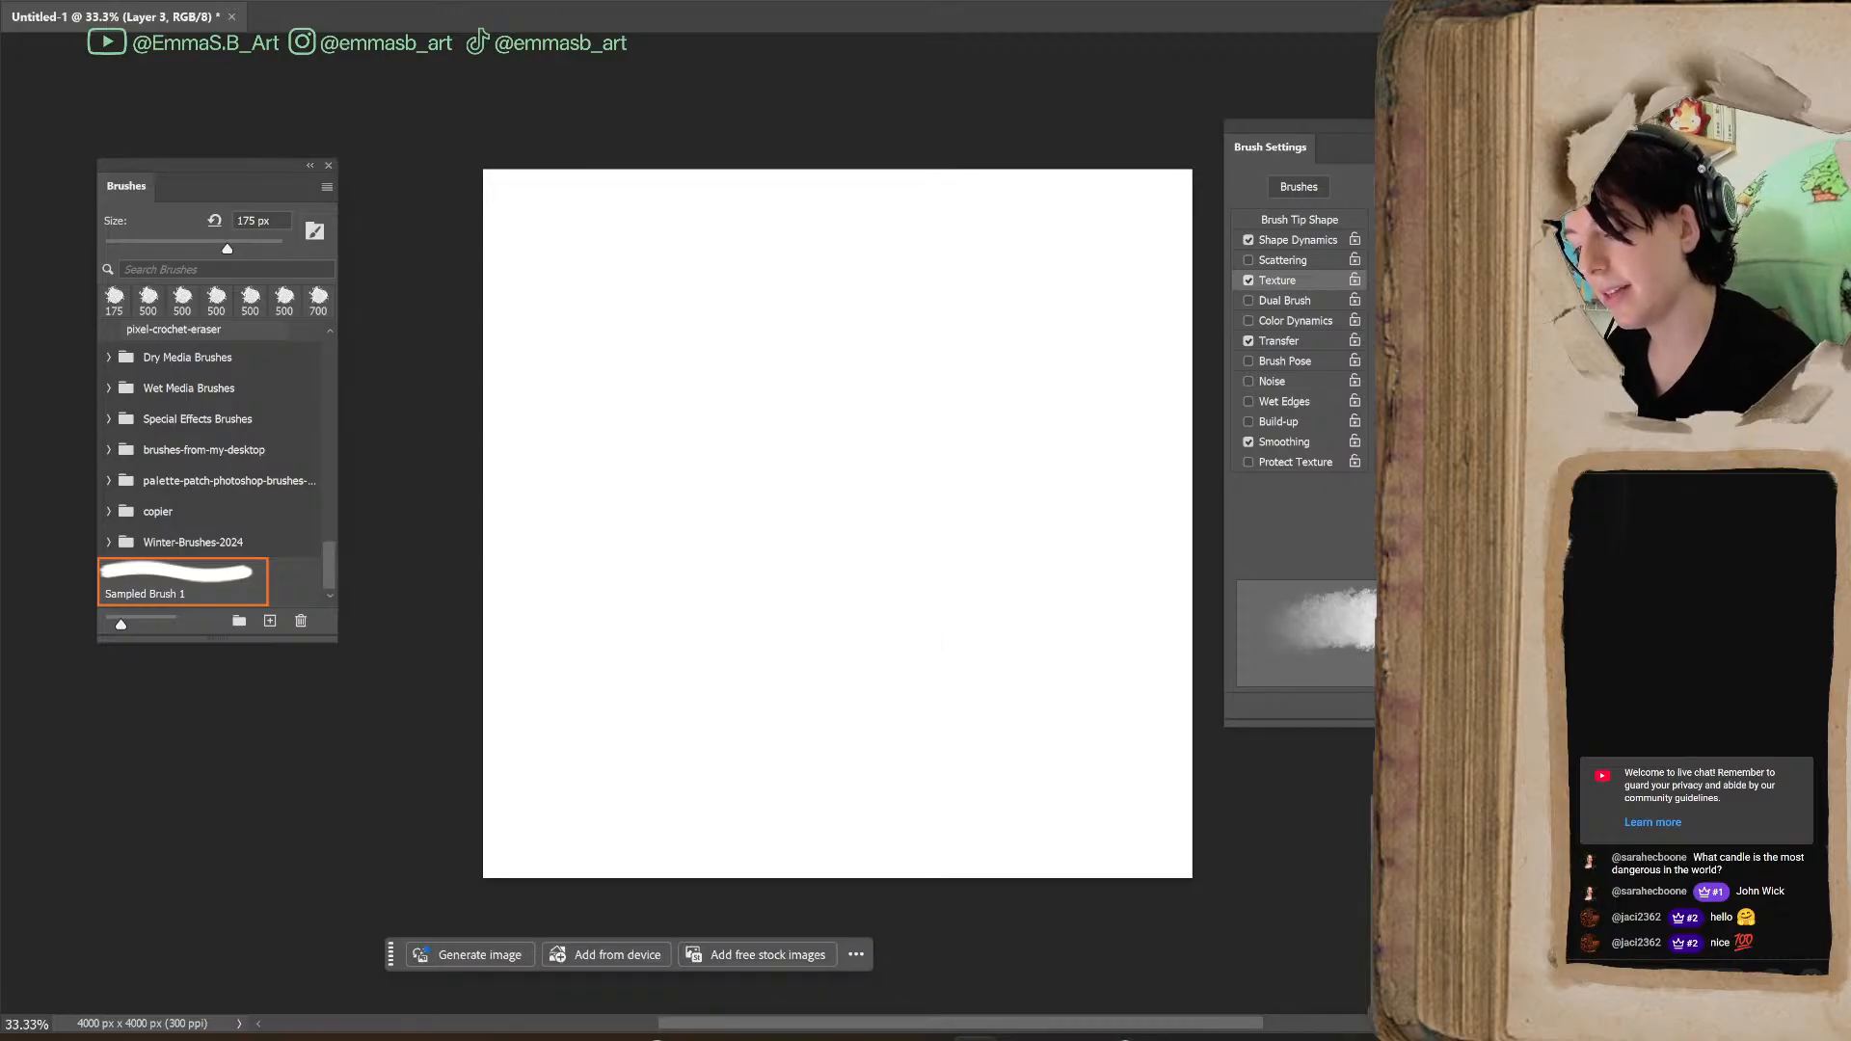
Paint zigzag test strokes in the canvas's lower right area and enlarge the brush to 900 px
{"action": "mouse_move", "coordinate": [899, 682]}
{"action": "left_mouse_down"}
{"action": "mouse_move", "coordinate": [987, 617]}
{"action": "mouse_move", "coordinate": [993, 723]}
{"action": "left_mouse_up"}
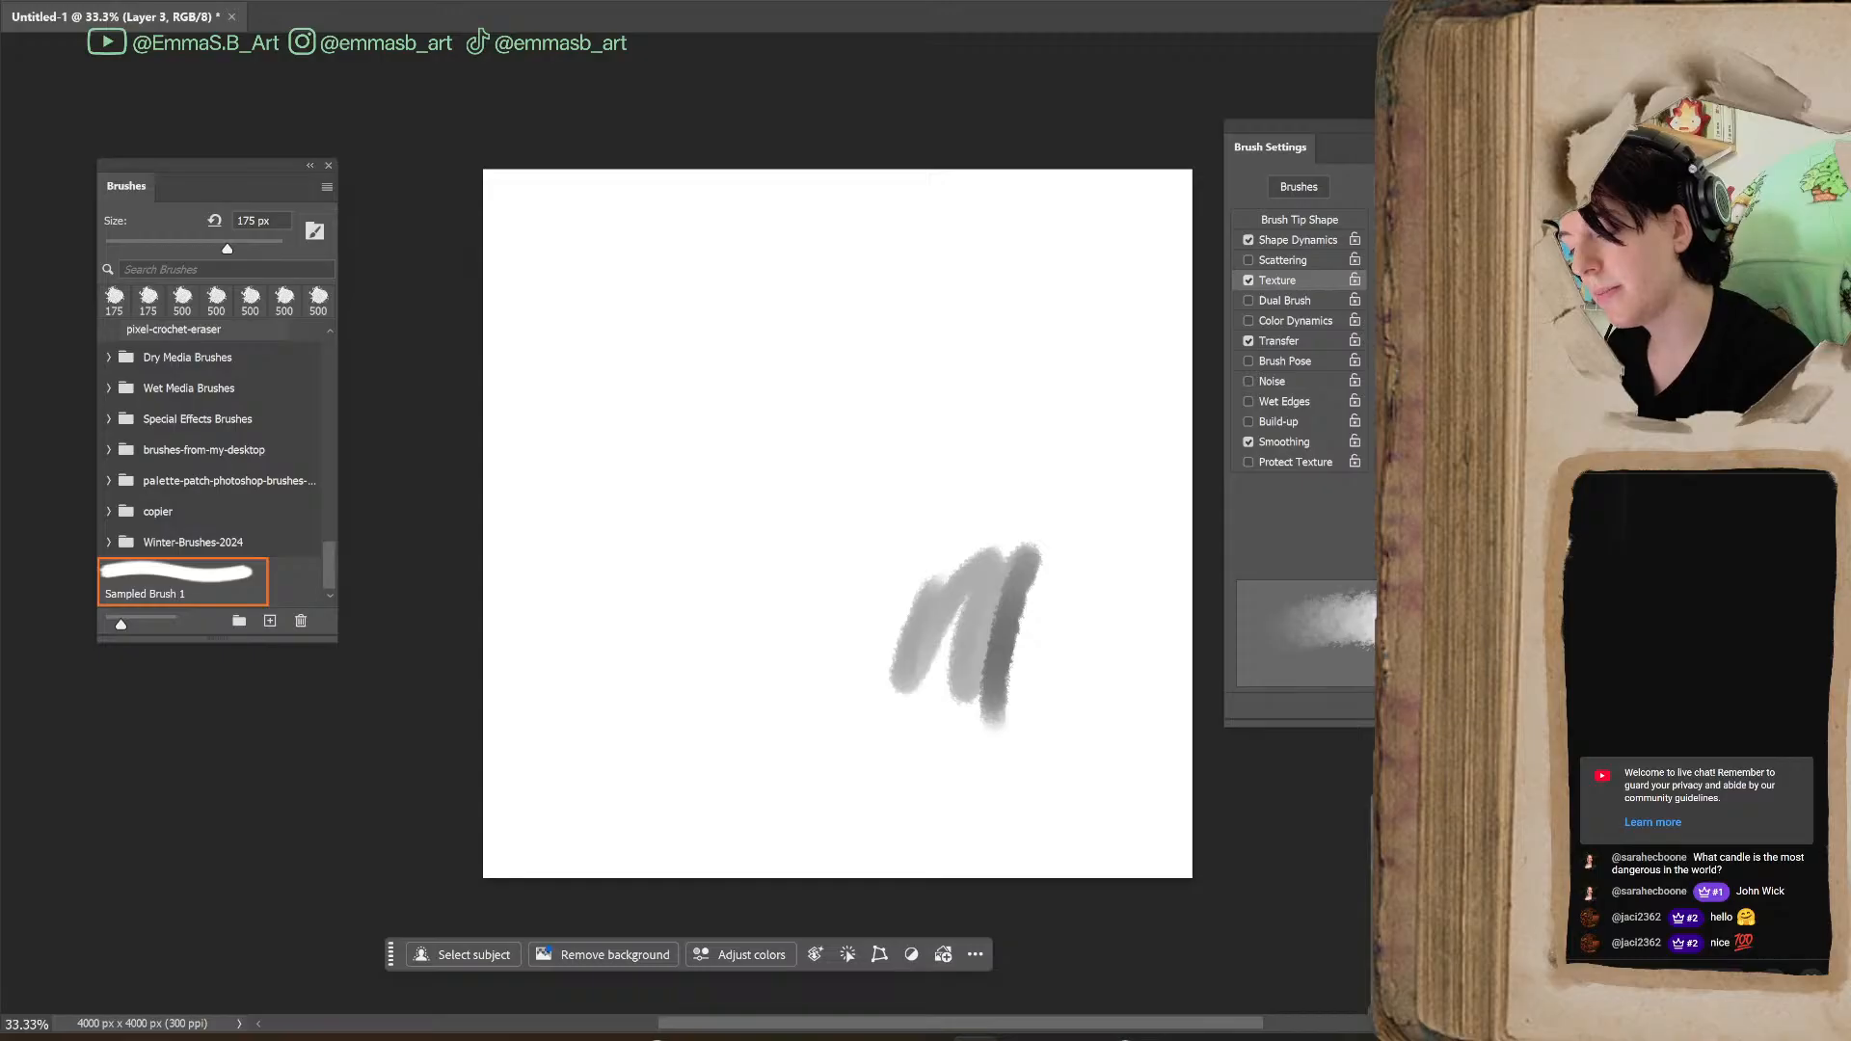
{"action": "mouse_move", "coordinate": [966, 510]}
{"action": "left_mouse_down"}
{"action": "mouse_move", "coordinate": [1070, 451]}
{"action": "mouse_move", "coordinate": [1050, 661]}
{"action": "mouse_move", "coordinate": [967, 793]}
{"action": "left_mouse_up"}
{"action": "key", "text": "bracketright"}
{"action": "key", "text": "bracketright"}
{"action": "key", "text": "bracketright"}
{"action": "key", "text": "bracketright"}
{"action": "key", "text": "bracketright"}
{"action": "key", "text": "bracketright"}
{"action": "key", "text": "bracketright"}
{"action": "key", "text": "bracketright"}
{"action": "key", "text": "bracketright"}
{"action": "key", "text": "bracketright"}
{"action": "key", "text": "bracketright"}
{"action": "key", "text": "bracketright"}
{"action": "key", "text": "bracketright"}
{"action": "key", "text": "bracketright"}
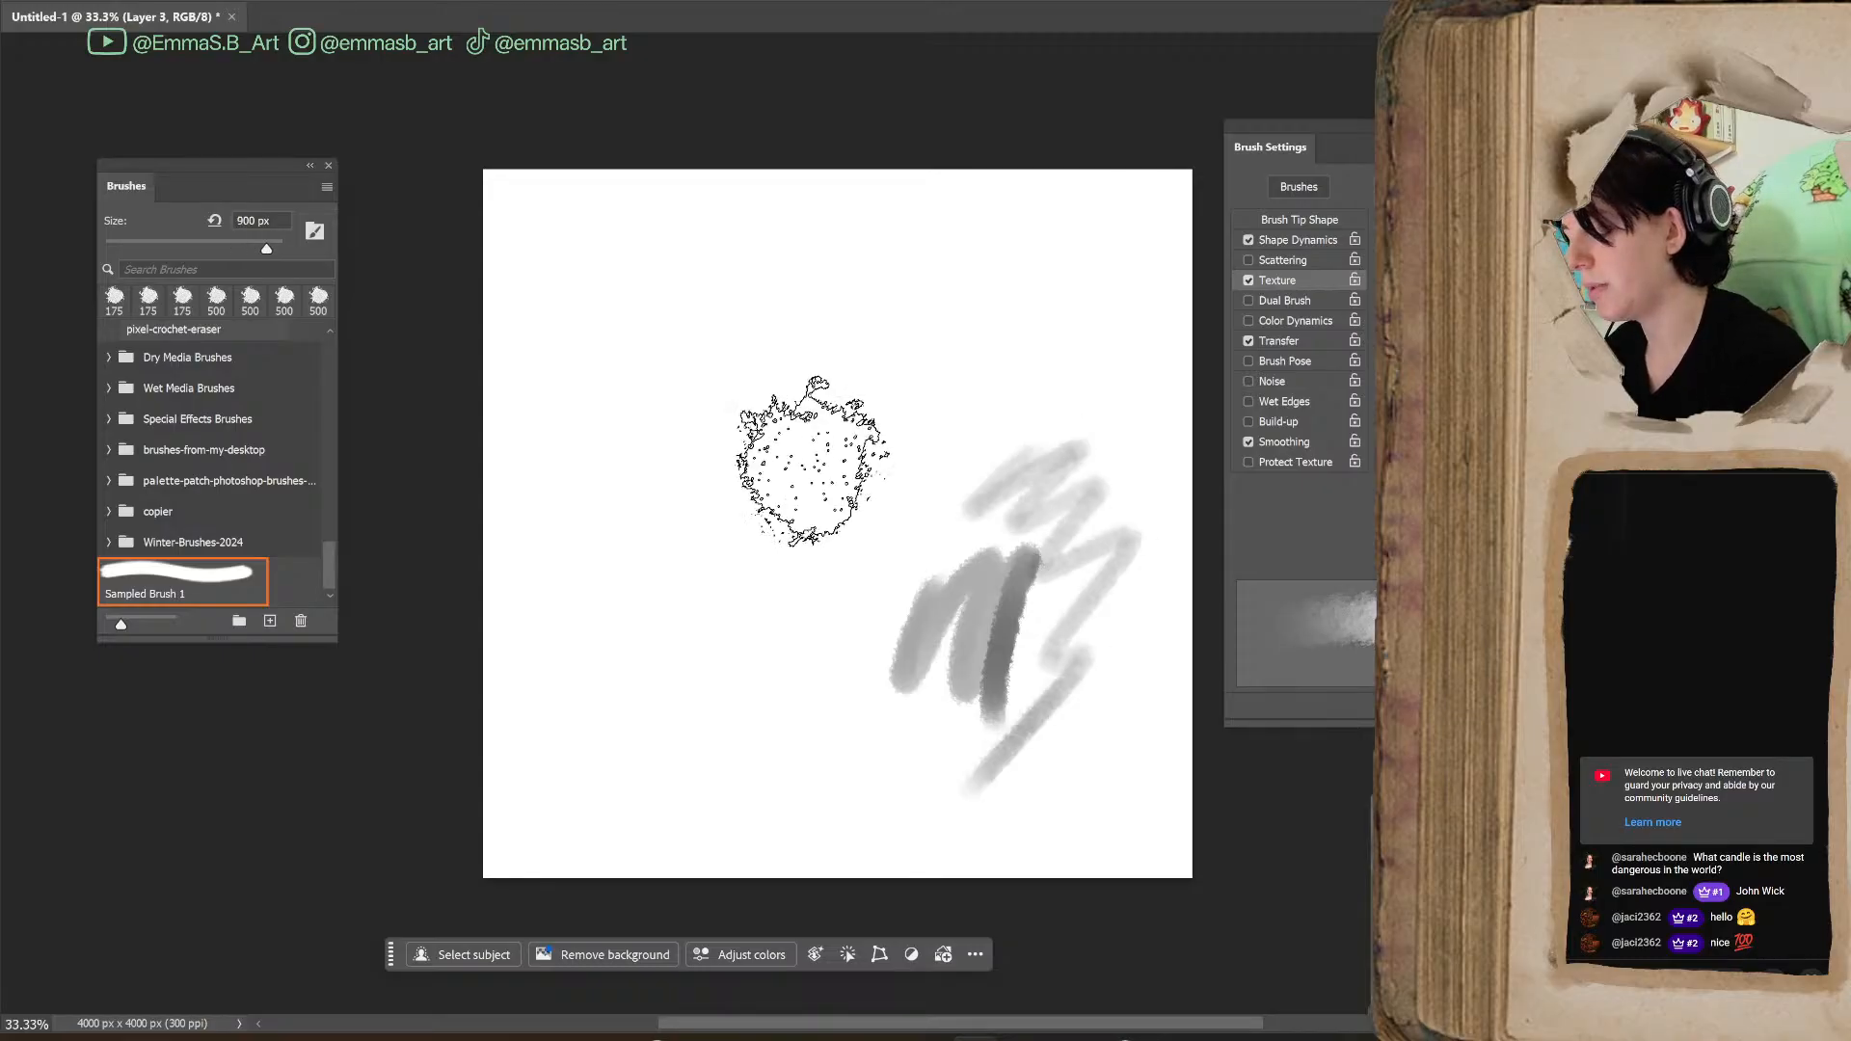
Move the Brush Settings and Brushes panels beside each other so the full Texture options are accessible
{"action": "mouse_move", "coordinate": [1350, 146]}
{"action": "left_mouse_down"}
{"action": "mouse_move", "coordinate": [675, 148]}
{"action": "mouse_move", "coordinate": [556, 143]}
{"action": "mouse_move", "coordinate": [542, 123]}
{"action": "left_mouse_up"}
{"action": "mouse_move", "coordinate": [234, 164]}
{"action": "left_mouse_down"}
{"action": "mouse_move", "coordinate": [149, 251]}
{"action": "mouse_move", "coordinate": [171, 366]}
{"action": "mouse_move", "coordinate": [159, 357]}
{"action": "left_mouse_up"}
{"action": "left_click_drag", "start_coordinate": [468, 98], "coordinate": [387, 113]}
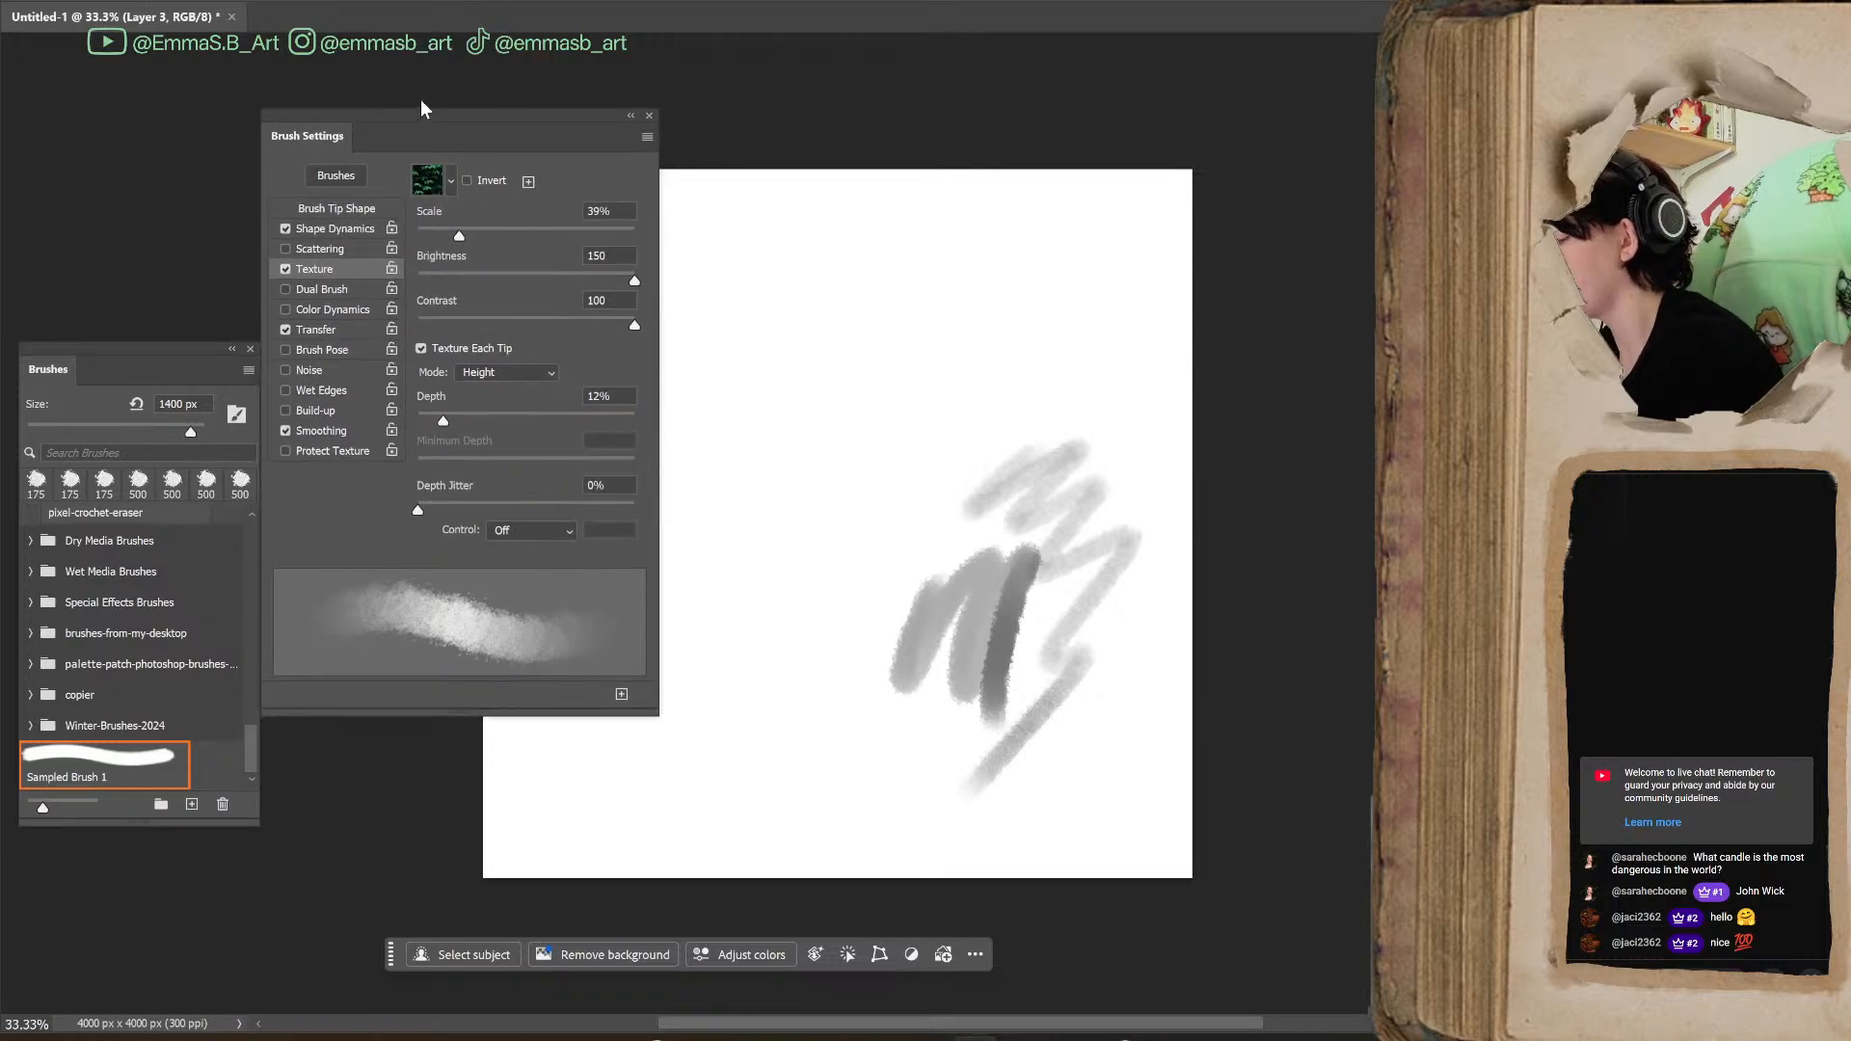
Reduce the brush size to 500 px, set the texture Depth to 17%, and paint overlapping strokes over the upper canvas
{"action": "key", "text": "bracketleft"}
{"action": "key", "text": "bracketleft"}
{"action": "key", "text": "bracketleft"}
{"action": "key", "text": "bracketleft"}
{"action": "key", "text": "bracketleft"}
{"action": "key", "text": "bracketleft"}
{"action": "key", "text": "bracketleft"}
{"action": "key", "text": "bracketleft"}
{"action": "key", "text": "bracketleft"}
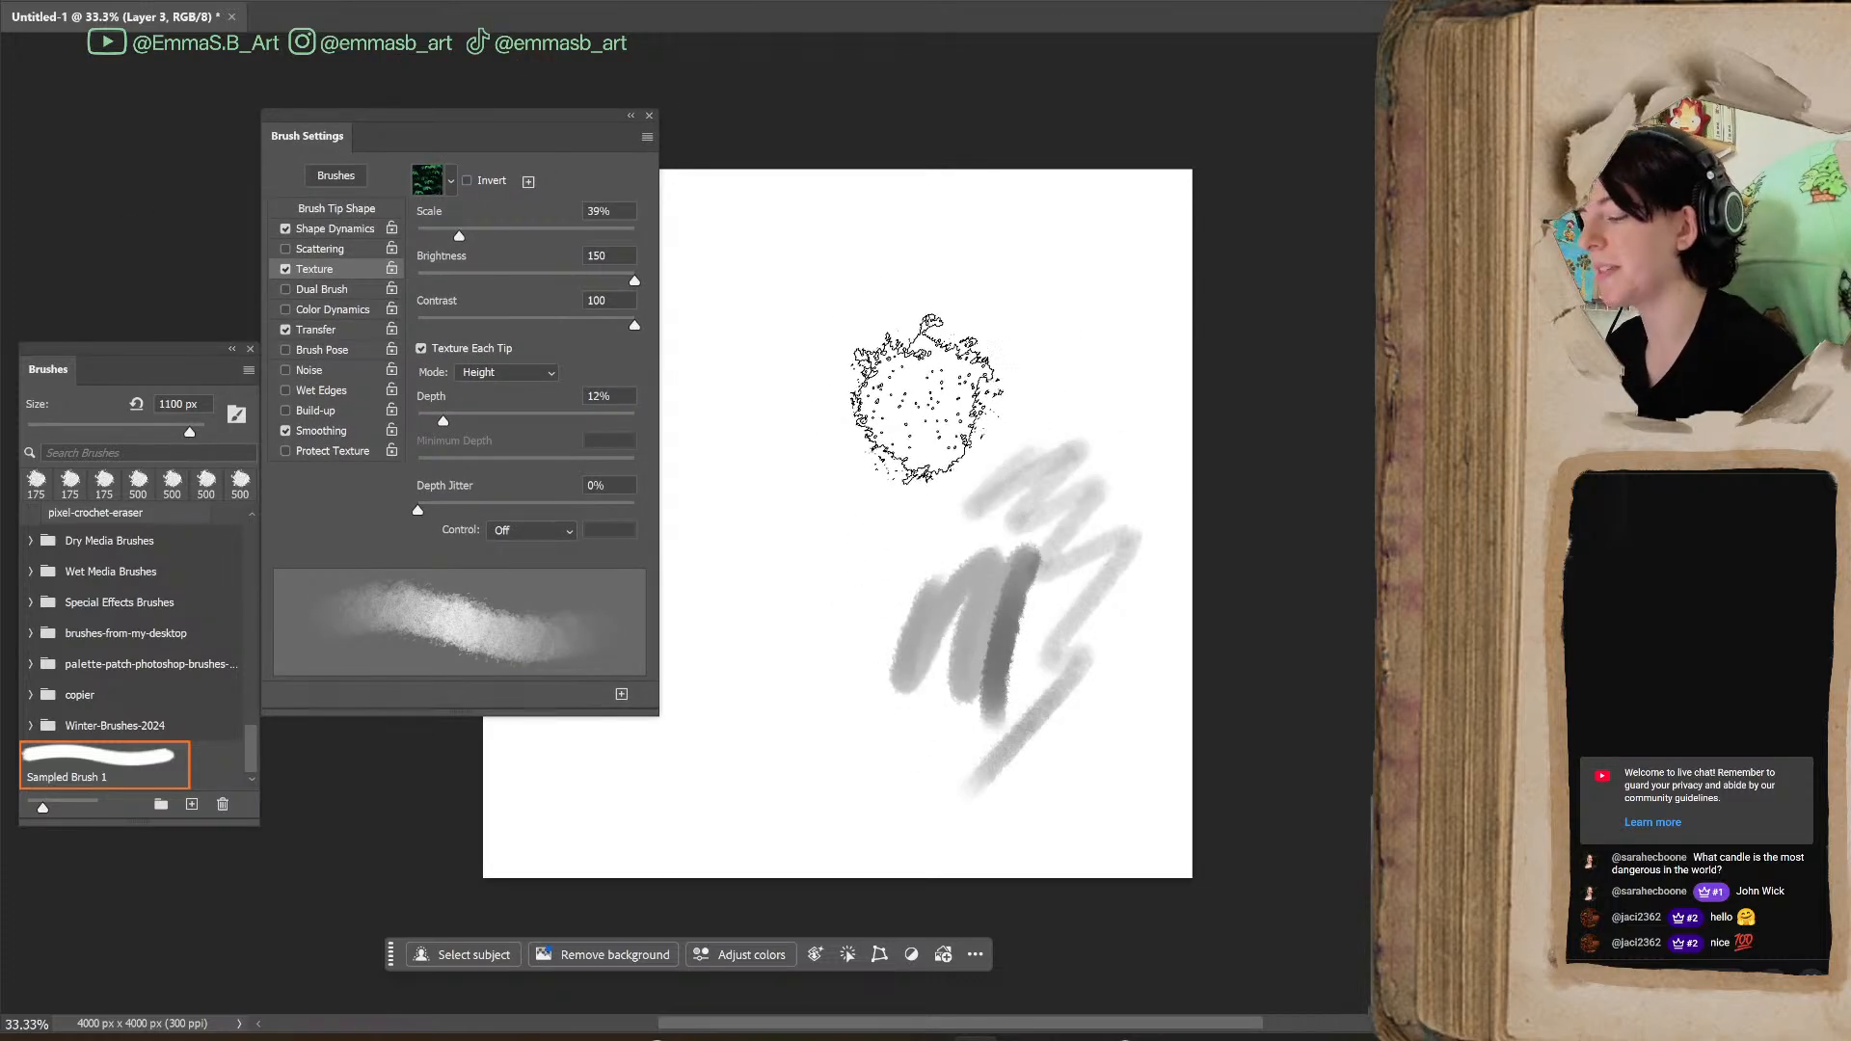
{"action": "mouse_move", "coordinate": [935, 396]}
{"action": "left_mouse_down"}
{"action": "mouse_move", "coordinate": [1050, 418]}
{"action": "mouse_move", "coordinate": [987, 380]}
{"action": "mouse_move", "coordinate": [926, 439]}
{"action": "left_mouse_up"}
{"action": "mouse_move", "coordinate": [446, 421]}
{"action": "left_mouse_down"}
{"action": "mouse_move", "coordinate": [489, 423]}
{"action": "mouse_move", "coordinate": [455, 421]}
{"action": "left_mouse_up"}
{"action": "mouse_move", "coordinate": [964, 278]}
{"action": "left_mouse_down"}
{"action": "mouse_move", "coordinate": [1045, 225]}
{"action": "mouse_move", "coordinate": [1044, 267]}
{"action": "mouse_move", "coordinate": [1077, 309]}
{"action": "mouse_move", "coordinate": [1058, 415]}
{"action": "left_mouse_up"}
{"action": "mouse_move", "coordinate": [880, 402]}
{"action": "left_mouse_down"}
{"action": "mouse_move", "coordinate": [894, 542]}
{"action": "mouse_move", "coordinate": [875, 432]}
{"action": "mouse_move", "coordinate": [915, 390]}
{"action": "mouse_move", "coordinate": [904, 540]}
{"action": "mouse_move", "coordinate": [903, 460]}
{"action": "mouse_move", "coordinate": [857, 453]}
{"action": "mouse_move", "coordinate": [964, 502]}
{"action": "left_mouse_up"}
{"action": "mouse_move", "coordinate": [896, 217]}
{"action": "left_mouse_down"}
{"action": "mouse_move", "coordinate": [764, 351]}
{"action": "mouse_move", "coordinate": [964, 463]}
{"action": "left_mouse_up"}
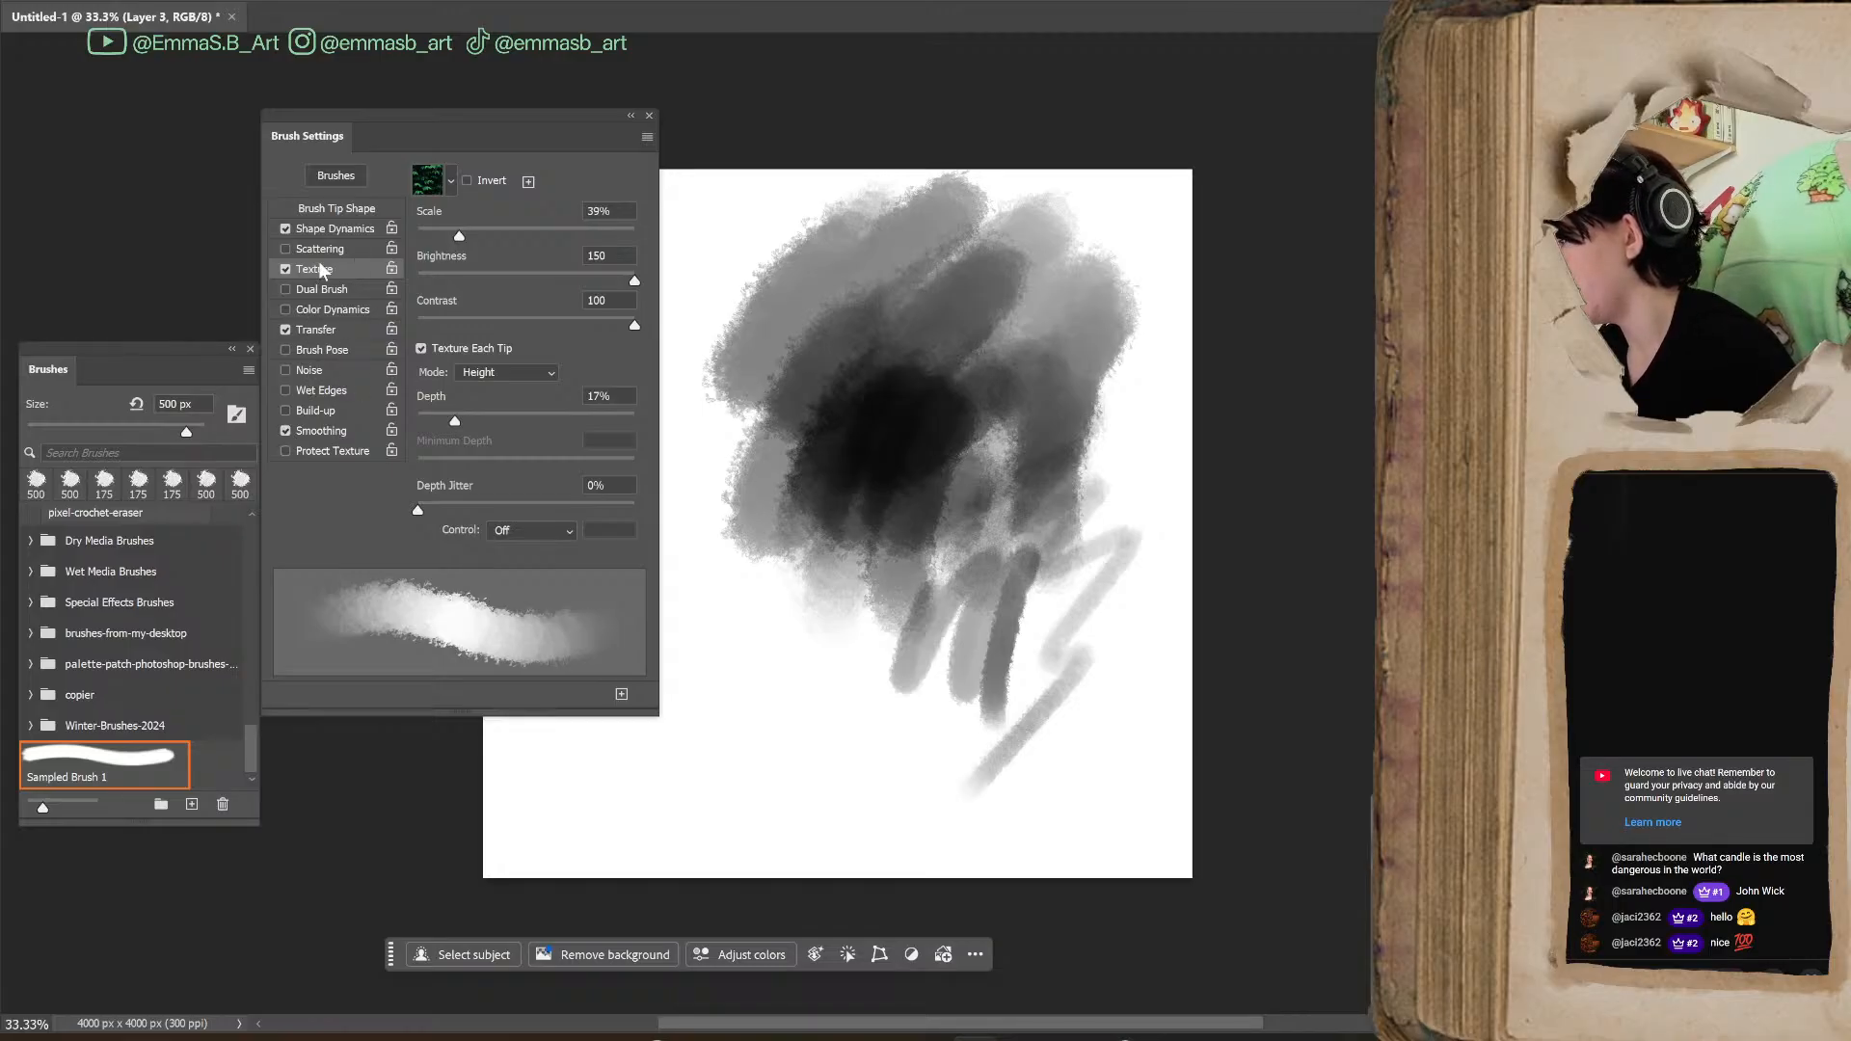
Open the Shape Dynamics settings and paint test strokes across the lower part of the canvas
{"action": "left_click", "coordinate": [327, 232]}
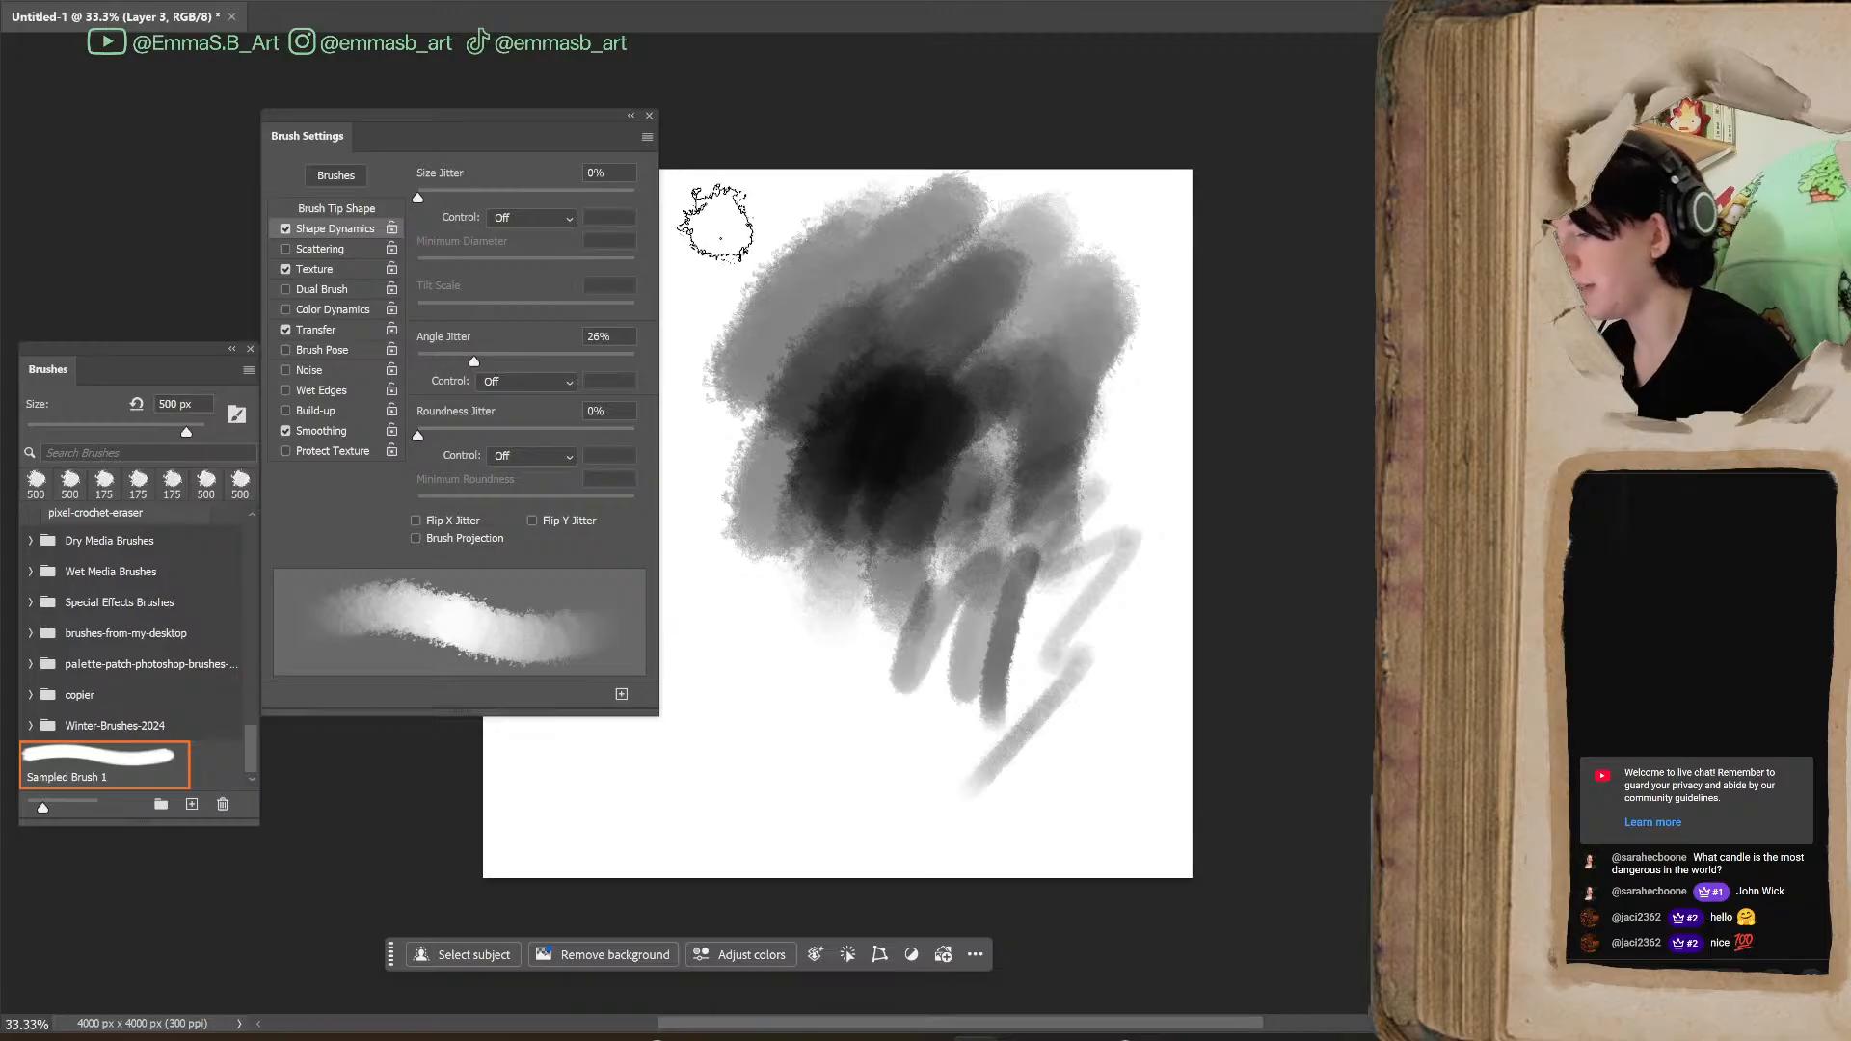
{"action": "mouse_move", "coordinate": [499, 114]}
{"action": "left_mouse_down"}
{"action": "mouse_move", "coordinate": [524, 114]}
{"action": "mouse_move", "coordinate": [512, 138]}
{"action": "left_mouse_up"}
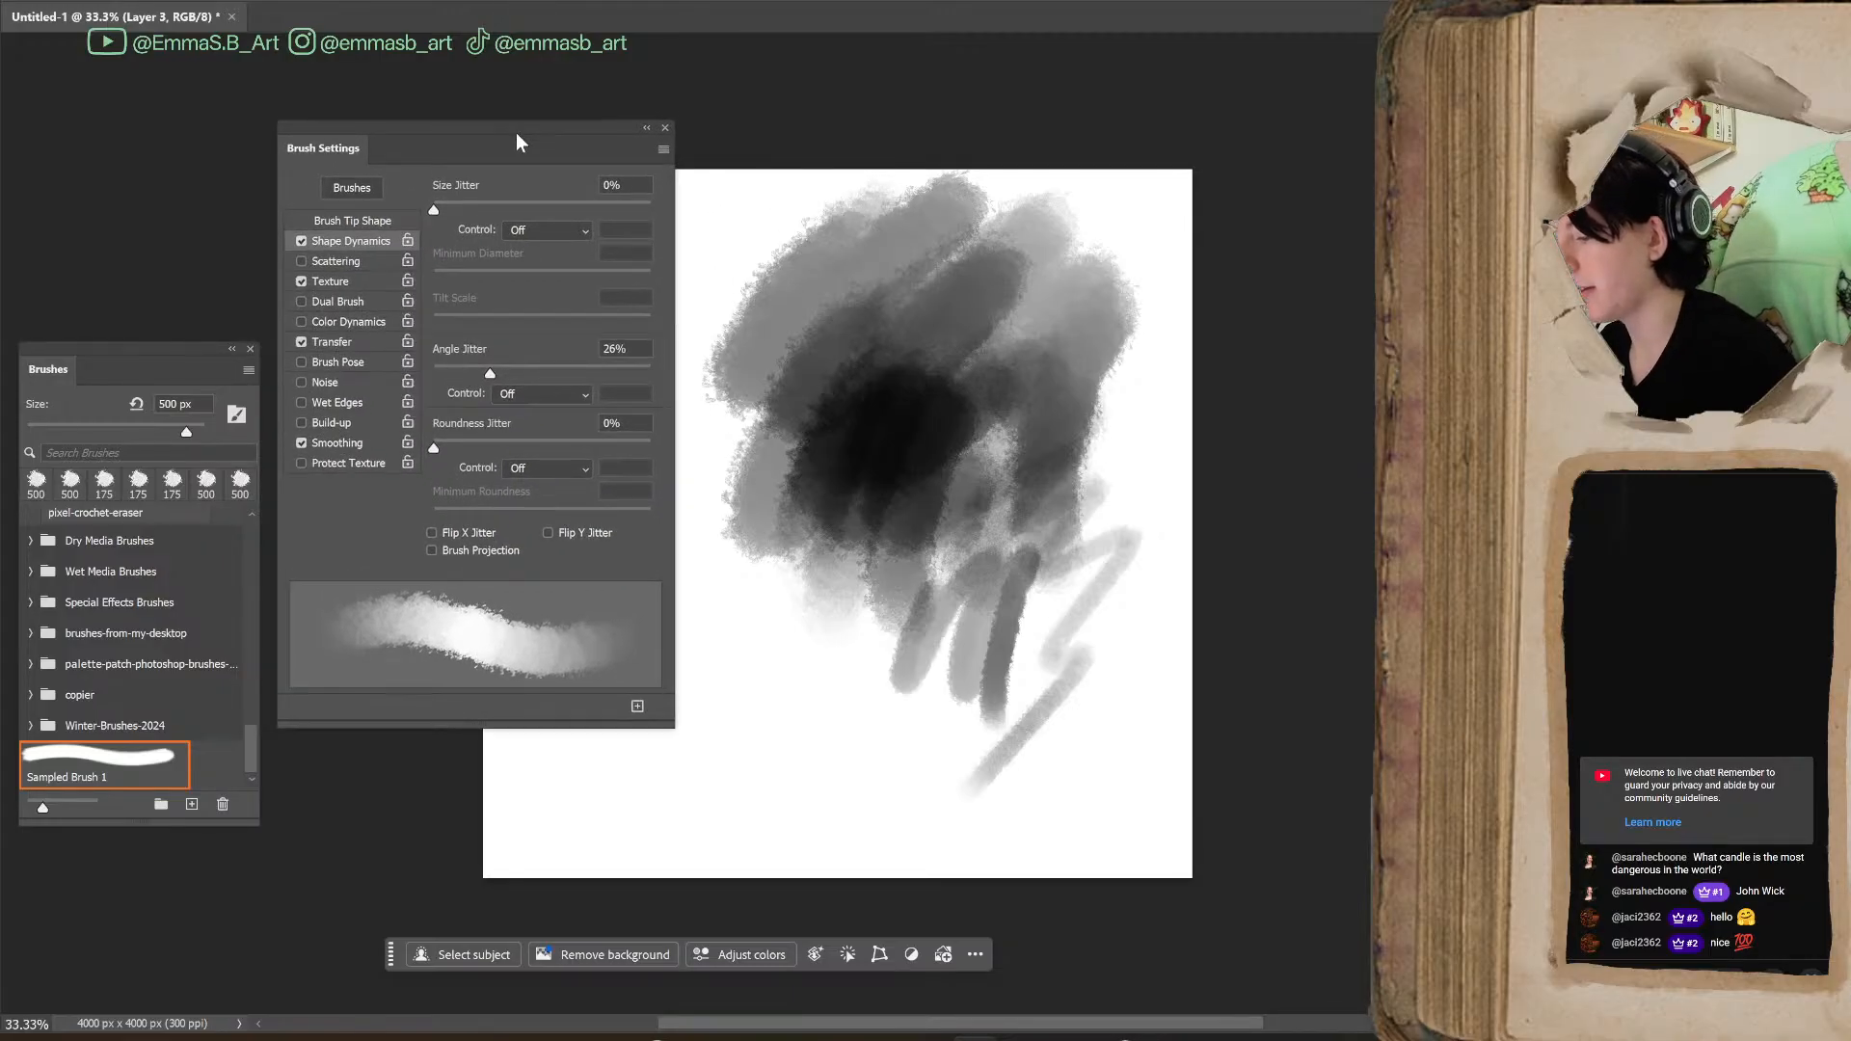
{"action": "mouse_move", "coordinate": [789, 744]}
{"action": "left_mouse_down"}
{"action": "mouse_move", "coordinate": [952, 675]}
{"action": "mouse_move", "coordinate": [1027, 748]}
{"action": "left_mouse_up"}
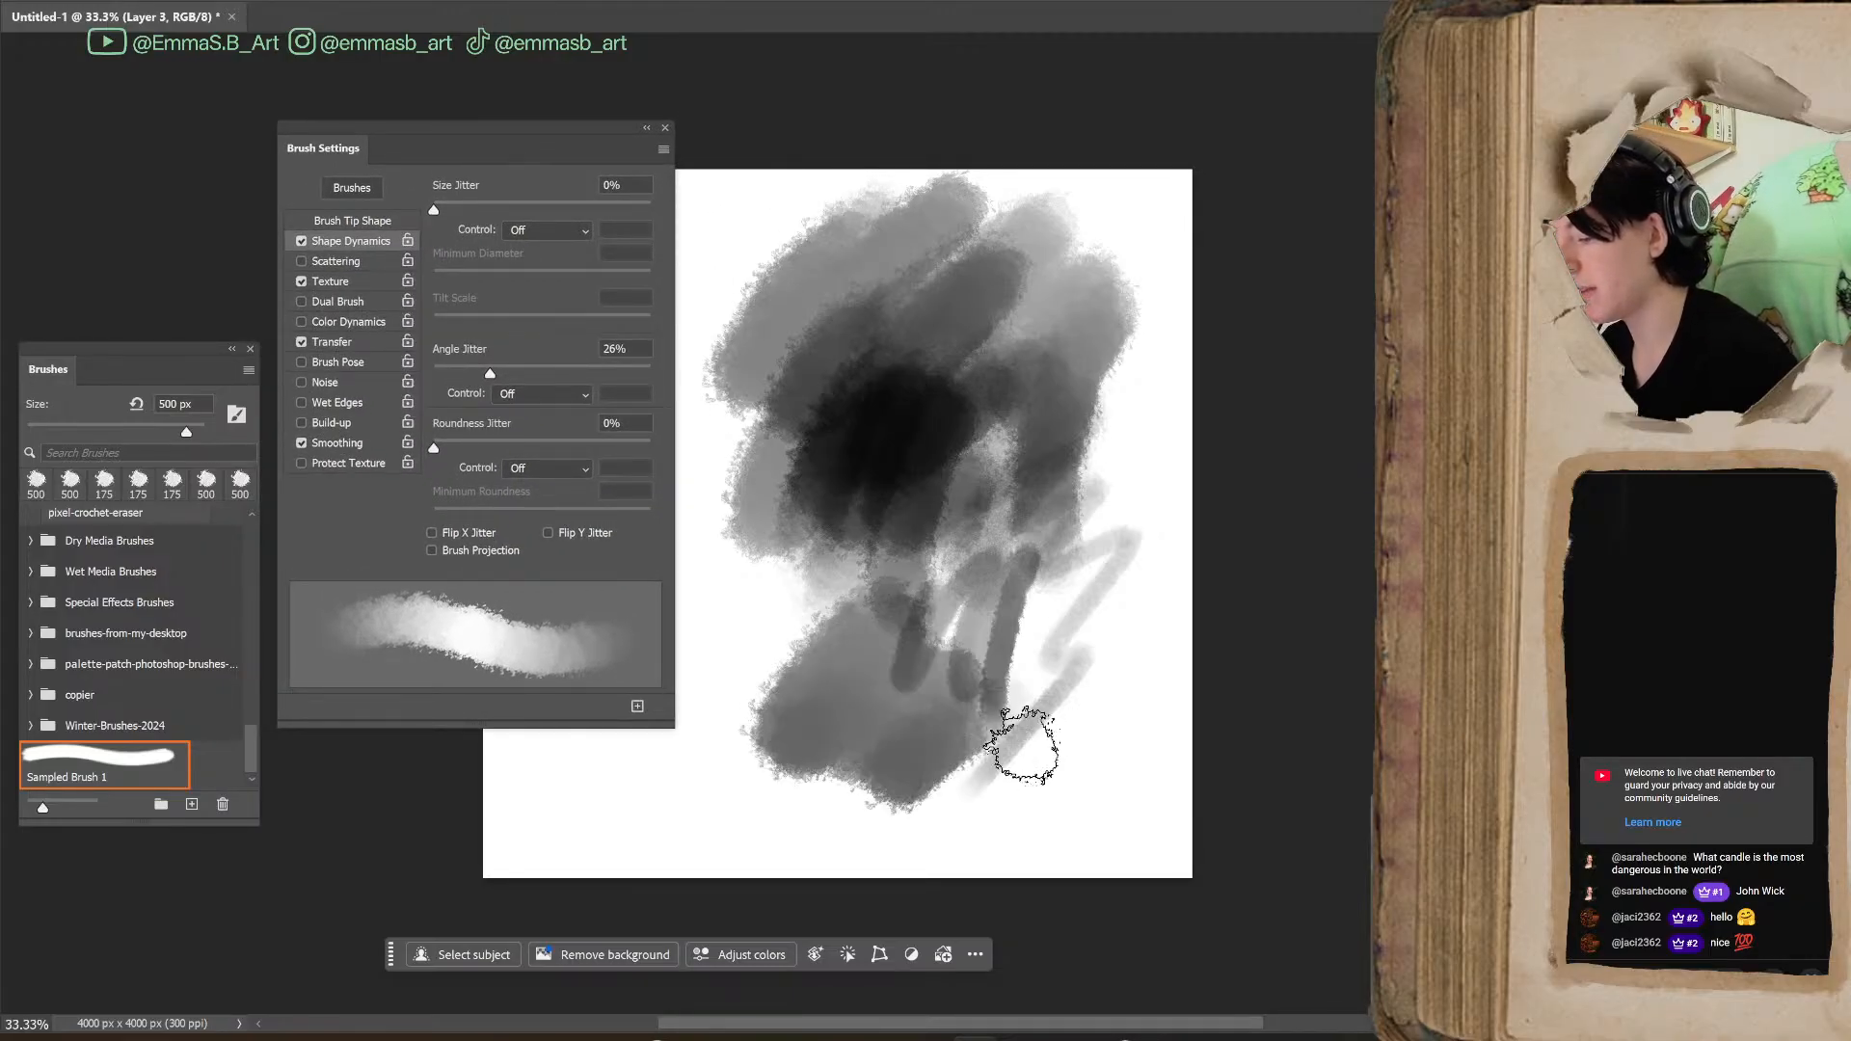
Move the Brush Settings and Brushes panels clear of the canvas and paint dense strokes over its lower left area
{"action": "scroll", "coordinate": [1099, 990], "scroll_direction": "right", "scroll_amount": 5}
{"action": "left_click_drag", "start_coordinate": [497, 133], "coordinate": [1152, 170]}
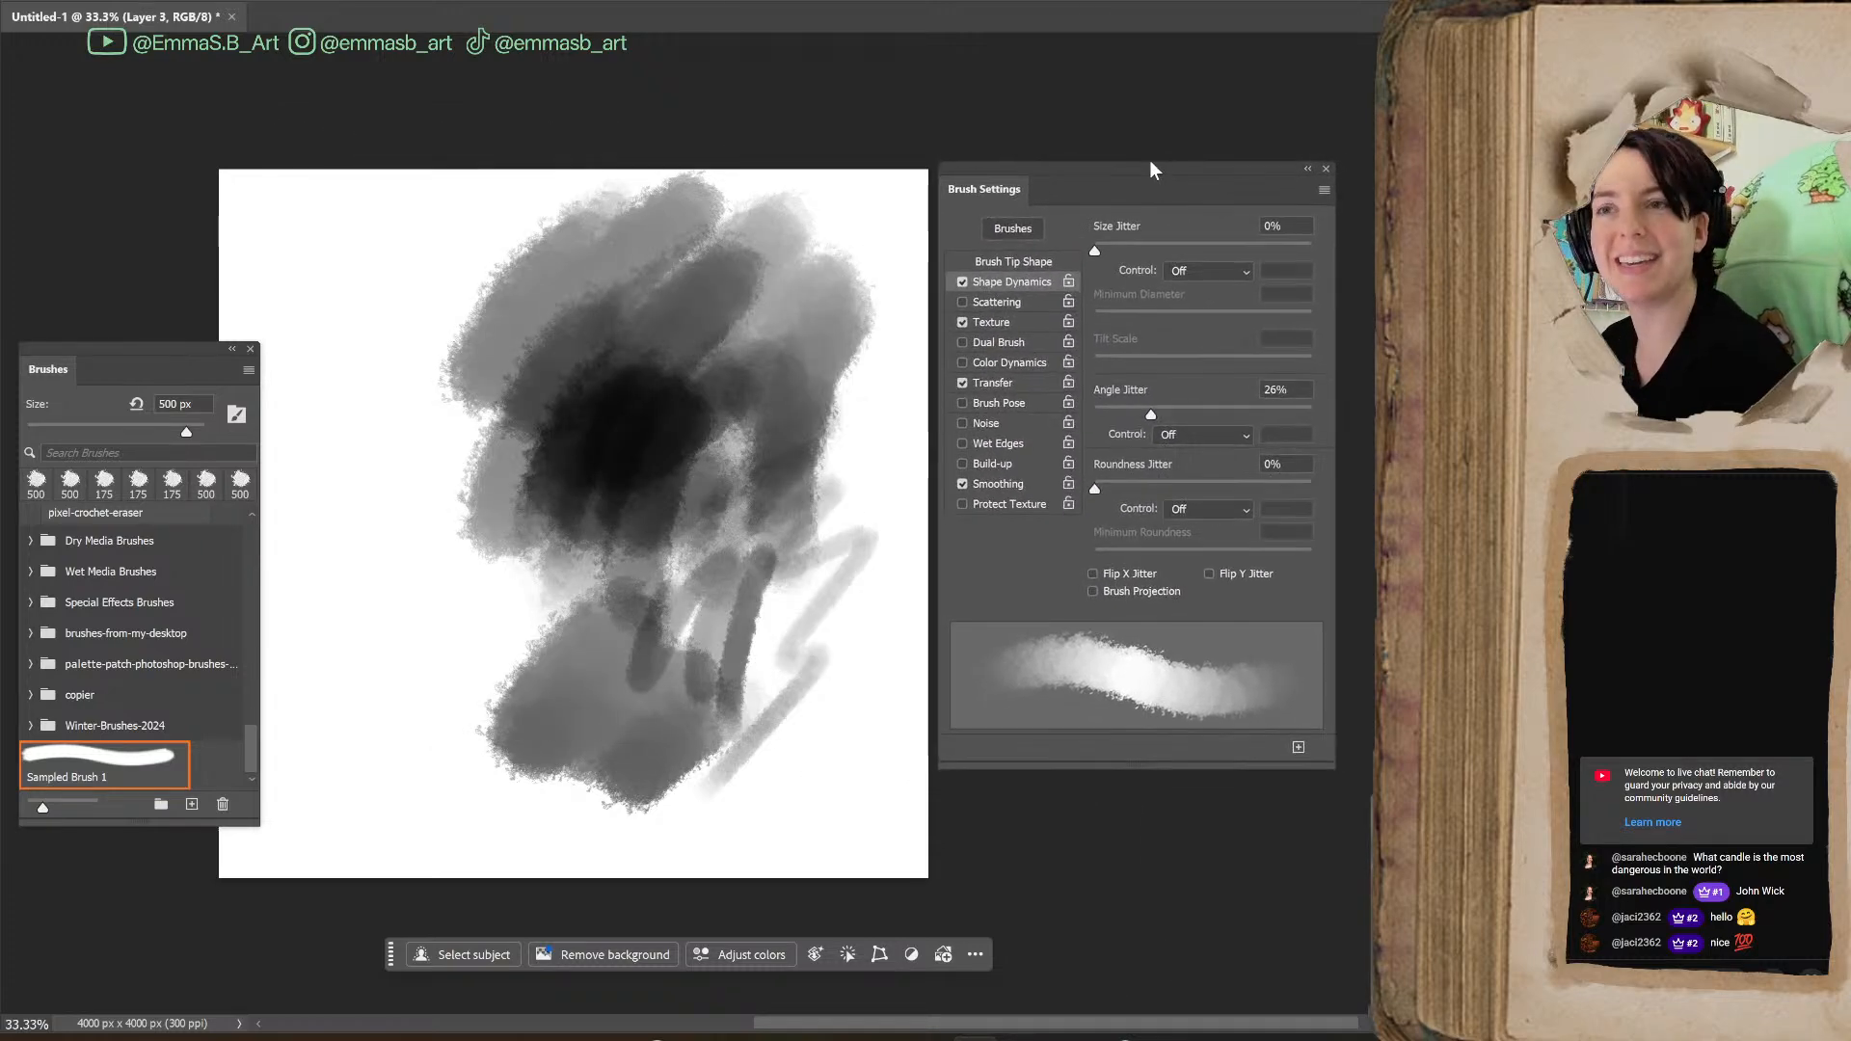
{"action": "mouse_move", "coordinate": [190, 351]}
{"action": "left_mouse_down"}
{"action": "mouse_move", "coordinate": [796, 420]}
{"action": "mouse_move", "coordinate": [1442, 266]}
{"action": "mouse_move", "coordinate": [1514, 187]}
{"action": "mouse_move", "coordinate": [1500, 159]}
{"action": "mouse_move", "coordinate": [1512, 171]}
{"action": "left_mouse_up"}
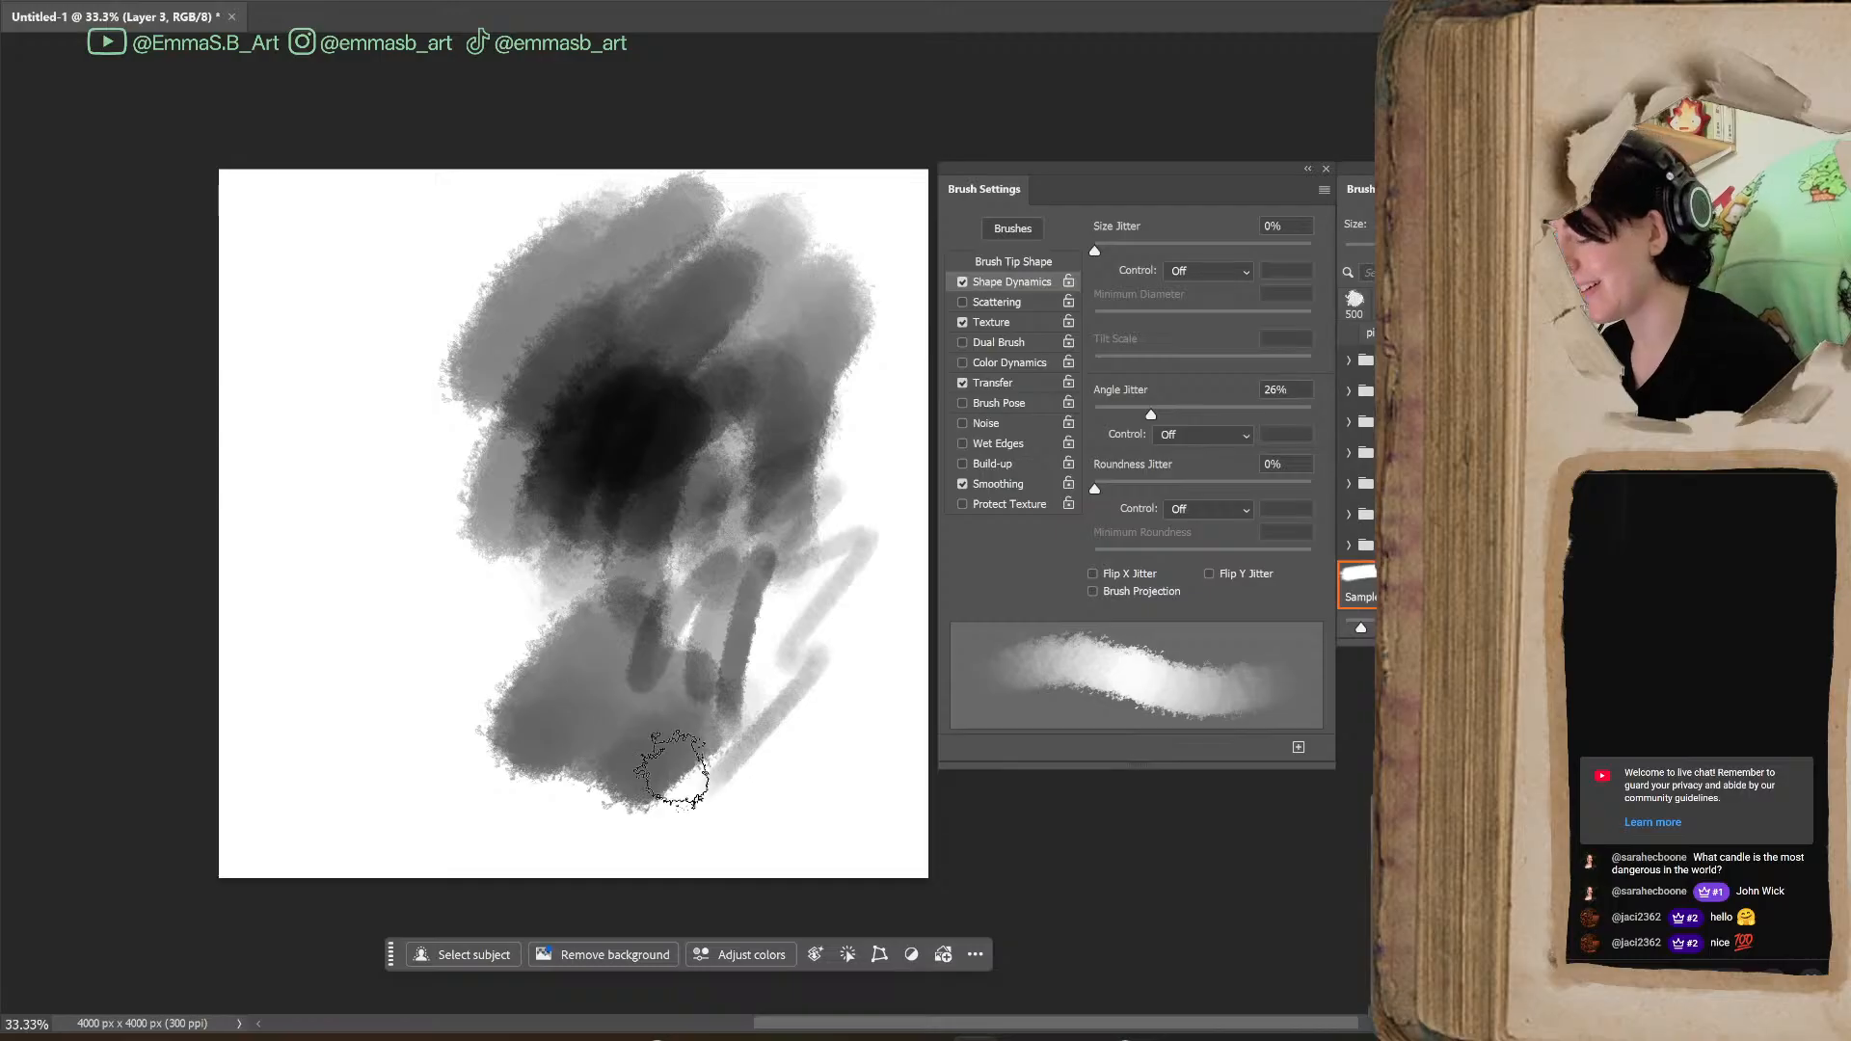
{"action": "mouse_move", "coordinate": [380, 599]}
{"action": "left_mouse_down"}
{"action": "mouse_move", "coordinate": [416, 664]}
{"action": "mouse_move", "coordinate": [486, 675]}
{"action": "mouse_move", "coordinate": [555, 642]}
{"action": "mouse_move", "coordinate": [455, 664]}
{"action": "mouse_move", "coordinate": [588, 588]}
{"action": "left_mouse_up"}
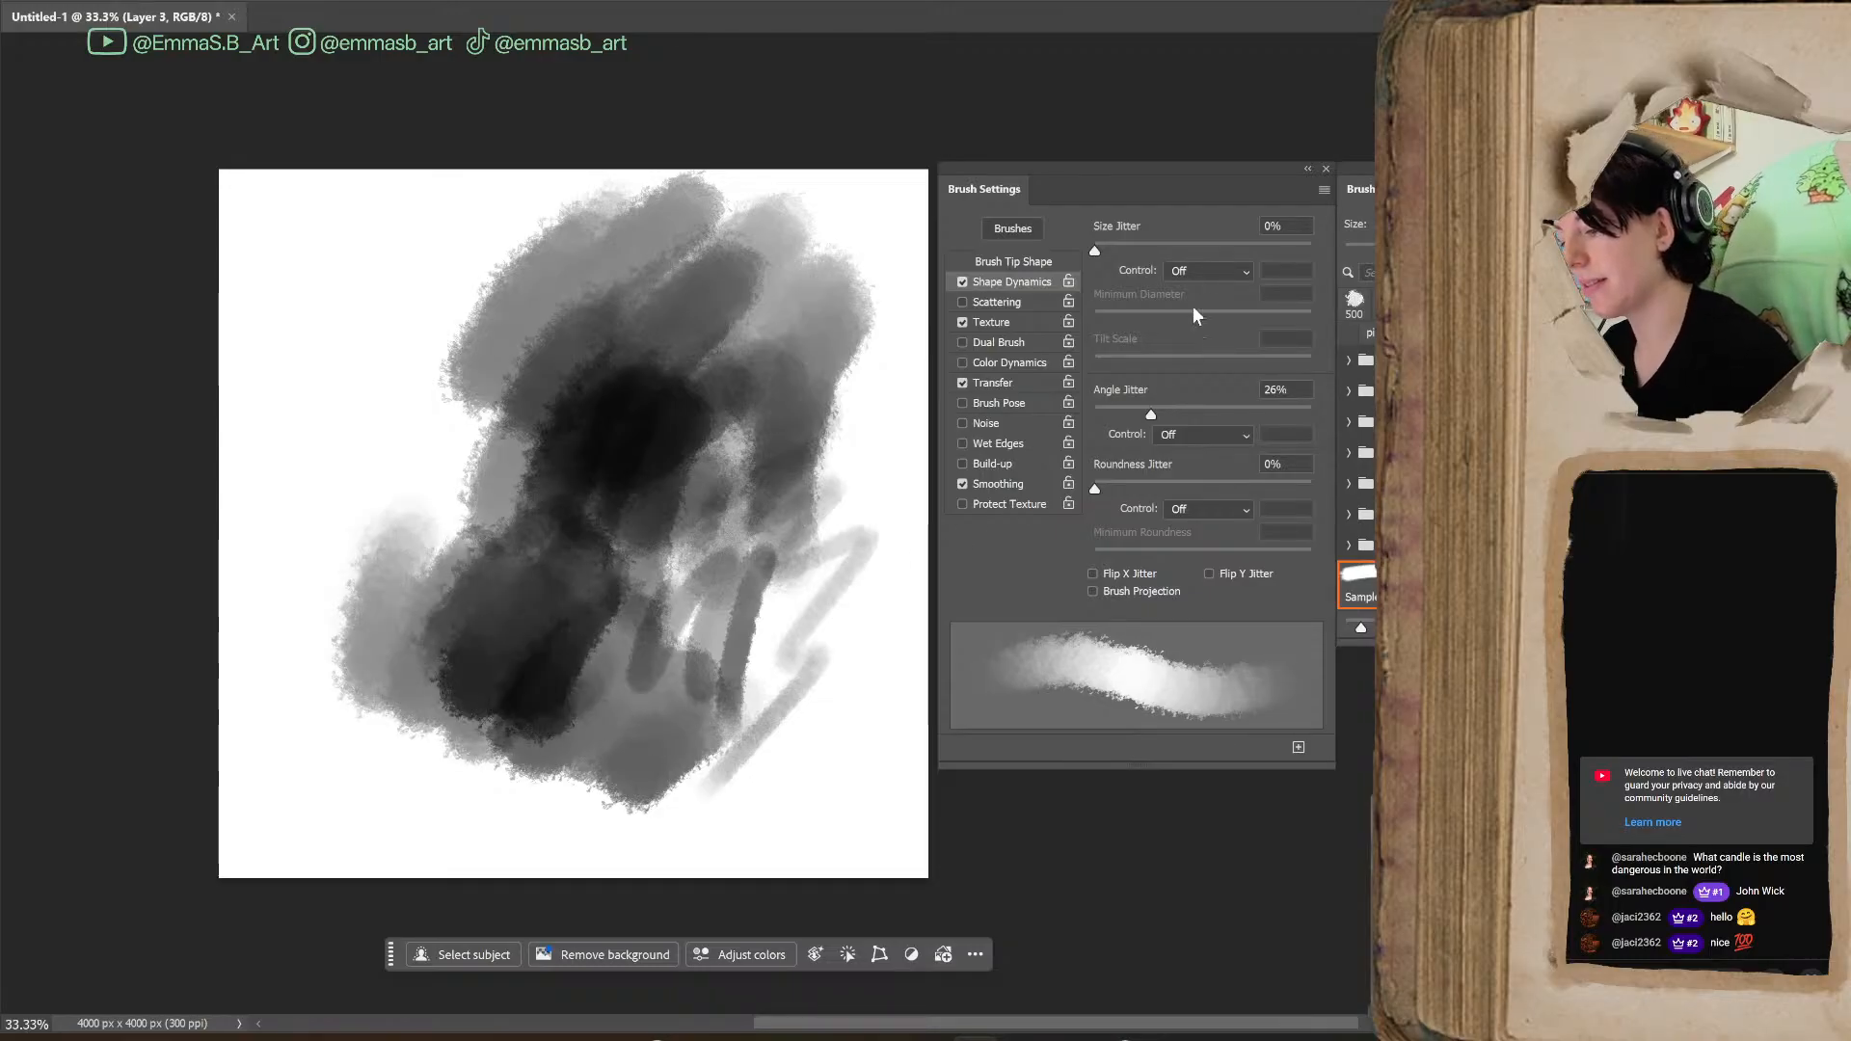
Set Angle Jitter to 75%, paint a trial stroke, and undo all strokes until the canvas is blank
{"action": "mouse_move", "coordinate": [1151, 417]}
{"action": "left_mouse_down"}
{"action": "mouse_move", "coordinate": [1287, 419]}
{"action": "mouse_move", "coordinate": [1257, 418]}
{"action": "left_mouse_up"}
{"action": "mouse_move", "coordinate": [782, 725]}
{"action": "left_mouse_down"}
{"action": "mouse_move", "coordinate": [816, 706]}
{"action": "mouse_move", "coordinate": [781, 545]}
{"action": "mouse_move", "coordinate": [841, 549]}
{"action": "mouse_move", "coordinate": [870, 755]}
{"action": "mouse_move", "coordinate": [846, 542]}
{"action": "mouse_move", "coordinate": [866, 620]}
{"action": "mouse_move", "coordinate": [914, 547]}
{"action": "left_mouse_up"}
{"action": "key", "text": "ctrl+z"}
{"action": "key", "text": "ctrl+z"}
{"action": "key", "text": "ctrl+z"}
{"action": "key", "text": "ctrl+z"}
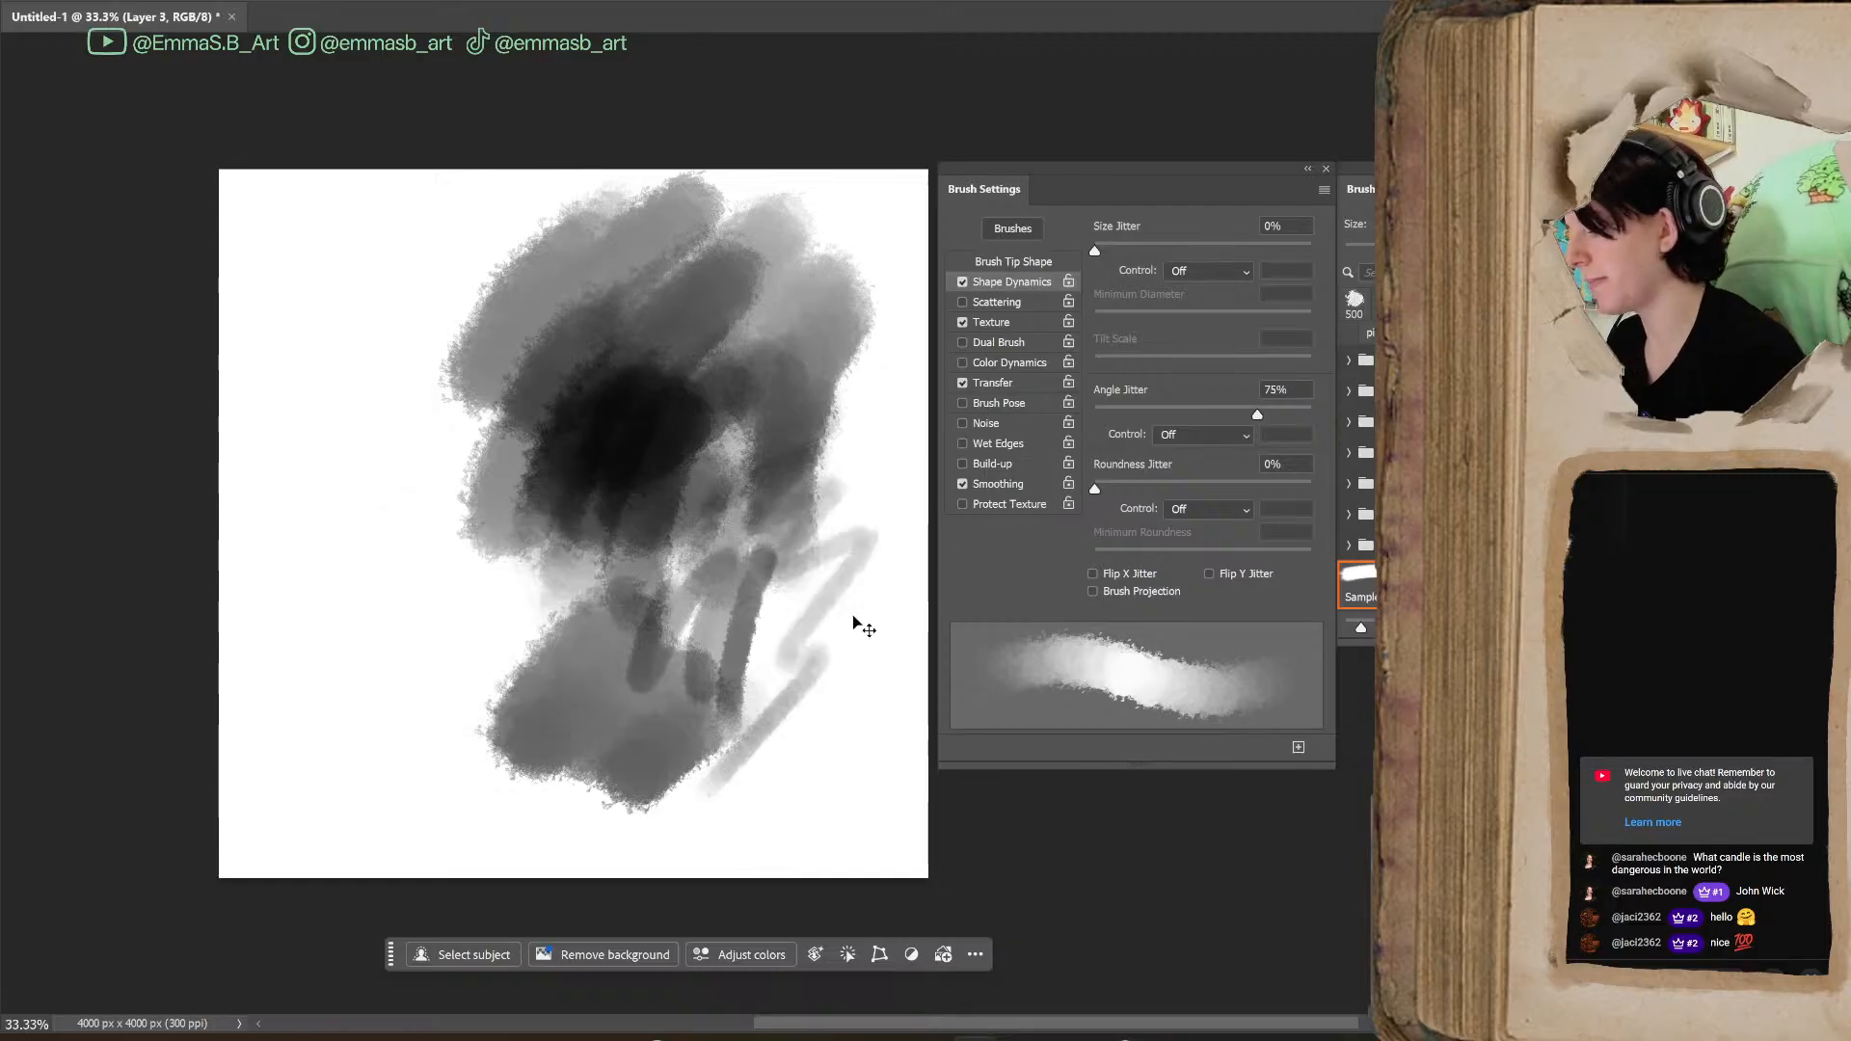
{"action": "key", "text": "ctrl+z"}
{"action": "key", "text": "ctrl+z"}
{"action": "key", "text": "ctrl+z"}
{"action": "key", "text": "ctrl+z"}
{"action": "key", "text": "ctrl+z"}
{"action": "key", "text": "ctrl+z"}
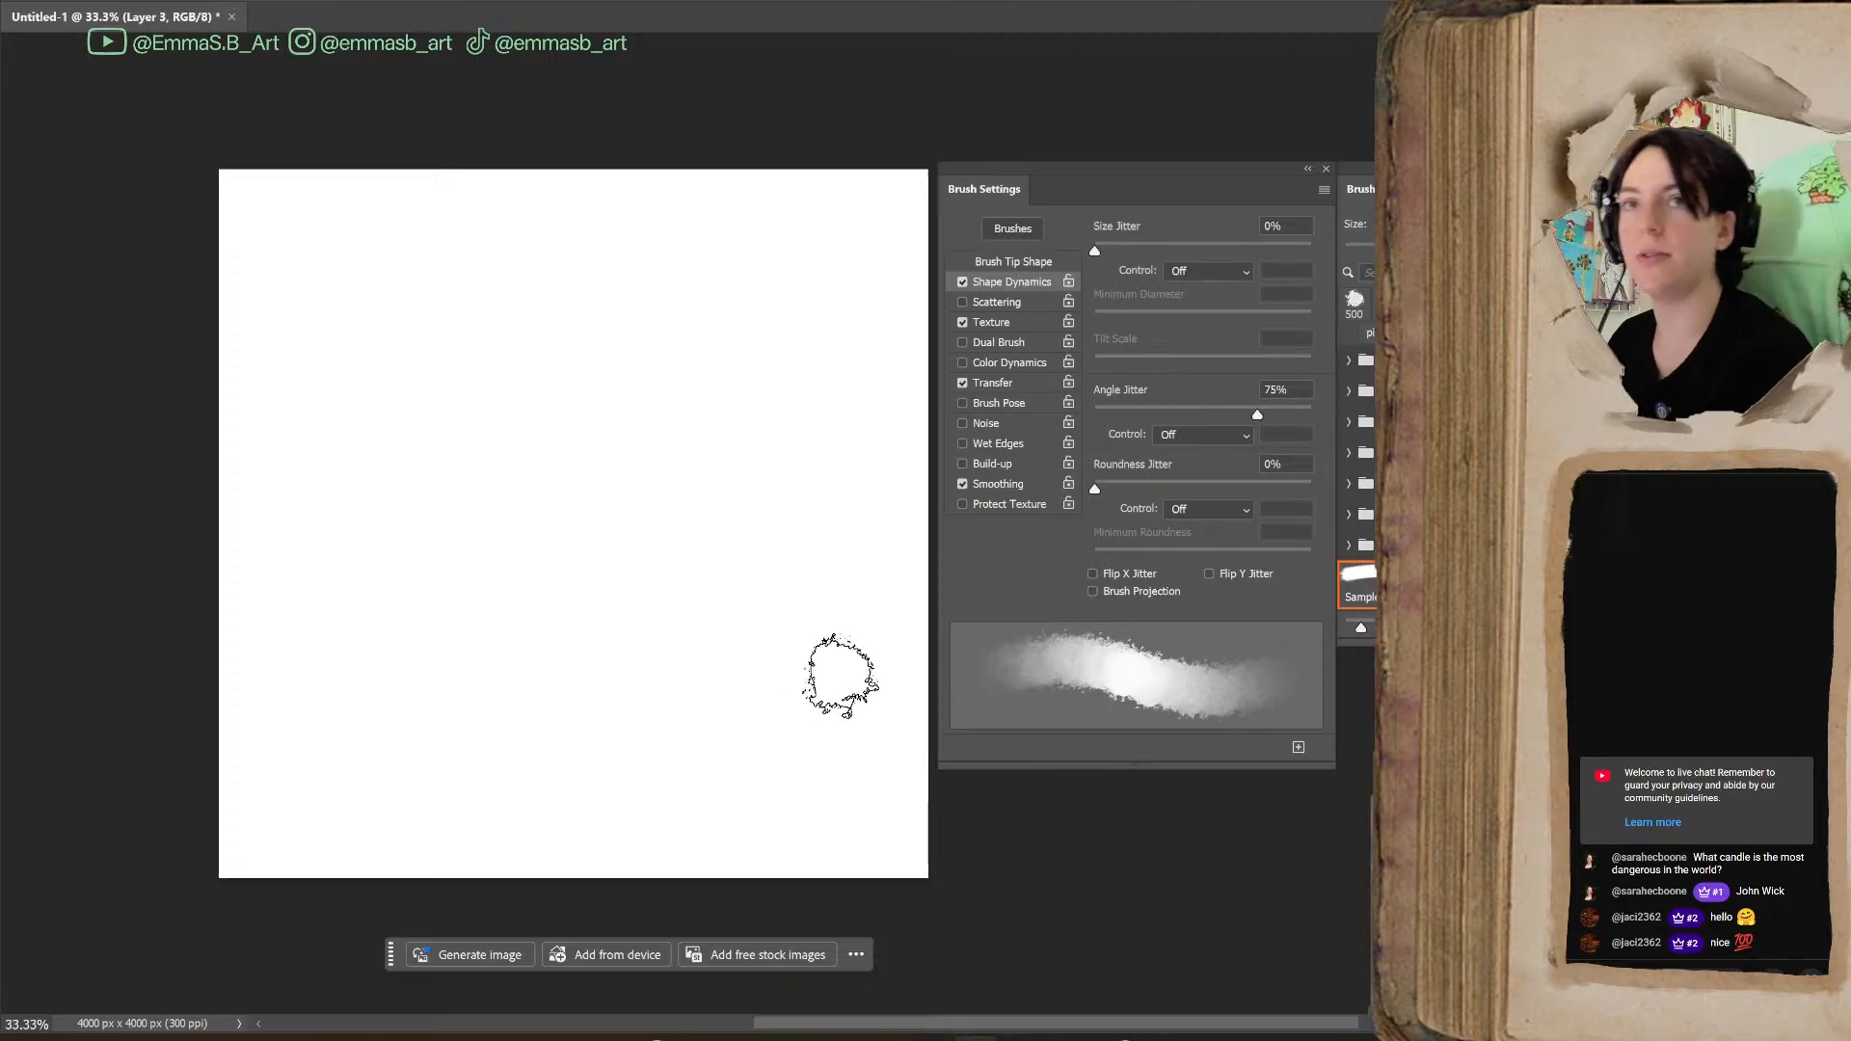
Reduce the brush size to 300 px, turn Noise off, and paint and undo a trial stroke
{"action": "key", "text": "bracketleft"}
{"action": "key", "text": "bracketleft"}
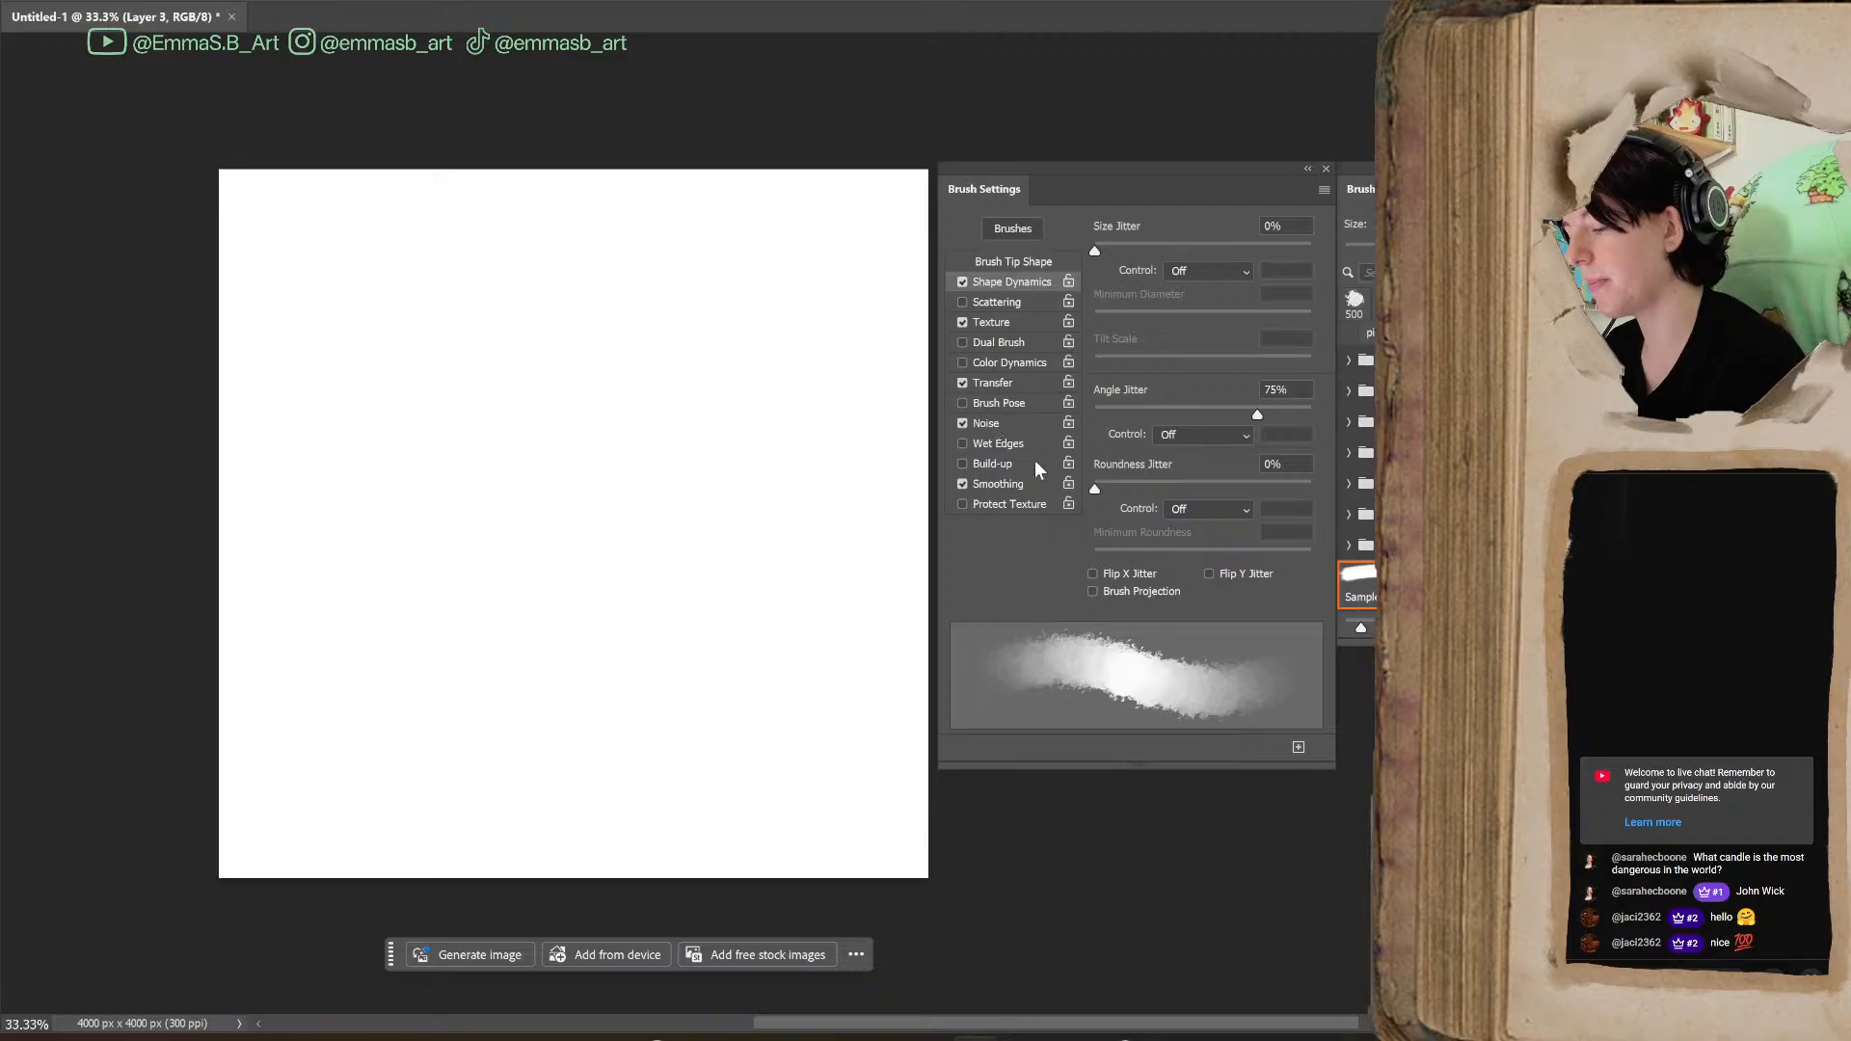
{"action": "left_click", "coordinate": [963, 423]}
{"action": "mouse_move", "coordinate": [642, 535]}
{"action": "left_mouse_down"}
{"action": "mouse_move", "coordinate": [649, 682]}
{"action": "mouse_move", "coordinate": [757, 761]}
{"action": "left_mouse_up"}
{"action": "key", "text": "ctrl+z"}
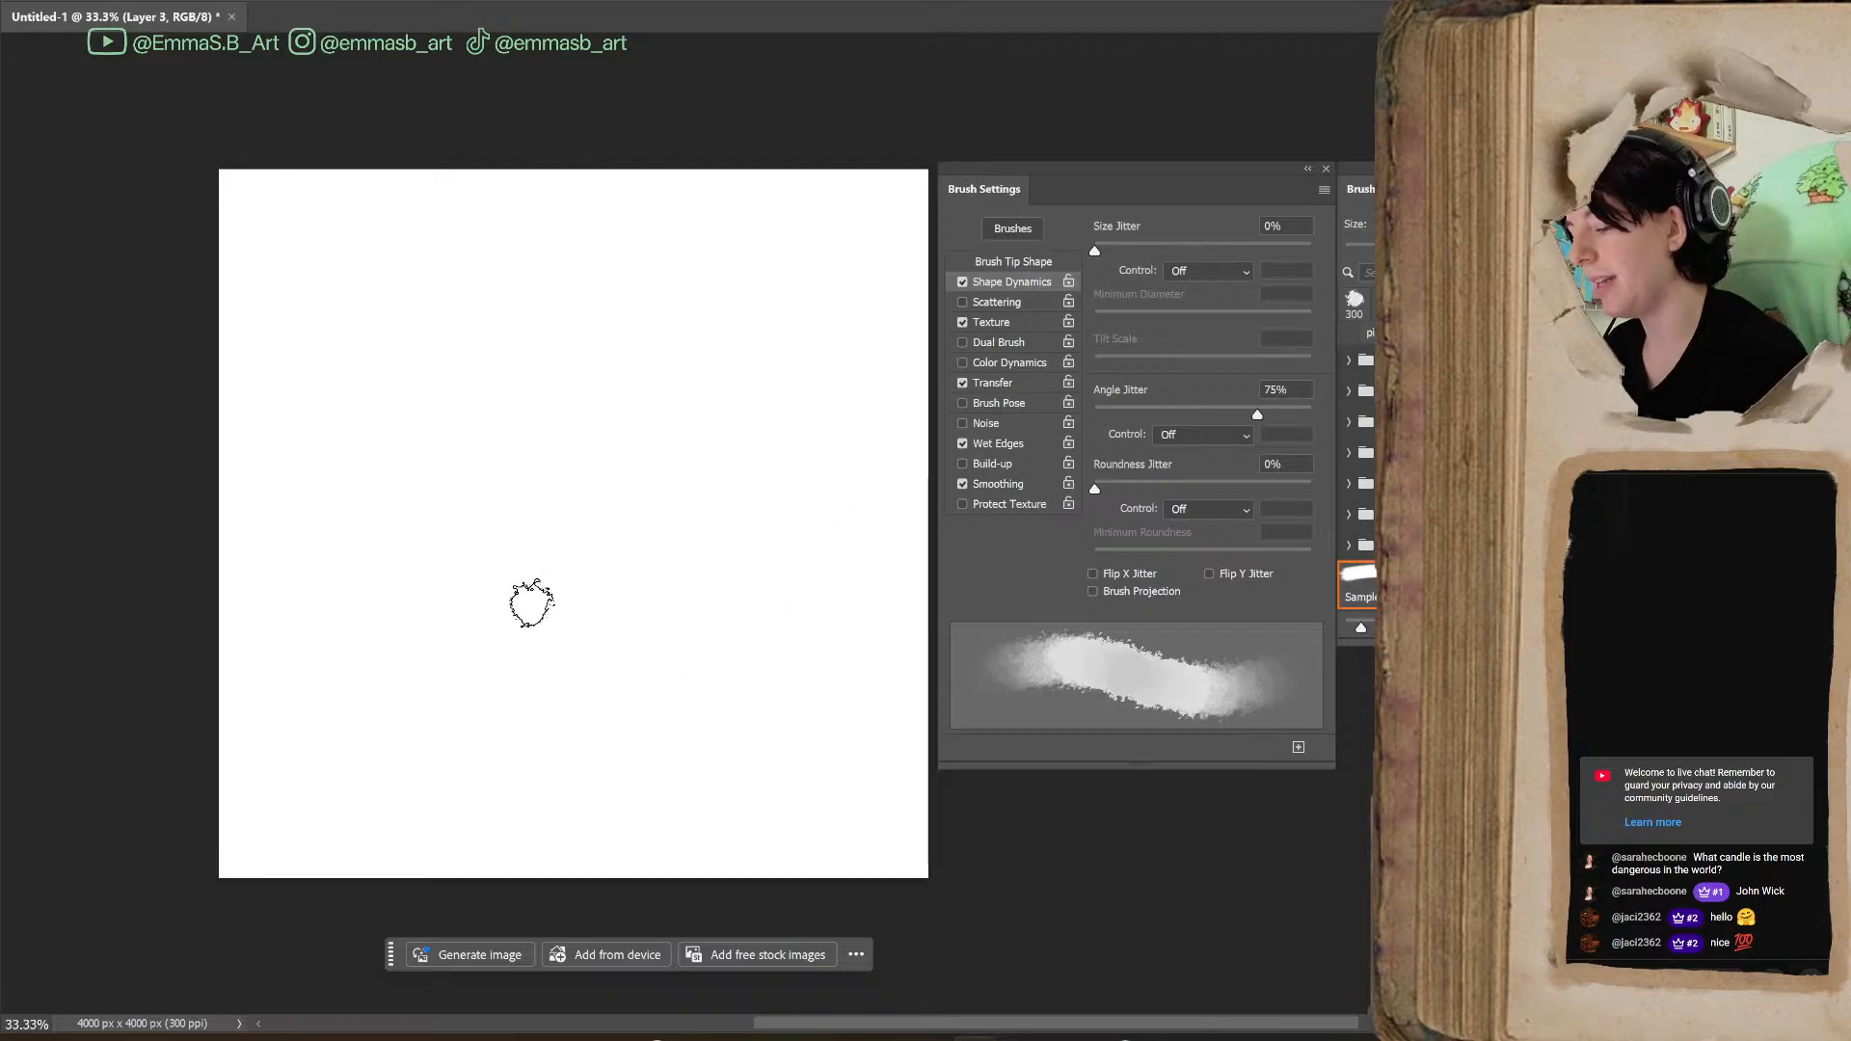
With Wet Edges turned on, paint overlapping black strokes across the canvas and yellow and orange strokes over them
{"action": "left_click_drag", "start_coordinate": [446, 666], "coordinate": [579, 434]}
{"action": "mouse_move", "coordinate": [540, 661]}
{"action": "left_mouse_down"}
{"action": "mouse_move", "coordinate": [656, 482]}
{"action": "mouse_move", "coordinate": [694, 490]}
{"action": "mouse_move", "coordinate": [702, 670]}
{"action": "left_mouse_up"}
{"action": "mouse_move", "coordinate": [678, 521]}
{"action": "left_mouse_down"}
{"action": "mouse_move", "coordinate": [675, 623]}
{"action": "mouse_move", "coordinate": [777, 654]}
{"action": "mouse_move", "coordinate": [816, 690]}
{"action": "mouse_move", "coordinate": [798, 613]}
{"action": "mouse_move", "coordinate": [746, 518]}
{"action": "mouse_move", "coordinate": [751, 756]}
{"action": "mouse_move", "coordinate": [797, 727]}
{"action": "mouse_move", "coordinate": [822, 746]}
{"action": "mouse_move", "coordinate": [807, 489]}
{"action": "mouse_move", "coordinate": [842, 787]}
{"action": "mouse_move", "coordinate": [831, 554]}
{"action": "mouse_move", "coordinate": [810, 540]}
{"action": "mouse_move", "coordinate": [838, 715]}
{"action": "mouse_move", "coordinate": [809, 511]}
{"action": "mouse_move", "coordinate": [762, 567]}
{"action": "mouse_move", "coordinate": [774, 624]}
{"action": "mouse_move", "coordinate": [812, 587]}
{"action": "mouse_move", "coordinate": [815, 762]}
{"action": "left_mouse_up"}
{"action": "mouse_move", "coordinate": [785, 380]}
{"action": "left_mouse_down"}
{"action": "mouse_move", "coordinate": [777, 343]}
{"action": "mouse_move", "coordinate": [810, 439]}
{"action": "left_mouse_up"}
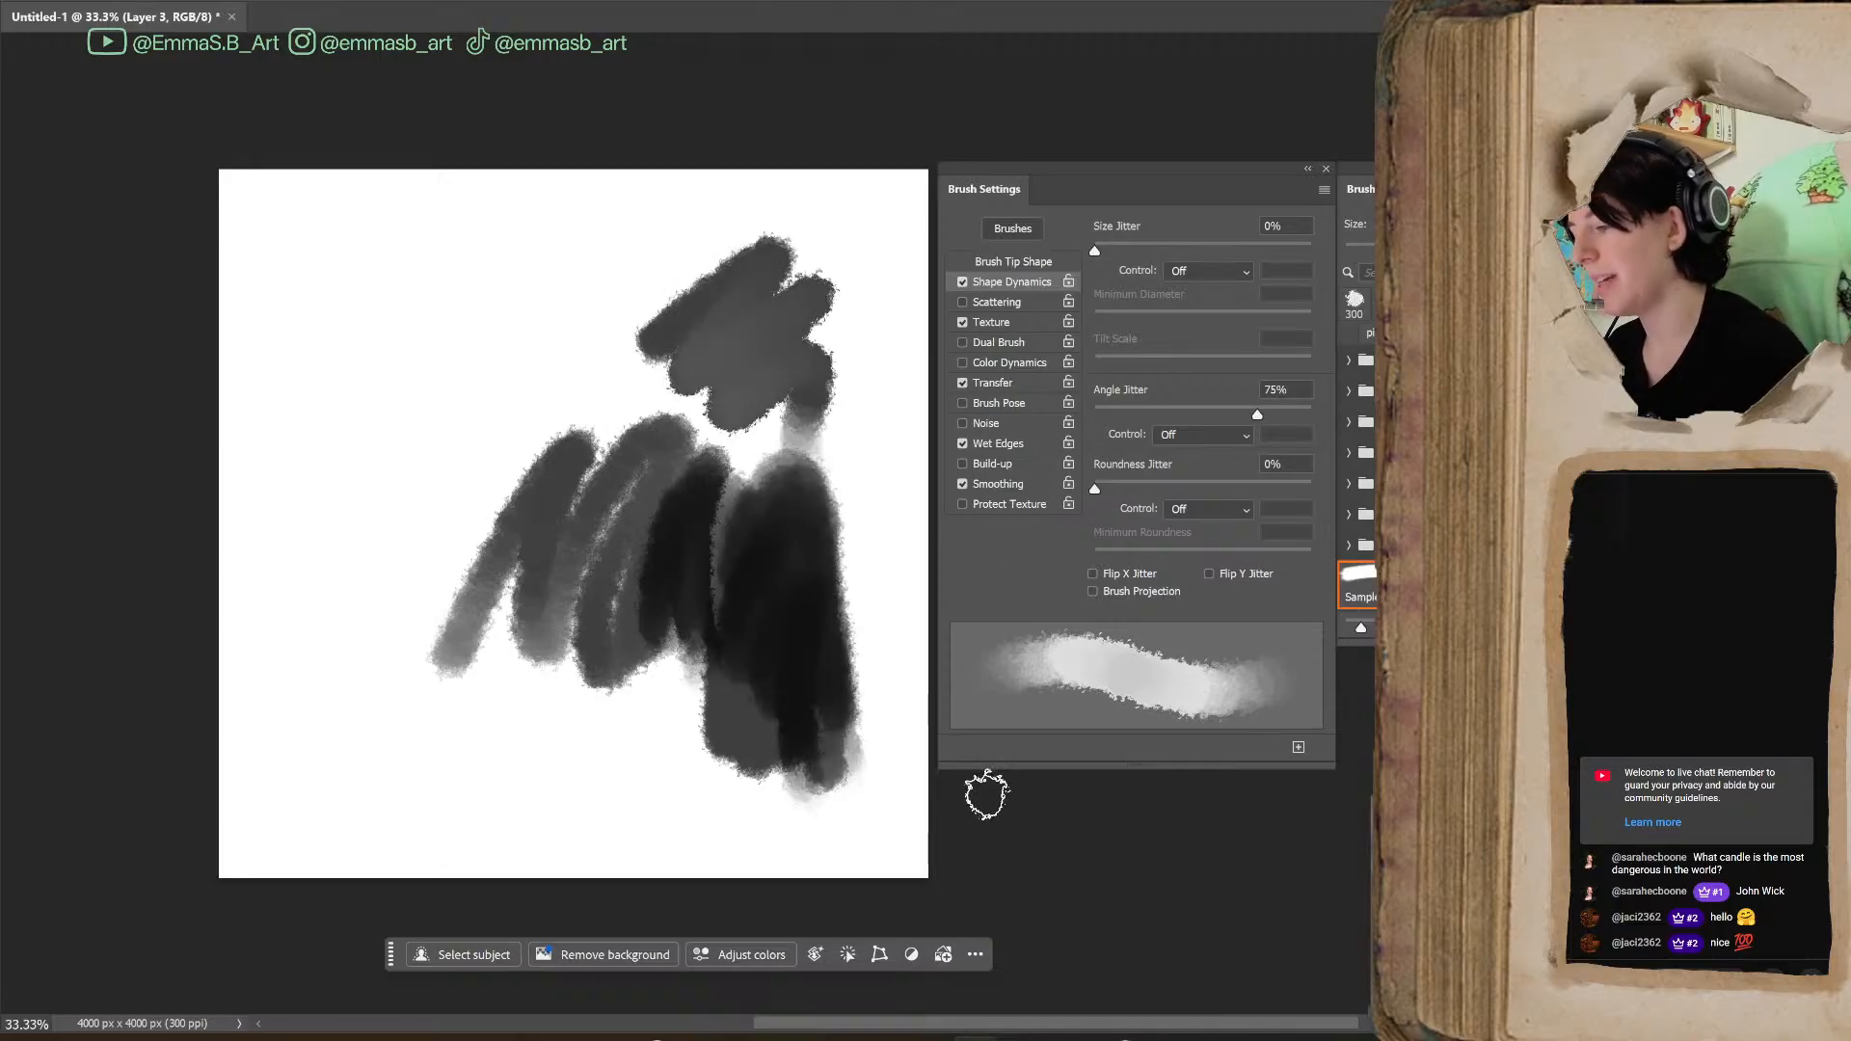
{"action": "mouse_move", "coordinate": [502, 280]}
{"action": "left_mouse_down"}
{"action": "mouse_move", "coordinate": [543, 269]}
{"action": "mouse_move", "coordinate": [461, 409]}
{"action": "mouse_move", "coordinate": [632, 325]}
{"action": "mouse_move", "coordinate": [626, 446]}
{"action": "left_mouse_up"}
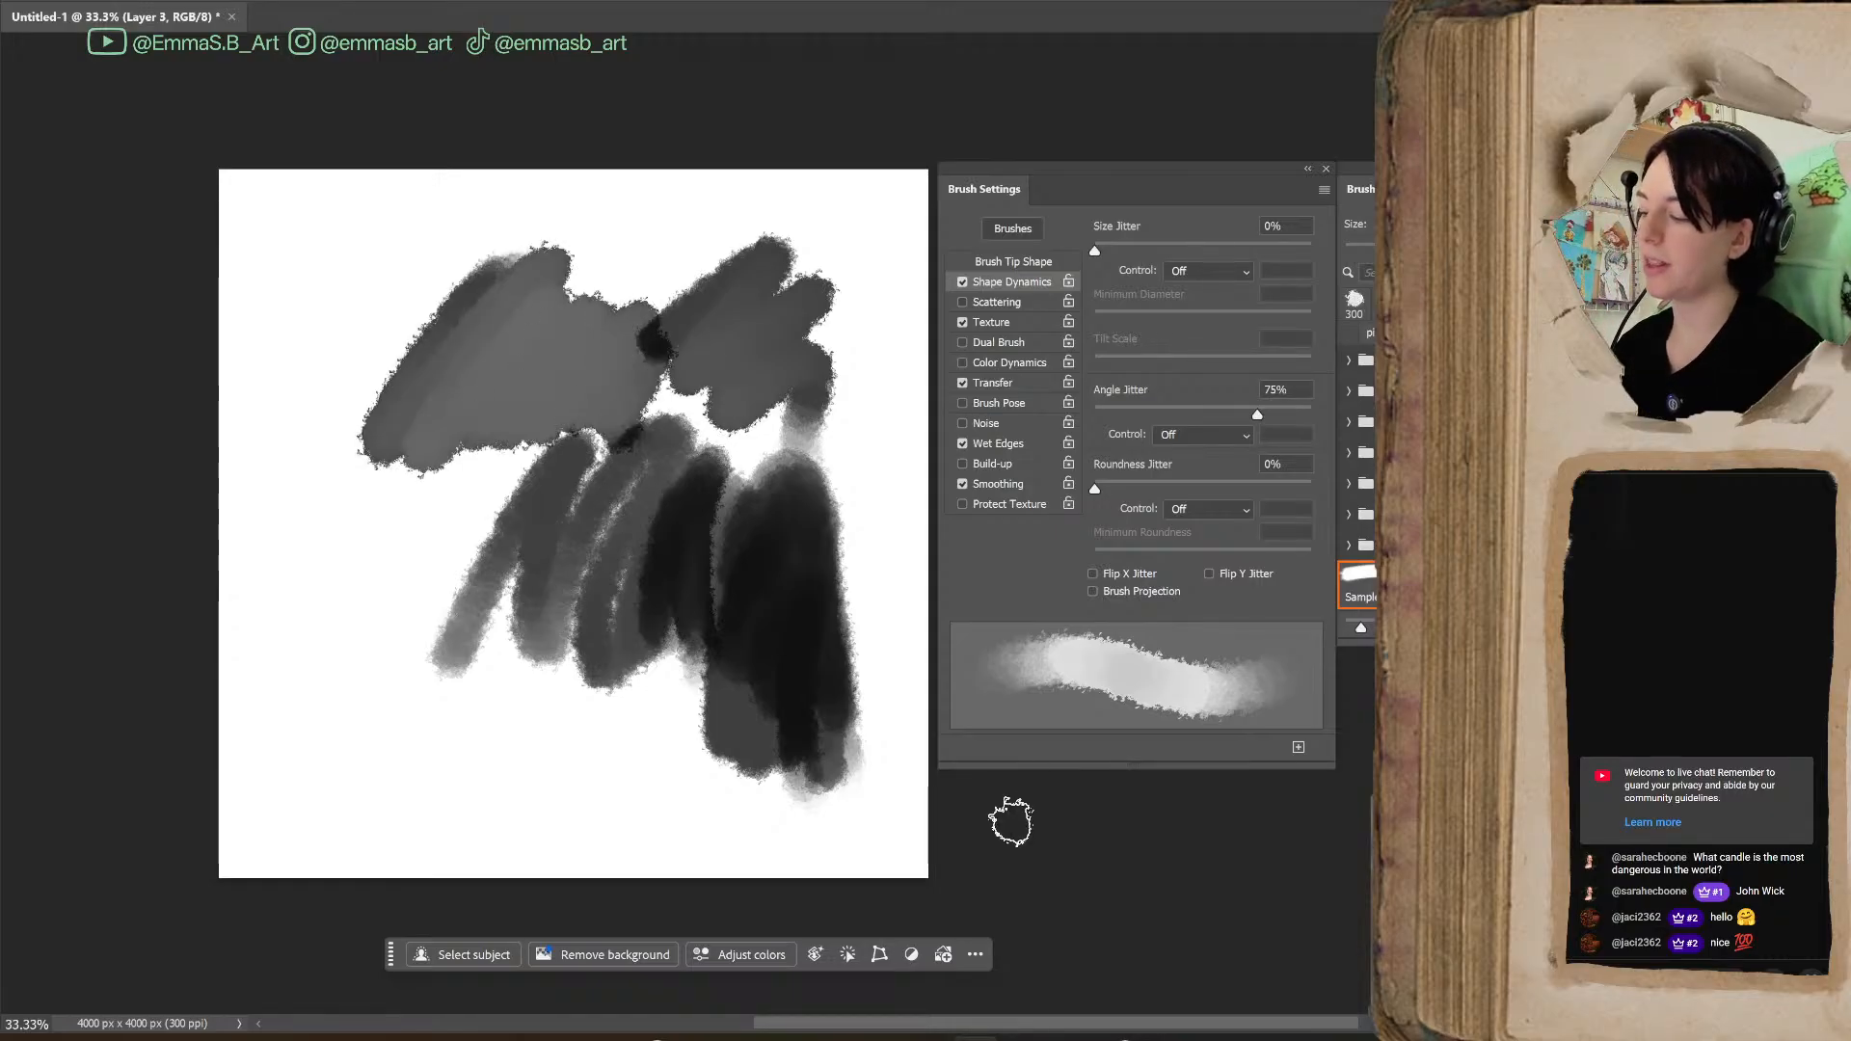
{"action": "left_click_drag", "start_coordinate": [733, 525], "coordinate": [830, 598]}
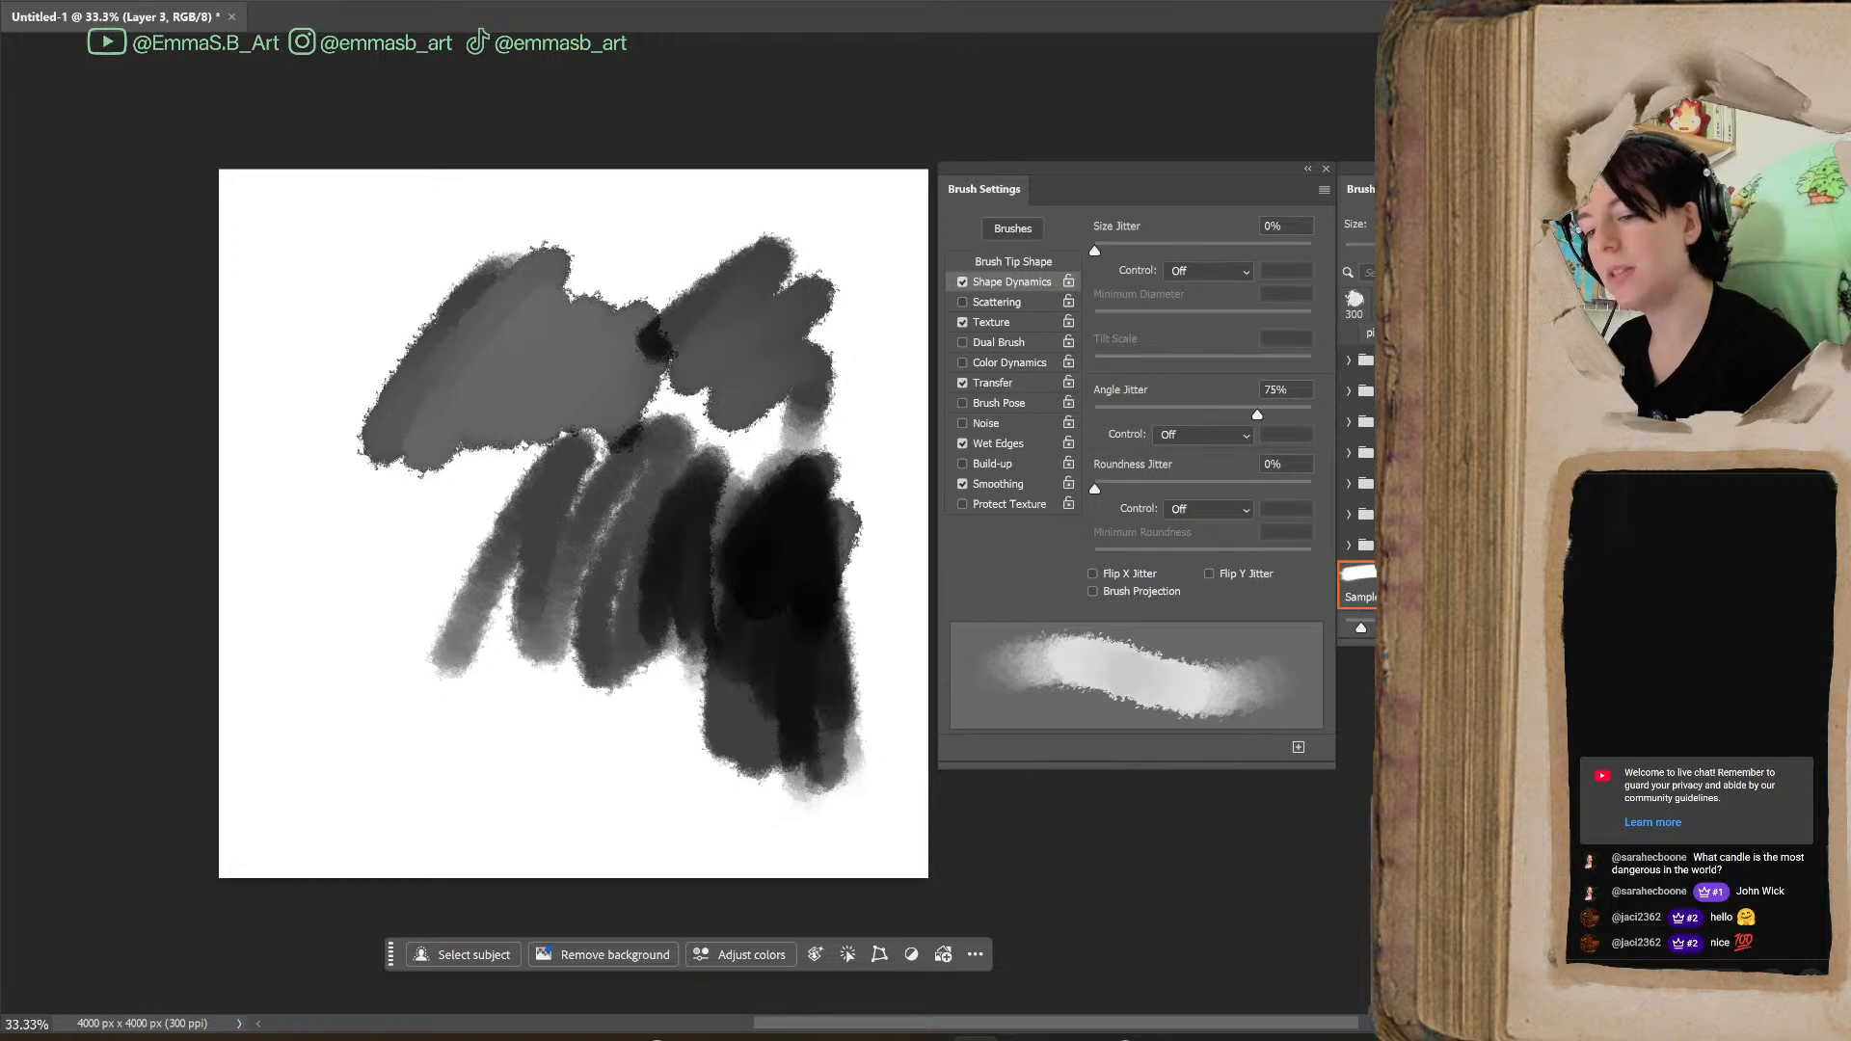
{"action": "mouse_move", "coordinate": [617, 558]}
{"action": "left_mouse_down"}
{"action": "mouse_move", "coordinate": [703, 442]}
{"action": "mouse_move", "coordinate": [667, 563]}
{"action": "mouse_move", "coordinate": [714, 588]}
{"action": "left_mouse_up"}
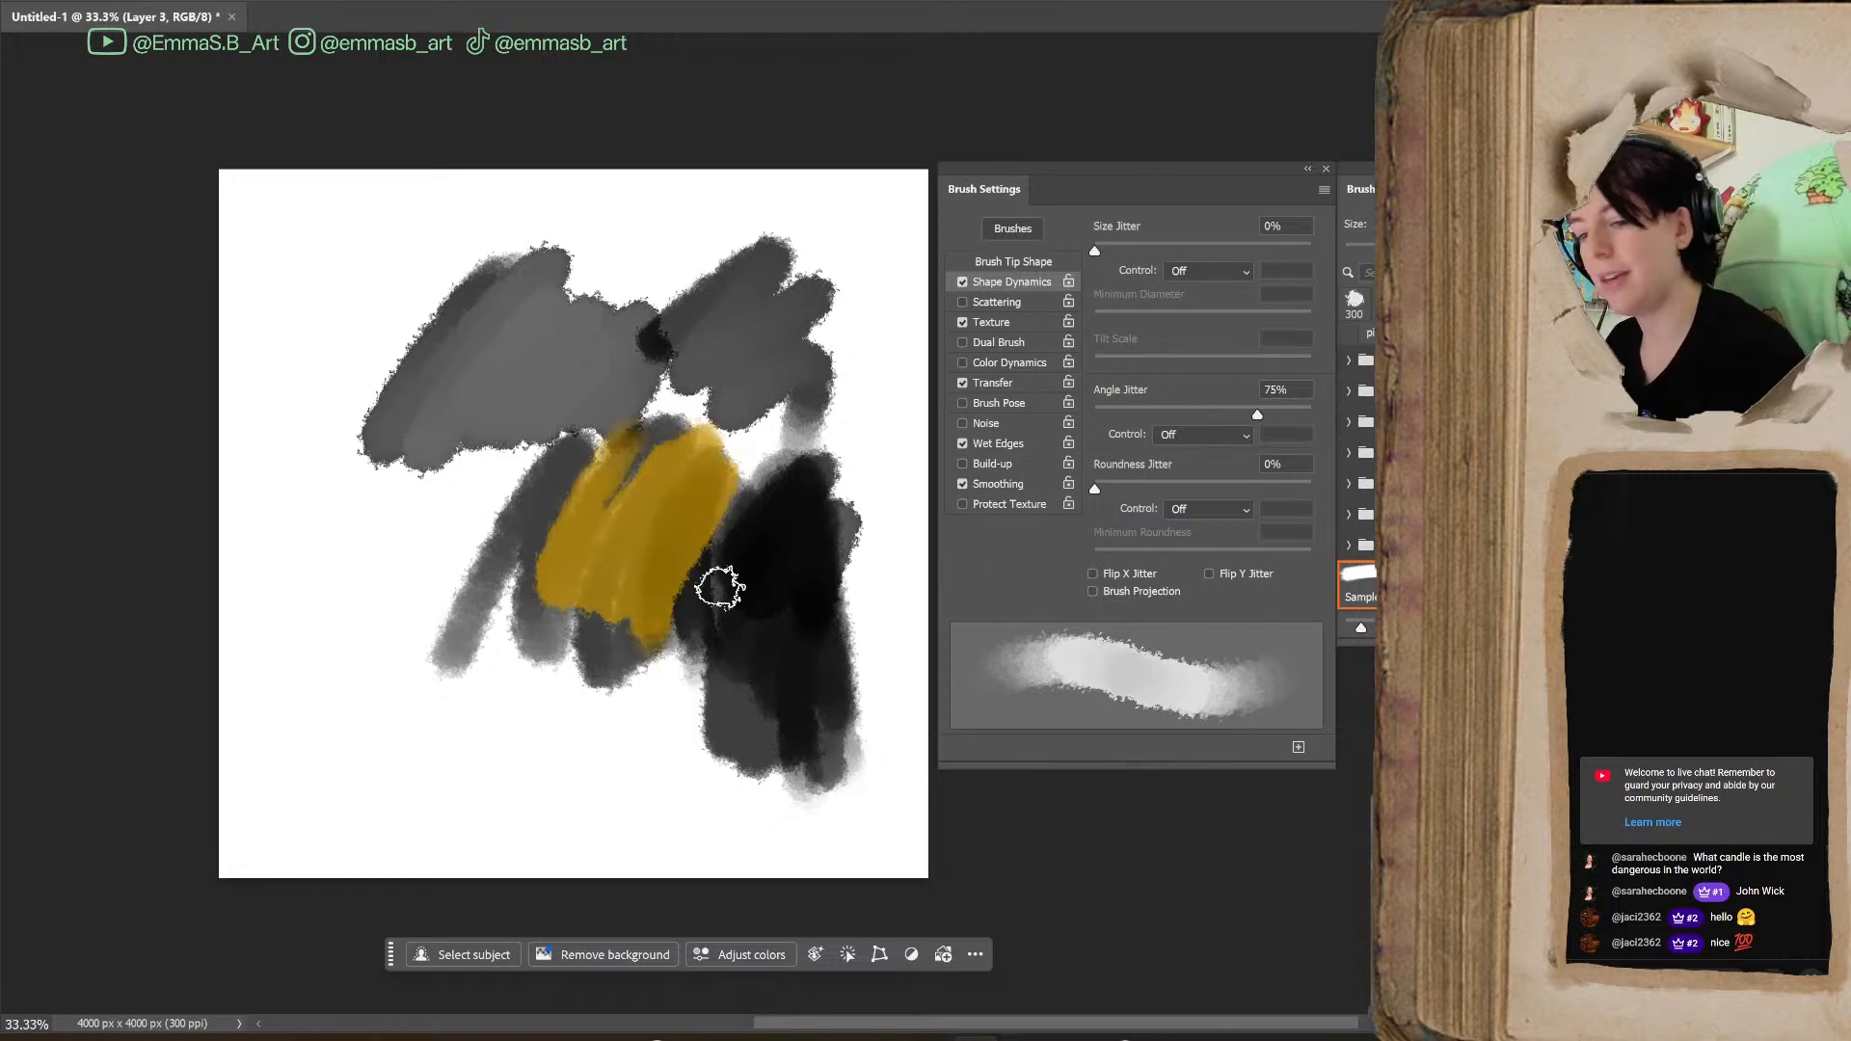
{"action": "mouse_move", "coordinate": [680, 511]}
{"action": "left_mouse_down"}
{"action": "mouse_move", "coordinate": [683, 619]}
{"action": "mouse_move", "coordinate": [706, 482]}
{"action": "mouse_move", "coordinate": [659, 583]}
{"action": "mouse_move", "coordinate": [739, 561]}
{"action": "mouse_move", "coordinate": [737, 520]}
{"action": "mouse_move", "coordinate": [673, 593]}
{"action": "mouse_move", "coordinate": [765, 661]}
{"action": "left_mouse_up"}
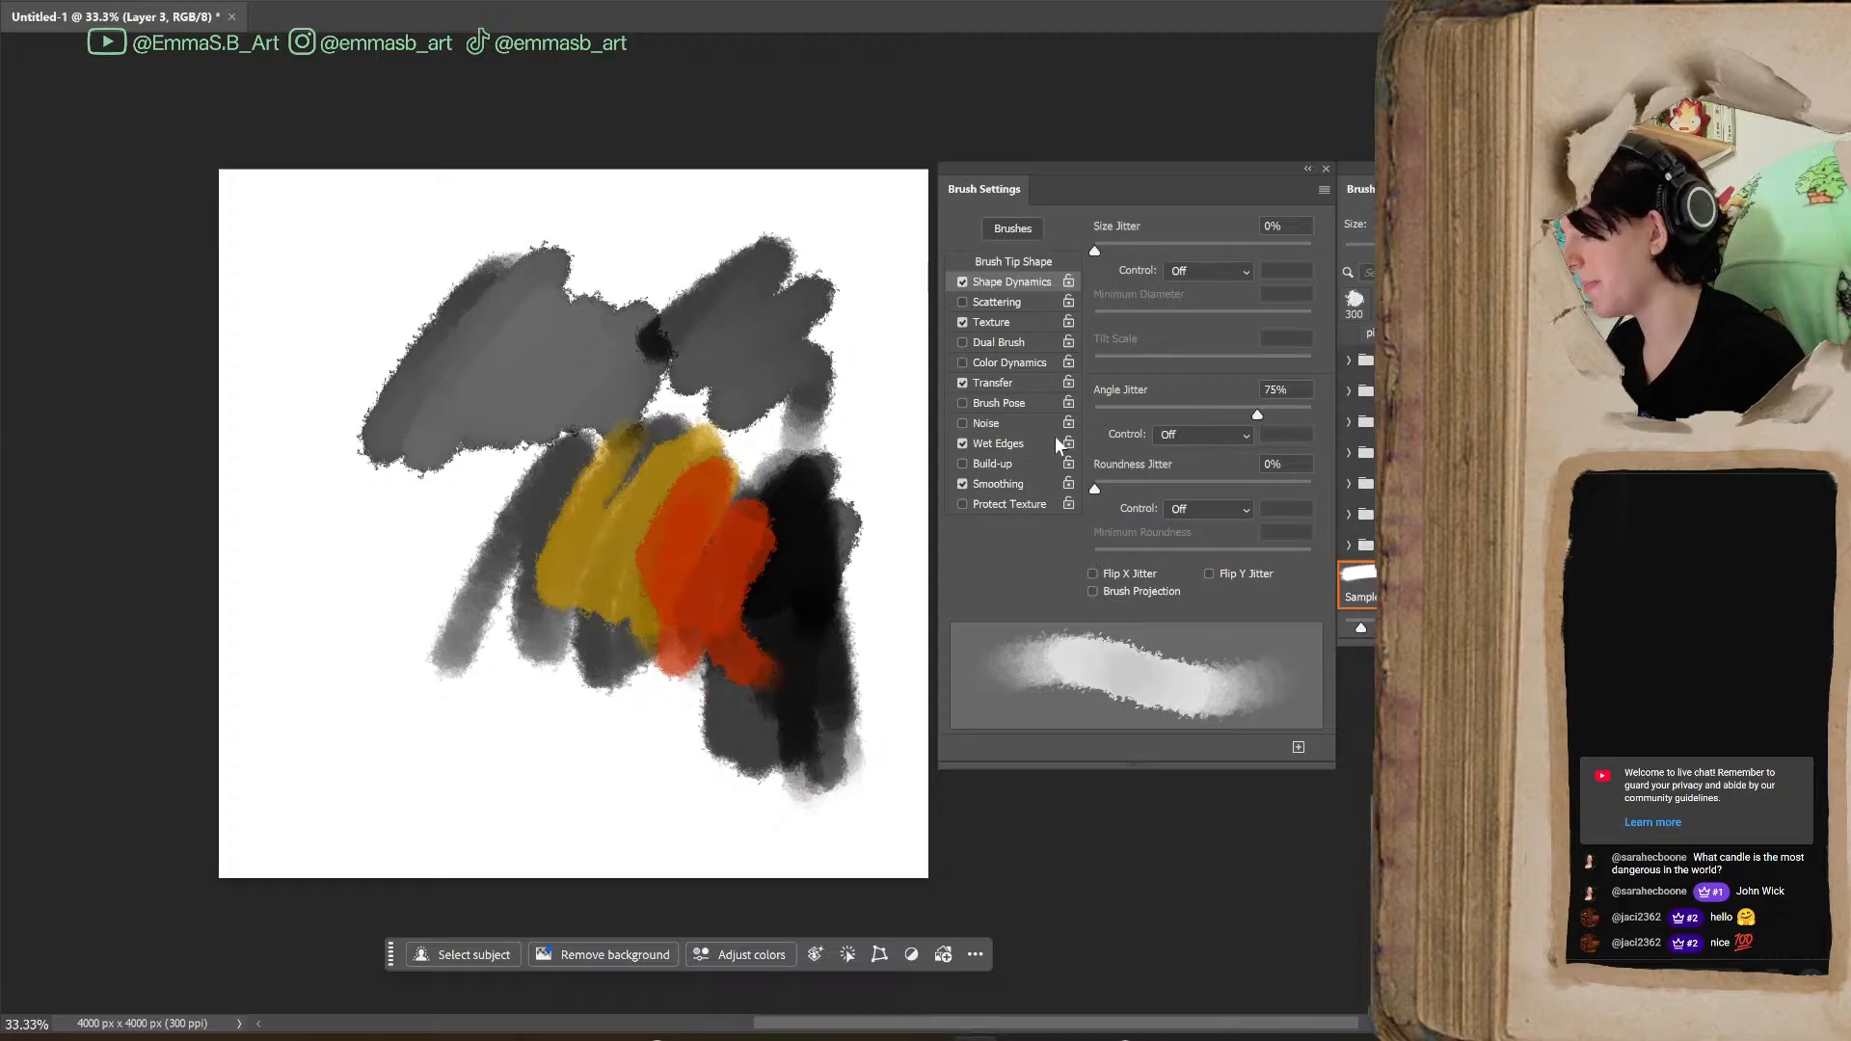
Turn Wet Edges off, paint a comparison stroke, and undo all strokes until the canvas is blank
{"action": "left_click", "coordinate": [962, 443]}
{"action": "mouse_move", "coordinate": [617, 617]}
{"action": "left_mouse_down"}
{"action": "mouse_move", "coordinate": [564, 714]}
{"action": "mouse_move", "coordinate": [675, 733]}
{"action": "mouse_move", "coordinate": [696, 634]}
{"action": "left_mouse_up"}
{"action": "key", "text": "ctrl+z"}
{"action": "key", "text": "ctrl+z"}
{"action": "key", "text": "ctrl+z"}
{"action": "key", "text": "ctrl+z"}
{"action": "key", "text": "ctrl+z"}
{"action": "key", "text": "ctrl+z"}
{"action": "key", "text": "ctrl+z"}
{"action": "key", "text": "ctrl+z"}
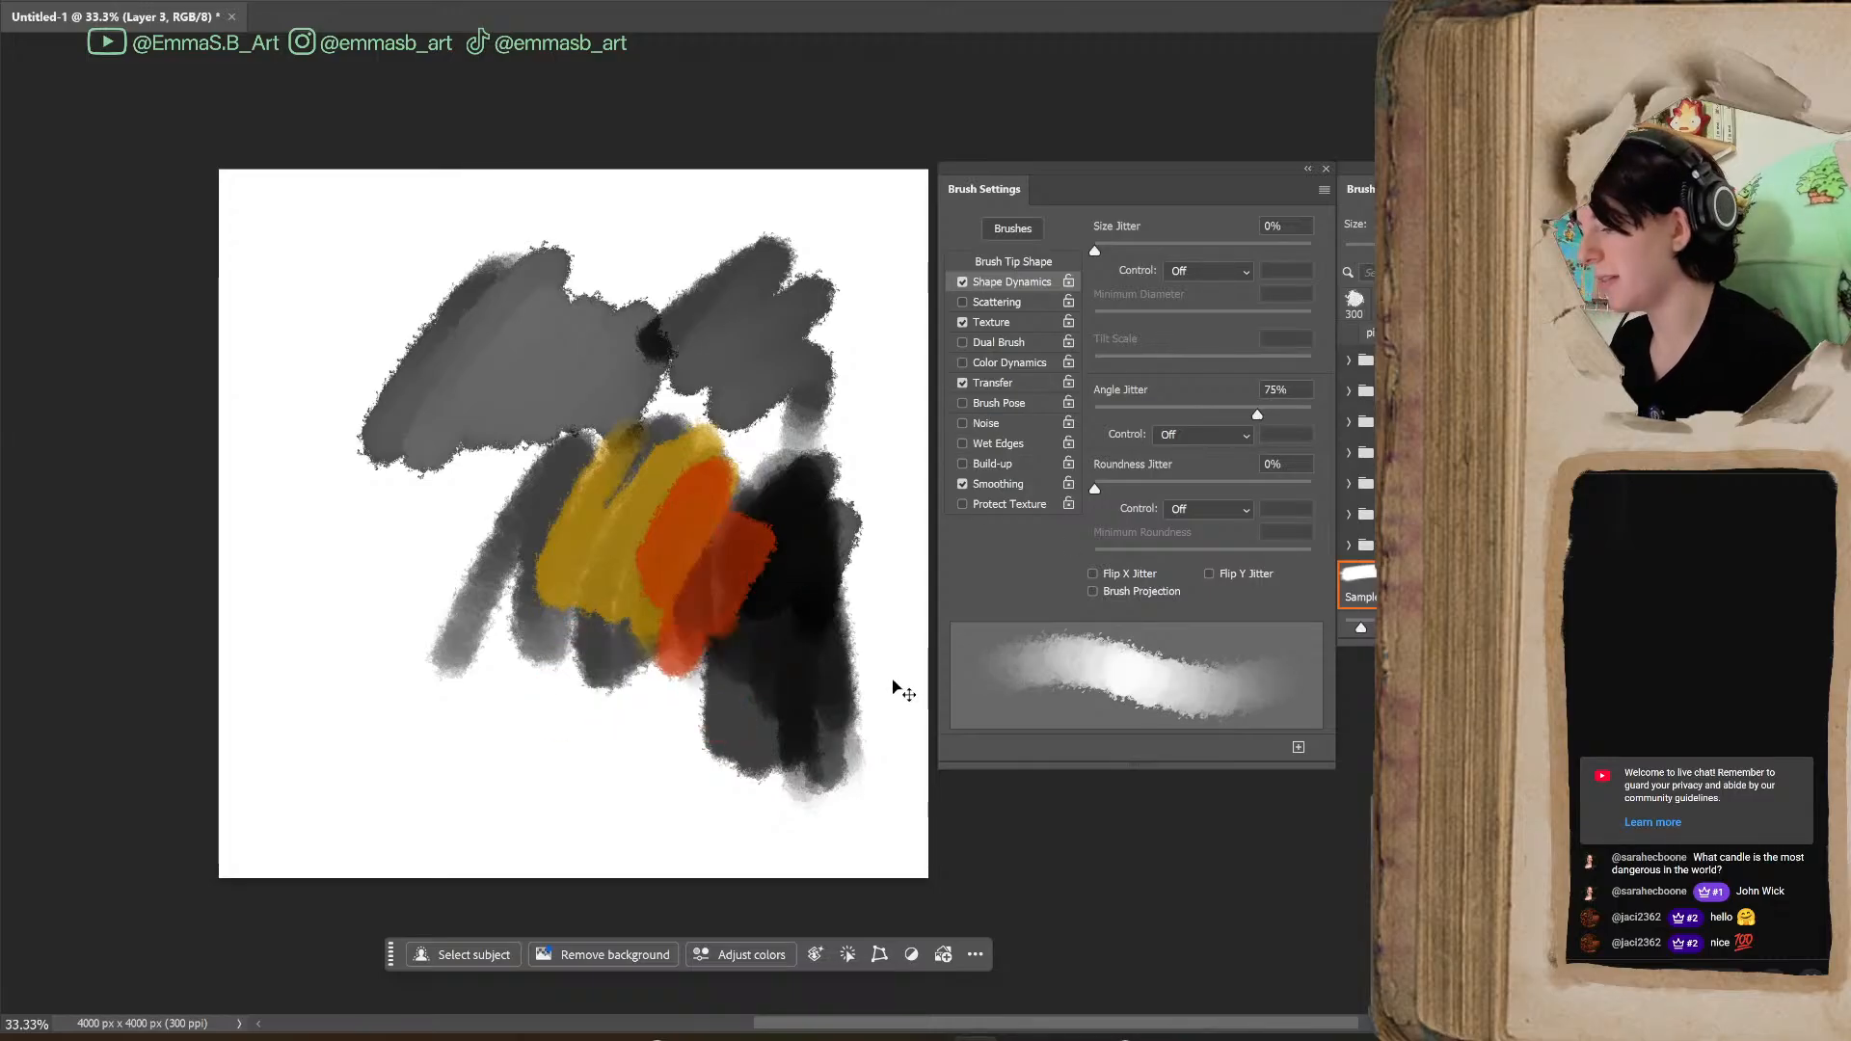
{"action": "key", "text": "ctrl+z"}
{"action": "key", "text": "ctrl+z"}
{"action": "key", "text": "ctrl+z"}
{"action": "key", "text": "ctrl+z"}
{"action": "key", "text": "ctrl+z"}
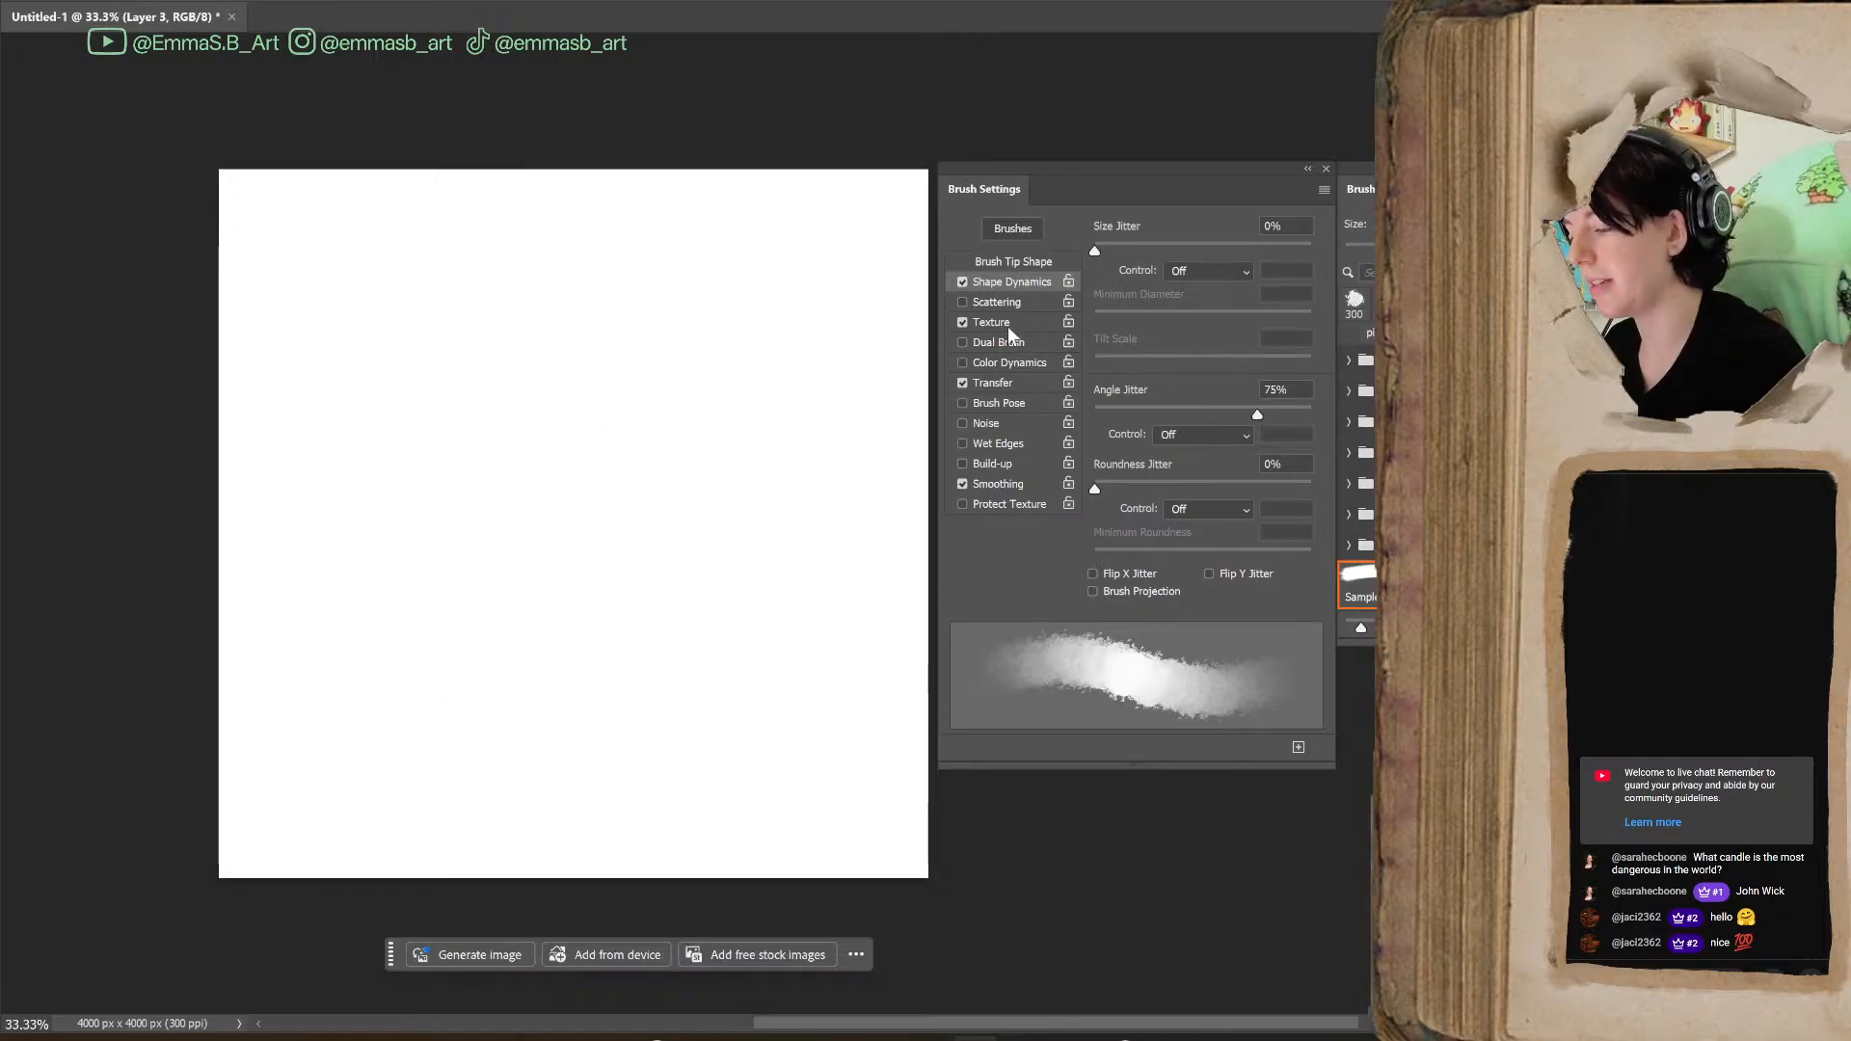
Turn on Scattering with Scatter set to 333% and paint a looping test stroke across the canvas
{"action": "left_click", "coordinate": [999, 302]}
{"action": "left_click", "coordinate": [962, 302]}
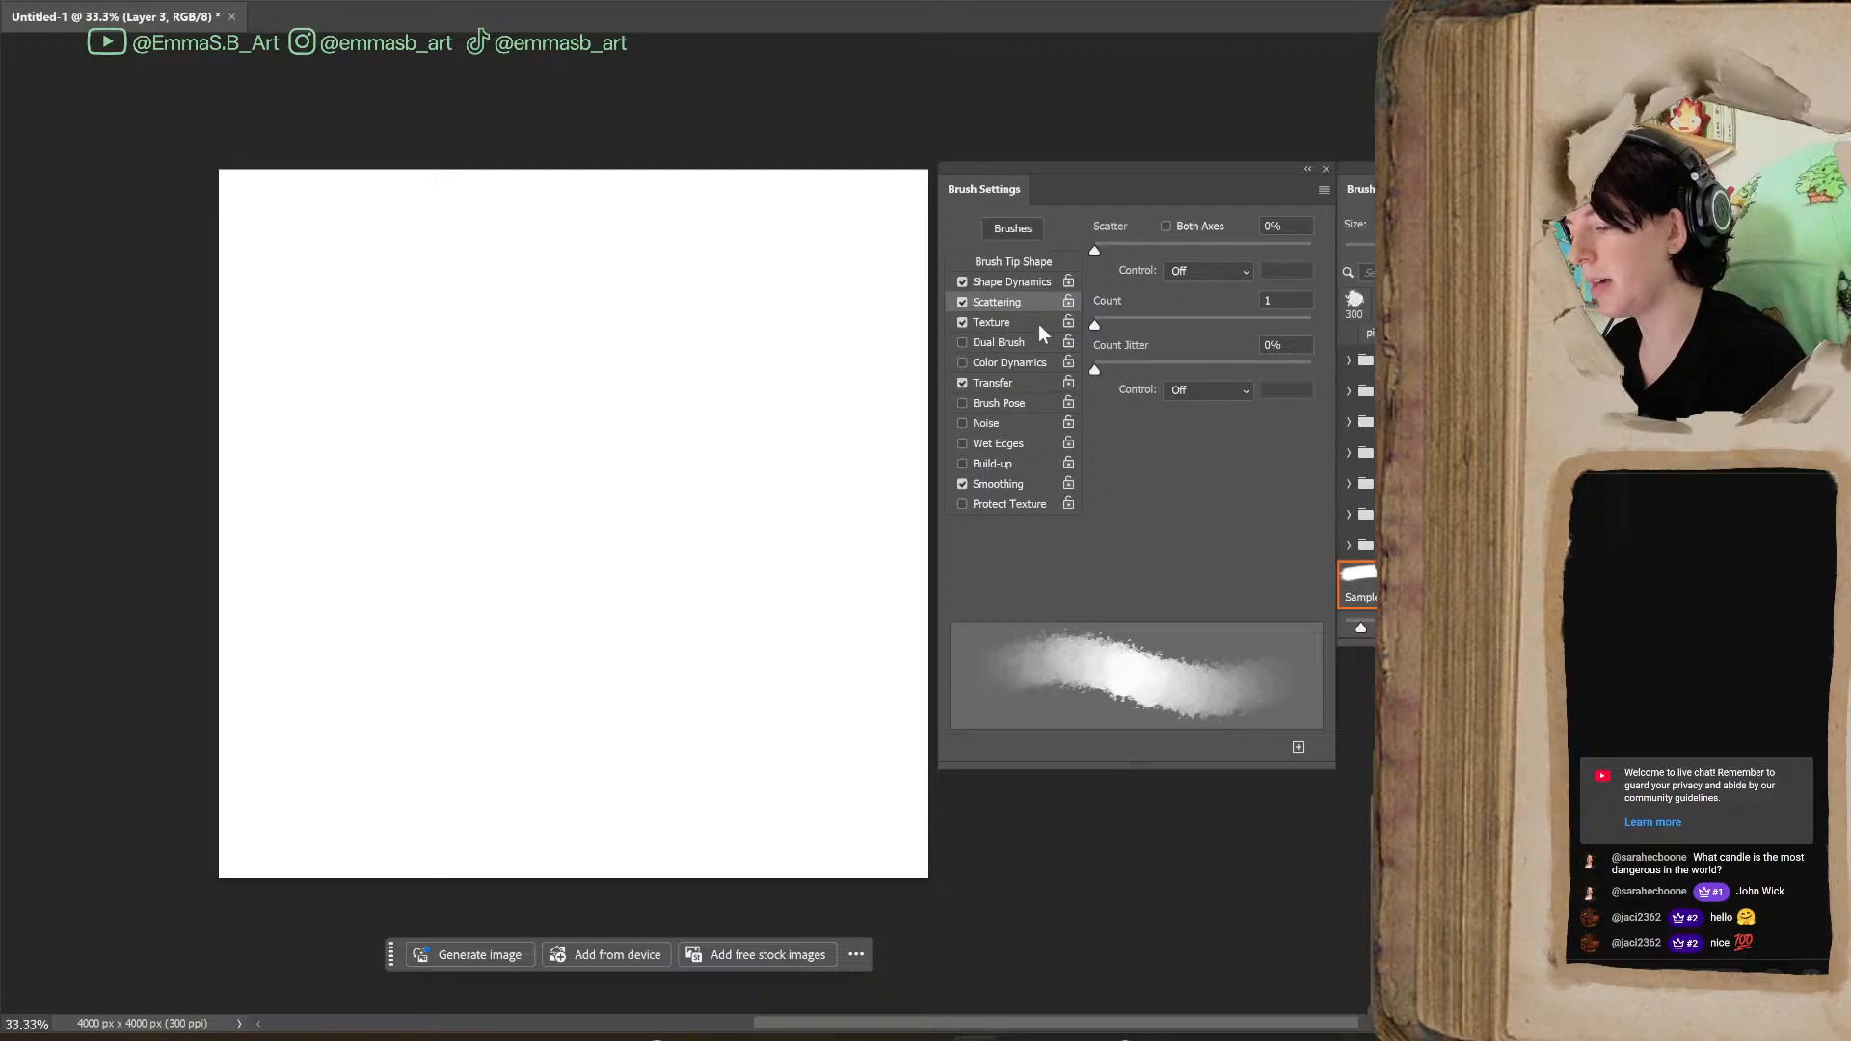
{"action": "left_click_drag", "start_coordinate": [1095, 249], "coordinate": [1167, 249]}
{"action": "mouse_move", "coordinate": [483, 343]}
{"action": "left_mouse_down"}
{"action": "mouse_move", "coordinate": [595, 550]}
{"action": "mouse_move", "coordinate": [715, 674]}
{"action": "mouse_move", "coordinate": [566, 232]}
{"action": "mouse_move", "coordinate": [290, 675]}
{"action": "left_mouse_up"}
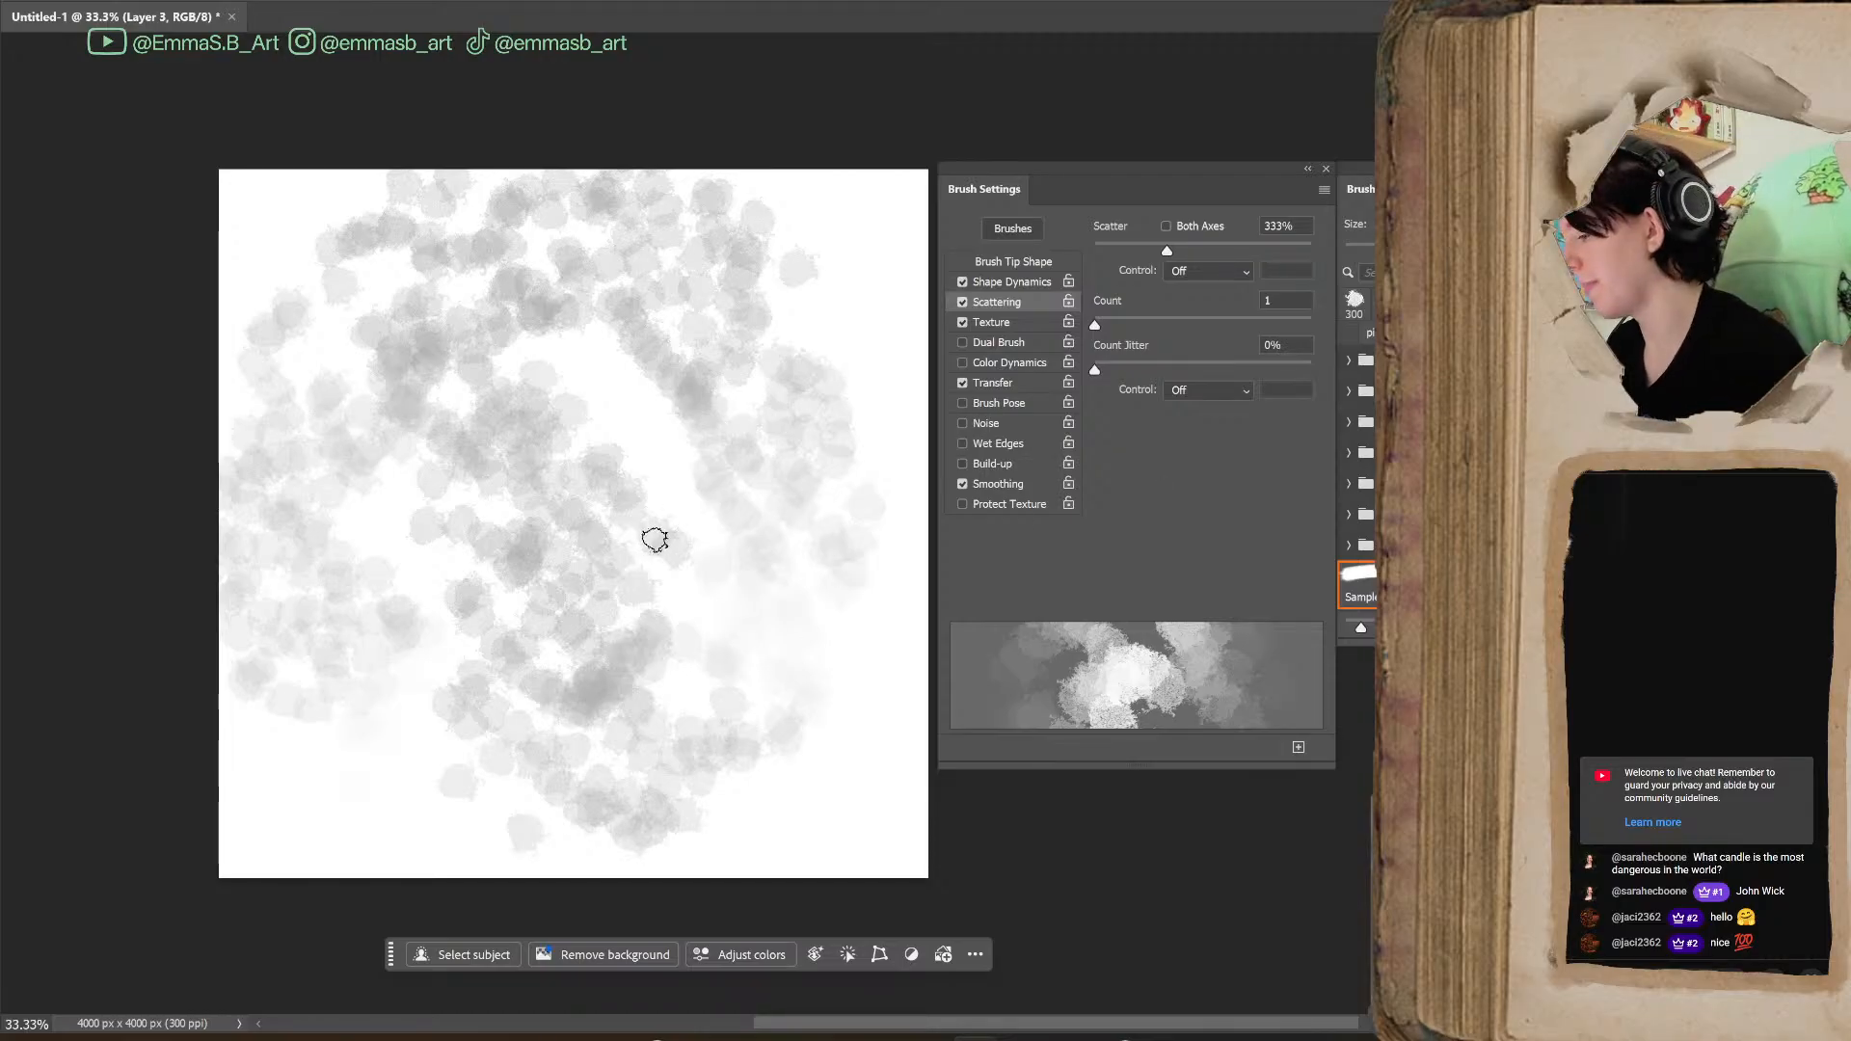
Reduce the brush size to 125 px and paint several scattered test strokes over the canvas
{"action": "key", "text": "bracketleft"}
{"action": "key", "text": "bracketleft"}
{"action": "key", "text": "bracketleft"}
{"action": "key", "text": "bracketleft"}
{"action": "key", "text": "bracketleft"}
{"action": "mouse_move", "coordinate": [623, 397]}
{"action": "left_mouse_down"}
{"action": "mouse_move", "coordinate": [697, 433]}
{"action": "mouse_move", "coordinate": [771, 614]}
{"action": "mouse_move", "coordinate": [780, 470]}
{"action": "mouse_move", "coordinate": [841, 552]}
{"action": "mouse_move", "coordinate": [811, 772]}
{"action": "mouse_move", "coordinate": [553, 544]}
{"action": "left_mouse_up"}
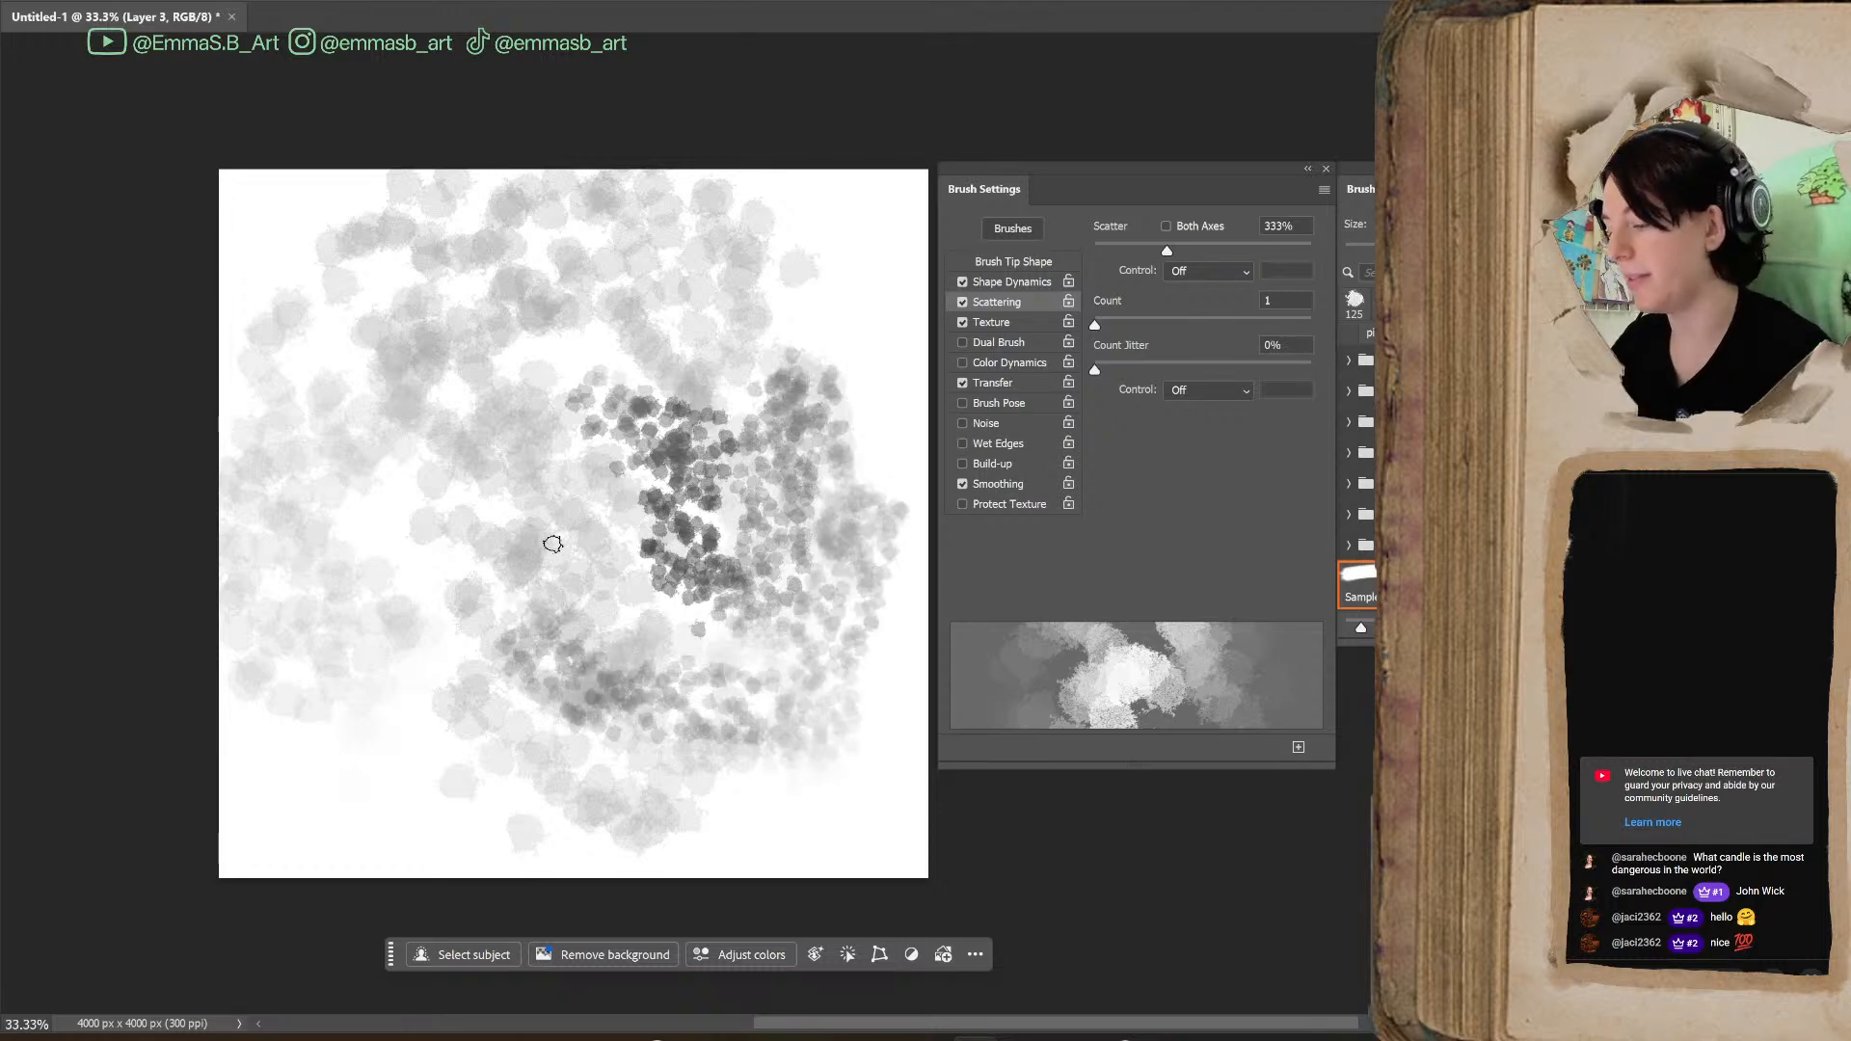
{"action": "mouse_move", "coordinate": [769, 815]}
{"action": "left_mouse_down"}
{"action": "mouse_move", "coordinate": [829, 849]}
{"action": "mouse_move", "coordinate": [830, 789]}
{"action": "mouse_move", "coordinate": [532, 498]}
{"action": "mouse_move", "coordinate": [353, 807]}
{"action": "mouse_move", "coordinate": [591, 674]}
{"action": "mouse_move", "coordinate": [852, 821]}
{"action": "left_mouse_up"}
{"action": "mouse_move", "coordinate": [753, 249]}
{"action": "left_mouse_down"}
{"action": "mouse_move", "coordinate": [667, 327]}
{"action": "mouse_move", "coordinate": [770, 481]}
{"action": "mouse_move", "coordinate": [847, 503]}
{"action": "left_mouse_up"}
{"action": "mouse_move", "coordinate": [639, 315]}
{"action": "left_mouse_down"}
{"action": "mouse_move", "coordinate": [633, 250]}
{"action": "mouse_move", "coordinate": [587, 482]}
{"action": "mouse_move", "coordinate": [718, 489]}
{"action": "mouse_move", "coordinate": [805, 572]}
{"action": "left_mouse_up"}
Undo all the scattered strokes until the canvas is blank
{"action": "key", "text": "ctrl+z"}
{"action": "key", "text": "ctrl+z"}
{"action": "key", "text": "ctrl+z"}
{"action": "key", "text": "ctrl+z"}
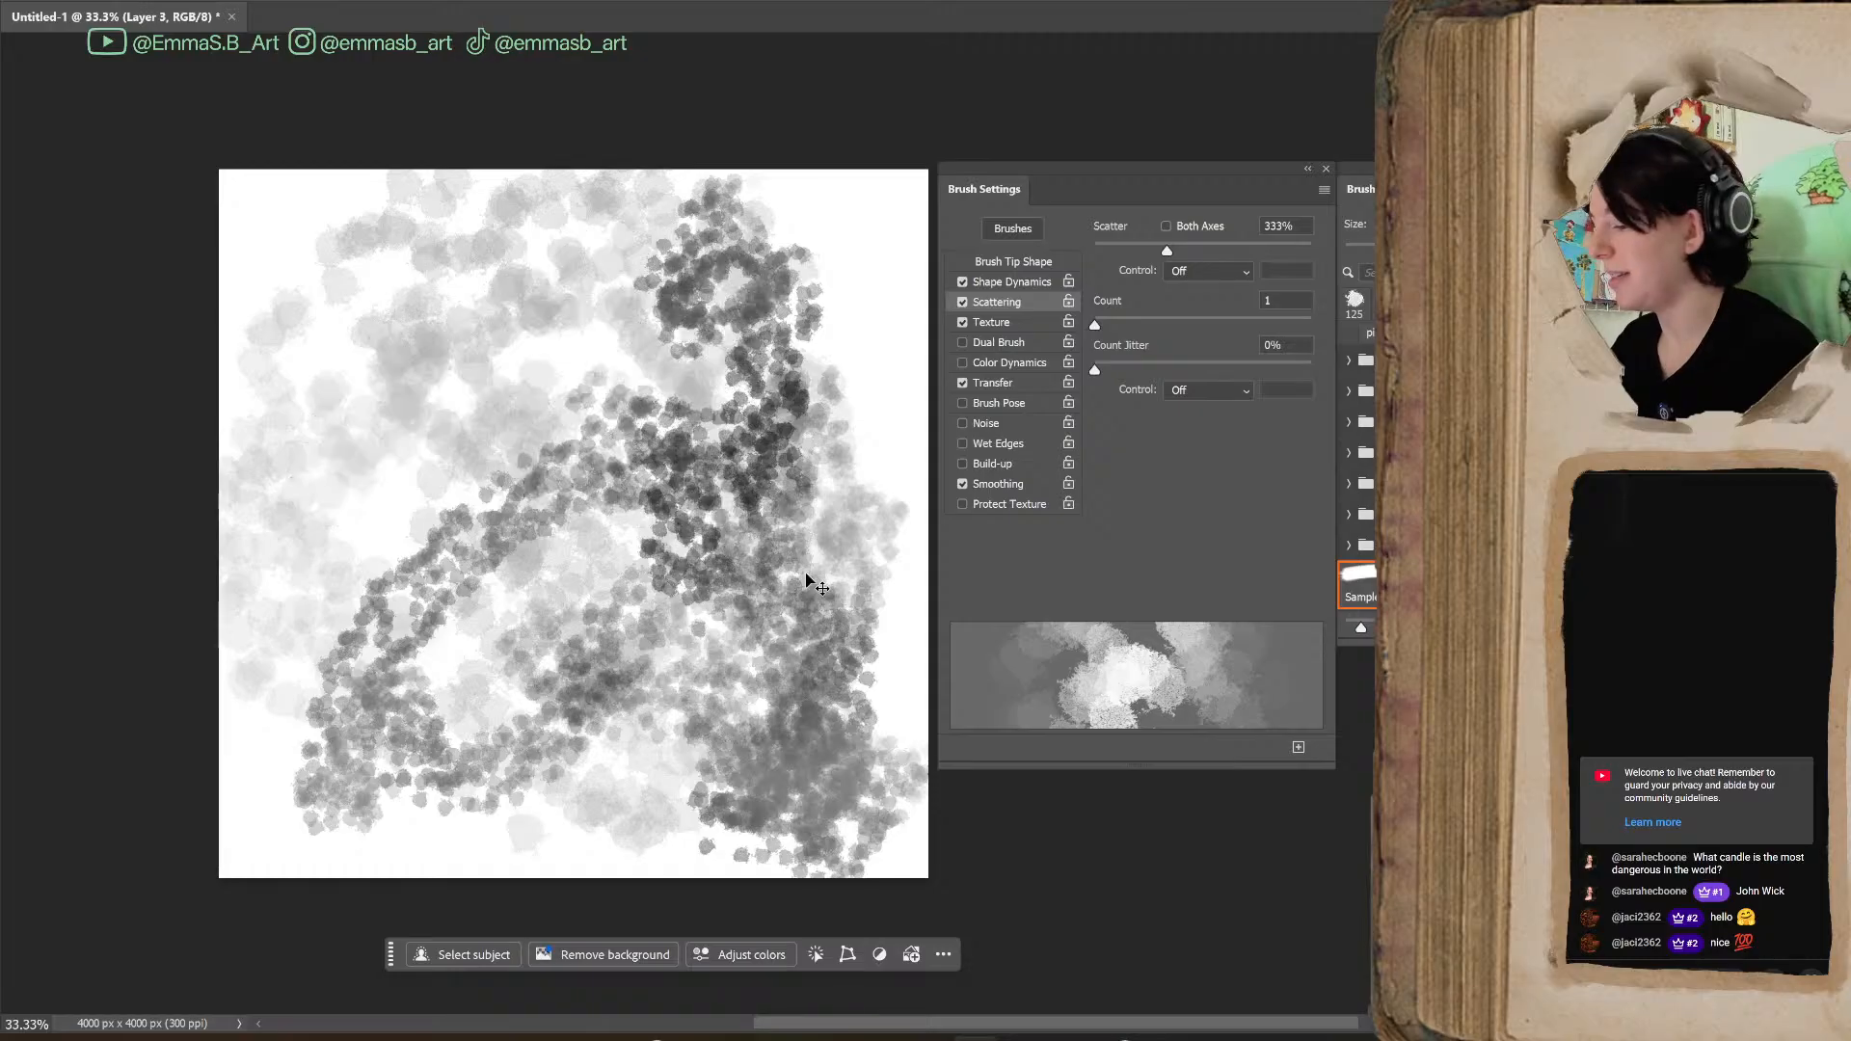
{"action": "key", "text": "ctrl+z"}
{"action": "key", "text": "ctrl+z"}
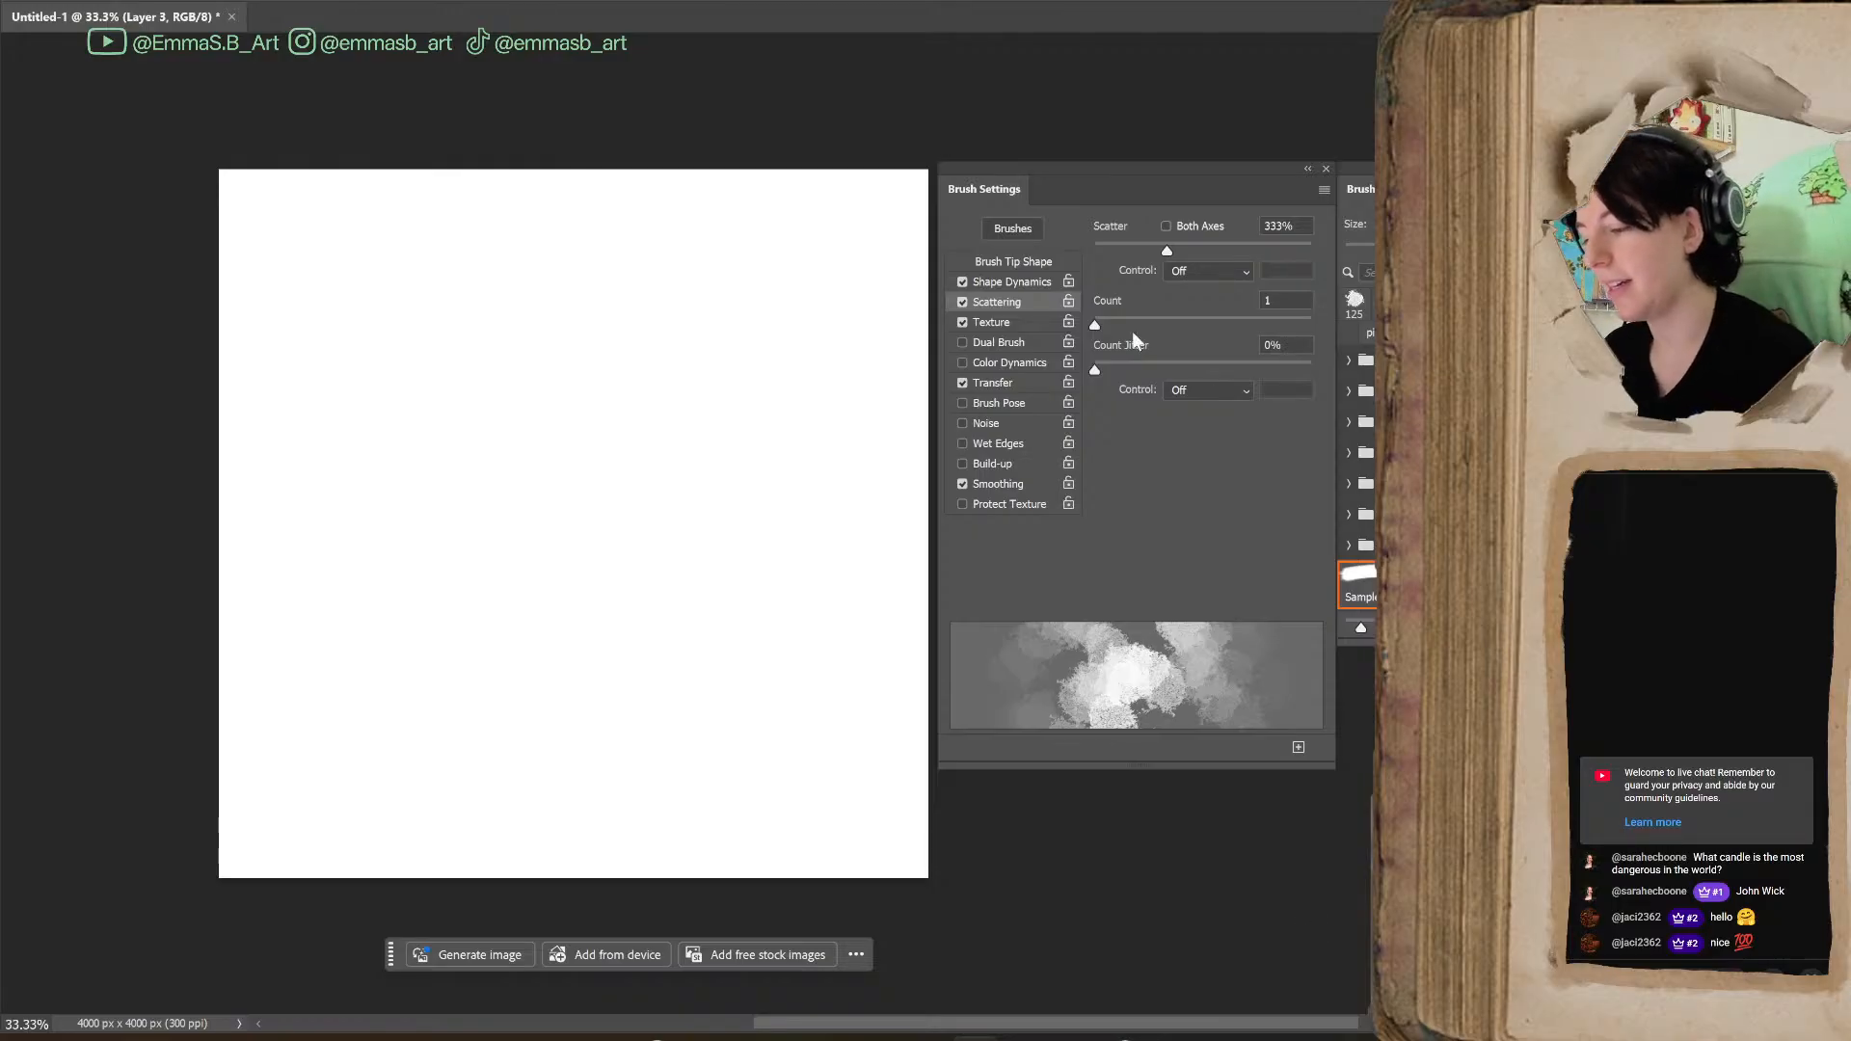
Try Scatter at 1000% with one test stroke, undo the stroke, and turn Scattering off
{"action": "left_click_drag", "start_coordinate": [1095, 326], "coordinate": [1139, 326]}
{"action": "mouse_move", "coordinate": [1290, 326]}
{"action": "left_mouse_down"}
{"action": "mouse_move", "coordinate": [1087, 397]}
{"action": "mouse_move", "coordinate": [1159, 362]}
{"action": "mouse_move", "coordinate": [1317, 372]}
{"action": "mouse_move", "coordinate": [1124, 396]}
{"action": "left_mouse_up"}
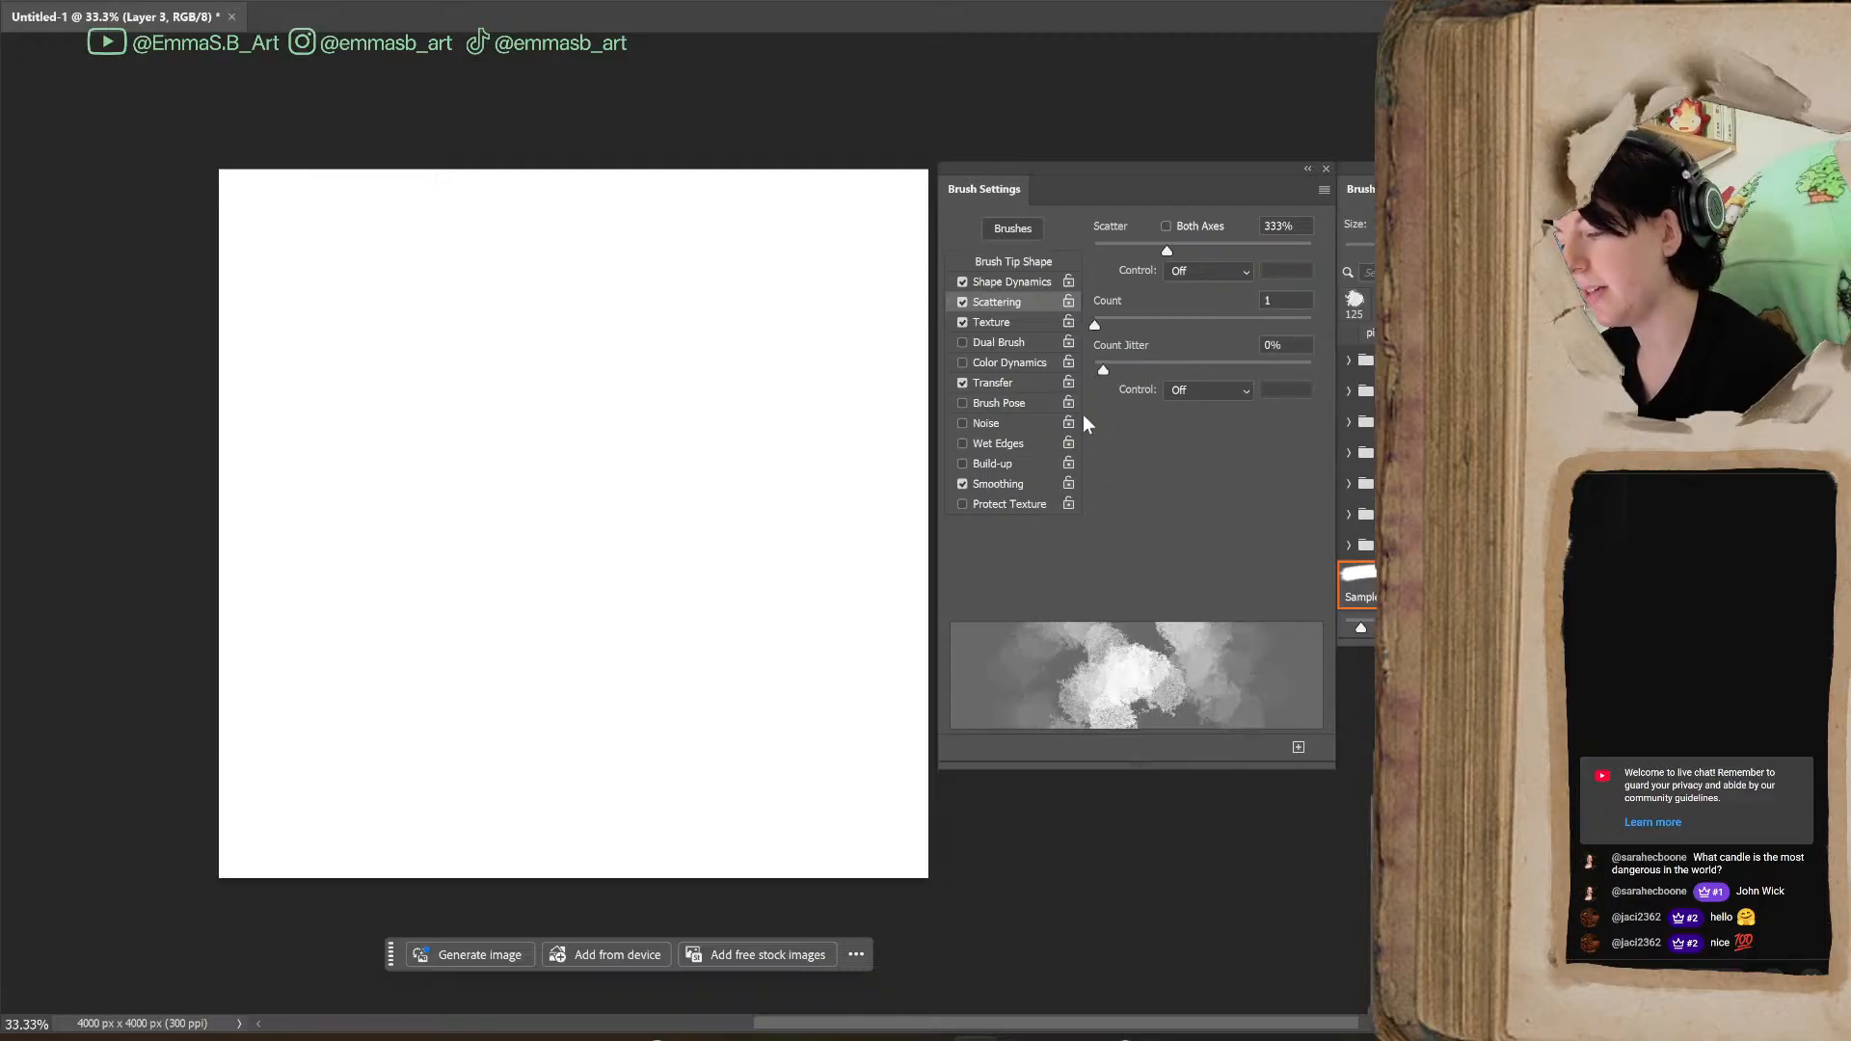
{"action": "left_click_drag", "start_coordinate": [1167, 243], "coordinate": [1339, 247]}
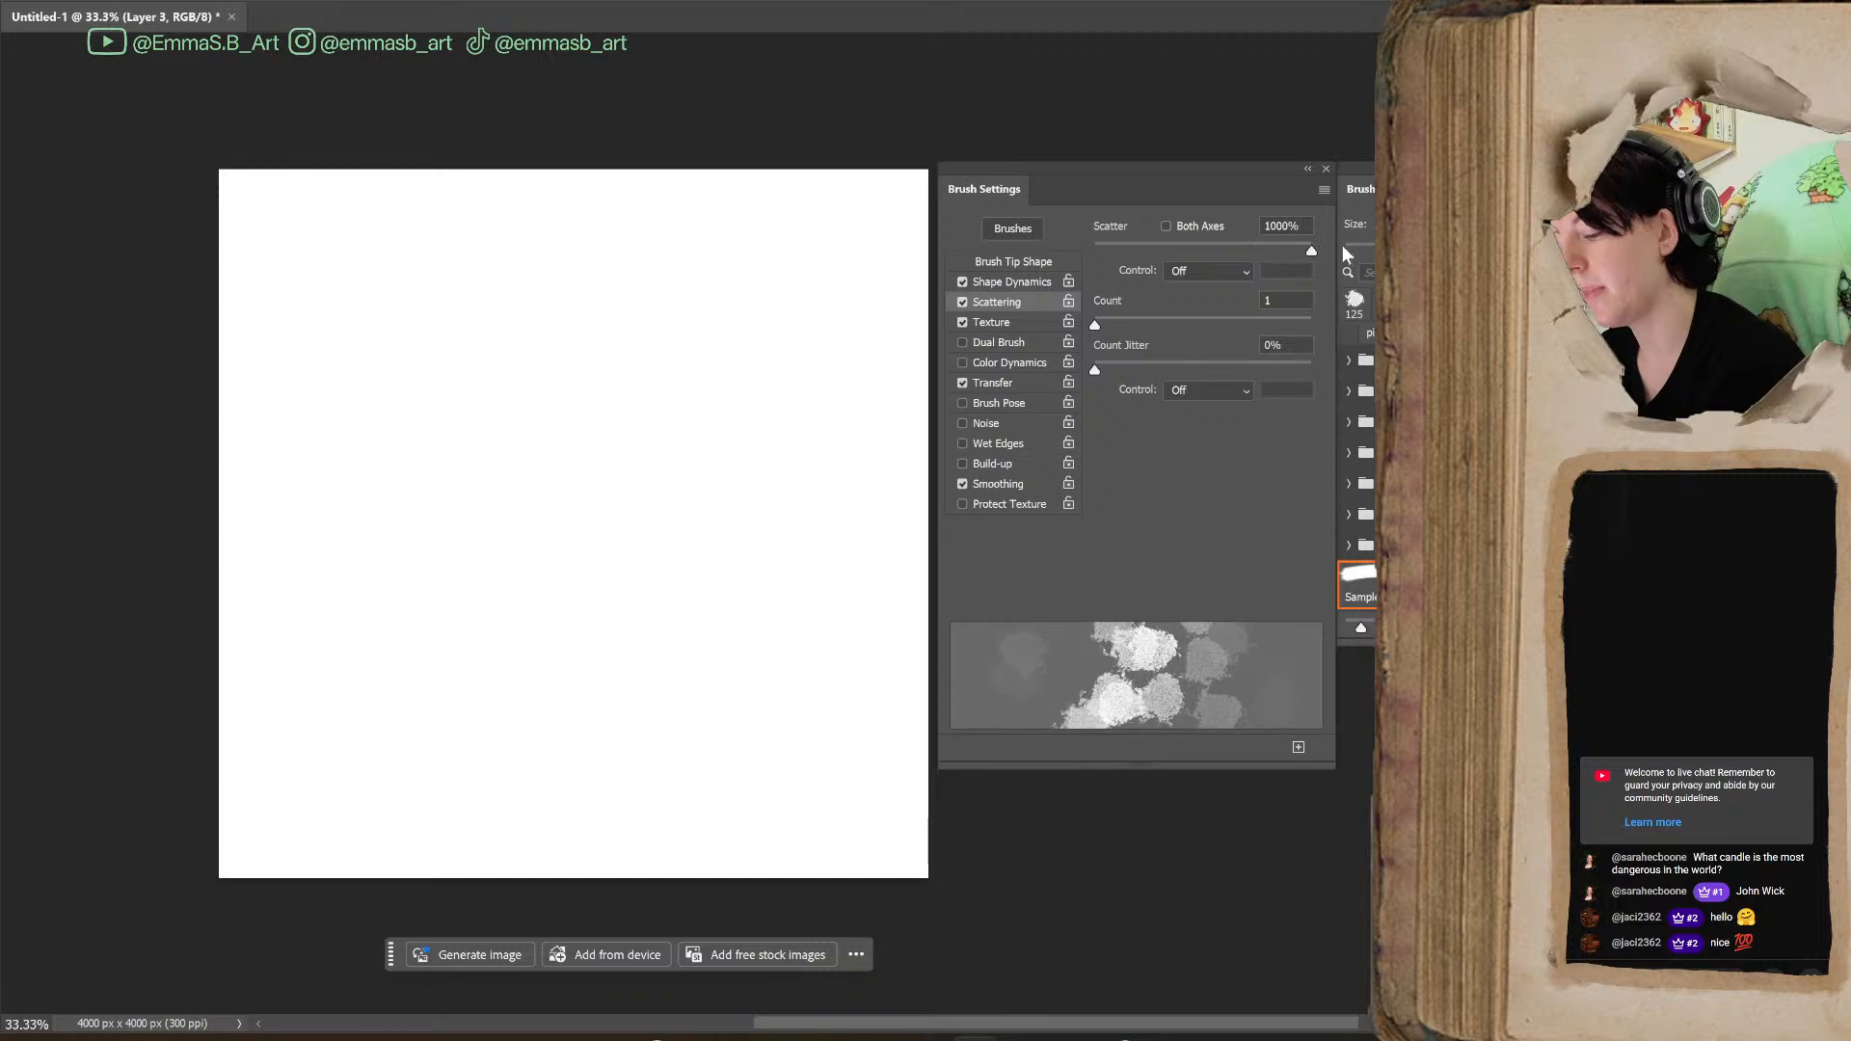
{"action": "mouse_move", "coordinate": [434, 559]}
{"action": "left_mouse_down"}
{"action": "mouse_move", "coordinate": [475, 617]}
{"action": "mouse_move", "coordinate": [727, 632]}
{"action": "mouse_move", "coordinate": [925, 480]}
{"action": "left_mouse_up"}
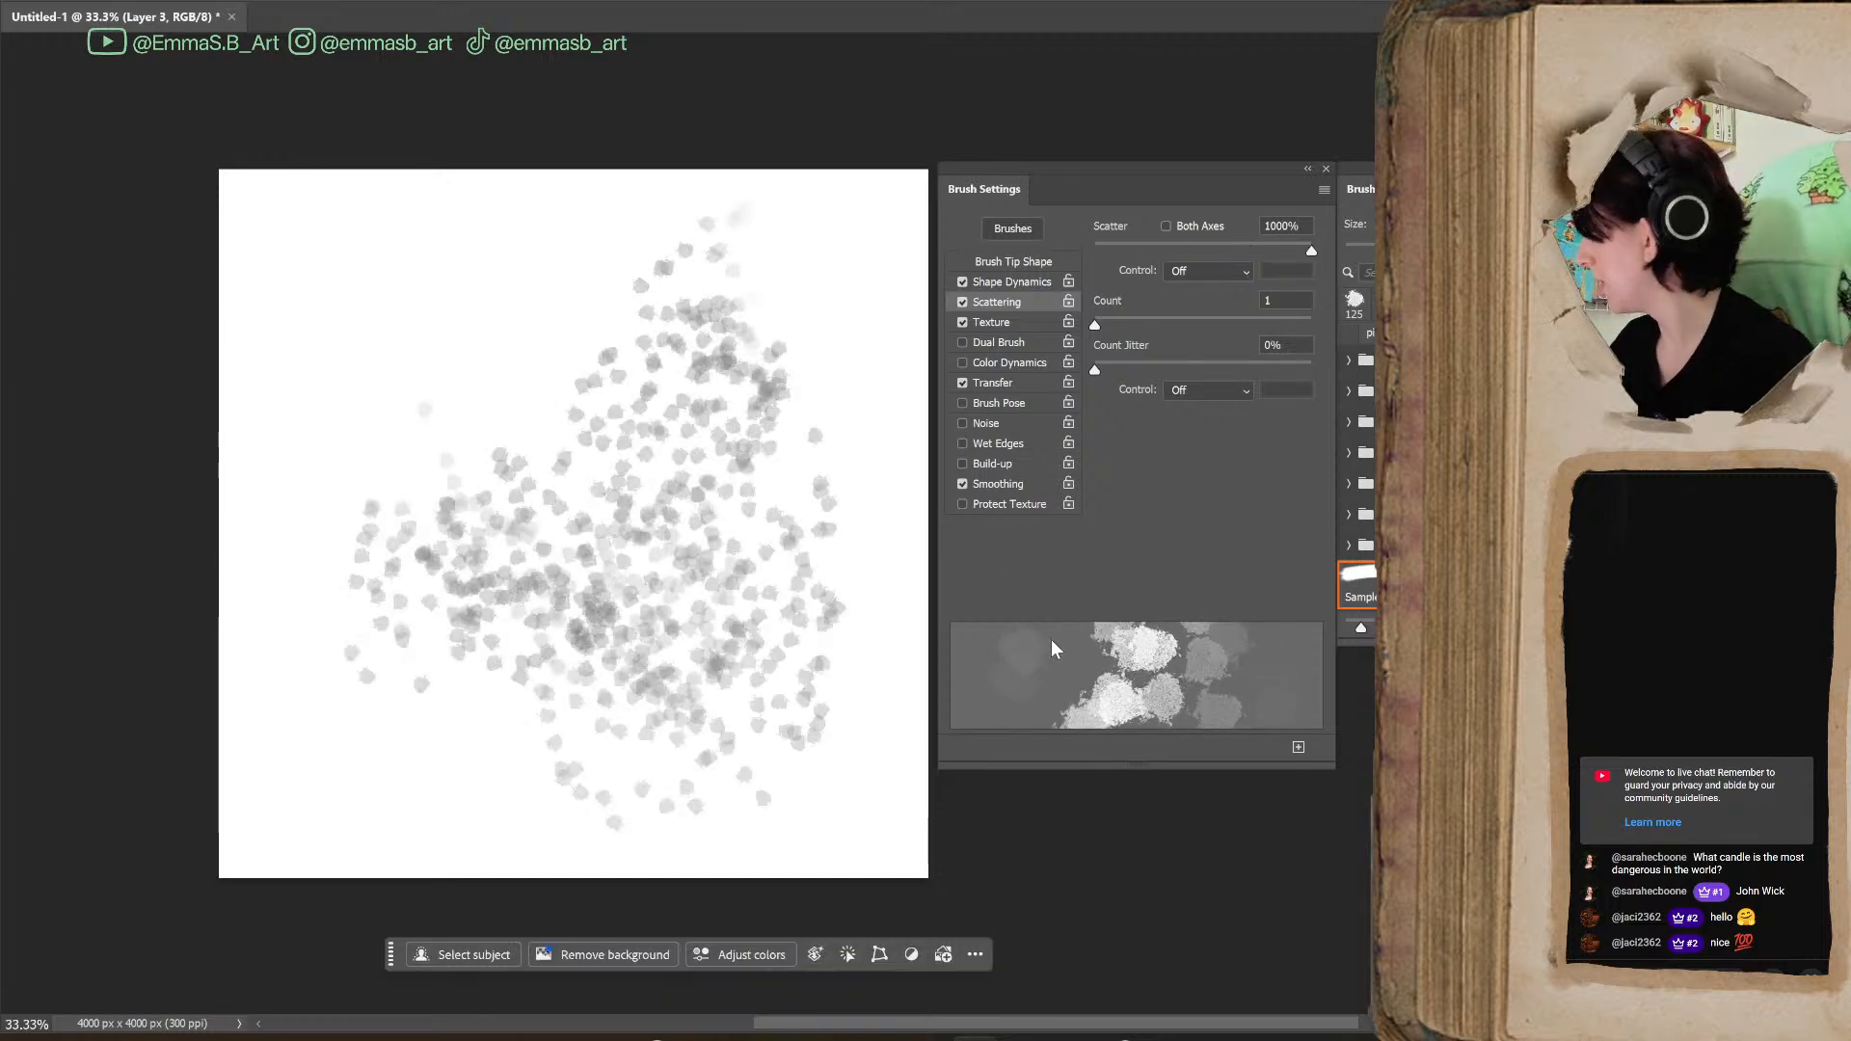
{"action": "key", "text": "ctrl+z"}
{"action": "left_click", "coordinate": [962, 301]}
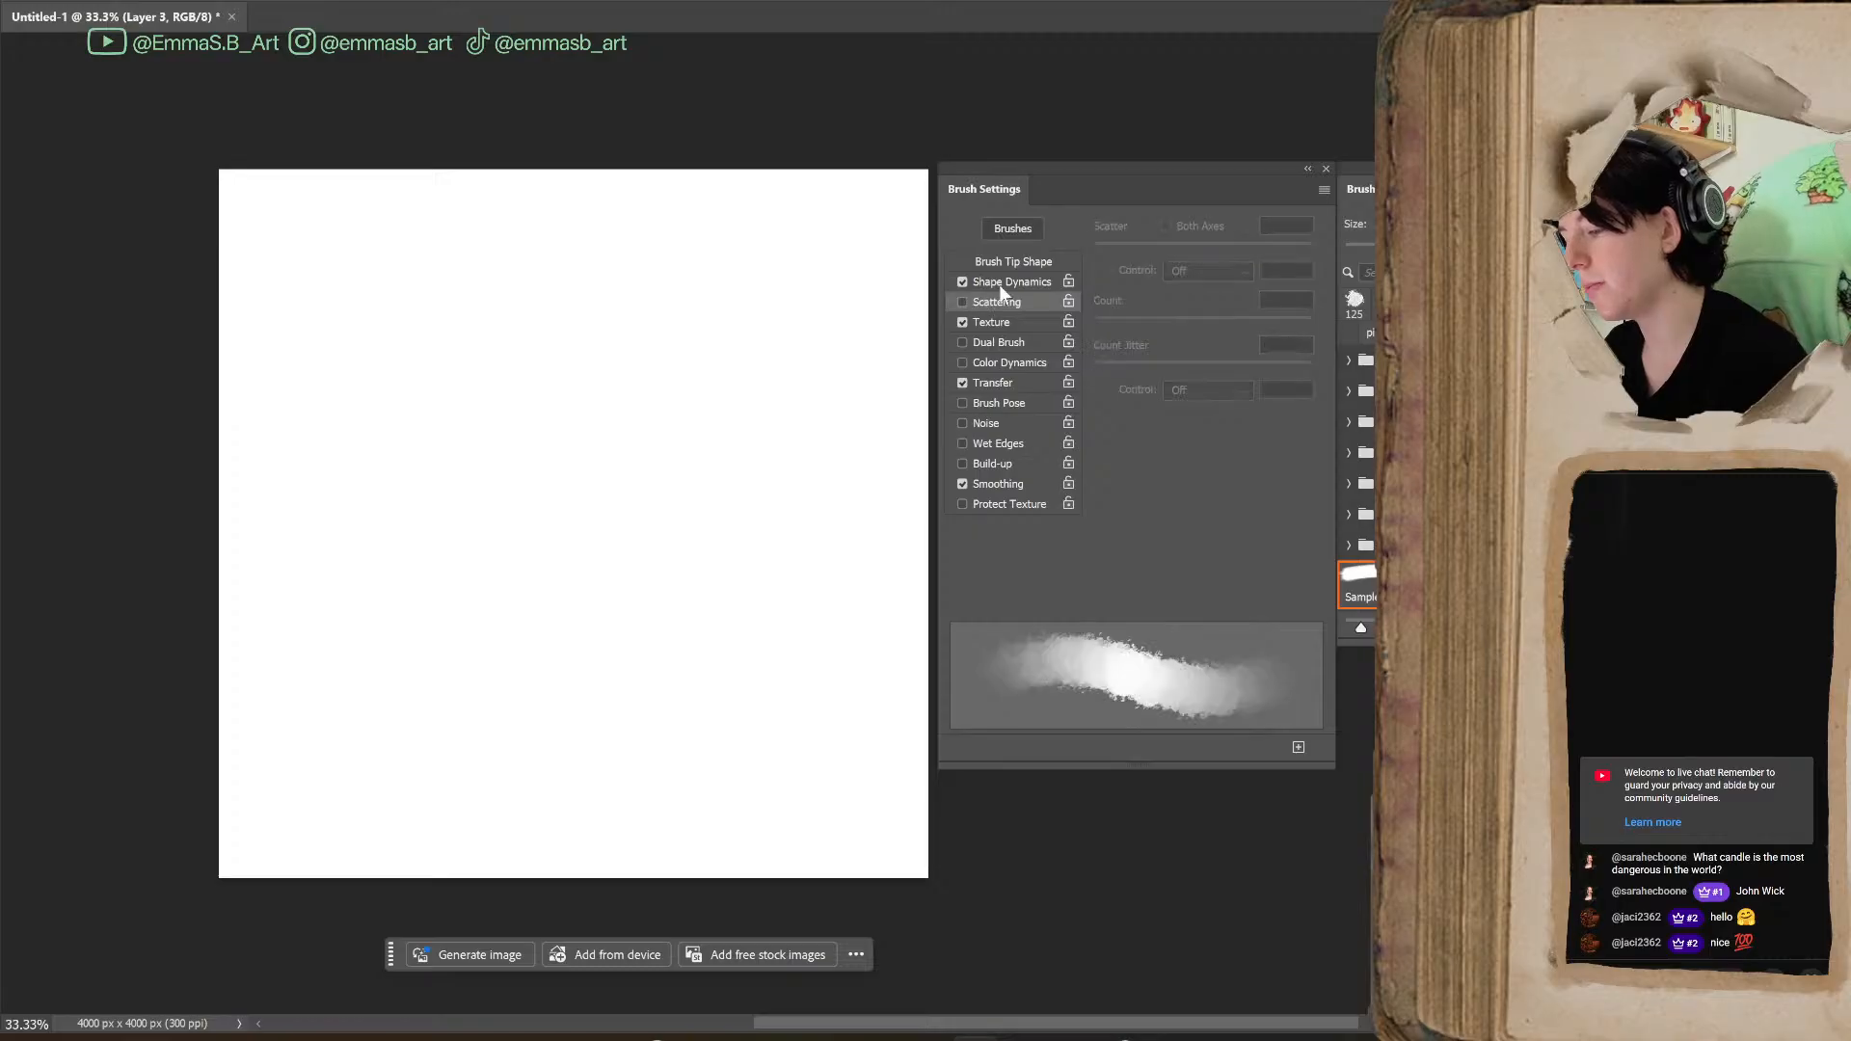
Set the Texture mode to Multiply and paint a zigzag stroke, then broad strokes with the brush enlarged to 1200 px
{"action": "left_click", "coordinate": [993, 322]}
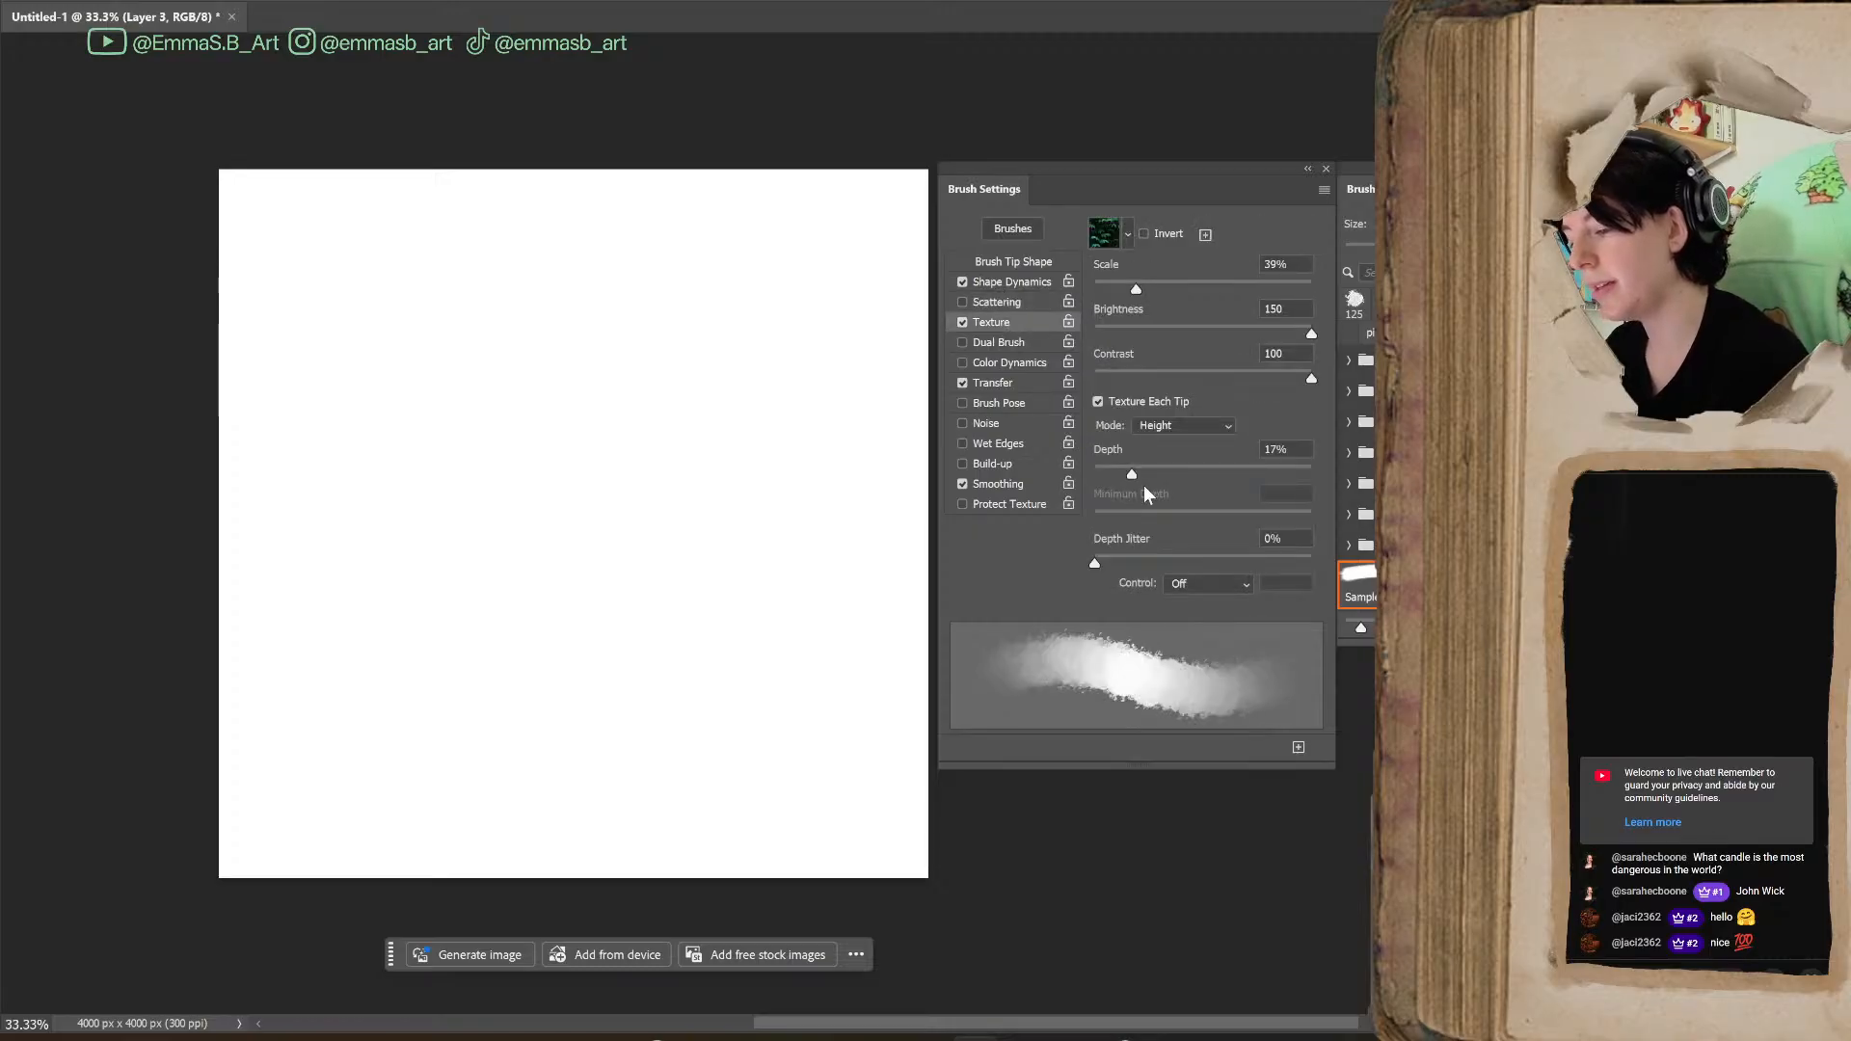
{"action": "left_click", "coordinate": [1227, 426]}
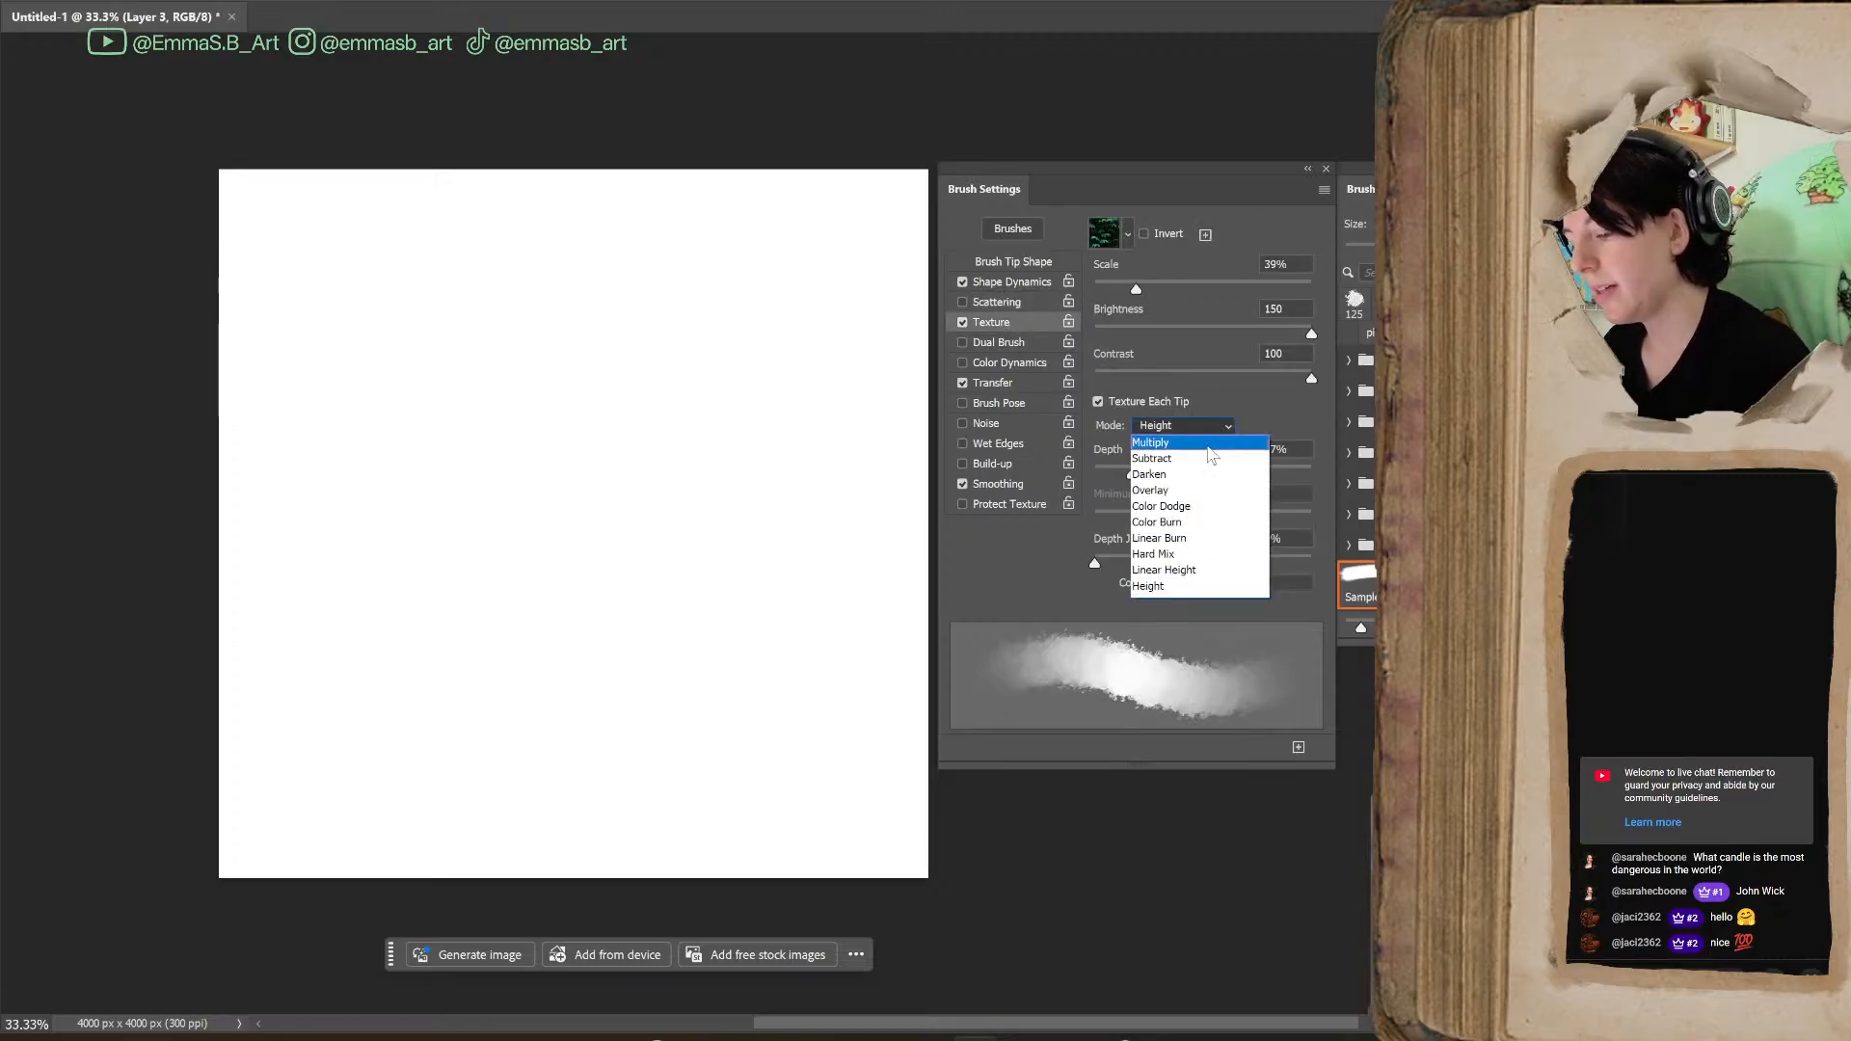
{"action": "left_click", "coordinate": [1213, 443]}
{"action": "mouse_move", "coordinate": [605, 496]}
{"action": "left_mouse_down"}
{"action": "mouse_move", "coordinate": [743, 559]}
{"action": "mouse_move", "coordinate": [748, 746]}
{"action": "left_mouse_up"}
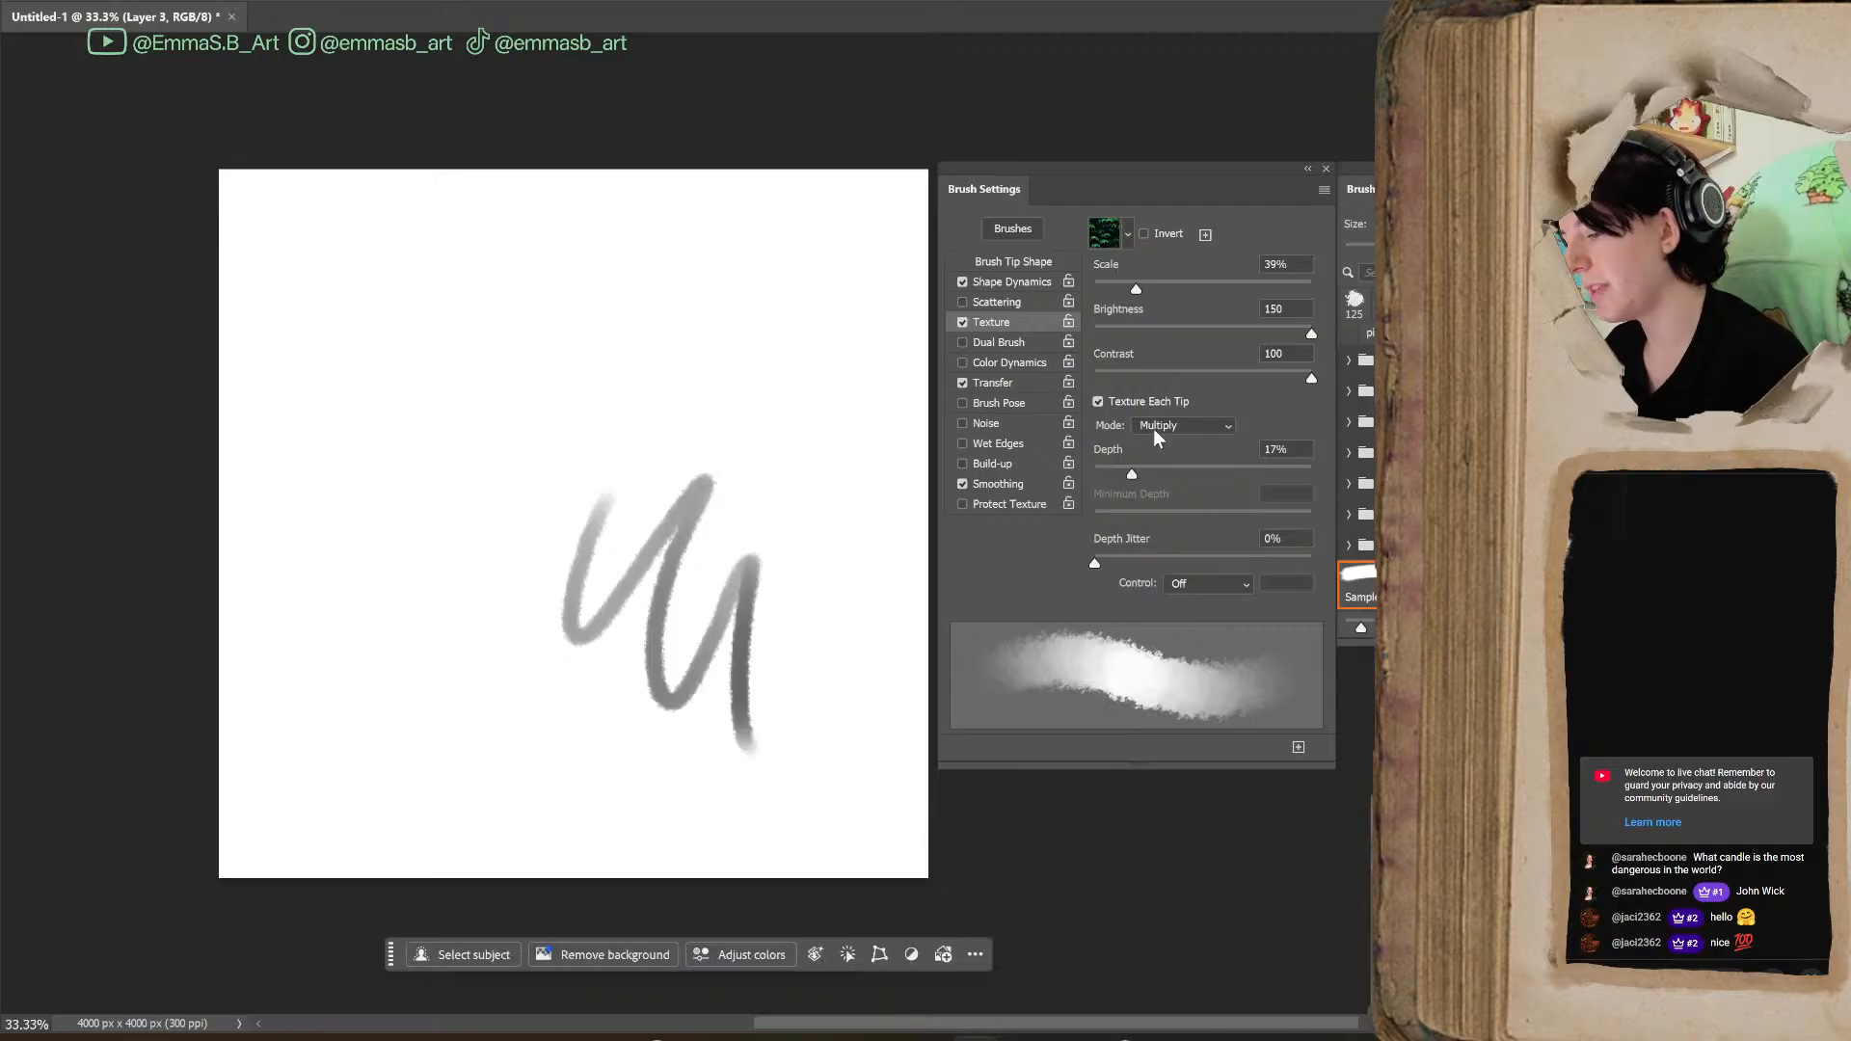
{"action": "key", "text": "bracketright"}
{"action": "key", "text": "bracketright"}
{"action": "key", "text": "bracketright"}
{"action": "key", "text": "bracketright"}
{"action": "key", "text": "bracketright"}
{"action": "key", "text": "bracketright"}
{"action": "key", "text": "bracketright"}
{"action": "key", "text": "bracketright"}
{"action": "key", "text": "bracketright"}
{"action": "key", "text": "bracketright"}
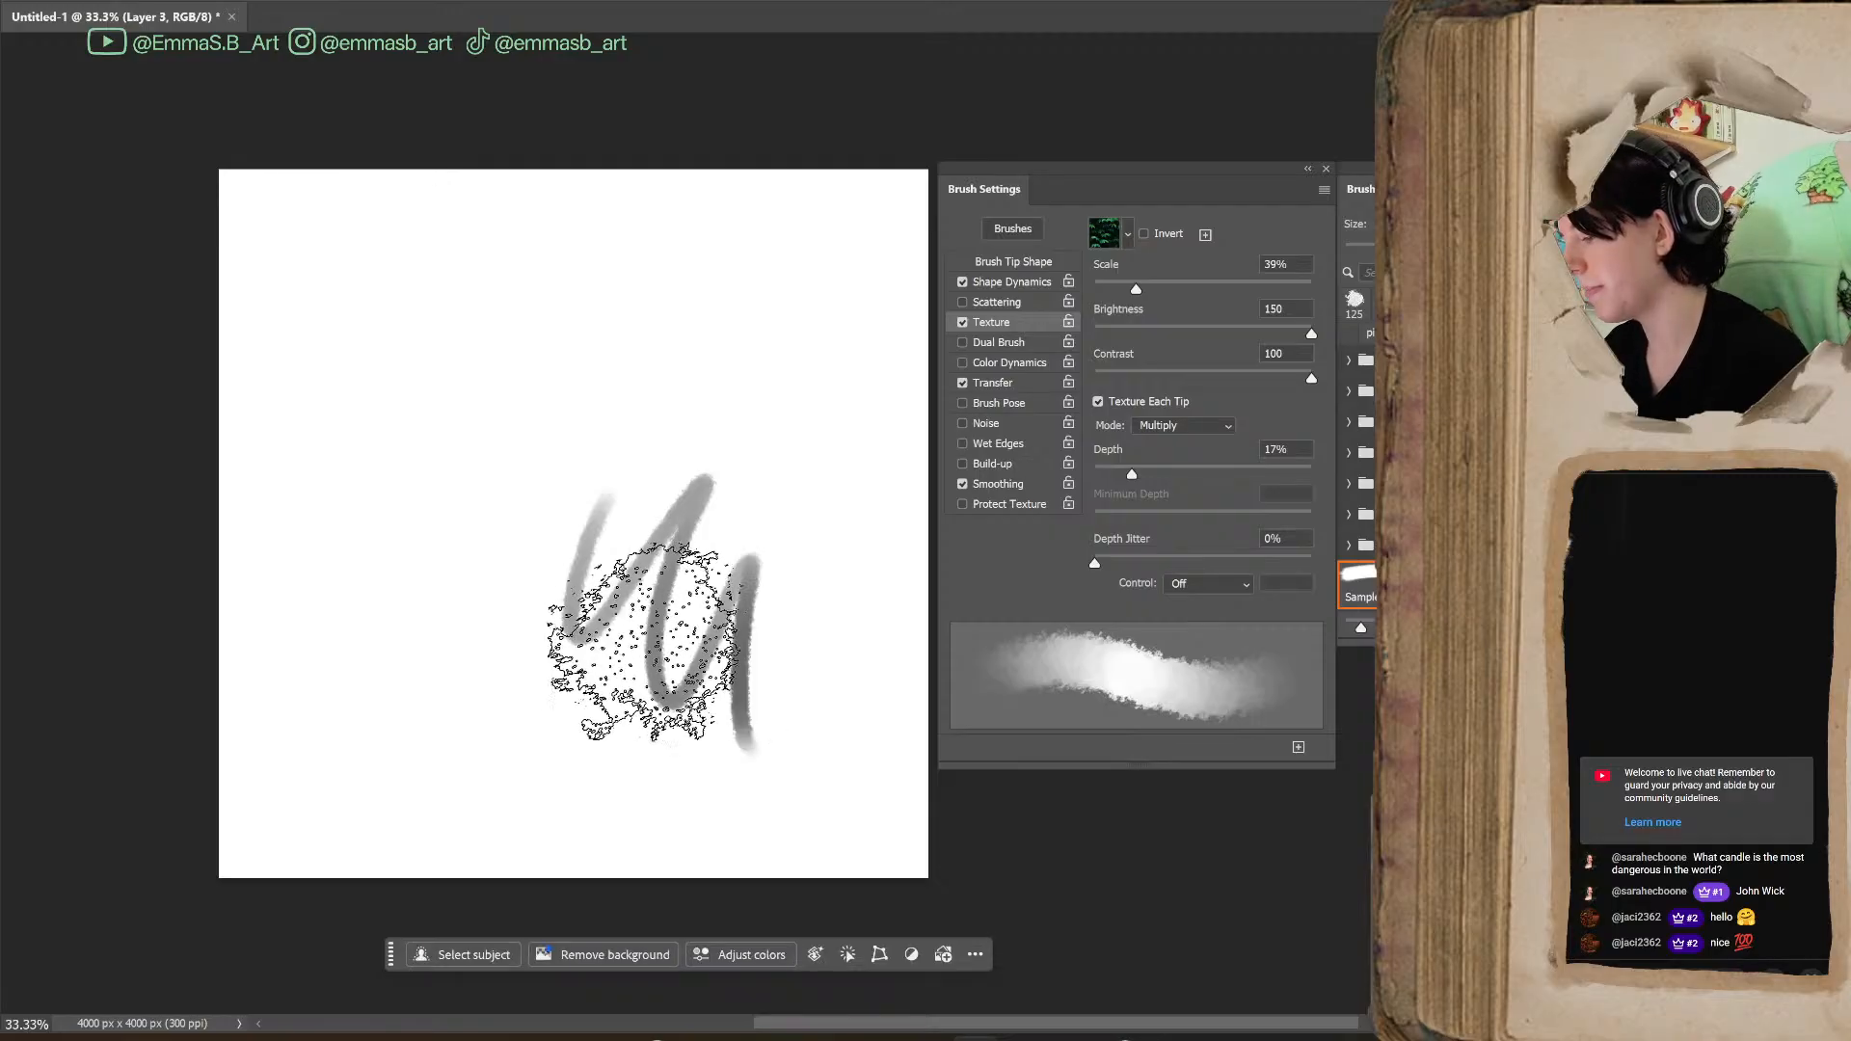
{"action": "mouse_move", "coordinate": [489, 564]}
{"action": "left_mouse_down"}
{"action": "mouse_move", "coordinate": [662, 682]}
{"action": "mouse_move", "coordinate": [771, 424]}
{"action": "left_mouse_up"}
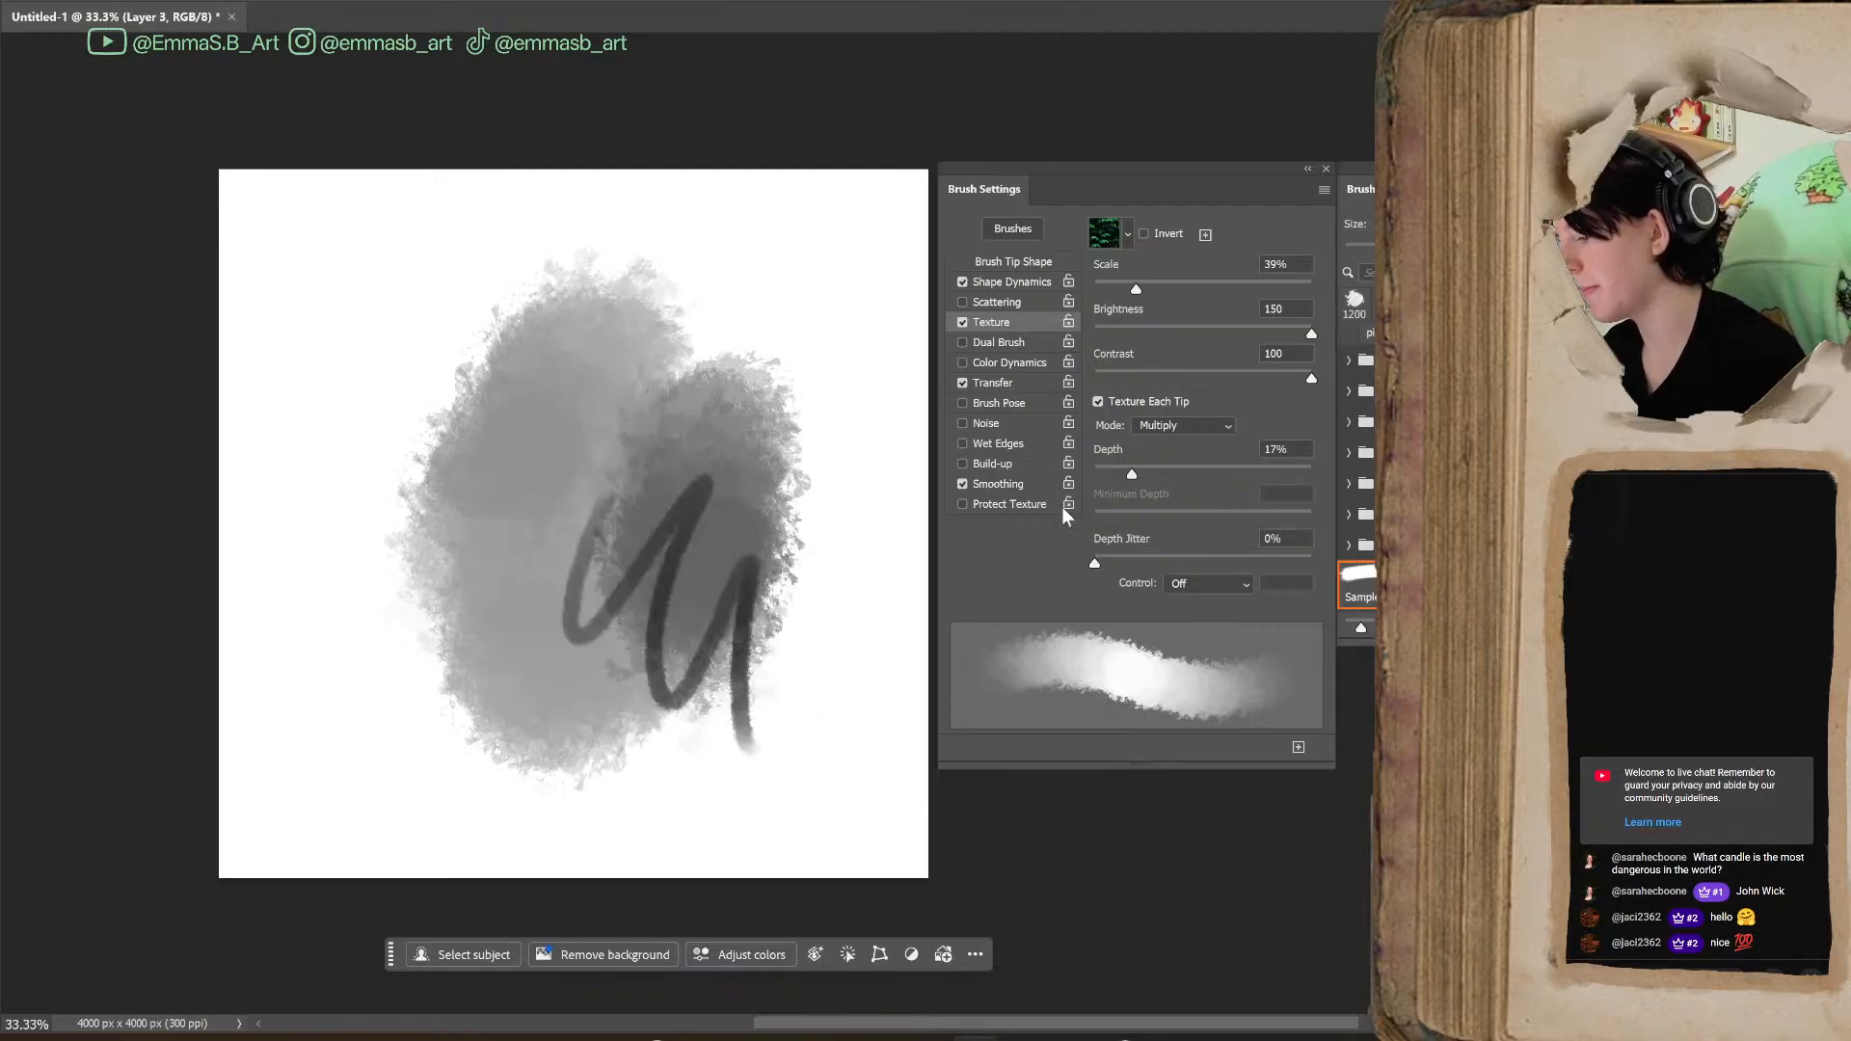
Set the Texture mode to Color Burn and paint comparison strokes across the upper part of the canvas
{"action": "left_click", "coordinate": [1211, 427]}
{"action": "left_click", "coordinate": [1185, 535]}
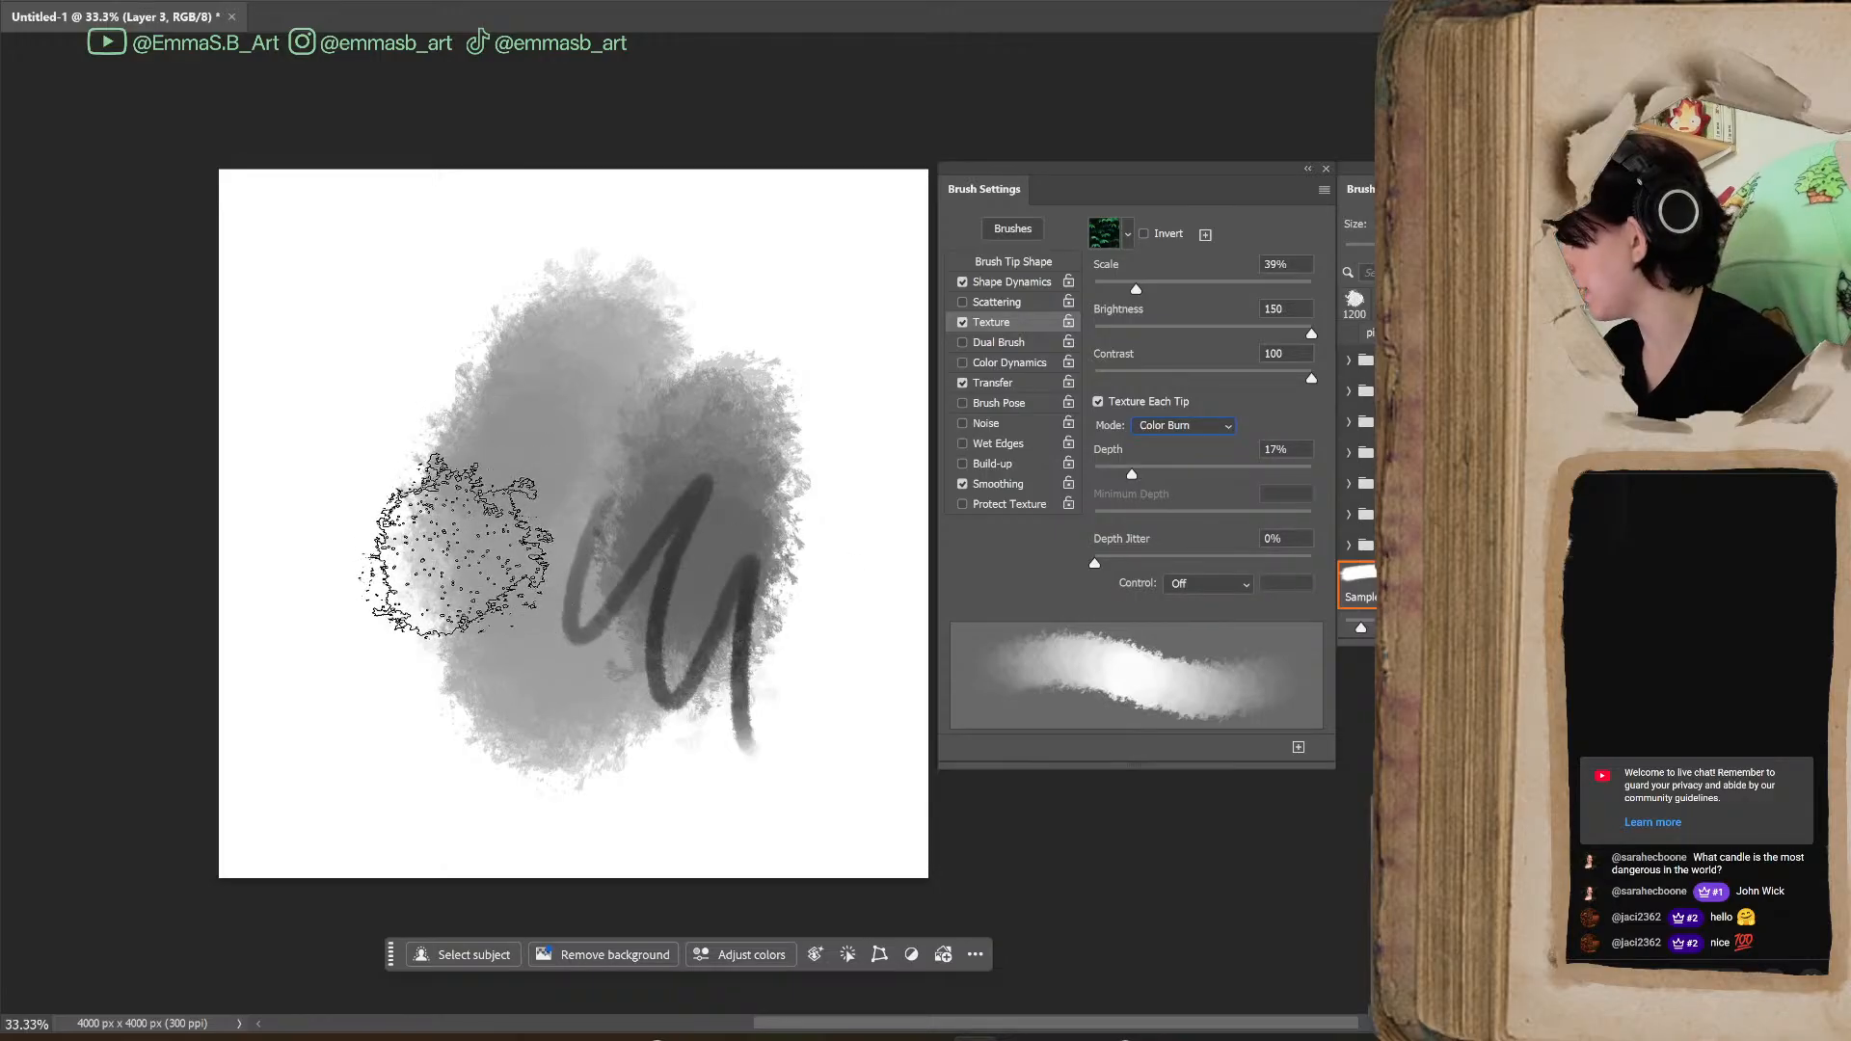
{"action": "mouse_move", "coordinate": [364, 517]}
{"action": "left_mouse_down"}
{"action": "mouse_move", "coordinate": [392, 346]}
{"action": "mouse_move", "coordinate": [412, 457]}
{"action": "mouse_move", "coordinate": [525, 442]}
{"action": "left_mouse_up"}
{"action": "mouse_move", "coordinate": [694, 253]}
{"action": "left_mouse_down"}
{"action": "mouse_move", "coordinate": [731, 267]}
{"action": "mouse_move", "coordinate": [794, 425]}
{"action": "left_mouse_up"}
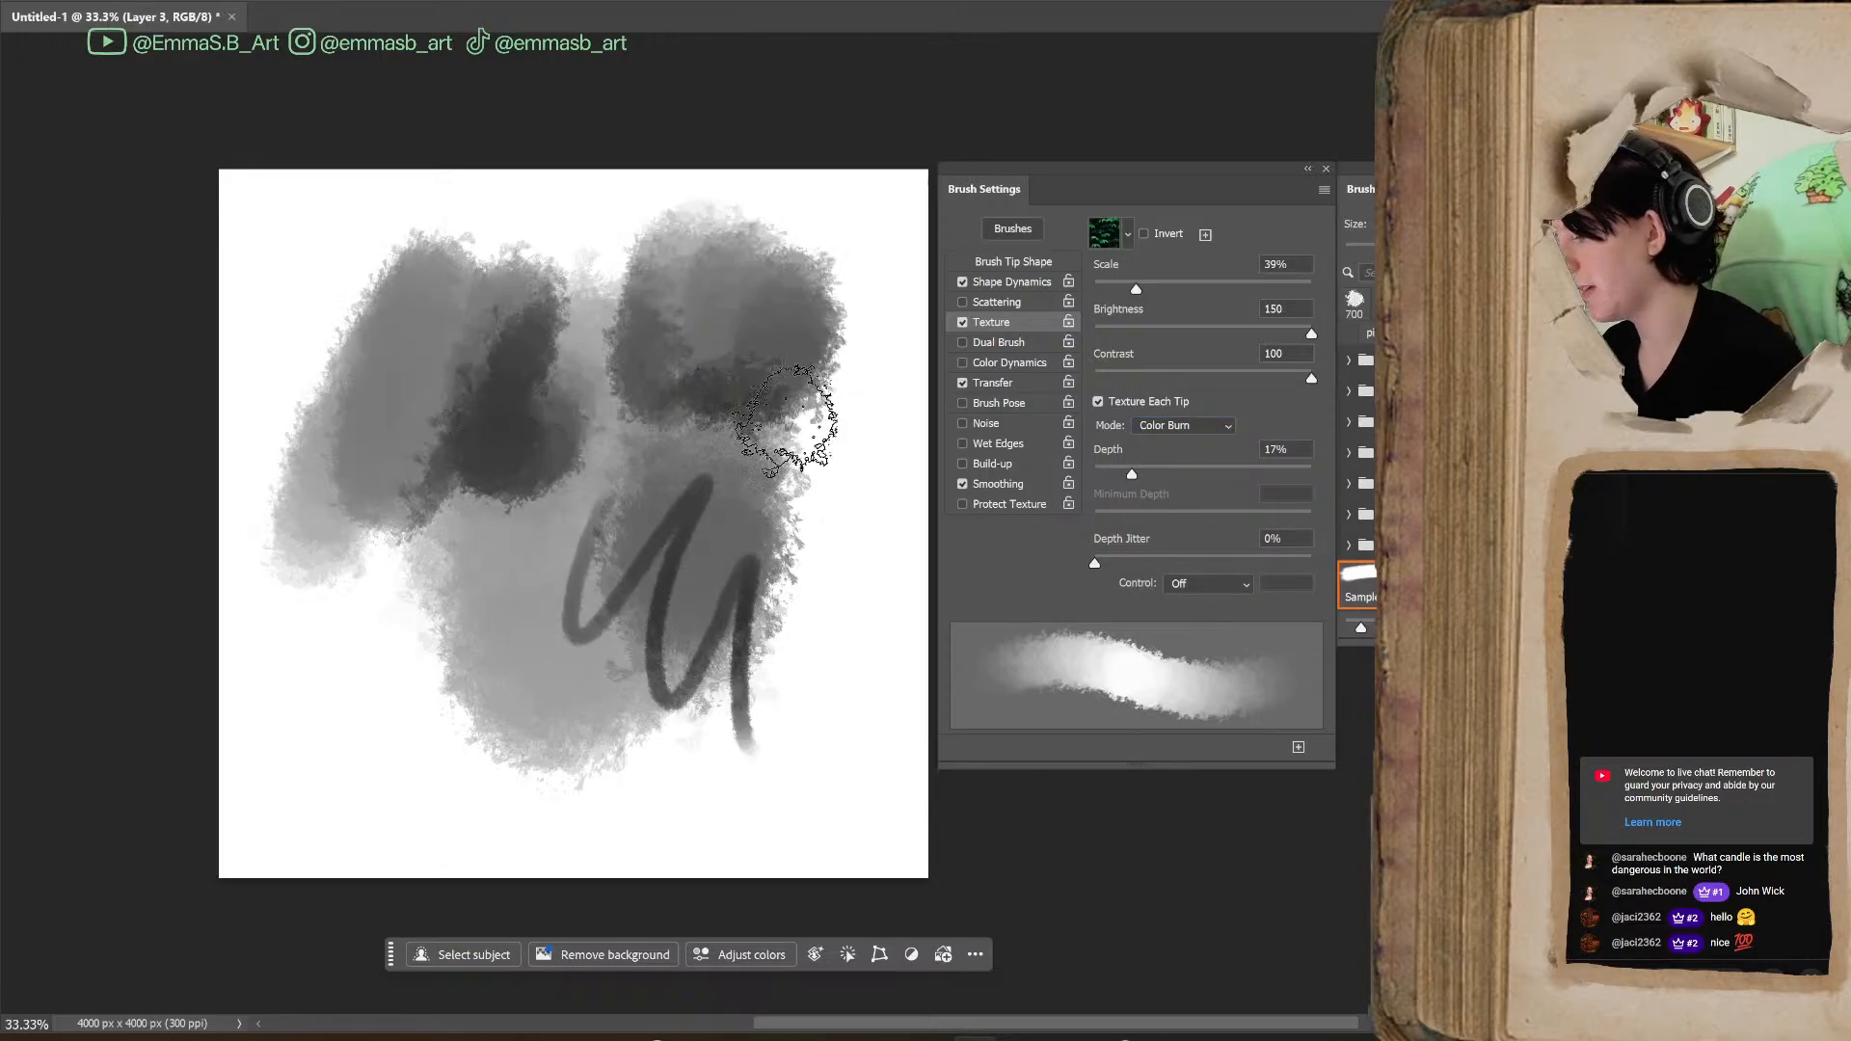
Set the Texture mode back to Height and its Depth to 14%
{"action": "left_click", "coordinate": [1186, 429]}
{"action": "left_click", "coordinate": [1211, 443]}
{"action": "left_click", "coordinate": [1221, 430]}
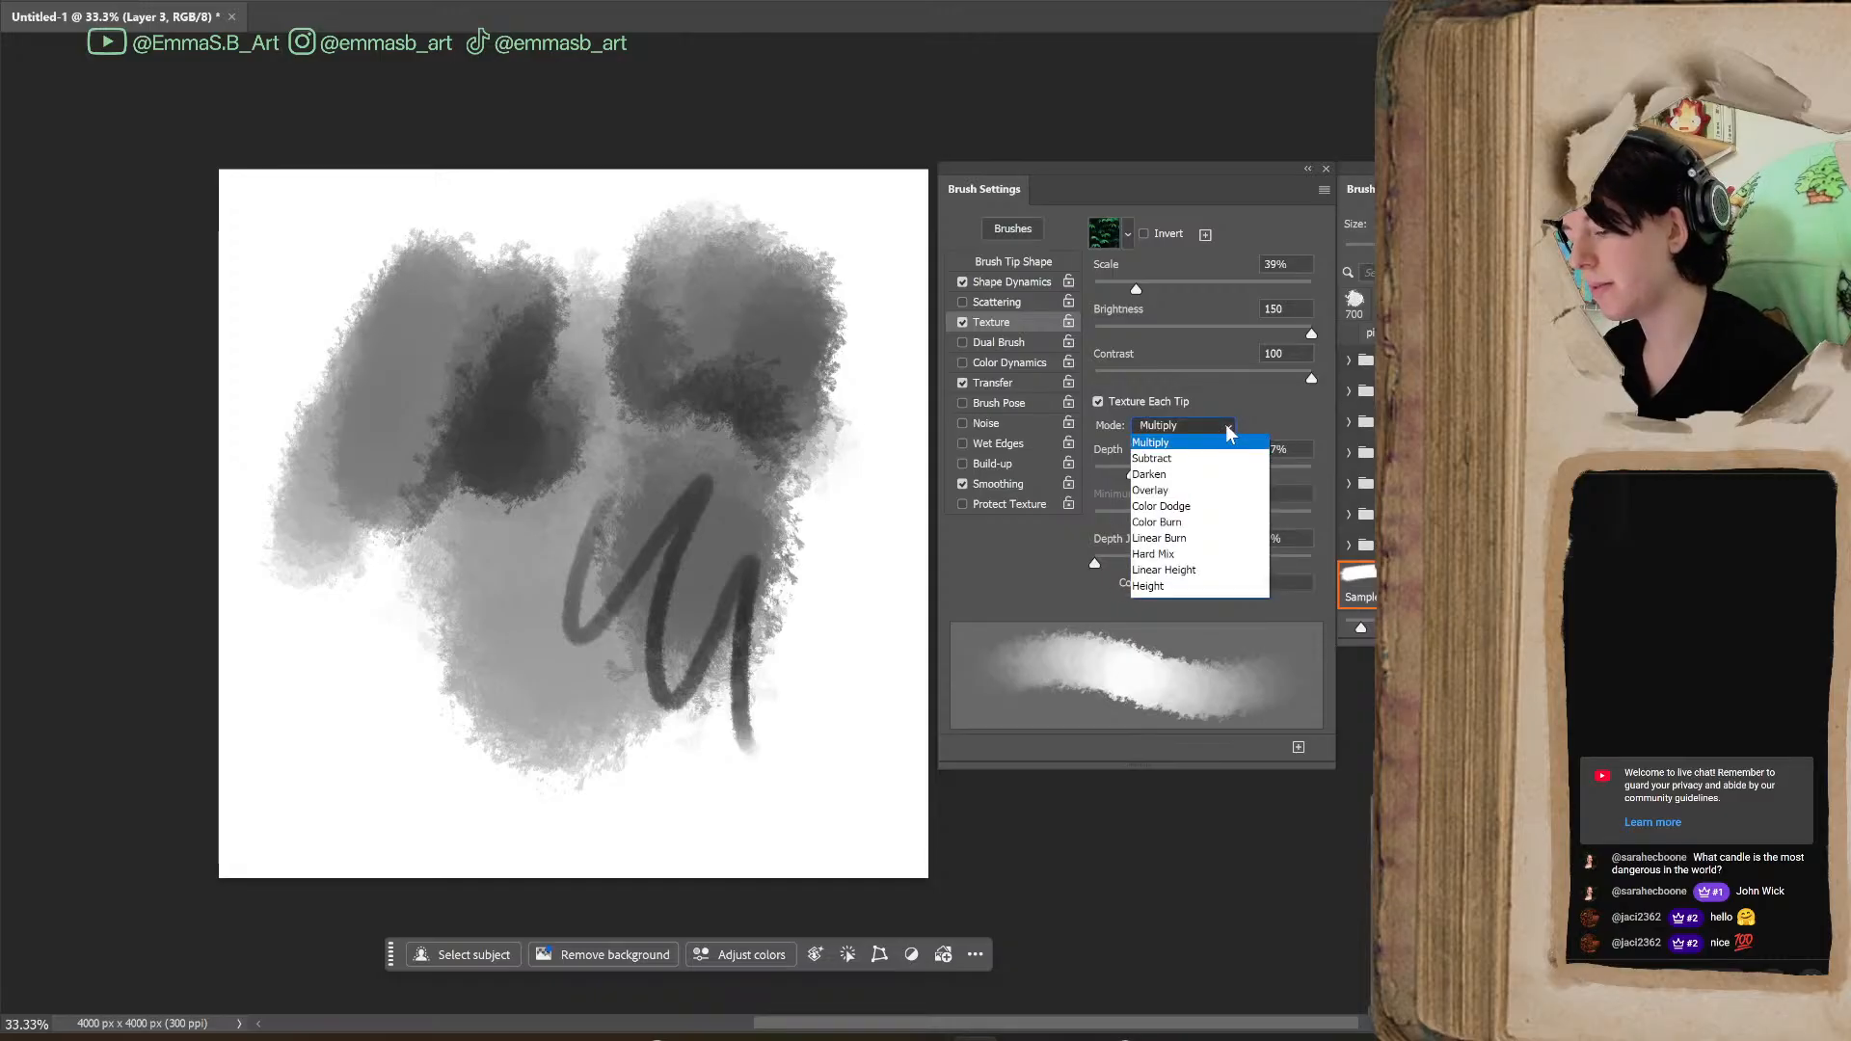
{"action": "left_click", "coordinate": [1209, 586]}
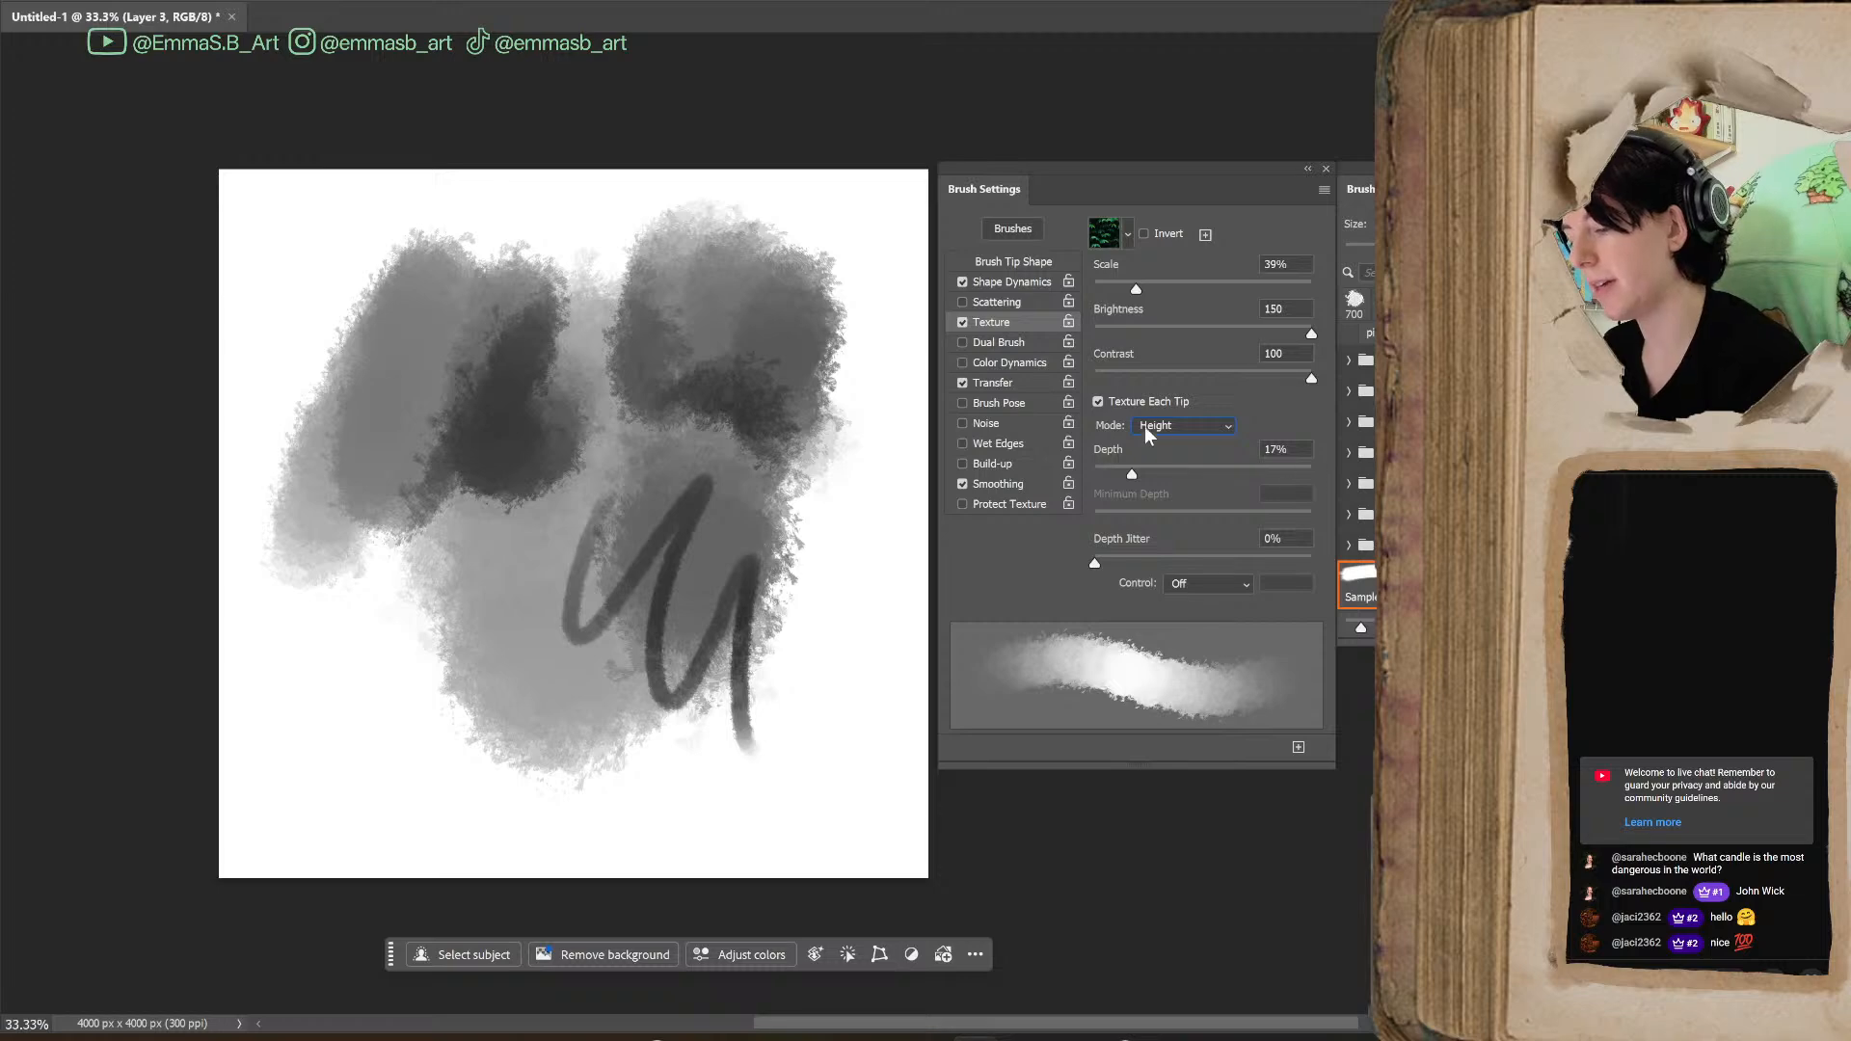
{"action": "mouse_move", "coordinate": [1133, 473]}
{"action": "left_mouse_down"}
{"action": "mouse_move", "coordinate": [1239, 474]}
{"action": "mouse_move", "coordinate": [1125, 474]}
{"action": "left_mouse_up"}
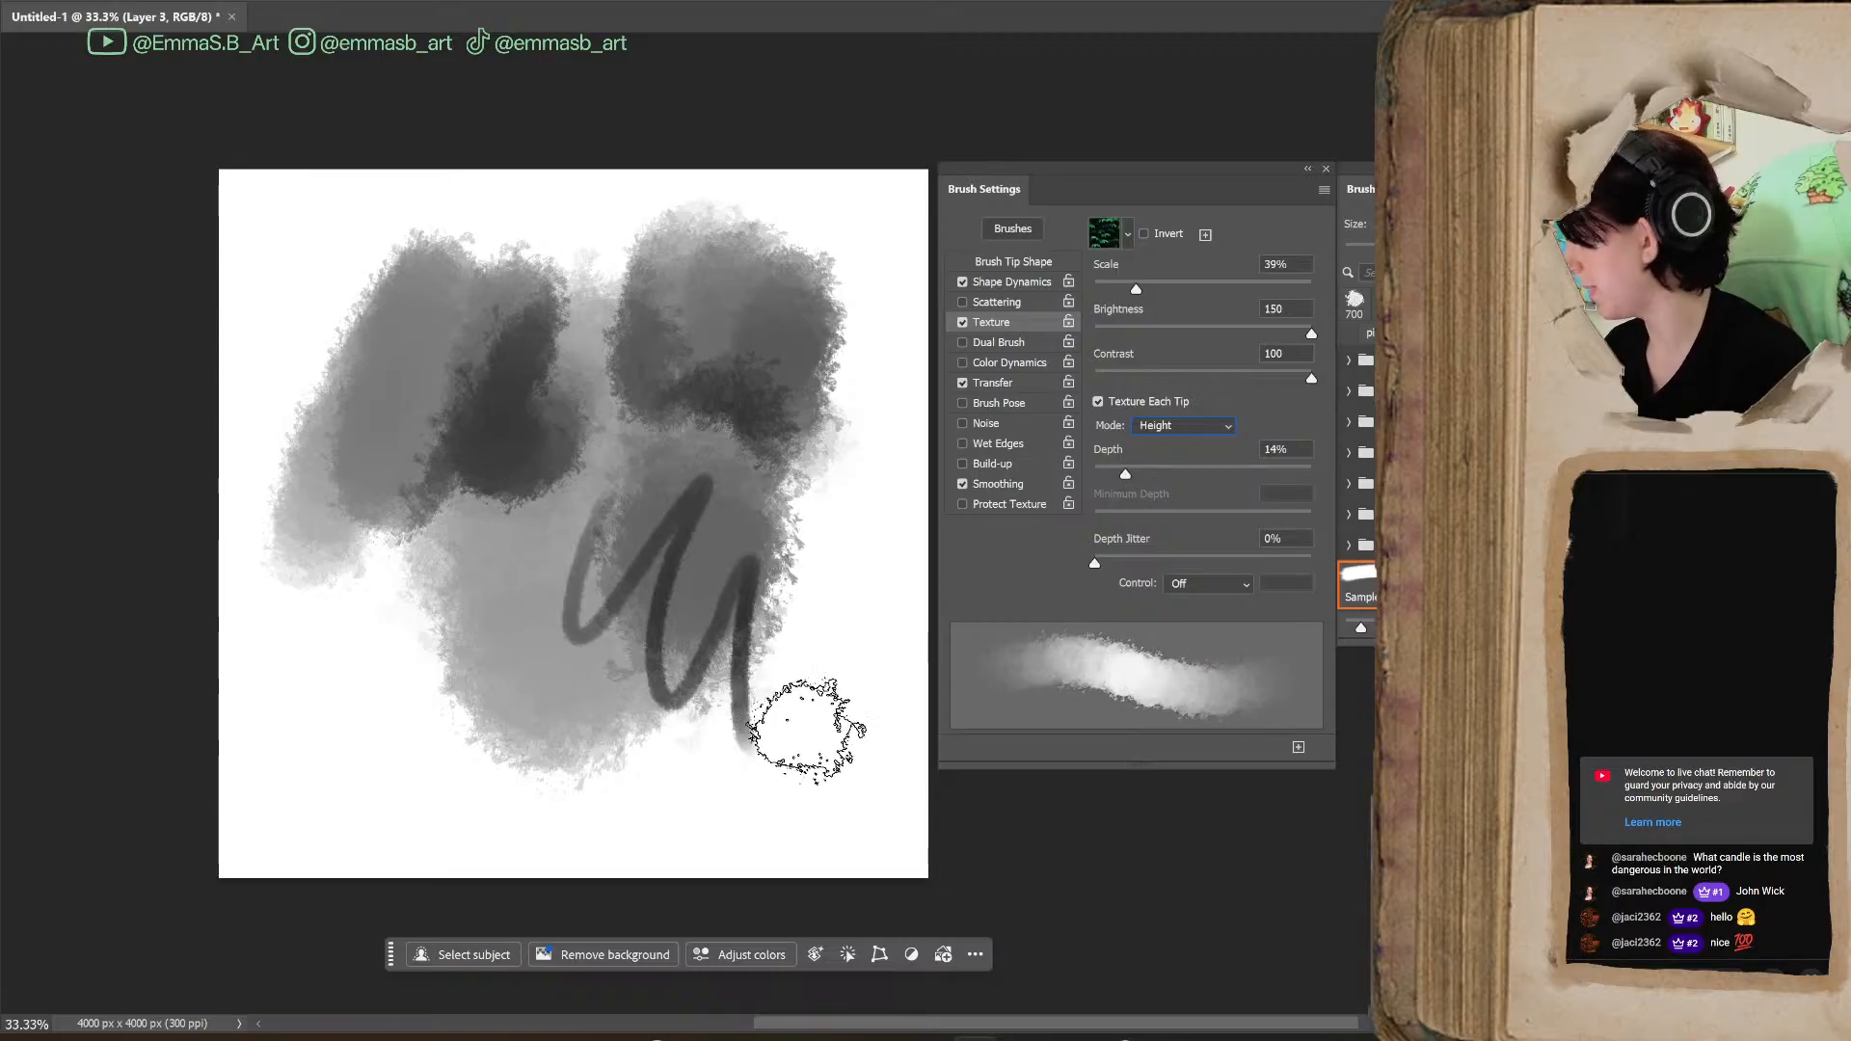
Paint overlapping test strokes along the canvas's right side, reducing the brush size to 400 px for a dark patch
{"action": "mouse_move", "coordinate": [822, 662]}
{"action": "left_mouse_down"}
{"action": "mouse_move", "coordinate": [839, 793]}
{"action": "mouse_move", "coordinate": [820, 493]}
{"action": "mouse_move", "coordinate": [806, 620]}
{"action": "mouse_move", "coordinate": [859, 756]}
{"action": "mouse_move", "coordinate": [917, 598]}
{"action": "left_mouse_up"}
{"action": "scroll", "coordinate": [829, 521], "scroll_direction": "up", "scroll_amount": 3}
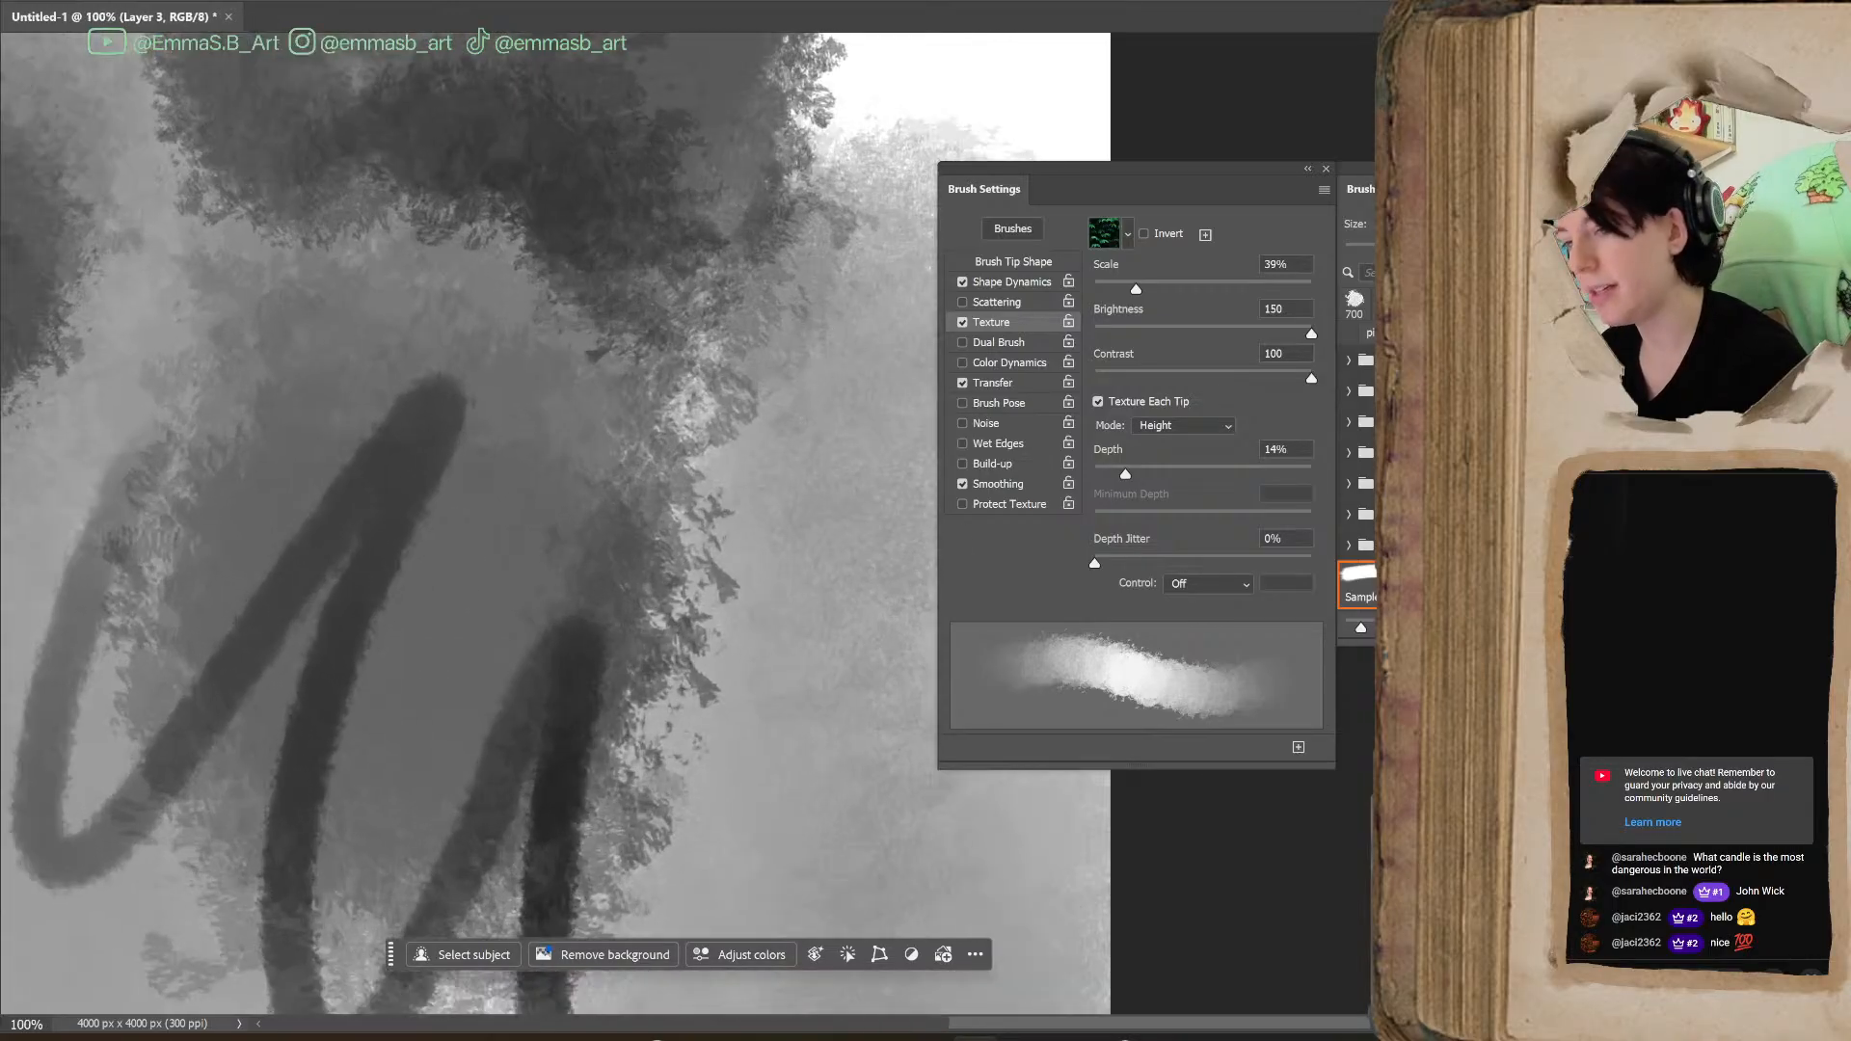
{"action": "mouse_move", "coordinate": [521, 709]}
{"action": "left_mouse_down"}
{"action": "mouse_move", "coordinate": [1083, 165]}
{"action": "mouse_move", "coordinate": [1099, 979]}
{"action": "mouse_move", "coordinate": [1147, 1029]}
{"action": "mouse_move", "coordinate": [1295, 1034]}
{"action": "left_mouse_up"}
{"action": "mouse_move", "coordinate": [651, 444]}
{"action": "left_mouse_down"}
{"action": "mouse_move", "coordinate": [778, 529]}
{"action": "mouse_move", "coordinate": [649, 723]}
{"action": "mouse_move", "coordinate": [682, 434]}
{"action": "mouse_move", "coordinate": [757, 376]}
{"action": "left_mouse_up"}
{"action": "key", "text": "bracketleft"}
{"action": "key", "text": "bracketleft"}
{"action": "key", "text": "bracketleft"}
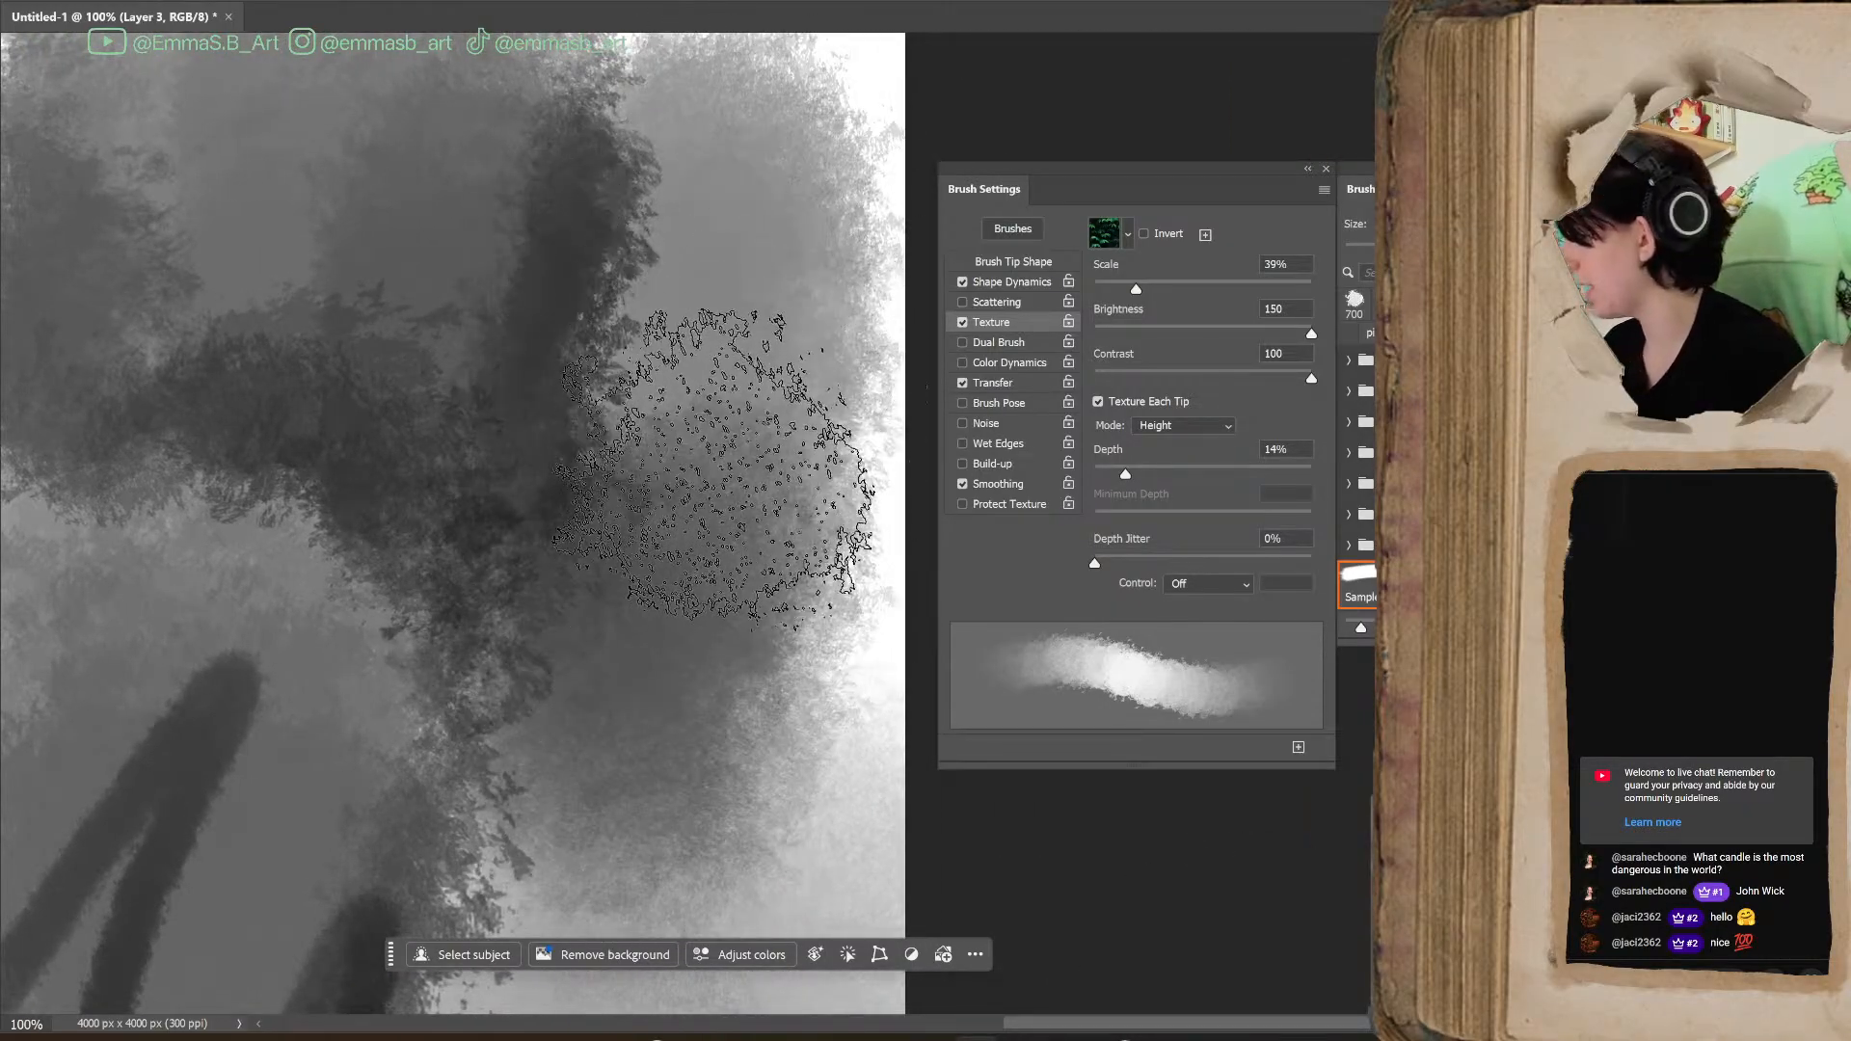
{"action": "mouse_move", "coordinate": [602, 453]}
{"action": "left_mouse_down"}
{"action": "mouse_move", "coordinate": [703, 462]}
{"action": "mouse_move", "coordinate": [772, 436]}
{"action": "mouse_move", "coordinate": [743, 421]}
{"action": "mouse_move", "coordinate": [632, 475]}
{"action": "mouse_move", "coordinate": [757, 628]}
{"action": "mouse_move", "coordinate": [817, 569]}
{"action": "mouse_move", "coordinate": [718, 419]}
{"action": "mouse_move", "coordinate": [770, 782]}
{"action": "mouse_move", "coordinate": [703, 728]}
{"action": "mouse_move", "coordinate": [877, 608]}
{"action": "mouse_move", "coordinate": [593, 697]}
{"action": "mouse_move", "coordinate": [575, 536]}
{"action": "mouse_move", "coordinate": [807, 709]}
{"action": "mouse_move", "coordinate": [824, 742]}
{"action": "left_mouse_up"}
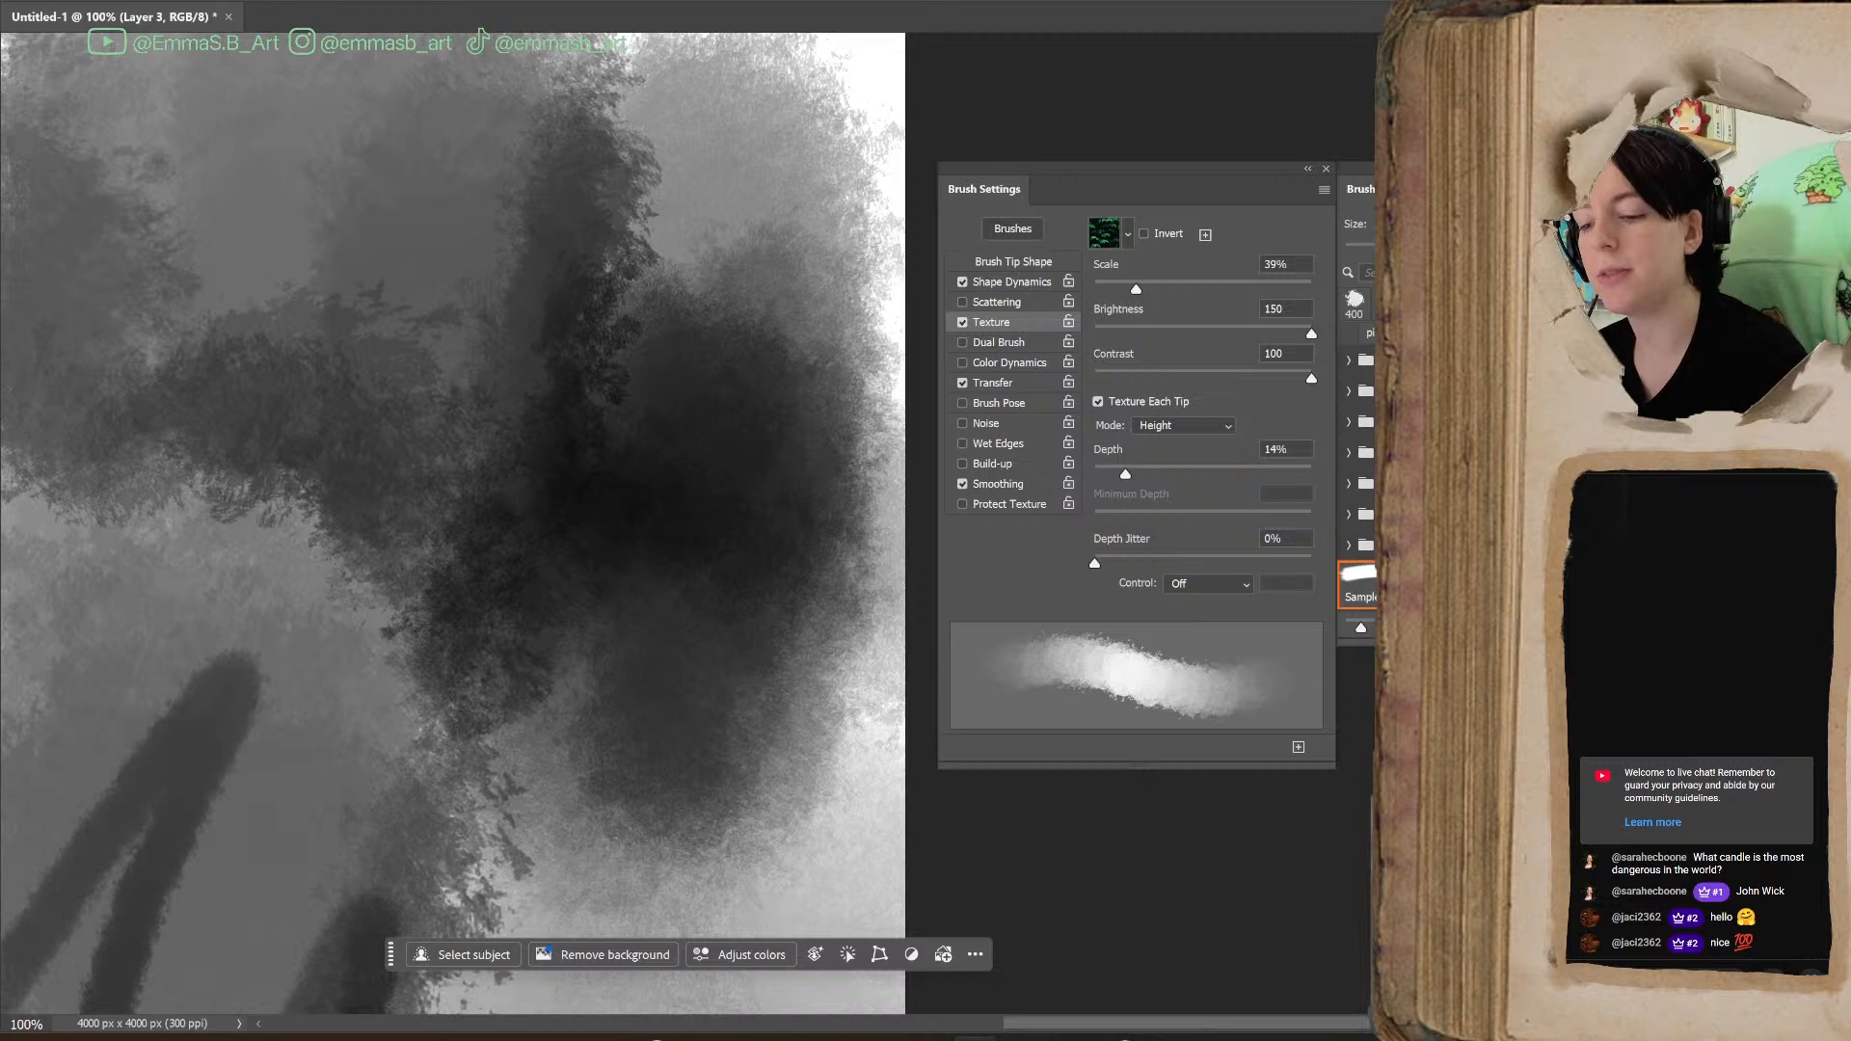
Undo all the texture test strokes until the canvas is blank
{"action": "key", "text": "ctrl+minus"}
{"action": "key", "text": "ctrl+minus"}
{"action": "key", "text": "ctrl+minus"}
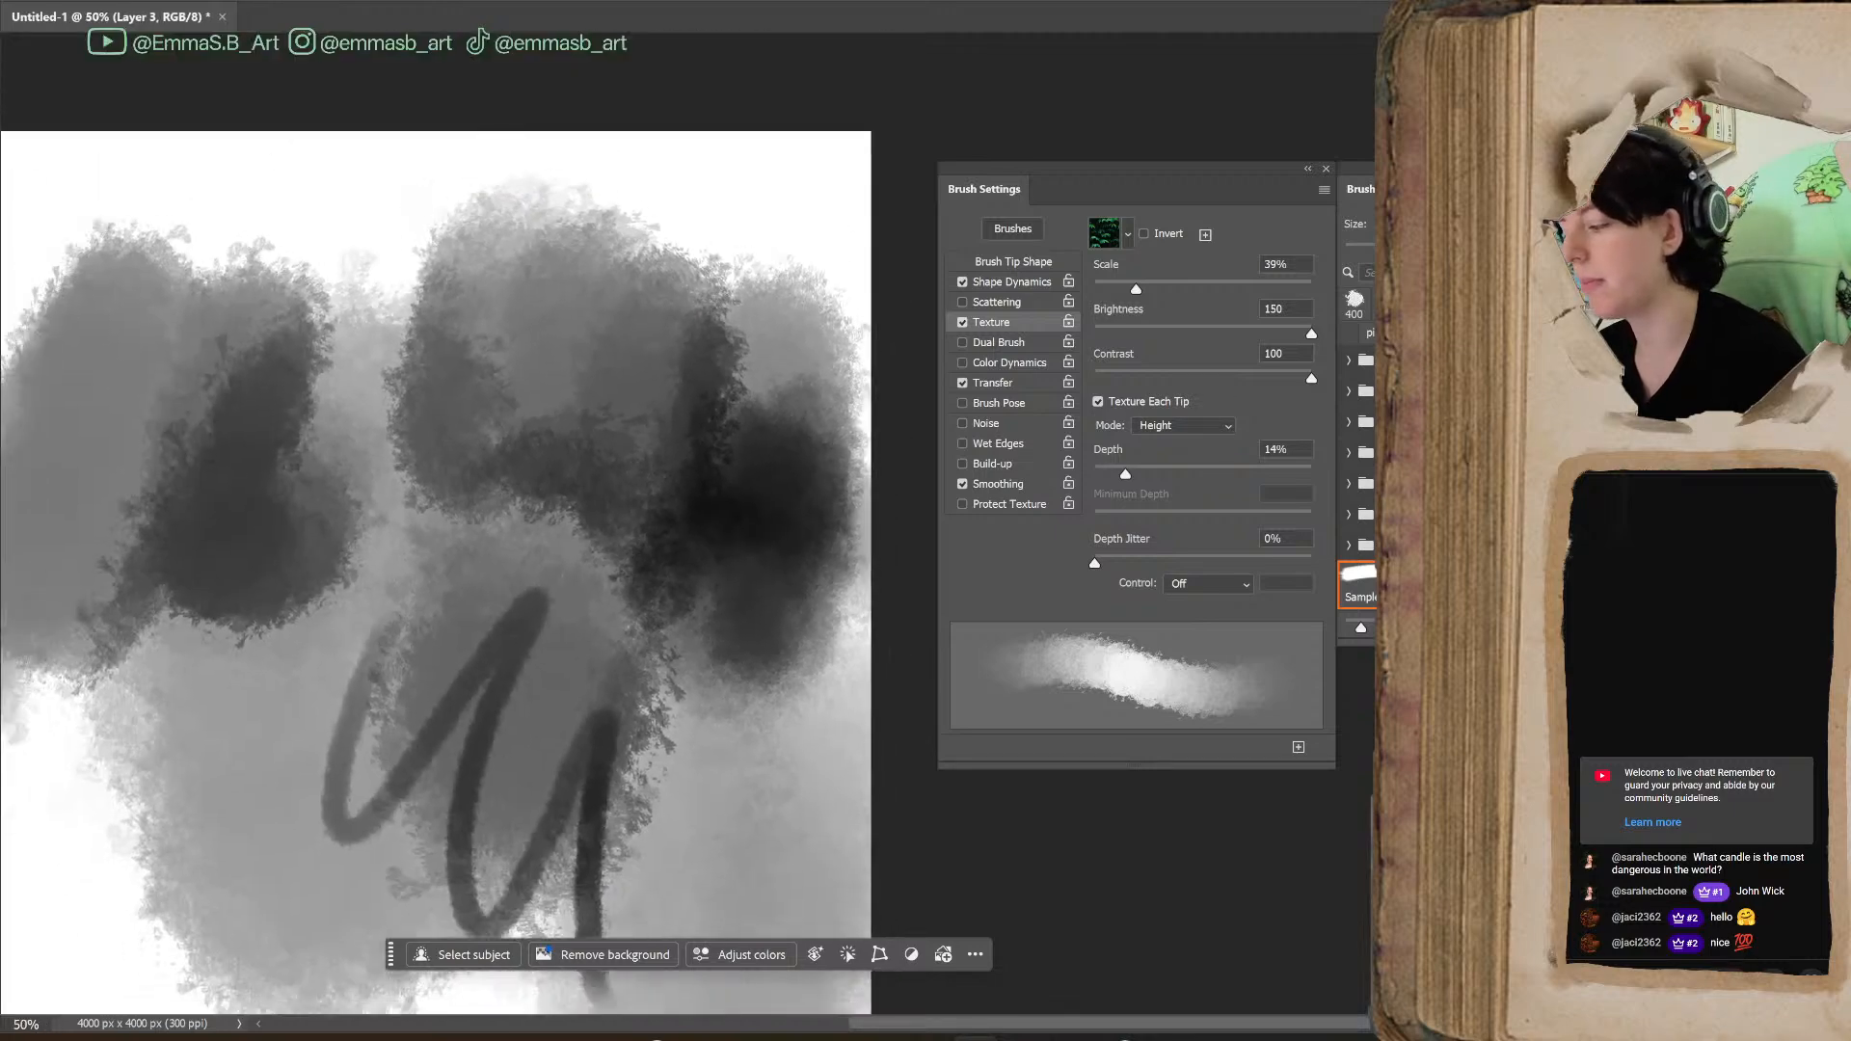
{"action": "left_click_drag", "start_coordinate": [1145, 1024], "coordinate": [1048, 1024]}
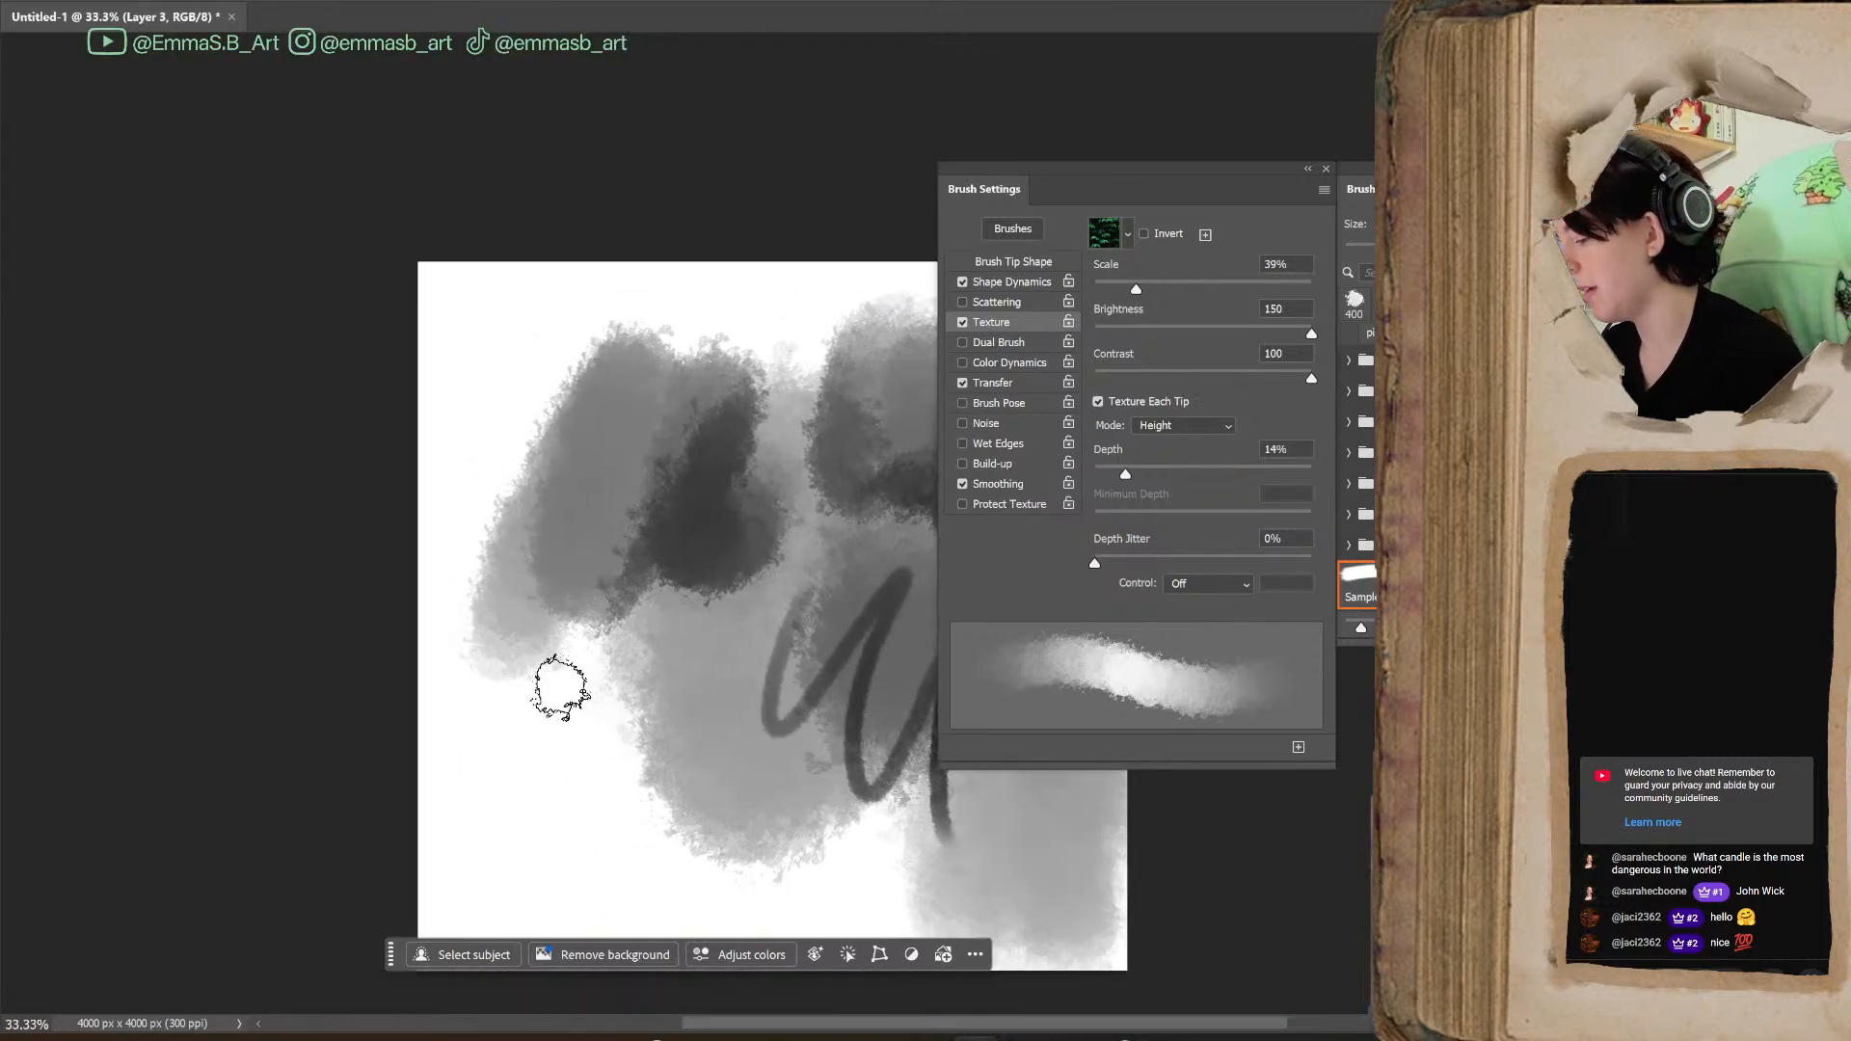
{"action": "key", "text": "p"}
{"action": "key", "text": "b"}
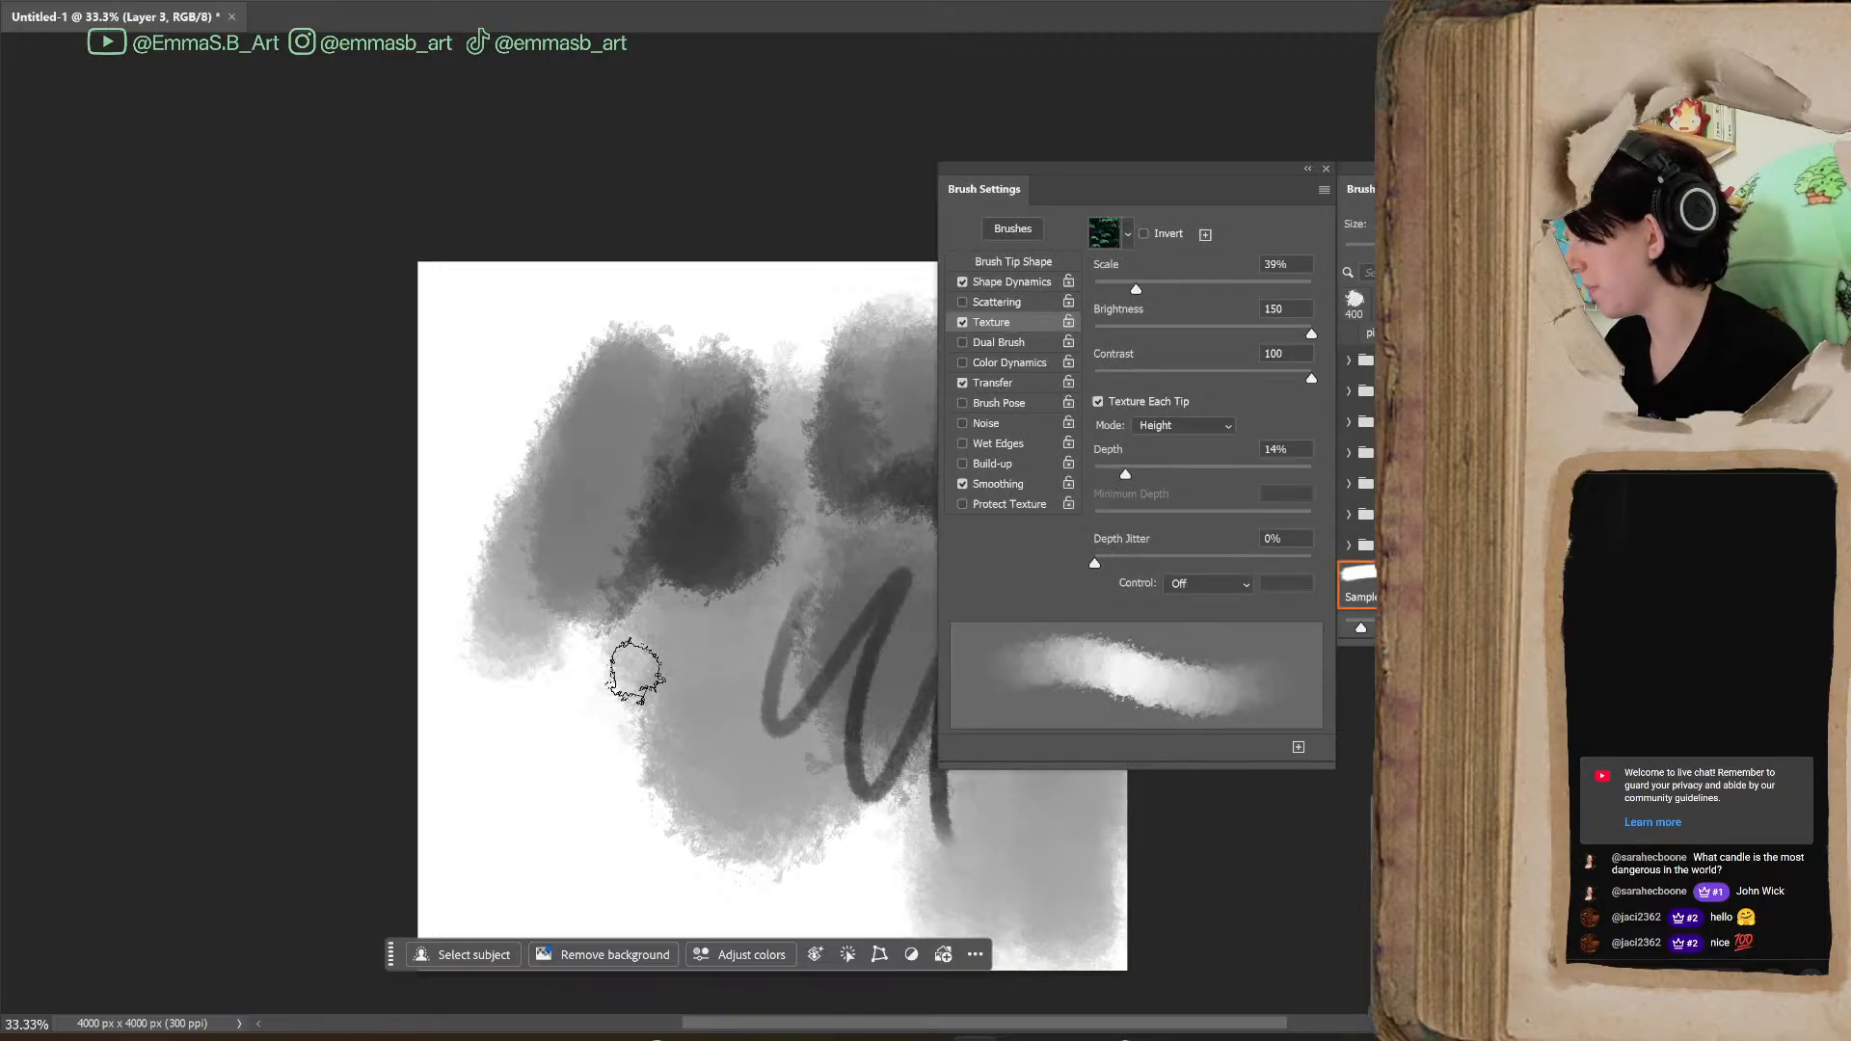
{"action": "left_click_drag", "start_coordinate": [1223, 1022], "coordinate": [1307, 1022]}
{"action": "key", "text": "ctrl+z"}
{"action": "key", "text": "ctrl+z"}
{"action": "key", "text": "ctrl+z"}
{"action": "key", "text": "ctrl+z"}
{"action": "key", "text": "ctrl+z"}
{"action": "key", "text": "ctrl+z"}
{"action": "key", "text": "ctrl+z"}
{"action": "key", "text": "ctrl+z"}
{"action": "key", "text": "ctrl+z"}
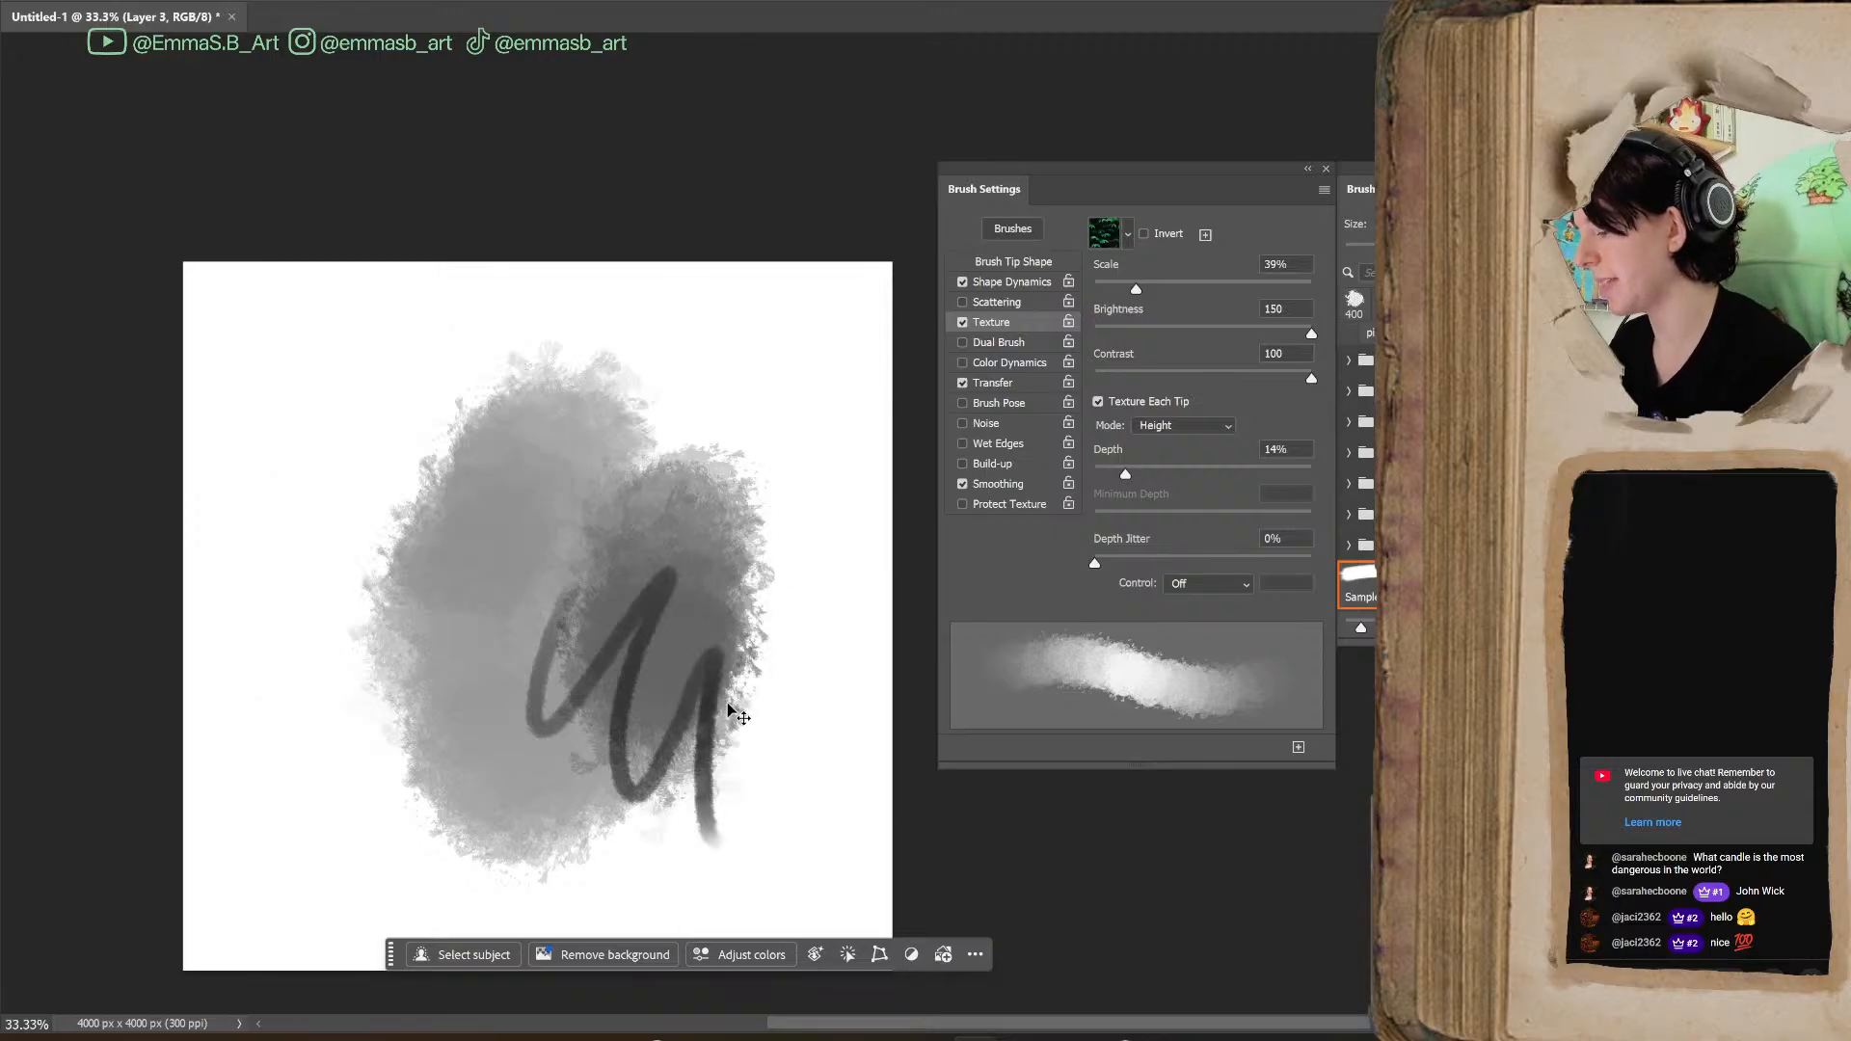
Sketch a bush outline in green with a 100 px brush and fill its lower part in dark green at 300 px
{"action": "key", "text": "["}
{"action": "key", "text": "["}
{"action": "key", "text": "["}
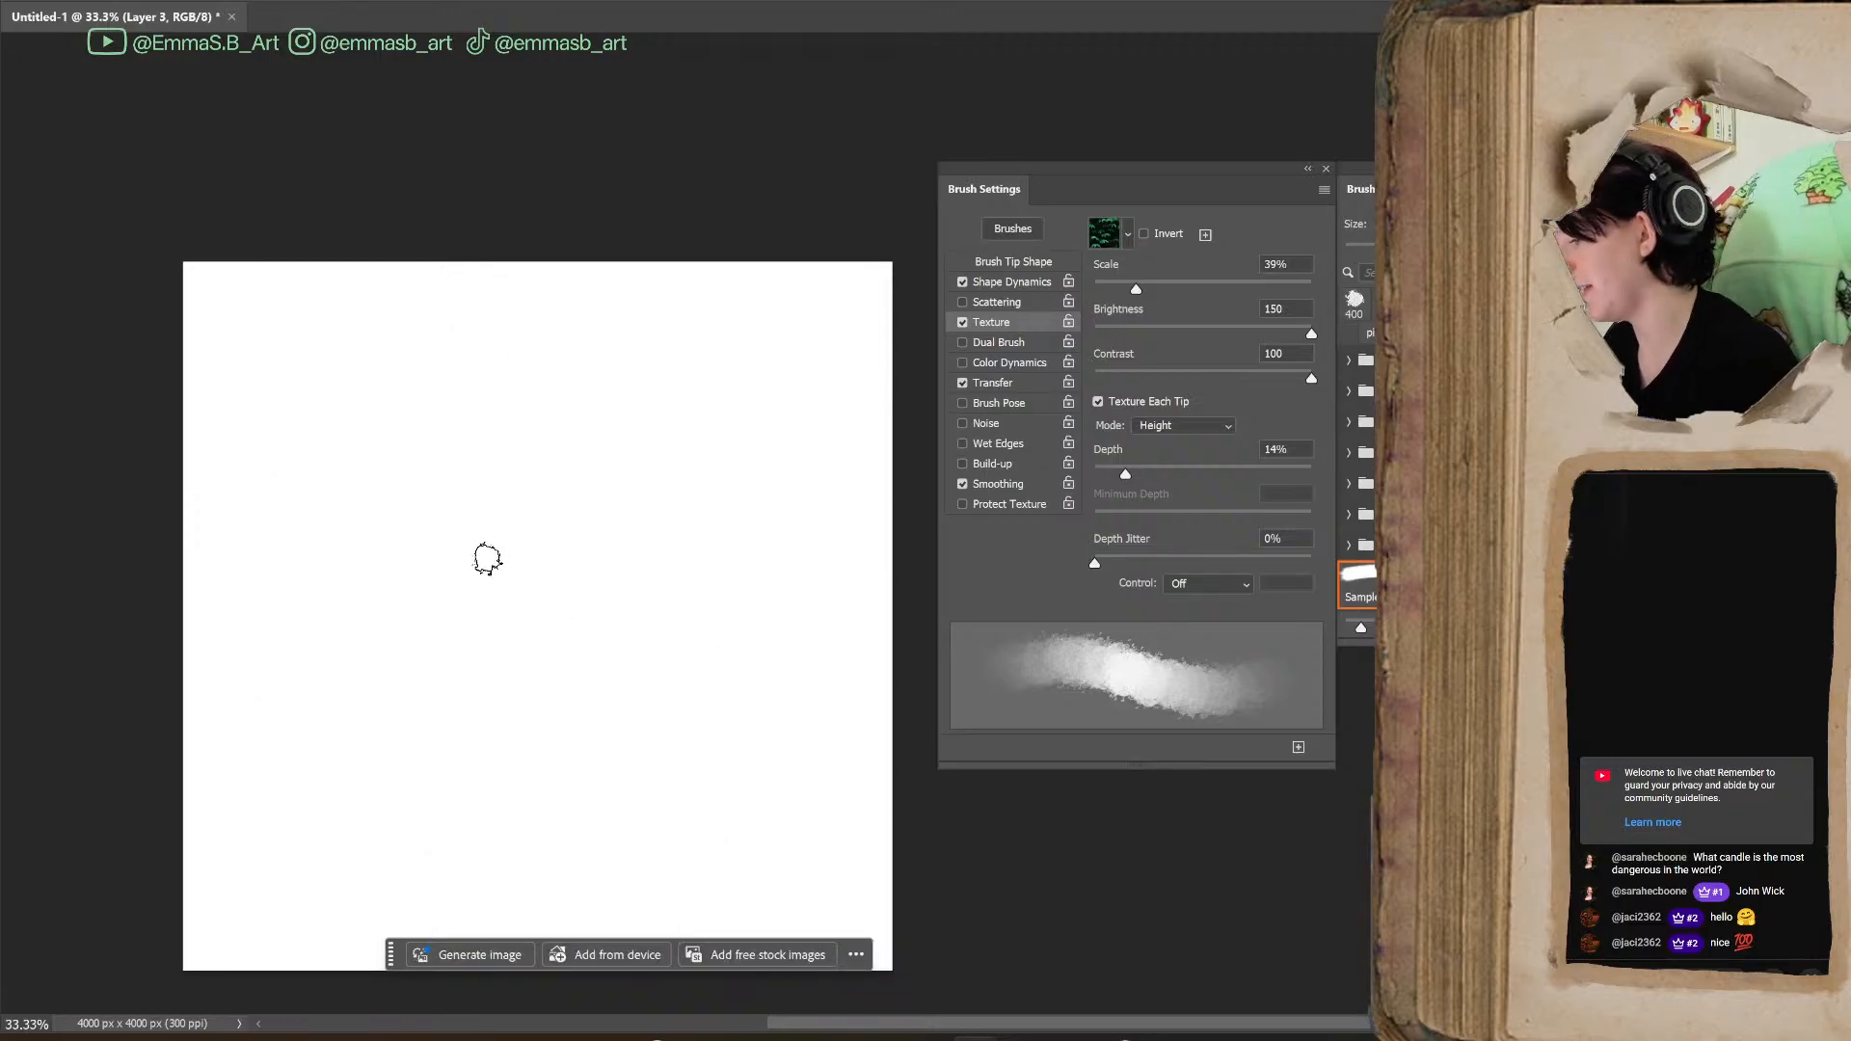
{"action": "mouse_move", "coordinate": [445, 557]}
{"action": "left_mouse_down"}
{"action": "mouse_move", "coordinate": [353, 556]}
{"action": "mouse_move", "coordinate": [521, 414]}
{"action": "mouse_move", "coordinate": [686, 517]}
{"action": "mouse_move", "coordinate": [387, 581]}
{"action": "mouse_move", "coordinate": [492, 564]}
{"action": "left_mouse_up"}
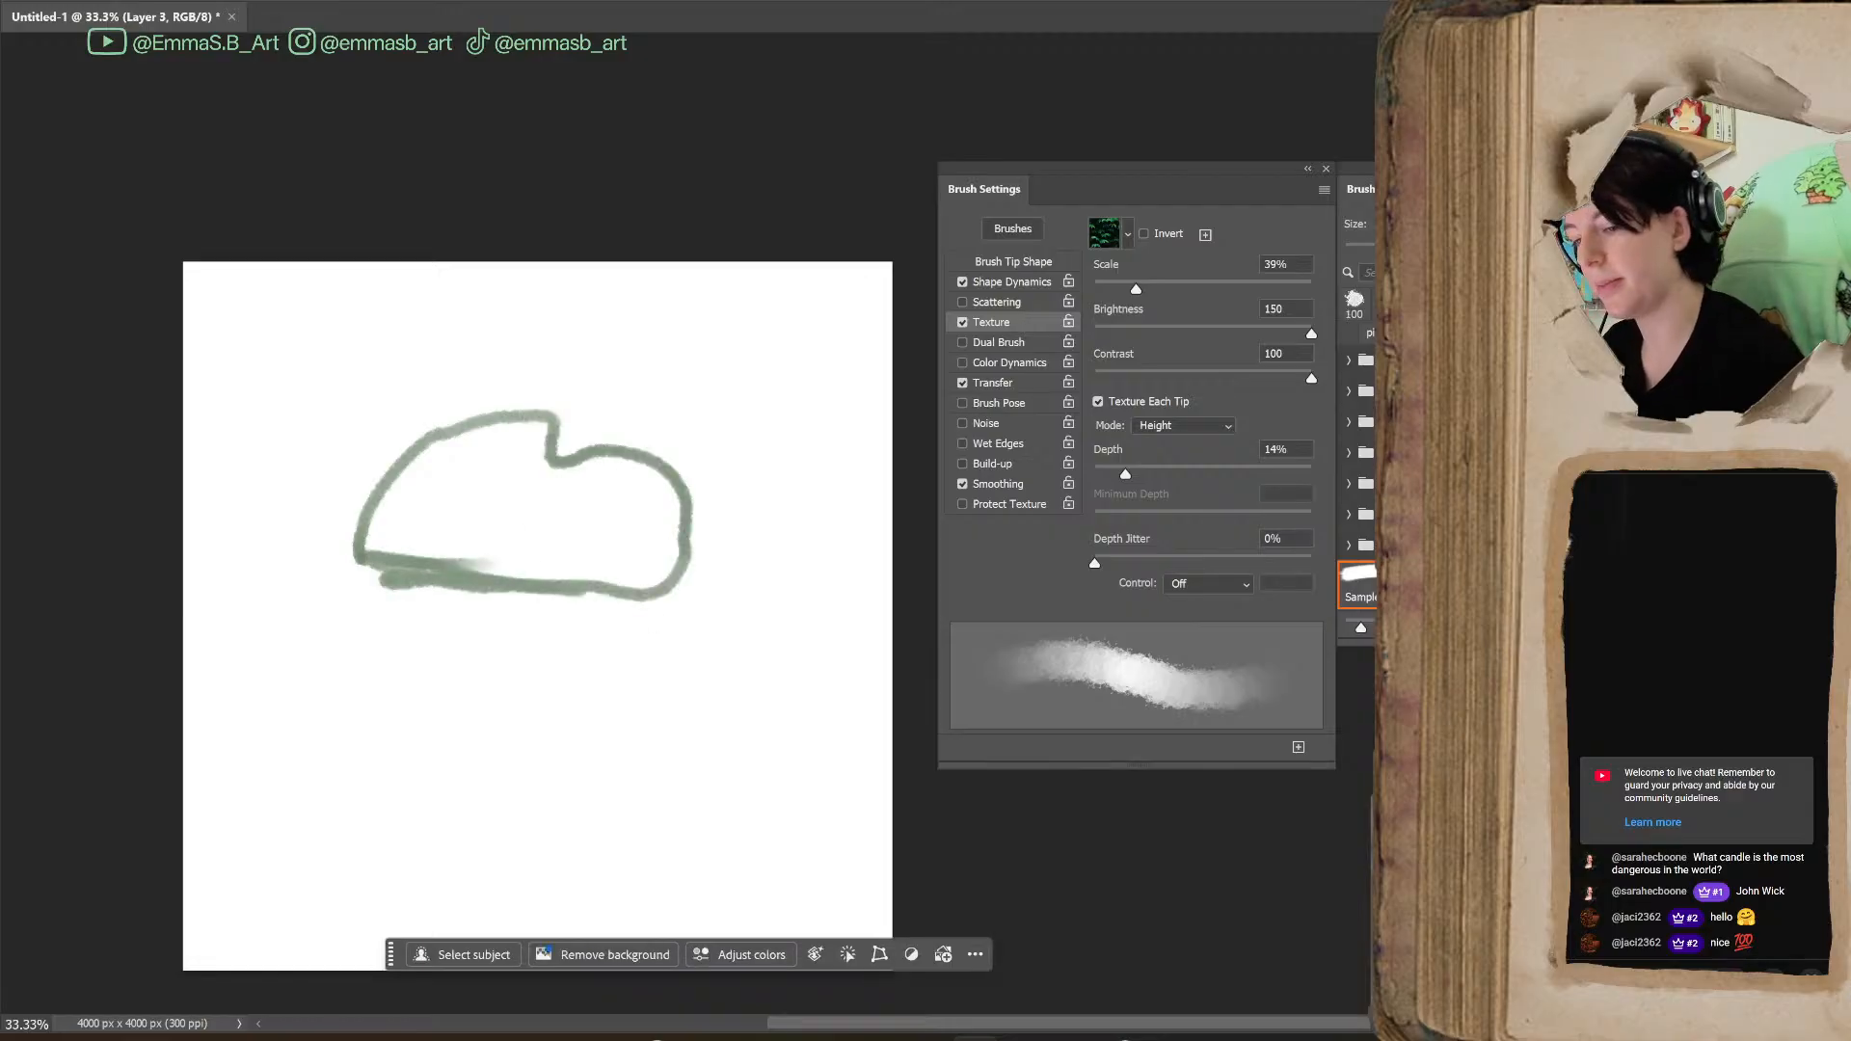
{"action": "mouse_move", "coordinate": [458, 556]}
{"action": "left_mouse_down"}
{"action": "mouse_move", "coordinate": [564, 562]}
{"action": "mouse_move", "coordinate": [422, 565]}
{"action": "mouse_move", "coordinate": [555, 566]}
{"action": "mouse_move", "coordinate": [631, 528]}
{"action": "mouse_move", "coordinate": [643, 581]}
{"action": "mouse_move", "coordinate": [543, 479]}
{"action": "mouse_move", "coordinate": [531, 560]}
{"action": "mouse_move", "coordinate": [509, 521]}
{"action": "mouse_move", "coordinate": [553, 548]}
{"action": "mouse_move", "coordinate": [488, 534]}
{"action": "mouse_move", "coordinate": [562, 518]}
{"action": "mouse_move", "coordinate": [602, 575]}
{"action": "left_mouse_up"}
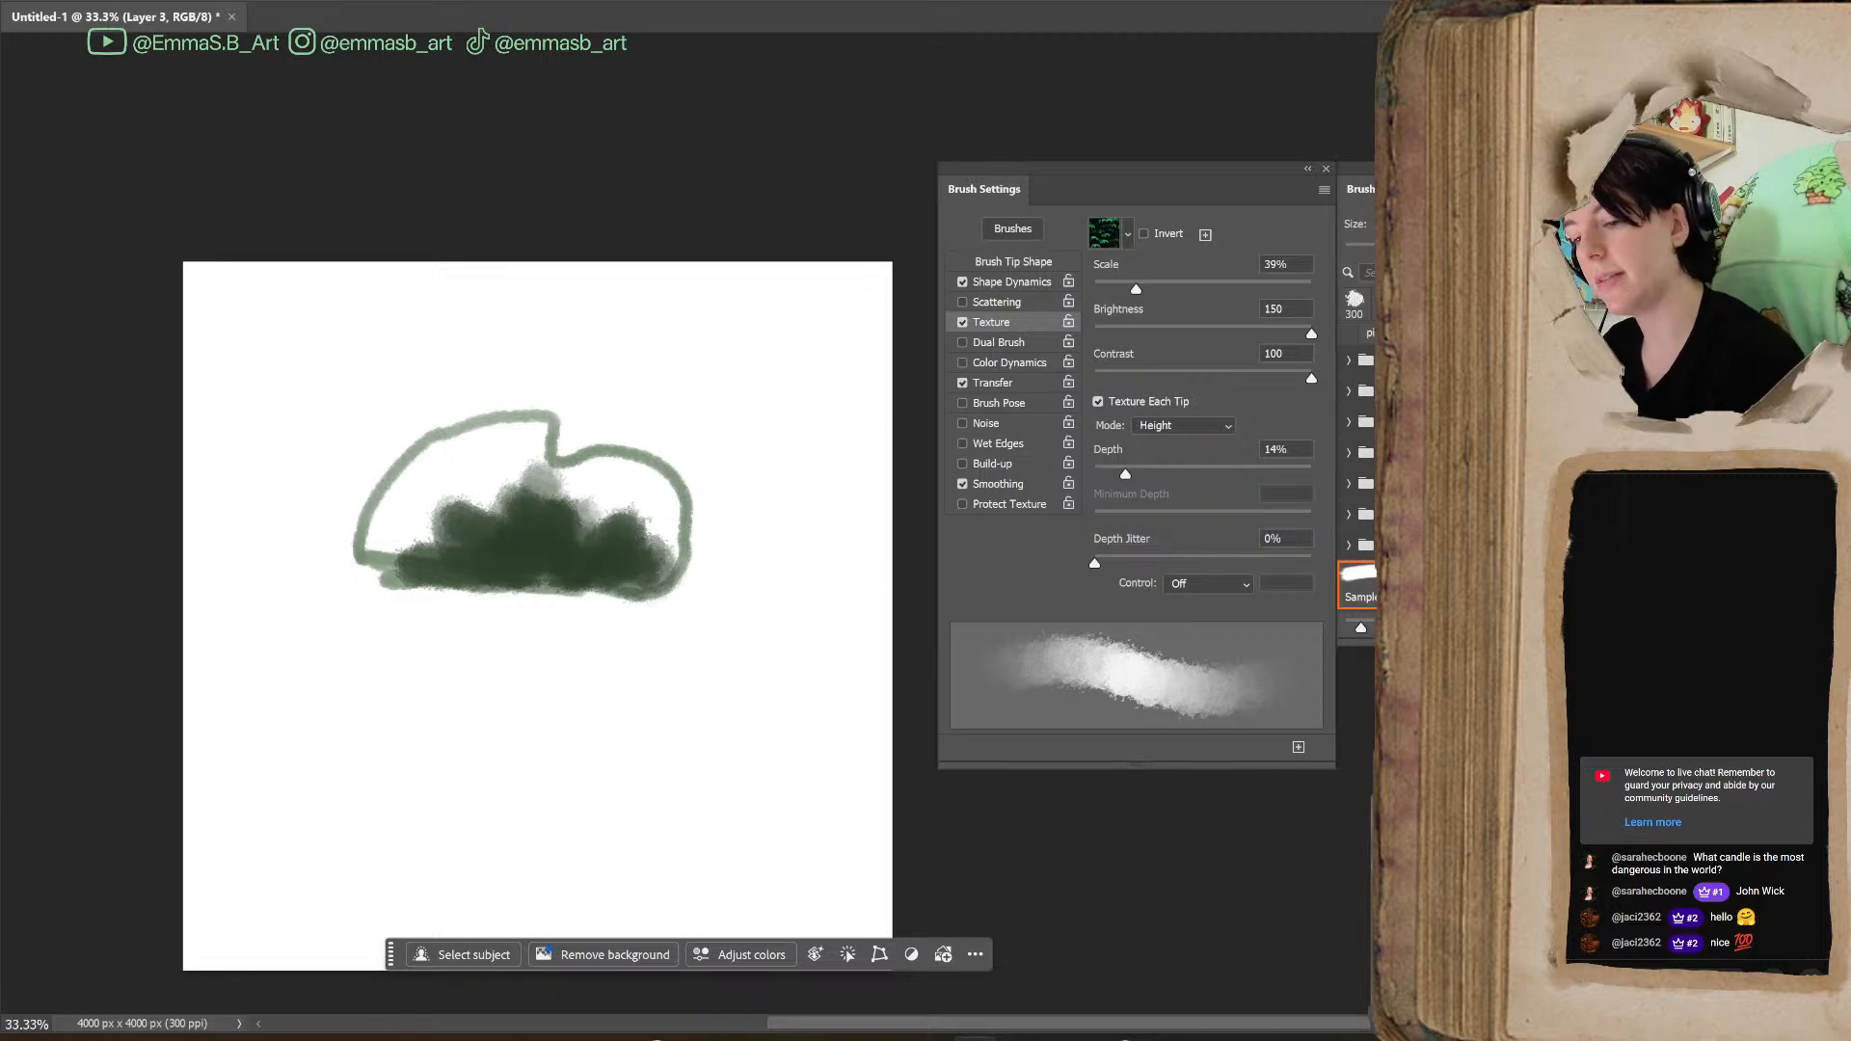
Paint the bush's upper foliage in light yellow-greens and blend bluish-green shadows into it with a 200 px brush
{"action": "mouse_move", "coordinate": [395, 493]}
{"action": "left_mouse_down"}
{"action": "mouse_move", "coordinate": [423, 530]}
{"action": "mouse_move", "coordinate": [387, 525]}
{"action": "mouse_move", "coordinate": [460, 560]}
{"action": "mouse_move", "coordinate": [395, 466]}
{"action": "mouse_move", "coordinate": [456, 429]}
{"action": "mouse_move", "coordinate": [452, 505]}
{"action": "mouse_move", "coordinate": [501, 445]}
{"action": "mouse_move", "coordinate": [514, 477]}
{"action": "mouse_move", "coordinate": [560, 420]}
{"action": "mouse_move", "coordinate": [551, 463]}
{"action": "mouse_move", "coordinate": [589, 478]}
{"action": "mouse_move", "coordinate": [605, 460]}
{"action": "mouse_move", "coordinate": [655, 537]}
{"action": "mouse_move", "coordinate": [608, 499]}
{"action": "mouse_move", "coordinate": [668, 533]}
{"action": "mouse_move", "coordinate": [651, 477]}
{"action": "mouse_move", "coordinate": [617, 514]}
{"action": "left_mouse_up"}
{"action": "mouse_move", "coordinate": [380, 475]}
{"action": "left_mouse_down"}
{"action": "mouse_move", "coordinate": [427, 441]}
{"action": "mouse_move", "coordinate": [405, 544]}
{"action": "mouse_move", "coordinate": [535, 455]}
{"action": "mouse_move", "coordinate": [498, 419]}
{"action": "mouse_move", "coordinate": [529, 408]}
{"action": "mouse_move", "coordinate": [460, 429]}
{"action": "mouse_move", "coordinate": [487, 420]}
{"action": "mouse_move", "coordinate": [467, 414]}
{"action": "mouse_move", "coordinate": [543, 421]}
{"action": "mouse_move", "coordinate": [555, 497]}
{"action": "mouse_move", "coordinate": [413, 474]}
{"action": "mouse_move", "coordinate": [537, 458]}
{"action": "left_mouse_up"}
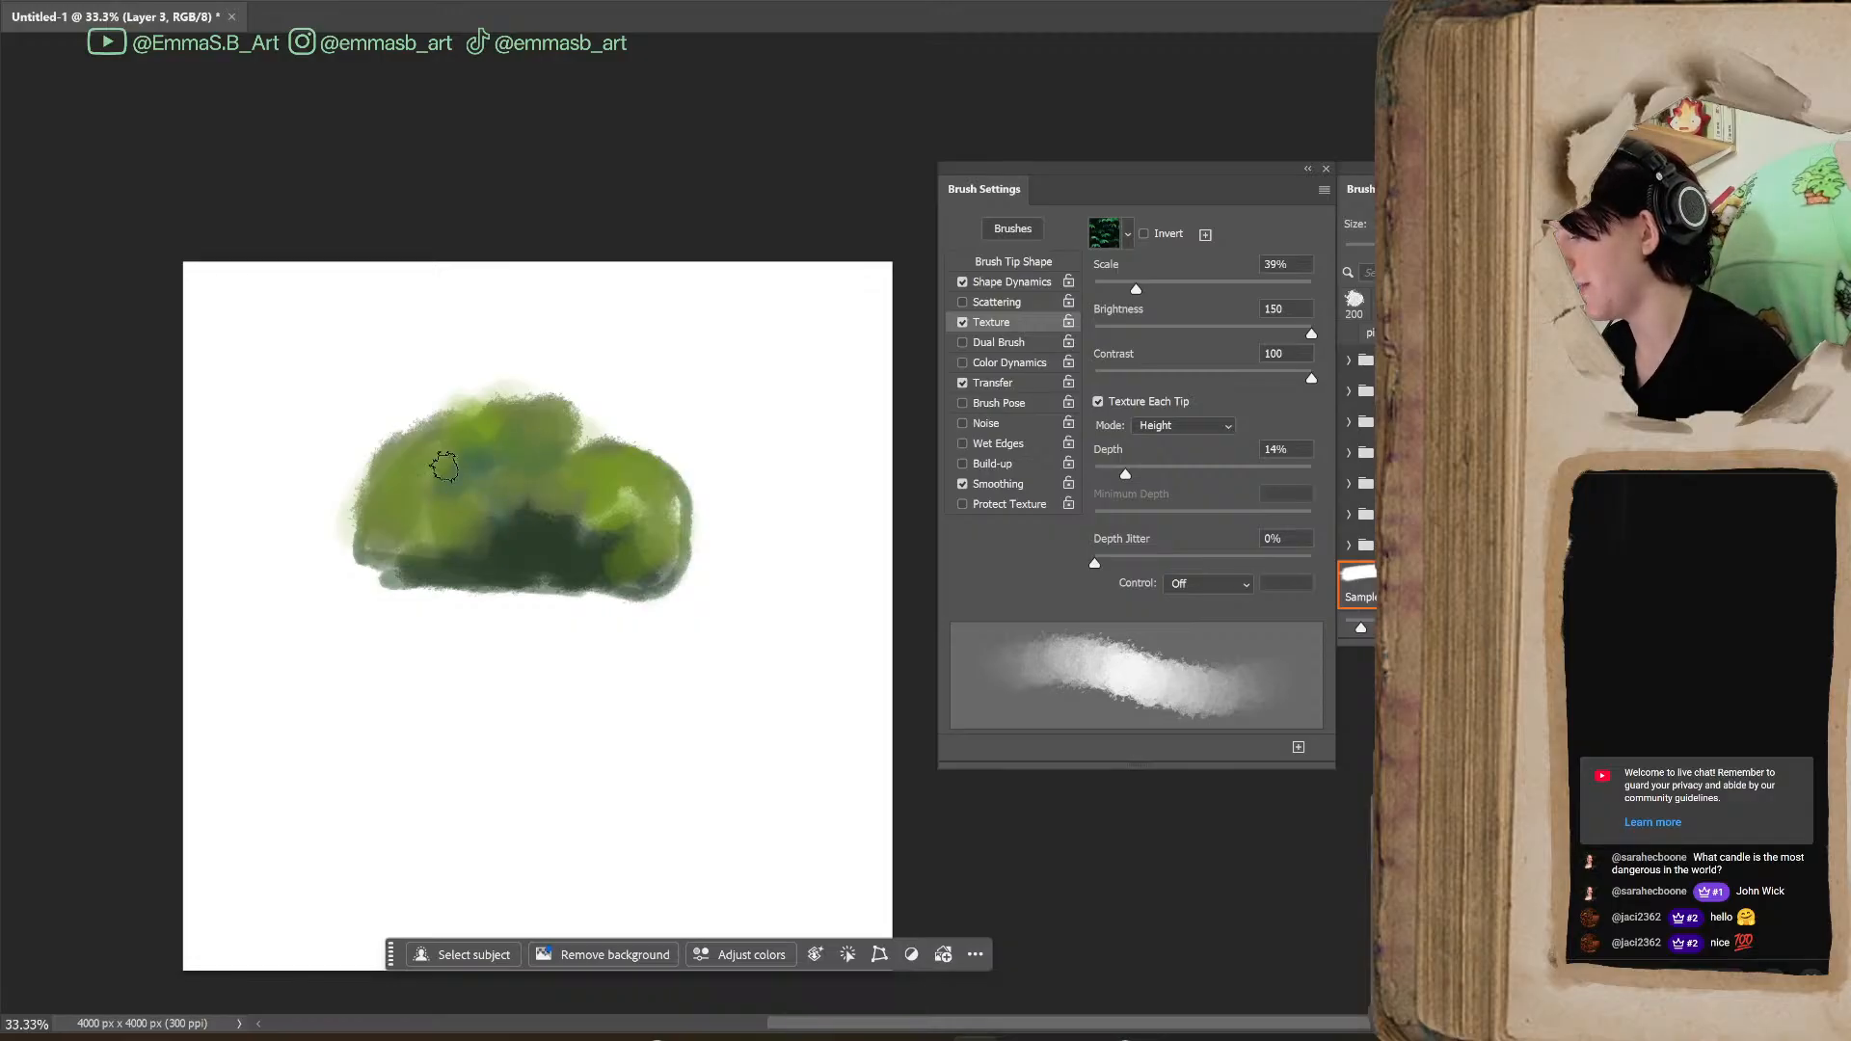
{"action": "mouse_move", "coordinate": [437, 469]}
{"action": "left_mouse_down"}
{"action": "mouse_move", "coordinate": [454, 549]}
{"action": "mouse_move", "coordinate": [373, 553]}
{"action": "mouse_move", "coordinate": [347, 528]}
{"action": "mouse_move", "coordinate": [410, 563]}
{"action": "mouse_move", "coordinate": [353, 533]}
{"action": "mouse_move", "coordinate": [394, 561]}
{"action": "left_mouse_up"}
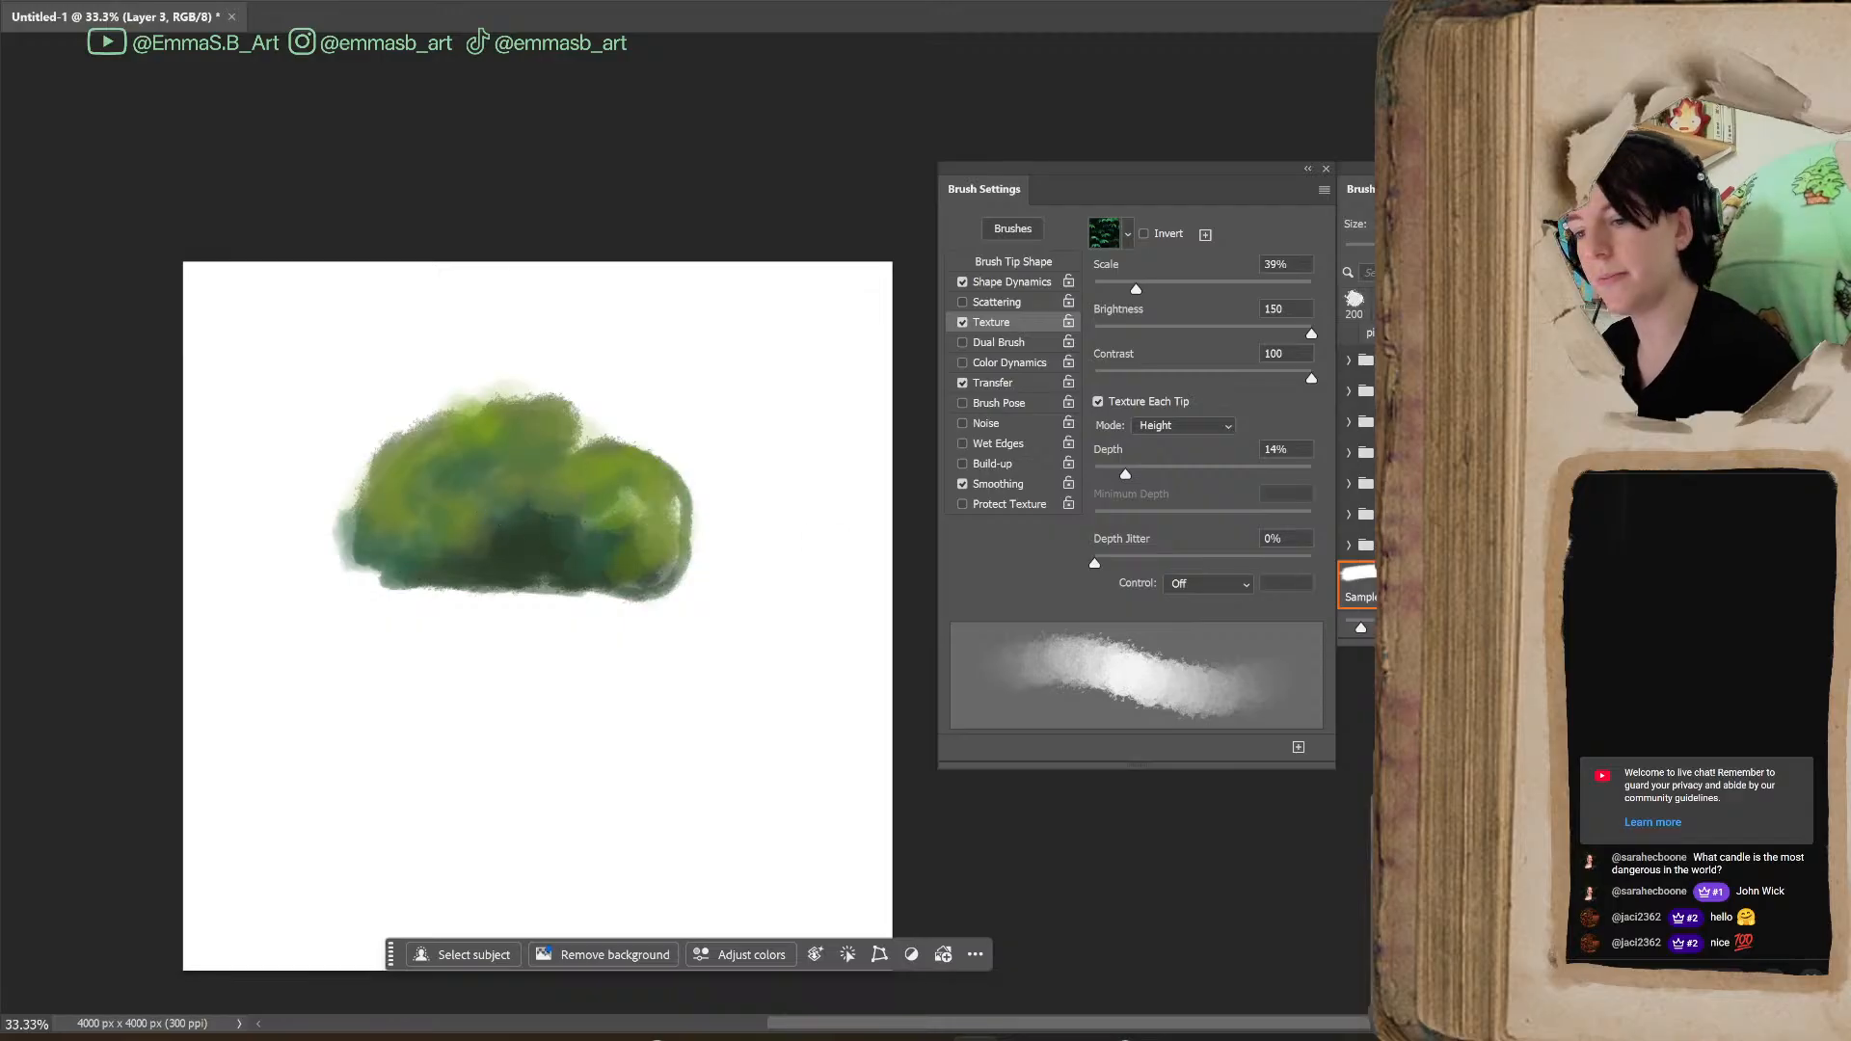
Reduce the brush size to 70 px and paint dark branches rising from the bush's base
{"action": "key", "text": "bracketleft"}
{"action": "key", "text": "bracketleft"}
{"action": "key", "text": "bracketleft"}
{"action": "key", "text": "bracketleft"}
{"action": "key", "text": "bracketleft"}
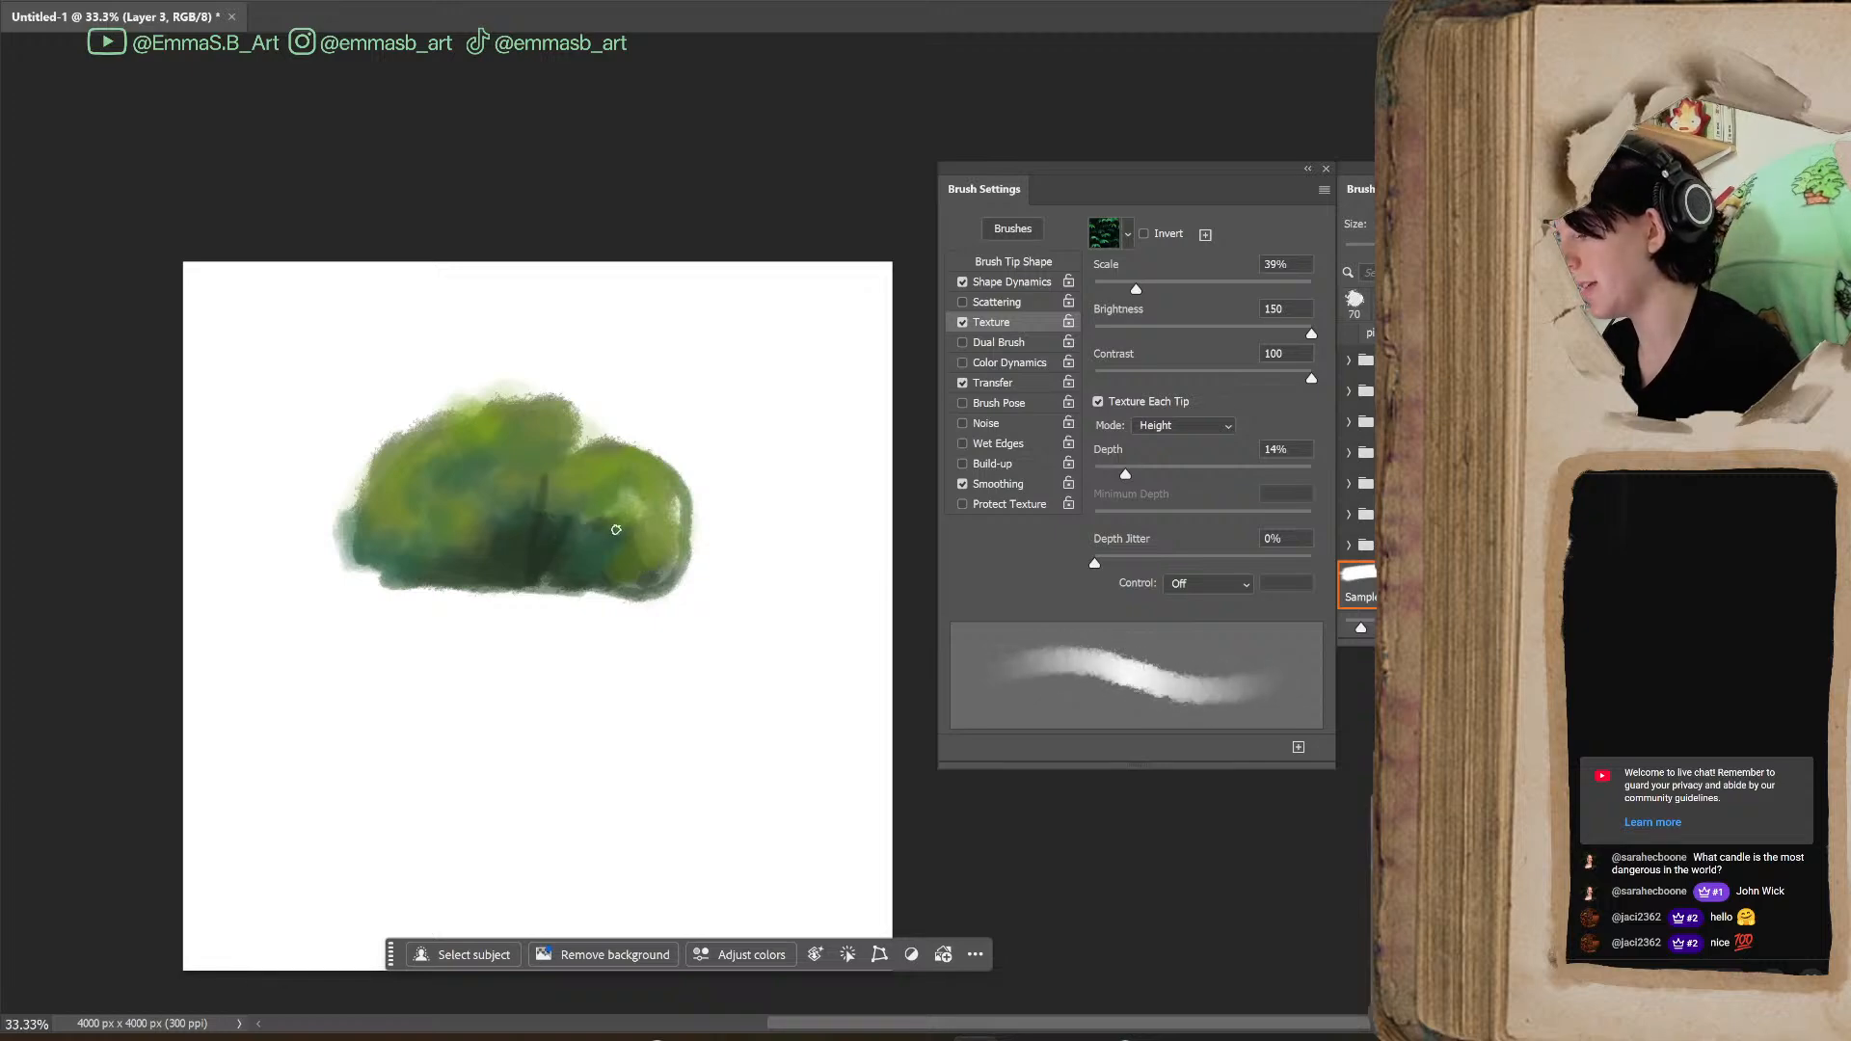
{"action": "left_click_drag", "start_coordinate": [482, 484], "coordinate": [498, 566]}
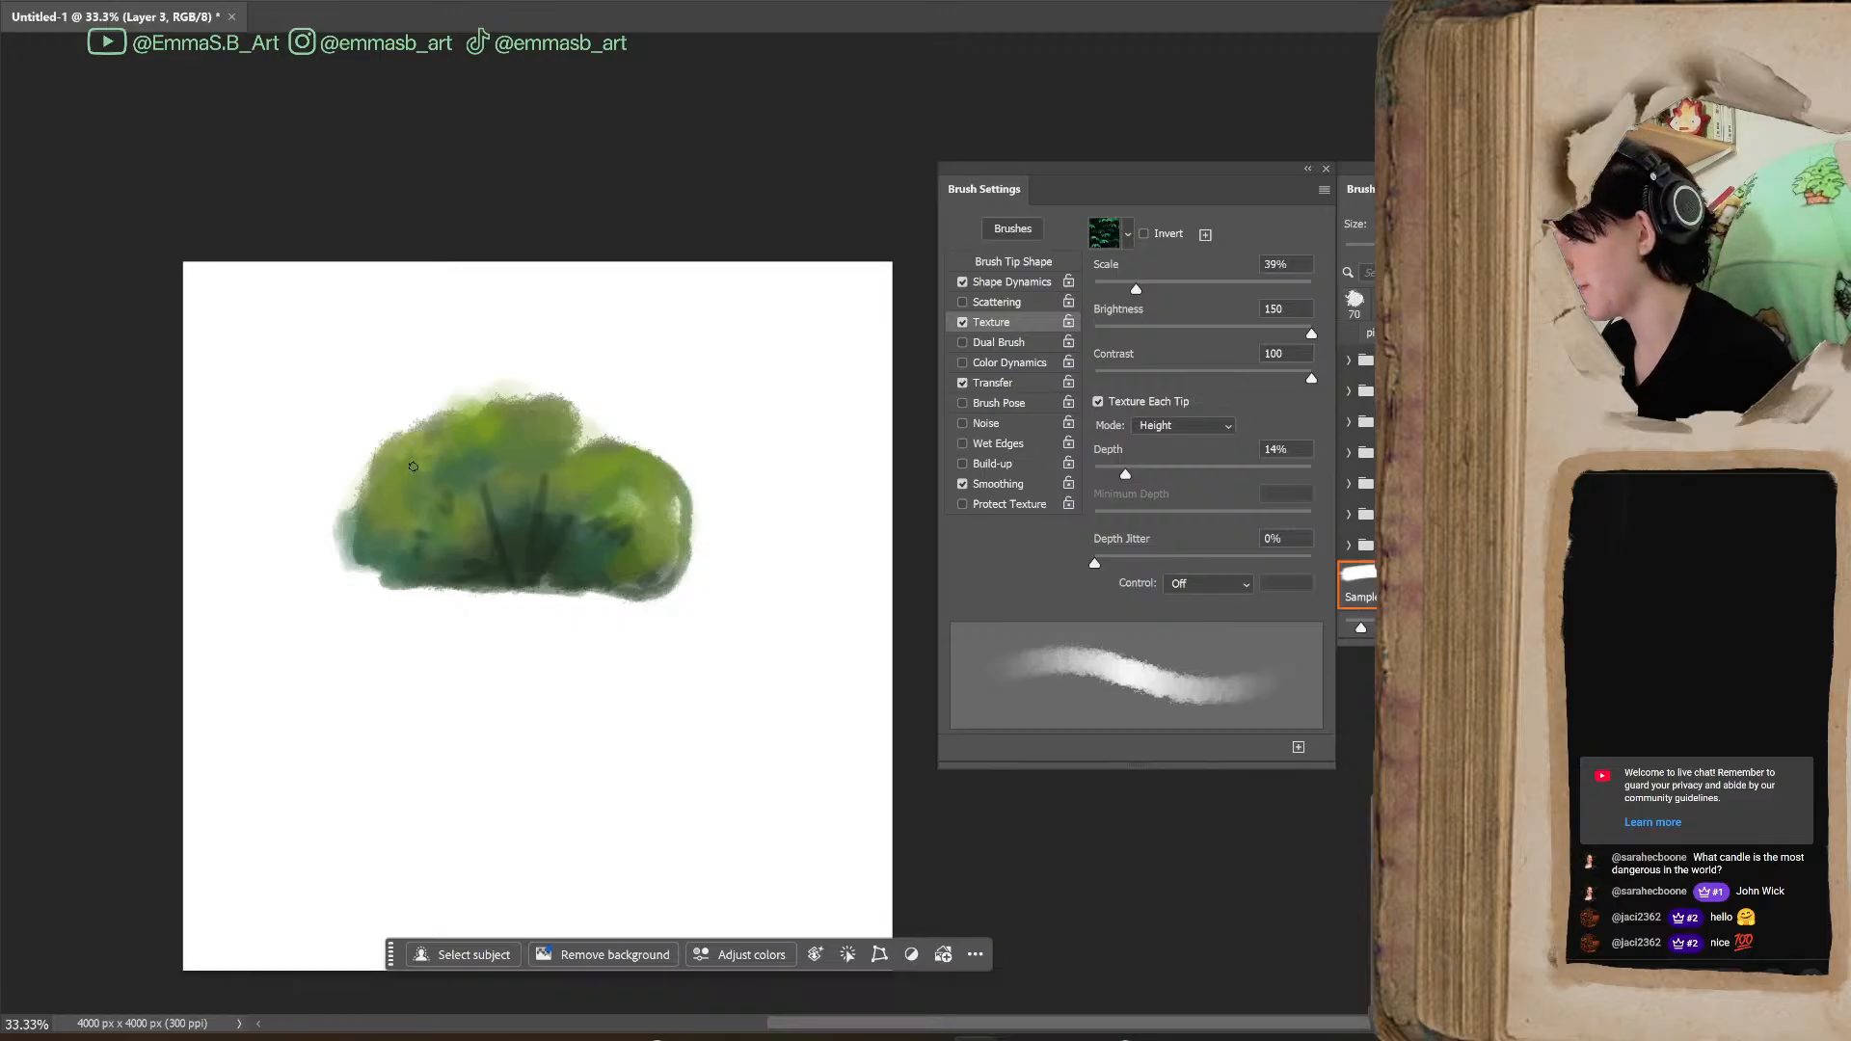
Dab light-green leaf highlights over the bush, varying the brush size and ending at 200 px
{"action": "key", "text": "bracketleft"}
{"action": "key", "text": "bracketleft"}
{"action": "key", "text": "bracketleft"}
{"action": "key", "text": "bracketright"}
{"action": "key", "text": "bracketright"}
{"action": "key", "text": "bracketright"}
{"action": "key", "text": "bracketright"}
{"action": "key", "text": "bracketright"}
{"action": "key", "text": "bracketright"}
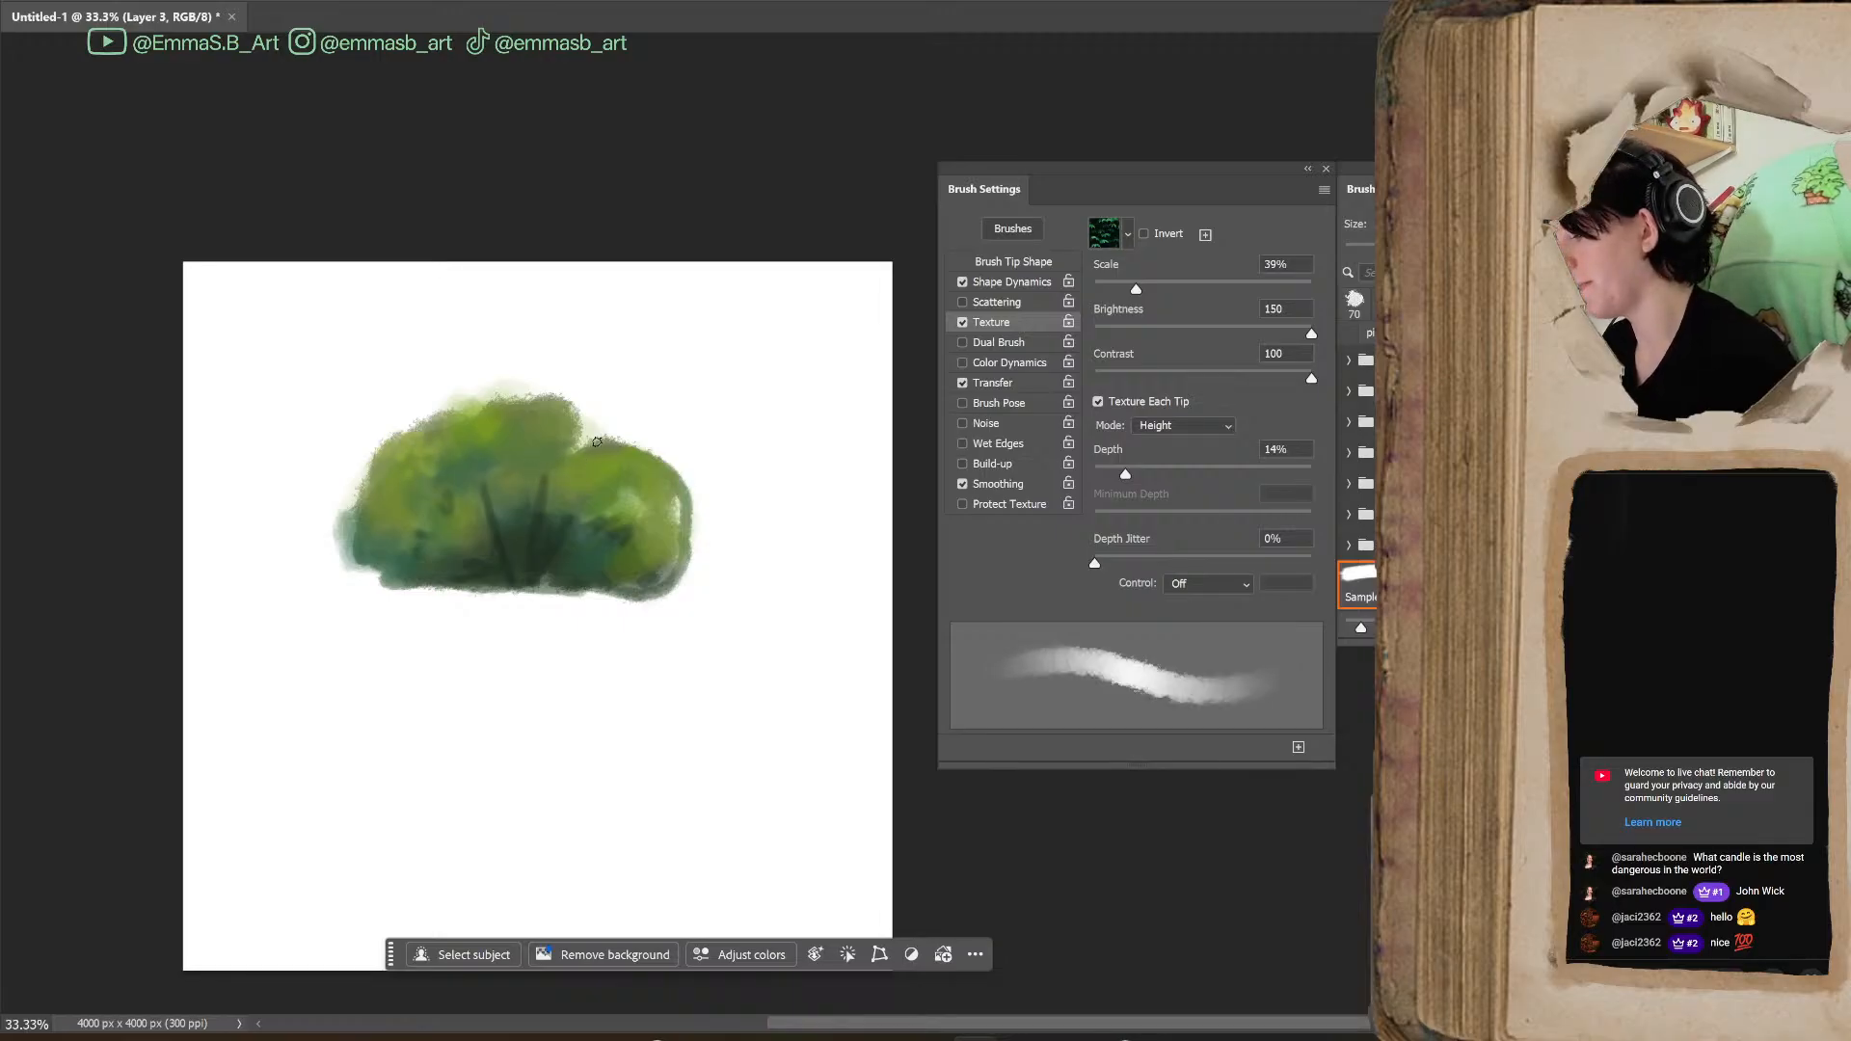
{"action": "key", "text": "bracketright"}
{"action": "key", "text": "bracketright"}
{"action": "key", "text": "bracketright"}
{"action": "key", "text": "bracketright"}
{"action": "key", "text": "bracketright"}
{"action": "key", "text": "bracketright"}
{"action": "key", "text": "bracketright"}
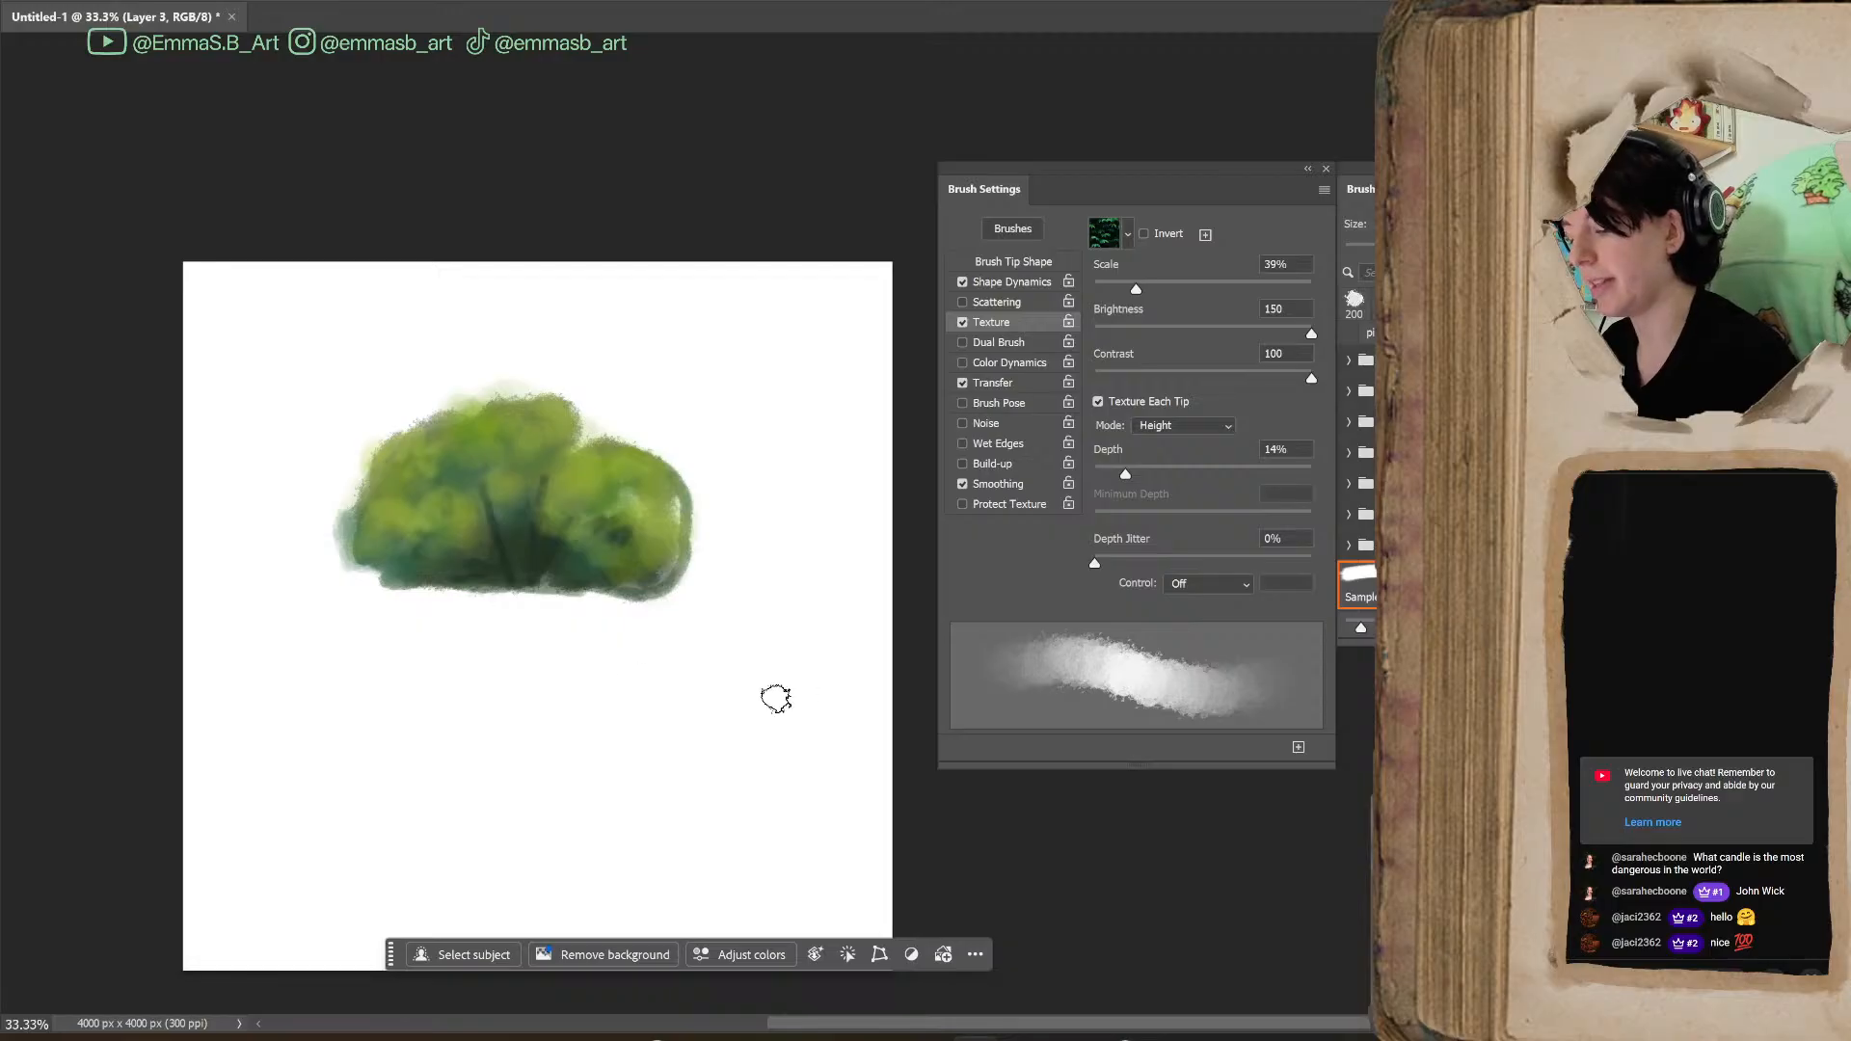
{"action": "key", "text": "bracketright"}
{"action": "key", "text": "bracketright"}
{"action": "key", "text": "bracketright"}
{"action": "key", "text": "bracketright"}
{"action": "key", "text": "bracketright"}
{"action": "key", "text": "bracketleft"}
{"action": "key", "text": "bracketleft"}
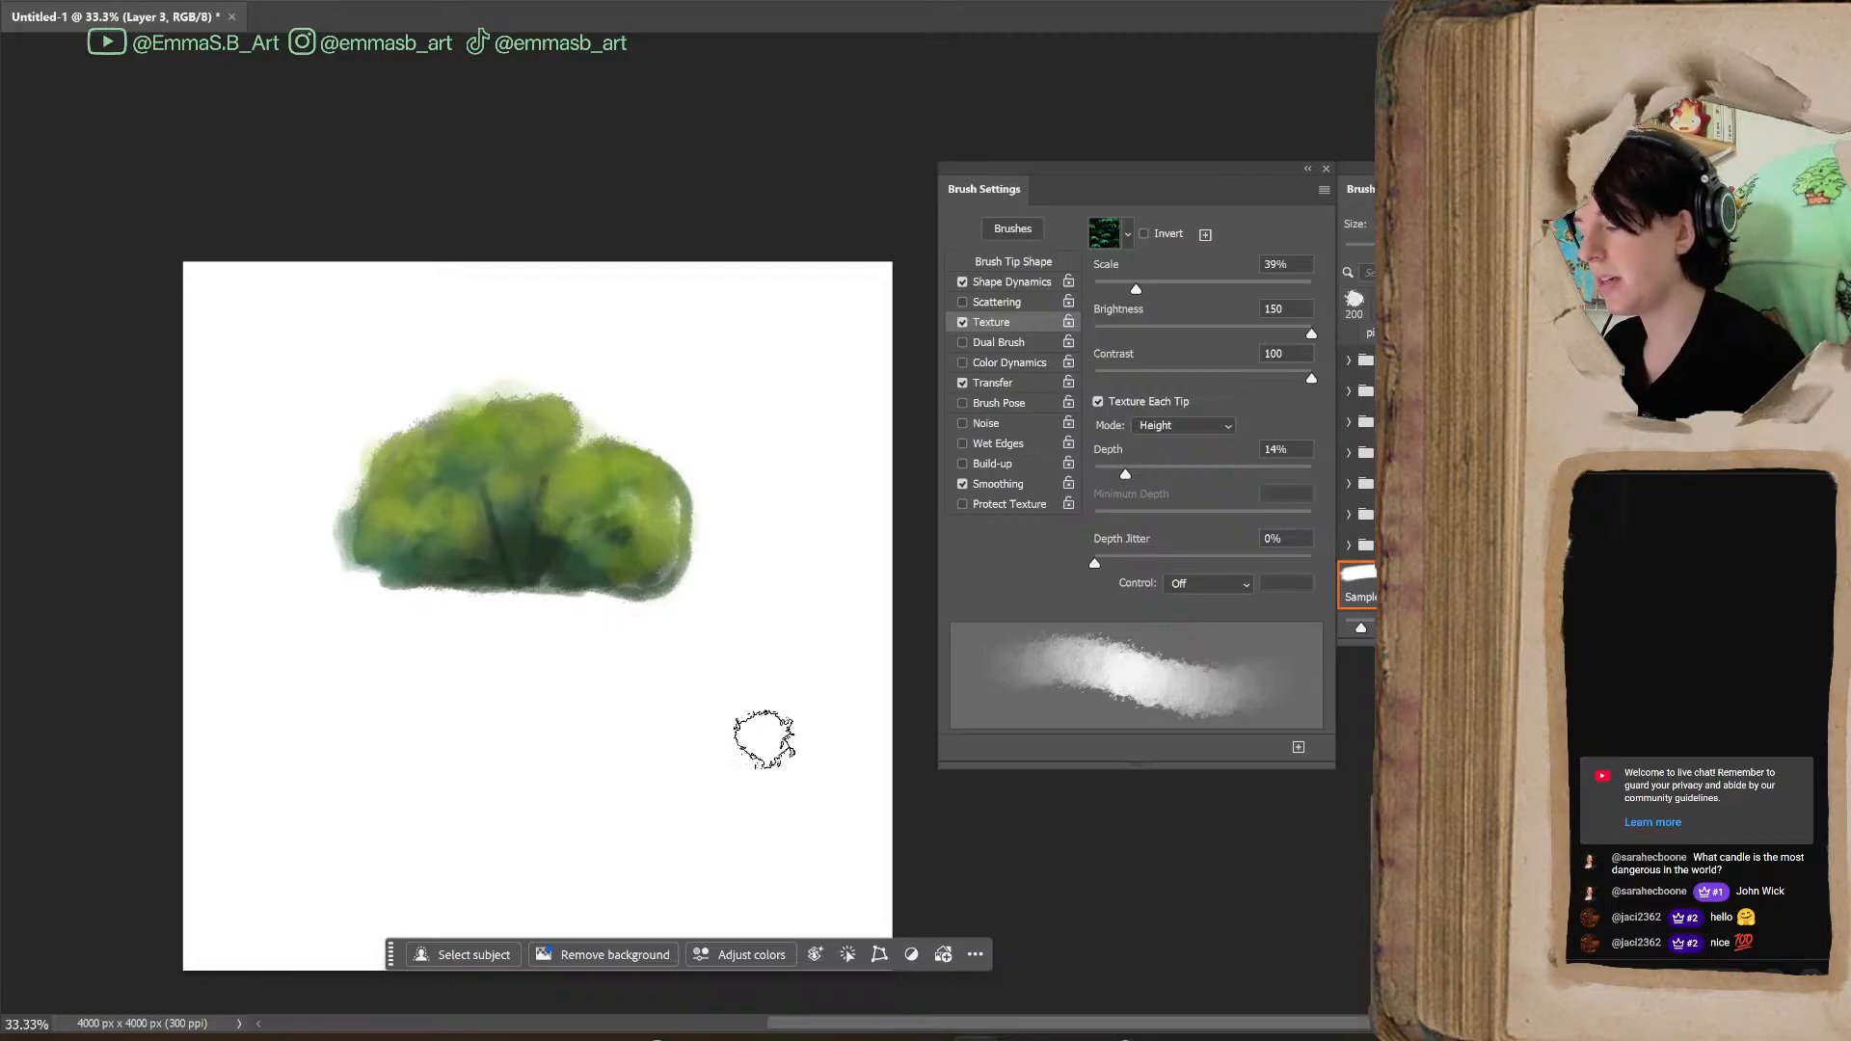
{"action": "mouse_move", "coordinate": [1059, 1026]}
{"action": "left_mouse_down"}
{"action": "mouse_move", "coordinate": [1037, 1026]}
{"action": "mouse_move", "coordinate": [1055, 1024]}
{"action": "left_mouse_up"}
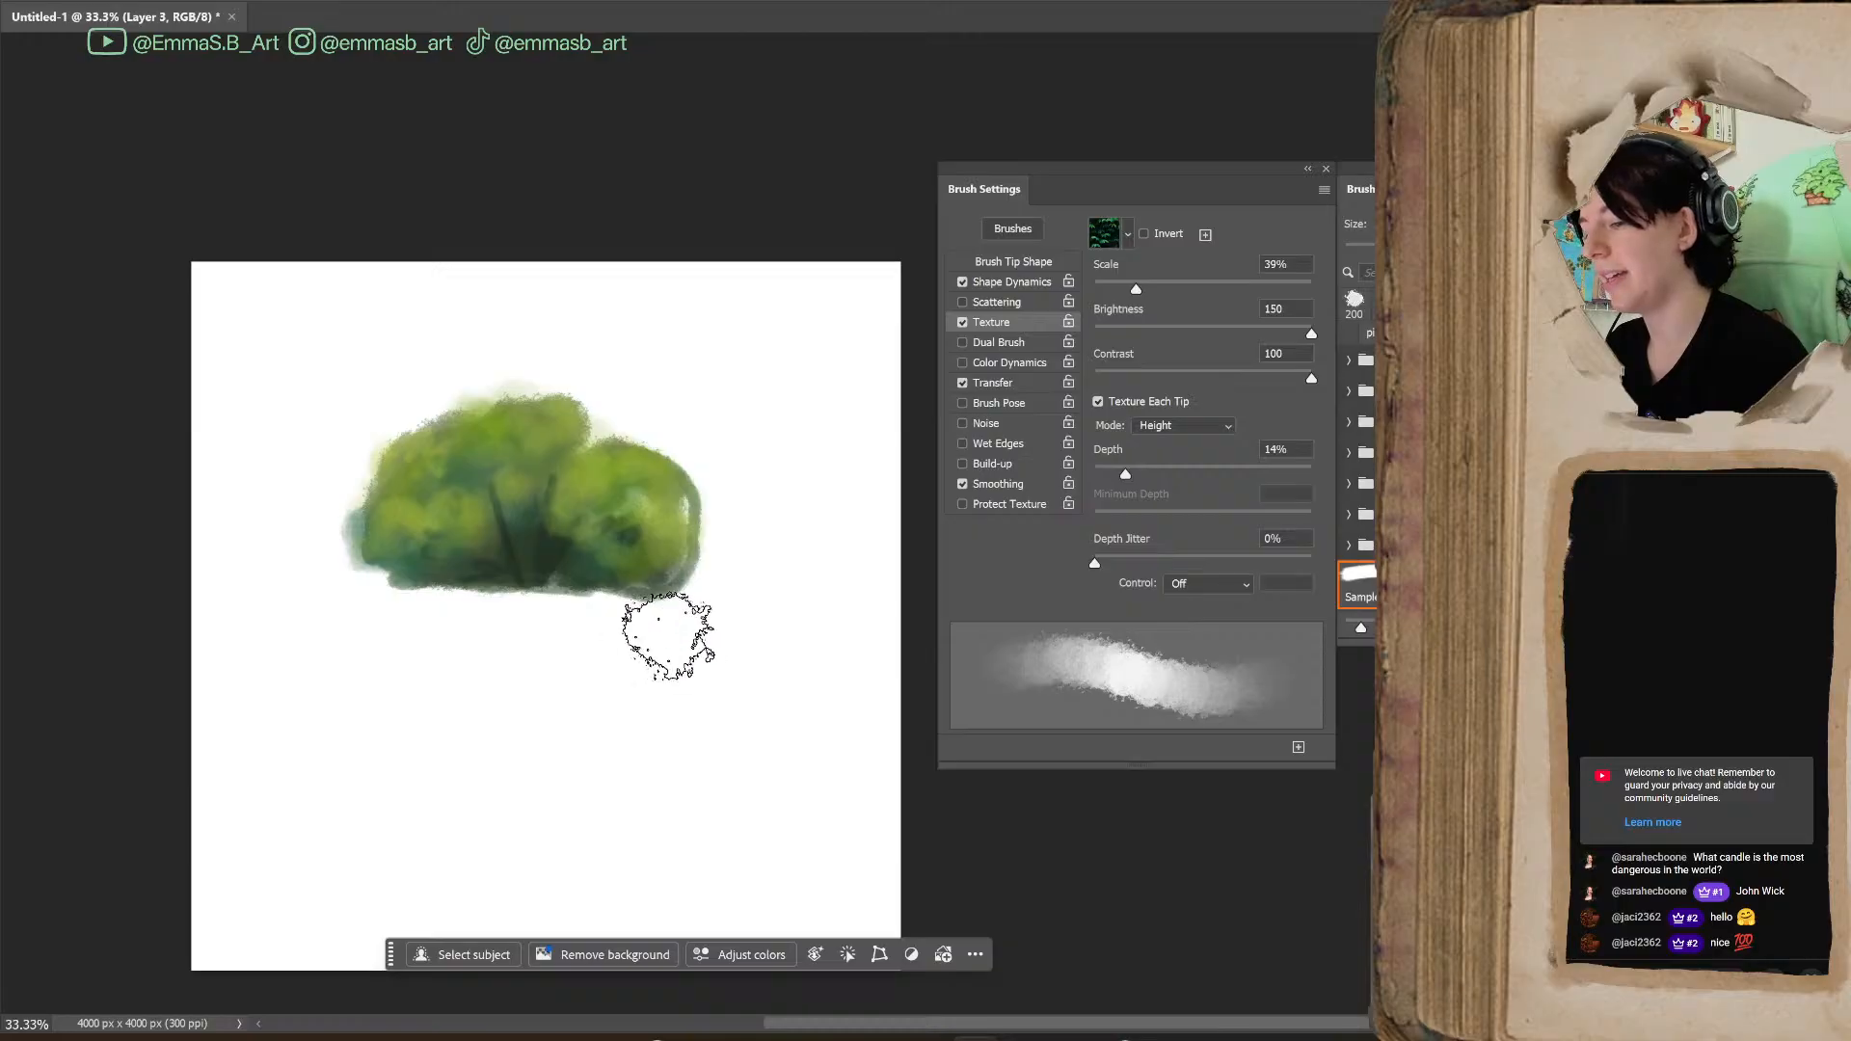
Bring the Brushes panel beside the bush and set the brush size to 500 px
{"action": "key", "text": "bracketright"}
{"action": "key", "text": "bracketright"}
{"action": "key", "text": "bracketright"}
{"action": "key", "text": "bracketright"}
{"action": "key", "text": "bracketright"}
{"action": "key", "text": "bracketright"}
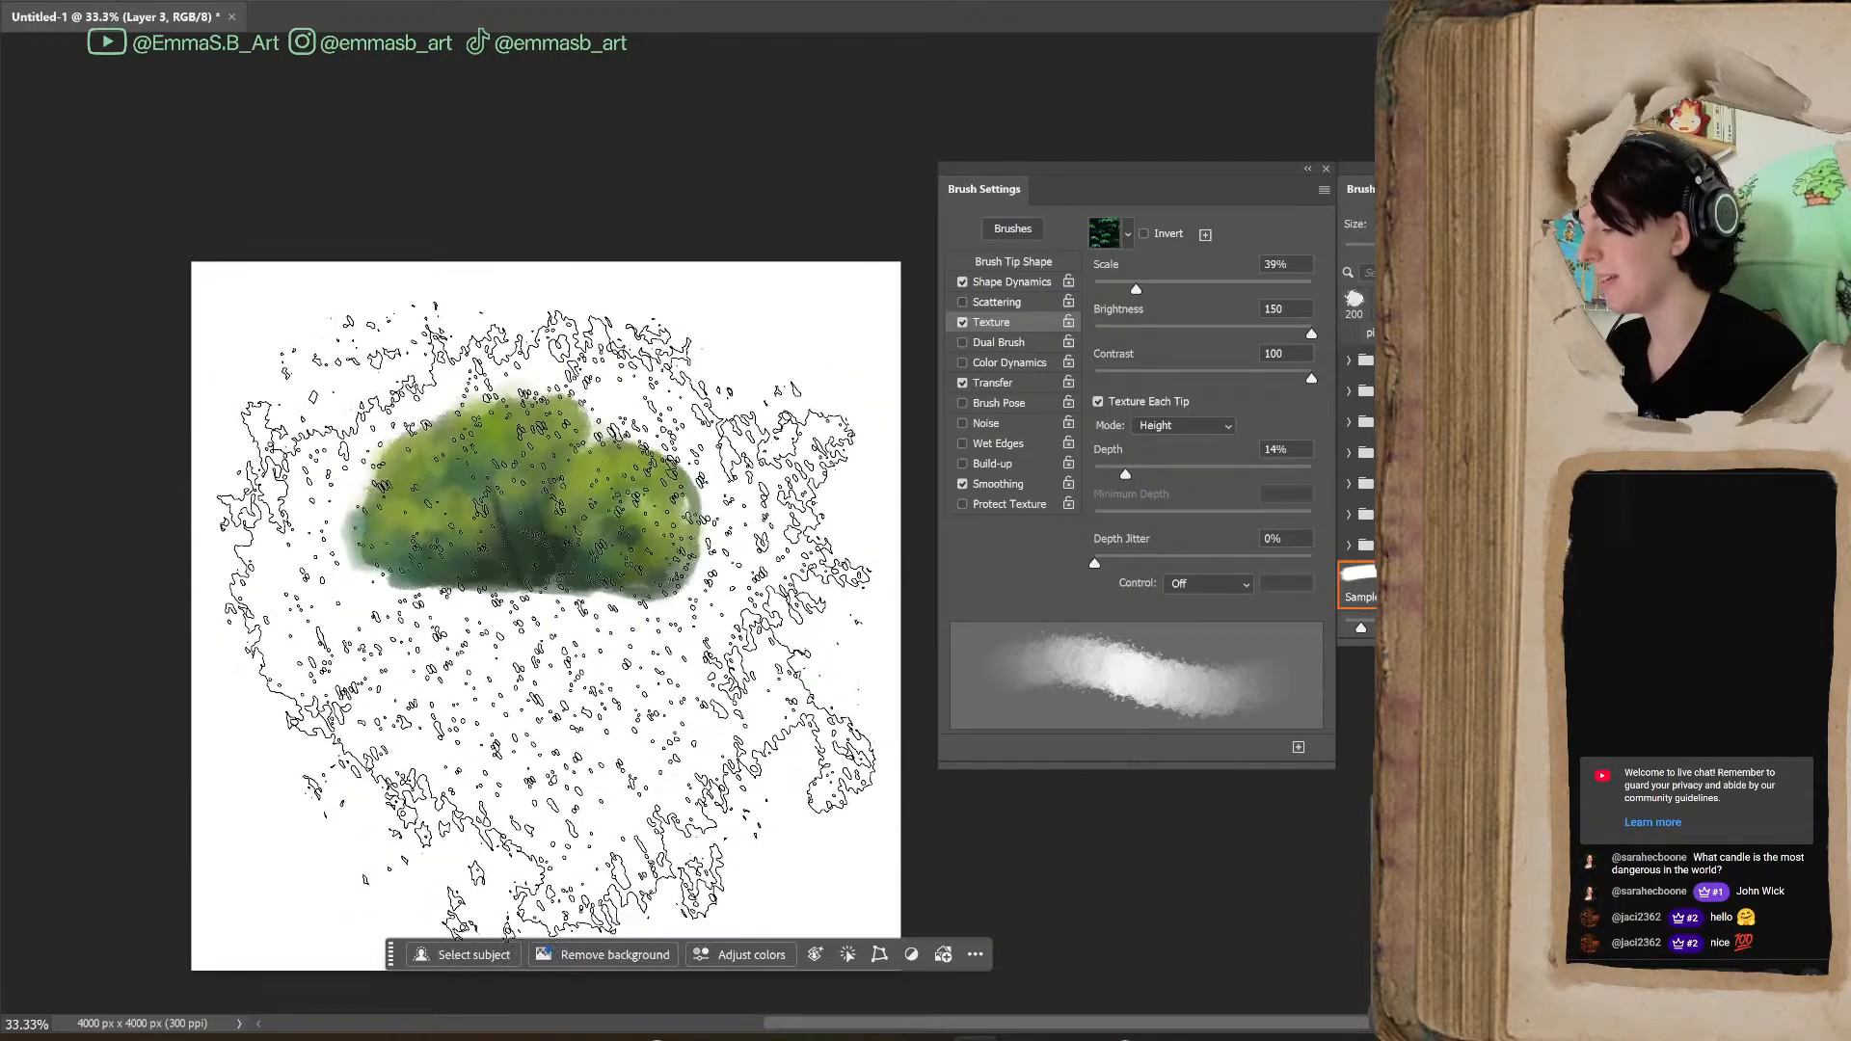
{"action": "key", "text": "bracketleft"}
{"action": "key", "text": "bracketleft"}
{"action": "key", "text": "bracketleft"}
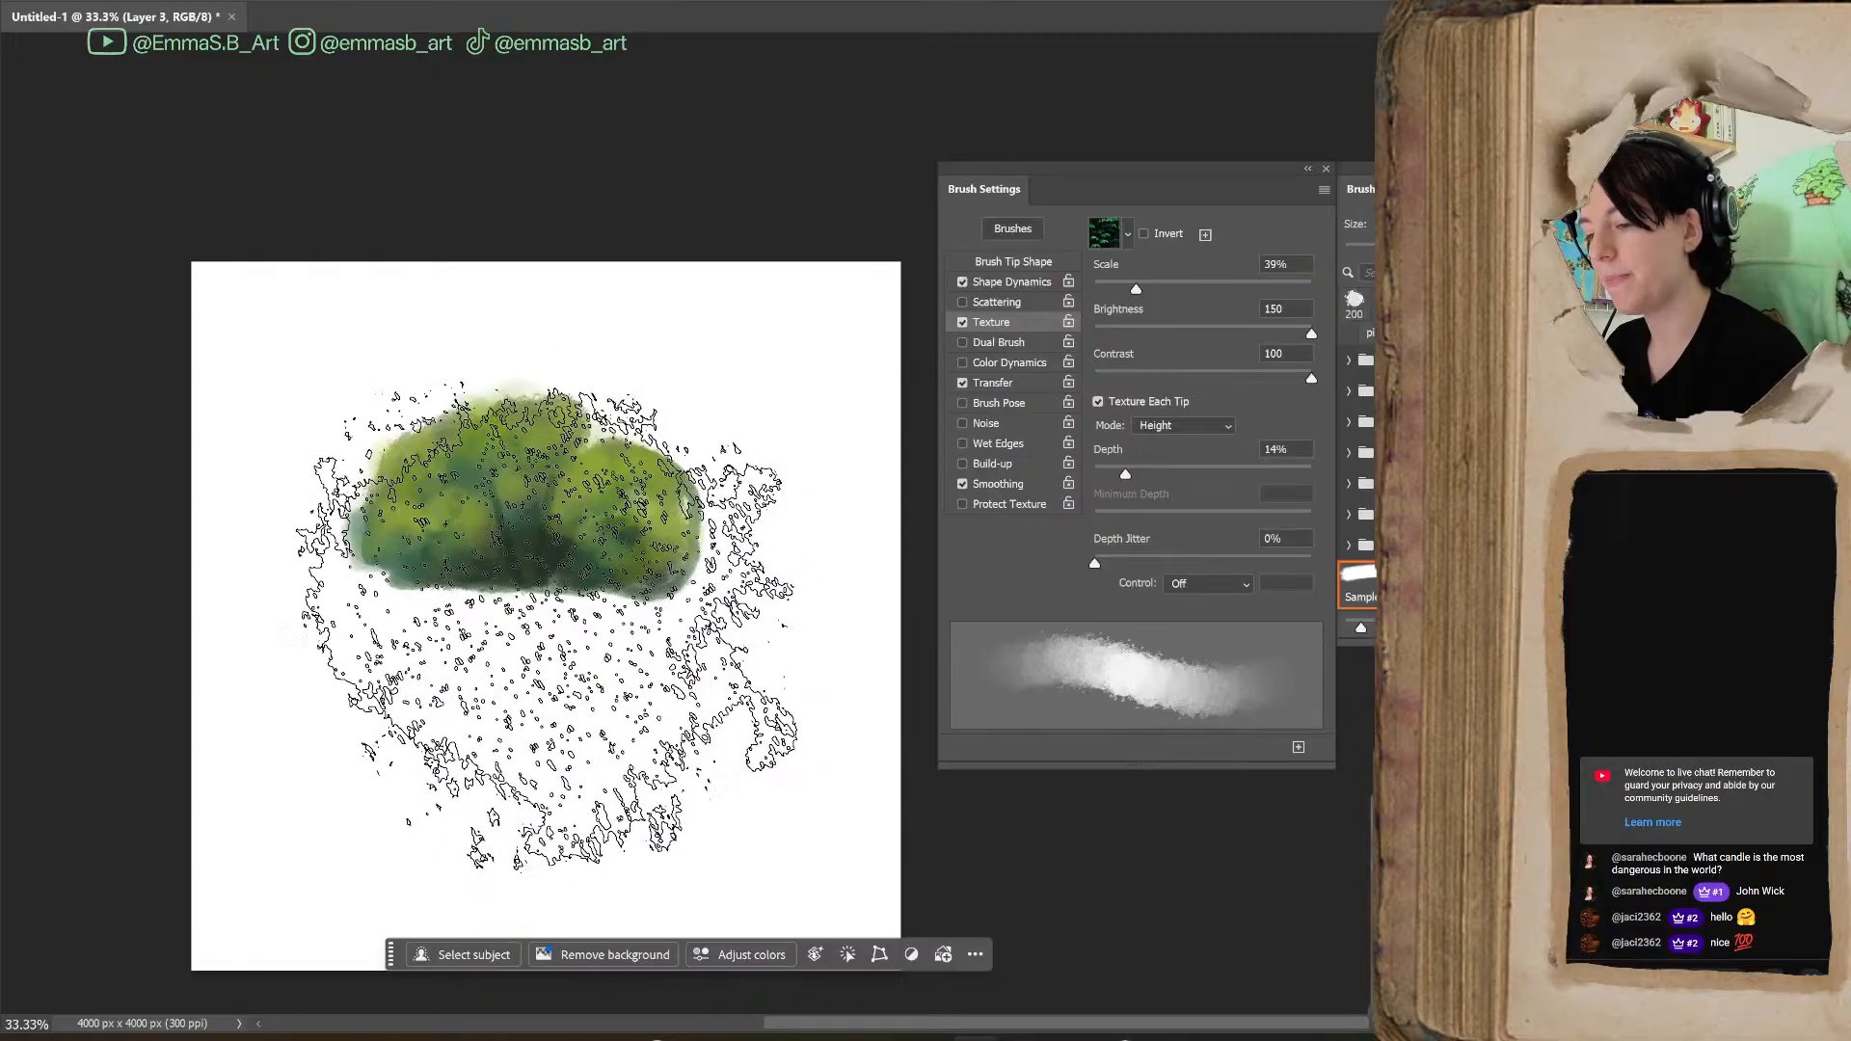
{"action": "mouse_move", "coordinate": [1460, 170]}
{"action": "left_mouse_down"}
{"action": "mouse_move", "coordinate": [761, 348]}
{"action": "mouse_move", "coordinate": [727, 208]}
{"action": "left_mouse_up"}
{"action": "key", "text": "bracketleft"}
{"action": "key", "text": "bracketleft"}
{"action": "key", "text": "bracketleft"}
{"action": "key", "text": "bracketleft"}
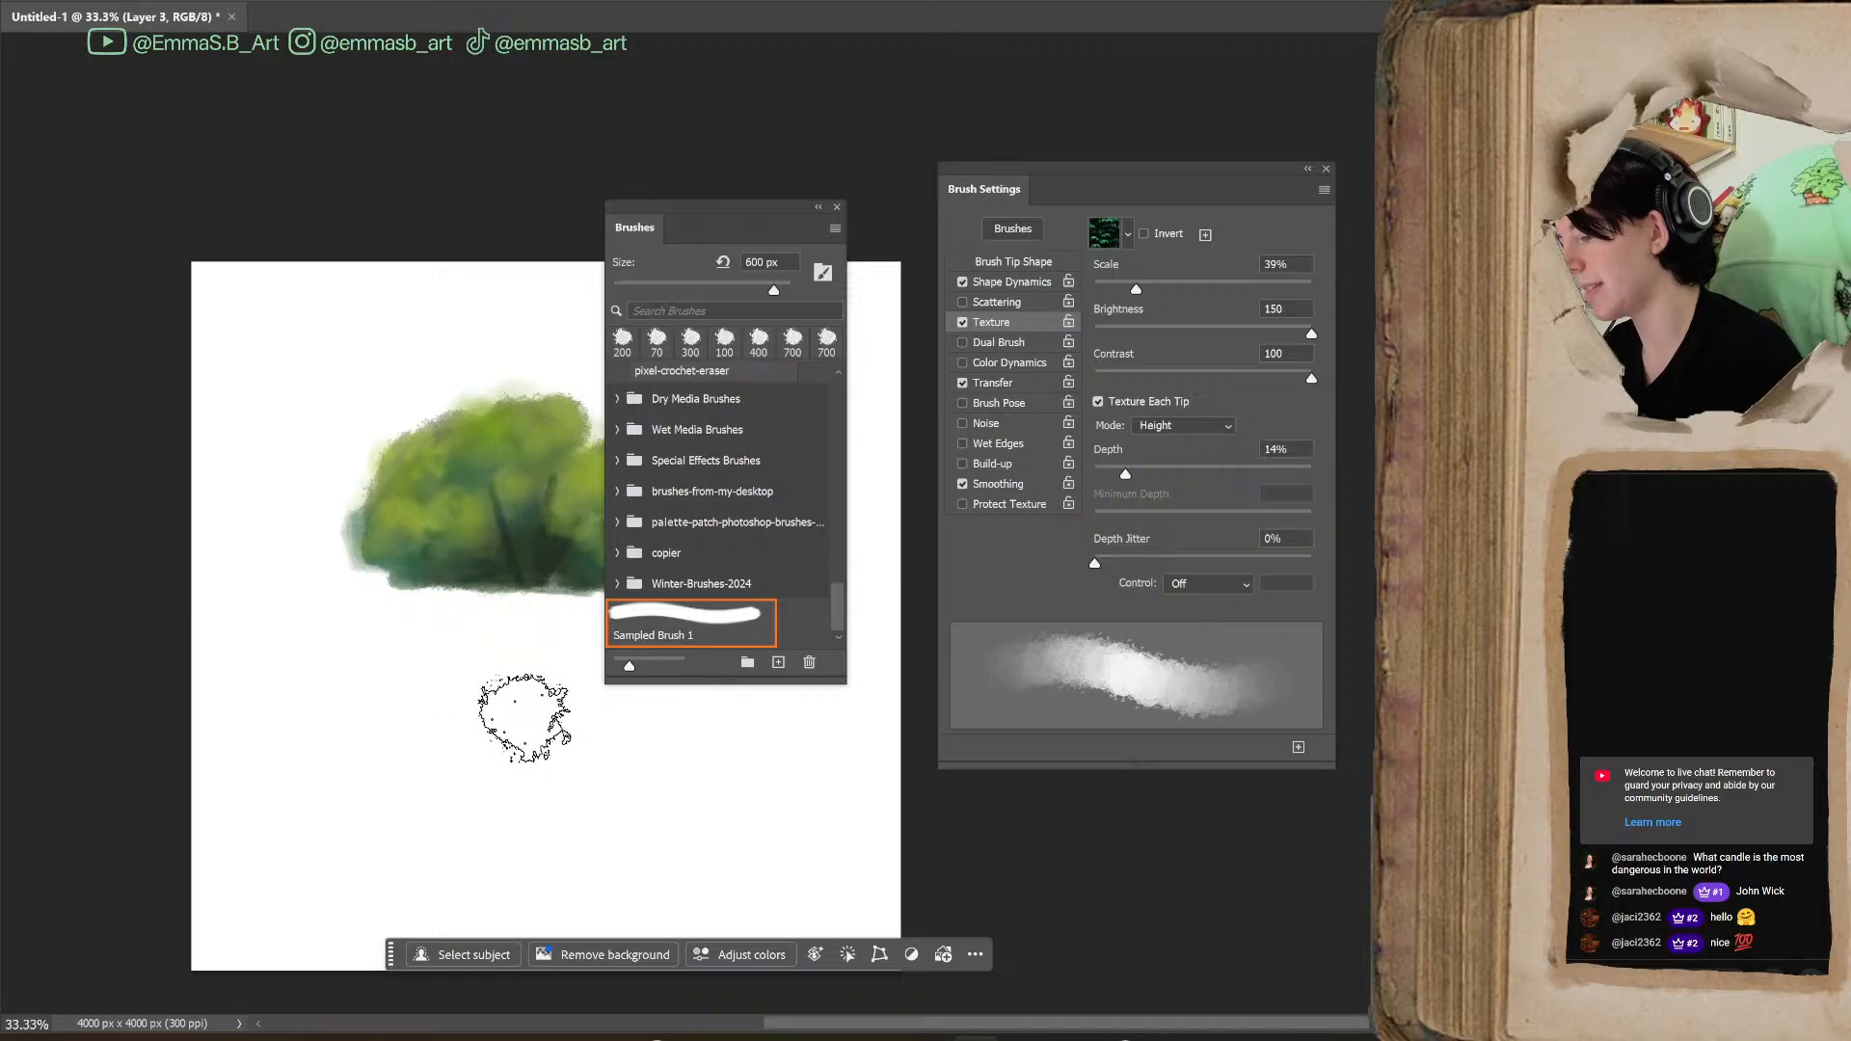
{"action": "key", "text": "bracketleft"}
Paint a test stroke below the bush, undo it, and move the Brushes panel back beside Brush Settings
{"action": "mouse_move", "coordinate": [526, 652]}
{"action": "left_mouse_down"}
{"action": "mouse_move", "coordinate": [571, 756]}
{"action": "mouse_move", "coordinate": [476, 656]}
{"action": "mouse_move", "coordinate": [476, 696]}
{"action": "mouse_move", "coordinate": [553, 720]}
{"action": "mouse_move", "coordinate": [461, 640]}
{"action": "mouse_move", "coordinate": [463, 706]}
{"action": "mouse_move", "coordinate": [592, 748]}
{"action": "left_mouse_up"}
{"action": "key", "text": "ctrl+z"}
{"action": "key", "text": "ctrl+z"}
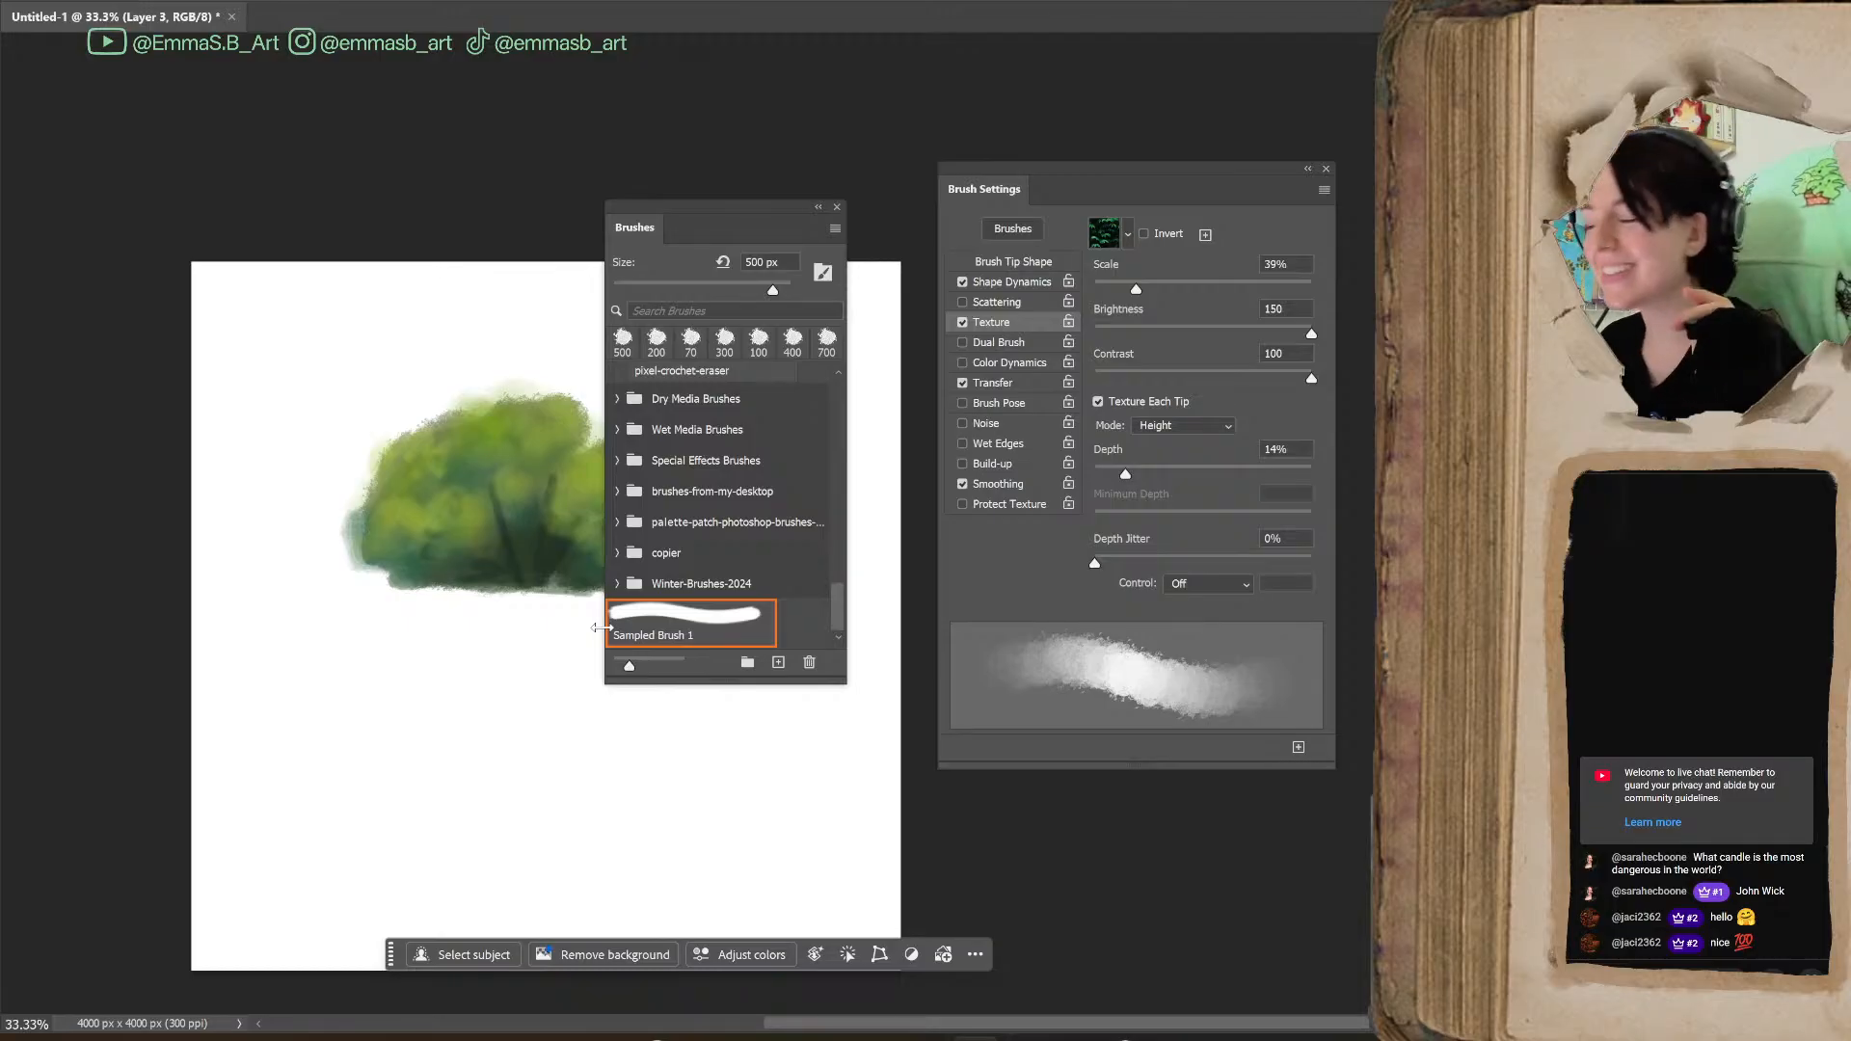
{"action": "left_click_drag", "start_coordinate": [731, 214], "coordinate": [1465, 176]}
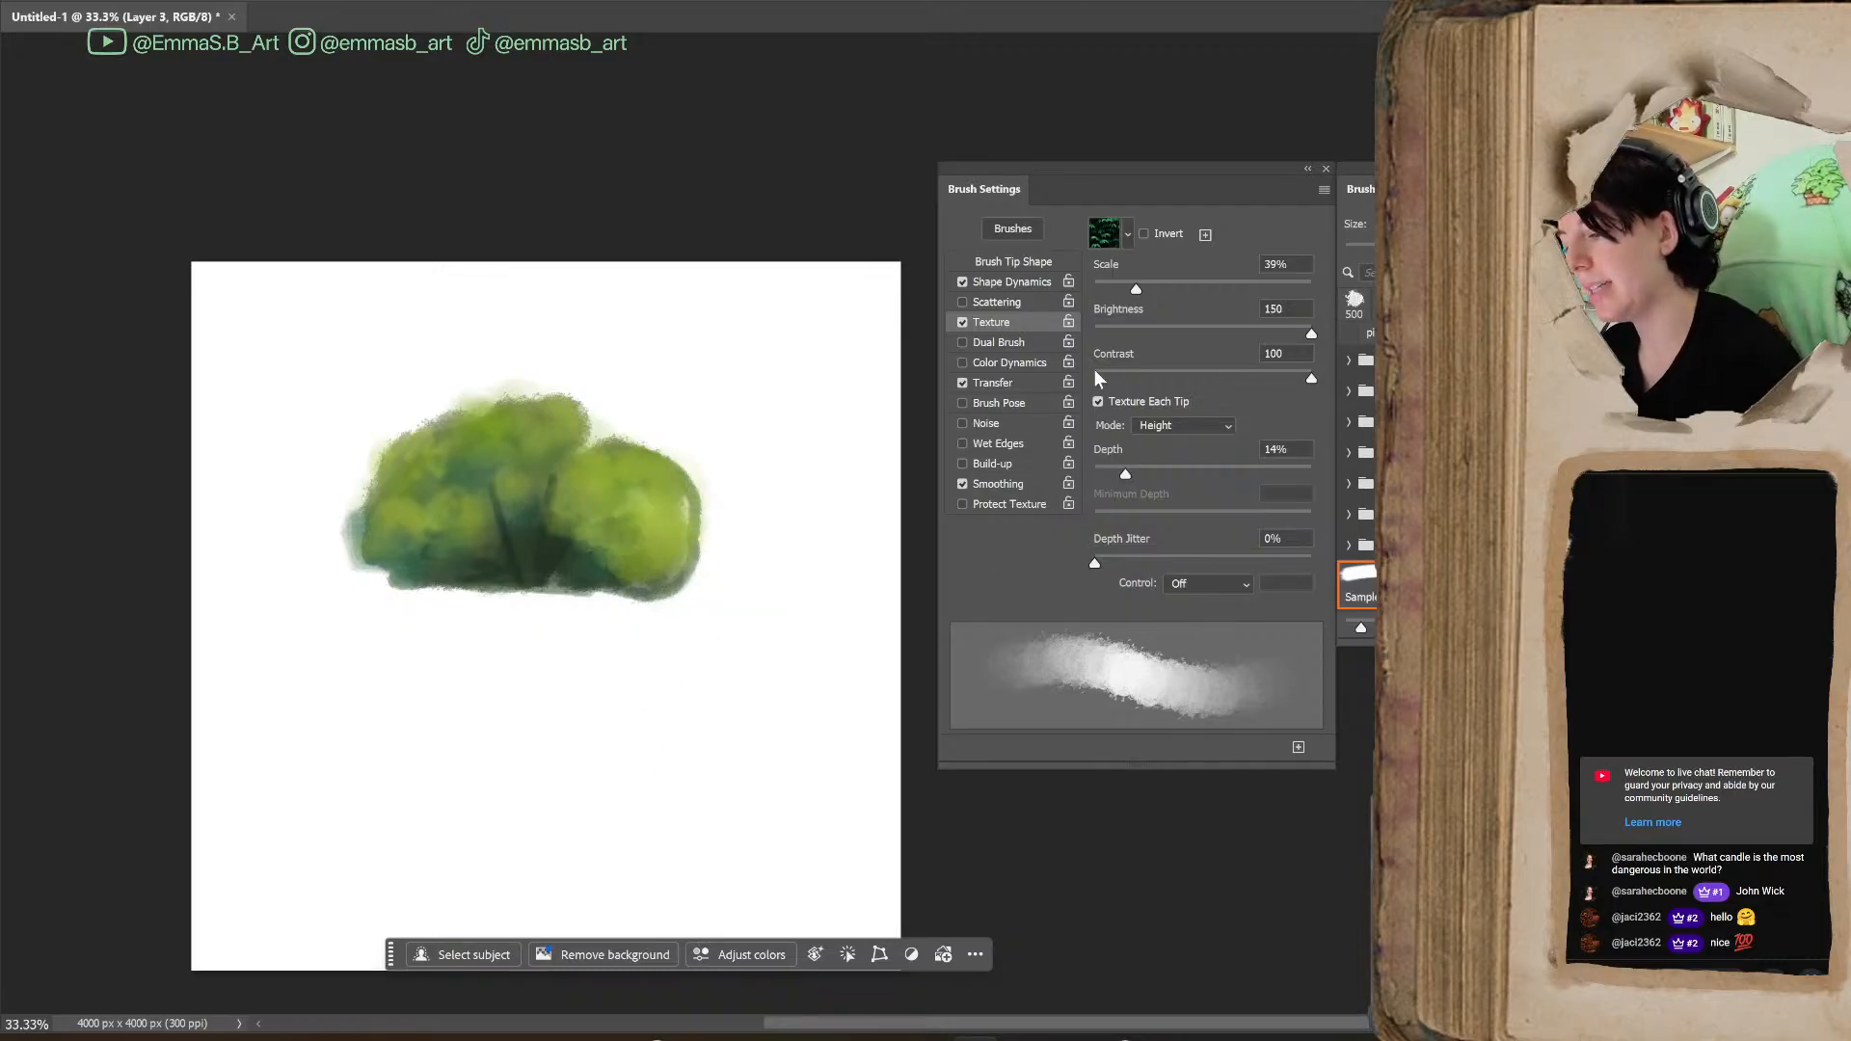
Review the brush's Transfer and Brush Pose settings, leaving Brush Pose disabled
{"action": "left_click", "coordinate": [1003, 383]}
{"action": "mouse_move", "coordinate": [1093, 347]}
{"action": "left_mouse_down"}
{"action": "mouse_move", "coordinate": [1290, 345]}
{"action": "mouse_move", "coordinate": [1074, 380]}
{"action": "left_mouse_up"}
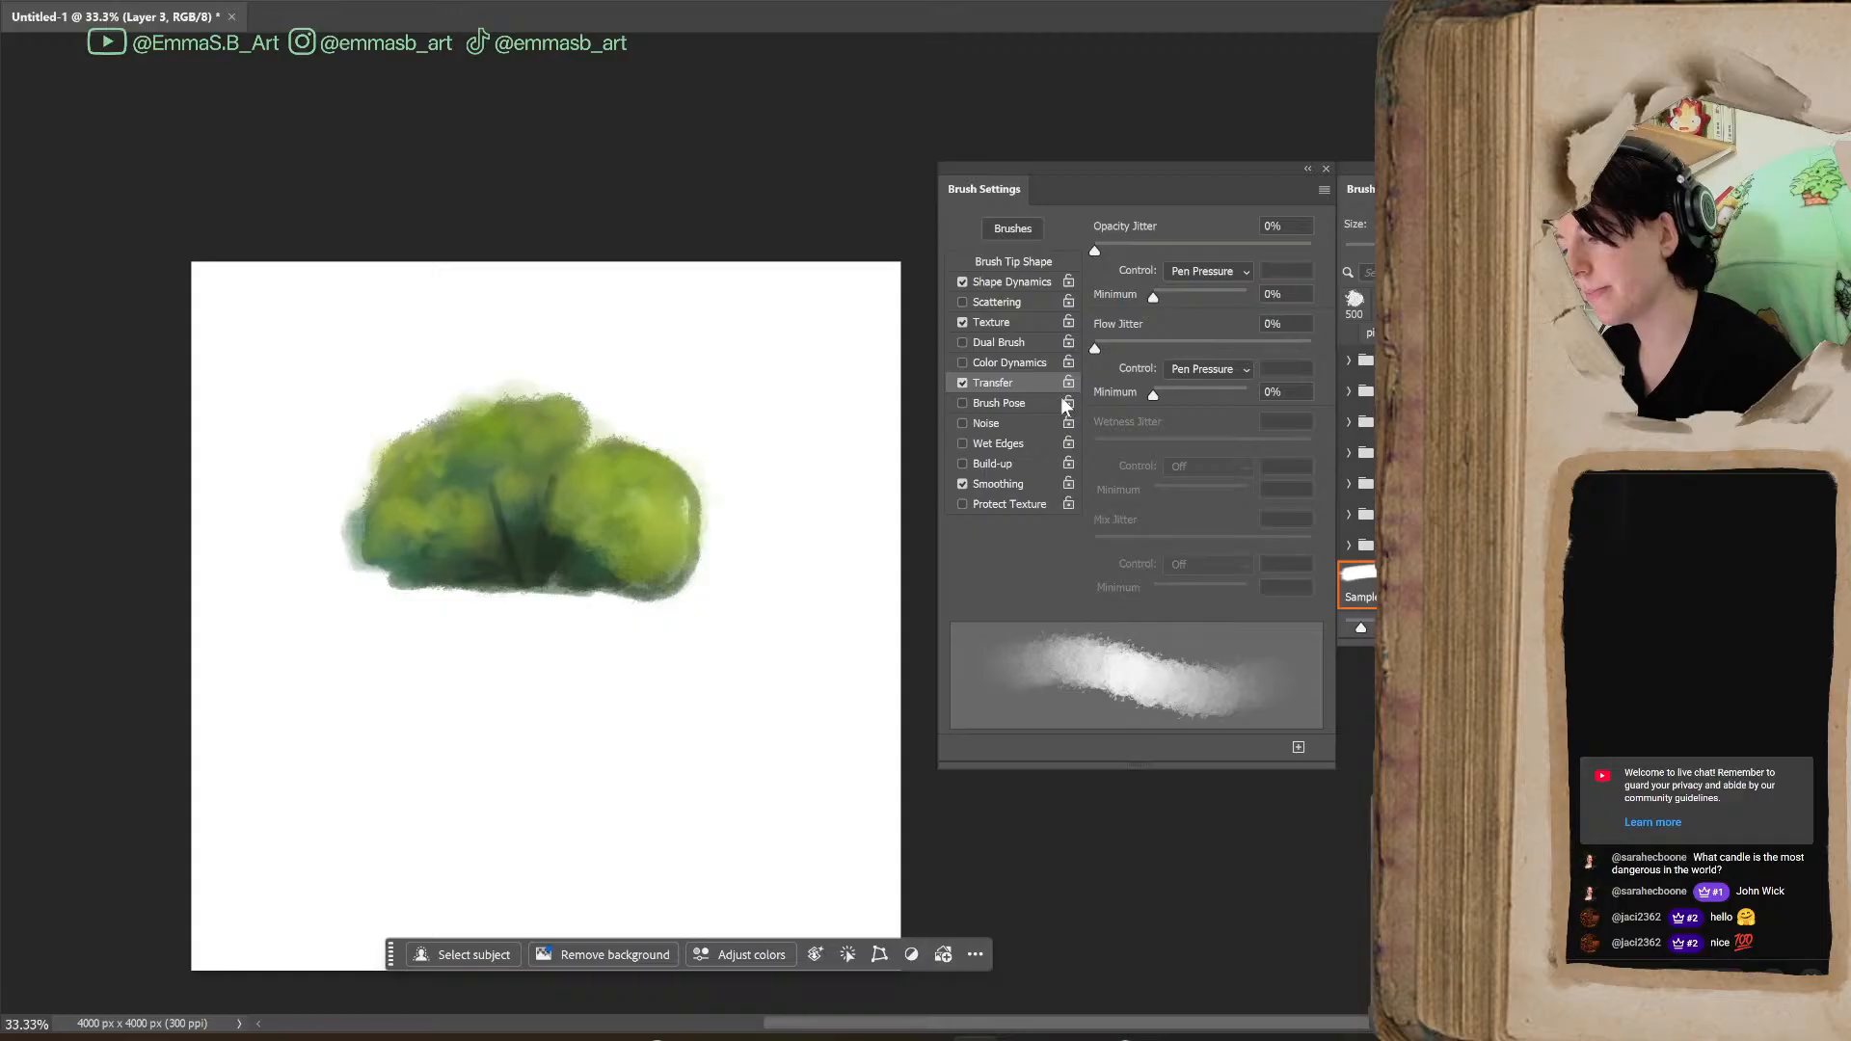
{"action": "mouse_move", "coordinate": [1118, 251]}
{"action": "left_mouse_down"}
{"action": "mouse_move", "coordinate": [1296, 252]}
{"action": "mouse_move", "coordinate": [1050, 395]}
{"action": "left_mouse_up"}
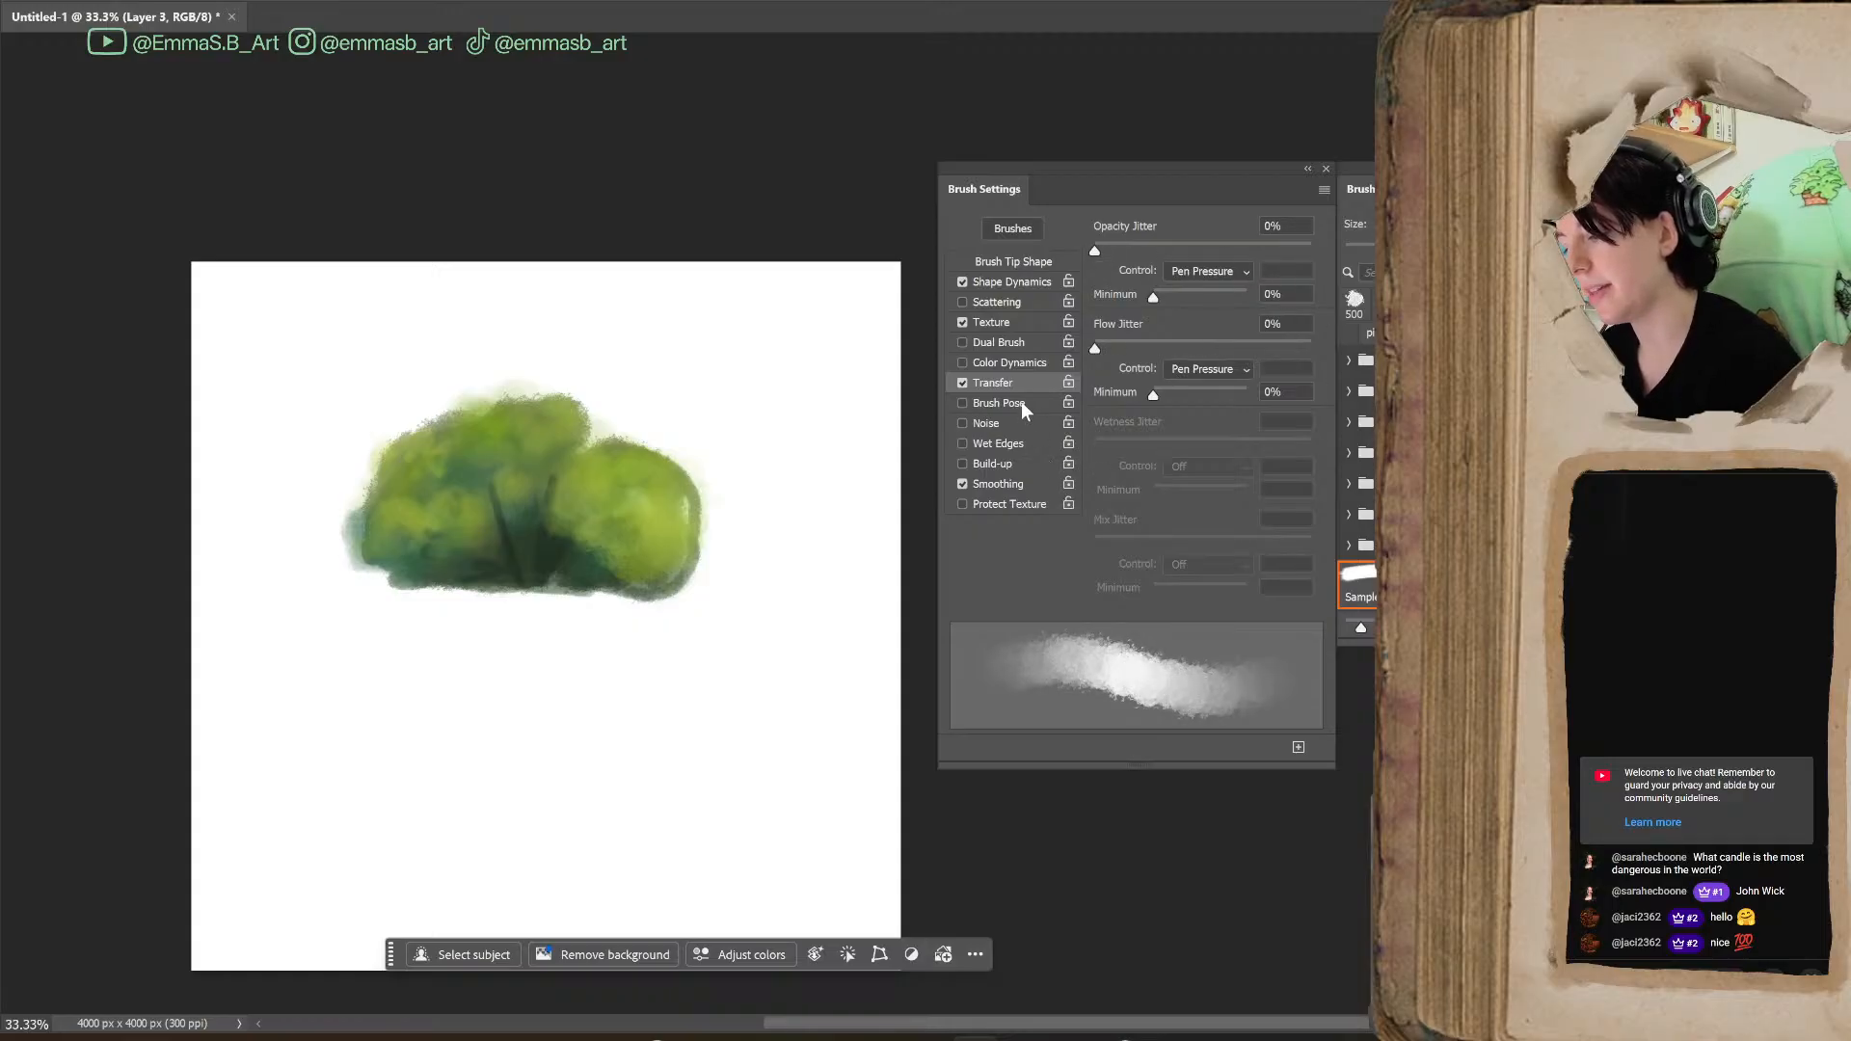
{"action": "left_click", "coordinate": [993, 403]}
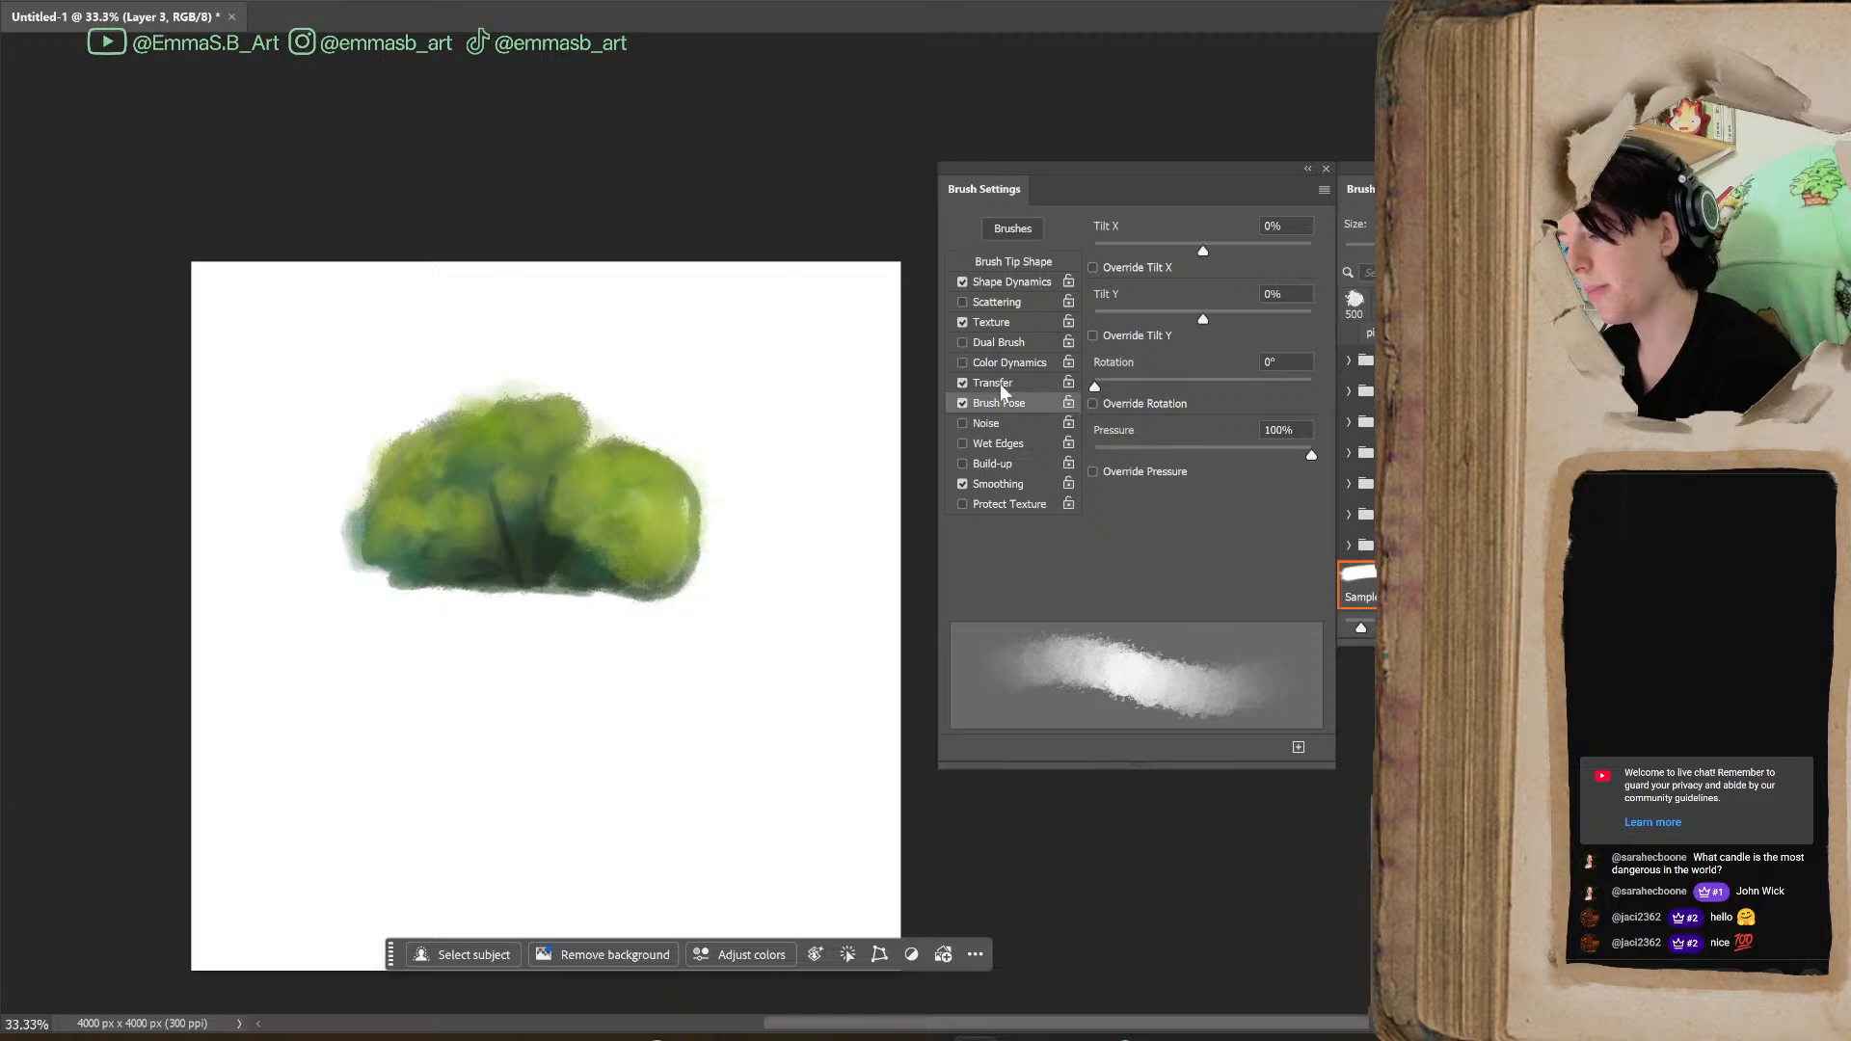
{"action": "left_click", "coordinate": [962, 403]}
Enable Color Dynamics and paint test patches below the bush in lime green and blue, using a 300 px brush
{"action": "left_click", "coordinate": [990, 363]}
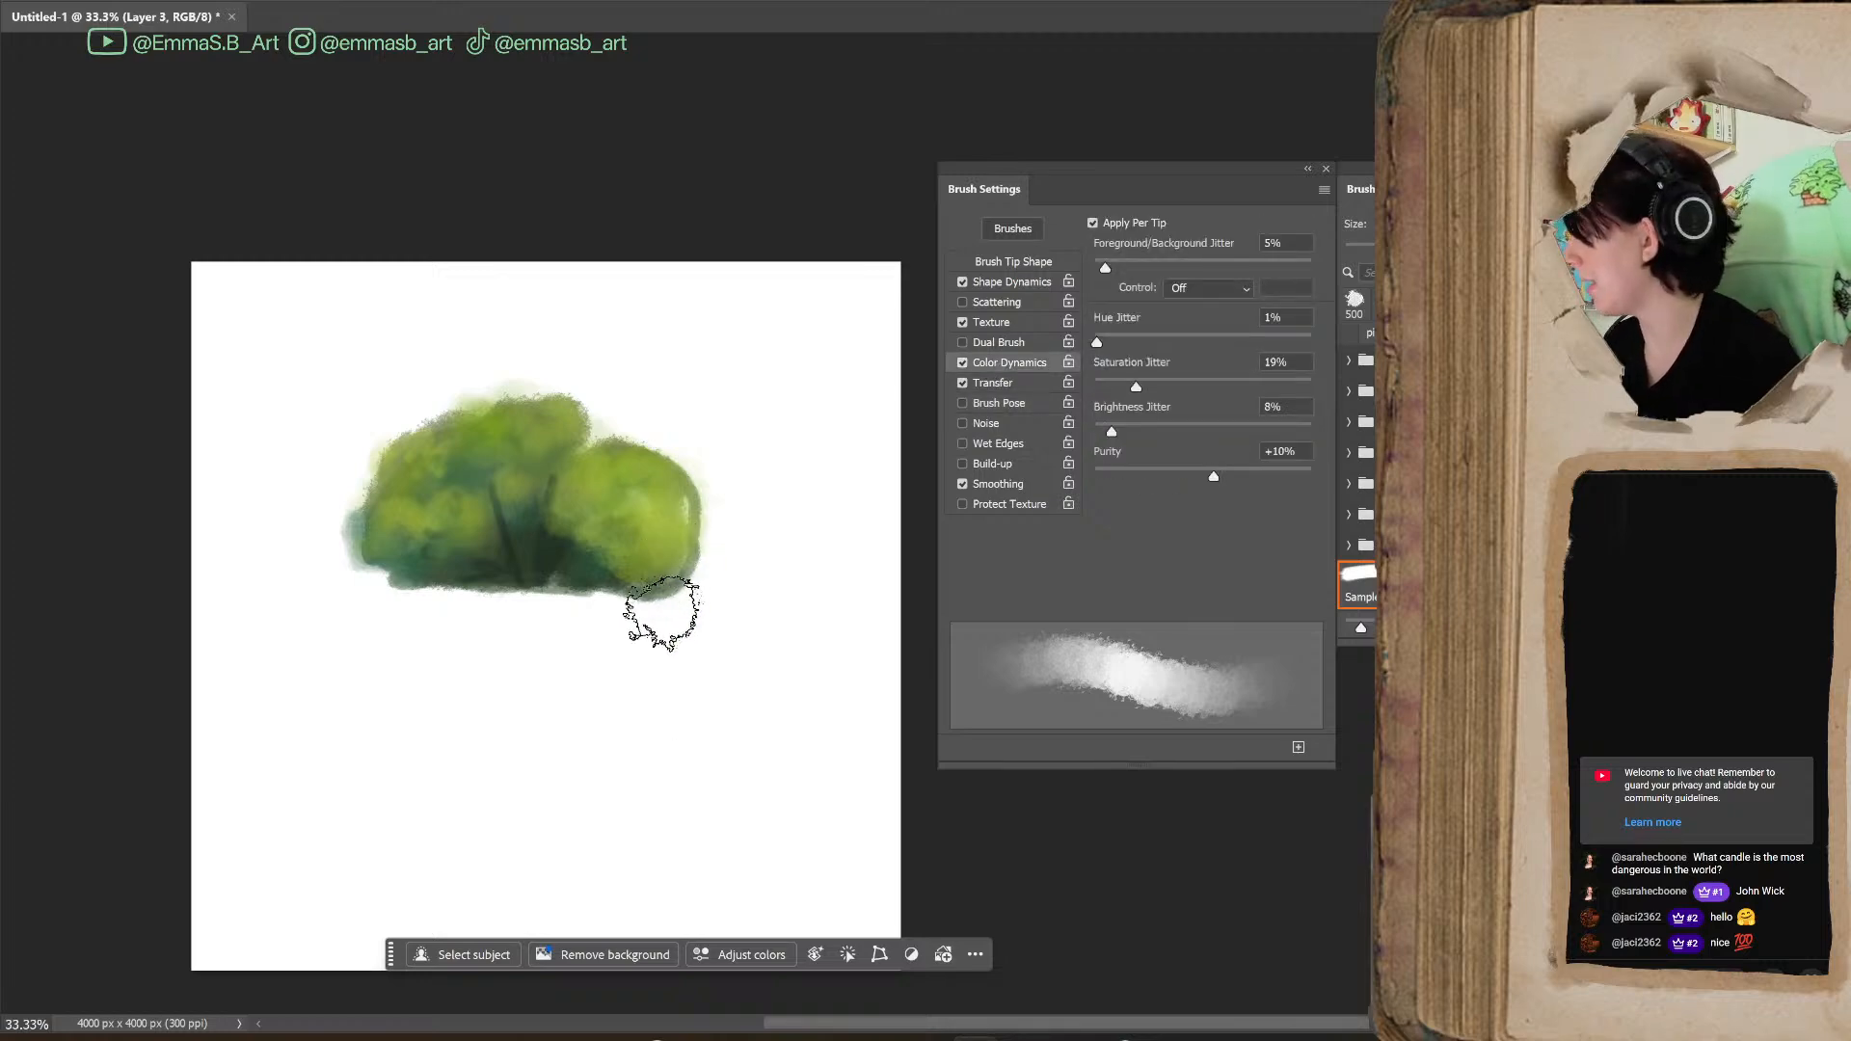
{"action": "mouse_move", "coordinate": [707, 599]}
{"action": "left_mouse_down"}
{"action": "mouse_move", "coordinate": [766, 643]}
{"action": "mouse_move", "coordinate": [729, 545]}
{"action": "mouse_move", "coordinate": [723, 632]}
{"action": "mouse_move", "coordinate": [767, 674]}
{"action": "mouse_move", "coordinate": [786, 753]}
{"action": "mouse_move", "coordinate": [783, 579]}
{"action": "mouse_move", "coordinate": [831, 743]}
{"action": "mouse_move", "coordinate": [620, 663]}
{"action": "mouse_move", "coordinate": [633, 707]}
{"action": "mouse_move", "coordinate": [675, 661]}
{"action": "mouse_move", "coordinate": [704, 724]}
{"action": "mouse_move", "coordinate": [819, 662]}
{"action": "left_mouse_up"}
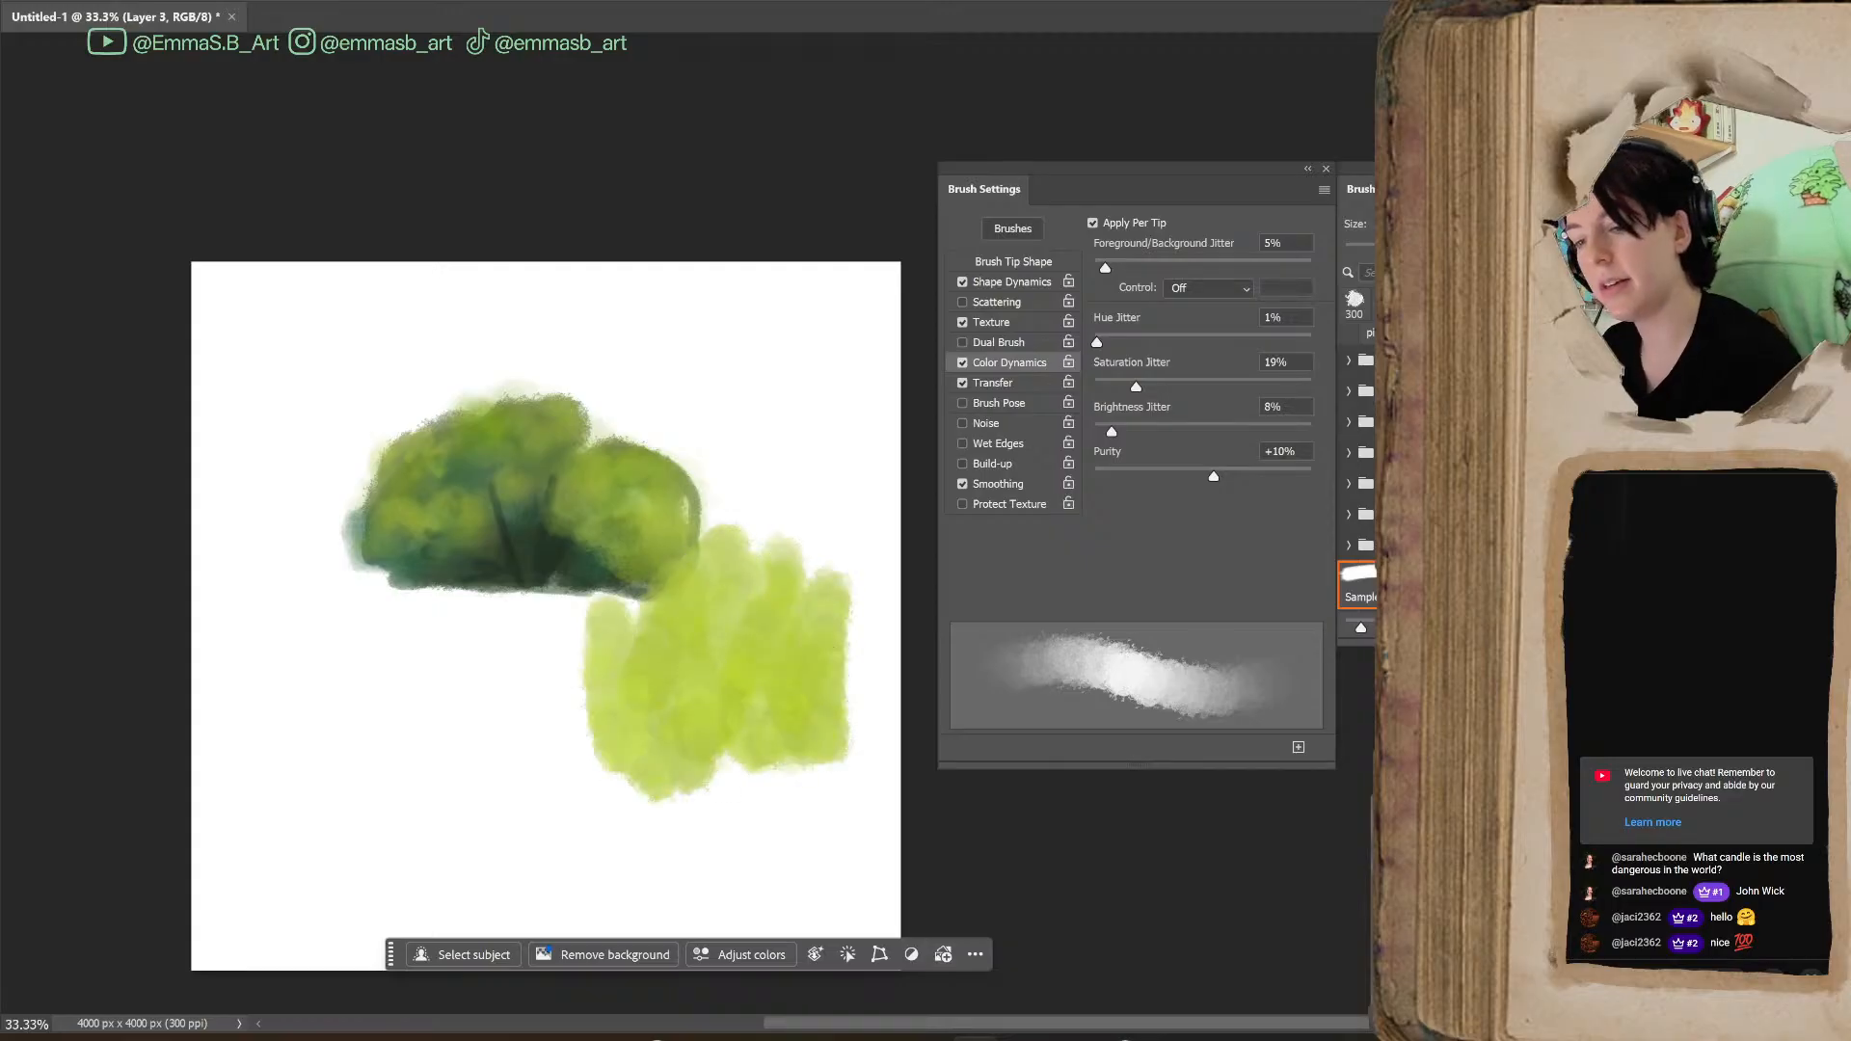
{"action": "mouse_move", "coordinate": [502, 627]}
{"action": "left_mouse_down"}
{"action": "mouse_move", "coordinate": [516, 829]}
{"action": "mouse_move", "coordinate": [591, 674]}
{"action": "mouse_move", "coordinate": [434, 649]}
{"action": "mouse_move", "coordinate": [488, 713]}
{"action": "left_mouse_up"}
{"action": "mouse_move", "coordinate": [366, 637]}
{"action": "left_mouse_down"}
{"action": "mouse_move", "coordinate": [487, 723]}
{"action": "mouse_move", "coordinate": [593, 752]}
{"action": "left_mouse_up"}
{"action": "mouse_move", "coordinate": [642, 820]}
{"action": "left_mouse_down"}
{"action": "mouse_move", "coordinate": [644, 863]}
{"action": "mouse_move", "coordinate": [747, 834]}
{"action": "left_mouse_up"}
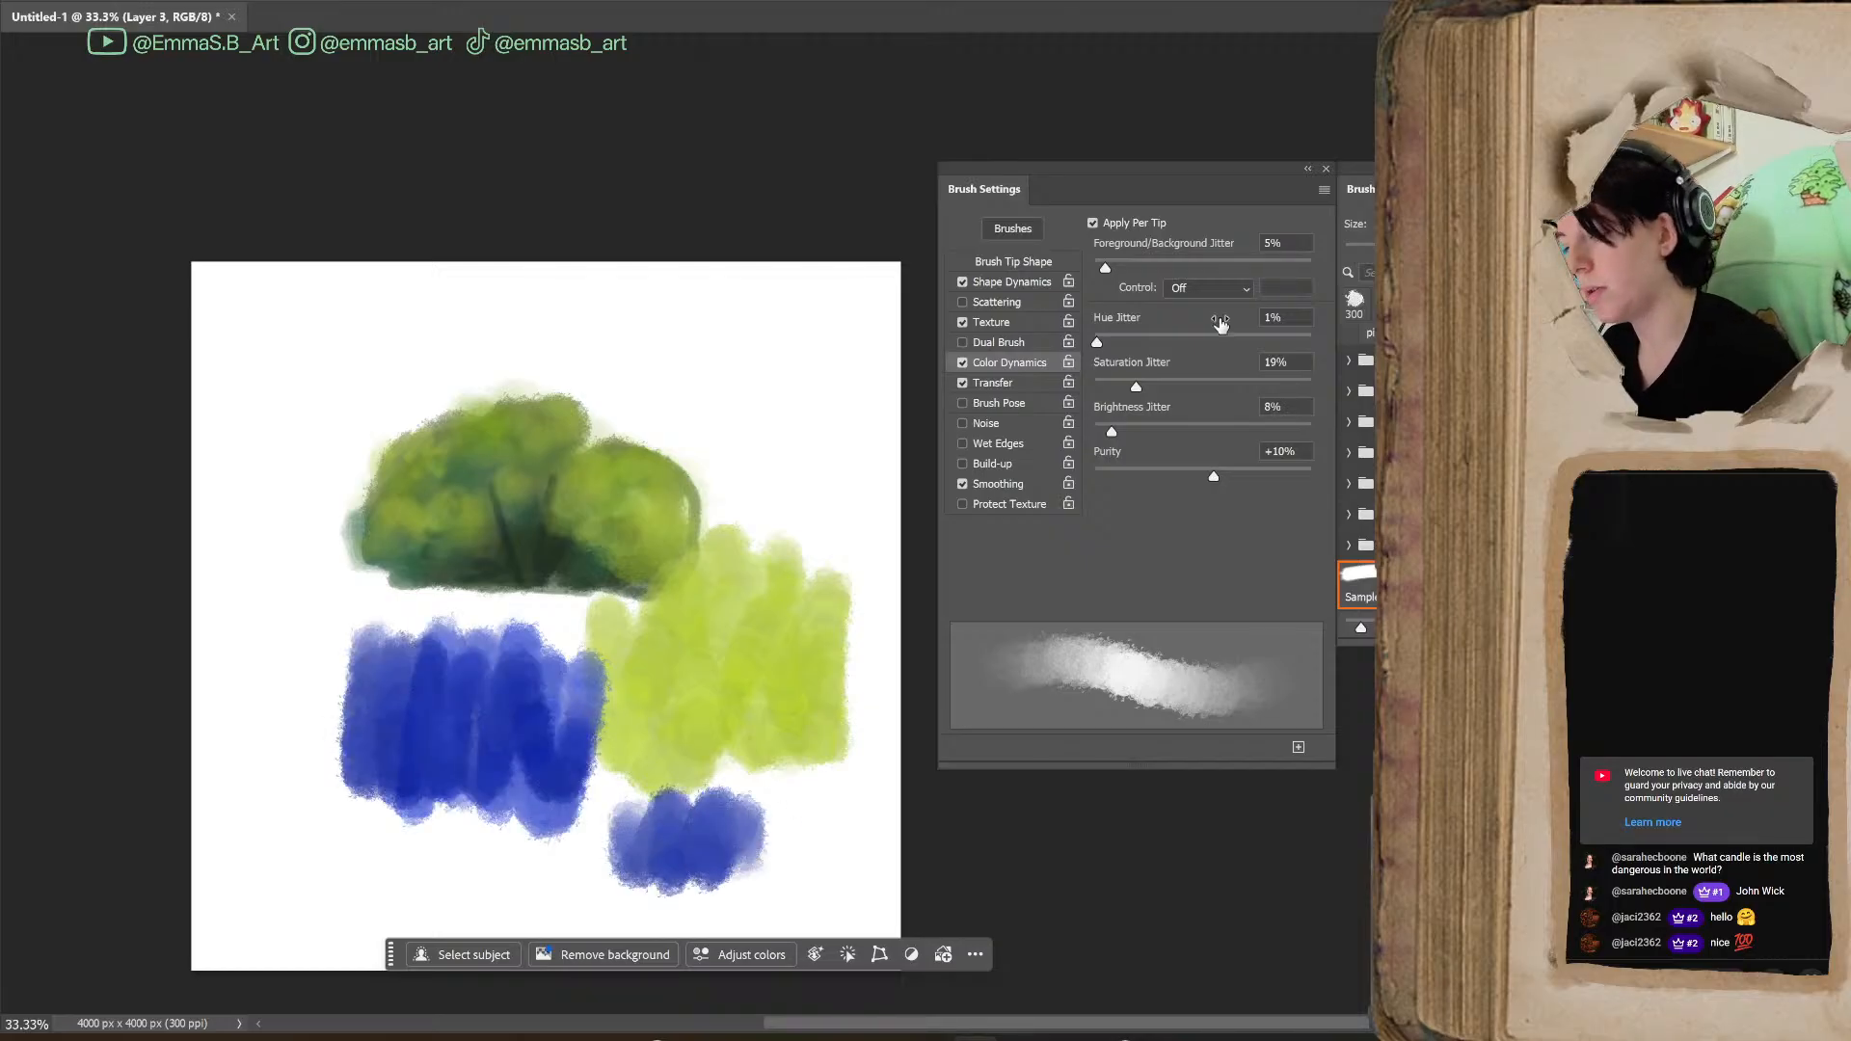
Test Foreground/Background Jitter at 55% with a blue stroke and set it back to 0%
{"action": "left_click_drag", "start_coordinate": [1108, 266], "coordinate": [1206, 267]}
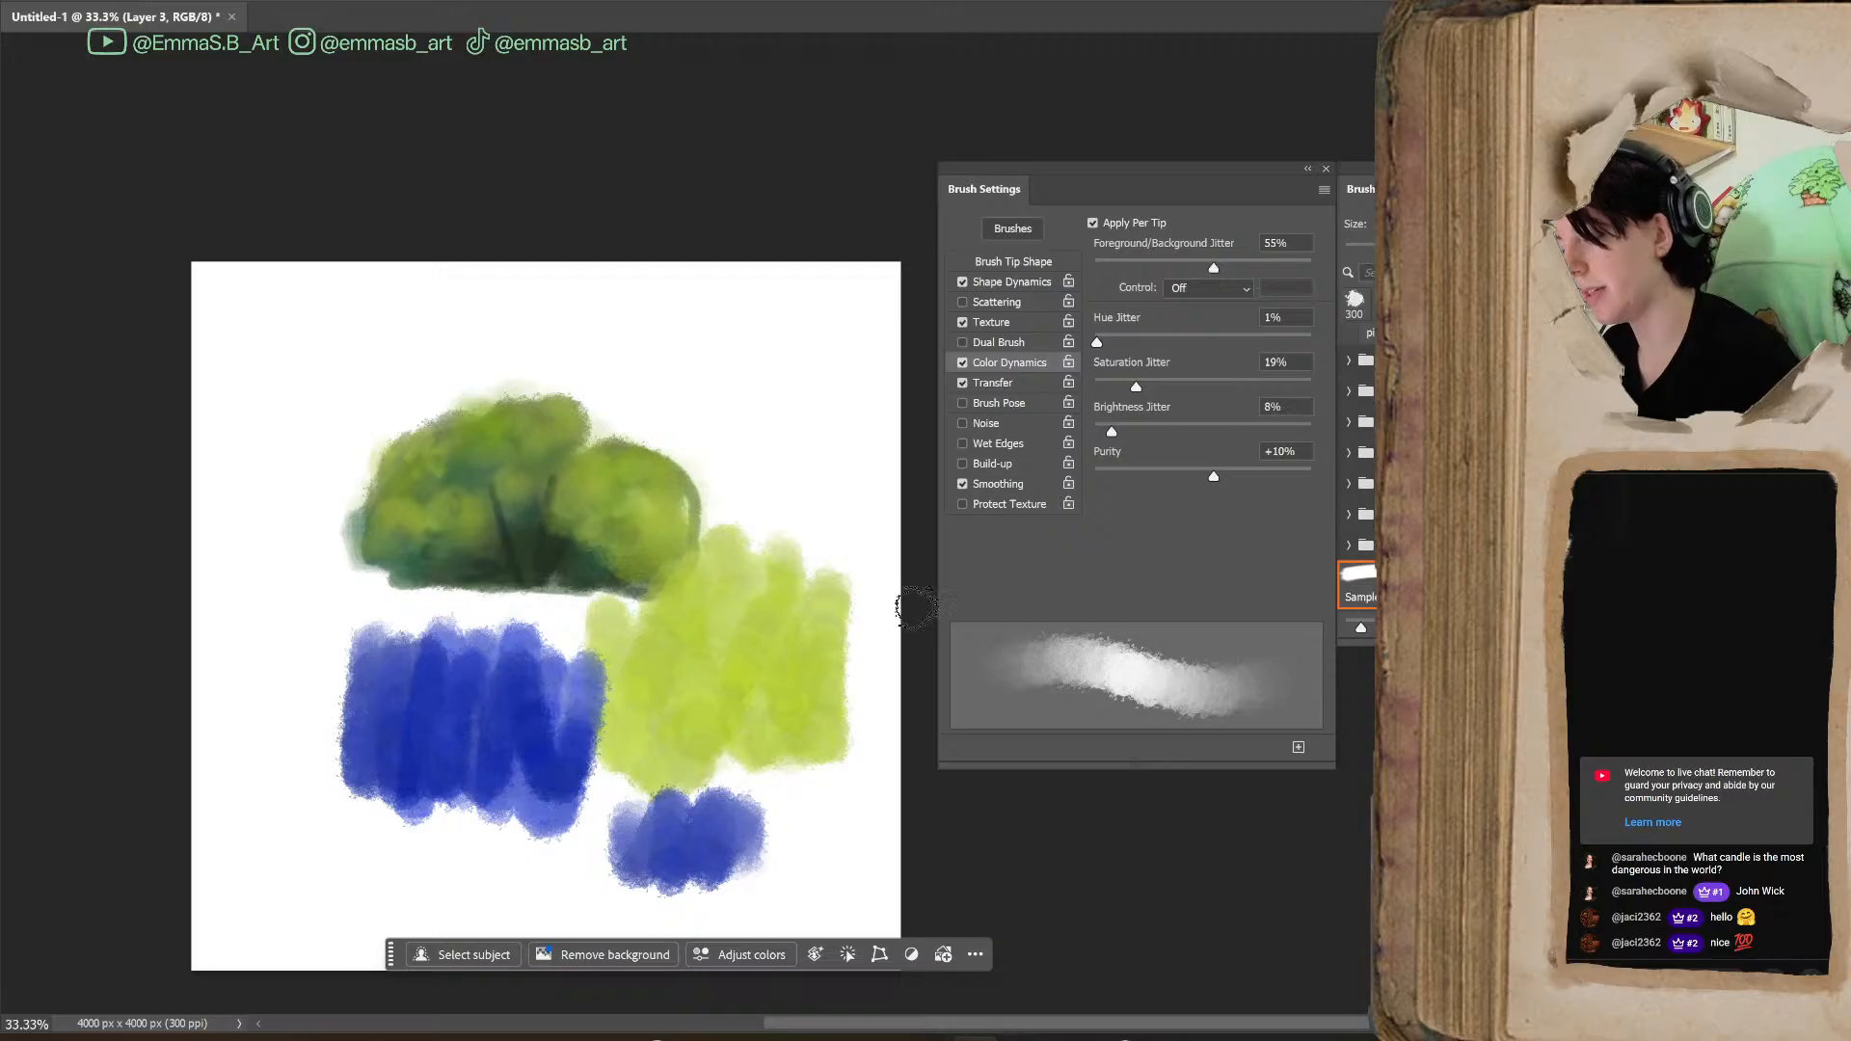
{"action": "mouse_move", "coordinate": [757, 819]}
{"action": "left_mouse_down"}
{"action": "mouse_move", "coordinate": [785, 777]}
{"action": "mouse_move", "coordinate": [834, 779]}
{"action": "mouse_move", "coordinate": [853, 829]}
{"action": "left_mouse_up"}
{"action": "left_click_drag", "start_coordinate": [1214, 267], "coordinate": [1094, 268]}
Raise Hue Jitter to 60% and paint multicoloured test strokes beside and above the bush
{"action": "left_click_drag", "start_coordinate": [1097, 341], "coordinate": [1198, 344]}
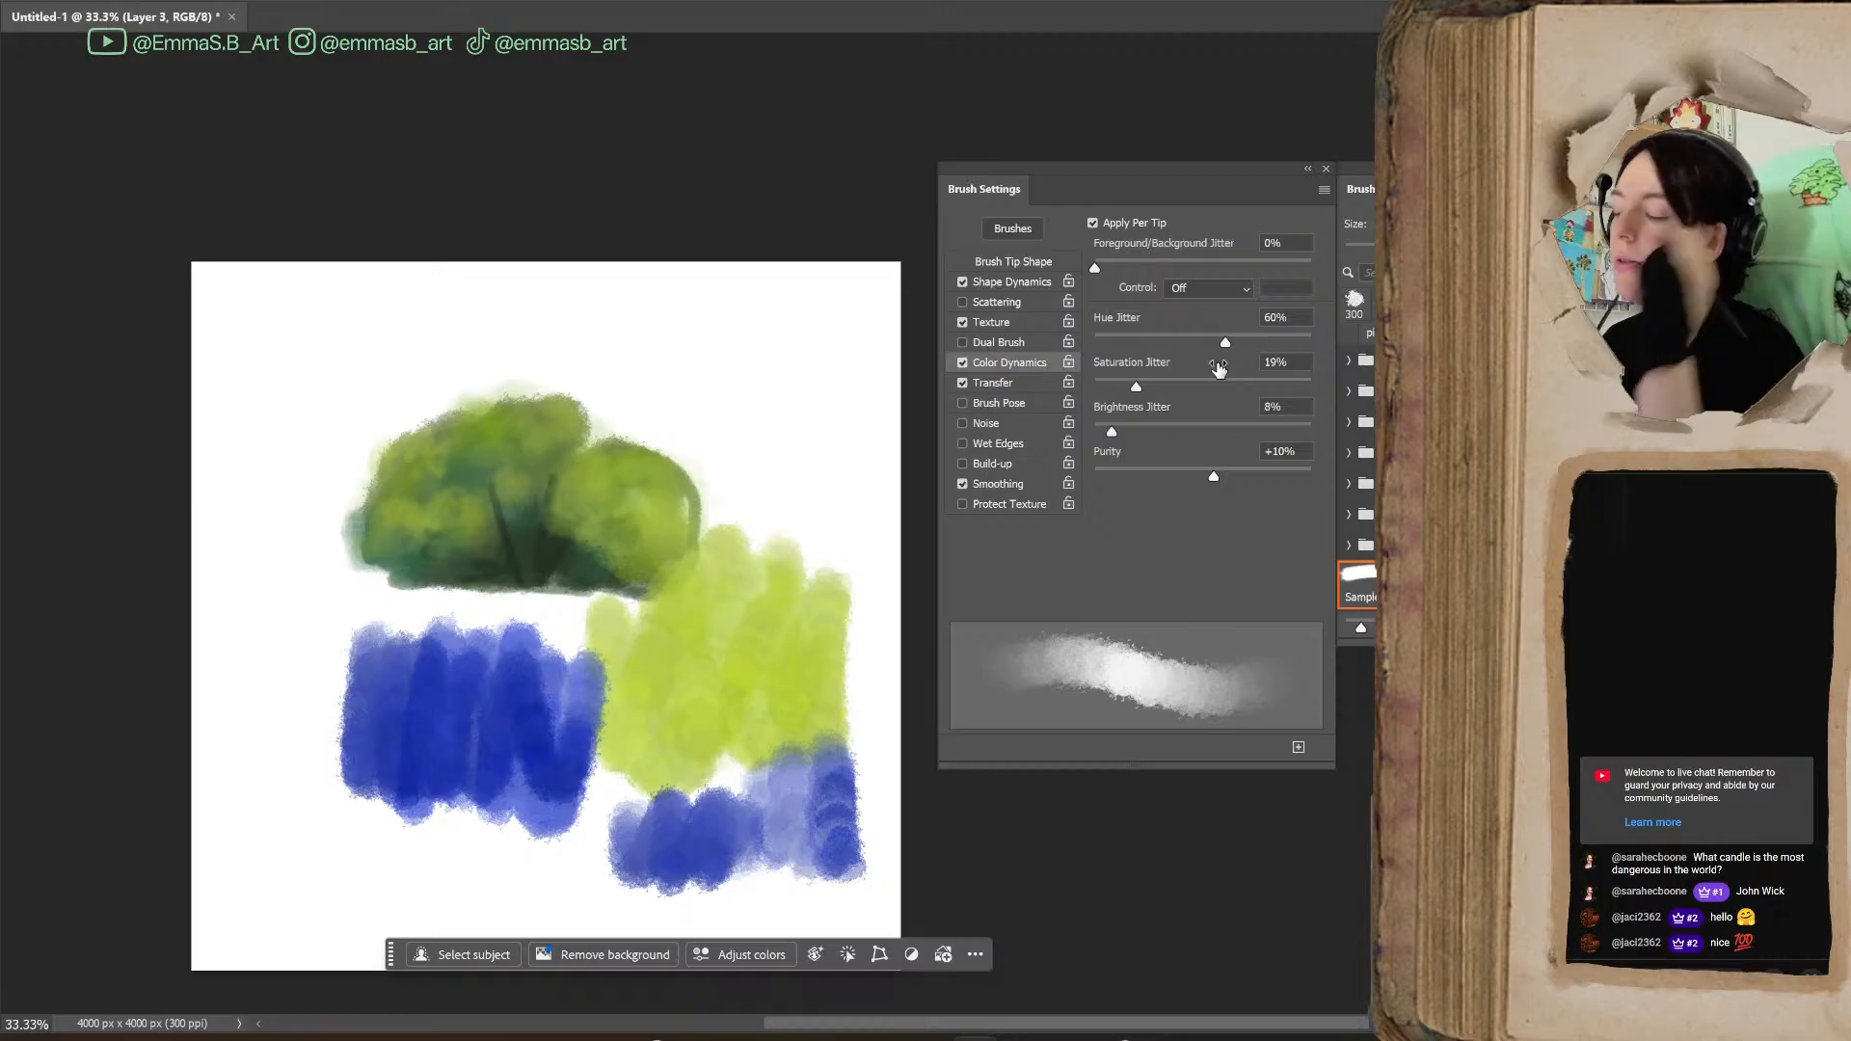
{"action": "mouse_move", "coordinate": [735, 376]}
{"action": "left_mouse_down"}
{"action": "mouse_move", "coordinate": [784, 496]}
{"action": "mouse_move", "coordinate": [826, 434]}
{"action": "mouse_move", "coordinate": [853, 520]}
{"action": "left_mouse_up"}
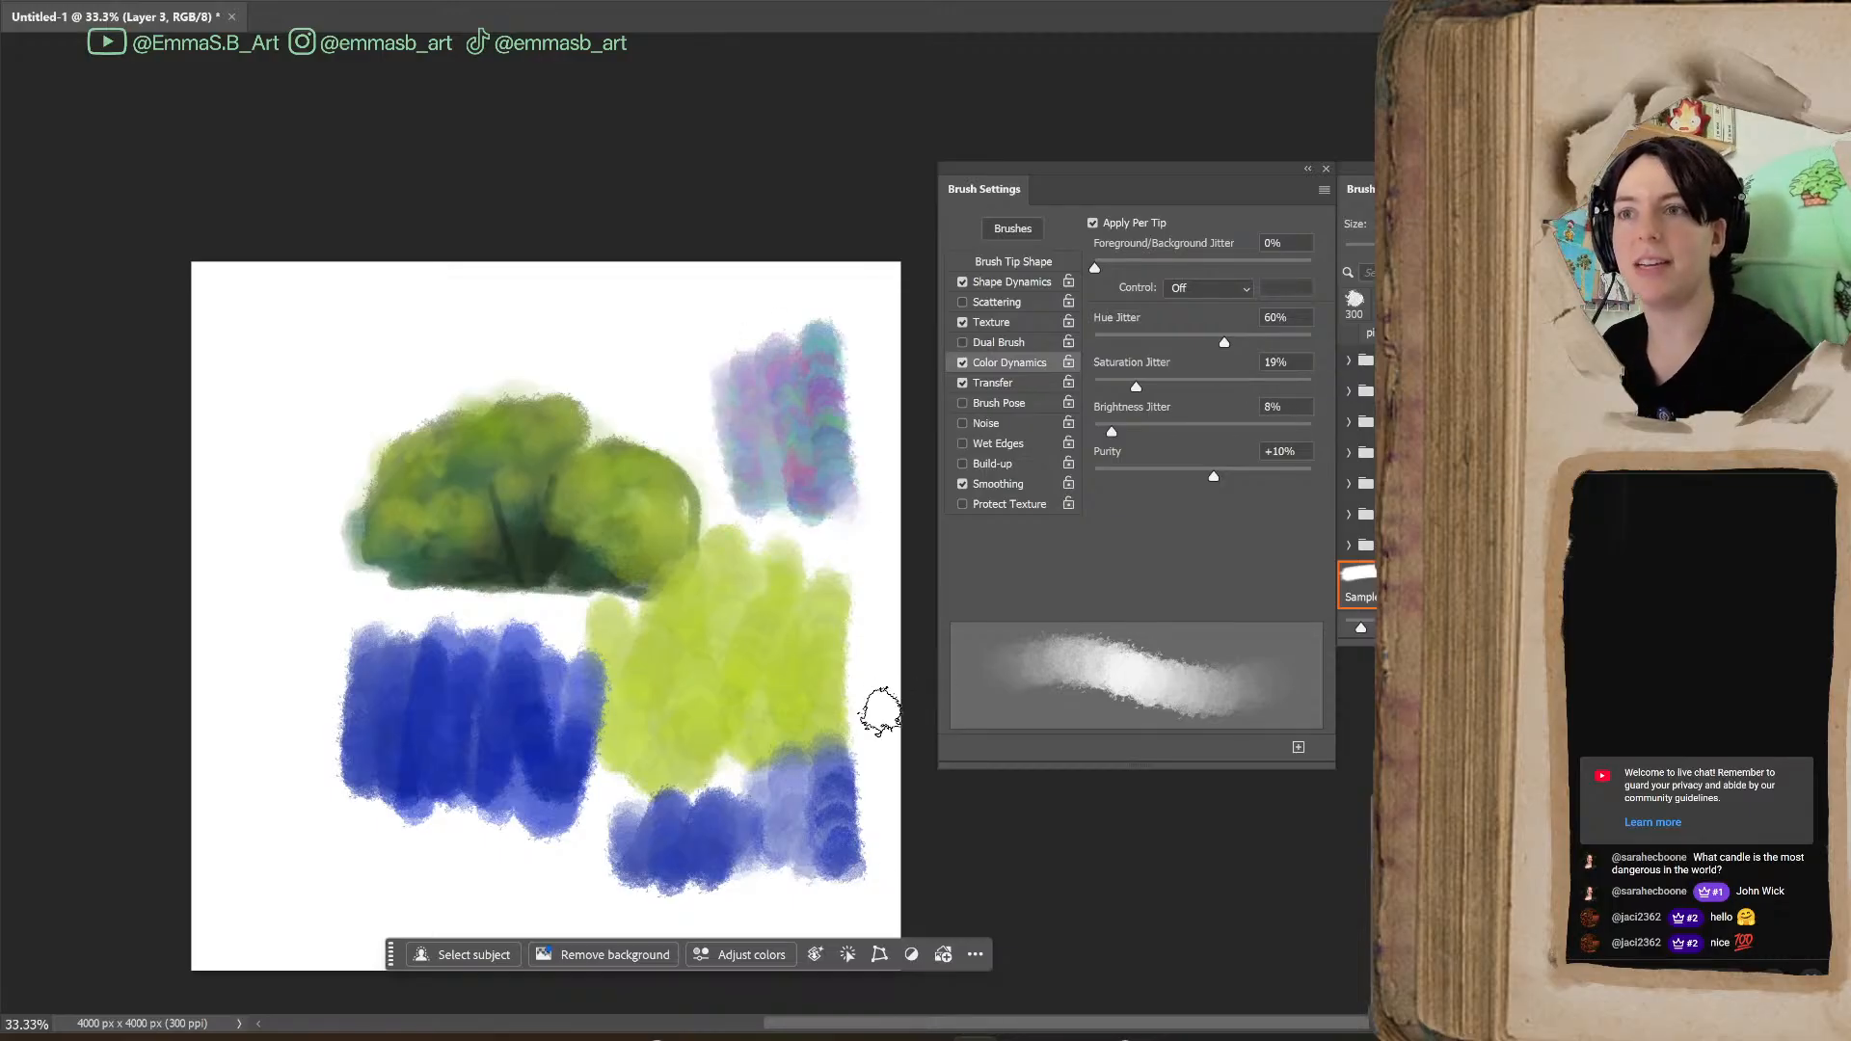
{"action": "mouse_move", "coordinate": [694, 331]}
{"action": "left_mouse_down"}
{"action": "mouse_move", "coordinate": [691, 396]}
{"action": "mouse_move", "coordinate": [636, 372]}
{"action": "mouse_move", "coordinate": [733, 370]}
{"action": "mouse_move", "coordinate": [806, 290]}
{"action": "mouse_move", "coordinate": [835, 318]}
{"action": "left_mouse_up"}
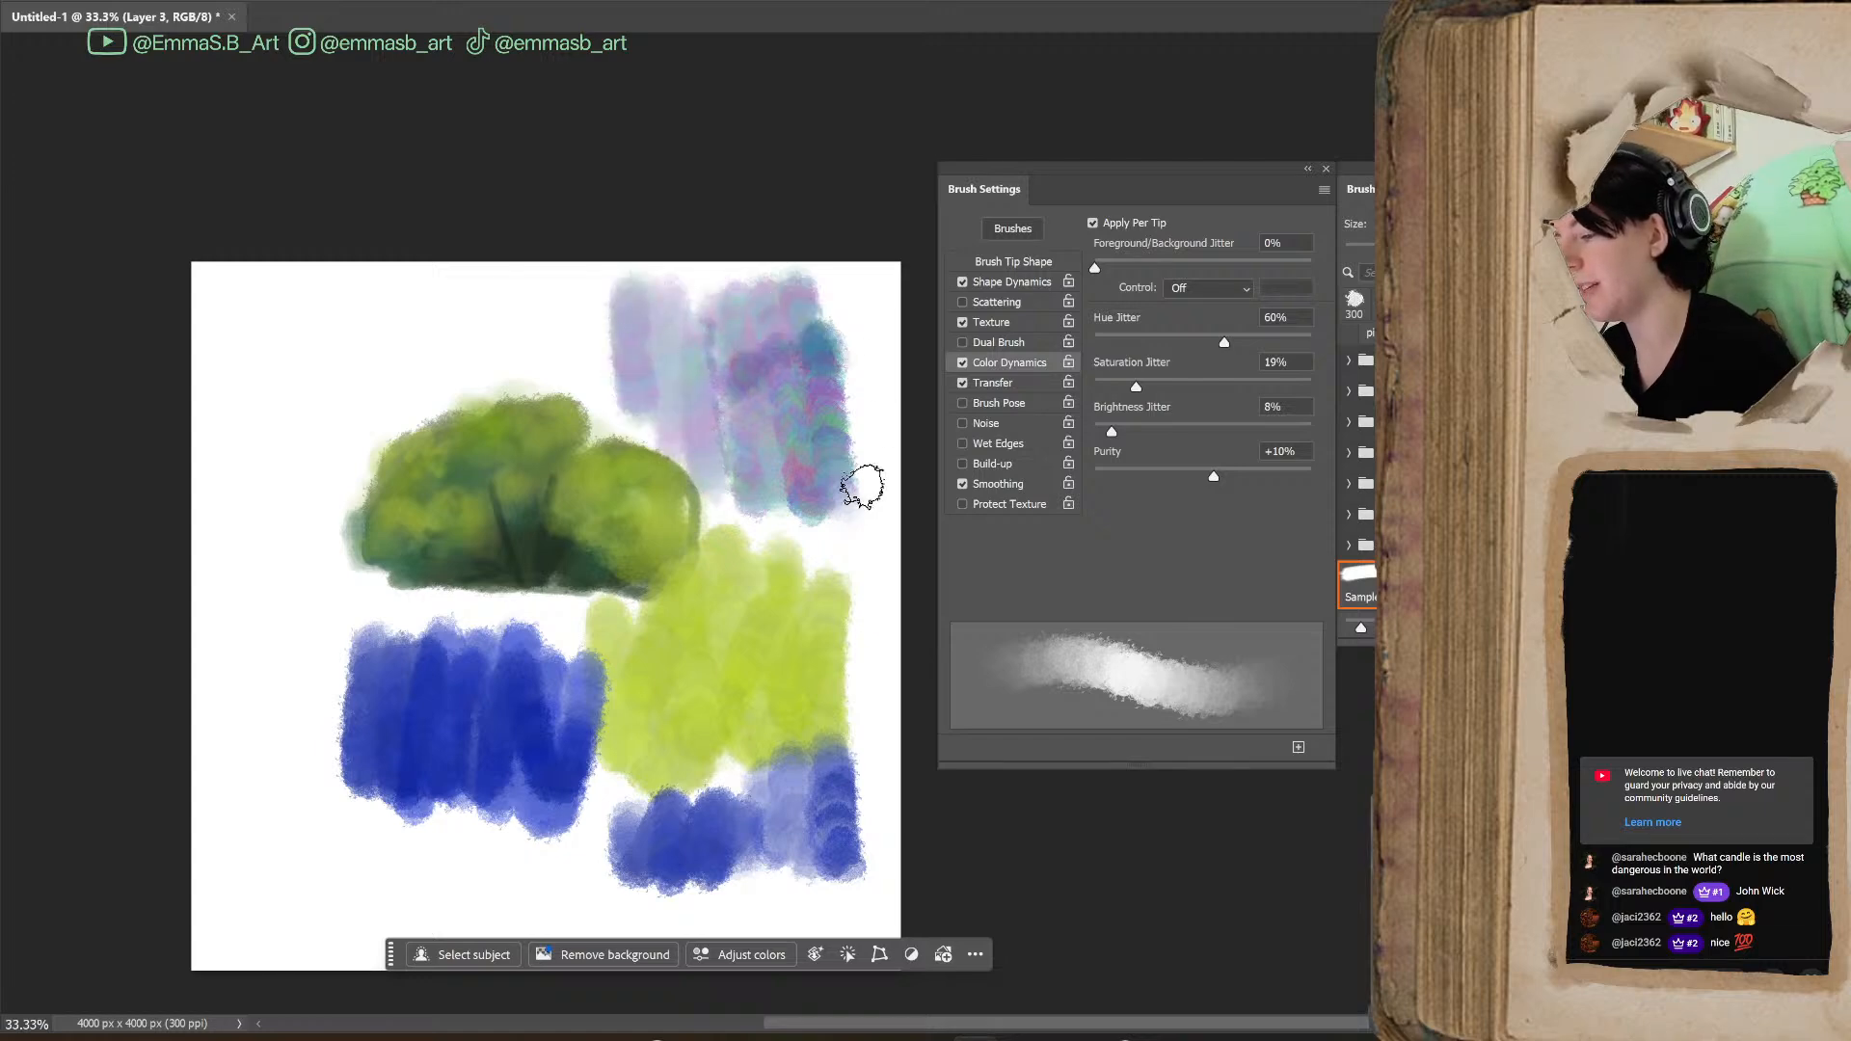
Test Hue Jitter at 6% with blue strokes above and beside the bush, and settle it at 5%
{"action": "left_click_drag", "start_coordinate": [1125, 369], "coordinate": [1114, 372]}
{"action": "mouse_move", "coordinate": [557, 290]}
{"action": "left_mouse_down"}
{"action": "mouse_move", "coordinate": [537, 298]}
{"action": "mouse_move", "coordinate": [602, 326]}
{"action": "mouse_move", "coordinate": [496, 298]}
{"action": "mouse_move", "coordinate": [537, 343]}
{"action": "mouse_move", "coordinate": [438, 309]}
{"action": "mouse_move", "coordinate": [484, 389]}
{"action": "left_mouse_up"}
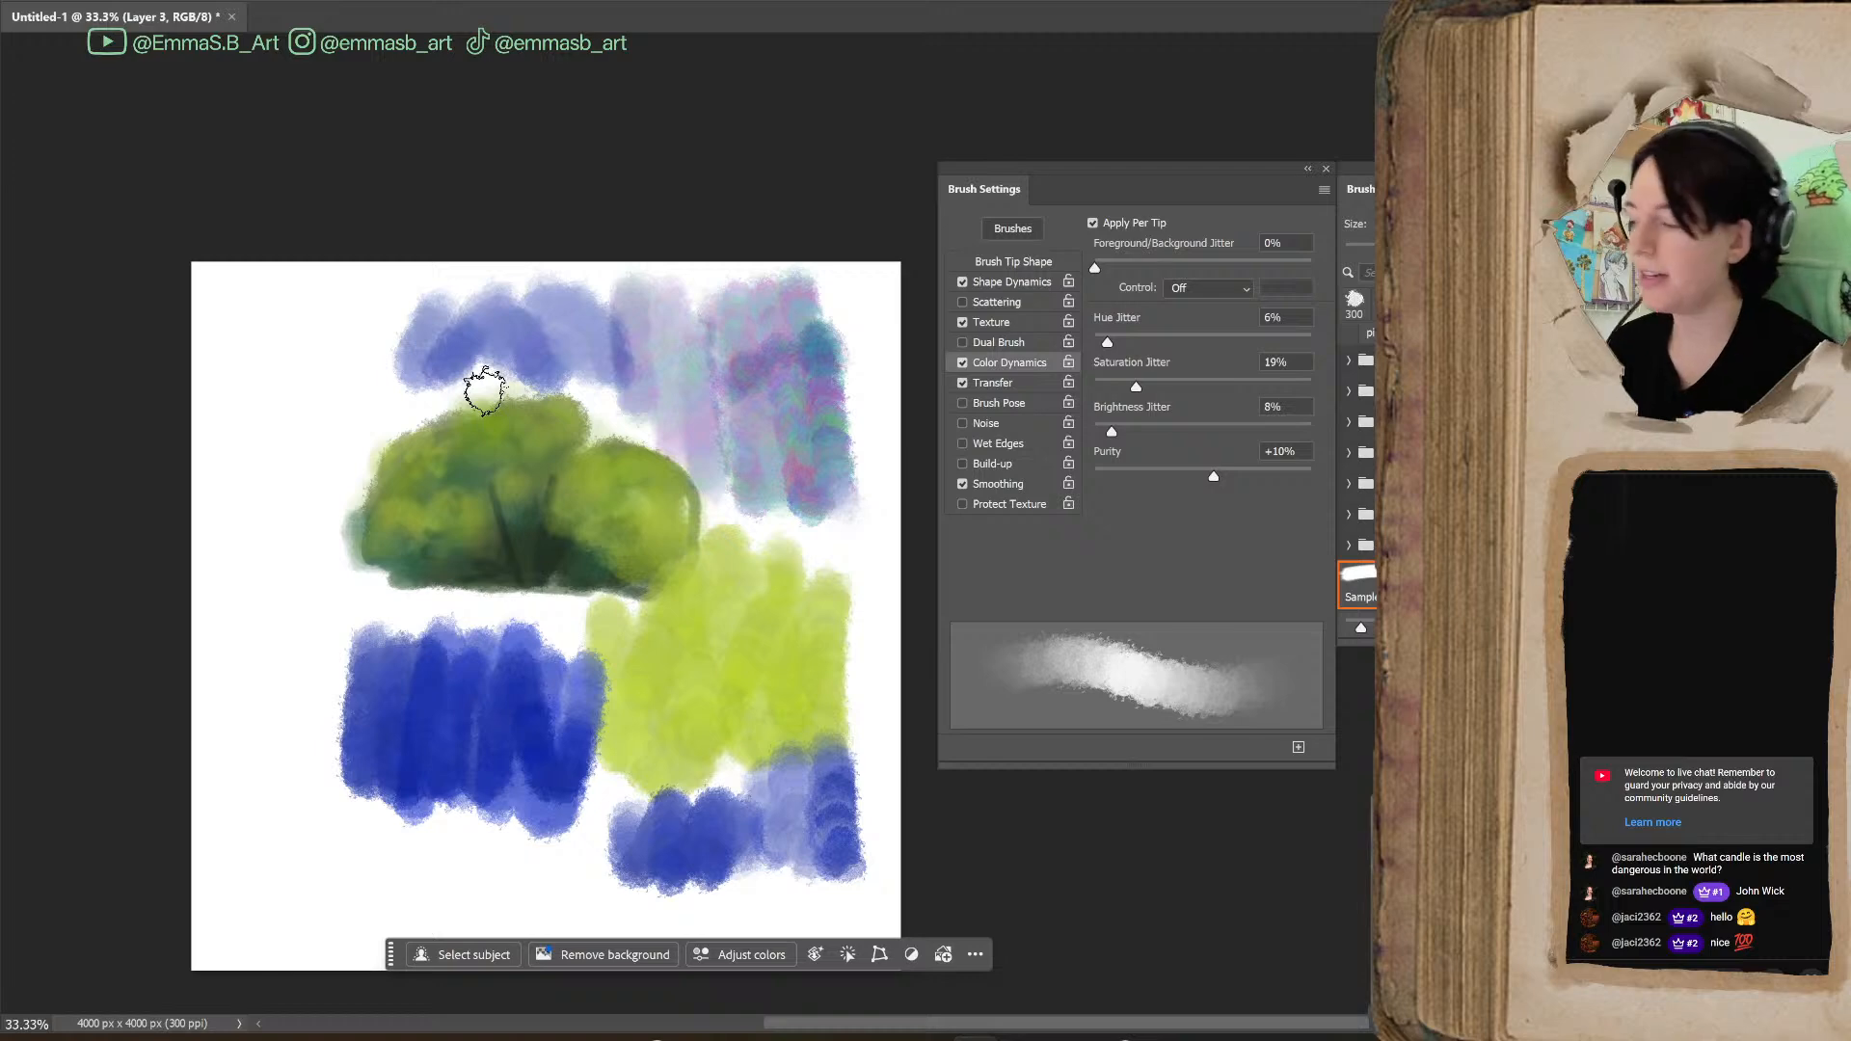
{"action": "mouse_move", "coordinate": [405, 306]}
{"action": "left_mouse_down"}
{"action": "mouse_move", "coordinate": [425, 357]}
{"action": "mouse_move", "coordinate": [574, 367]}
{"action": "left_mouse_up"}
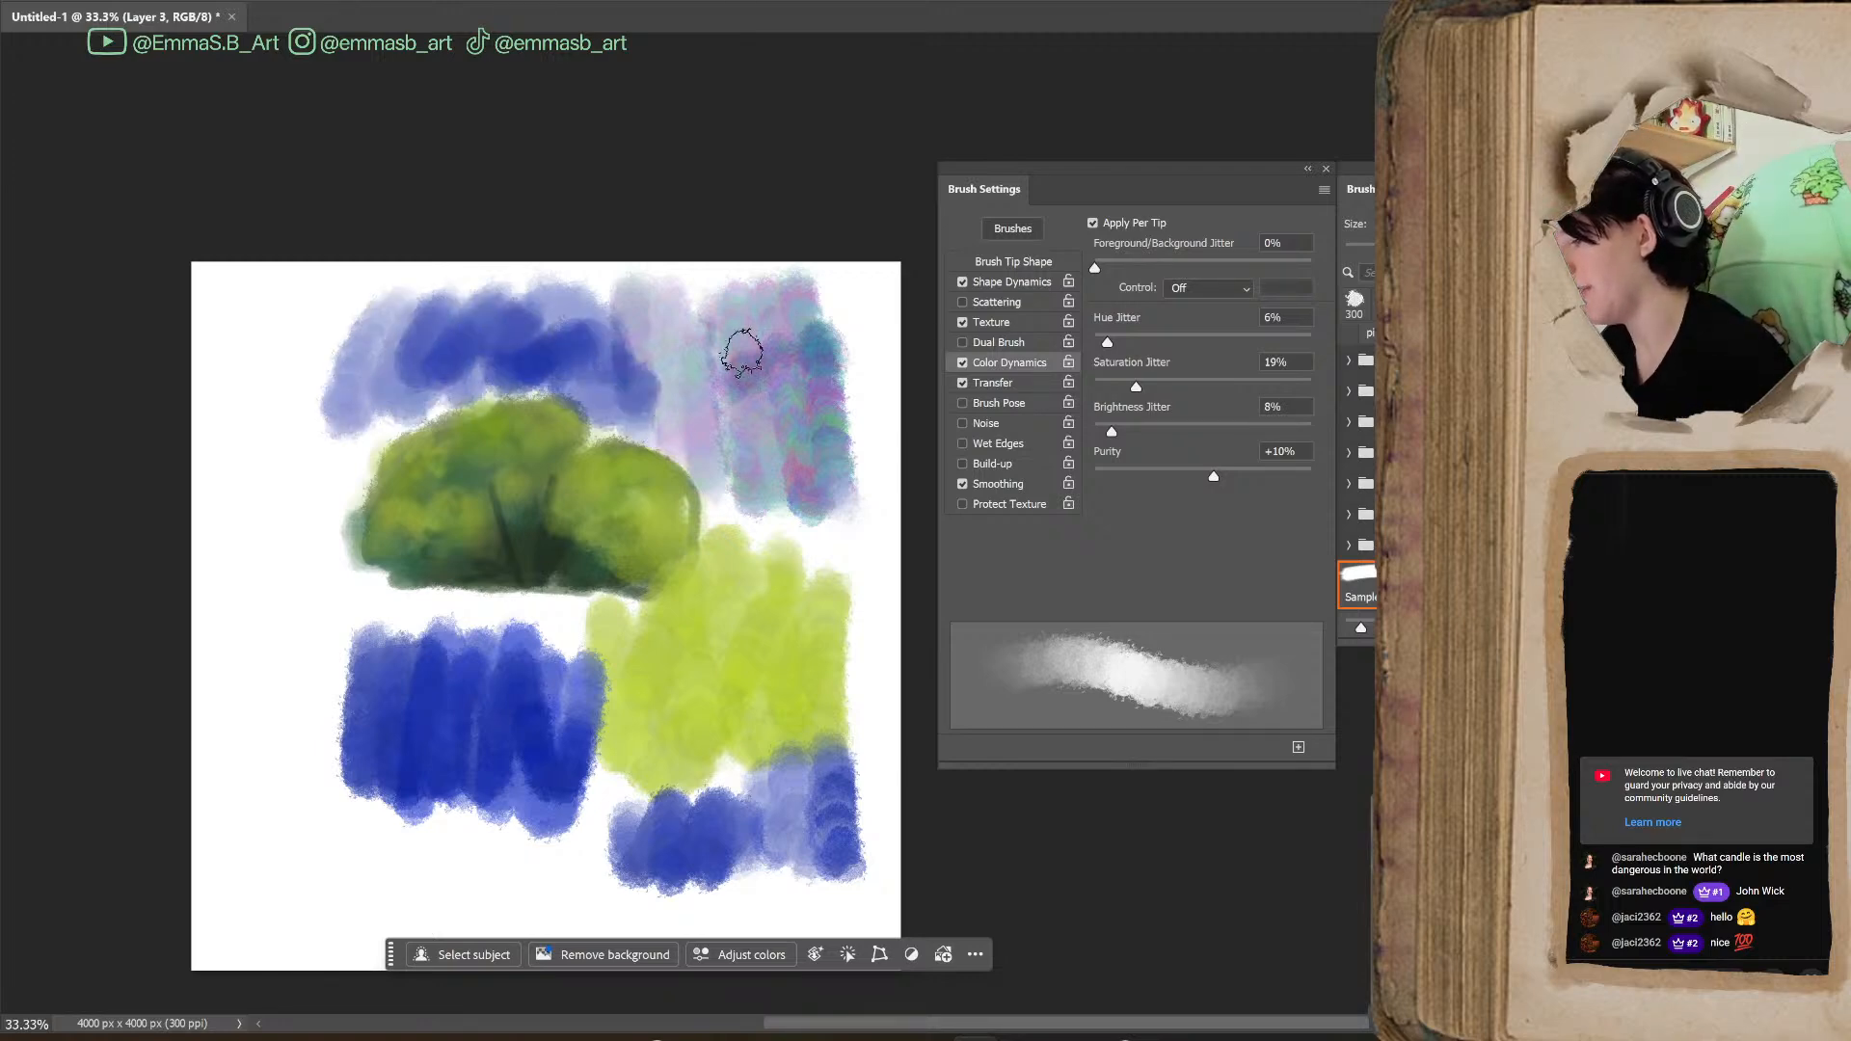
{"action": "mouse_move", "coordinate": [310, 443]}
{"action": "left_mouse_down"}
{"action": "mouse_move", "coordinate": [338, 396]}
{"action": "mouse_move", "coordinate": [331, 523]}
{"action": "mouse_move", "coordinate": [319, 443]}
{"action": "mouse_move", "coordinate": [256, 549]}
{"action": "mouse_move", "coordinate": [318, 549]}
{"action": "mouse_move", "coordinate": [332, 598]}
{"action": "left_mouse_up"}
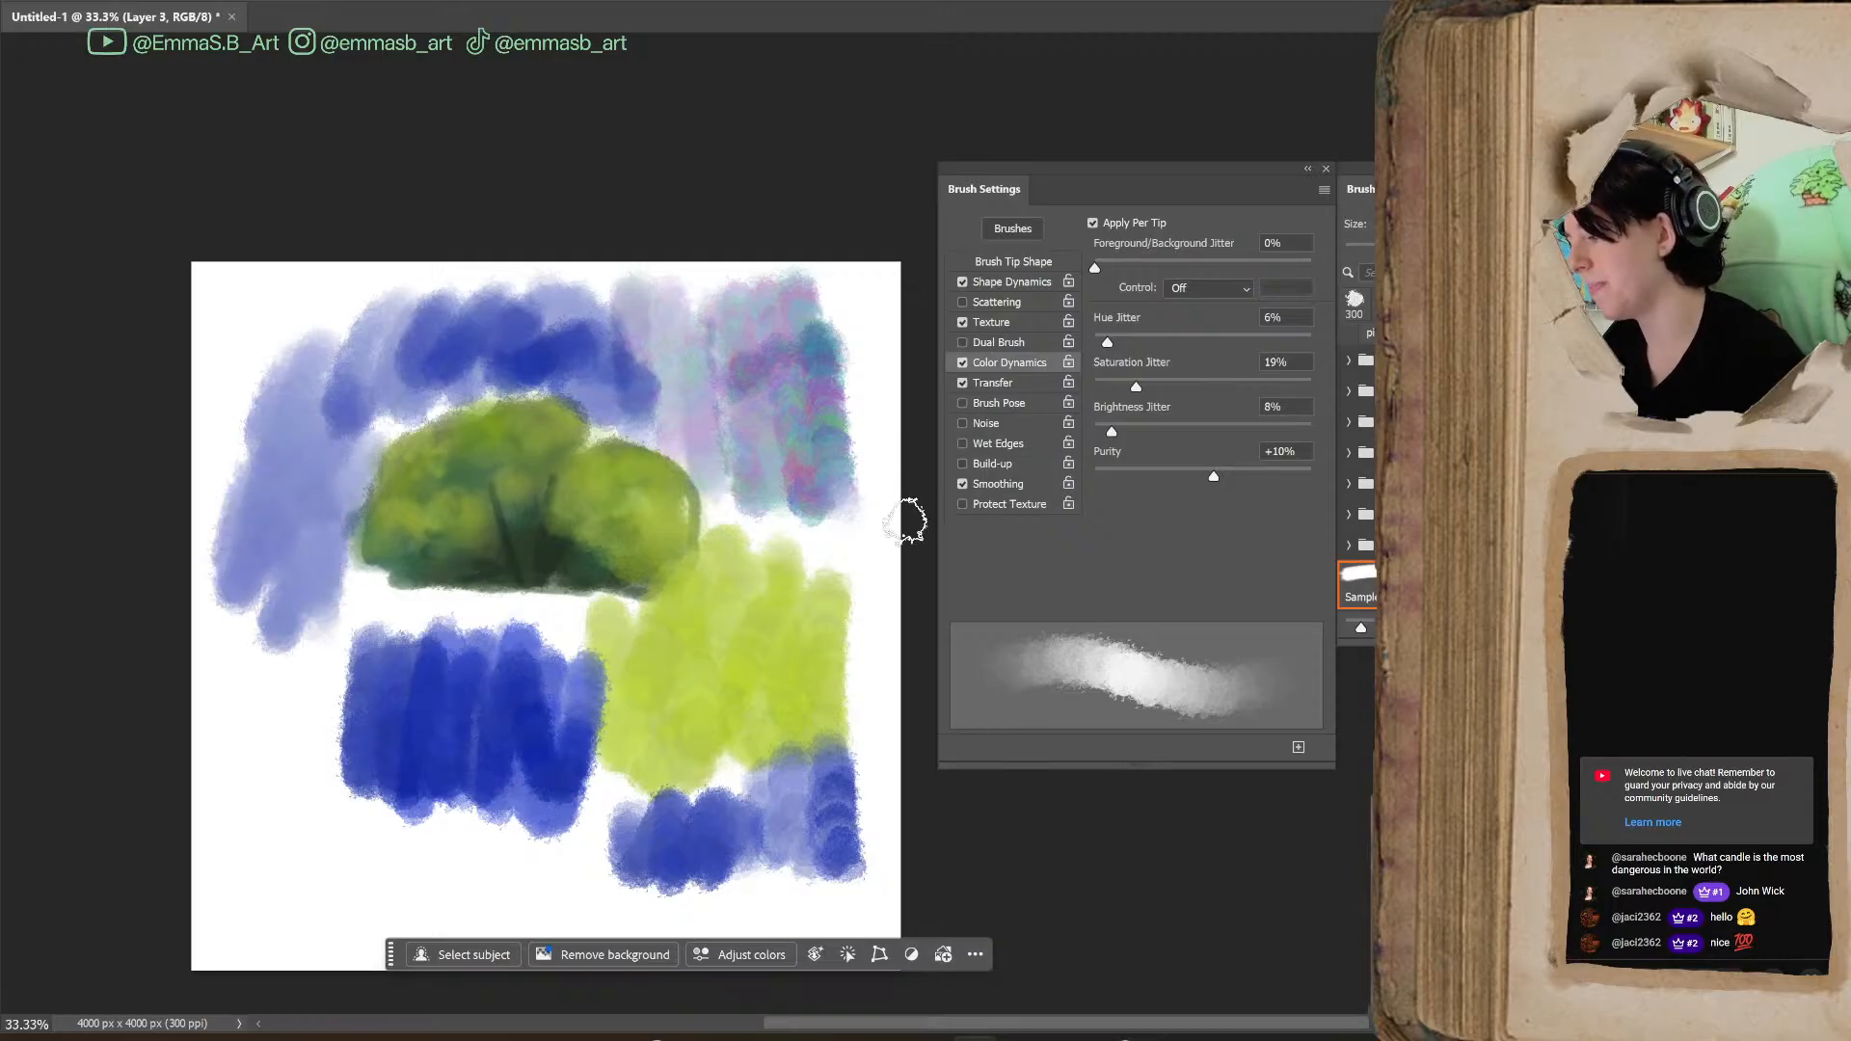
{"action": "mouse_move", "coordinate": [237, 702]}
{"action": "left_mouse_down"}
{"action": "mouse_move", "coordinate": [275, 672]}
{"action": "mouse_move", "coordinate": [295, 704]}
{"action": "mouse_move", "coordinate": [308, 668]}
{"action": "mouse_move", "coordinate": [256, 702]}
{"action": "left_mouse_up"}
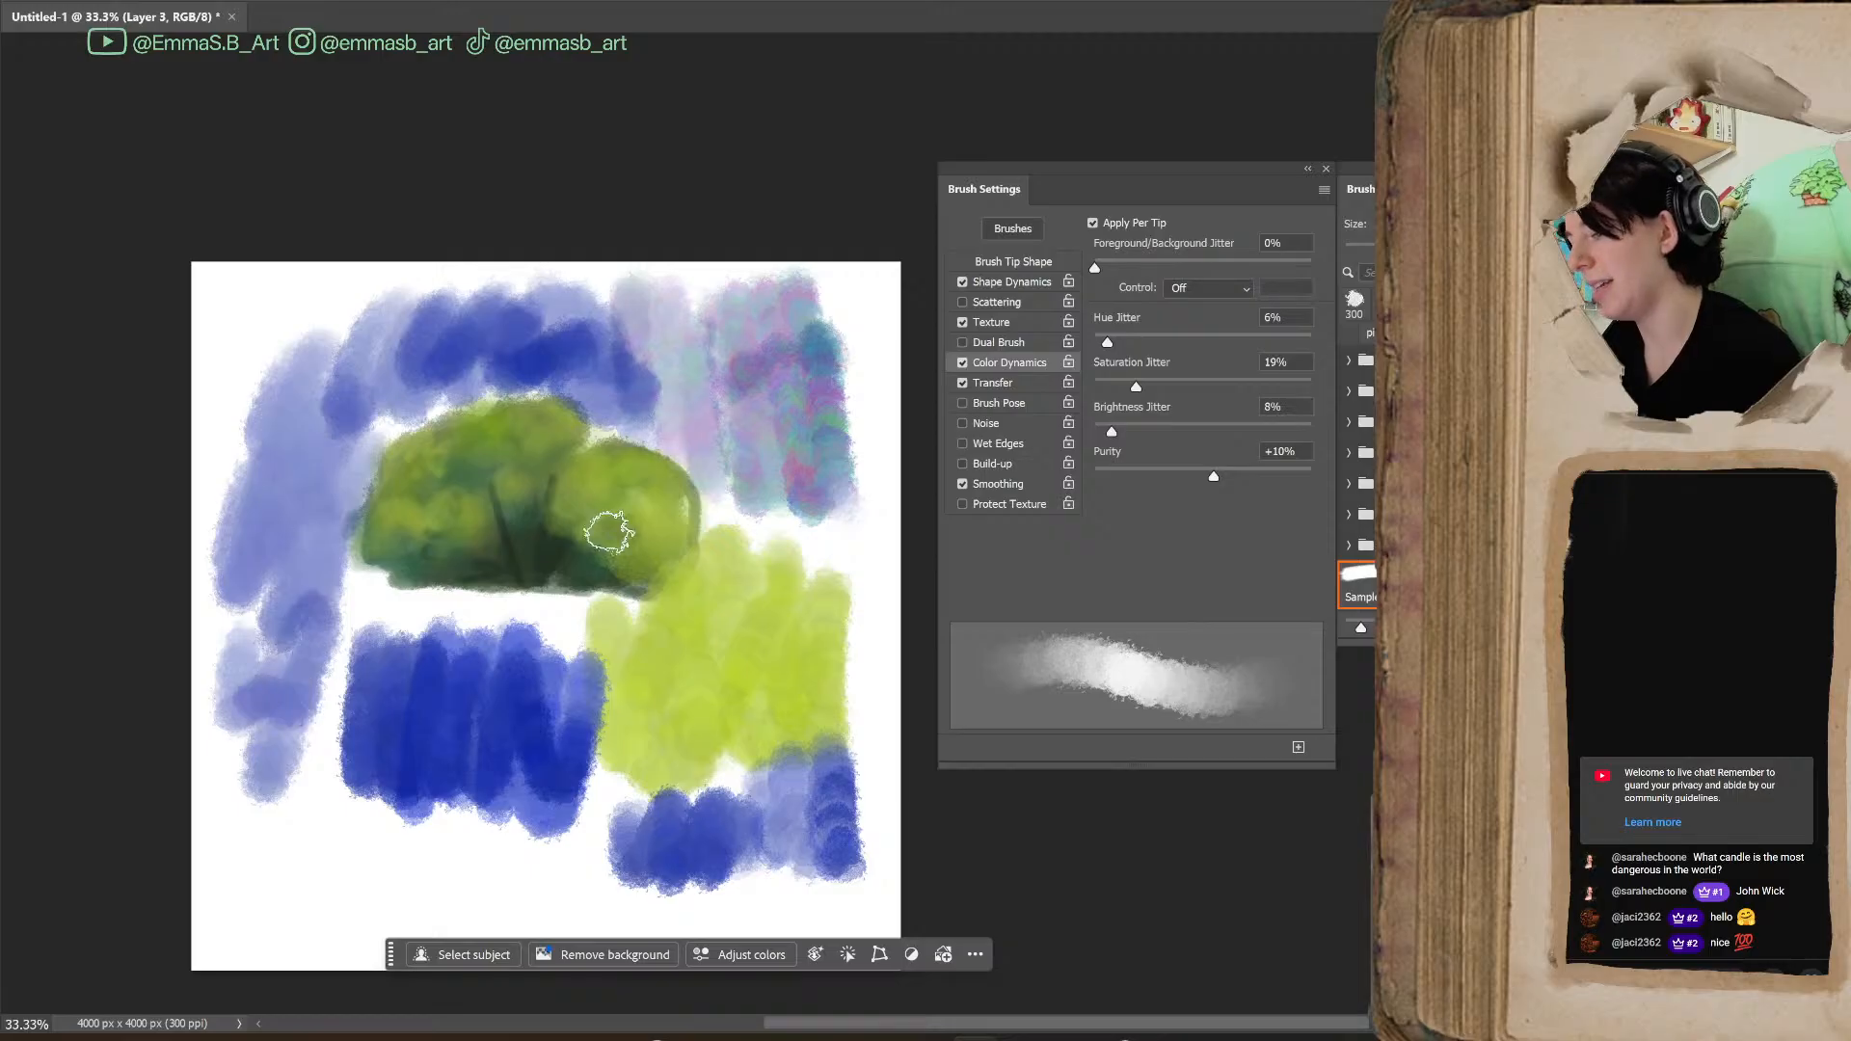
{"action": "left_click", "coordinate": [1274, 320]}
{"action": "key", "text": "Down"}
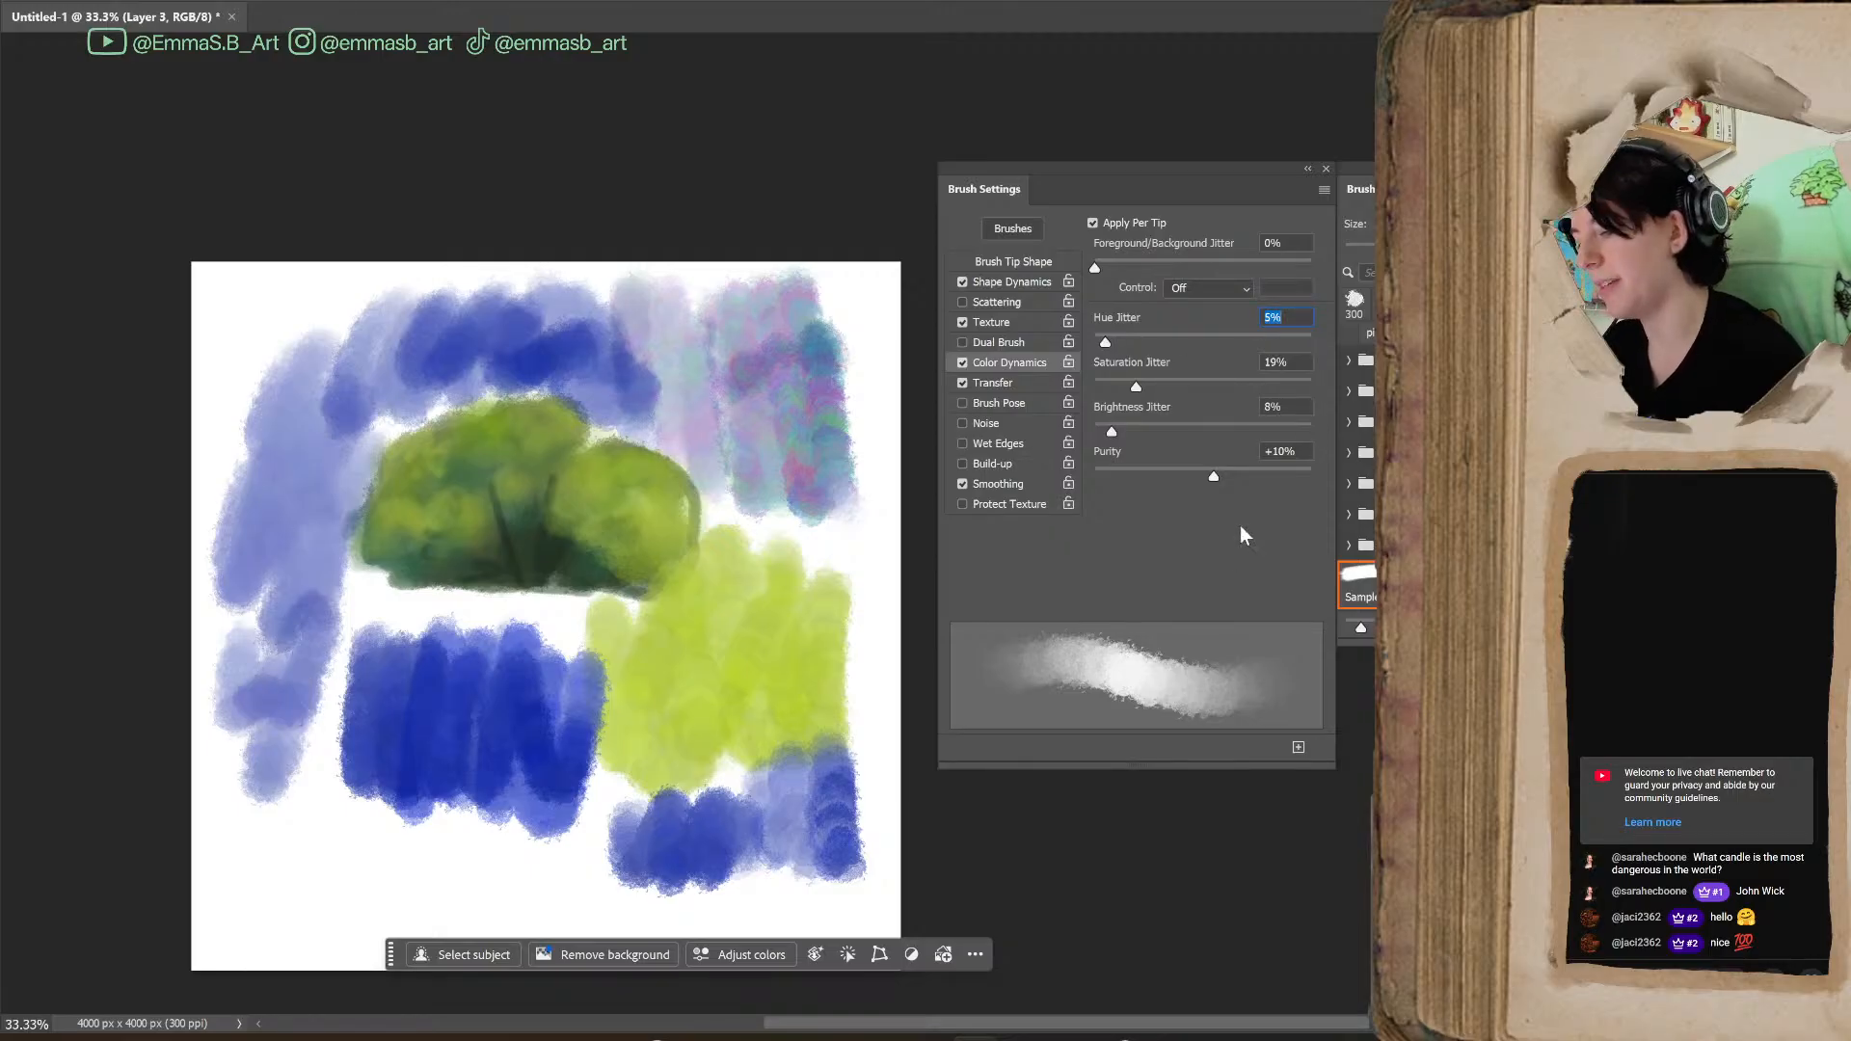
Test a high Saturation Jitter and a 66% Brightness Jitter with strokes, reset both to 0%, and raise Purity to +100%
{"action": "left_click_drag", "start_coordinate": [1137, 387], "coordinate": [1272, 426]}
{"action": "mouse_move", "coordinate": [772, 555]}
{"action": "left_mouse_down"}
{"action": "mouse_move", "coordinate": [836, 607]}
{"action": "mouse_move", "coordinate": [836, 349]}
{"action": "mouse_move", "coordinate": [728, 622]}
{"action": "mouse_move", "coordinate": [709, 756]}
{"action": "mouse_move", "coordinate": [798, 748]}
{"action": "mouse_move", "coordinate": [839, 859]}
{"action": "left_mouse_up"}
{"action": "mouse_move", "coordinate": [1272, 387]}
{"action": "left_mouse_down"}
{"action": "mouse_move", "coordinate": [1186, 403]}
{"action": "mouse_move", "coordinate": [1067, 598]}
{"action": "left_mouse_up"}
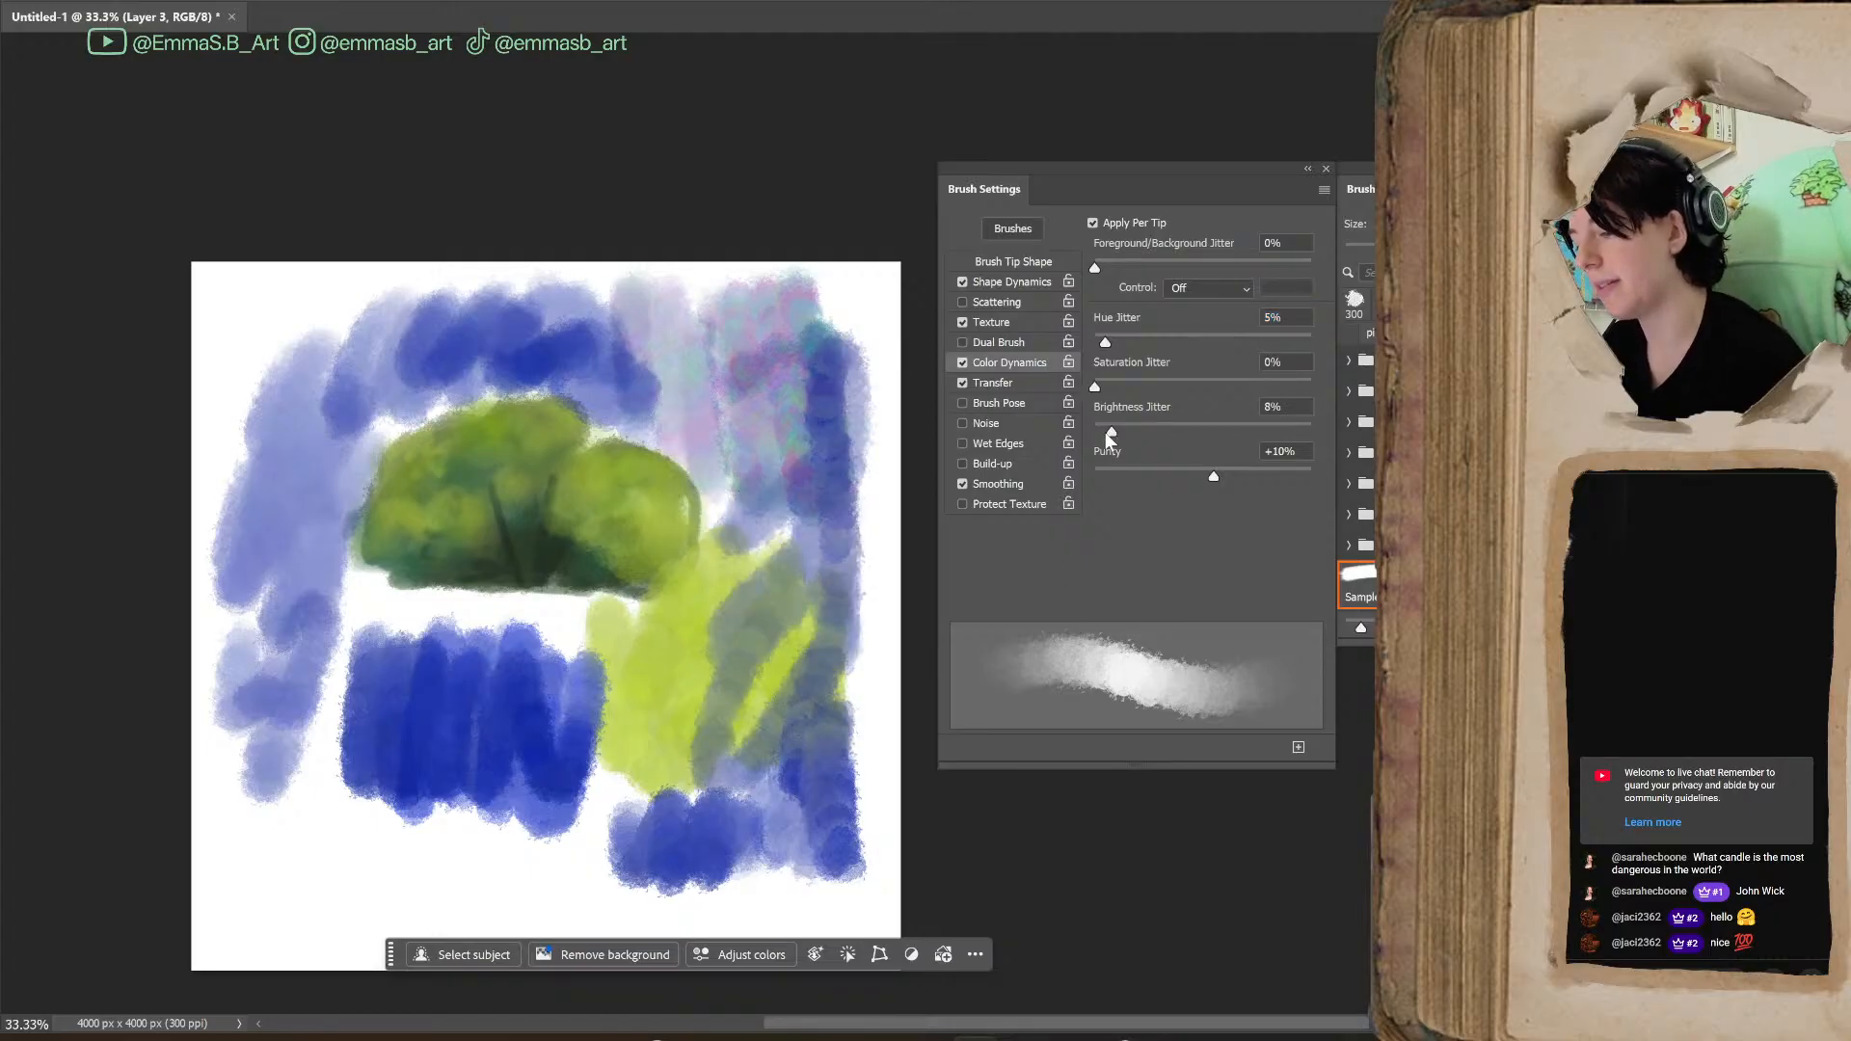
{"action": "mouse_move", "coordinate": [578, 800]}
{"action": "left_mouse_down"}
{"action": "mouse_move", "coordinate": [653, 849]}
{"action": "mouse_move", "coordinate": [599, 851]}
{"action": "mouse_move", "coordinate": [596, 543]}
{"action": "mouse_move", "coordinate": [388, 828]}
{"action": "mouse_move", "coordinate": [247, 917]}
{"action": "mouse_move", "coordinate": [414, 911]}
{"action": "left_mouse_up"}
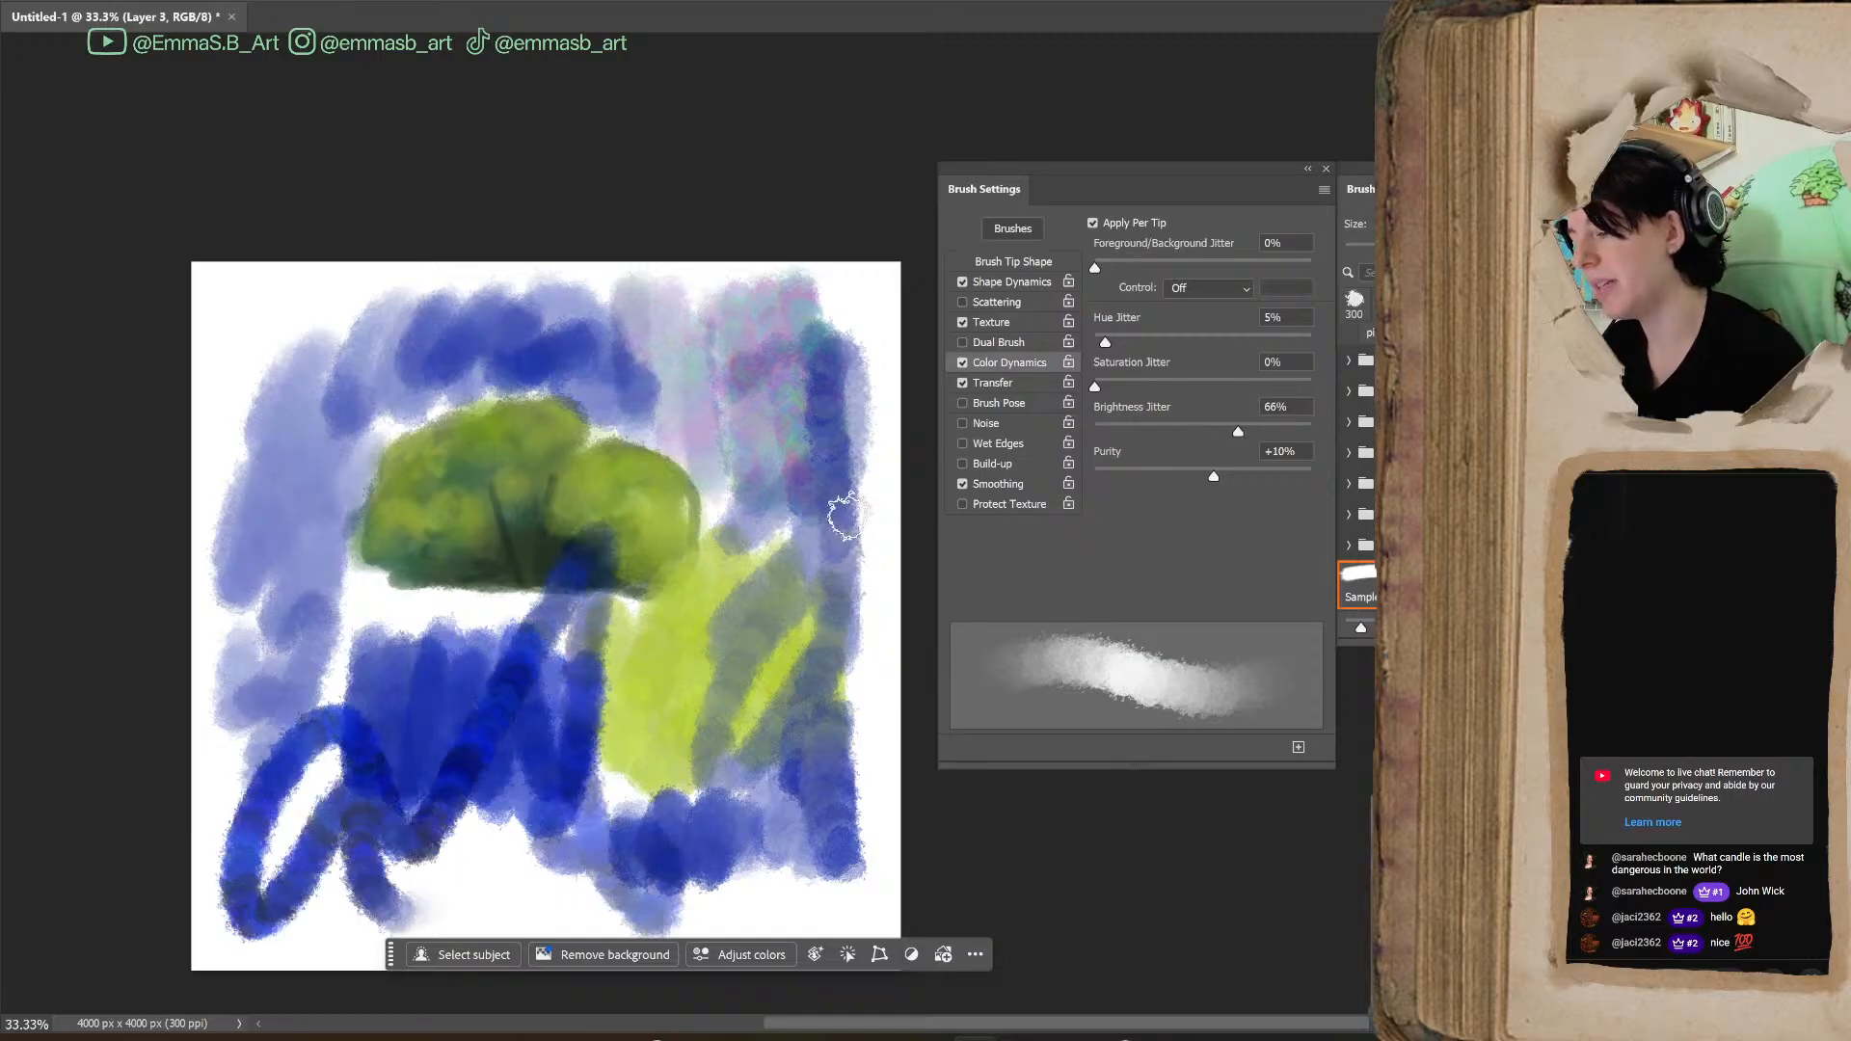
{"action": "left_click_drag", "start_coordinate": [1239, 431], "coordinate": [1095, 444]}
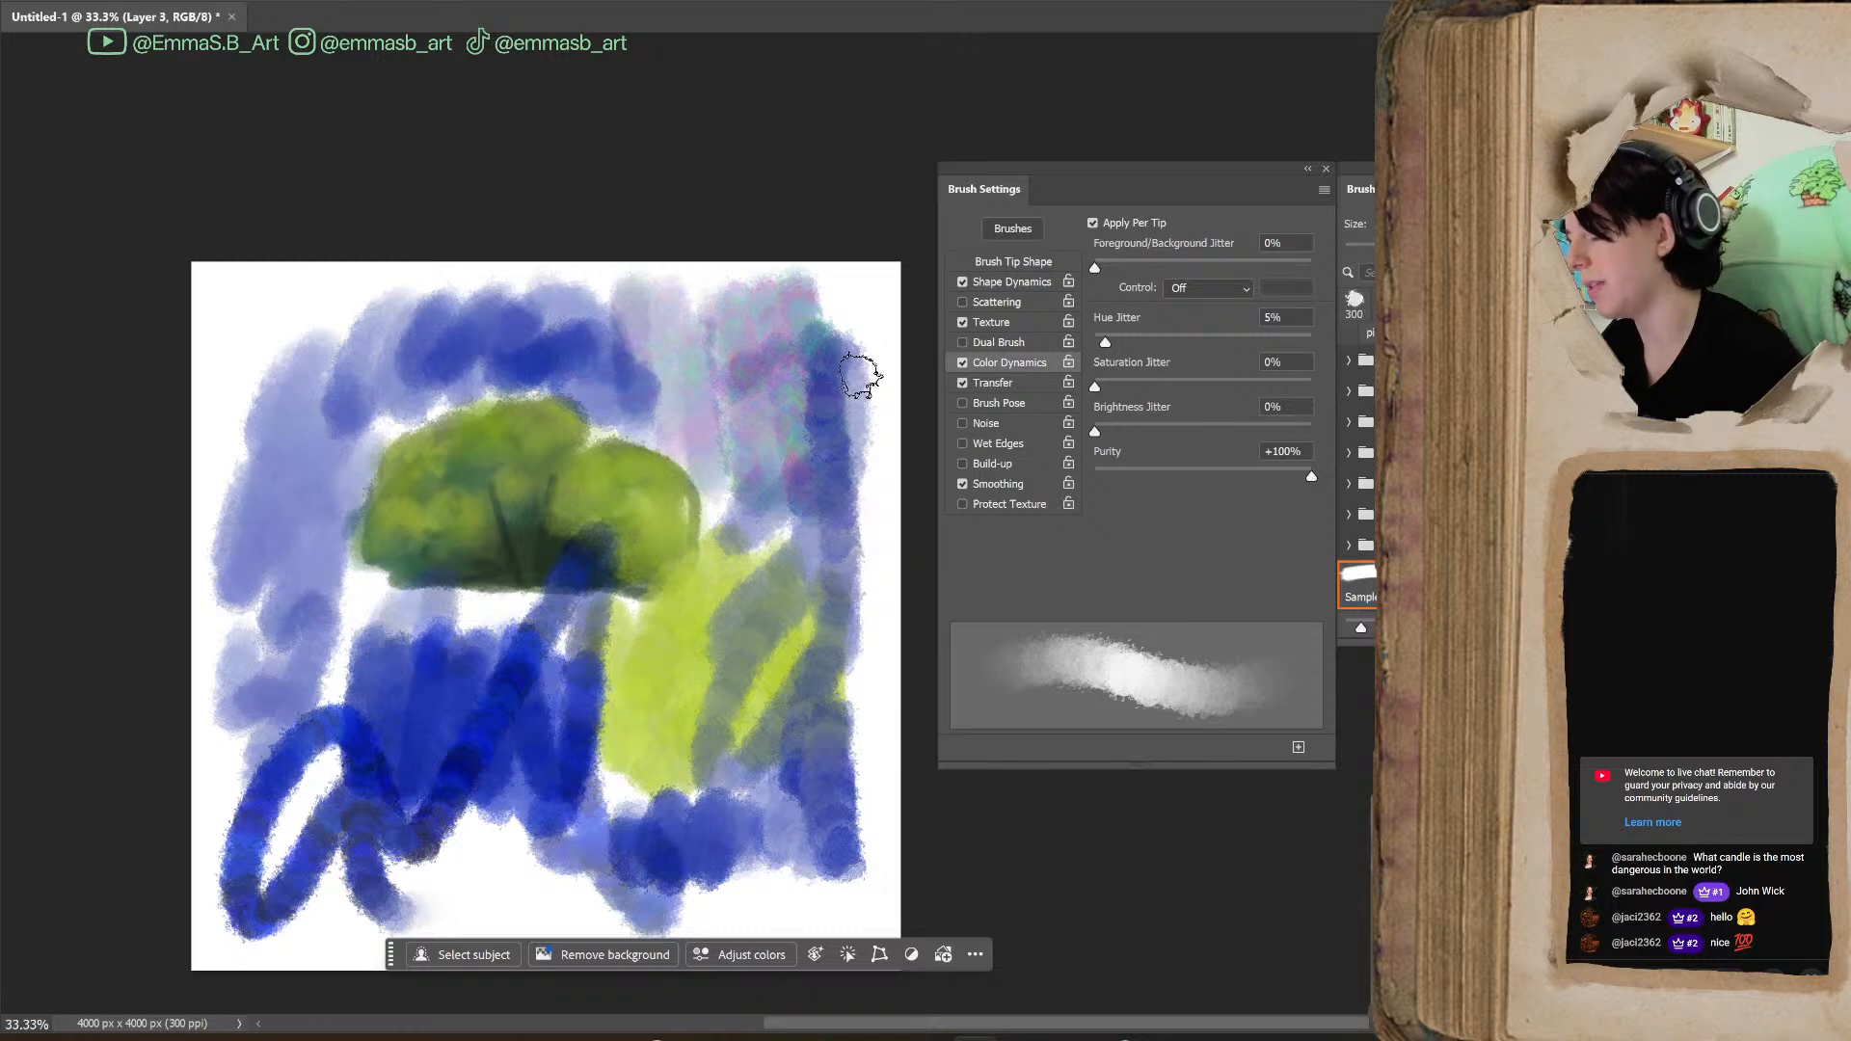
Undo the blue, multicoloured and green test strokes around the bush
{"action": "key", "text": "ctrl+z"}
{"action": "key", "text": "ctrl+z"}
{"action": "key", "text": "ctrl+z"}
{"action": "key", "text": "ctrl+z"}
{"action": "key", "text": "ctrl+z"}
{"action": "key", "text": "ctrl+z"}
{"action": "key", "text": "ctrl+z"}
{"action": "key", "text": "ctrl+z"}
{"action": "key", "text": "ctrl+z"}
{"action": "key", "text": "ctrl+z"}
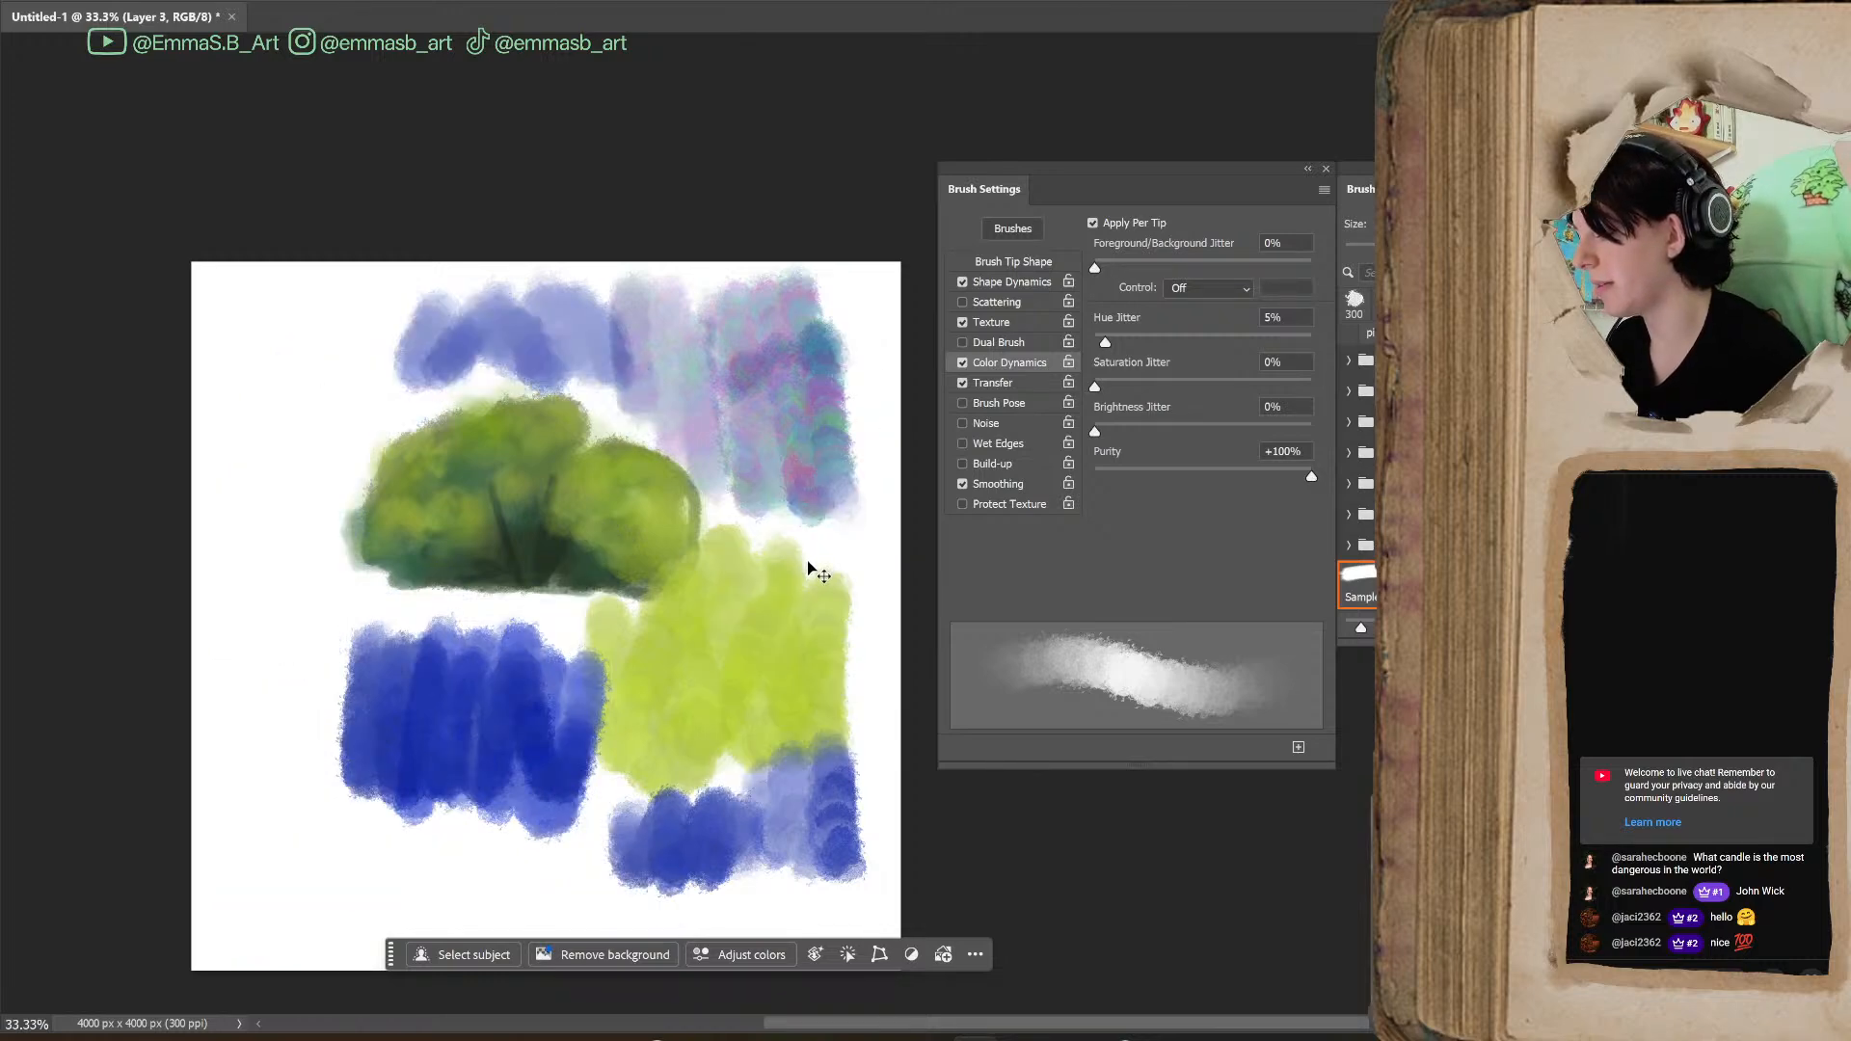
{"action": "key", "text": "ctrl+z"}
{"action": "key", "text": "ctrl+z"}
{"action": "key", "text": "ctrl+z"}
{"action": "key", "text": "ctrl+z"}
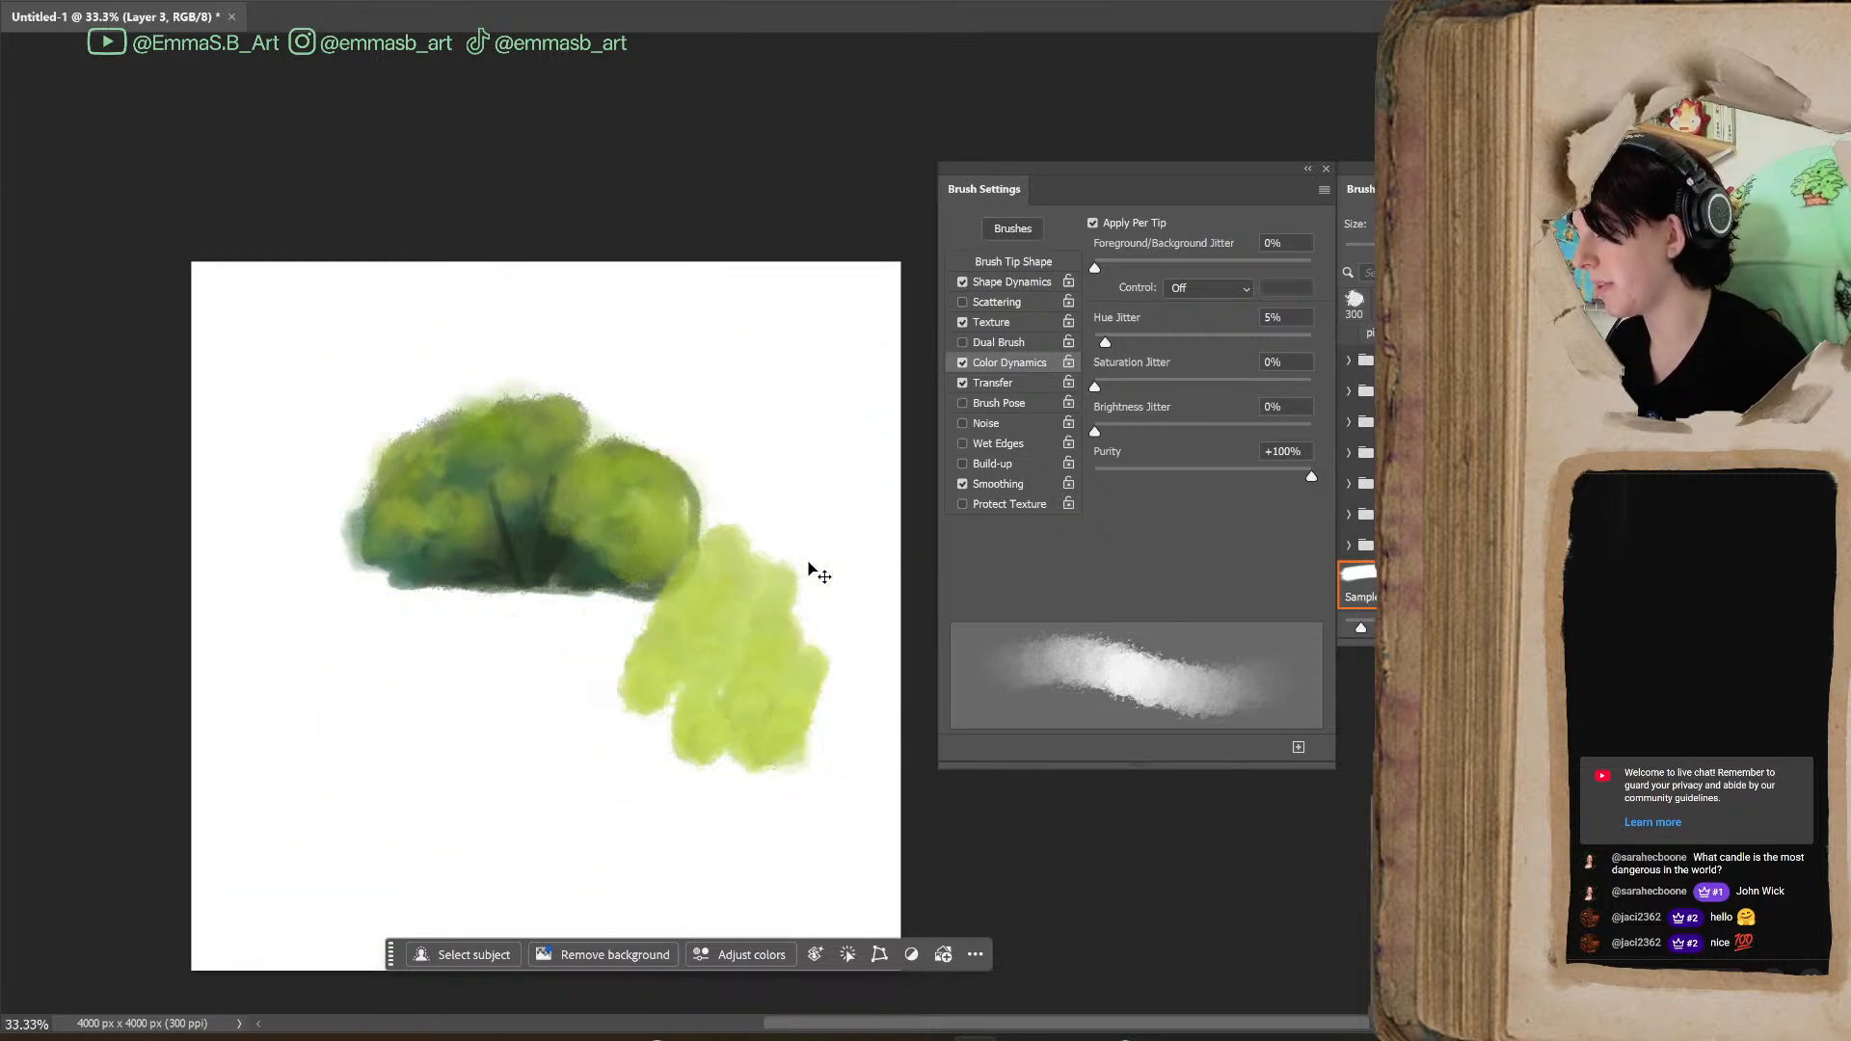
Paint rows of test strokes below the bush with Purity at +100% and at -100%
{"action": "mouse_move", "coordinate": [371, 675]}
{"action": "left_mouse_down"}
{"action": "mouse_move", "coordinate": [413, 640]}
{"action": "mouse_move", "coordinate": [454, 772]}
{"action": "mouse_move", "coordinate": [661, 690]}
{"action": "mouse_move", "coordinate": [769, 604]}
{"action": "mouse_move", "coordinate": [808, 805]}
{"action": "left_mouse_up"}
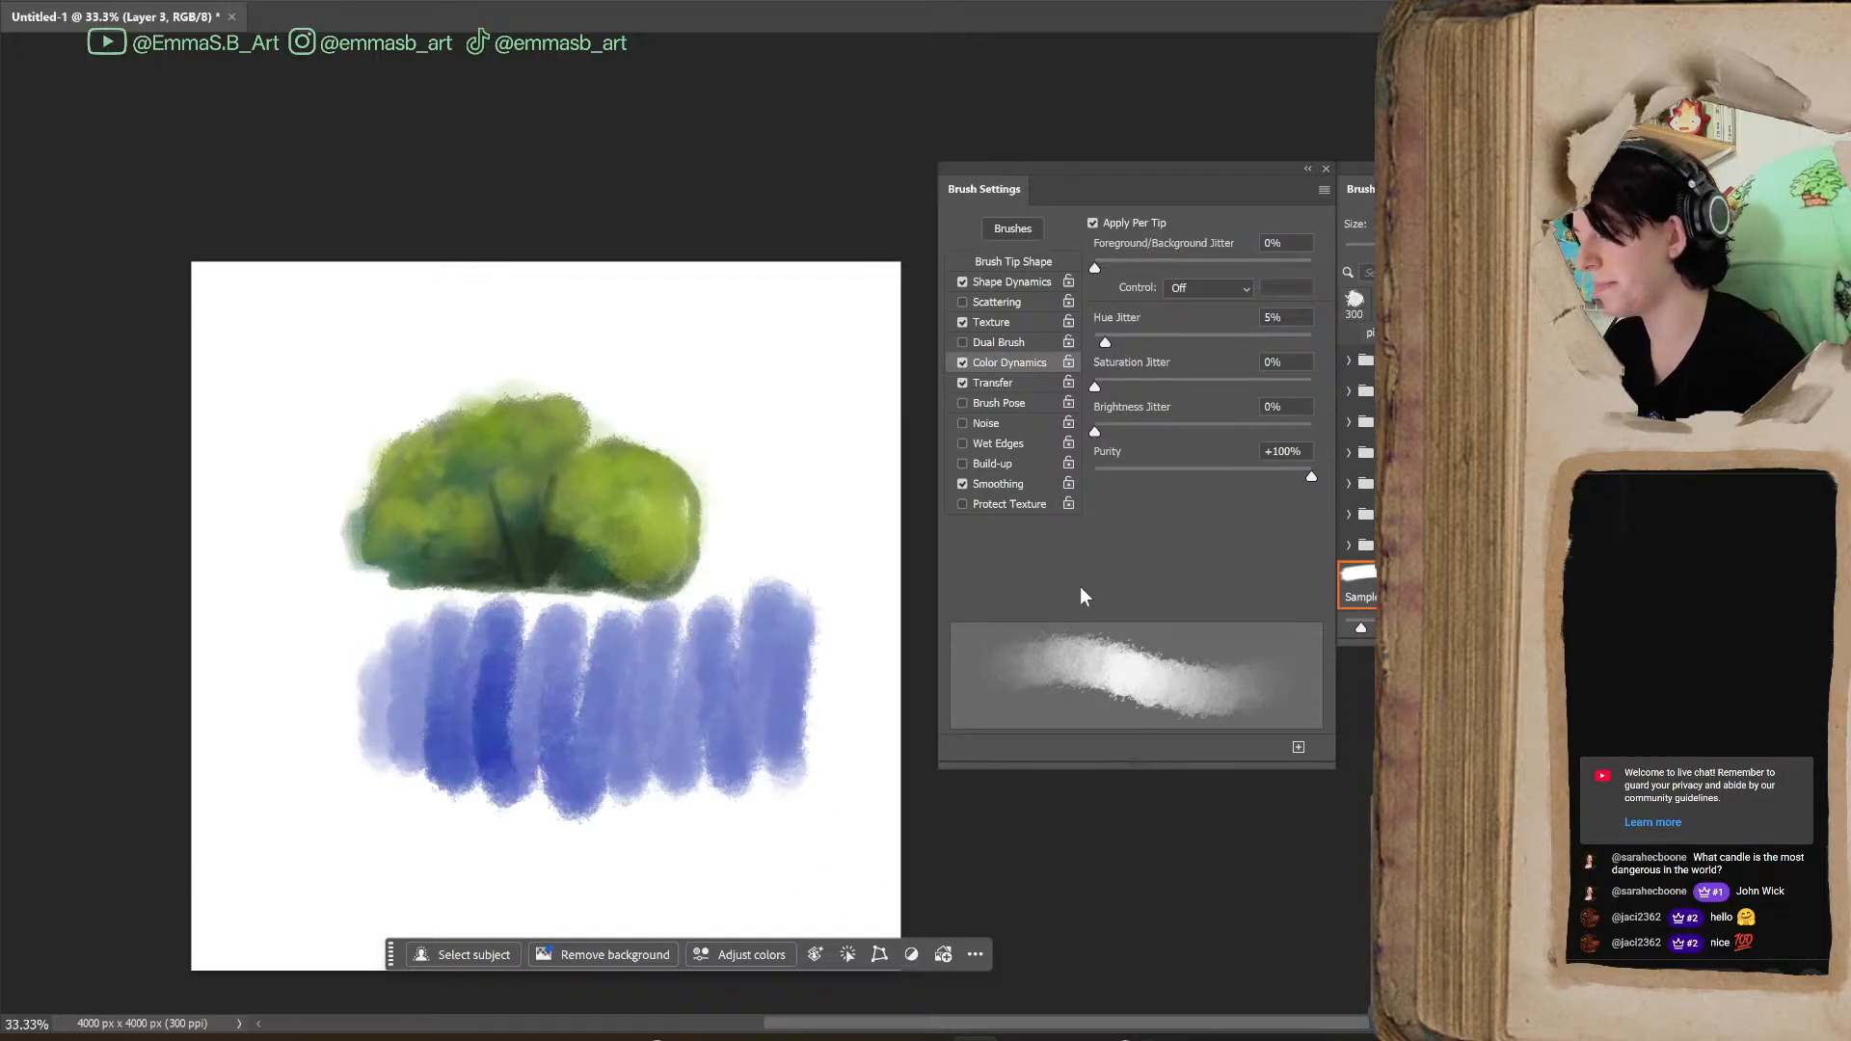
{"action": "left_click_drag", "start_coordinate": [1273, 476], "coordinate": [1094, 476]}
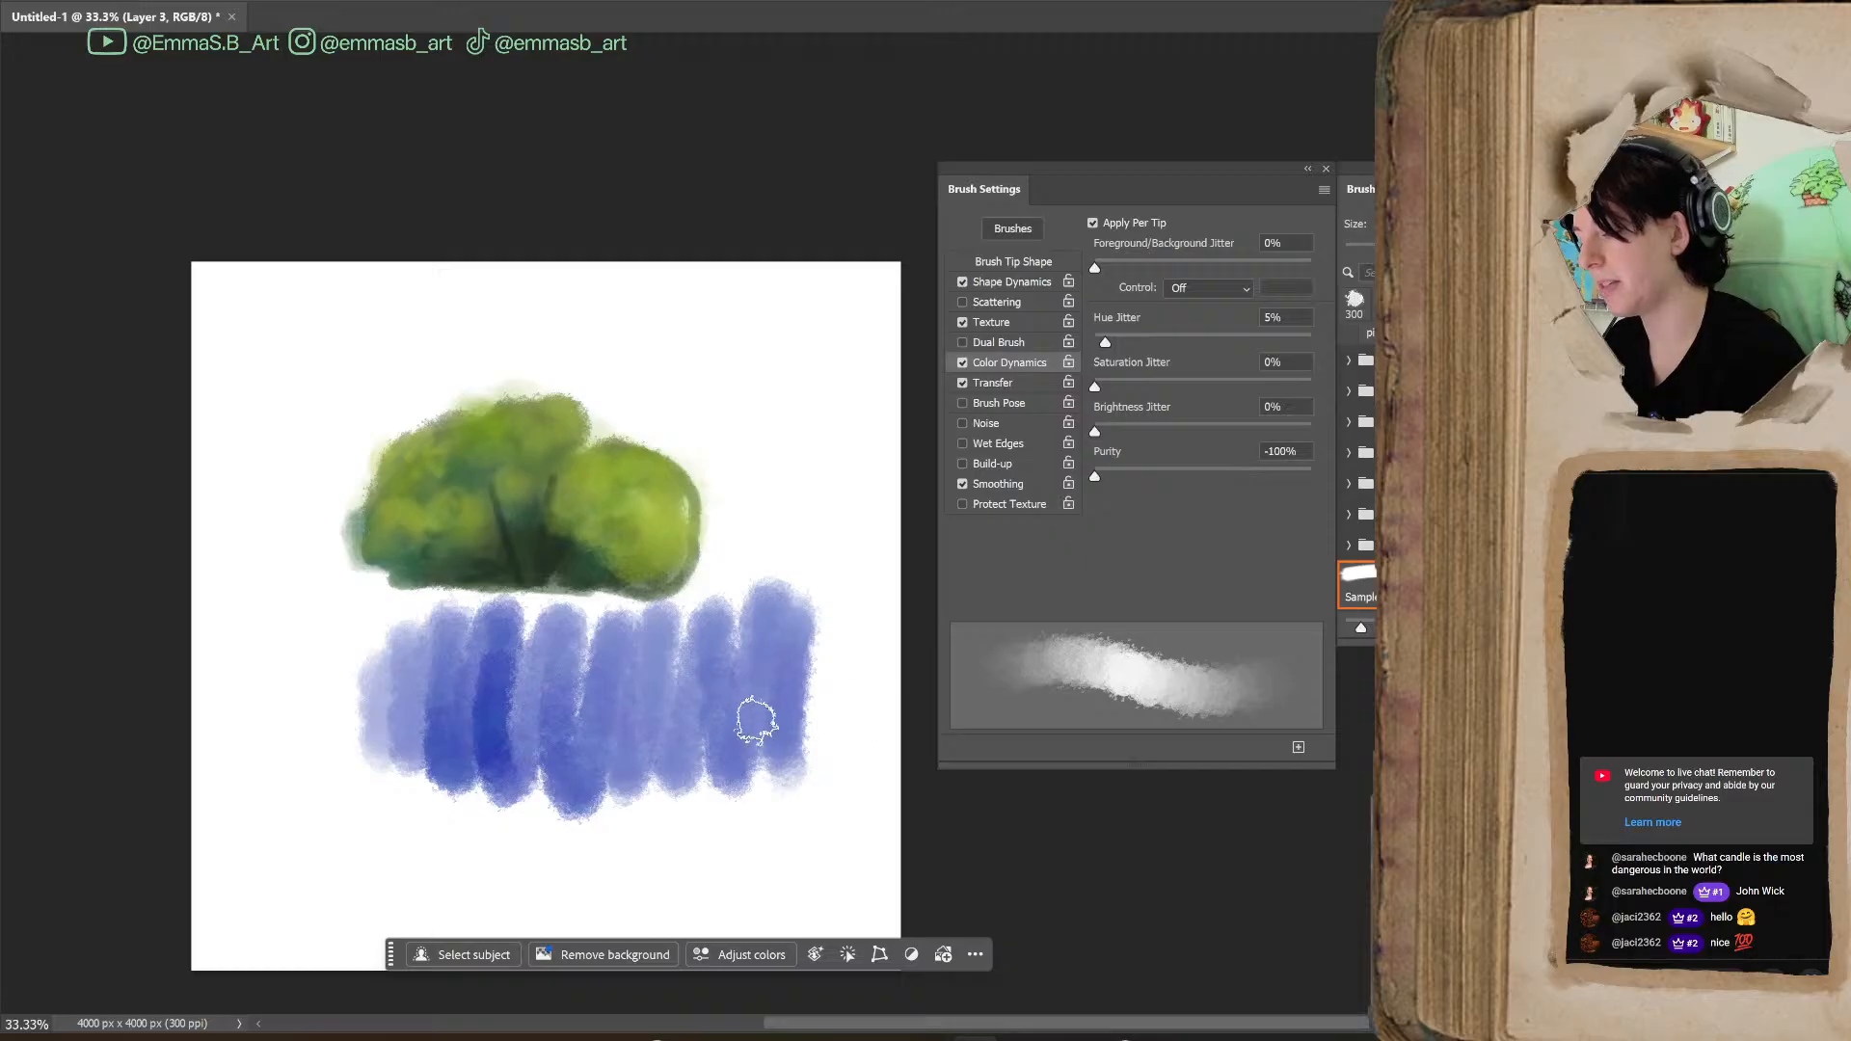
{"action": "mouse_move", "coordinate": [352, 848]}
{"action": "left_mouse_down"}
{"action": "mouse_move", "coordinate": [451, 799]}
{"action": "mouse_move", "coordinate": [512, 910]}
{"action": "mouse_move", "coordinate": [695, 802]}
{"action": "left_mouse_up"}
Paint blue comparison strokes around the bush with Purity at +9%, +100% and +7%
{"action": "left_click", "coordinate": [1095, 476]}
{"action": "left_click_drag", "start_coordinate": [1095, 477], "coordinate": [1214, 521]}
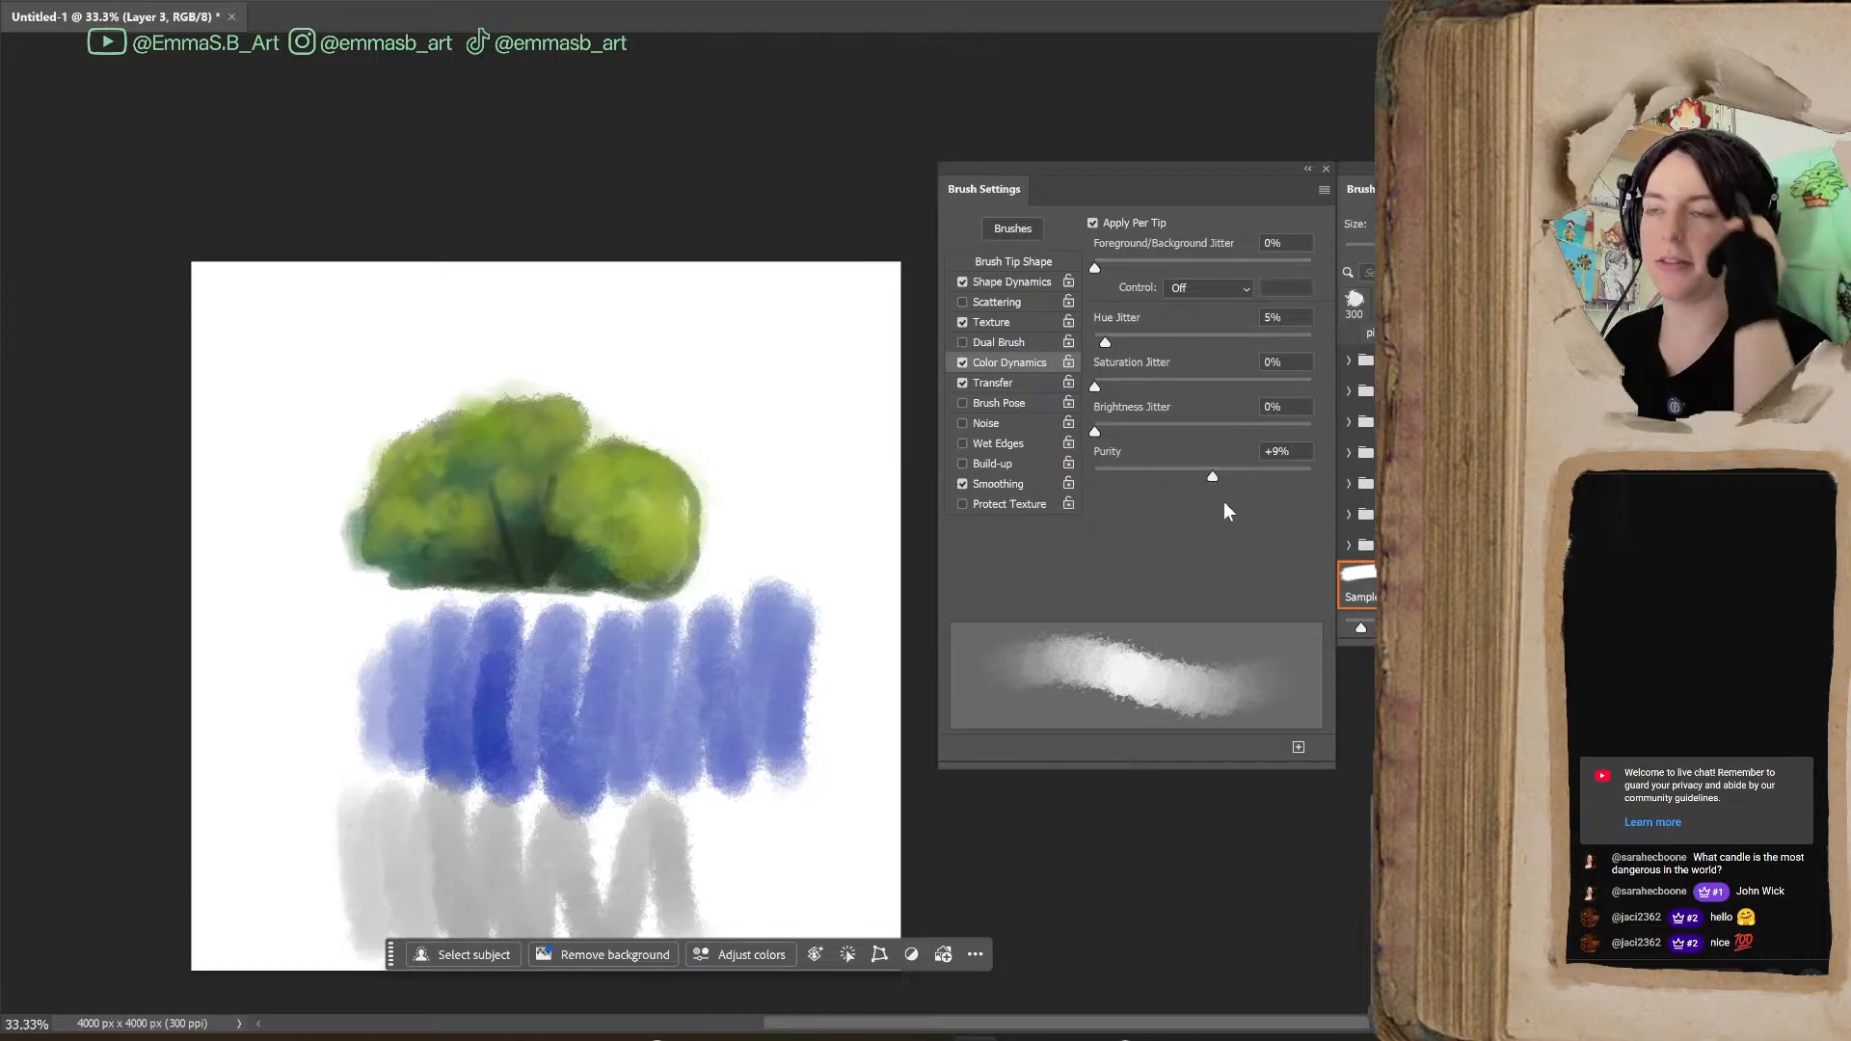
{"action": "mouse_move", "coordinate": [299, 743]}
{"action": "left_mouse_down"}
{"action": "mouse_move", "coordinate": [298, 711]}
{"action": "mouse_move", "coordinate": [372, 801]}
{"action": "mouse_move", "coordinate": [495, 819]}
{"action": "mouse_move", "coordinate": [800, 781]}
{"action": "left_mouse_up"}
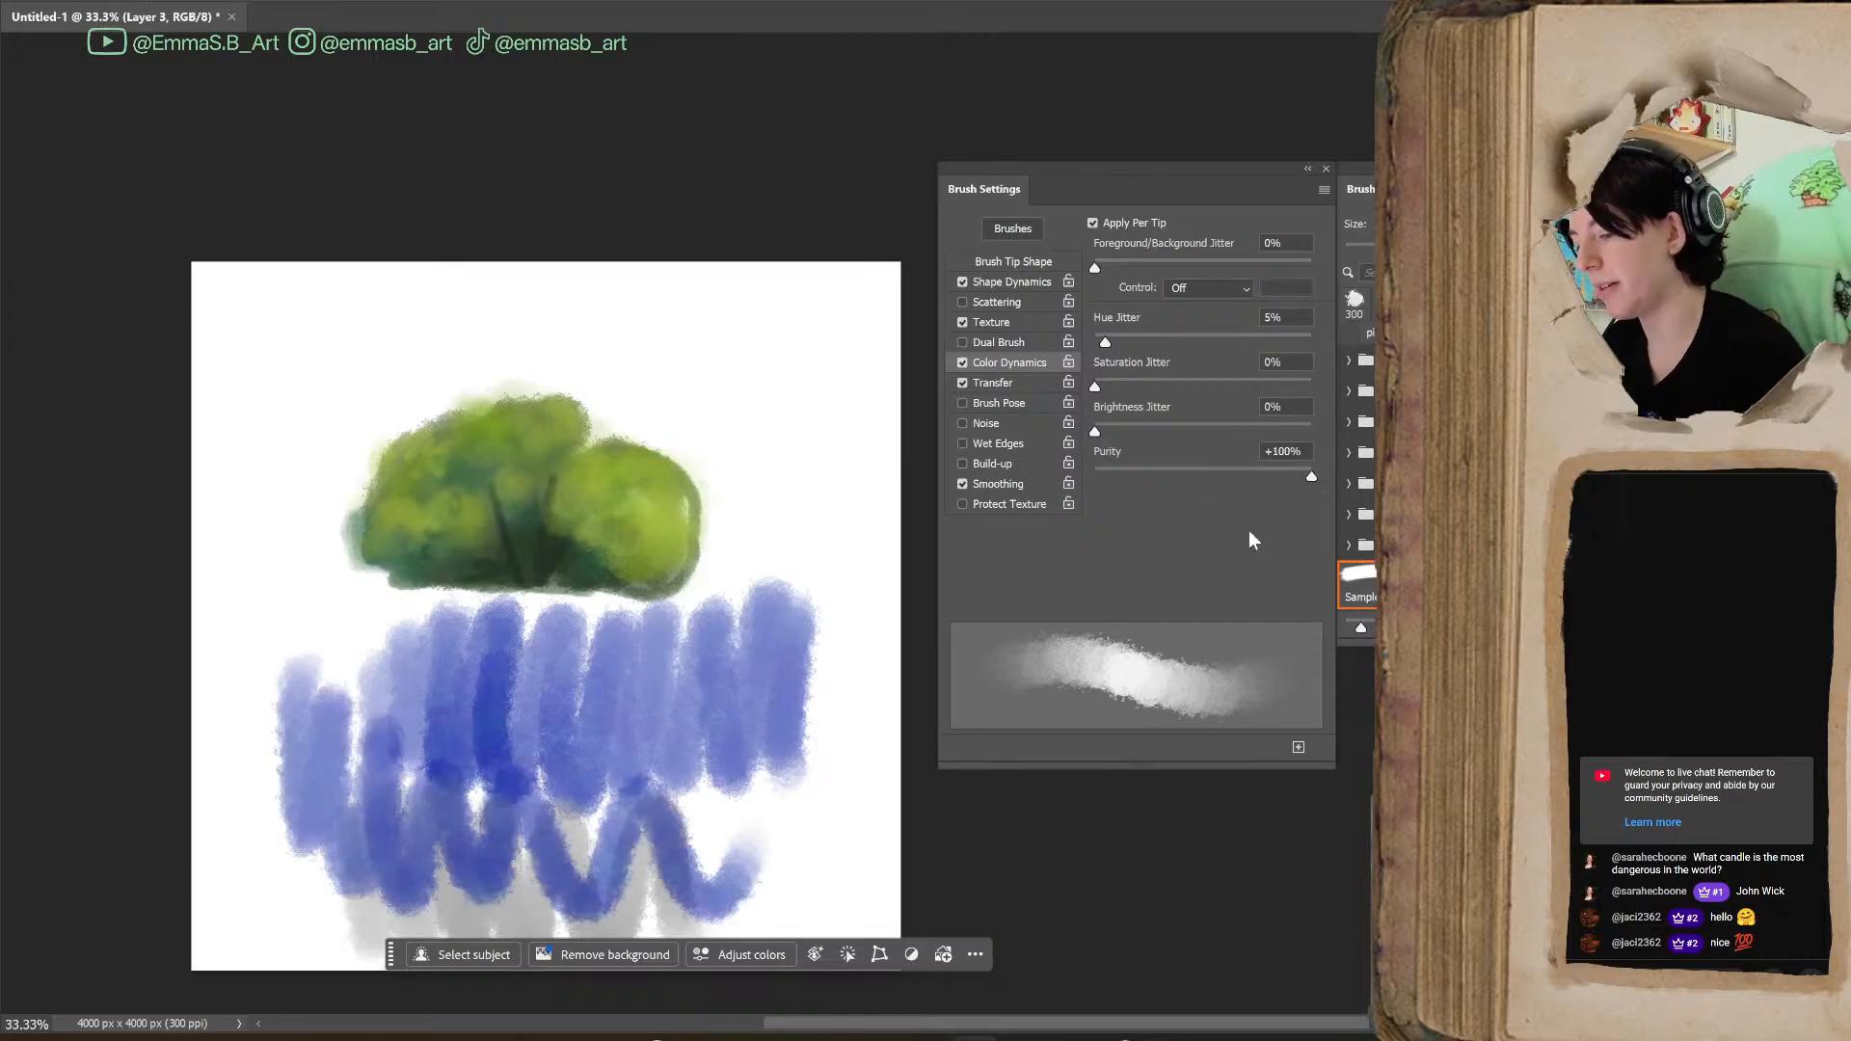
{"action": "mouse_move", "coordinate": [703, 343]}
{"action": "left_mouse_down"}
{"action": "mouse_move", "coordinate": [743, 362]}
{"action": "mouse_move", "coordinate": [766, 500]}
{"action": "mouse_move", "coordinate": [806, 328]}
{"action": "mouse_move", "coordinate": [818, 489]}
{"action": "mouse_move", "coordinate": [838, 396]}
{"action": "mouse_move", "coordinate": [860, 439]}
{"action": "mouse_move", "coordinate": [858, 578]}
{"action": "left_mouse_up"}
{"action": "left_click_drag", "start_coordinate": [833, 693], "coordinate": [872, 888]}
{"action": "left_click_drag", "start_coordinate": [1312, 476], "coordinate": [1210, 477]}
{"action": "mouse_move", "coordinate": [574, 309]}
{"action": "left_mouse_down"}
{"action": "mouse_move", "coordinate": [625, 395]}
{"action": "mouse_move", "coordinate": [752, 449]}
{"action": "left_mouse_up"}
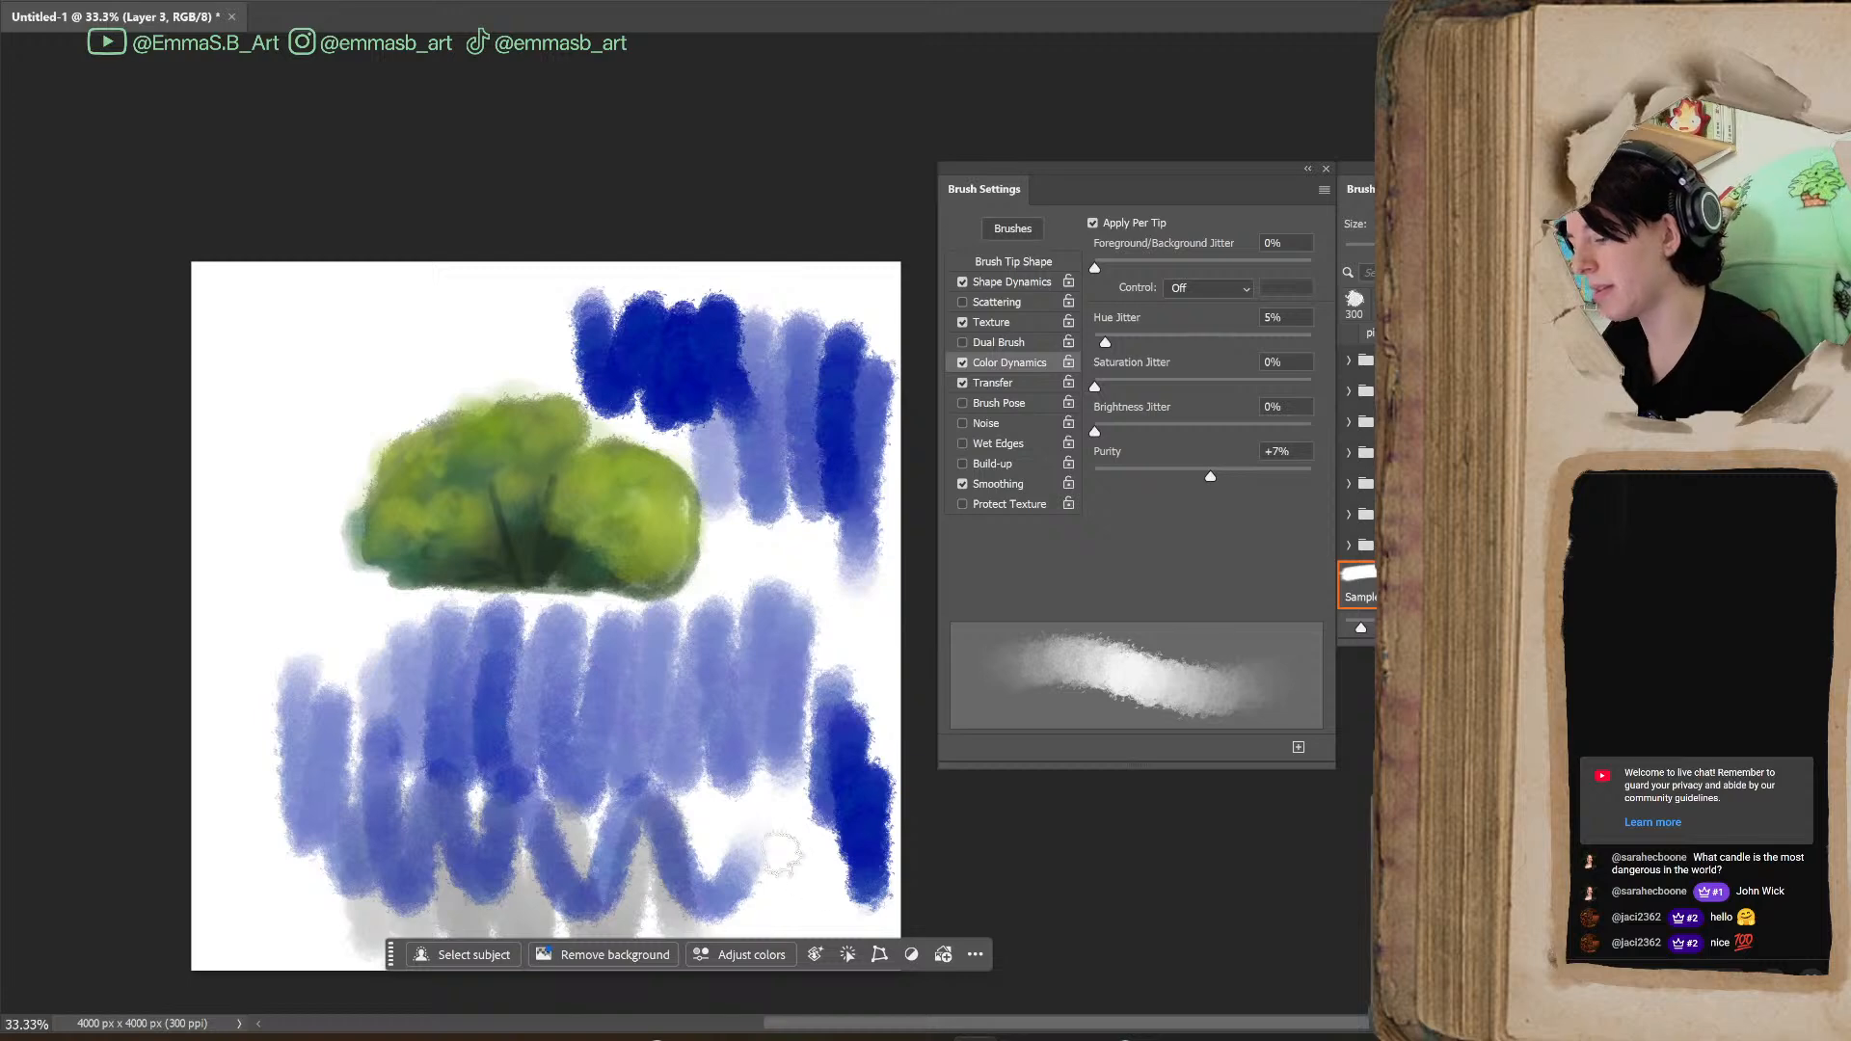
Set Purity to 0% and paint blue test strokes above and beside the bush
{"action": "left_click_drag", "start_coordinate": [1212, 483], "coordinate": [1194, 482]}
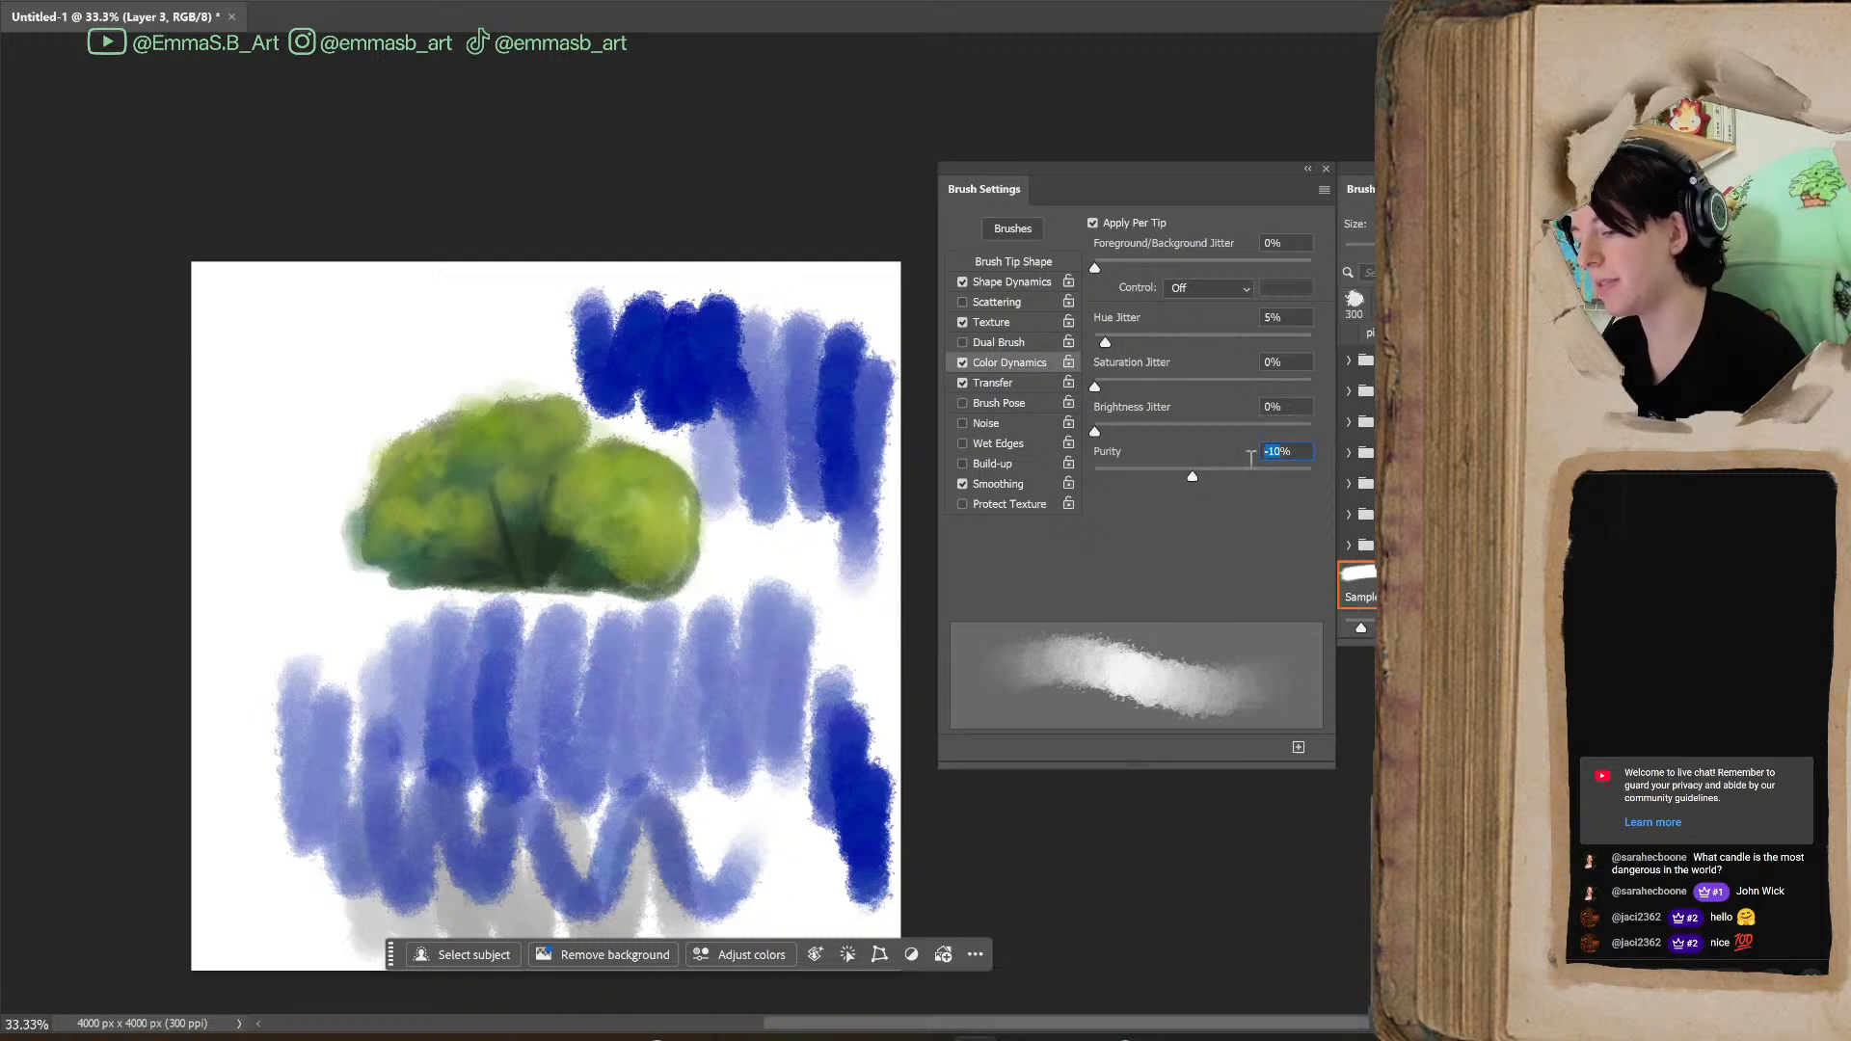
{"action": "type", "text": "0"}
{"action": "key", "text": "Return"}
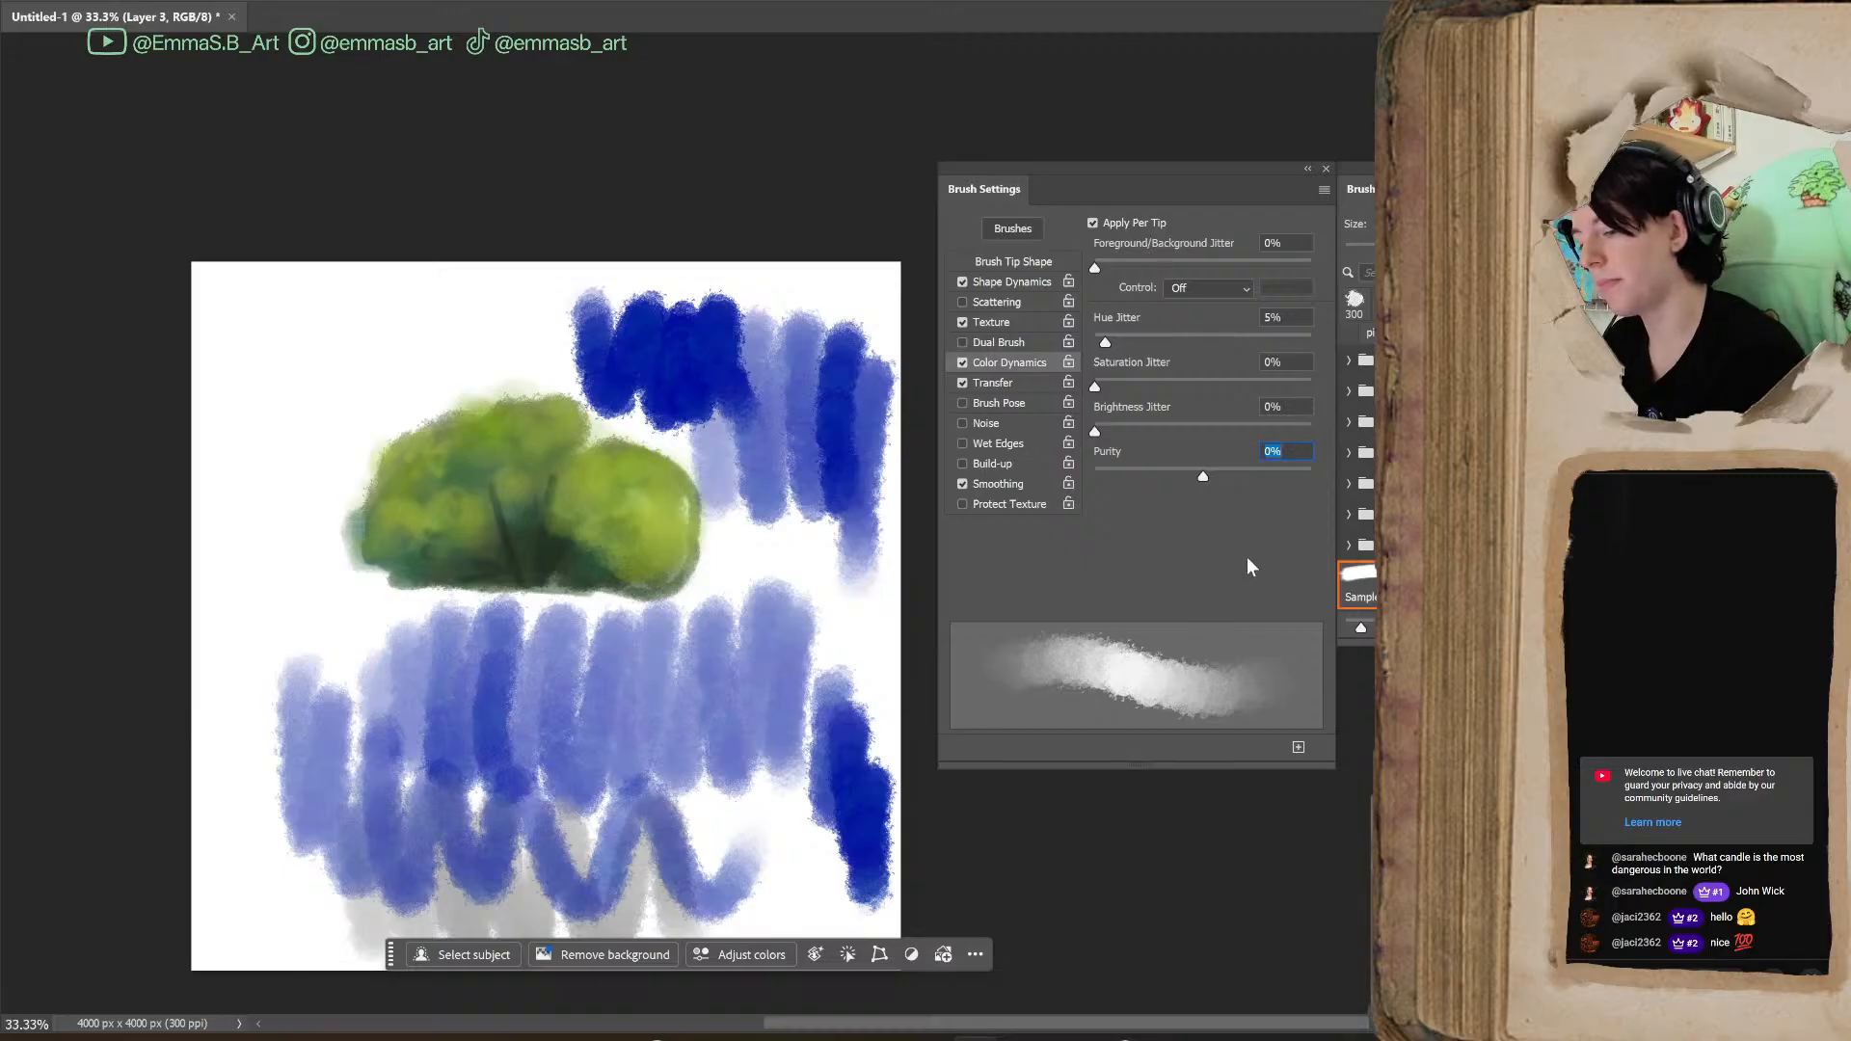
{"action": "mouse_move", "coordinate": [318, 360]}
{"action": "left_mouse_down"}
{"action": "mouse_move", "coordinate": [360, 431]}
{"action": "mouse_move", "coordinate": [421, 410]}
{"action": "mouse_move", "coordinate": [579, 328]}
{"action": "left_mouse_up"}
{"action": "left_click_drag", "start_coordinate": [800, 540], "coordinate": [874, 707]}
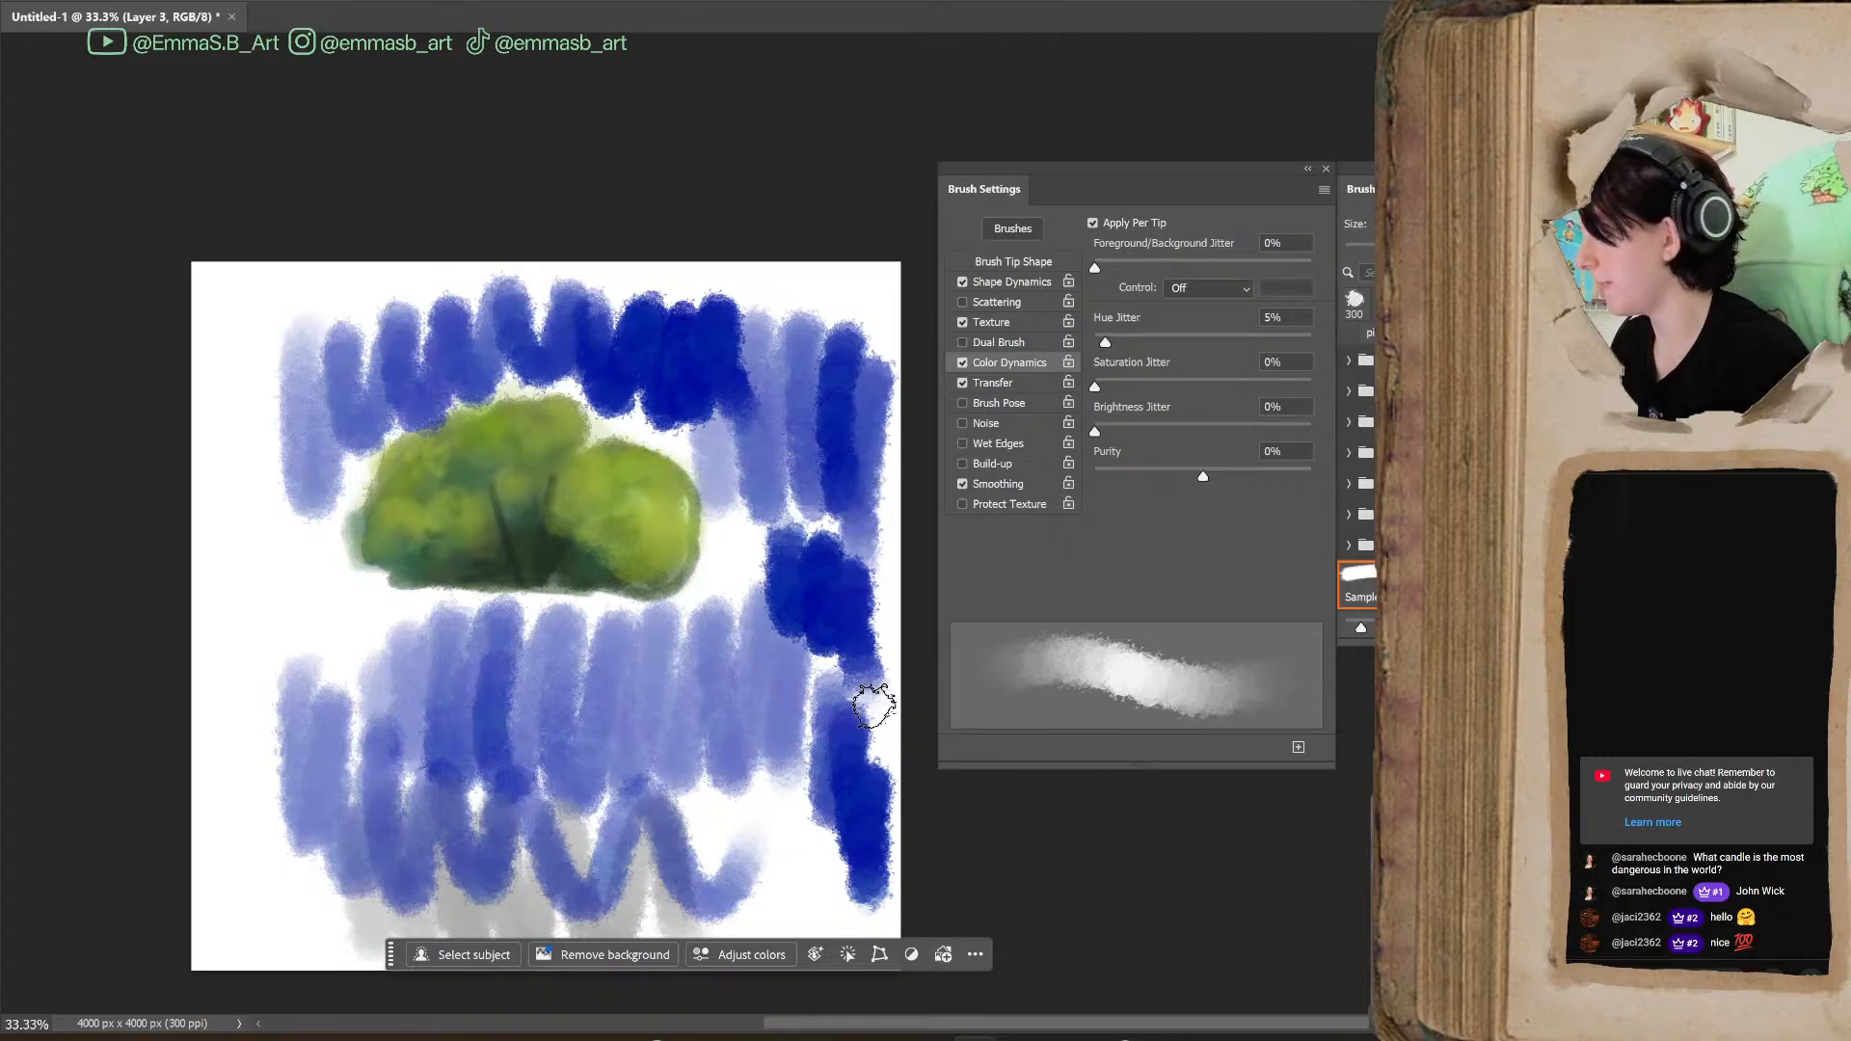
Undo all the Purity test strokes so only the bush painting remains
{"action": "key", "text": "ctrl+z"}
{"action": "key", "text": "ctrl+z"}
{"action": "key", "text": "ctrl+z"}
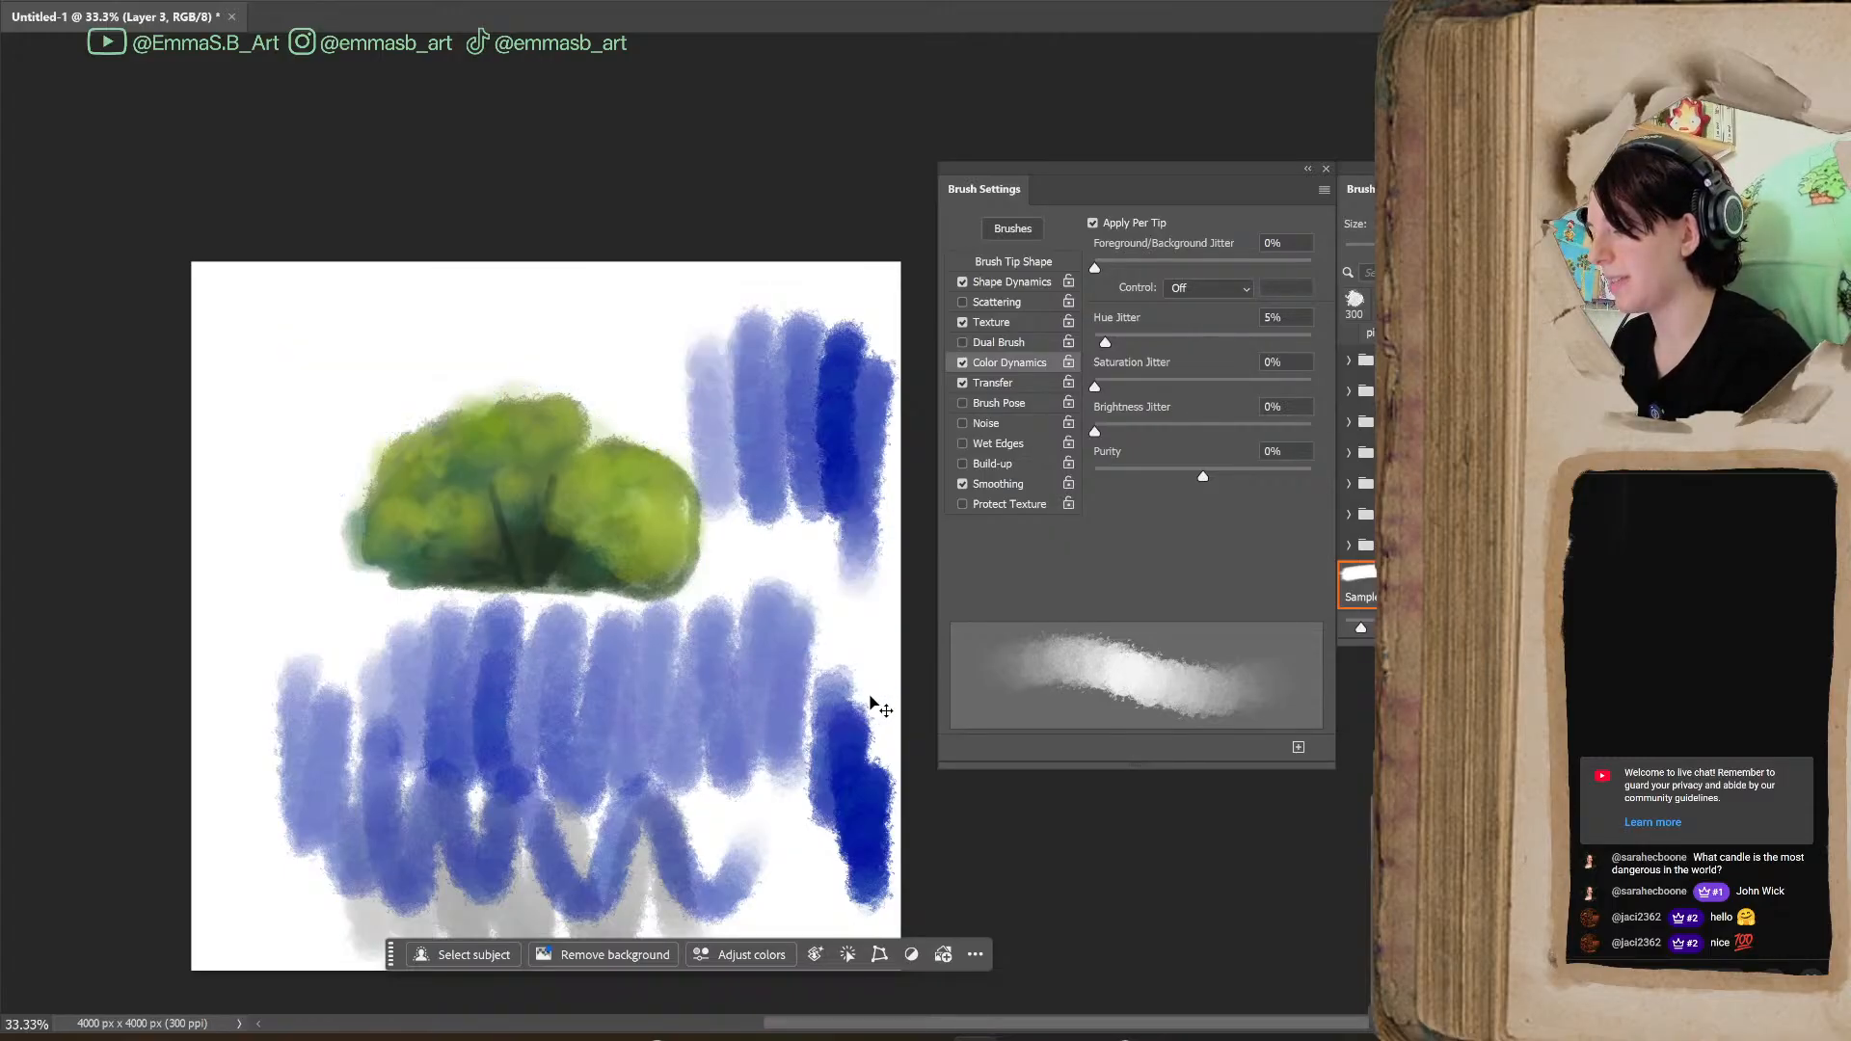
{"action": "key", "text": "ctrl+z"}
{"action": "key", "text": "ctrl+z"}
{"action": "key", "text": "ctrl+z"}
{"action": "key", "text": "ctrl+z"}
{"action": "key", "text": "ctrl+z"}
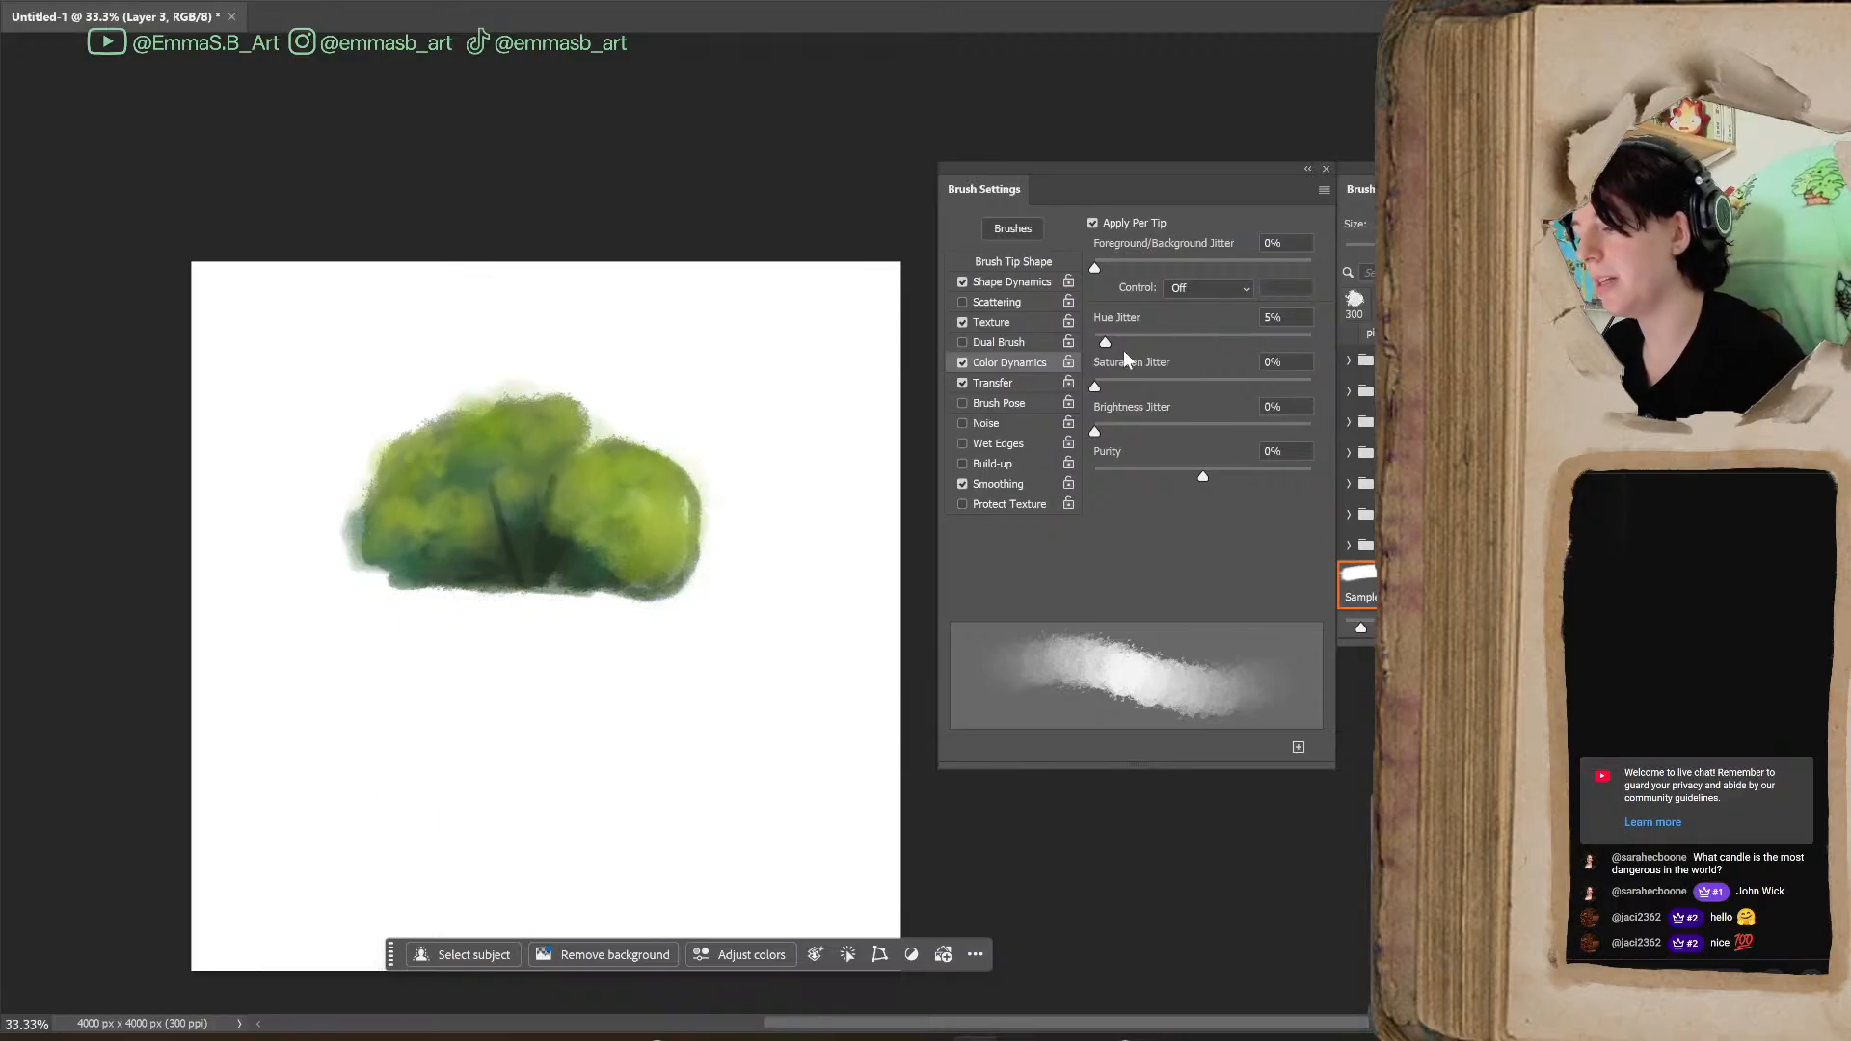
Try blue test strokes below the bush with Hue Jitter at 27% and undo them
{"action": "left_click_drag", "start_coordinate": [1142, 338], "coordinate": [1153, 338]}
{"action": "mouse_move", "coordinate": [414, 658]}
{"action": "left_mouse_down"}
{"action": "mouse_move", "coordinate": [500, 850]}
{"action": "mouse_move", "coordinate": [653, 670]}
{"action": "mouse_move", "coordinate": [749, 695]}
{"action": "mouse_move", "coordinate": [814, 814]}
{"action": "left_mouse_up"}
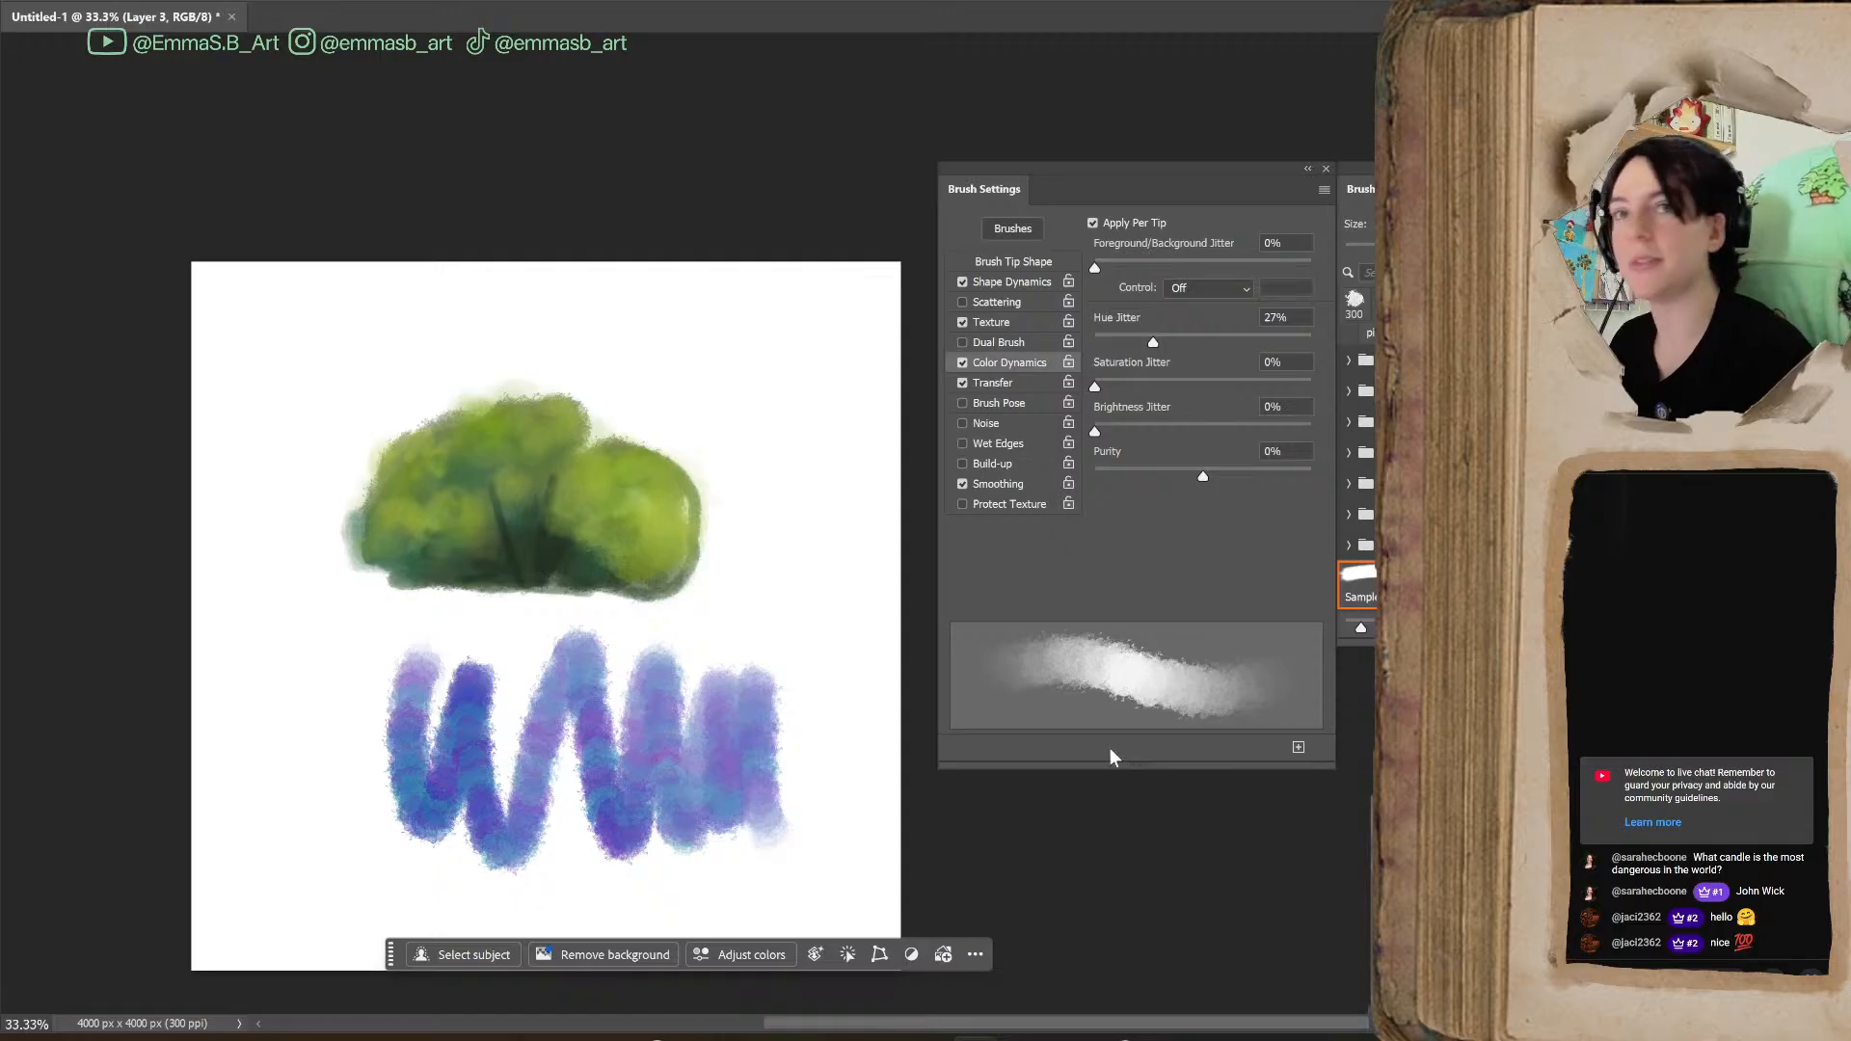
{"action": "mouse_move", "coordinate": [467, 680]}
{"action": "left_mouse_down"}
{"action": "mouse_move", "coordinate": [640, 674]}
{"action": "mouse_move", "coordinate": [698, 701]}
{"action": "mouse_move", "coordinate": [797, 681]}
{"action": "mouse_move", "coordinate": [433, 771]}
{"action": "mouse_move", "coordinate": [623, 849]}
{"action": "left_mouse_up"}
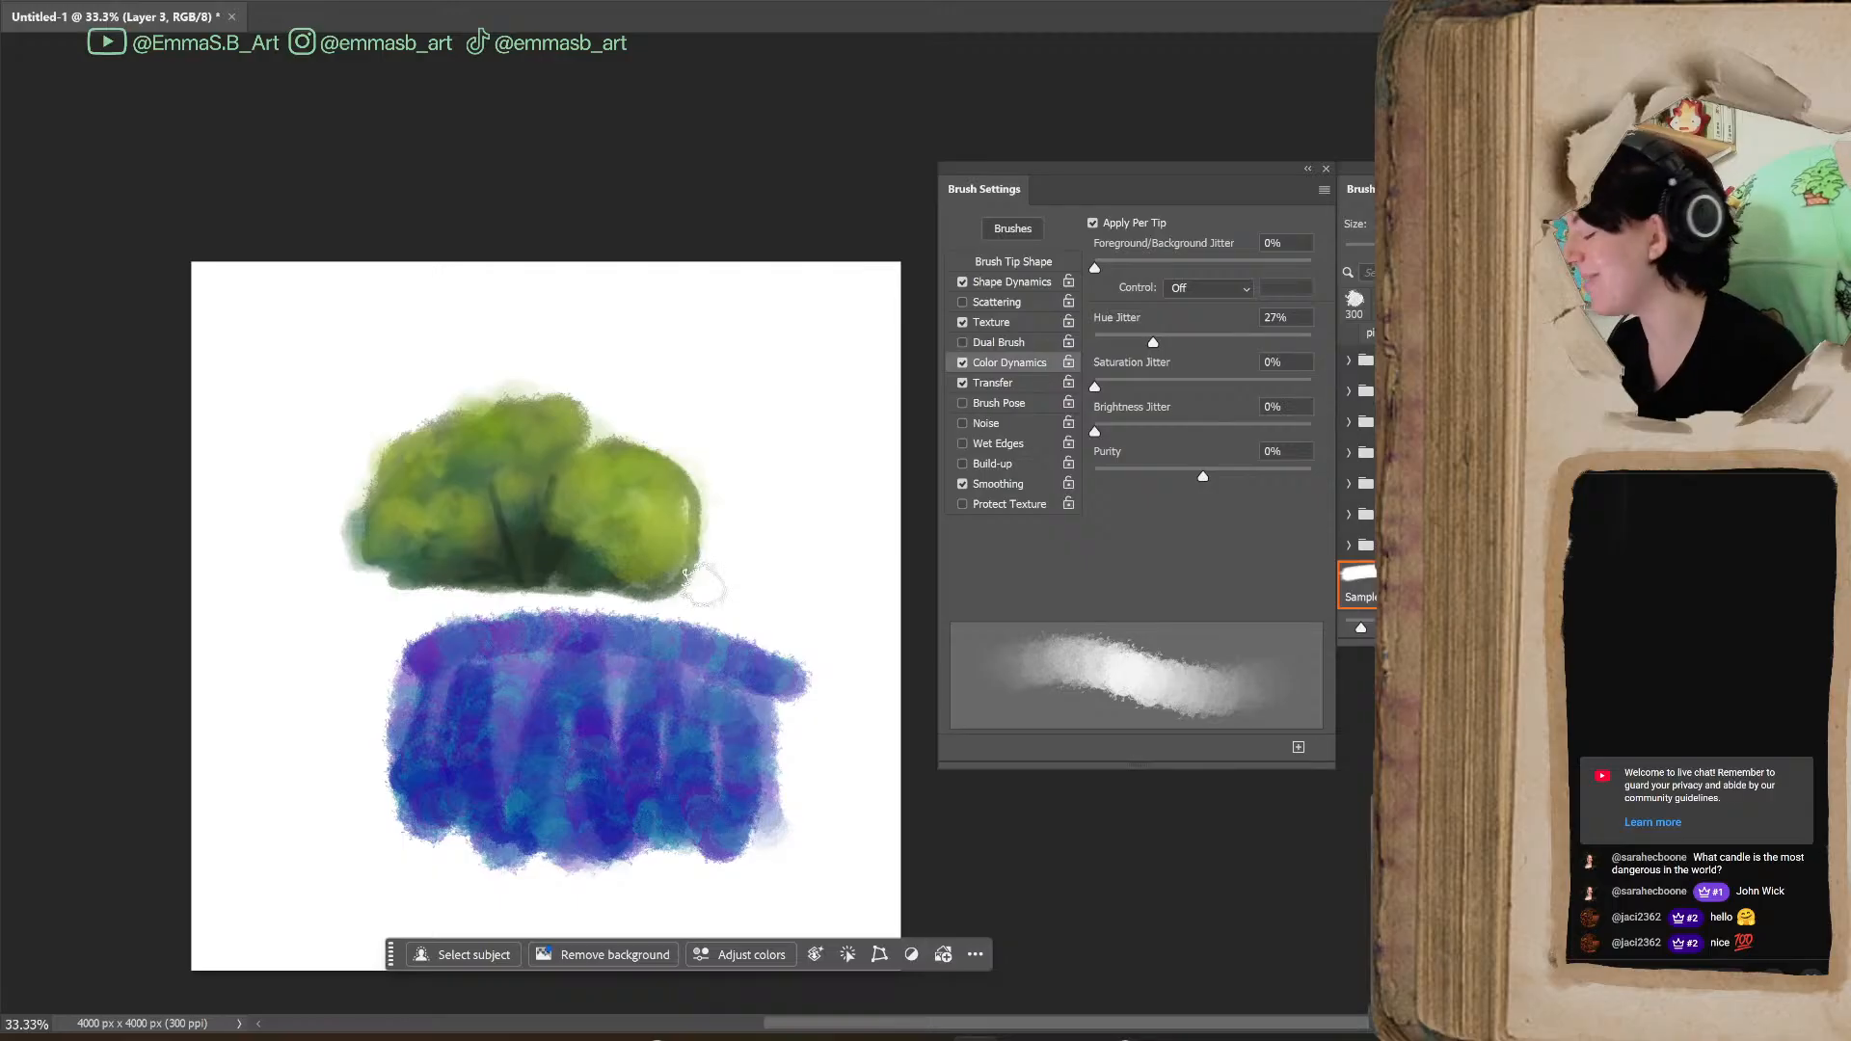
{"action": "key", "text": "ctrl+z"}
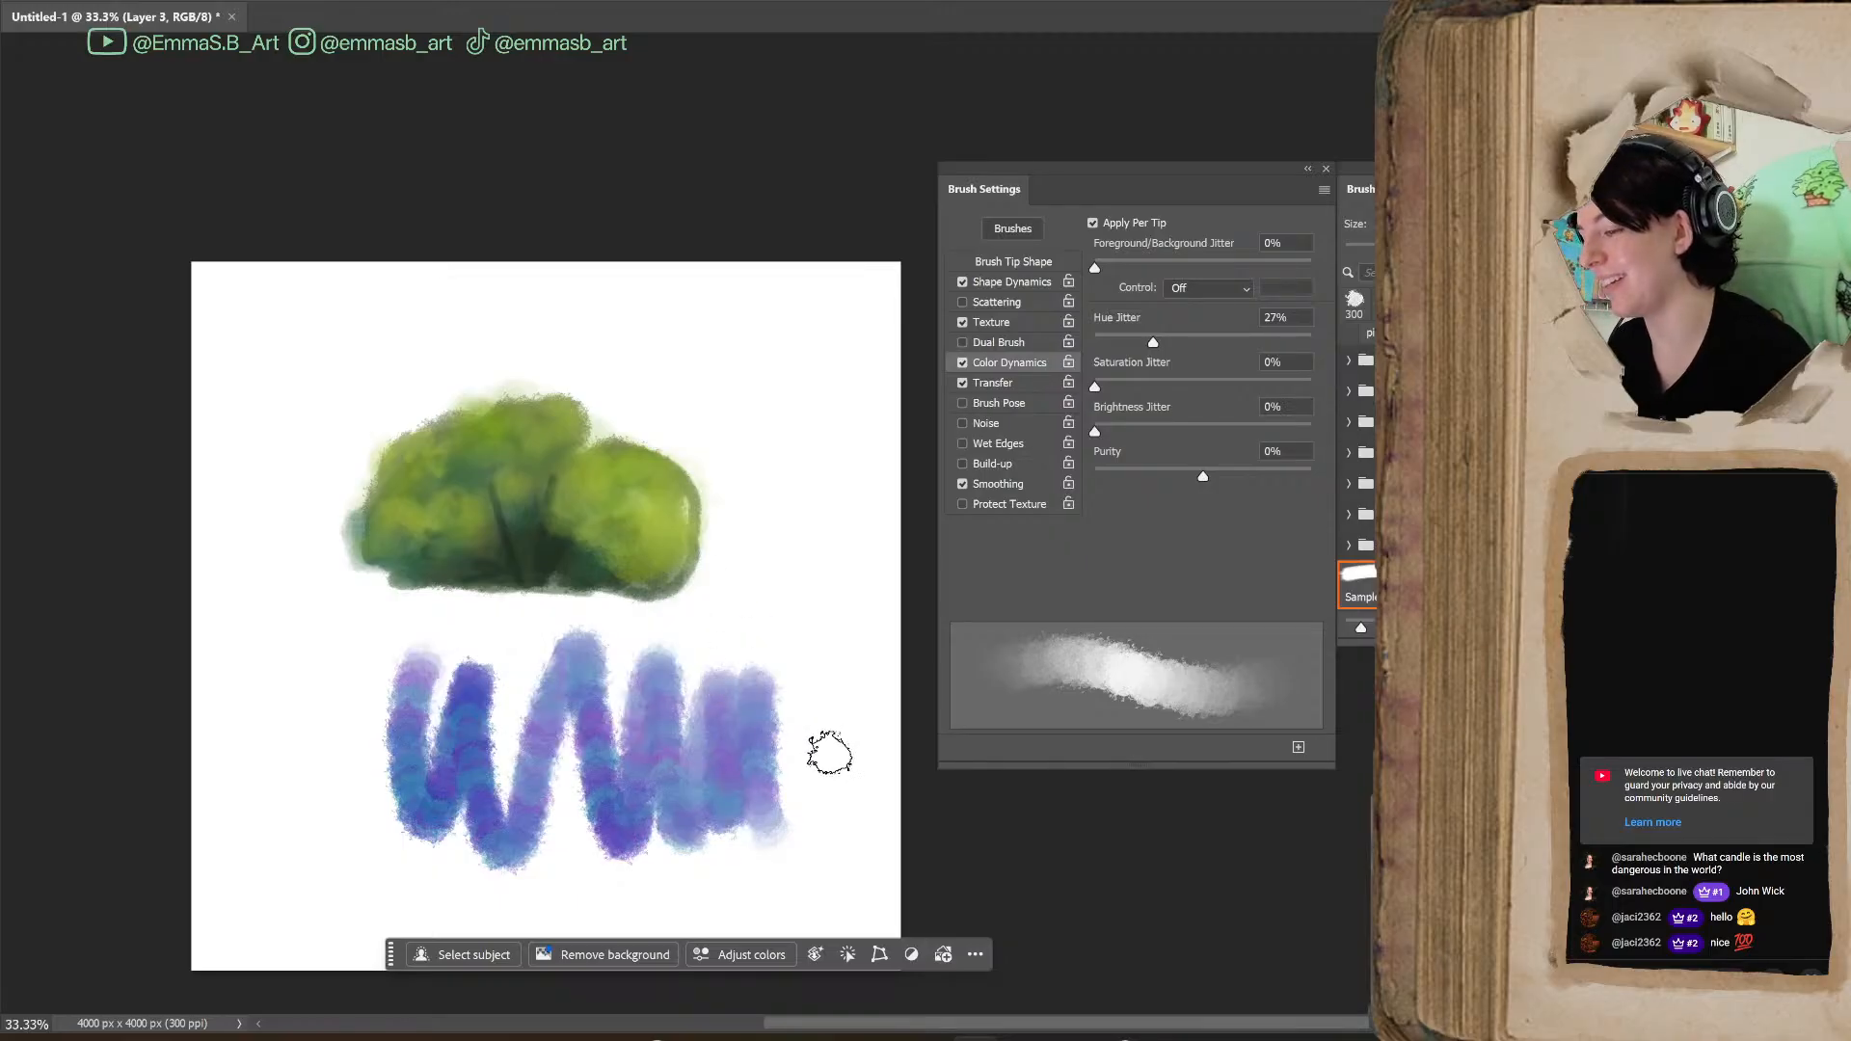
{"action": "key", "text": "ctrl+z"}
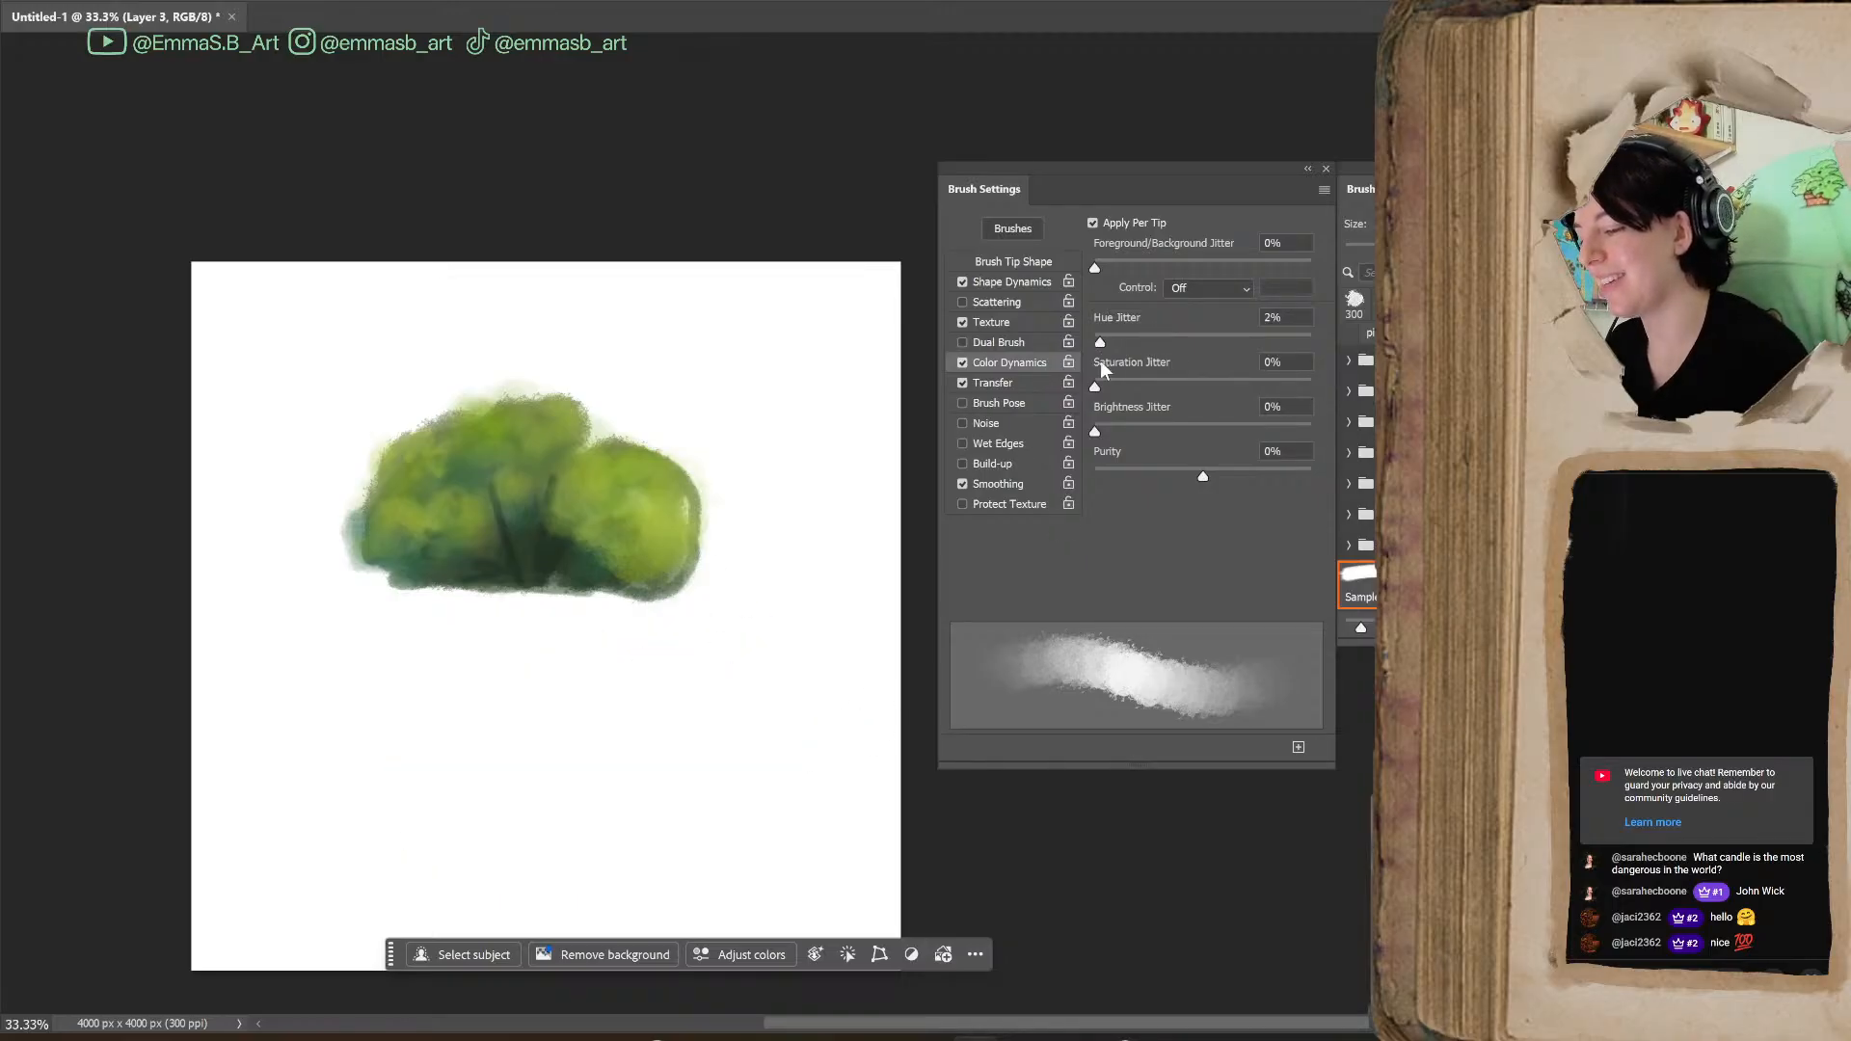
Set Hue Jitter to 10% and paint a row of blue test strokes below the bush
{"action": "left_click", "coordinate": [1292, 317]}
{"action": "type", "text": "4"}
{"action": "key", "text": "Up"}
{"action": "key", "text": "Up"}
{"action": "key", "text": "Up"}
{"action": "key", "text": "Up"}
{"action": "key", "text": "Up"}
{"action": "key", "text": "Up"}
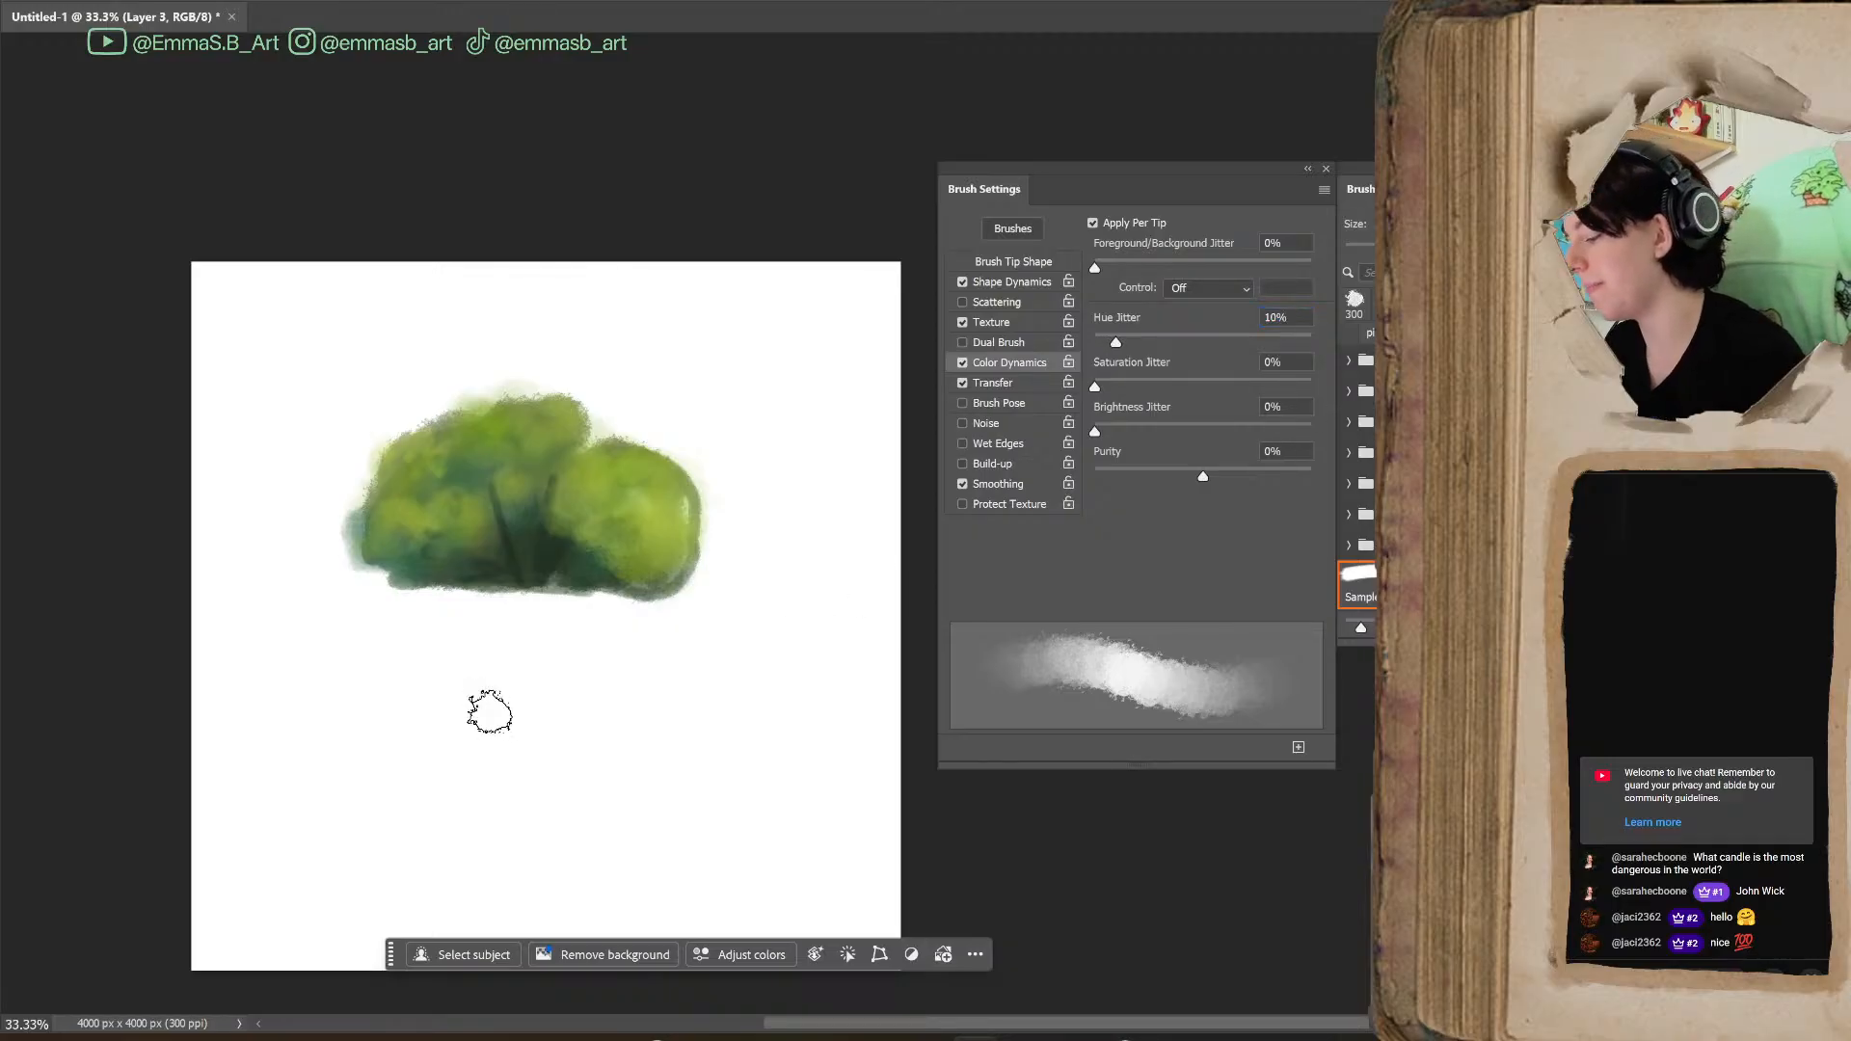
{"action": "mouse_move", "coordinate": [412, 786]}
{"action": "left_mouse_down"}
{"action": "mouse_move", "coordinate": [370, 760]}
{"action": "mouse_move", "coordinate": [416, 735]}
{"action": "mouse_move", "coordinate": [445, 765]}
{"action": "mouse_move", "coordinate": [494, 707]}
{"action": "mouse_move", "coordinate": [544, 723]}
{"action": "mouse_move", "coordinate": [581, 698]}
{"action": "mouse_move", "coordinate": [624, 742]}
{"action": "mouse_move", "coordinate": [689, 763]}
{"action": "mouse_move", "coordinate": [737, 837]}
{"action": "left_mouse_up"}
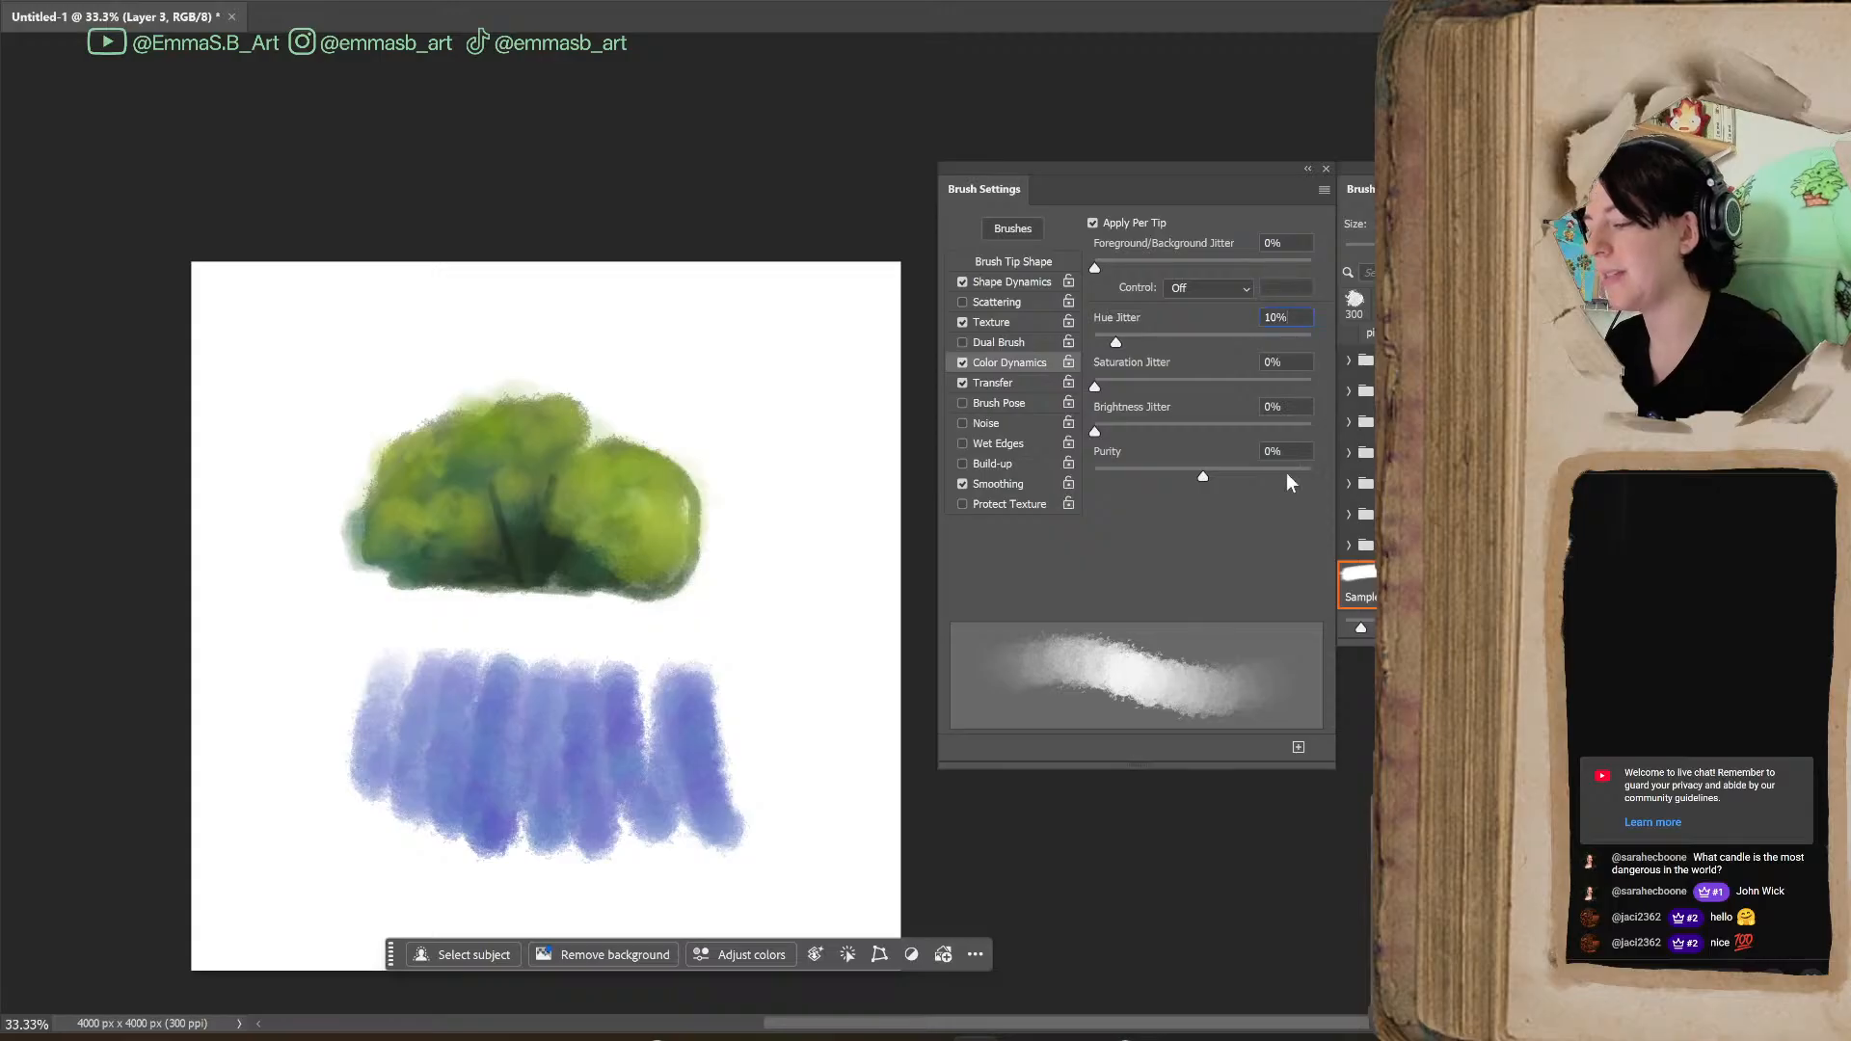
Lower Hue Jitter to 5% and paint magenta test strokes along the canvas area beside the bush
{"action": "key", "text": "Down"}
{"action": "key", "text": "Down"}
{"action": "key", "text": "Down"}
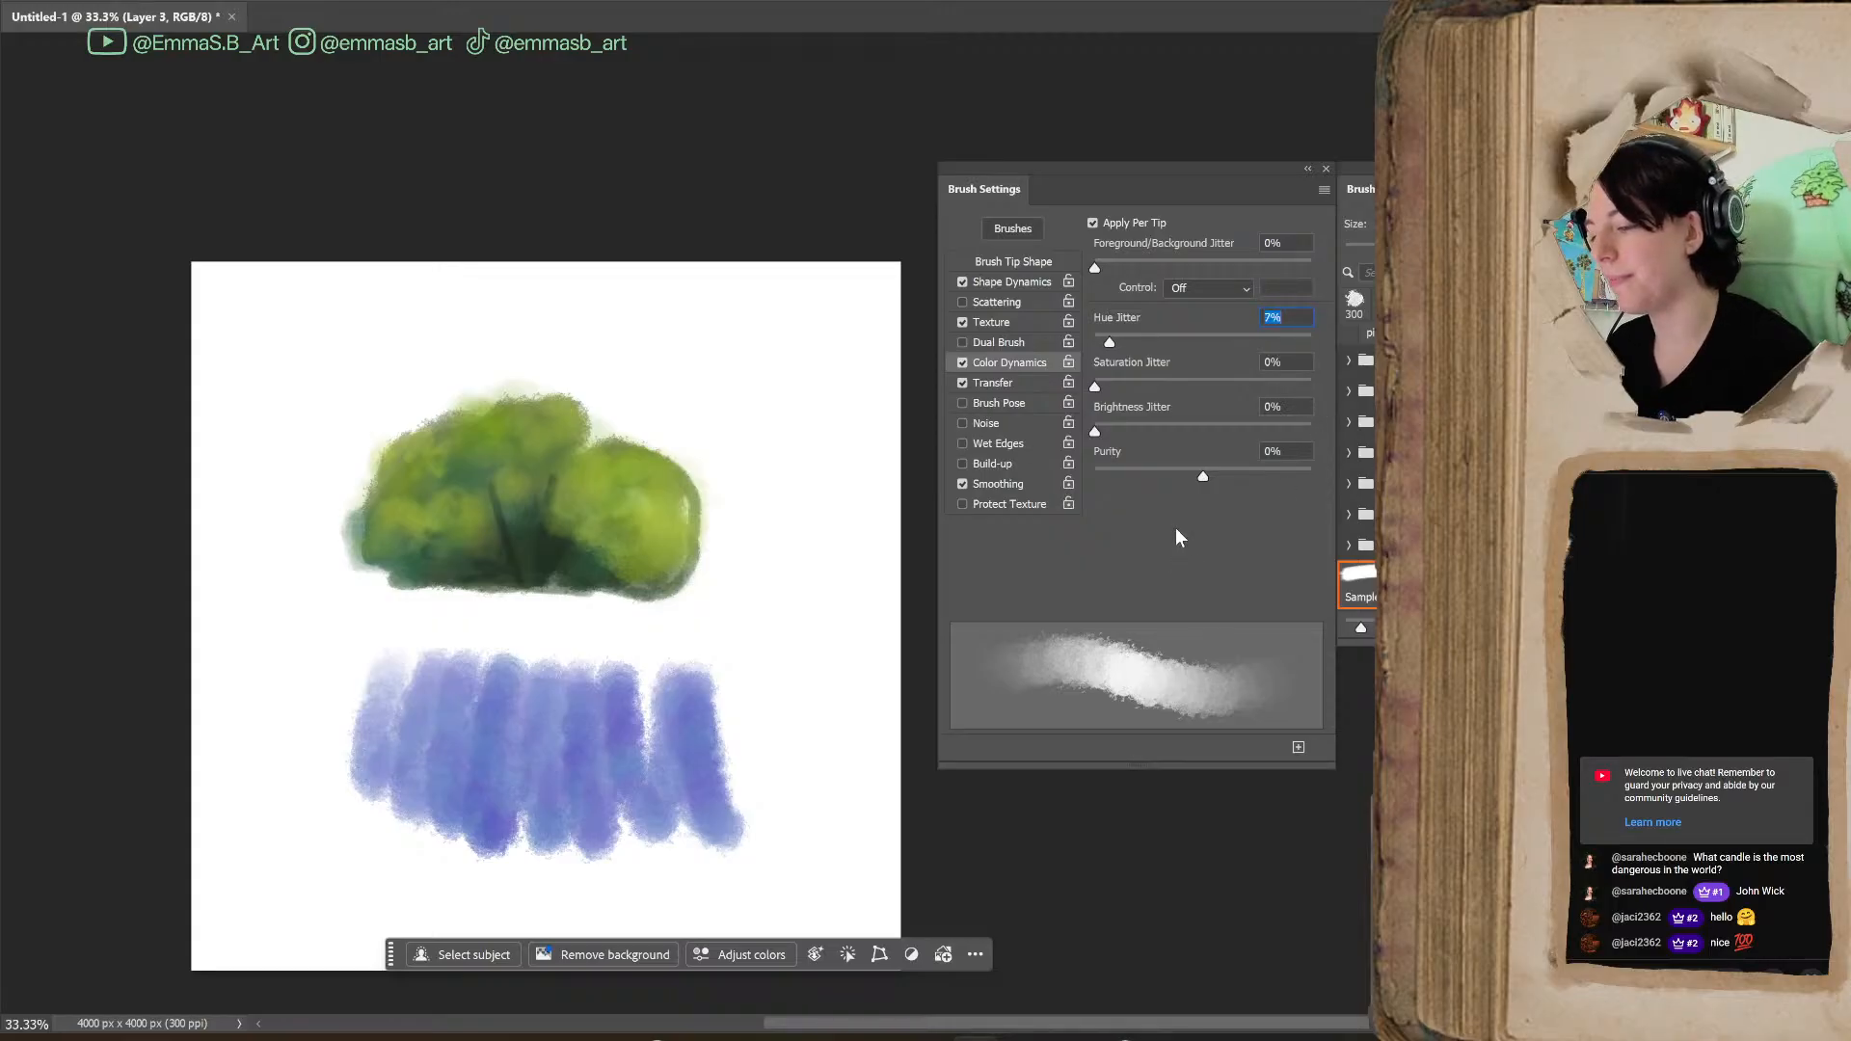
{"action": "key", "text": "Return"}
{"action": "mouse_move", "coordinate": [687, 554]}
{"action": "left_mouse_down"}
{"action": "mouse_move", "coordinate": [743, 735]}
{"action": "mouse_move", "coordinate": [768, 558]}
{"action": "mouse_move", "coordinate": [848, 793]}
{"action": "mouse_move", "coordinate": [723, 566]}
{"action": "mouse_move", "coordinate": [765, 710]}
{"action": "mouse_move", "coordinate": [847, 756]}
{"action": "left_mouse_up"}
{"action": "mouse_move", "coordinate": [733, 521]}
{"action": "left_mouse_down"}
{"action": "mouse_move", "coordinate": [822, 420]}
{"action": "mouse_move", "coordinate": [868, 603]}
{"action": "left_mouse_up"}
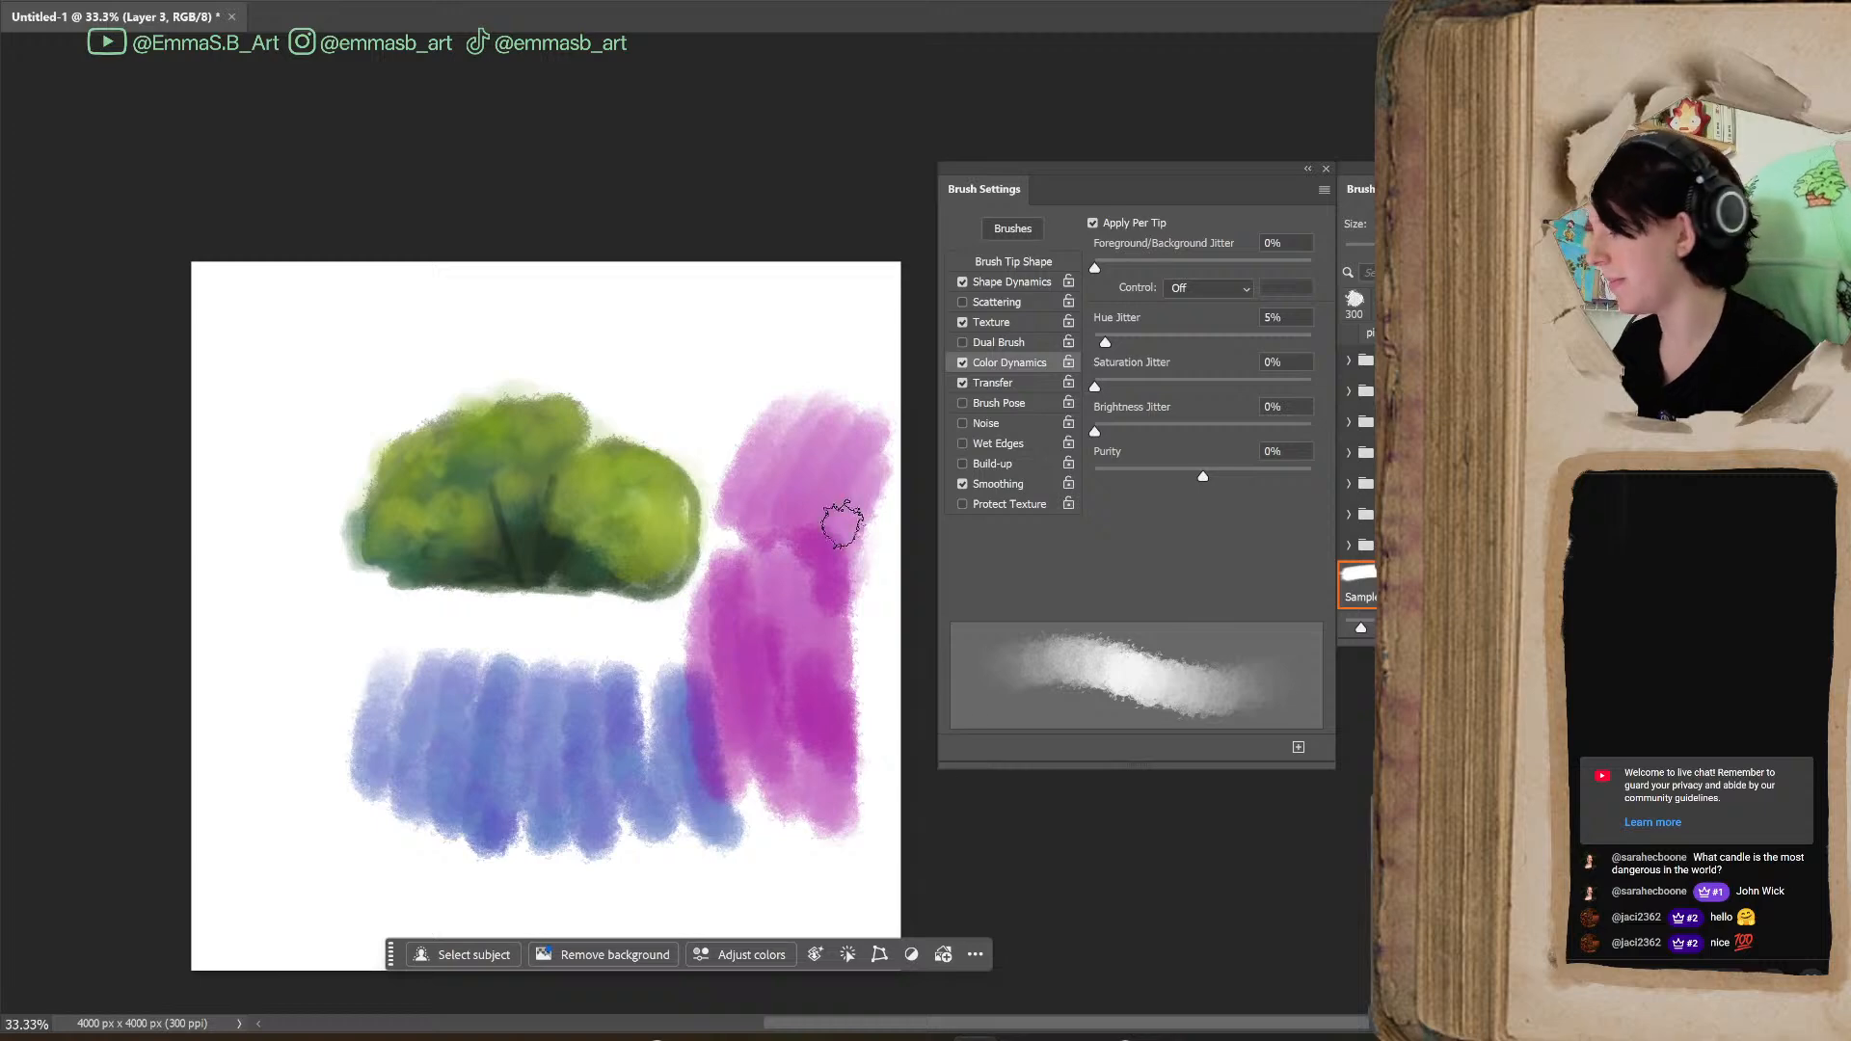
Undo the magenta and blue hue test strokes so only the bush painting remains
{"action": "key", "text": "ctrl+z"}
{"action": "key", "text": "ctrl+z"}
{"action": "key", "text": "ctrl+z"}
{"action": "key", "text": "ctrl+z"}
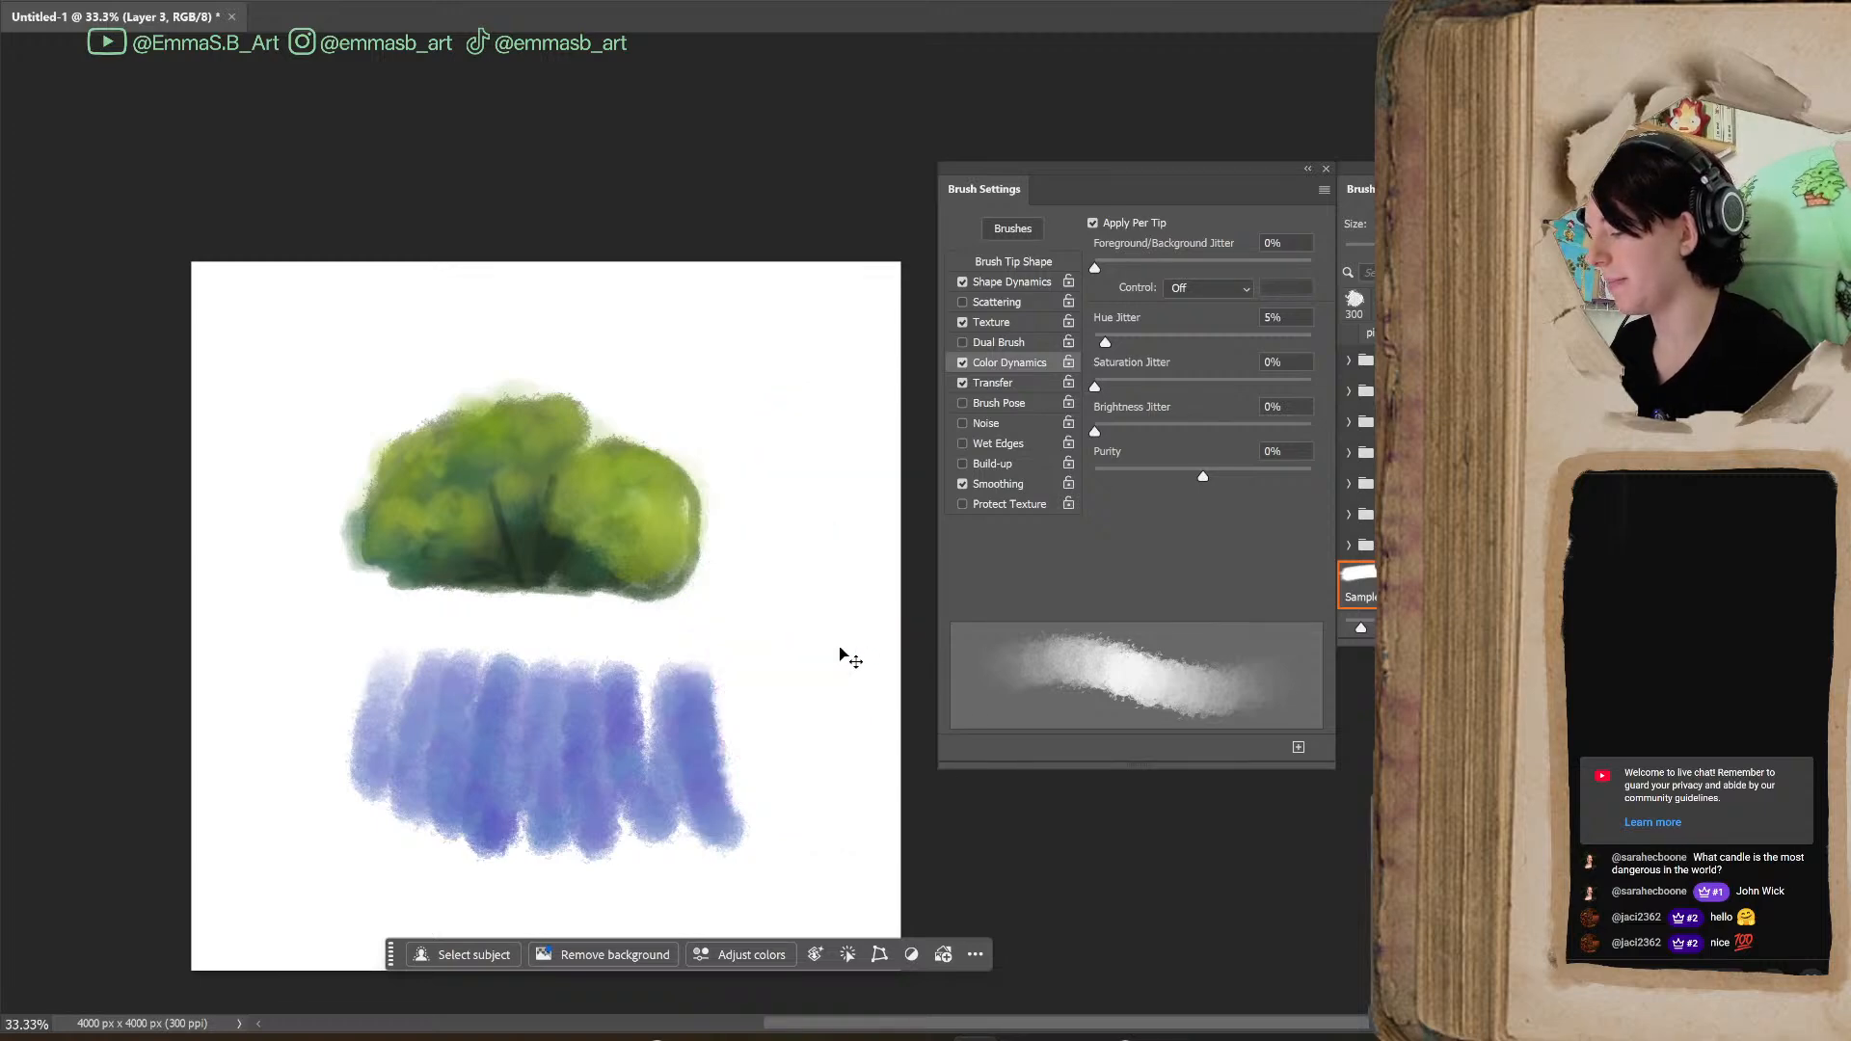
Review the brush's Shape Dynamics, Texture and Color Dynamics settings
{"action": "left_click", "coordinate": [1037, 282]}
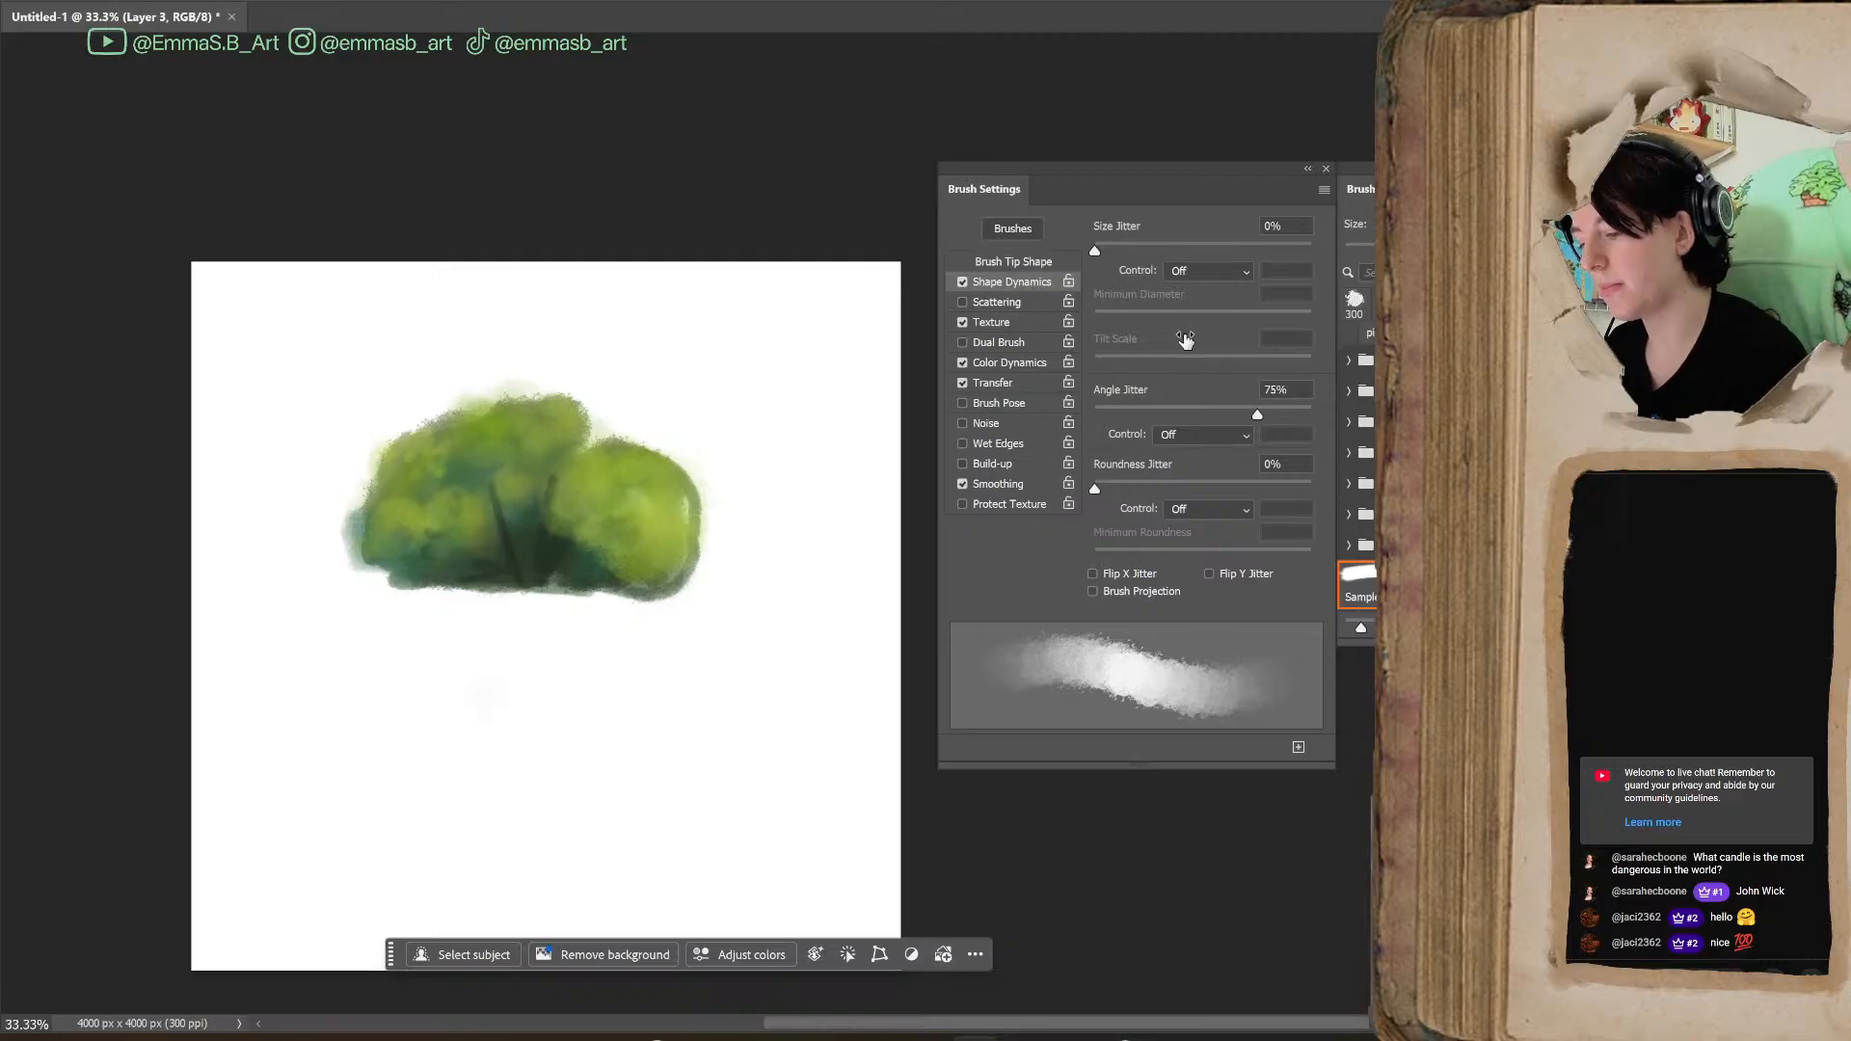
{"action": "left_click", "coordinate": [999, 322]}
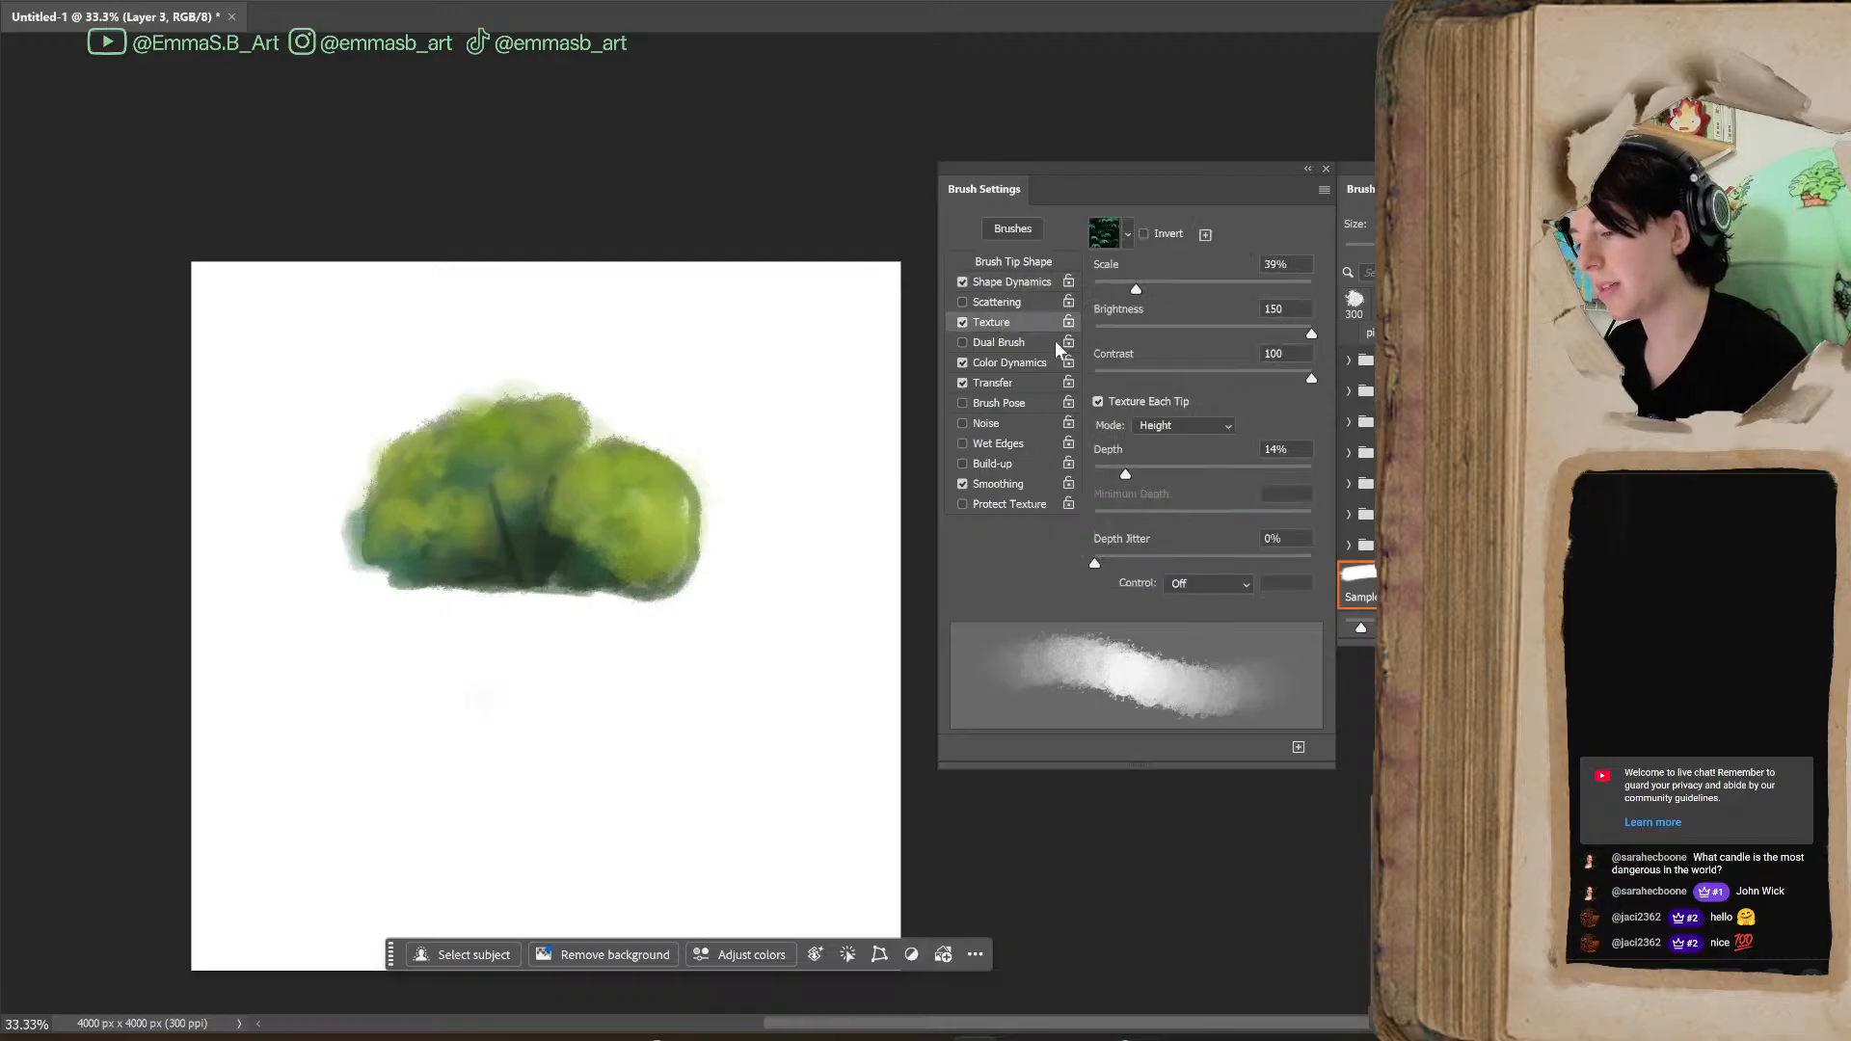
{"action": "left_click", "coordinate": [1010, 362]}
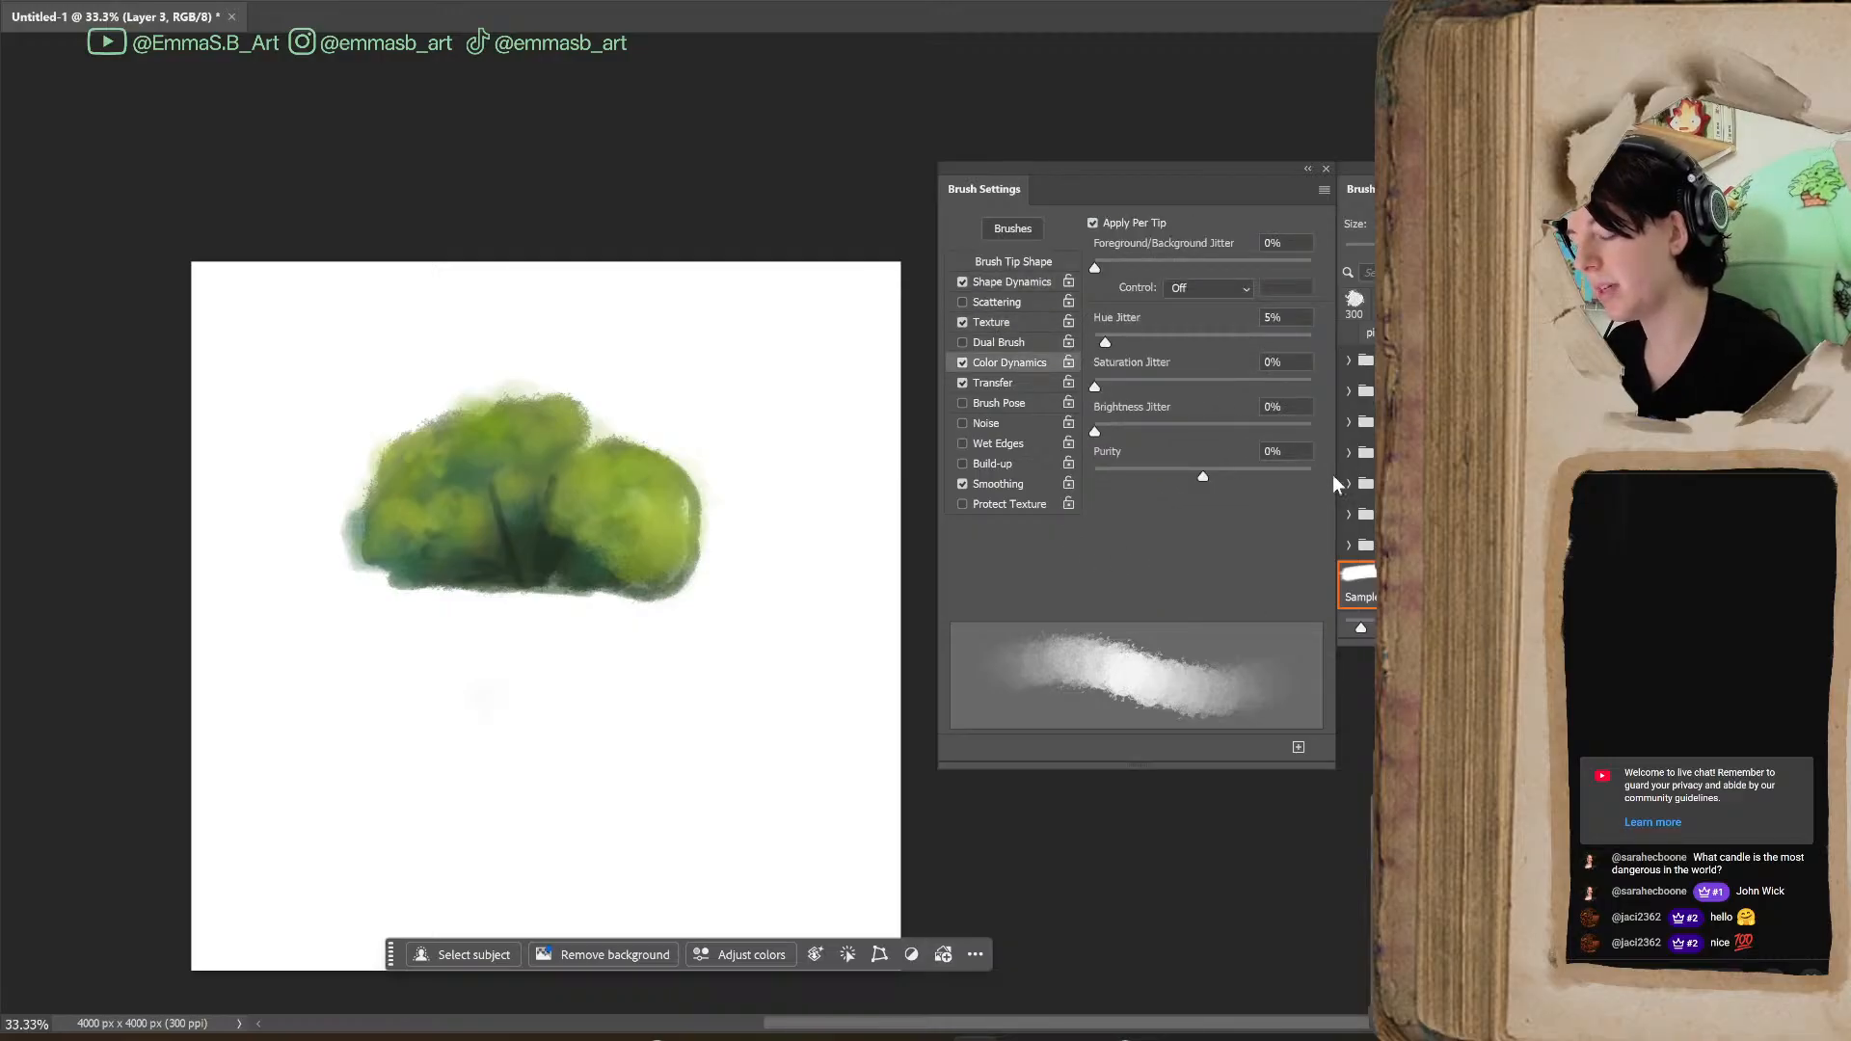
In the Transfer settings, compare magenta strokes below the bush with the Flow Jitter Minimum at 89% and at 0%
{"action": "left_click", "coordinate": [1024, 386]}
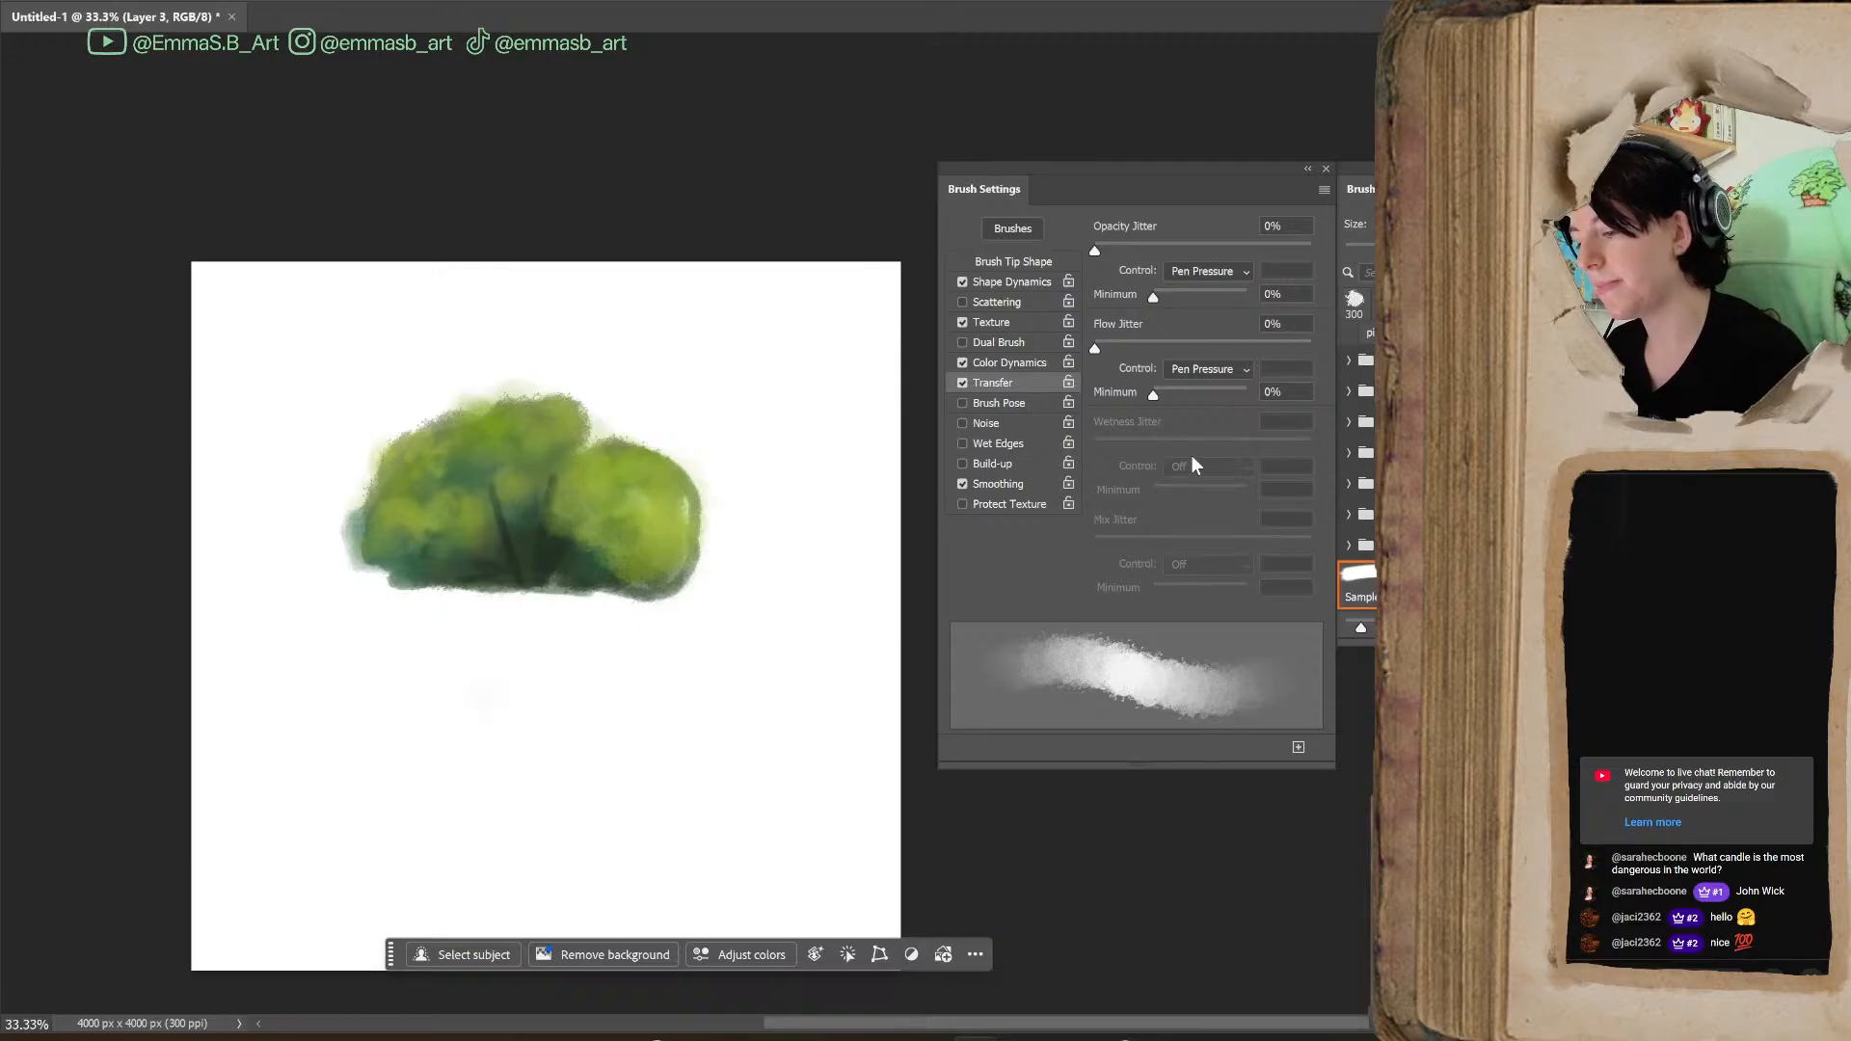
{"action": "left_click_drag", "start_coordinate": [1154, 394], "coordinate": [1224, 396]}
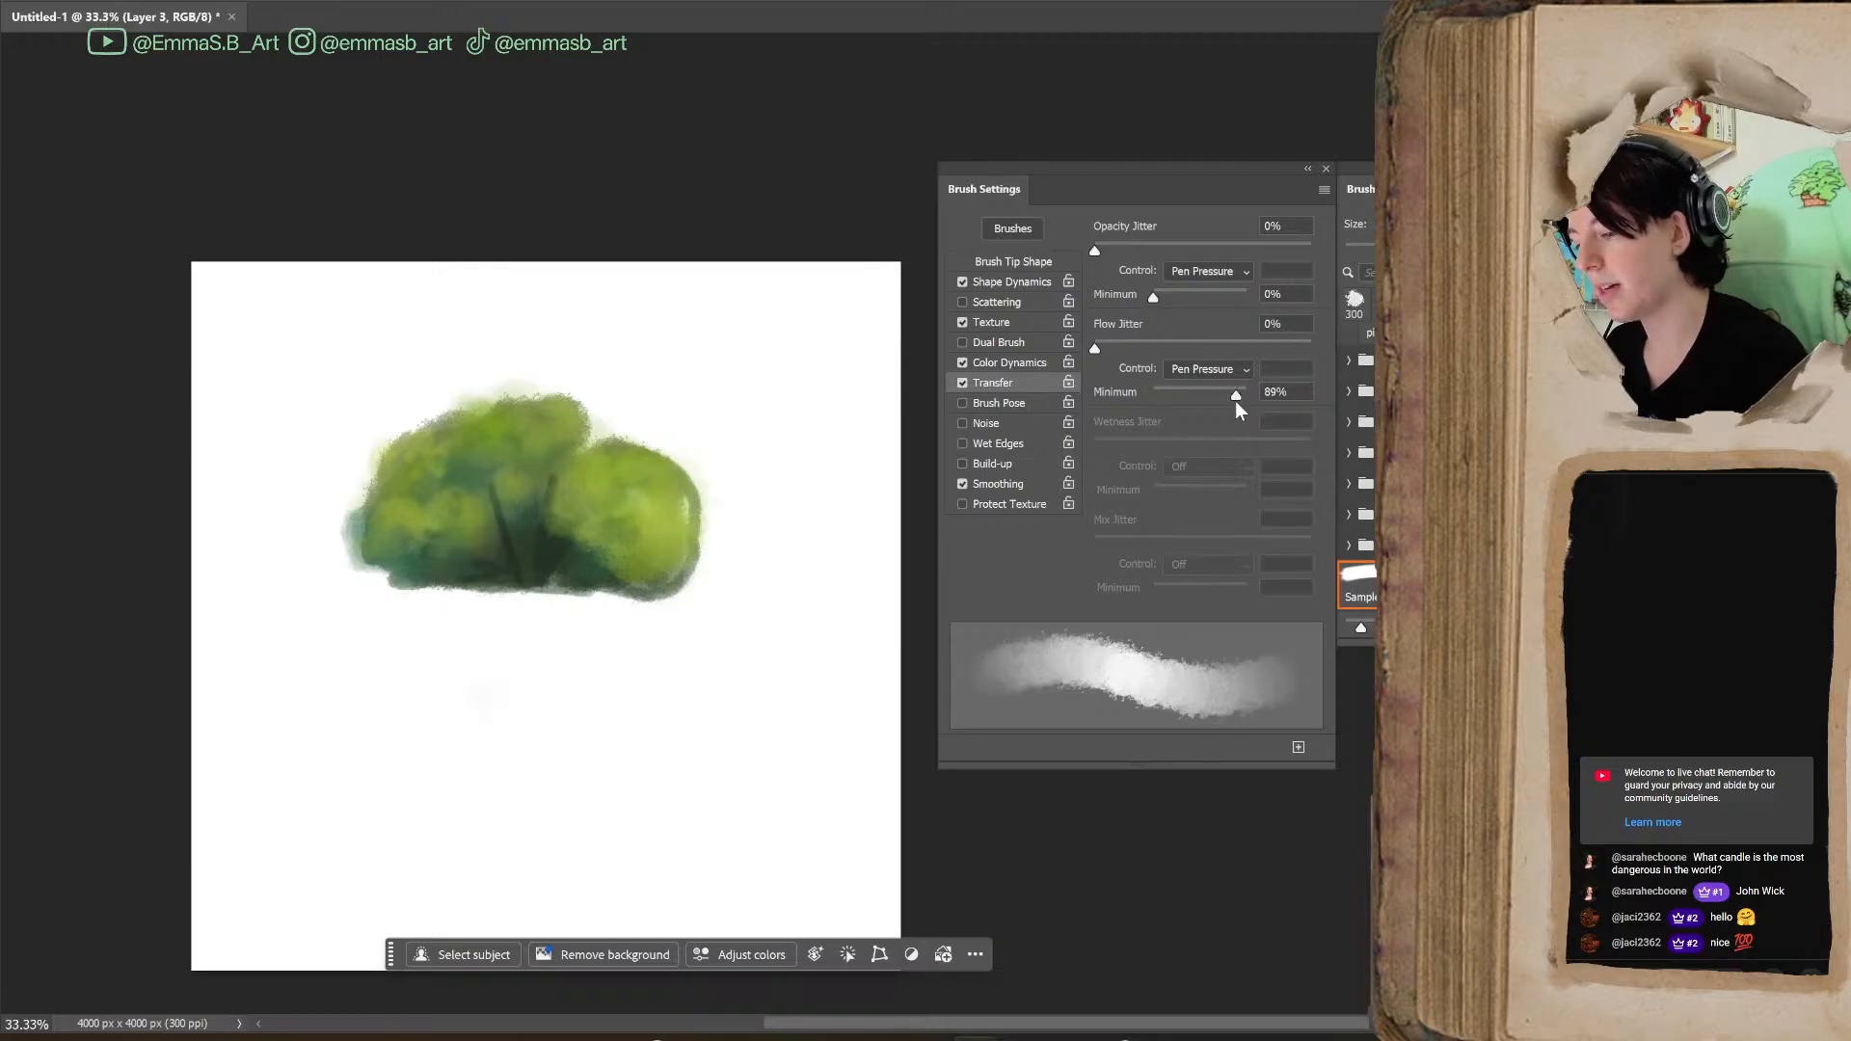
{"action": "mouse_move", "coordinate": [497, 675]}
{"action": "left_mouse_down"}
{"action": "mouse_move", "coordinate": [520, 814]}
{"action": "mouse_move", "coordinate": [588, 675]}
{"action": "mouse_move", "coordinate": [661, 675]}
{"action": "mouse_move", "coordinate": [537, 764]}
{"action": "mouse_move", "coordinate": [687, 800]}
{"action": "left_mouse_up"}
{"action": "left_click_drag", "start_coordinate": [1234, 395], "coordinate": [1122, 442]}
{"action": "mouse_move", "coordinate": [495, 730]}
{"action": "left_mouse_down"}
{"action": "mouse_move", "coordinate": [399, 617]}
{"action": "mouse_move", "coordinate": [393, 712]}
{"action": "mouse_move", "coordinate": [417, 700]}
{"action": "mouse_move", "coordinate": [463, 754]}
{"action": "mouse_move", "coordinate": [350, 715]}
{"action": "mouse_move", "coordinate": [296, 822]}
{"action": "mouse_move", "coordinate": [310, 631]}
{"action": "mouse_move", "coordinate": [293, 604]}
{"action": "mouse_move", "coordinate": [329, 628]}
{"action": "mouse_move", "coordinate": [336, 788]}
{"action": "mouse_move", "coordinate": [479, 810]}
{"action": "left_mouse_up"}
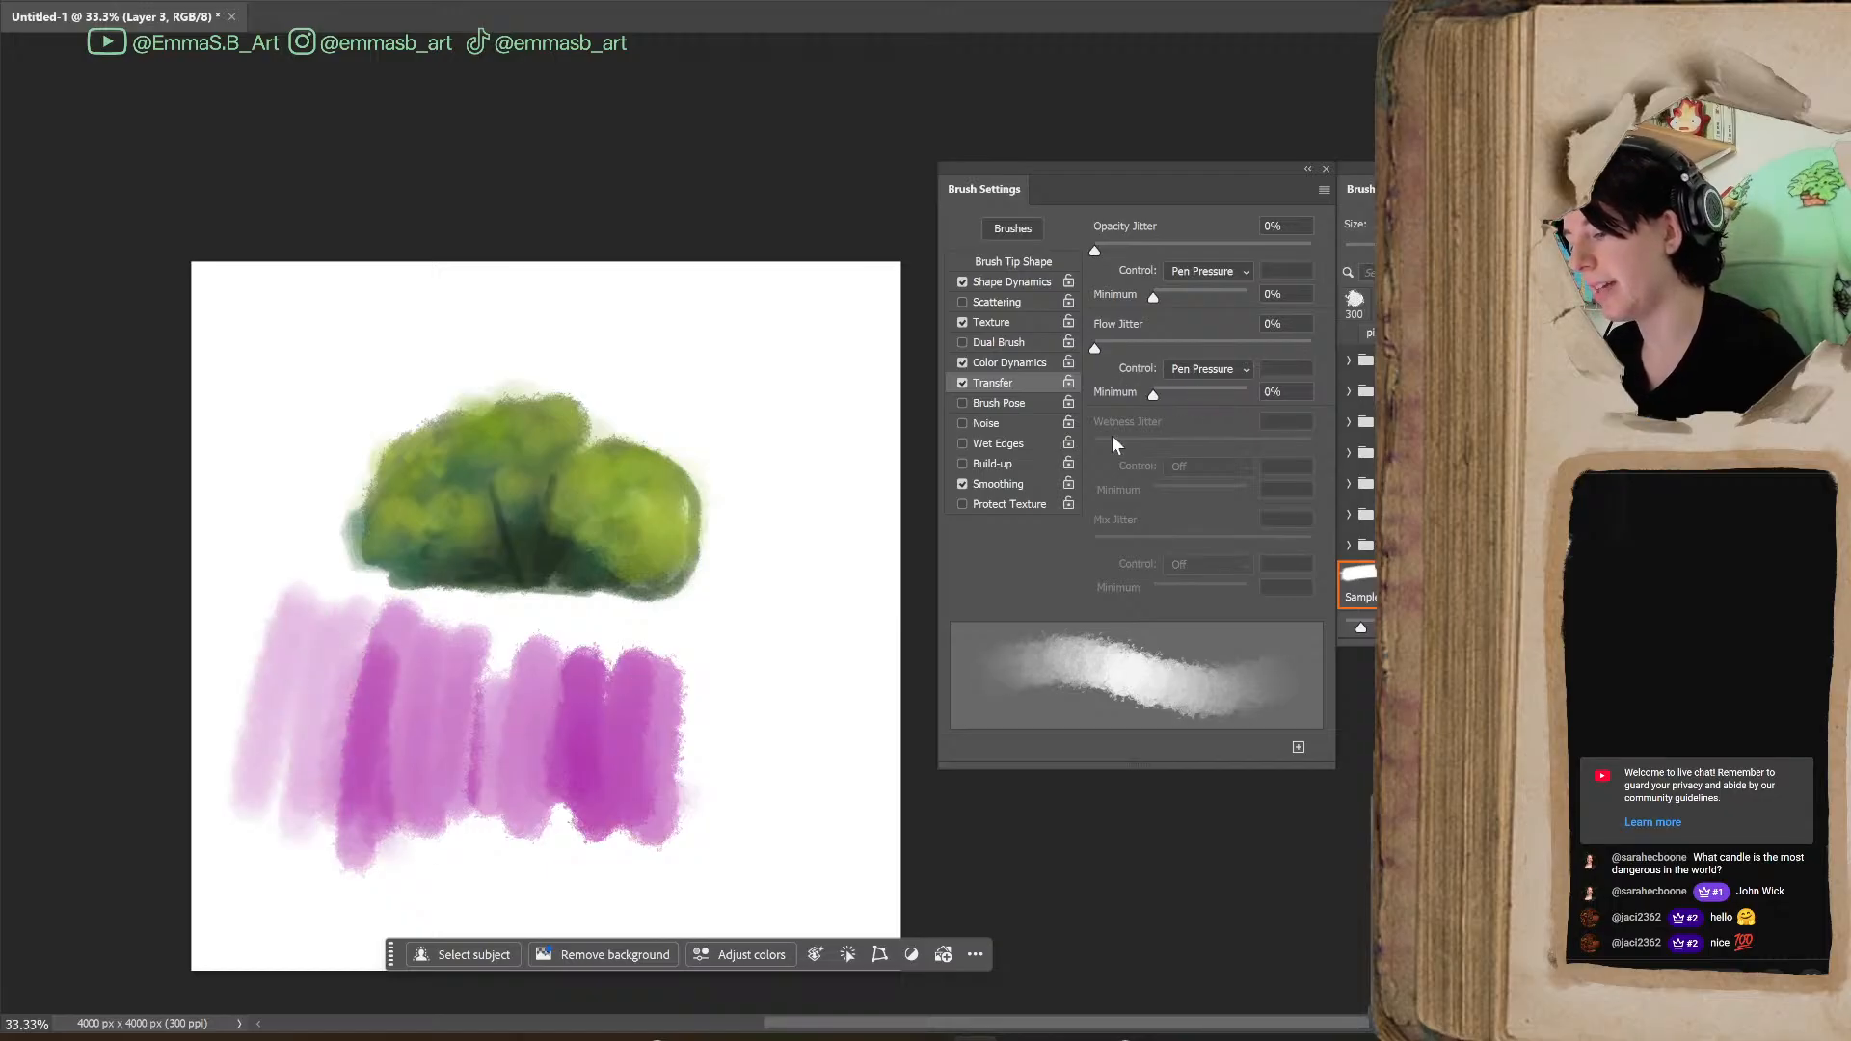
Paint magenta strokes with the Flow Jitter Minimum at its maximum, and lower it for further strokes beside the bush
{"action": "left_click_drag", "start_coordinate": [1155, 394], "coordinate": [1247, 396]}
{"action": "mouse_move", "coordinate": [701, 660]}
{"action": "left_mouse_down"}
{"action": "mouse_move", "coordinate": [710, 781]}
{"action": "mouse_move", "coordinate": [723, 711]}
{"action": "mouse_move", "coordinate": [704, 667]}
{"action": "mouse_move", "coordinate": [798, 798]}
{"action": "mouse_move", "coordinate": [654, 670]}
{"action": "mouse_move", "coordinate": [736, 805]}
{"action": "mouse_move", "coordinate": [815, 752]}
{"action": "left_mouse_up"}
{"action": "mouse_move", "coordinate": [1246, 396]}
{"action": "left_mouse_down"}
{"action": "mouse_move", "coordinate": [1197, 395]}
{"action": "mouse_move", "coordinate": [1192, 425]}
{"action": "left_mouse_up"}
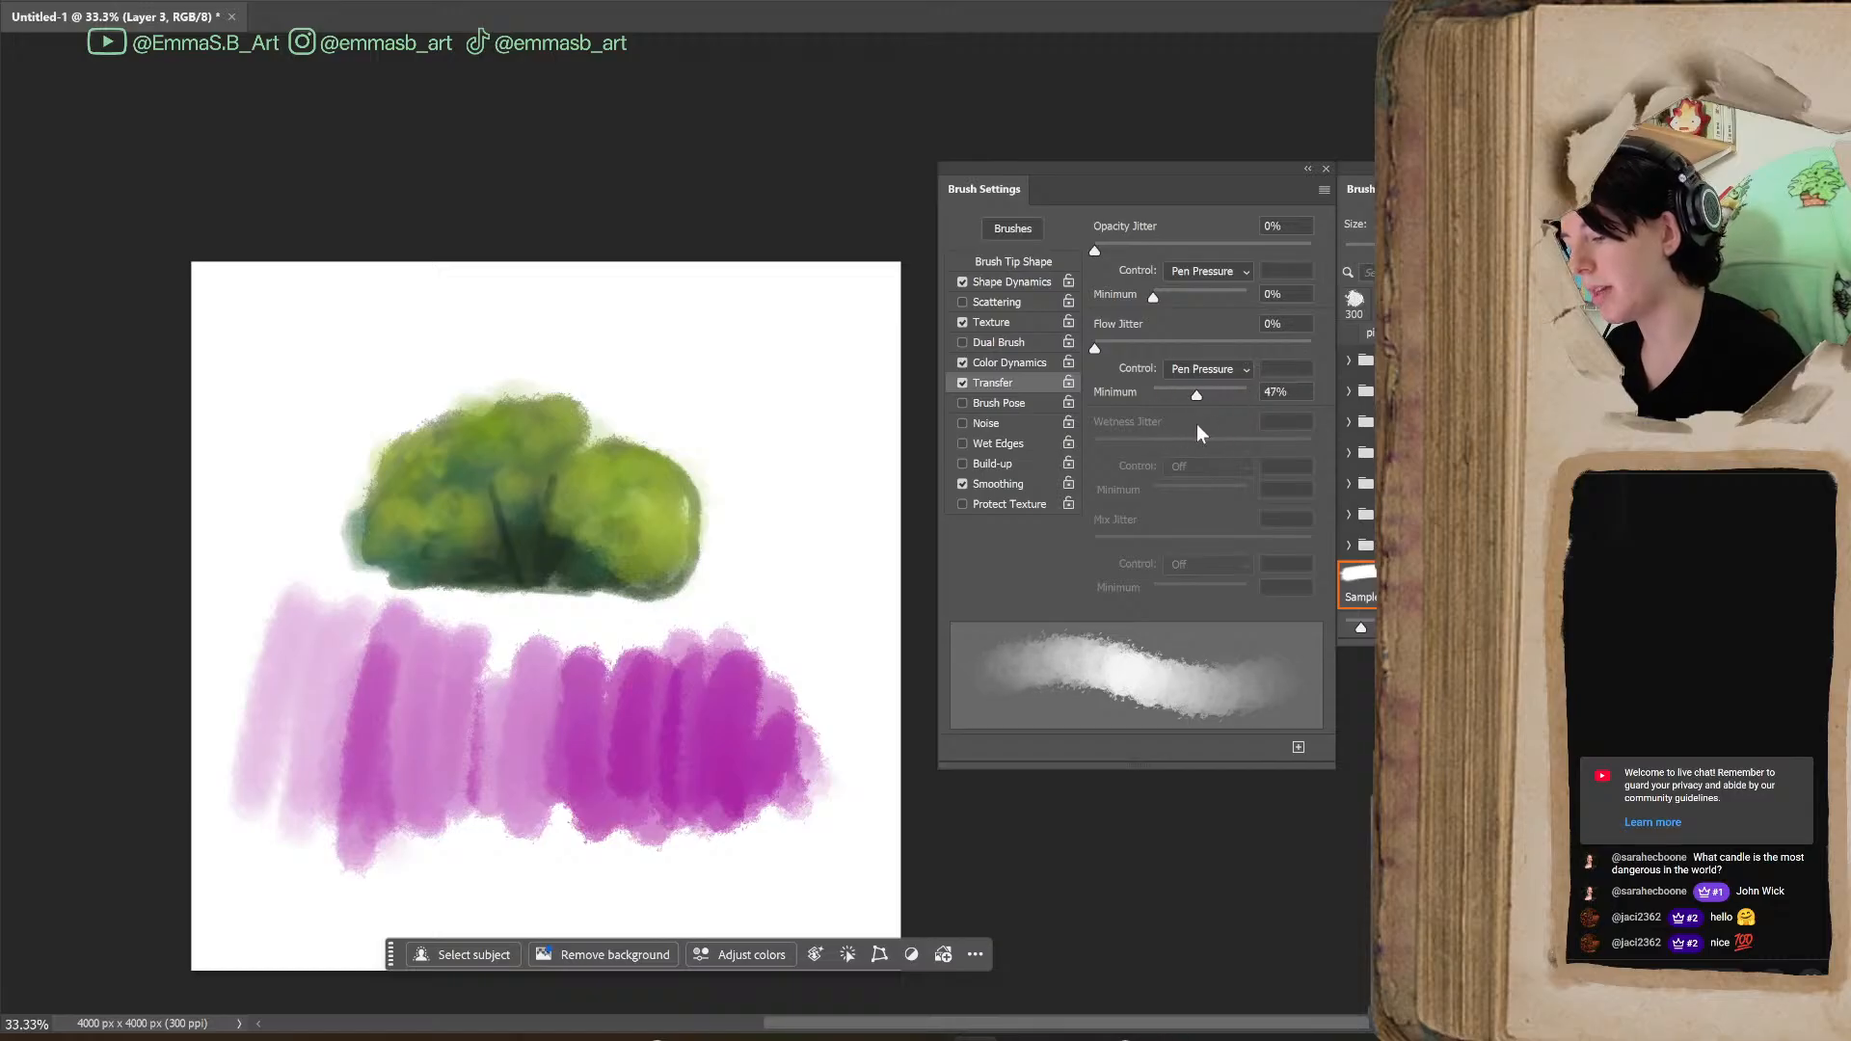
{"action": "mouse_move", "coordinate": [747, 410]}
{"action": "left_mouse_down"}
{"action": "mouse_move", "coordinate": [802, 574]}
{"action": "mouse_move", "coordinate": [815, 540]}
{"action": "left_mouse_up"}
Paint magenta strokes beside the bush with the Flow Jitter Minimum at its lowest, and more with it set to 80%
{"action": "left_click_drag", "start_coordinate": [1172, 397], "coordinate": [1150, 396]}
{"action": "mouse_move", "coordinate": [713, 429]}
{"action": "left_mouse_down"}
{"action": "mouse_move", "coordinate": [702, 405]}
{"action": "mouse_move", "coordinate": [727, 360]}
{"action": "mouse_move", "coordinate": [777, 405]}
{"action": "left_mouse_up"}
{"action": "mouse_move", "coordinate": [807, 328]}
{"action": "left_mouse_down"}
{"action": "mouse_move", "coordinate": [818, 549]}
{"action": "mouse_move", "coordinate": [851, 459]}
{"action": "mouse_move", "coordinate": [793, 545]}
{"action": "mouse_move", "coordinate": [791, 429]}
{"action": "left_mouse_up"}
{"action": "mouse_move", "coordinate": [721, 353]}
{"action": "left_mouse_down"}
{"action": "mouse_move", "coordinate": [784, 463]}
{"action": "mouse_move", "coordinate": [831, 617]}
{"action": "left_mouse_up"}
{"action": "left_click_drag", "start_coordinate": [1224, 399], "coordinate": [1228, 396]}
{"action": "mouse_move", "coordinate": [810, 542]}
{"action": "left_mouse_down"}
{"action": "mouse_move", "coordinate": [839, 683]}
{"action": "mouse_move", "coordinate": [813, 813]}
{"action": "mouse_move", "coordinate": [851, 814]}
{"action": "mouse_move", "coordinate": [755, 863]}
{"action": "mouse_move", "coordinate": [643, 694]}
{"action": "mouse_move", "coordinate": [659, 737]}
{"action": "mouse_move", "coordinate": [733, 707]}
{"action": "mouse_move", "coordinate": [831, 581]}
{"action": "mouse_move", "coordinate": [723, 777]}
{"action": "left_mouse_up"}
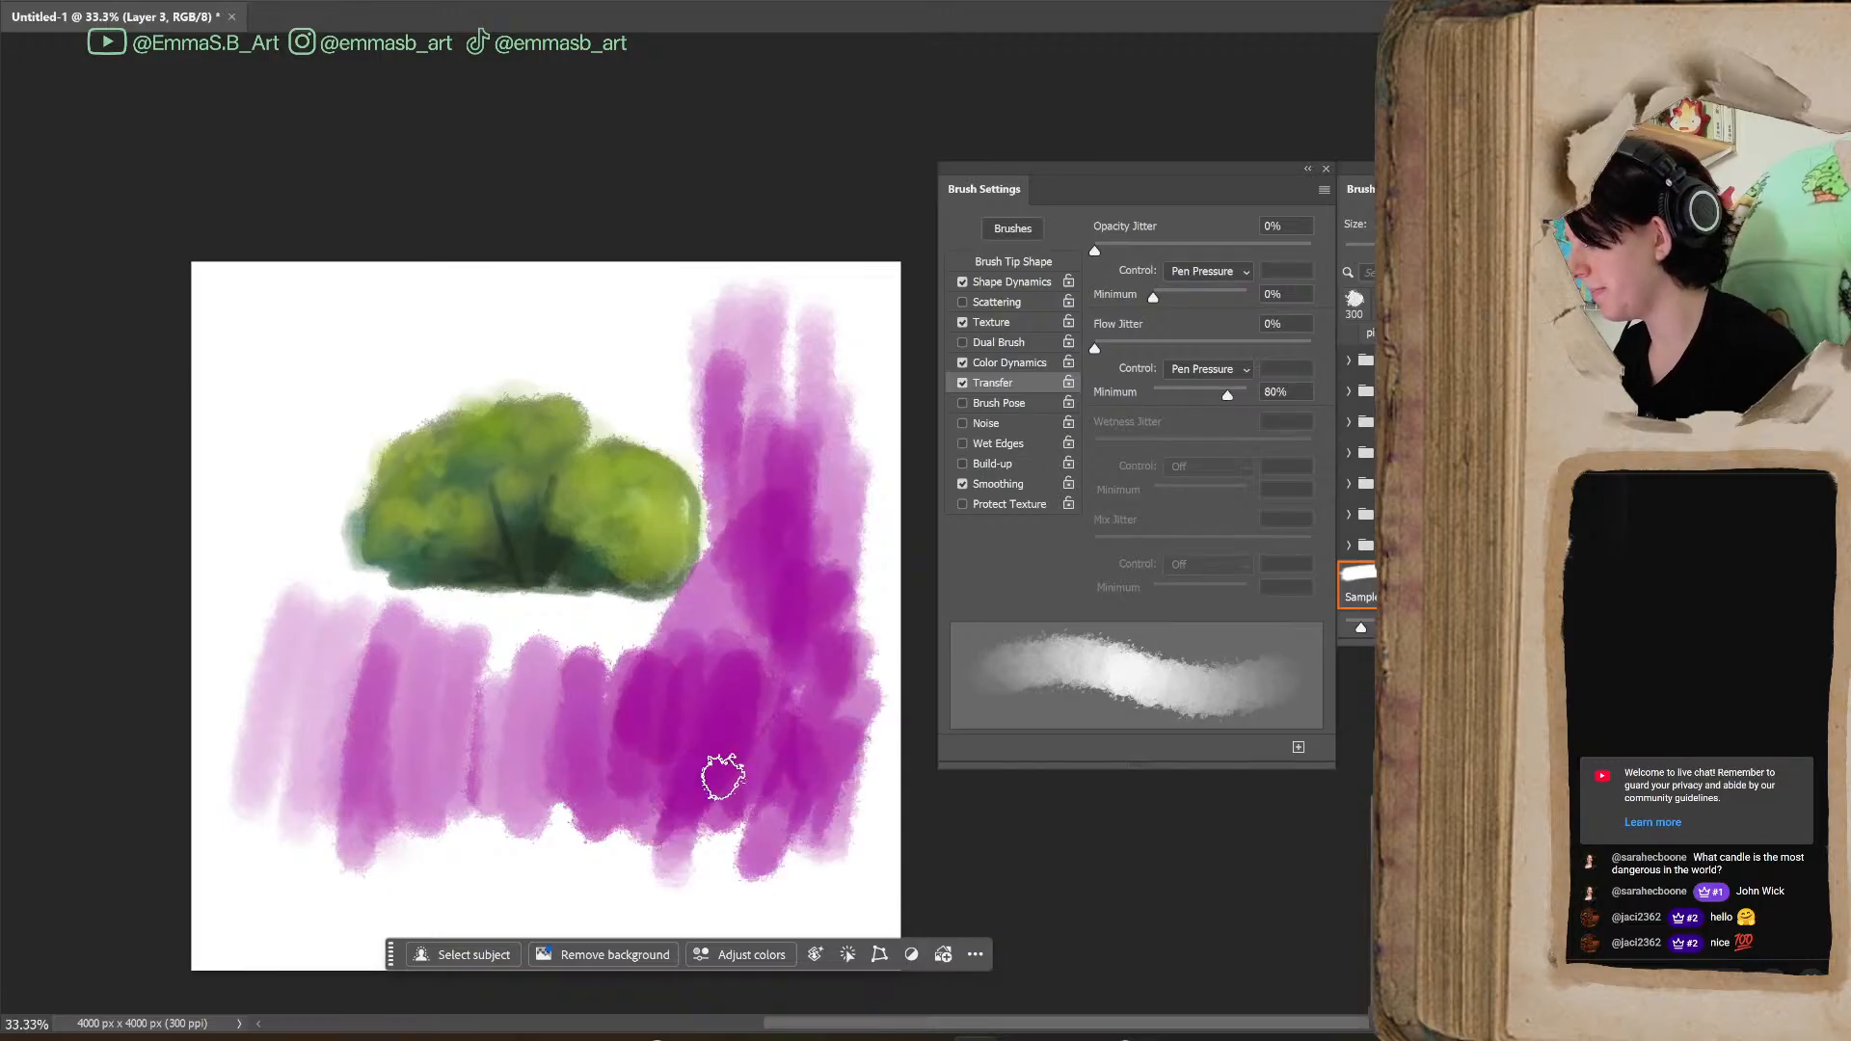
Undo all the magenta flow test strokes around the bush
{"action": "key", "text": "ctrl+z"}
{"action": "key", "text": "ctrl+z"}
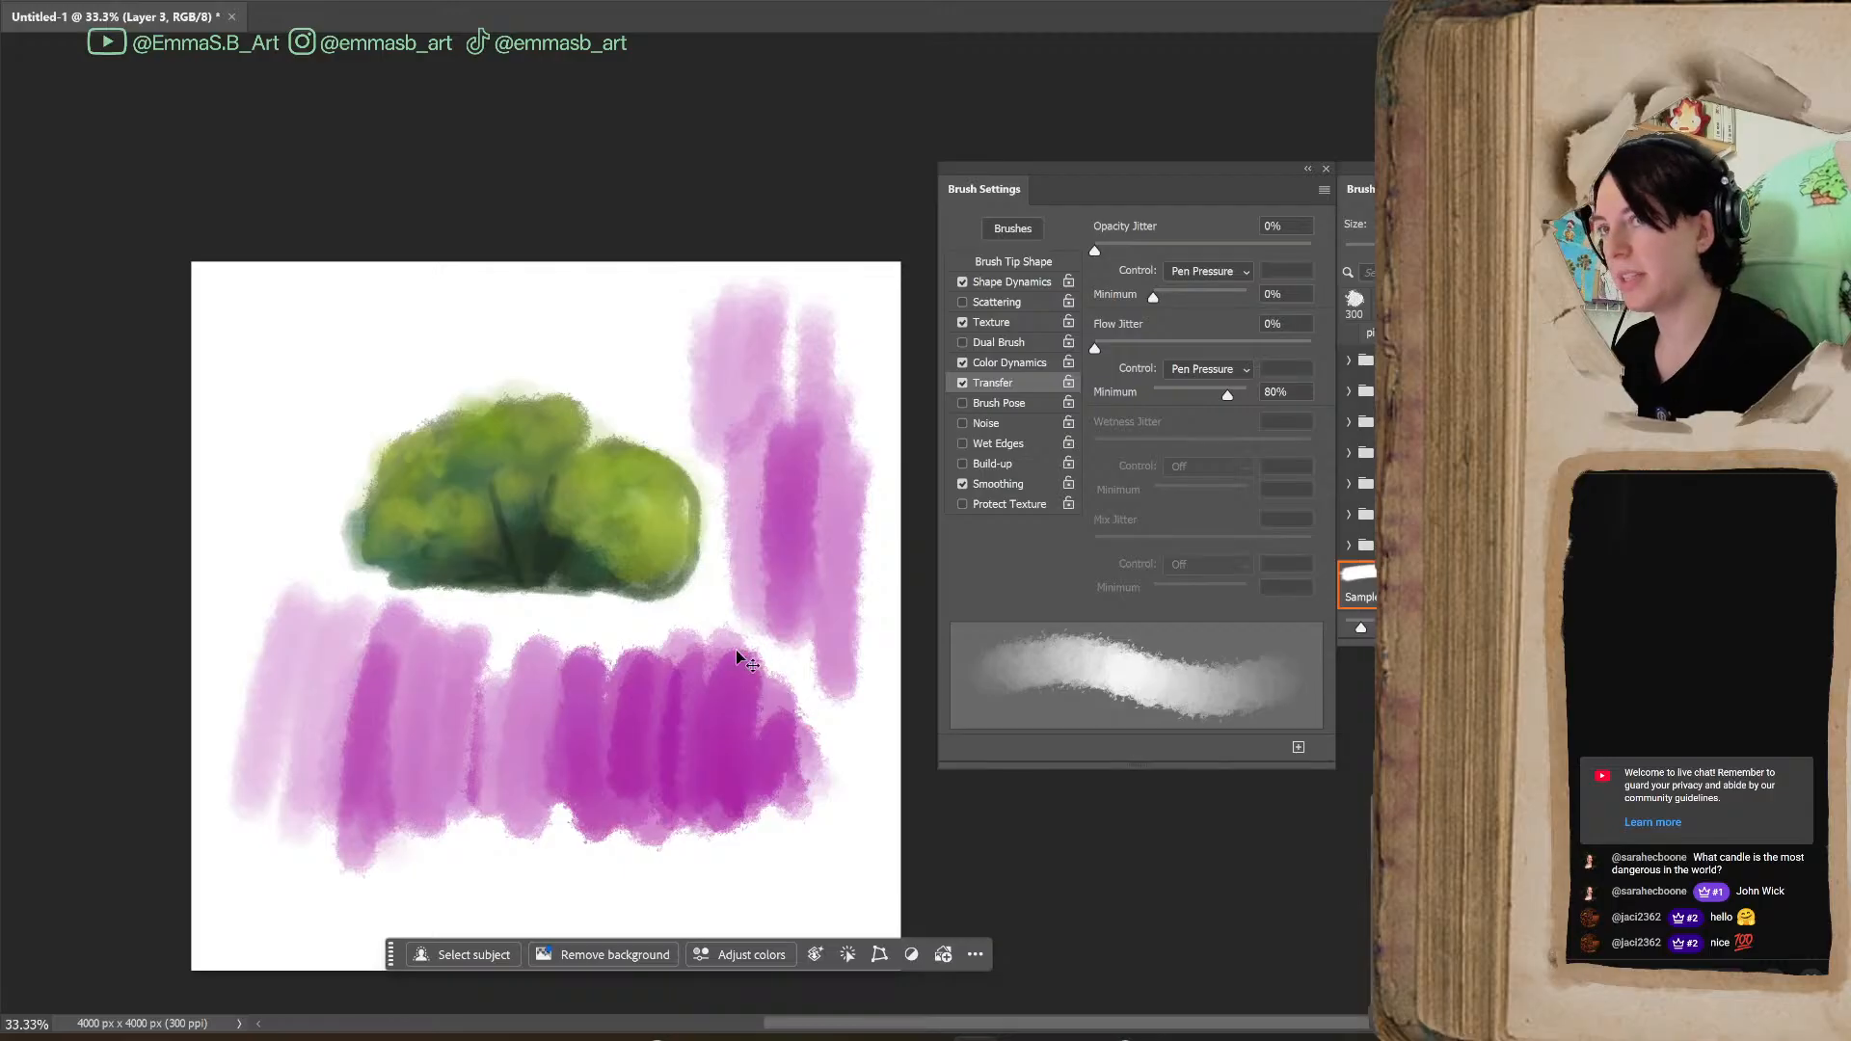
{"action": "key", "text": "ctrl+z"}
{"action": "key", "text": "ctrl+z"}
{"action": "key", "text": "ctrl+z"}
{"action": "key", "text": "ctrl+z"}
{"action": "key", "text": "ctrl+z"}
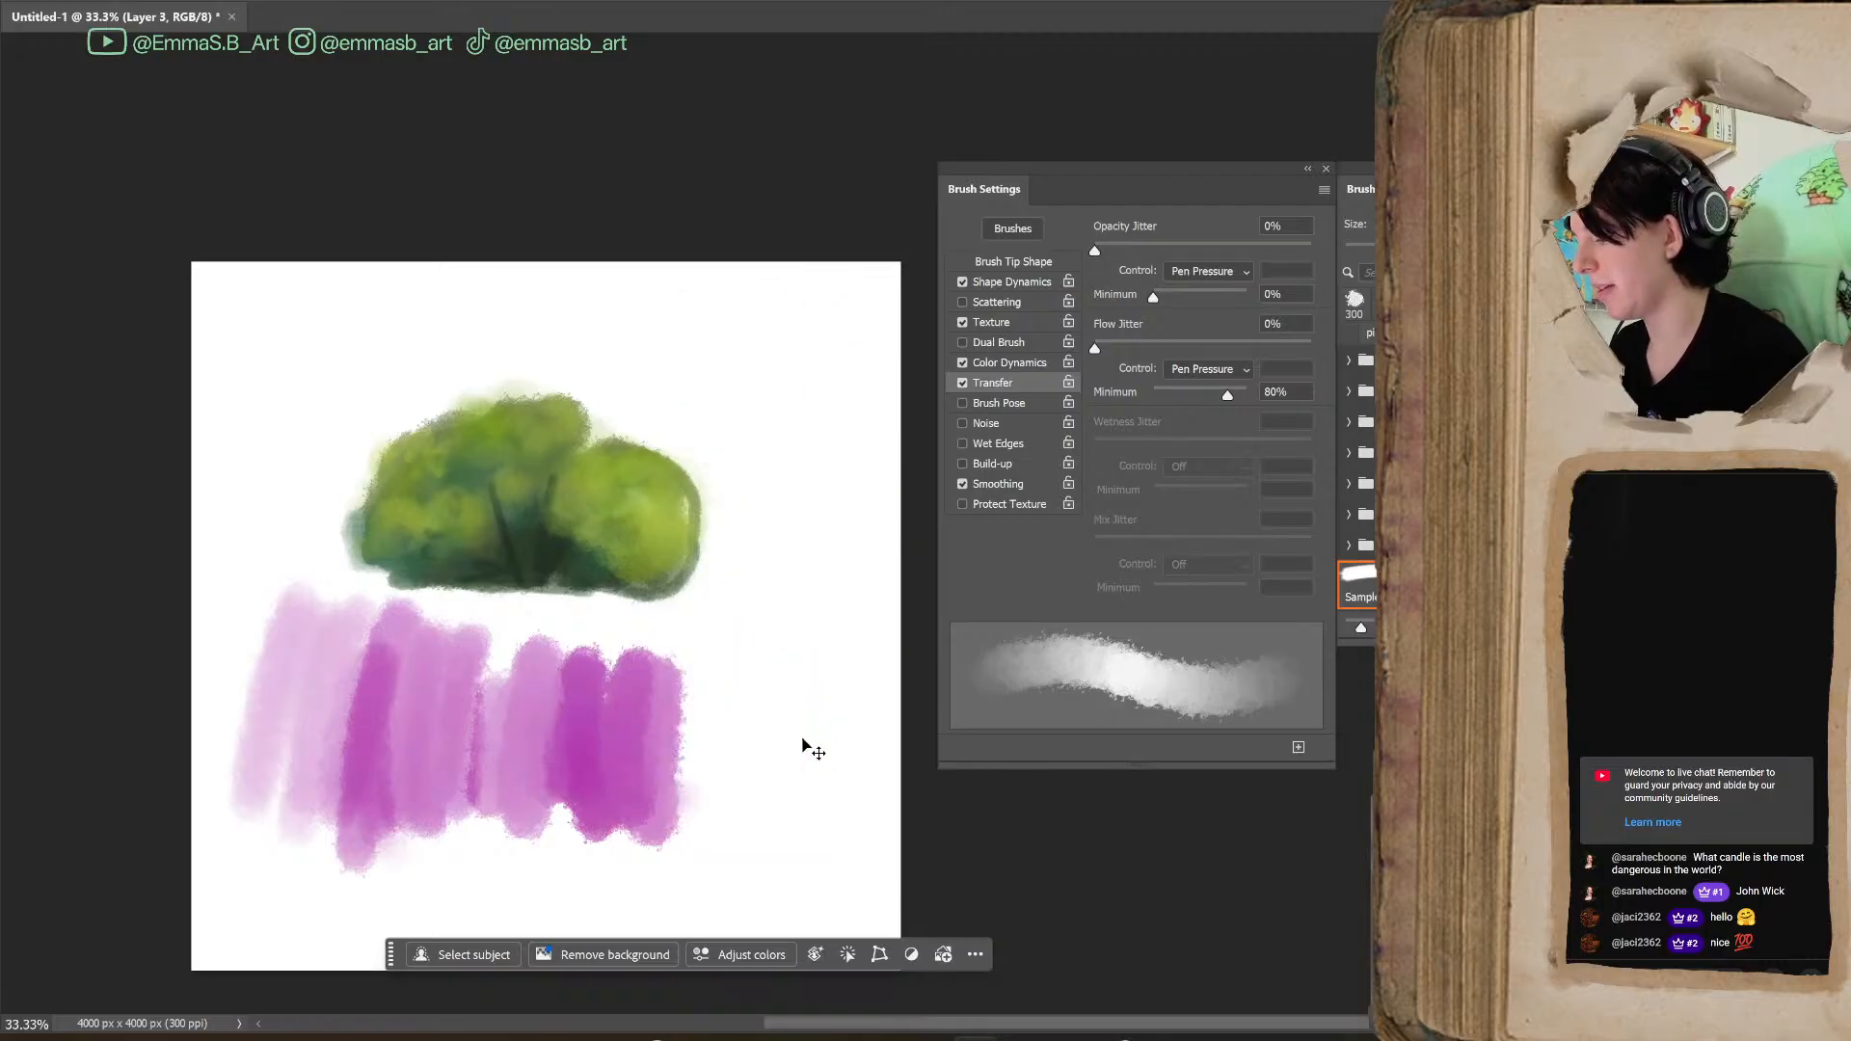
{"action": "key", "text": "ctrl+z"}
{"action": "key", "text": "ctrl+z"}
{"action": "key", "text": "ctrl+z"}
Paint a magenta patch below the bush and layer dark purple and red strokes over it at 80% minimum flow
{"action": "mouse_move", "coordinate": [340, 656]}
{"action": "left_mouse_down"}
{"action": "mouse_move", "coordinate": [359, 701]}
{"action": "mouse_move", "coordinate": [473, 666]}
{"action": "mouse_move", "coordinate": [588, 723]}
{"action": "left_mouse_up"}
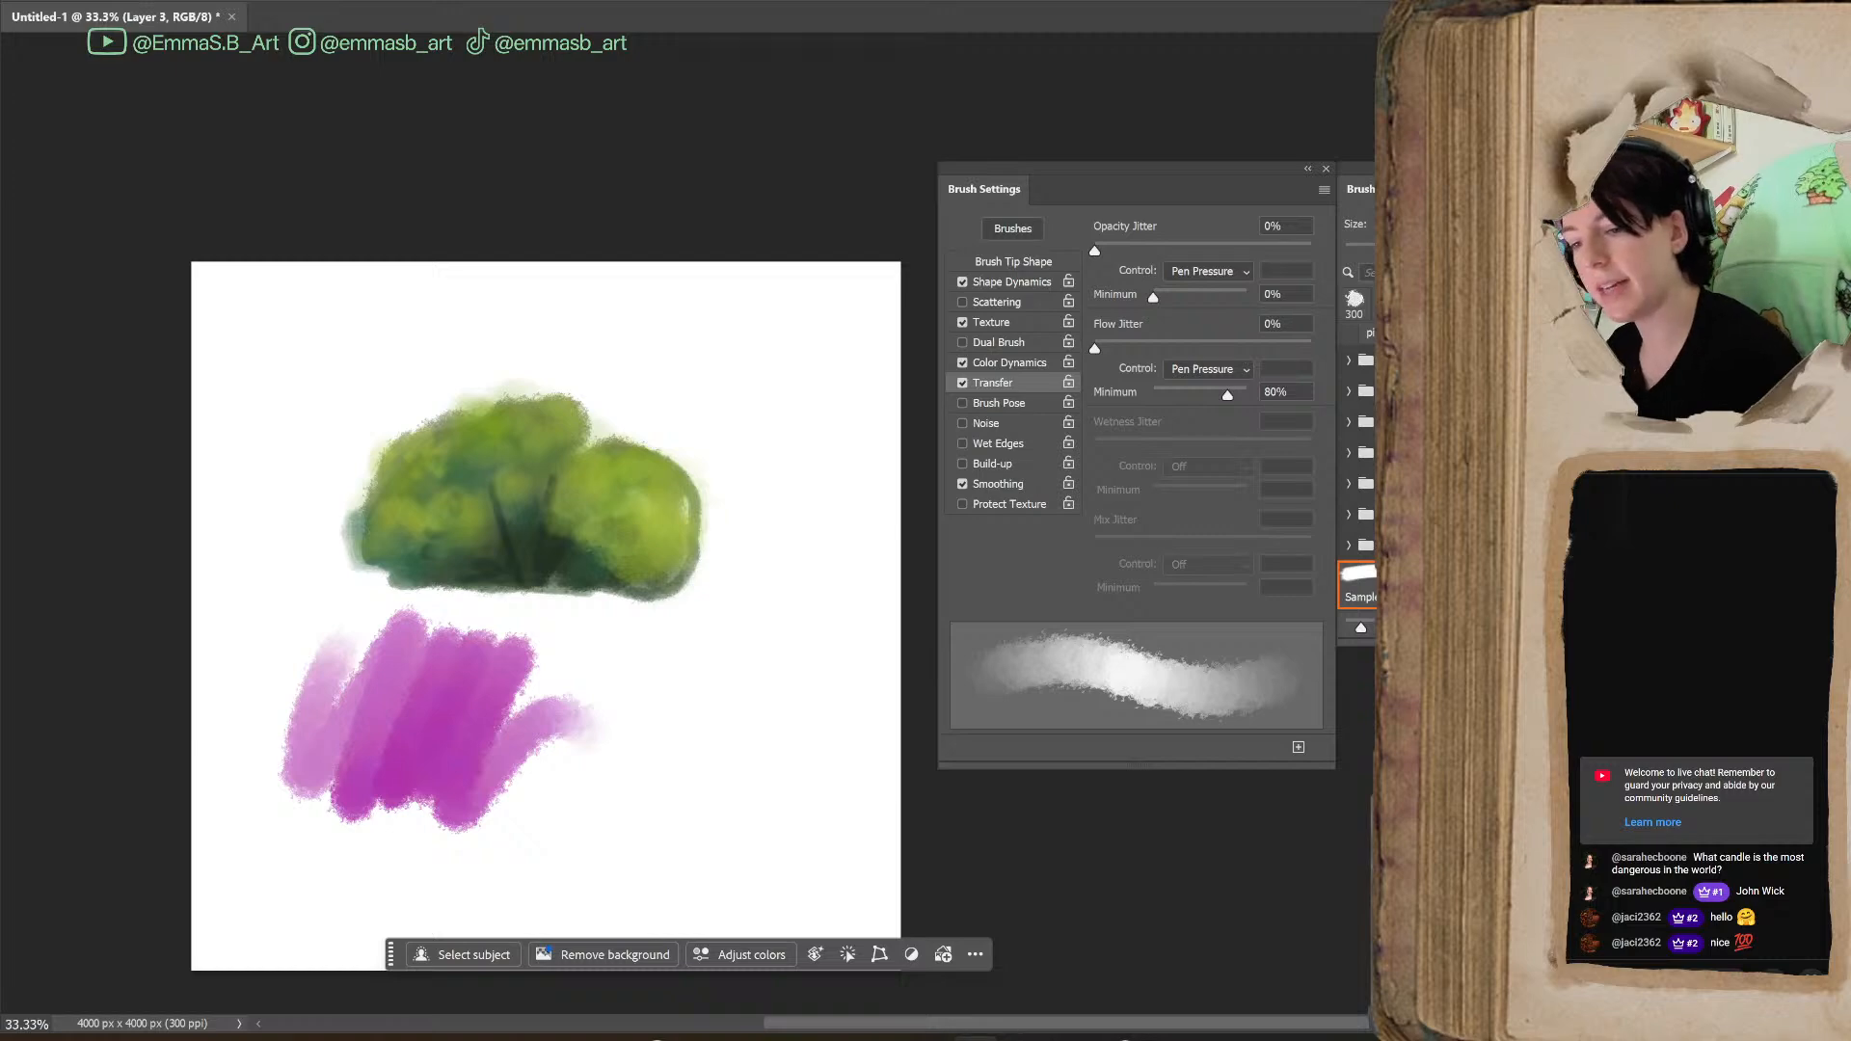
{"action": "mouse_move", "coordinate": [454, 831]}
{"action": "left_mouse_down"}
{"action": "mouse_move", "coordinate": [386, 771]}
{"action": "mouse_move", "coordinate": [482, 762]}
{"action": "mouse_move", "coordinate": [467, 736]}
{"action": "mouse_move", "coordinate": [425, 772]}
{"action": "mouse_move", "coordinate": [477, 812]}
{"action": "left_mouse_up"}
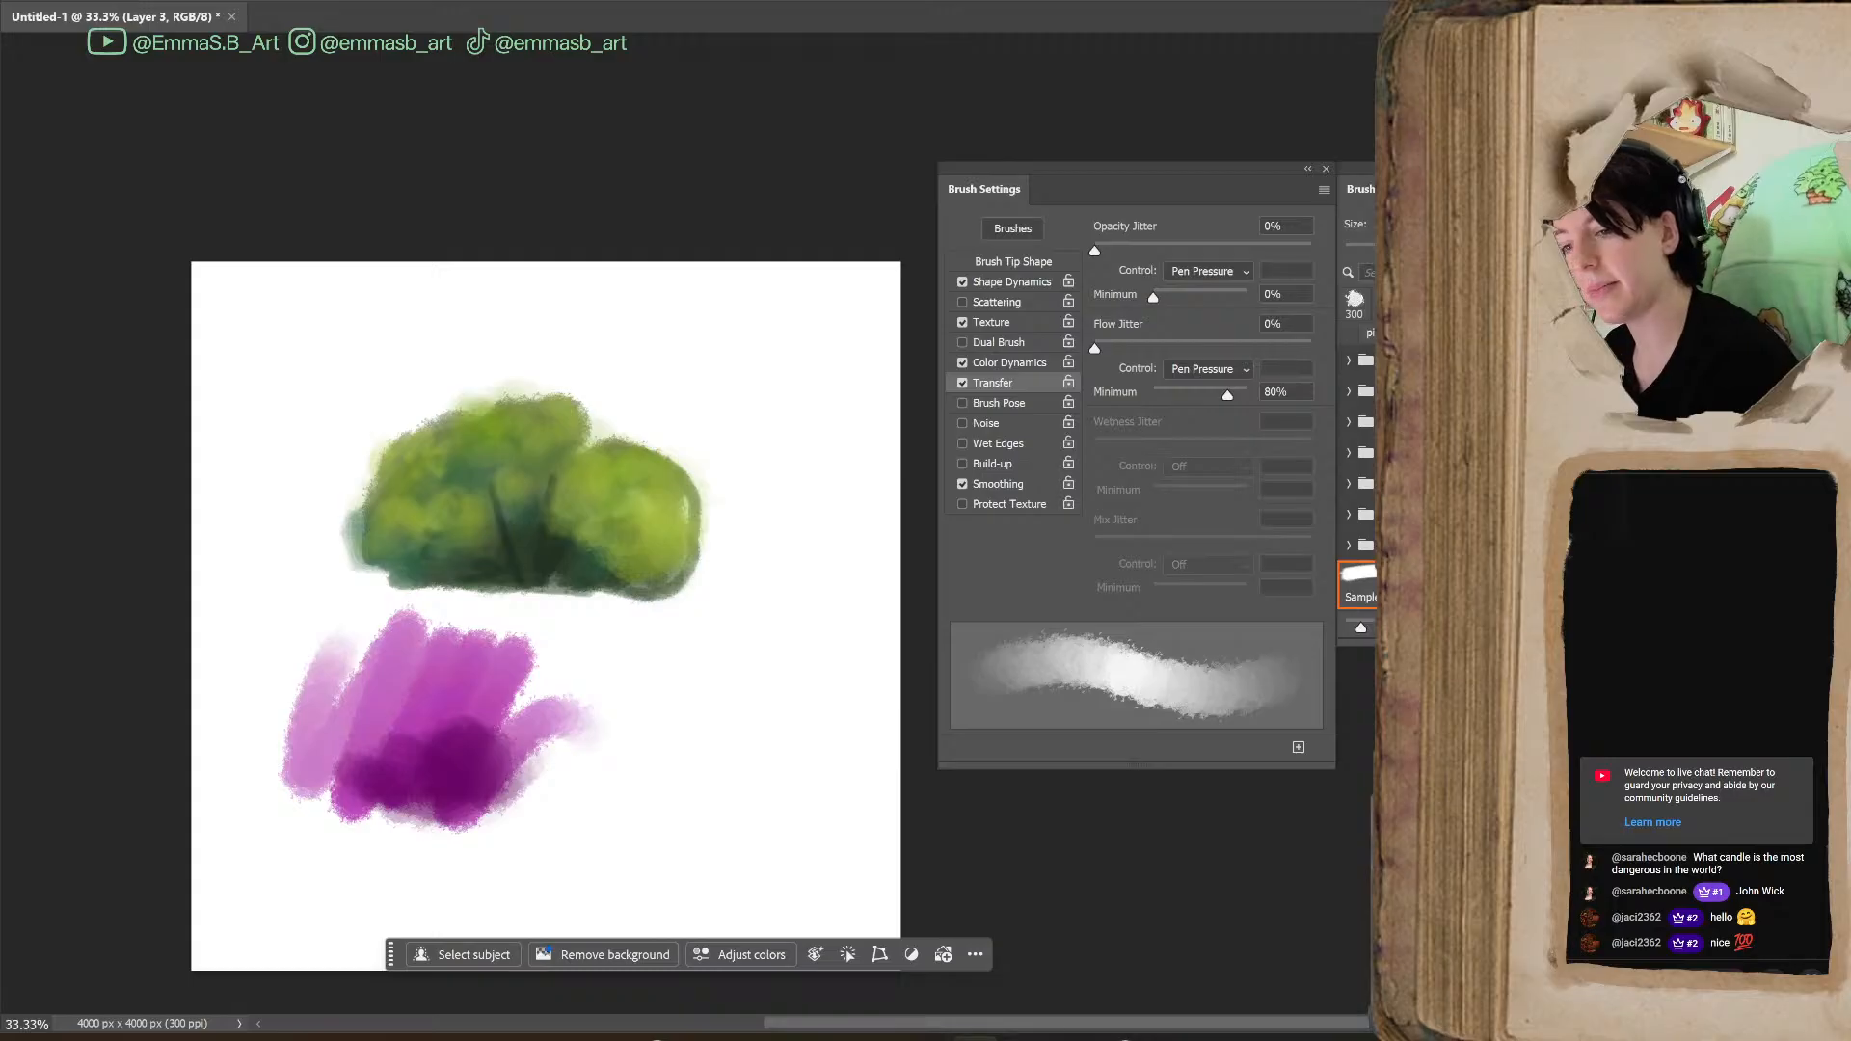
{"action": "mouse_move", "coordinate": [446, 689]}
{"action": "left_mouse_down"}
{"action": "mouse_move", "coordinate": [454, 743]}
{"action": "mouse_move", "coordinate": [476, 736]}
{"action": "mouse_move", "coordinate": [337, 754]}
{"action": "left_mouse_up"}
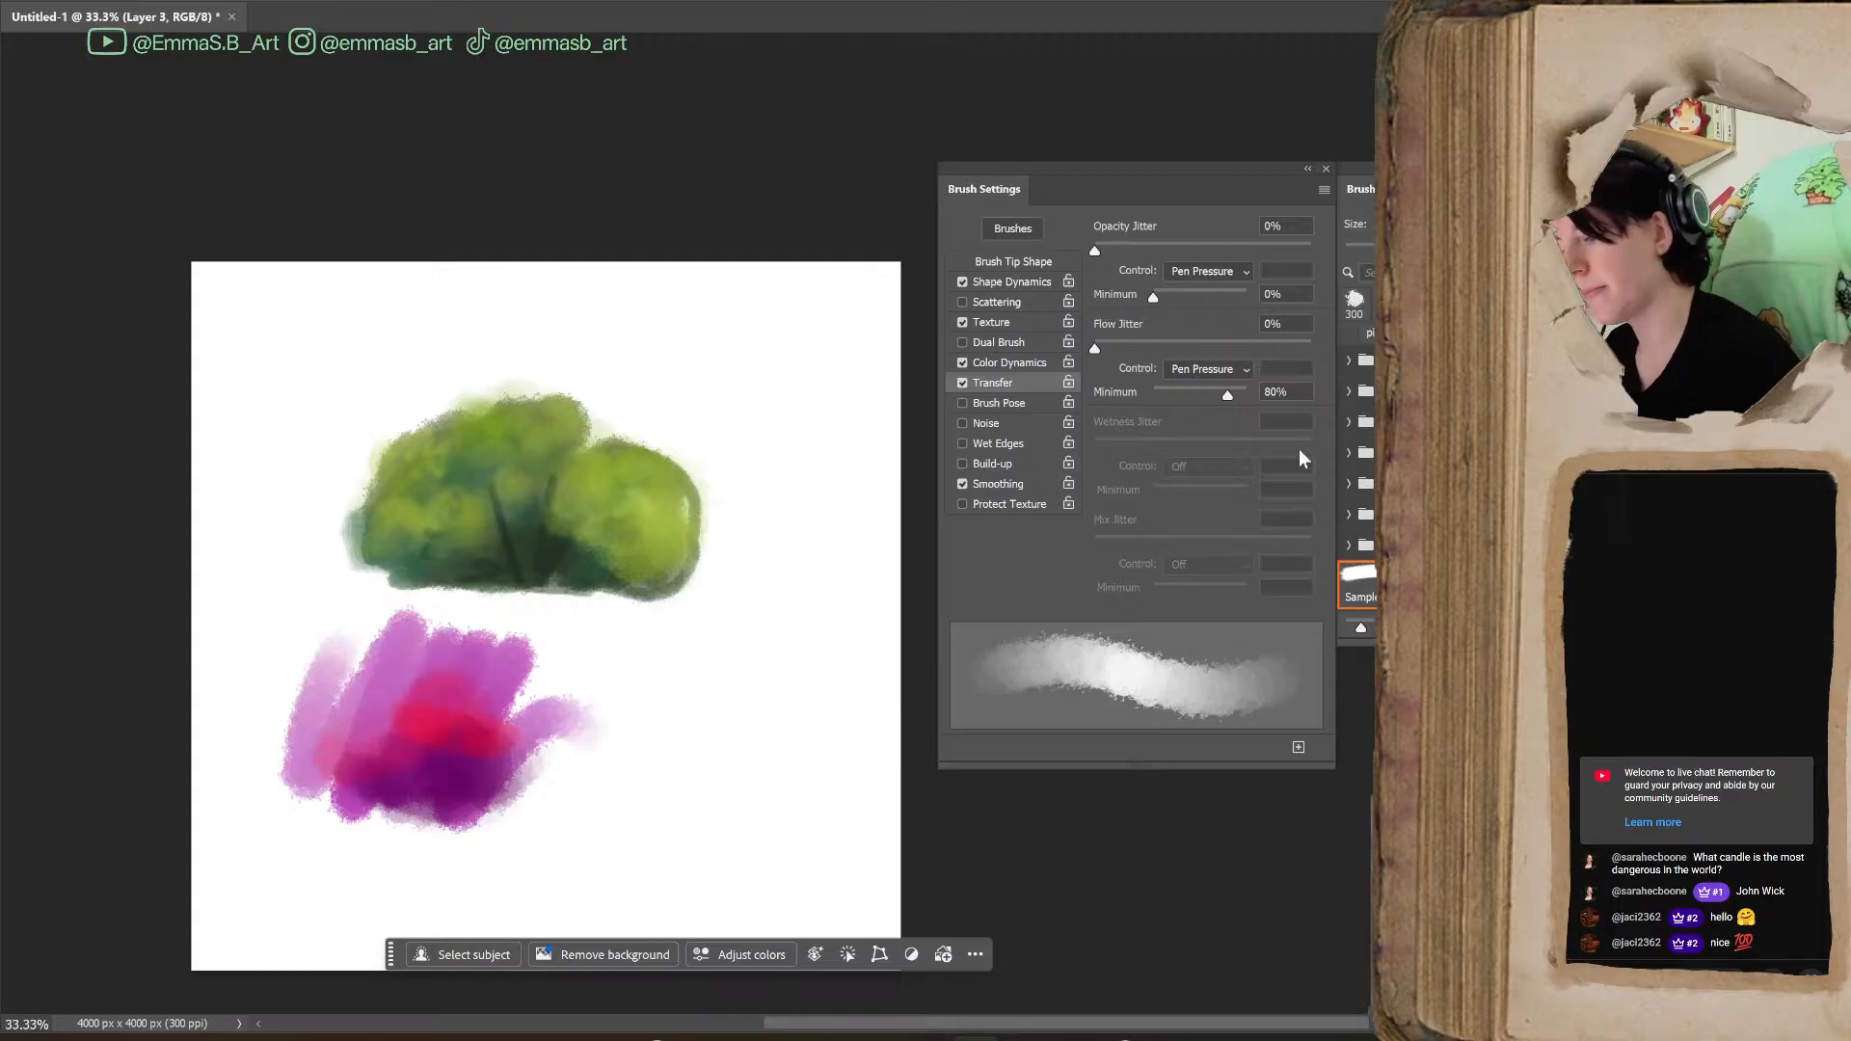
Set the Flow Jitter Minimum to 0% and blend red and blue strokes over the magenta patch
{"action": "left_click_drag", "start_coordinate": [1224, 397], "coordinate": [1124, 424]}
{"action": "mouse_move", "coordinate": [352, 684]}
{"action": "left_mouse_down"}
{"action": "mouse_move", "coordinate": [366, 709]}
{"action": "mouse_move", "coordinate": [423, 668]}
{"action": "left_mouse_up"}
{"action": "mouse_move", "coordinate": [536, 666]}
{"action": "left_mouse_down"}
{"action": "mouse_move", "coordinate": [504, 764]}
{"action": "mouse_move", "coordinate": [558, 656]}
{"action": "mouse_move", "coordinate": [598, 762]}
{"action": "mouse_move", "coordinate": [540, 694]}
{"action": "mouse_move", "coordinate": [503, 710]}
{"action": "mouse_move", "coordinate": [512, 743]}
{"action": "mouse_move", "coordinate": [550, 704]}
{"action": "mouse_move", "coordinate": [617, 771]}
{"action": "left_mouse_up"}
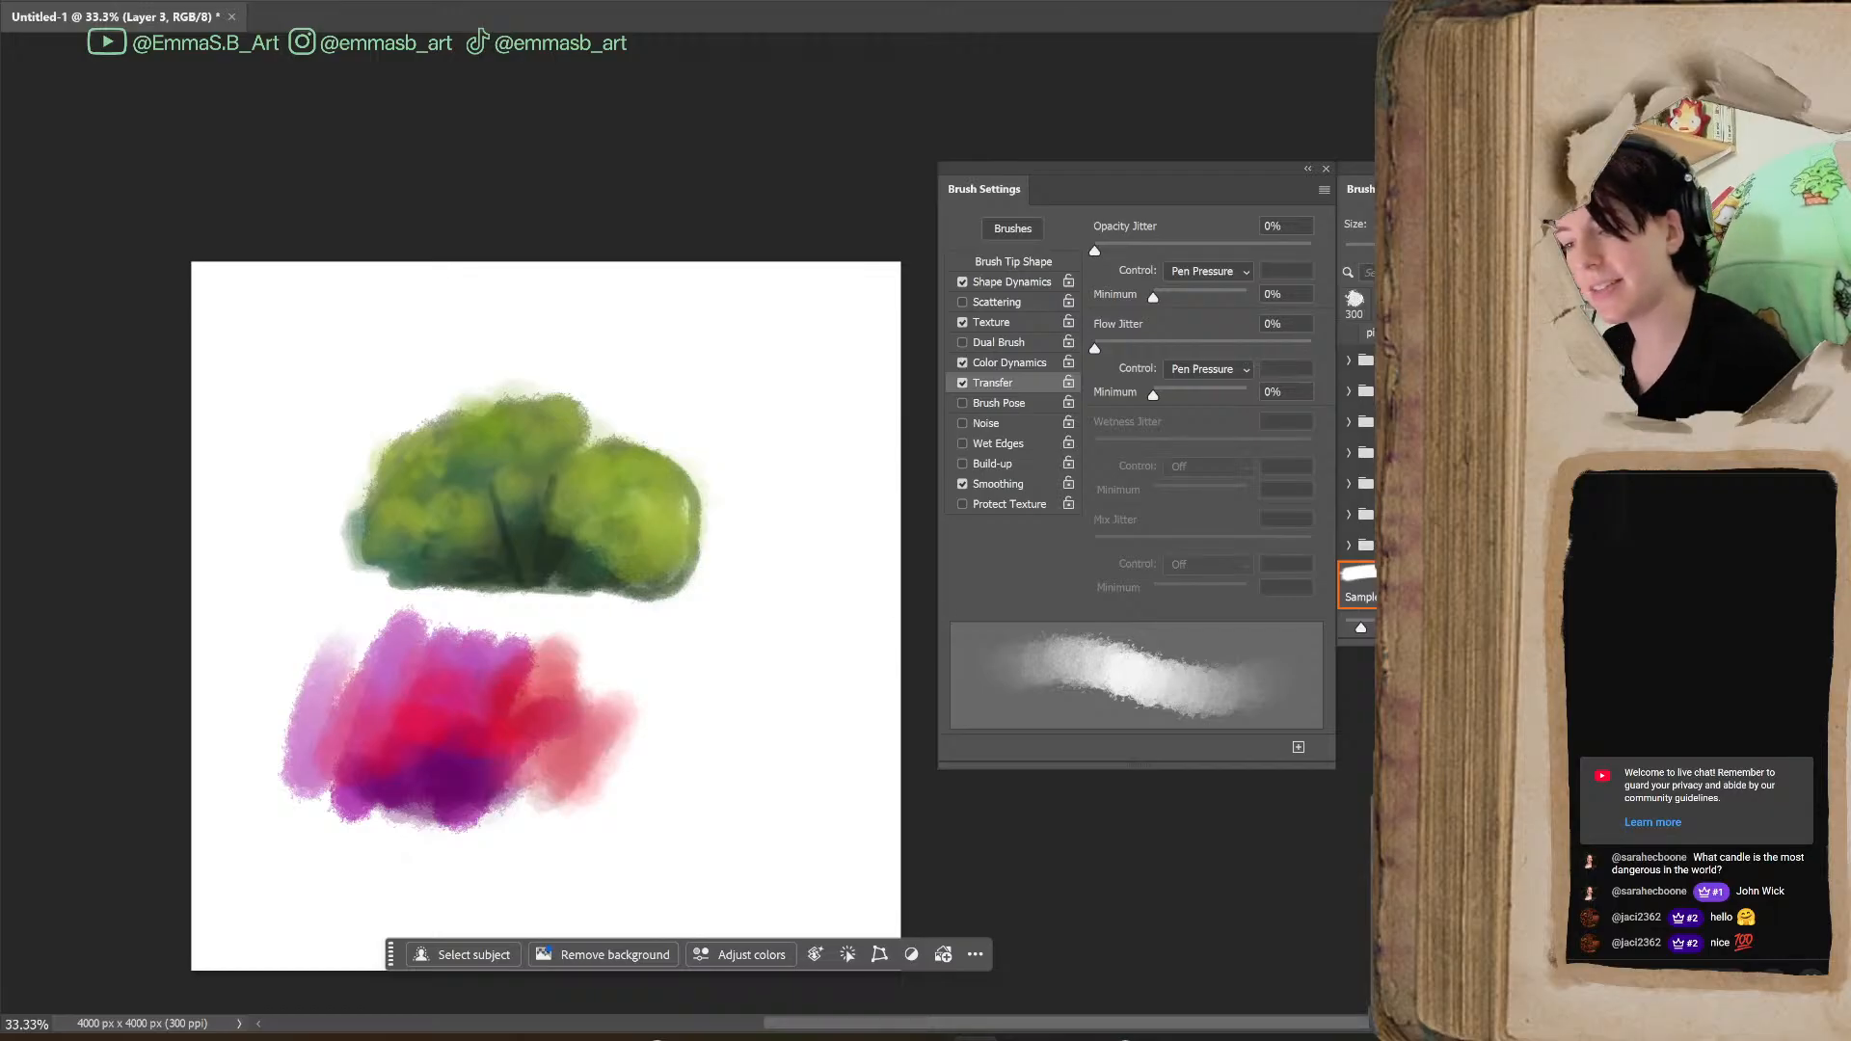
{"action": "mouse_move", "coordinate": [454, 819]}
{"action": "left_mouse_down"}
{"action": "mouse_move", "coordinate": [482, 815]}
{"action": "mouse_move", "coordinate": [405, 829]}
{"action": "mouse_move", "coordinate": [521, 828]}
{"action": "mouse_move", "coordinate": [384, 777]}
{"action": "mouse_move", "coordinate": [319, 815]}
{"action": "mouse_move", "coordinate": [363, 796]}
{"action": "mouse_move", "coordinate": [347, 831]}
{"action": "mouse_move", "coordinate": [405, 856]}
{"action": "mouse_move", "coordinate": [345, 829]}
{"action": "mouse_move", "coordinate": [459, 831]}
{"action": "mouse_move", "coordinate": [331, 864]}
{"action": "mouse_move", "coordinate": [406, 839]}
{"action": "mouse_move", "coordinate": [409, 868]}
{"action": "mouse_move", "coordinate": [526, 831]}
{"action": "mouse_move", "coordinate": [511, 868]}
{"action": "mouse_move", "coordinate": [557, 757]}
{"action": "left_mouse_up"}
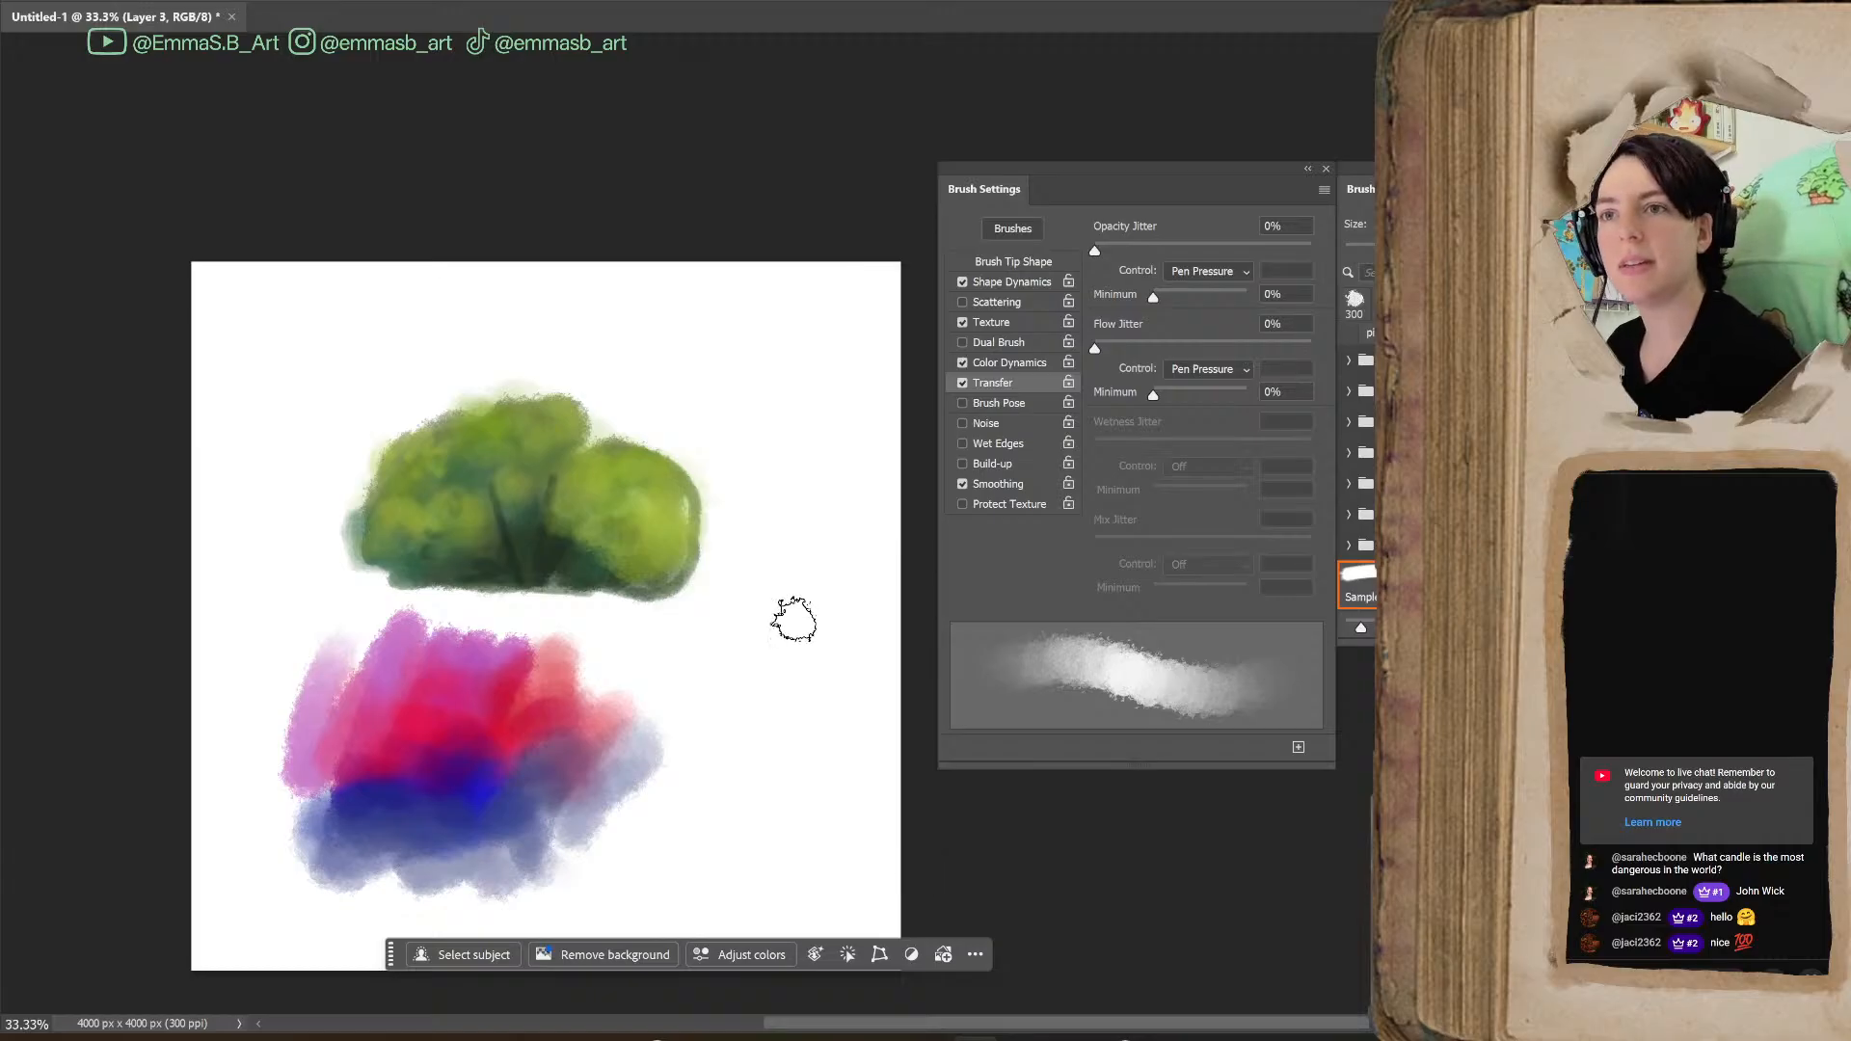
{"action": "key", "text": "ctrl+s"}
{"action": "left_click", "coordinate": [956, 544]}
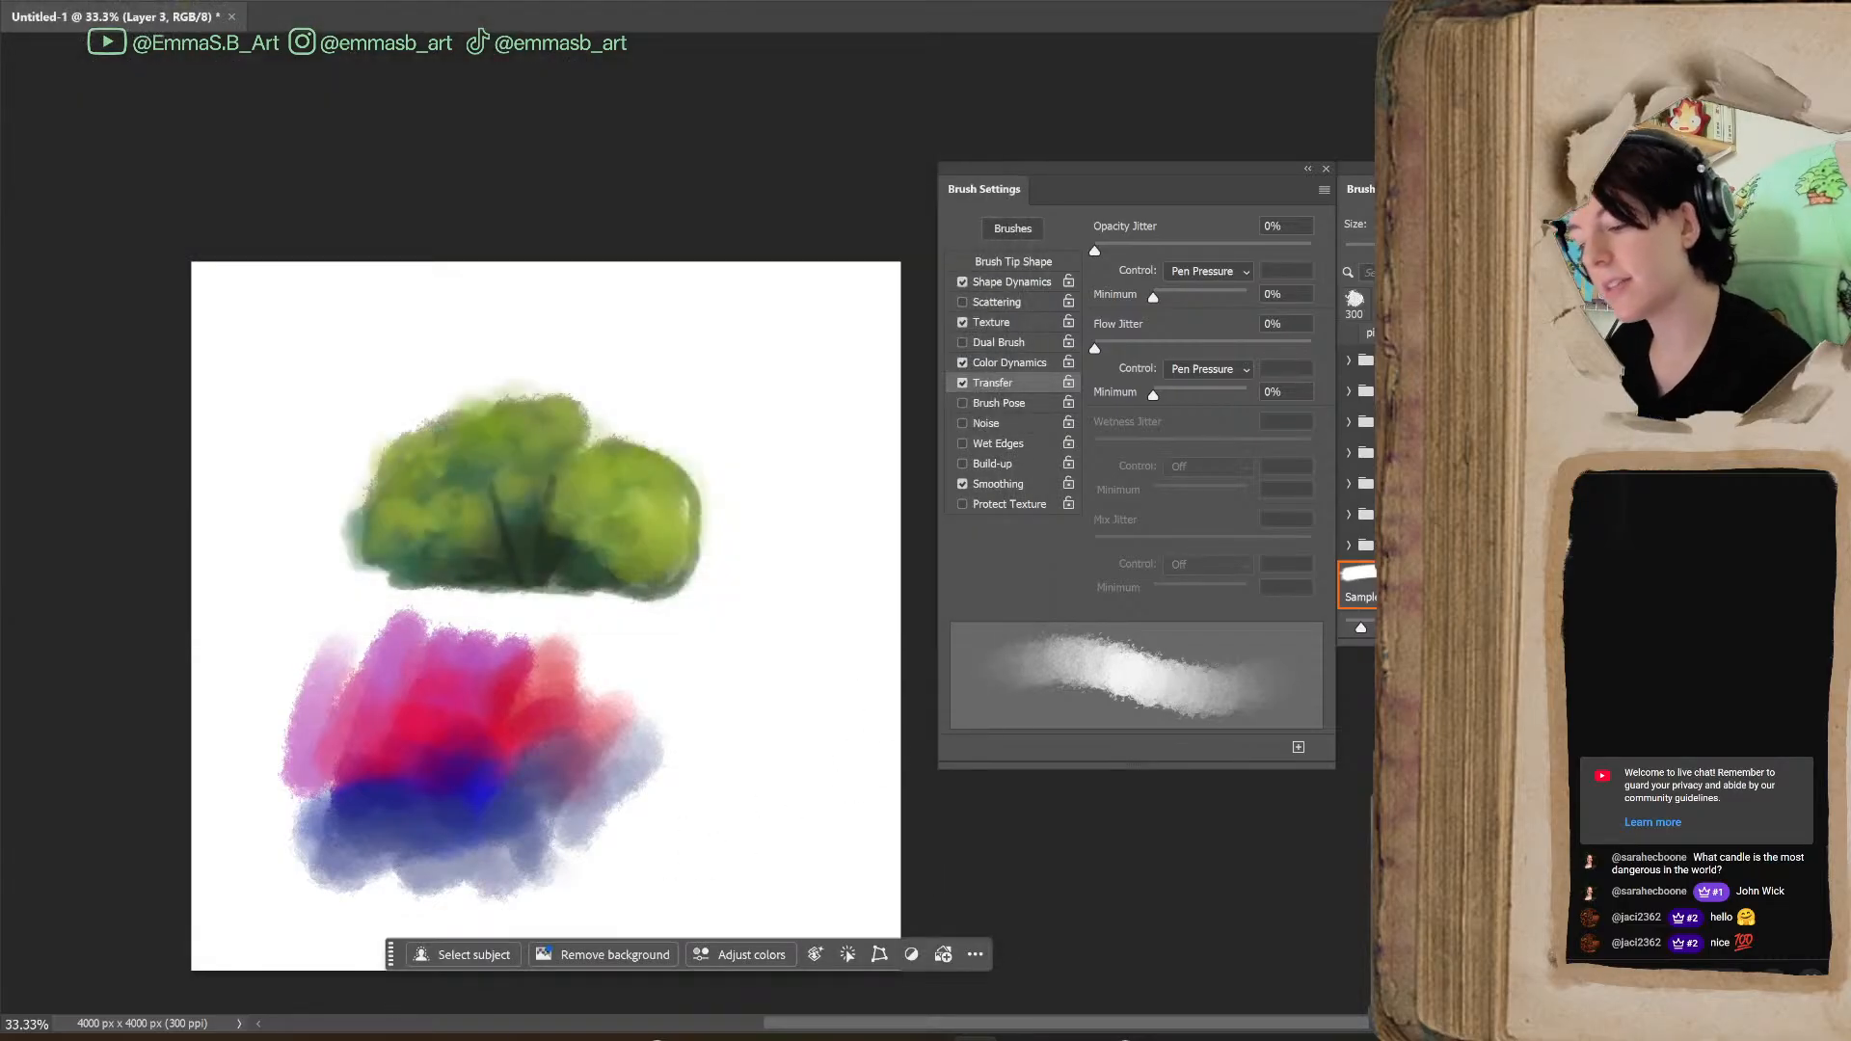
Review the Color Dynamics and Shape Dynamics settings of the brush again
{"action": "left_click", "coordinate": [1012, 363]}
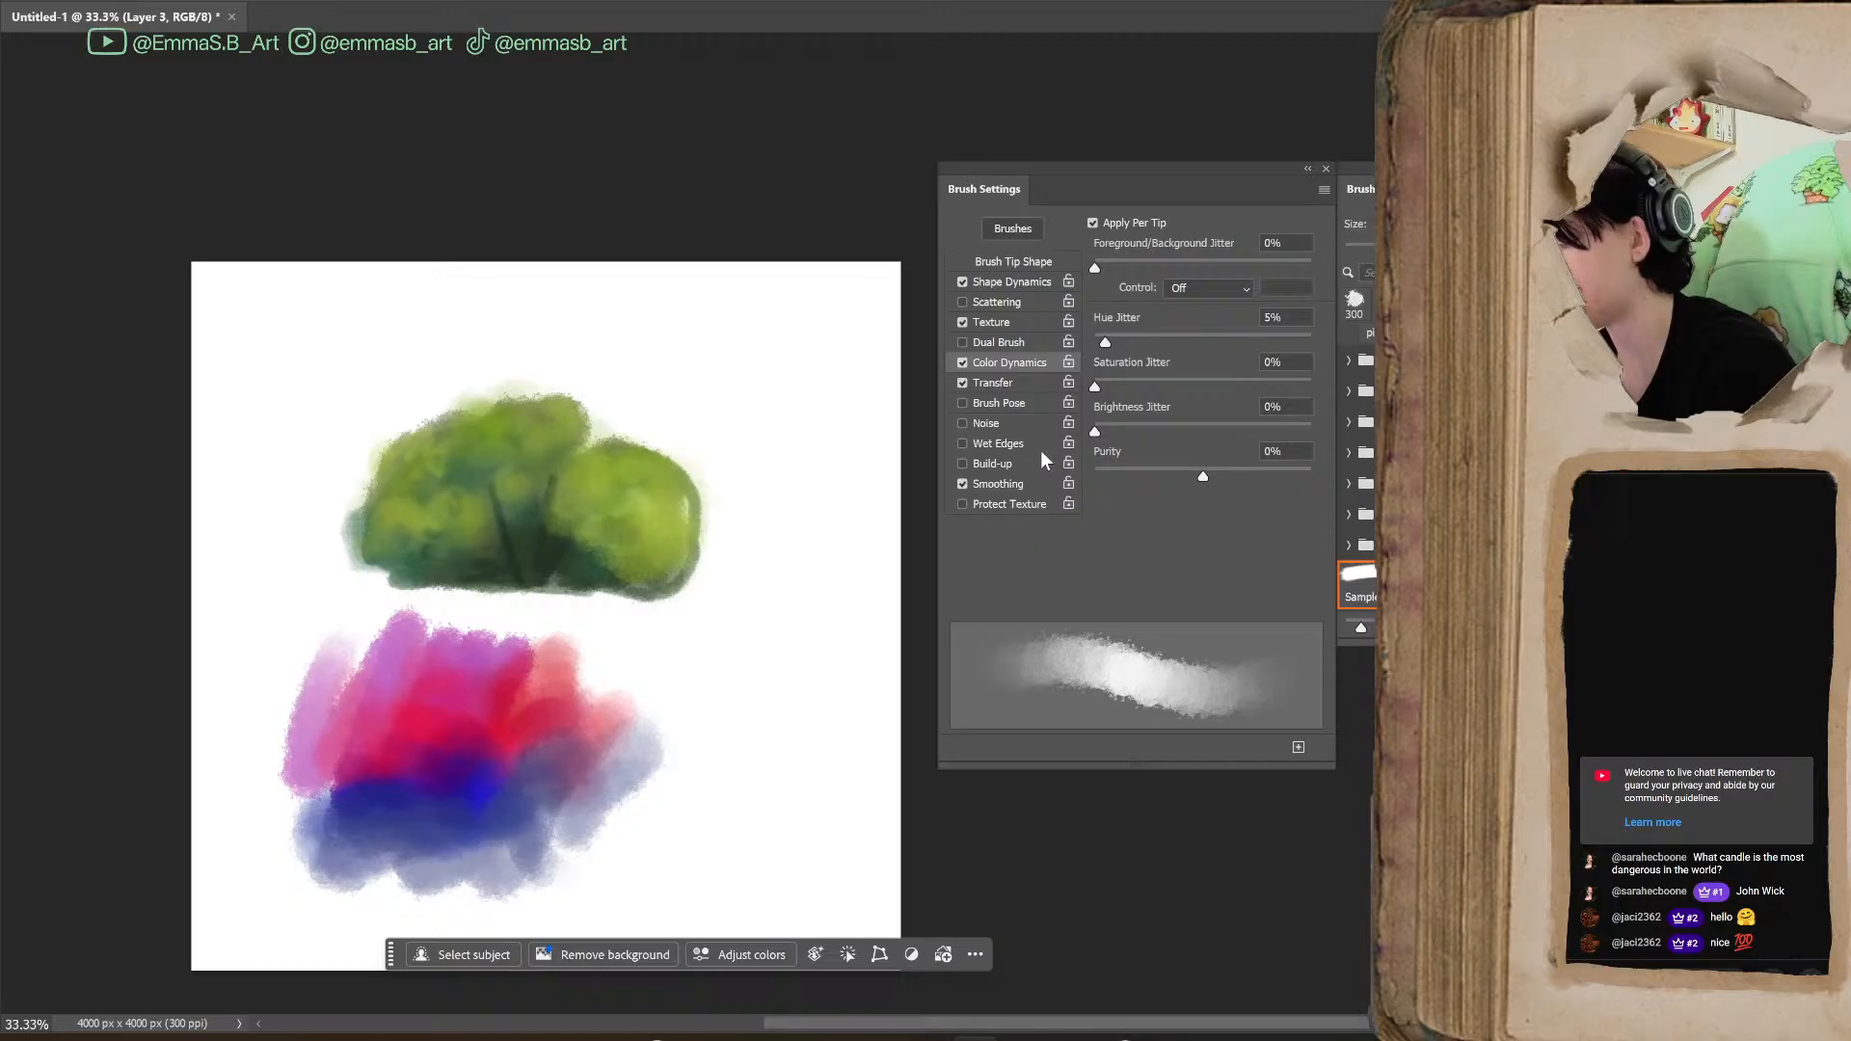
{"action": "left_click", "coordinate": [1015, 284]}
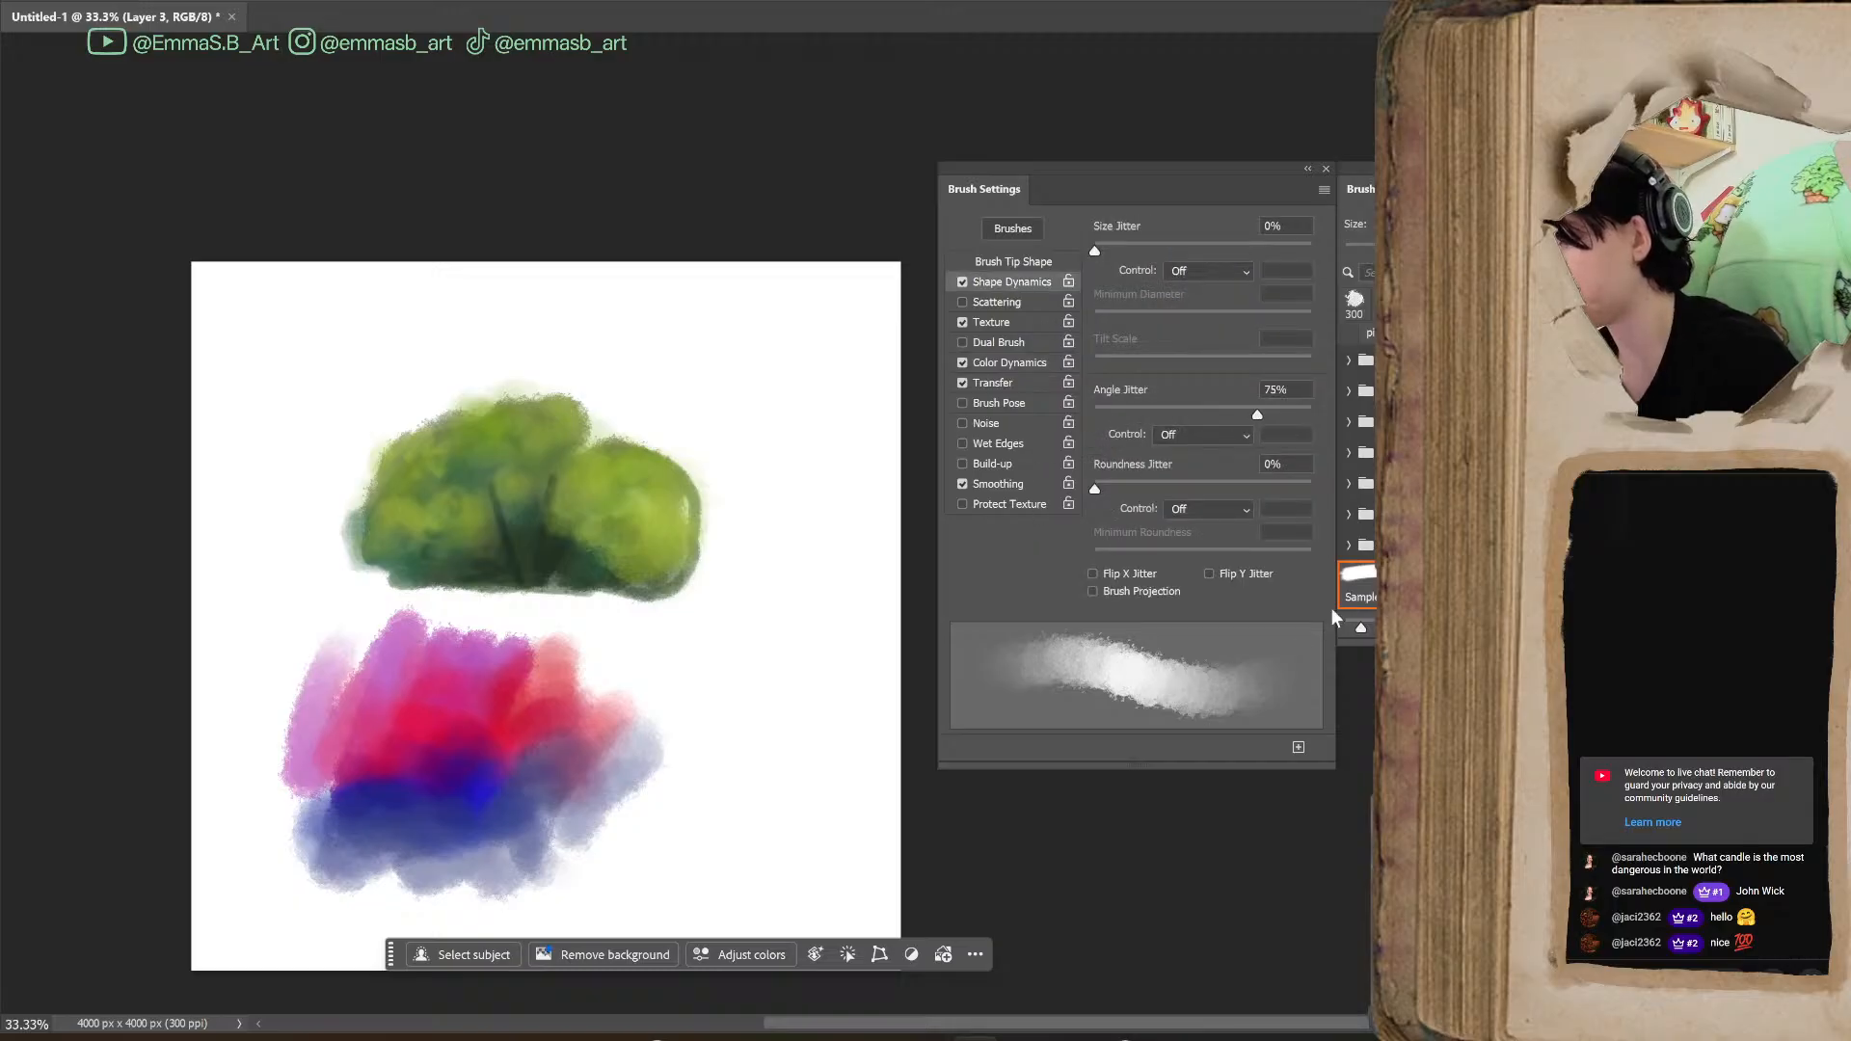
{"action": "mouse_move", "coordinate": [1096, 494]}
{"action": "left_mouse_down"}
{"action": "mouse_move", "coordinate": [1315, 487]}
{"action": "mouse_move", "coordinate": [1003, 580]}
{"action": "left_mouse_up"}
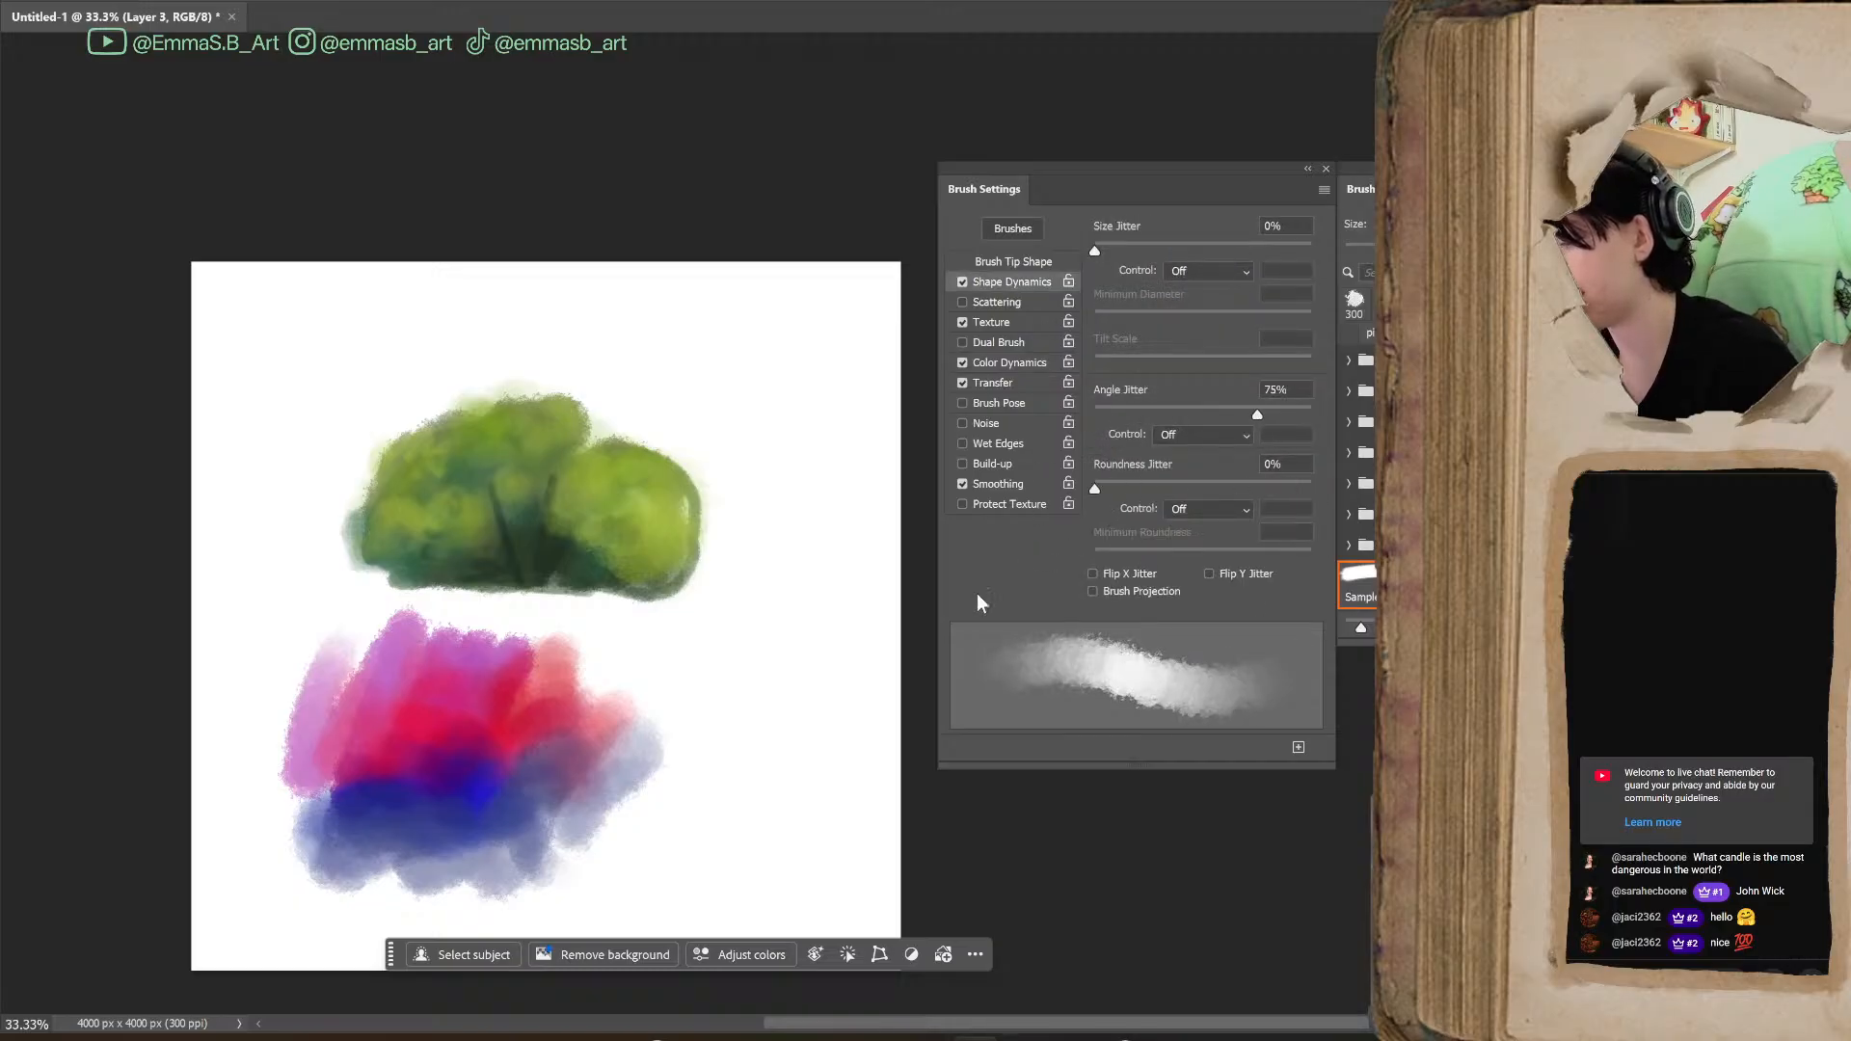
Lower the Texture Brightness to its minimum and paint blue test strokes beside the colour patch
{"action": "left_click", "coordinate": [1004, 321]}
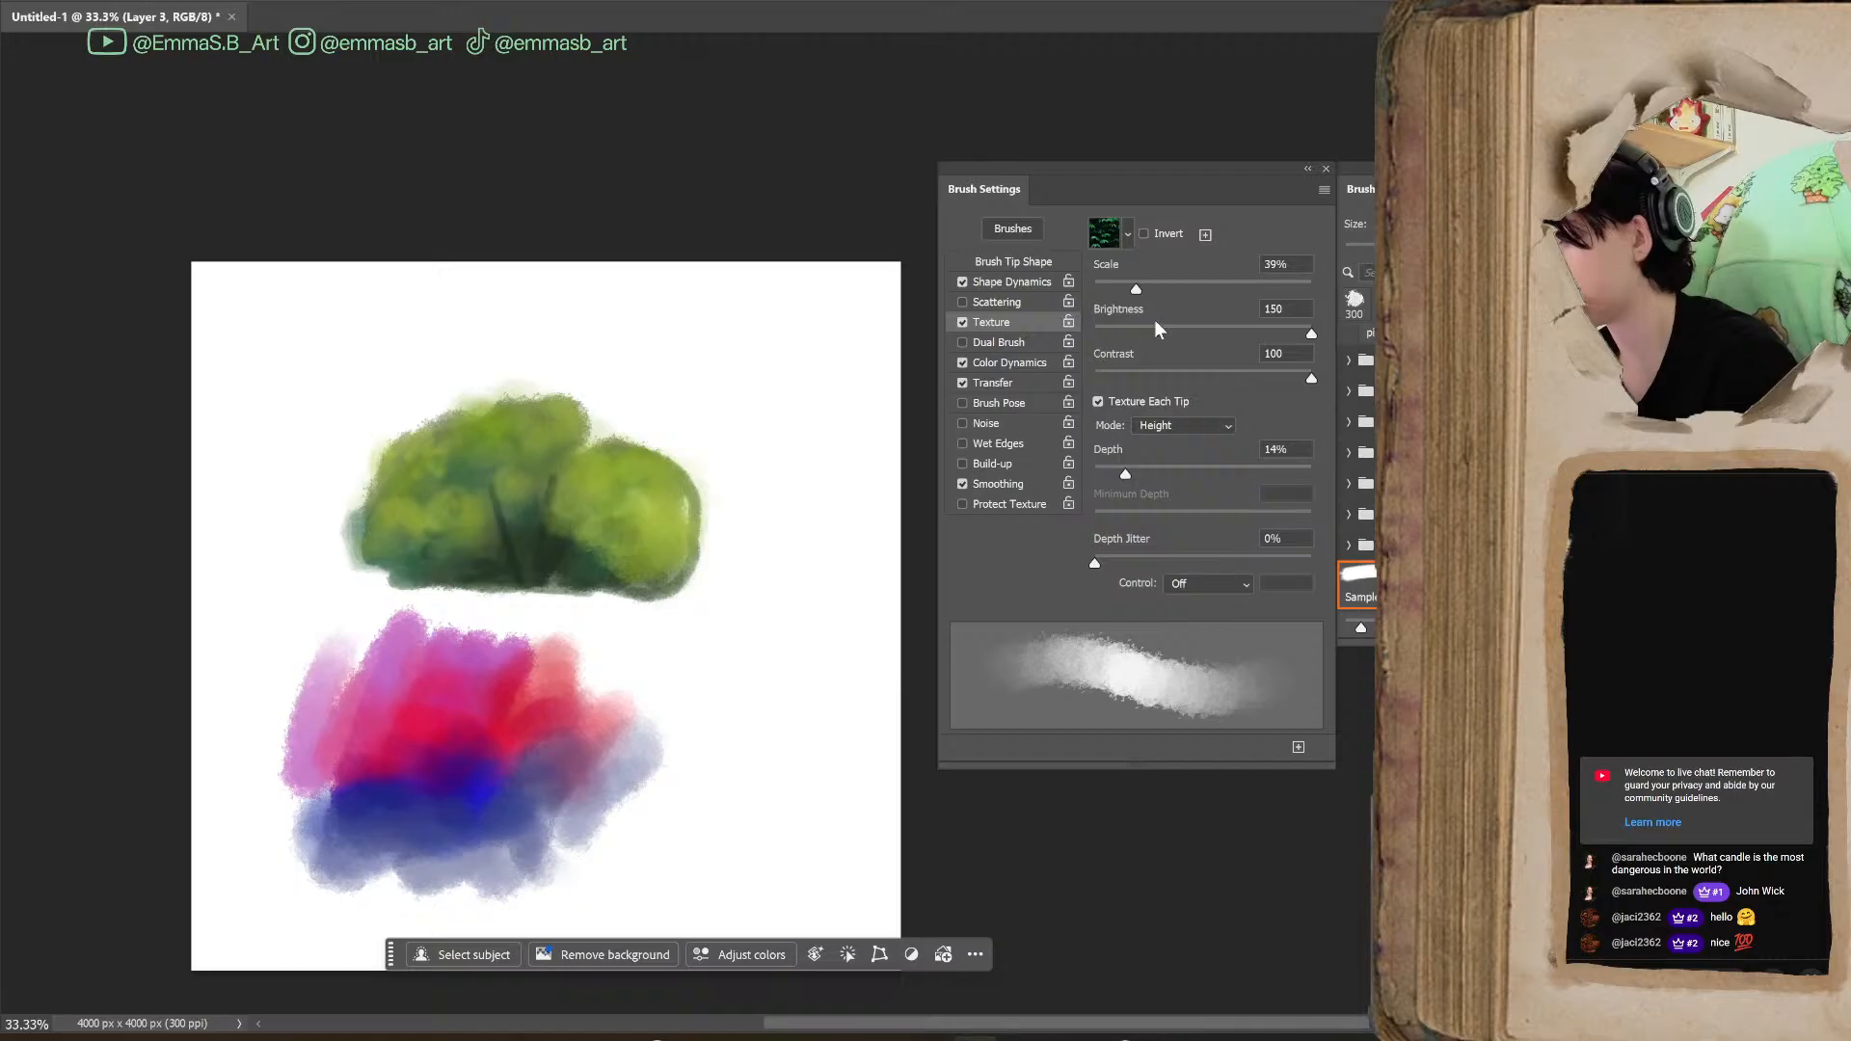
{"action": "mouse_move", "coordinate": [1309, 334]}
{"action": "left_mouse_down"}
{"action": "mouse_move", "coordinate": [1125, 351]}
{"action": "mouse_move", "coordinate": [1068, 382]}
{"action": "left_mouse_up"}
{"action": "mouse_move", "coordinate": [705, 735]}
{"action": "left_mouse_down"}
{"action": "mouse_move", "coordinate": [748, 612]}
{"action": "mouse_move", "coordinate": [797, 603]}
{"action": "mouse_move", "coordinate": [825, 810]}
{"action": "left_mouse_up"}
Restore the Texture Brightness to 150, set Contrast to 48, and paint broad blue strokes over and beside the bush
{"action": "mouse_move", "coordinate": [1095, 335]}
{"action": "left_mouse_down"}
{"action": "mouse_move", "coordinate": [1339, 349]}
{"action": "mouse_move", "coordinate": [1205, 393]}
{"action": "mouse_move", "coordinate": [1074, 407]}
{"action": "left_mouse_up"}
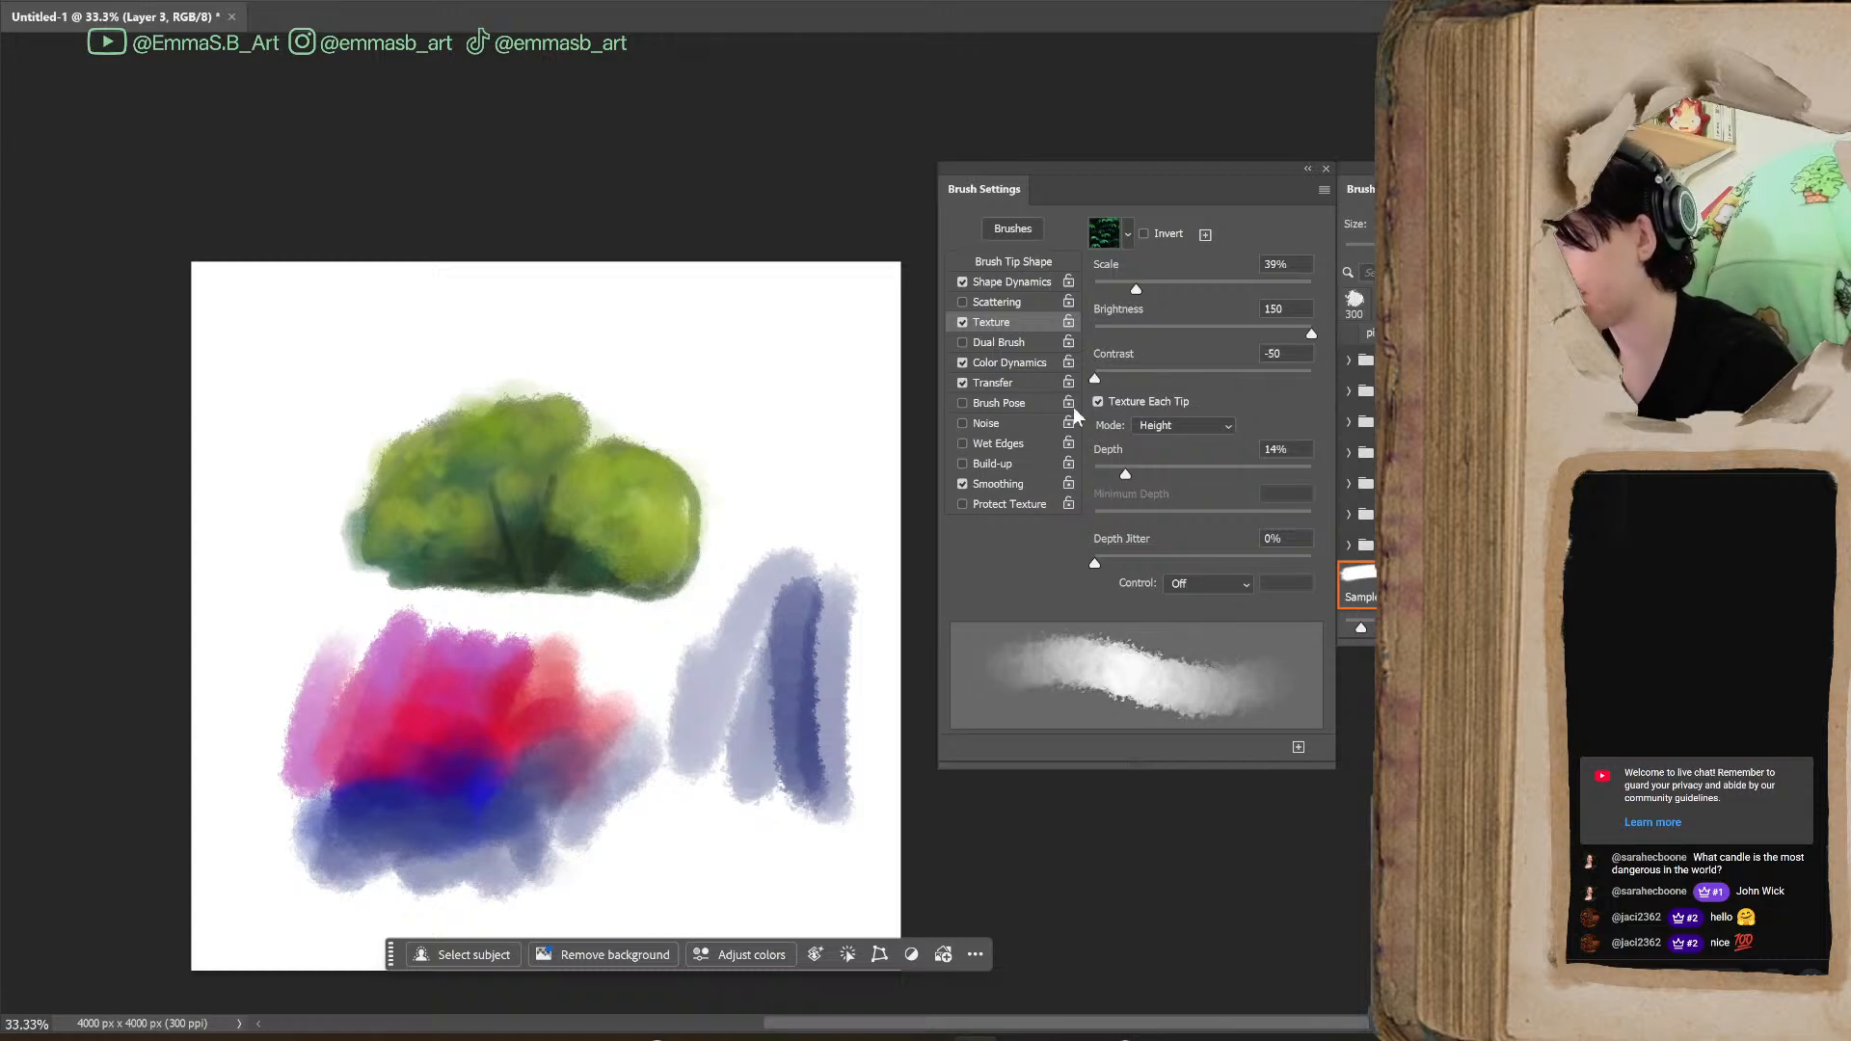
{"action": "mouse_move", "coordinate": [1241, 400]}
{"action": "left_mouse_down"}
{"action": "mouse_move", "coordinate": [1285, 405]}
{"action": "mouse_move", "coordinate": [1226, 409]}
{"action": "left_mouse_up"}
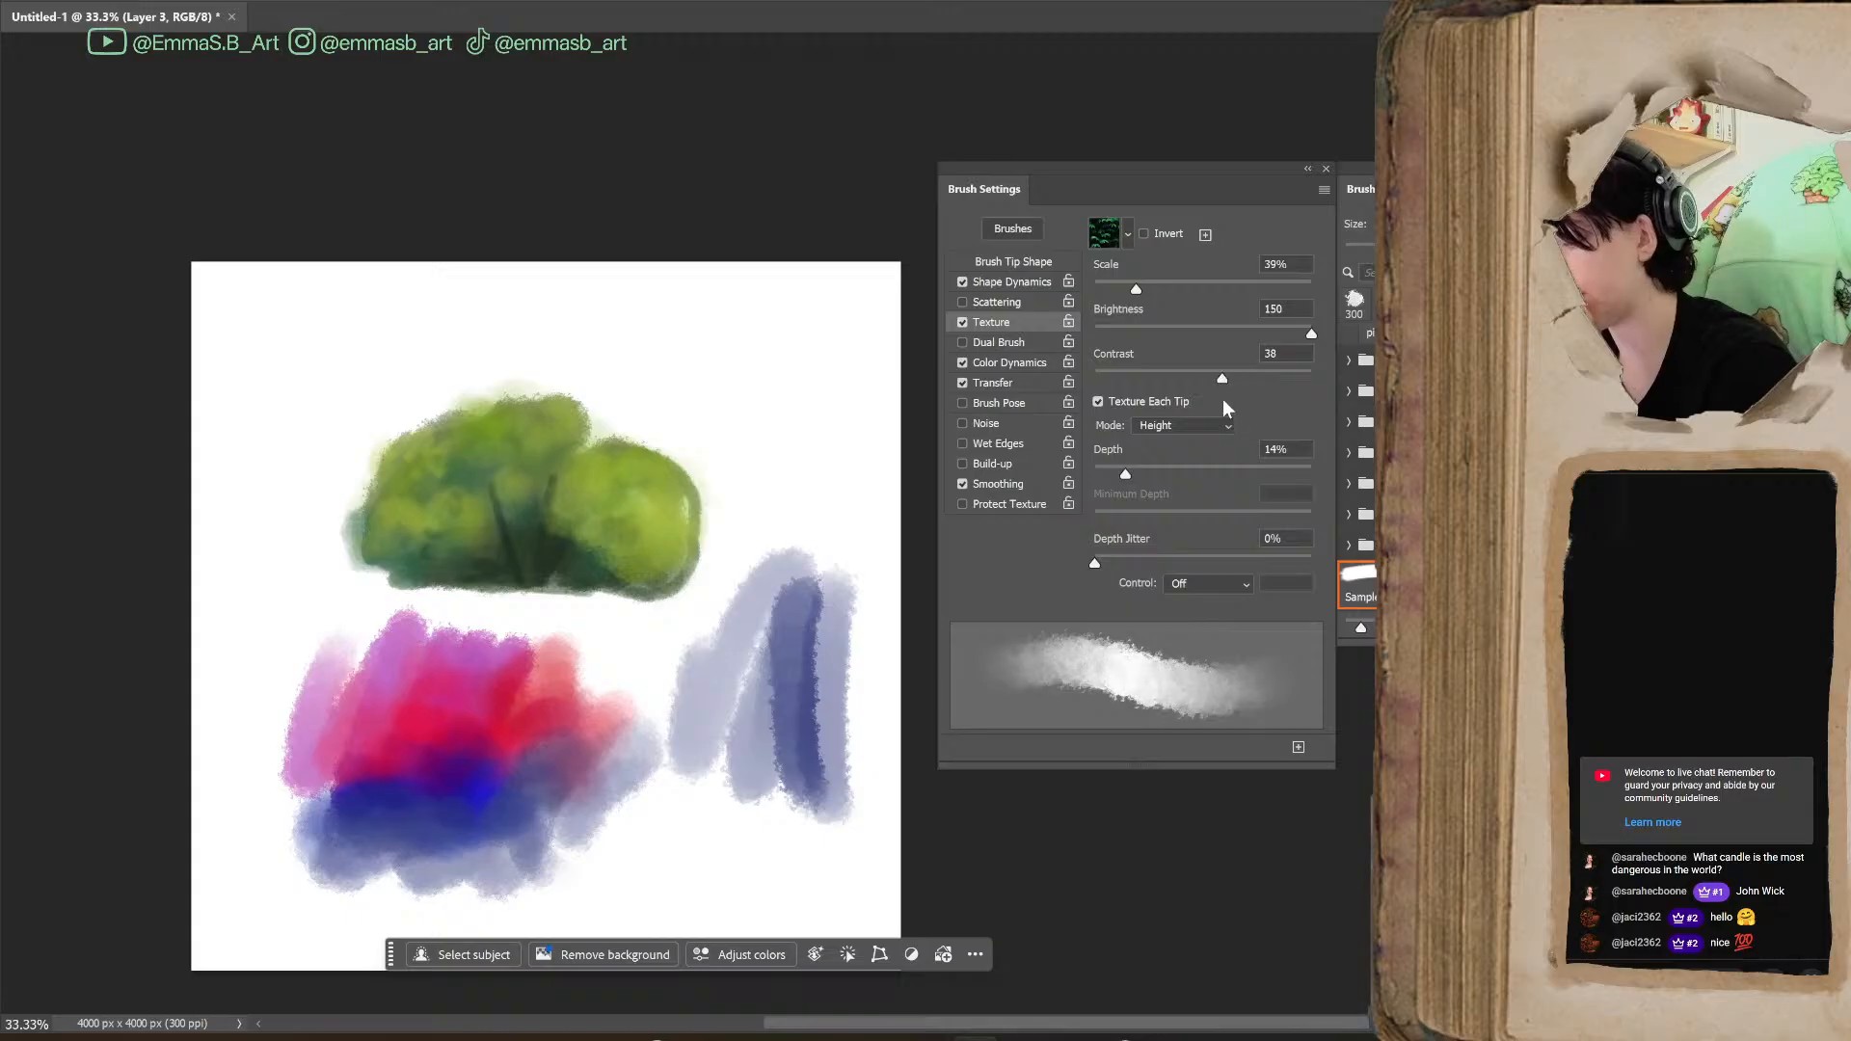
{"action": "mouse_move", "coordinate": [772, 502]}
{"action": "left_mouse_down"}
{"action": "mouse_move", "coordinate": [723, 435]}
{"action": "mouse_move", "coordinate": [763, 473]}
{"action": "mouse_move", "coordinate": [828, 484]}
{"action": "mouse_move", "coordinate": [784, 333]}
{"action": "mouse_move", "coordinate": [697, 448]}
{"action": "mouse_move", "coordinate": [736, 464]}
{"action": "mouse_move", "coordinate": [817, 363]}
{"action": "mouse_move", "coordinate": [806, 531]}
{"action": "mouse_move", "coordinate": [588, 521]}
{"action": "left_mouse_up"}
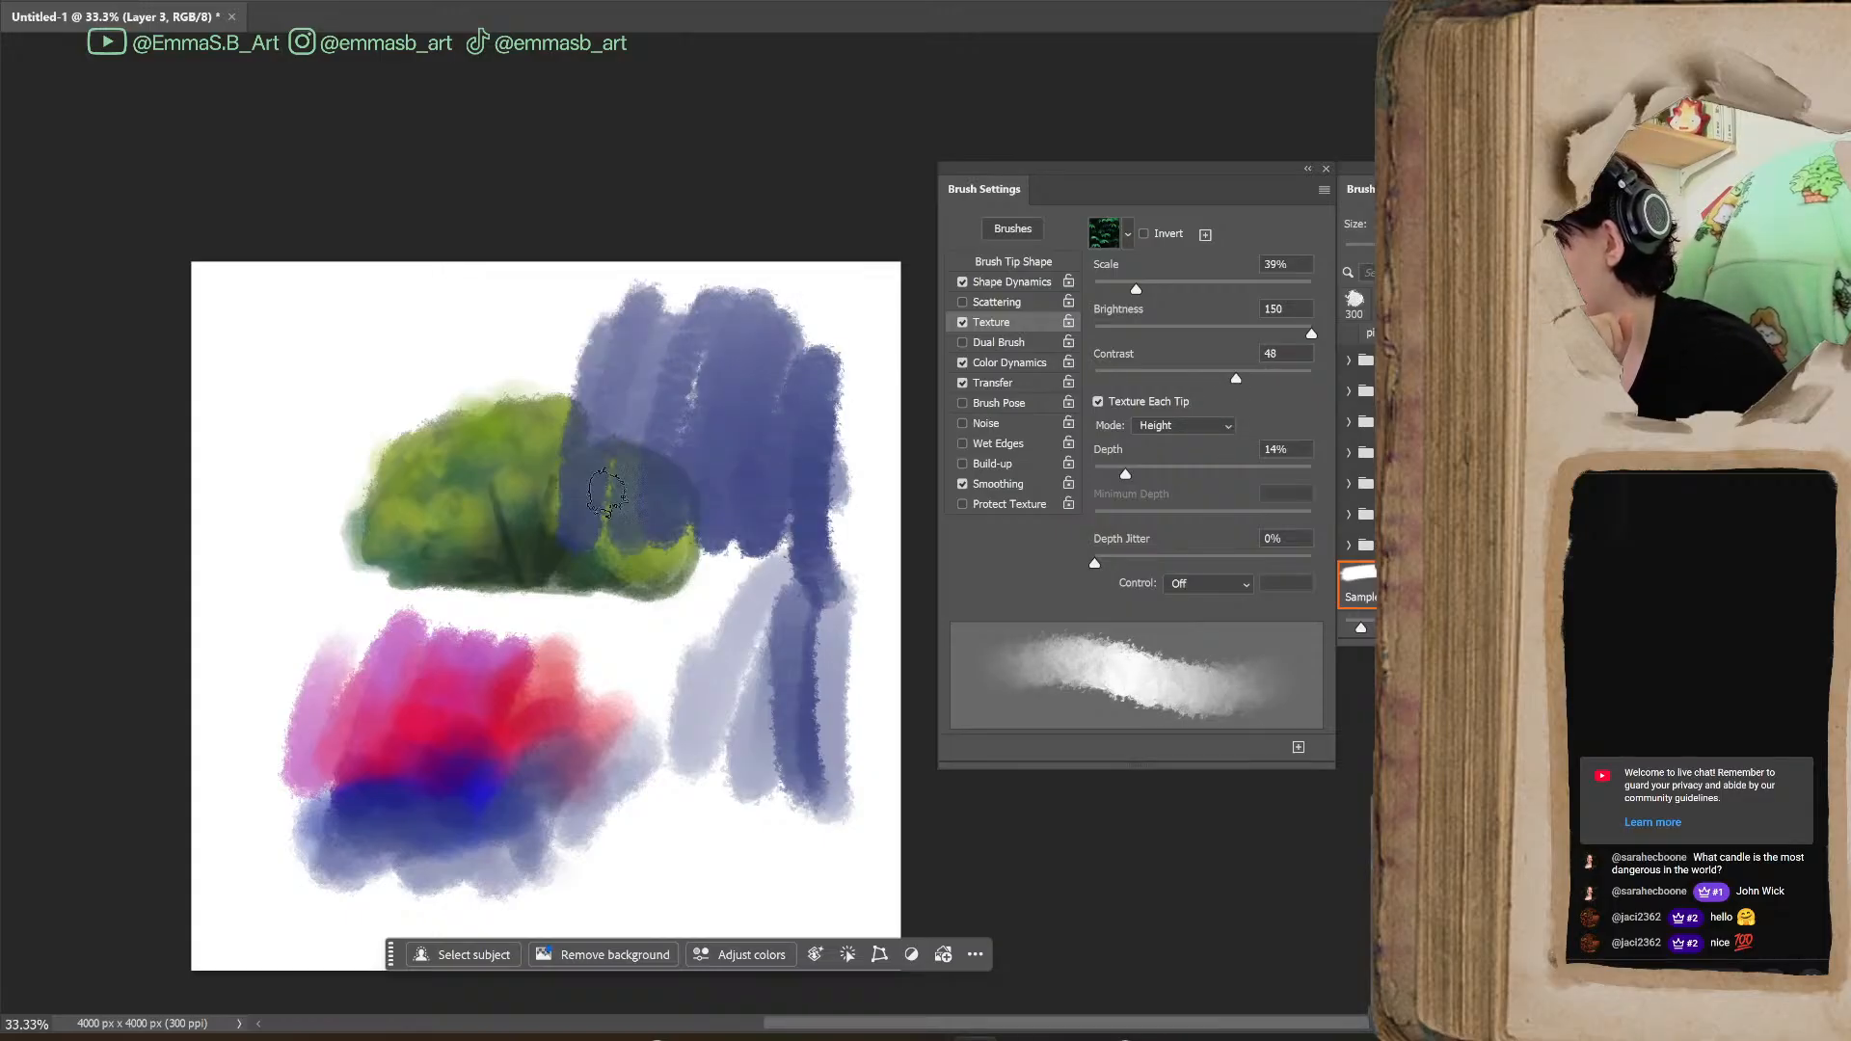
Examine the texture and edges of the blue strokes over the bush up close at 100% zoom
{"action": "scroll", "coordinate": [496, 507], "scroll_direction": "up", "scroll_amount": 3}
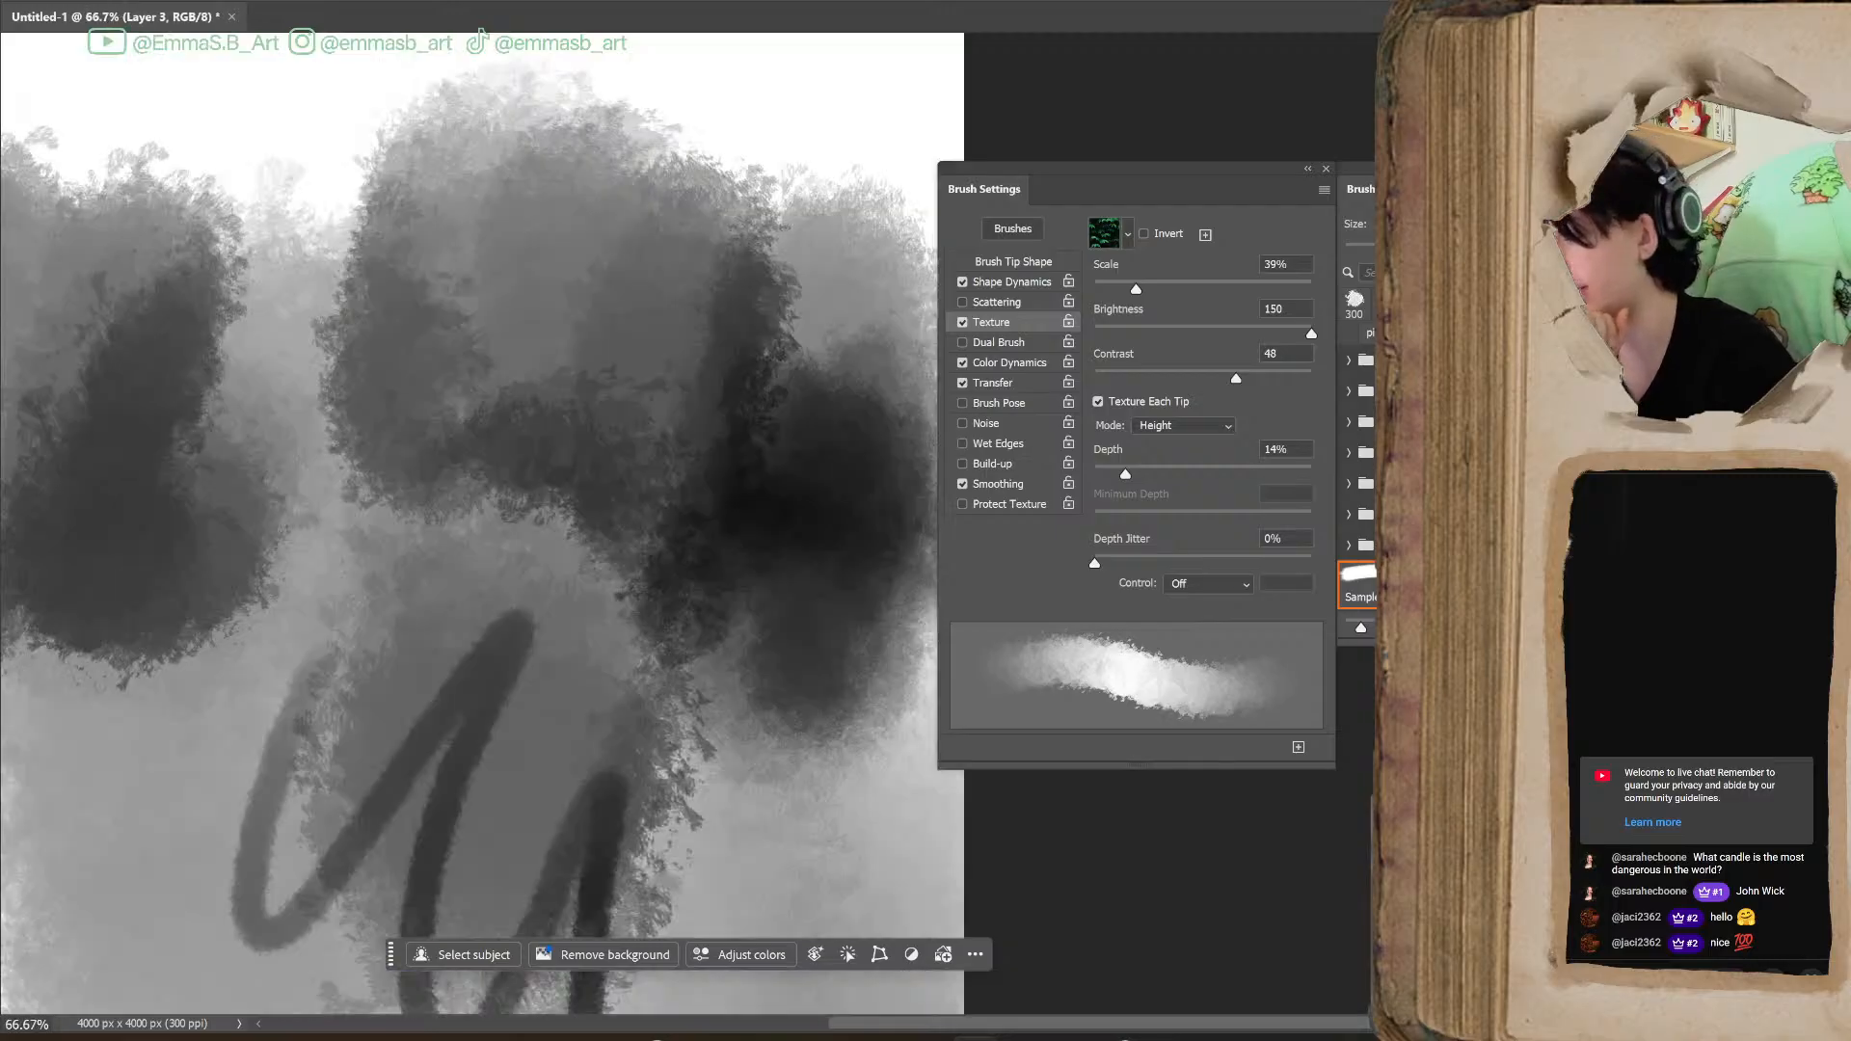
{"action": "scroll", "coordinate": [688, 521], "scroll_direction": "up", "scroll_amount": 3}
{"action": "scroll", "coordinate": [687, 520], "scroll_direction": "down", "scroll_amount": 1}
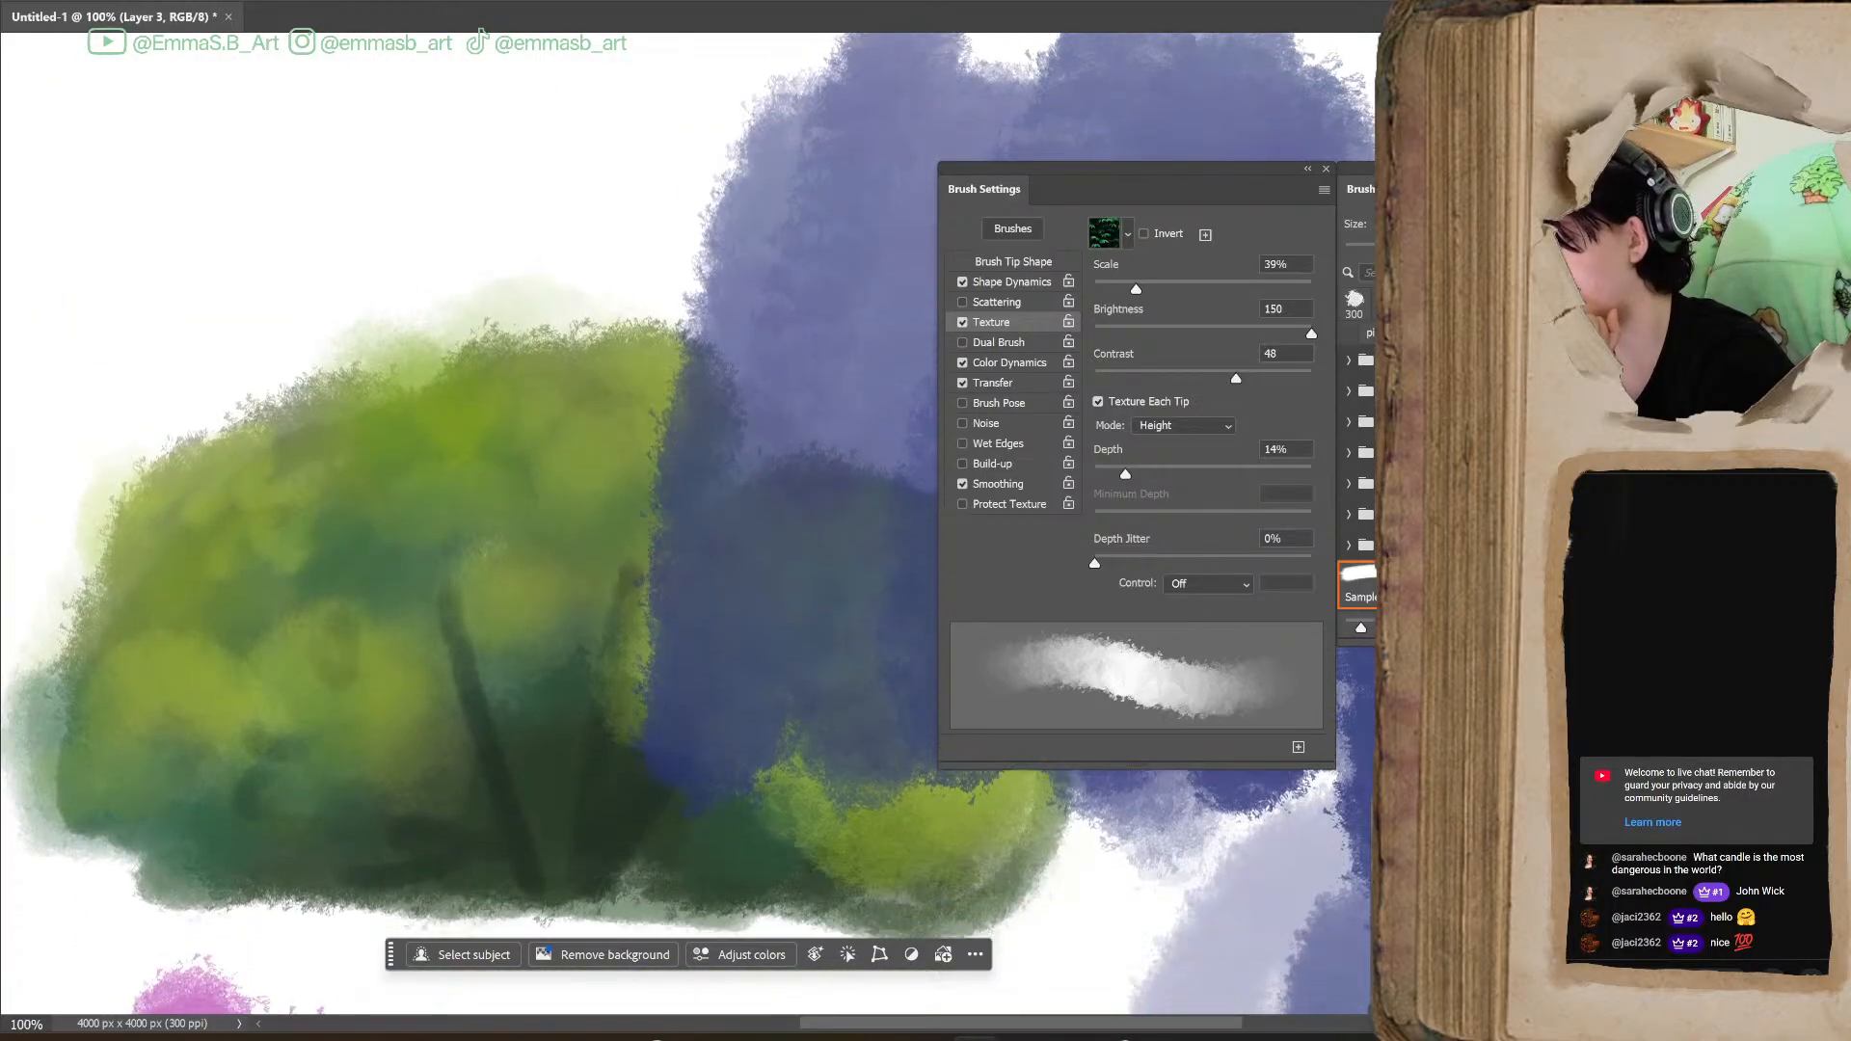
{"action": "scroll", "coordinate": [688, 521], "scroll_direction": "up", "scroll_amount": 1}
{"action": "scroll", "coordinate": [1196, 950], "scroll_direction": "right", "scroll_amount": 5}
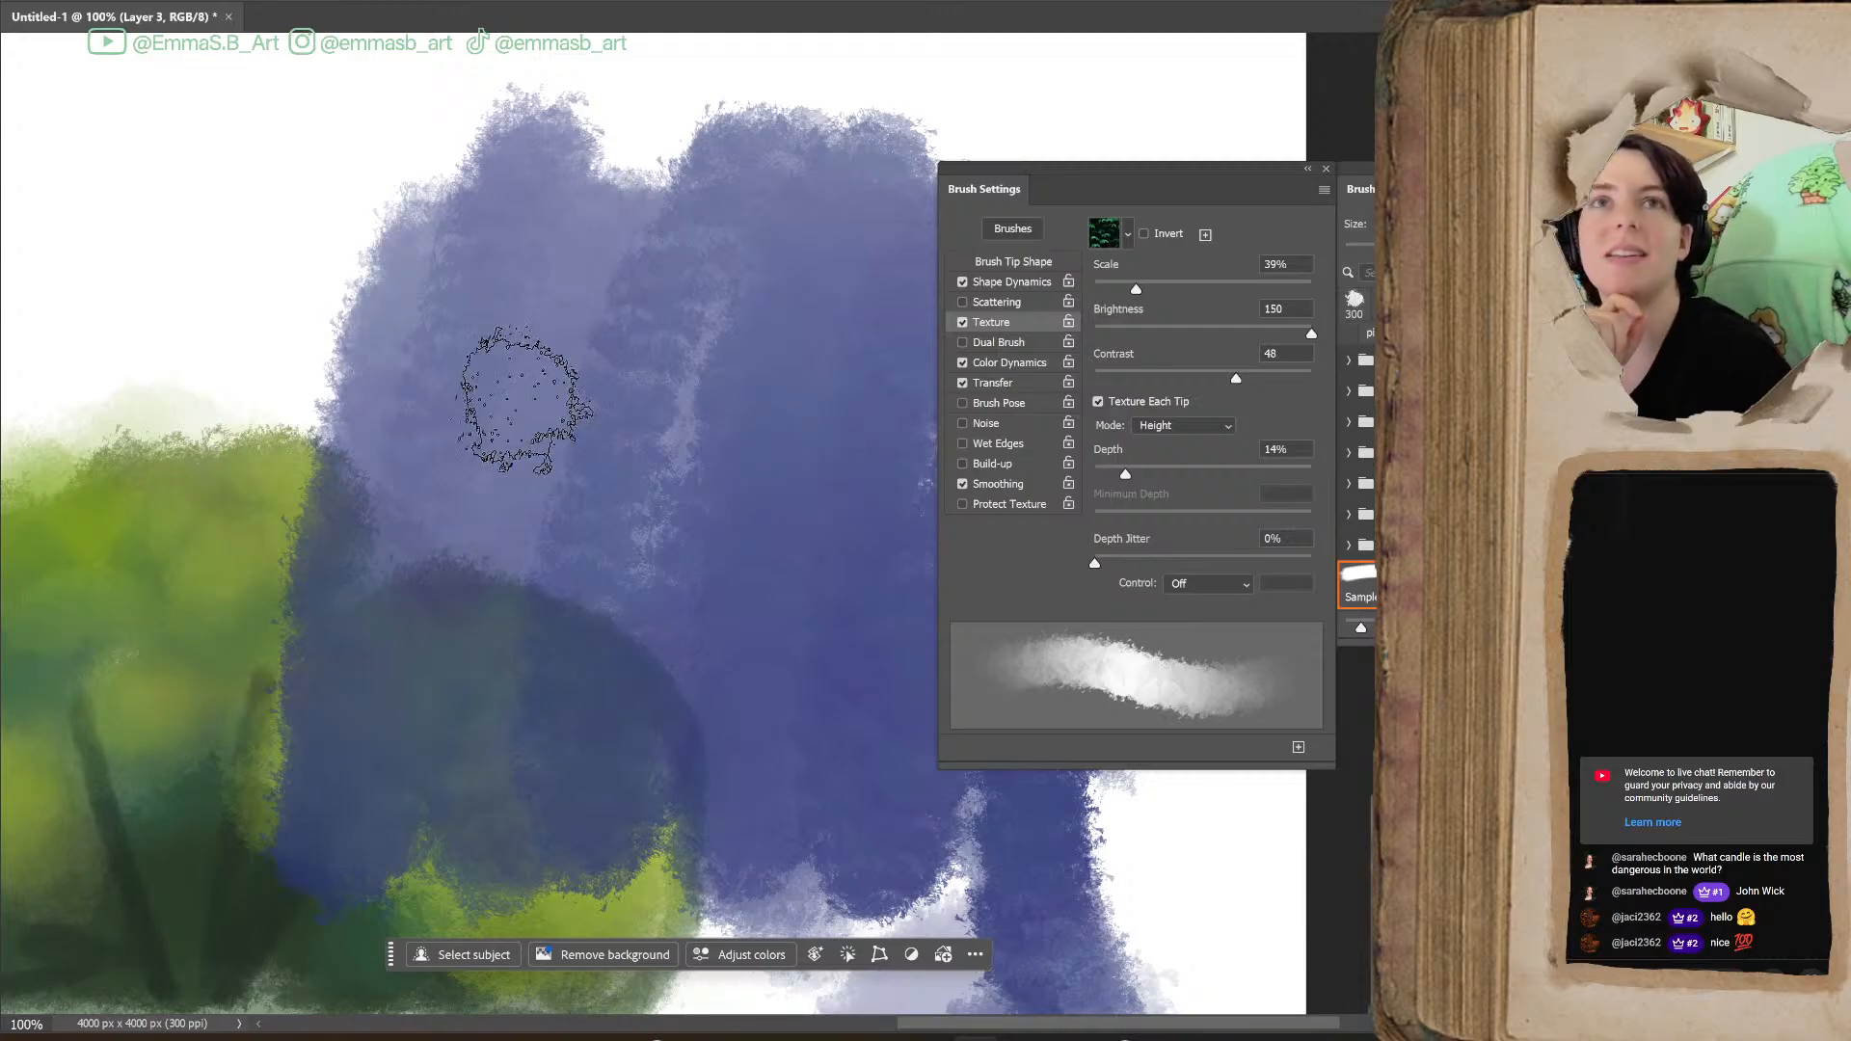
Replace the brush's Texture pattern with an Artist Surfaces pattern from the Legacy Patterns and paint blue test strokes over the bush's upper edge
{"action": "left_click", "coordinate": [1128, 234]}
{"action": "mouse_move", "coordinate": [1196, 377]}
{"action": "left_mouse_down"}
{"action": "mouse_move", "coordinate": [1196, 355]}
{"action": "mouse_move", "coordinate": [1198, 397]}
{"action": "left_mouse_up"}
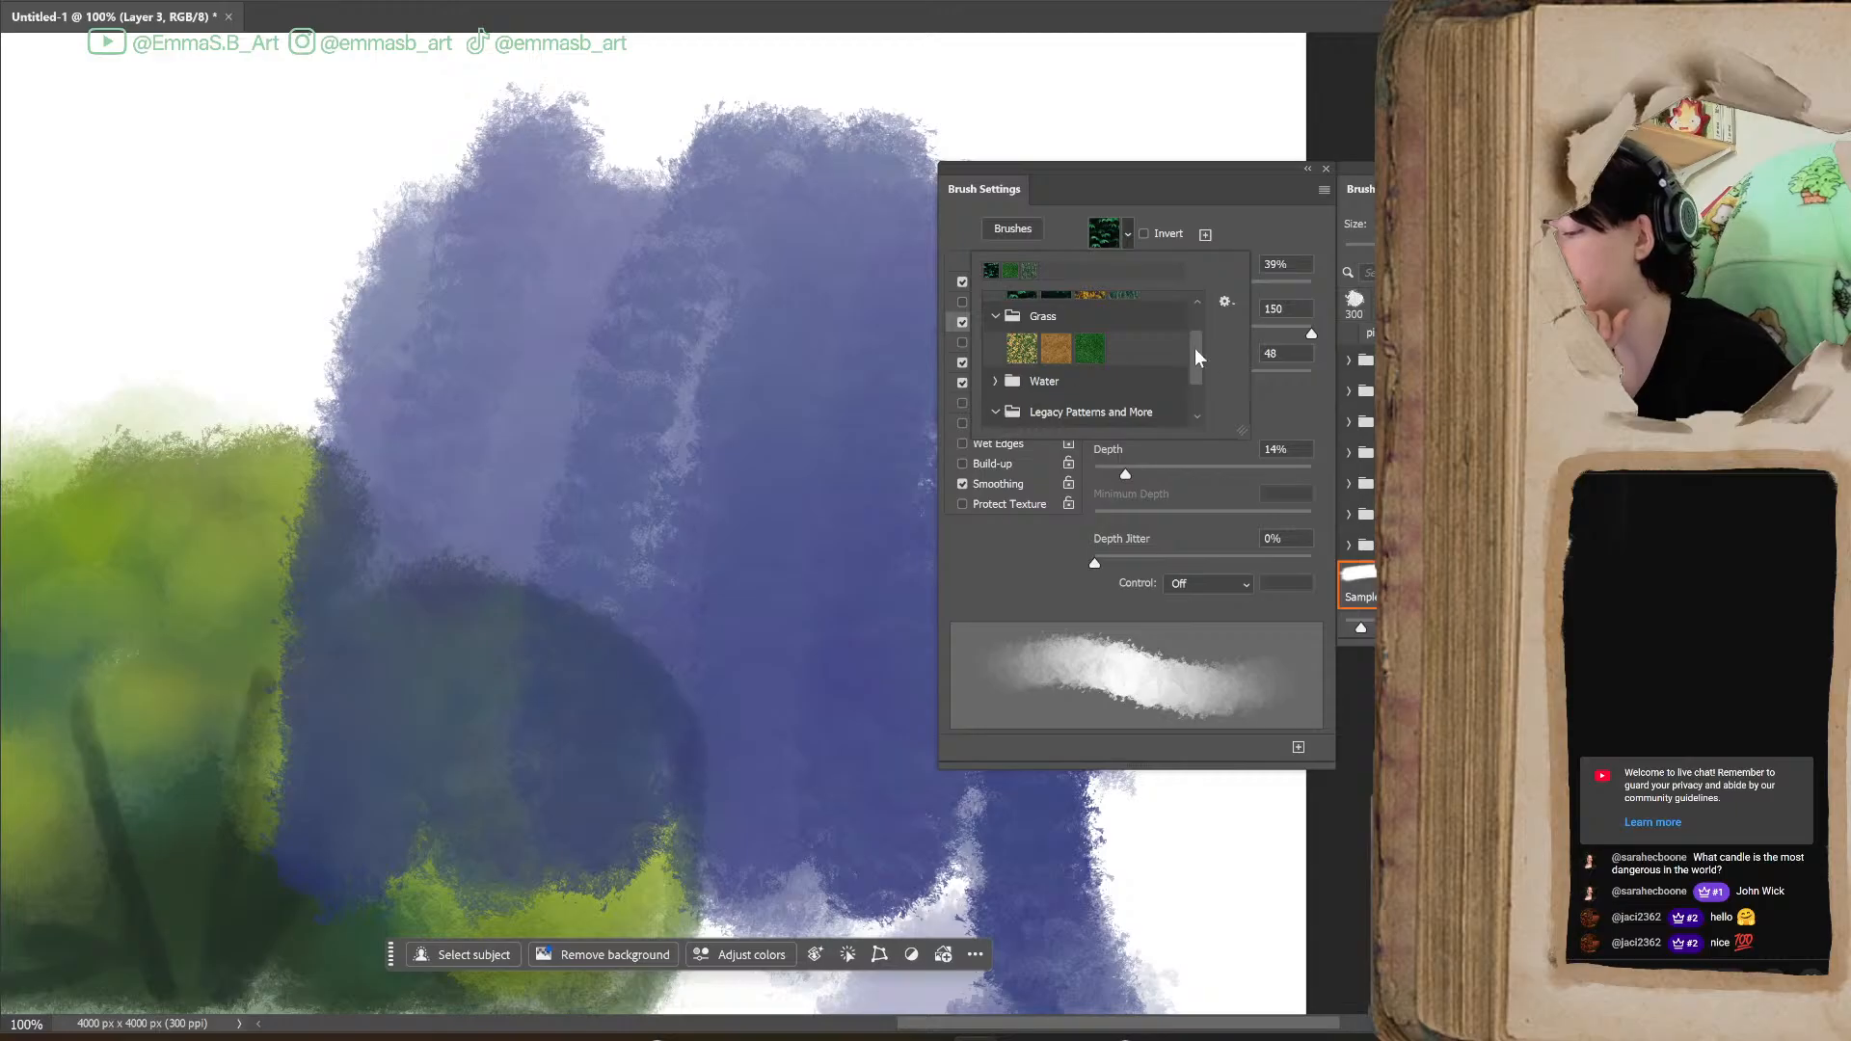
{"action": "left_click_drag", "start_coordinate": [1200, 362], "coordinate": [1197, 379]}
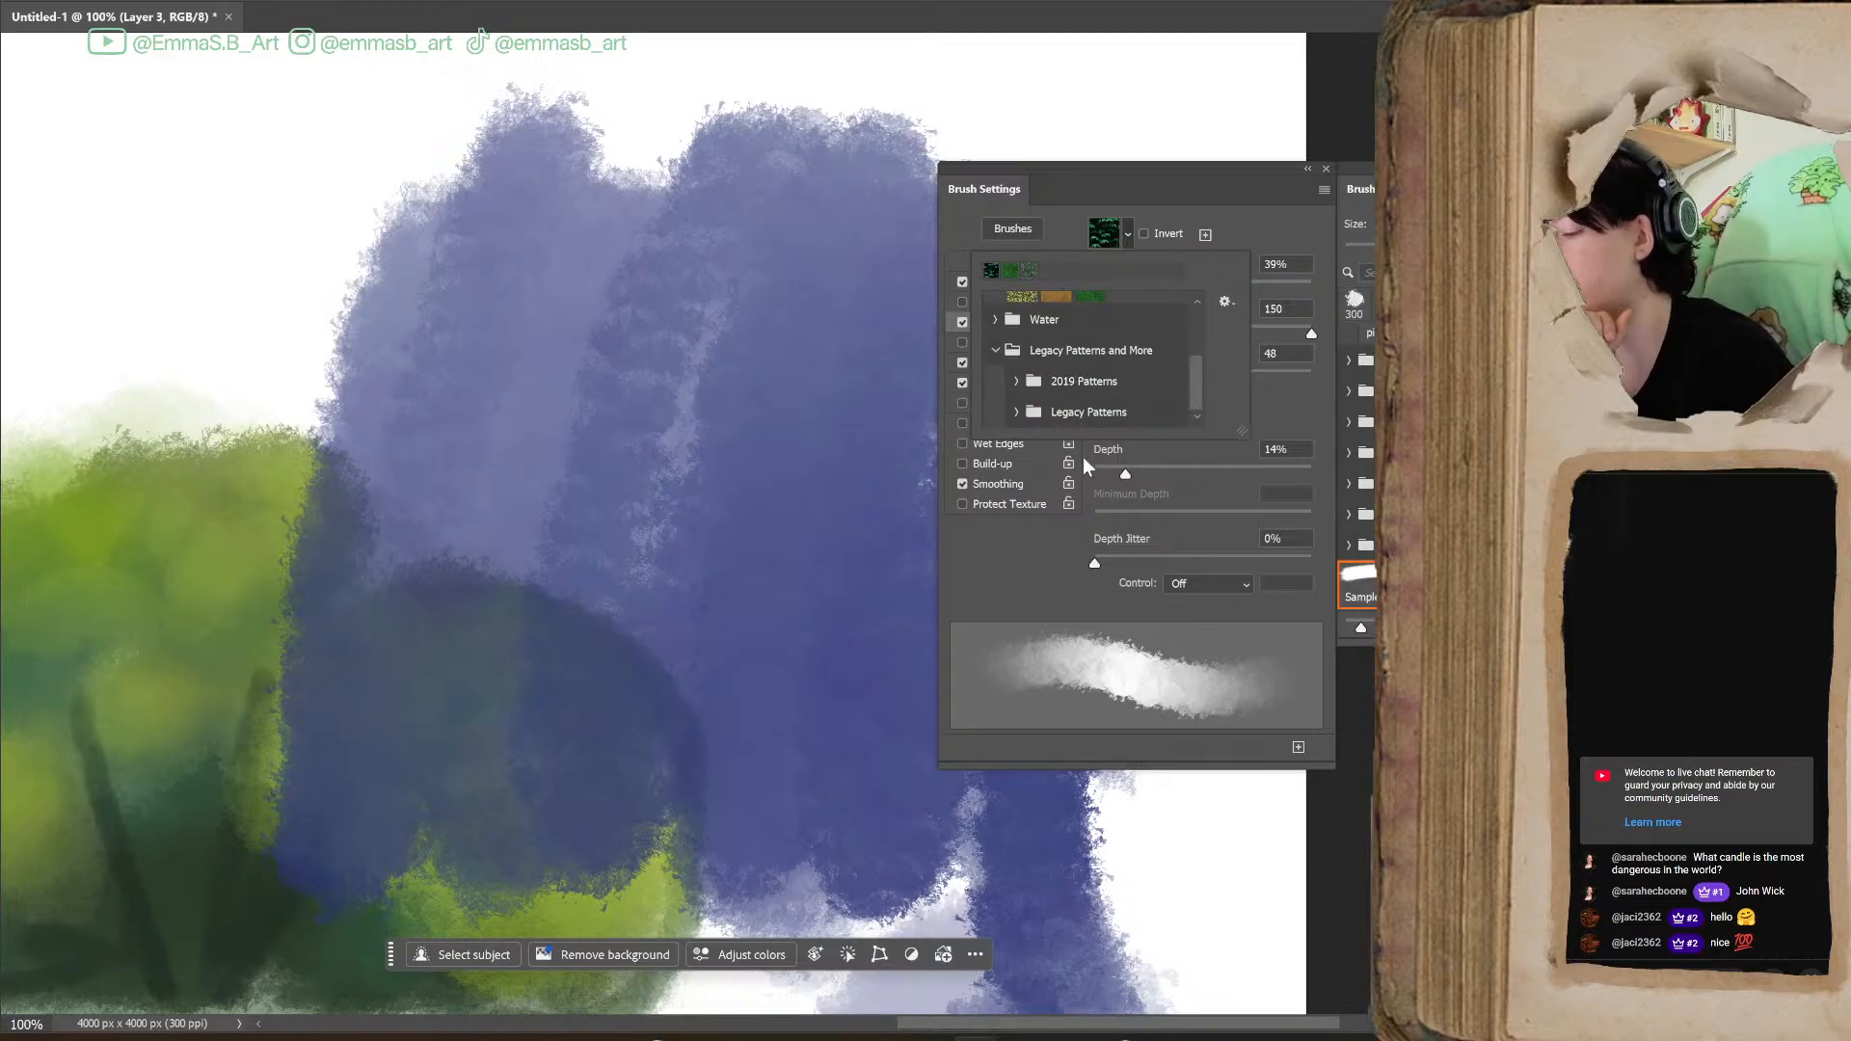
{"action": "left_click", "coordinate": [1019, 382]}
{"action": "mouse_move", "coordinate": [1197, 353]}
{"action": "left_mouse_down"}
{"action": "mouse_move", "coordinate": [1198, 398]}
{"action": "mouse_move", "coordinate": [1195, 371]}
{"action": "left_mouse_up"}
{"action": "left_click", "coordinate": [1018, 412]}
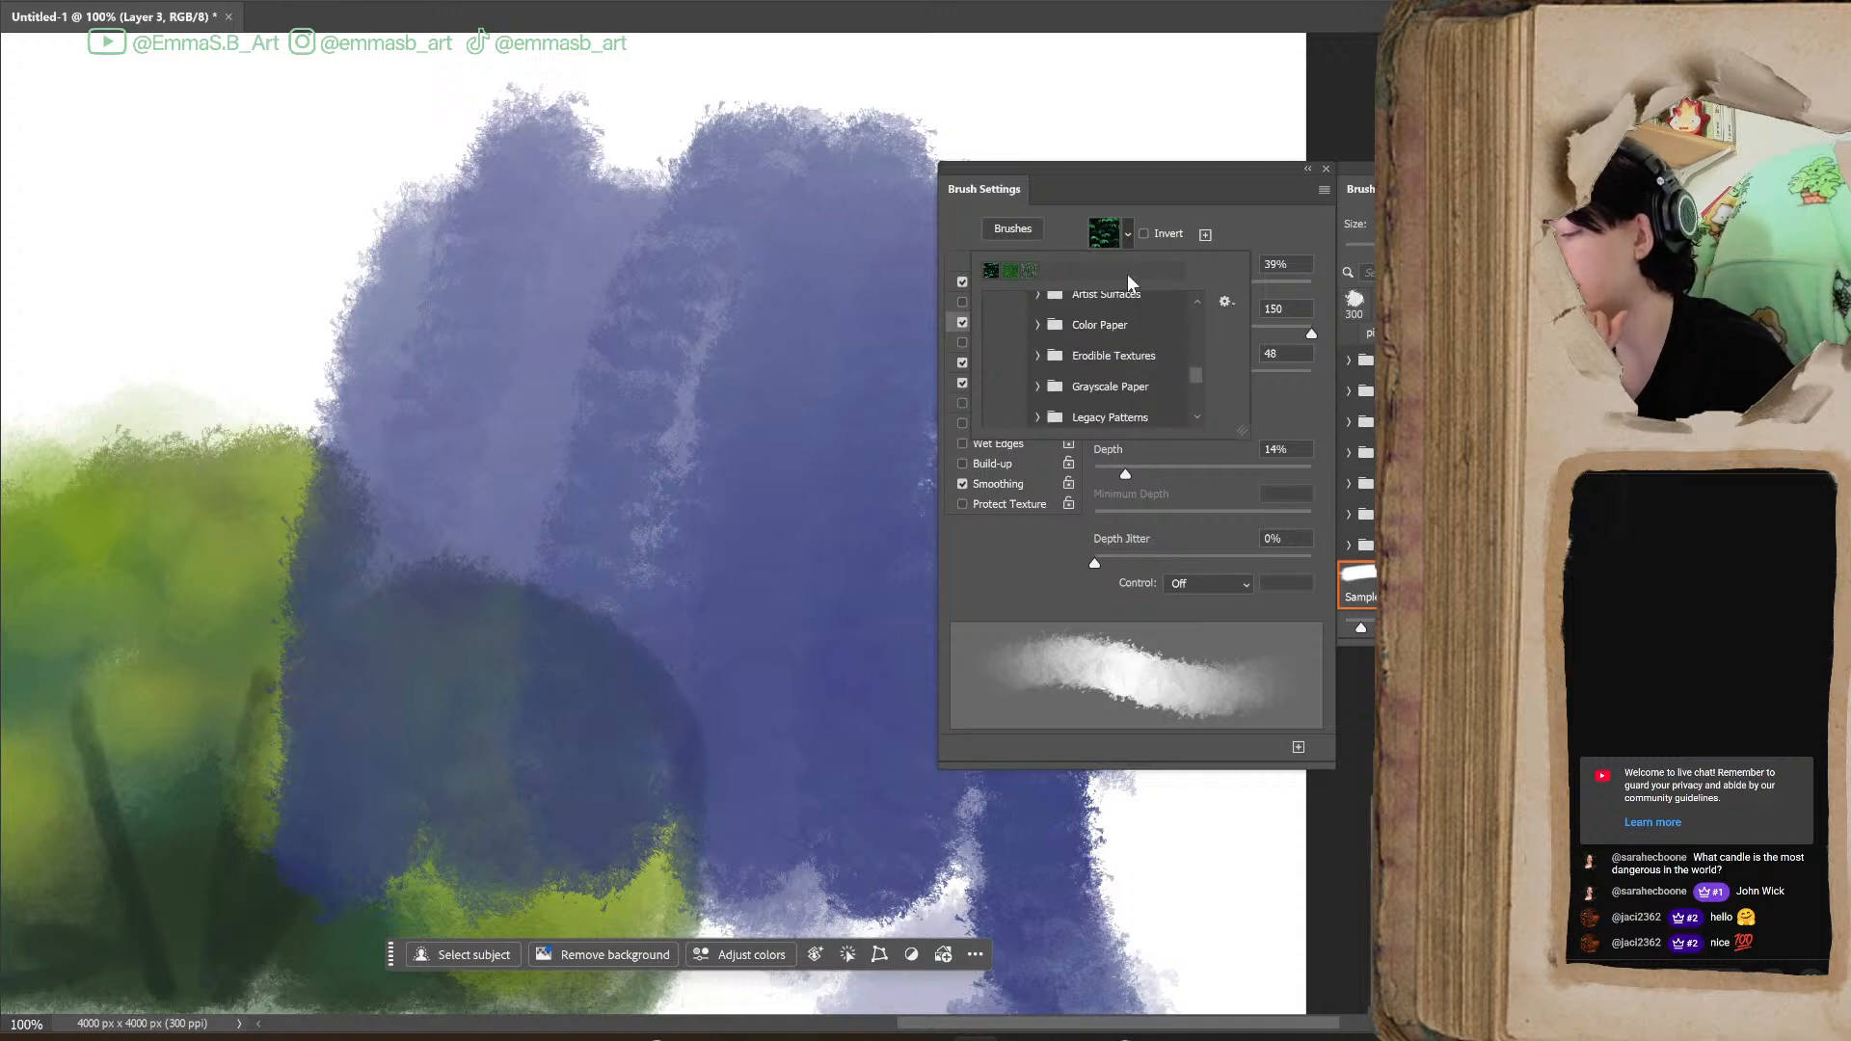
{"action": "left_click", "coordinate": [1037, 296]}
{"action": "left_click", "coordinate": [1110, 331]}
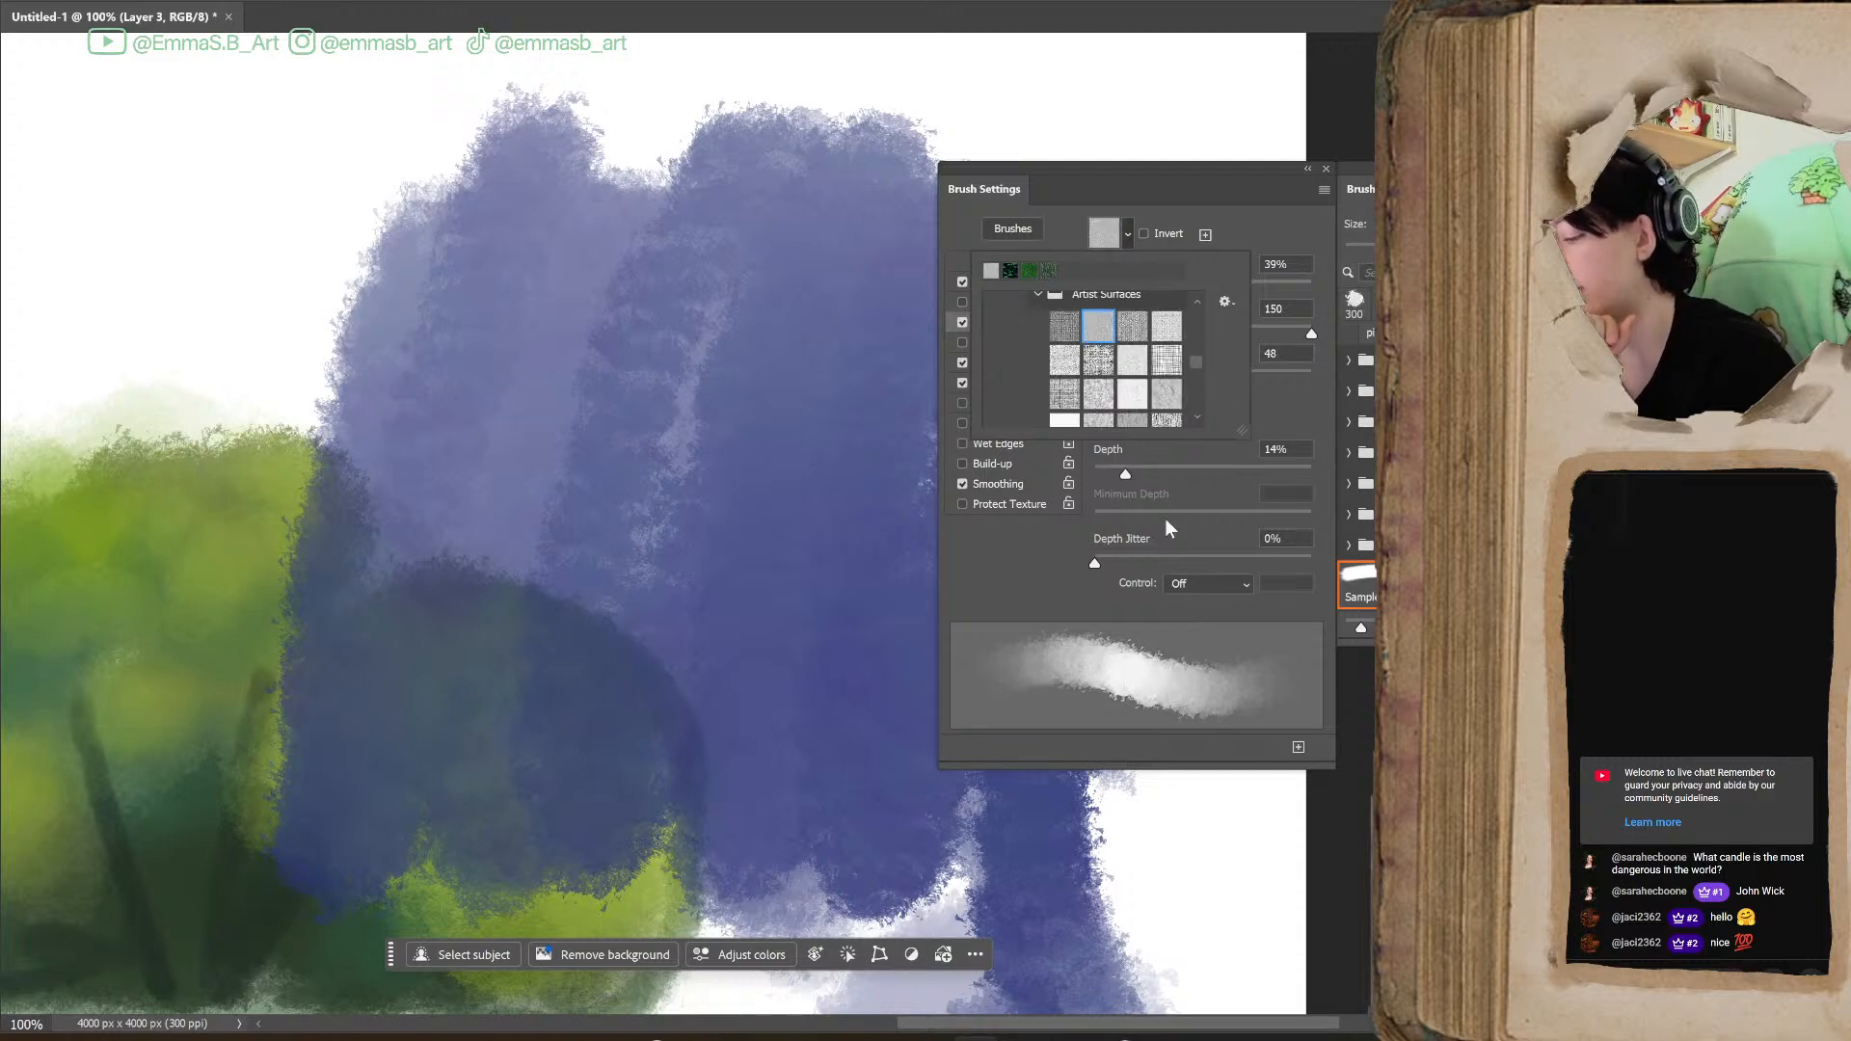
{"action": "mouse_move", "coordinate": [456, 269]}
{"action": "left_mouse_down"}
{"action": "mouse_move", "coordinate": [195, 489]}
{"action": "mouse_move", "coordinate": [294, 220]}
{"action": "mouse_move", "coordinate": [326, 396]}
{"action": "mouse_move", "coordinate": [294, 562]}
{"action": "mouse_move", "coordinate": [432, 169]}
{"action": "mouse_move", "coordinate": [523, 223]}
{"action": "mouse_move", "coordinate": [540, 656]}
{"action": "left_mouse_up"}
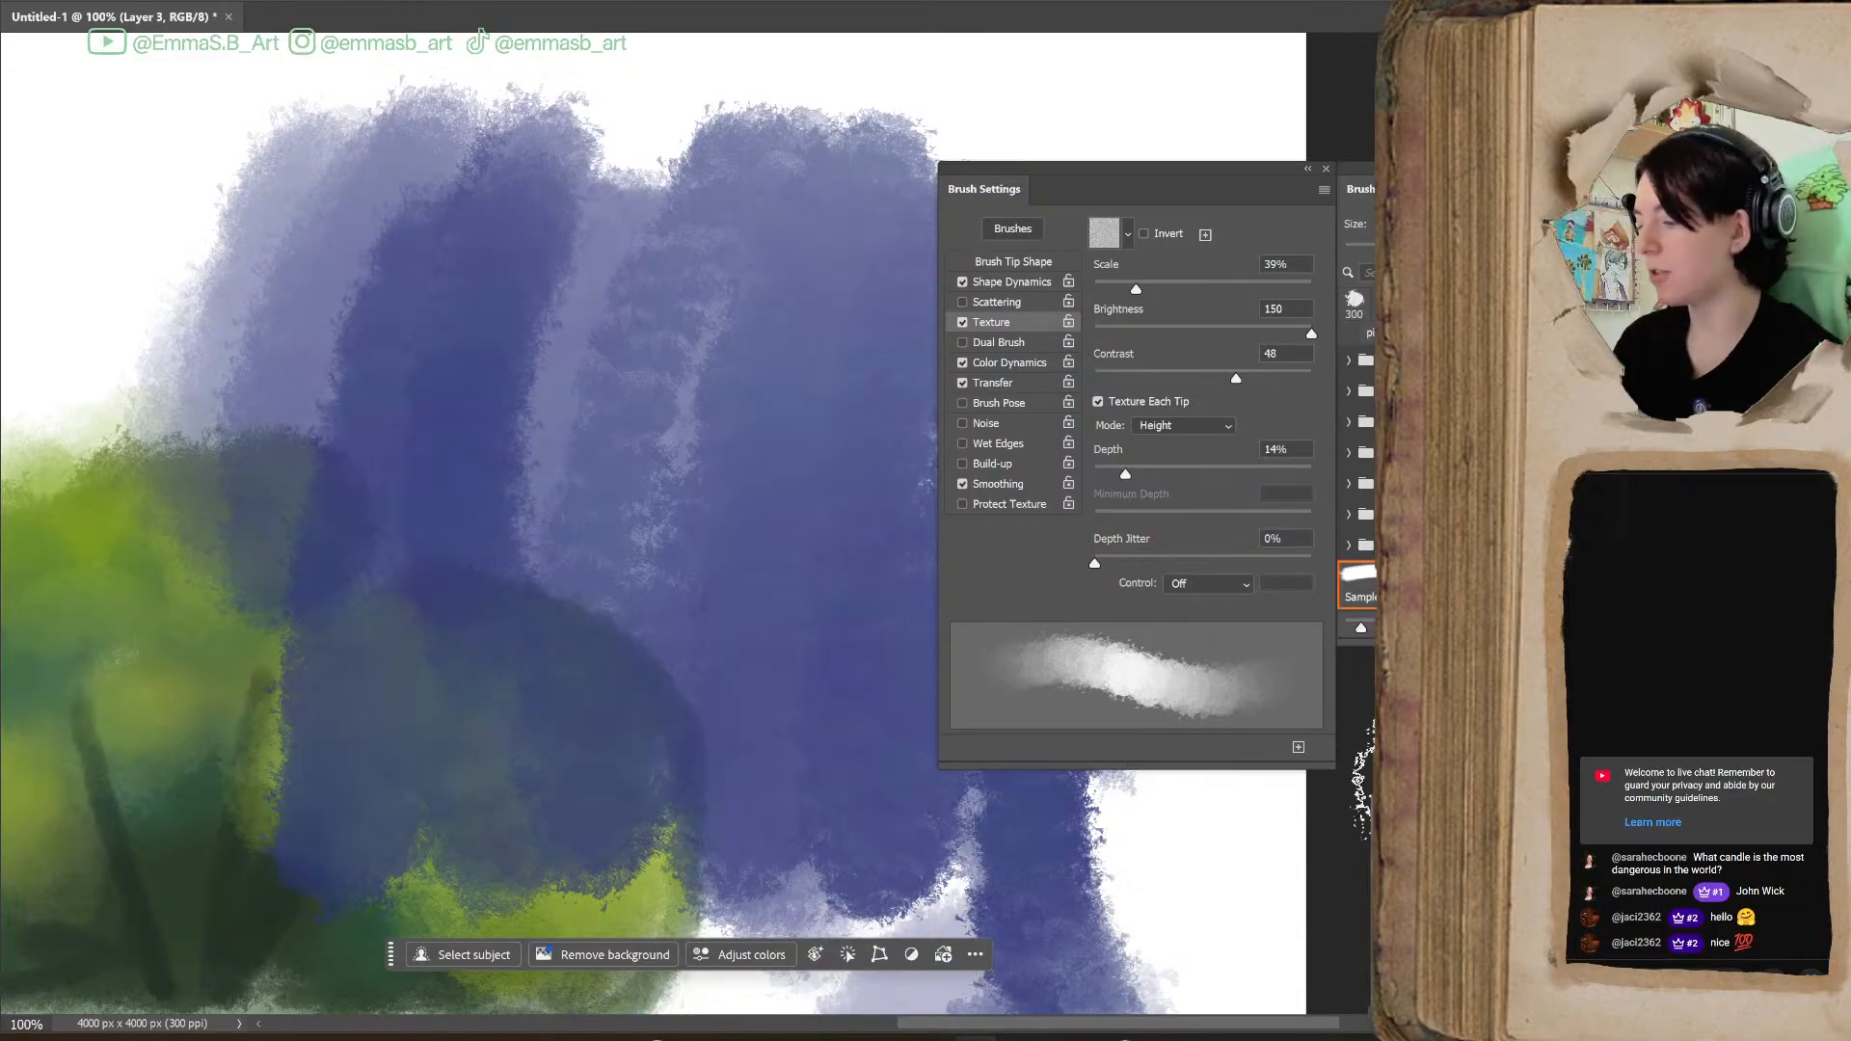
Undo the blue test strokes painted over the bush
{"action": "left_click_drag", "start_coordinate": [1100, 1032], "coordinate": [983, 1037]}
{"action": "key", "text": "ctrl+minus"}
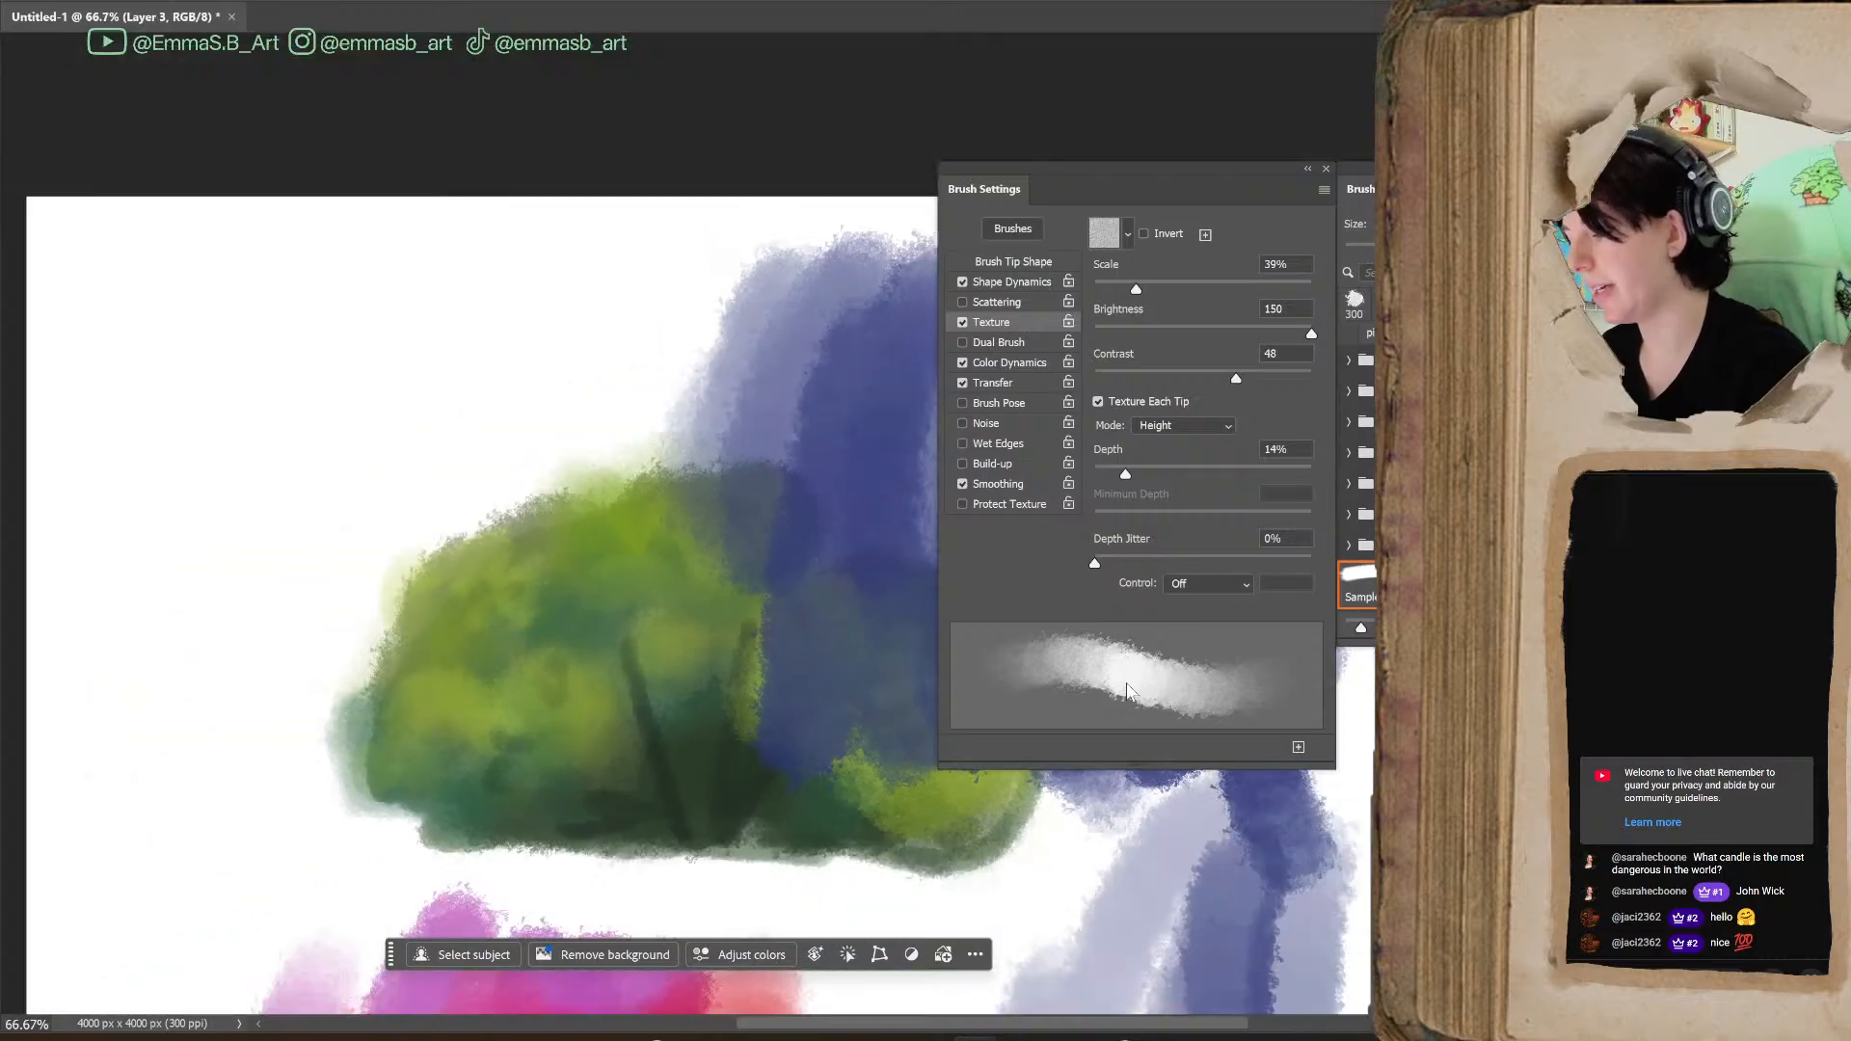
{"action": "key", "text": "ctrl+z"}
{"action": "key", "text": "ctrl+z"}
{"action": "key", "text": "ctrl+z"}
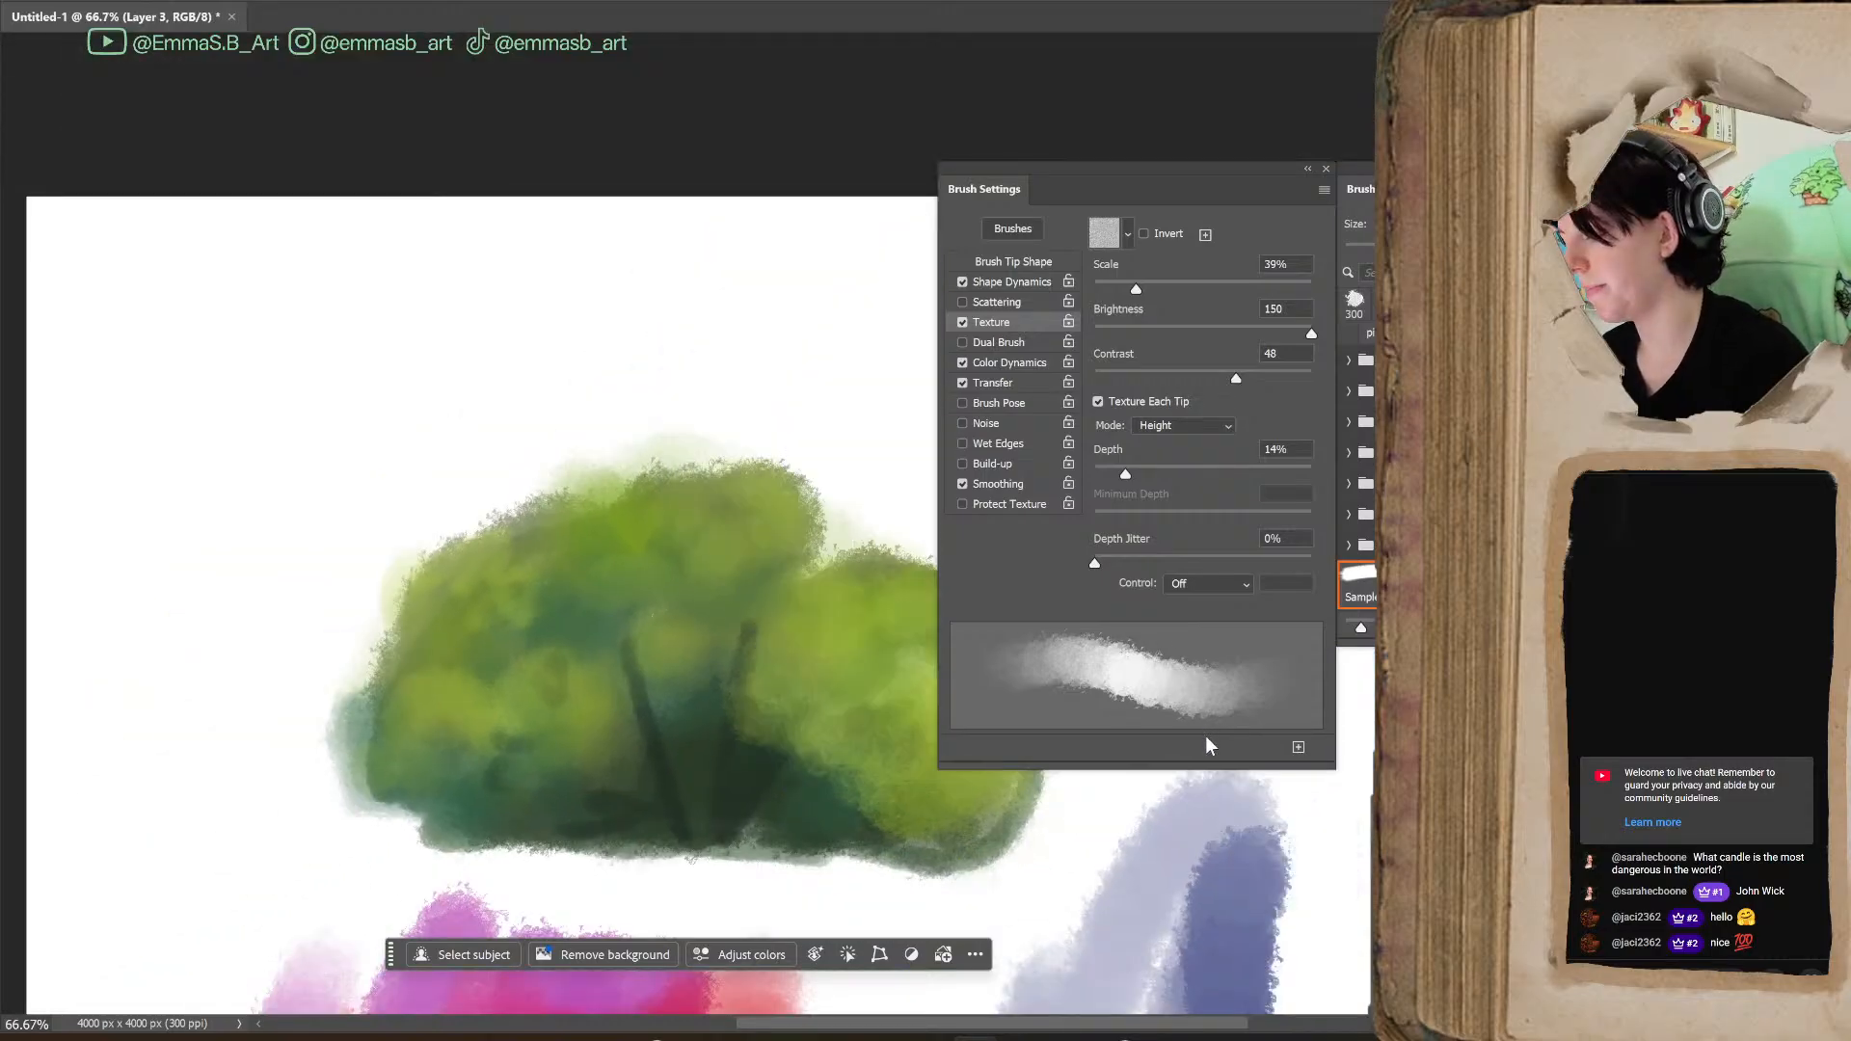
Paint broad blue areas over and beside the bush at brush size 800, setting Texture Scale to 141%, Contrast to 86 and Depth to 19%
{"action": "key", "text": "bracketright"}
{"action": "key", "text": "bracketright"}
{"action": "key", "text": "bracketright"}
{"action": "key", "text": "bracketright"}
{"action": "key", "text": "bracketright"}
{"action": "key", "text": "bracketright"}
{"action": "key", "text": "bracketright"}
{"action": "key", "text": "bracketright"}
{"action": "key", "text": "bracketright"}
{"action": "key", "text": "bracketright"}
{"action": "key", "text": "bracketright"}
{"action": "key", "text": "bracketright"}
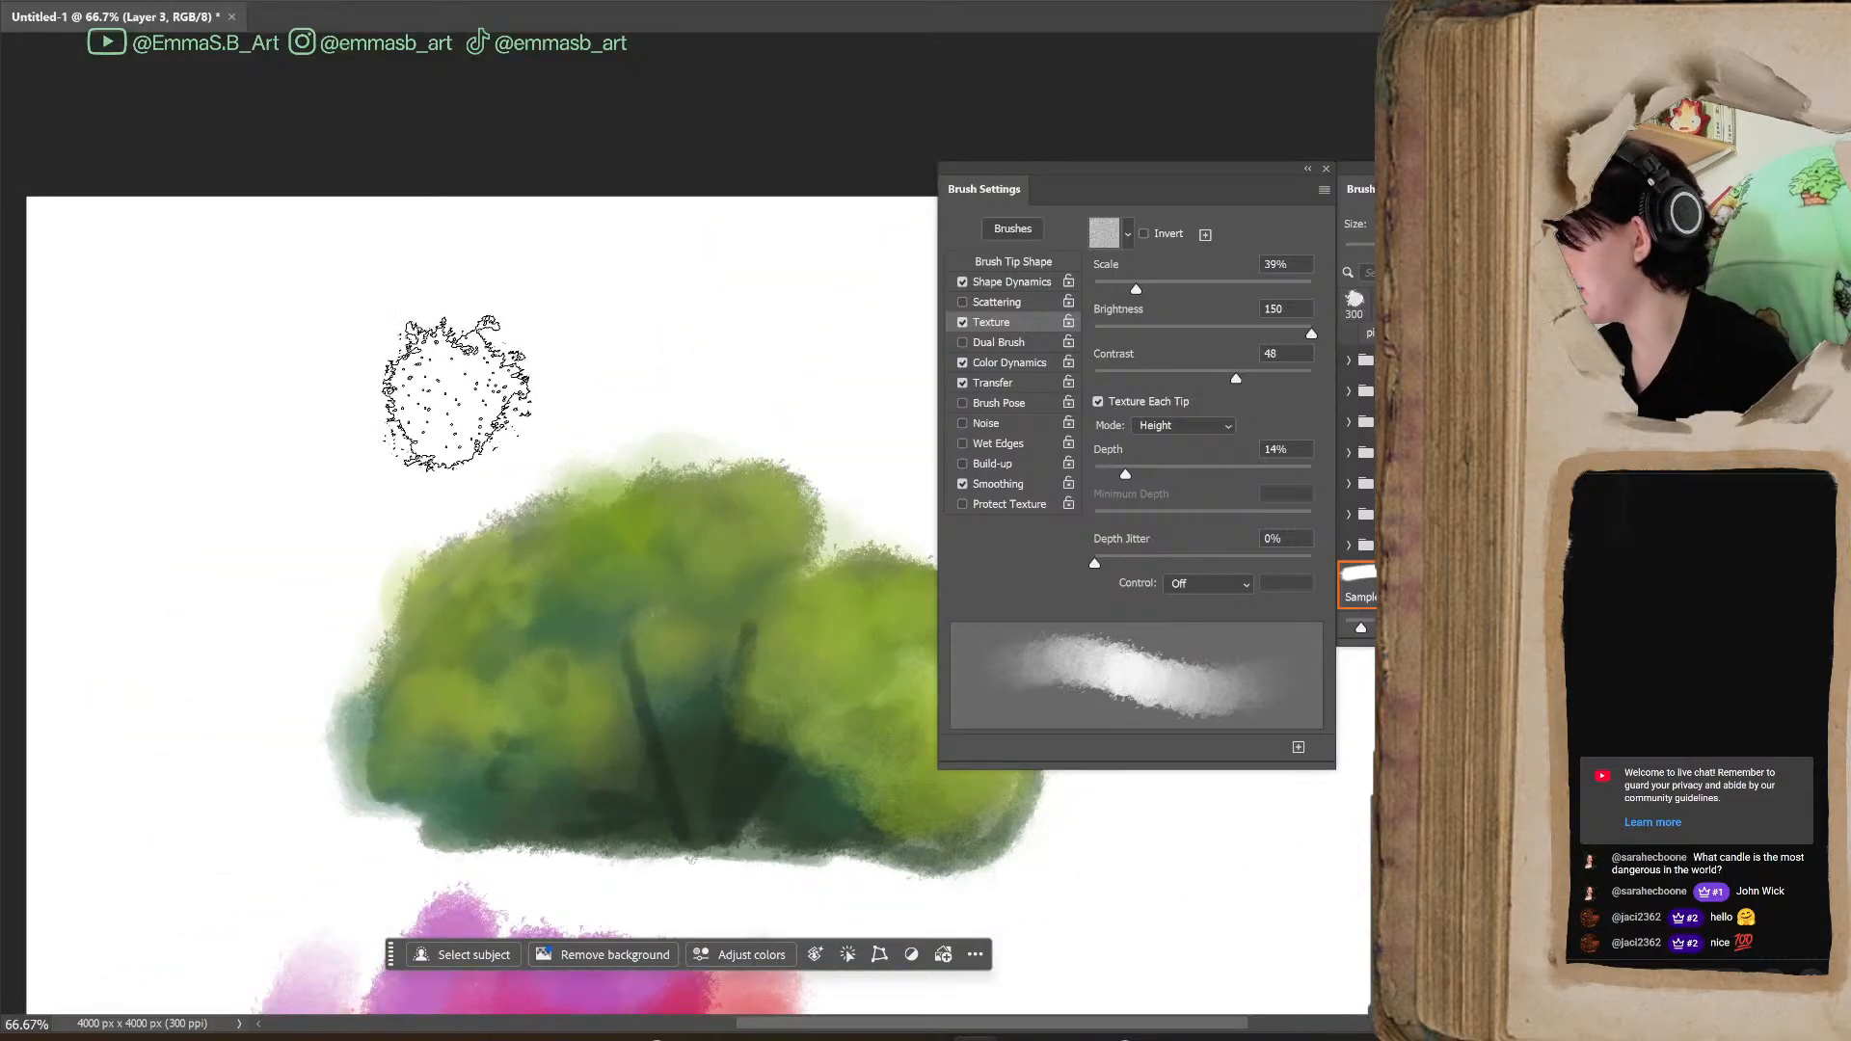
{"action": "mouse_move", "coordinate": [340, 439]}
{"action": "left_mouse_down"}
{"action": "mouse_move", "coordinate": [418, 511]}
{"action": "mouse_move", "coordinate": [735, 294]}
{"action": "mouse_move", "coordinate": [330, 289]}
{"action": "mouse_move", "coordinate": [497, 540]}
{"action": "mouse_move", "coordinate": [888, 599]}
{"action": "left_mouse_up"}
{"action": "mouse_move", "coordinate": [1126, 474]}
{"action": "left_mouse_down"}
{"action": "mouse_move", "coordinate": [1065, 501]}
{"action": "mouse_move", "coordinate": [1136, 503]}
{"action": "left_mouse_up"}
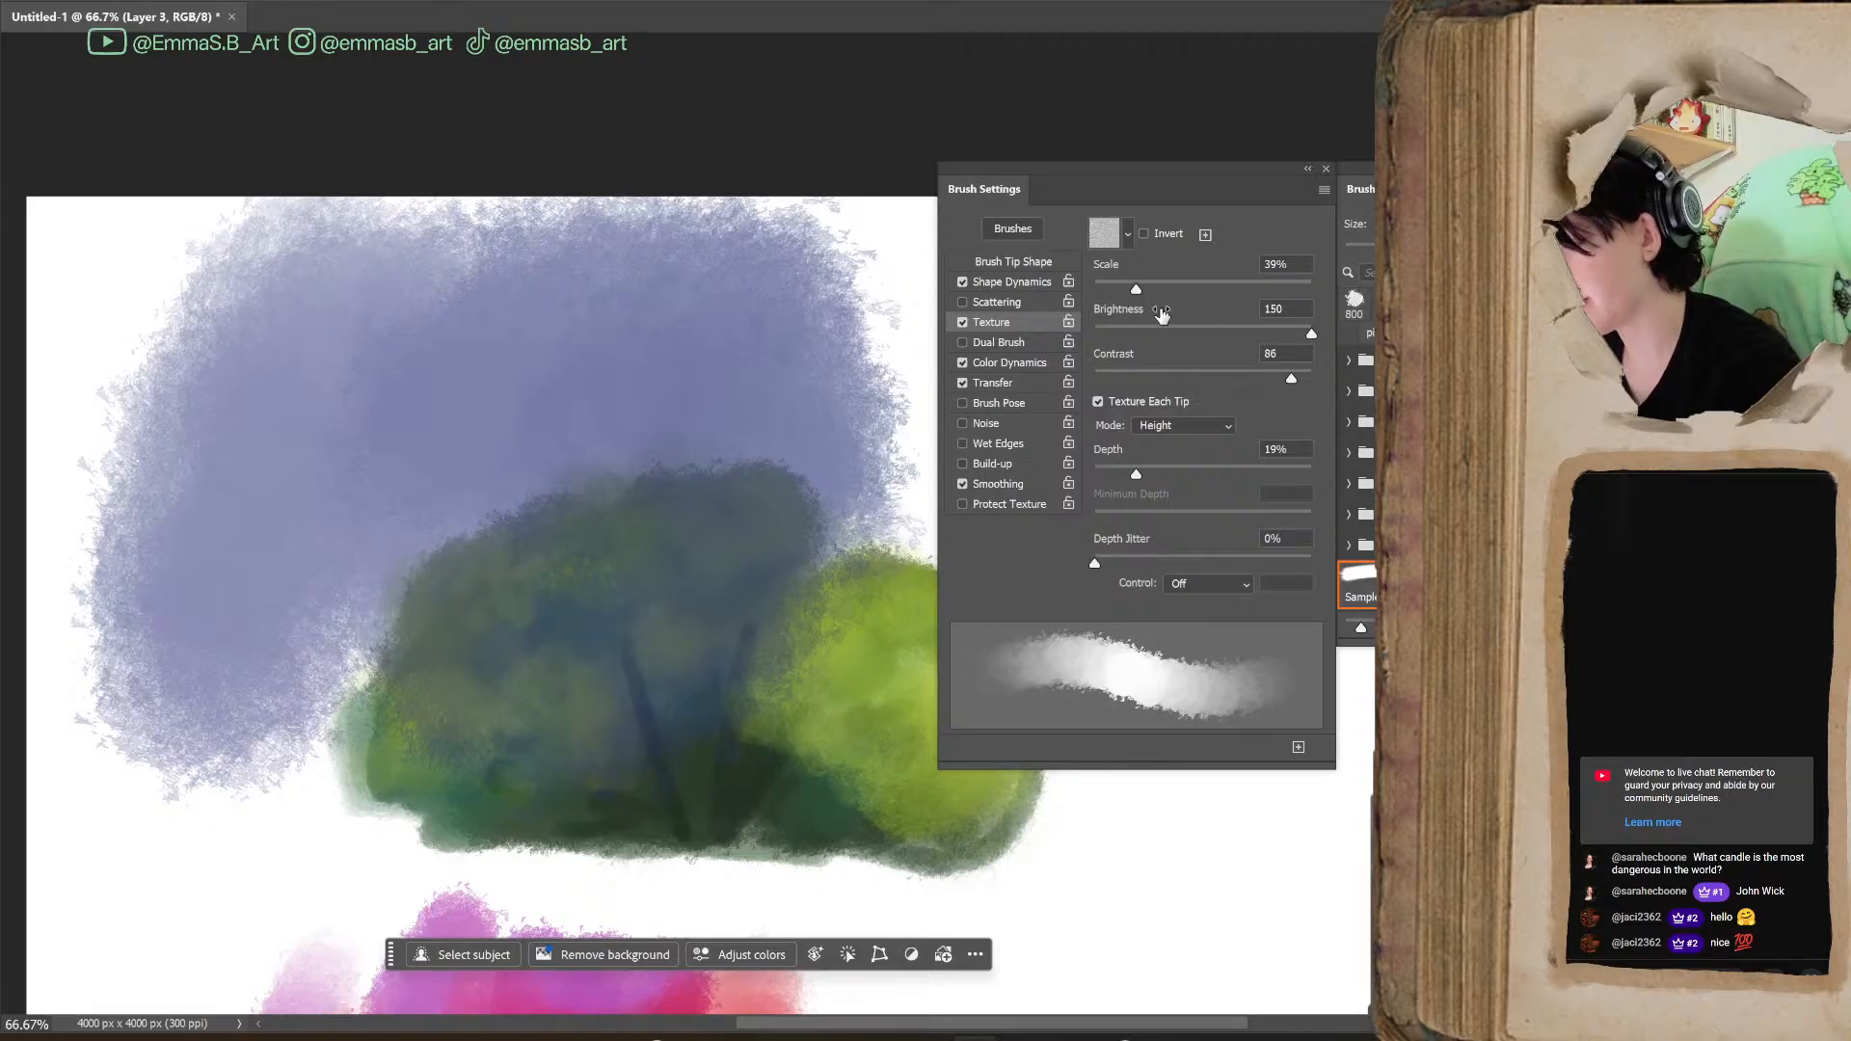
{"action": "mouse_move", "coordinate": [1157, 875]}
{"action": "left_mouse_down"}
{"action": "mouse_move", "coordinate": [1198, 868]}
{"action": "mouse_move", "coordinate": [1206, 896]}
{"action": "mouse_move", "coordinate": [1287, 911]}
{"action": "mouse_move", "coordinate": [1109, 868]}
{"action": "mouse_move", "coordinate": [950, 950]}
{"action": "mouse_move", "coordinate": [1360, 882]}
{"action": "left_mouse_up"}
{"action": "left_click_drag", "start_coordinate": [1208, 1024], "coordinate": [1404, 1026]}
Reduce the brush size to 250, set the Texture Scale to 455%, and paint blue strokes to the right of the bush
{"action": "key", "text": "bracketleft"}
{"action": "key", "text": "bracketleft"}
{"action": "key", "text": "bracketleft"}
{"action": "key", "text": "bracketleft"}
{"action": "key", "text": "bracketleft"}
{"action": "key", "text": "bracketleft"}
{"action": "key", "text": "bracketleft"}
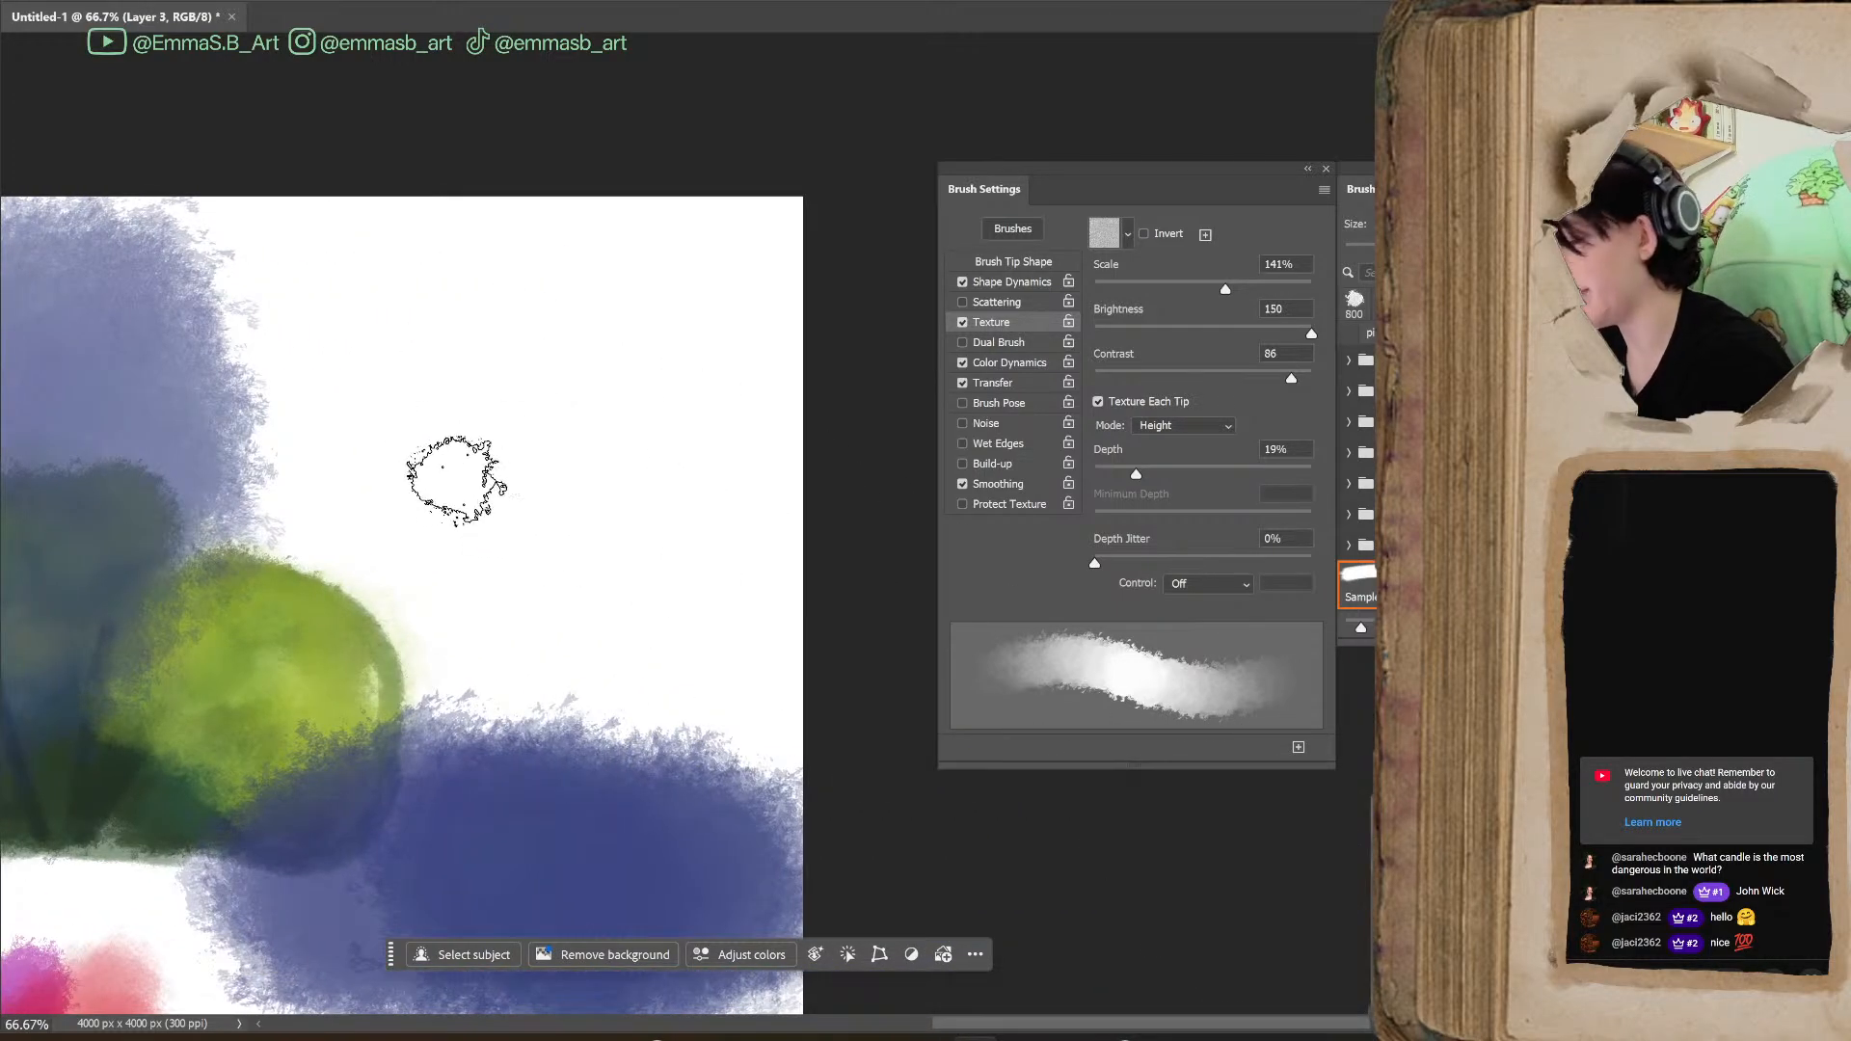
{"action": "left_click", "coordinate": [1288, 287]}
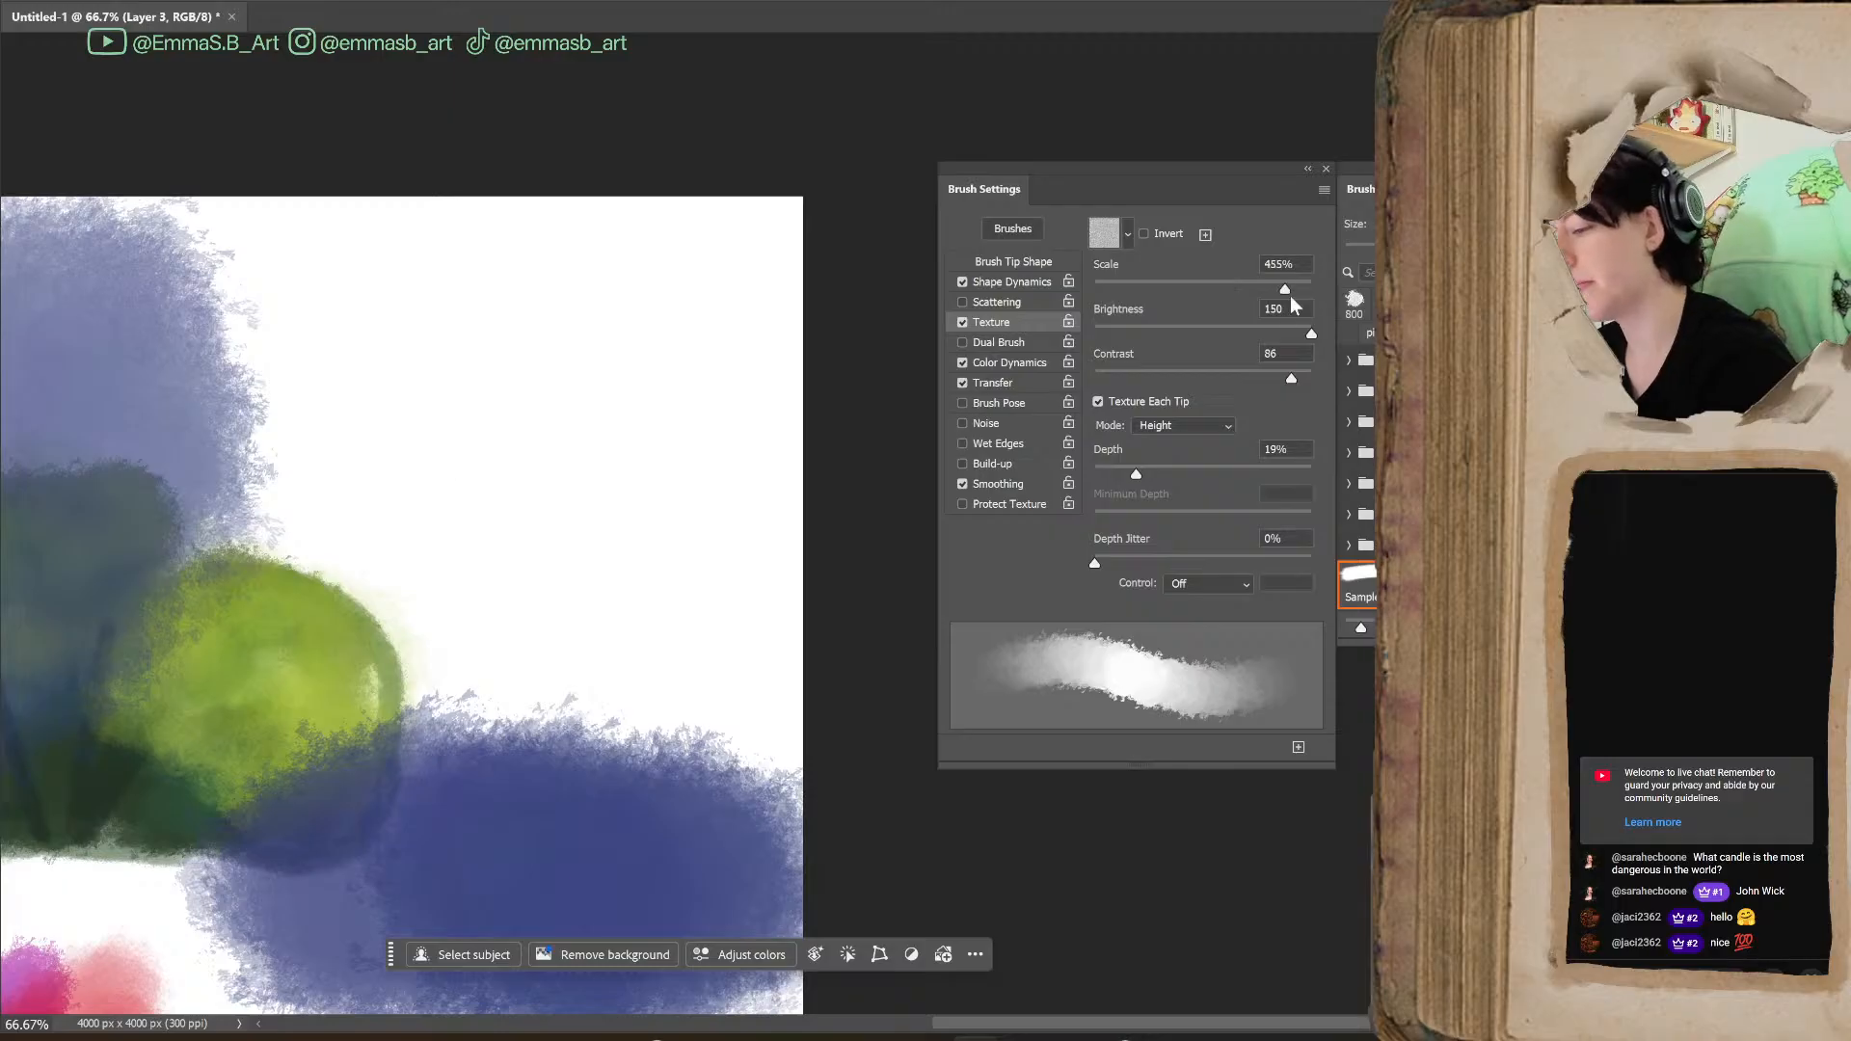
{"action": "mouse_move", "coordinate": [496, 517]}
{"action": "left_mouse_down"}
{"action": "mouse_move", "coordinate": [521, 648]}
{"action": "mouse_move", "coordinate": [666, 662]}
{"action": "mouse_move", "coordinate": [672, 704]}
{"action": "left_mouse_up"}
{"action": "mouse_move", "coordinate": [571, 378]}
{"action": "left_mouse_down"}
{"action": "mouse_move", "coordinate": [331, 615]}
{"action": "mouse_move", "coordinate": [599, 548]}
{"action": "mouse_move", "coordinate": [680, 735]}
{"action": "left_mouse_up"}
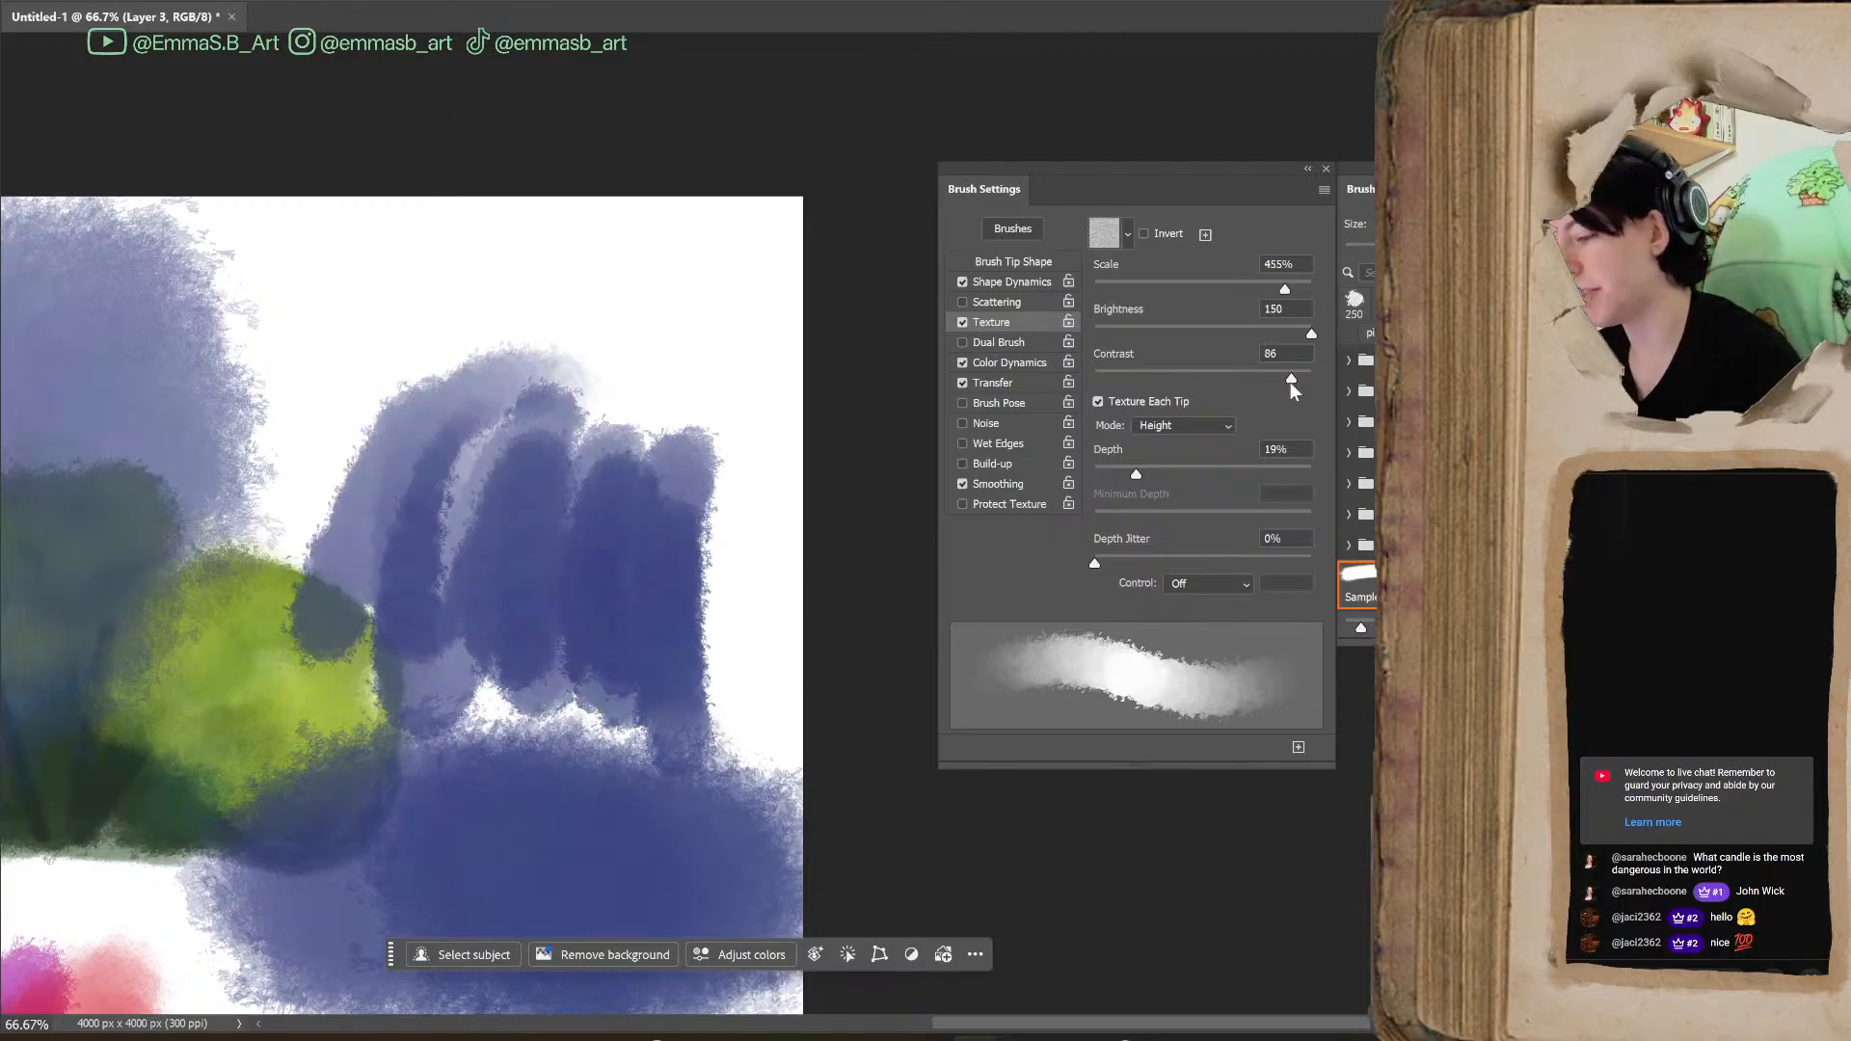
Raise the Texture Contrast to 100 and paint blue test strokes with Brightness at -150 and at 71
{"action": "left_click_drag", "start_coordinate": [1309, 386], "coordinate": [1314, 391]}
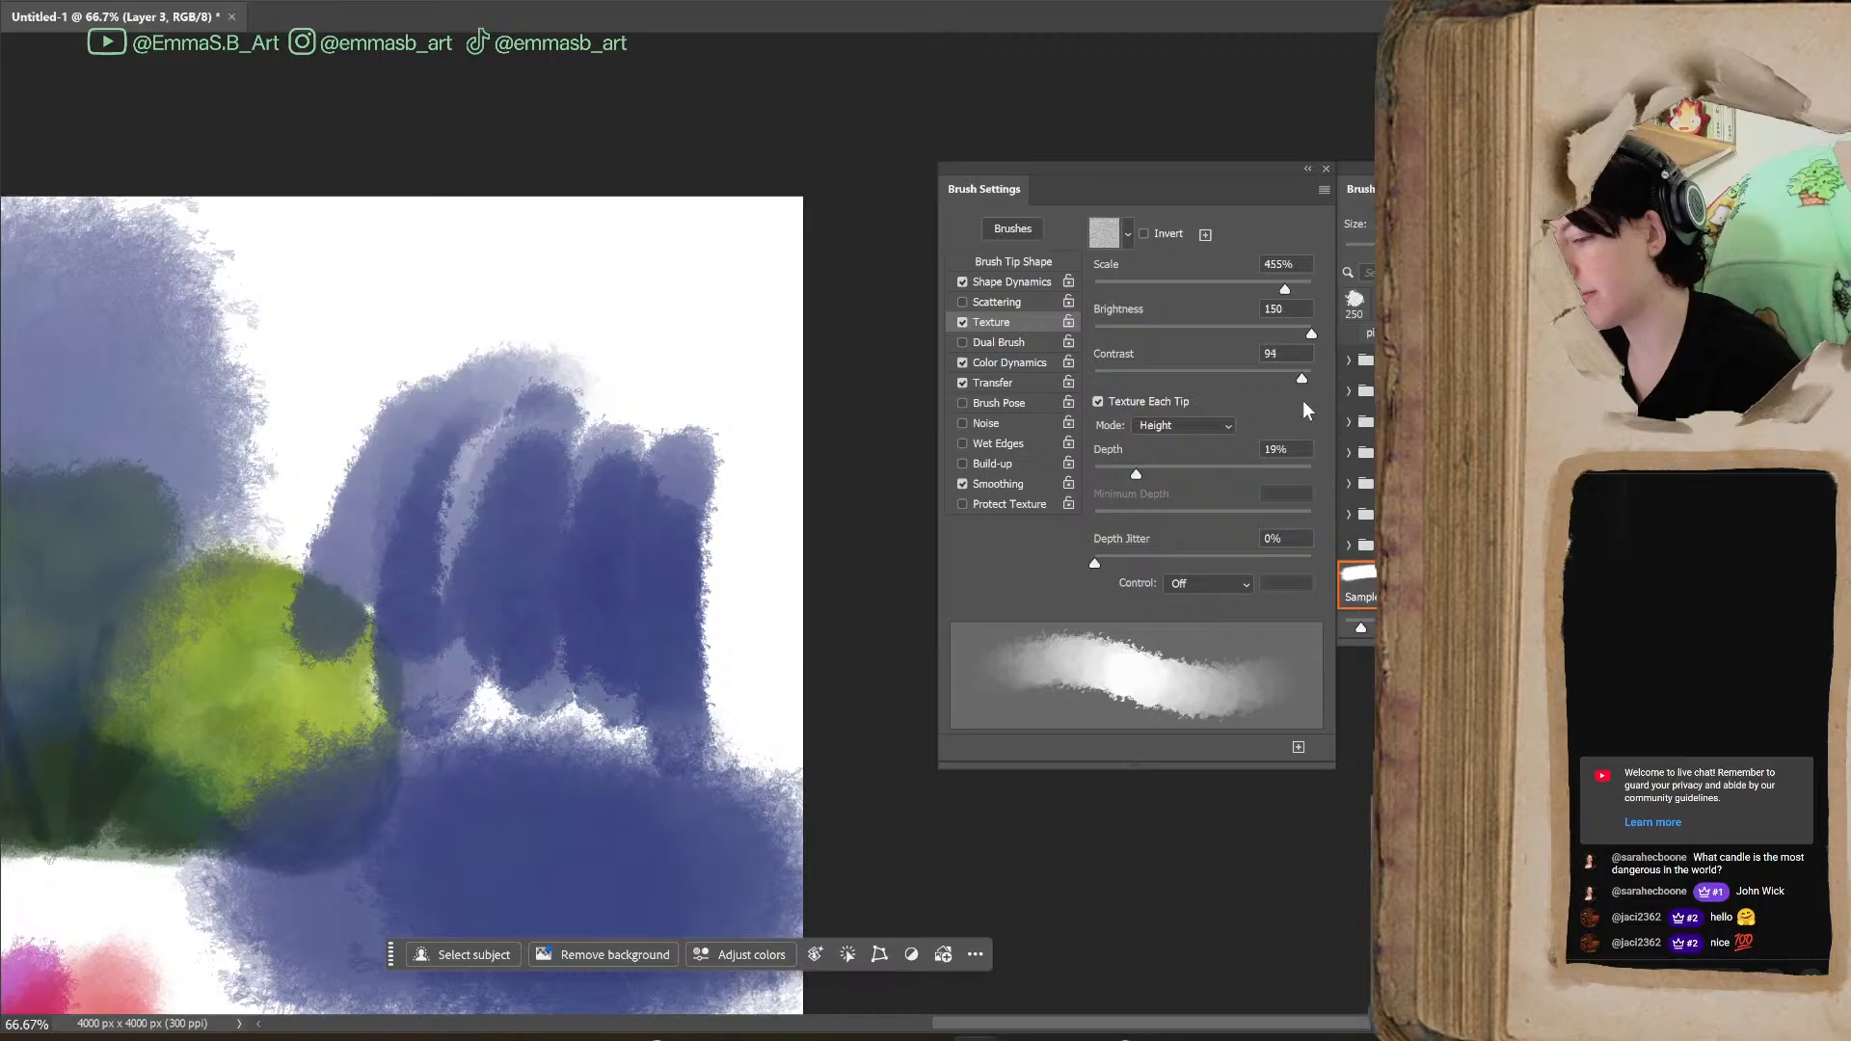
{"action": "mouse_move", "coordinate": [1193, 342]}
{"action": "left_mouse_down"}
{"action": "mouse_move", "coordinate": [1097, 350]}
{"action": "mouse_move", "coordinate": [1218, 343]}
{"action": "mouse_move", "coordinate": [1095, 334]}
{"action": "left_mouse_up"}
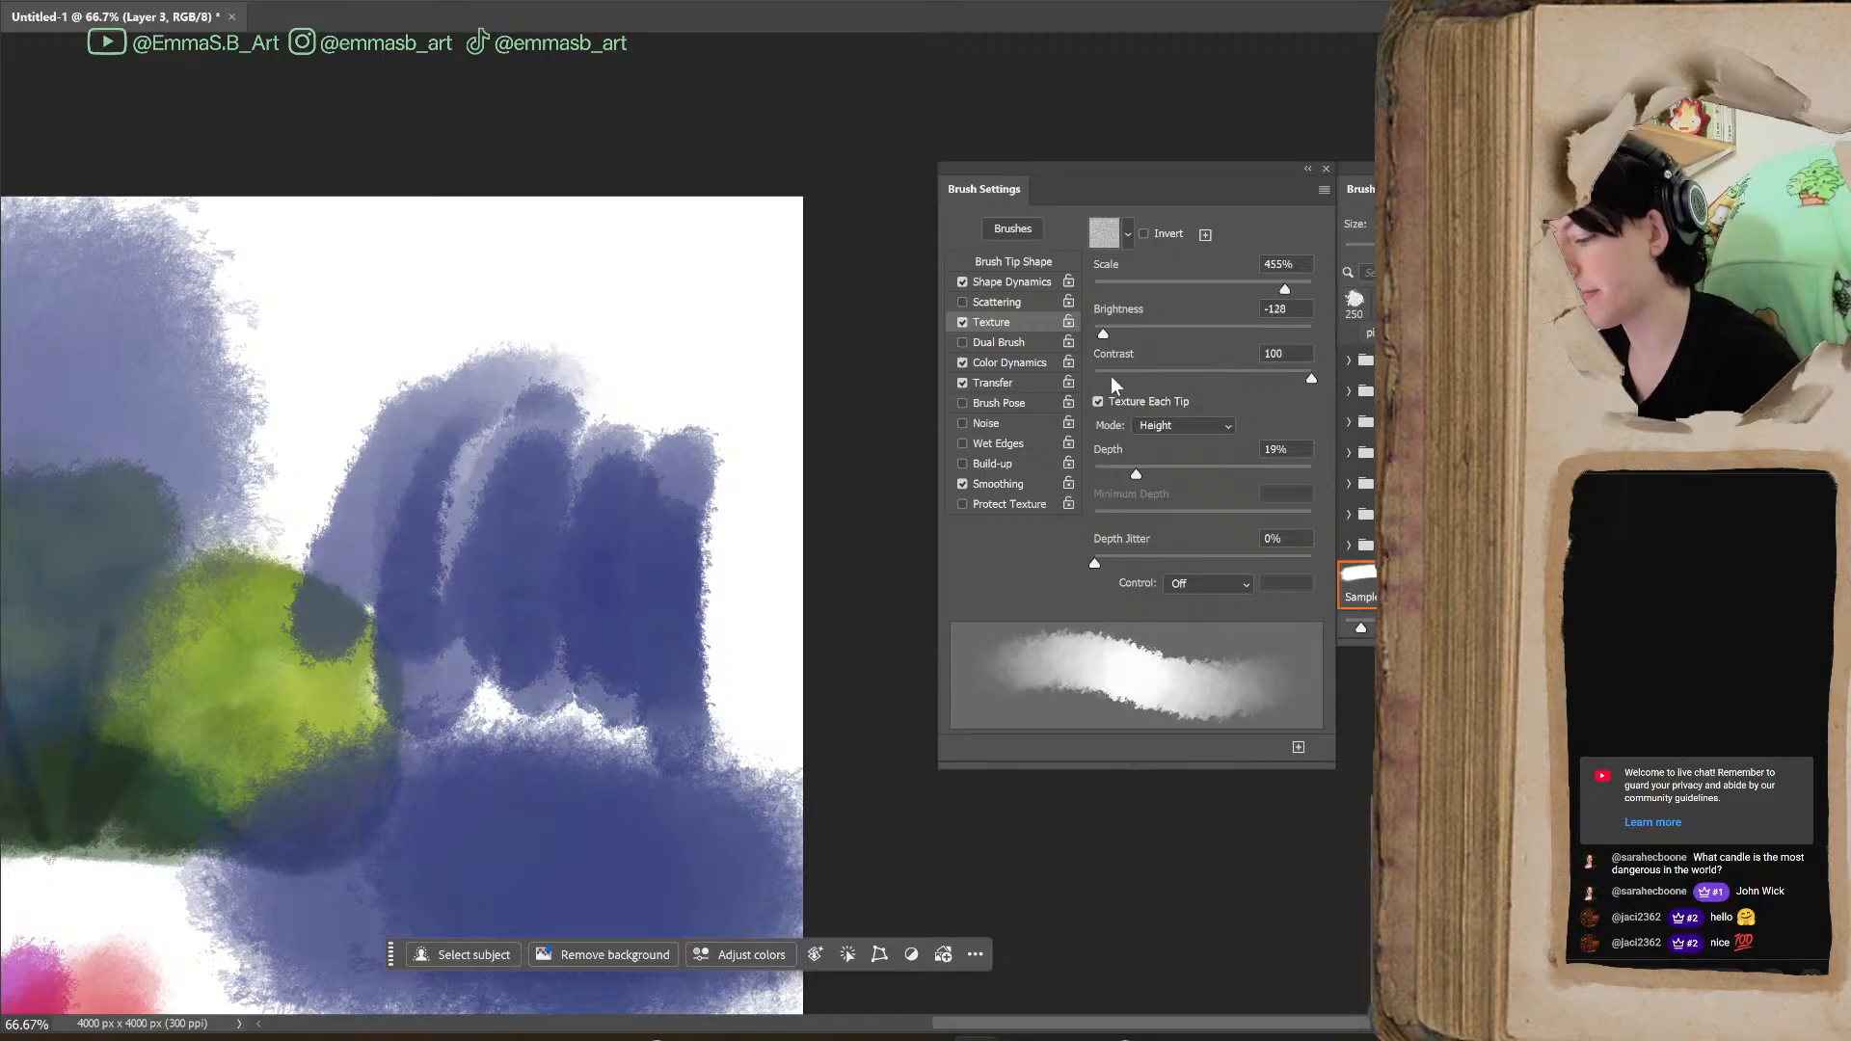
{"action": "left_click", "coordinate": [555, 316]}
{"action": "mouse_move", "coordinate": [554, 316]}
{"action": "left_mouse_down"}
{"action": "mouse_move", "coordinate": [675, 390]}
{"action": "mouse_move", "coordinate": [757, 376]}
{"action": "left_mouse_up"}
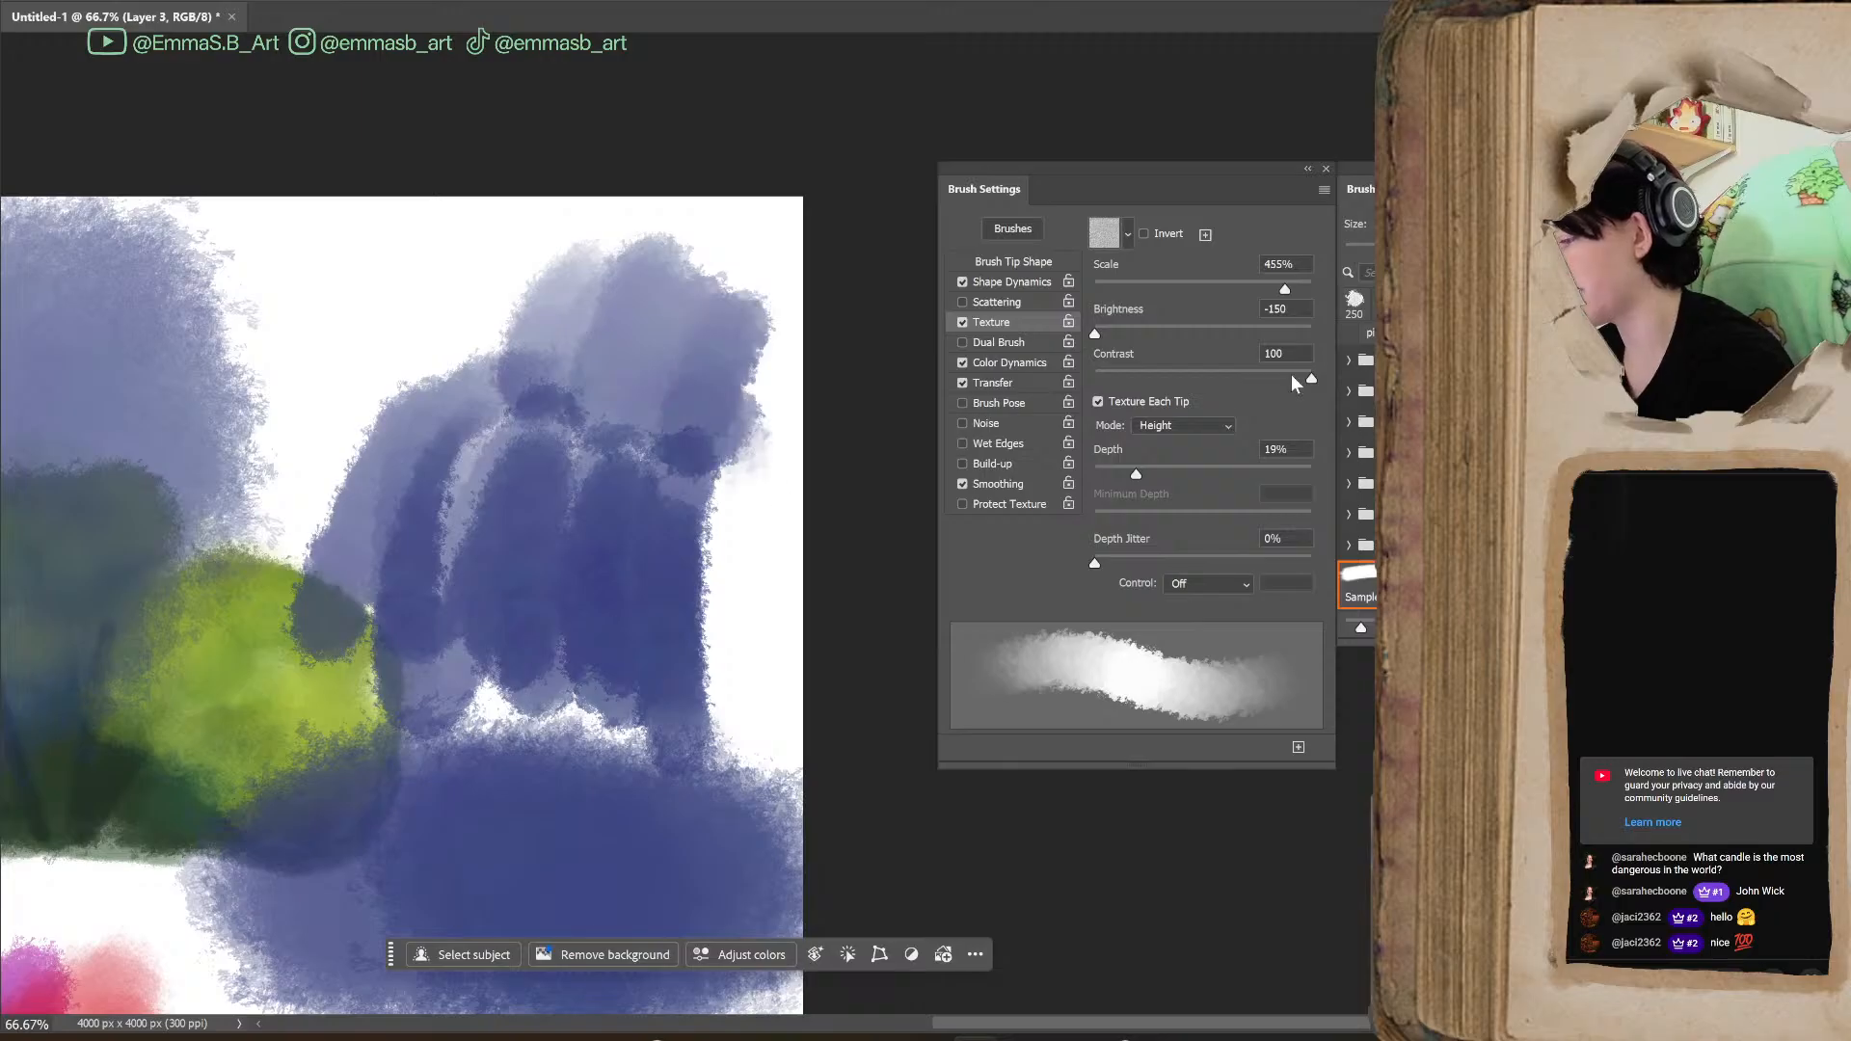
{"action": "left_click_drag", "start_coordinate": [1095, 334], "coordinate": [1273, 349]}
{"action": "mouse_move", "coordinate": [371, 301]}
{"action": "left_mouse_down"}
{"action": "mouse_move", "coordinate": [289, 439]}
{"action": "mouse_move", "coordinate": [475, 426]}
{"action": "mouse_move", "coordinate": [477, 470]}
{"action": "left_mouse_up"}
Set the Texture Scale to 135%, toggle Invert on and off, and paint a blue stroke near the canvas's right edge
{"action": "left_click_drag", "start_coordinate": [1283, 292], "coordinate": [1230, 307]}
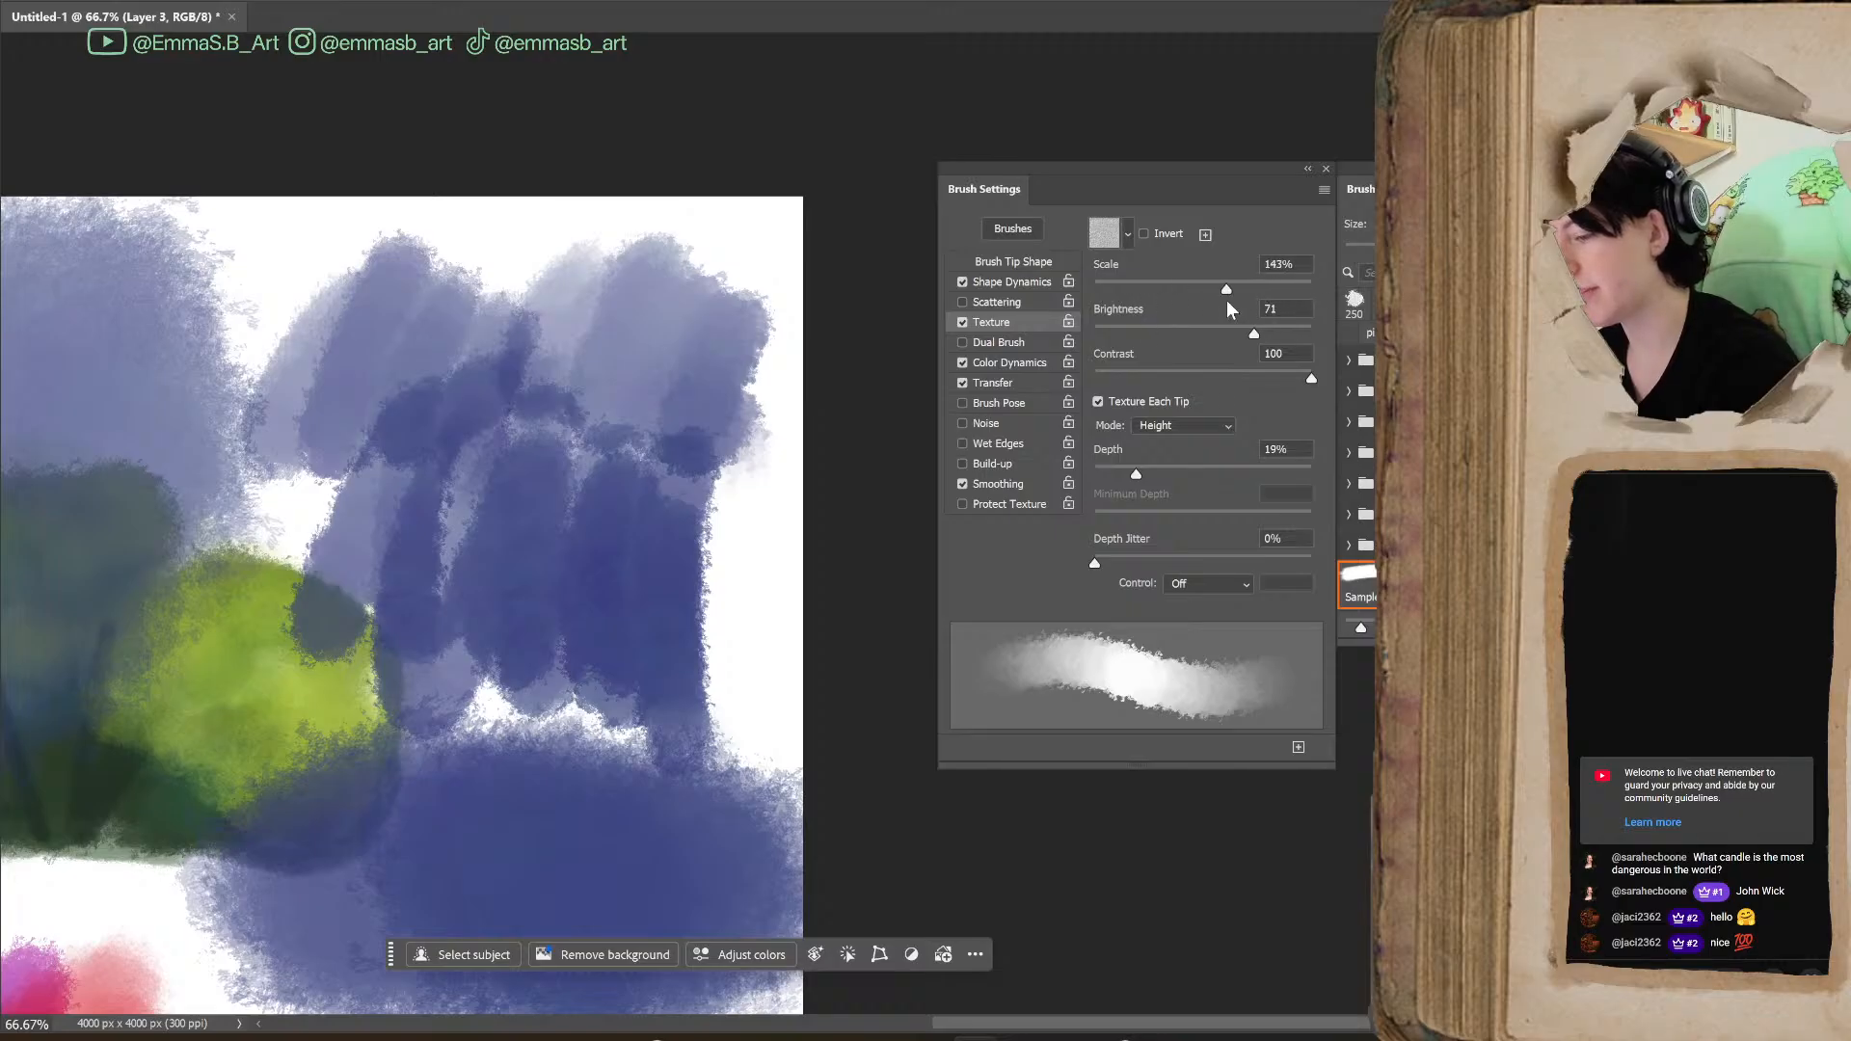
{"action": "left_click", "coordinate": [1144, 235]}
{"action": "left_click", "coordinate": [1145, 235]}
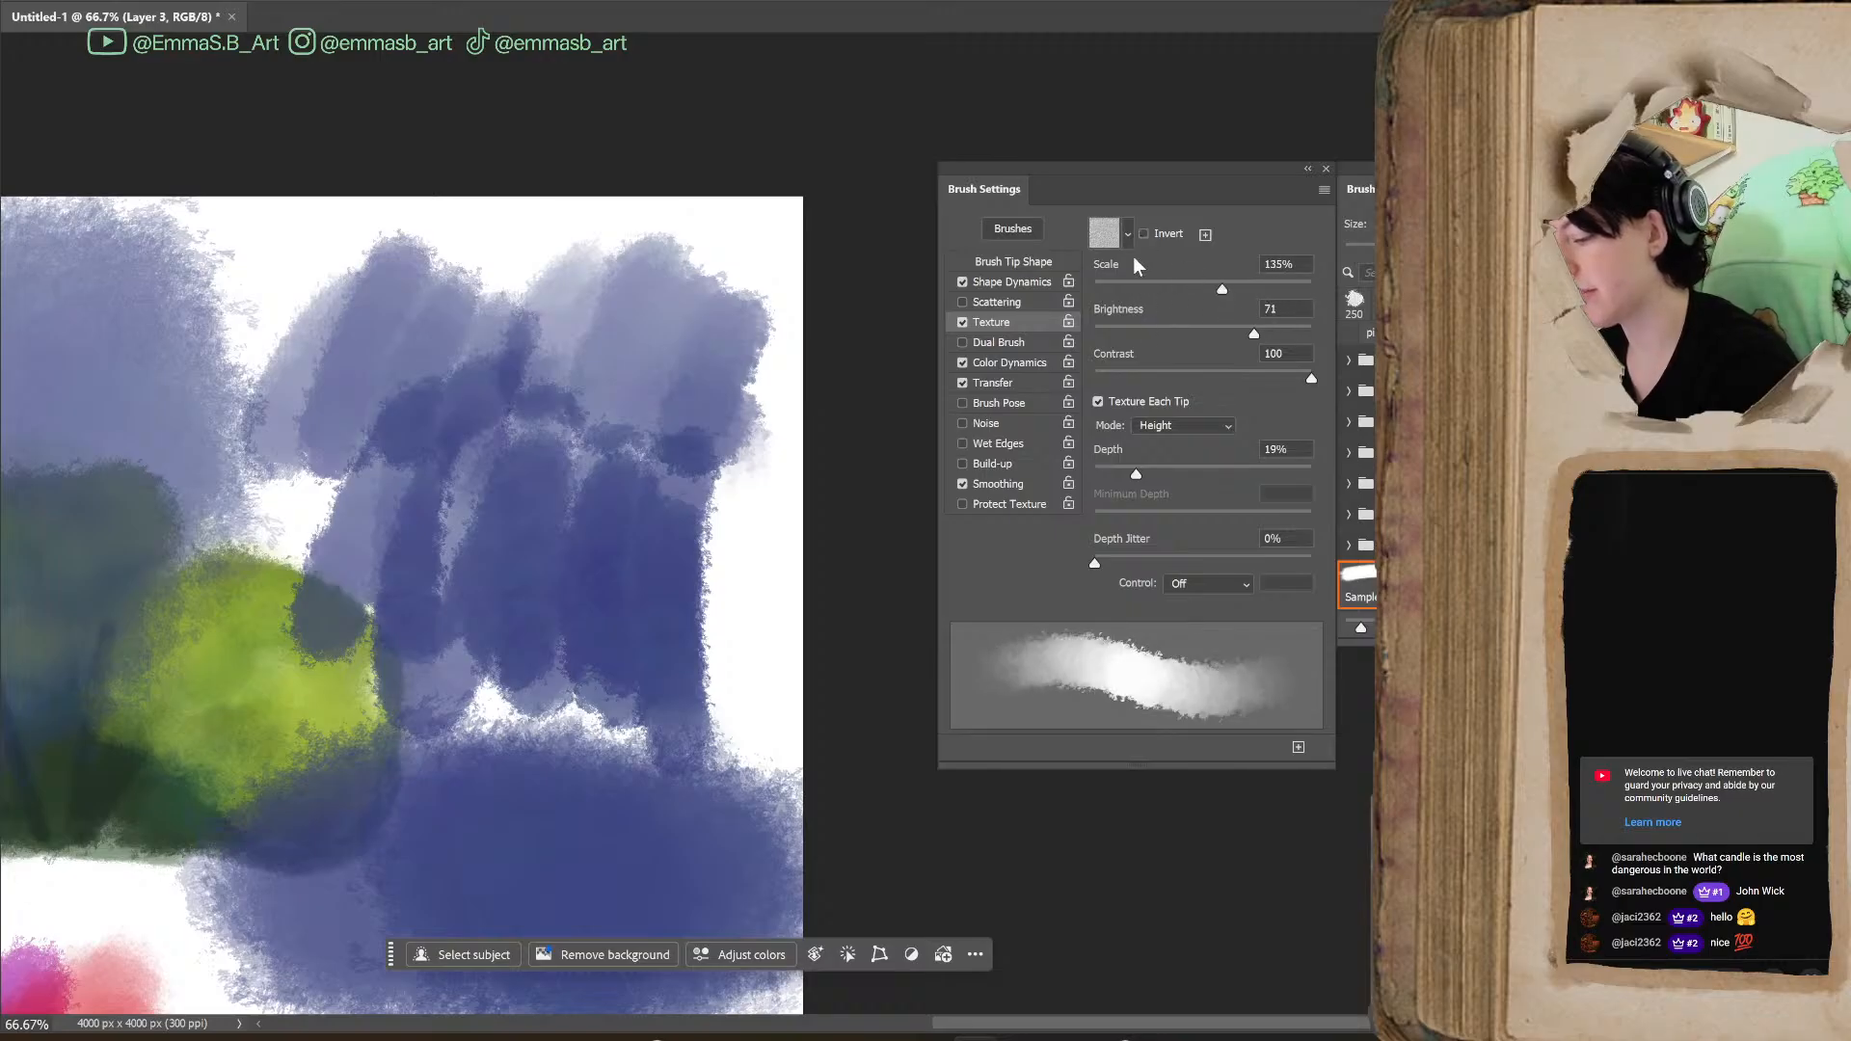
{"action": "left_click_drag", "start_coordinate": [723, 579], "coordinate": [765, 752]}
Disable Texture for the brush and paint short blue strokes below the bush's left end
{"action": "left_click_drag", "start_coordinate": [1164, 1028], "coordinate": [962, 1028]}
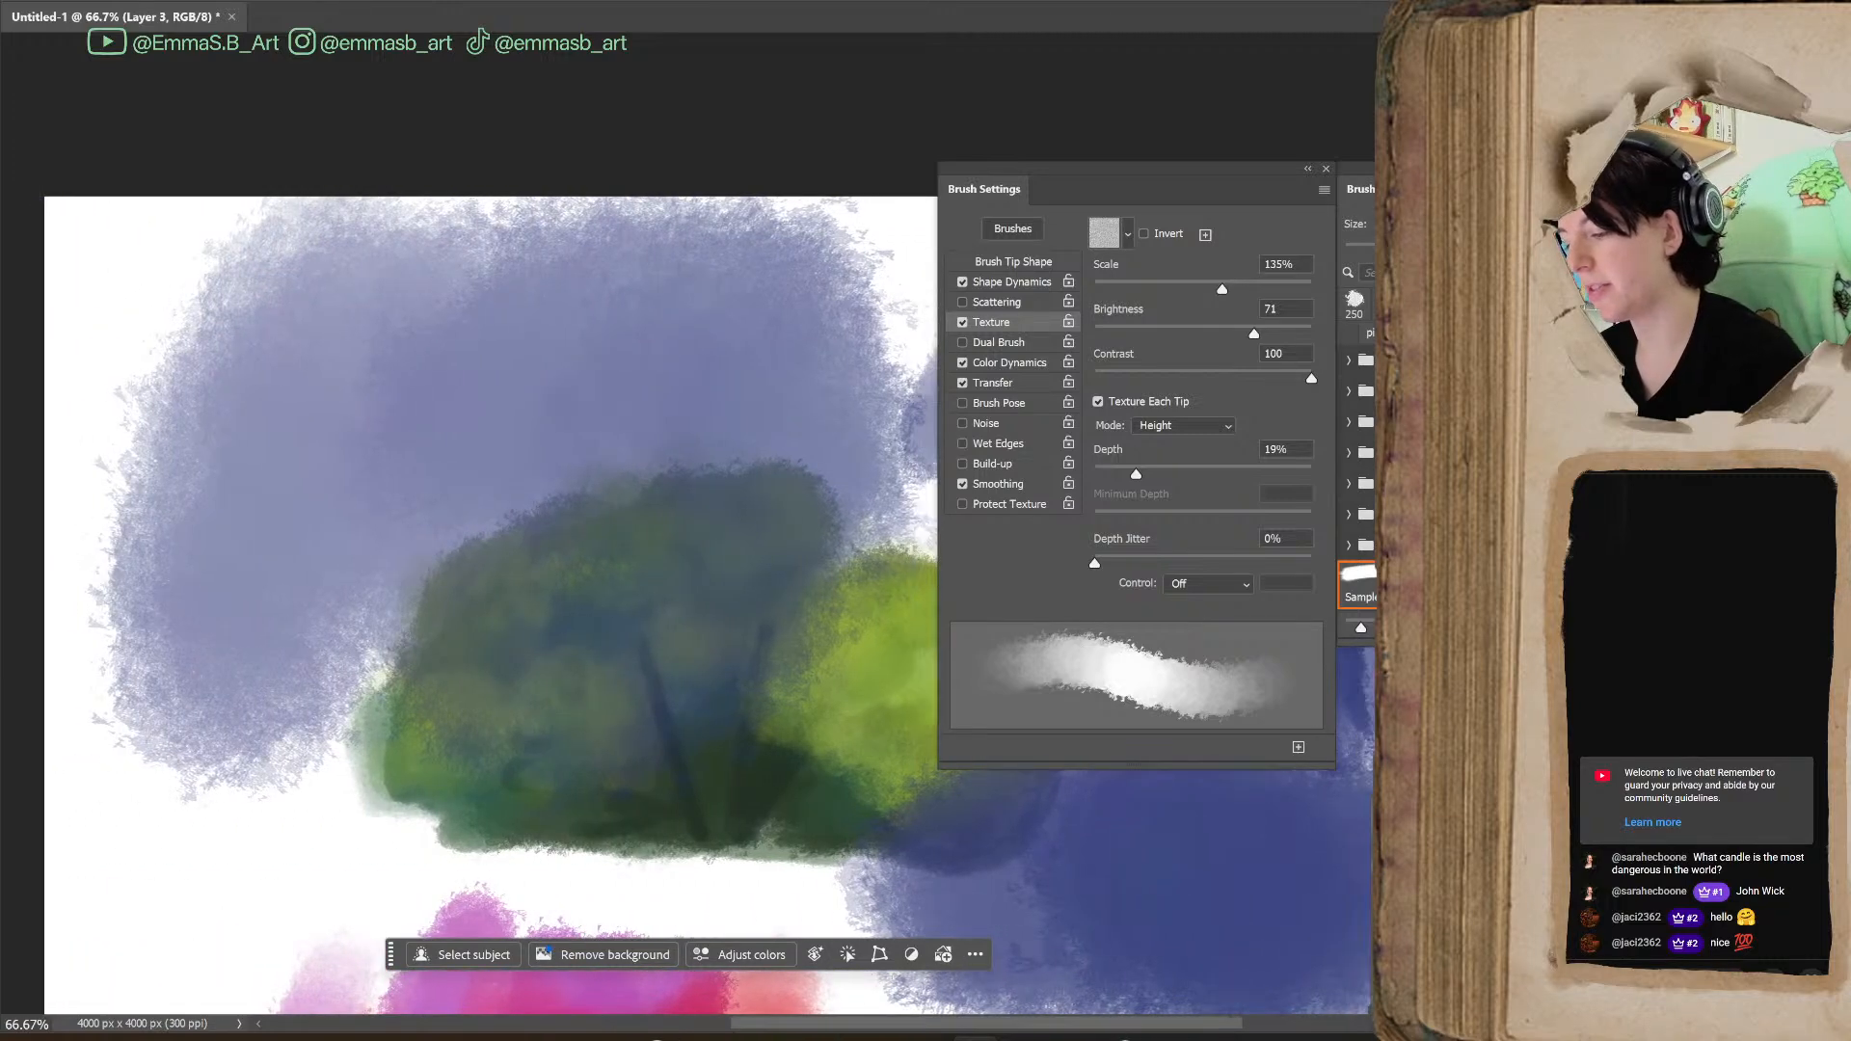
{"action": "left_click", "coordinate": [989, 324]}
{"action": "mouse_move", "coordinate": [328, 866]}
{"action": "left_mouse_down"}
{"action": "mouse_move", "coordinate": [248, 868]}
{"action": "mouse_move", "coordinate": [383, 899]}
{"action": "left_mouse_up"}
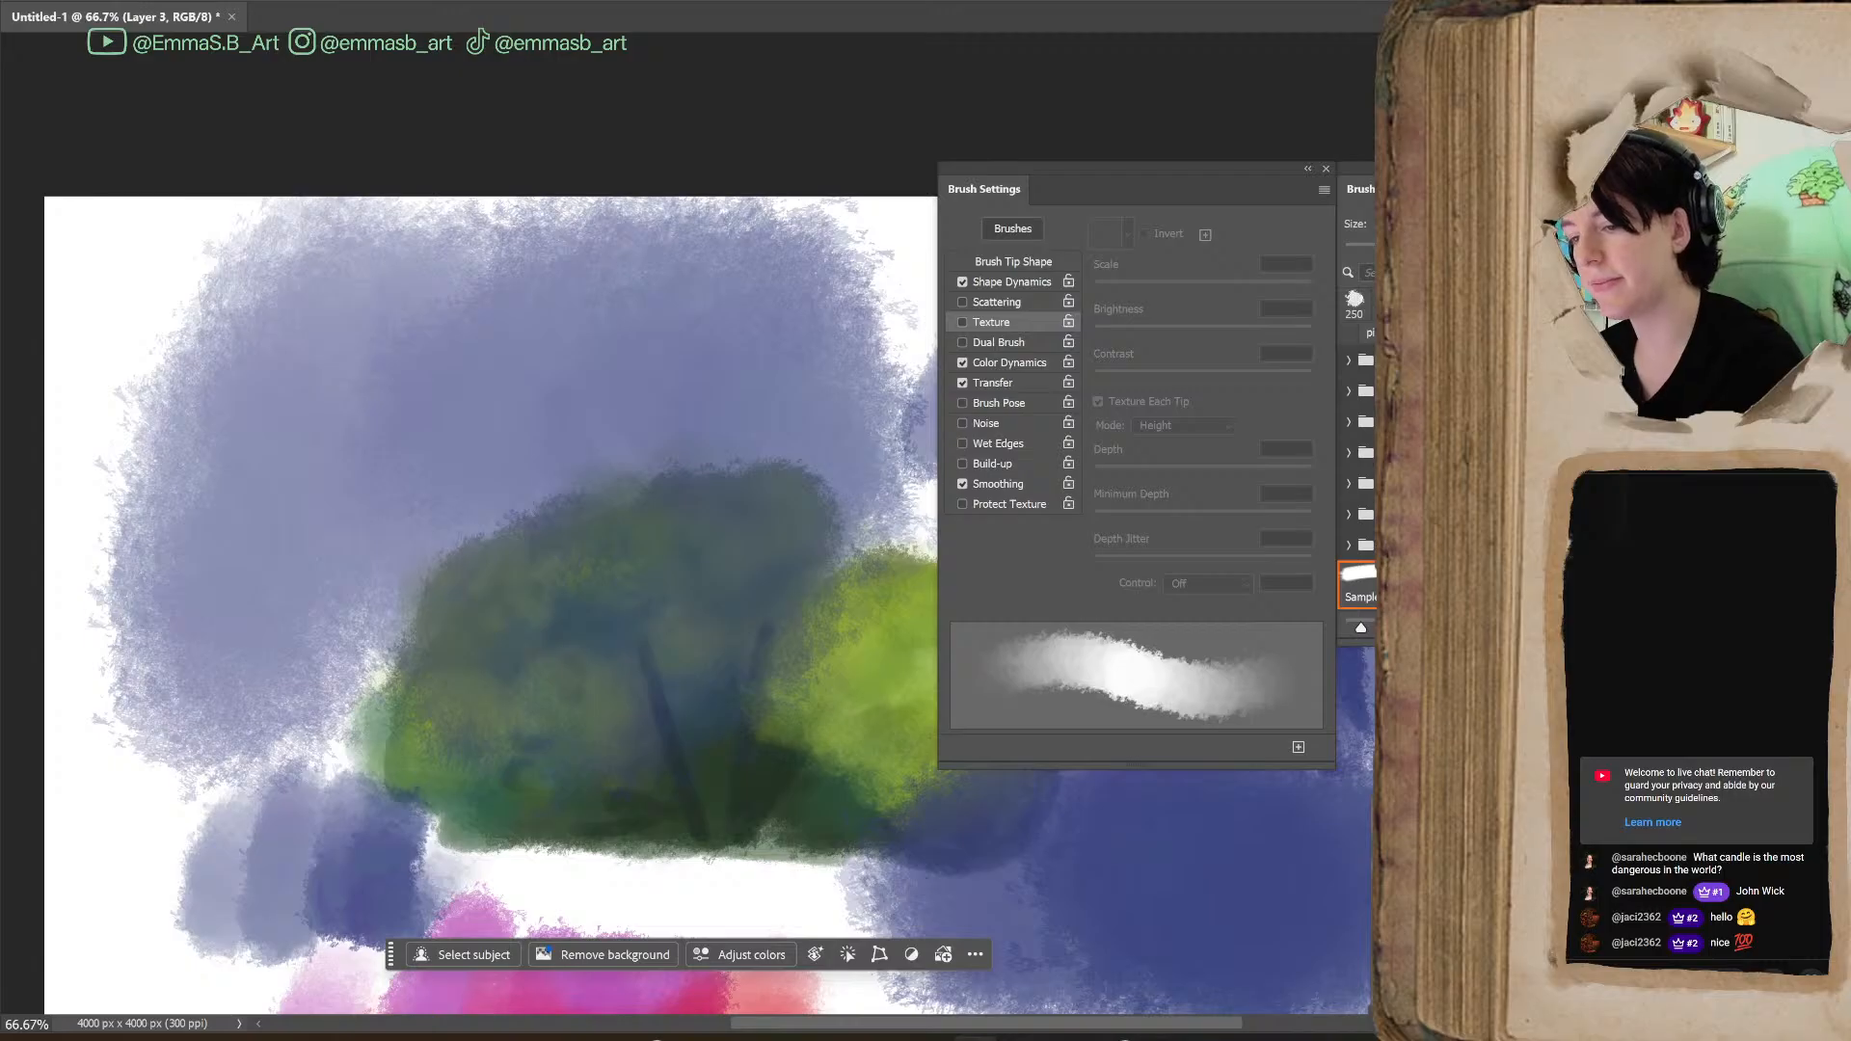
Undo the blue test strokes painted over and around the bush
{"action": "key", "text": "ctrl+minus"}
{"action": "left_click_drag", "start_coordinate": [981, 1029], "coordinate": [1020, 1030]}
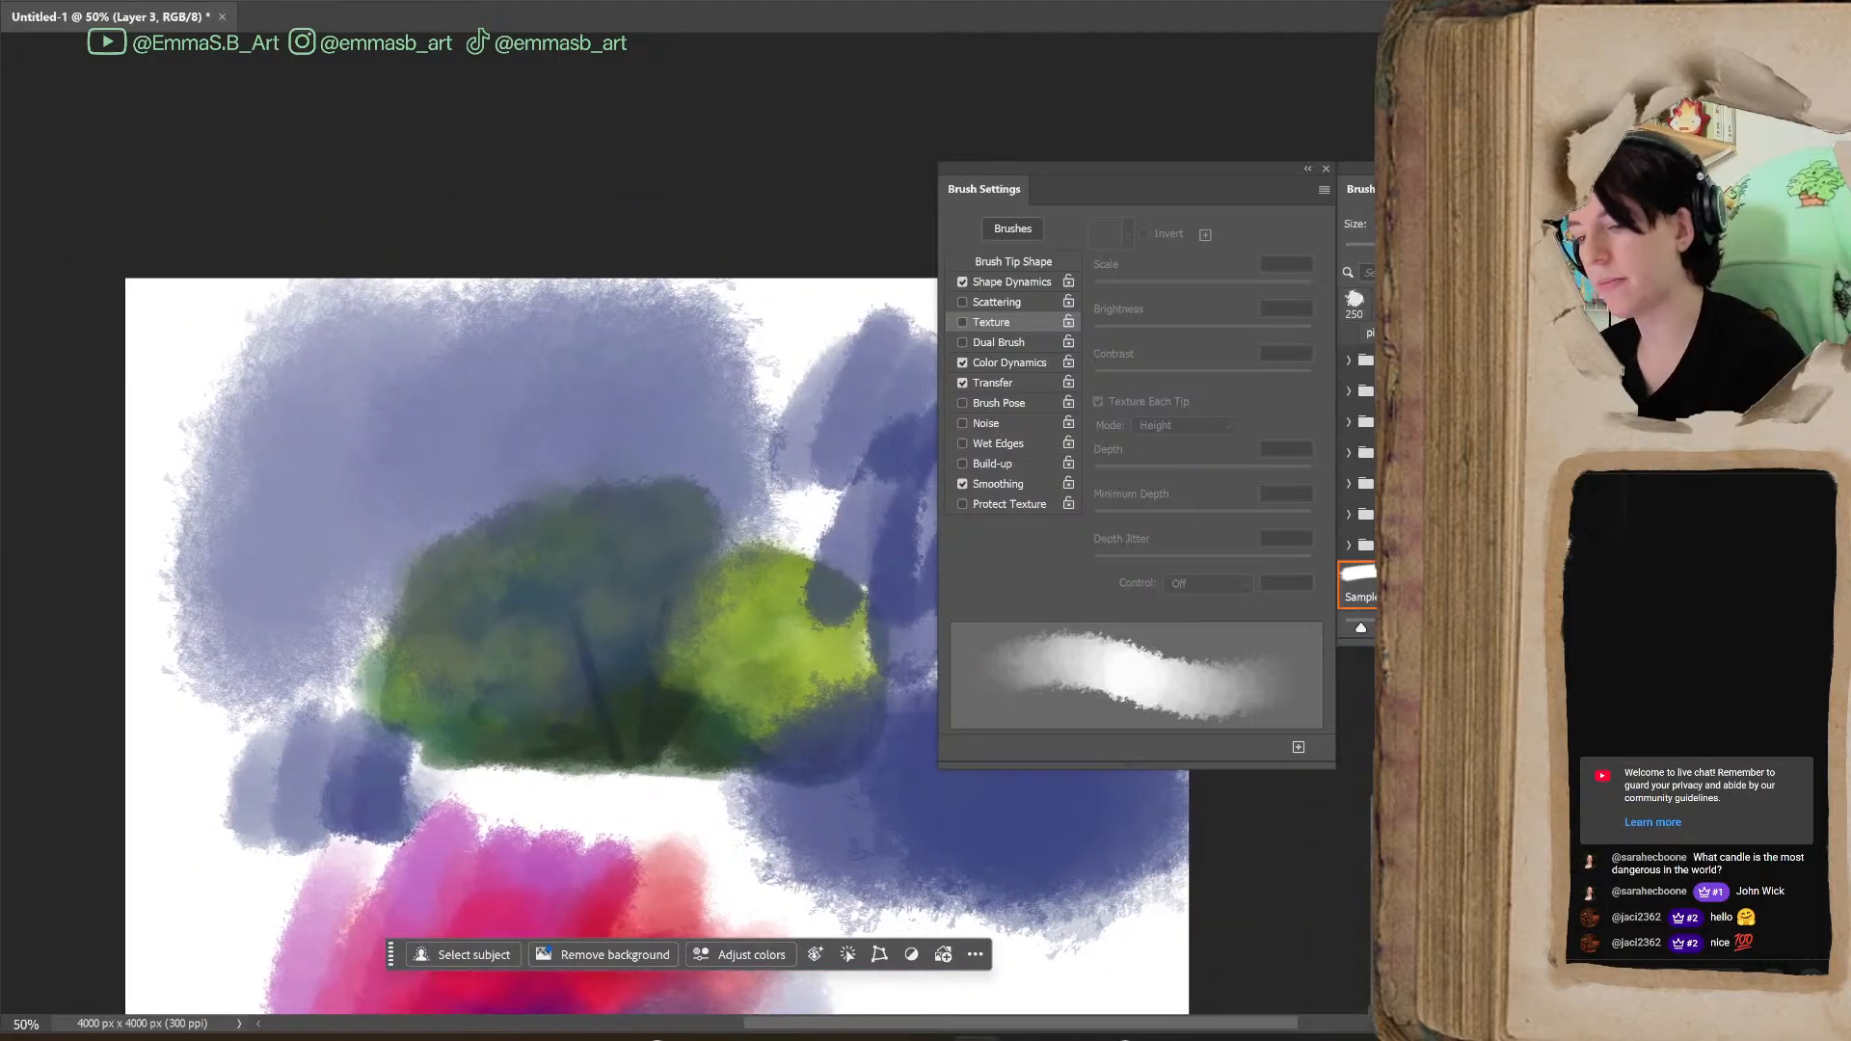
{"action": "key", "text": "ctrl+minus"}
{"action": "left_click_drag", "start_coordinate": [1671, 446], "coordinate": [1671, 486]}
{"action": "left_click_drag", "start_coordinate": [1041, 1031], "coordinate": [1093, 1031]}
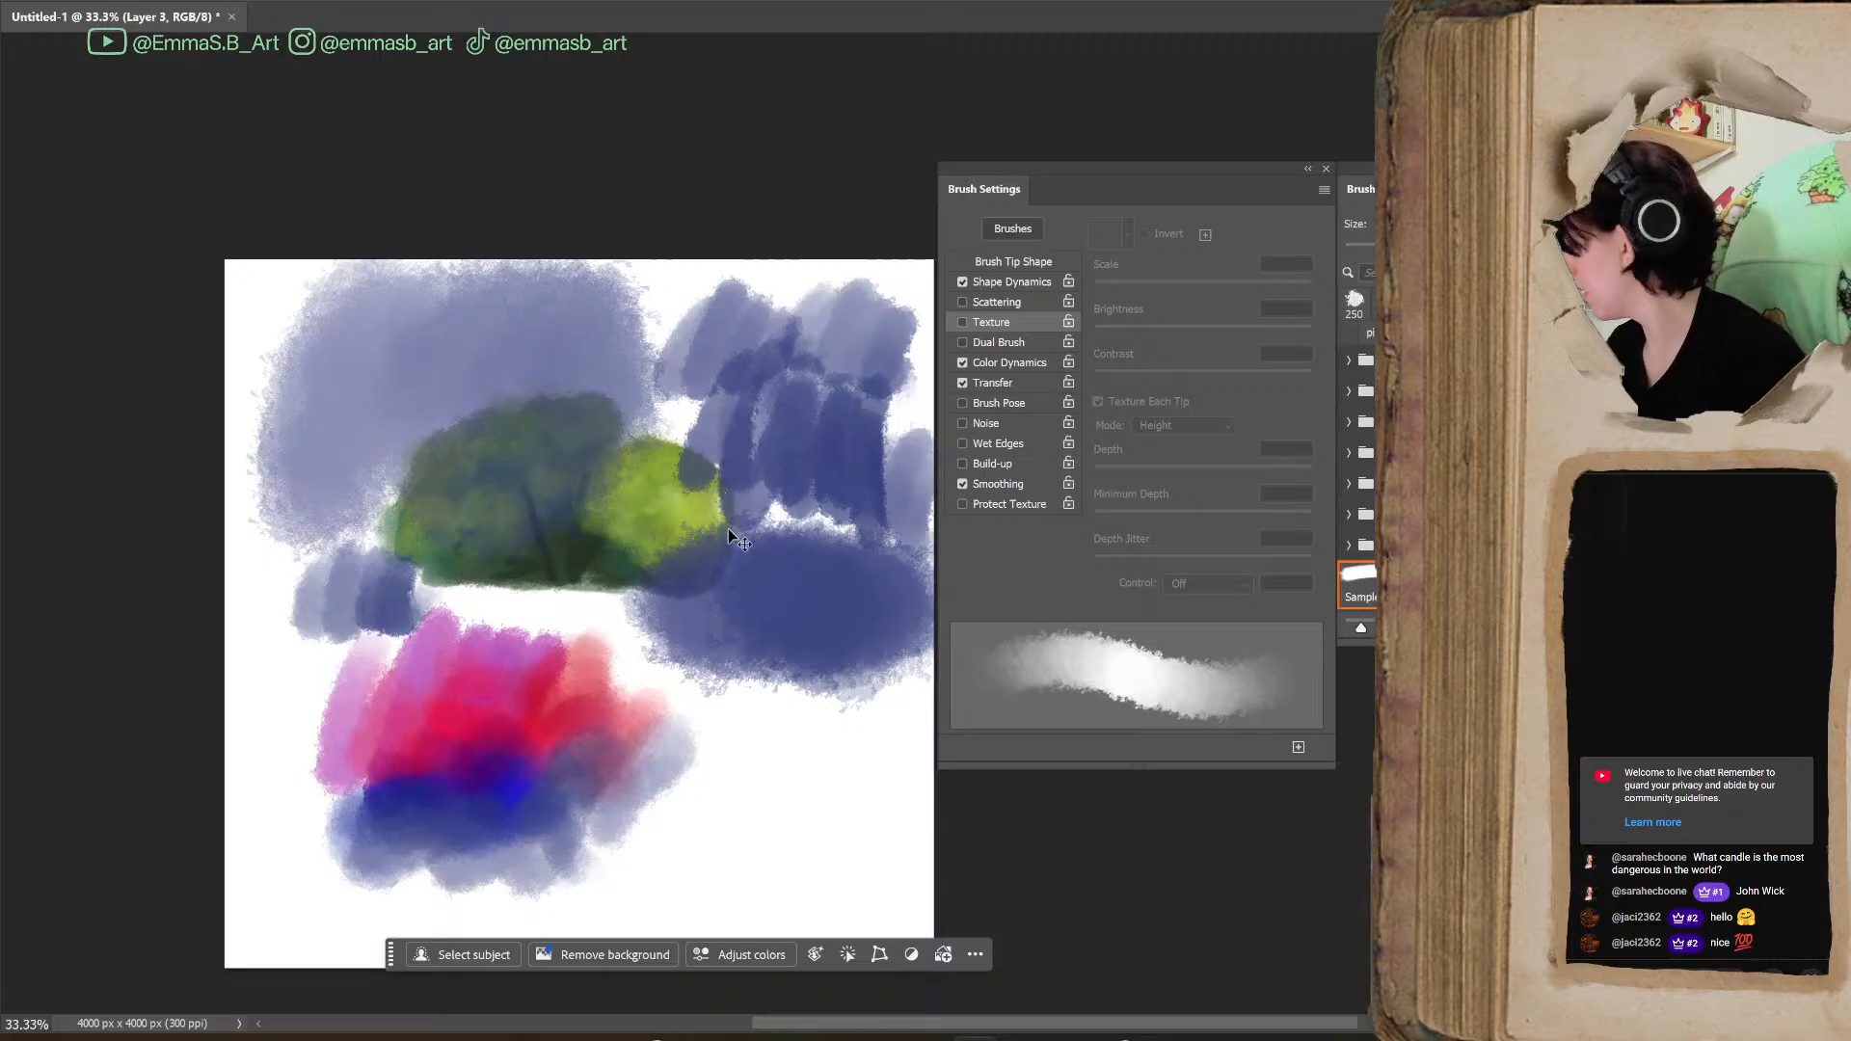
{"action": "key", "text": "ctrl+z"}
{"action": "key", "text": "ctrl+z"}
{"action": "key", "text": "ctrl+z"}
{"action": "key", "text": "ctrl+z"}
{"action": "key", "text": "ctrl+z"}
{"action": "key", "text": "ctrl+z"}
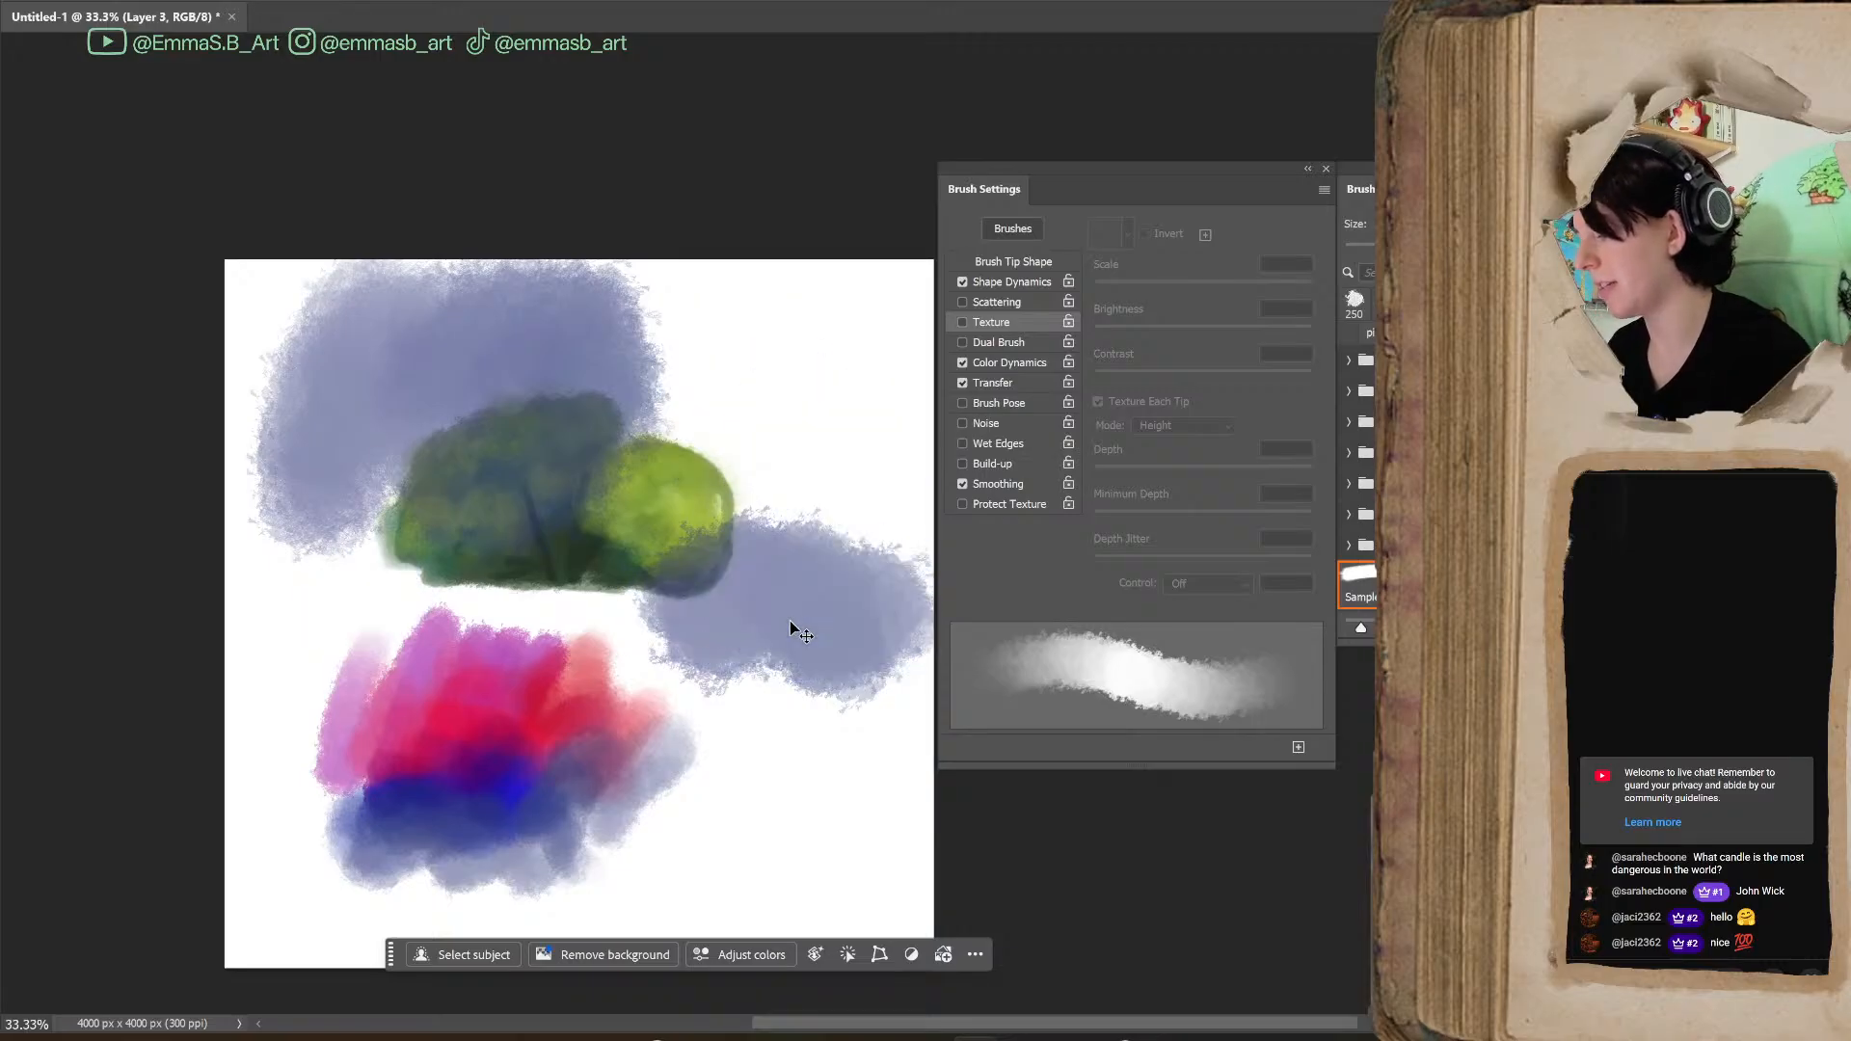
{"action": "key", "text": "ctrl+z"}
{"action": "key", "text": "ctrl+z"}
{"action": "key", "text": "ctrl+z"}
{"action": "key", "text": "ctrl+z"}
{"action": "key", "text": "ctrl+z"}
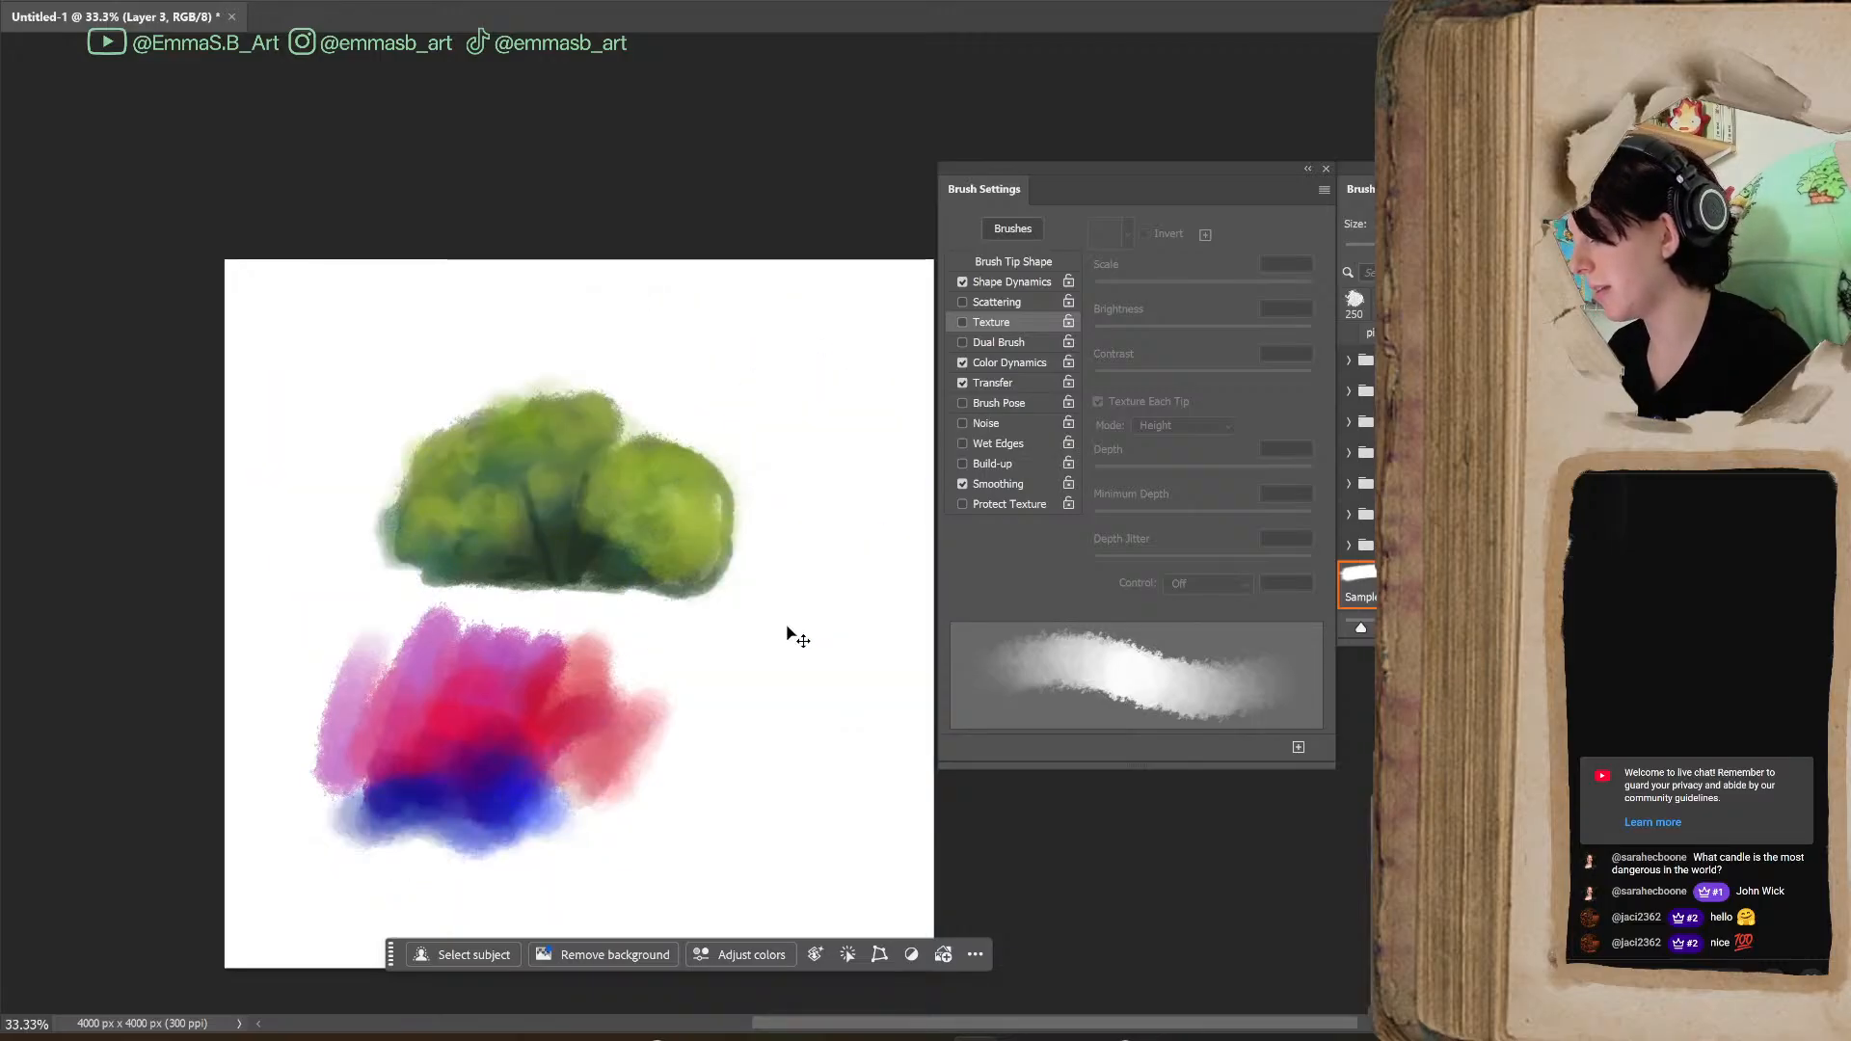
Undo the multicoloured patch below the bush and paint a fresh blue patch in its place
{"action": "key", "text": "ctrl+z"}
{"action": "key", "text": "ctrl+z"}
{"action": "key", "text": "ctrl+z"}
{"action": "key", "text": "ctrl+z"}
{"action": "key", "text": "ctrl+z"}
{"action": "key", "text": "ctrl+z"}
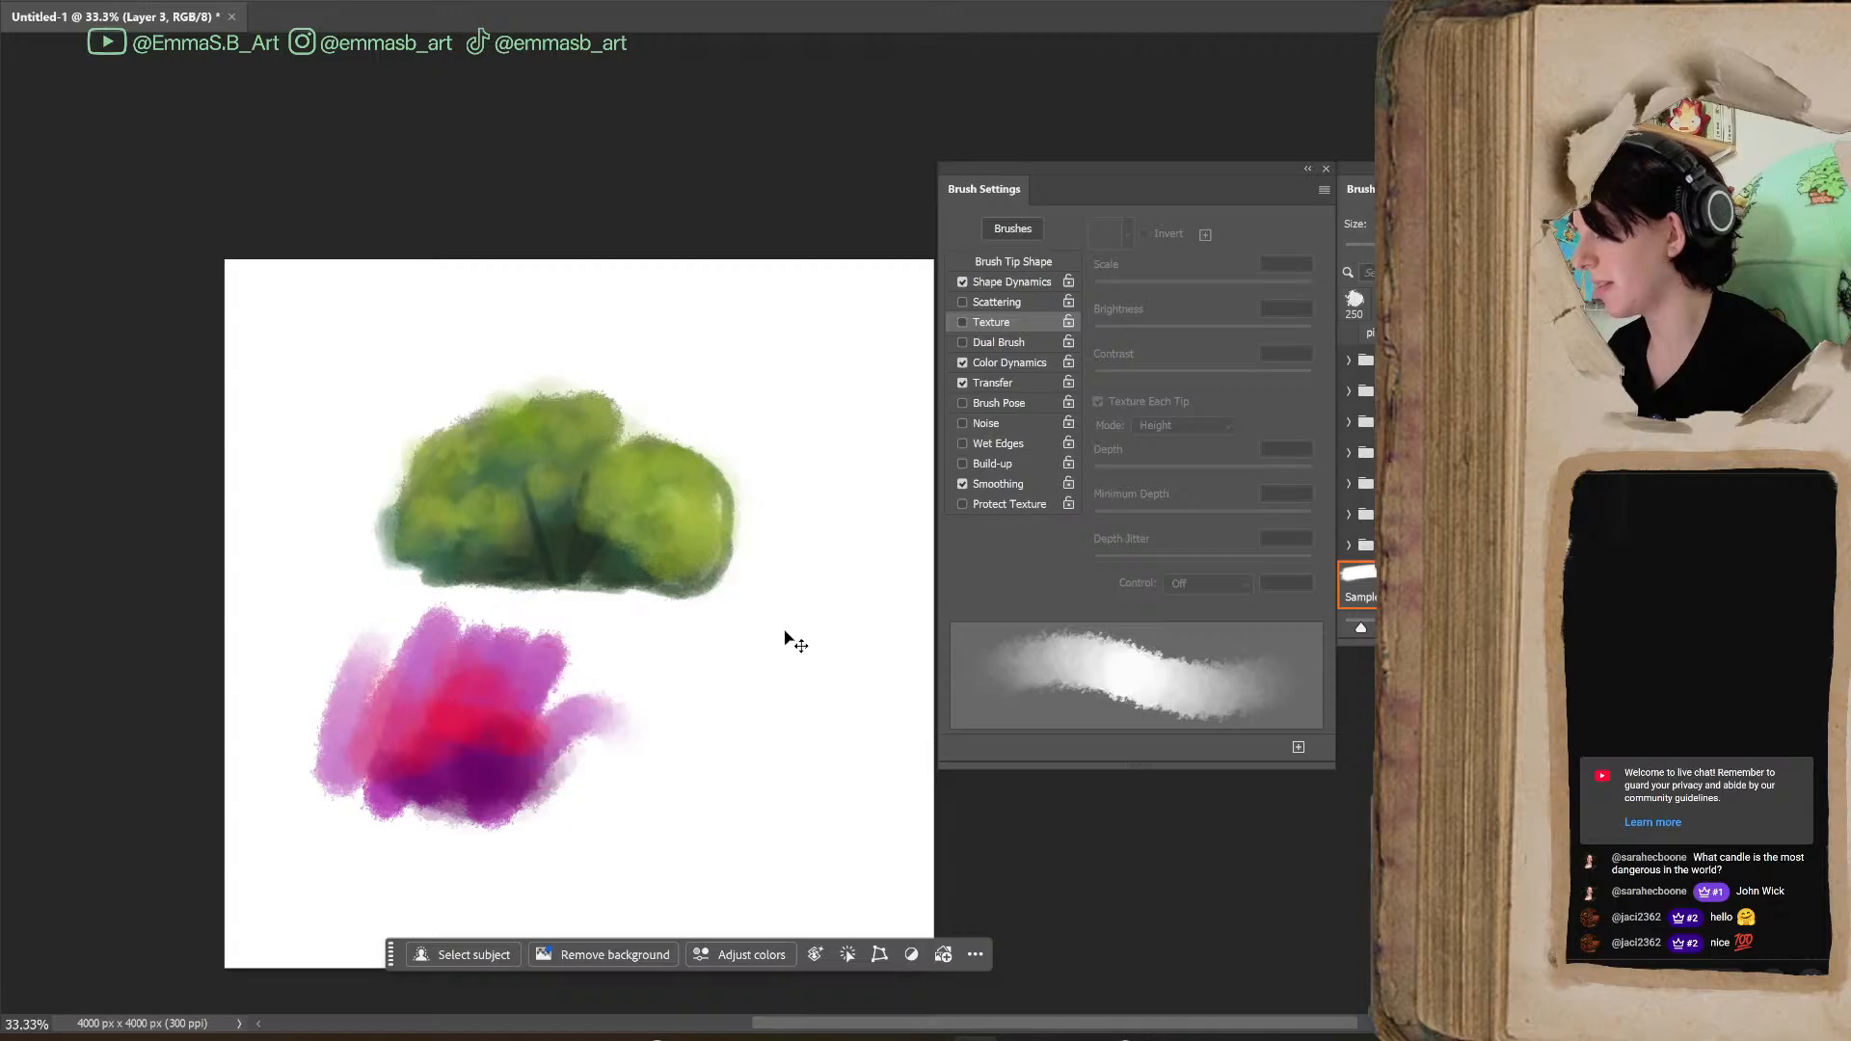
{"action": "key", "text": "ctrl+z"}
{"action": "key", "text": "ctrl+z"}
{"action": "key", "text": "ctrl+z"}
{"action": "key", "text": "ctrl+z"}
{"action": "key", "text": "ctrl+z"}
{"action": "key", "text": "ctrl+z"}
{"action": "key", "text": "ctrl+z"}
{"action": "key", "text": "ctrl+z"}
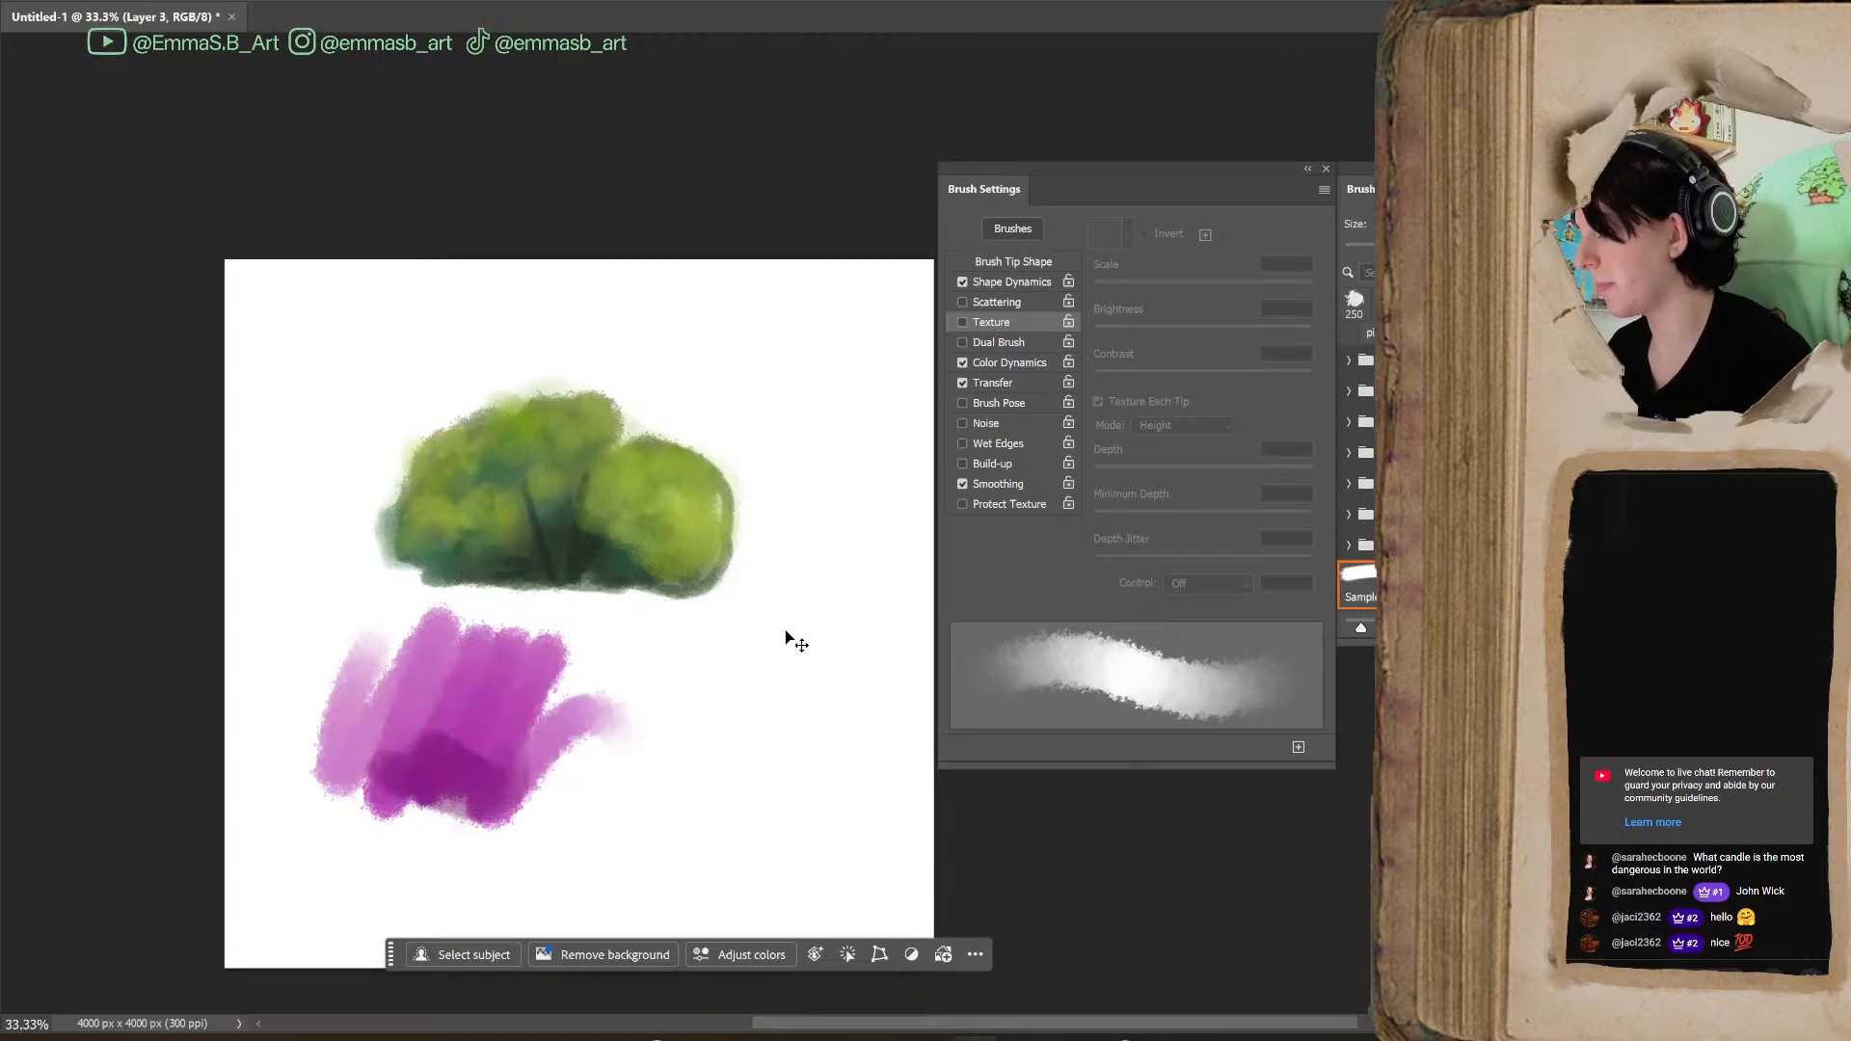
{"action": "mouse_move", "coordinate": [429, 747]}
{"action": "left_mouse_down"}
{"action": "mouse_move", "coordinate": [430, 765]}
{"action": "mouse_move", "coordinate": [515, 740]}
{"action": "mouse_move", "coordinate": [562, 765]}
{"action": "mouse_move", "coordinate": [415, 738]}
{"action": "mouse_move", "coordinate": [487, 685]}
{"action": "mouse_move", "coordinate": [559, 698]}
{"action": "mouse_move", "coordinate": [482, 665]}
{"action": "mouse_move", "coordinate": [540, 762]}
{"action": "left_mouse_up"}
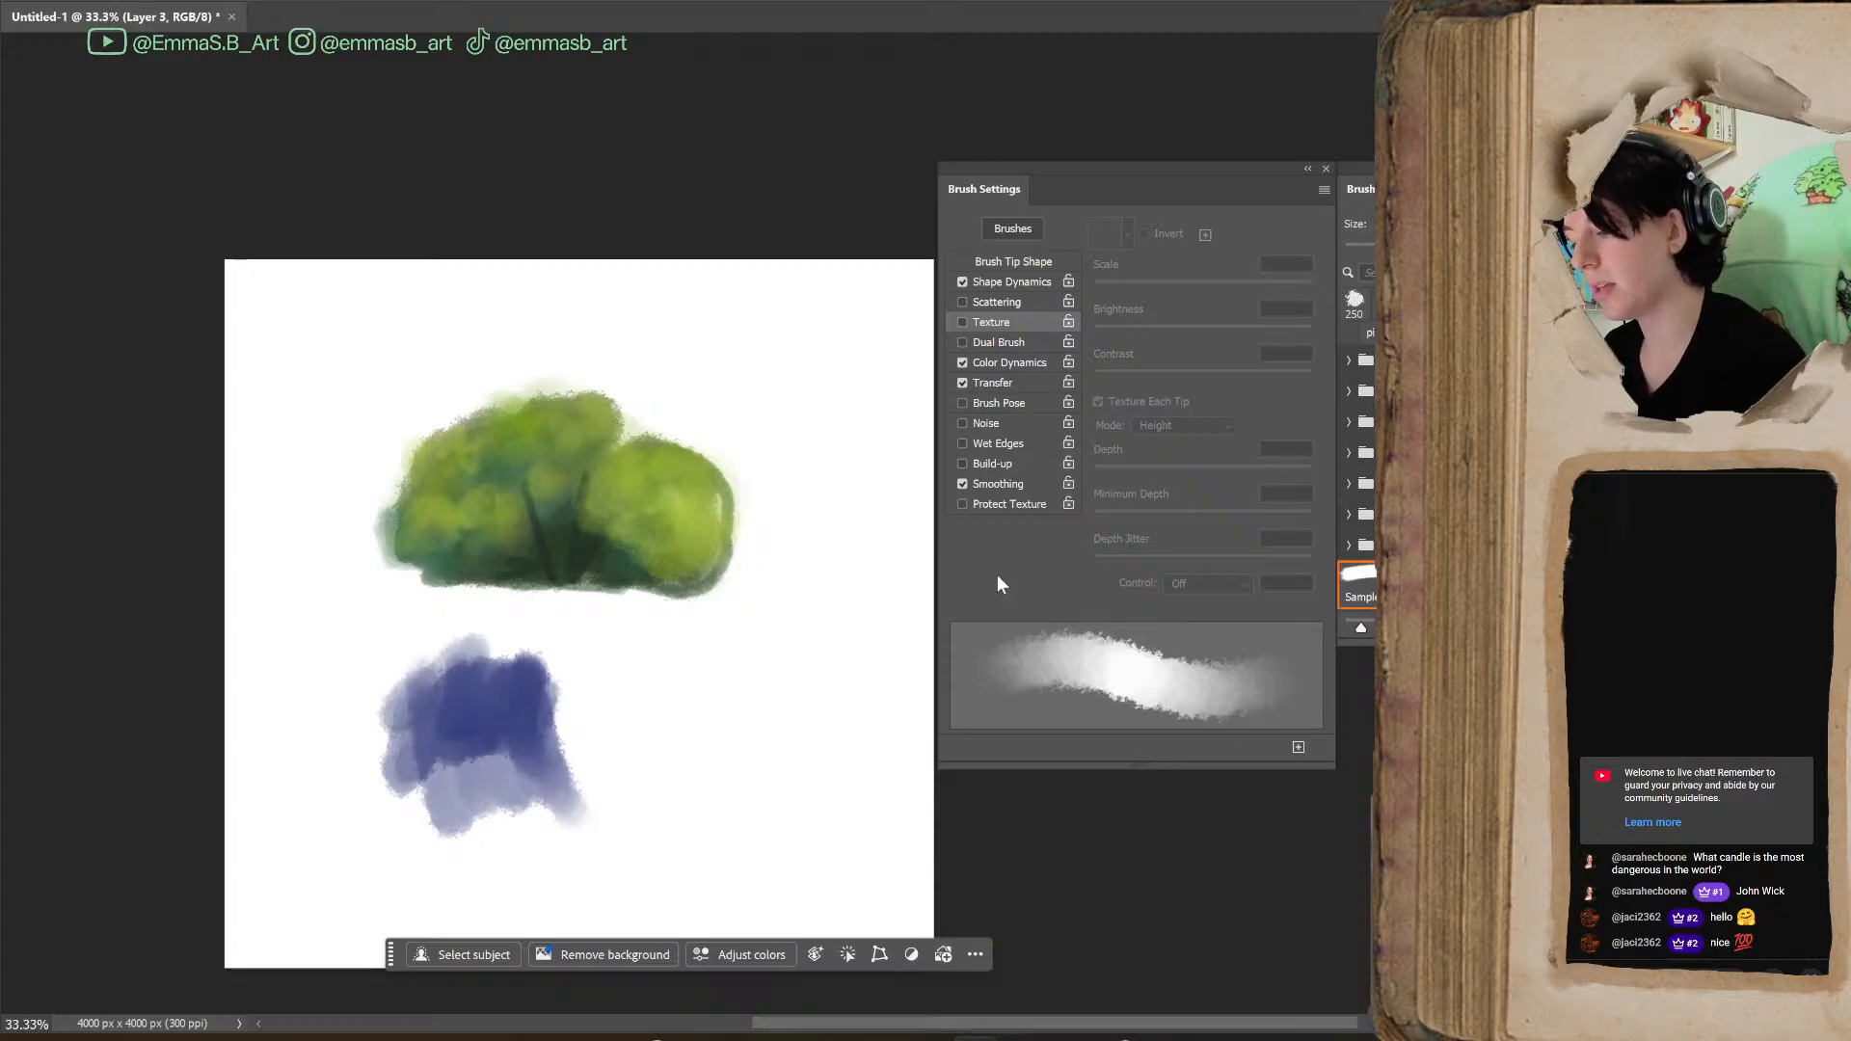
Review the brush's Color Dynamics, Transfer and Shape Dynamics settings
{"action": "left_click", "coordinate": [1005, 363]}
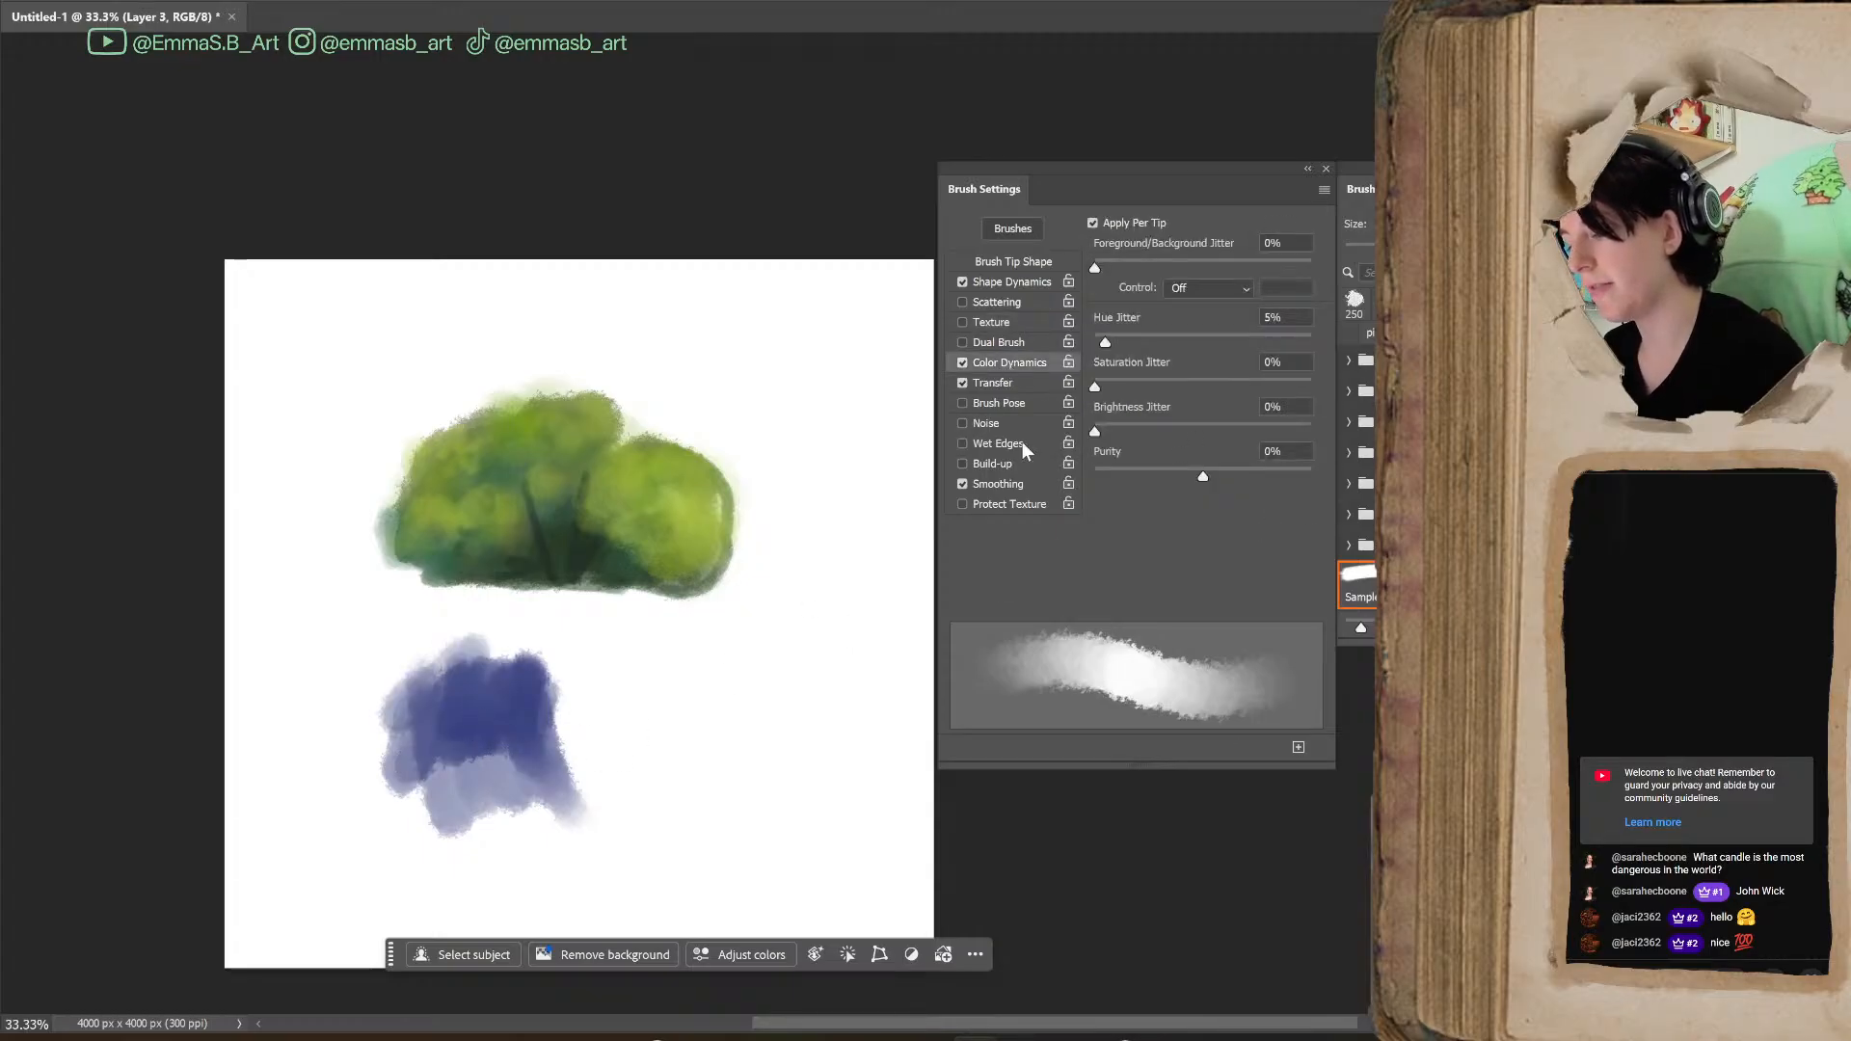
{"action": "left_click", "coordinate": [1009, 385]}
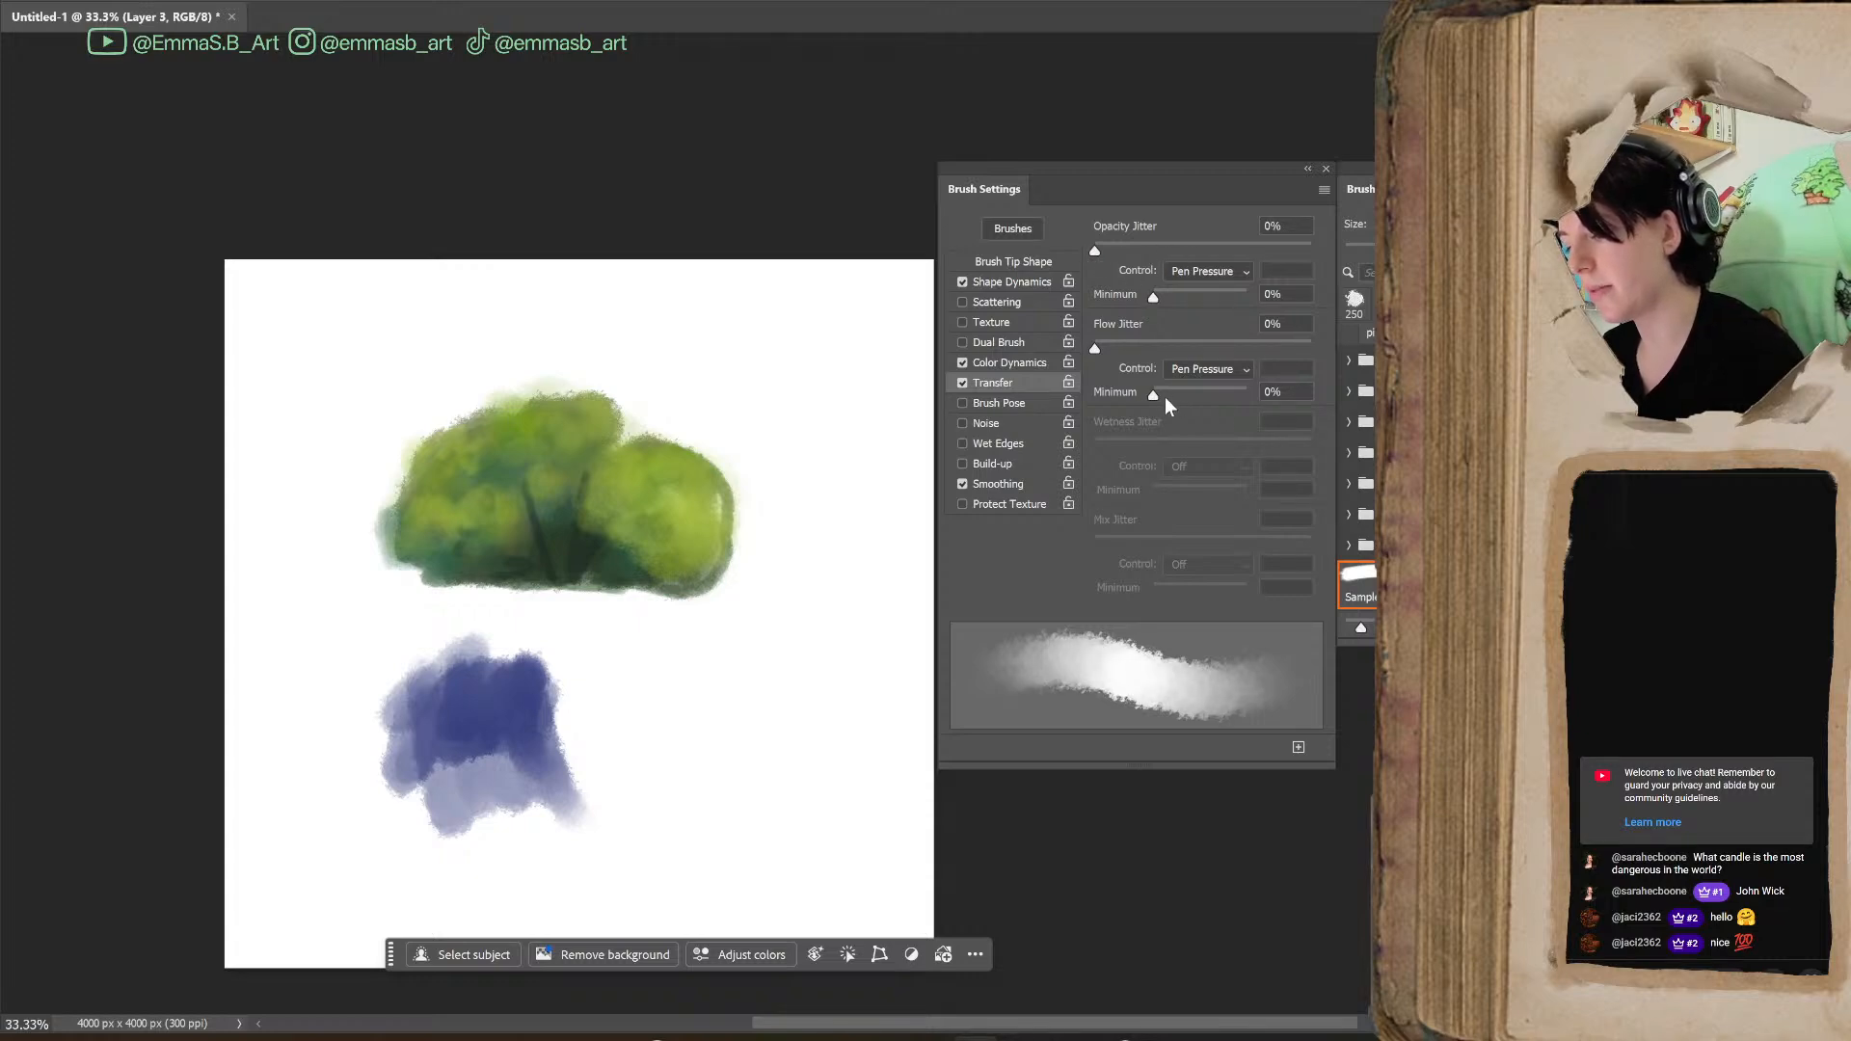
{"action": "left_click", "coordinate": [1008, 282]}
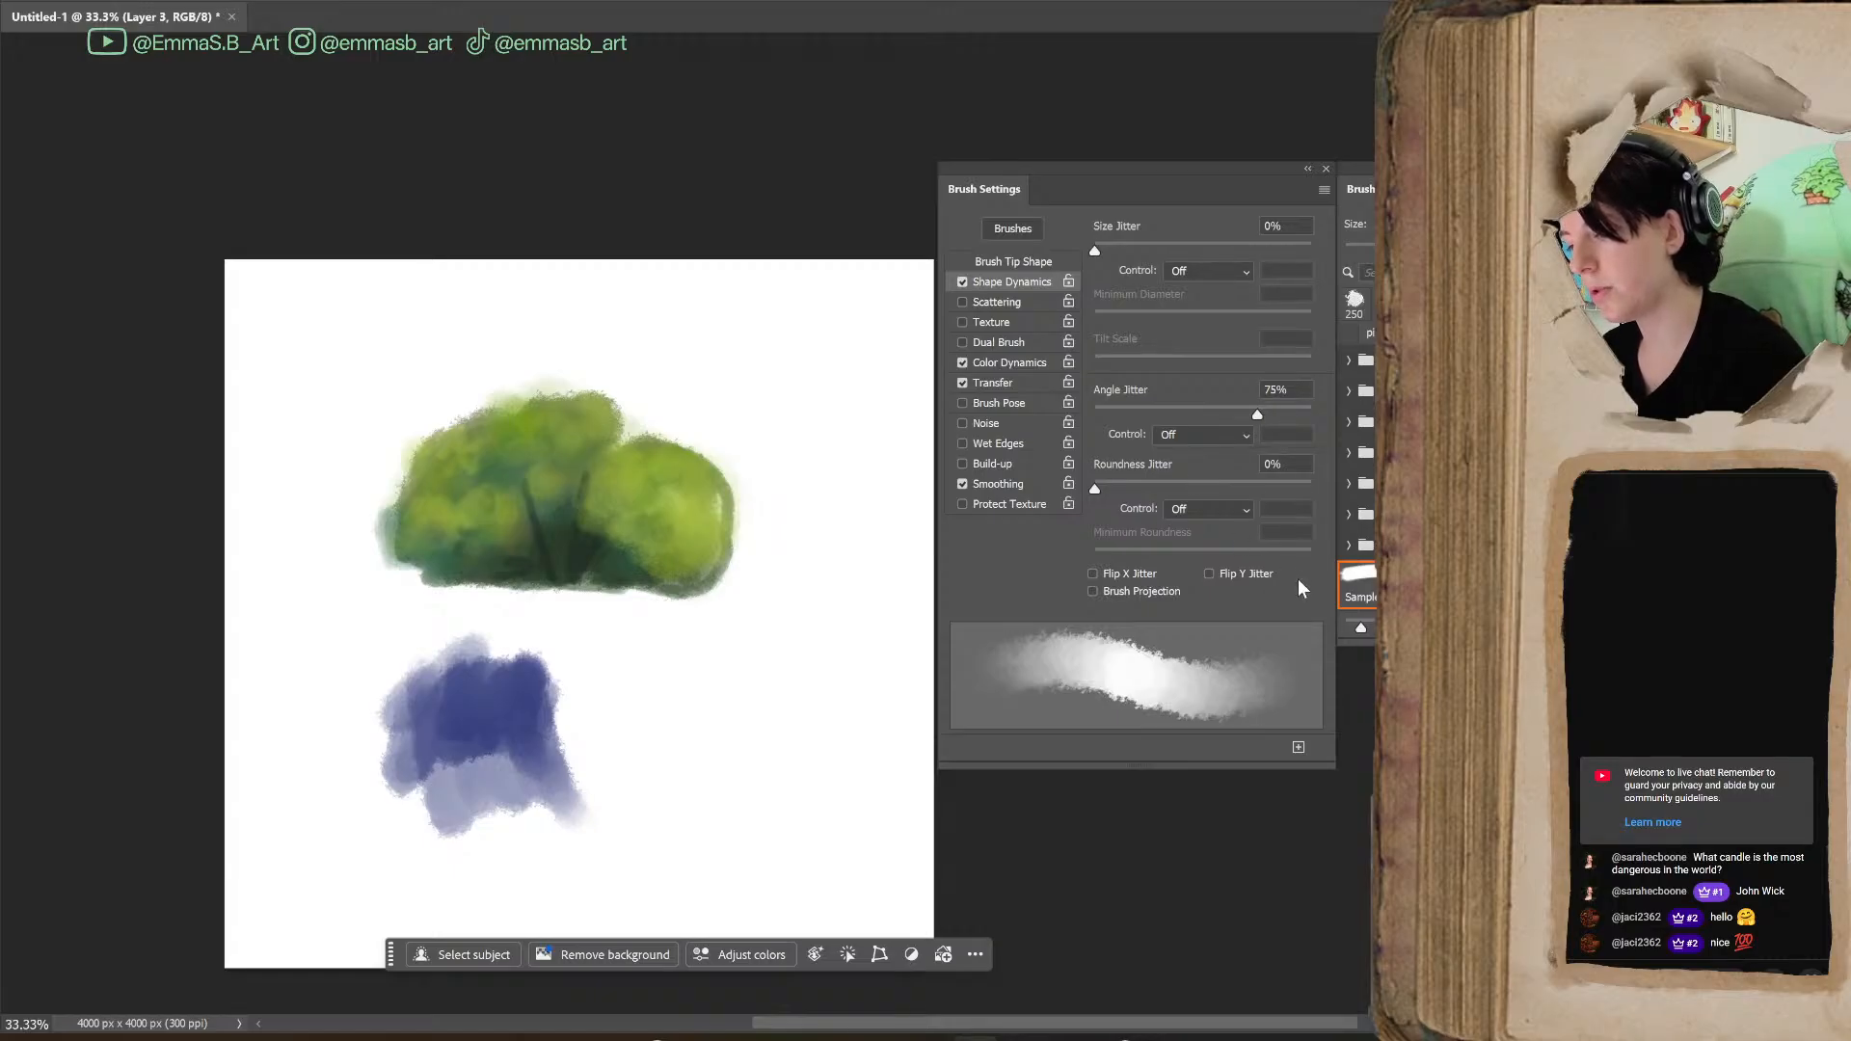
Try an Opacity Jitter of 40%, disable Transfer, and paint solid blue strokes to the right of the blue patch
{"action": "left_click", "coordinate": [1010, 384]}
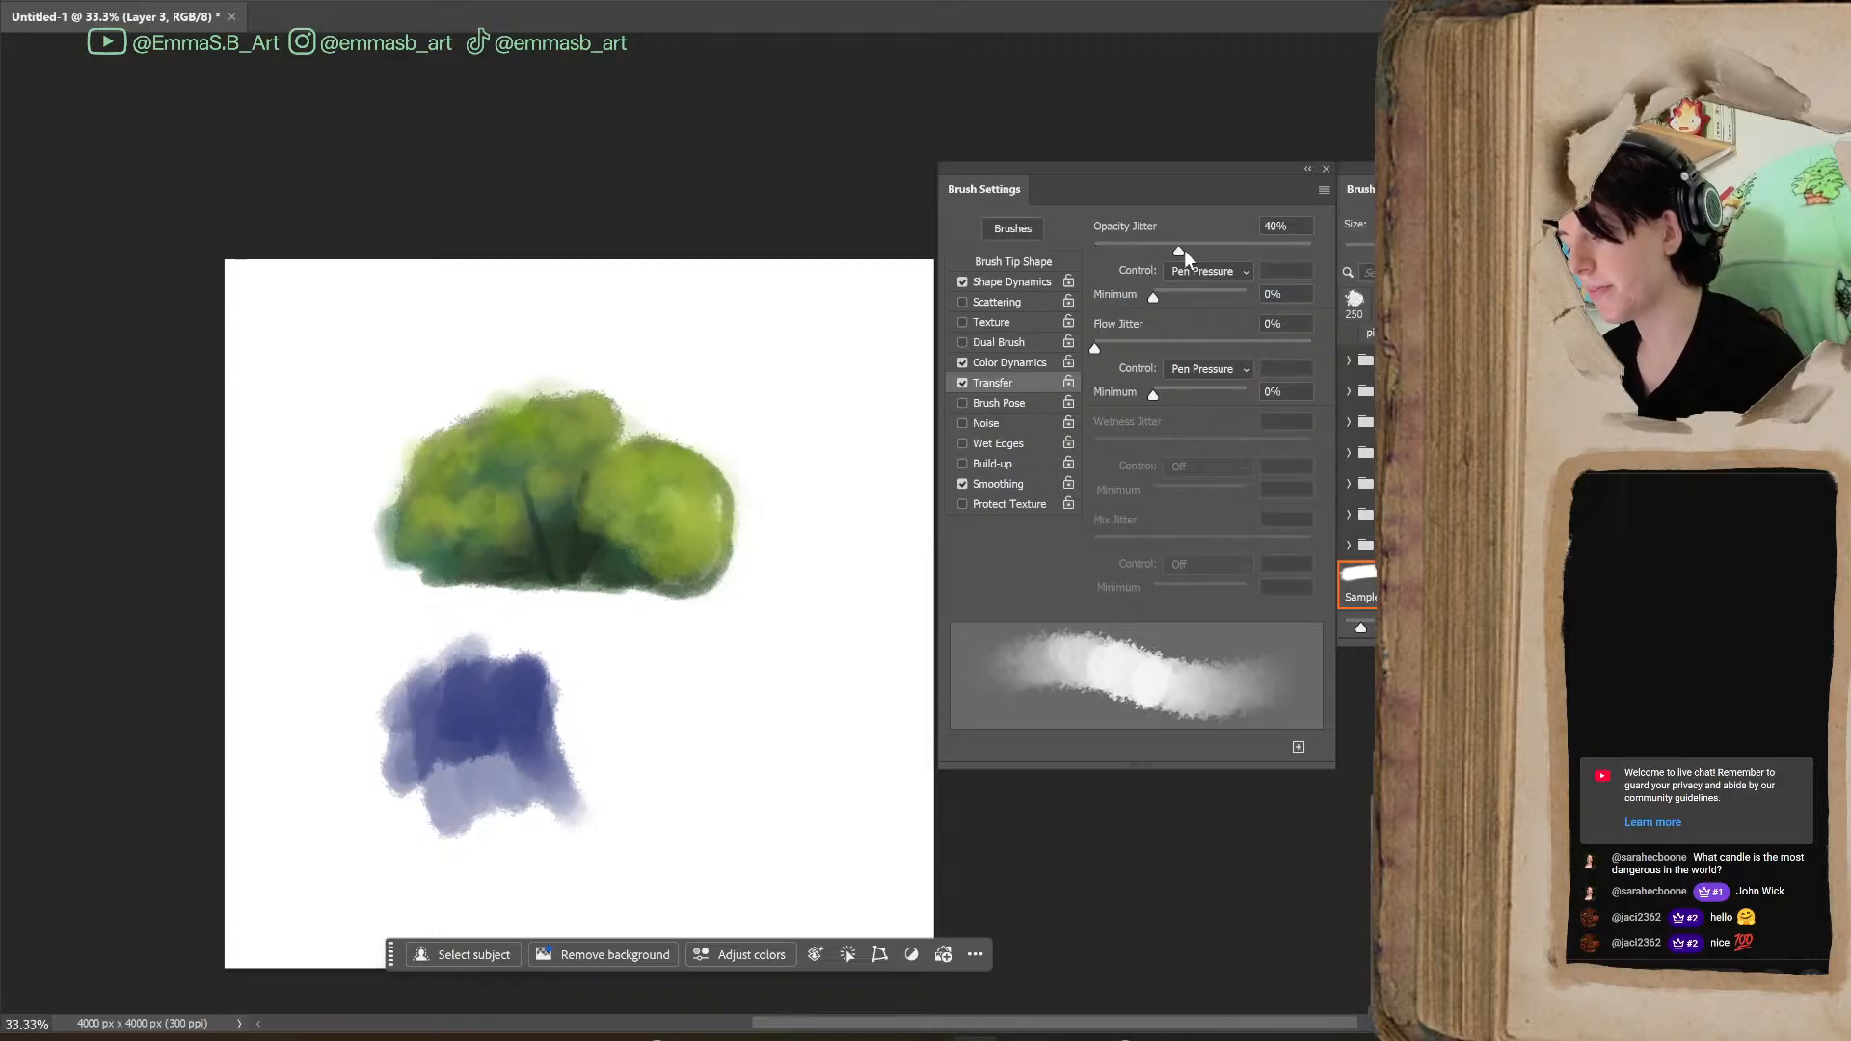
{"action": "left_click", "coordinate": [962, 384]}
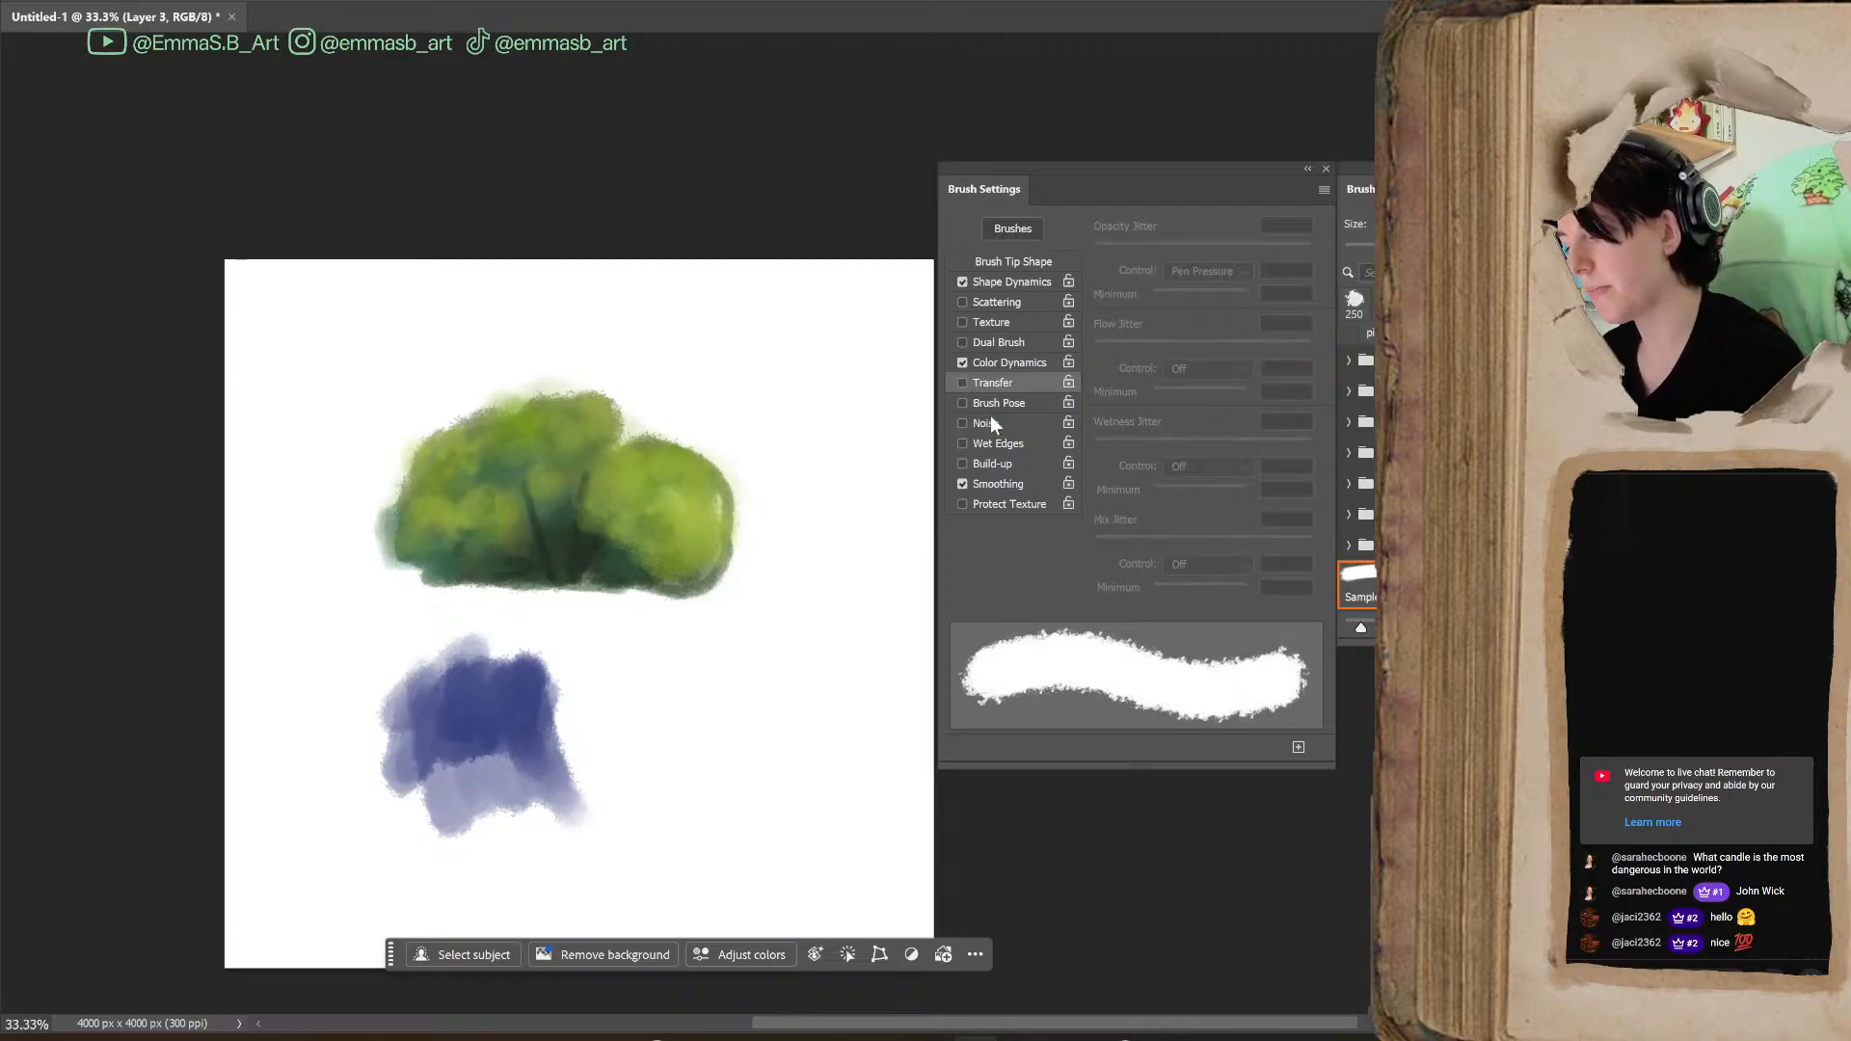
{"action": "mouse_move", "coordinate": [728, 675]}
{"action": "left_mouse_down"}
{"action": "mouse_move", "coordinate": [696, 703]}
{"action": "mouse_move", "coordinate": [769, 809]}
{"action": "mouse_move", "coordinate": [826, 826]}
{"action": "left_mouse_up"}
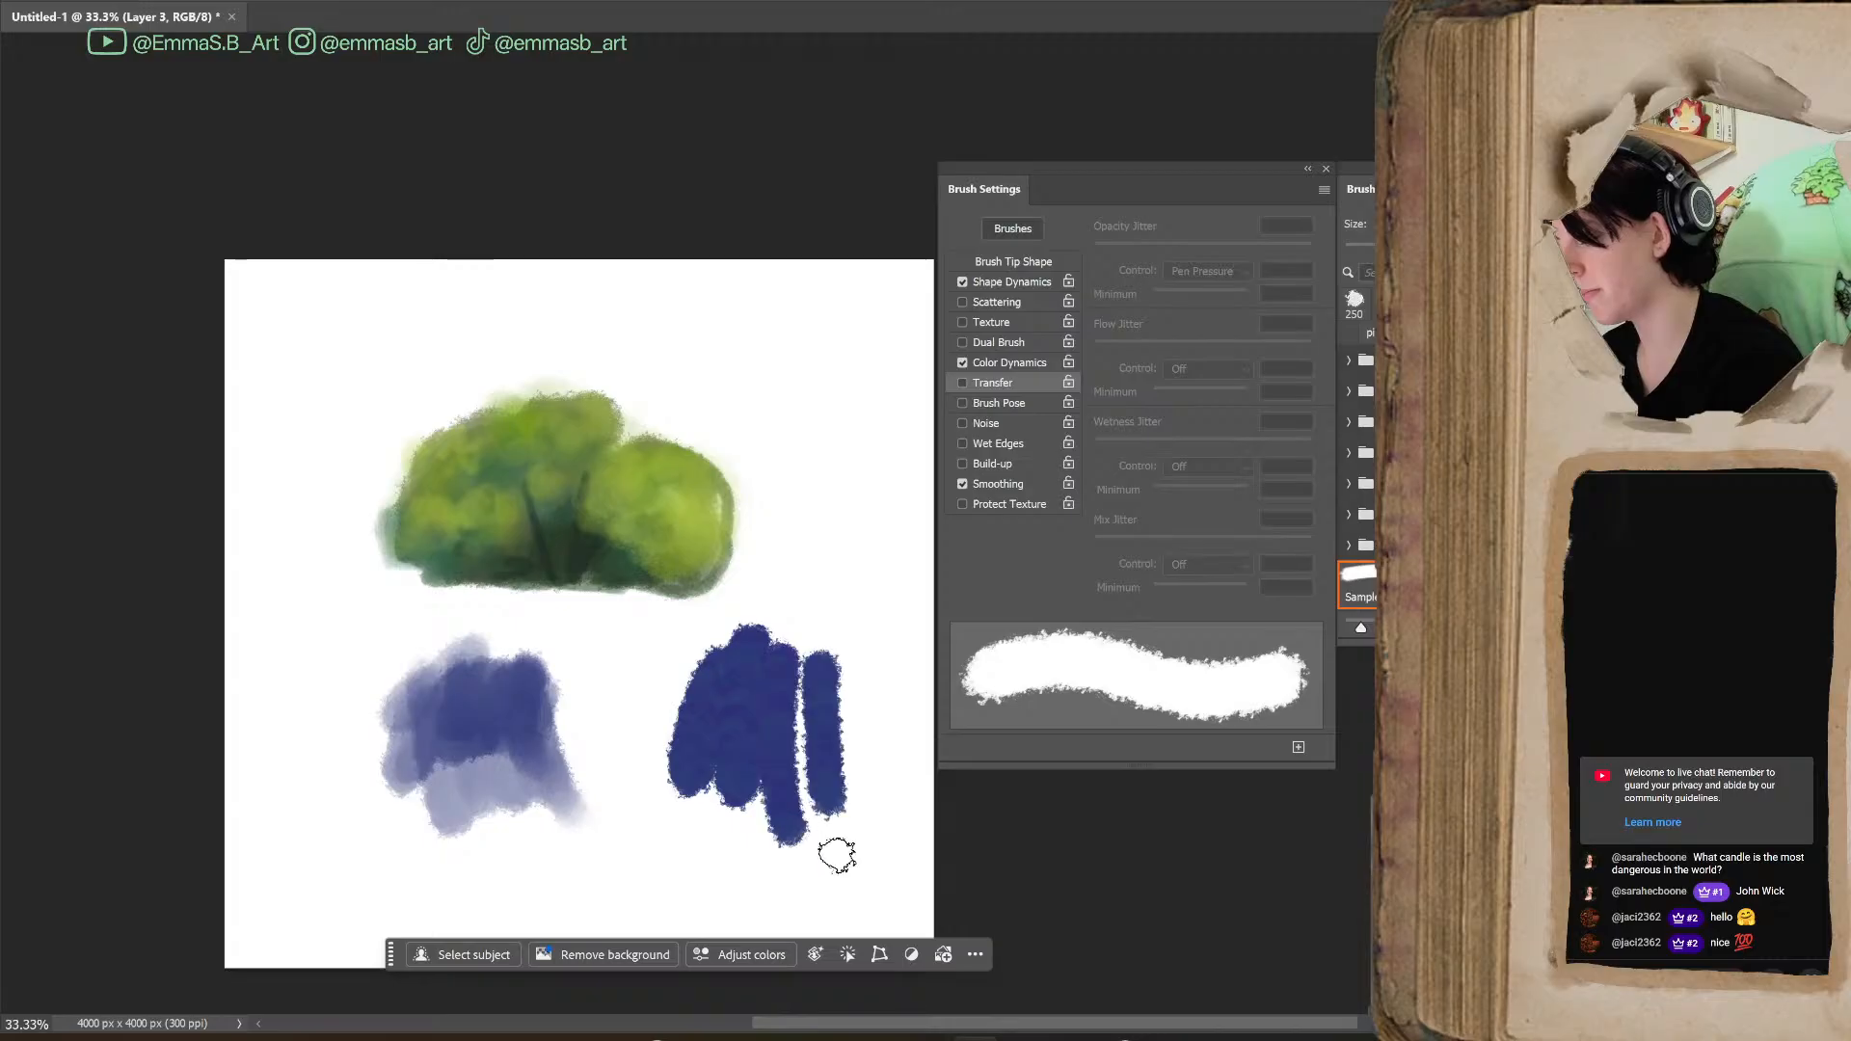
Re-enable Transfer, raise the Flow Jitter Minimum to 100%, and paint a blue patch to the right of the bush
{"action": "left_click", "coordinate": [976, 385]}
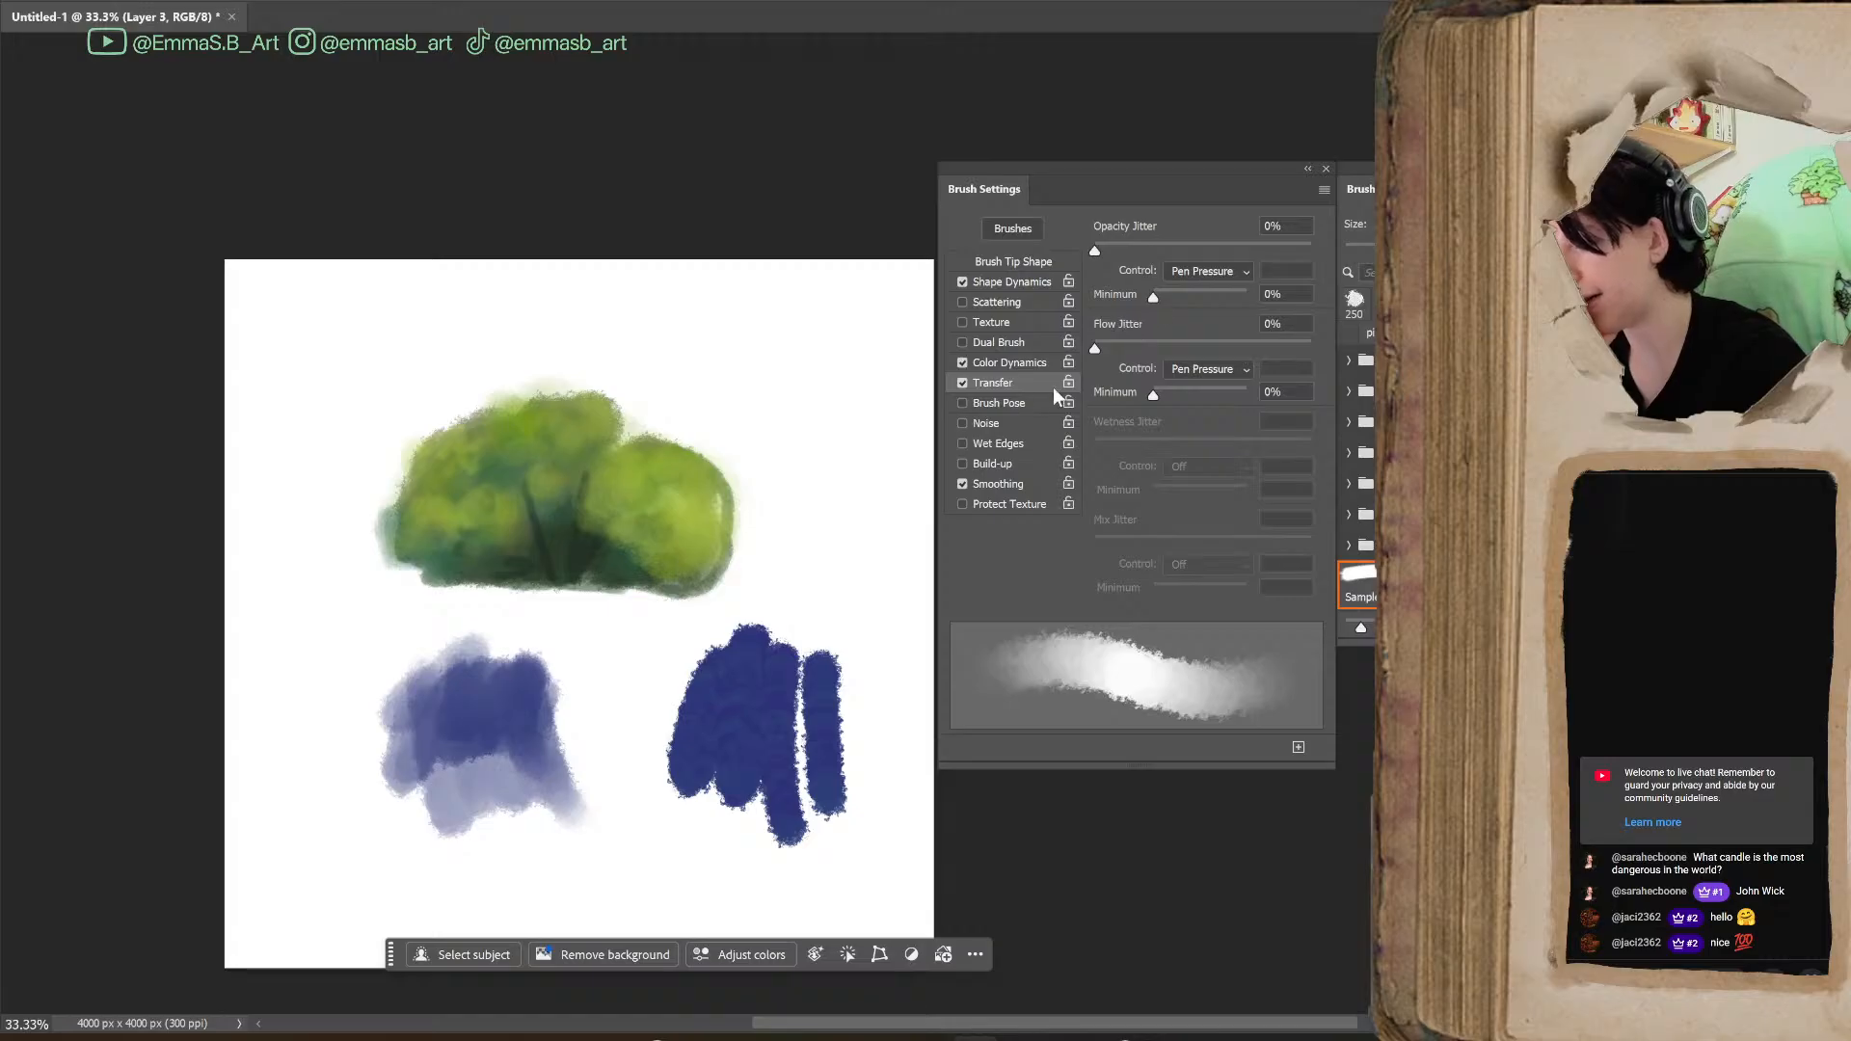
{"action": "mouse_move", "coordinate": [1095, 251]}
{"action": "left_mouse_down"}
{"action": "mouse_move", "coordinate": [1196, 253]}
{"action": "mouse_move", "coordinate": [1090, 254]}
{"action": "left_mouse_up"}
{"action": "mouse_move", "coordinate": [1095, 348]}
{"action": "left_mouse_down"}
{"action": "mouse_move", "coordinate": [1196, 340]}
{"action": "mouse_move", "coordinate": [1078, 357]}
{"action": "mouse_move", "coordinate": [1228, 396]}
{"action": "left_mouse_up"}
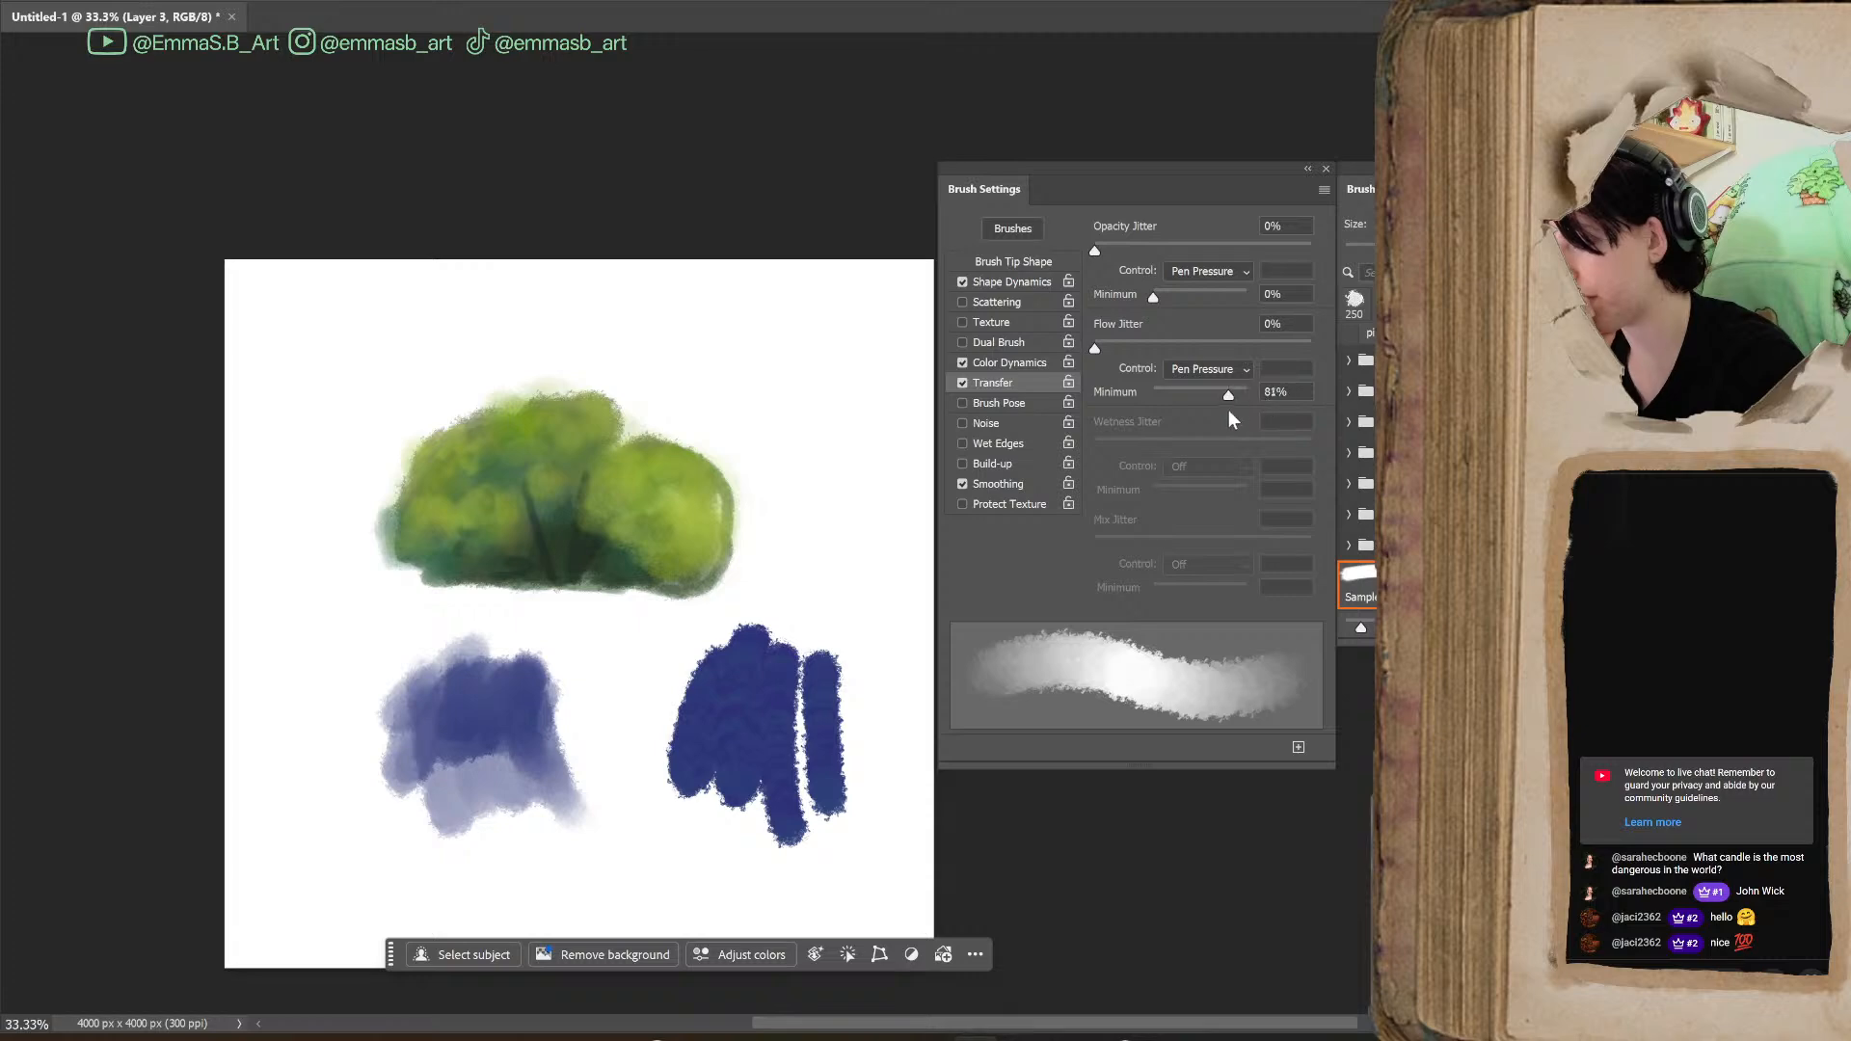
{"action": "left_click", "coordinate": [1241, 372]}
{"action": "left_click", "coordinate": [1241, 374]}
{"action": "mouse_move", "coordinate": [778, 455]}
{"action": "left_mouse_down"}
{"action": "mouse_move", "coordinate": [839, 496]}
{"action": "mouse_move", "coordinate": [845, 615]}
{"action": "mouse_move", "coordinate": [868, 593]}
{"action": "mouse_move", "coordinate": [815, 585]}
{"action": "mouse_move", "coordinate": [883, 518]}
{"action": "mouse_move", "coordinate": [845, 563]}
{"action": "mouse_move", "coordinate": [818, 523]}
{"action": "mouse_move", "coordinate": [778, 566]}
{"action": "mouse_move", "coordinate": [847, 502]}
{"action": "mouse_move", "coordinate": [851, 551]}
{"action": "mouse_move", "coordinate": [790, 559]}
{"action": "mouse_move", "coordinate": [829, 519]}
{"action": "mouse_move", "coordinate": [897, 530]}
{"action": "left_mouse_up"}
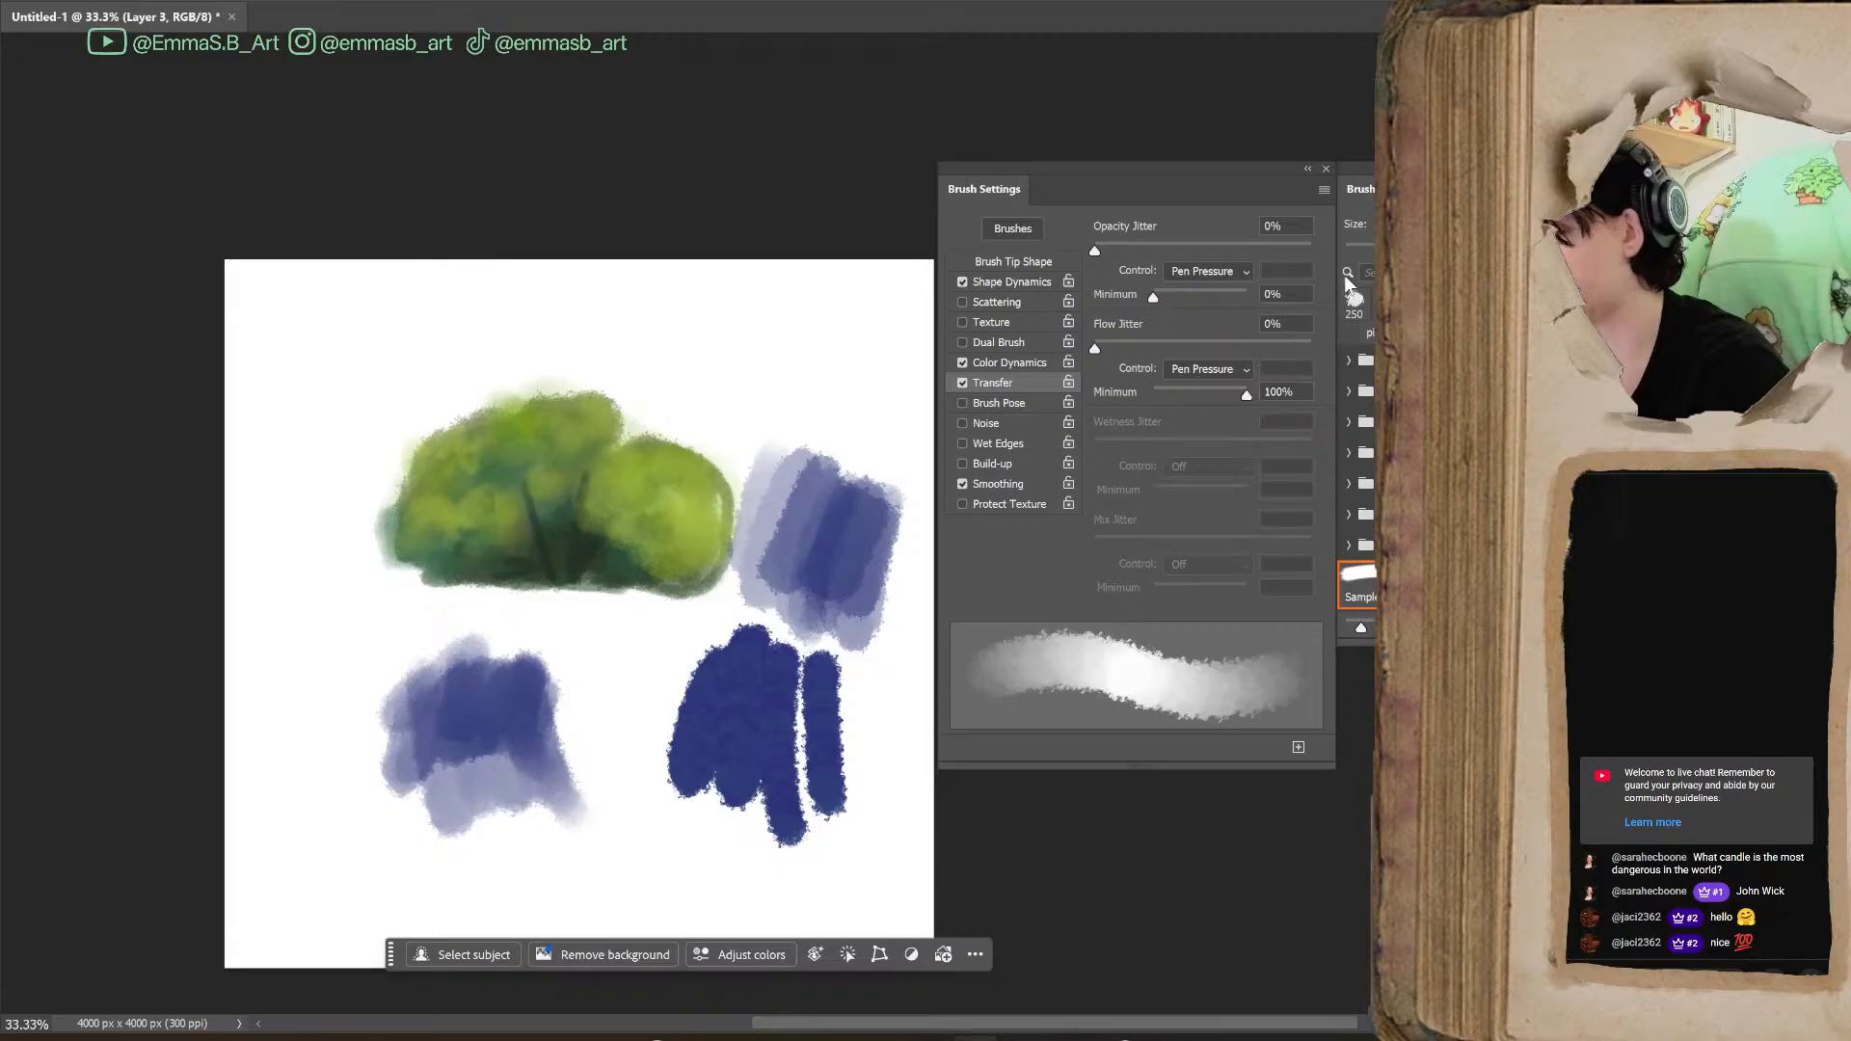
Paint a layered blue patch between the blue patch below the bush and the solid dark blue strokes
{"action": "mouse_move", "coordinate": [1121, 253]}
{"action": "left_mouse_down"}
{"action": "mouse_move", "coordinate": [1211, 252]}
{"action": "mouse_move", "coordinate": [1058, 279]}
{"action": "left_mouse_up"}
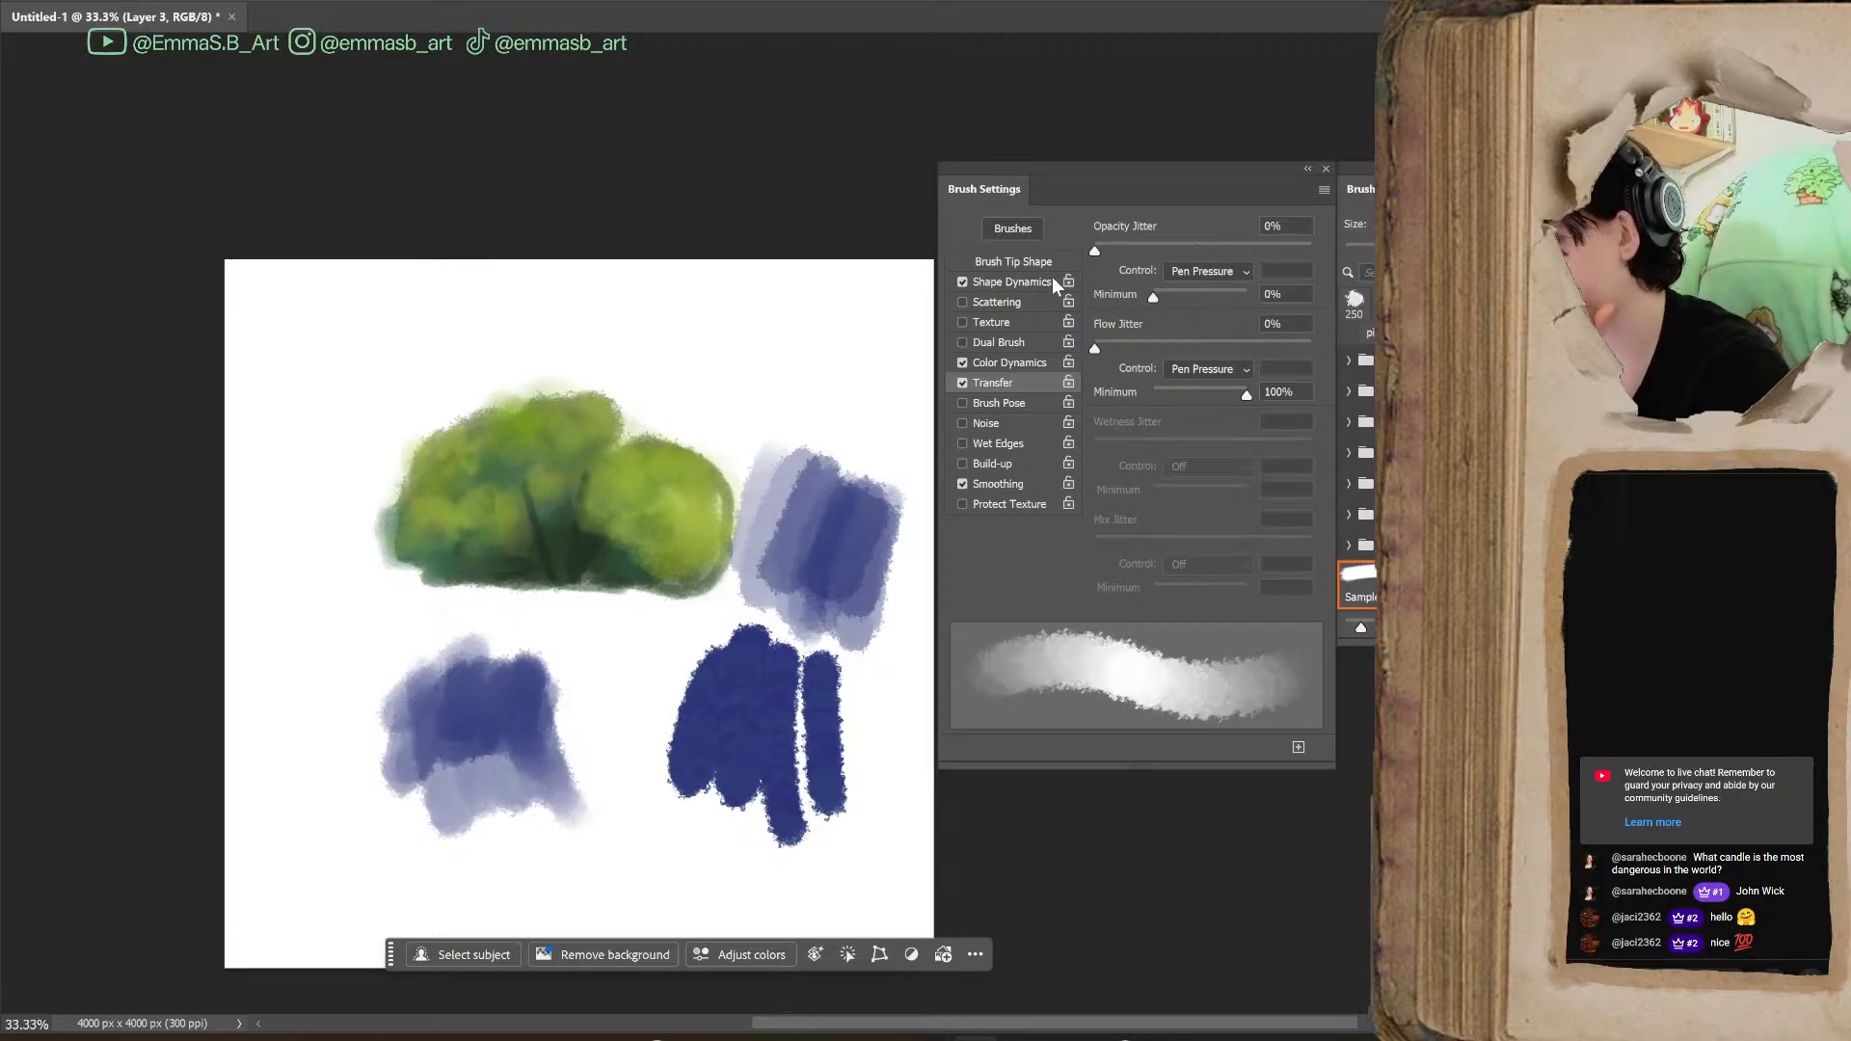
{"action": "mouse_move", "coordinate": [622, 617]}
{"action": "left_mouse_down"}
{"action": "mouse_move", "coordinate": [628, 748]}
{"action": "mouse_move", "coordinate": [608, 718]}
{"action": "mouse_move", "coordinate": [649, 620]}
{"action": "mouse_move", "coordinate": [598, 752]}
{"action": "mouse_move", "coordinate": [636, 771]}
{"action": "mouse_move", "coordinate": [627, 617]}
{"action": "mouse_move", "coordinate": [675, 752]}
{"action": "mouse_move", "coordinate": [718, 646]}
{"action": "mouse_move", "coordinate": [675, 776]}
{"action": "mouse_move", "coordinate": [827, 694]}
{"action": "left_mouse_up"}
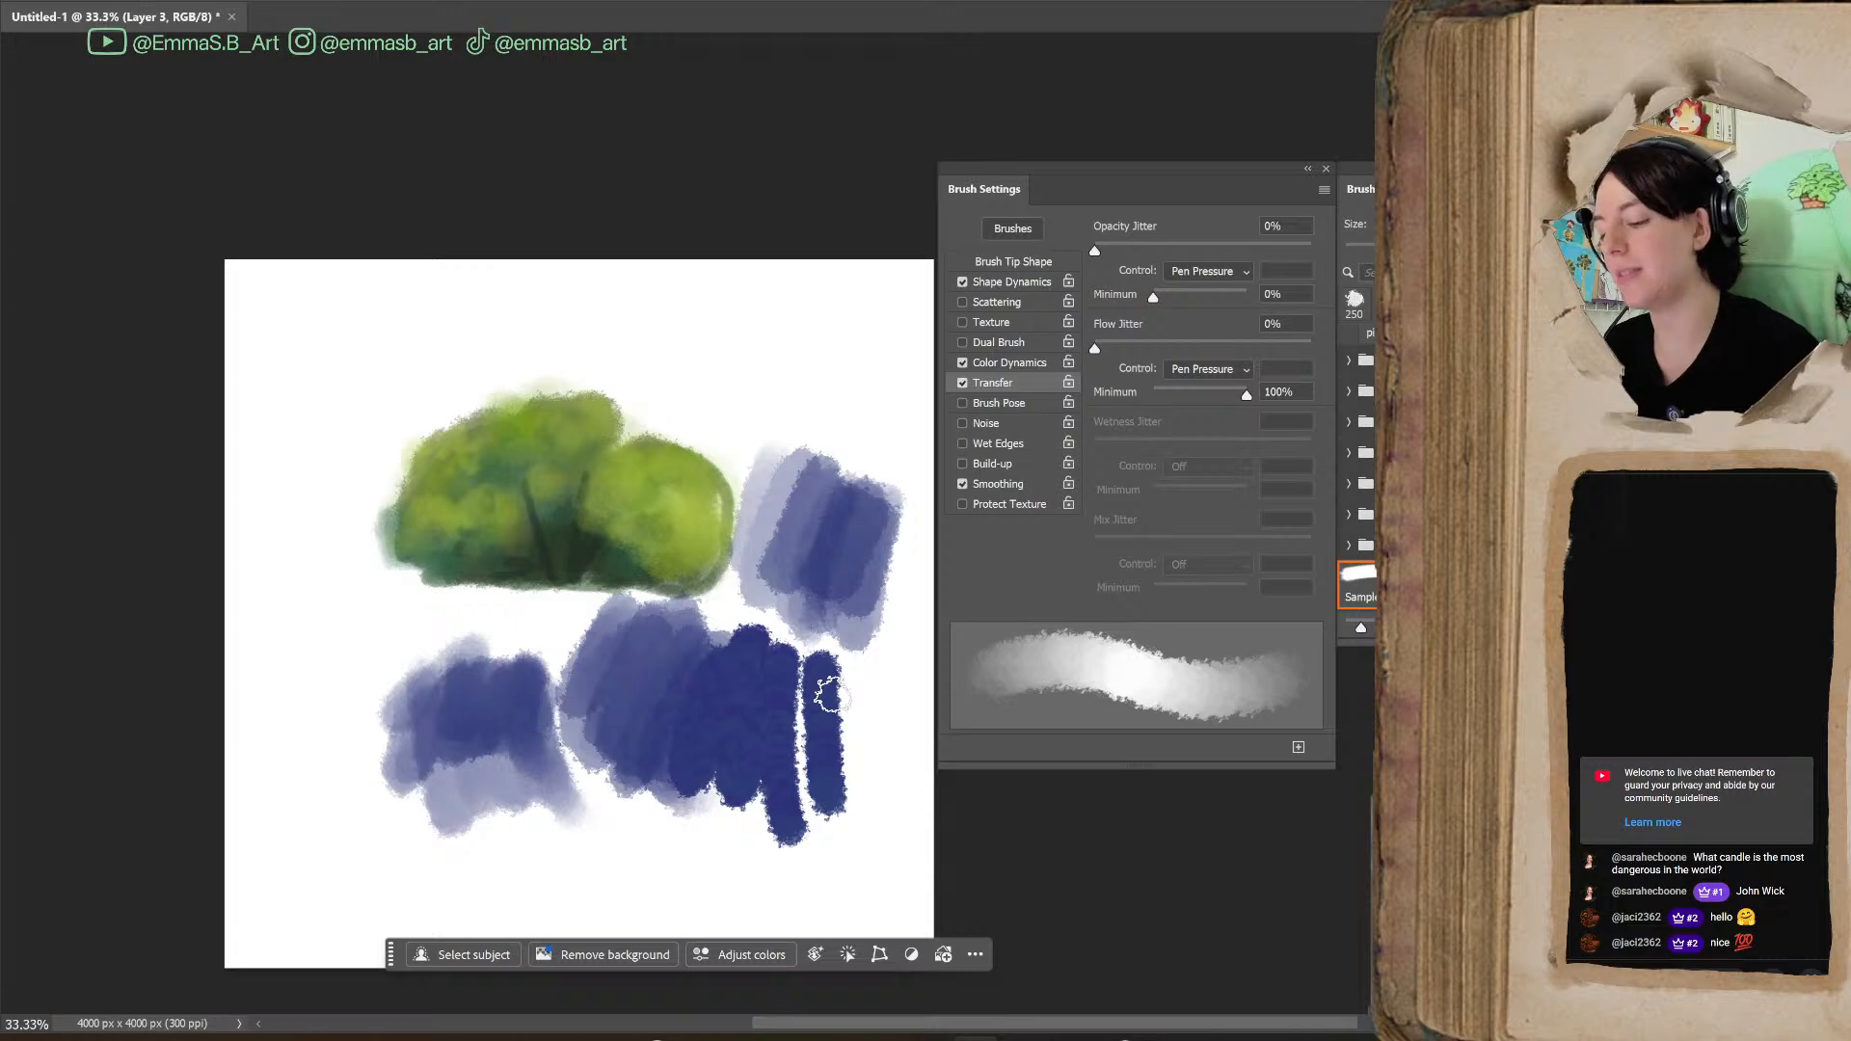
Start a new brush preset from the current brush at size 400, enable Capture Brush Size in Preset, and open its name for editing
{"action": "left_click", "coordinate": [1298, 750]}
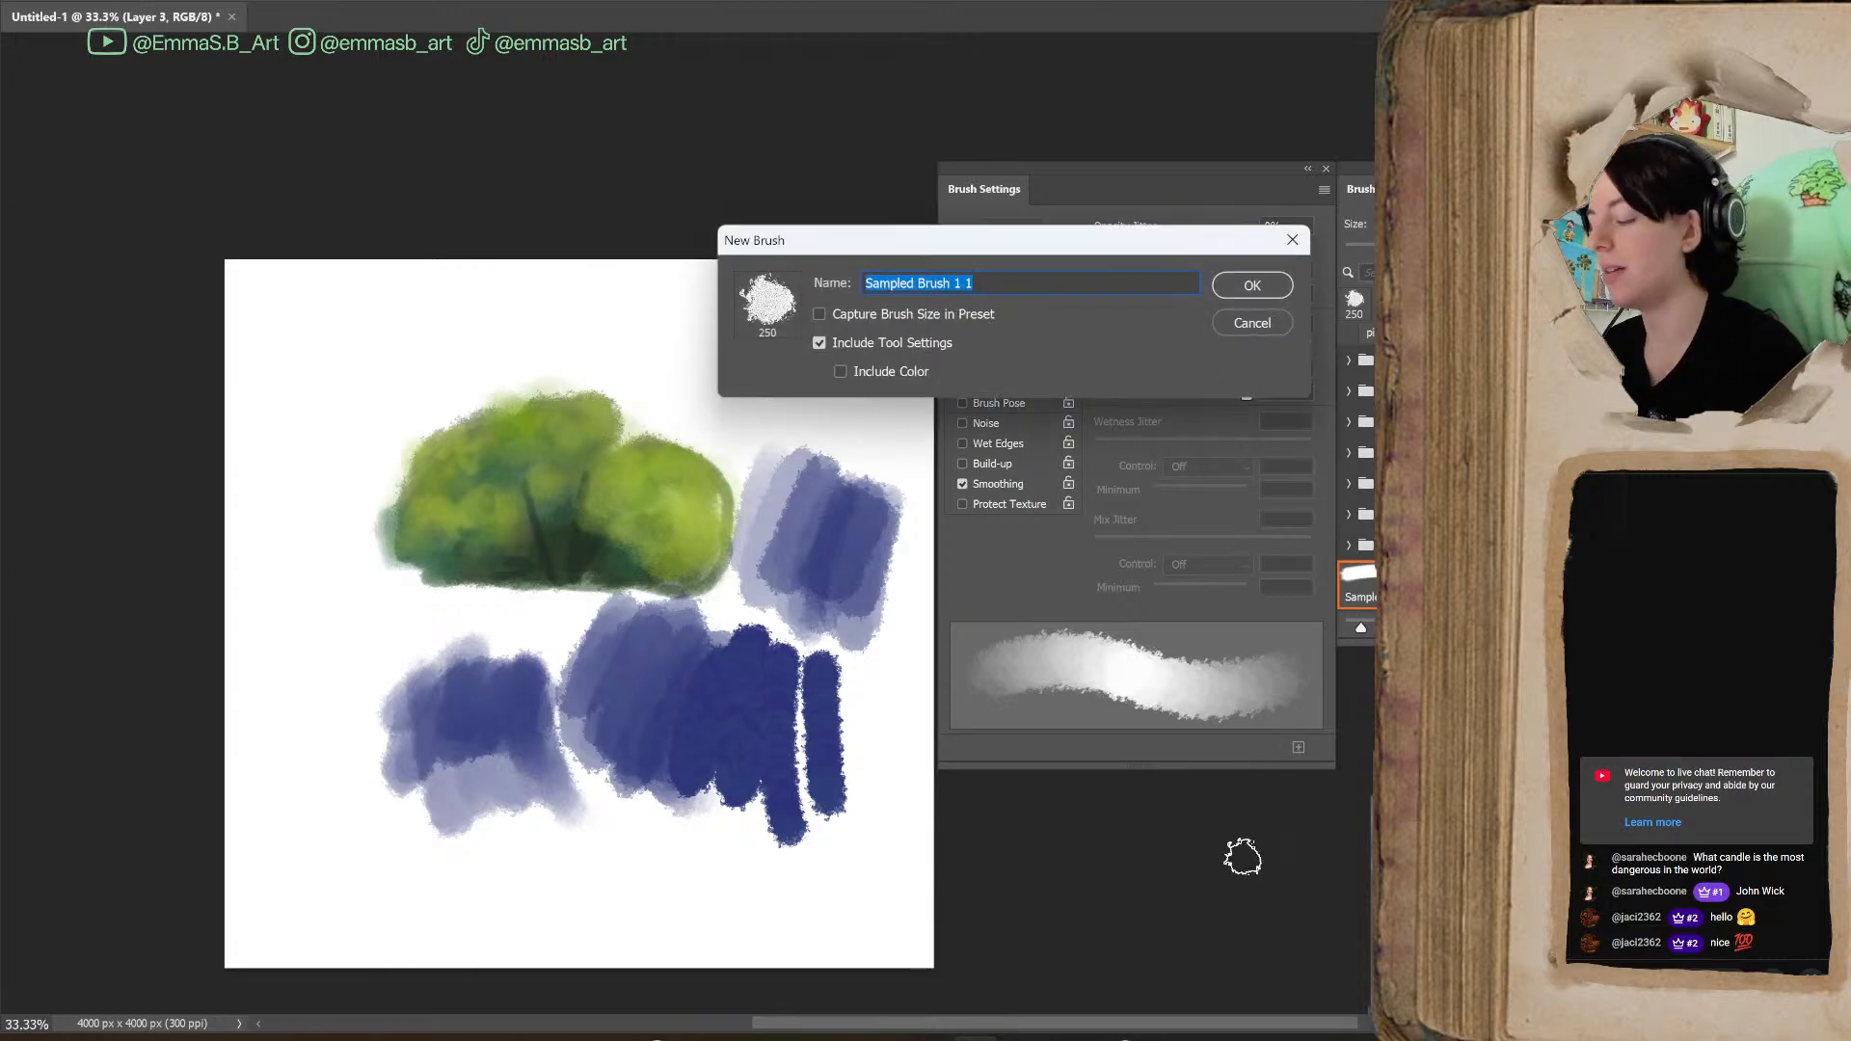
{"action": "left_click", "coordinate": [1261, 323]}
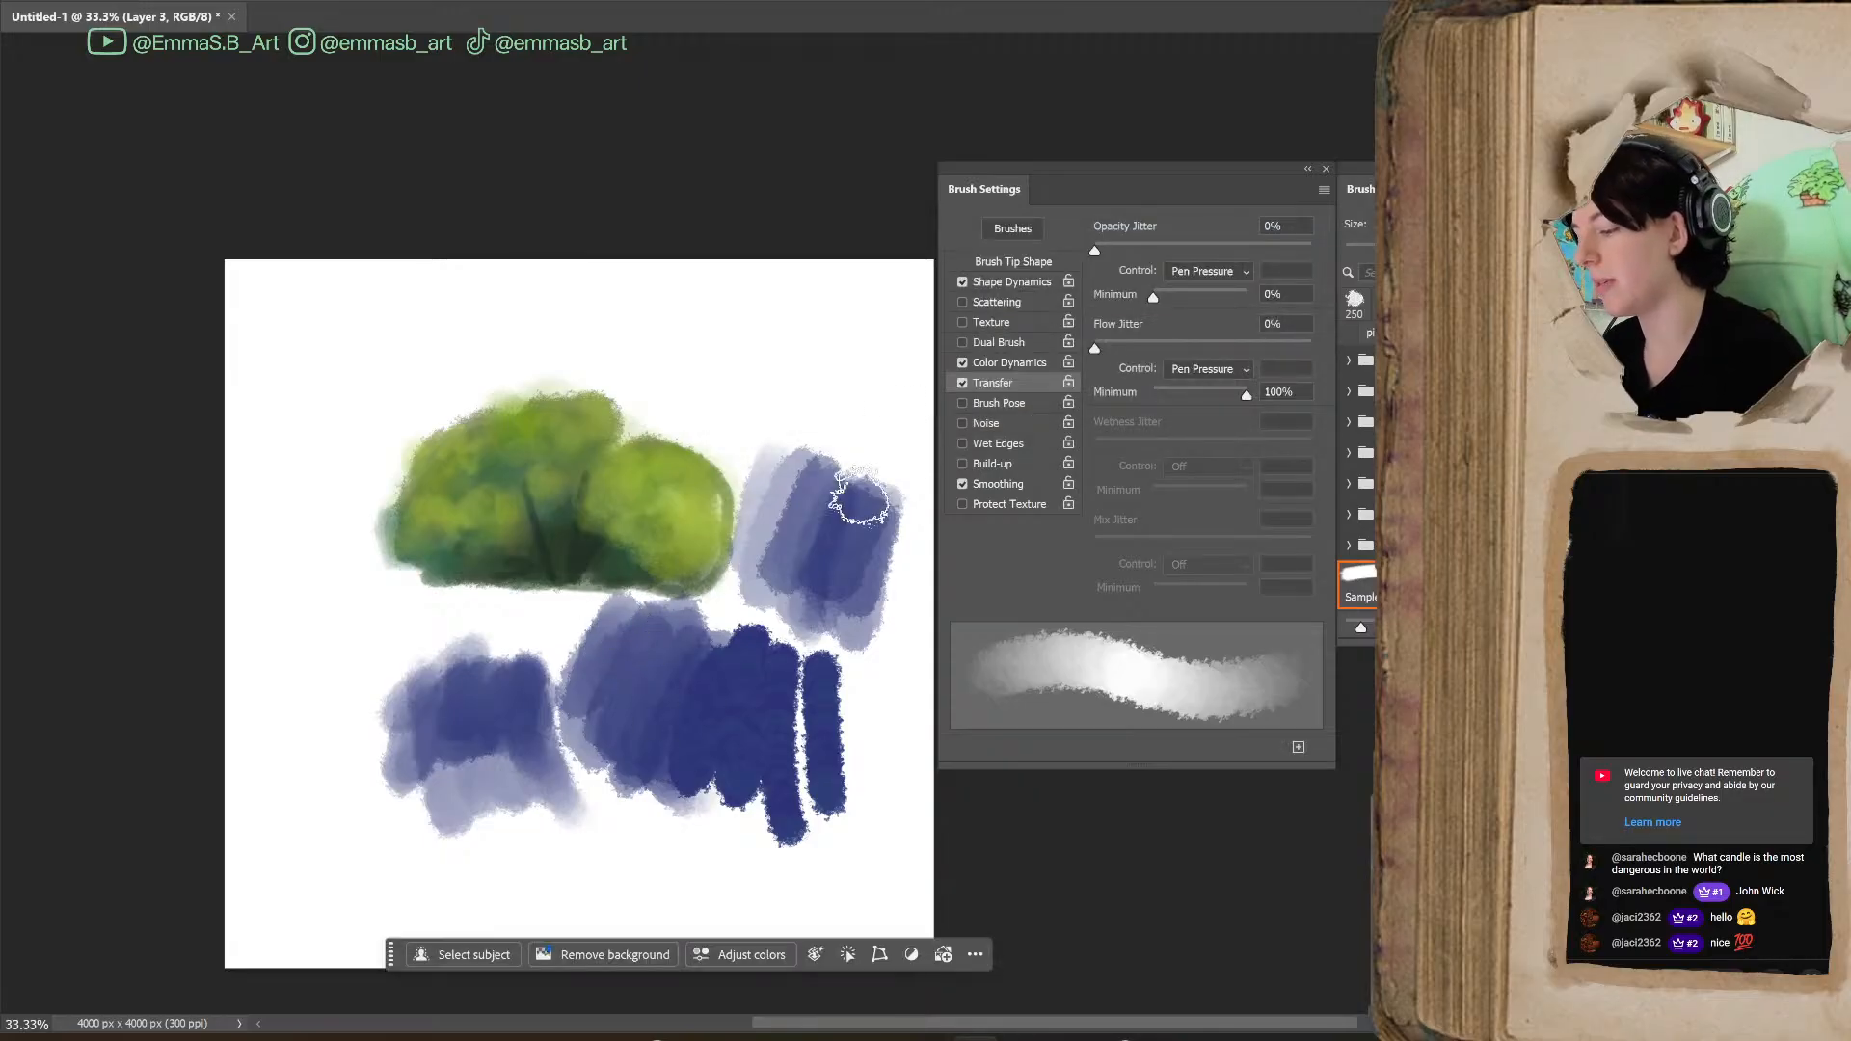
{"action": "left_click", "coordinate": [1299, 747]}
{"action": "left_click", "coordinate": [841, 310]}
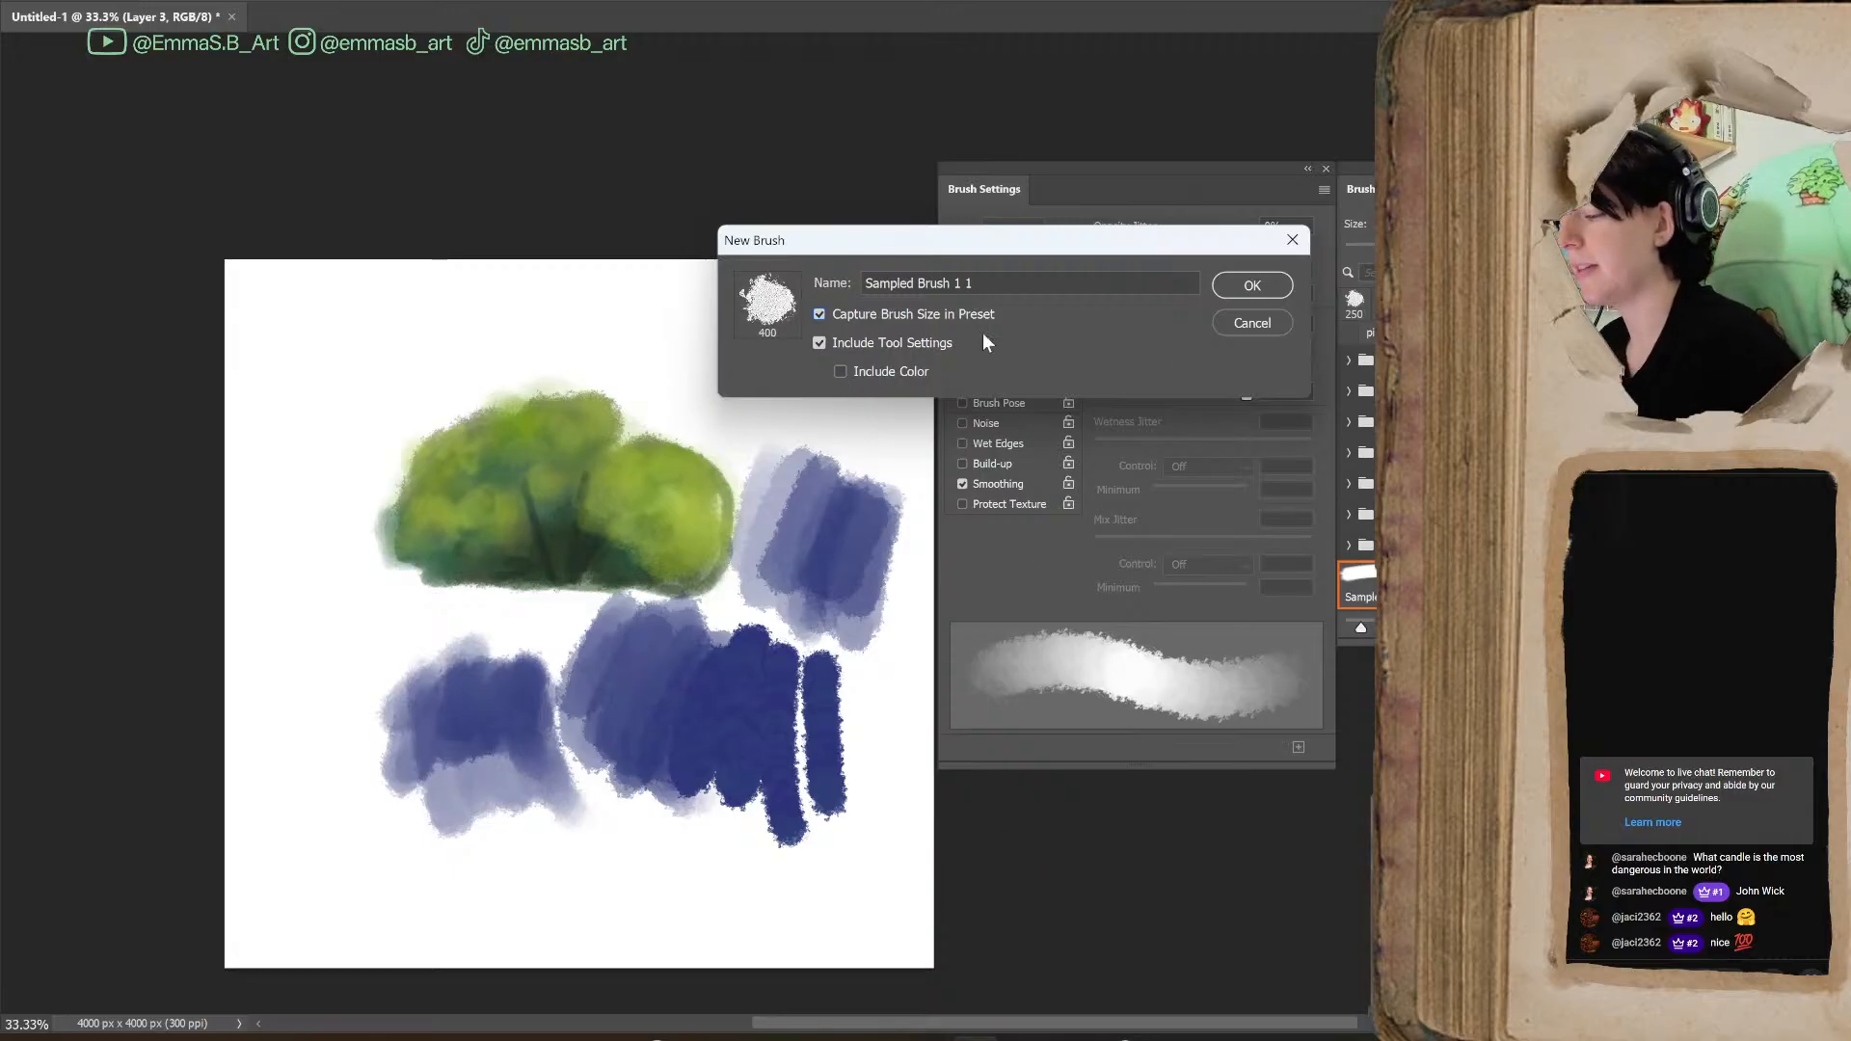
{"action": "left_click_drag", "start_coordinate": [1001, 282], "coordinate": [851, 301]}
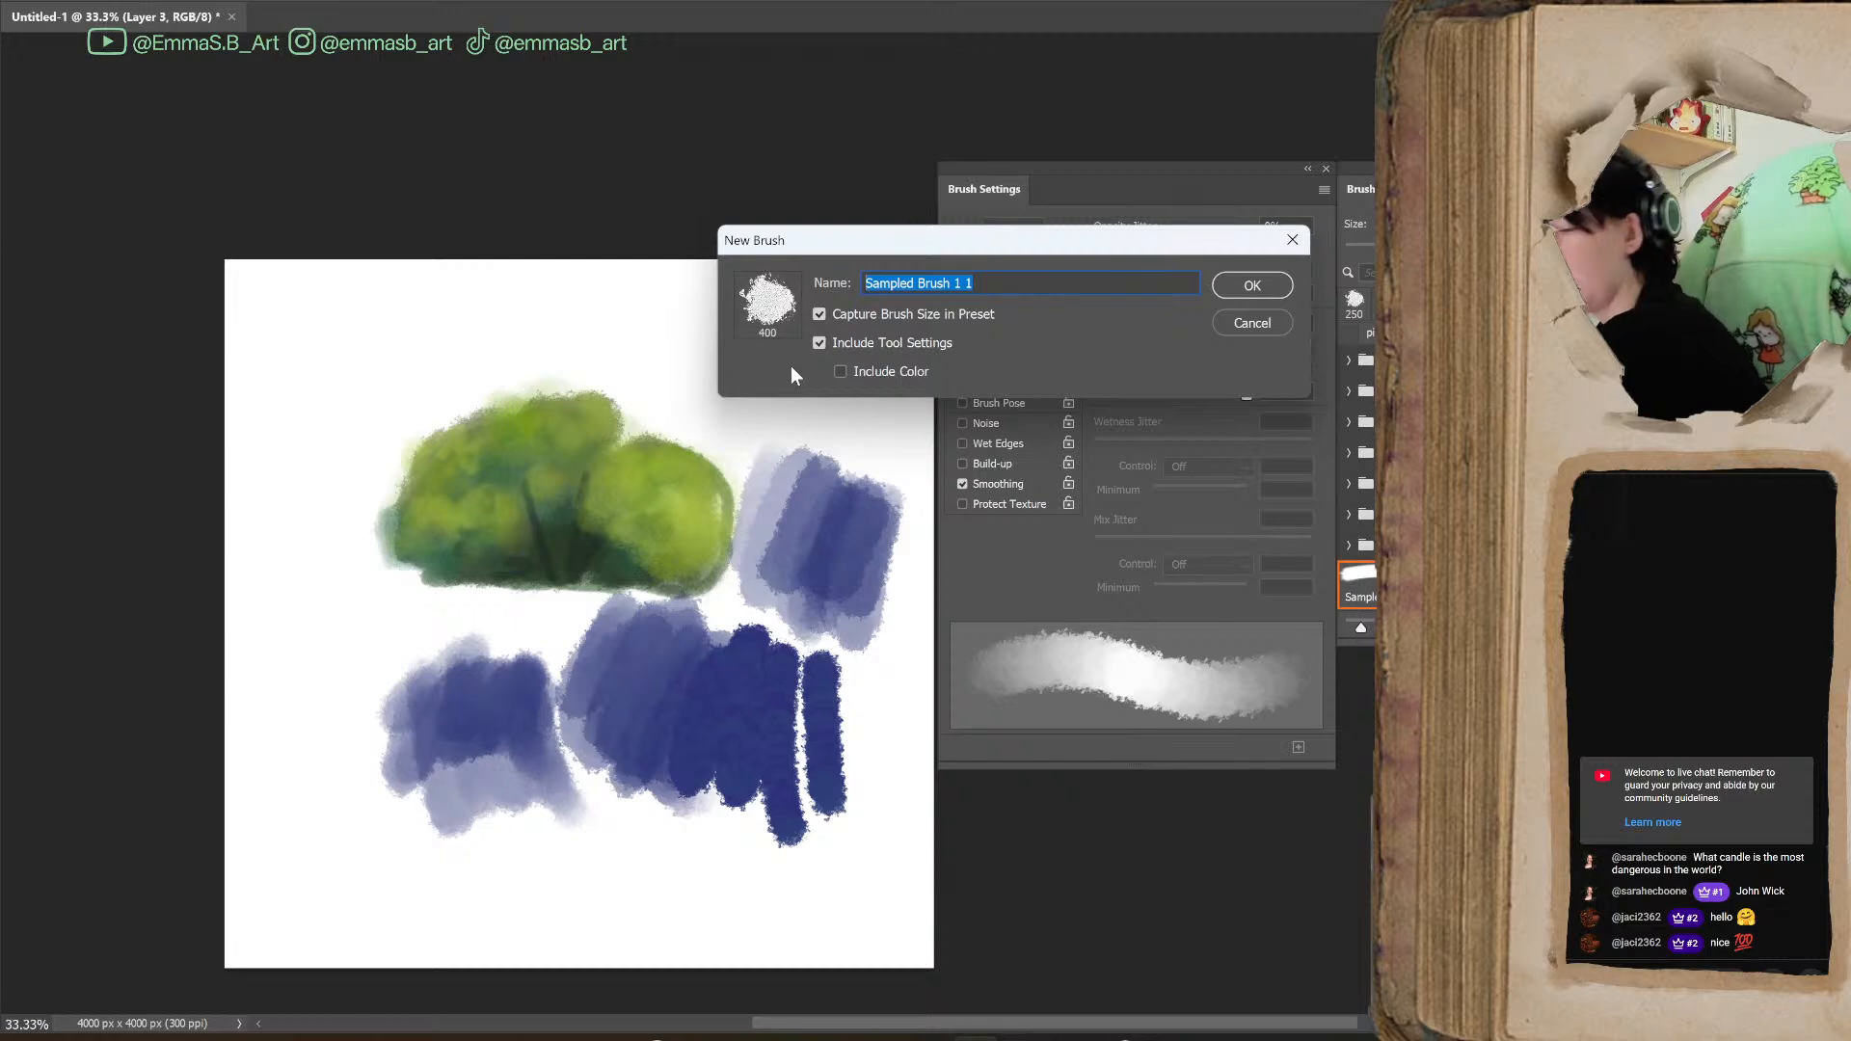
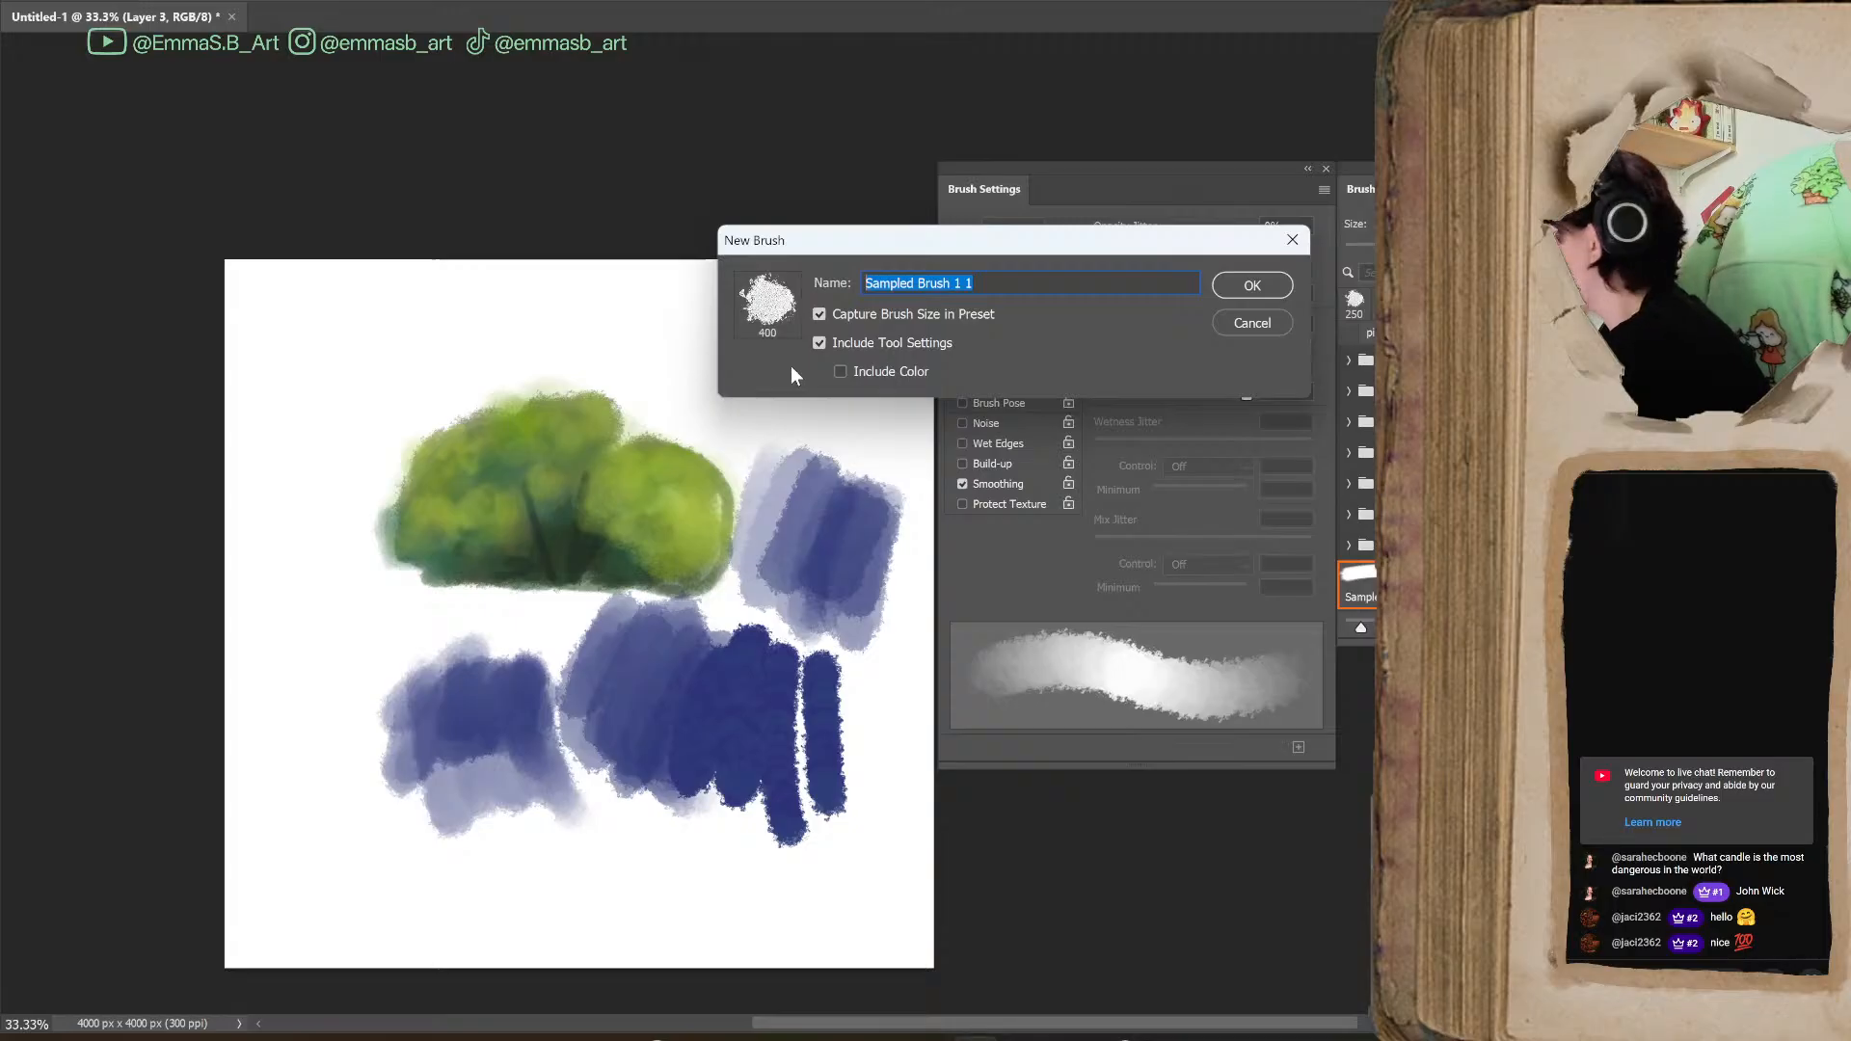
Name the new brush preset "scrumbled watercolor" followed by the artist's first name, and save it
{"action": "type", "text": "scr"}
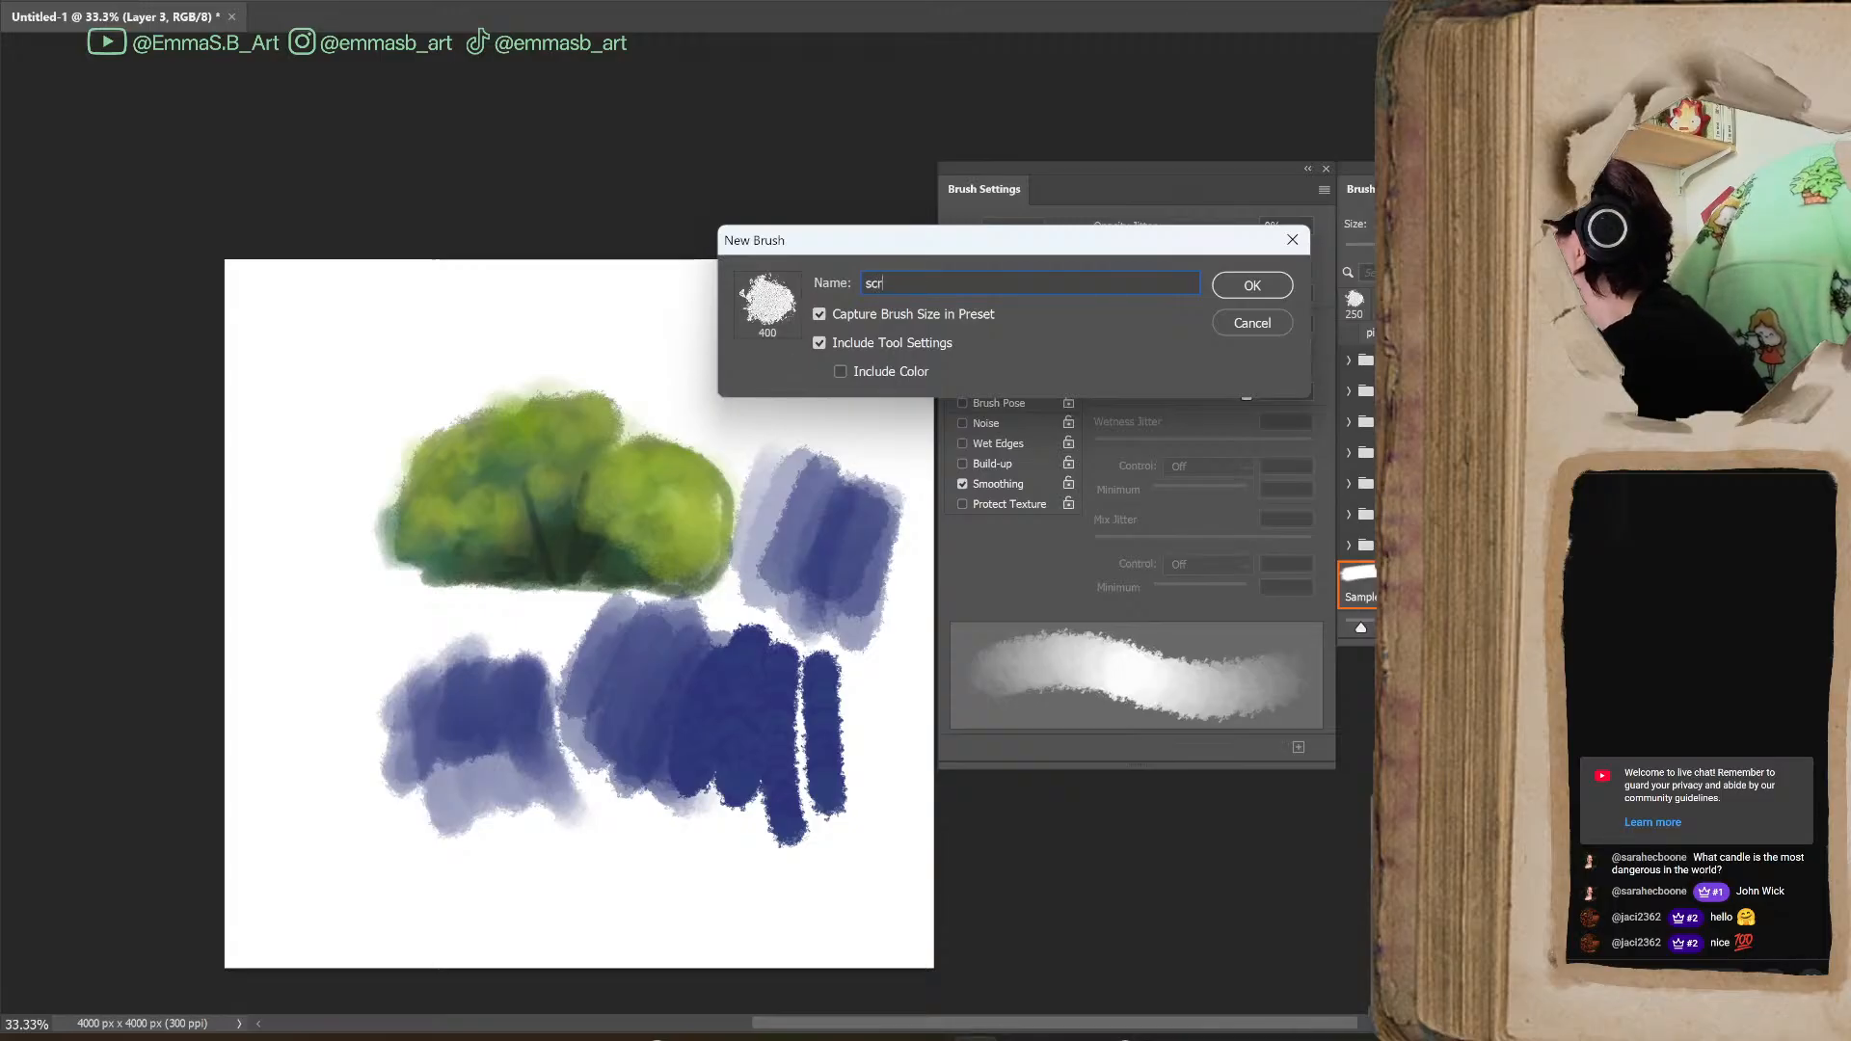
{"action": "type", "text": "umbled w"}
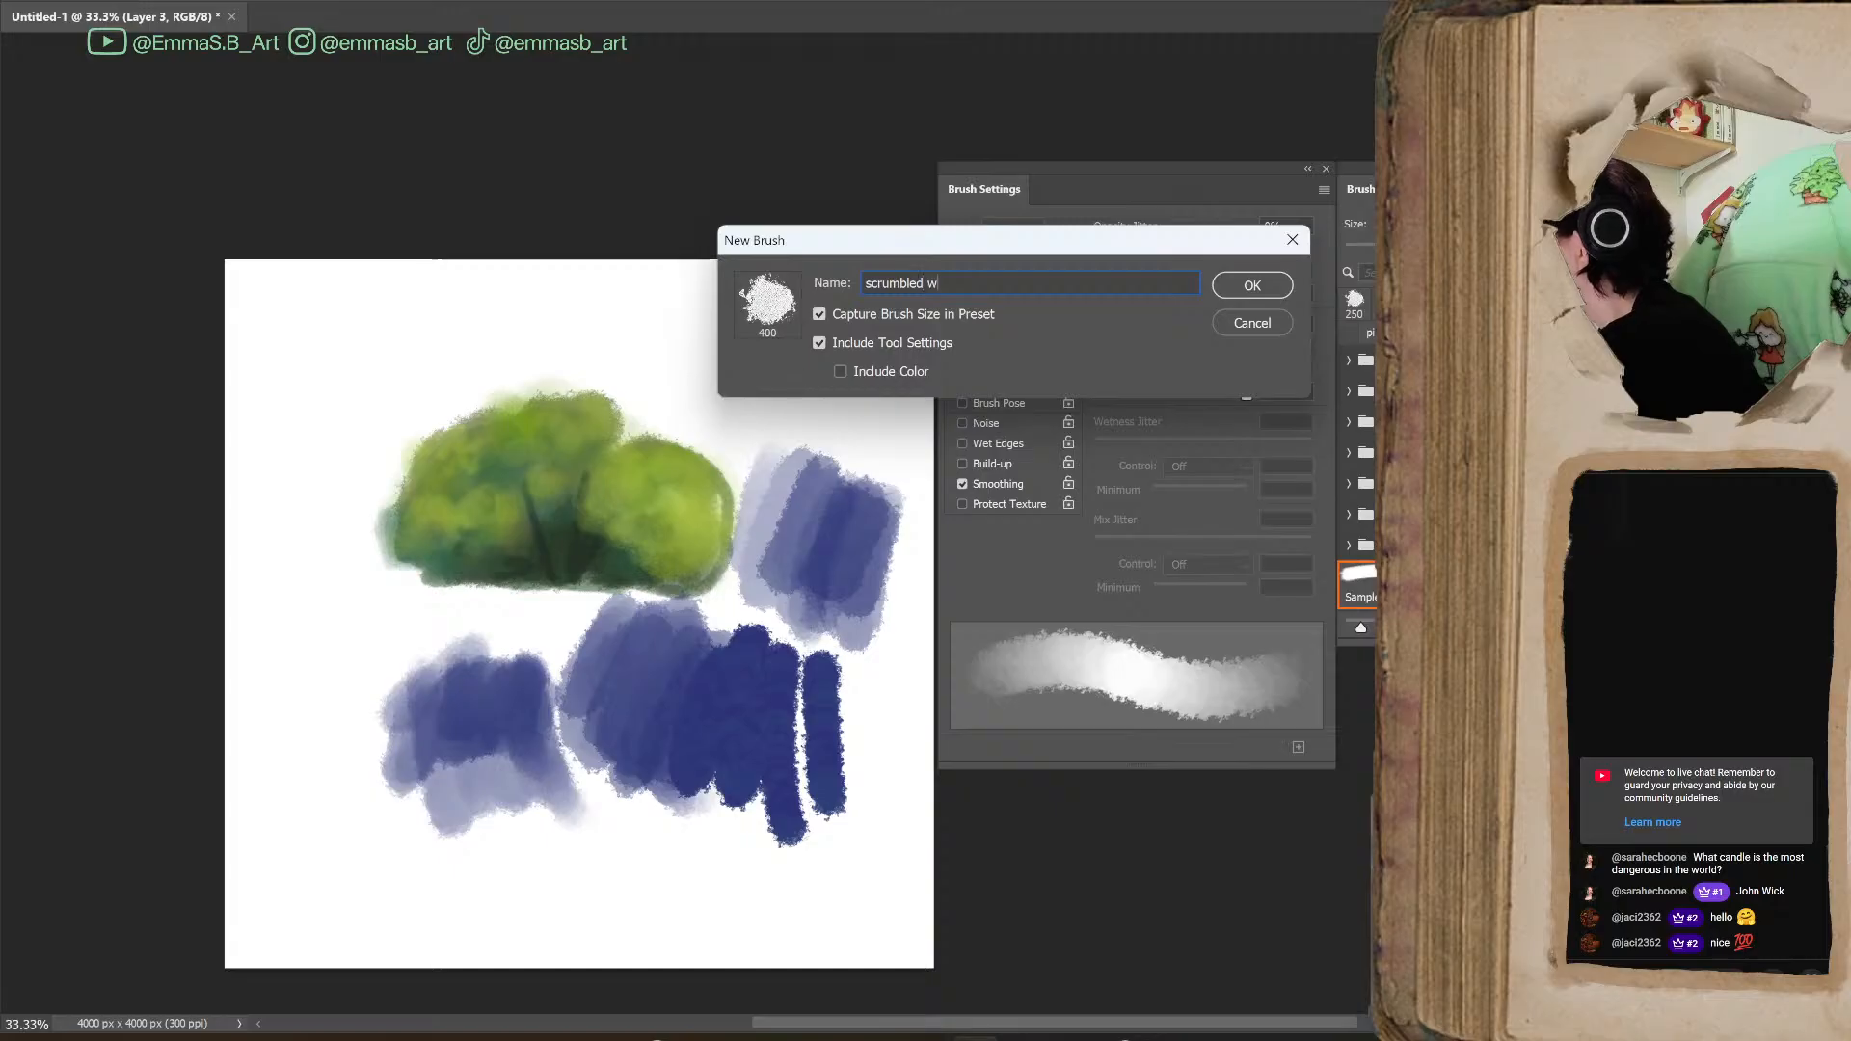
{"action": "type", "text": "atercolor"}
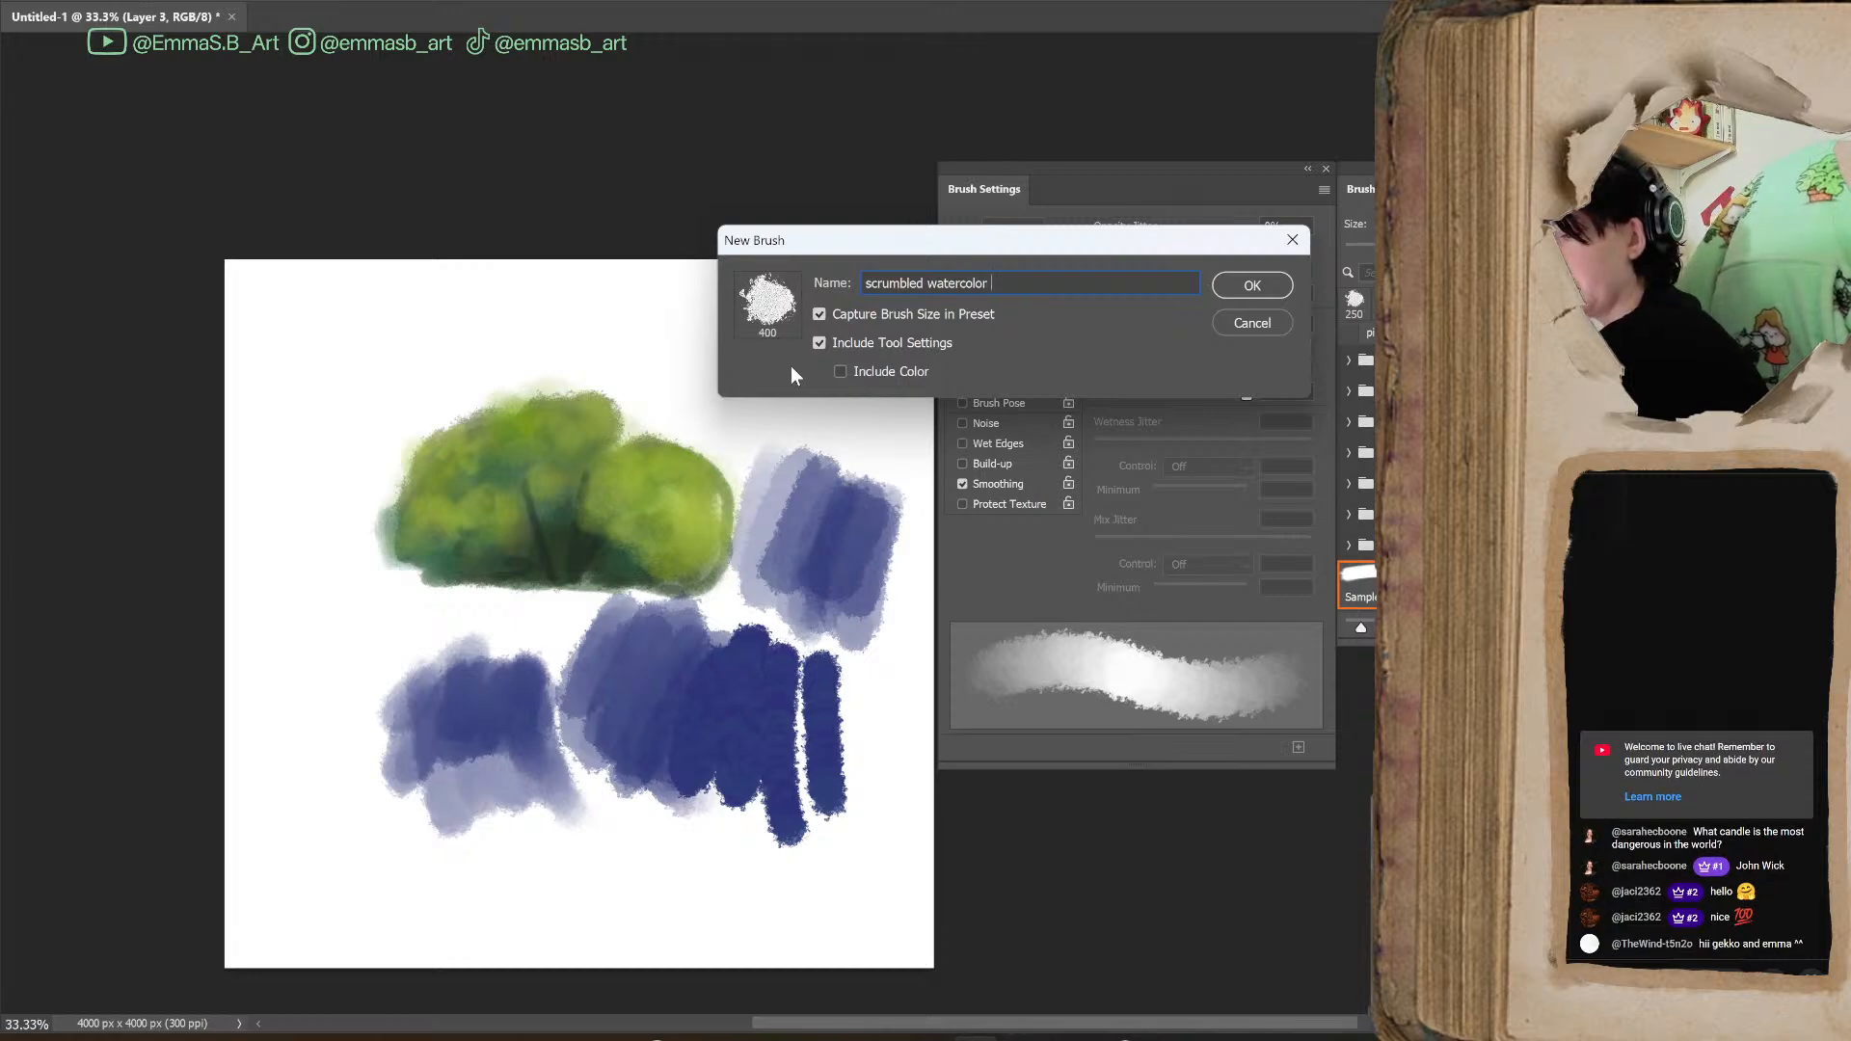
{"action": "type", "text": "emma"}
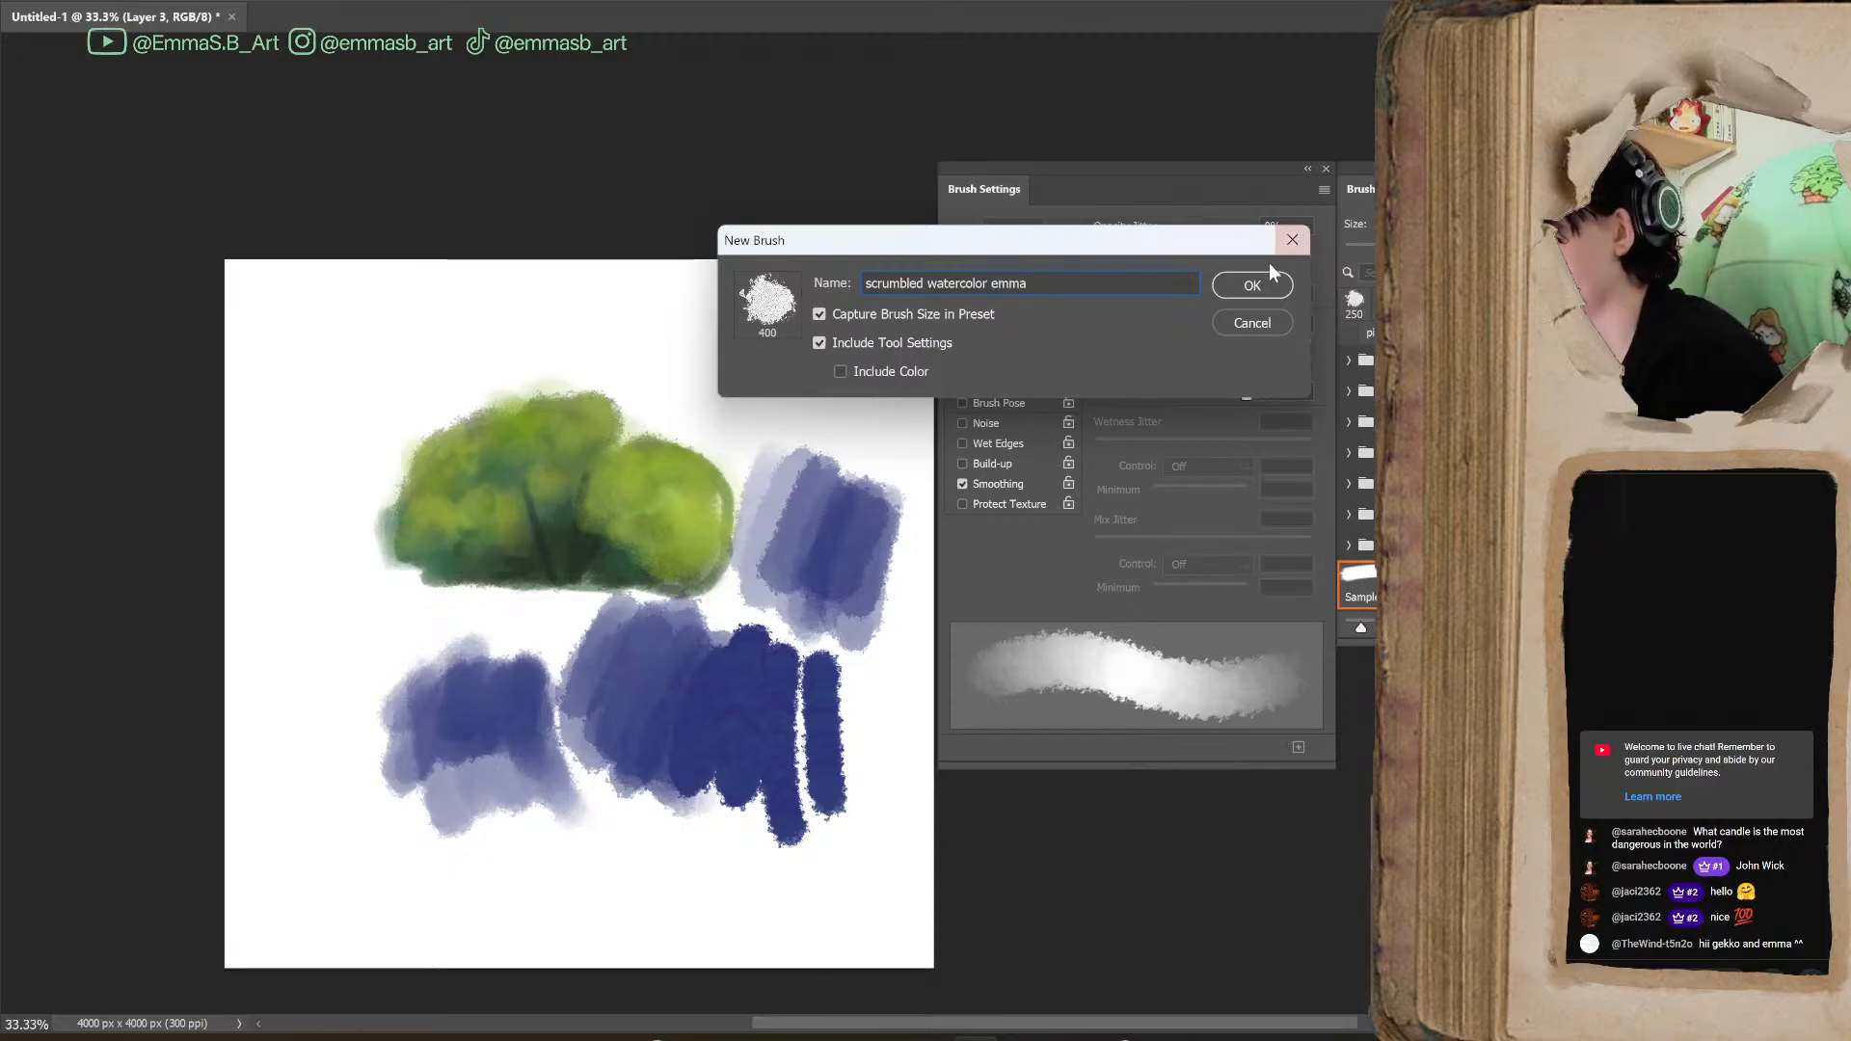
{"action": "left_click", "coordinate": [1253, 285]}
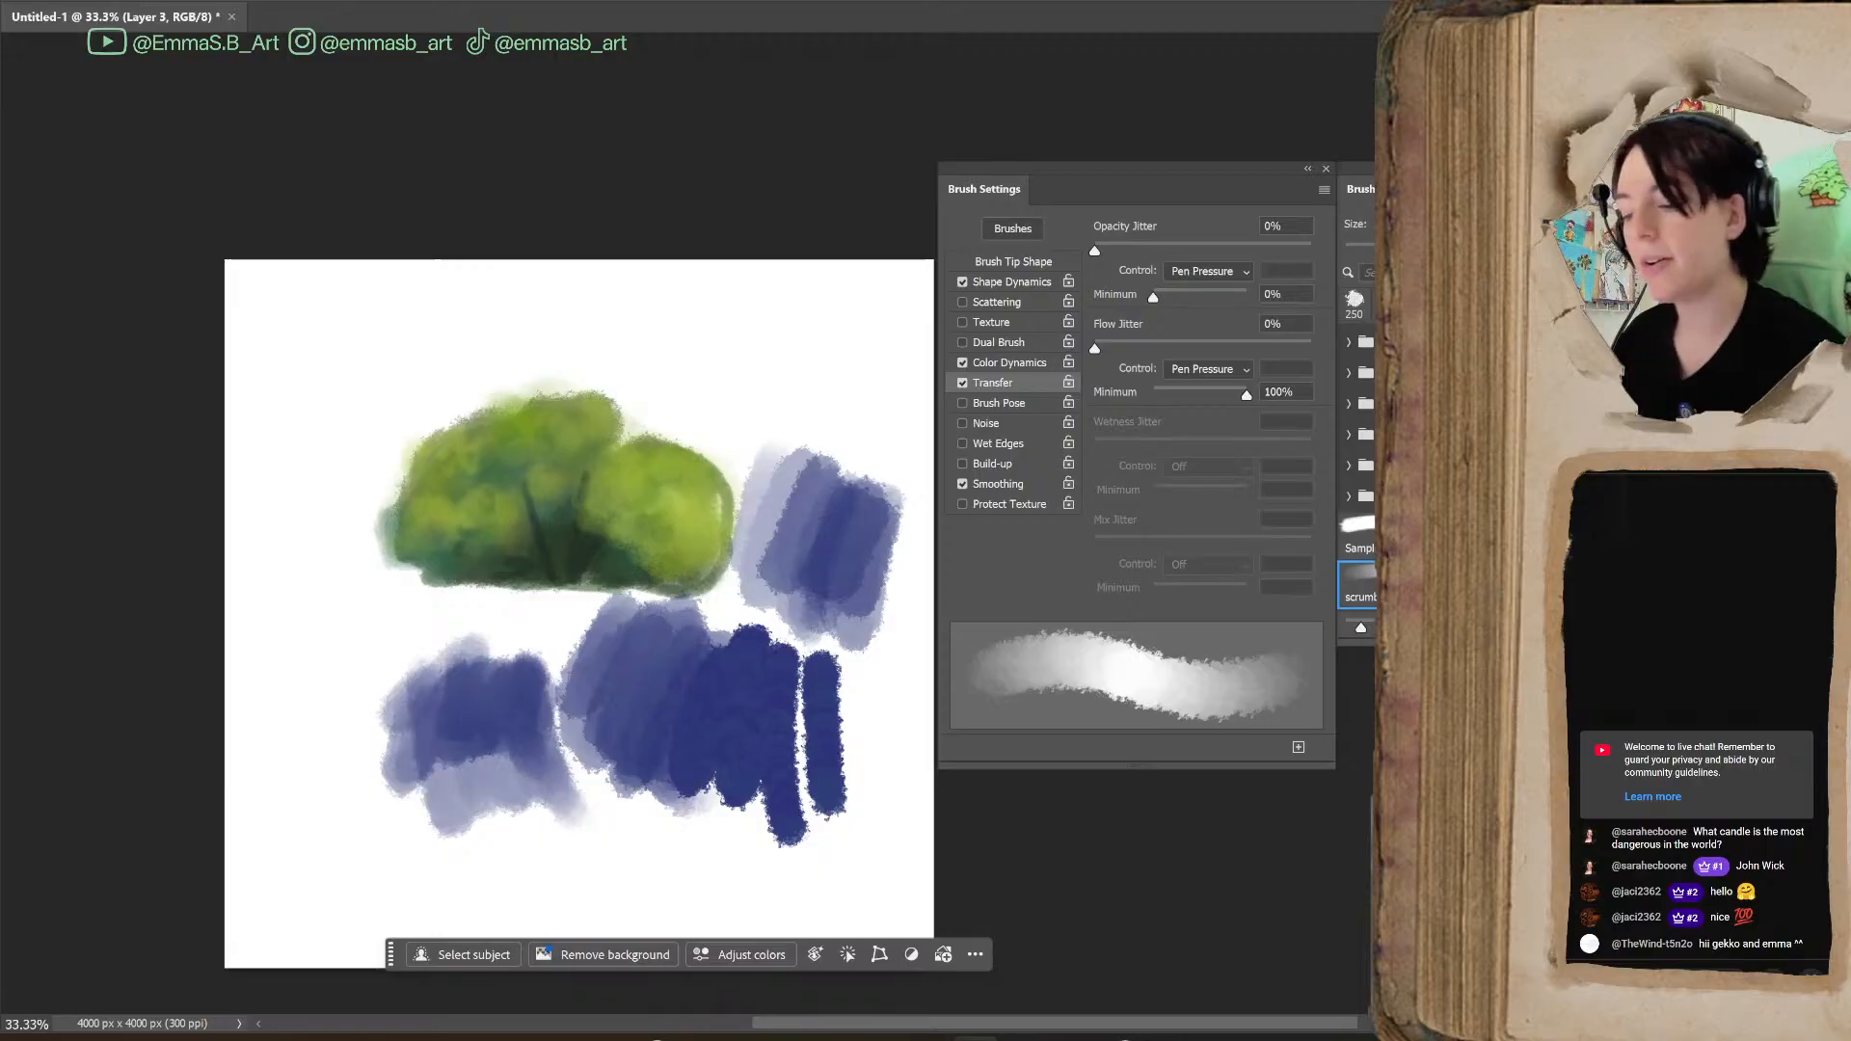
Bring the brush list over the canvas, choose Sampled Brush 1, reduce it to 900 px, and paint solid blue blobs at the bush's upper left
{"action": "mouse_move", "coordinate": [1443, 169]}
{"action": "left_mouse_down"}
{"action": "mouse_move", "coordinate": [1486, 184]}
{"action": "mouse_move", "coordinate": [728, 175]}
{"action": "left_mouse_up"}
{"action": "left_click", "coordinate": [718, 542]}
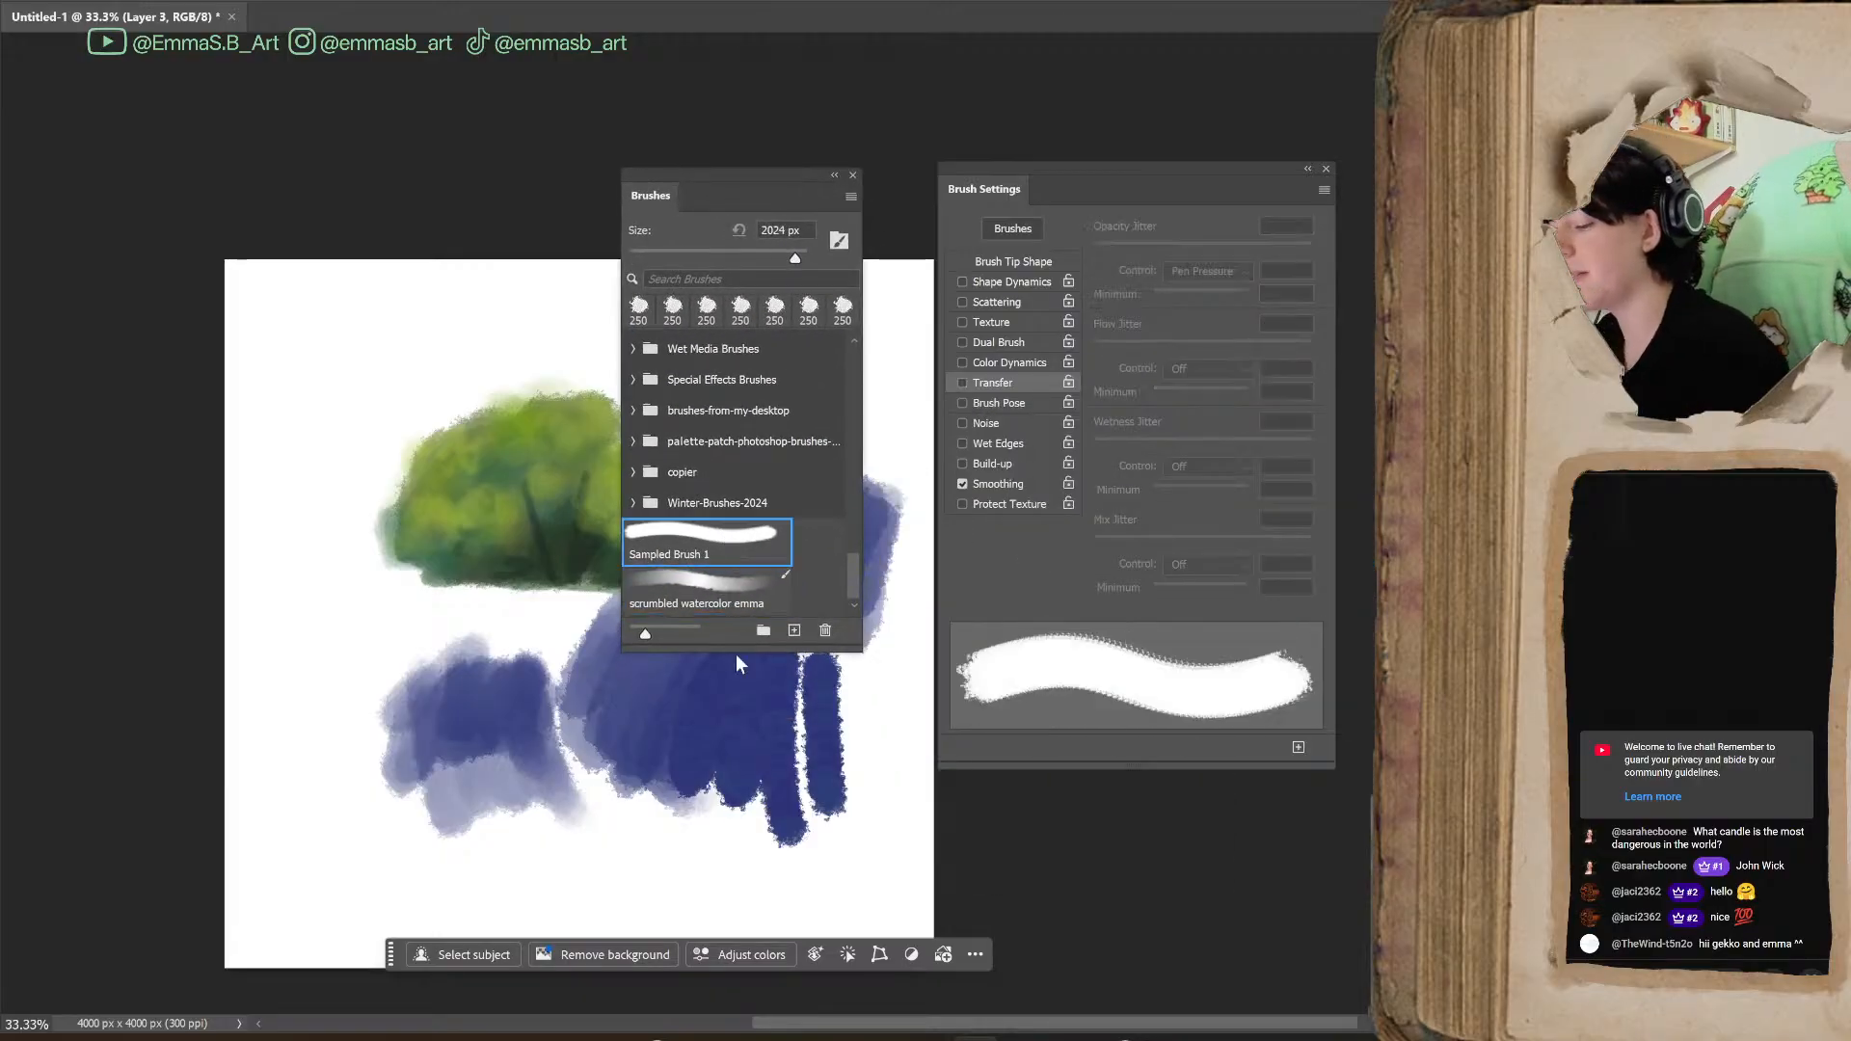
{"action": "key", "text": "bracketleft"}
{"action": "key", "text": "bracketleft"}
{"action": "key", "text": "bracketleft"}
{"action": "key", "text": "bracketleft"}
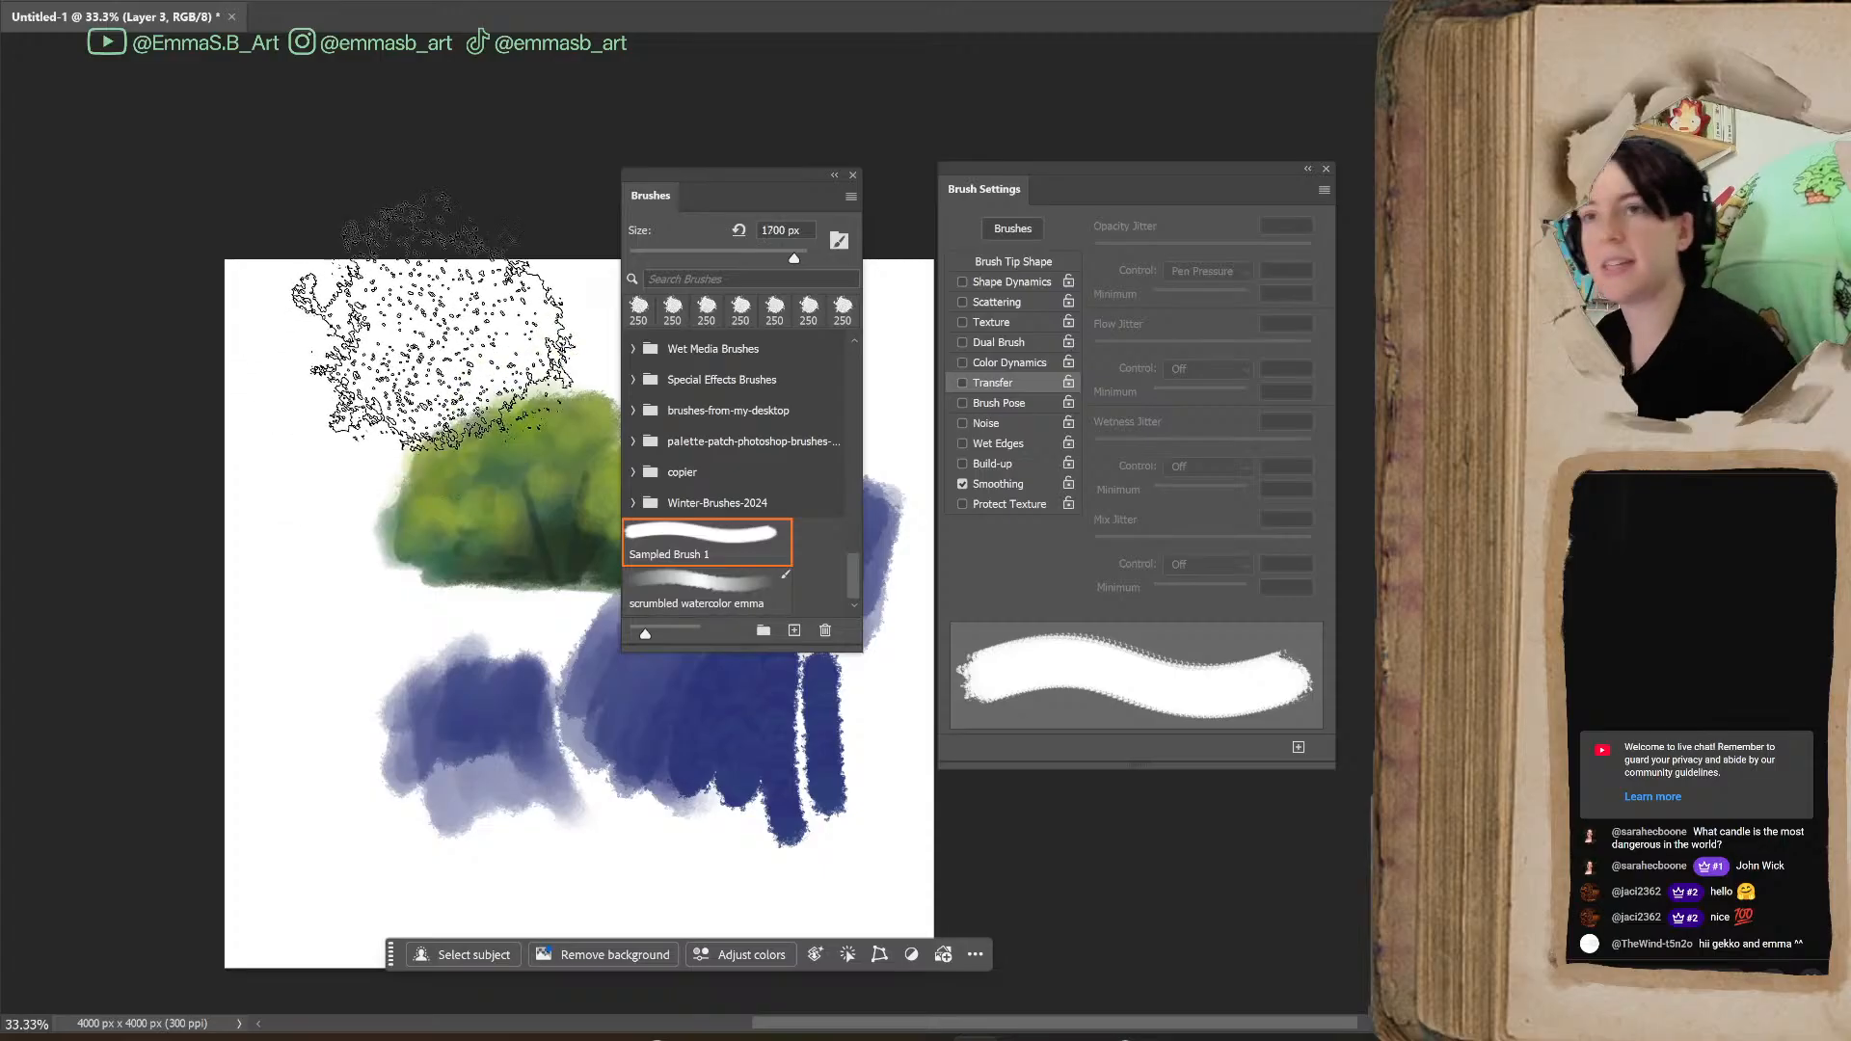
{"action": "key", "text": "bracketleft"}
{"action": "key", "text": "bracketleft"}
{"action": "key", "text": "bracketleft"}
{"action": "key", "text": "bracketleft"}
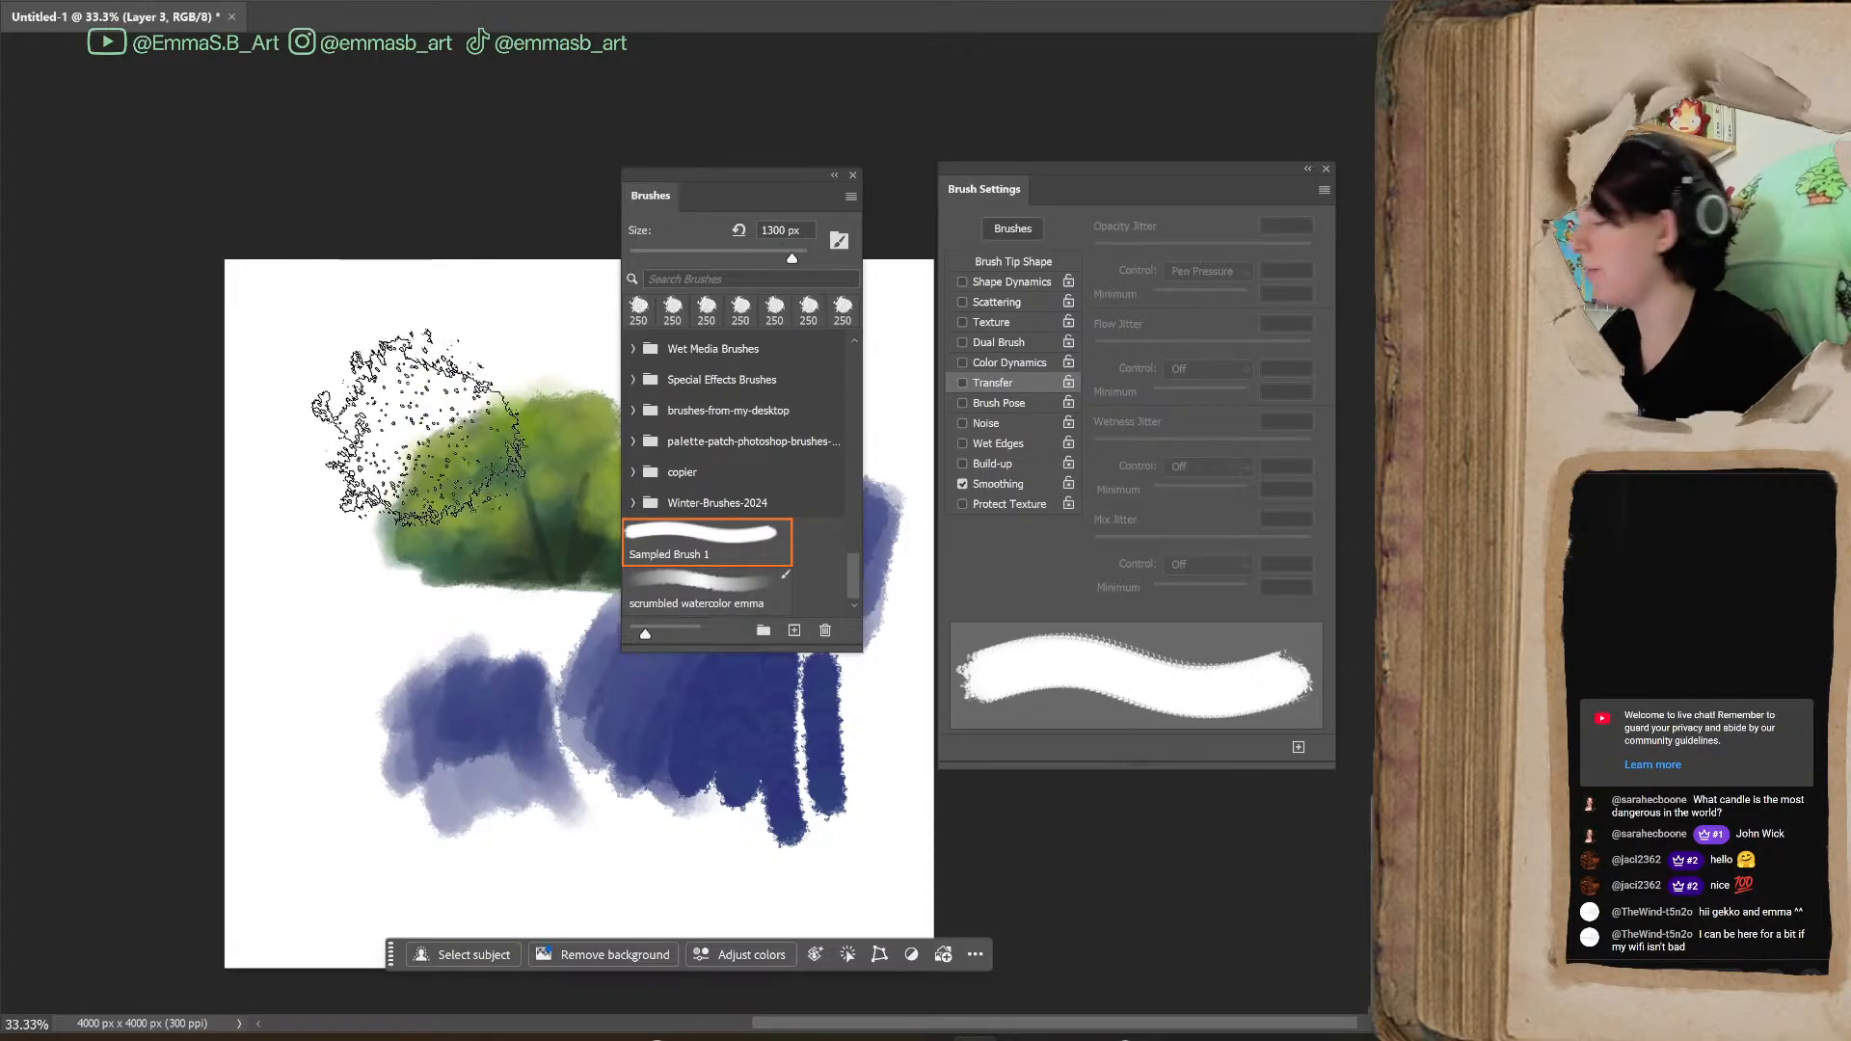
{"action": "key", "text": "bracketleft"}
{"action": "key", "text": "bracketleft"}
{"action": "key", "text": "bracketleft"}
{"action": "key", "text": "bracketleft"}
{"action": "mouse_move", "coordinate": [290, 415]}
{"action": "left_mouse_down"}
{"action": "mouse_move", "coordinate": [338, 367]}
{"action": "mouse_move", "coordinate": [473, 386]}
{"action": "left_mouse_up"}
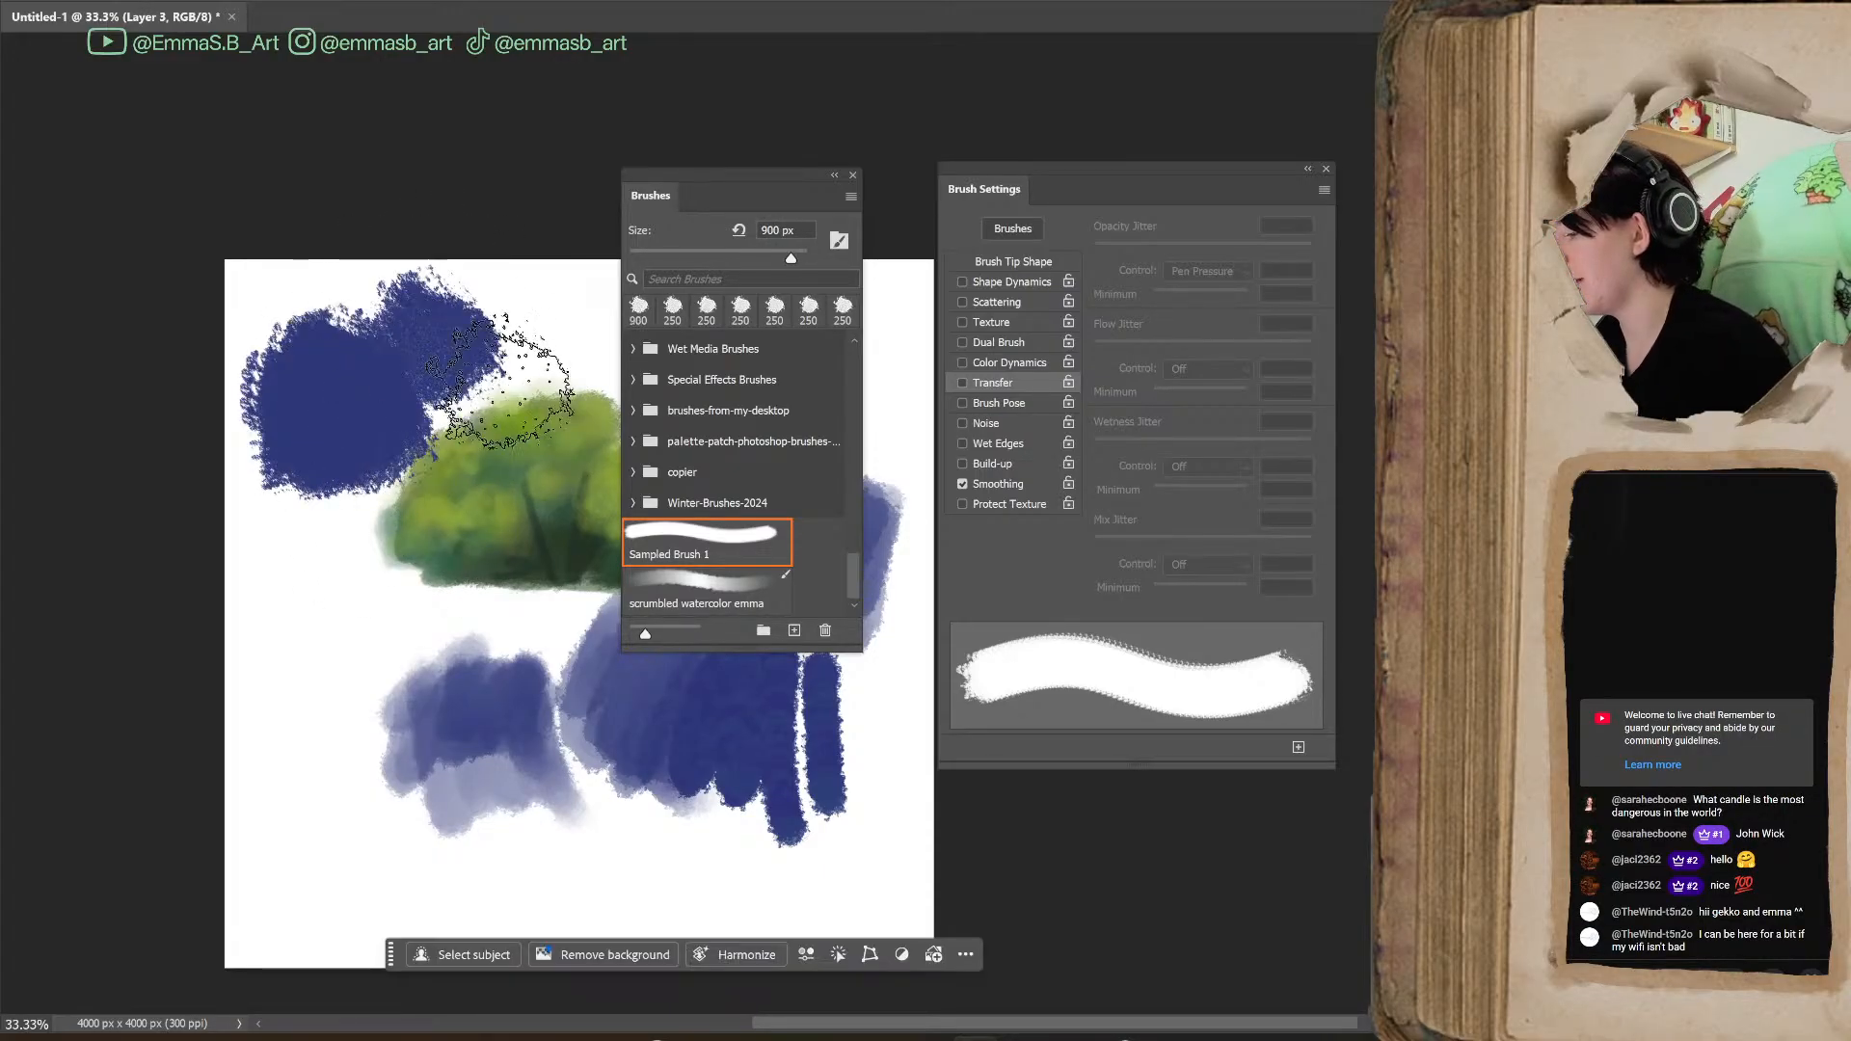
Choose the saved scrumbled watercolor brush, paint layered blue strokes left of the patch below the bush, and move the brush list off the canvas
{"action": "left_click", "coordinate": [708, 589]}
{"action": "mouse_move", "coordinate": [290, 641]}
{"action": "left_mouse_down"}
{"action": "mouse_move", "coordinate": [327, 687]}
{"action": "mouse_move", "coordinate": [350, 797]}
{"action": "mouse_move", "coordinate": [330, 714]}
{"action": "mouse_move", "coordinate": [363, 611]}
{"action": "mouse_move", "coordinate": [367, 786]}
{"action": "mouse_move", "coordinate": [369, 727]}
{"action": "mouse_move", "coordinate": [386, 767]}
{"action": "left_mouse_up"}
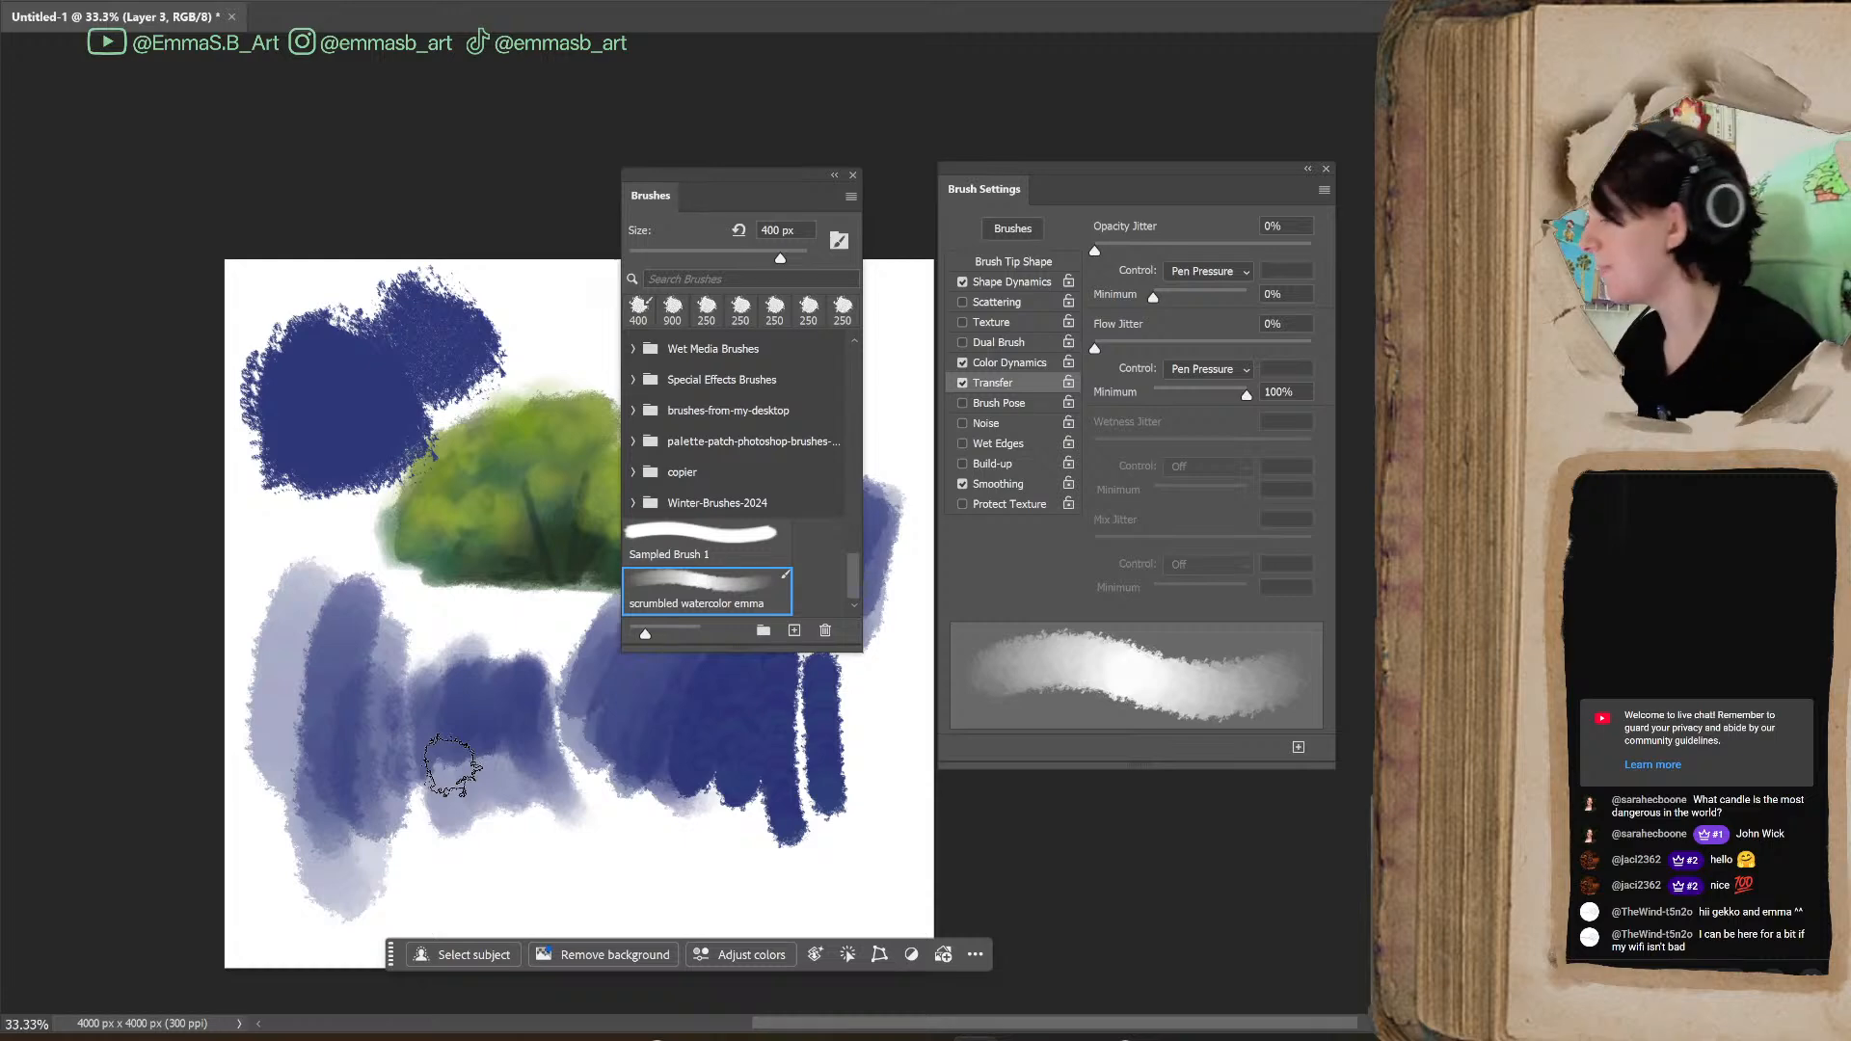
{"action": "left_click_drag", "start_coordinate": [797, 180], "coordinate": [1360, 183]}
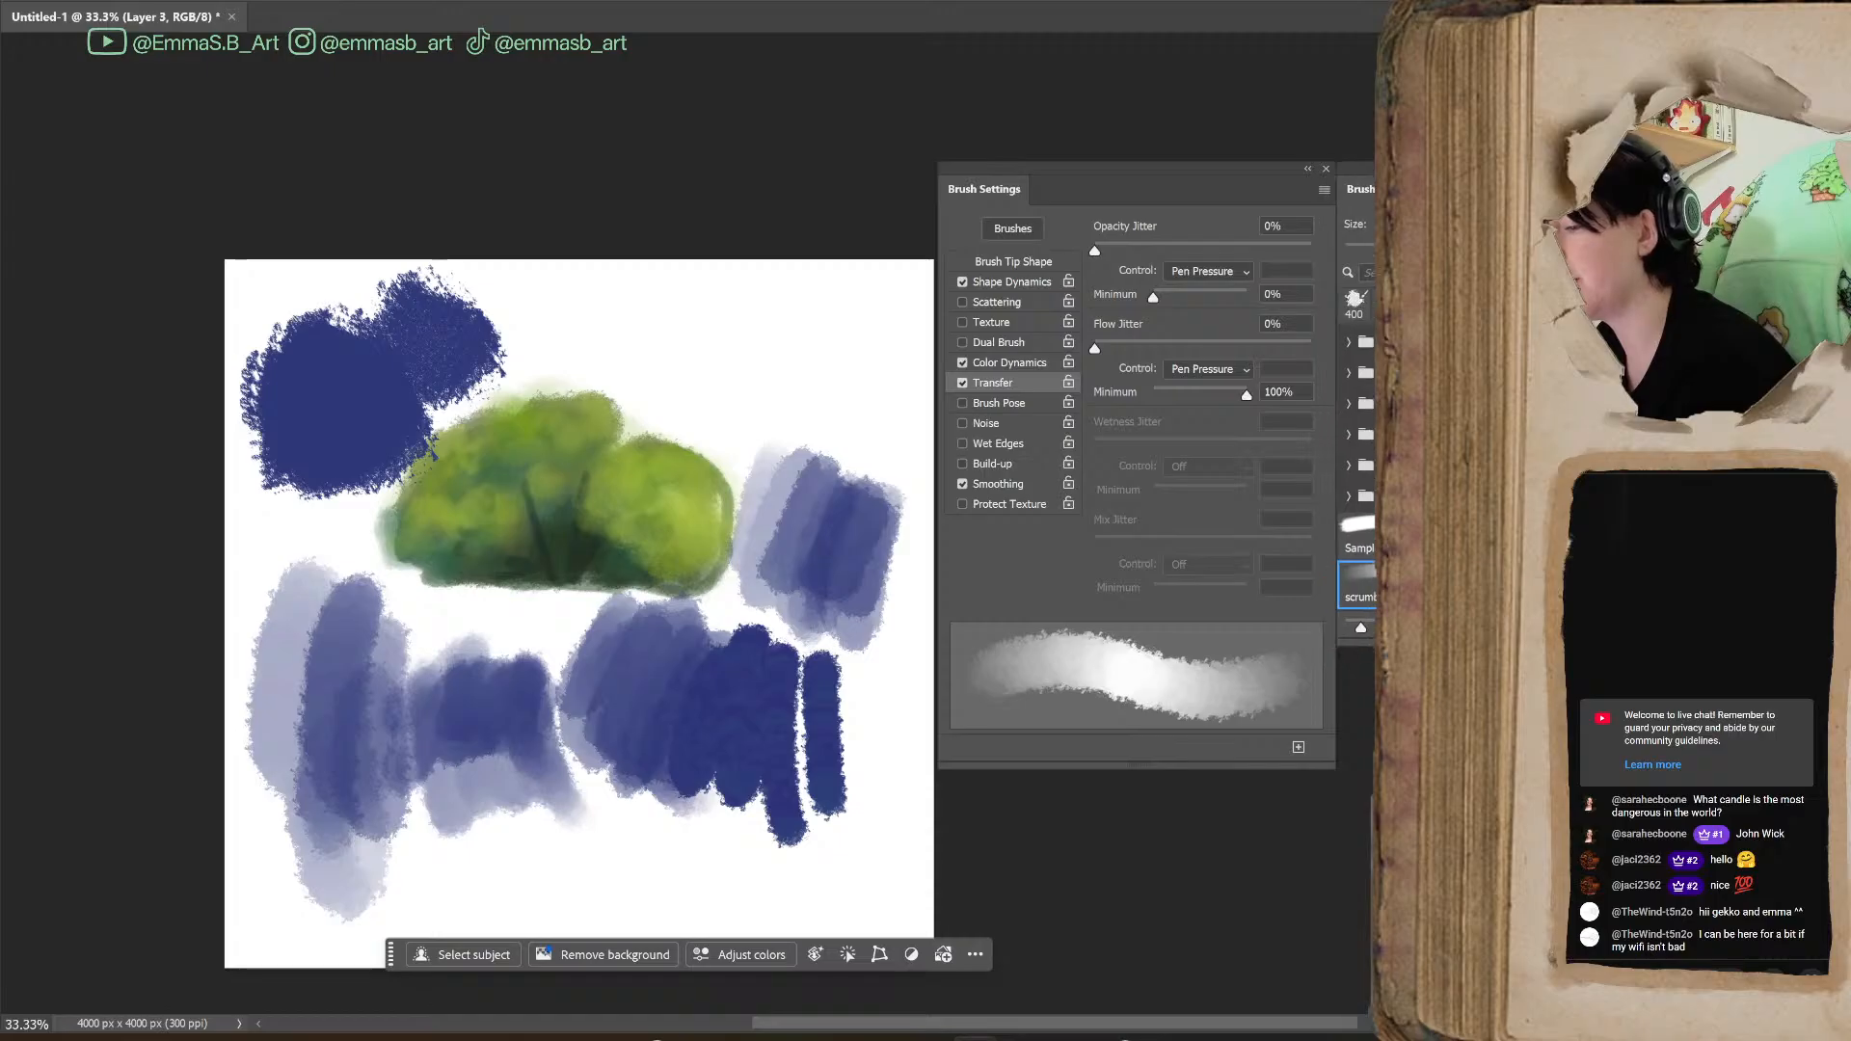
Lasso the bush and all the blue test strokes, delete them from the layer, and deselect
{"action": "left_click_drag", "start_coordinate": [957, 1032], "coordinate": [973, 1031]}
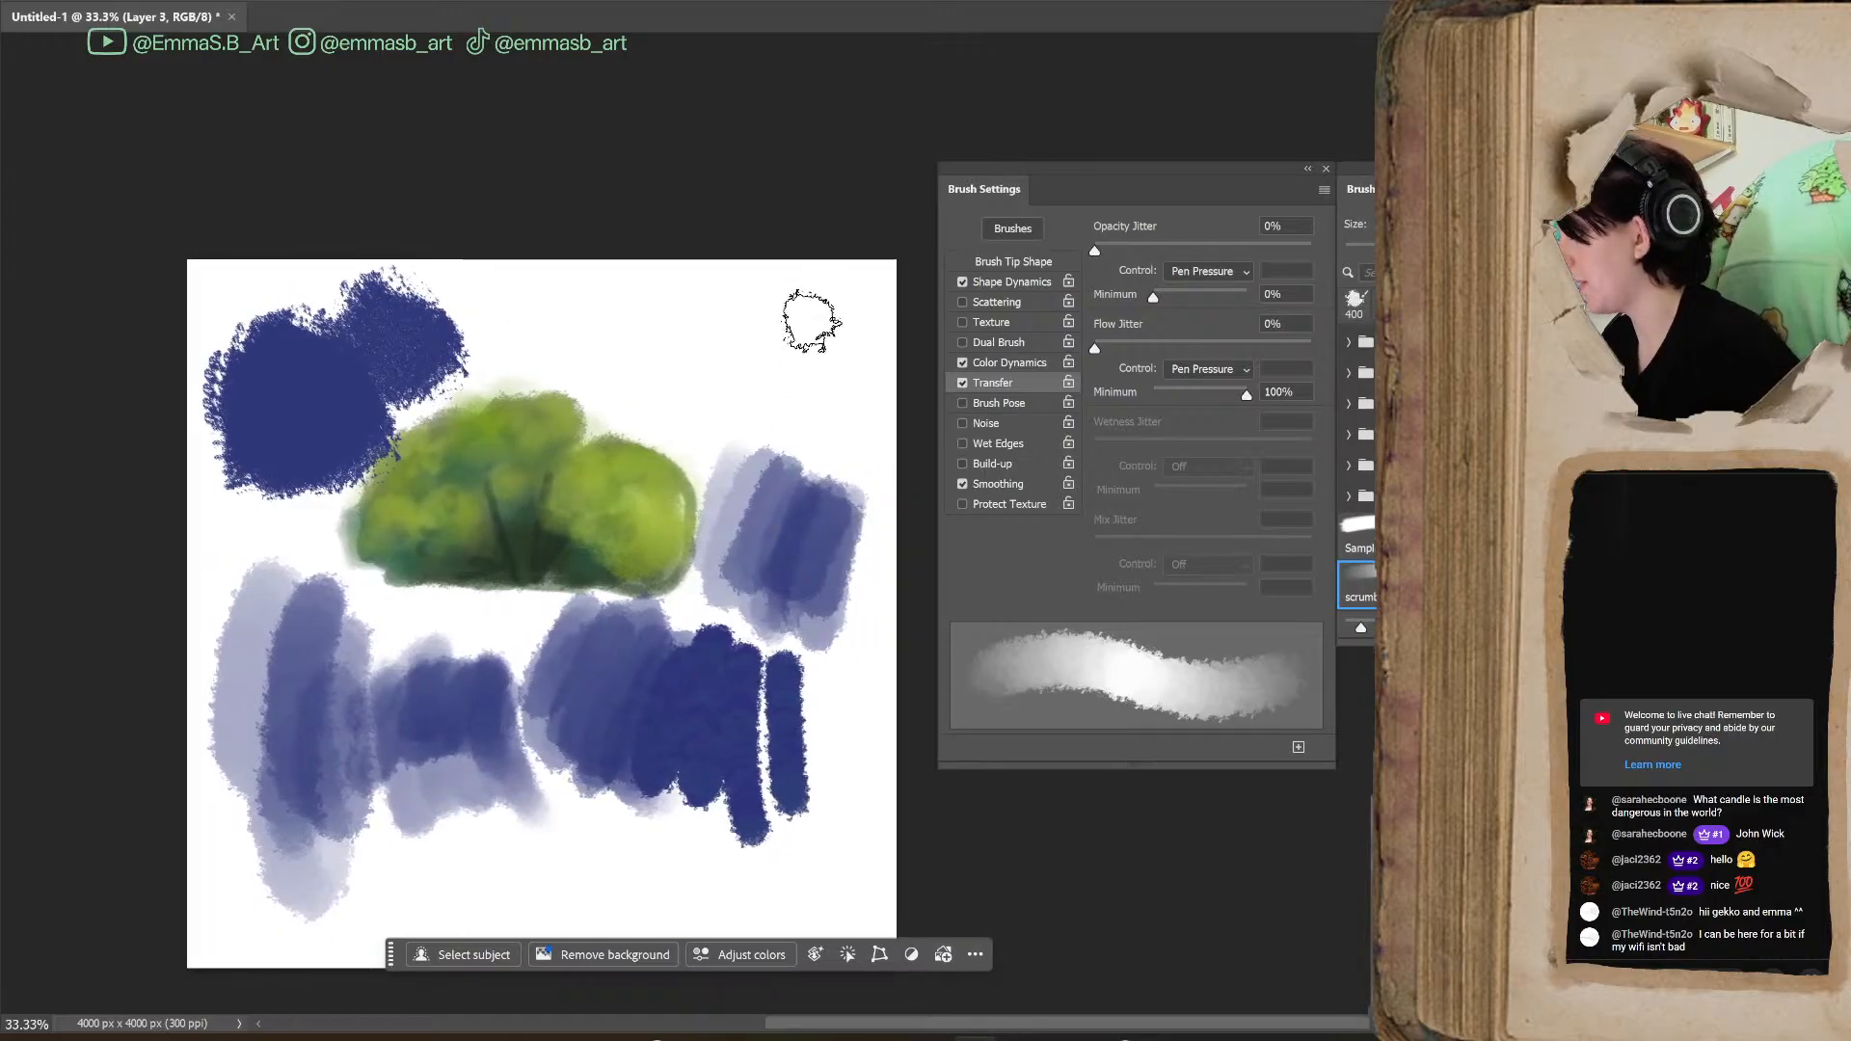
{"action": "key", "text": "l"}
{"action": "mouse_move", "coordinate": [488, 1021]}
{"action": "left_mouse_down"}
{"action": "mouse_move", "coordinate": [902, 838]}
{"action": "mouse_move", "coordinate": [878, 281]}
{"action": "mouse_move", "coordinate": [849, 254]}
{"action": "left_mouse_up"}
{"action": "key", "text": "Delete"}
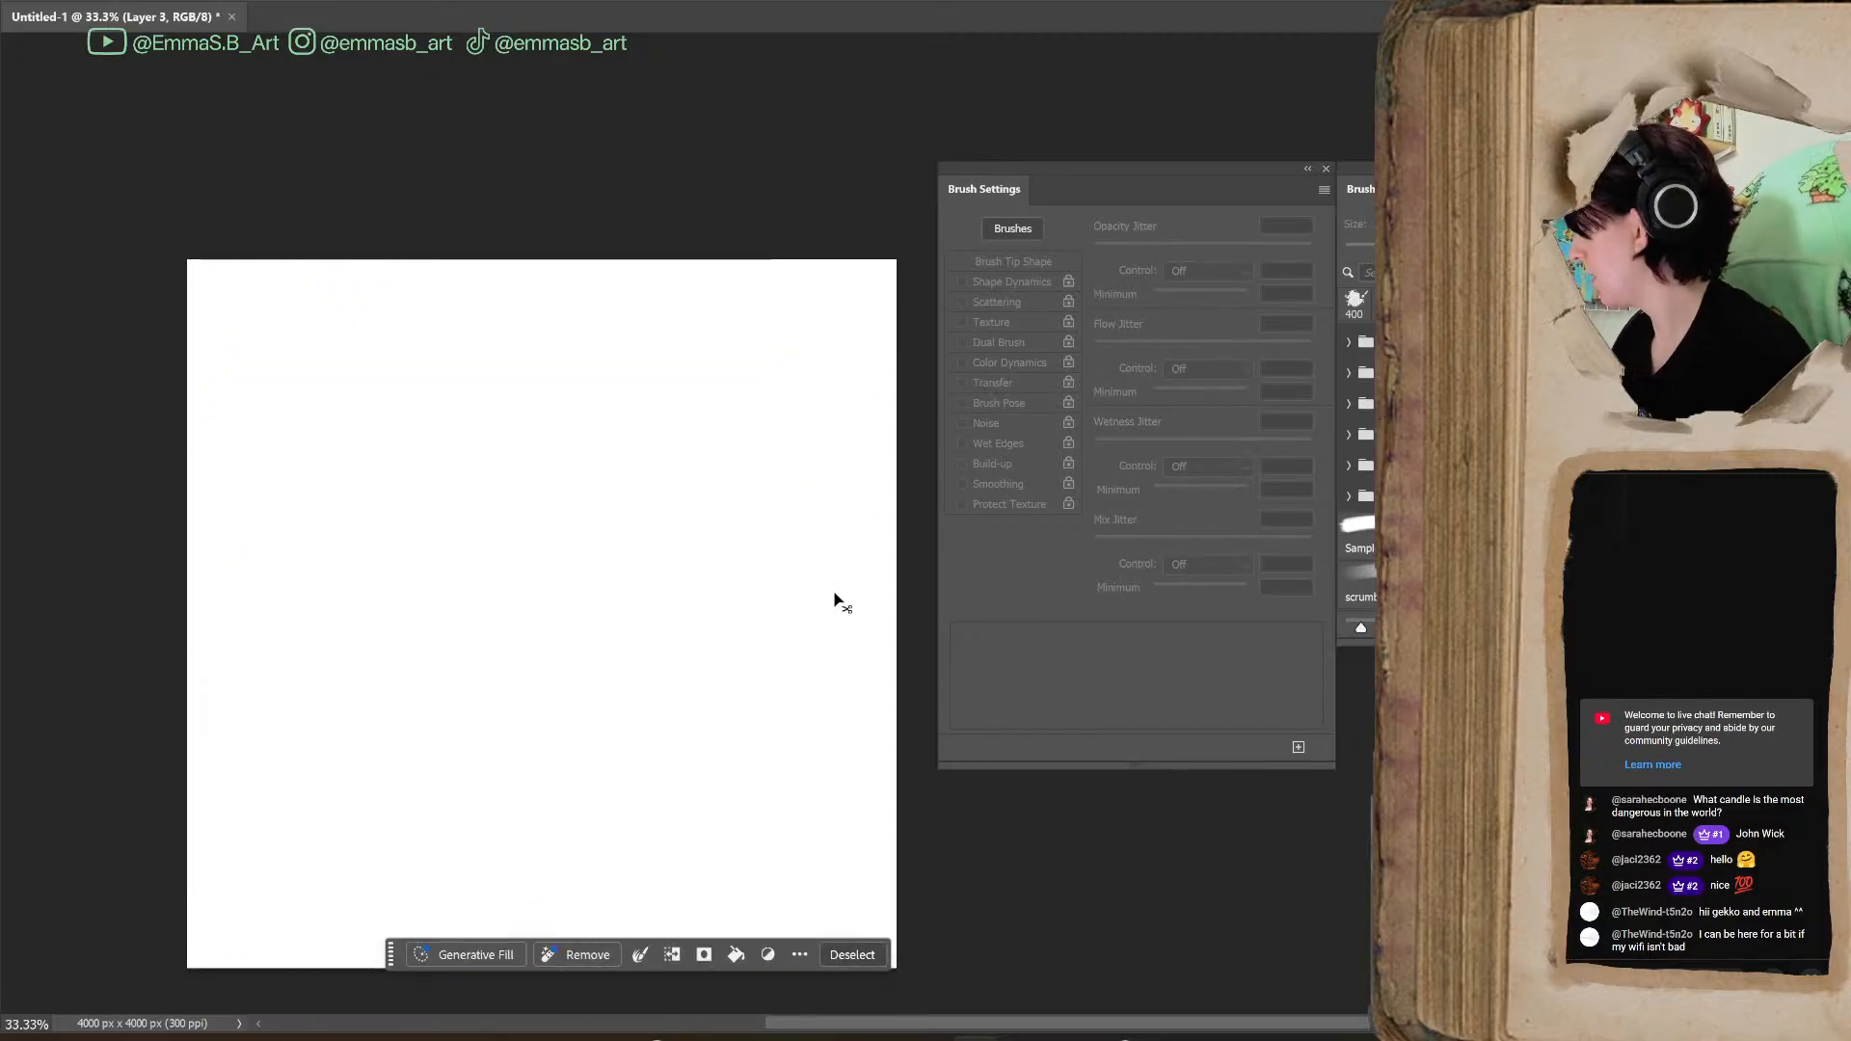
{"action": "key", "text": "ctrl+d"}
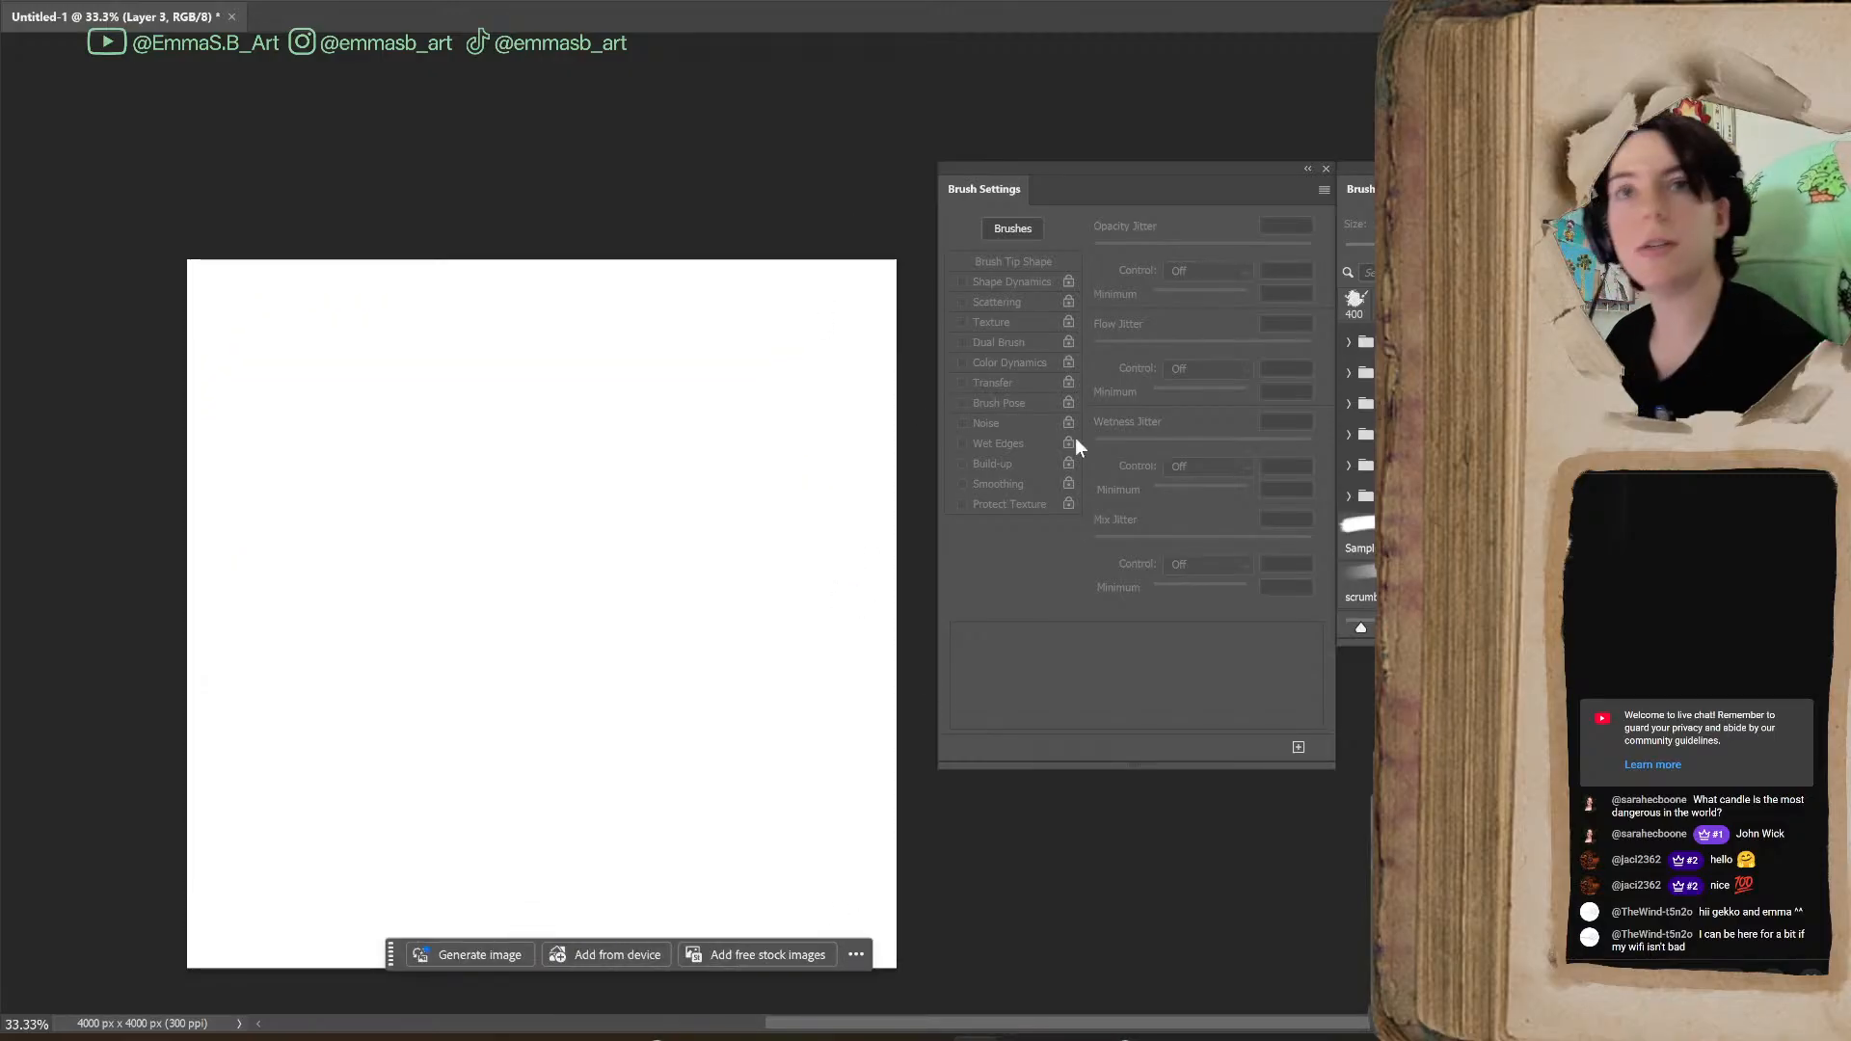
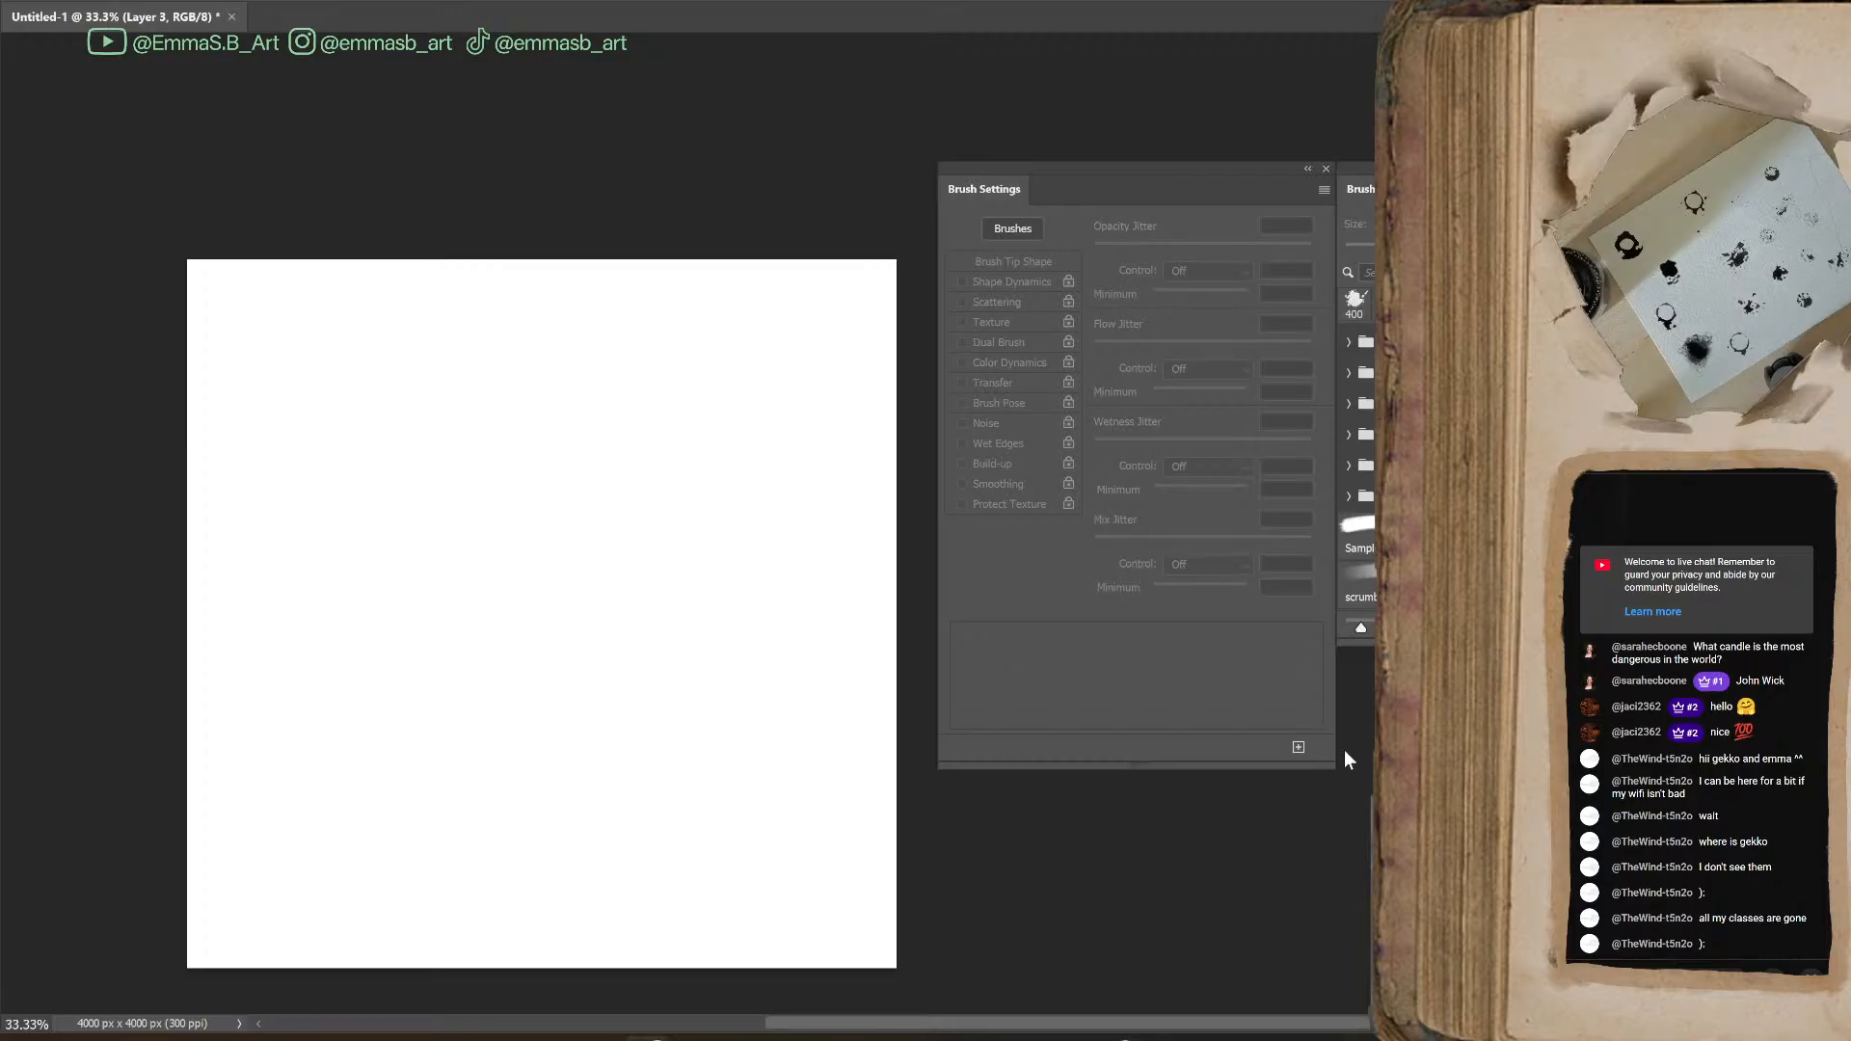
Paste the photo of the sheet of ink blots into the canvas and bring it into close view
{"action": "key", "text": "ctrl+v"}
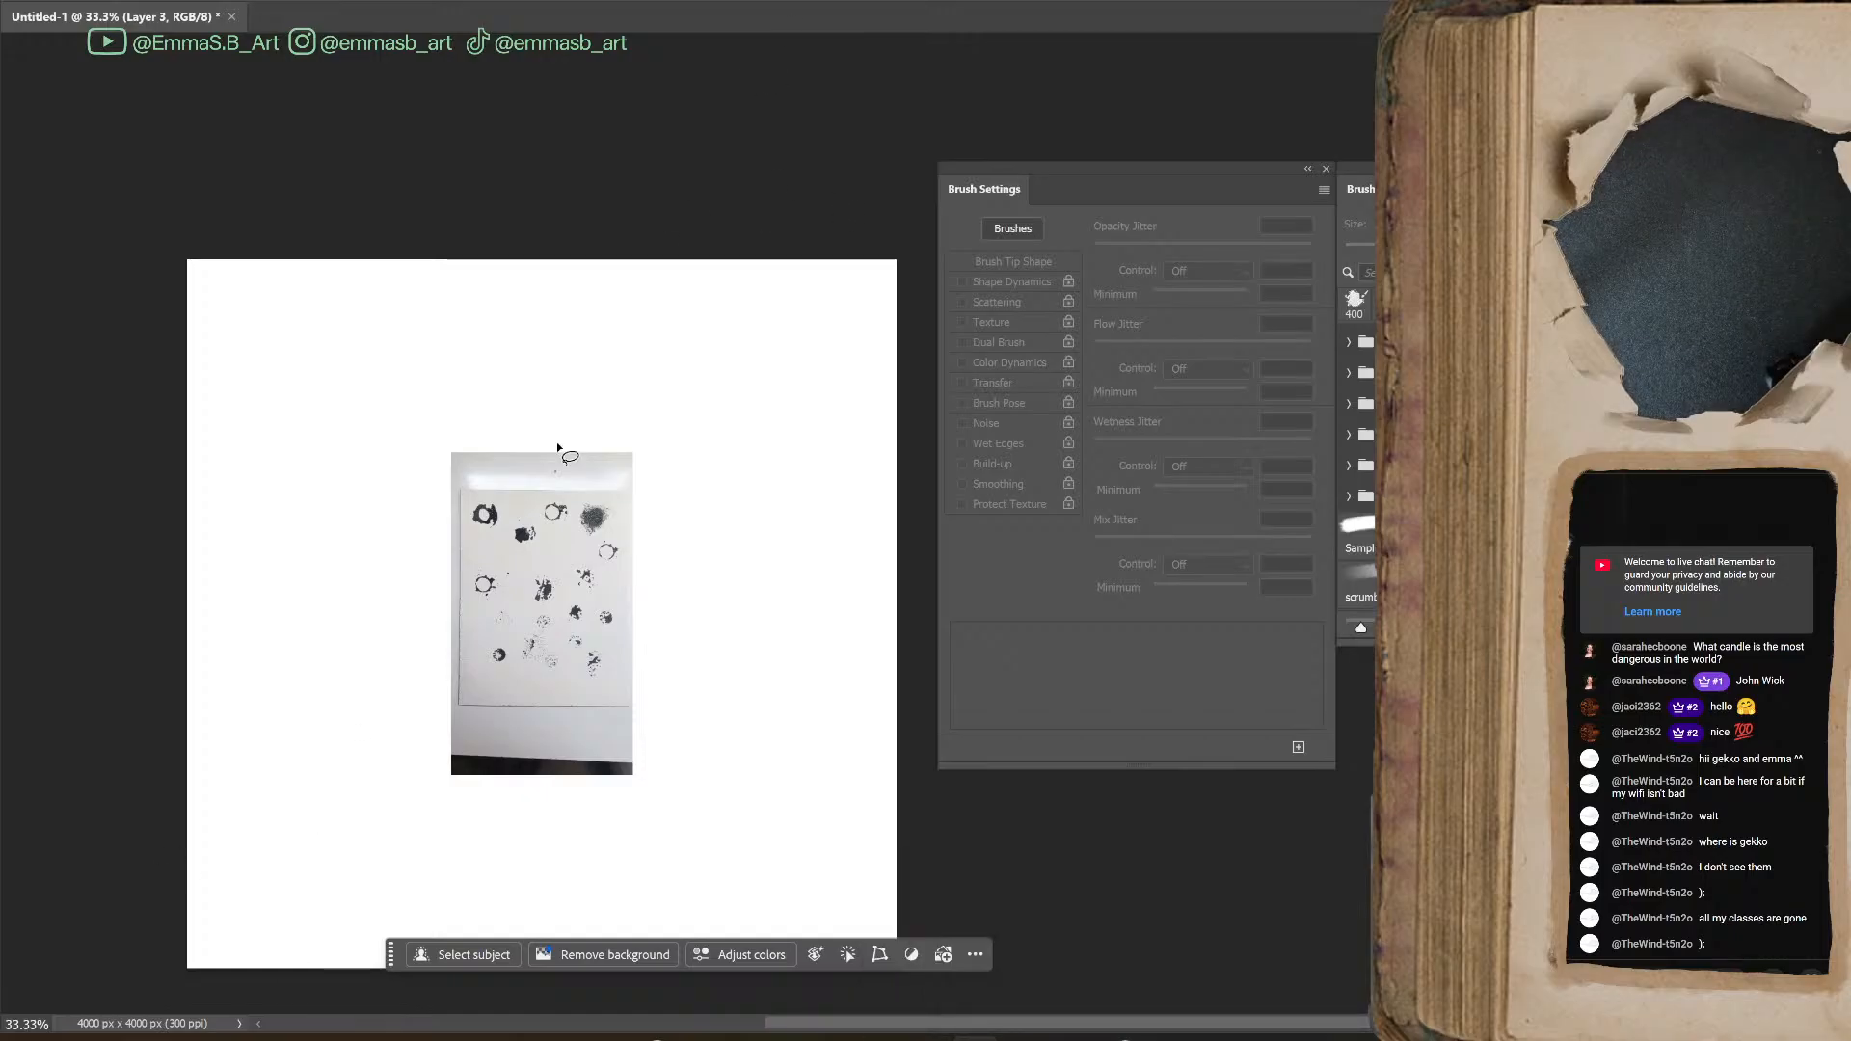
{"action": "scroll", "coordinate": [814, 640], "scroll_direction": "down", "scroll_amount": 2}
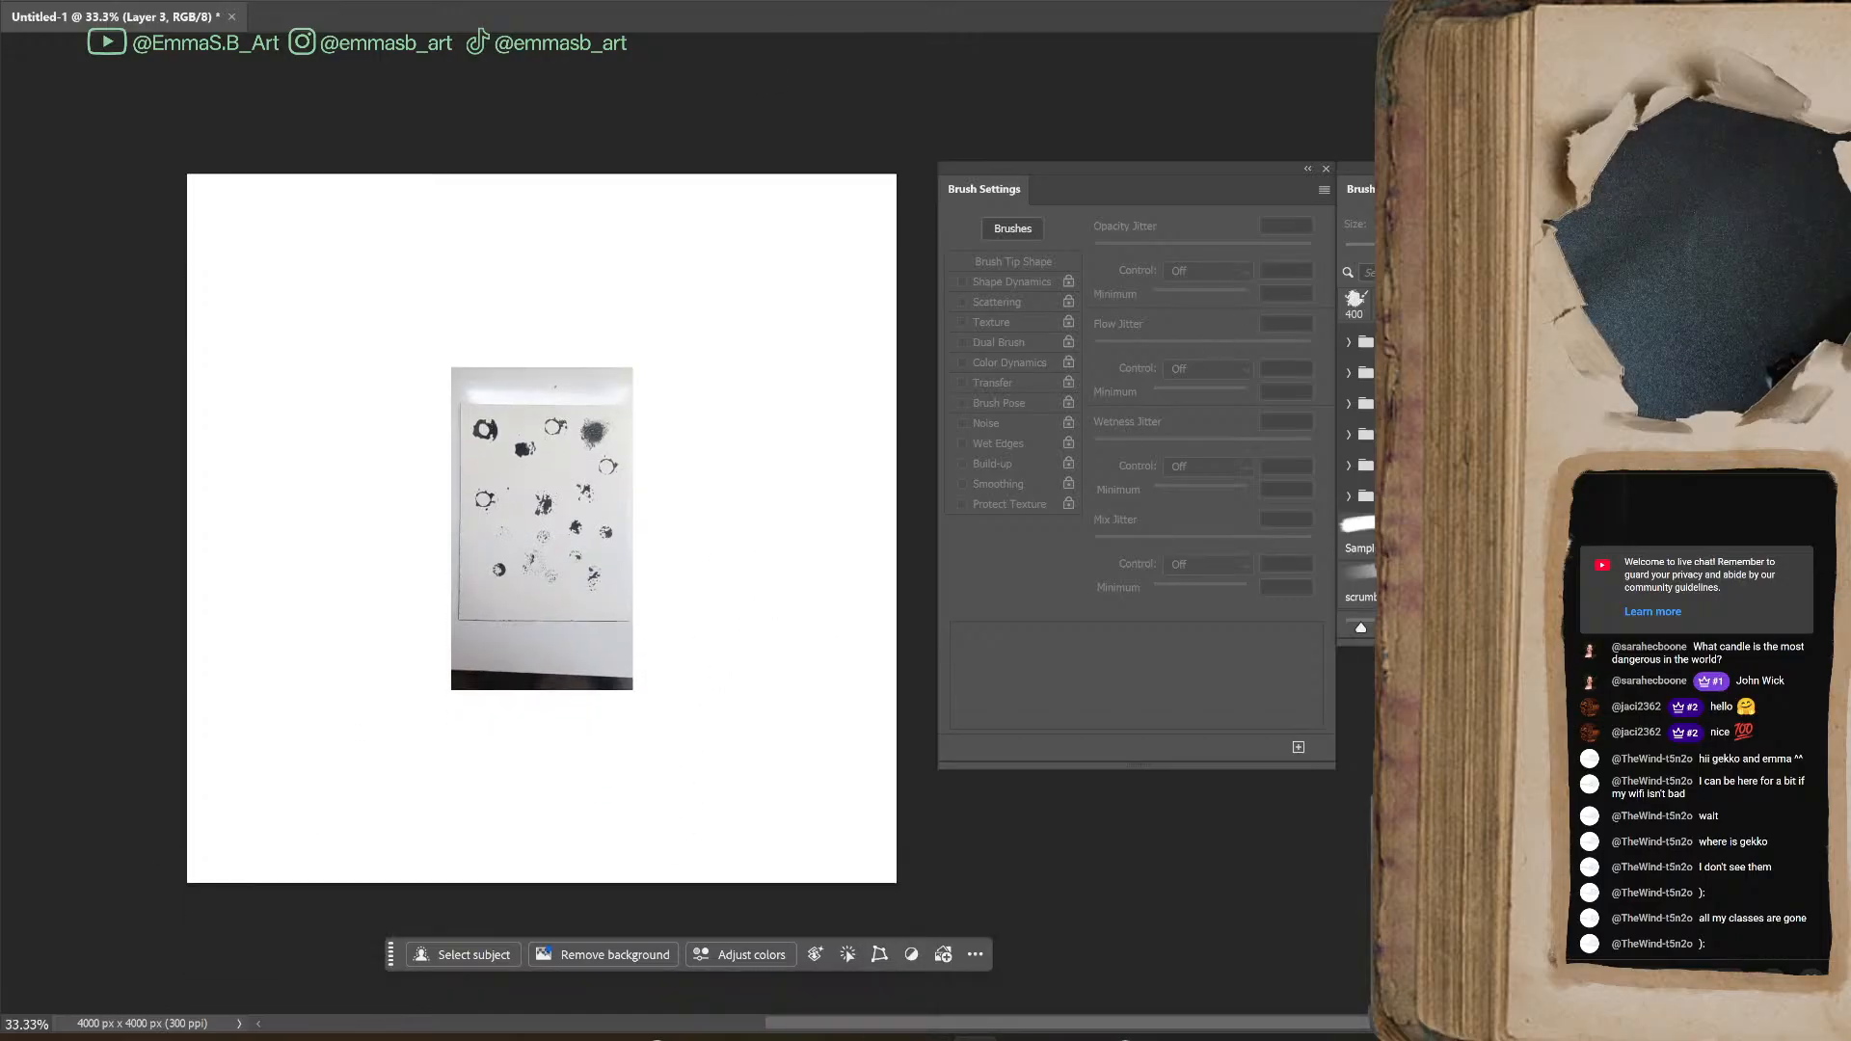
{"action": "key", "text": "ctrl+plus"}
{"action": "key", "text": "ctrl+plus"}
{"action": "key", "text": "ctrl+plus"}
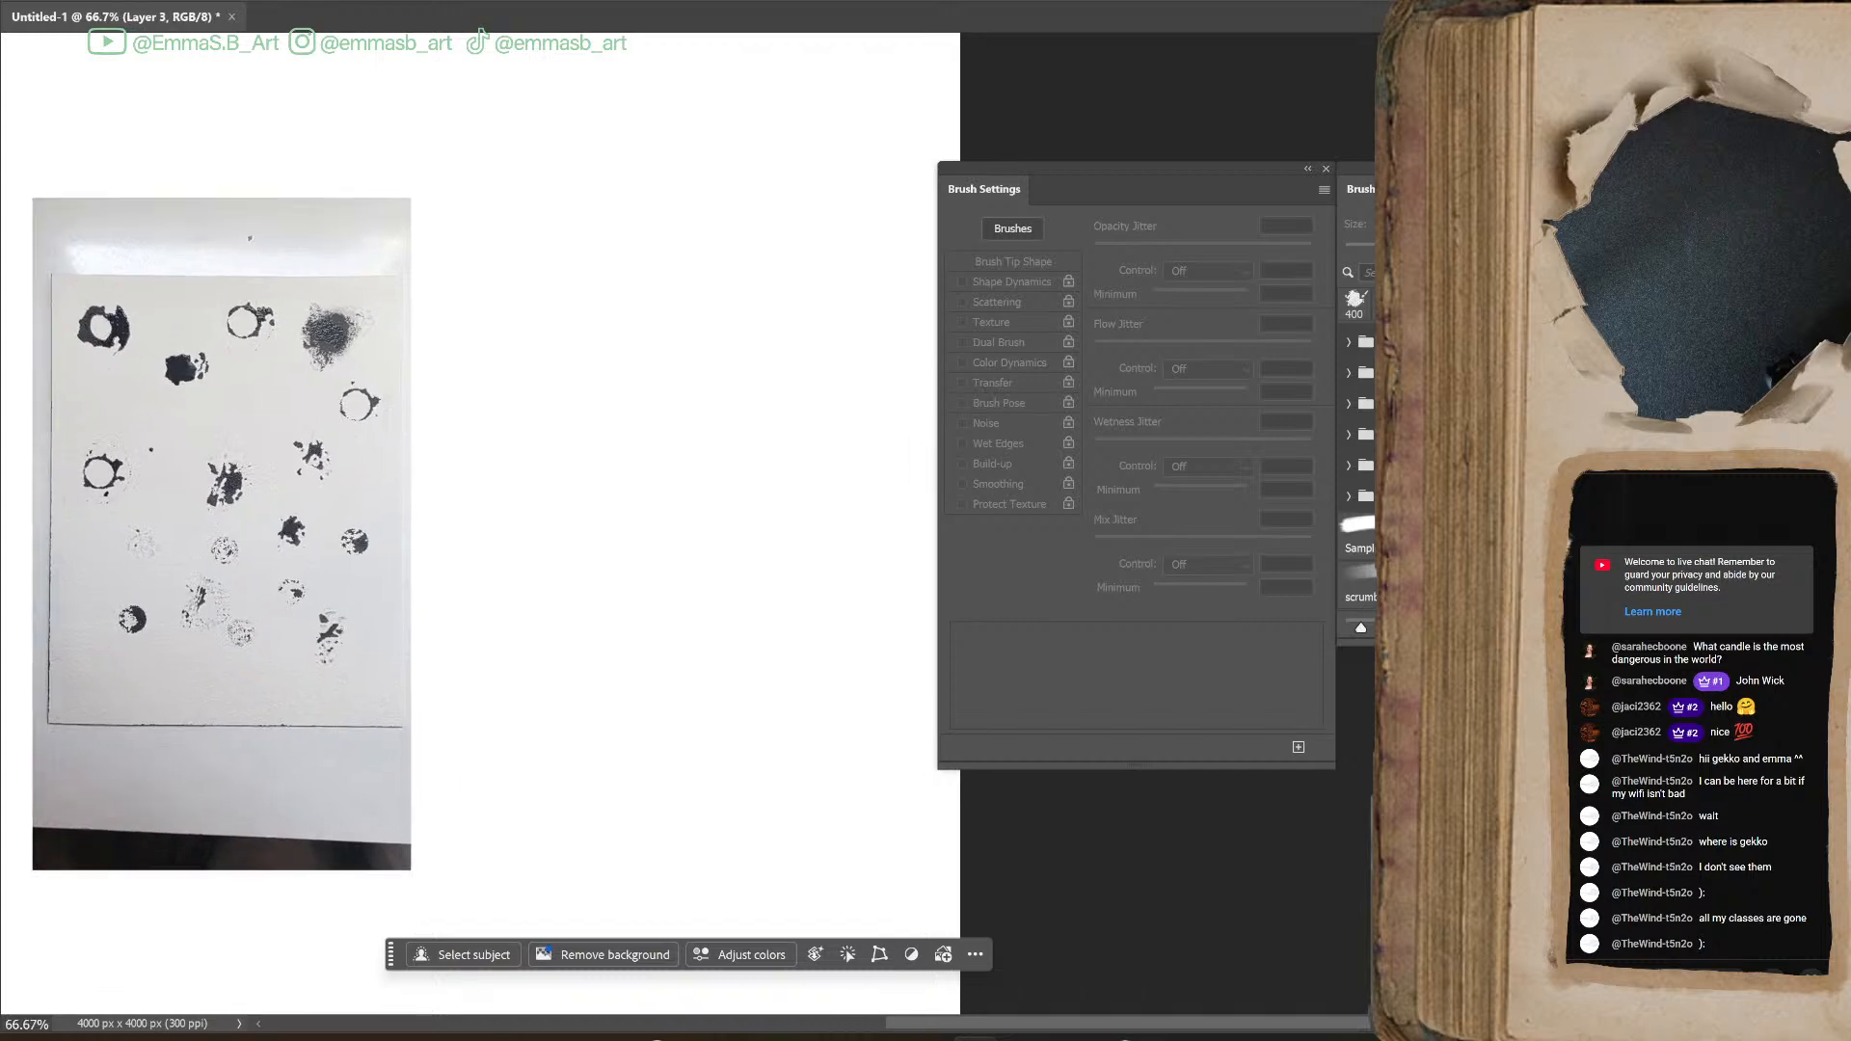
{"action": "left_click_drag", "start_coordinate": [1056, 1024], "coordinate": [857, 1026]}
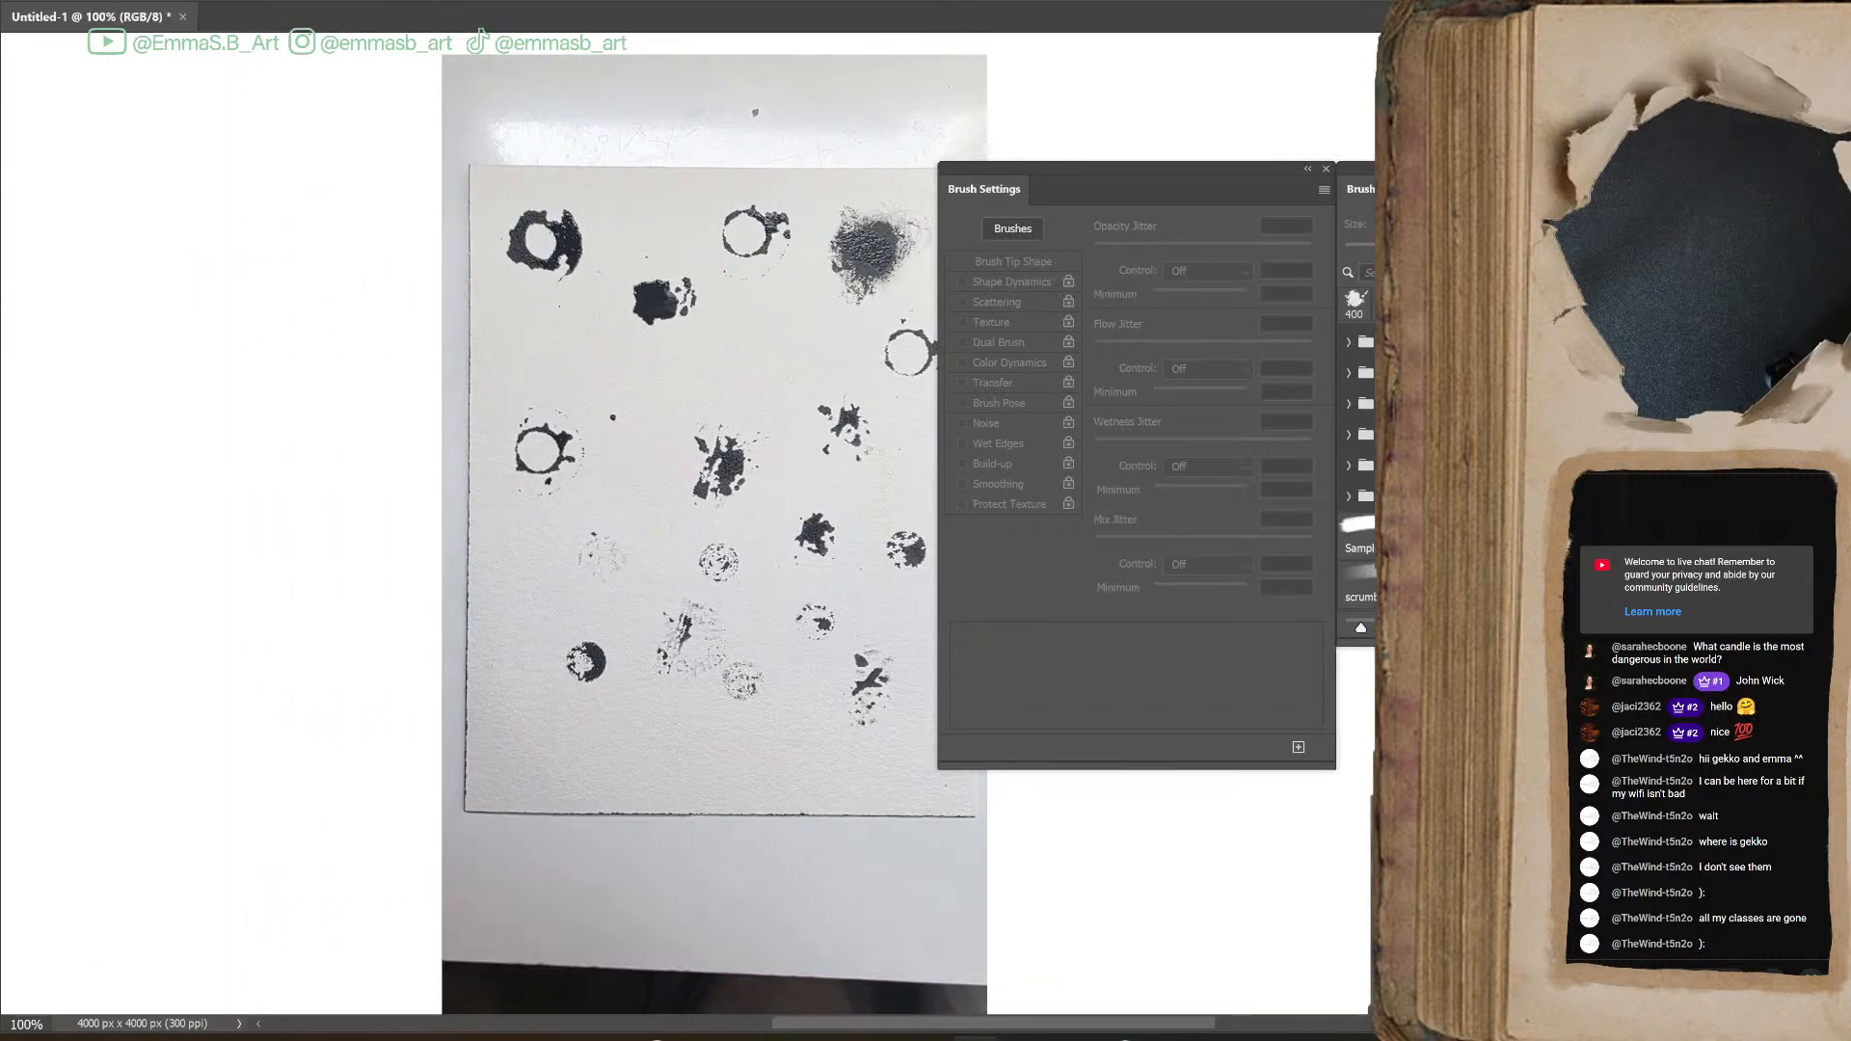
Undo the trial Black & White adjustment and desaturate the pasted photo with a Hue/Saturation adjustment layer instead
{"action": "key", "text": "ctrl+e"}
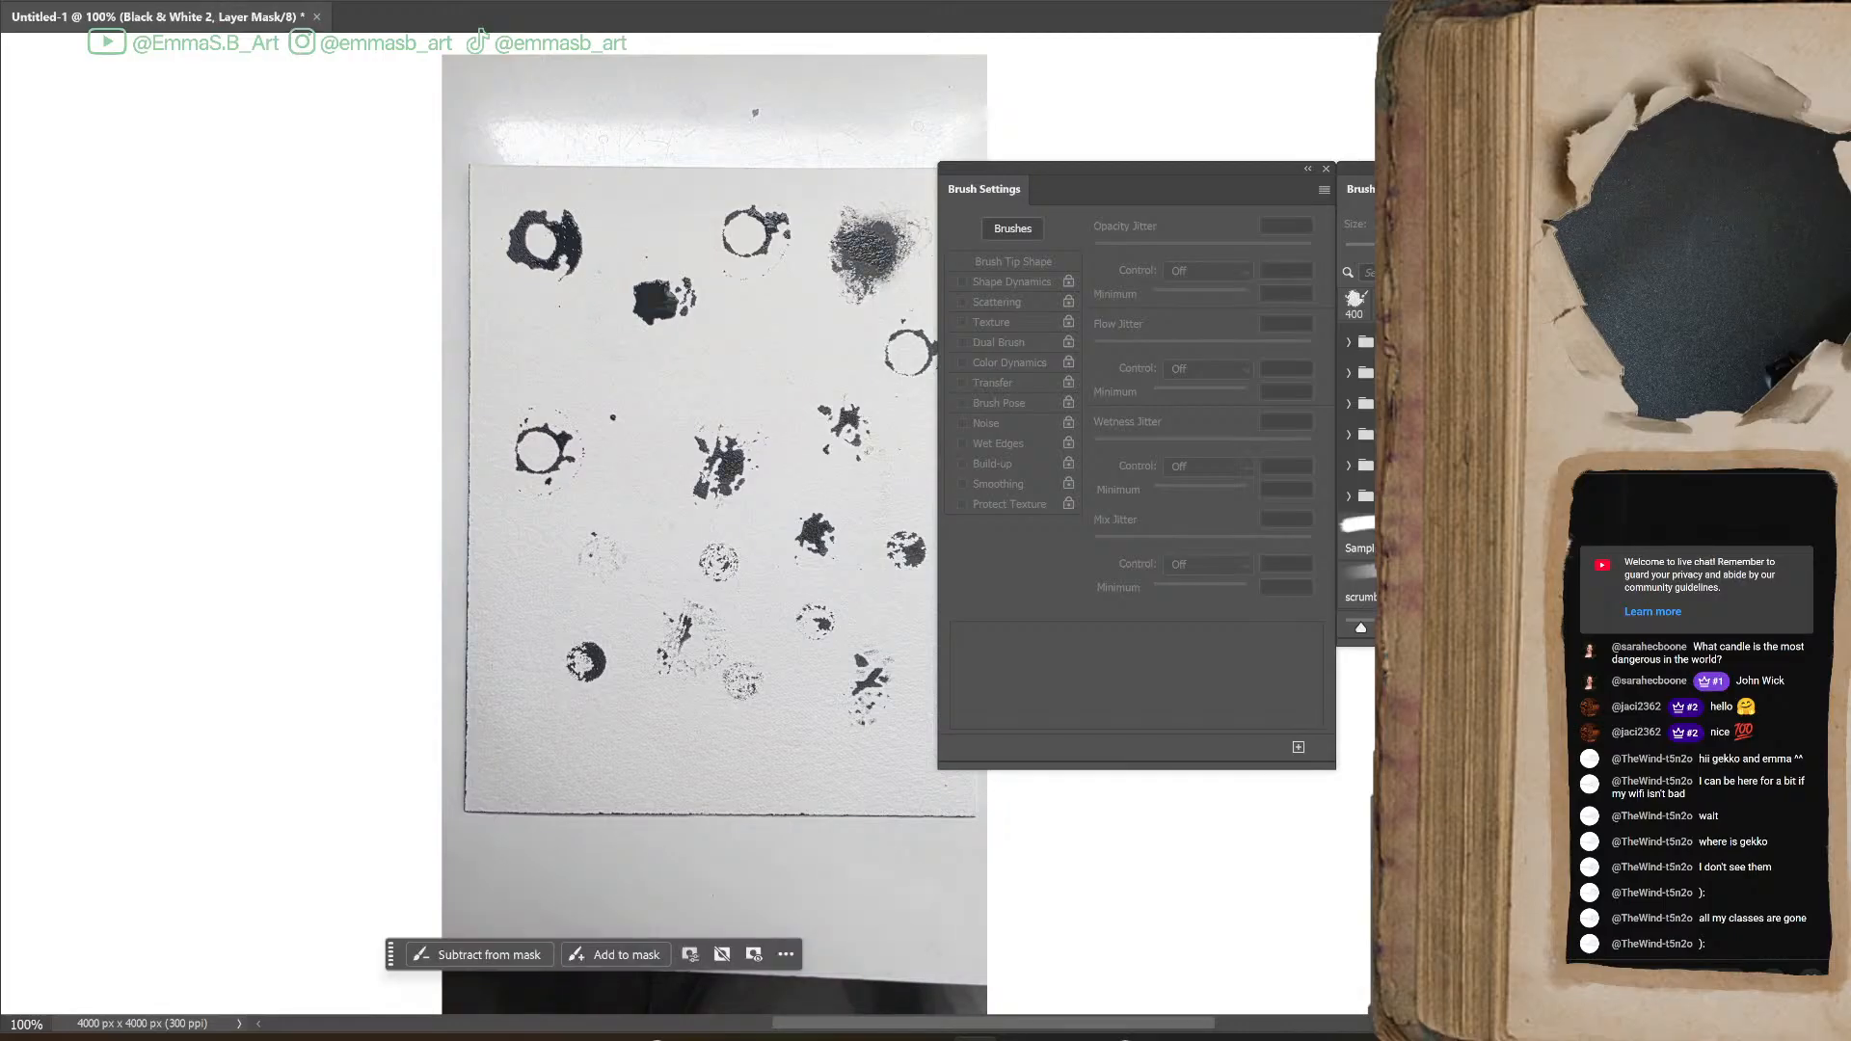
{"action": "key", "text": "ctrl+z"}
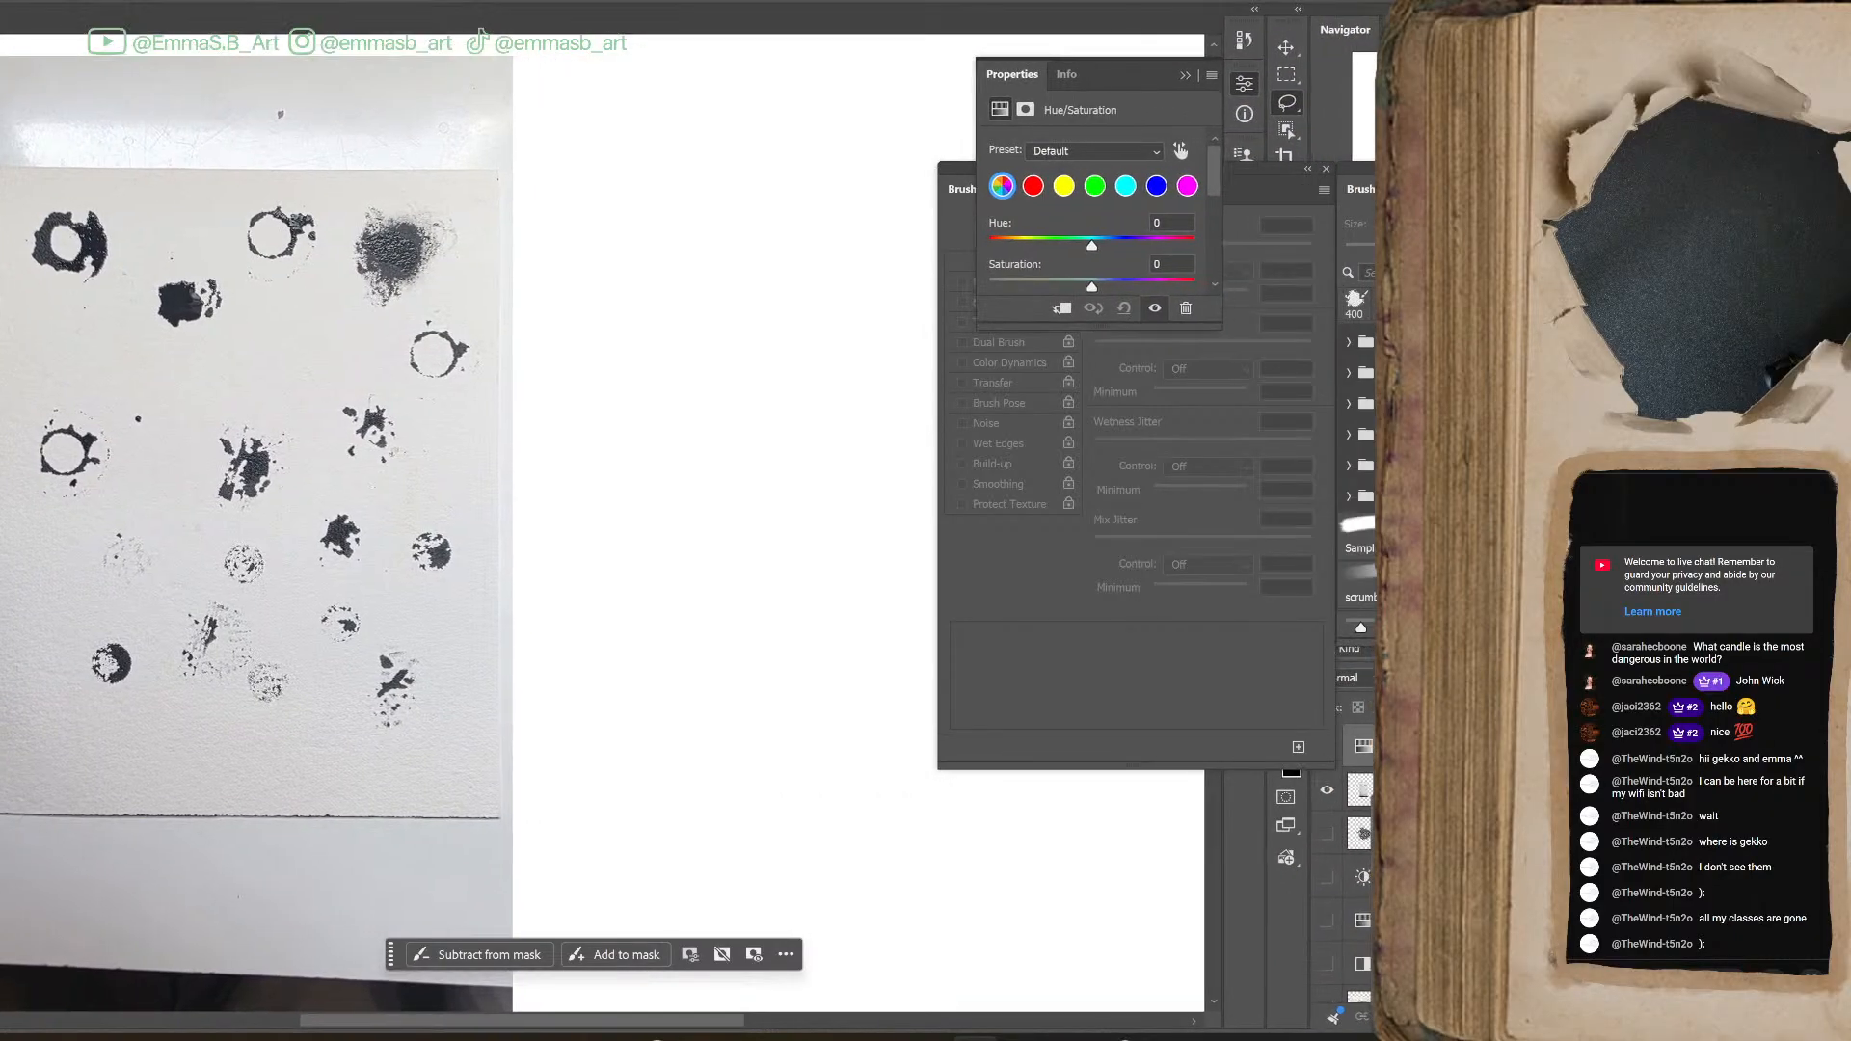
{"action": "key", "text": "super+Left"}
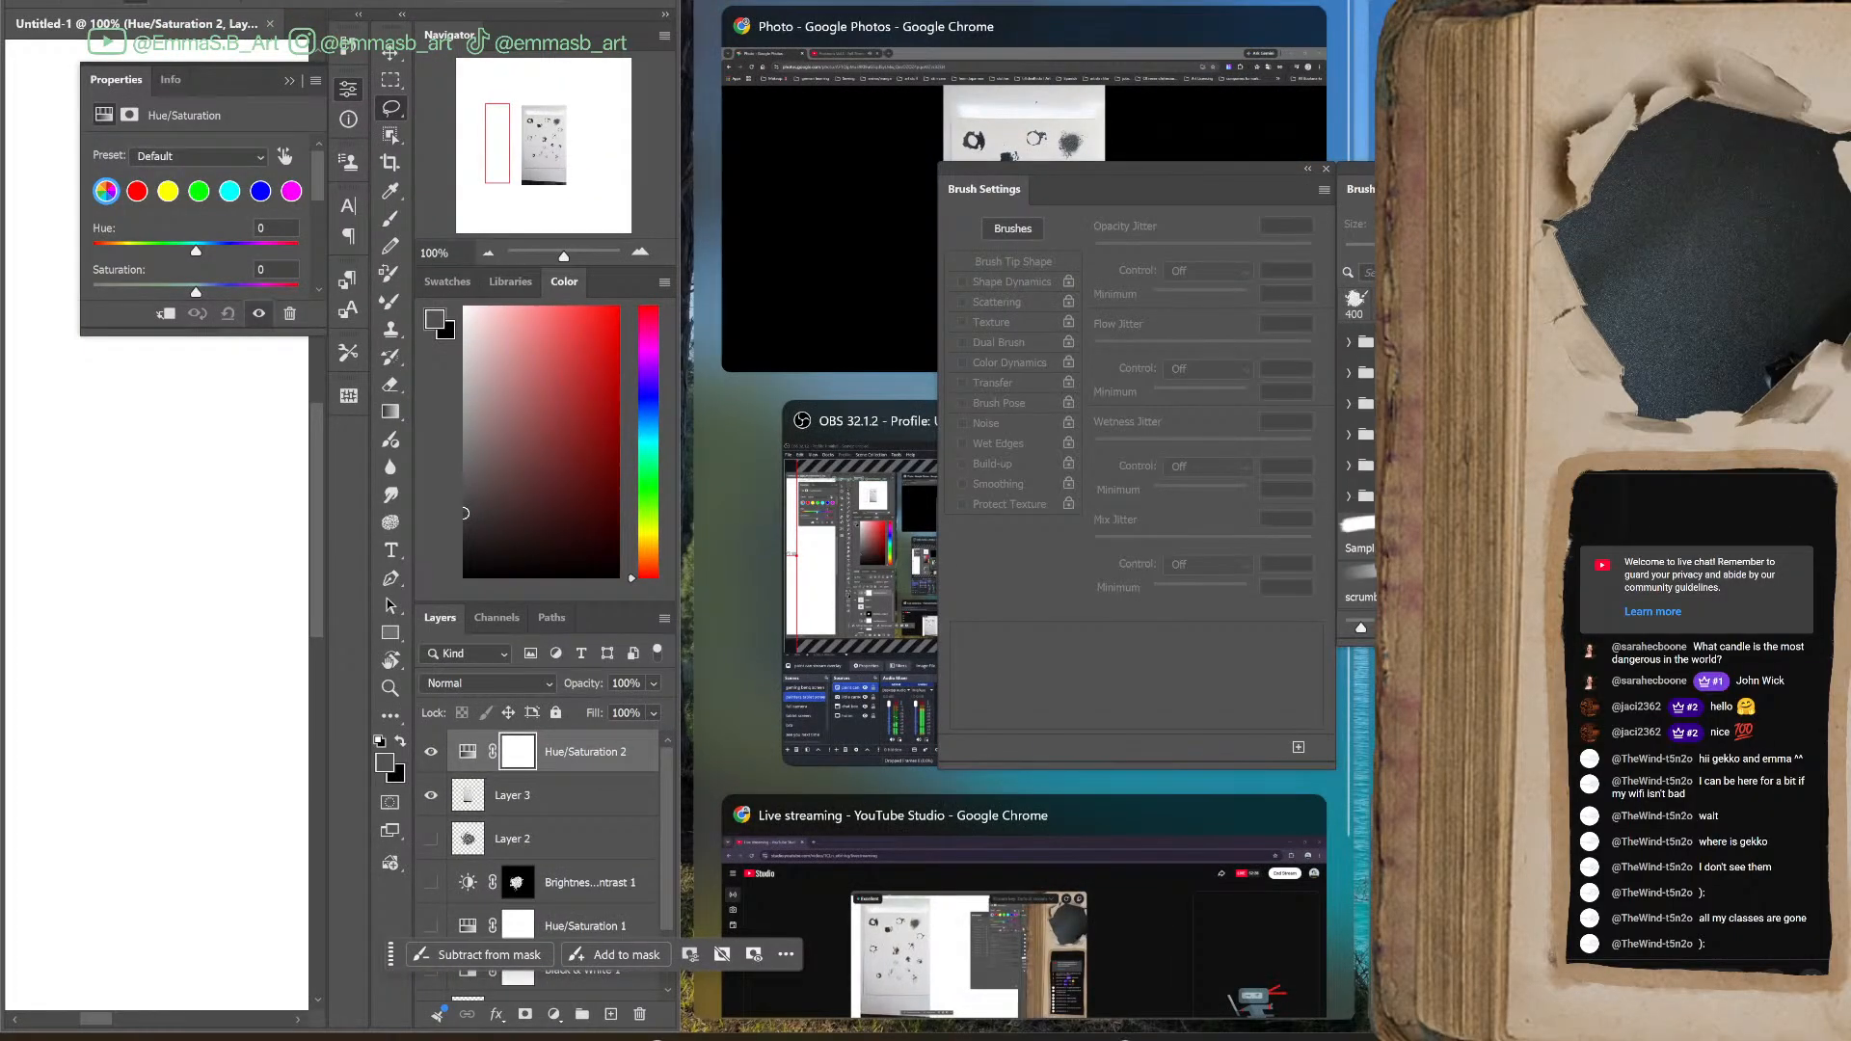
{"action": "key", "text": "Escape"}
{"action": "key", "text": "super+Up"}
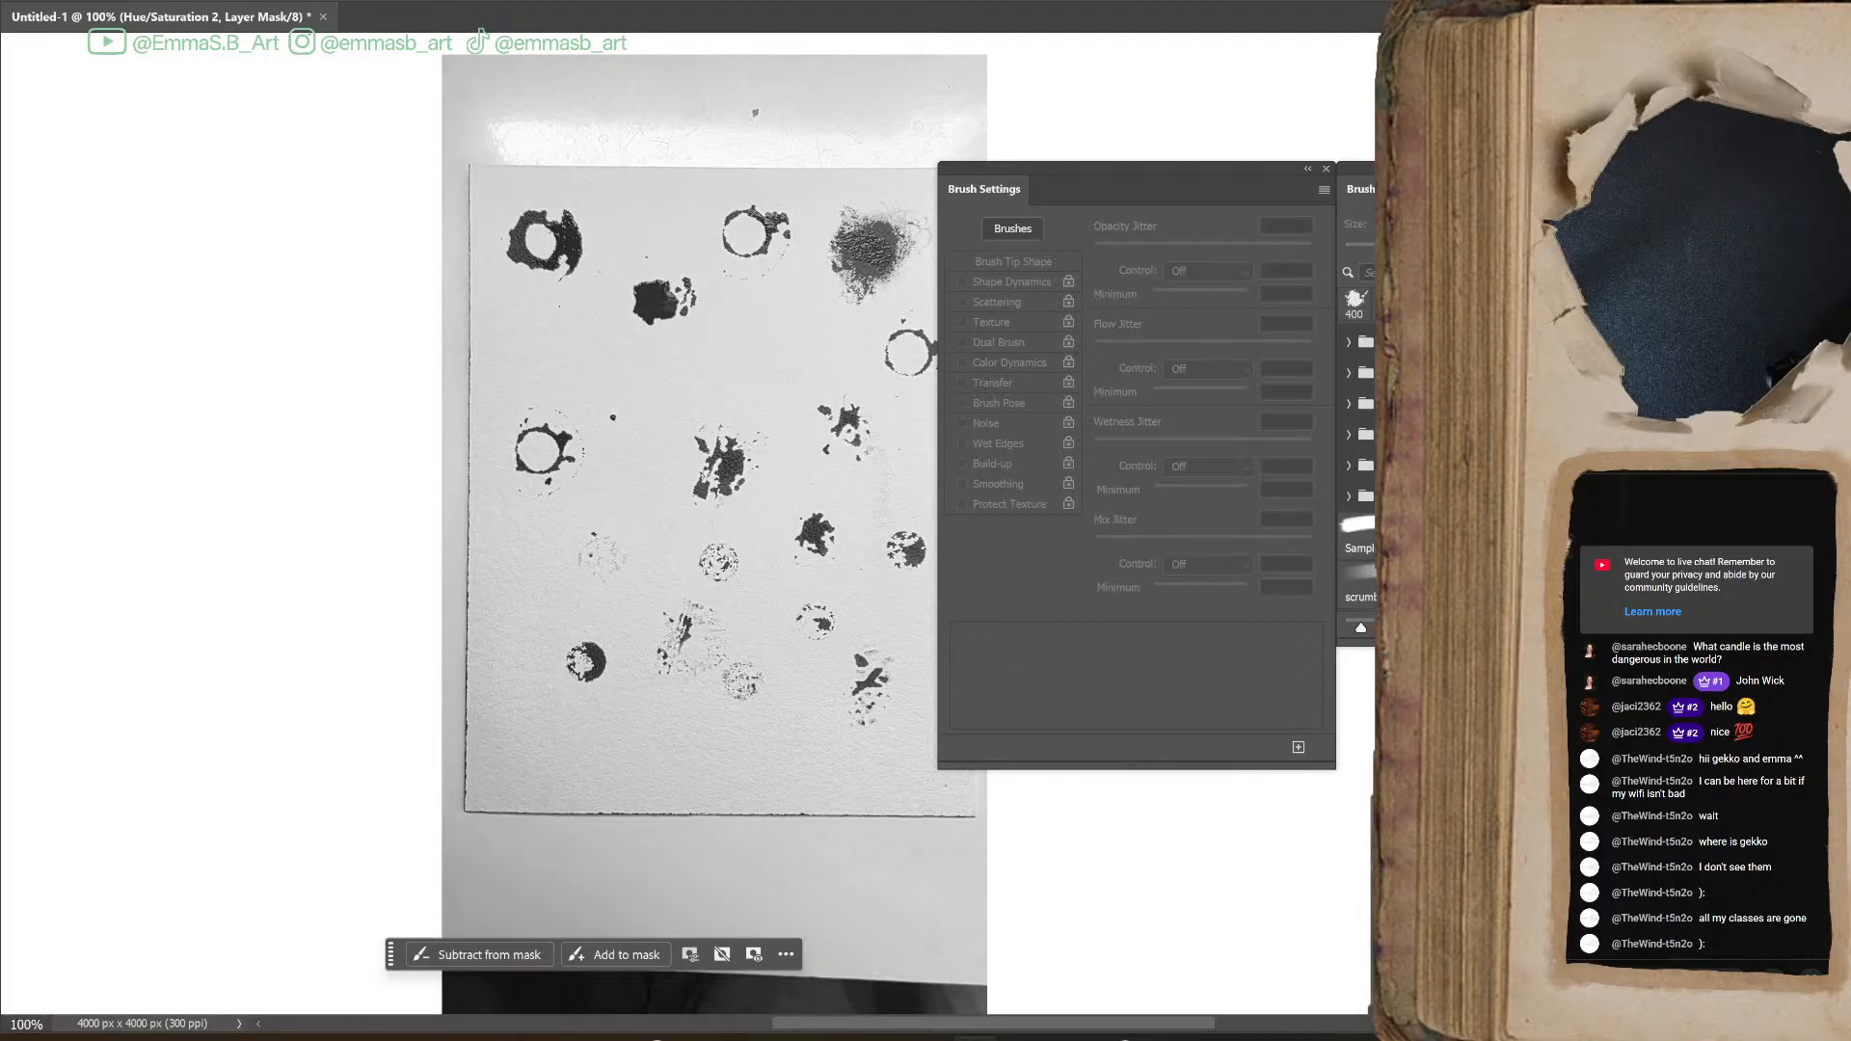
Add a Brightness/Contrast adjustment that turns the photo's paper nearly white, and merge the Black & White 1 adjustment layer
{"action": "left_click", "coordinate": [1543, 868]}
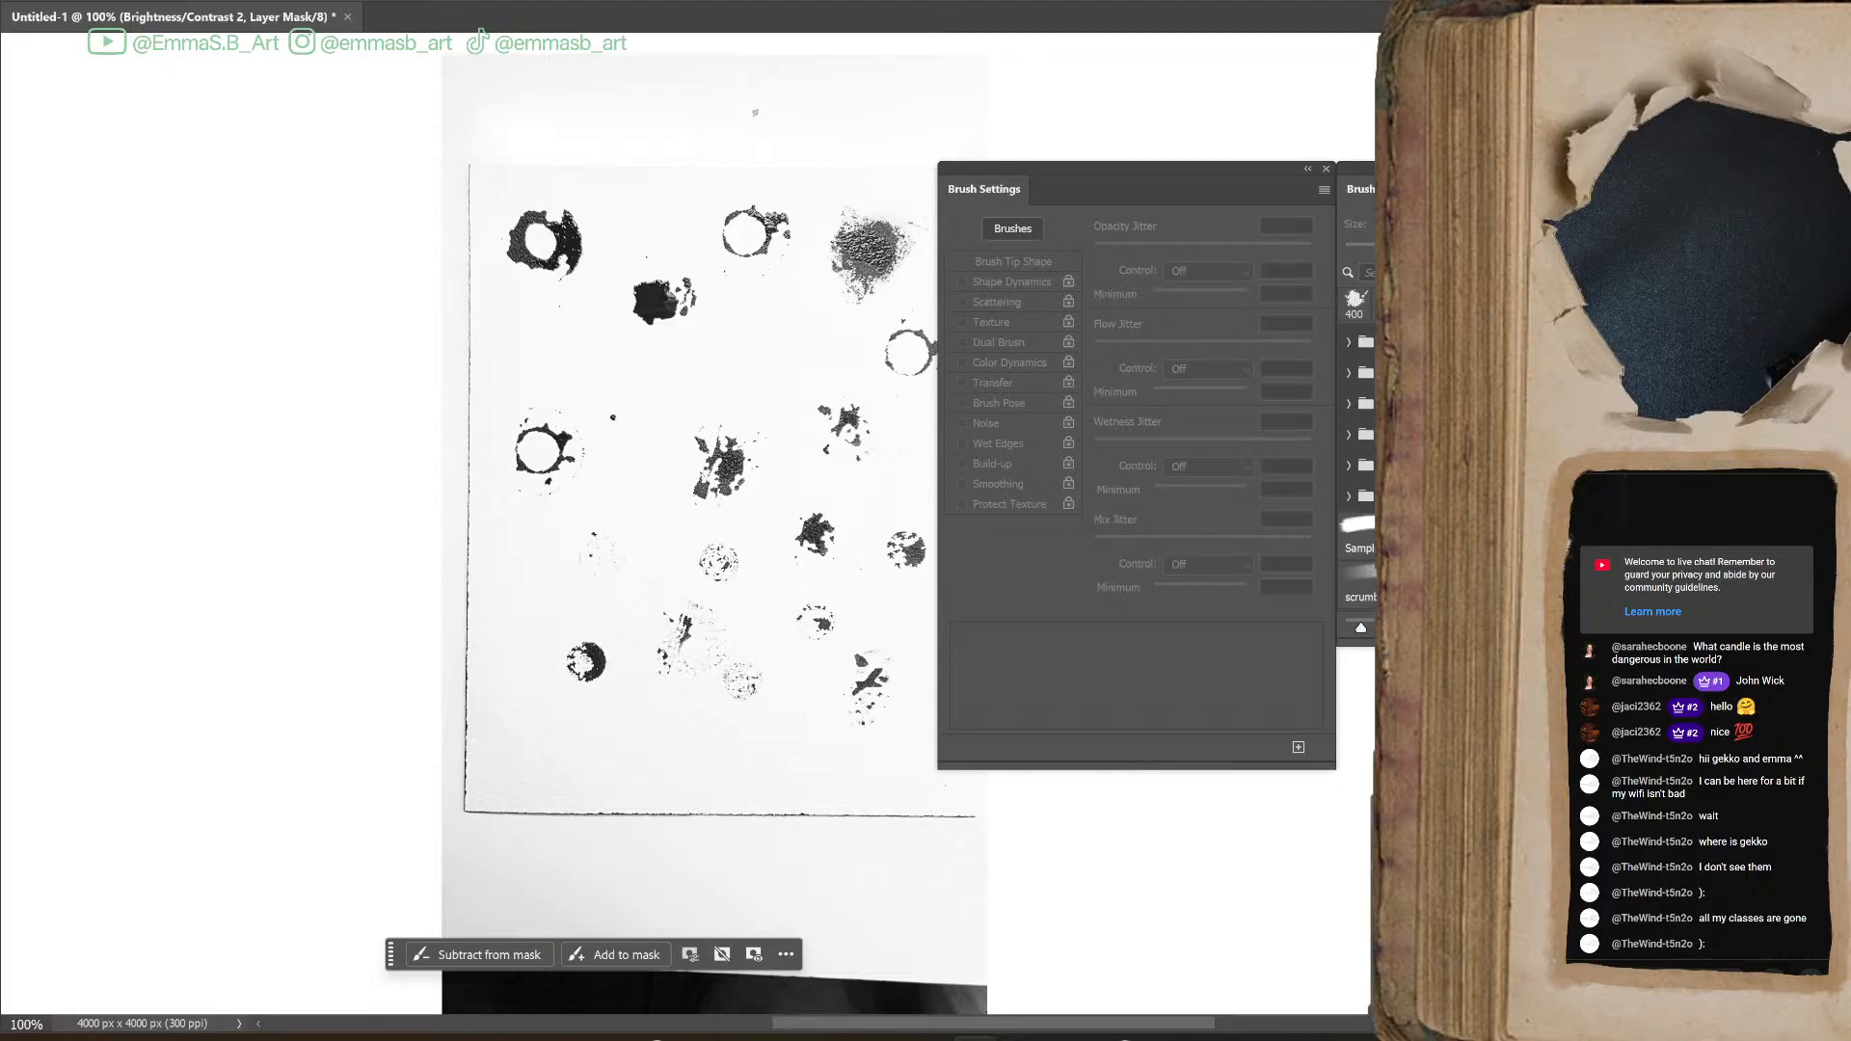
{"action": "key", "text": "alt+["}
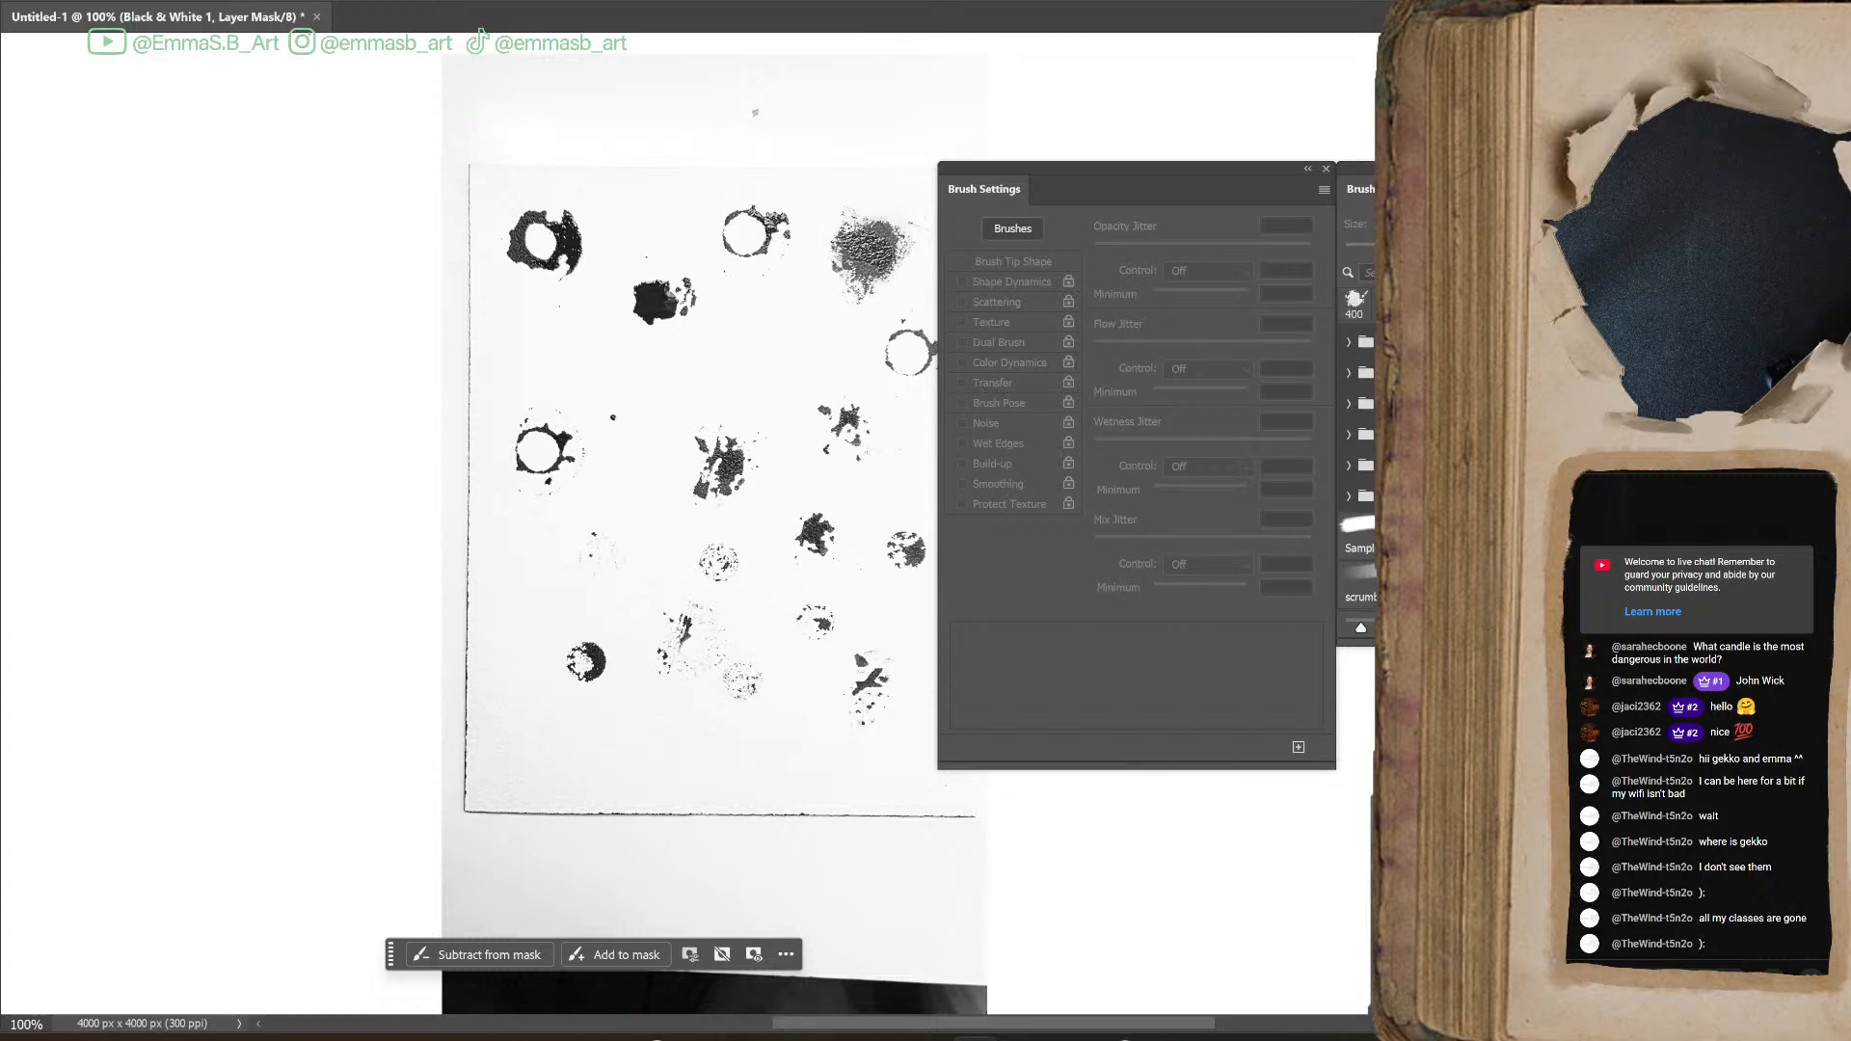
{"action": "key", "text": "ctrl+e"}
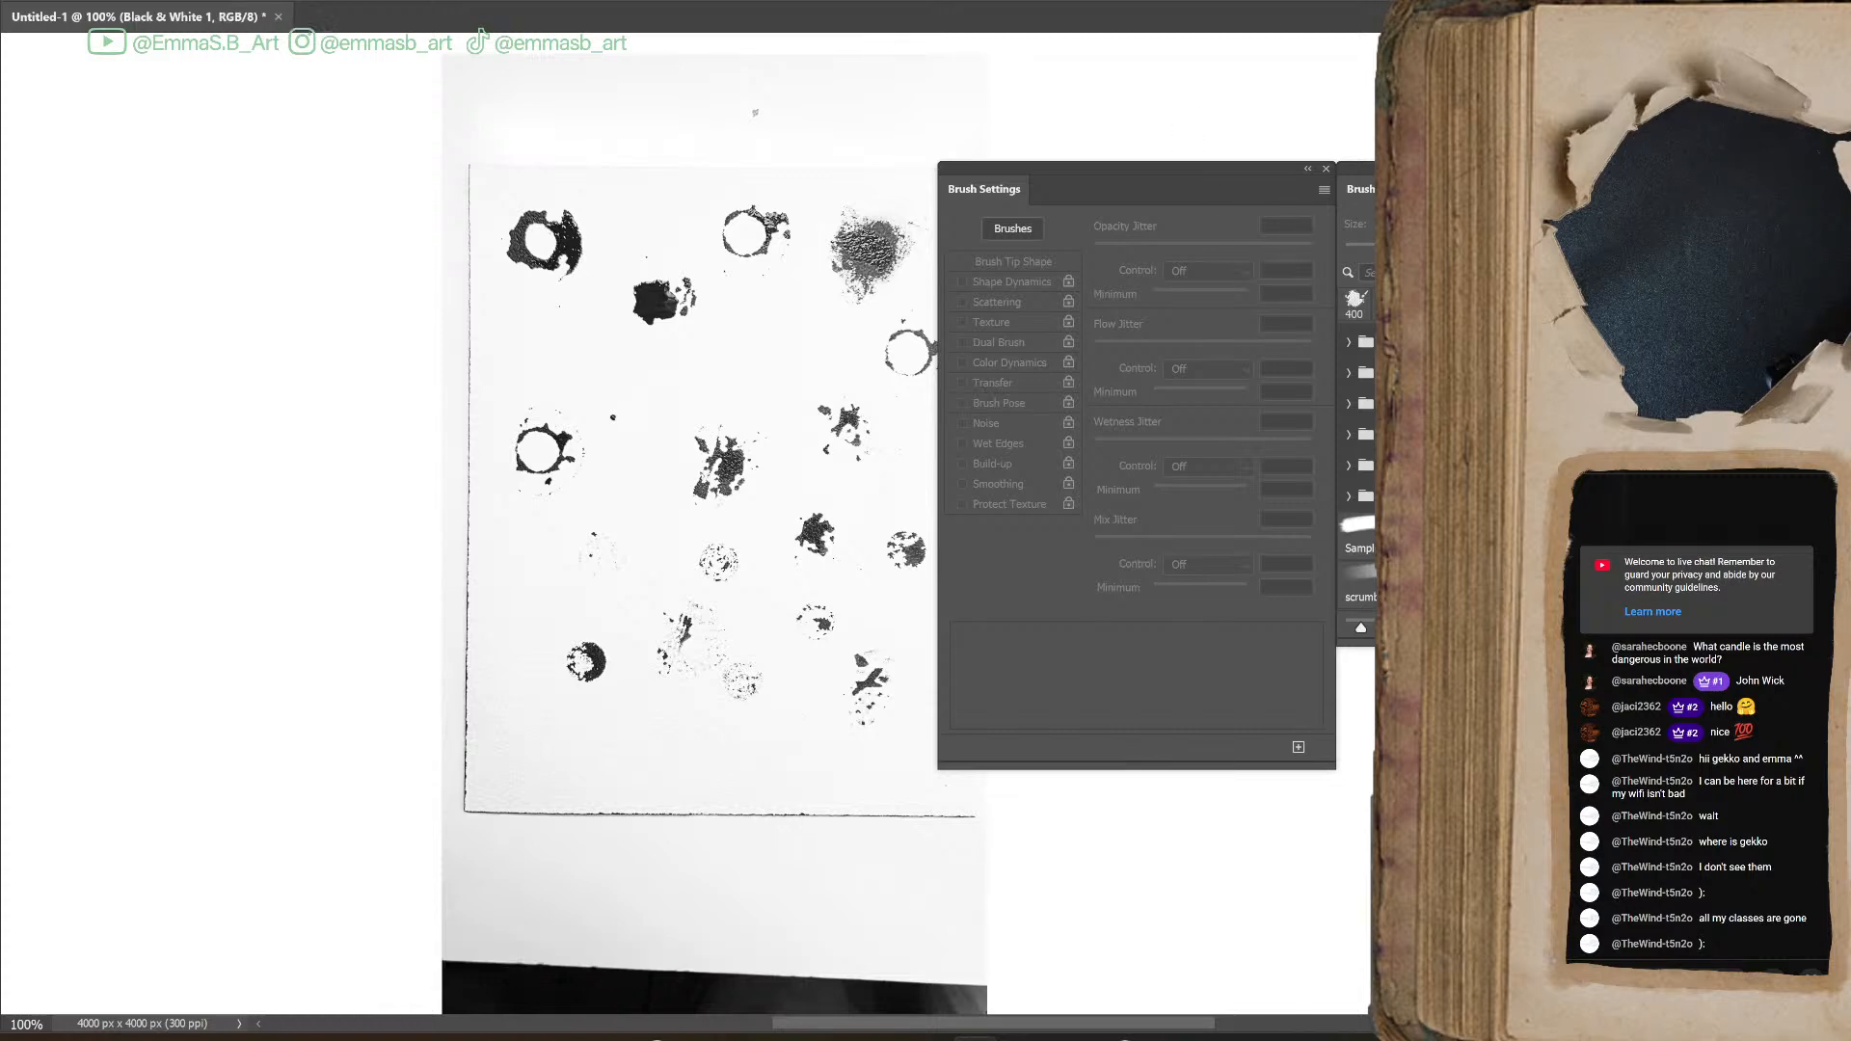
Clear the brush settings off the canvas, lasso the thick ring blot at the sheet's upper left, and copy it from Layer 3 to a new layer
{"action": "mouse_move", "coordinate": [1179, 171]}
{"action": "left_mouse_down"}
{"action": "mouse_move", "coordinate": [1052, 221]}
{"action": "mouse_move", "coordinate": [1639, 323]}
{"action": "left_mouse_up"}
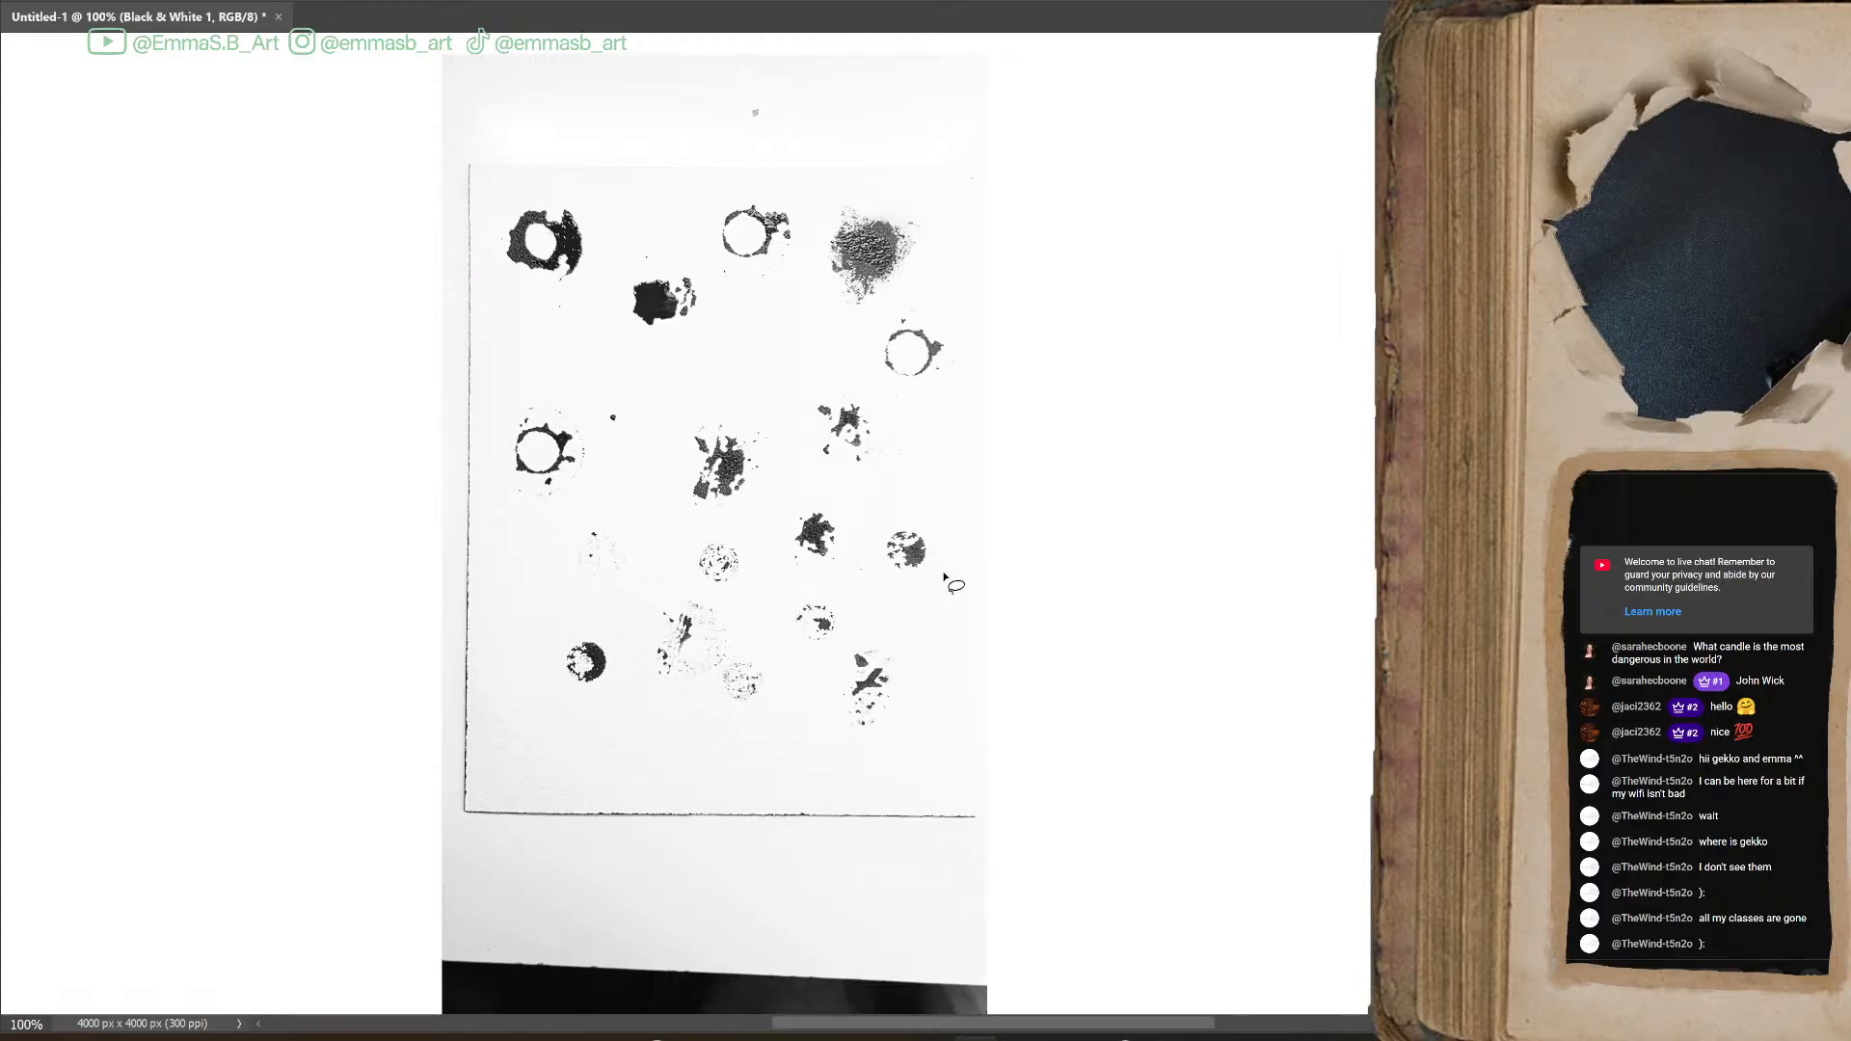
{"action": "key", "text": "ctrl+plus"}
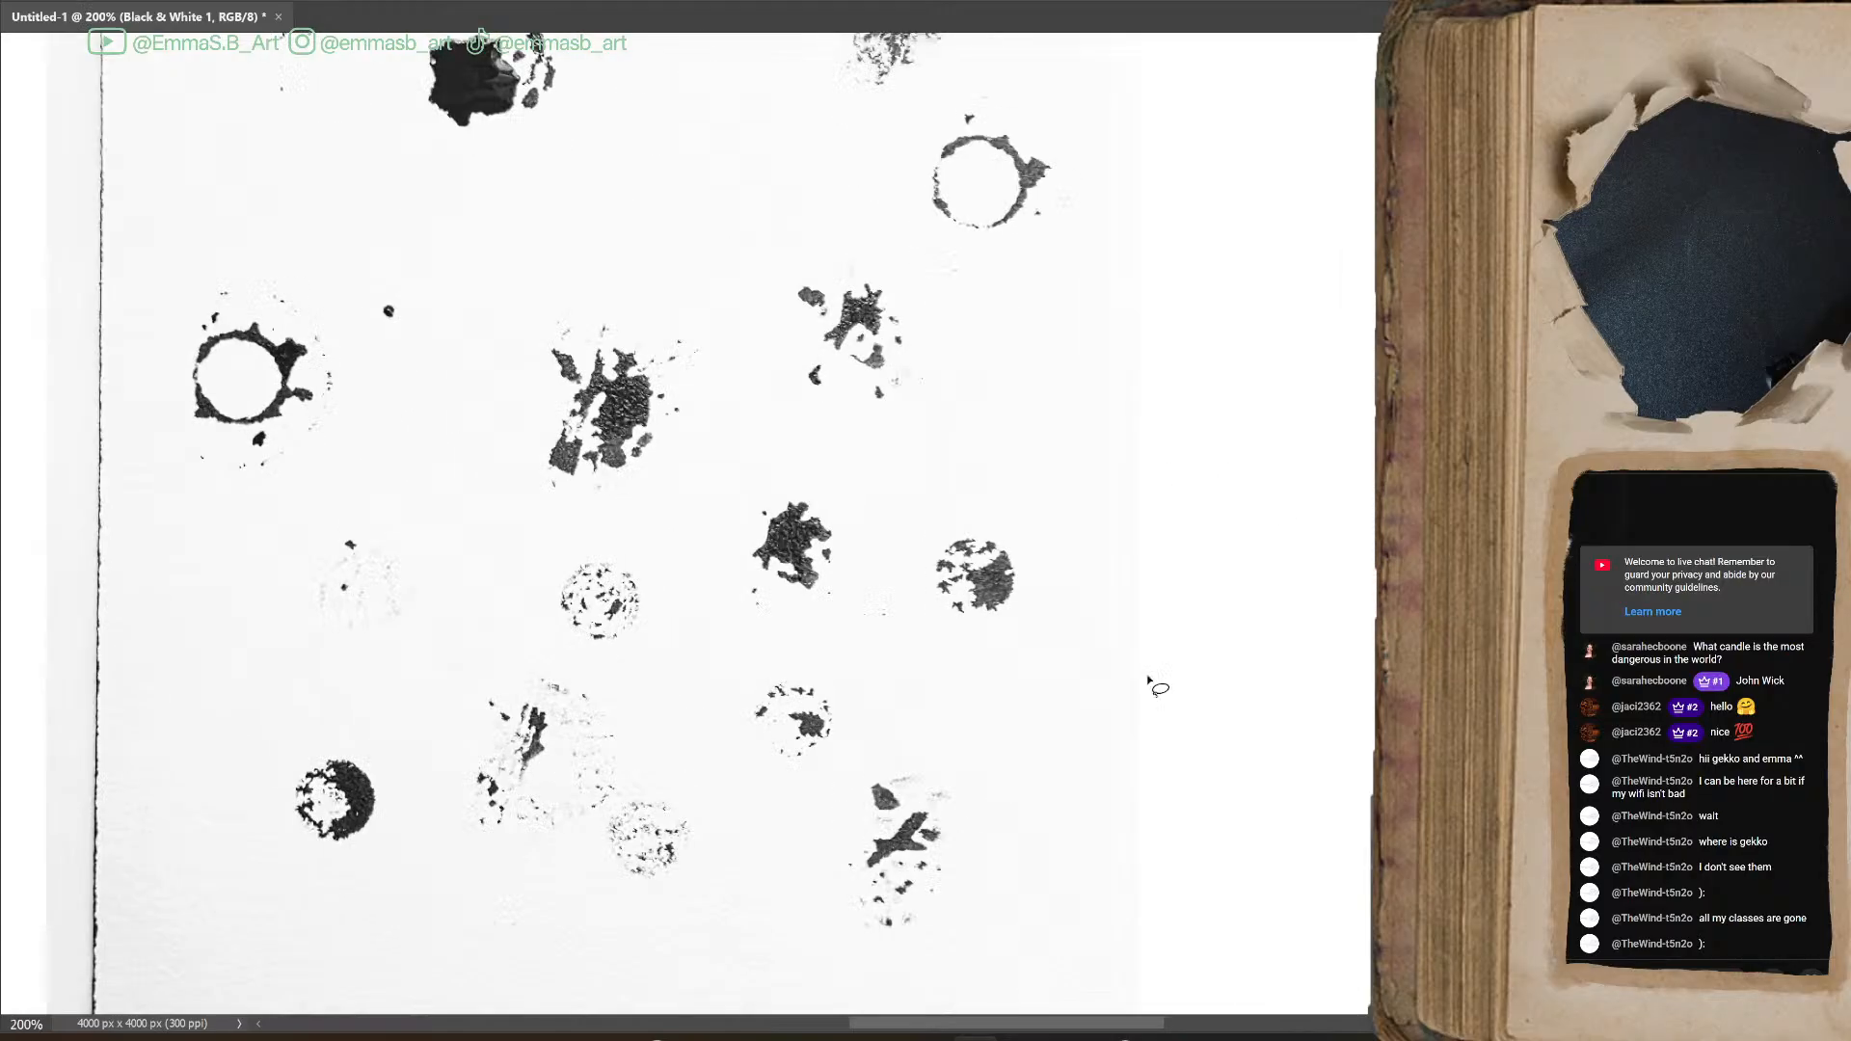
{"action": "scroll", "coordinate": [972, 571], "scroll_direction": "up", "scroll_amount": 5}
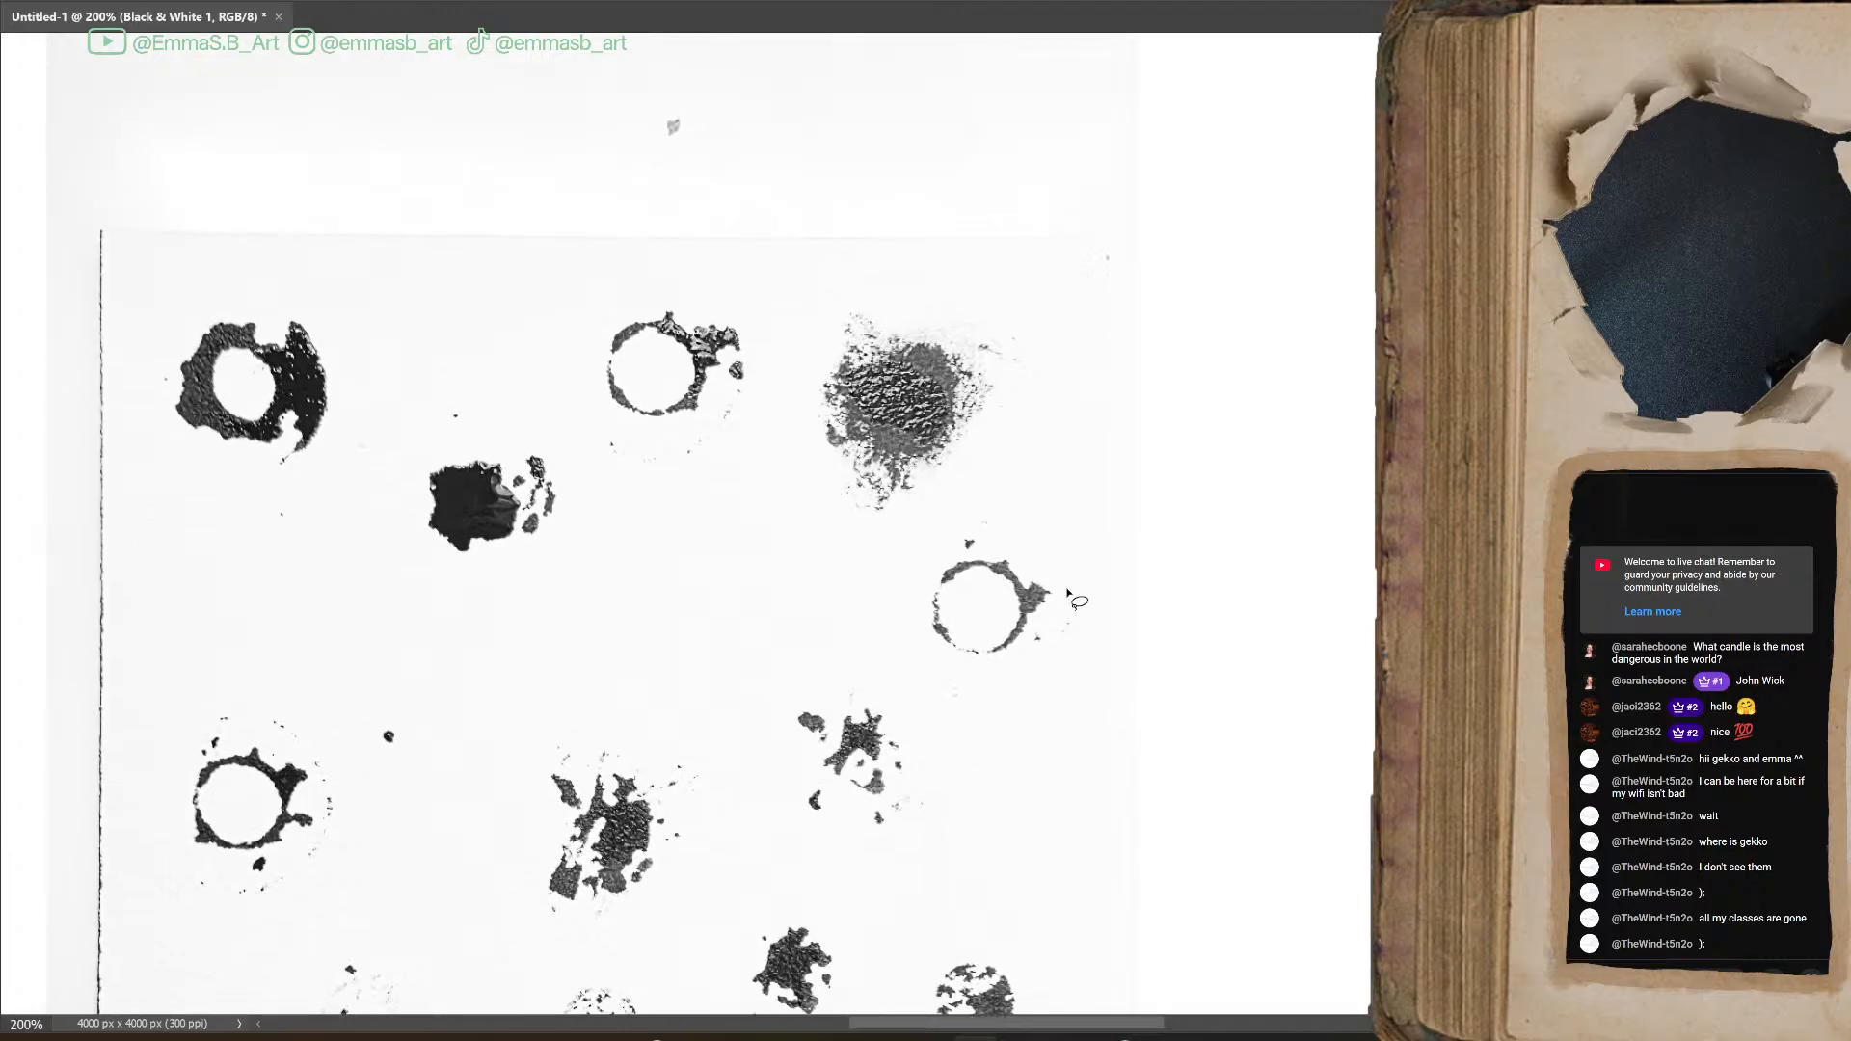
{"action": "mouse_move", "coordinate": [329, 228]}
{"action": "left_mouse_down"}
{"action": "mouse_move", "coordinate": [239, 173]}
{"action": "mouse_move", "coordinate": [180, 198]}
{"action": "mouse_move", "coordinate": [141, 258]}
{"action": "mouse_move", "coordinate": [150, 344]}
{"action": "mouse_move", "coordinate": [201, 395]}
{"action": "mouse_move", "coordinate": [303, 412]}
{"action": "mouse_move", "coordinate": [360, 387]}
{"action": "mouse_move", "coordinate": [379, 336]}
{"action": "mouse_move", "coordinate": [337, 214]}
{"action": "left_mouse_up"}
{"action": "key", "text": "ctrl+j"}
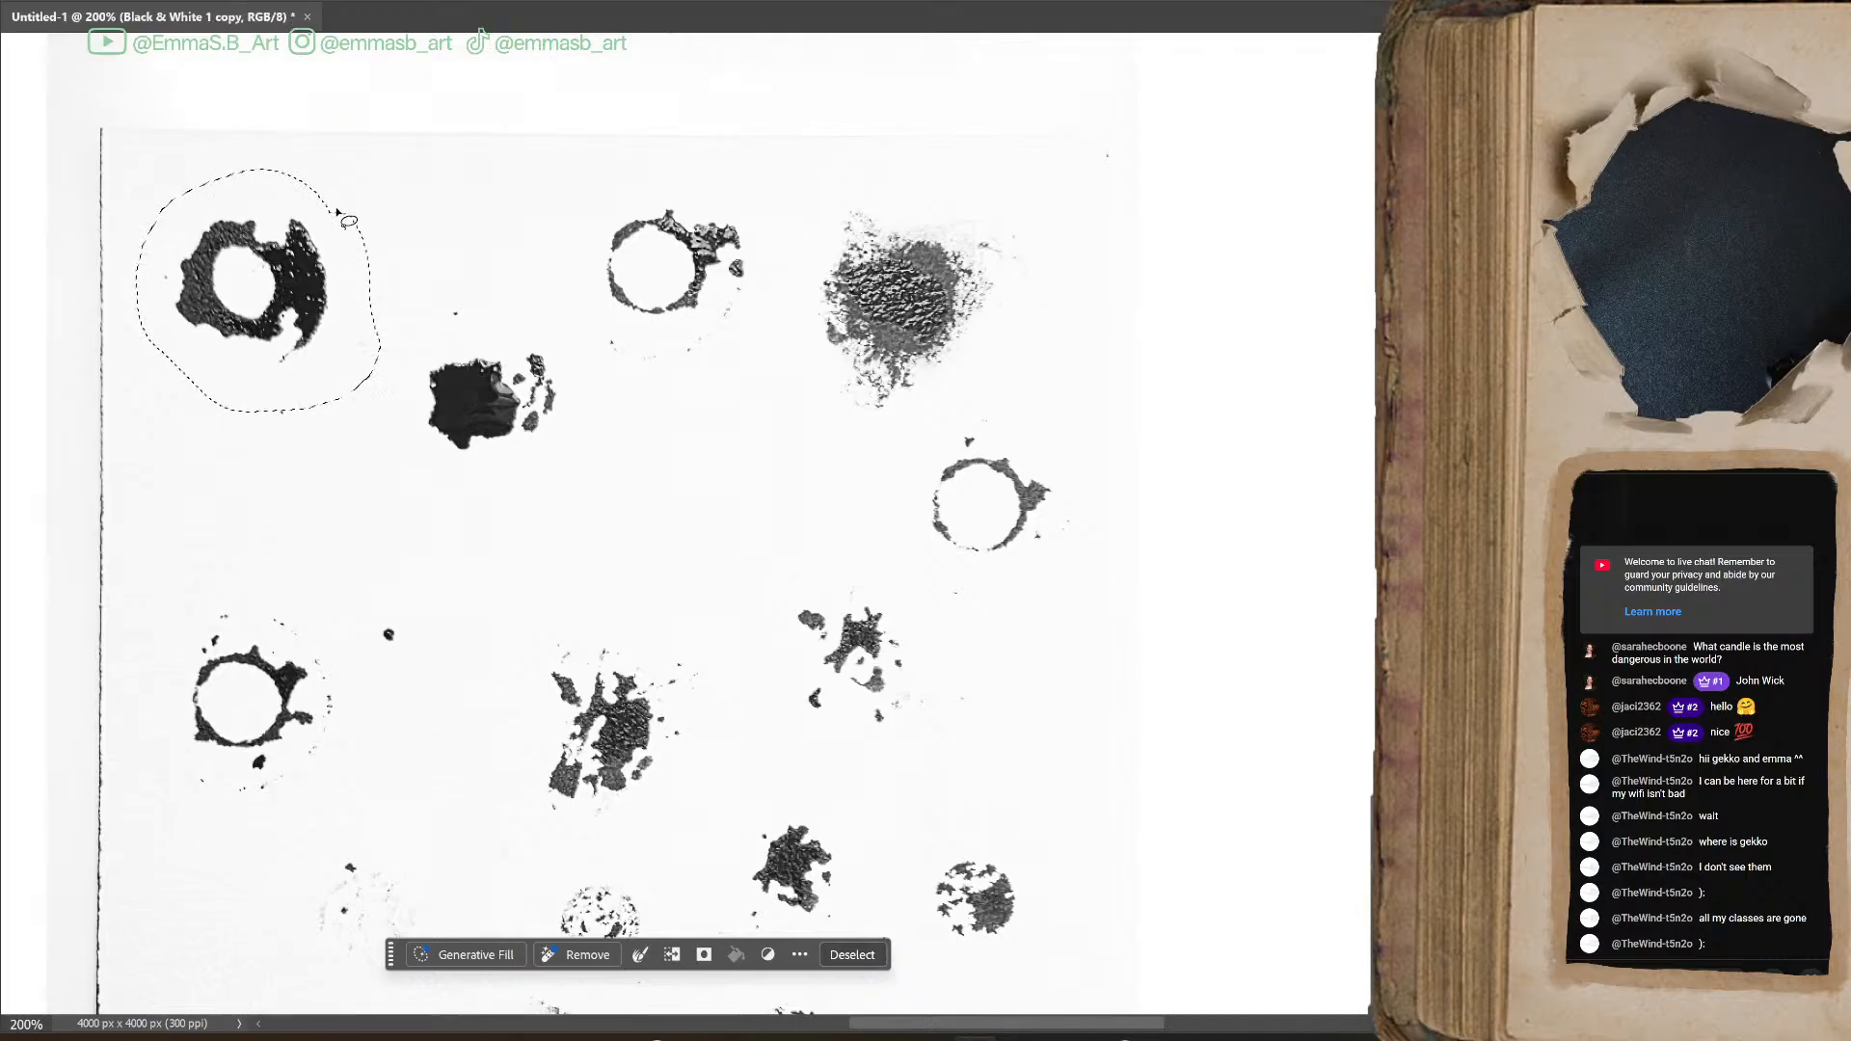
{"action": "key", "text": "ctrl+z"}
{"action": "left_click", "coordinate": [1486, 636]}
{"action": "key", "text": "ctrl+j"}
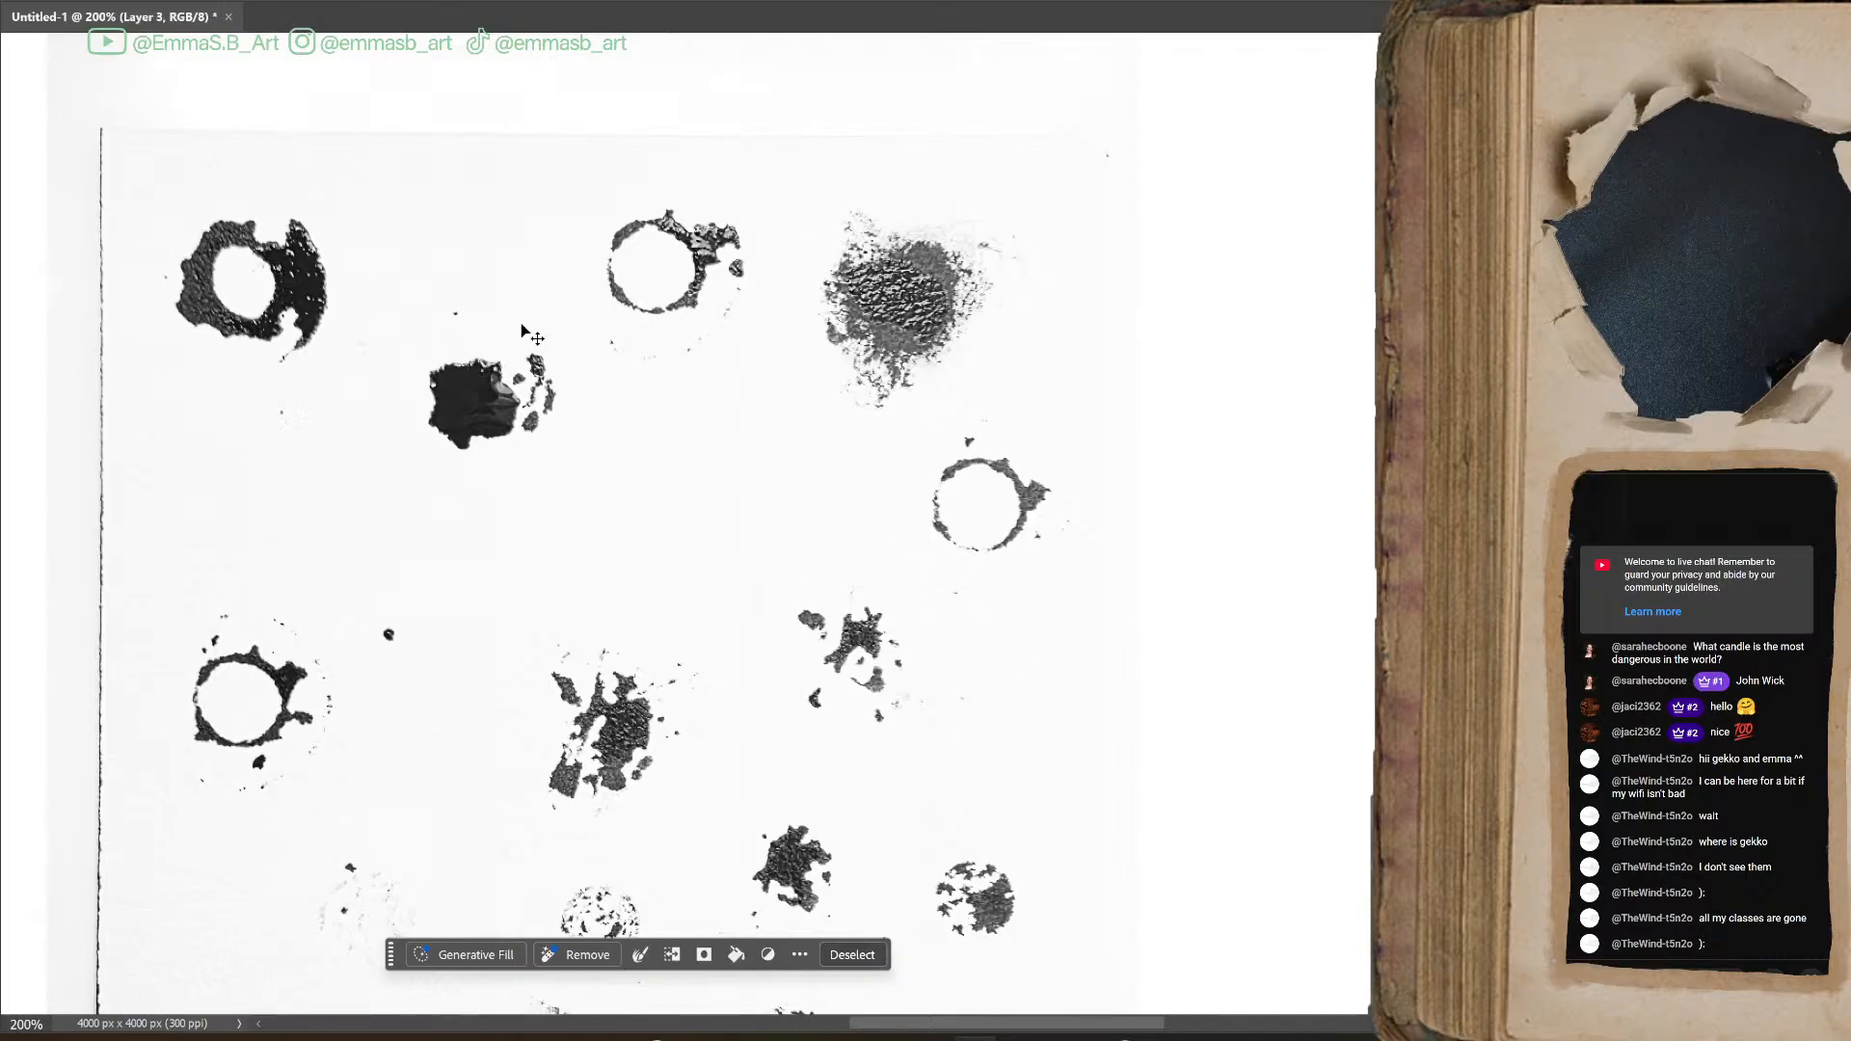
Enlarge the copied thick ring blot several times over with Free Transform and center it on the canvas
{"action": "key", "text": "ctrl+t"}
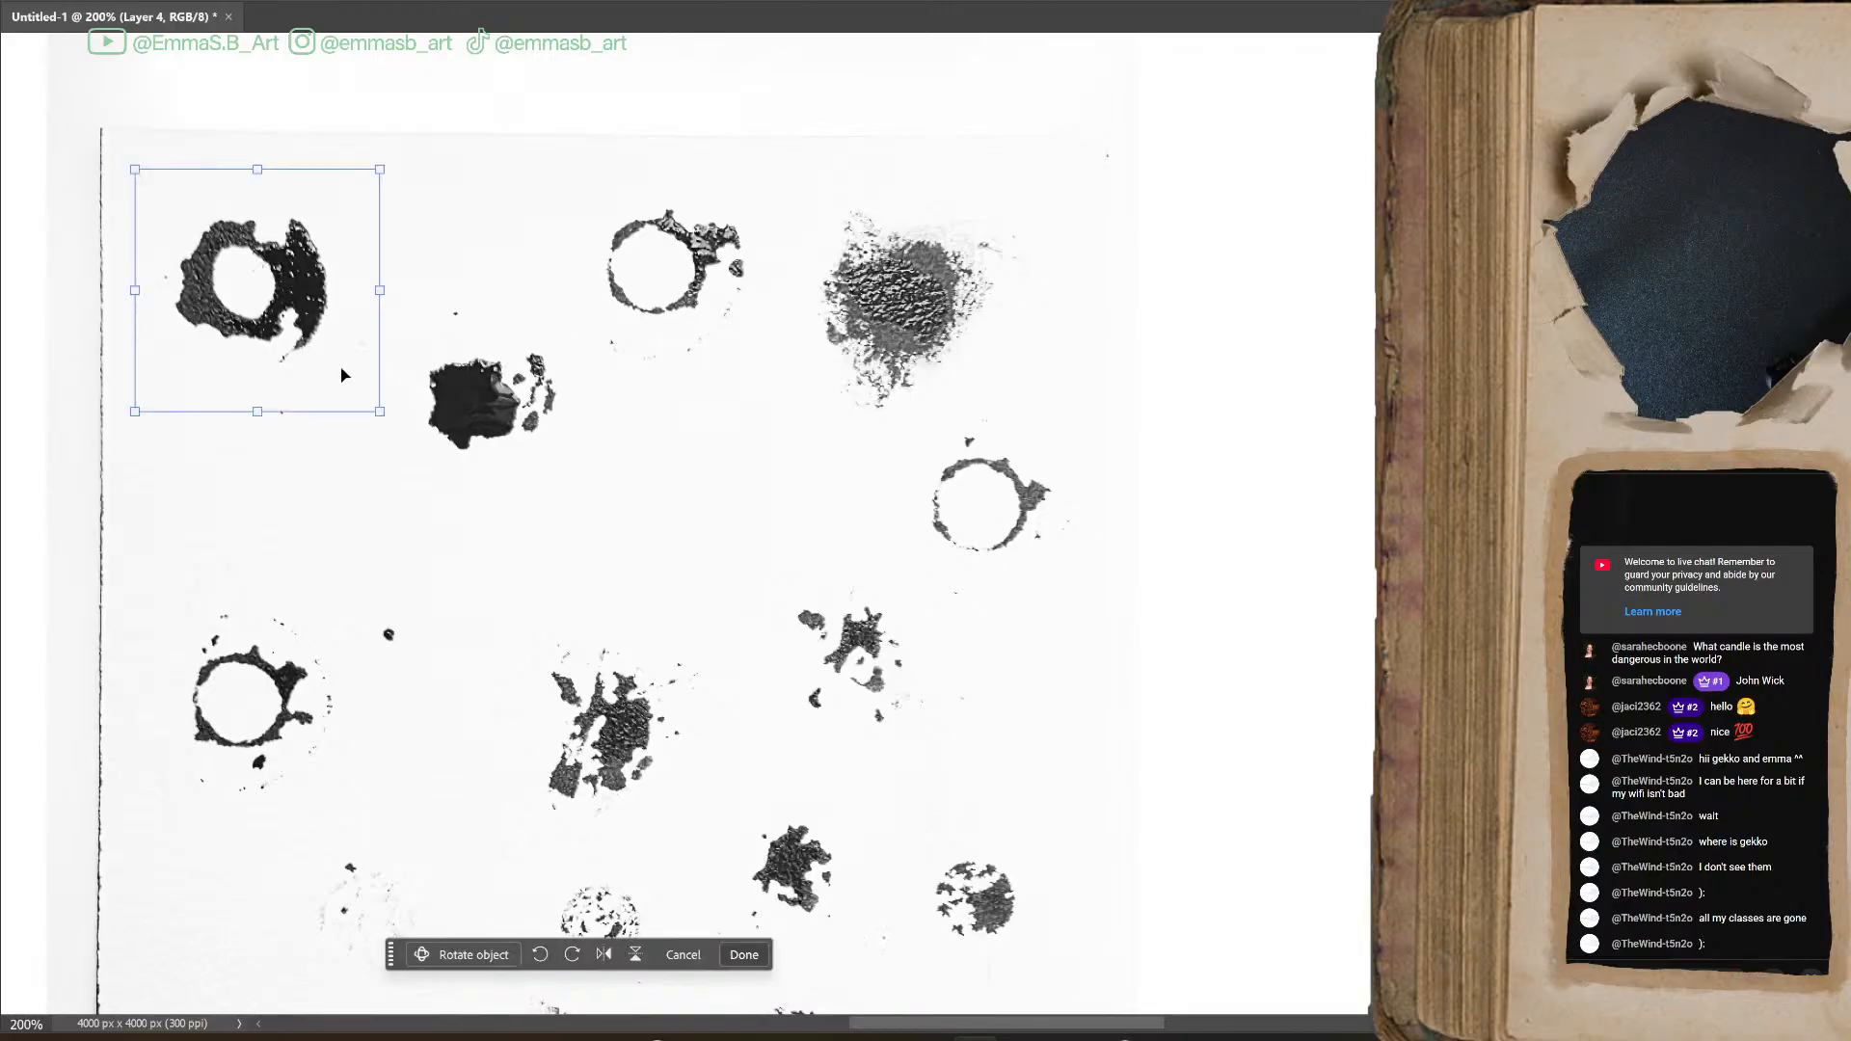
{"action": "left_click_drag", "start_coordinate": [378, 415], "coordinate": [902, 874]}
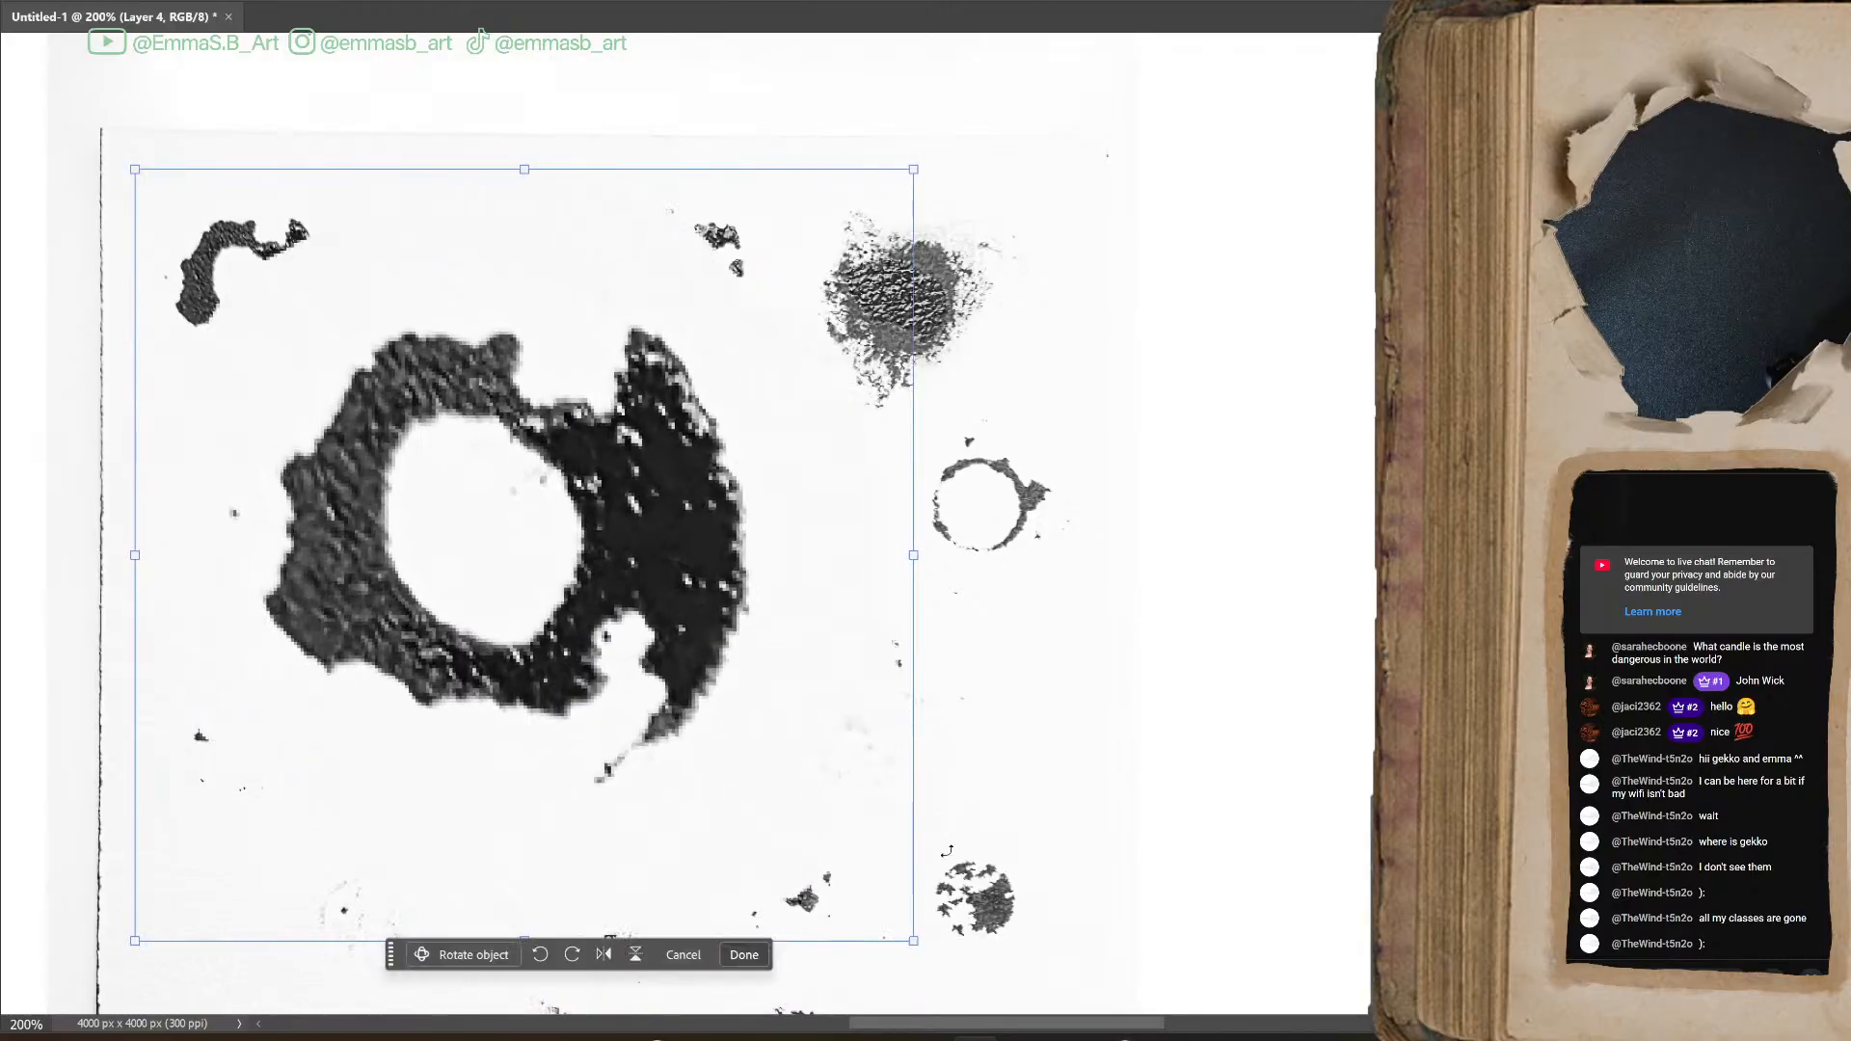
{"action": "key", "text": "ctrl+minus"}
{"action": "key", "text": "ctrl+minus"}
{"action": "key", "text": "ctrl+minus"}
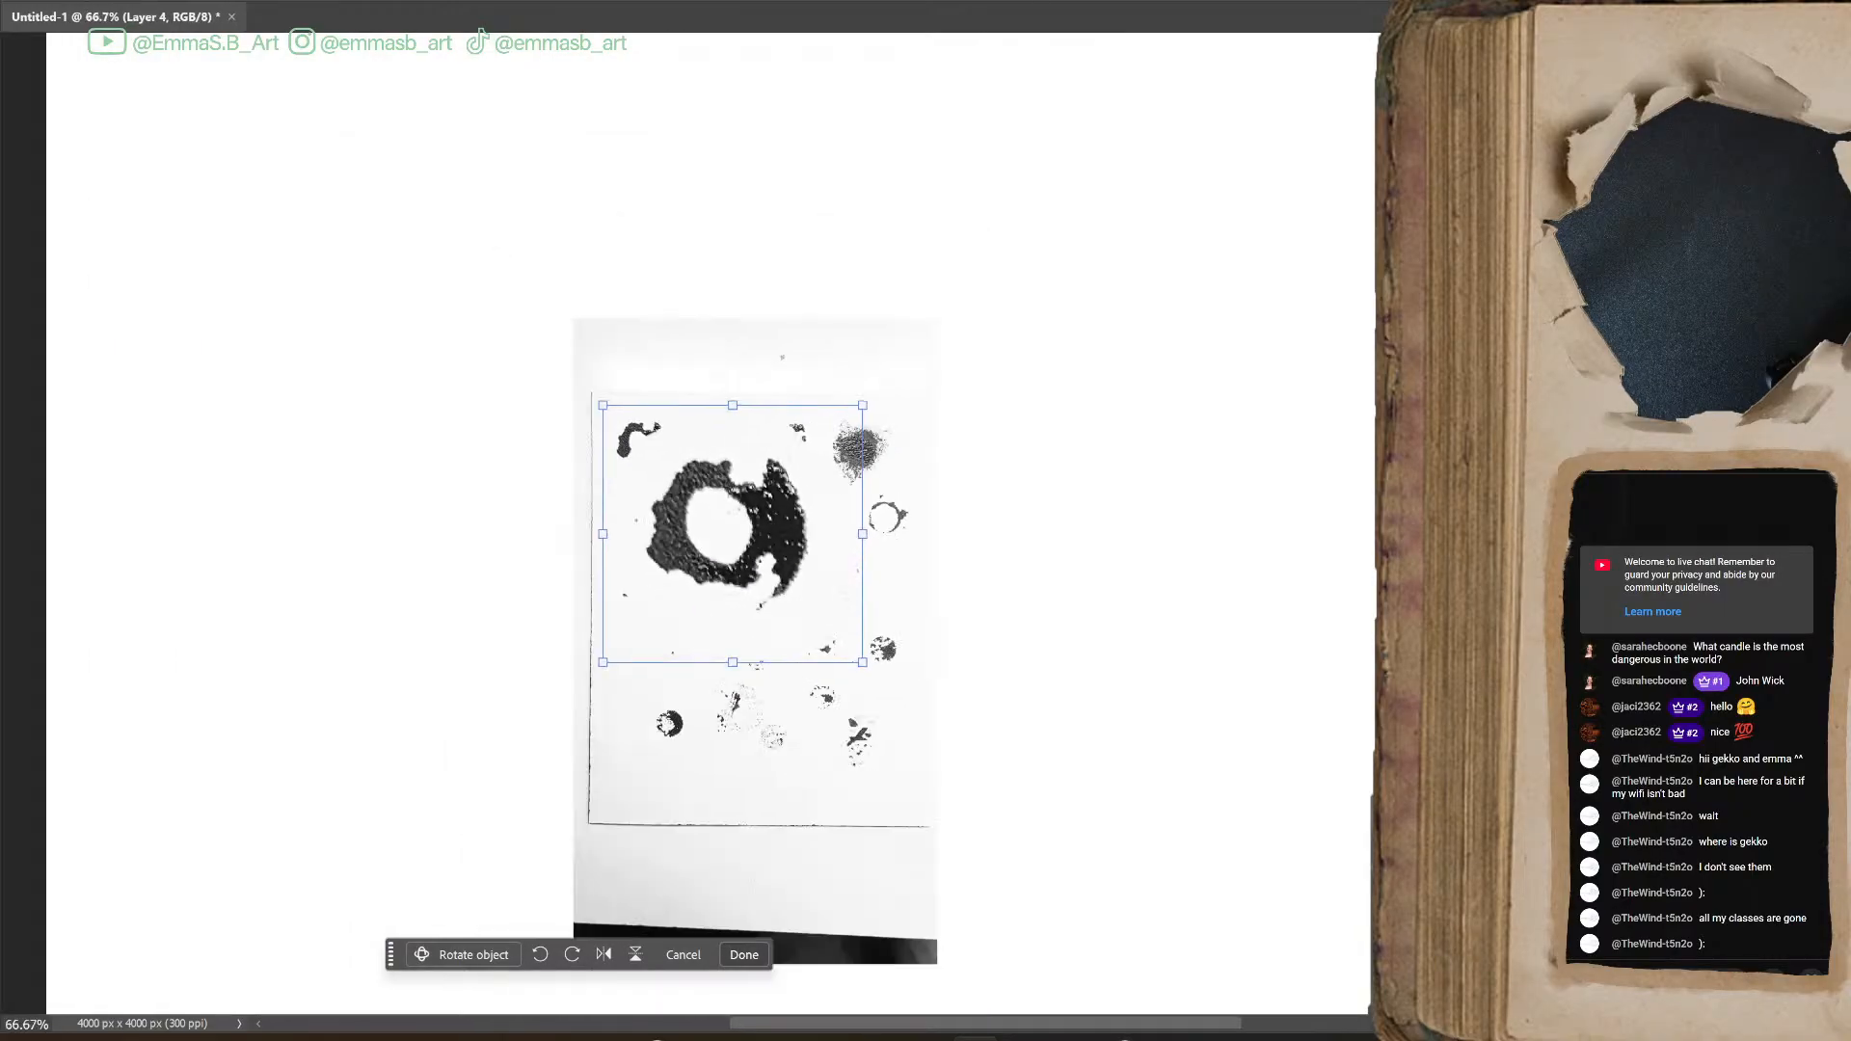
{"action": "scroll", "coordinate": [941, 607], "scroll_direction": "down", "scroll_amount": 2}
{"action": "key", "text": "ctrl+minus"}
{"action": "left_click_drag", "start_coordinate": [848, 540], "coordinate": [1080, 761]}
{"action": "left_click_drag", "start_coordinate": [903, 555], "coordinate": [811, 511]}
{"action": "left_click", "coordinate": [1052, 2]}
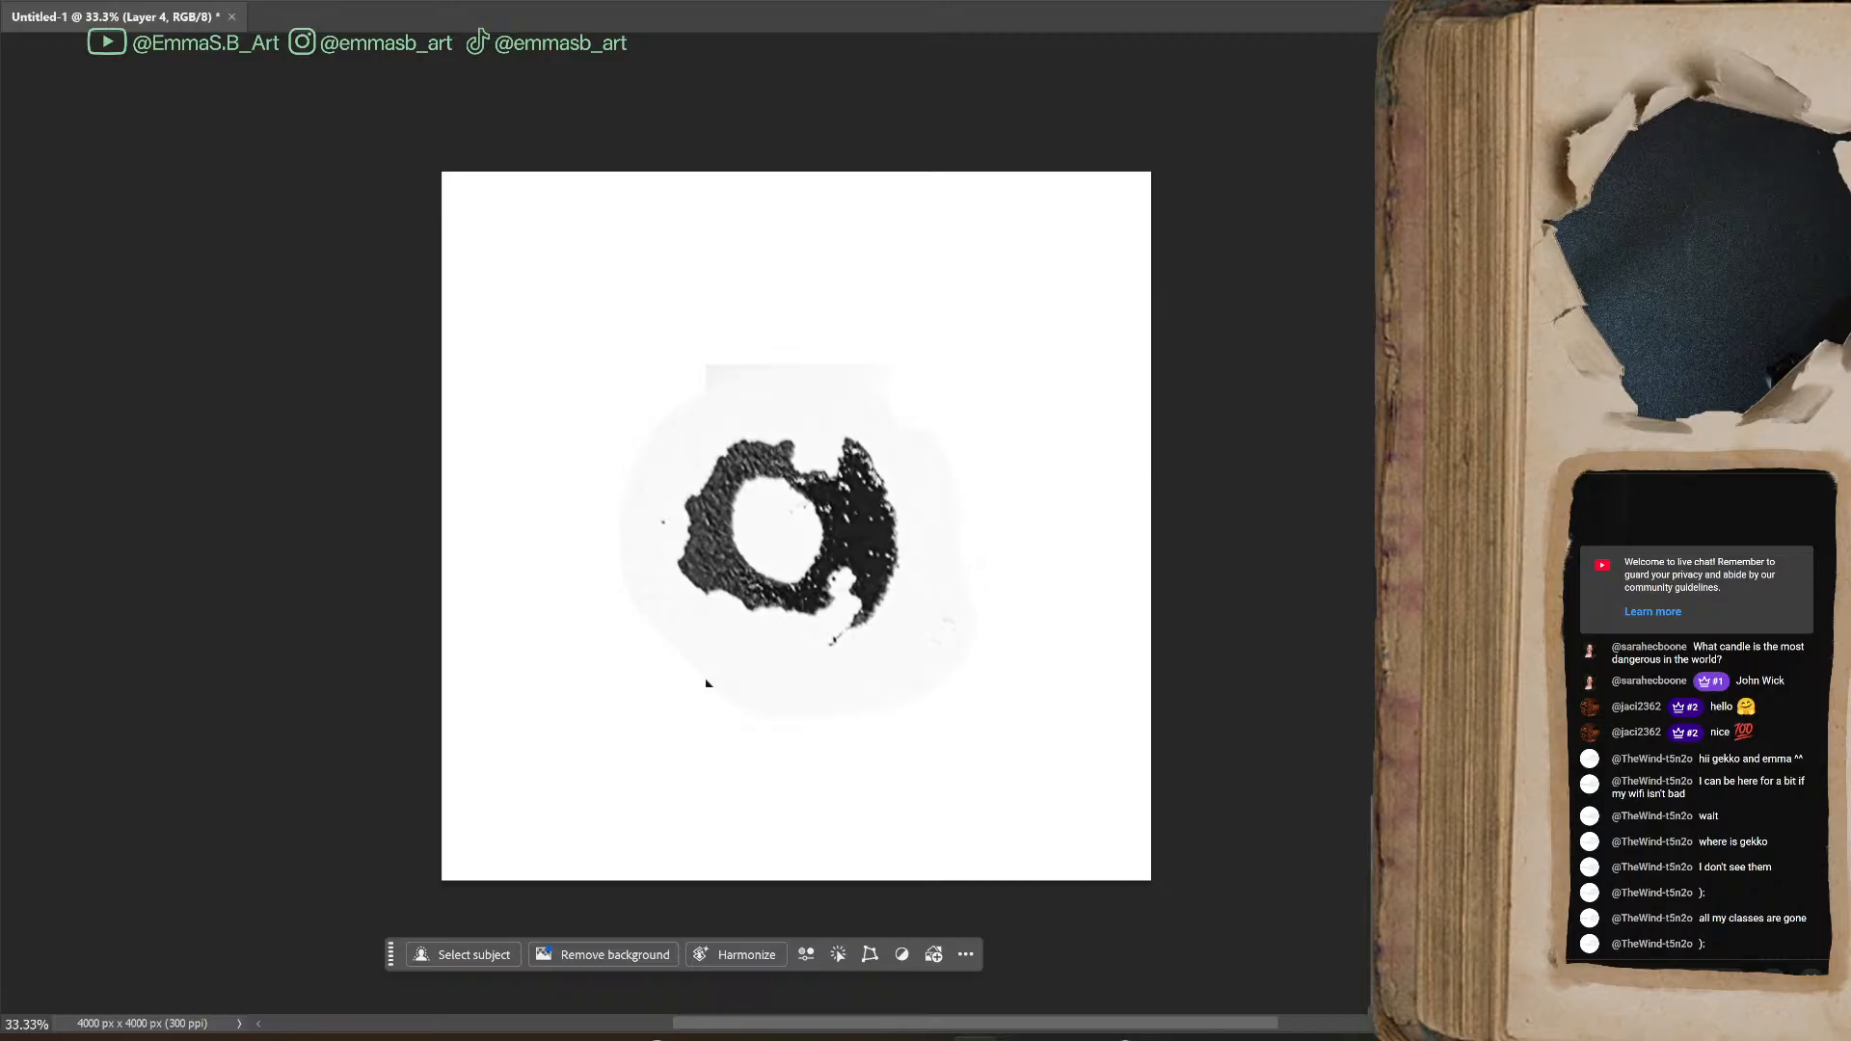
Hide the enlarged ring, lasso the solid star-shaped splat right of the sheet's center, and copy it from Layer 3 to a new layer
{"action": "key", "text": "ctrl+comma"}
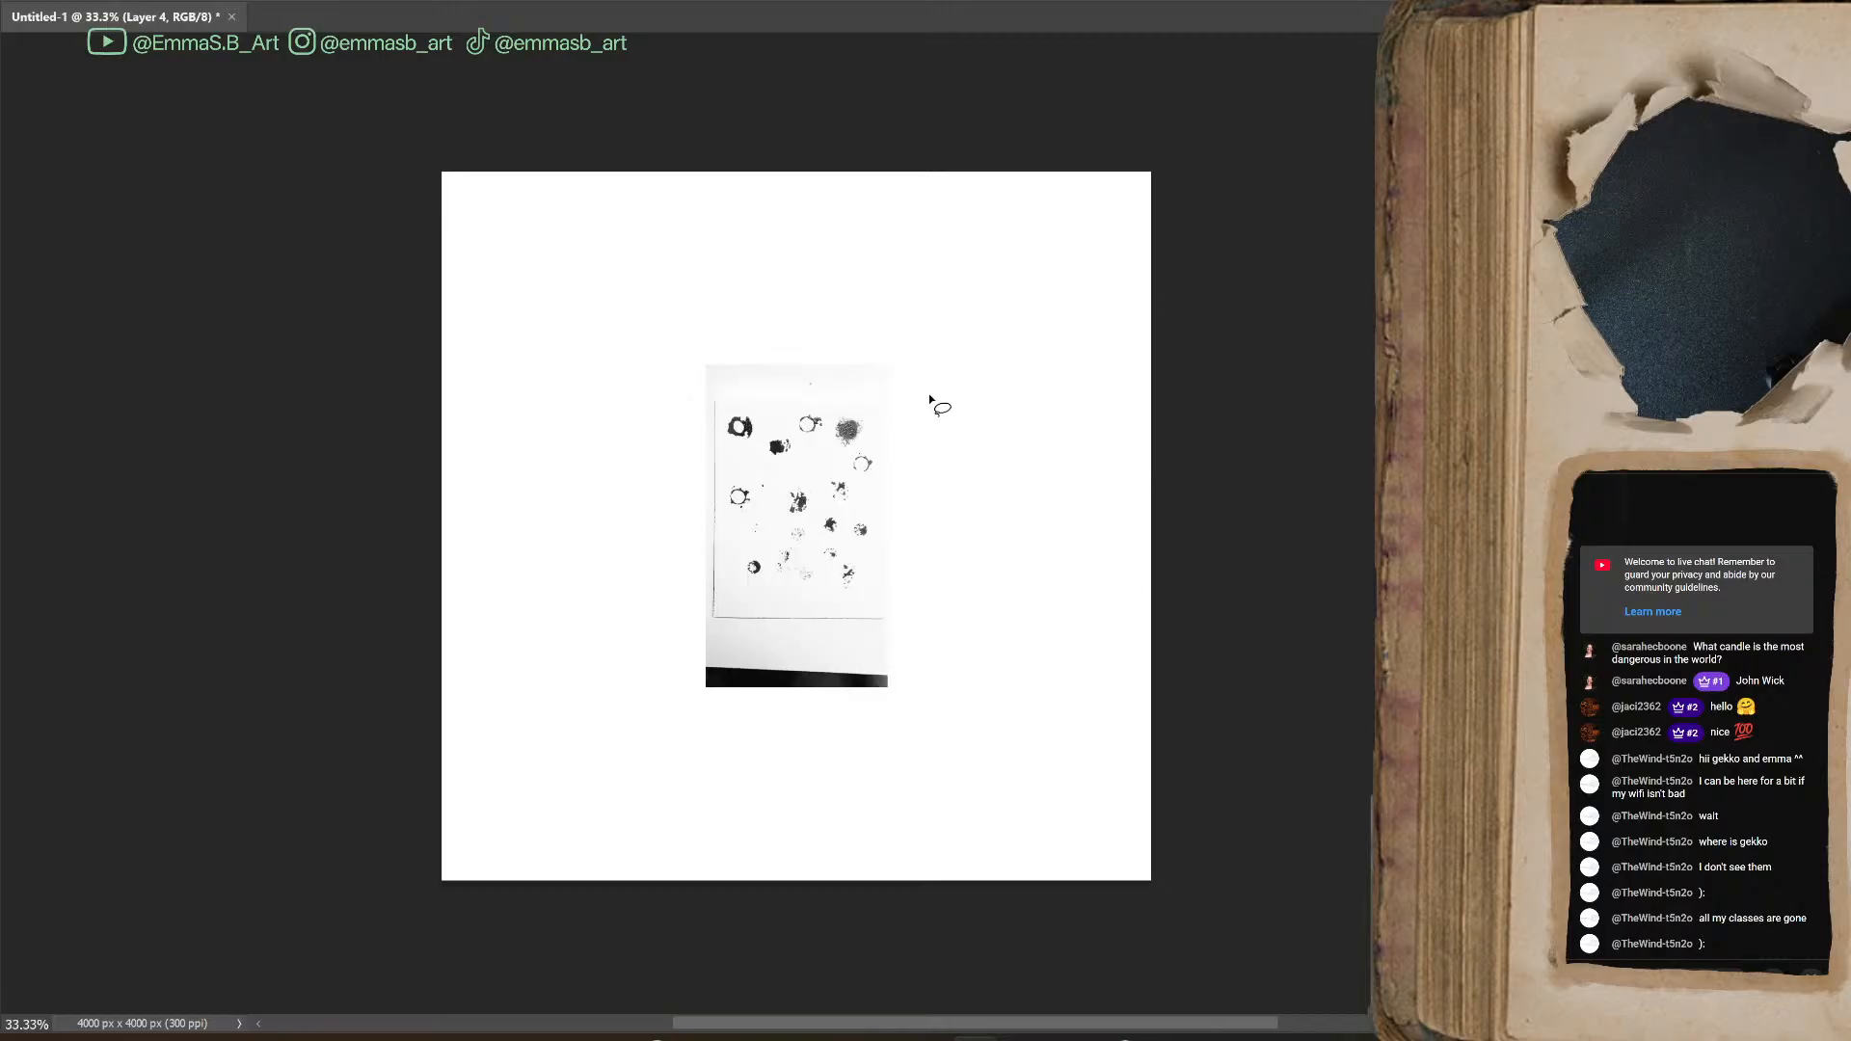
{"action": "key", "text": "ctrl+plus"}
{"action": "key", "text": "ctrl+plus"}
{"action": "key", "text": "ctrl+plus"}
{"action": "key", "text": "ctrl+plus"}
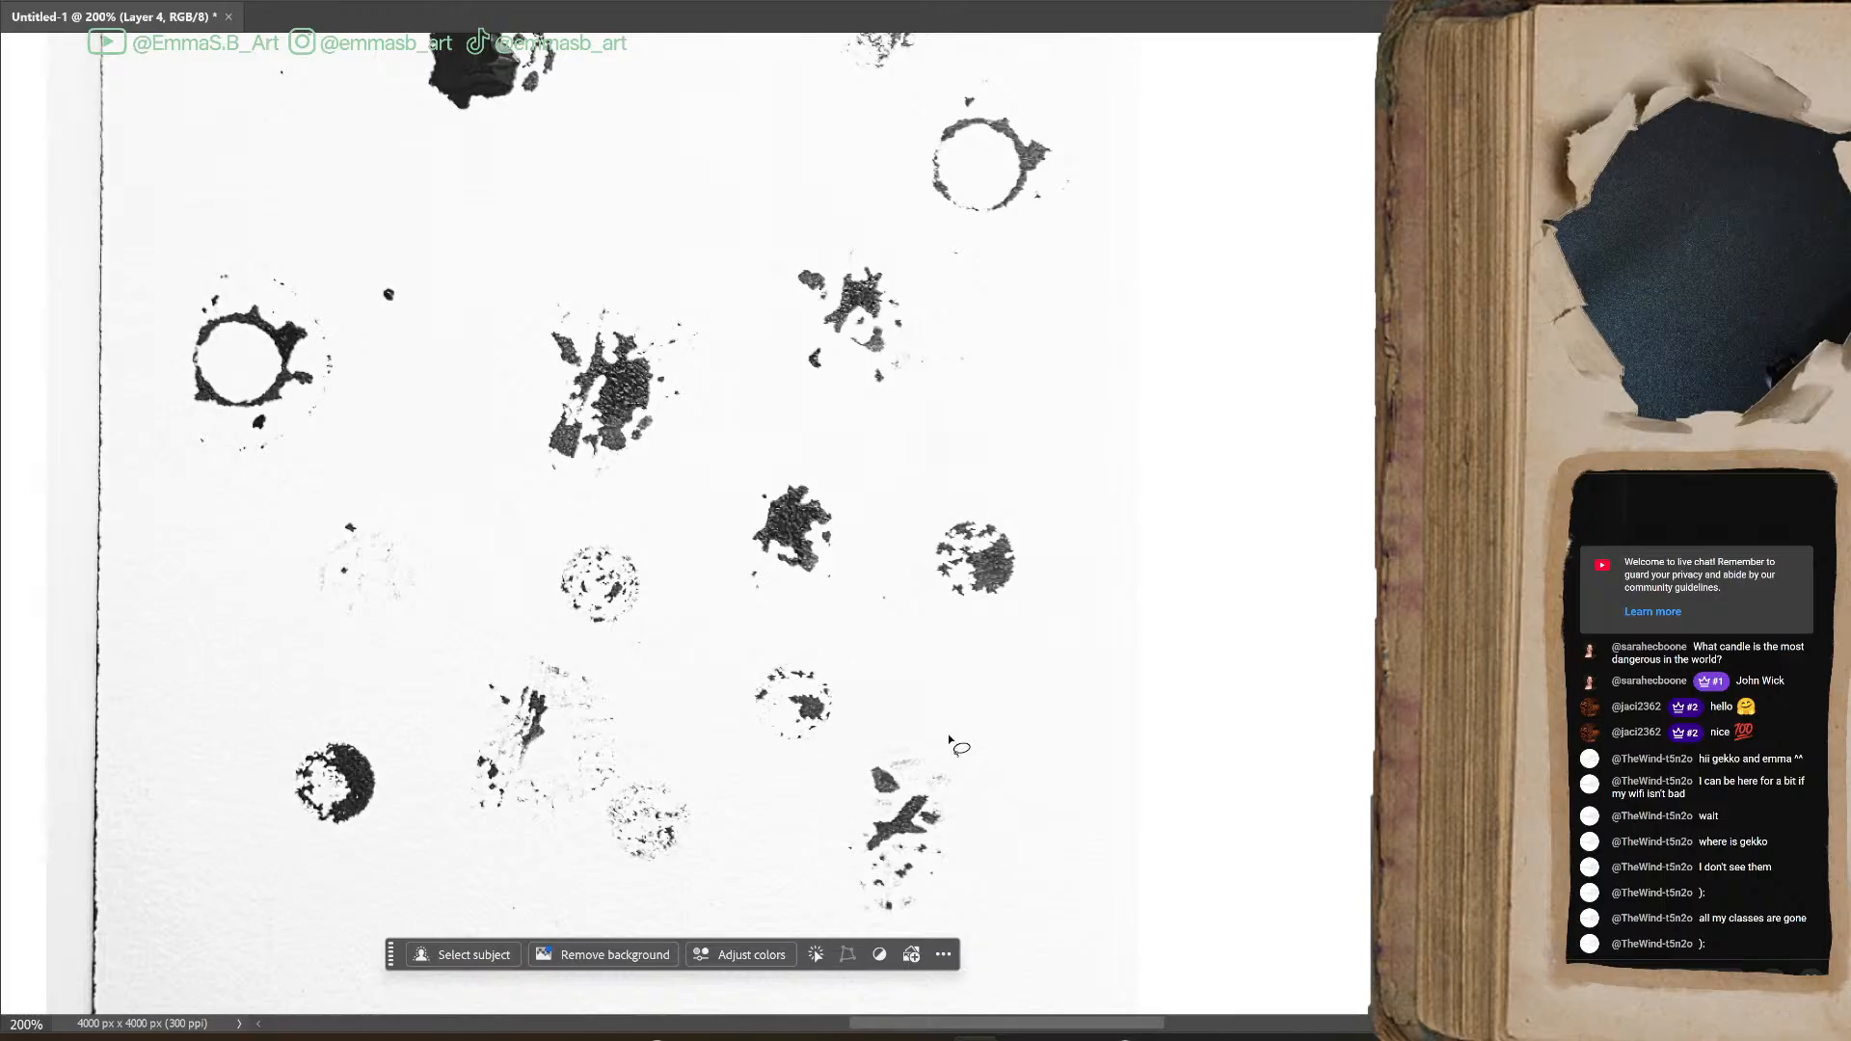
{"action": "mouse_move", "coordinate": [828, 466]}
{"action": "left_mouse_down"}
{"action": "mouse_move", "coordinate": [769, 454]}
{"action": "mouse_move", "coordinate": [751, 559]}
{"action": "left_mouse_up"}
{"action": "mouse_move", "coordinate": [873, 465]}
{"action": "left_mouse_down"}
{"action": "mouse_move", "coordinate": [779, 451]}
{"action": "mouse_move", "coordinate": [753, 590]}
{"action": "mouse_move", "coordinate": [856, 610]}
{"action": "mouse_move", "coordinate": [870, 469]}
{"action": "left_mouse_up"}
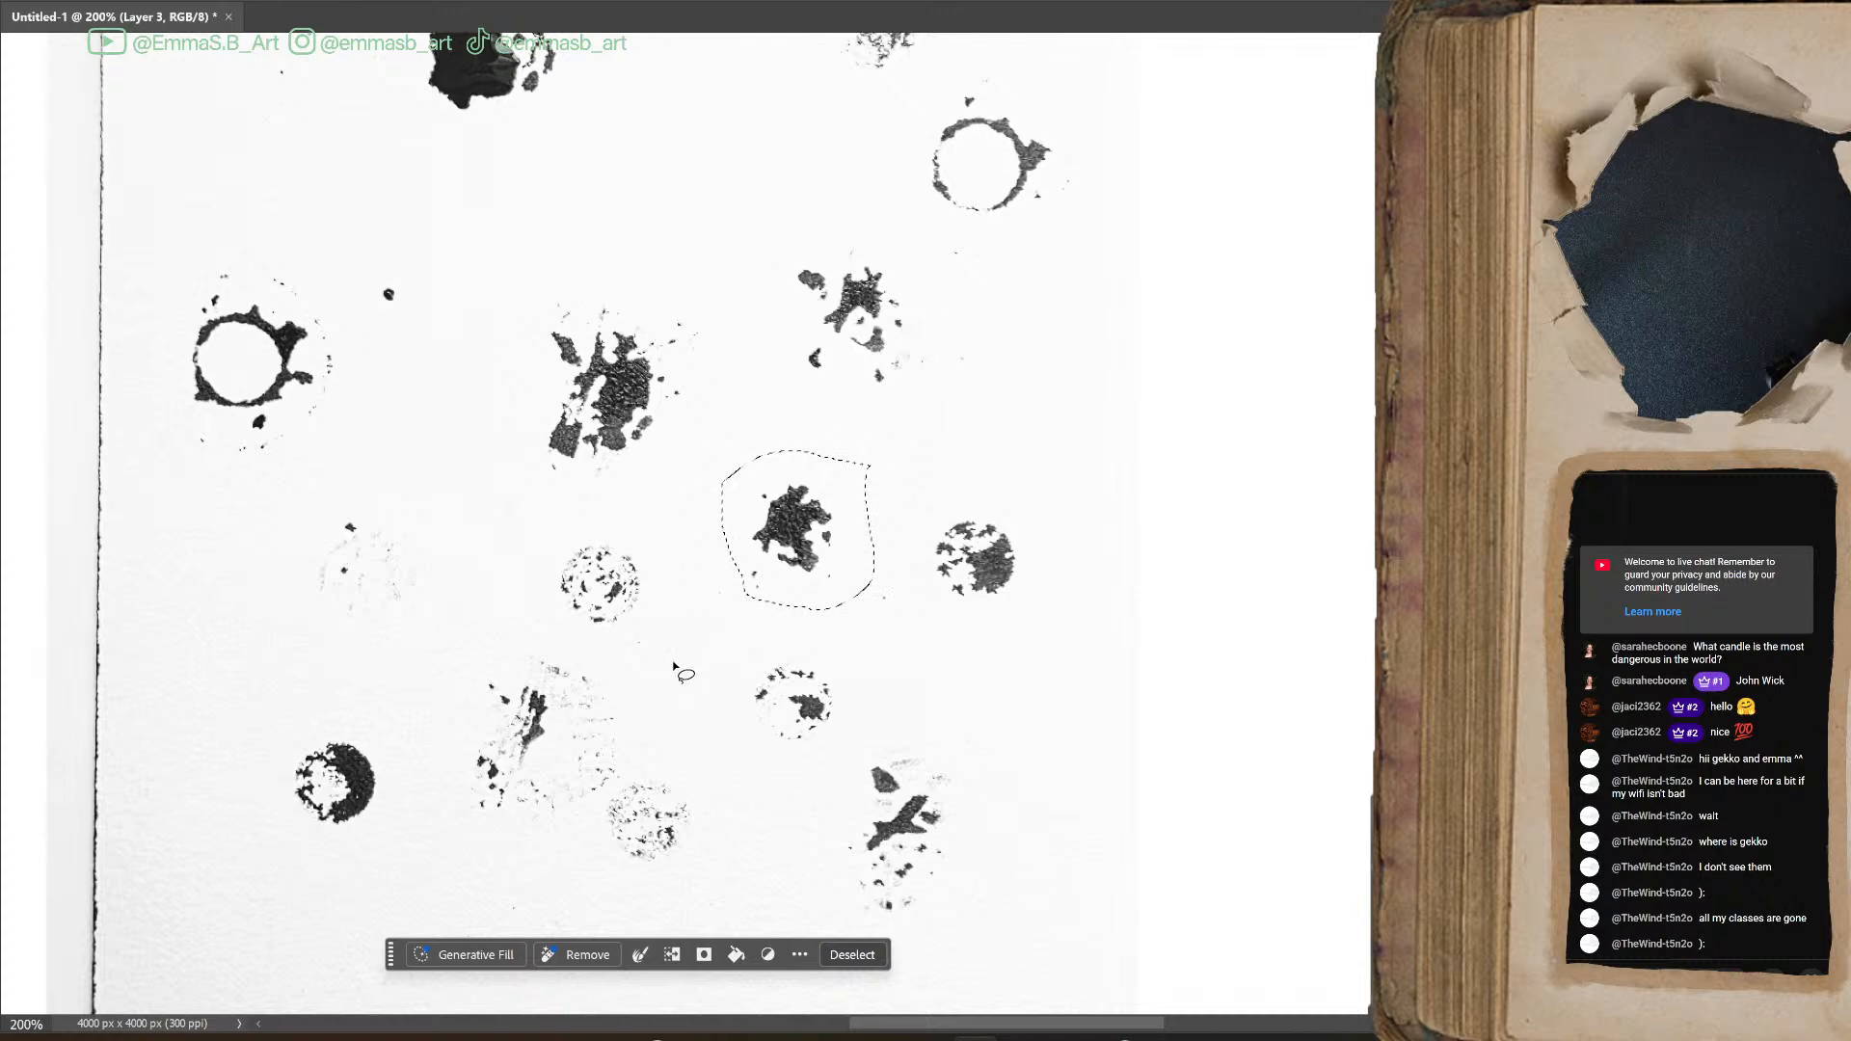
{"action": "key", "text": "ctrl+j"}
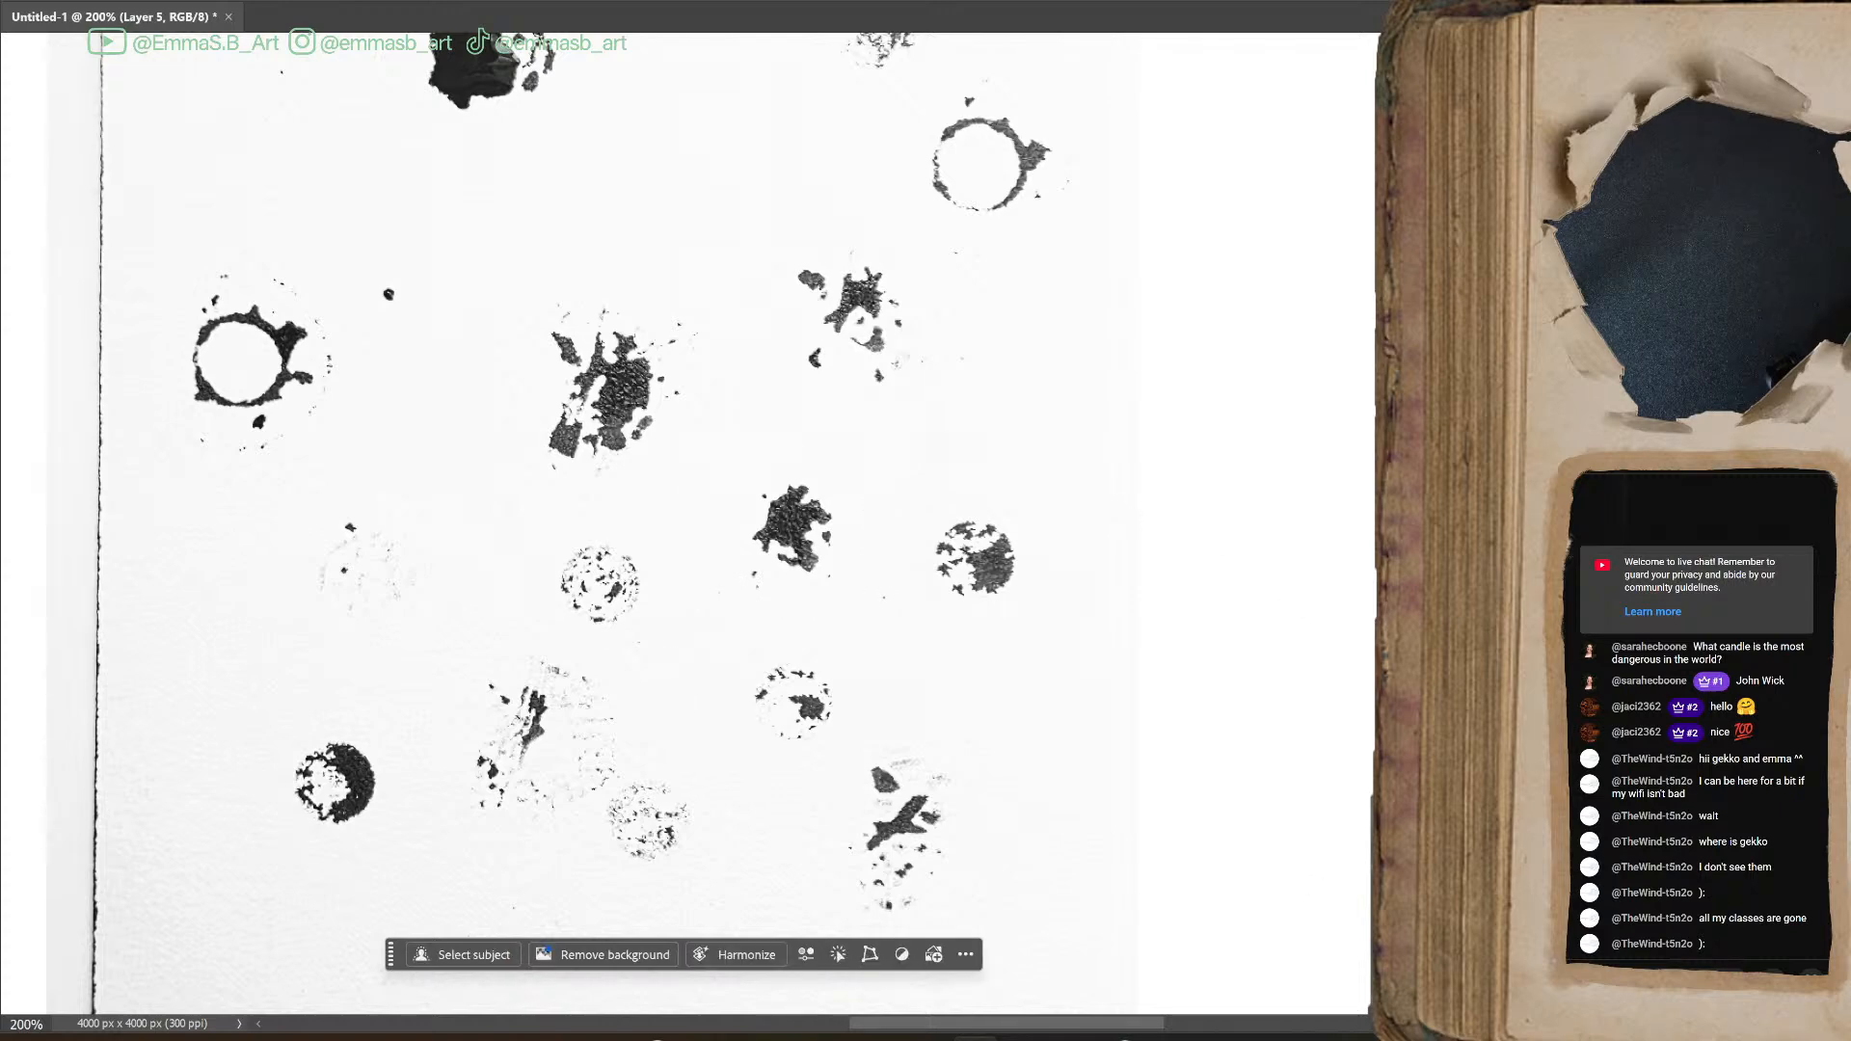
Enlarge the copied splat with Free Transform until it covers the whole photo, and center it on the canvas
{"action": "key", "text": "ctrl+minus"}
{"action": "key", "text": "ctrl+minus"}
{"action": "key", "text": "ctrl+minus"}
{"action": "key", "text": "ctrl+t"}
{"action": "left_click_drag", "start_coordinate": [850, 527], "coordinate": [1369, 525]}
{"action": "left_click_drag", "start_coordinate": [1123, 511], "coordinate": [783, 541]}
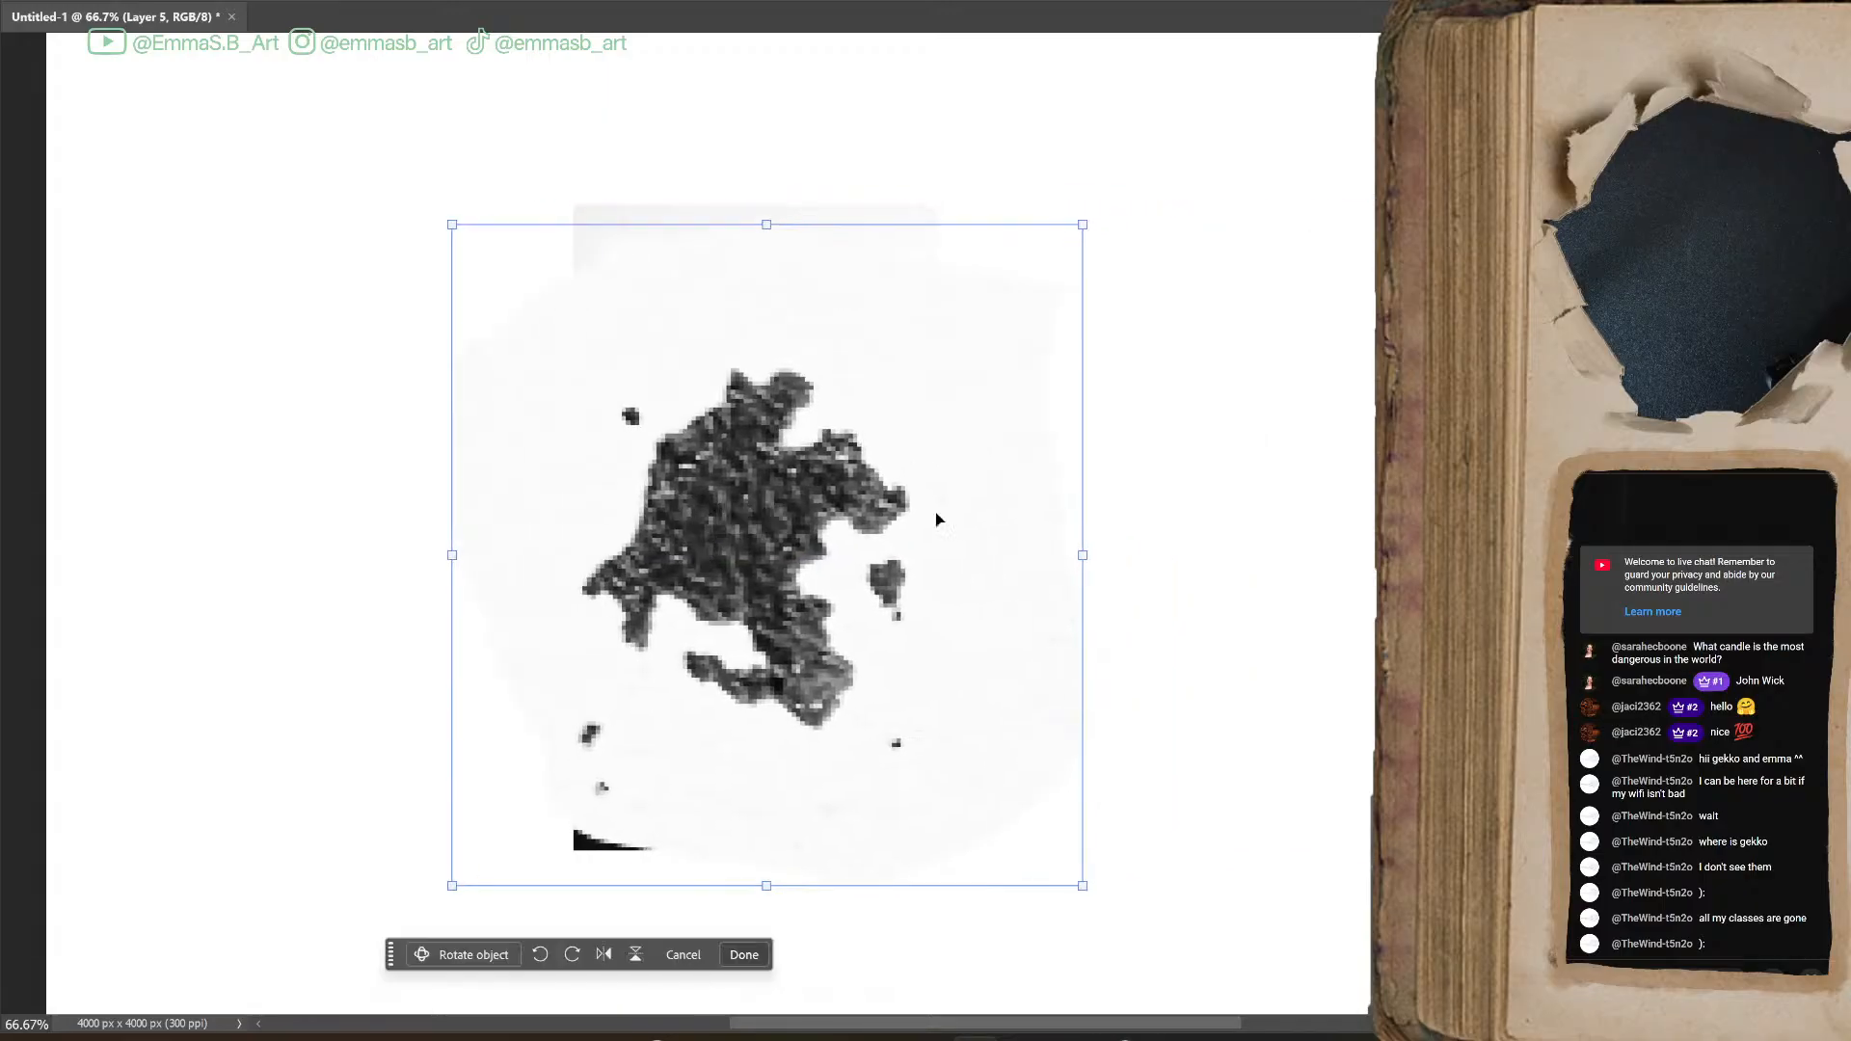
{"action": "left_click_drag", "start_coordinate": [1083, 556], "coordinate": [1199, 562]}
{"action": "left_click_drag", "start_coordinate": [782, 504], "coordinate": [692, 534]}
{"action": "key", "text": "Return"}
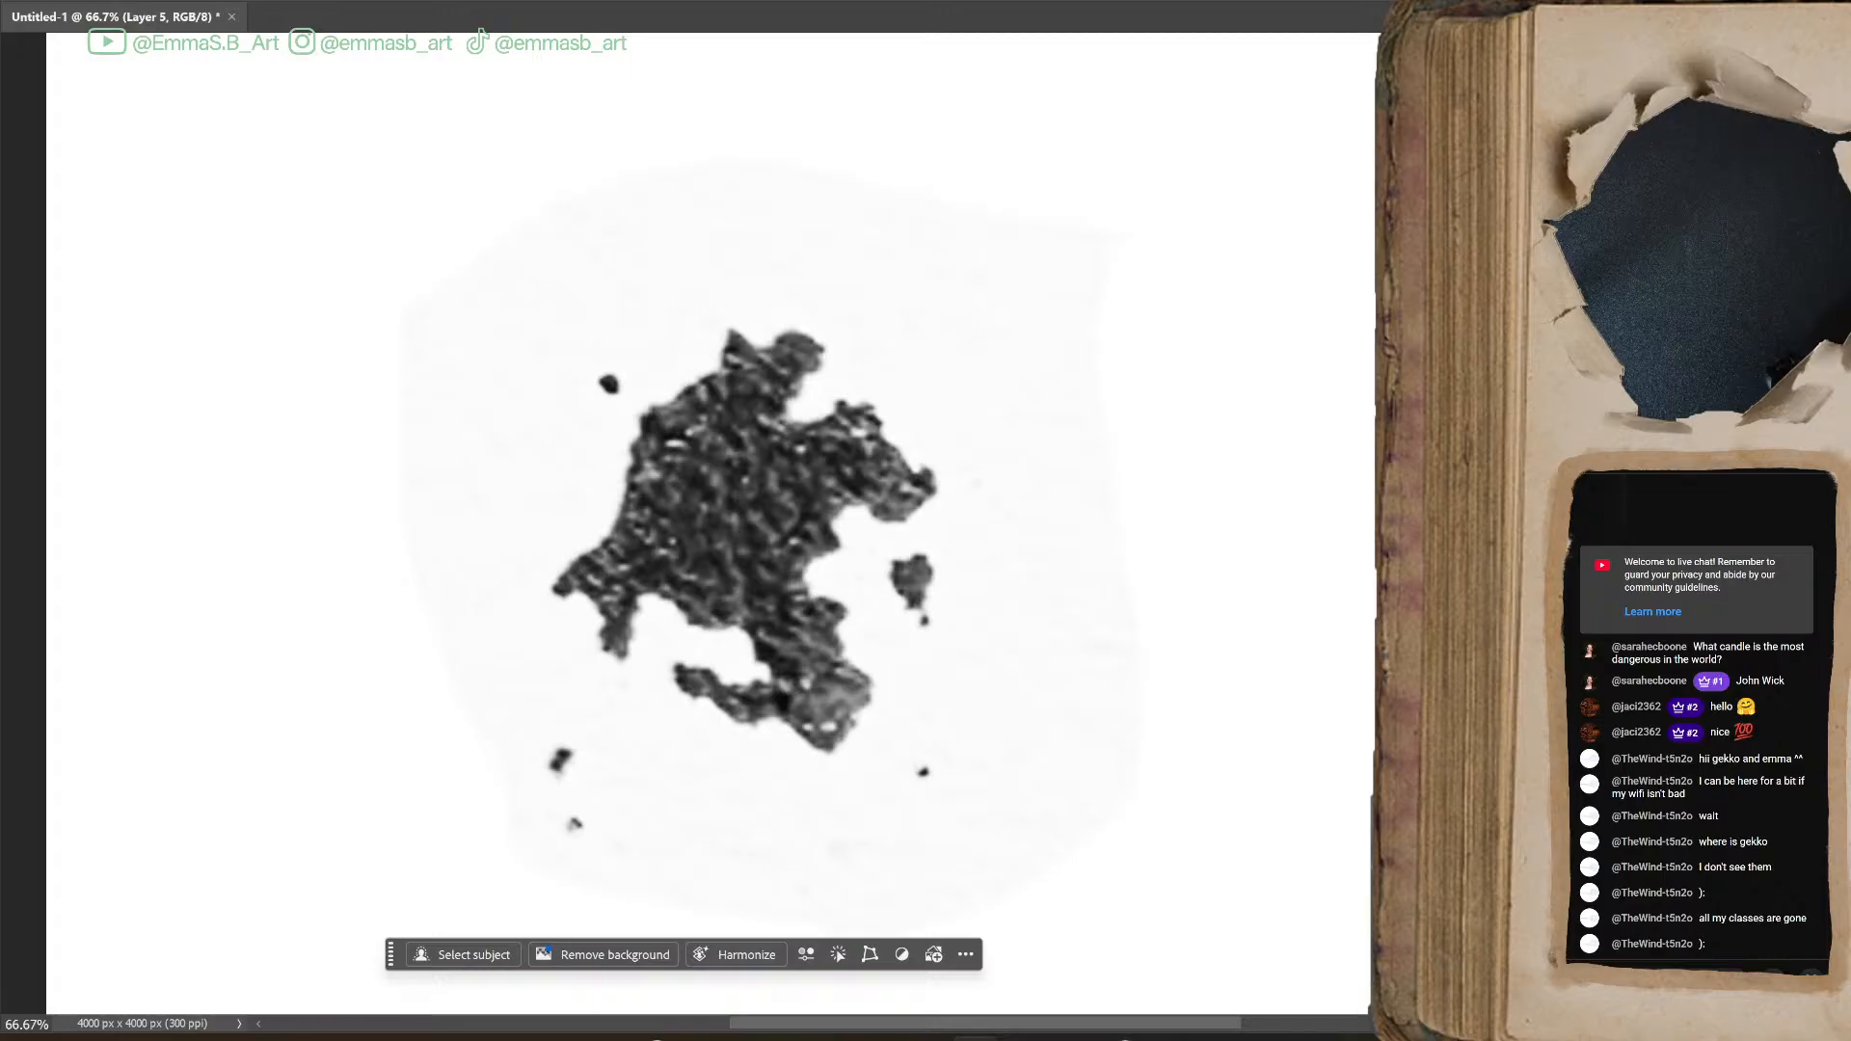
Hide the enlarged splat and lasso the thin ring blot with its surrounding droplets at the sheet's left edge
{"action": "key", "text": "ctrl+z"}
{"action": "key", "text": "ctrl+z"}
{"action": "key", "text": "ctrl+plus"}
{"action": "key", "text": "ctrl+plus"}
{"action": "key", "text": "ctrl+plus"}
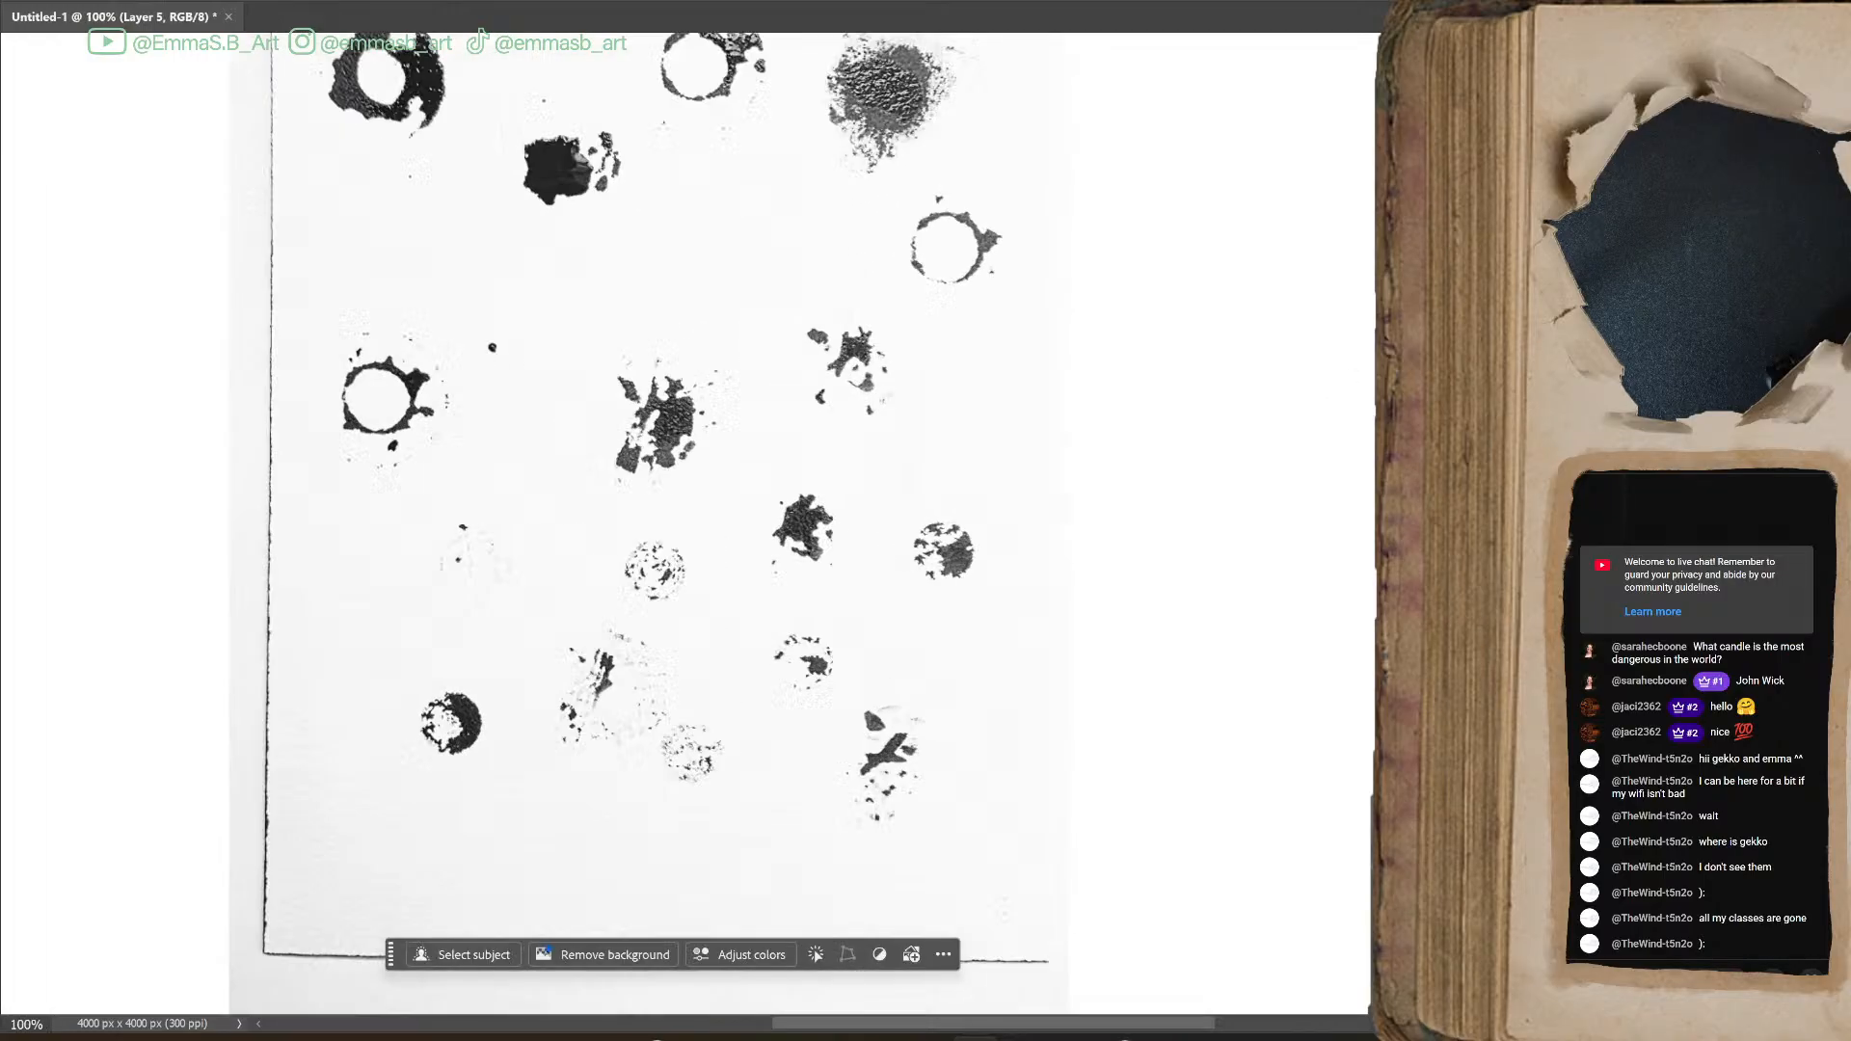
{"action": "left_click_drag", "start_coordinate": [1003, 1030], "coordinate": [877, 1028]}
{"action": "scroll", "coordinate": [940, 697], "scroll_direction": "up", "scroll_amount": 5}
{"action": "mouse_move", "coordinate": [901, 423]}
{"action": "left_mouse_down"}
{"action": "mouse_move", "coordinate": [692, 630]}
{"action": "mouse_move", "coordinate": [791, 791]}
{"action": "mouse_move", "coordinate": [1004, 672]}
{"action": "mouse_move", "coordinate": [989, 549]}
{"action": "mouse_move", "coordinate": [903, 410]}
{"action": "left_mouse_up"}
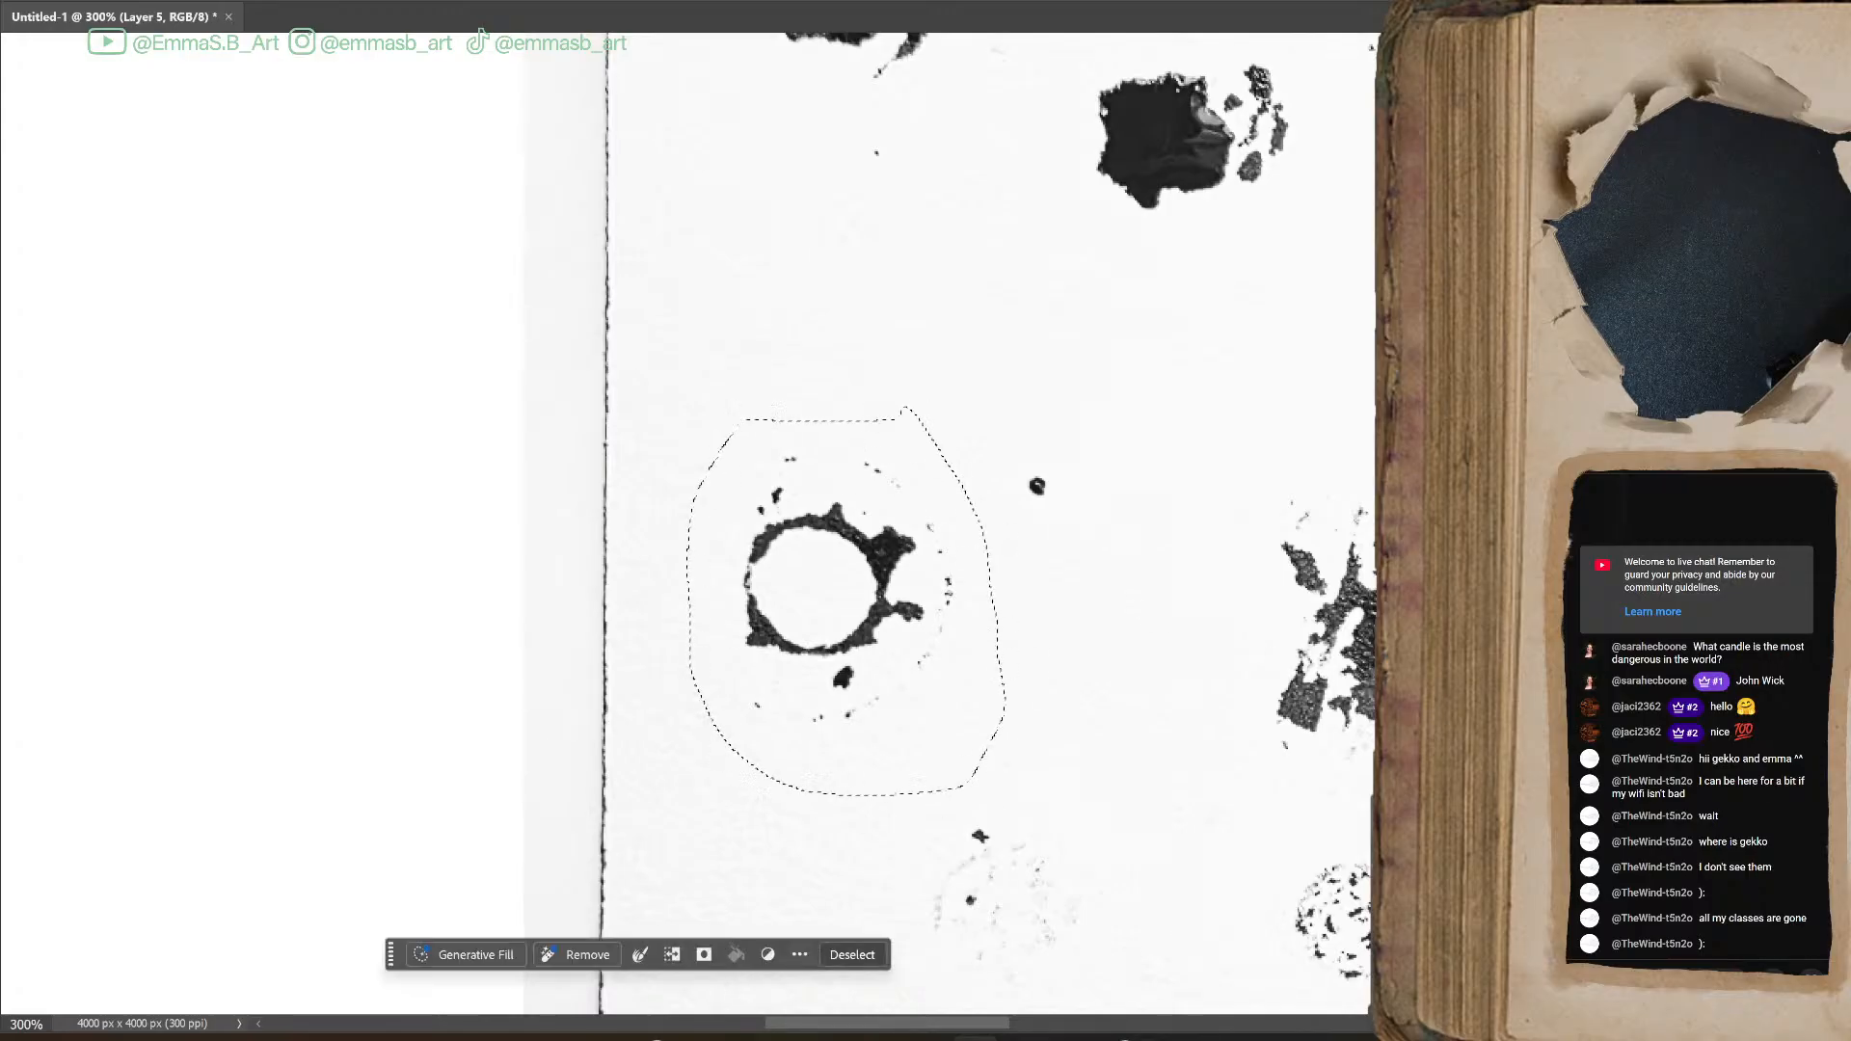
Make Layer 3 active and copy the lassoed thin ring blot to its own layer
{"action": "key", "text": "ctrl+minus"}
{"action": "key", "text": "ctrl+minus"}
{"action": "key", "text": "ctrl+minus"}
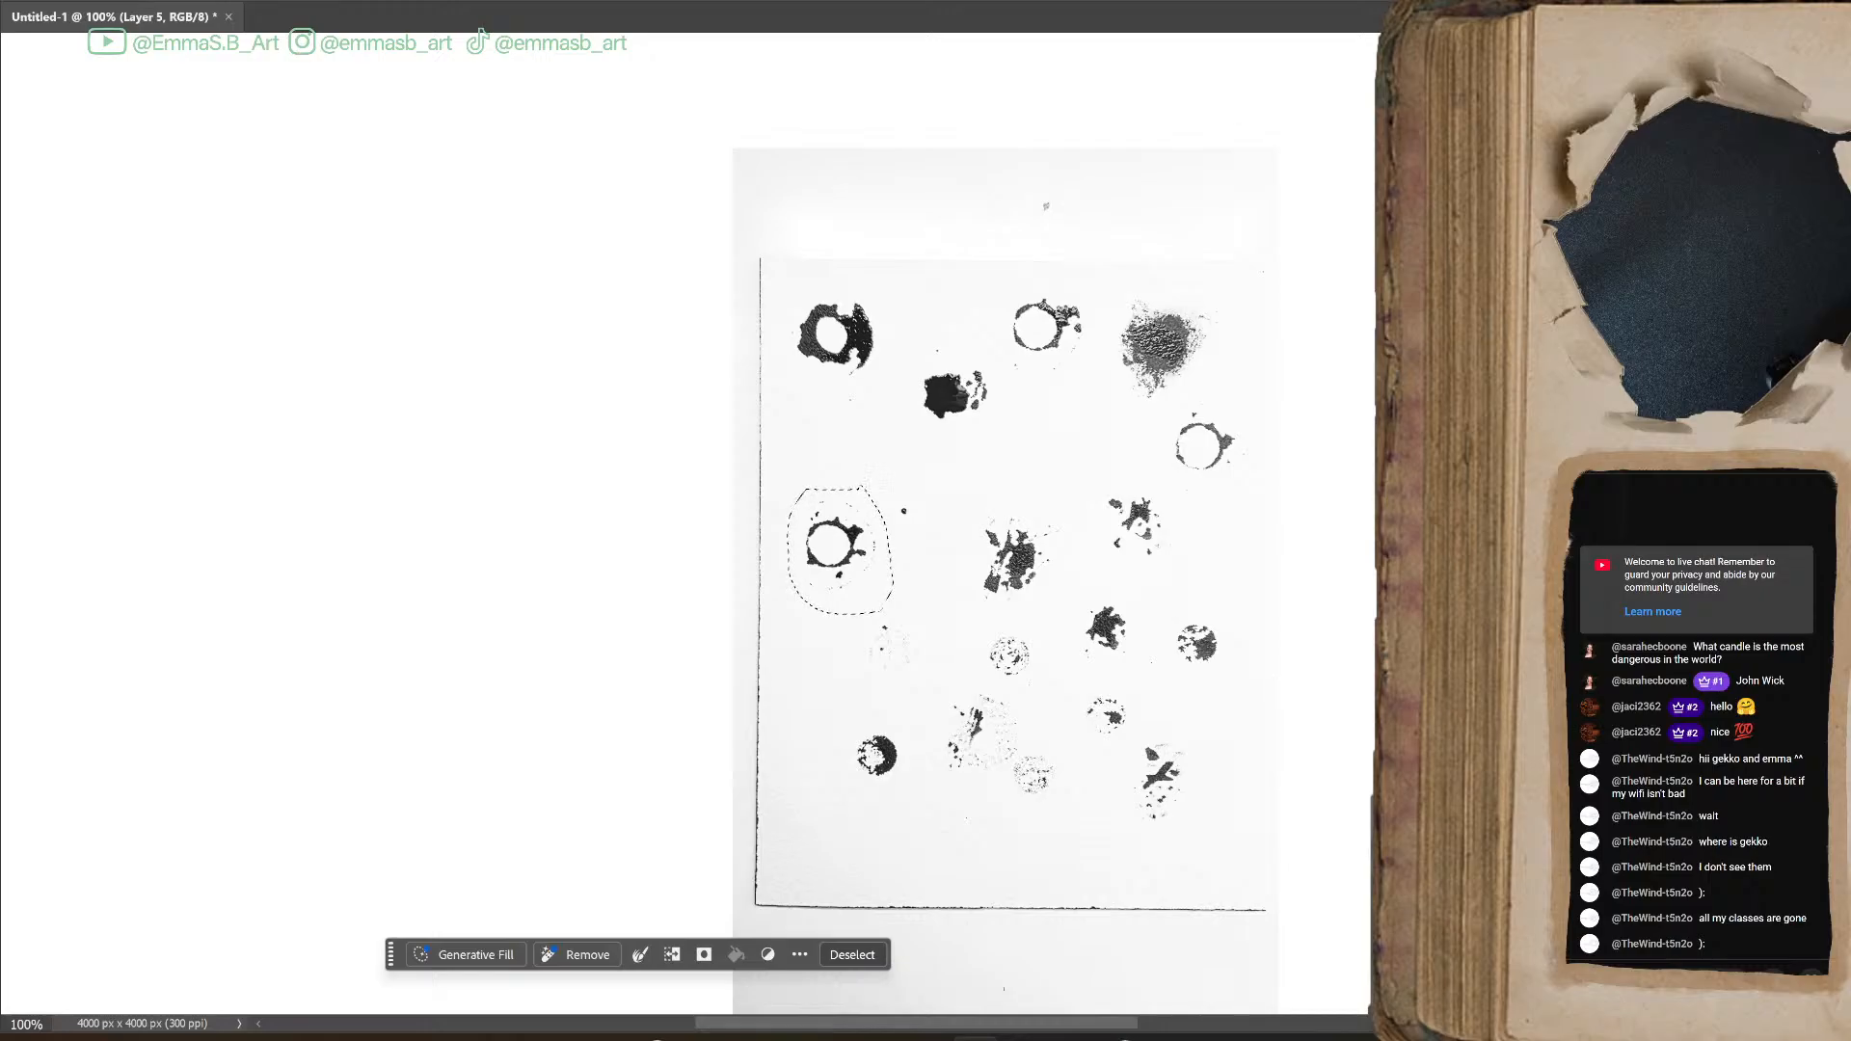
{"action": "key", "text": "ctrl+plus"}
{"action": "left_click_drag", "start_coordinate": [965, 771], "coordinate": [500, 308]}
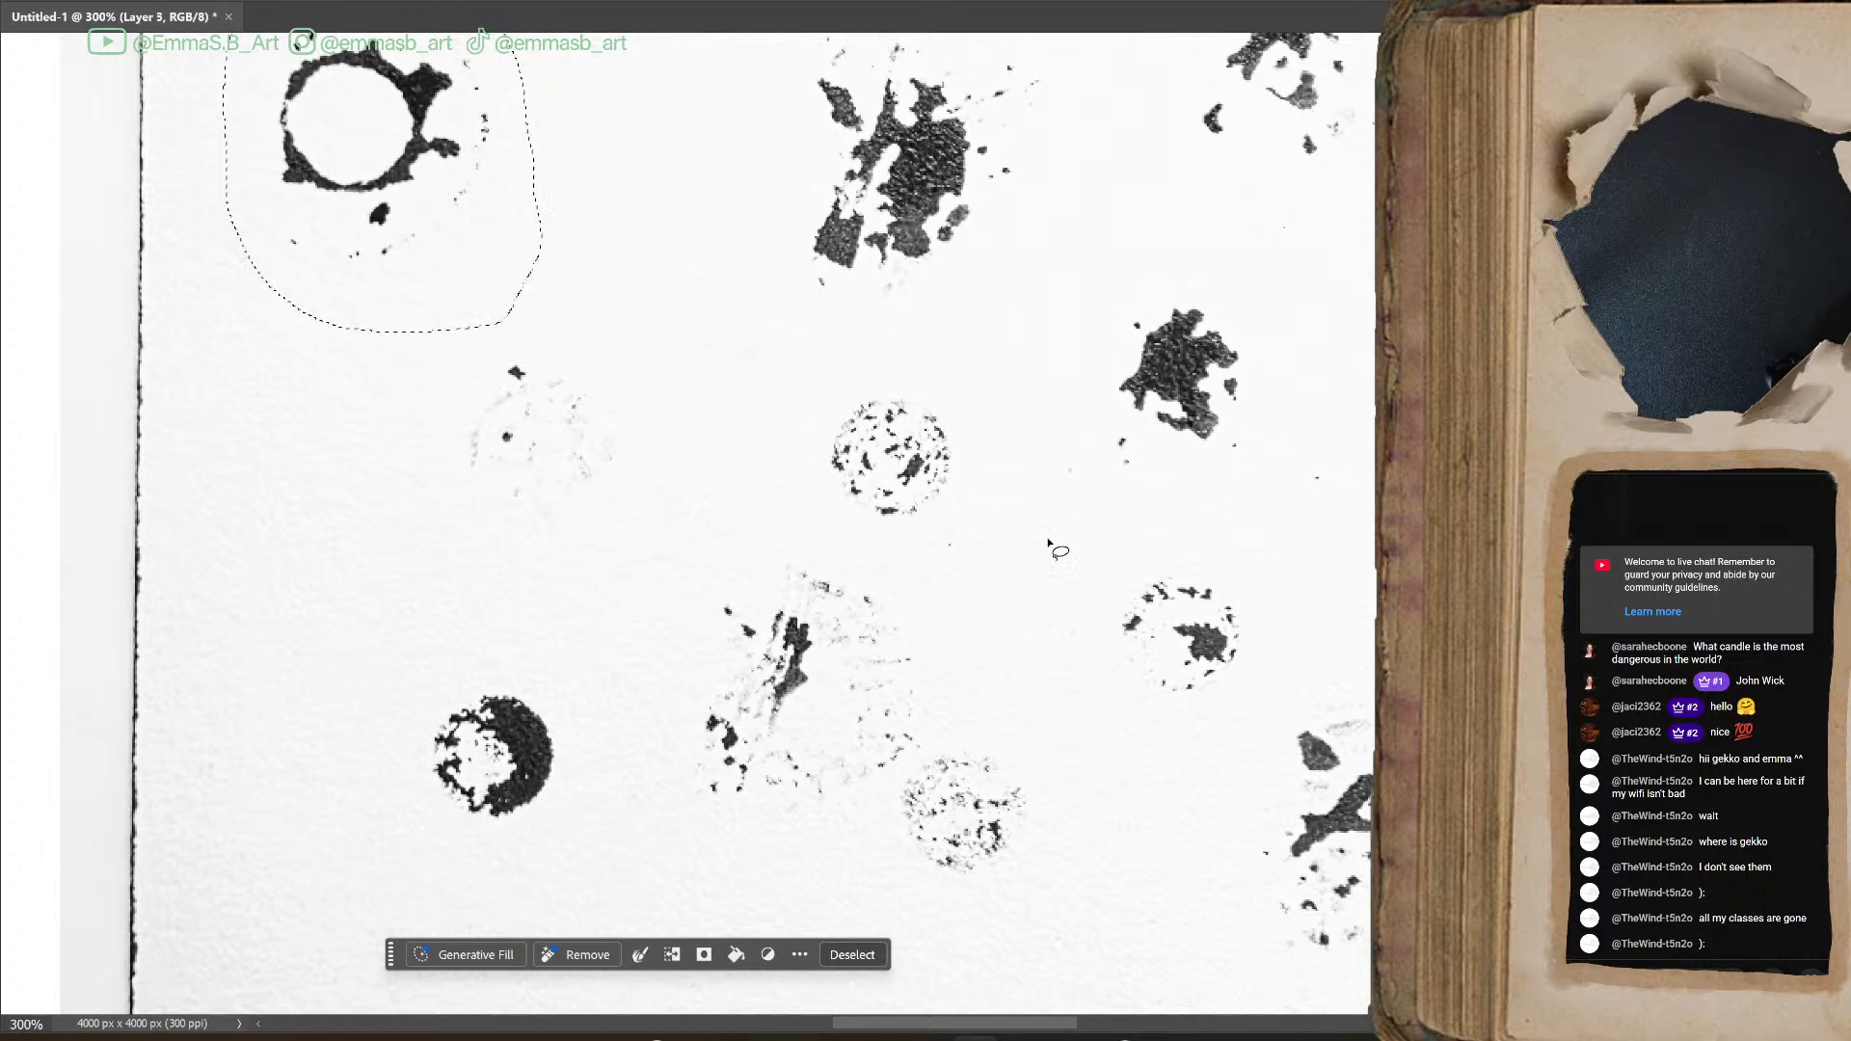
{"action": "key", "text": "ctrl+j"}
Lasso the speckled round blot near the middle of the sheet and copy it to a separate layer
{"action": "mouse_move", "coordinate": [964, 374]}
{"action": "left_mouse_down"}
{"action": "mouse_move", "coordinate": [871, 360]}
{"action": "mouse_move", "coordinate": [807, 414]}
{"action": "mouse_move", "coordinate": [853, 506]}
{"action": "left_mouse_up"}
{"action": "mouse_move", "coordinate": [468, 882]}
{"action": "left_mouse_down"}
{"action": "mouse_move", "coordinate": [584, 733]}
{"action": "mouse_move", "coordinate": [531, 820]}
{"action": "left_mouse_up"}
{"action": "left_click_drag", "start_coordinate": [576, 731], "coordinate": [581, 723]}
{"action": "mouse_move", "coordinate": [981, 424]}
{"action": "left_mouse_down"}
{"action": "mouse_move", "coordinate": [796, 444]}
{"action": "mouse_move", "coordinate": [935, 536]}
{"action": "mouse_move", "coordinate": [984, 427]}
{"action": "left_mouse_up"}
{"action": "key", "text": "ctrl+j"}
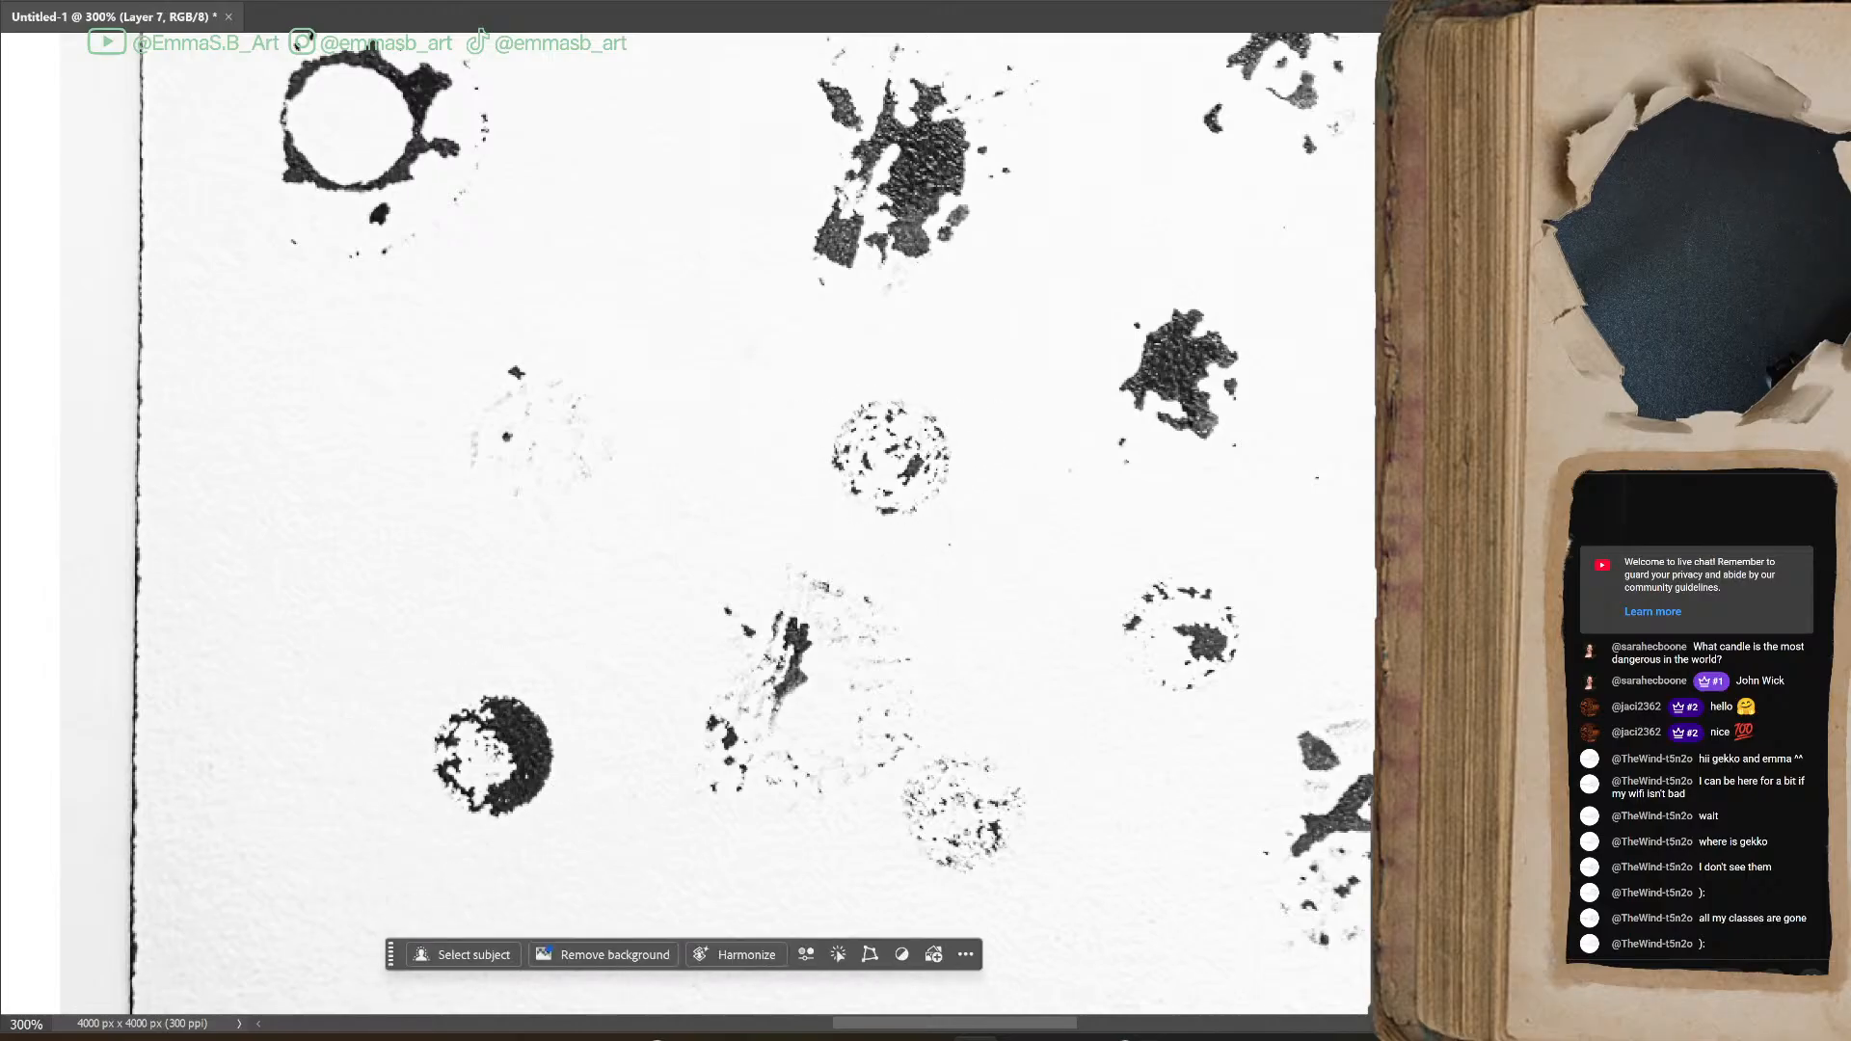
Hide the photo, look over the extracted blot layers, and leave only the enlarged splat on Layer 5 showing
{"action": "key", "text": "ctrl+1"}
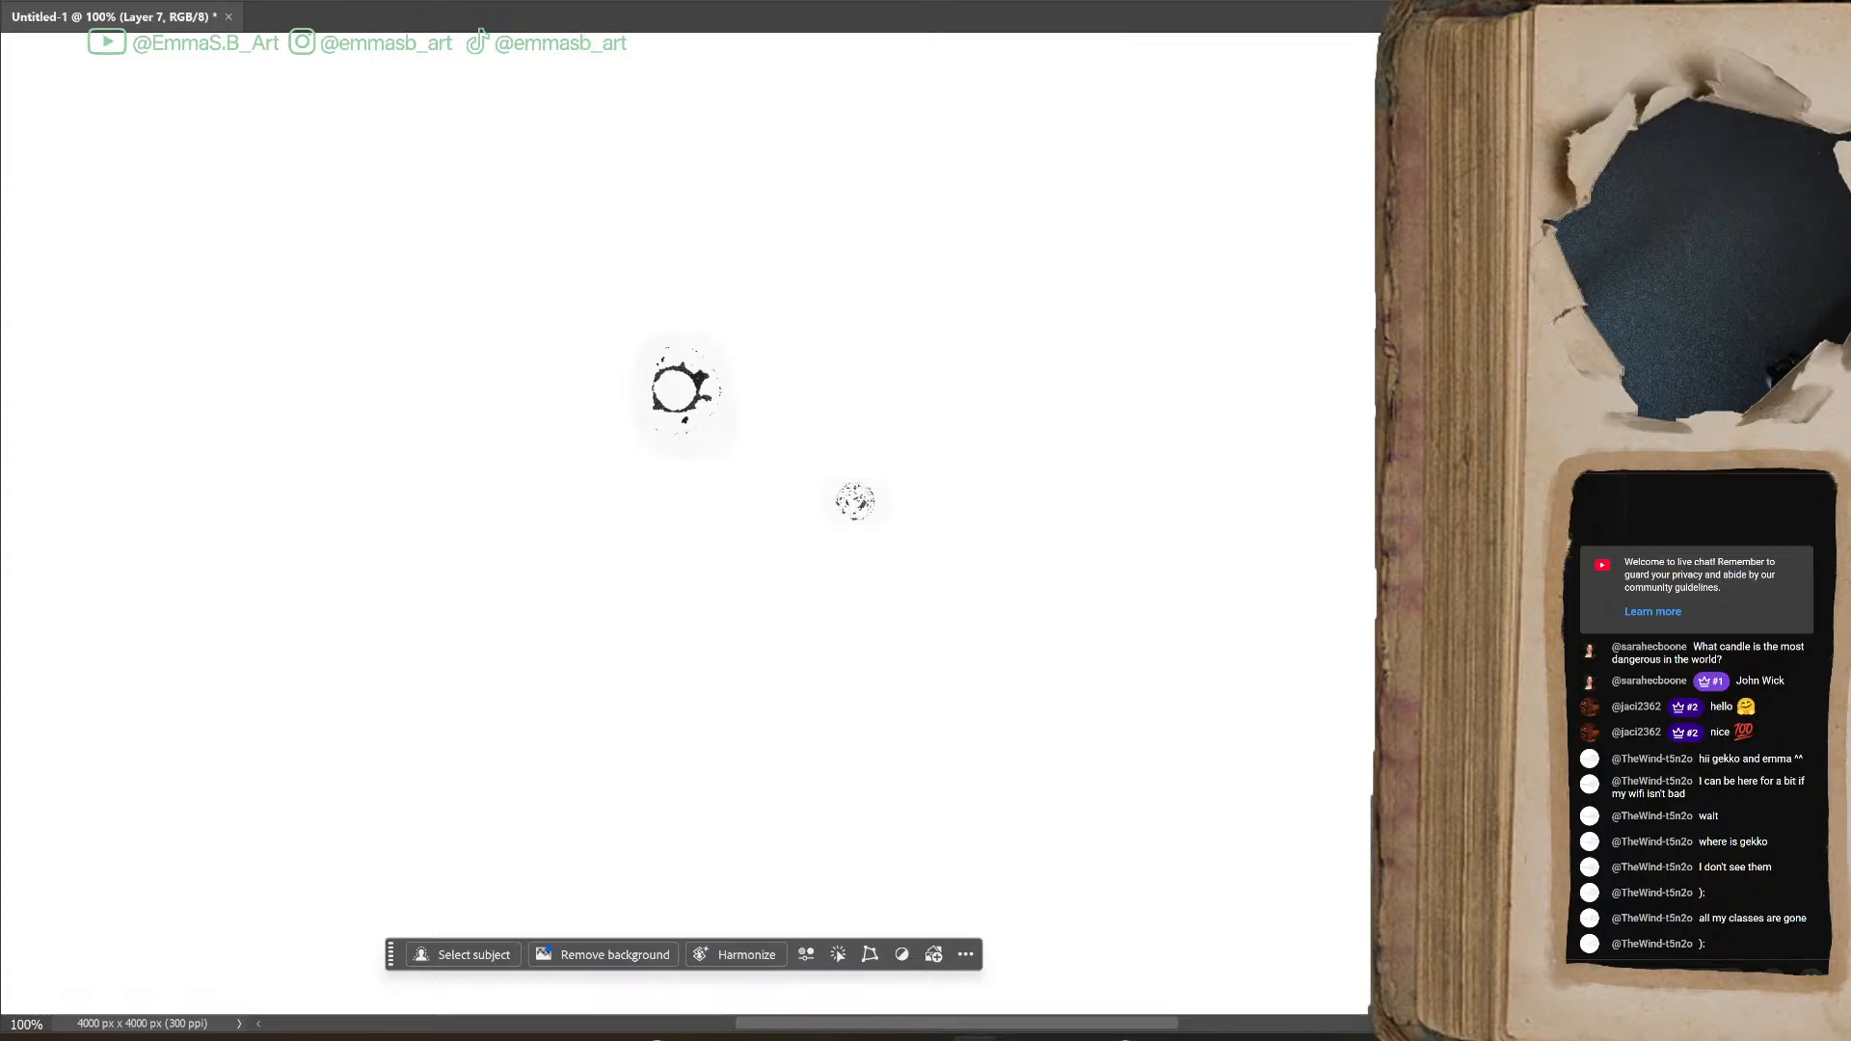
{"action": "key", "text": "ctrl+minus"}
{"action": "key", "text": "ctrl+minus"}
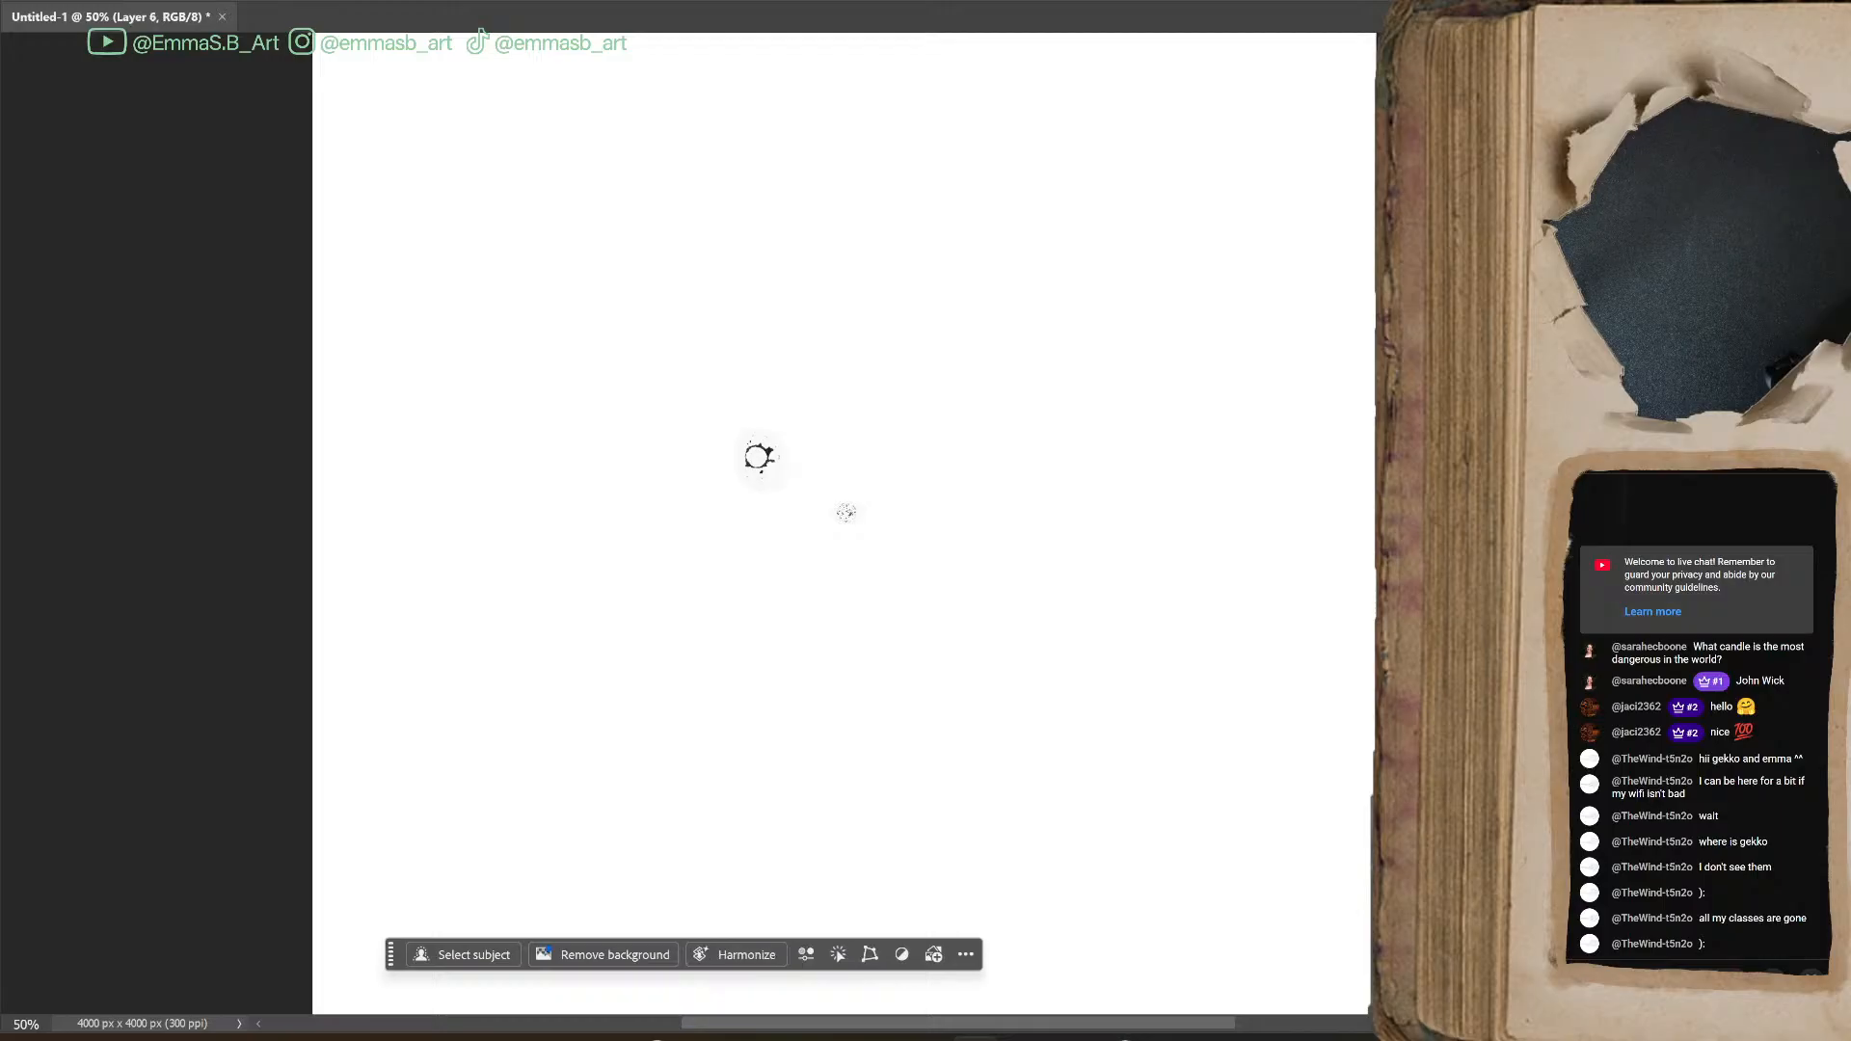
{"action": "left_click", "coordinate": [846, 512]}
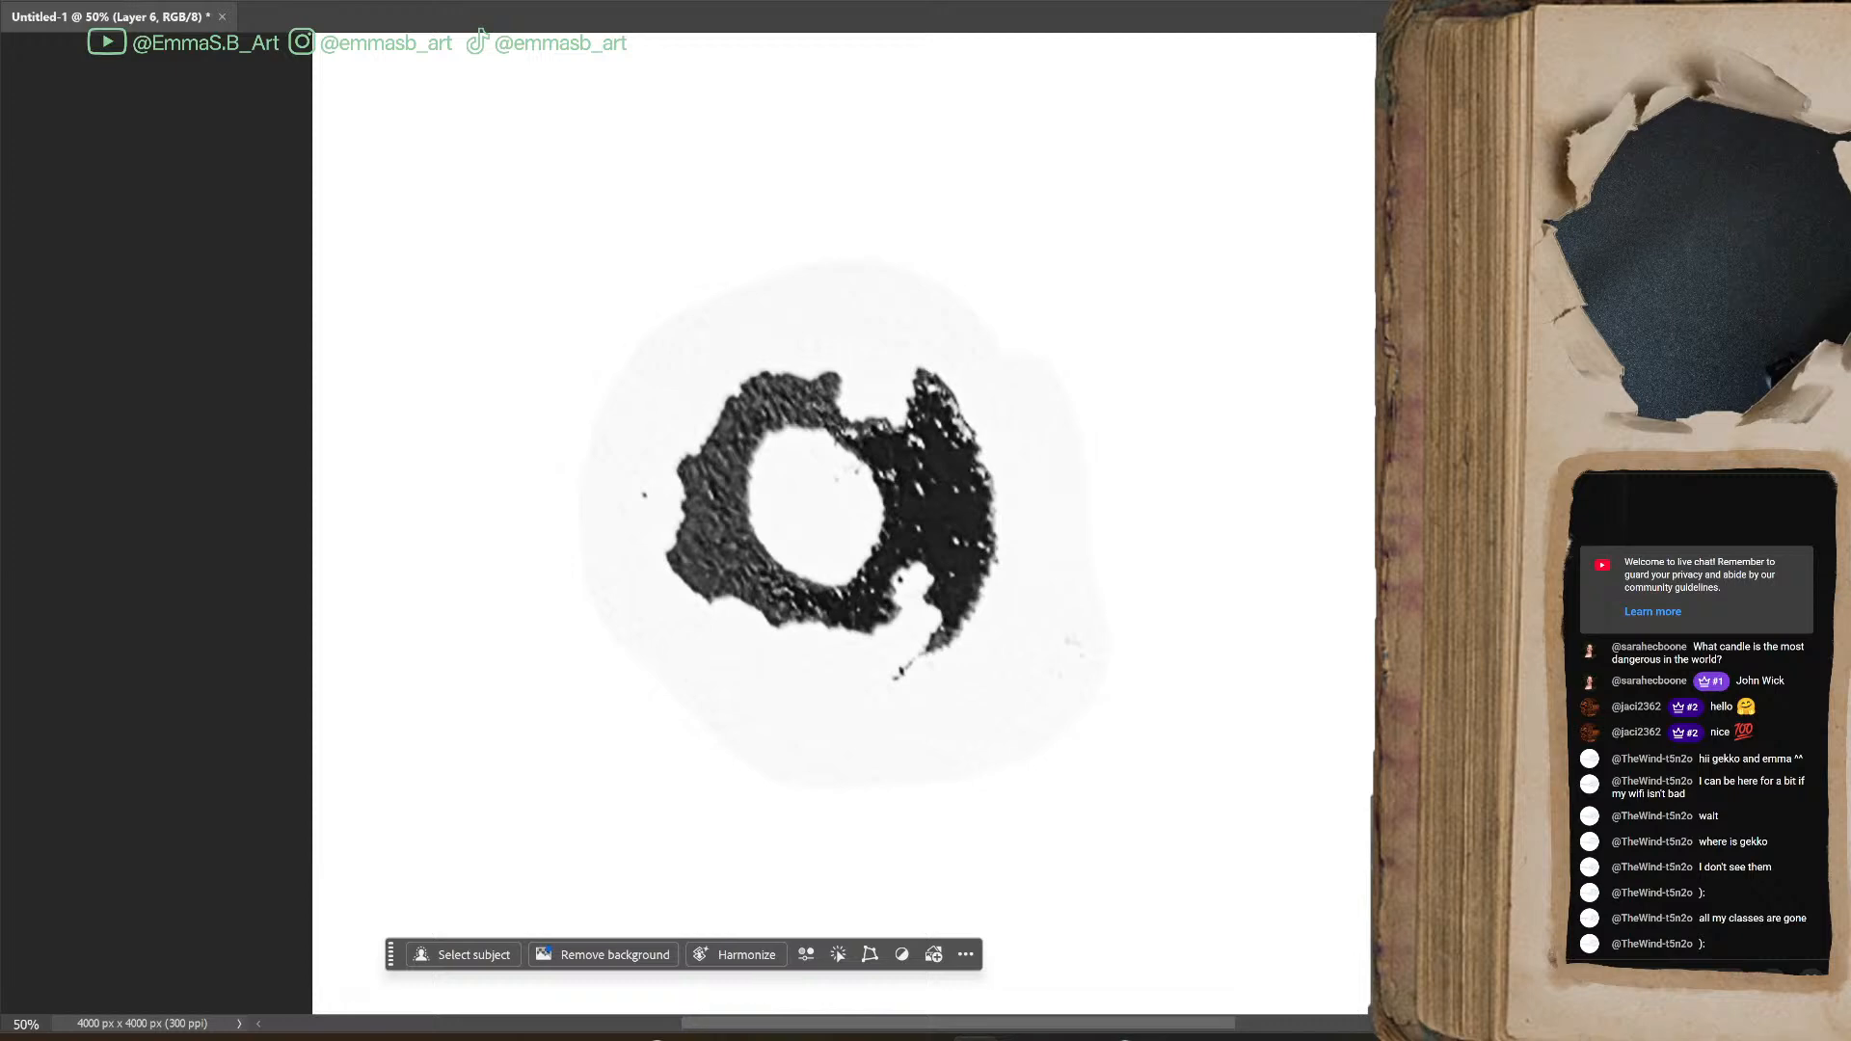
{"action": "key", "text": "ctrl+minus"}
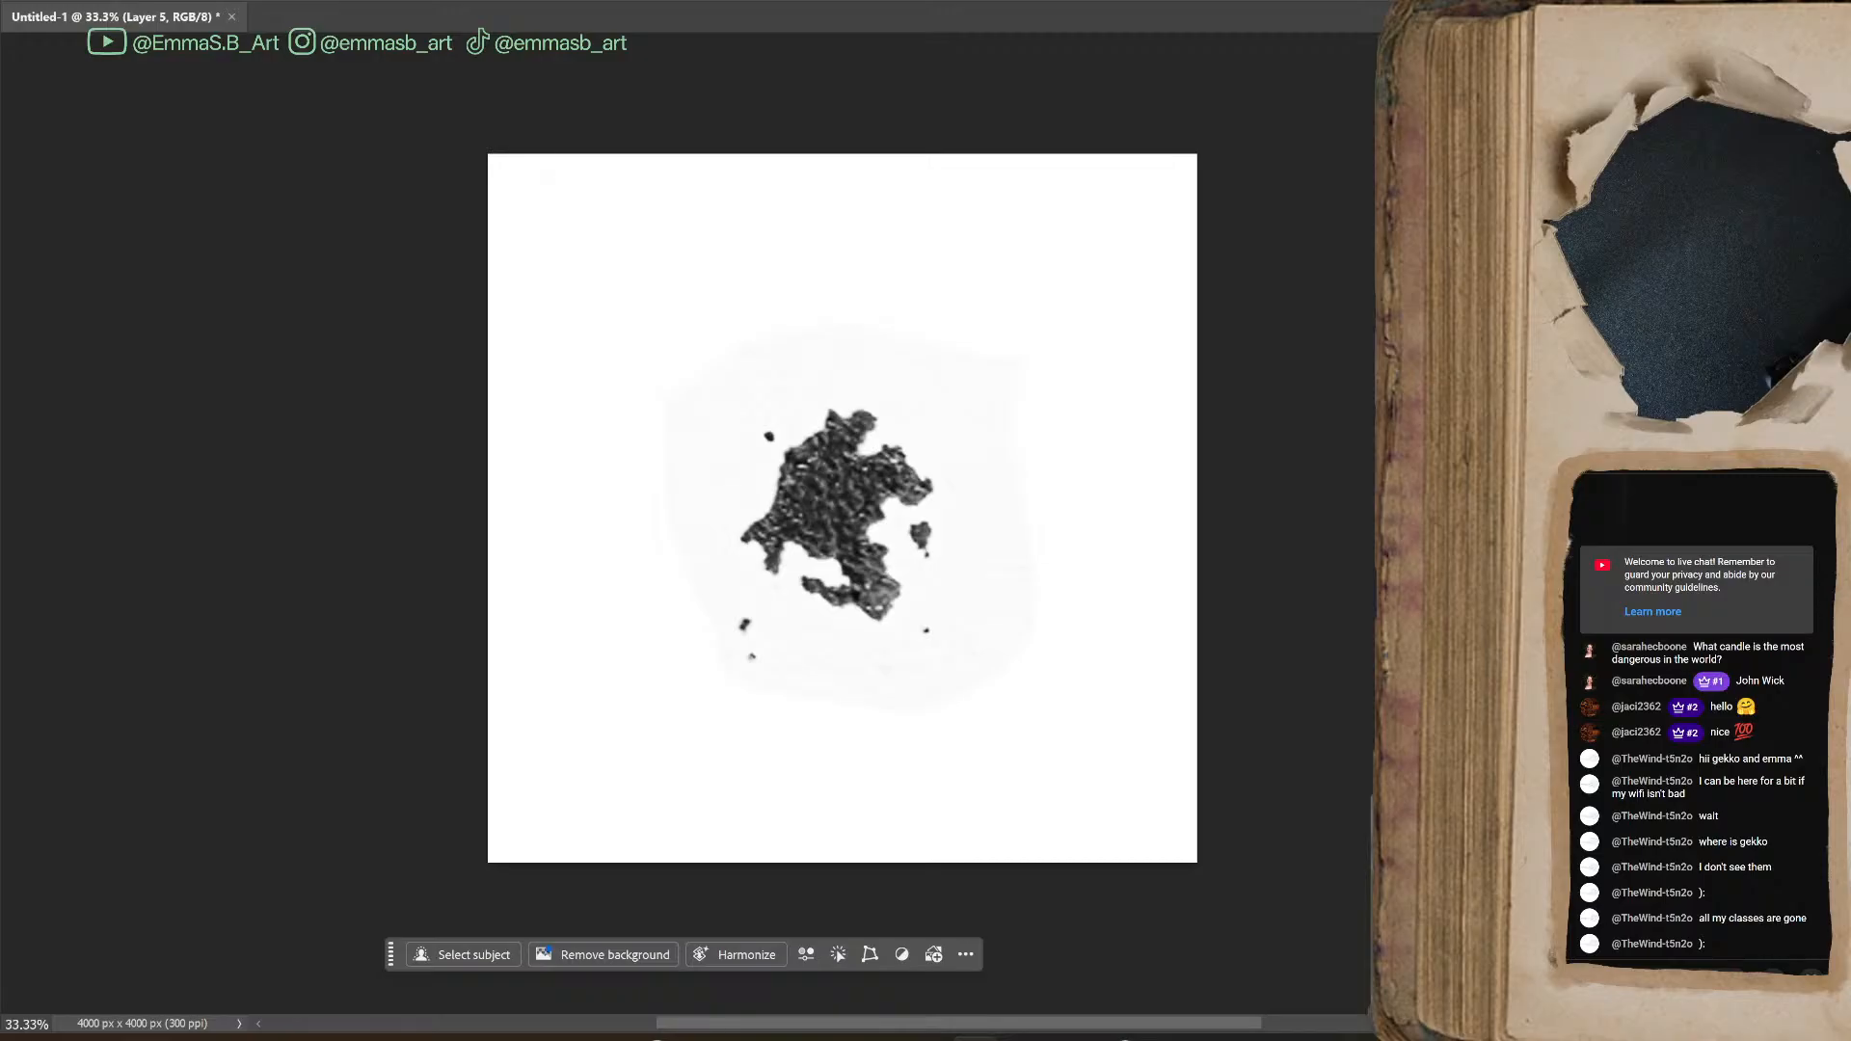
Show only the speckled round blot on Layer 7, enlarge it to most of the canvas width and centre it
{"action": "key", "text": "ctrl+z"}
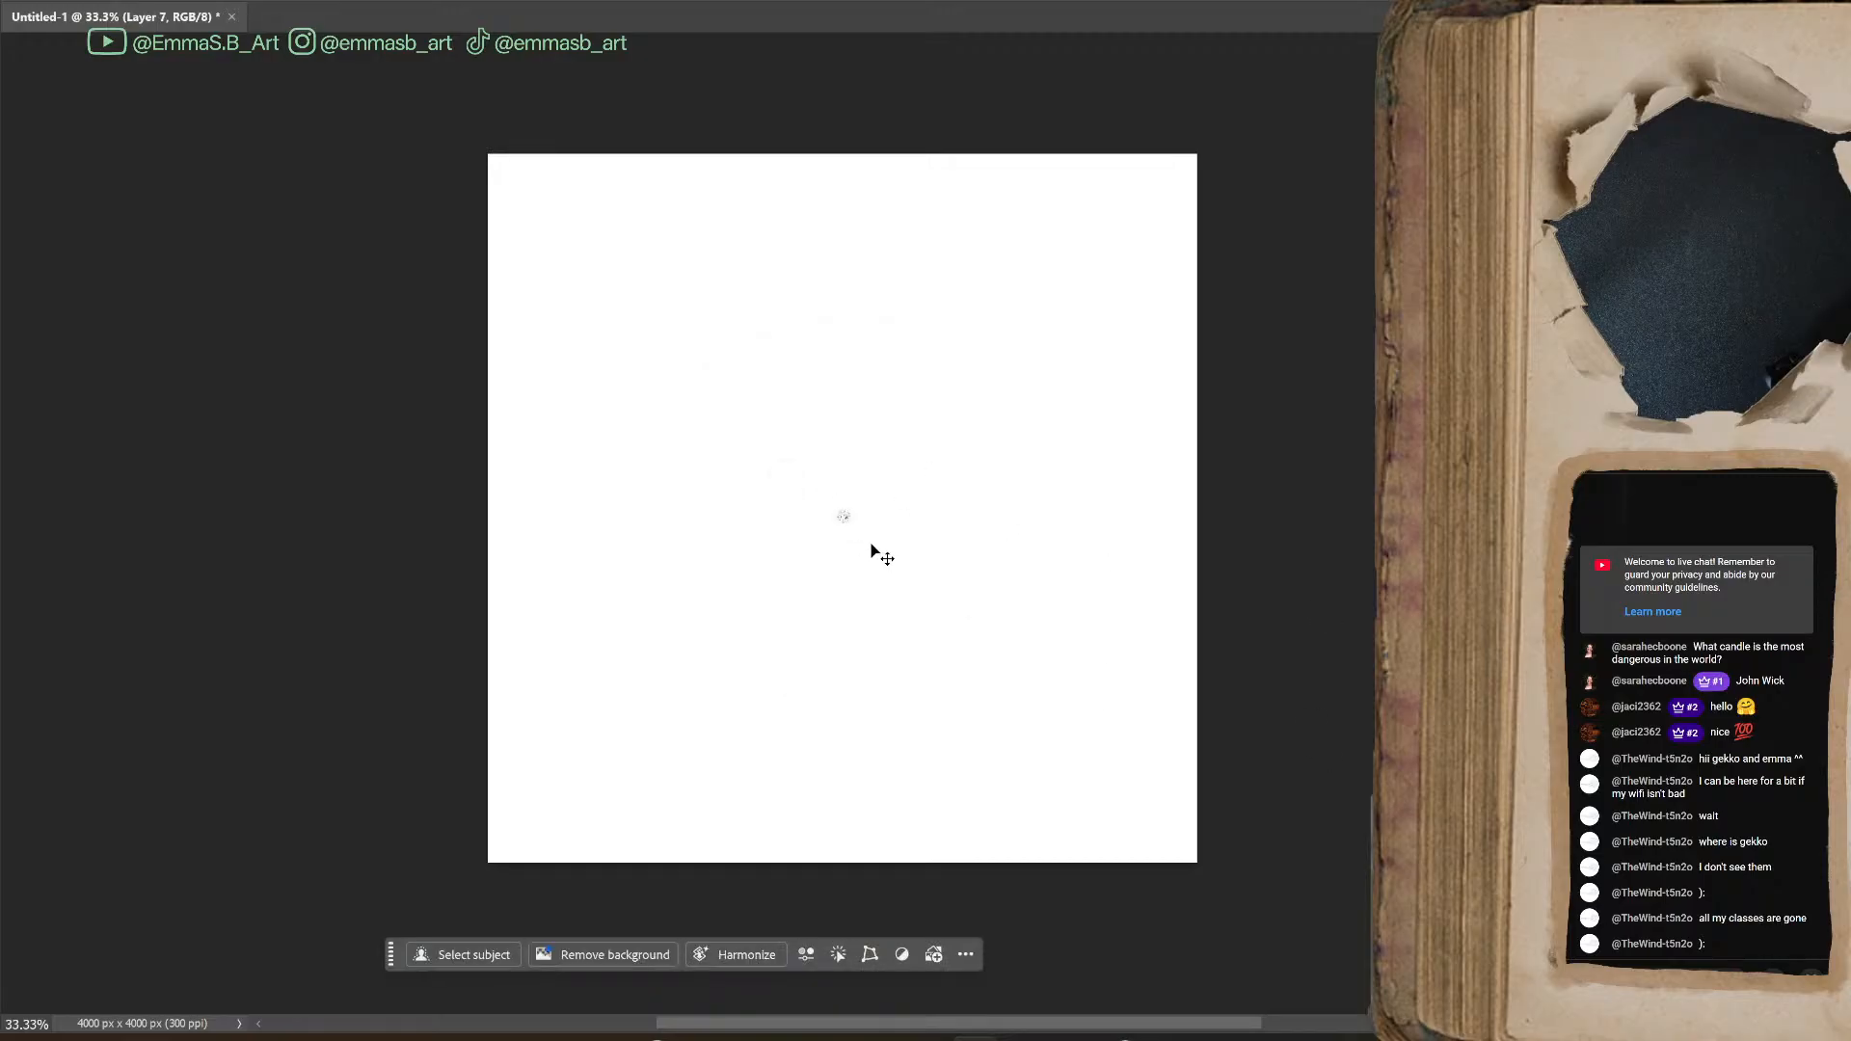
{"action": "key", "text": "ctrl+t"}
{"action": "left_click_drag", "start_coordinate": [856, 531], "coordinate": [1144, 926]}
{"action": "left_click_drag", "start_coordinate": [871, 704], "coordinate": [866, 521]}
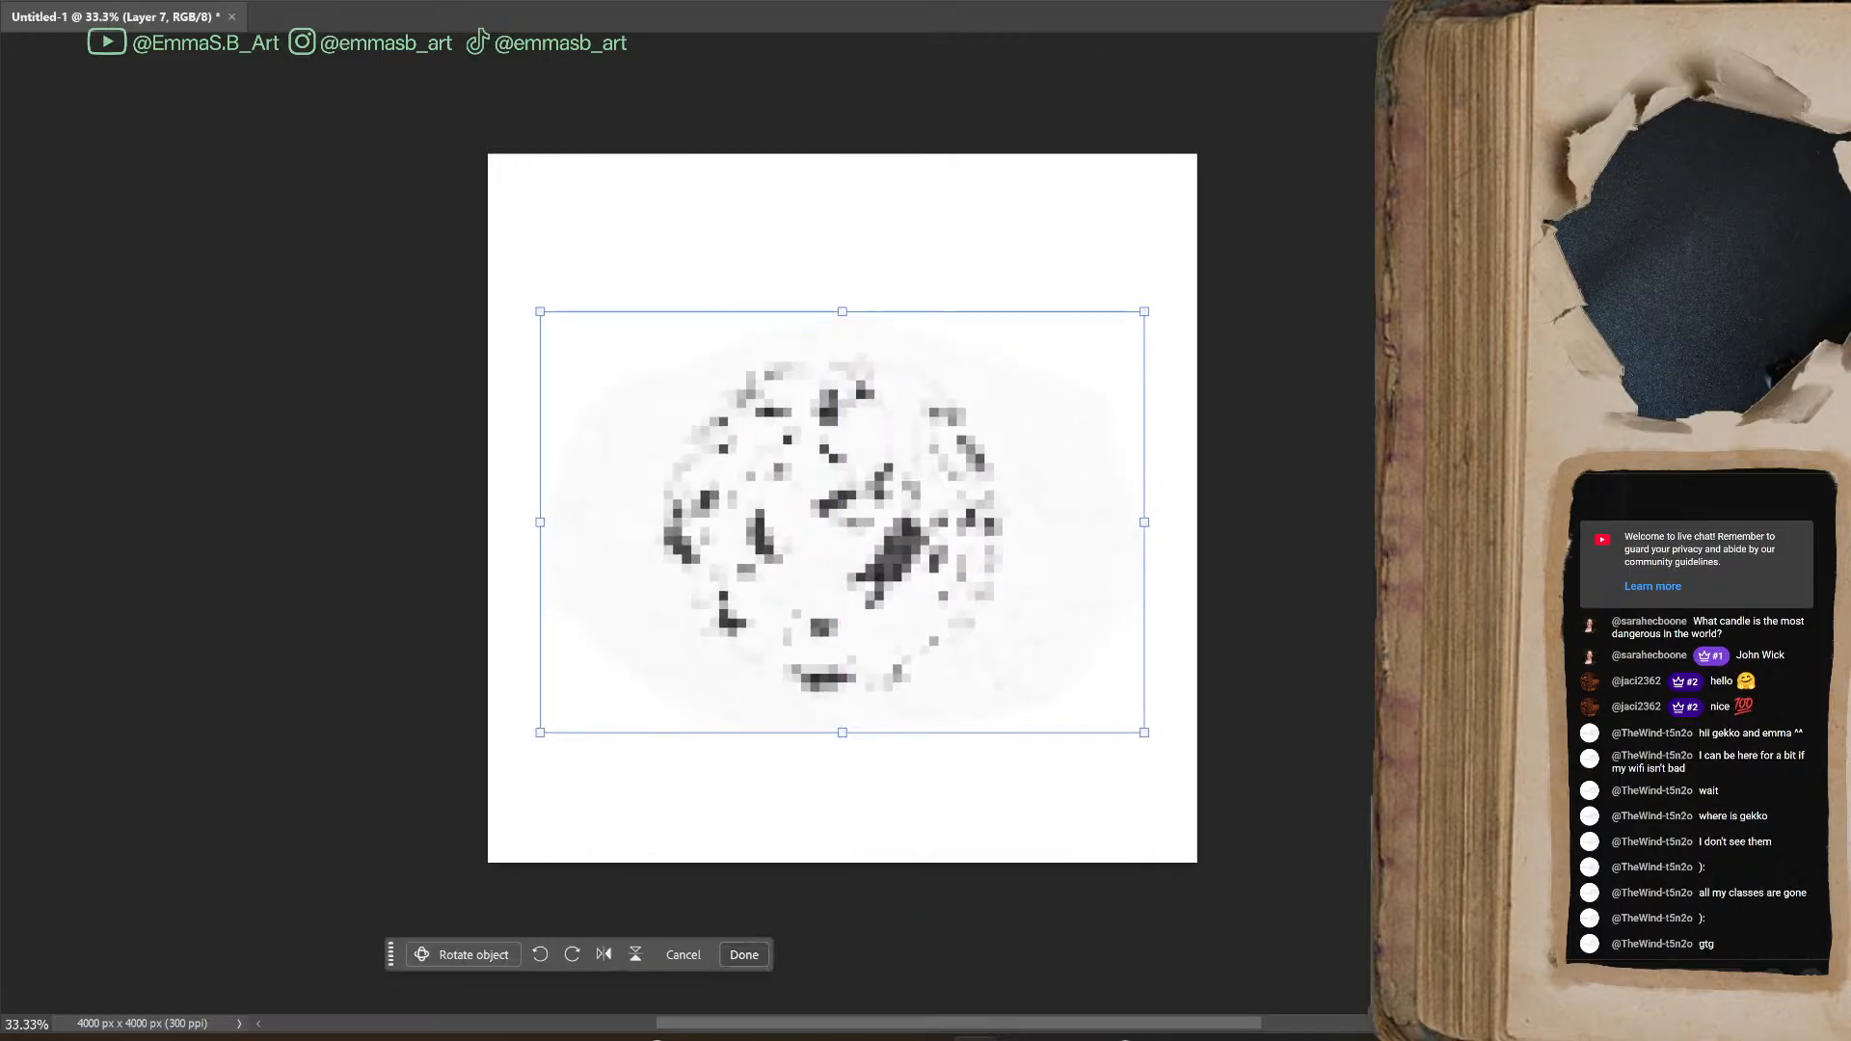
{"action": "key", "text": "Return"}
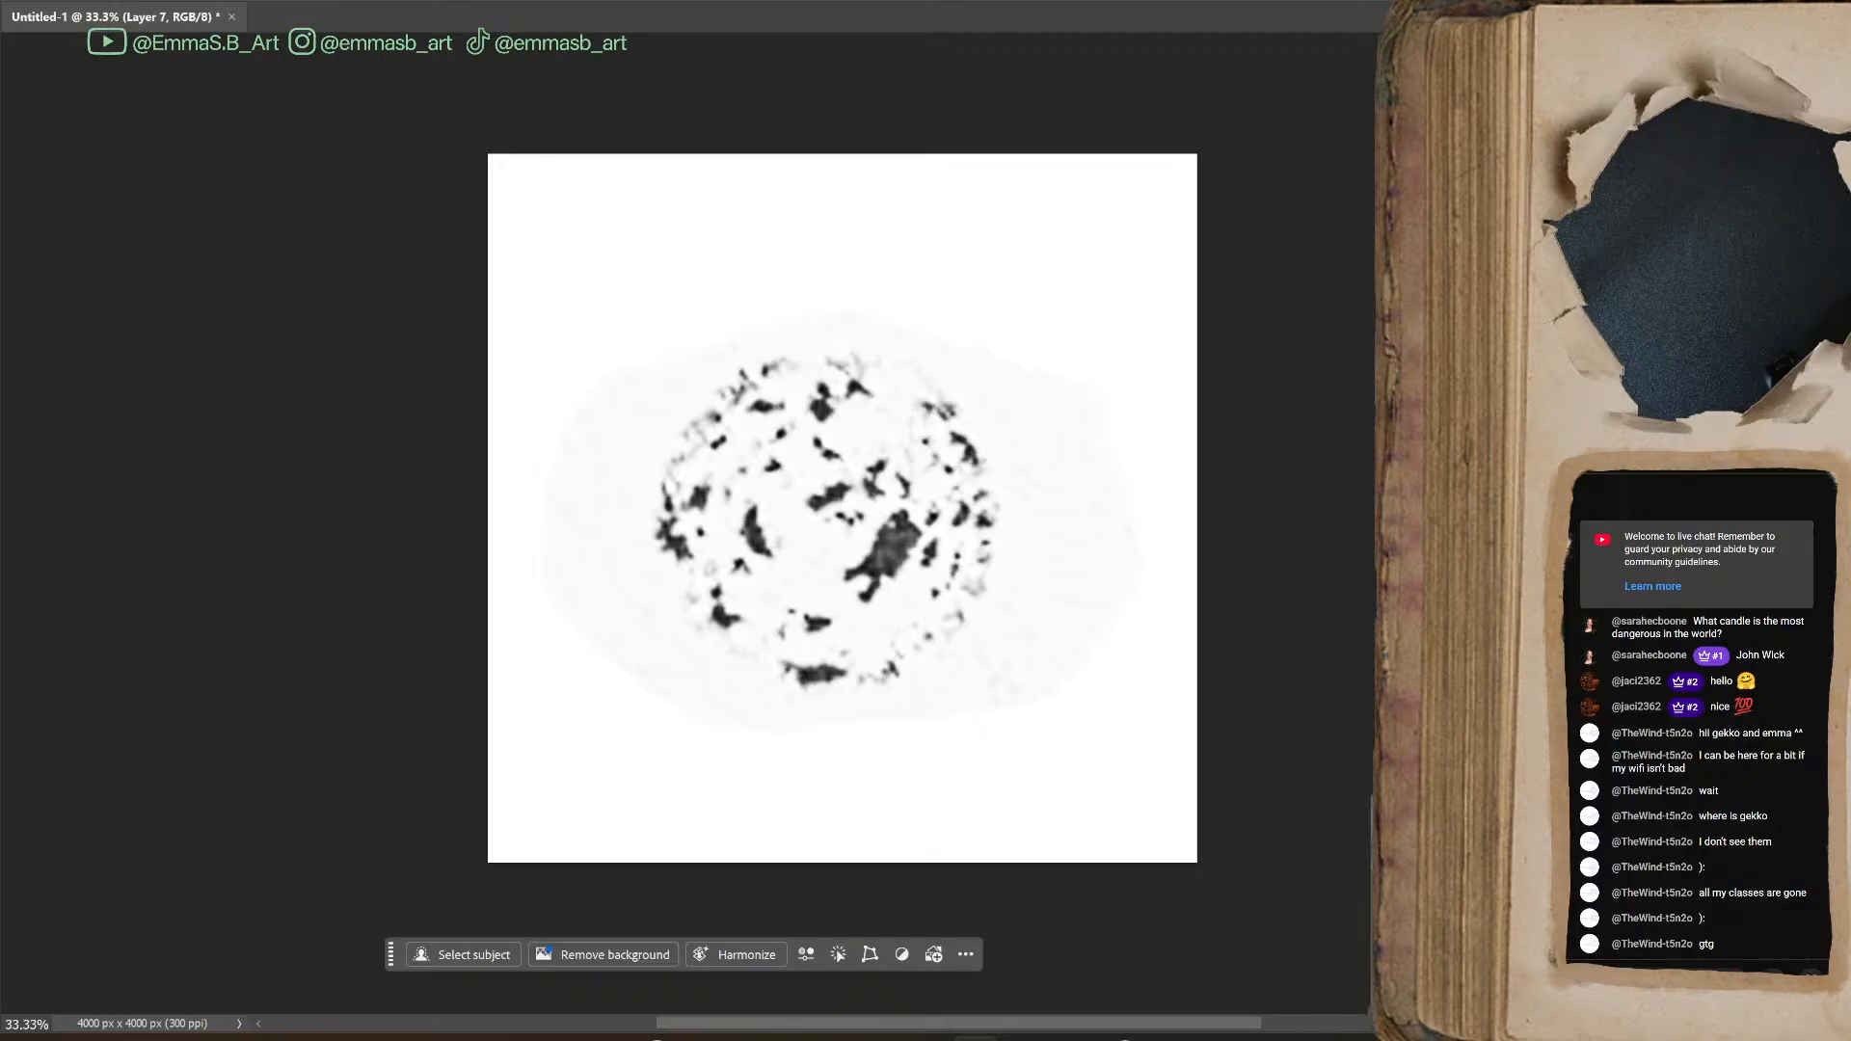
Check the small thin ring blot on its own and return to the enlarged speckled blot
{"action": "key", "text": "ctrl+z"}
{"action": "left_click", "coordinate": [841, 516]}
{"action": "key", "text": "ctrl+z"}
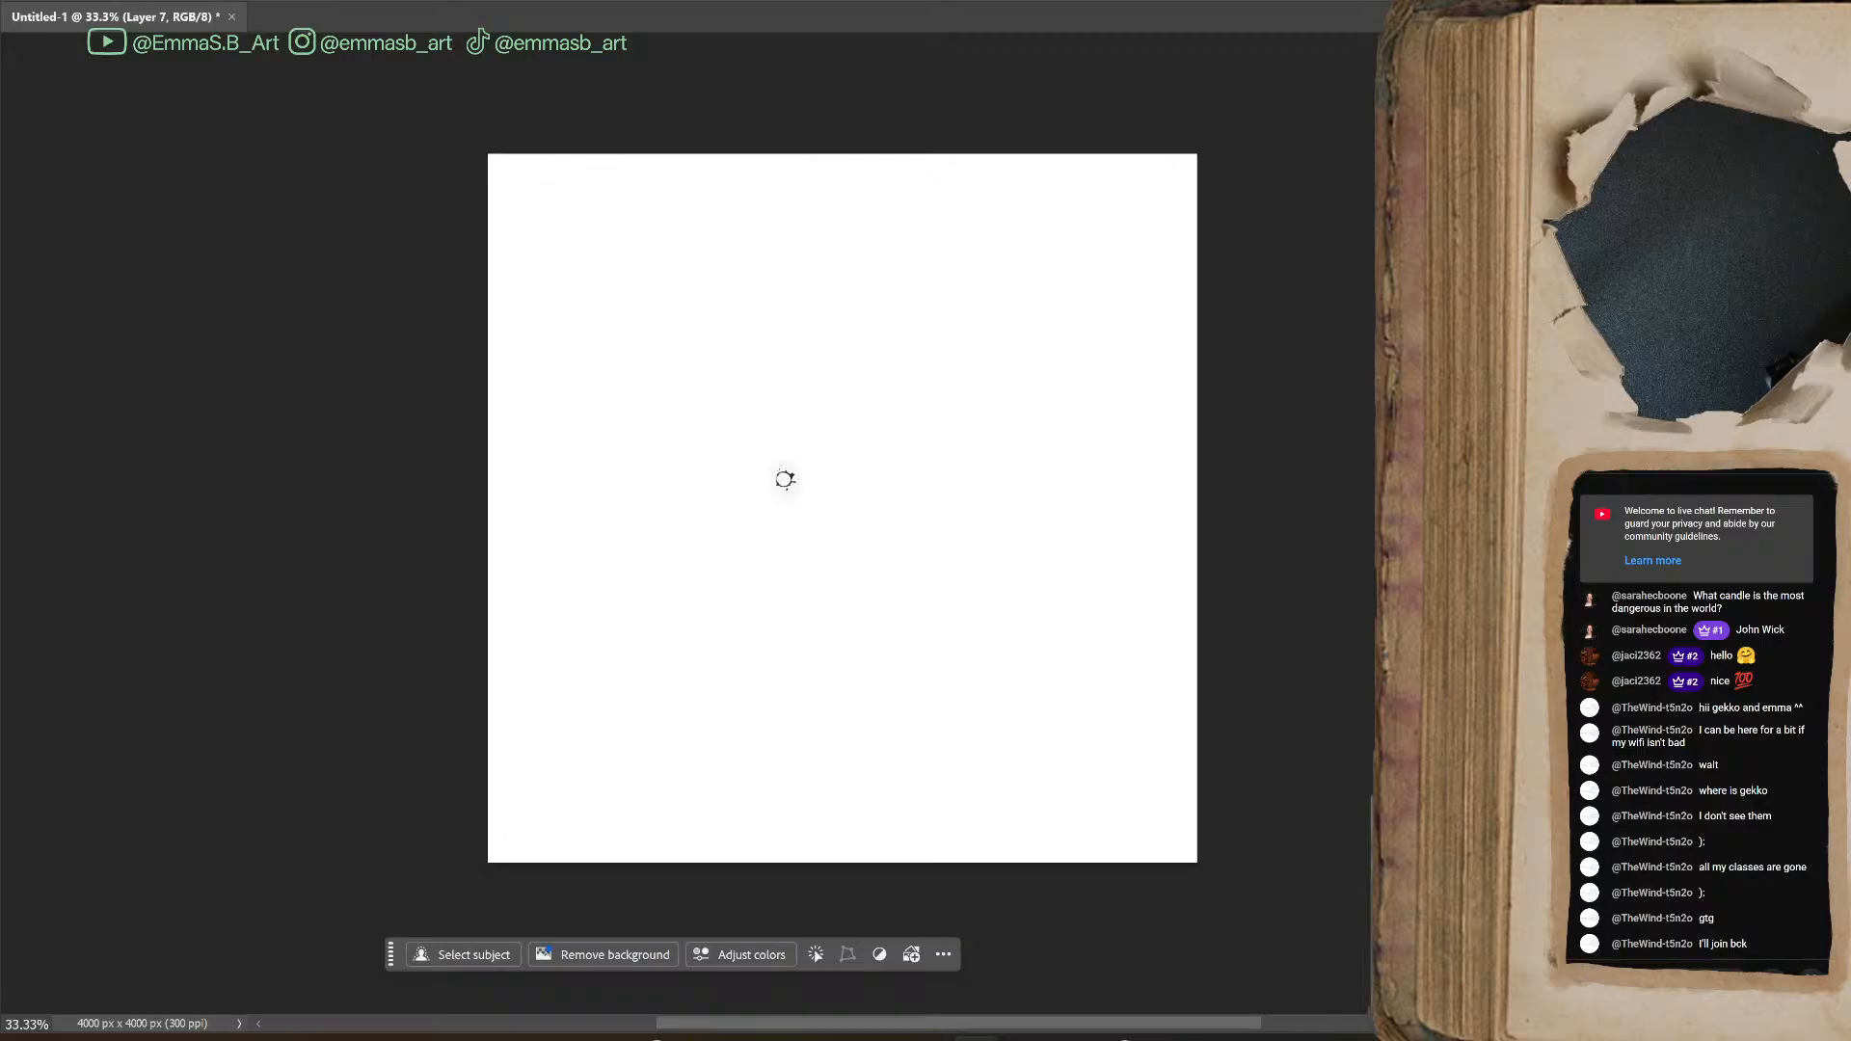
{"action": "left_click", "coordinate": [785, 479]}
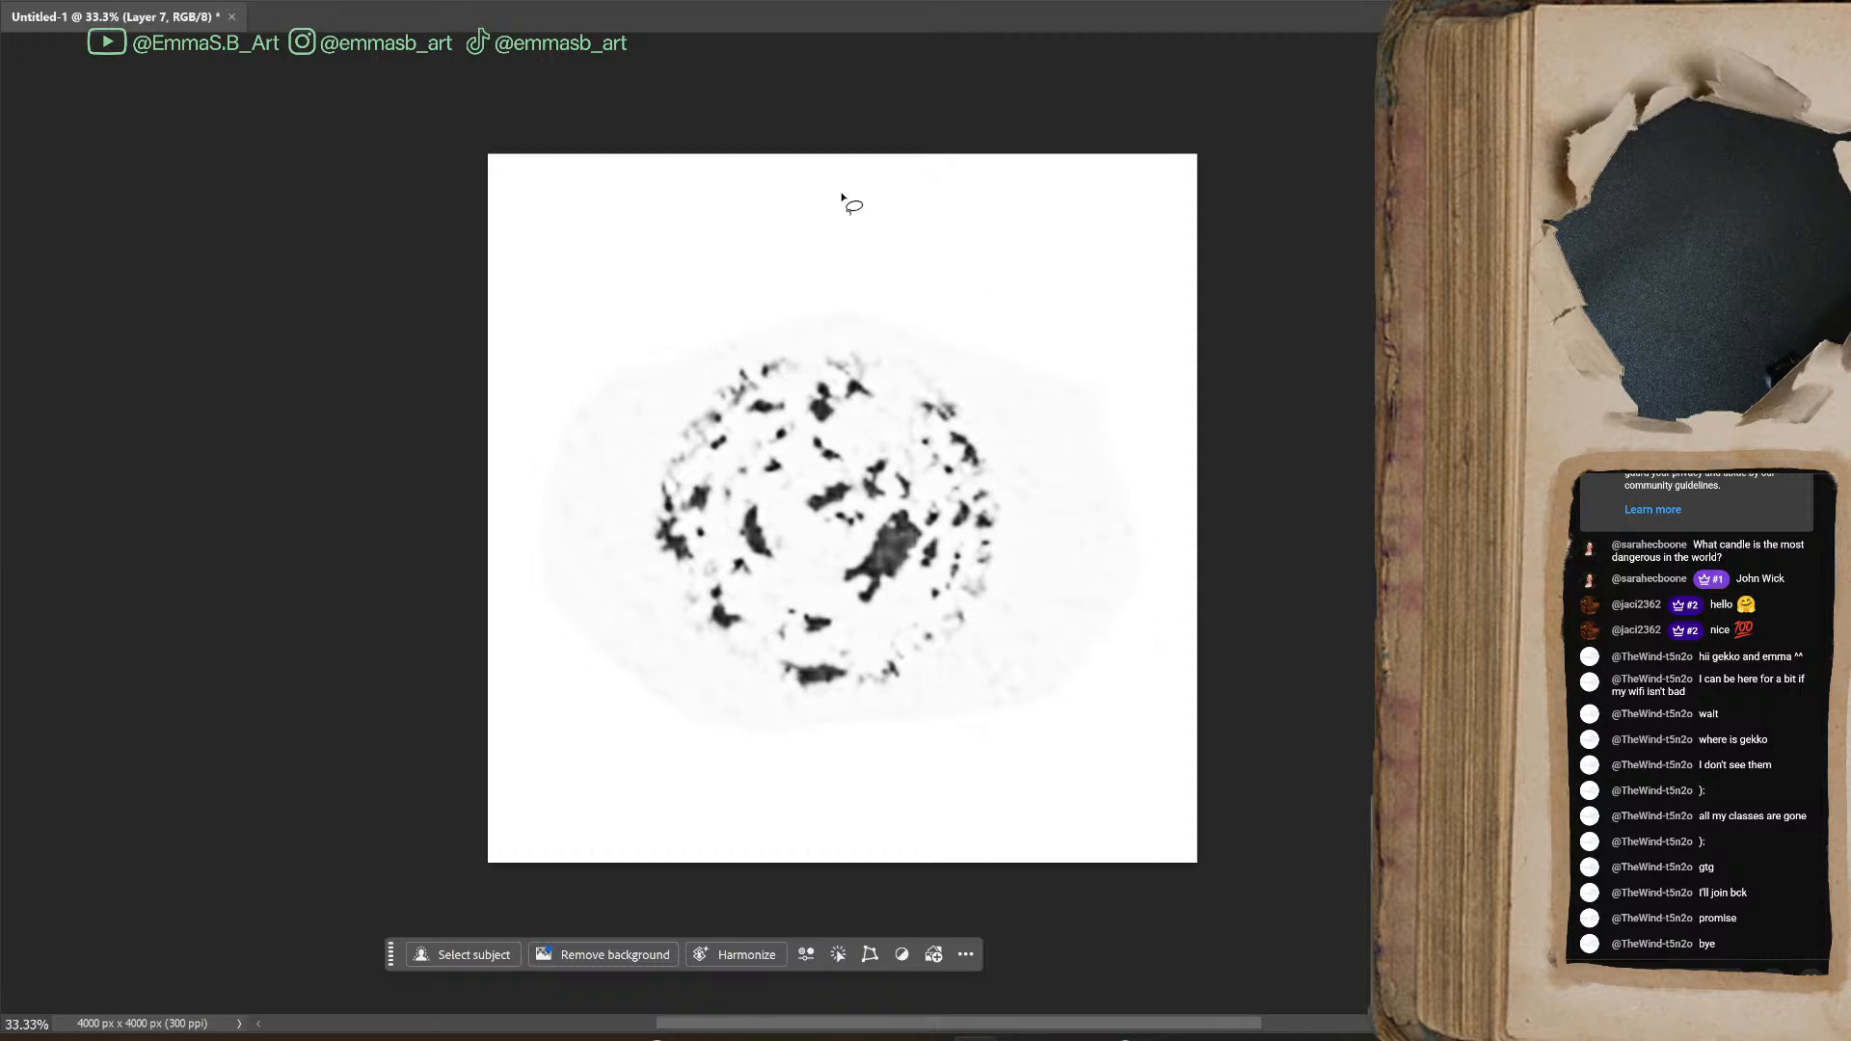
Select the speckled blot's dark ink with Color Range, sampling its largest dark patch and raising Fuzziness to the maximum
{"action": "left_click", "coordinate": [359, 3]}
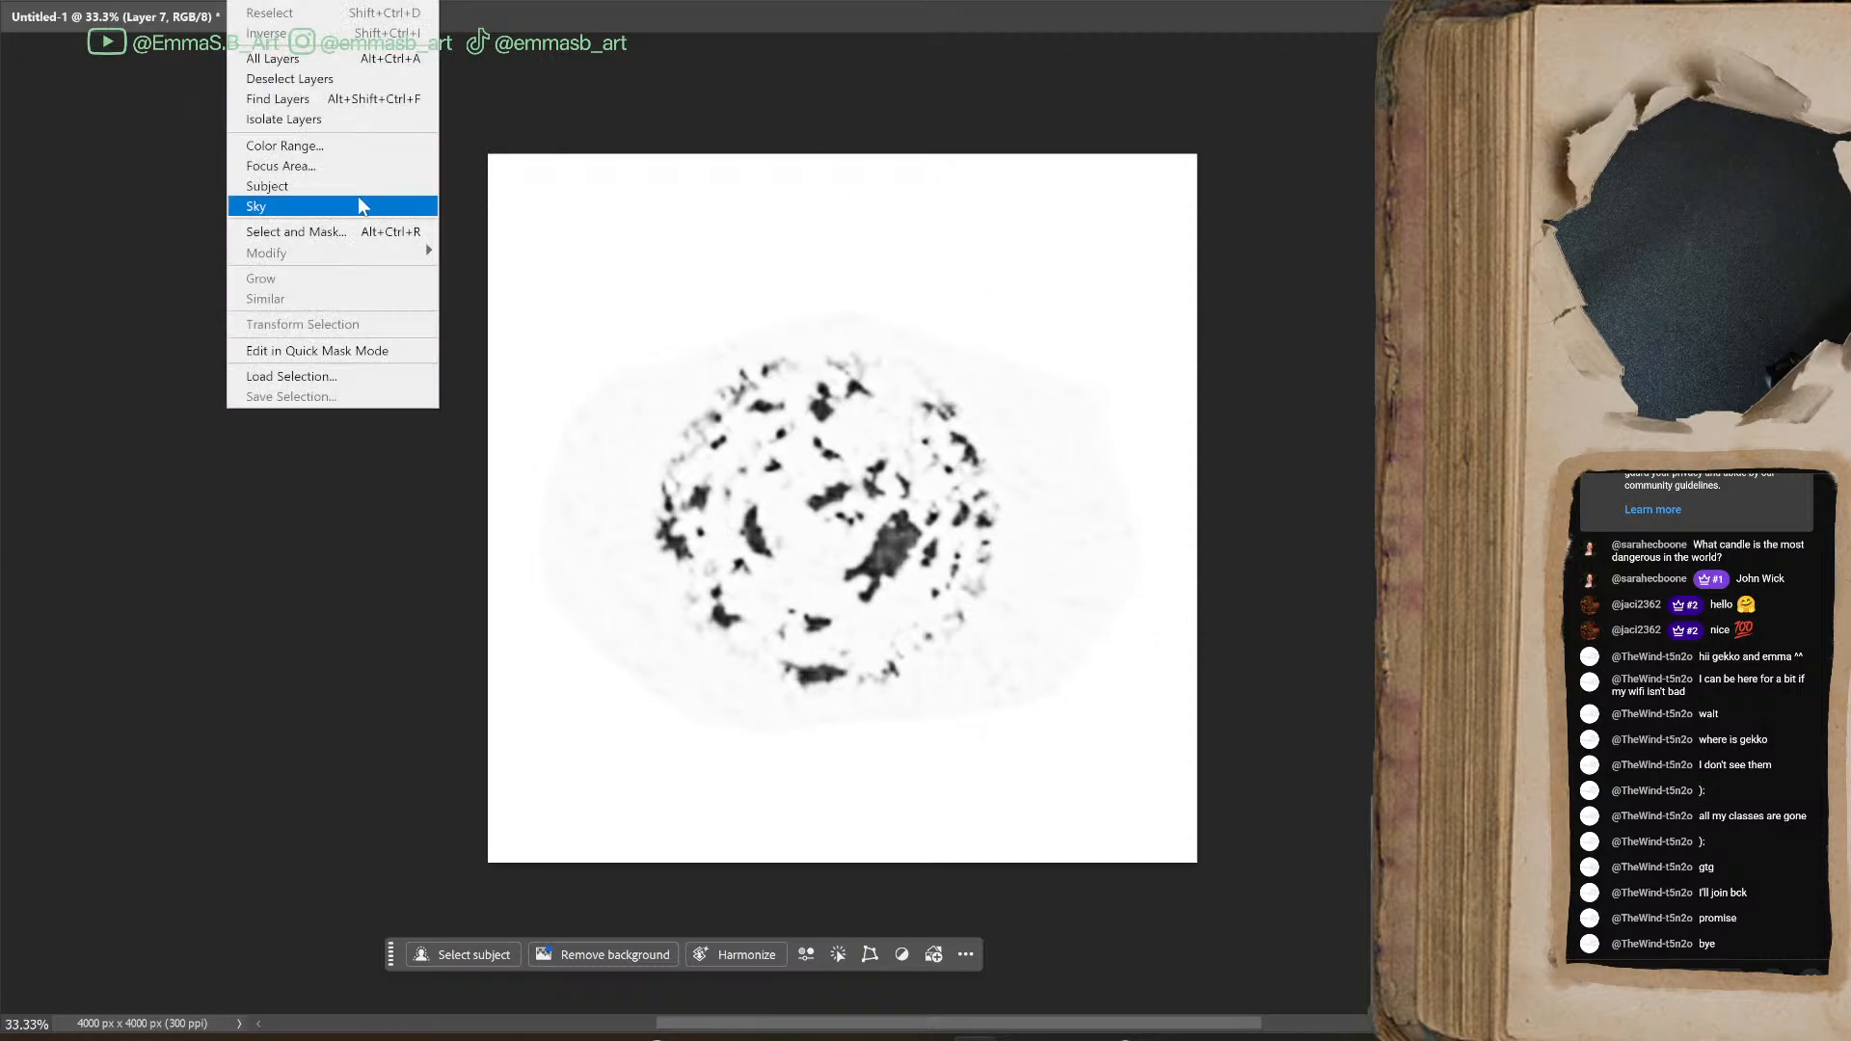
{"action": "left_click", "coordinate": [335, 145]}
{"action": "left_click", "coordinate": [757, 527]}
{"action": "left_click", "coordinate": [754, 511]}
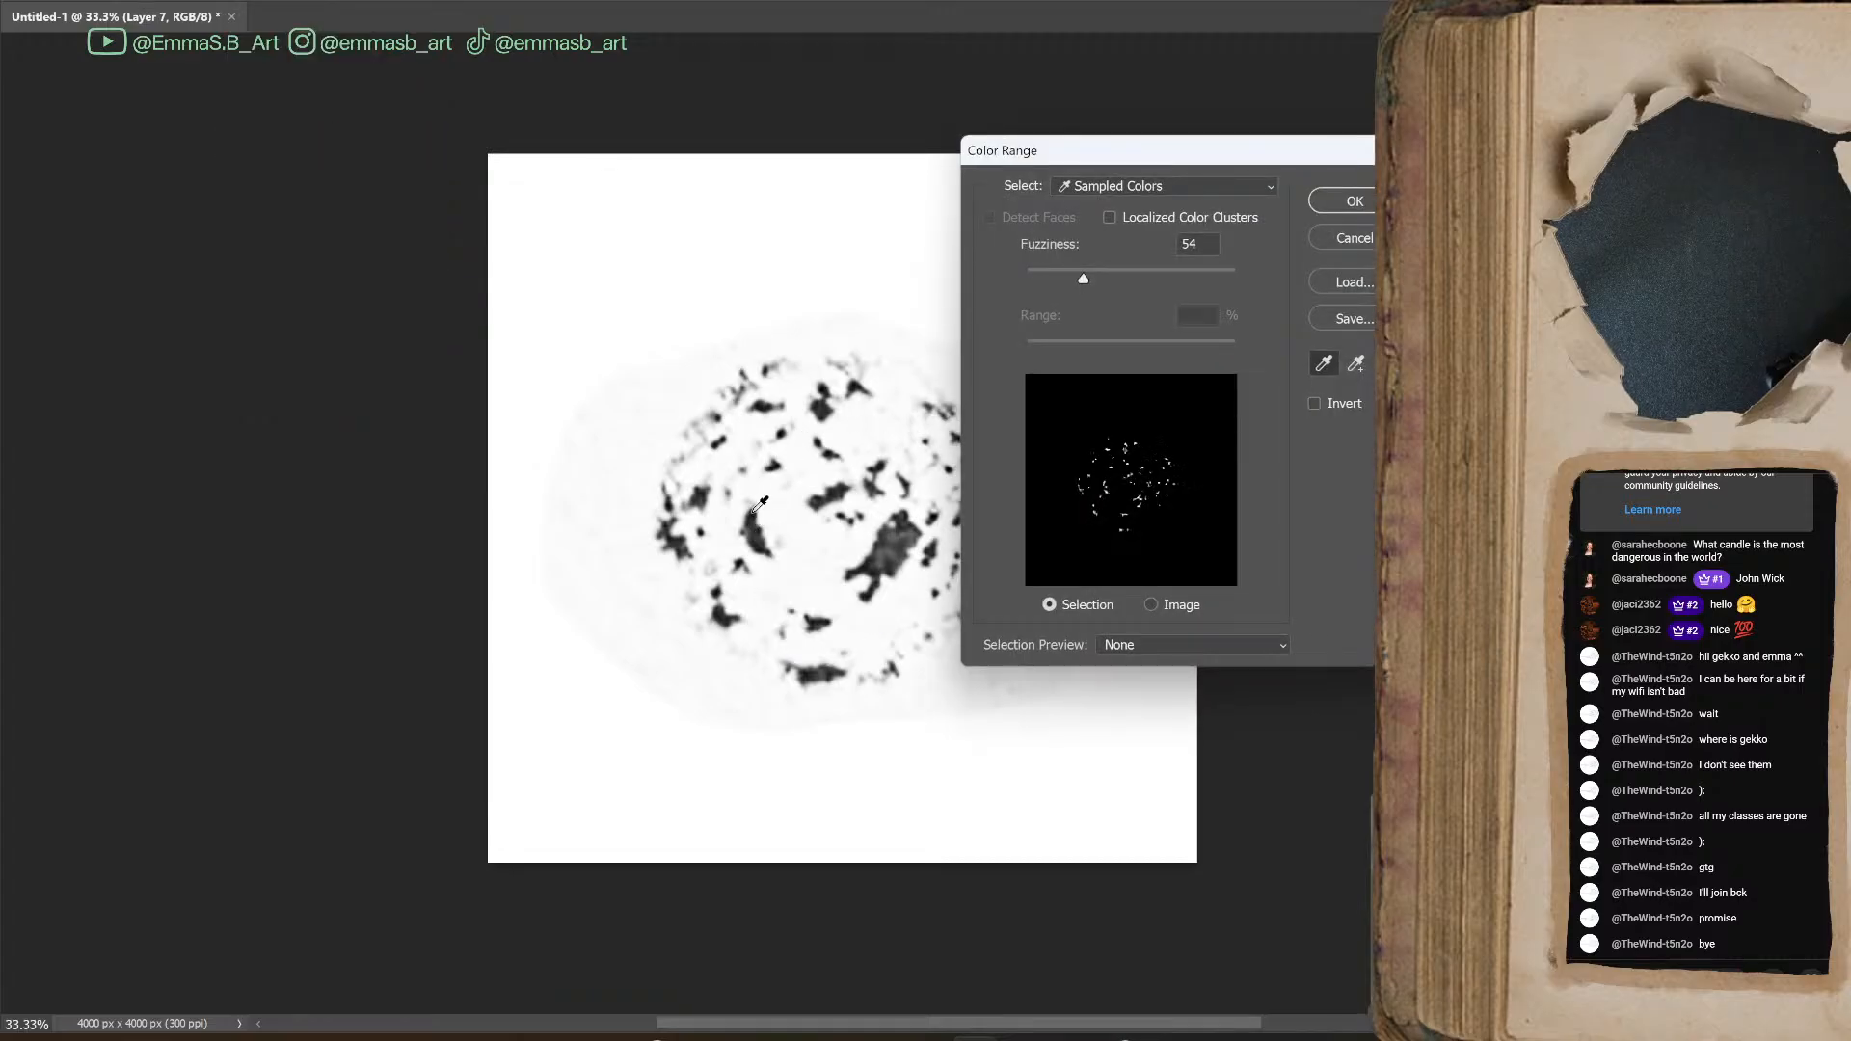
{"action": "left_click", "coordinate": [894, 547]}
{"action": "left_click", "coordinate": [872, 559]}
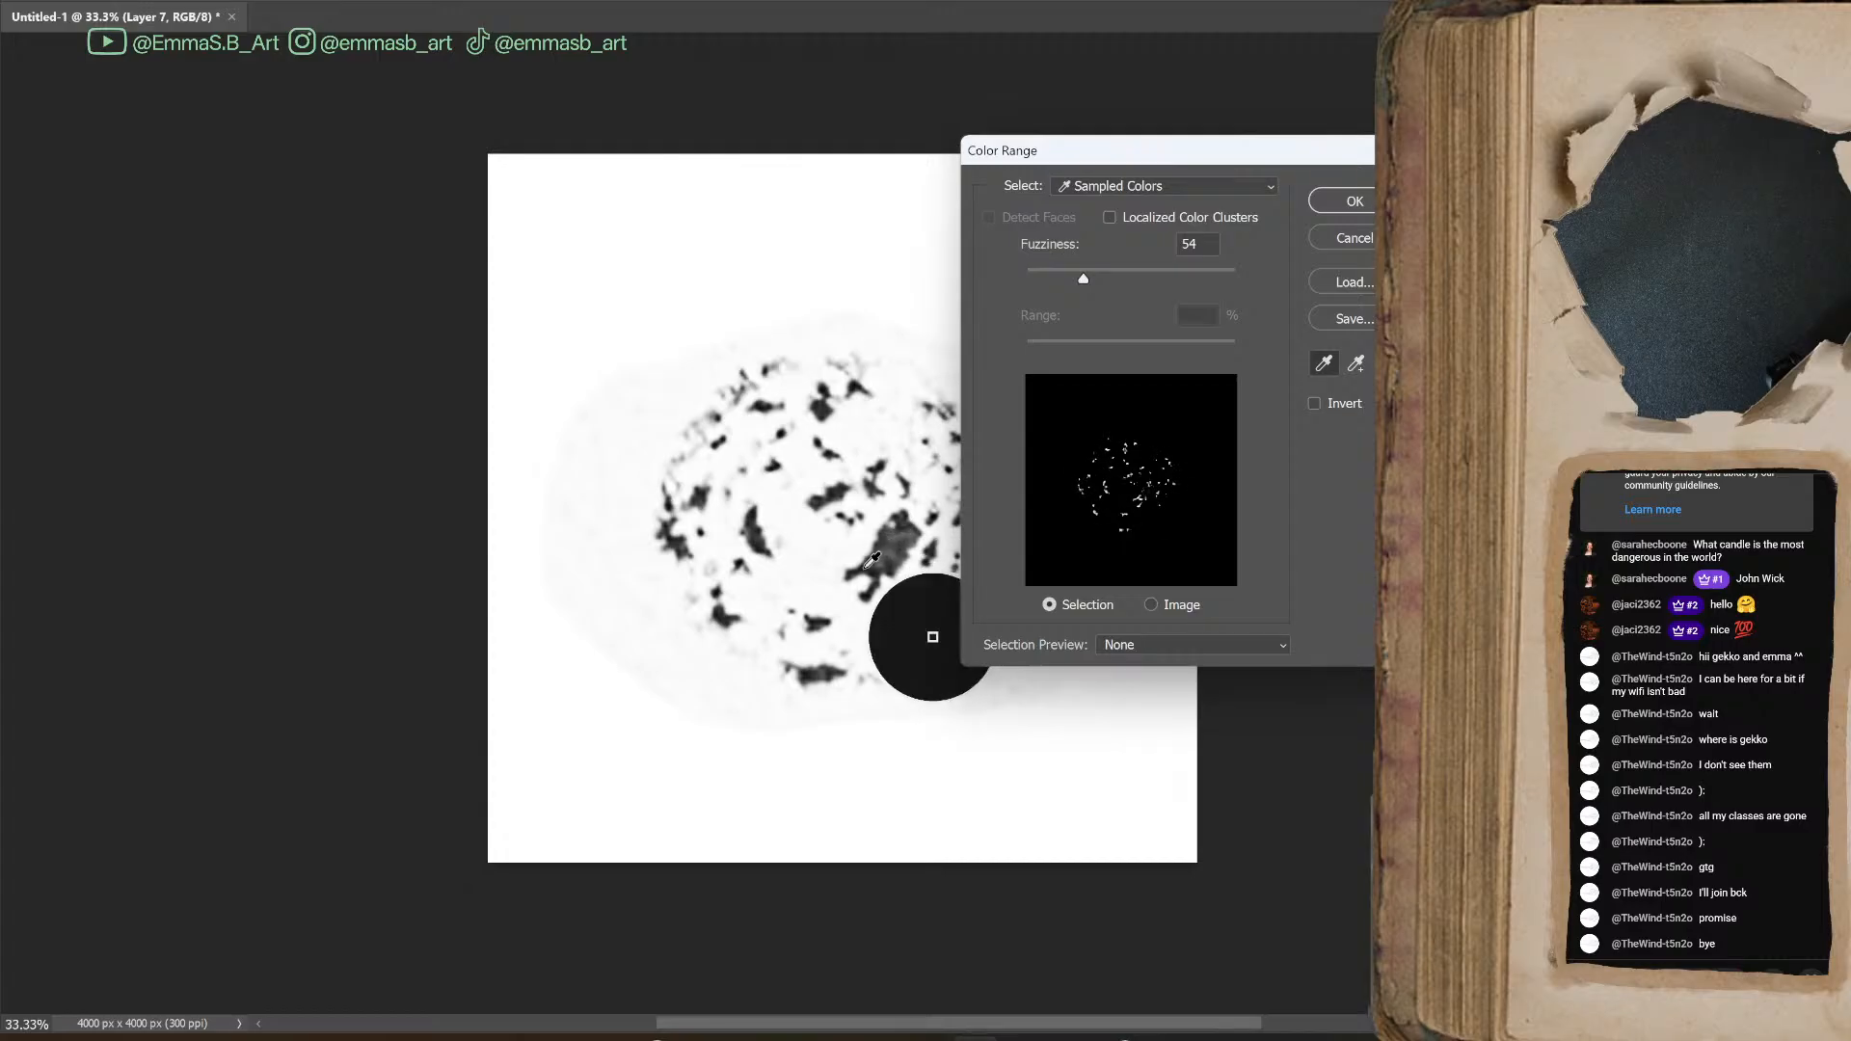
{"action": "left_click_drag", "start_coordinate": [1086, 282], "coordinate": [1206, 278]}
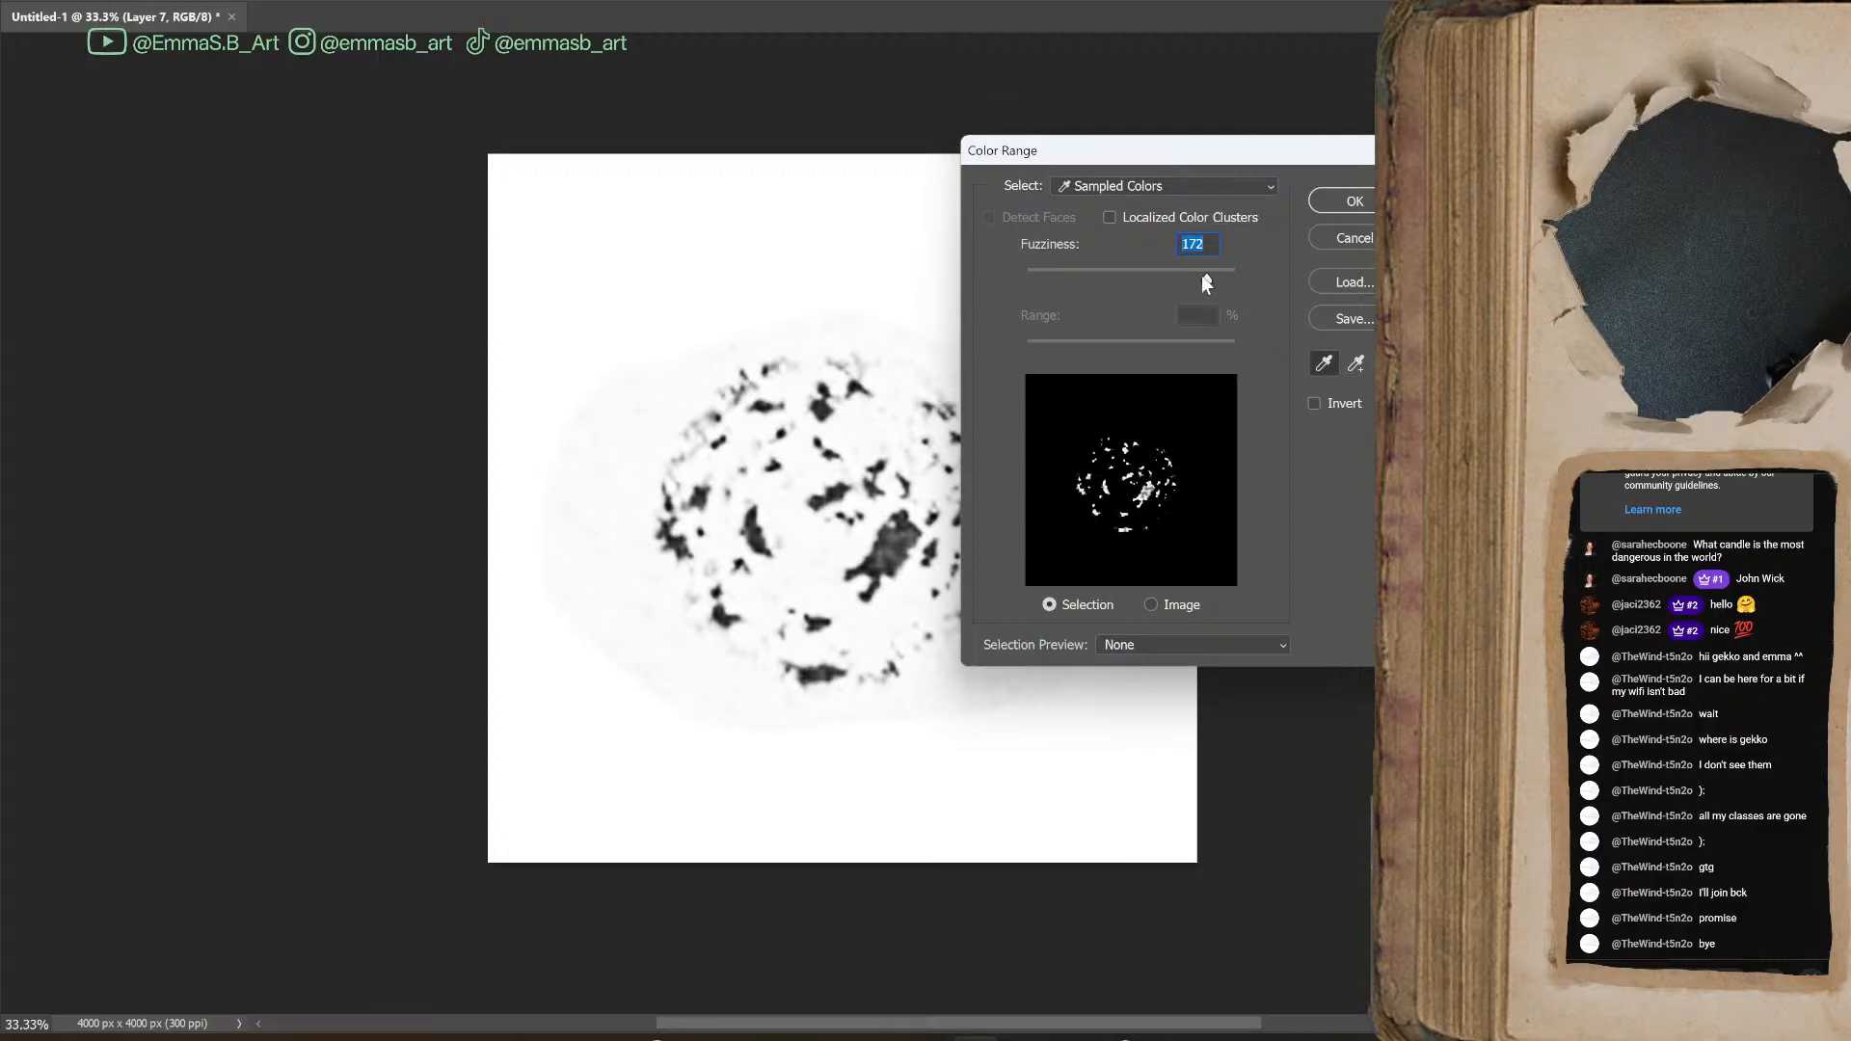
{"action": "left_click", "coordinate": [1236, 280]}
{"action": "left_click", "coordinate": [1350, 204]}
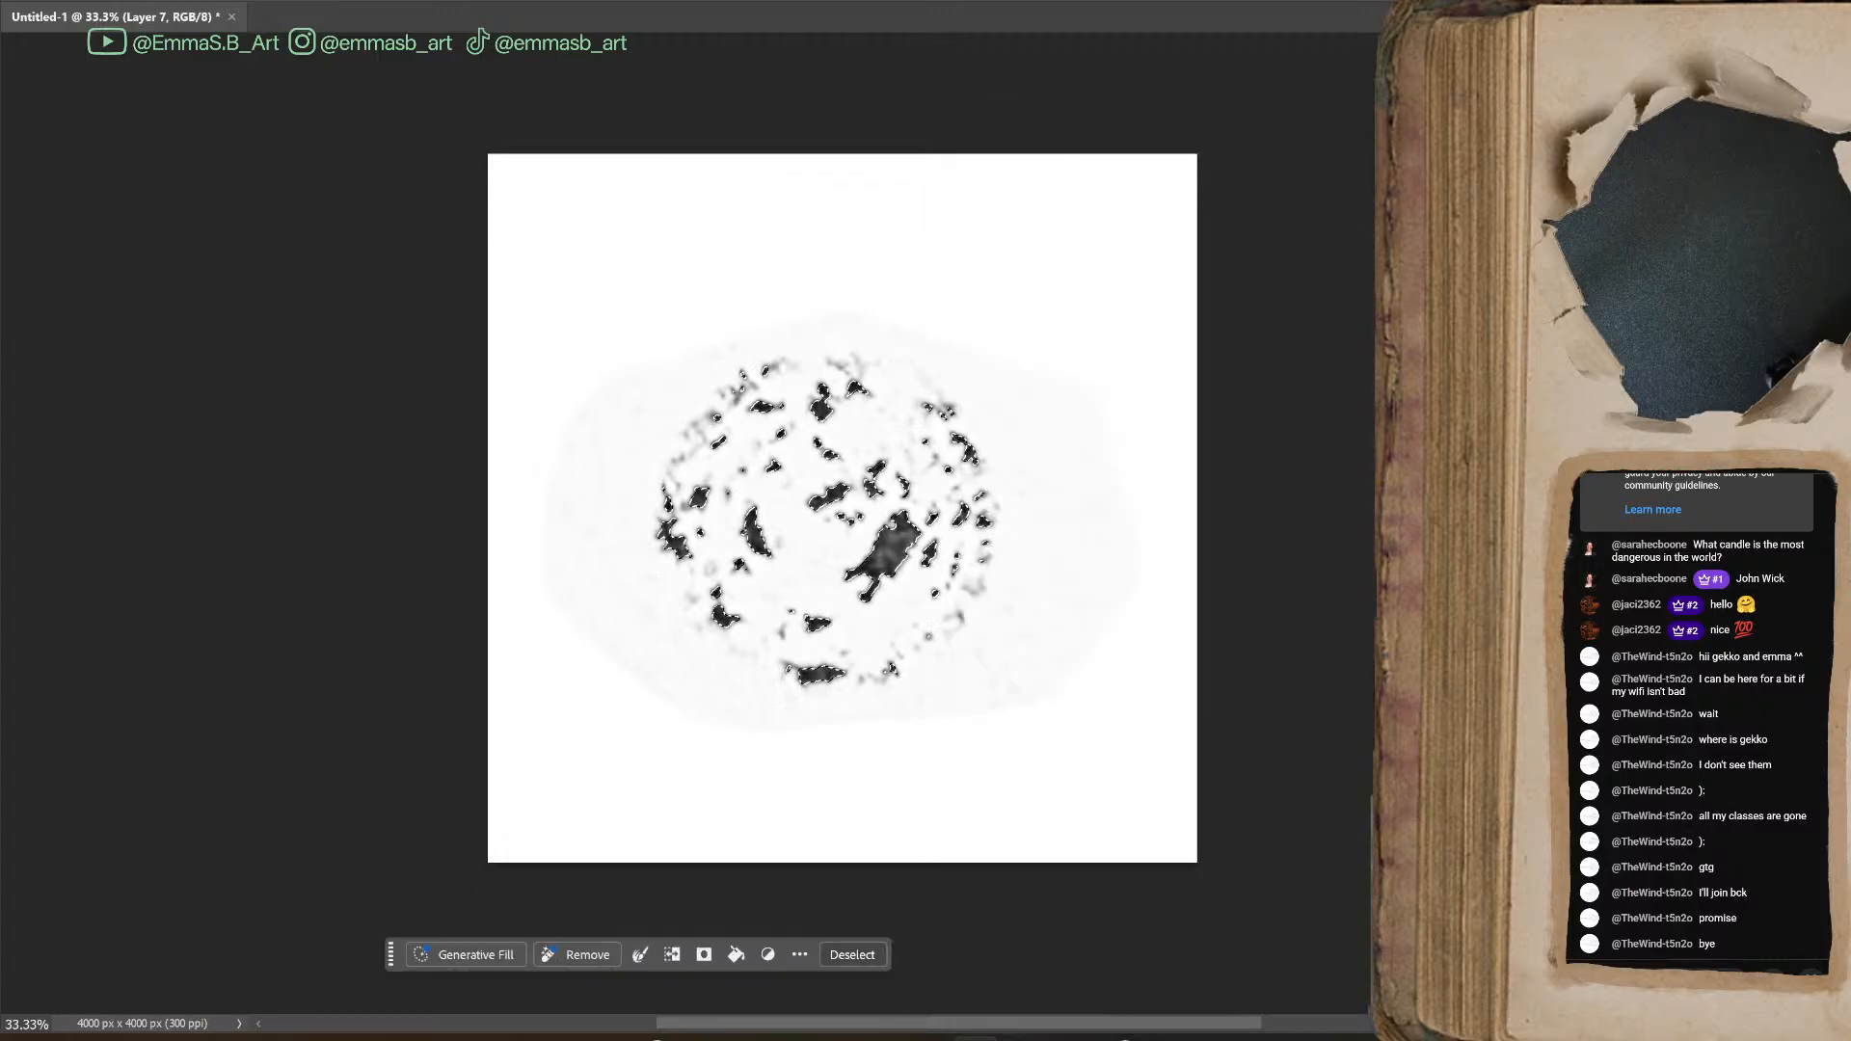
Fill the ink selection with the foreground color at 100% opacity on a new layer above the blot, and clear the selection
{"action": "key", "text": "ctrl+alt+shift+n"}
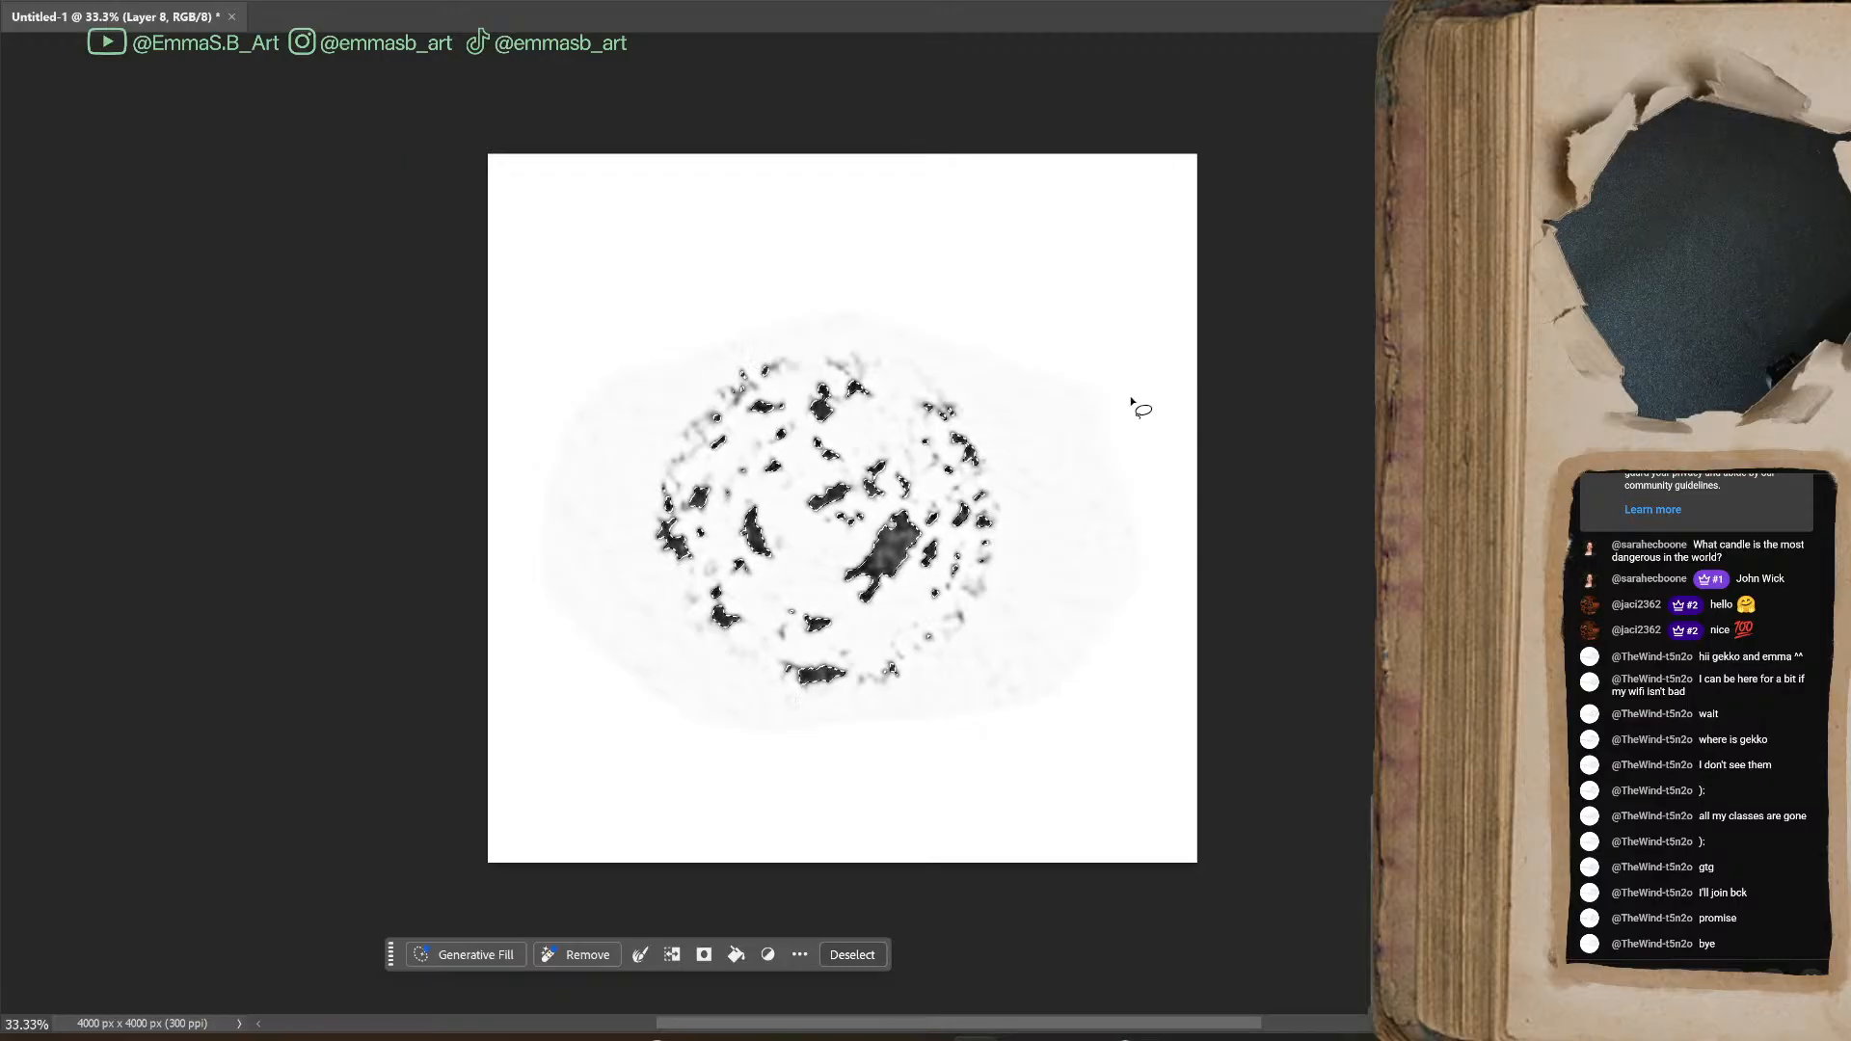
{"action": "key", "text": "shift+F5"}
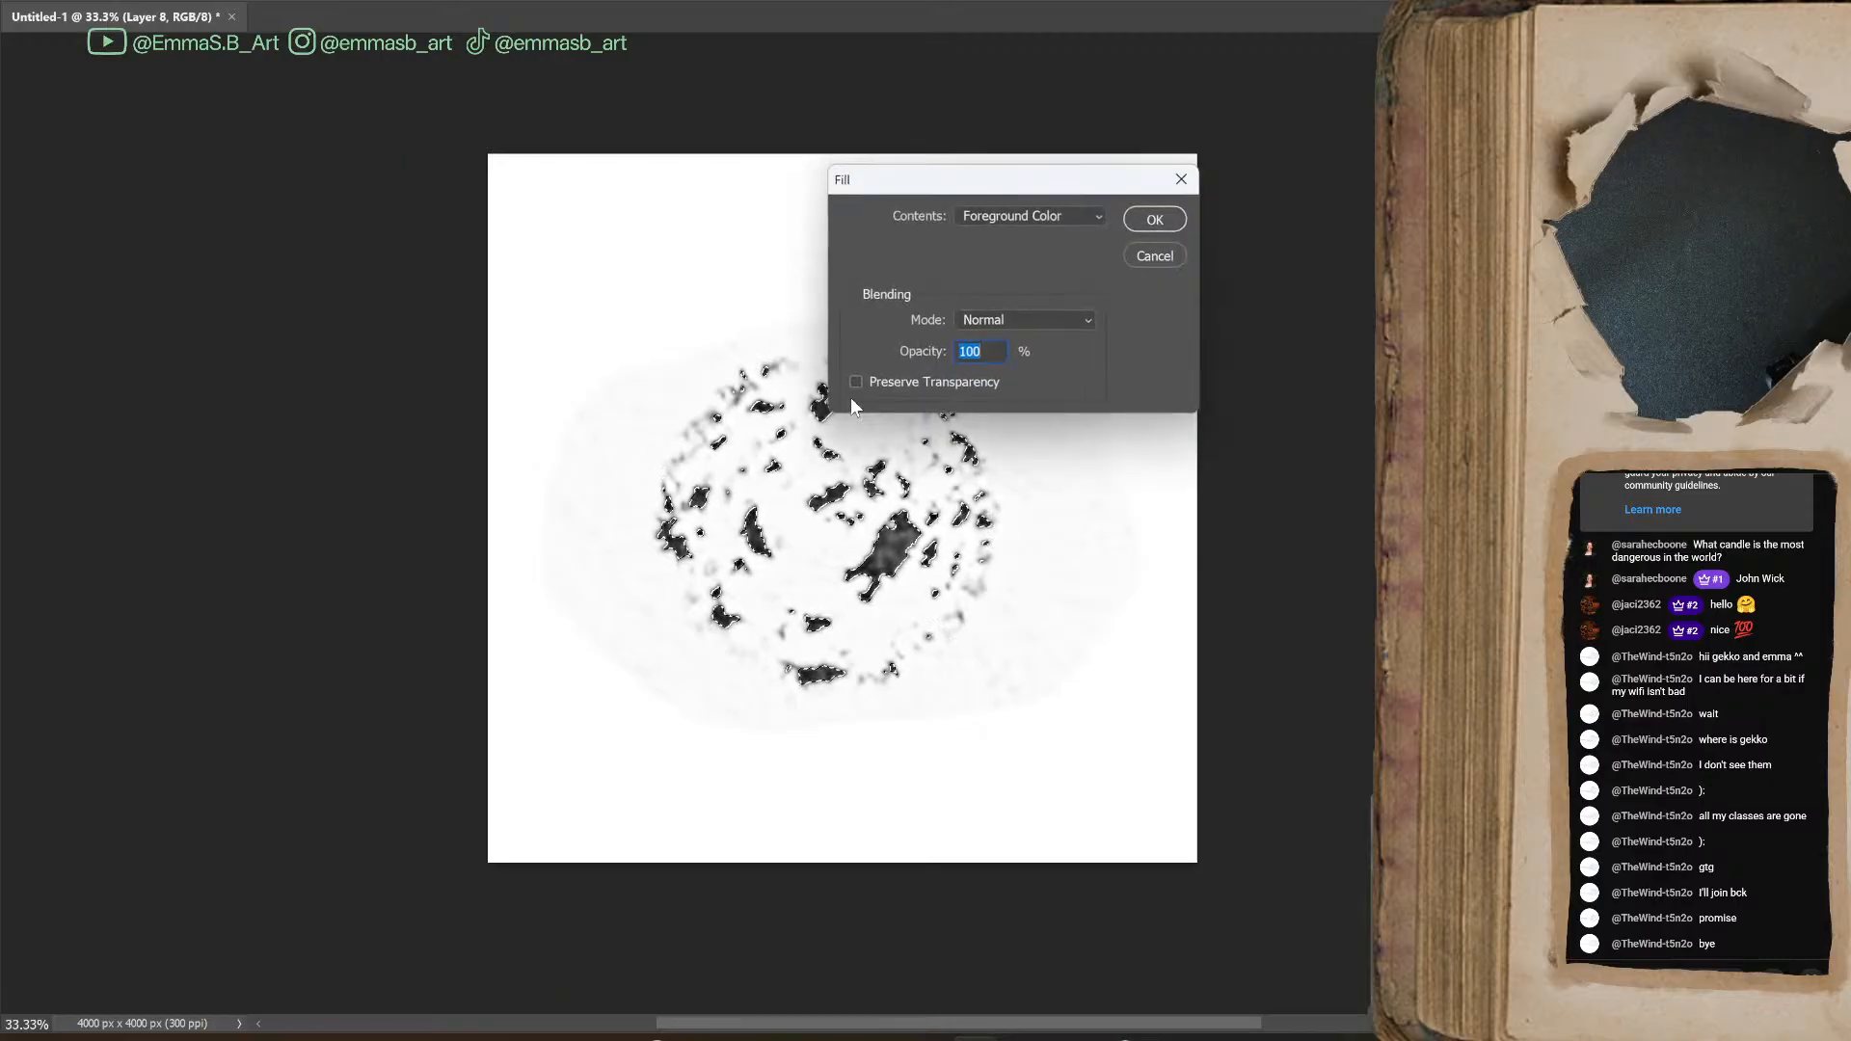
{"action": "key", "text": "Return"}
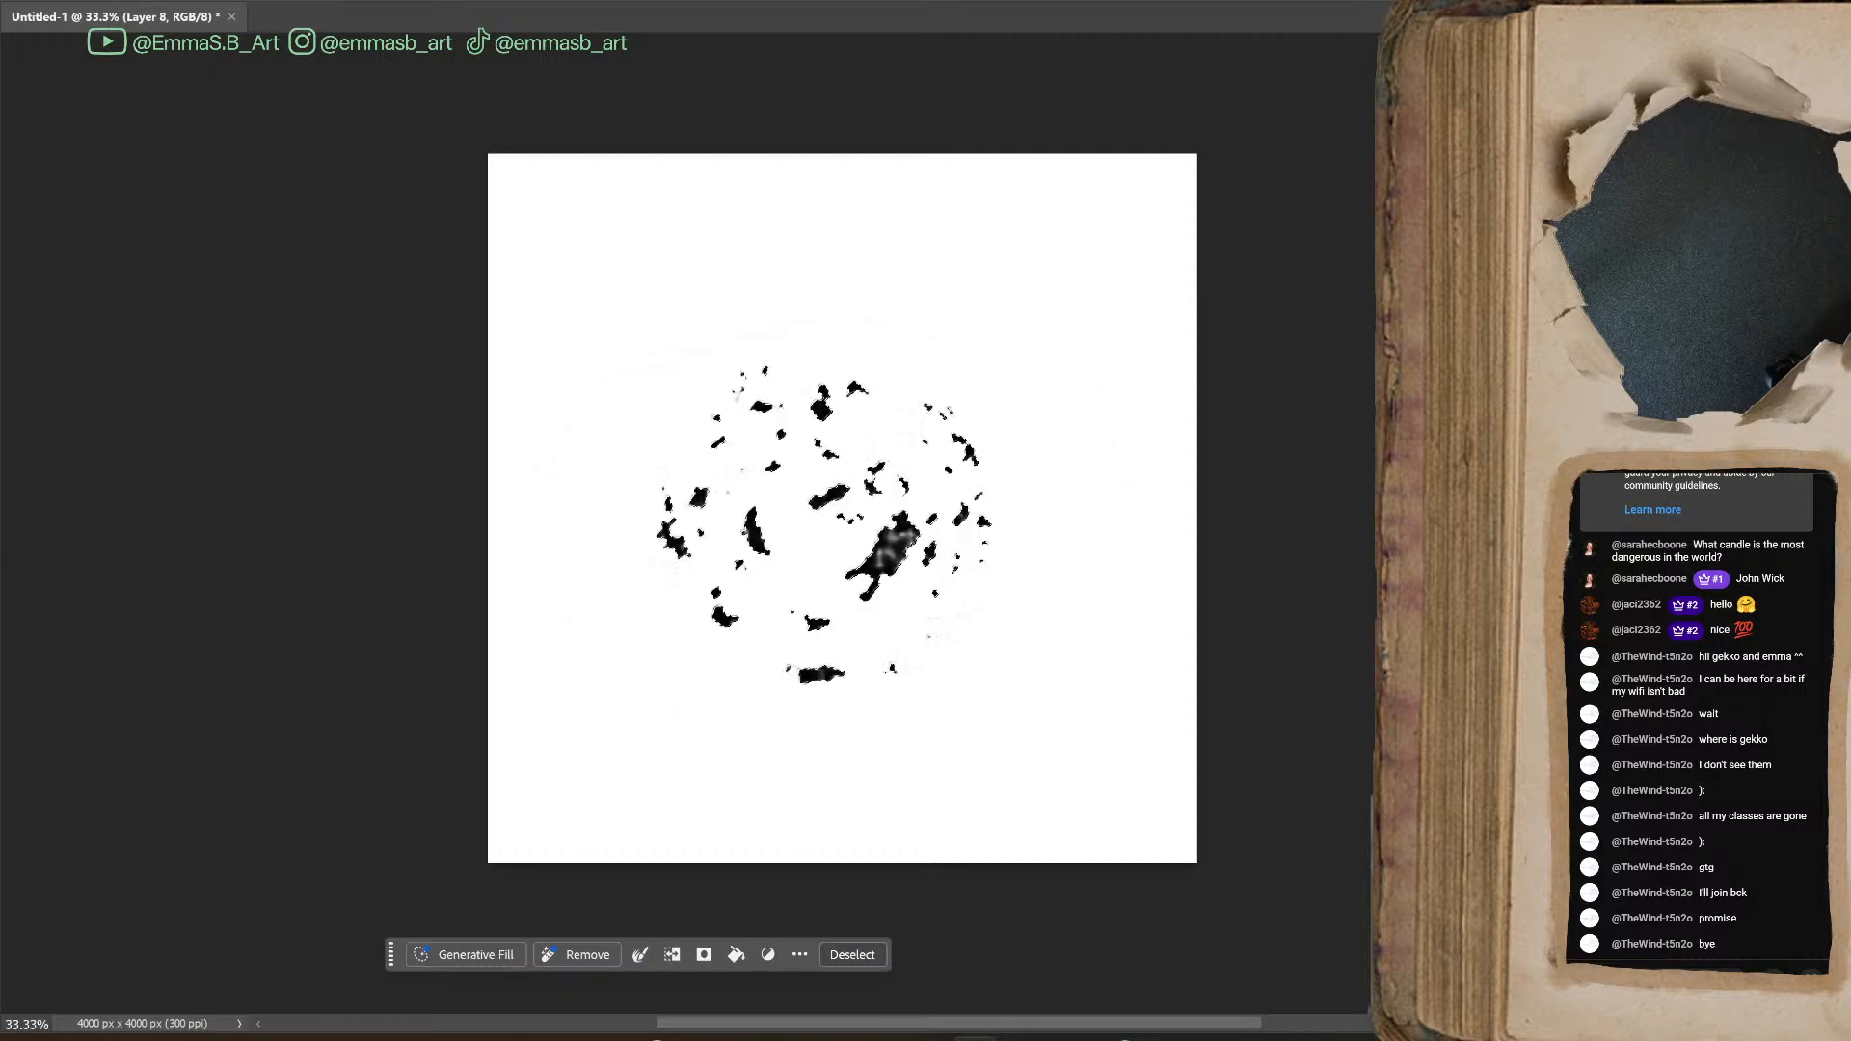
{"action": "key", "text": "ctrl+d"}
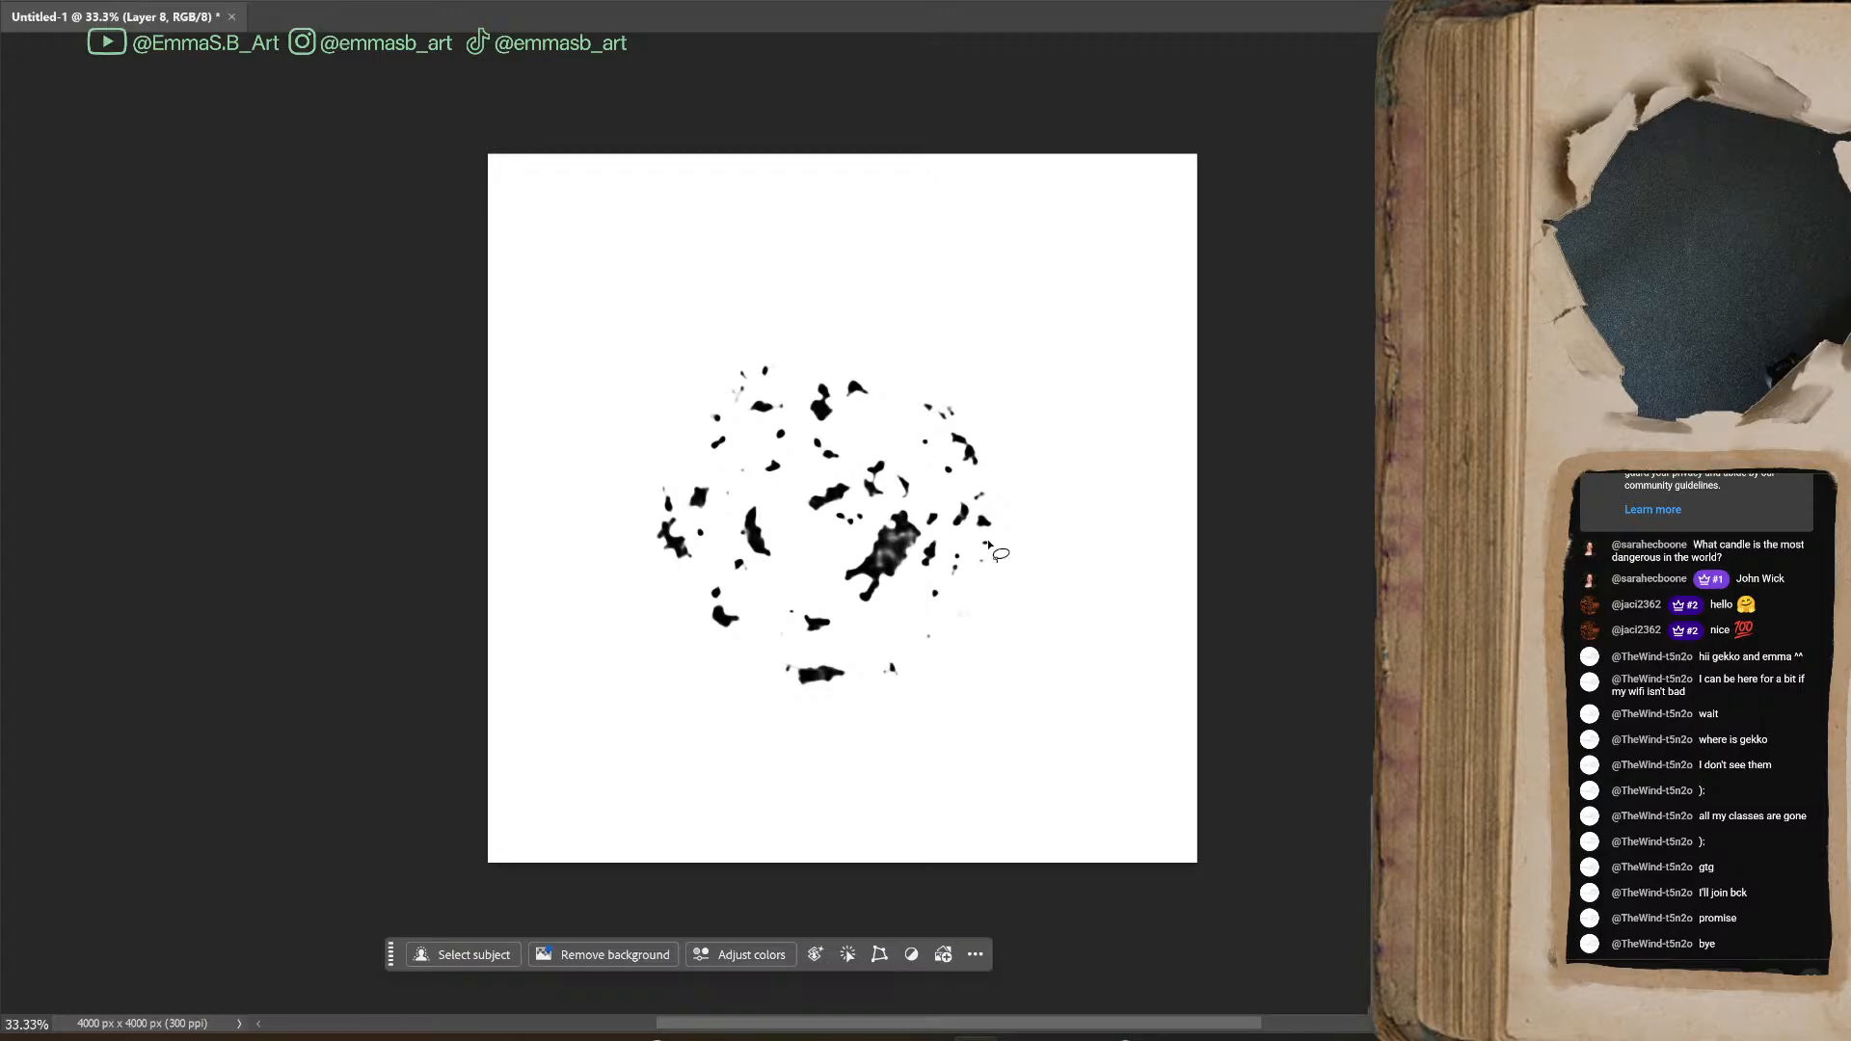
Erase the faint grey smudges around the edges of the filled speckled blot on Layer 8 with a small eraser
{"action": "key", "text": "b"}
{"action": "key", "text": "bracketleft"}
{"action": "key", "text": "bracketleft"}
{"action": "key", "text": "bracketleft"}
{"action": "key", "text": "bracketleft"}
{"action": "key", "text": "bracketleft"}
{"action": "key", "text": "bracketleft"}
{"action": "key", "text": "bracketleft"}
{"action": "key", "text": "bracketleft"}
{"action": "key", "text": "bracketleft"}
{"action": "key", "text": "ctrl+plus"}
{"action": "key", "text": "ctrl+plus"}
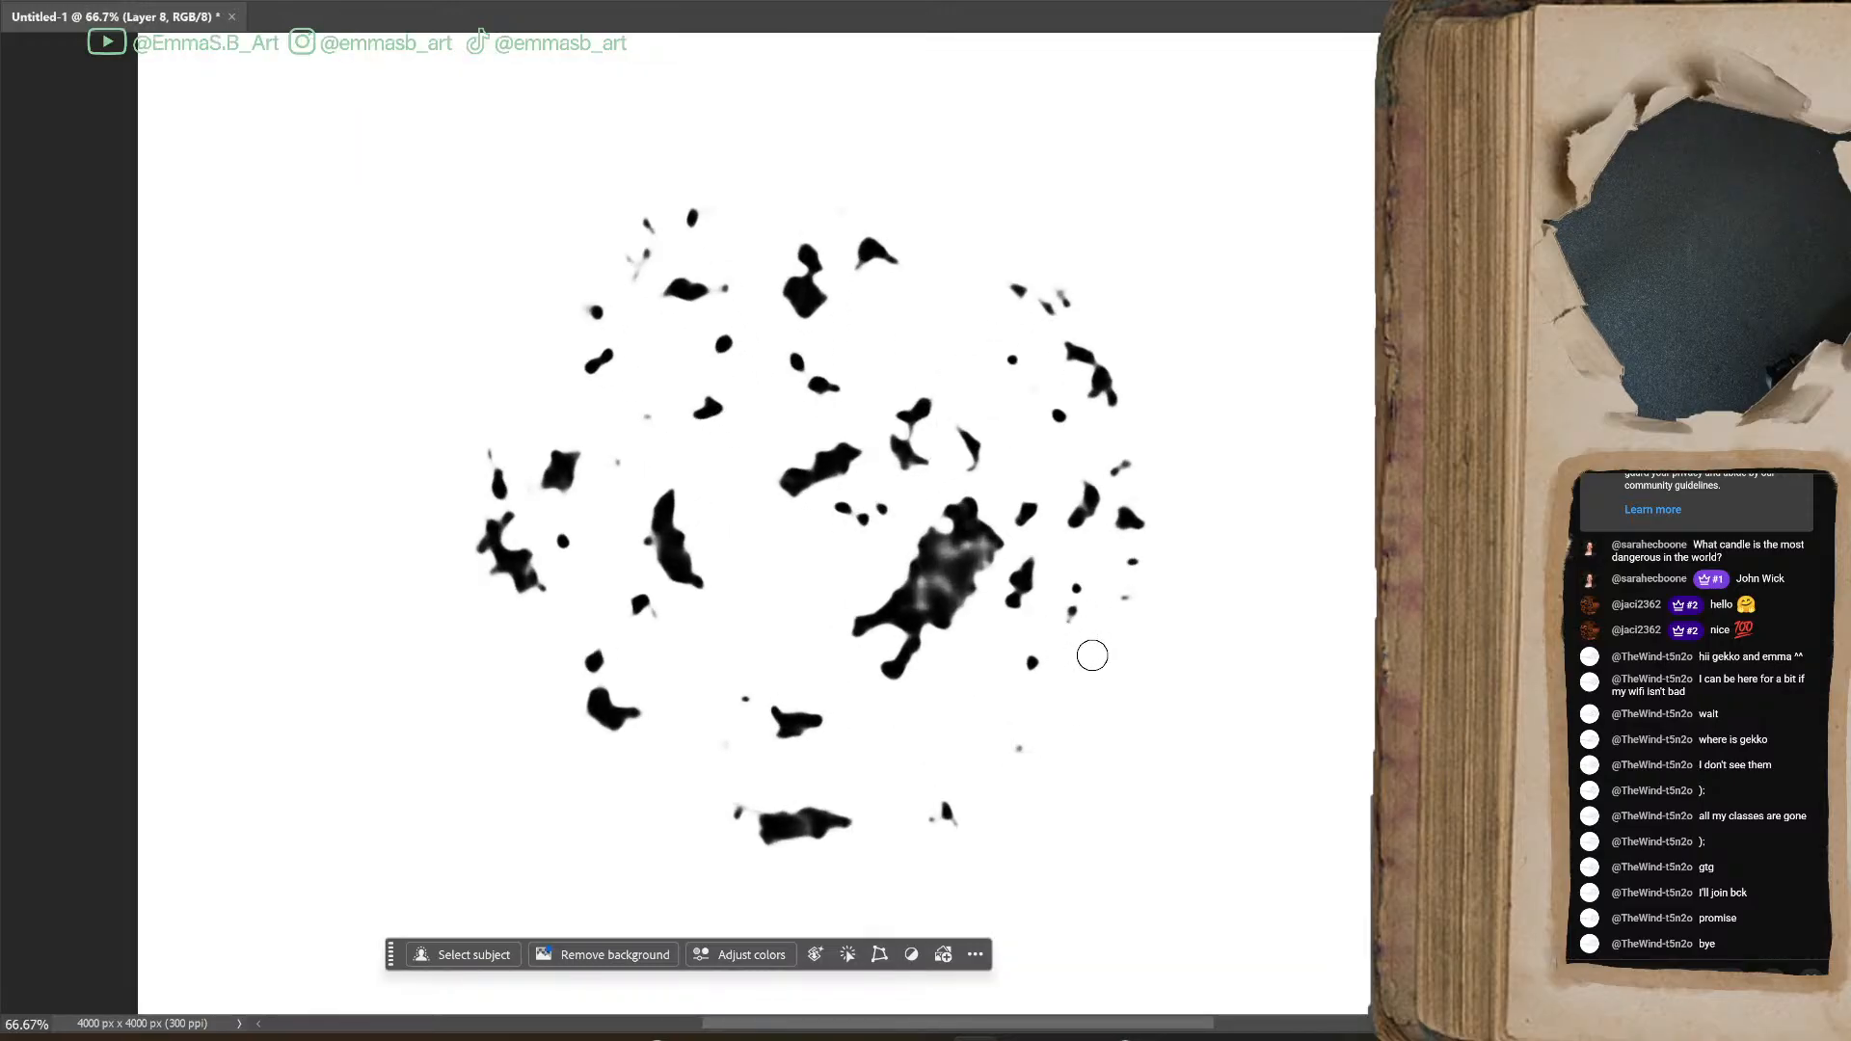
{"action": "left_click_drag", "start_coordinate": [625, 259], "coordinate": [637, 291]}
{"action": "left_click", "coordinate": [488, 454]}
{"action": "left_click", "coordinate": [657, 616]}
{"action": "key", "text": "ctrl+minus"}
{"action": "key", "text": "ctrl+minus"}
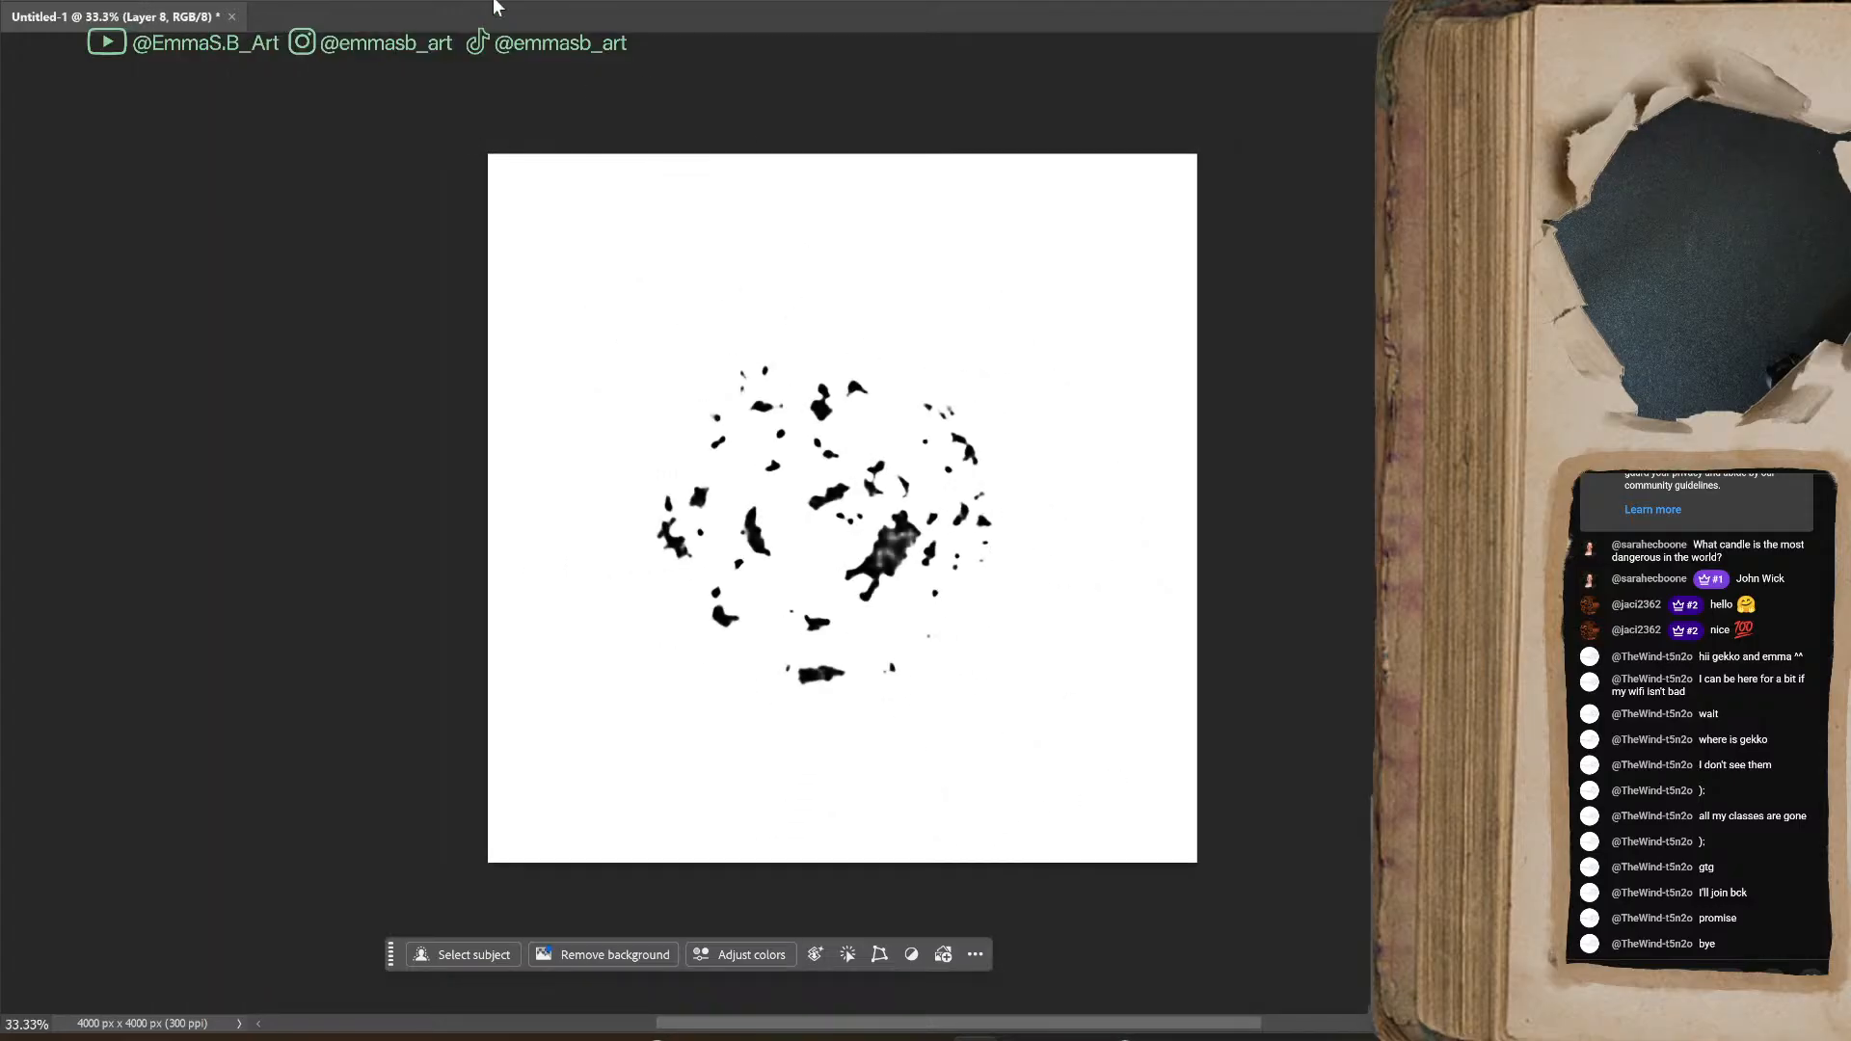
Define the cleaned speckled blot as a brush preset, keeping the suggested name Sampled Brush 2
{"action": "left_click", "coordinate": [79, 1]}
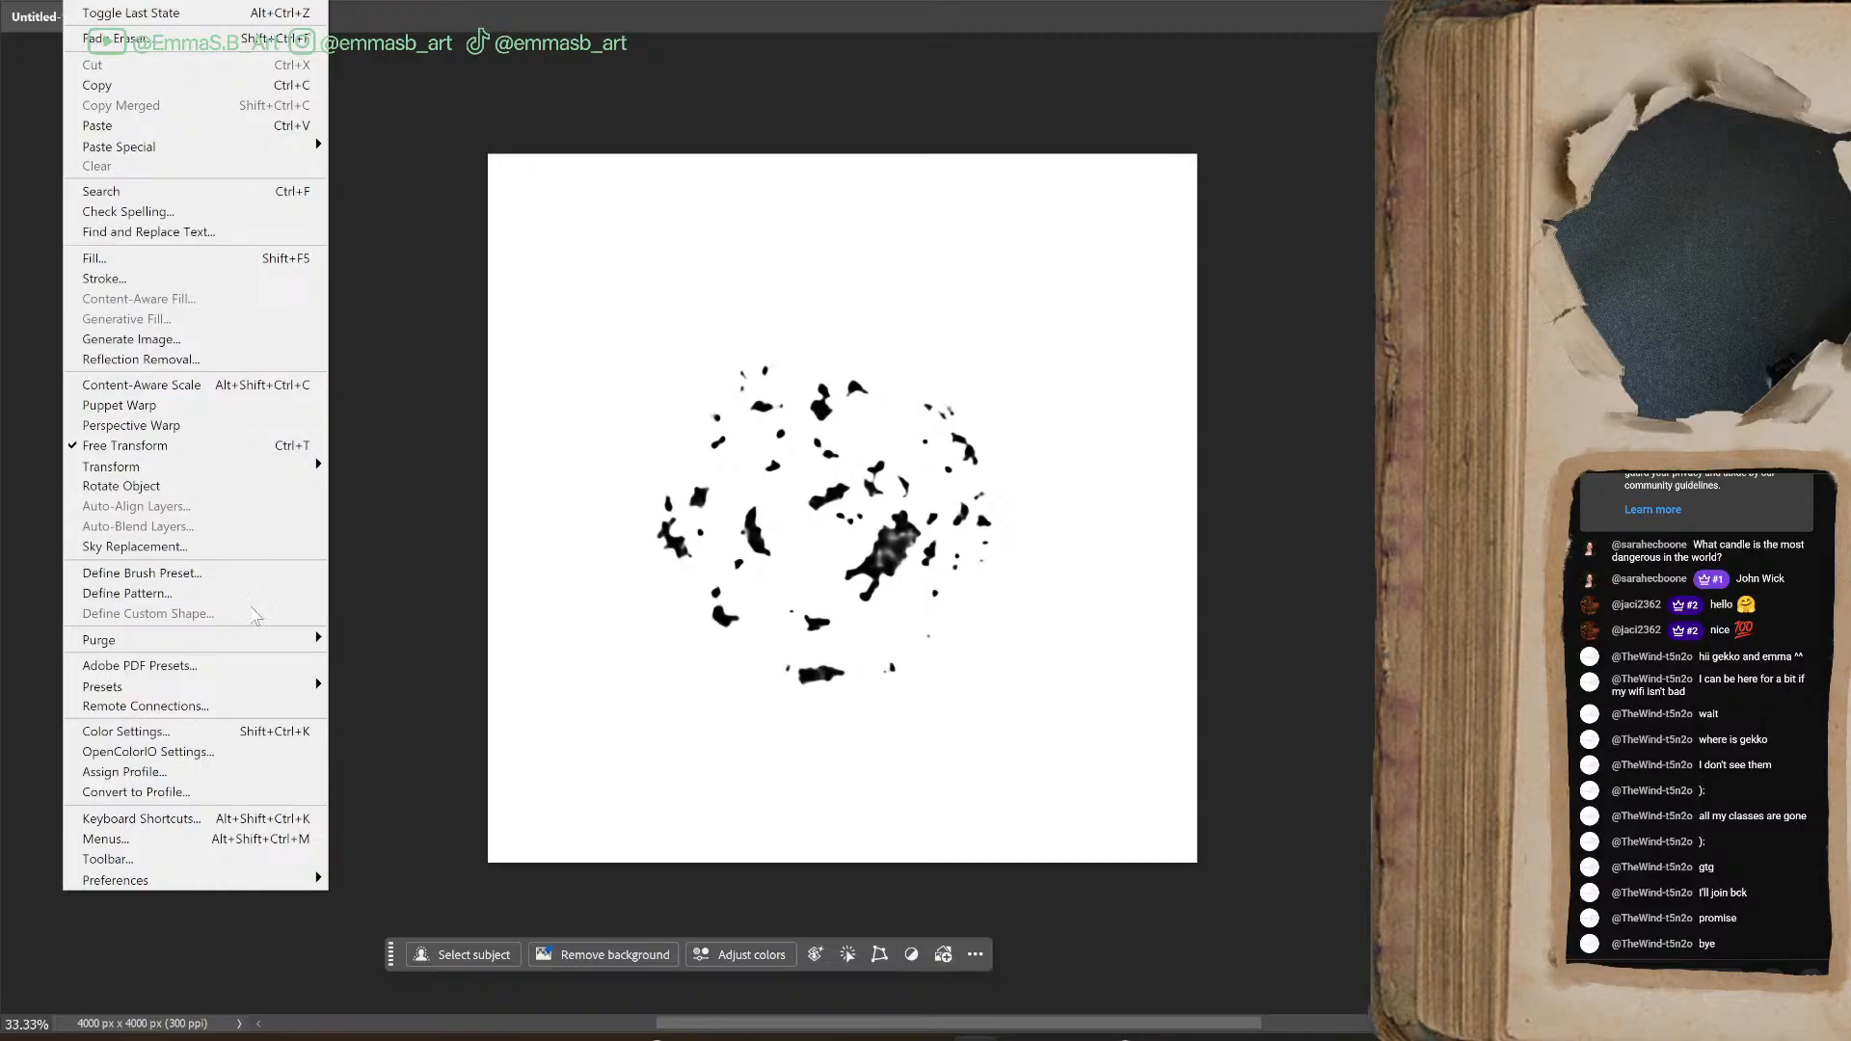
{"action": "left_click", "coordinate": [183, 573]}
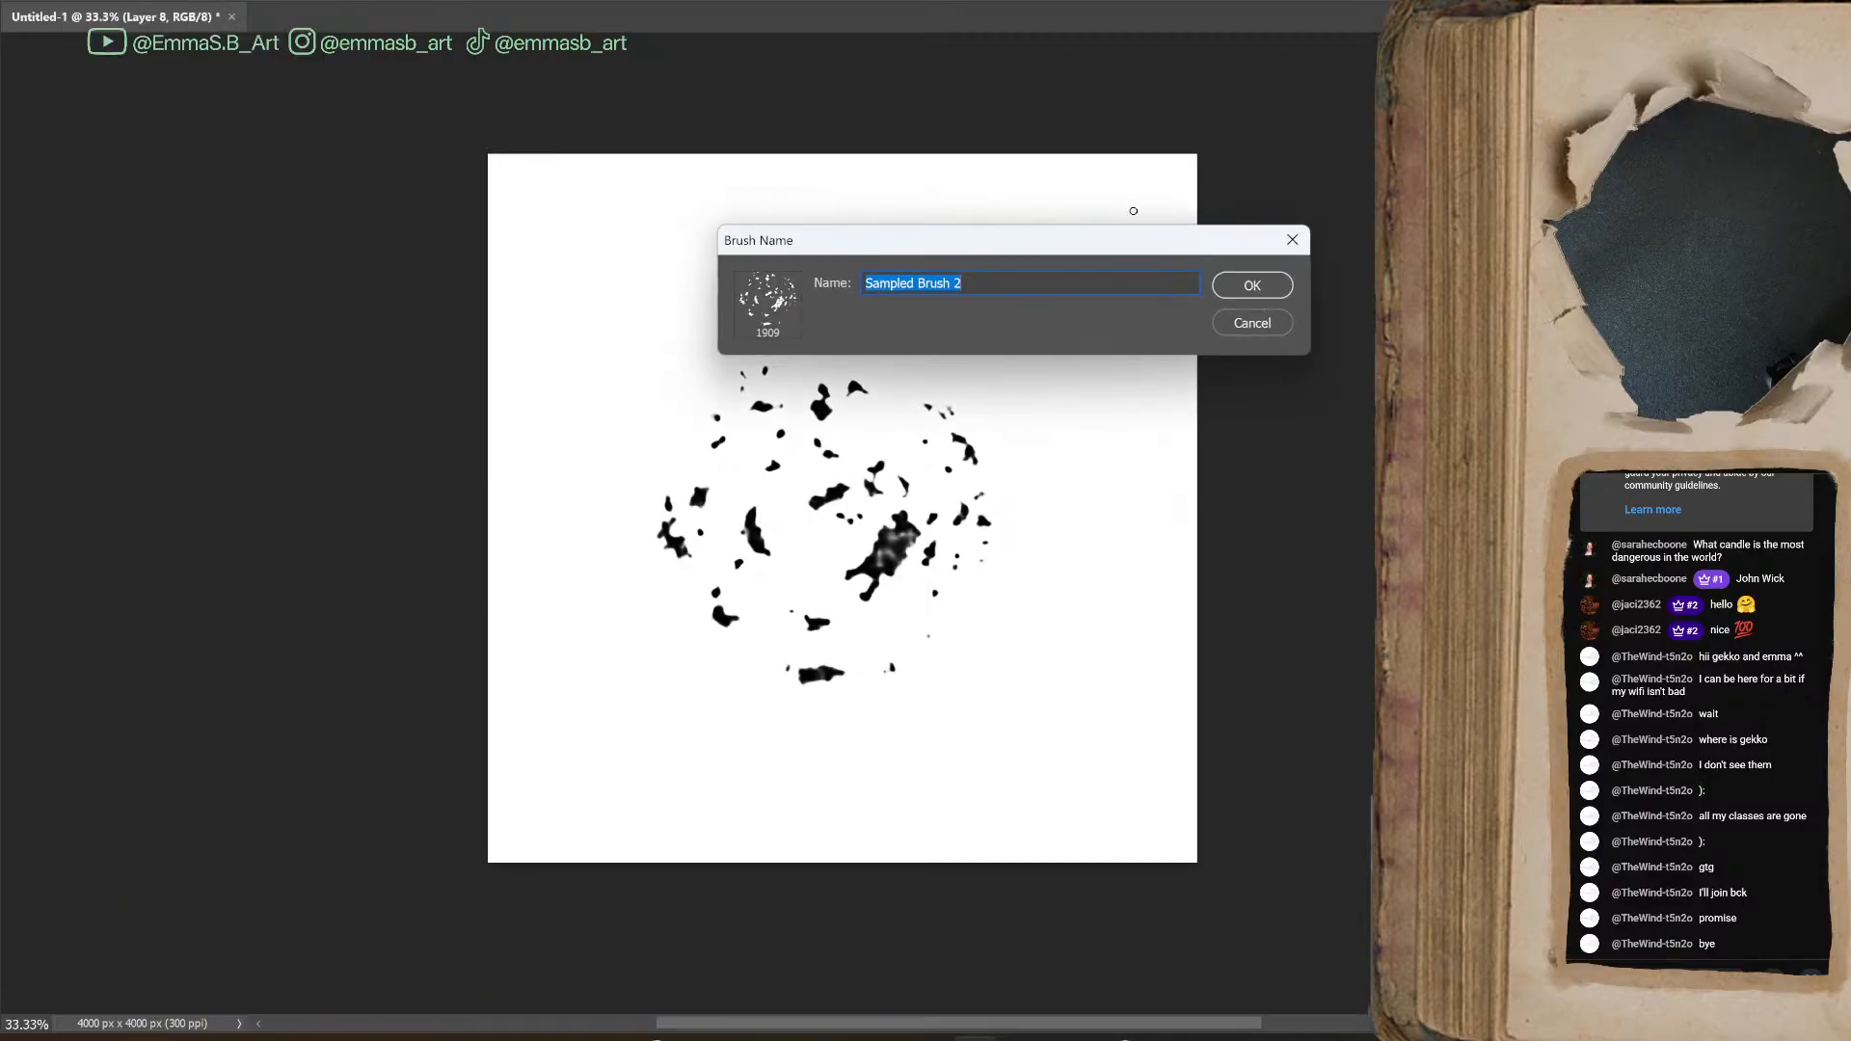
{"action": "left_click", "coordinate": [1252, 285]}
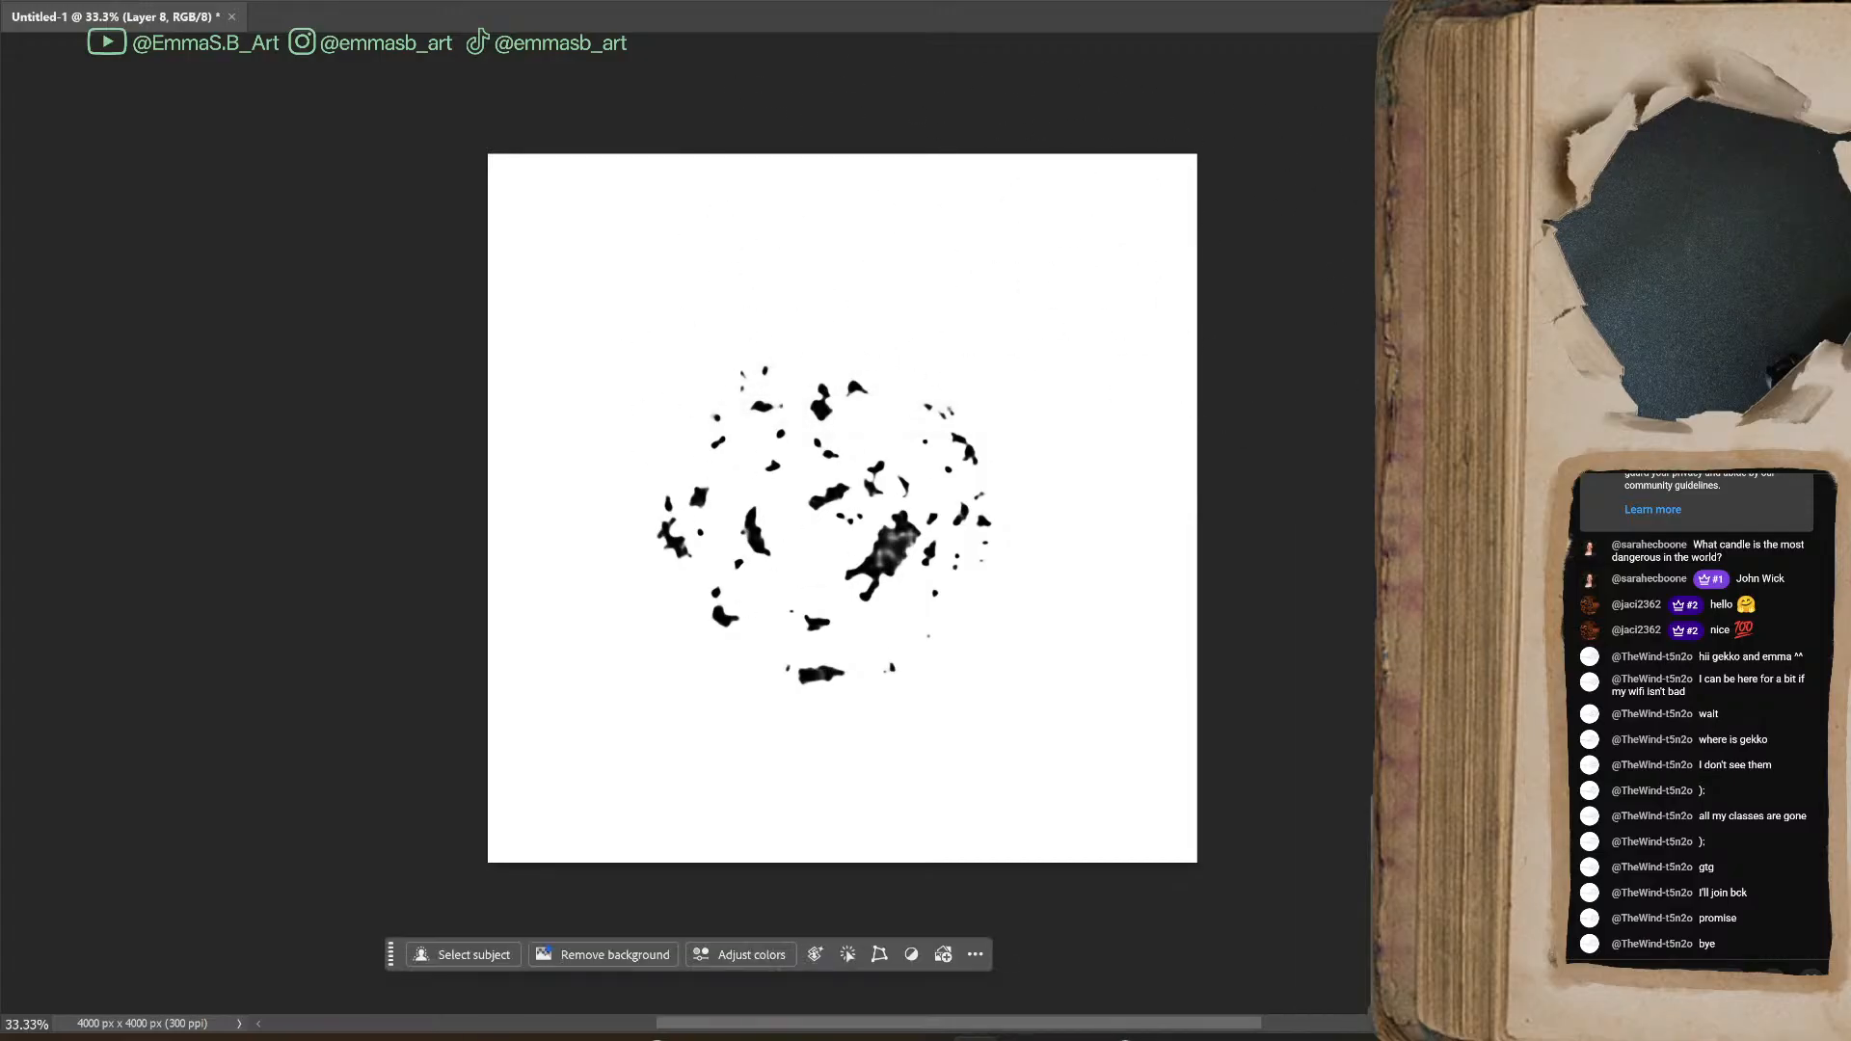
Open the brush settings and arrange them beside the canvas so both are visible
{"action": "key", "text": "F5"}
{"action": "mouse_move", "coordinate": [1578, 428]}
{"action": "left_mouse_down"}
{"action": "mouse_move", "coordinate": [576, 179]}
{"action": "mouse_move", "coordinate": [476, 189]}
{"action": "mouse_move", "coordinate": [657, 211]}
{"action": "mouse_move", "coordinate": [1241, 207]}
{"action": "mouse_move", "coordinate": [1416, 166]}
{"action": "left_mouse_up"}
{"action": "left_click_drag", "start_coordinate": [1044, 1028], "coordinate": [1119, 998]}
{"action": "left_click_drag", "start_coordinate": [1380, 141], "coordinate": [1171, 156]}
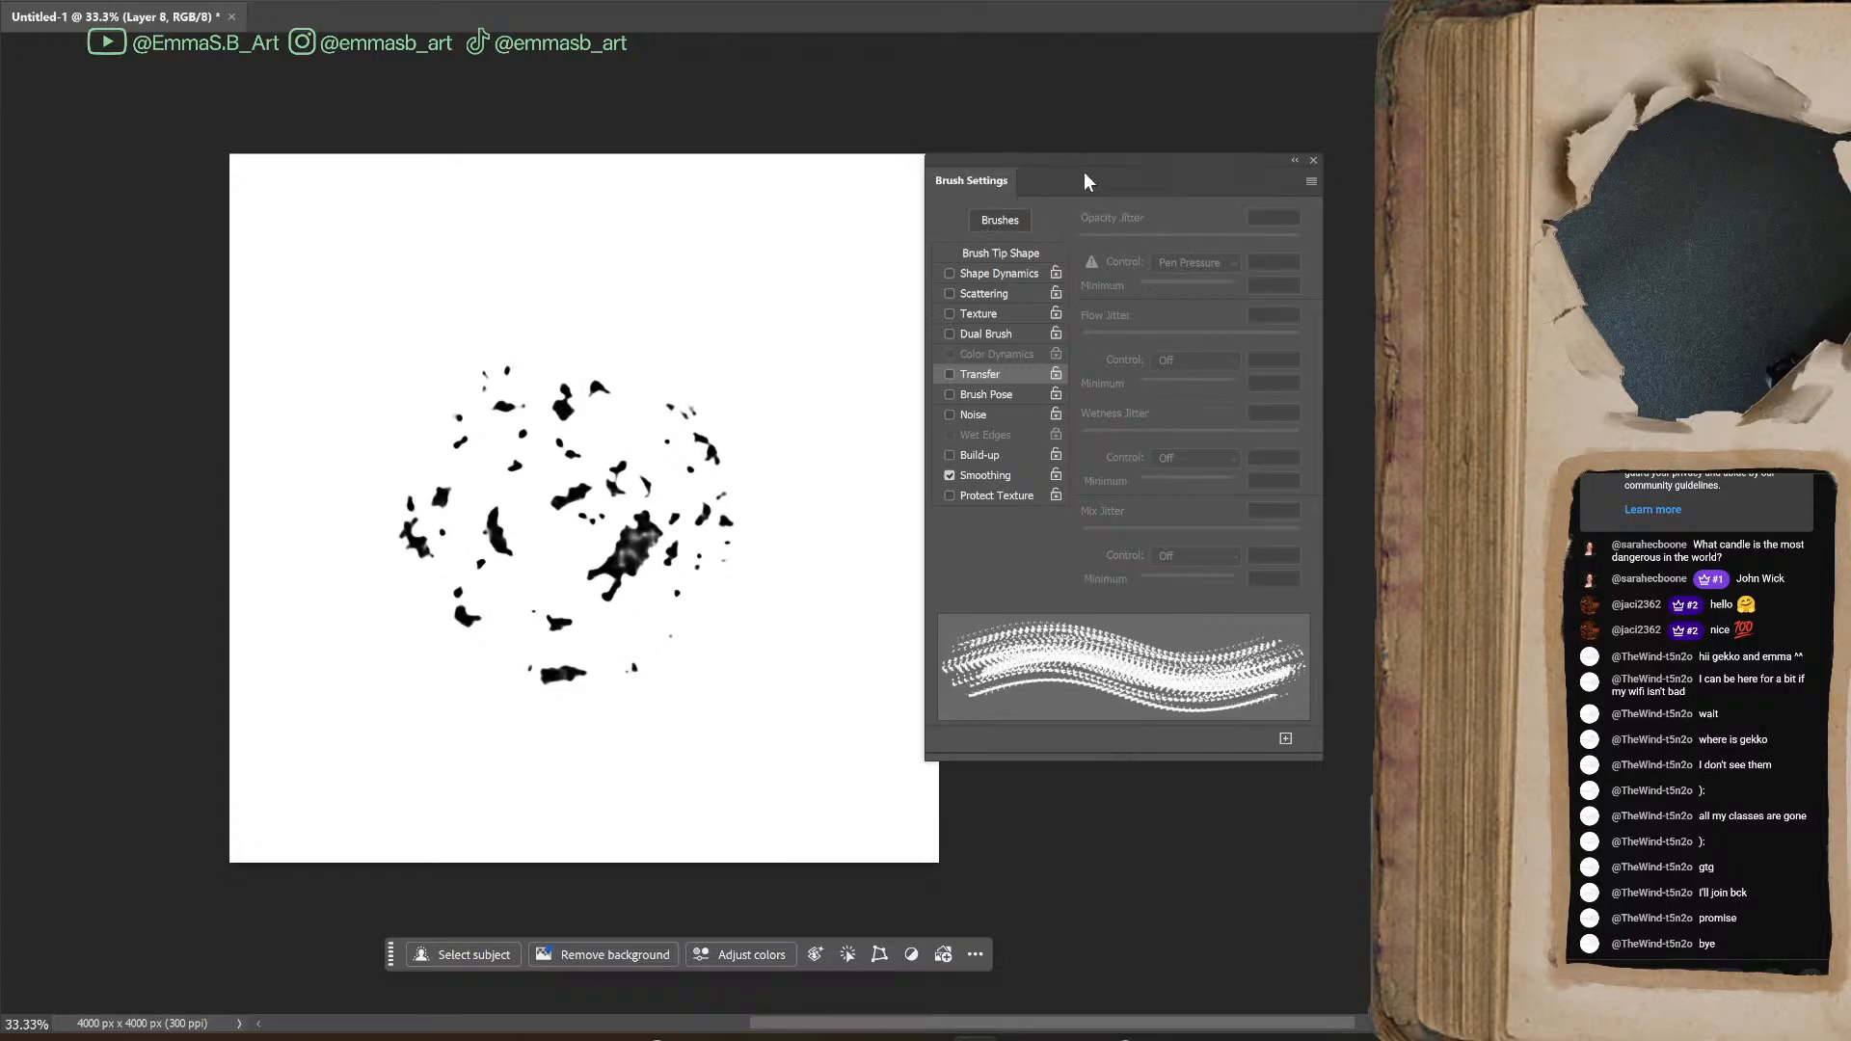
{"action": "left_click_drag", "start_coordinate": [1084, 172], "coordinate": [1091, 172]}
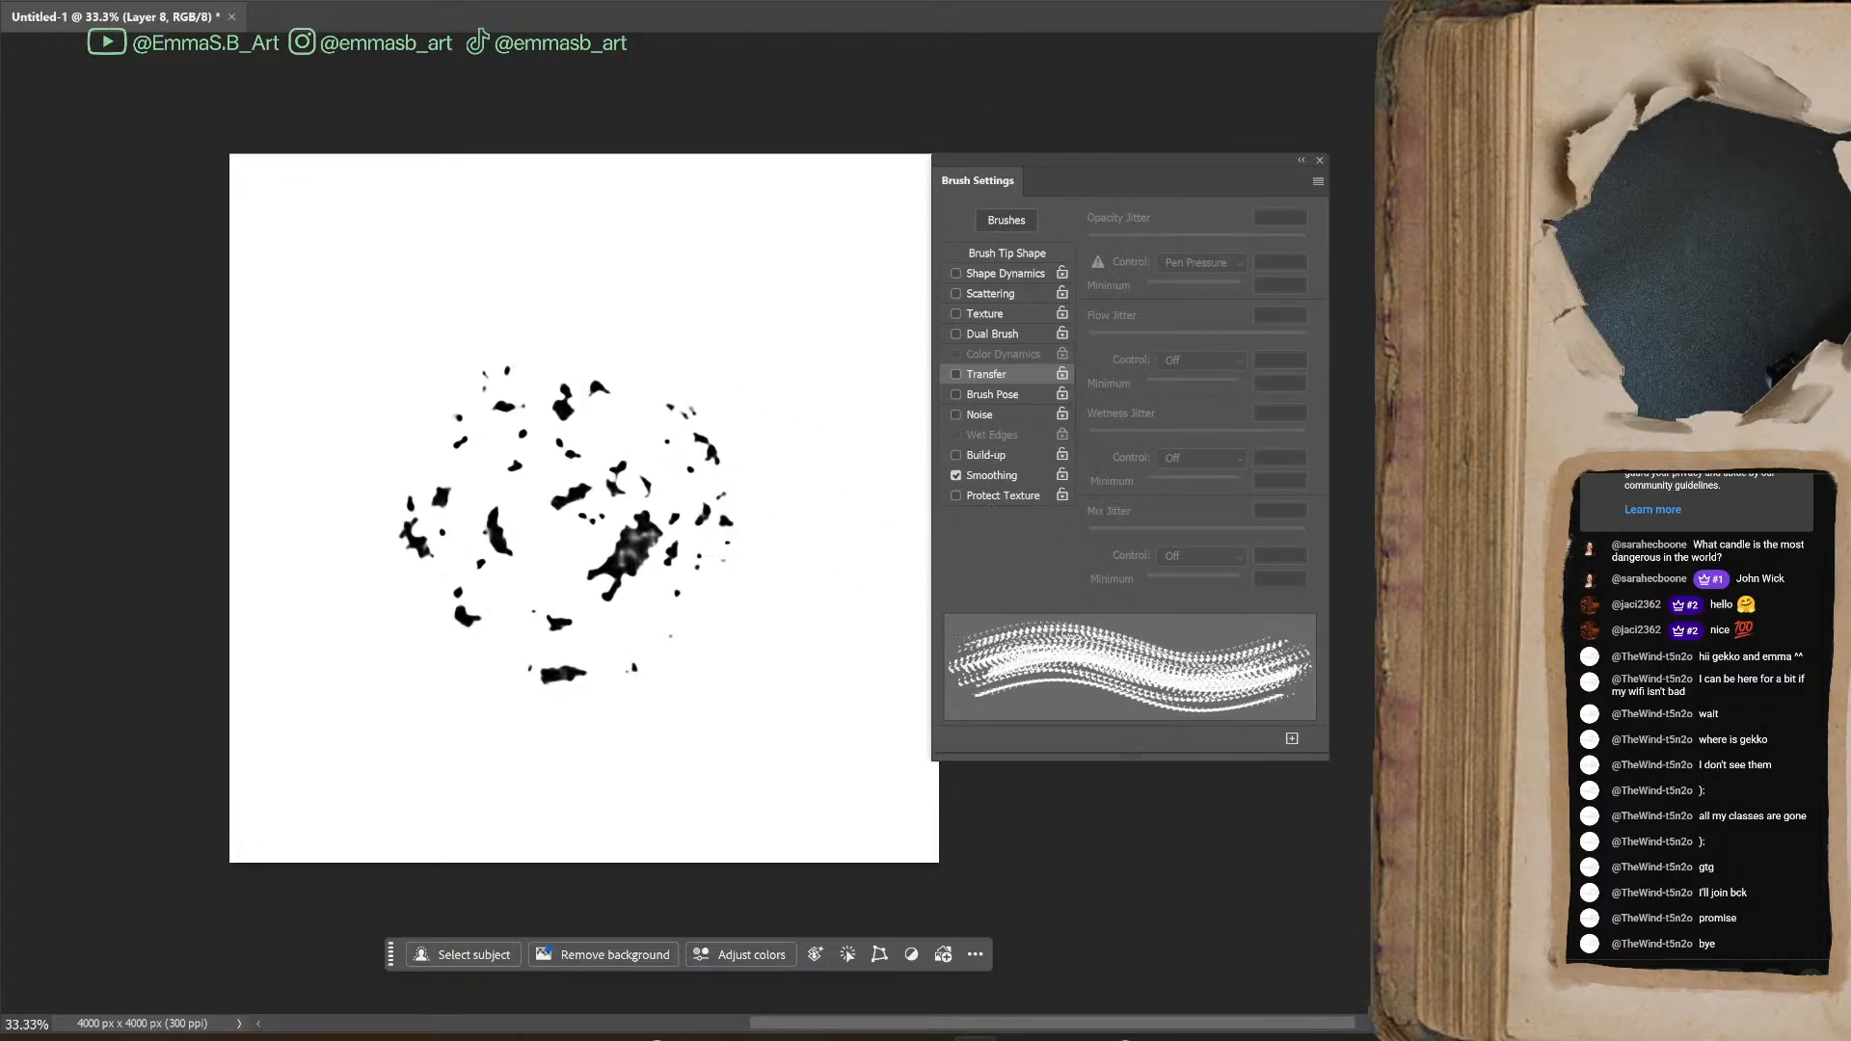
Add a blank layer with the speckled blot hidden and shrink the tool tip for testing
{"action": "key", "text": "ctrl+alt+shift+n"}
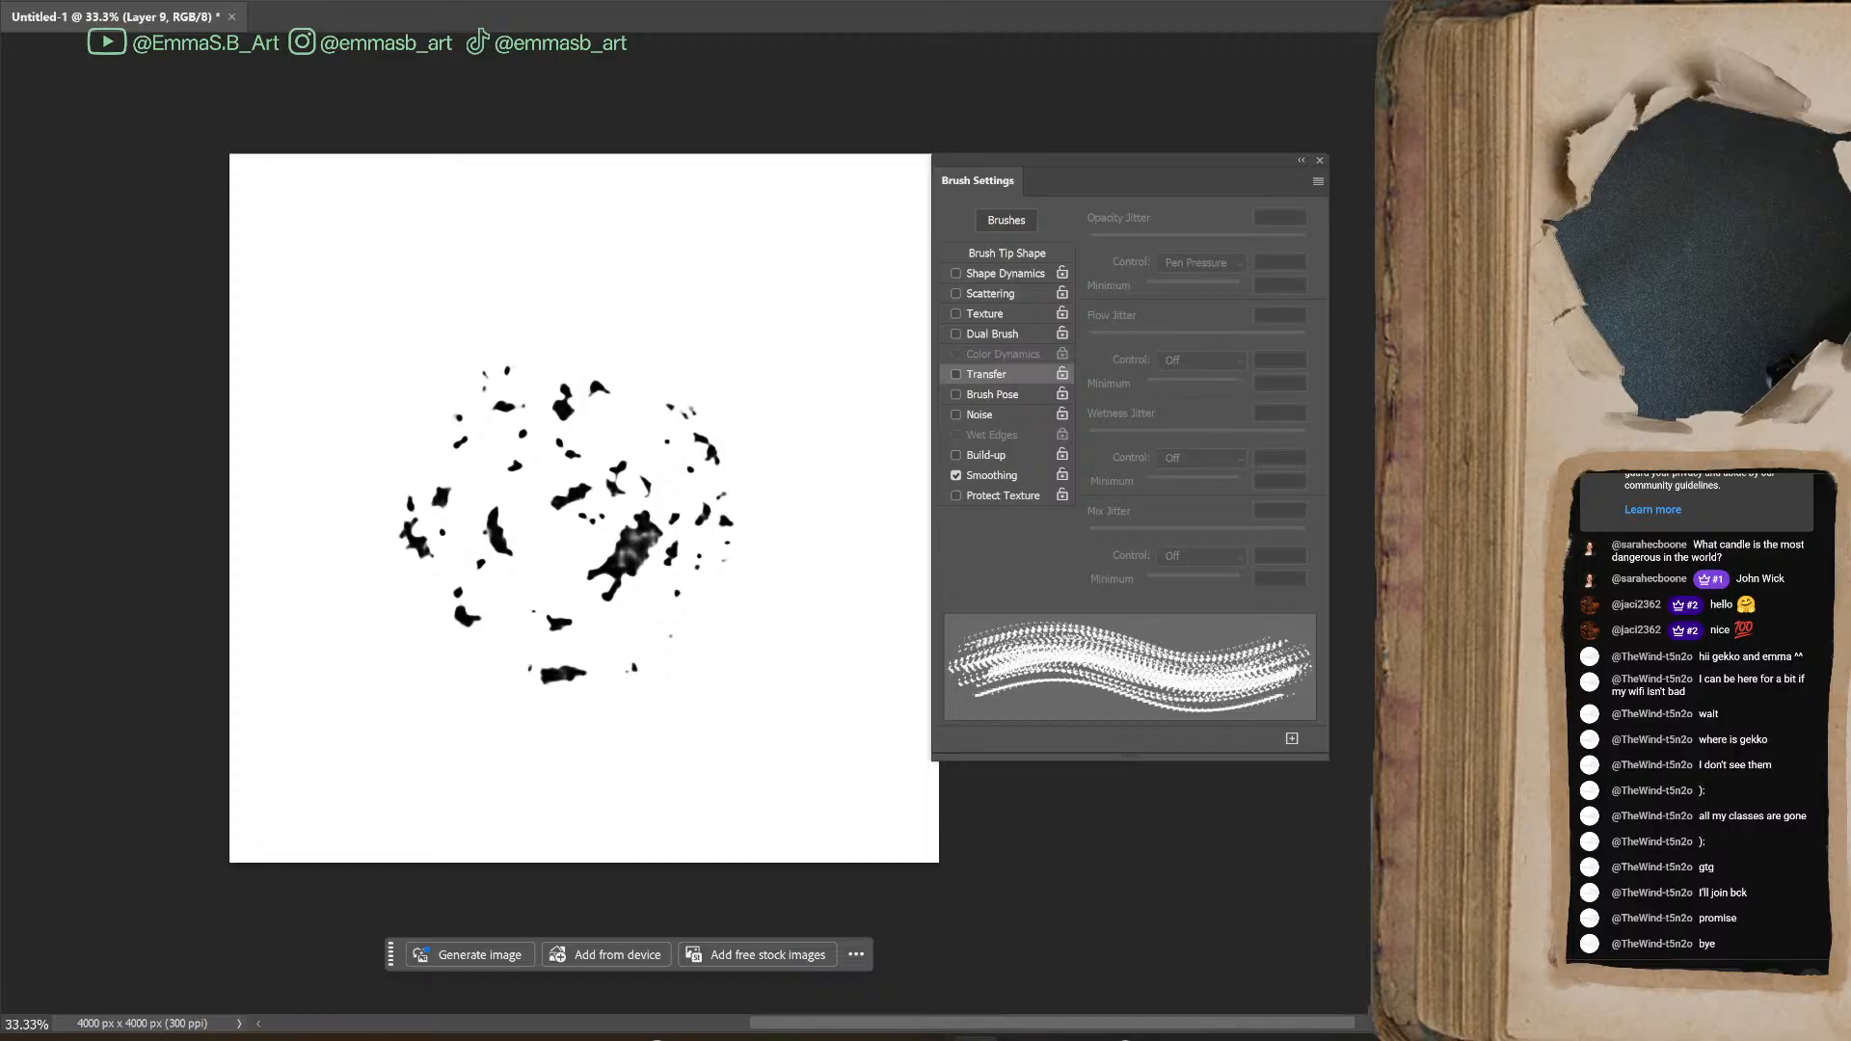
{"action": "key", "text": "ctrl+z"}
{"action": "key", "text": "bracketleft"}
{"action": "key", "text": "bracketleft"}
{"action": "key", "text": "bracketleft"}
{"action": "key", "text": "bracketleft"}
{"action": "key", "text": "bracketleft"}
{"action": "key", "text": "bracketleft"}
{"action": "key", "text": "bracketleft"}
{"action": "key", "text": "bracketleft"}
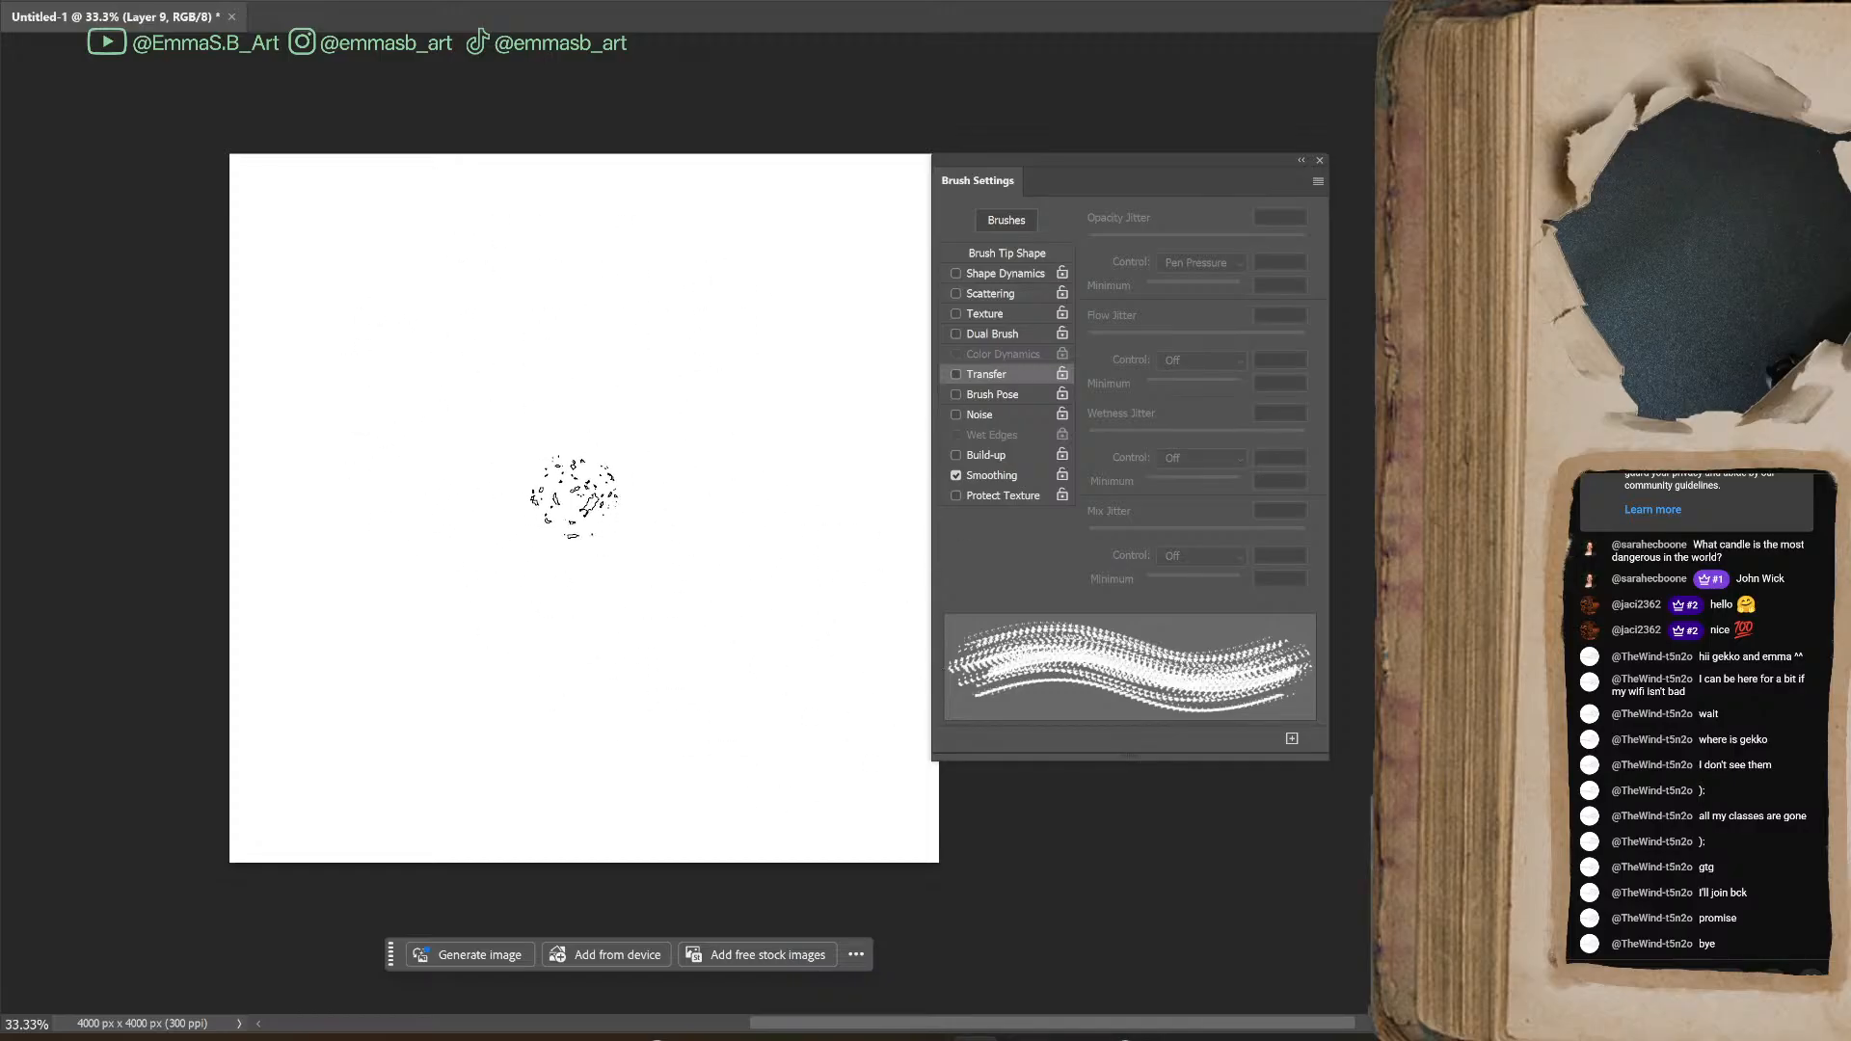
Turn on Shape Dynamics and Scattering for the eraser's speckled tip and set Scatter to 245%
{"action": "left_click", "coordinate": [959, 274]}
{"action": "left_click", "coordinate": [956, 375]}
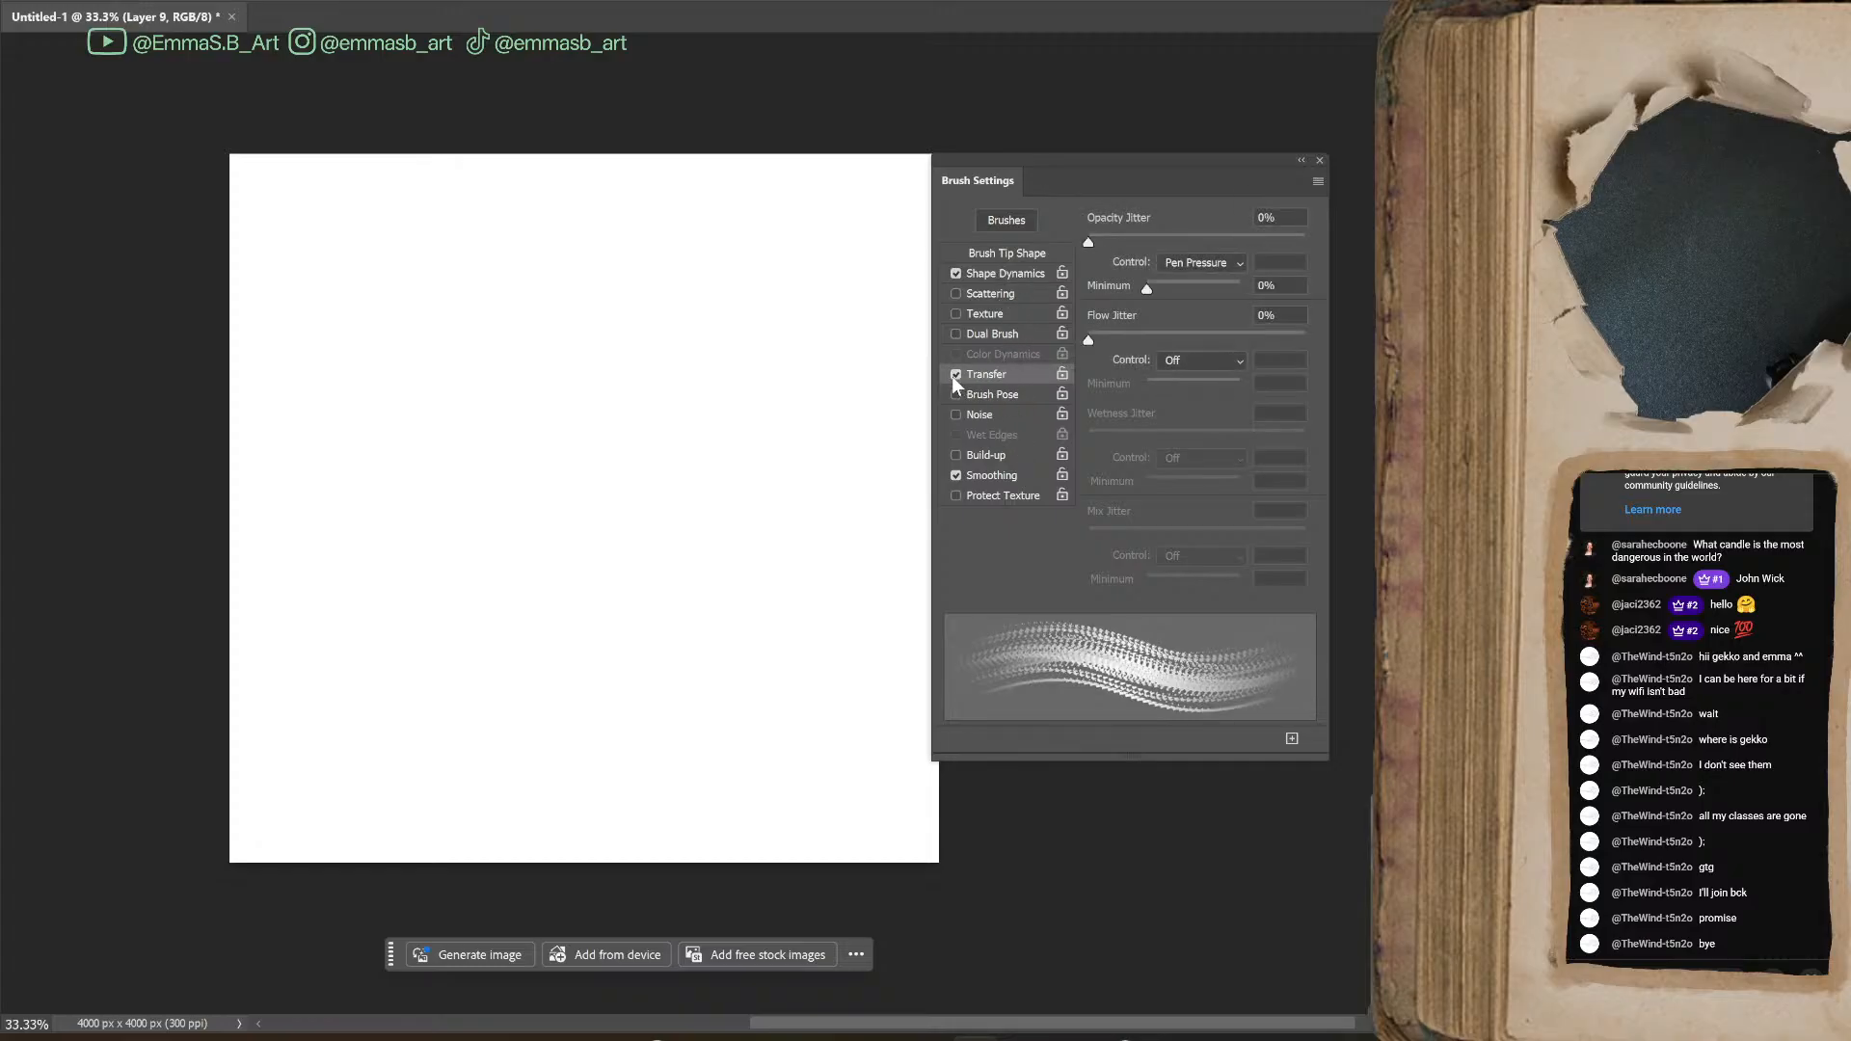
{"action": "left_click", "coordinate": [954, 375]}
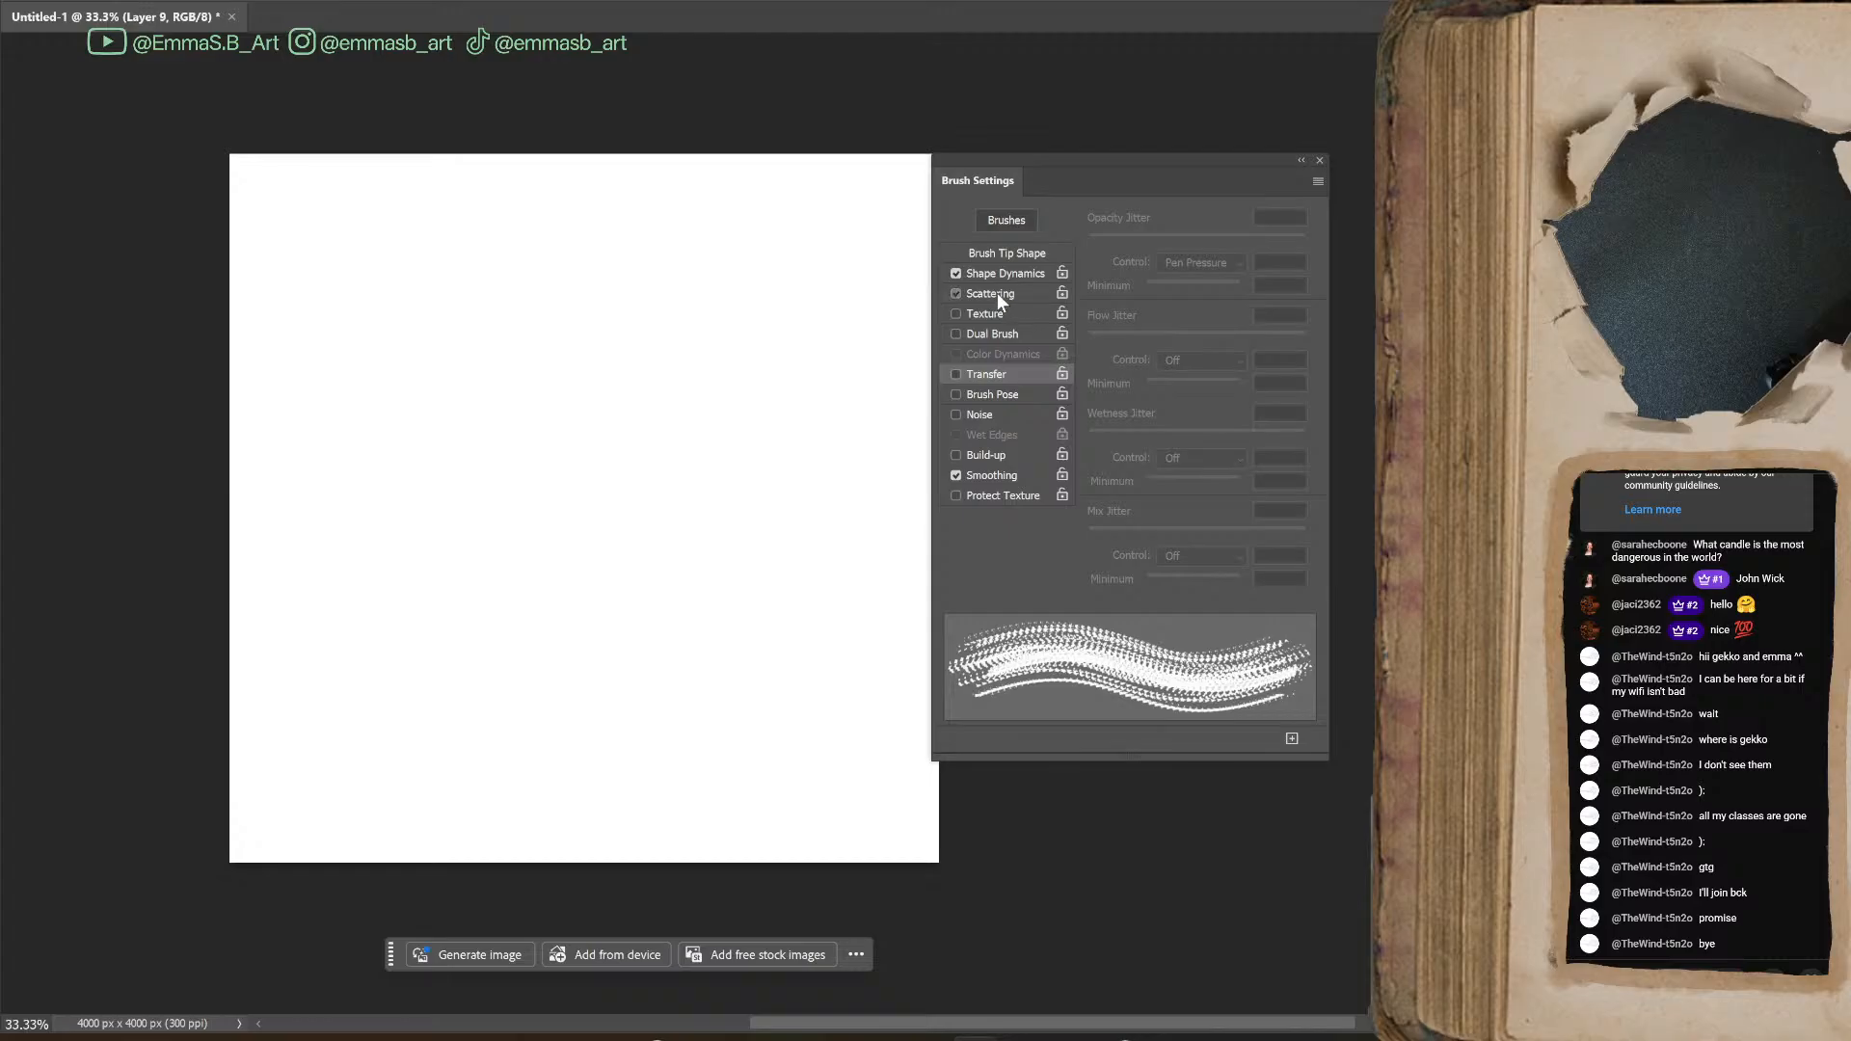
{"action": "left_click", "coordinate": [997, 293]}
{"action": "mouse_move", "coordinate": [1090, 241]}
{"action": "left_mouse_down"}
{"action": "mouse_move", "coordinate": [1155, 251]}
{"action": "mouse_move", "coordinate": [1142, 243]}
{"action": "left_mouse_up"}
{"action": "left_click", "coordinate": [625, 431]}
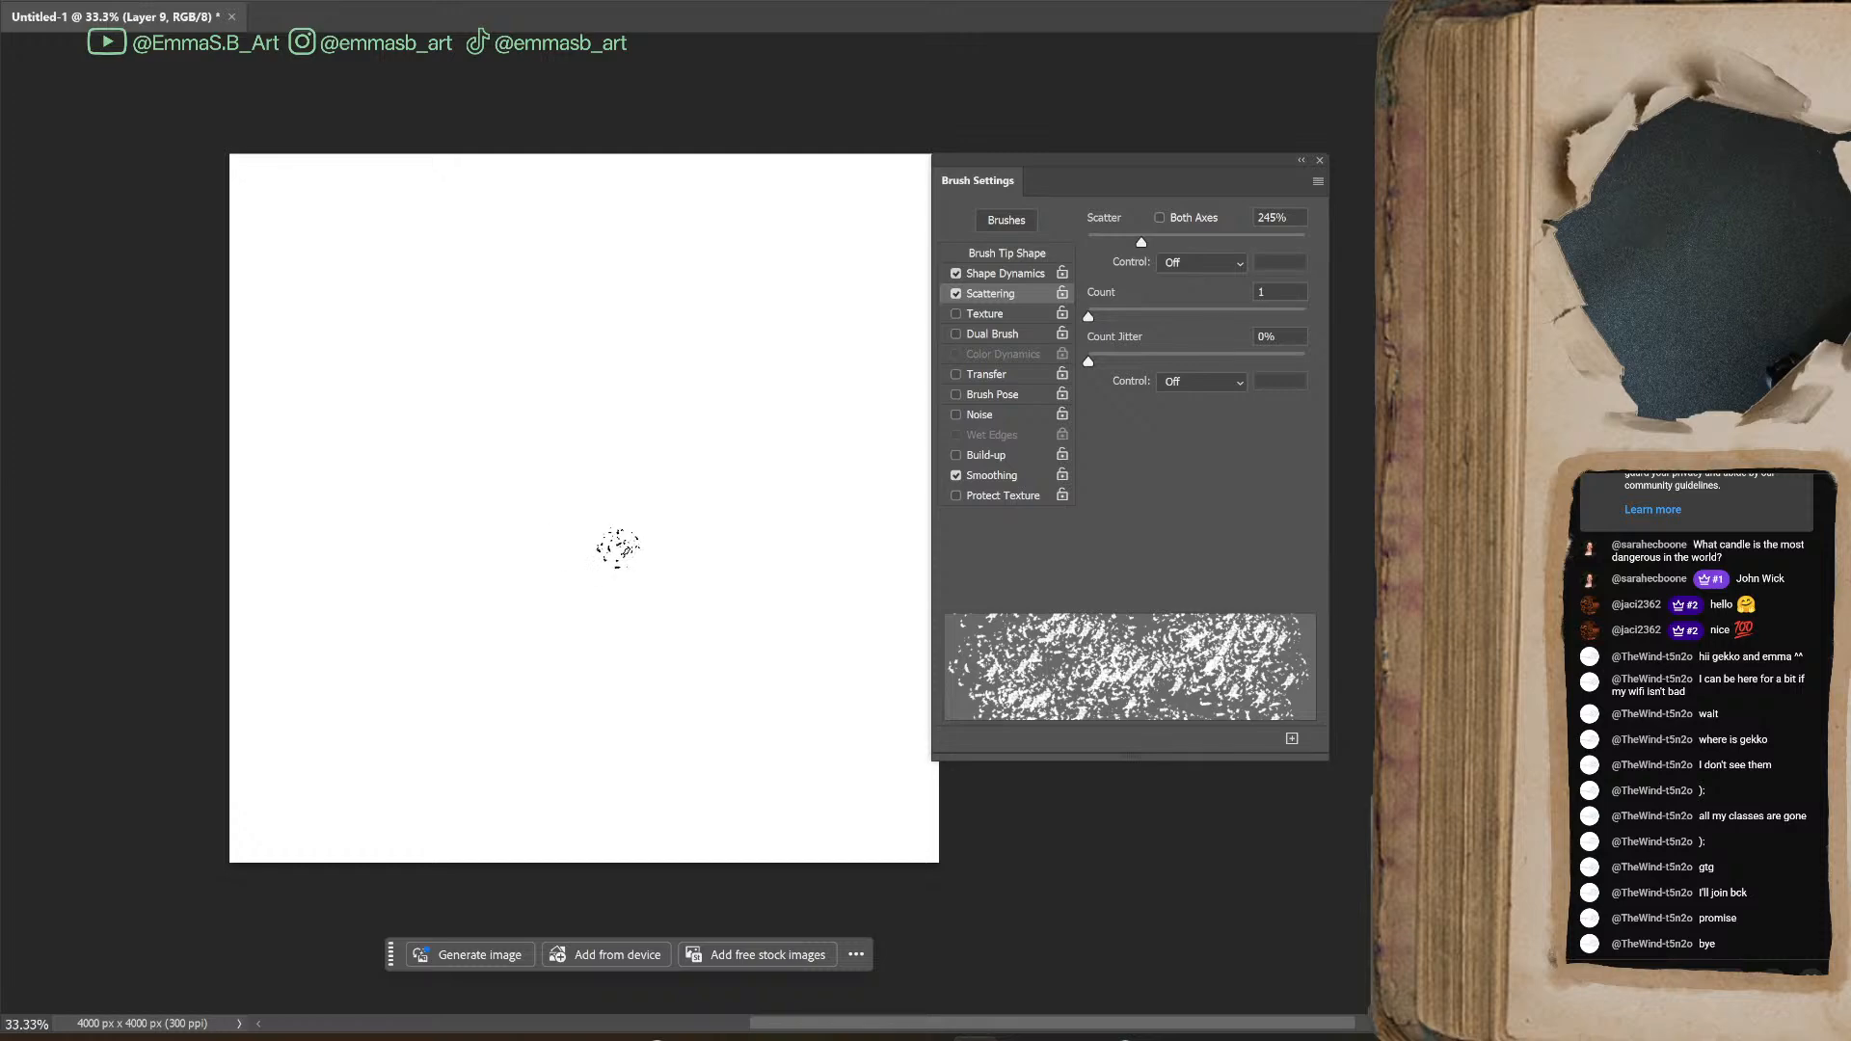
Switch to the Brush tool with the new speckled preset, turn on Shape Dynamics, shrink the tip and paint a zigzag test stroke
{"action": "key", "text": "b"}
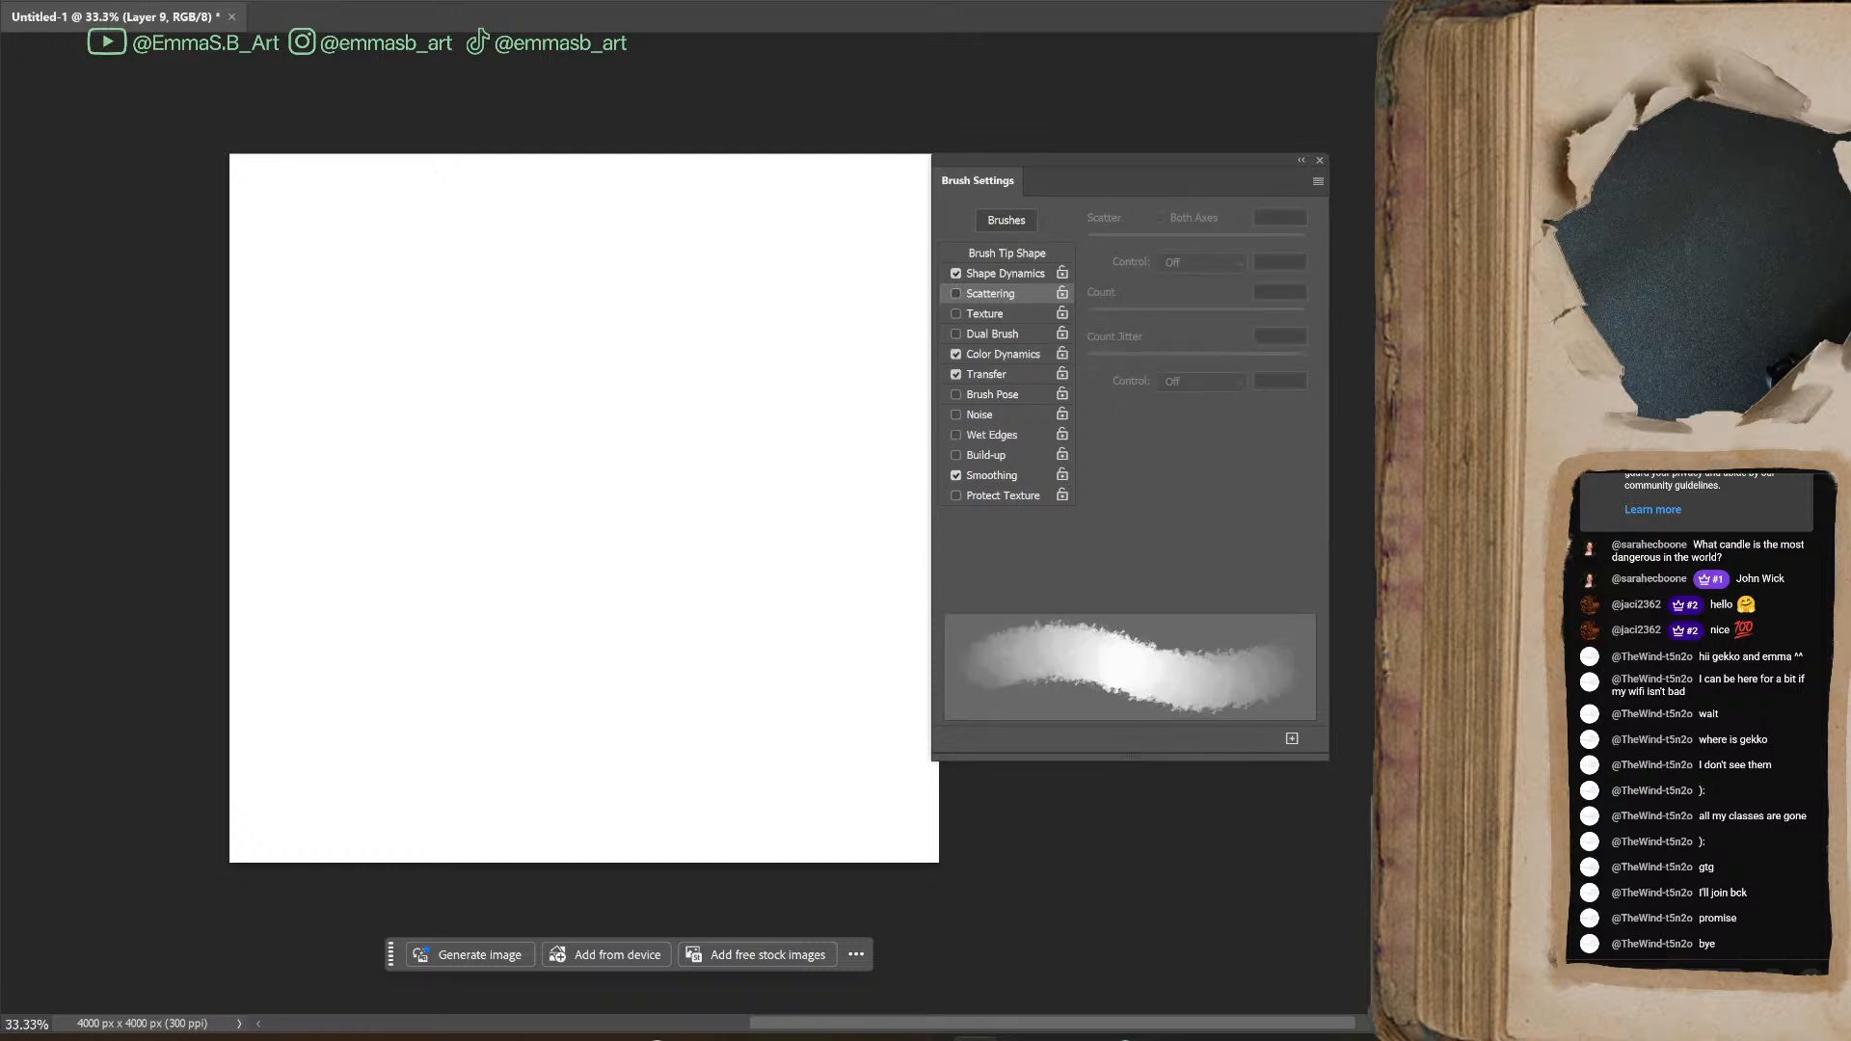
{"action": "key", "text": "period"}
{"action": "key", "text": "period"}
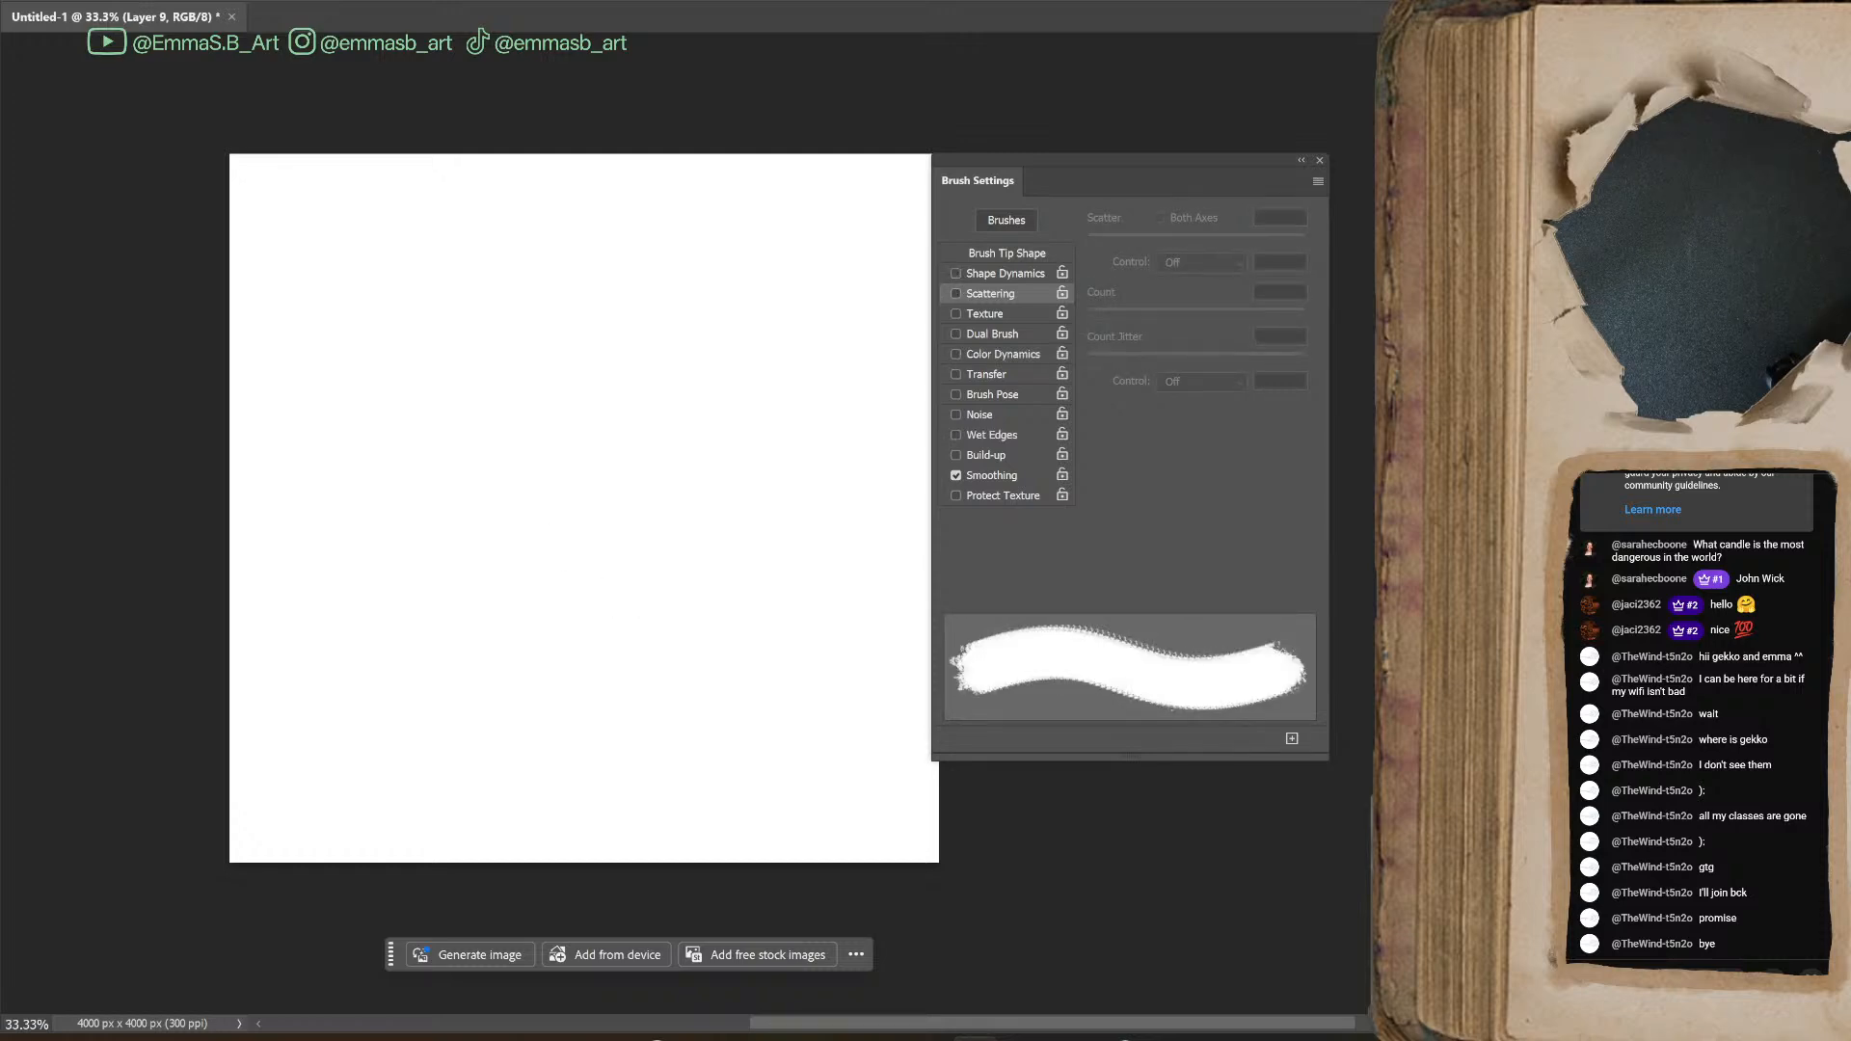
{"action": "left_click", "coordinate": [993, 275]}
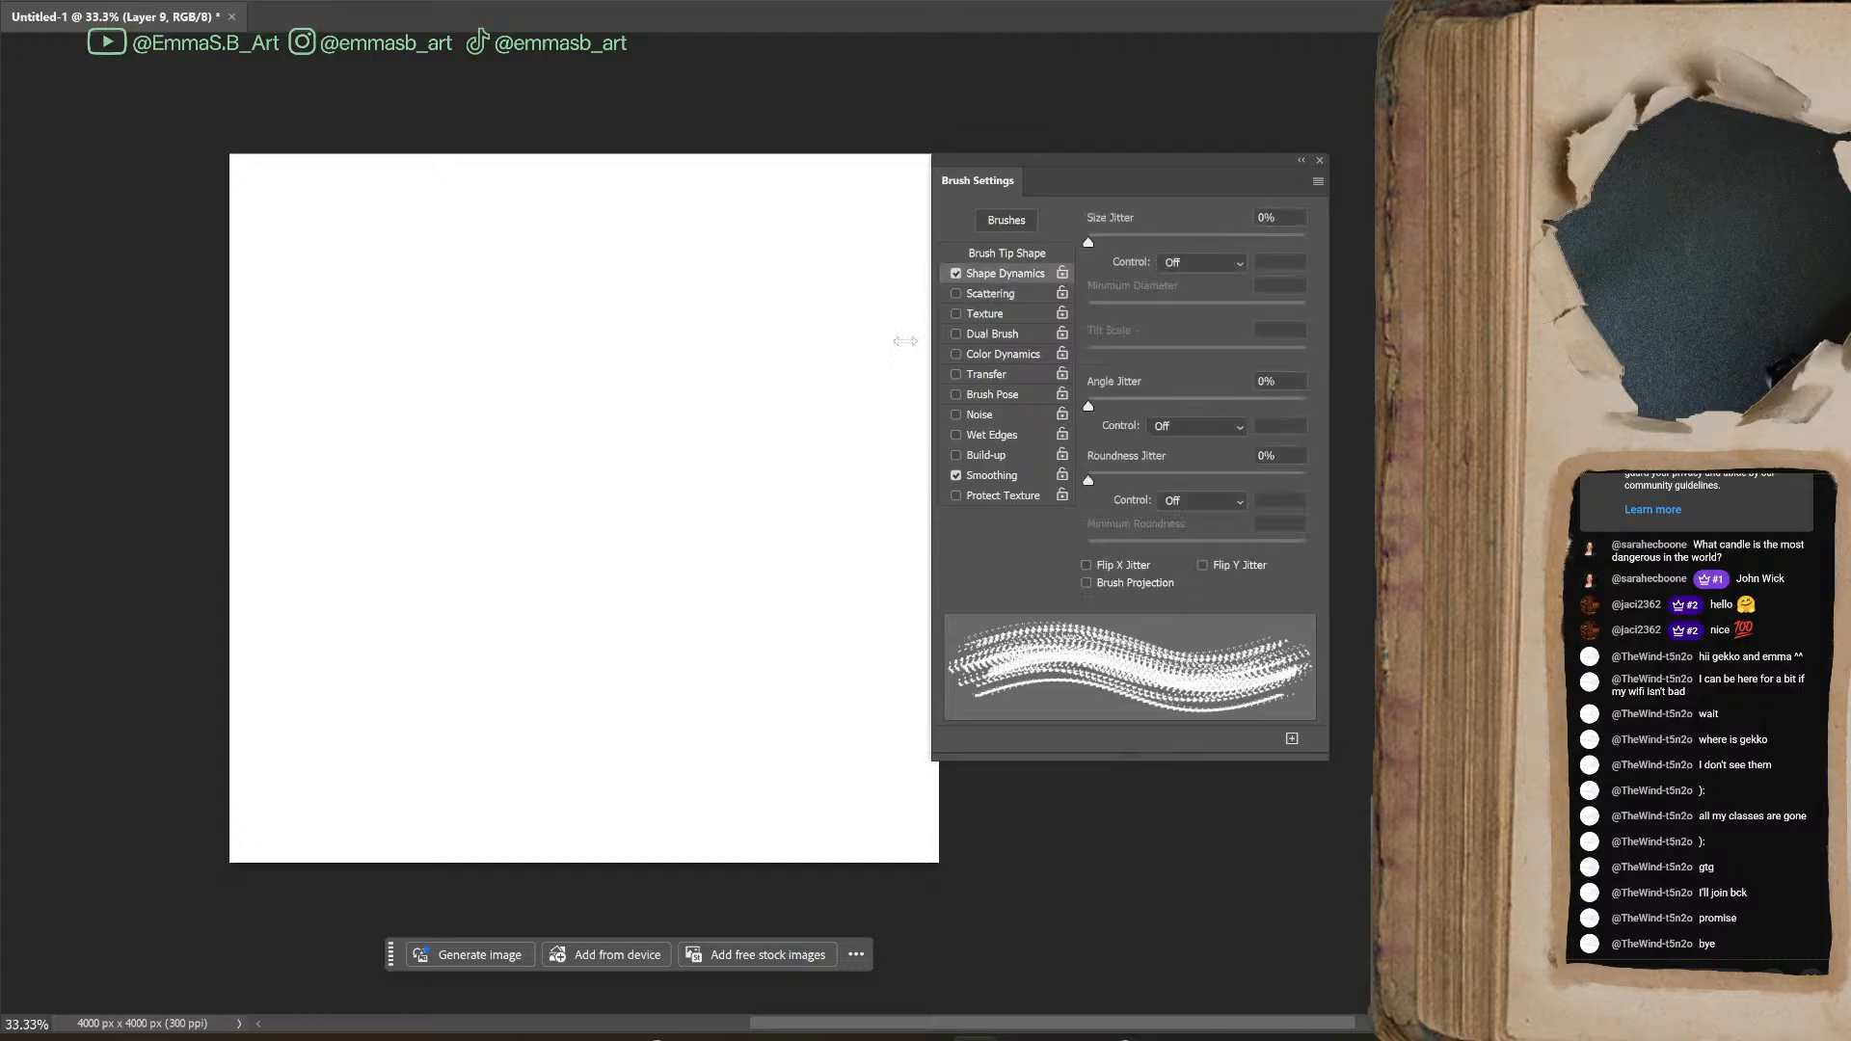
{"action": "key", "text": "bracketleft"}
{"action": "key", "text": "bracketleft"}
{"action": "key", "text": "bracketleft"}
{"action": "key", "text": "bracketleft"}
{"action": "key", "text": "bracketleft"}
{"action": "key", "text": "bracketleft"}
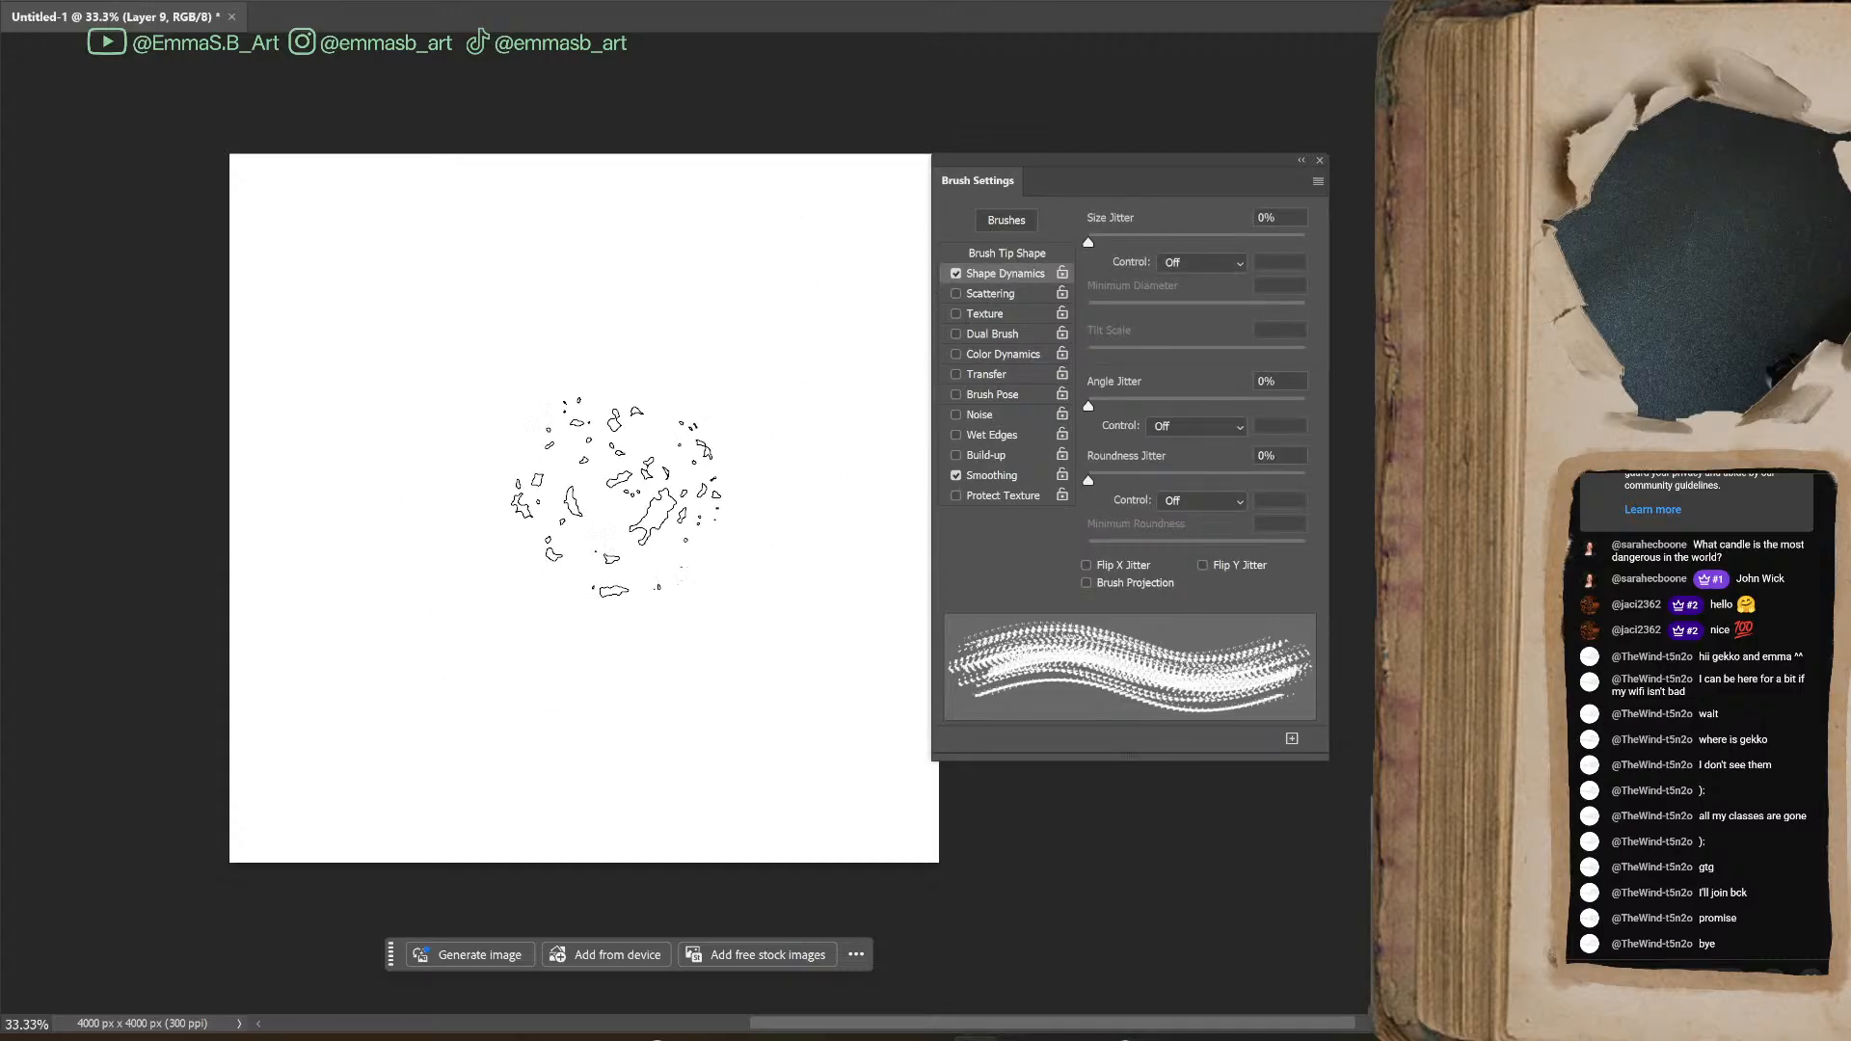
{"action": "key", "text": "bracketright"}
{"action": "key", "text": "bracketright"}
{"action": "key", "text": "bracketright"}
{"action": "key", "text": "bracketright"}
{"action": "key", "text": "bracketright"}
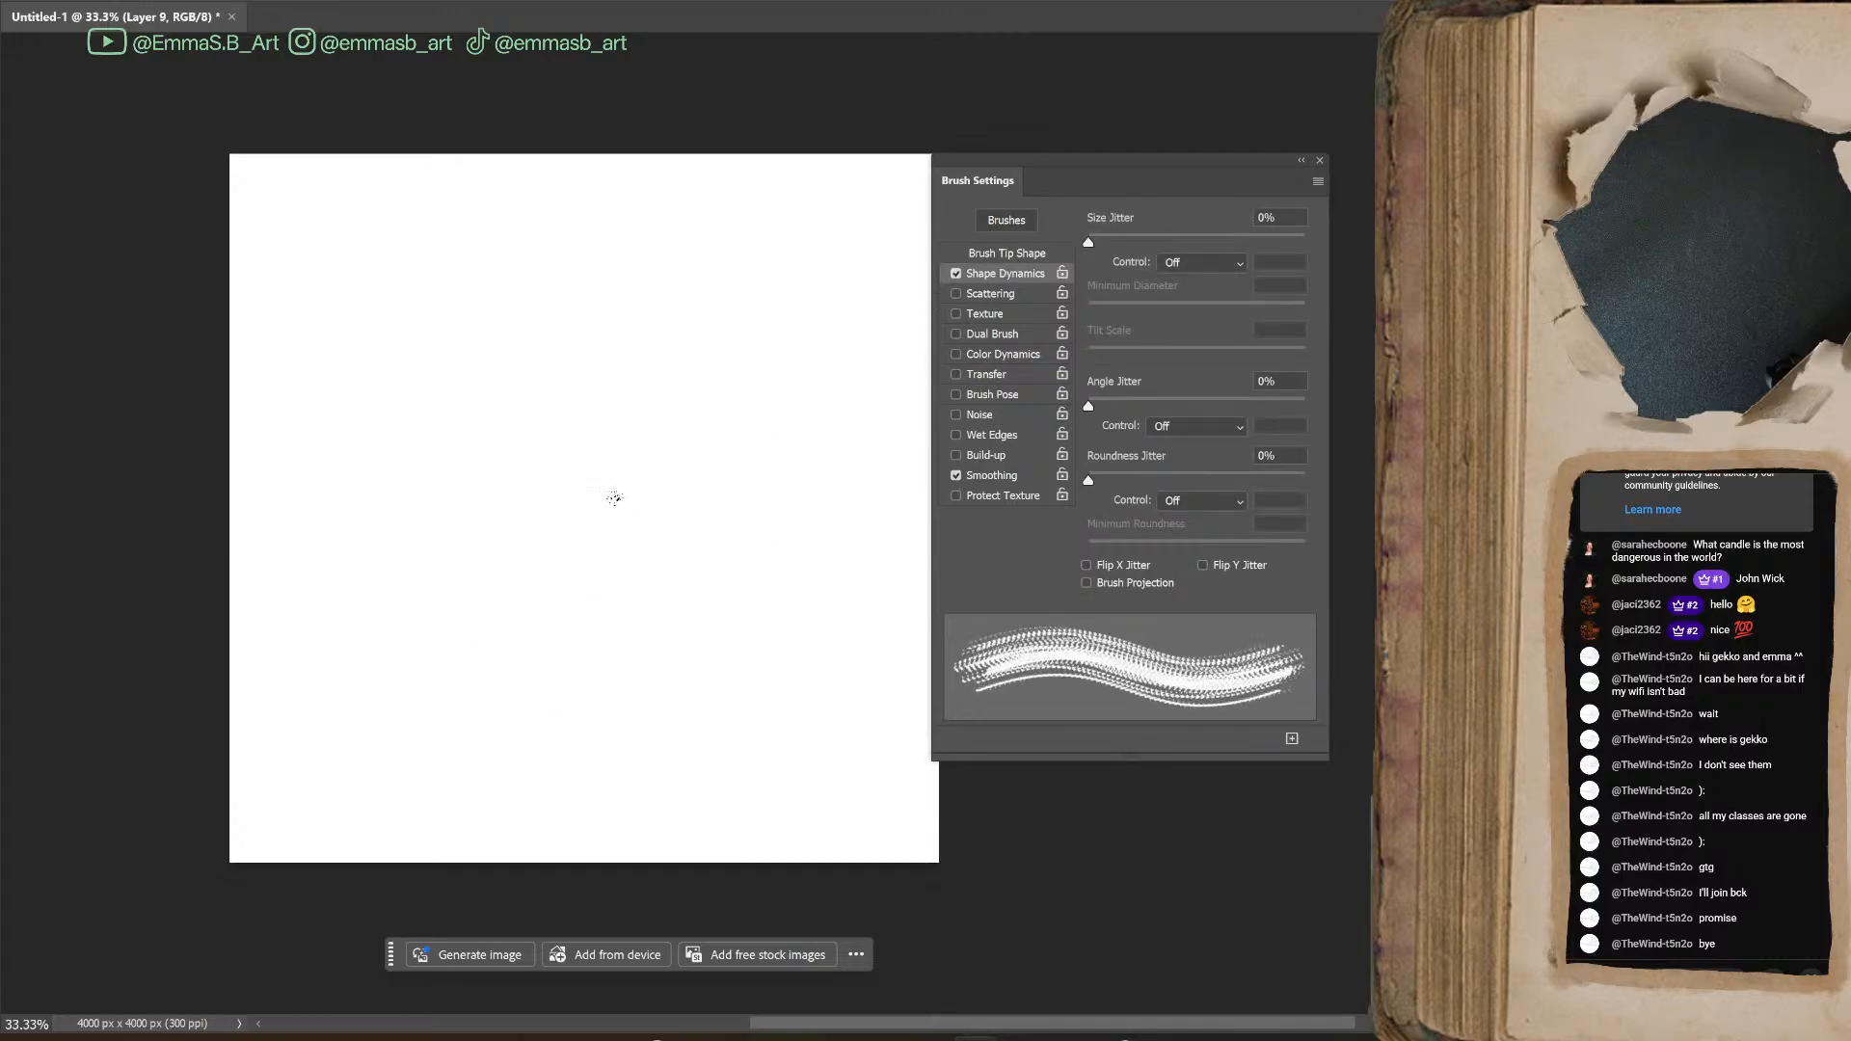
{"action": "mouse_move", "coordinate": [625, 479]}
{"action": "left_mouse_down"}
{"action": "mouse_move", "coordinate": [593, 560]}
{"action": "mouse_move", "coordinate": [786, 661]}
{"action": "left_mouse_up"}
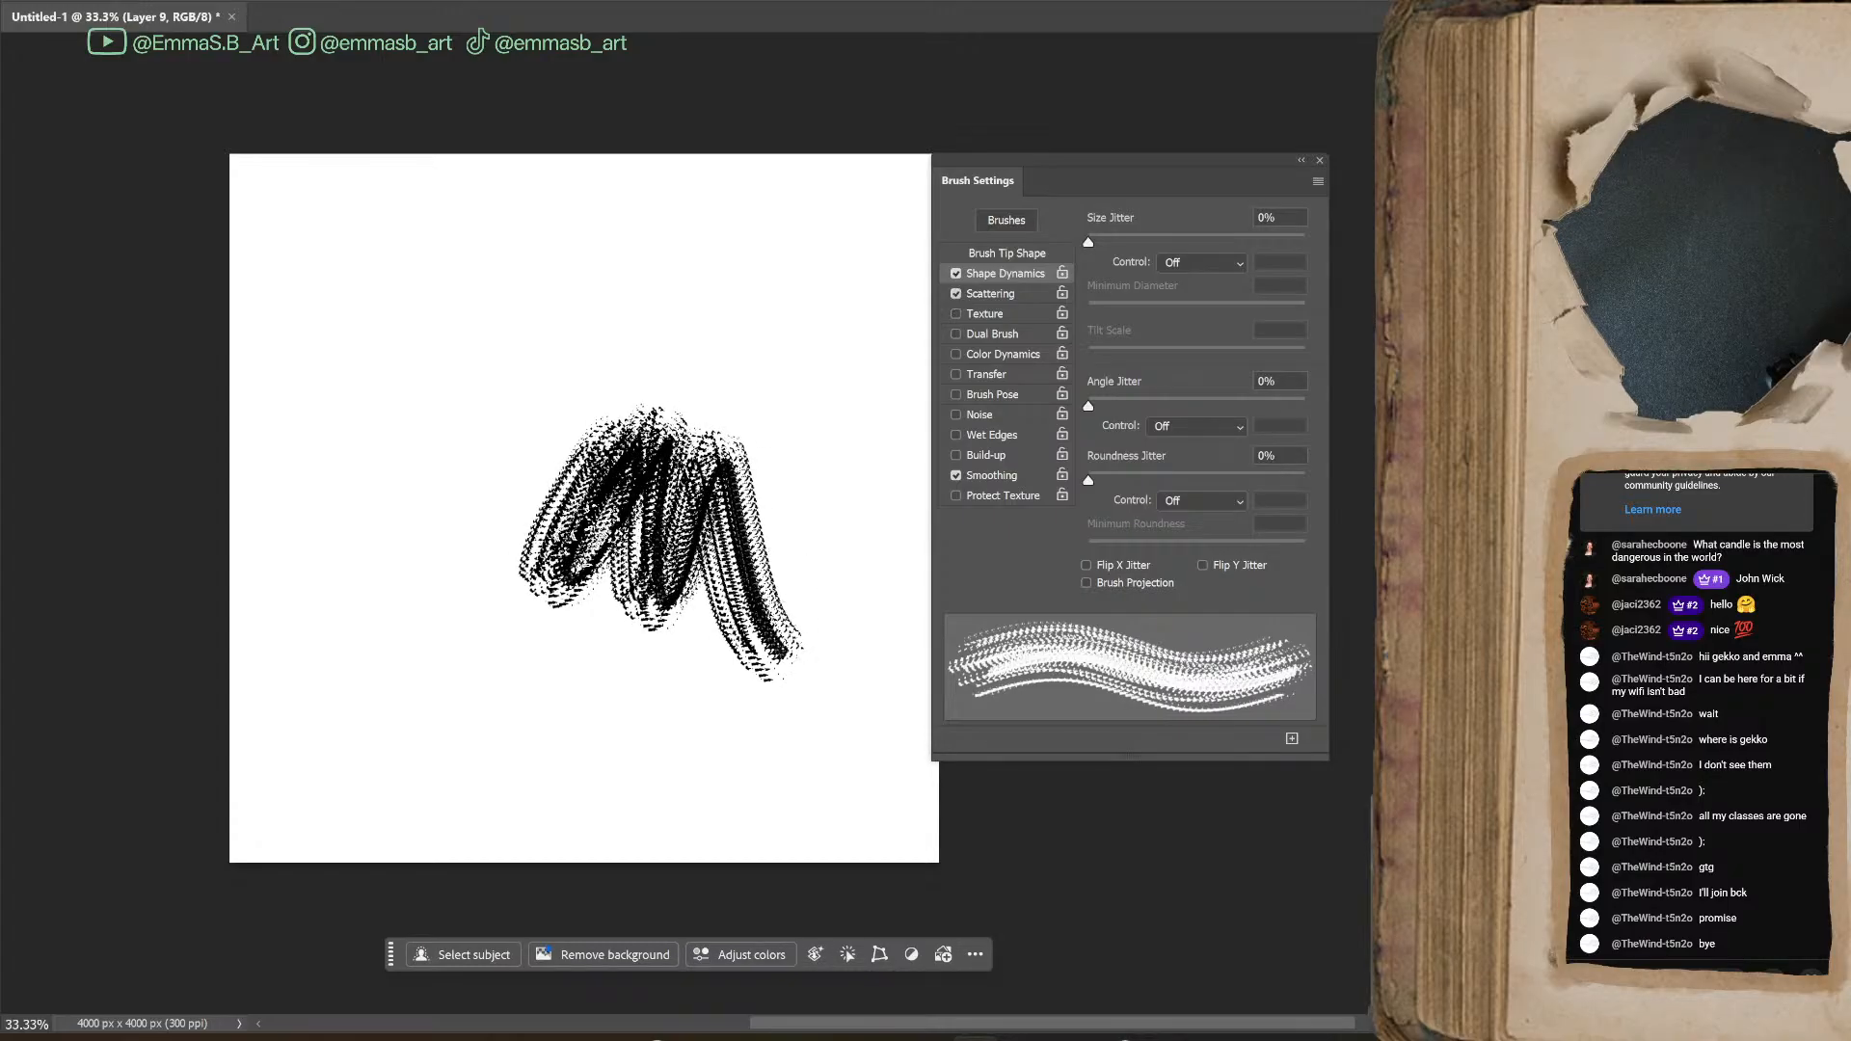
Increase the brush's Scatter amount and paint scattered test strokes around the zigzag
{"action": "left_click", "coordinate": [1032, 293]}
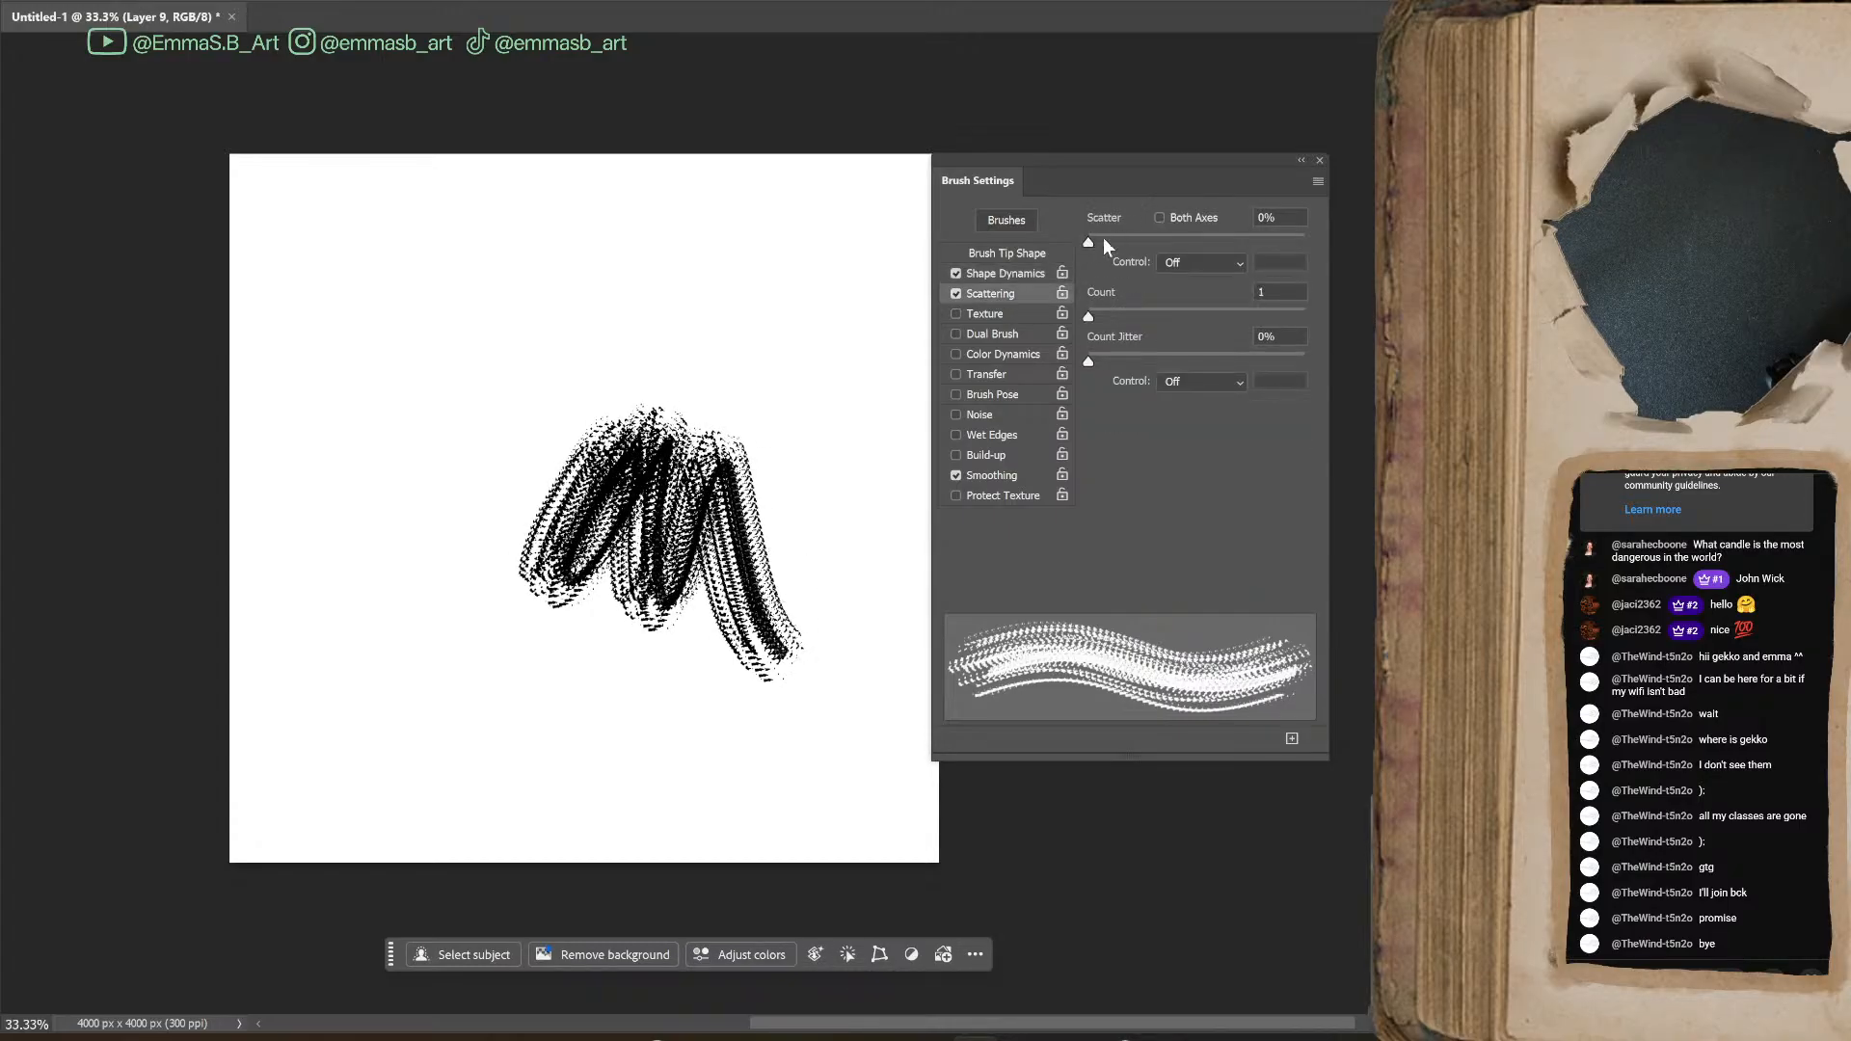
{"action": "left_click_drag", "start_coordinate": [1090, 241], "coordinate": [1148, 242]}
{"action": "left_click_drag", "start_coordinate": [405, 328], "coordinate": [367, 502]}
{"action": "mouse_move", "coordinate": [367, 405]}
{"action": "left_mouse_down"}
{"action": "mouse_move", "coordinate": [501, 665]}
{"action": "mouse_move", "coordinate": [800, 576]}
{"action": "left_mouse_up"}
Set the brush's Angle Jitter to 58% under Shape Dynamics and paint test strokes over the canvas
{"action": "left_click", "coordinate": [1015, 274]}
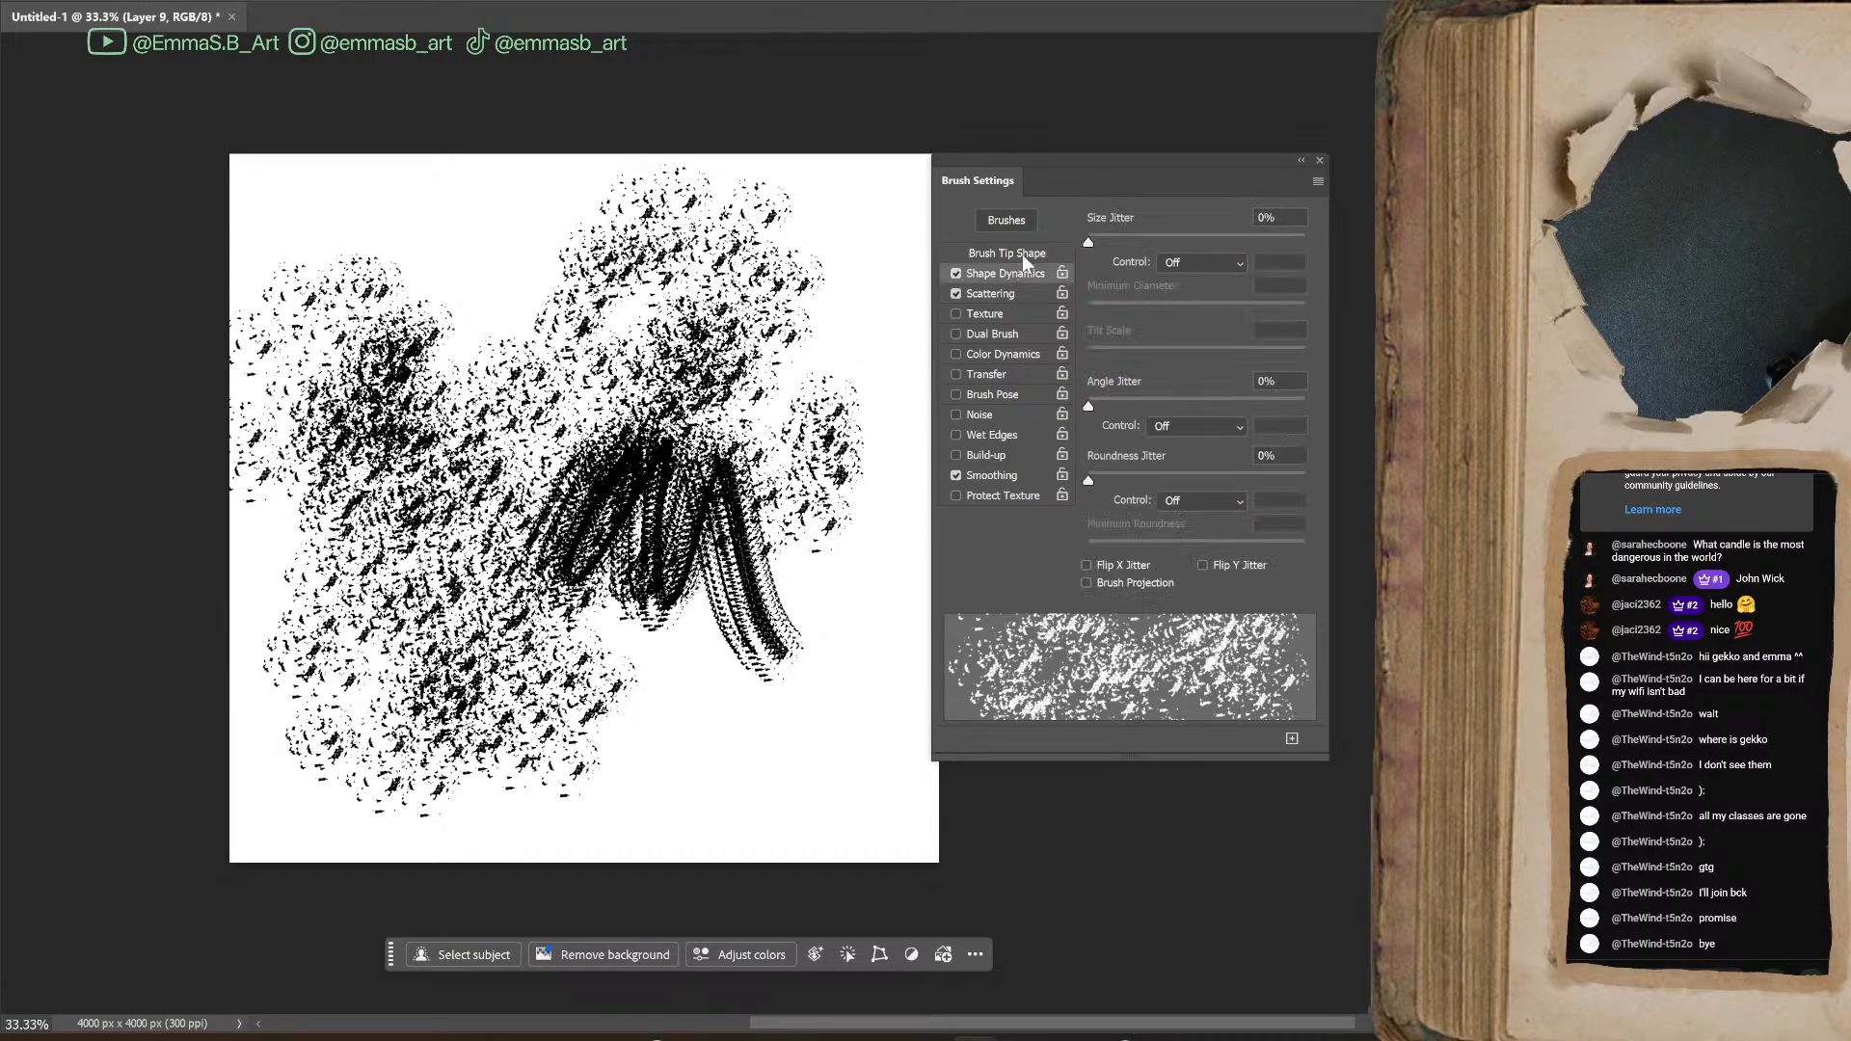
{"action": "mouse_move", "coordinate": [1092, 405]}
{"action": "left_mouse_down"}
{"action": "mouse_move", "coordinate": [1200, 425]}
{"action": "mouse_move", "coordinate": [1223, 407]}
{"action": "left_mouse_up"}
{"action": "mouse_move", "coordinate": [509, 482]}
{"action": "left_mouse_down"}
{"action": "mouse_move", "coordinate": [492, 231]}
{"action": "mouse_move", "coordinate": [742, 694]}
{"action": "left_mouse_up"}
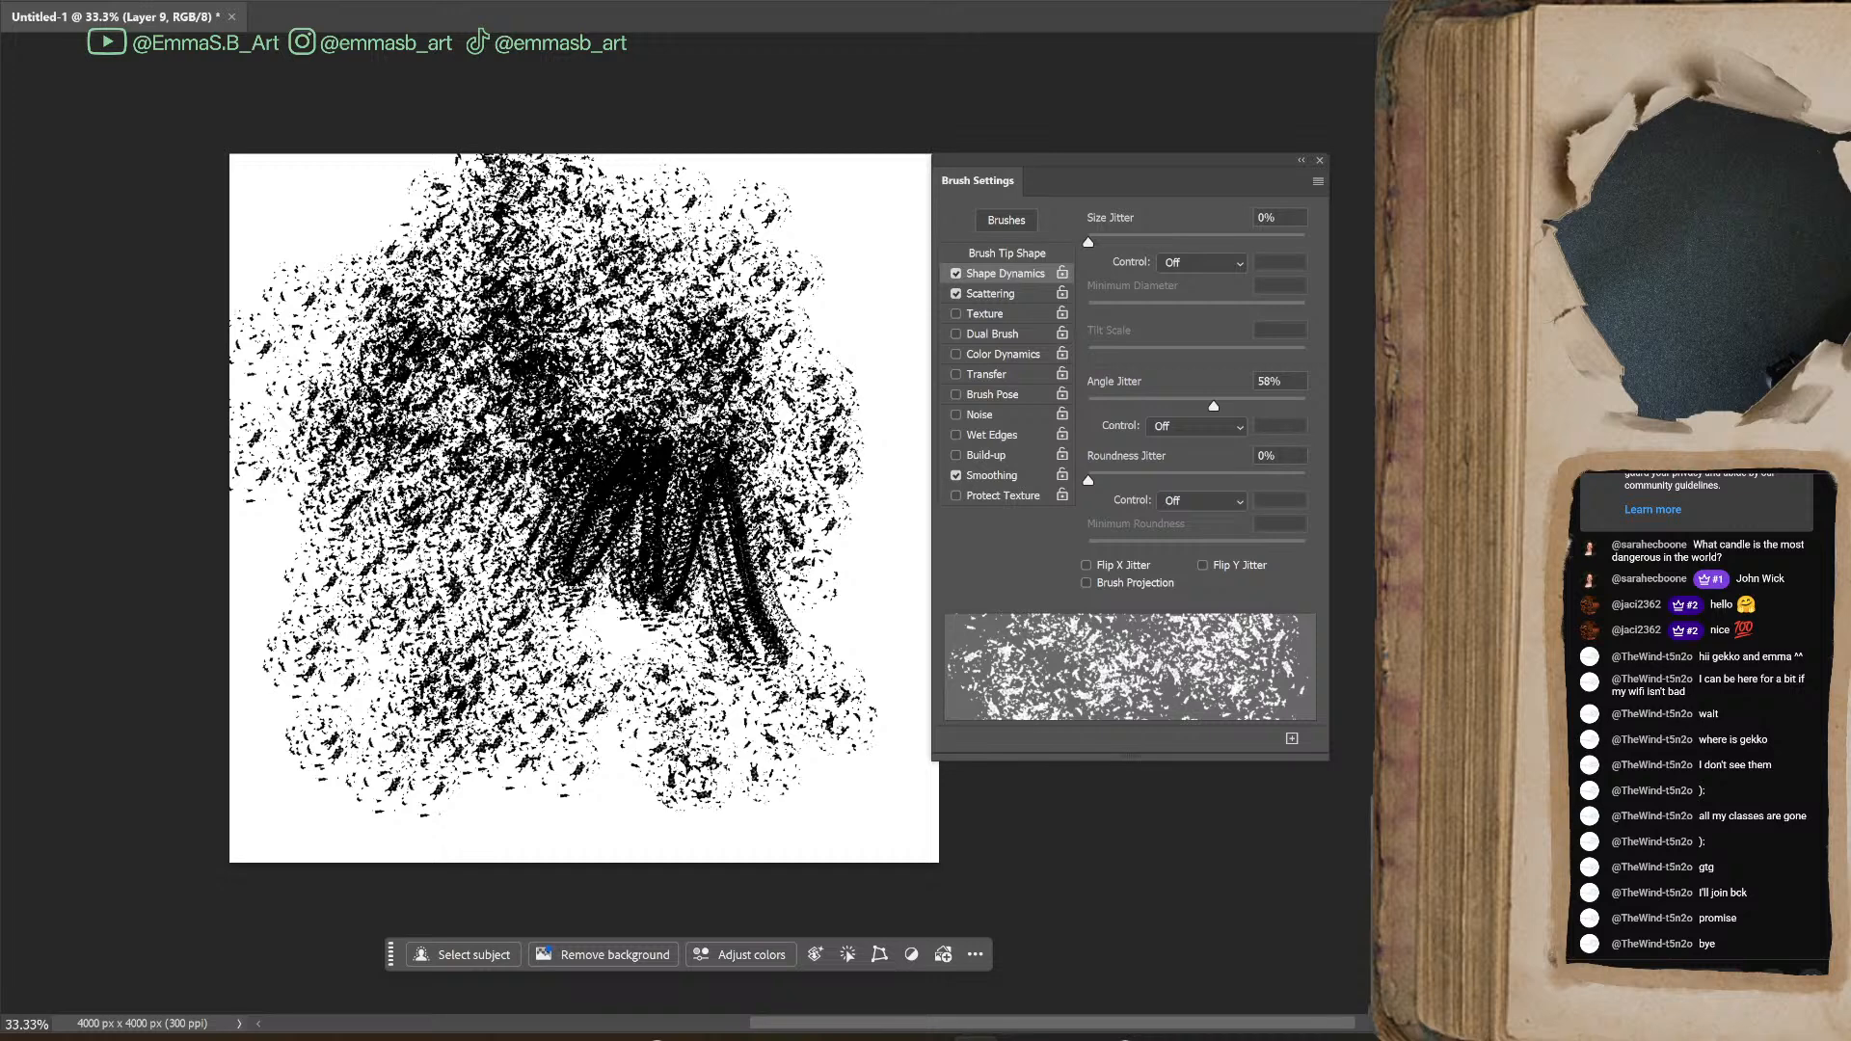
Undo the earlier test strokes, try short strokes with the angle-jittered tip and undo them until the canvas is blank
{"action": "key", "text": "ctrl+z"}
{"action": "key", "text": "ctrl+z"}
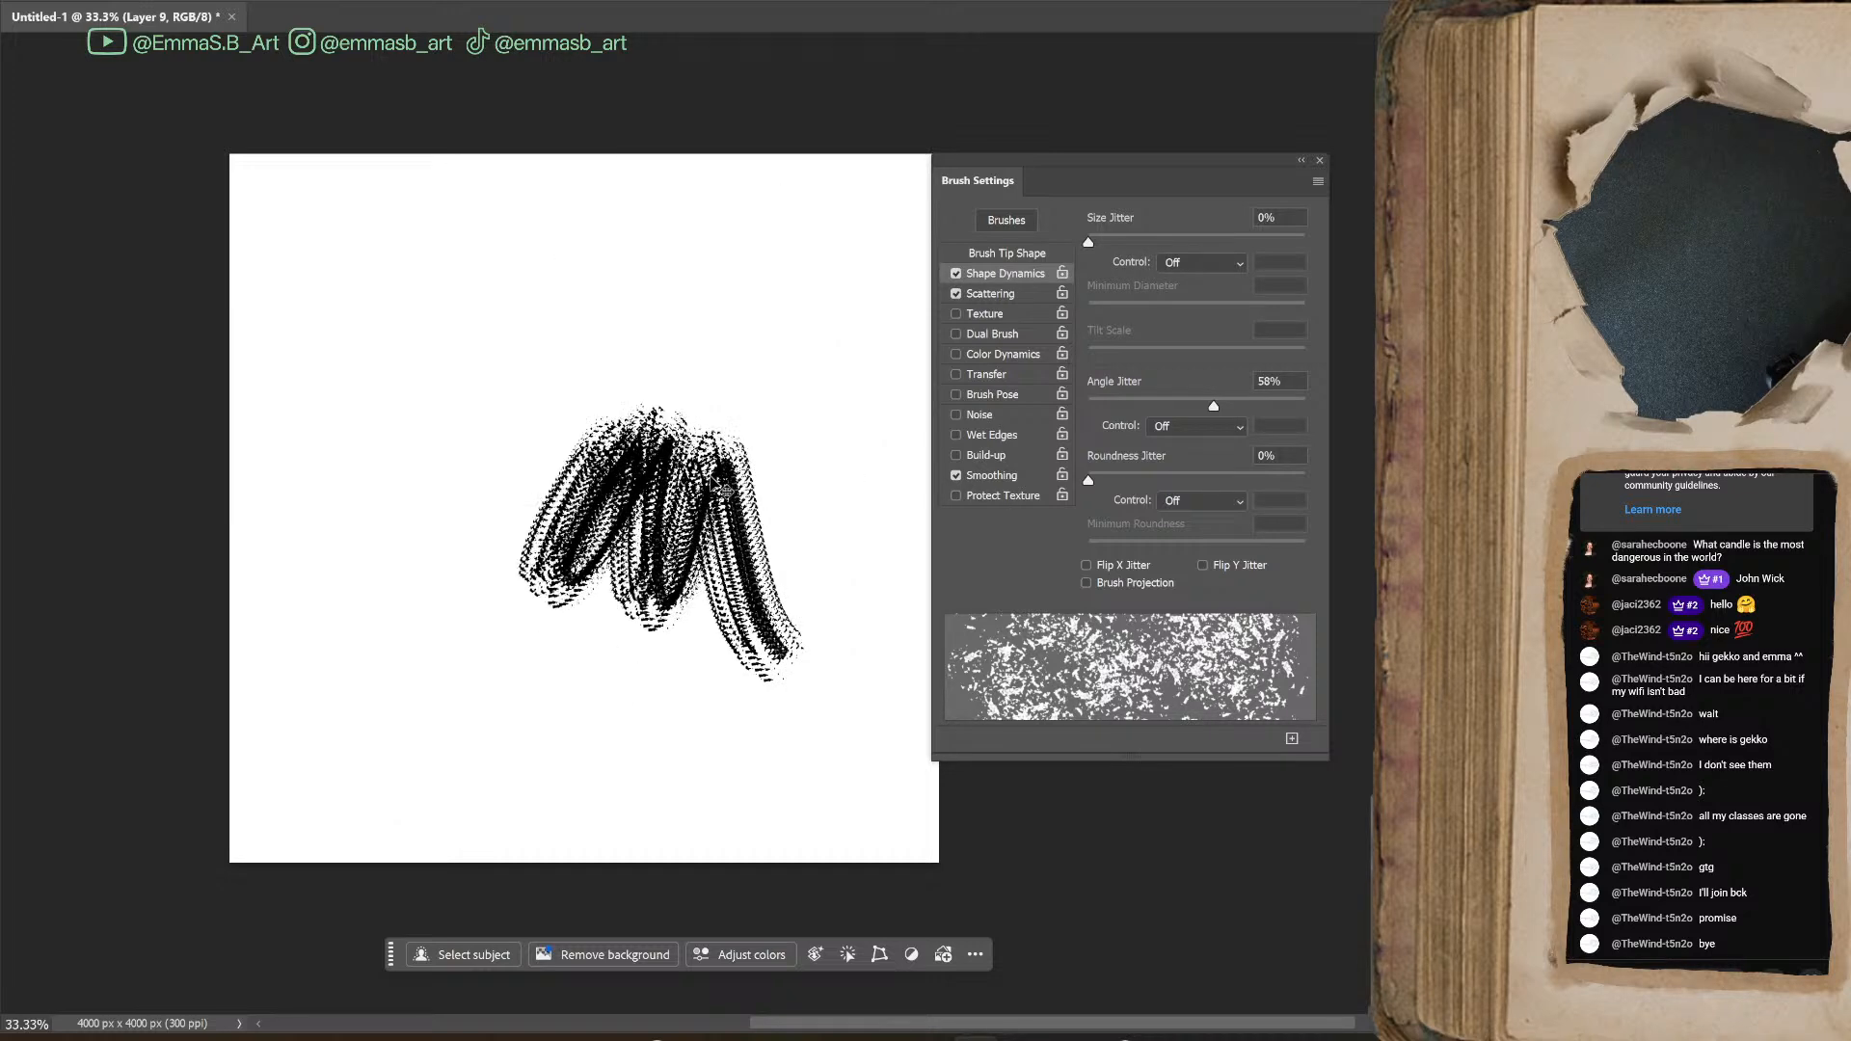
{"action": "key", "text": "ctrl+z"}
{"action": "mouse_move", "coordinate": [646, 390]}
{"action": "left_mouse_down"}
{"action": "mouse_move", "coordinate": [601, 371]}
{"action": "mouse_move", "coordinate": [699, 536]}
{"action": "mouse_move", "coordinate": [694, 627]}
{"action": "left_mouse_up"}
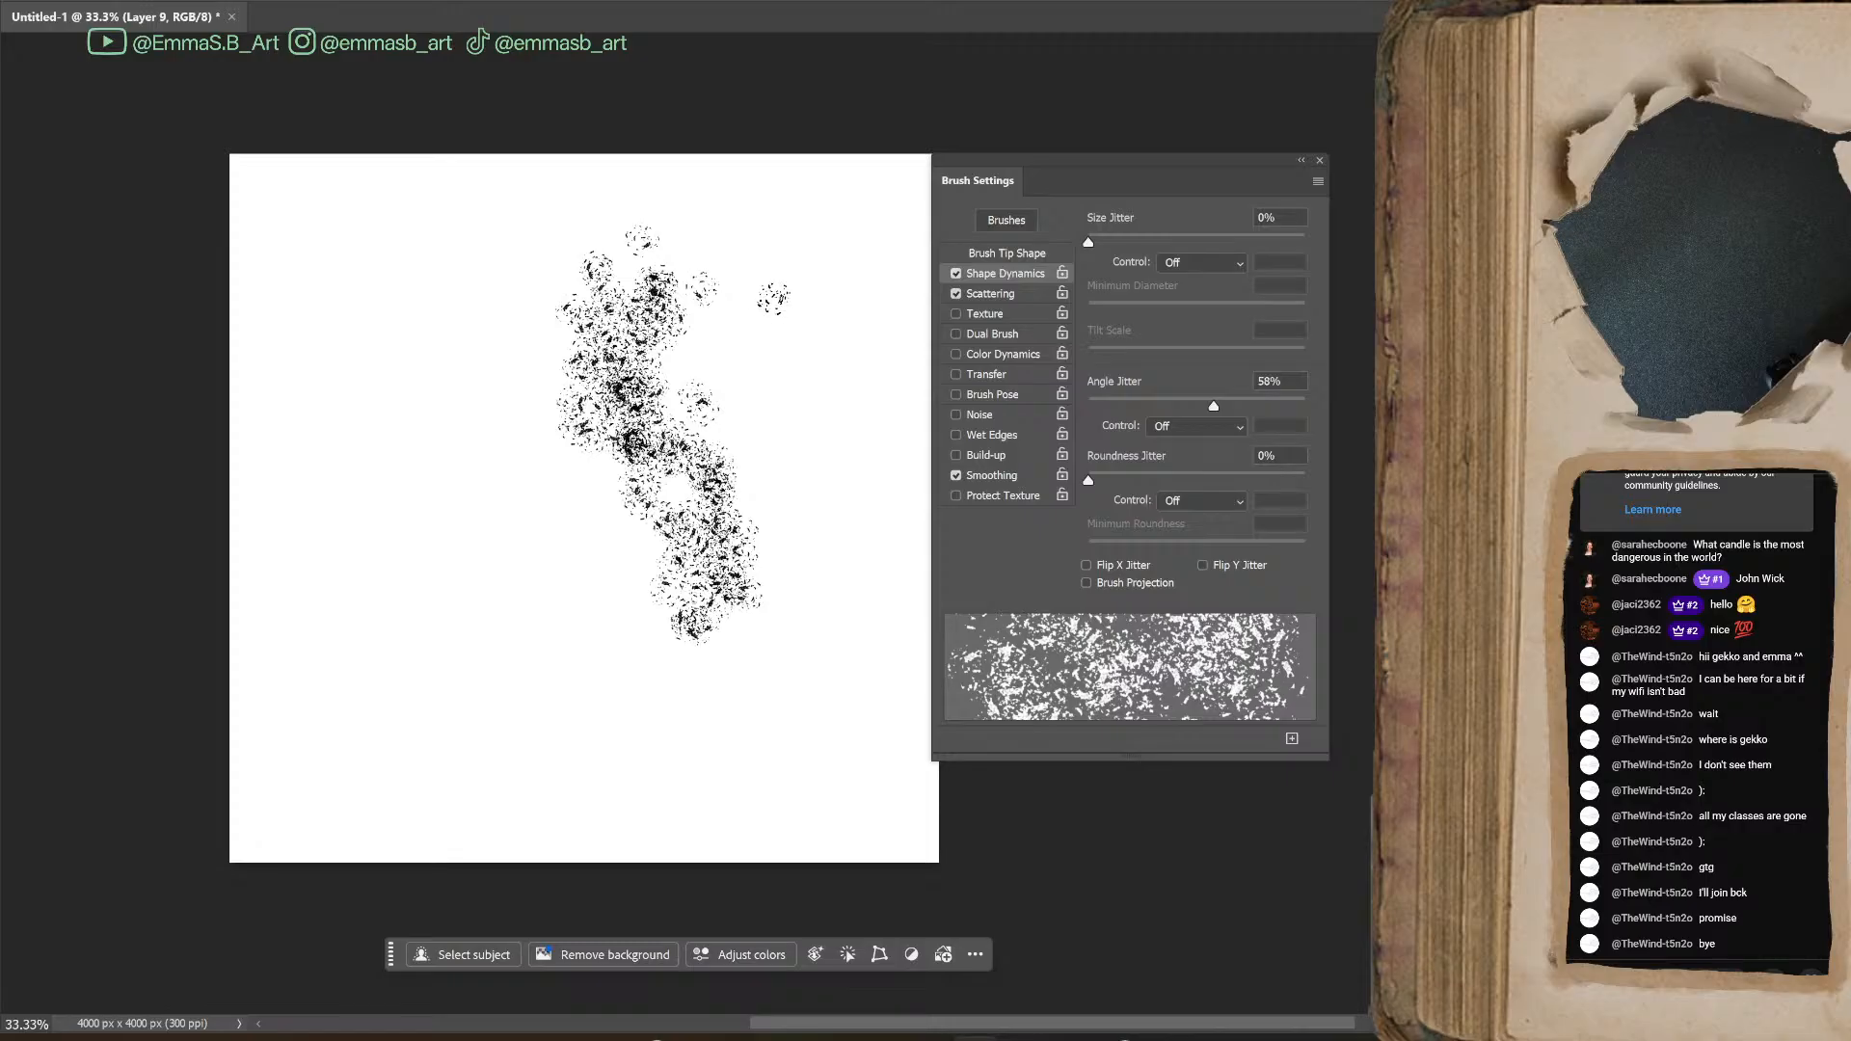
{"action": "key", "text": "ctrl+z"}
{"action": "mouse_move", "coordinate": [723, 318]}
{"action": "left_mouse_down"}
{"action": "mouse_move", "coordinate": [530, 728]}
{"action": "mouse_move", "coordinate": [714, 386]}
{"action": "mouse_move", "coordinate": [627, 241]}
{"action": "left_mouse_up"}
{"action": "key", "text": "ctrl+z"}
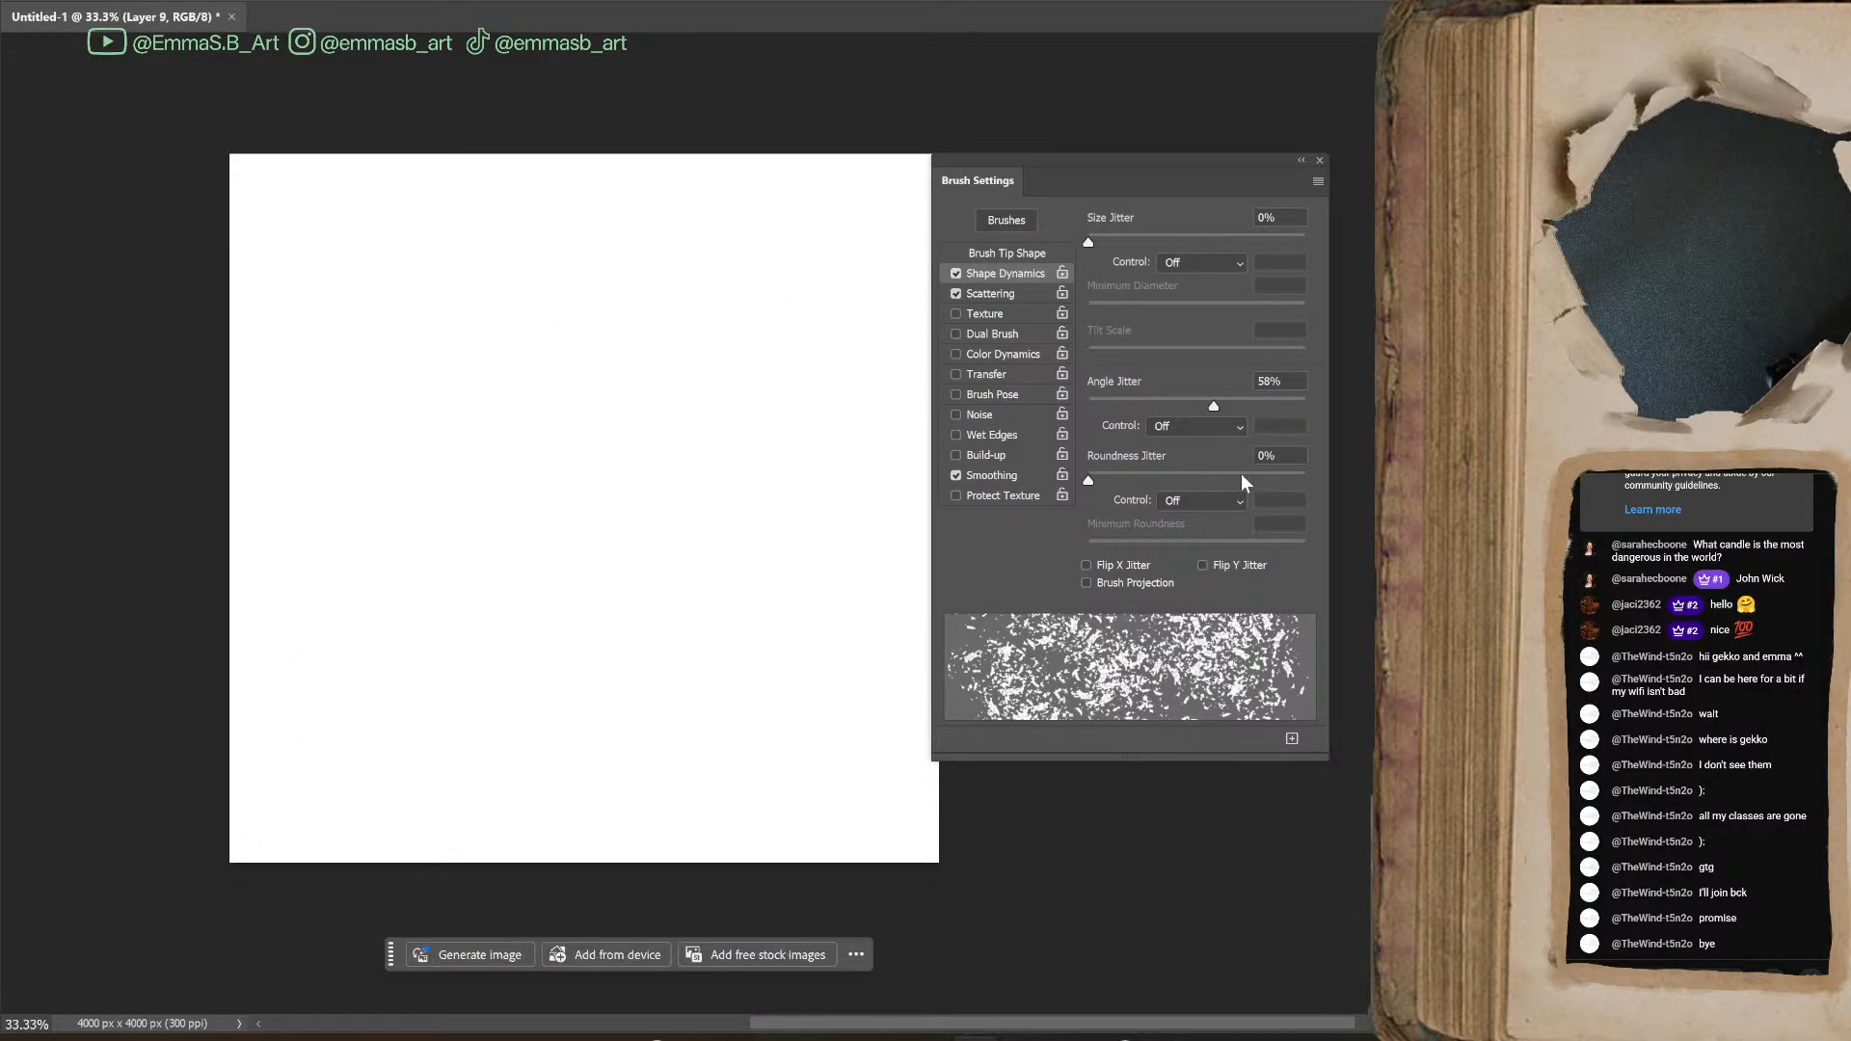
Try a higher Roundness Jitter with a test stroke and return the value to 0%
{"action": "mouse_move", "coordinate": [1086, 482]}
{"action": "left_mouse_down"}
{"action": "mouse_move", "coordinate": [1342, 484]}
{"action": "mouse_move", "coordinate": [1041, 494]}
{"action": "mouse_move", "coordinate": [1304, 494]}
{"action": "mouse_move", "coordinate": [987, 524]}
{"action": "mouse_move", "coordinate": [1289, 495]}
{"action": "mouse_move", "coordinate": [1244, 521]}
{"action": "mouse_move", "coordinate": [1269, 525]}
{"action": "mouse_move", "coordinate": [1234, 562]}
{"action": "mouse_move", "coordinate": [1251, 550]}
{"action": "left_mouse_up"}
{"action": "mouse_move", "coordinate": [531, 528]}
{"action": "left_mouse_down"}
{"action": "mouse_move", "coordinate": [521, 646]}
{"action": "mouse_move", "coordinate": [740, 536]}
{"action": "mouse_move", "coordinate": [756, 416]}
{"action": "left_mouse_up"}
{"action": "mouse_move", "coordinate": [1254, 482]}
{"action": "left_mouse_down"}
{"action": "mouse_move", "coordinate": [1138, 504]}
{"action": "mouse_move", "coordinate": [1046, 550]}
{"action": "left_mouse_up"}
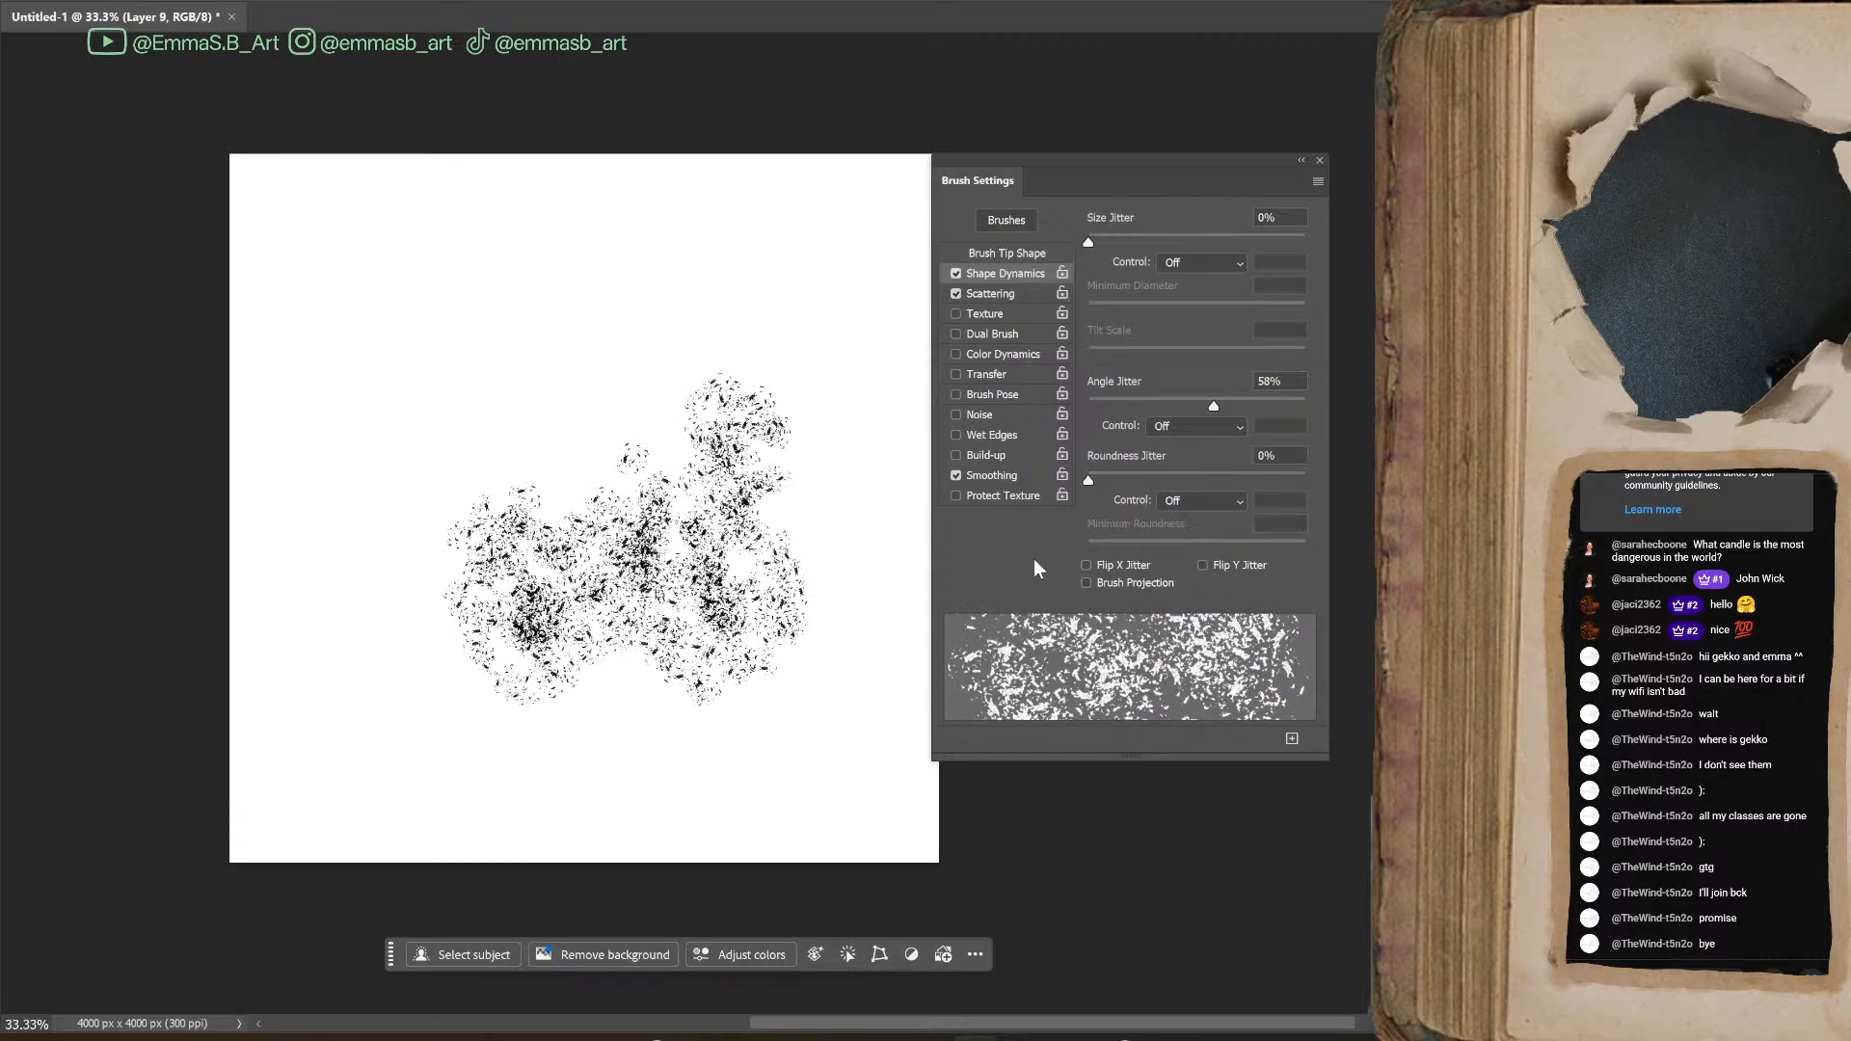
Try Pen Pressure as the Roundness Jitter control and set the control back to Off
{"action": "left_click", "coordinate": [1227, 505]}
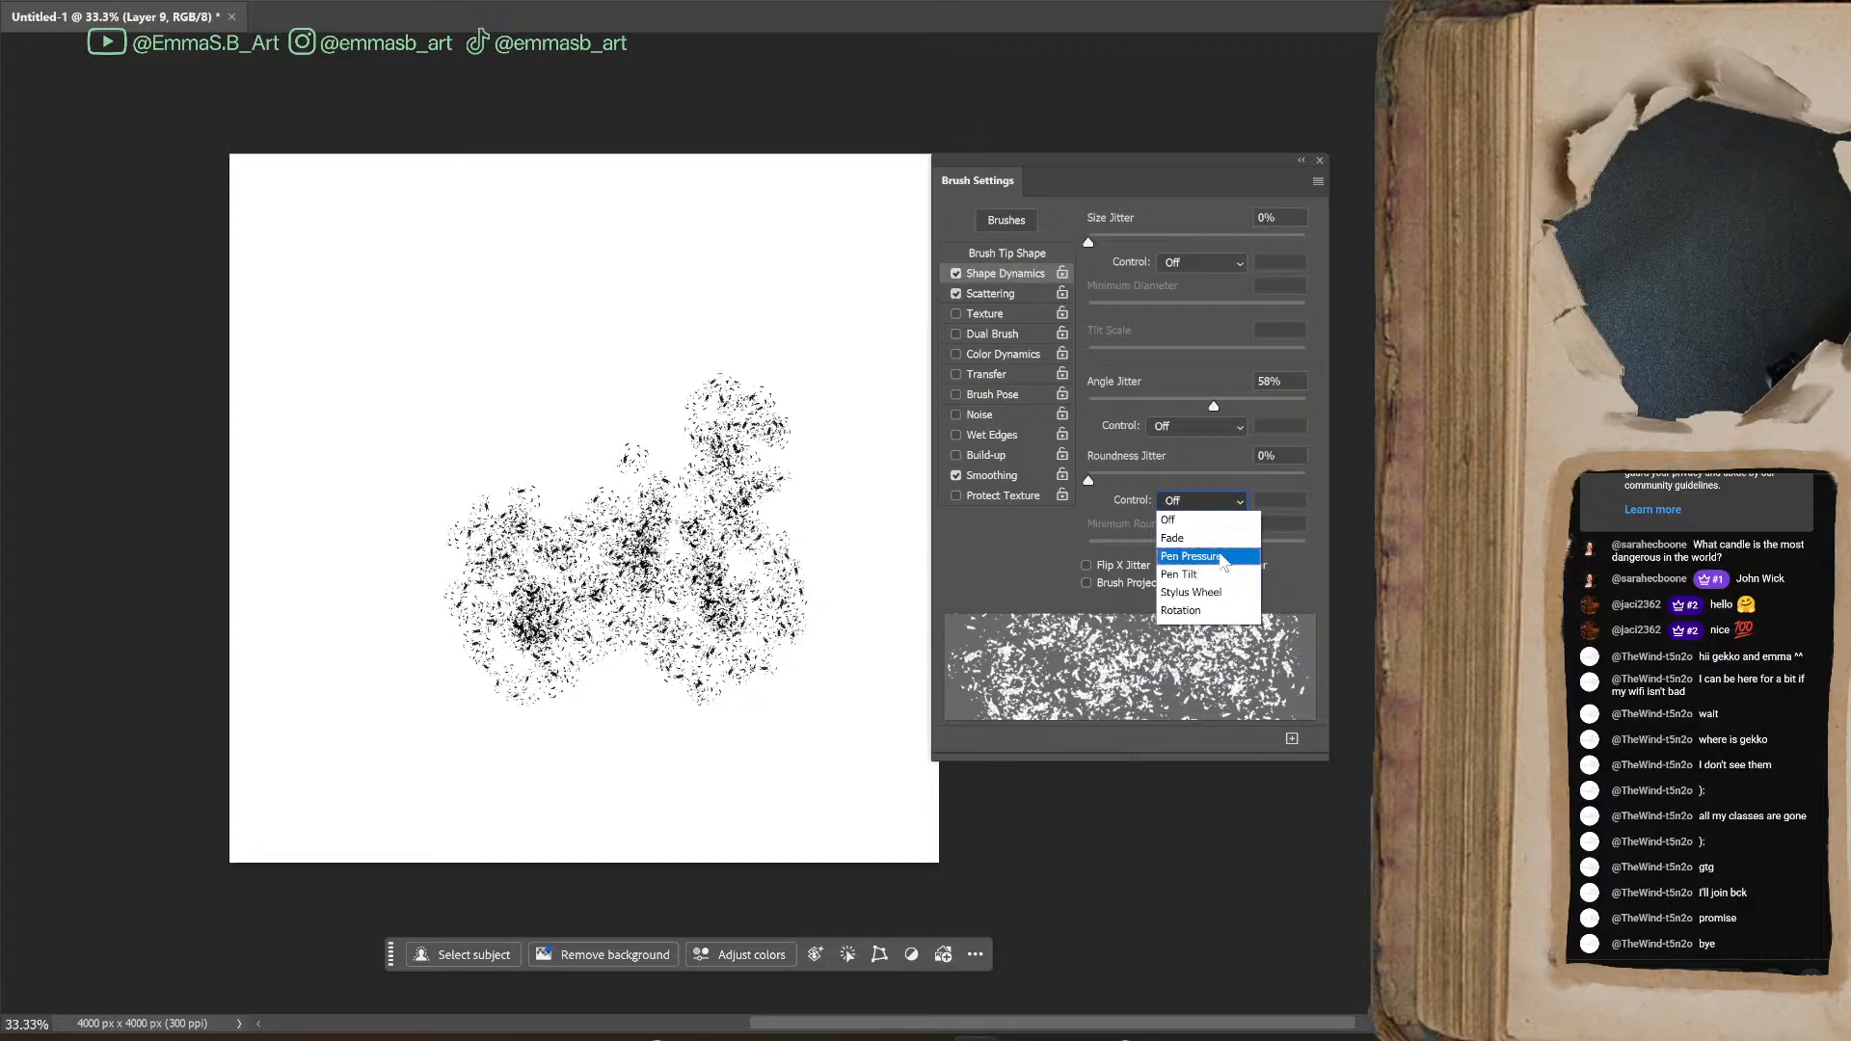
{"action": "left_click", "coordinate": [1219, 557]}
{"action": "left_click_drag", "start_coordinate": [1145, 547], "coordinate": [1057, 580]}
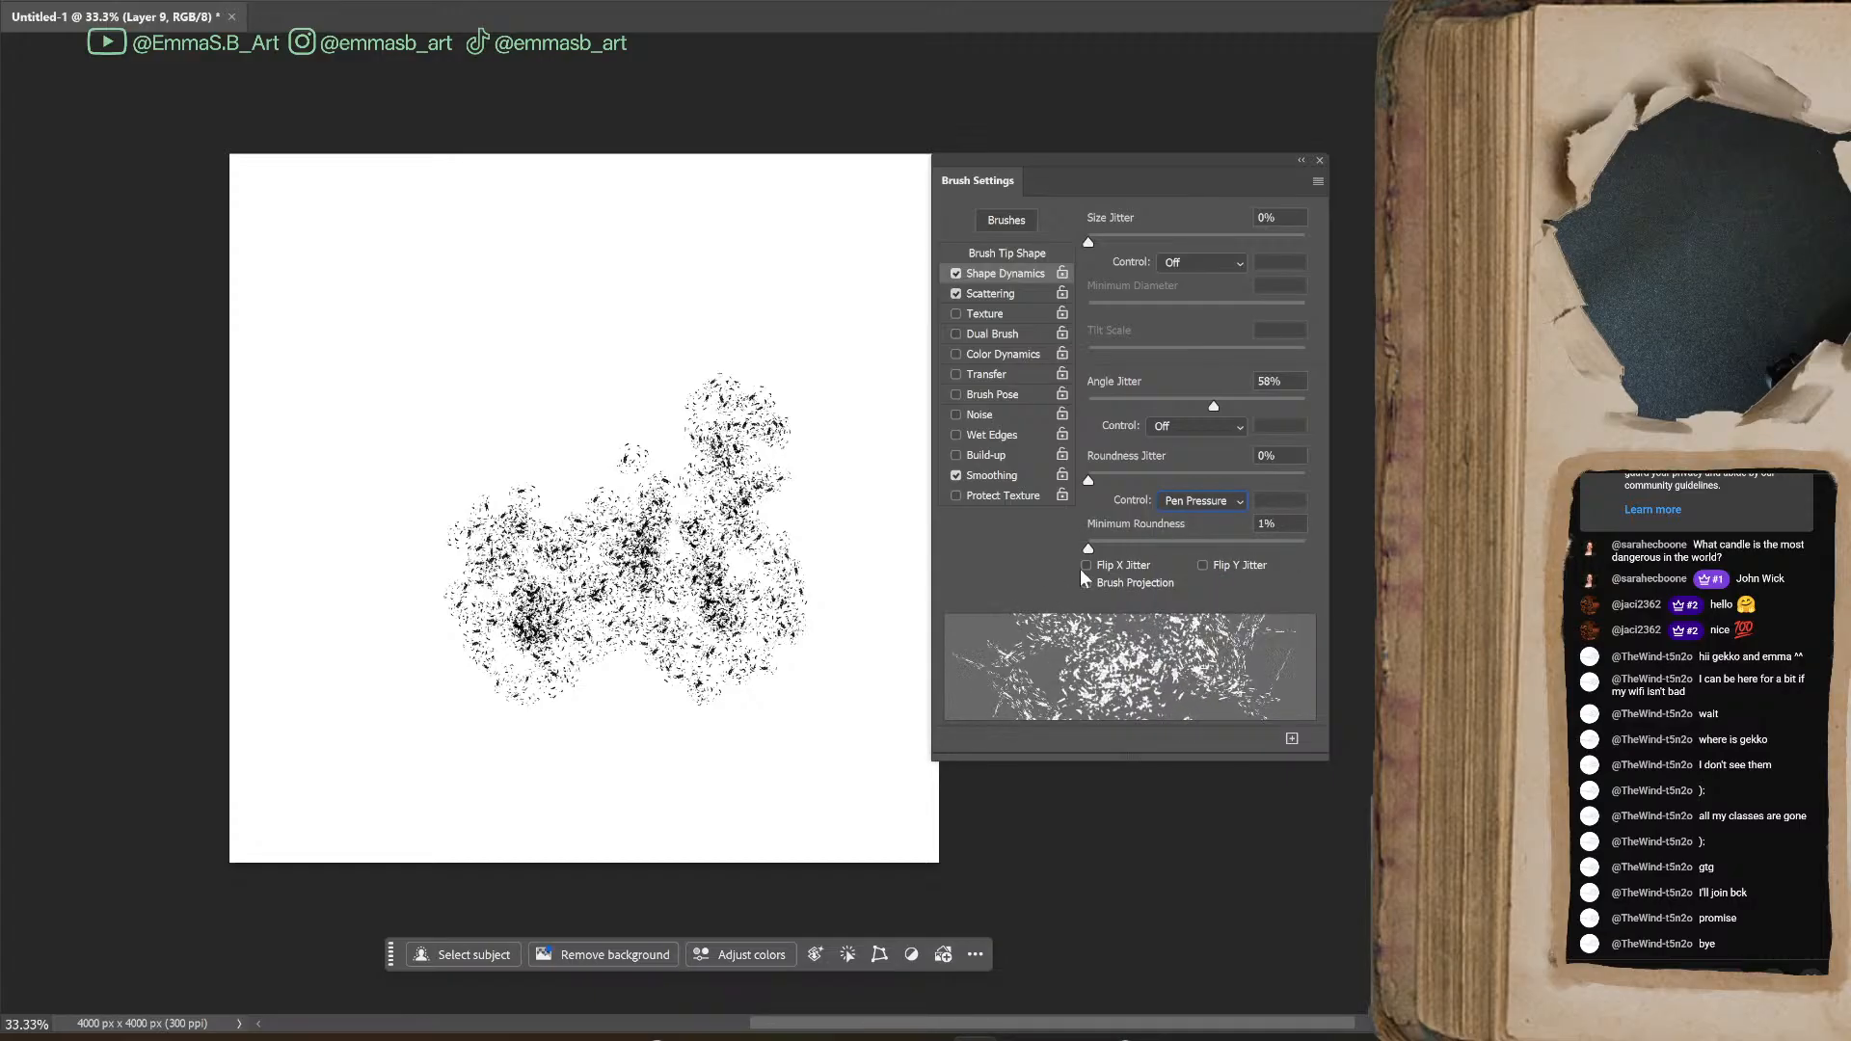
{"action": "left_click", "coordinate": [1215, 500]}
{"action": "left_click", "coordinate": [1227, 519]}
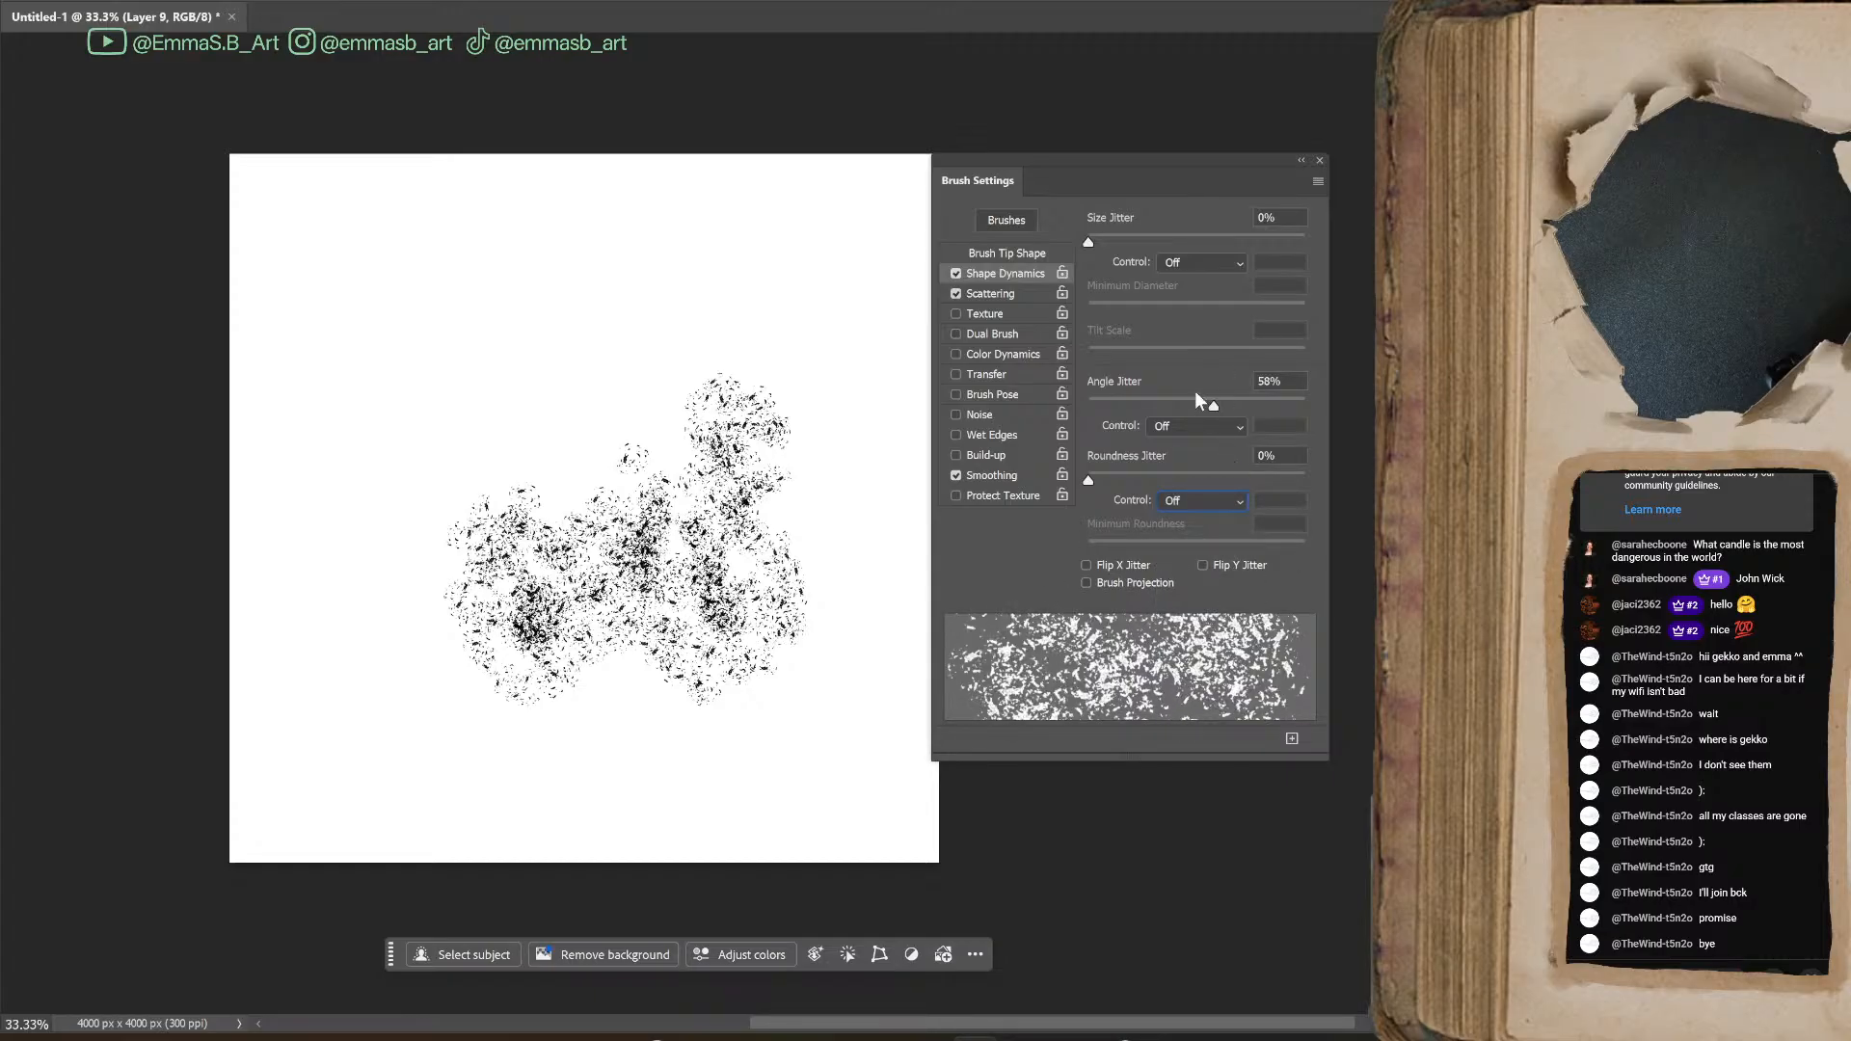
Set the brush's Size Jitter to 100%, paint test strokes over the canvas and undo them all
{"action": "left_click_drag", "start_coordinate": [1088, 241], "coordinate": [1317, 235]}
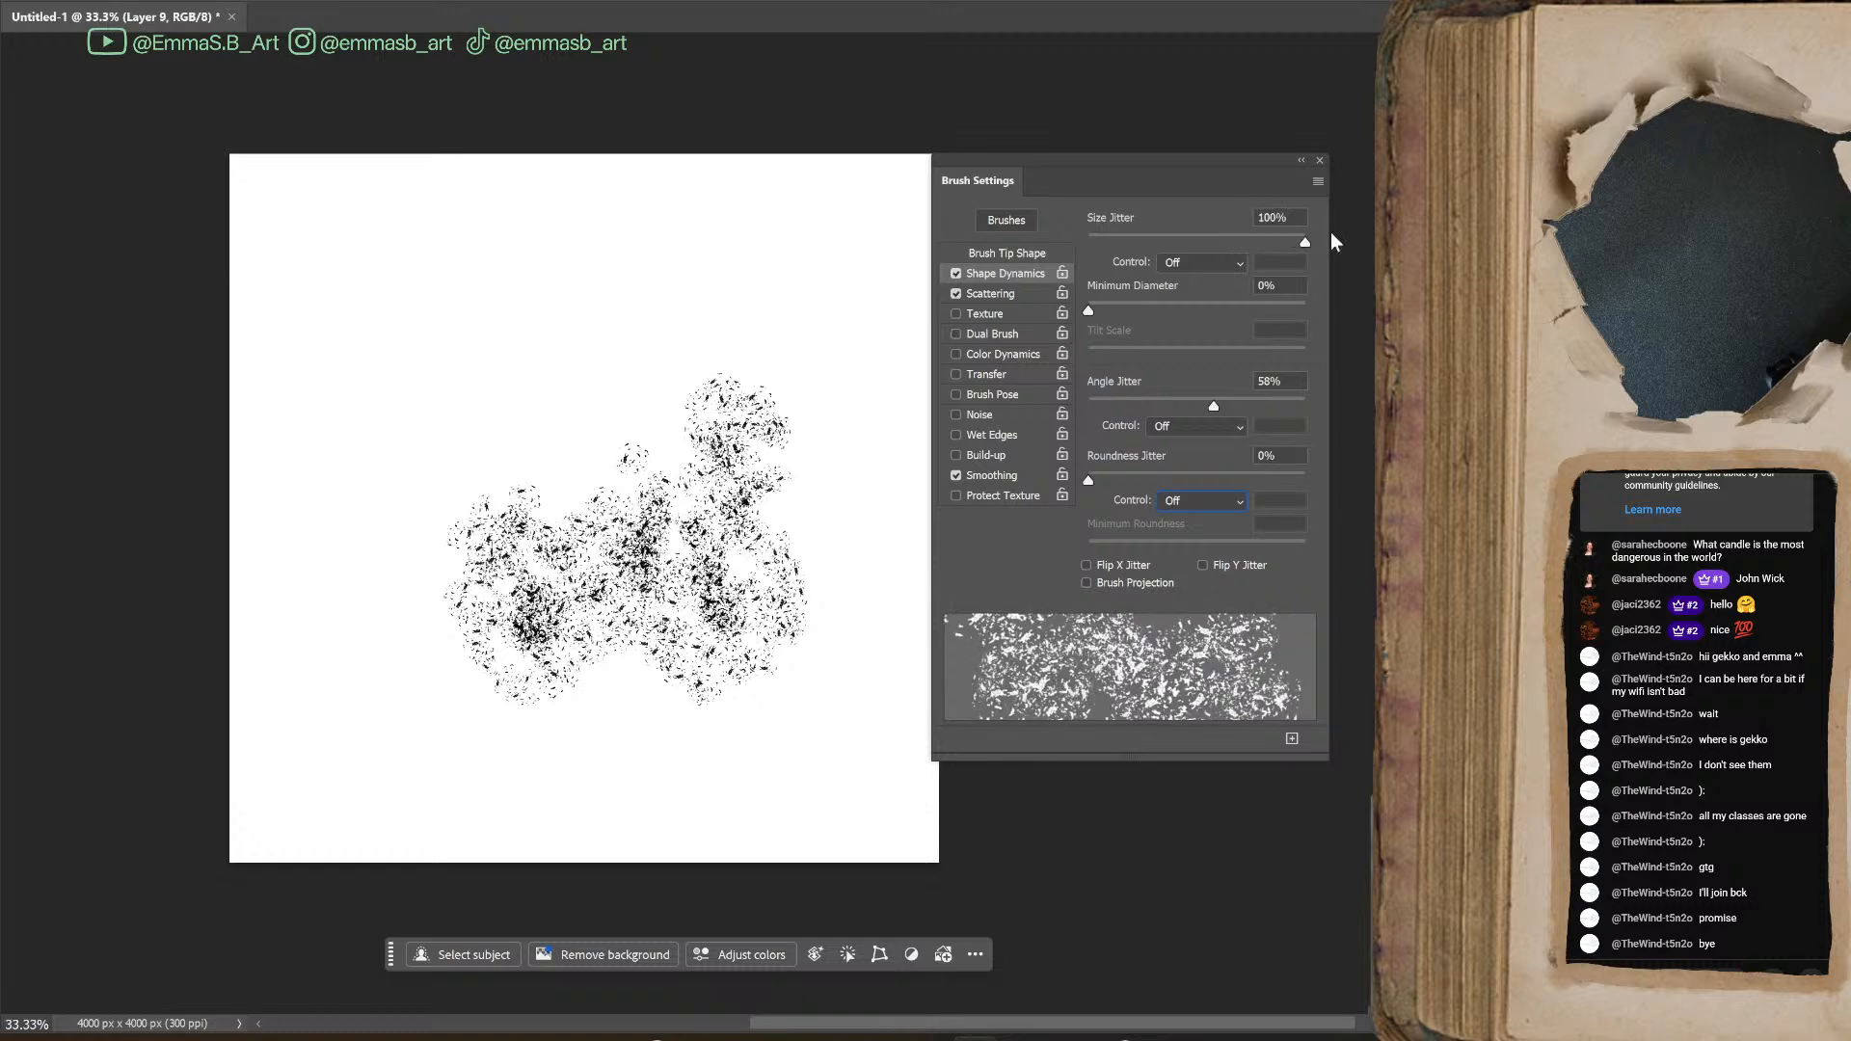
{"action": "mouse_move", "coordinate": [477, 355]}
{"action": "left_mouse_down"}
{"action": "mouse_move", "coordinate": [800, 290]}
{"action": "mouse_move", "coordinate": [868, 405]}
{"action": "left_mouse_up"}
{"action": "mouse_move", "coordinate": [771, 463]}
{"action": "left_mouse_down"}
{"action": "mouse_move", "coordinate": [535, 267]}
{"action": "mouse_move", "coordinate": [414, 608]}
{"action": "mouse_move", "coordinate": [559, 762]}
{"action": "mouse_move", "coordinate": [743, 709]}
{"action": "left_mouse_up"}
{"action": "mouse_move", "coordinate": [733, 776]}
{"action": "left_mouse_down"}
{"action": "mouse_move", "coordinate": [578, 434]}
{"action": "mouse_move", "coordinate": [463, 591]}
{"action": "mouse_move", "coordinate": [471, 320]}
{"action": "mouse_move", "coordinate": [608, 674]}
{"action": "left_mouse_up"}
{"action": "mouse_move", "coordinate": [748, 483]}
{"action": "left_mouse_down"}
{"action": "mouse_move", "coordinate": [504, 668]}
{"action": "mouse_move", "coordinate": [652, 511]}
{"action": "mouse_move", "coordinate": [695, 348]}
{"action": "mouse_move", "coordinate": [709, 450]}
{"action": "mouse_move", "coordinate": [472, 531]}
{"action": "mouse_move", "coordinate": [560, 675]}
{"action": "mouse_move", "coordinate": [521, 617]}
{"action": "mouse_move", "coordinate": [685, 695]}
{"action": "mouse_move", "coordinate": [692, 556]}
{"action": "left_mouse_up"}
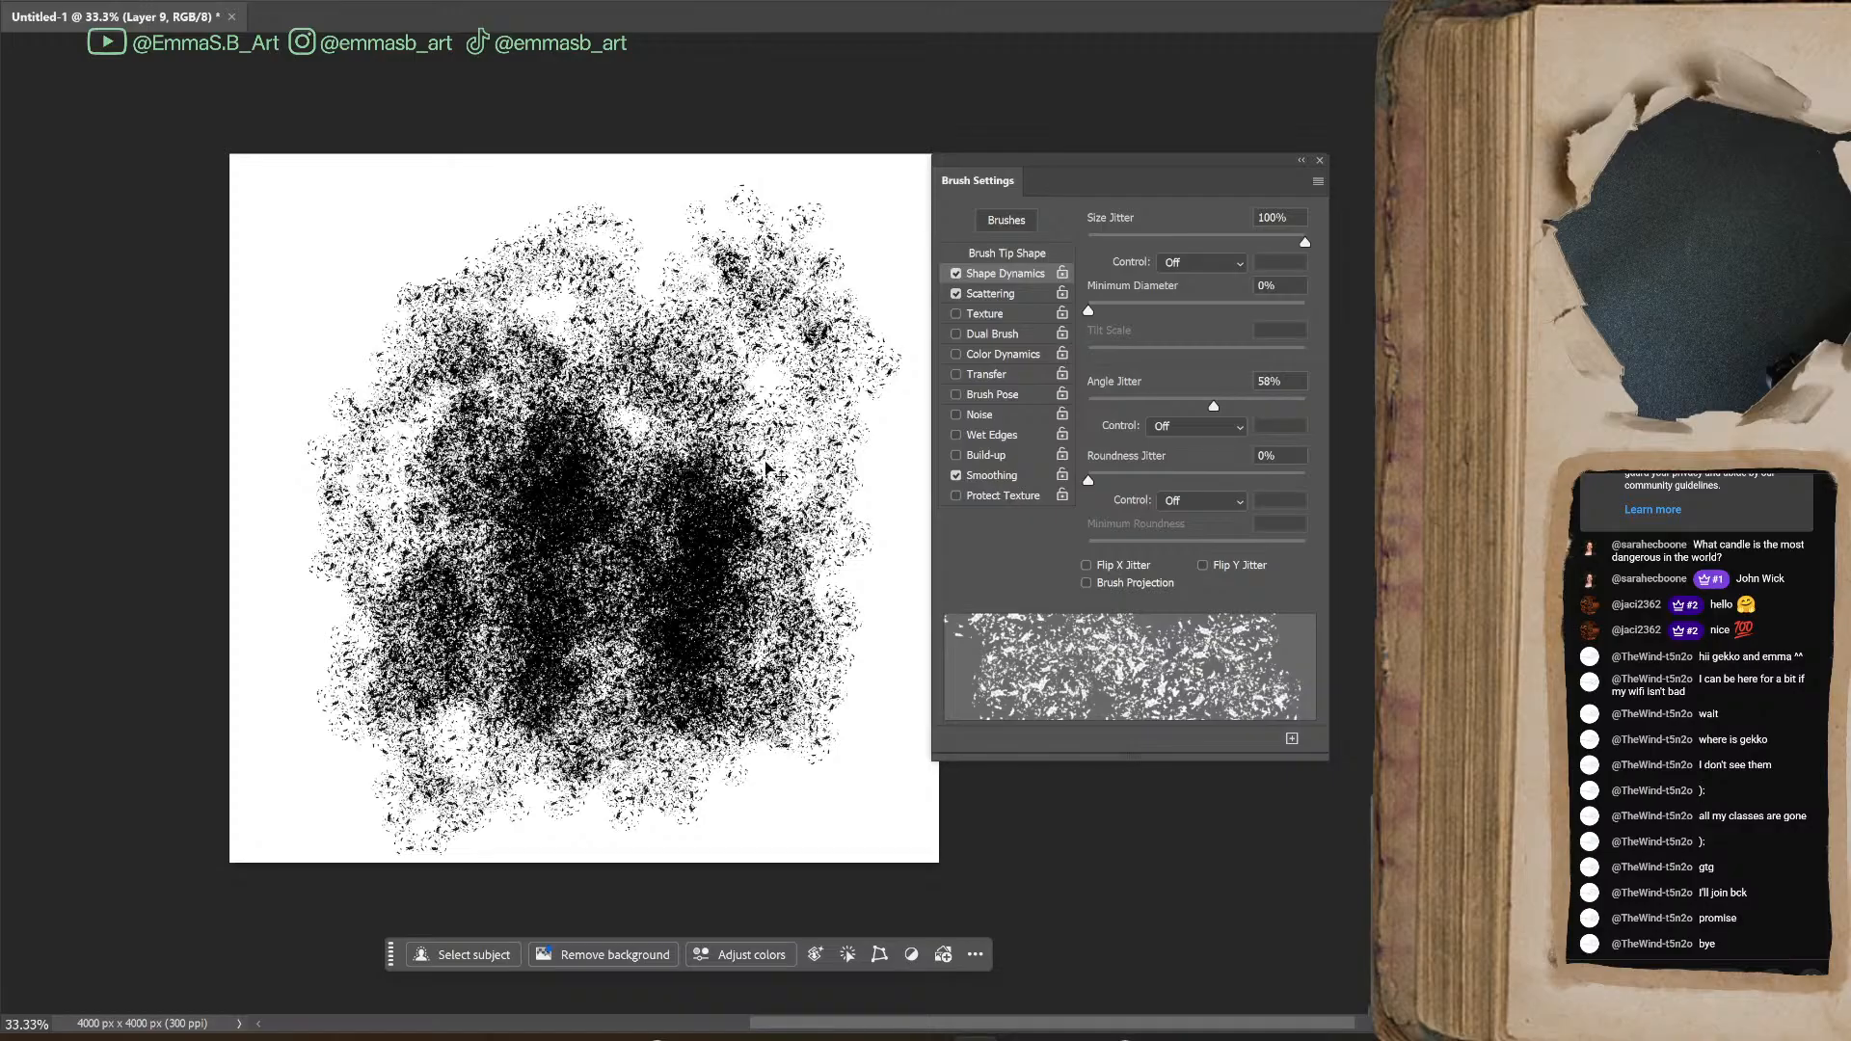
{"action": "key", "text": "ctrl+z"}
{"action": "key", "text": "ctrl+z"}
{"action": "key", "text": "ctrl+z"}
{"action": "key", "text": "ctrl+z"}
{"action": "key", "text": "ctrl+z"}
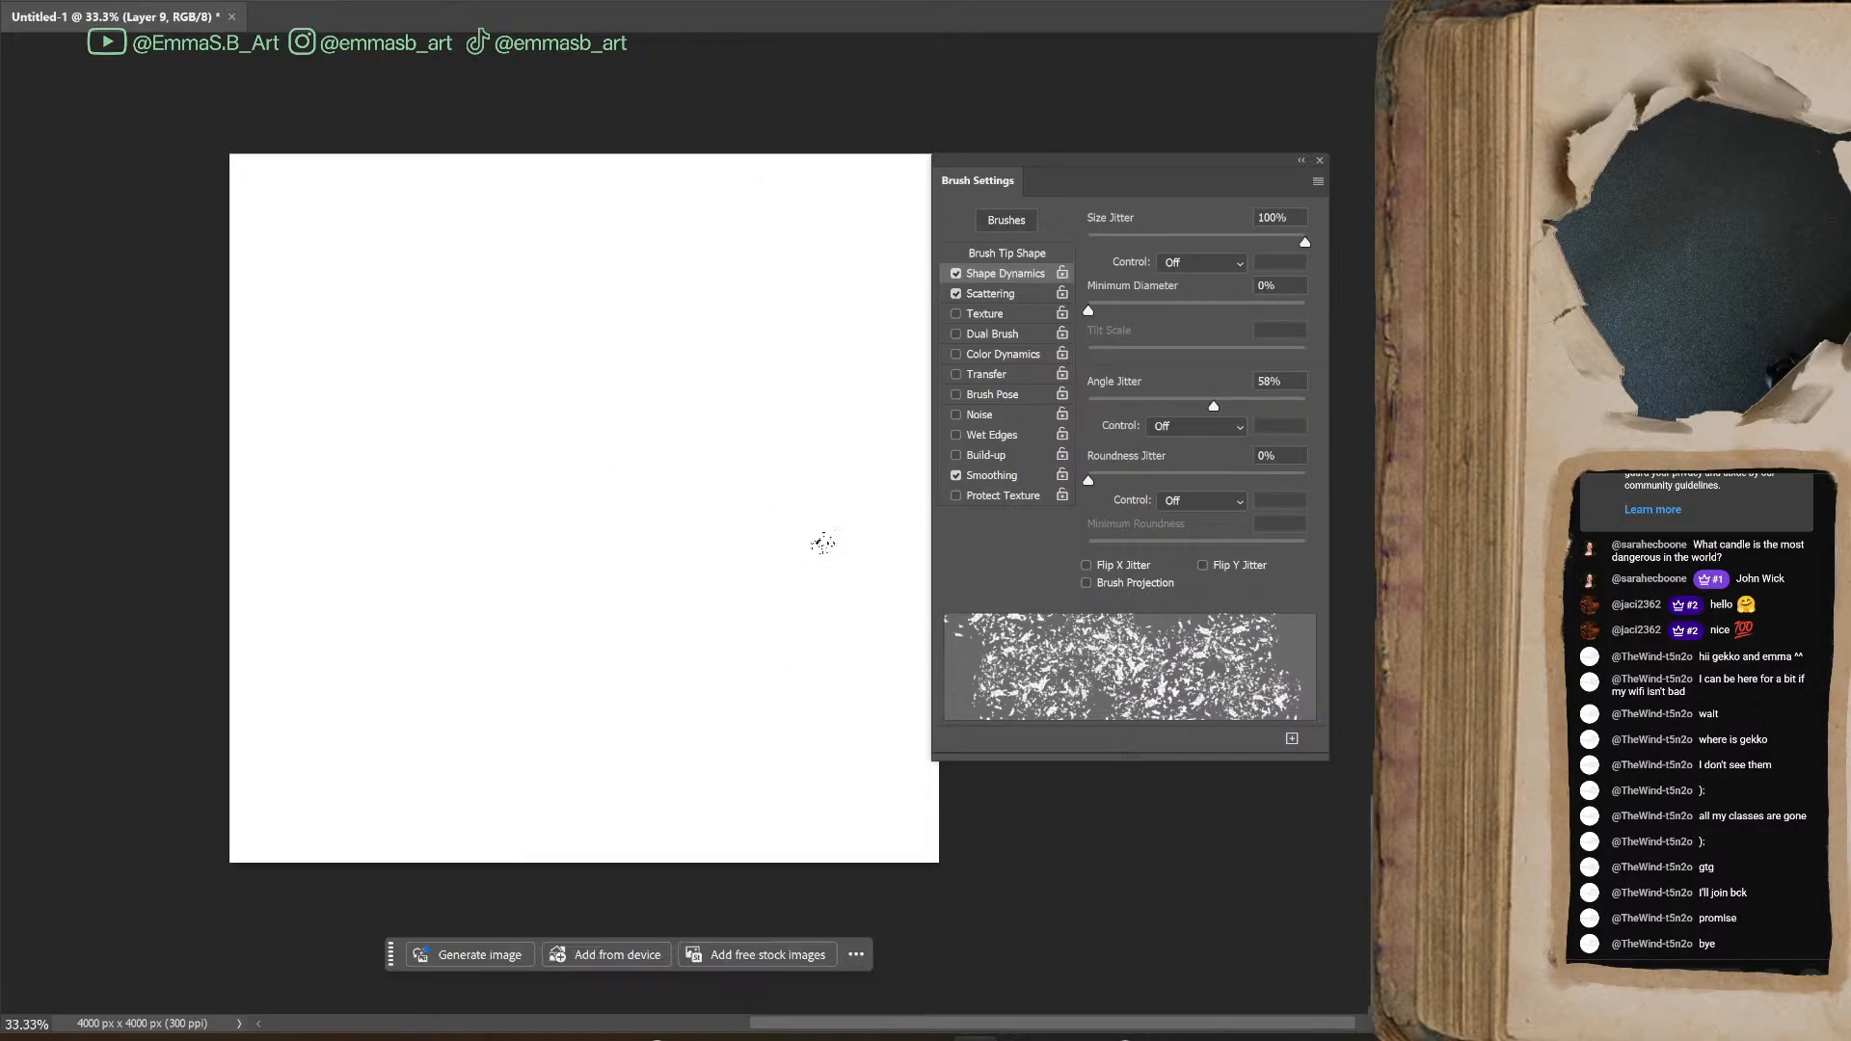
Set Angle Jitter to 65%, scattering Count to 5 and Count Jitter to 100%, painting test strokes along the way
{"action": "mouse_move", "coordinate": [1217, 404]}
{"action": "left_mouse_down"}
{"action": "mouse_move", "coordinate": [1316, 402]}
{"action": "mouse_move", "coordinate": [1188, 419]}
{"action": "mouse_move", "coordinate": [1233, 428]}
{"action": "left_mouse_up"}
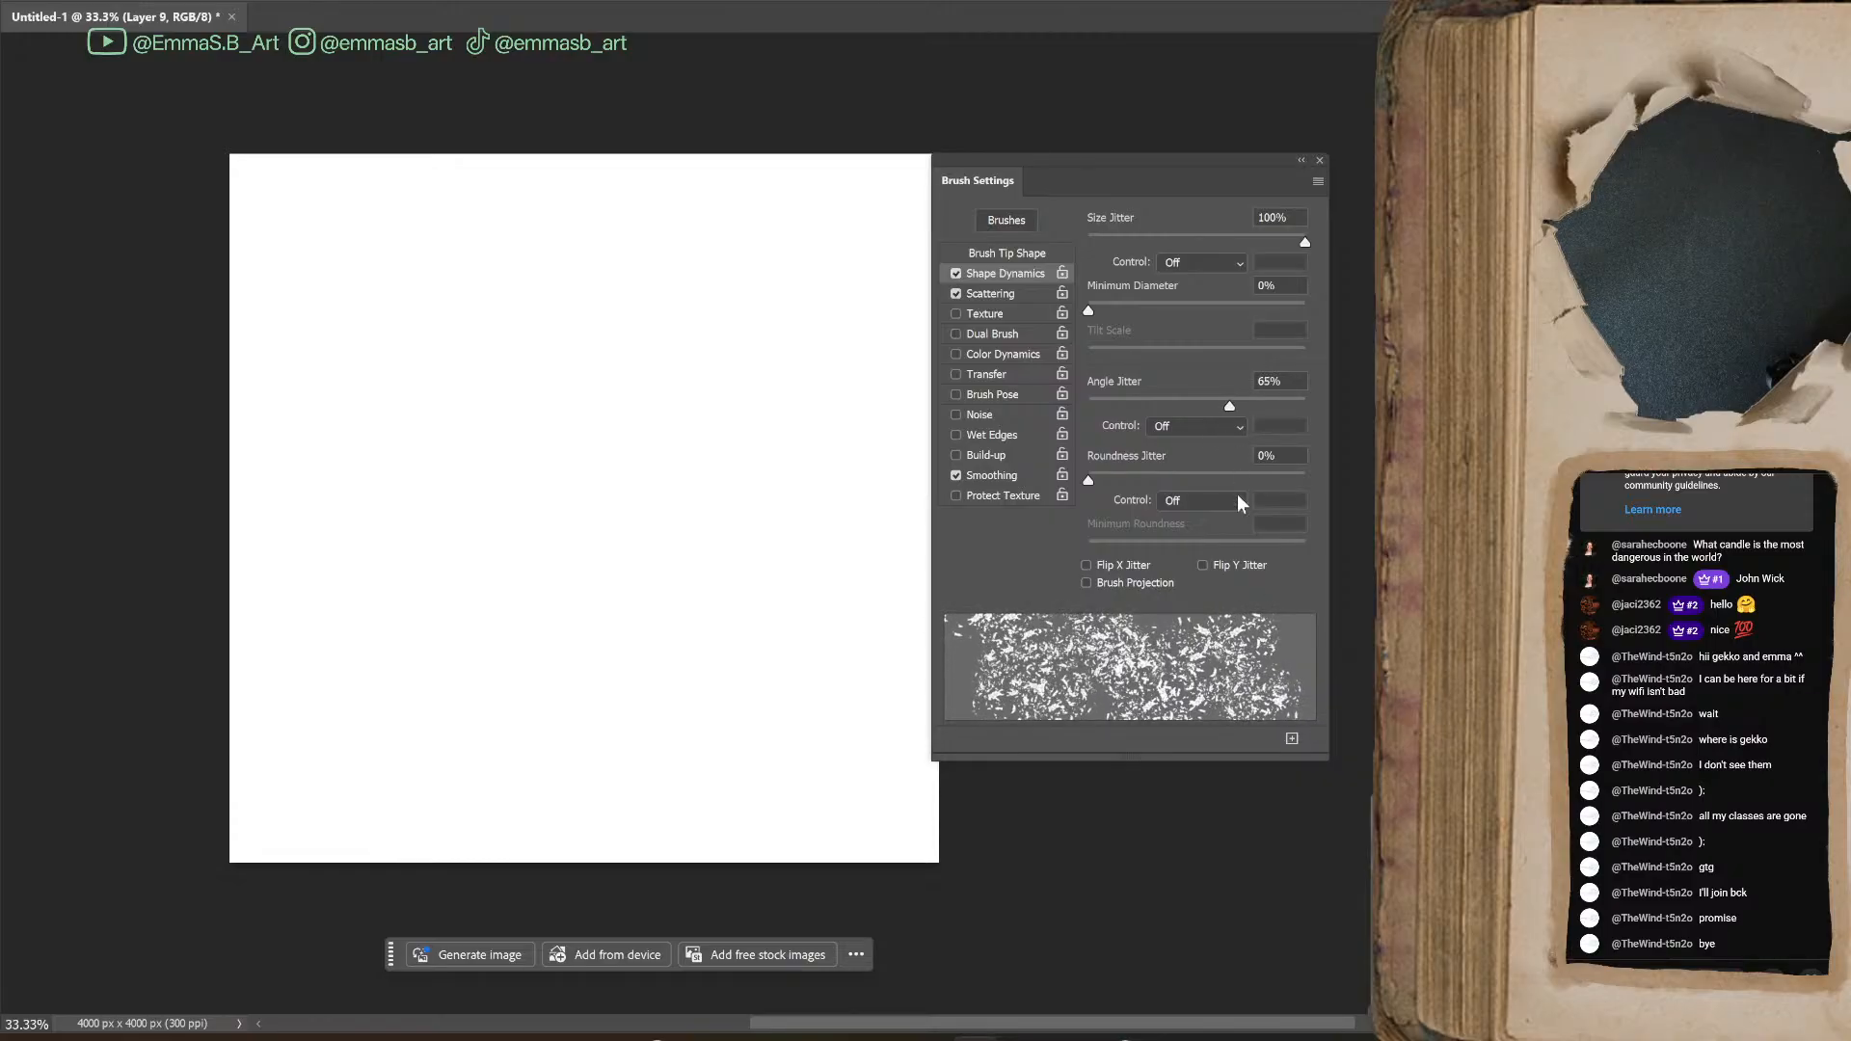
{"action": "left_click", "coordinate": [1003, 293]}
{"action": "left_click_drag", "start_coordinate": [1089, 319], "coordinate": [1147, 316]}
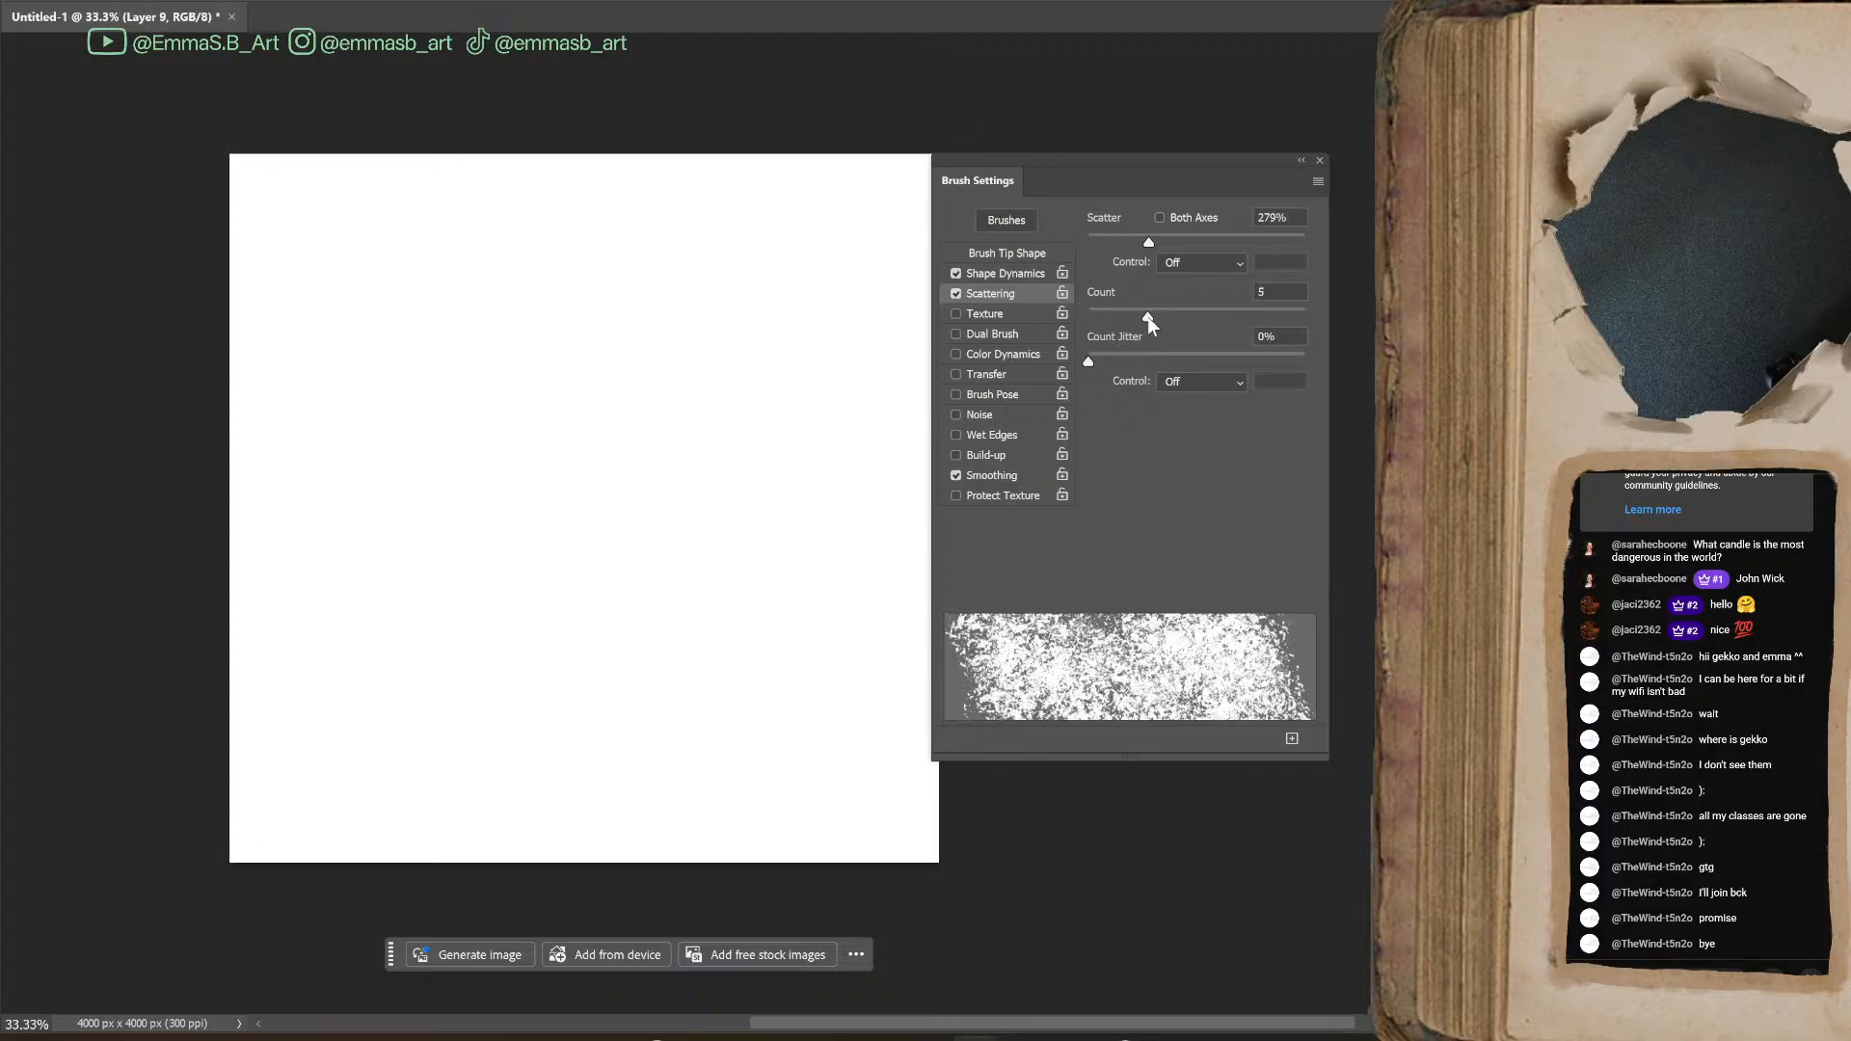
{"action": "mouse_move", "coordinate": [540, 429]}
{"action": "left_mouse_down"}
{"action": "mouse_move", "coordinate": [603, 487]}
{"action": "mouse_move", "coordinate": [602, 612]}
{"action": "mouse_move", "coordinate": [718, 454]}
{"action": "left_mouse_up"}
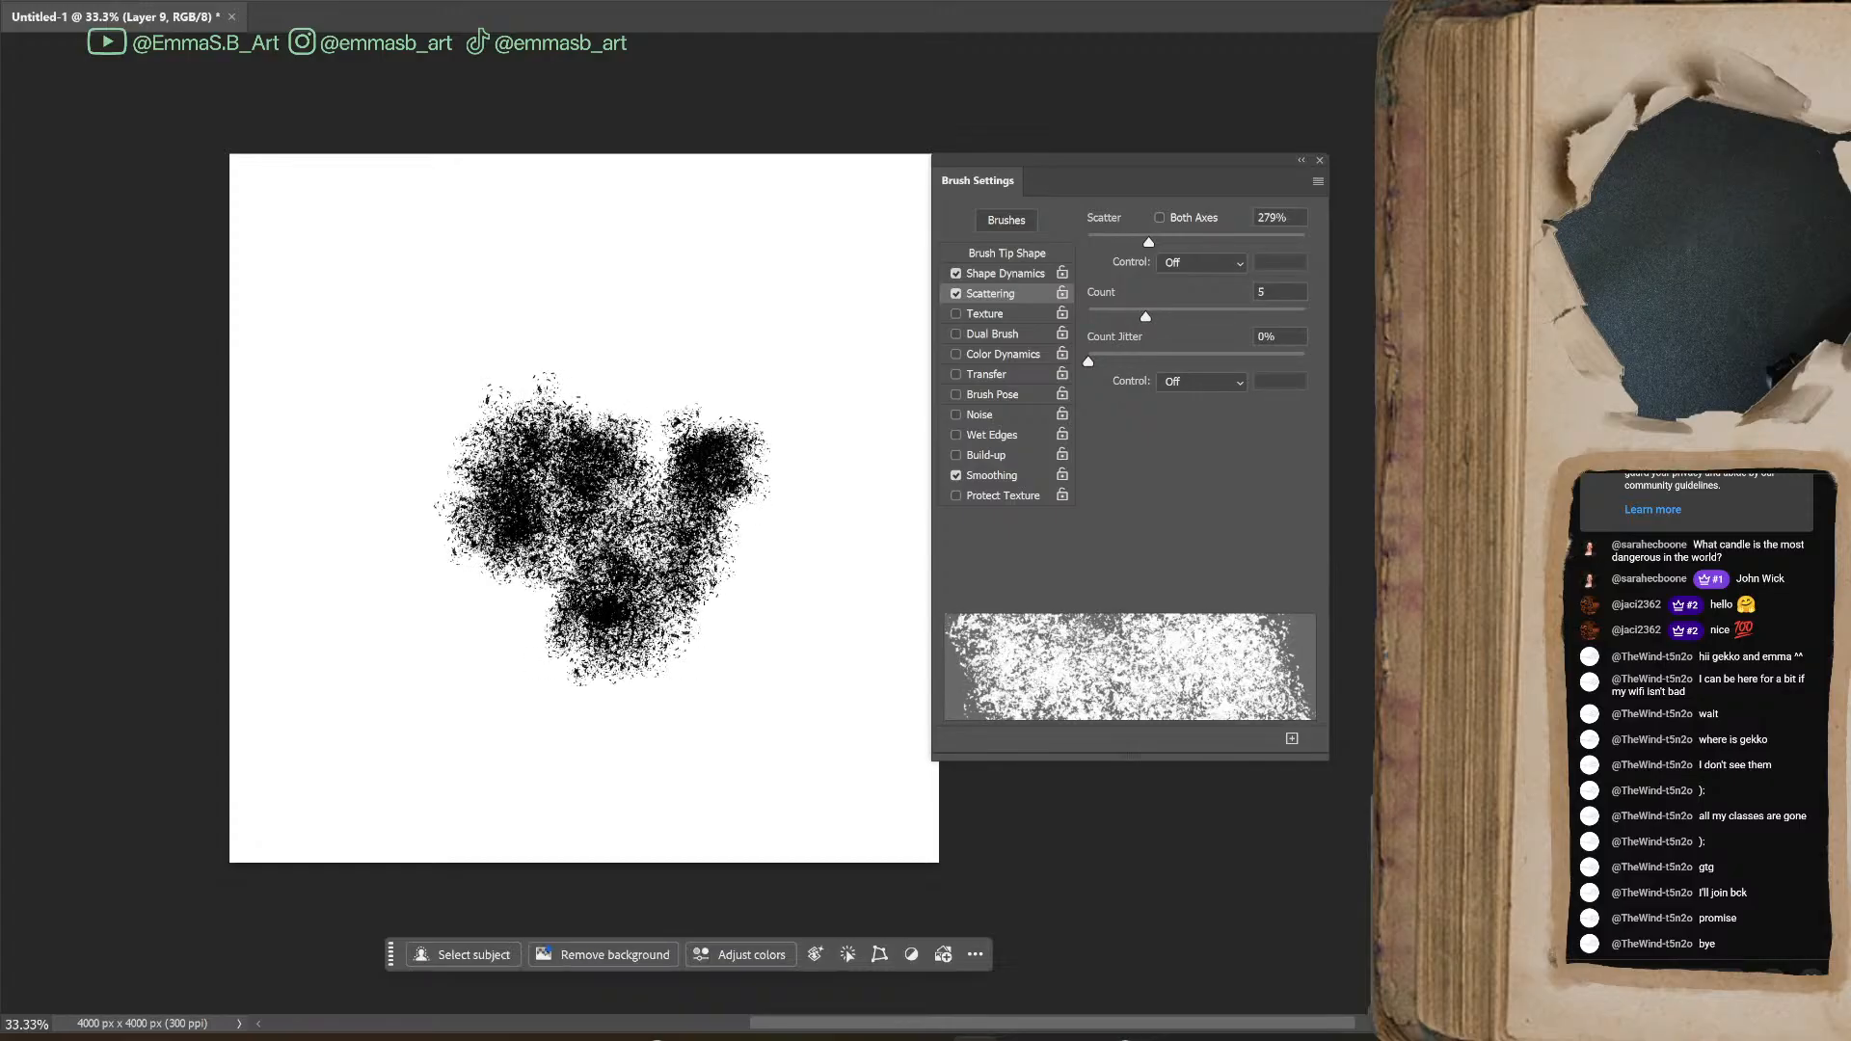
{"action": "left_click_drag", "start_coordinate": [1096, 357], "coordinate": [1305, 357]}
{"action": "mouse_move", "coordinate": [622, 730]}
{"action": "left_mouse_down"}
{"action": "mouse_move", "coordinate": [695, 819]}
{"action": "mouse_move", "coordinate": [829, 424]}
{"action": "mouse_move", "coordinate": [626, 193]}
{"action": "mouse_move", "coordinate": [608, 723]}
{"action": "mouse_move", "coordinate": [552, 395]}
{"action": "mouse_move", "coordinate": [670, 432]}
{"action": "left_mouse_up"}
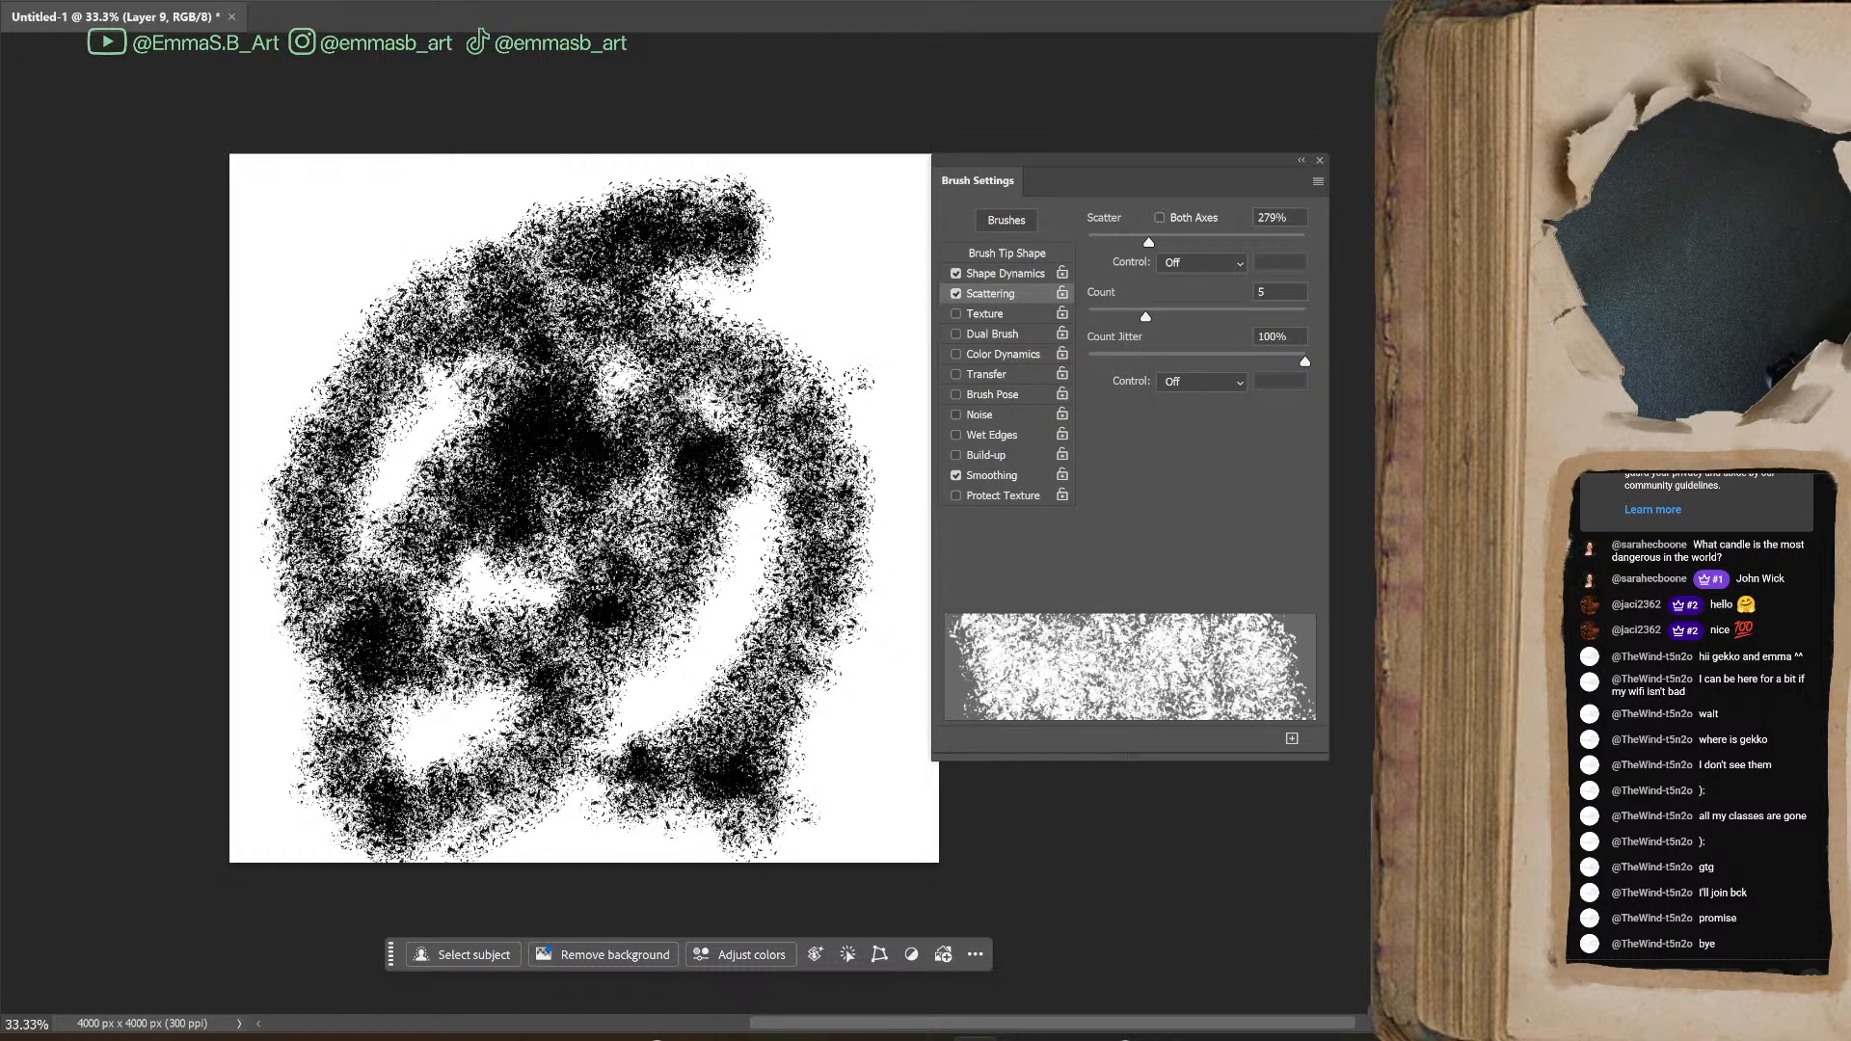
Set Minimum Diameter to 72% under Shape Dynamics, paint test strokes and undo everything on the canvas
{"action": "left_click", "coordinate": [1008, 274]}
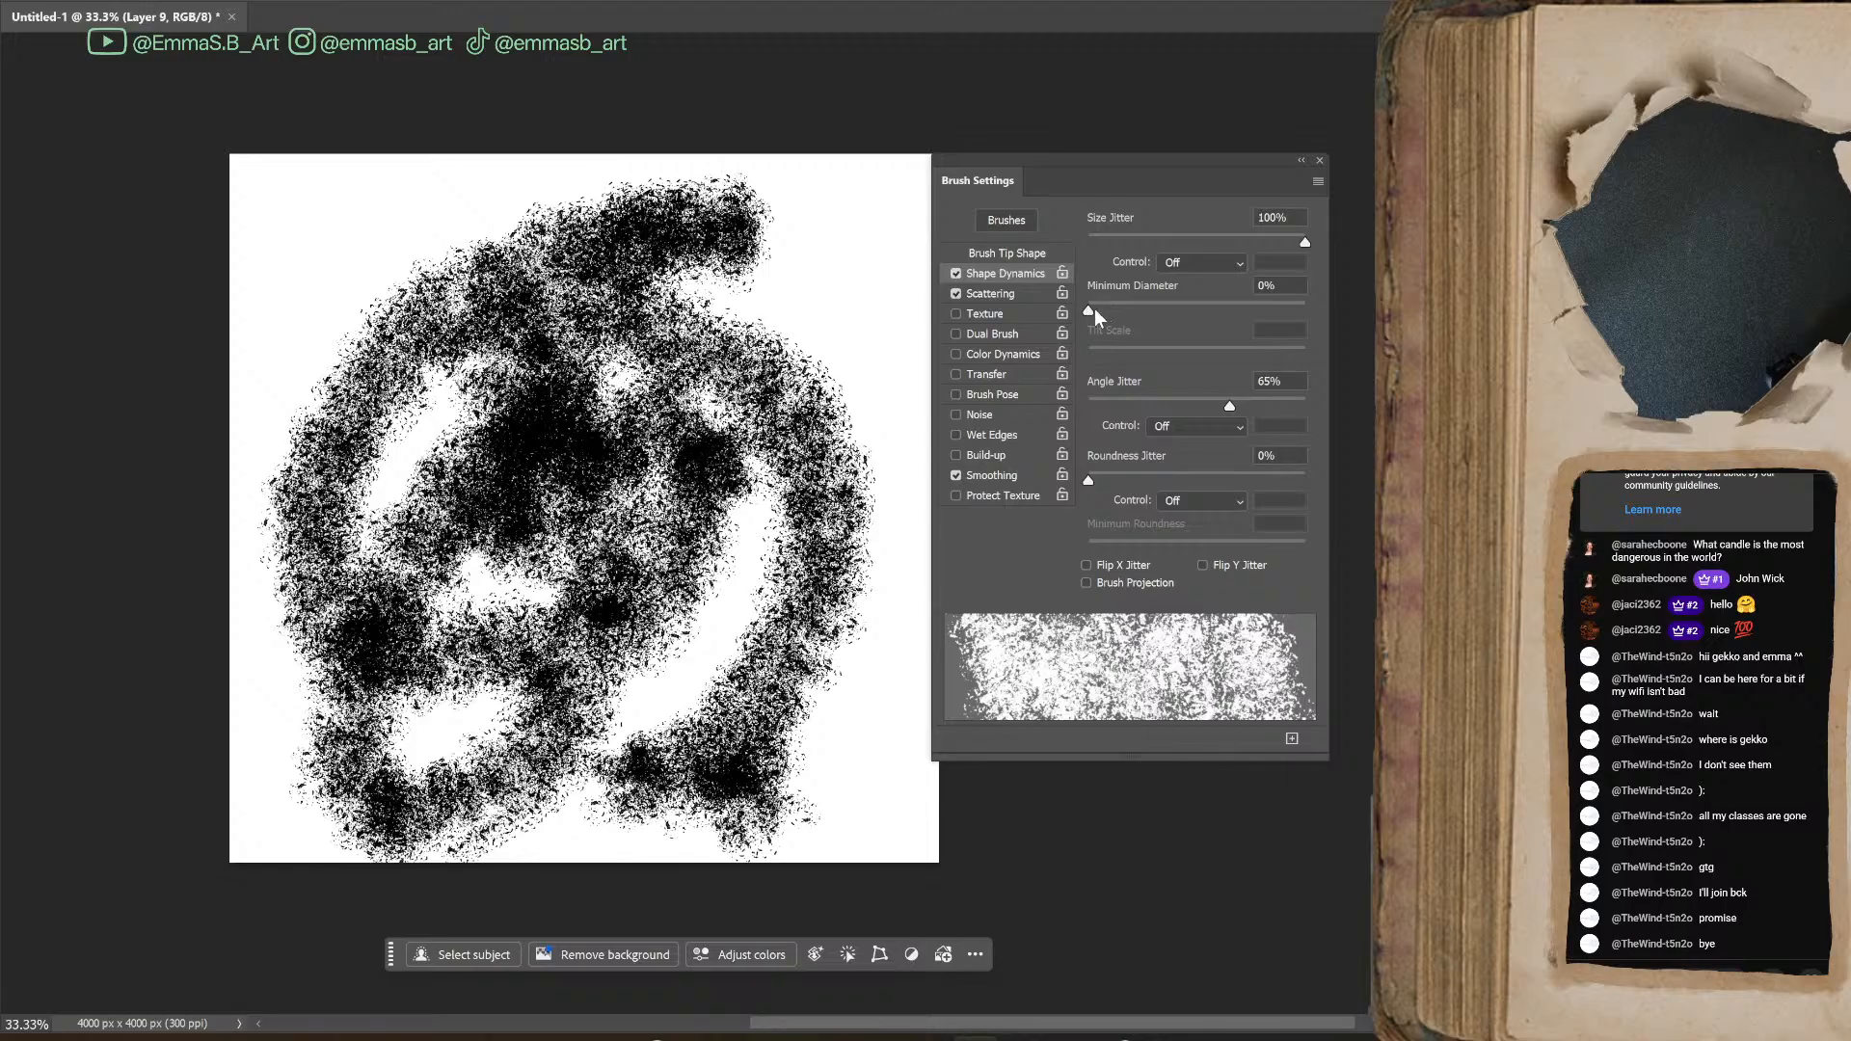
{"action": "left_click_drag", "start_coordinate": [1090, 313], "coordinate": [1242, 309]}
{"action": "left_click_drag", "start_coordinate": [810, 253], "coordinate": [675, 385]}
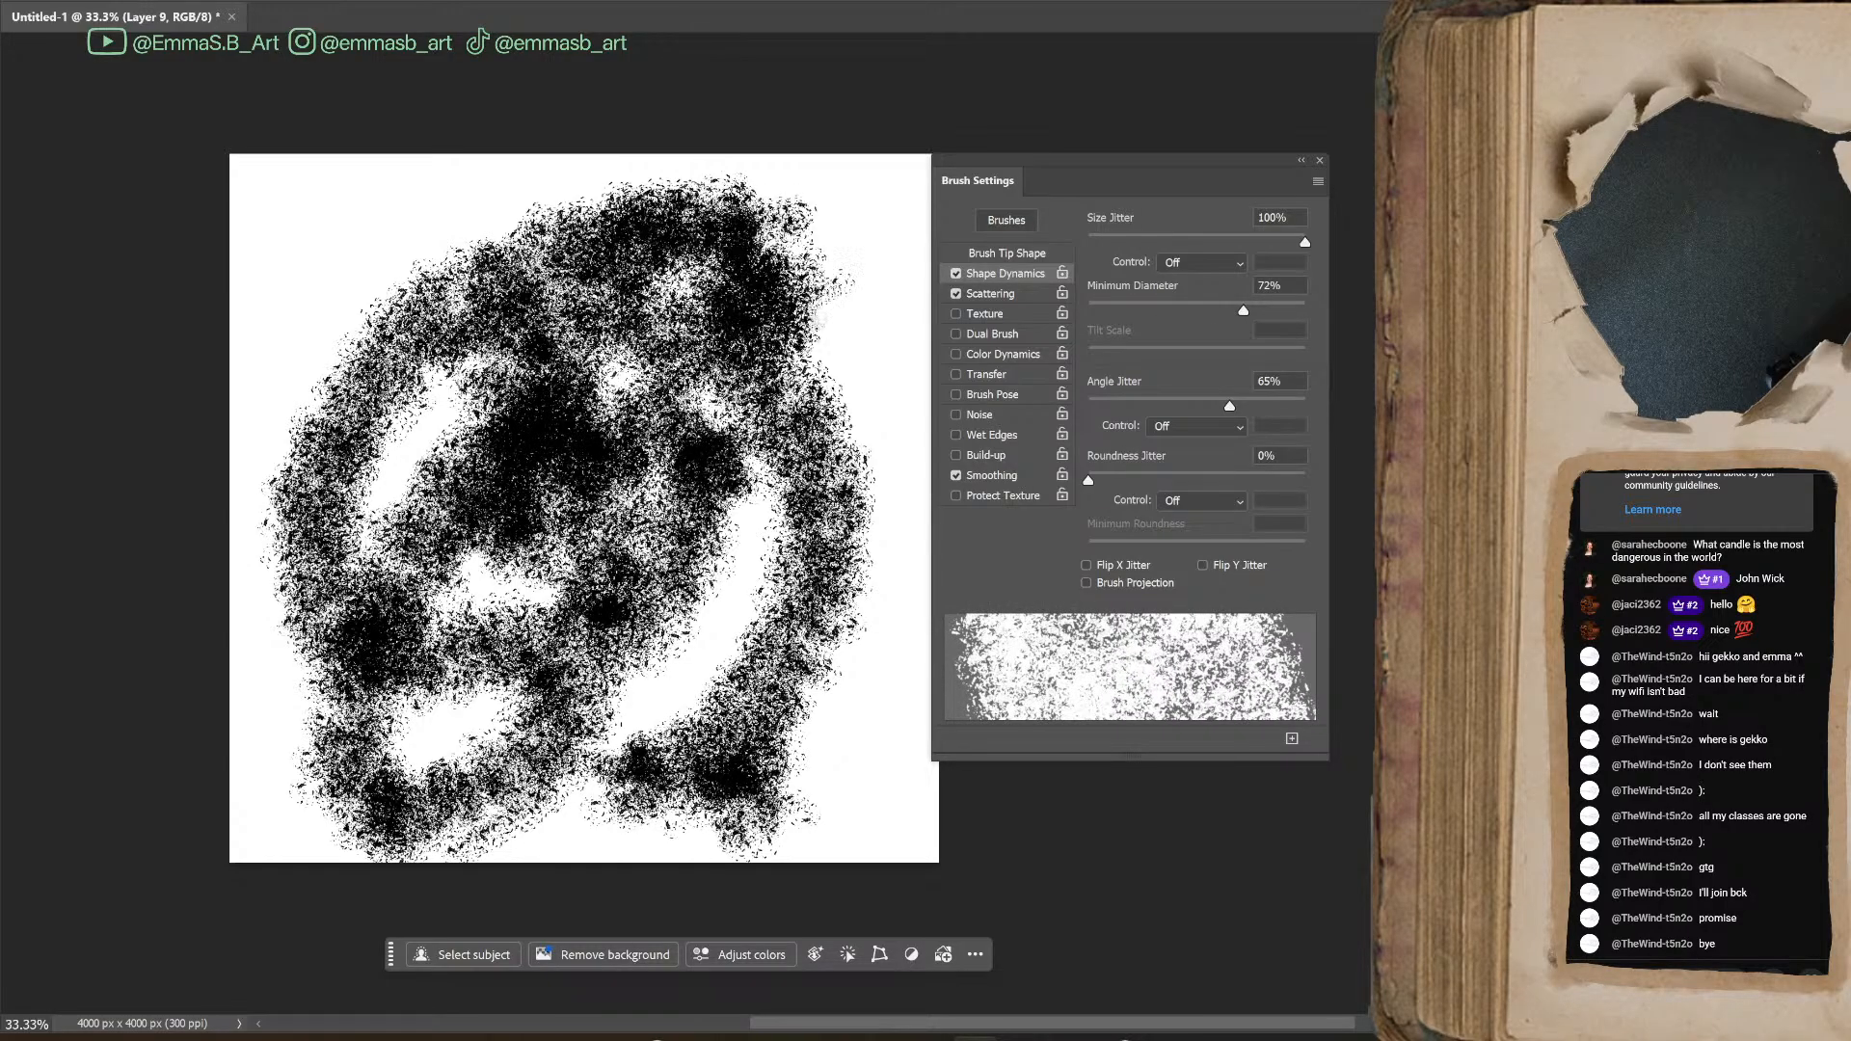
{"action": "left_click_drag", "start_coordinate": [810, 301], "coordinate": [808, 532]}
{"action": "key", "text": "ctrl+z"}
{"action": "key", "text": "ctrl+z"}
{"action": "key", "text": "ctrl+z"}
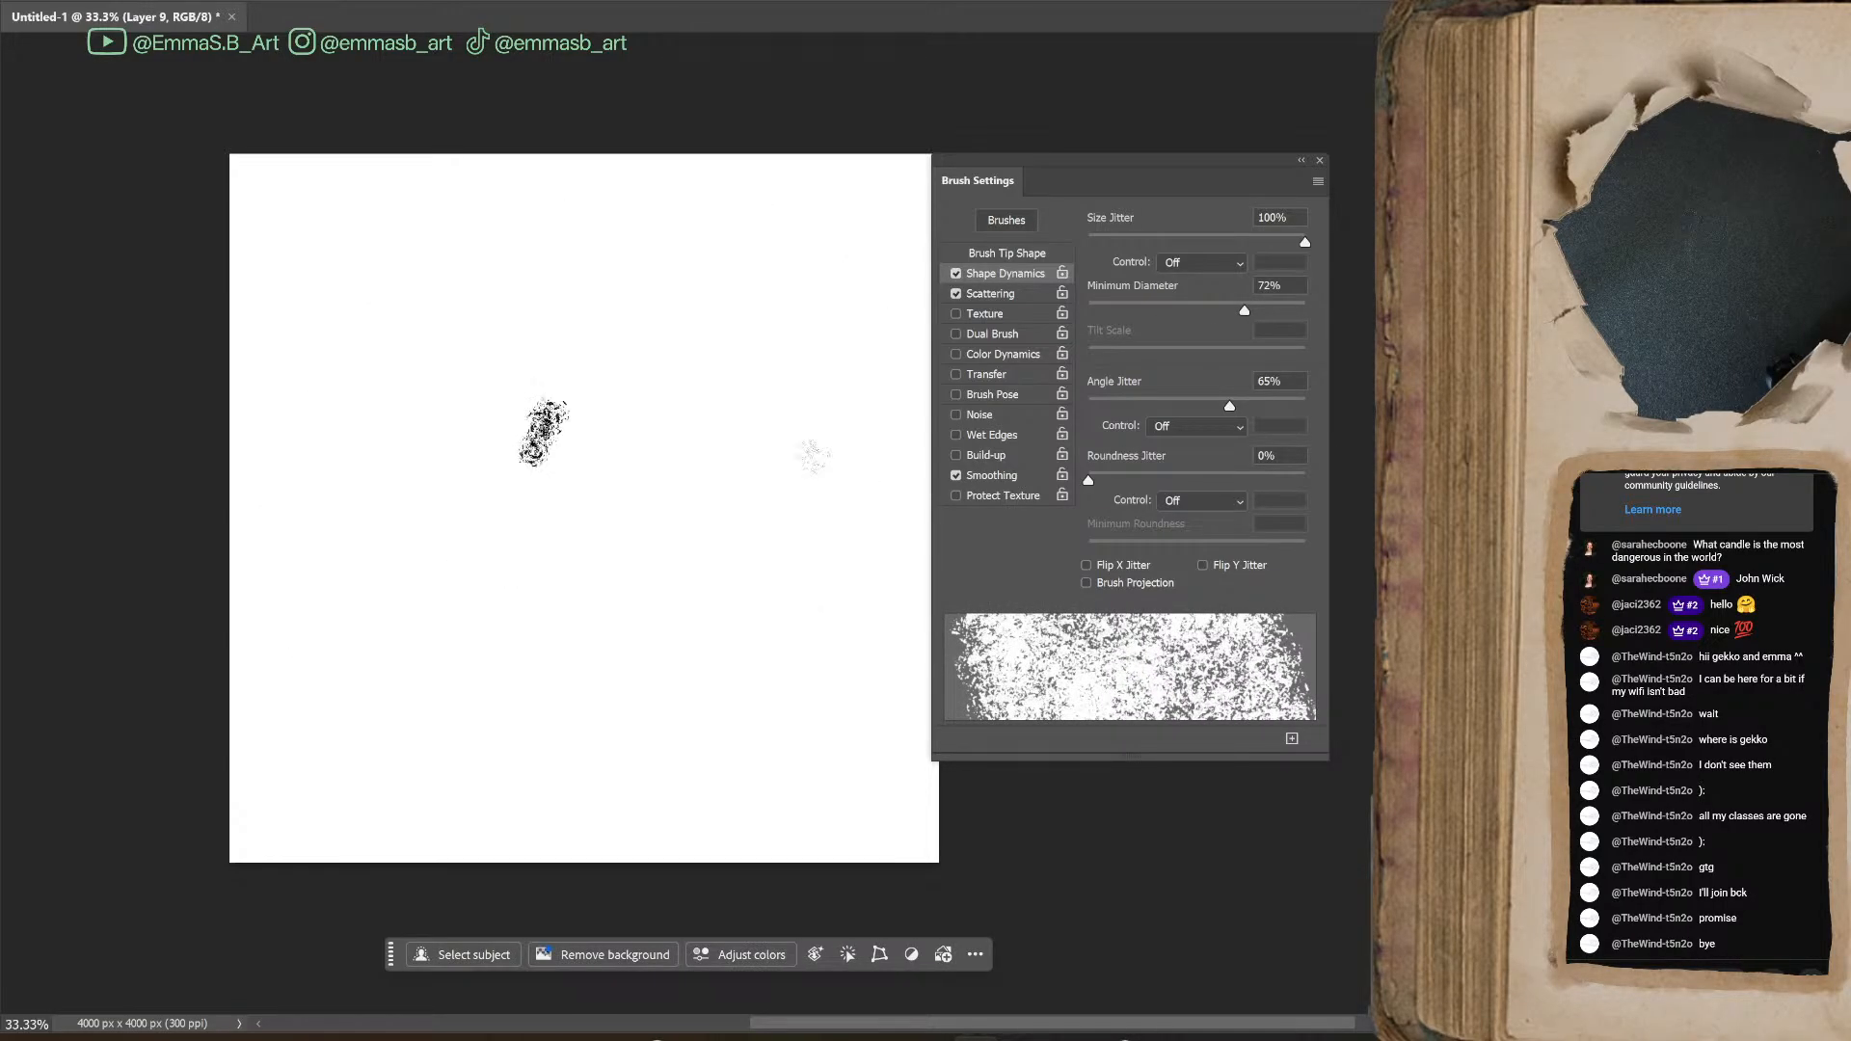
{"action": "key", "text": "ctrl+z"}
Try a winding test stroke with the current tip and undo it
{"action": "mouse_move", "coordinate": [665, 316]}
{"action": "left_mouse_down"}
{"action": "mouse_move", "coordinate": [662, 505]}
{"action": "mouse_move", "coordinate": [591, 616]}
{"action": "mouse_move", "coordinate": [713, 366]}
{"action": "left_mouse_up"}
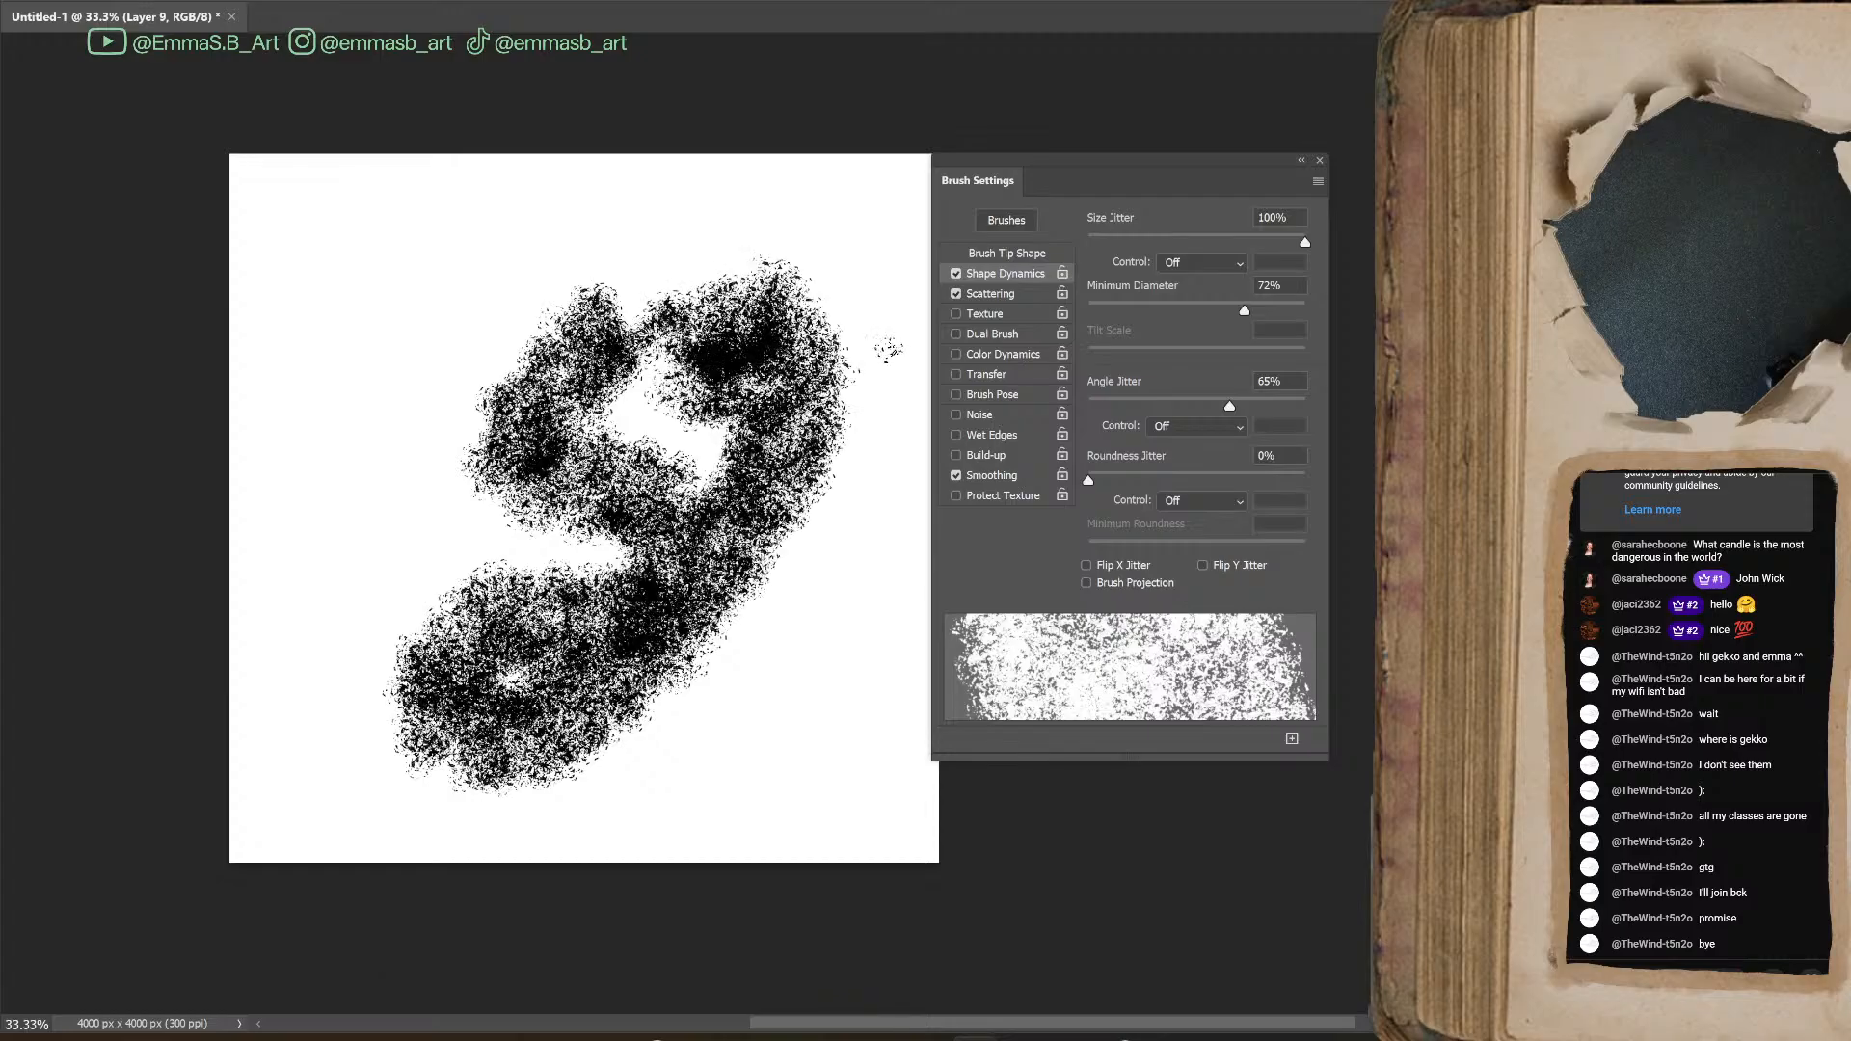
{"action": "key", "text": "ctrl+z"}
{"action": "key", "text": "ctrl+z"}
{"action": "key", "text": "ctrl+z"}
{"action": "key", "text": "ctrl+z"}
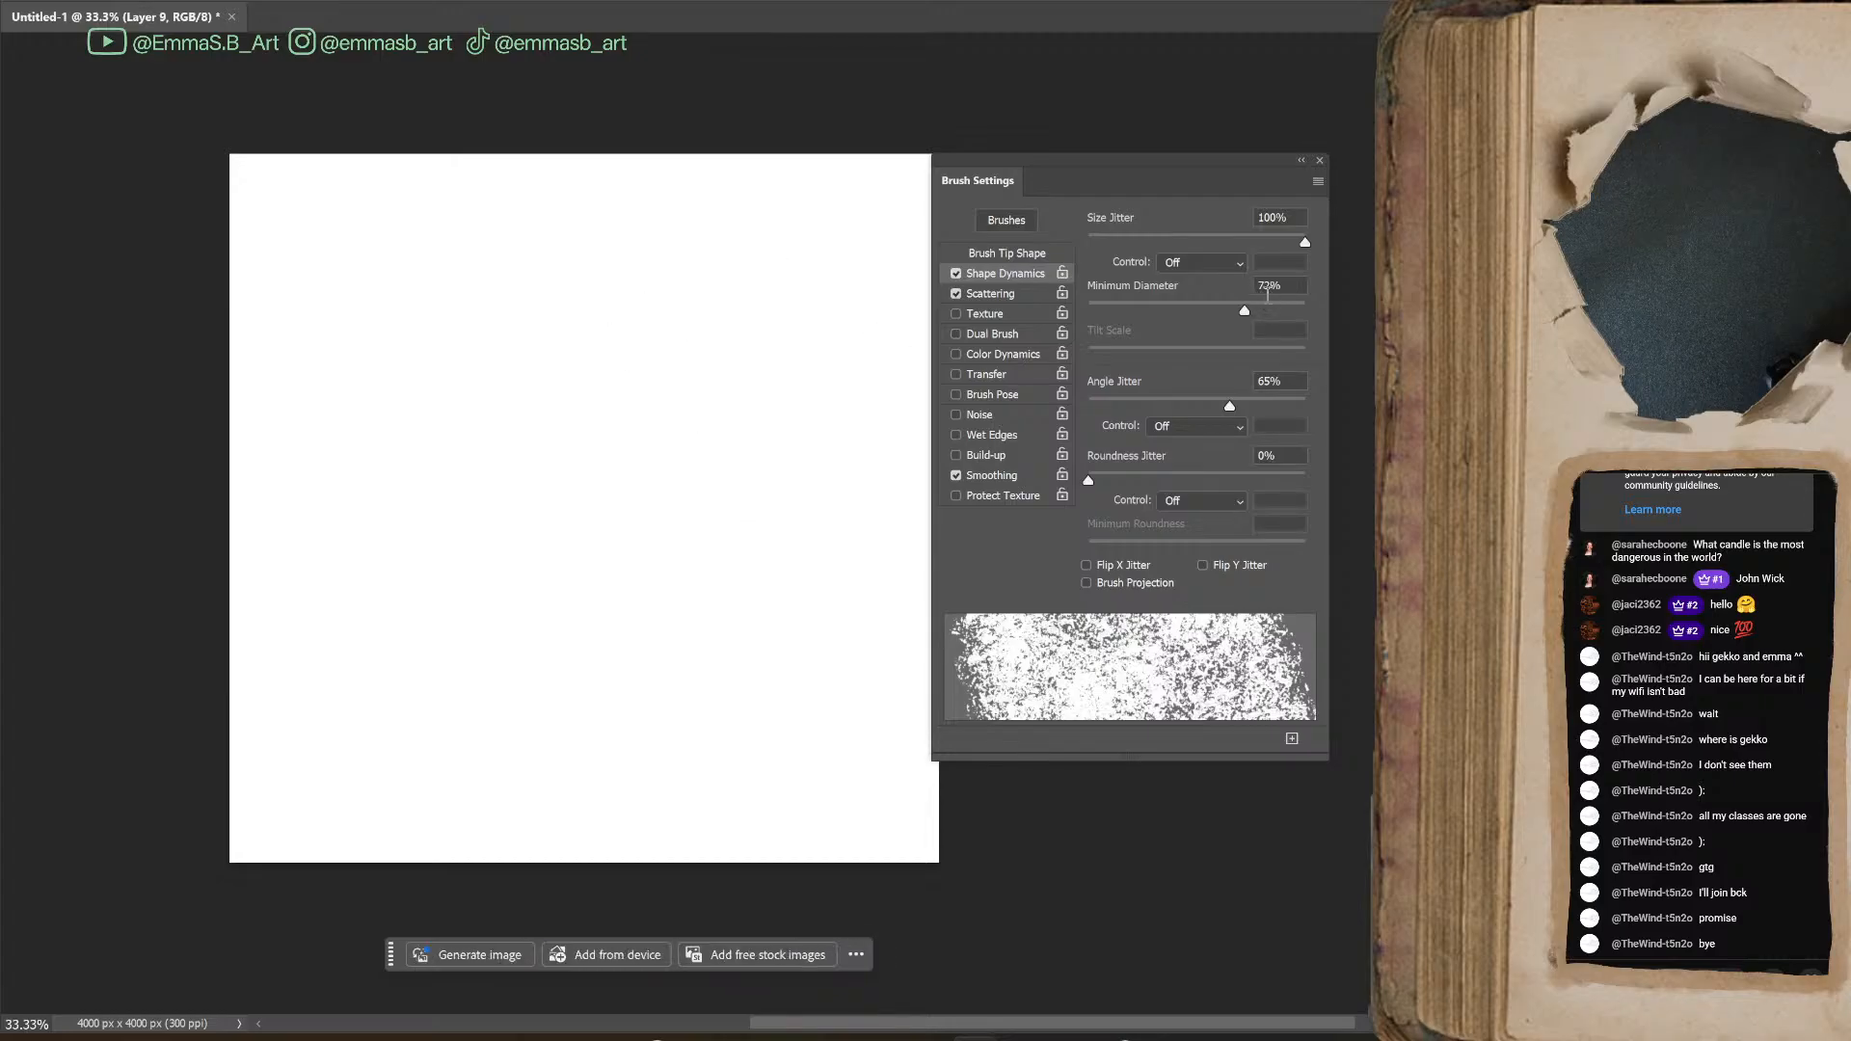
Compare Scatter at 93% and at 279% by painting a test stroke with each value
{"action": "mouse_move", "coordinate": [1304, 242]}
{"action": "left_mouse_down"}
{"action": "mouse_move", "coordinate": [1170, 247]}
{"action": "mouse_move", "coordinate": [1064, 277]}
{"action": "mouse_move", "coordinate": [1230, 262]}
{"action": "mouse_move", "coordinate": [1091, 247]}
{"action": "mouse_move", "coordinate": [1109, 246]}
{"action": "left_mouse_up"}
{"action": "left_click", "coordinate": [1011, 294]}
{"action": "mouse_move", "coordinate": [583, 386]}
{"action": "left_mouse_down"}
{"action": "mouse_move", "coordinate": [547, 460]}
{"action": "mouse_move", "coordinate": [686, 609]}
{"action": "mouse_move", "coordinate": [733, 410]}
{"action": "left_mouse_up"}
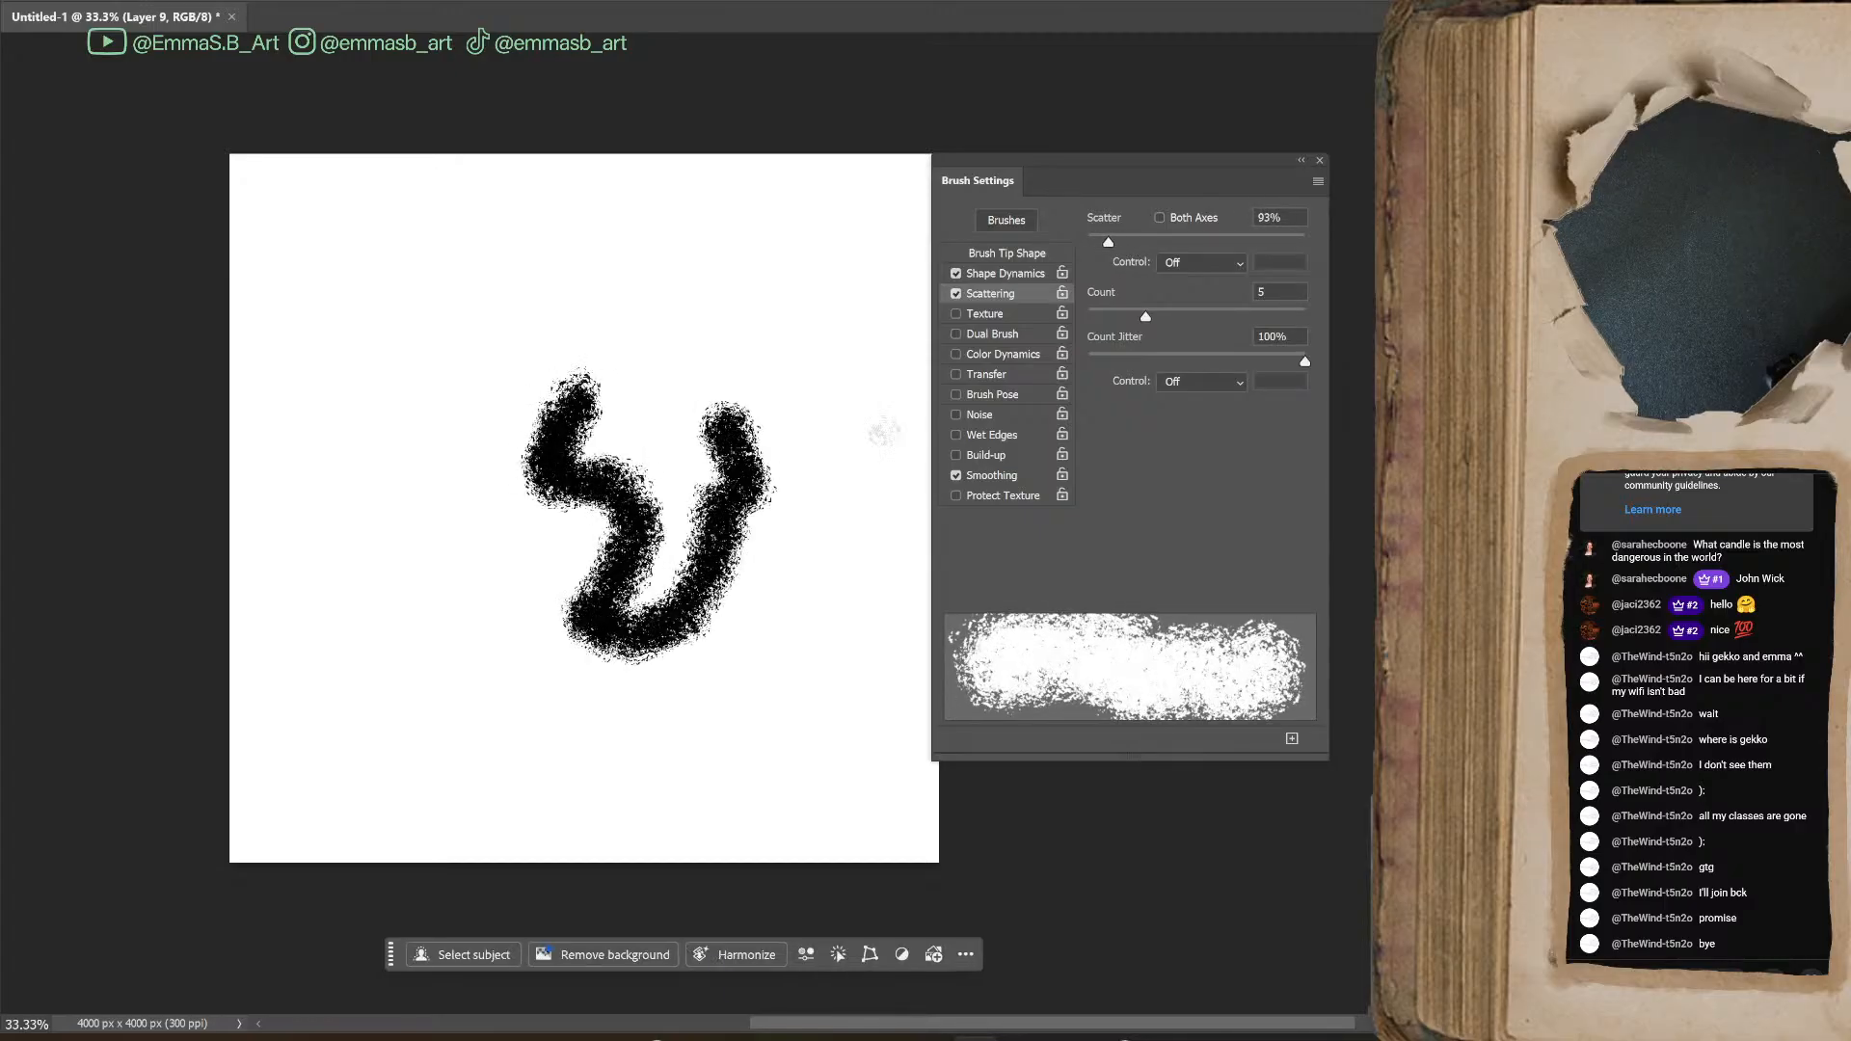
{"action": "left_click", "coordinate": [1150, 243]}
{"action": "mouse_move", "coordinate": [776, 317]}
{"action": "left_mouse_down"}
{"action": "mouse_move", "coordinate": [733, 443]}
{"action": "mouse_move", "coordinate": [831, 619]}
{"action": "left_mouse_up"}
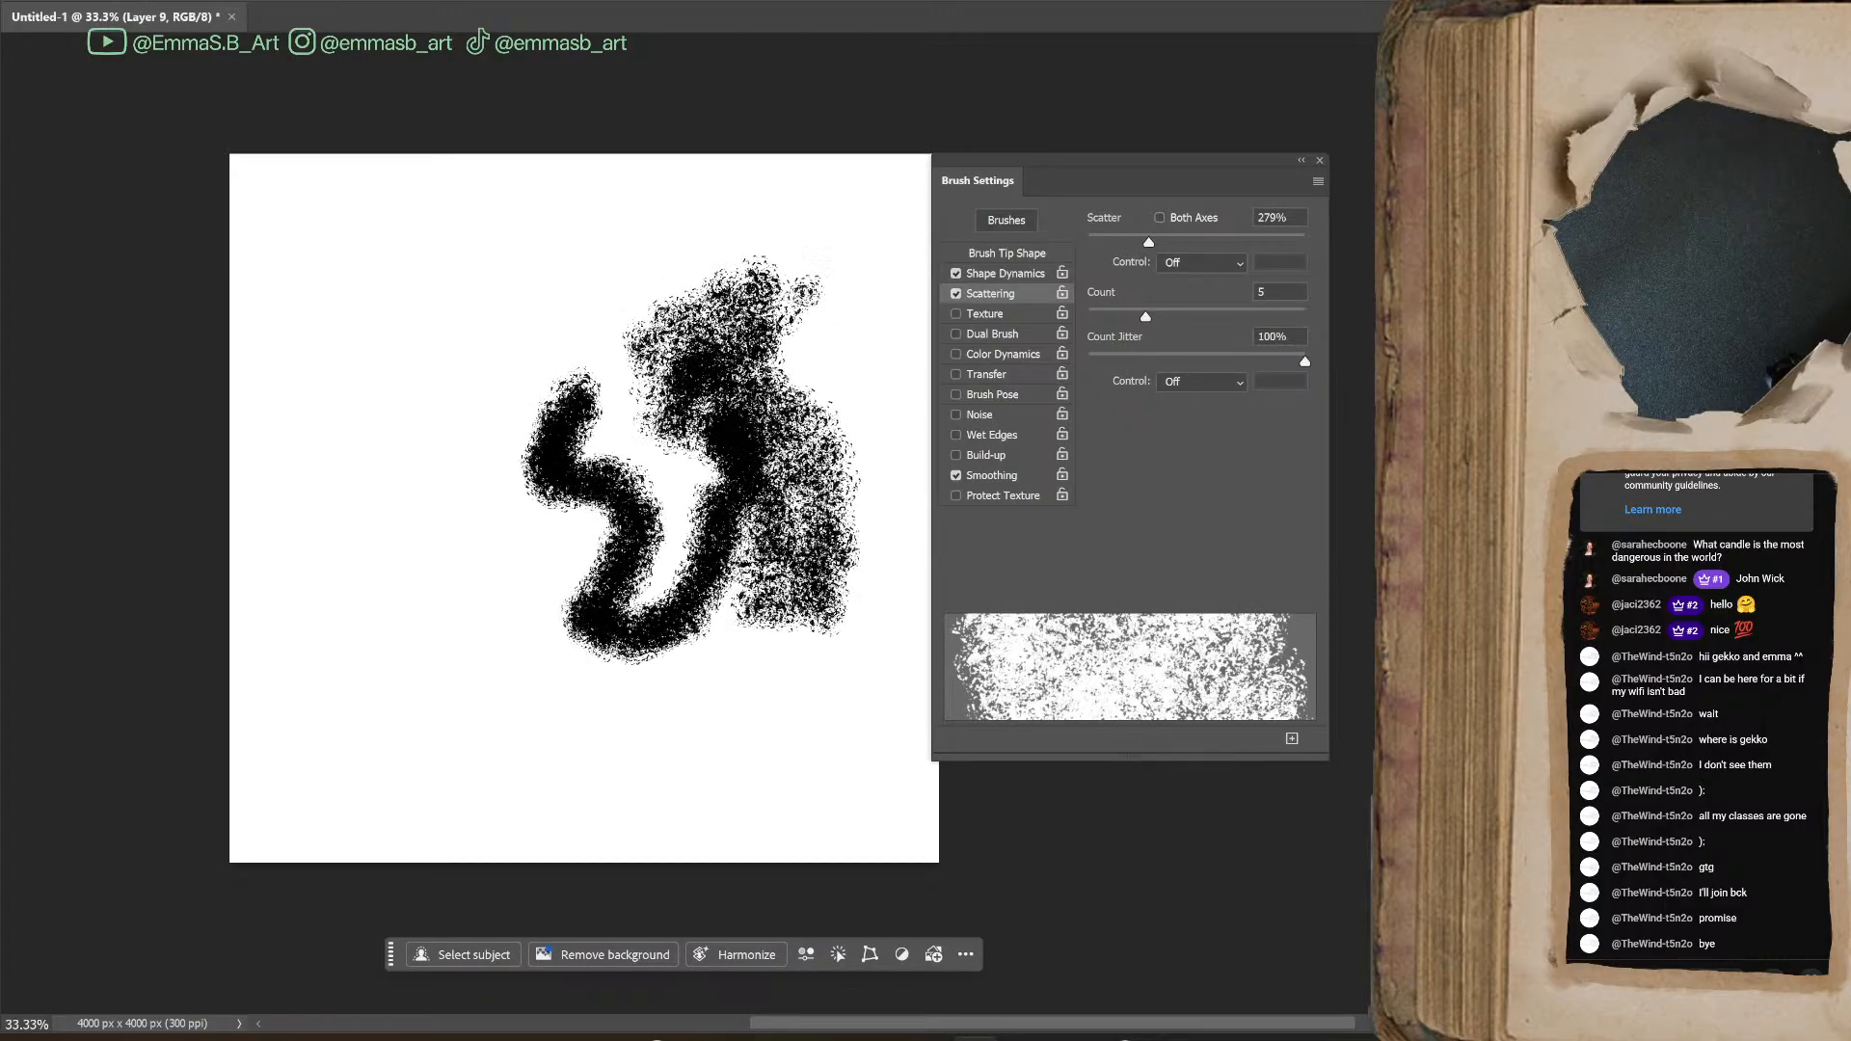
Turn on Both Axes for Scatter, set it to 196% and paint a long curving test stroke
{"action": "left_click_drag", "start_coordinate": [1149, 242], "coordinate": [1086, 243]}
{"action": "left_click", "coordinate": [1133, 242]}
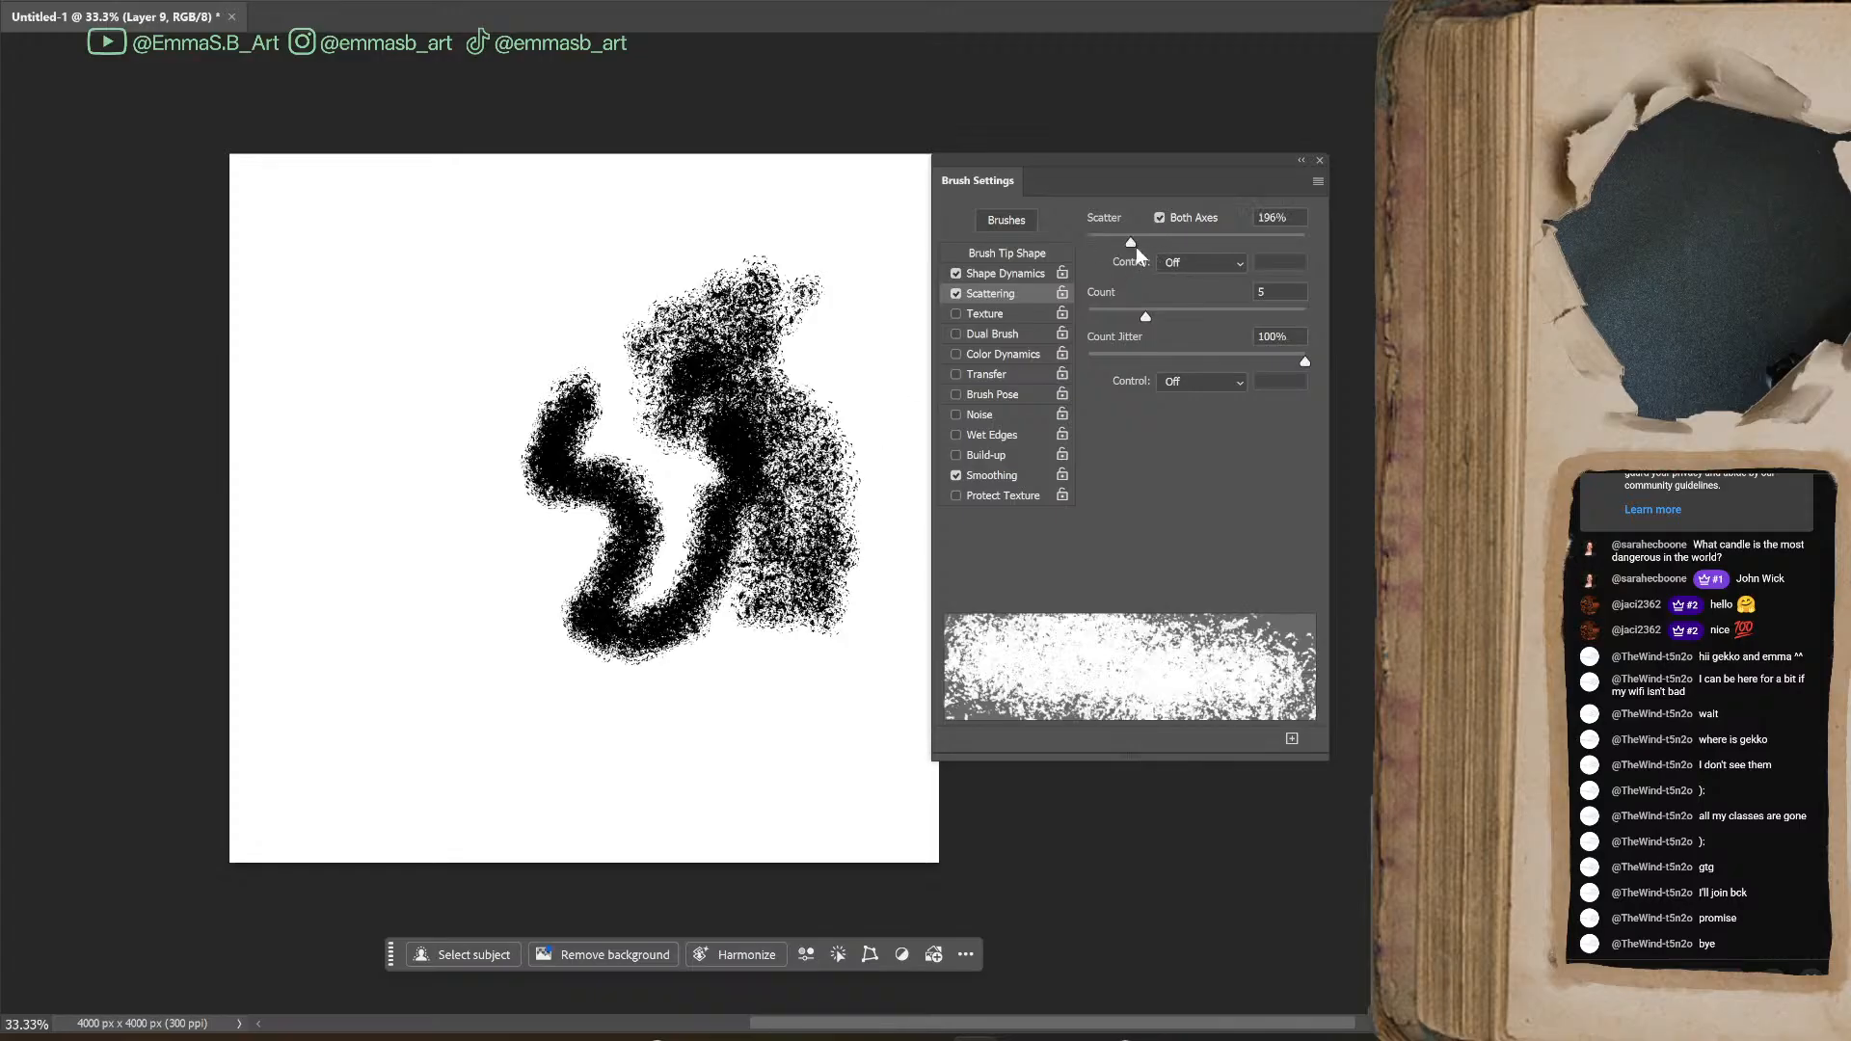
{"action": "mouse_move", "coordinate": [548, 253]}
{"action": "left_mouse_down"}
{"action": "mouse_move", "coordinate": [371, 446]}
{"action": "mouse_move", "coordinate": [414, 720]}
{"action": "mouse_move", "coordinate": [572, 667]}
{"action": "mouse_move", "coordinate": [631, 767]}
{"action": "left_mouse_up"}
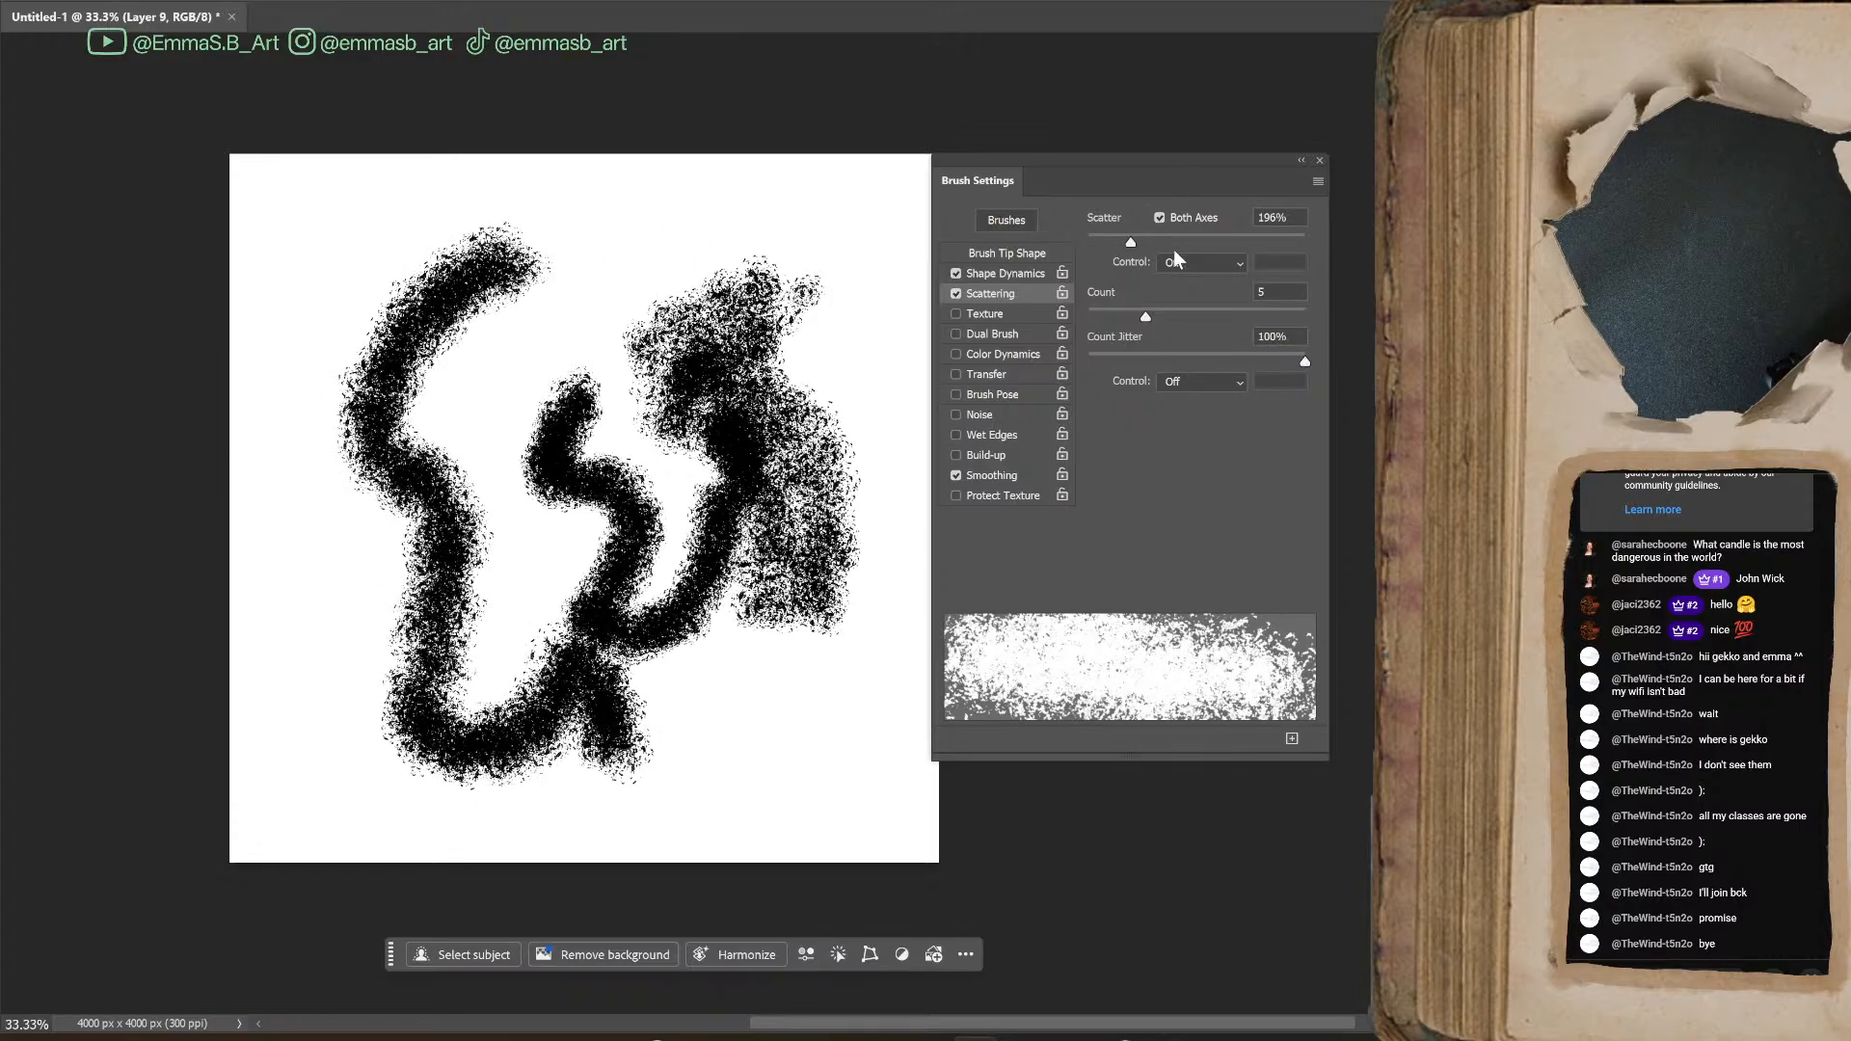
Raise Scatter to 328%, paint test strokes across the canvas and undo the recent strokes
{"action": "left_click", "coordinate": [1160, 241]}
{"action": "mouse_move", "coordinate": [434, 482]}
{"action": "left_mouse_down"}
{"action": "mouse_move", "coordinate": [578, 742]}
{"action": "mouse_move", "coordinate": [598, 237]}
{"action": "mouse_move", "coordinate": [733, 188]}
{"action": "mouse_move", "coordinate": [868, 425]}
{"action": "left_mouse_up"}
{"action": "left_click_drag", "start_coordinate": [800, 569], "coordinate": [796, 415]}
{"action": "mouse_move", "coordinate": [736, 713]}
{"action": "left_mouse_down"}
{"action": "mouse_move", "coordinate": [723, 728]}
{"action": "mouse_move", "coordinate": [779, 757]}
{"action": "left_mouse_up"}
{"action": "mouse_move", "coordinate": [849, 700]}
{"action": "left_mouse_down"}
{"action": "mouse_move", "coordinate": [825, 670]}
{"action": "mouse_move", "coordinate": [836, 716]}
{"action": "mouse_move", "coordinate": [686, 634]}
{"action": "mouse_move", "coordinate": [719, 750]}
{"action": "left_mouse_up"}
{"action": "key", "text": "ctrl+z"}
{"action": "key", "text": "ctrl+z"}
{"action": "key", "text": "ctrl+z"}
{"action": "key", "text": "ctrl+z"}
{"action": "key", "text": "ctrl+z"}
{"action": "key", "text": "ctrl+z"}
{"action": "key", "text": "ctrl+z"}
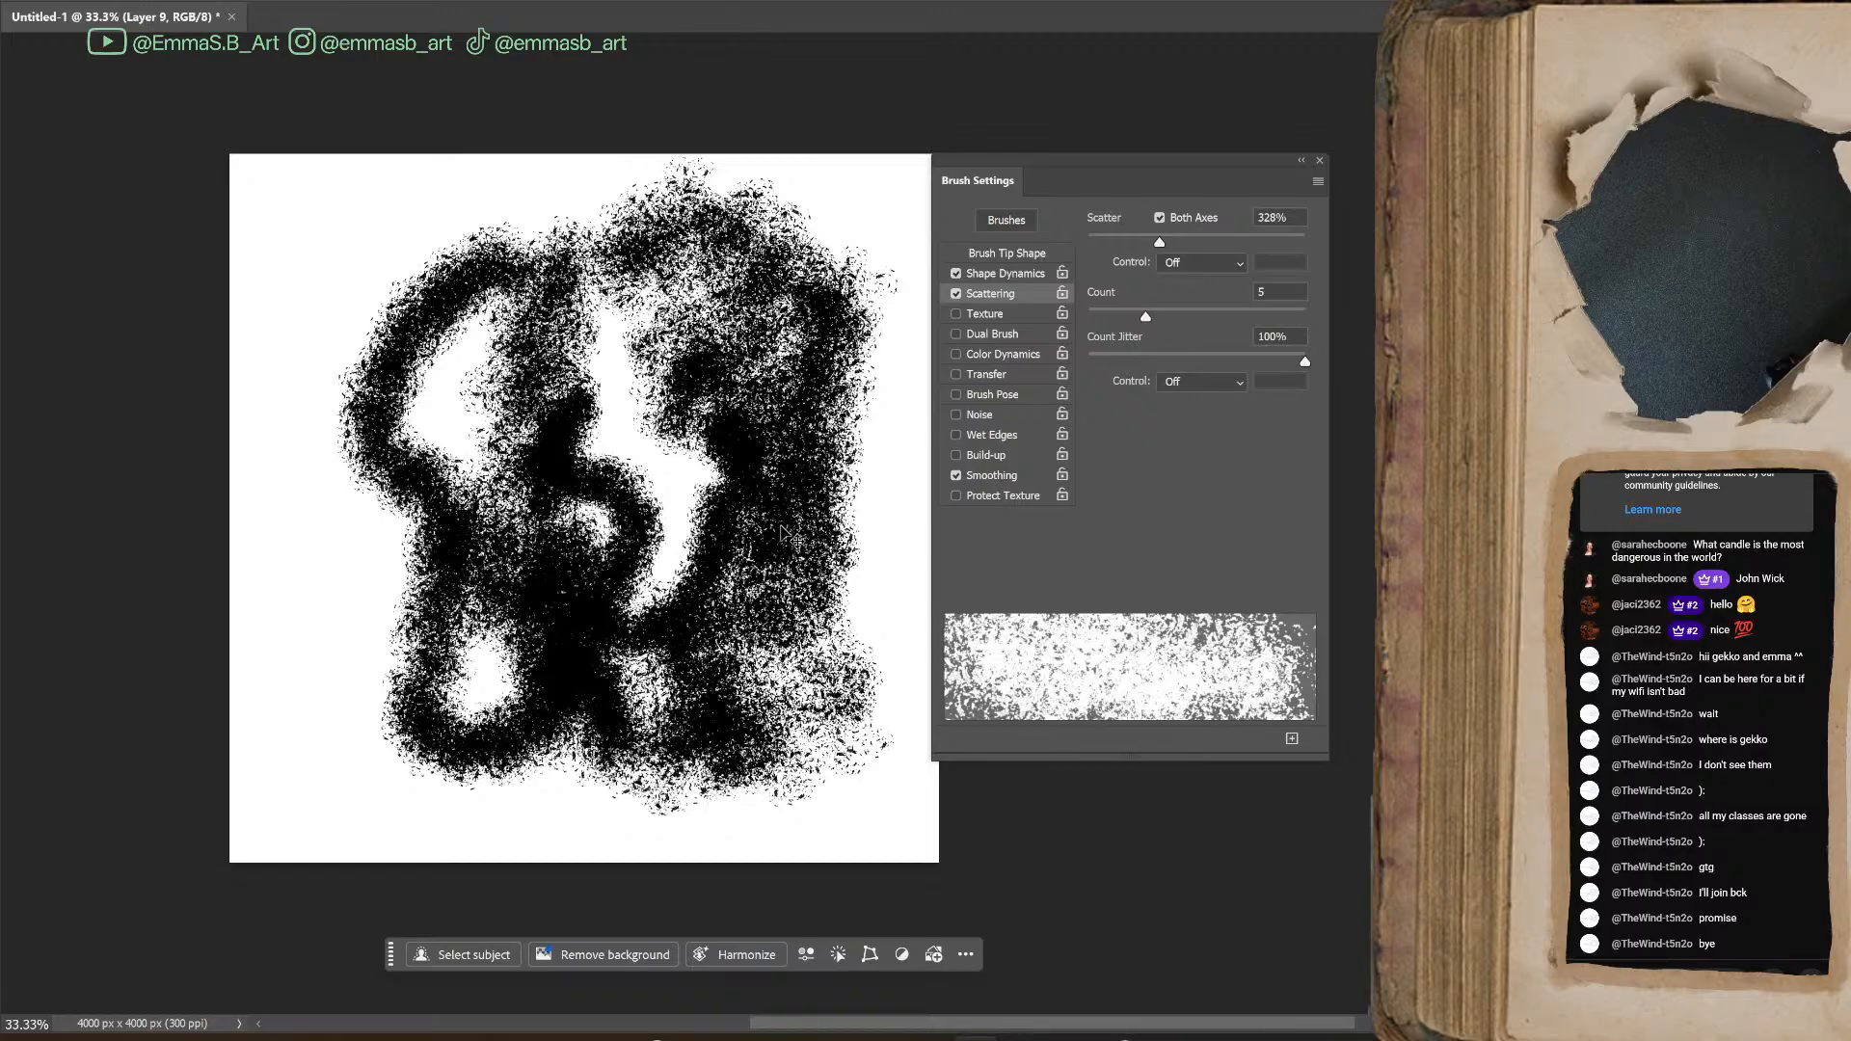
{"action": "key", "text": "ctrl+z"}
{"action": "key", "text": "ctrl+z"}
{"action": "key", "text": "ctrl+z"}
{"action": "key", "text": "ctrl+z"}
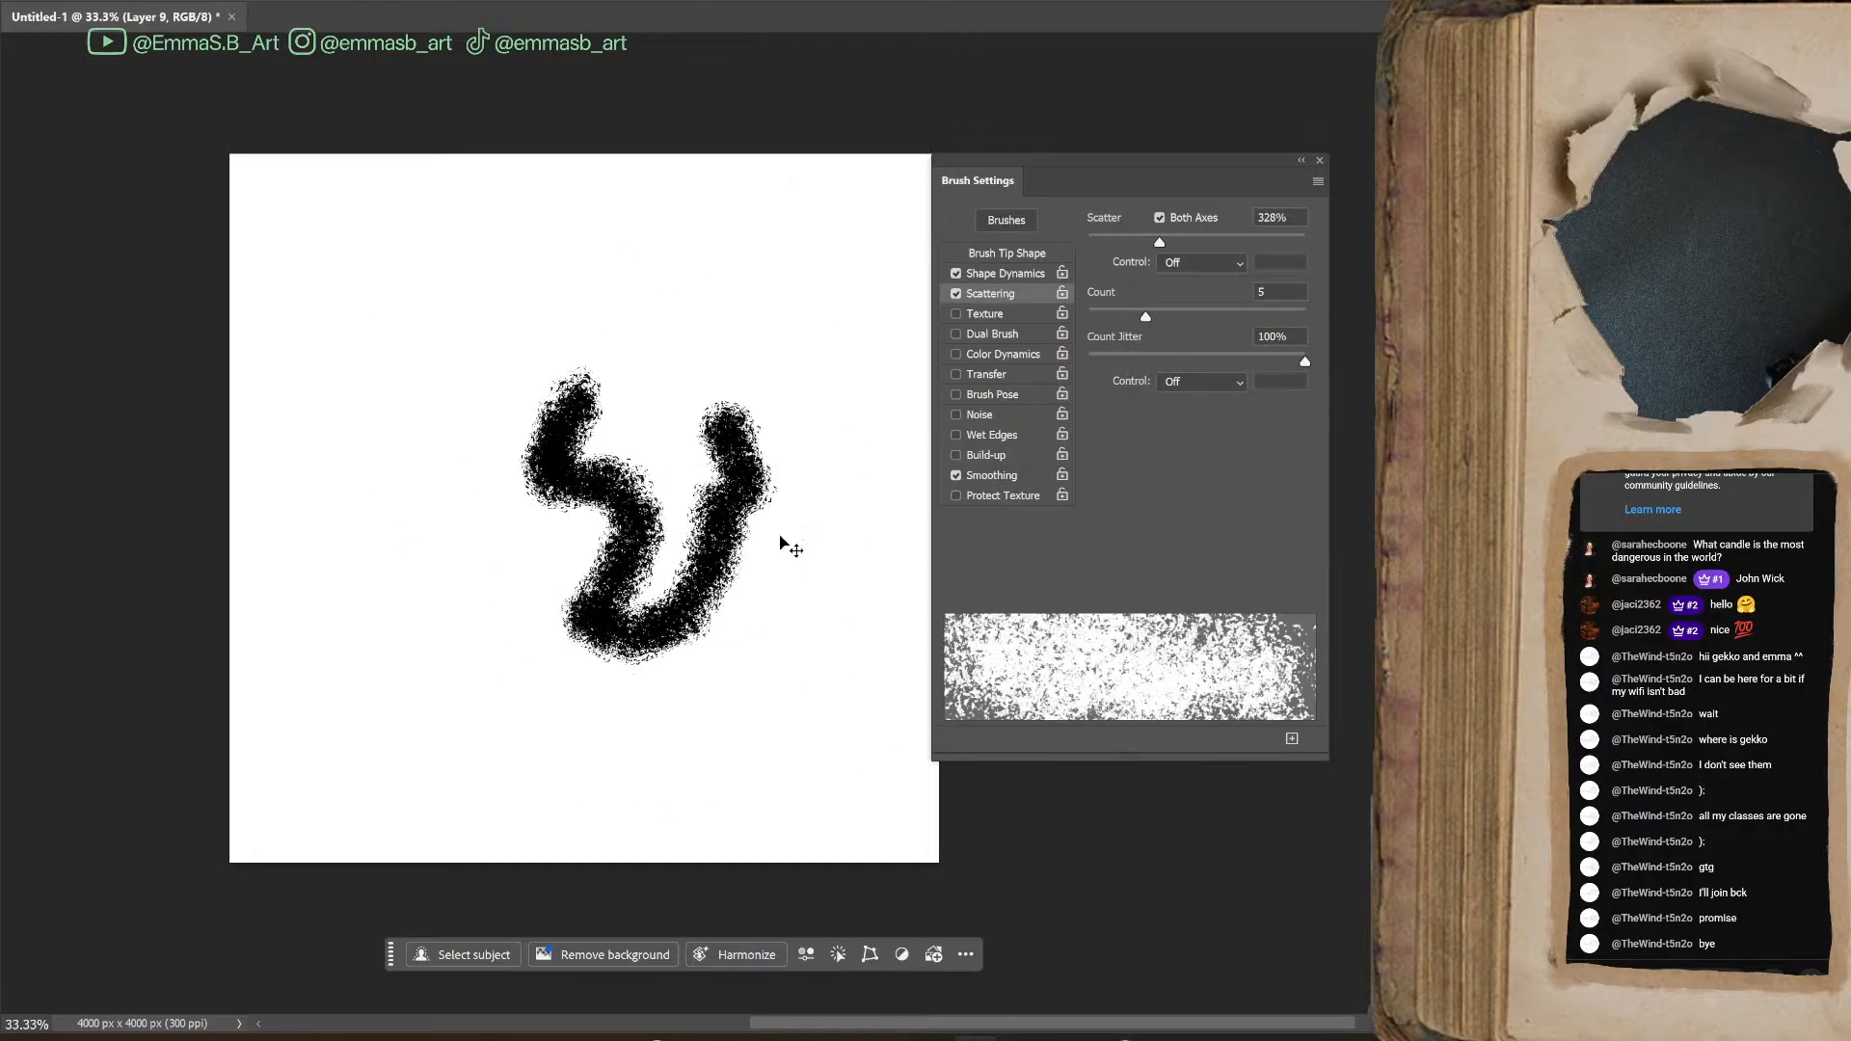
Paint a dense black patch and a blue stroke beside it, turn off the Dot Gain 20% proof preview and paint blue over the black
{"action": "mouse_move", "coordinate": [414, 500]}
{"action": "left_mouse_down"}
{"action": "mouse_move", "coordinate": [390, 560]}
{"action": "mouse_move", "coordinate": [549, 463]}
{"action": "mouse_move", "coordinate": [694, 569]}
{"action": "left_mouse_up"}
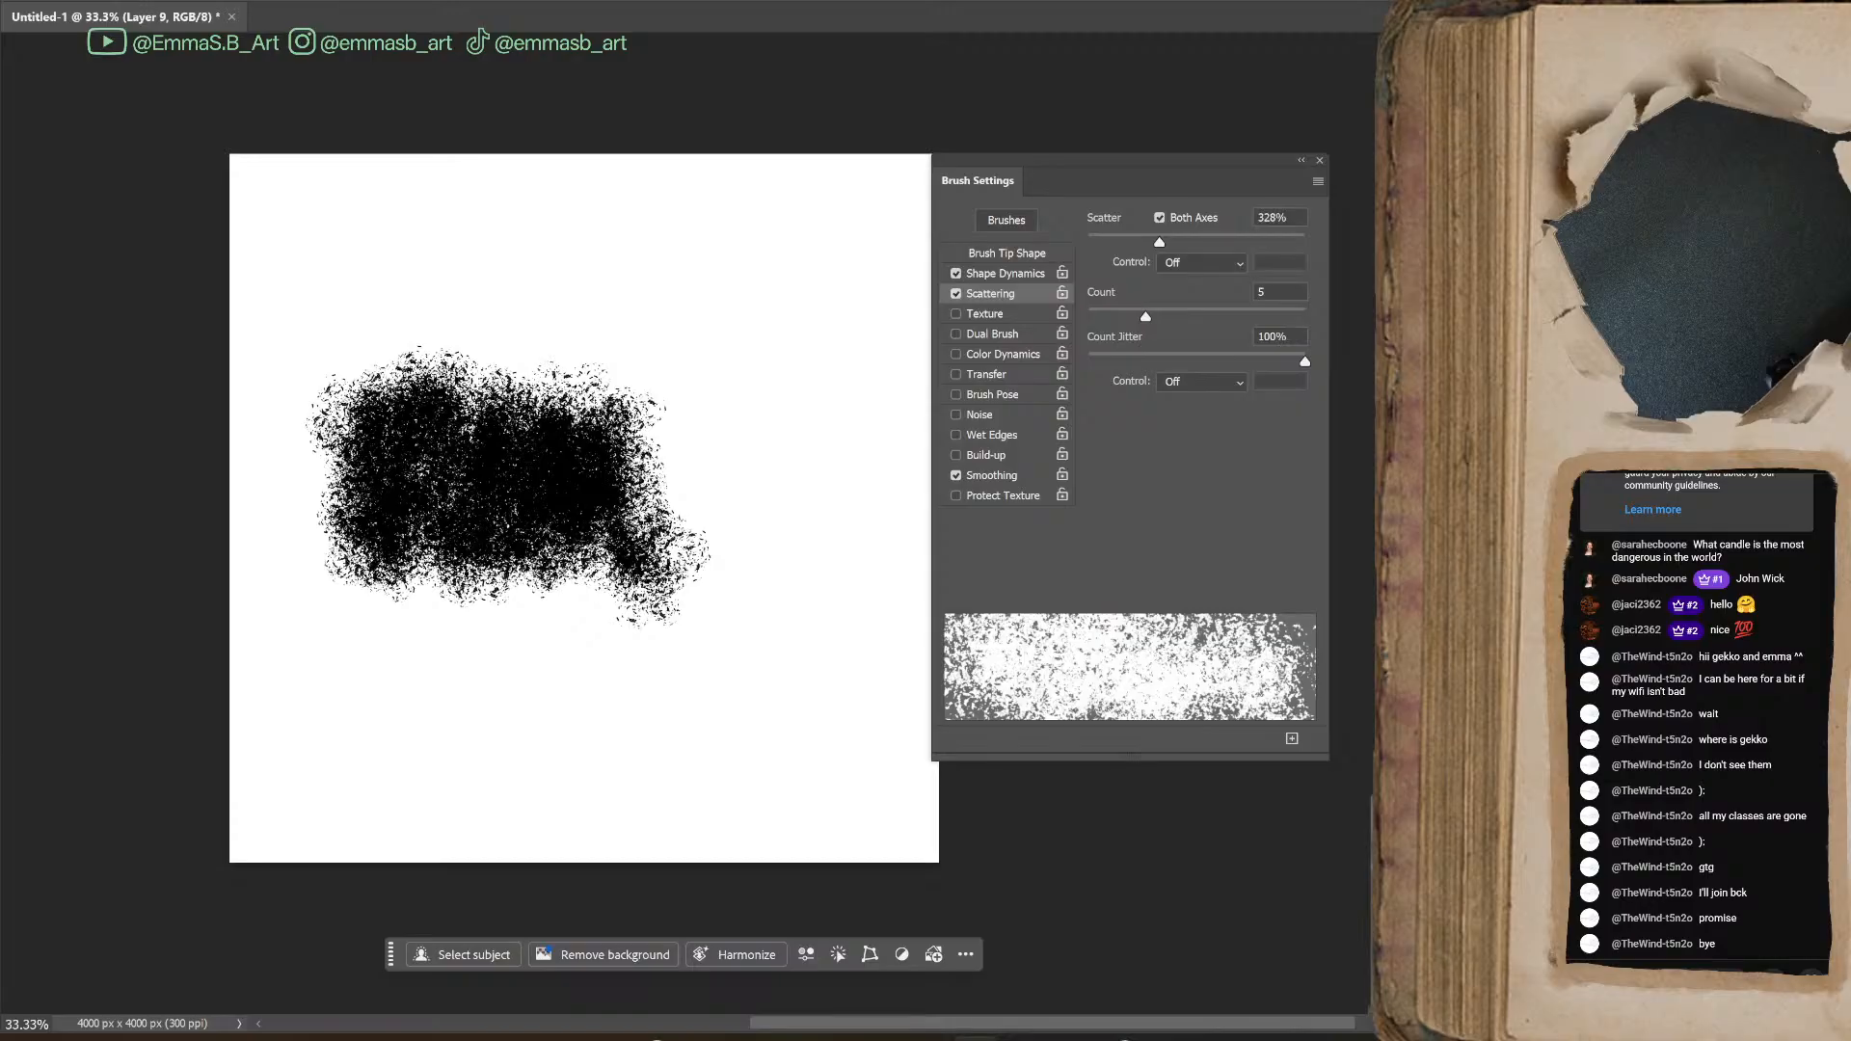
{"action": "mouse_move", "coordinate": [701, 311]}
{"action": "left_mouse_down"}
{"action": "mouse_move", "coordinate": [793, 534]}
{"action": "mouse_move", "coordinate": [781, 675]}
{"action": "left_mouse_up"}
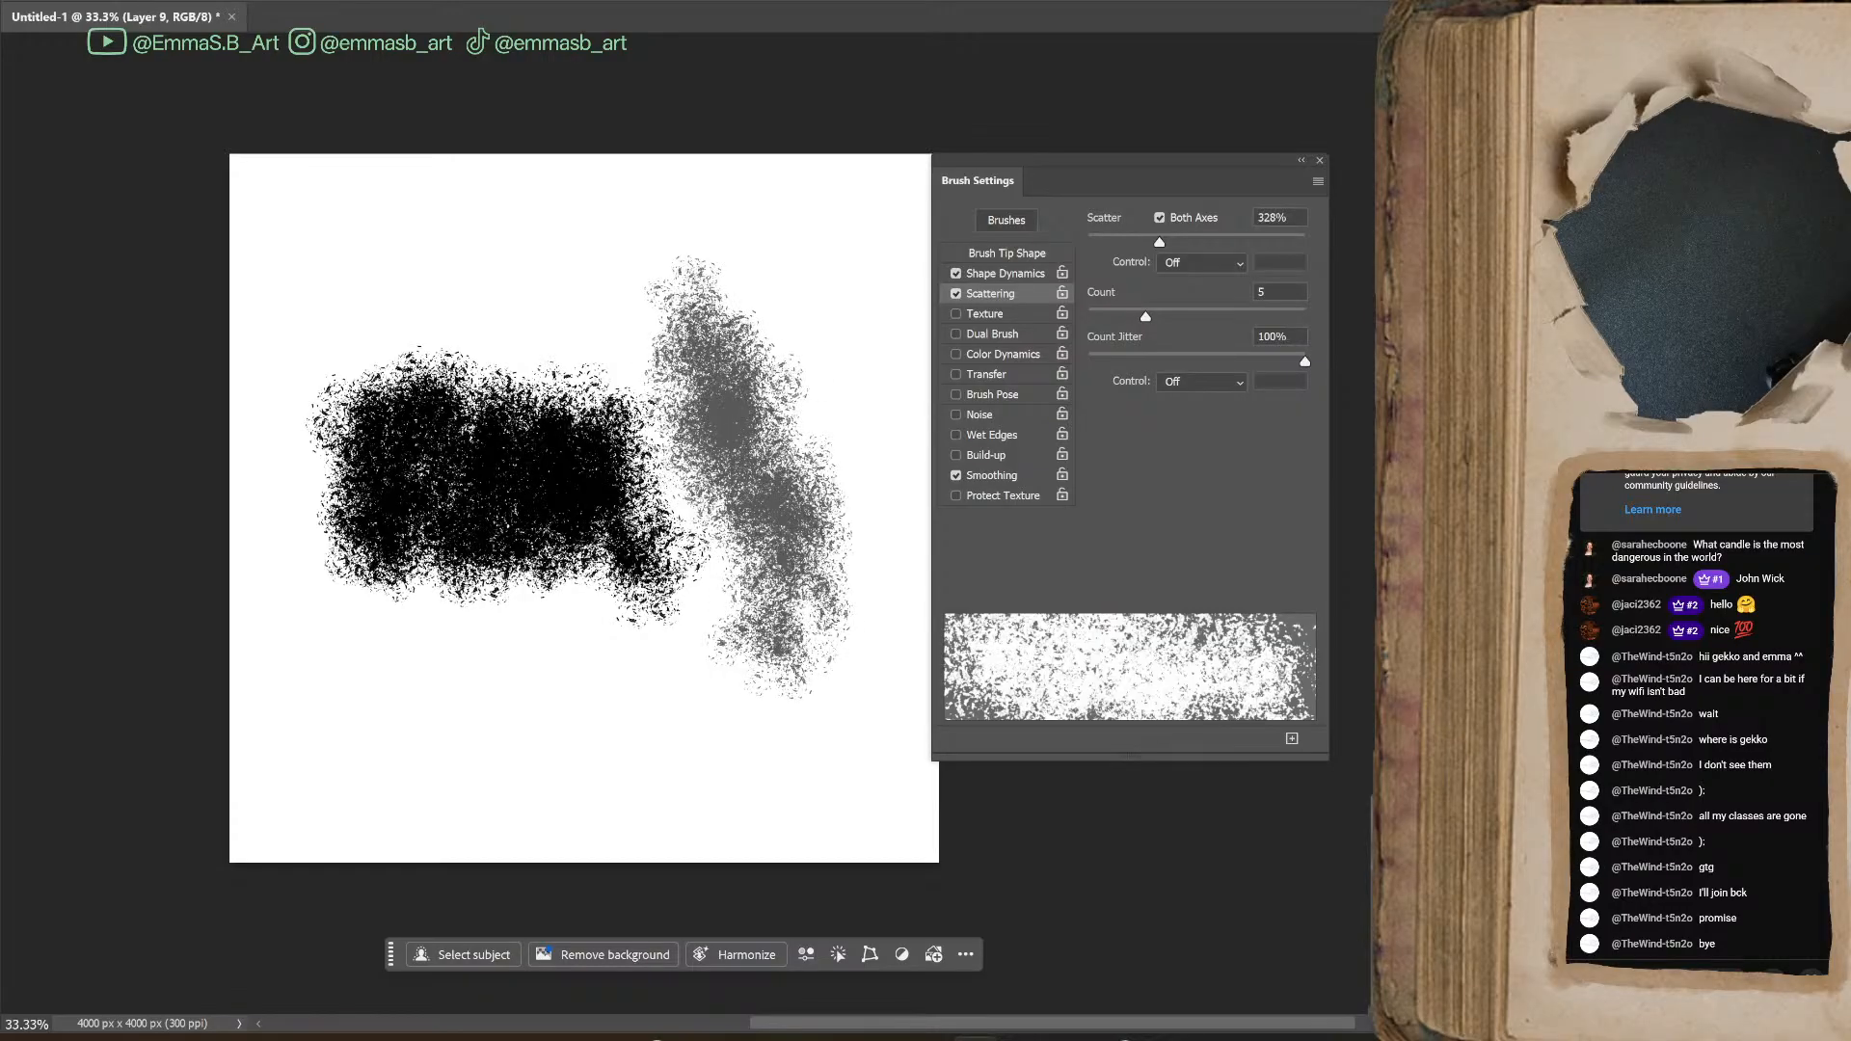
{"action": "key", "text": "ctrl+y"}
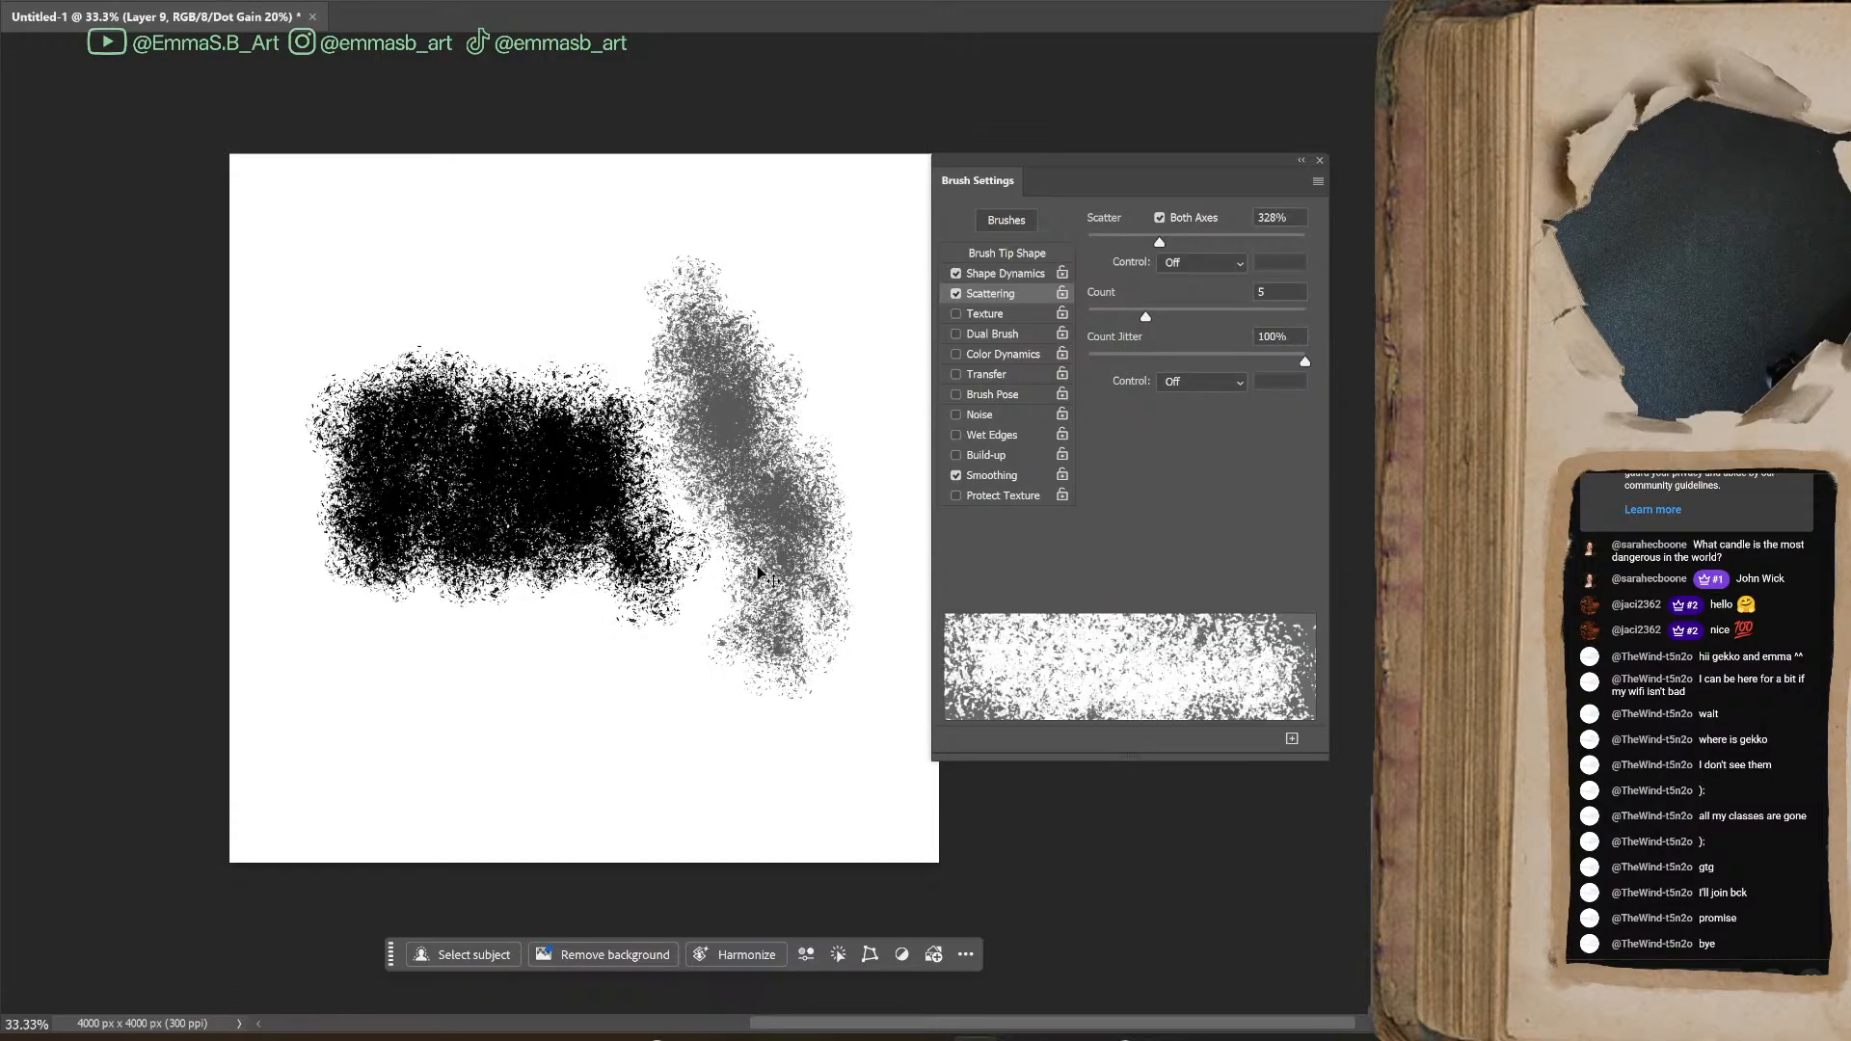
{"action": "key", "text": "ctrl+y"}
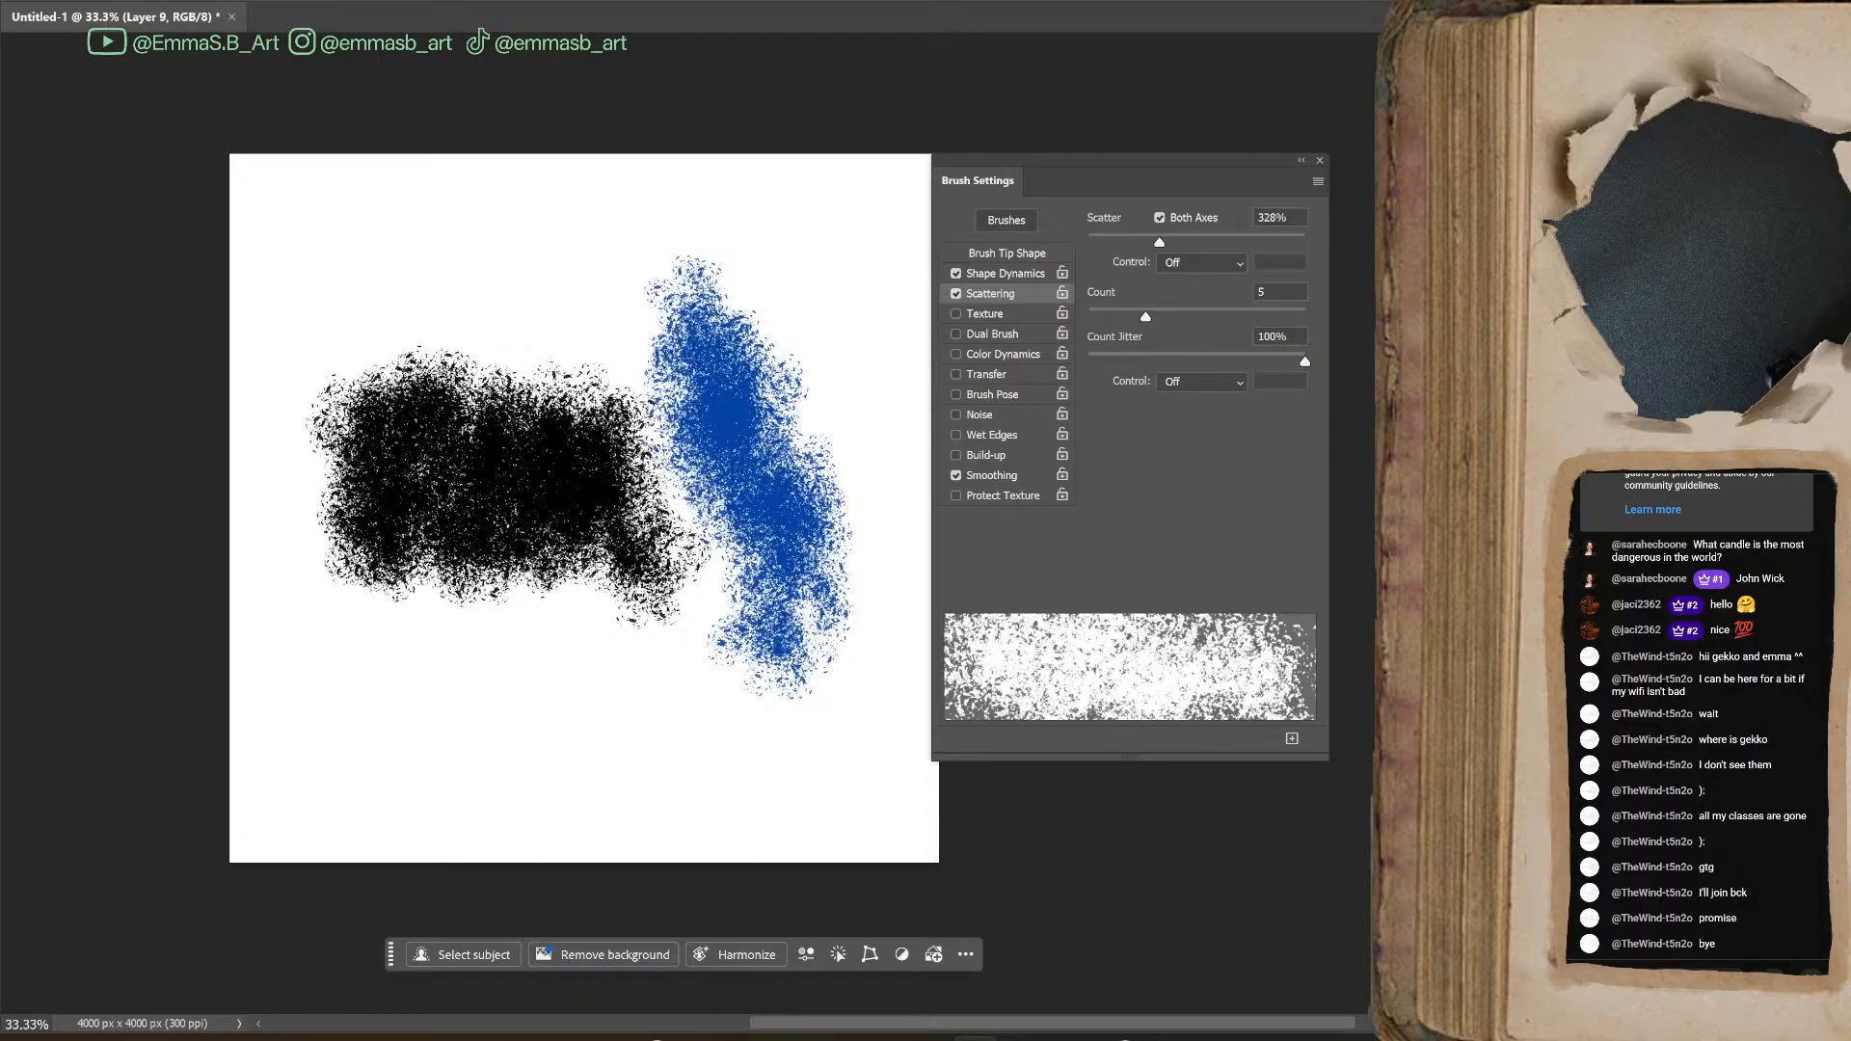
{"action": "mouse_move", "coordinate": [616, 359]}
{"action": "left_mouse_down"}
{"action": "mouse_move", "coordinate": [708, 540]}
{"action": "mouse_move", "coordinate": [467, 579]}
{"action": "mouse_move", "coordinate": [786, 666]}
{"action": "left_mouse_up"}
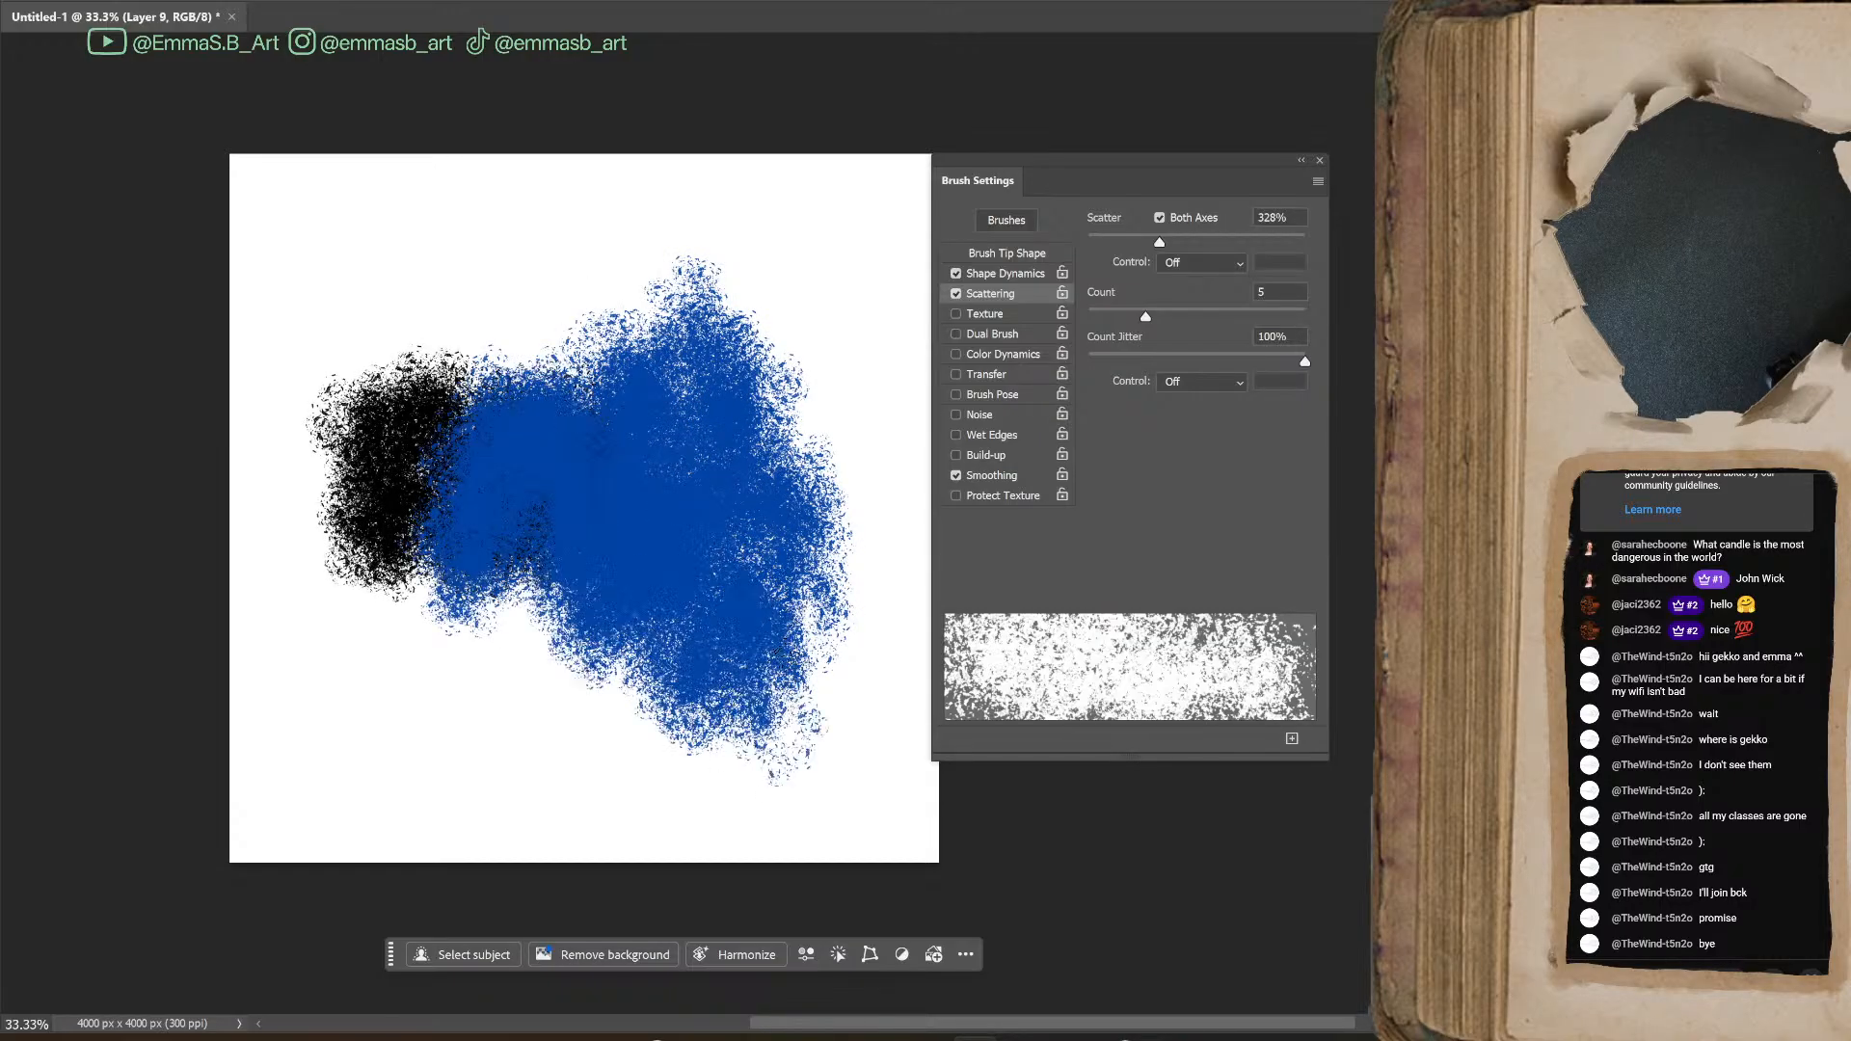
Lasso around the painted black and blue strokes, delete them and deselect
{"action": "key", "text": "l"}
{"action": "mouse_move", "coordinate": [800, 236]}
{"action": "left_mouse_down"}
{"action": "mouse_move", "coordinate": [288, 513]}
{"action": "mouse_move", "coordinate": [865, 342]}
{"action": "mouse_move", "coordinate": [852, 330]}
{"action": "left_mouse_up"}
{"action": "key", "text": "Delete"}
{"action": "key", "text": "ctrl+d"}
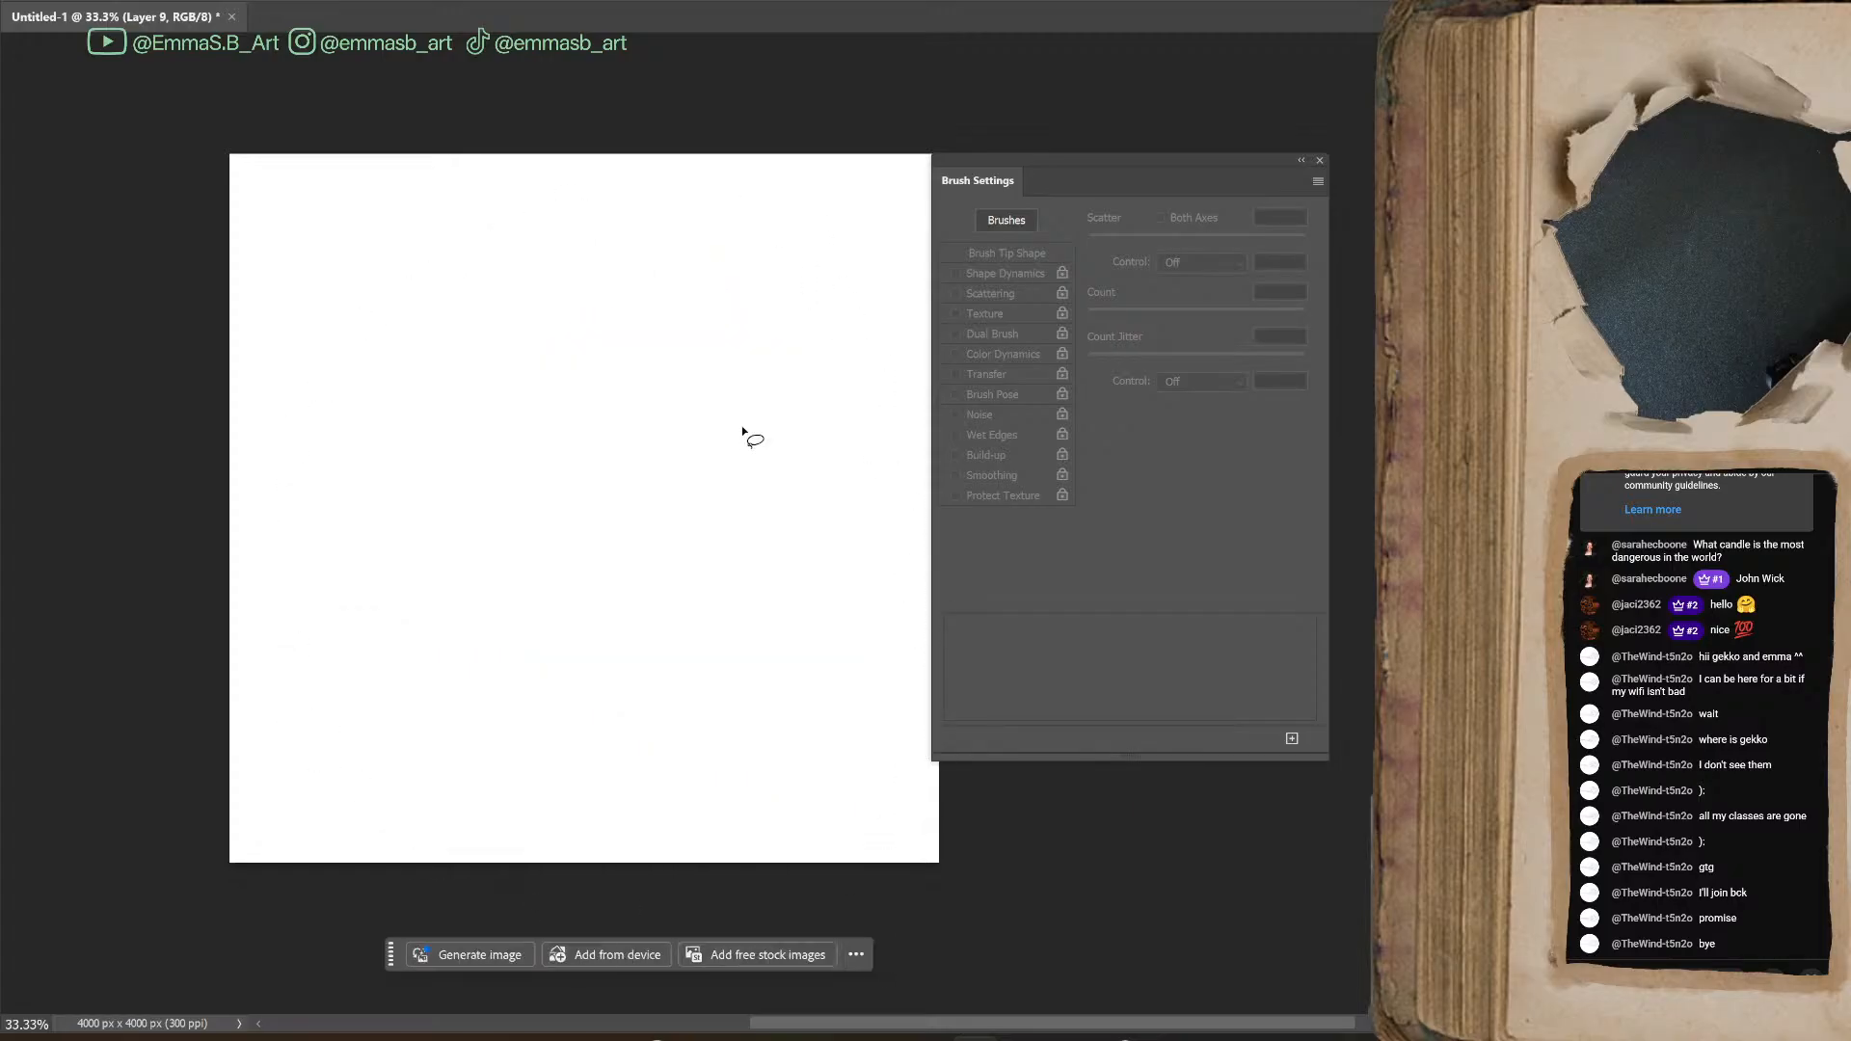
Return to the Brush tool, turn on Transfer and build up a blue patch with overlapping strokes of varying opacity
{"action": "key", "text": "b"}
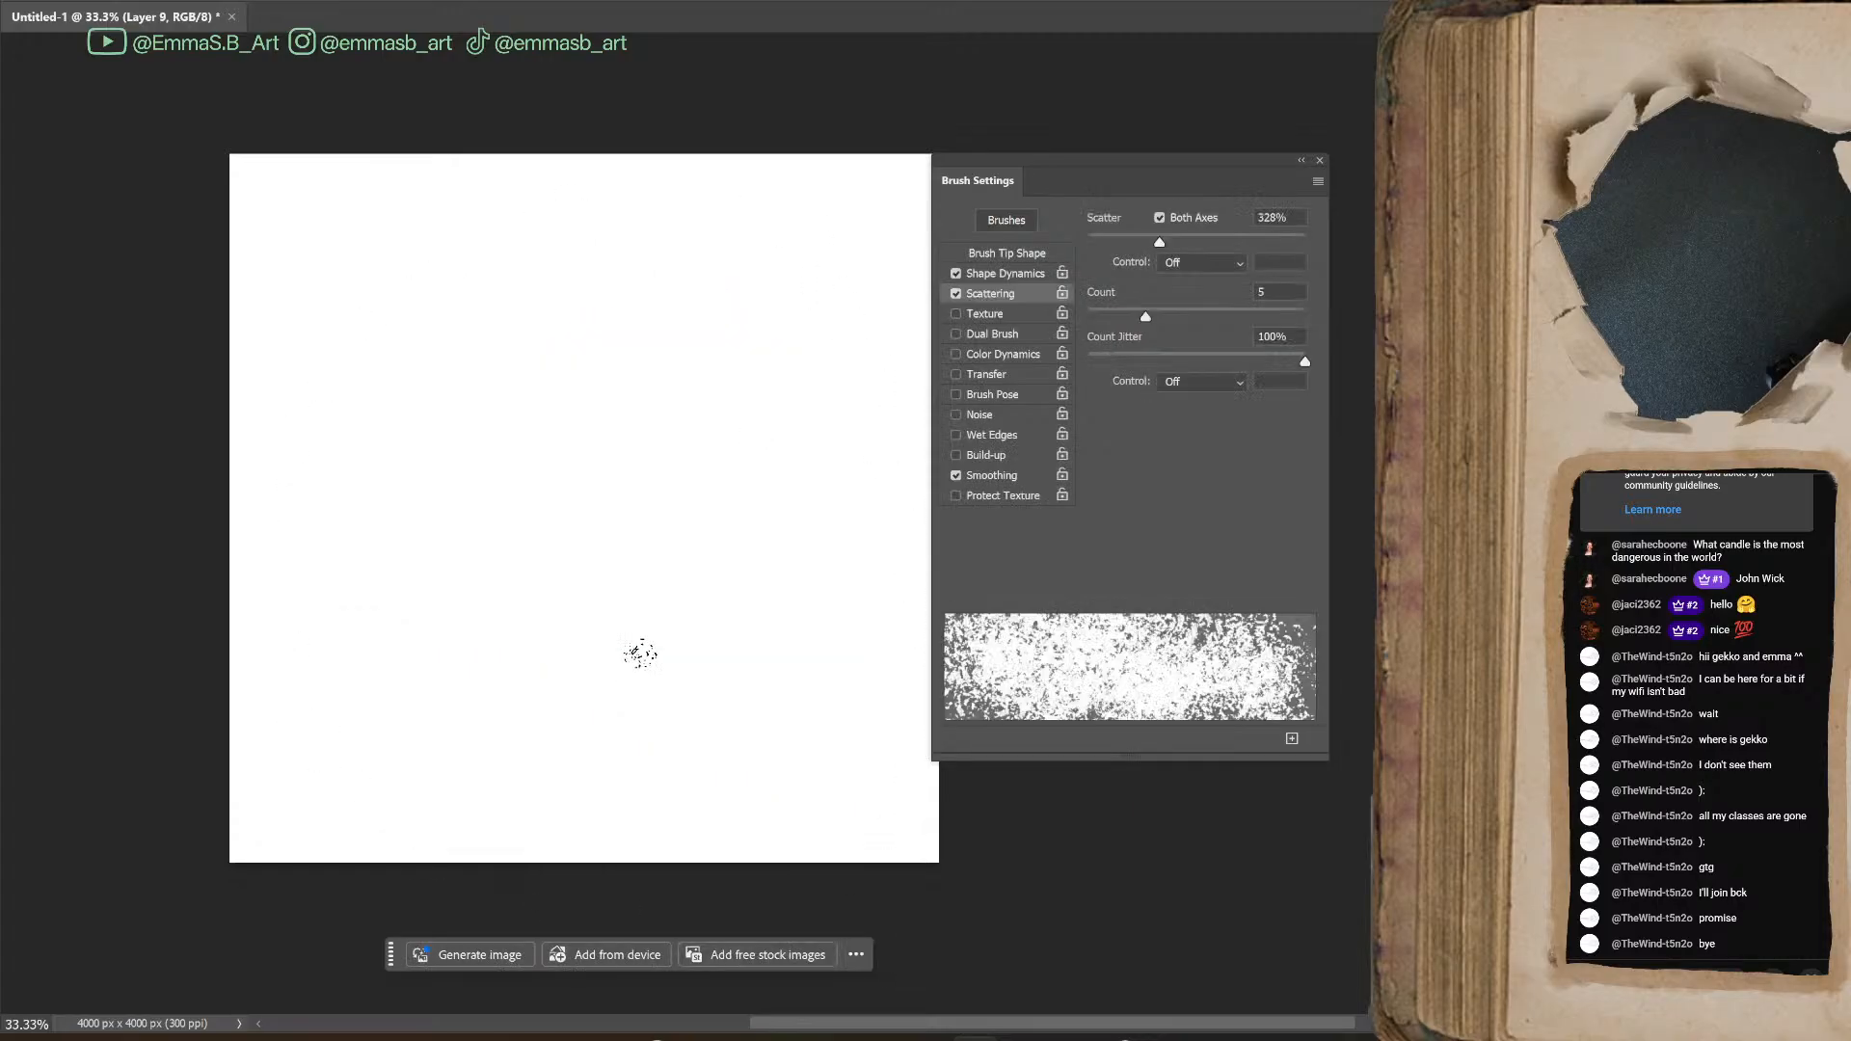
{"action": "left_click", "coordinate": [956, 374]}
{"action": "mouse_move", "coordinate": [529, 459]}
{"action": "left_mouse_down"}
{"action": "mouse_move", "coordinate": [520, 527]}
{"action": "mouse_move", "coordinate": [561, 532]}
{"action": "mouse_move", "coordinate": [589, 473]}
{"action": "mouse_move", "coordinate": [616, 516]}
{"action": "mouse_move", "coordinate": [625, 446]}
{"action": "mouse_move", "coordinate": [661, 544]}
{"action": "mouse_move", "coordinate": [611, 422]}
{"action": "mouse_move", "coordinate": [623, 533]}
{"action": "mouse_move", "coordinate": [650, 416]}
{"action": "mouse_move", "coordinate": [722, 519]}
{"action": "mouse_move", "coordinate": [685, 469]}
{"action": "mouse_move", "coordinate": [715, 417]}
{"action": "mouse_move", "coordinate": [719, 478]}
{"action": "mouse_move", "coordinate": [684, 507]}
{"action": "mouse_move", "coordinate": [723, 509]}
{"action": "mouse_move", "coordinate": [755, 473]}
{"action": "mouse_move", "coordinate": [708, 473]}
{"action": "mouse_move", "coordinate": [699, 446]}
{"action": "mouse_move", "coordinate": [759, 526]}
{"action": "mouse_move", "coordinate": [641, 574]}
{"action": "mouse_move", "coordinate": [667, 604]}
{"action": "mouse_move", "coordinate": [727, 559]}
{"action": "mouse_move", "coordinate": [640, 605]}
{"action": "mouse_move", "coordinate": [751, 501]}
{"action": "mouse_move", "coordinate": [789, 494]}
{"action": "mouse_move", "coordinate": [675, 476]}
{"action": "mouse_move", "coordinate": [711, 491]}
{"action": "mouse_move", "coordinate": [681, 611]}
{"action": "mouse_move", "coordinate": [643, 630]}
{"action": "left_mouse_up"}
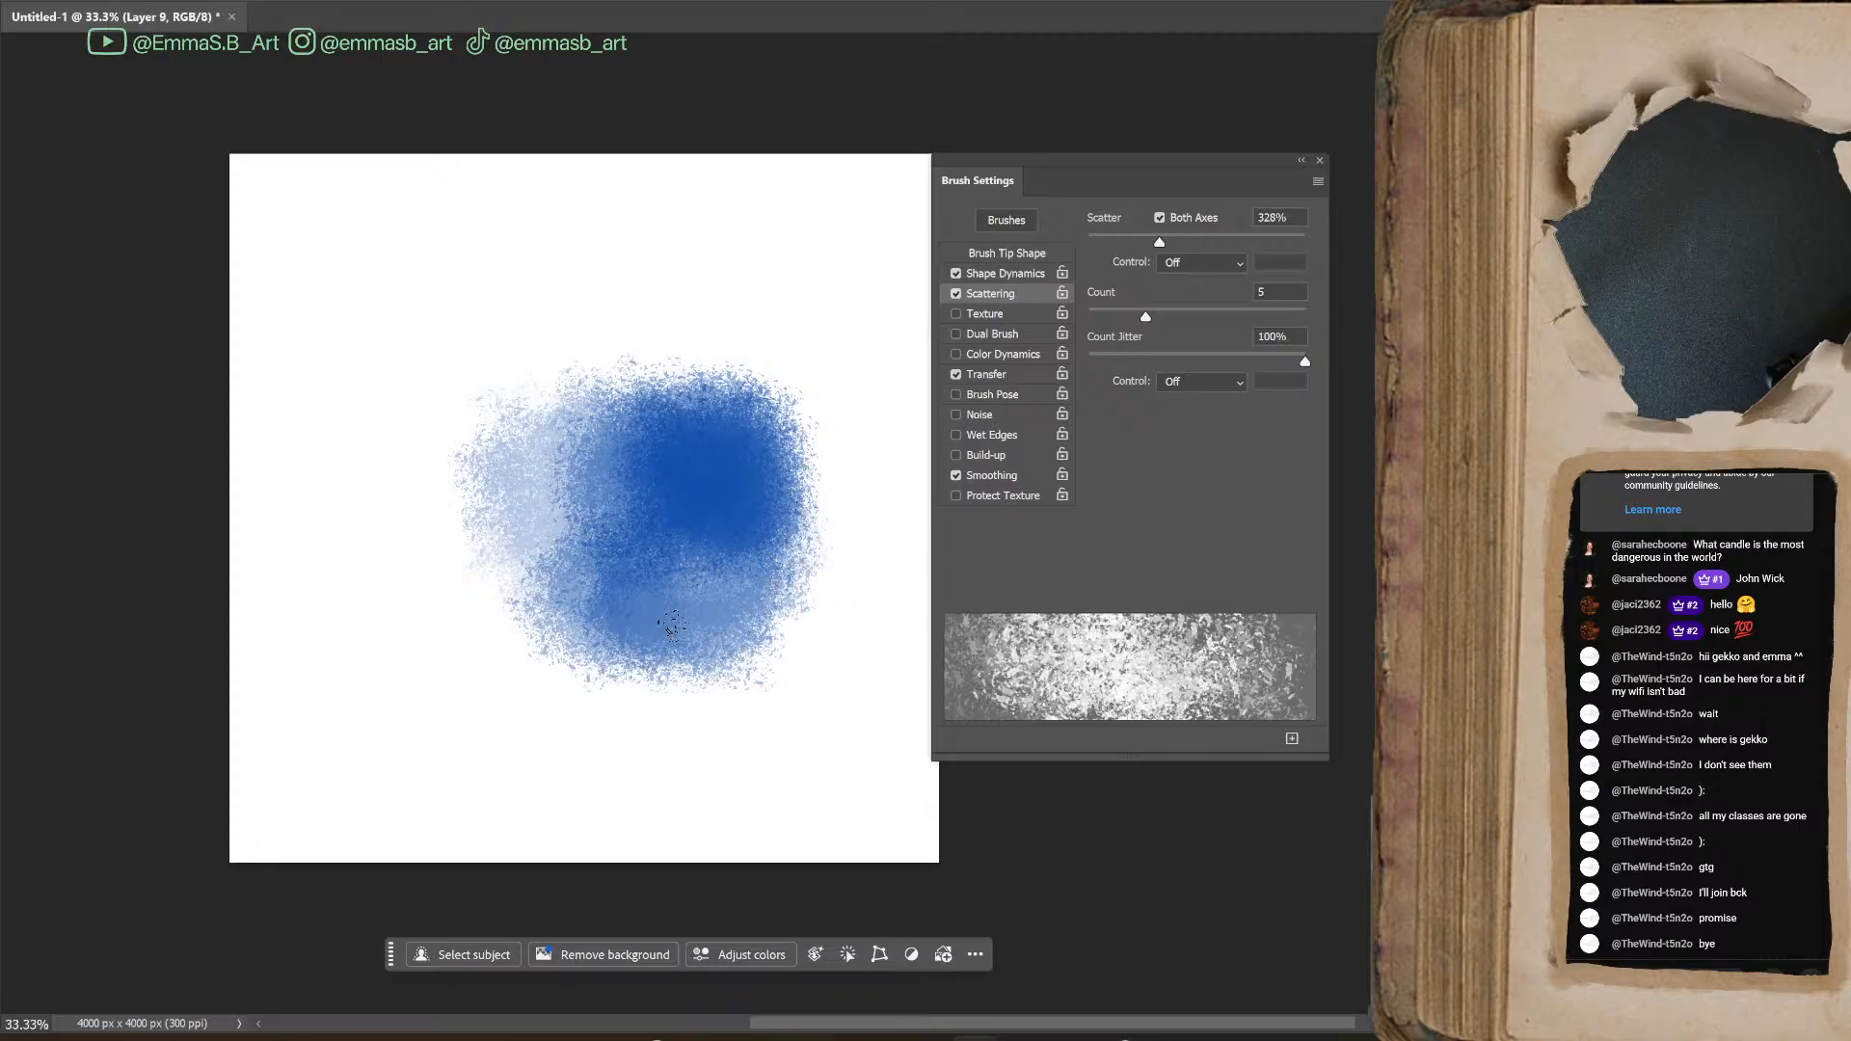
{"action": "mouse_move", "coordinate": [643, 556]}
{"action": "left_mouse_down"}
{"action": "mouse_move", "coordinate": [665, 503]}
{"action": "mouse_move", "coordinate": [690, 504]}
{"action": "mouse_move", "coordinate": [705, 560]}
{"action": "mouse_move", "coordinate": [745, 586]}
{"action": "mouse_move", "coordinate": [729, 599]}
{"action": "mouse_move", "coordinate": [671, 611]}
{"action": "mouse_move", "coordinate": [656, 589]}
{"action": "mouse_move", "coordinate": [689, 547]}
{"action": "mouse_move", "coordinate": [694, 575]}
{"action": "mouse_move", "coordinate": [707, 537]}
{"action": "mouse_move", "coordinate": [771, 525]}
{"action": "mouse_move", "coordinate": [657, 600]}
{"action": "mouse_move", "coordinate": [752, 551]}
{"action": "mouse_move", "coordinate": [701, 525]}
{"action": "left_mouse_up"}
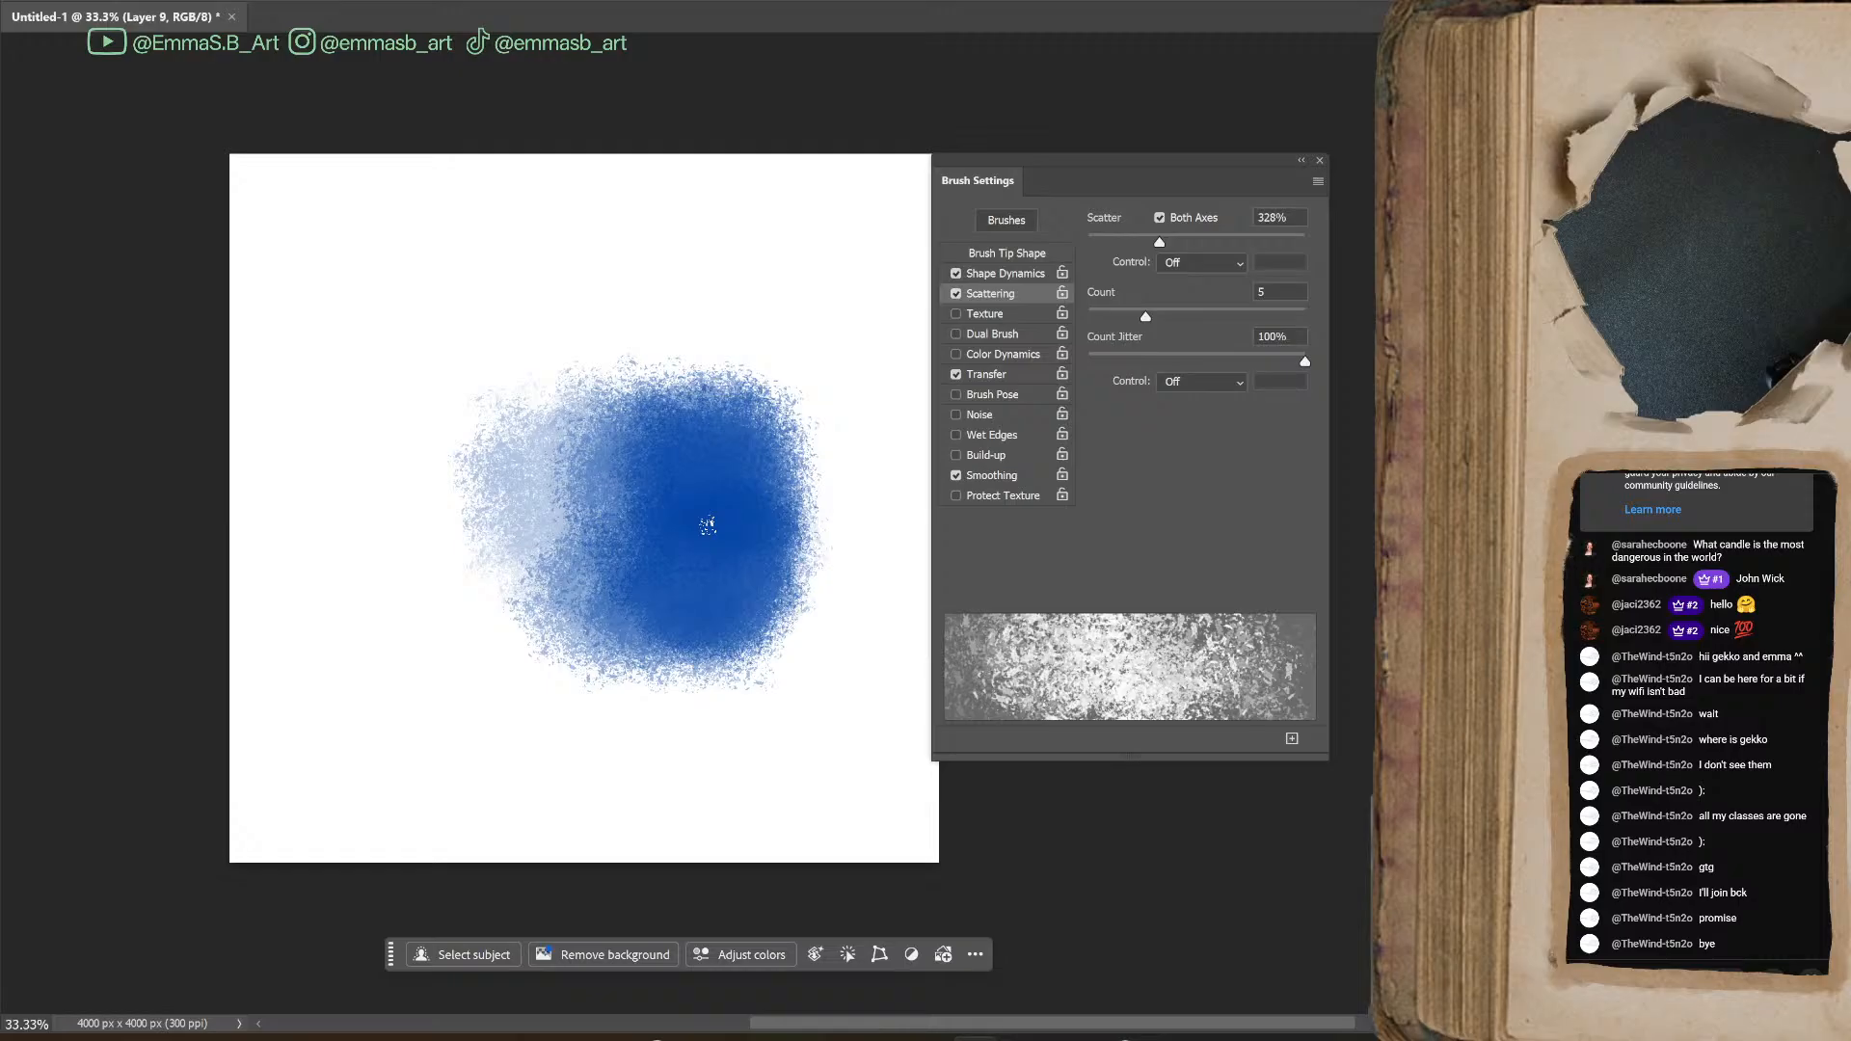
{"action": "mouse_move", "coordinate": [704, 393]}
{"action": "left_mouse_down"}
{"action": "mouse_move", "coordinate": [700, 436]}
{"action": "mouse_move", "coordinate": [737, 492]}
{"action": "mouse_move", "coordinate": [771, 501]}
{"action": "mouse_move", "coordinate": [710, 513]}
{"action": "mouse_move", "coordinate": [659, 515]}
{"action": "left_mouse_up"}
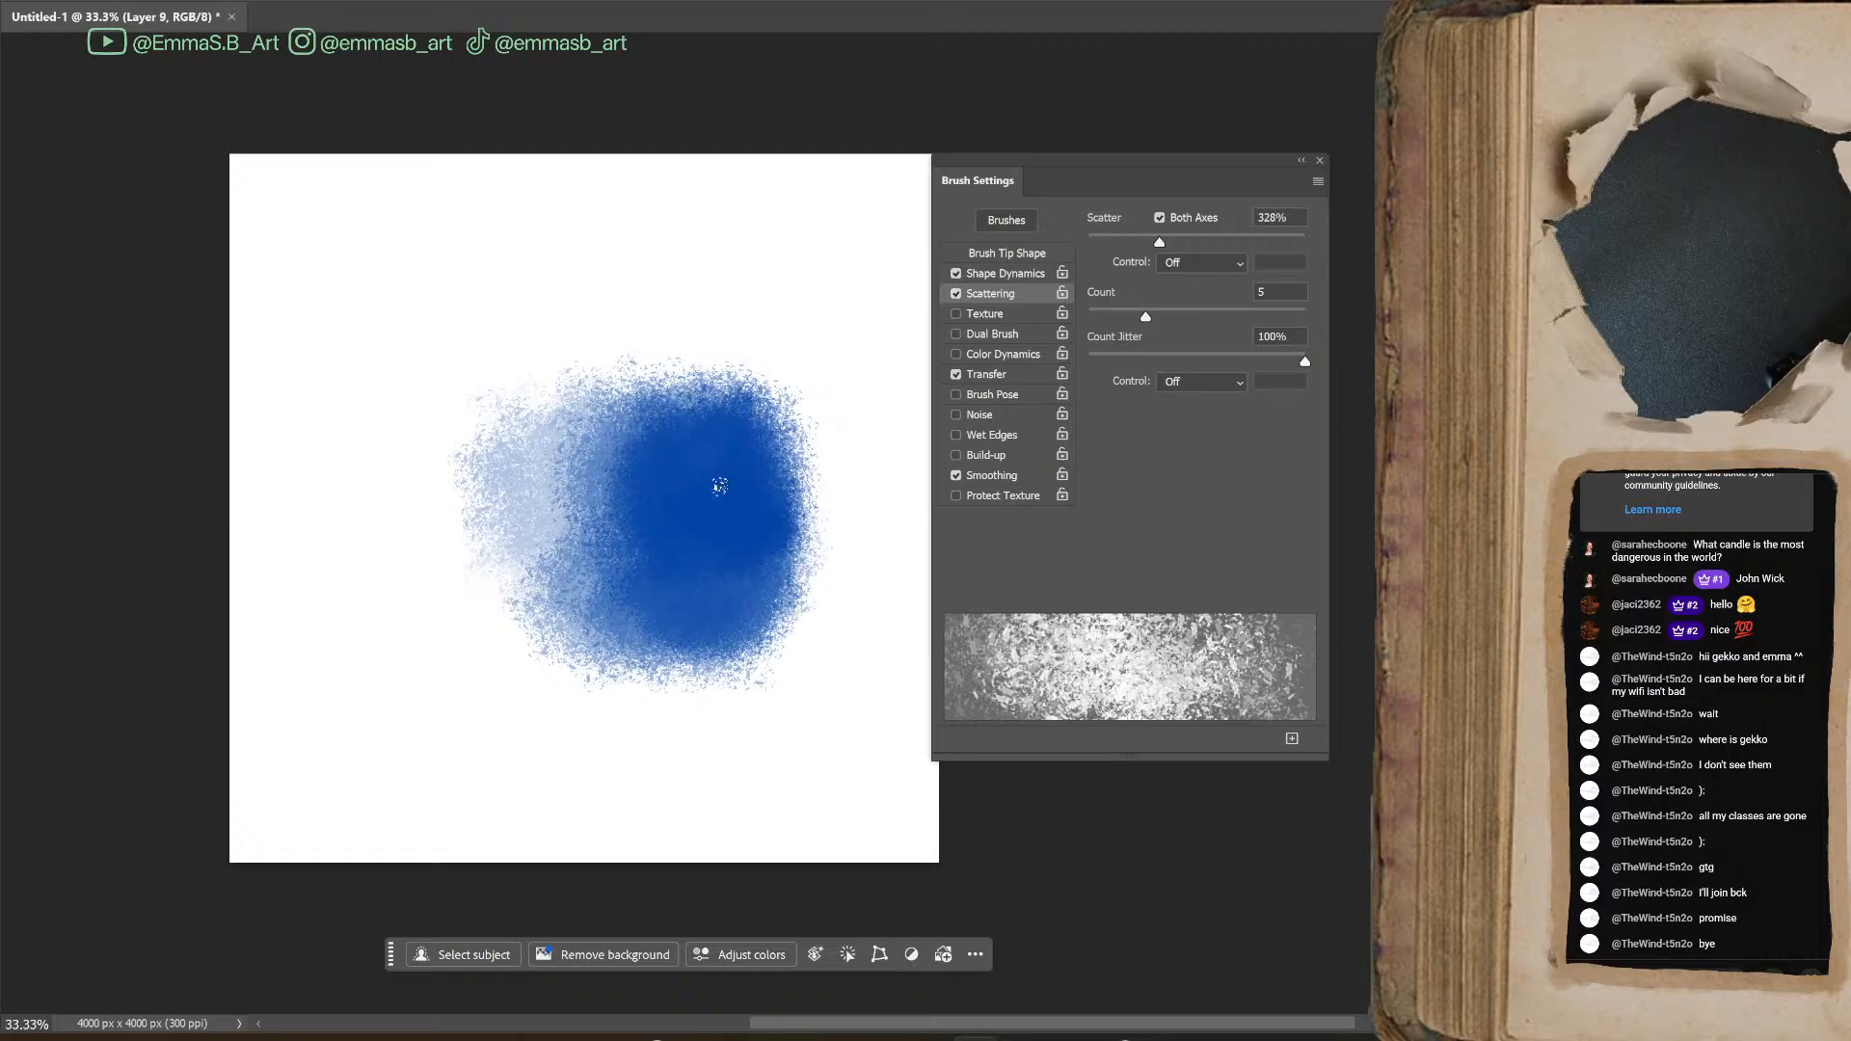
Extend the blue patch outward on all sides with more overlapping test strokes of varying opacity
{"action": "left_click_drag", "start_coordinate": [490, 635], "coordinate": [675, 719]}
{"action": "mouse_move", "coordinate": [787, 300]}
{"action": "left_mouse_down"}
{"action": "mouse_move", "coordinate": [762, 318]}
{"action": "mouse_move", "coordinate": [829, 405]}
{"action": "mouse_move", "coordinate": [627, 309]}
{"action": "mouse_move", "coordinate": [580, 343]}
{"action": "mouse_move", "coordinate": [631, 419]}
{"action": "mouse_move", "coordinate": [675, 367]}
{"action": "mouse_move", "coordinate": [810, 425]}
{"action": "mouse_move", "coordinate": [858, 579]}
{"action": "mouse_move", "coordinate": [810, 627]}
{"action": "mouse_move", "coordinate": [829, 540]}
{"action": "left_mouse_up"}
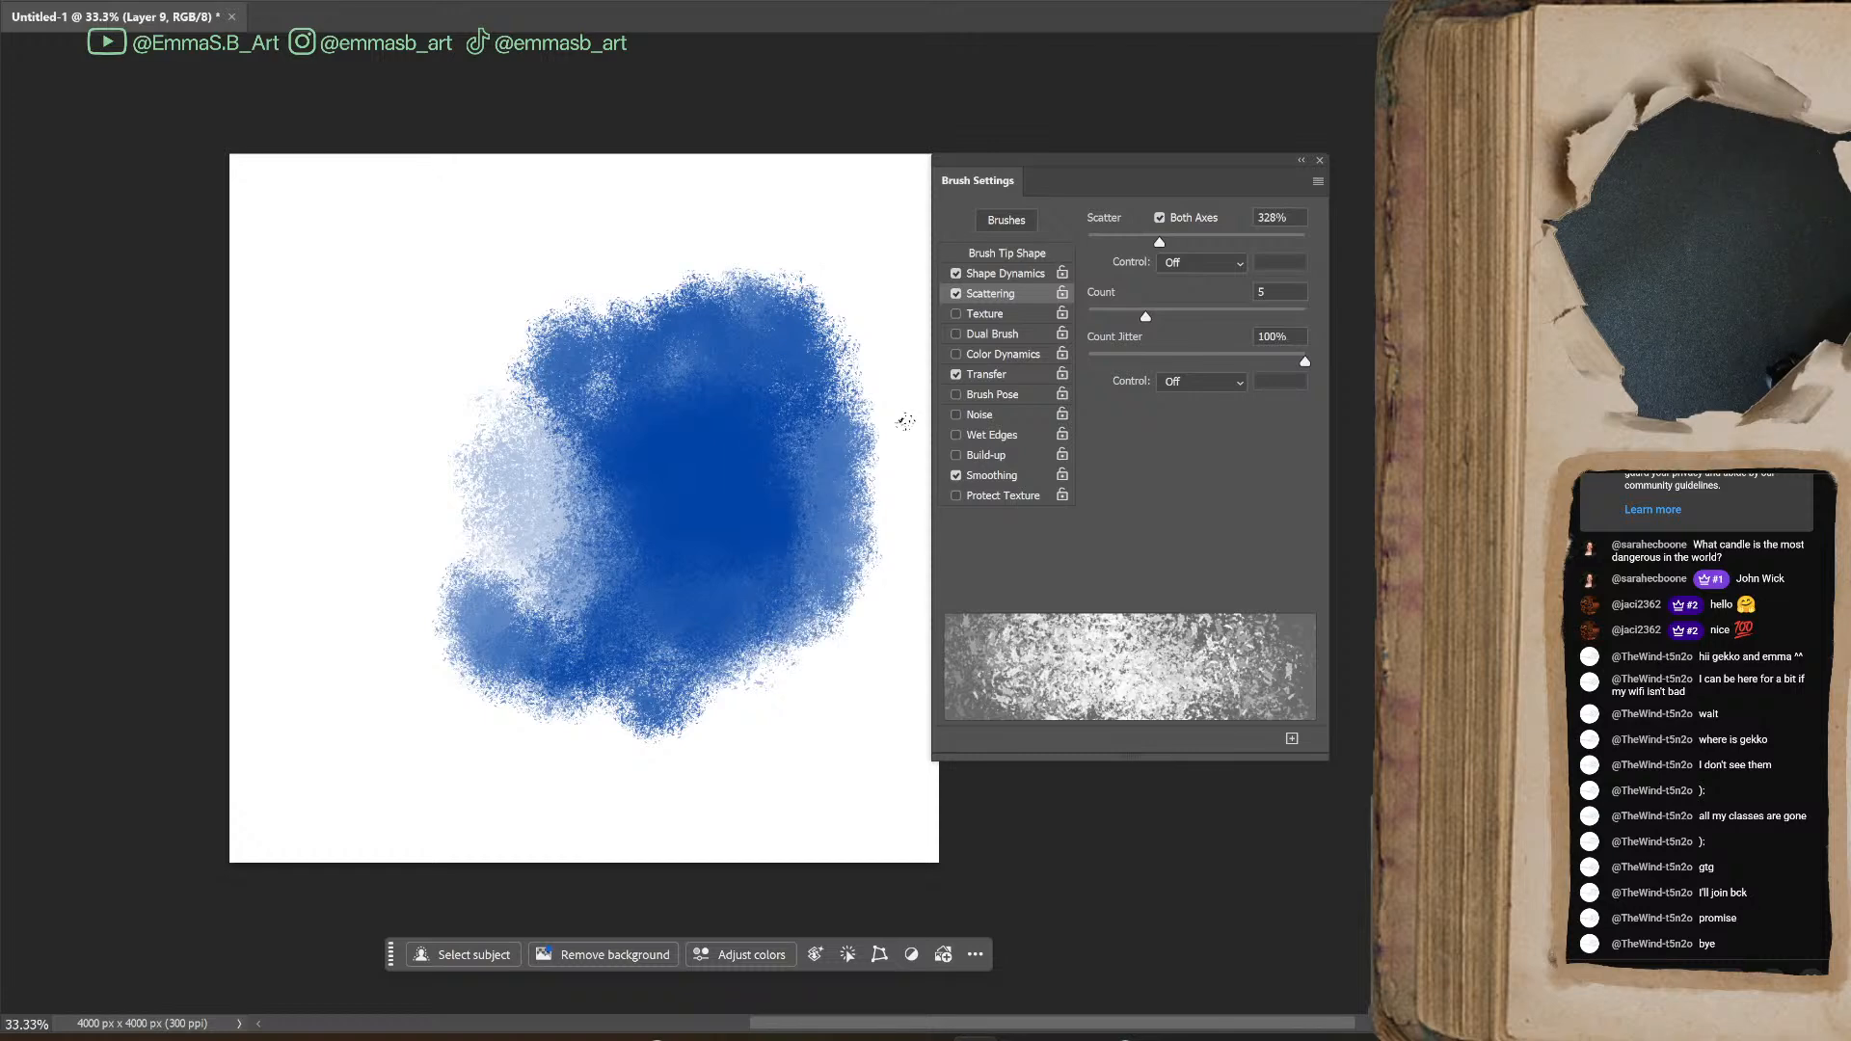
{"action": "mouse_move", "coordinate": [418, 537]}
{"action": "left_mouse_down"}
{"action": "mouse_move", "coordinate": [424, 694]}
{"action": "mouse_move", "coordinate": [424, 511]}
{"action": "mouse_move", "coordinate": [385, 434]}
{"action": "mouse_move", "coordinate": [485, 490]}
{"action": "mouse_move", "coordinate": [492, 367]}
{"action": "mouse_move", "coordinate": [569, 492]}
{"action": "left_mouse_up"}
{"action": "left_click_drag", "start_coordinate": [714, 241], "coordinate": [690, 345]}
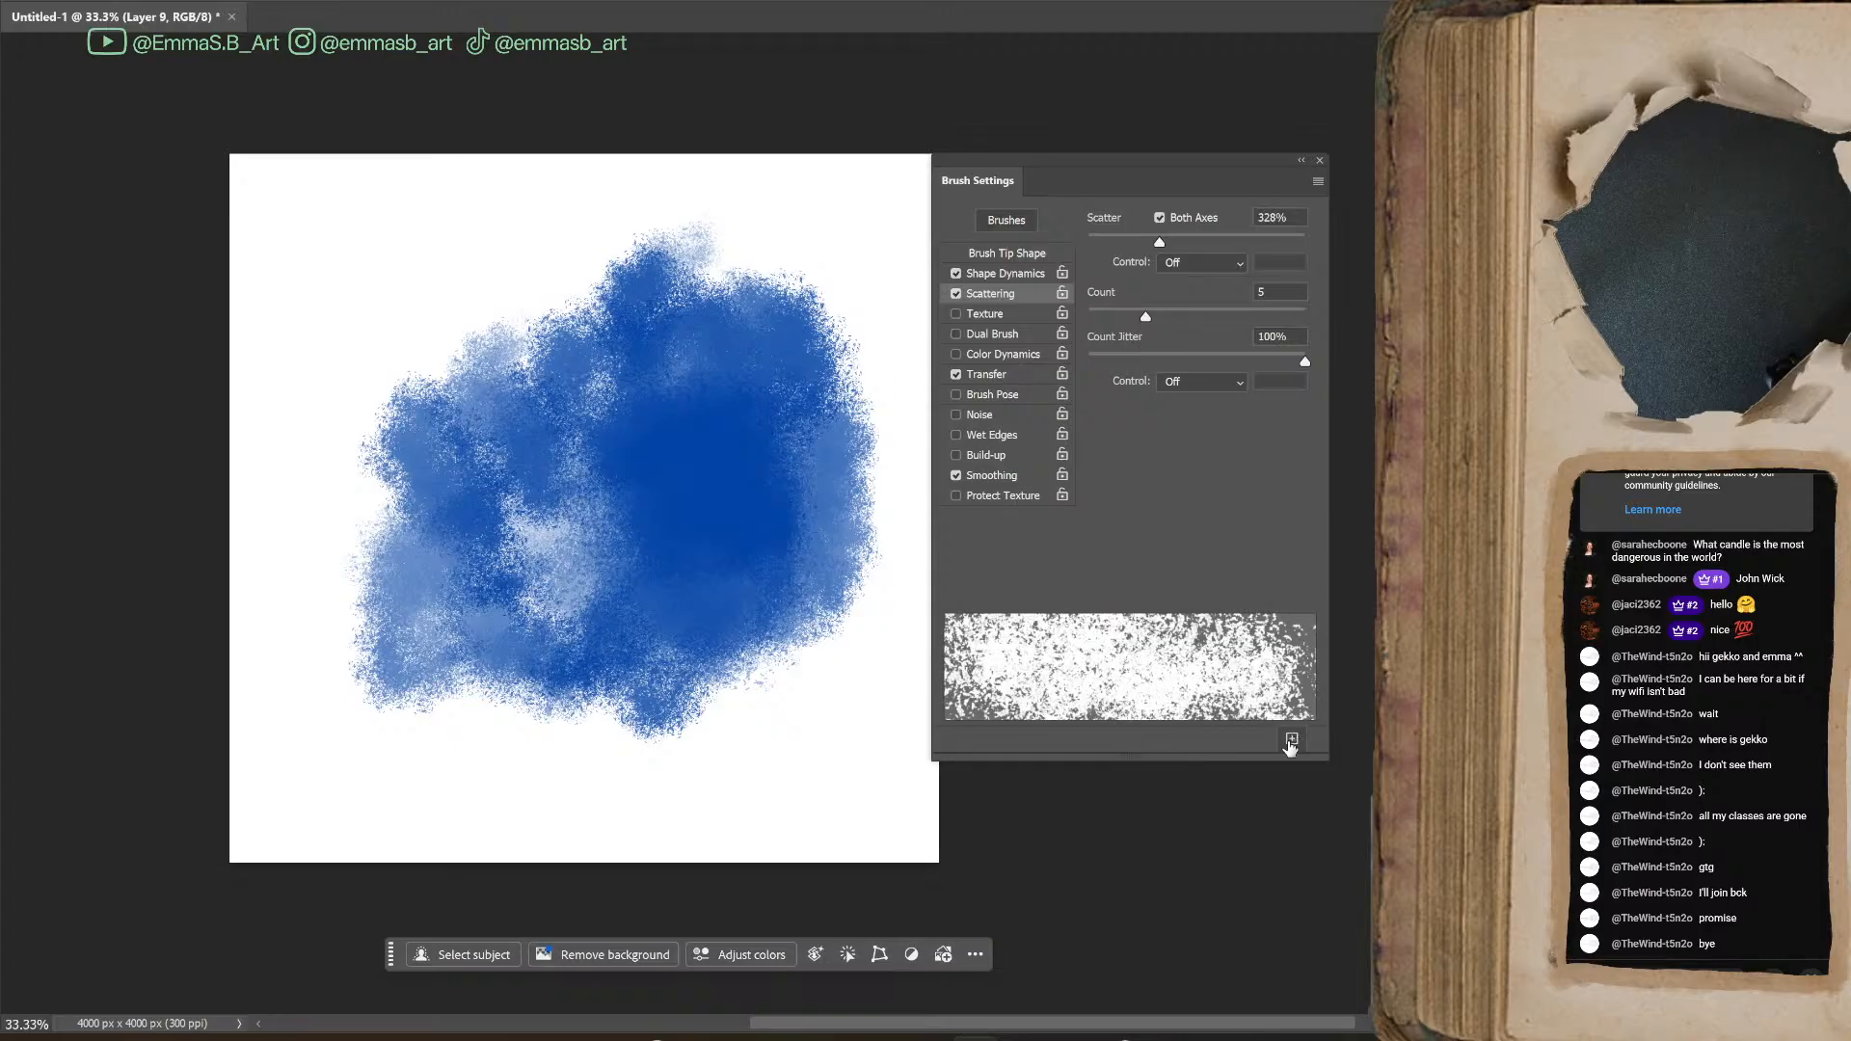
Save the tuned speckle brush as a newly named preset, including its brush size and tool settings
{"action": "left_click", "coordinate": [1292, 740]}
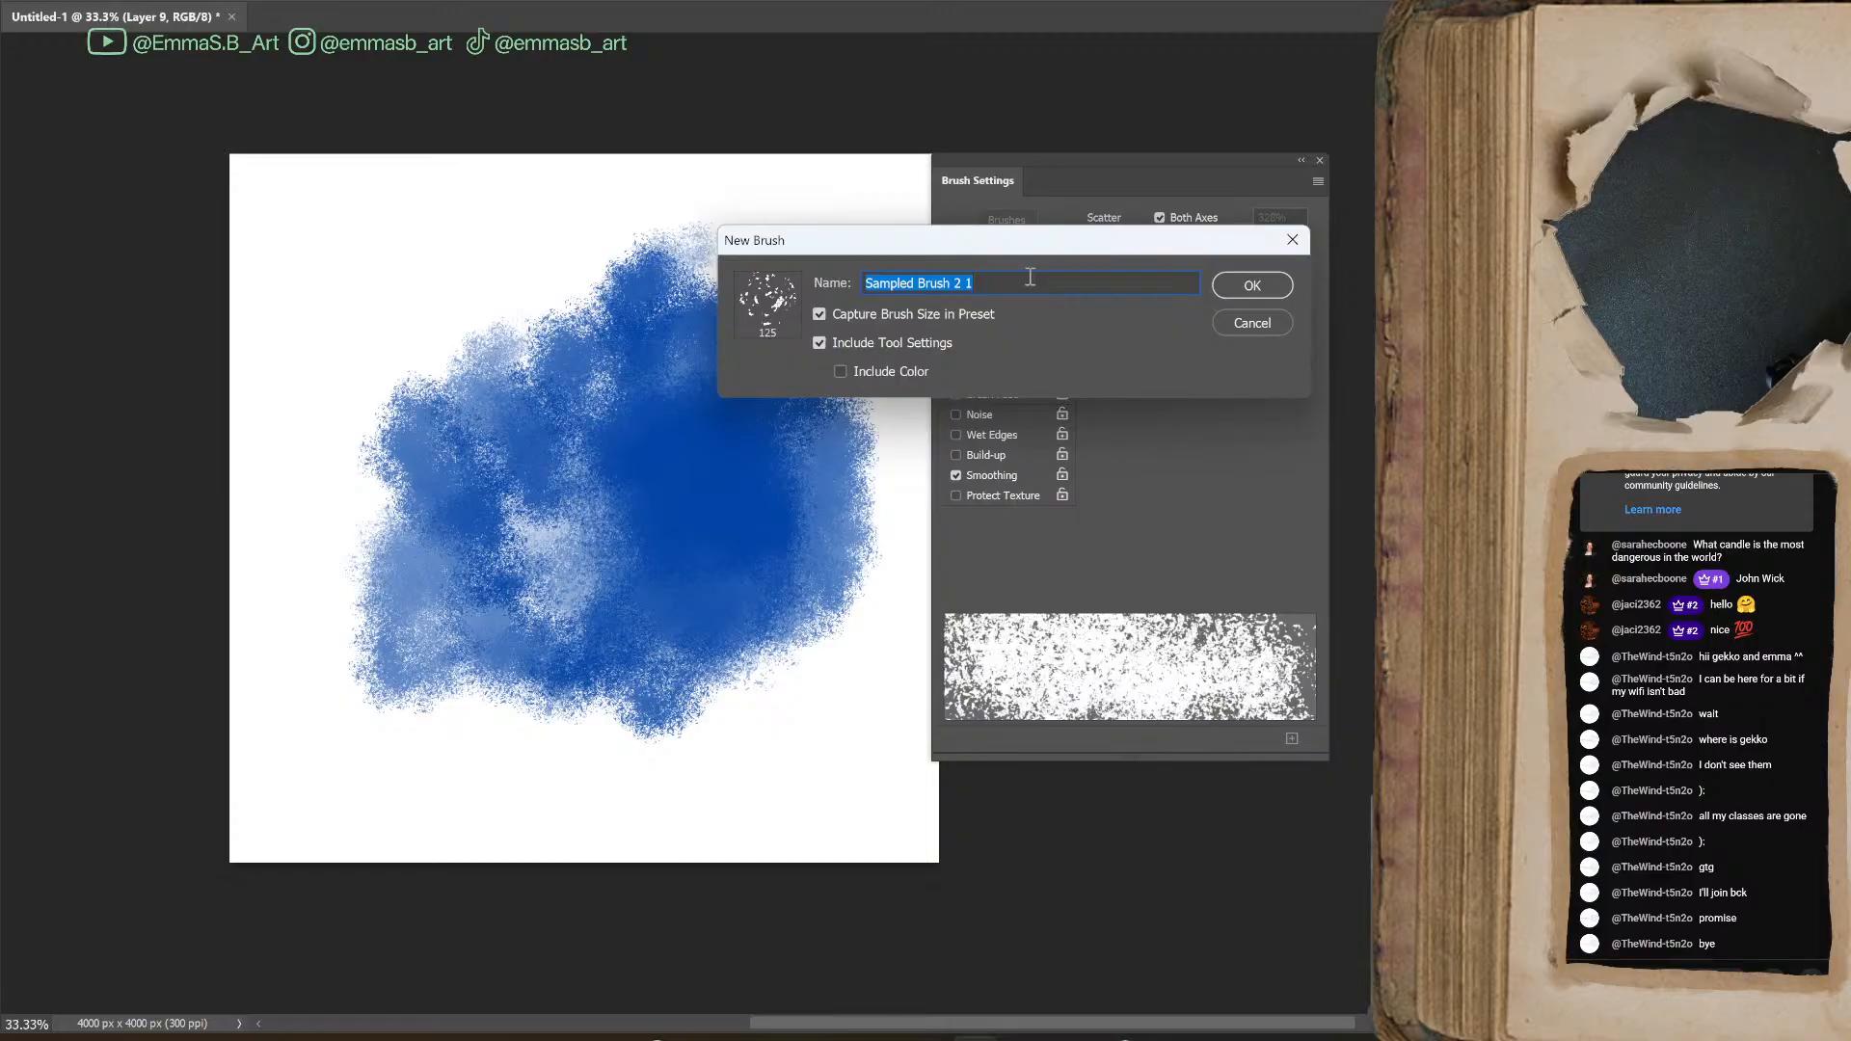
{"action": "type", "text": "splatter rough edge"}
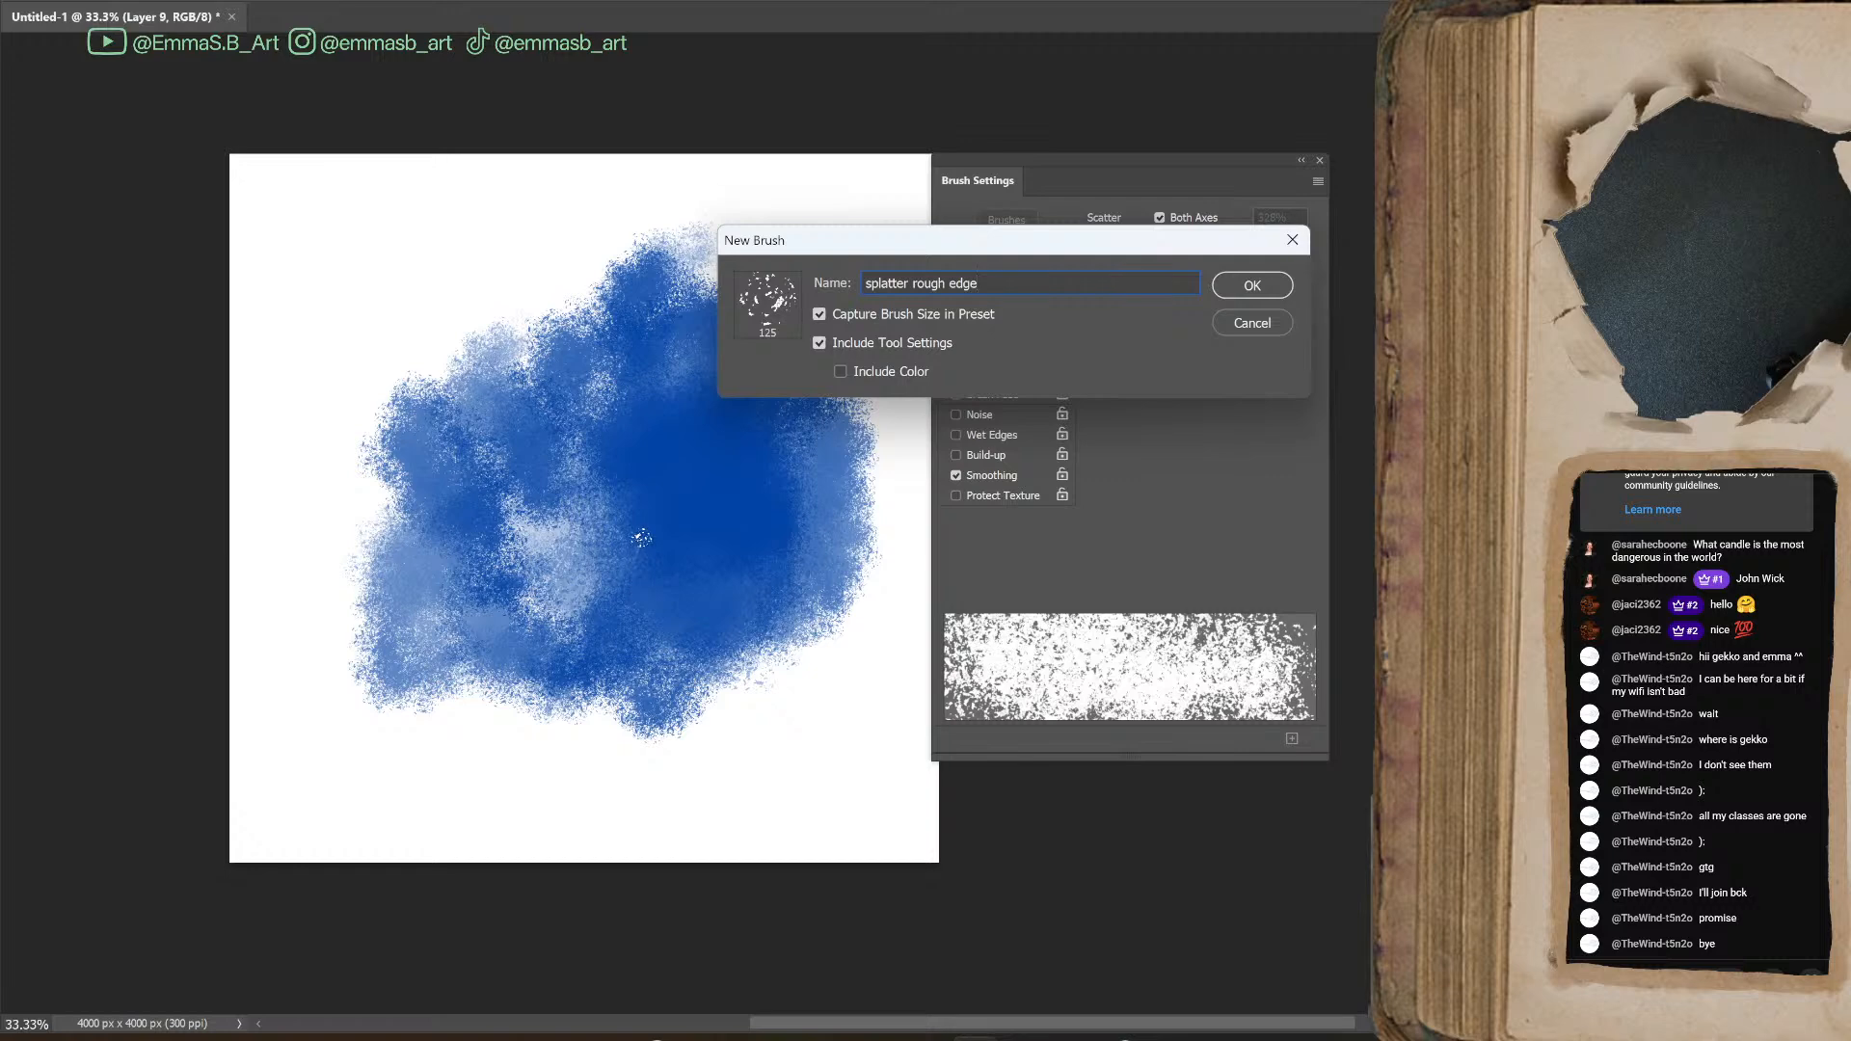
{"action": "left_click", "coordinate": [1254, 285]}
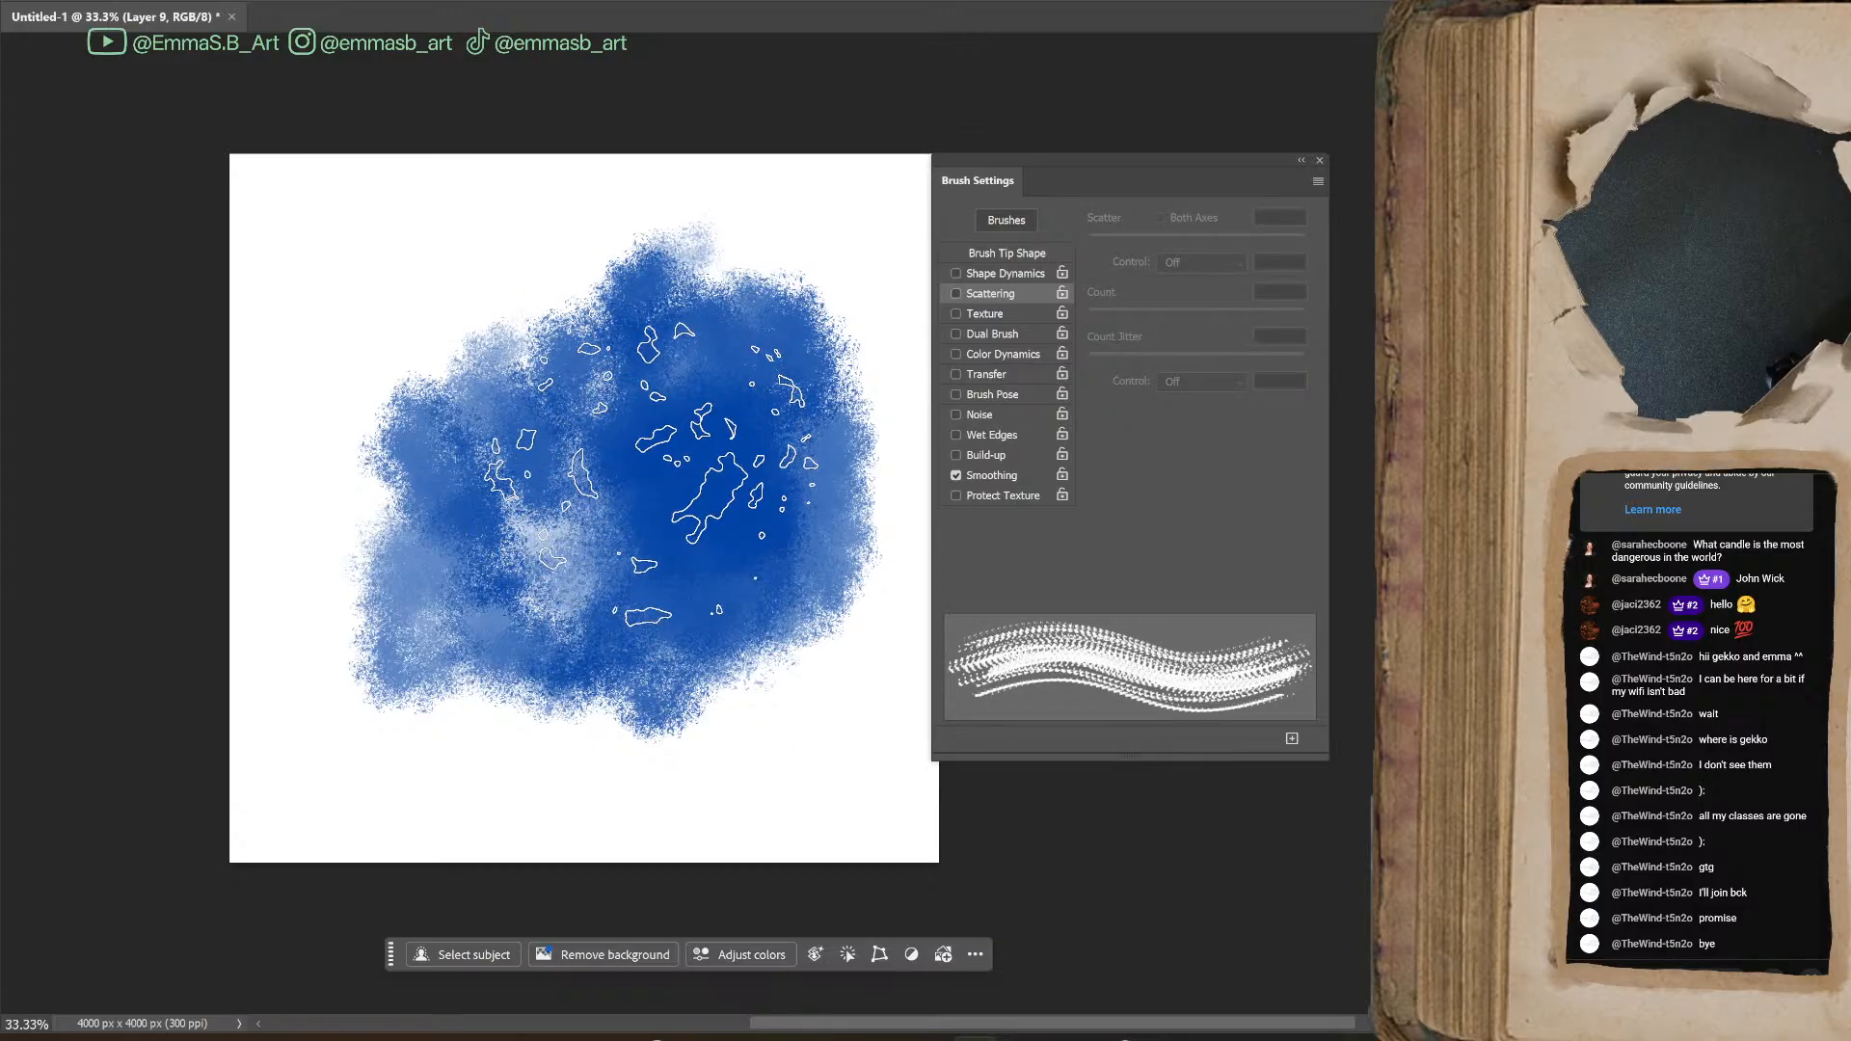
Hide the blue test paint, select the layer with the high-contrast black blots and duplicate it
{"action": "key", "text": "Delete"}
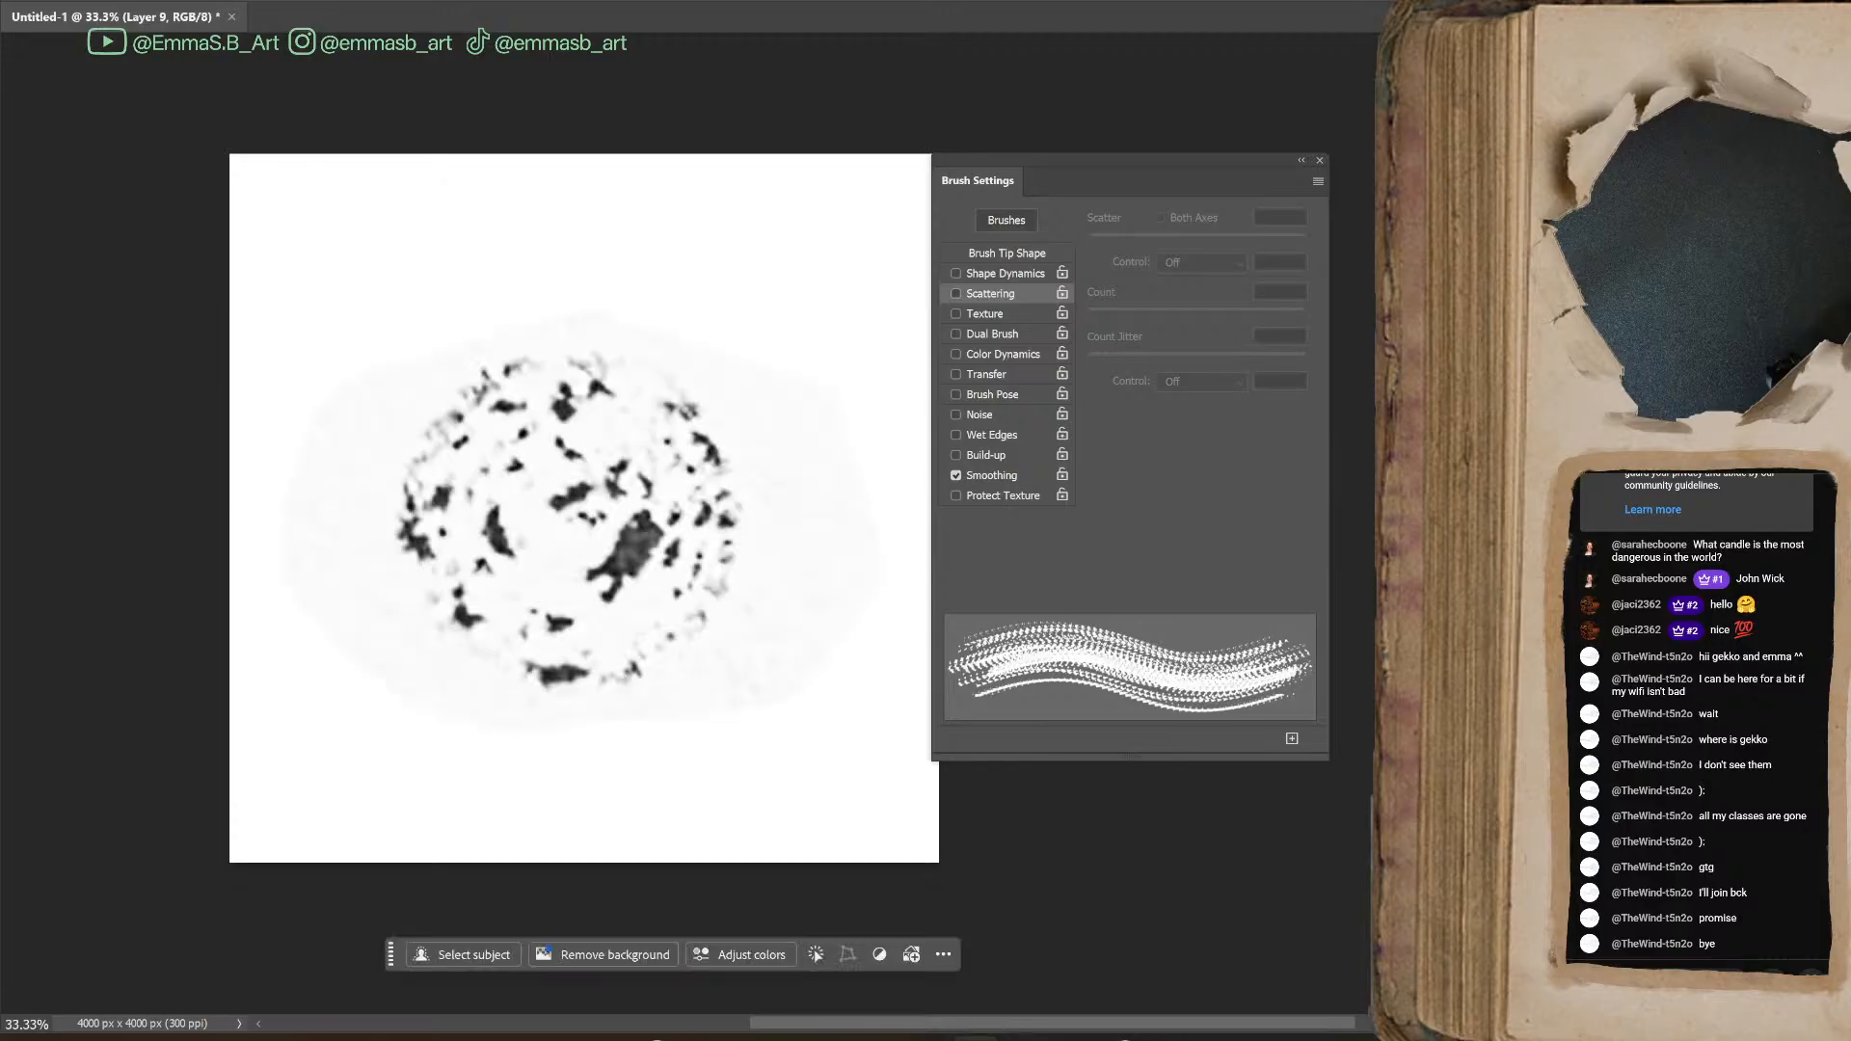
{"action": "left_click", "coordinate": [567, 525]}
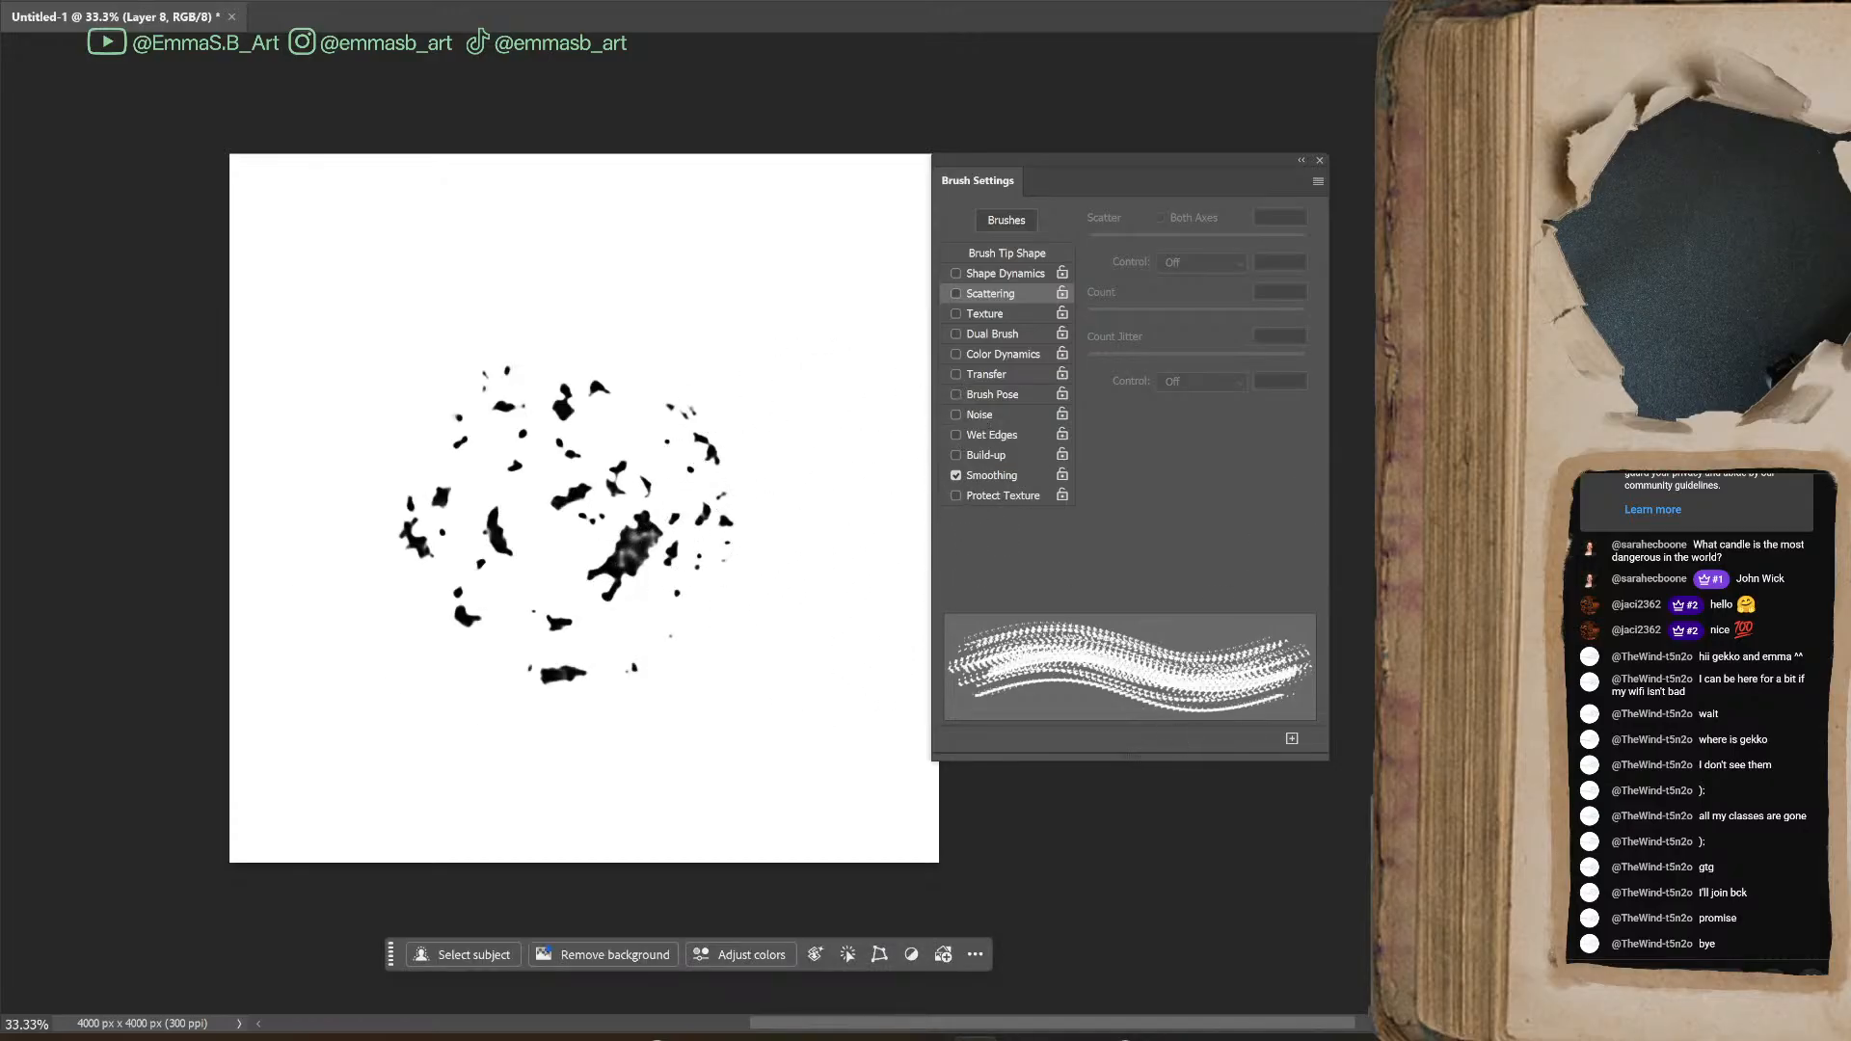
{"action": "key", "text": "ctrl+j"}
{"action": "key", "text": "e"}
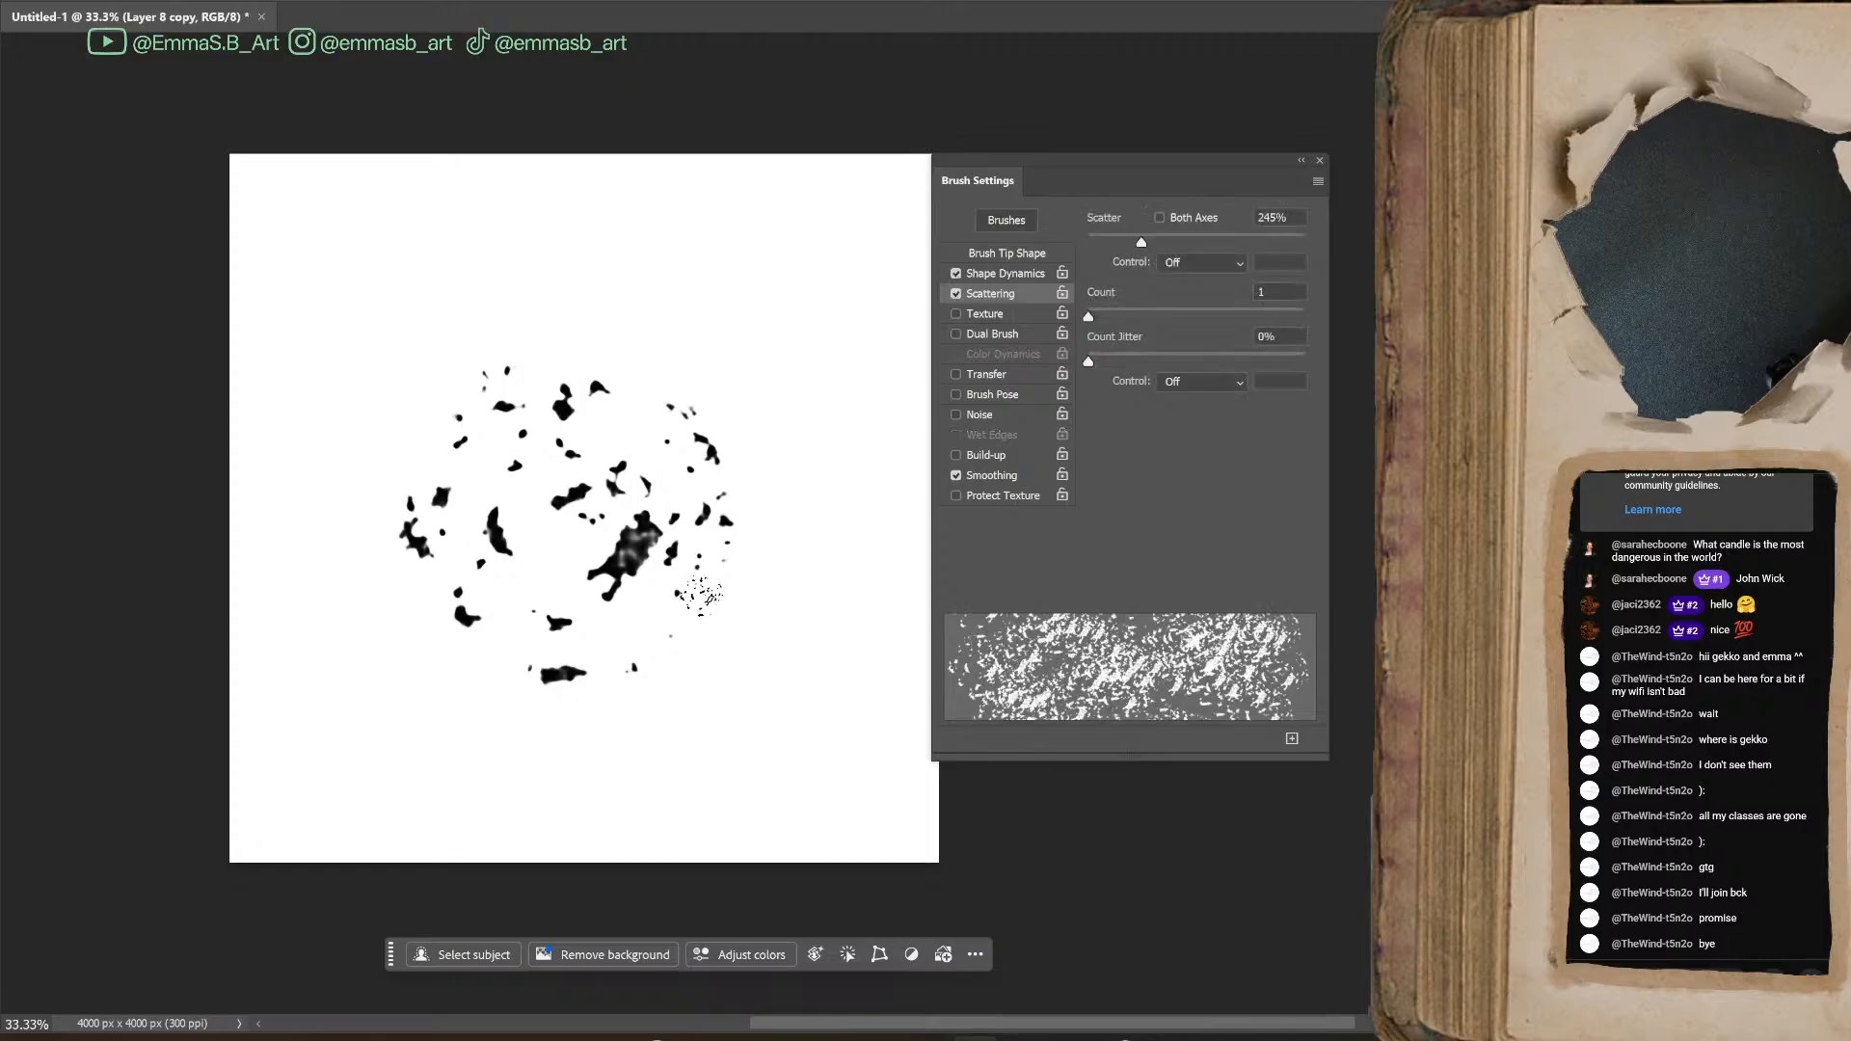
Sample black from the large blot, return to the Brush tool and undo a trial stroke beside the blots
{"action": "key", "text": "i"}
{"action": "left_click", "coordinate": [606, 569]}
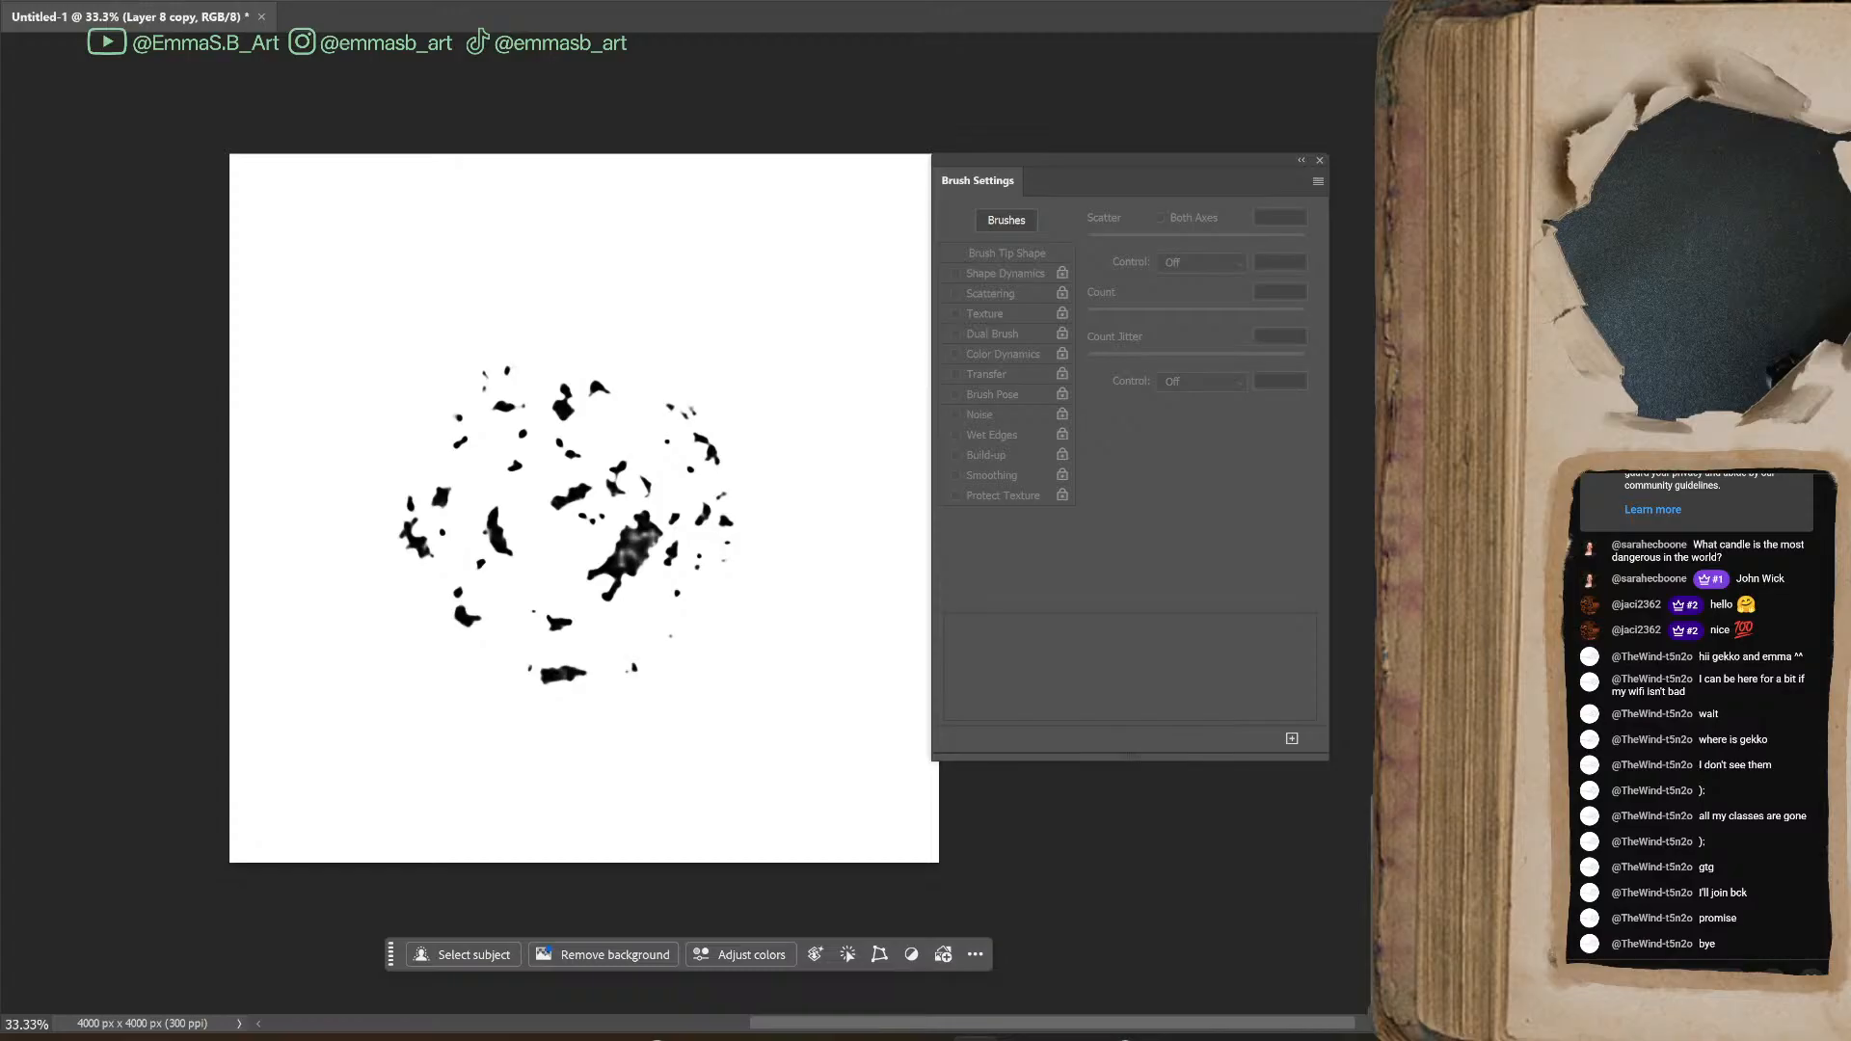
{"action": "key", "text": "b"}
{"action": "left_click", "coordinate": [955, 273]}
{"action": "mouse_move", "coordinate": [744, 331]}
{"action": "left_mouse_down"}
{"action": "mouse_move", "coordinate": [724, 579]}
{"action": "mouse_move", "coordinate": [731, 548]}
{"action": "left_mouse_up"}
{"action": "key", "text": "ctrl+z"}
Shrink the soft round brush and thicken the large central blot and the small blots along the cluster's right and lower-right side in black
{"action": "key", "text": "ctrl+plus"}
{"action": "key", "text": "ctrl+plus"}
{"action": "key", "text": "ctrl+plus"}
{"action": "mouse_move", "coordinate": [732, 549]}
{"action": "left_mouse_down"}
{"action": "mouse_move", "coordinate": [1264, 649]}
{"action": "mouse_move", "coordinate": [1296, 501]}
{"action": "mouse_move", "coordinate": [1364, 462]}
{"action": "left_mouse_up"}
{"action": "left_click_drag", "start_coordinate": [1138, 161], "coordinate": [1658, 251]}
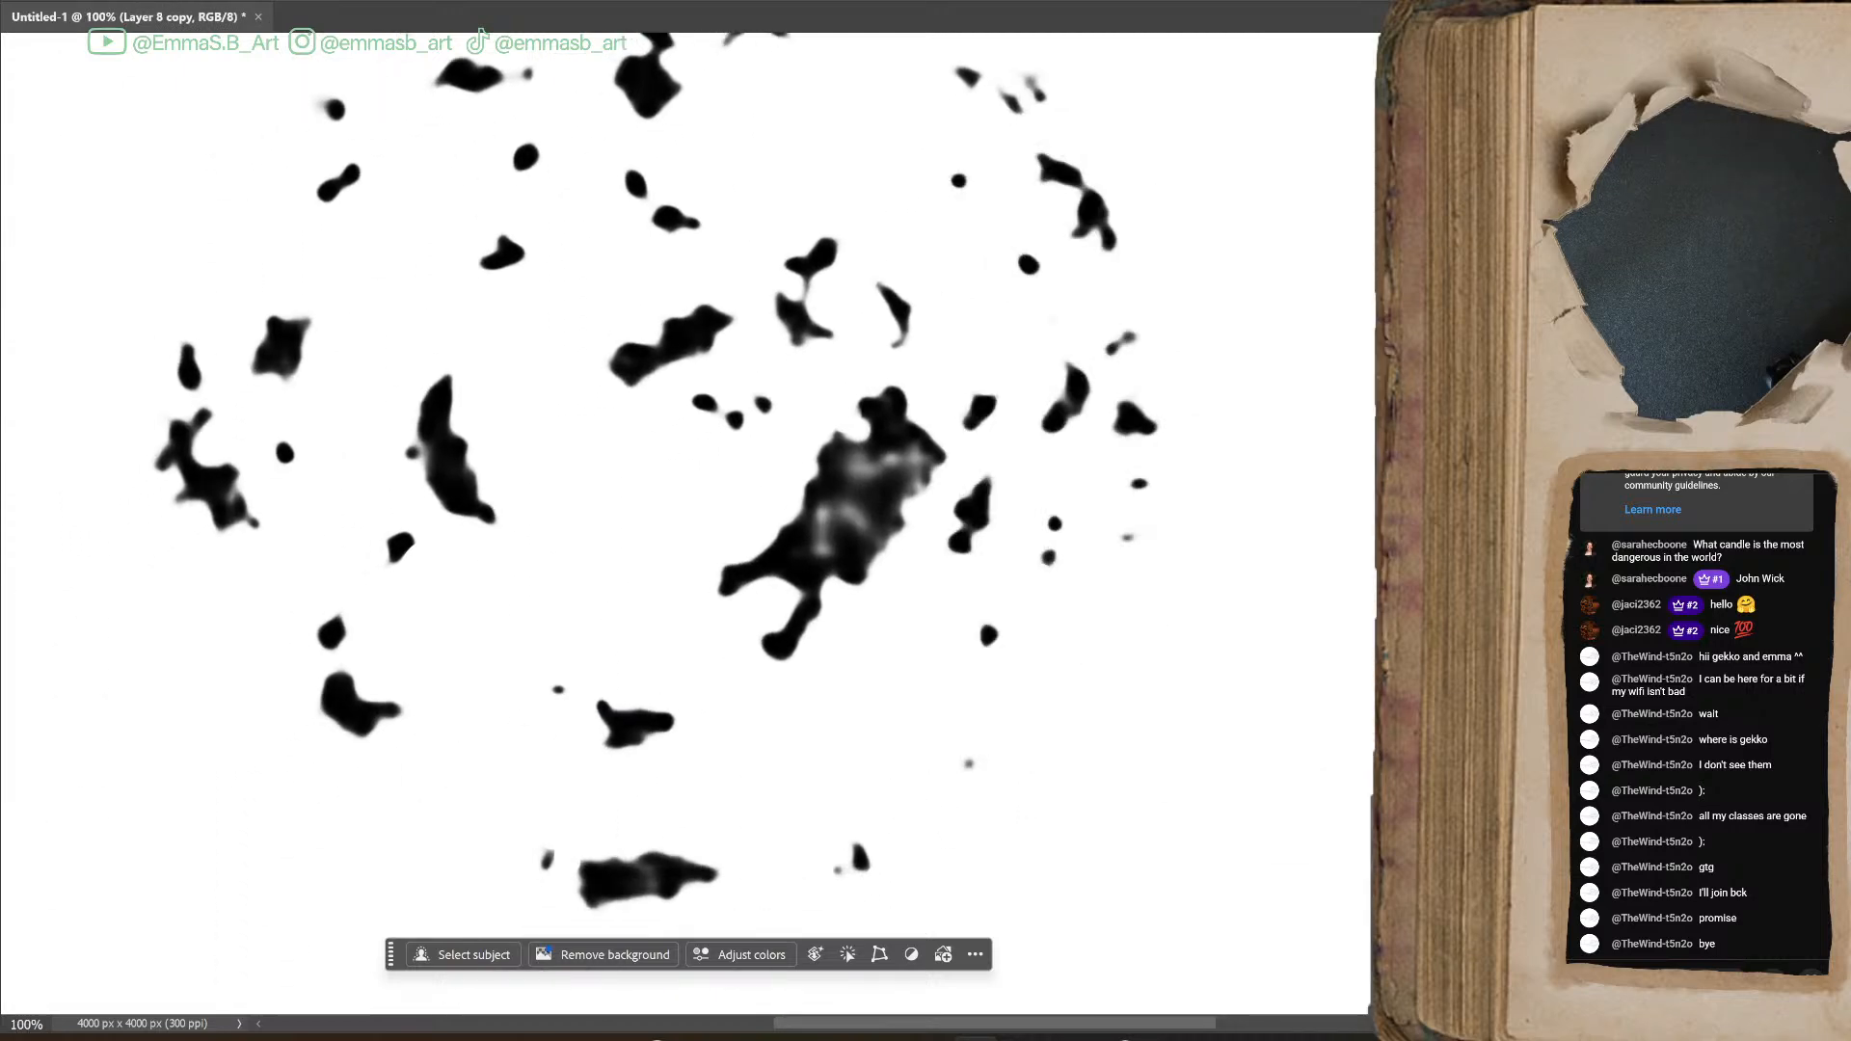
{"action": "key", "text": "bracketleft"}
{"action": "key", "text": "bracketleft"}
{"action": "key", "text": "bracketleft"}
{"action": "key", "text": "bracketleft"}
{"action": "key", "text": "bracketleft"}
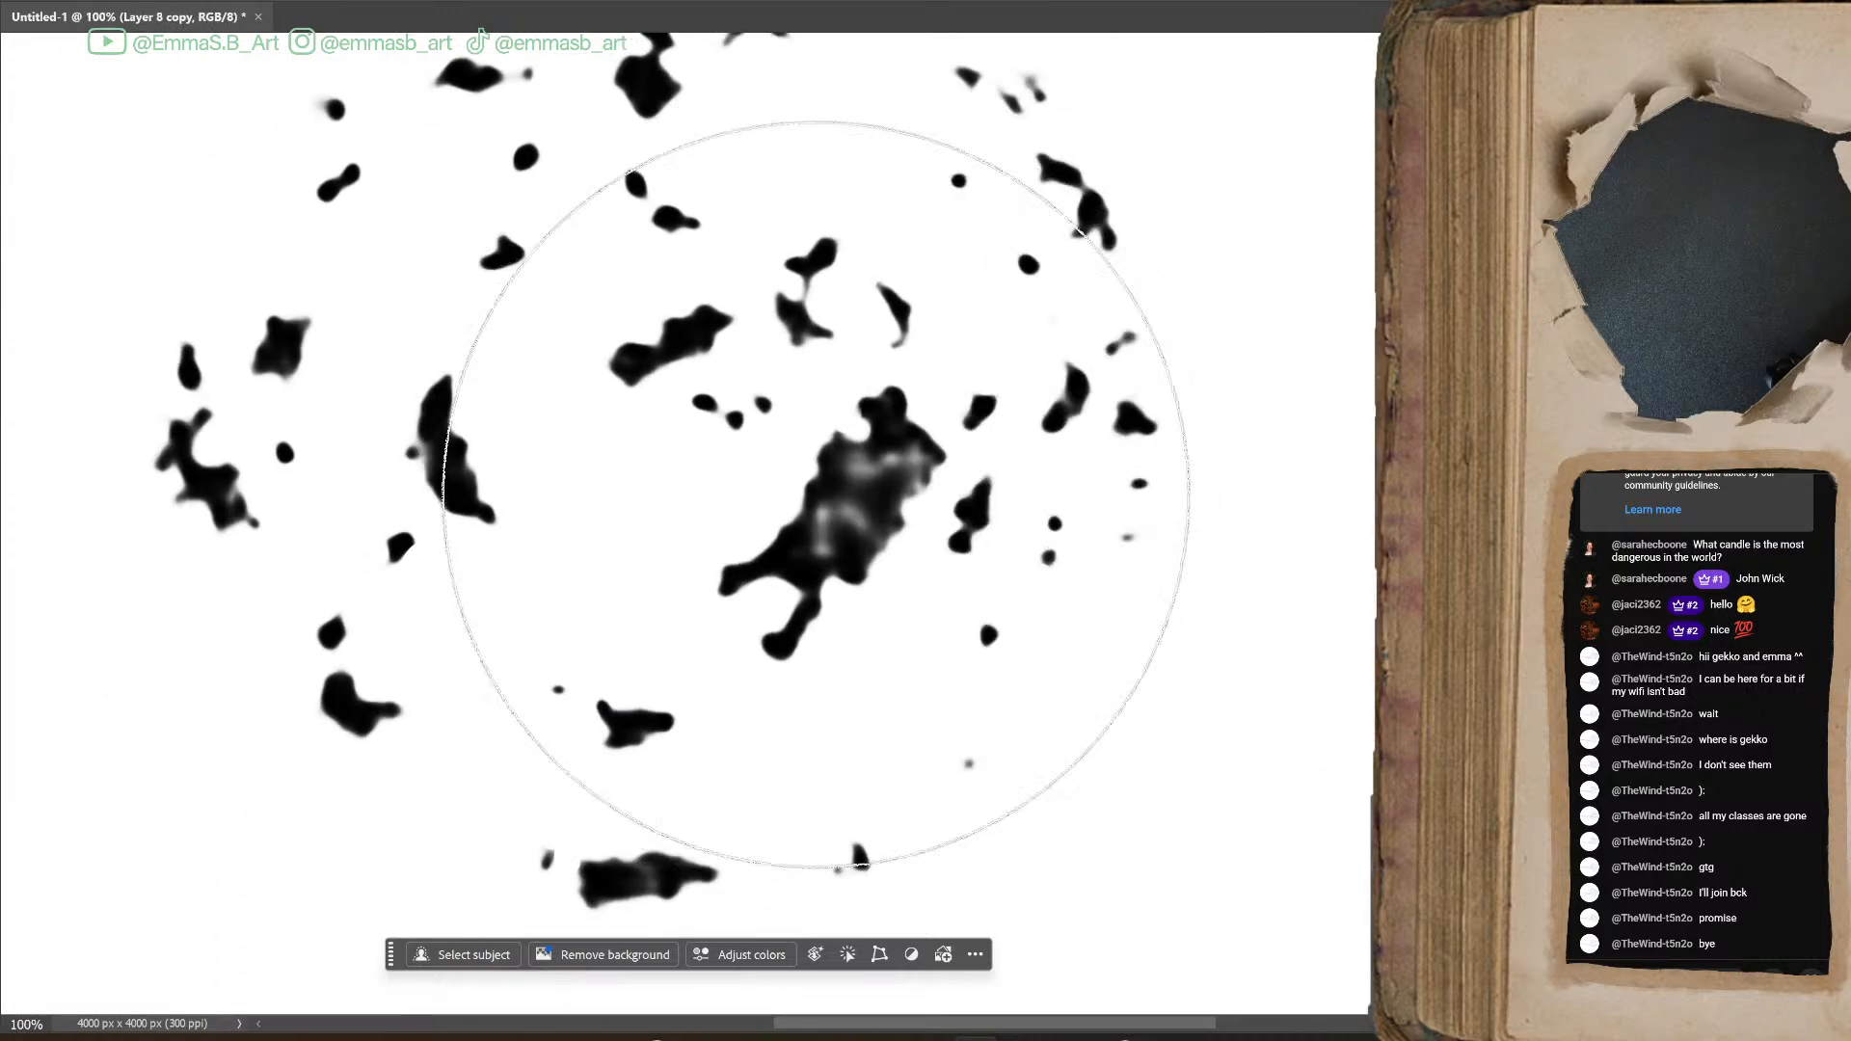
{"action": "key", "text": "bracketleft"}
{"action": "key", "text": "bracketleft"}
{"action": "key", "text": "bracketleft"}
{"action": "key", "text": "bracketleft"}
{"action": "key", "text": "bracketleft"}
{"action": "key", "text": "bracketleft"}
{"action": "key", "text": "bracketleft"}
{"action": "key", "text": "bracketleft"}
{"action": "key", "text": "bracketleft"}
{"action": "key", "text": "bracketleft"}
{"action": "key", "text": "bracketleft"}
{"action": "key", "text": "bracketleft"}
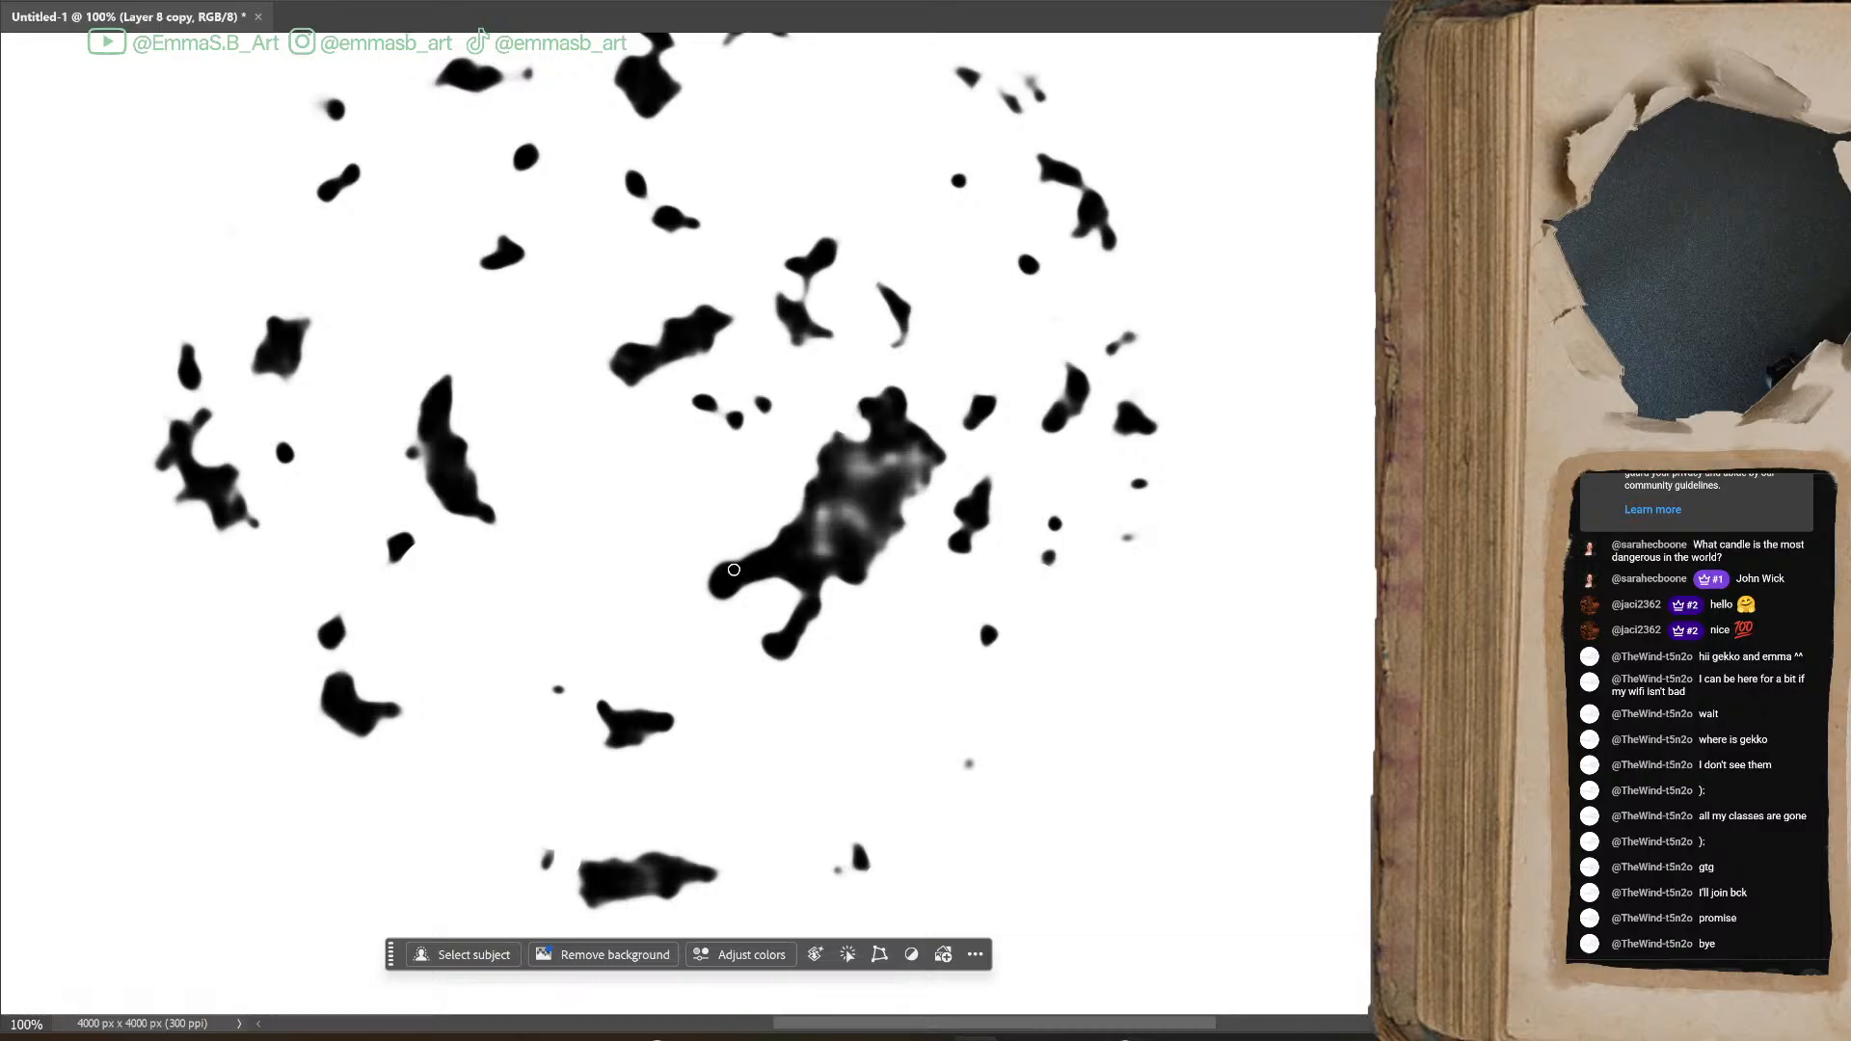
{"action": "mouse_move", "coordinate": [716, 572]}
{"action": "left_mouse_down"}
{"action": "mouse_move", "coordinate": [807, 512]}
{"action": "mouse_move", "coordinate": [752, 561]}
{"action": "mouse_move", "coordinate": [793, 531]}
{"action": "mouse_move", "coordinate": [832, 432]}
{"action": "mouse_move", "coordinate": [871, 443]}
{"action": "mouse_move", "coordinate": [900, 397]}
{"action": "mouse_move", "coordinate": [896, 424]}
{"action": "mouse_move", "coordinate": [944, 467]}
{"action": "mouse_move", "coordinate": [863, 583]}
{"action": "mouse_move", "coordinate": [823, 570]}
{"action": "mouse_move", "coordinate": [762, 657]}
{"action": "mouse_move", "coordinate": [808, 591]}
{"action": "mouse_move", "coordinate": [816, 619]}
{"action": "mouse_move", "coordinate": [715, 568]}
{"action": "mouse_move", "coordinate": [792, 536]}
{"action": "mouse_move", "coordinate": [723, 582]}
{"action": "mouse_move", "coordinate": [733, 561]}
{"action": "mouse_move", "coordinate": [953, 531]}
{"action": "left_mouse_up"}
{"action": "mouse_move", "coordinate": [967, 434]}
{"action": "left_mouse_down"}
{"action": "mouse_move", "coordinate": [974, 389]}
{"action": "mouse_move", "coordinate": [965, 434]}
{"action": "mouse_move", "coordinate": [998, 407]}
{"action": "mouse_move", "coordinate": [1074, 398]}
{"action": "mouse_move", "coordinate": [1069, 384]}
{"action": "mouse_move", "coordinate": [1051, 419]}
{"action": "mouse_move", "coordinate": [1081, 389]}
{"action": "mouse_move", "coordinate": [1050, 421]}
{"action": "left_mouse_up"}
{"action": "mouse_move", "coordinate": [1105, 347]}
{"action": "left_mouse_down"}
{"action": "mouse_move", "coordinate": [1158, 410]}
{"action": "mouse_move", "coordinate": [1113, 424]}
{"action": "mouse_move", "coordinate": [1130, 442]}
{"action": "mouse_move", "coordinate": [1147, 430]}
{"action": "mouse_move", "coordinate": [1136, 476]}
{"action": "mouse_move", "coordinate": [1156, 491]}
{"action": "mouse_move", "coordinate": [1127, 540]}
{"action": "mouse_move", "coordinate": [1093, 510]}
{"action": "mouse_move", "coordinate": [1054, 517]}
{"action": "mouse_move", "coordinate": [1071, 562]}
{"action": "left_mouse_up"}
{"action": "left_click_drag", "start_coordinate": [983, 629], "coordinate": [1006, 646]}
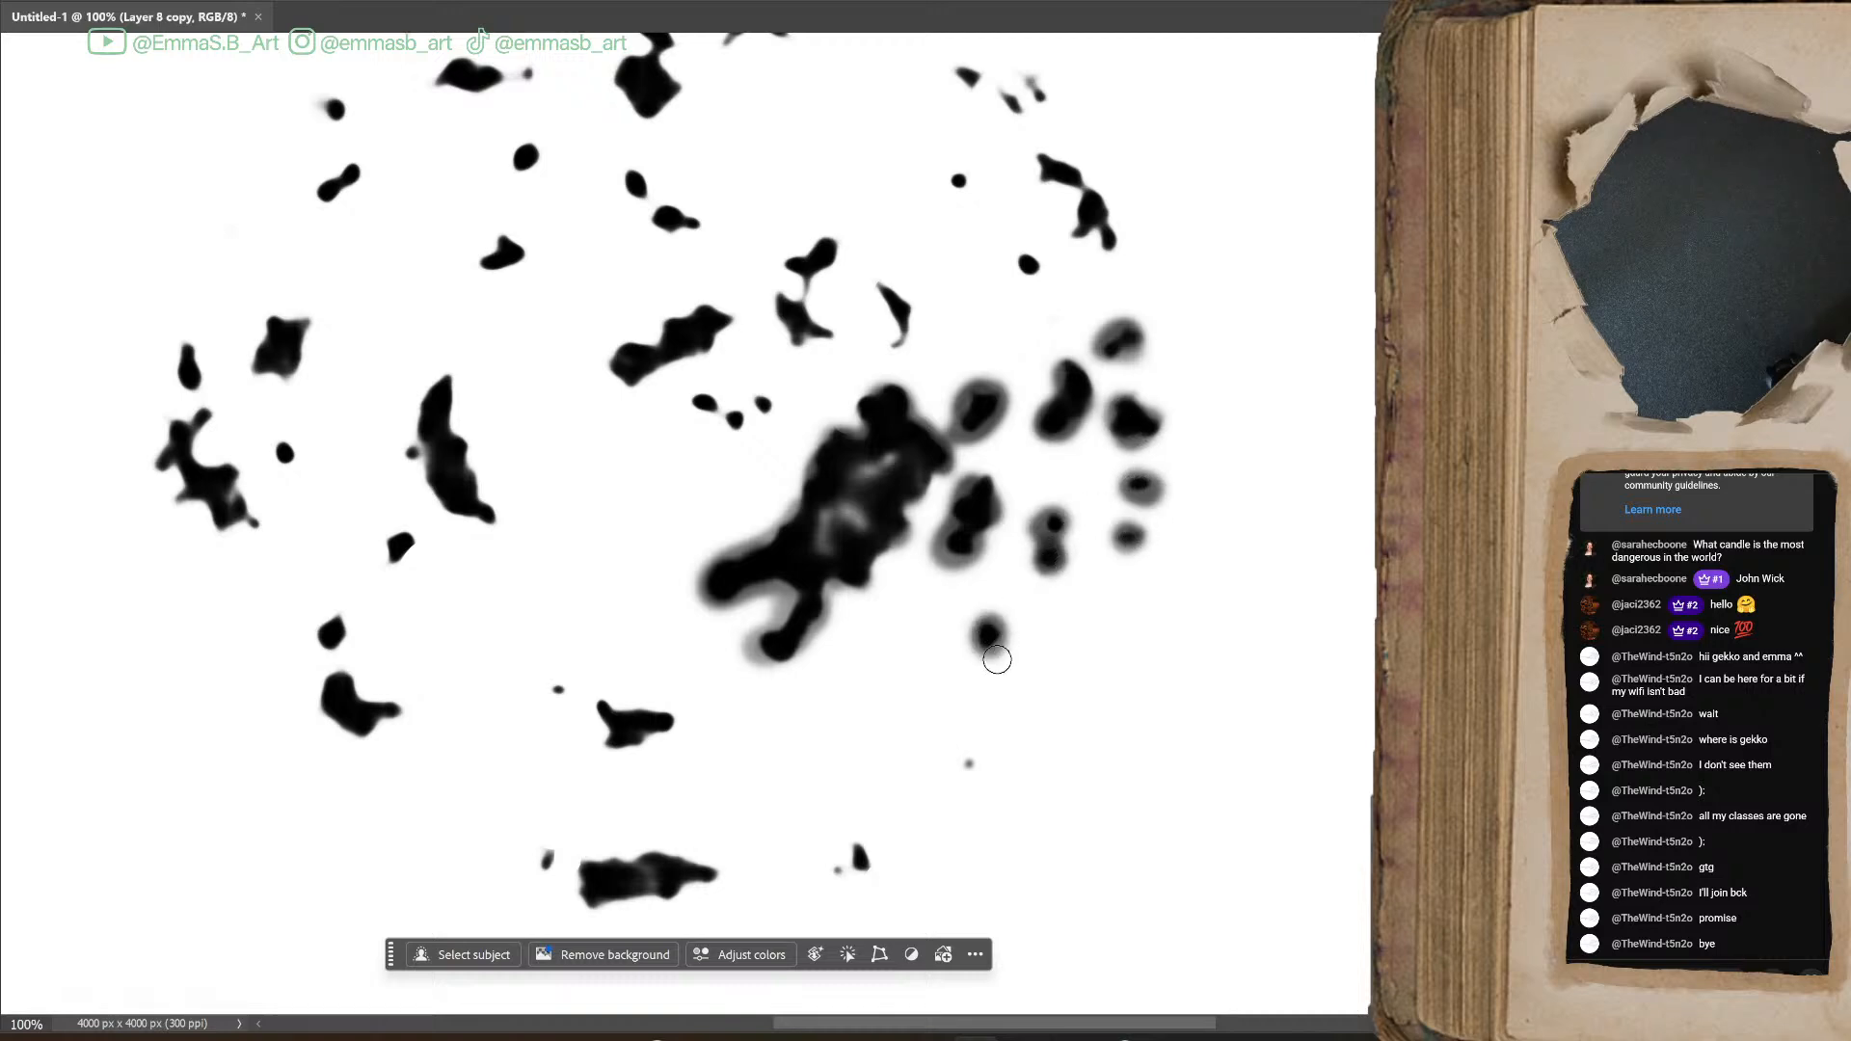
{"action": "left_click_drag", "start_coordinate": [971, 769], "coordinate": [970, 765]}
{"action": "mouse_move", "coordinate": [863, 829]}
{"action": "left_mouse_down"}
{"action": "mouse_move", "coordinate": [846, 877]}
{"action": "mouse_move", "coordinate": [824, 844]}
{"action": "left_mouse_up"}
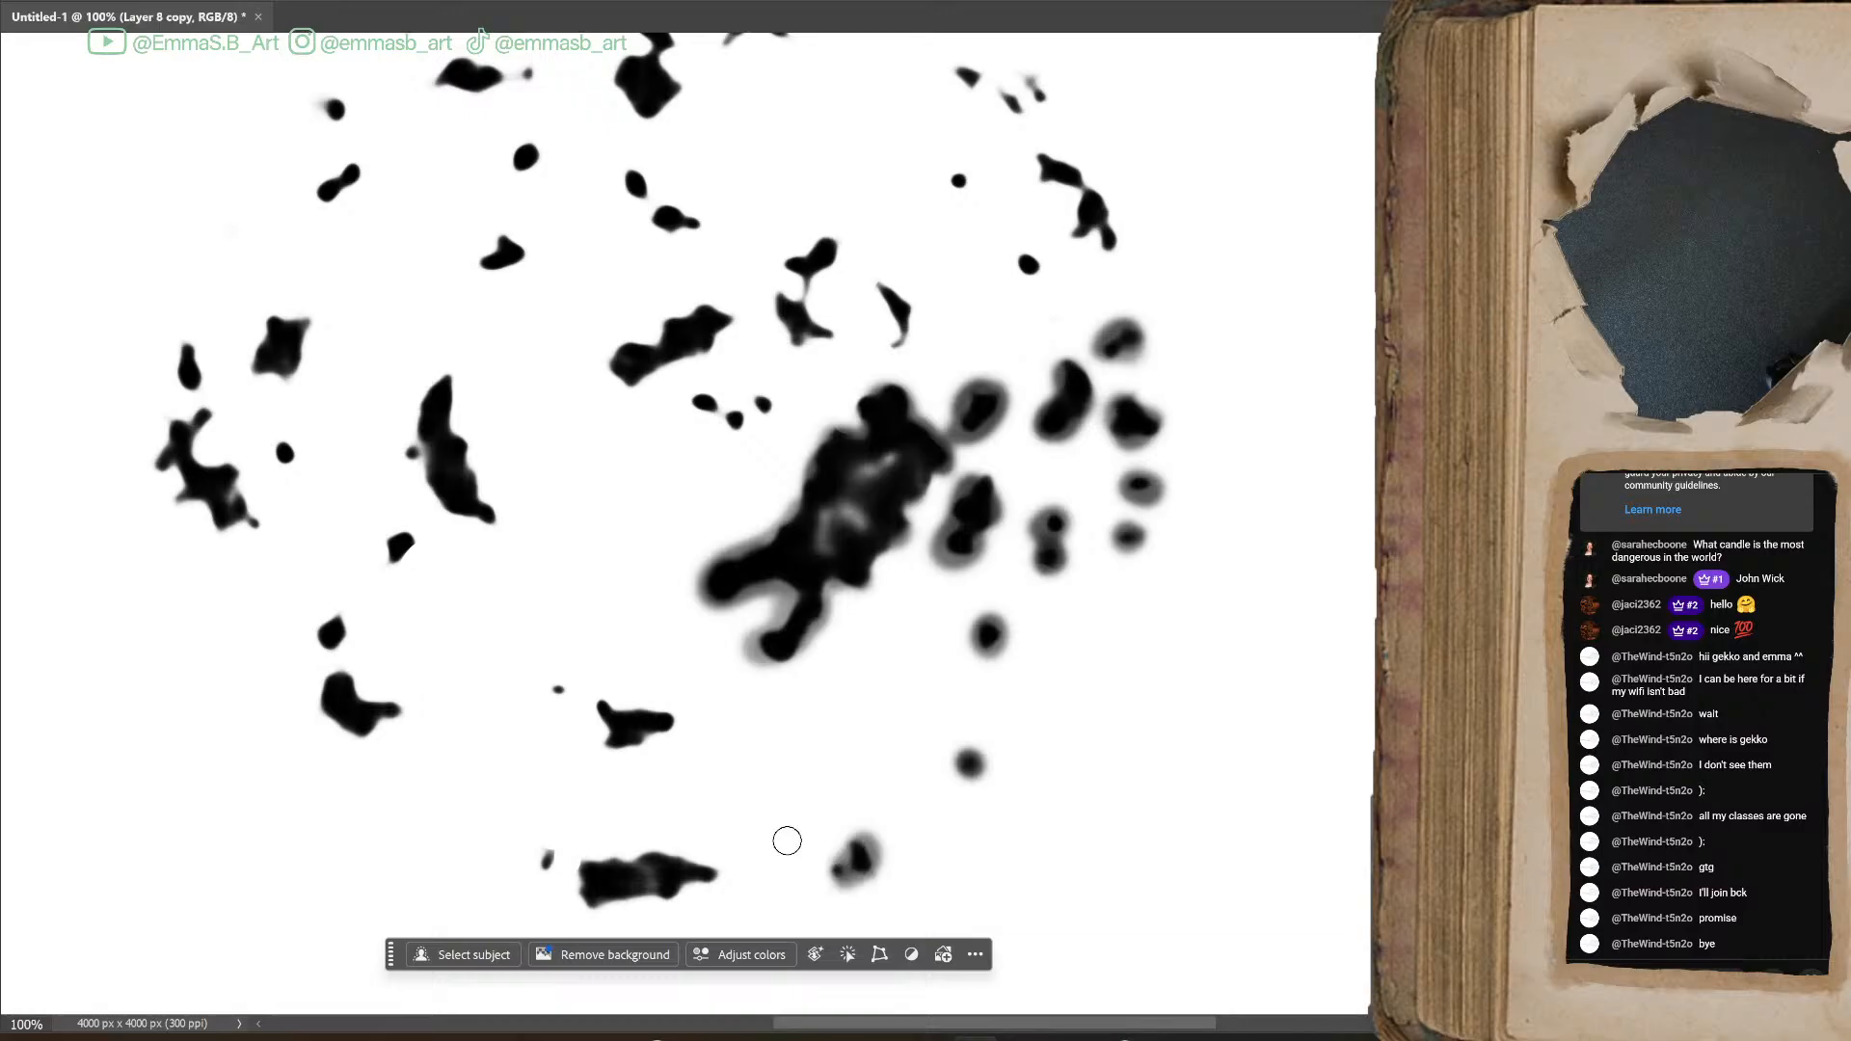
Thicken the blots along the cluster's lower edge and left side with soft black strokes
{"action": "mouse_move", "coordinate": [649, 861]}
{"action": "left_mouse_down"}
{"action": "mouse_move", "coordinate": [588, 866]}
{"action": "mouse_move", "coordinate": [610, 906]}
{"action": "mouse_move", "coordinate": [667, 886]}
{"action": "mouse_move", "coordinate": [579, 877]}
{"action": "mouse_move", "coordinate": [599, 875]}
{"action": "mouse_move", "coordinate": [545, 851]}
{"action": "left_mouse_up"}
{"action": "mouse_move", "coordinate": [603, 715]}
{"action": "left_mouse_down"}
{"action": "mouse_move", "coordinate": [666, 741]}
{"action": "mouse_move", "coordinate": [630, 737]}
{"action": "mouse_move", "coordinate": [663, 721]}
{"action": "mouse_move", "coordinate": [611, 704]}
{"action": "left_mouse_up"}
{"action": "mouse_move", "coordinate": [851, 828]}
{"action": "left_mouse_down"}
{"action": "mouse_move", "coordinate": [1168, 828]}
{"action": "mouse_move", "coordinate": [1155, 784]}
{"action": "left_mouse_up"}
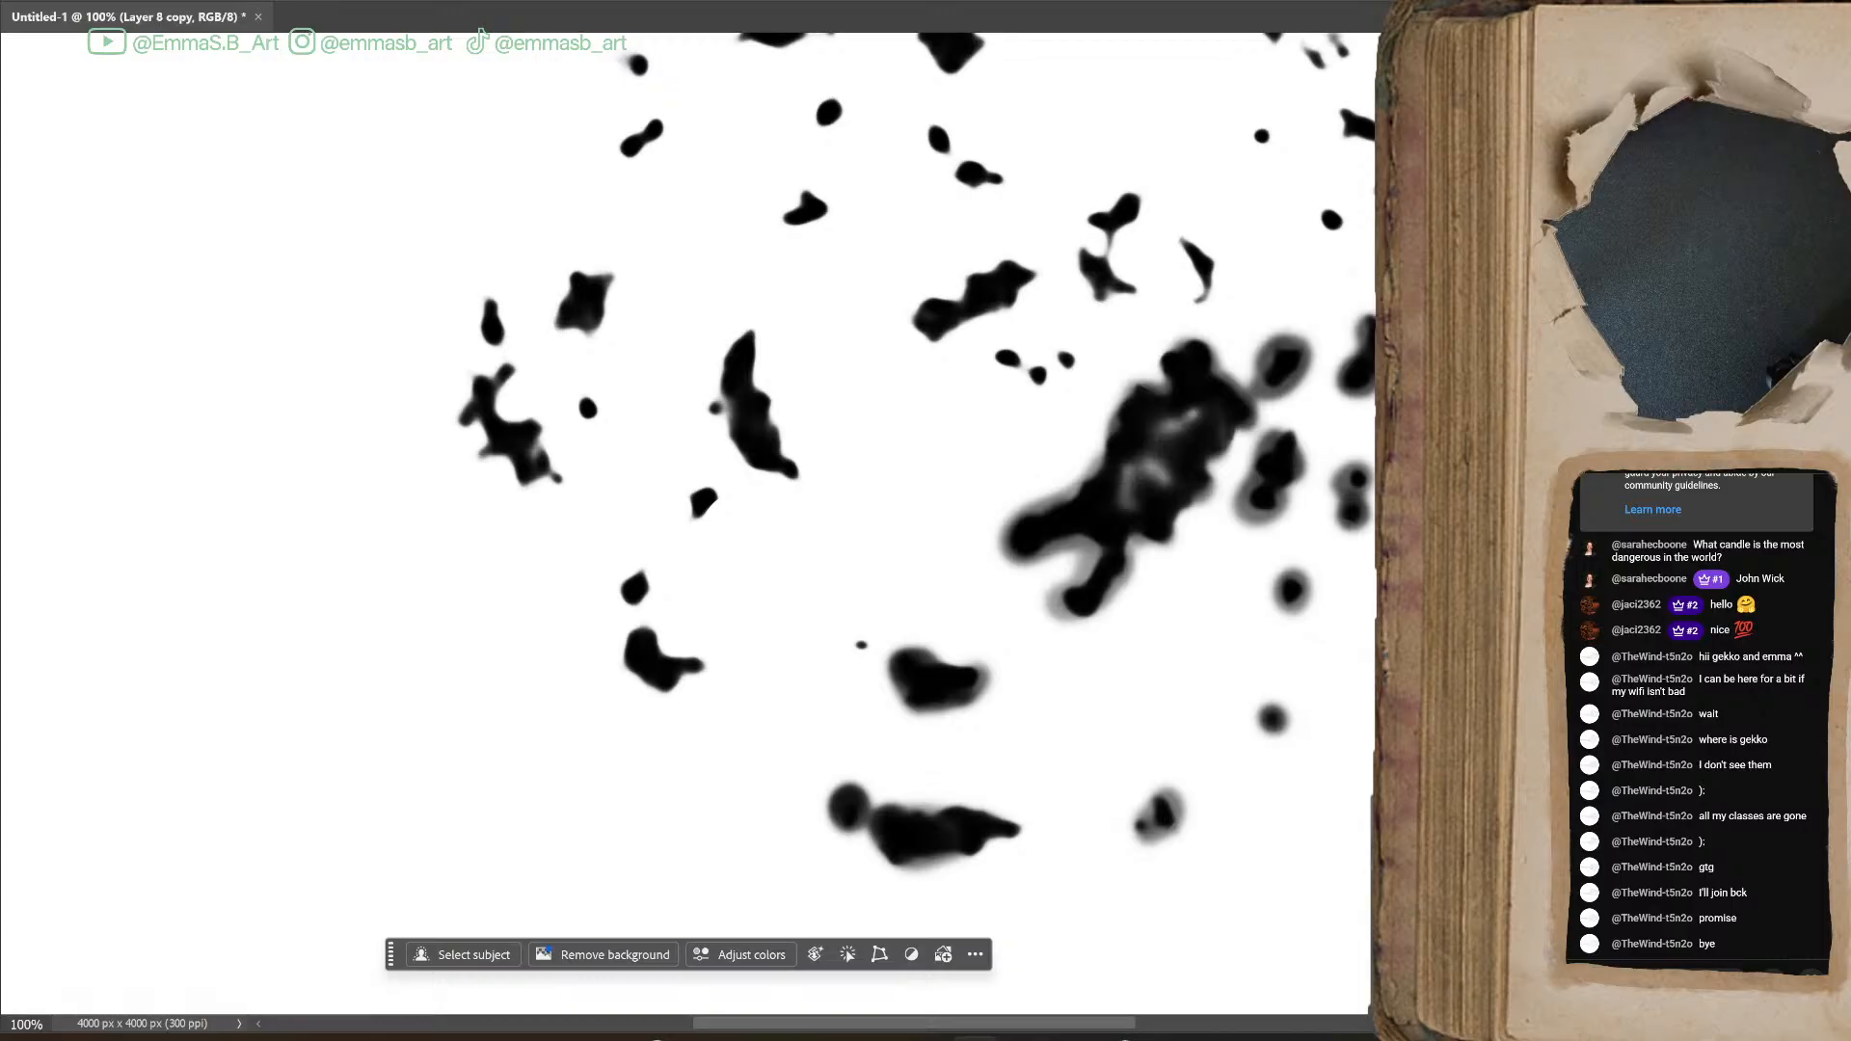
{"action": "mouse_move", "coordinate": [755, 342]}
{"action": "left_mouse_down"}
{"action": "mouse_move", "coordinate": [752, 469]}
{"action": "mouse_move", "coordinate": [788, 458]}
{"action": "mouse_move", "coordinate": [744, 340]}
{"action": "left_mouse_up"}
{"action": "mouse_move", "coordinate": [696, 512]}
{"action": "left_mouse_down"}
{"action": "mouse_move", "coordinate": [629, 583]}
{"action": "mouse_move", "coordinate": [673, 675]}
{"action": "mouse_move", "coordinate": [655, 670]}
{"action": "left_mouse_up"}
{"action": "mouse_move", "coordinate": [496, 371]}
{"action": "left_mouse_down"}
{"action": "mouse_move", "coordinate": [502, 414]}
{"action": "mouse_move", "coordinate": [550, 463]}
{"action": "mouse_move", "coordinate": [492, 465]}
{"action": "mouse_move", "coordinate": [472, 400]}
{"action": "mouse_move", "coordinate": [502, 338]}
{"action": "mouse_move", "coordinate": [487, 318]}
{"action": "mouse_move", "coordinate": [588, 309]}
{"action": "mouse_move", "coordinate": [598, 290]}
{"action": "mouse_move", "coordinate": [574, 402]}
{"action": "mouse_move", "coordinate": [567, 323]}
{"action": "mouse_move", "coordinate": [554, 337]}
{"action": "mouse_move", "coordinate": [575, 313]}
{"action": "left_mouse_up"}
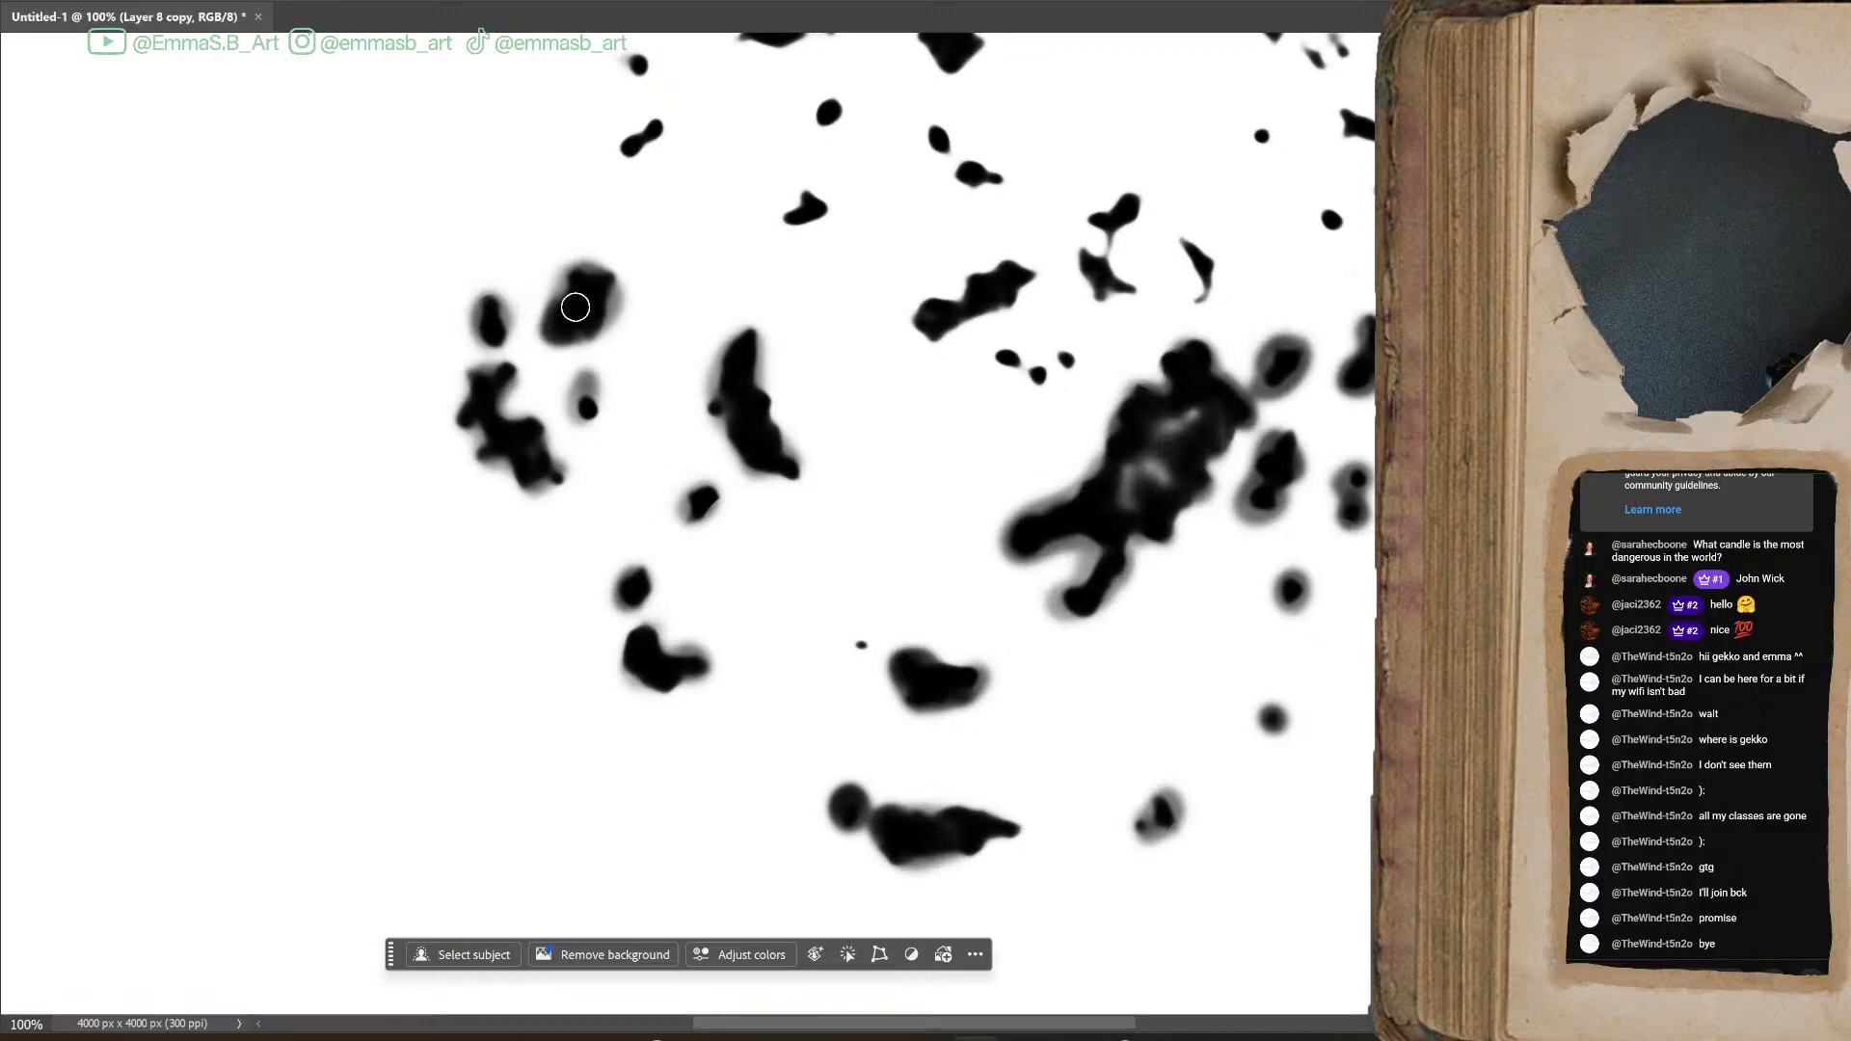
Enlarge the small blots in the cluster's upper-left area and the isolated dots on its left side with soft black dabs
{"action": "scroll", "coordinate": [945, 381], "scroll_direction": "up", "scroll_amount": 3}
{"action": "left_click_drag", "start_coordinate": [933, 387], "coordinate": [982, 423]}
{"action": "mouse_move", "coordinate": [812, 459]}
{"action": "left_mouse_down"}
{"action": "mouse_move", "coordinate": [777, 459]}
{"action": "mouse_move", "coordinate": [821, 447]}
{"action": "mouse_move", "coordinate": [807, 439]}
{"action": "left_mouse_up"}
{"action": "left_click_drag", "start_coordinate": [829, 349], "coordinate": [821, 367]}
{"action": "left_click_drag", "start_coordinate": [745, 284], "coordinate": [759, 265]}
{"action": "mouse_move", "coordinate": [784, 165]}
{"action": "left_mouse_down"}
{"action": "mouse_move", "coordinate": [708, 183]}
{"action": "mouse_move", "coordinate": [712, 227]}
{"action": "left_mouse_up"}
{"action": "left_click_drag", "start_coordinate": [631, 301], "coordinate": [627, 307]}
{"action": "mouse_move", "coordinate": [622, 397]}
{"action": "left_mouse_down"}
{"action": "mouse_move", "coordinate": [653, 384]}
{"action": "mouse_move", "coordinate": [638, 394]}
{"action": "left_mouse_up"}
{"action": "left_click_drag", "start_coordinate": [588, 648], "coordinate": [579, 666]}
{"action": "mouse_move", "coordinate": [678, 727]}
{"action": "left_mouse_down"}
{"action": "mouse_move", "coordinate": [707, 744]}
{"action": "mouse_move", "coordinate": [696, 760]}
{"action": "left_mouse_up"}
Thicken the dots above the large central blot, the thin sliver beside them and the upper-right blots in soft black
{"action": "mouse_move", "coordinate": [1018, 613]}
{"action": "left_mouse_down"}
{"action": "mouse_move", "coordinate": [1003, 600]}
{"action": "mouse_move", "coordinate": [1029, 628]}
{"action": "mouse_move", "coordinate": [1066, 616]}
{"action": "mouse_move", "coordinate": [1056, 606]}
{"action": "left_mouse_up"}
{"action": "mouse_move", "coordinate": [1088, 531]}
{"action": "left_mouse_down"}
{"action": "mouse_move", "coordinate": [1070, 500]}
{"action": "mouse_move", "coordinate": [1109, 528]}
{"action": "mouse_move", "coordinate": [1099, 461]}
{"action": "mouse_move", "coordinate": [1138, 455]}
{"action": "left_mouse_up"}
{"action": "mouse_move", "coordinate": [1269, 282]}
{"action": "left_mouse_down"}
{"action": "mouse_move", "coordinate": [1335, 322]}
{"action": "mouse_move", "coordinate": [1317, 312]}
{"action": "mouse_move", "coordinate": [1343, 280]}
{"action": "mouse_move", "coordinate": [1373, 374]}
{"action": "left_mouse_up"}
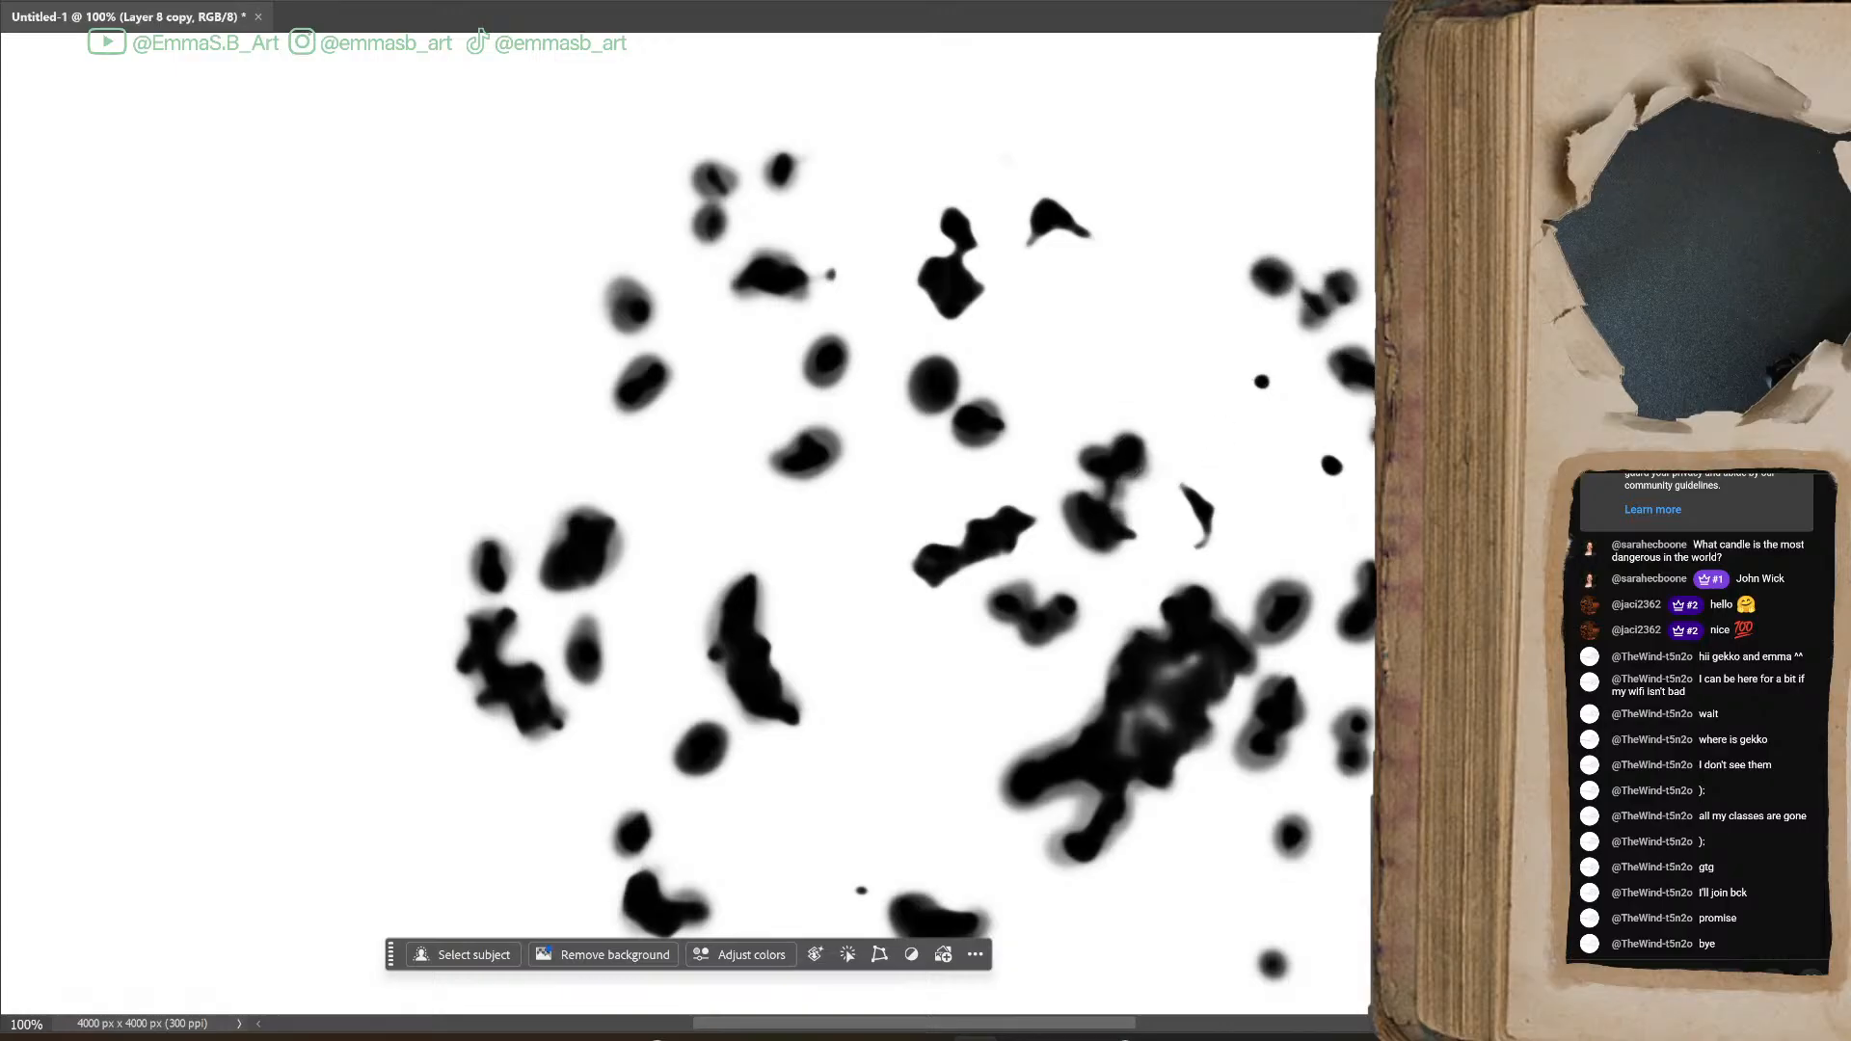
{"action": "left_click_drag", "start_coordinate": [1339, 456], "coordinate": [1333, 465]}
{"action": "left_click_drag", "start_coordinate": [1259, 384], "coordinate": [1287, 383]}
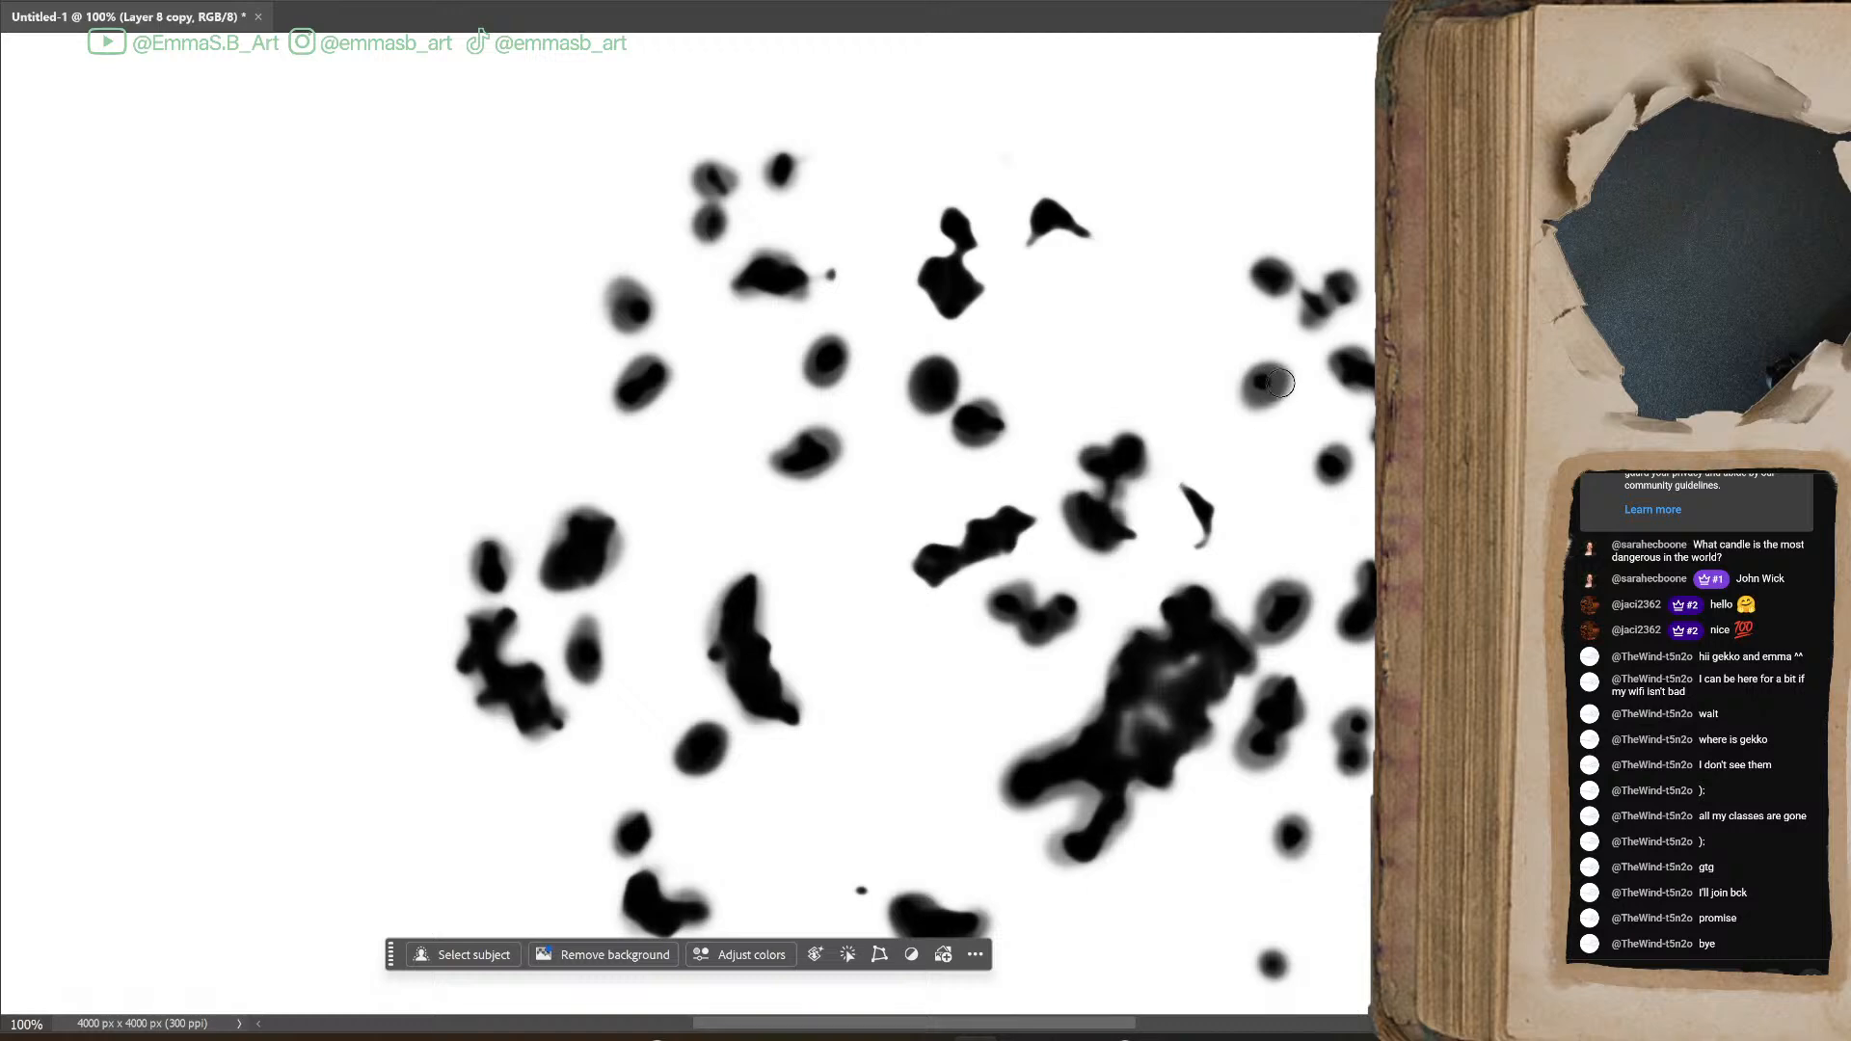
{"action": "mouse_move", "coordinate": [1181, 504]}
{"action": "left_mouse_down"}
{"action": "mouse_move", "coordinate": [1194, 520]}
{"action": "mouse_move", "coordinate": [1200, 496]}
{"action": "mouse_move", "coordinate": [1200, 540]}
{"action": "left_mouse_up"}
{"action": "left_click_drag", "start_coordinate": [1012, 434], "coordinate": [989, 423]}
Enlarge the remaining tiny lower dot and touch up the central diagonal blot and the left crescent blot in black
{"action": "scroll", "coordinate": [684, 521], "scroll_direction": "down", "scroll_amount": 5}
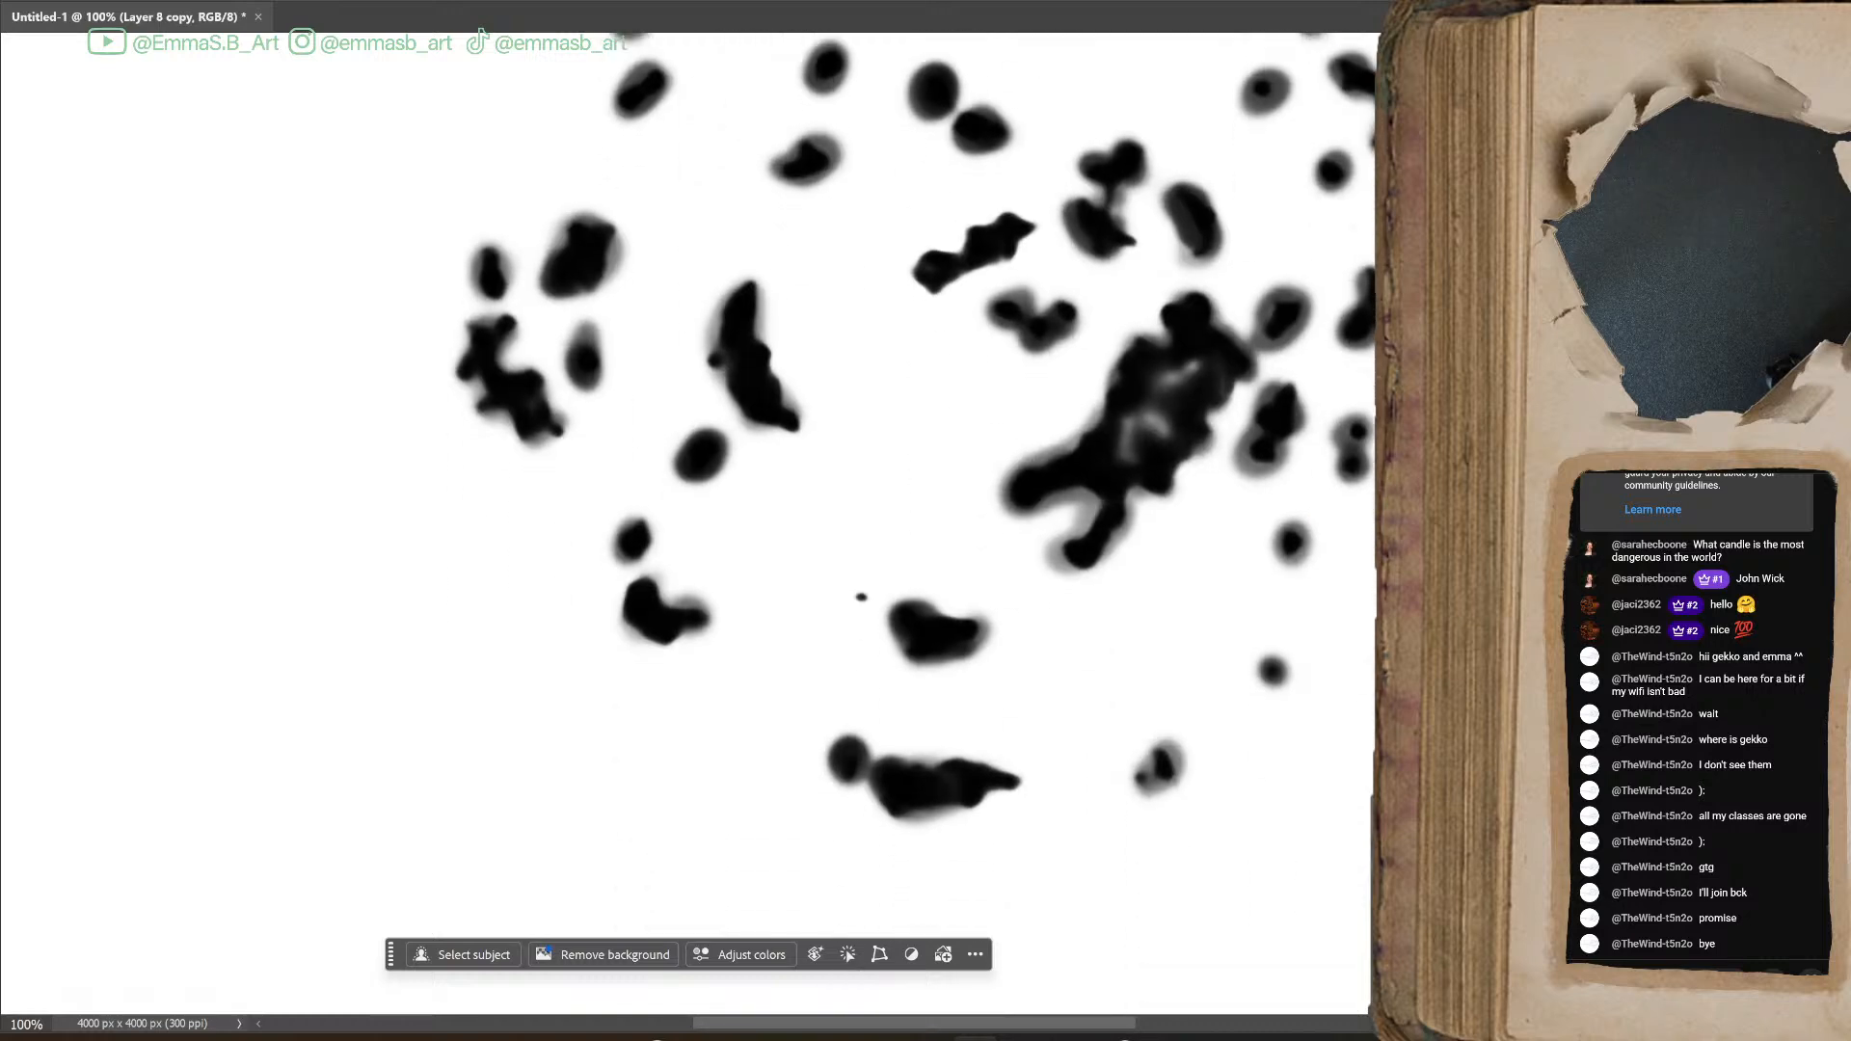
{"action": "left_click_drag", "start_coordinate": [865, 591], "coordinate": [861, 597]}
{"action": "mouse_move", "coordinate": [952, 260]}
{"action": "left_mouse_down"}
{"action": "mouse_move", "coordinate": [940, 273]}
{"action": "mouse_move", "coordinate": [1027, 226]}
{"action": "mouse_move", "coordinate": [955, 259]}
{"action": "mouse_move", "coordinate": [946, 288]}
{"action": "left_mouse_up"}
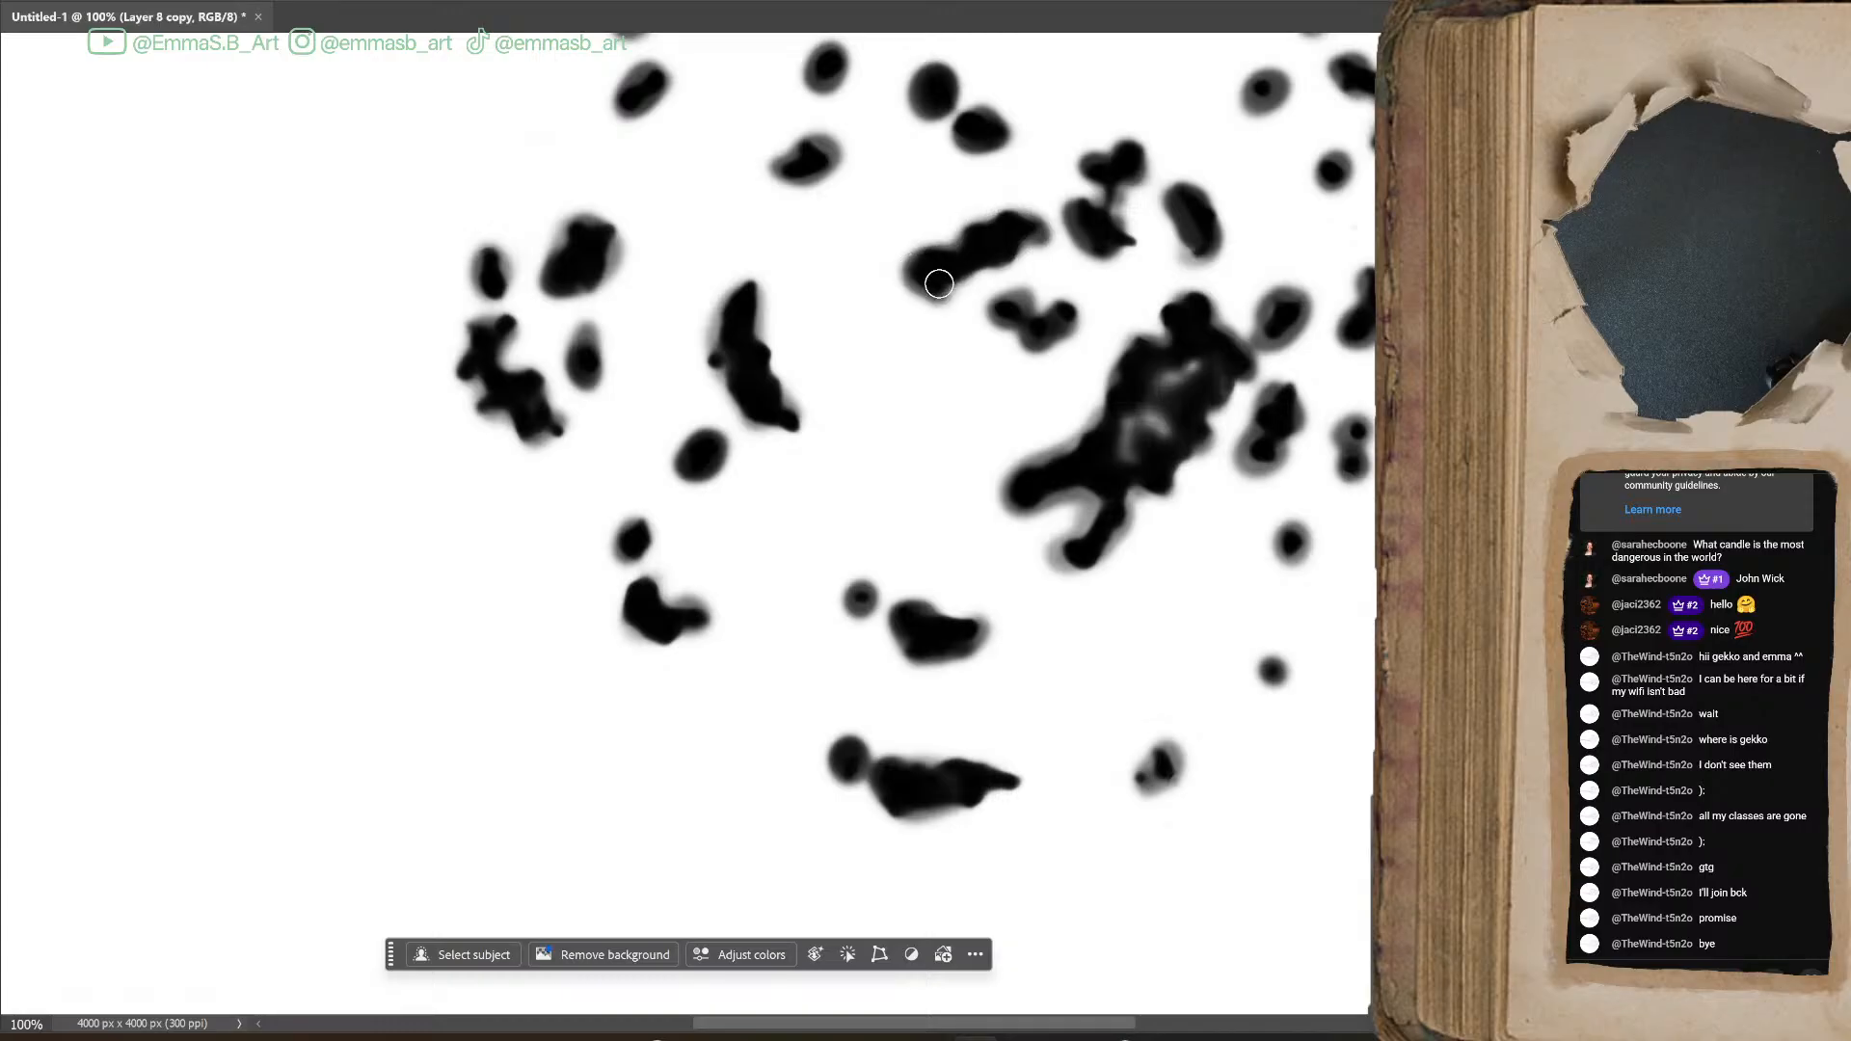
{"action": "mouse_move", "coordinate": [746, 335]}
{"action": "left_mouse_down"}
{"action": "mouse_move", "coordinate": [718, 361]}
{"action": "mouse_move", "coordinate": [728, 390]}
{"action": "left_mouse_up"}
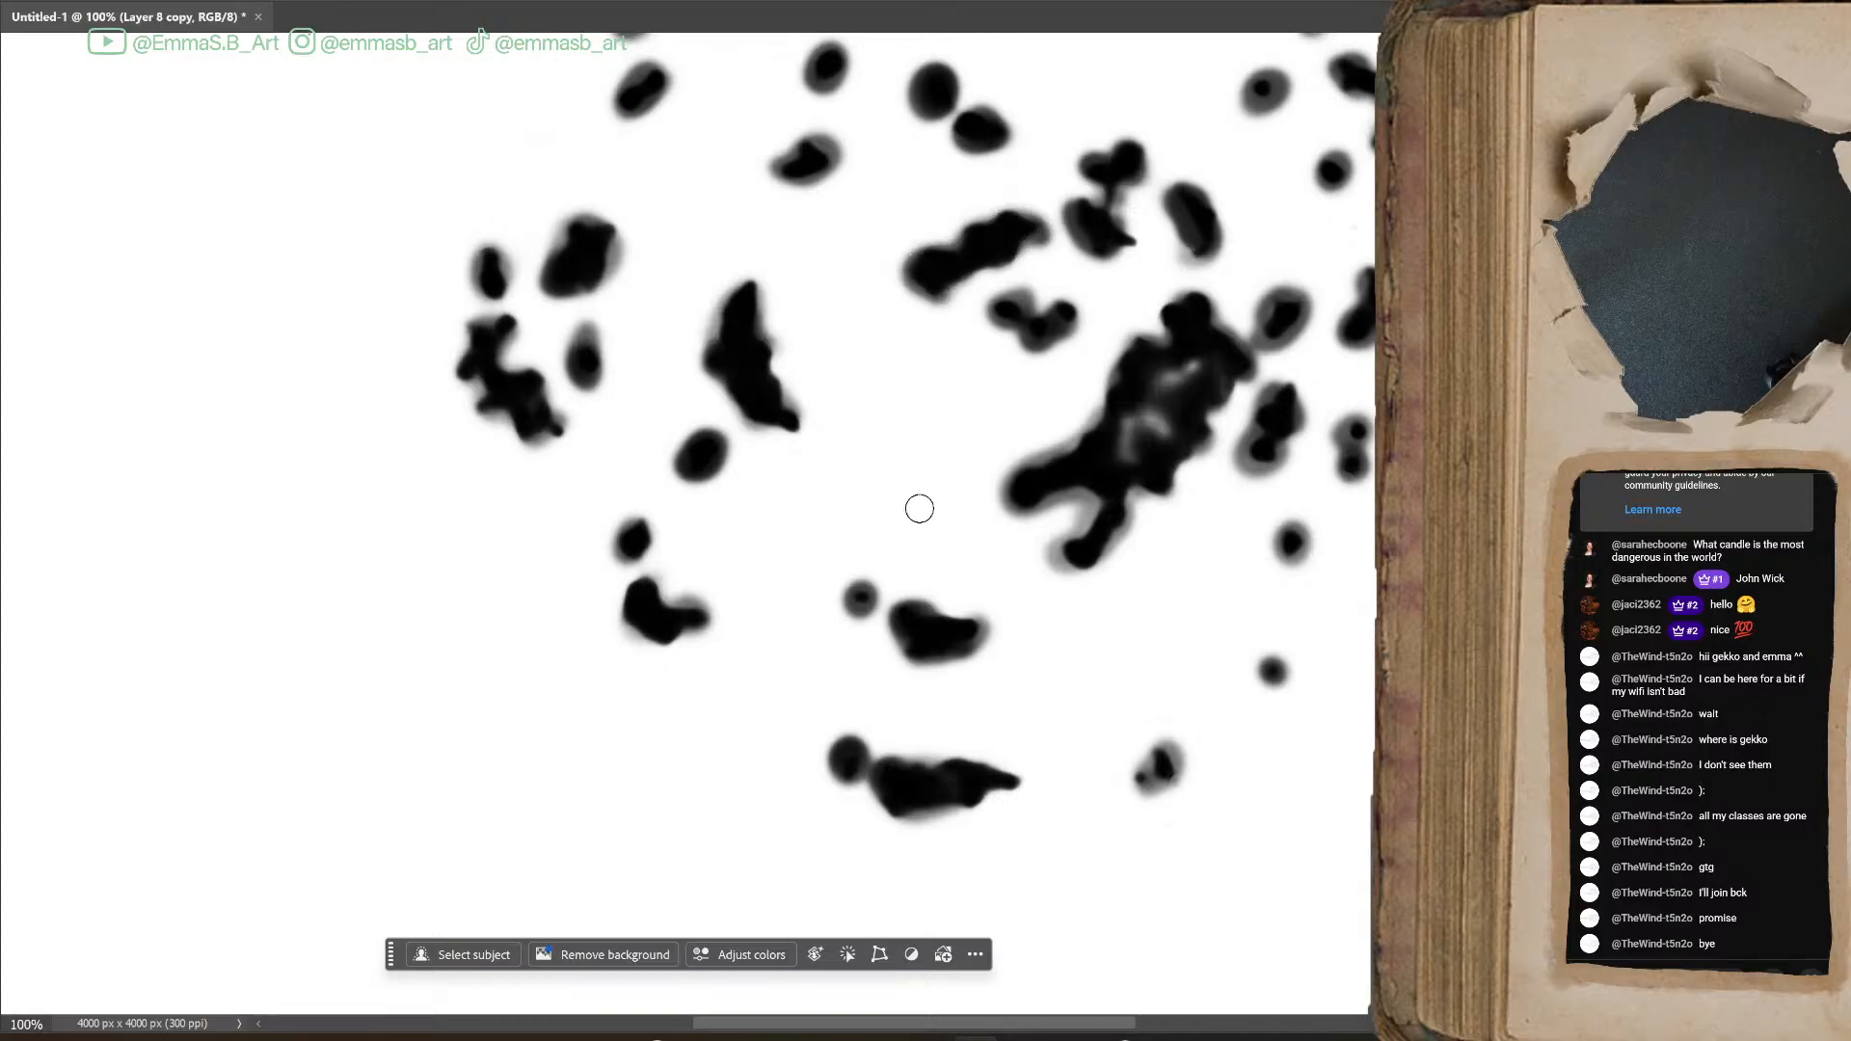
{"action": "left_click_drag", "start_coordinate": [1121, 242], "coordinate": [1142, 255]}
{"action": "key", "text": "ctrl+0"}
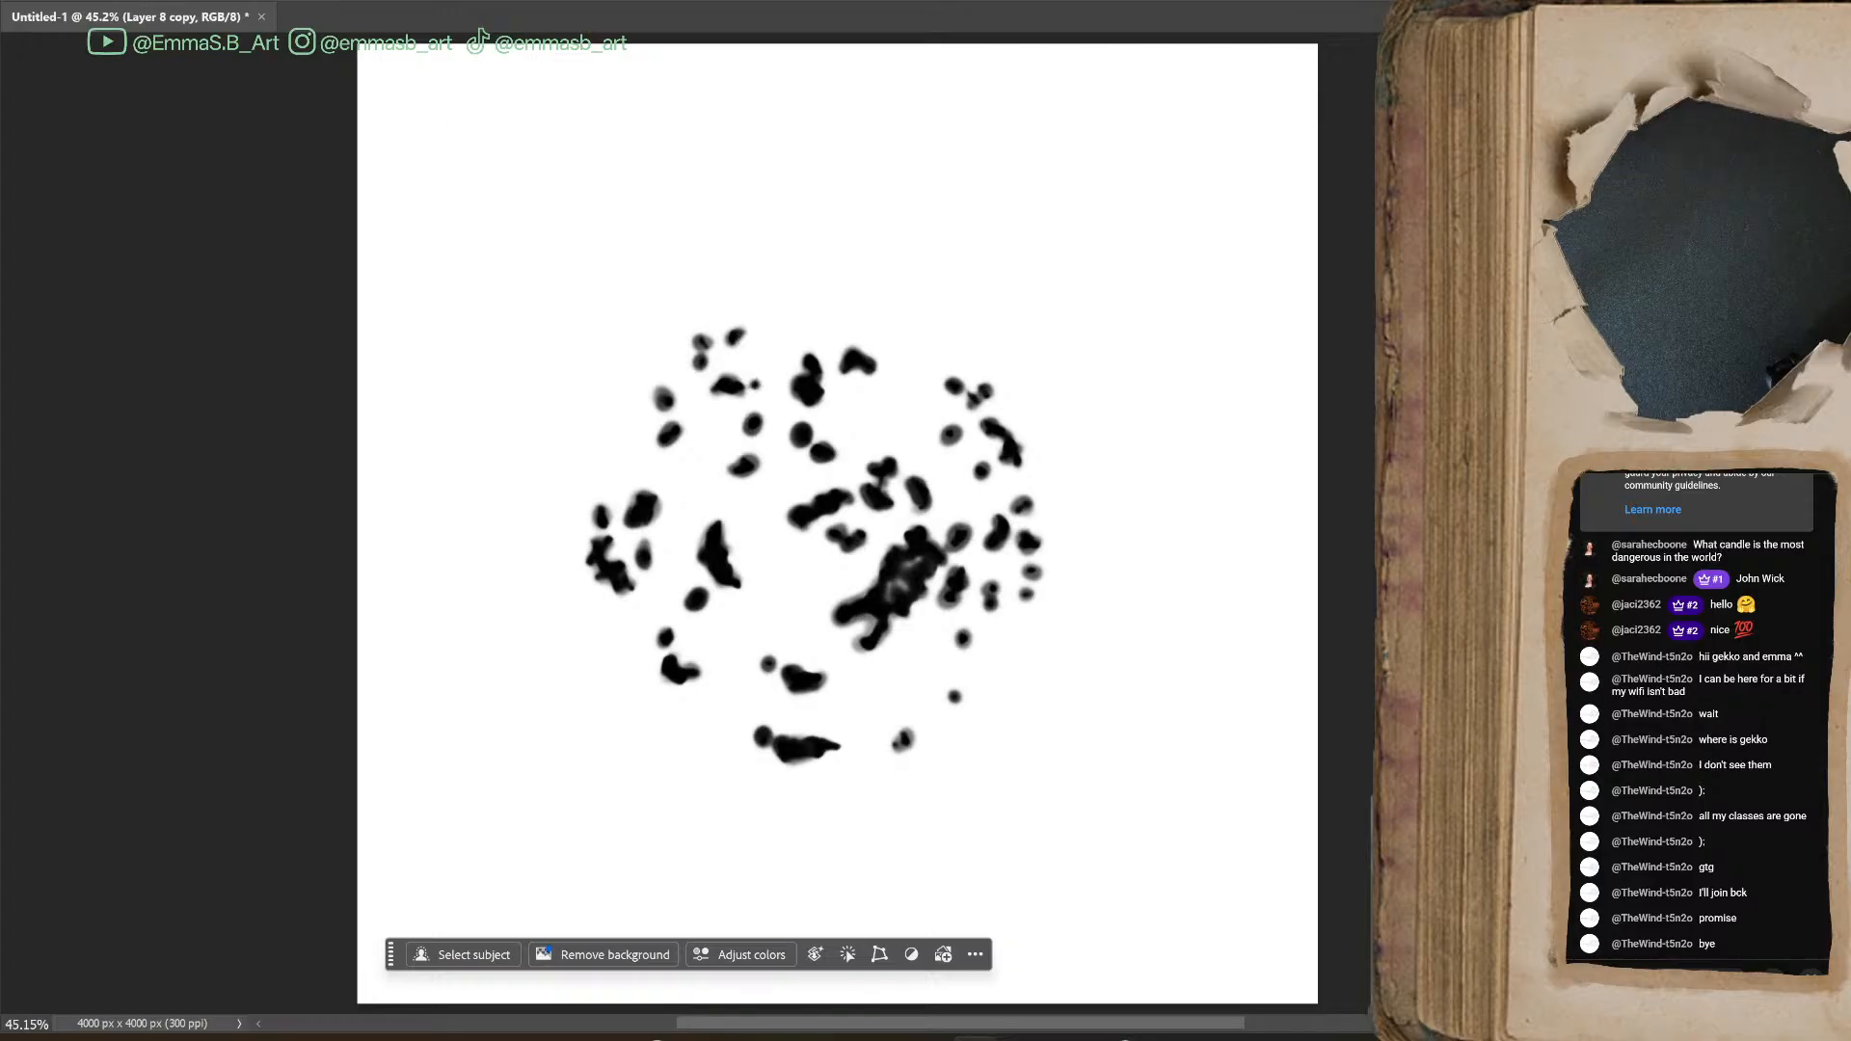
Define the thickened blot cluster as a new, named brush preset
{"action": "left_click", "coordinate": [79, 1]}
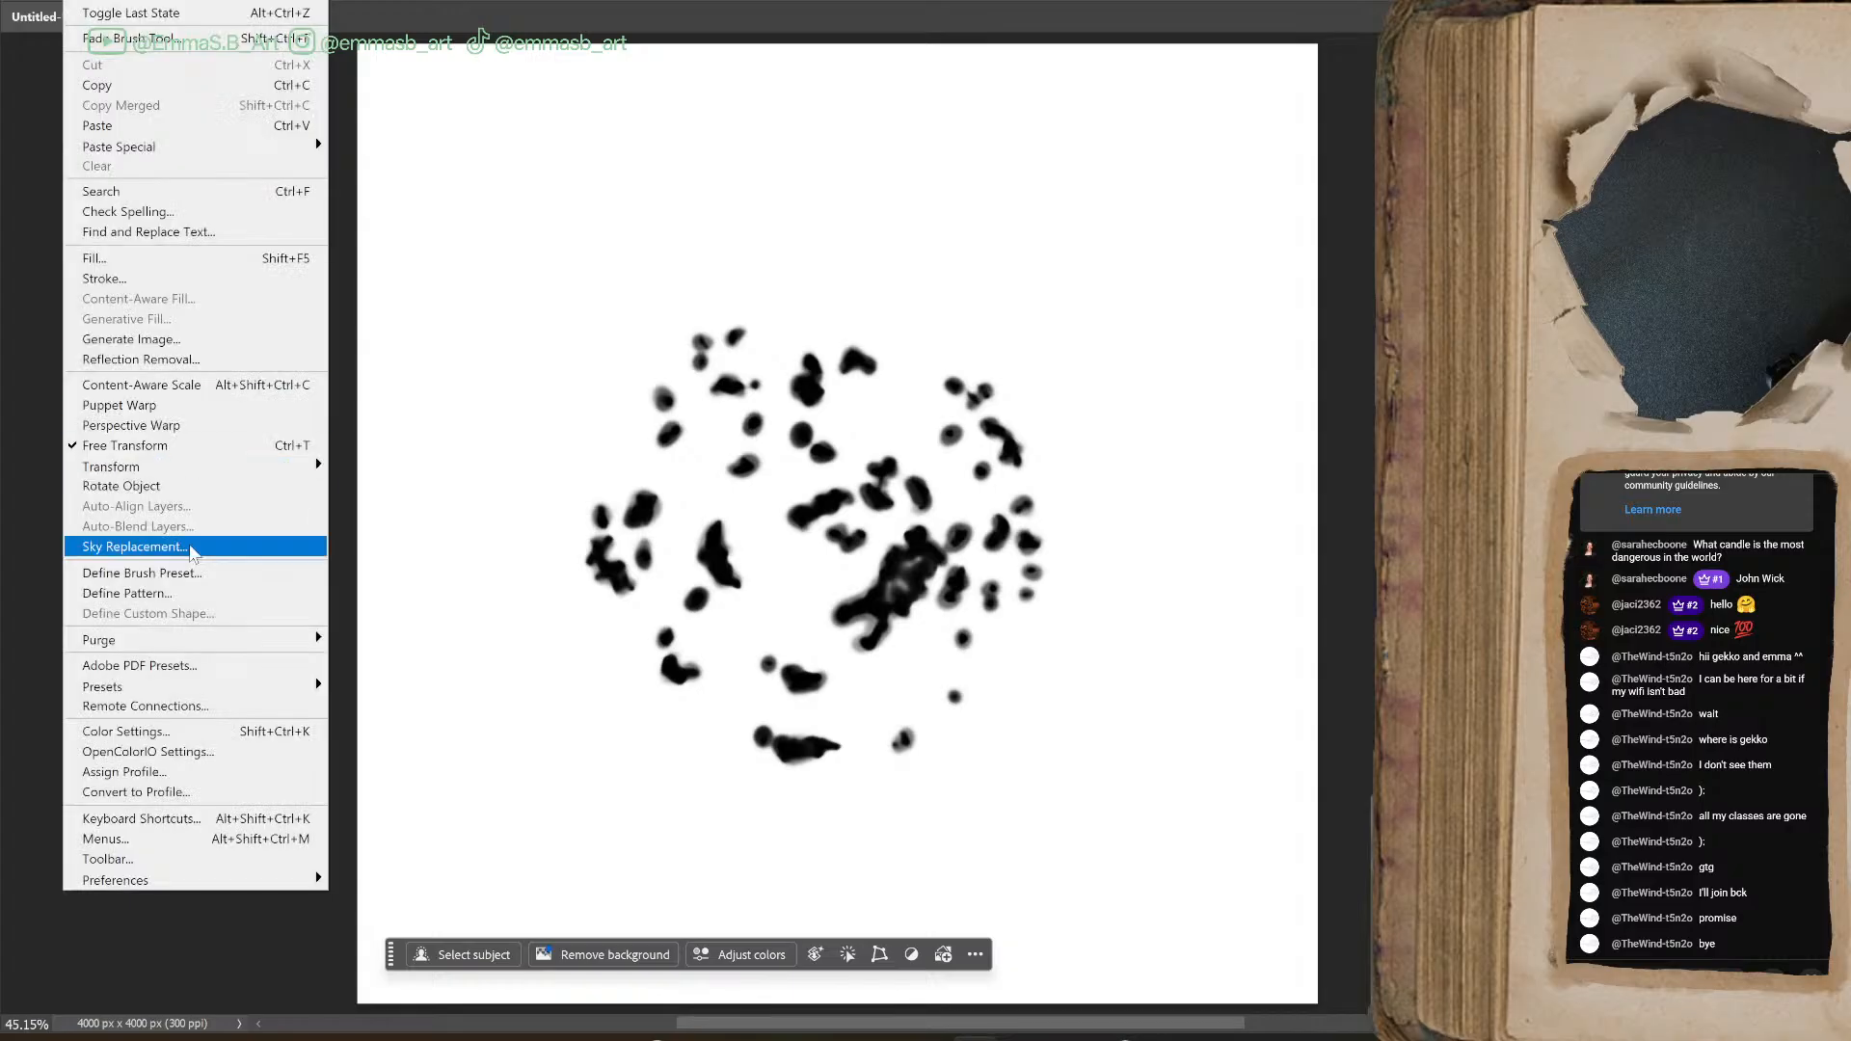
{"action": "left_click", "coordinate": [203, 572]}
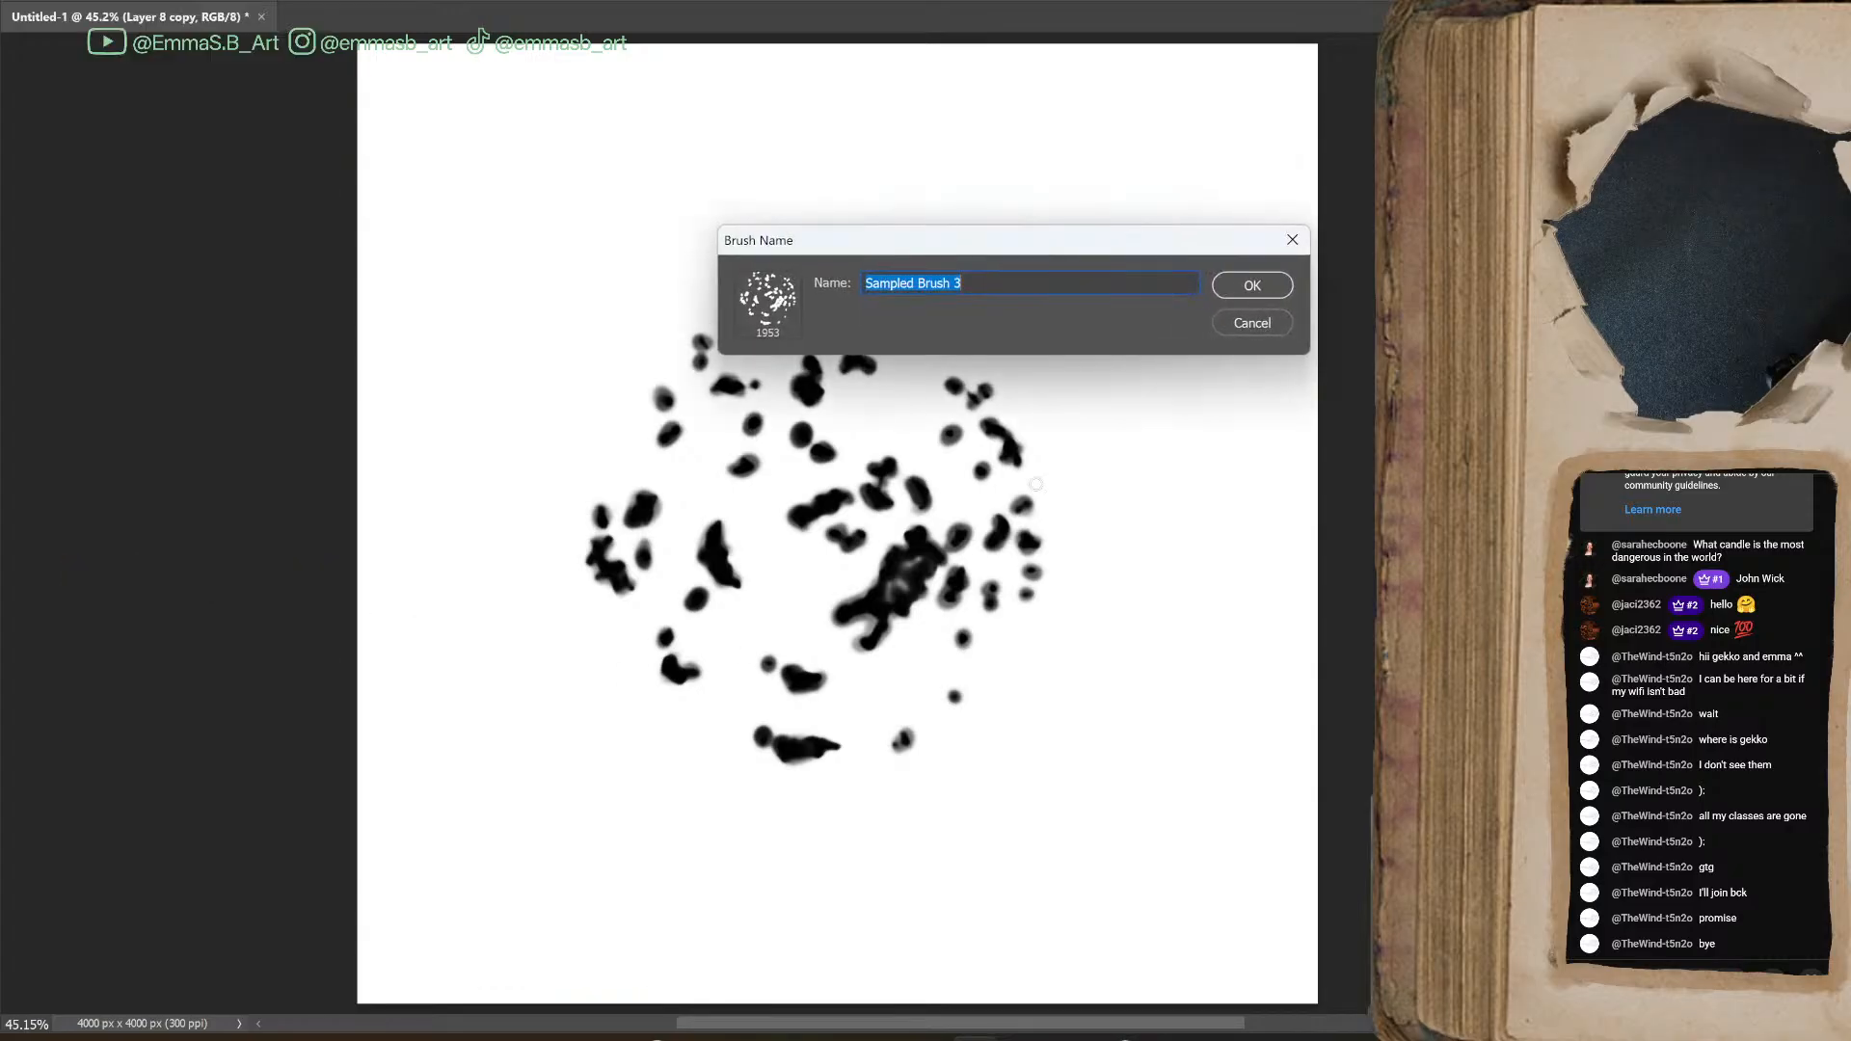
{"action": "type", "text": "s"}
{"action": "key", "text": "Return"}
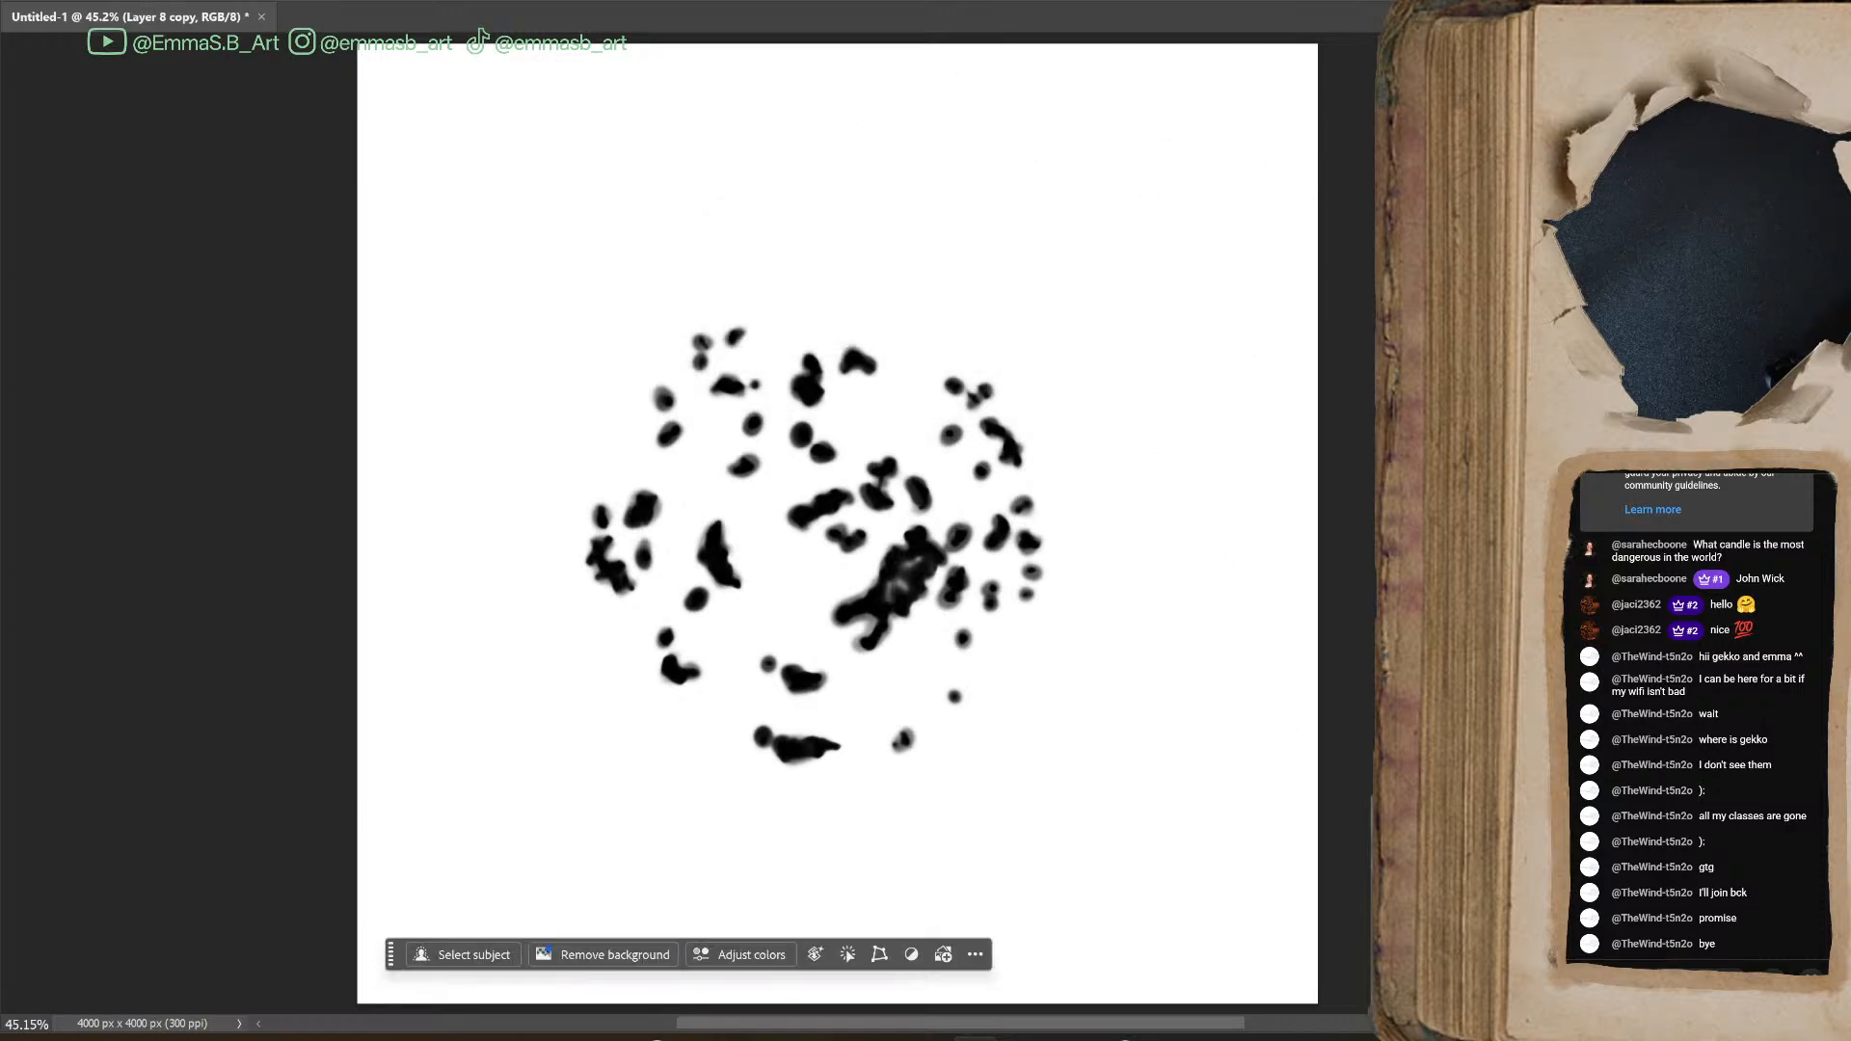
Remove the blots from view, show and activate the blue-painted Layer 9, and reduce the new brush's size
{"action": "key", "text": "Delete"}
{"action": "left_click", "coordinate": [1447, 598]}
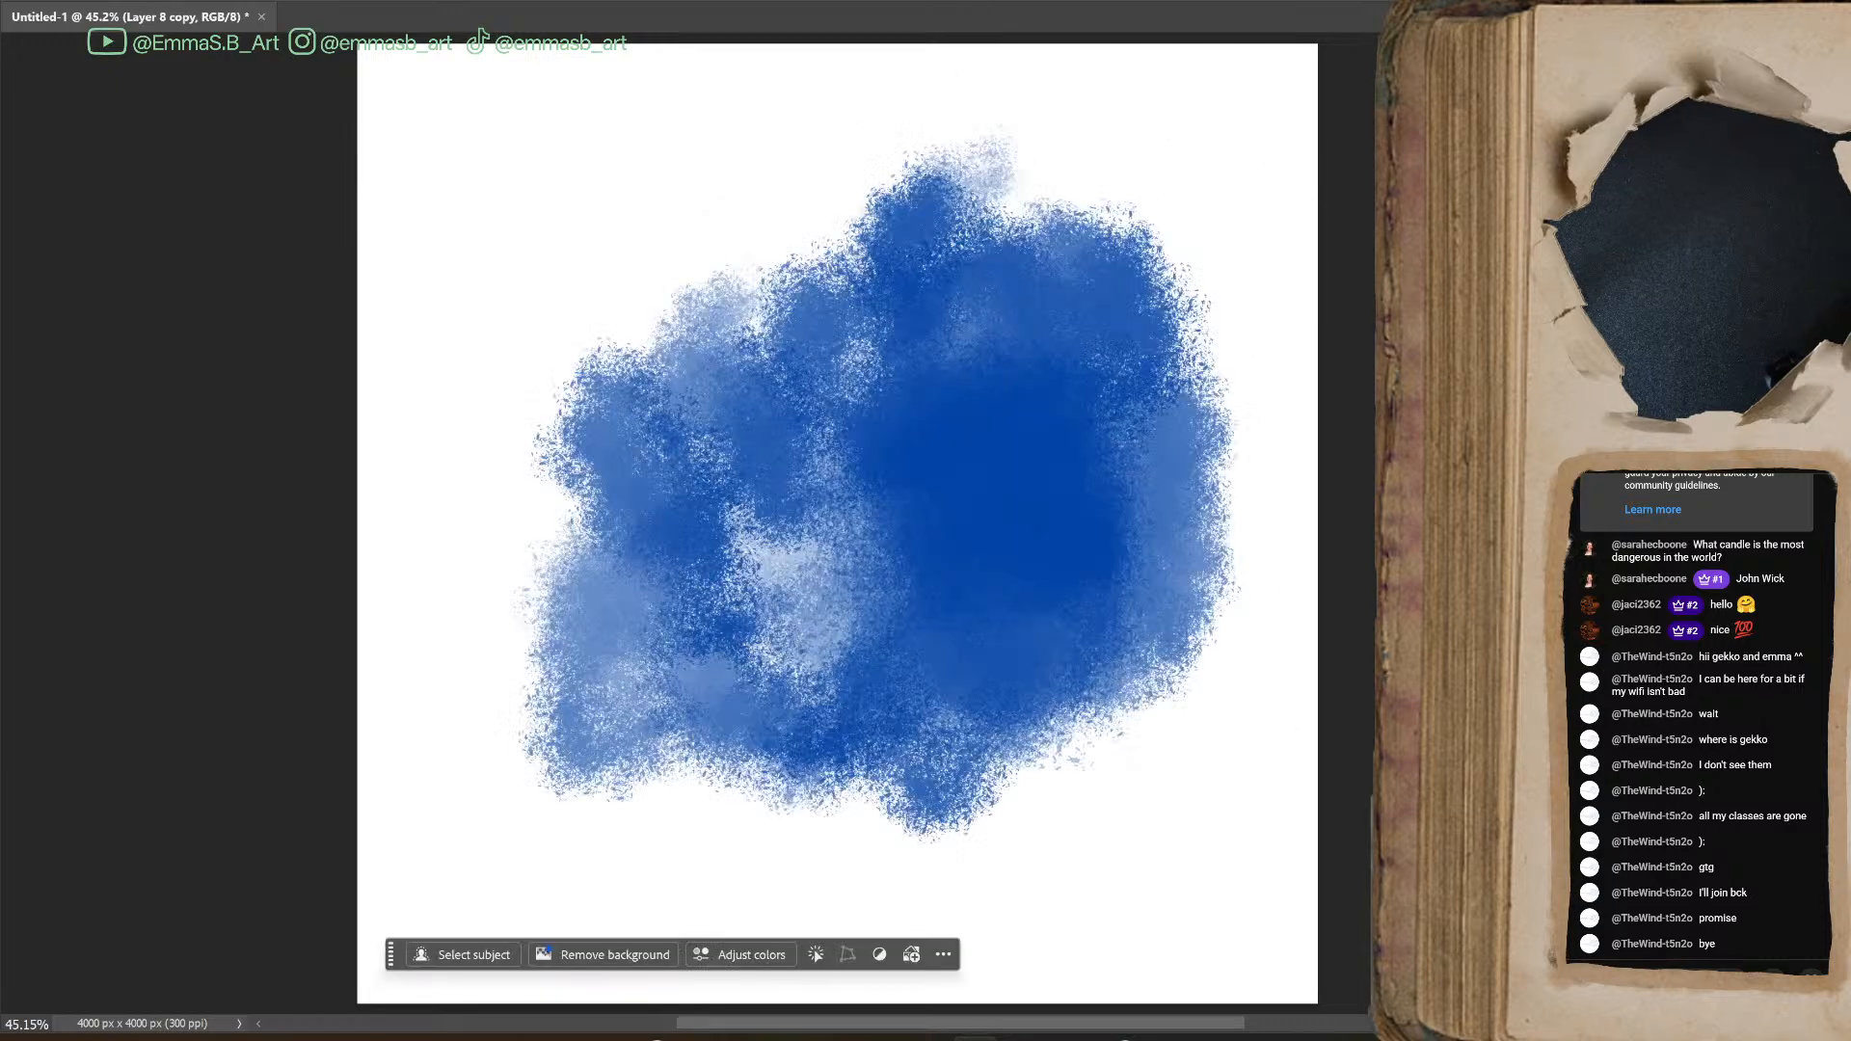
{"action": "left_click", "coordinate": [1543, 598]}
{"action": "key", "text": "bracketleft"}
{"action": "key", "text": "bracketleft"}
{"action": "key", "text": "bracketleft"}
{"action": "key", "text": "bracketleft"}
{"action": "key", "text": "bracketleft"}
{"action": "key", "text": "bracketleft"}
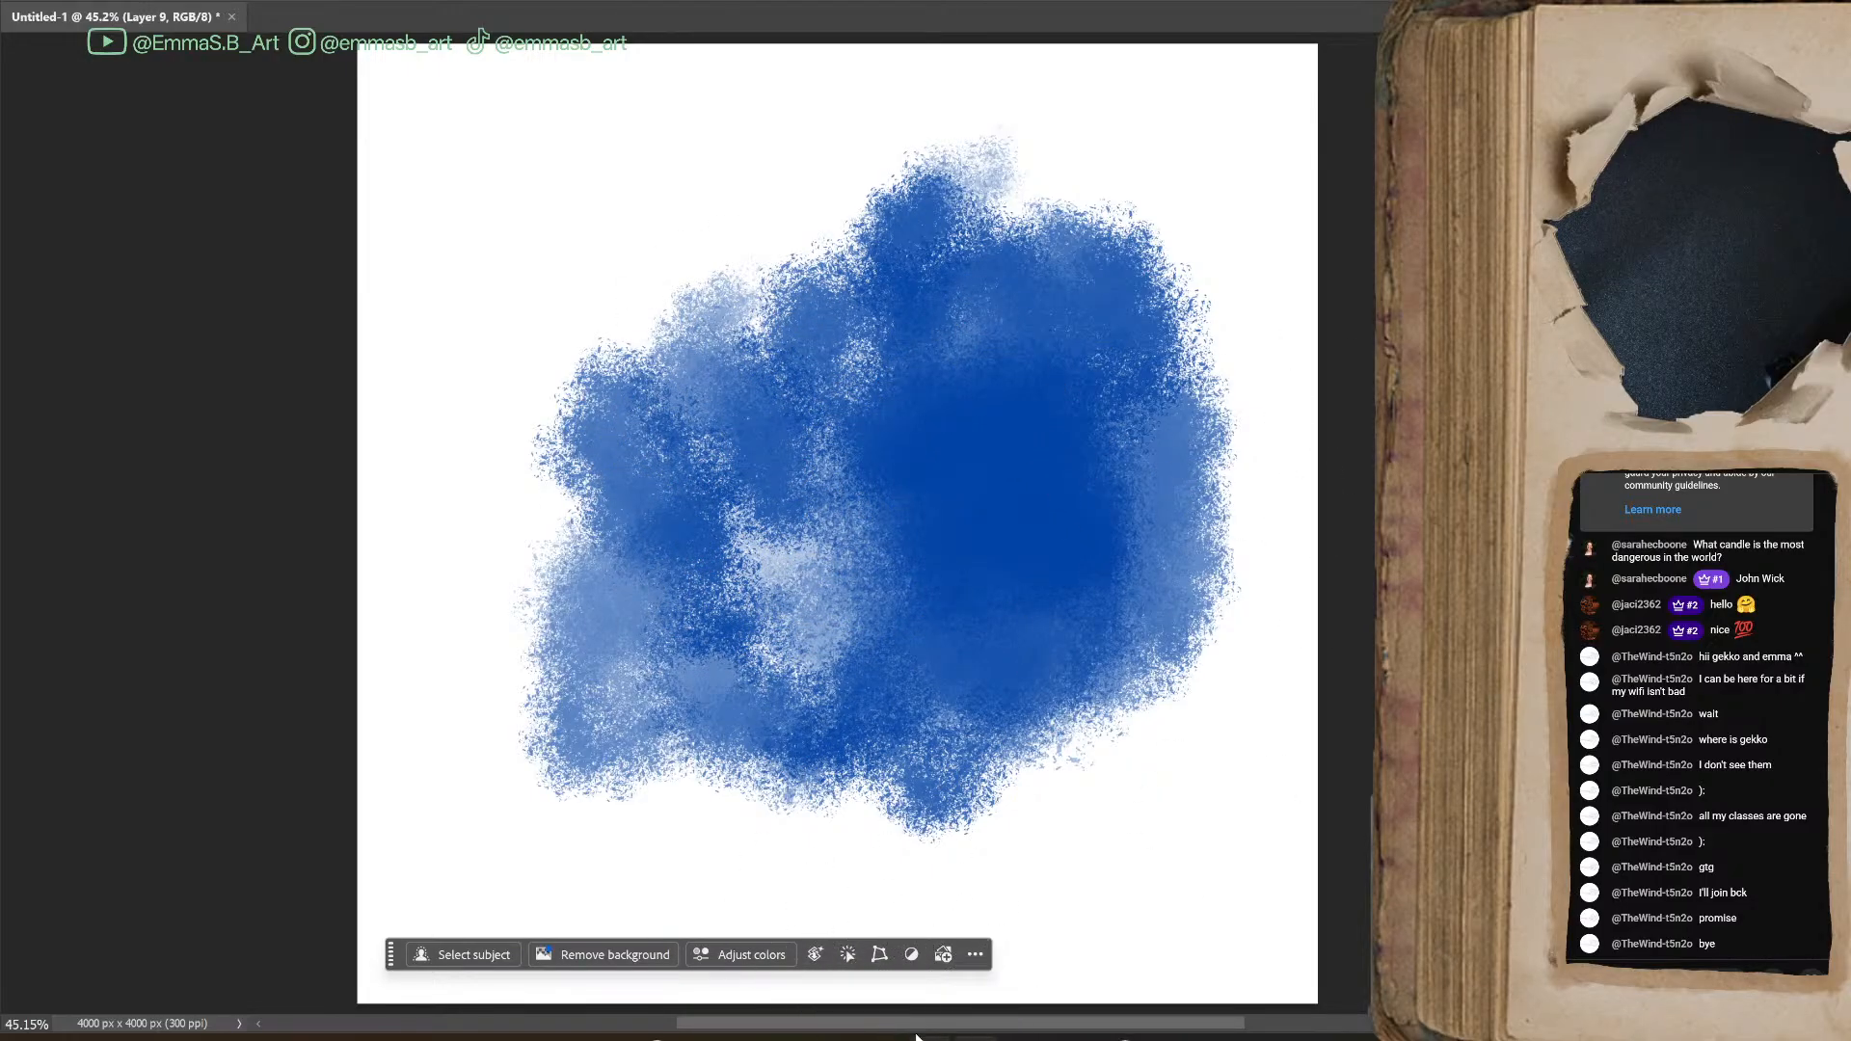
Bring up the brush settings beside the canvas, turn on Scattering and Transfer, and set Angle Jitter to 62%
{"action": "left_click_drag", "start_coordinate": [800, 1024], "coordinate": [927, 1026]}
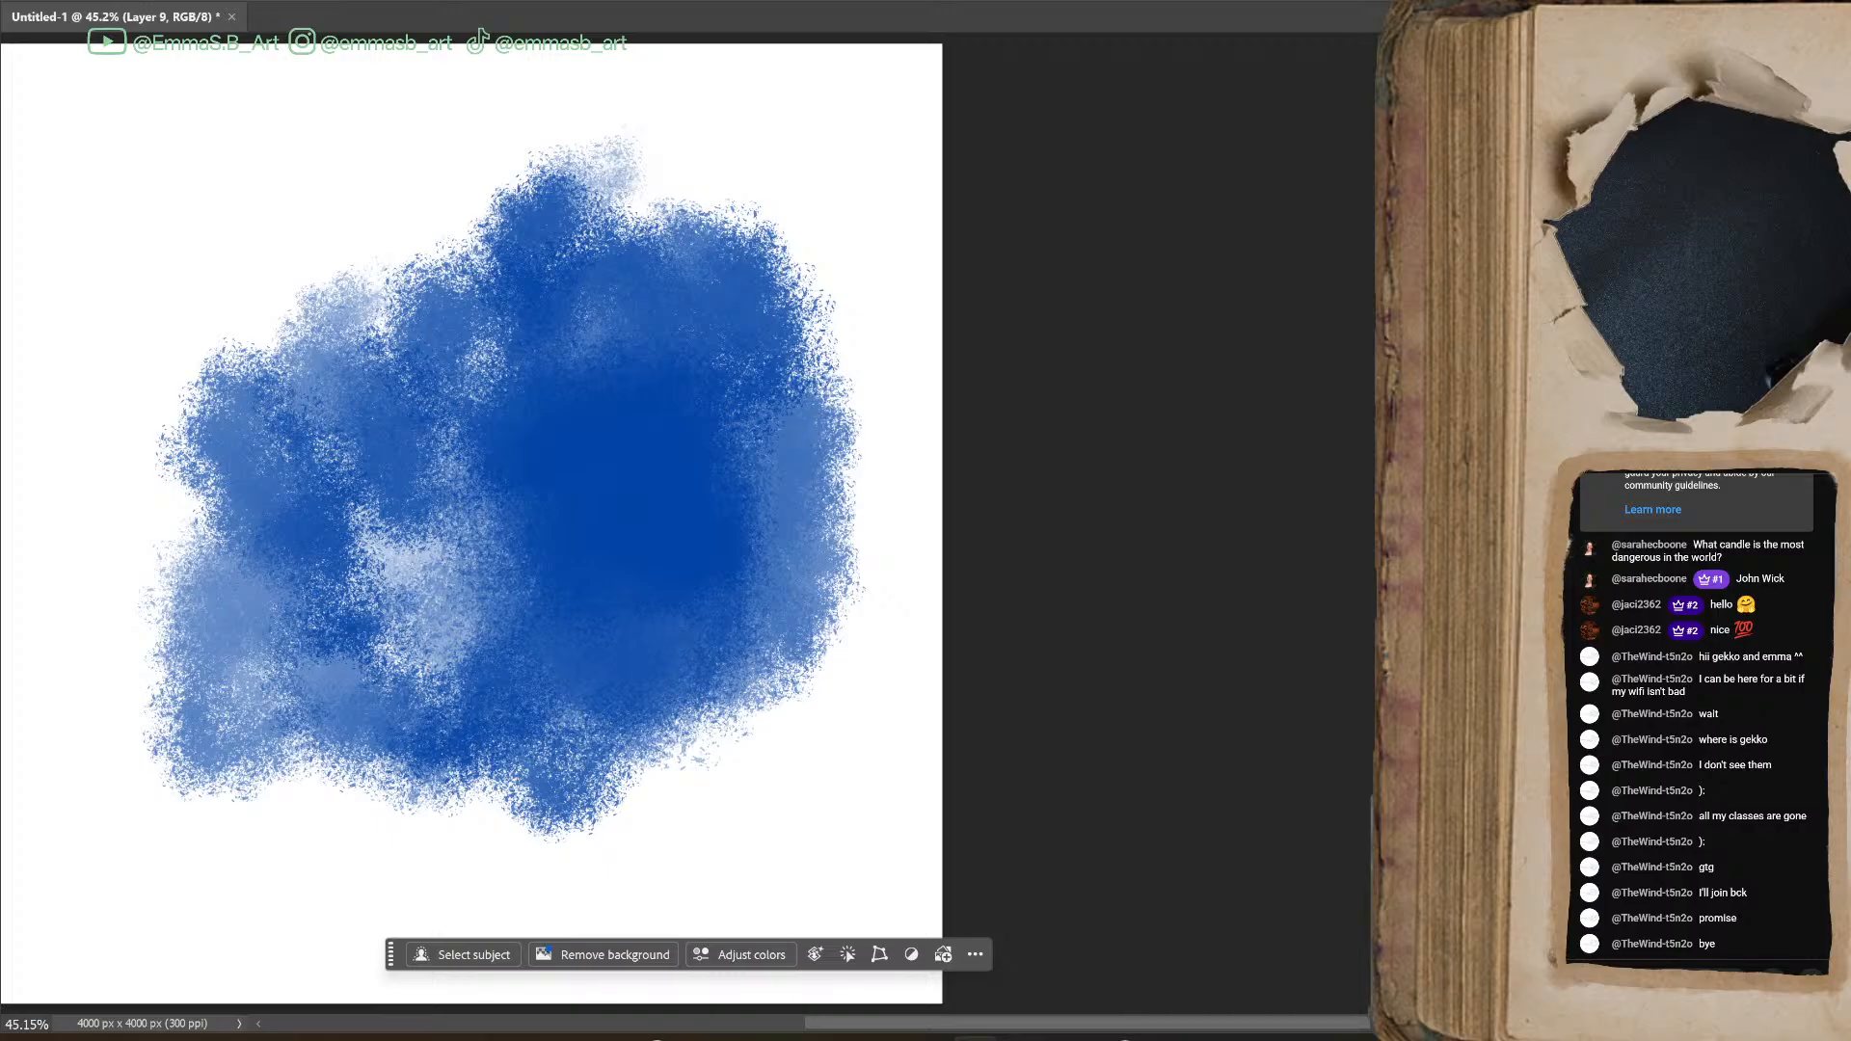
{"action": "key", "text": "F5"}
{"action": "mouse_move", "coordinate": [1502, 444]}
{"action": "left_mouse_down"}
{"action": "mouse_move", "coordinate": [1431, 430]}
{"action": "mouse_move", "coordinate": [1061, 171]}
{"action": "left_mouse_up"}
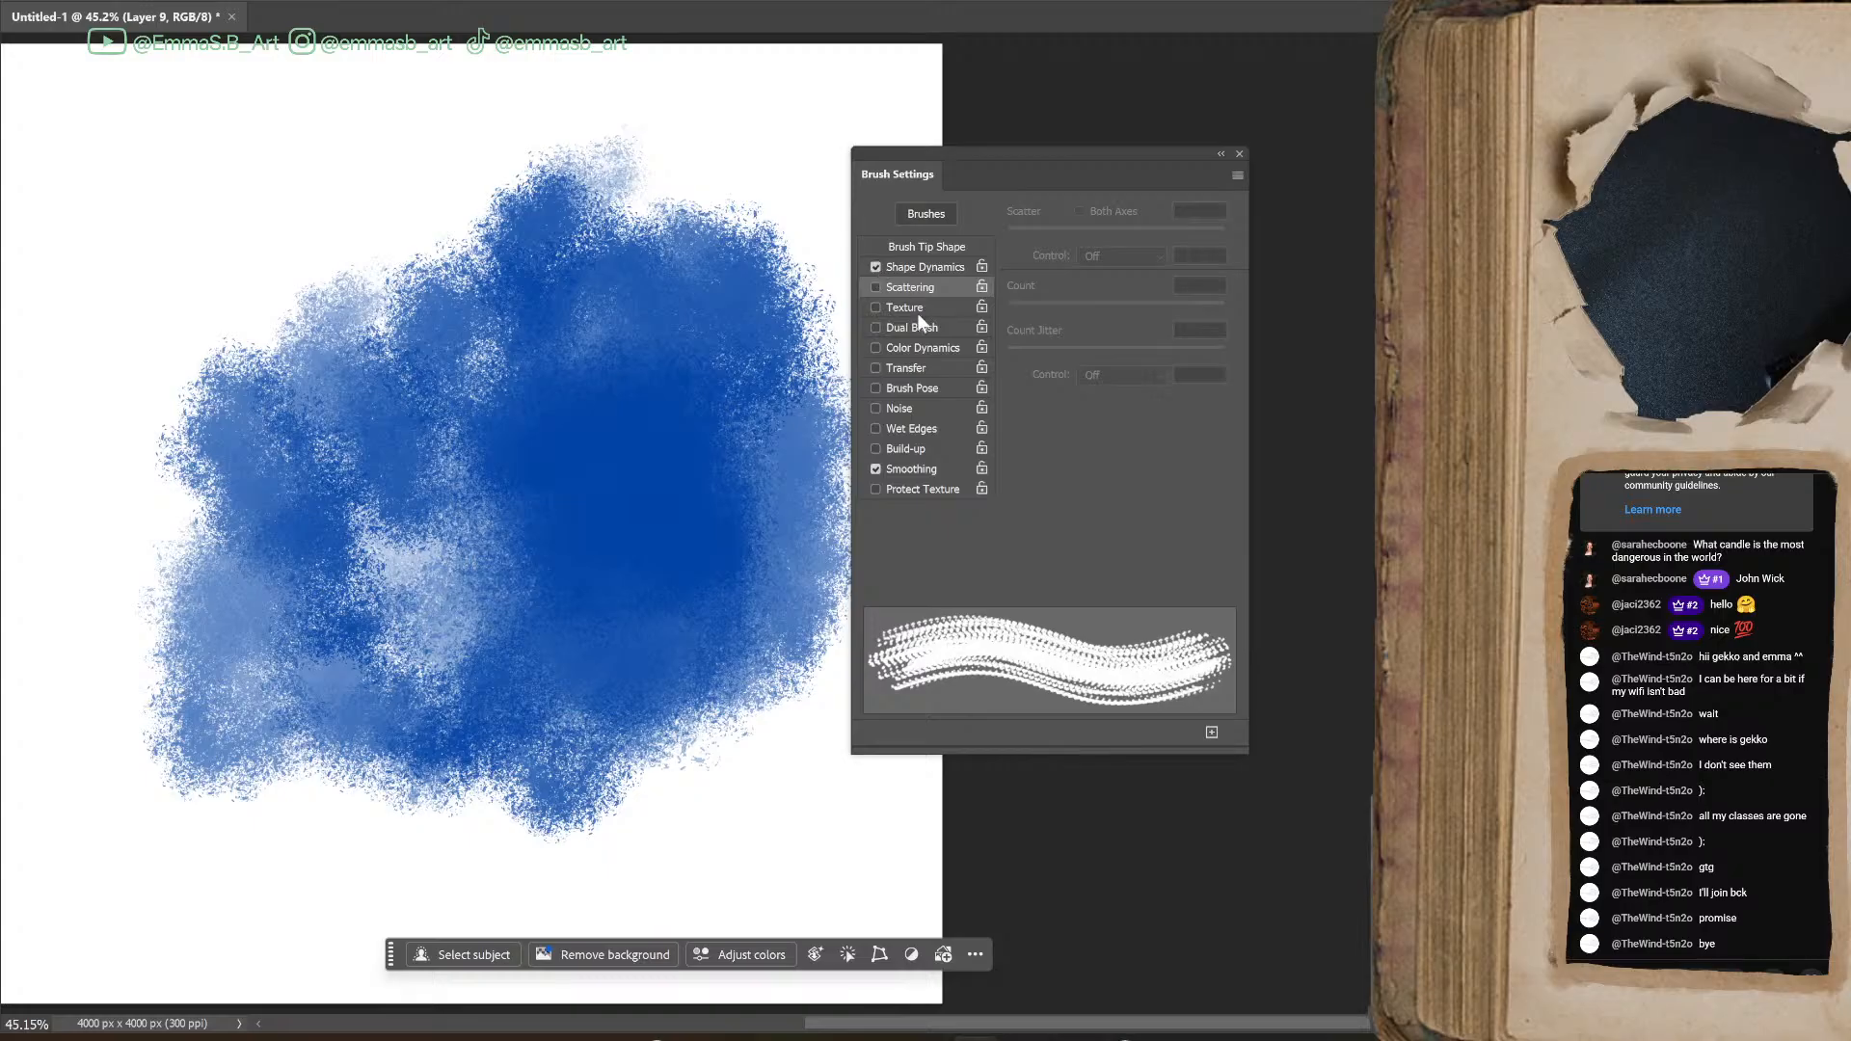
{"action": "left_click", "coordinate": [875, 288]}
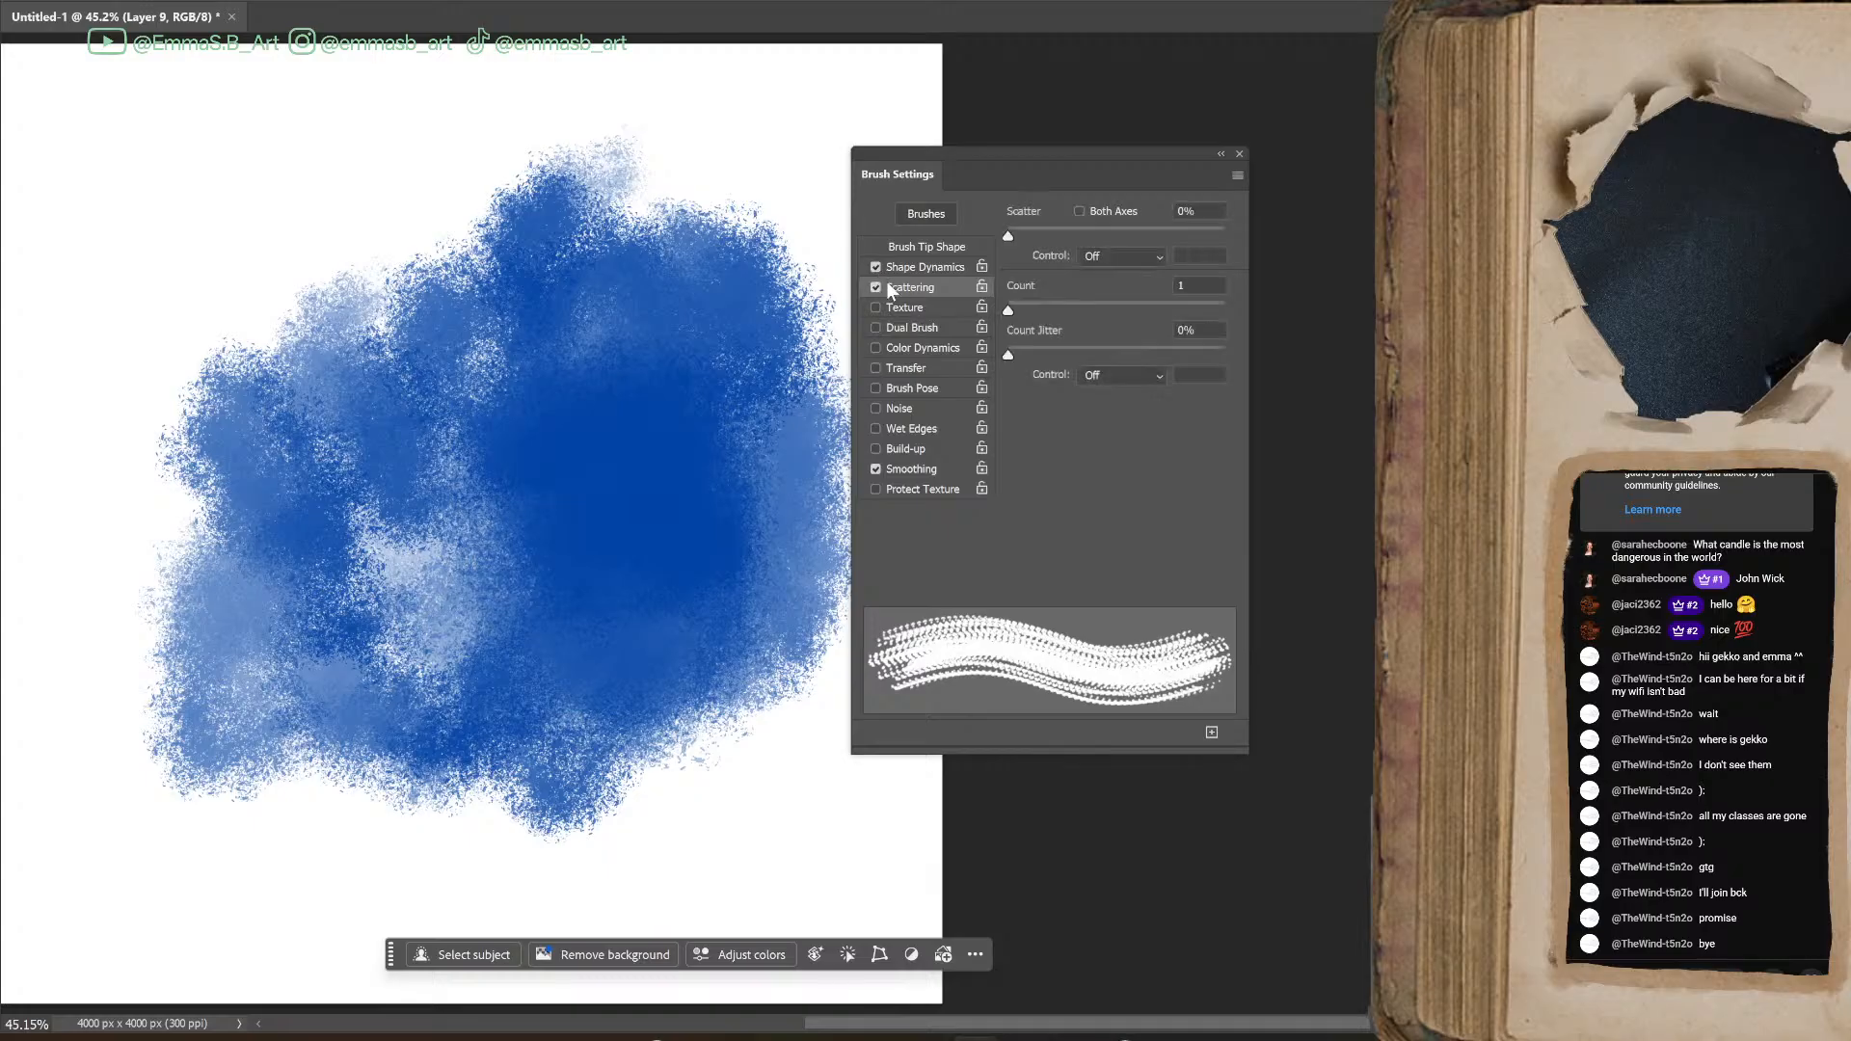
{"action": "left_click", "coordinate": [874, 371]}
{"action": "left_click", "coordinate": [947, 268]}
{"action": "mouse_move", "coordinate": [1009, 238]}
{"action": "left_mouse_down"}
{"action": "mouse_move", "coordinate": [1167, 237]}
{"action": "mouse_move", "coordinate": [1007, 239]}
{"action": "left_mouse_up"}
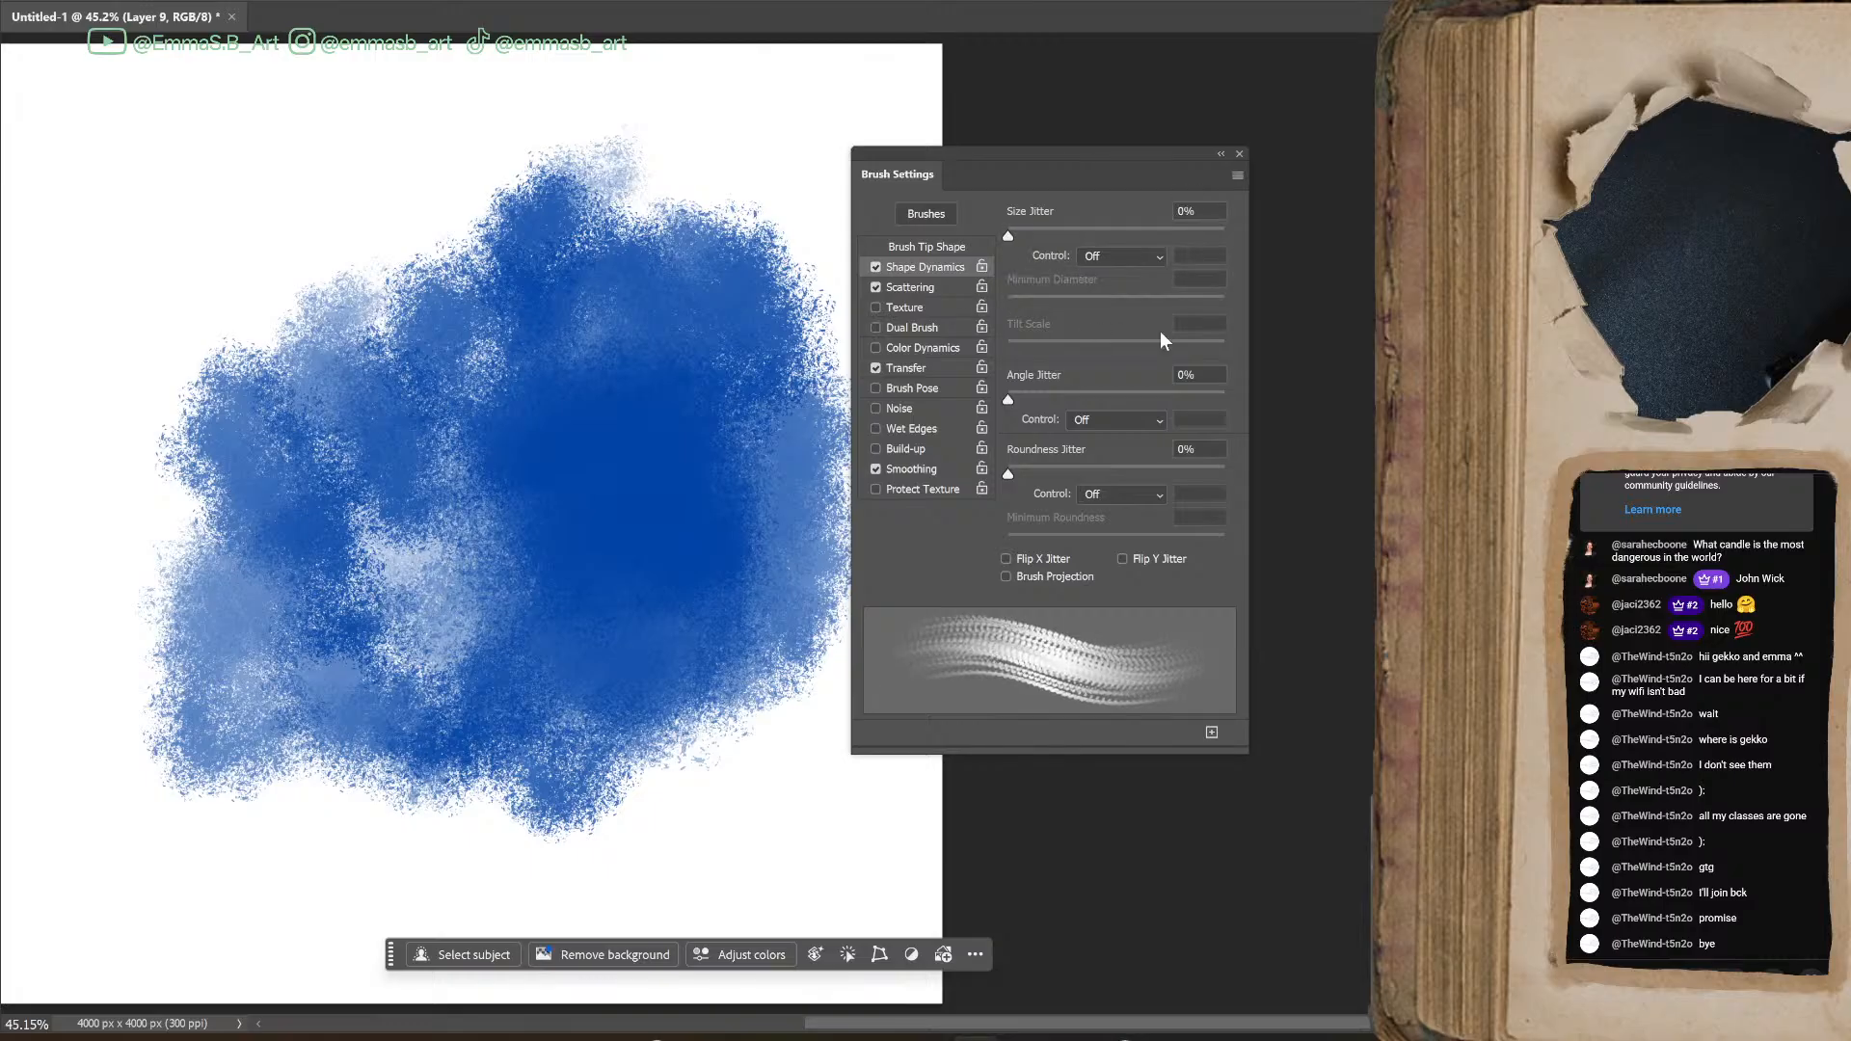
{"action": "mouse_move", "coordinate": [1009, 400]}
{"action": "left_mouse_down"}
{"action": "mouse_move", "coordinate": [1153, 402]}
{"action": "mouse_move", "coordinate": [1133, 385]}
{"action": "left_mouse_up"}
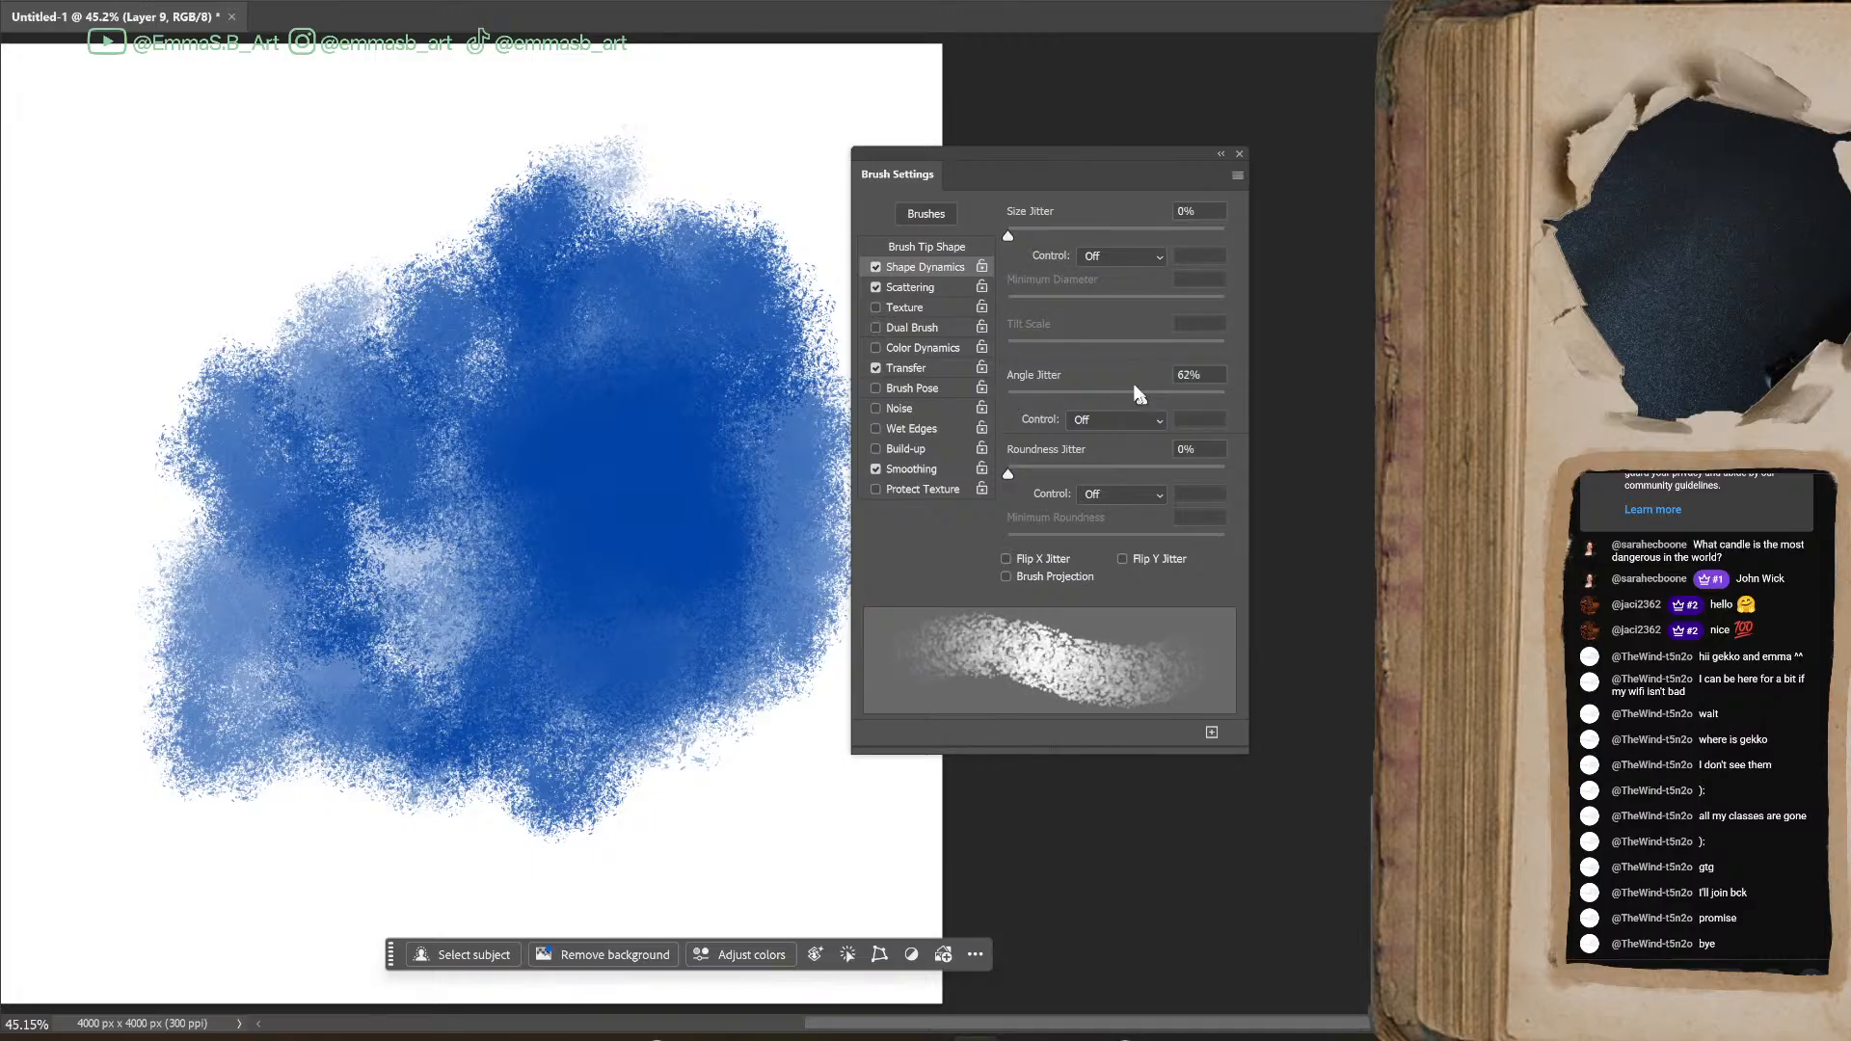
Set the brush's Scatter to 108%, Count to 3 and Count Jitter to 65%
{"action": "left_click", "coordinate": [916, 284]}
{"action": "mouse_move", "coordinate": [1008, 235]}
{"action": "left_mouse_down"}
{"action": "mouse_move", "coordinate": [1084, 240]}
{"action": "mouse_move", "coordinate": [1031, 252]}
{"action": "mouse_move", "coordinate": [1059, 315]}
{"action": "mouse_move", "coordinate": [1043, 318]}
{"action": "left_mouse_up"}
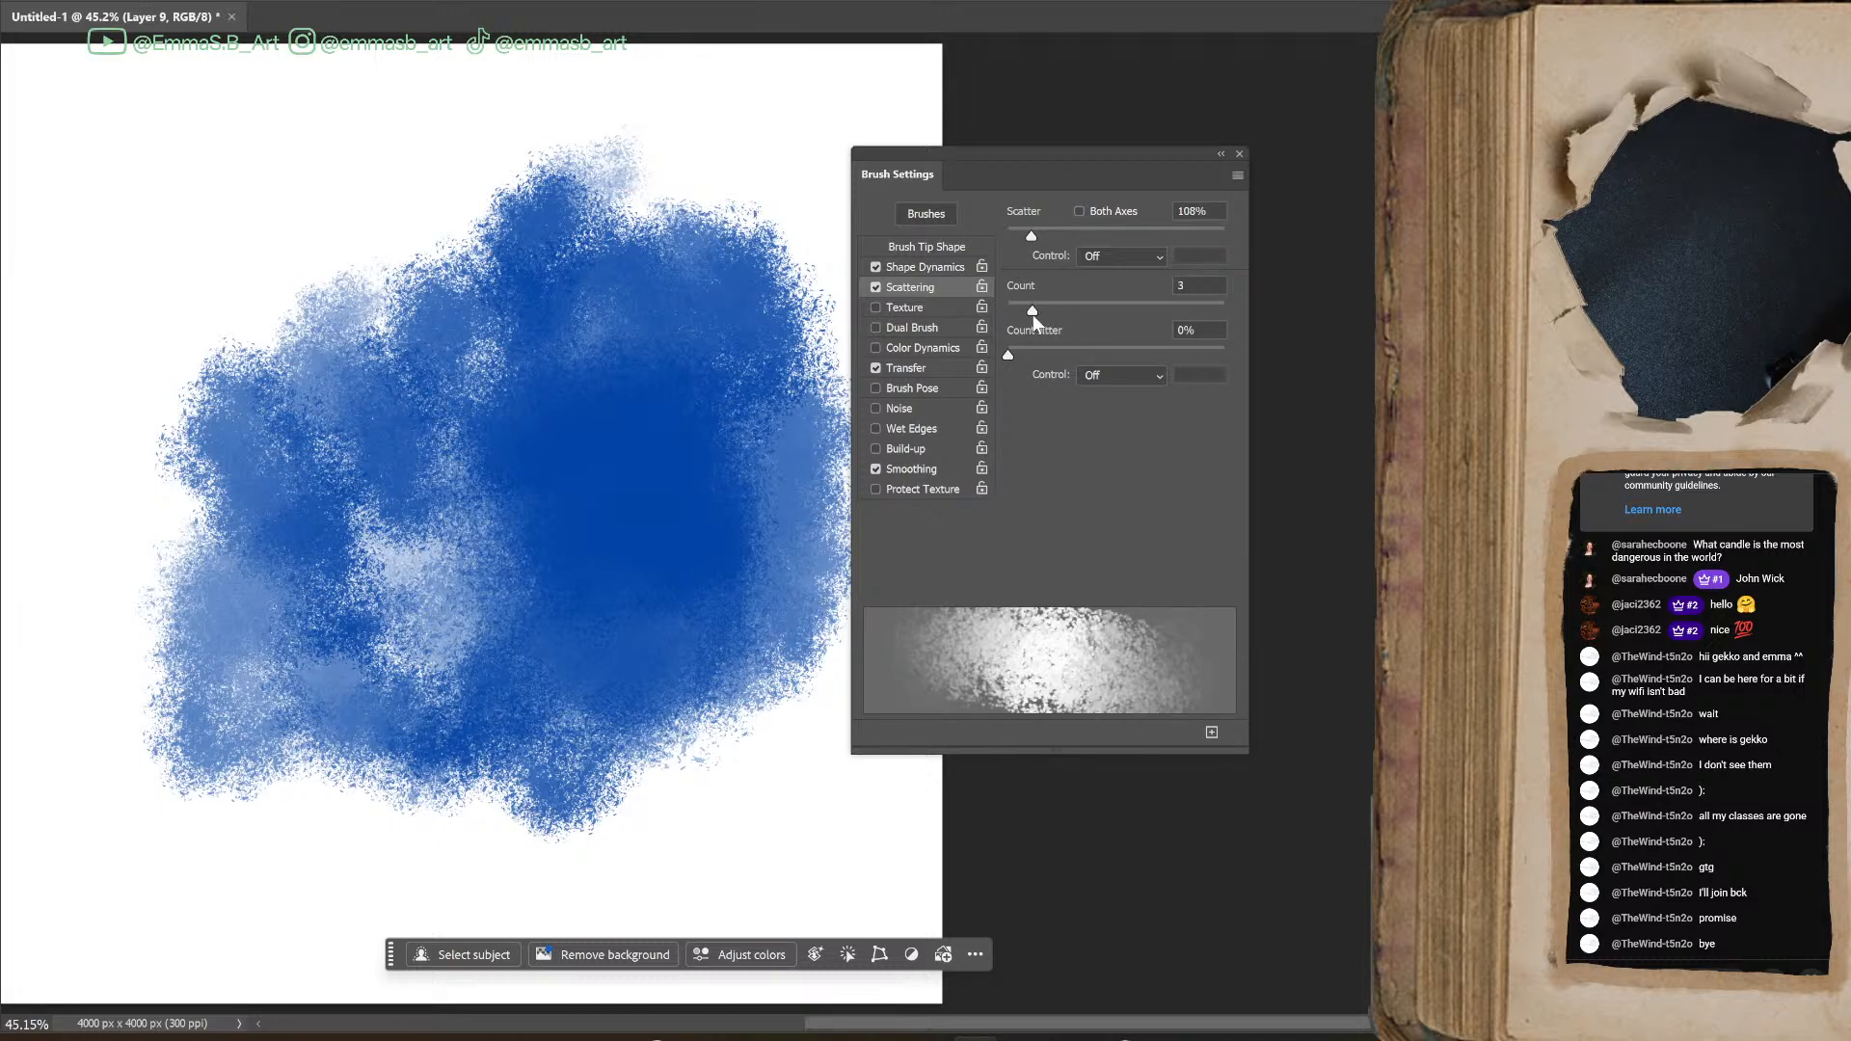
{"action": "mouse_move", "coordinate": [1058, 354]}
{"action": "left_mouse_down"}
{"action": "mouse_move", "coordinate": [1165, 356]}
{"action": "mouse_move", "coordinate": [1149, 357]}
{"action": "left_mouse_up"}
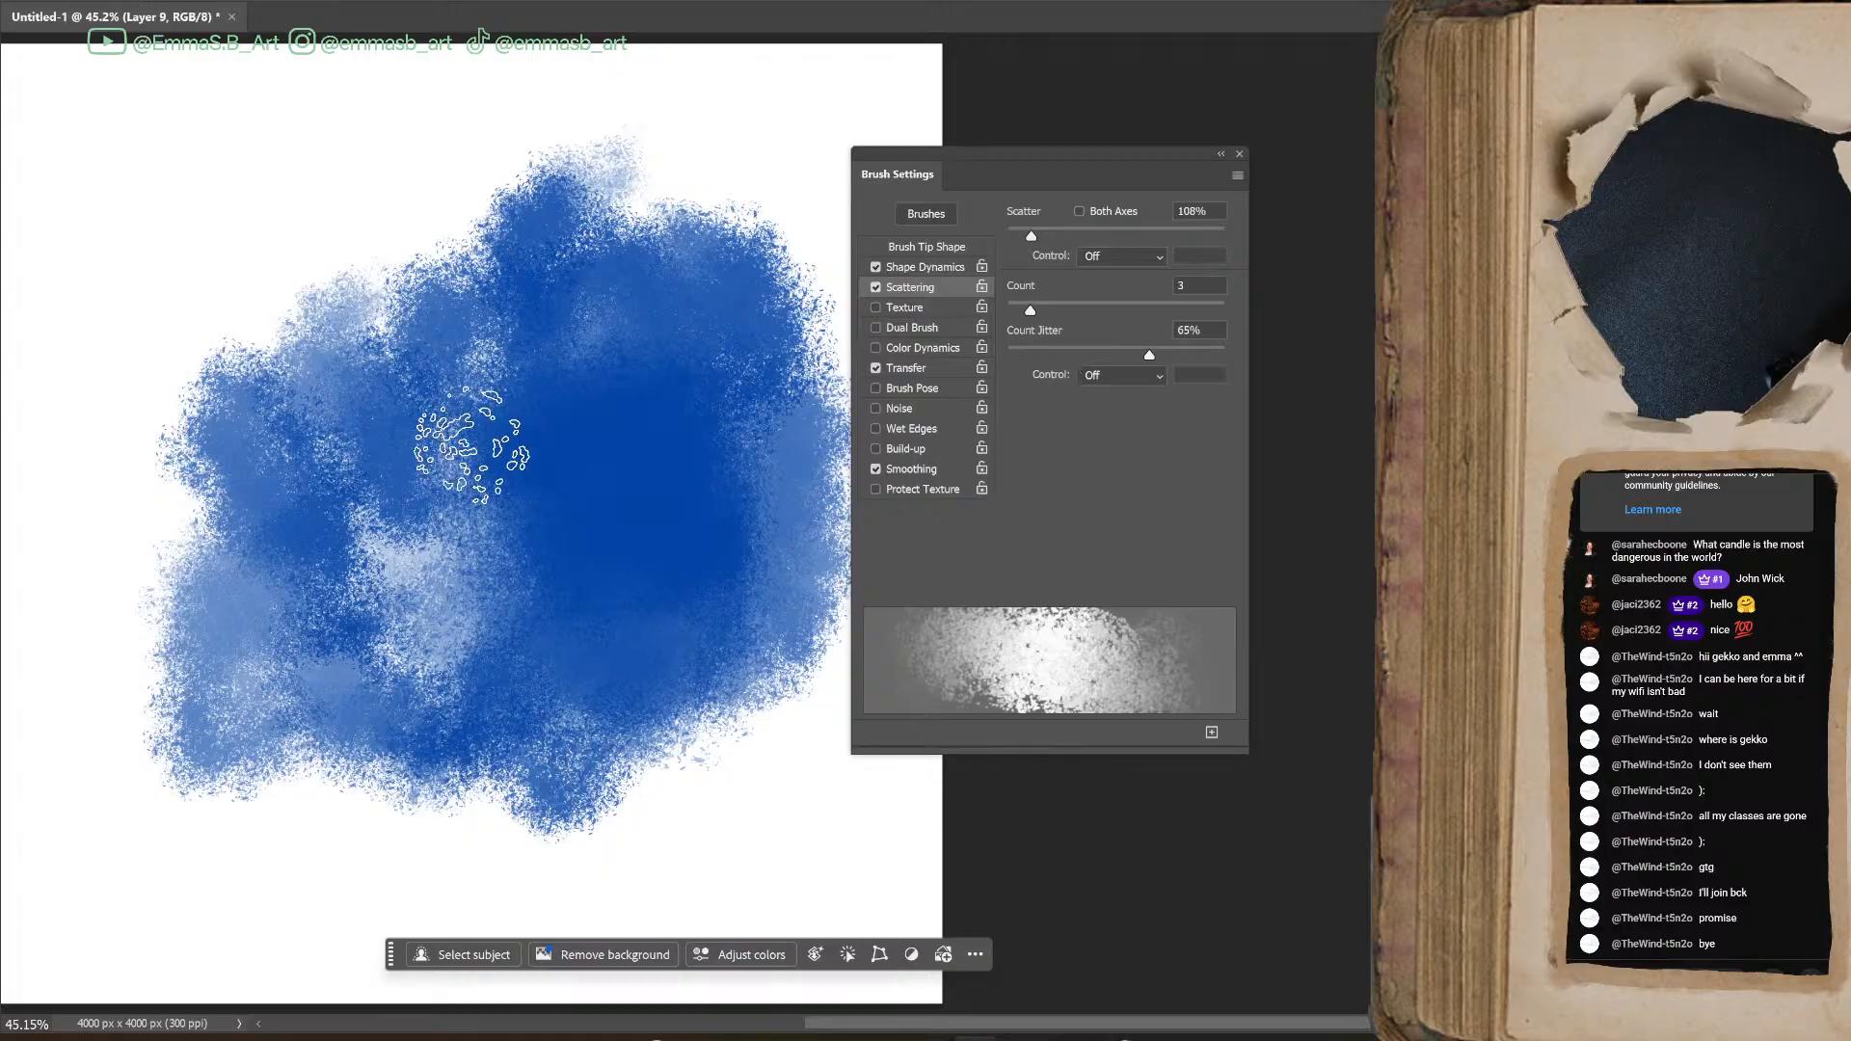
Paint dark red test strokes over the blue patch, and set Count Jitter to 0% and Count to 1
{"action": "mouse_move", "coordinate": [377, 313]}
{"action": "left_mouse_down"}
{"action": "mouse_move", "coordinate": [385, 357]}
{"action": "mouse_move", "coordinate": [600, 558]}
{"action": "left_mouse_up"}
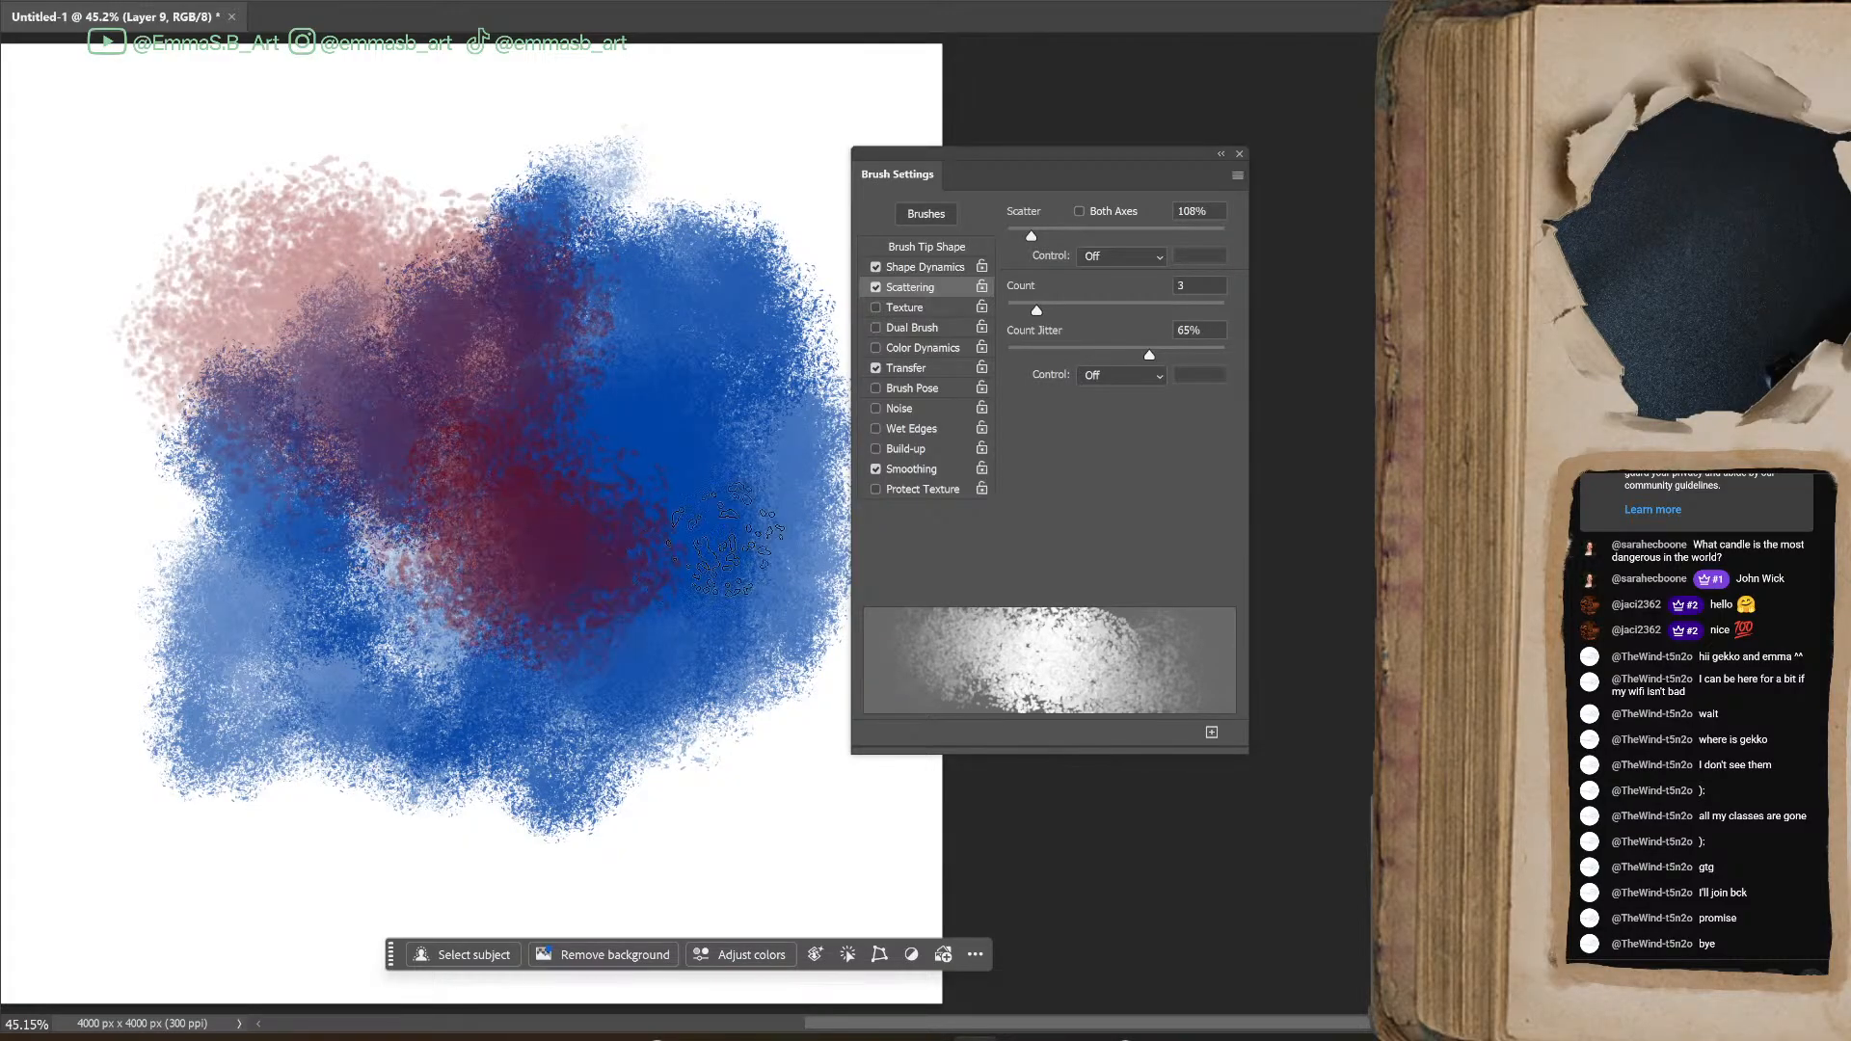
{"action": "left_click_drag", "start_coordinate": [497, 670], "coordinate": [660, 815]}
{"action": "mouse_move", "coordinate": [1150, 355]}
{"action": "left_mouse_down"}
{"action": "mouse_move", "coordinate": [1003, 354]}
{"action": "mouse_move", "coordinate": [1112, 300]}
{"action": "mouse_move", "coordinate": [1007, 312]}
{"action": "left_mouse_up"}
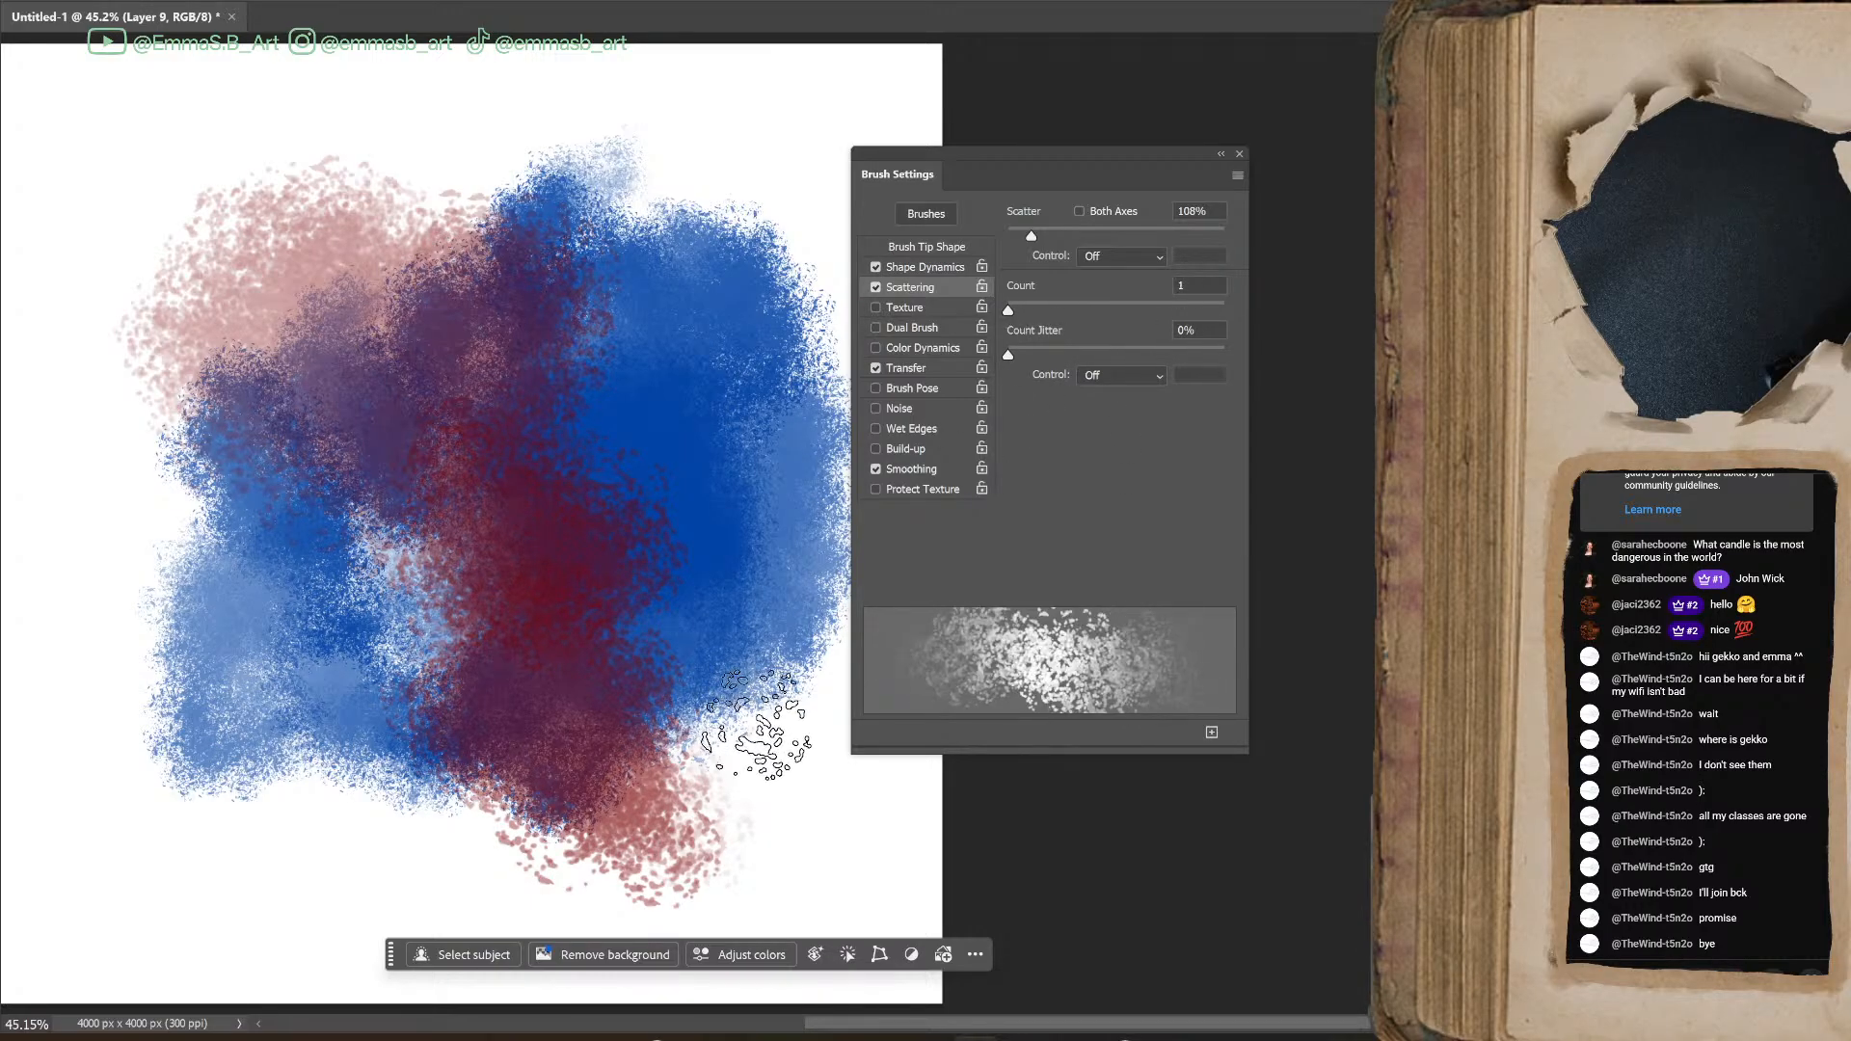
Undo the dark red test strokes painted over the blue patch
{"action": "mouse_move", "coordinate": [1089, 1024]}
{"action": "left_mouse_down"}
{"action": "mouse_move", "coordinate": [1049, 1022]}
{"action": "mouse_move", "coordinate": [1110, 1035]}
{"action": "left_mouse_up"}
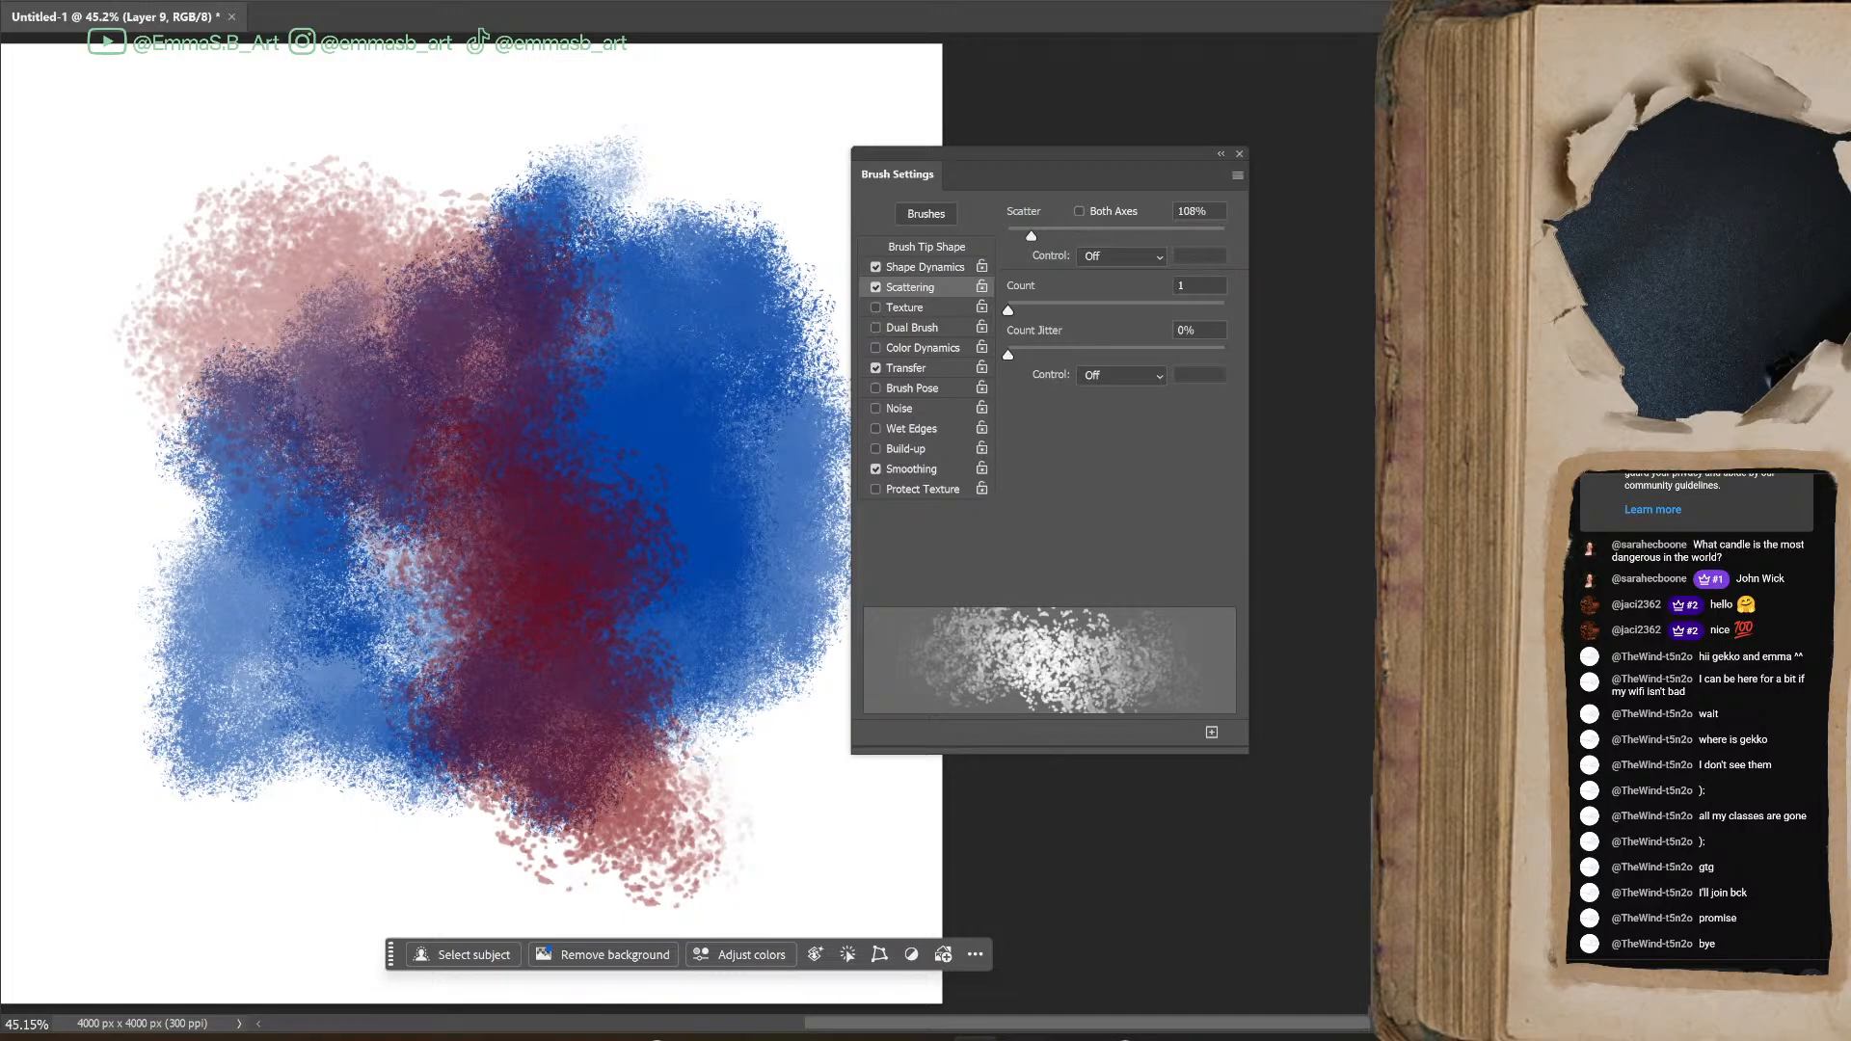
{"action": "key", "text": "ctrl+z"}
{"action": "key", "text": "ctrl+z"}
{"action": "key", "text": "ctrl+z"}
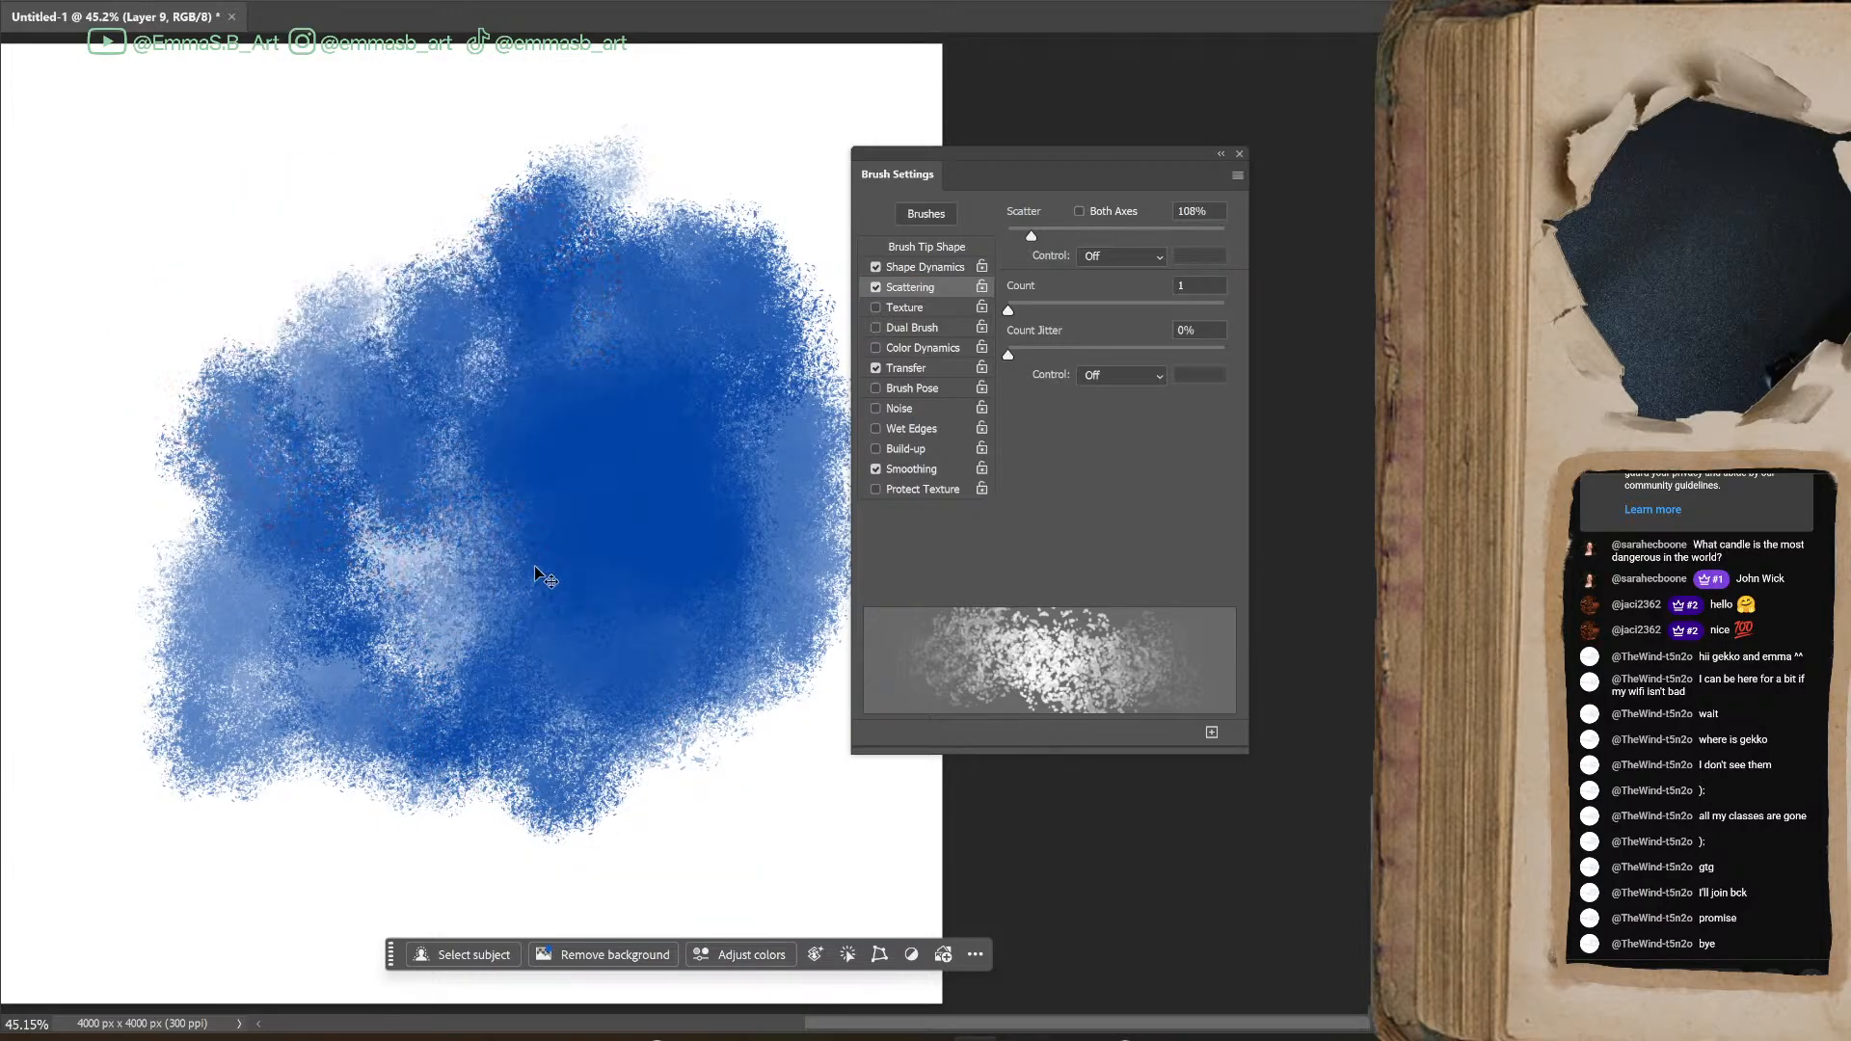
Paint magenta test strokes over the blue patch and around its outer left and lower edges
{"action": "mouse_move", "coordinate": [154, 425]}
{"action": "left_mouse_down"}
{"action": "mouse_move", "coordinate": [388, 540]}
{"action": "mouse_move", "coordinate": [543, 503]}
{"action": "left_mouse_up"}
{"action": "mouse_move", "coordinate": [403, 185]}
{"action": "left_mouse_down"}
{"action": "mouse_move", "coordinate": [155, 475]}
{"action": "mouse_move", "coordinate": [259, 127]}
{"action": "mouse_move", "coordinate": [82, 588]}
{"action": "mouse_move", "coordinate": [235, 770]}
{"action": "mouse_move", "coordinate": [305, 909]}
{"action": "mouse_move", "coordinate": [551, 876]}
{"action": "mouse_move", "coordinate": [750, 879]}
{"action": "mouse_move", "coordinate": [778, 800]}
{"action": "mouse_move", "coordinate": [745, 770]}
{"action": "mouse_move", "coordinate": [883, 837]}
{"action": "left_mouse_up"}
{"action": "scroll", "coordinate": [883, 837], "scroll_direction": "up", "scroll_amount": 3}
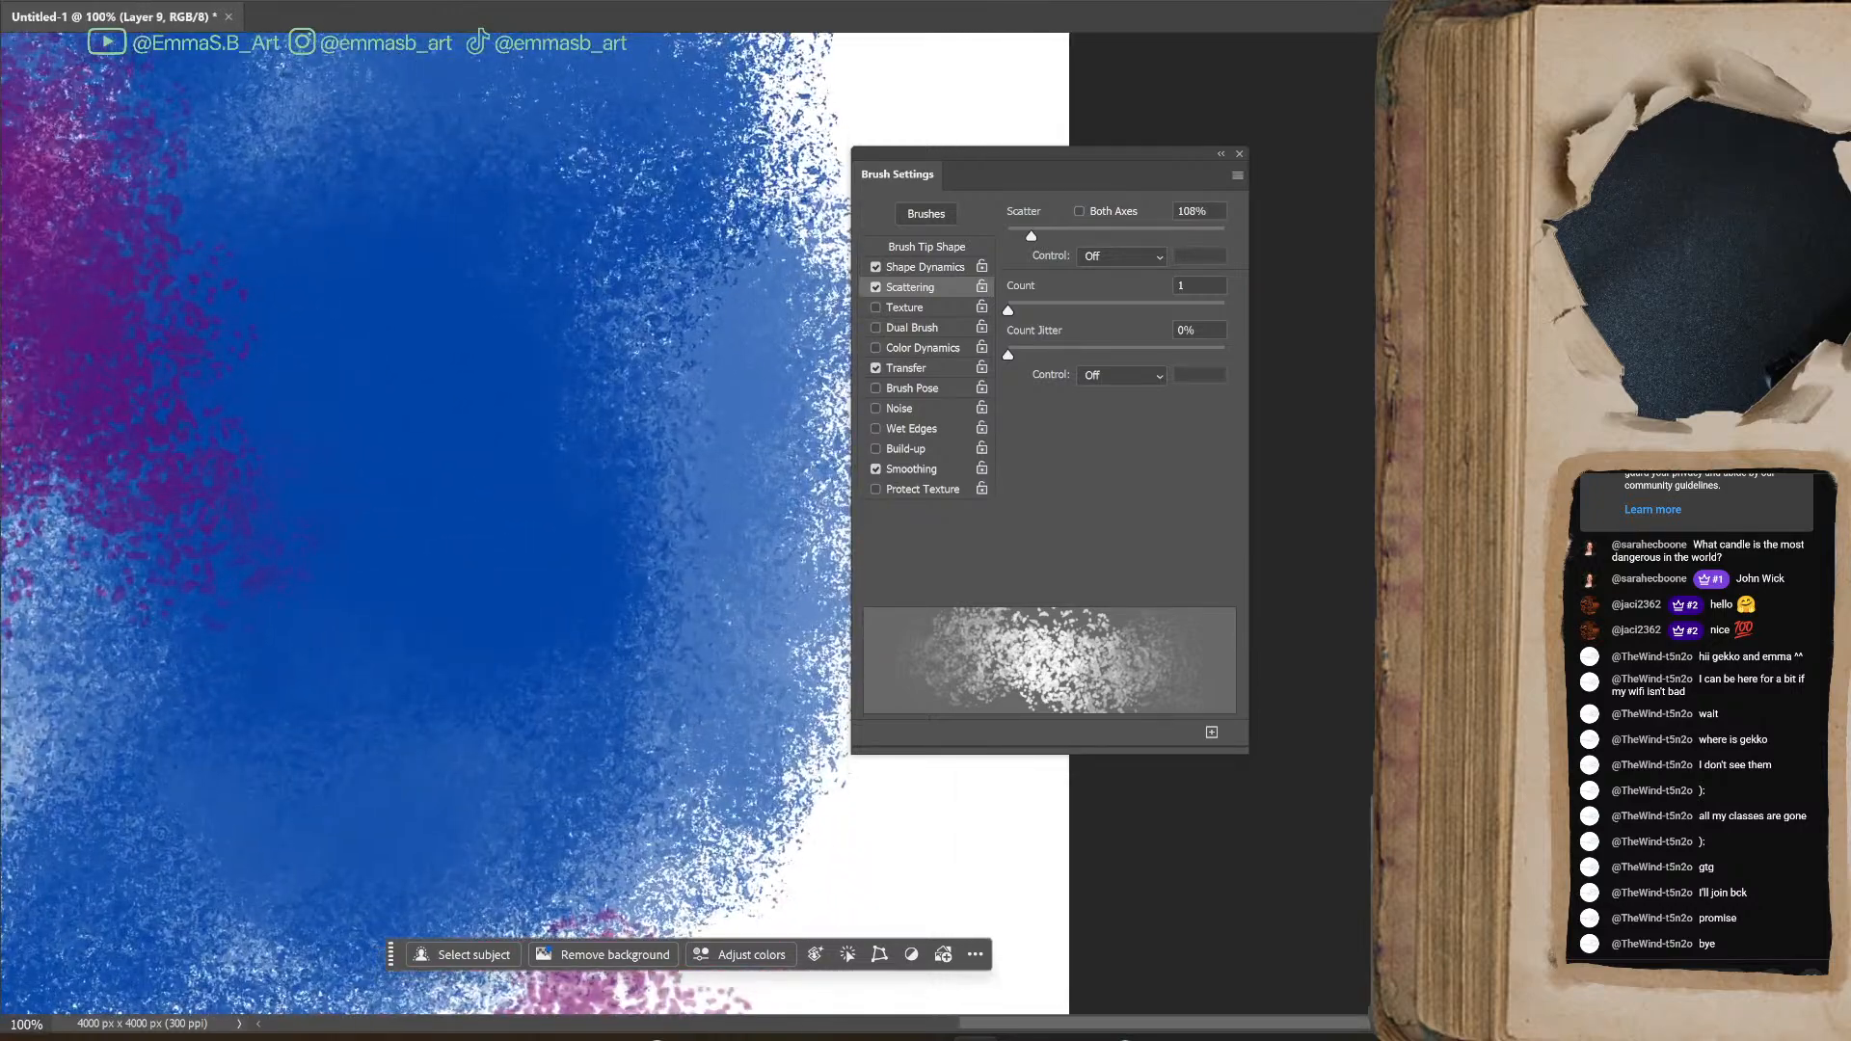
Move the brush settings aside, reduce the brush size, and blend magenta strokes along the lower edge of the blue patch
{"action": "left_click_drag", "start_coordinate": [482, 742], "coordinate": [1041, 348]}
{"action": "scroll", "coordinate": [689, 524], "scroll_direction": "down", "scroll_amount": 3}
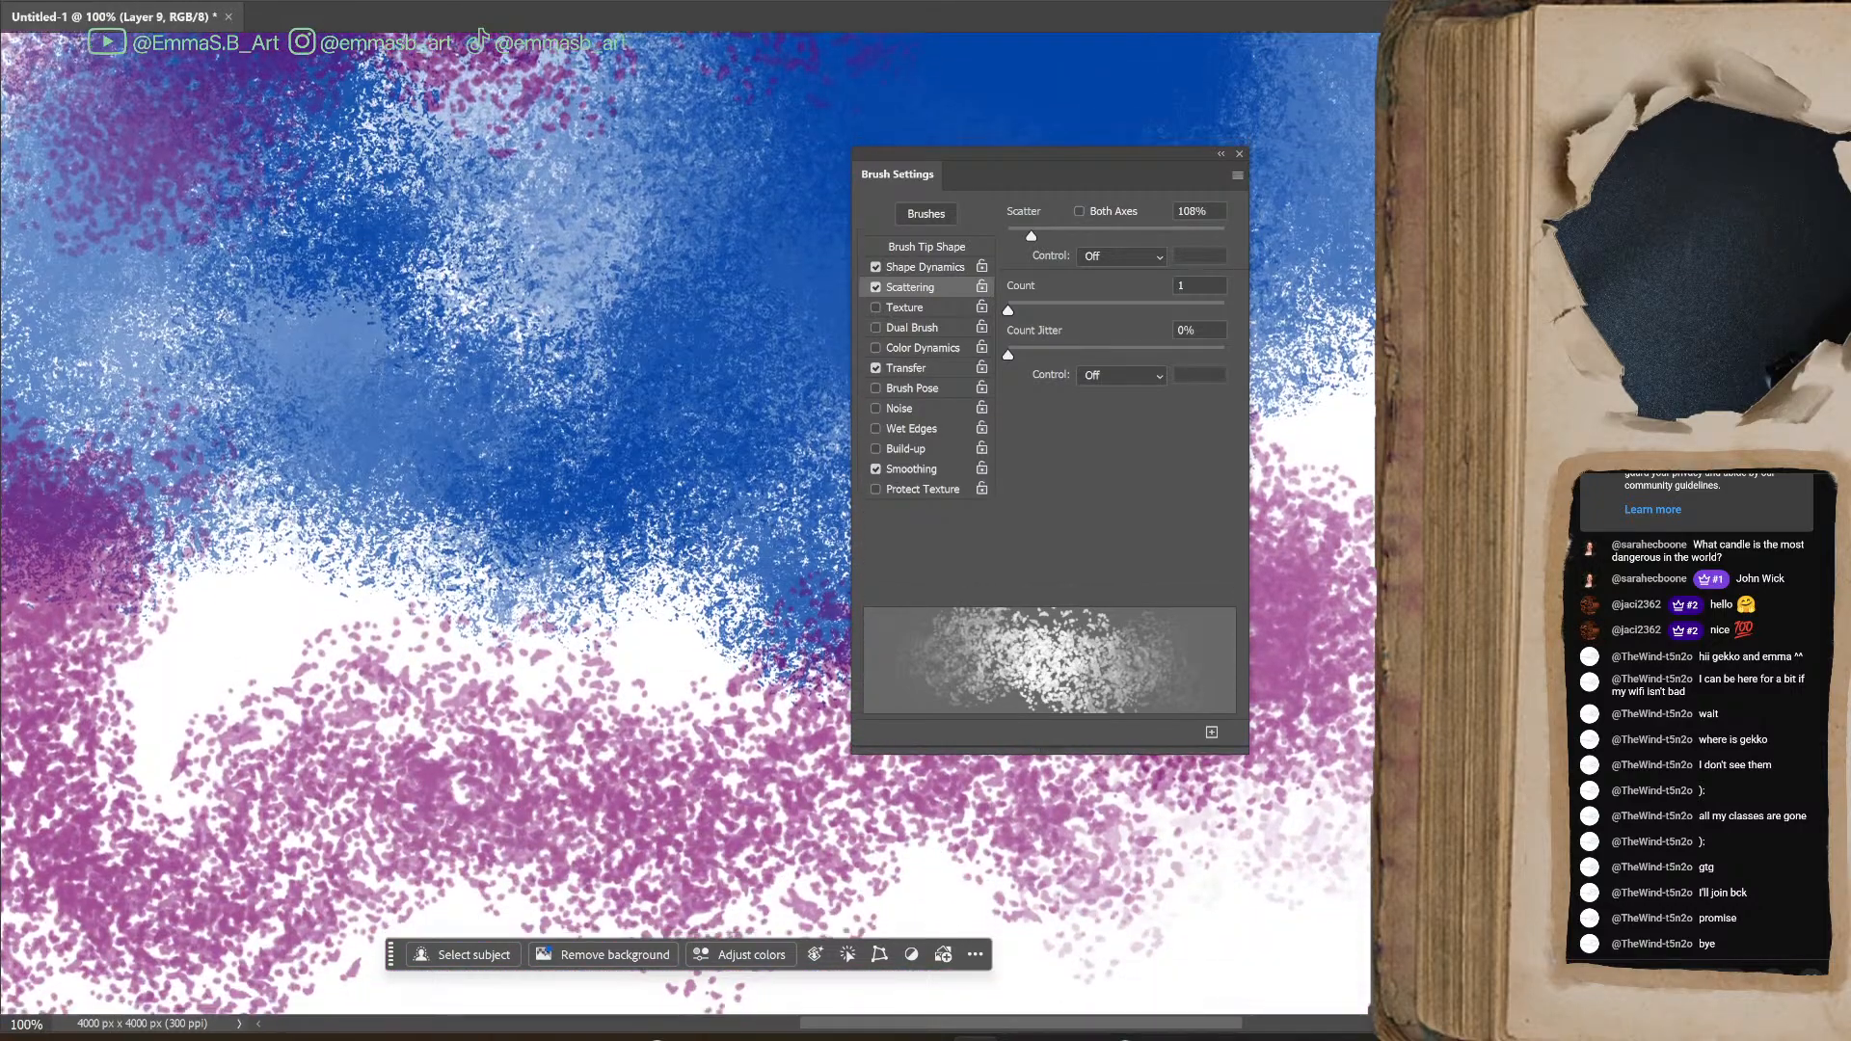
{"action": "left_click_drag", "start_coordinate": [1097, 152], "coordinate": [1572, 210]}
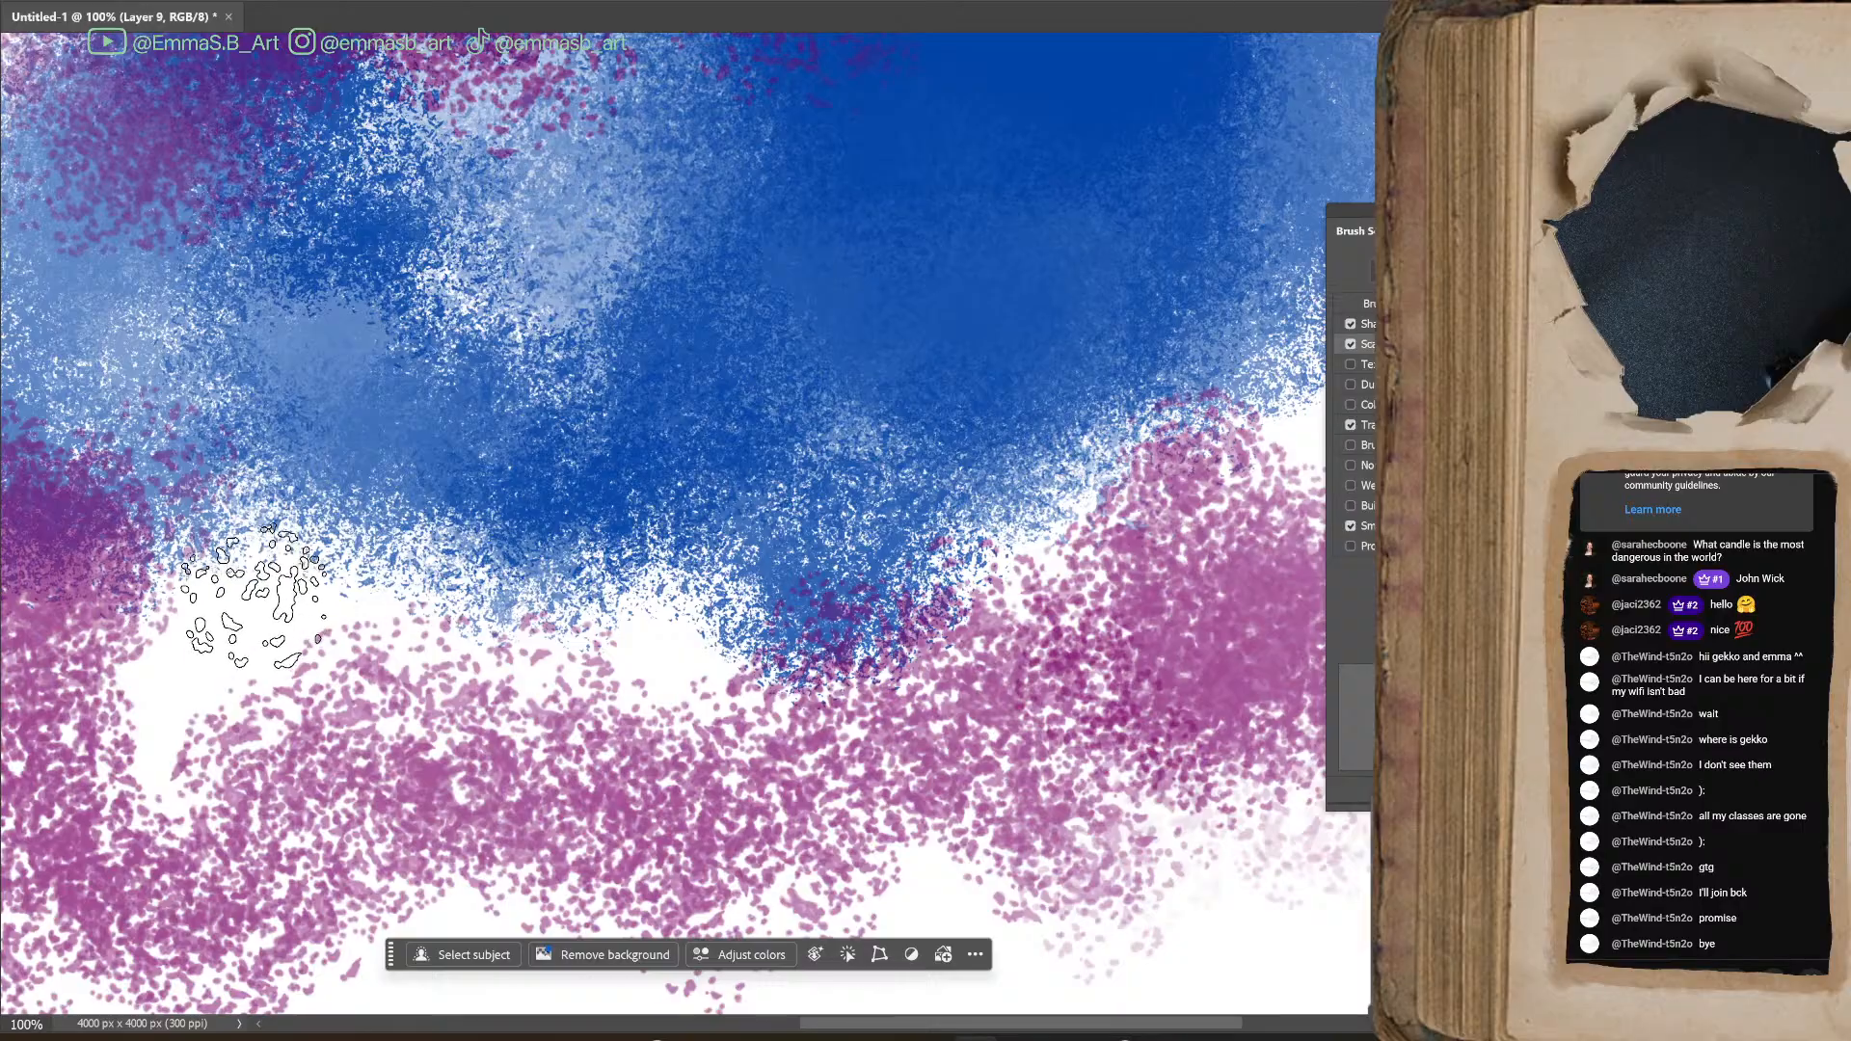
{"action": "key", "text": "bracketleft"}
{"action": "key", "text": "bracketleft"}
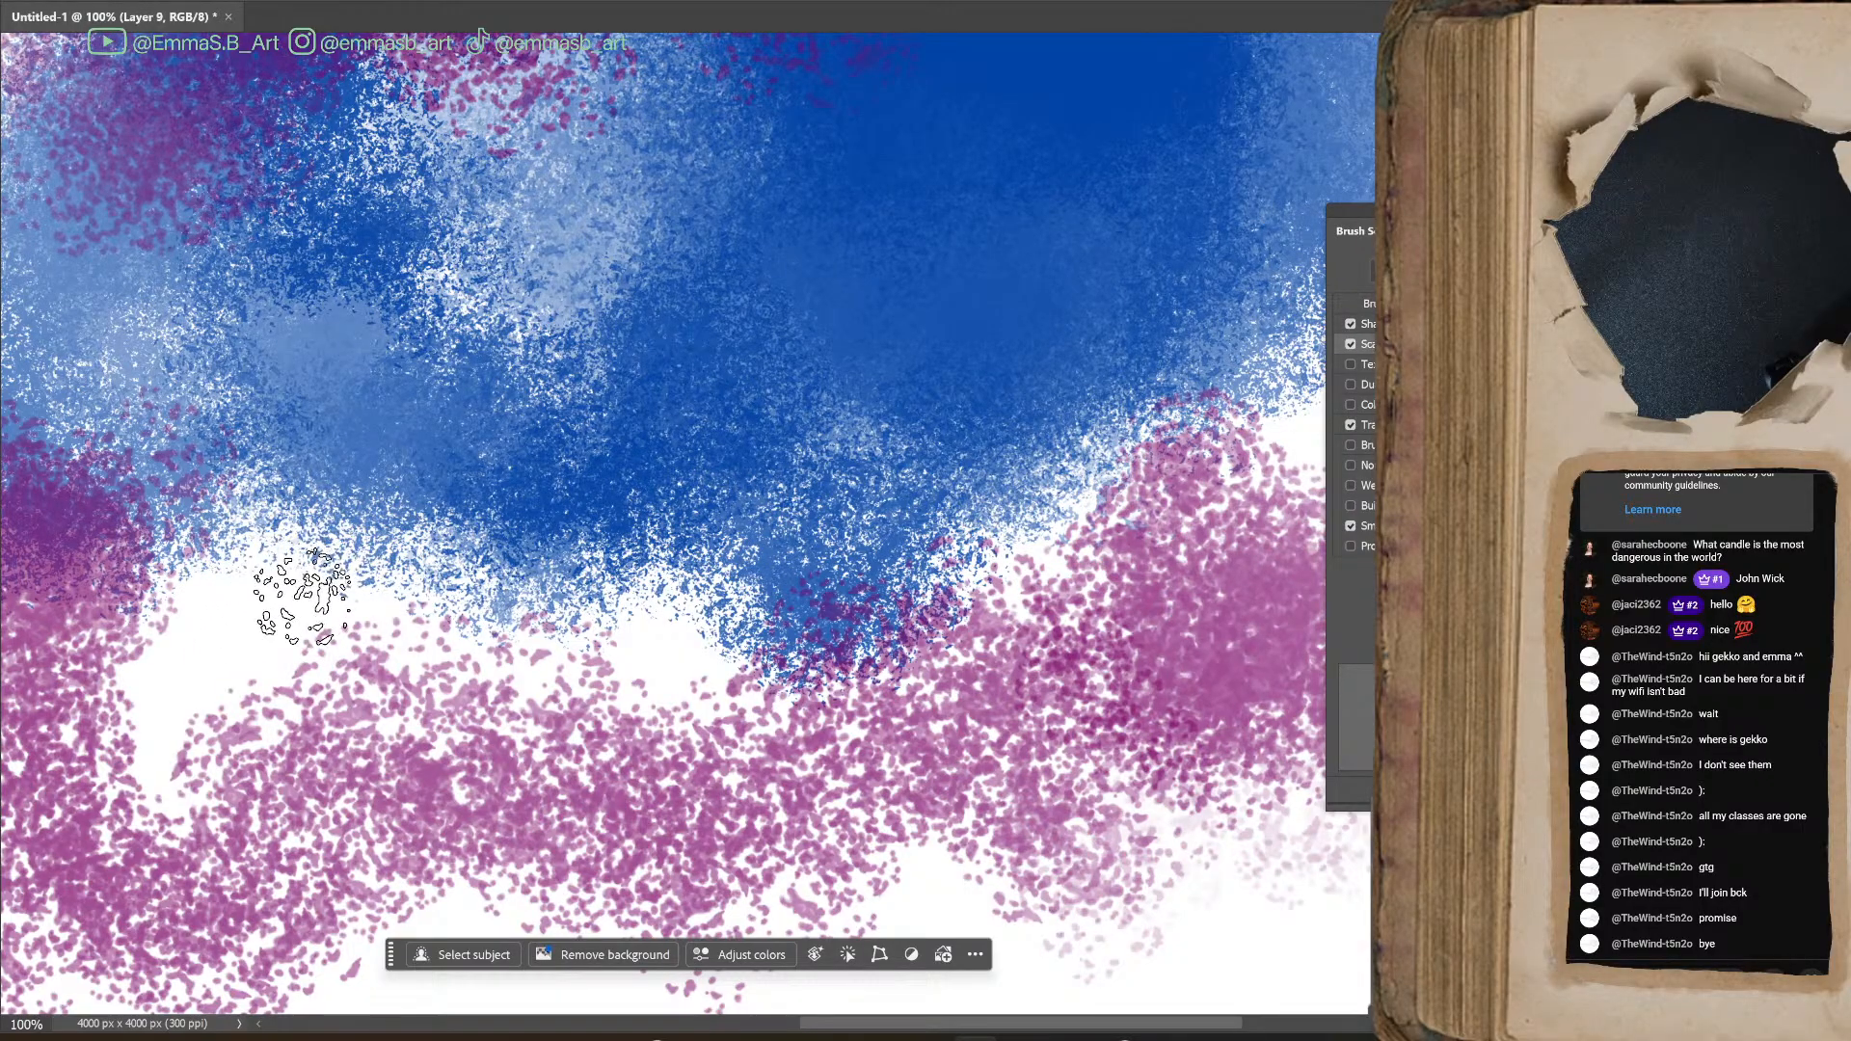
{"action": "mouse_move", "coordinate": [290, 569]}
{"action": "left_mouse_down"}
{"action": "mouse_move", "coordinate": [286, 631]}
{"action": "mouse_move", "coordinate": [295, 544]}
{"action": "mouse_move", "coordinate": [347, 571]}
{"action": "mouse_move", "coordinate": [352, 635]}
{"action": "mouse_move", "coordinate": [317, 536]}
{"action": "mouse_move", "coordinate": [360, 669]}
{"action": "mouse_move", "coordinate": [305, 636]}
{"action": "mouse_move", "coordinate": [308, 587]}
{"action": "mouse_move", "coordinate": [416, 615]}
{"action": "mouse_move", "coordinate": [435, 588]}
{"action": "mouse_move", "coordinate": [459, 642]}
{"action": "mouse_move", "coordinate": [497, 626]}
{"action": "mouse_move", "coordinate": [544, 677]}
{"action": "mouse_move", "coordinate": [537, 640]}
{"action": "mouse_move", "coordinate": [536, 679]}
{"action": "left_mouse_up"}
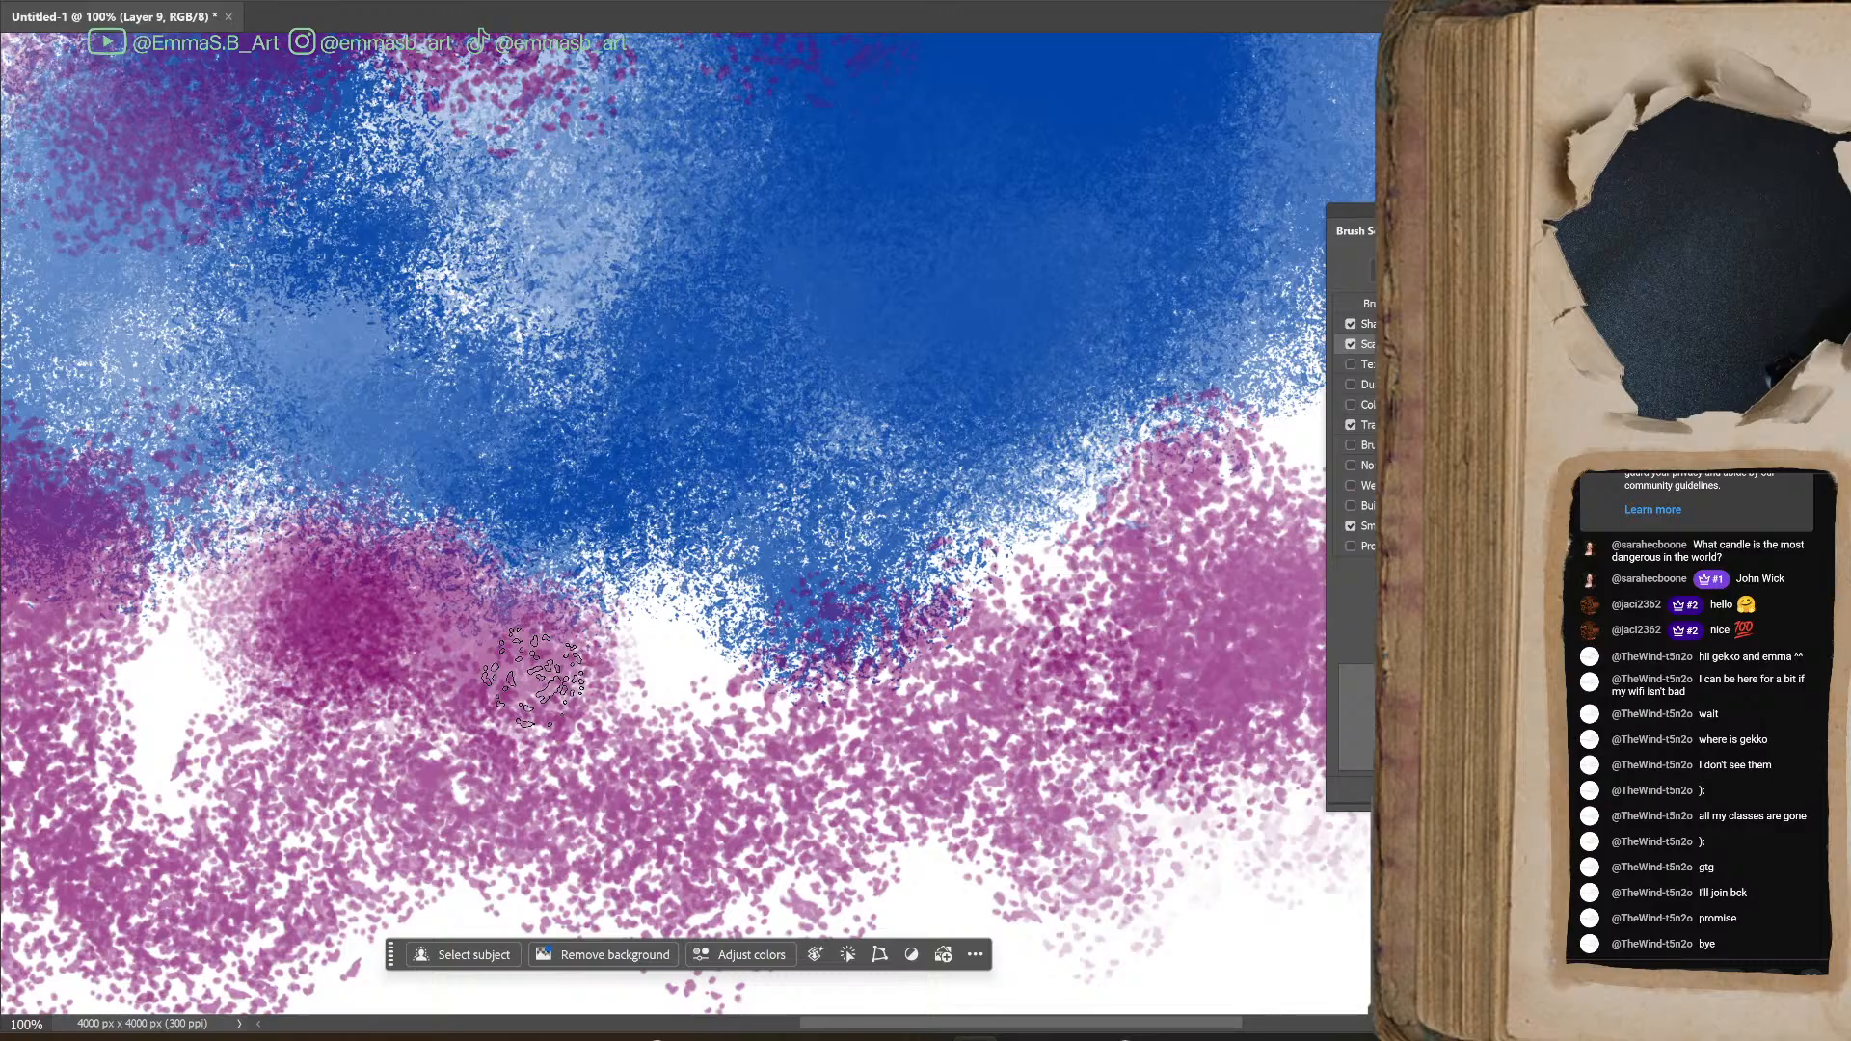
{"action": "mouse_move", "coordinate": [536, 680]}
{"action": "left_mouse_down"}
{"action": "mouse_move", "coordinate": [694, 656]}
{"action": "mouse_move", "coordinate": [656, 666]}
{"action": "mouse_move", "coordinate": [675, 694]}
{"action": "mouse_move", "coordinate": [665, 675]}
{"action": "mouse_move", "coordinate": [752, 694]}
{"action": "mouse_move", "coordinate": [535, 728]}
{"action": "mouse_move", "coordinate": [656, 733]}
{"action": "mouse_move", "coordinate": [771, 695]}
{"action": "mouse_move", "coordinate": [887, 732]}
{"action": "mouse_move", "coordinate": [979, 579]}
{"action": "mouse_move", "coordinate": [916, 397]}
{"action": "mouse_move", "coordinate": [810, 376]}
{"action": "mouse_move", "coordinate": [872, 547]}
{"action": "mouse_move", "coordinate": [1032, 448]}
{"action": "mouse_move", "coordinate": [1080, 540]}
{"action": "mouse_move", "coordinate": [974, 646]}
{"action": "left_mouse_up"}
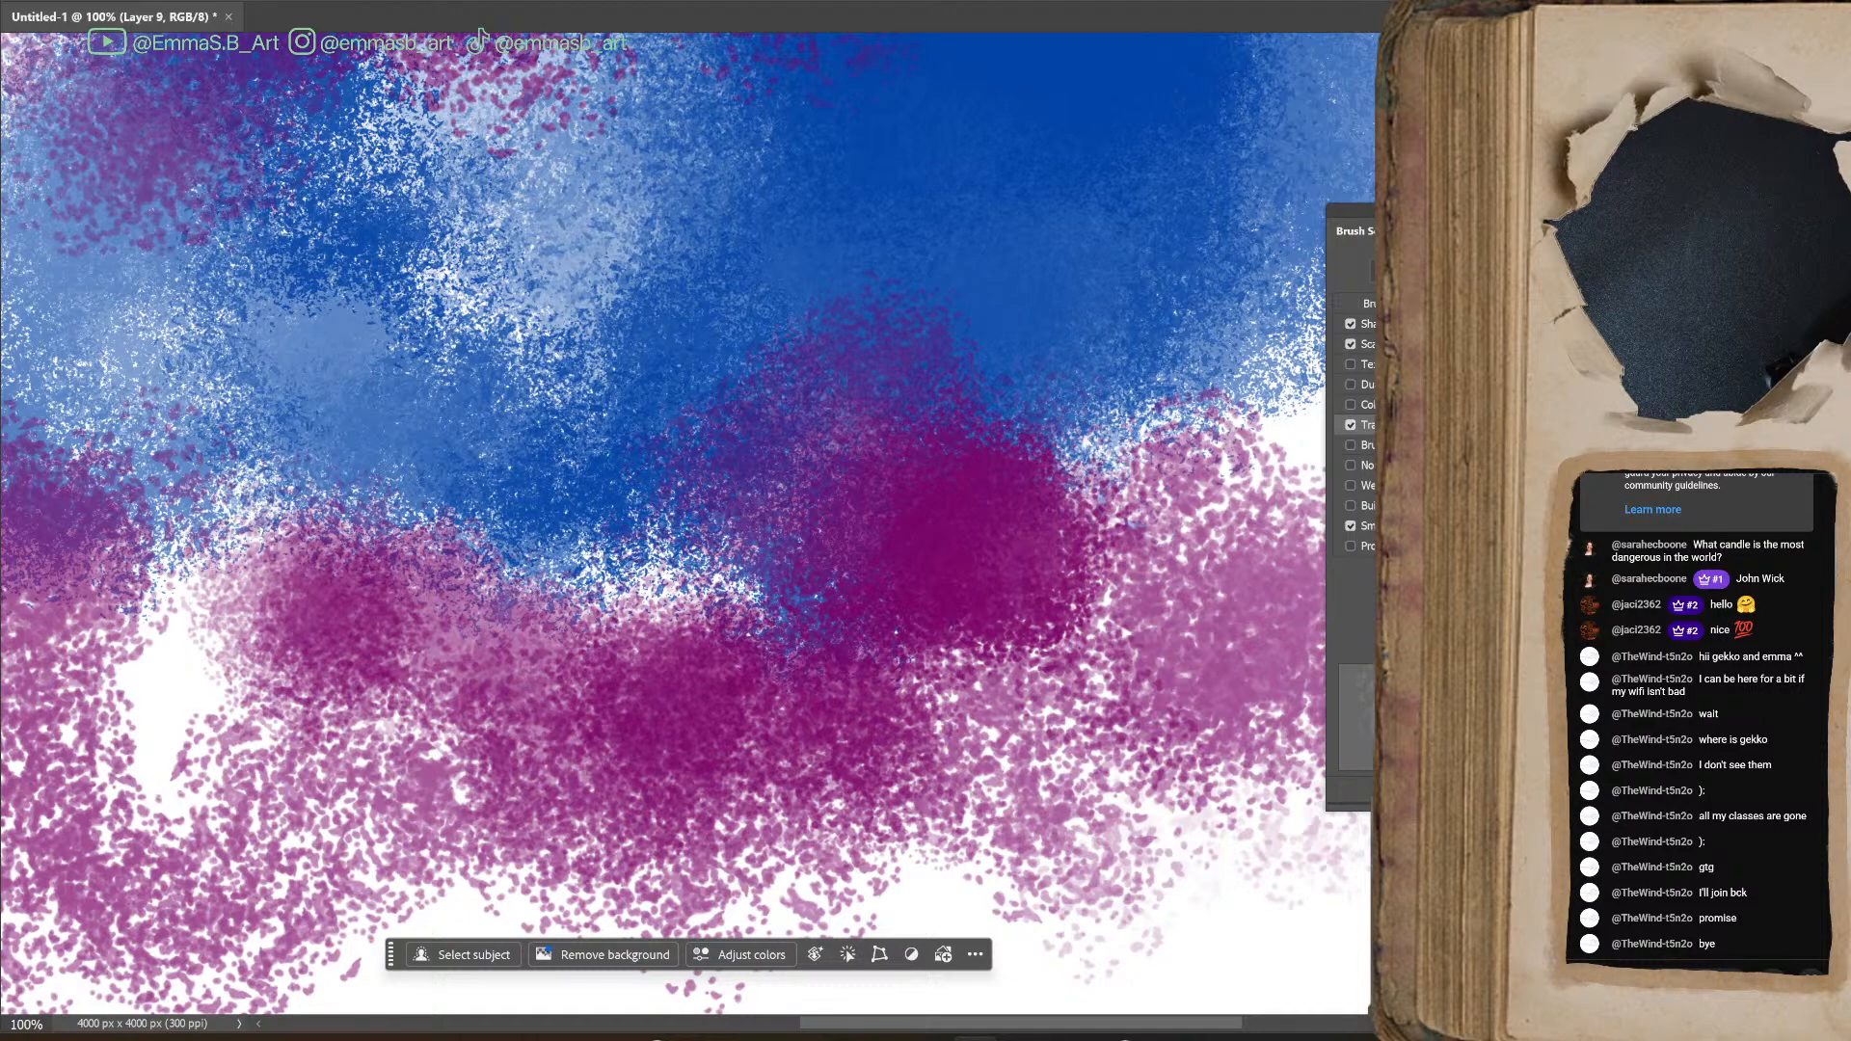
Bring the brush's Transfer settings into full view to review them, and park them beside the canvas
{"action": "mouse_move", "coordinate": [1590, 207]}
{"action": "left_mouse_down"}
{"action": "mouse_move", "coordinate": [1263, 216]}
{"action": "mouse_move", "coordinate": [1212, 188]}
{"action": "left_mouse_up"}
{"action": "key", "text": "ctrl+minus"}
{"action": "key", "text": "ctrl+minus"}
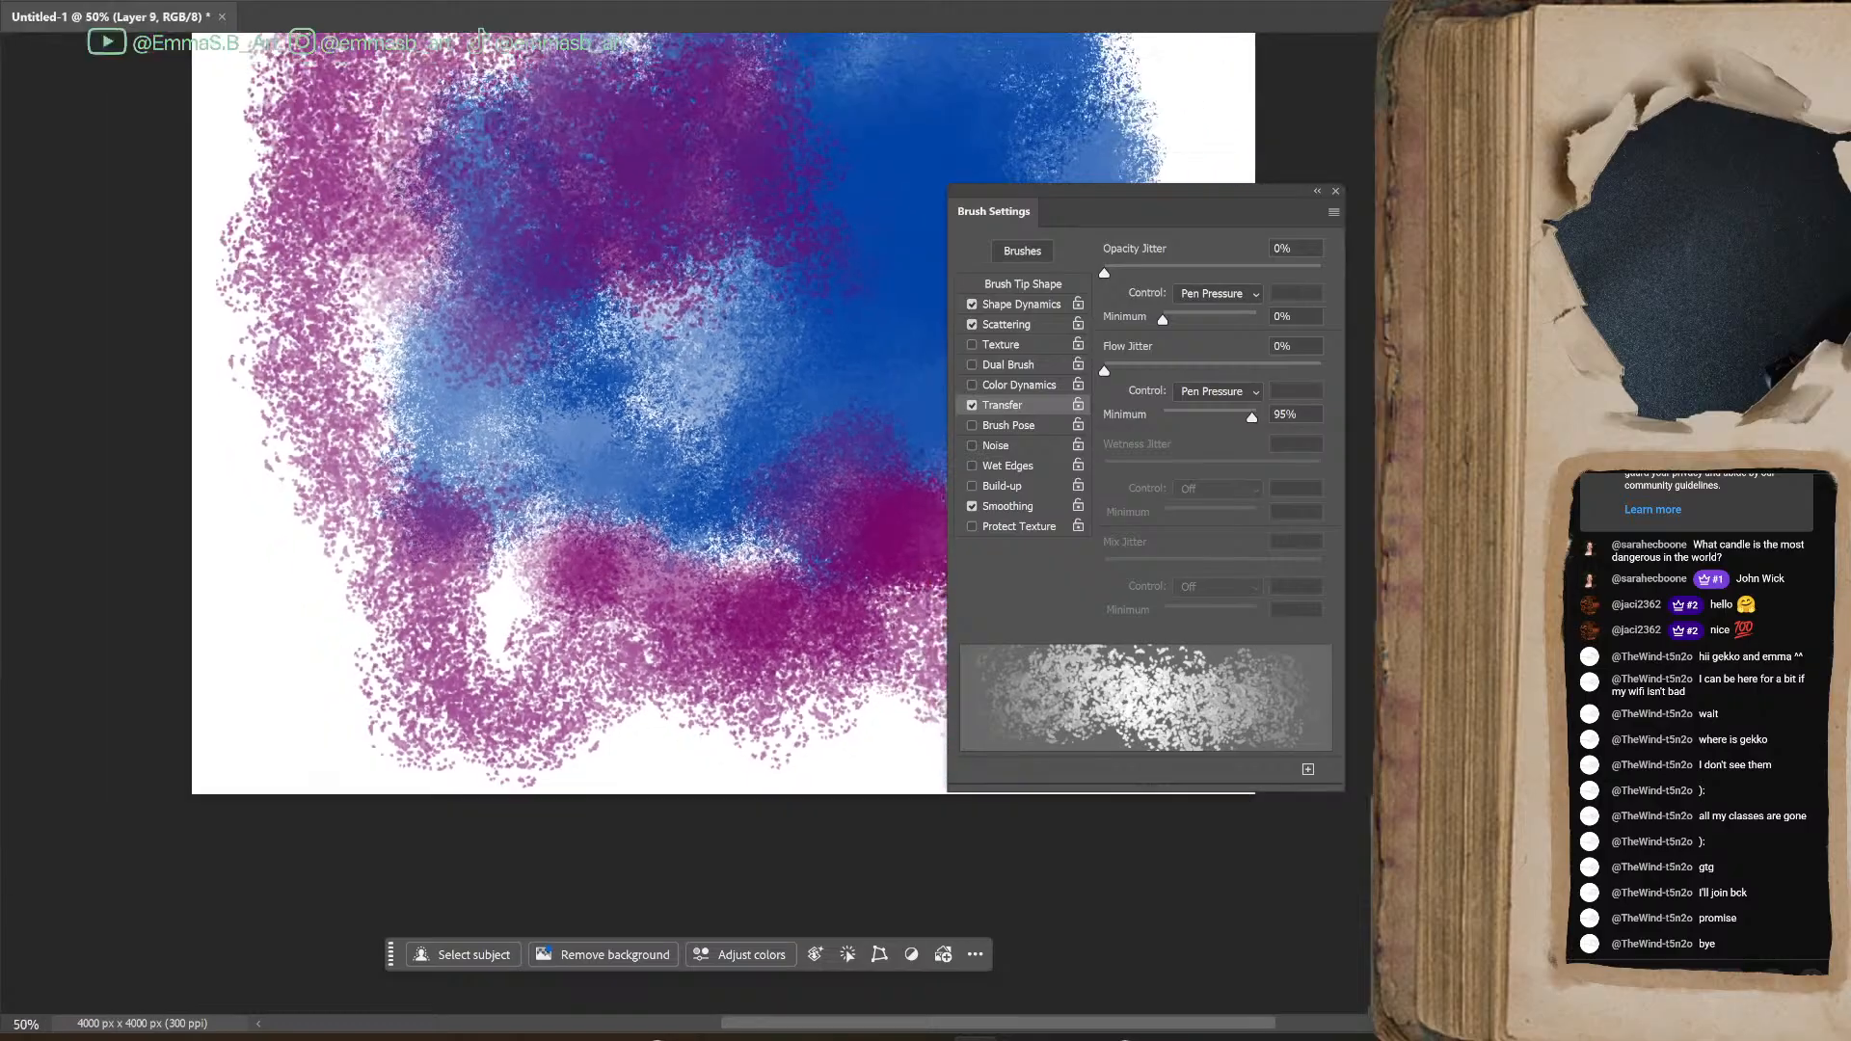
{"action": "left_click_drag", "start_coordinate": [1202, 194], "coordinate": [1404, 169]}
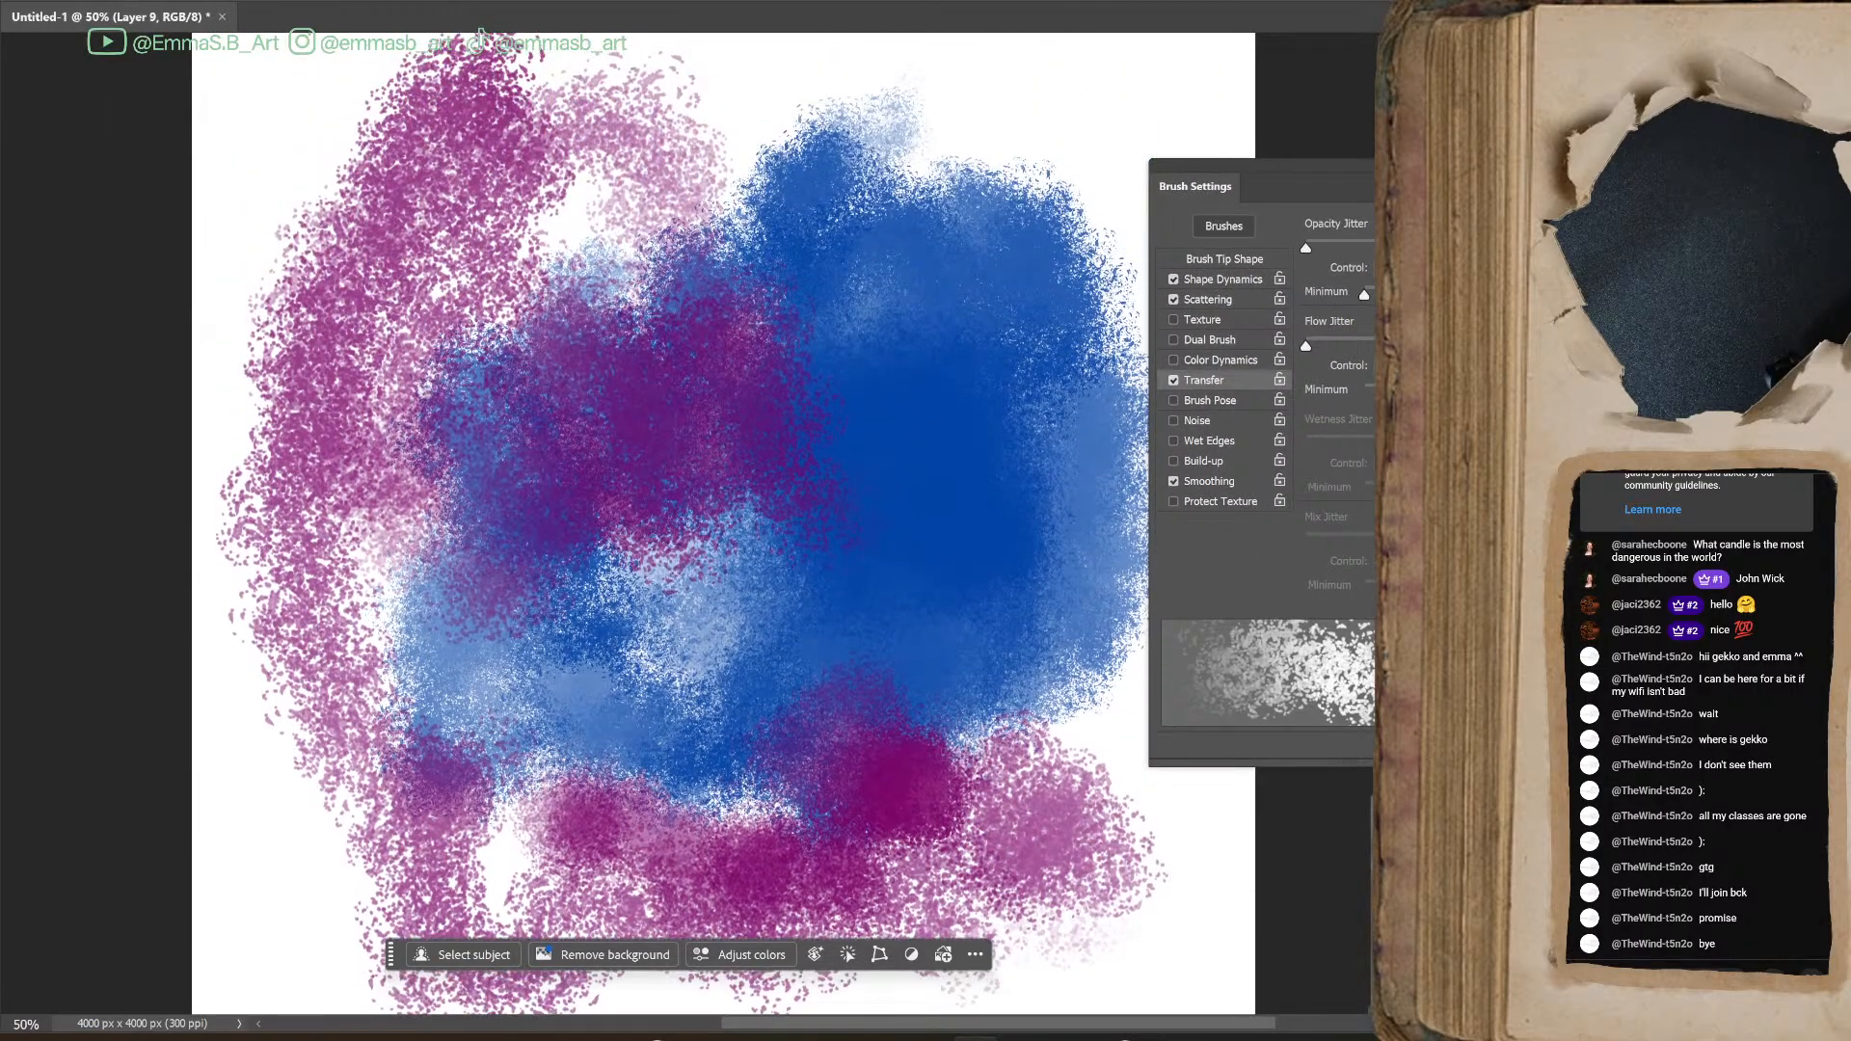
Select the whole painted area with the Lasso, delete the blue and magenta paint from Layer 9, and deselect
{"action": "key", "text": "ctrl+minus"}
{"action": "key", "text": "l"}
{"action": "mouse_move", "coordinate": [1025, 199]}
{"action": "left_mouse_down"}
{"action": "mouse_move", "coordinate": [350, 454]}
{"action": "mouse_move", "coordinate": [1135, 694]}
{"action": "mouse_move", "coordinate": [1068, 208]}
{"action": "left_mouse_up"}
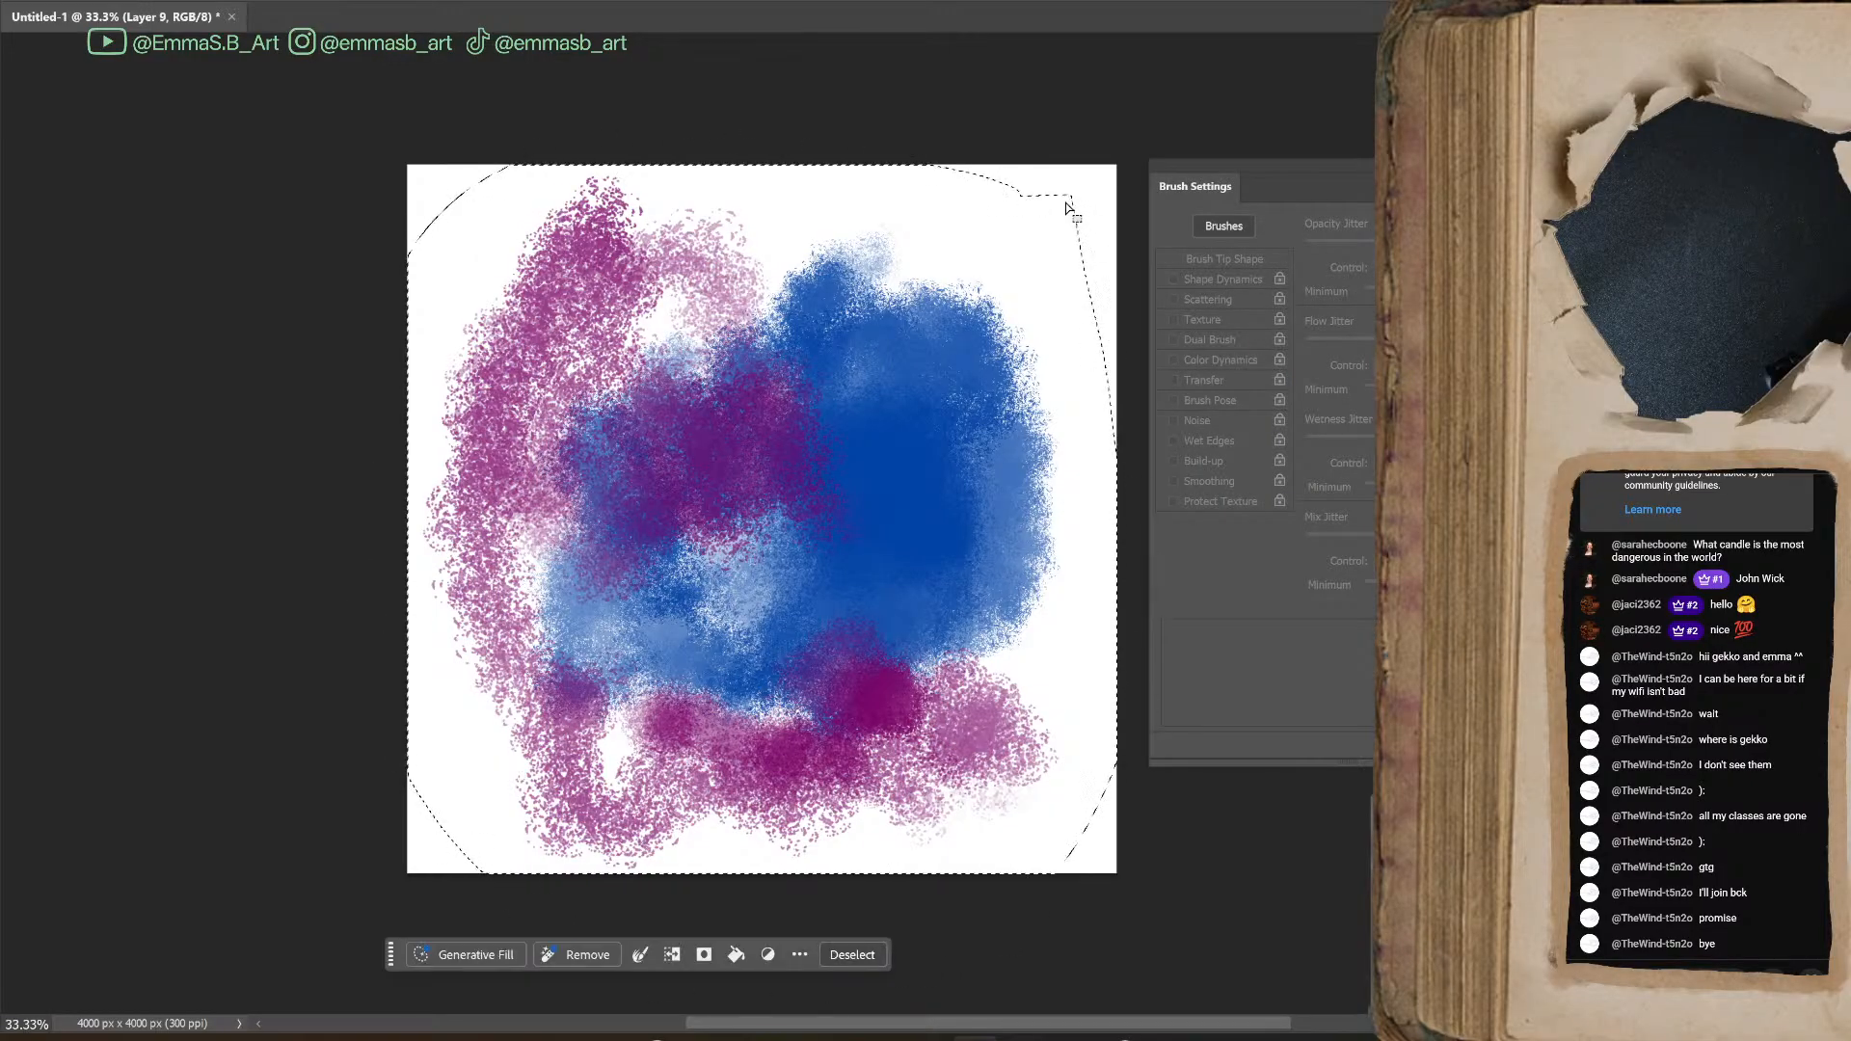
{"action": "key", "text": "Delete"}
{"action": "key", "text": "ctrl+d"}
Paint a magenta patch in the middle of the emptied canvas, with darker burgundy test strokes over and around it
{"action": "key", "text": "b"}
{"action": "left_click", "coordinate": [829, 472]}
{"action": "key", "text": "l"}
{"action": "mouse_move", "coordinate": [861, 424]}
{"action": "left_mouse_down"}
{"action": "mouse_move", "coordinate": [831, 467]}
{"action": "mouse_move", "coordinate": [870, 480]}
{"action": "mouse_move", "coordinate": [864, 466]}
{"action": "mouse_move", "coordinate": [870, 520]}
{"action": "mouse_move", "coordinate": [812, 511]}
{"action": "mouse_move", "coordinate": [870, 544]}
{"action": "mouse_move", "coordinate": [920, 506]}
{"action": "mouse_move", "coordinate": [880, 494]}
{"action": "mouse_move", "coordinate": [864, 526]}
{"action": "mouse_move", "coordinate": [899, 555]}
{"action": "mouse_move", "coordinate": [836, 571]}
{"action": "mouse_move", "coordinate": [782, 541]}
{"action": "mouse_move", "coordinate": [780, 524]}
{"action": "mouse_move", "coordinate": [873, 501]}
{"action": "mouse_move", "coordinate": [779, 522]}
{"action": "mouse_move", "coordinate": [884, 545]}
{"action": "mouse_move", "coordinate": [829, 543]}
{"action": "mouse_move", "coordinate": [903, 502]}
{"action": "mouse_move", "coordinate": [909, 537]}
{"action": "mouse_move", "coordinate": [943, 518]}
{"action": "mouse_move", "coordinate": [843, 551]}
{"action": "mouse_move", "coordinate": [868, 593]}
{"action": "left_mouse_up"}
{"action": "key", "text": "b"}
{"action": "key", "text": "ctrl+d"}
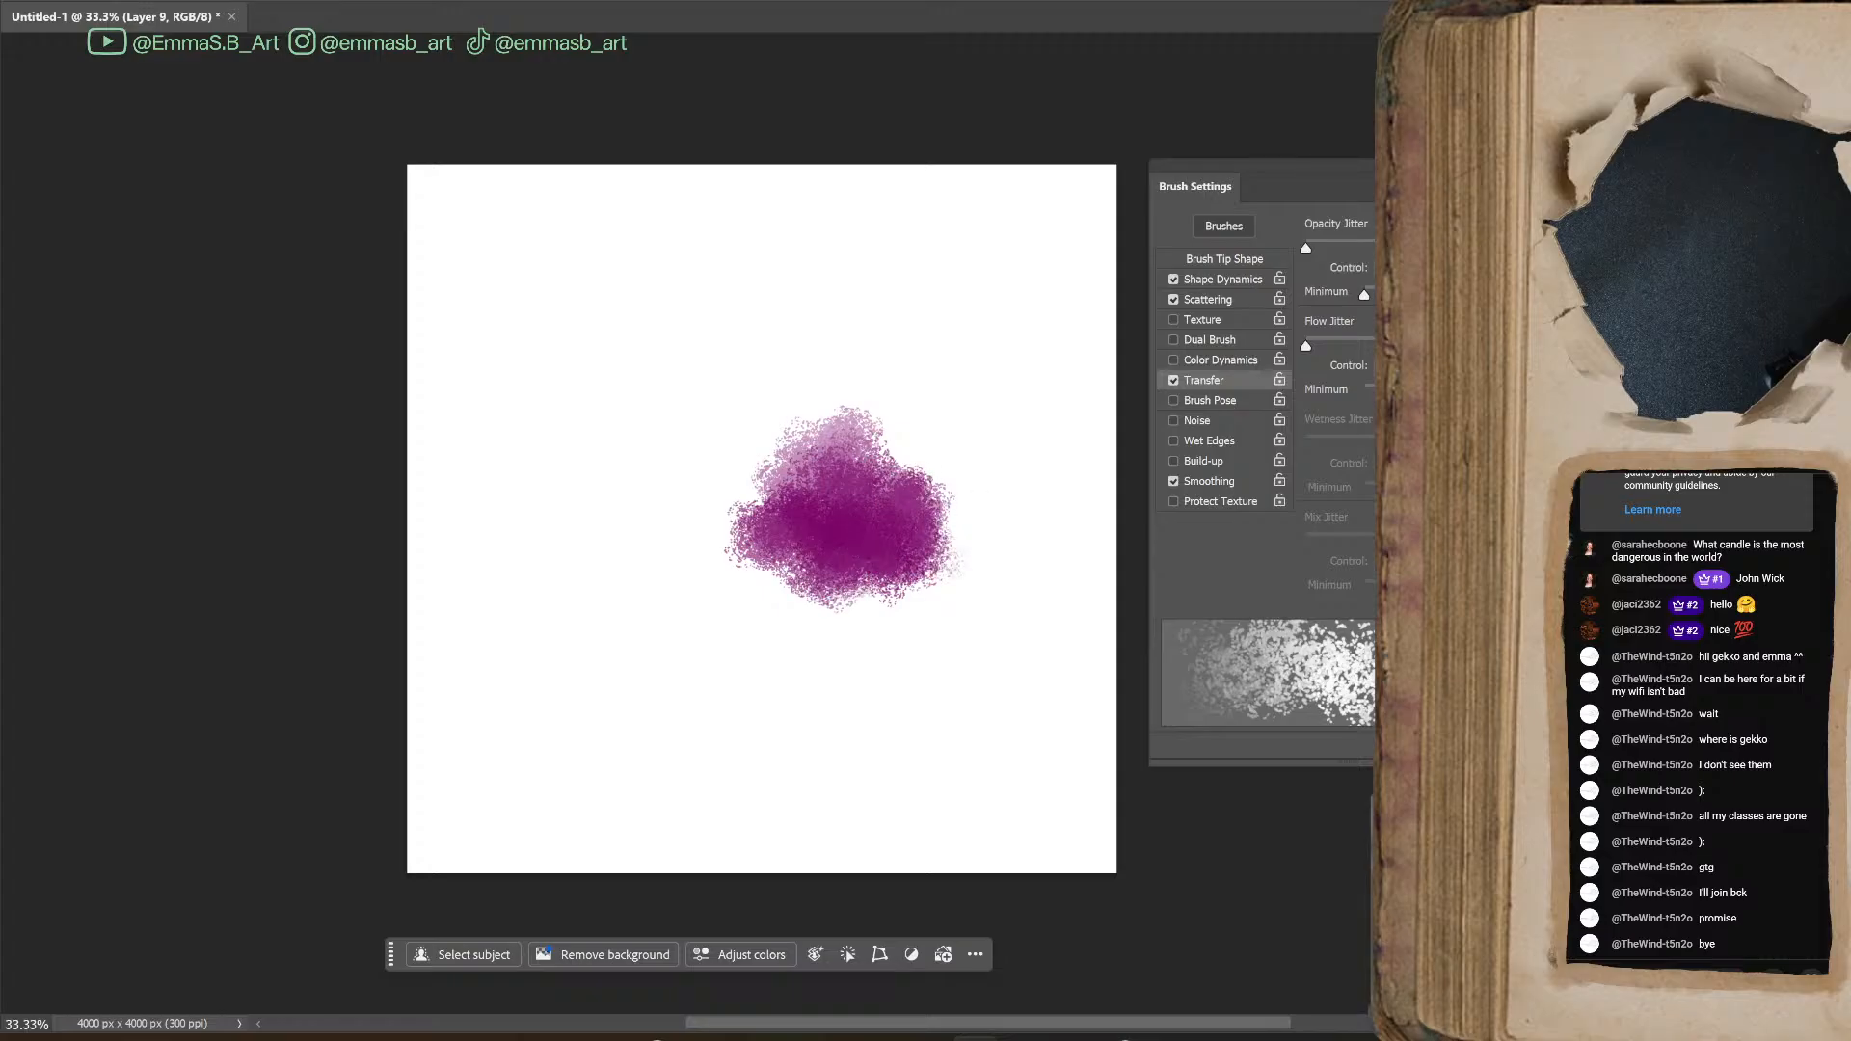
{"action": "mouse_move", "coordinate": [855, 537]}
{"action": "left_mouse_down"}
{"action": "mouse_move", "coordinate": [931, 565]}
{"action": "mouse_move", "coordinate": [981, 456]}
{"action": "mouse_move", "coordinate": [998, 555]}
{"action": "mouse_move", "coordinate": [959, 501]}
{"action": "mouse_move", "coordinate": [969, 574]}
{"action": "mouse_move", "coordinate": [998, 545]}
{"action": "mouse_move", "coordinate": [964, 482]}
{"action": "mouse_move", "coordinate": [979, 529]}
{"action": "mouse_move", "coordinate": [979, 501]}
{"action": "mouse_move", "coordinate": [940, 547]}
{"action": "mouse_move", "coordinate": [1022, 555]}
{"action": "mouse_move", "coordinate": [1023, 449]}
{"action": "mouse_move", "coordinate": [1058, 438]}
{"action": "mouse_move", "coordinate": [1051, 588]}
{"action": "left_mouse_up"}
{"action": "mouse_move", "coordinate": [912, 566]}
{"action": "left_mouse_down"}
{"action": "mouse_move", "coordinate": [640, 530]}
{"action": "mouse_move", "coordinate": [537, 541]}
{"action": "mouse_move", "coordinate": [612, 405]}
{"action": "mouse_move", "coordinate": [655, 453]}
{"action": "left_mouse_up"}
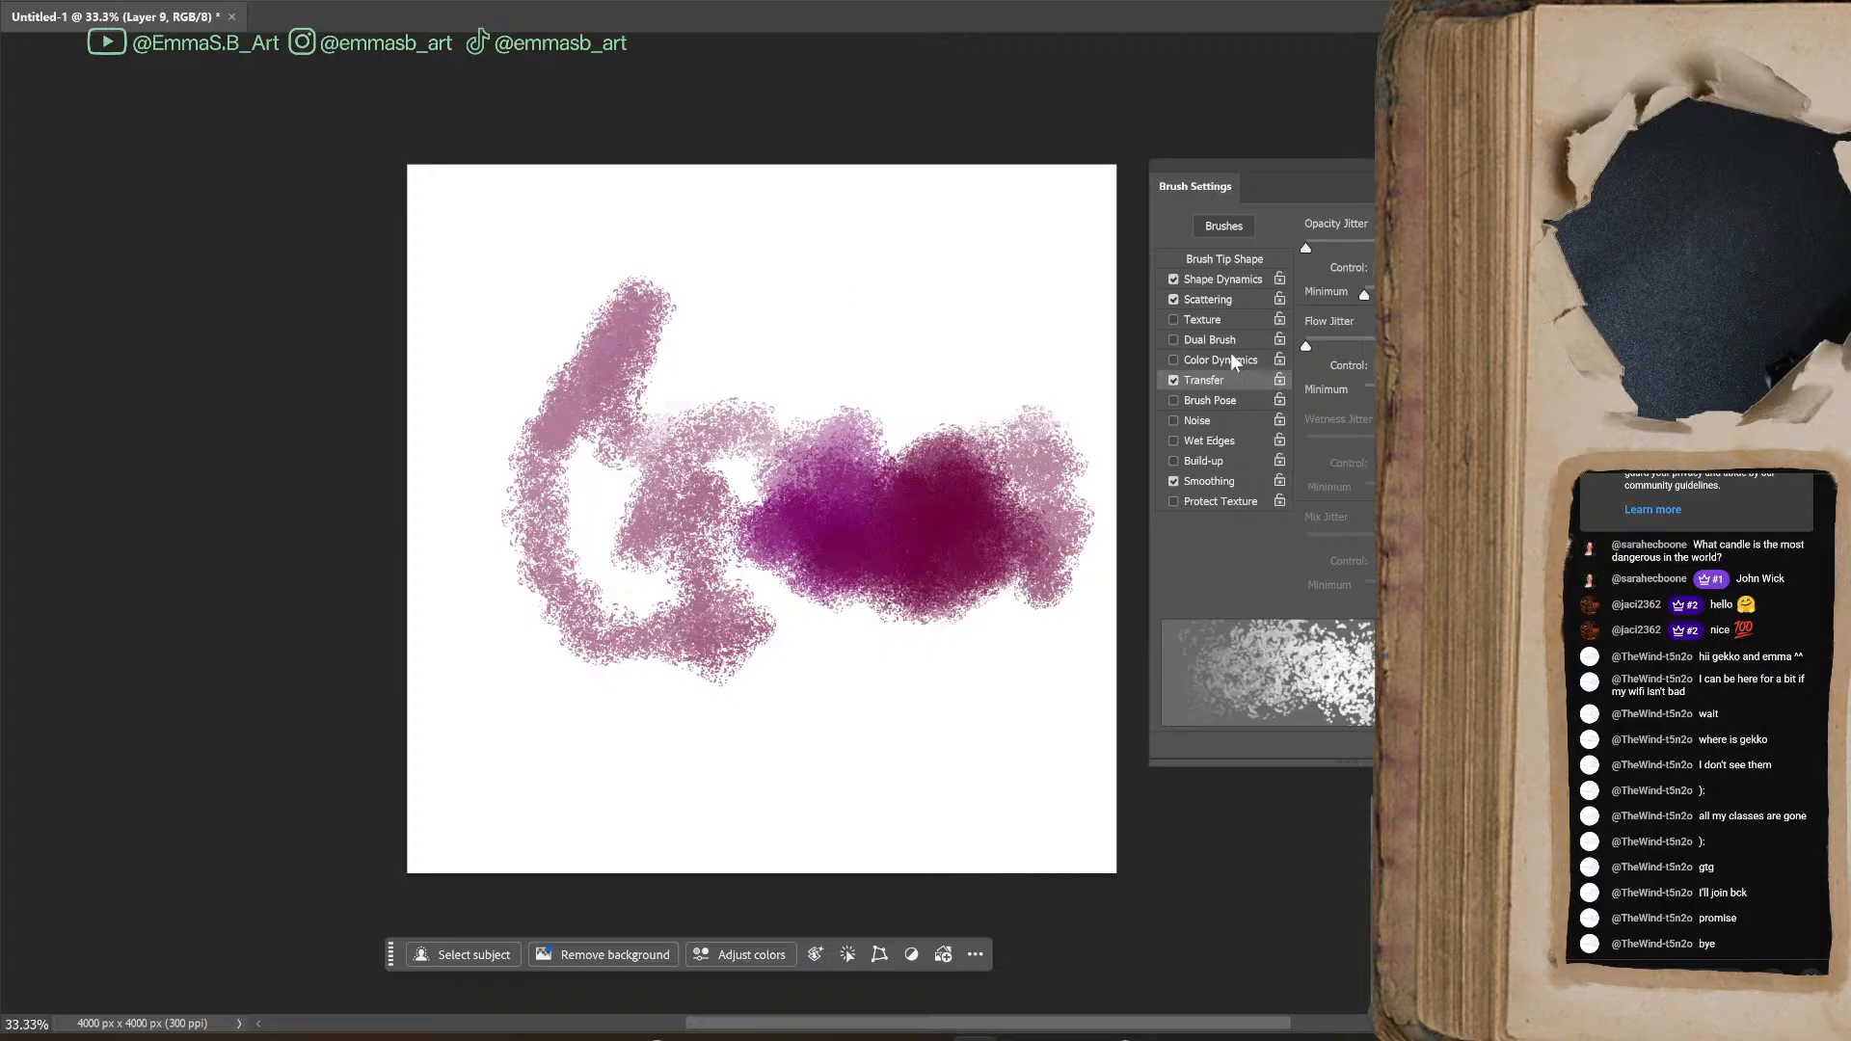
Try a higher Scatter amount with loose test strokes across the upper and lower parts of the canvas
{"action": "left_click", "coordinate": [1242, 297]}
{"action": "left_click_drag", "start_coordinate": [1326, 248], "coordinate": [1377, 248]}
{"action": "mouse_move", "coordinate": [892, 294]}
{"action": "left_mouse_down"}
{"action": "mouse_move", "coordinate": [800, 275]}
{"action": "mouse_move", "coordinate": [902, 315]}
{"action": "mouse_move", "coordinate": [937, 396]}
{"action": "mouse_move", "coordinate": [1051, 305]}
{"action": "left_mouse_up"}
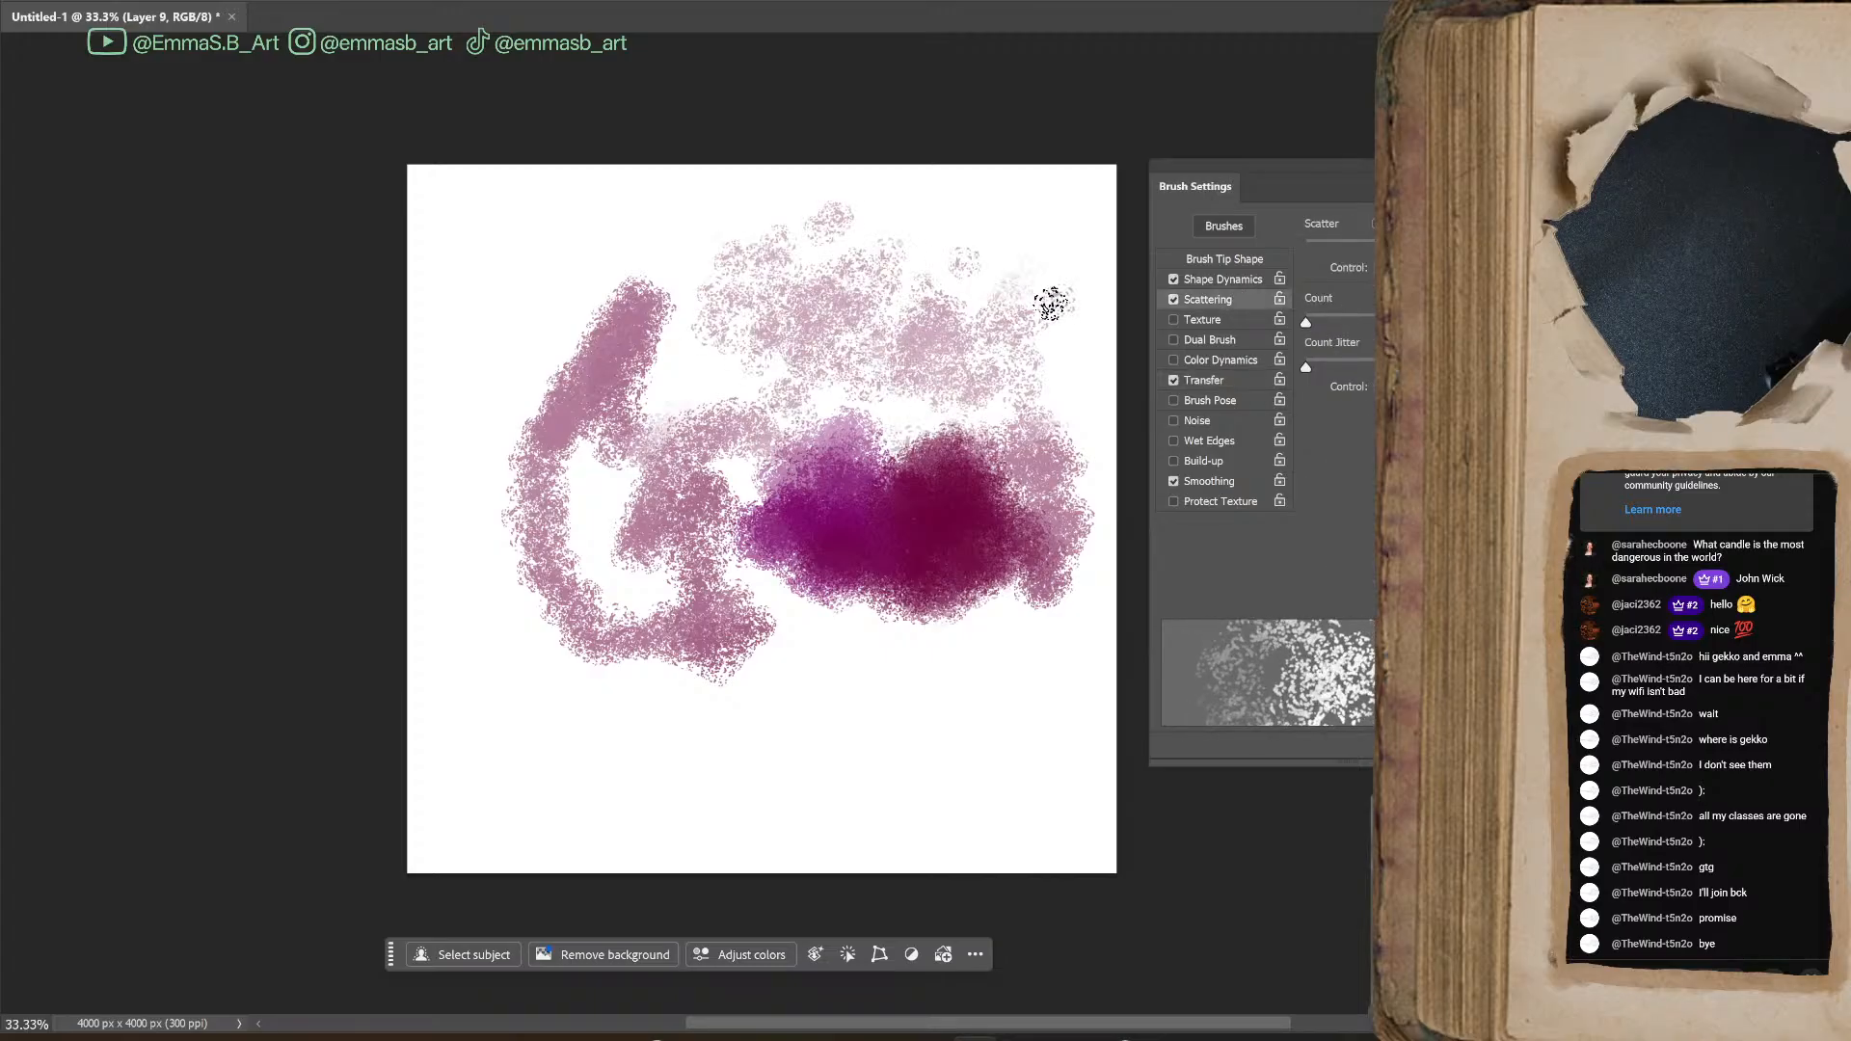
{"action": "mouse_move", "coordinate": [1028, 183]}
{"action": "left_mouse_down"}
{"action": "mouse_move", "coordinate": [943, 235]}
{"action": "mouse_move", "coordinate": [952, 386]}
{"action": "left_mouse_up"}
{"action": "mouse_move", "coordinate": [761, 753]}
{"action": "left_mouse_down"}
{"action": "mouse_move", "coordinate": [897, 781]}
{"action": "mouse_move", "coordinate": [926, 678]}
{"action": "mouse_move", "coordinate": [1003, 753]}
{"action": "mouse_move", "coordinate": [1022, 830]}
{"action": "left_mouse_up"}
Lower the brush's Scatter in two stages, painting a test stroke at the canvas's lower left between them
{"action": "left_click", "coordinate": [1353, 247]}
{"action": "mouse_move", "coordinate": [588, 693]}
{"action": "left_mouse_down"}
{"action": "mouse_move", "coordinate": [649, 785]}
{"action": "mouse_move", "coordinate": [534, 808]}
{"action": "mouse_move", "coordinate": [534, 732]}
{"action": "mouse_move", "coordinate": [638, 706]}
{"action": "mouse_move", "coordinate": [693, 757]}
{"action": "left_mouse_up"}
{"action": "left_click", "coordinate": [1333, 249]}
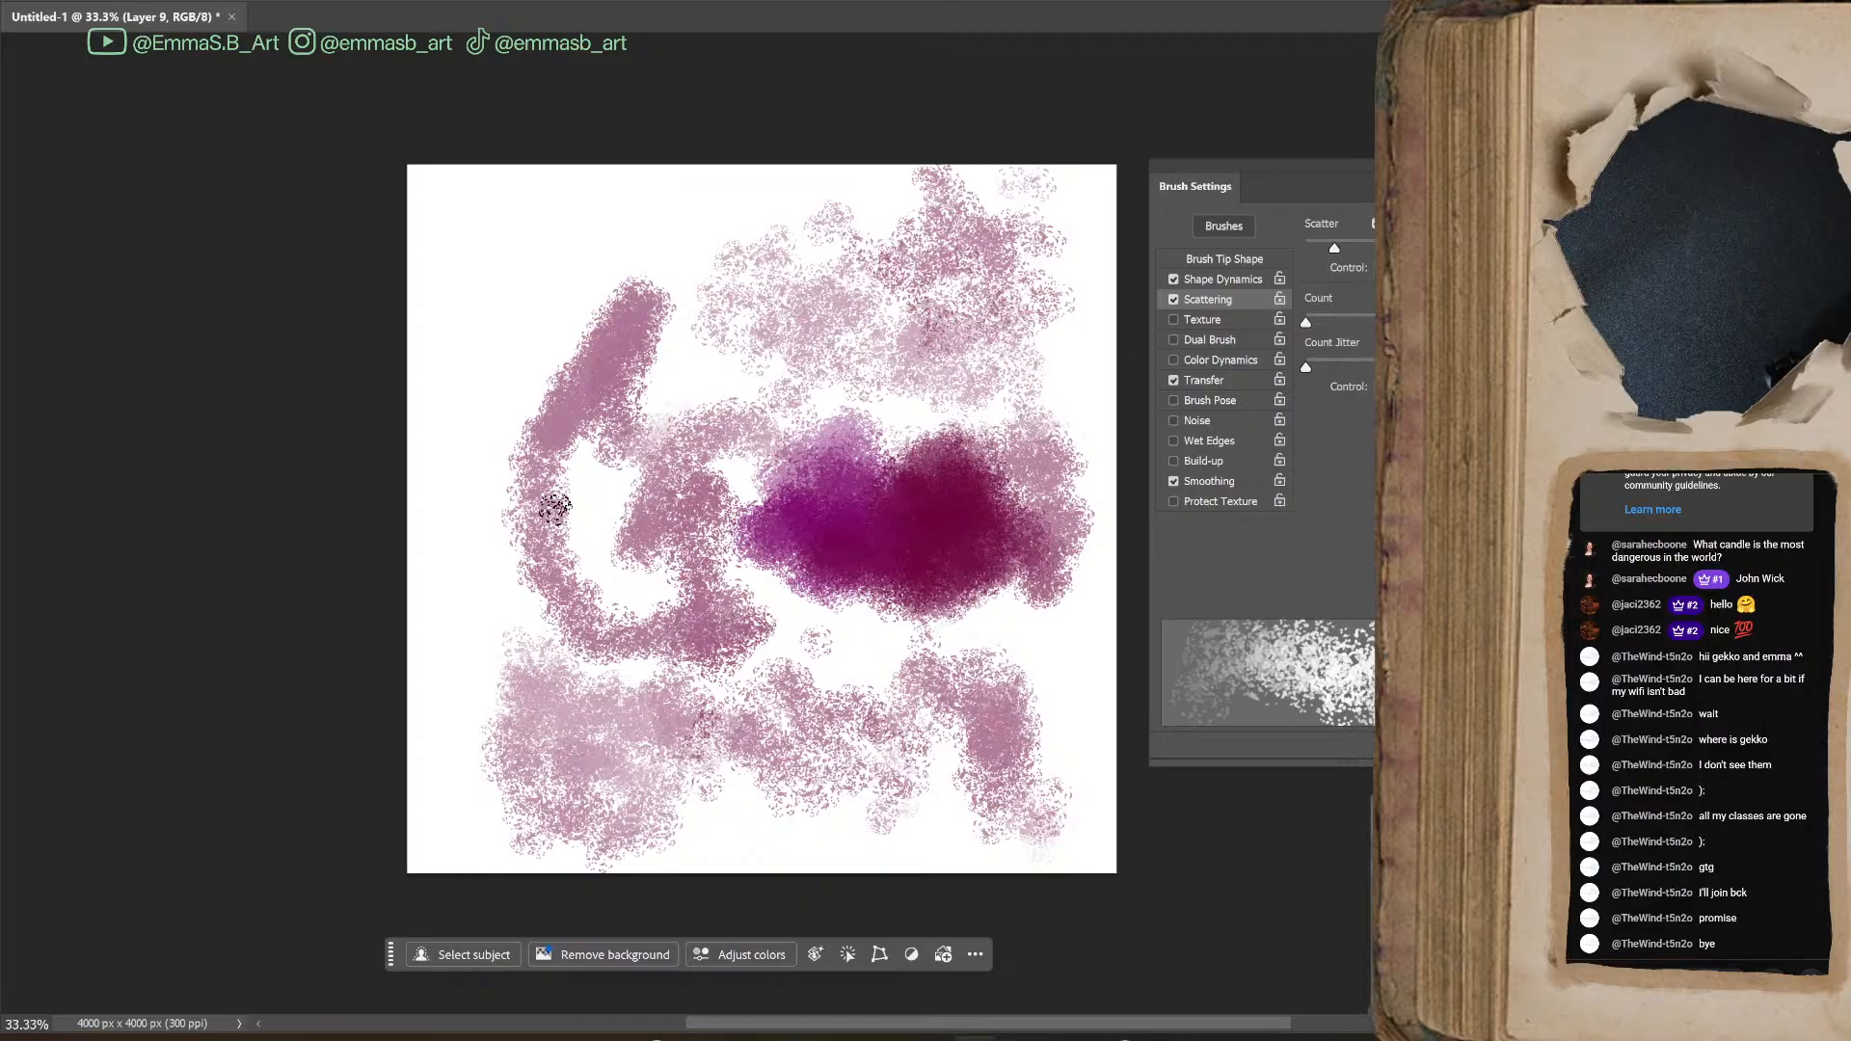
Paint dense burgundy test strokes across the top and middle of the canvas with the reduced scatter
{"action": "mouse_move", "coordinate": [480, 256]}
{"action": "left_mouse_down"}
{"action": "mouse_move", "coordinate": [543, 277]}
{"action": "mouse_move", "coordinate": [642, 220]}
{"action": "mouse_move", "coordinate": [699, 261]}
{"action": "mouse_move", "coordinate": [768, 255]}
{"action": "mouse_move", "coordinate": [669, 245]}
{"action": "mouse_move", "coordinate": [631, 321]}
{"action": "mouse_move", "coordinate": [698, 309]}
{"action": "mouse_move", "coordinate": [666, 284]}
{"action": "mouse_move", "coordinate": [601, 285]}
{"action": "mouse_move", "coordinate": [562, 348]}
{"action": "mouse_move", "coordinate": [512, 279]}
{"action": "mouse_move", "coordinate": [520, 347]}
{"action": "mouse_move", "coordinate": [621, 311]}
{"action": "mouse_move", "coordinate": [581, 380]}
{"action": "mouse_move", "coordinate": [728, 326]}
{"action": "mouse_move", "coordinate": [748, 293]}
{"action": "mouse_move", "coordinate": [714, 285]}
{"action": "mouse_move", "coordinate": [722, 326]}
{"action": "mouse_move", "coordinate": [692, 359]}
{"action": "mouse_move", "coordinate": [735, 340]}
{"action": "mouse_move", "coordinate": [787, 403]}
{"action": "mouse_move", "coordinate": [825, 360]}
{"action": "mouse_move", "coordinate": [750, 353]}
{"action": "mouse_move", "coordinate": [754, 373]}
{"action": "mouse_move", "coordinate": [822, 300]}
{"action": "mouse_move", "coordinate": [830, 366]}
{"action": "mouse_move", "coordinate": [761, 301]}
{"action": "mouse_move", "coordinate": [901, 271]}
{"action": "mouse_move", "coordinate": [838, 276]}
{"action": "mouse_move", "coordinate": [904, 380]}
{"action": "mouse_move", "coordinate": [876, 325]}
{"action": "mouse_move", "coordinate": [954, 409]}
{"action": "mouse_move", "coordinate": [972, 329]}
{"action": "mouse_move", "coordinate": [1028, 284]}
{"action": "mouse_move", "coordinate": [1040, 333]}
{"action": "mouse_move", "coordinate": [983, 283]}
{"action": "mouse_move", "coordinate": [1006, 293]}
{"action": "mouse_move", "coordinate": [980, 321]}
{"action": "left_mouse_up"}
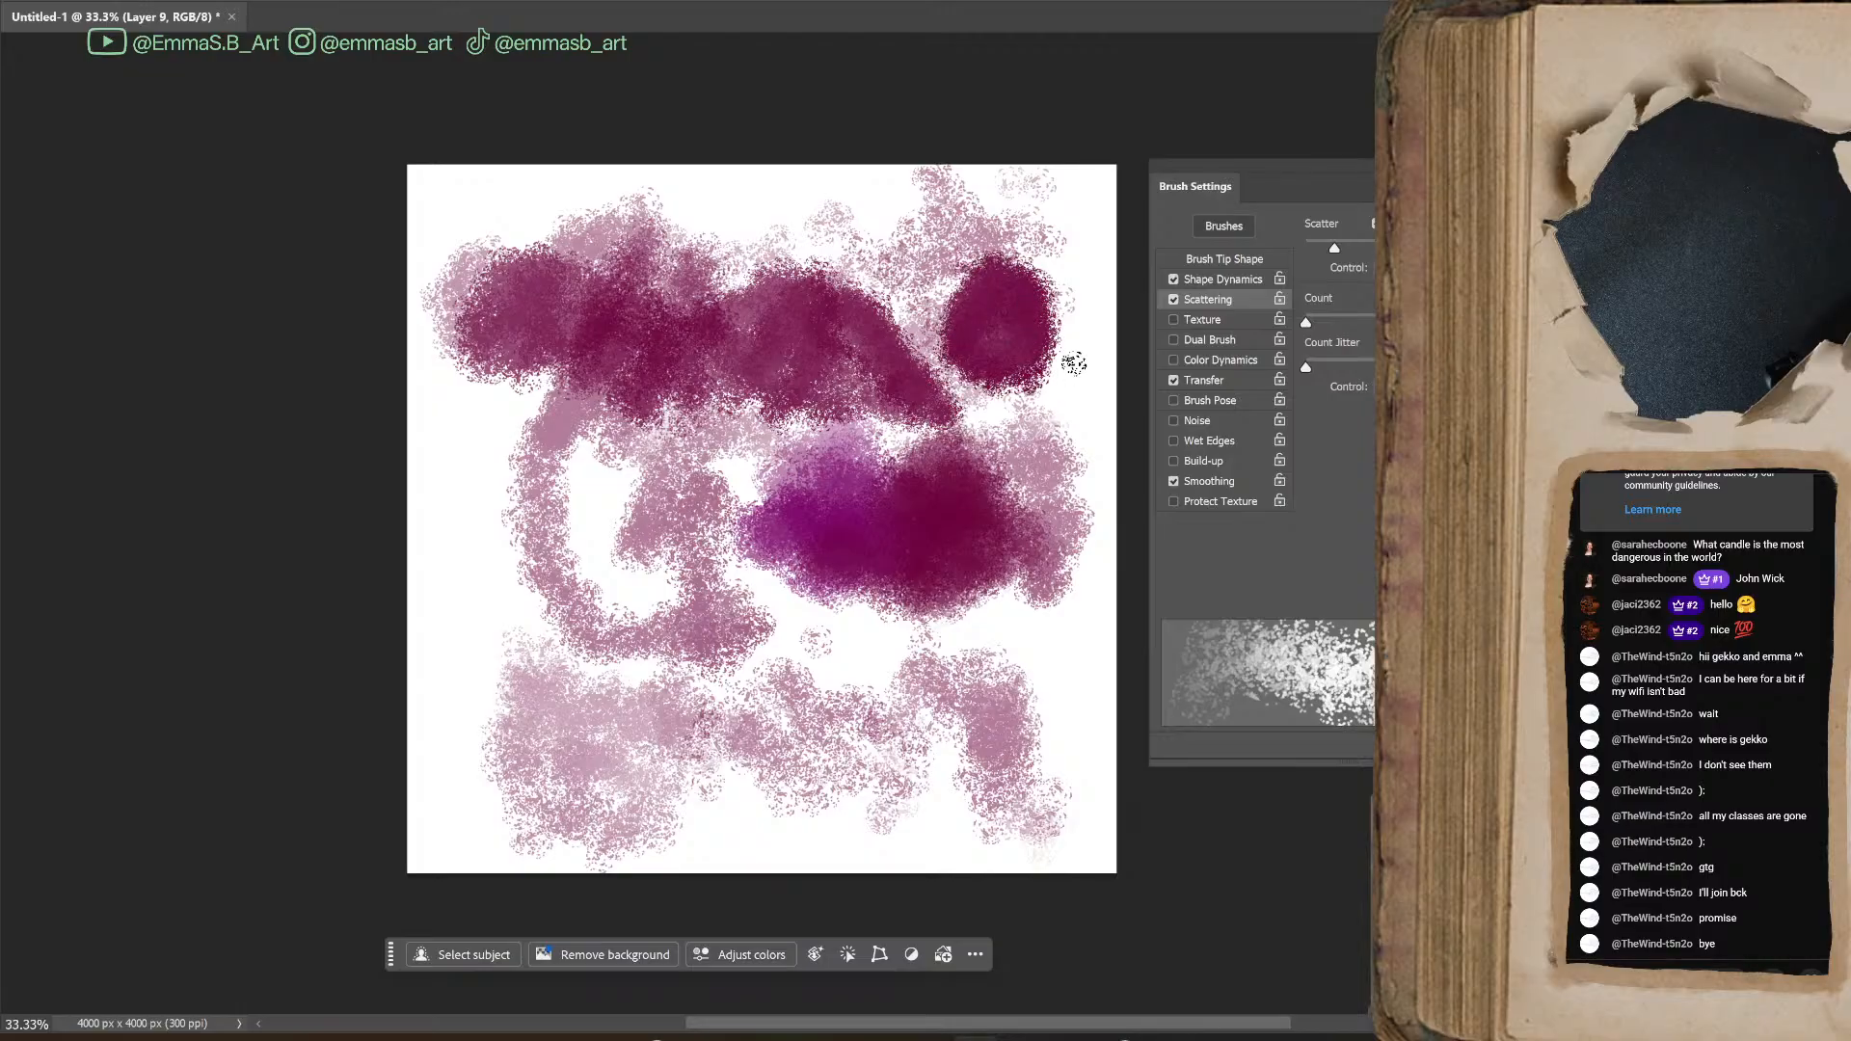
{"action": "mouse_move", "coordinate": [467, 625]}
{"action": "left_mouse_down"}
{"action": "mouse_move", "coordinate": [527, 506]}
{"action": "mouse_move", "coordinate": [567, 482]}
{"action": "mouse_move", "coordinate": [627, 475]}
{"action": "mouse_move", "coordinate": [602, 578]}
{"action": "mouse_move", "coordinate": [600, 488]}
{"action": "mouse_move", "coordinate": [588, 559]}
{"action": "mouse_move", "coordinate": [657, 480]}
{"action": "mouse_move", "coordinate": [653, 534]}
{"action": "mouse_move", "coordinate": [679, 540]}
{"action": "mouse_move", "coordinate": [677, 486]}
{"action": "mouse_move", "coordinate": [707, 621]}
{"action": "mouse_move", "coordinate": [706, 554]}
{"action": "mouse_move", "coordinate": [761, 495]}
{"action": "mouse_move", "coordinate": [768, 593]}
{"action": "mouse_move", "coordinate": [697, 507]}
{"action": "mouse_move", "coordinate": [628, 624]}
{"action": "mouse_move", "coordinate": [748, 518]}
{"action": "left_mouse_up"}
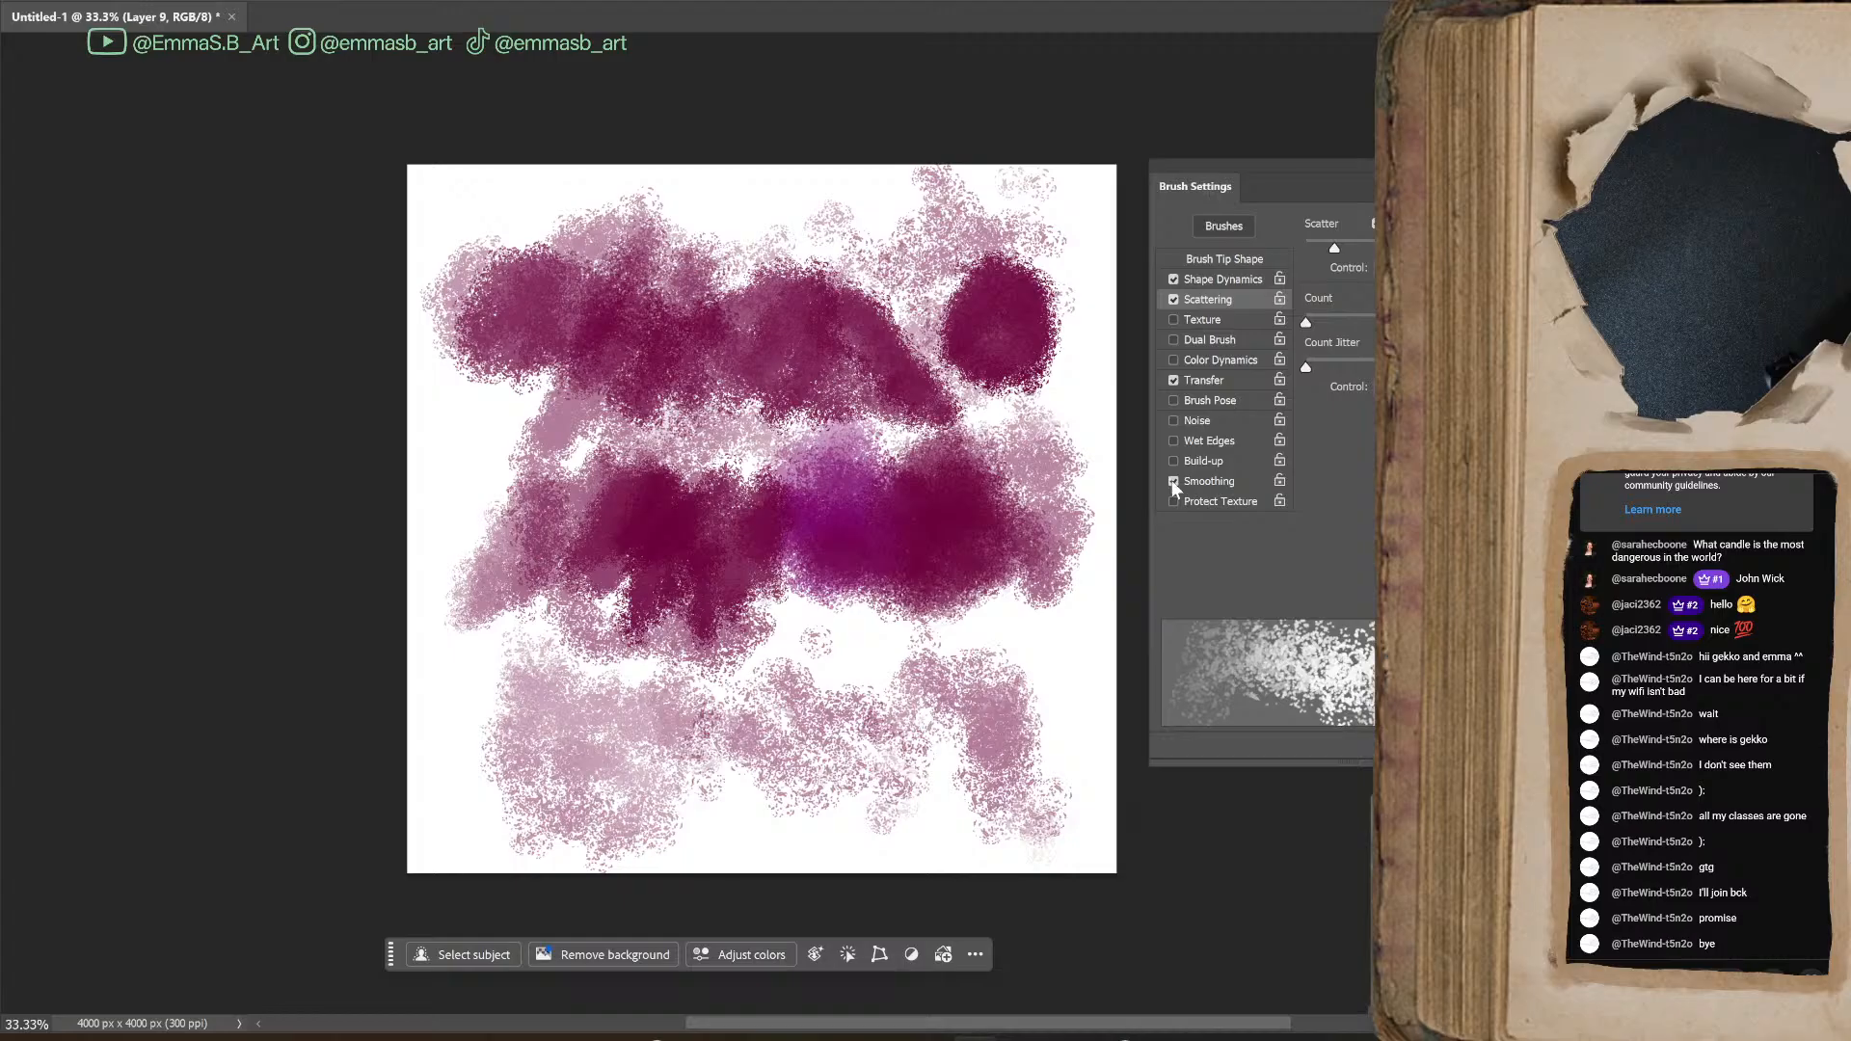
{"action": "mouse_move", "coordinate": [789, 636]}
{"action": "left_mouse_down"}
{"action": "mouse_move", "coordinate": [858, 627]}
{"action": "mouse_move", "coordinate": [883, 675]}
{"action": "mouse_move", "coordinate": [940, 626]}
{"action": "mouse_move", "coordinate": [988, 622]}
{"action": "mouse_move", "coordinate": [1047, 665]}
{"action": "mouse_move", "coordinate": [1017, 631]}
{"action": "mouse_move", "coordinate": [1105, 603]}
{"action": "left_mouse_up"}
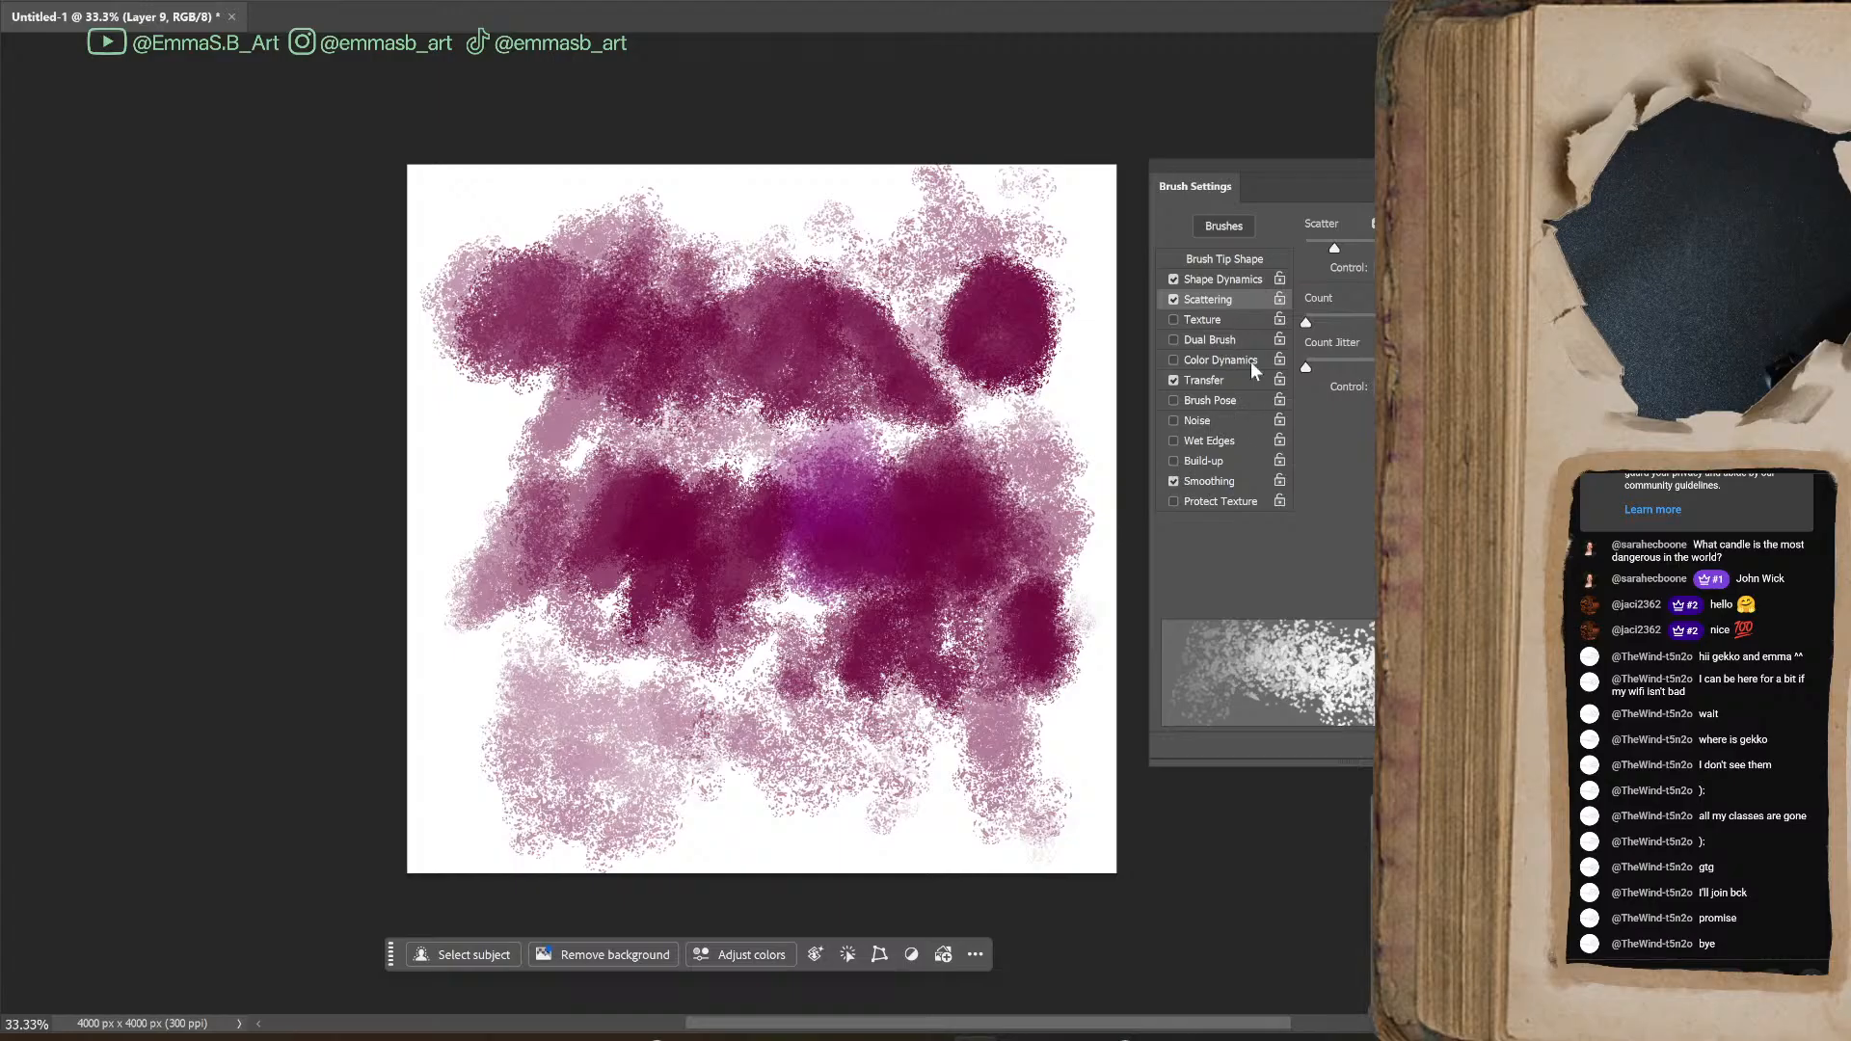
Turn on Color Dynamics, test a small Hue Jitter, return Hue Jitter to its minimum, and paint comparison strokes
{"action": "left_click", "coordinate": [1221, 359]}
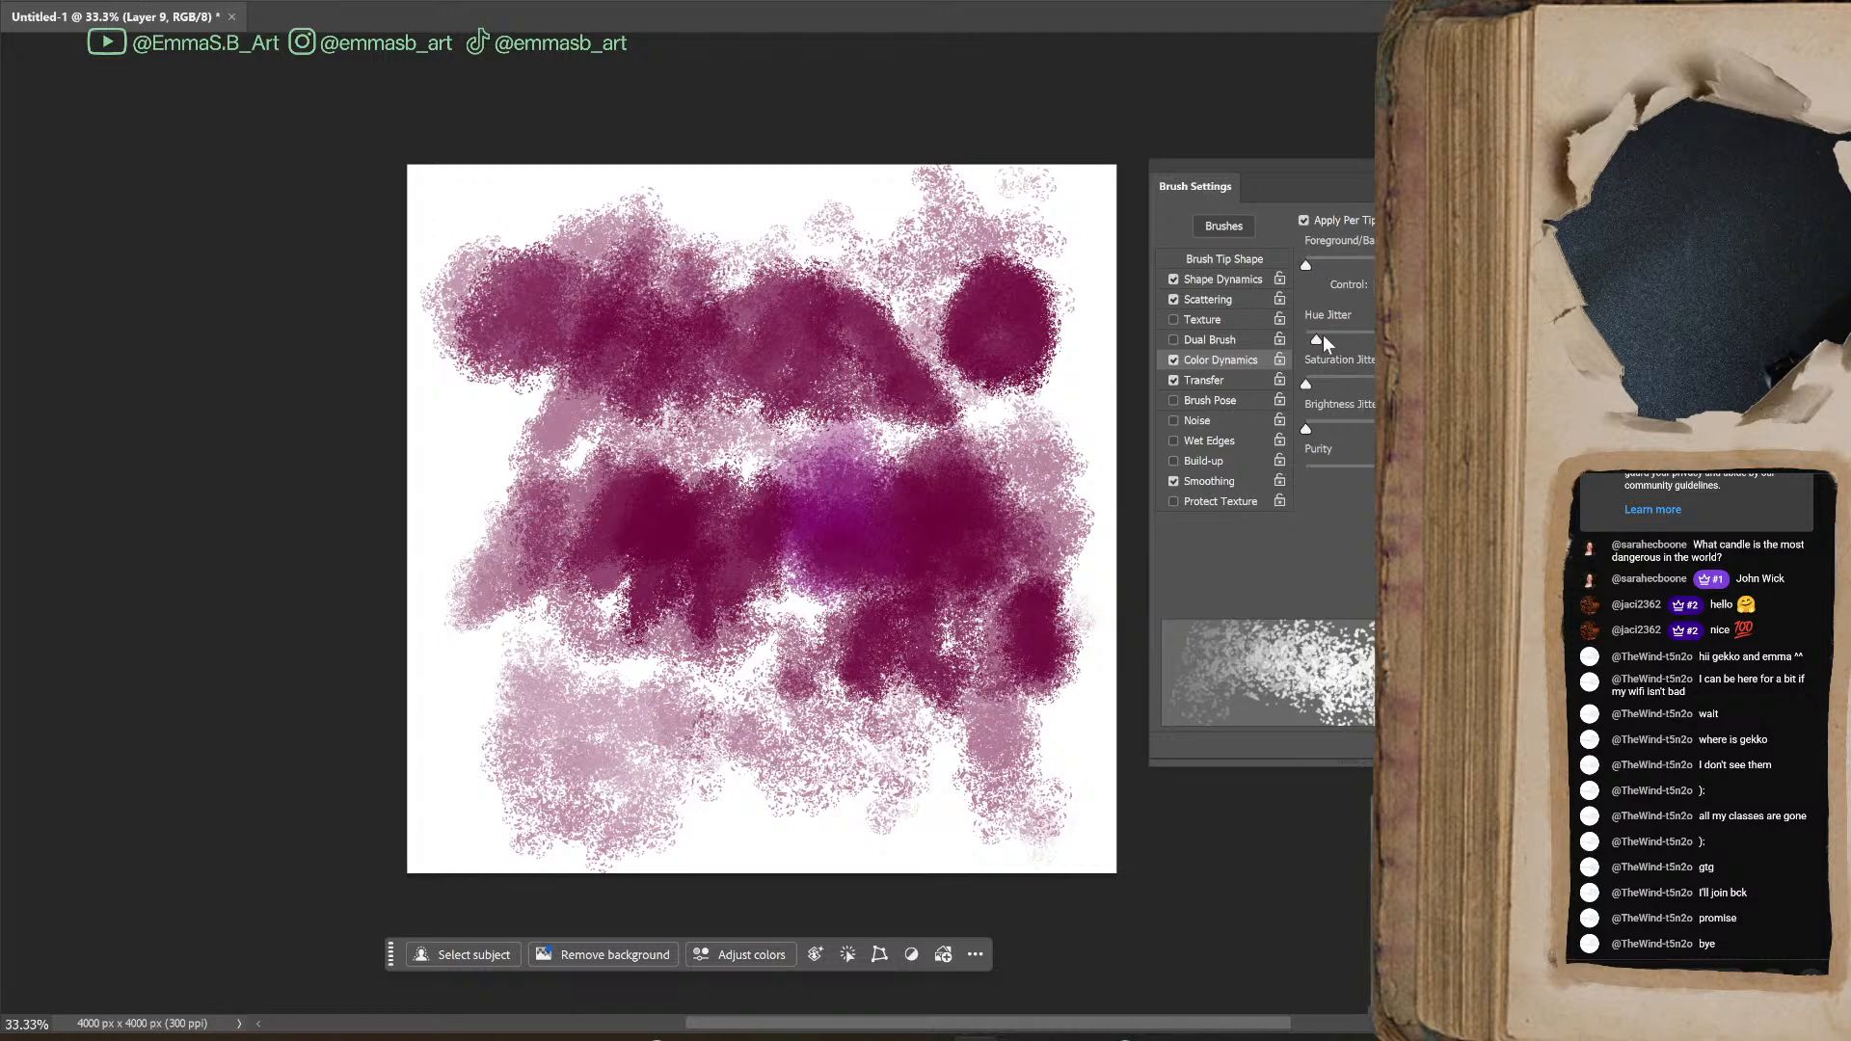
{"action": "mouse_move", "coordinate": [851, 515]}
{"action": "left_mouse_down"}
{"action": "mouse_move", "coordinate": [938, 476]}
{"action": "mouse_move", "coordinate": [1016, 612]}
{"action": "mouse_move", "coordinate": [1111, 541]}
{"action": "left_mouse_up"}
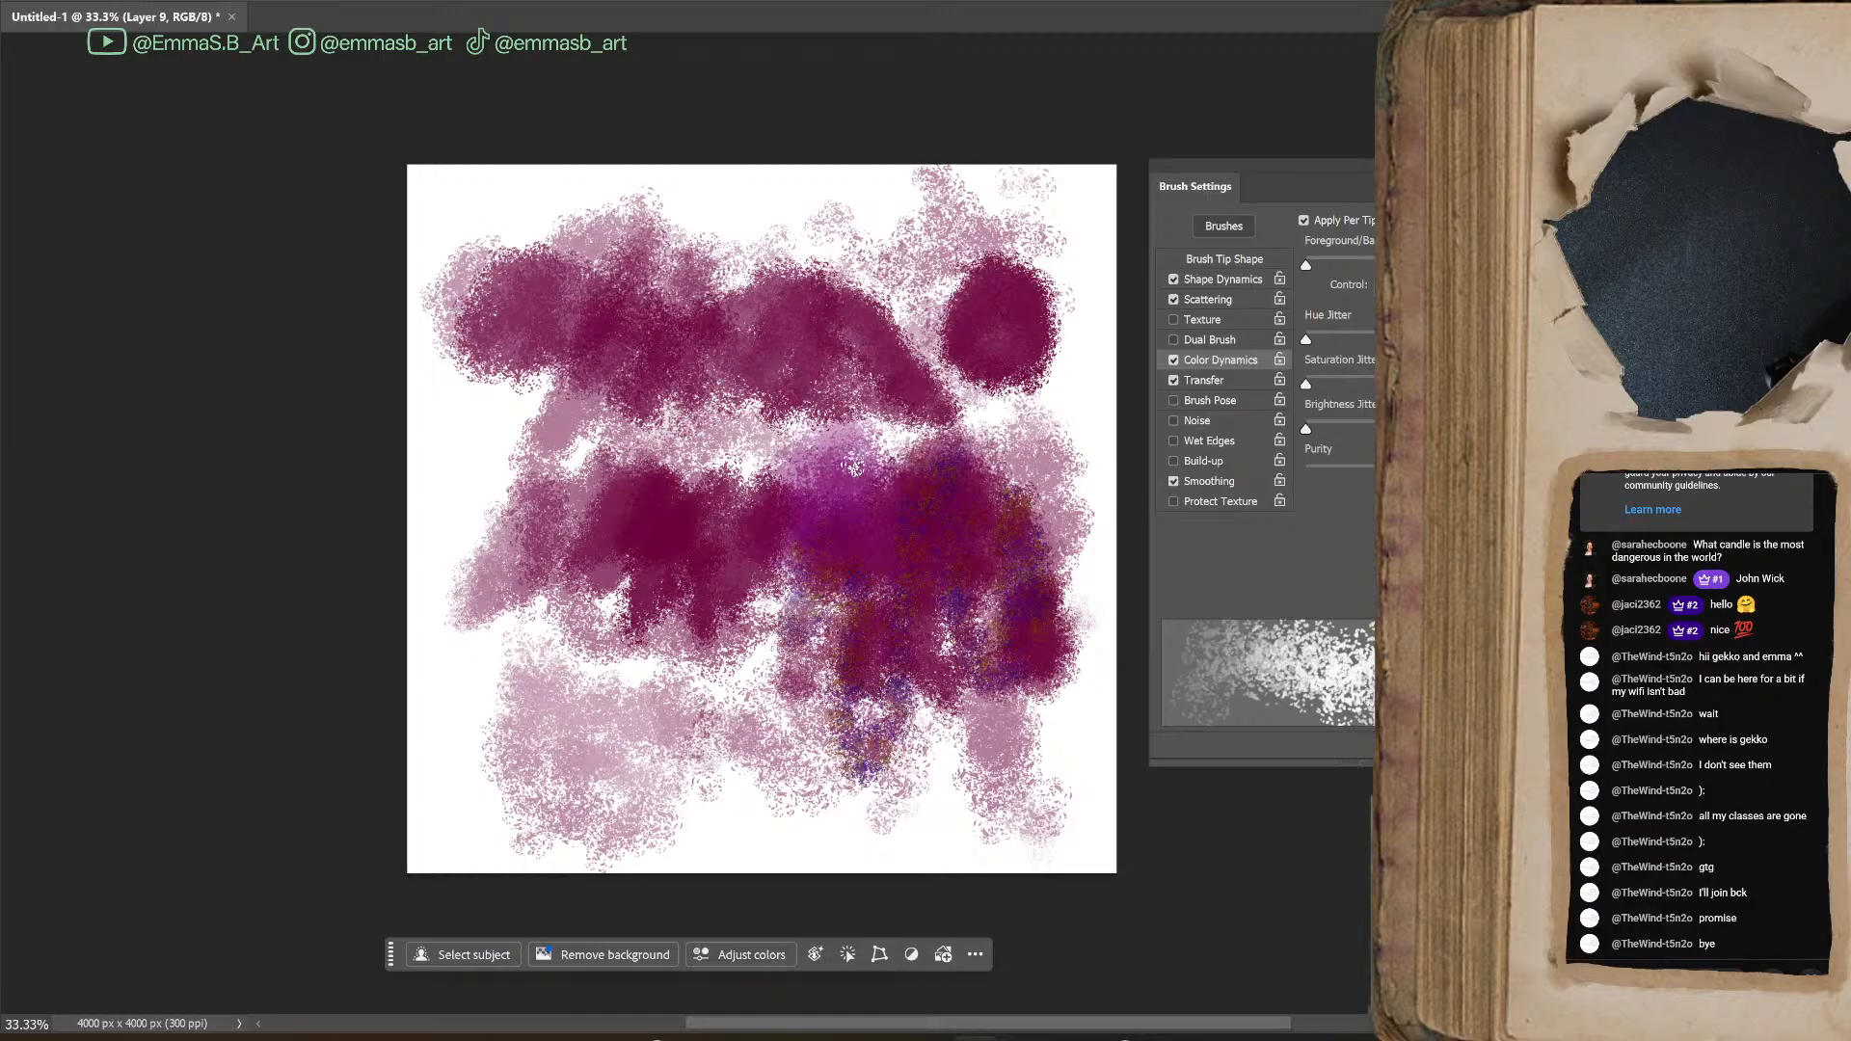
{"action": "mouse_move", "coordinate": [1044, 371]}
{"action": "left_mouse_down"}
{"action": "mouse_move", "coordinate": [1008, 458]}
{"action": "mouse_move", "coordinate": [1068, 530]}
{"action": "mouse_move", "coordinate": [1085, 593]}
{"action": "left_mouse_up"}
{"action": "mouse_move", "coordinate": [581, 723]}
{"action": "left_mouse_down"}
{"action": "mouse_move", "coordinate": [564, 716]}
{"action": "mouse_move", "coordinate": [592, 665]}
{"action": "mouse_move", "coordinate": [689, 704]}
{"action": "mouse_move", "coordinate": [842, 653]}
{"action": "left_mouse_up"}
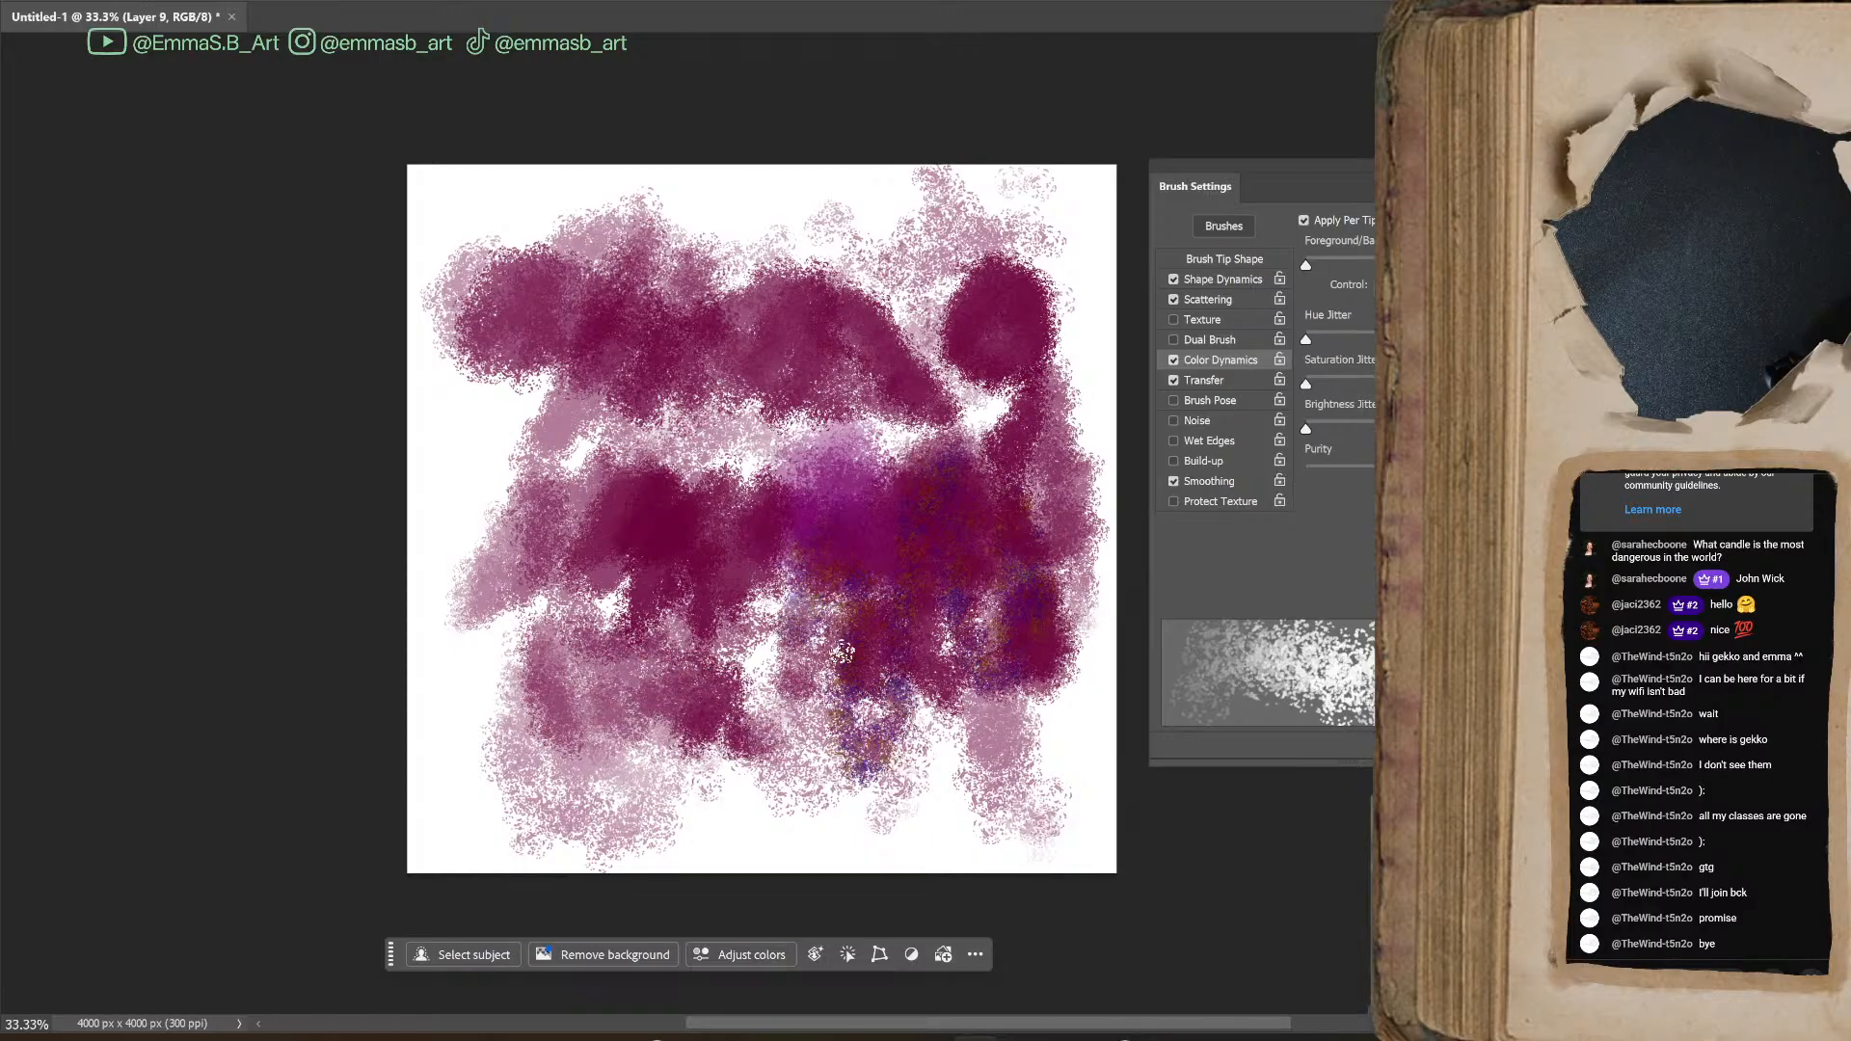
{"action": "mouse_move", "coordinate": [617, 487]}
{"action": "left_mouse_down"}
{"action": "mouse_move", "coordinate": [747, 402]}
{"action": "mouse_move", "coordinate": [751, 540]}
{"action": "left_mouse_up"}
Lasso all the burgundy test paint on Layer 9, delete it, and return to the Brush tool
{"action": "key", "text": "l"}
{"action": "mouse_move", "coordinate": [868, 132]}
{"action": "left_mouse_down"}
{"action": "mouse_move", "coordinate": [522, 948]}
{"action": "mouse_move", "coordinate": [1106, 900]}
{"action": "mouse_move", "coordinate": [762, 108]}
{"action": "mouse_move", "coordinate": [661, 128]}
{"action": "left_mouse_up"}
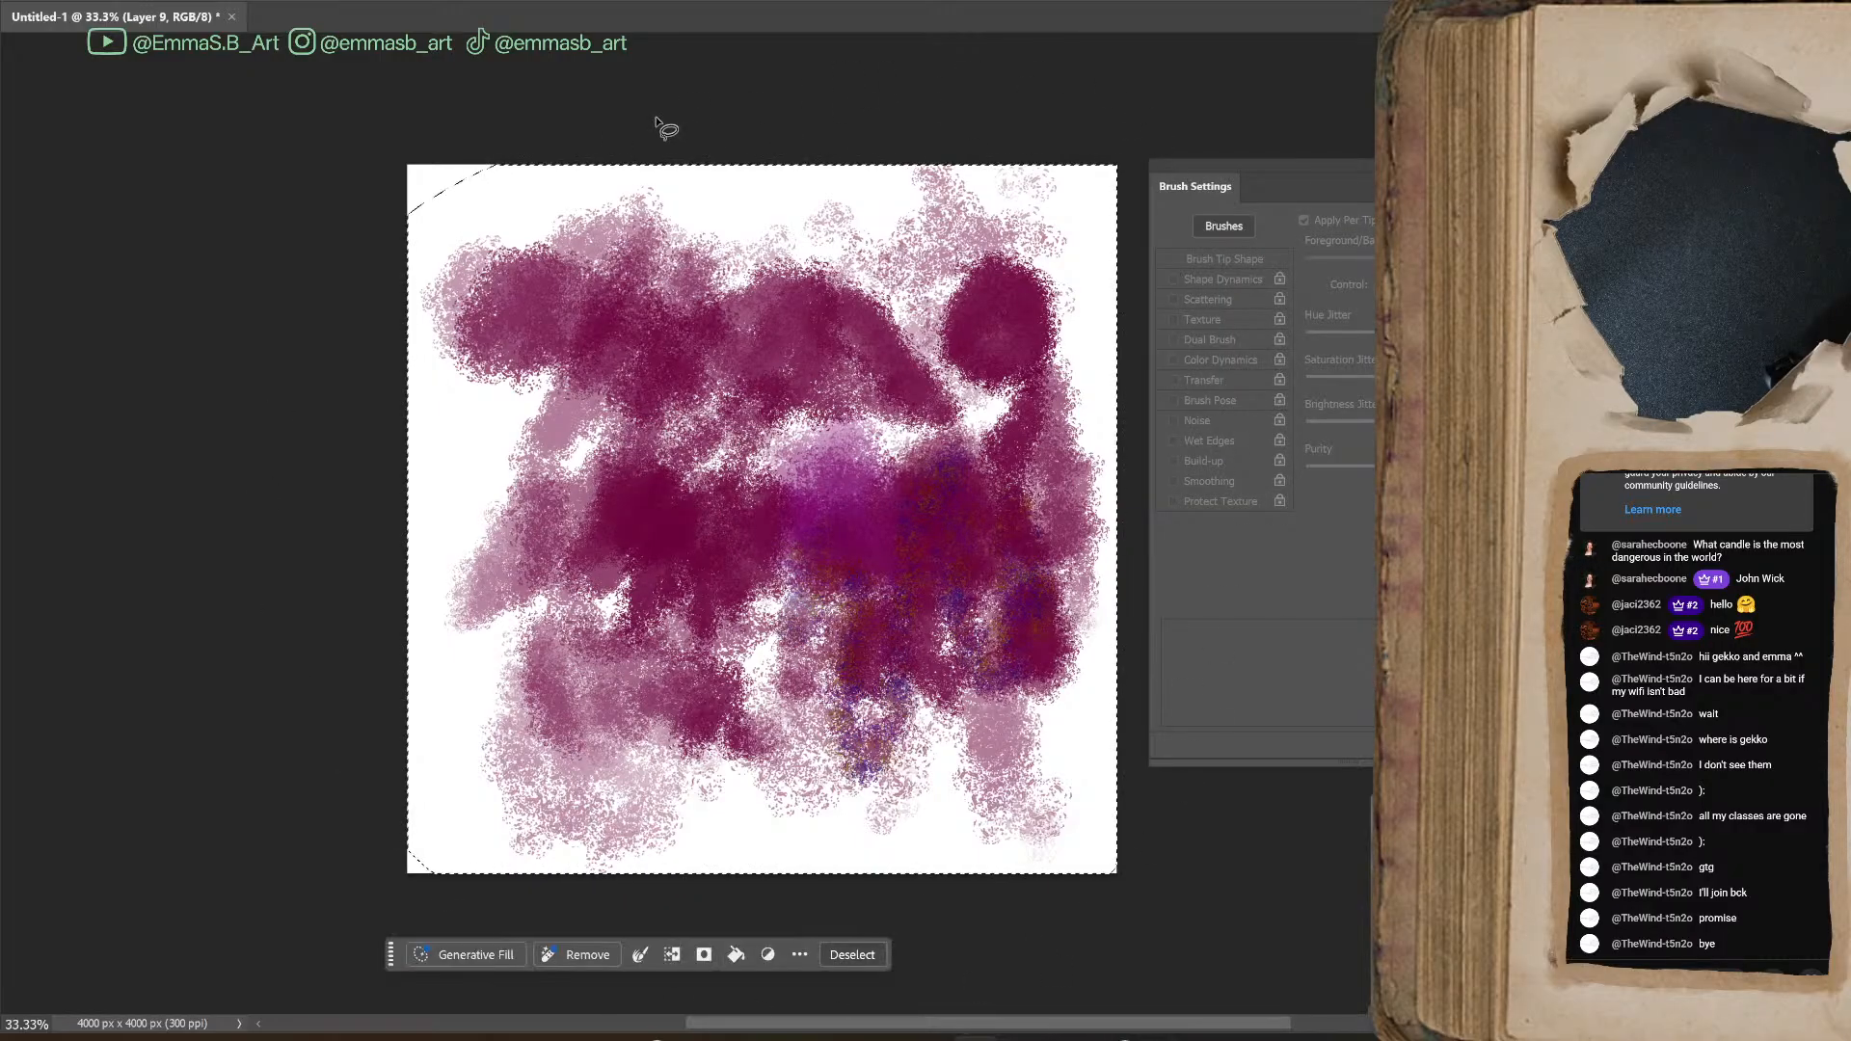
{"action": "key", "text": "Delete"}
{"action": "key", "text": "b"}
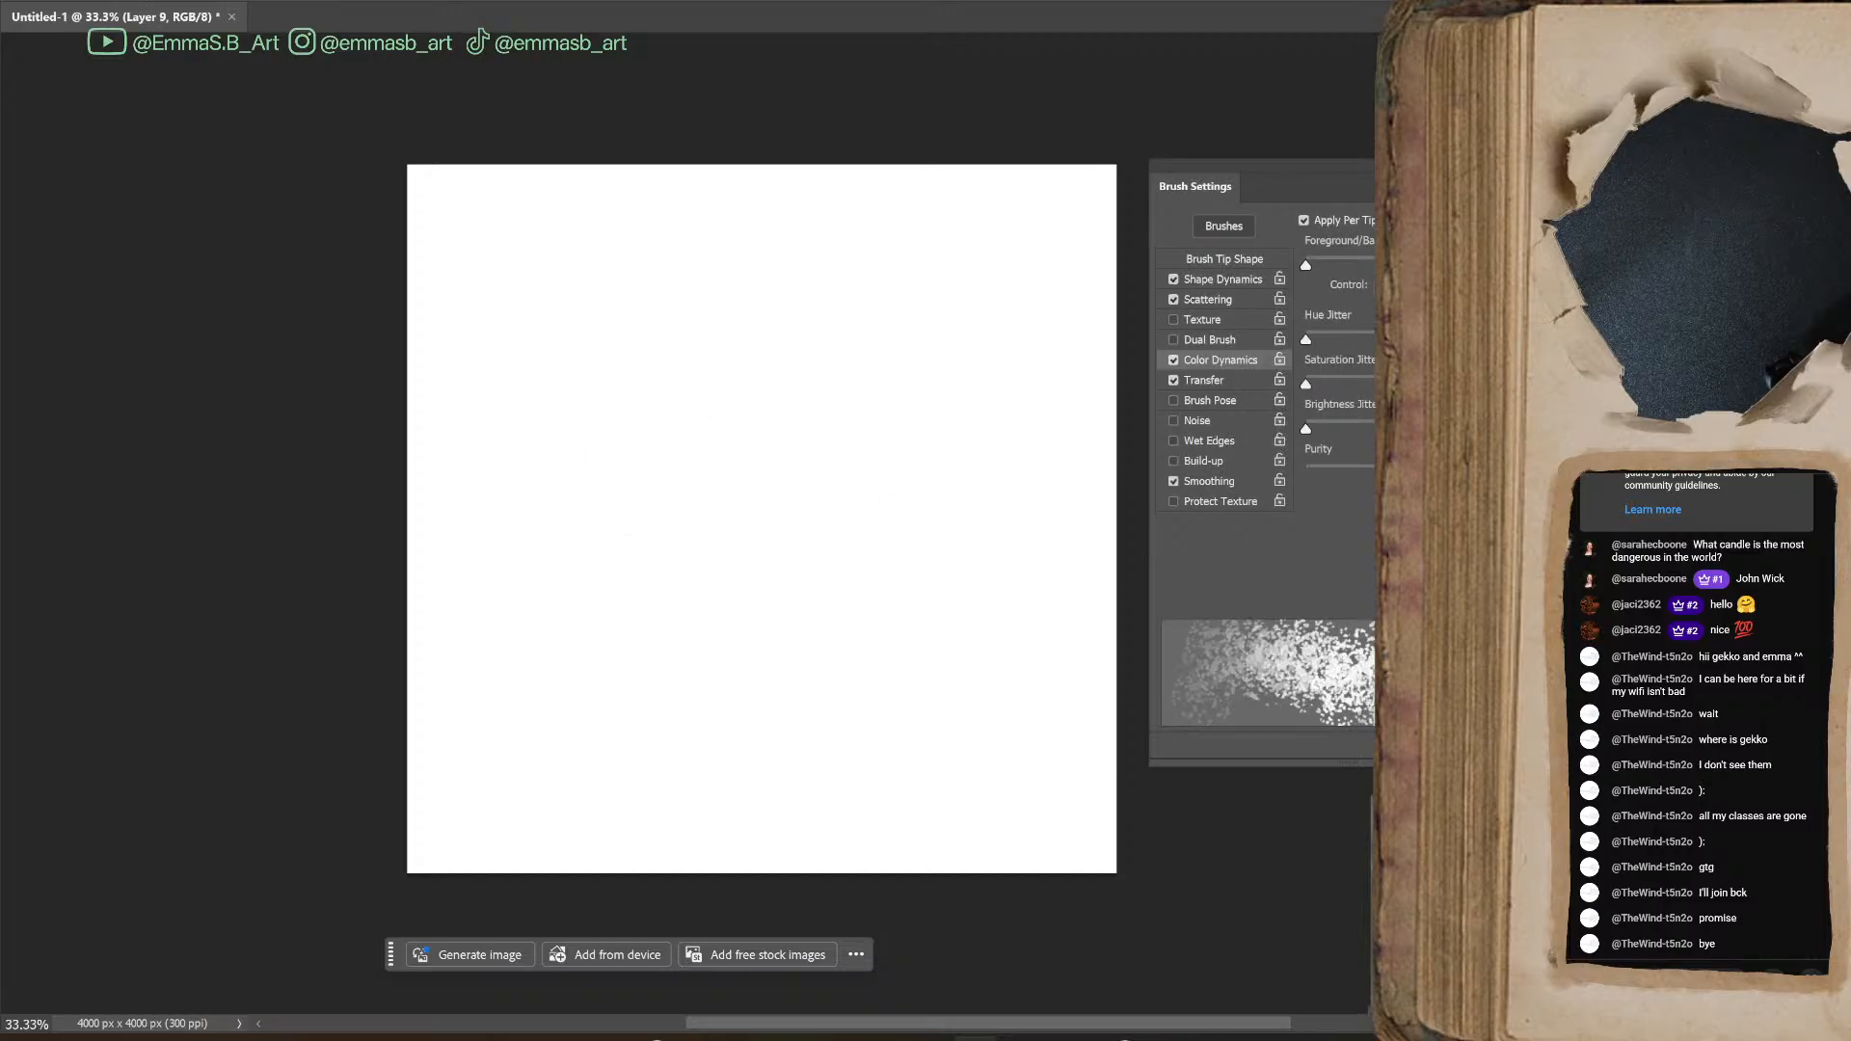
Show the Shape Dynamics settings, paint test strokes near the canvas centre, and undo them all
{"action": "left_click", "coordinate": [1203, 279]}
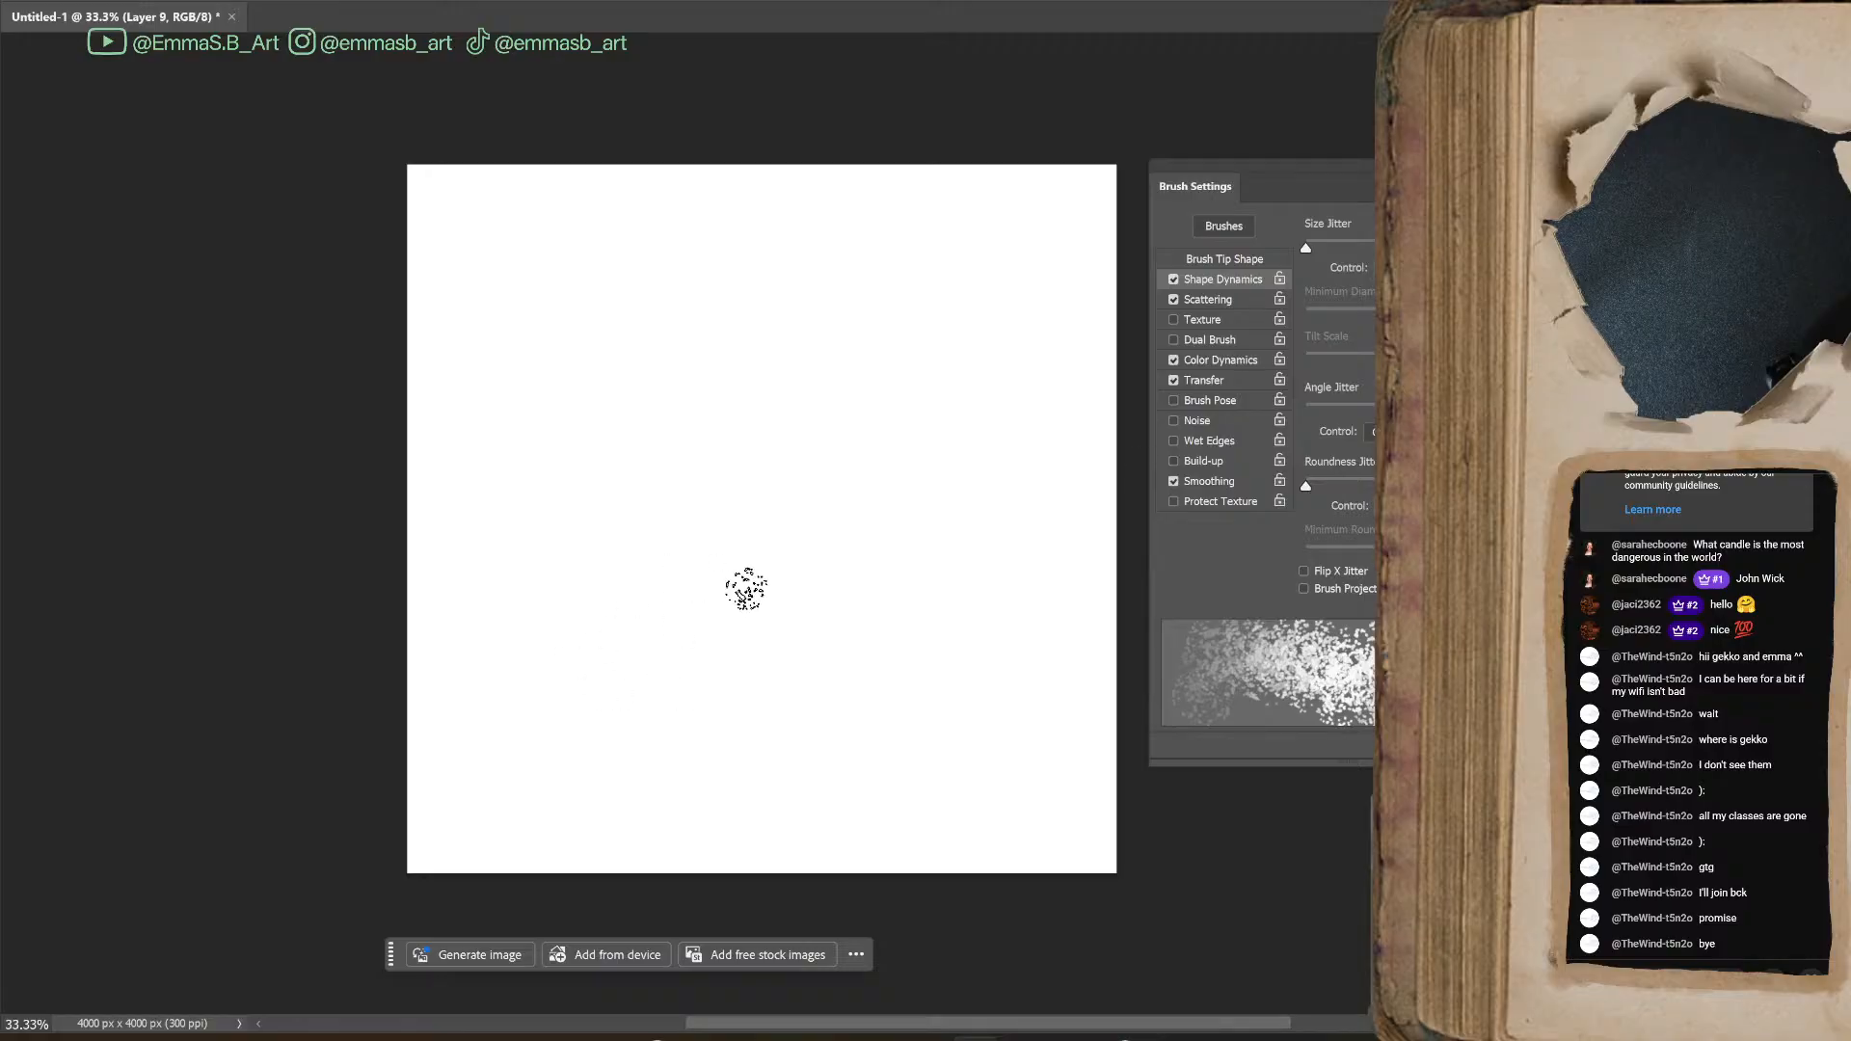
{"action": "mouse_move", "coordinate": [765, 434]}
{"action": "left_mouse_down"}
{"action": "mouse_move", "coordinate": [715, 498]}
{"action": "mouse_move", "coordinate": [829, 568]}
{"action": "mouse_move", "coordinate": [785, 537]}
{"action": "left_mouse_up"}
{"action": "mouse_move", "coordinate": [900, 463]}
{"action": "left_mouse_down"}
{"action": "mouse_move", "coordinate": [913, 566]}
{"action": "mouse_move", "coordinate": [952, 483]}
{"action": "mouse_move", "coordinate": [1007, 482]}
{"action": "mouse_move", "coordinate": [977, 388]}
{"action": "mouse_move", "coordinate": [907, 436]}
{"action": "mouse_move", "coordinate": [891, 525]}
{"action": "mouse_move", "coordinate": [909, 596]}
{"action": "mouse_move", "coordinate": [828, 641]}
{"action": "mouse_move", "coordinate": [941, 635]}
{"action": "mouse_move", "coordinate": [915, 639]}
{"action": "mouse_move", "coordinate": [803, 535]}
{"action": "mouse_move", "coordinate": [796, 582]}
{"action": "mouse_move", "coordinate": [943, 622]}
{"action": "mouse_move", "coordinate": [779, 573]}
{"action": "mouse_move", "coordinate": [950, 578]}
{"action": "left_mouse_up"}
{"action": "key", "text": "ctrl+z"}
{"action": "key", "text": "ctrl+z"}
{"action": "key", "text": "ctrl+z"}
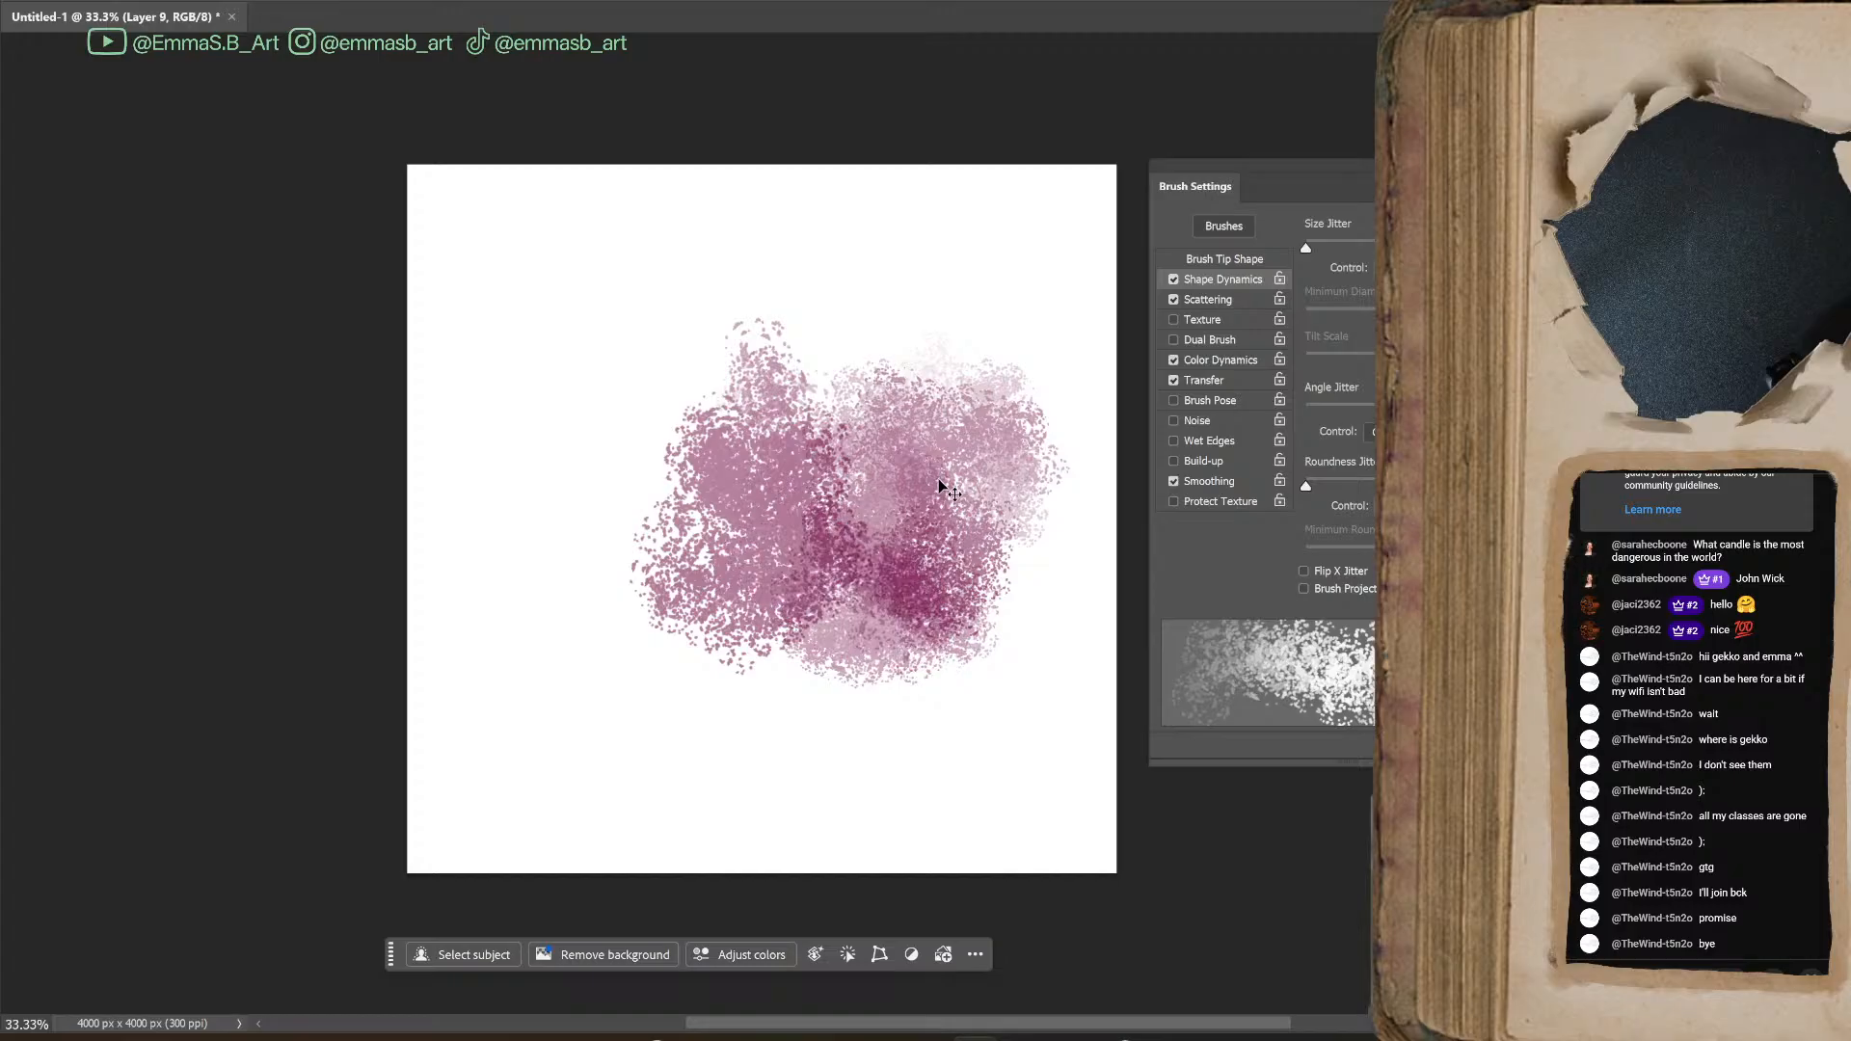
{"action": "key", "text": "ctrl+z"}
{"action": "key", "text": "ctrl+z"}
{"action": "key", "text": "ctrl+z"}
{"action": "key", "text": "ctrl+z"}
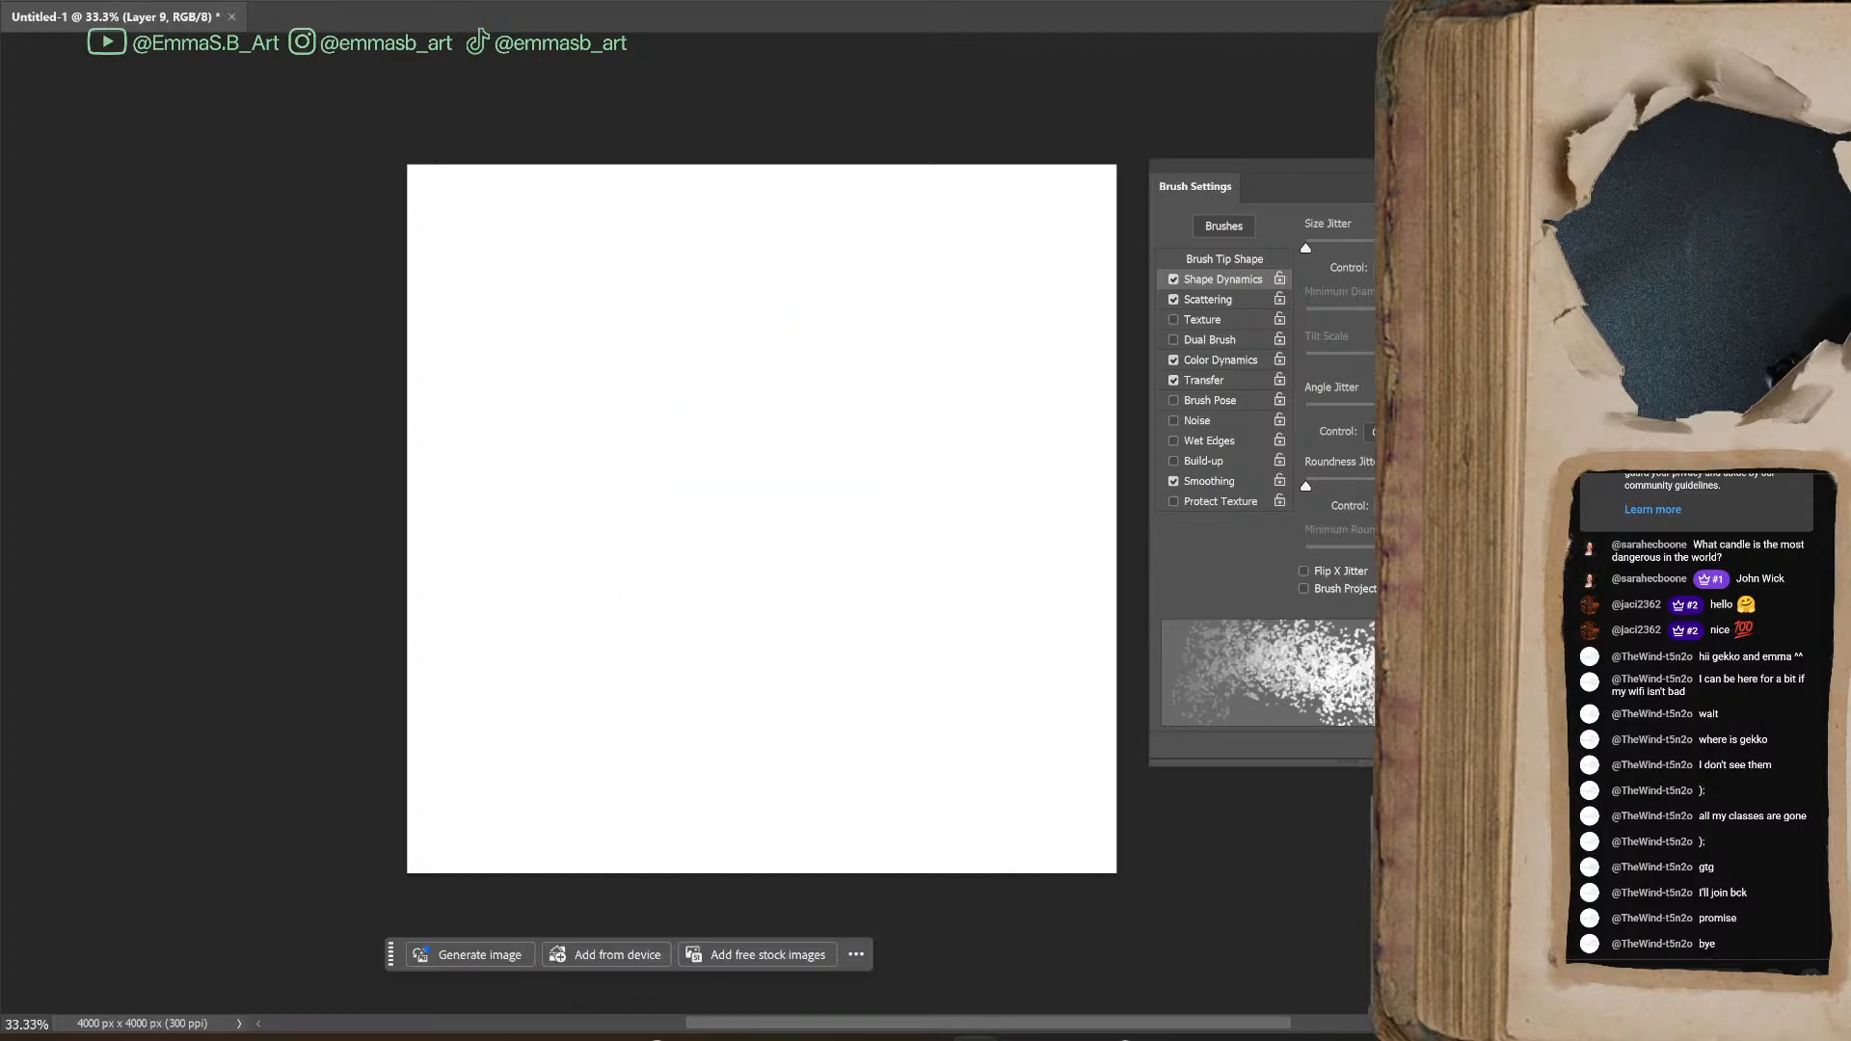
Paint a small burgundy sample and save the 300 px brush as "soft controled splatter" plus the artist's first name, including size and tool settings
{"action": "mouse_move", "coordinate": [868, 578]}
{"action": "left_mouse_down"}
{"action": "mouse_move", "coordinate": [755, 640]}
{"action": "mouse_move", "coordinate": [826, 616]}
{"action": "mouse_move", "coordinate": [844, 676]}
{"action": "mouse_move", "coordinate": [948, 613]}
{"action": "mouse_move", "coordinate": [969, 665]}
{"action": "left_mouse_up"}
{"action": "left_click", "coordinate": [1487, 748]}
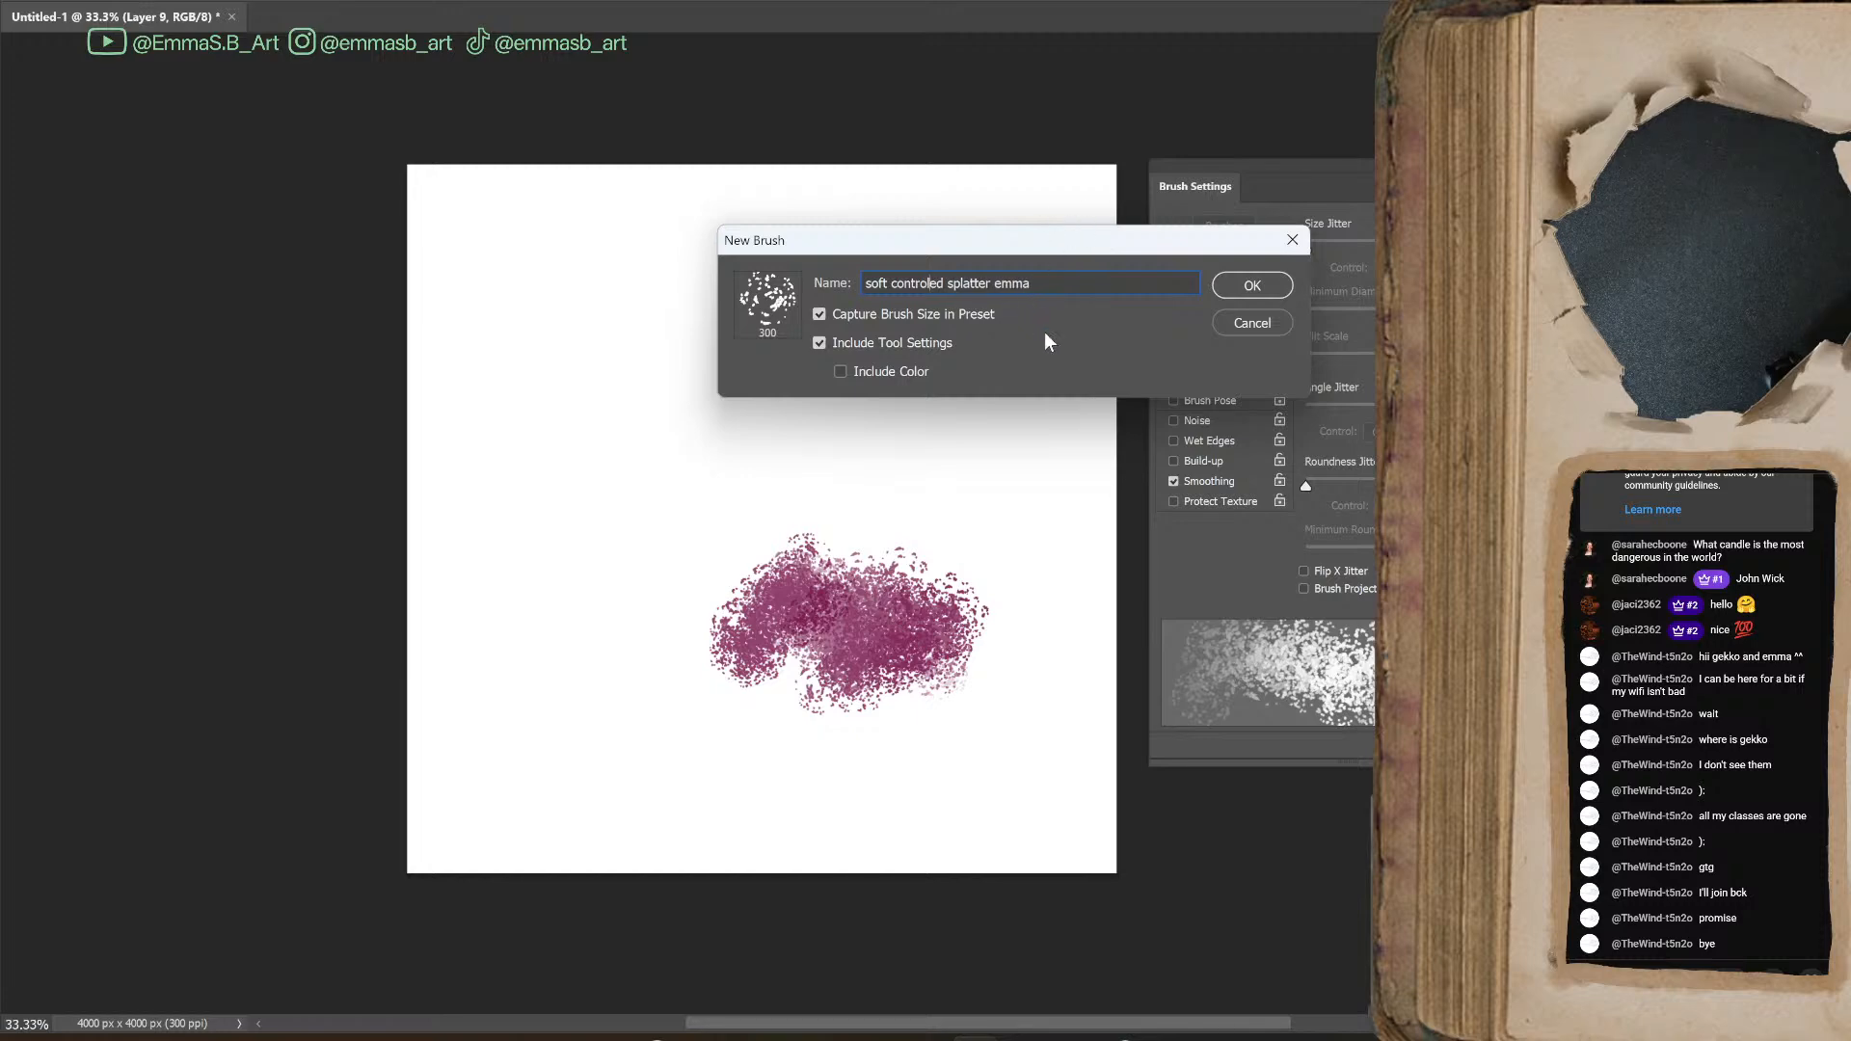
{"action": "left_click", "coordinate": [1265, 287]}
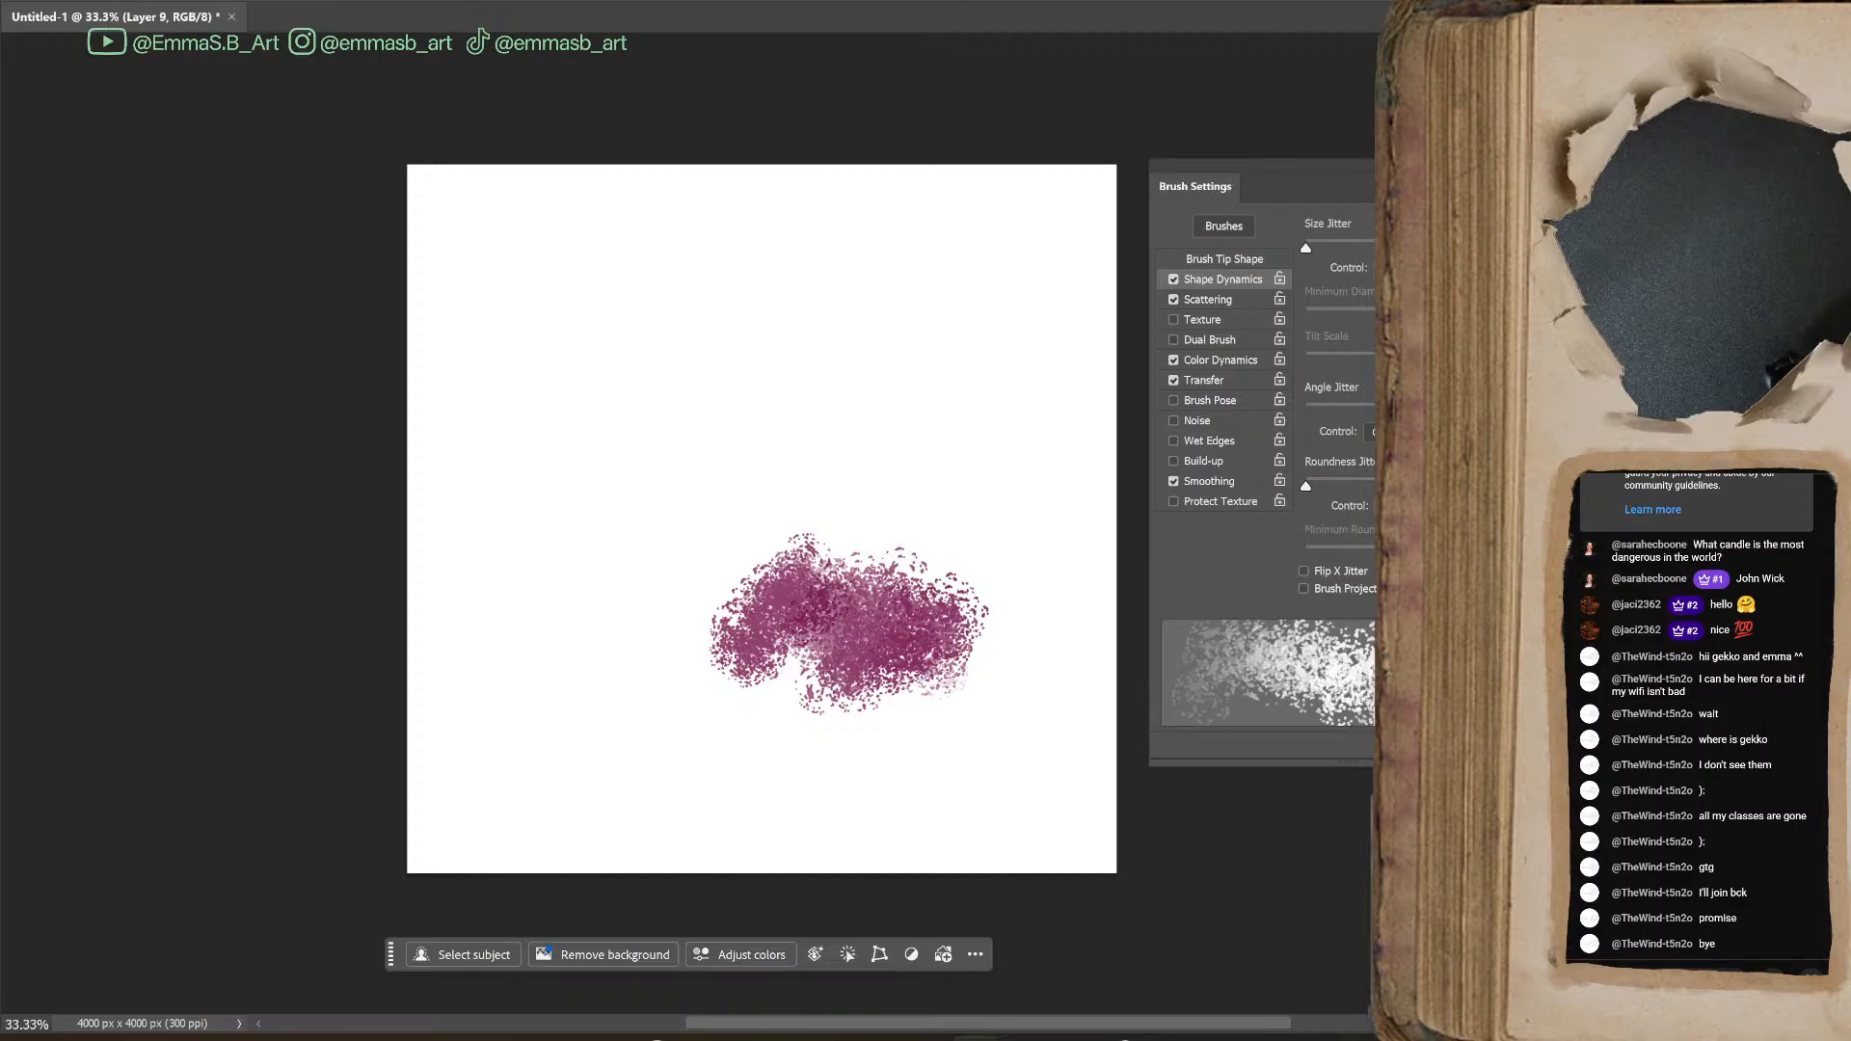
Bring the brush list over the canvas and create a brush group named "stream made brushes"
{"action": "left_click_drag", "start_coordinate": [1533, 483], "coordinate": [674, 238]}
{"action": "scroll", "coordinate": [779, 522], "scroll_direction": "up", "scroll_amount": 1}
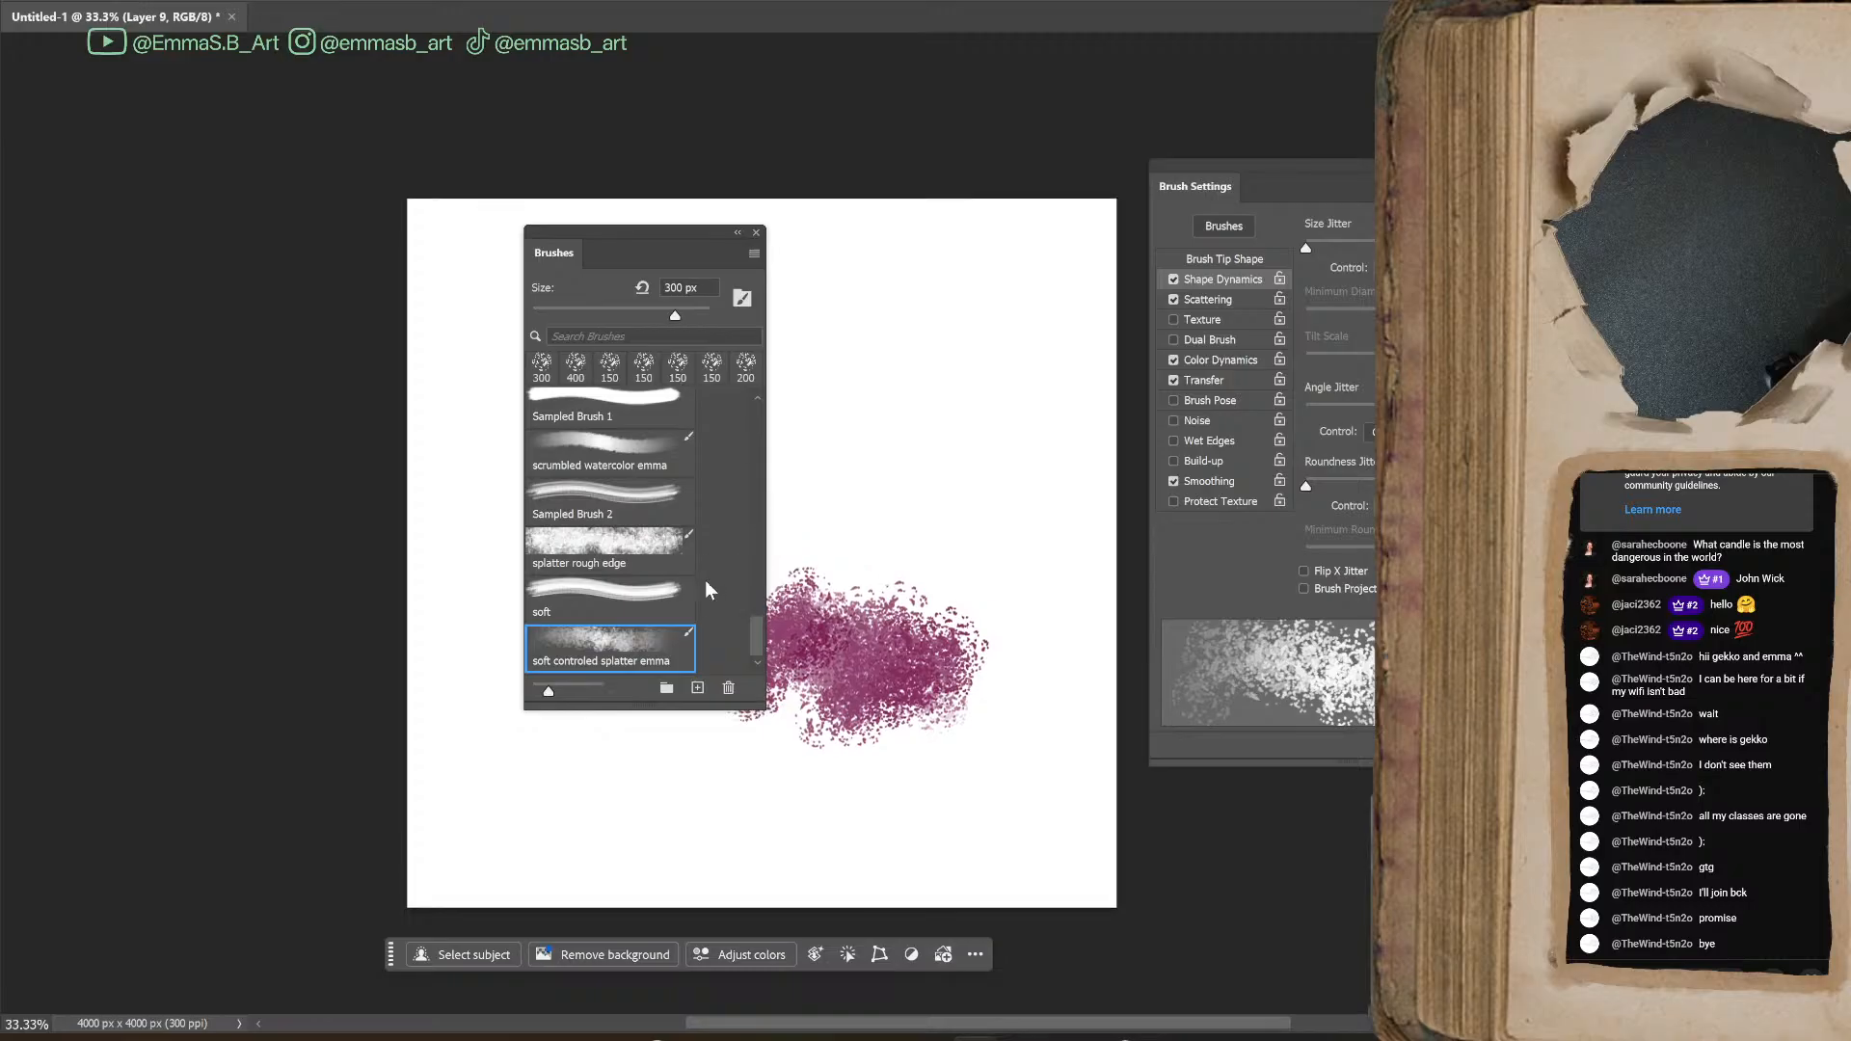
{"action": "scroll", "coordinate": [711, 587], "scroll_direction": "up", "scroll_amount": 3}
{"action": "scroll", "coordinate": [715, 564], "scroll_direction": "up", "scroll_amount": 1}
{"action": "left_click", "coordinate": [662, 687]}
{"action": "type", "text": "t"}
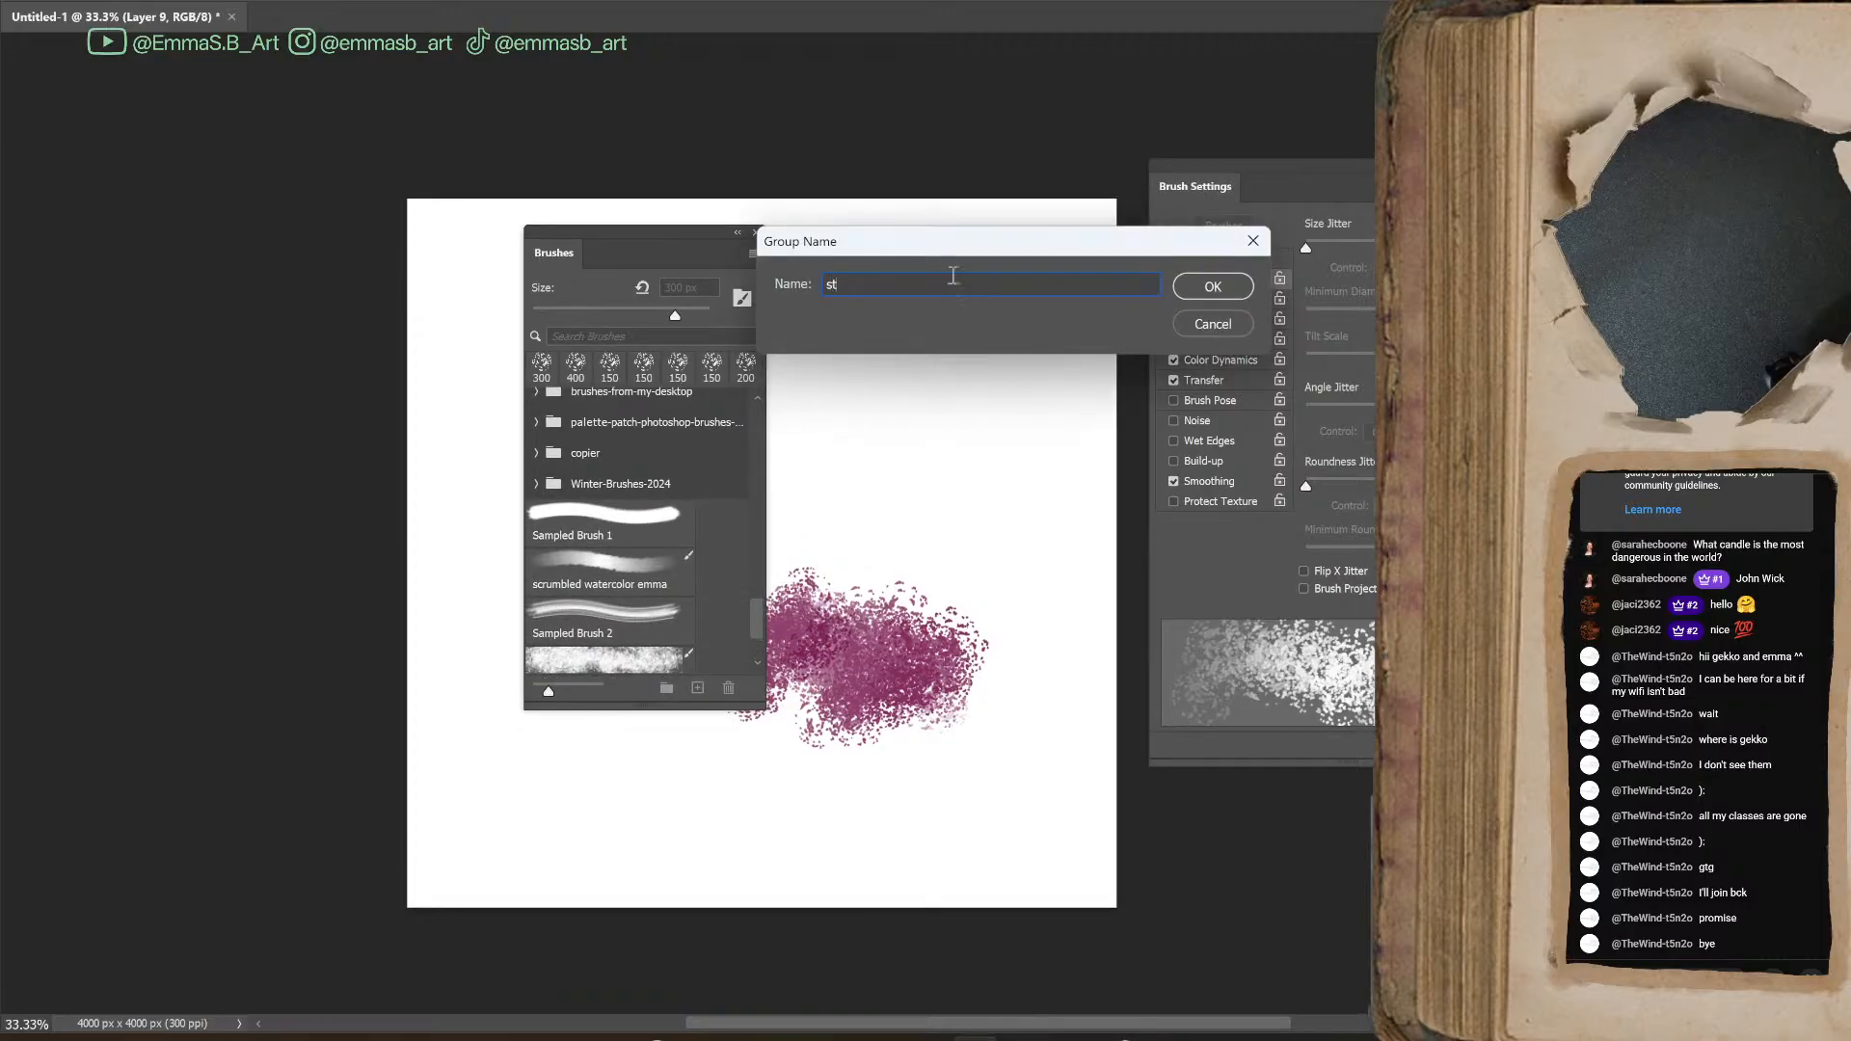
{"action": "type", "text": "ream made brushes"}
{"action": "left_click", "coordinate": [1213, 286]}
Move the soft controled splatter, splatter rough edge and scrumbled watercolor brushes into the "stream made brushes" group
{"action": "mouse_move", "coordinate": [611, 625]}
{"action": "left_mouse_down"}
{"action": "mouse_move", "coordinate": [622, 659]}
{"action": "mouse_move", "coordinate": [600, 662]}
{"action": "left_mouse_up"}
{"action": "left_click_drag", "start_coordinate": [620, 508], "coordinate": [628, 644]}
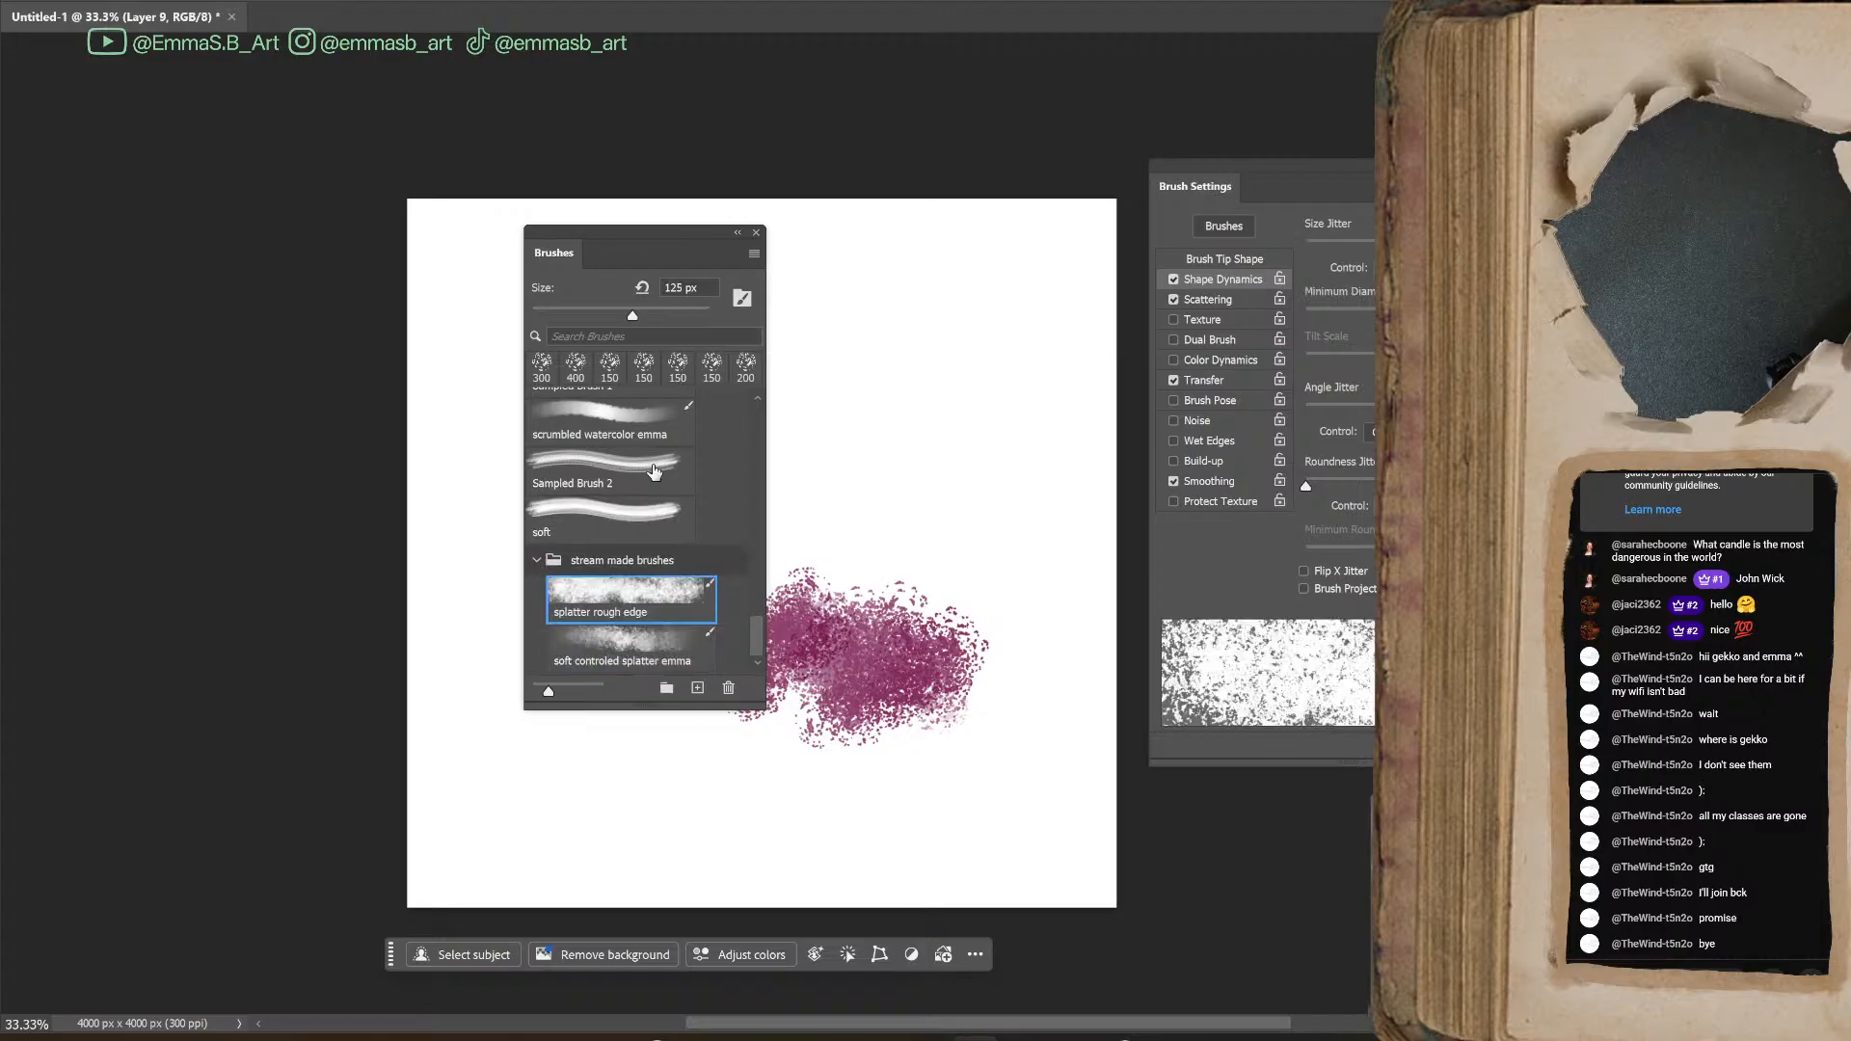
{"action": "left_click", "coordinate": [600, 435]}
{"action": "scroll", "coordinate": [615, 482], "scroll_direction": "up", "scroll_amount": 1}
{"action": "left_click_drag", "start_coordinate": [615, 482], "coordinate": [629, 648]}
Park the brush list beside the canvas and select the soft controled splatter brush in the new group
{"action": "left_click_drag", "start_coordinate": [651, 250], "coordinate": [290, 204]}
{"action": "scroll", "coordinate": [285, 608], "scroll_direction": "down", "scroll_amount": 1}
{"action": "left_click", "coordinate": [286, 608]}
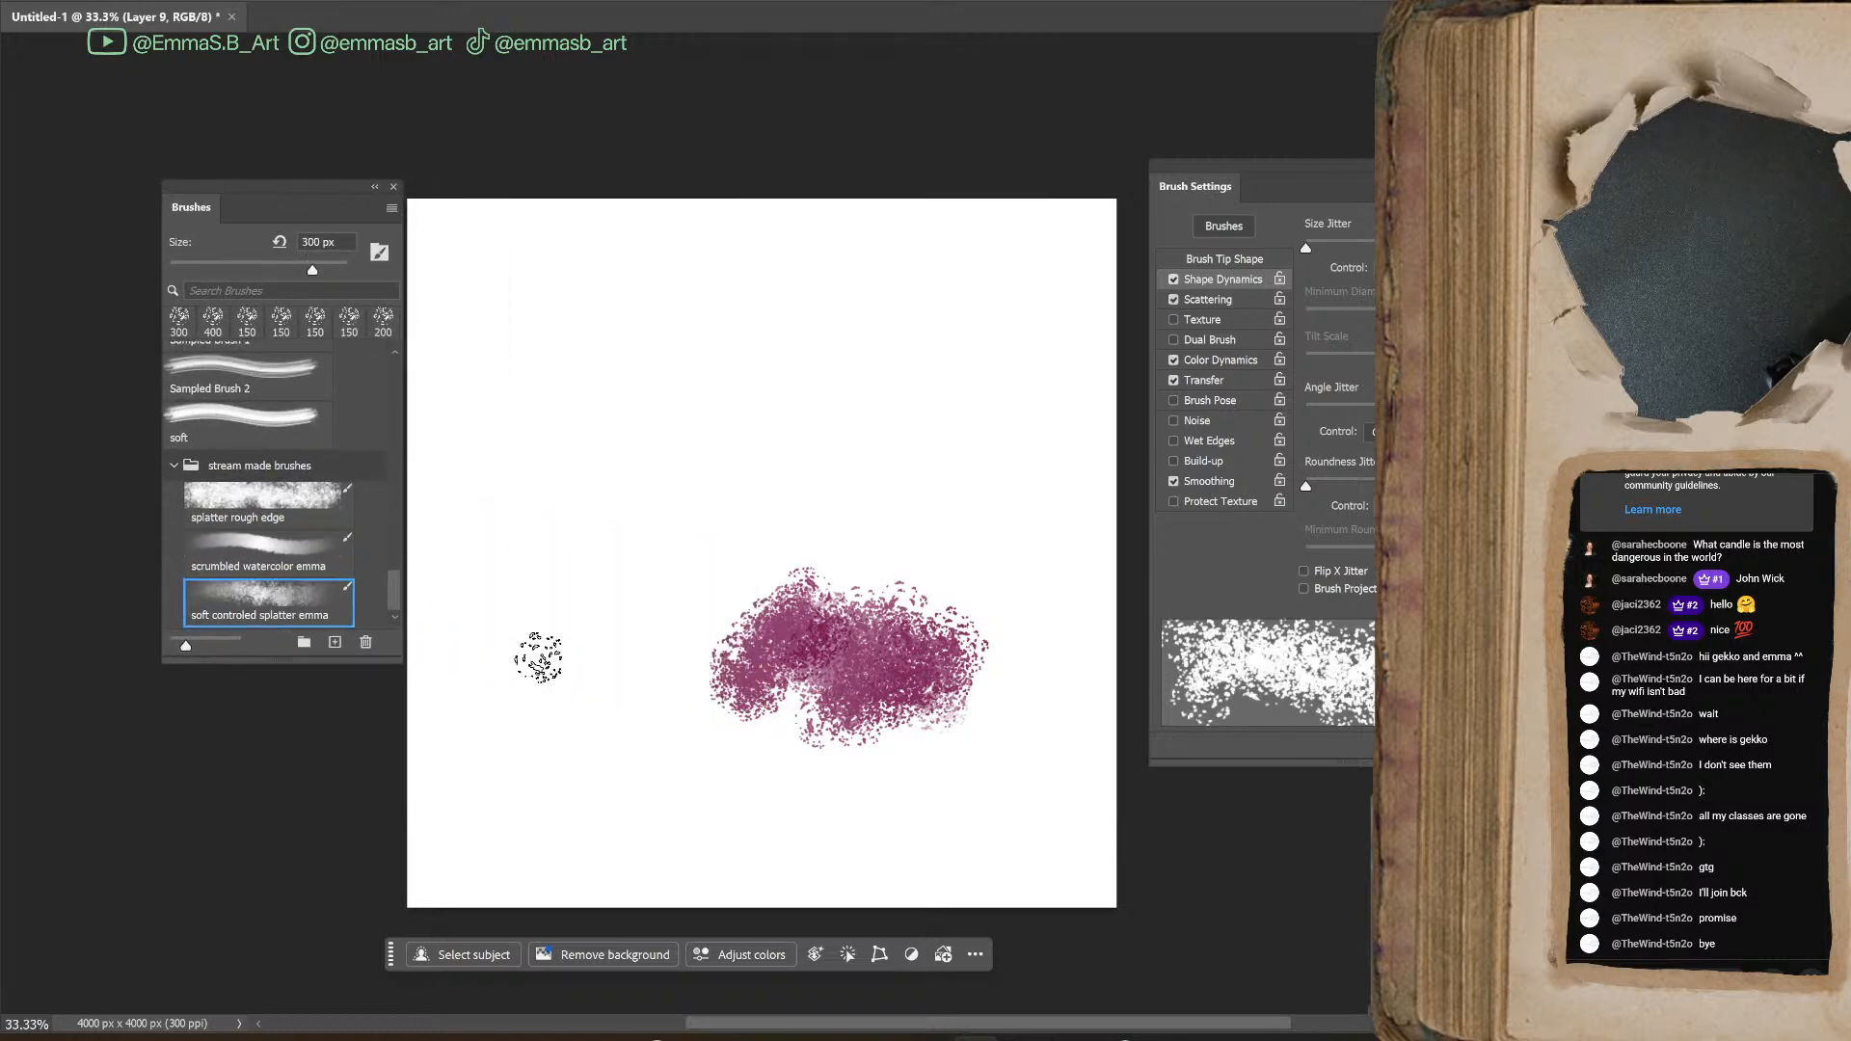
Paint test strokes across the upper canvas with the scrumbled watercolor brush and beside them with the splatter rough edge brush
{"action": "left_click", "coordinate": [260, 558]}
{"action": "mouse_move", "coordinate": [702, 372]}
{"action": "left_mouse_down"}
{"action": "mouse_move", "coordinate": [636, 519]}
{"action": "mouse_move", "coordinate": [848, 403]}
{"action": "mouse_move", "coordinate": [805, 492]}
{"action": "left_mouse_up"}
{"action": "mouse_move", "coordinate": [730, 441]}
{"action": "left_mouse_down"}
{"action": "mouse_move", "coordinate": [847, 495]}
{"action": "mouse_move", "coordinate": [674, 488]}
{"action": "mouse_move", "coordinate": [888, 433]}
{"action": "mouse_move", "coordinate": [850, 479]}
{"action": "mouse_move", "coordinate": [940, 497]}
{"action": "mouse_move", "coordinate": [973, 552]}
{"action": "left_mouse_up"}
{"action": "left_click", "coordinate": [306, 499]}
{"action": "mouse_move", "coordinate": [884, 439]}
{"action": "left_mouse_down"}
{"action": "mouse_move", "coordinate": [959, 477]}
{"action": "mouse_move", "coordinate": [1034, 473]}
{"action": "mouse_move", "coordinate": [1002, 424]}
{"action": "mouse_move", "coordinate": [916, 439]}
{"action": "mouse_move", "coordinate": [877, 540]}
{"action": "mouse_move", "coordinate": [996, 517]}
{"action": "mouse_move", "coordinate": [902, 504]}
{"action": "mouse_move", "coordinate": [1007, 567]}
{"action": "left_mouse_up"}
Paint test strokes across the lower left of the canvas with the soft controled splatter brush, and undo them
{"action": "left_click", "coordinate": [294, 599]}
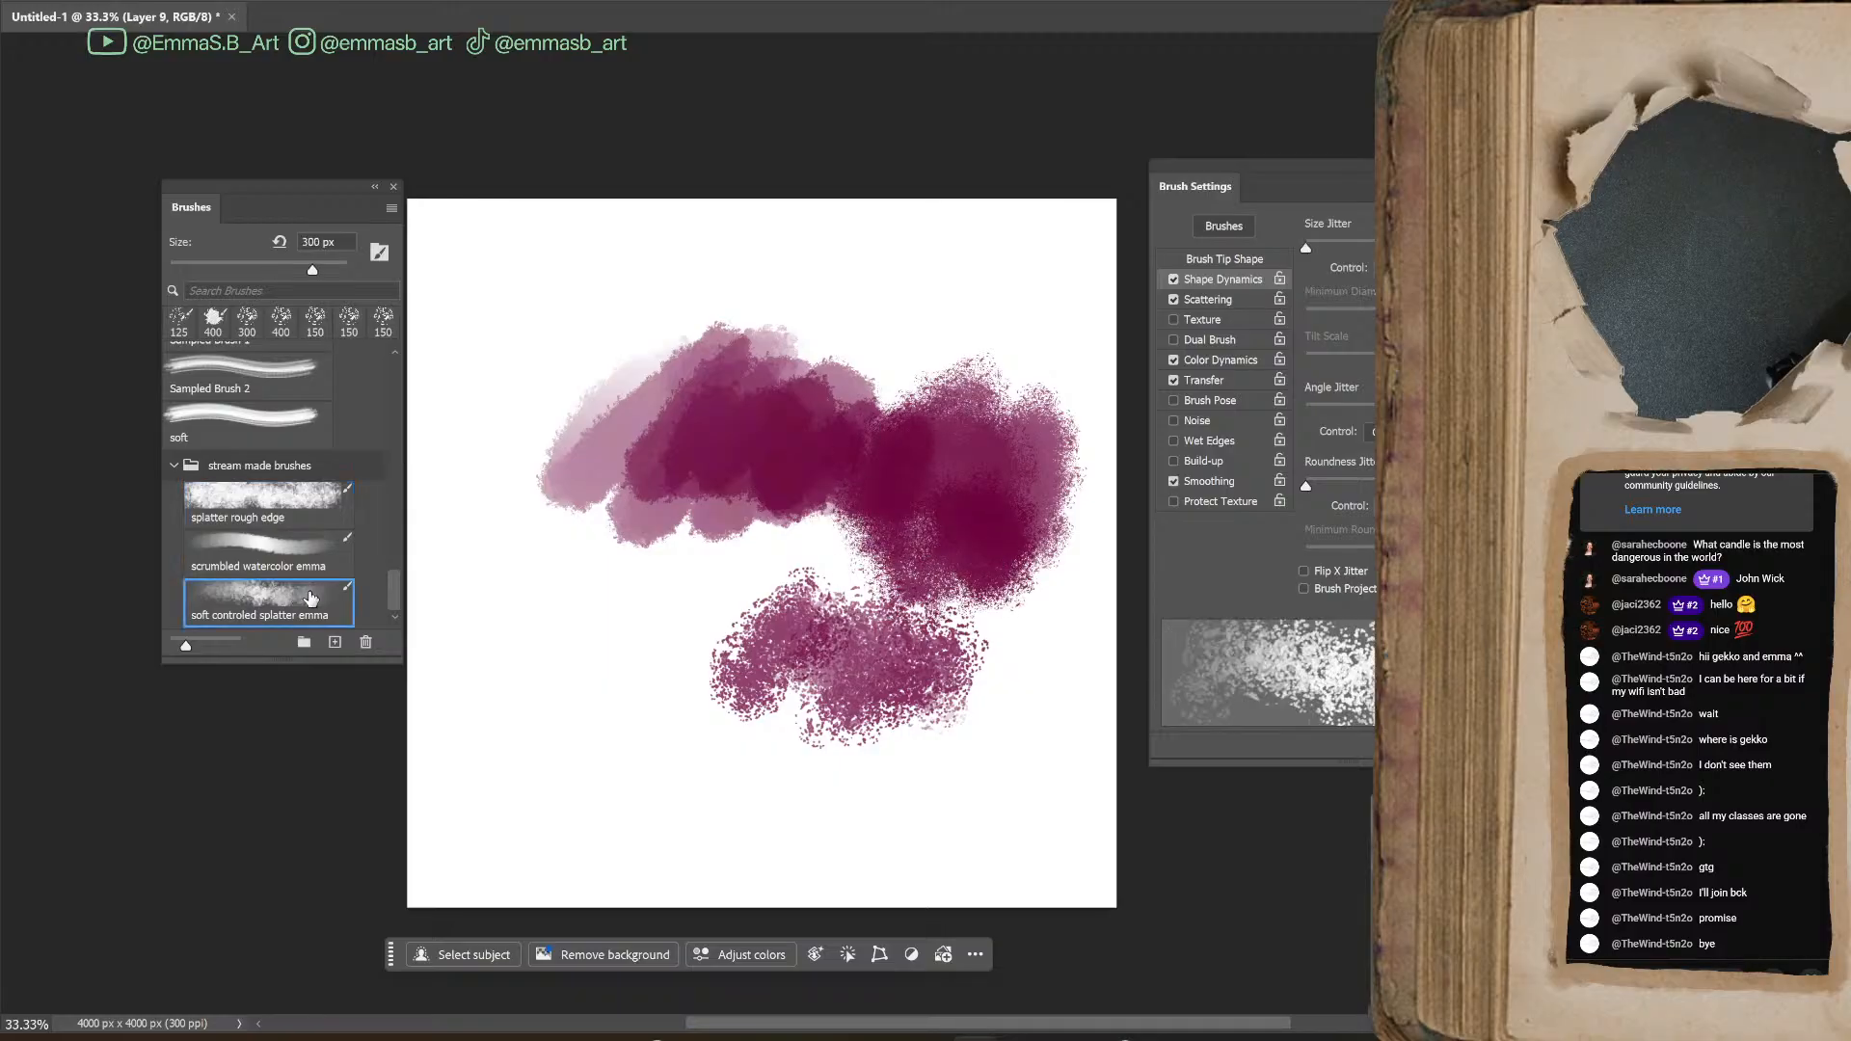
{"action": "mouse_move", "coordinate": [665, 627]}
{"action": "left_mouse_down"}
{"action": "mouse_move", "coordinate": [730, 683]}
{"action": "mouse_move", "coordinate": [730, 584]}
{"action": "mouse_move", "coordinate": [739, 660]}
{"action": "mouse_move", "coordinate": [667, 608]}
{"action": "mouse_move", "coordinate": [597, 609]}
{"action": "mouse_move", "coordinate": [680, 656]}
{"action": "mouse_move", "coordinate": [728, 654]}
{"action": "mouse_move", "coordinate": [737, 631]}
{"action": "mouse_move", "coordinate": [565, 615]}
{"action": "mouse_move", "coordinate": [602, 661]}
{"action": "mouse_move", "coordinate": [706, 617]}
{"action": "mouse_move", "coordinate": [849, 656]}
{"action": "mouse_move", "coordinate": [721, 716]}
{"action": "mouse_move", "coordinate": [851, 764]}
{"action": "mouse_move", "coordinate": [696, 709]}
{"action": "mouse_move", "coordinate": [819, 699]}
{"action": "mouse_move", "coordinate": [813, 731]}
{"action": "mouse_move", "coordinate": [724, 734]}
{"action": "mouse_move", "coordinate": [771, 719]}
{"action": "mouse_move", "coordinate": [754, 760]}
{"action": "mouse_move", "coordinate": [866, 689]}
{"action": "mouse_move", "coordinate": [605, 760]}
{"action": "mouse_move", "coordinate": [590, 725]}
{"action": "left_mouse_up"}
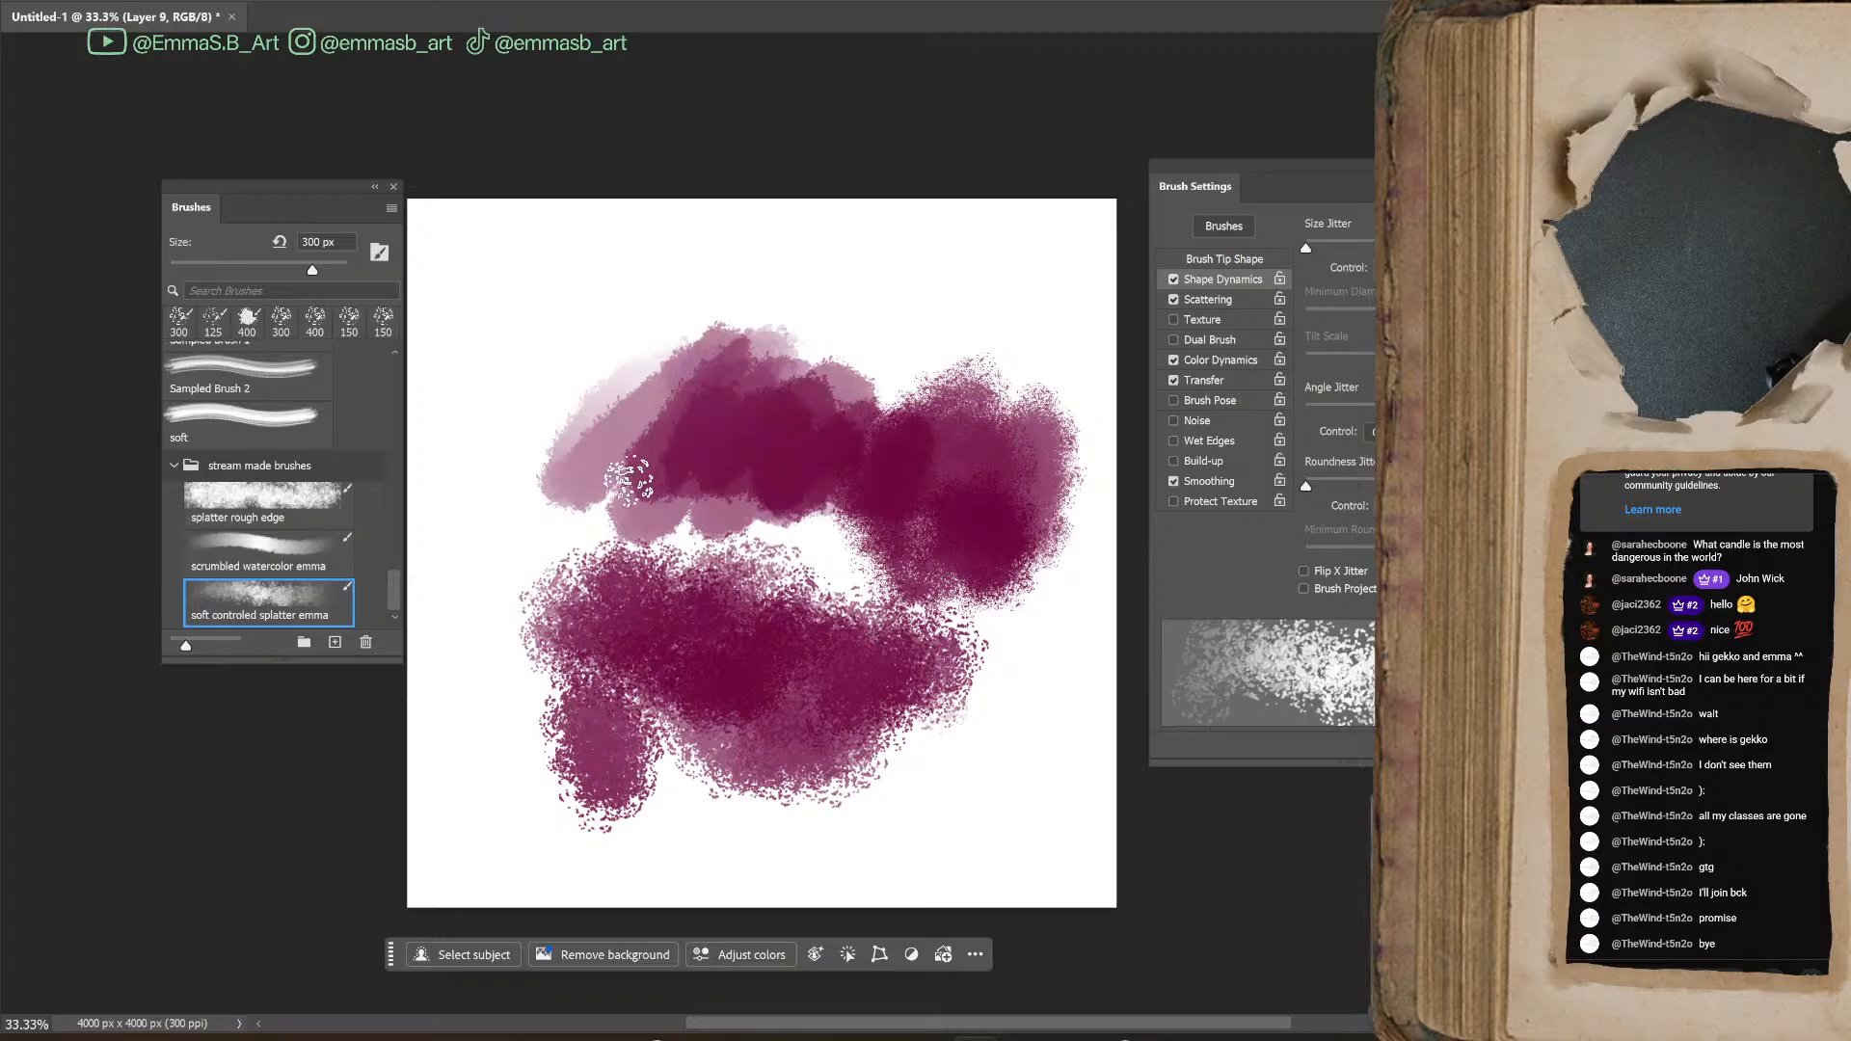
{"action": "key", "text": "ctrl+z"}
{"action": "key", "text": "ctrl+z"}
{"action": "key", "text": "ctrl+z"}
{"action": "key", "text": "ctrl+z"}
{"action": "key", "text": "ctrl+z"}
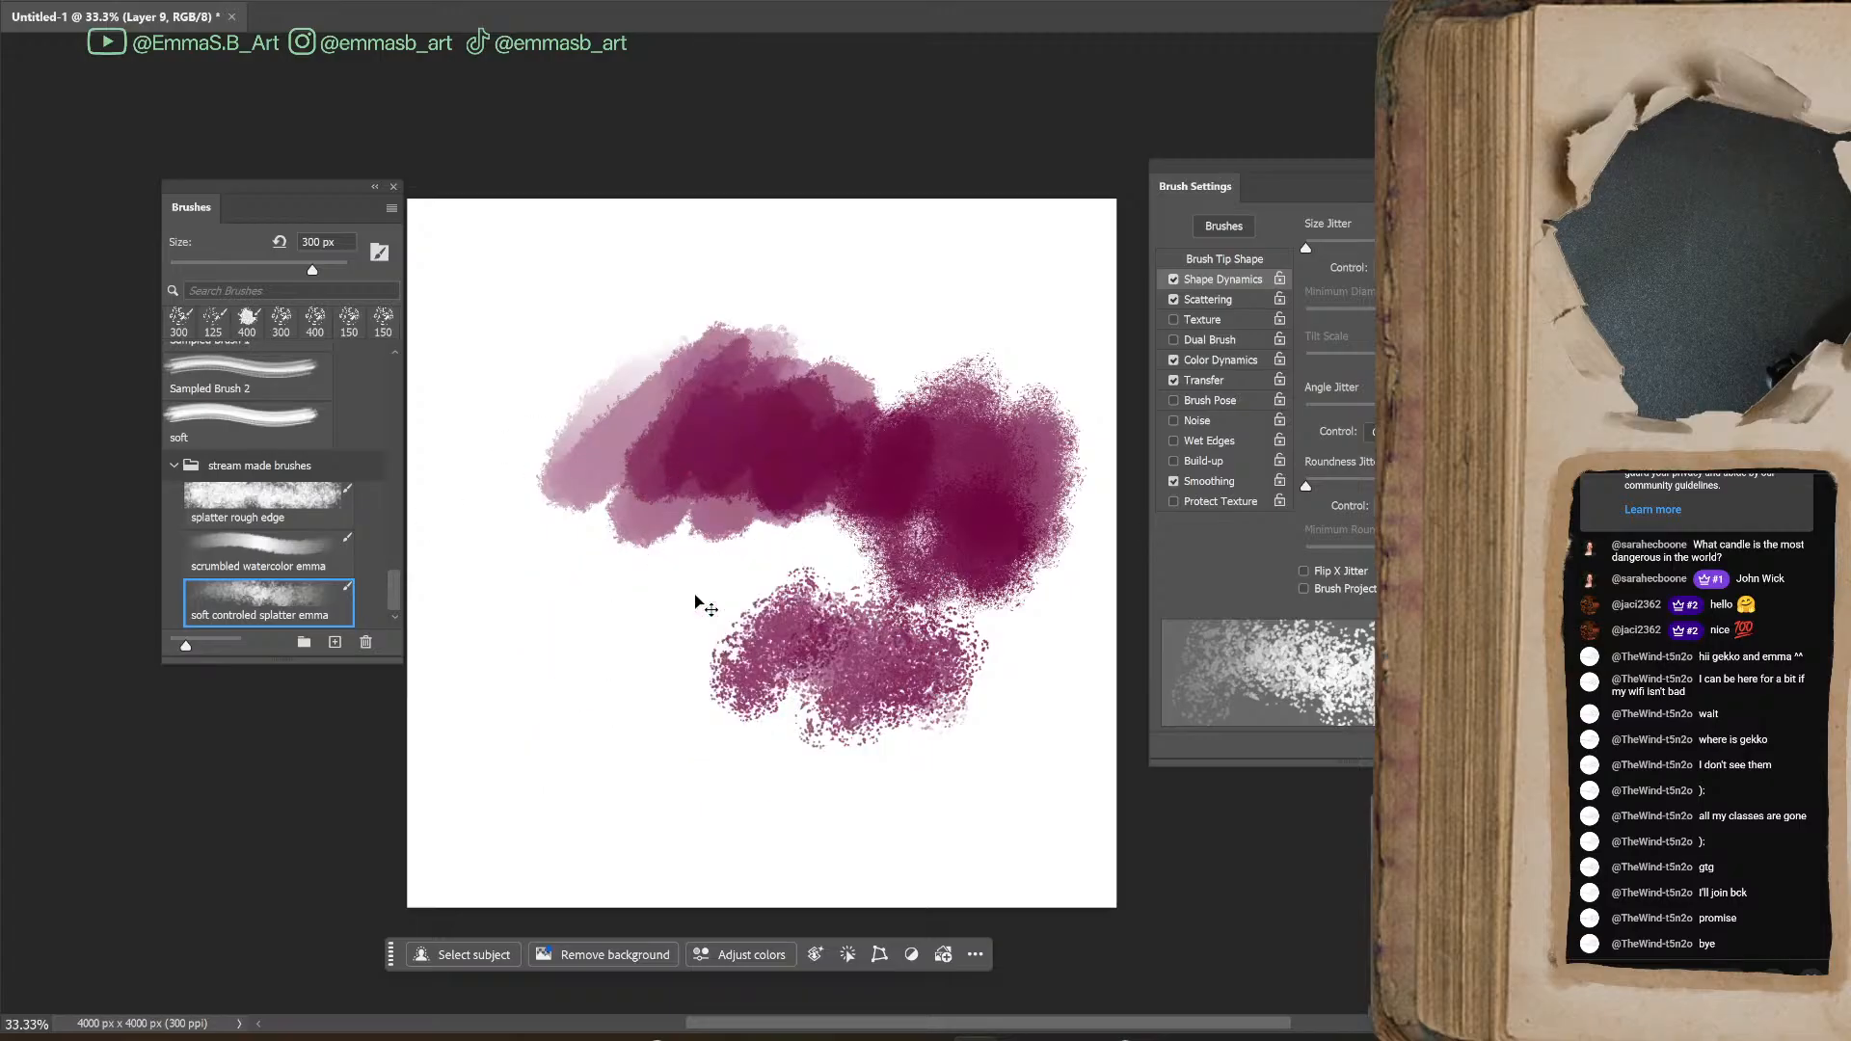
Undo all the remaining test strokes so the canvas is empty
{"action": "key", "text": "ctrl+z"}
{"action": "key", "text": "ctrl+z"}
{"action": "key", "text": "ctrl+z"}
{"action": "key", "text": "ctrl+z"}
{"action": "key", "text": "ctrl+z"}
{"action": "key", "text": "ctrl+z"}
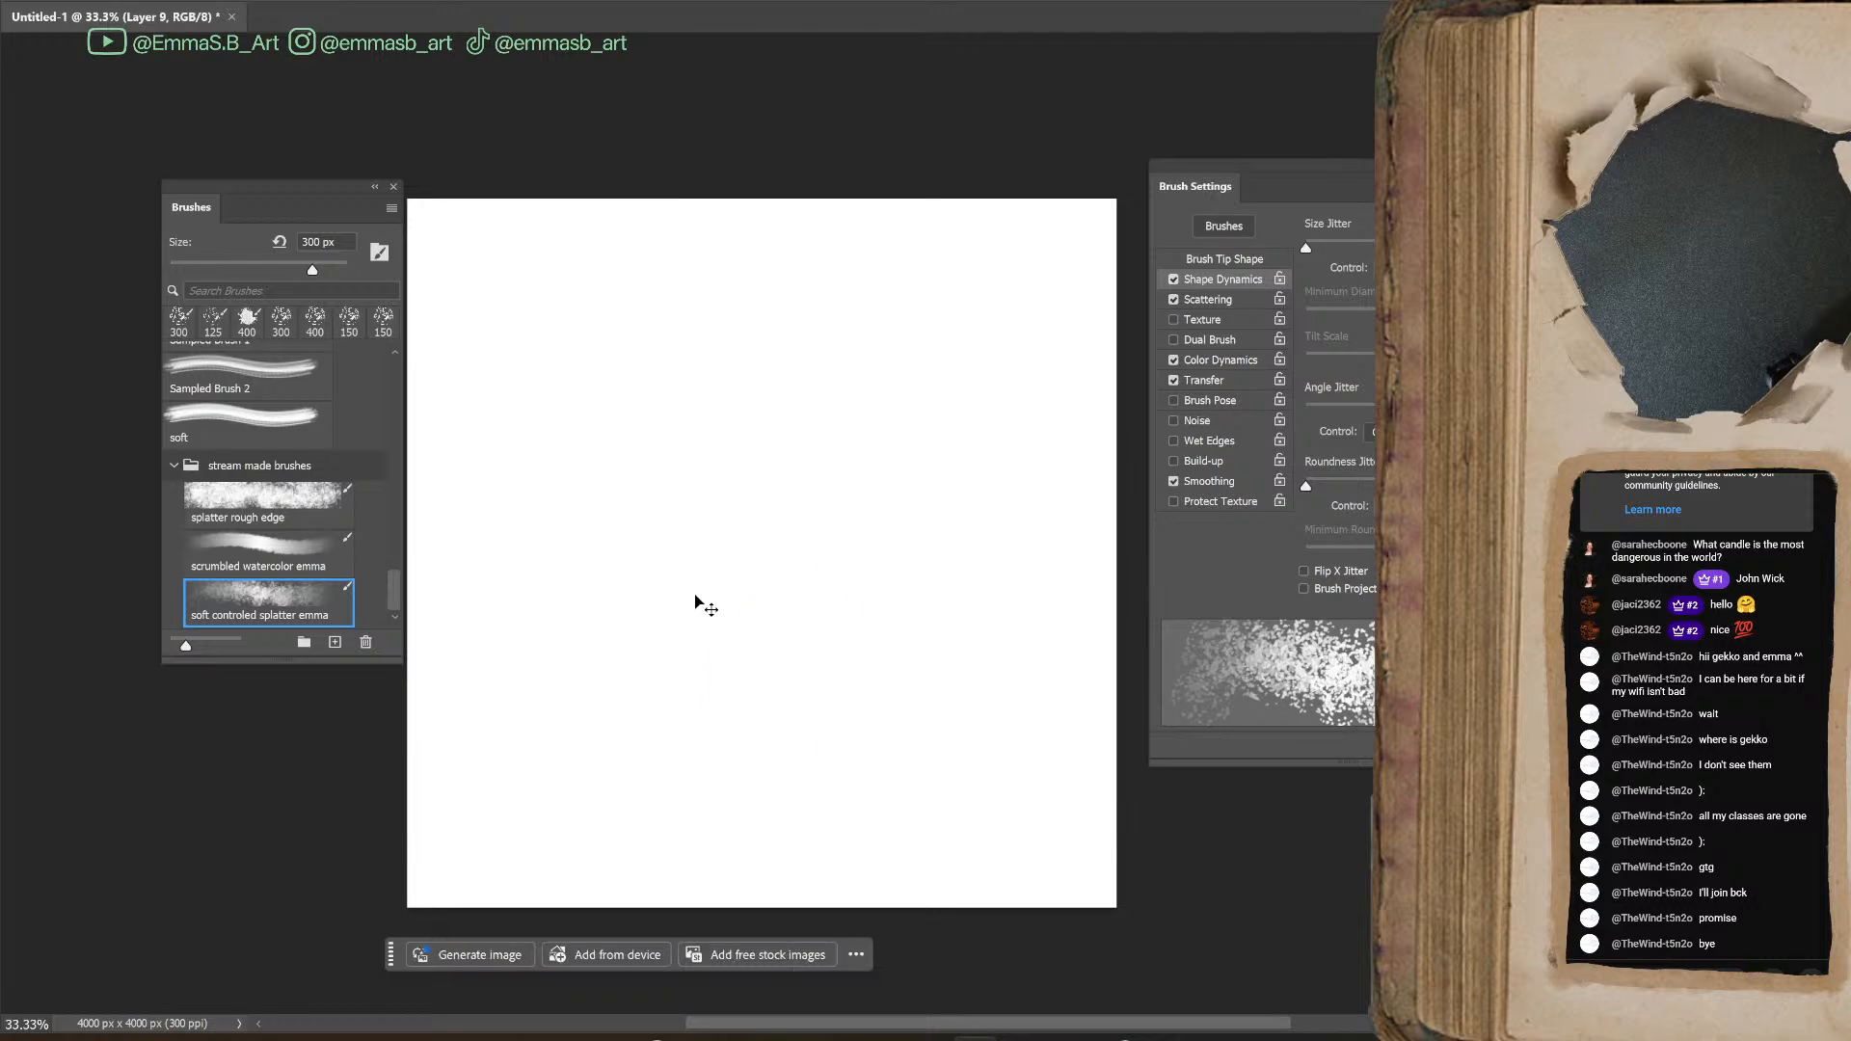
Delete the Sampled Brush 1, Sampled Brush 2 and soft brush presets and move the brush list away from the canvas
{"action": "mouse_move", "coordinate": [275, 189]}
{"action": "left_mouse_down"}
{"action": "mouse_move", "coordinate": [835, 363]}
{"action": "mouse_move", "coordinate": [745, 261]}
{"action": "left_mouse_up"}
{"action": "scroll", "coordinate": [776, 559], "scroll_direction": "up", "scroll_amount": 4}
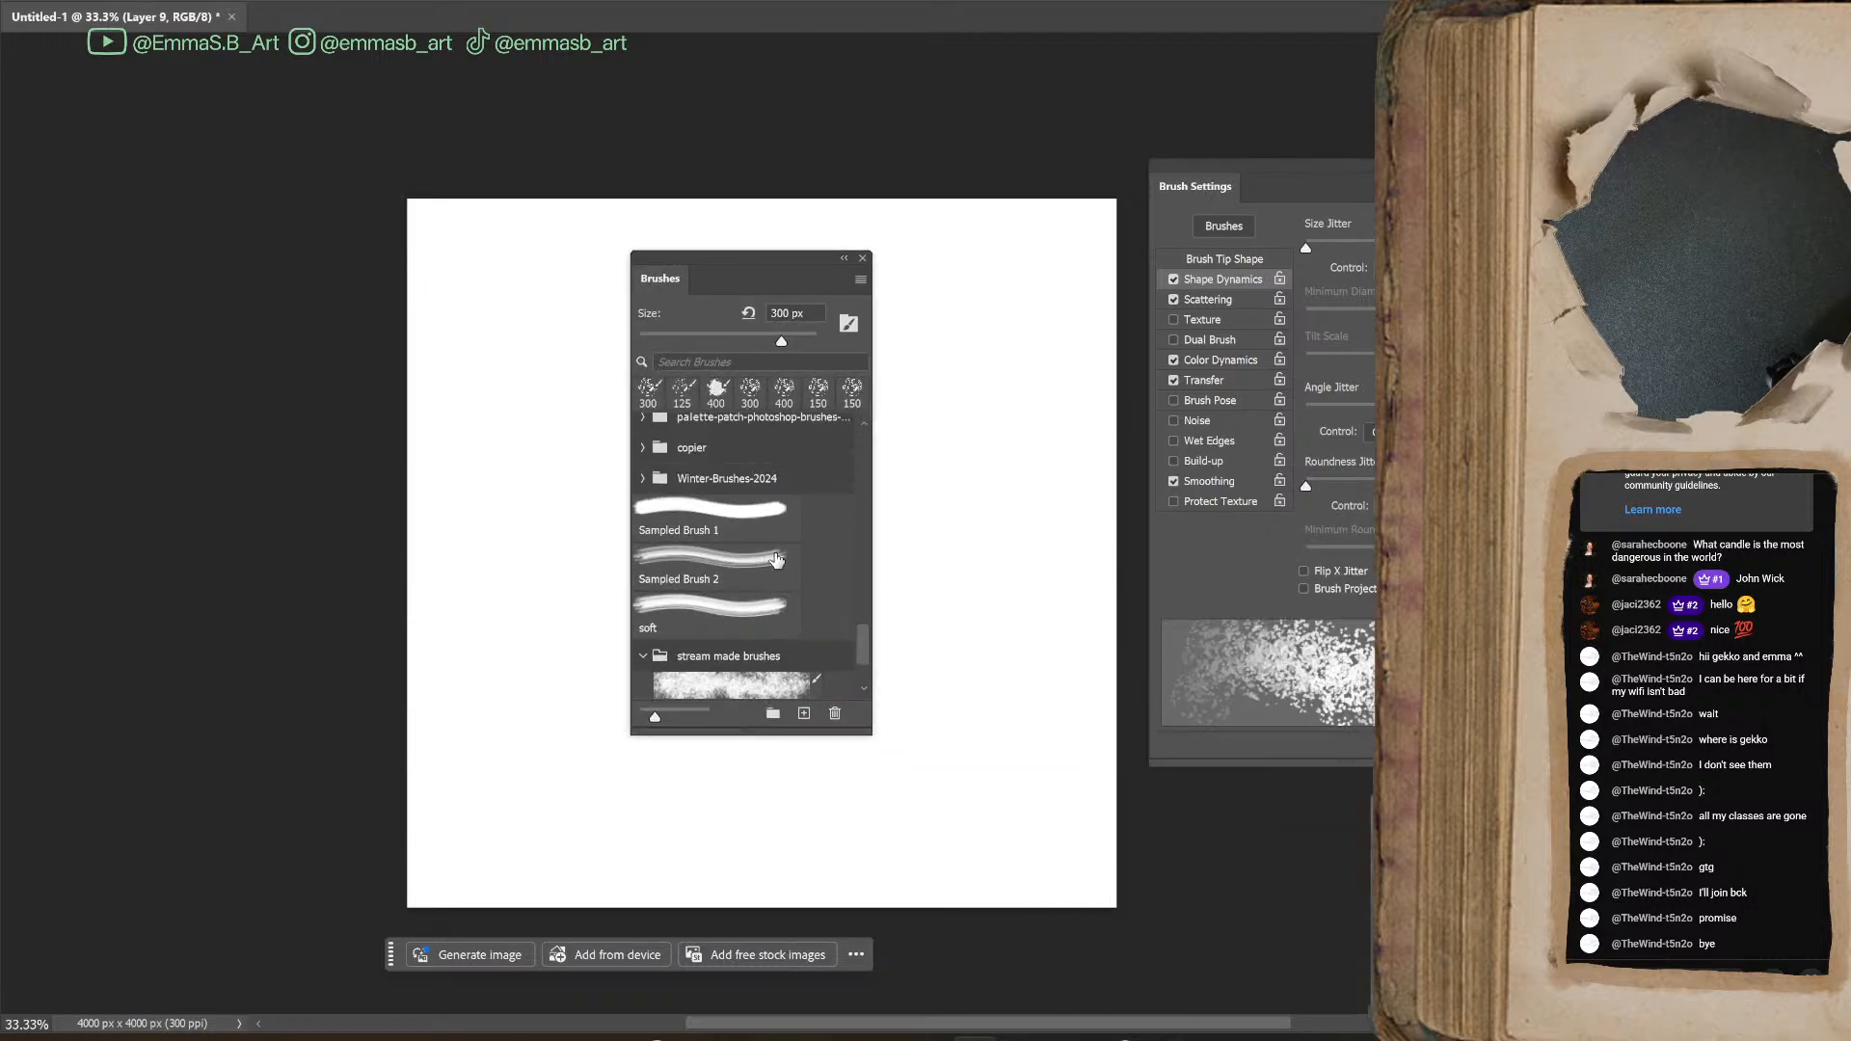
{"action": "left_click", "coordinate": [766, 521]}
{"action": "left_click", "coordinate": [737, 607], "text": "shift"}
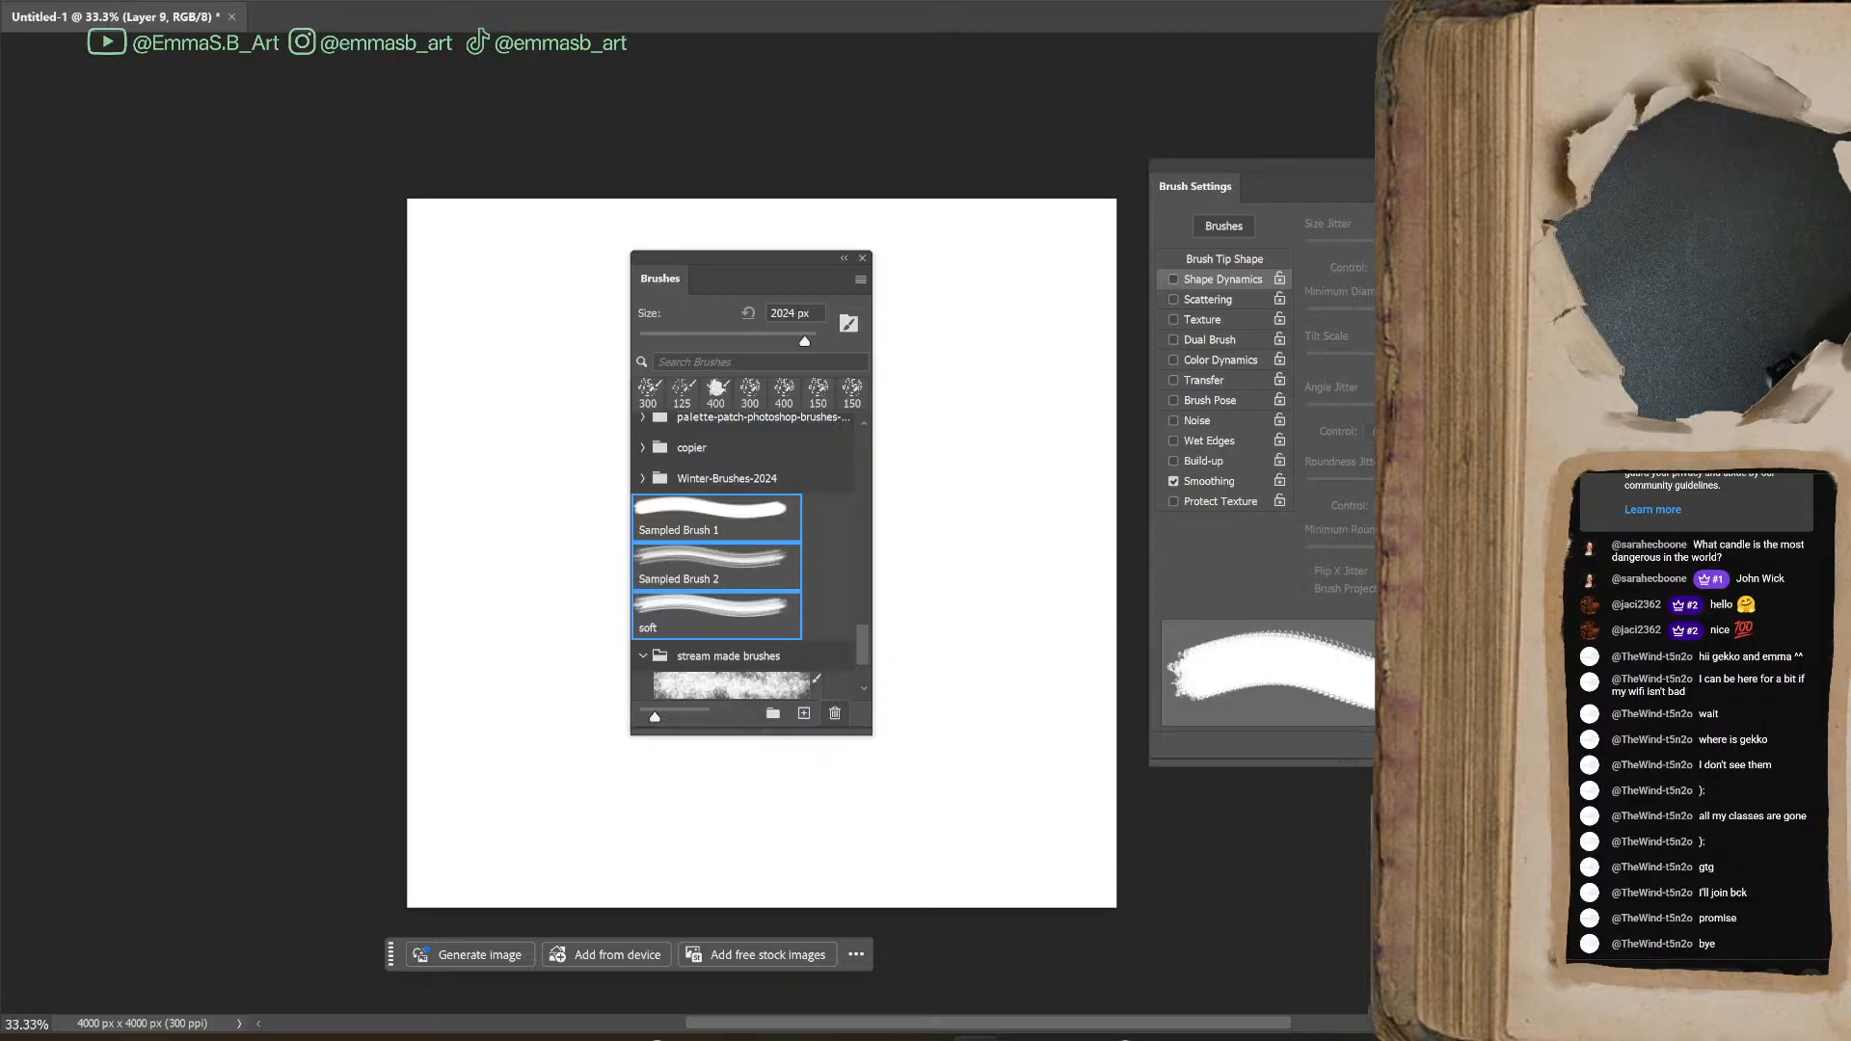
{"action": "left_click", "coordinate": [836, 715]}
{"action": "left_click_drag", "start_coordinate": [751, 254], "coordinate": [1591, 314]}
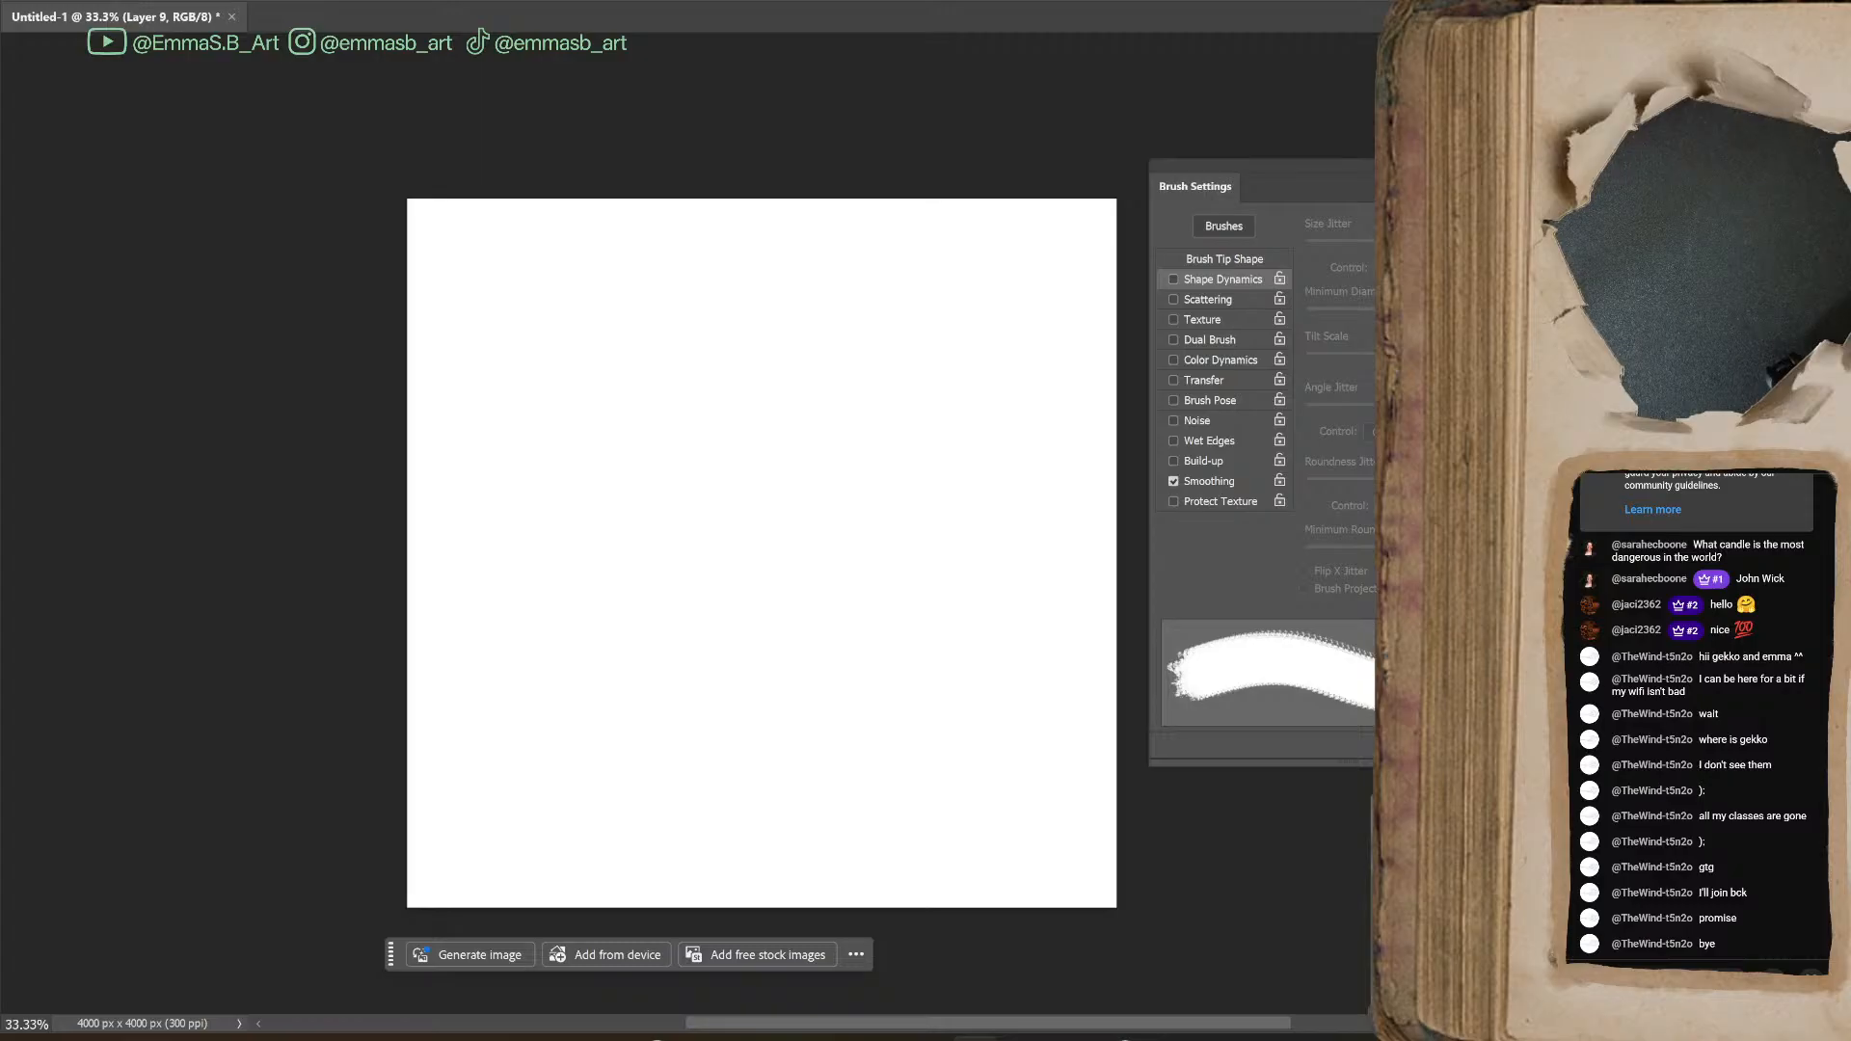
Bring back the small photographed ring blot on Layer 6, enlarge it to fill most of the canvas and centre it
{"action": "left_click", "coordinate": [743, 569]}
{"action": "key", "text": "ctrl+z"}
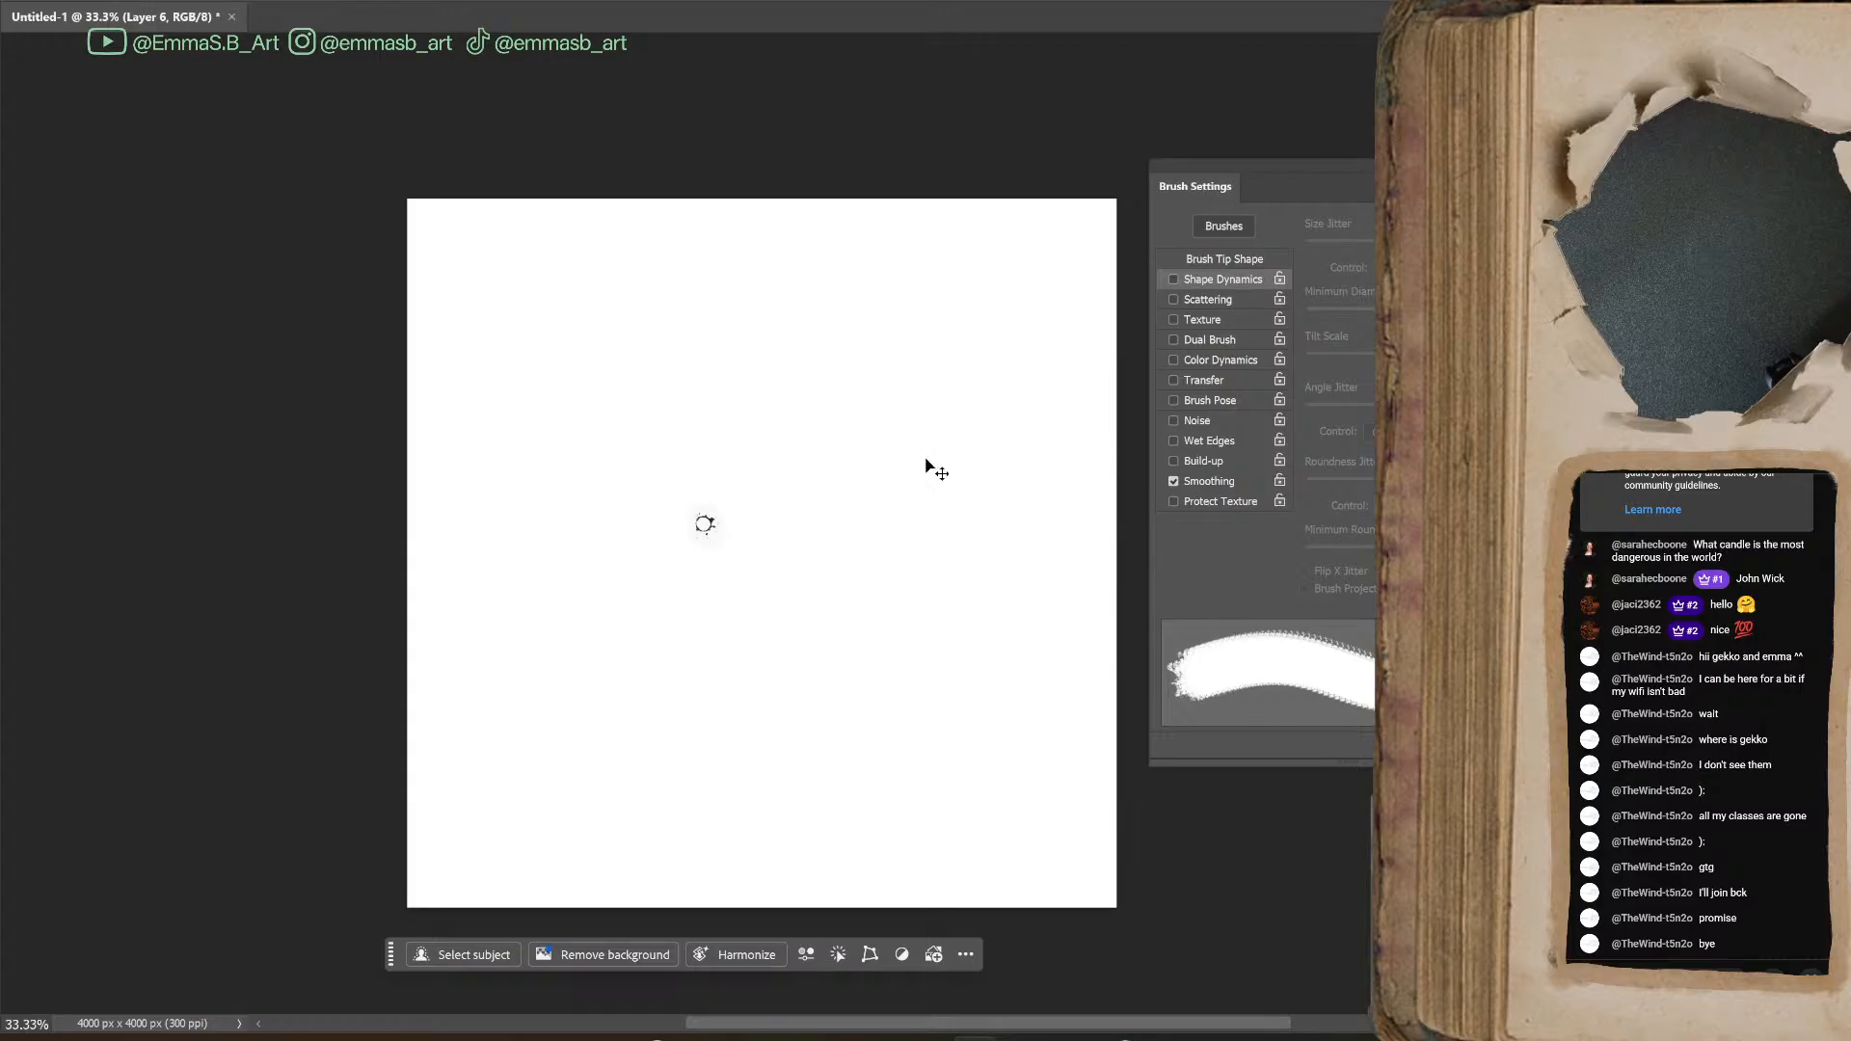
{"action": "key", "text": "ctrl+t"}
{"action": "left_click_drag", "start_coordinate": [724, 525], "coordinate": [1126, 540]}
{"action": "left_click_drag", "start_coordinate": [878, 484], "coordinate": [725, 513]}
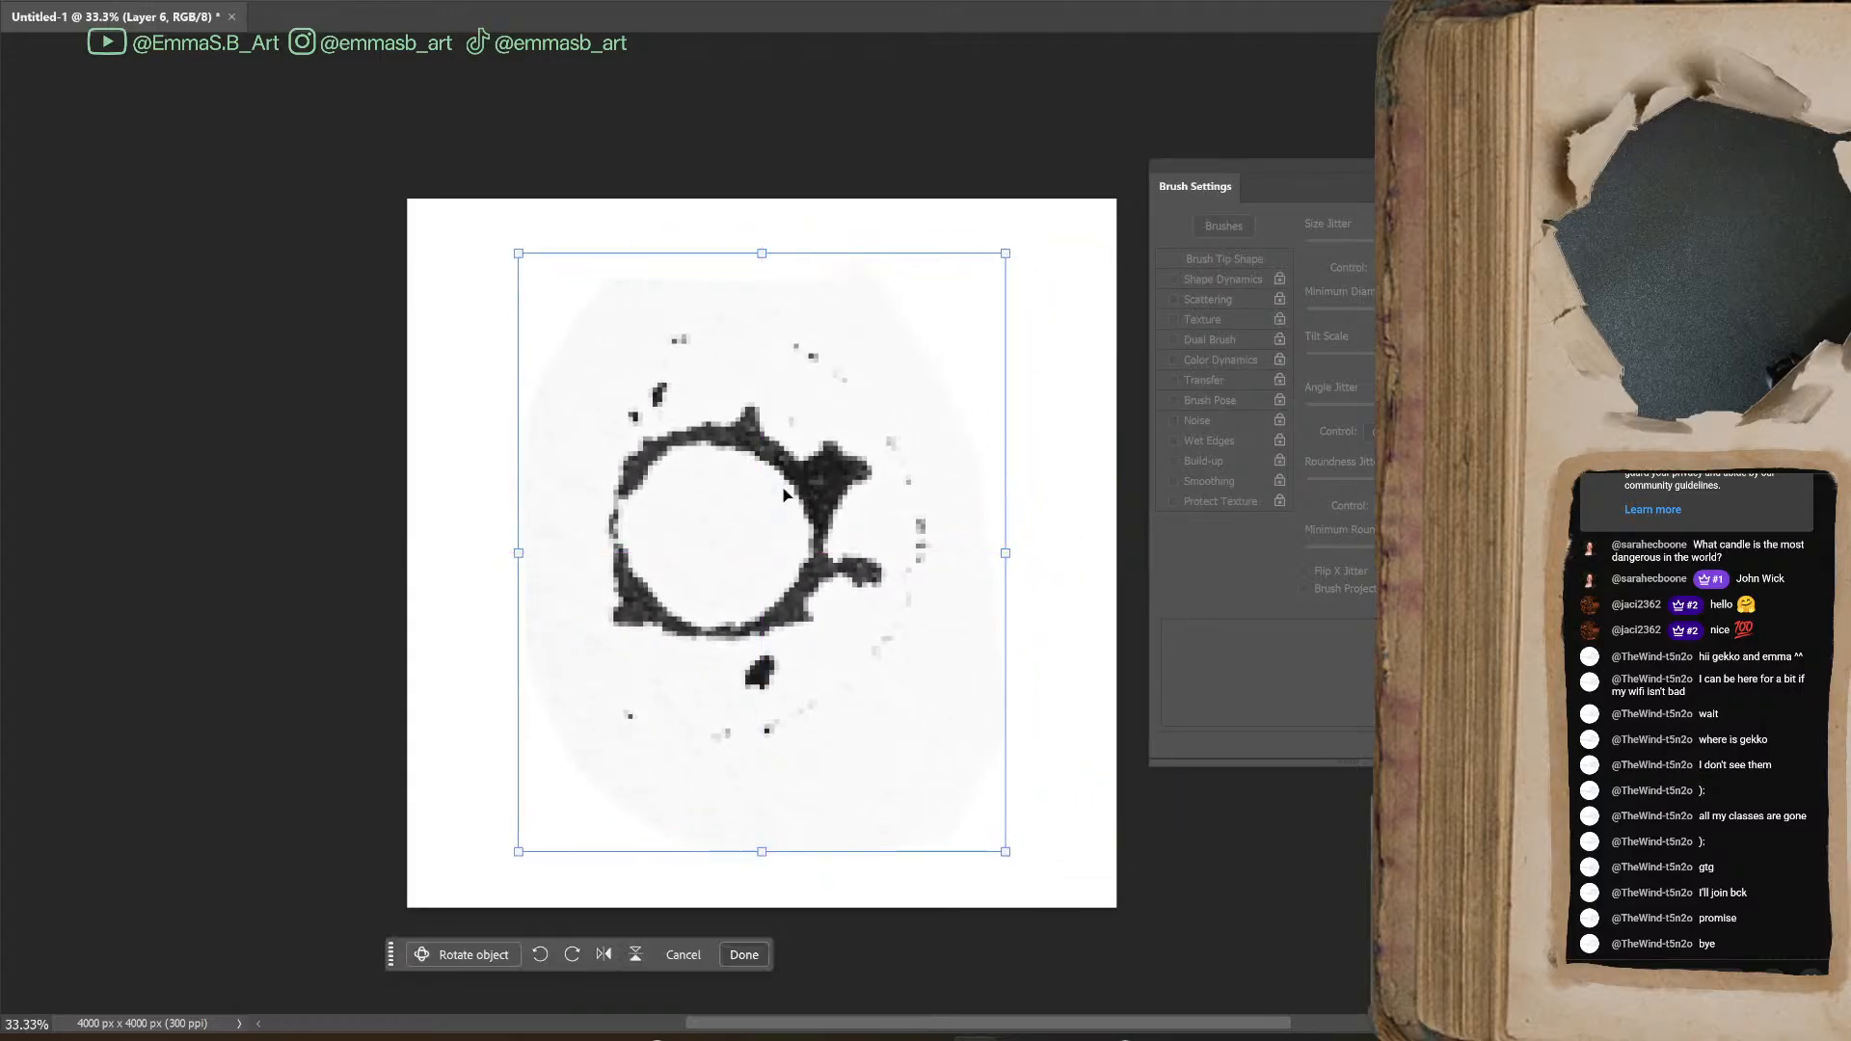
{"action": "key", "text": "Return"}
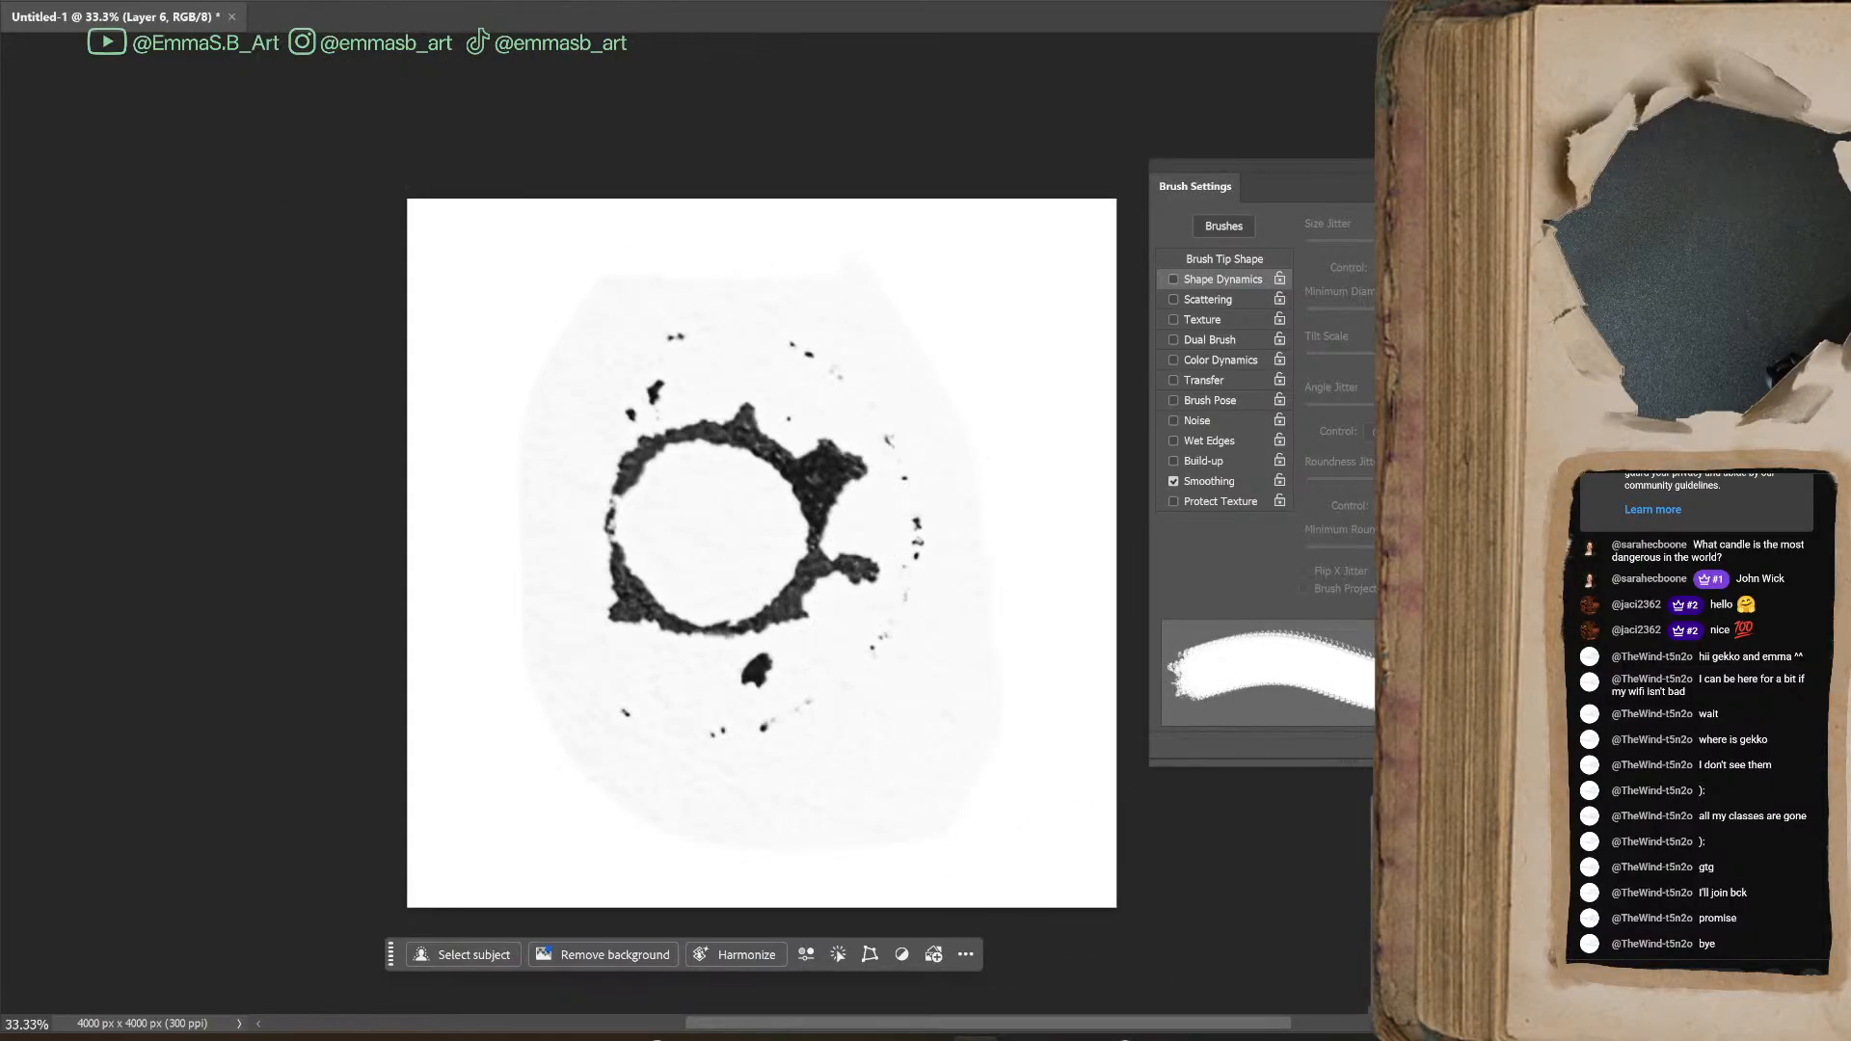
Select the ring blot's dark ink with Color Range, using Sampled Colors and a Fuzziness of 57
{"action": "left_click", "coordinate": [250, 2]}
{"action": "left_click", "coordinate": [311, 152]}
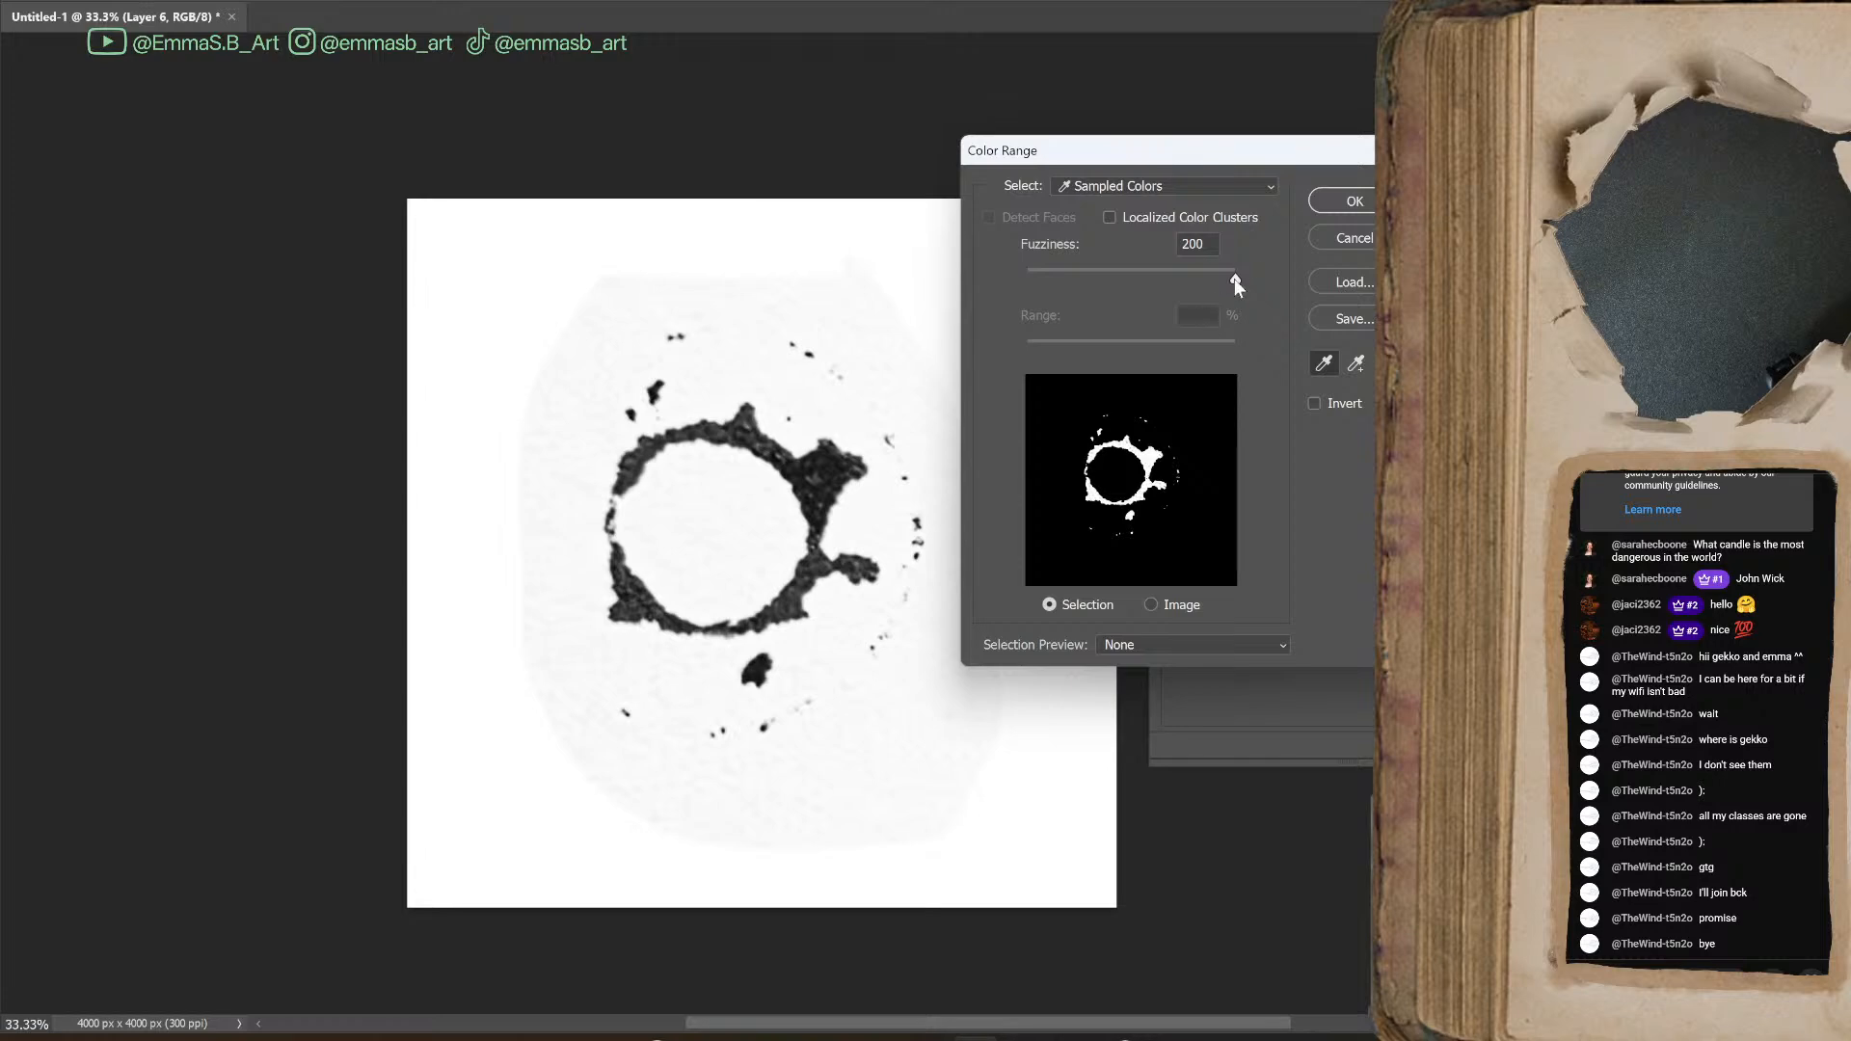
{"action": "left_click_drag", "start_coordinate": [1148, 262], "coordinate": [1090, 282]}
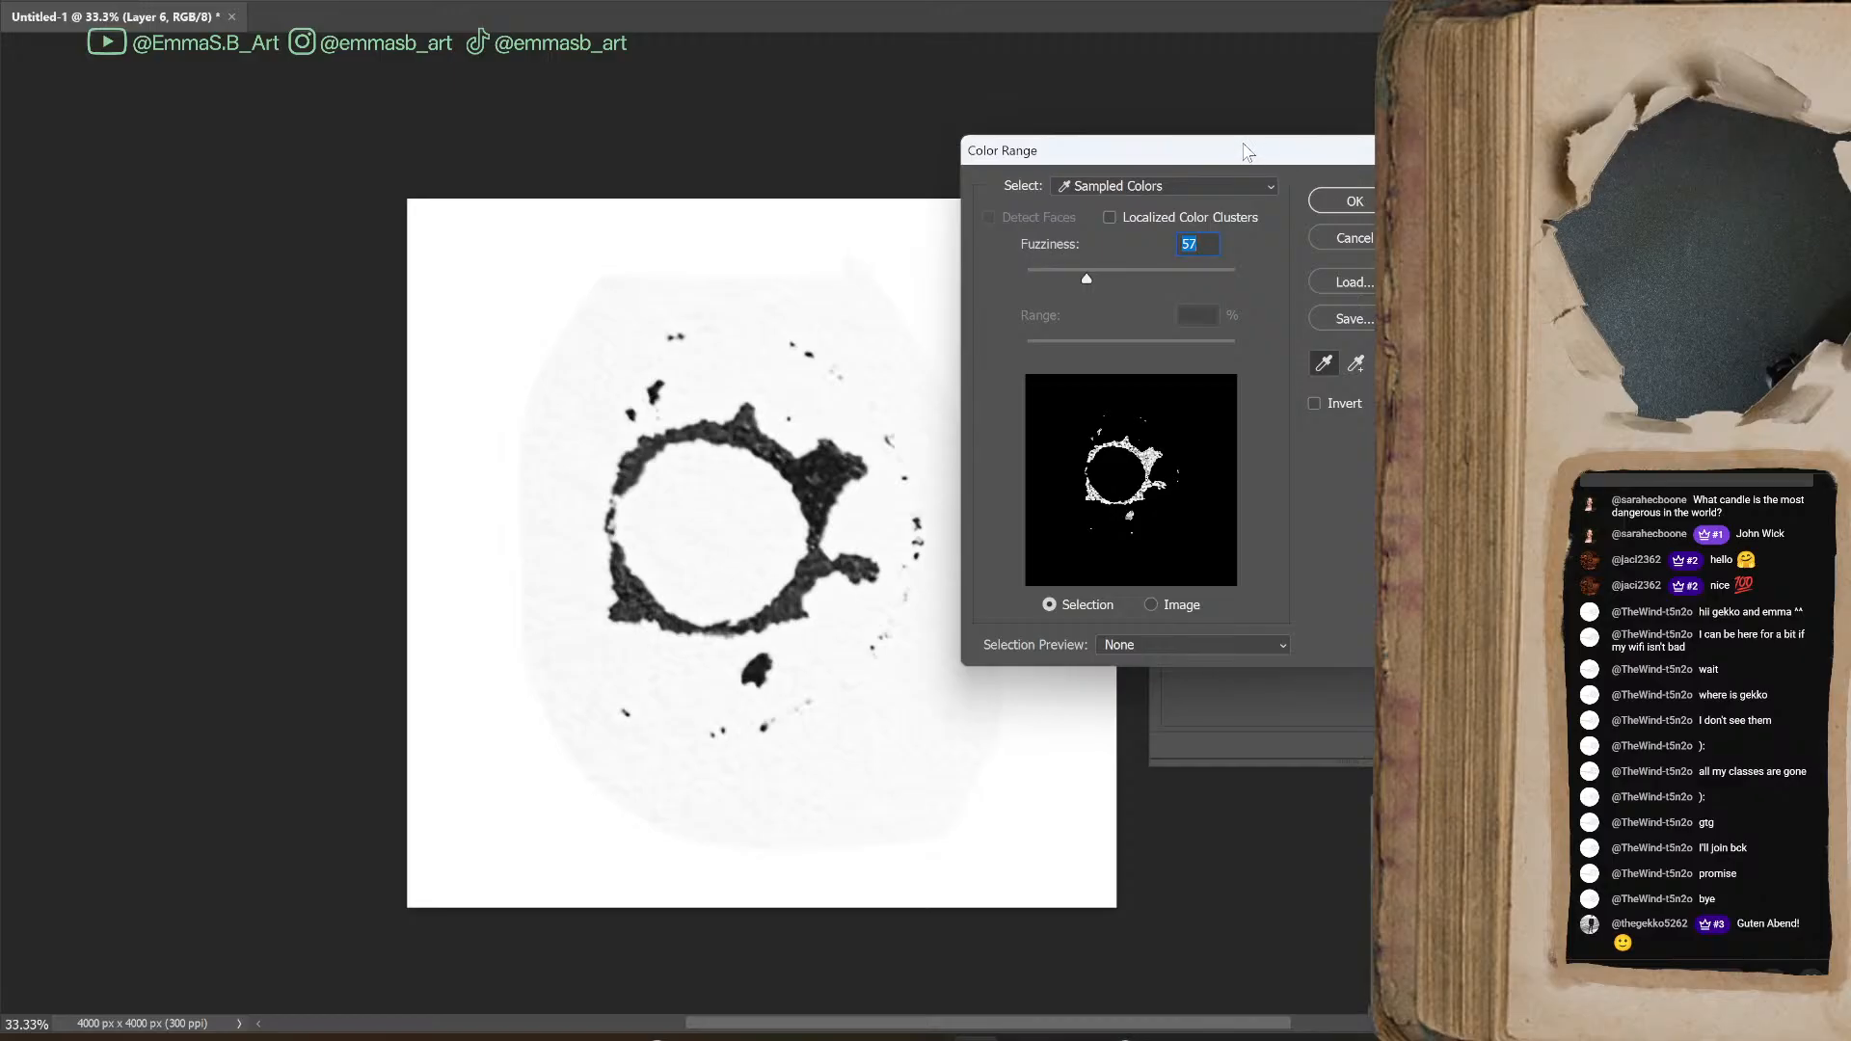
{"action": "left_click", "coordinate": [1355, 203]}
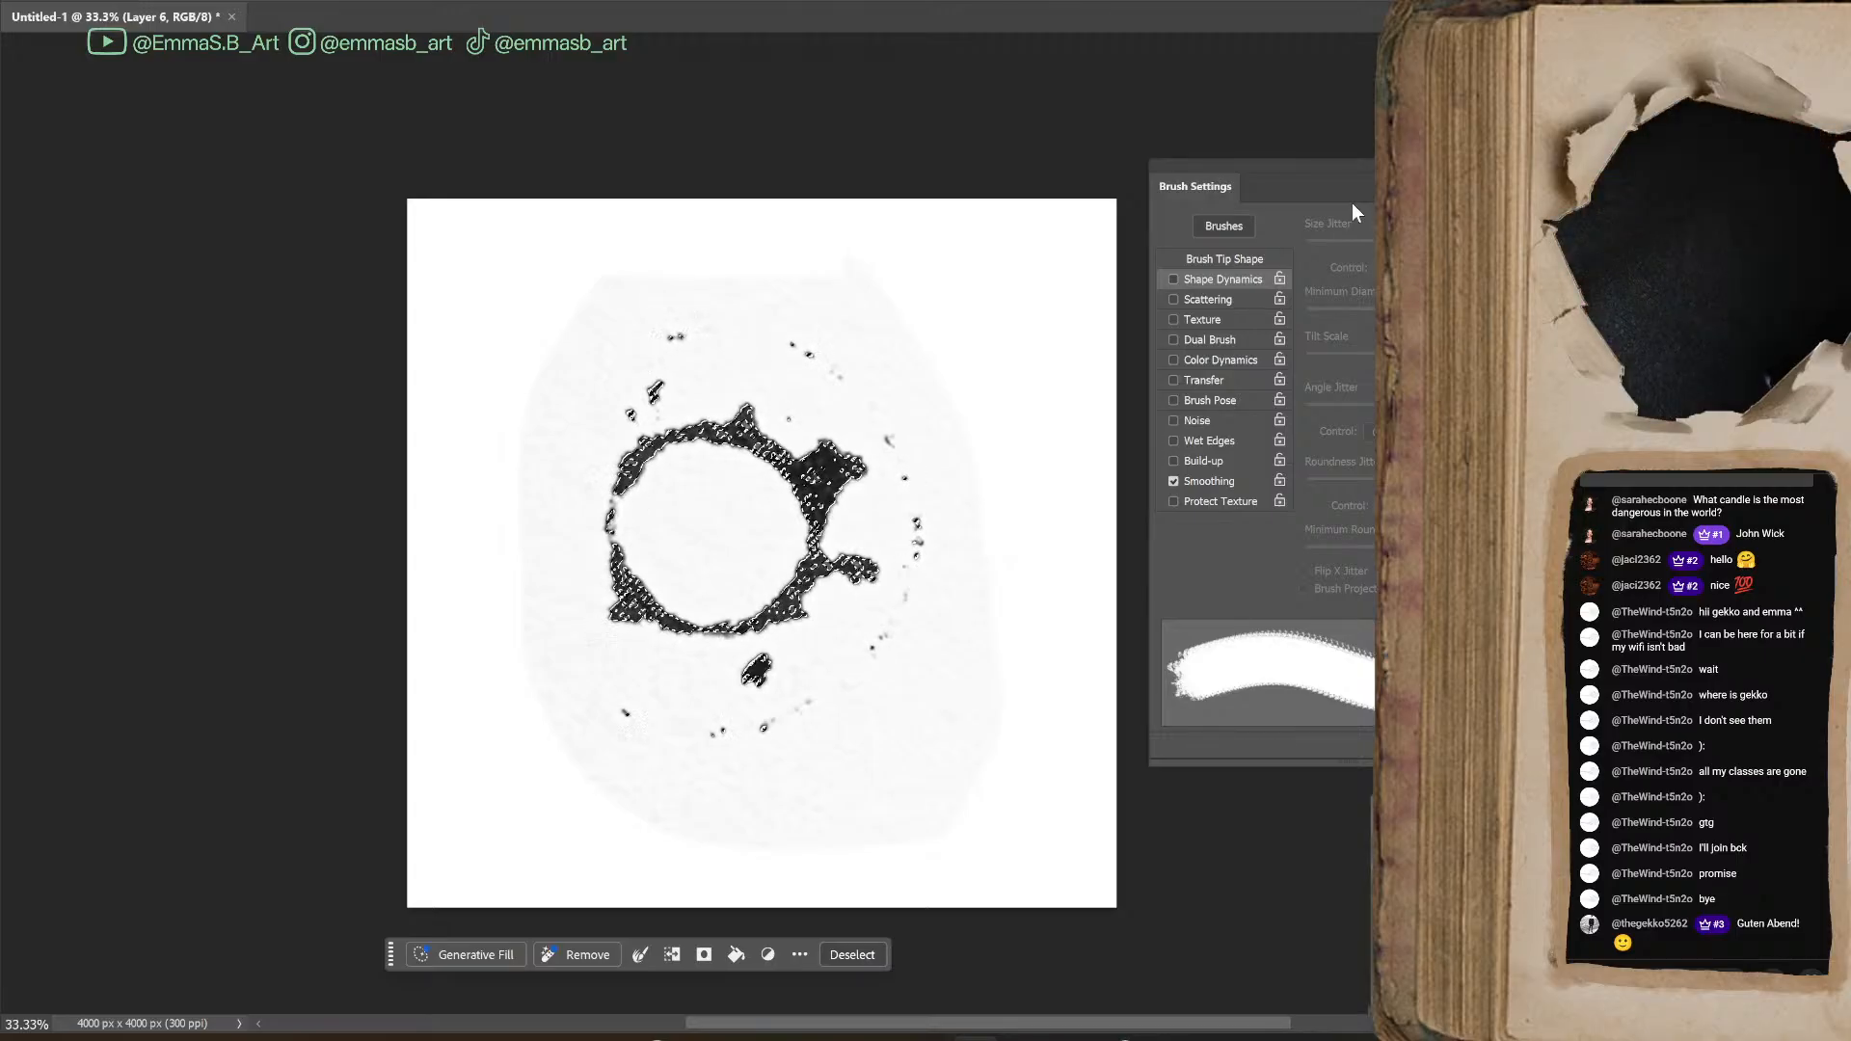
Fill the selected ink with black on a new layer, hide the photographed blot and deselect
{"action": "left_click", "coordinate": [1398, 675]}
{"action": "left_click", "coordinate": [1398, 675]}
{"action": "left_click", "coordinate": [1582, 1013]}
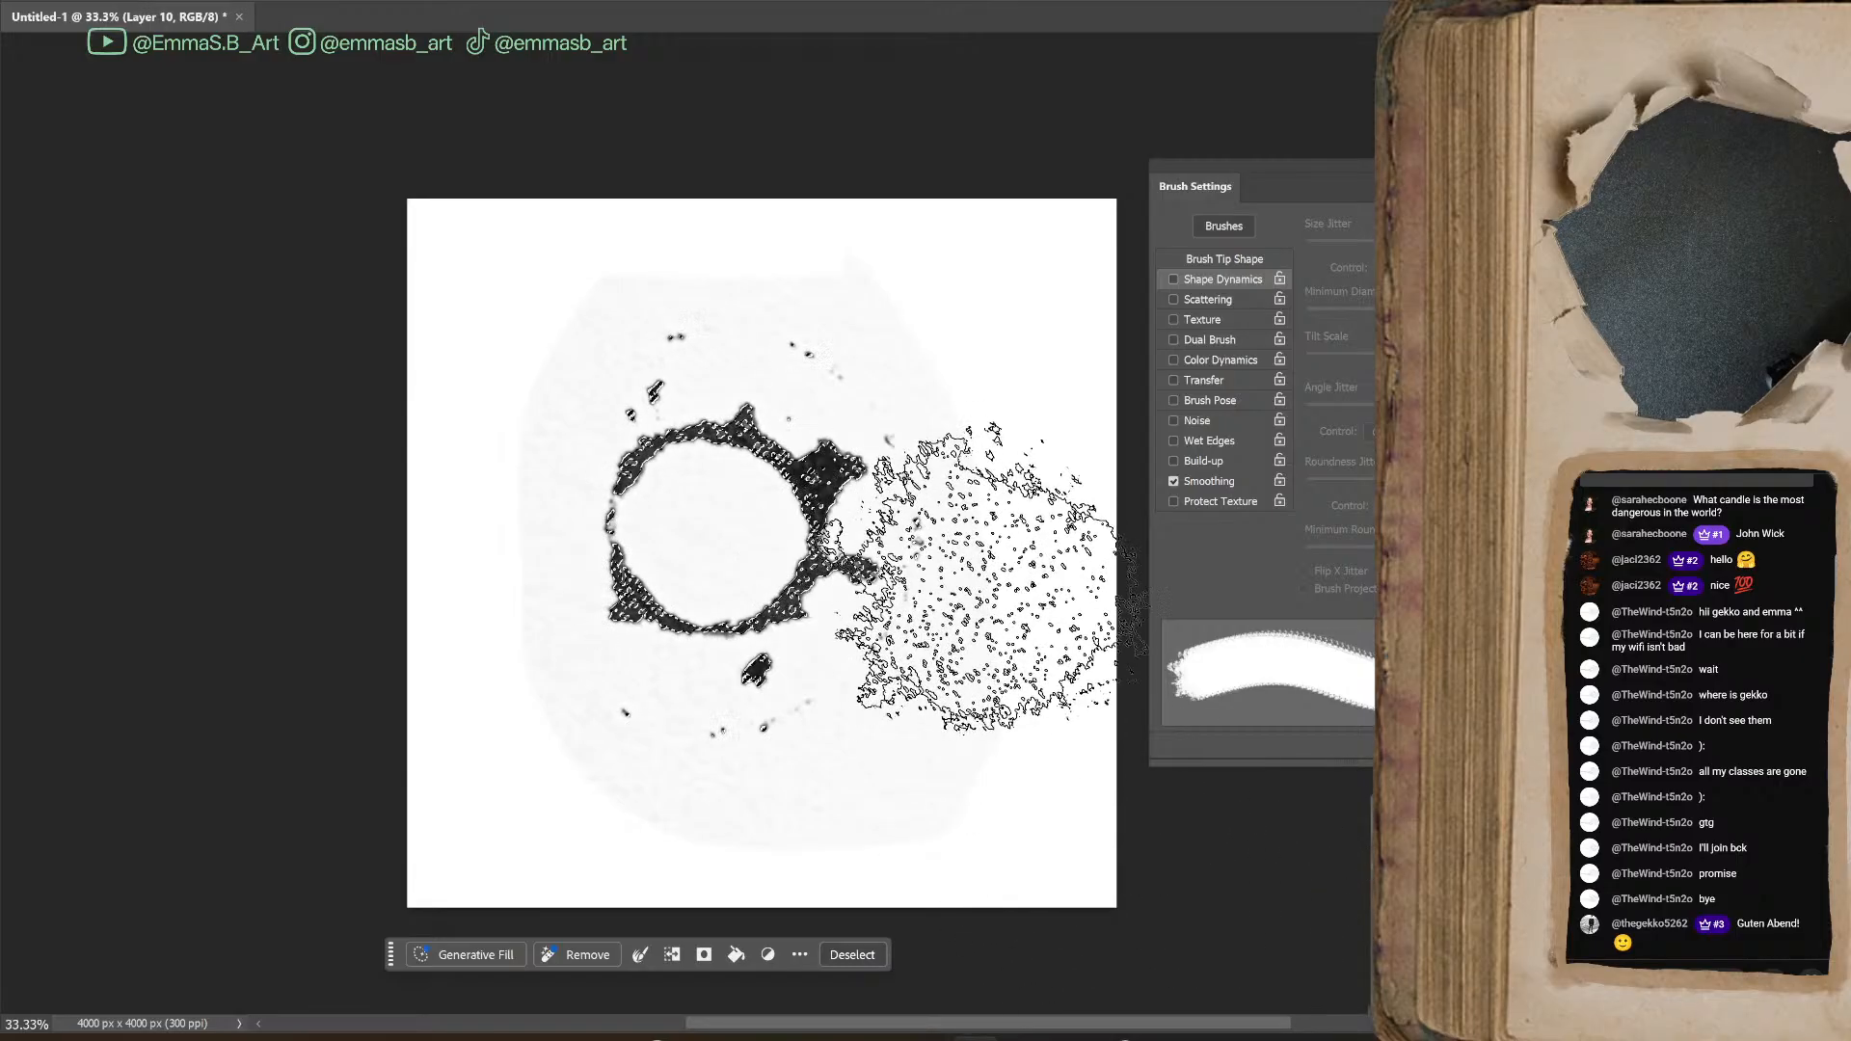
{"action": "key", "text": "shift+F5"}
{"action": "key", "text": "Return"}
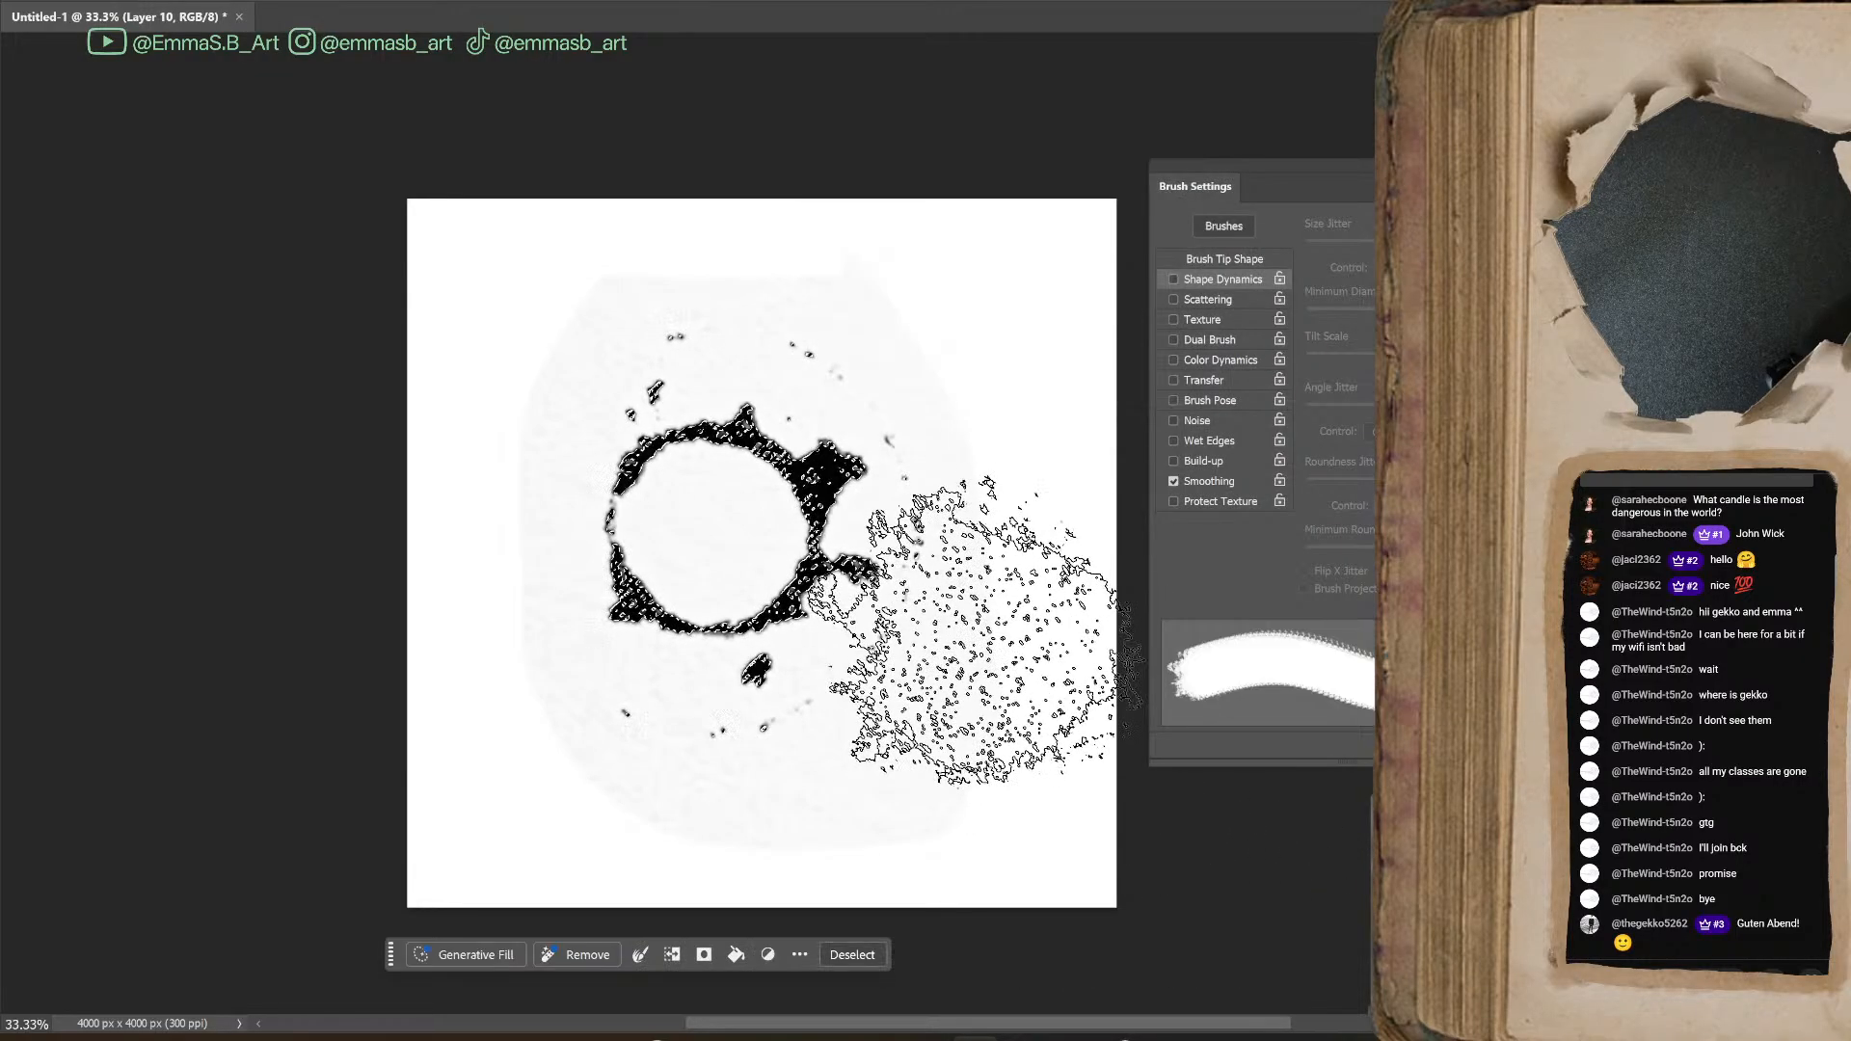
{"action": "left_click", "coordinate": [1398, 694]}
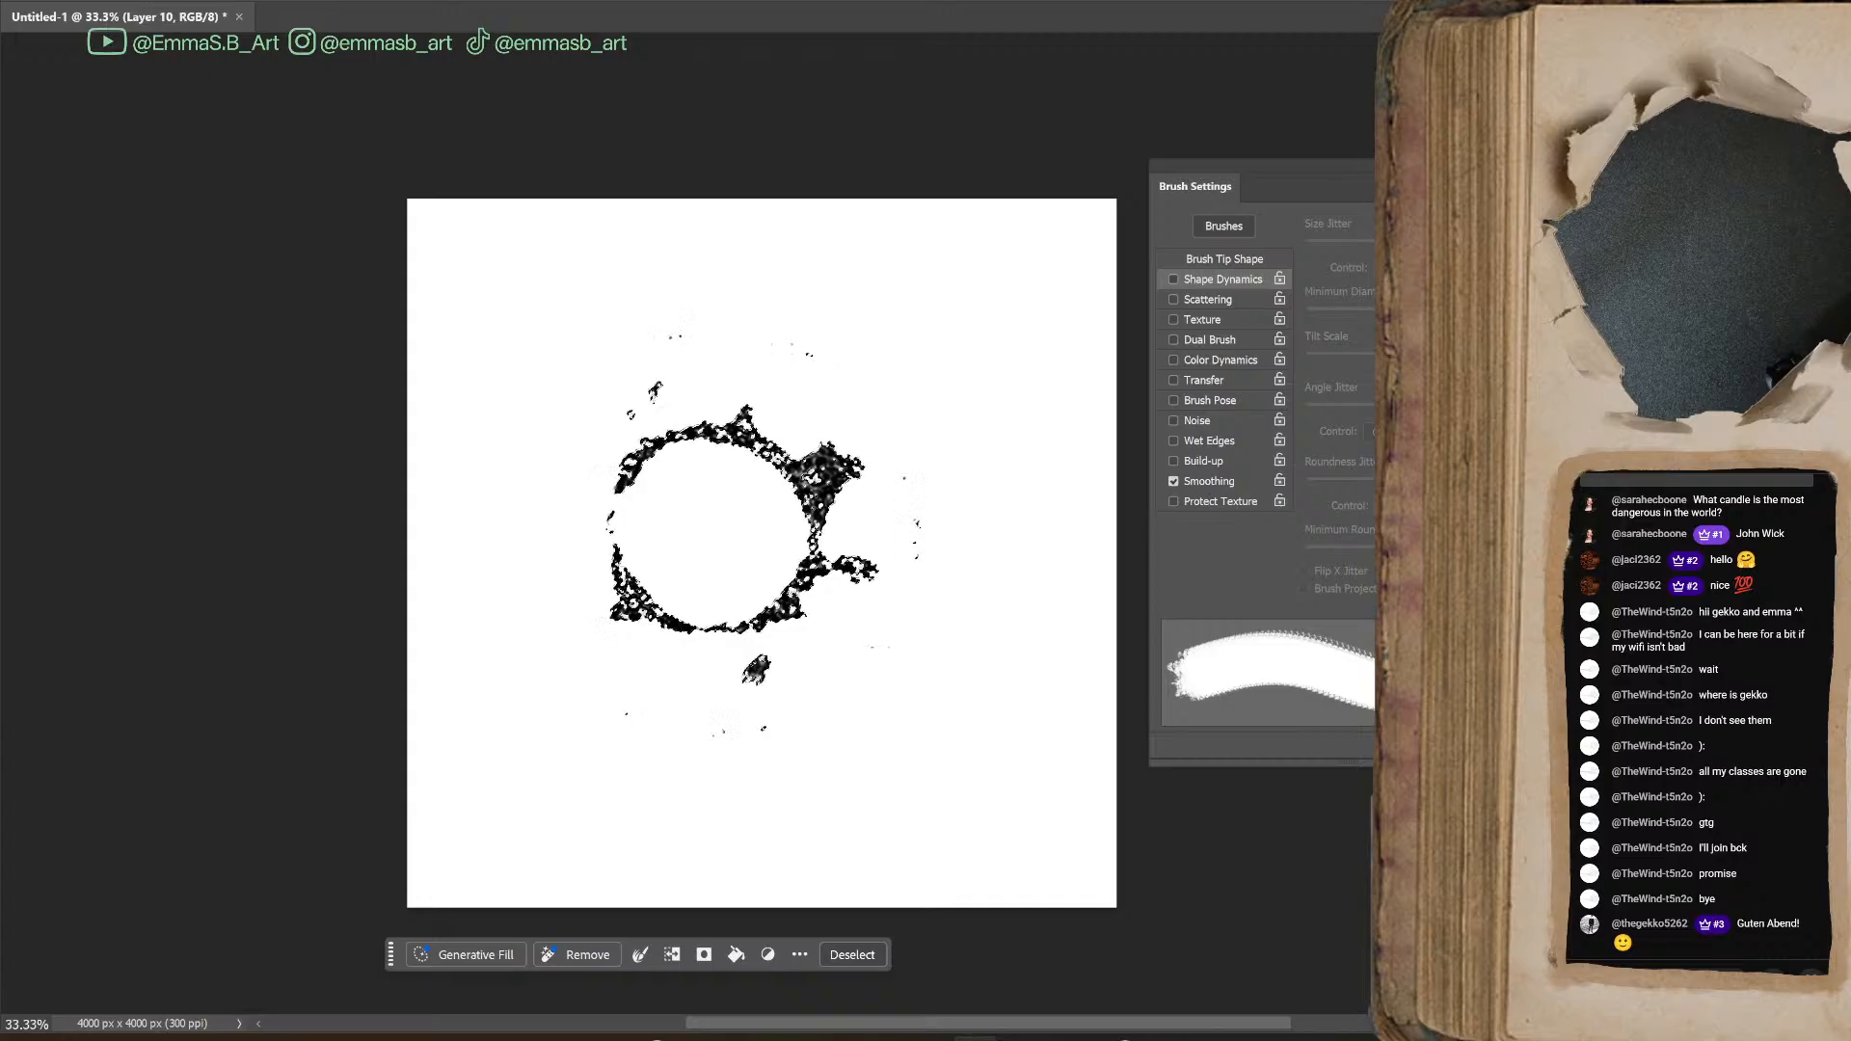
{"action": "key", "text": "ctrl+d"}
Erase the stray specks around the ring blot with a small hard round eraser, keeping the larger drops near the ring
{"action": "key", "text": "bracketleft"}
{"action": "key", "text": "bracketleft"}
{"action": "key", "text": "bracketleft"}
{"action": "key", "text": "bracketleft"}
{"action": "key", "text": "bracketleft"}
{"action": "key", "text": "bracketleft"}
{"action": "key", "text": "bracketleft"}
{"action": "key", "text": "bracketleft"}
{"action": "key", "text": "bracketleft"}
{"action": "key", "text": "bracketleft"}
{"action": "key", "text": "bracketleft"}
{"action": "key", "text": "bracketleft"}
{"action": "key", "text": "bracketleft"}
{"action": "key", "text": "bracketleft"}
{"action": "key", "text": "bracketleft"}
{"action": "key", "text": "bracketleft"}
{"action": "key", "text": "bracketleft"}
{"action": "key", "text": "bracketleft"}
{"action": "key", "text": "e"}
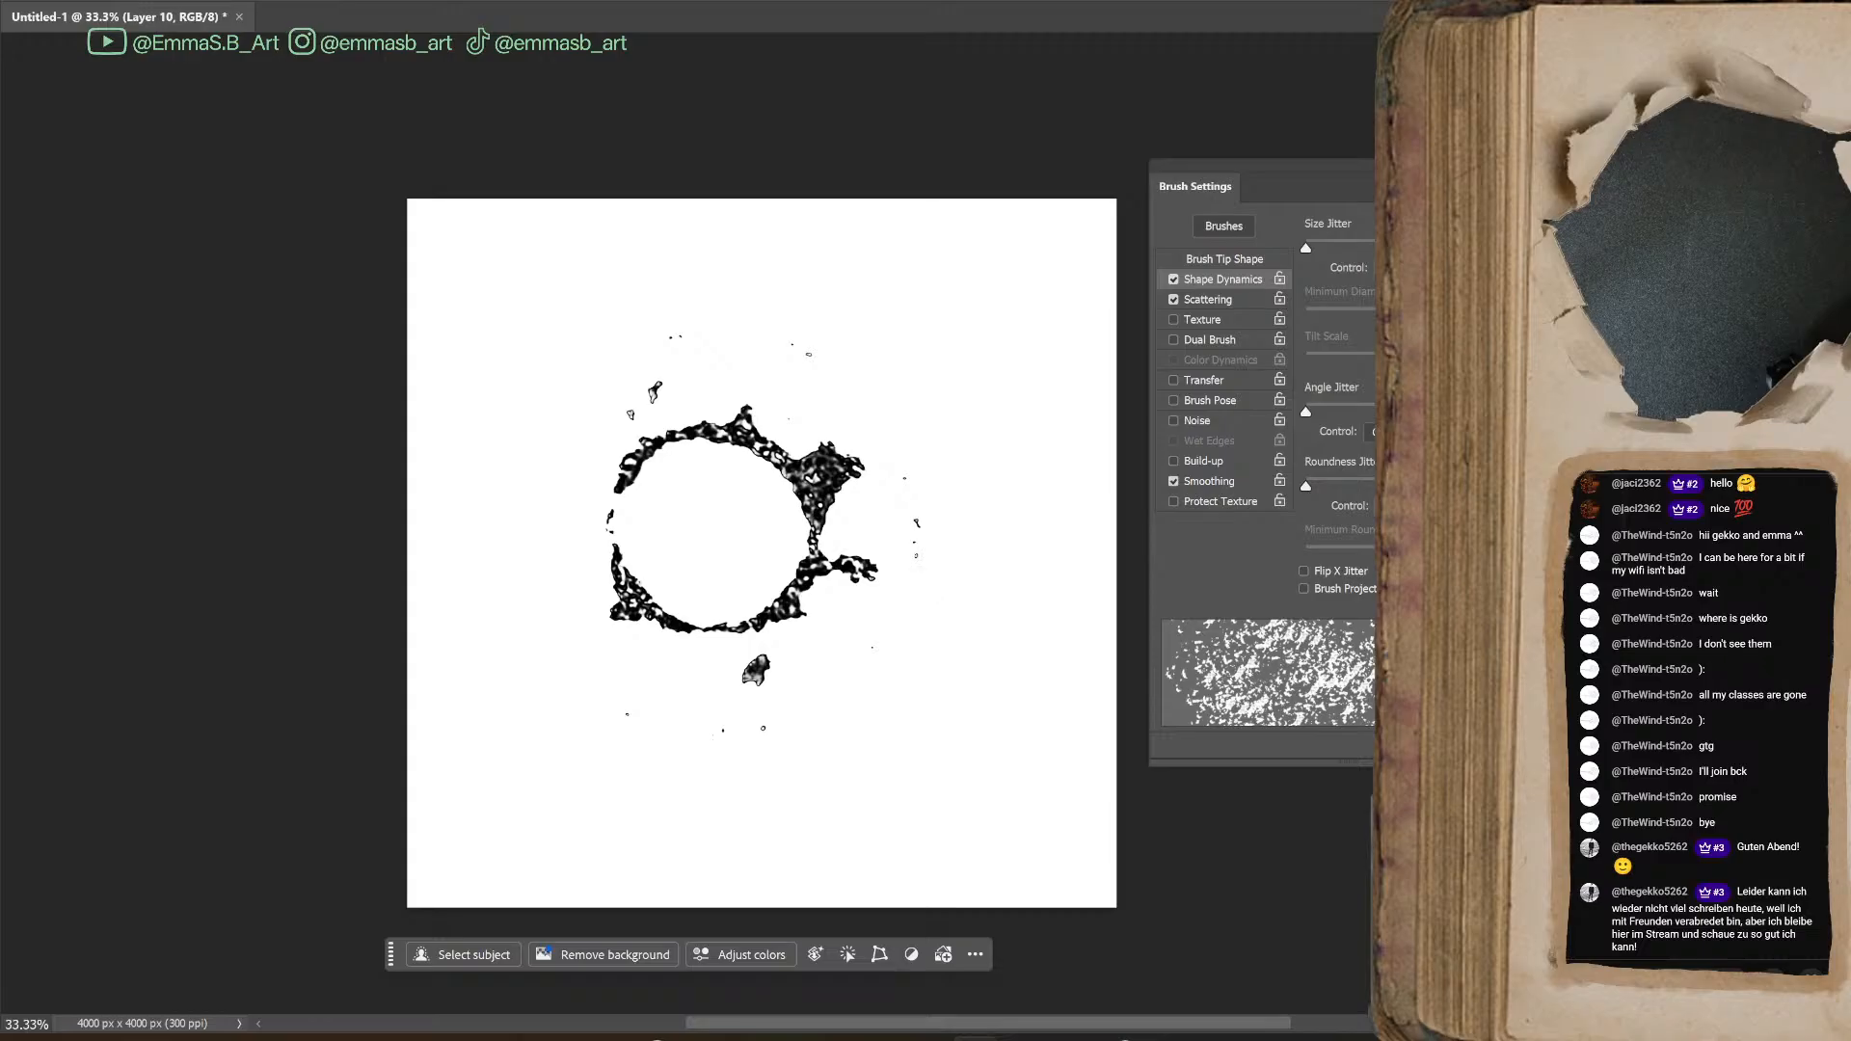
{"action": "left_click", "coordinate": [1543, 482]}
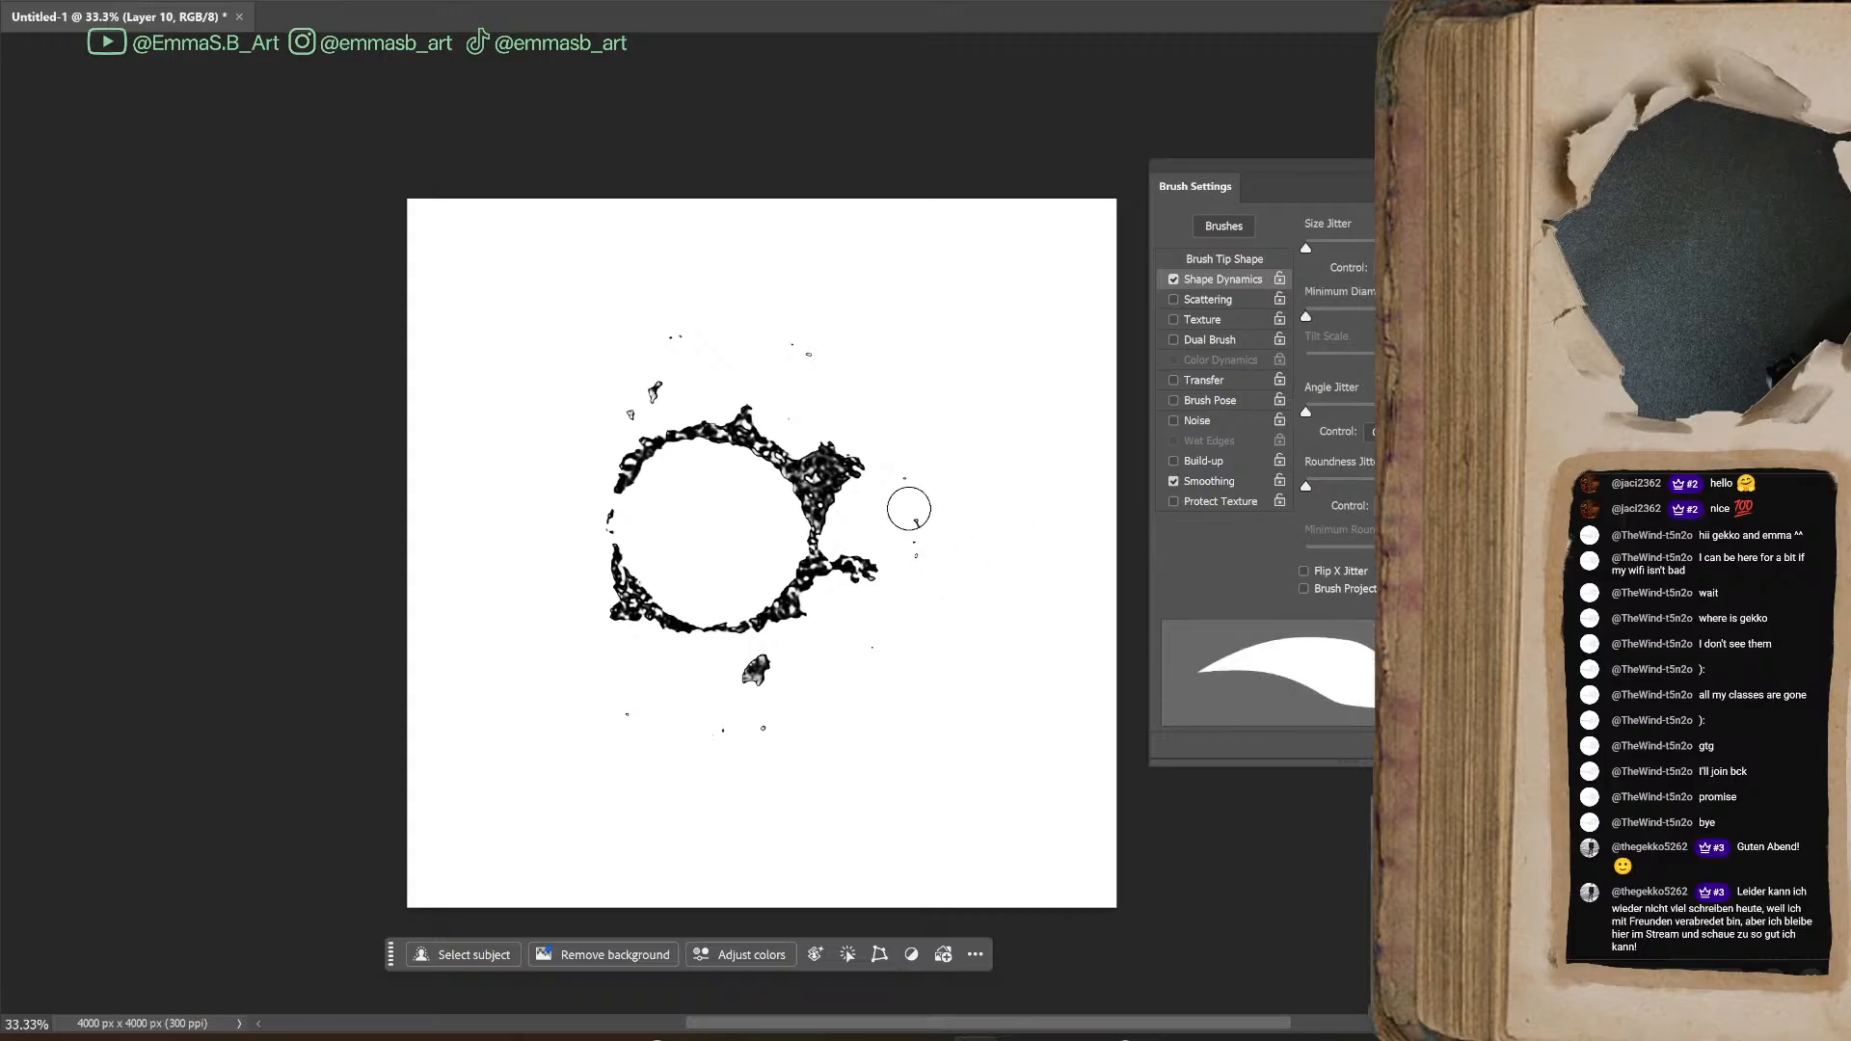
{"action": "mouse_move", "coordinate": [925, 551]}
{"action": "left_mouse_down"}
{"action": "mouse_move", "coordinate": [898, 502]}
{"action": "mouse_move", "coordinate": [916, 492]}
{"action": "mouse_move", "coordinate": [879, 643]}
{"action": "mouse_move", "coordinate": [764, 744]}
{"action": "mouse_move", "coordinate": [698, 721]}
{"action": "mouse_move", "coordinate": [635, 730]}
{"action": "mouse_move", "coordinate": [693, 411]}
{"action": "mouse_move", "coordinate": [680, 301]}
{"action": "mouse_move", "coordinate": [678, 339]}
{"action": "mouse_move", "coordinate": [810, 322]}
{"action": "mouse_move", "coordinate": [795, 418]}
{"action": "mouse_move", "coordinate": [891, 409]}
{"action": "mouse_move", "coordinate": [889, 315]}
{"action": "left_mouse_up"}
{"action": "left_click_drag", "start_coordinate": [755, 732], "coordinate": [815, 738]}
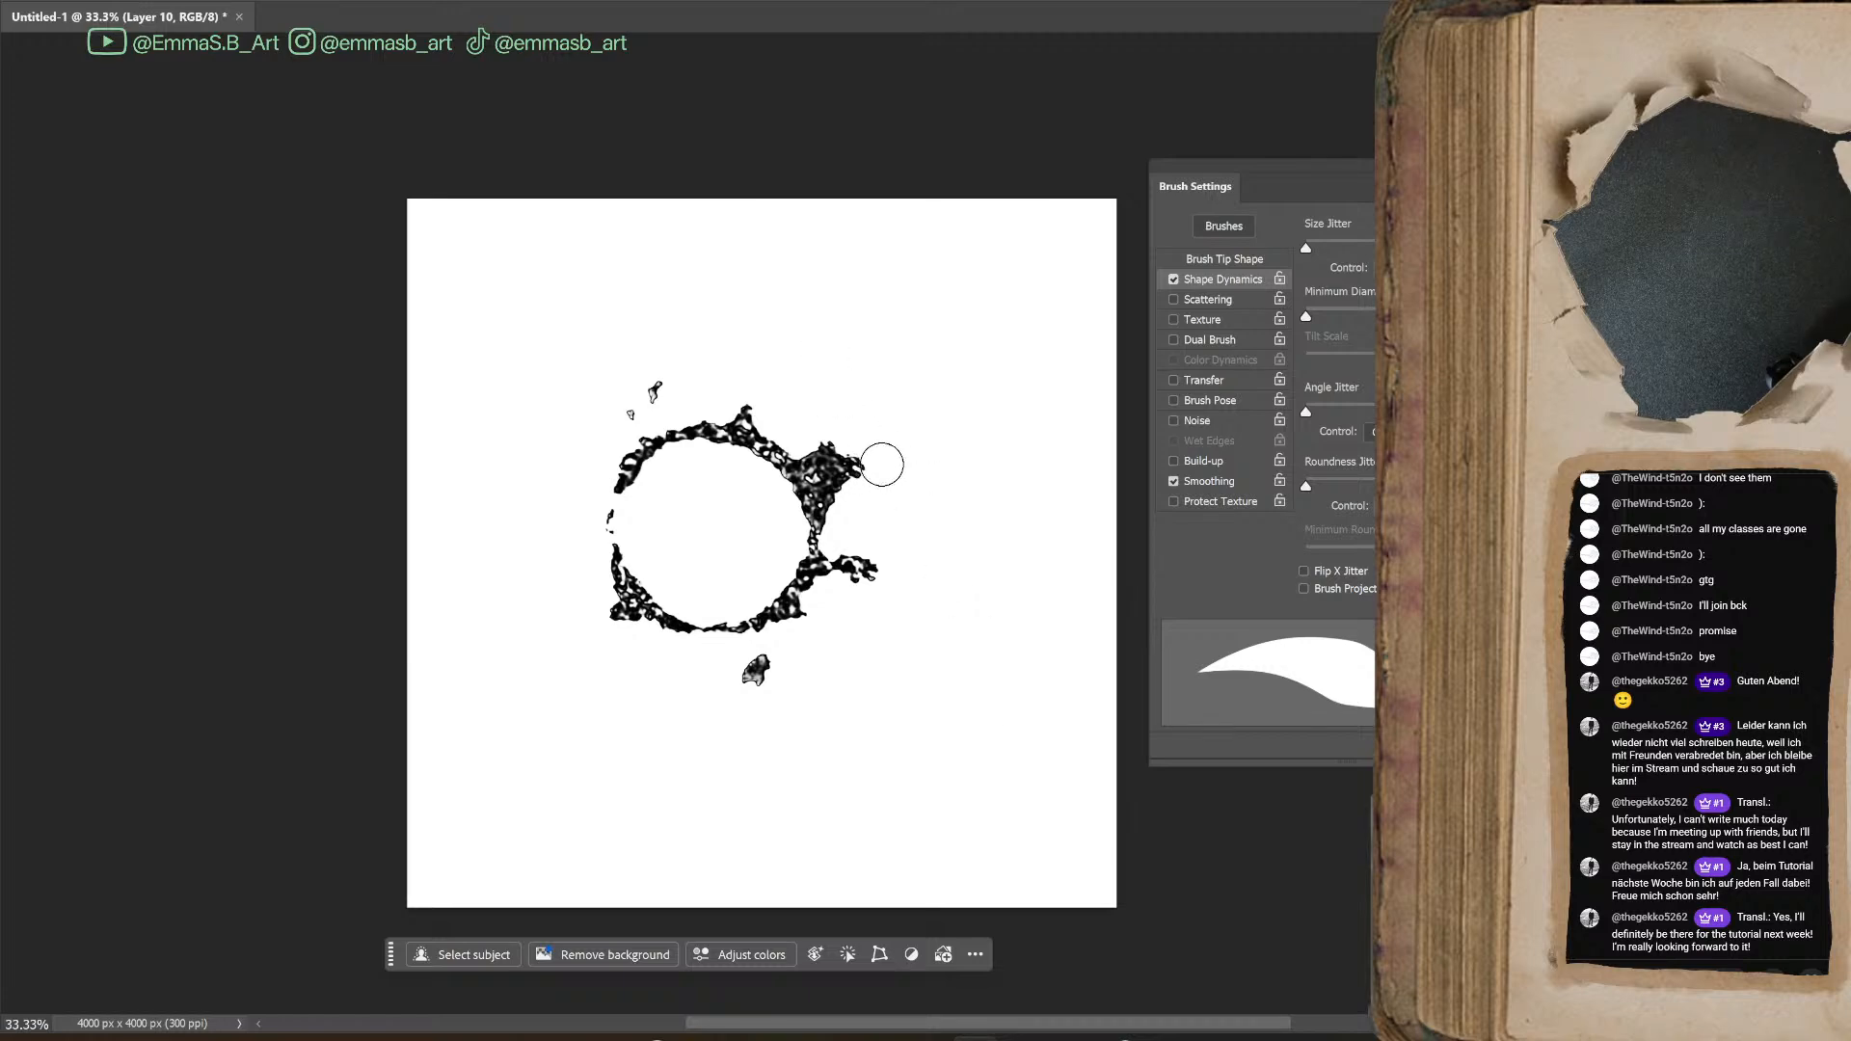
Move the cleaned ring blot slightly down and to the right with Free Transform
{"action": "key", "text": "ctrl+t"}
{"action": "mouse_move", "coordinate": [813, 593]}
{"action": "left_mouse_down"}
{"action": "mouse_move", "coordinate": [842, 563]}
{"action": "mouse_move", "coordinate": [854, 616]}
{"action": "mouse_move", "coordinate": [824, 614]}
{"action": "left_mouse_up"}
{"action": "key", "text": "Return"}
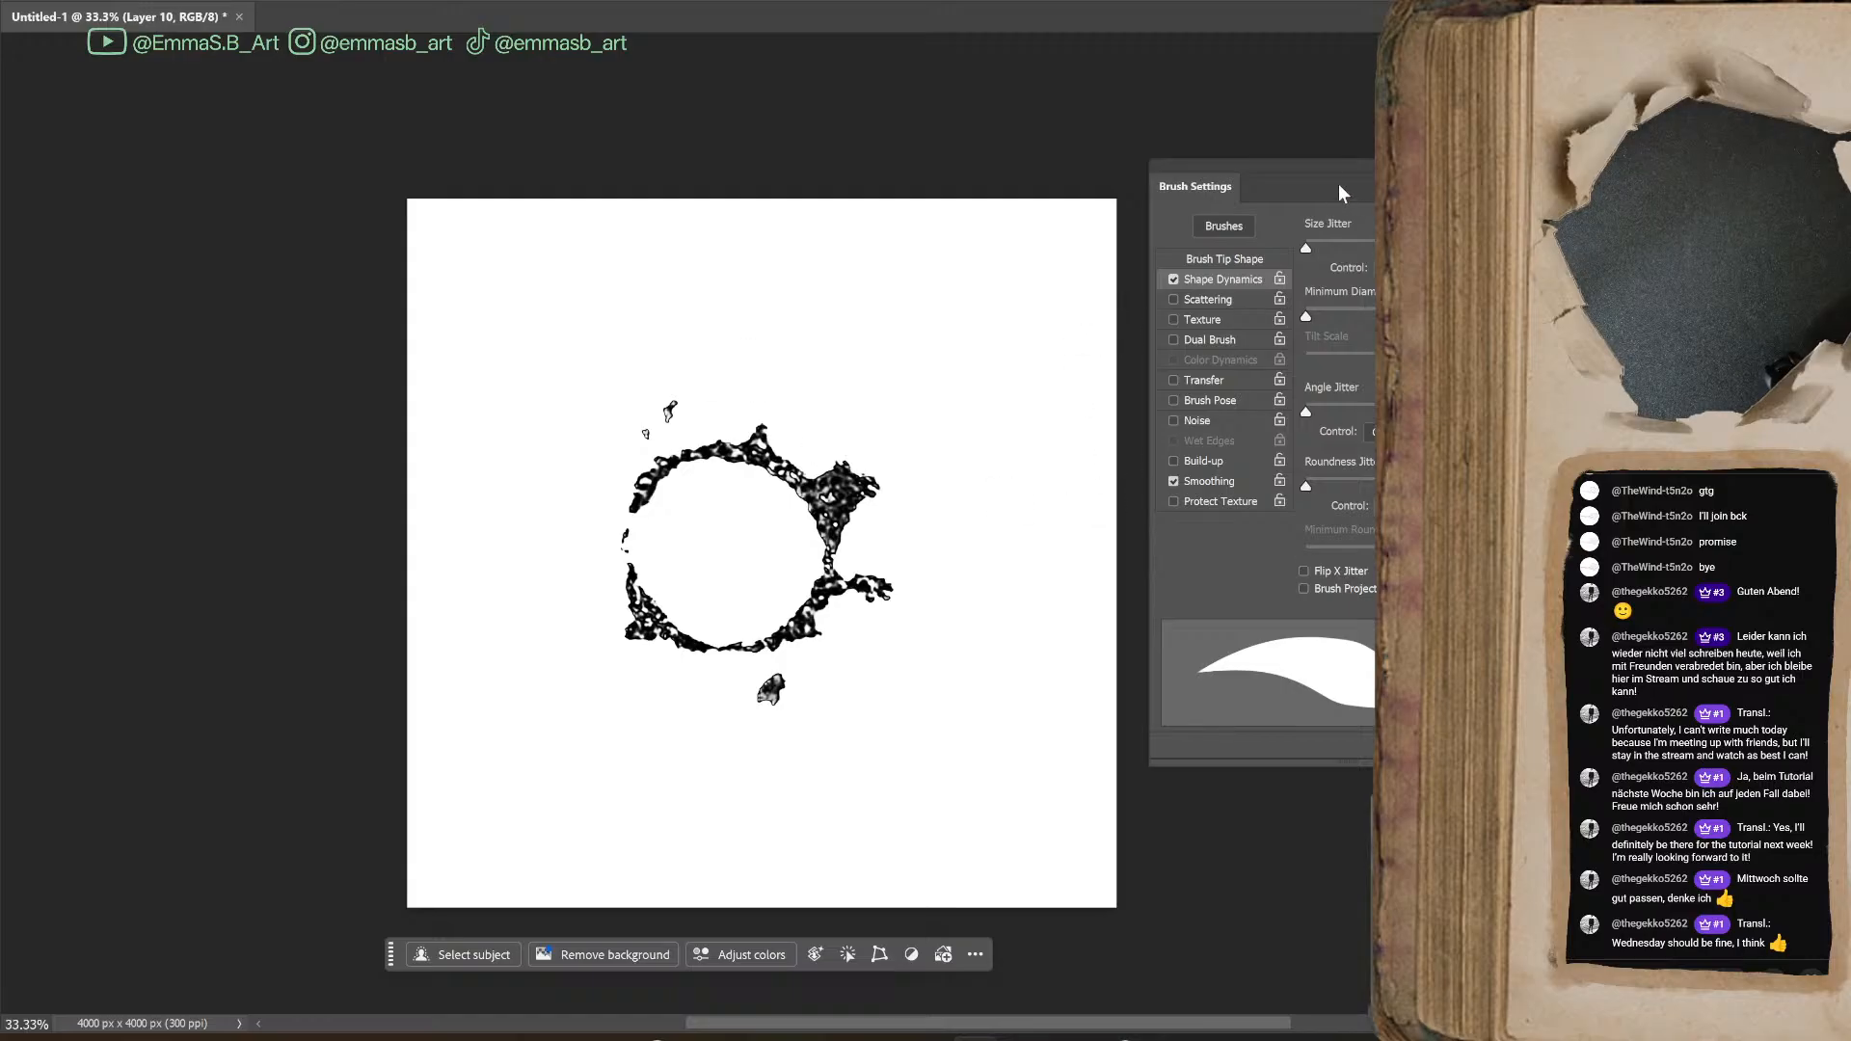
Define the ring blot as a brush preset with the name Sampled Brush 1
{"action": "mouse_move", "coordinate": [1311, 168]}
{"action": "left_mouse_down"}
{"action": "mouse_move", "coordinate": [1248, 218]}
{"action": "mouse_move", "coordinate": [1150, 216]}
{"action": "mouse_move", "coordinate": [1171, 204]}
{"action": "mouse_move", "coordinate": [1173, 241]}
{"action": "mouse_move", "coordinate": [1195, 239]}
{"action": "mouse_move", "coordinate": [1181, 251]}
{"action": "left_mouse_up"}
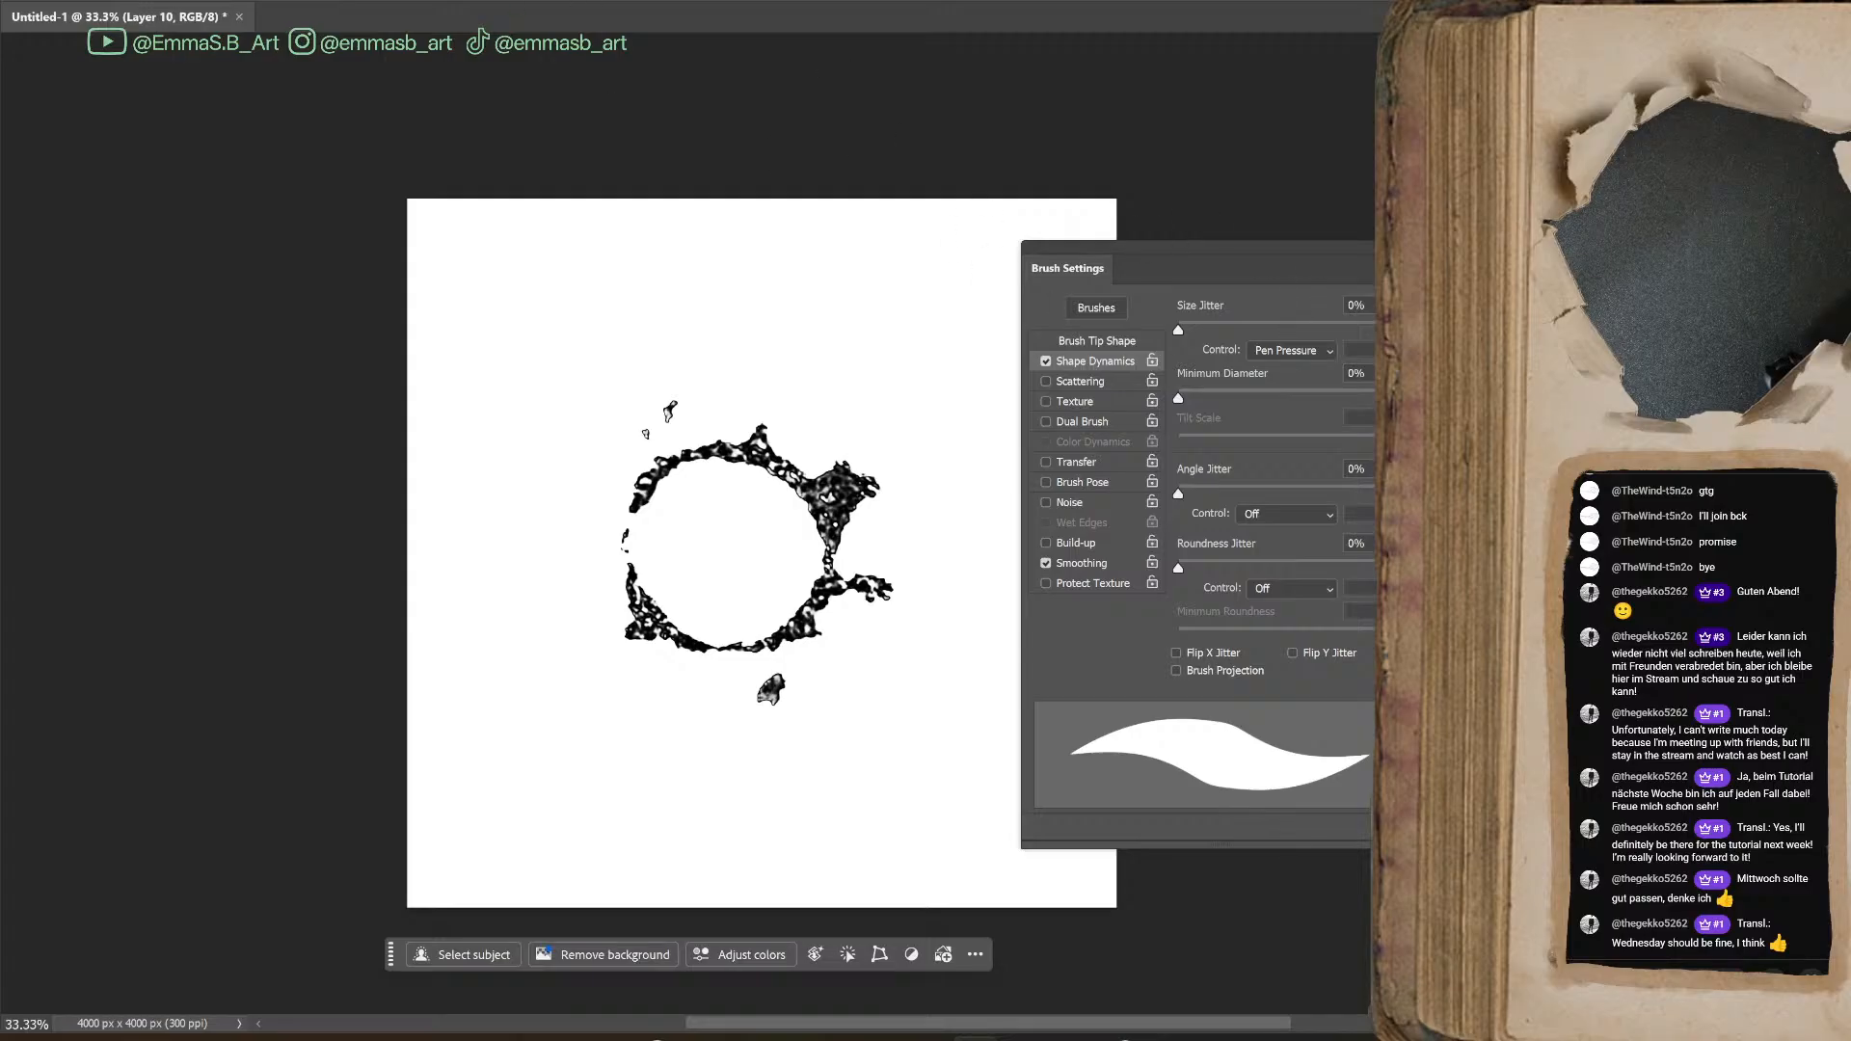
{"action": "left_click", "coordinate": [245, 0]}
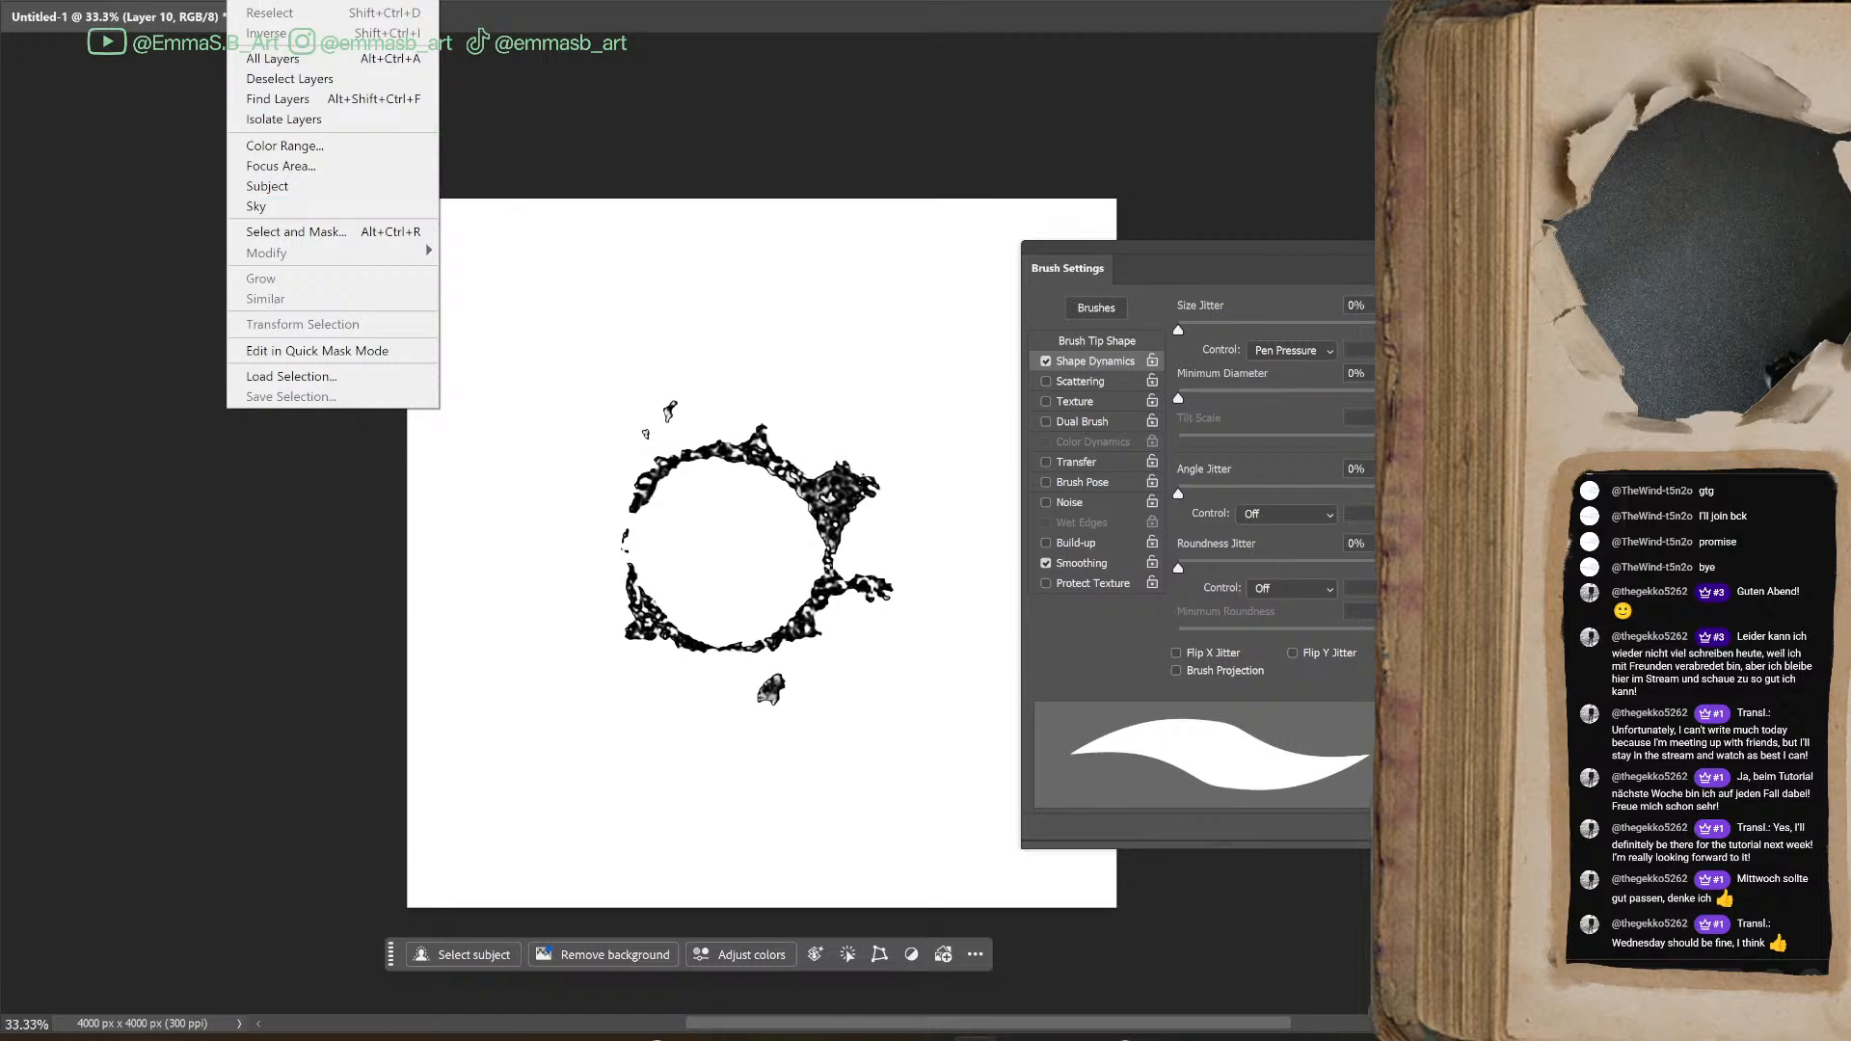
{"action": "left_click", "coordinate": [79, 0]}
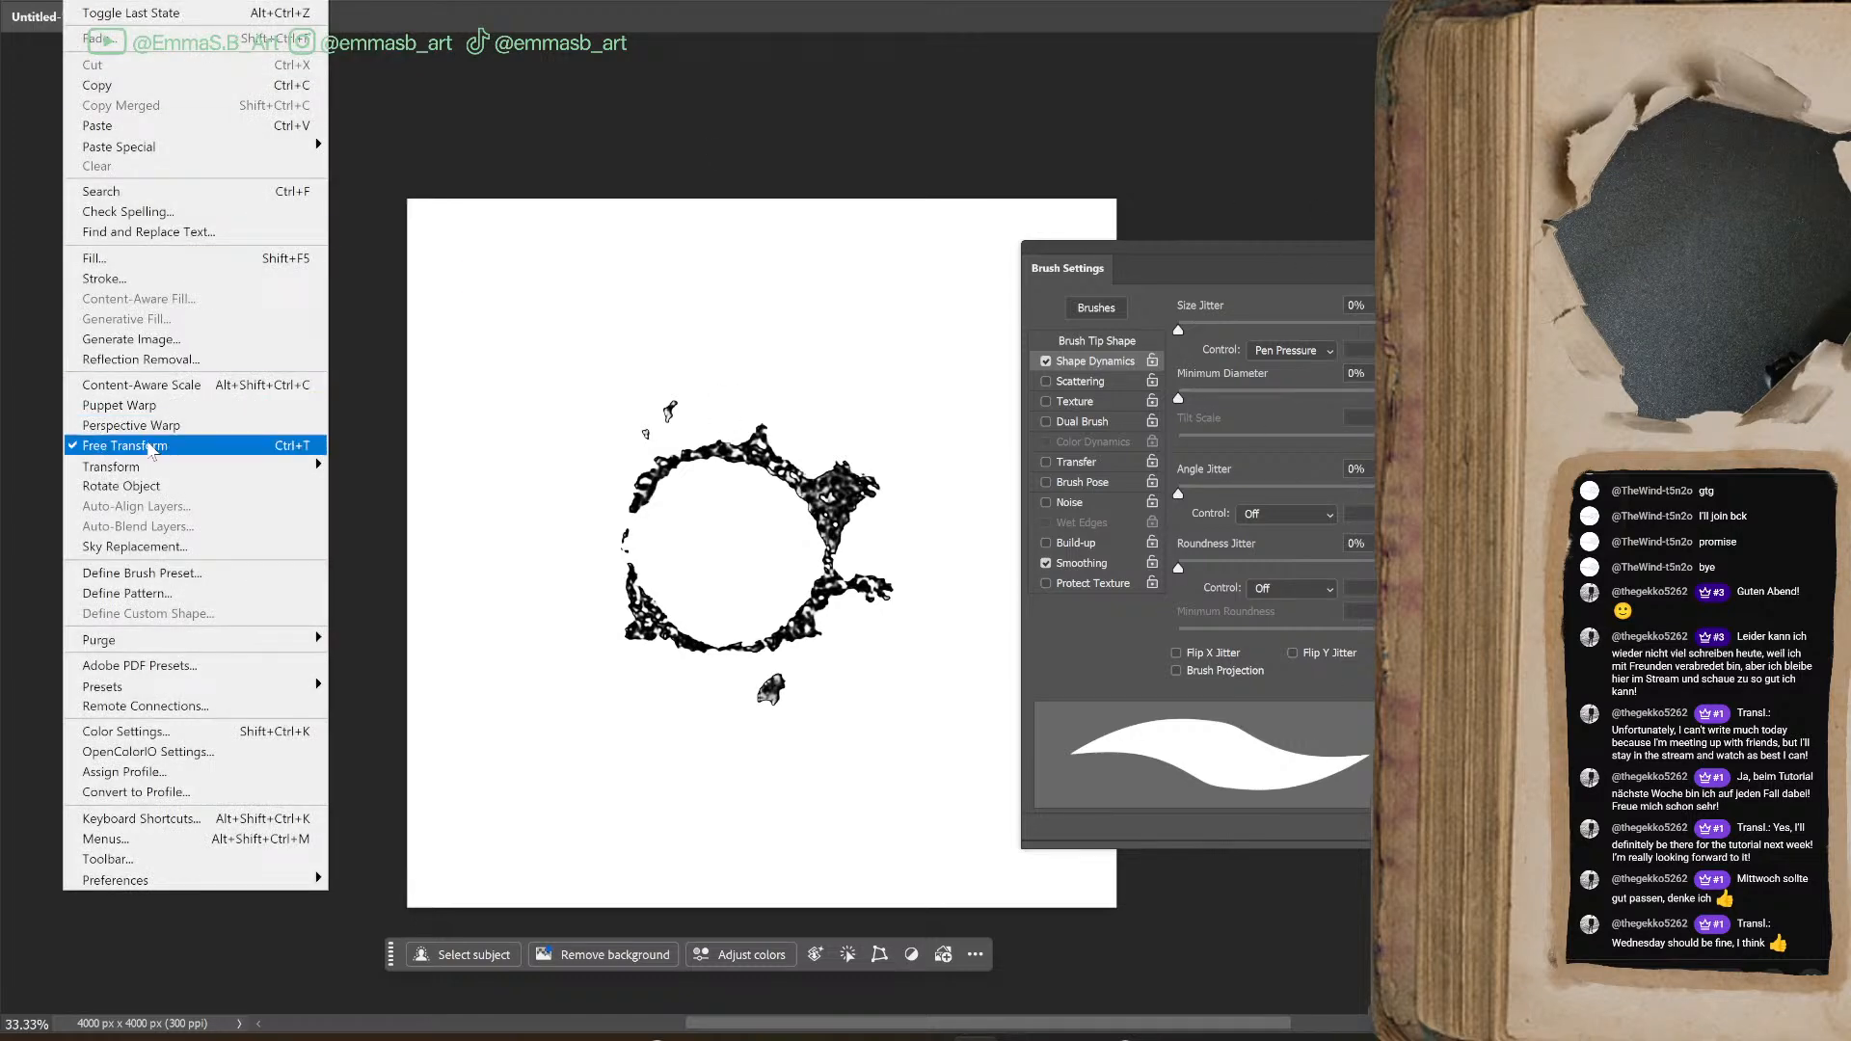
{"action": "left_click", "coordinate": [197, 572]}
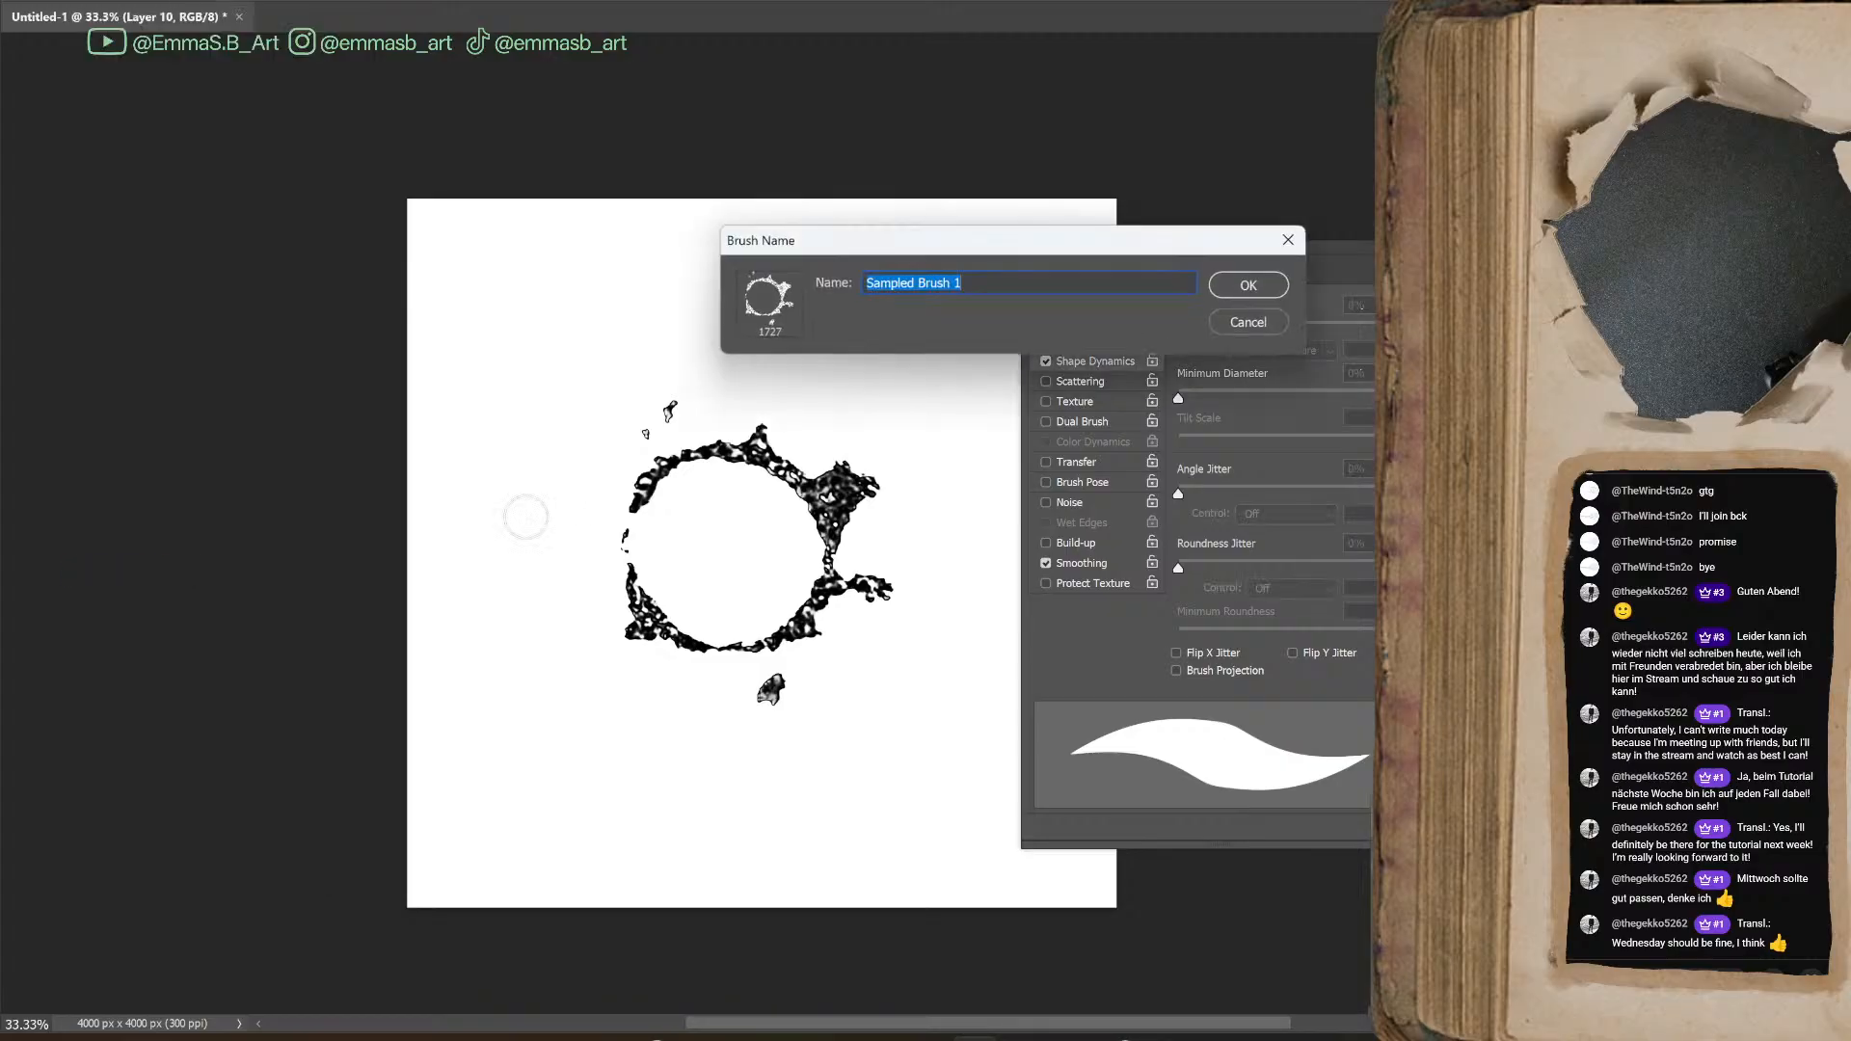
{"action": "left_click", "coordinate": [1230, 287]}
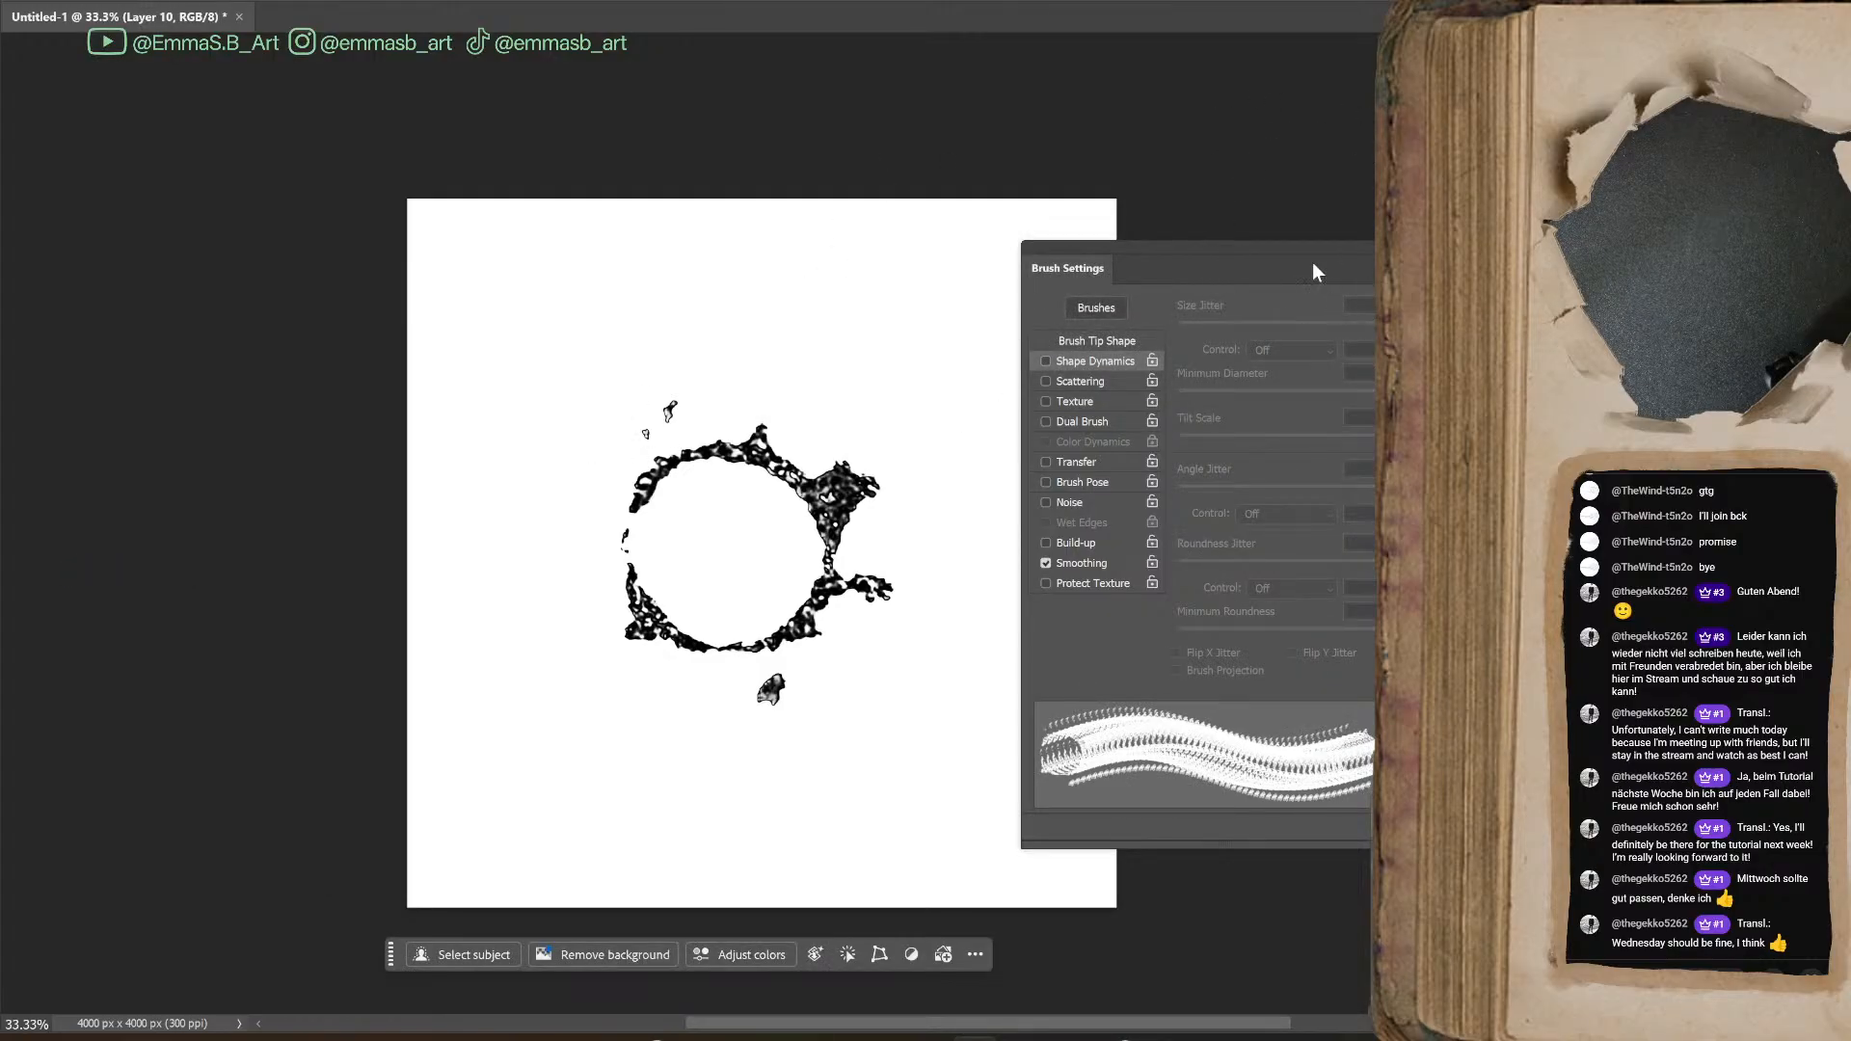
Delete the ring artwork and add a new empty layer for painting with the Brush tool
{"action": "key", "text": "Delete"}
{"action": "key", "text": "ctrl+alt+shift+n"}
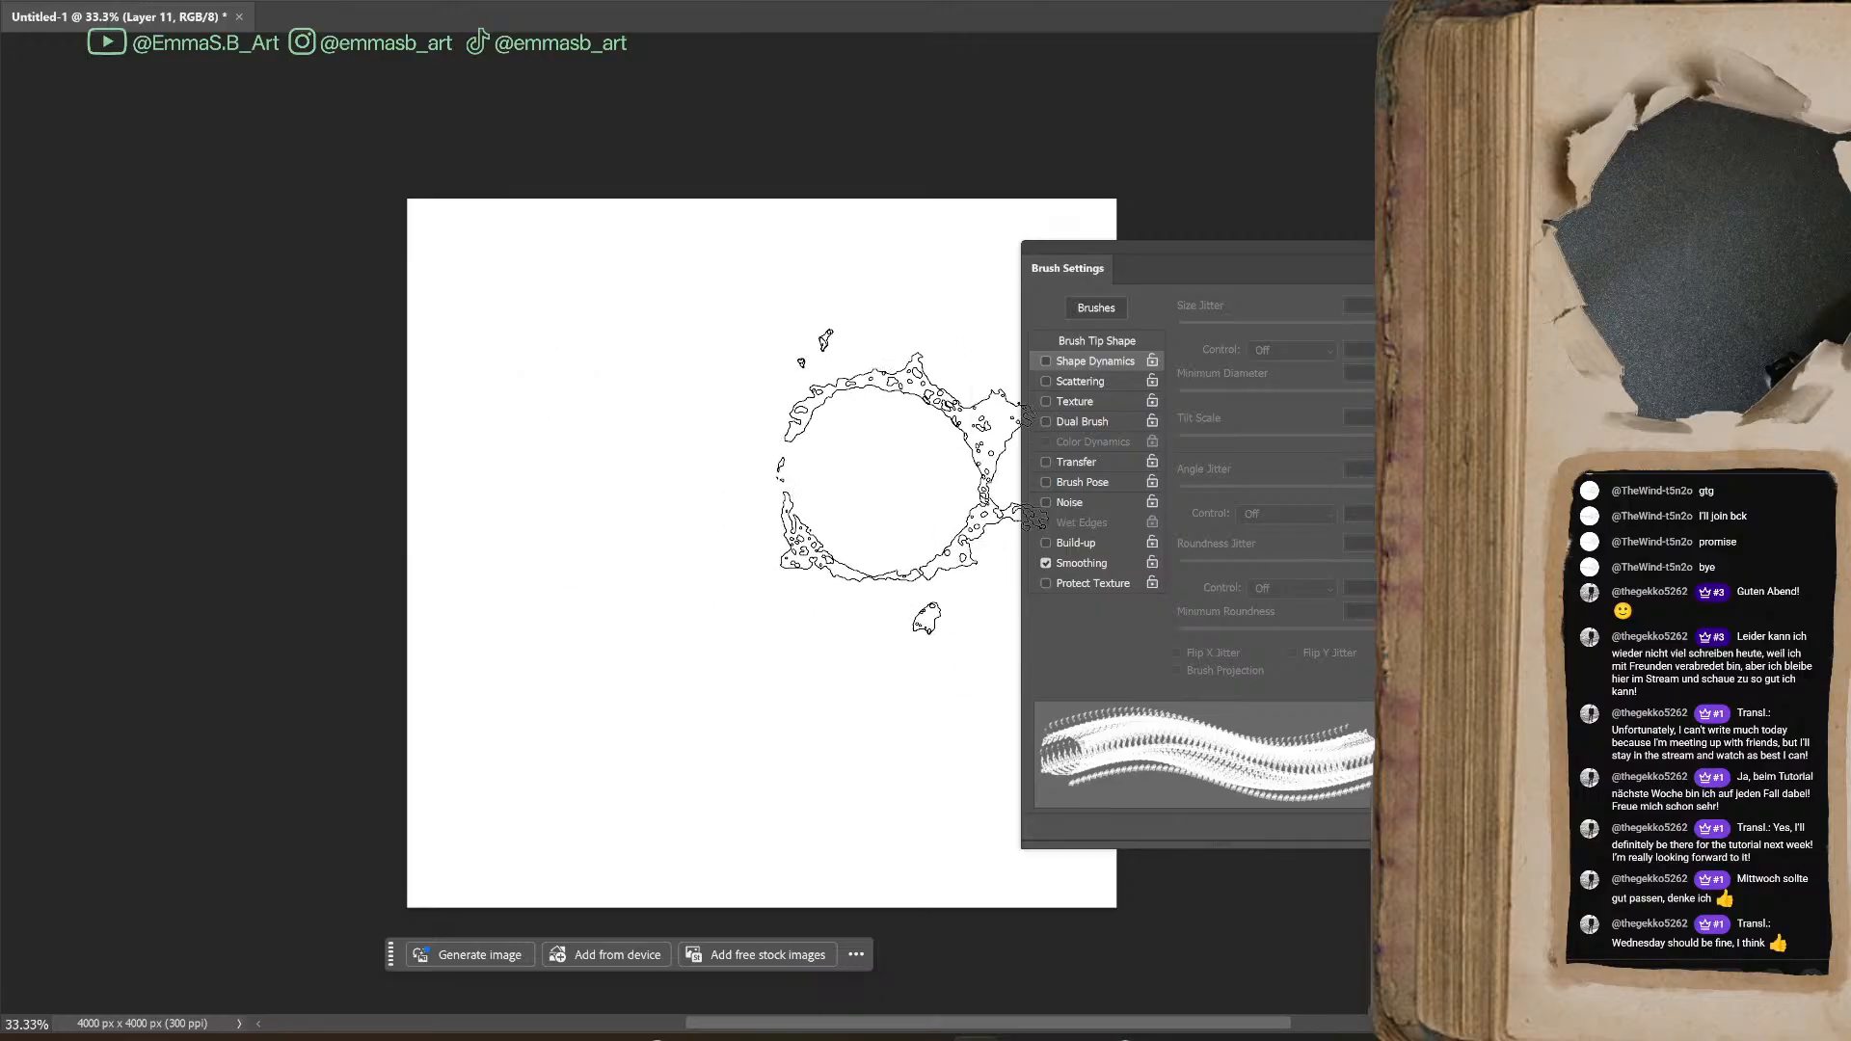
{"action": "key", "text": "b"}
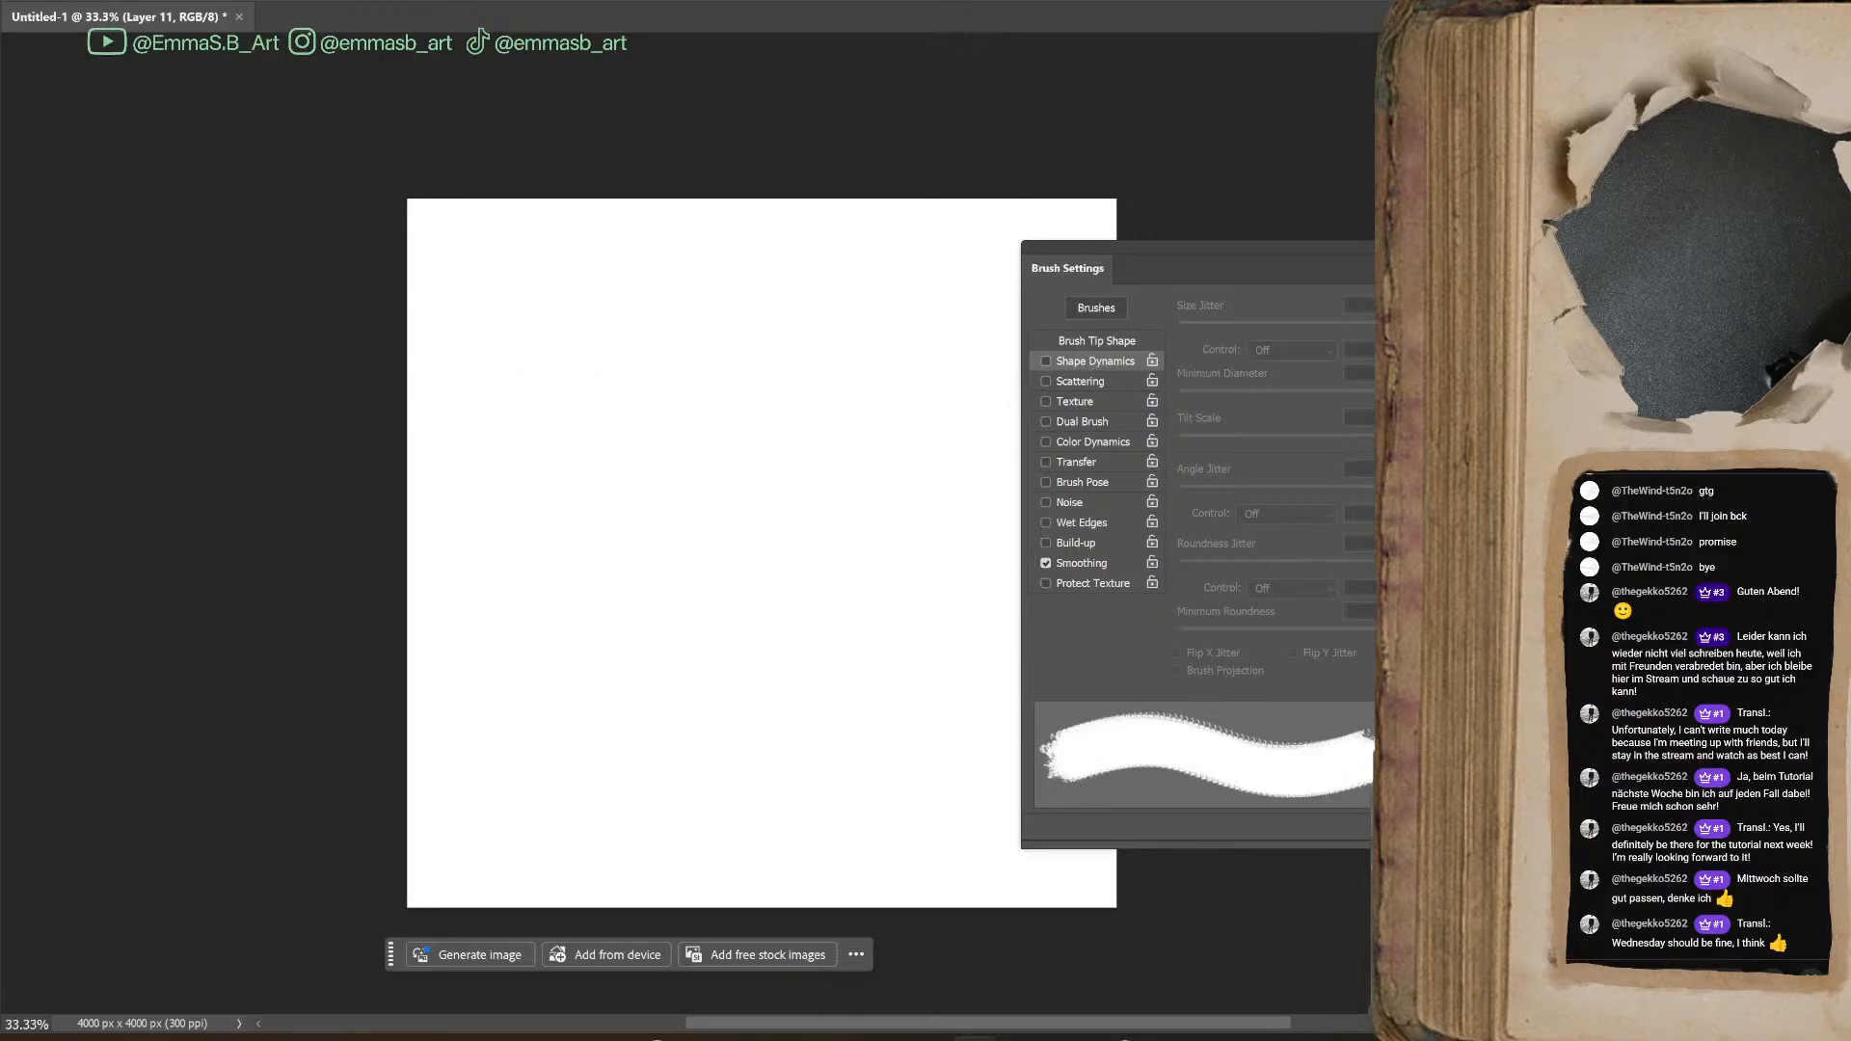
Arrange the brush list and brush settings on either side of the canvas, select Sampled Brush 1 and collapse the "stream made brushes" group
{"action": "left_click_drag", "start_coordinate": [1543, 463], "coordinate": [300, 274]}
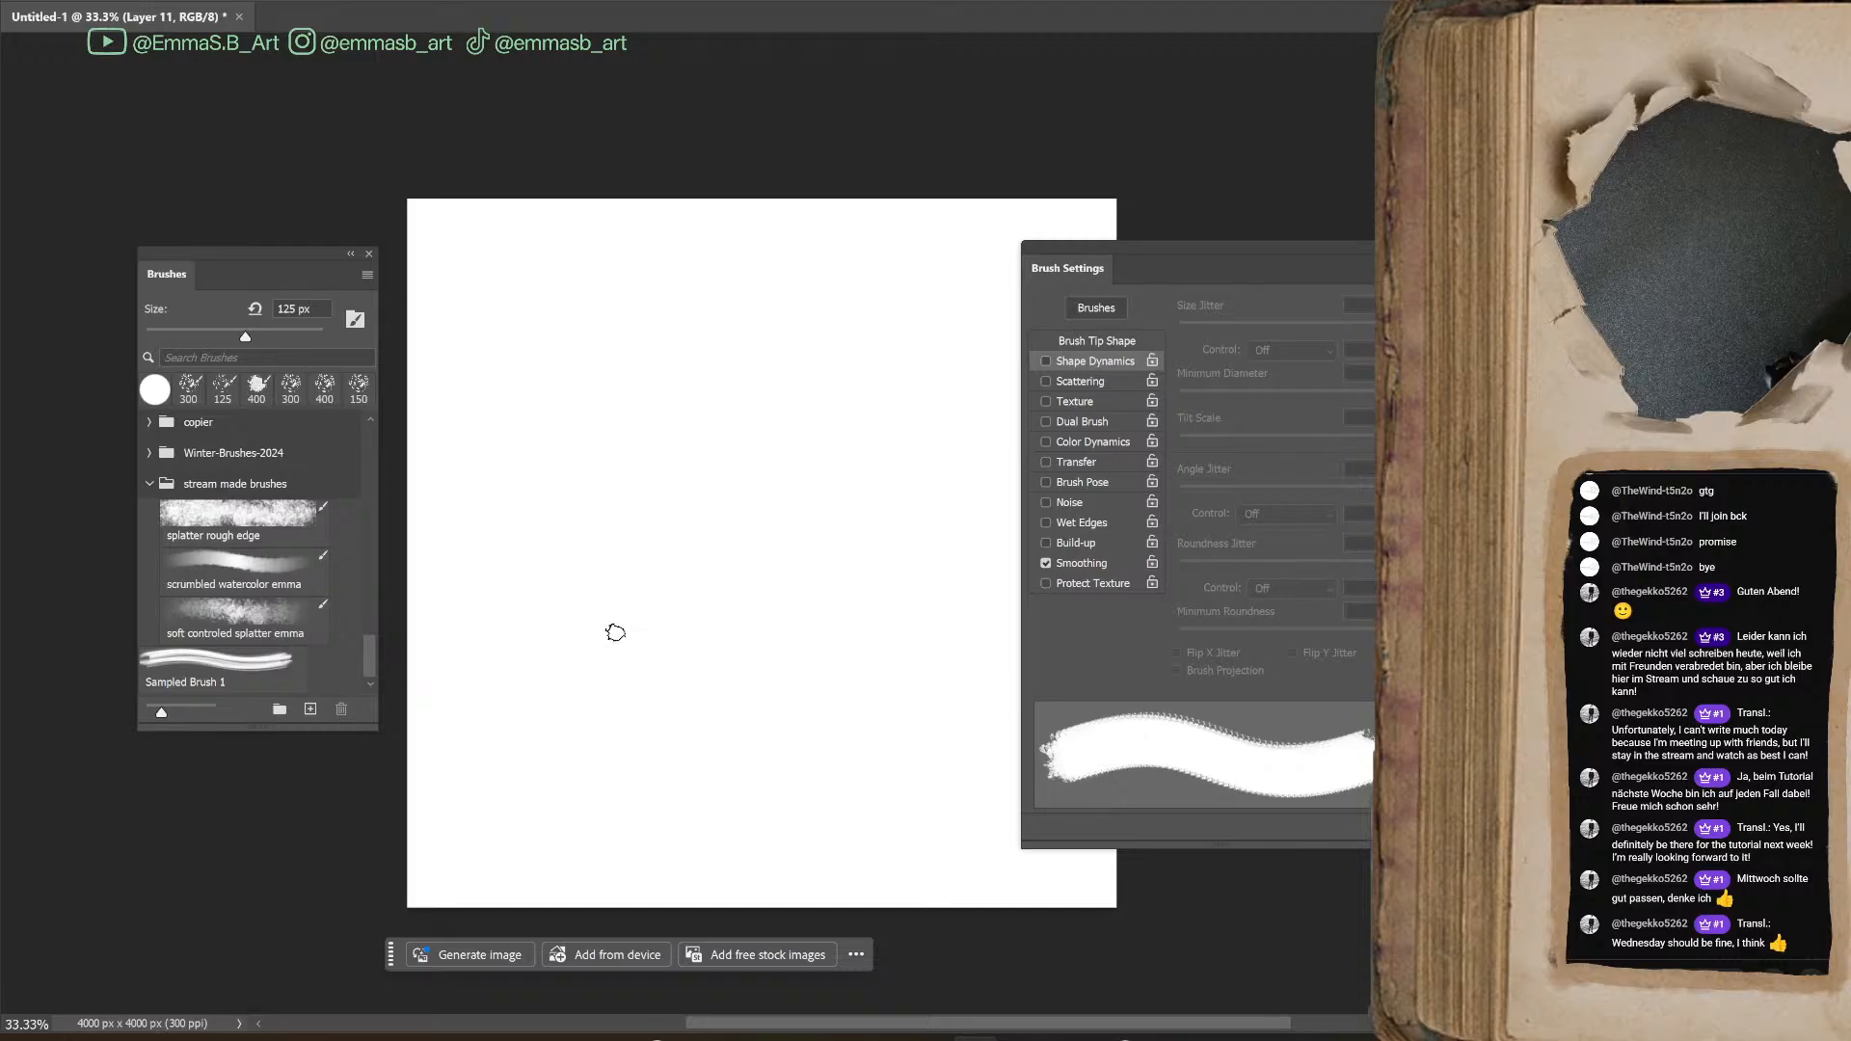
{"action": "left_click_drag", "start_coordinate": [977, 1028], "coordinate": [1014, 1030]}
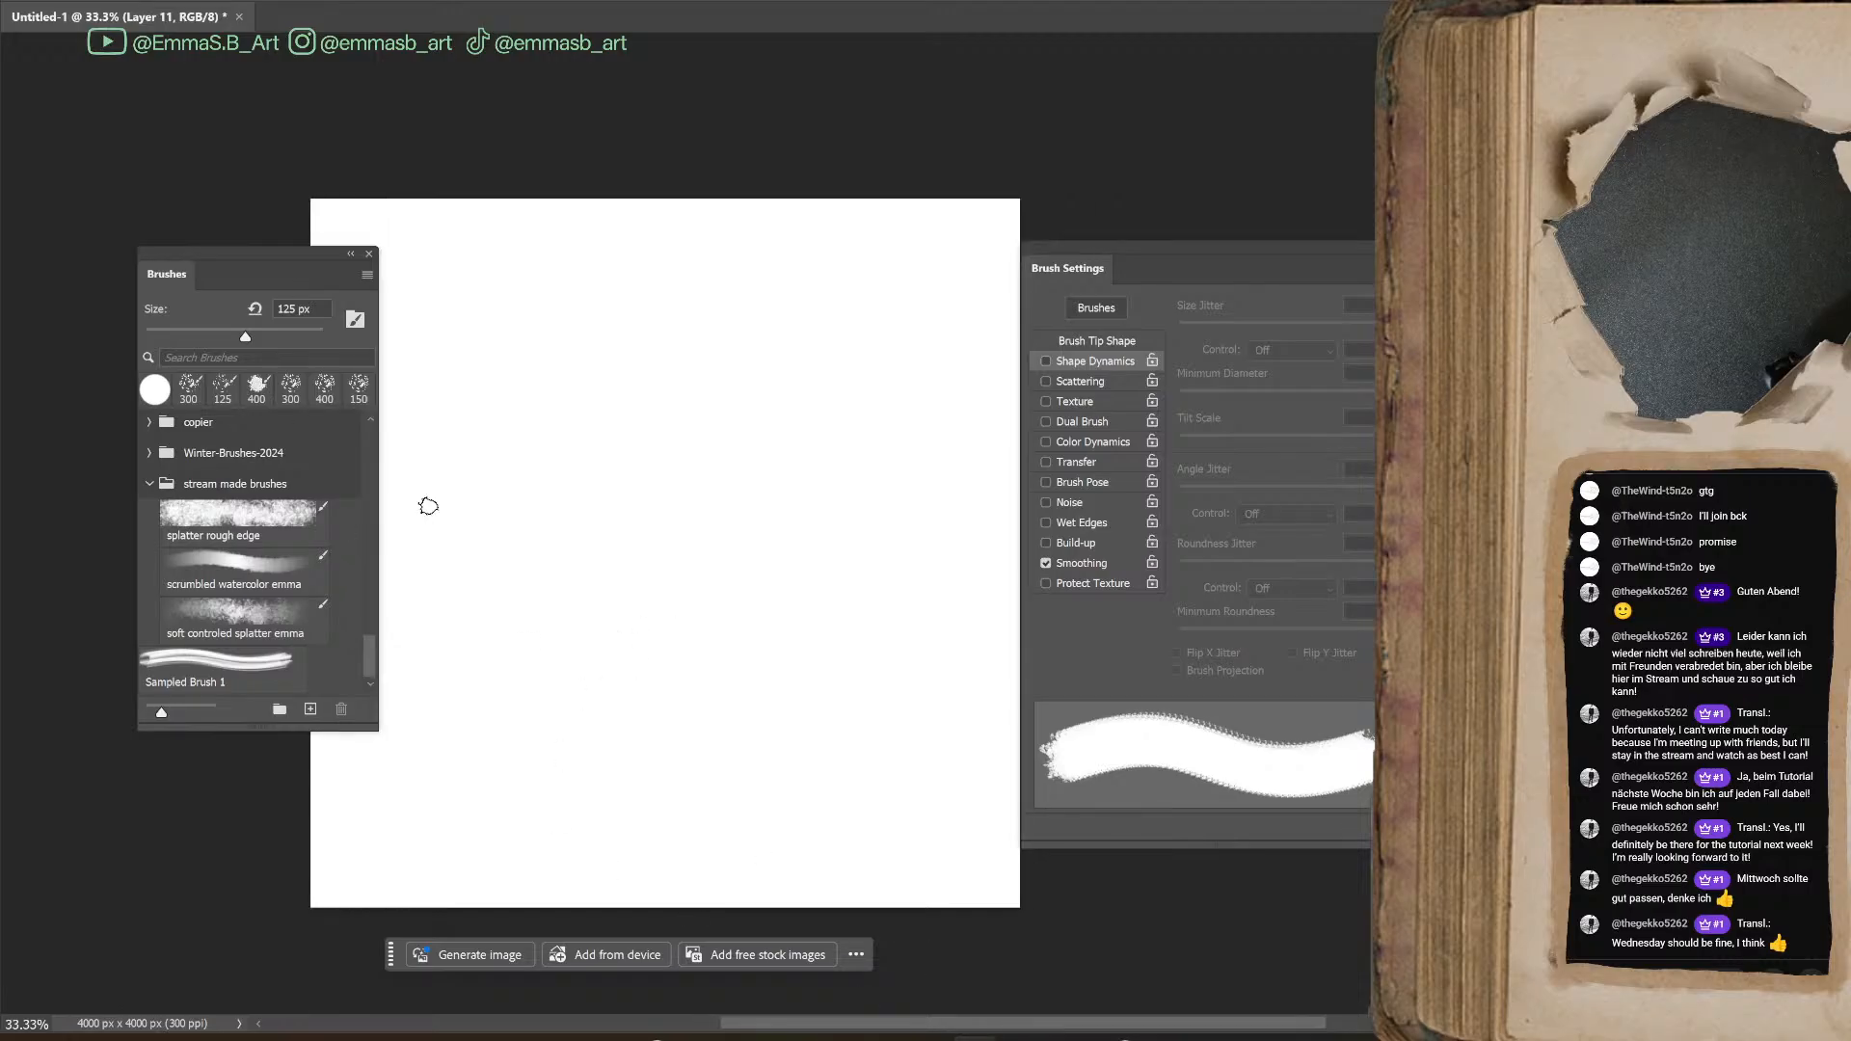
{"action": "left_click_drag", "start_coordinate": [266, 257], "coordinate": [170, 253]}
{"action": "left_click_drag", "start_coordinate": [1205, 284], "coordinate": [1152, 291]}
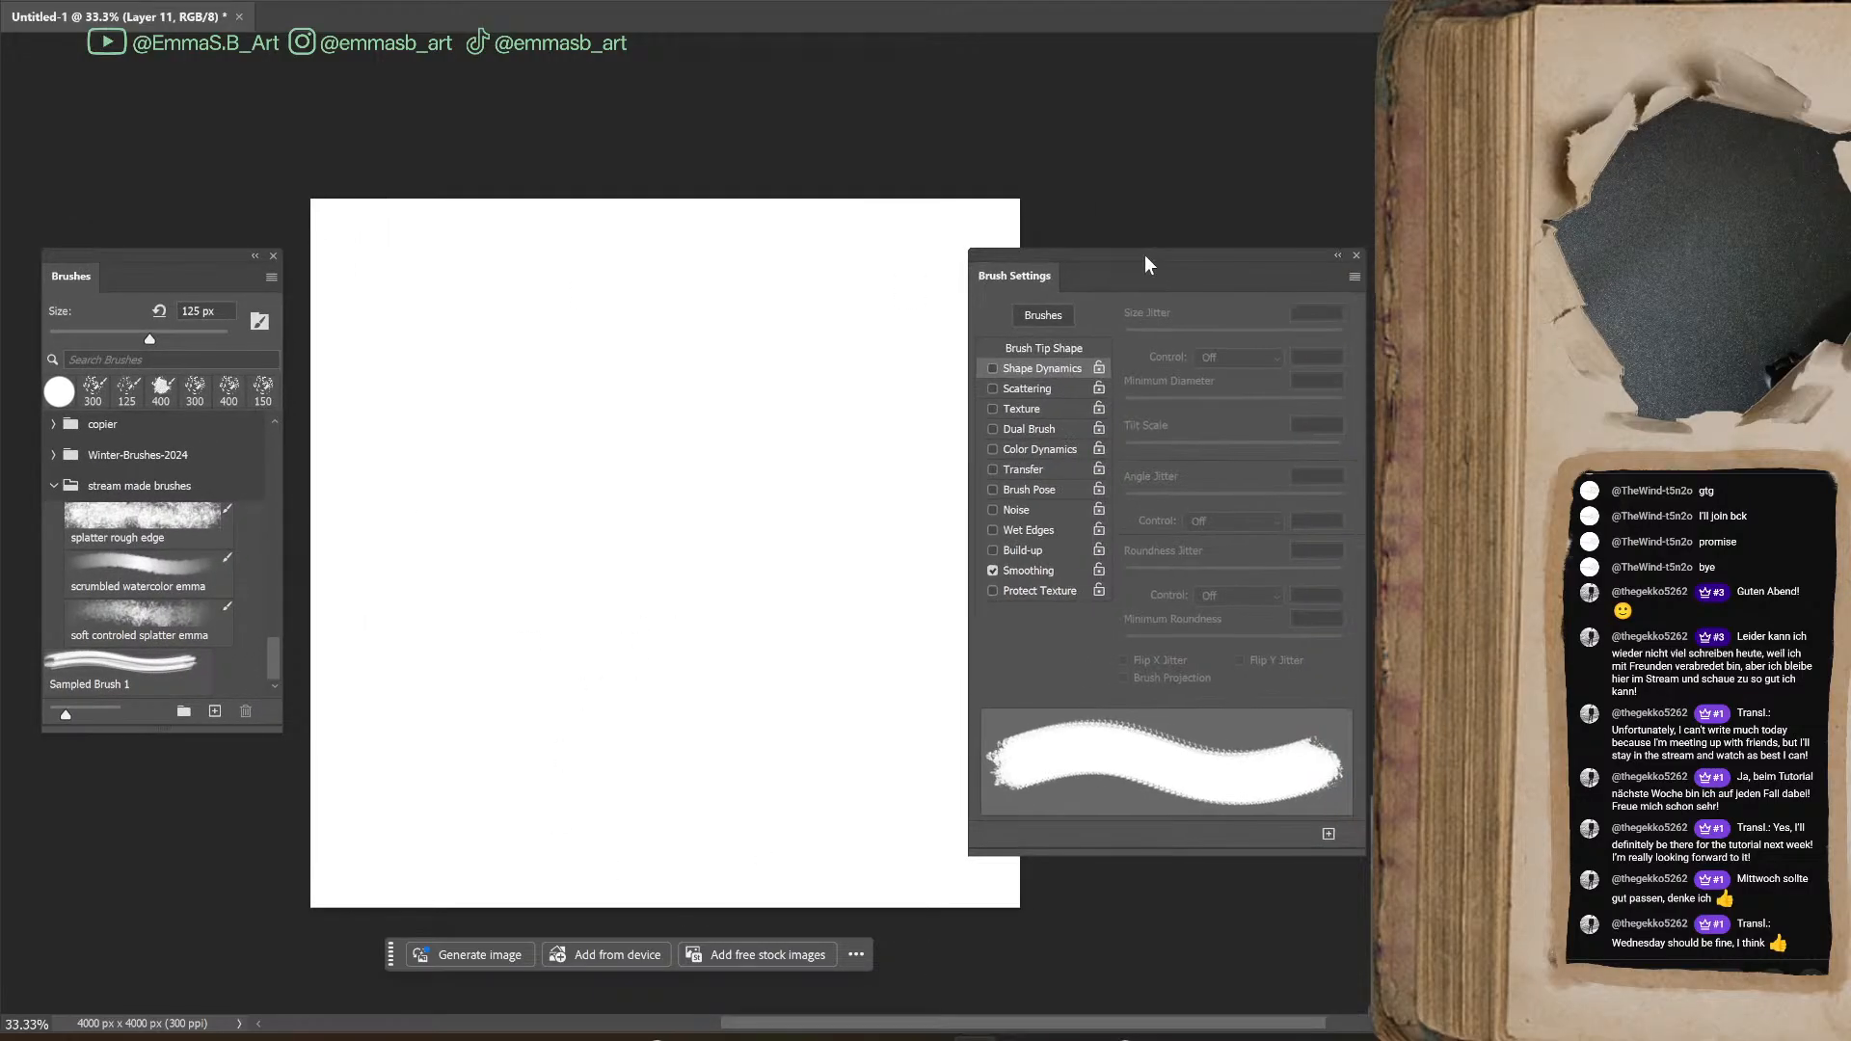
{"action": "left_click", "coordinate": [150, 673]}
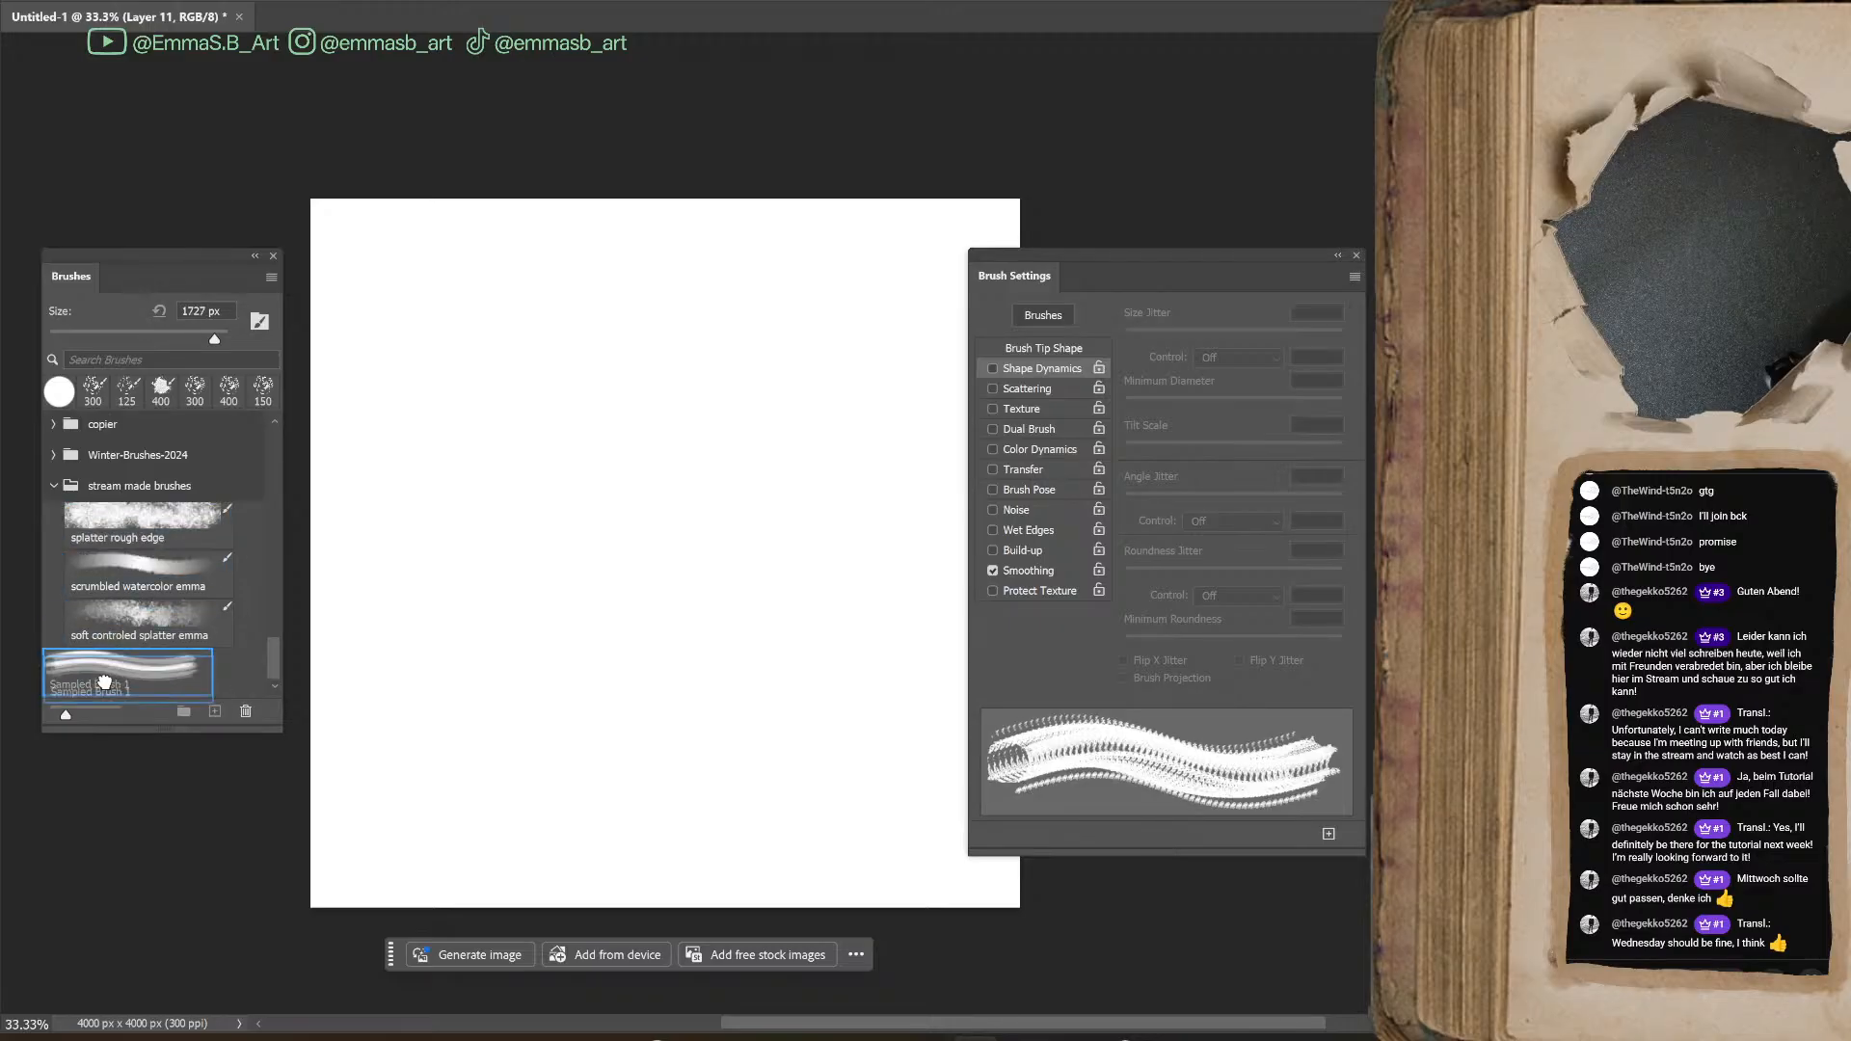
{"action": "left_click", "coordinate": [54, 486]}
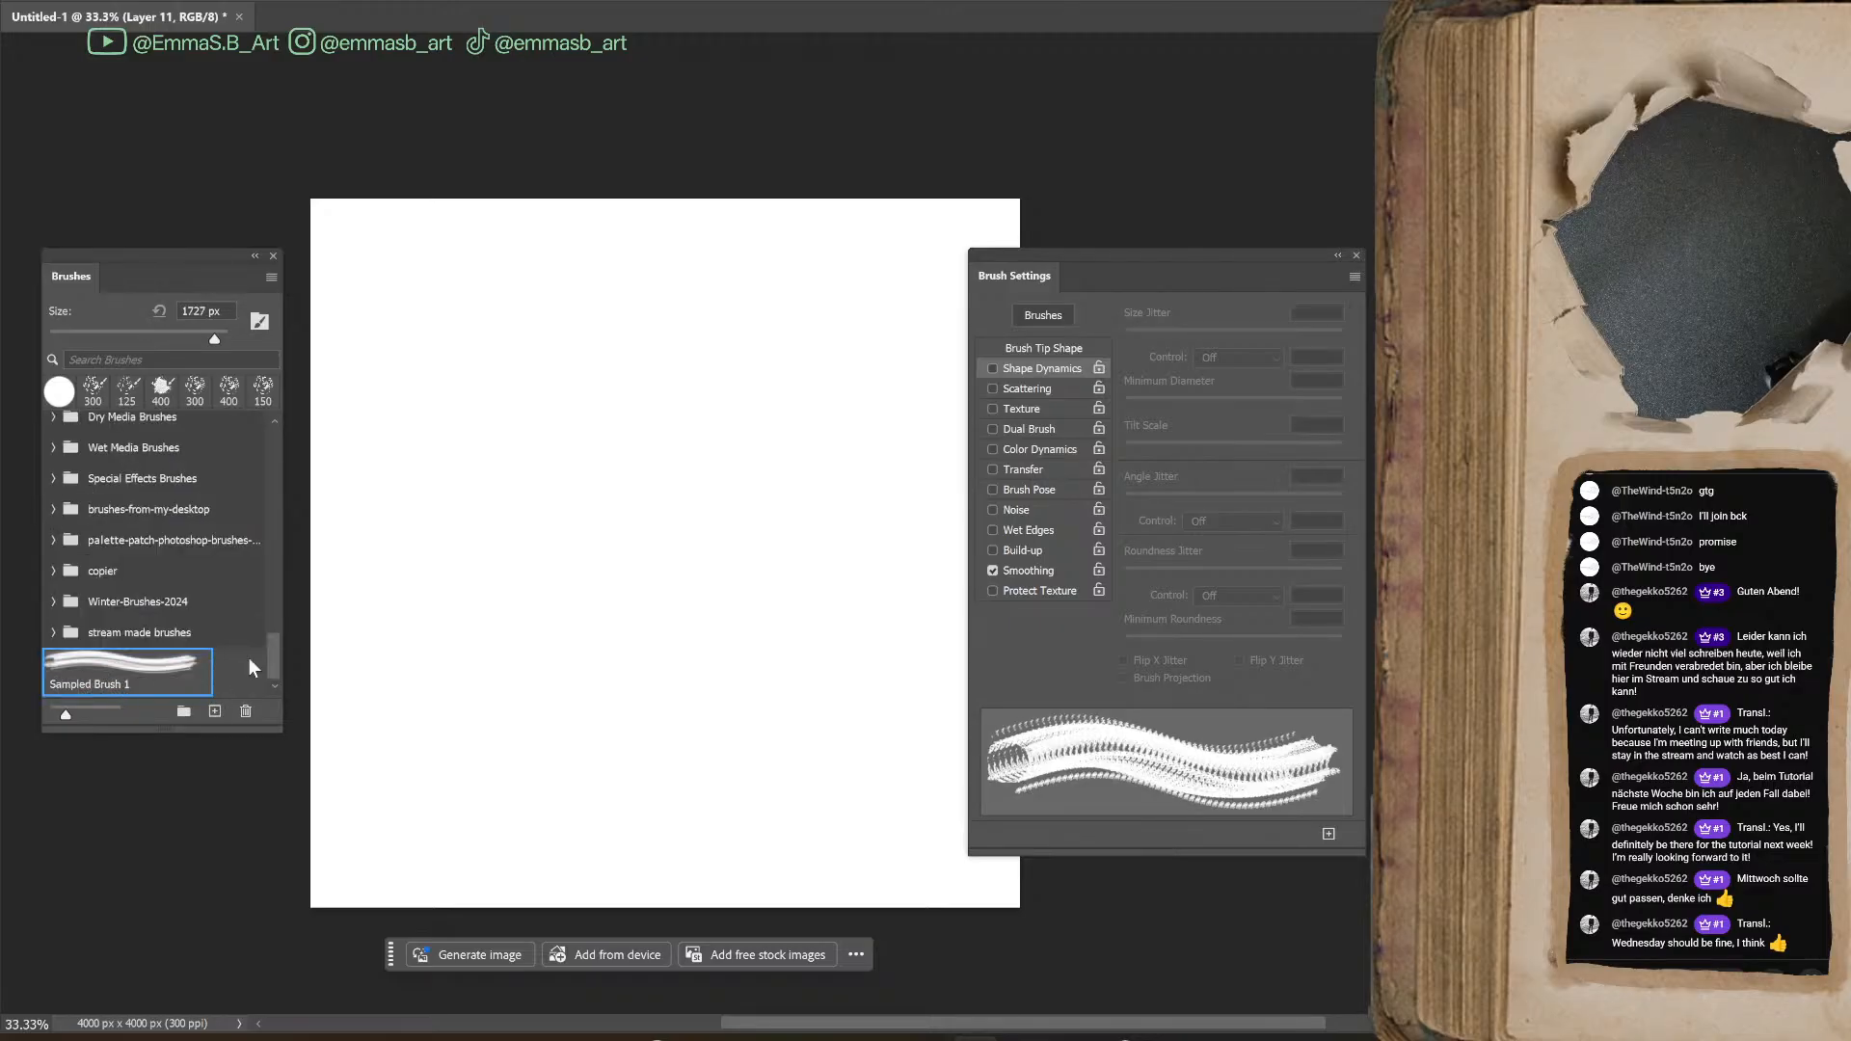
Turn on Shape Dynamics with 41% Angle Jitter and paint a curved test stroke with the ring brush at 500 px
{"action": "key", "text": "bracketleft"}
{"action": "key", "text": "bracketleft"}
{"action": "key", "text": "bracketleft"}
{"action": "key", "text": "bracketleft"}
{"action": "key", "text": "bracketleft"}
{"action": "key", "text": "bracketleft"}
{"action": "key", "text": "bracketleft"}
{"action": "key", "text": "bracketleft"}
{"action": "key", "text": "bracketleft"}
{"action": "key", "text": "bracketleft"}
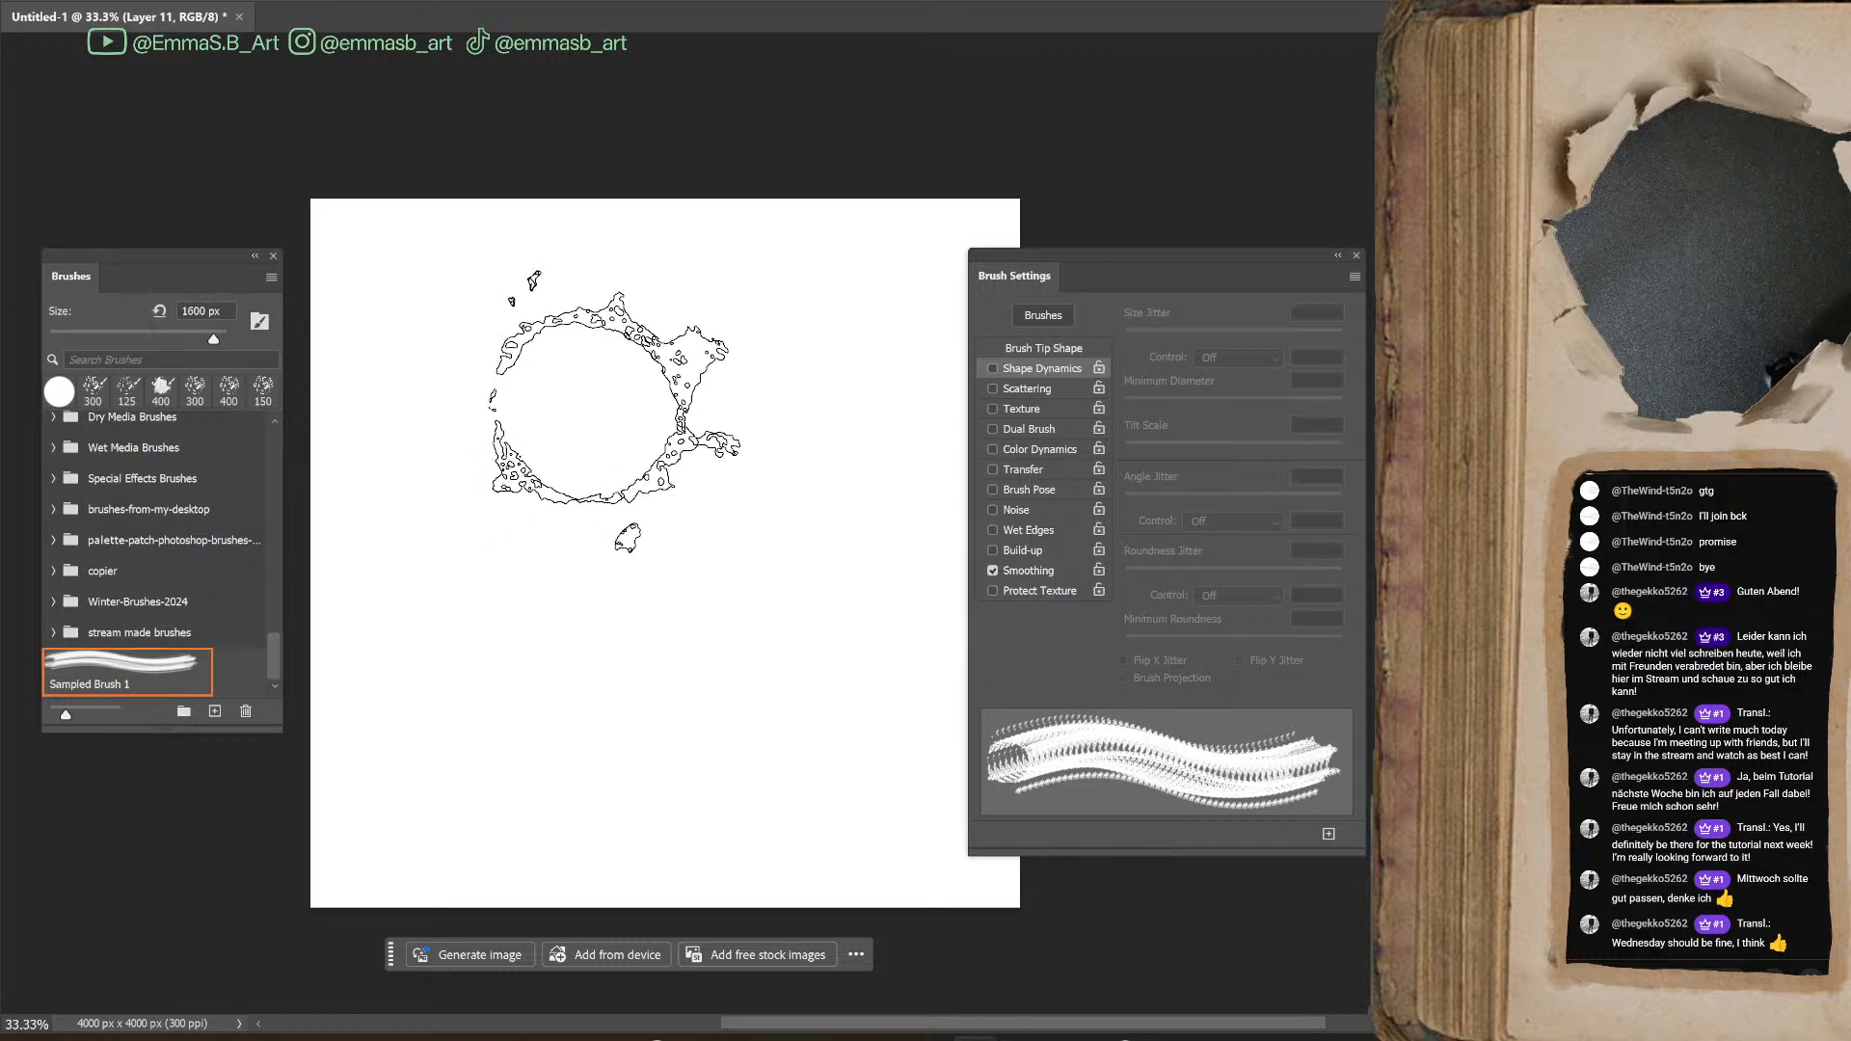
{"action": "key", "text": "bracketleft"}
{"action": "key", "text": "bracketleft"}
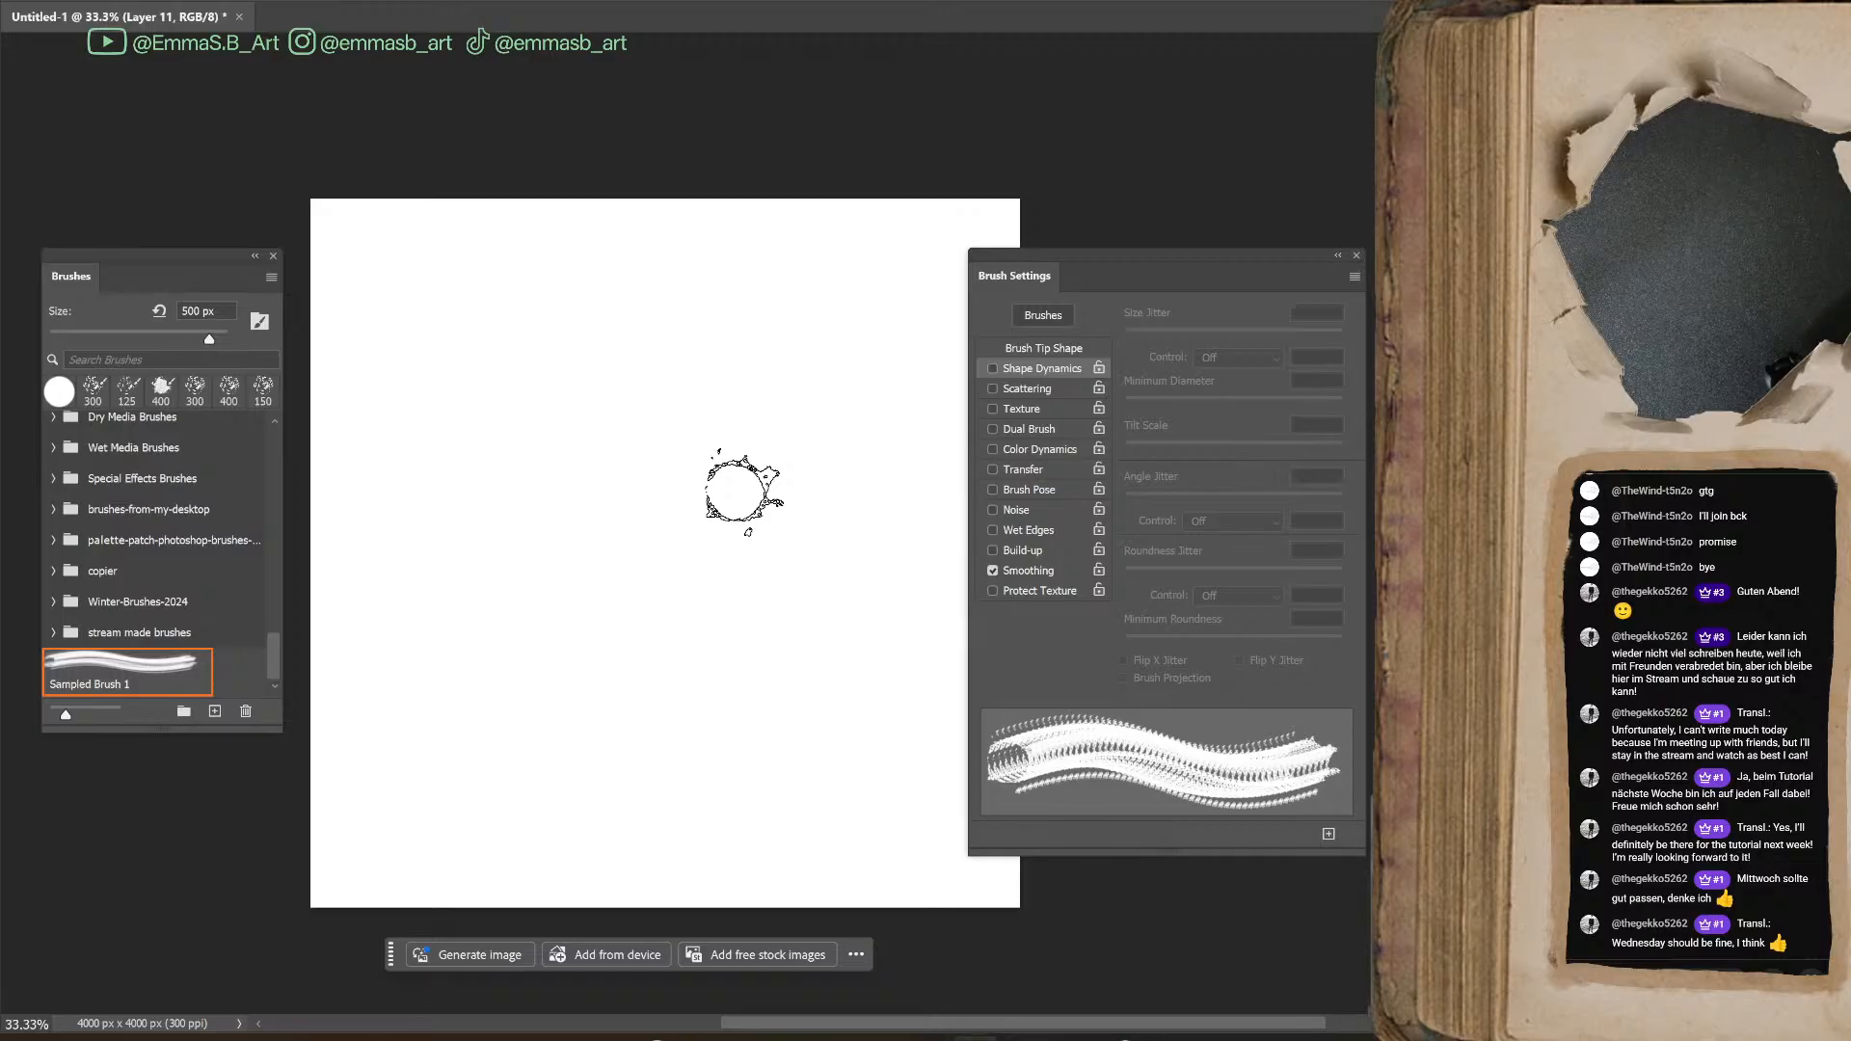
{"action": "left_click", "coordinate": [993, 368]}
{"action": "left_click_drag", "start_coordinate": [1125, 501], "coordinate": [1216, 502]}
{"action": "mouse_move", "coordinate": [532, 465]}
{"action": "left_mouse_down"}
{"action": "mouse_move", "coordinate": [599, 654]}
{"action": "mouse_move", "coordinate": [722, 456]}
{"action": "mouse_move", "coordinate": [839, 578]}
{"action": "left_mouse_up"}
Set the Roundness Jitter to 100% and paint winding test strokes with the ring brush reduced to 175 px
{"action": "key", "text": "bracketleft"}
{"action": "key", "text": "bracketleft"}
{"action": "key", "text": "bracketleft"}
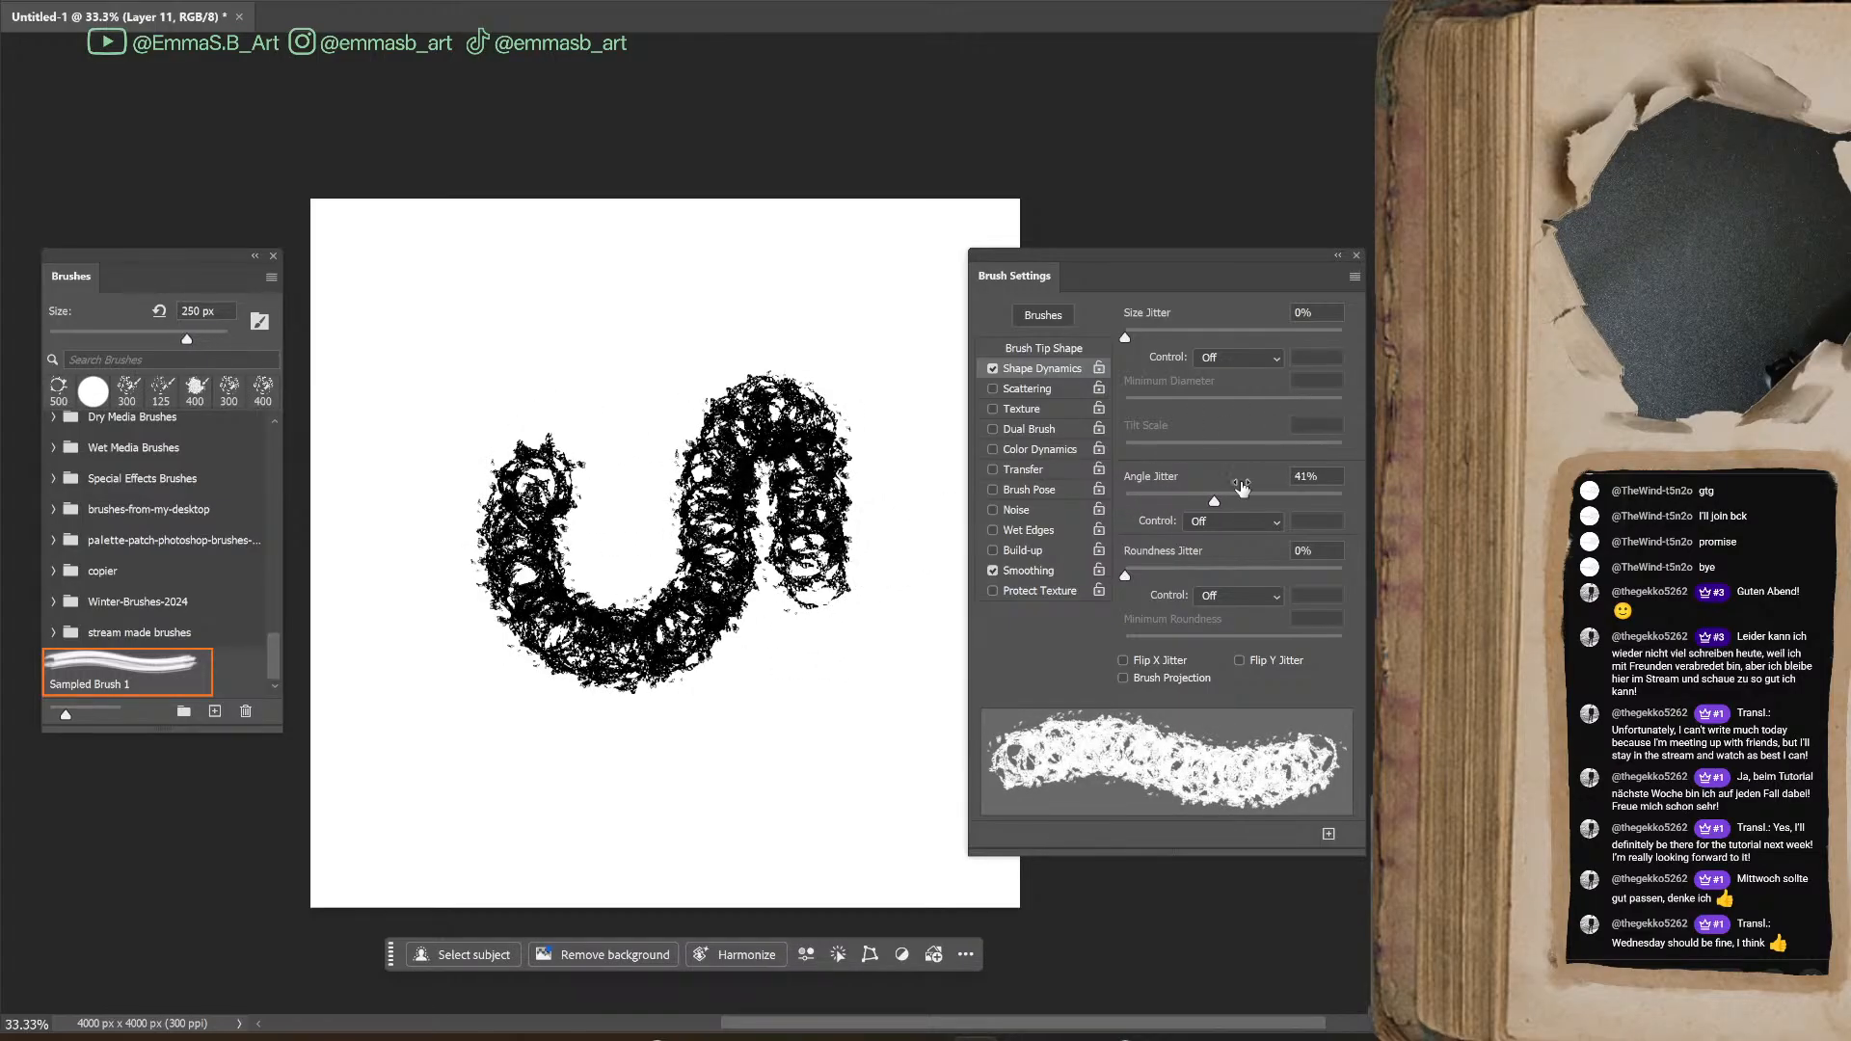
{"action": "left_click_drag", "start_coordinate": [1131, 567], "coordinate": [1342, 576]}
{"action": "key", "text": "bracketleft"}
{"action": "key", "text": "bracketleft"}
{"action": "mouse_move", "coordinate": [689, 791]}
{"action": "left_mouse_down"}
{"action": "mouse_move", "coordinate": [755, 747]}
{"action": "mouse_move", "coordinate": [859, 723]}
{"action": "mouse_move", "coordinate": [900, 588]}
{"action": "mouse_move", "coordinate": [906, 803]}
{"action": "mouse_move", "coordinate": [795, 858]}
{"action": "mouse_move", "coordinate": [463, 761]}
{"action": "mouse_move", "coordinate": [458, 463]}
{"action": "mouse_move", "coordinate": [561, 441]}
{"action": "mouse_move", "coordinate": [592, 576]}
{"action": "mouse_move", "coordinate": [829, 667]}
{"action": "mouse_move", "coordinate": [825, 627]}
{"action": "left_mouse_up"}
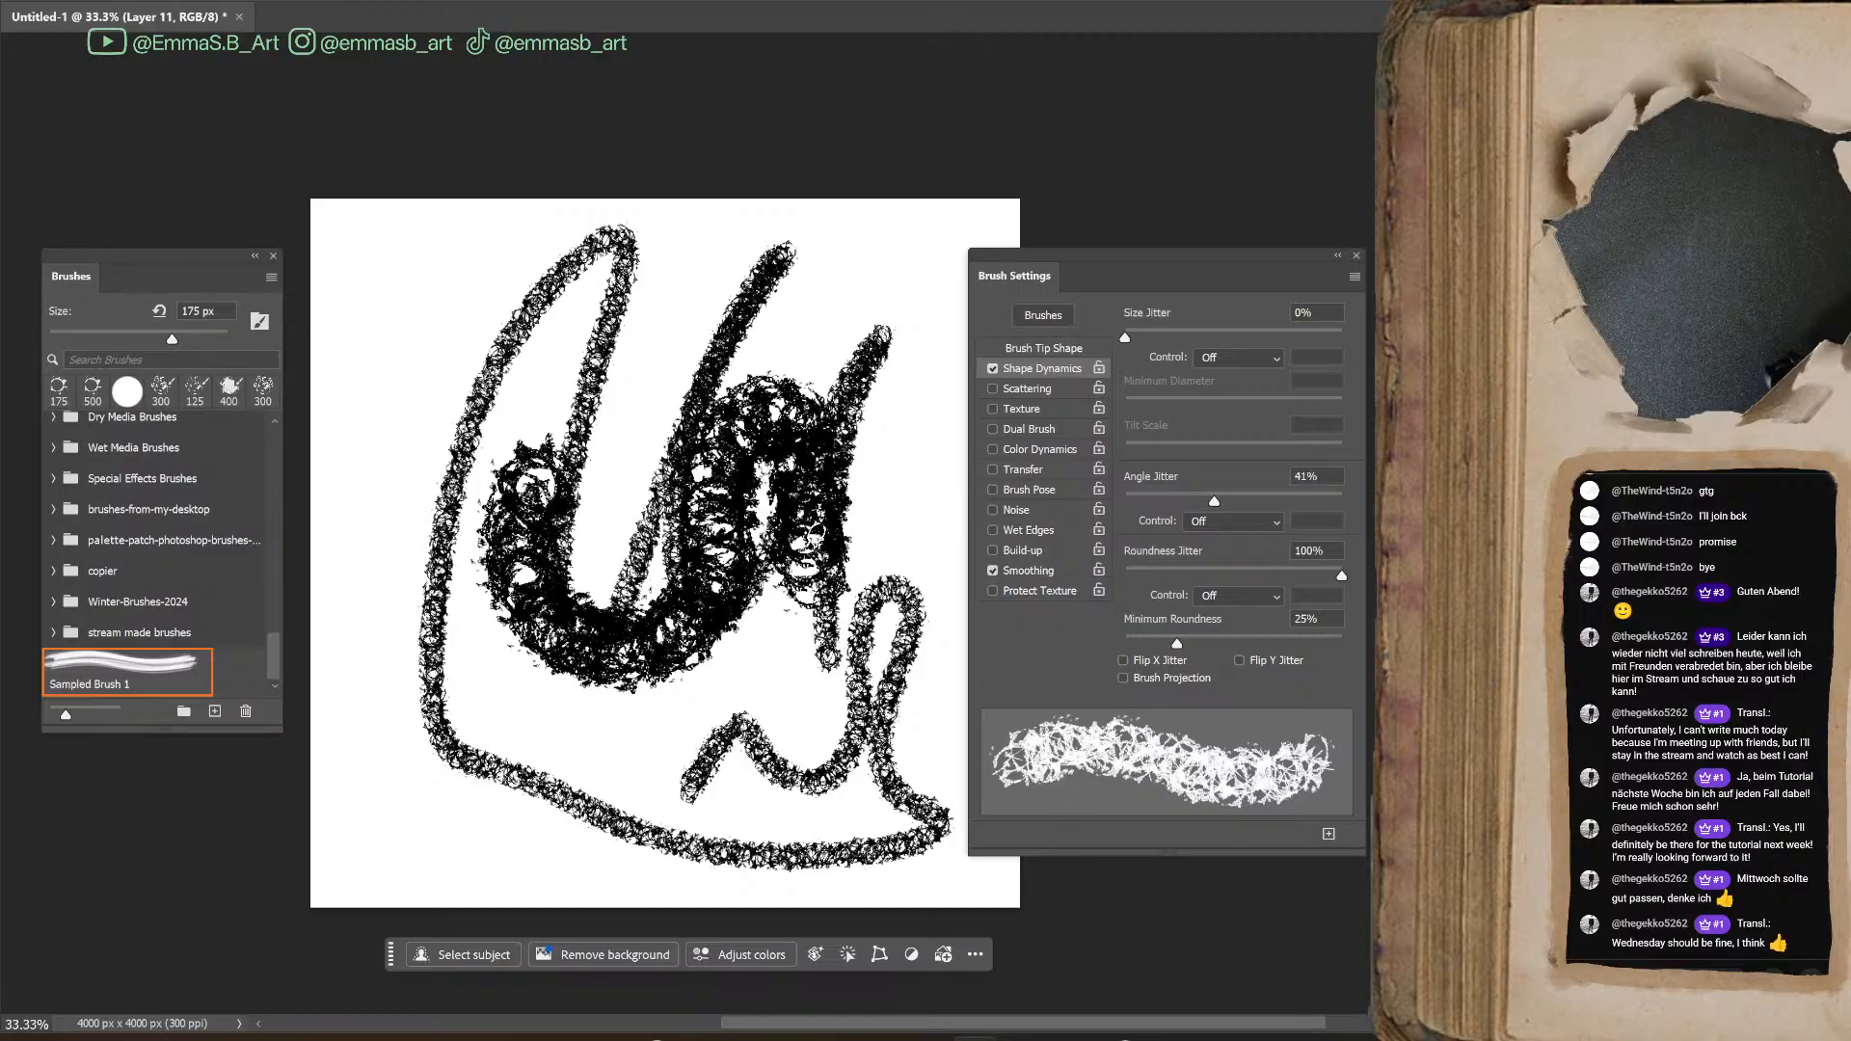
Clear the test strokes, turn on Scattering at 201% and paint short test strokes on the empty canvas
{"action": "key", "text": "Delete"}
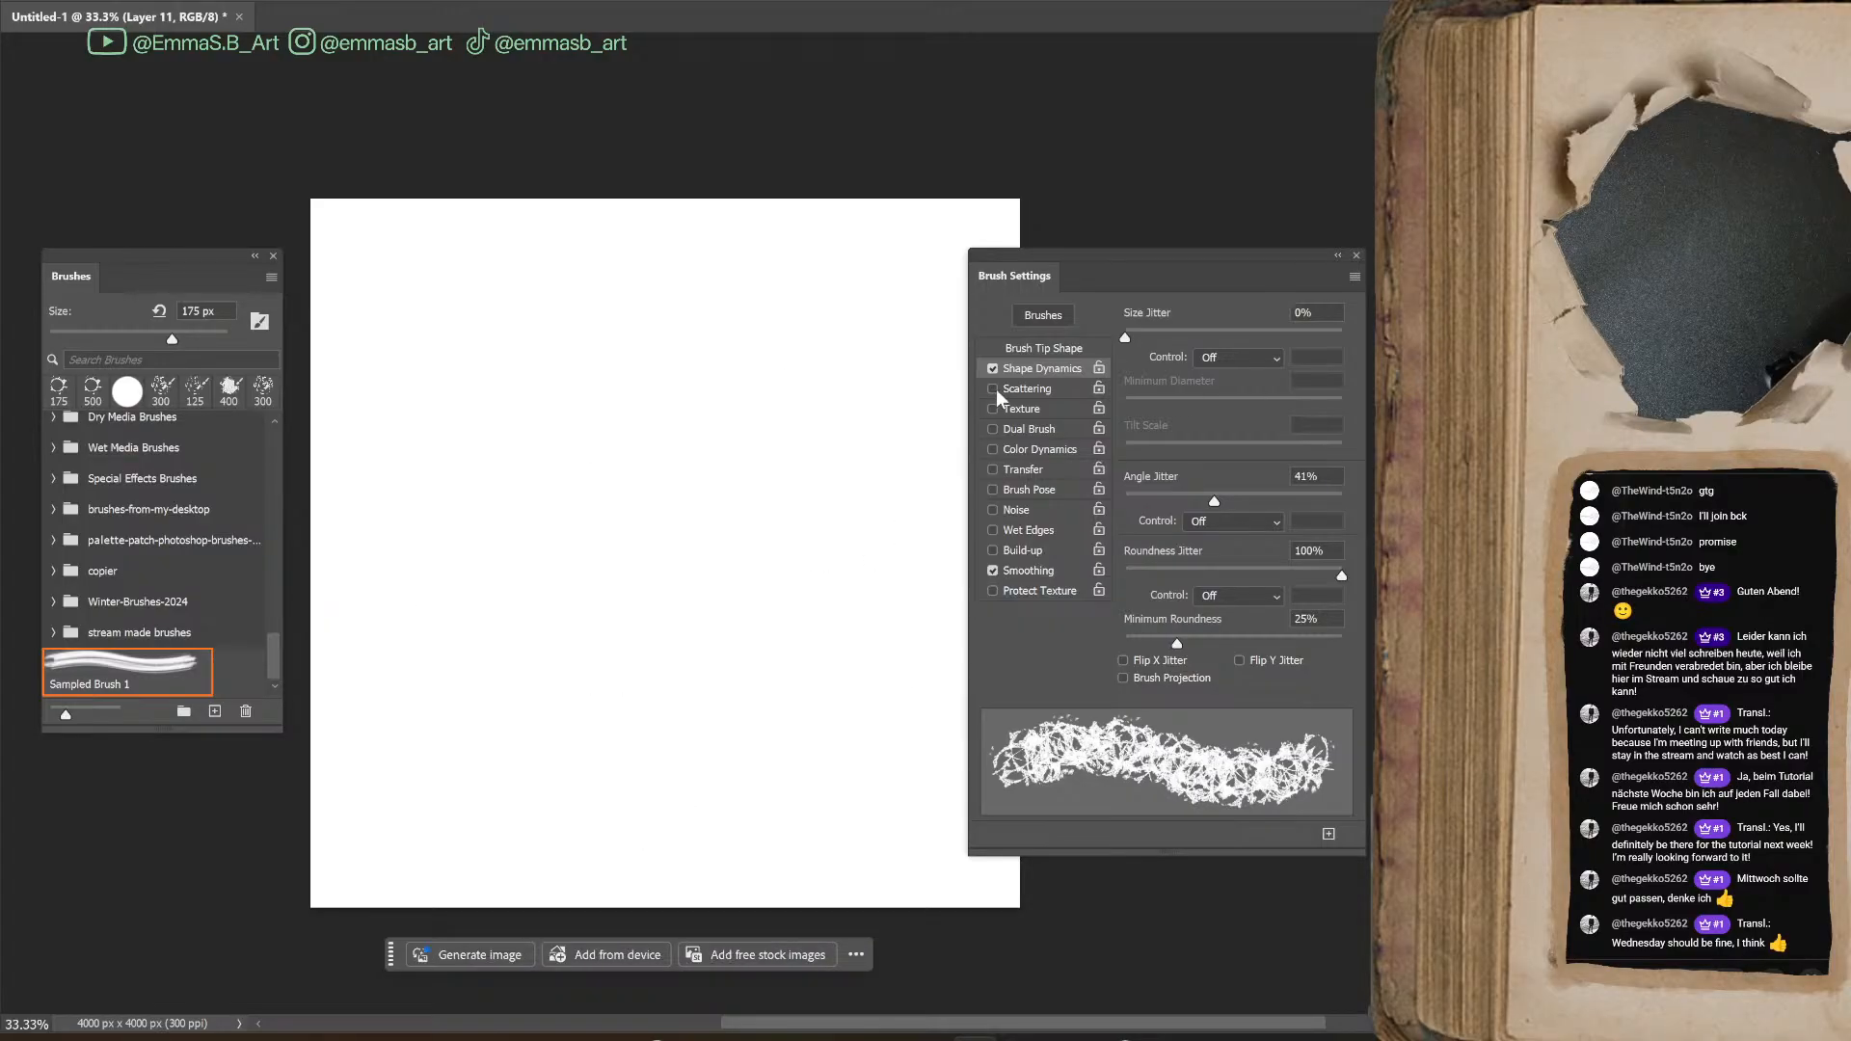
{"action": "mouse_move", "coordinate": [1125, 338]}
{"action": "left_mouse_down"}
{"action": "mouse_move", "coordinate": [1254, 337]}
{"action": "mouse_move", "coordinate": [1128, 358]}
{"action": "left_mouse_up"}
{"action": "left_click", "coordinate": [1030, 388]}
{"action": "left_click_drag", "start_coordinate": [1151, 338], "coordinate": [1169, 337]}
{"action": "left_click_drag", "start_coordinate": [605, 429], "coordinate": [607, 627]}
{"action": "left_click_drag", "start_coordinate": [656, 723], "coordinate": [675, 747]}
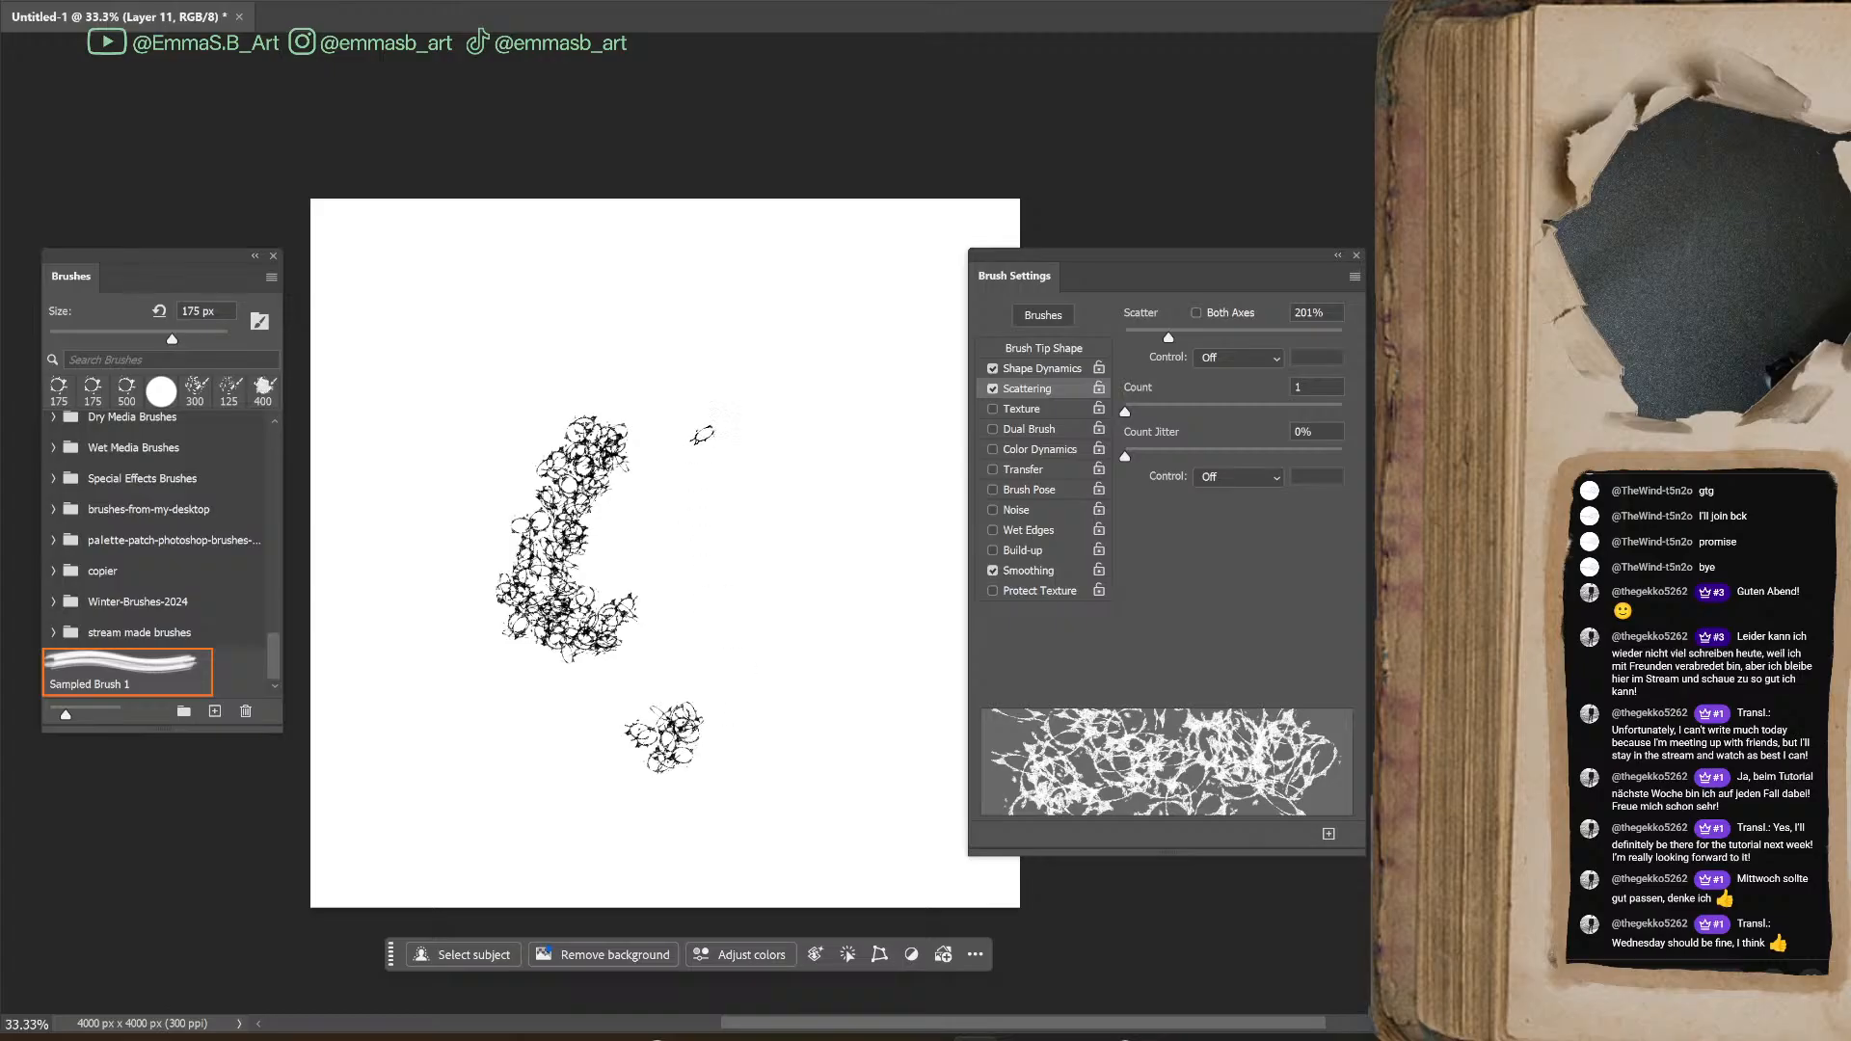
Paint dense overlapping scattered ring strokes over the middle of the canvas with the 175 px brush
{"action": "left_click_drag", "start_coordinate": [675, 417], "coordinate": [843, 737]}
{"action": "left_click_drag", "start_coordinate": [805, 560], "coordinate": [825, 347]}
{"action": "mouse_move", "coordinate": [627, 444]}
{"action": "left_mouse_down"}
{"action": "mouse_move", "coordinate": [617, 578]}
{"action": "mouse_move", "coordinate": [753, 704]}
{"action": "mouse_move", "coordinate": [839, 655]}
{"action": "left_mouse_up"}
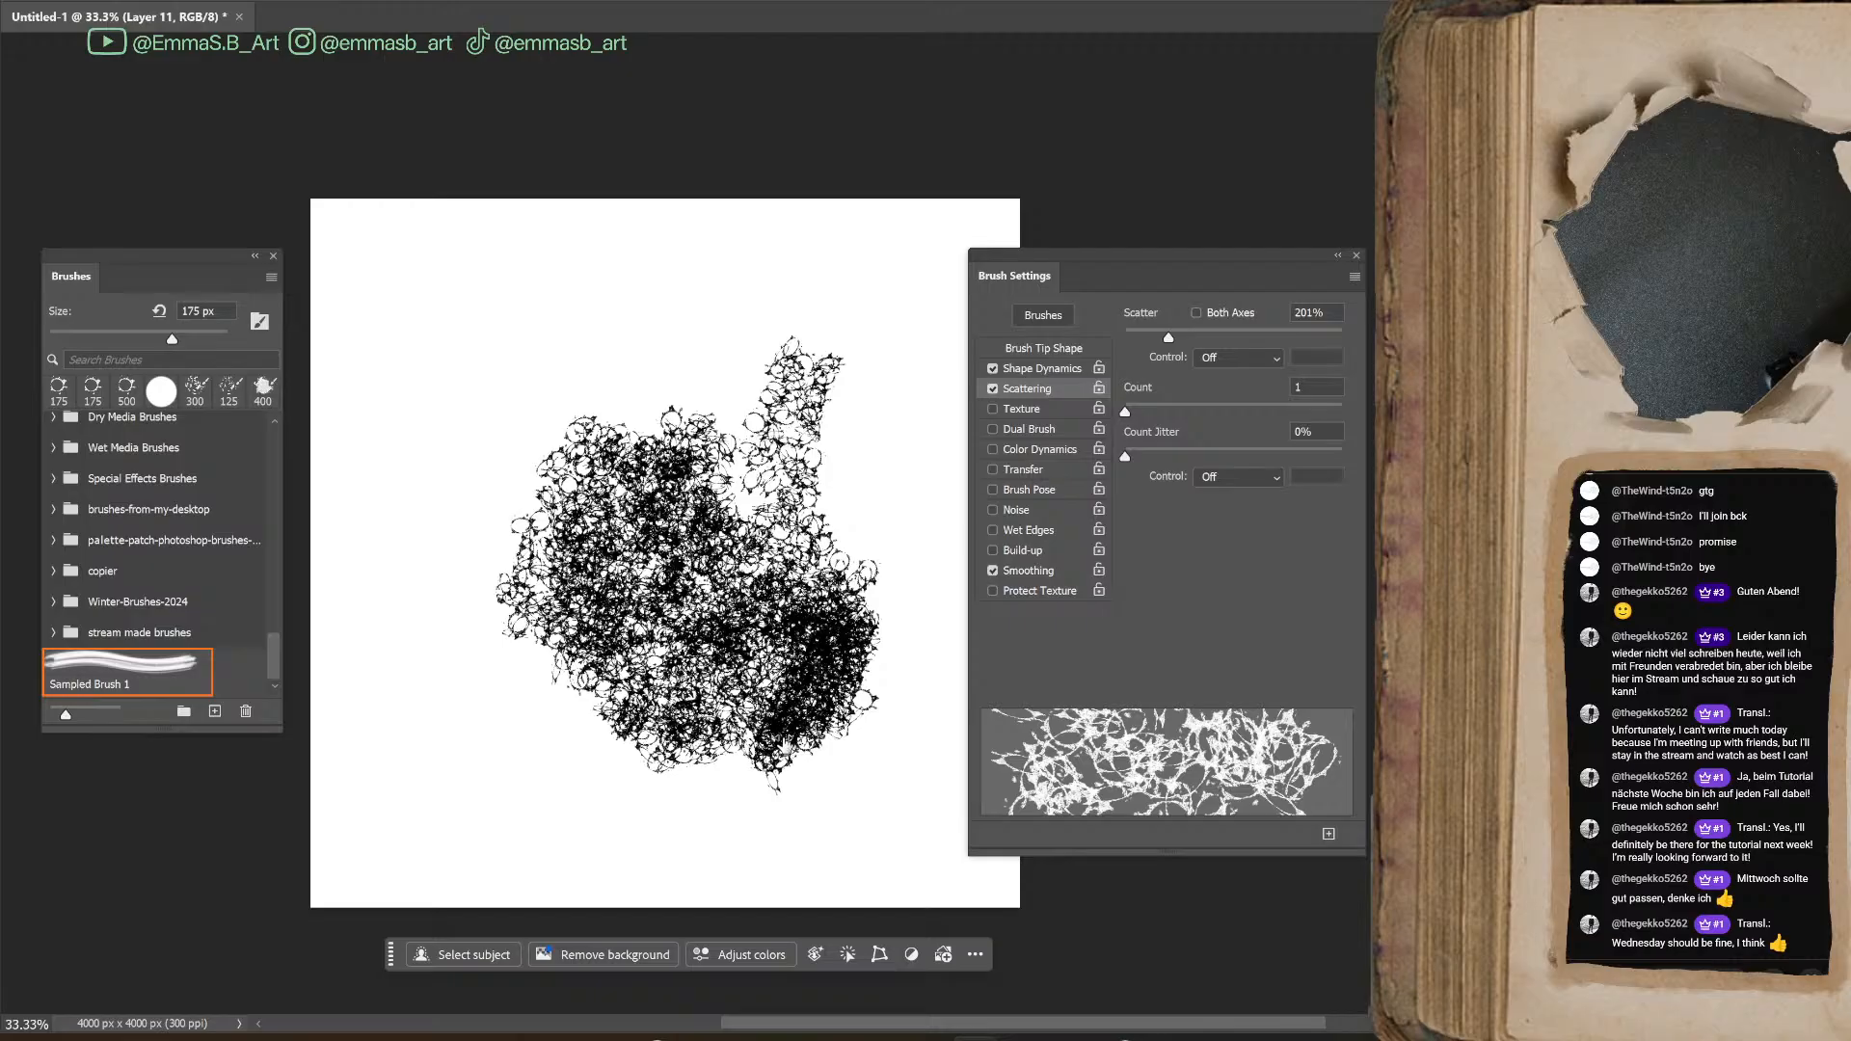
Turn on Transfer for the ring brush and paint overlapping test strokes across the existing ring mass
{"action": "left_click", "coordinate": [993, 469]}
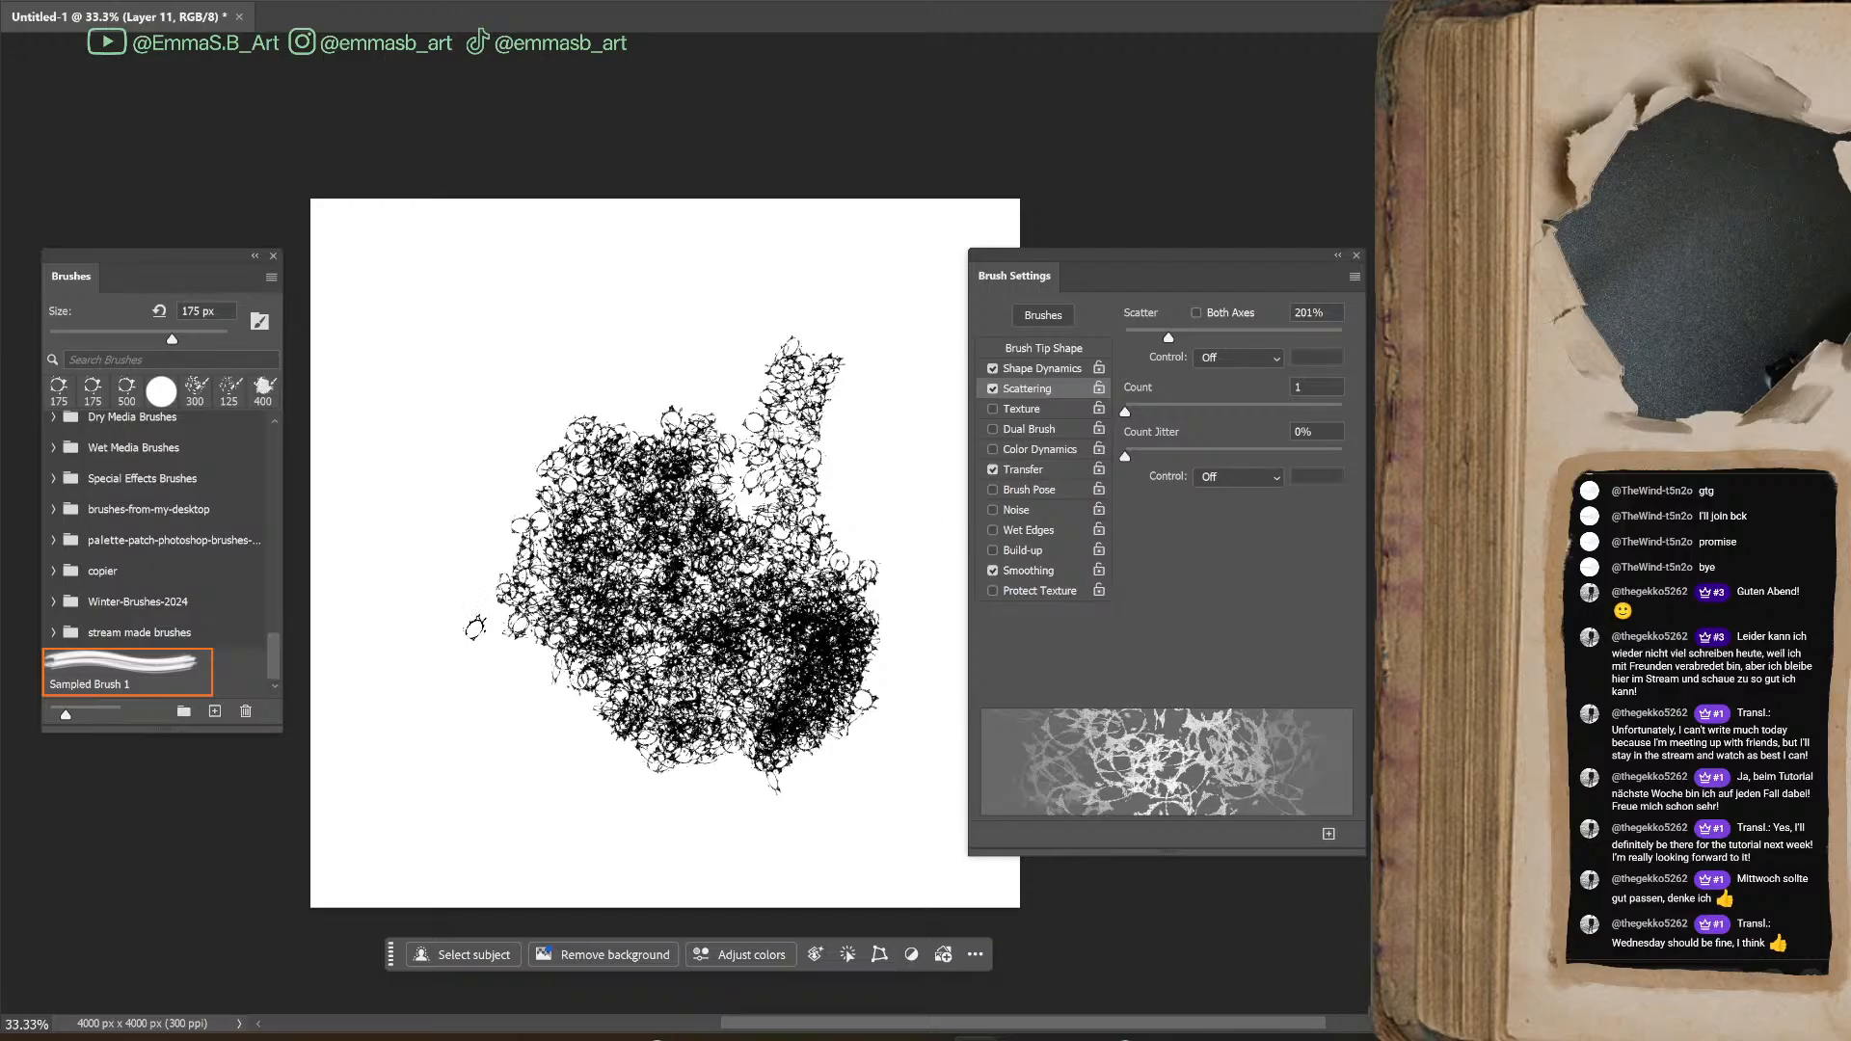
{"action": "mouse_move", "coordinate": [405, 627]}
{"action": "left_mouse_down"}
{"action": "mouse_move", "coordinate": [516, 560]}
{"action": "mouse_move", "coordinate": [626, 386]}
{"action": "mouse_move", "coordinate": [728, 396]}
{"action": "left_mouse_up"}
{"action": "mouse_move", "coordinate": [719, 495]}
{"action": "left_mouse_down"}
{"action": "mouse_move", "coordinate": [675, 385]}
{"action": "mouse_move", "coordinate": [733, 425]}
{"action": "mouse_move", "coordinate": [723, 578]}
{"action": "mouse_move", "coordinate": [664, 519]}
{"action": "mouse_move", "coordinate": [579, 521]}
{"action": "mouse_move", "coordinate": [535, 463]}
{"action": "mouse_move", "coordinate": [618, 607]}
{"action": "mouse_move", "coordinate": [644, 613]}
{"action": "left_mouse_up"}
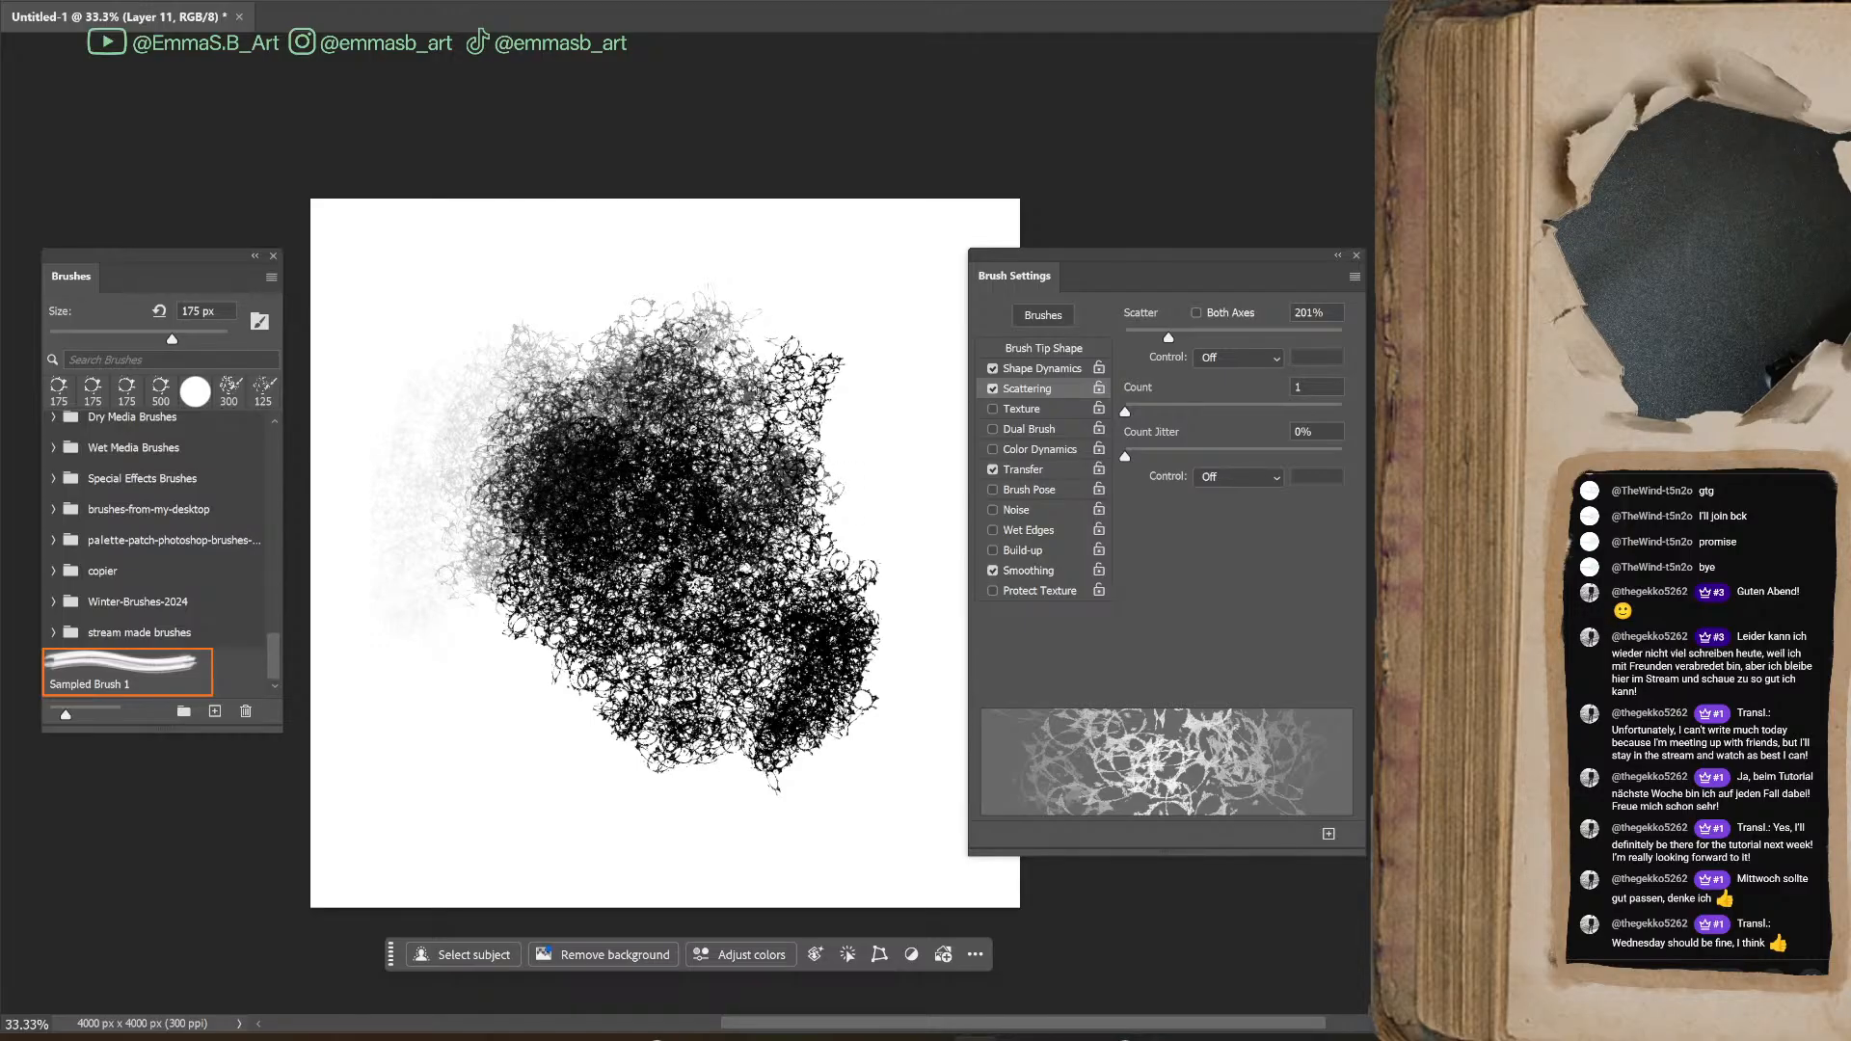
{"action": "mouse_move", "coordinate": [593, 526]}
{"action": "left_mouse_down"}
{"action": "mouse_move", "coordinate": [622, 516]}
{"action": "mouse_move", "coordinate": [677, 580]}
{"action": "mouse_move", "coordinate": [702, 533]}
{"action": "mouse_move", "coordinate": [696, 566]}
{"action": "left_mouse_up"}
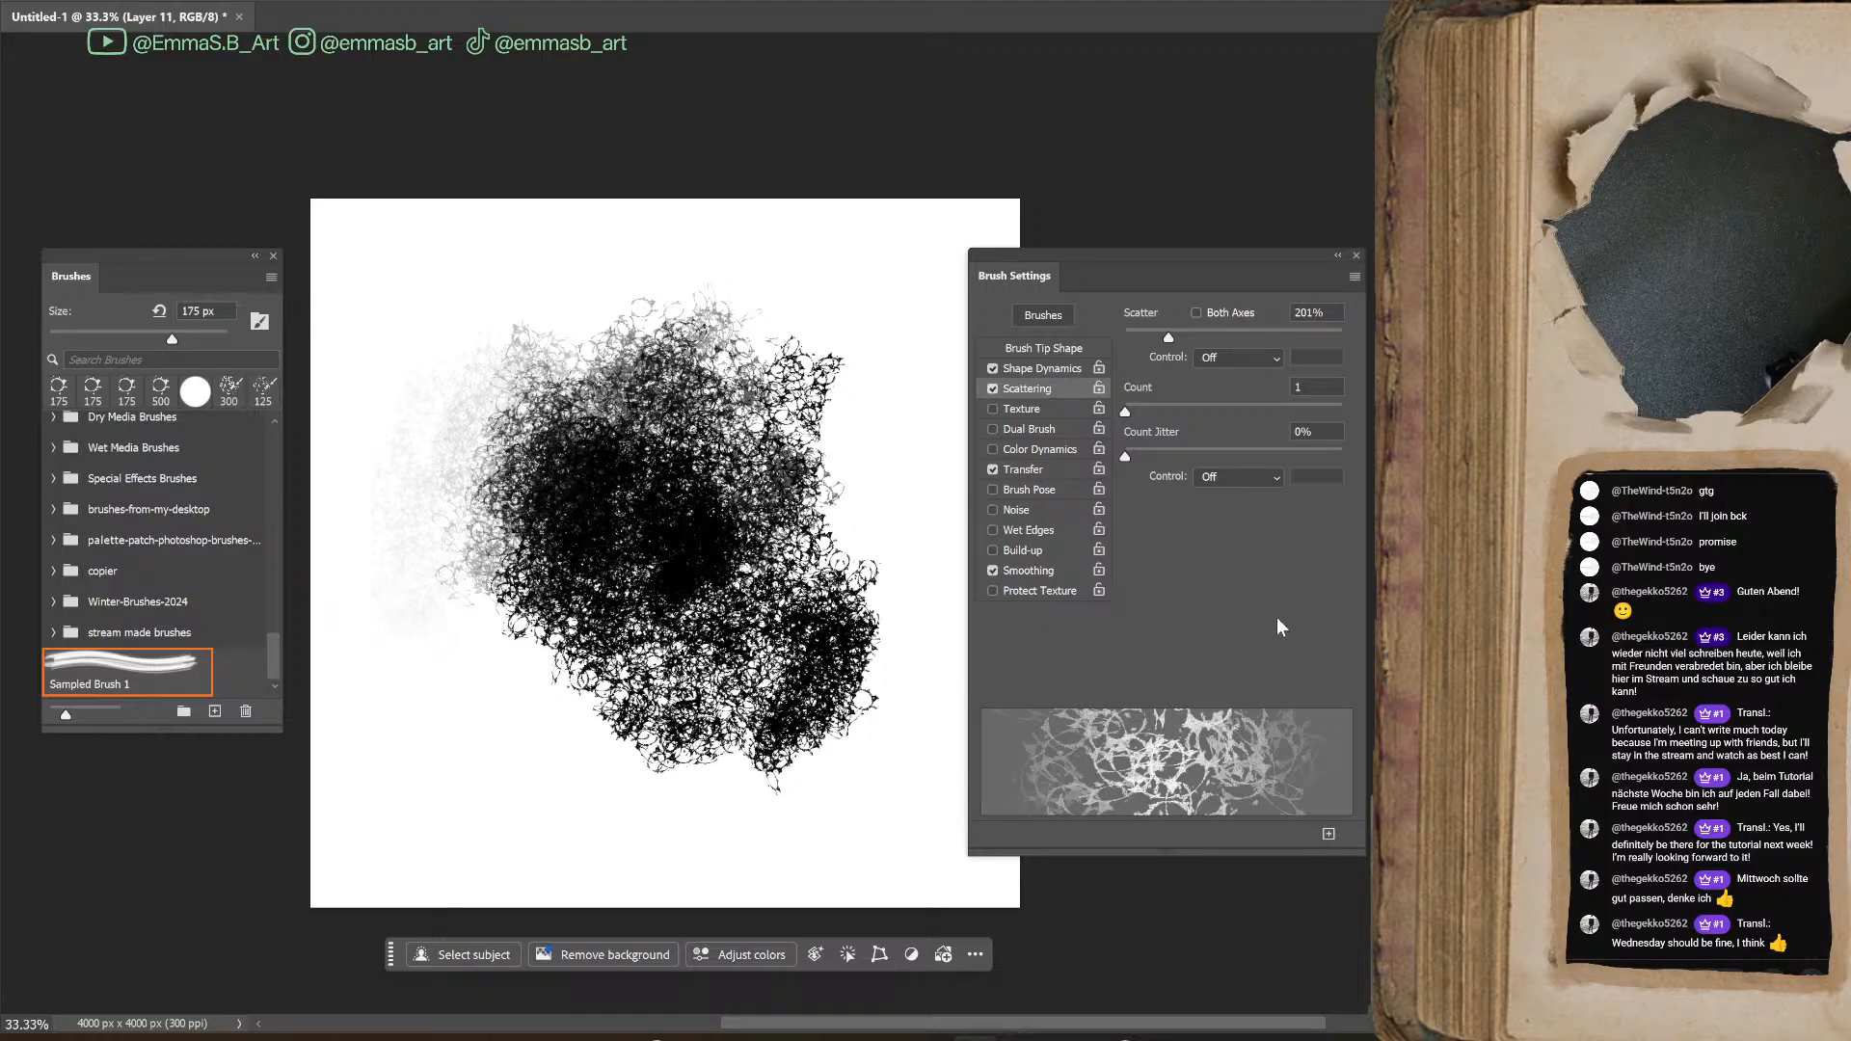
Turn on Texture with Scale 993%, Brightness -150 and Contrast 28, and set its mode to Overlay
{"action": "left_click", "coordinate": [1028, 409]}
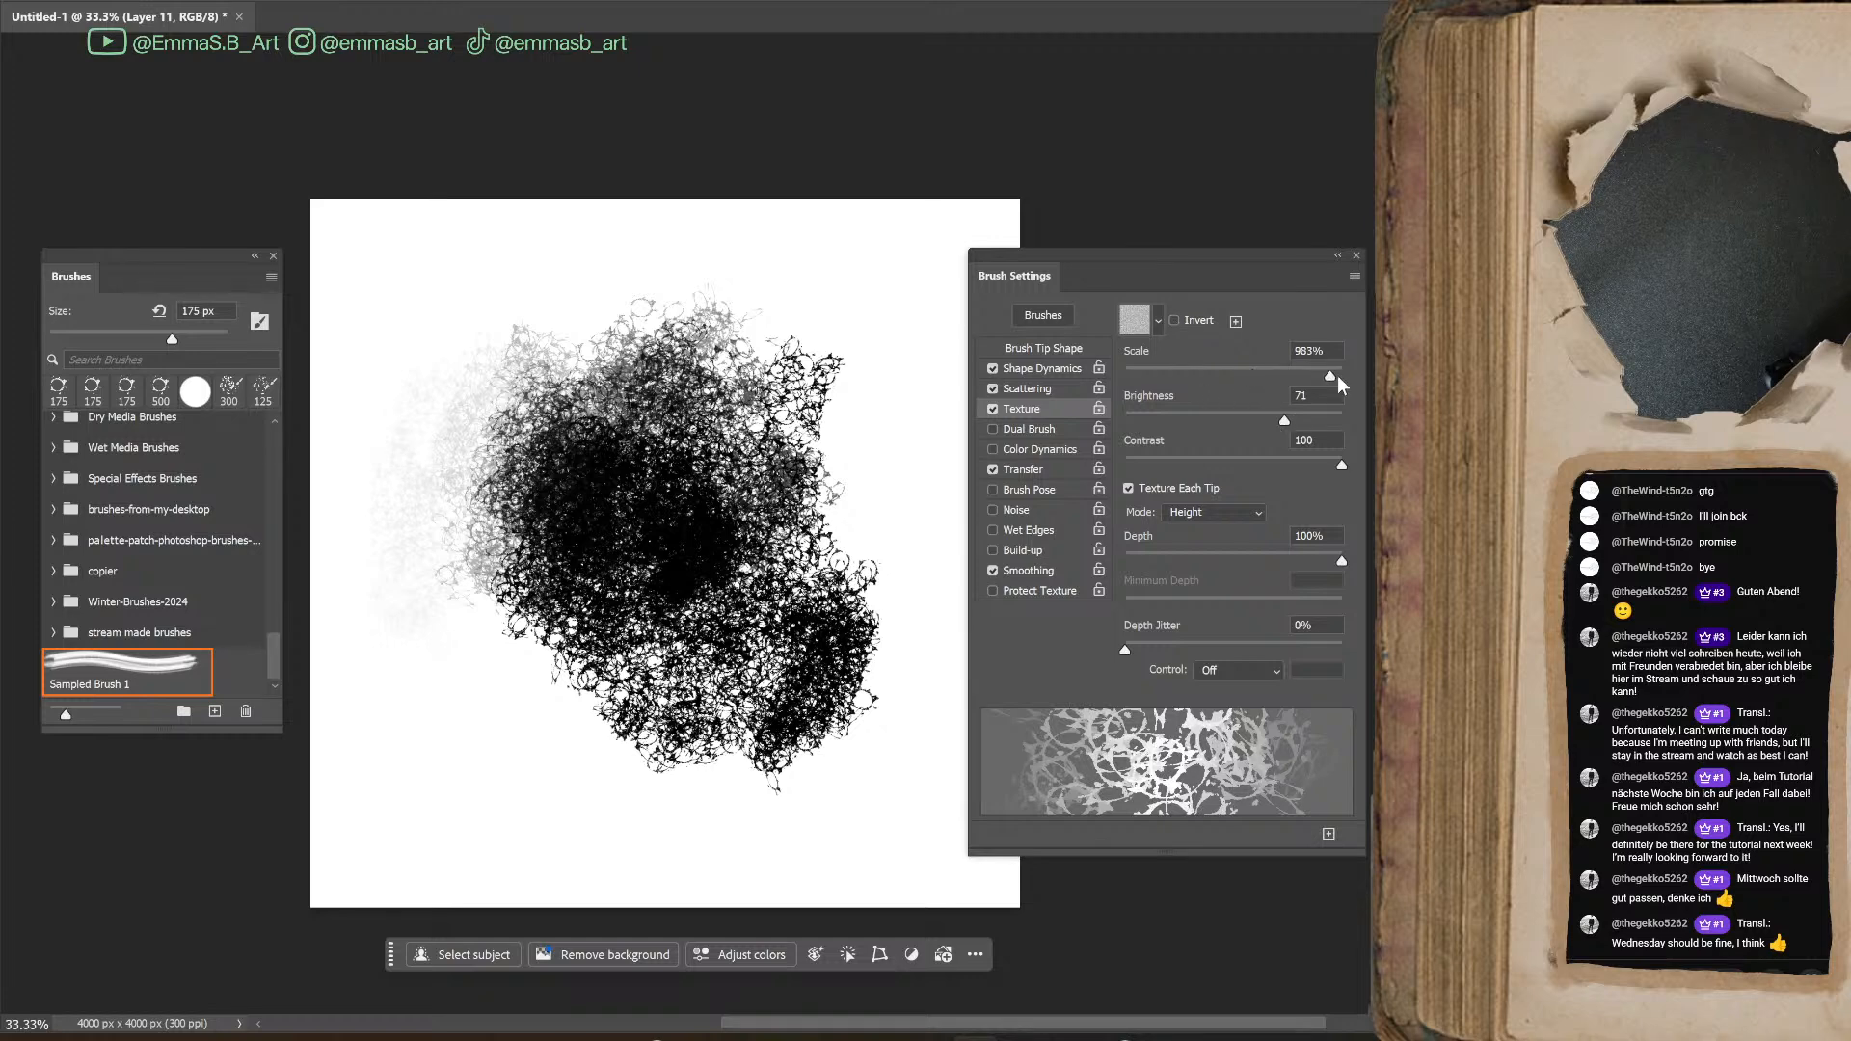
{"action": "left_click_drag", "start_coordinate": [1341, 421], "coordinate": [1152, 436]}
{"action": "left_click_drag", "start_coordinate": [1340, 465], "coordinate": [1103, 499]}
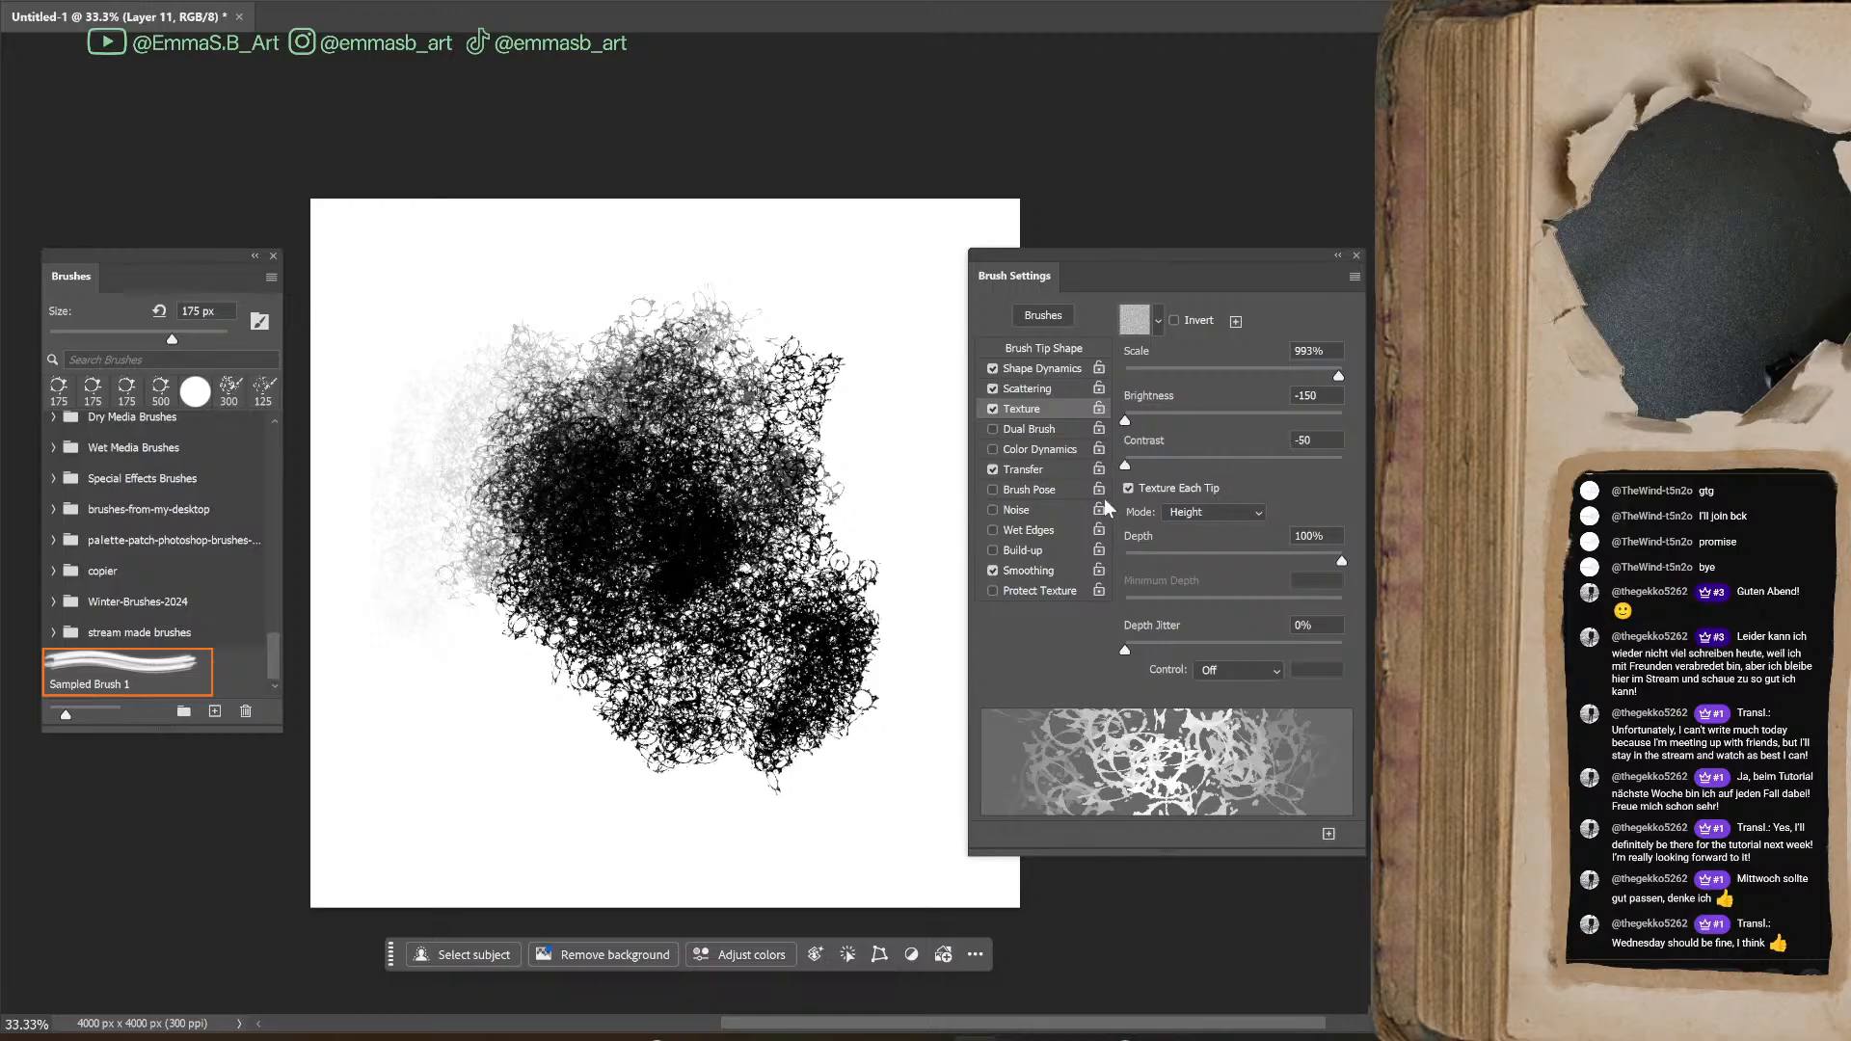
{"action": "left_click", "coordinate": [1219, 512]}
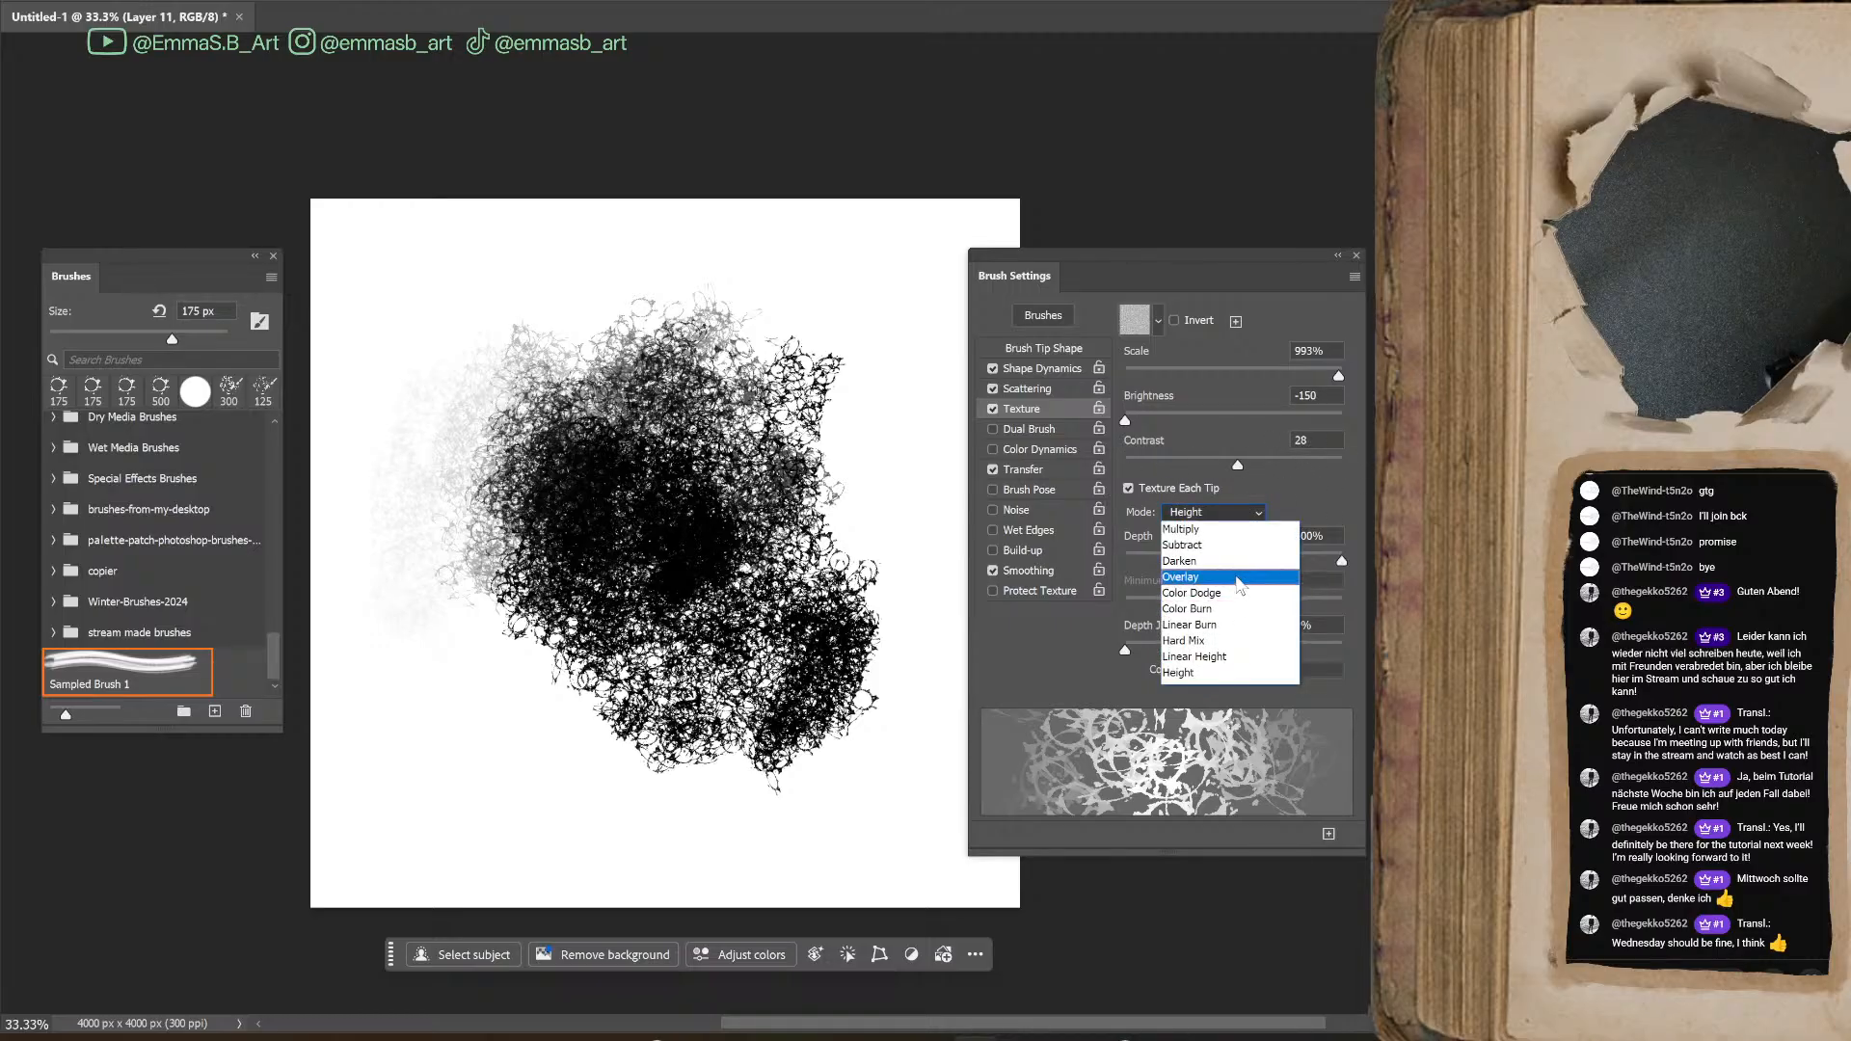
{"action": "left_click", "coordinate": [1241, 590]}
Paint textured test strokes beside the ring mass, check them at 200% zoom and turn Texture off
{"action": "mouse_move", "coordinate": [831, 818]}
{"action": "left_mouse_down"}
{"action": "mouse_move", "coordinate": [895, 583]}
{"action": "mouse_move", "coordinate": [894, 627]}
{"action": "mouse_move", "coordinate": [893, 362]}
{"action": "left_mouse_up"}
{"action": "key", "text": "ctrl+plus"}
{"action": "key", "text": "ctrl+plus"}
{"action": "key", "text": "ctrl+plus"}
{"action": "key", "text": "ctrl+plus"}
{"action": "key", "text": "ctrl+plus"}
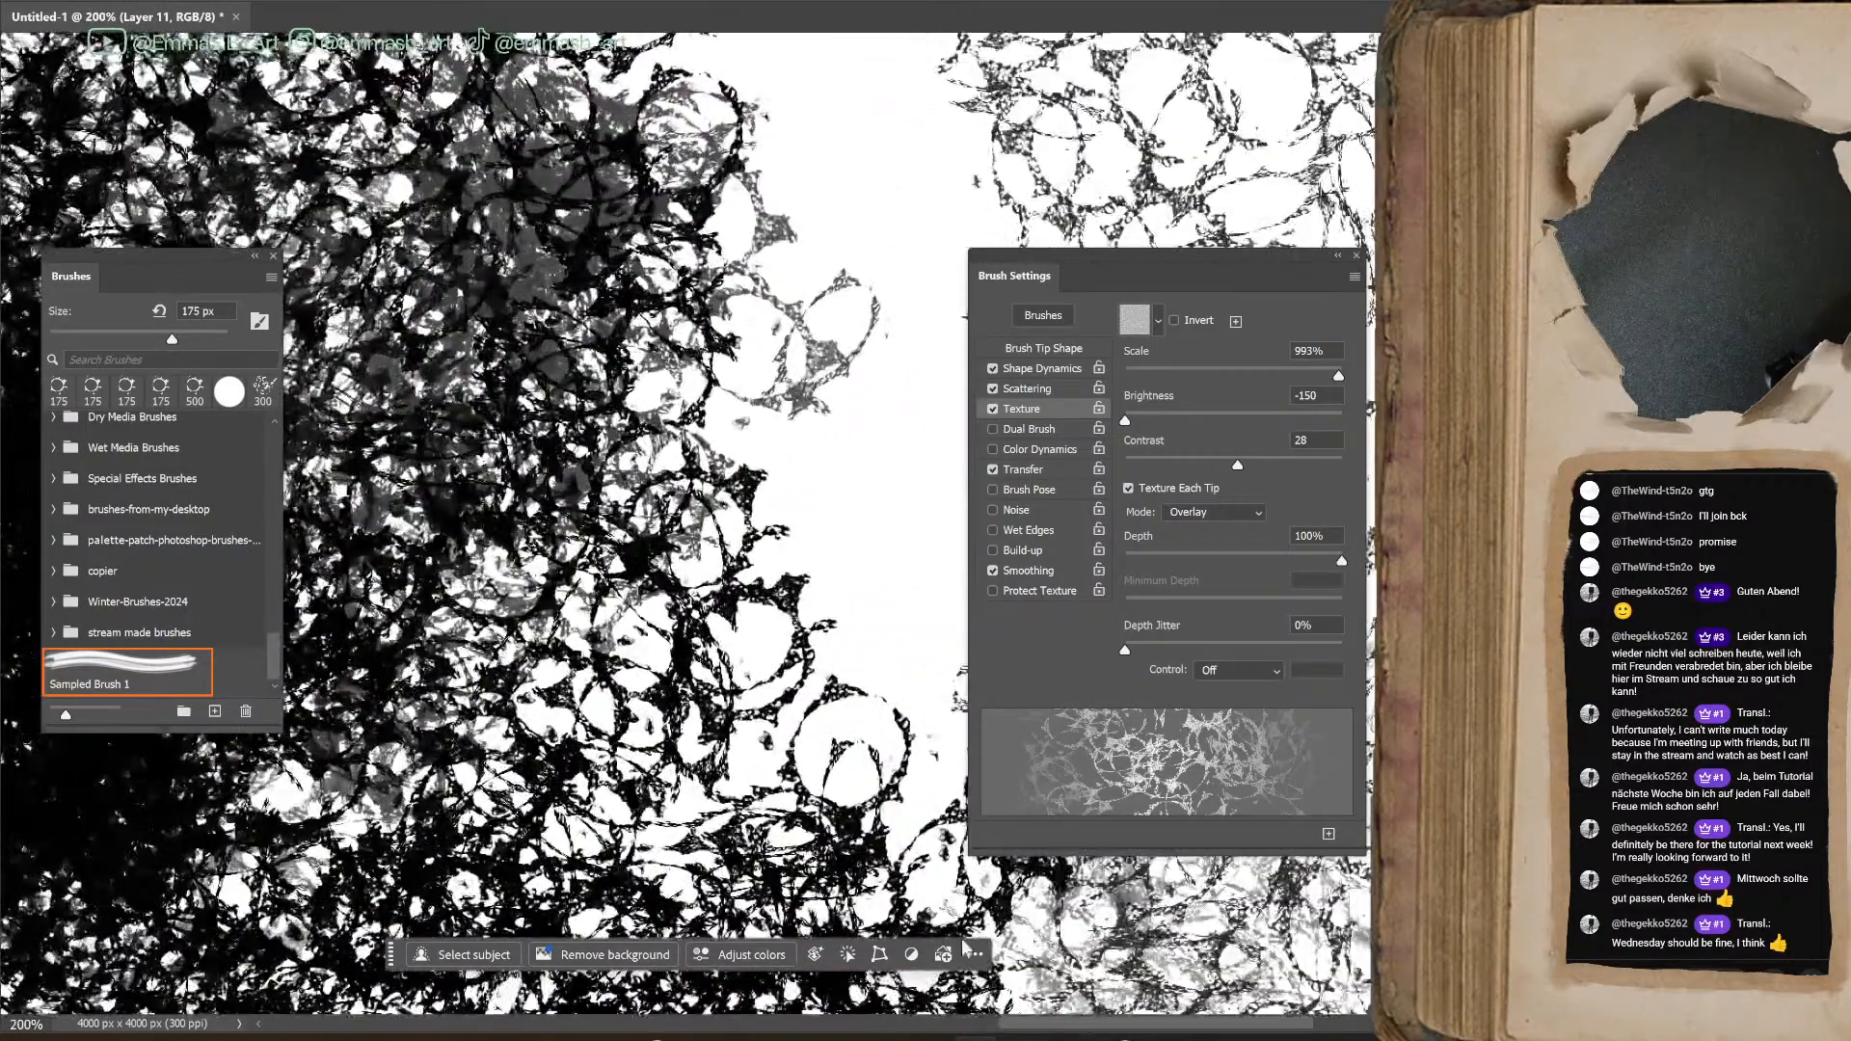
{"action": "left_click_drag", "start_coordinate": [1028, 1027], "coordinate": [1139, 1026]}
{"action": "mouse_move", "coordinate": [825, 424]}
{"action": "left_mouse_down"}
{"action": "mouse_move", "coordinate": [825, 405]}
{"action": "mouse_move", "coordinate": [820, 648]}
{"action": "left_mouse_up"}
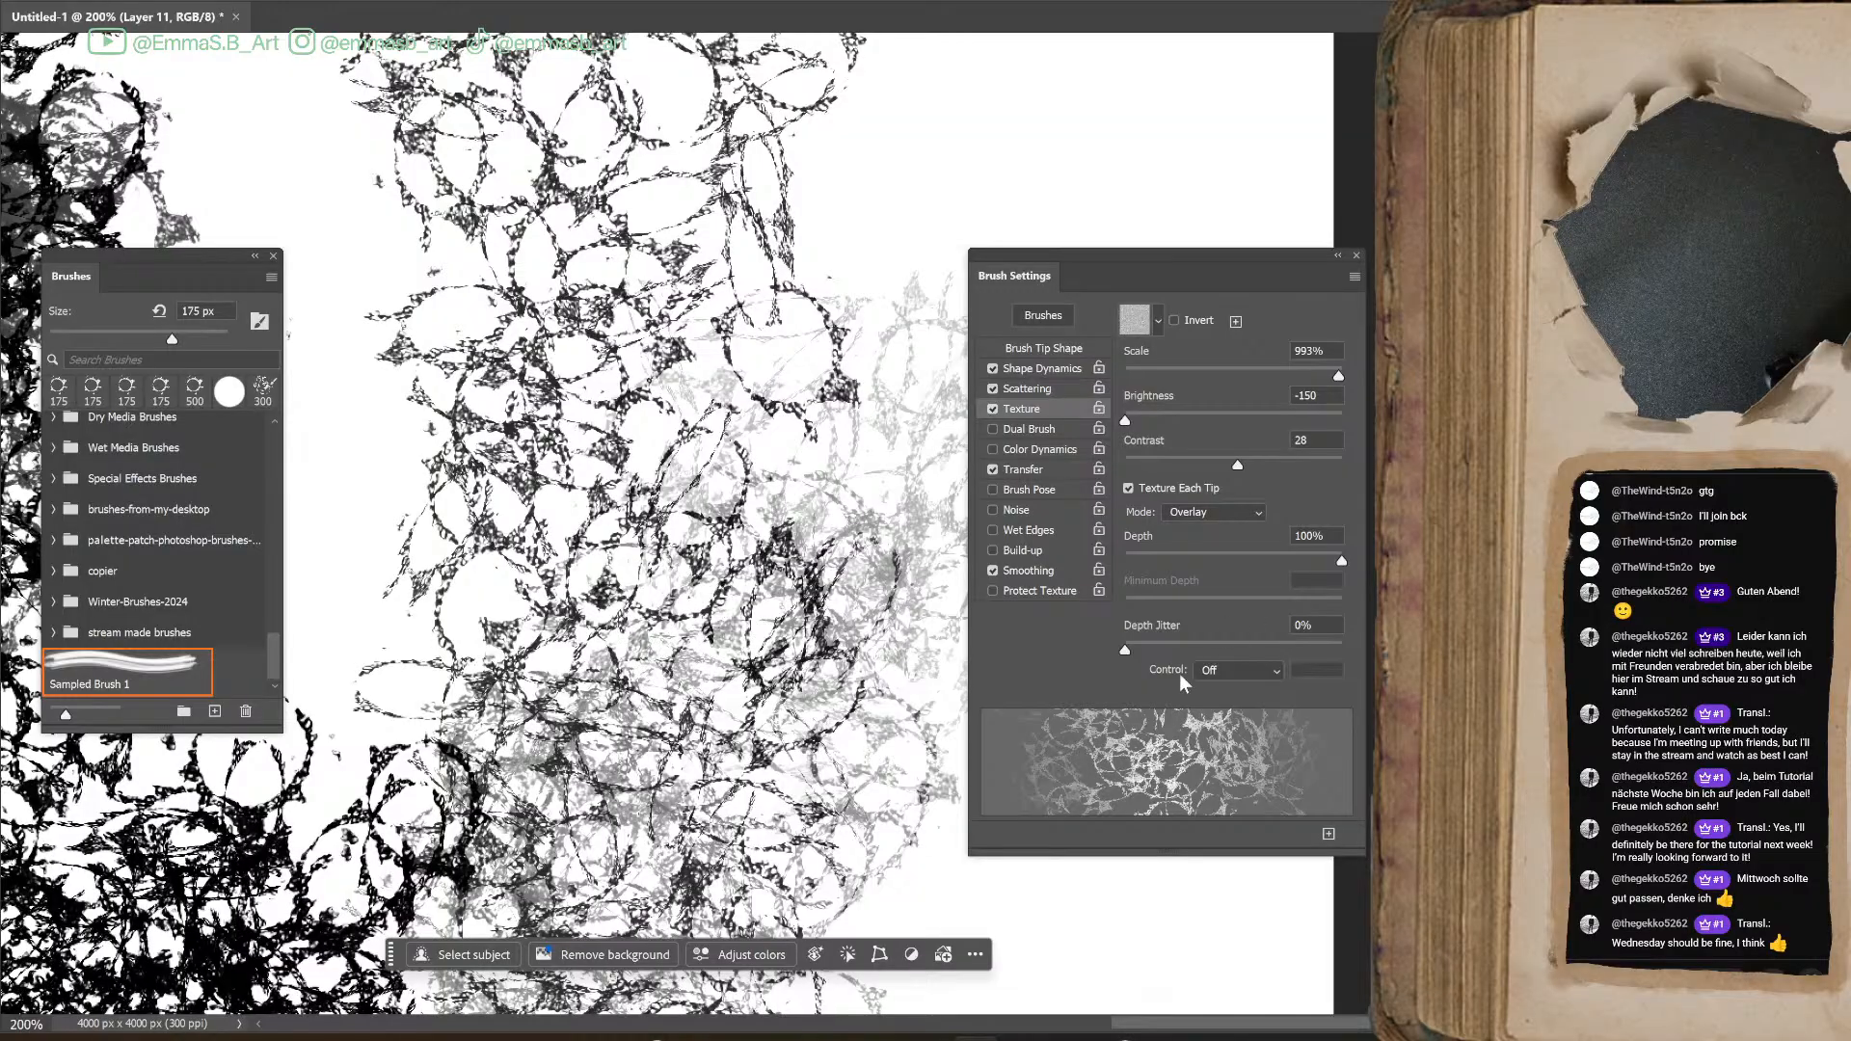
{"action": "left_click", "coordinate": [992, 409]}
Set the Minimum Roundness to 1% and the Roundness Jitter to 0%, painting a test stroke after each change
{"action": "left_click", "coordinate": [1047, 369]}
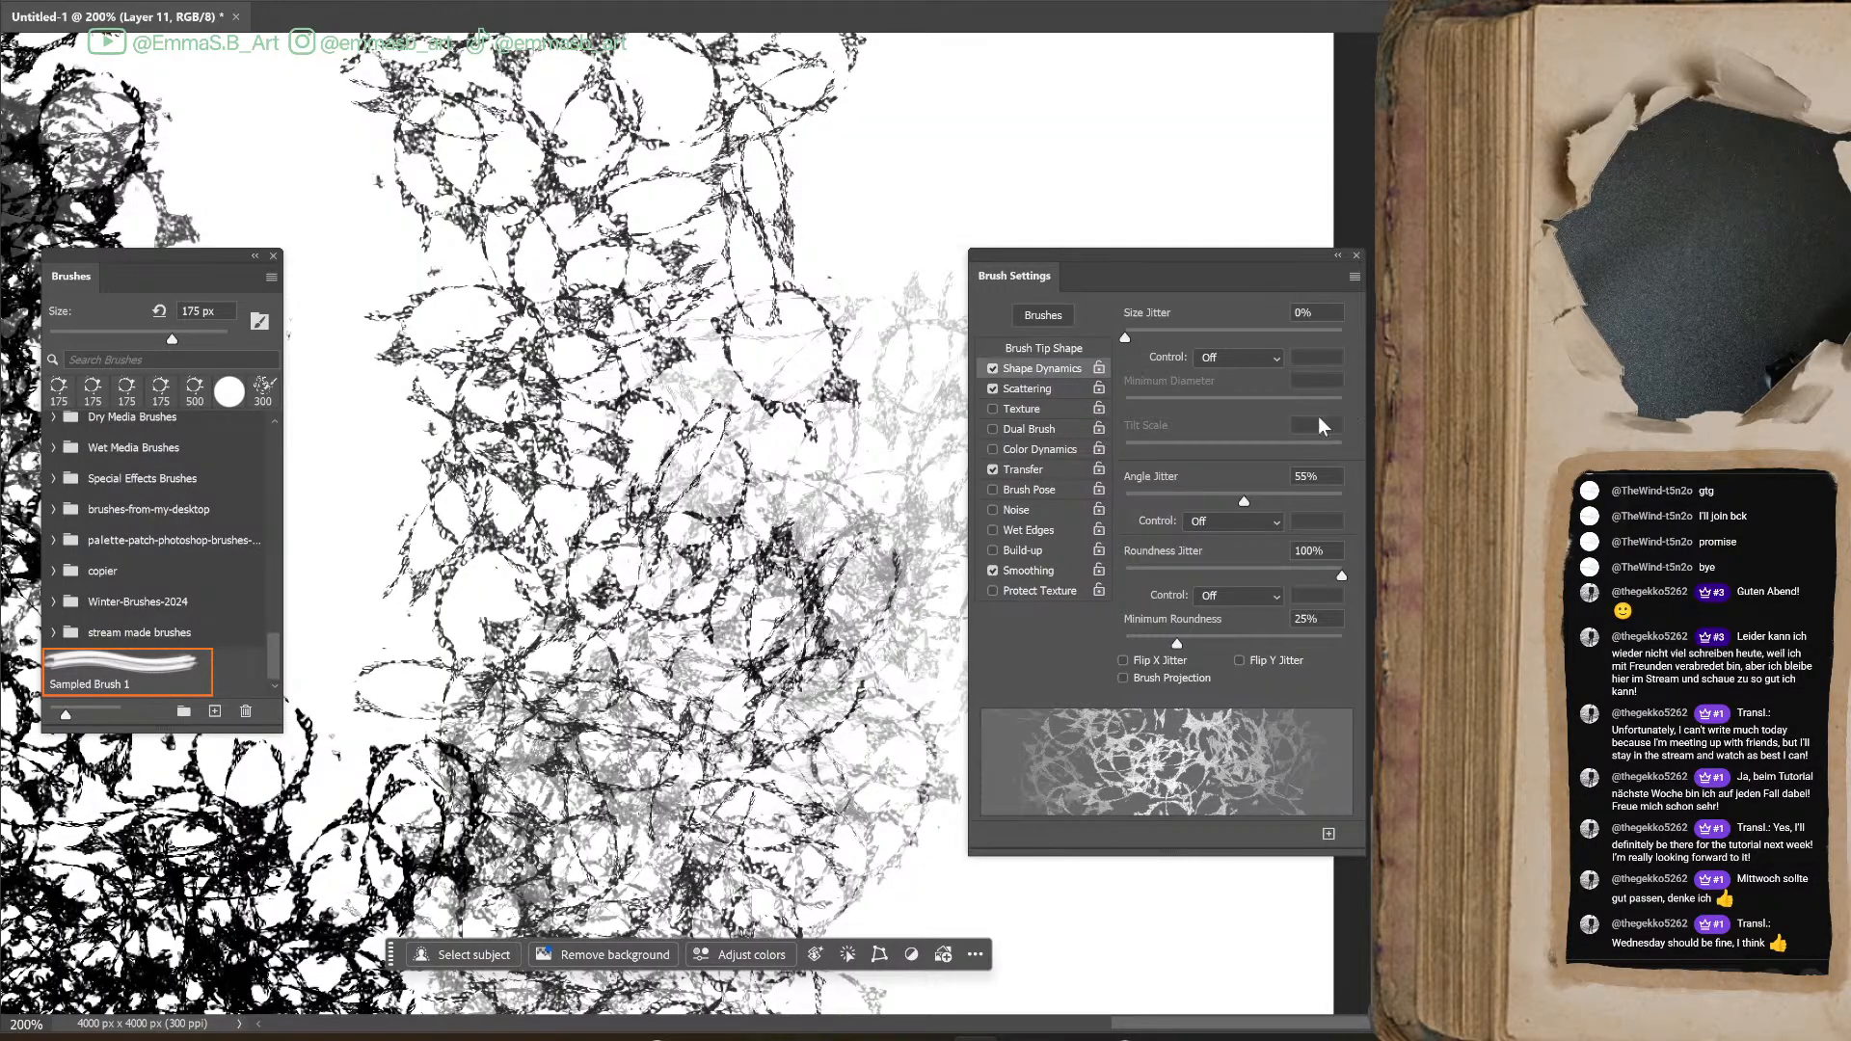
{"action": "left_click_drag", "start_coordinate": [1178, 645], "coordinate": [1125, 644]}
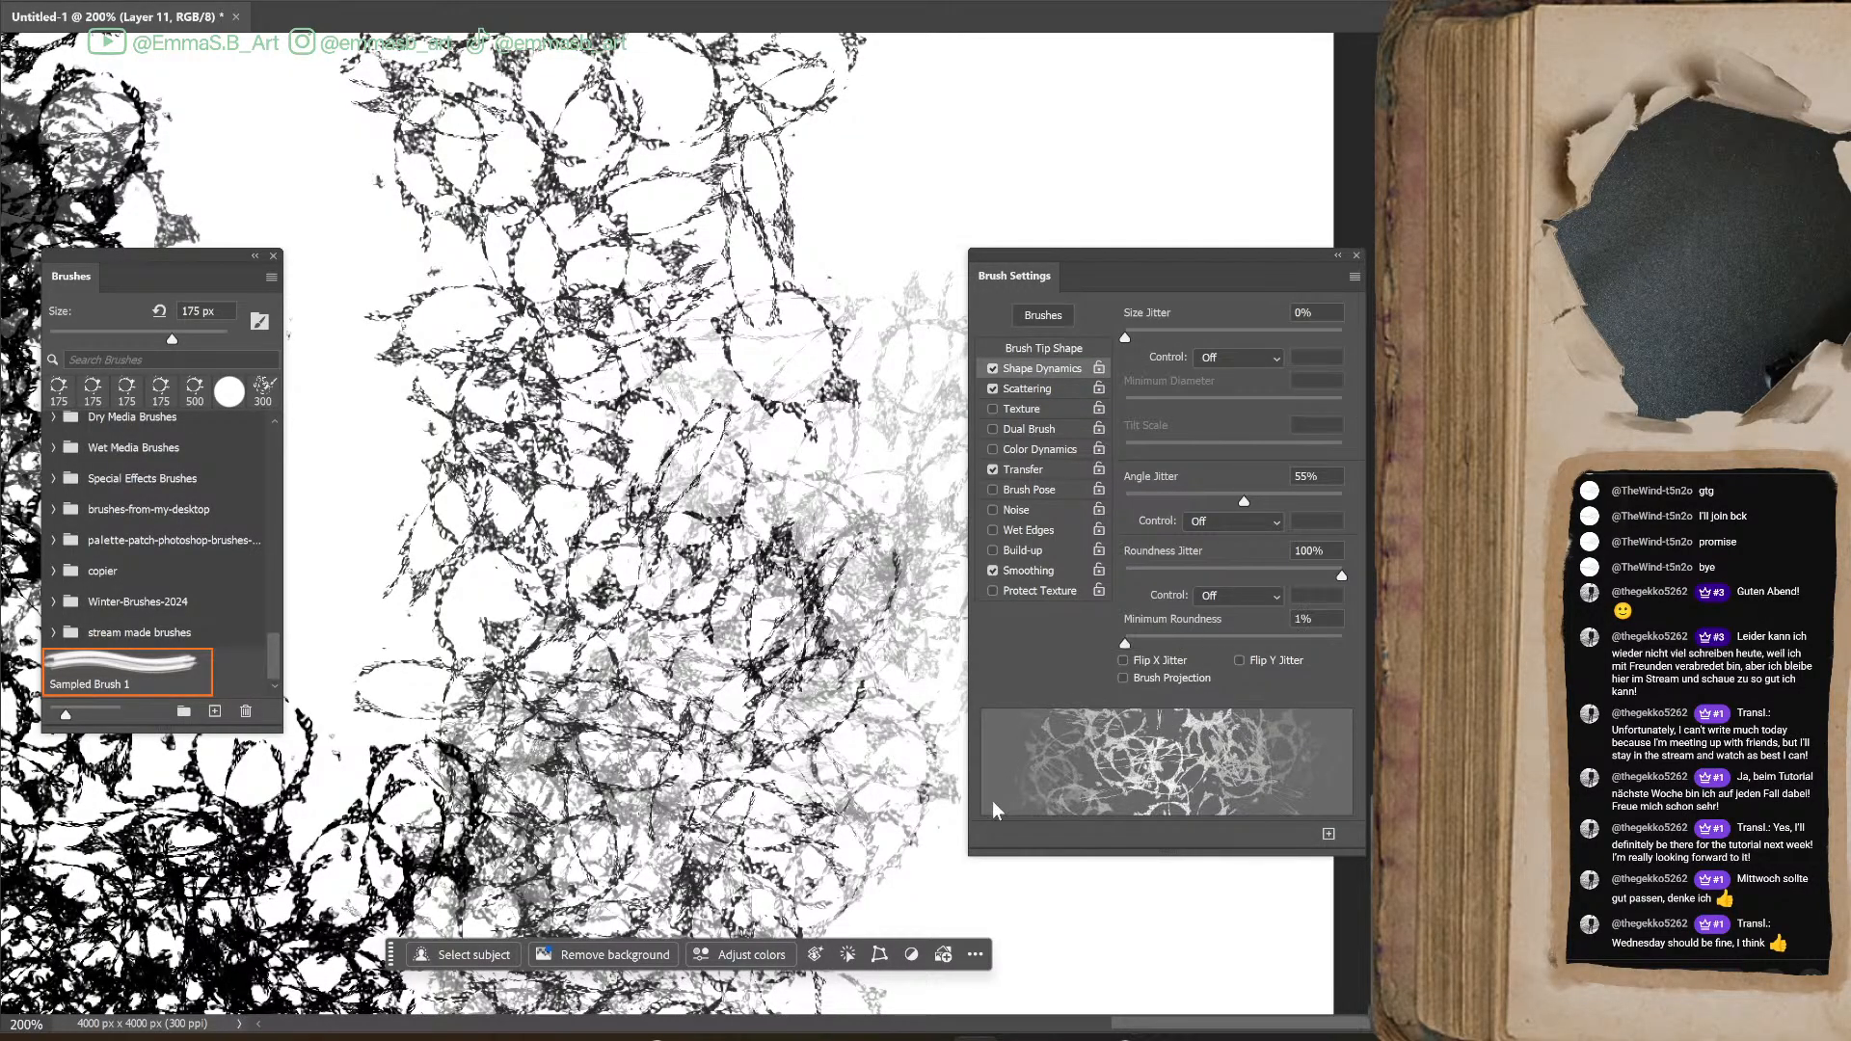
{"action": "mouse_move", "coordinate": [897, 130]}
{"action": "left_mouse_down"}
{"action": "mouse_move", "coordinate": [868, 184]}
{"action": "mouse_move", "coordinate": [969, 222]}
{"action": "left_mouse_up"}
{"action": "left_click_drag", "start_coordinate": [1331, 571], "coordinate": [1118, 583]}
{"action": "left_click_drag", "start_coordinate": [405, 443], "coordinate": [415, 815]}
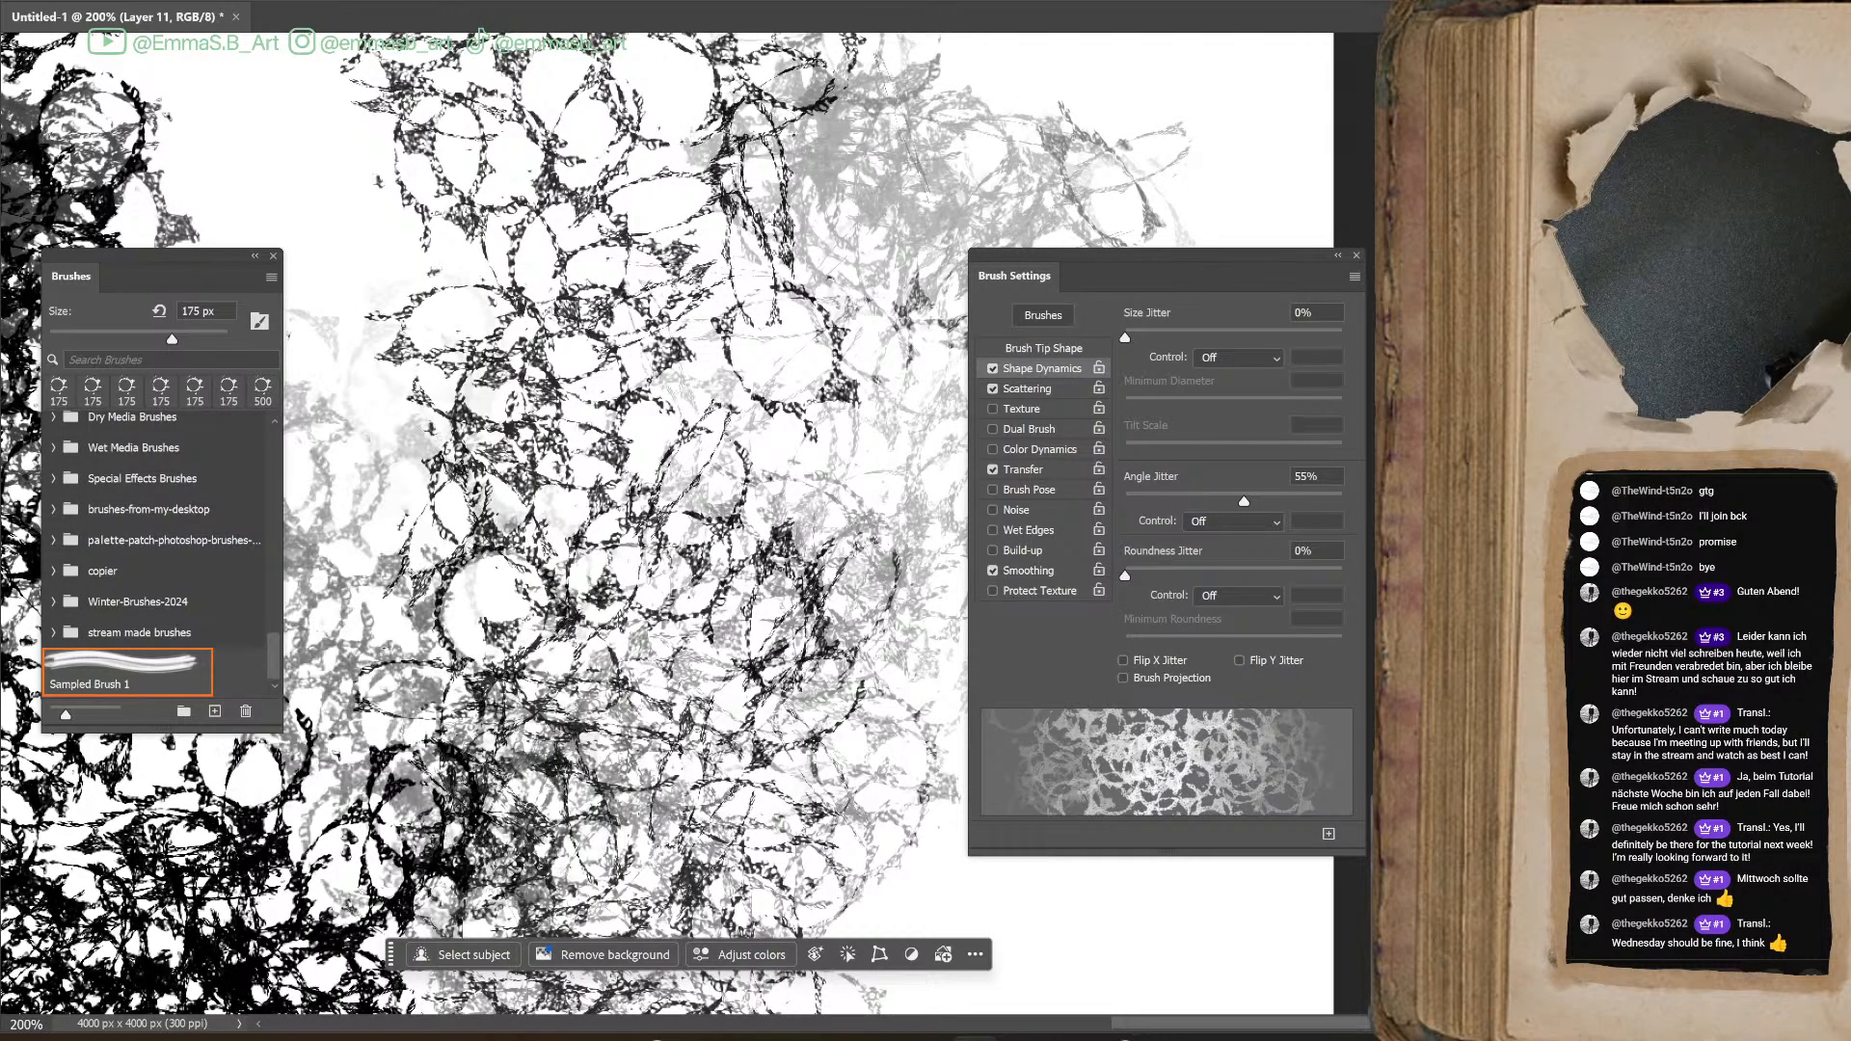
Undo all the ring test strokes until the canvas is empty
{"action": "key", "text": "ctrl+minus"}
{"action": "key", "text": "ctrl+minus"}
{"action": "key", "text": "ctrl+minus"}
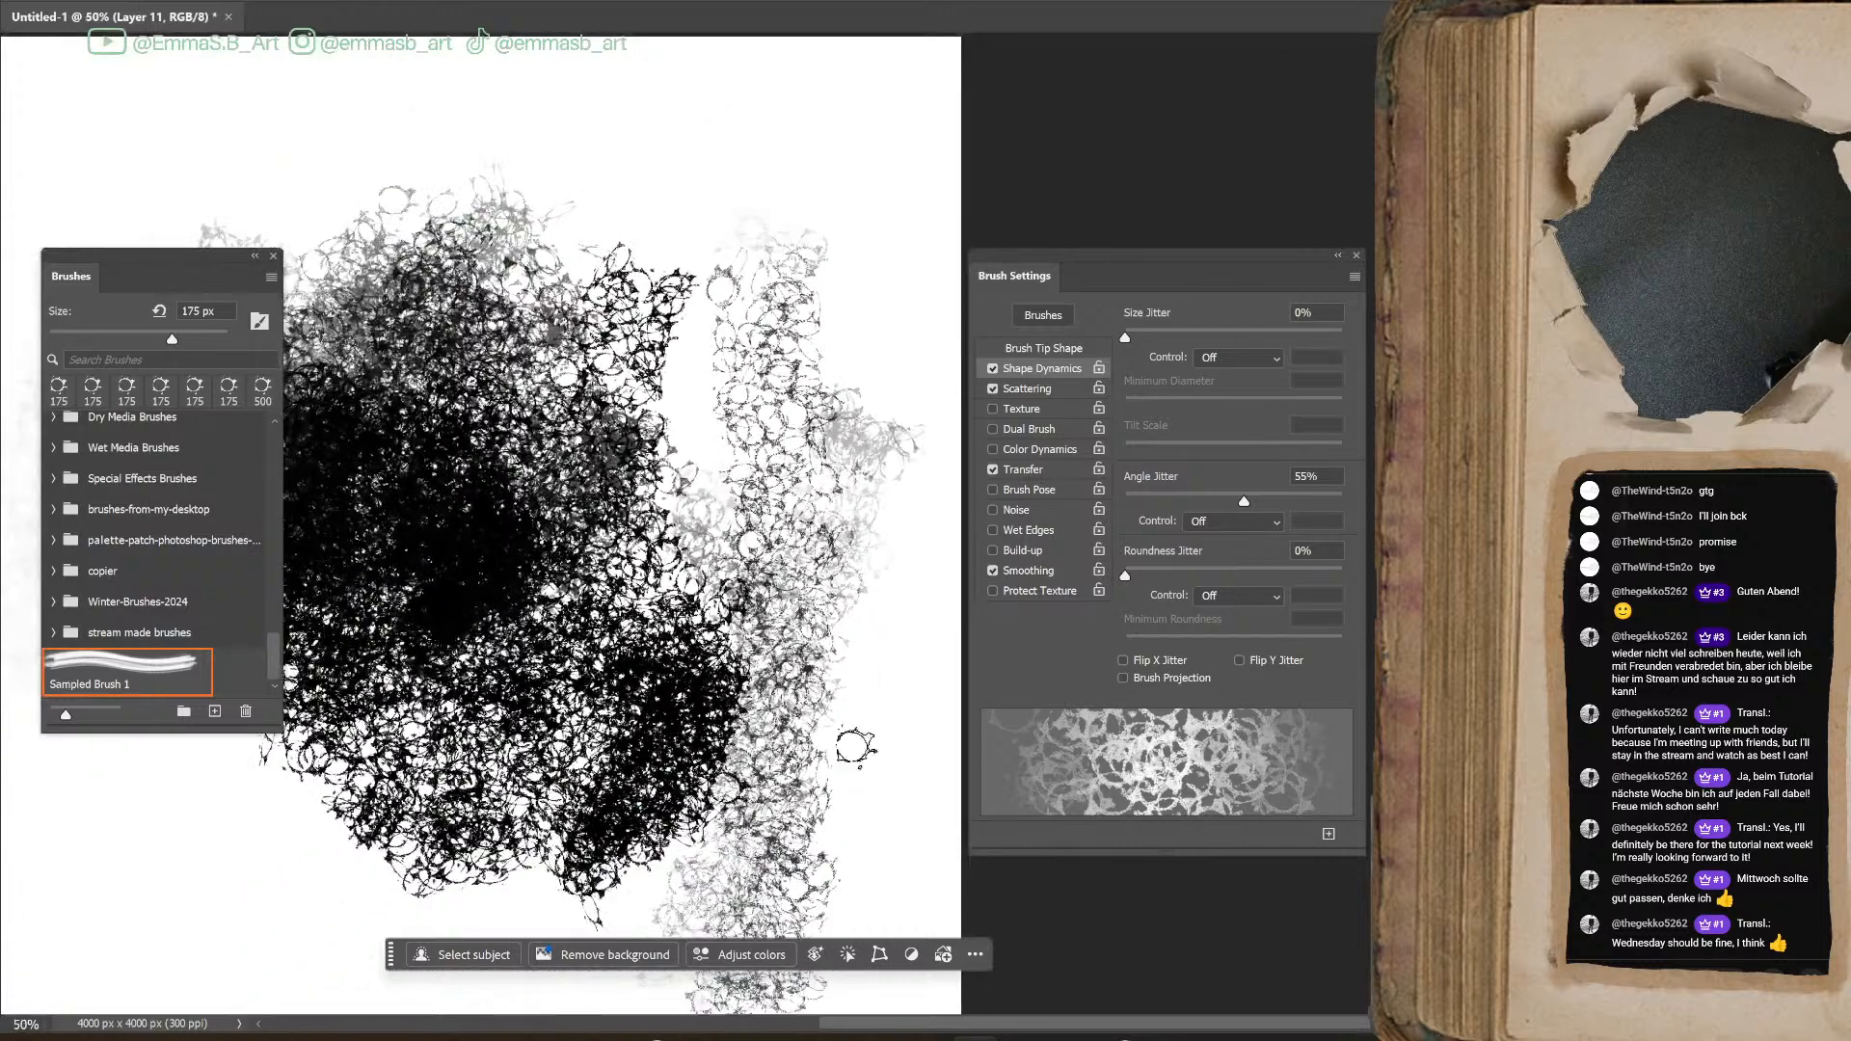
{"action": "left_click_drag", "start_coordinate": [1197, 1026], "coordinate": [1135, 1028]}
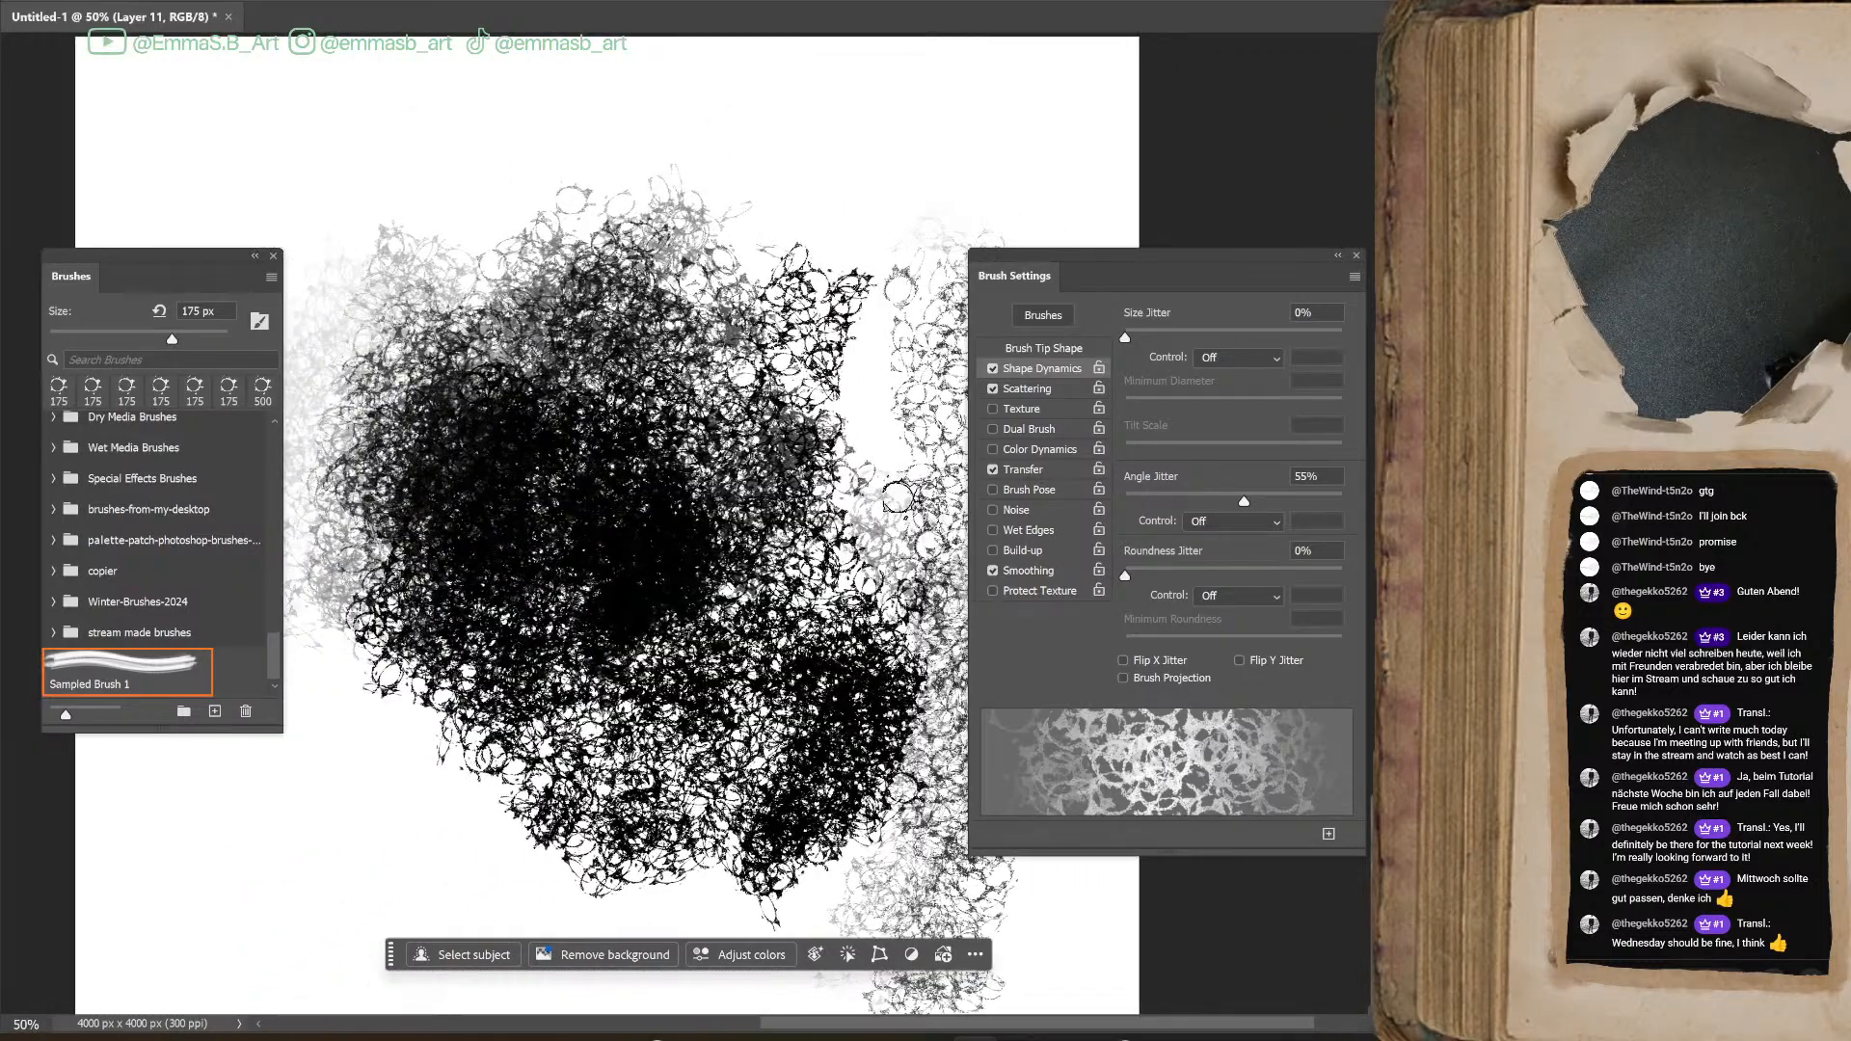
{"action": "key", "text": "ctrl+z"}
{"action": "key", "text": "ctrl+z"}
{"action": "key", "text": "ctrl+z"}
{"action": "key", "text": "ctrl+z"}
{"action": "key", "text": "ctrl+z"}
{"action": "key", "text": "ctrl+z"}
{"action": "key", "text": "ctrl+z"}
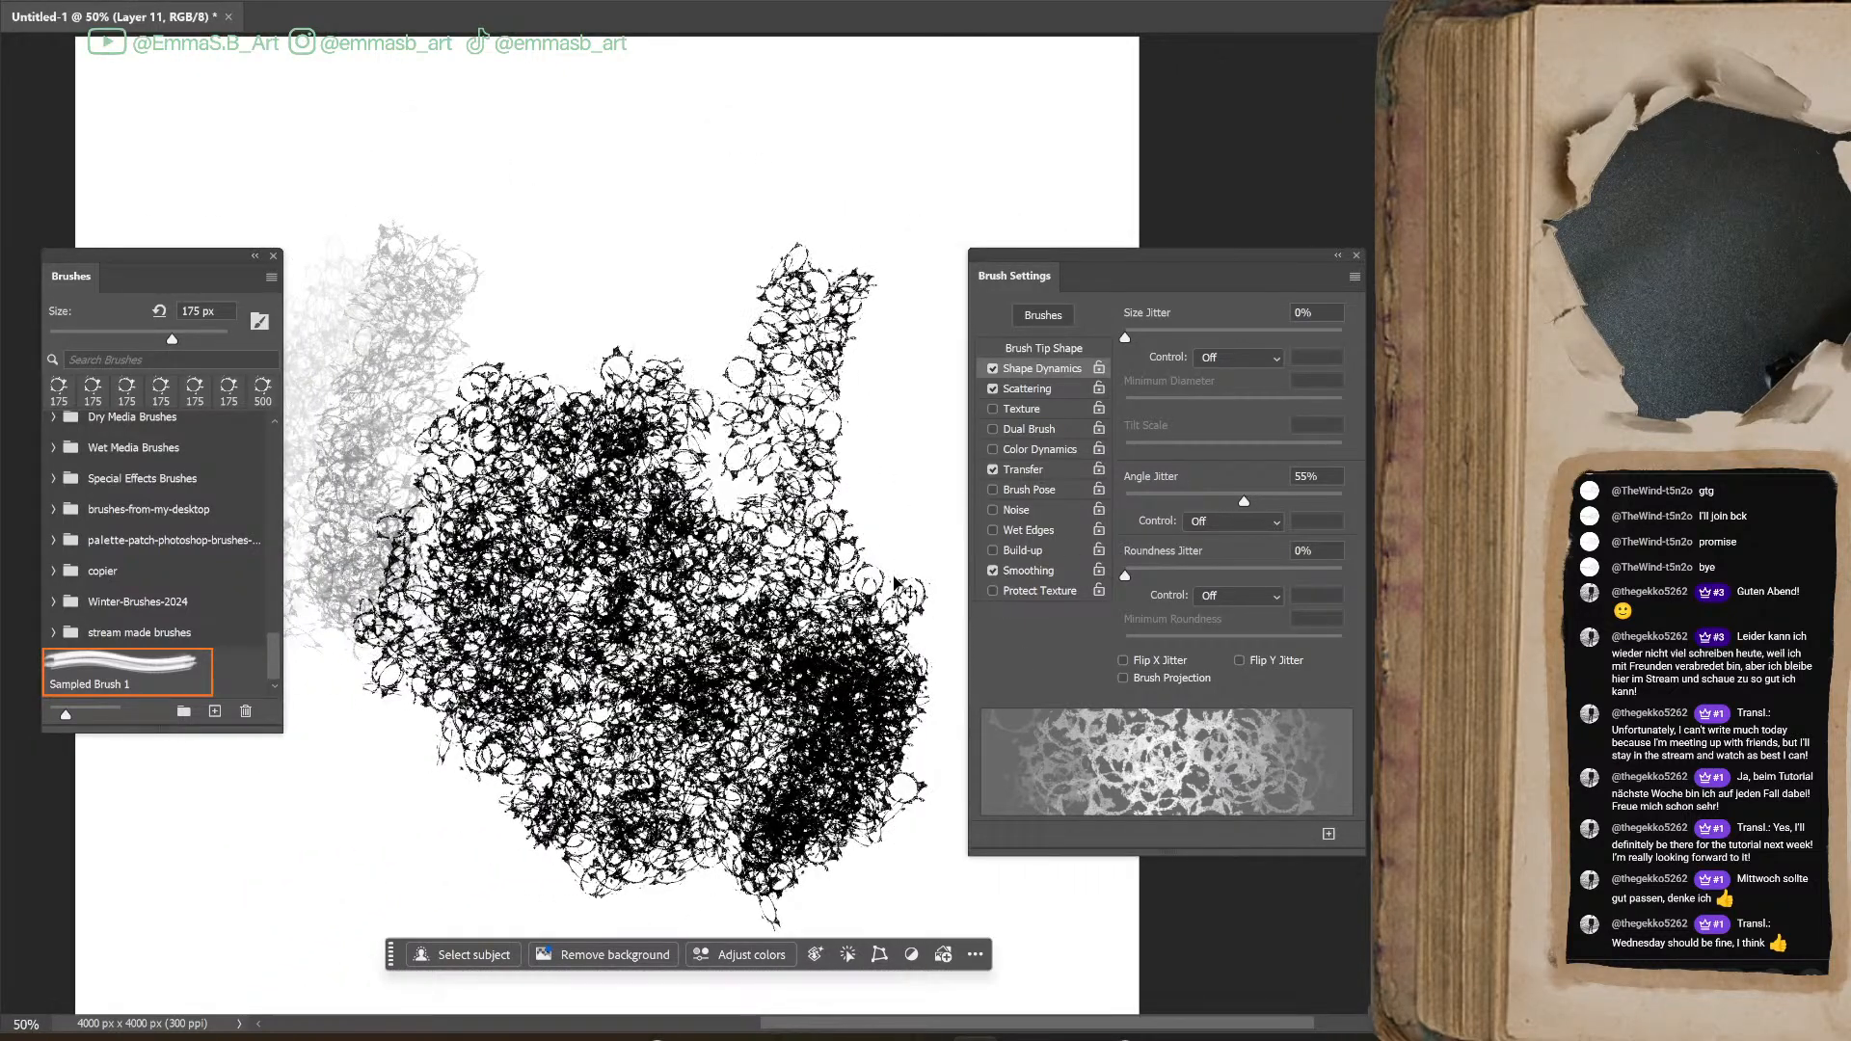
{"action": "key", "text": "ctrl+z"}
{"action": "key", "text": "ctrl+z"}
{"action": "key", "text": "ctrl+z"}
{"action": "key", "text": "ctrl+z"}
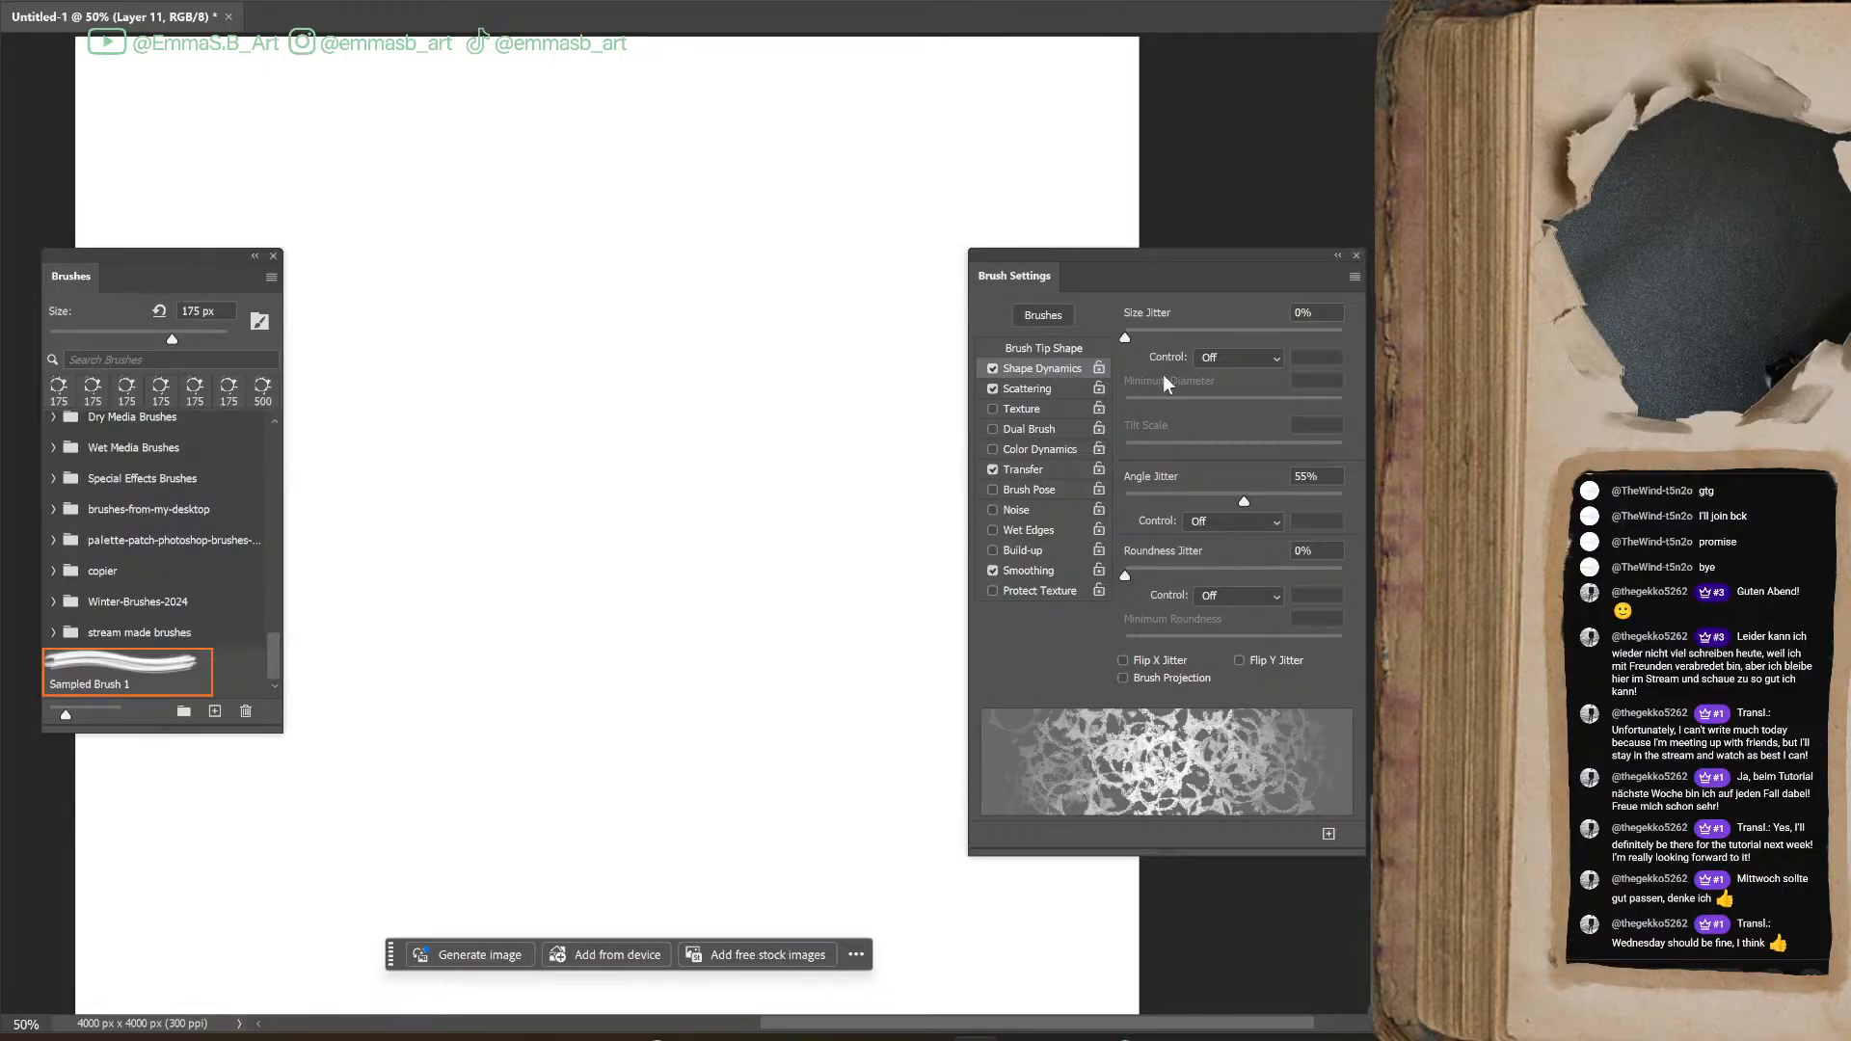
Set the Scattering Count to 4 and enable scattering on Both Axes, painting overlapping test strokes after each change
{"action": "left_click", "coordinate": [1046, 391]}
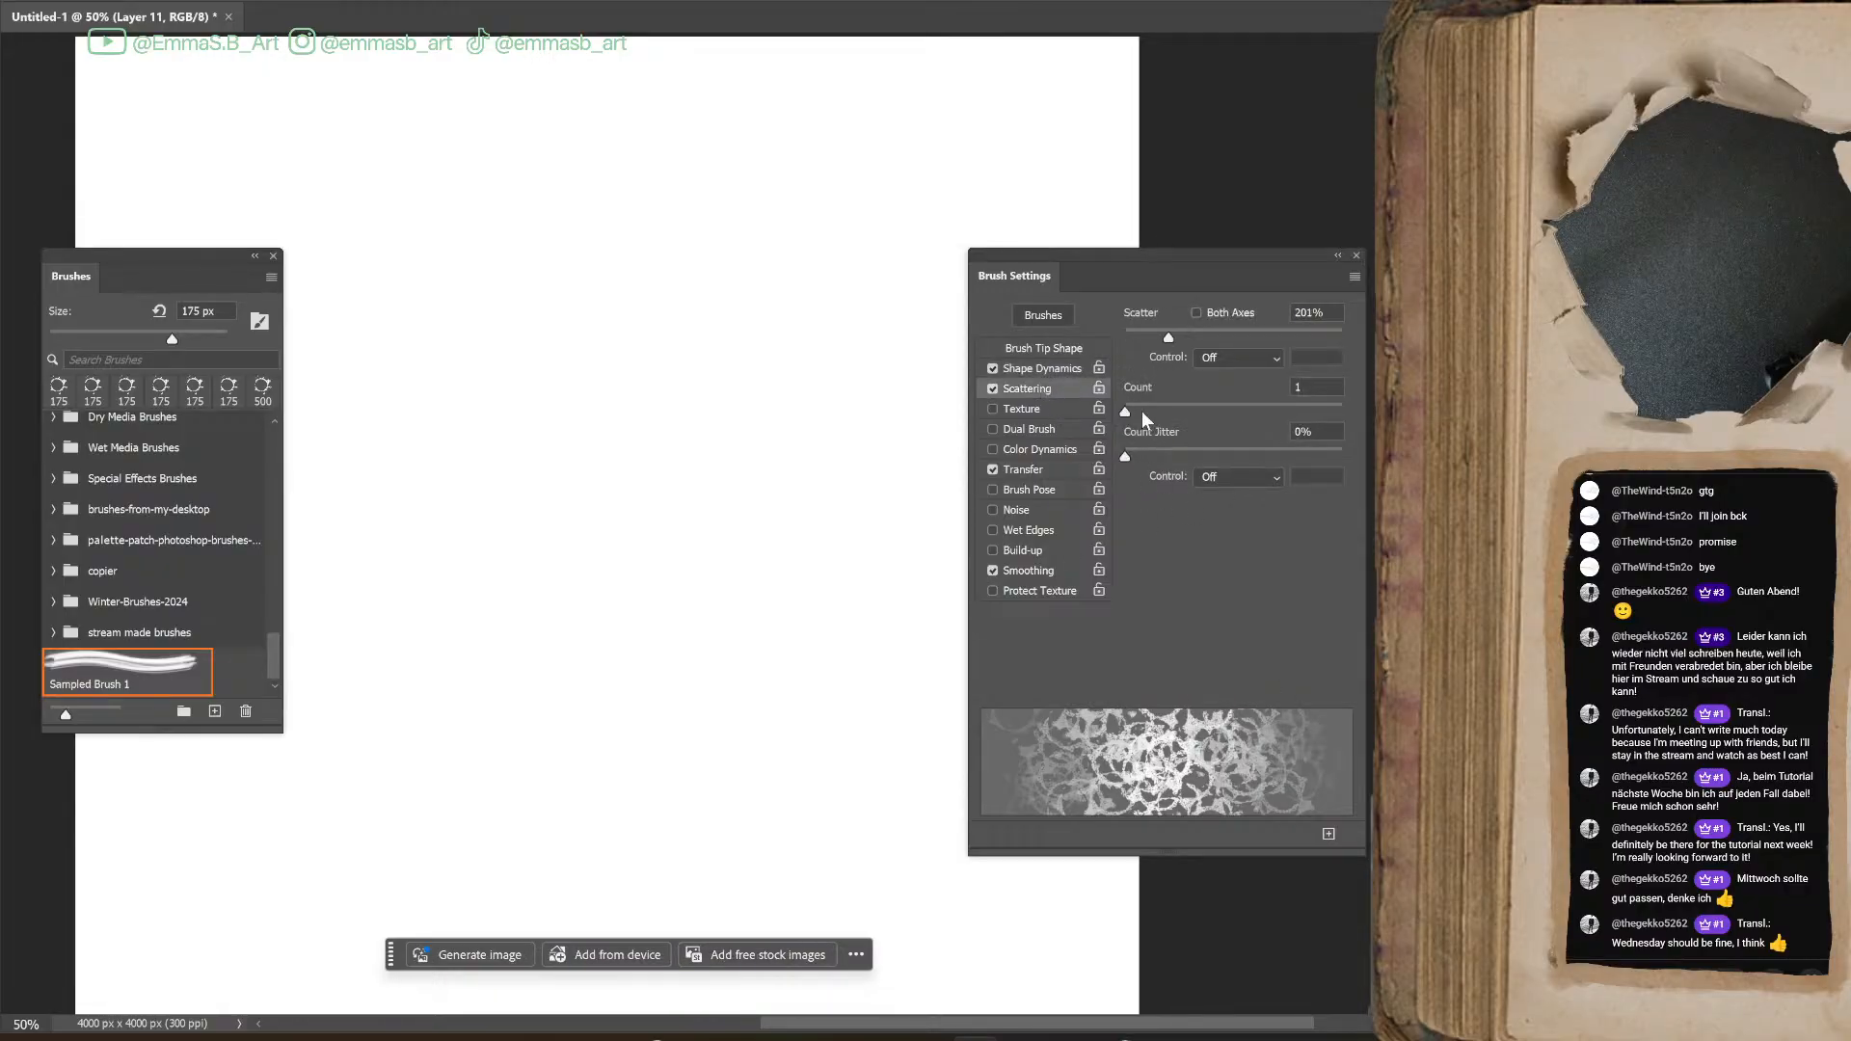
{"action": "left_click_drag", "start_coordinate": [1156, 414], "coordinate": [1163, 413]}
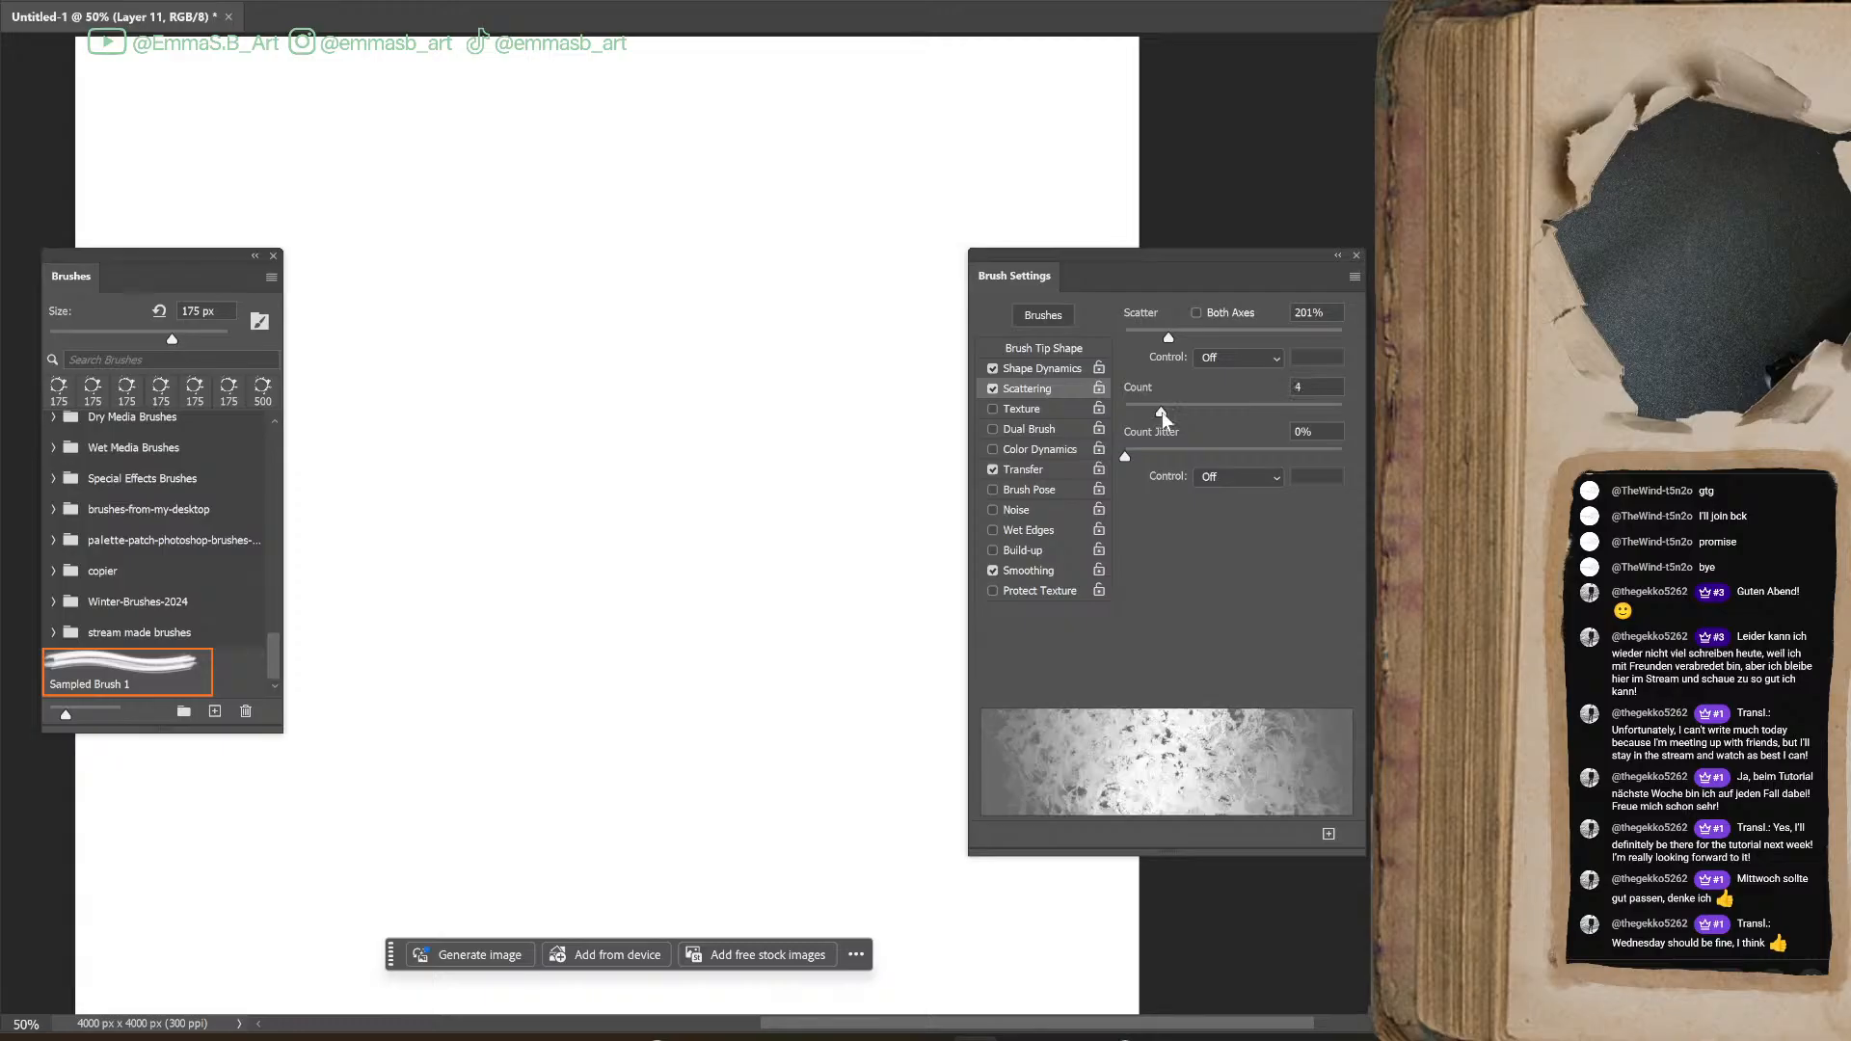
{"action": "mouse_move", "coordinate": [593, 458]}
{"action": "left_mouse_down"}
{"action": "mouse_move", "coordinate": [533, 699]}
{"action": "mouse_move", "coordinate": [698, 601]}
{"action": "mouse_move", "coordinate": [772, 367]}
{"action": "mouse_move", "coordinate": [757, 764]}
{"action": "left_mouse_up"}
{"action": "mouse_move", "coordinate": [829, 512]}
{"action": "left_mouse_down"}
{"action": "mouse_move", "coordinate": [857, 550]}
{"action": "mouse_move", "coordinate": [839, 641]}
{"action": "left_mouse_up"}
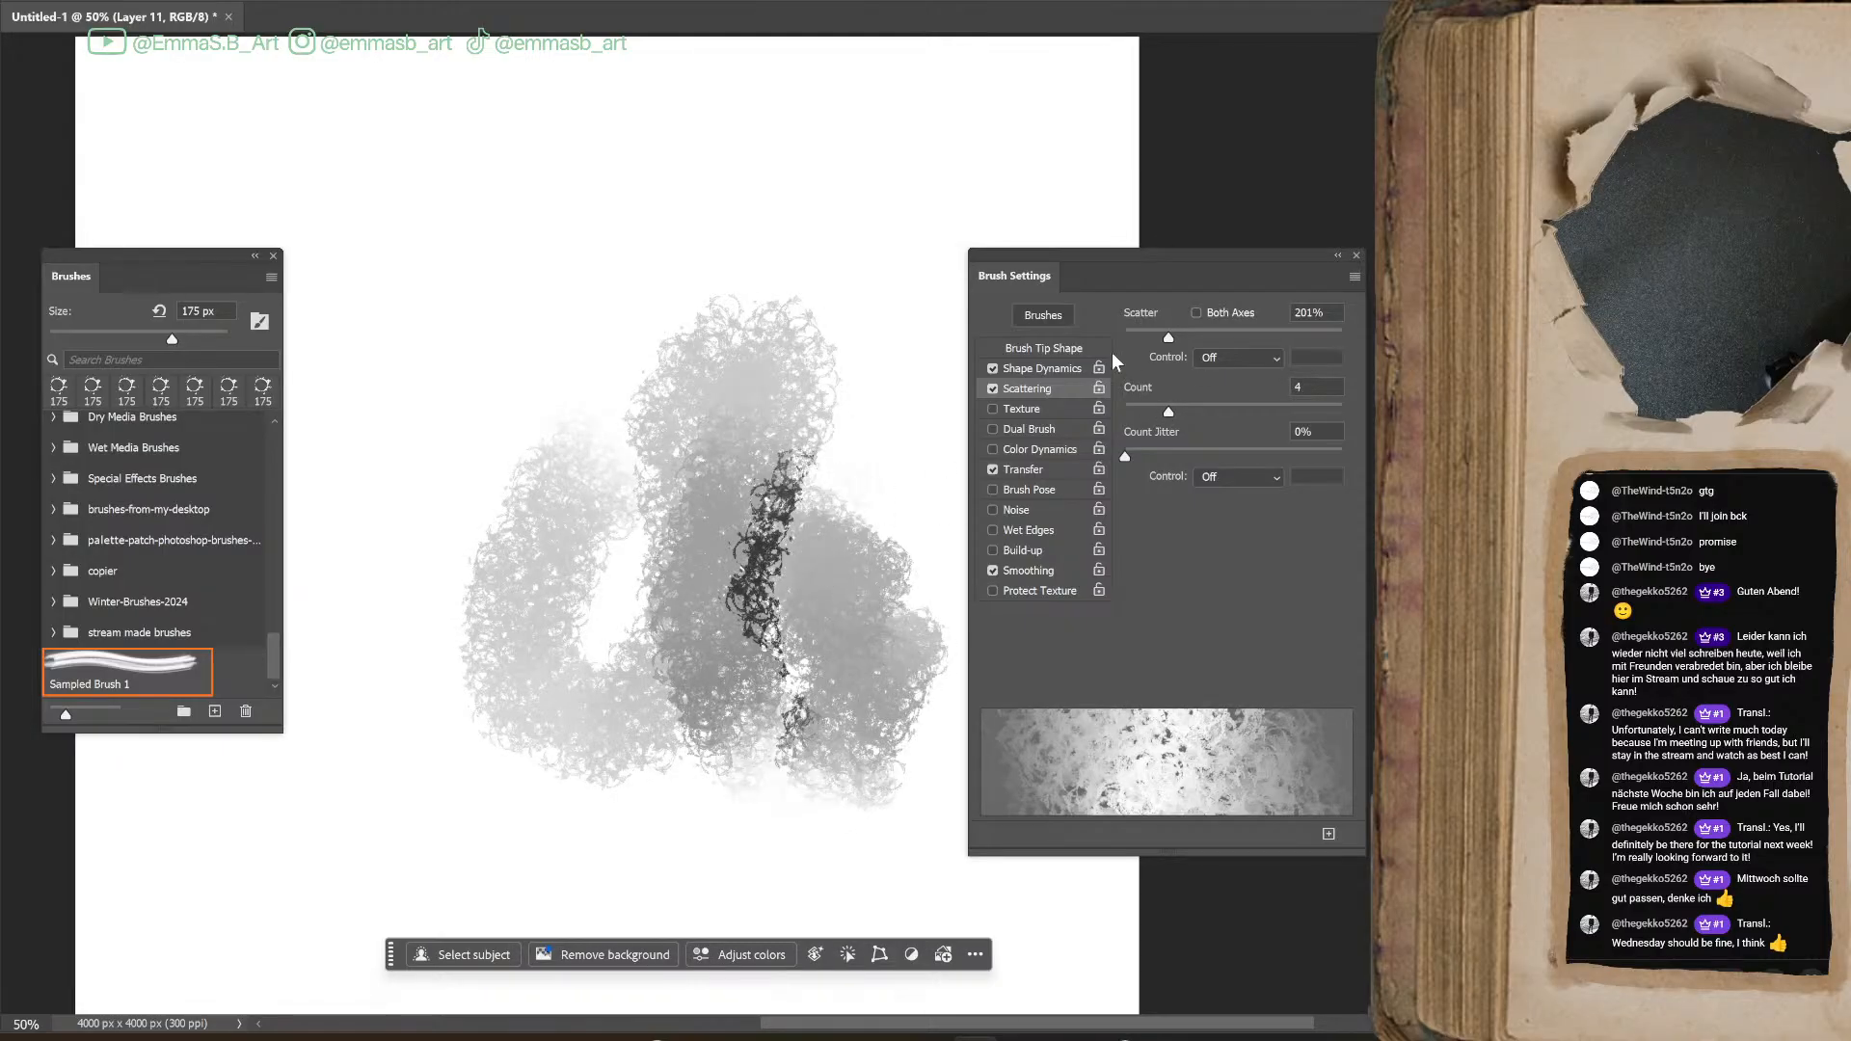
{"action": "left_click", "coordinate": [1198, 313]}
{"action": "mouse_move", "coordinate": [674, 351]}
{"action": "left_mouse_down"}
{"action": "mouse_move", "coordinate": [604, 302]}
{"action": "mouse_move", "coordinate": [661, 240]}
{"action": "mouse_move", "coordinate": [753, 352]}
{"action": "mouse_move", "coordinate": [762, 254]}
{"action": "mouse_move", "coordinate": [702, 403]}
{"action": "mouse_move", "coordinate": [783, 356]}
{"action": "mouse_move", "coordinate": [813, 465]}
{"action": "mouse_move", "coordinate": [574, 506]}
{"action": "mouse_move", "coordinate": [673, 471]}
{"action": "mouse_move", "coordinate": [767, 480]}
{"action": "mouse_move", "coordinate": [669, 342]}
{"action": "mouse_move", "coordinate": [766, 476]}
{"action": "mouse_move", "coordinate": [830, 611]}
{"action": "mouse_move", "coordinate": [736, 375]}
{"action": "mouse_move", "coordinate": [690, 396]}
{"action": "left_mouse_up"}
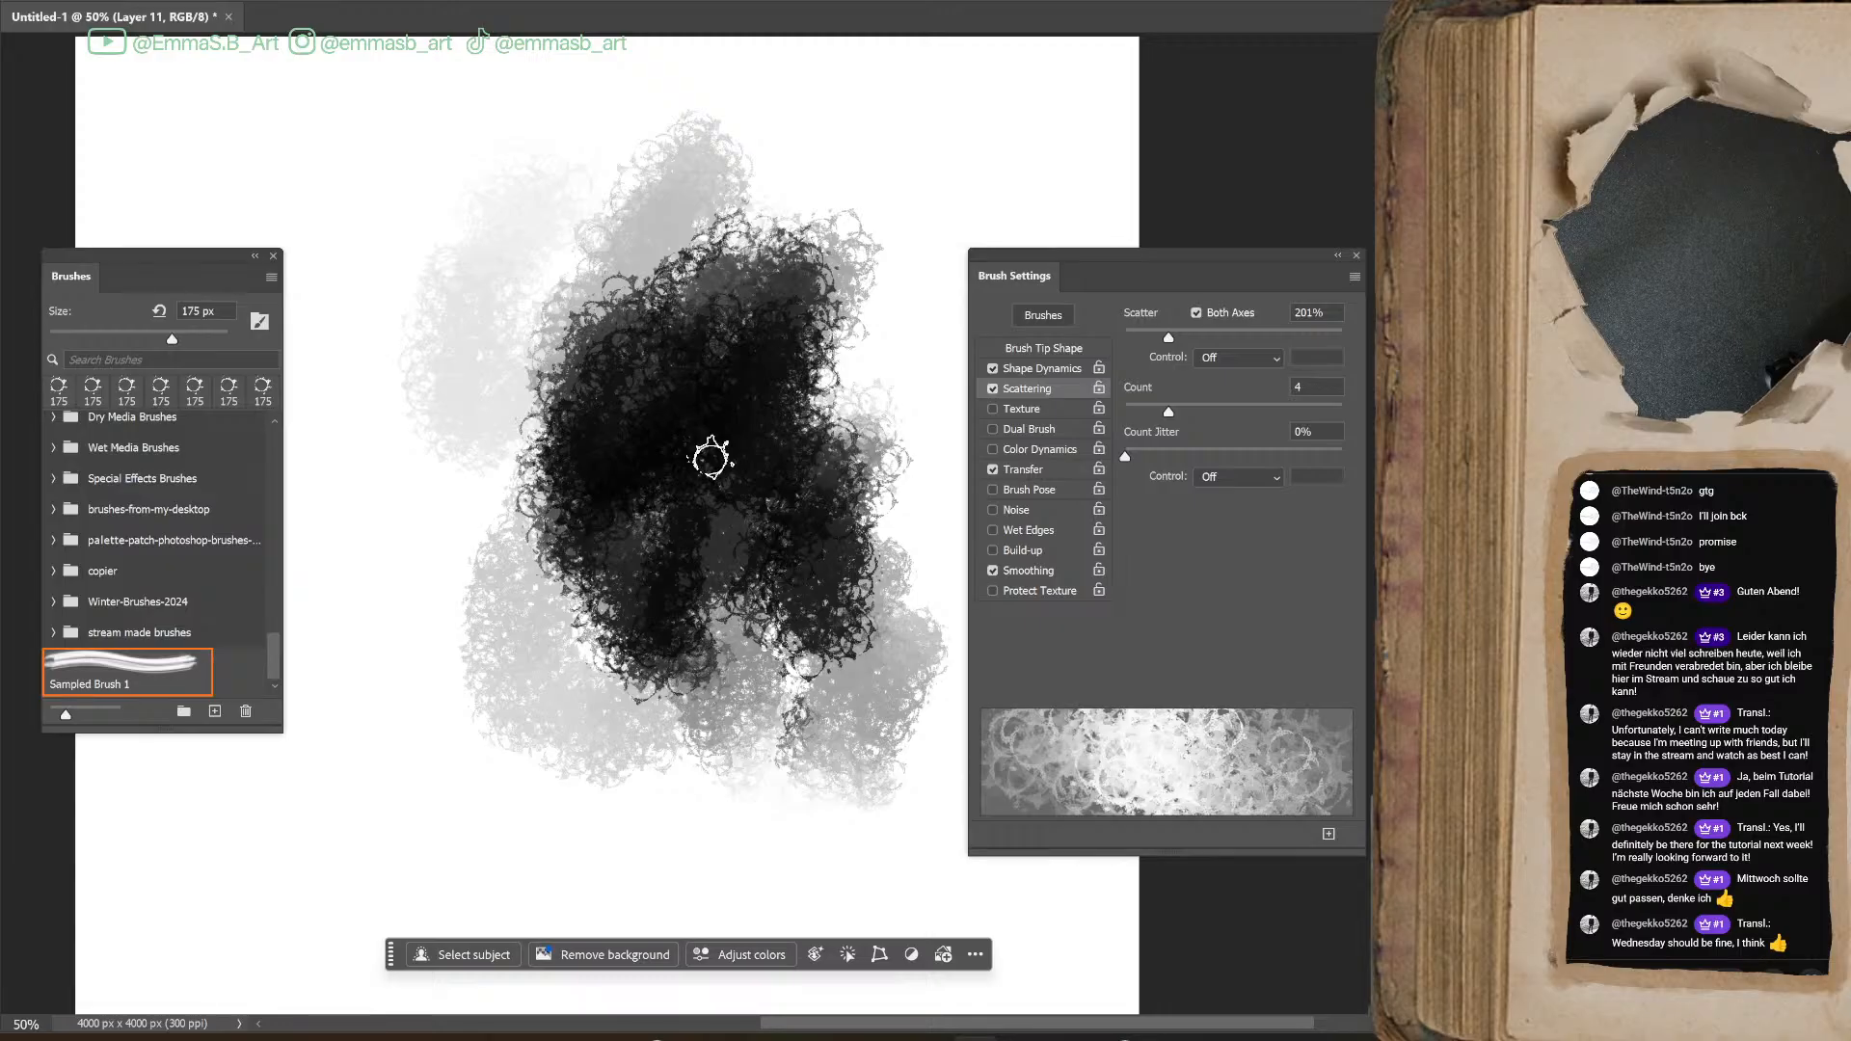
Reduce the ring brush to 125 px and paint extra test strokes along the lower edges of the ring mass
{"action": "key", "text": "bracketleft"}
{"action": "key", "text": "bracketleft"}
{"action": "mouse_move", "coordinate": [509, 620]}
{"action": "left_mouse_down"}
{"action": "mouse_move", "coordinate": [610, 802]}
{"action": "mouse_move", "coordinate": [654, 795]}
{"action": "left_mouse_up"}
{"action": "left_click_drag", "start_coordinate": [826, 814], "coordinate": [856, 785]}
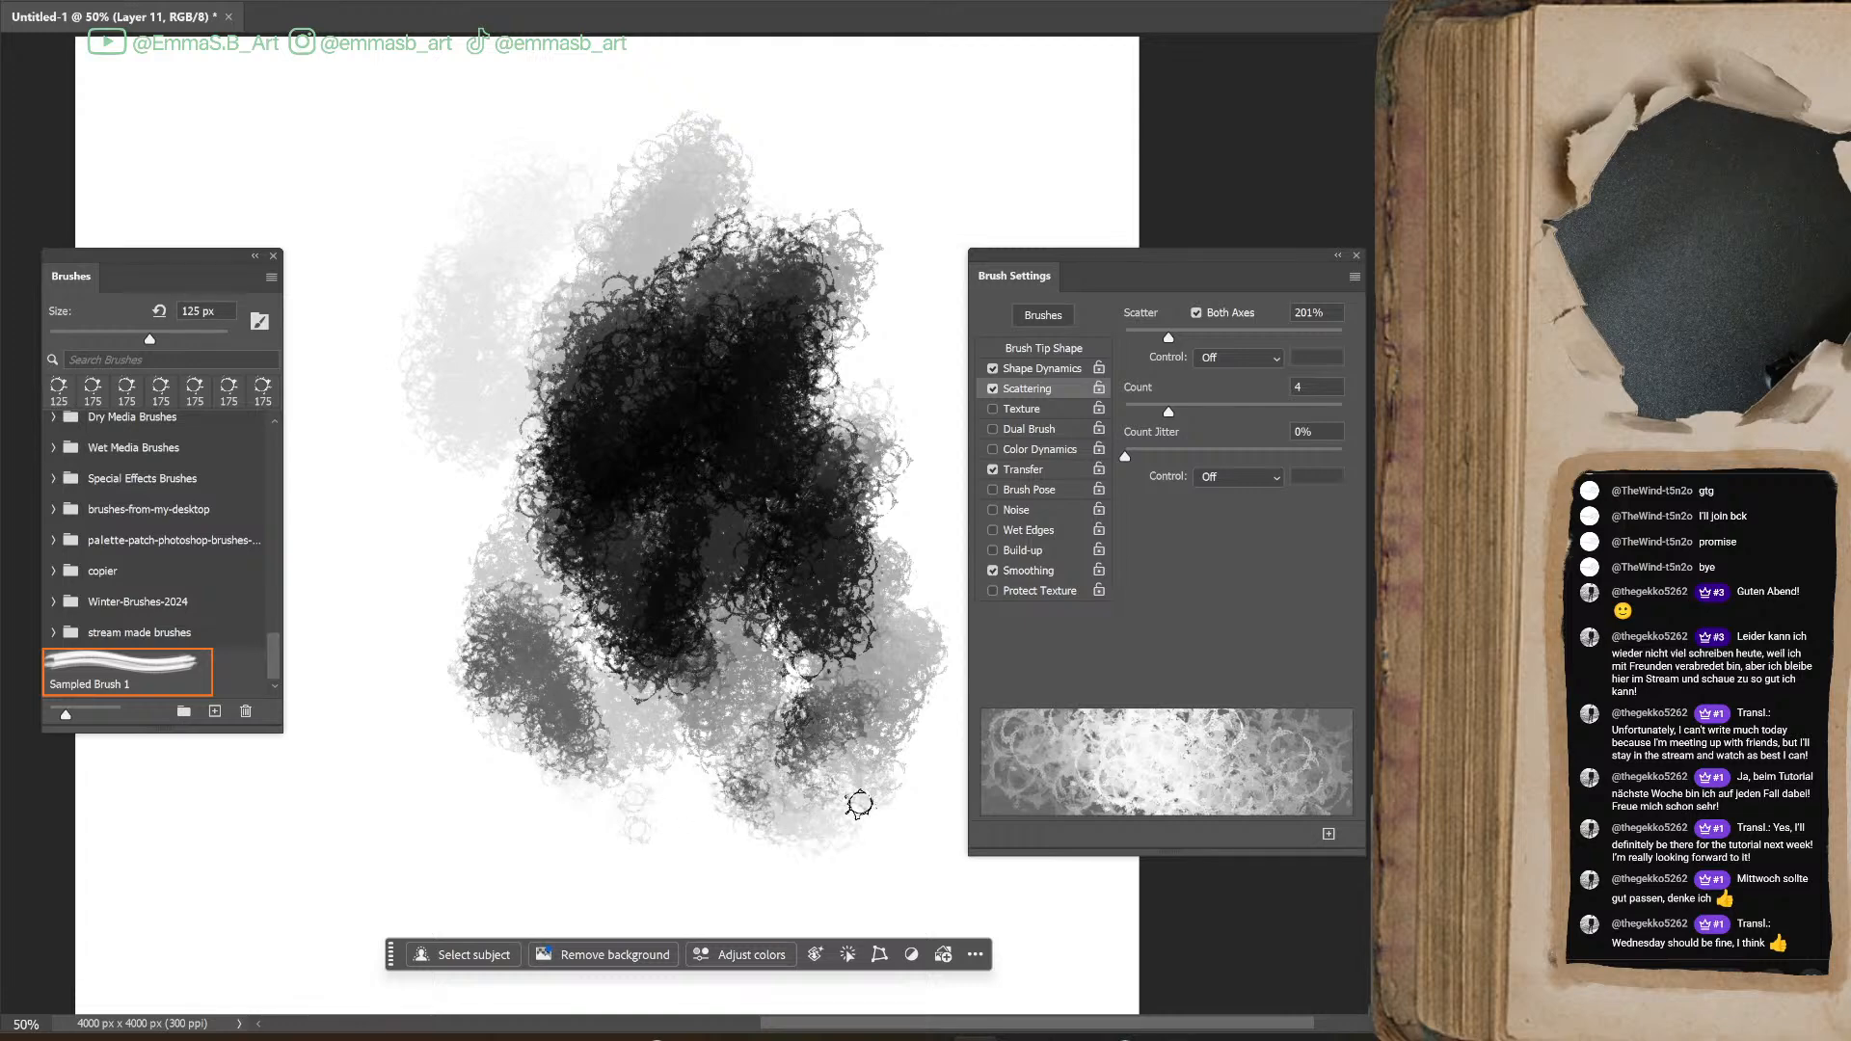
Set the Scattering Count to 1 and the Scatter amount to 1000%
{"action": "left_click_drag", "start_coordinate": [1170, 338], "coordinate": [1101, 356]}
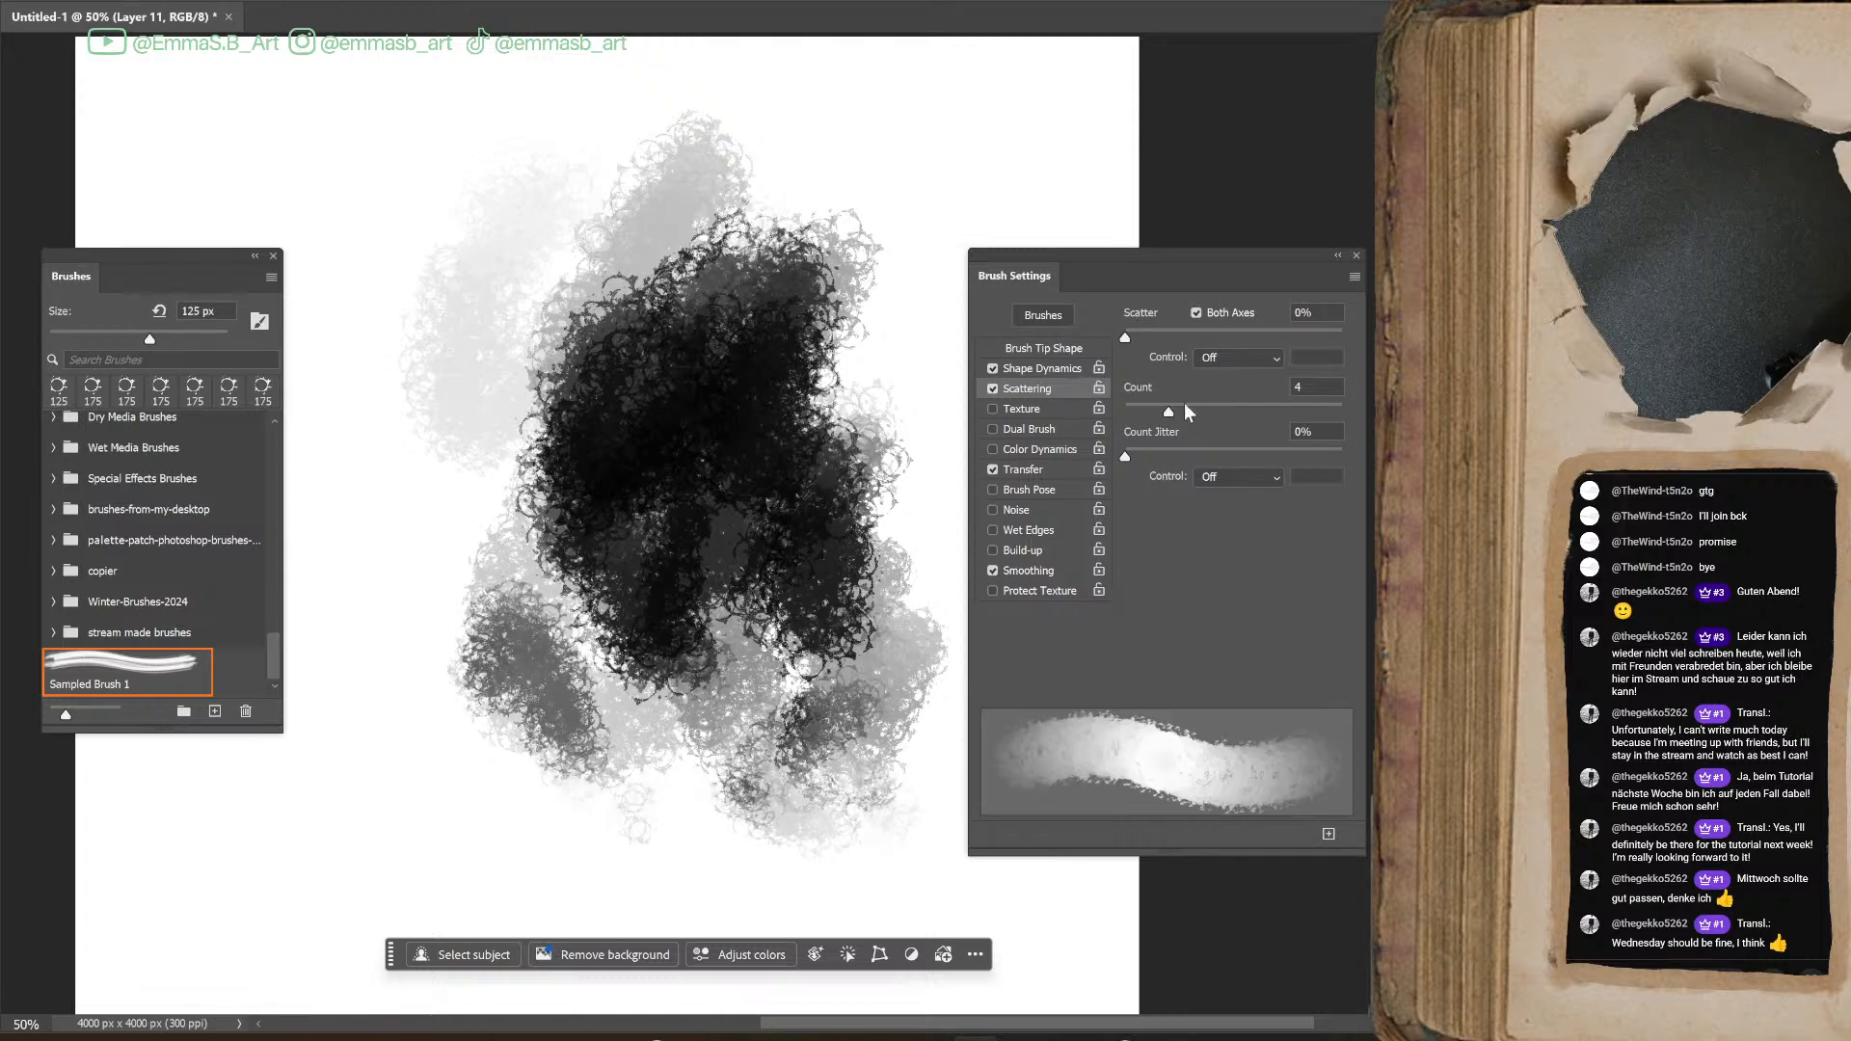
{"action": "left_click_drag", "start_coordinate": [1202, 410], "coordinate": [1119, 431]}
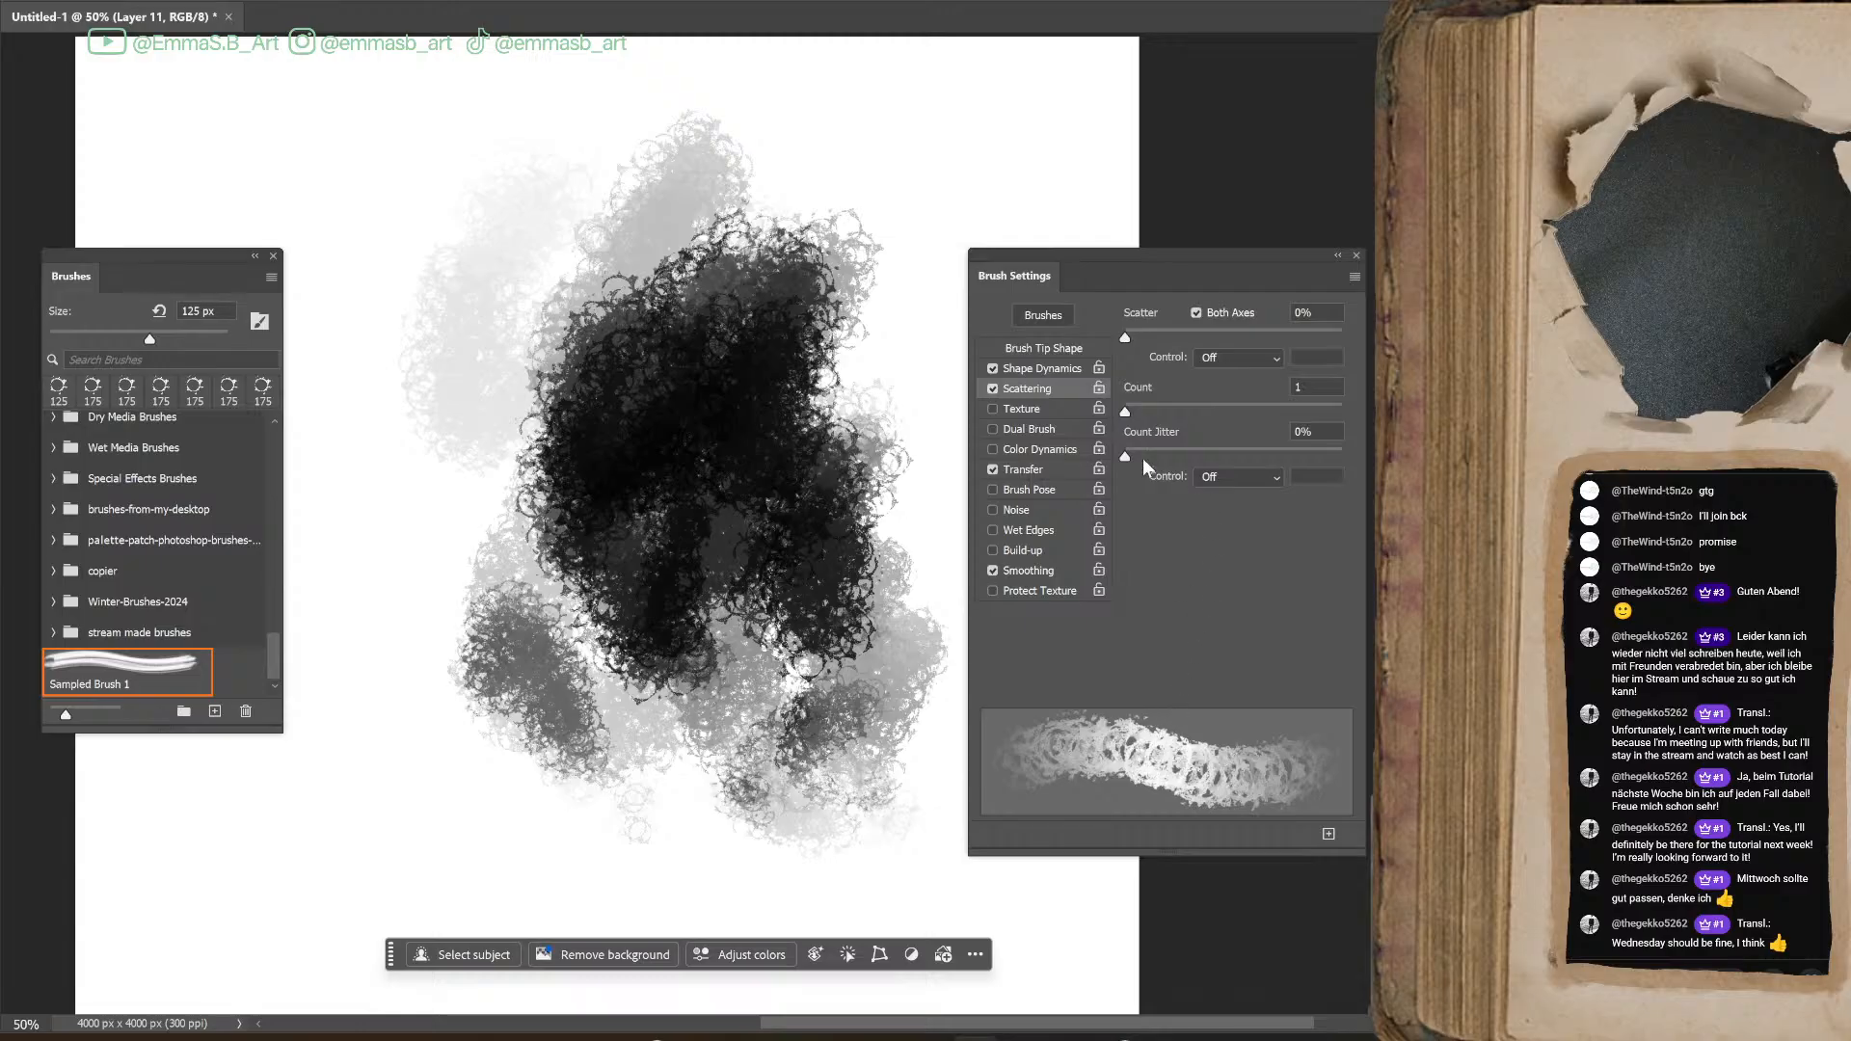
{"action": "left_click_drag", "start_coordinate": [1125, 338], "coordinate": [1362, 339]}
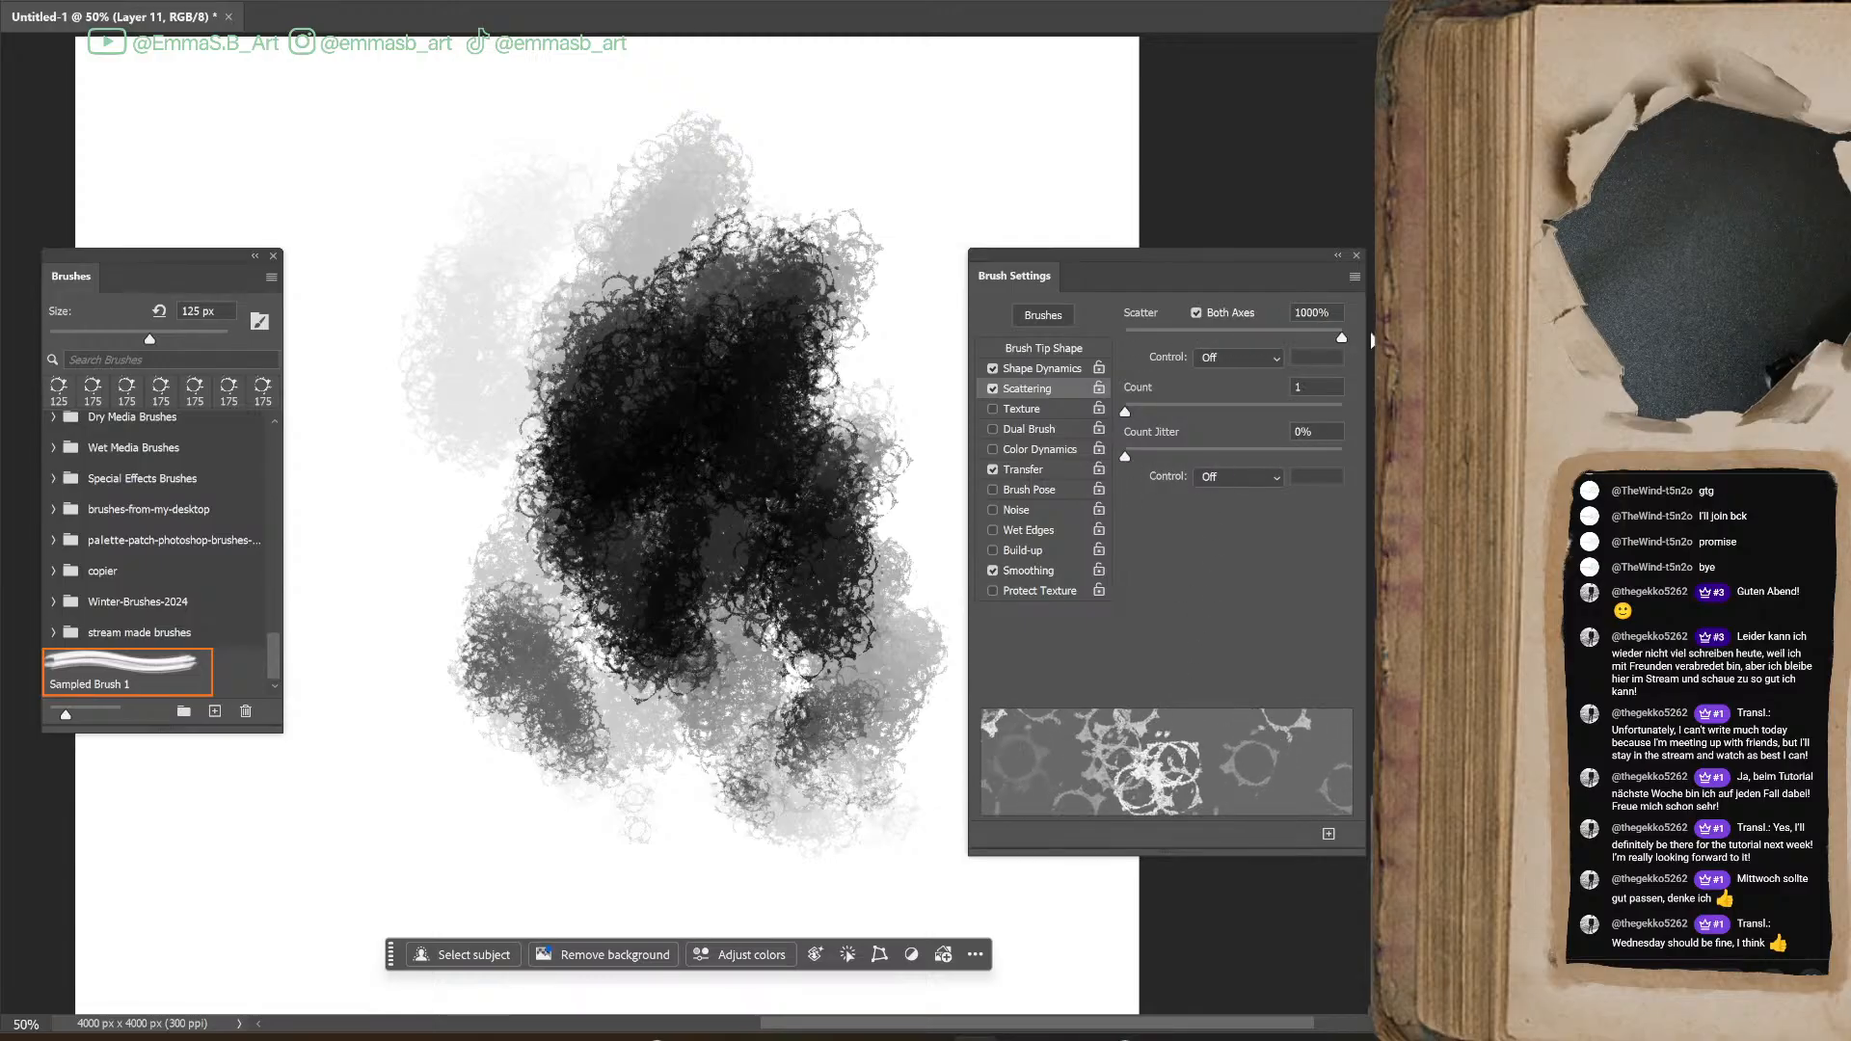
Undo the dense test strokes and paint widely scattered rings across the canvas
{"action": "key", "text": "ctrl+z"}
{"action": "key", "text": "ctrl+z"}
{"action": "key", "text": "ctrl+z"}
{"action": "key", "text": "ctrl+z"}
{"action": "key", "text": "ctrl+z"}
{"action": "key", "text": "ctrl+z"}
{"action": "key", "text": "ctrl+z"}
{"action": "key", "text": "ctrl+z"}
{"action": "key", "text": "ctrl+z"}
{"action": "key", "text": "ctrl+z"}
{"action": "mouse_move", "coordinate": [597, 482]}
{"action": "left_mouse_down"}
{"action": "mouse_move", "coordinate": [792, 269]}
{"action": "mouse_move", "coordinate": [762, 820]}
{"action": "left_mouse_up"}
{"action": "mouse_move", "coordinate": [501, 174]}
{"action": "left_mouse_down"}
{"action": "mouse_move", "coordinate": [617, 754]}
{"action": "mouse_move", "coordinate": [733, 694]}
{"action": "left_mouse_up"}
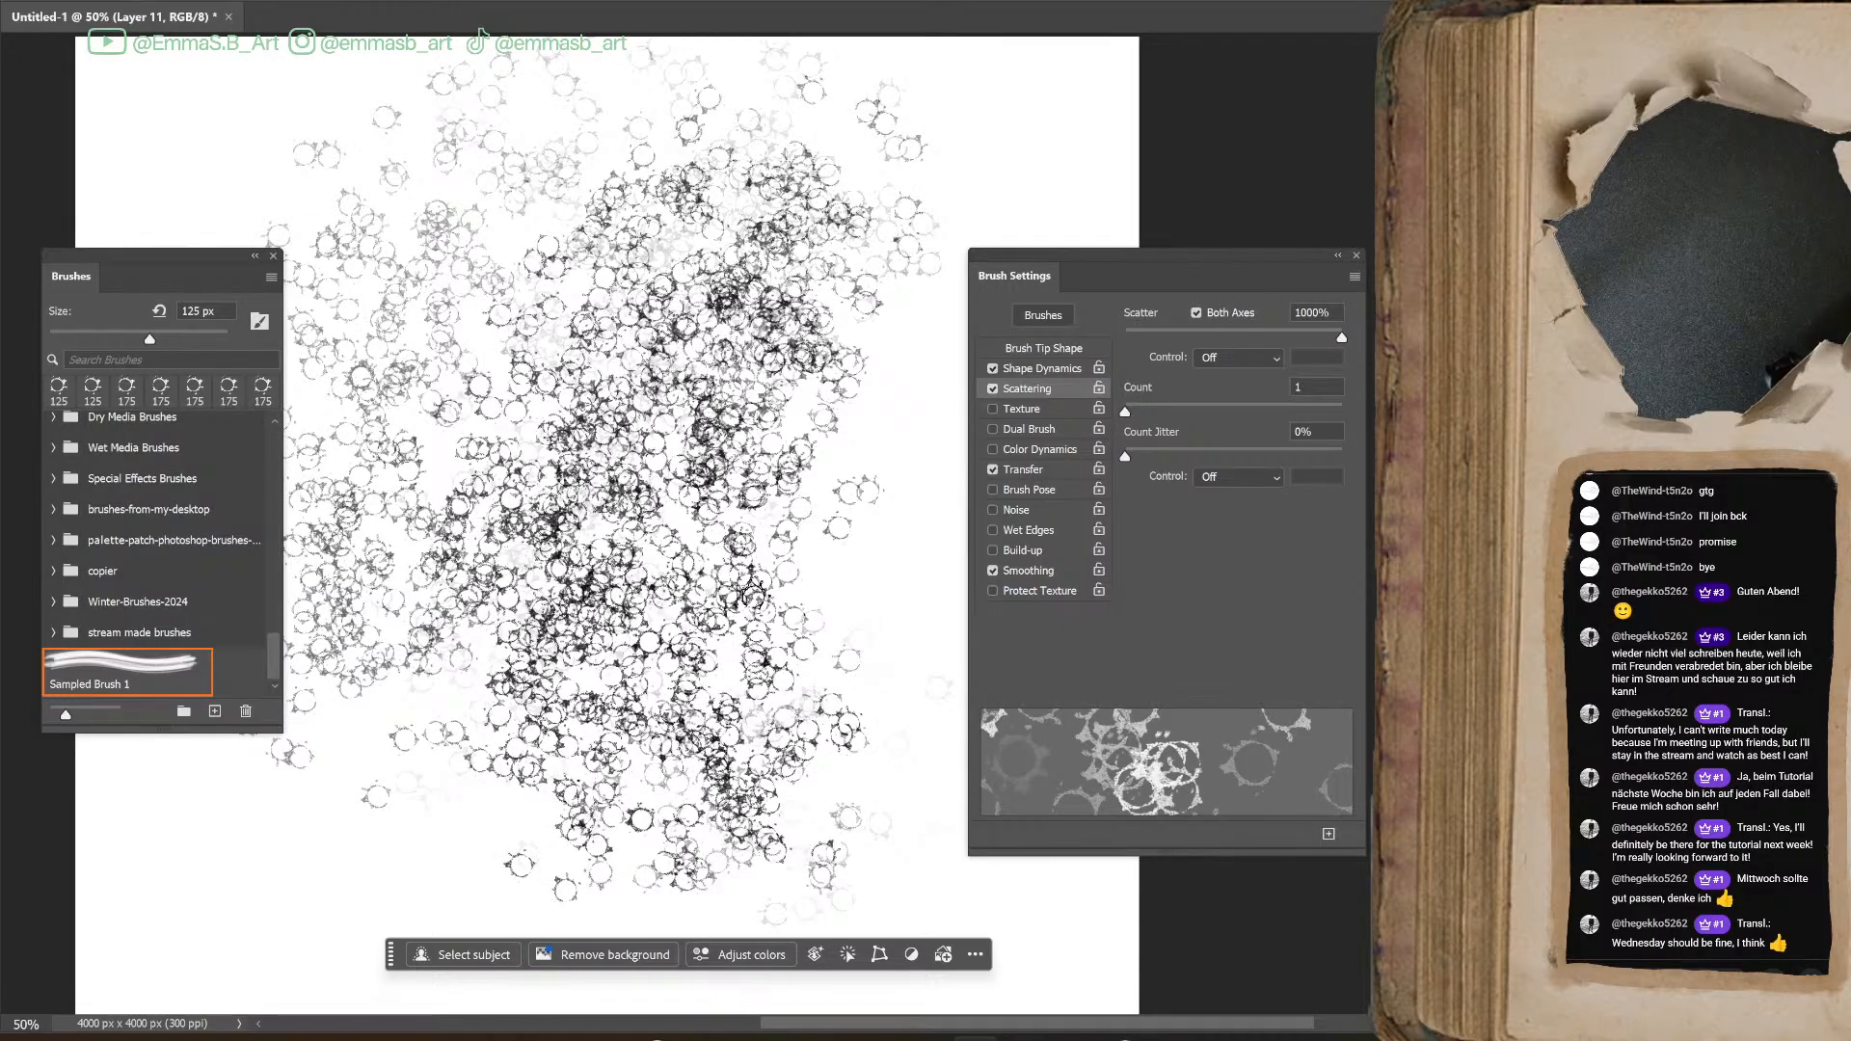
Undo the scattered ring strokes until the canvas is empty
{"action": "key", "text": "ctrl+z"}
{"action": "key", "text": "ctrl+z"}
{"action": "key", "text": "ctrl+z"}
Set the Scatter amount to 0%, then paint and undo a test stroke
{"action": "left_click", "coordinate": [1043, 369]}
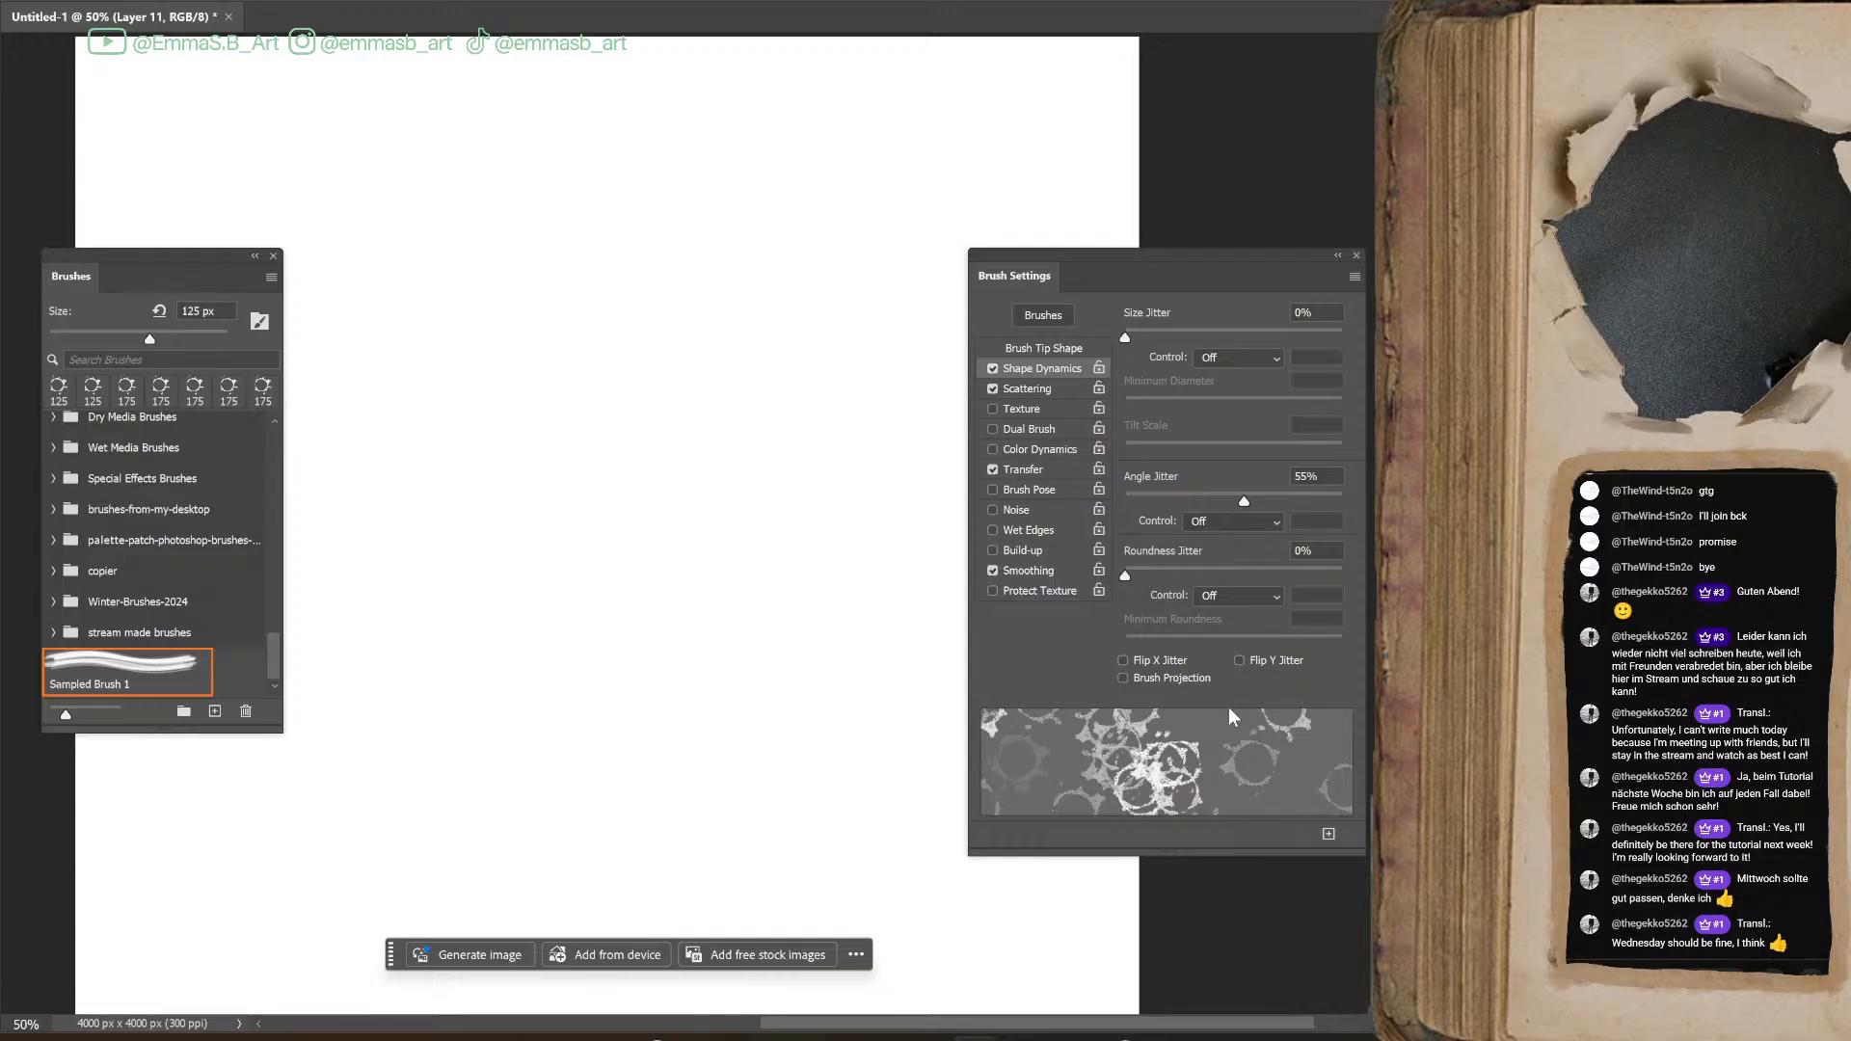
{"action": "left_click", "coordinate": [1033, 470]}
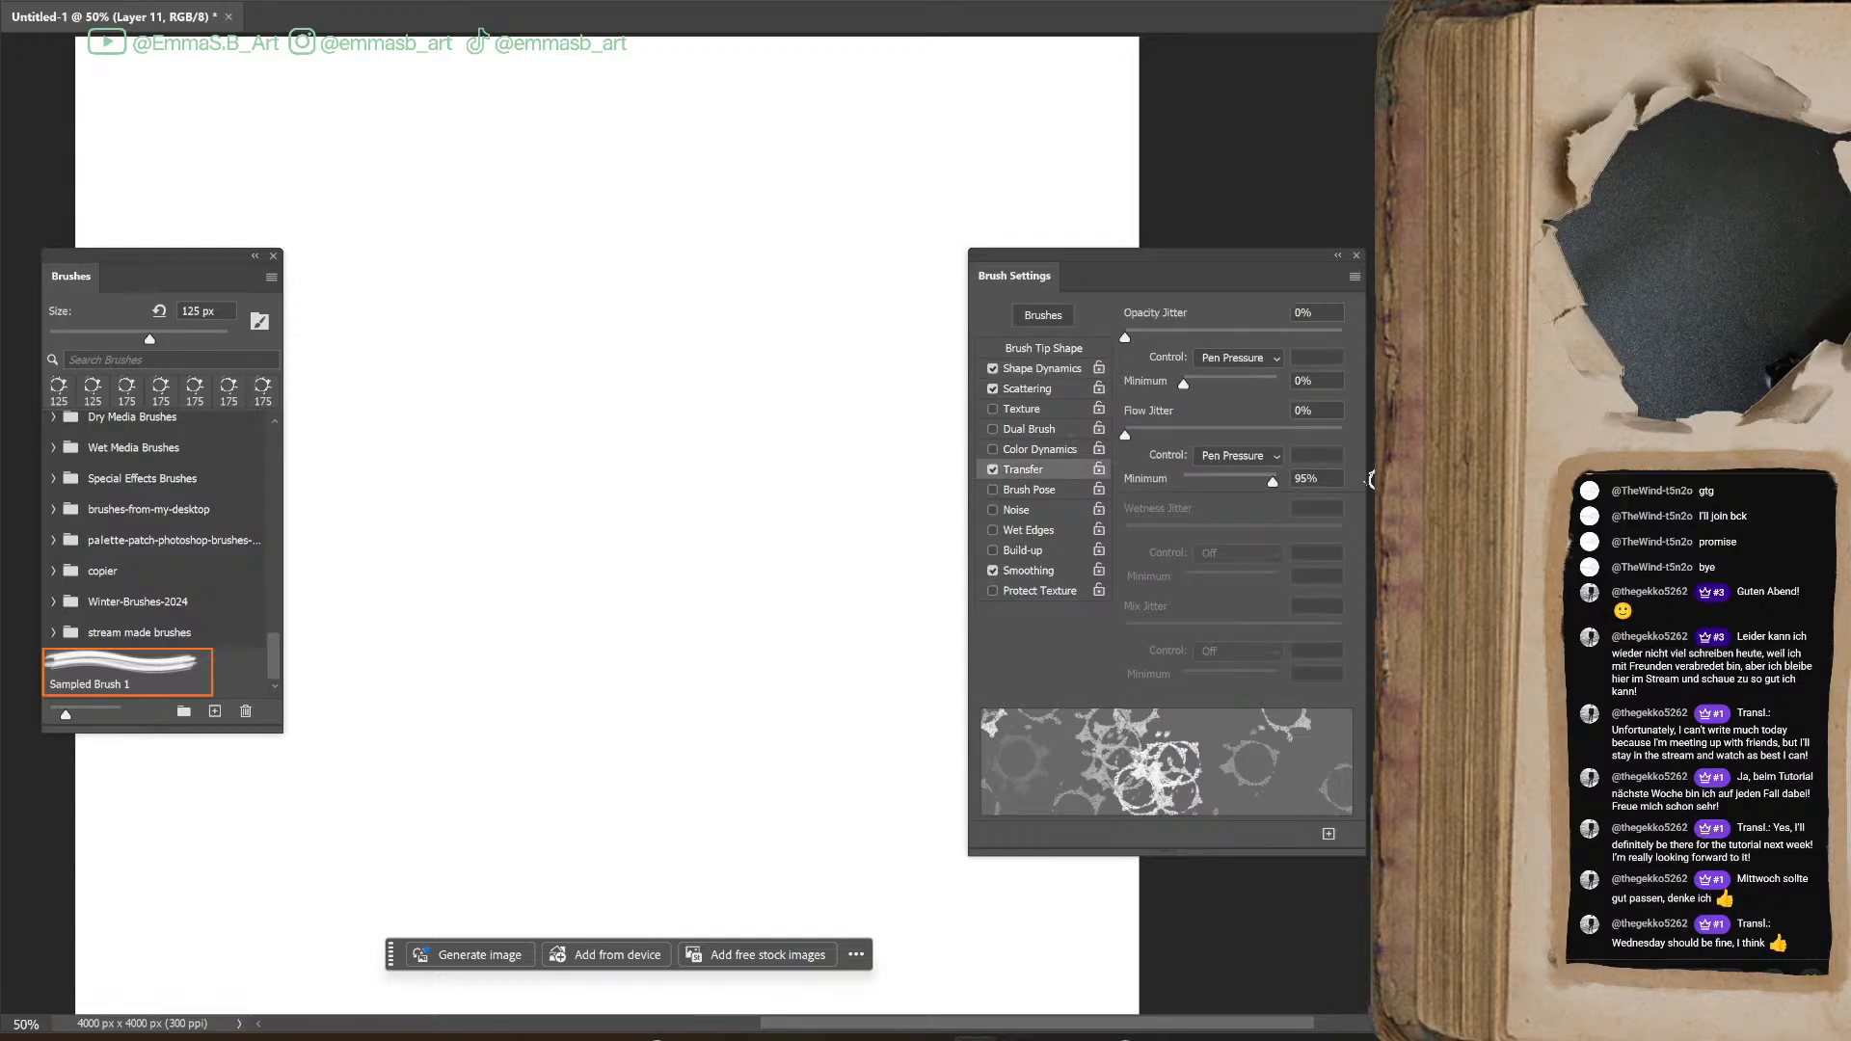
{"action": "left_click", "coordinate": [1028, 389]}
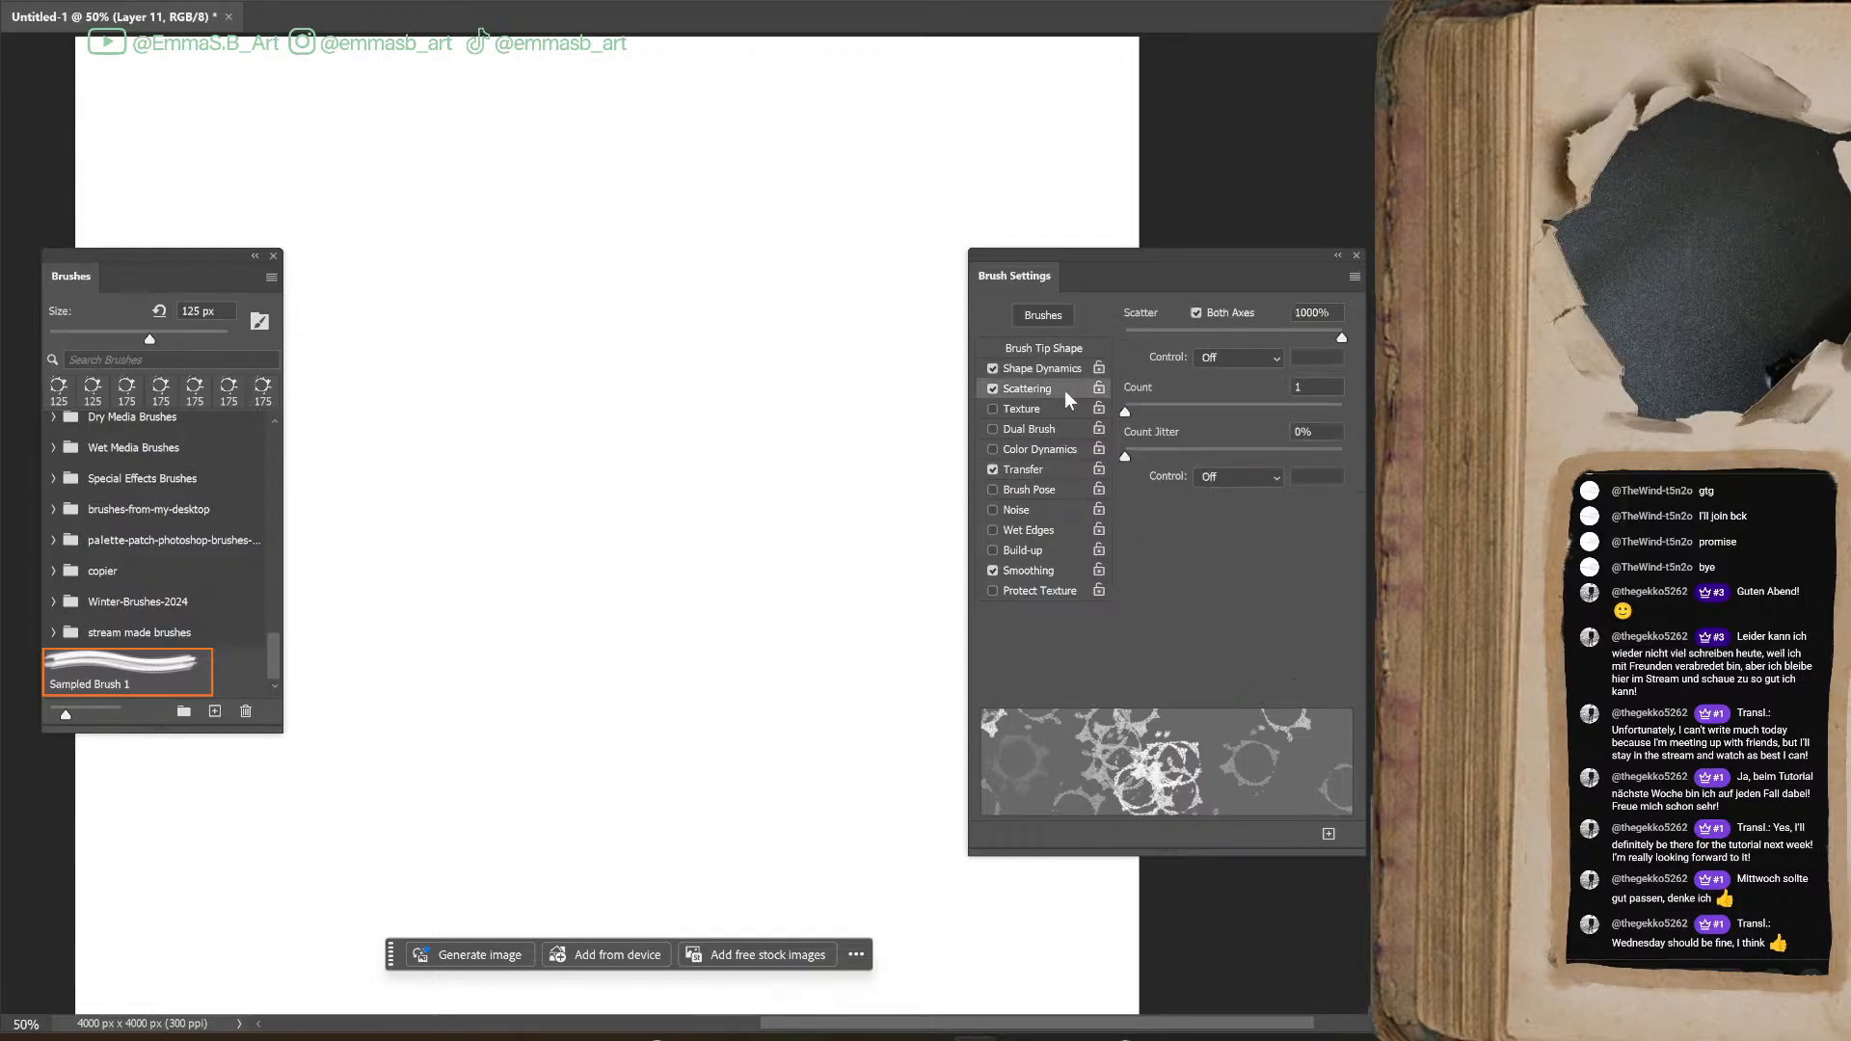
{"action": "left_click", "coordinate": [1264, 367]}
{"action": "mouse_move", "coordinate": [1248, 330]}
{"action": "left_mouse_down"}
{"action": "mouse_move", "coordinate": [1147, 355]}
{"action": "mouse_move", "coordinate": [1308, 353]}
{"action": "mouse_move", "coordinate": [1049, 449]}
{"action": "mouse_move", "coordinate": [1322, 413]}
{"action": "mouse_move", "coordinate": [1060, 491]}
{"action": "left_mouse_up"}
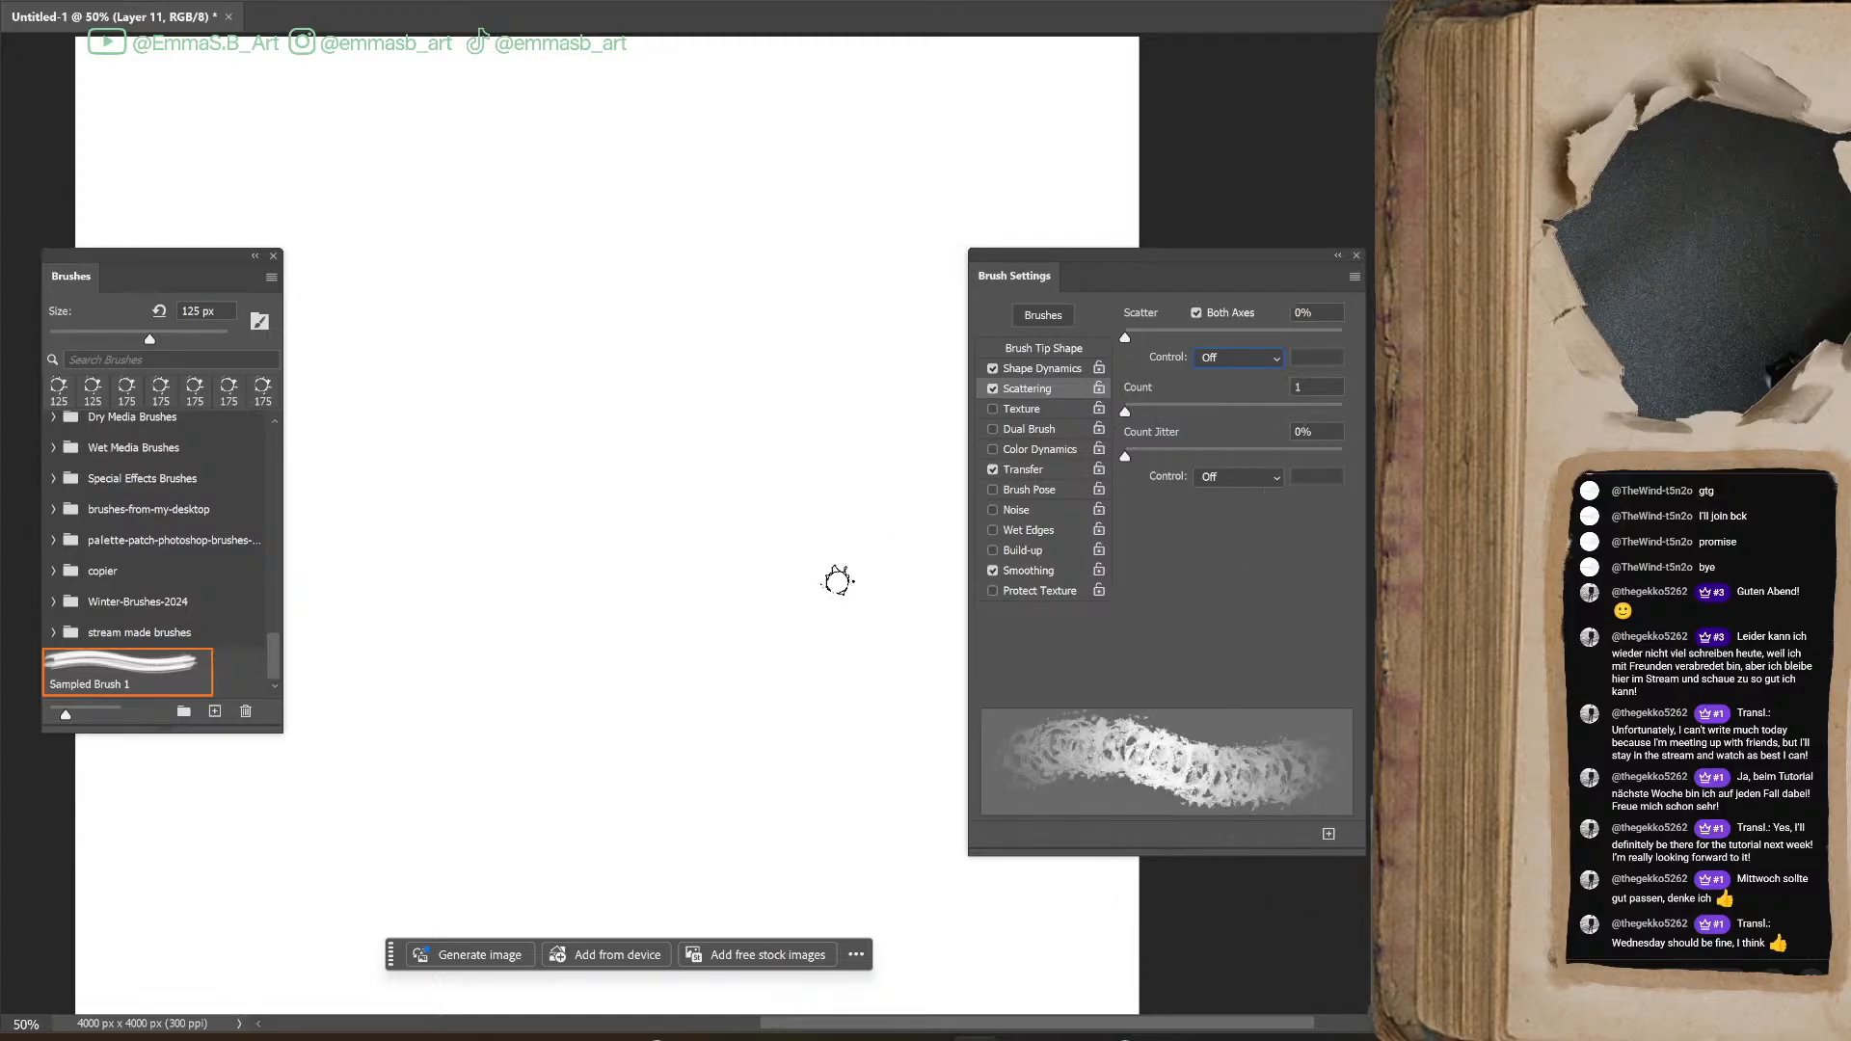
{"action": "mouse_move", "coordinate": [726, 513]}
{"action": "left_mouse_down"}
{"action": "mouse_move", "coordinate": [748, 790]}
{"action": "mouse_move", "coordinate": [764, 174]}
{"action": "mouse_move", "coordinate": [827, 819]}
{"action": "left_mouse_up"}
{"action": "key", "text": "ctrl+z"}
Try the ring brush with Angle Jitter at 0% and the Transfer opacity and flow jitter at 0%
{"action": "left_click", "coordinate": [1043, 371]}
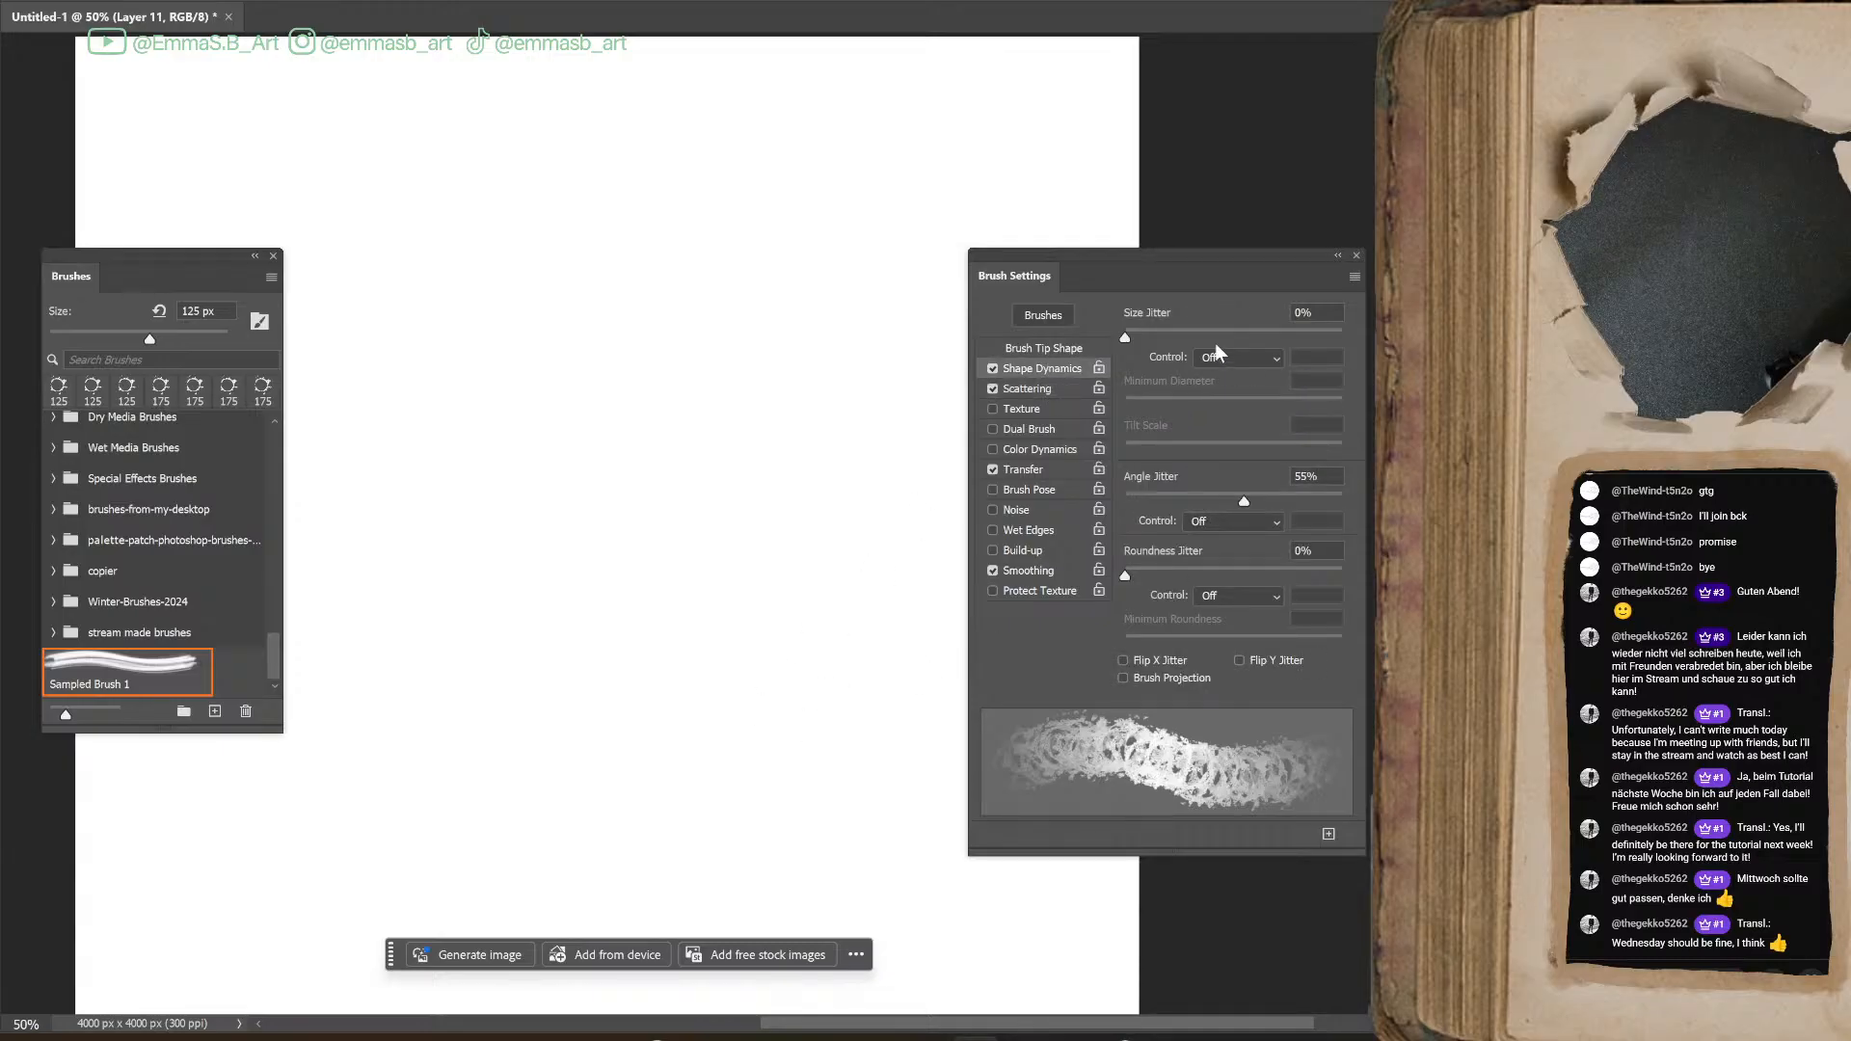
{"action": "left_click_drag", "start_coordinate": [1244, 500], "coordinate": [1127, 502]}
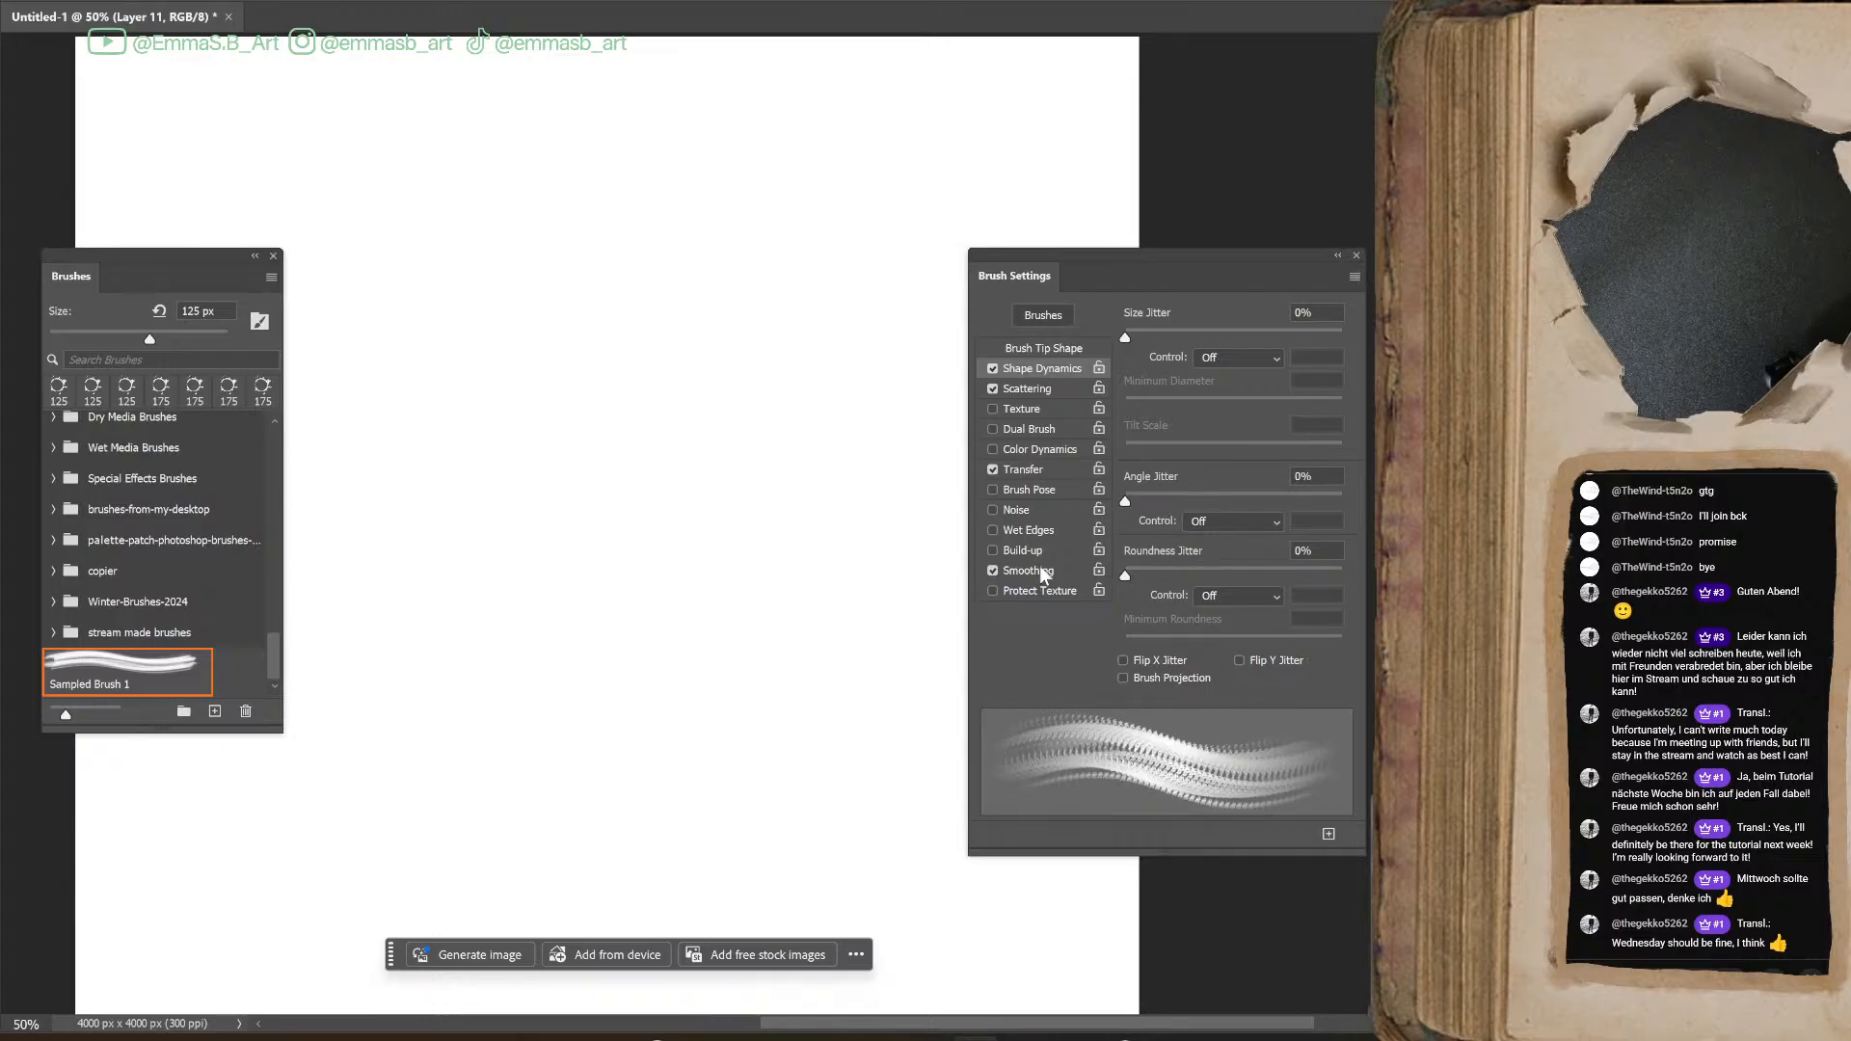
{"action": "left_click", "coordinate": [1038, 466]}
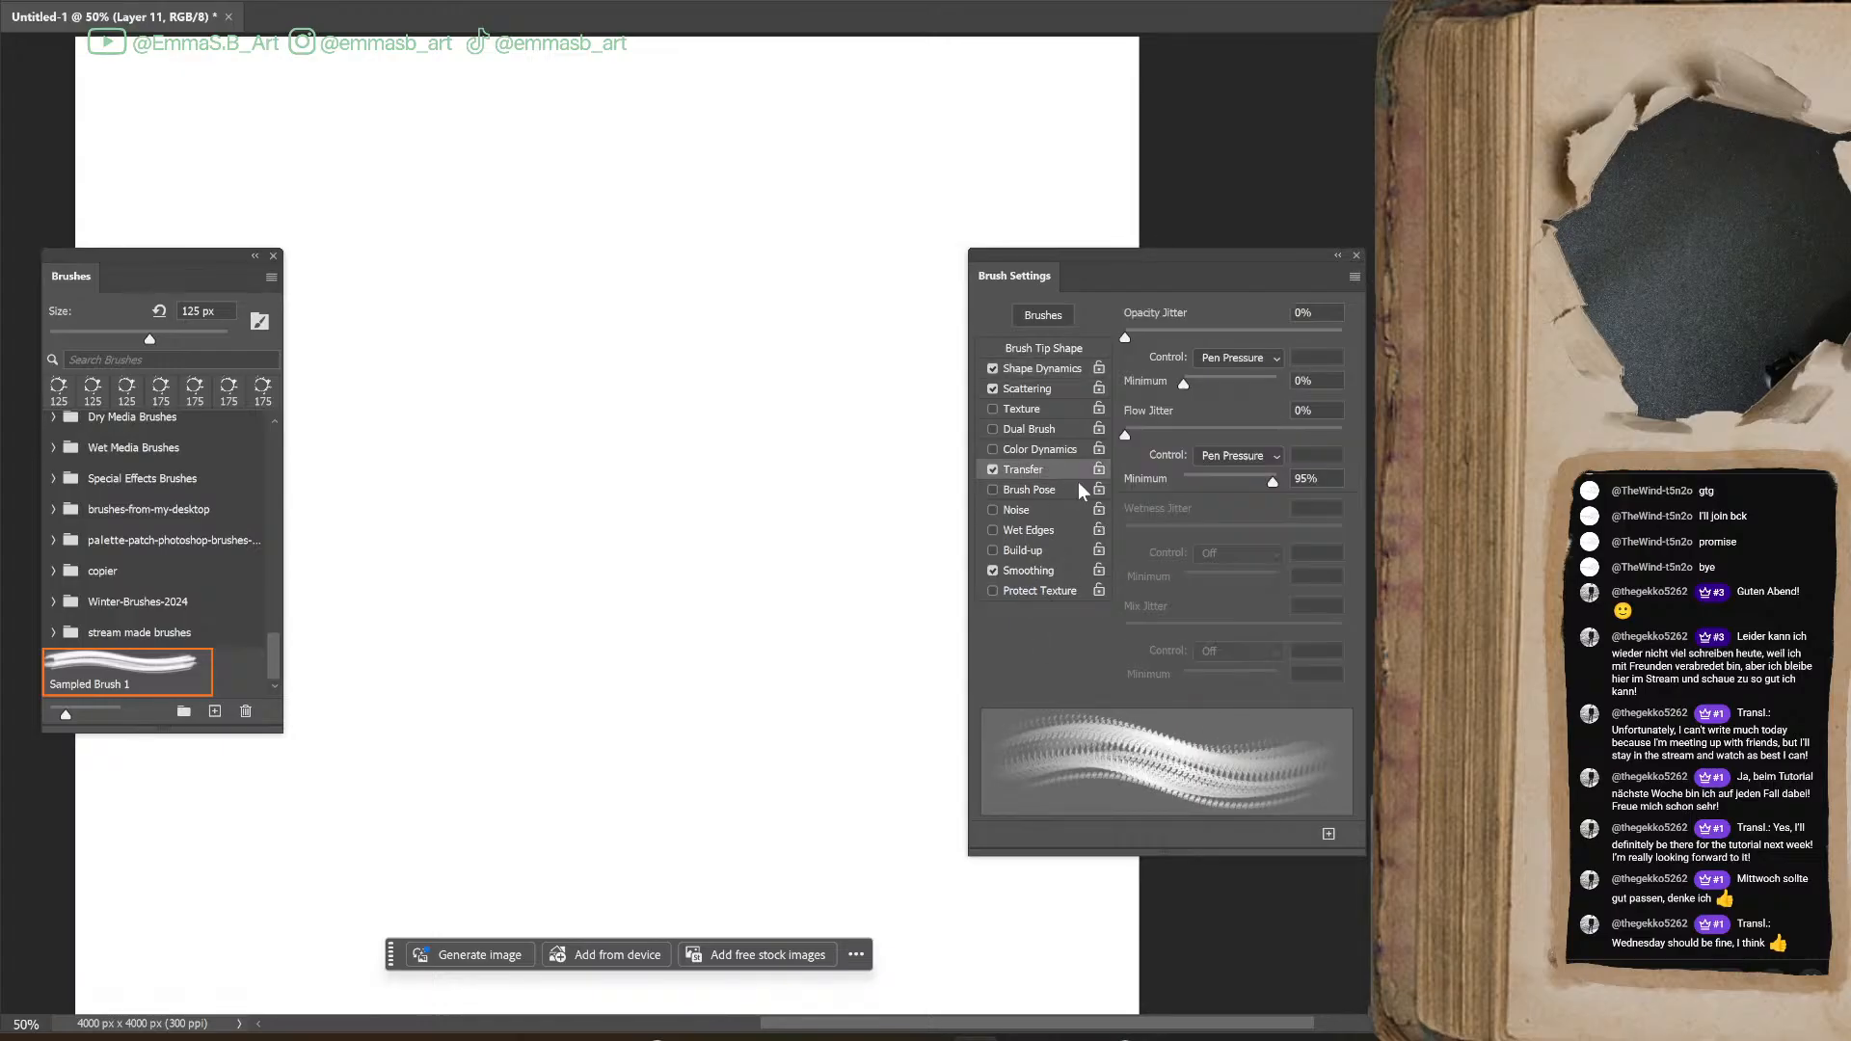
{"action": "mouse_move", "coordinate": [1125, 337]}
{"action": "left_mouse_down"}
{"action": "mouse_move", "coordinate": [1215, 335]}
{"action": "mouse_move", "coordinate": [1124, 338]}
{"action": "left_mouse_up"}
{"action": "mouse_move", "coordinate": [1127, 435]}
{"action": "left_mouse_down"}
{"action": "mouse_move", "coordinate": [1268, 434]}
{"action": "mouse_move", "coordinate": [1119, 437]}
{"action": "left_mouse_up"}
Set the Angle Jitter to 53% with Roundness Jitter at 0% and paint long looping test strokes
{"action": "left_click", "coordinate": [1036, 407]}
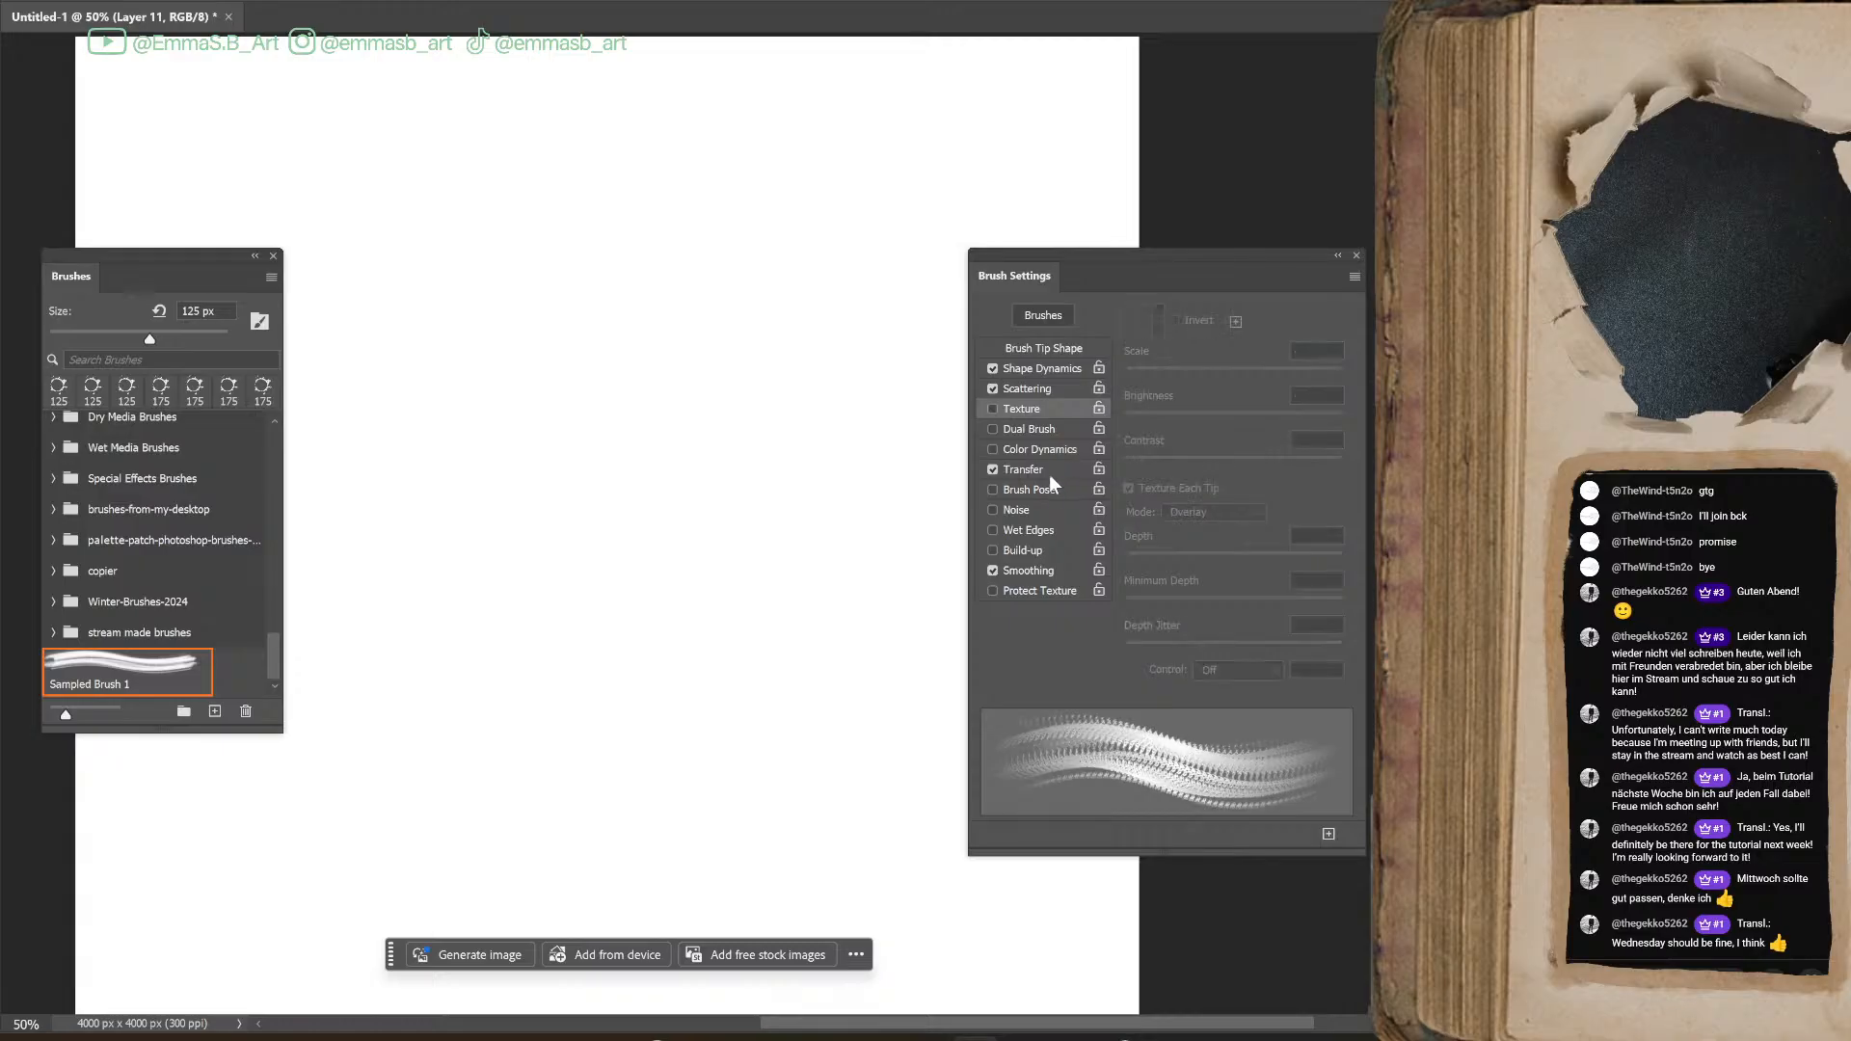
{"action": "left_click", "coordinate": [1030, 389]}
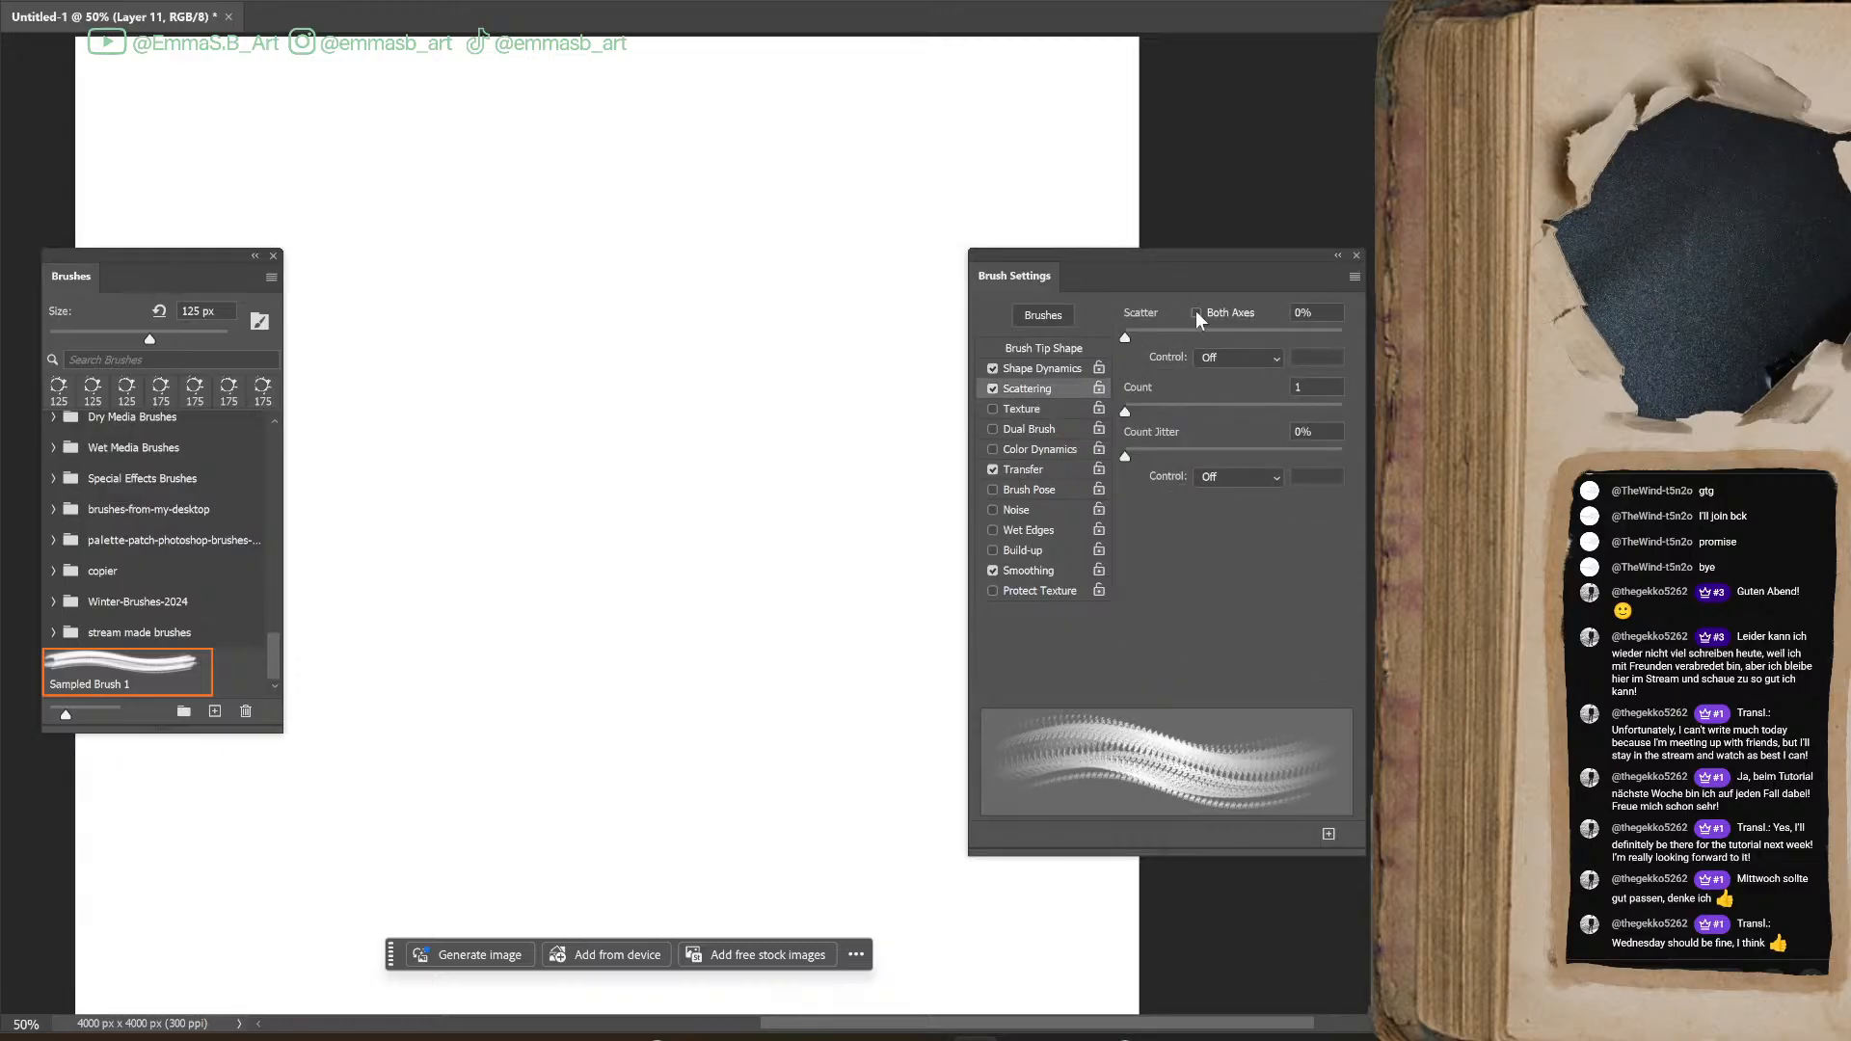
{"action": "left_click", "coordinate": [1057, 368]}
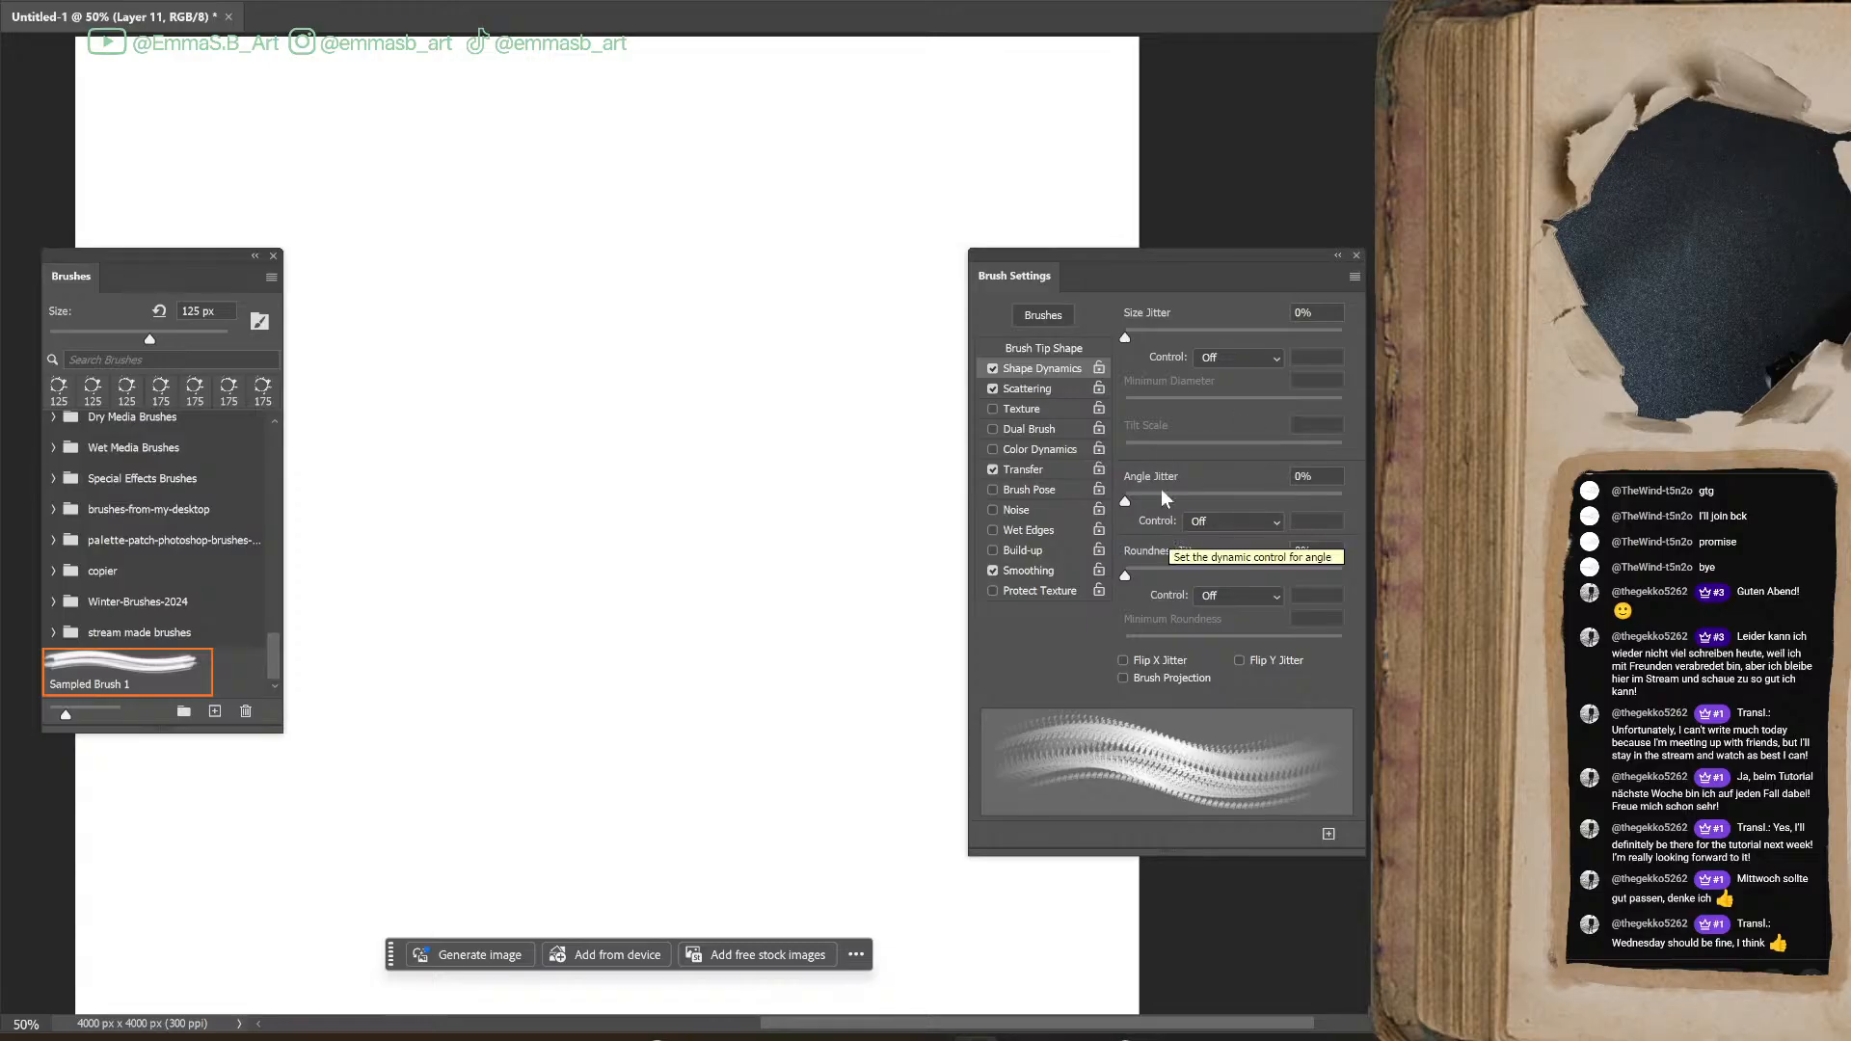
{"action": "mouse_move", "coordinate": [1126, 501]}
{"action": "left_mouse_down"}
{"action": "mouse_move", "coordinate": [1259, 500]}
{"action": "mouse_move", "coordinate": [1239, 501]}
{"action": "left_mouse_up"}
{"action": "mouse_move", "coordinate": [1125, 577]}
{"action": "left_mouse_down"}
{"action": "mouse_move", "coordinate": [1221, 576]}
{"action": "mouse_move", "coordinate": [1119, 590]}
{"action": "left_mouse_up"}
{"action": "mouse_move", "coordinate": [641, 401]}
{"action": "left_mouse_down"}
{"action": "mouse_move", "coordinate": [711, 871]}
{"action": "mouse_move", "coordinate": [794, 385]}
{"action": "mouse_move", "coordinate": [730, 211]}
{"action": "mouse_move", "coordinate": [873, 290]}
{"action": "mouse_move", "coordinate": [627, 665]}
{"action": "mouse_move", "coordinate": [728, 338]}
{"action": "left_mouse_up"}
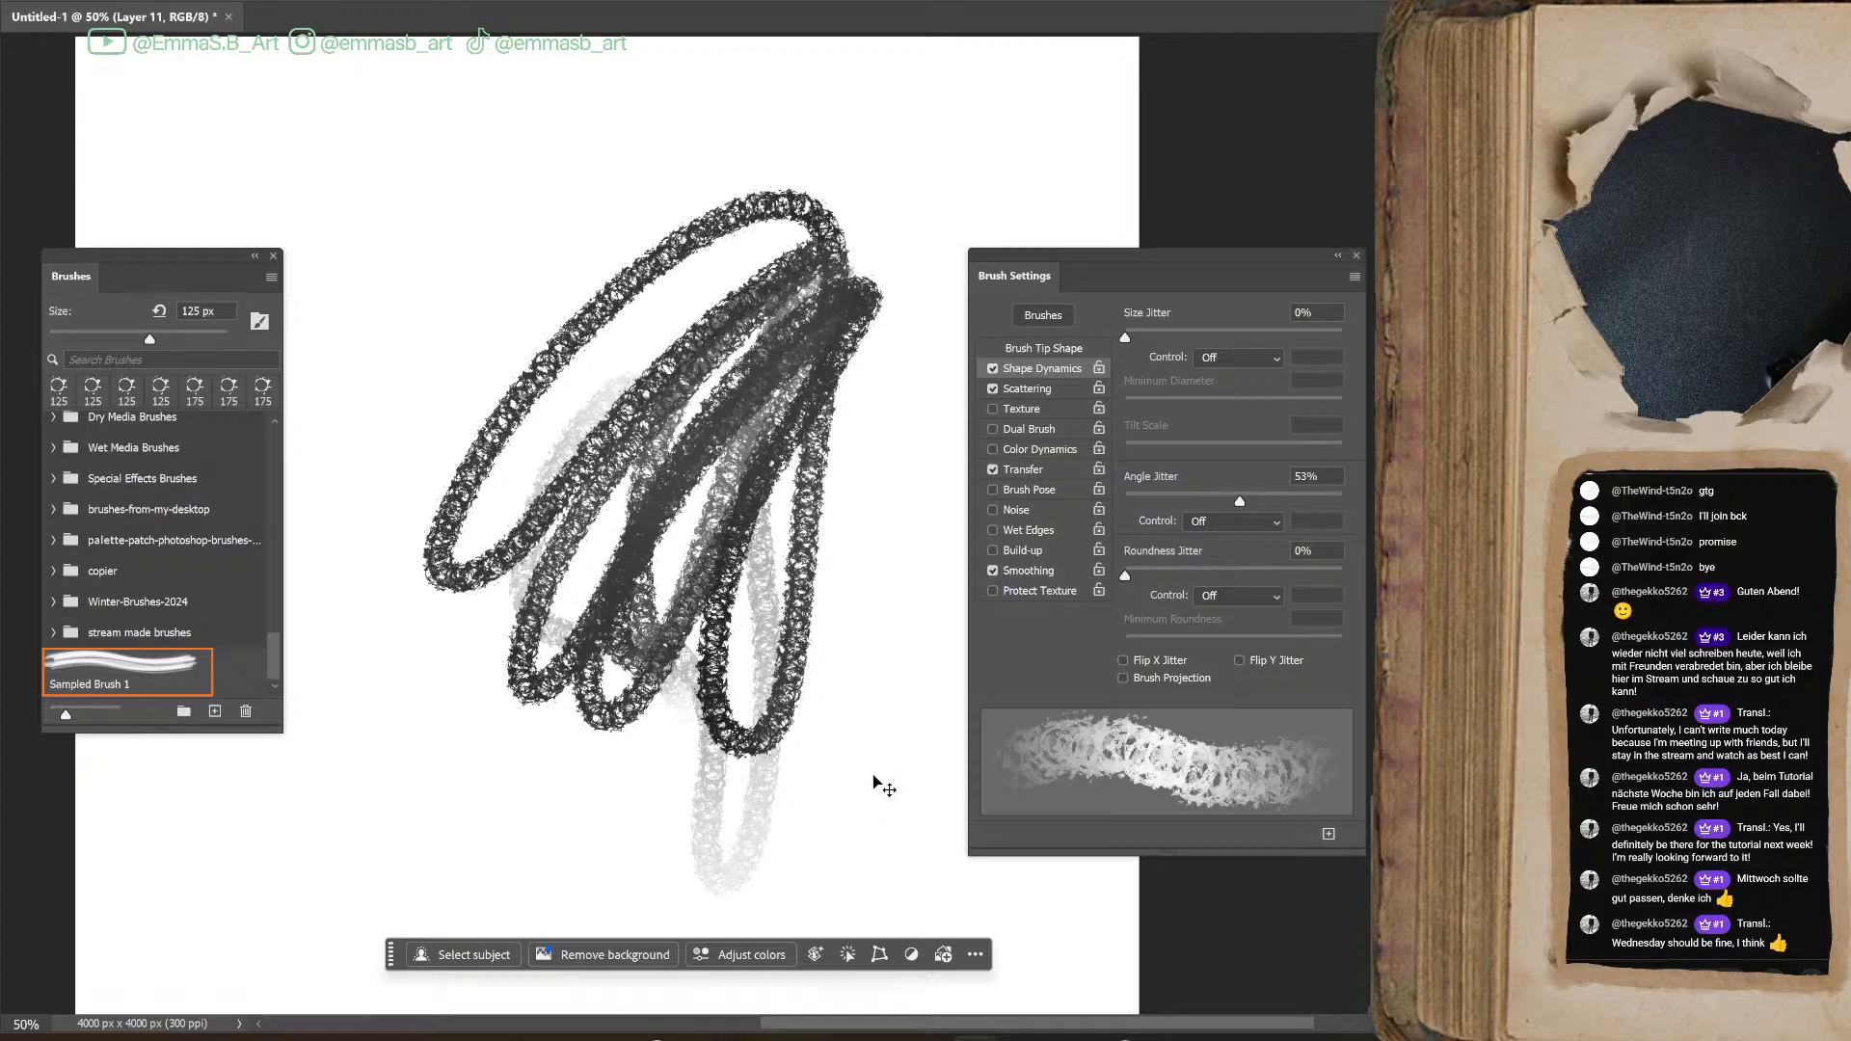
Clear away the test strokes, the ring blot and the scattered dots to expose the textured ink blot
{"action": "key", "text": "Delete"}
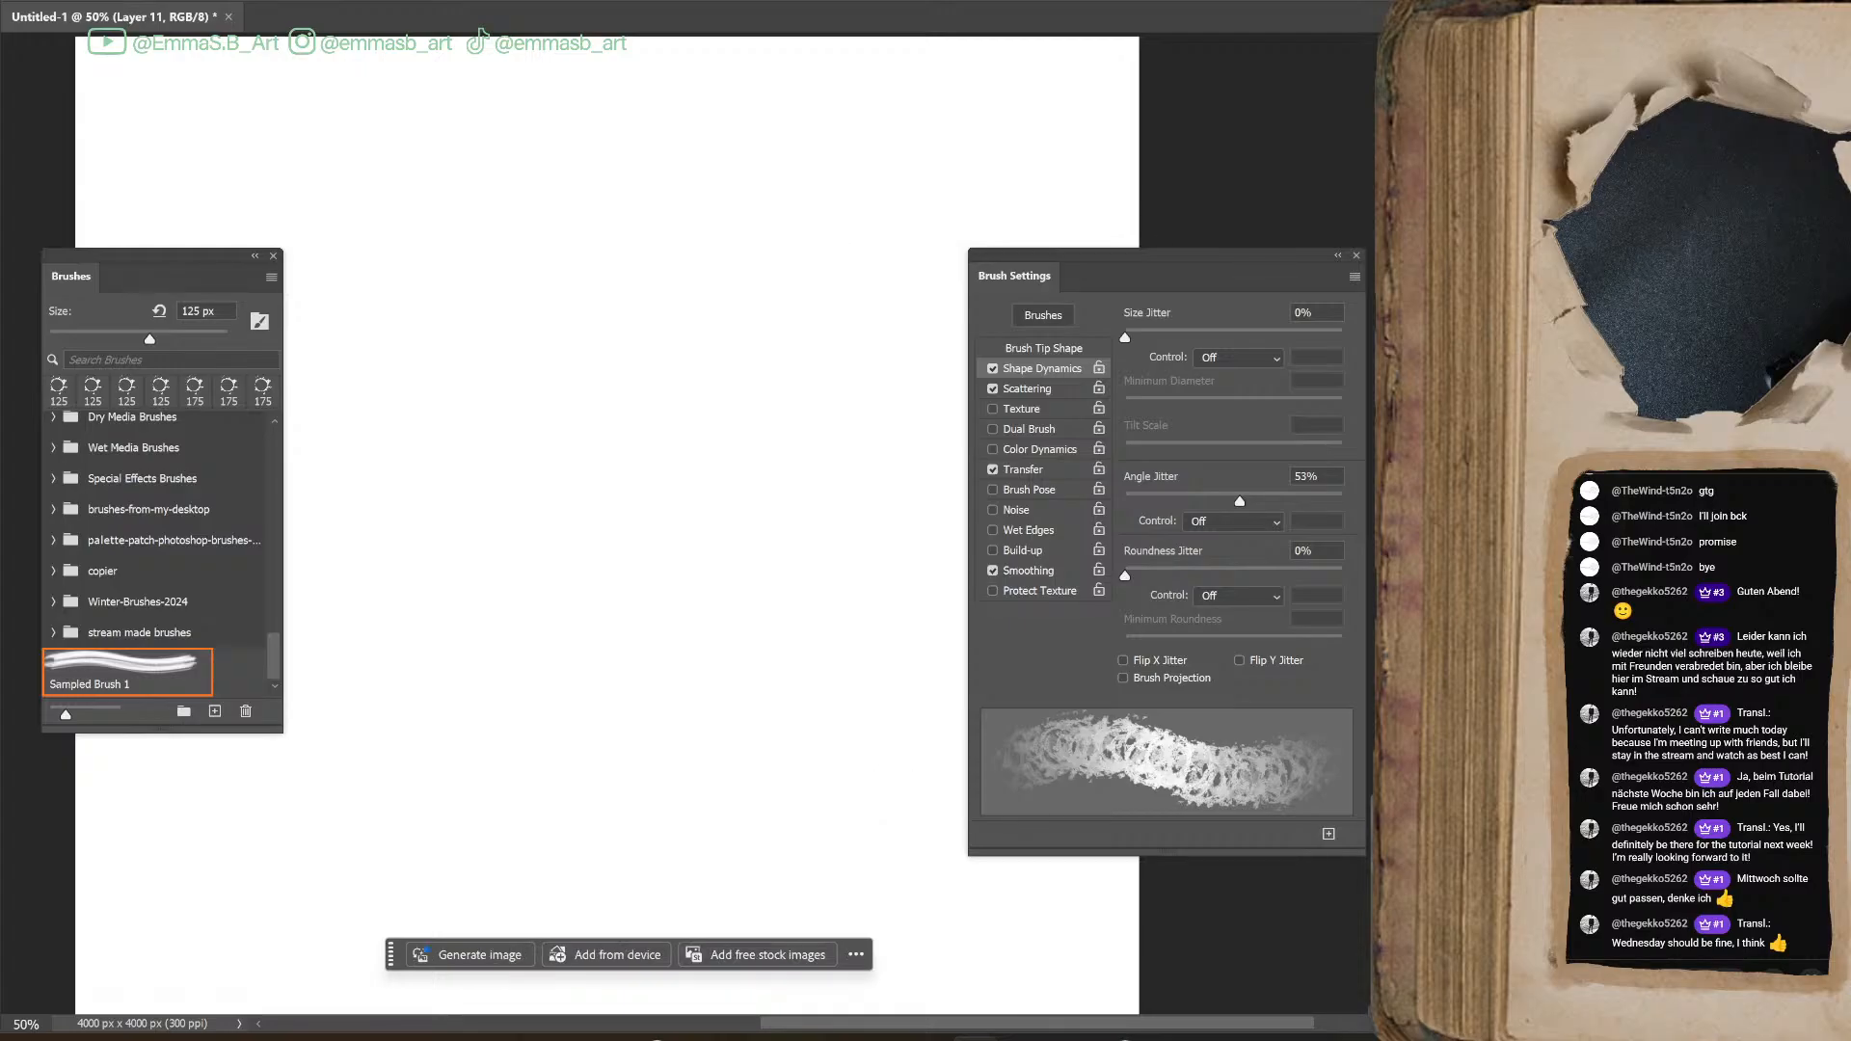
{"action": "key", "text": "ctrl+z"}
{"action": "key", "text": "ctrl+z"}
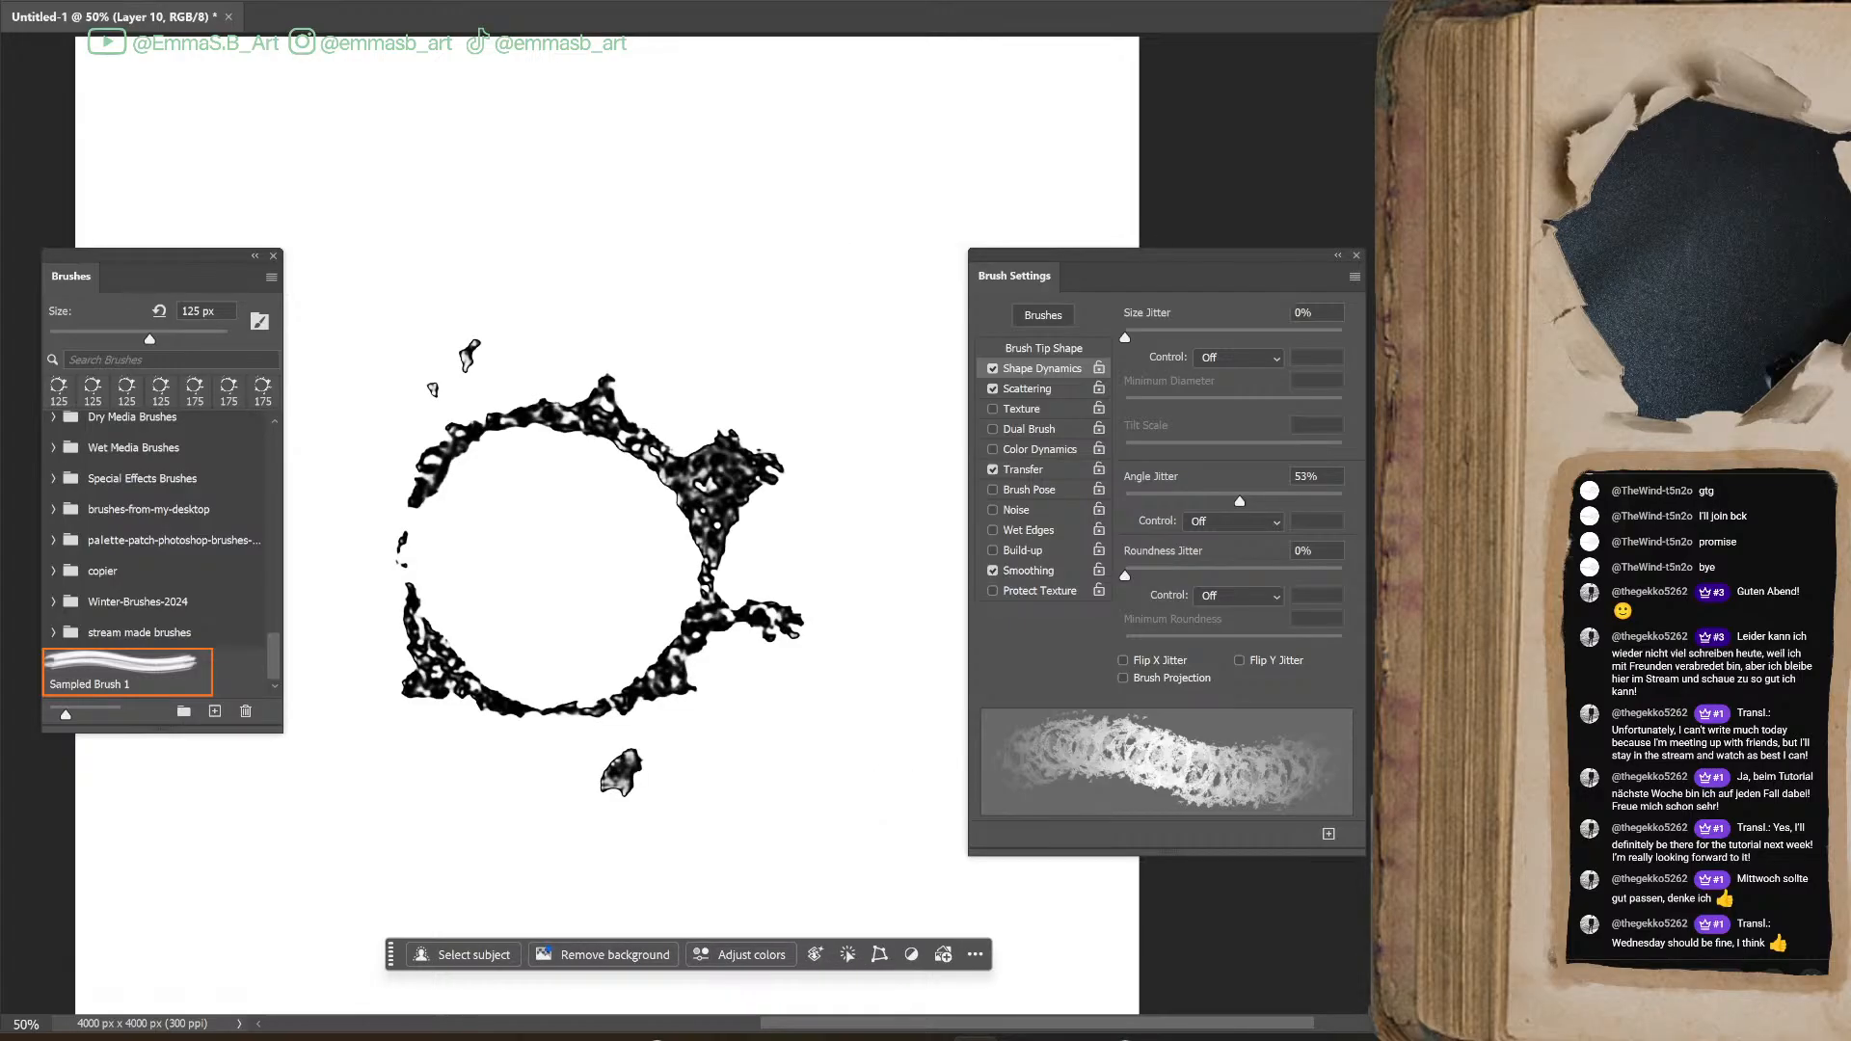
{"action": "key", "text": "ctrl+z"}
{"action": "key", "text": "ctrl+z"}
{"action": "key", "text": "ctrl+z"}
{"action": "key", "text": "ctrl+z"}
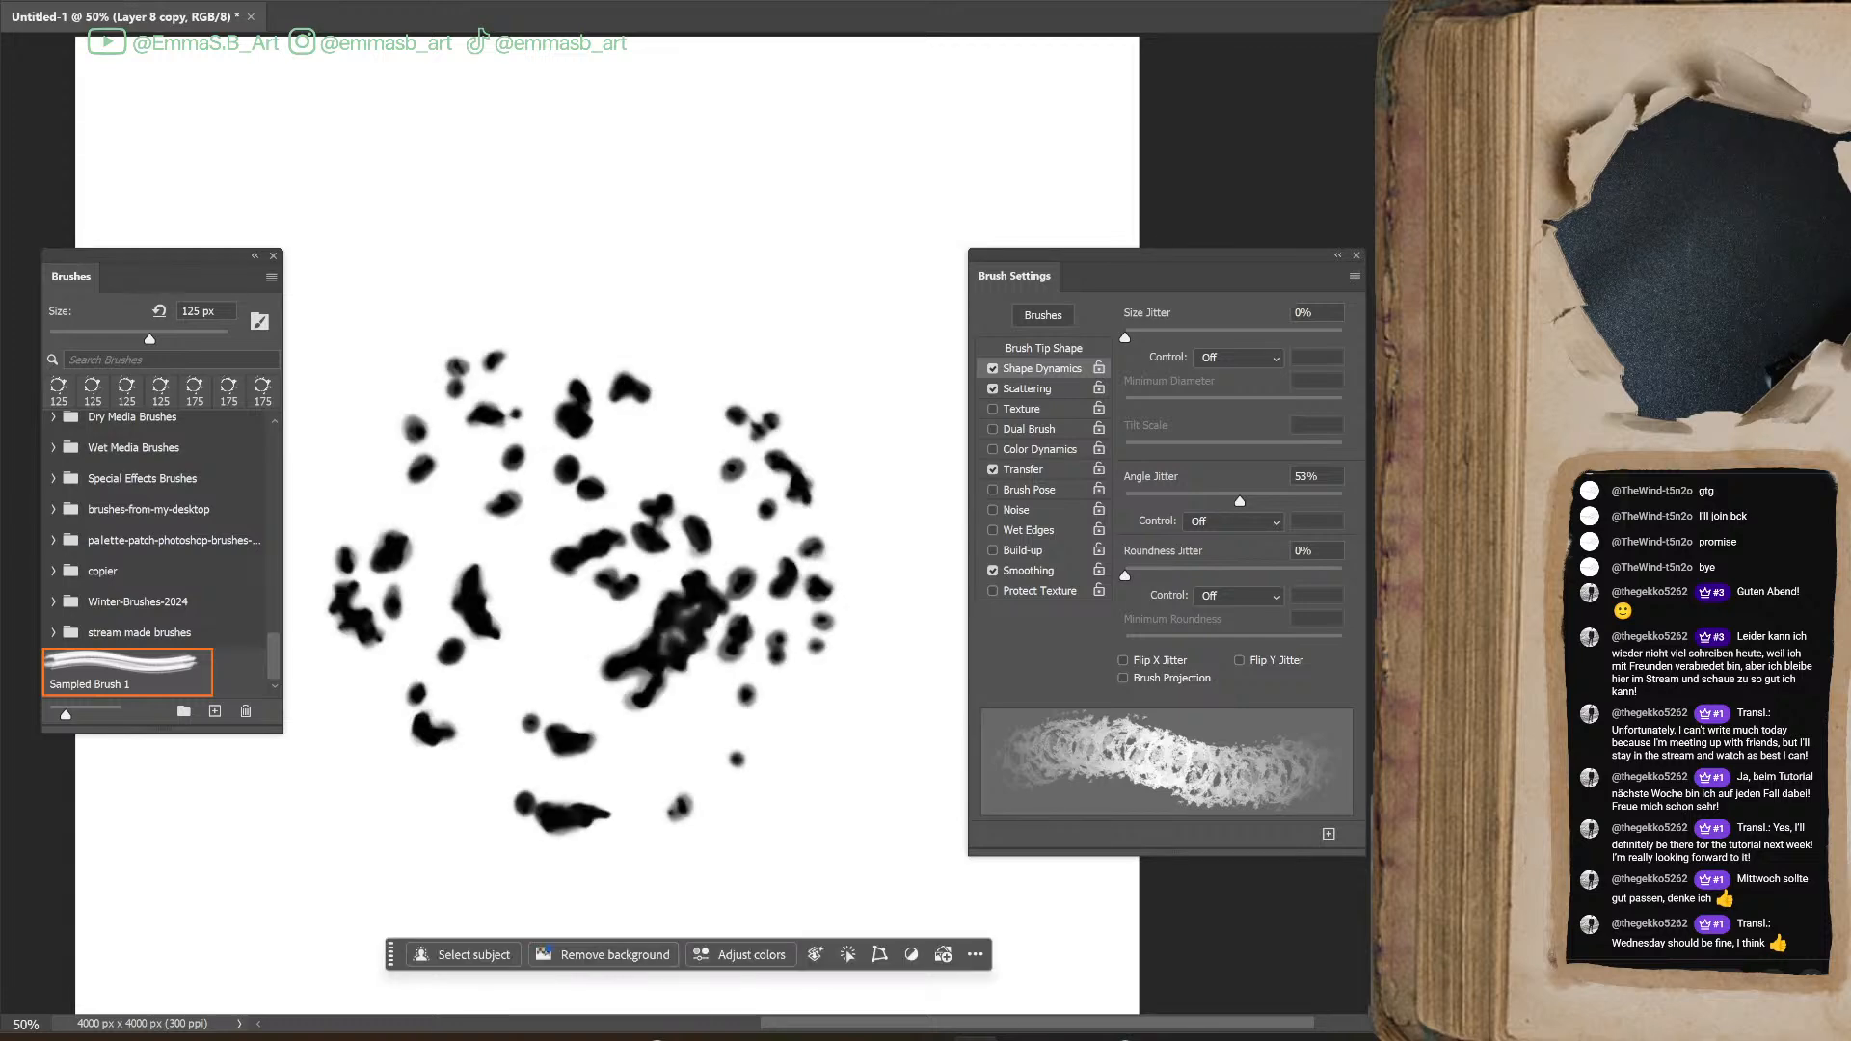
{"action": "key", "text": "ctrl+z"}
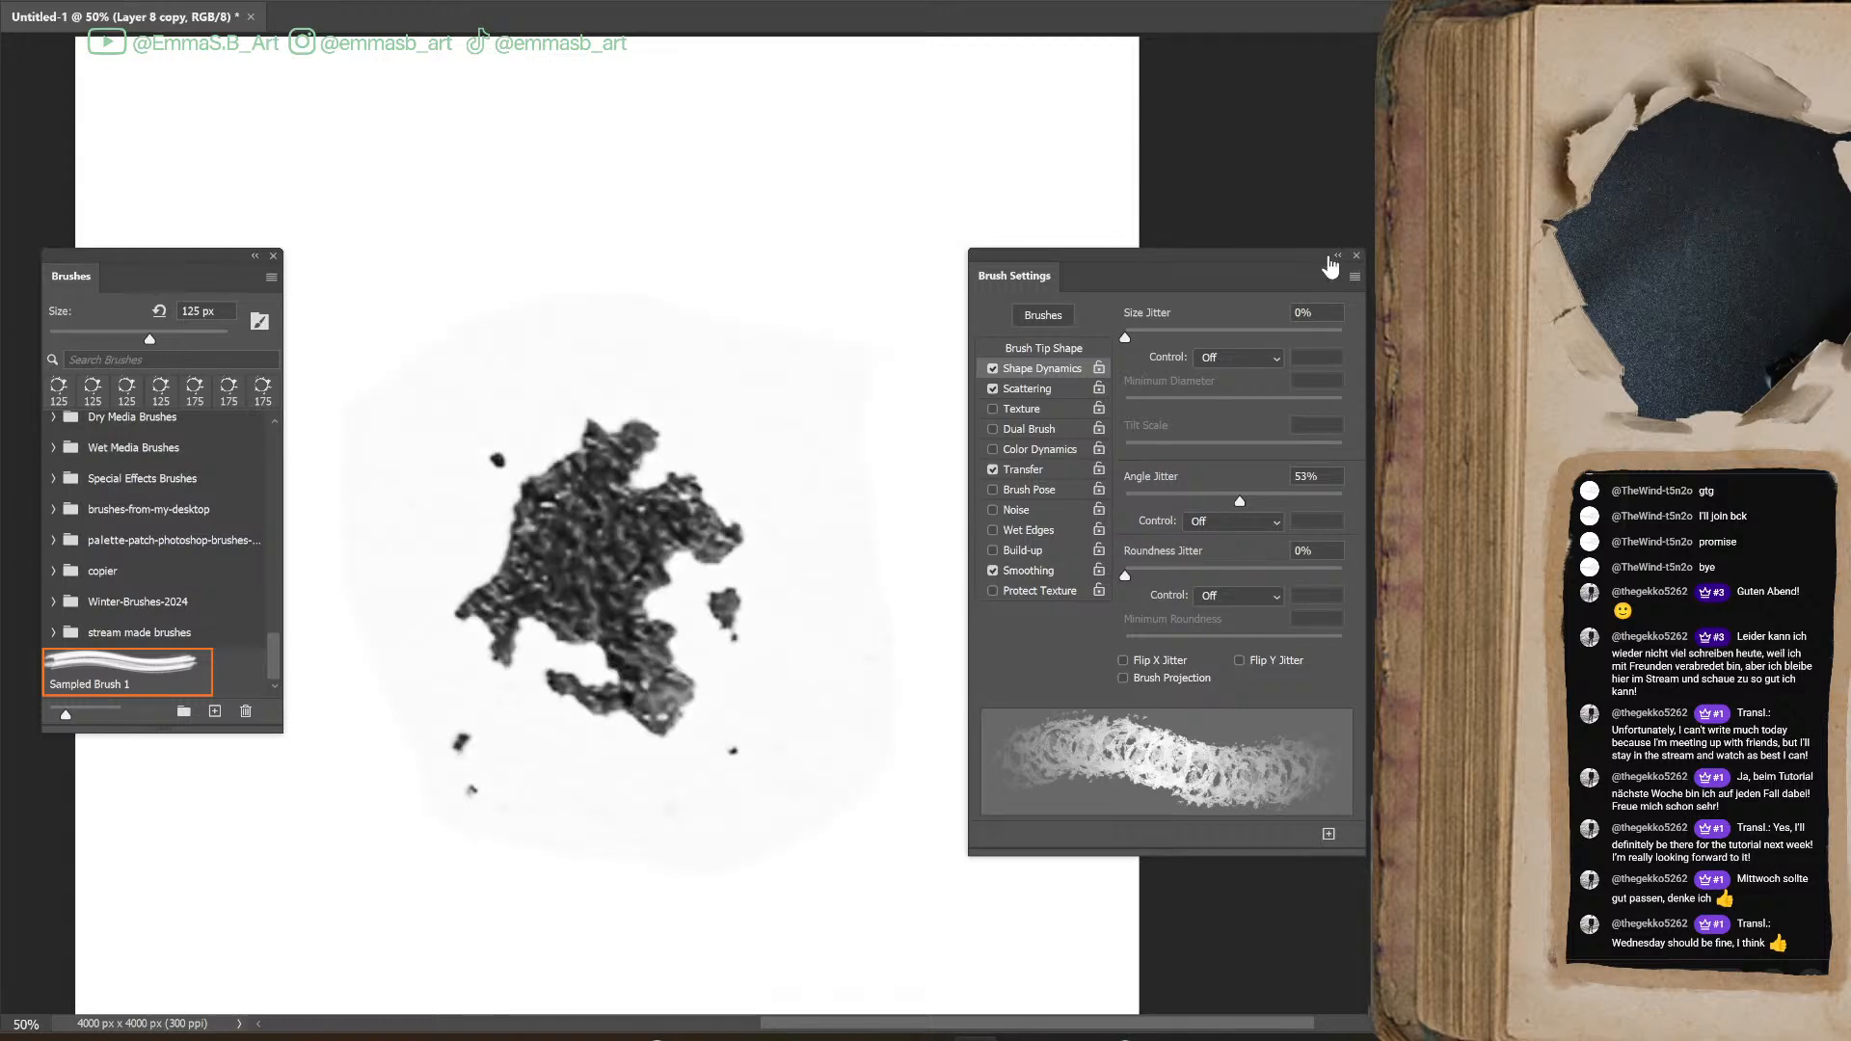
Fit the whole canvas in view and move the Brush Settings panel clear of it
{"action": "left_click", "coordinate": [1336, 257]}
{"action": "key", "text": "ctrl+minus"}
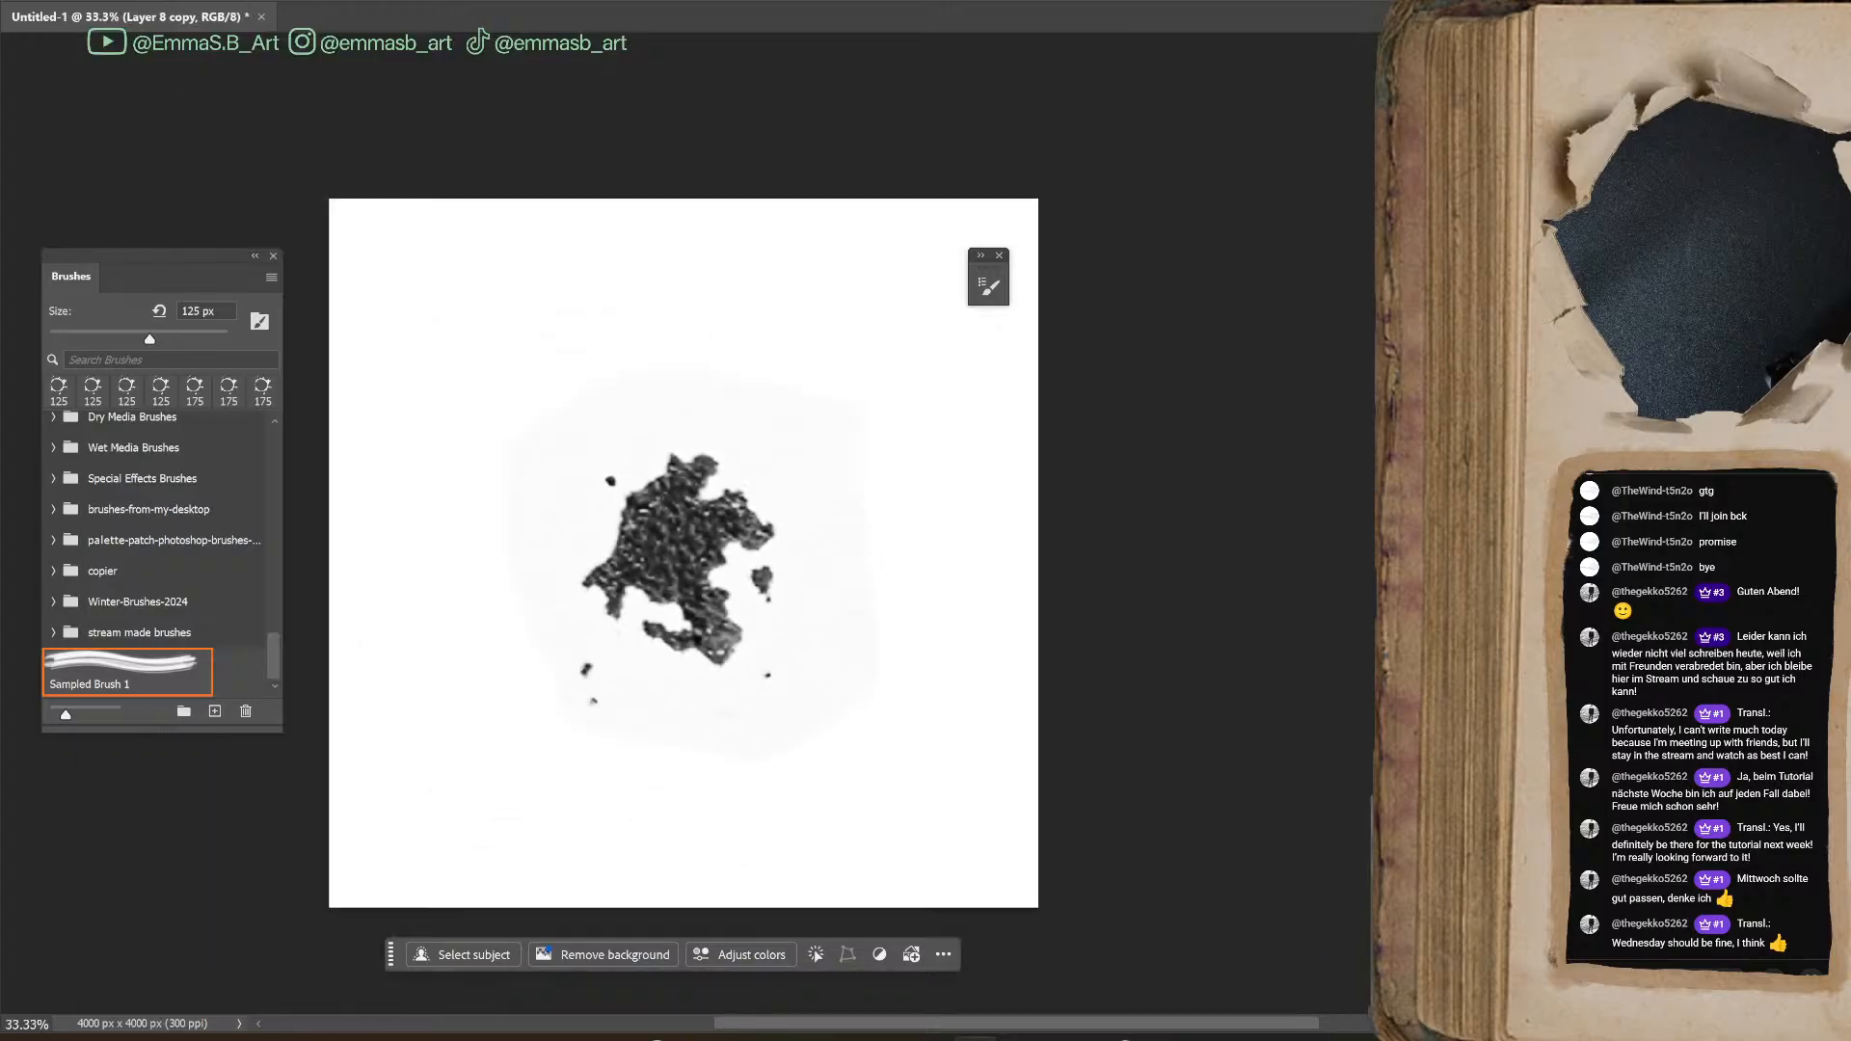
{"action": "left_click", "coordinate": [981, 256]}
{"action": "left_click_drag", "start_coordinate": [1014, 257], "coordinate": [1195, 217]}
{"action": "mouse_move", "coordinate": [980, 1025]}
{"action": "left_mouse_down"}
{"action": "mouse_move", "coordinate": [918, 1026]}
{"action": "mouse_move", "coordinate": [975, 1025]}
{"action": "left_mouse_up"}
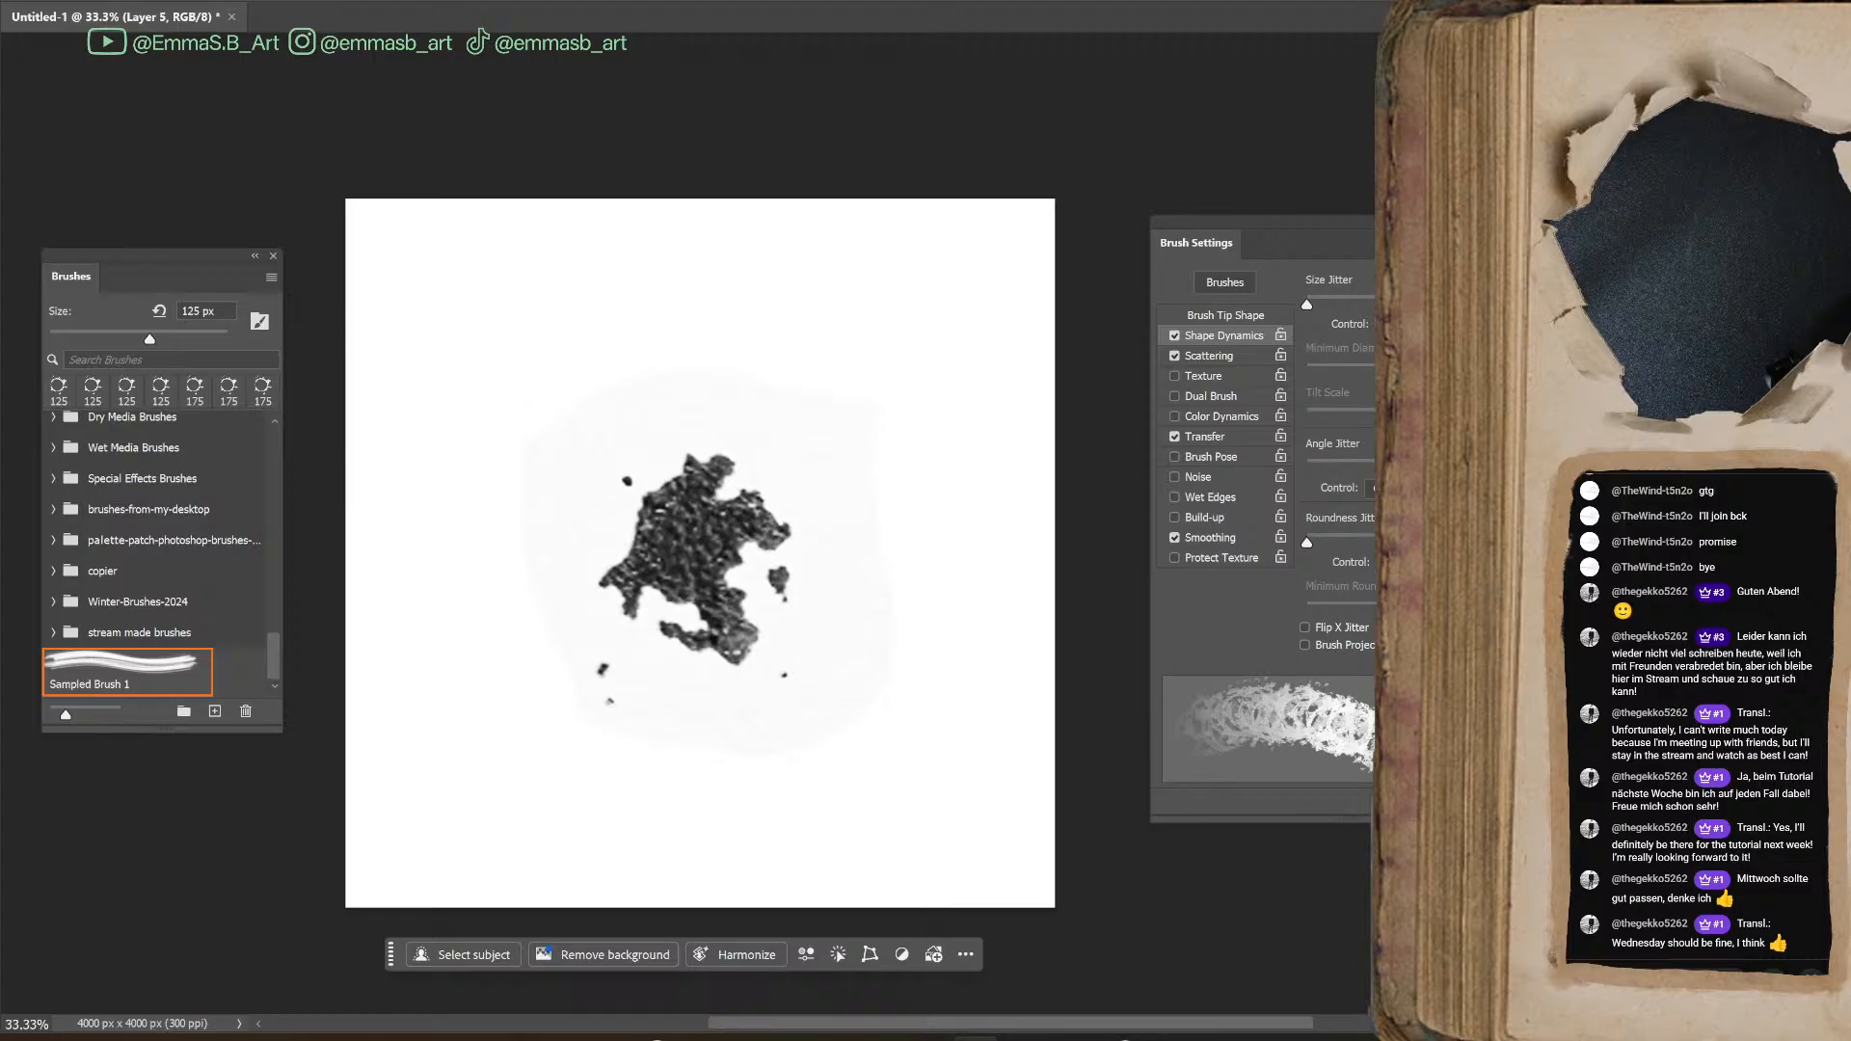
Select the dark areas of the textured ink blot with Color Range at a Fuzziness of 200
{"action": "left_click", "coordinate": [289, 1]}
{"action": "mouse_move", "coordinate": [244, 1]}
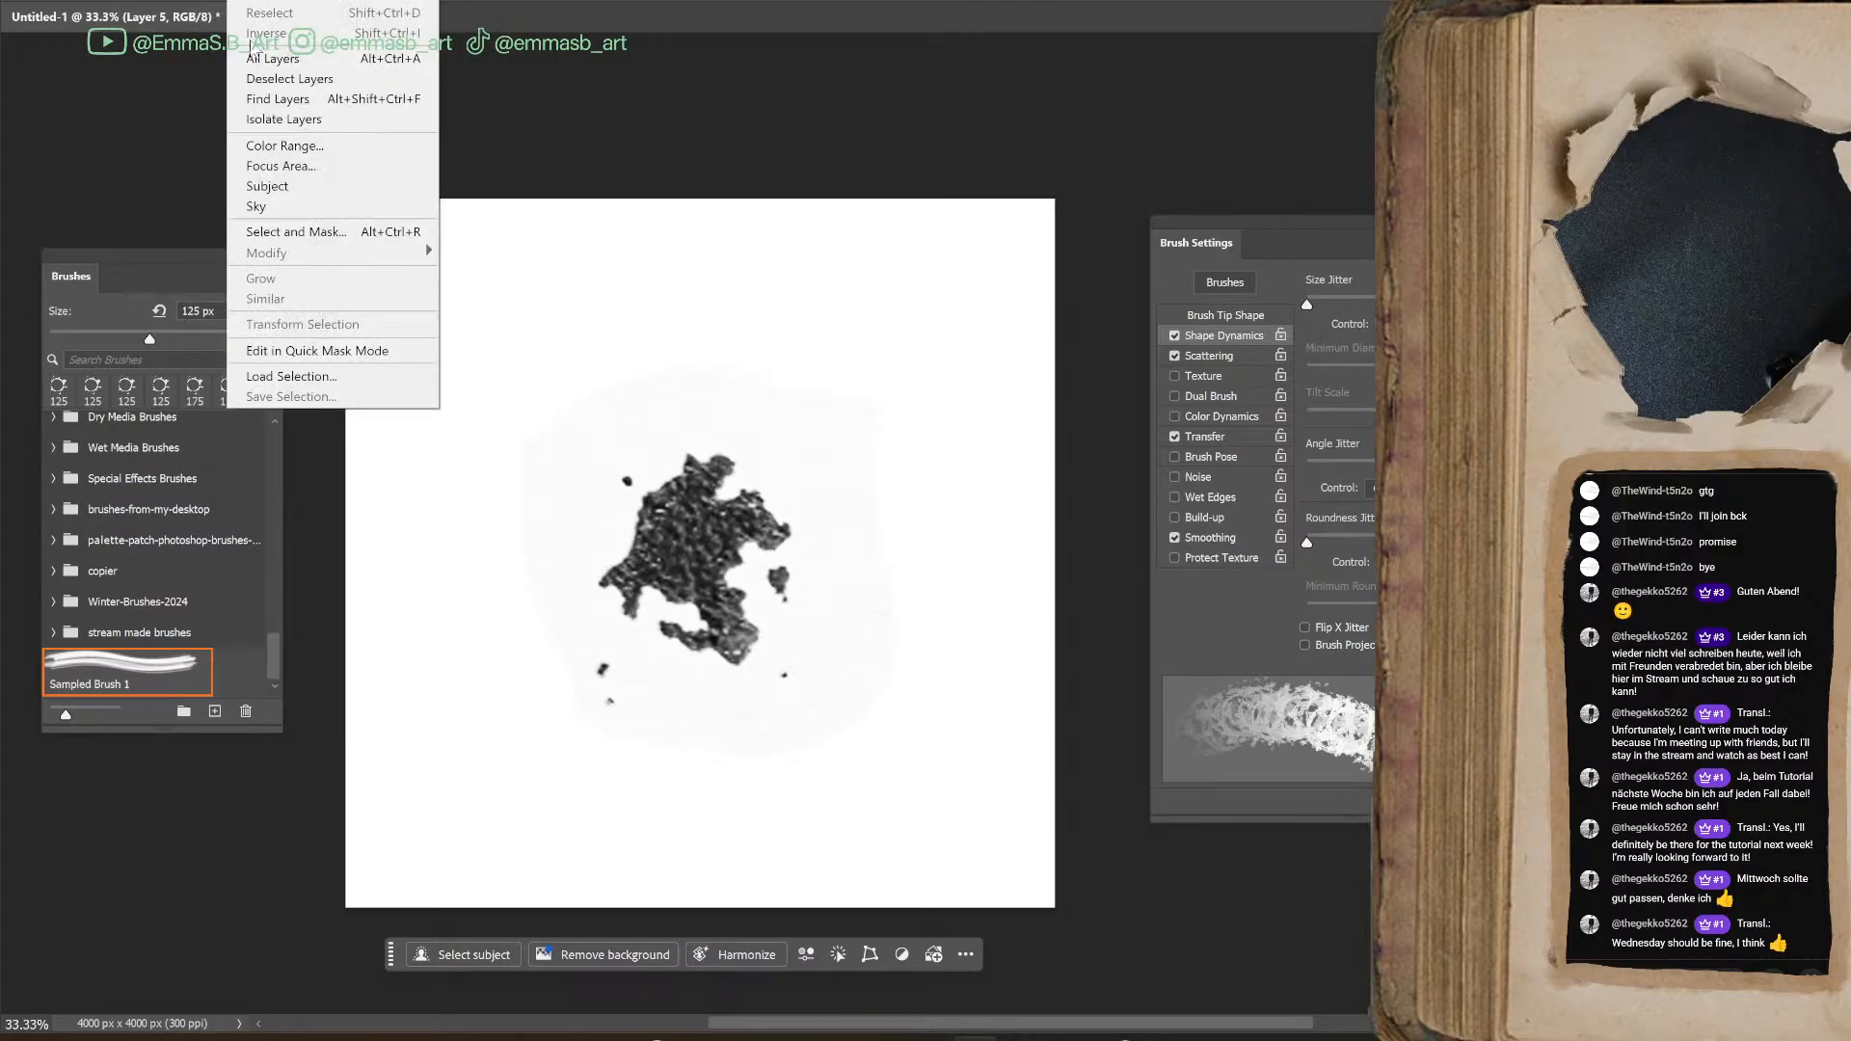
{"action": "left_click", "coordinate": [285, 146]}
{"action": "left_click", "coordinate": [749, 605]}
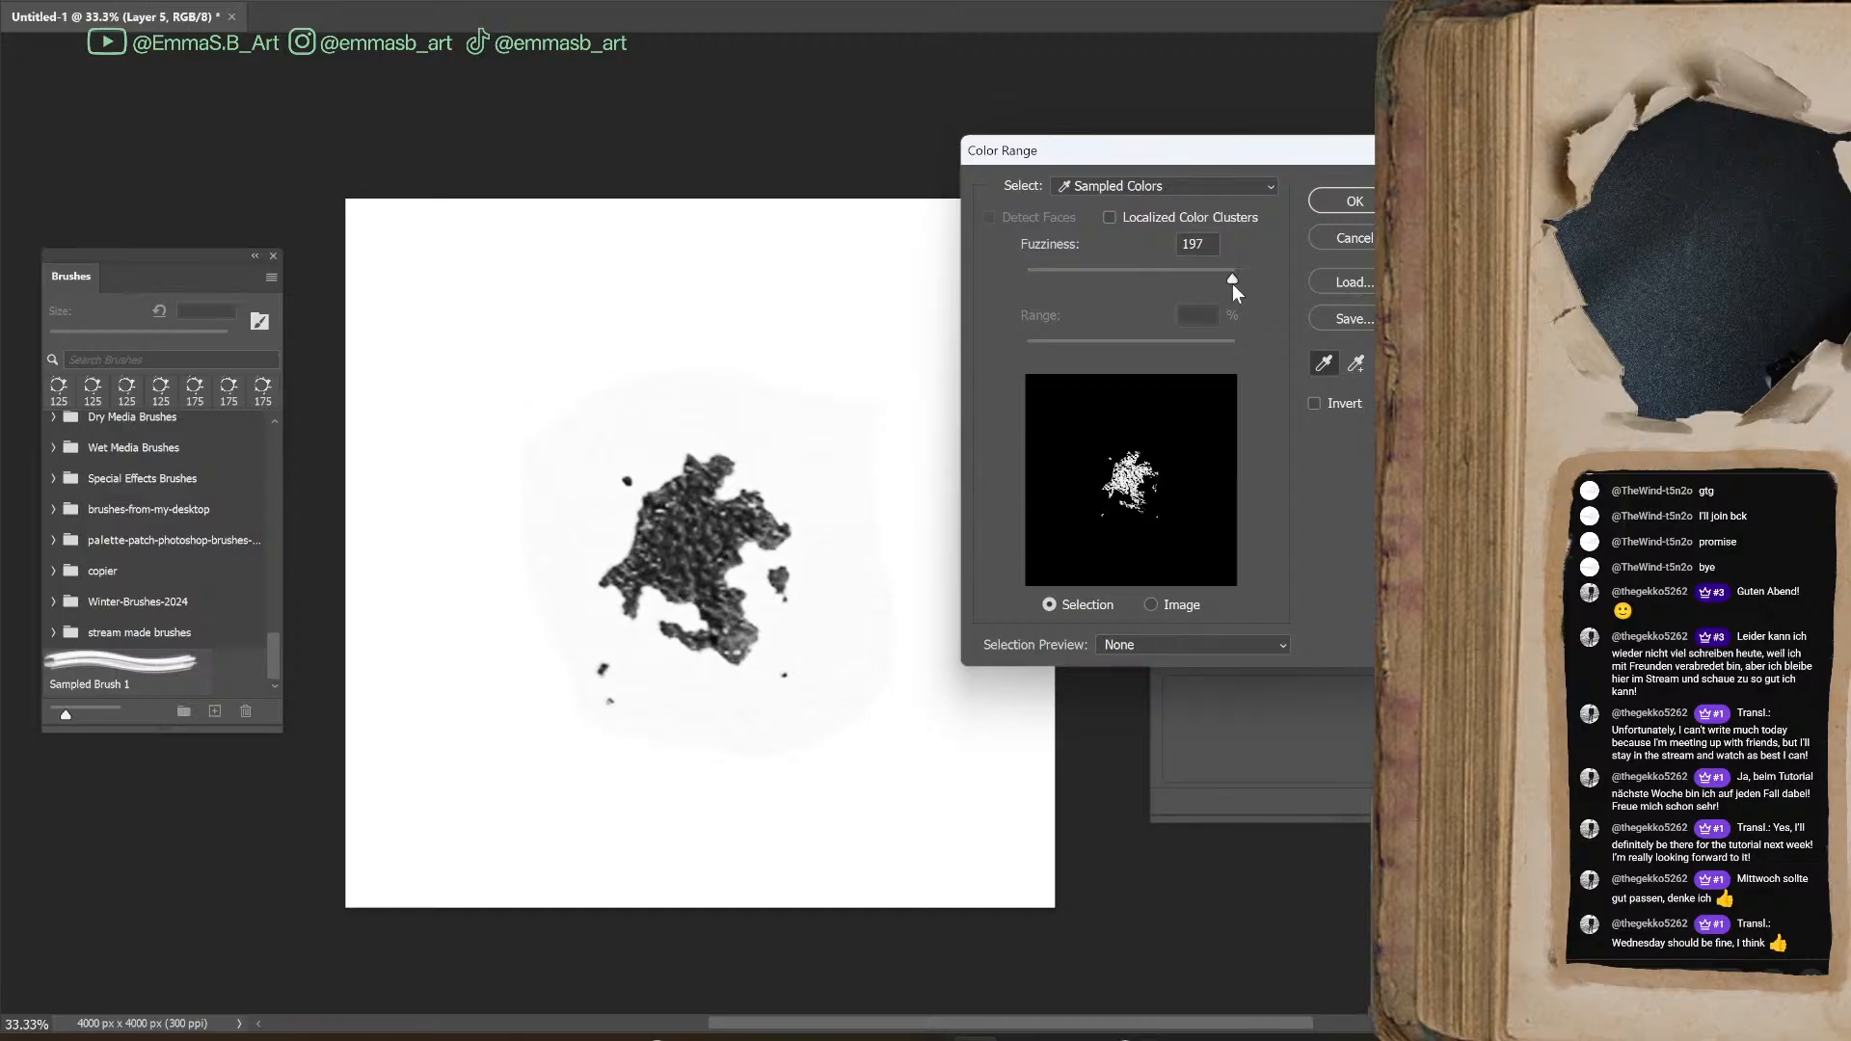
{"action": "left_click_drag", "start_coordinate": [1227, 287], "coordinate": [1231, 283]}
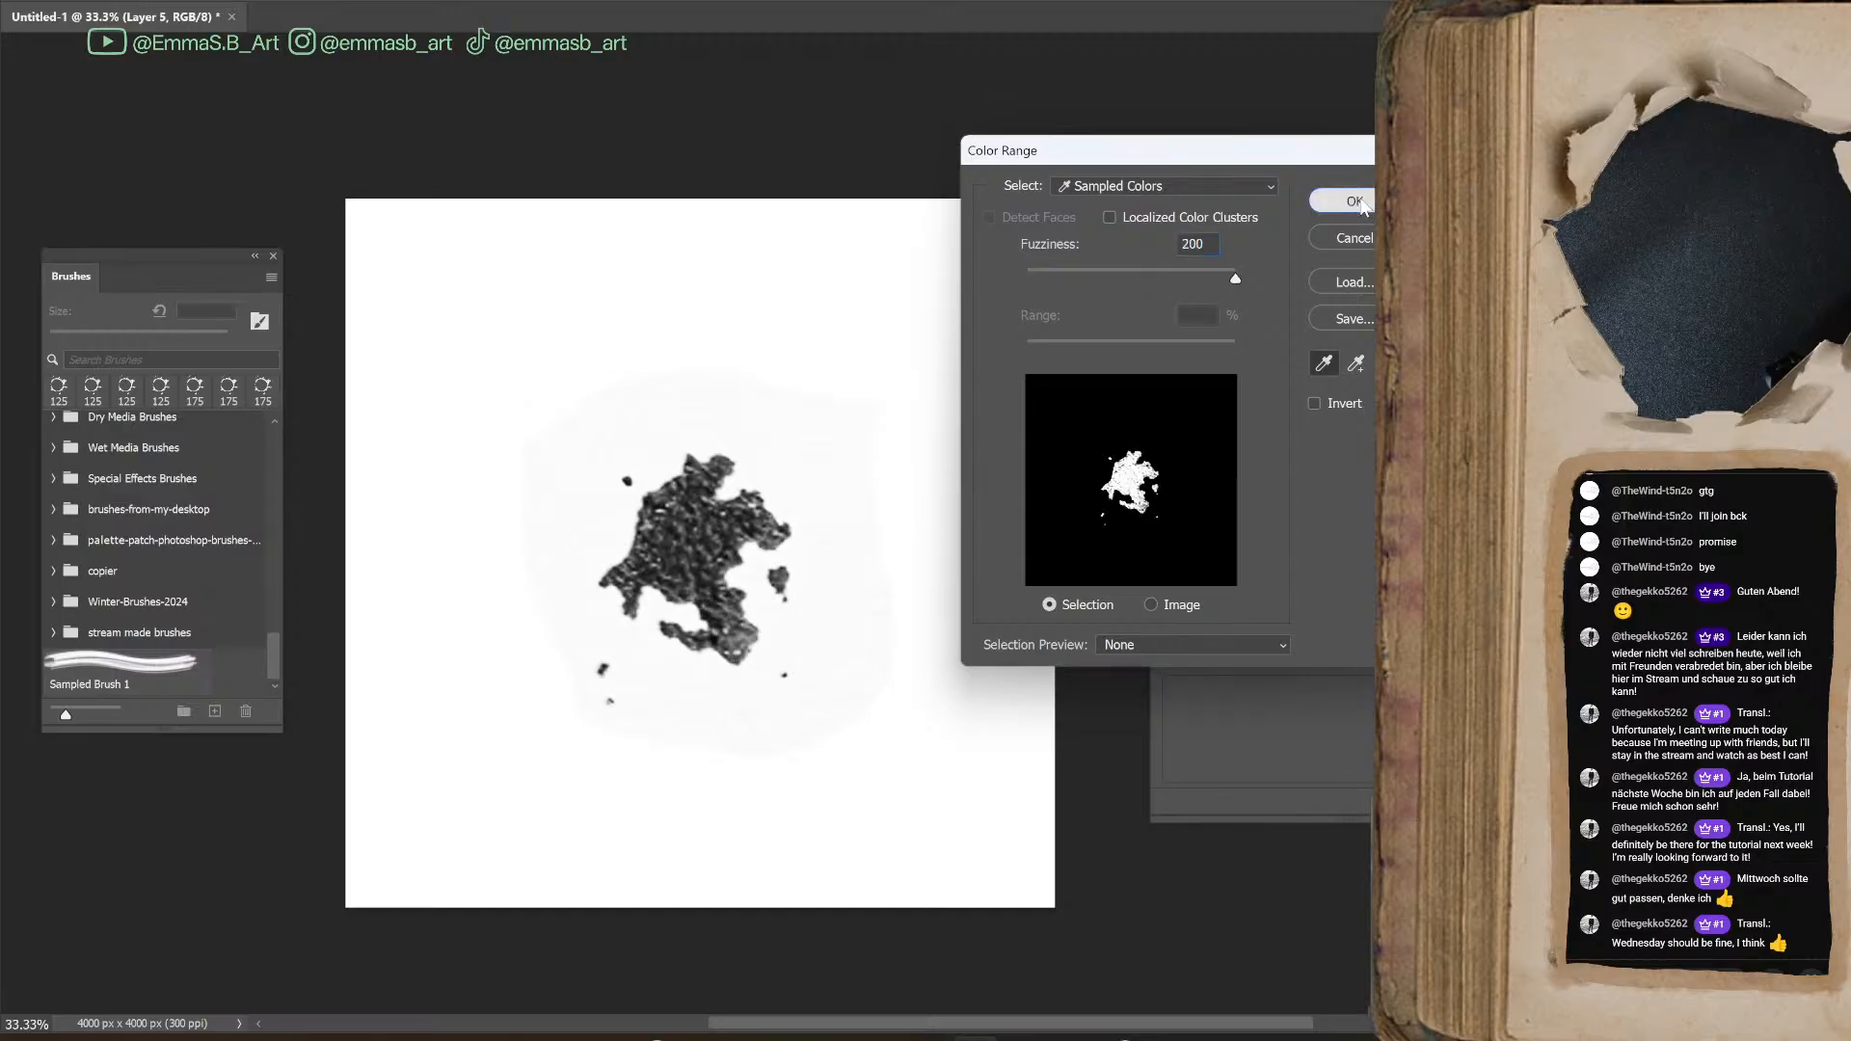
{"action": "left_click", "coordinate": [1357, 199]}
Fill the blot selection with black on its own layer and deselect it
{"action": "key", "text": "ctrl+j"}
{"action": "key", "text": "shift+F5"}
{"action": "key", "text": "Return"}
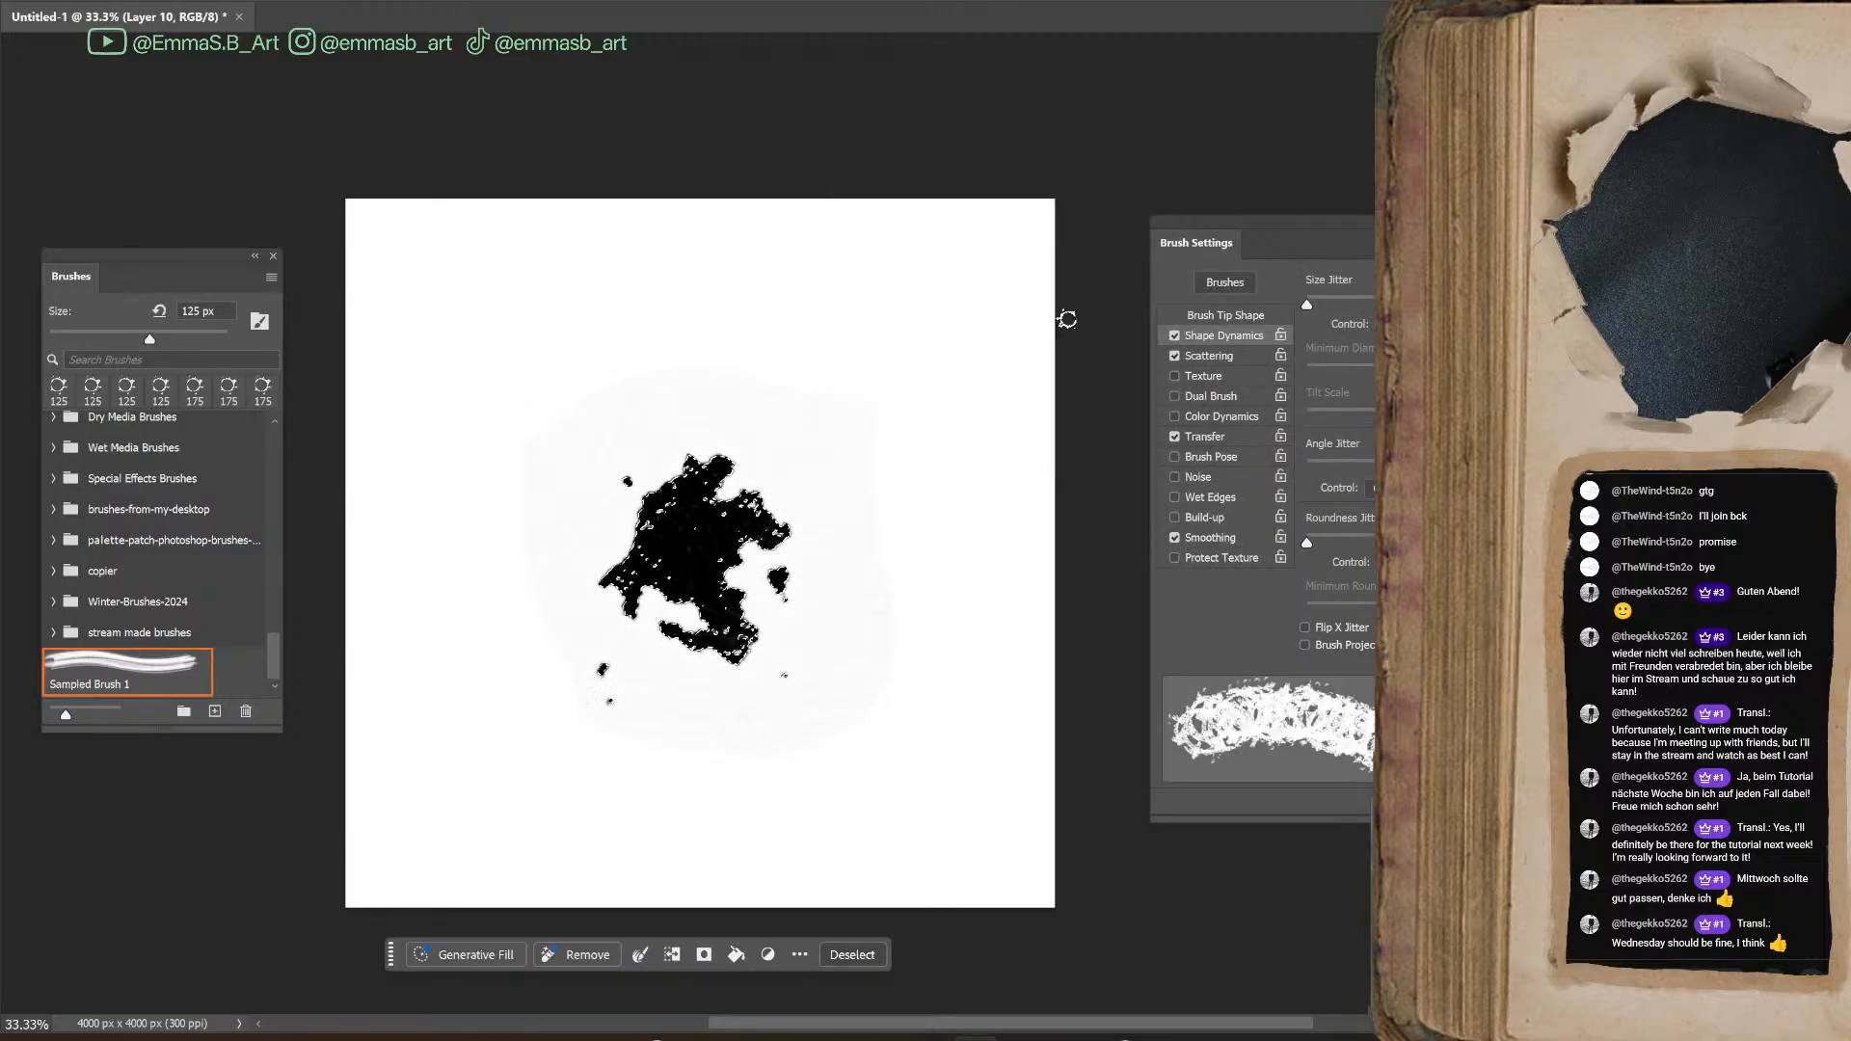
{"action": "key", "text": "ctrl+d"}
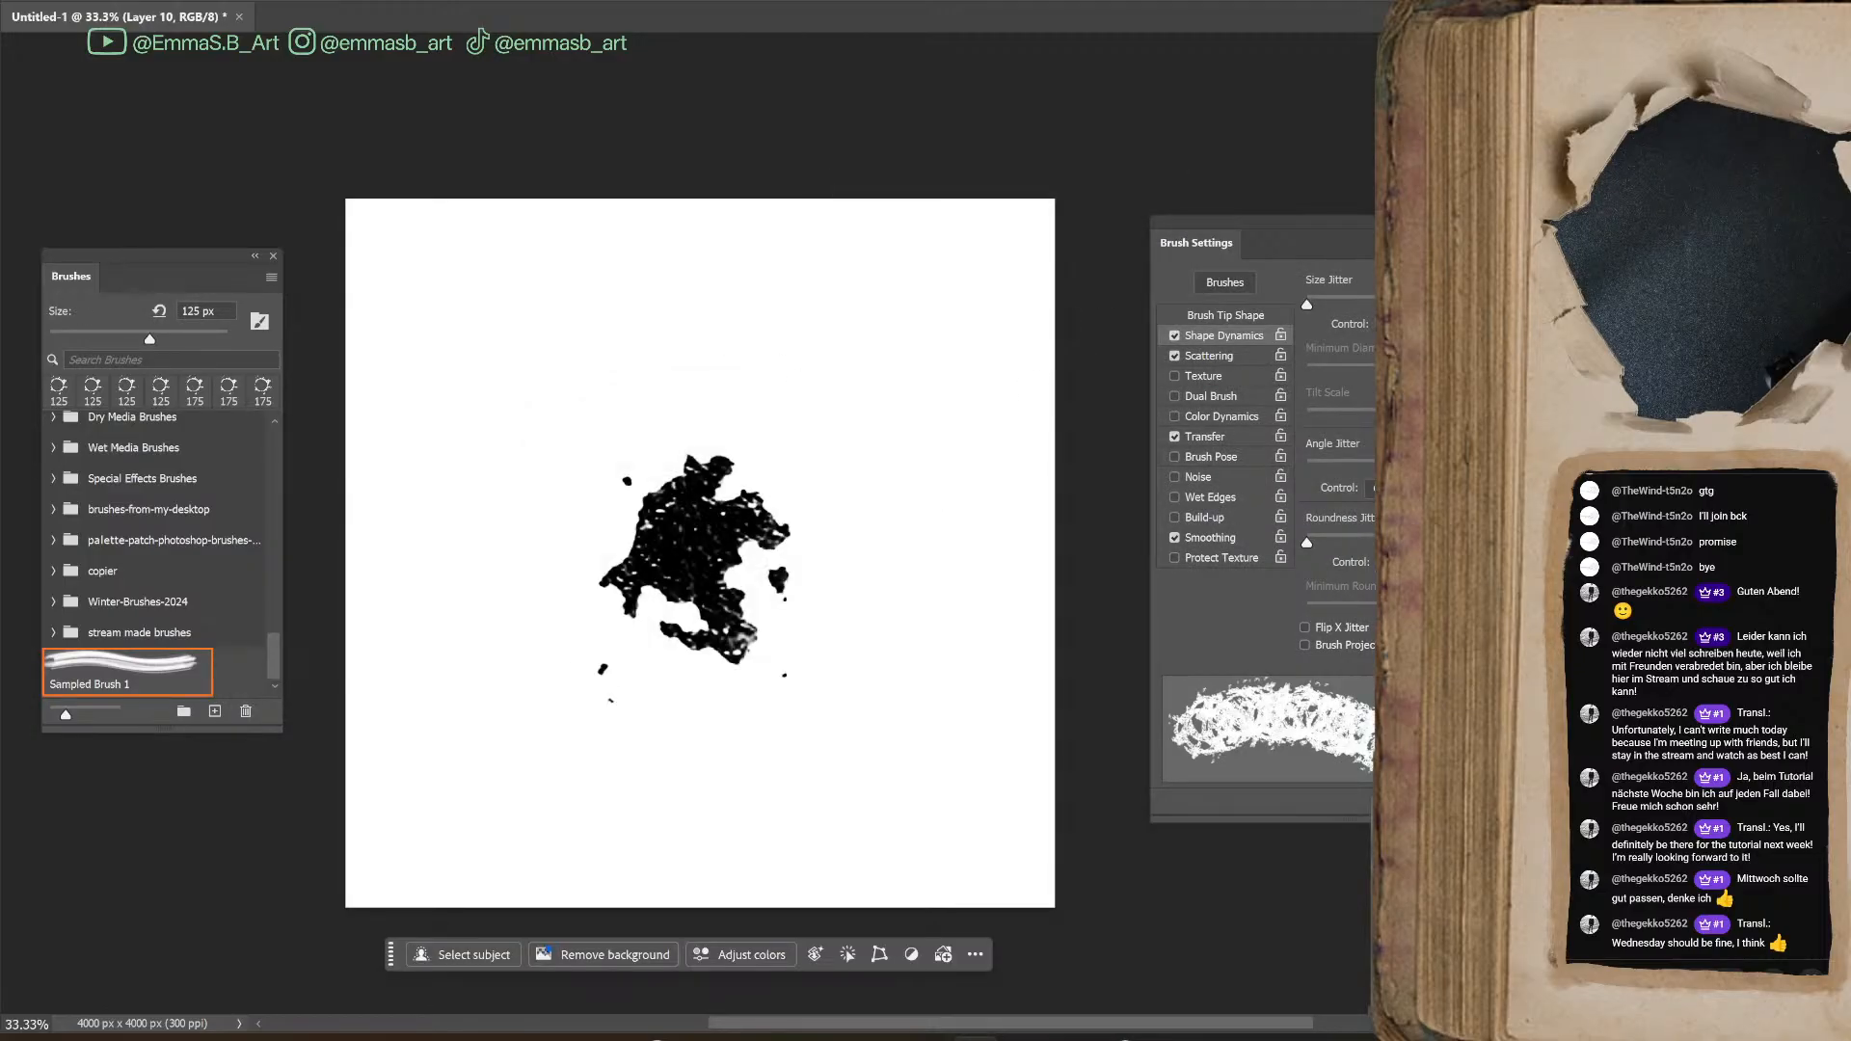
Erase the stray specks below the blot using the Hard Round Pressure Opacity tip at up to 100 px
{"action": "key", "text": "e"}
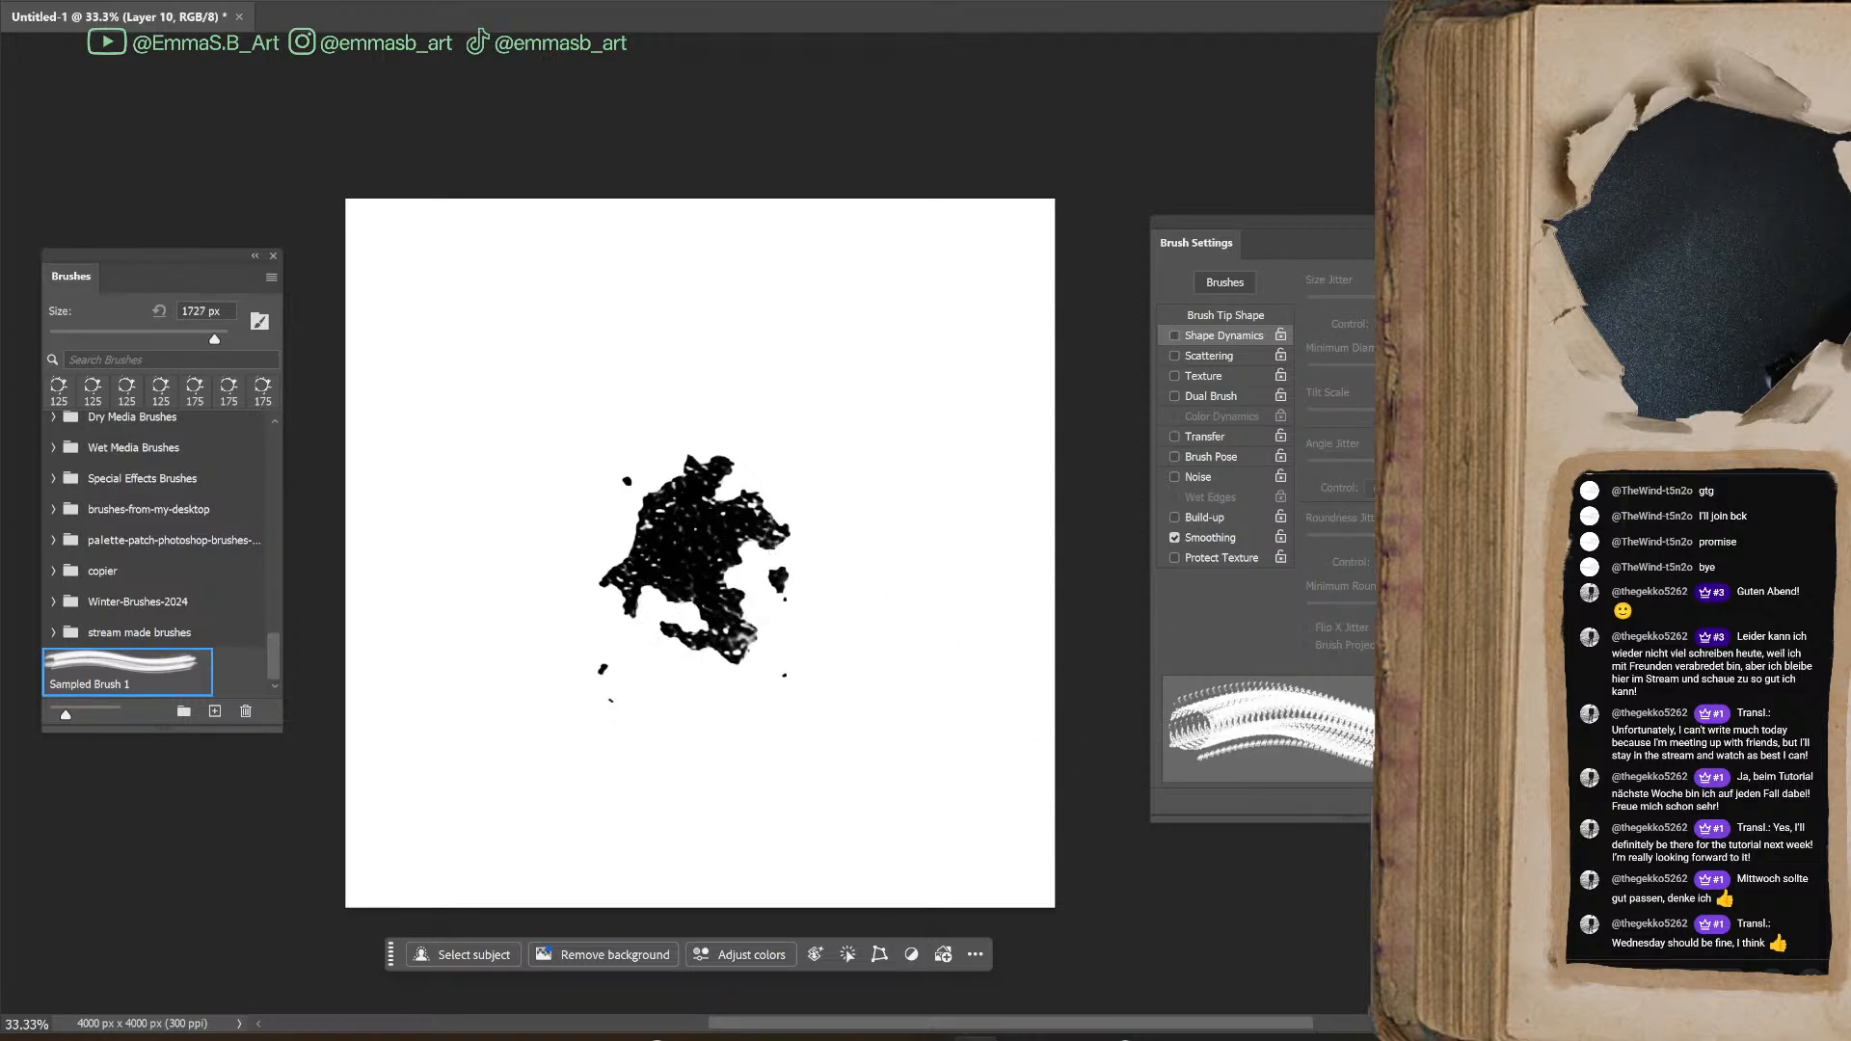
{"action": "left_click_drag", "start_coordinate": [270, 658], "coordinate": [300, 491]}
{"action": "left_click", "coordinate": [176, 546]}
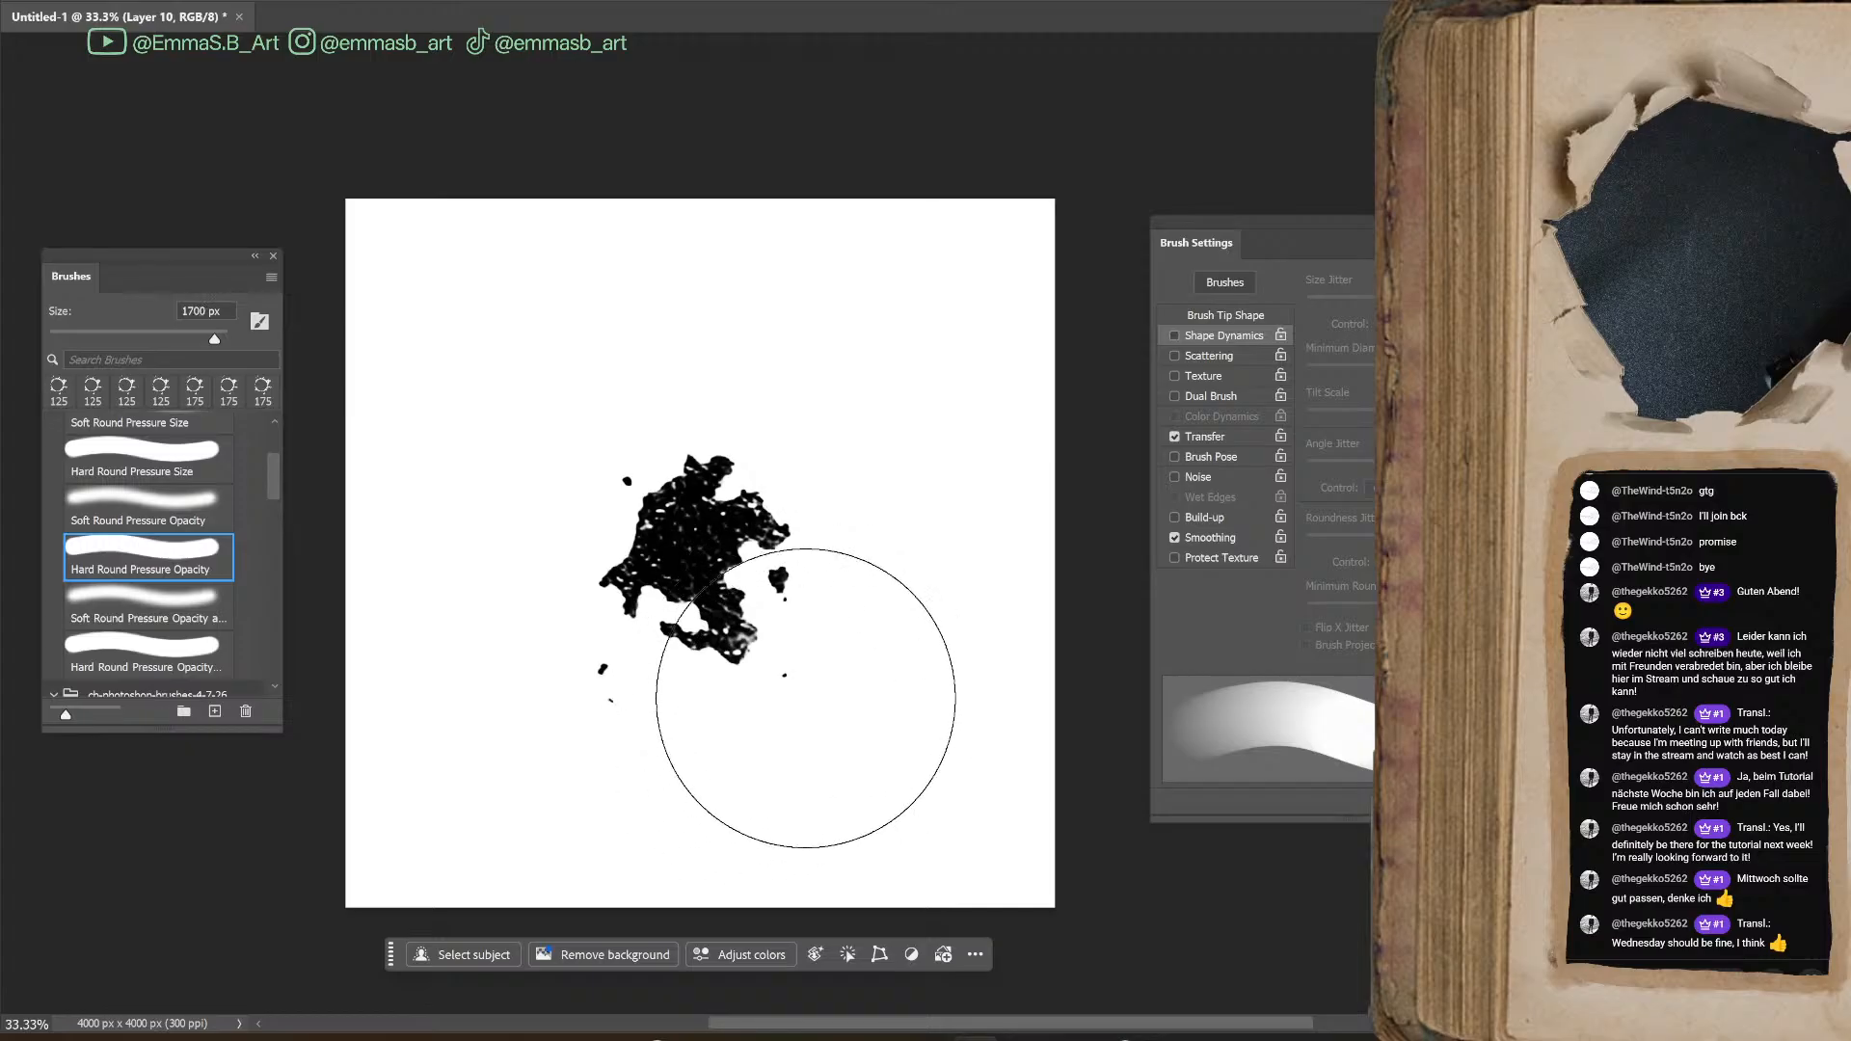
{"action": "key", "text": "bracketleft"}
{"action": "key", "text": "bracketleft"}
{"action": "key", "text": "bracketleft"}
{"action": "key", "text": "bracketleft"}
{"action": "key", "text": "bracketleft"}
{"action": "key", "text": "bracketleft"}
{"action": "key", "text": "bracketleft"}
{"action": "key", "text": "bracketleft"}
{"action": "key", "text": "bracketleft"}
{"action": "key", "text": "bracketleft"}
{"action": "key", "text": "bracketleft"}
{"action": "key", "text": "bracketleft"}
{"action": "key", "text": "bracketleft"}
{"action": "key", "text": "bracketleft"}
{"action": "key", "text": "bracketleft"}
{"action": "key", "text": "bracketleft"}
{"action": "key", "text": "bracketleft"}
{"action": "key", "text": "bracketleft"}
{"action": "key", "text": "bracketleft"}
{"action": "key", "text": "bracketleft"}
{"action": "left_click", "coordinate": [784, 676]}
{"action": "key", "text": "bracketright"}
{"action": "key", "text": "bracketright"}
{"action": "key", "text": "bracketright"}
{"action": "key", "text": "bracketright"}
{"action": "key", "text": "bracketright"}
{"action": "key", "text": "bracketright"}
{"action": "key", "text": "bracketright"}
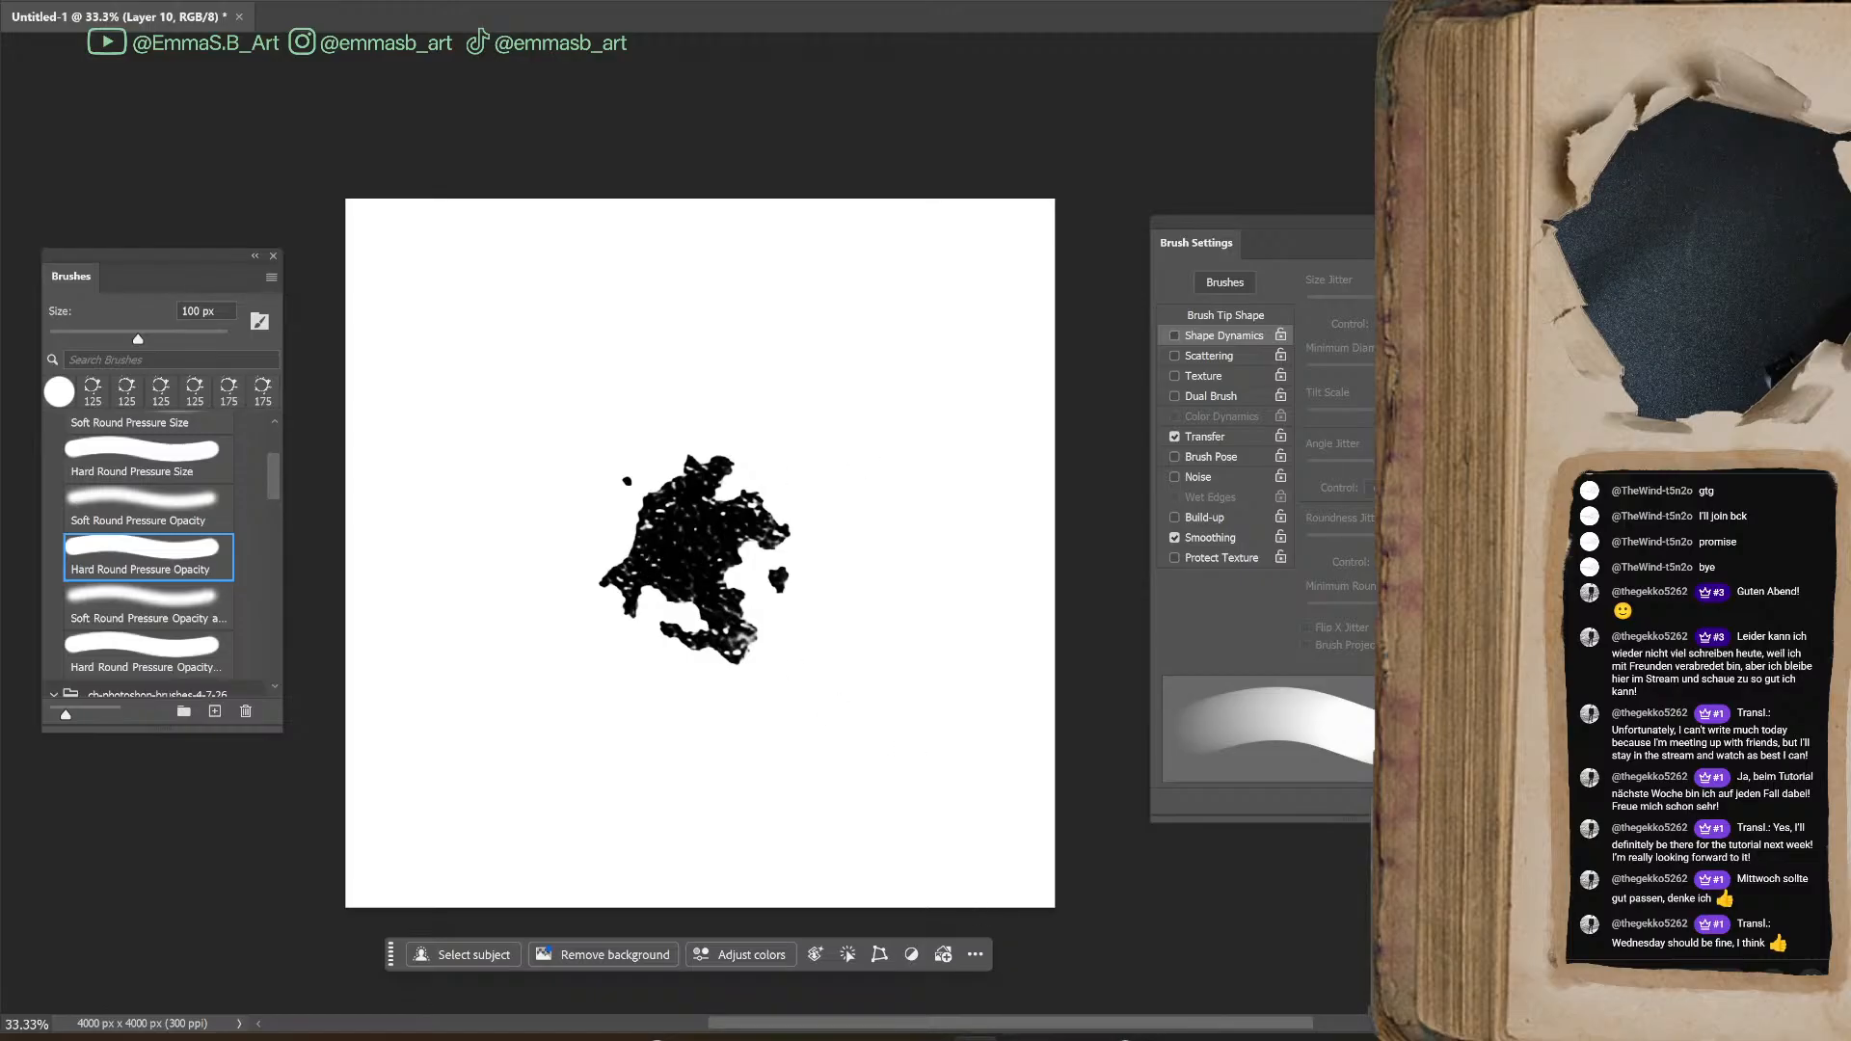
Paint a solid black lobe on the blot's left edge with the Hard Round brush at 50 px
{"action": "key", "text": "b"}
{"action": "key", "text": "bracketleft"}
{"action": "key", "text": "bracketleft"}
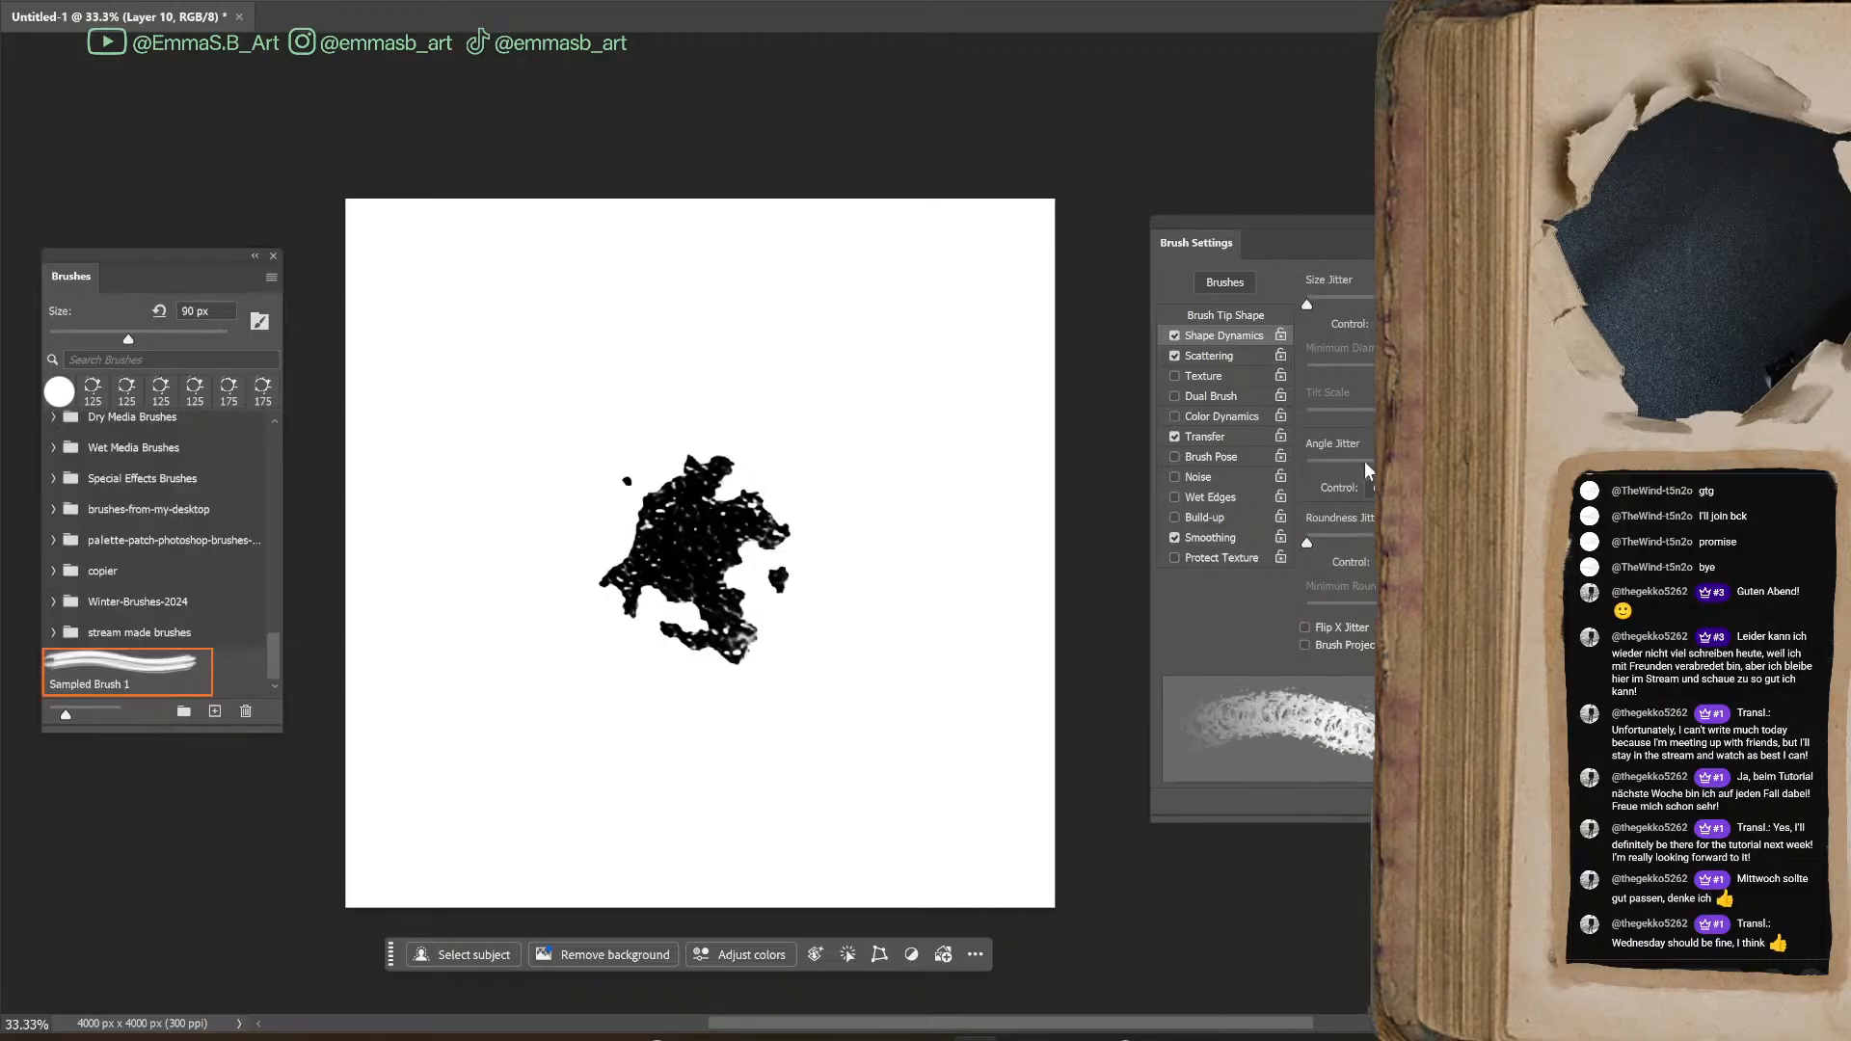
{"action": "left_click", "coordinate": [54, 634]}
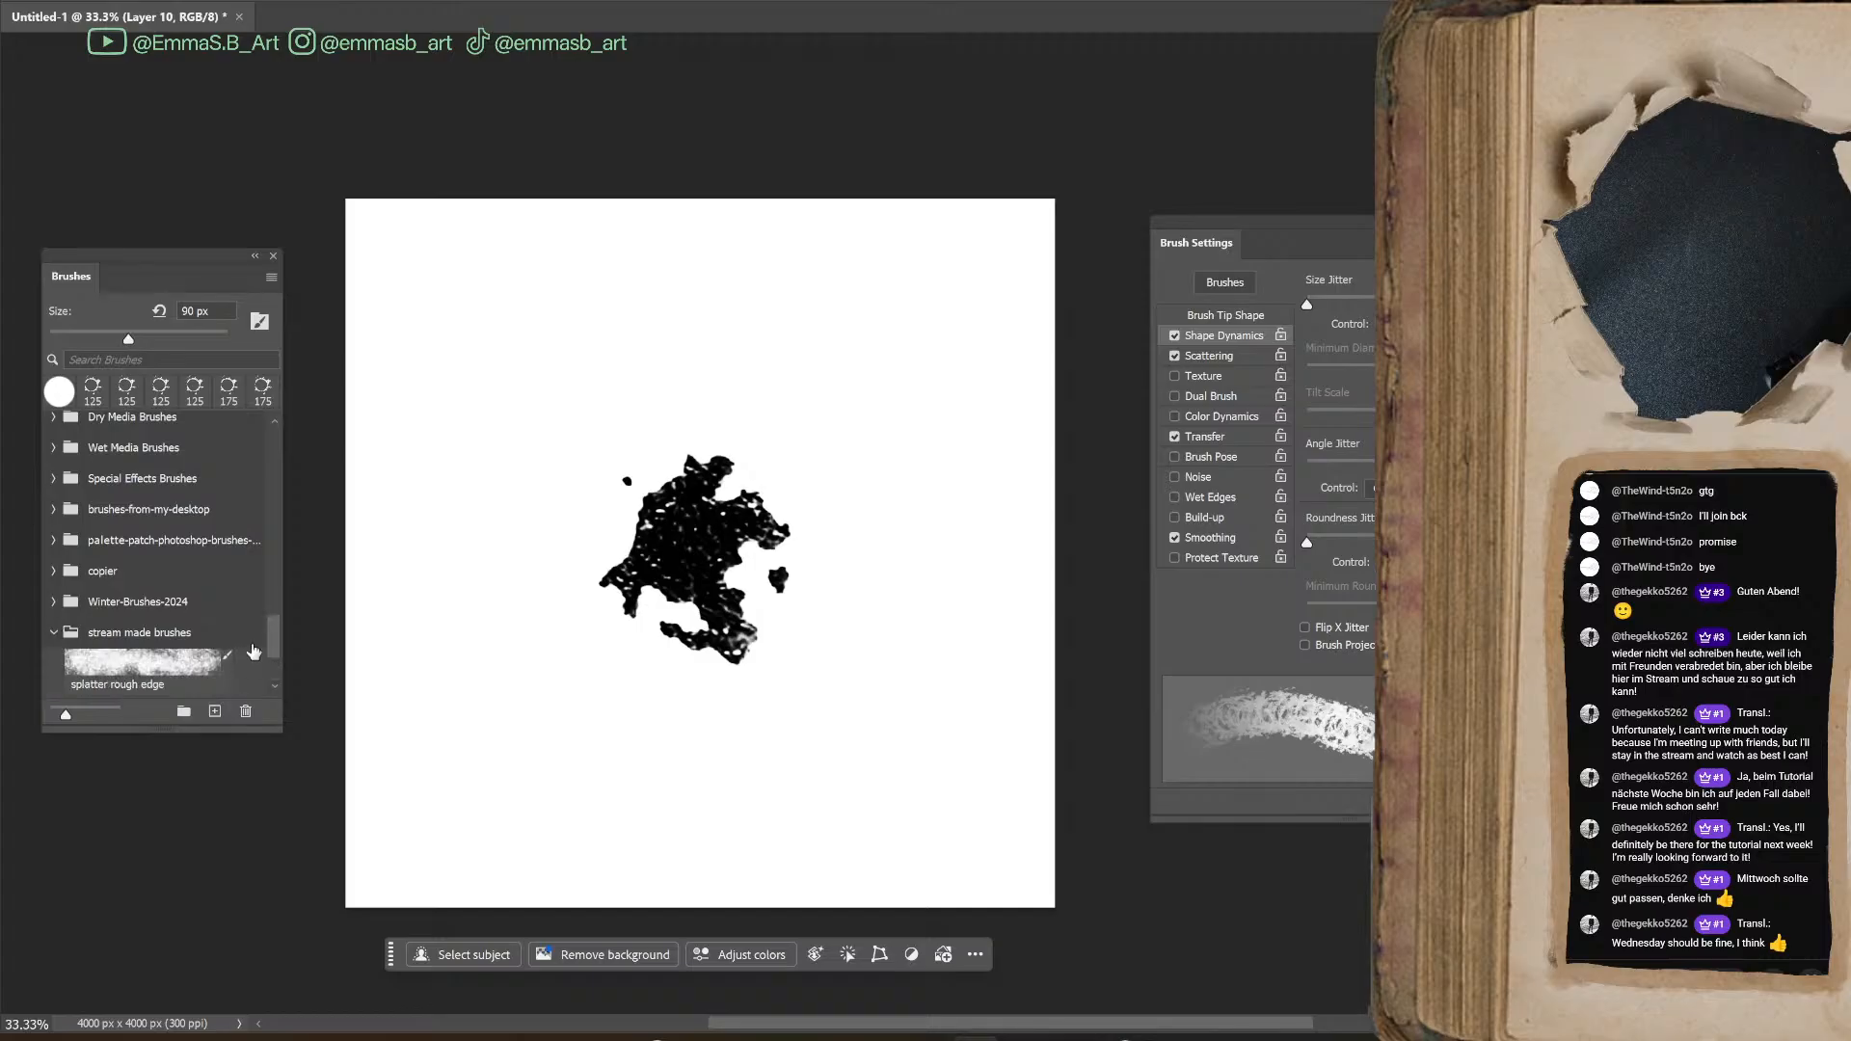
{"action": "left_click_drag", "start_coordinate": [278, 629], "coordinate": [287, 455]}
{"action": "left_click", "coordinate": [145, 492]}
{"action": "key", "text": "bracketleft"}
{"action": "key", "text": "bracketleft"}
{"action": "key", "text": "bracketleft"}
{"action": "key", "text": "bracketleft"}
{"action": "left_click_drag", "start_coordinate": [606, 532], "coordinate": [616, 523]}
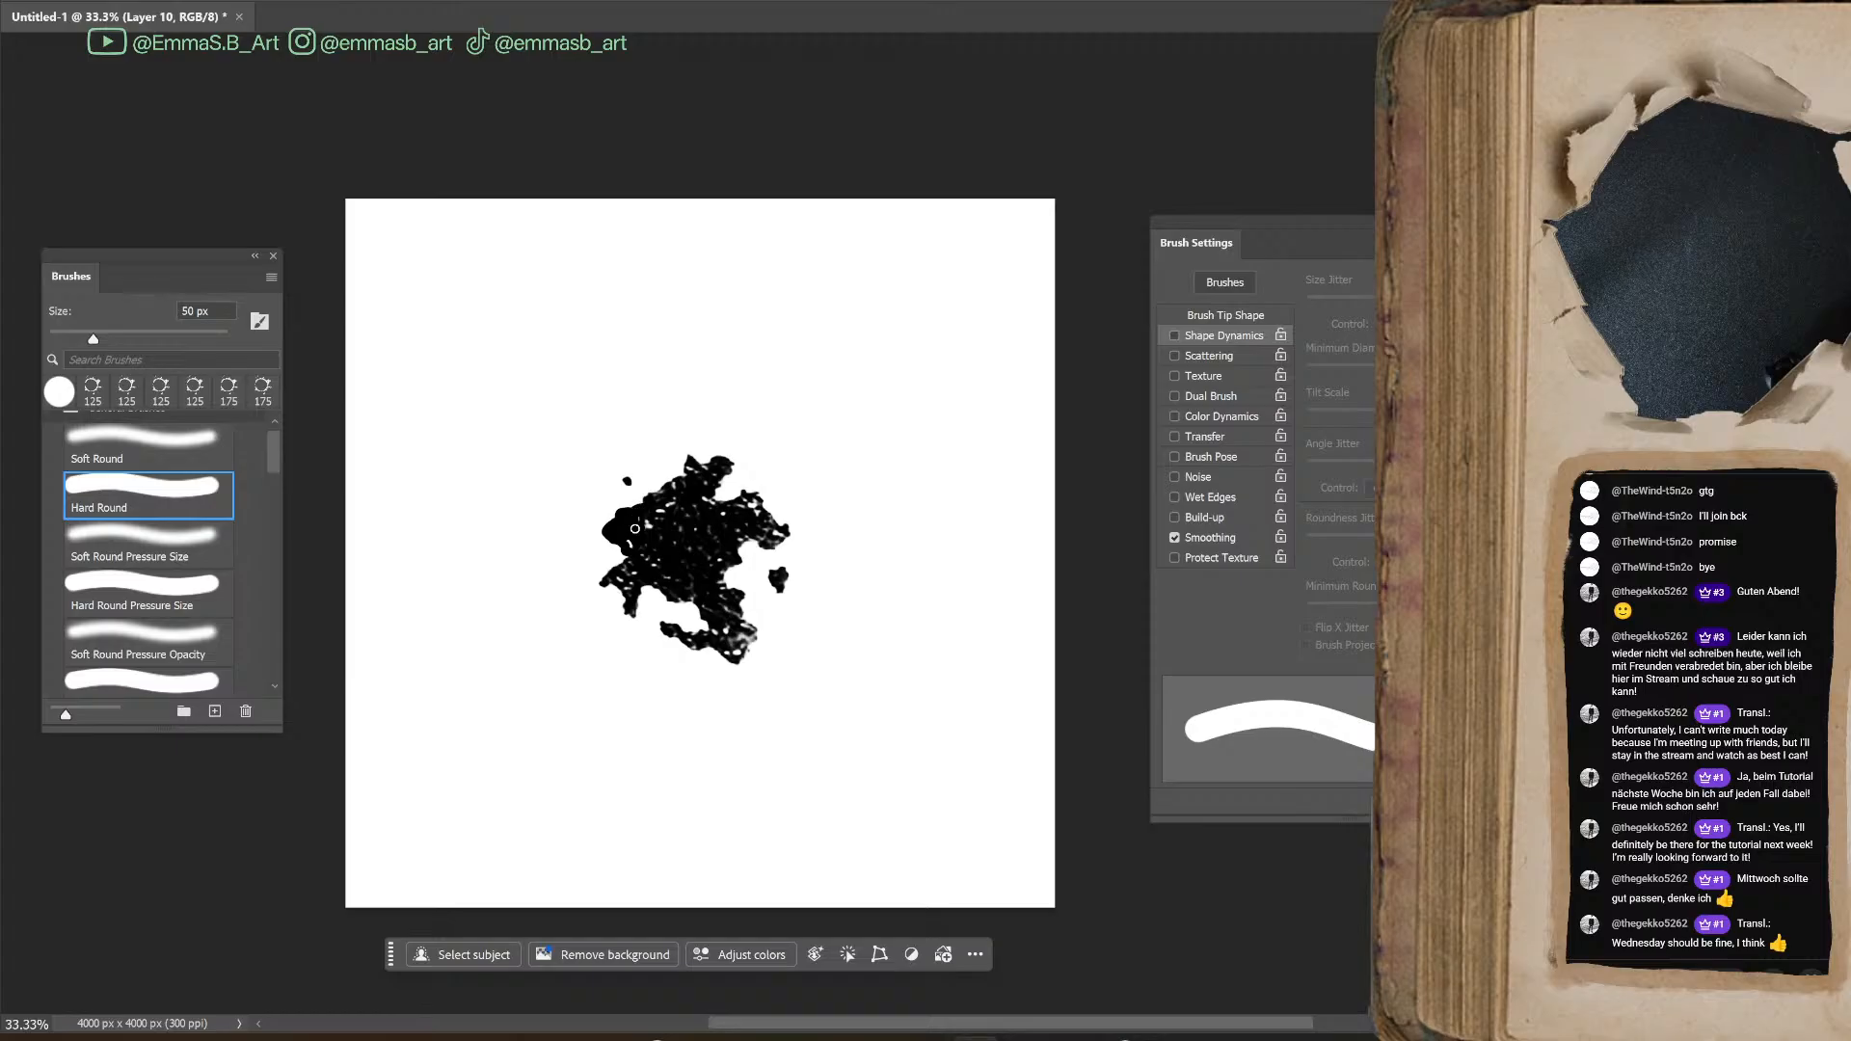
Paint rounded lobes along the blot's upper-left edge at 45 px and erase part of its lower tail to reshape it
{"action": "key", "text": "bracketleft"}
{"action": "left_click_drag", "start_coordinate": [665, 476], "coordinate": [676, 454]}
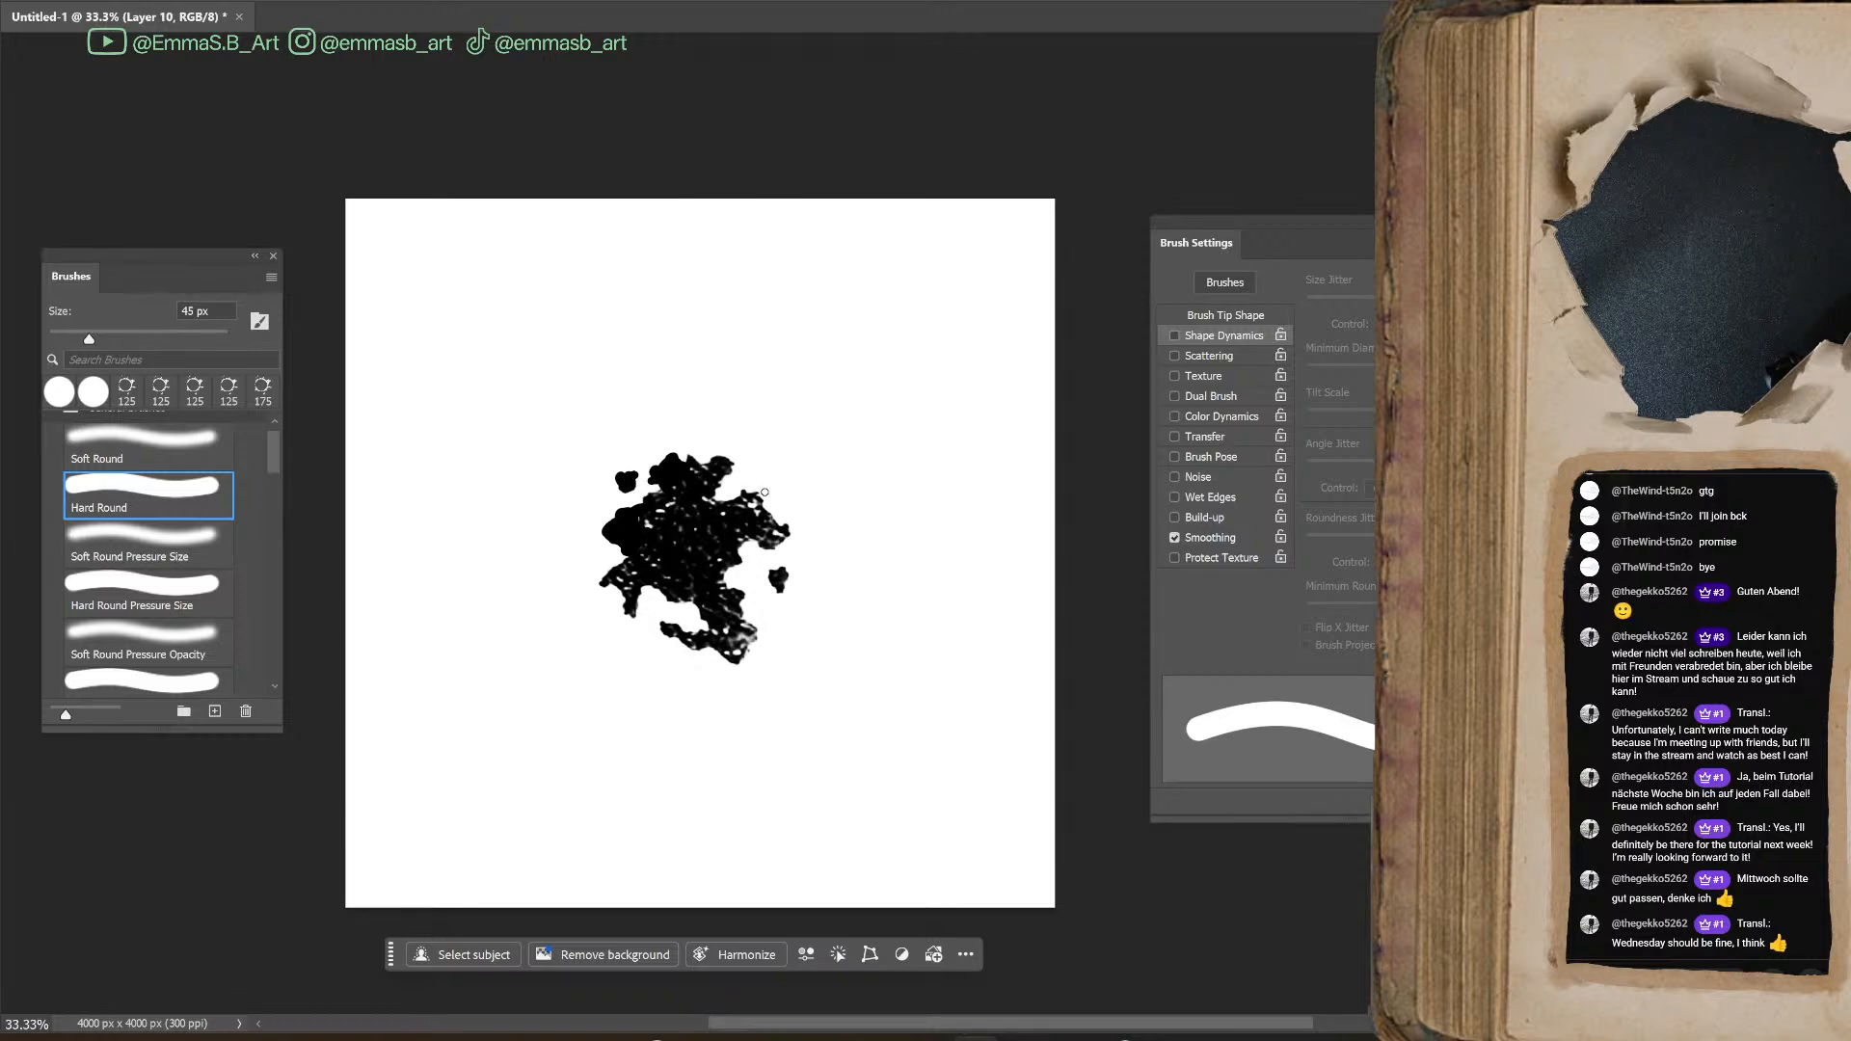
{"action": "key", "text": "e"}
{"action": "left_click_drag", "start_coordinate": [713, 659], "coordinate": [740, 644]}
{"action": "key", "text": "b"}
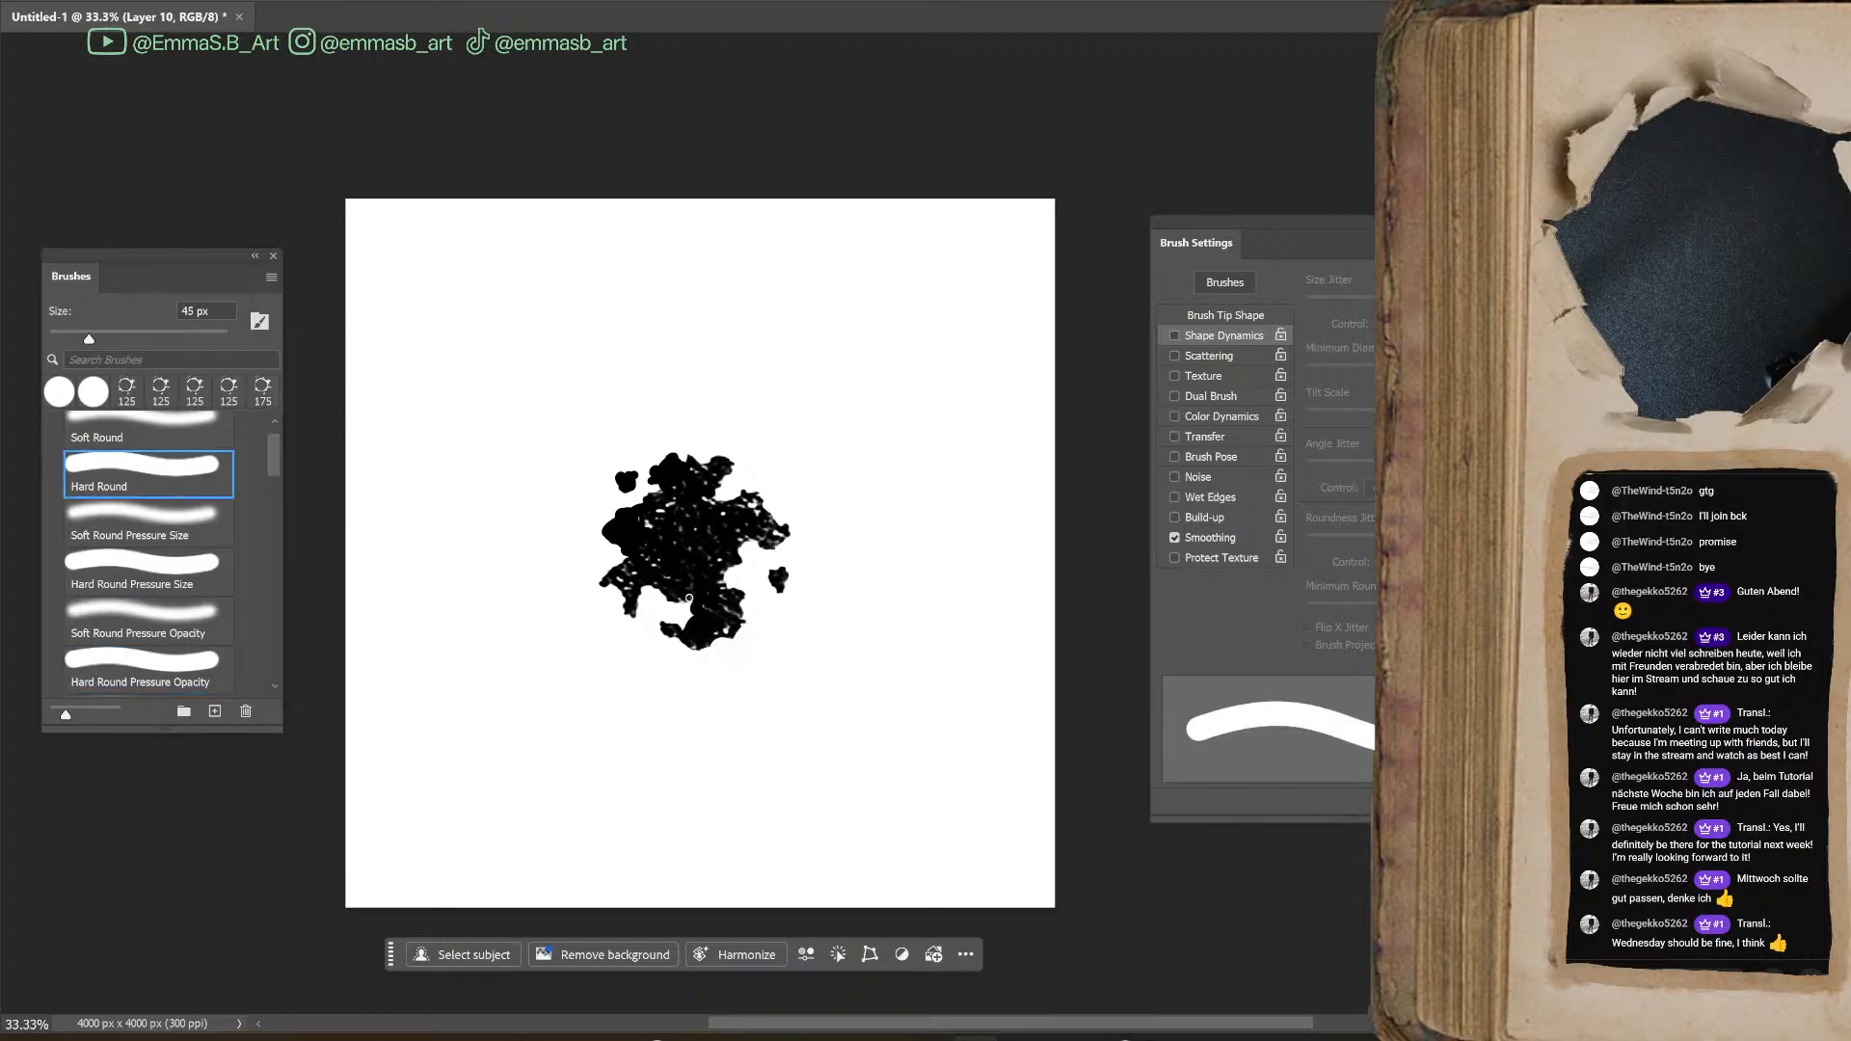
Trim the blot's ragged lower edge with the Hard Round Pressure Opacity eraser at 100 px
{"action": "key", "text": "e"}
{"action": "mouse_move", "coordinate": [714, 664]}
{"action": "left_mouse_down"}
{"action": "mouse_move", "coordinate": [702, 651]}
{"action": "mouse_move", "coordinate": [730, 646]}
{"action": "mouse_move", "coordinate": [690, 650]}
{"action": "left_mouse_up"}
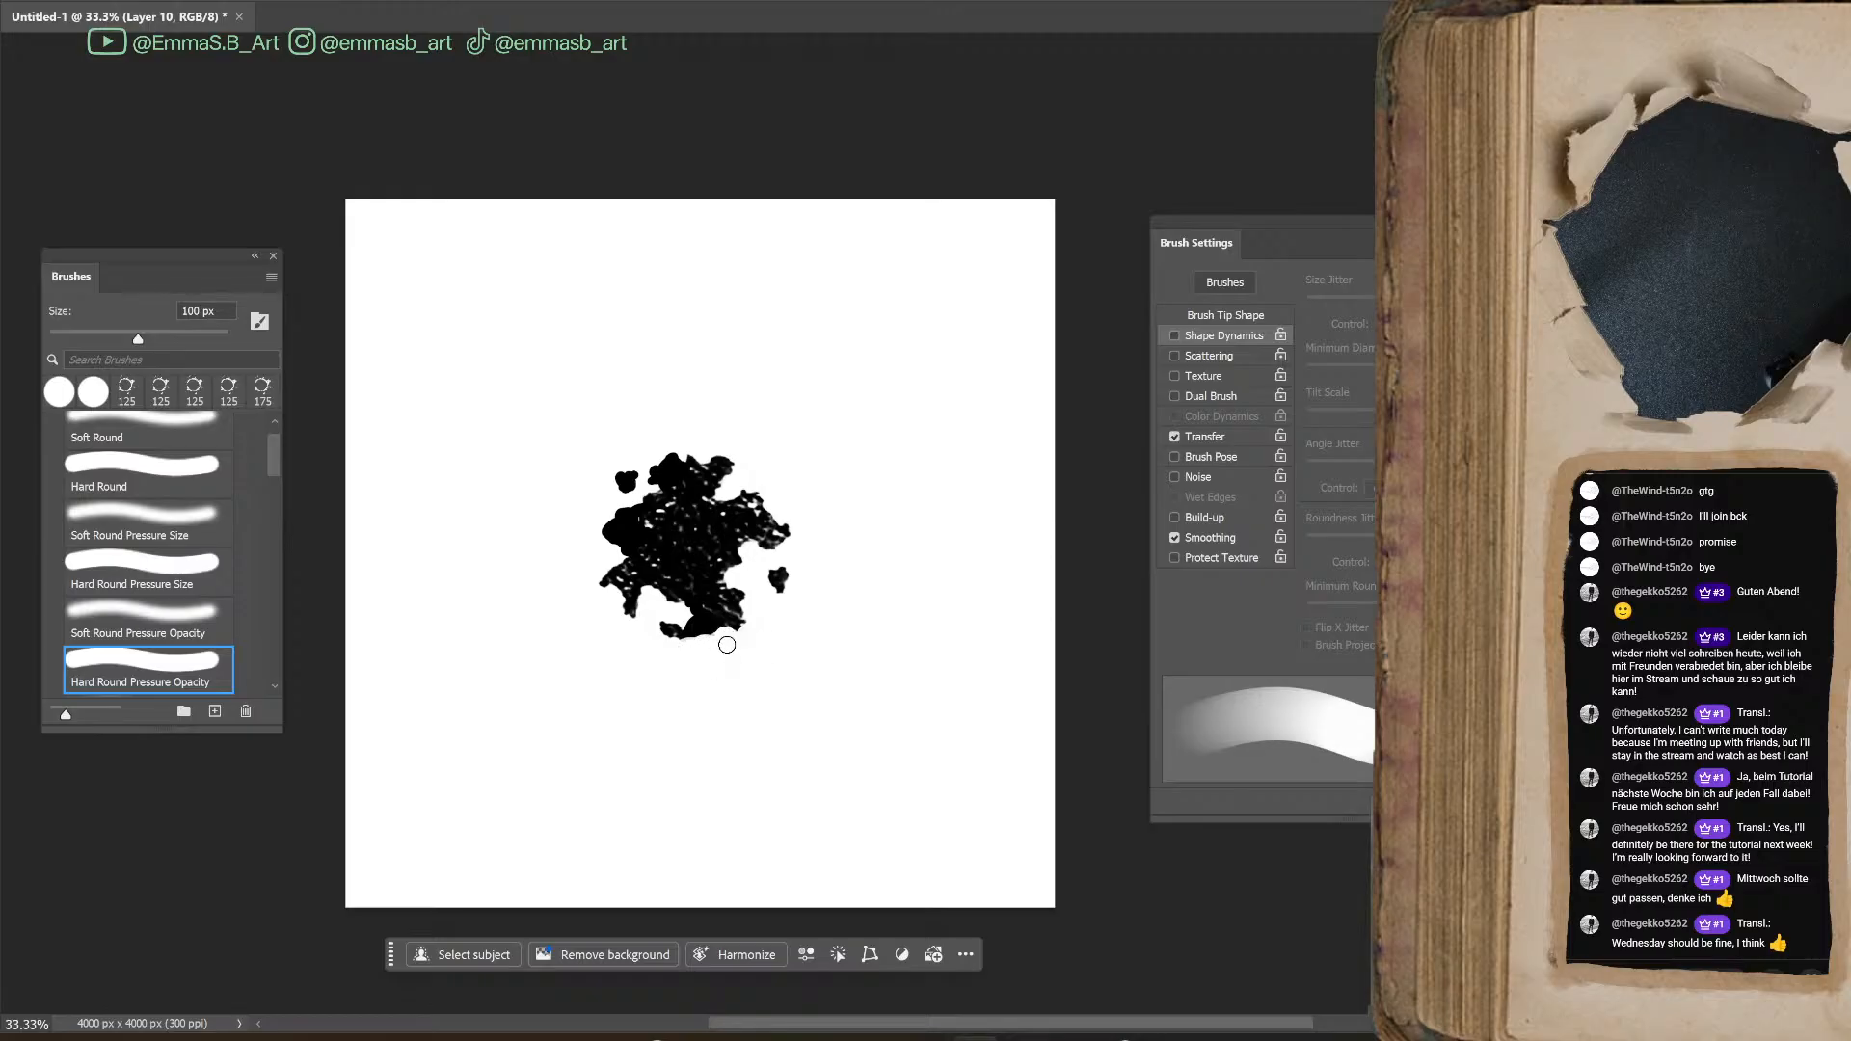
{"action": "key", "text": "b"}
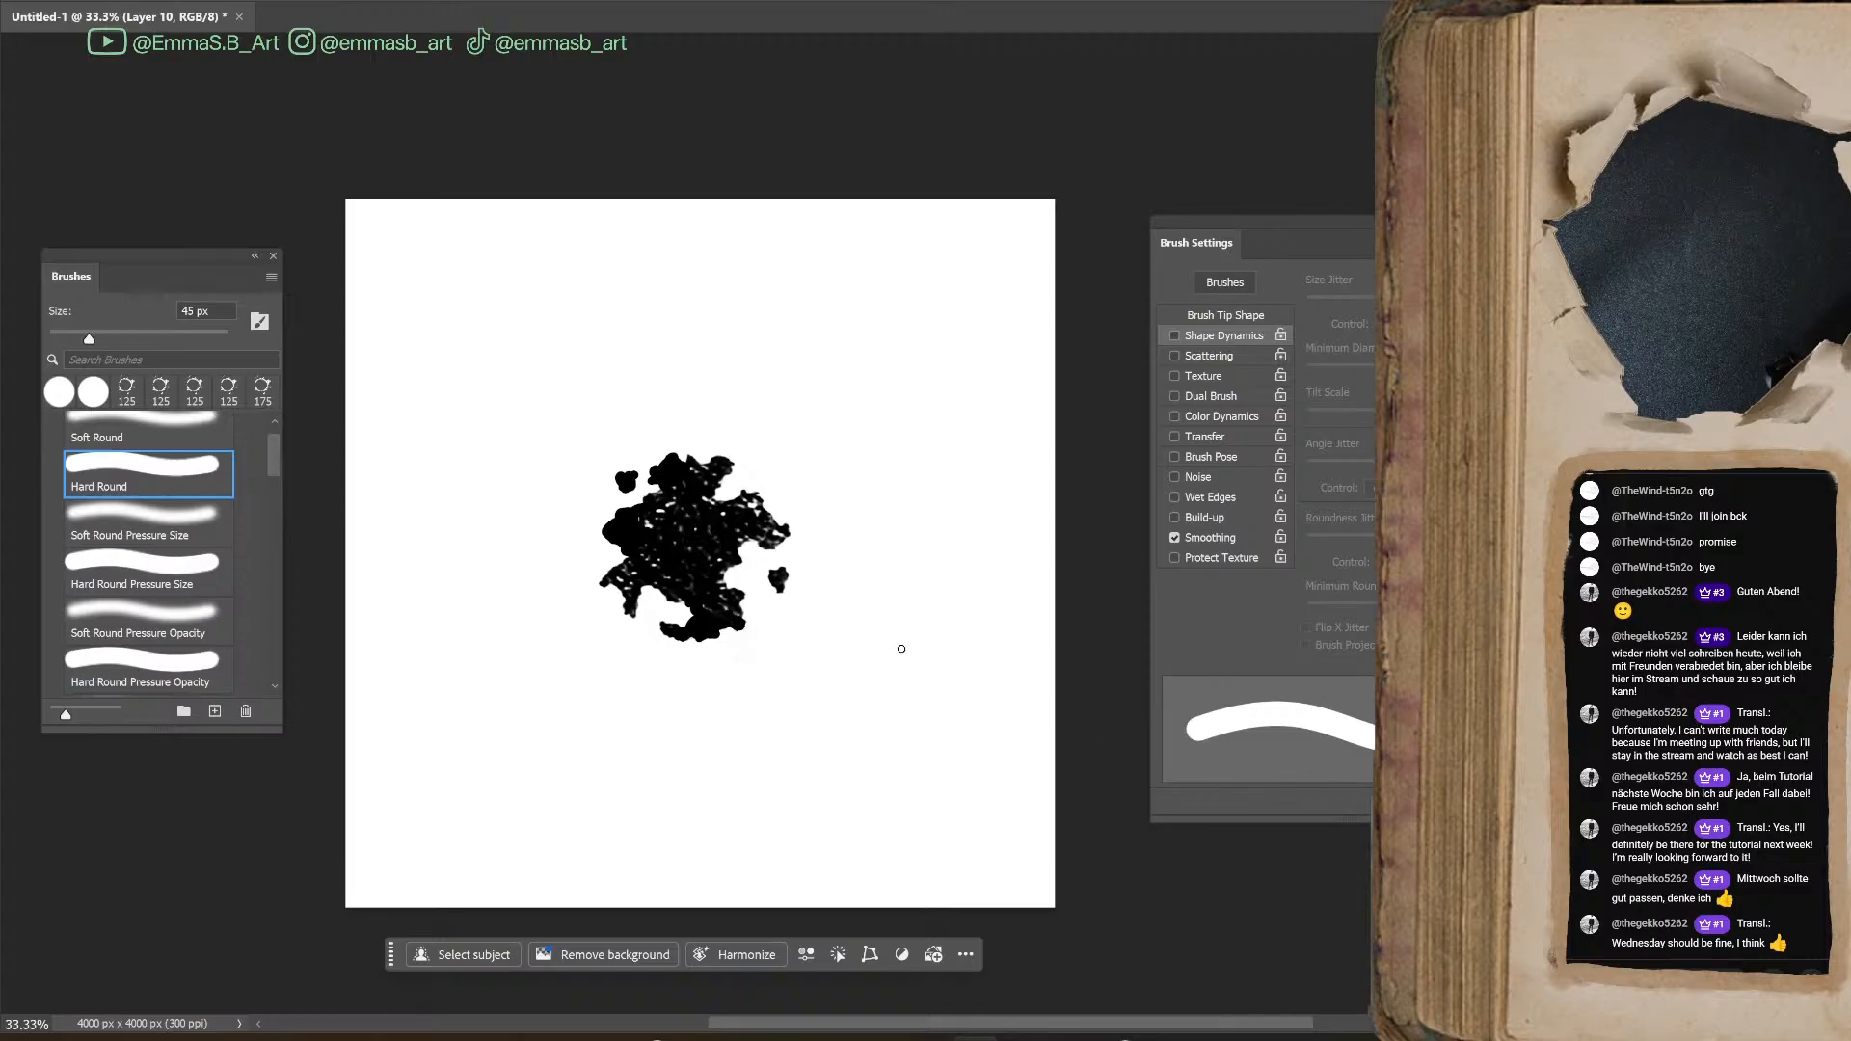
Nudge the blot slightly upward and erase the faint remnants beside and below it at 1000 px
{"action": "key", "text": "ctrl+t"}
{"action": "left_click_drag", "start_coordinate": [737, 543], "coordinate": [743, 503]}
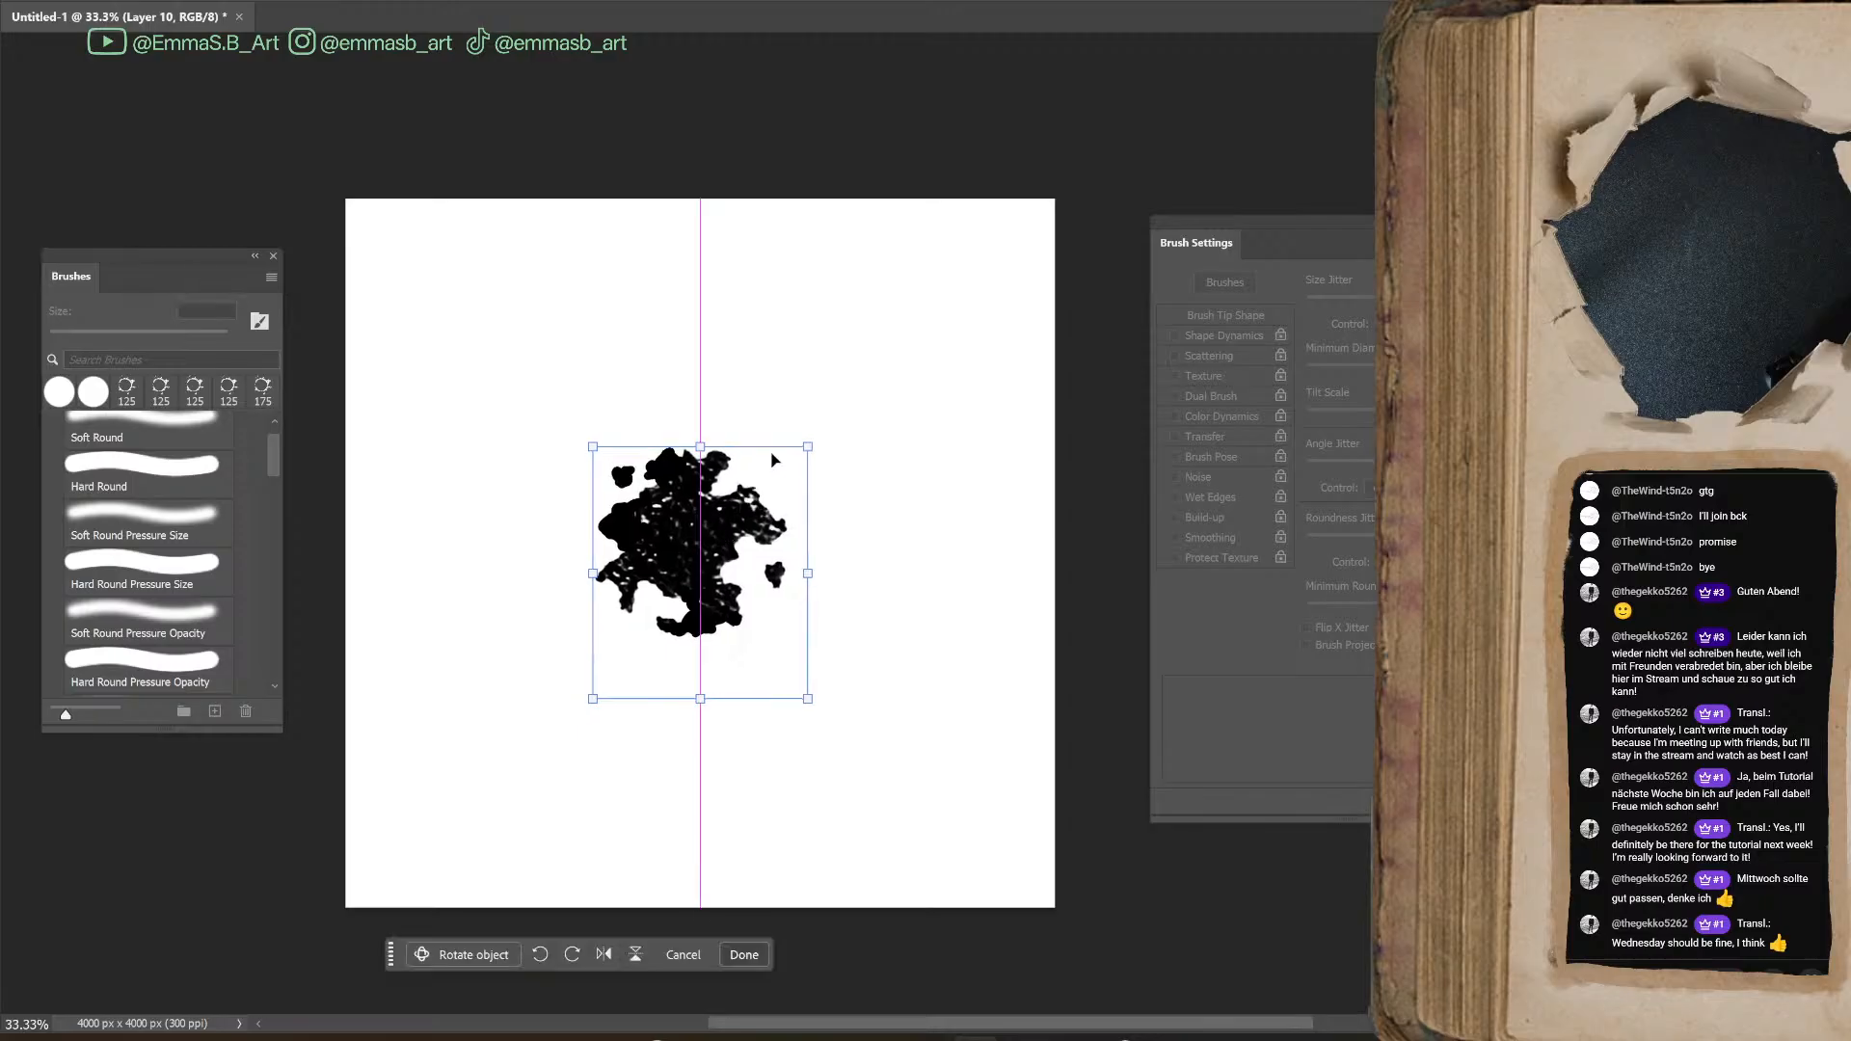
{"action": "key", "text": "Return"}
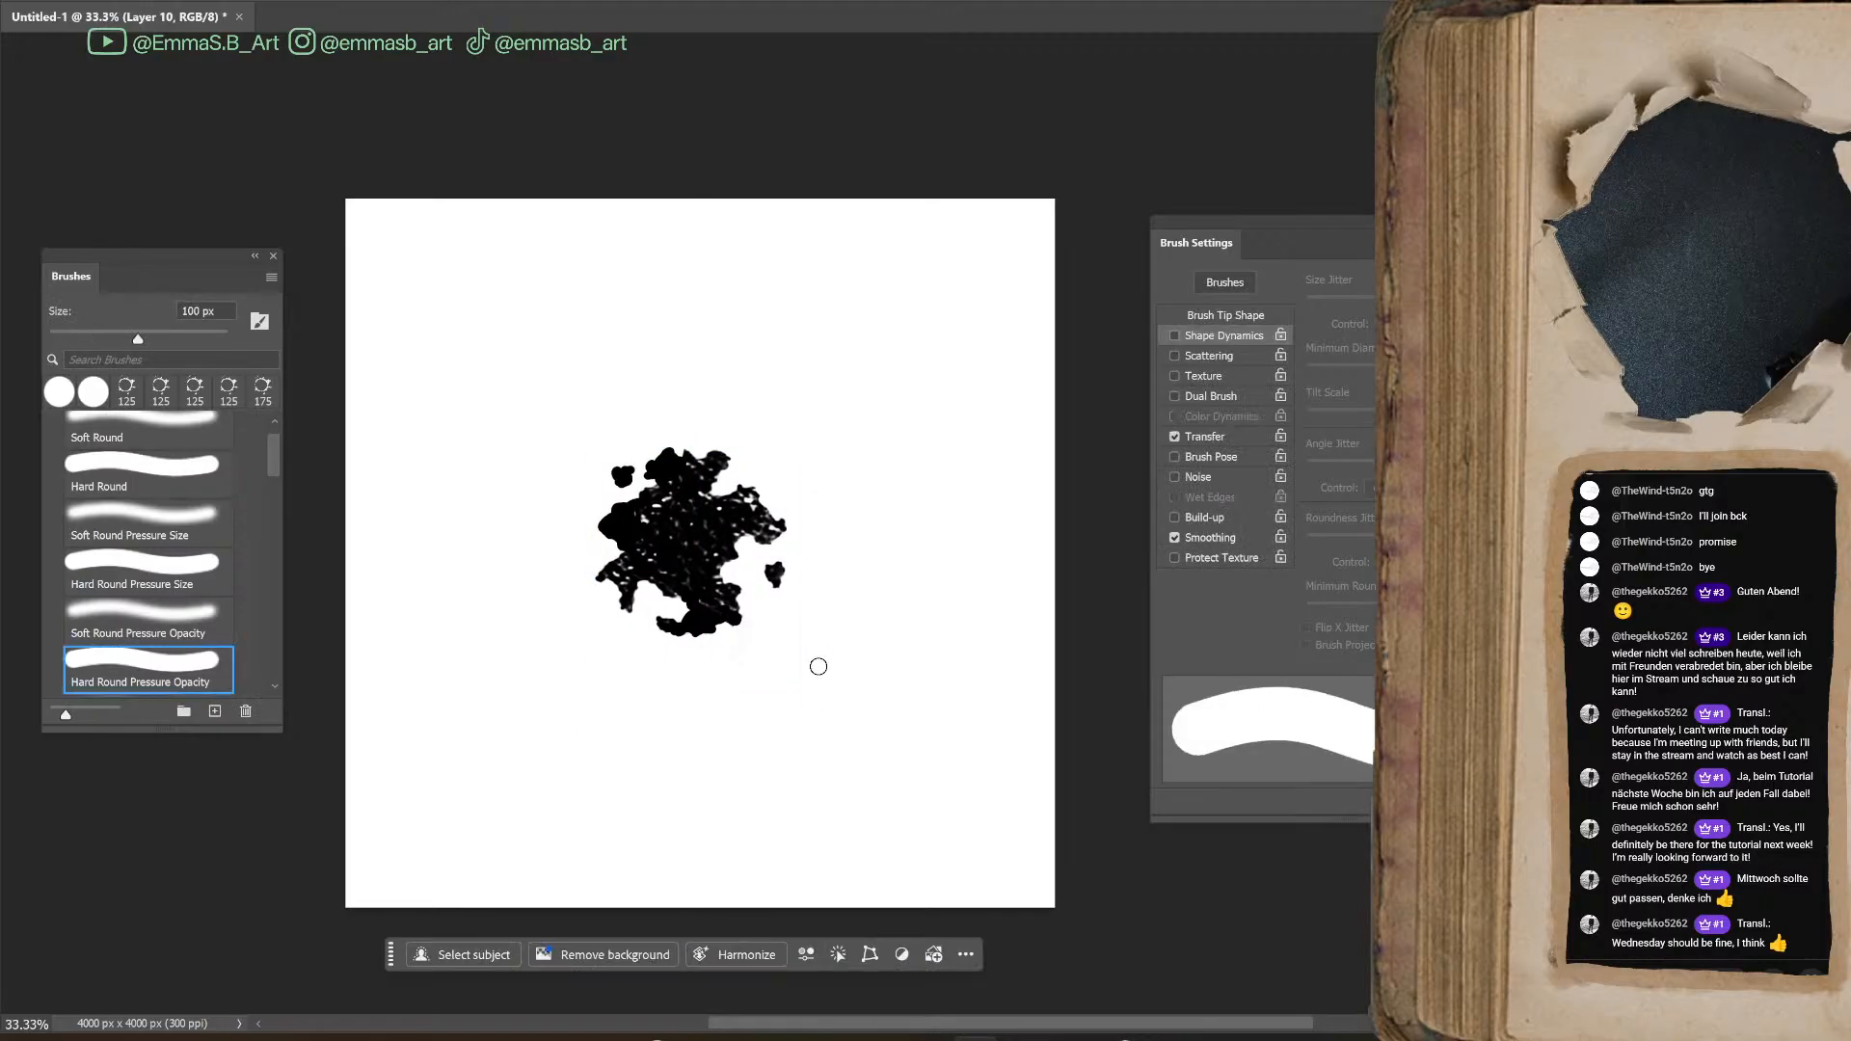
{"action": "key", "text": "bracketright"}
{"action": "key", "text": "bracketright"}
{"action": "key", "text": "bracketright"}
{"action": "key", "text": "bracketright"}
{"action": "key", "text": "bracketright"}
{"action": "key", "text": "bracketright"}
{"action": "key", "text": "bracketright"}
{"action": "key", "text": "bracketright"}
{"action": "key", "text": "bracketright"}
{"action": "key", "text": "bracketright"}
{"action": "key", "text": "bracketright"}
{"action": "key", "text": "bracketright"}
{"action": "key", "text": "bracketright"}
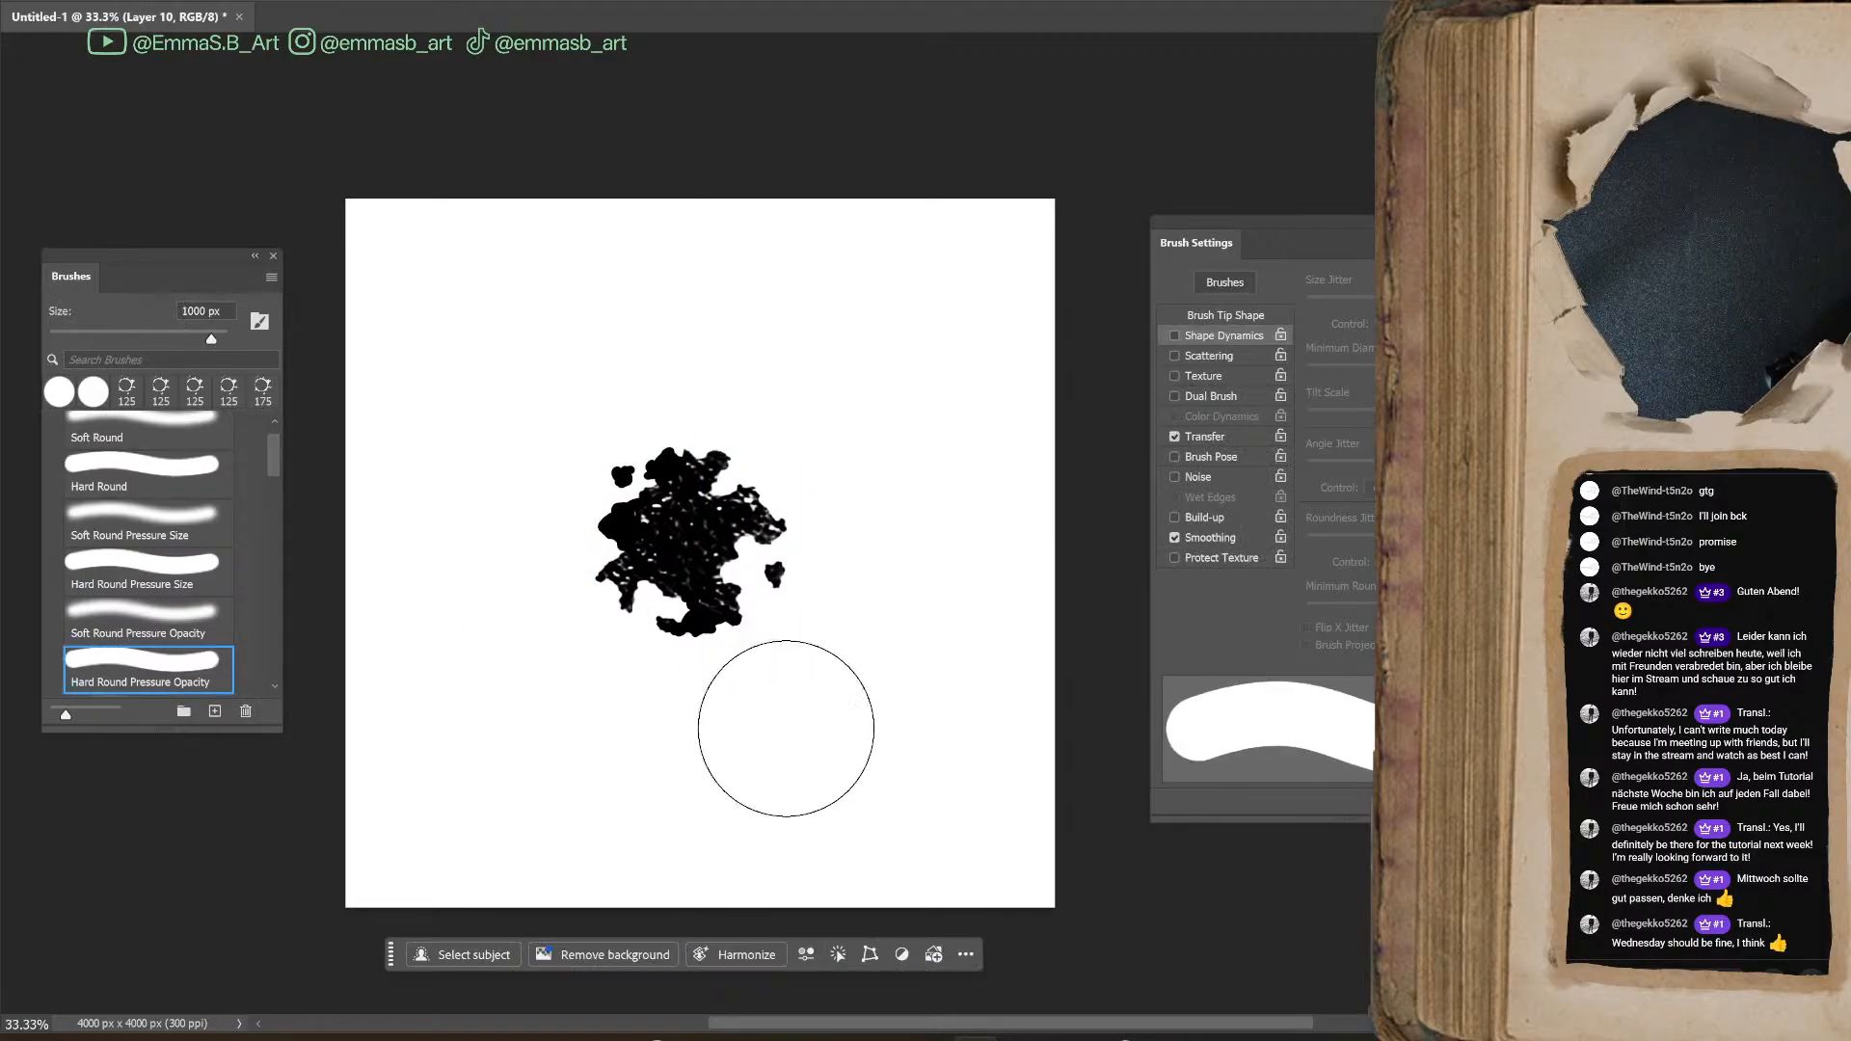
{"action": "key", "text": "ctrl+t"}
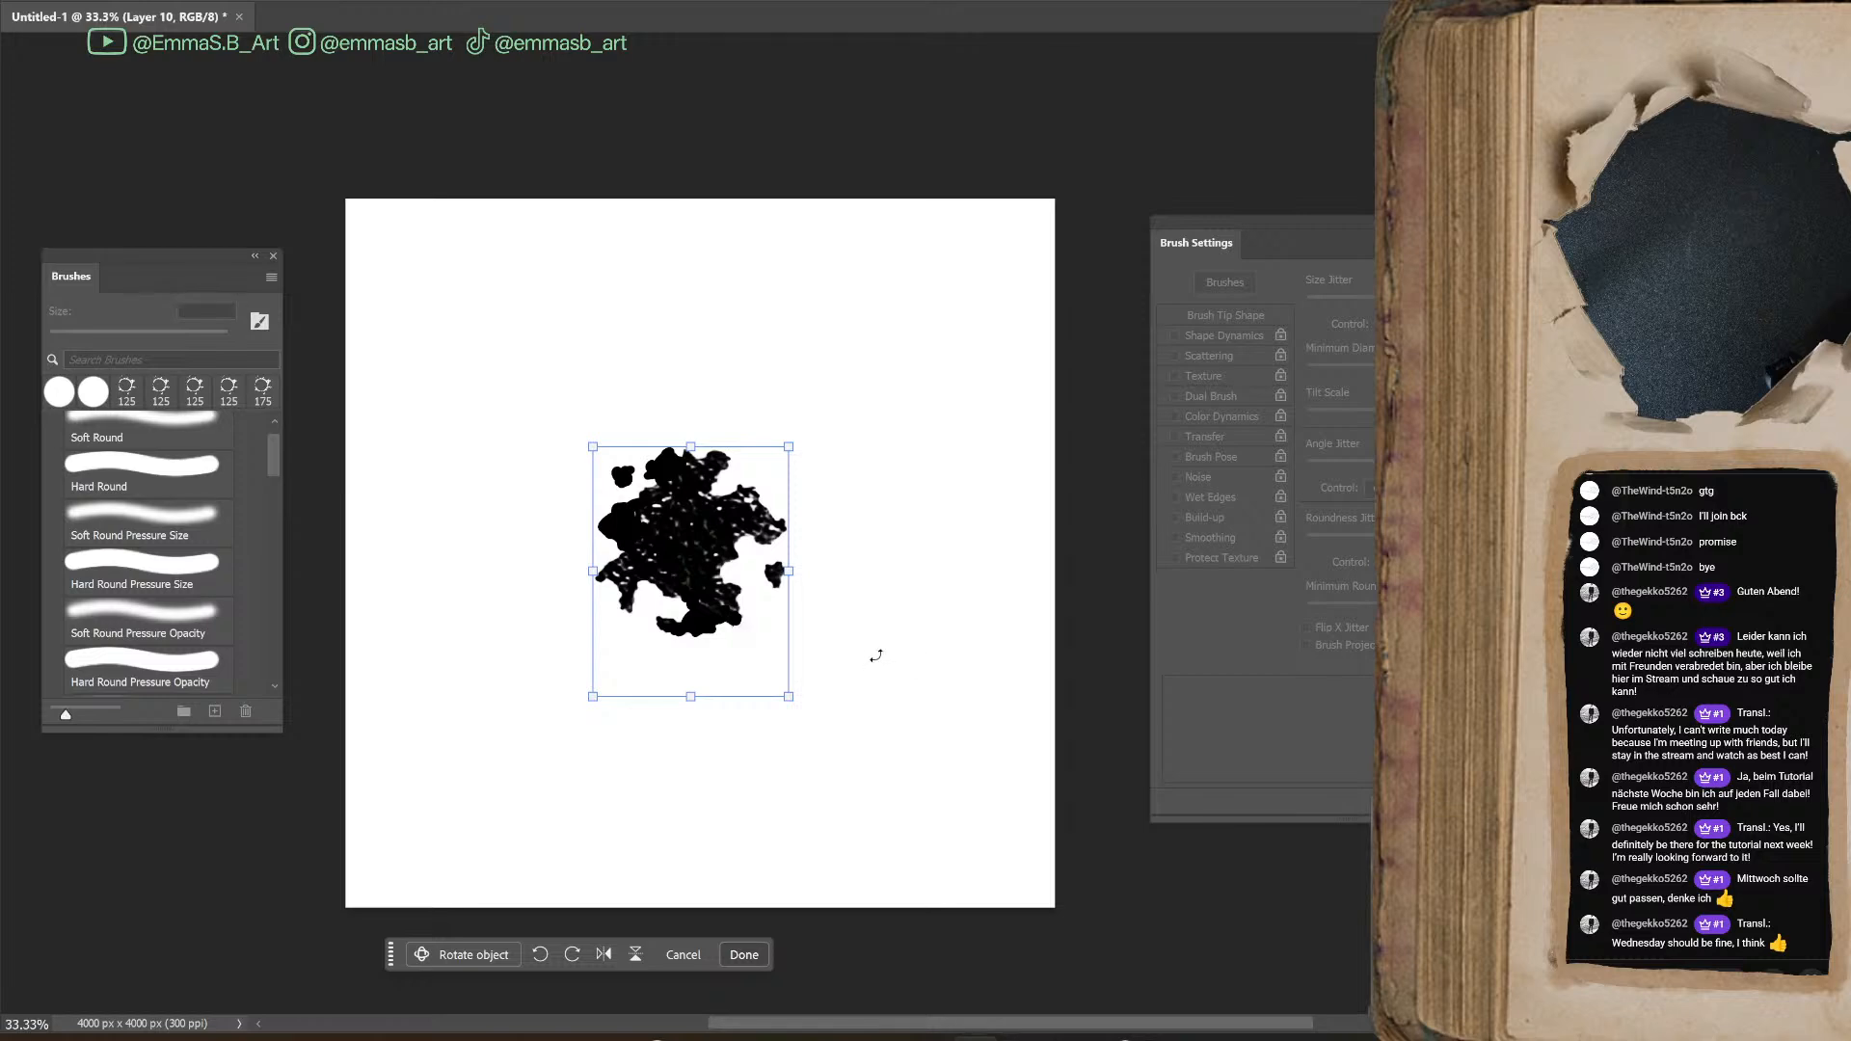
{"action": "key", "text": "Return"}
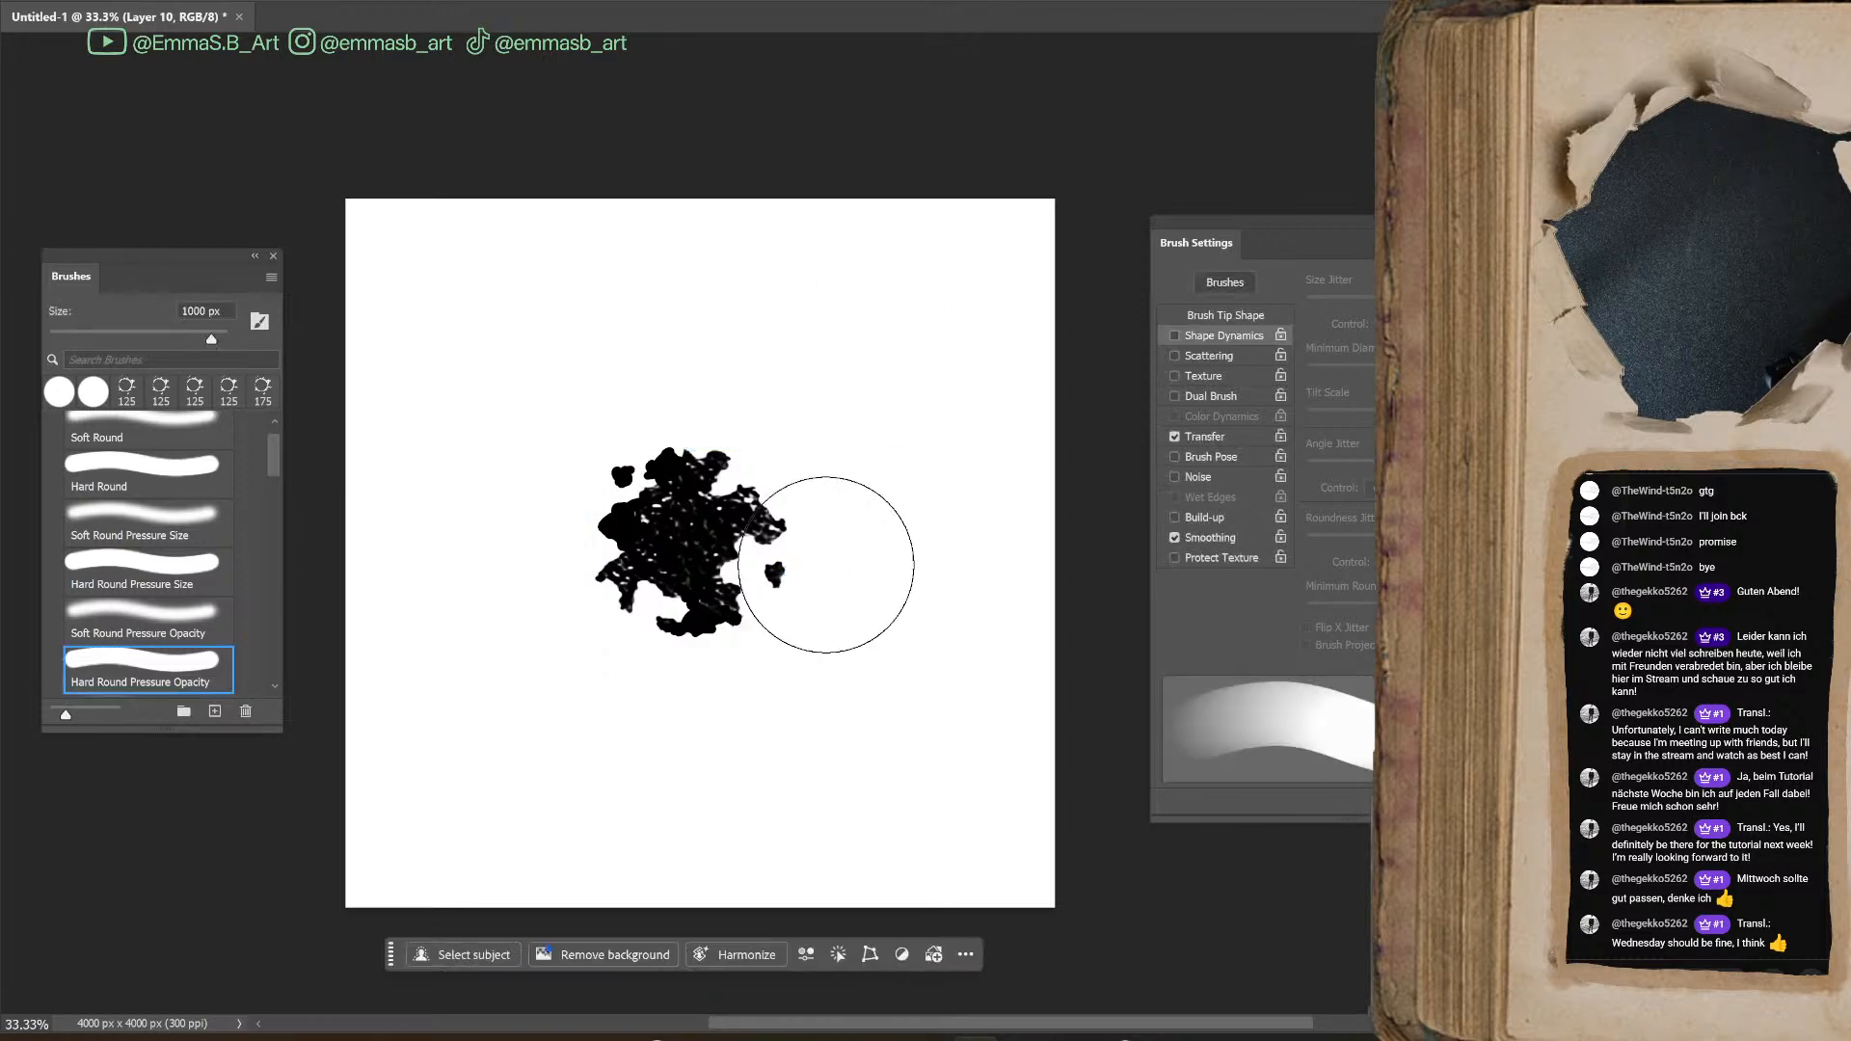
Enlarge the blot slightly with Free Transform and center it on the canvas
{"action": "key", "text": "ctrl+t"}
{"action": "mouse_move", "coordinate": [695, 517]}
{"action": "left_mouse_down"}
{"action": "mouse_move", "coordinate": [711, 569]}
{"action": "mouse_move", "coordinate": [711, 544]}
{"action": "left_mouse_up"}
{"action": "left_click_drag", "start_coordinate": [702, 662], "coordinate": [702, 702]}
{"action": "left_click_drag", "start_coordinate": [728, 589], "coordinate": [728, 569]}
{"action": "key", "text": "Return"}
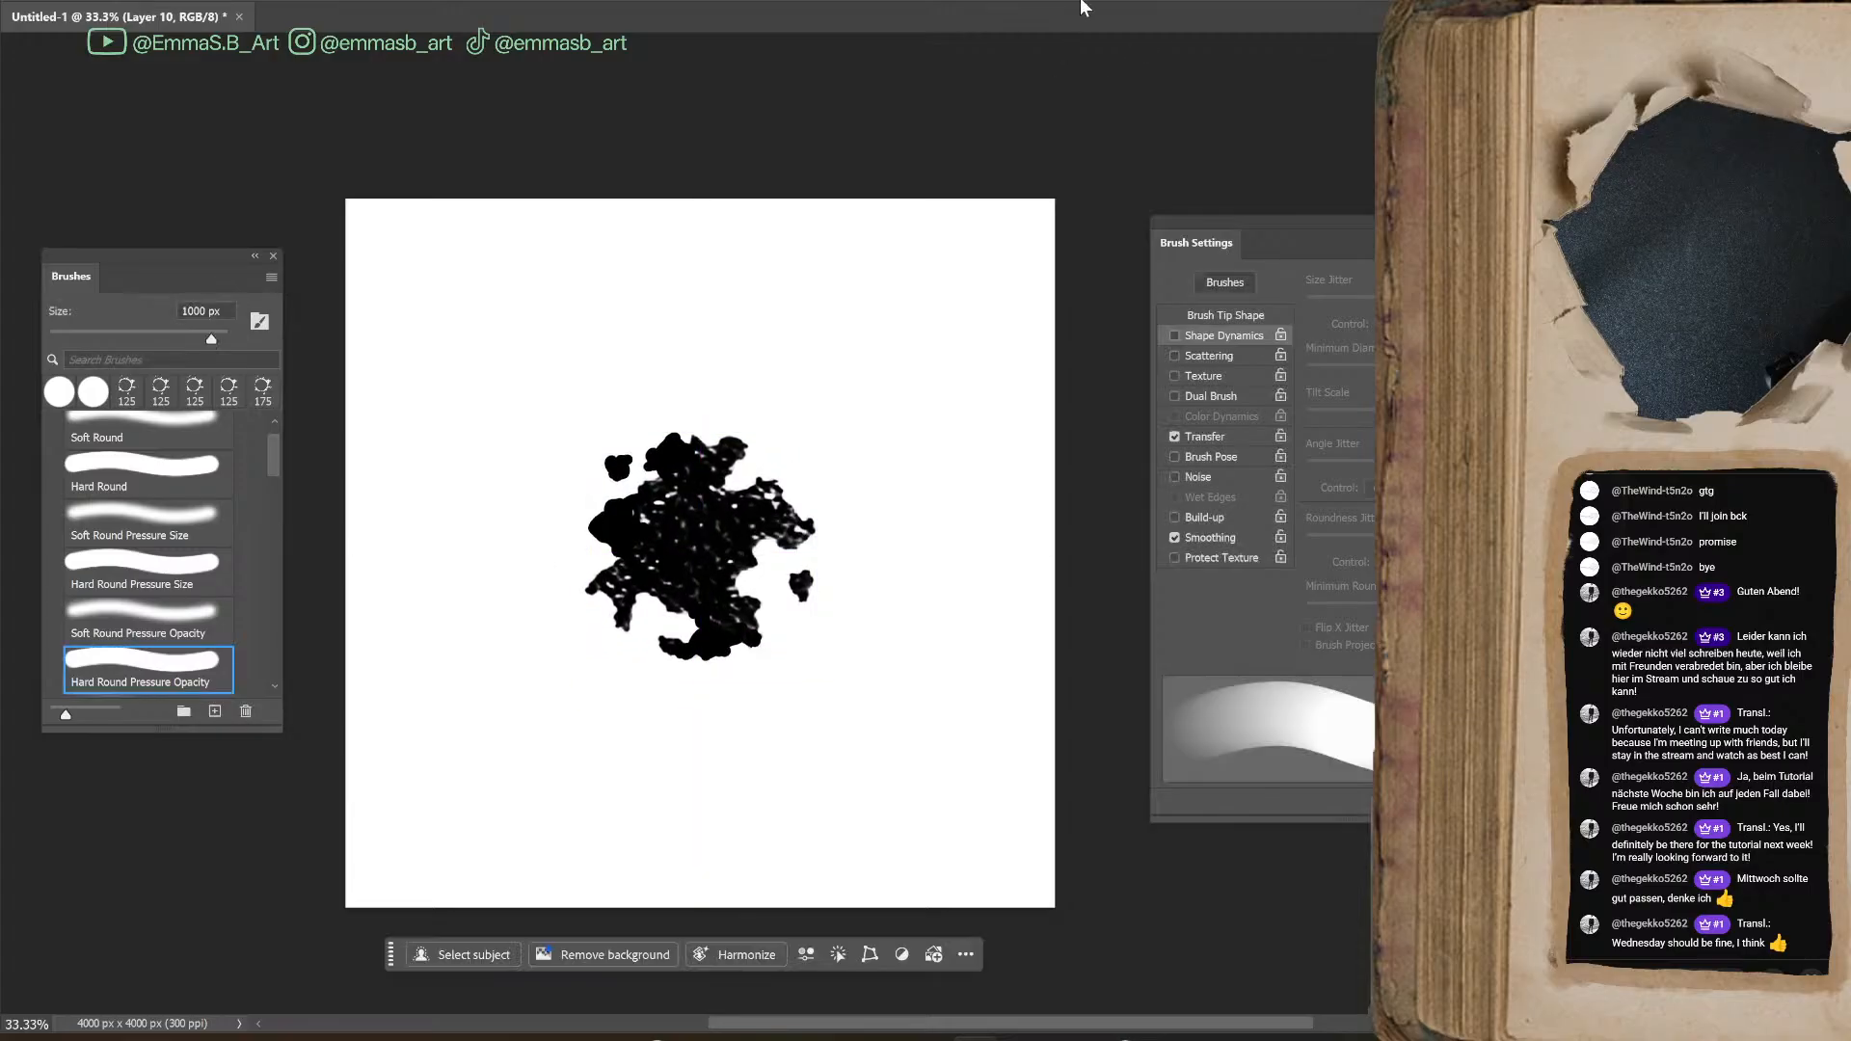
Define the finished blot as a new brush preset, accepting the default name
{"action": "left_click", "coordinate": [78, 1]}
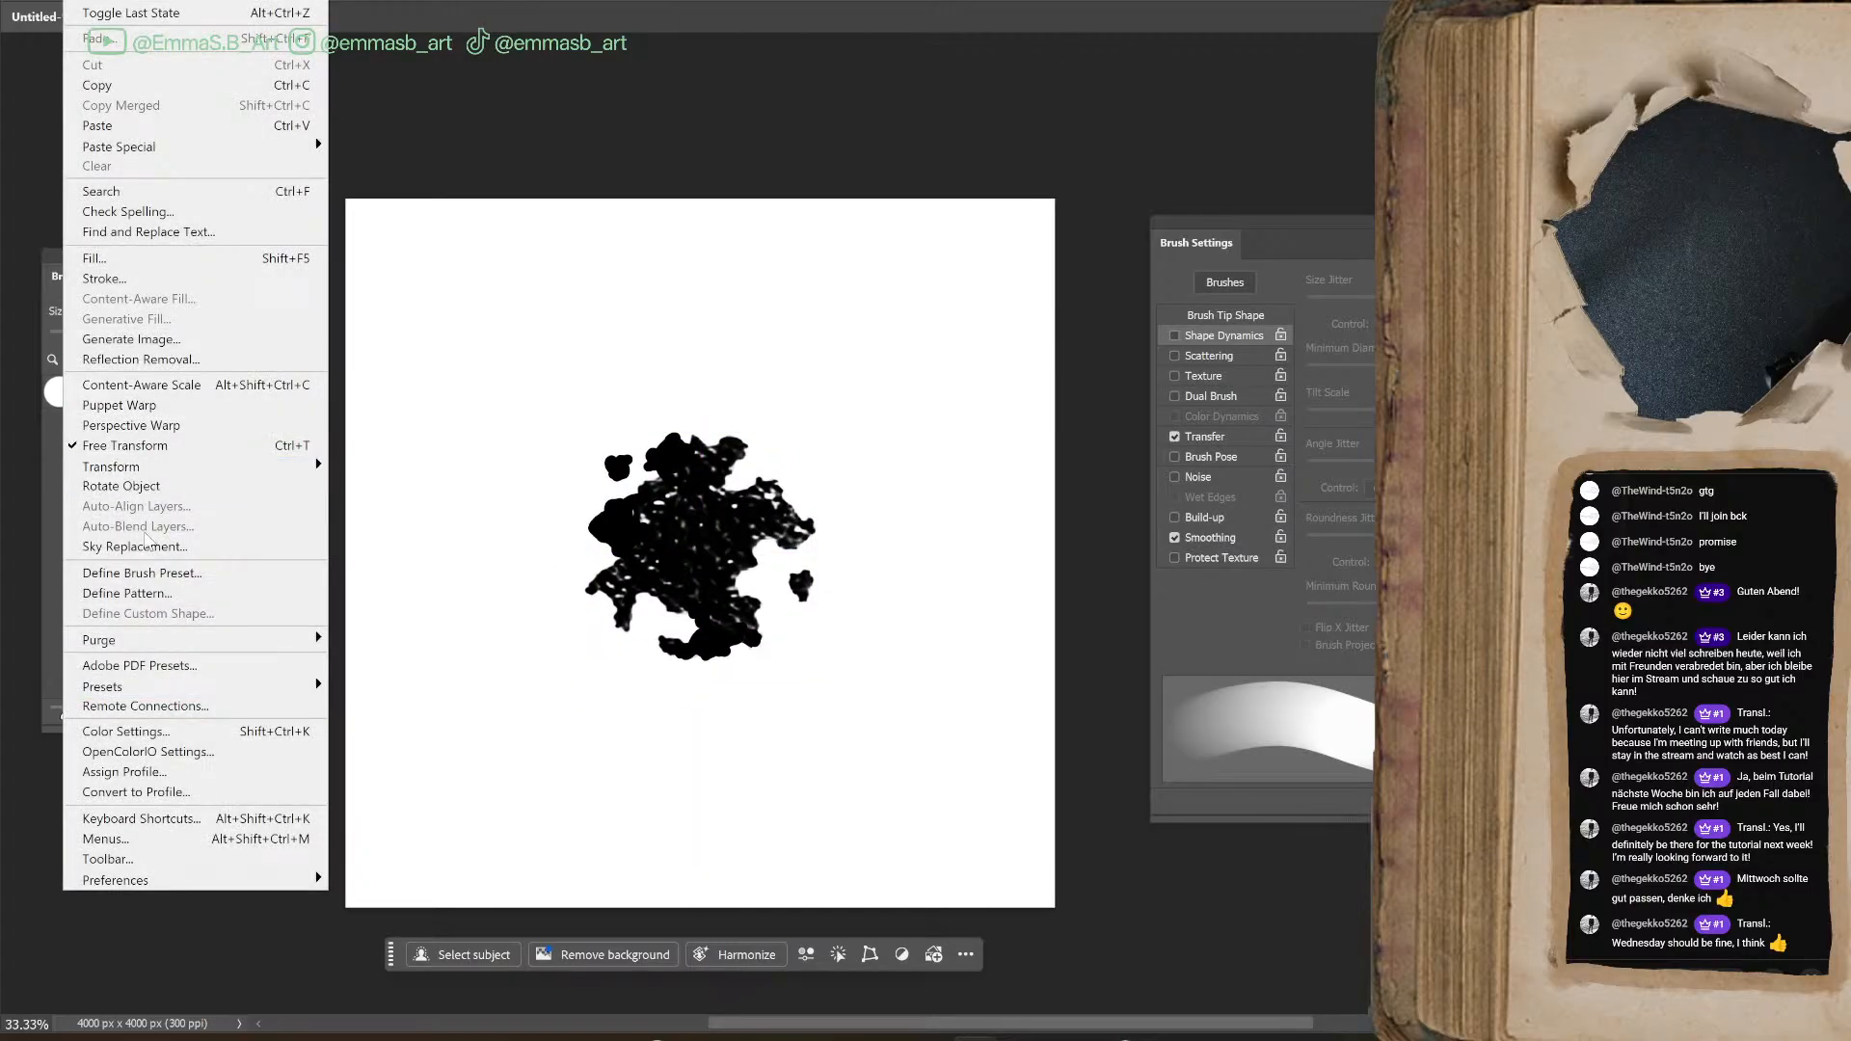
{"action": "left_click", "coordinate": [188, 573]}
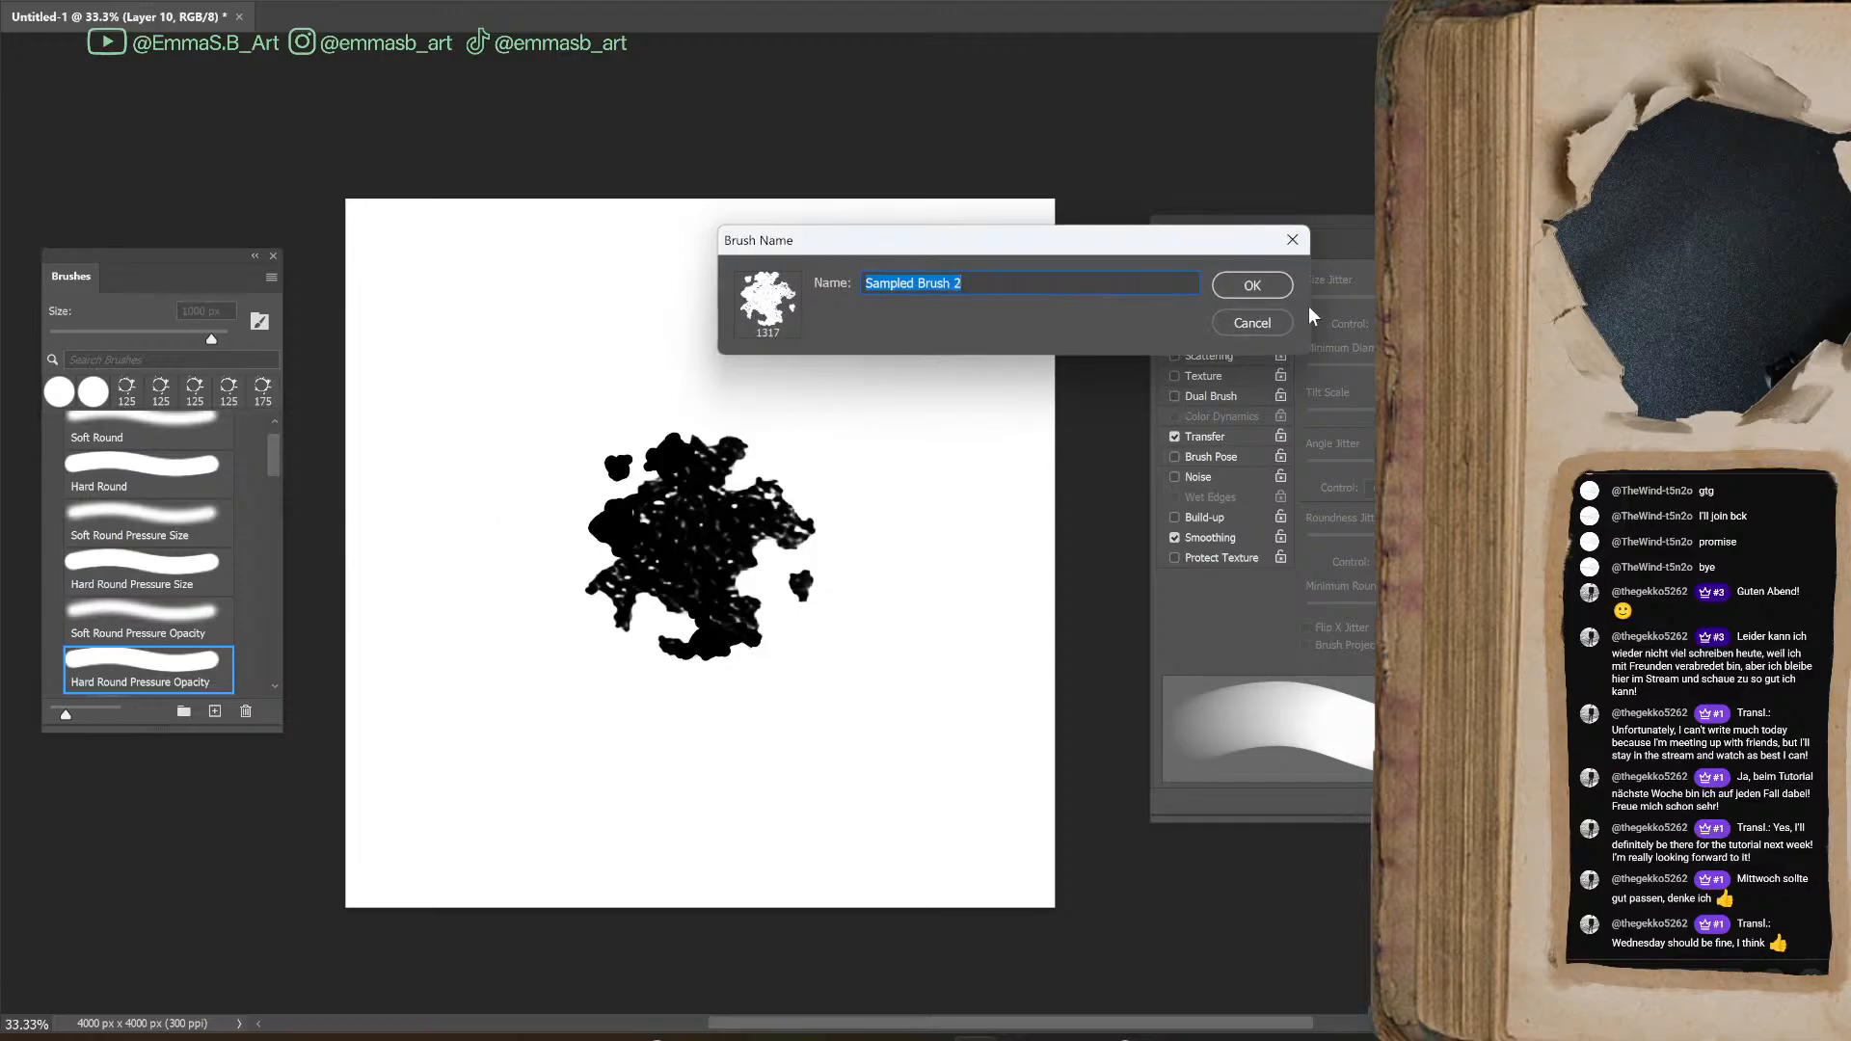
{"action": "left_click", "coordinate": [1254, 287]}
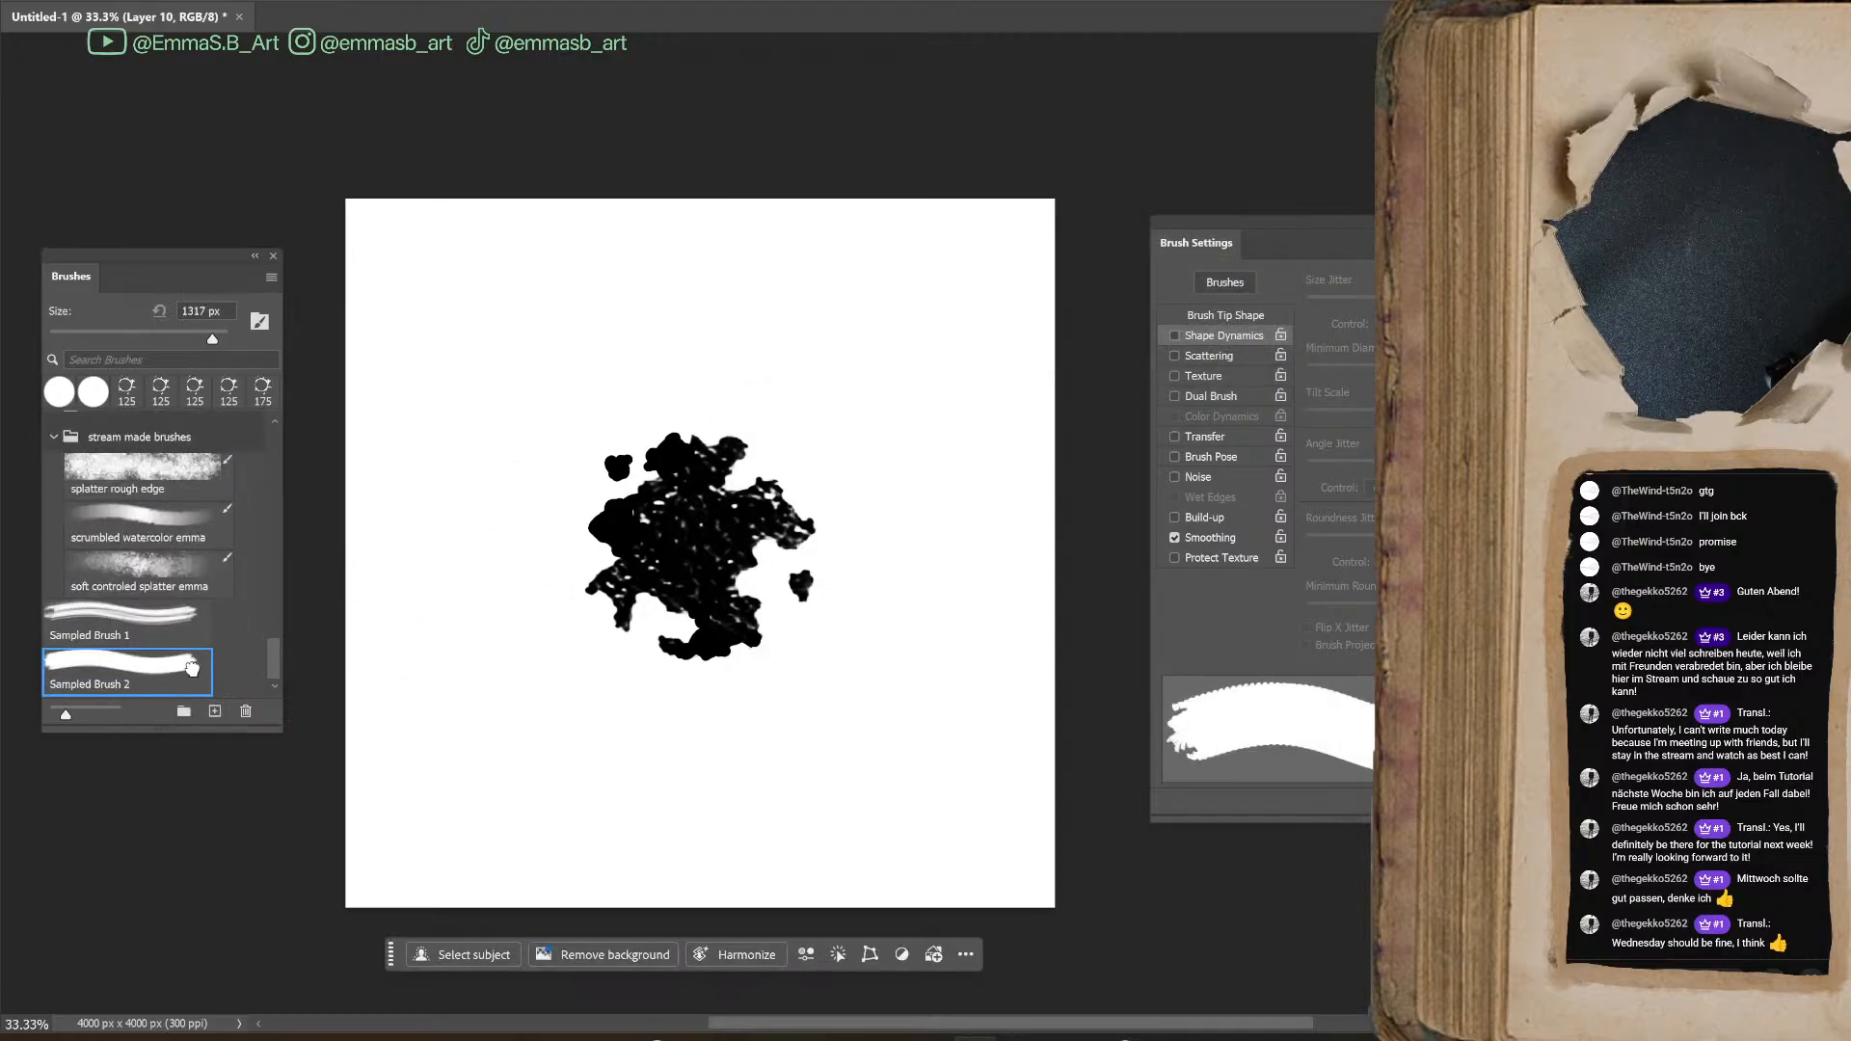
Reduce the new blot tip to 300 px and clear the black blot off the canvas
{"action": "key", "text": "bracketleft"}
{"action": "key", "text": "bracketleft"}
{"action": "key", "text": "bracketleft"}
{"action": "key", "text": "bracketleft"}
{"action": "key", "text": "bracketleft"}
{"action": "key", "text": "bracketleft"}
{"action": "key", "text": "bracketleft"}
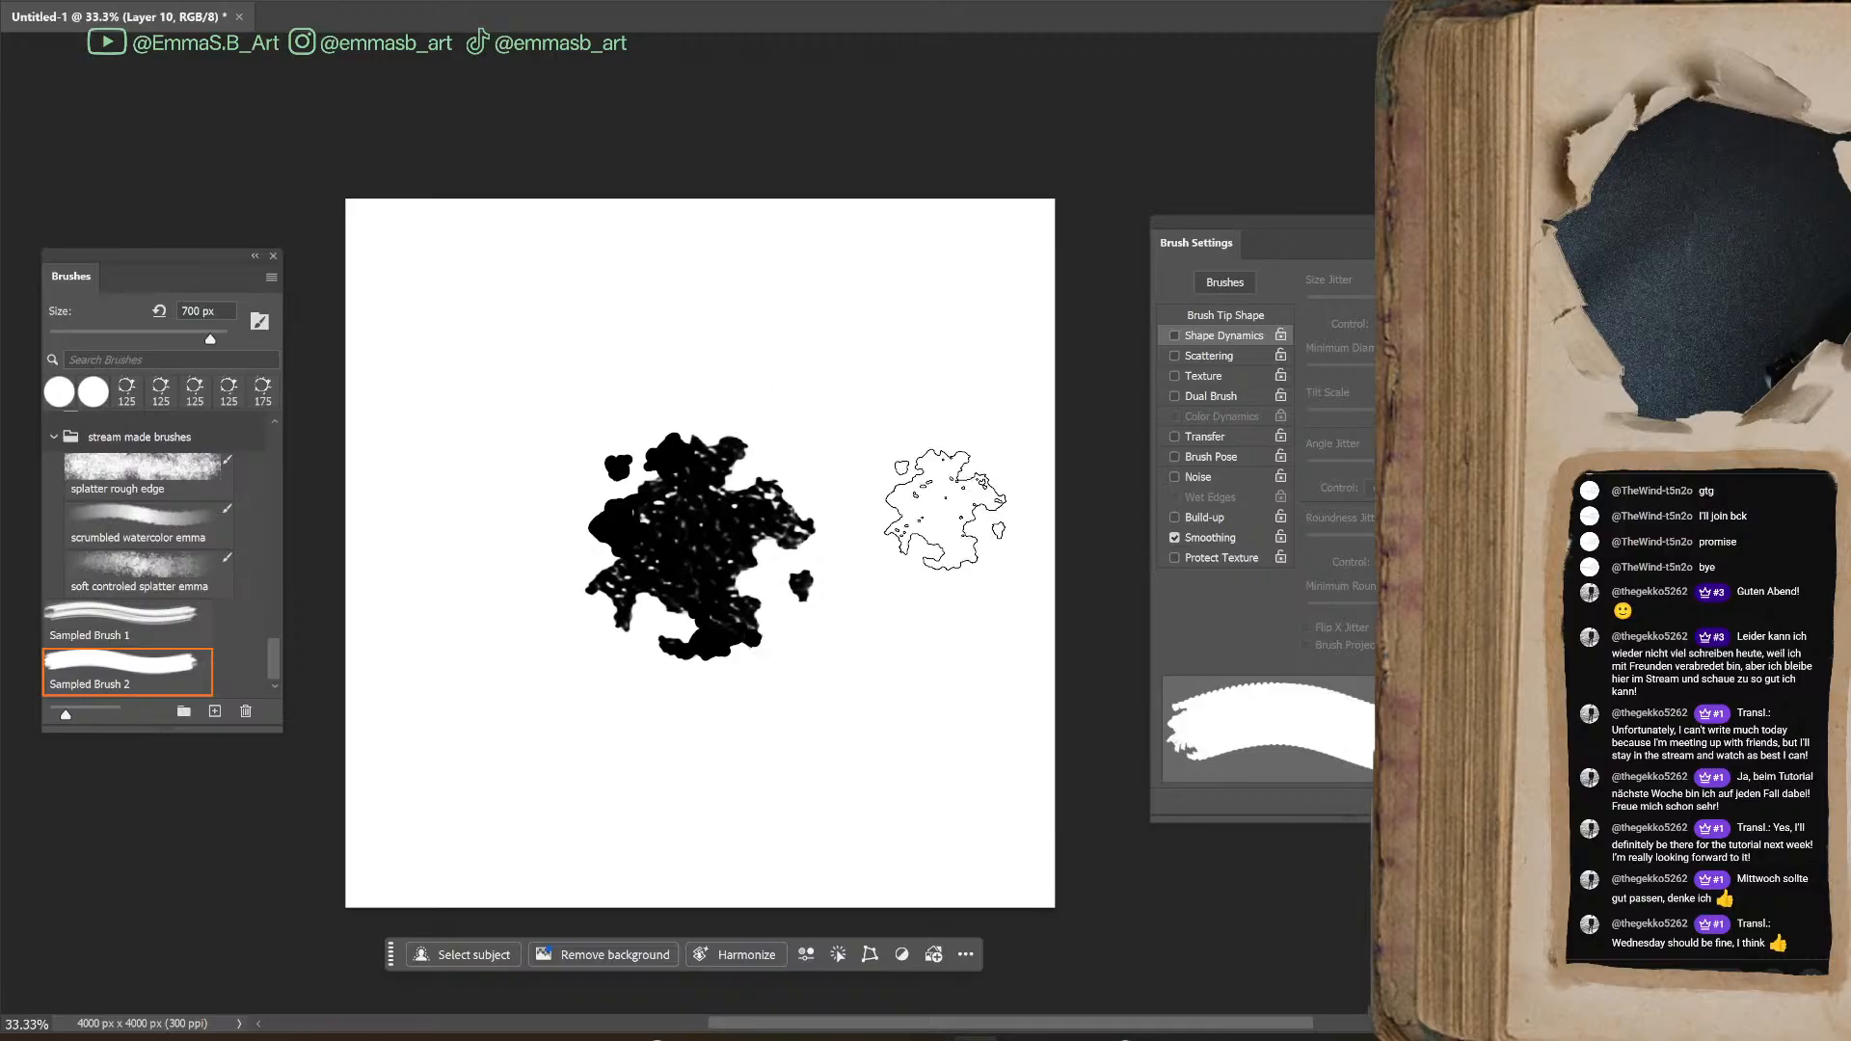
{"action": "key", "text": "bracketleft"}
{"action": "key", "text": "bracketleft"}
{"action": "key", "text": "bracketleft"}
{"action": "key", "text": "bracketleft"}
{"action": "key", "text": "bracketleft"}
{"action": "key", "text": "bracketleft"}
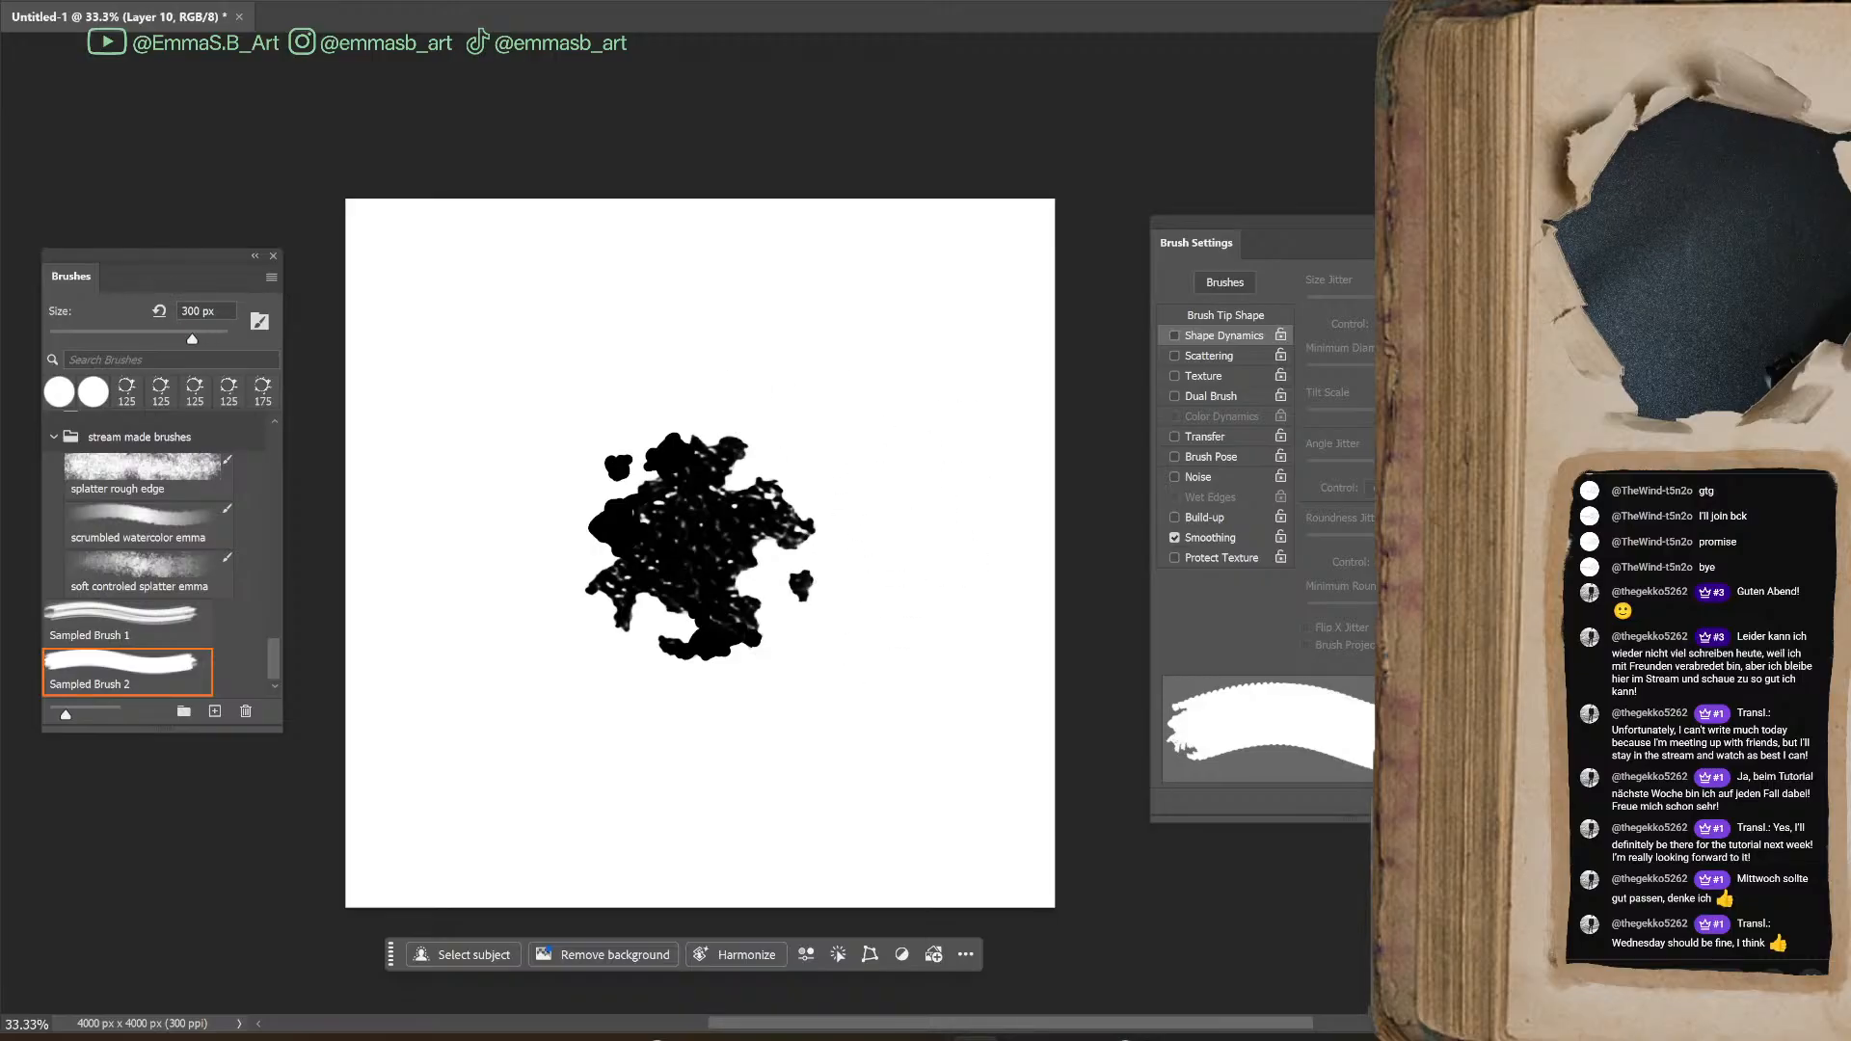
{"action": "key", "text": "Delete"}
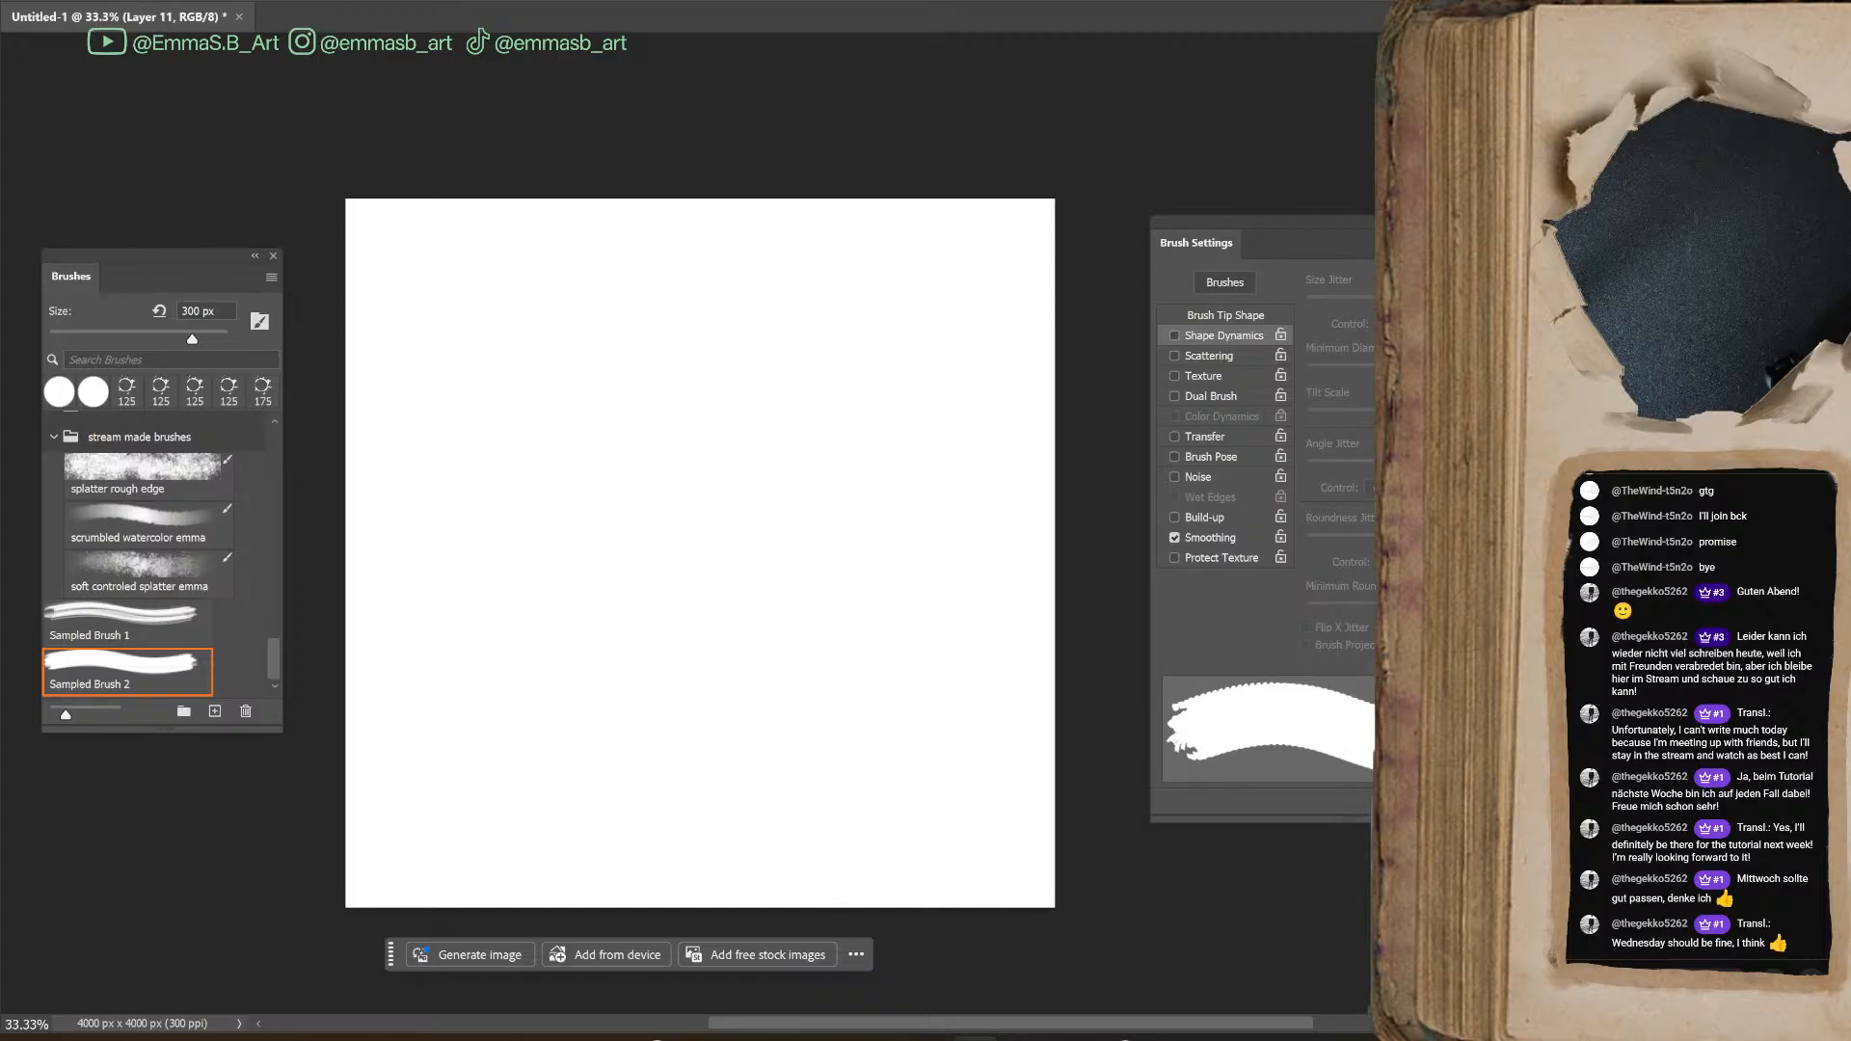
Try Transfer, Shape Dynamics and a 5% Scatter on the blot tip with a test stroke
{"action": "left_click", "coordinate": [1176, 438]}
{"action": "left_click", "coordinate": [1215, 437]}
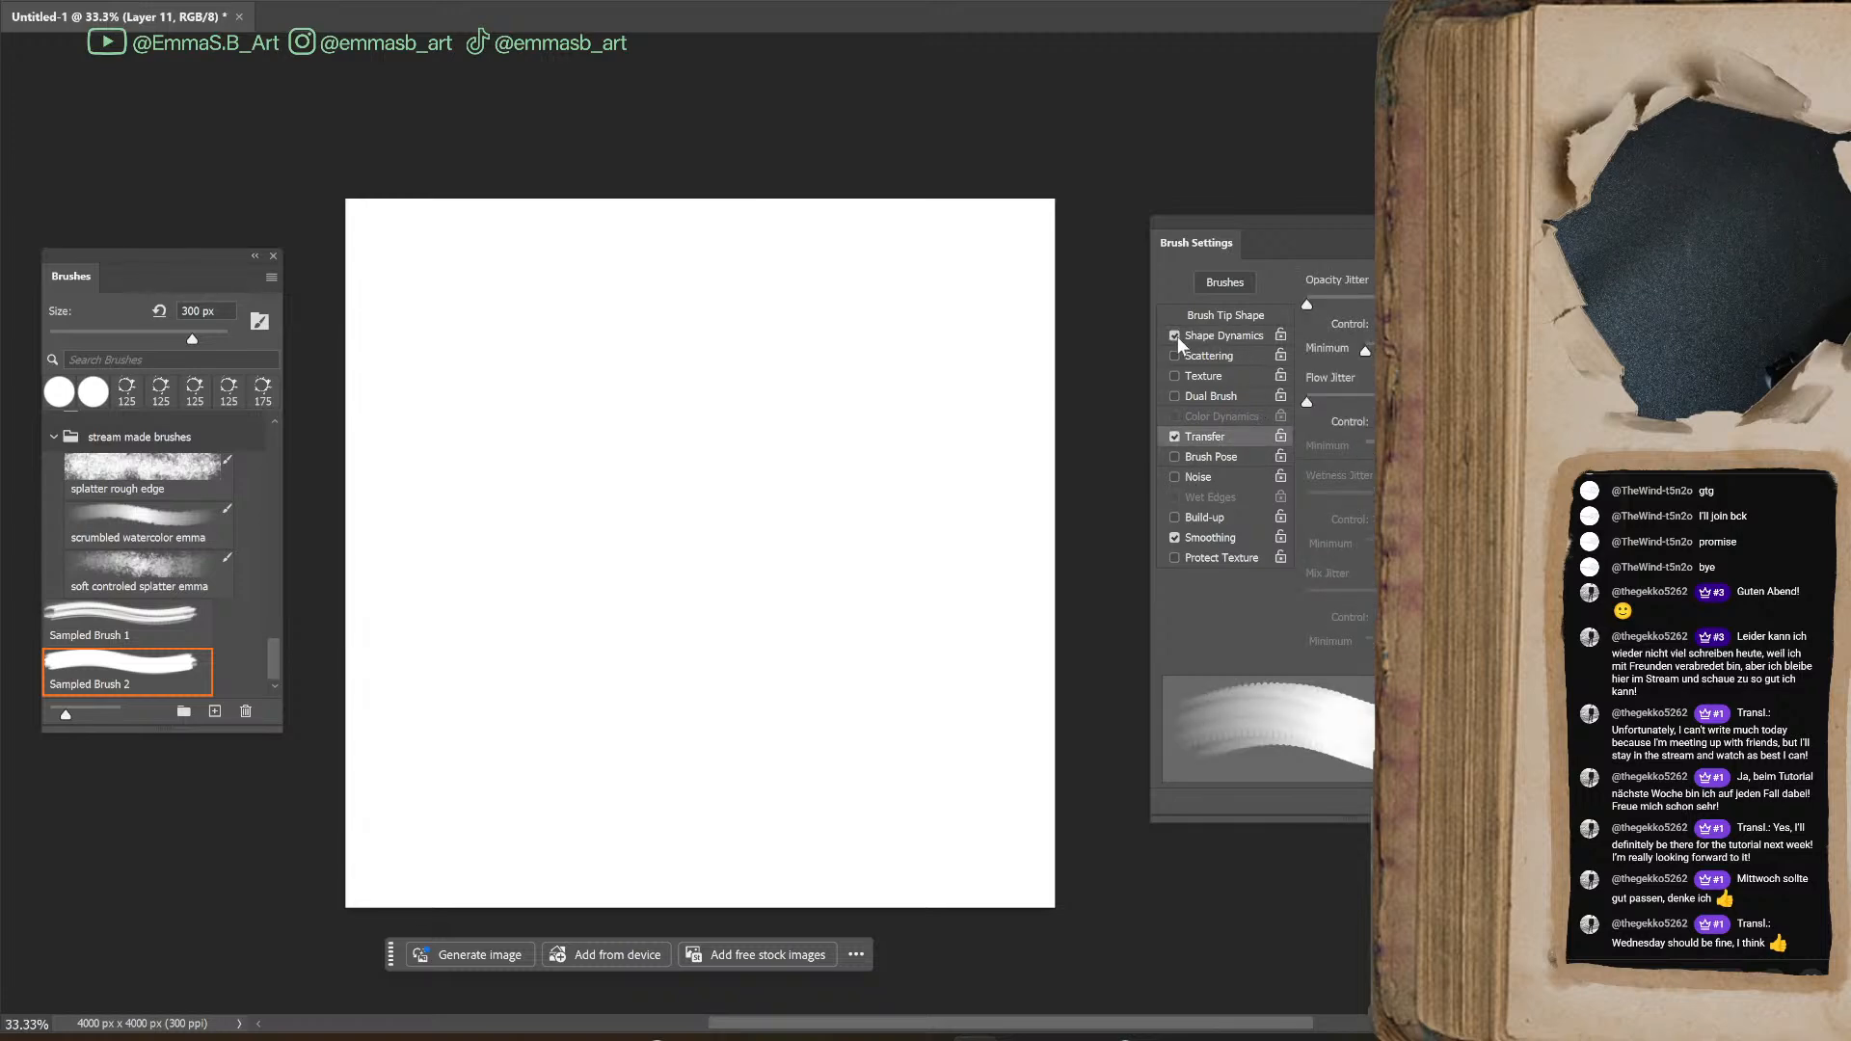
{"action": "left_click", "coordinate": [1211, 355]}
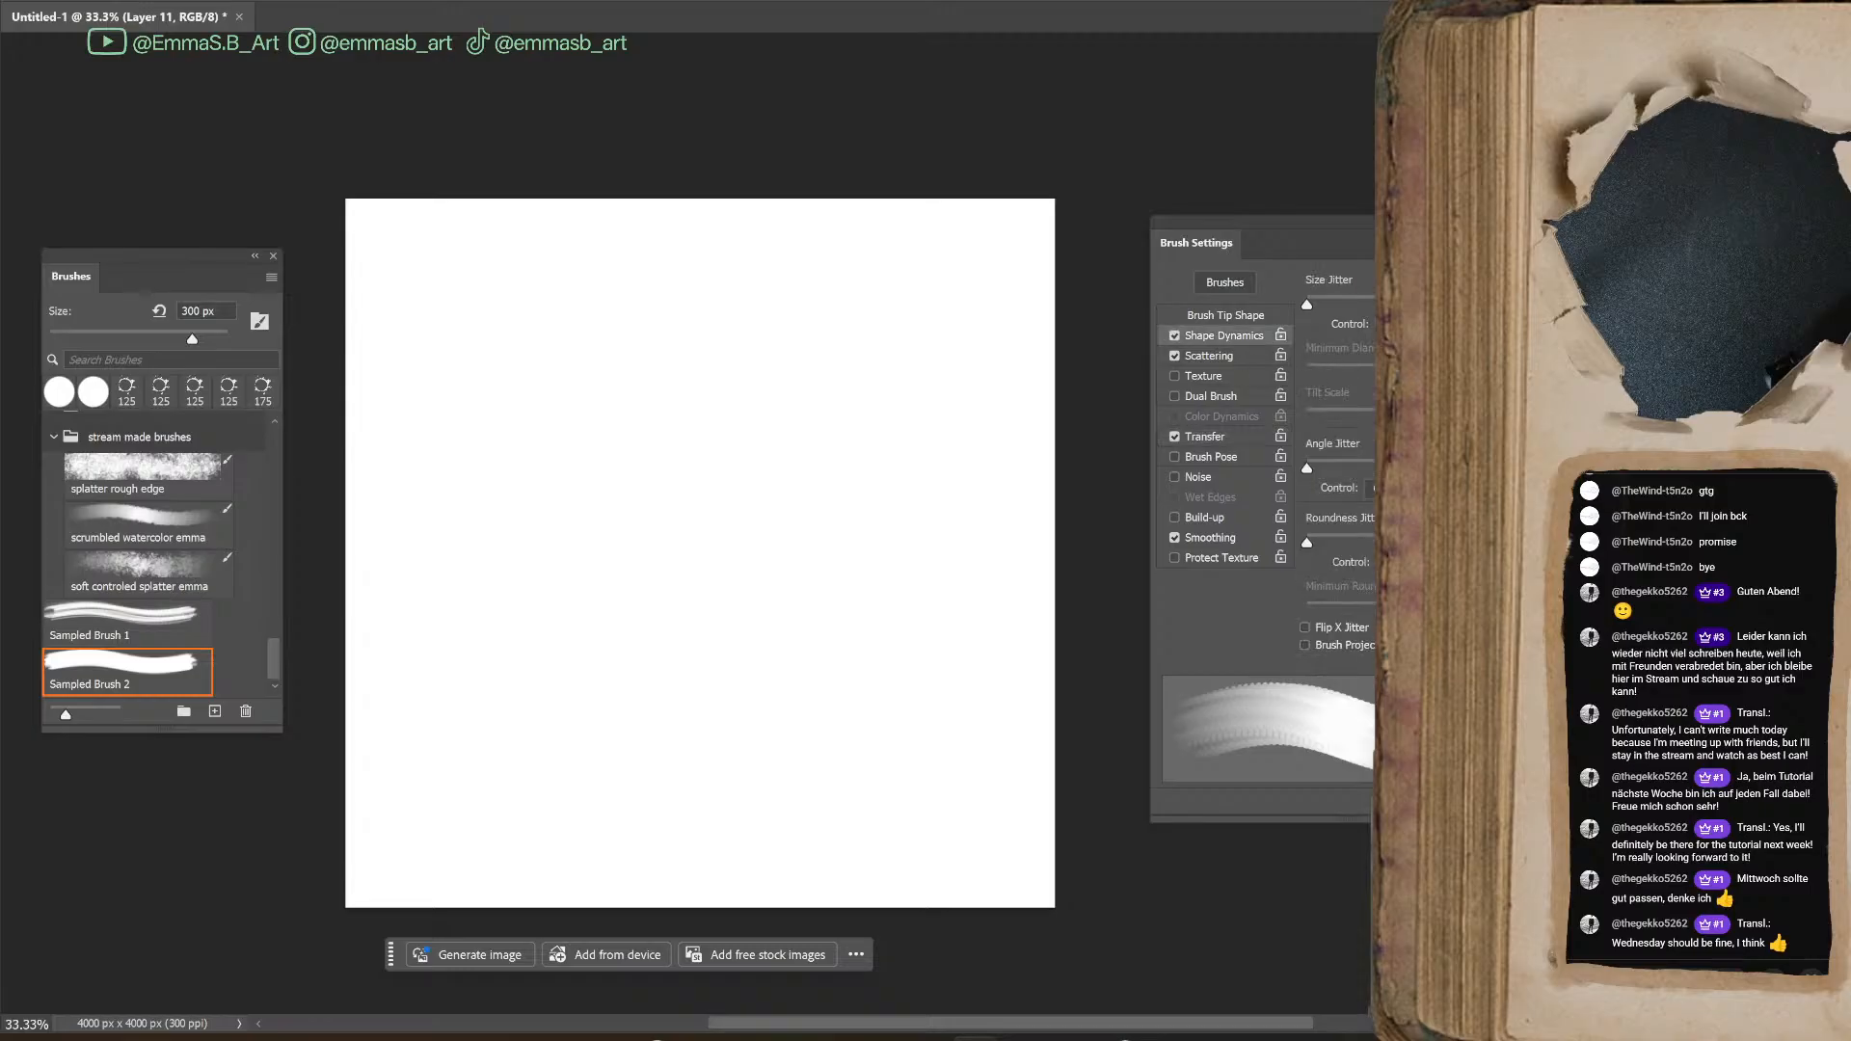
{"action": "mouse_move", "coordinate": [1303, 305]}
{"action": "left_mouse_down"}
{"action": "mouse_move", "coordinate": [1346, 308]}
{"action": "mouse_move", "coordinate": [1308, 316]}
{"action": "left_mouse_up"}
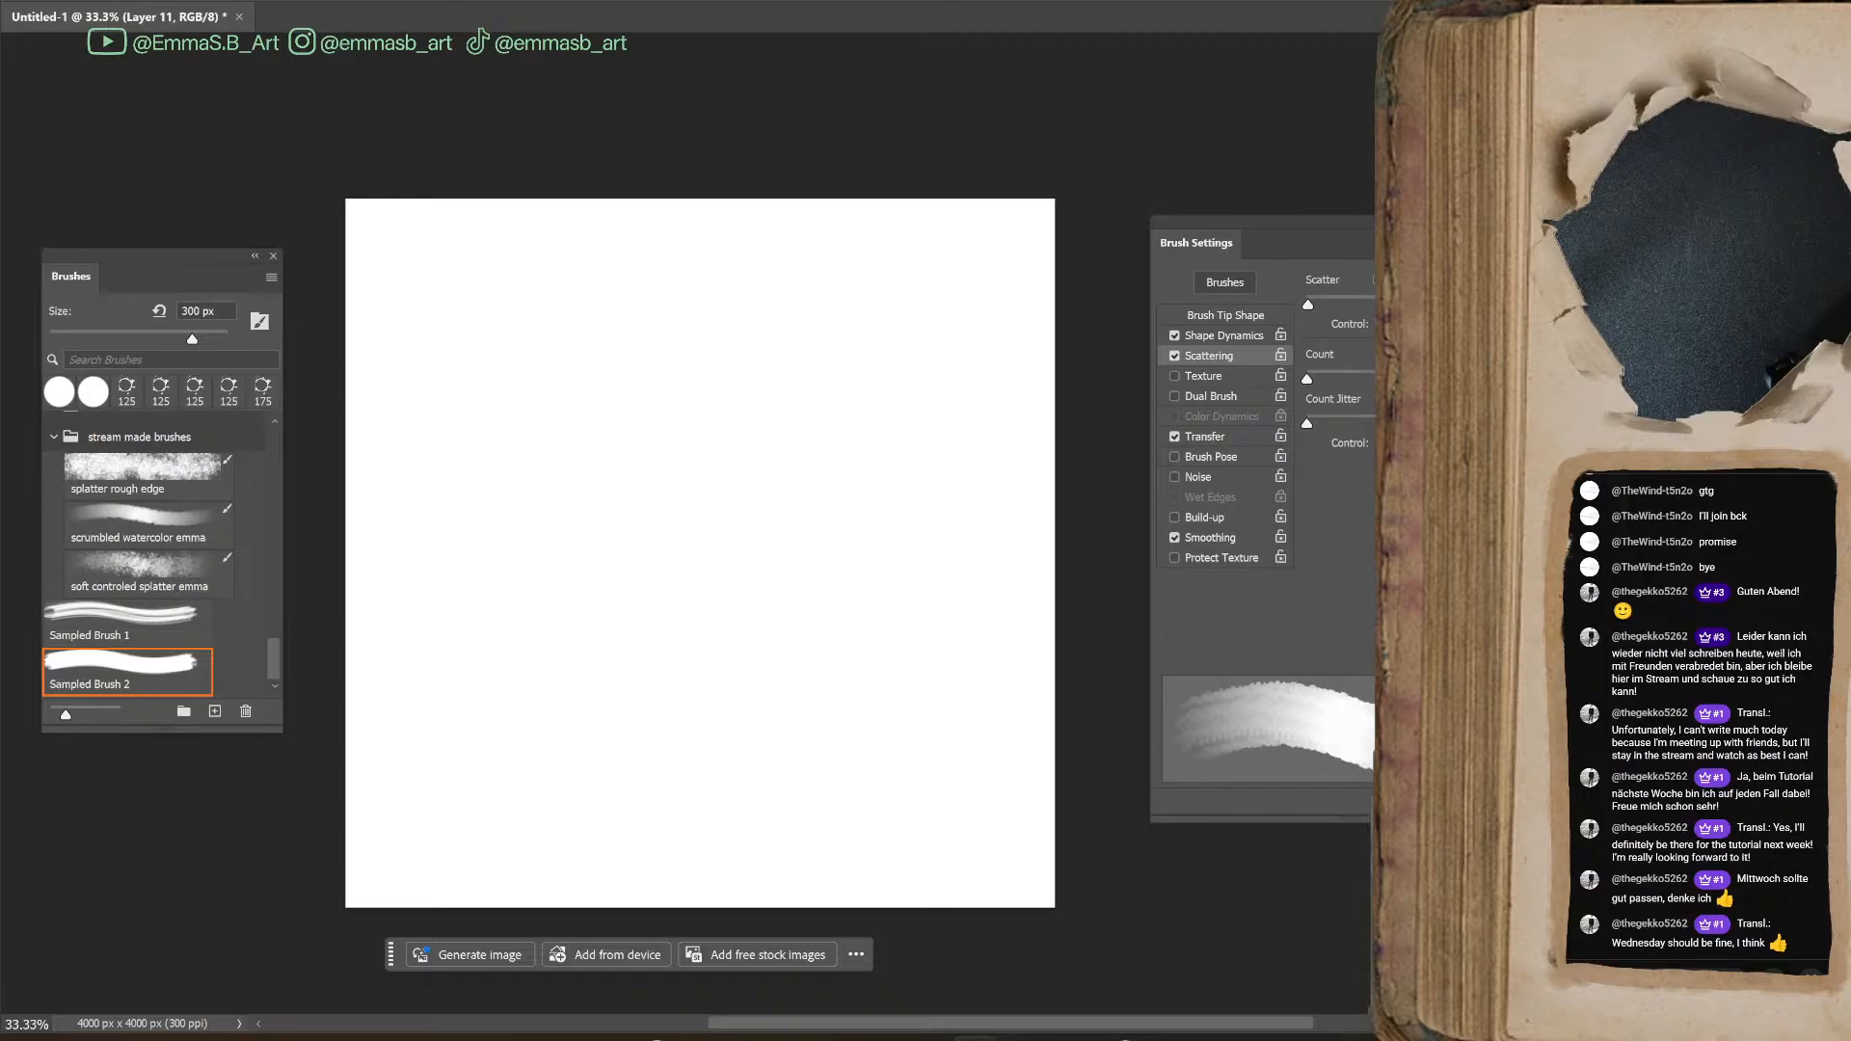
{"action": "left_click_drag", "start_coordinate": [1378, 225], "coordinate": [1110, 246]}
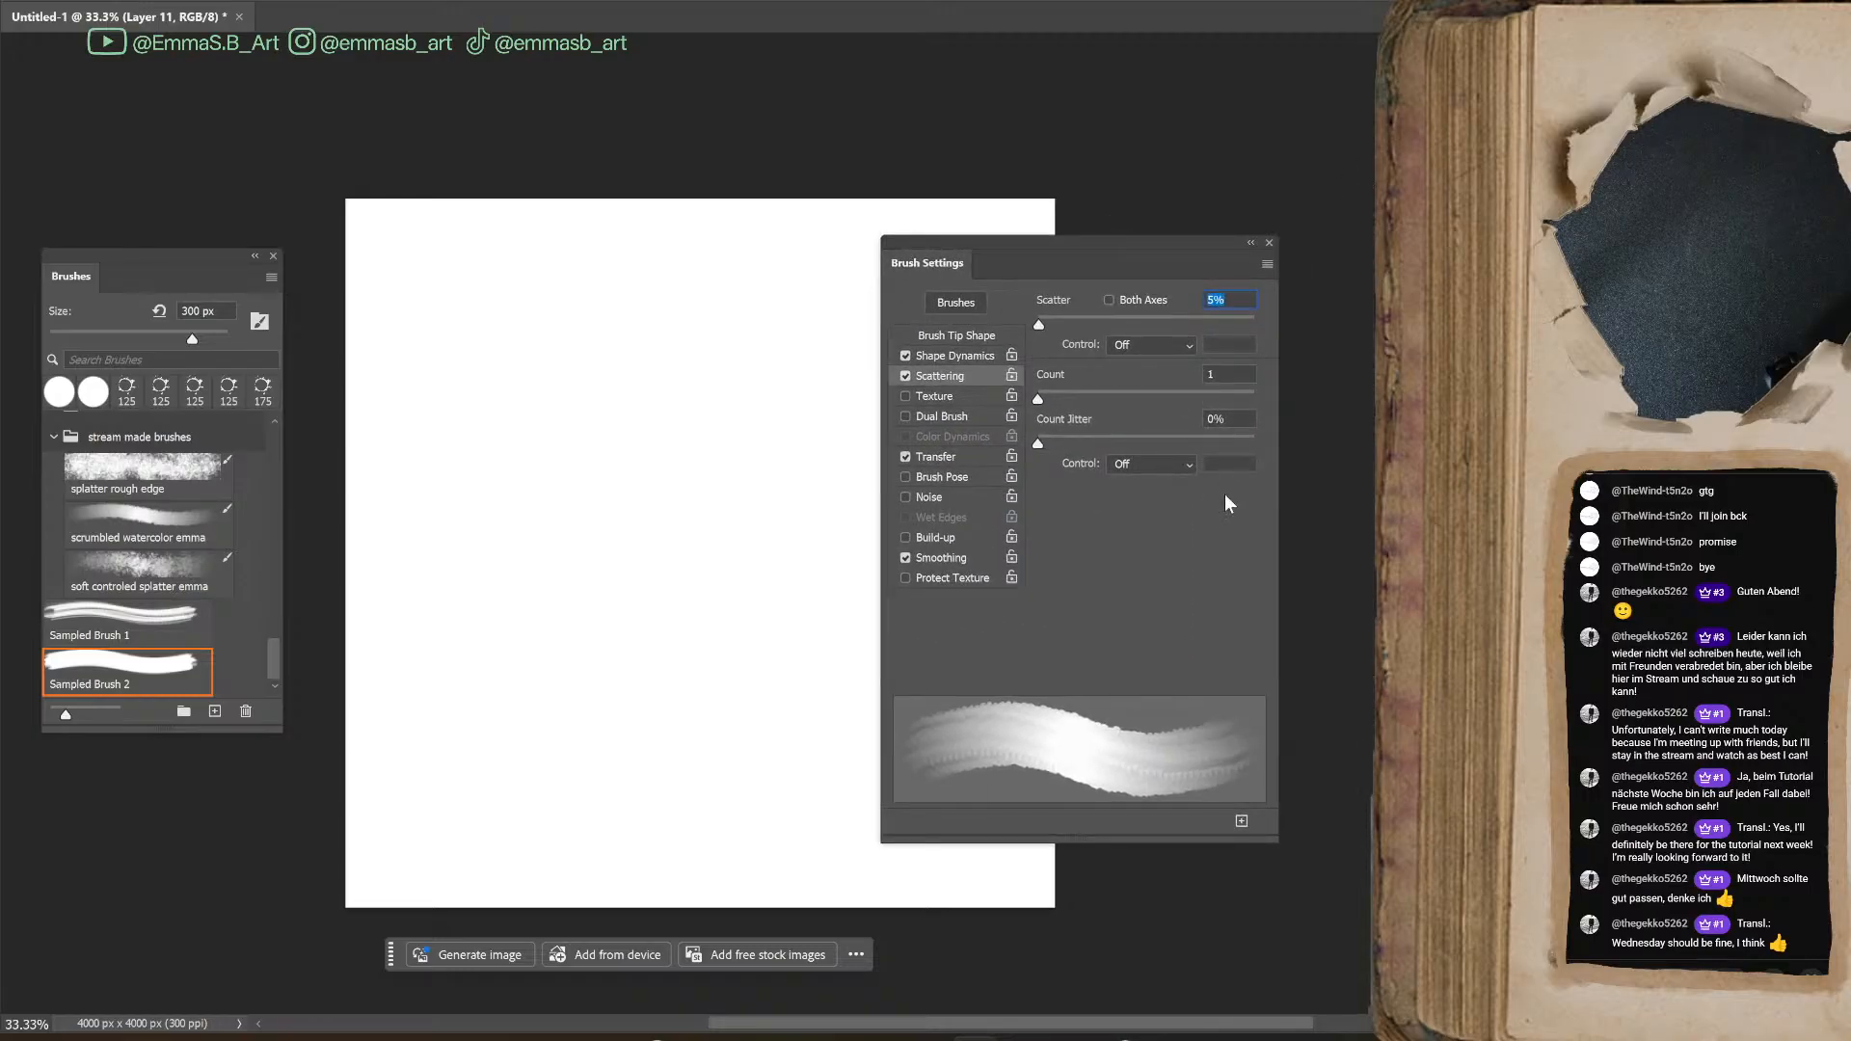
{"action": "key", "text": "Up"}
{"action": "mouse_move", "coordinate": [767, 583]}
{"action": "left_mouse_down"}
{"action": "mouse_move", "coordinate": [615, 459]}
{"action": "mouse_move", "coordinate": [641, 743]}
{"action": "mouse_move", "coordinate": [683, 495]}
{"action": "left_mouse_up"}
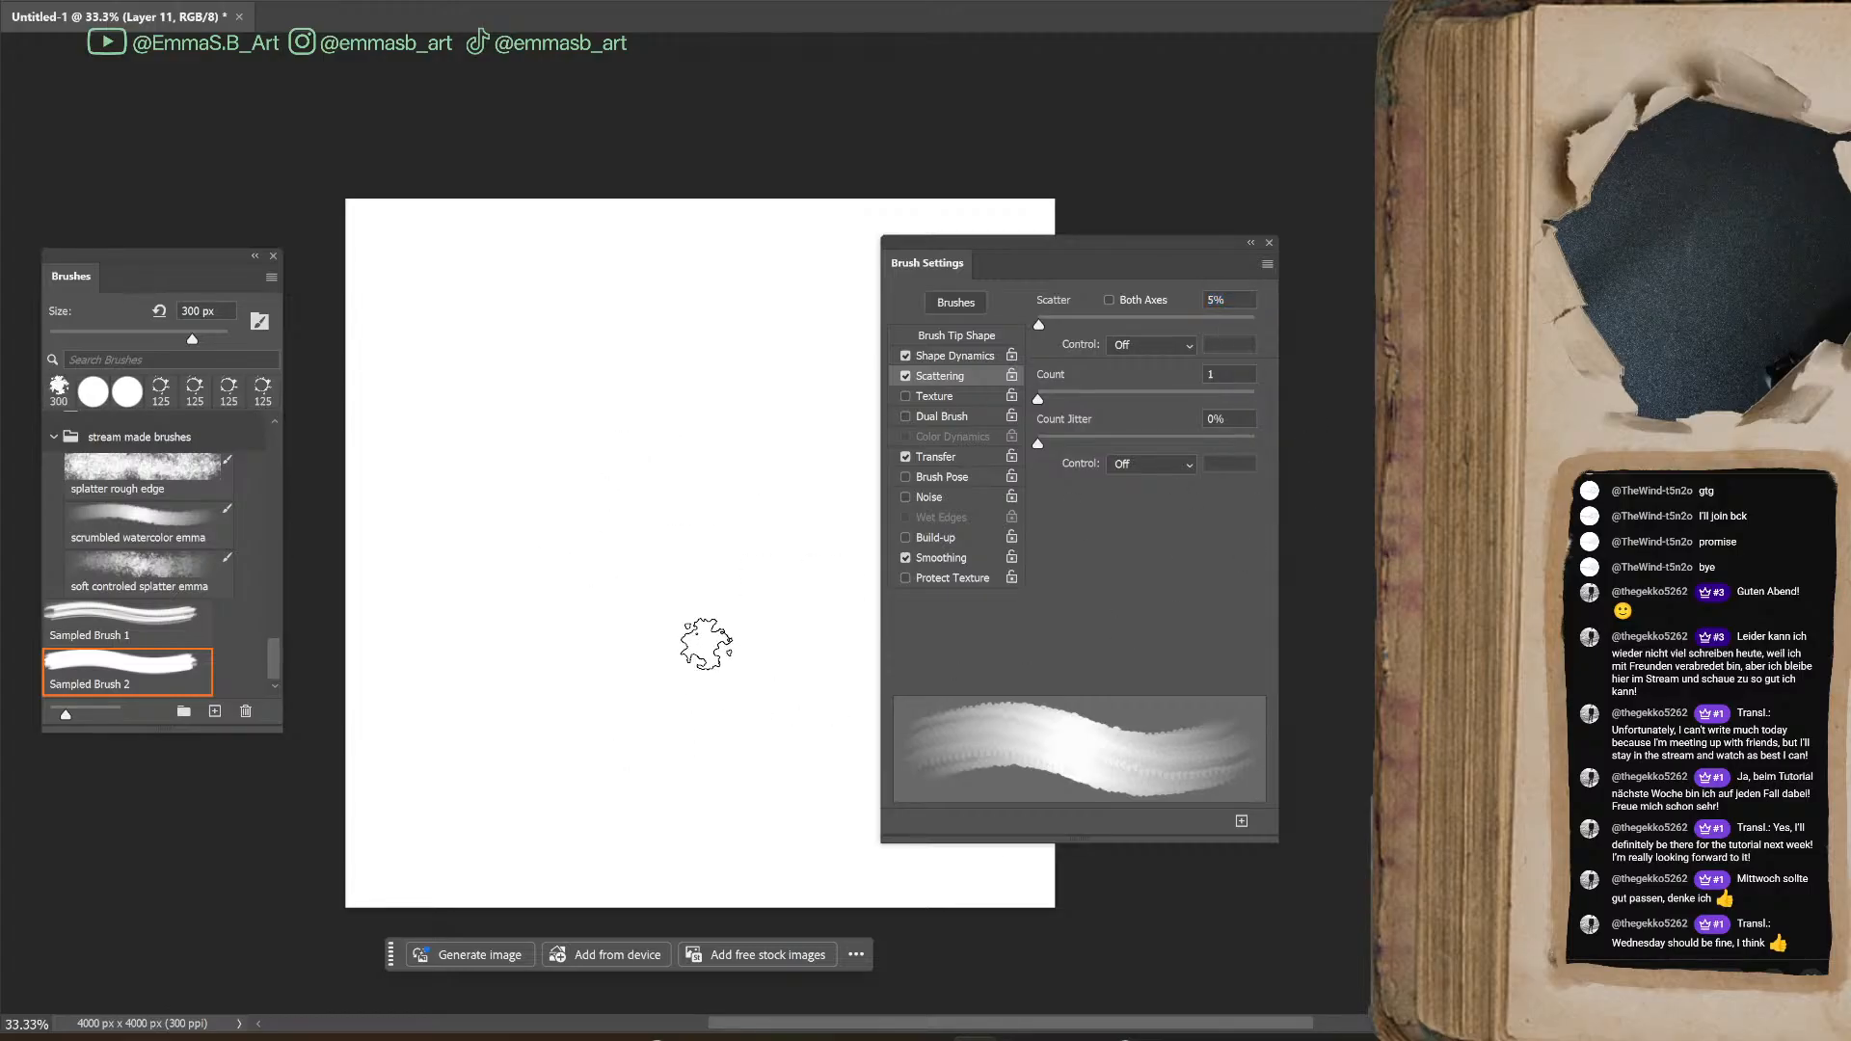
Reload the Sampled Brush 2 preset for painting, enable Shape Dynamics and Scattering, and set Scatter to 5%
{"action": "key", "text": "e"}
{"action": "left_click_drag", "start_coordinate": [278, 465], "coordinate": [276, 747]}
{"action": "left_click", "coordinate": [164, 675]}
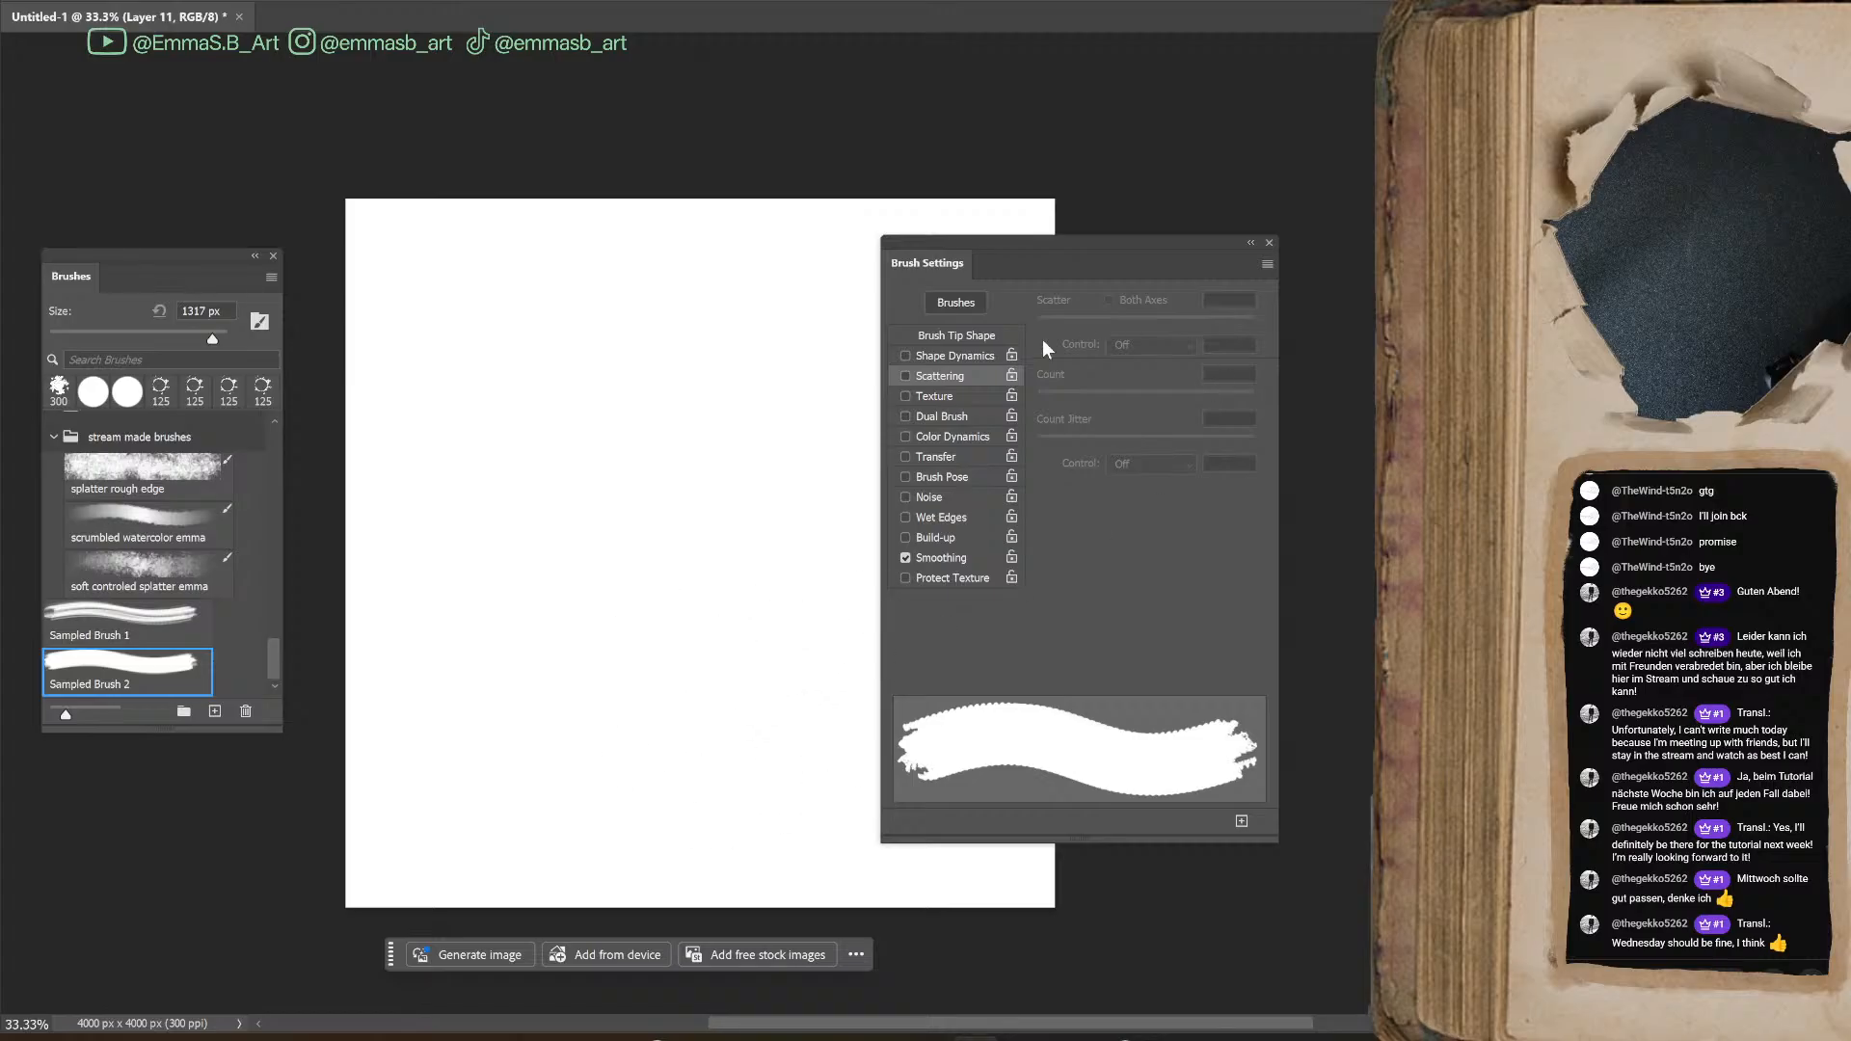
{"action": "left_click", "coordinate": [907, 356]}
{"action": "left_click", "coordinate": [906, 376]}
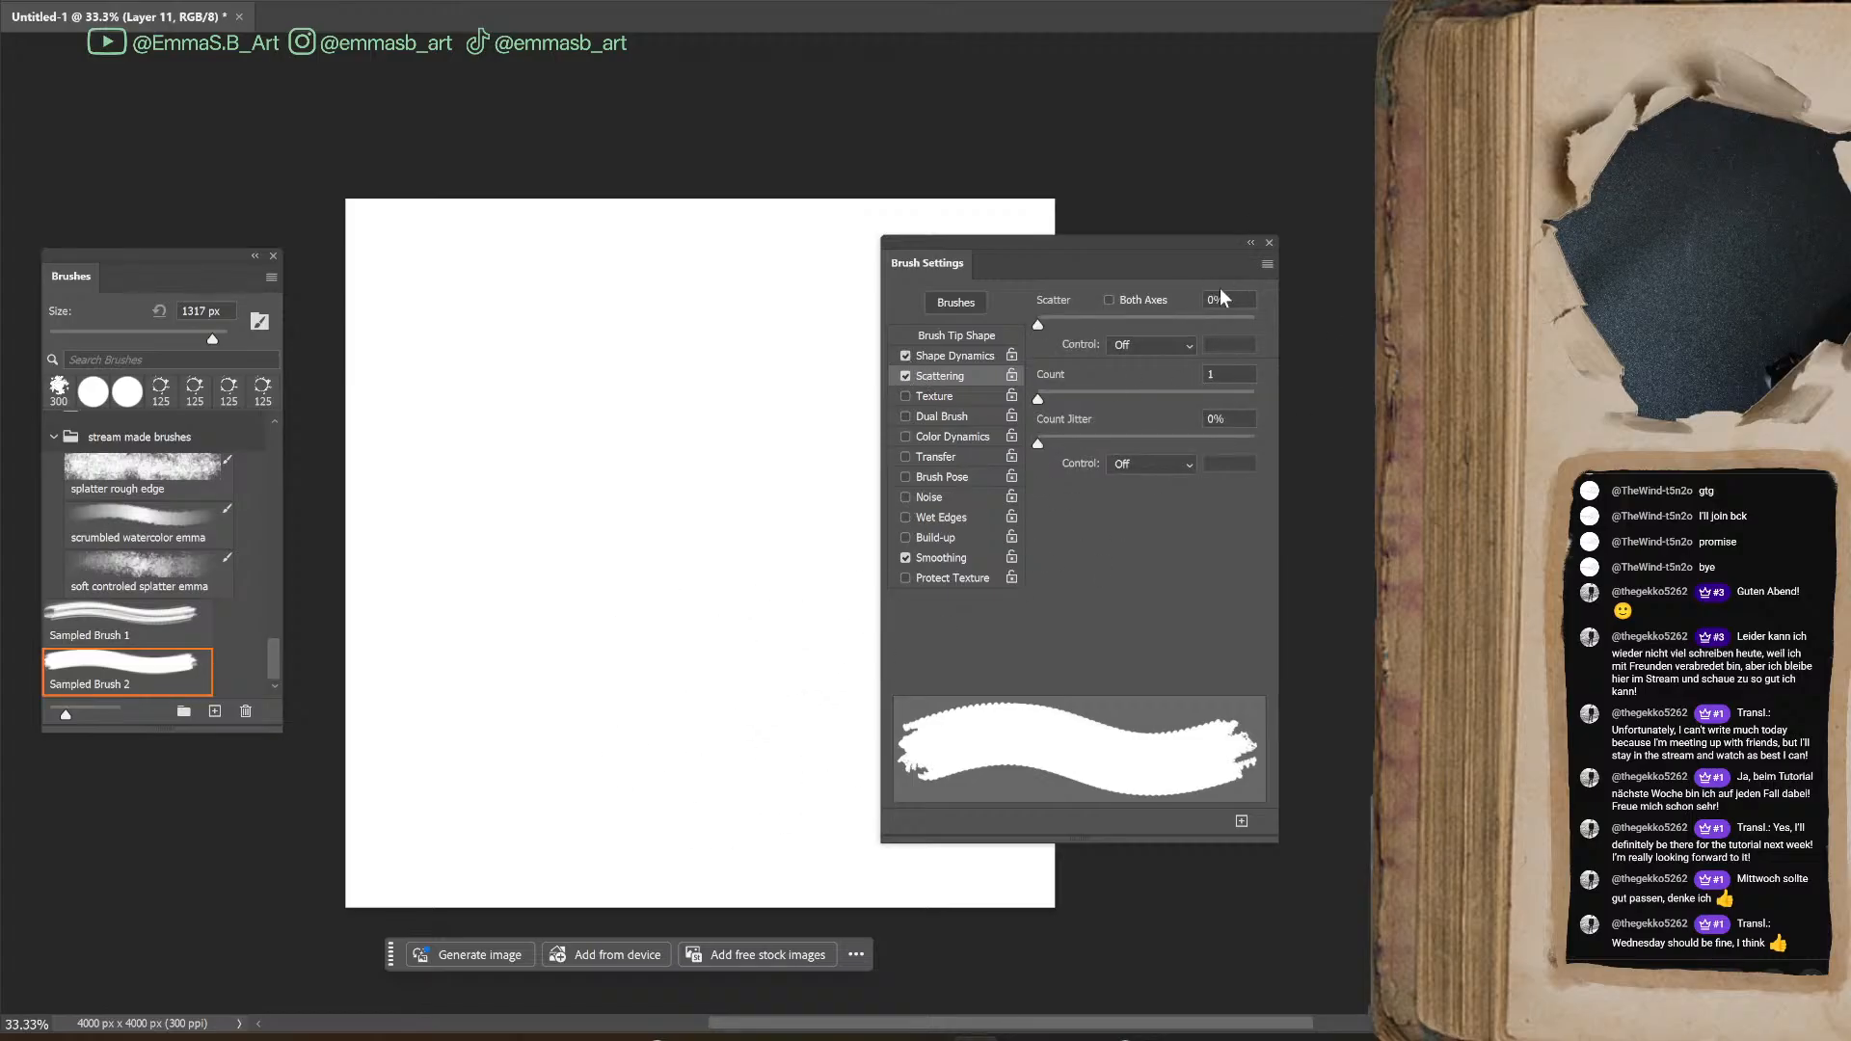
{"action": "type", "text": "5"}
Paint a green test patch, reduce the brush to 250 px, and undo the patch
{"action": "mouse_move", "coordinate": [617, 434]}
{"action": "left_mouse_down"}
{"action": "mouse_move", "coordinate": [646, 521]}
{"action": "mouse_move", "coordinate": [617, 578]}
{"action": "left_mouse_up"}
{"action": "key", "text": "bracketleft"}
{"action": "key", "text": "bracketleft"}
{"action": "key", "text": "bracketleft"}
{"action": "key", "text": "bracketleft"}
{"action": "key", "text": "bracketleft"}
{"action": "key", "text": "bracketleft"}
{"action": "key", "text": "bracketleft"}
{"action": "key", "text": "bracketleft"}
{"action": "key", "text": "bracketleft"}
{"action": "key", "text": "bracketleft"}
{"action": "key", "text": "bracketleft"}
{"action": "key", "text": "bracketleft"}
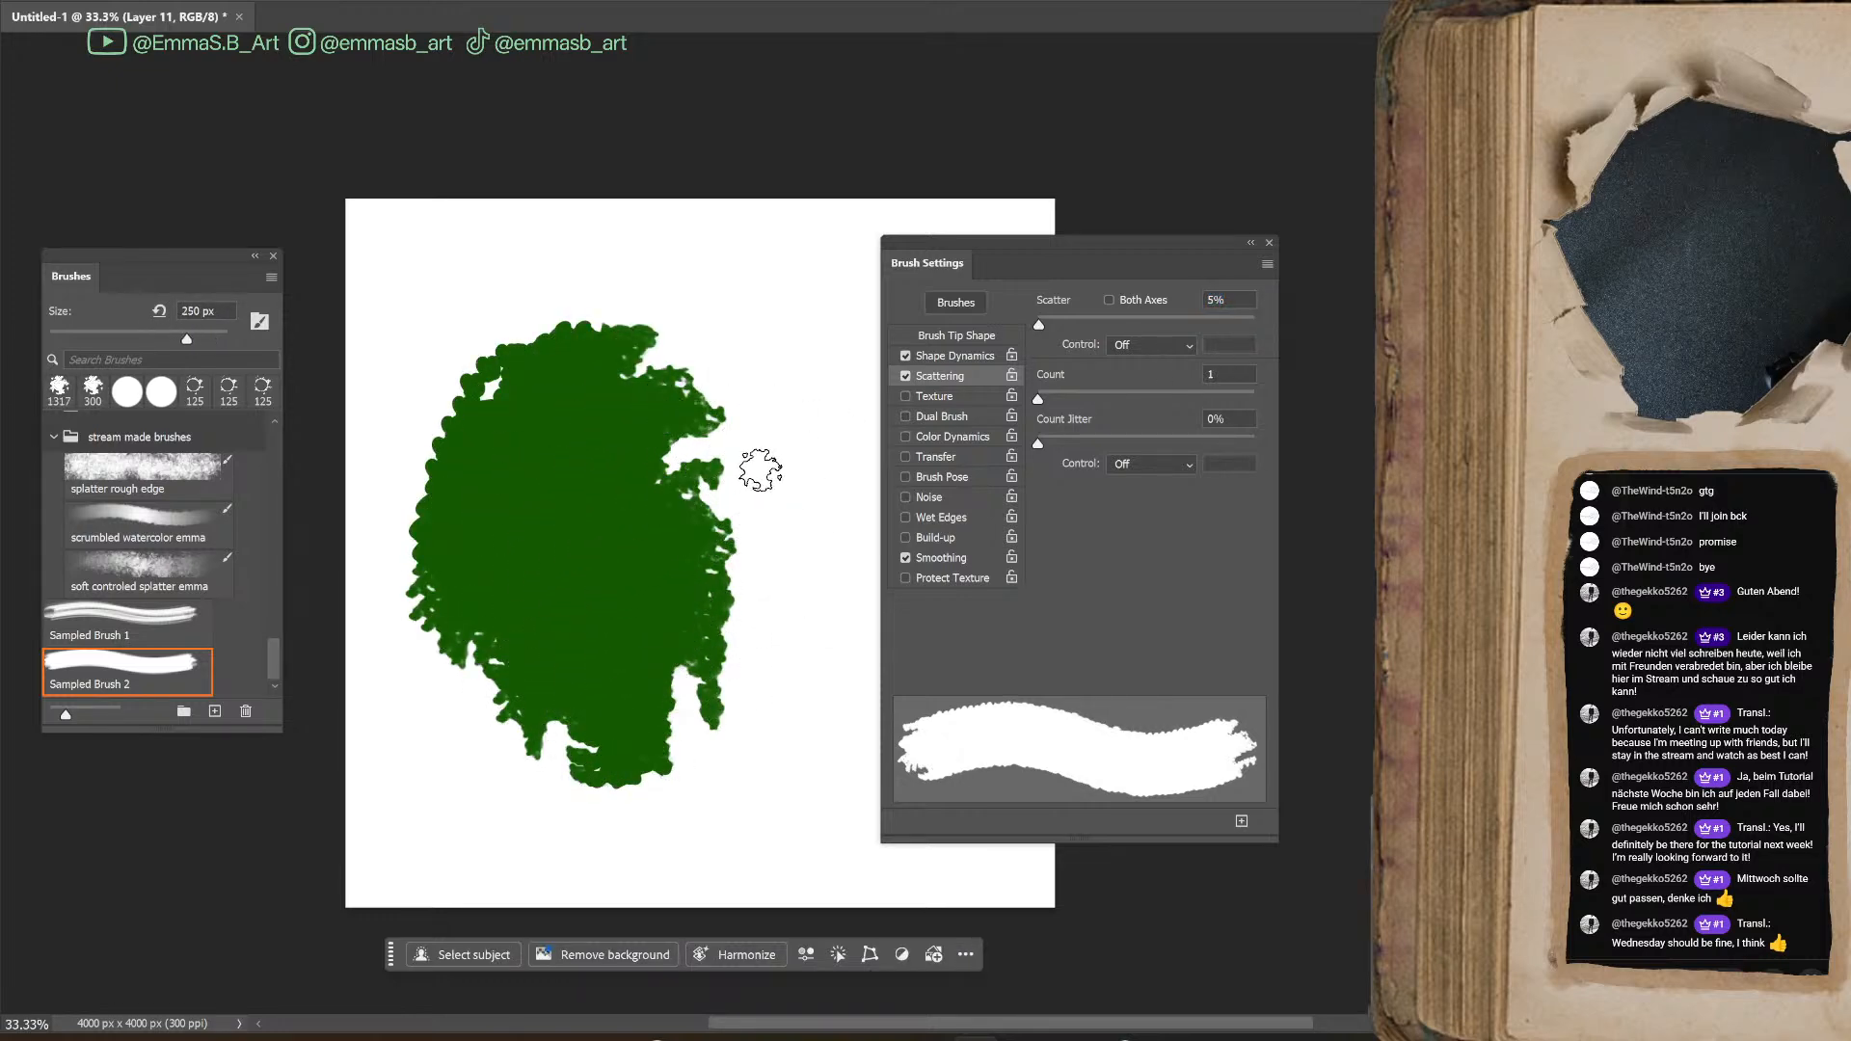
{"action": "key", "text": "ctrl+z"}
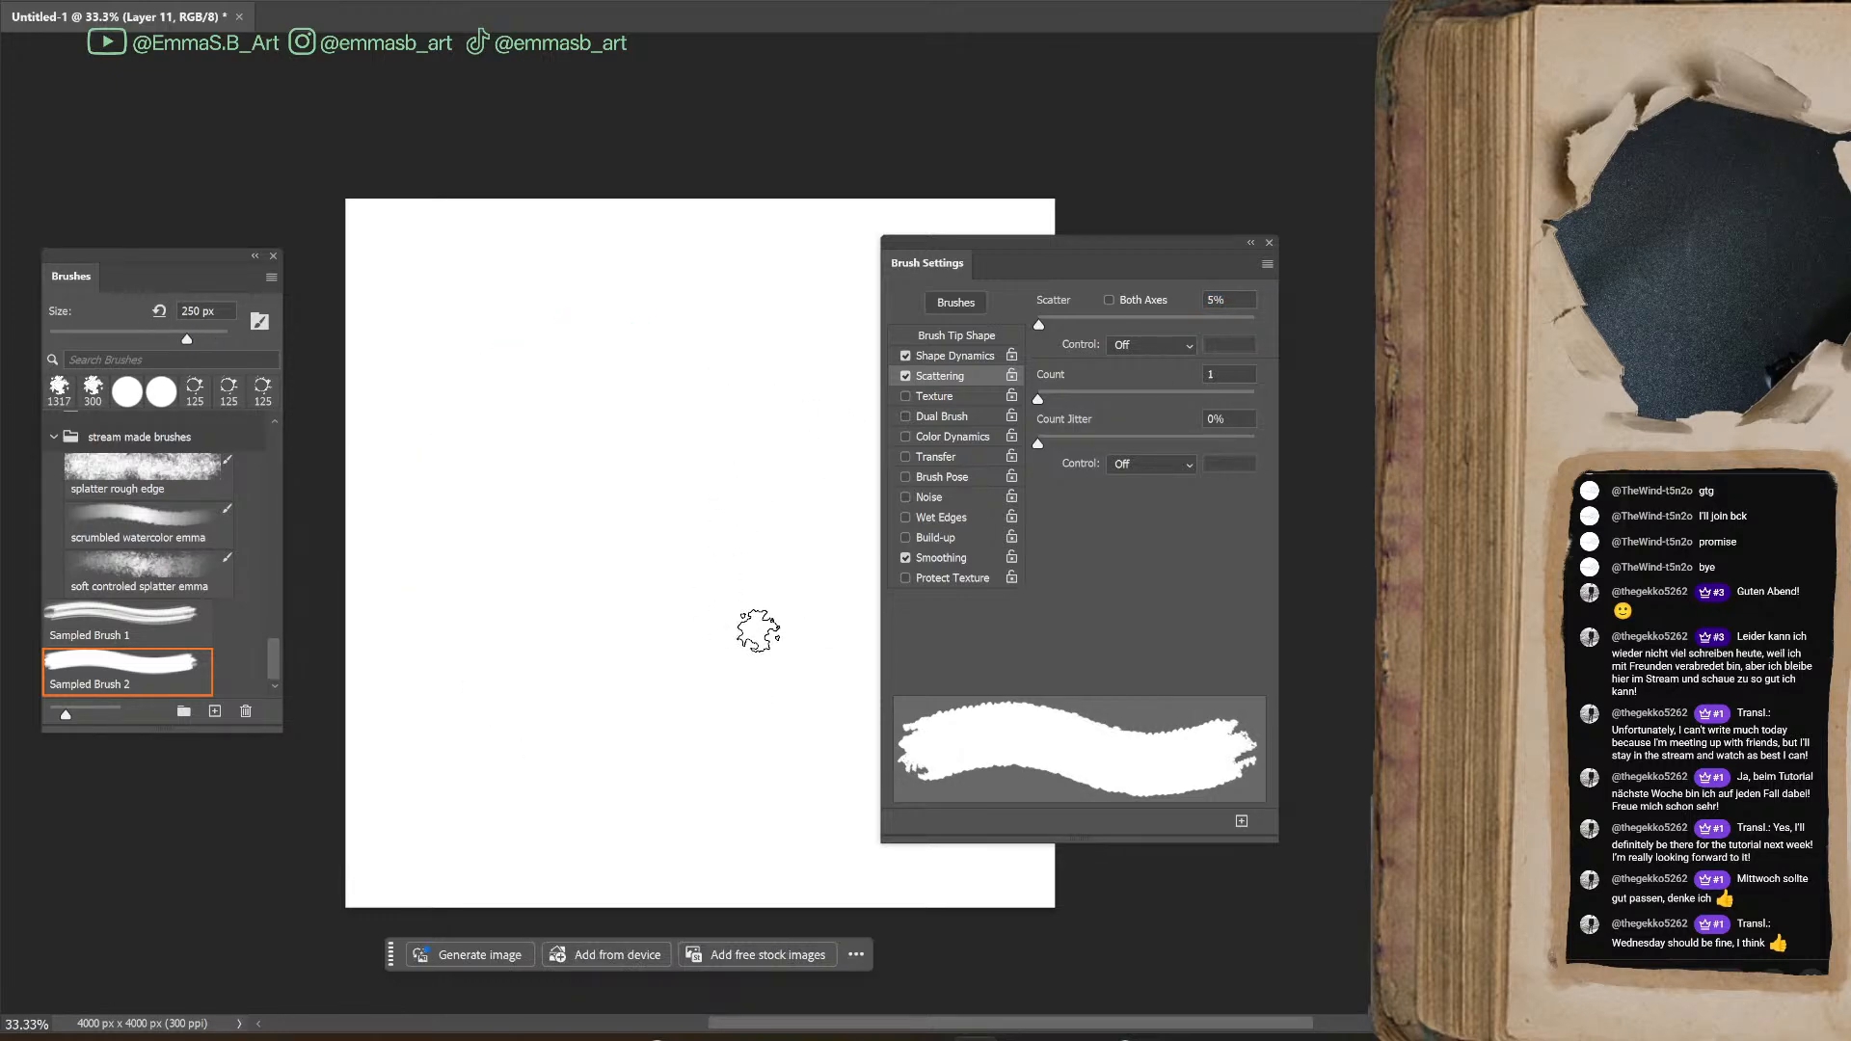
Set the brush's Angle Jitter to 5%, test it with a stroke, and undo the stroke
{"action": "left_click", "coordinate": [960, 356]}
{"action": "mouse_move", "coordinate": [1038, 324]}
{"action": "left_mouse_down"}
{"action": "mouse_move", "coordinate": [1126, 326]}
{"action": "mouse_move", "coordinate": [1053, 326]}
{"action": "mouse_move", "coordinate": [1057, 385]}
{"action": "mouse_move", "coordinate": [1012, 428]}
{"action": "mouse_move", "coordinate": [1088, 489]}
{"action": "mouse_move", "coordinate": [1051, 485]}
{"action": "left_mouse_up"}
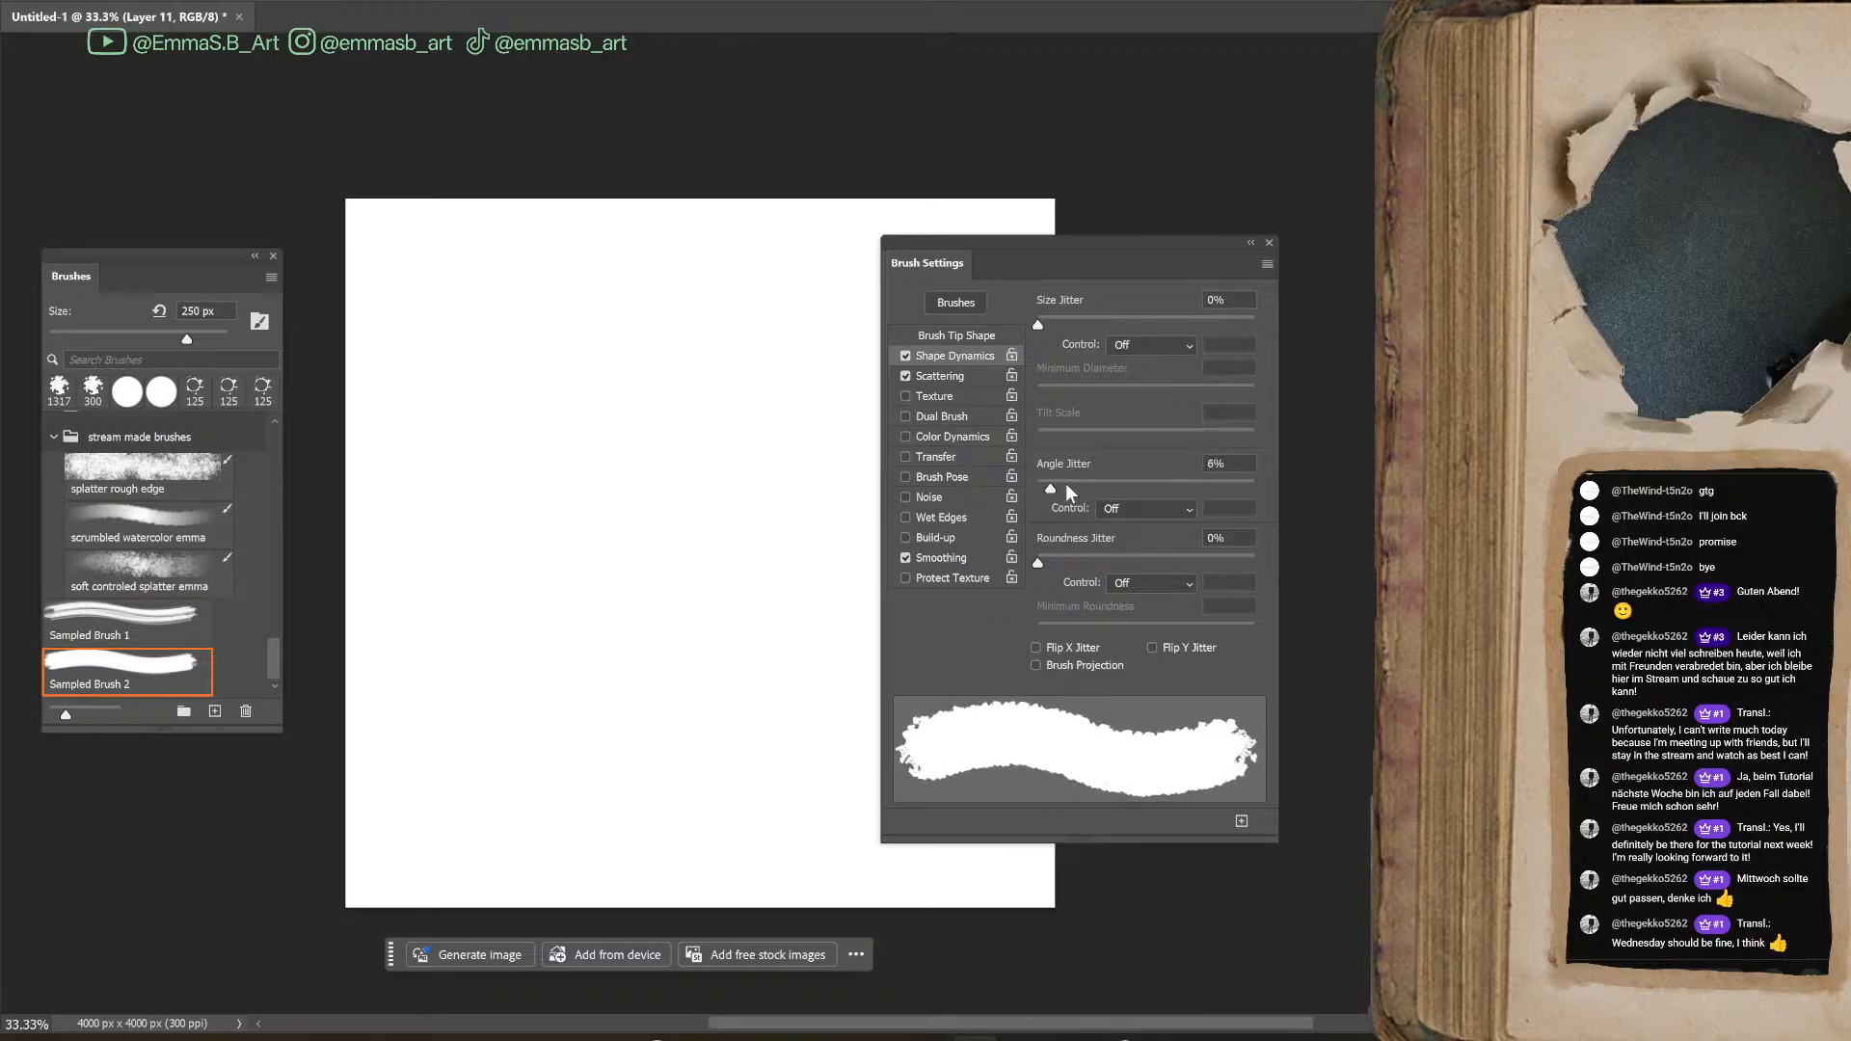
{"action": "left_click", "coordinate": [1215, 465]}
{"action": "mouse_move", "coordinate": [552, 364]}
{"action": "left_mouse_down"}
{"action": "mouse_move", "coordinate": [537, 743]}
{"action": "mouse_move", "coordinate": [640, 586]}
{"action": "mouse_move", "coordinate": [723, 270]}
{"action": "mouse_move", "coordinate": [733, 319]}
{"action": "mouse_move", "coordinate": [646, 424]}
{"action": "left_mouse_up"}
{"action": "key", "text": "ctrl+z"}
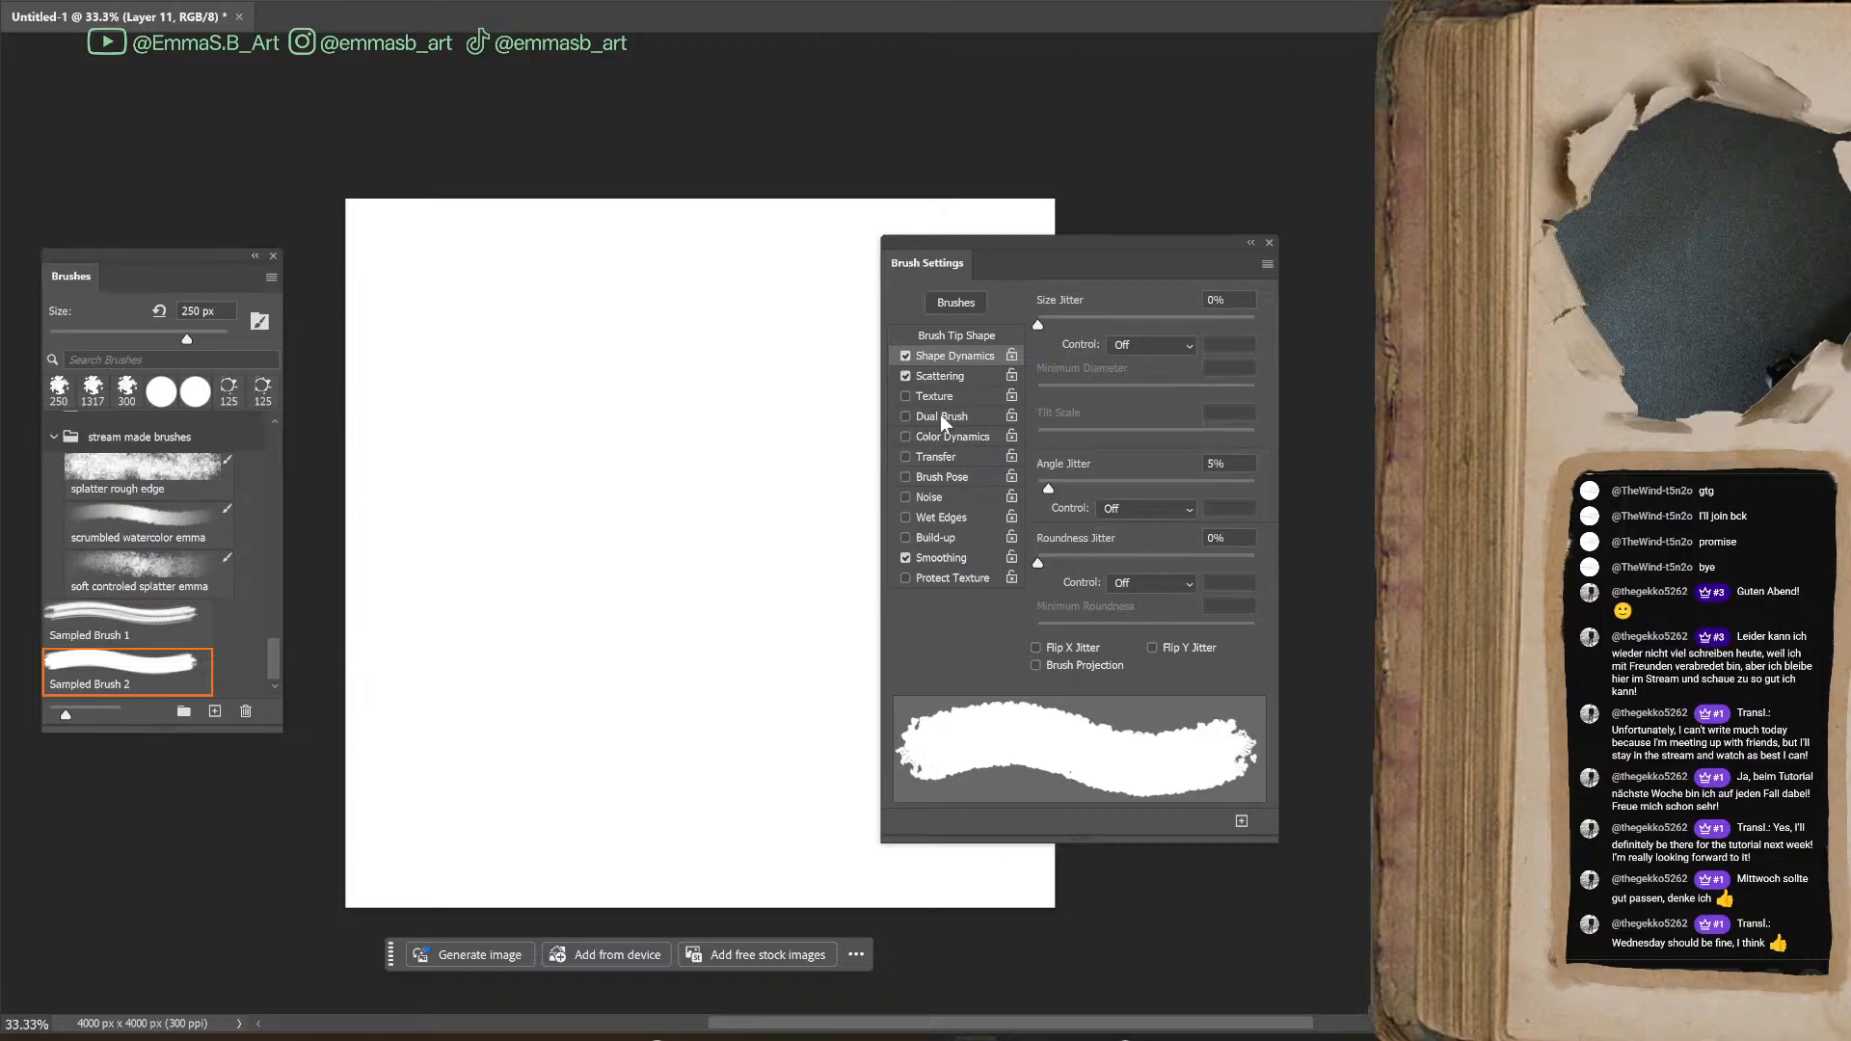
Review the Scattering options, then try Texture and Dual Brush on the tip and switch both off again
{"action": "left_click", "coordinate": [957, 375]}
{"action": "mouse_move", "coordinate": [1039, 399]}
{"action": "left_mouse_down"}
{"action": "mouse_move", "coordinate": [1102, 403]}
{"action": "mouse_move", "coordinate": [1020, 408]}
{"action": "left_mouse_up"}
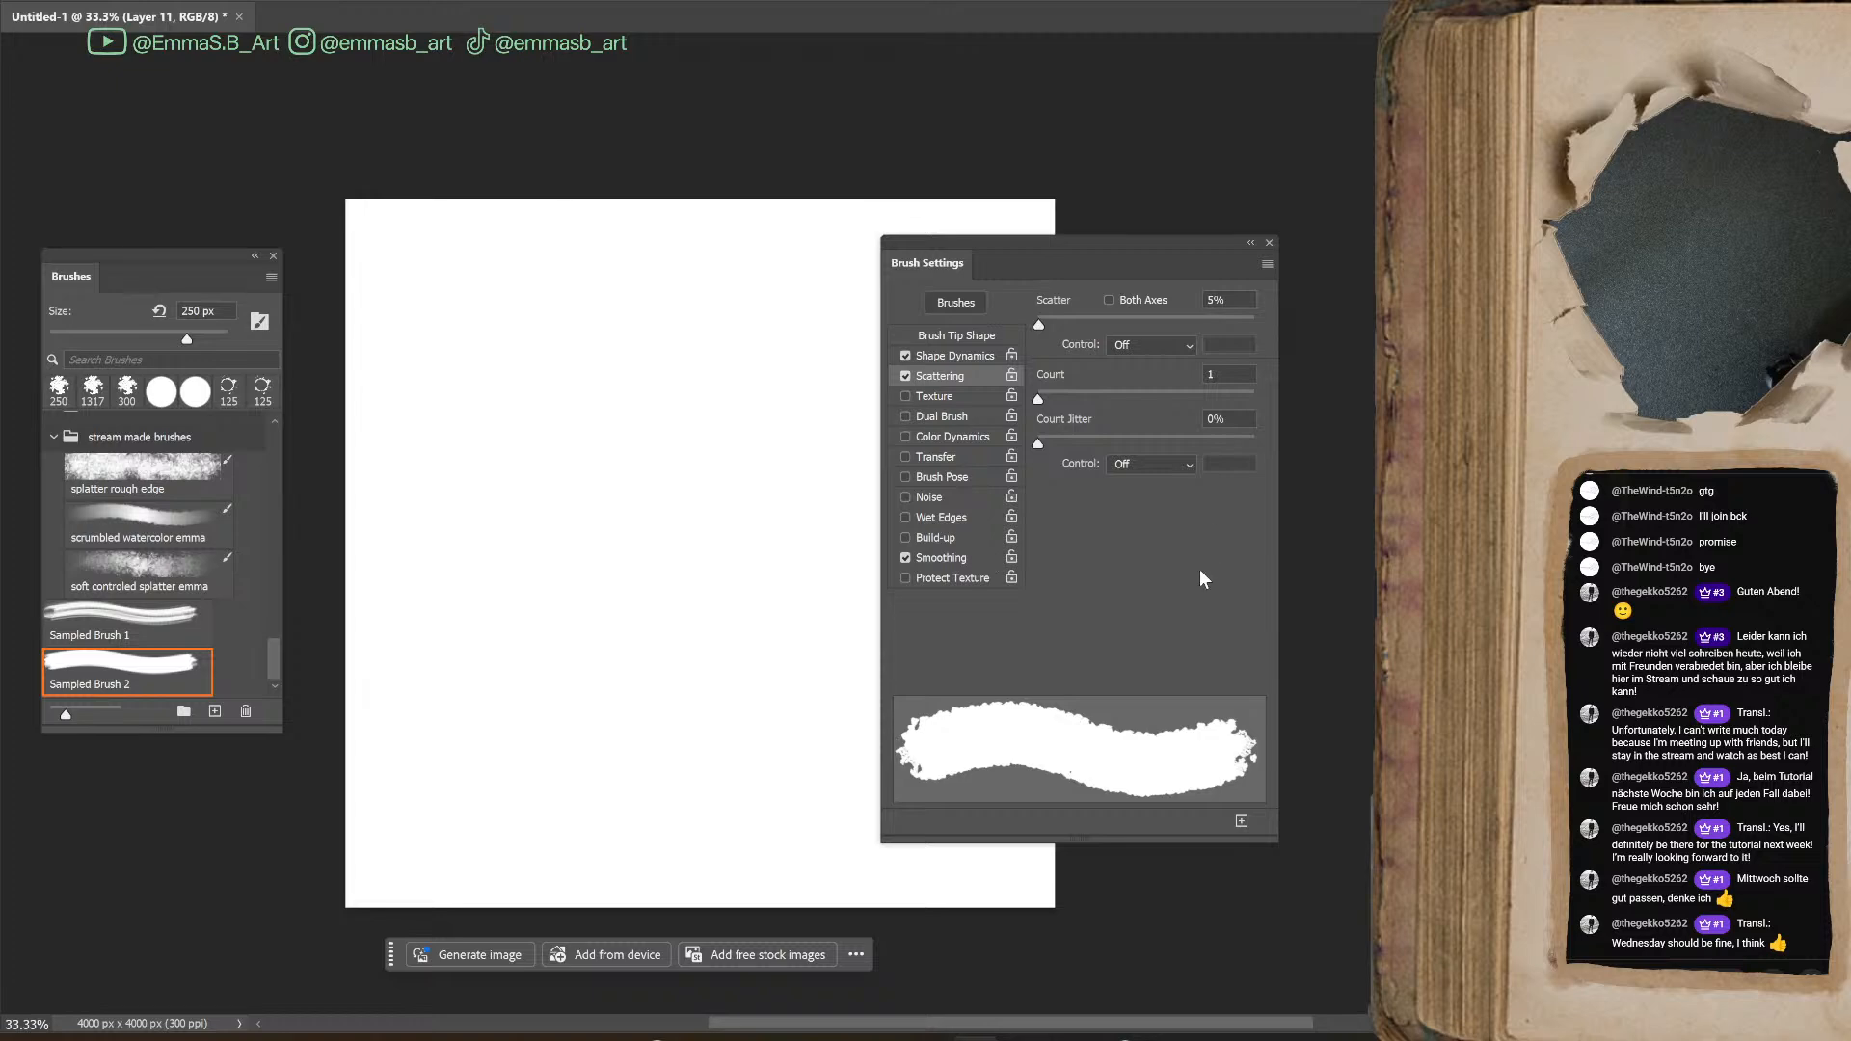
{"action": "left_click", "coordinate": [955, 398]}
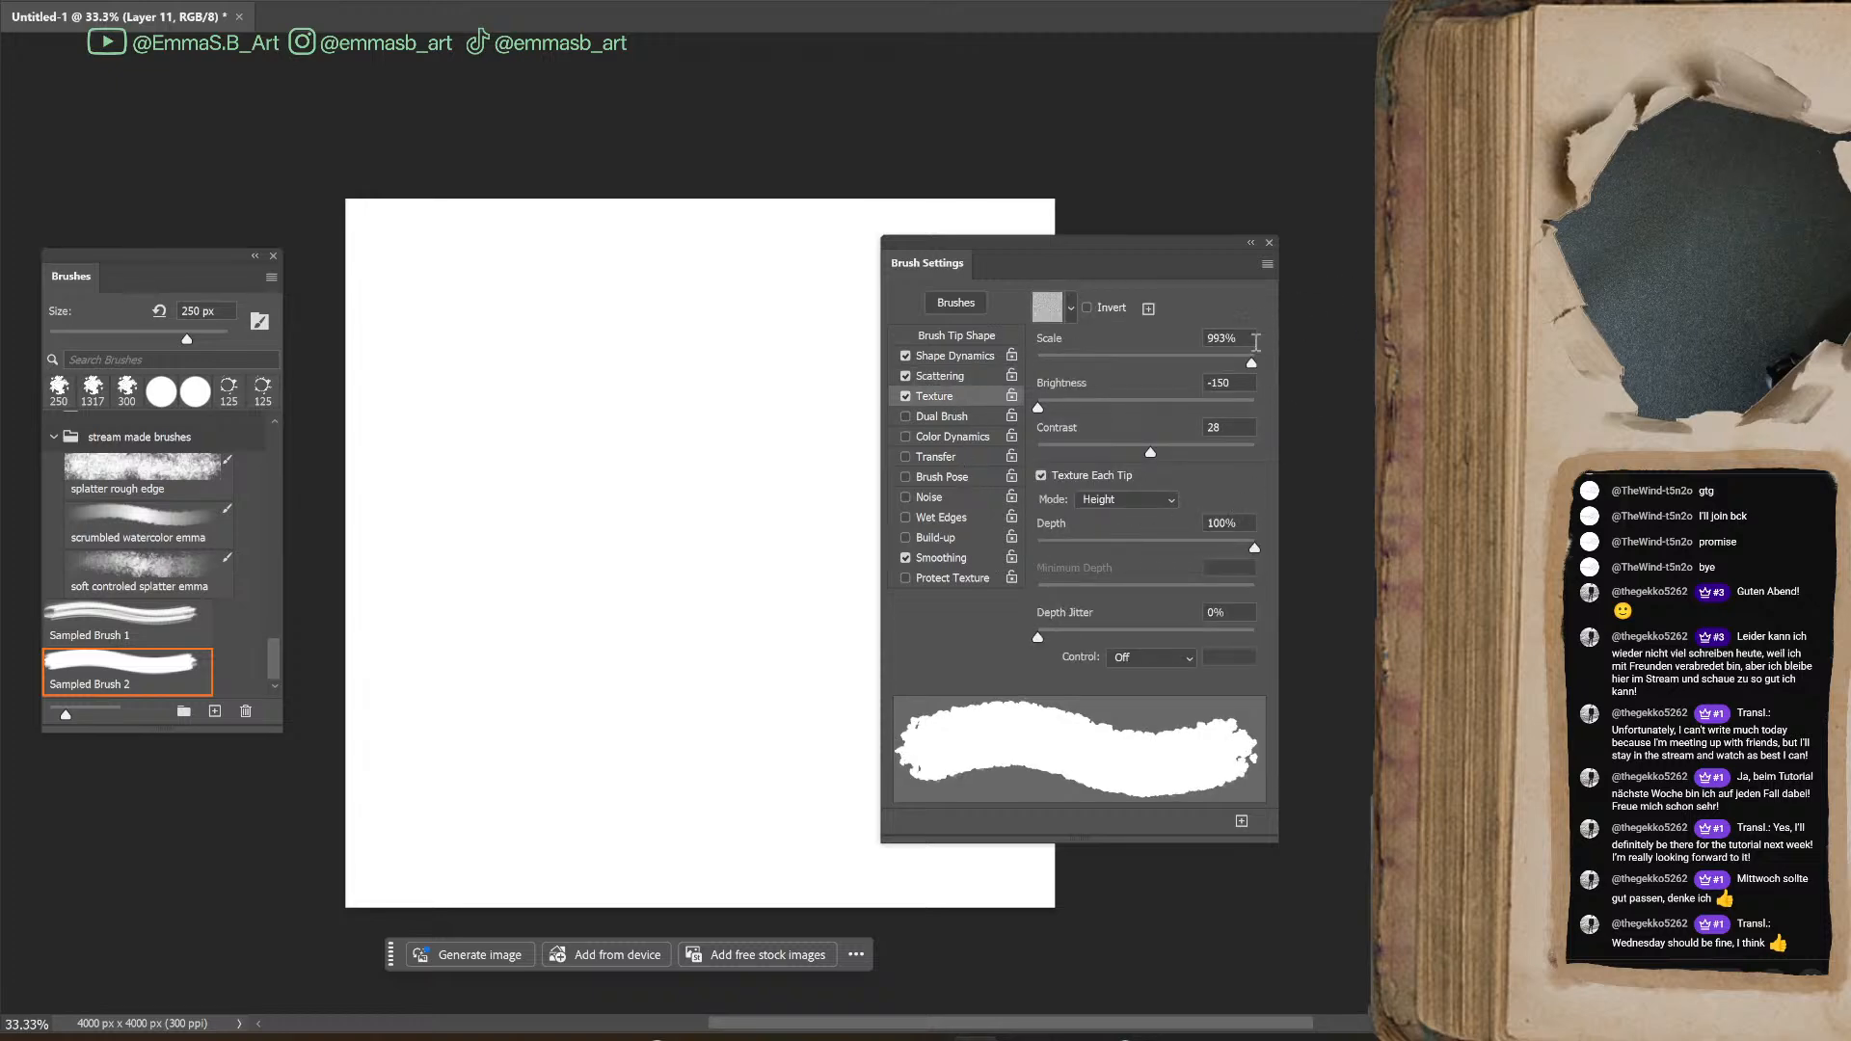
{"action": "left_click", "coordinate": [905, 395]}
{"action": "left_click", "coordinate": [941, 416]}
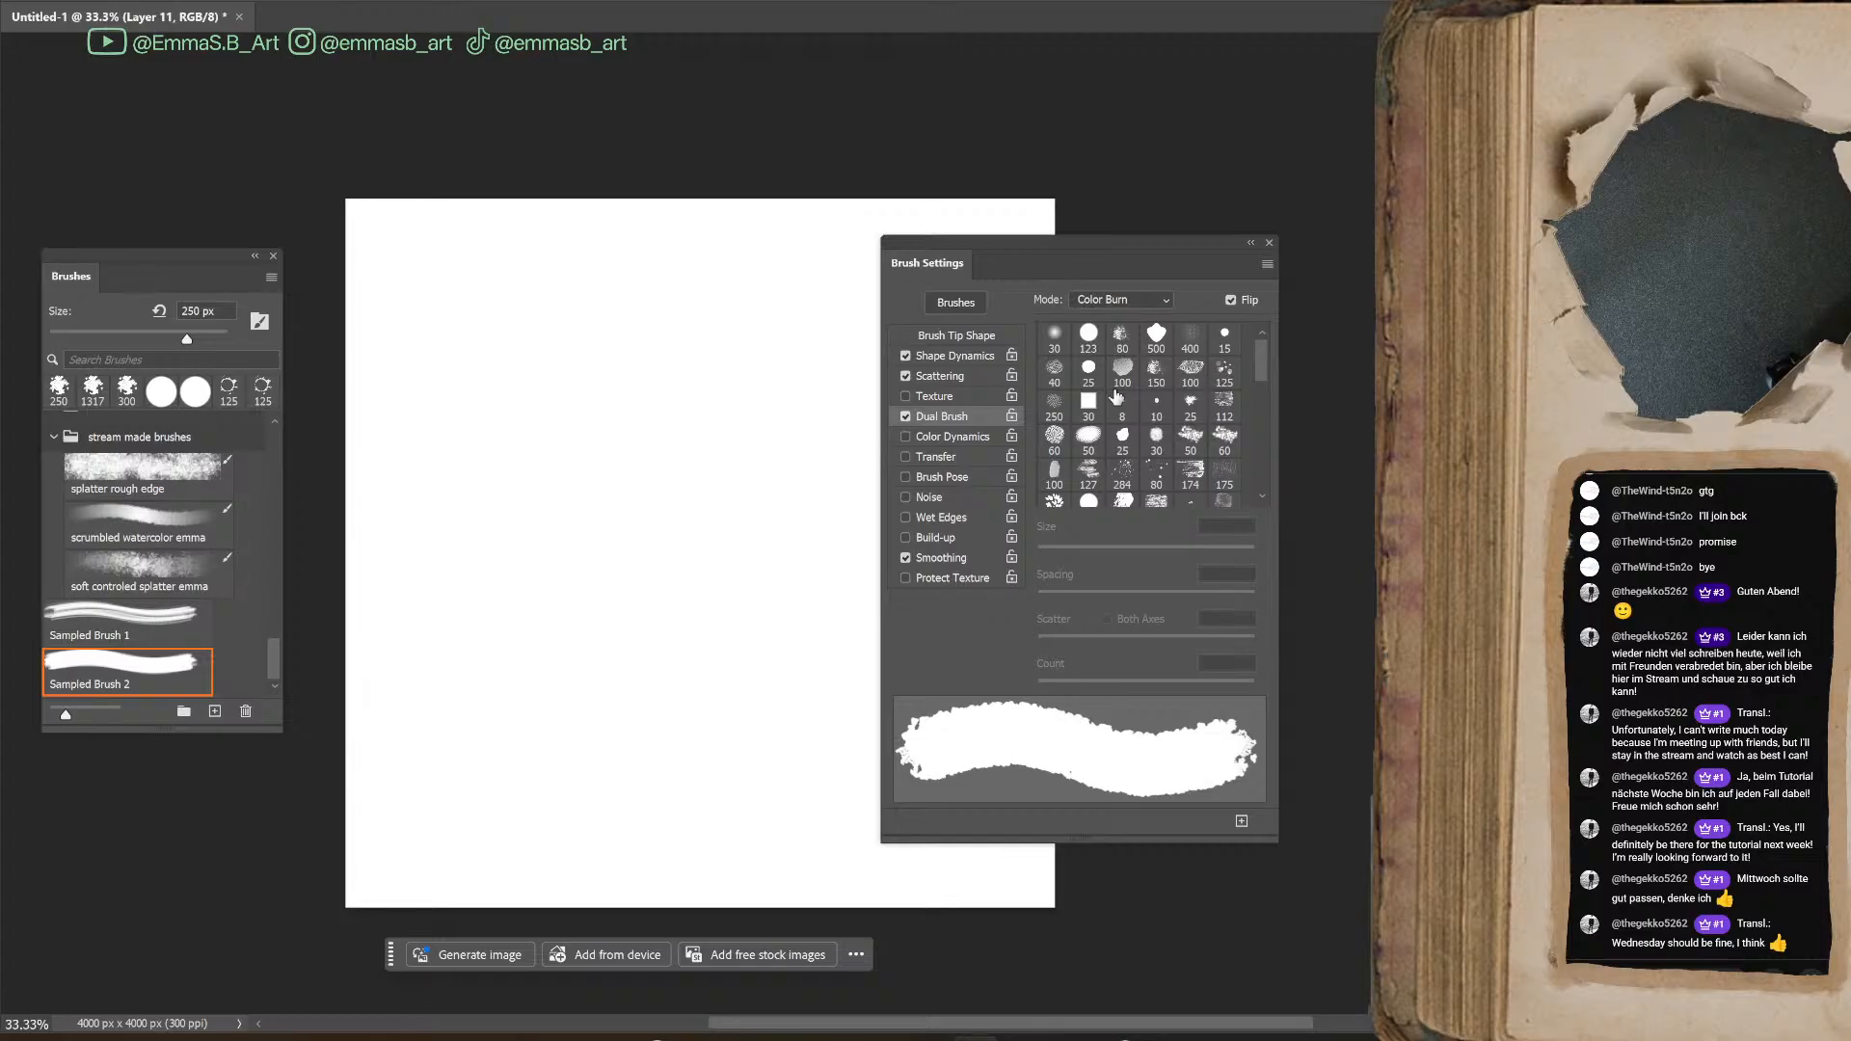
{"action": "left_click", "coordinate": [905, 416]}
Enable Color Dynamics and compare Hue Jitter amounts with green and blue test scribbles
{"action": "left_click", "coordinate": [906, 437]}
{"action": "left_click", "coordinate": [974, 437]}
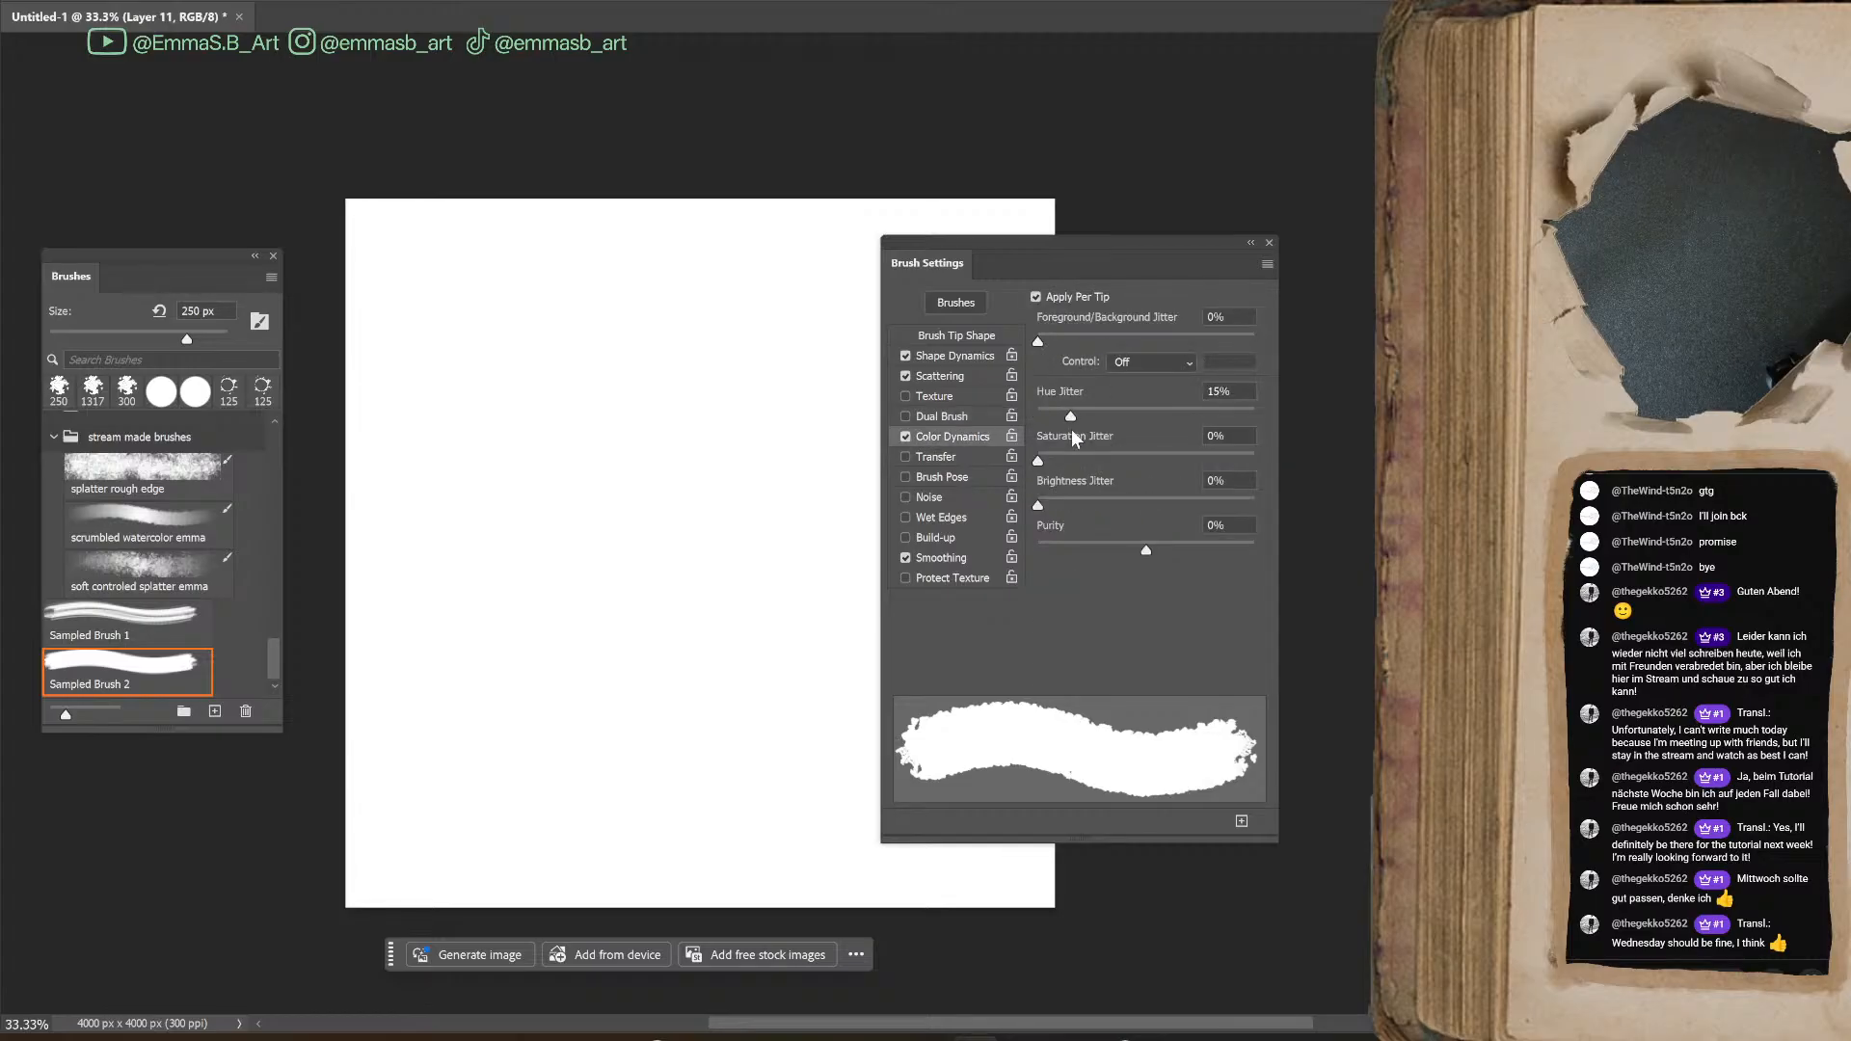
{"action": "left_click_drag", "start_coordinate": [1070, 416], "coordinate": [1056, 417]}
{"action": "mouse_move", "coordinate": [617, 397]}
{"action": "left_mouse_down"}
{"action": "mouse_move", "coordinate": [570, 620]}
{"action": "mouse_move", "coordinate": [691, 712]}
{"action": "left_mouse_up"}
{"action": "left_click", "coordinate": [1093, 413]}
{"action": "left_click", "coordinate": [712, 517]}
{"action": "mouse_move", "coordinate": [703, 559]}
{"action": "left_mouse_down"}
{"action": "mouse_move", "coordinate": [760, 715]}
{"action": "mouse_move", "coordinate": [765, 451]}
{"action": "mouse_move", "coordinate": [620, 376]}
{"action": "mouse_move", "coordinate": [712, 468]}
{"action": "mouse_move", "coordinate": [673, 758]}
{"action": "left_mouse_up"}
{"action": "mouse_move", "coordinate": [550, 643]}
{"action": "left_mouse_down"}
{"action": "mouse_move", "coordinate": [521, 755]}
{"action": "mouse_move", "coordinate": [611, 361]}
{"action": "mouse_move", "coordinate": [669, 495]}
{"action": "mouse_move", "coordinate": [636, 270]}
{"action": "mouse_move", "coordinate": [800, 328]}
{"action": "mouse_move", "coordinate": [675, 713]}
{"action": "mouse_move", "coordinate": [606, 660]}
{"action": "mouse_move", "coordinate": [699, 777]}
{"action": "left_mouse_up"}
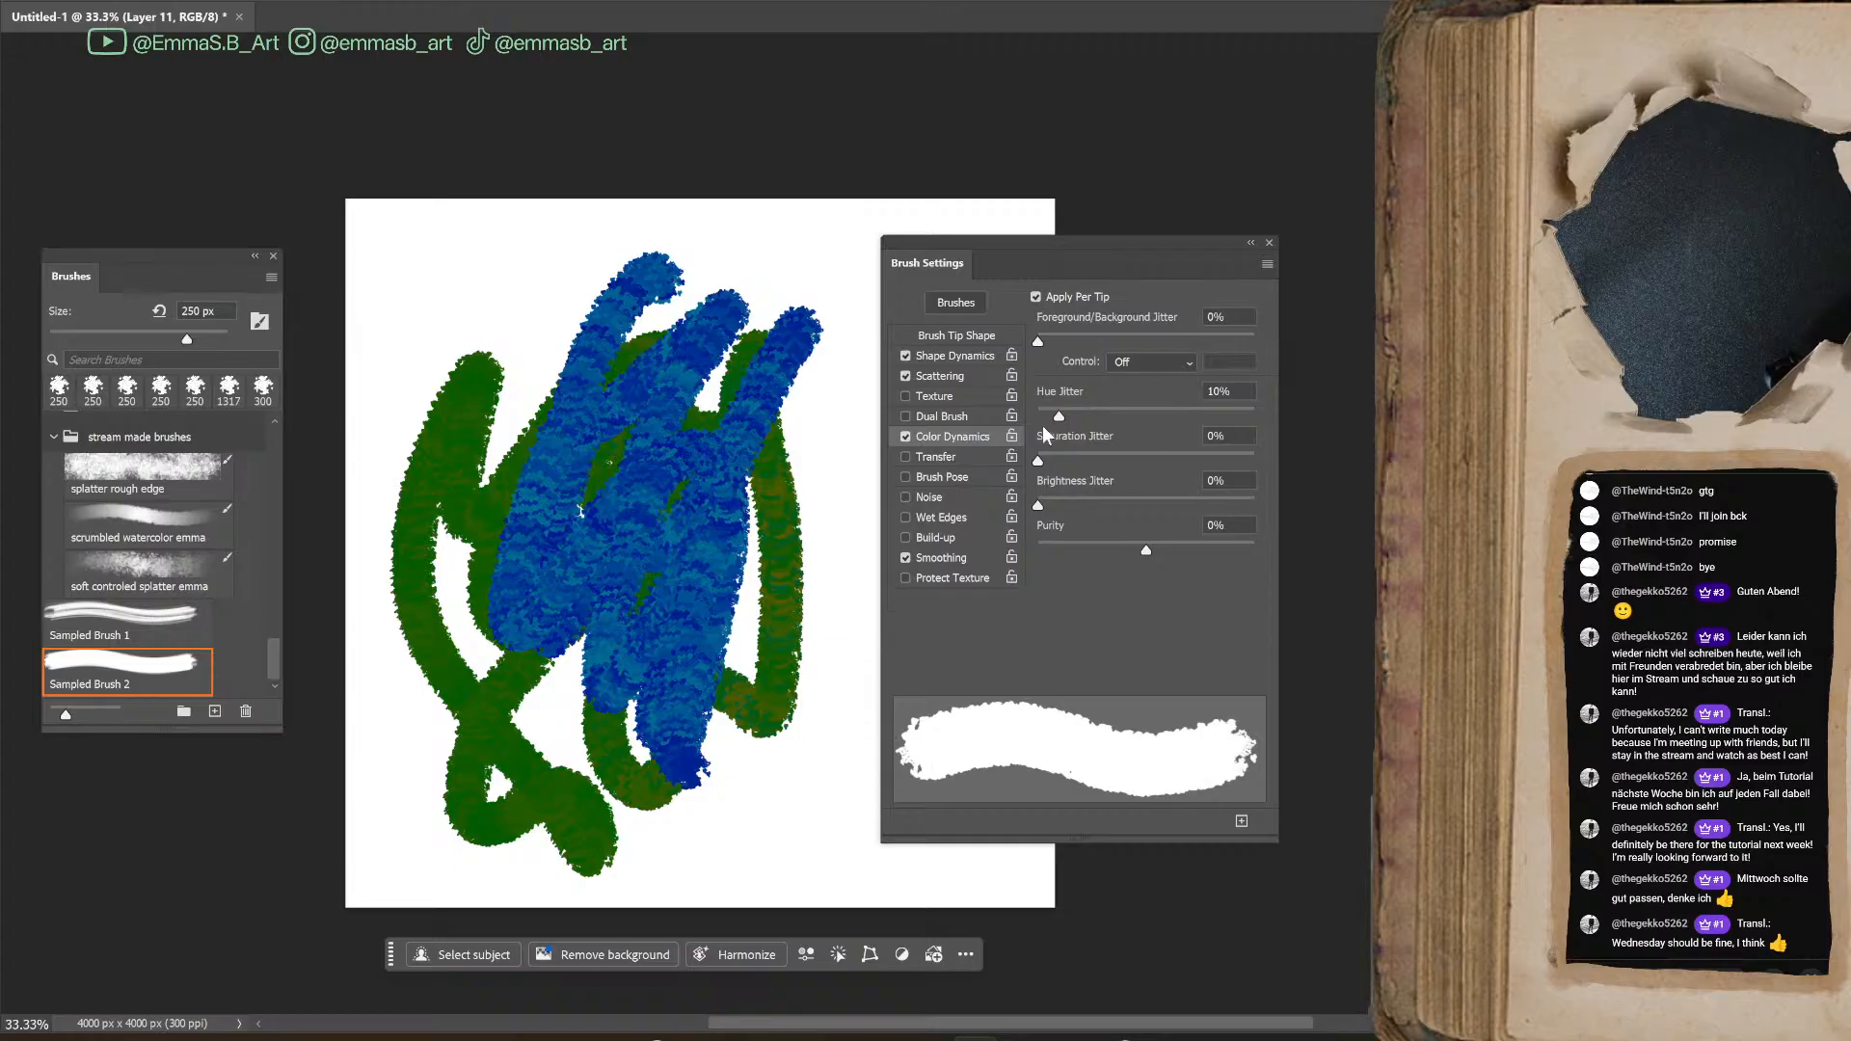
Lower the Hue Jitter to 2% and undo all the test scribbles
{"action": "mouse_move", "coordinate": [815, 405]}
{"action": "left_mouse_down"}
{"action": "mouse_move", "coordinate": [839, 588]}
{"action": "mouse_move", "coordinate": [801, 800]}
{"action": "mouse_move", "coordinate": [762, 656]}
{"action": "left_mouse_up"}
{"action": "key", "text": "ctrl+z"}
{"action": "key", "text": "ctrl+z"}
{"action": "key", "text": "ctrl+z"}
{"action": "key", "text": "ctrl+z"}
{"action": "key", "text": "ctrl+z"}
{"action": "key", "text": "ctrl+z"}
{"action": "key", "text": "ctrl+z"}
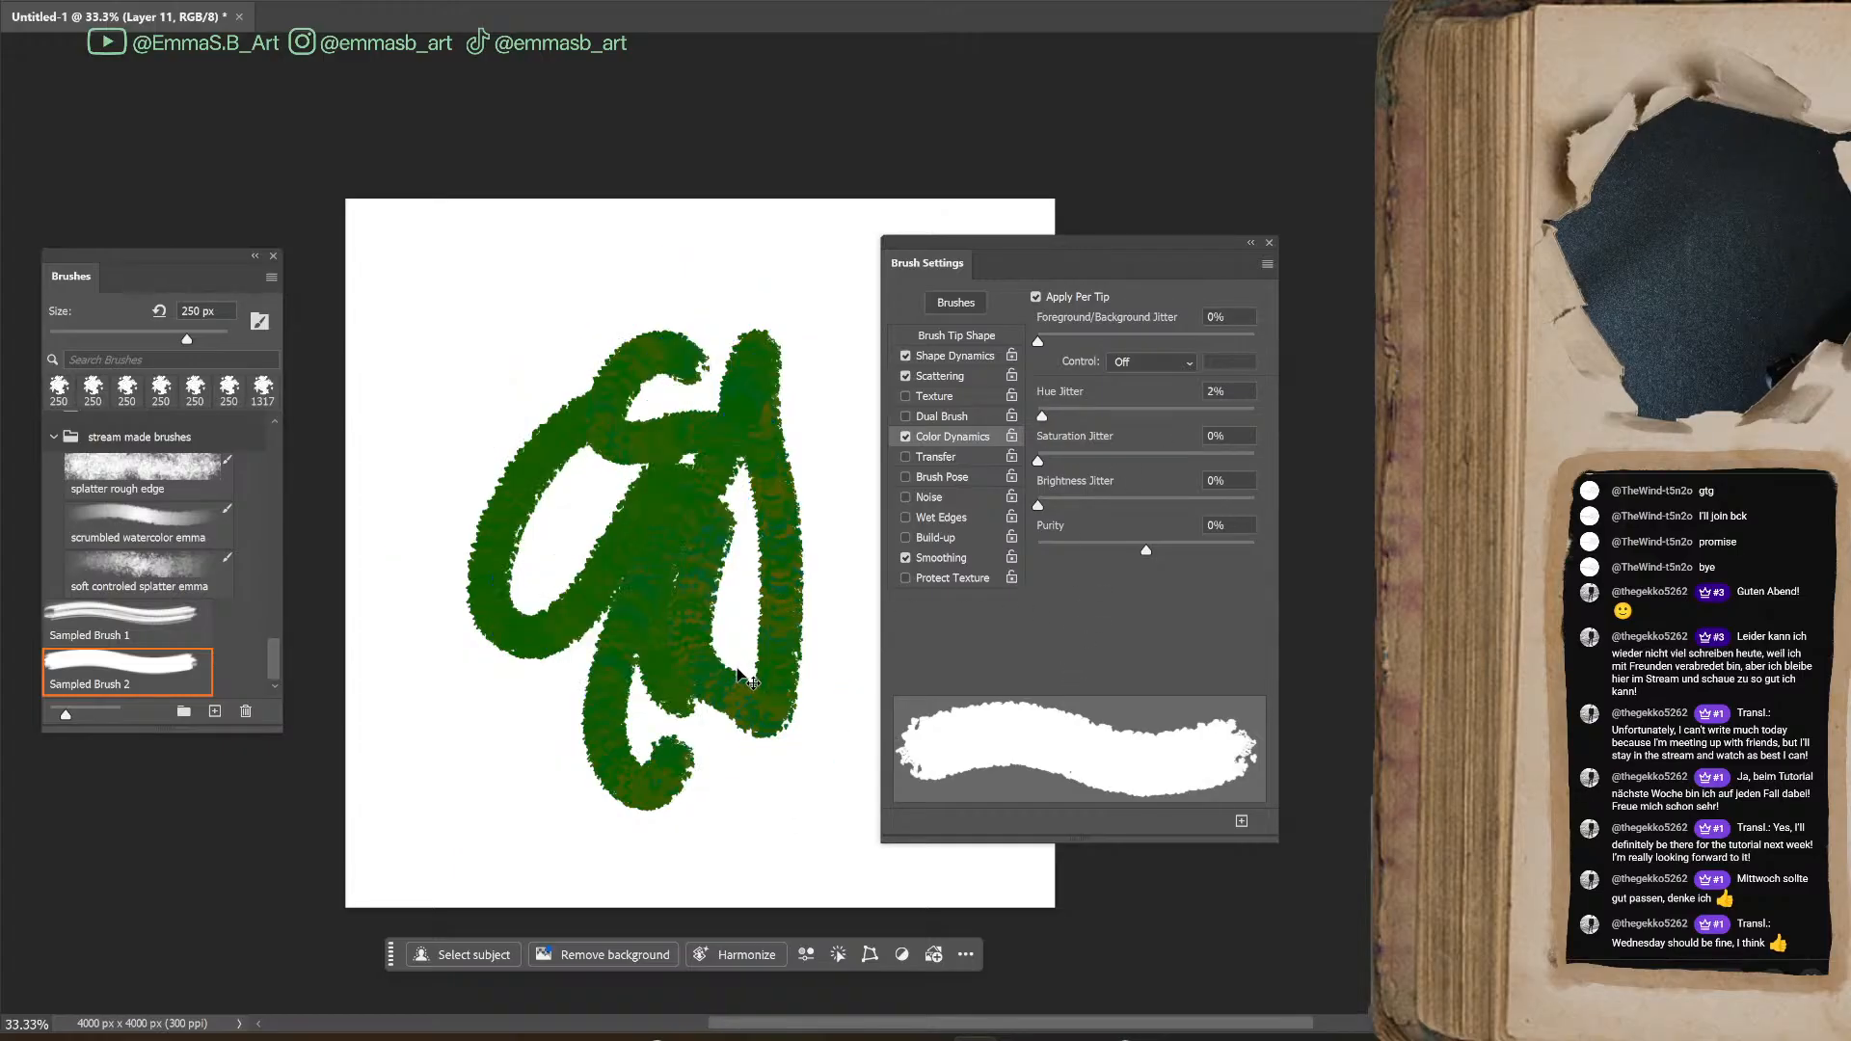
{"action": "key", "text": "ctrl+z"}
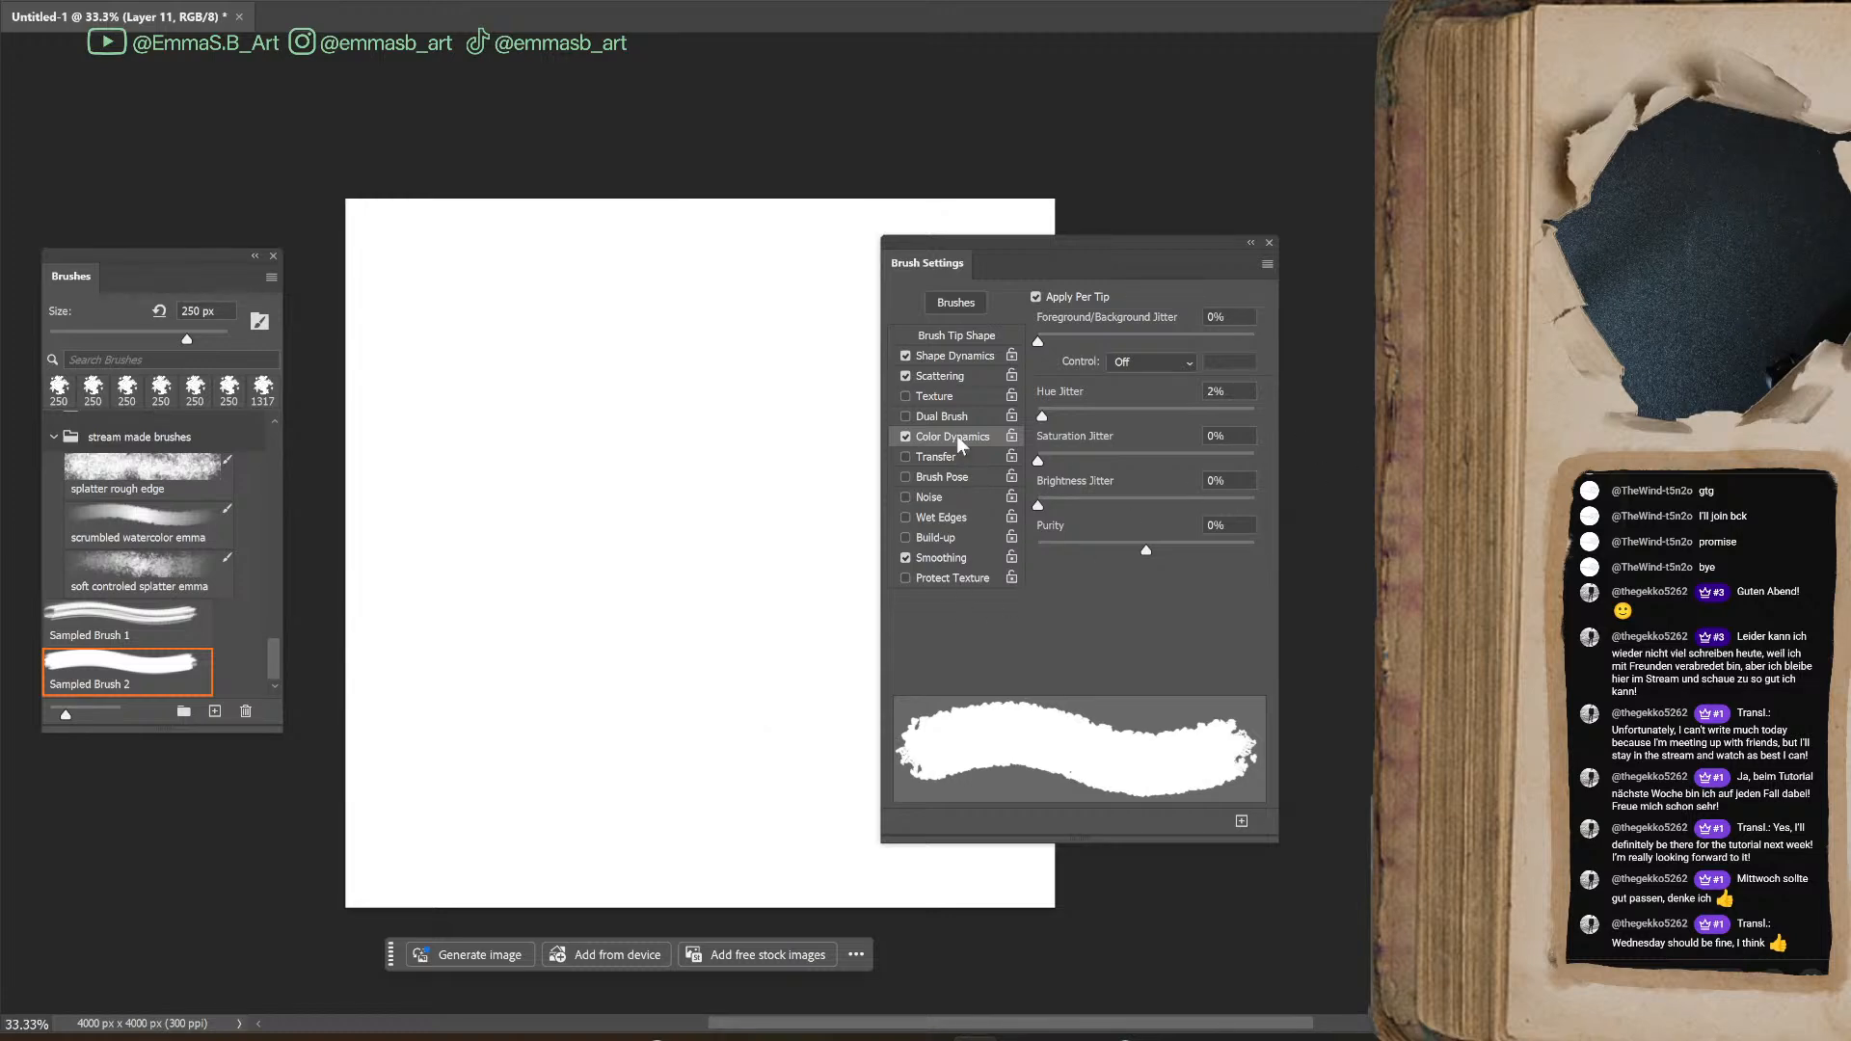
Try Wet Edges on the blot brush with test strokes and undo the strokes
{"action": "left_click", "coordinate": [906, 518]}
{"action": "mouse_move", "coordinate": [561, 465]}
{"action": "left_mouse_down"}
{"action": "mouse_move", "coordinate": [554, 548]}
{"action": "mouse_move", "coordinate": [605, 747]}
{"action": "left_mouse_up"}
{"action": "mouse_move", "coordinate": [587, 540]}
{"action": "left_mouse_down"}
{"action": "mouse_move", "coordinate": [591, 614]}
{"action": "mouse_move", "coordinate": [569, 550]}
{"action": "mouse_move", "coordinate": [612, 540]}
{"action": "left_mouse_up"}
{"action": "key", "text": "ctrl+z"}
{"action": "key", "text": "ctrl+z"}
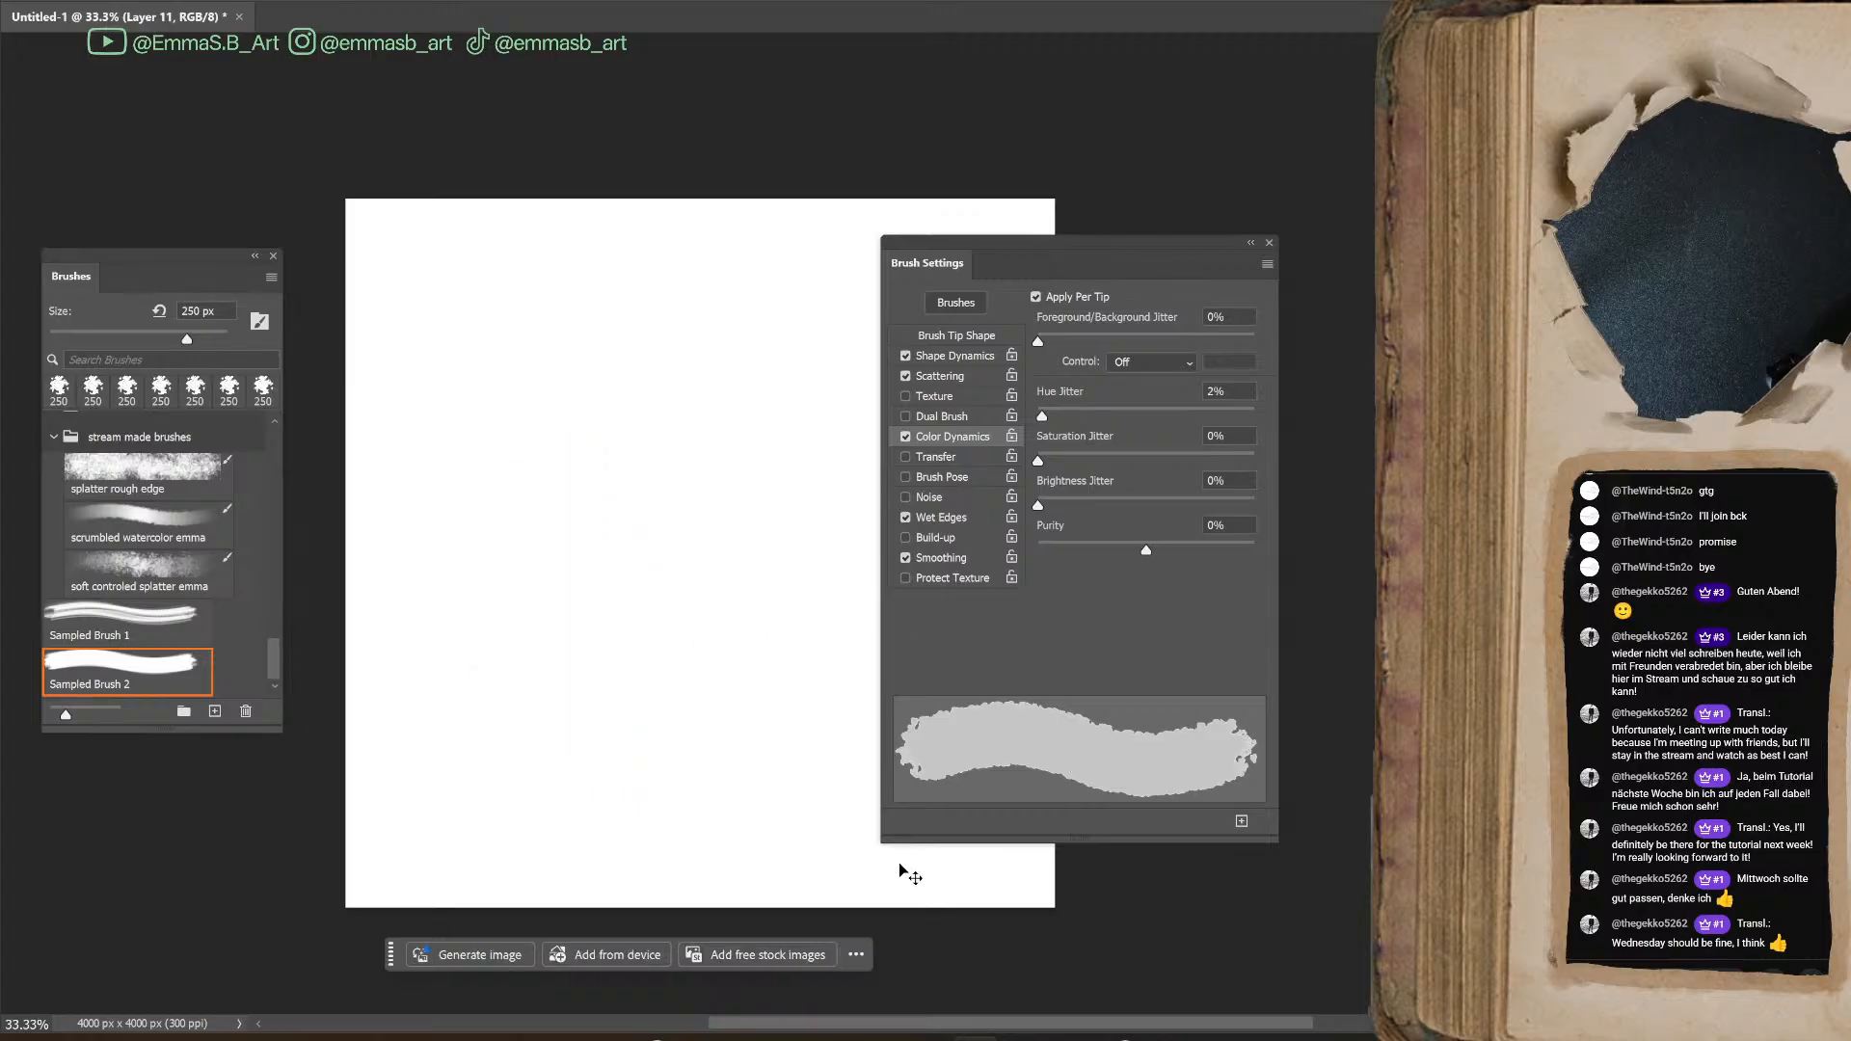
Turn off Wet Edges, enable Build-up, and paint overlapping dark and brighter blue test strokes
{"action": "left_click", "coordinate": [906, 537]}
{"action": "mouse_move", "coordinate": [649, 707]}
{"action": "left_mouse_down"}
{"action": "mouse_move", "coordinate": [665, 564]}
{"action": "mouse_move", "coordinate": [681, 682]}
{"action": "mouse_move", "coordinate": [741, 750]}
{"action": "left_mouse_up"}
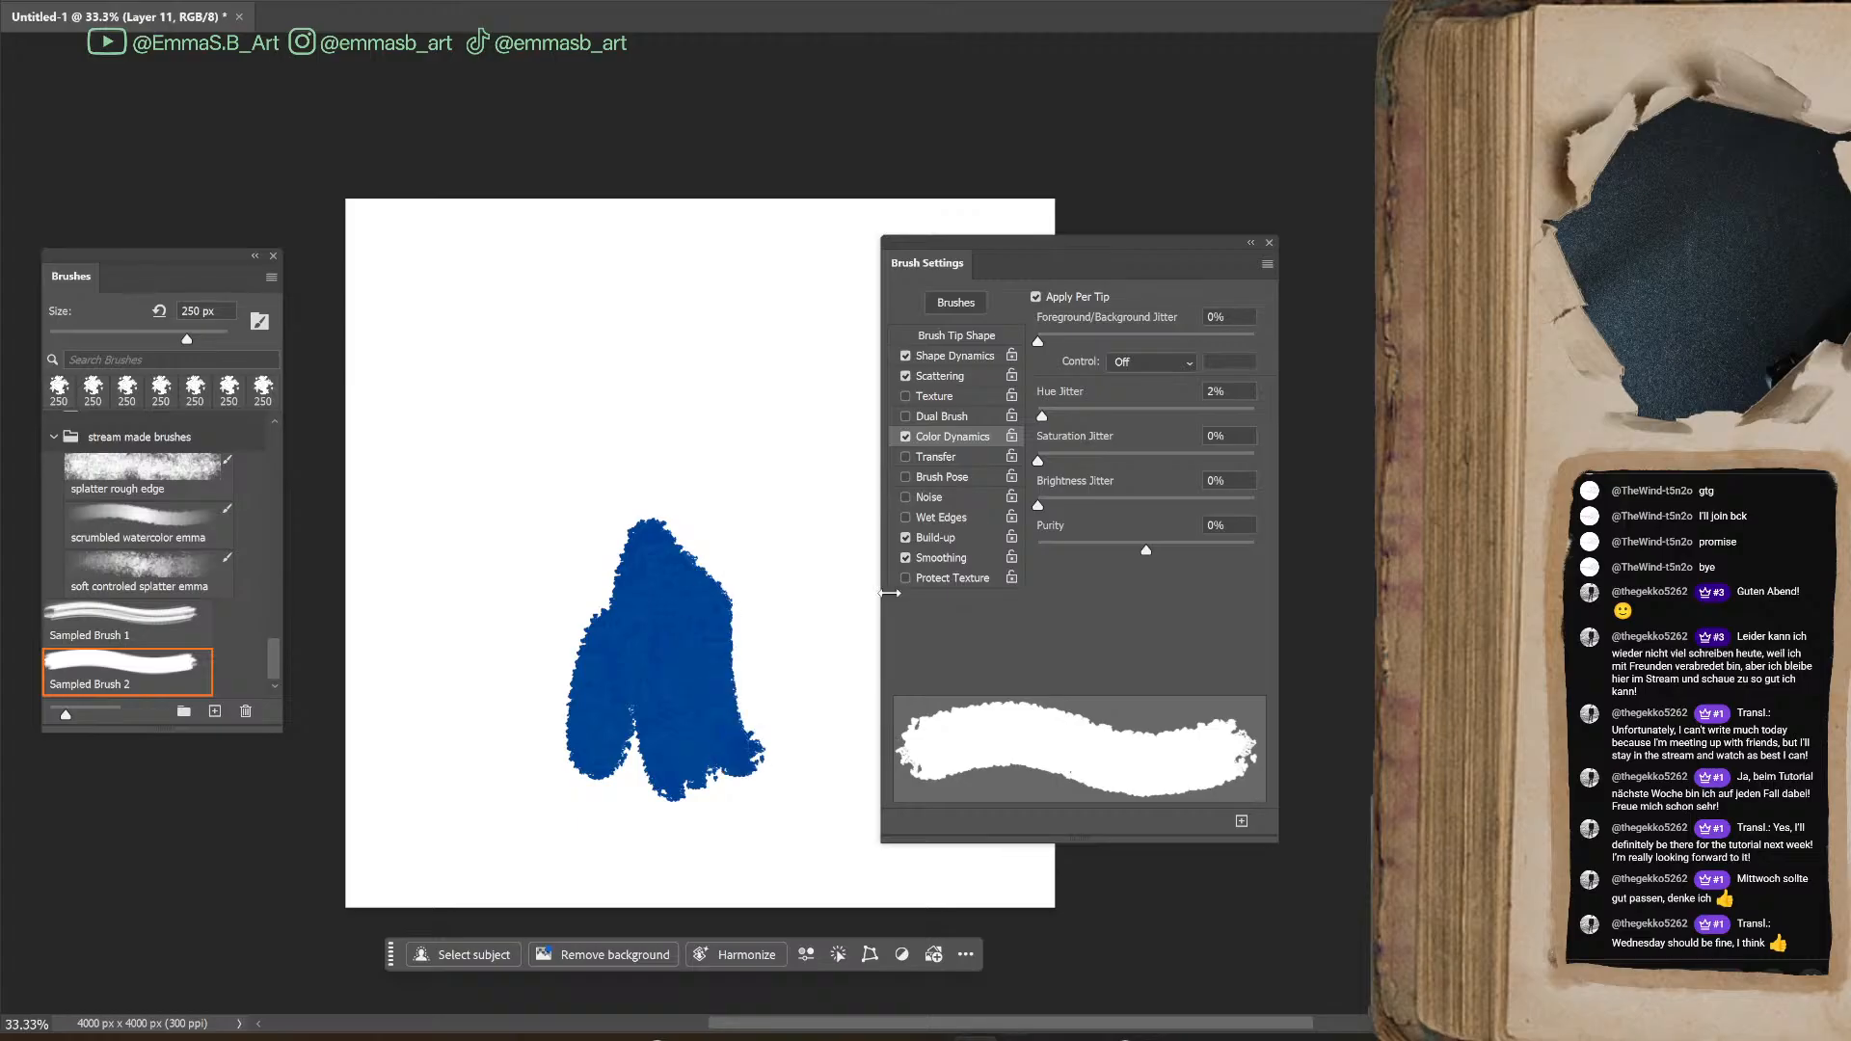
{"action": "mouse_move", "coordinate": [709, 598]}
{"action": "left_mouse_down"}
{"action": "mouse_move", "coordinate": [736, 703]}
{"action": "mouse_move", "coordinate": [649, 612]}
{"action": "mouse_move", "coordinate": [757, 772]}
{"action": "left_mouse_up"}
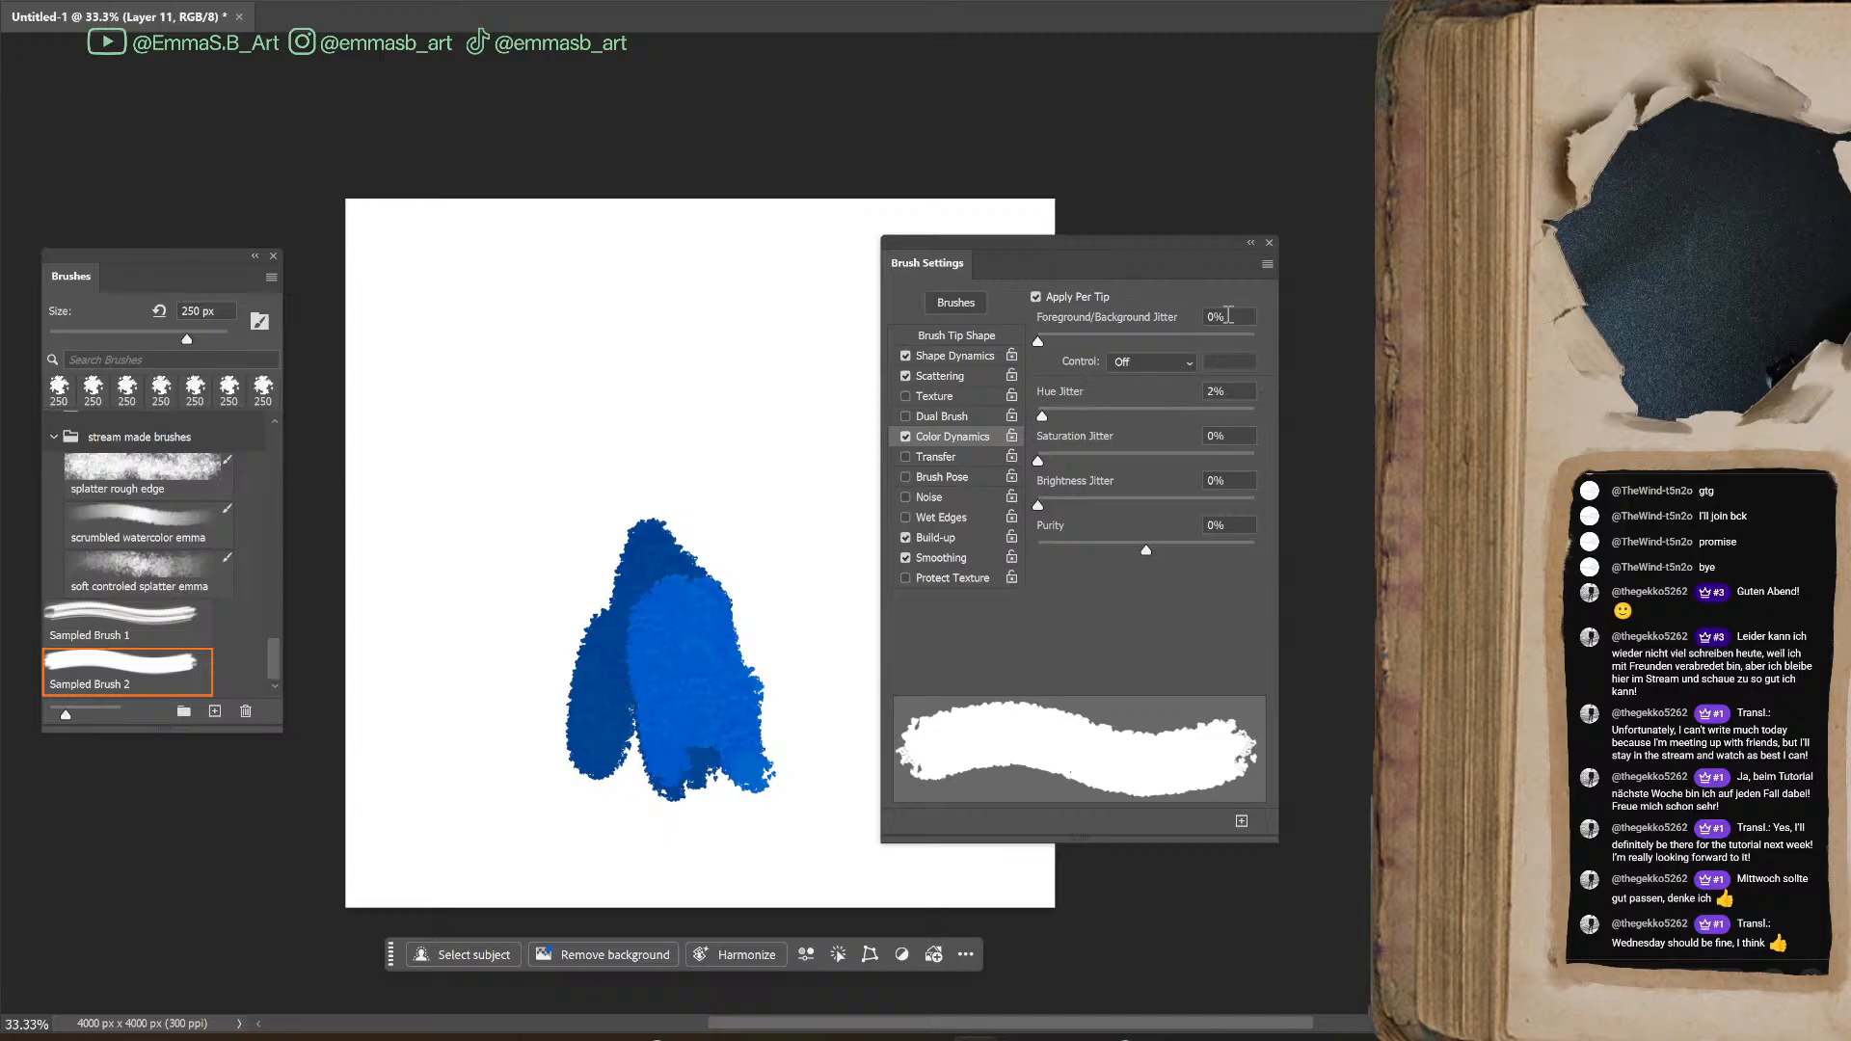
Set the Foreground/Background Jitter to 30% and paint light blue and magenta test strokes over the blue shape
{"action": "left_click", "coordinate": [1103, 338]}
{"action": "mouse_move", "coordinate": [675, 561]}
{"action": "left_mouse_down"}
{"action": "mouse_move", "coordinate": [642, 690]}
{"action": "mouse_move", "coordinate": [785, 765]}
{"action": "left_mouse_up"}
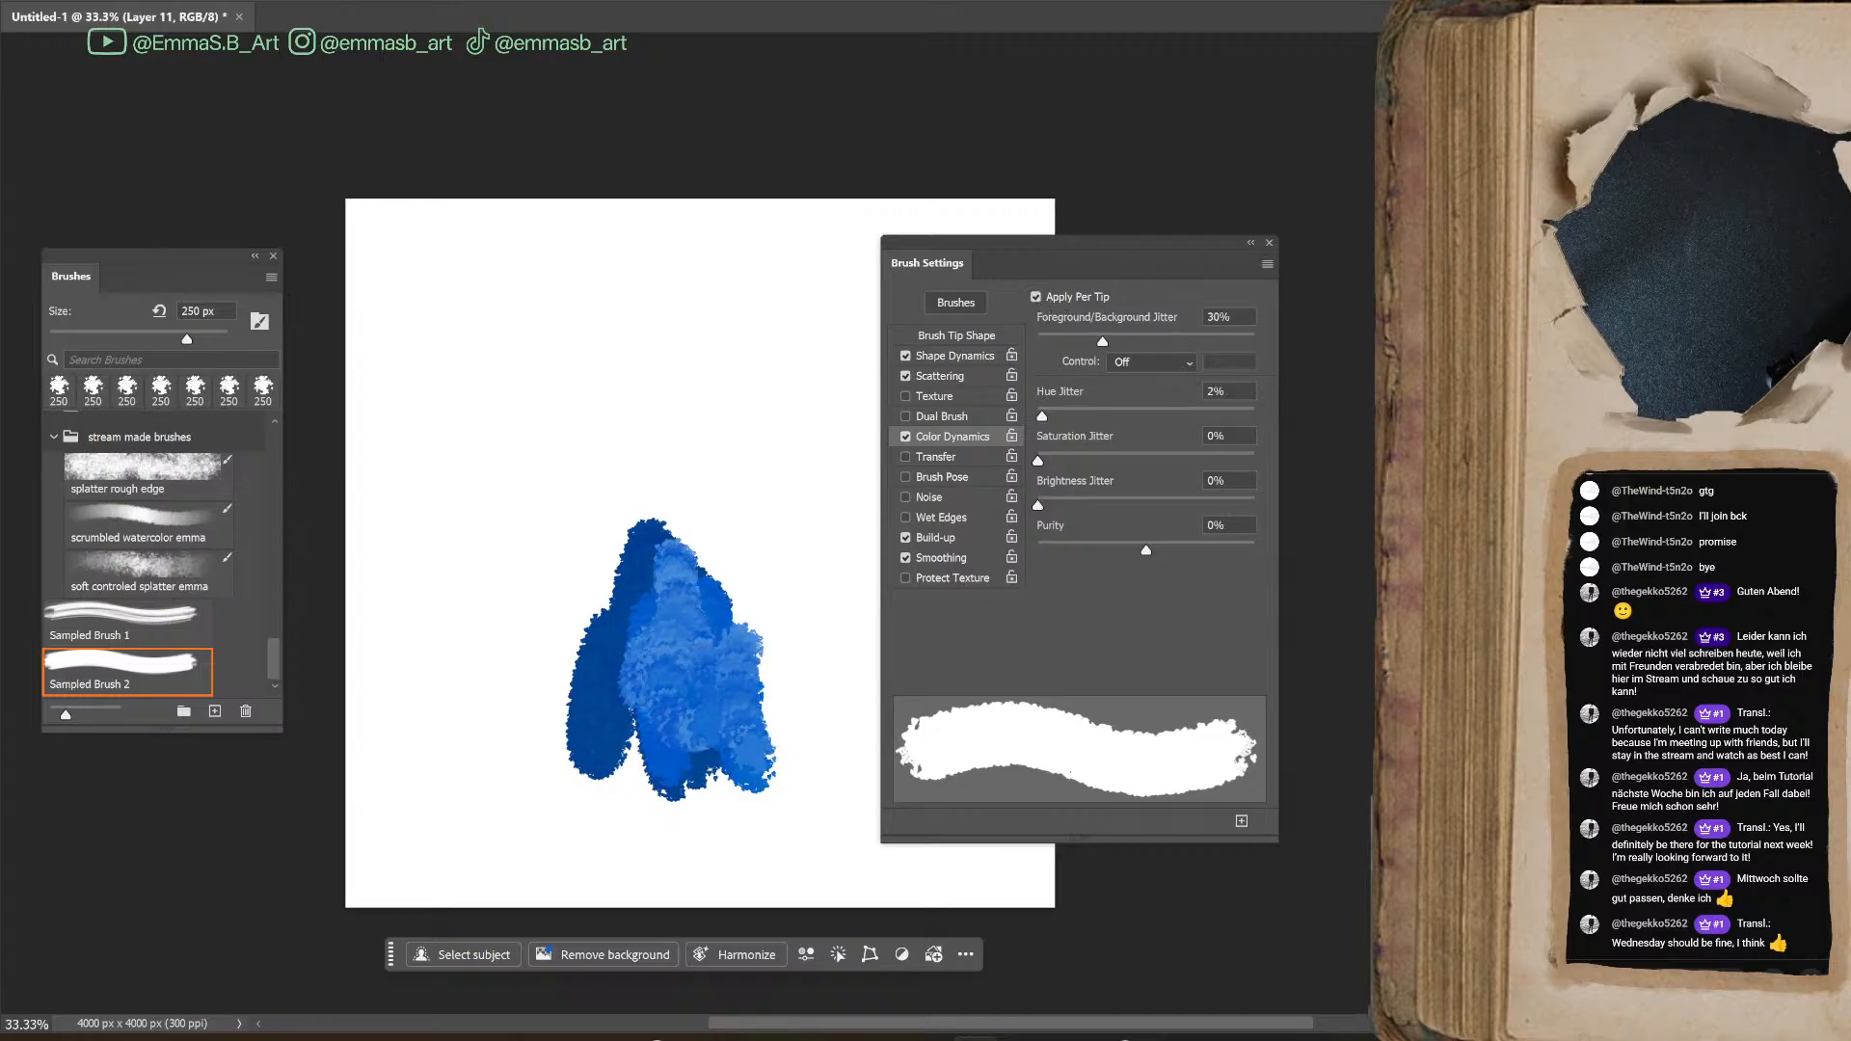
{"action": "mouse_move", "coordinate": [712, 648]}
{"action": "left_mouse_down"}
{"action": "mouse_move", "coordinate": [751, 759]}
{"action": "mouse_move", "coordinate": [687, 675]}
{"action": "mouse_move", "coordinate": [719, 662]}
{"action": "mouse_move", "coordinate": [767, 776]}
{"action": "mouse_move", "coordinate": [753, 657]}
{"action": "mouse_move", "coordinate": [800, 779]}
{"action": "left_mouse_up"}
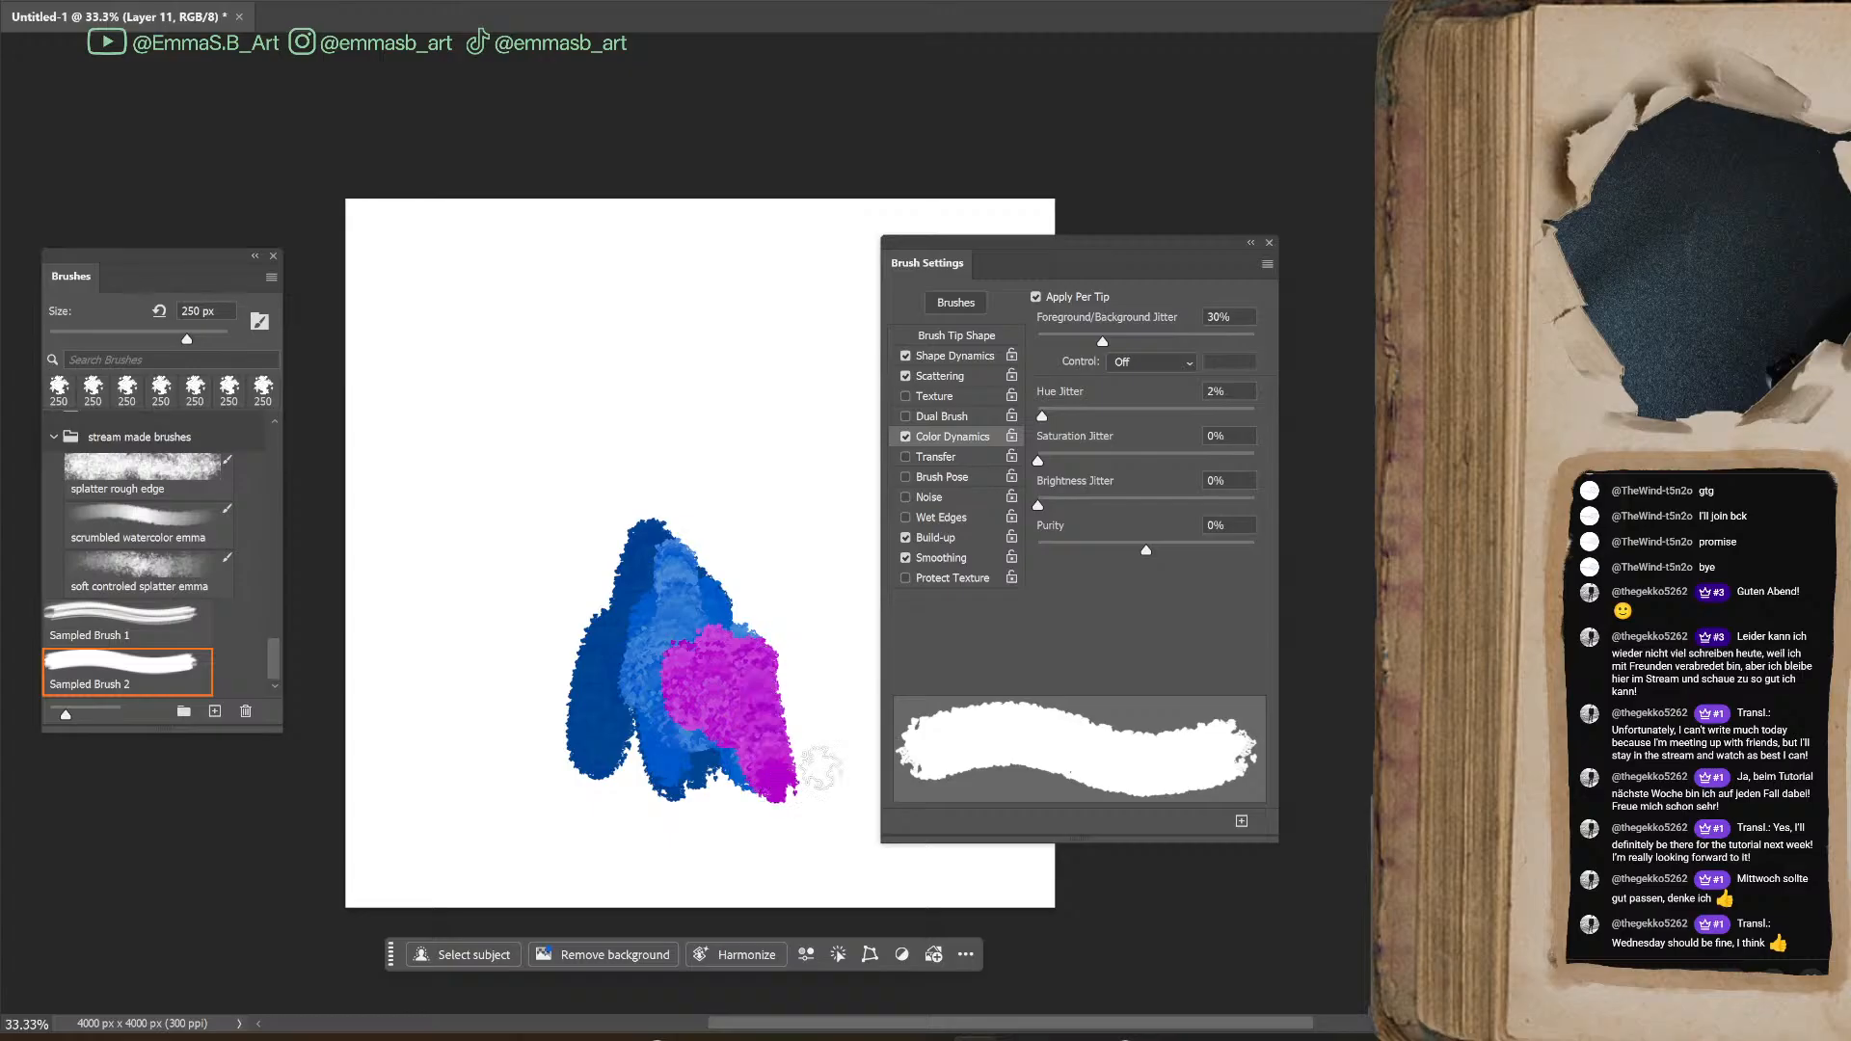
Try the Foreground/Background Jitter at 100% with speckled magenta and white test strokes
{"action": "left_click_drag", "start_coordinate": [1107, 337], "coordinate": [1258, 339]}
{"action": "mouse_move", "coordinate": [675, 561]}
{"action": "left_mouse_down"}
{"action": "mouse_move", "coordinate": [709, 658]}
{"action": "mouse_move", "coordinate": [743, 665]}
{"action": "mouse_move", "coordinate": [786, 718]}
{"action": "left_mouse_up"}
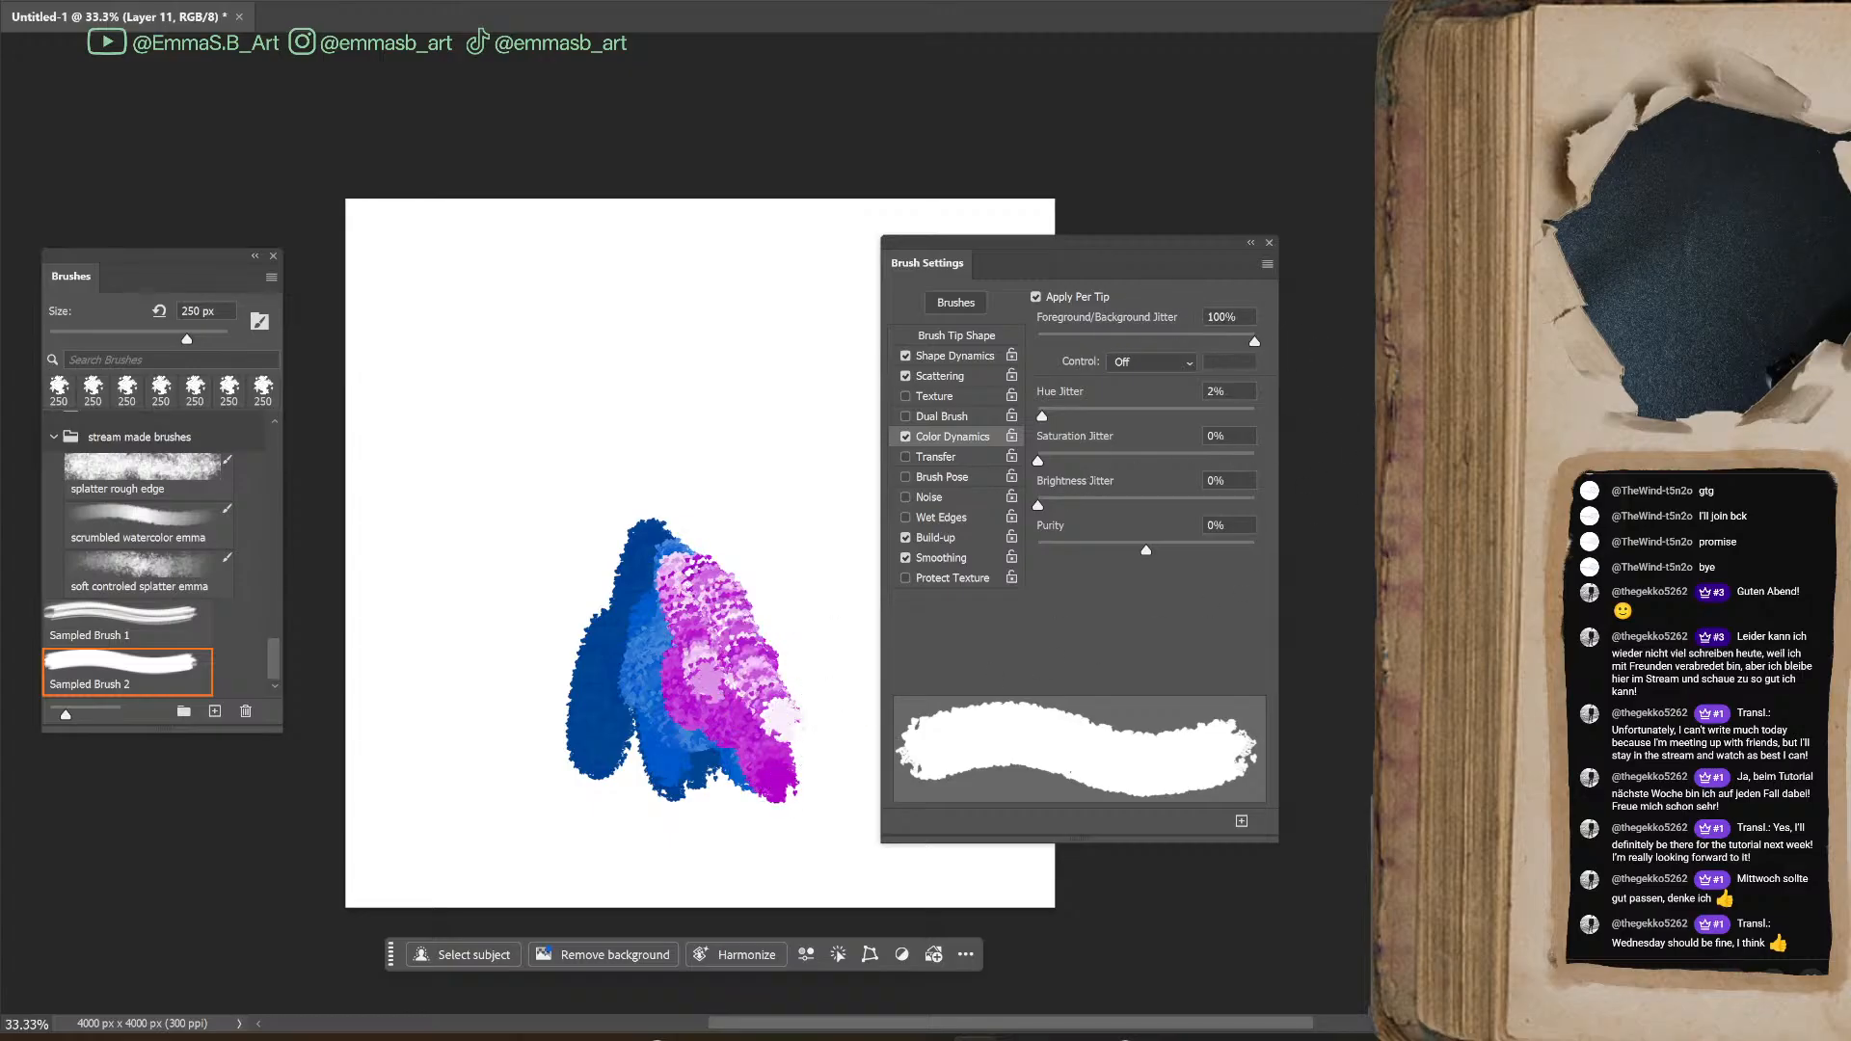
{"action": "mouse_move", "coordinate": [630, 591]}
{"action": "left_mouse_down"}
{"action": "mouse_move", "coordinate": [662, 716]}
{"action": "mouse_move", "coordinate": [692, 739]}
{"action": "mouse_move", "coordinate": [710, 686]}
{"action": "left_mouse_up"}
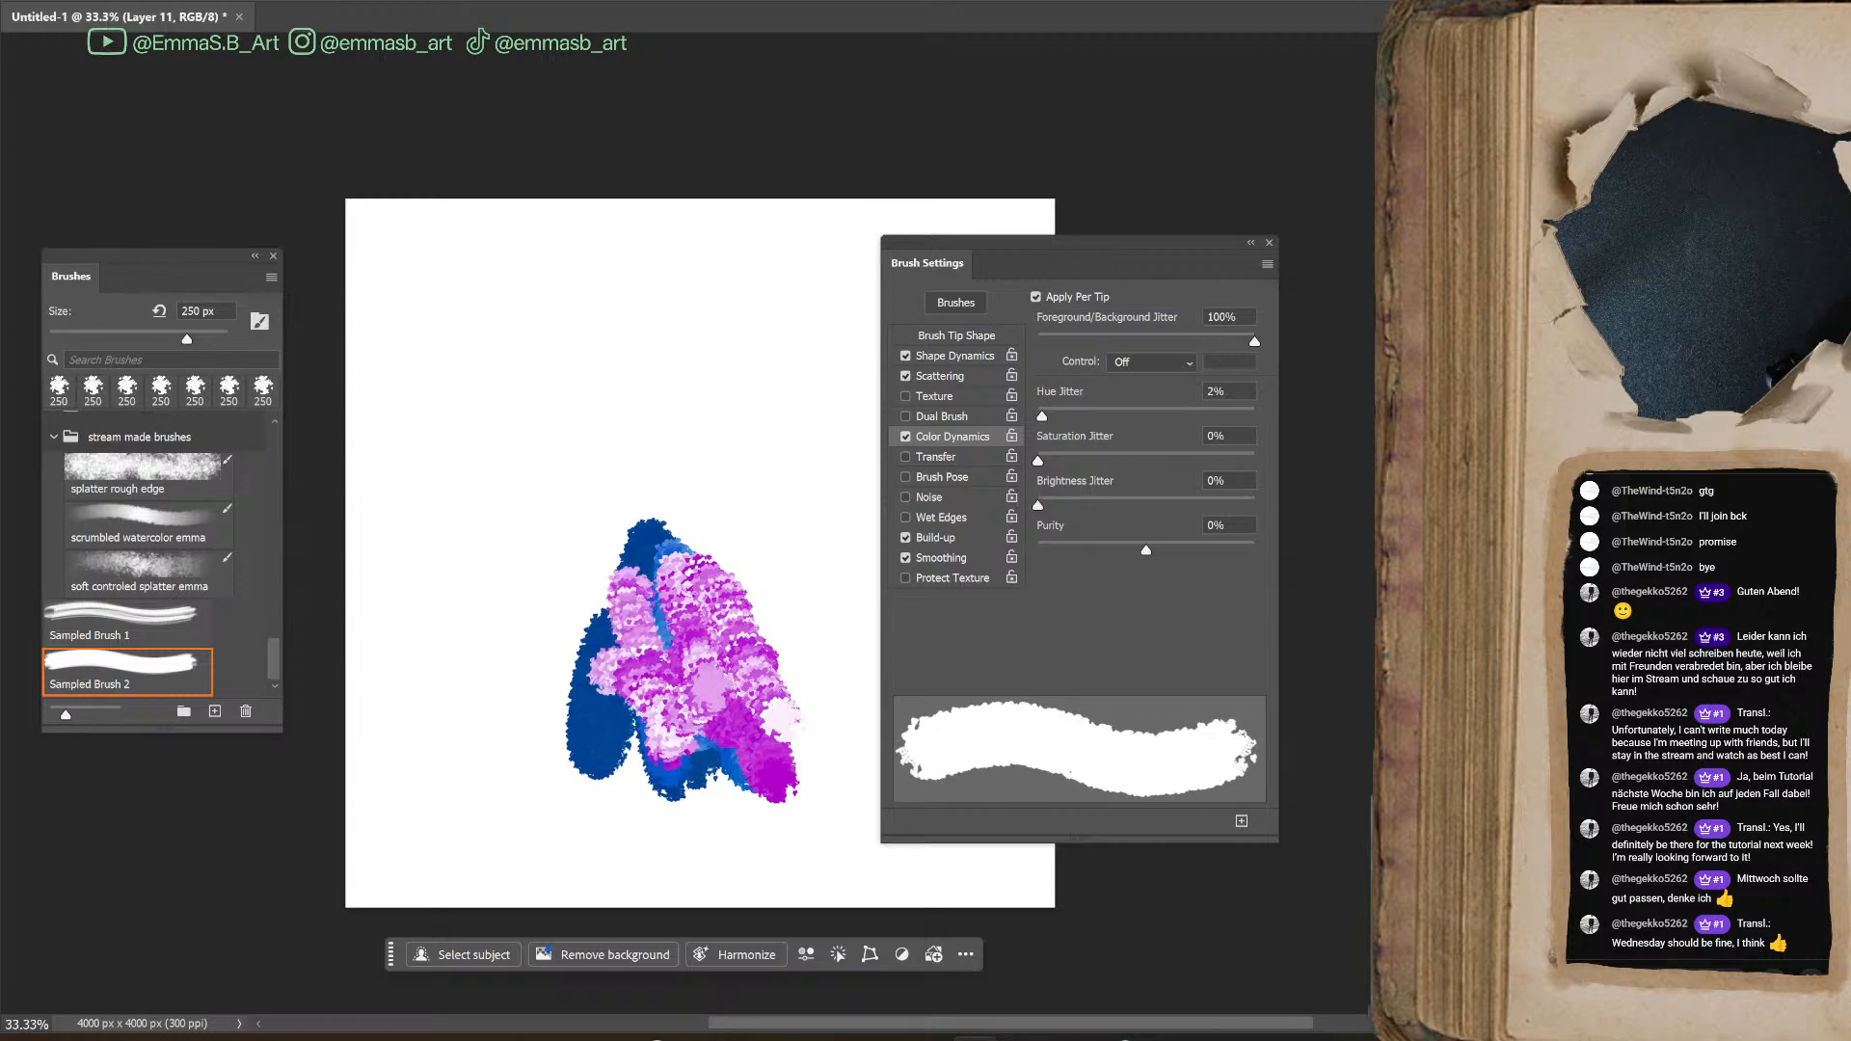
Reset the Foreground/Background Jitter to 0% and test solid magenta strokes while toggling Apply Per Tip, leaving it enabled
{"action": "left_click_drag", "start_coordinate": [1241, 339], "coordinate": [1032, 341]}
{"action": "left_click_drag", "start_coordinate": [742, 595], "coordinate": [789, 695]}
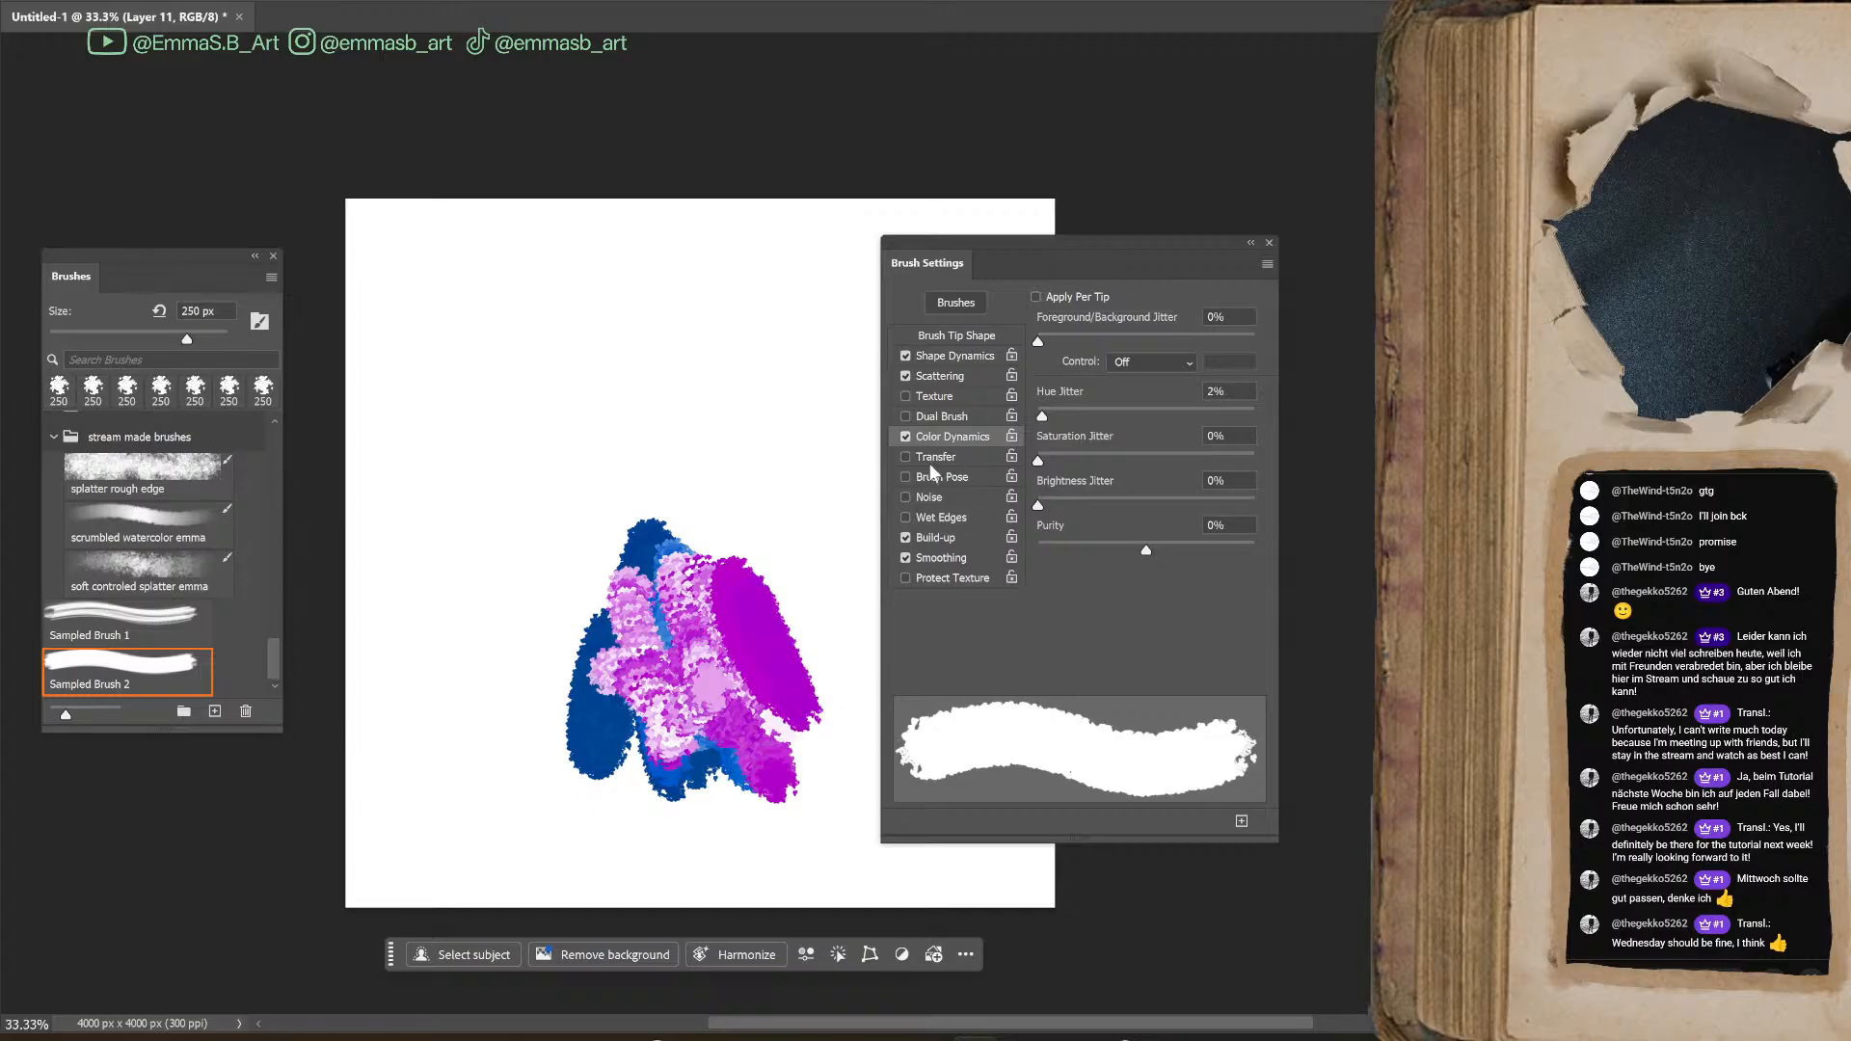
{"action": "left_click", "coordinate": [1037, 298]}
{"action": "mouse_move", "coordinate": [762, 554]}
{"action": "left_mouse_down"}
{"action": "mouse_move", "coordinate": [786, 602]}
{"action": "mouse_move", "coordinate": [815, 497]}
{"action": "mouse_move", "coordinate": [820, 733]}
{"action": "mouse_move", "coordinate": [834, 511]}
{"action": "left_mouse_up"}
Undo the magenta test strokes covering the blue shape
{"action": "key", "text": "ctrl+z"}
{"action": "key", "text": "ctrl+z"}
{"action": "key", "text": "ctrl+z"}
{"action": "key", "text": "ctrl+z"}
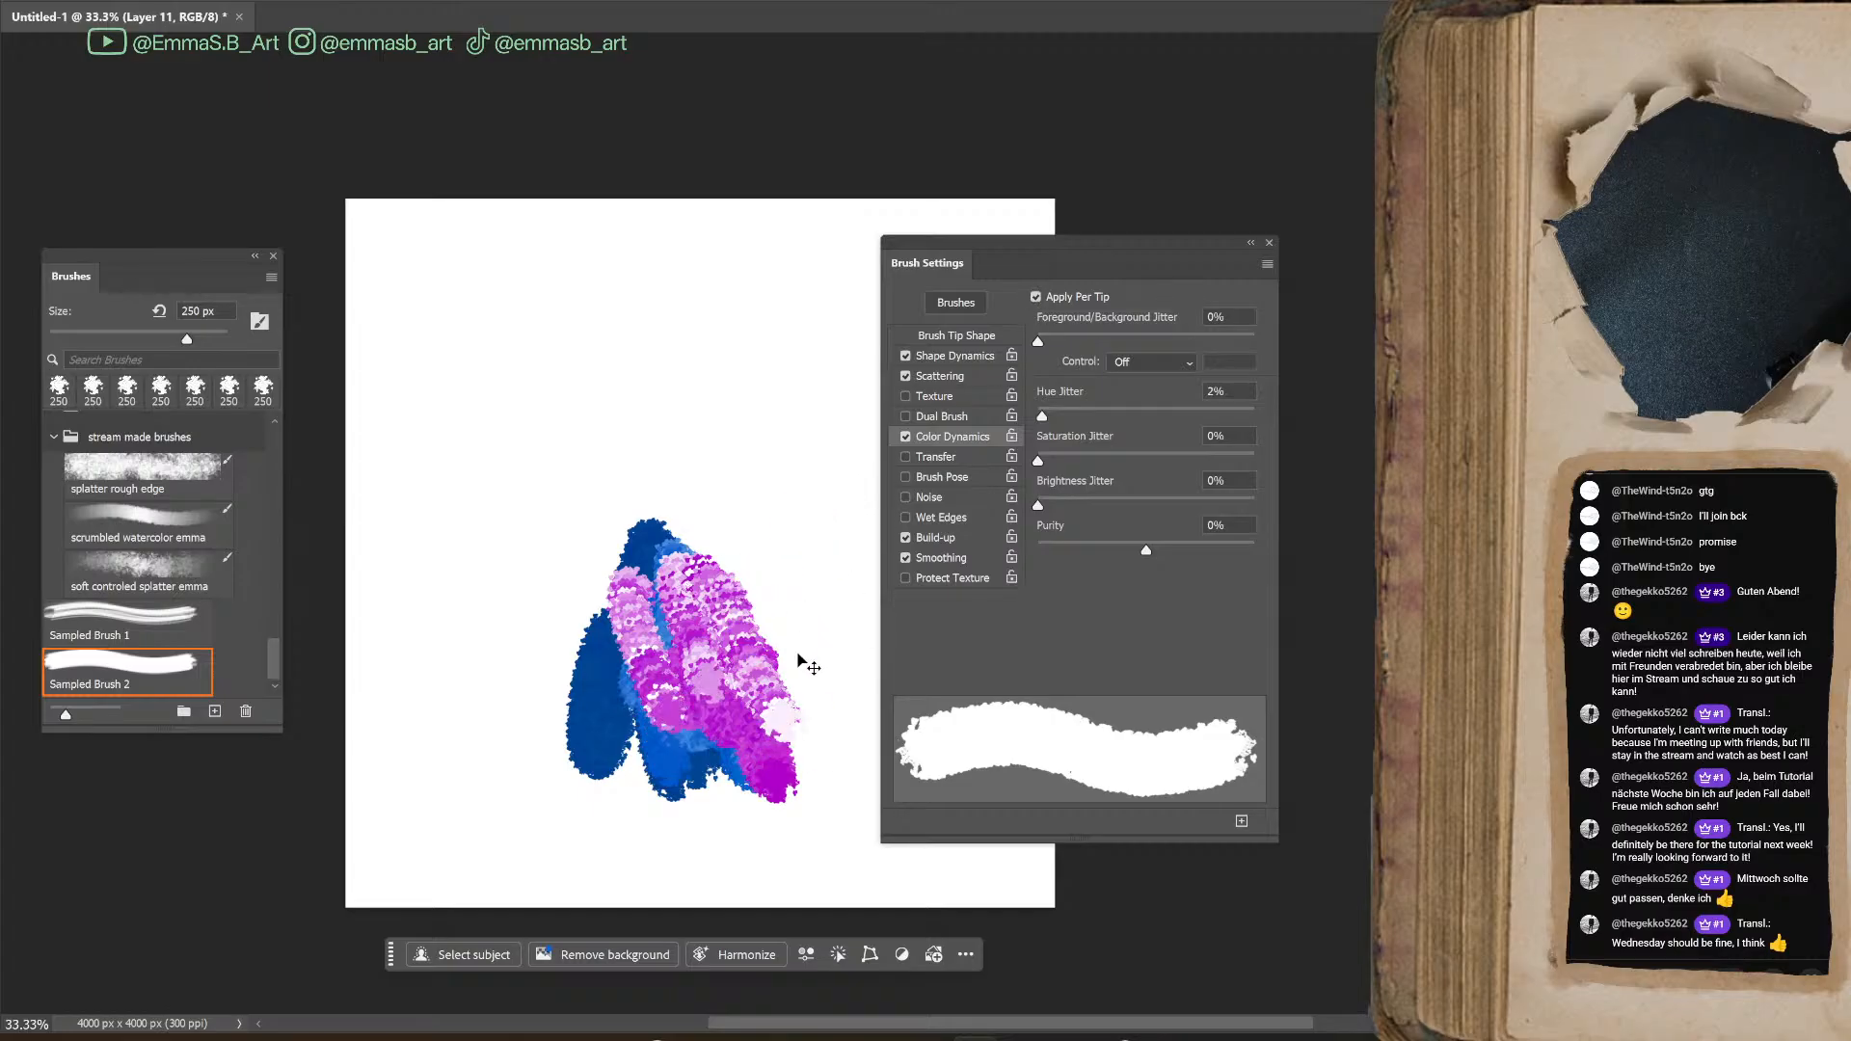
{"action": "key", "text": "ctrl+z"}
{"action": "key", "text": "ctrl+z"}
{"action": "key", "text": "ctrl+z"}
{"action": "key", "text": "ctrl+z"}
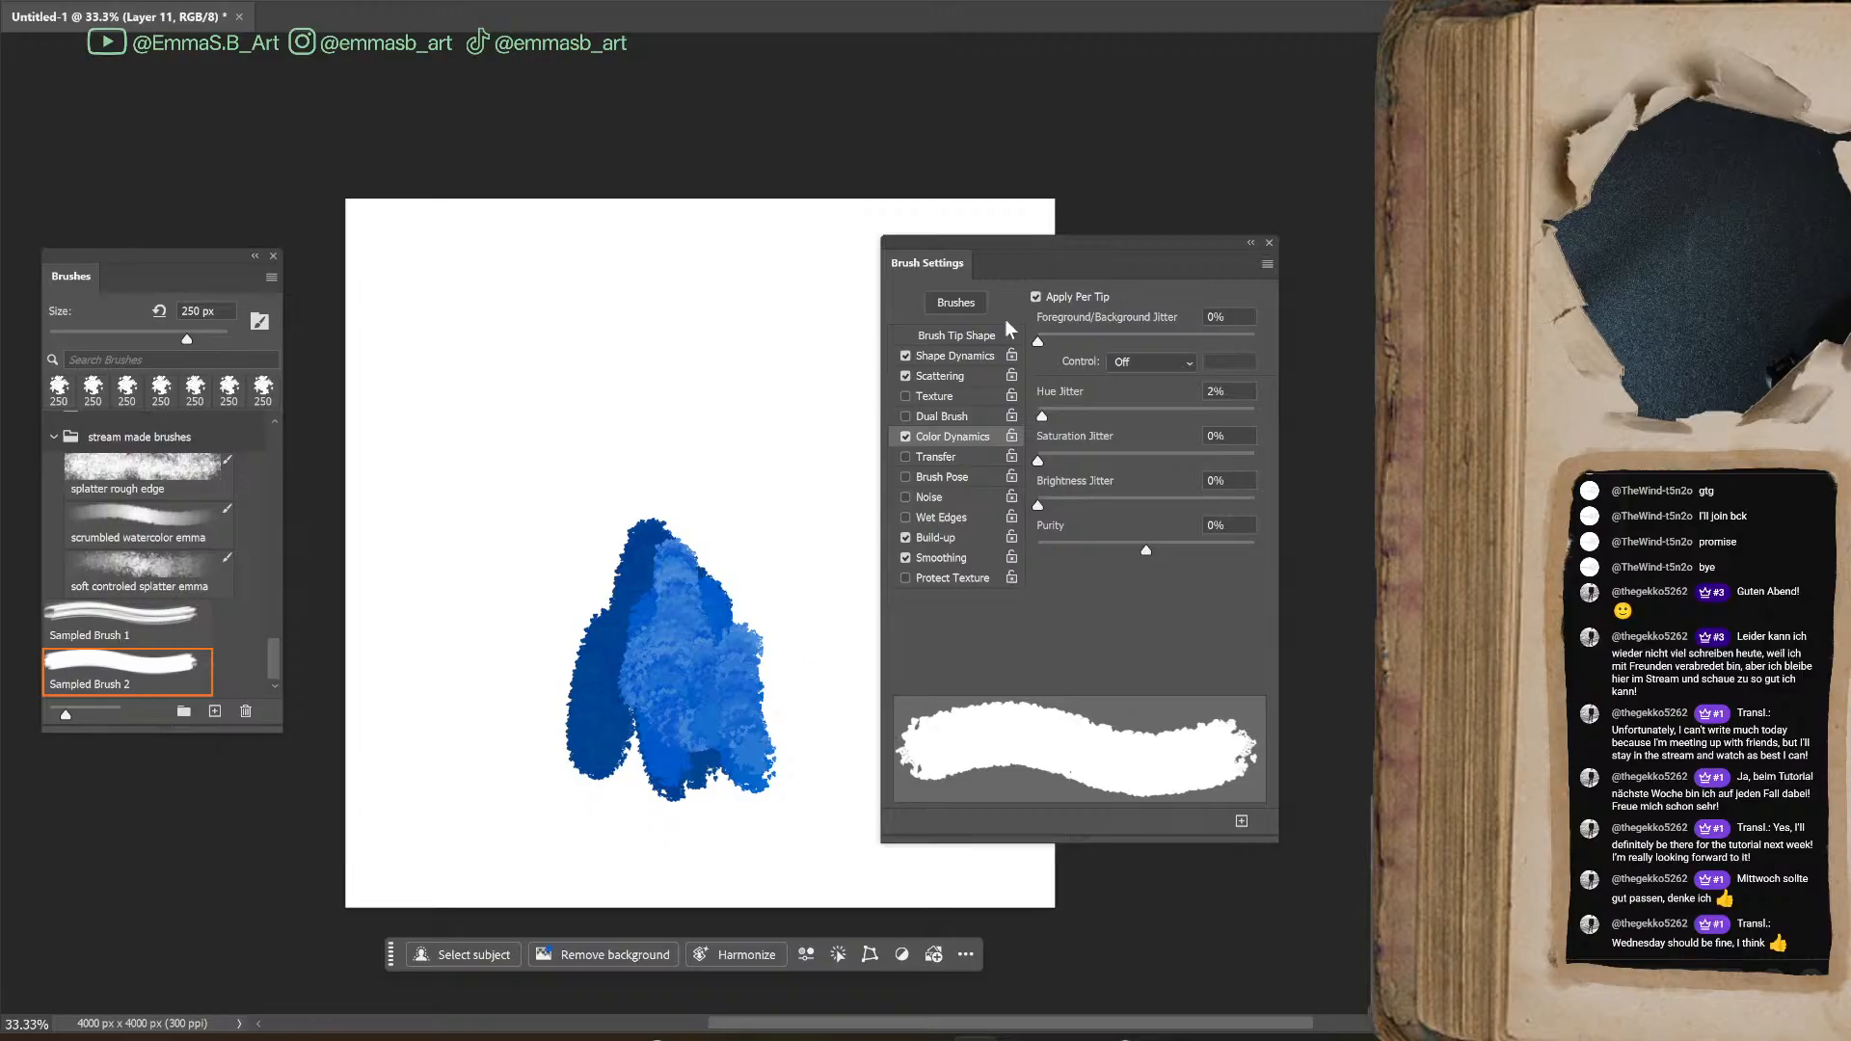
Enable Transfer and try a raised Opacity Jitter with a looping magenta test stroke
{"action": "left_click", "coordinate": [947, 457]}
{"action": "left_click_drag", "start_coordinate": [1037, 326], "coordinate": [1162, 328]}
{"action": "mouse_move", "coordinate": [752, 355]}
{"action": "left_mouse_down"}
{"action": "mouse_move", "coordinate": [652, 479]}
{"action": "mouse_move", "coordinate": [749, 583]}
{"action": "mouse_move", "coordinate": [763, 410]}
{"action": "mouse_move", "coordinate": [790, 497]}
{"action": "mouse_move", "coordinate": [489, 627]}
{"action": "mouse_move", "coordinate": [635, 638]}
{"action": "left_mouse_up"}
Set Opacity Jitter and Flow Jitter to 0% and the flow Minimum to 100%
{"action": "left_click_drag", "start_coordinate": [1130, 324], "coordinate": [1032, 326]}
{"action": "left_click_drag", "start_coordinate": [1143, 421], "coordinate": [1031, 422]}
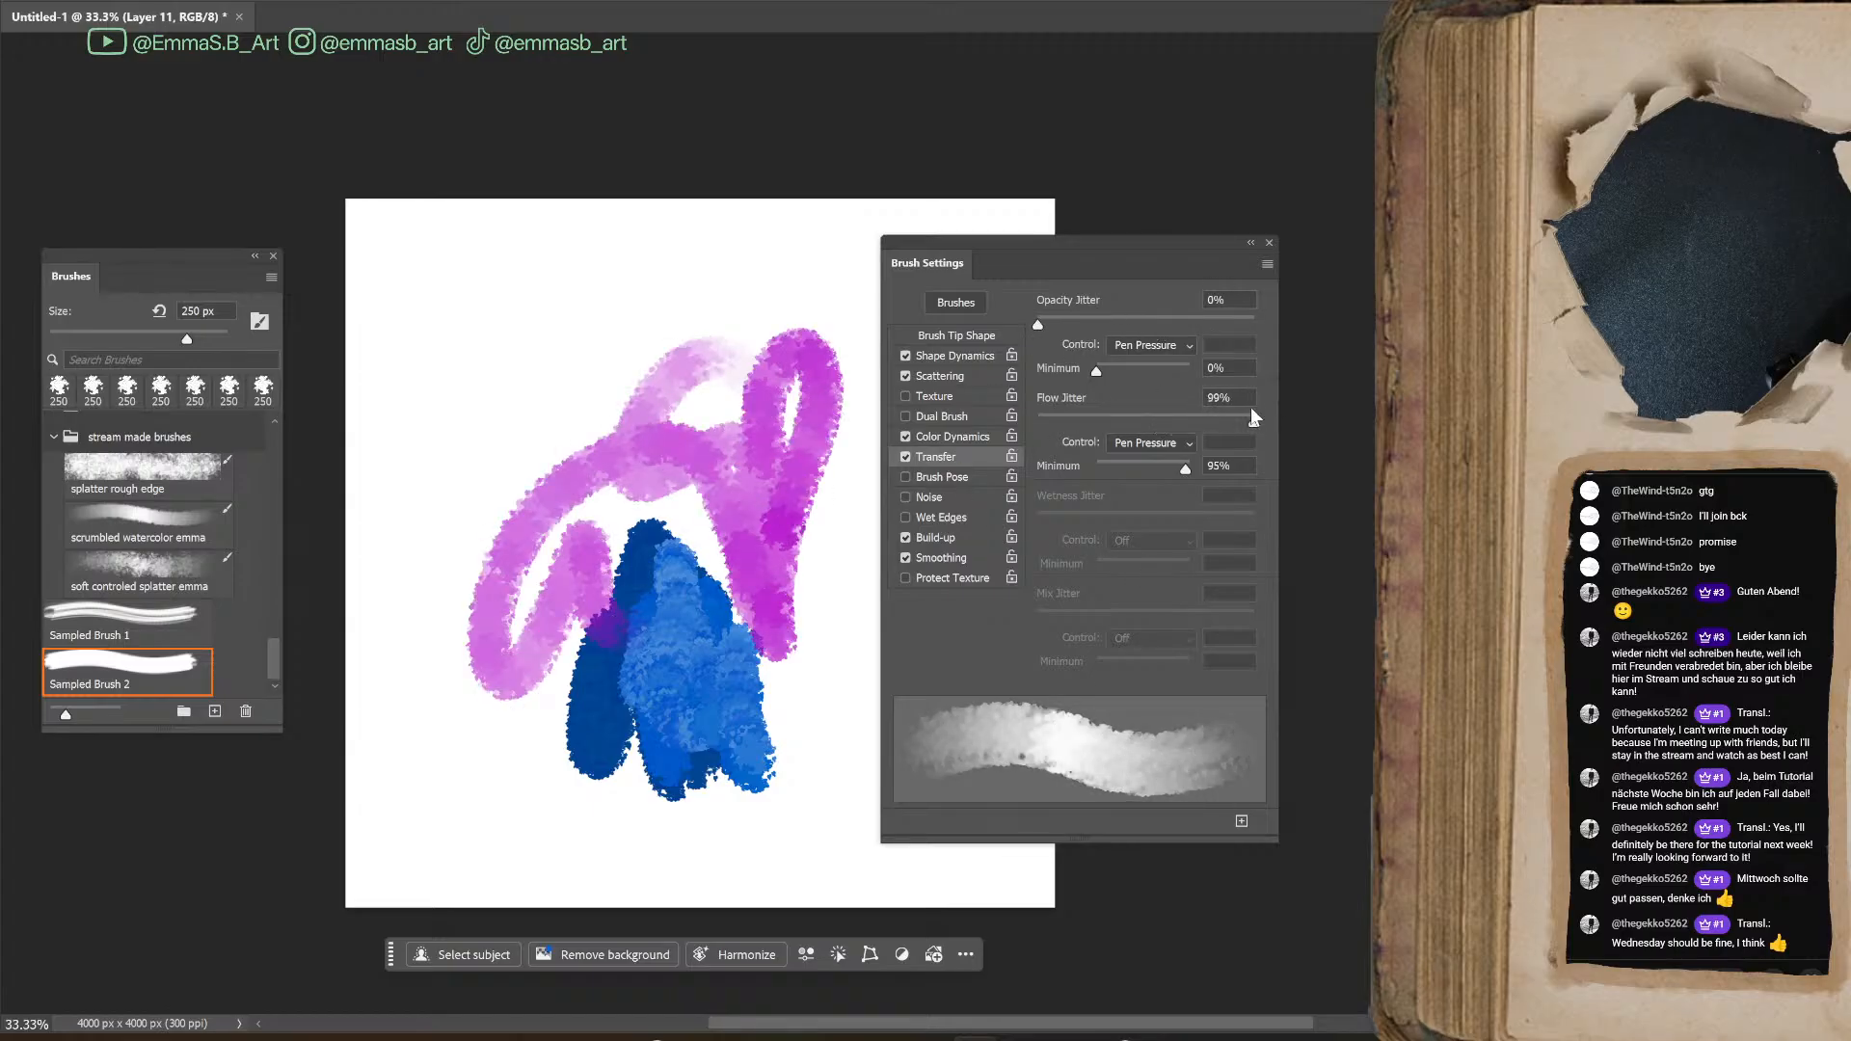
{"action": "mouse_move", "coordinate": [1184, 468]}
{"action": "left_mouse_down"}
{"action": "mouse_move", "coordinate": [1061, 507]}
{"action": "mouse_move", "coordinate": [1145, 505]}
{"action": "left_mouse_up"}
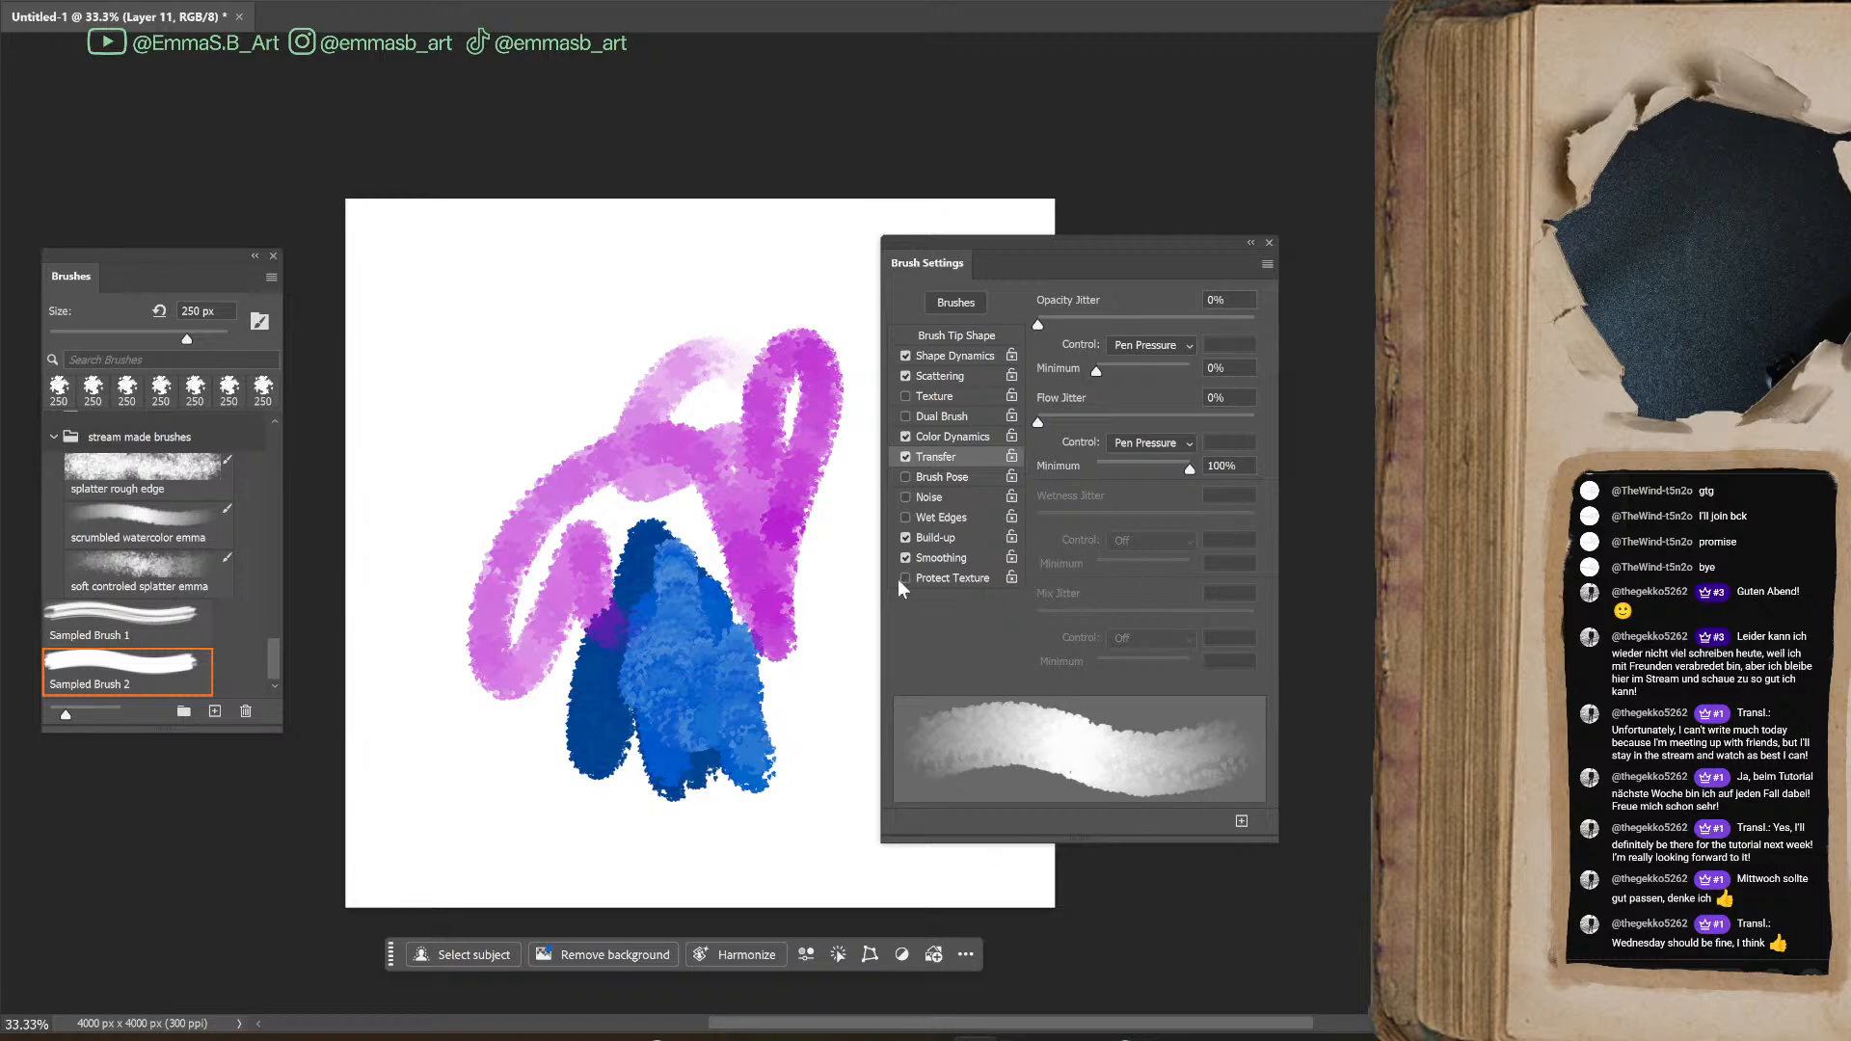
Replace Build-up with Wet Edges and paint magenta test scribbles along the canvas's lower edge
{"action": "mouse_move", "coordinate": [384, 826]}
{"action": "left_mouse_down"}
{"action": "mouse_move", "coordinate": [564, 732]}
{"action": "mouse_move", "coordinate": [611, 852]}
{"action": "mouse_move", "coordinate": [723, 793]}
{"action": "left_mouse_up"}
{"action": "mouse_move", "coordinate": [806, 708]}
{"action": "left_mouse_down"}
{"action": "mouse_move", "coordinate": [839, 832]}
{"action": "mouse_move", "coordinate": [819, 806]}
{"action": "mouse_move", "coordinate": [820, 829]}
{"action": "mouse_move", "coordinate": [858, 873]}
{"action": "left_mouse_up"}
{"action": "mouse_move", "coordinate": [808, 828]}
{"action": "left_mouse_down"}
{"action": "mouse_move", "coordinate": [853, 733]}
{"action": "mouse_move", "coordinate": [844, 839]}
{"action": "left_mouse_up"}
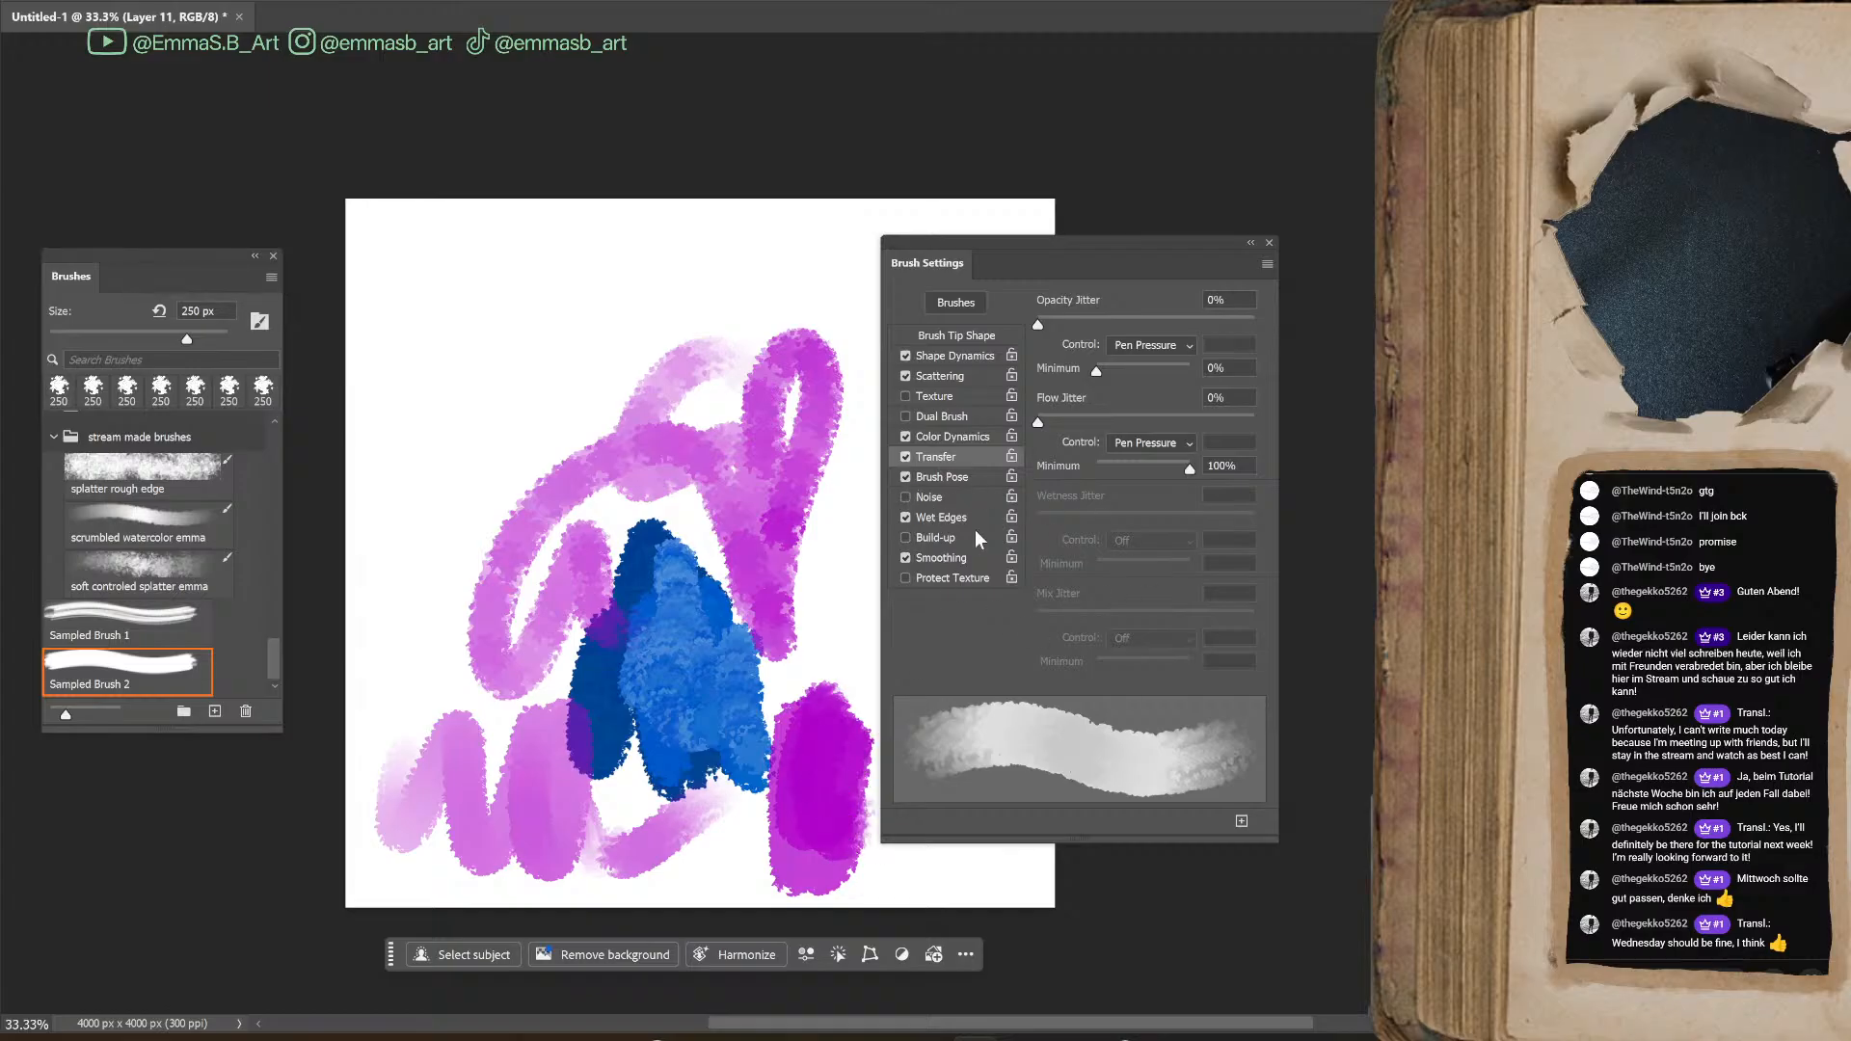
Set the Brush Pose Tilt X to -1% and paint a magenta zigzag test stroke across the upper canvas
{"action": "left_click", "coordinate": [945, 476]}
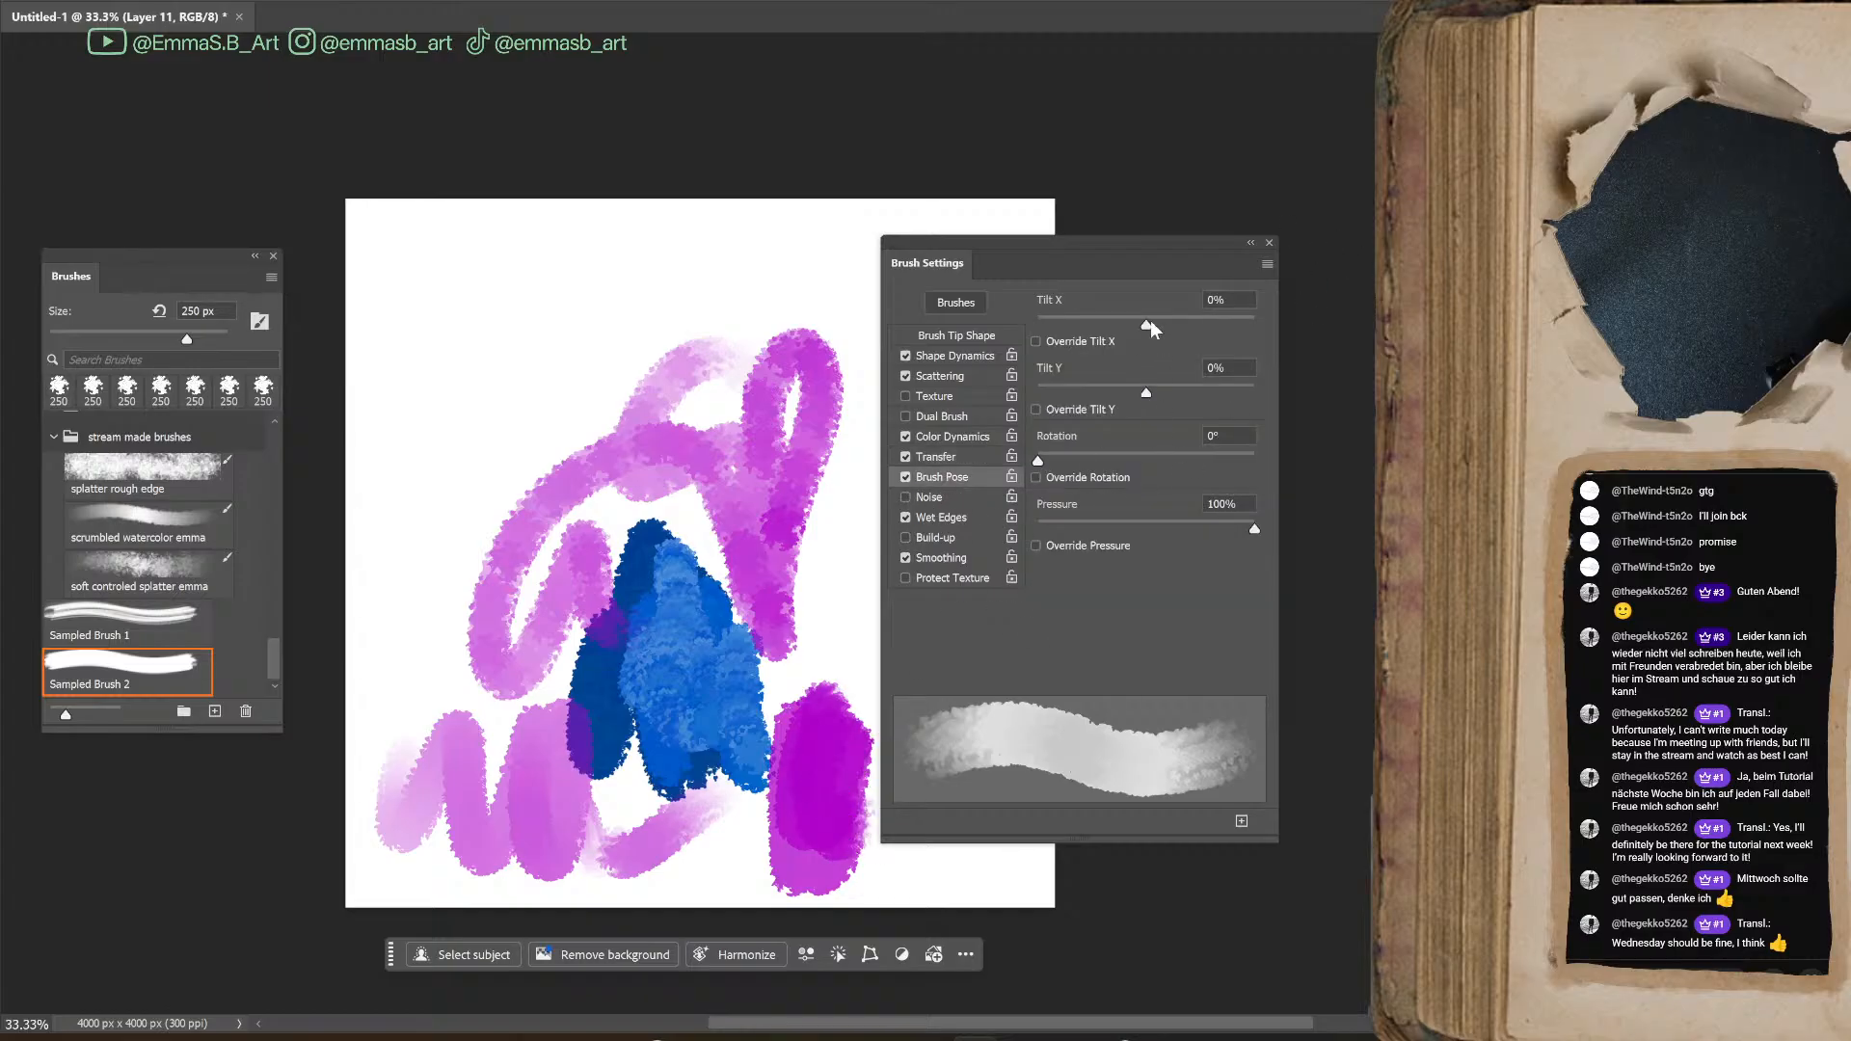
{"action": "left_click_drag", "start_coordinate": [1228, 322], "coordinate": [1125, 358]}
{"action": "mouse_move", "coordinate": [545, 248]}
{"action": "left_mouse_down"}
{"action": "mouse_move", "coordinate": [550, 277]}
{"action": "mouse_move", "coordinate": [730, 361]}
{"action": "mouse_move", "coordinate": [863, 390]}
{"action": "left_mouse_up"}
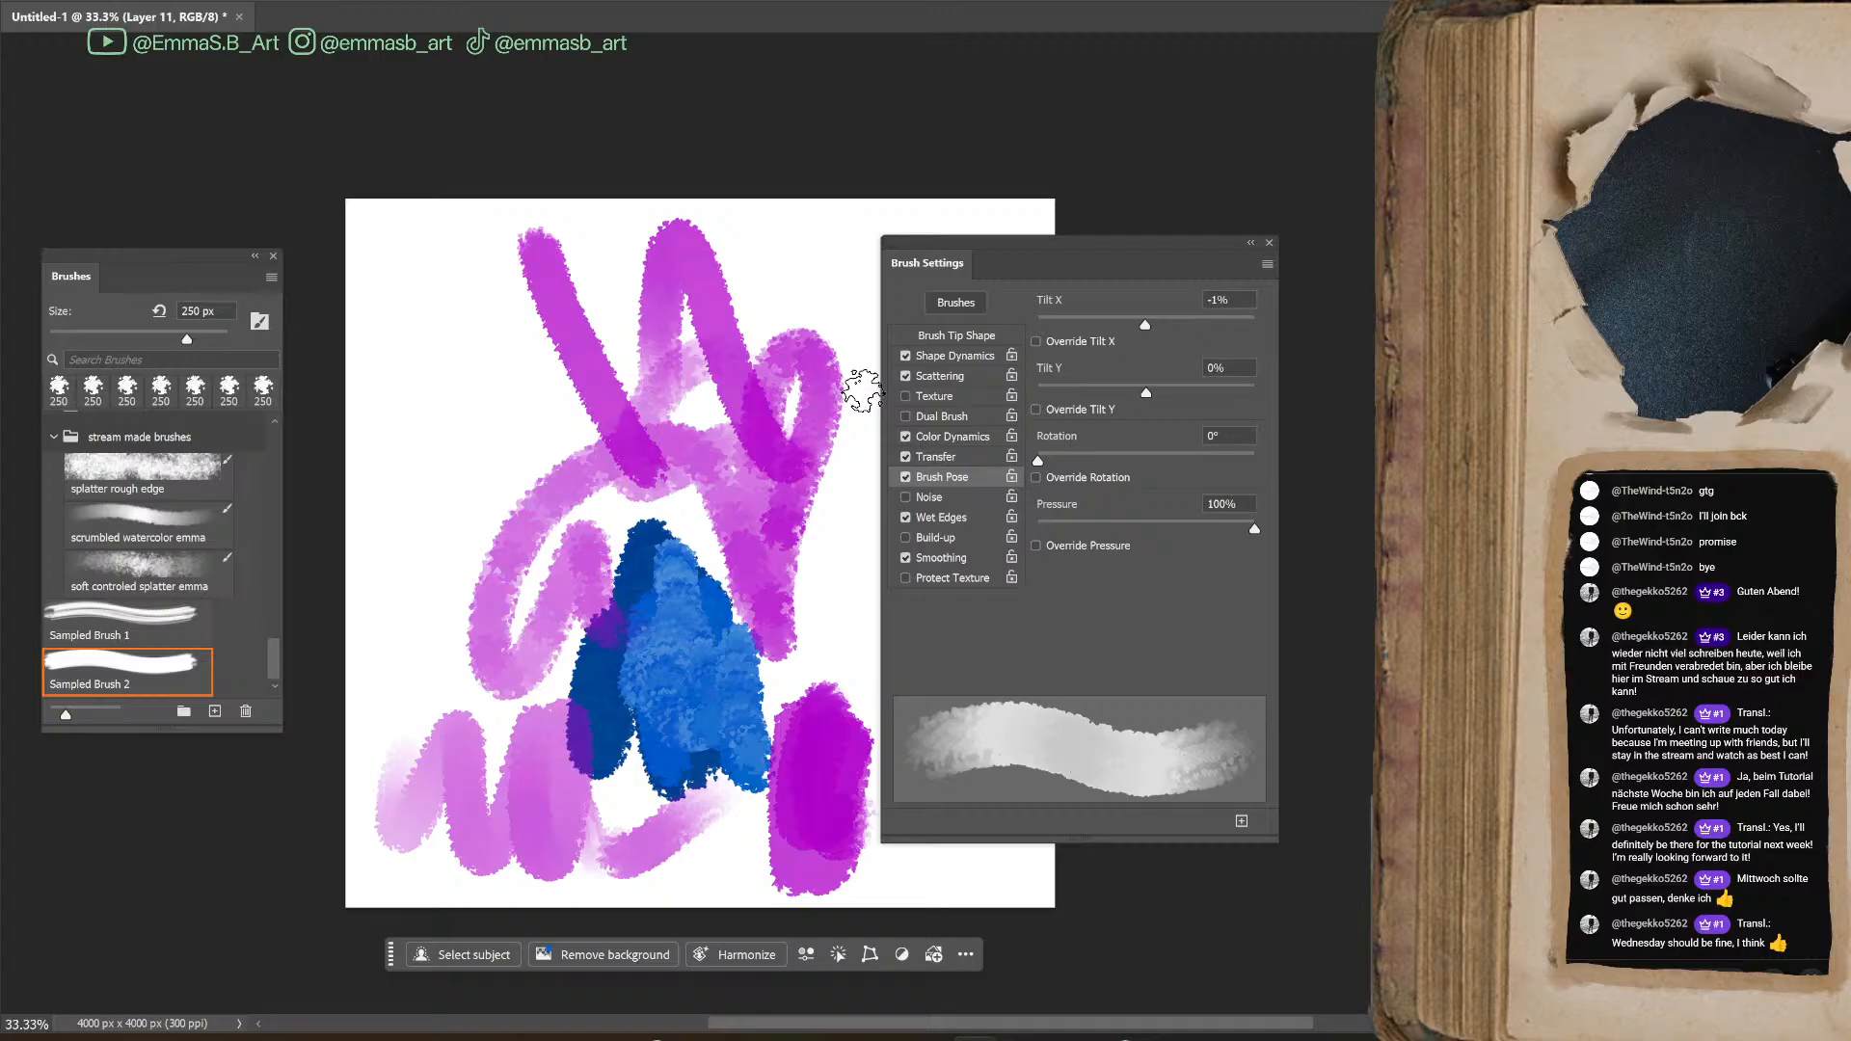
Undo all magenta test strokes, keeping only the blue shape
{"action": "key", "text": "ctrl+z"}
{"action": "key", "text": "ctrl+z"}
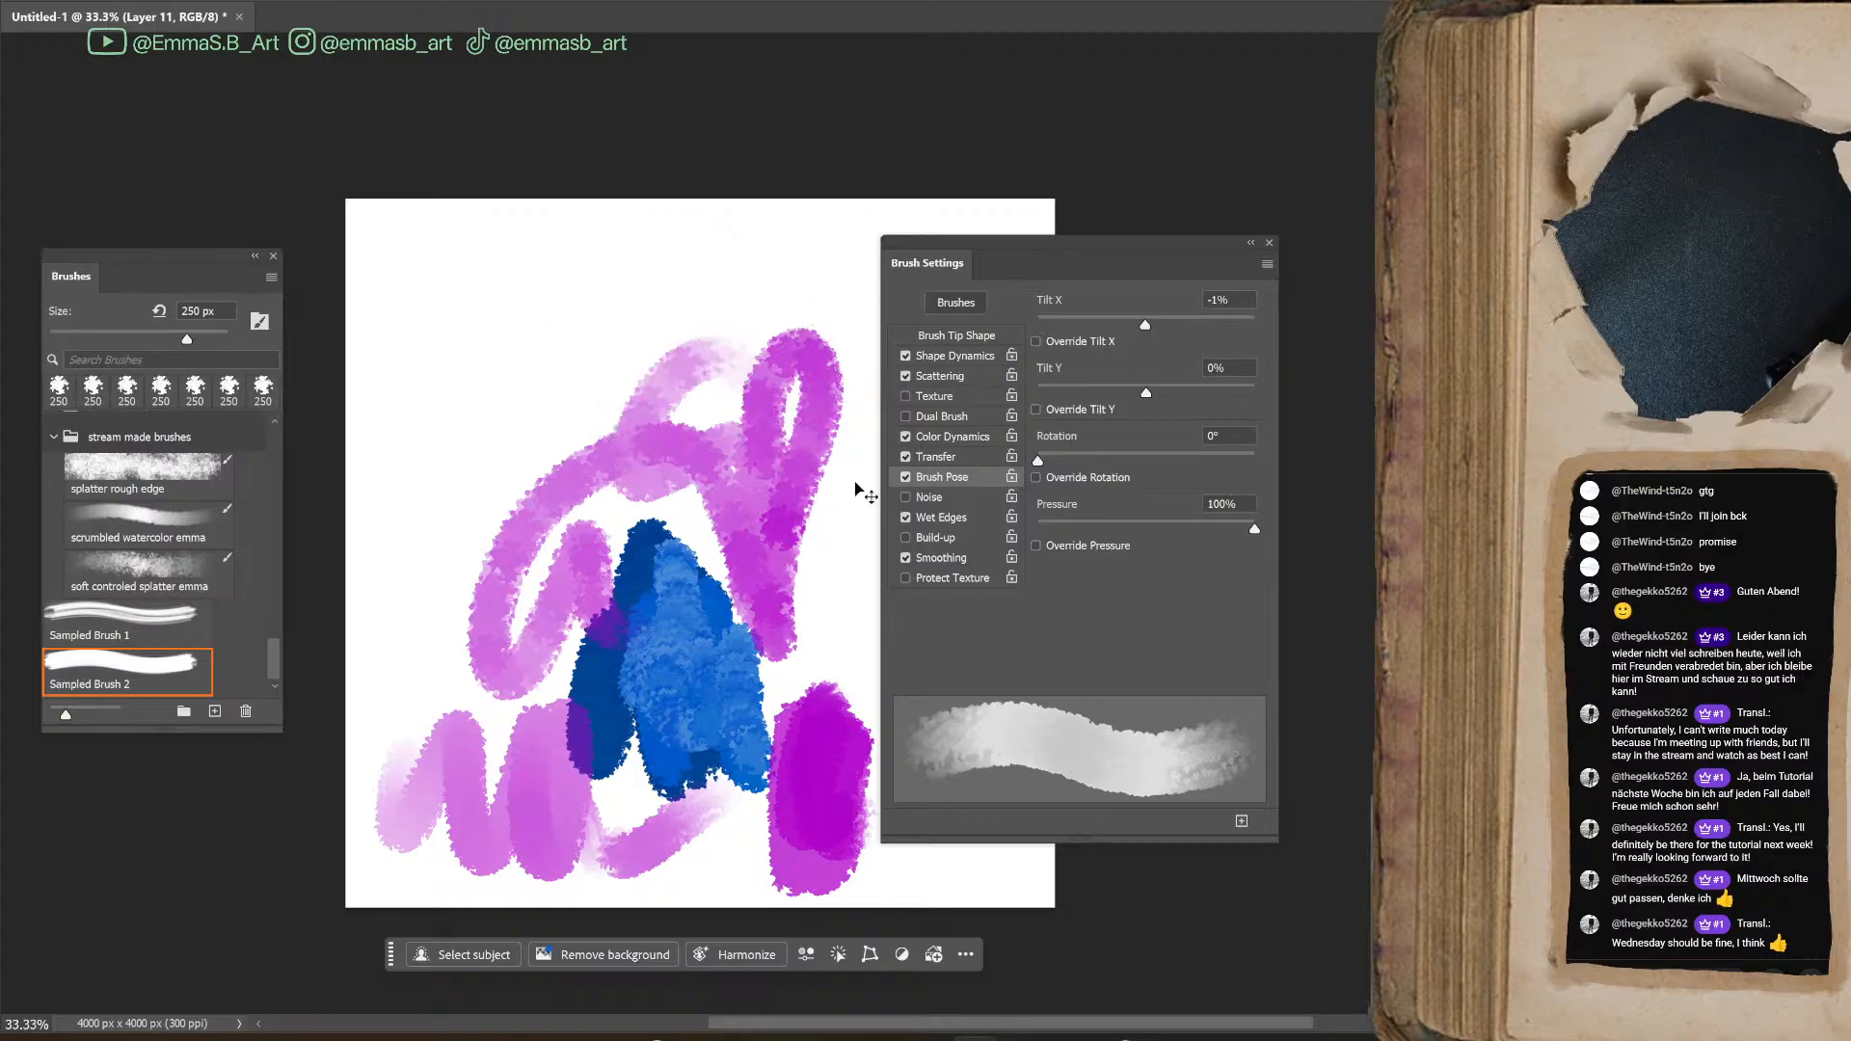
{"action": "key", "text": "ctrl+z"}
{"action": "key", "text": "ctrl+z"}
{"action": "key", "text": "ctrl+z"}
{"action": "key", "text": "ctrl+z"}
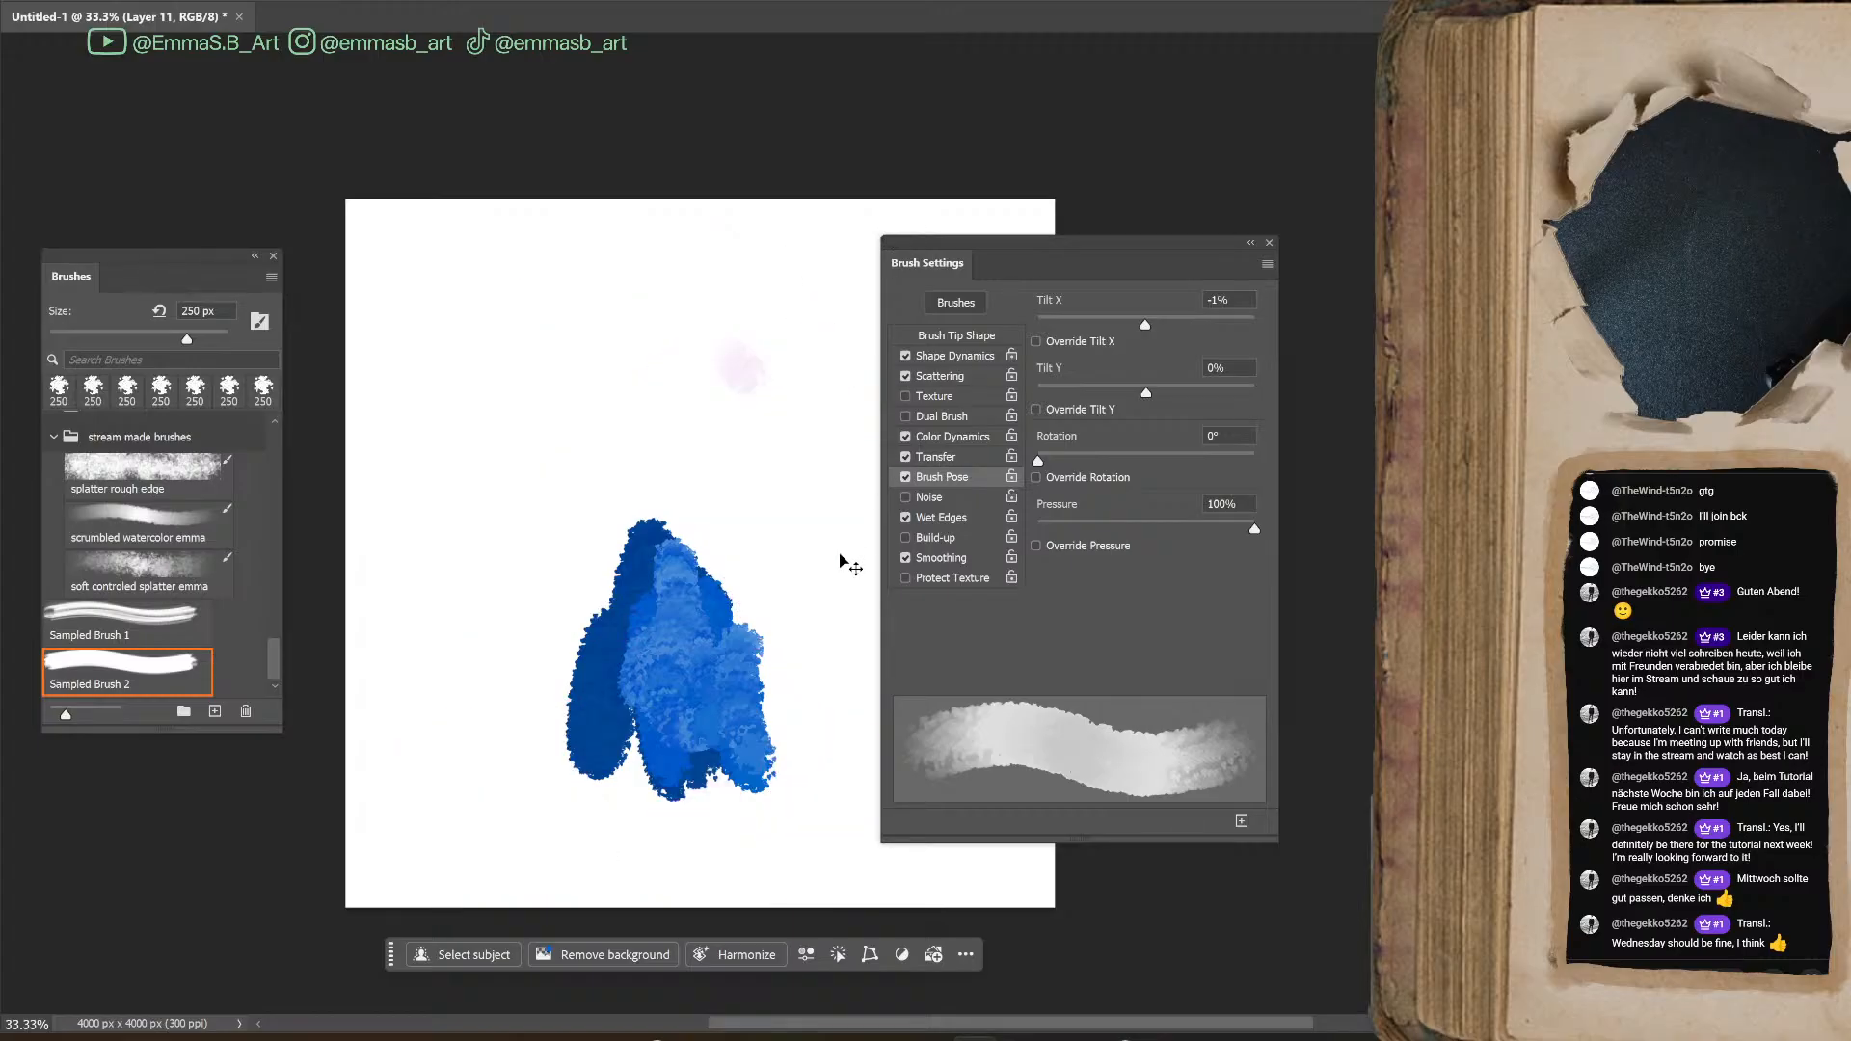
{"action": "key", "text": "ctrl+z"}
Review the Brush Pose, Dual Brush, Scattering and Shape Dynamics settings, leaving Dual Brush off
{"action": "mouse_move", "coordinate": [1038, 461]}
{"action": "left_mouse_down"}
{"action": "mouse_move", "coordinate": [1174, 474]}
{"action": "mouse_move", "coordinate": [1036, 470]}
{"action": "left_mouse_up"}
{"action": "left_click", "coordinate": [1035, 409]}
{"action": "left_click", "coordinate": [943, 416]}
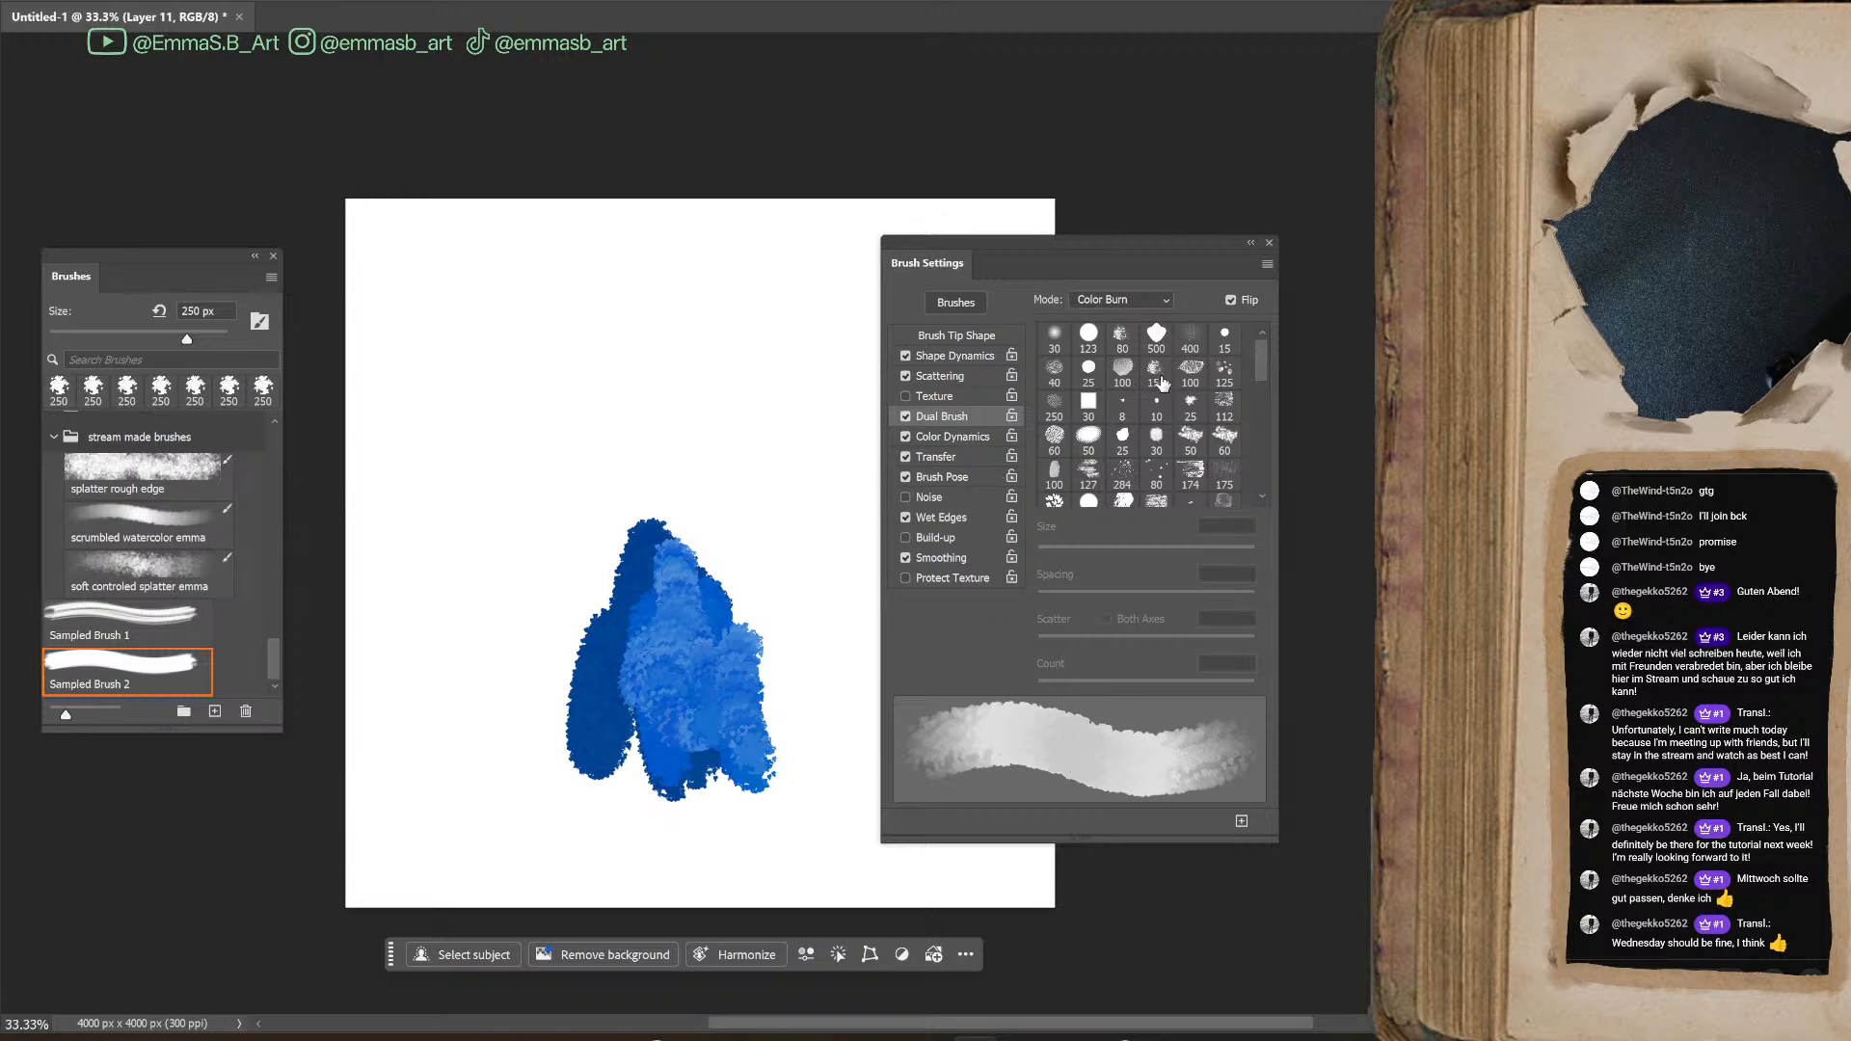
{"action": "left_click", "coordinate": [906, 416]}
{"action": "left_click", "coordinate": [964, 375]}
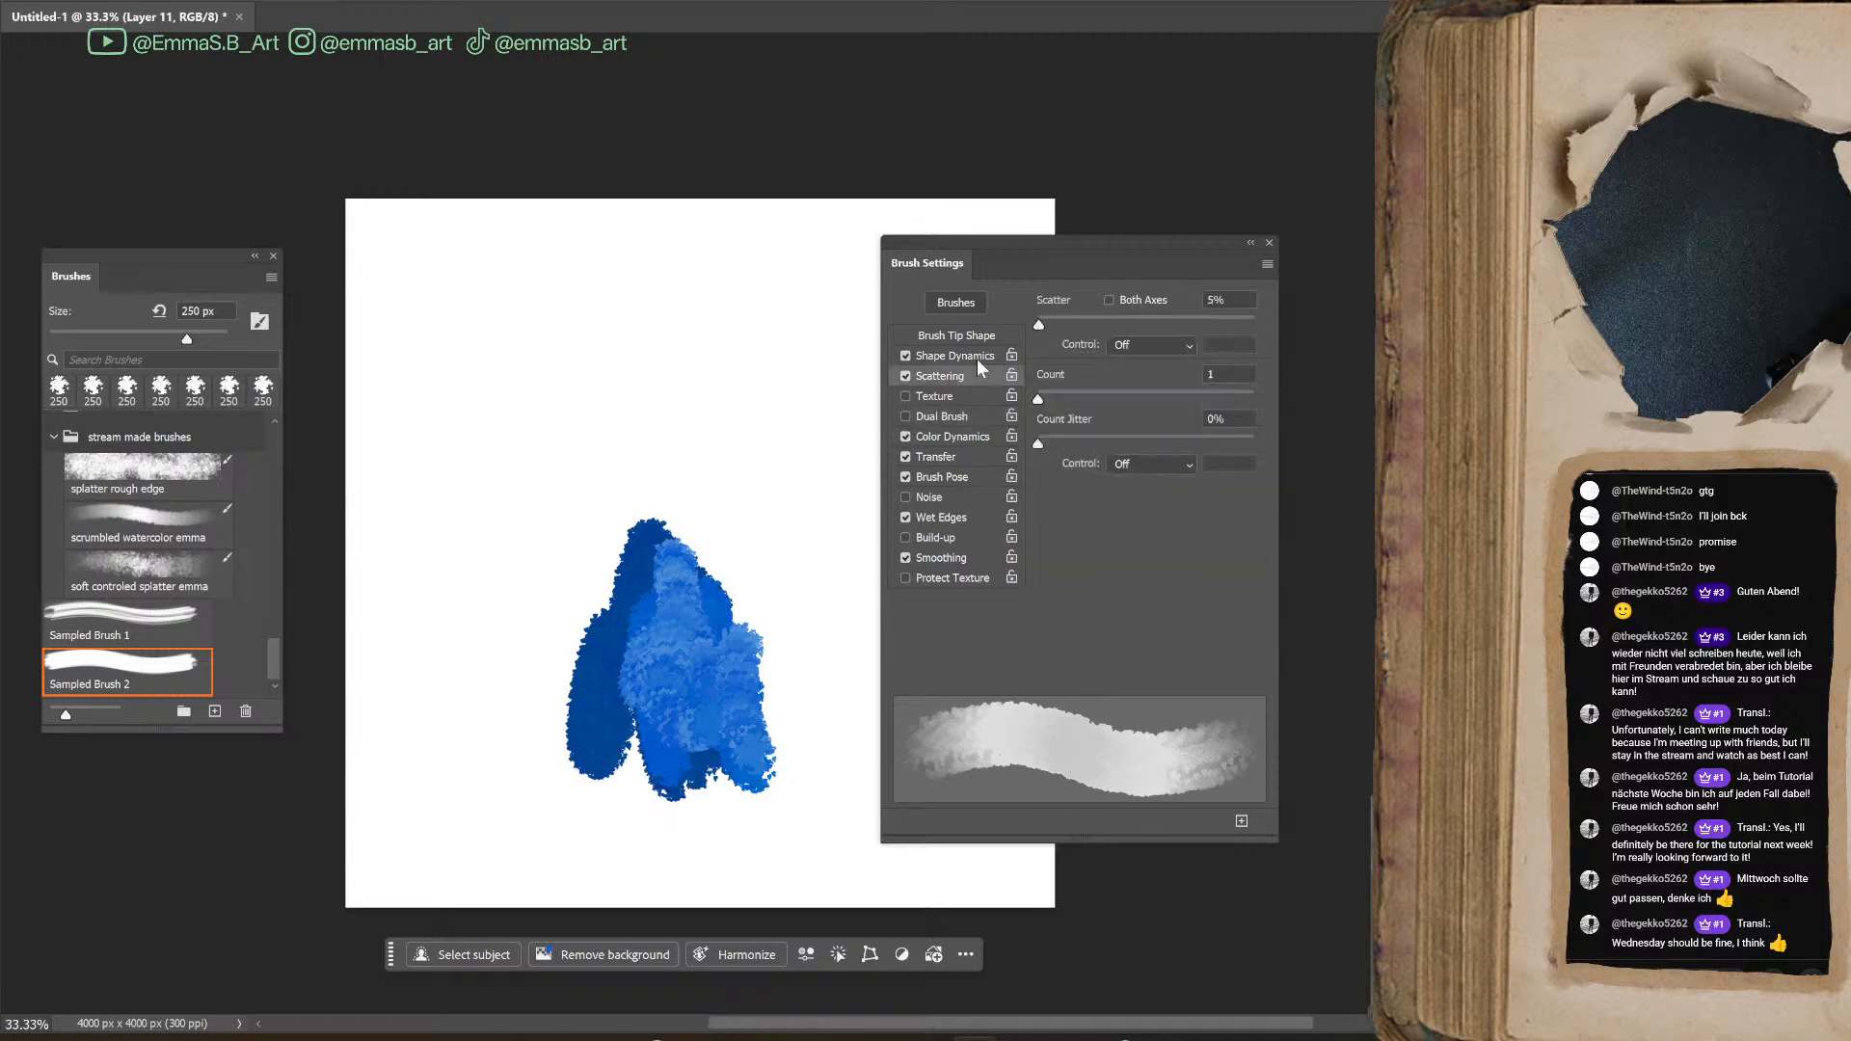
{"action": "left_click", "coordinate": [961, 356]}
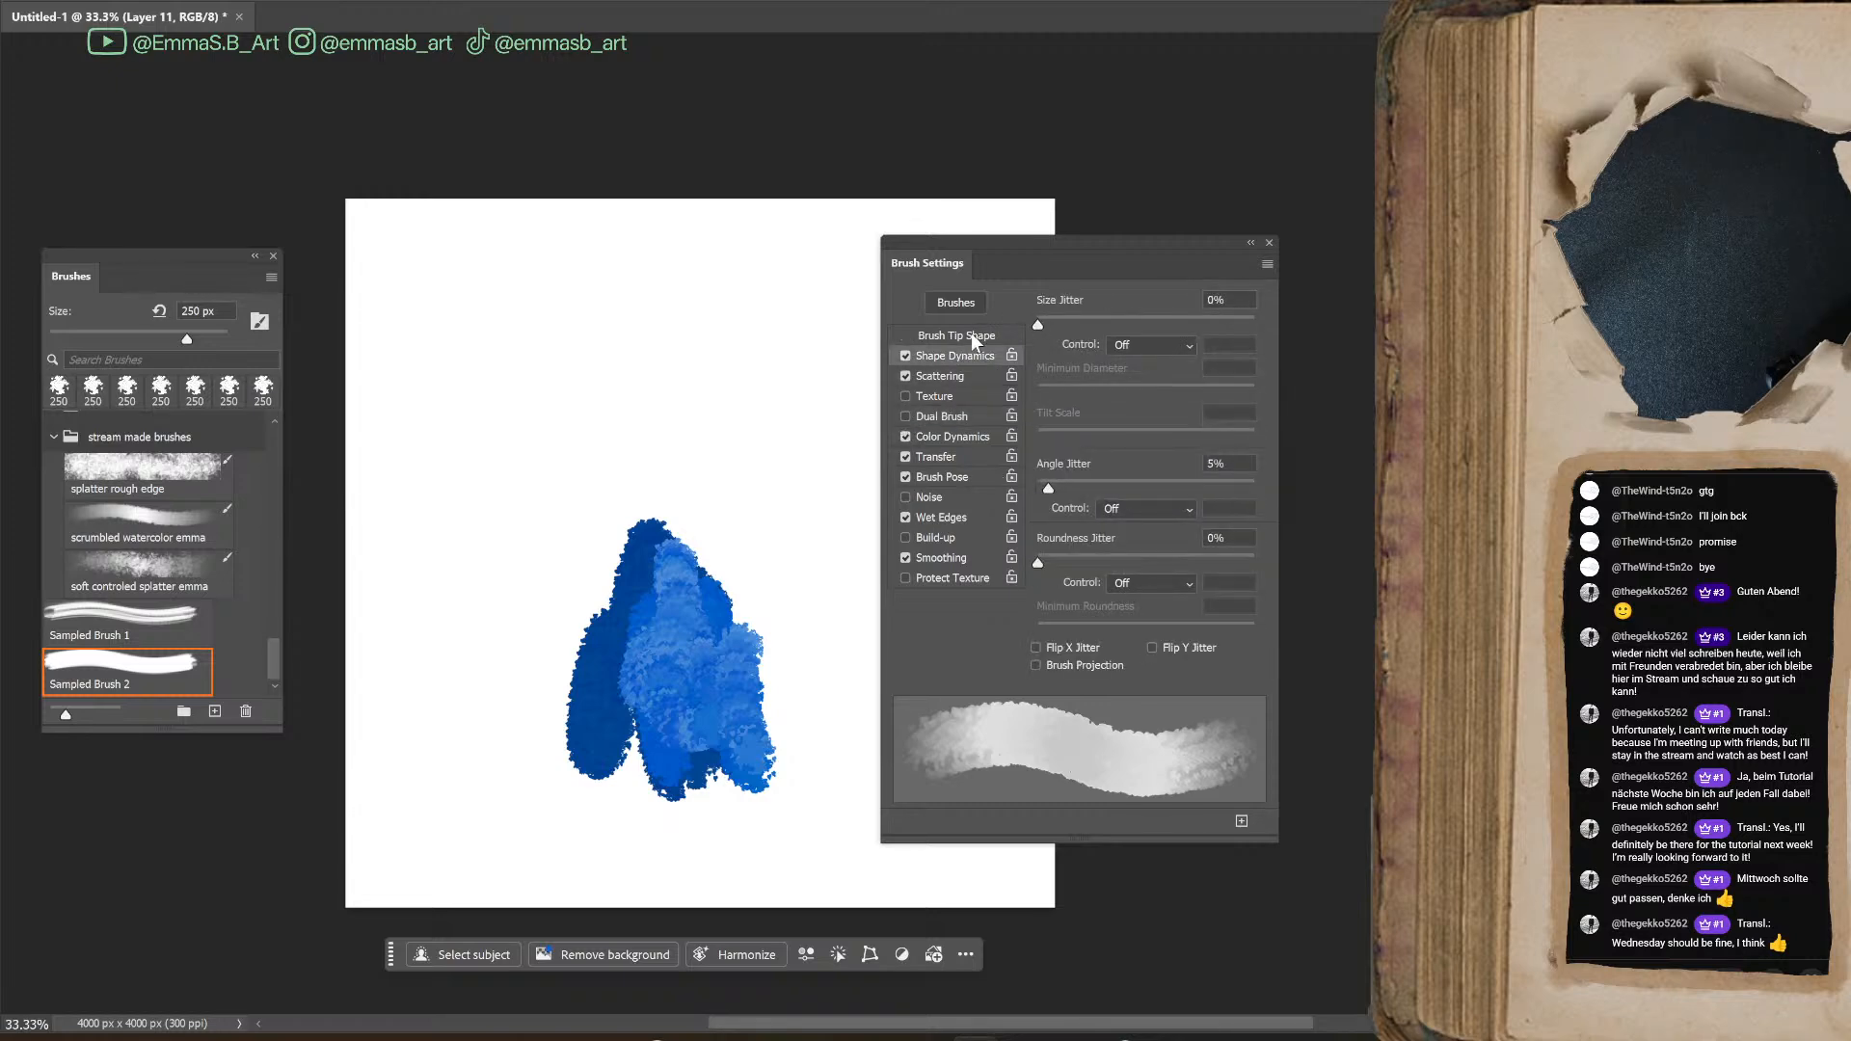
Lower the brush tip Spacing to 3%
{"action": "left_click", "coordinate": [970, 335]}
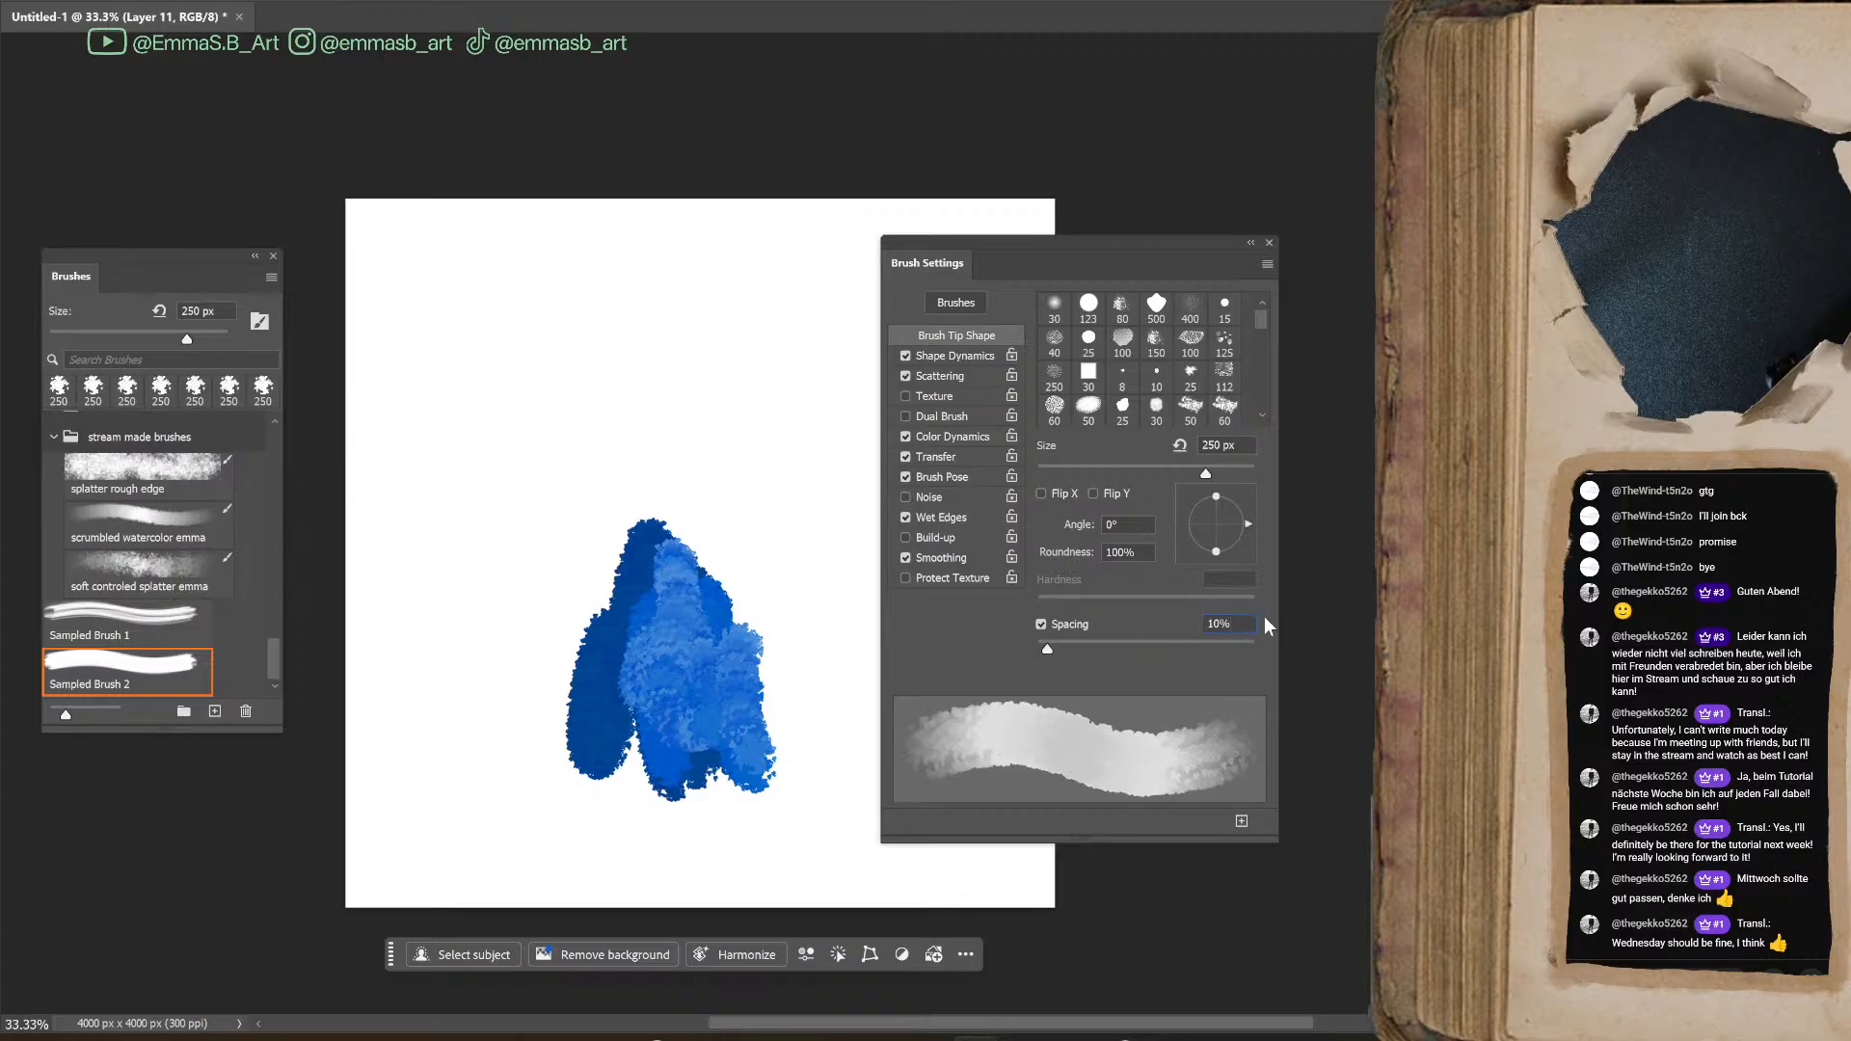
{"action": "key", "text": "Down"}
{"action": "key", "text": "Down"}
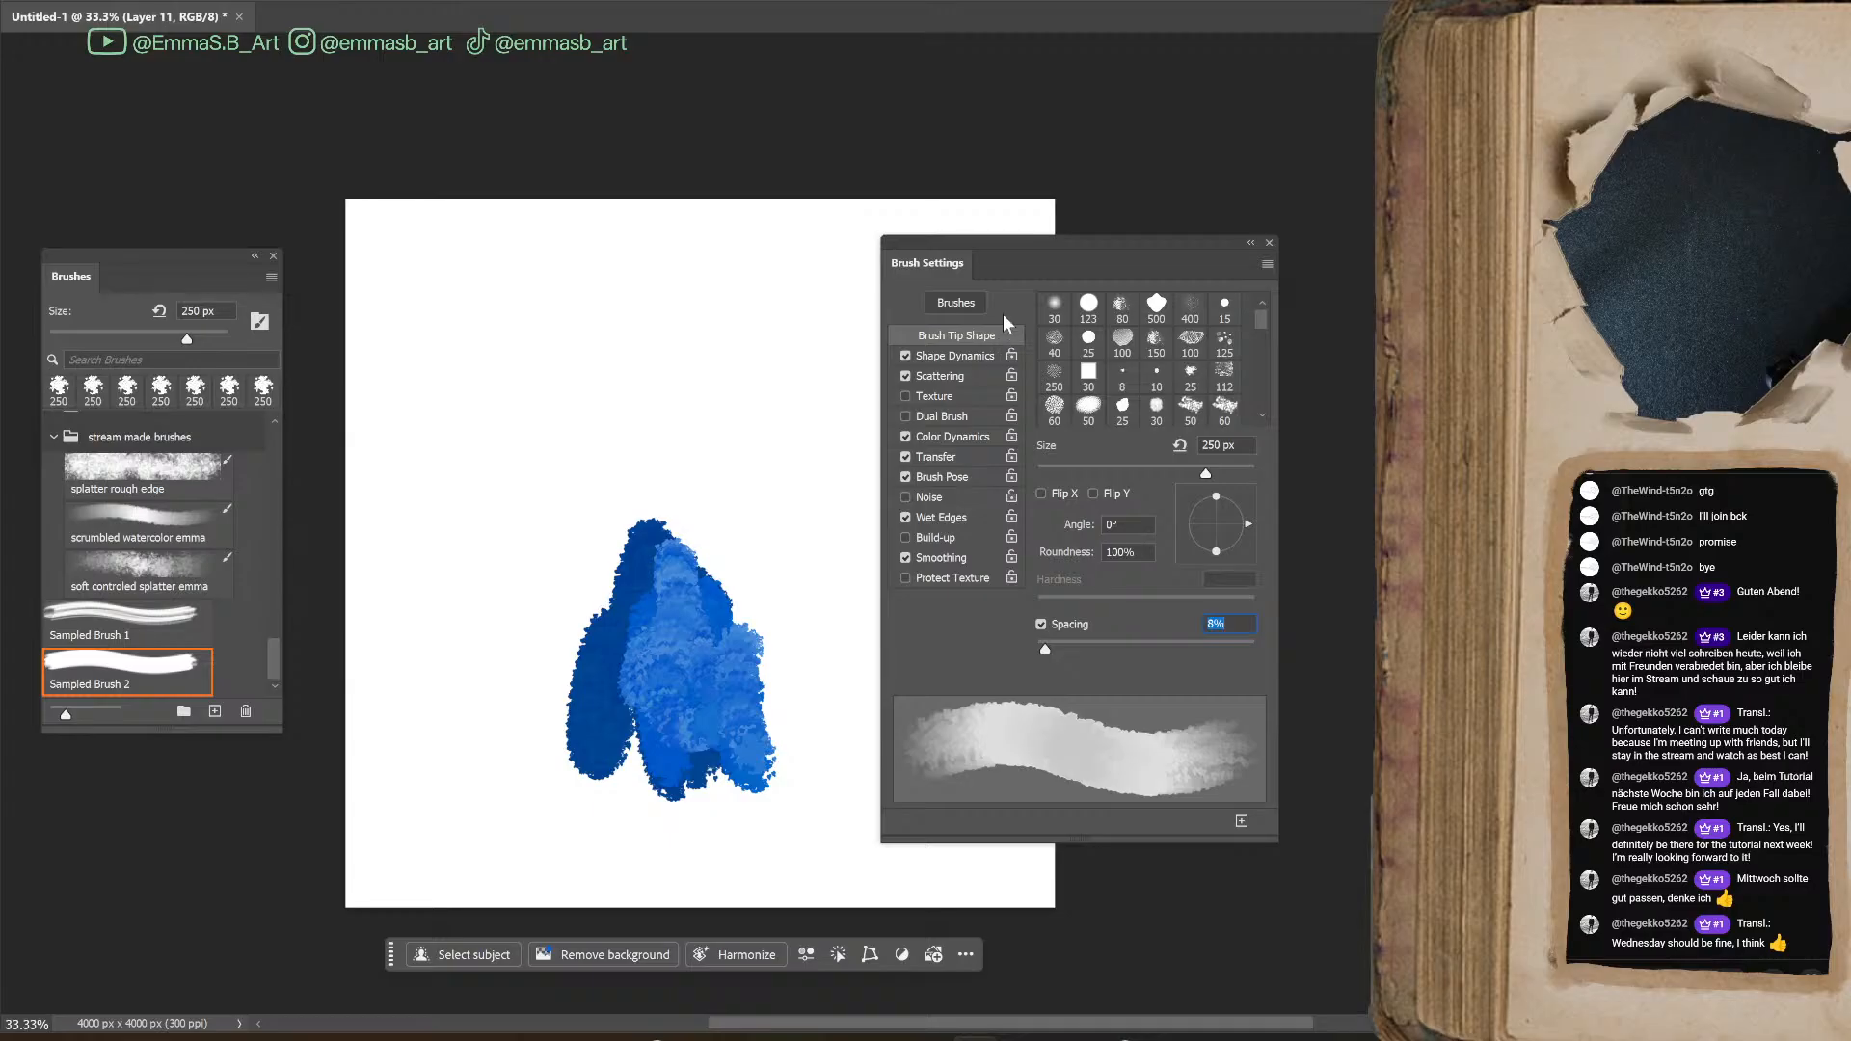
{"action": "left_click", "coordinate": [1240, 626]}
{"action": "key", "text": "Down"}
{"action": "key", "text": "Down"}
{"action": "key", "text": "Down"}
{"action": "key", "text": "Down"}
{"action": "key", "text": "Down"}
{"action": "key", "text": "Down"}
{"action": "key", "text": "Down"}
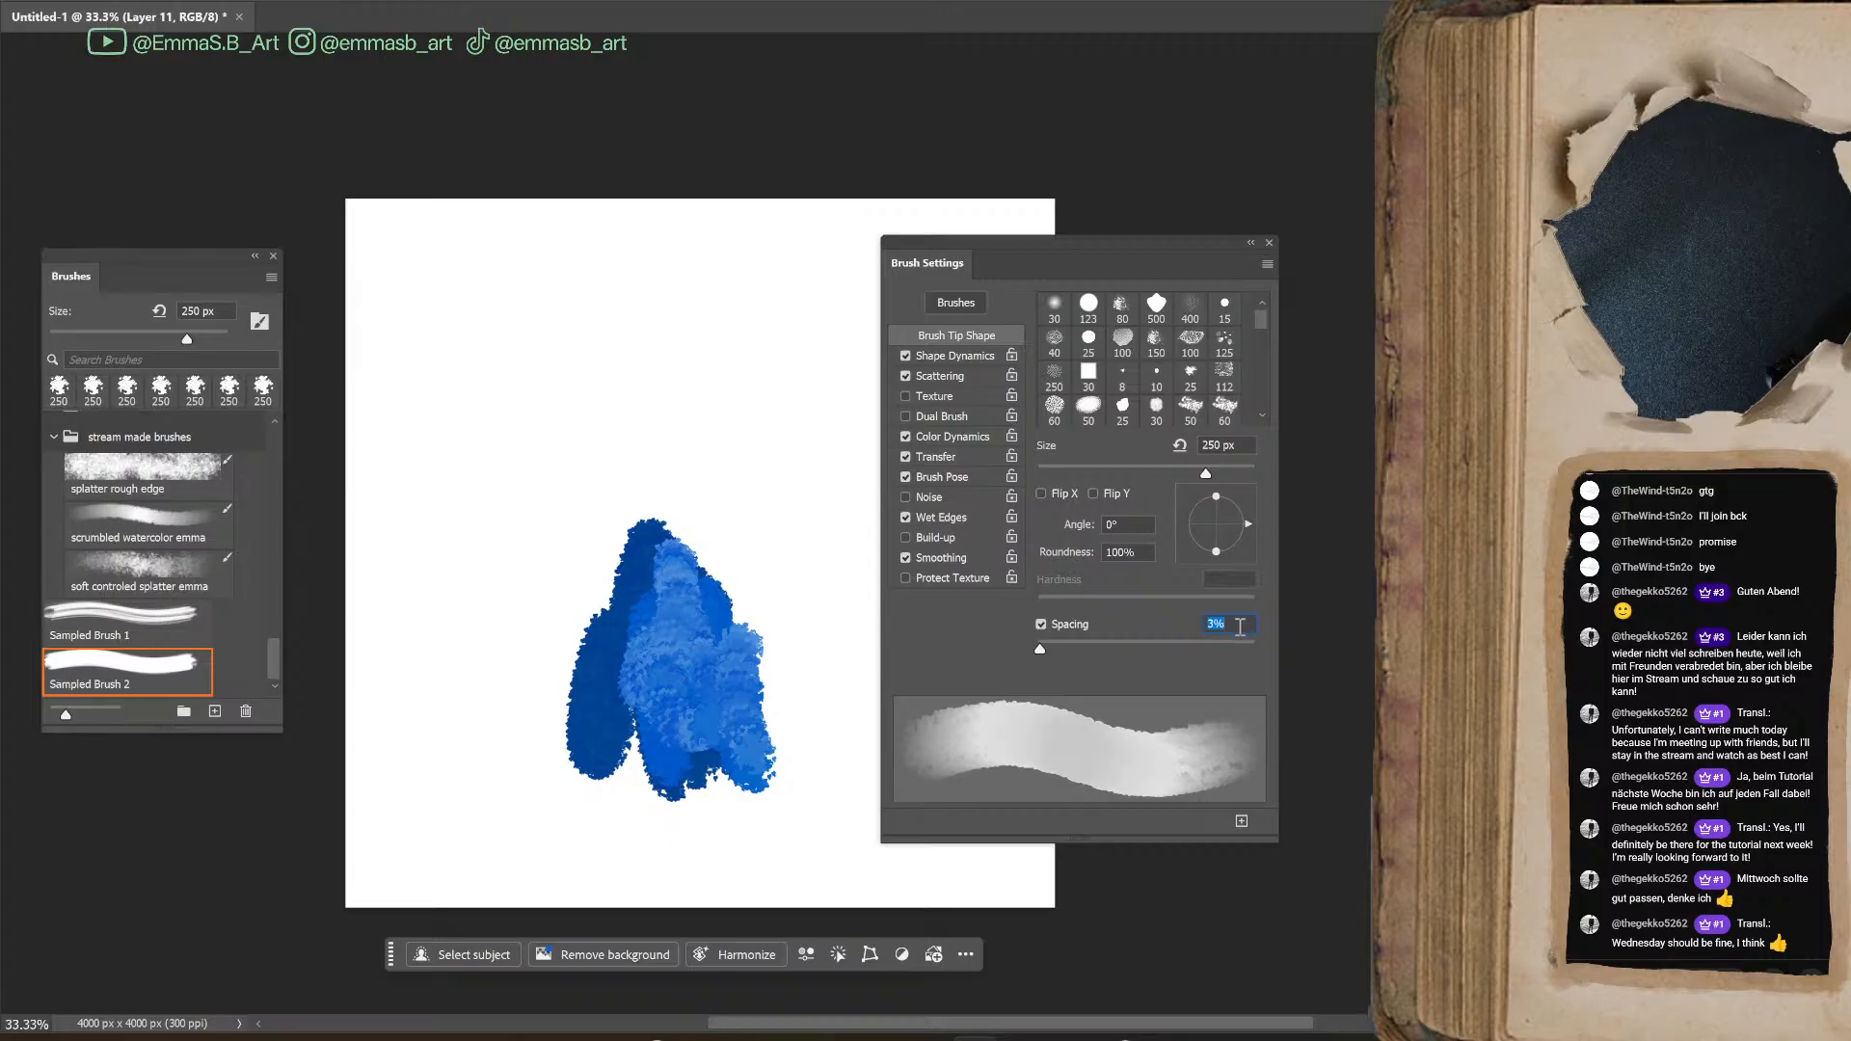
Try the brush tip Spacing at 102% with a long looping test stroke and undo the stroke
{"action": "type", "text": "34"}
{"action": "key", "text": "Return"}
{"action": "key", "text": "Up"}
{"action": "key", "text": "Up"}
{"action": "key", "text": "Up"}
{"action": "key", "text": "Up"}
{"action": "key", "text": "Up"}
{"action": "key", "text": "Up"}
{"action": "key", "text": "Up"}
{"action": "key", "text": "Up"}
{"action": "key", "text": "Up"}
{"action": "key", "text": "Up"}
{"action": "key", "text": "Up"}
{"action": "key", "text": "Up"}
{"action": "key", "text": "Up"}
{"action": "key", "text": "Up"}
{"action": "key", "text": "Up"}
{"action": "key", "text": "Up"}
{"action": "key", "text": "Up"}
{"action": "key", "text": "Up"}
{"action": "key", "text": "Up"}
{"action": "key", "text": "Up"}
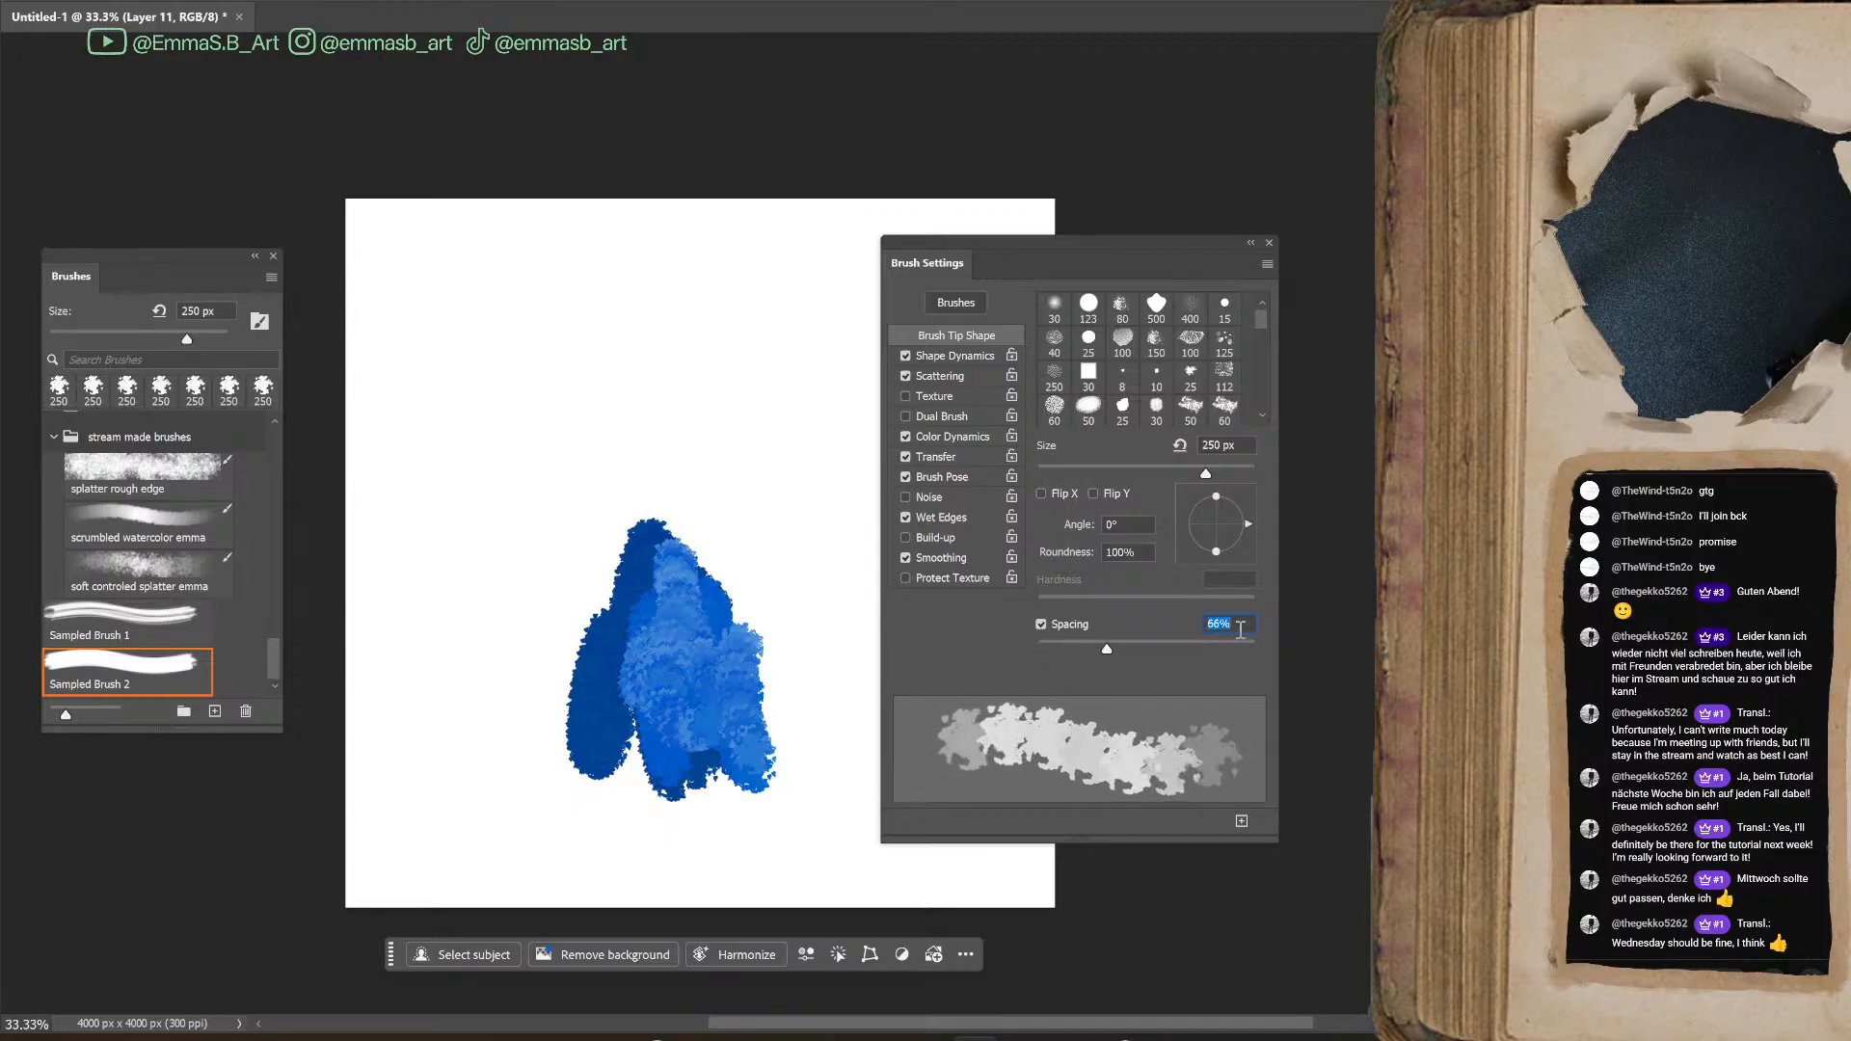
{"action": "key", "text": "Up"}
{"action": "key", "text": "Up"}
{"action": "key", "text": "Up"}
{"action": "key", "text": "Up"}
{"action": "key", "text": "Up"}
{"action": "key", "text": "Up"}
{"action": "key", "text": "Up"}
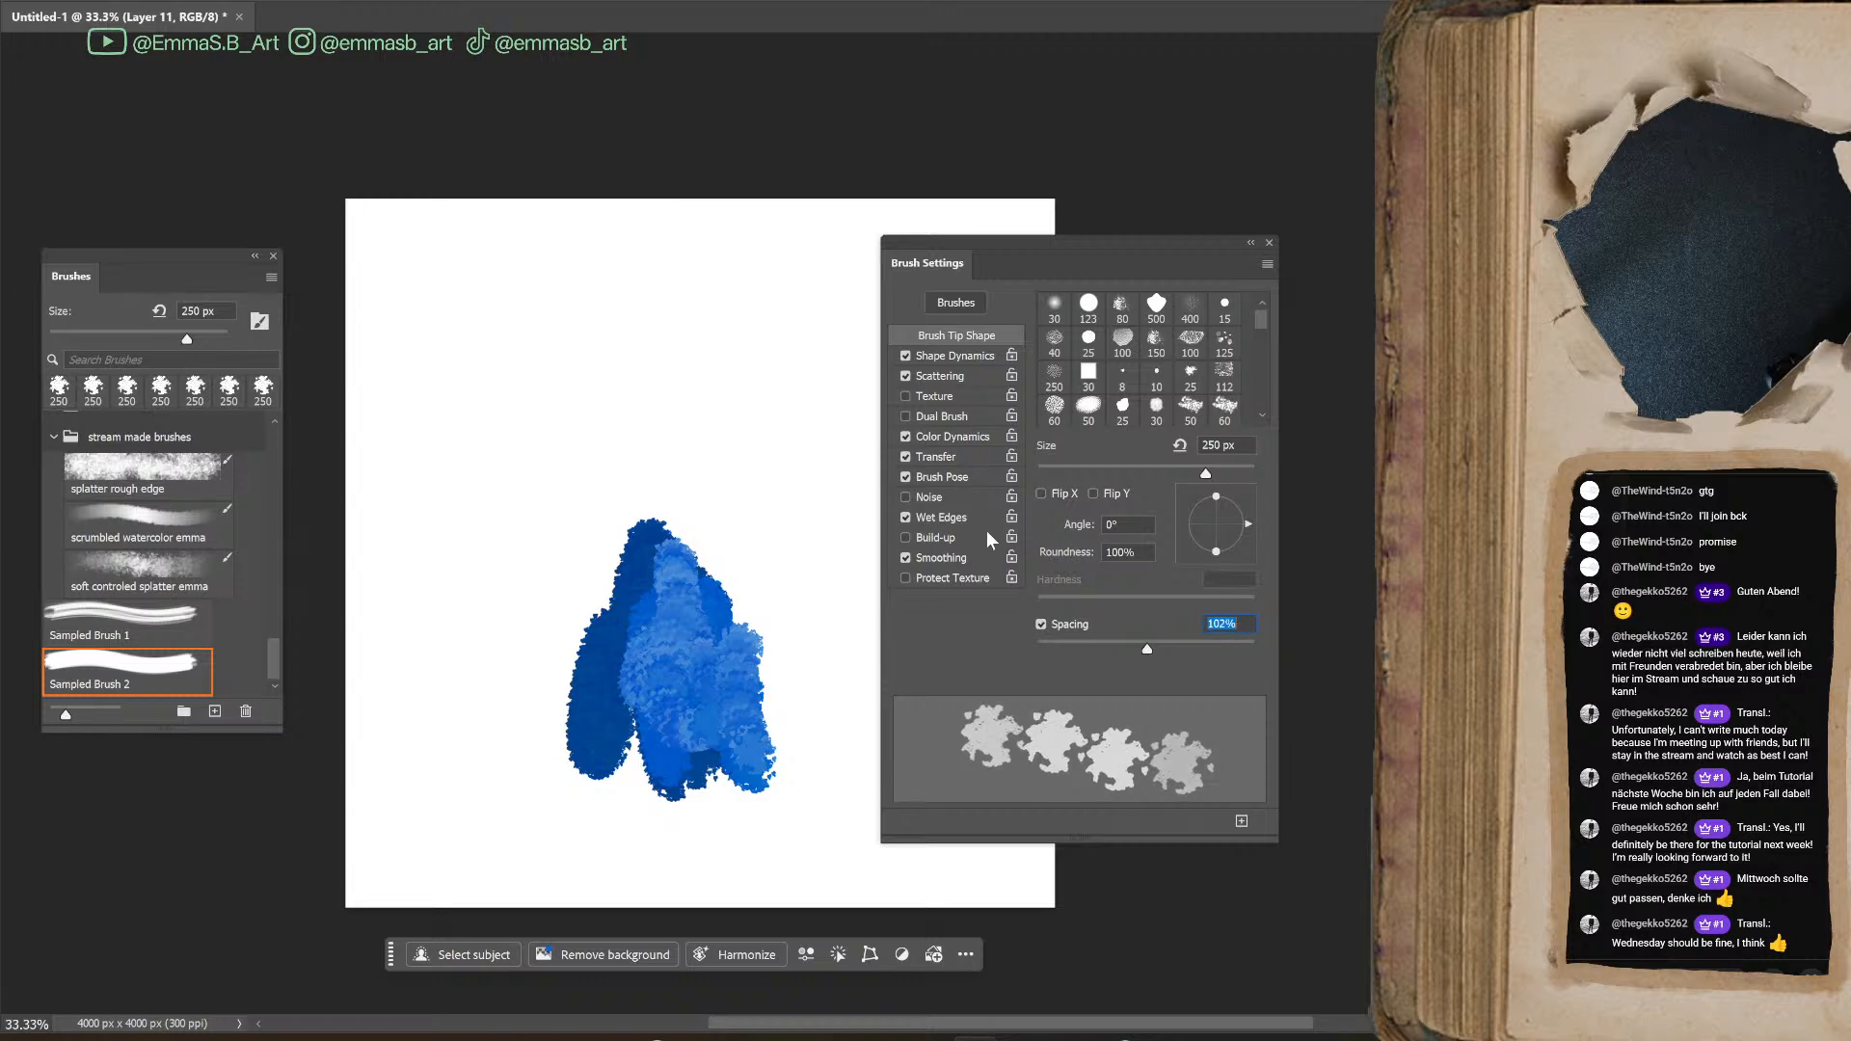
{"action": "mouse_move", "coordinate": [398, 560]}
{"action": "left_mouse_down"}
{"action": "mouse_move", "coordinate": [429, 479]}
{"action": "mouse_move", "coordinate": [740, 277]}
{"action": "mouse_move", "coordinate": [571, 446]}
{"action": "mouse_move", "coordinate": [538, 870]}
{"action": "mouse_move", "coordinate": [783, 490]}
{"action": "mouse_move", "coordinate": [711, 248]}
{"action": "mouse_move", "coordinate": [431, 526]}
{"action": "left_mouse_up"}
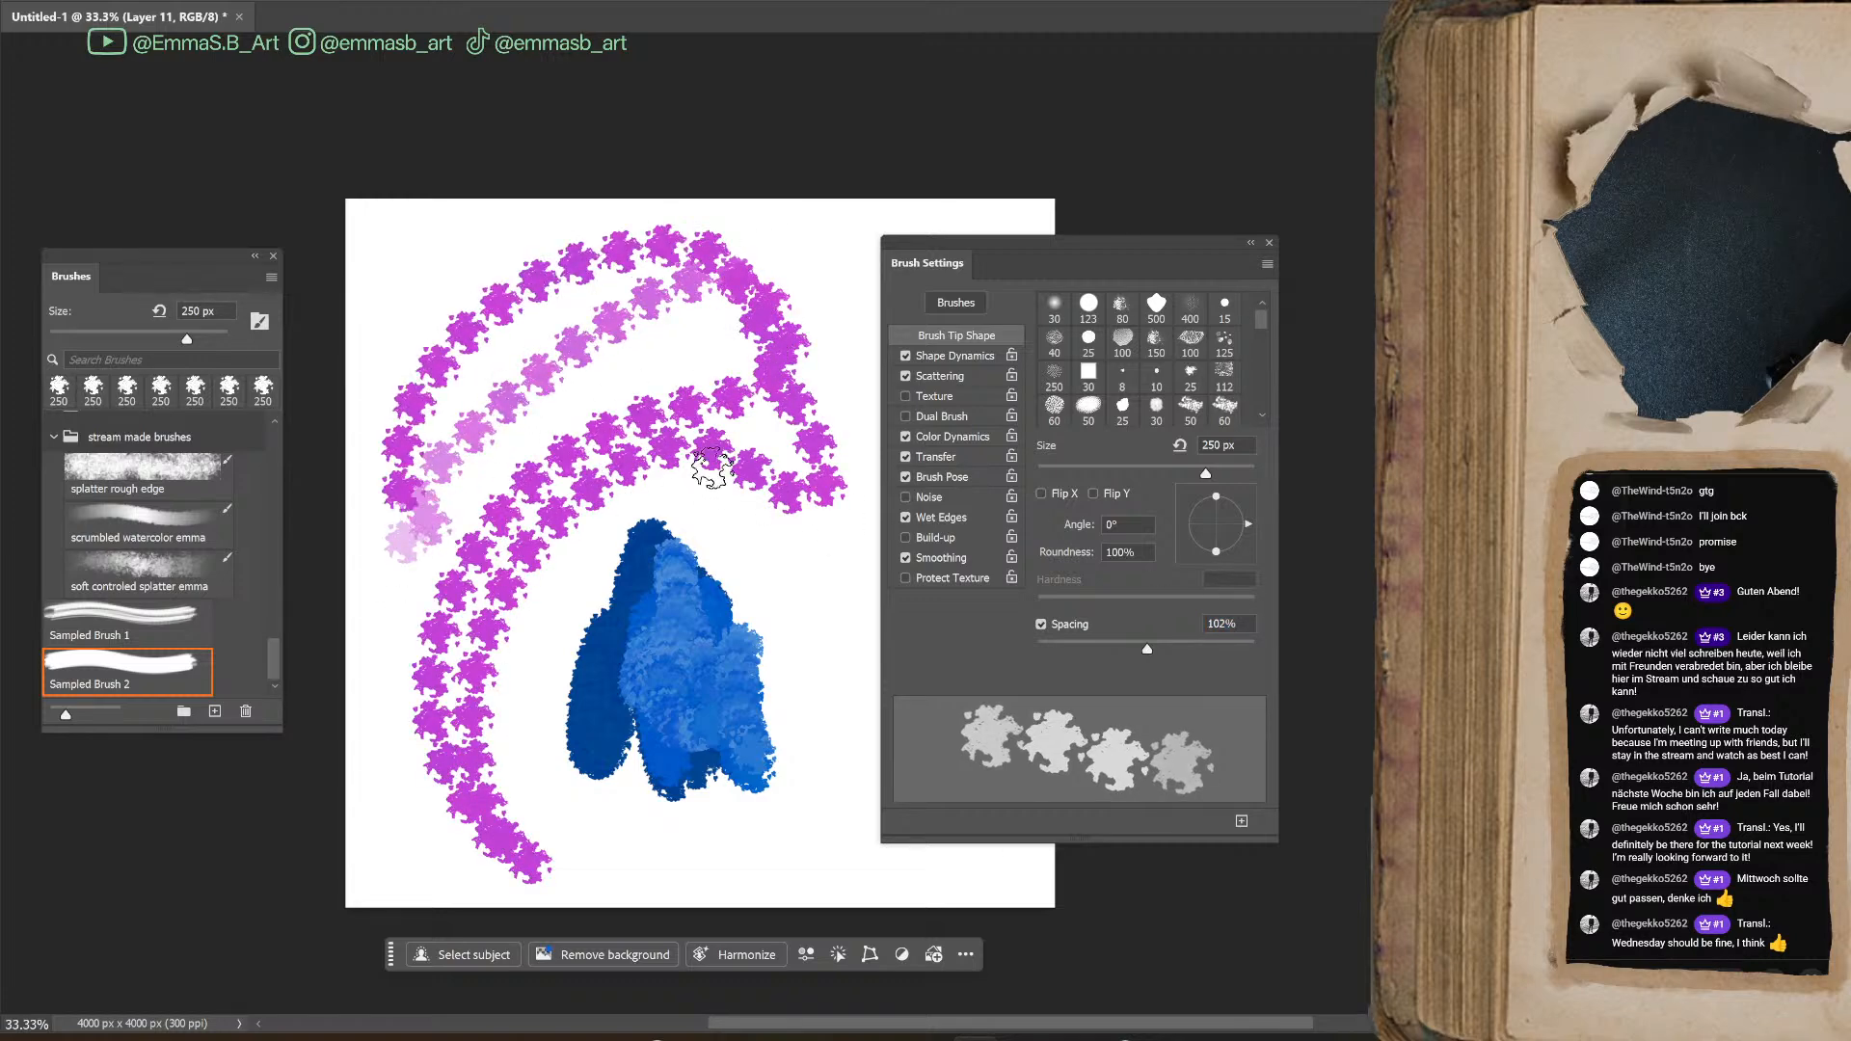
{"action": "key", "text": "ctrl+z"}
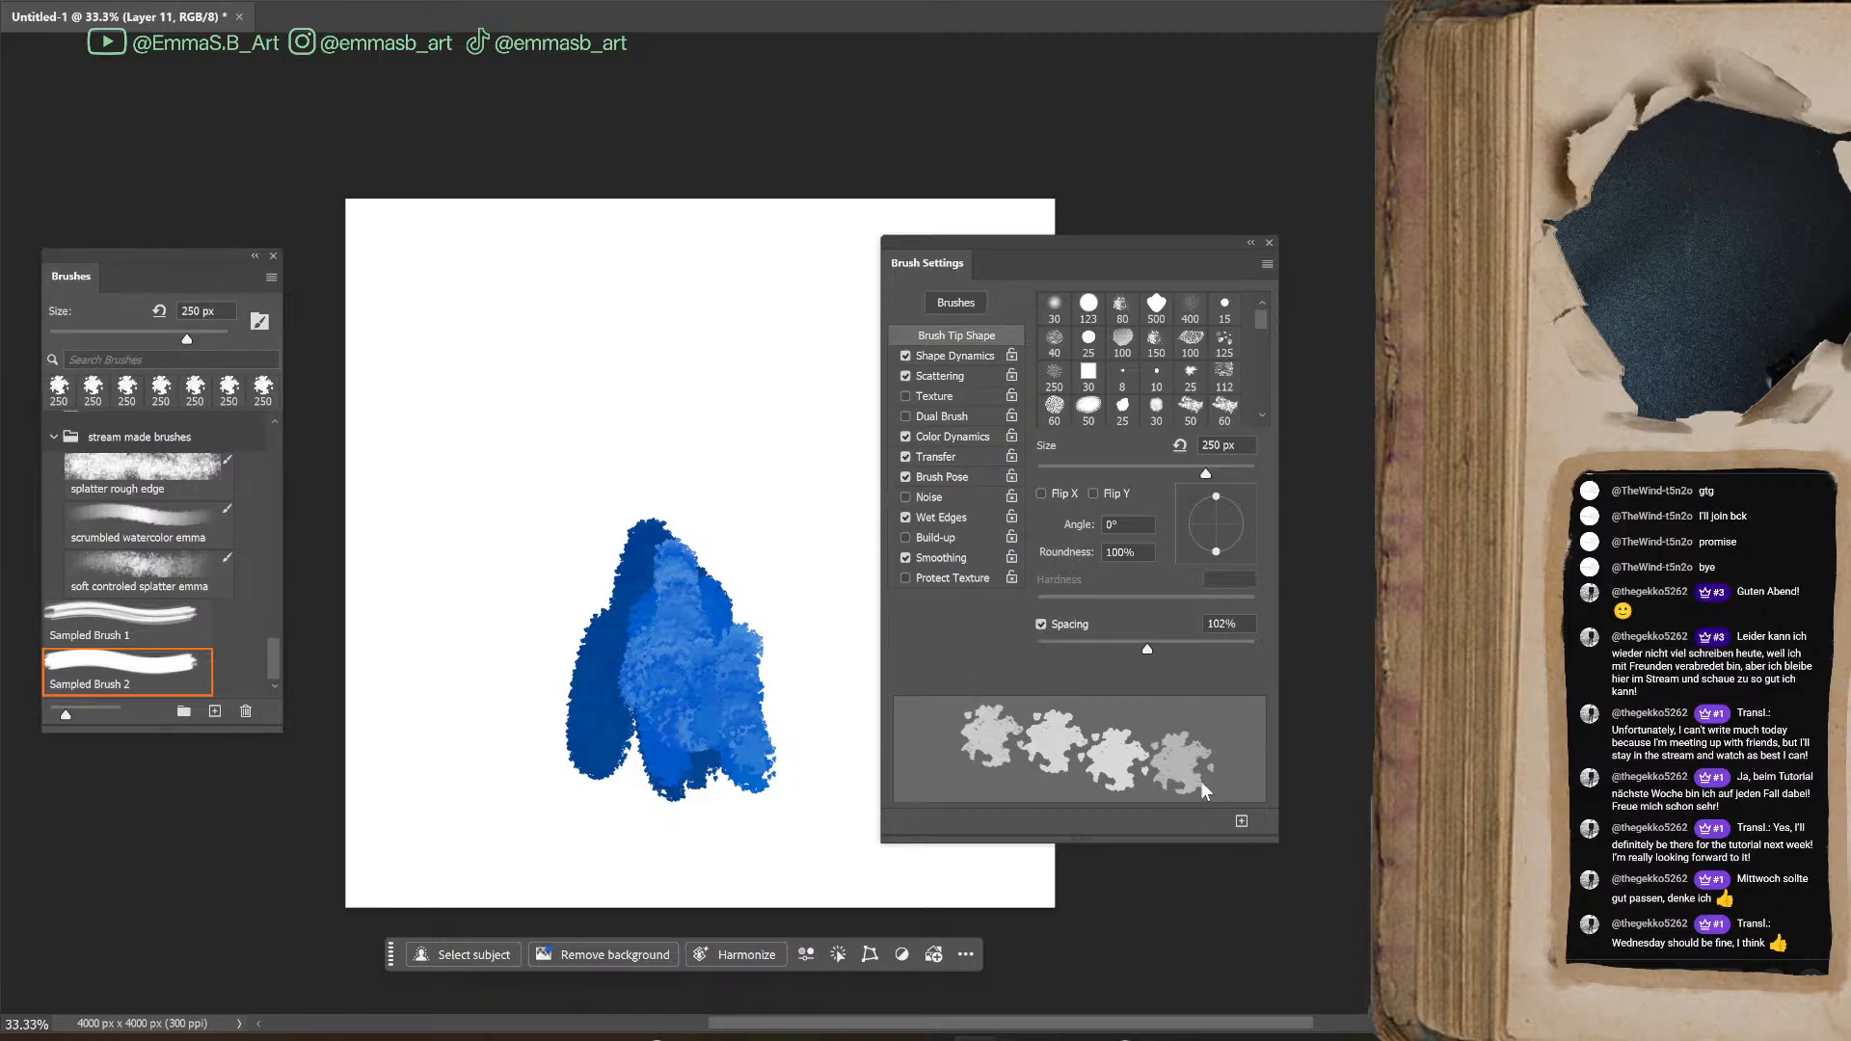
Set the brush tip Spacing to 6%, paint two magenta test strokes and undo them
{"action": "mouse_move", "coordinate": [1144, 636]}
{"action": "left_mouse_down"}
{"action": "mouse_move", "coordinate": [1084, 684]}
{"action": "mouse_move", "coordinate": [1043, 679]}
{"action": "left_mouse_up"}
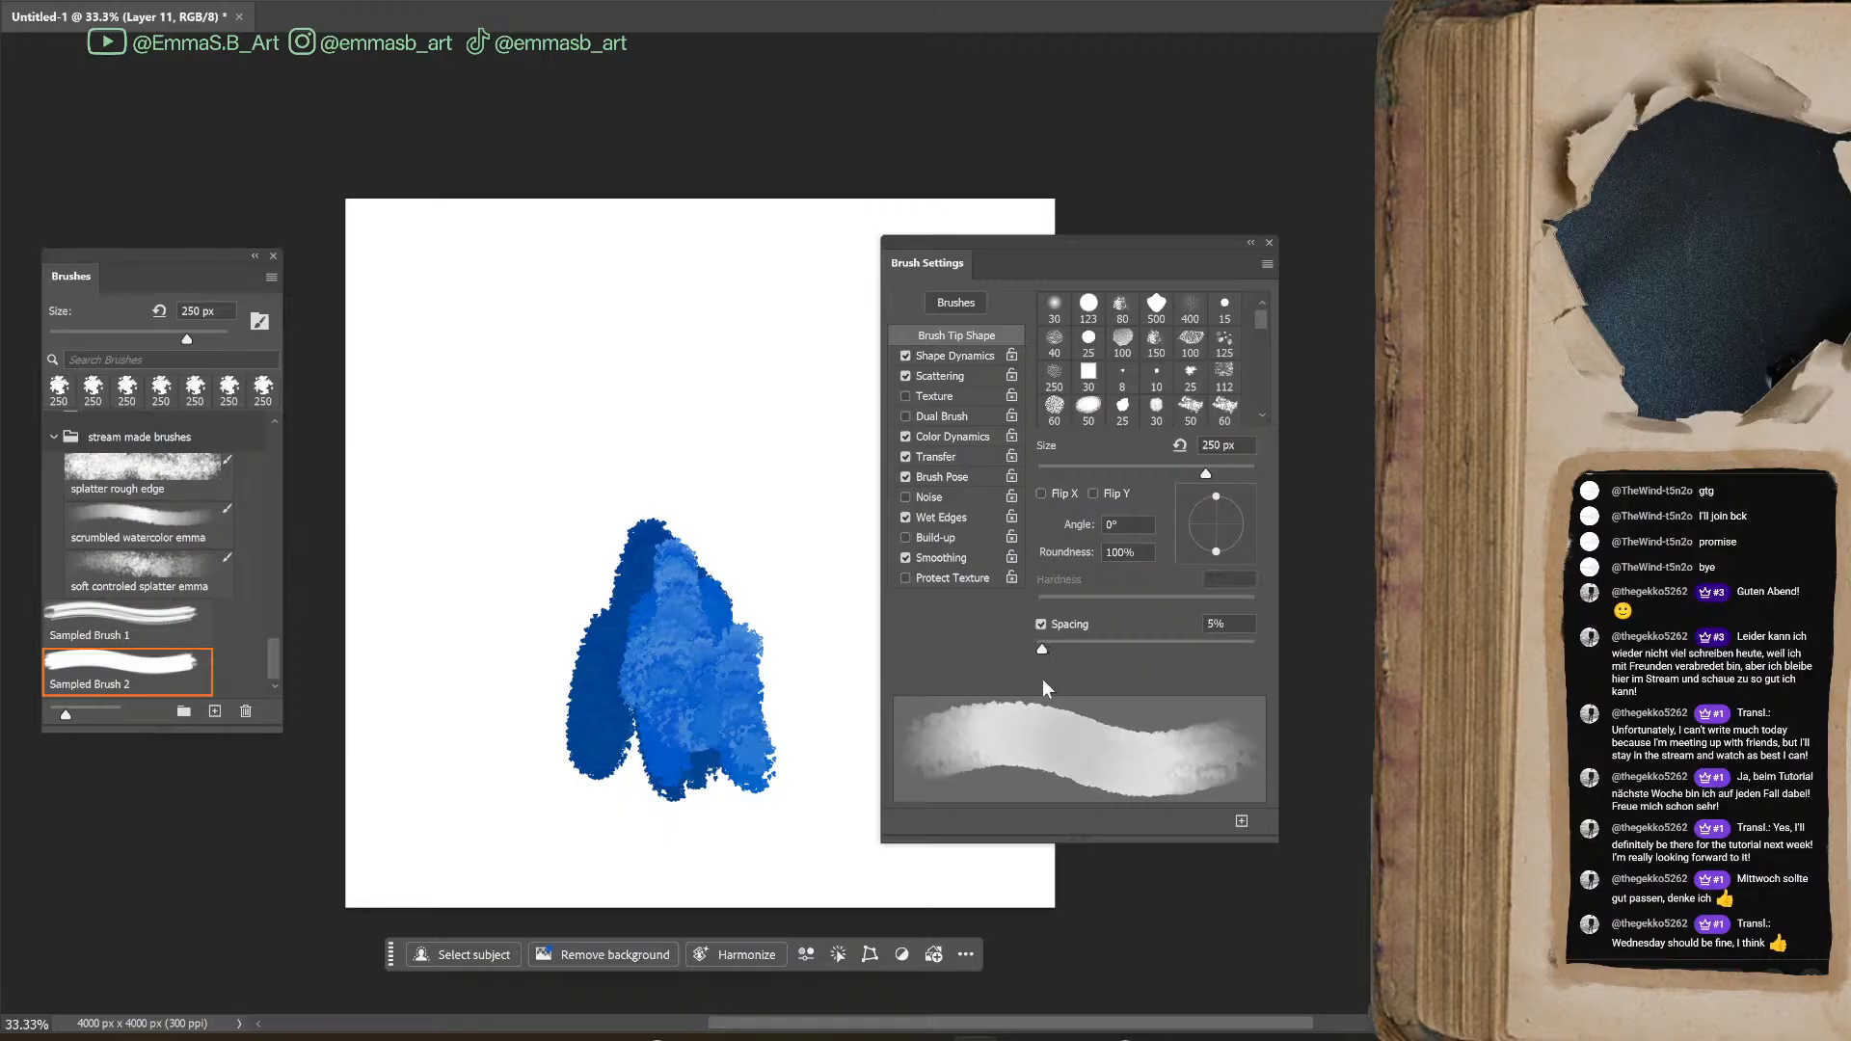
{"action": "left_click_drag", "start_coordinate": [704, 265], "coordinate": [791, 600]}
{"action": "left_click_drag", "start_coordinate": [771, 304], "coordinate": [827, 559]}
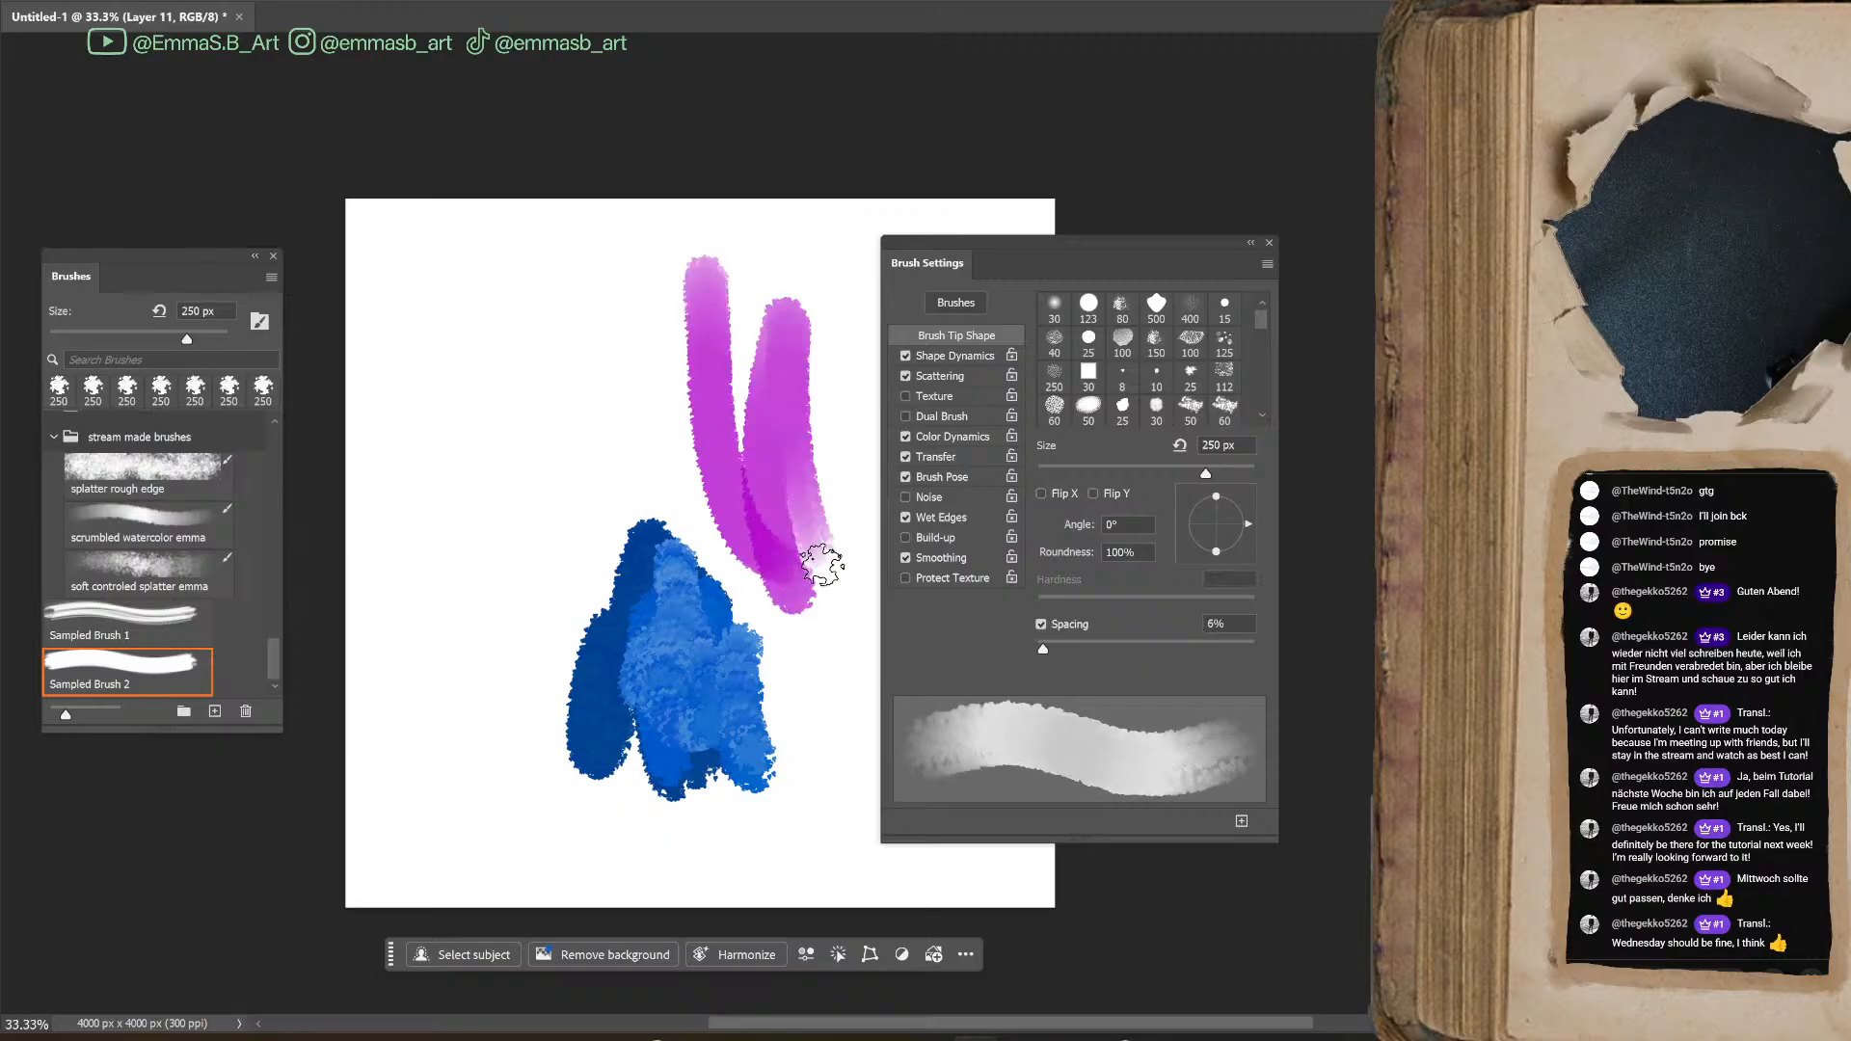
{"action": "key", "text": "ctrl+z"}
{"action": "key", "text": "ctrl+z"}
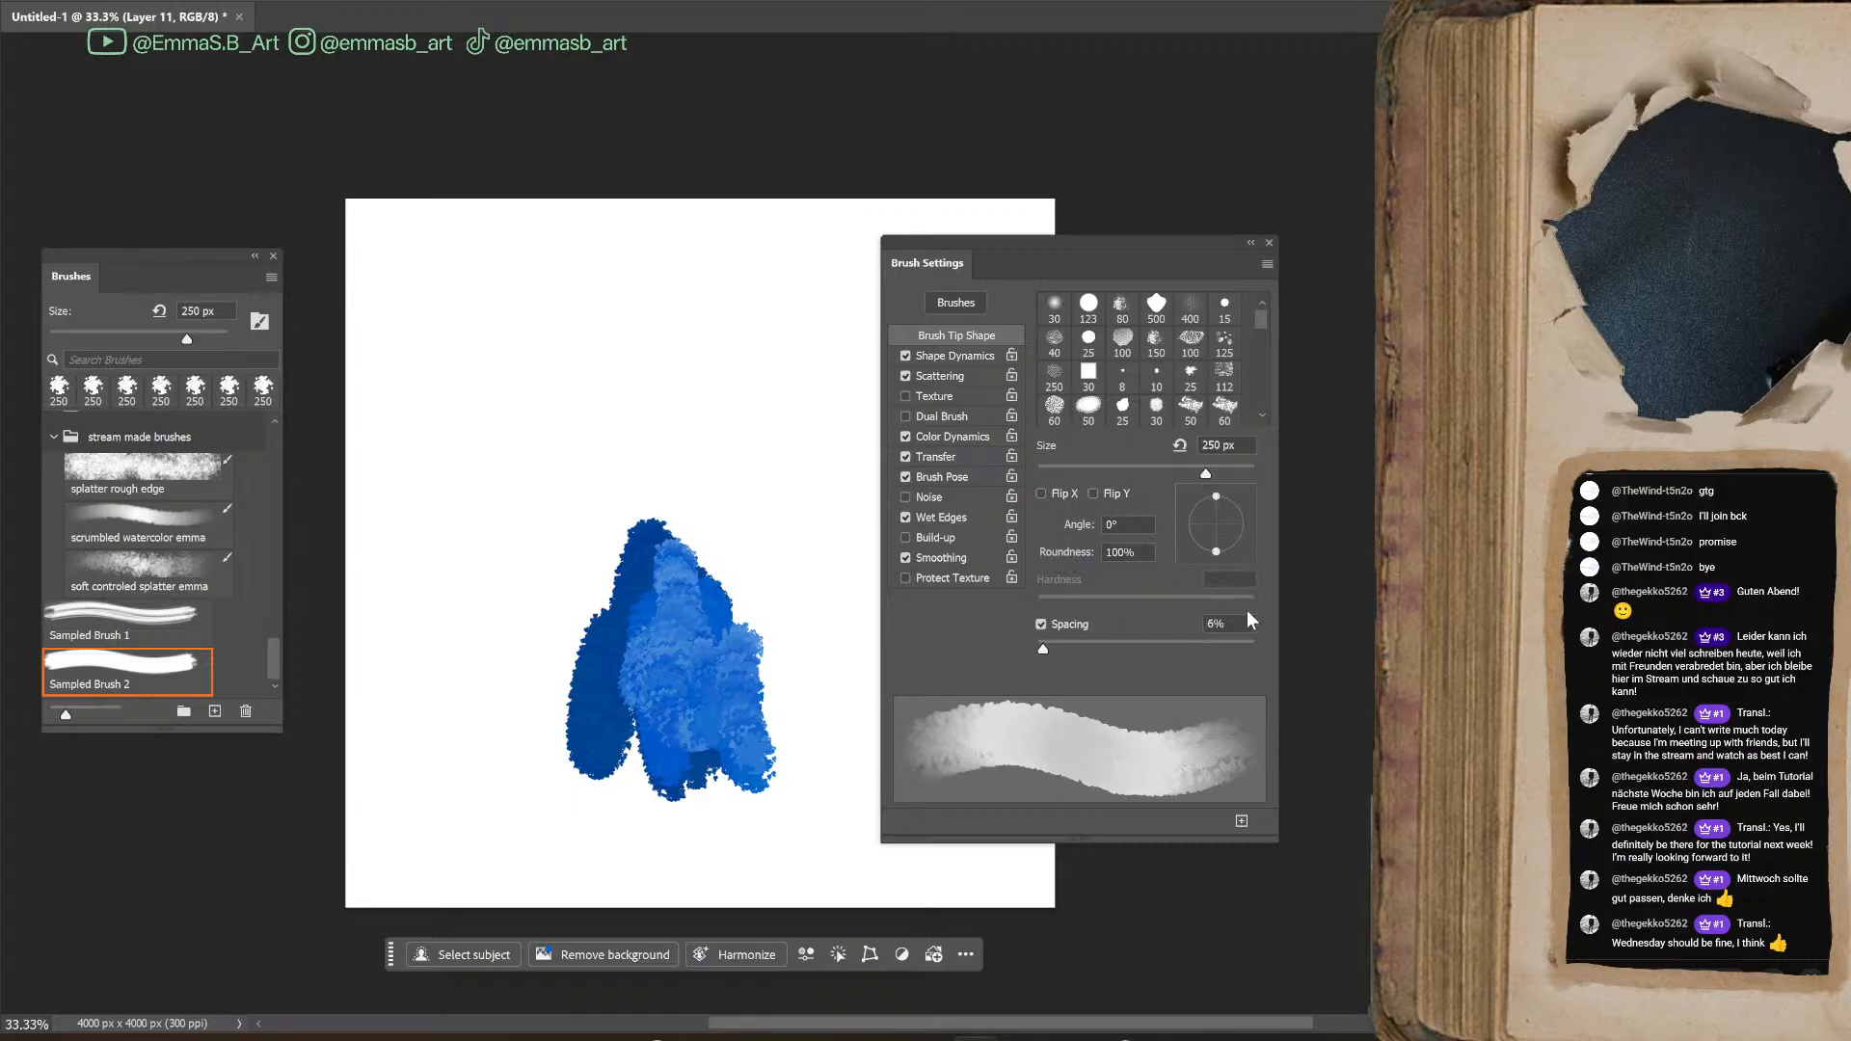
Set the Angle Jitter to 55% and paint magenta test strokes above the blue shape
{"action": "left_click", "coordinate": [955, 355]}
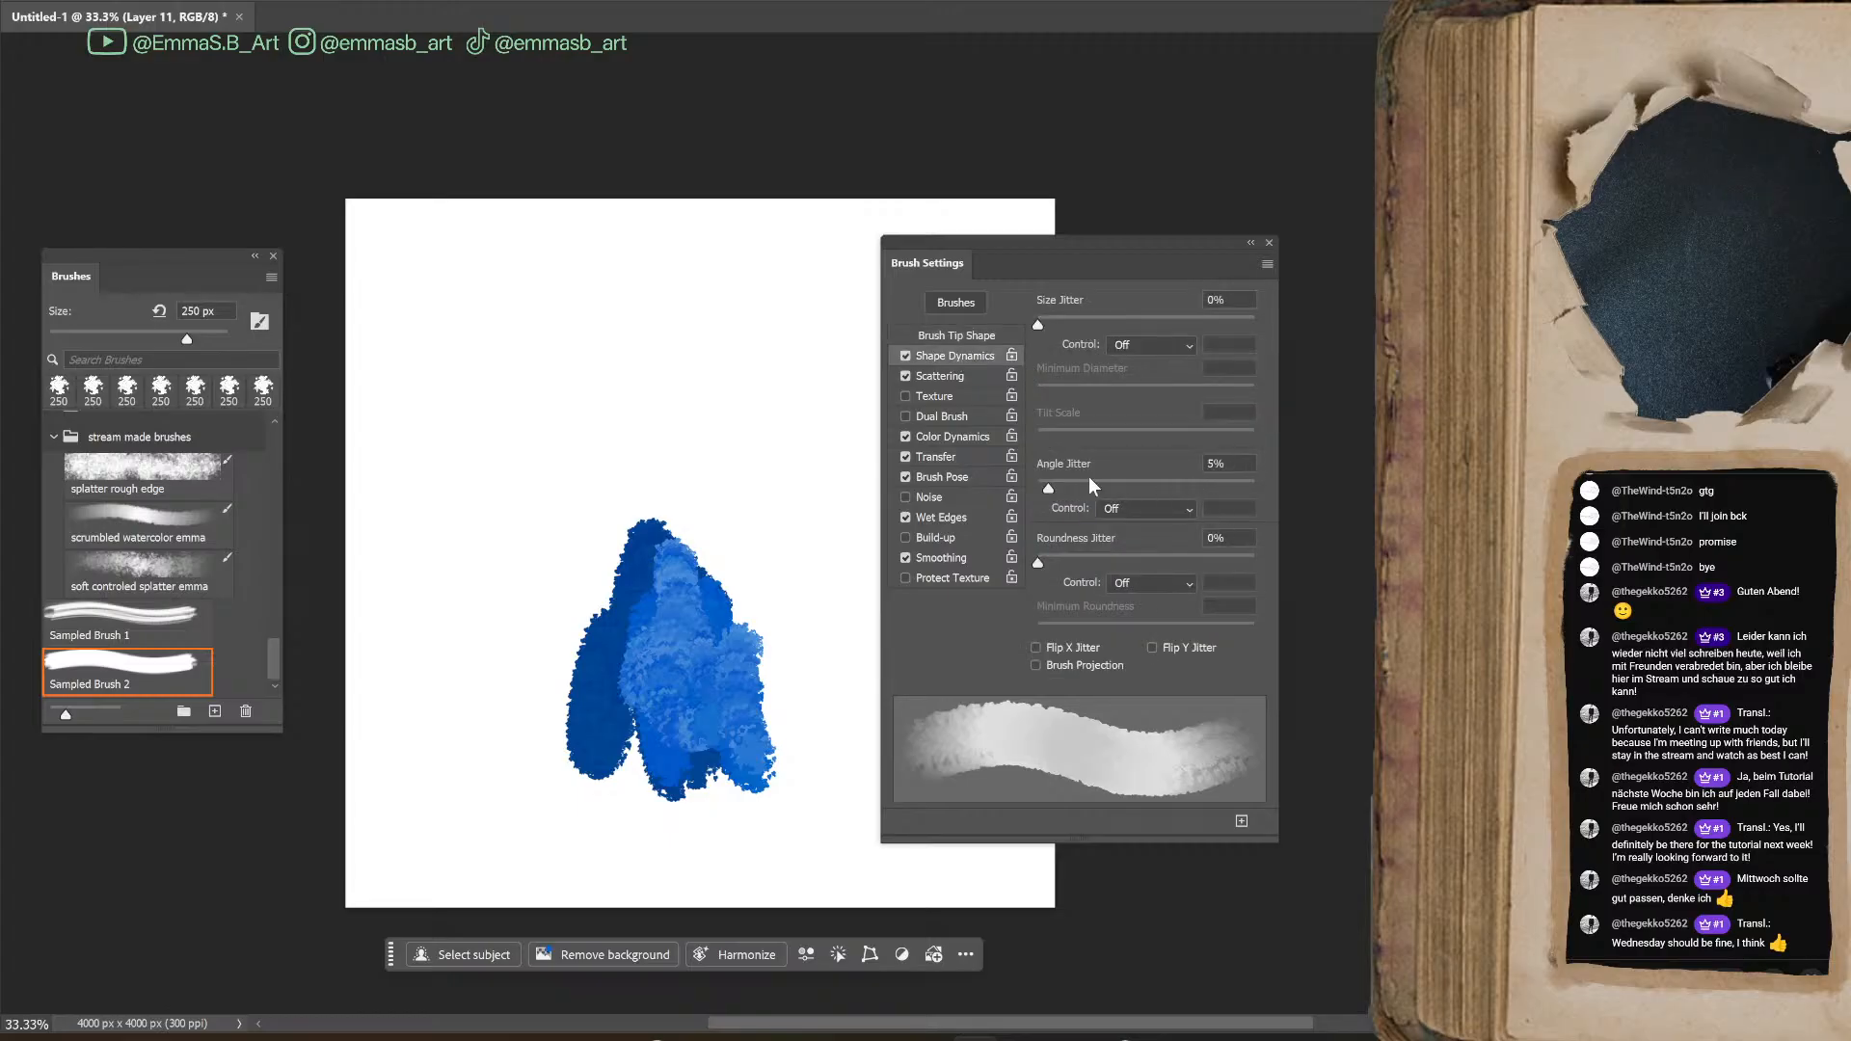
{"action": "left_click_drag", "start_coordinate": [1051, 486], "coordinate": [1159, 489]}
{"action": "mouse_move", "coordinate": [709, 339]}
{"action": "left_mouse_down"}
{"action": "mouse_move", "coordinate": [787, 494]}
{"action": "mouse_move", "coordinate": [806, 393]}
{"action": "mouse_move", "coordinate": [618, 526]}
{"action": "mouse_move", "coordinate": [765, 502]}
{"action": "mouse_move", "coordinate": [735, 425]}
{"action": "mouse_move", "coordinate": [762, 521]}
{"action": "mouse_move", "coordinate": [747, 554]}
{"action": "left_mouse_up"}
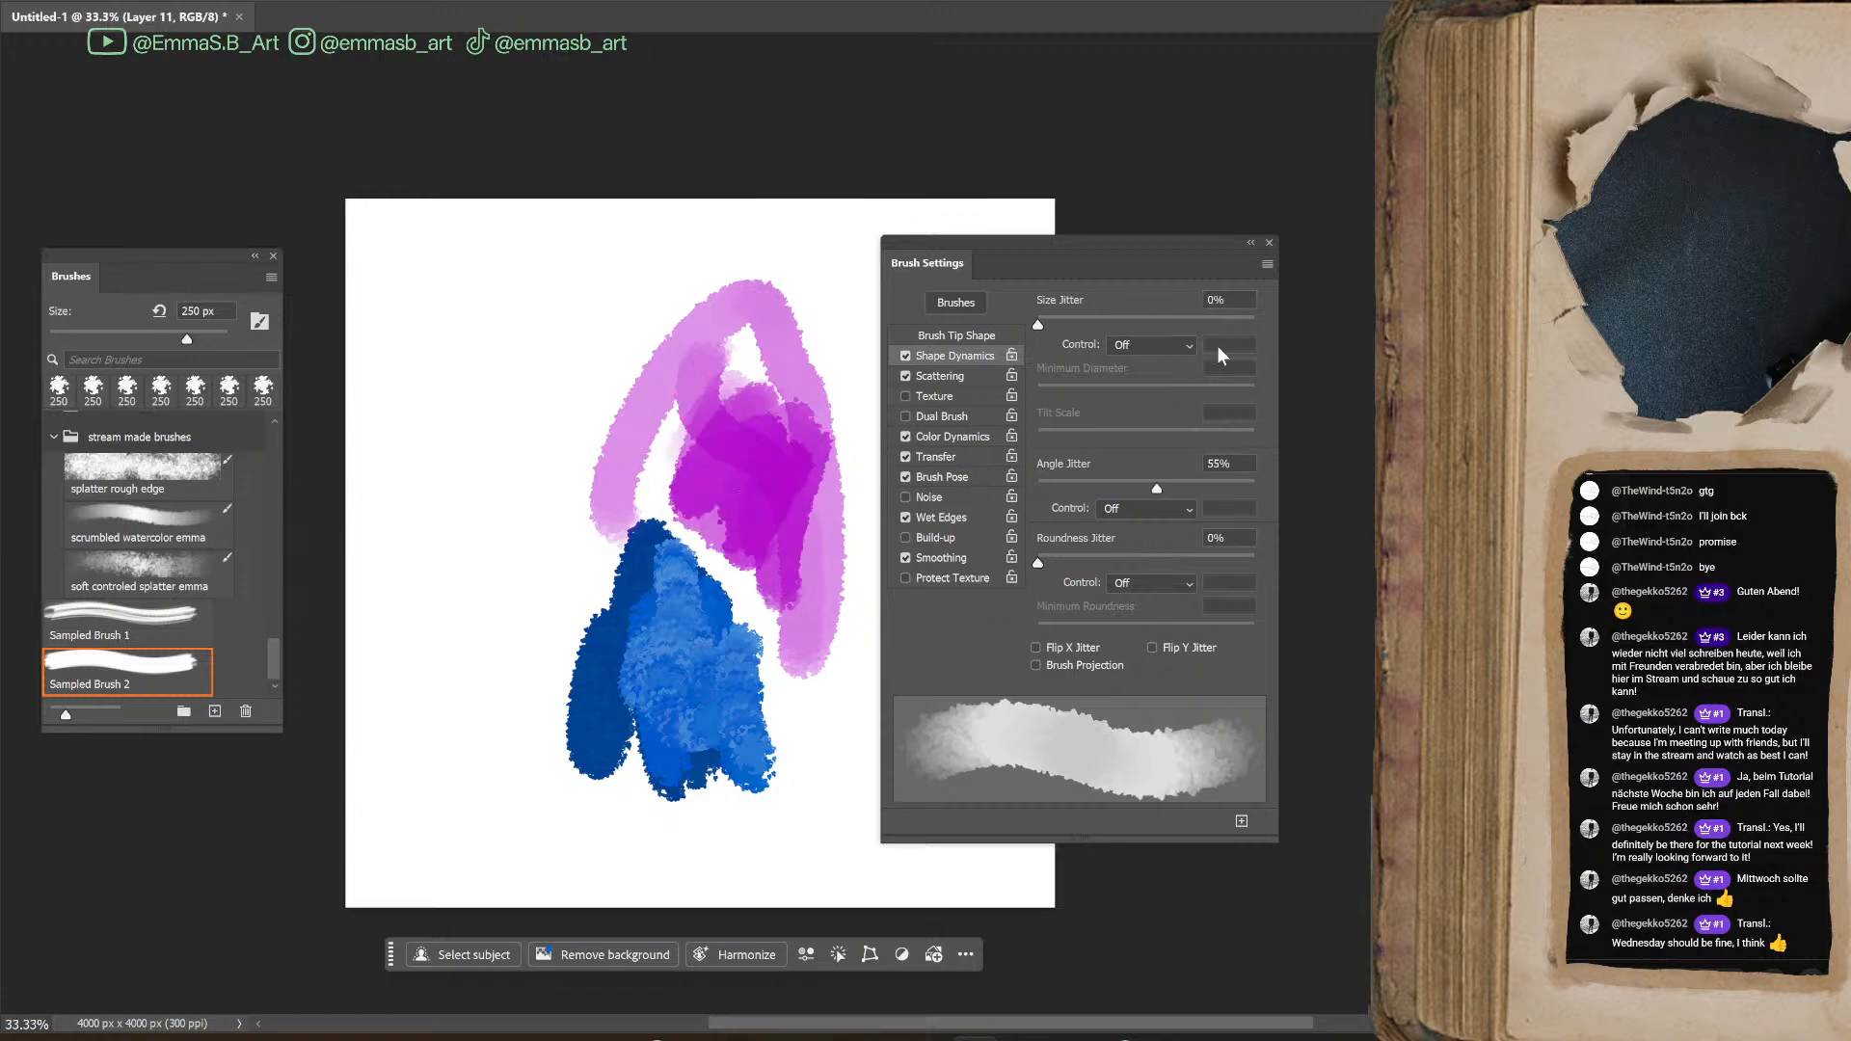
Review the Color Dynamics and Transfer settings and the available brush settings commands
{"action": "left_click", "coordinate": [983, 437]}
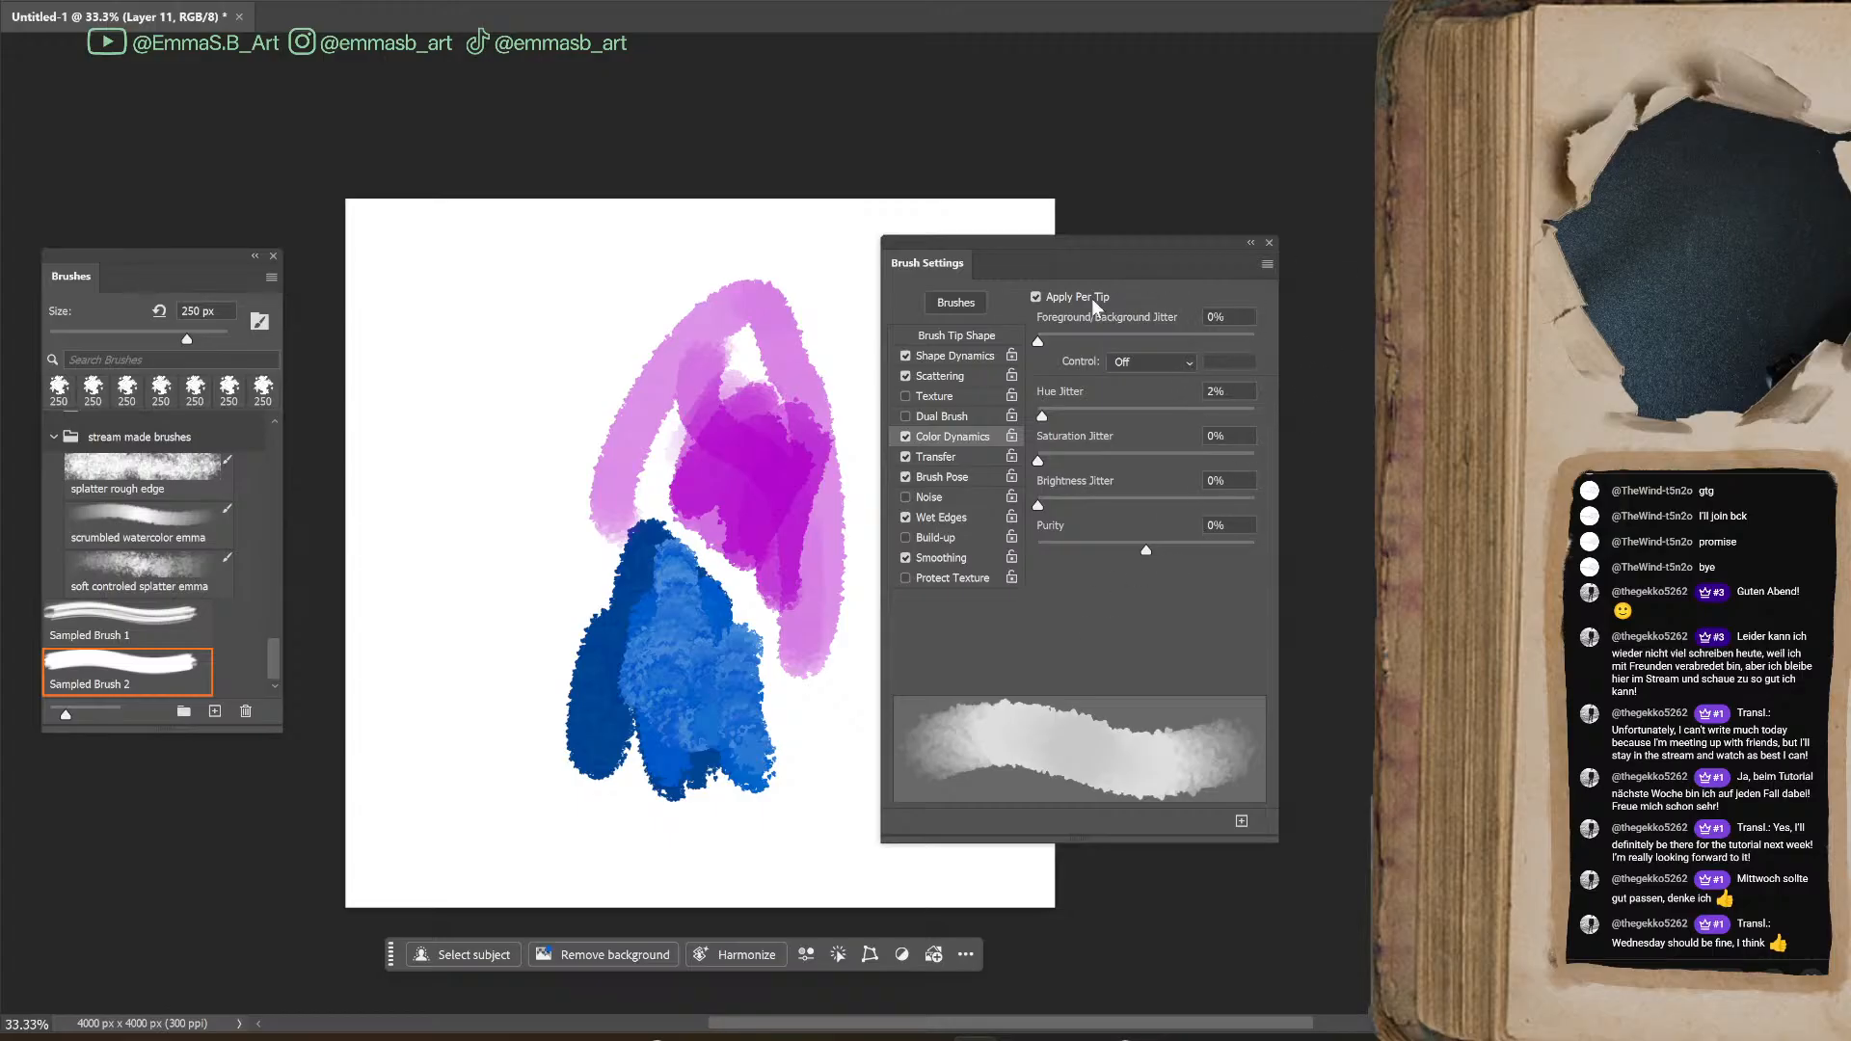
{"action": "left_click", "coordinate": [931, 460]}
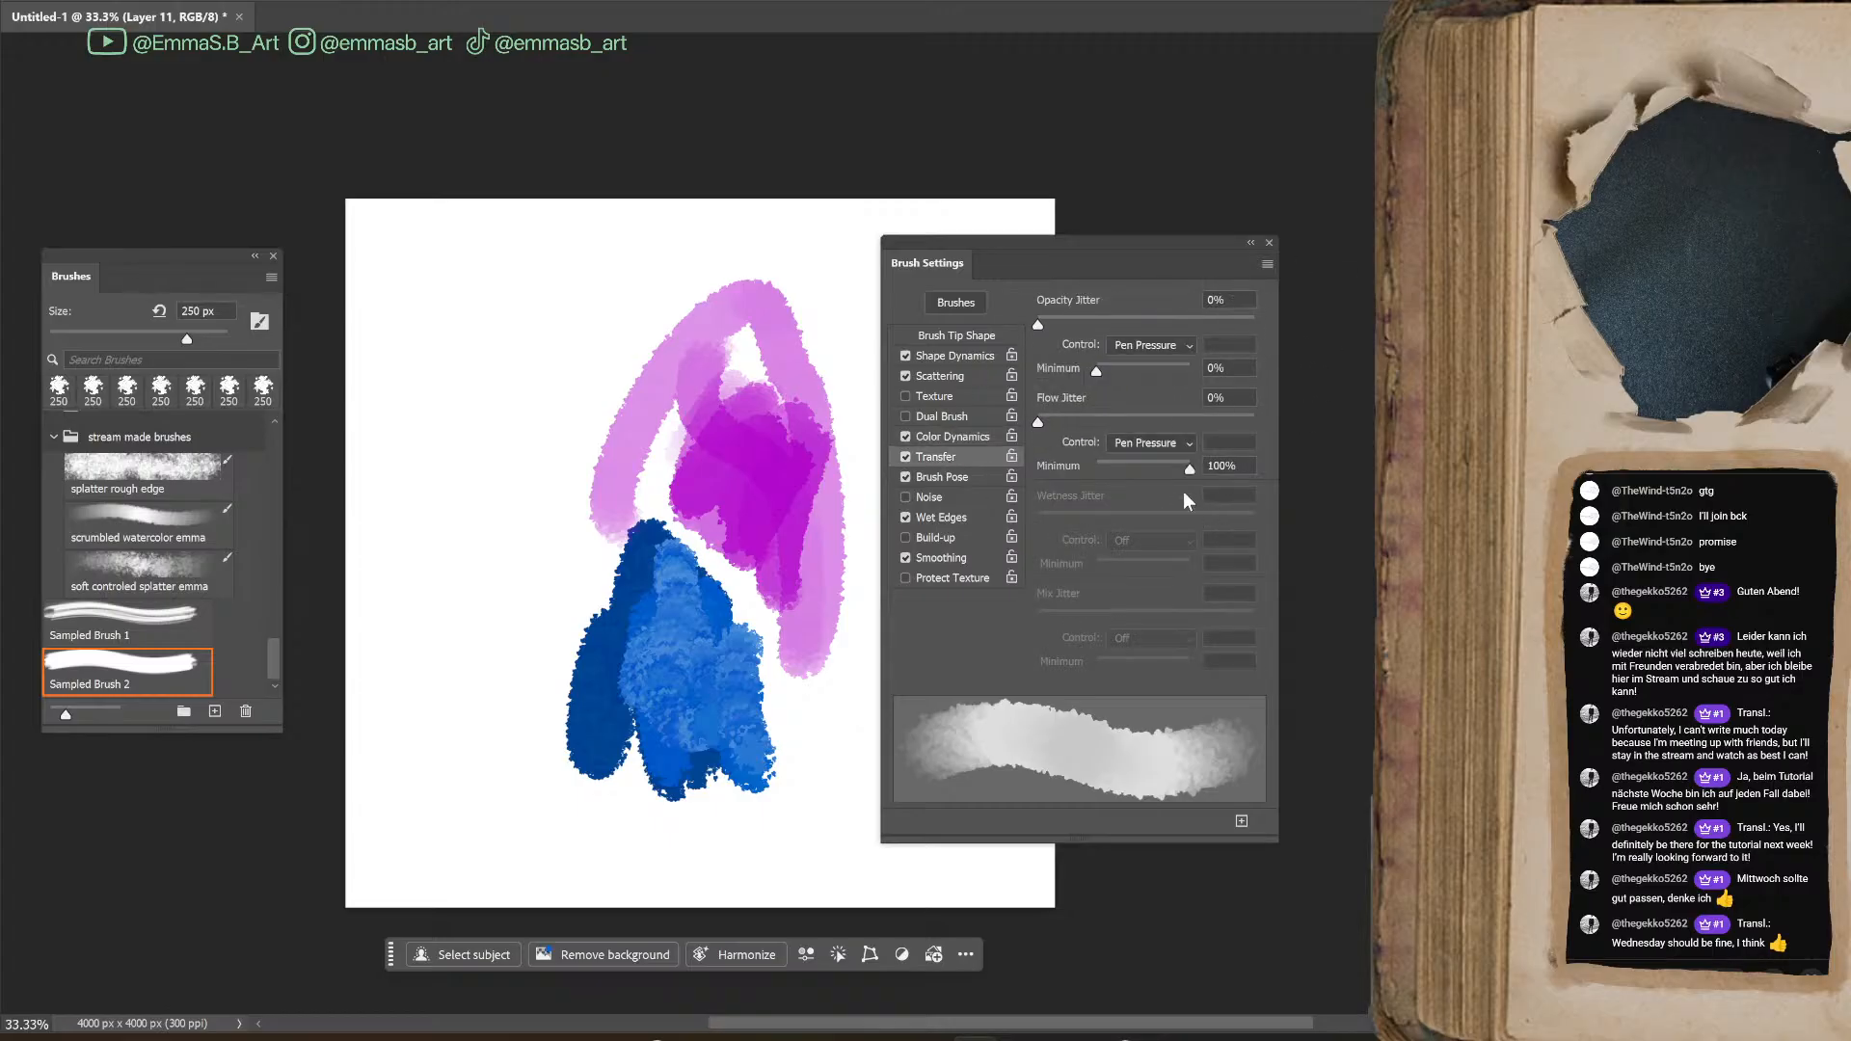
{"action": "left_click", "coordinate": [976, 301]}
{"action": "left_click", "coordinate": [974, 301]}
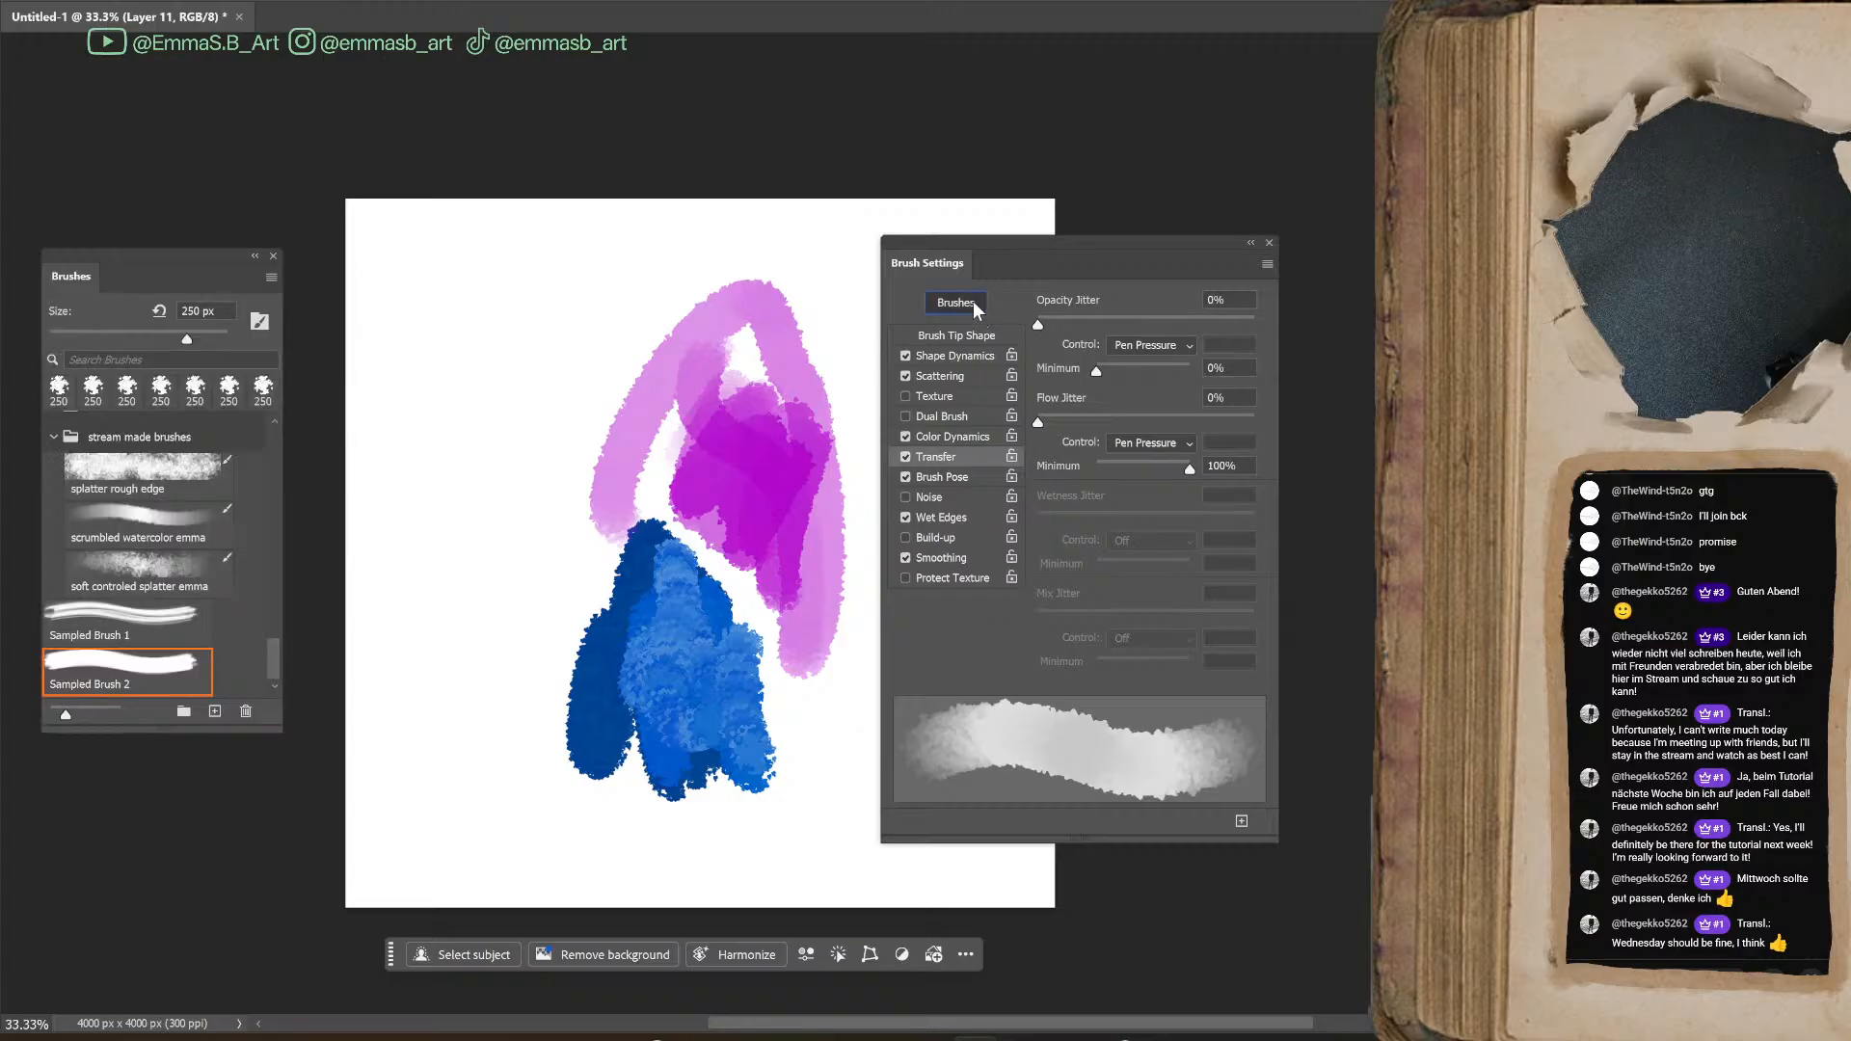
{"action": "left_click", "coordinate": [1267, 264]}
{"action": "left_click", "coordinate": [1266, 264]}
{"action": "left_click", "coordinate": [1266, 265]}
{"action": "left_click", "coordinate": [993, 653]}
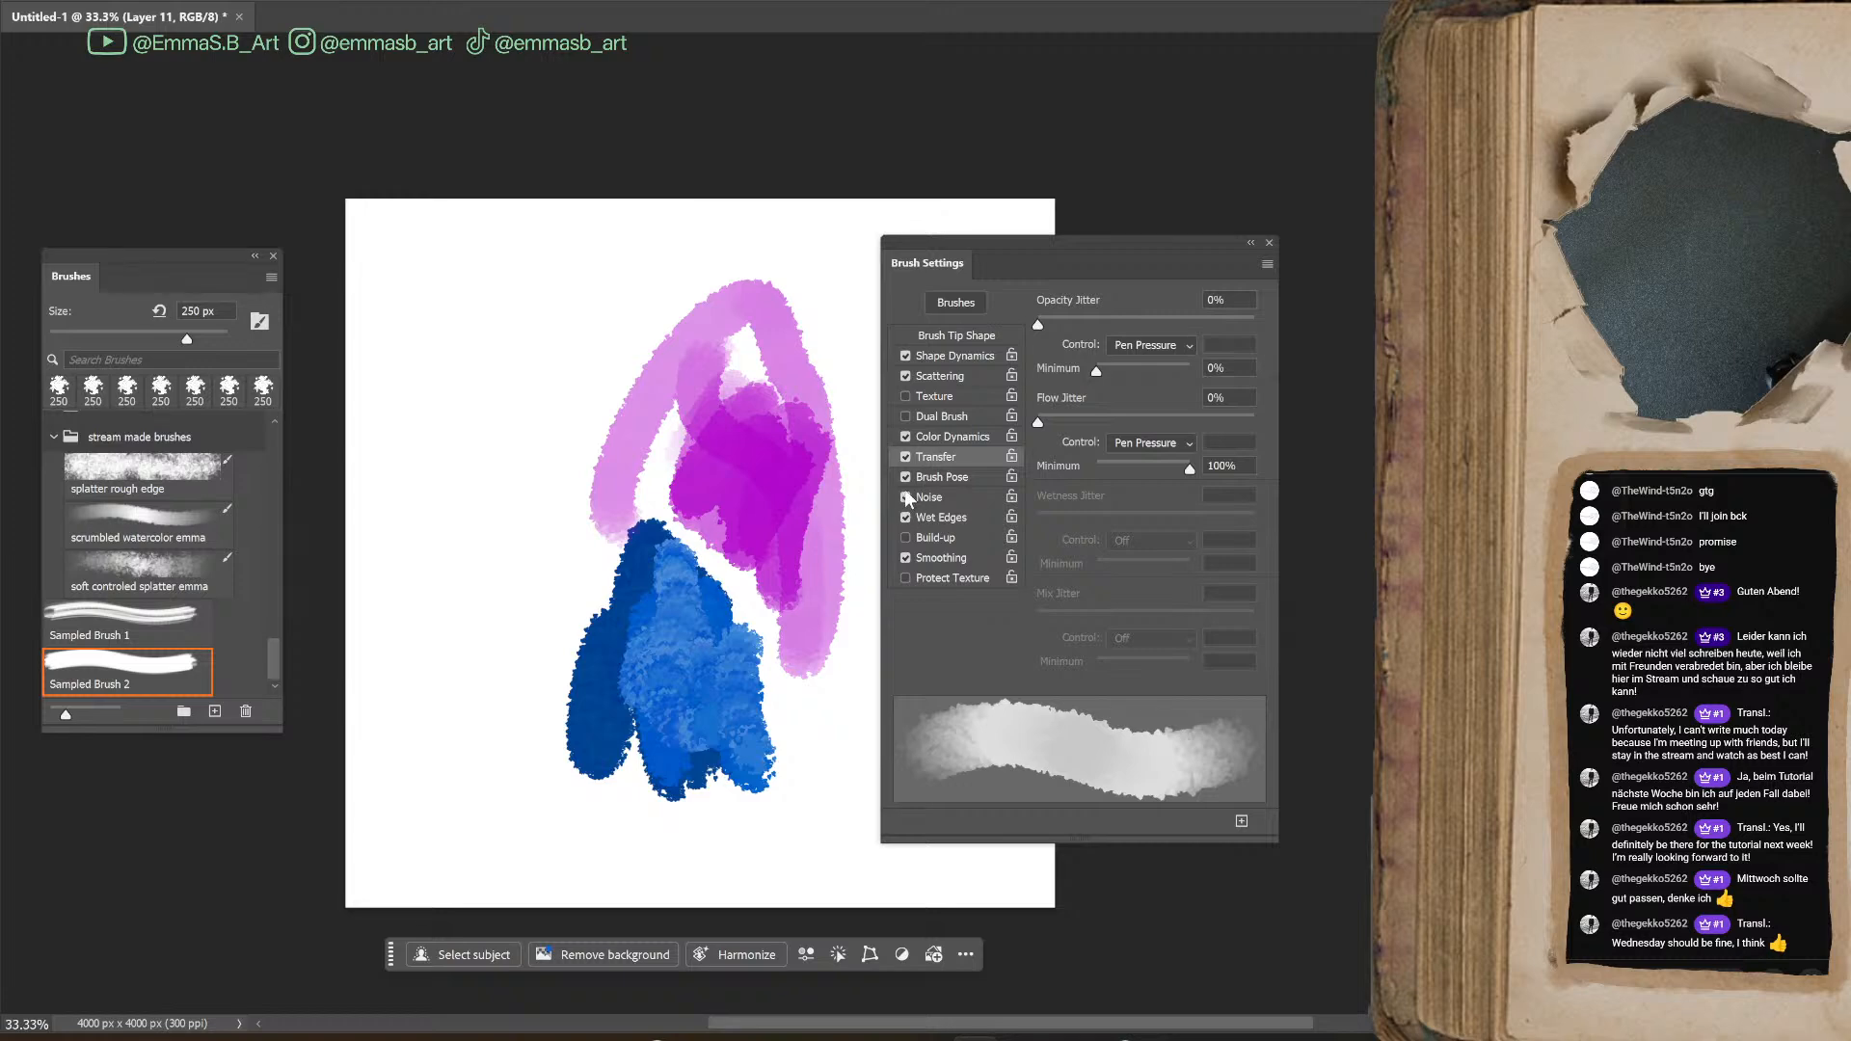
Try Noise without Wet Edges in the stroke preview, then restore Wet Edges and turn Noise off
{"action": "left_click", "coordinate": [921, 517]}
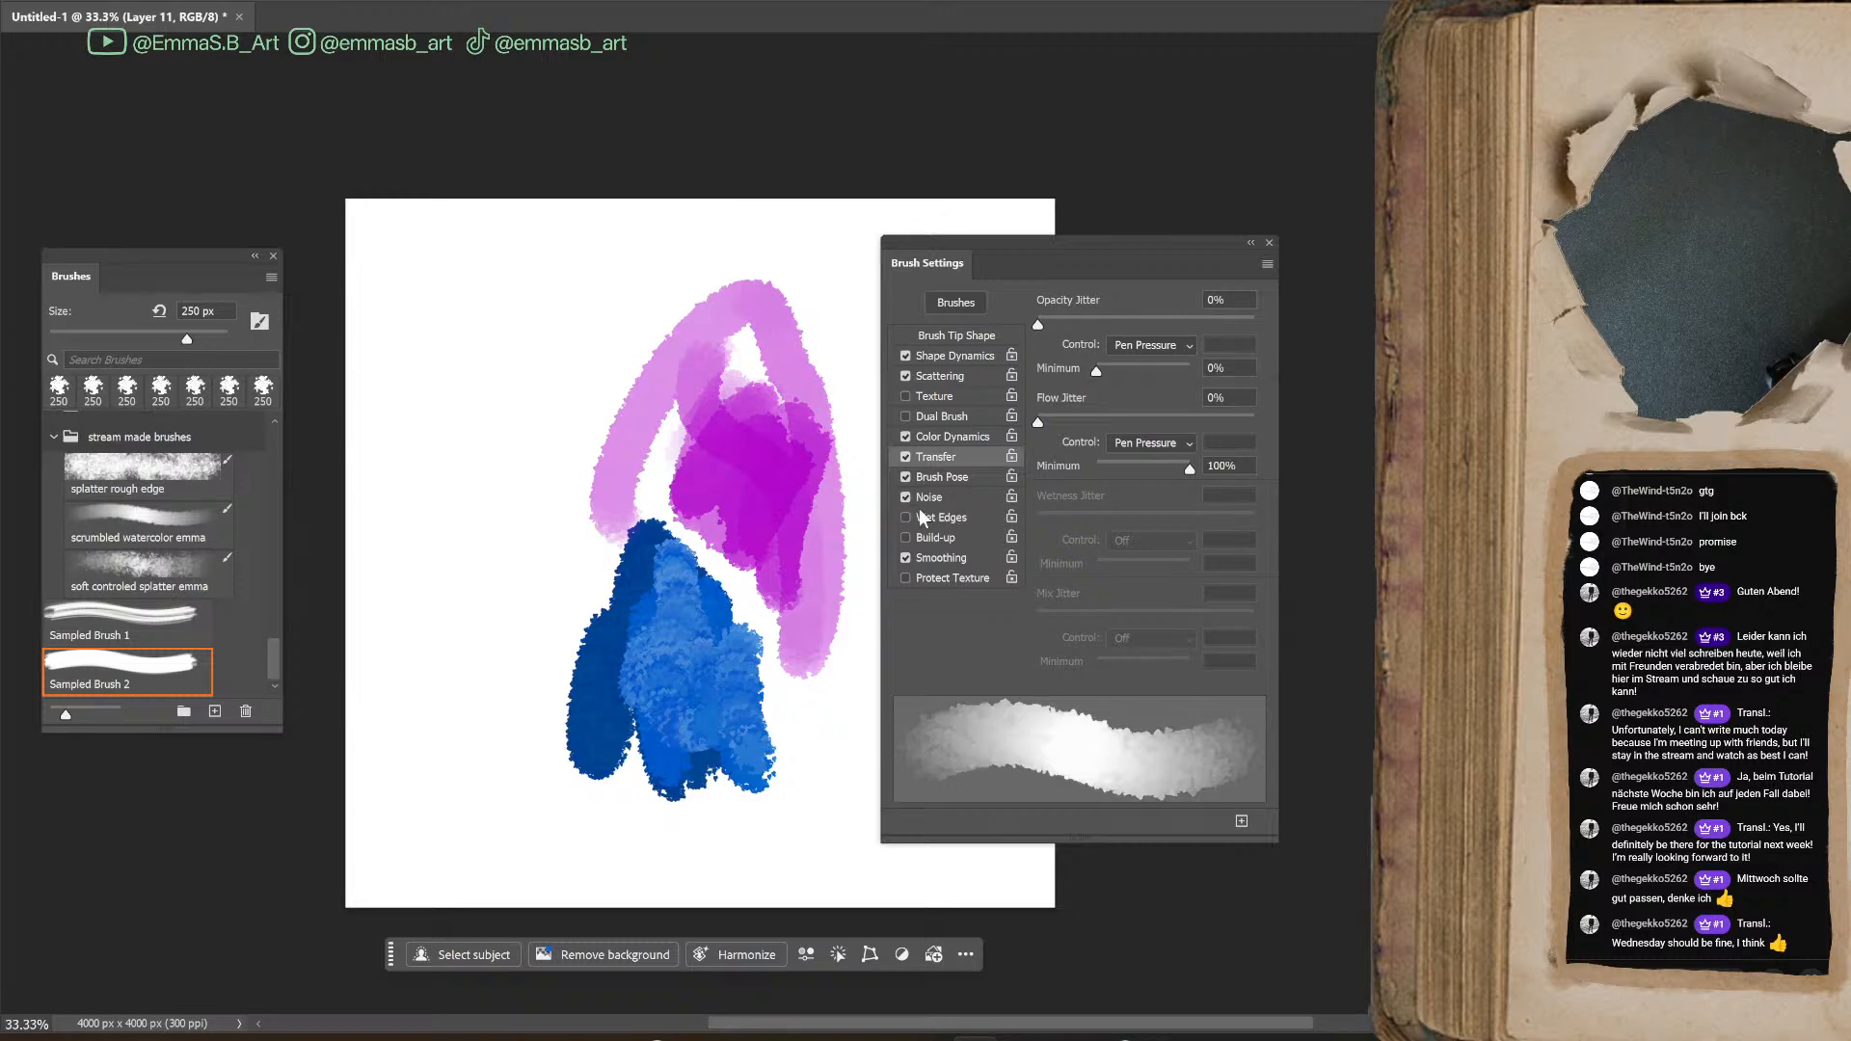
{"action": "left_click", "coordinate": [906, 498]}
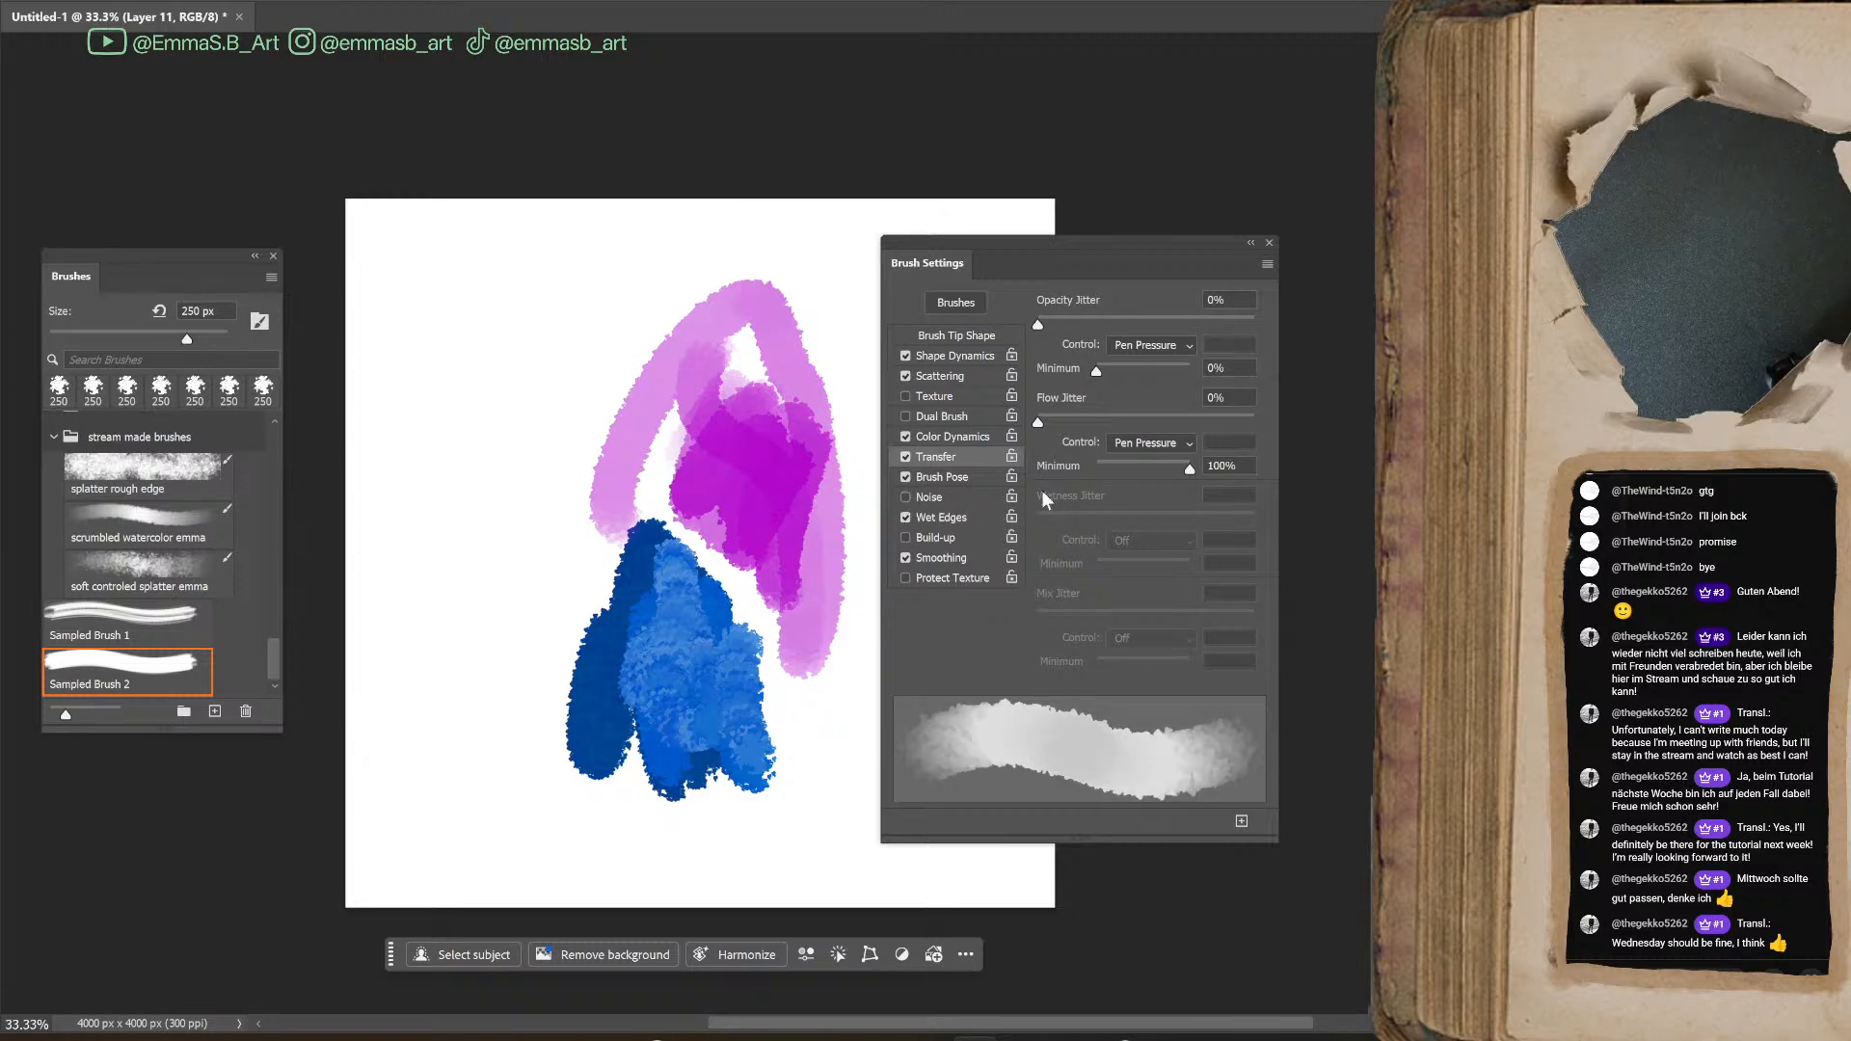
Turn off Wet Edges and paint overlapping magenta test strokes beside the blue shape
{"action": "left_click", "coordinate": [906, 517]}
{"action": "mouse_move", "coordinate": [525, 473]}
{"action": "left_mouse_down"}
{"action": "mouse_move", "coordinate": [553, 508]}
{"action": "mouse_move", "coordinate": [589, 482]}
{"action": "mouse_move", "coordinate": [564, 620]}
{"action": "mouse_move", "coordinate": [615, 608]}
{"action": "mouse_move", "coordinate": [619, 494]}
{"action": "mouse_move", "coordinate": [608, 649]}
{"action": "mouse_move", "coordinate": [591, 521]}
{"action": "left_mouse_up"}
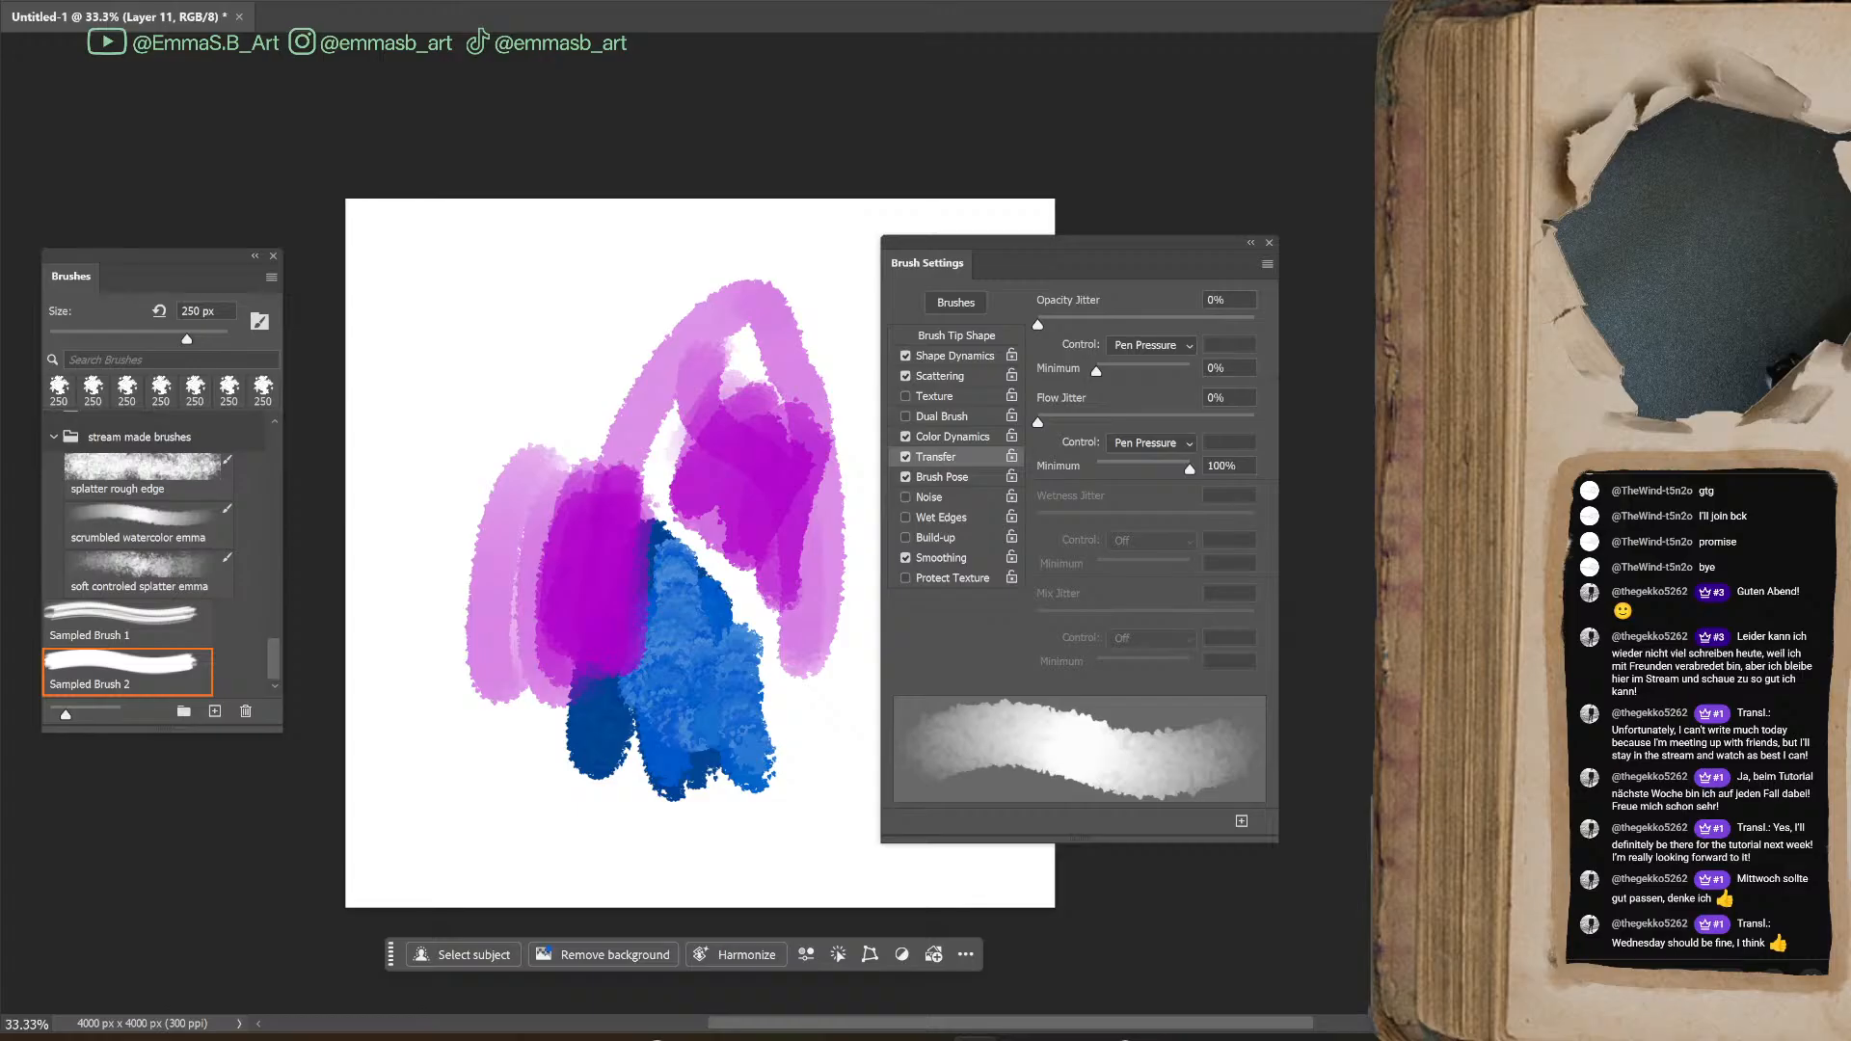
Load Sampled Brush 2 for the Mixer Brush, enable Shape Dynamics, Transfer and Scattering, and reduce its size to 150 px
{"action": "left_click", "coordinate": [126, 661]}
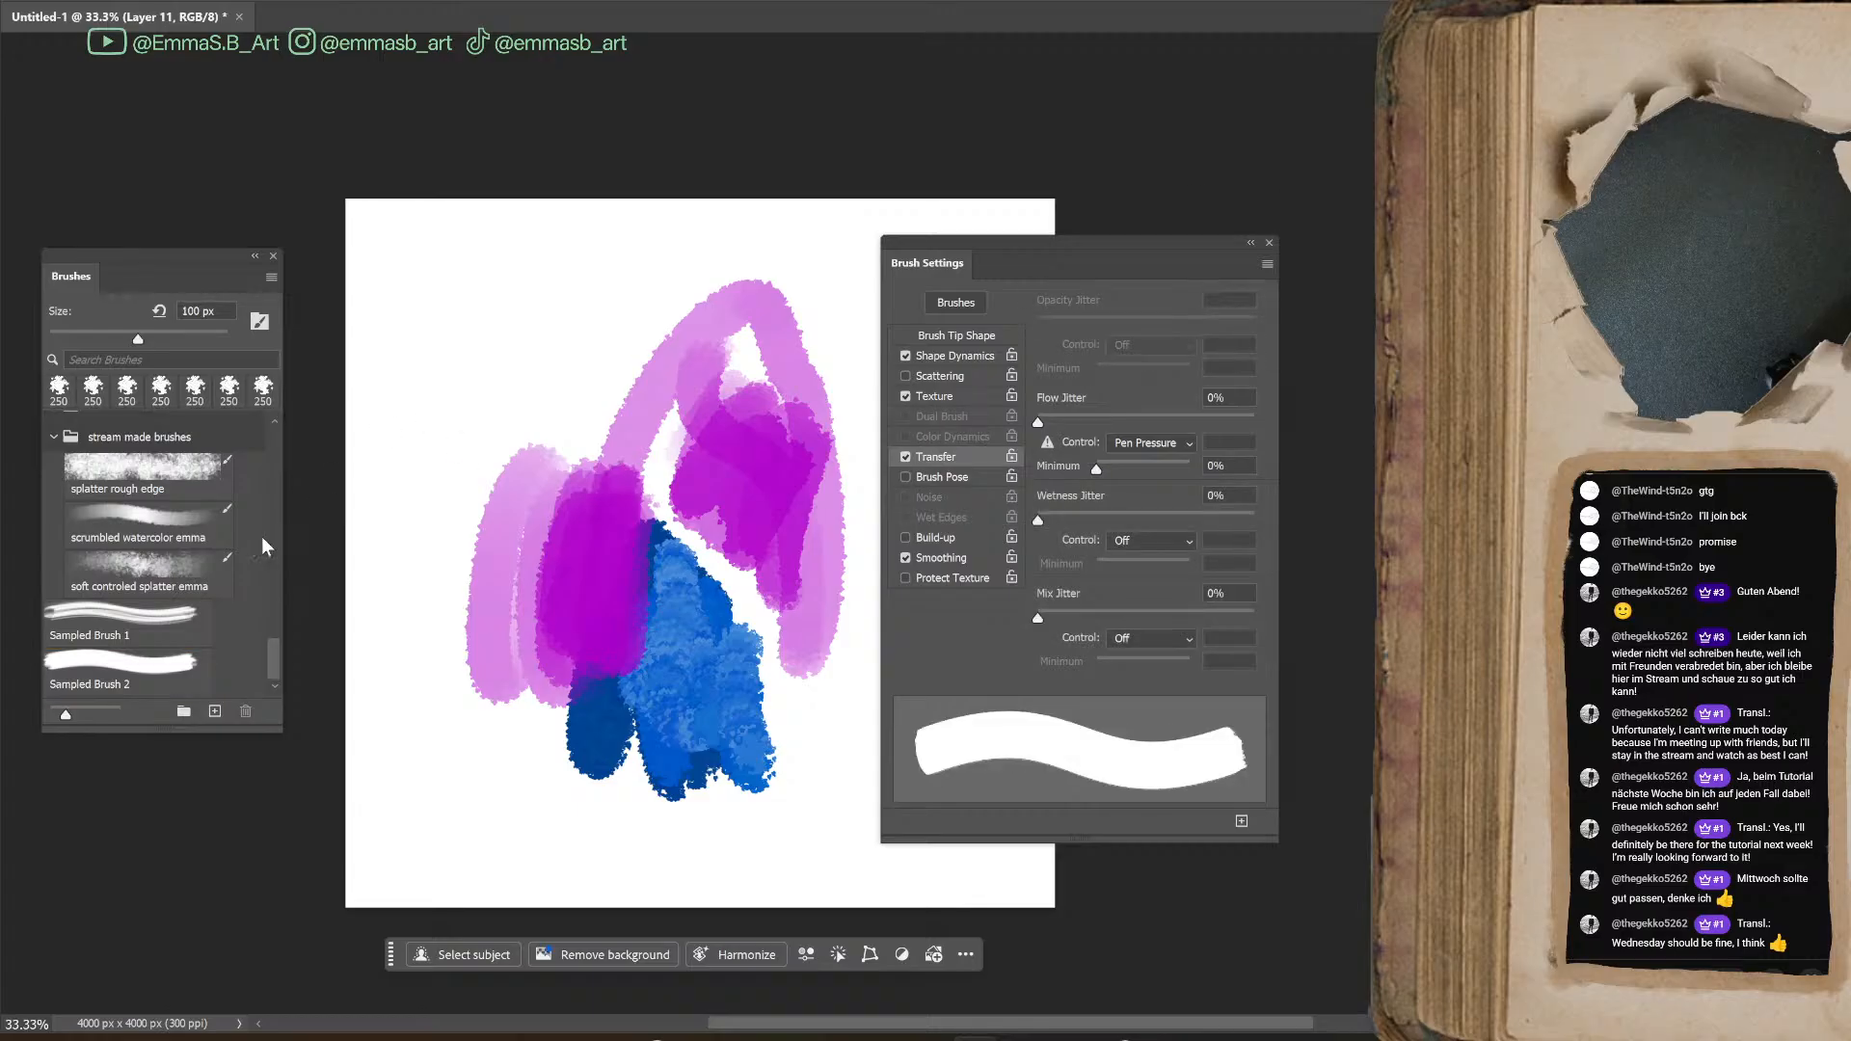
{"action": "left_click", "coordinate": [125, 662]}
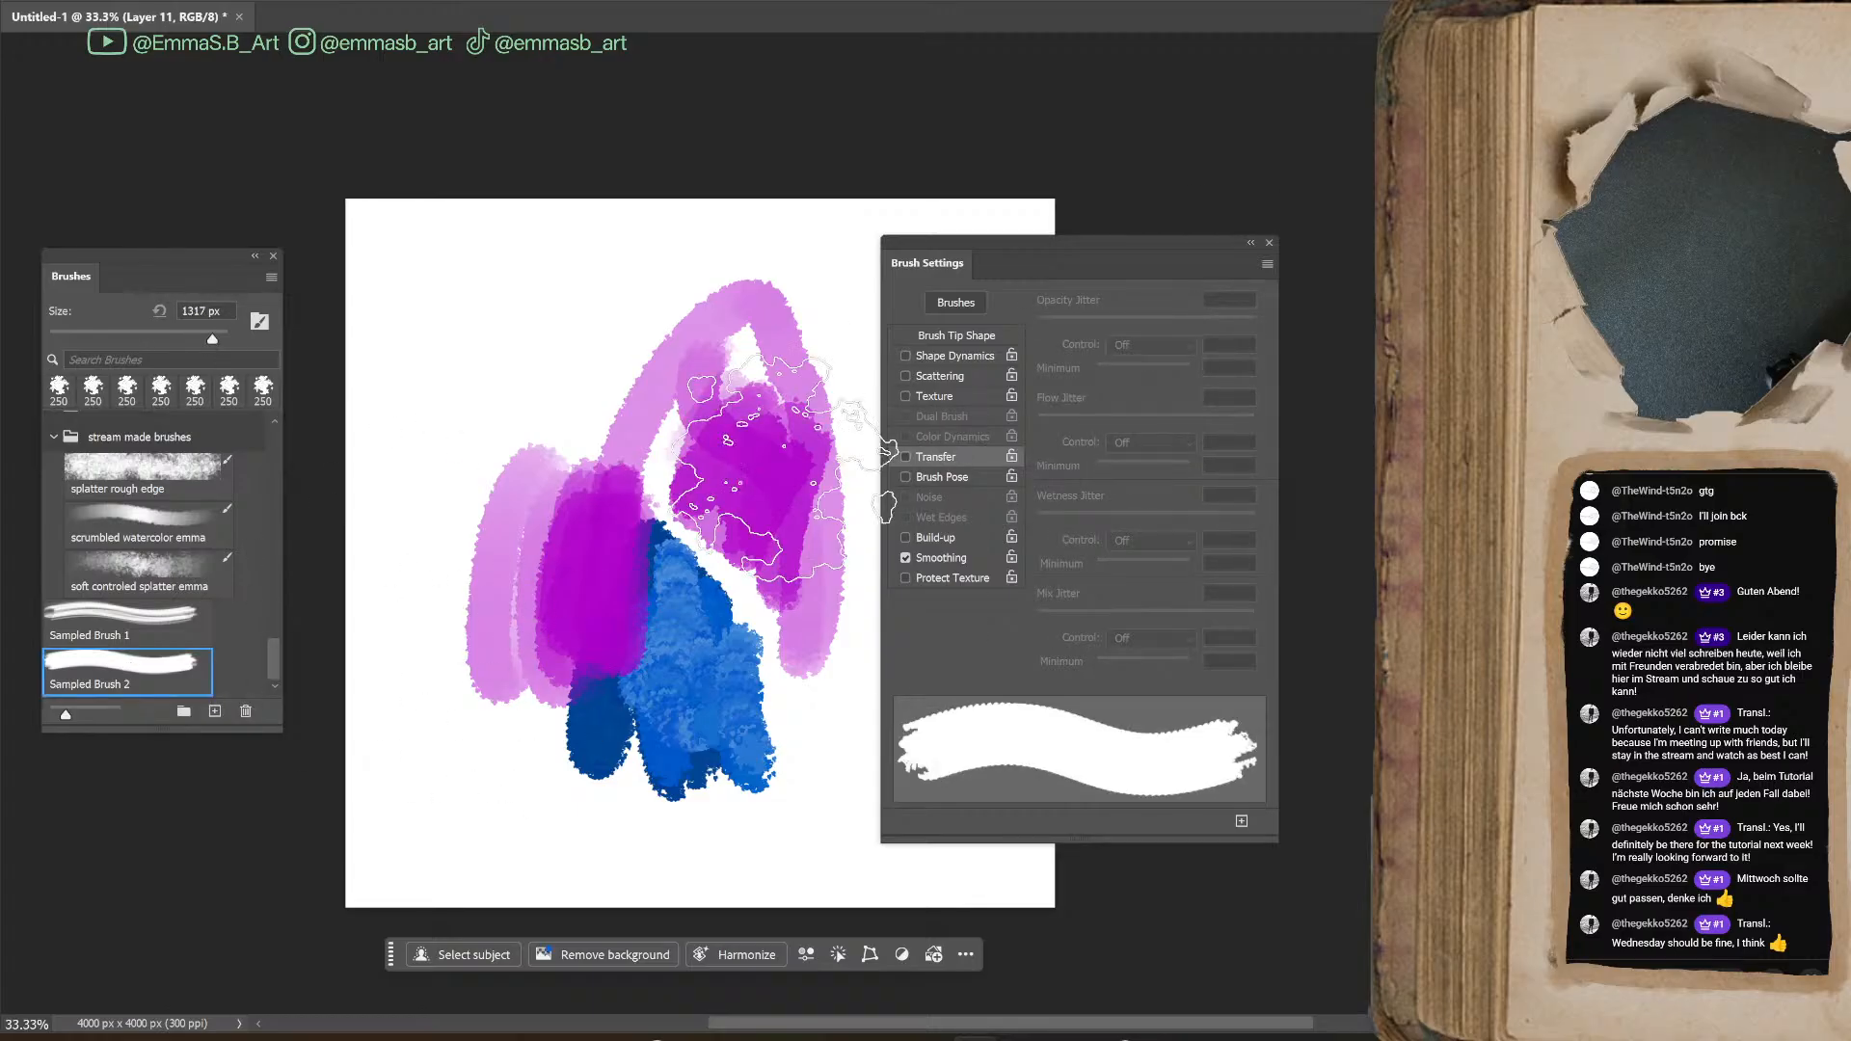
{"action": "left_click", "coordinate": [904, 456]}
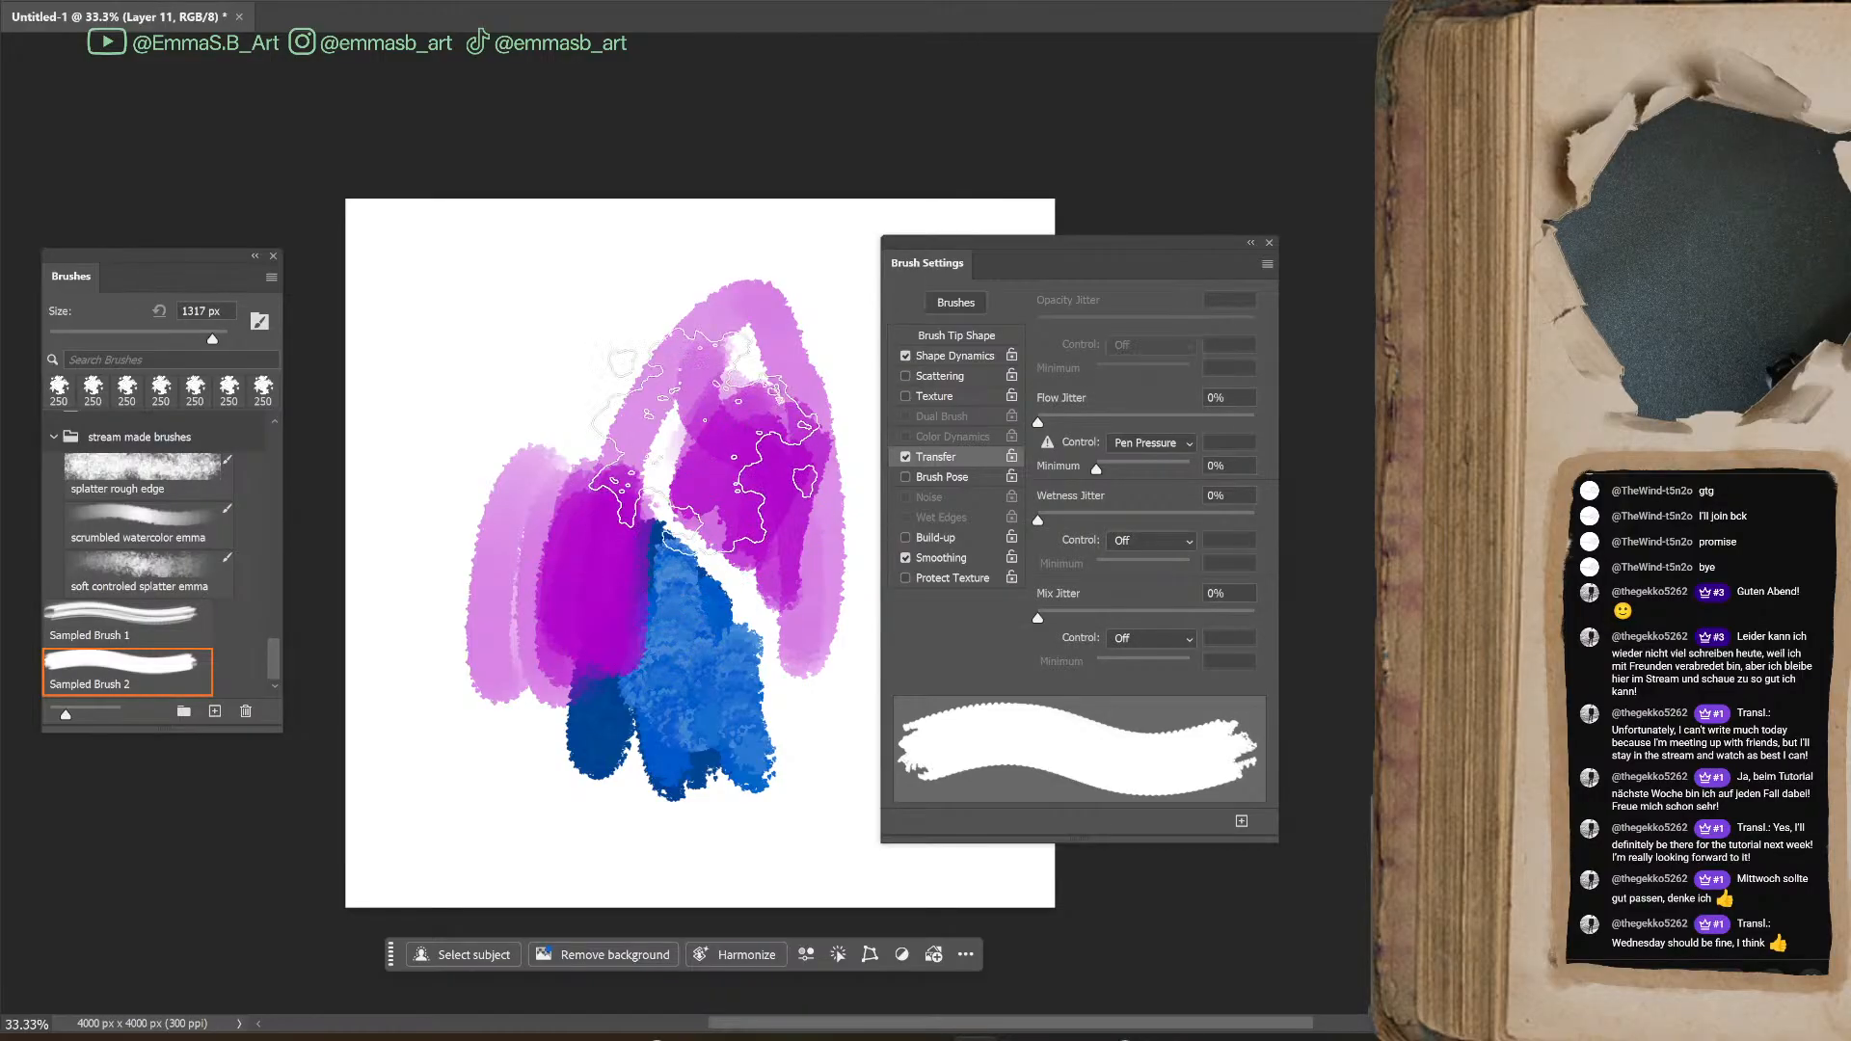
{"action": "key", "text": "bracketleft"}
{"action": "key", "text": "bracketleft"}
{"action": "key", "text": "bracketleft"}
{"action": "key", "text": "bracketleft"}
{"action": "key", "text": "bracketleft"}
{"action": "key", "text": "bracketleft"}
{"action": "key", "text": "bracketleft"}
{"action": "key", "text": "bracketleft"}
{"action": "key", "text": "bracketleft"}
{"action": "key", "text": "bracketleft"}
{"action": "key", "text": "bracketleft"}
{"action": "key", "text": "bracketleft"}
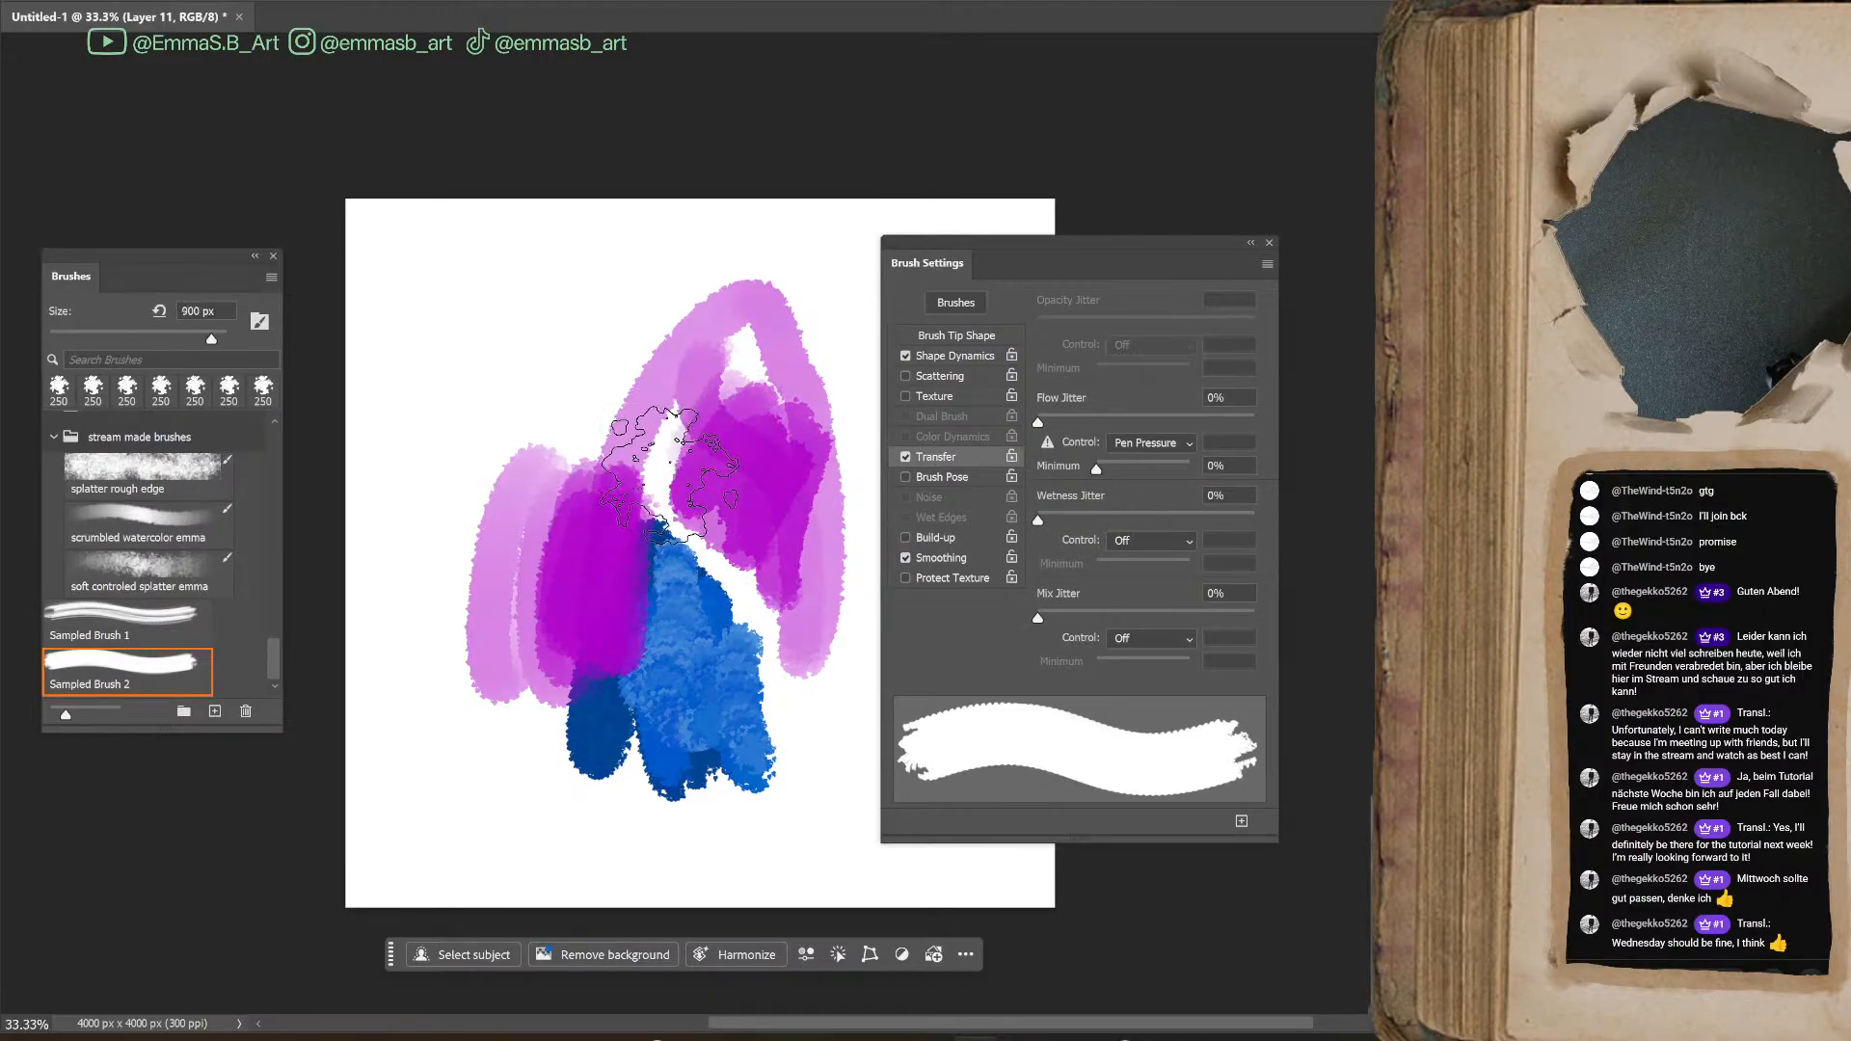
{"action": "key", "text": "bracketleft"}
{"action": "left_click", "coordinate": [906, 376]}
Set the brush tip Spacing to 7% and paint a magenta test patch beside the blue shape
{"action": "left_click", "coordinate": [962, 336]}
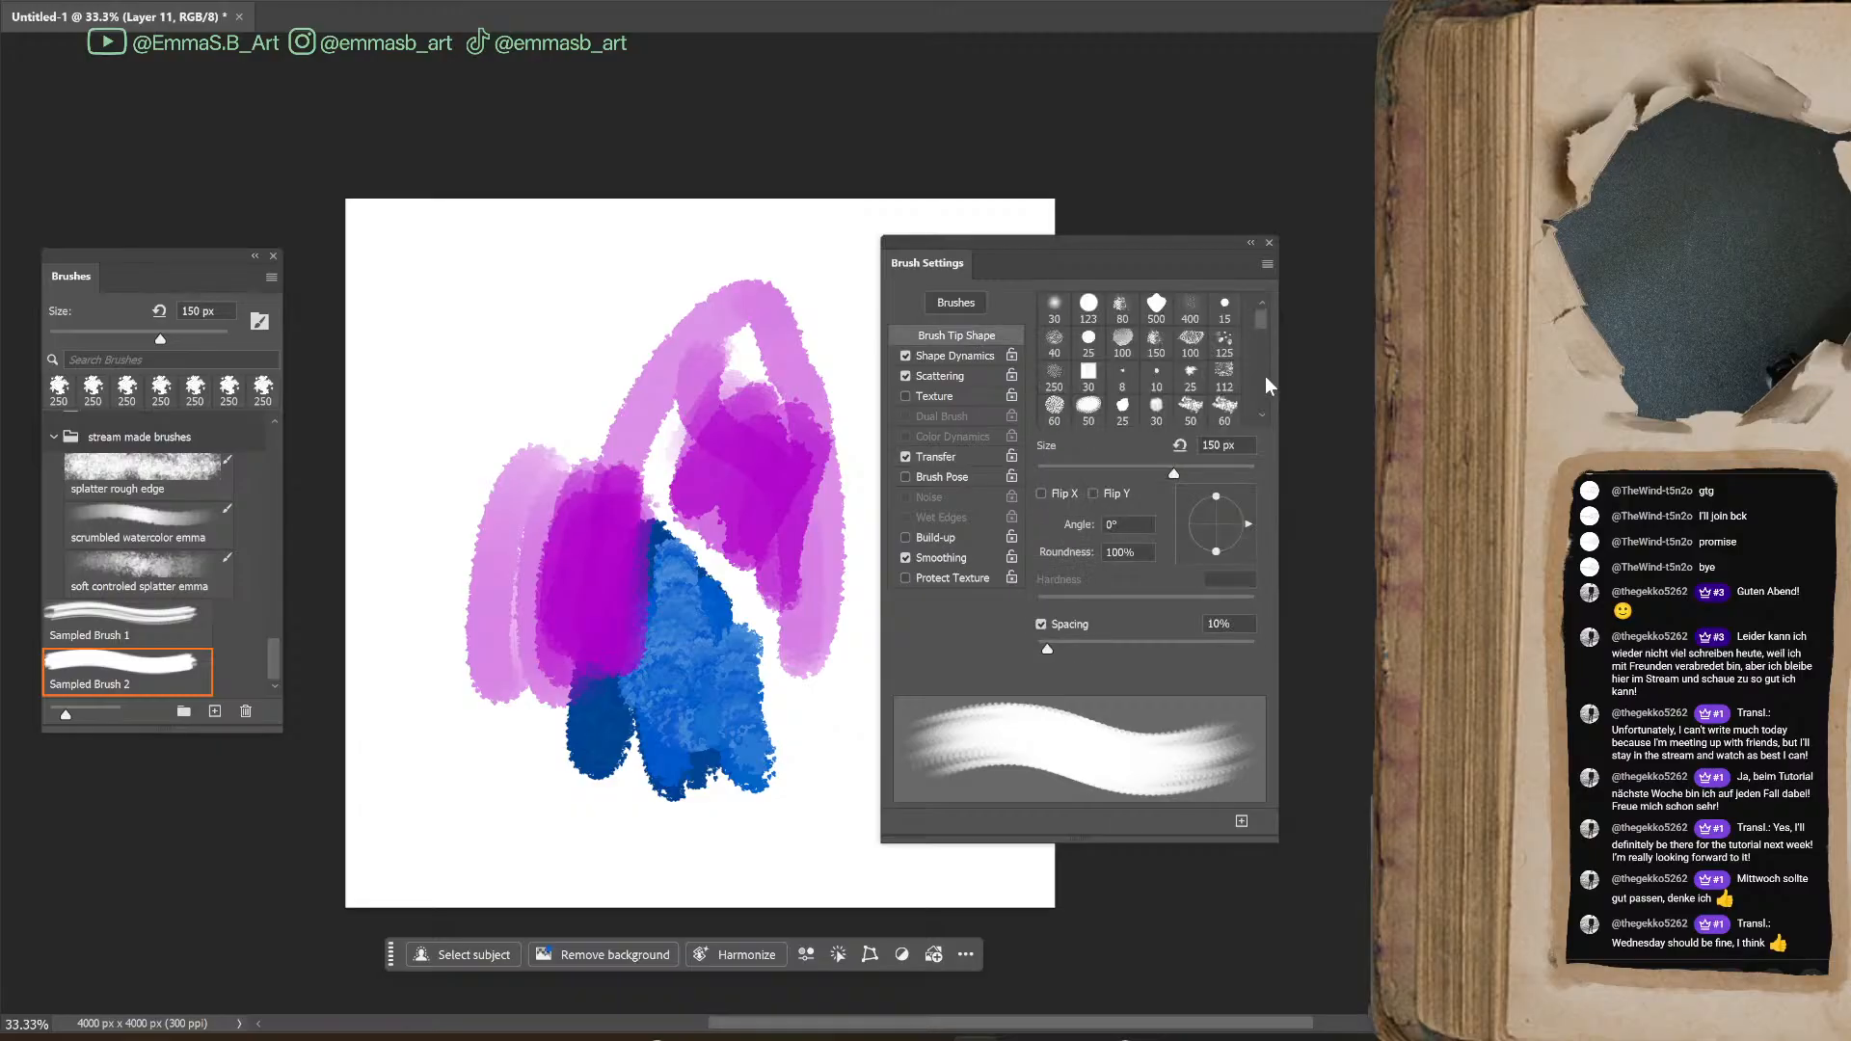
{"action": "left_click", "coordinate": [1237, 625]}
{"action": "key", "text": "Down"}
{"action": "key", "text": "Down"}
{"action": "key", "text": "Down"}
{"action": "key", "text": "Down"}
{"action": "key", "text": "Down"}
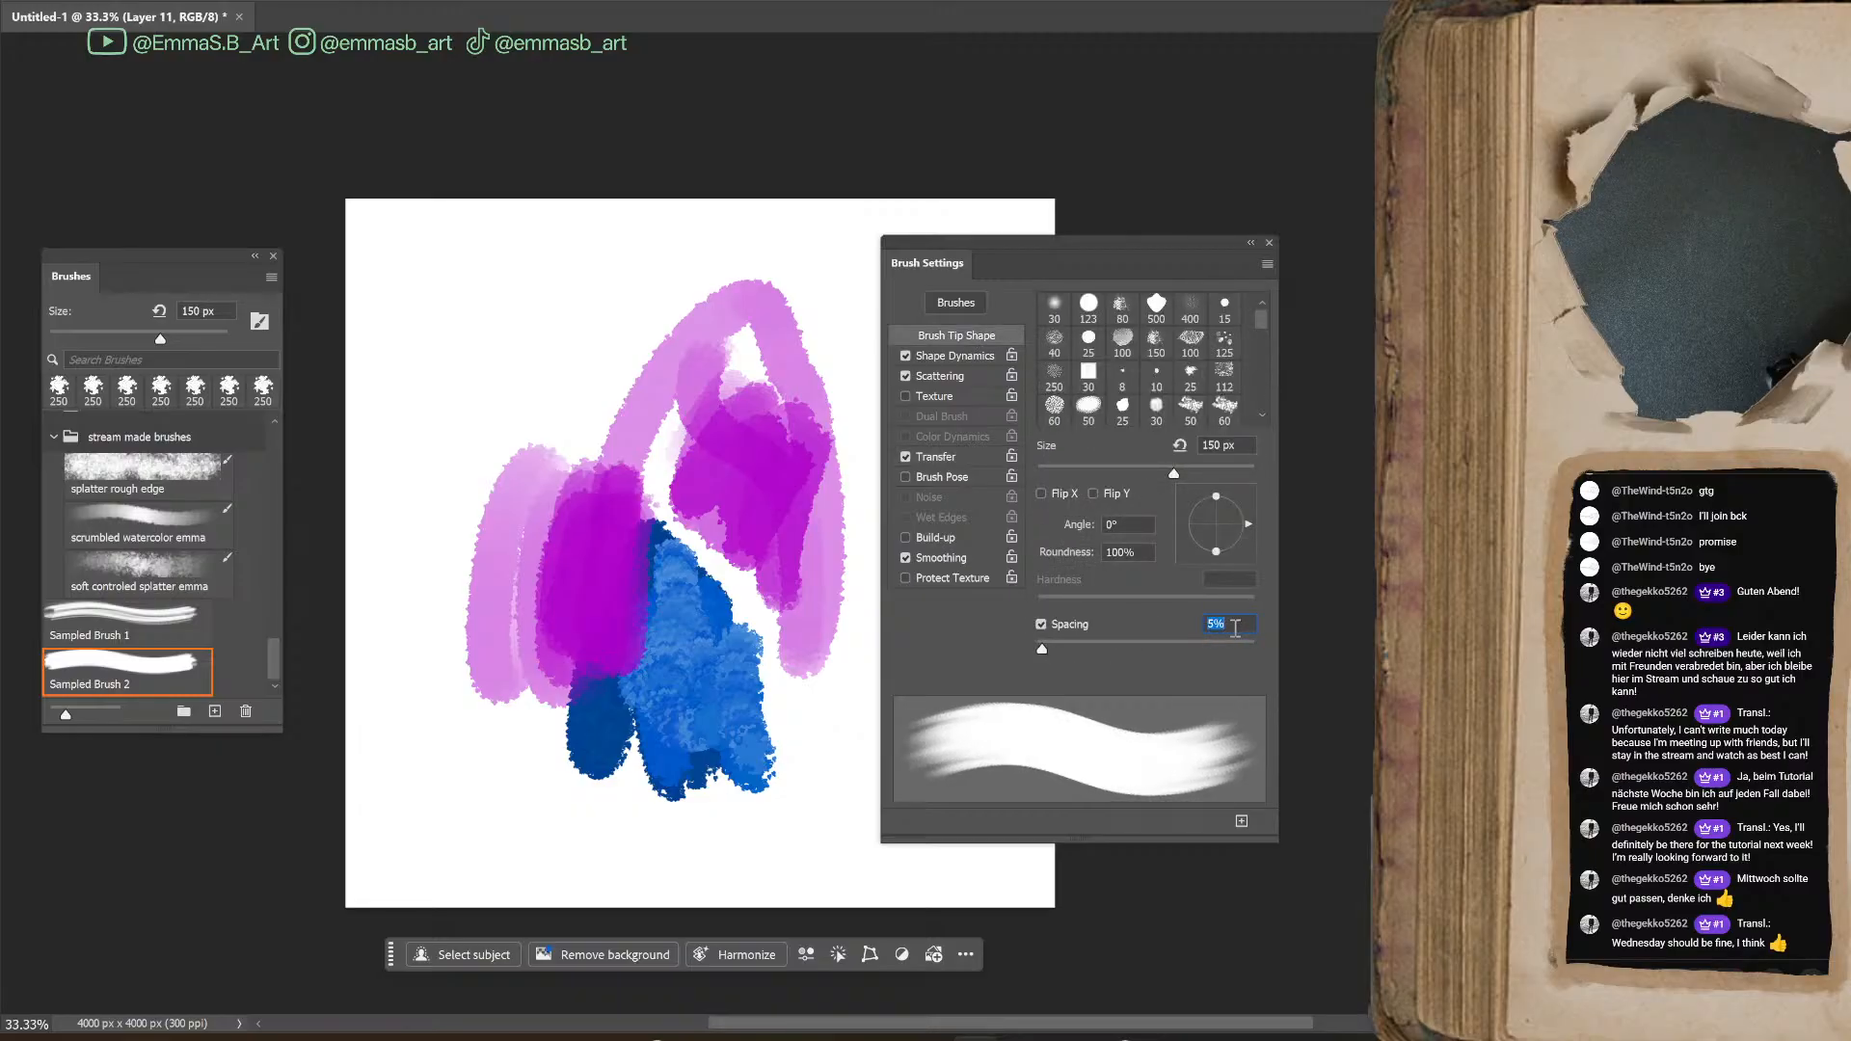
{"action": "key", "text": "Up"}
{"action": "key", "text": "Up"}
{"action": "mouse_move", "coordinate": [787, 783]}
{"action": "left_mouse_down"}
{"action": "mouse_move", "coordinate": [813, 666]}
{"action": "mouse_move", "coordinate": [851, 788]}
{"action": "mouse_move", "coordinate": [807, 610]}
{"action": "mouse_move", "coordinate": [803, 755]}
{"action": "left_mouse_up"}
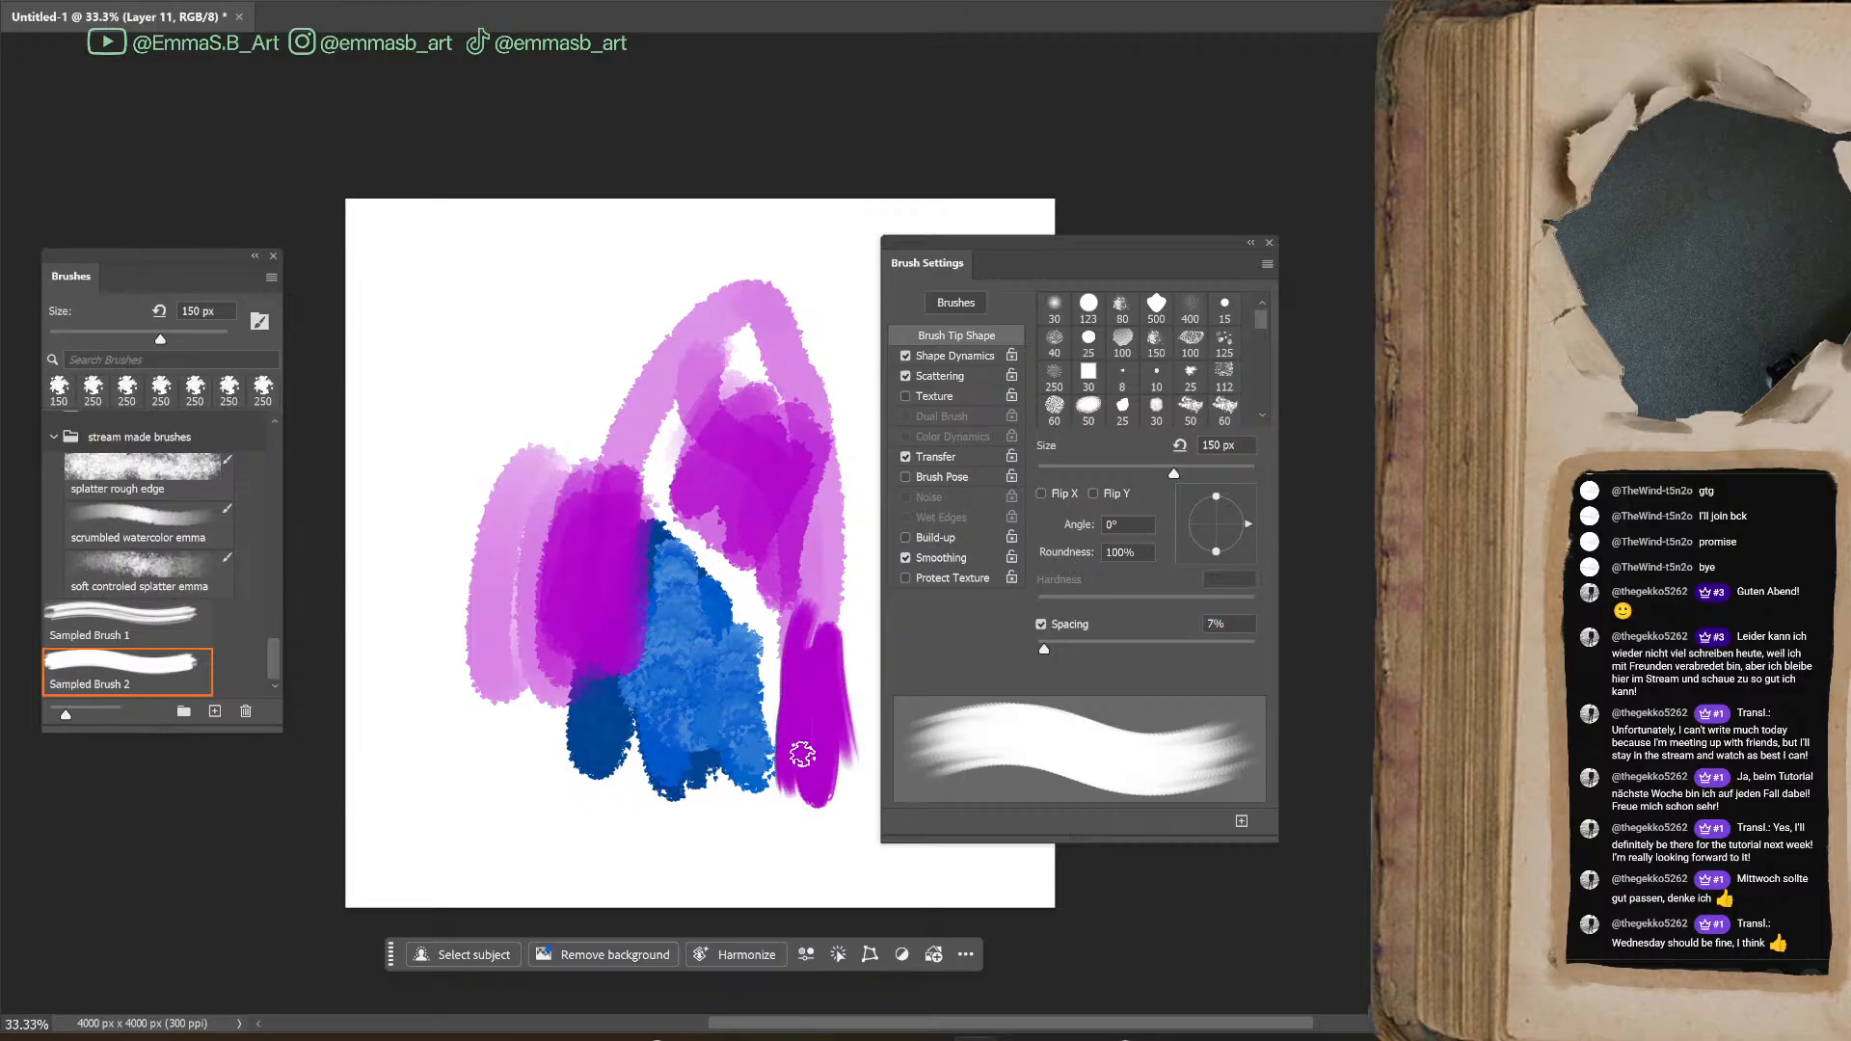
Try a 10% Scatter, then enable Both Axes and fine-tune the Scatter value
{"action": "left_click", "coordinate": [953, 375]}
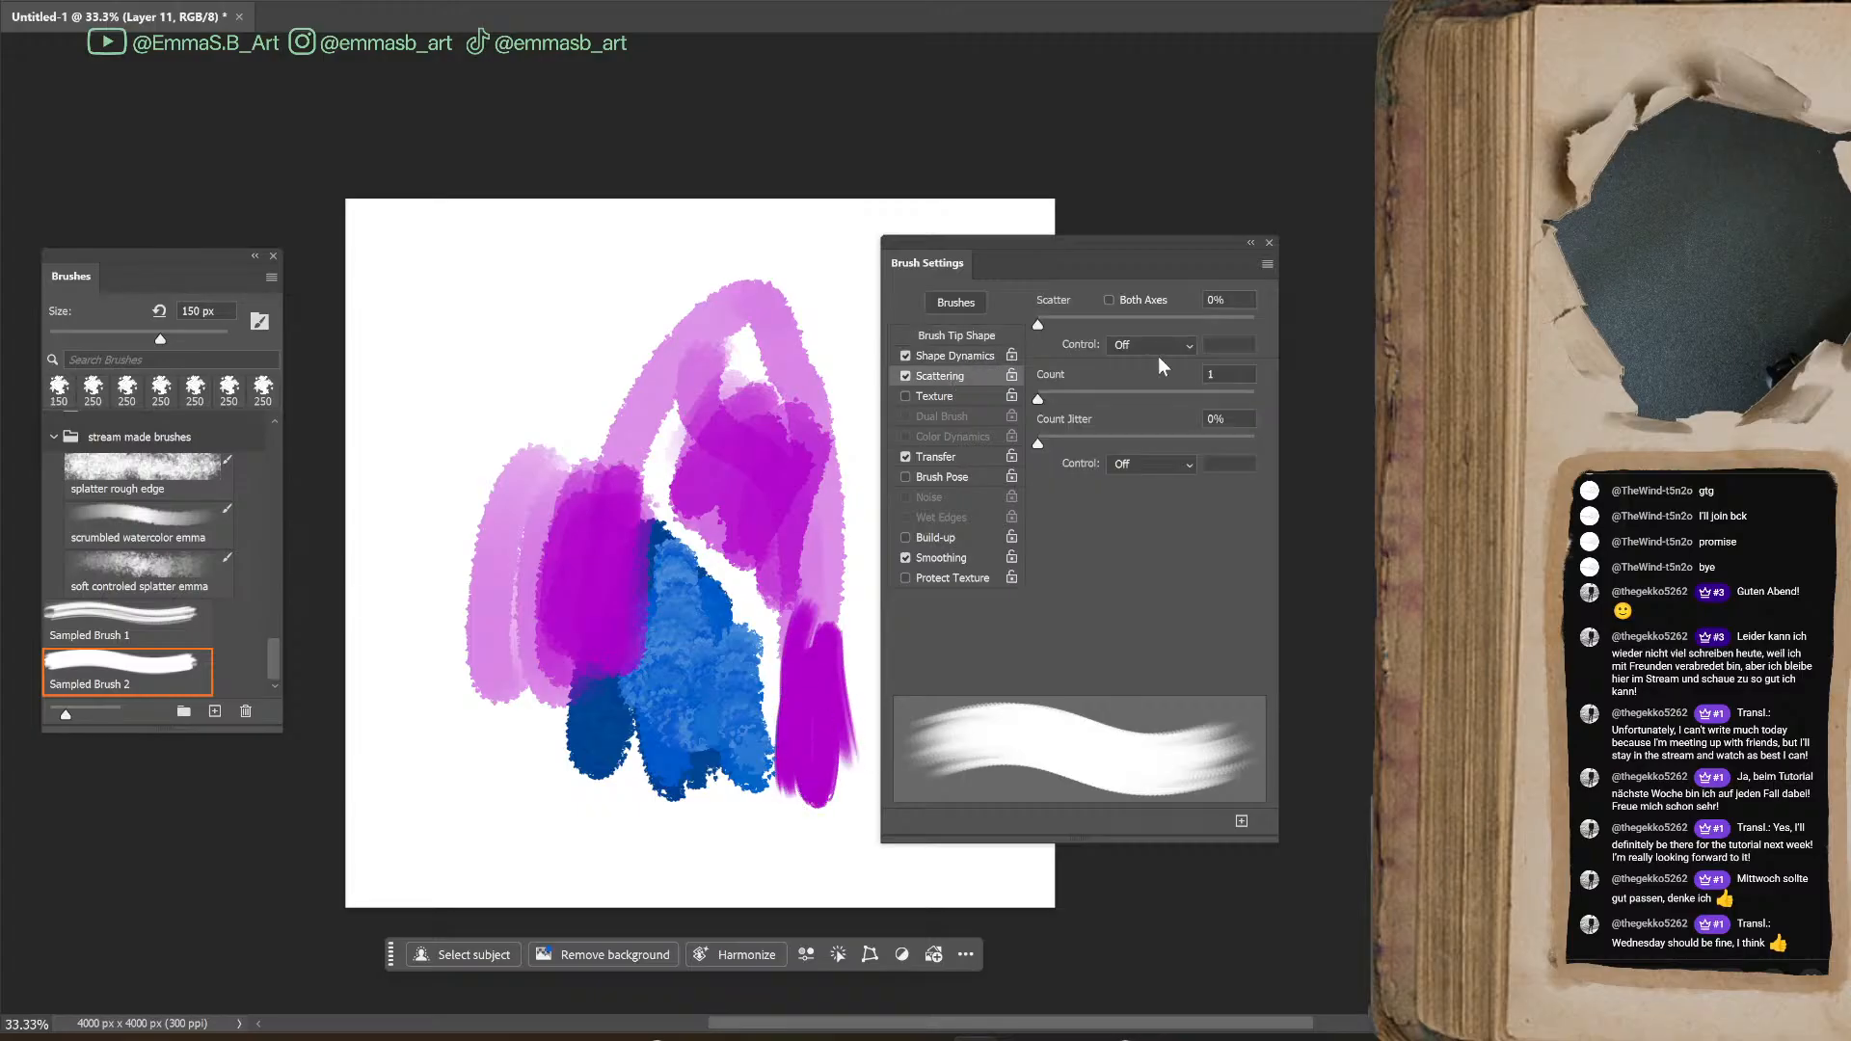
{"action": "mouse_move", "coordinate": [1038, 327]}
{"action": "left_mouse_down"}
{"action": "mouse_move", "coordinate": [1079, 334]}
{"action": "mouse_move", "coordinate": [1040, 349]}
{"action": "mouse_move", "coordinate": [1066, 397]}
{"action": "mouse_move", "coordinate": [1088, 395]}
{"action": "mouse_move", "coordinate": [1073, 463]}
{"action": "mouse_move", "coordinate": [1036, 464]}
{"action": "left_mouse_up"}
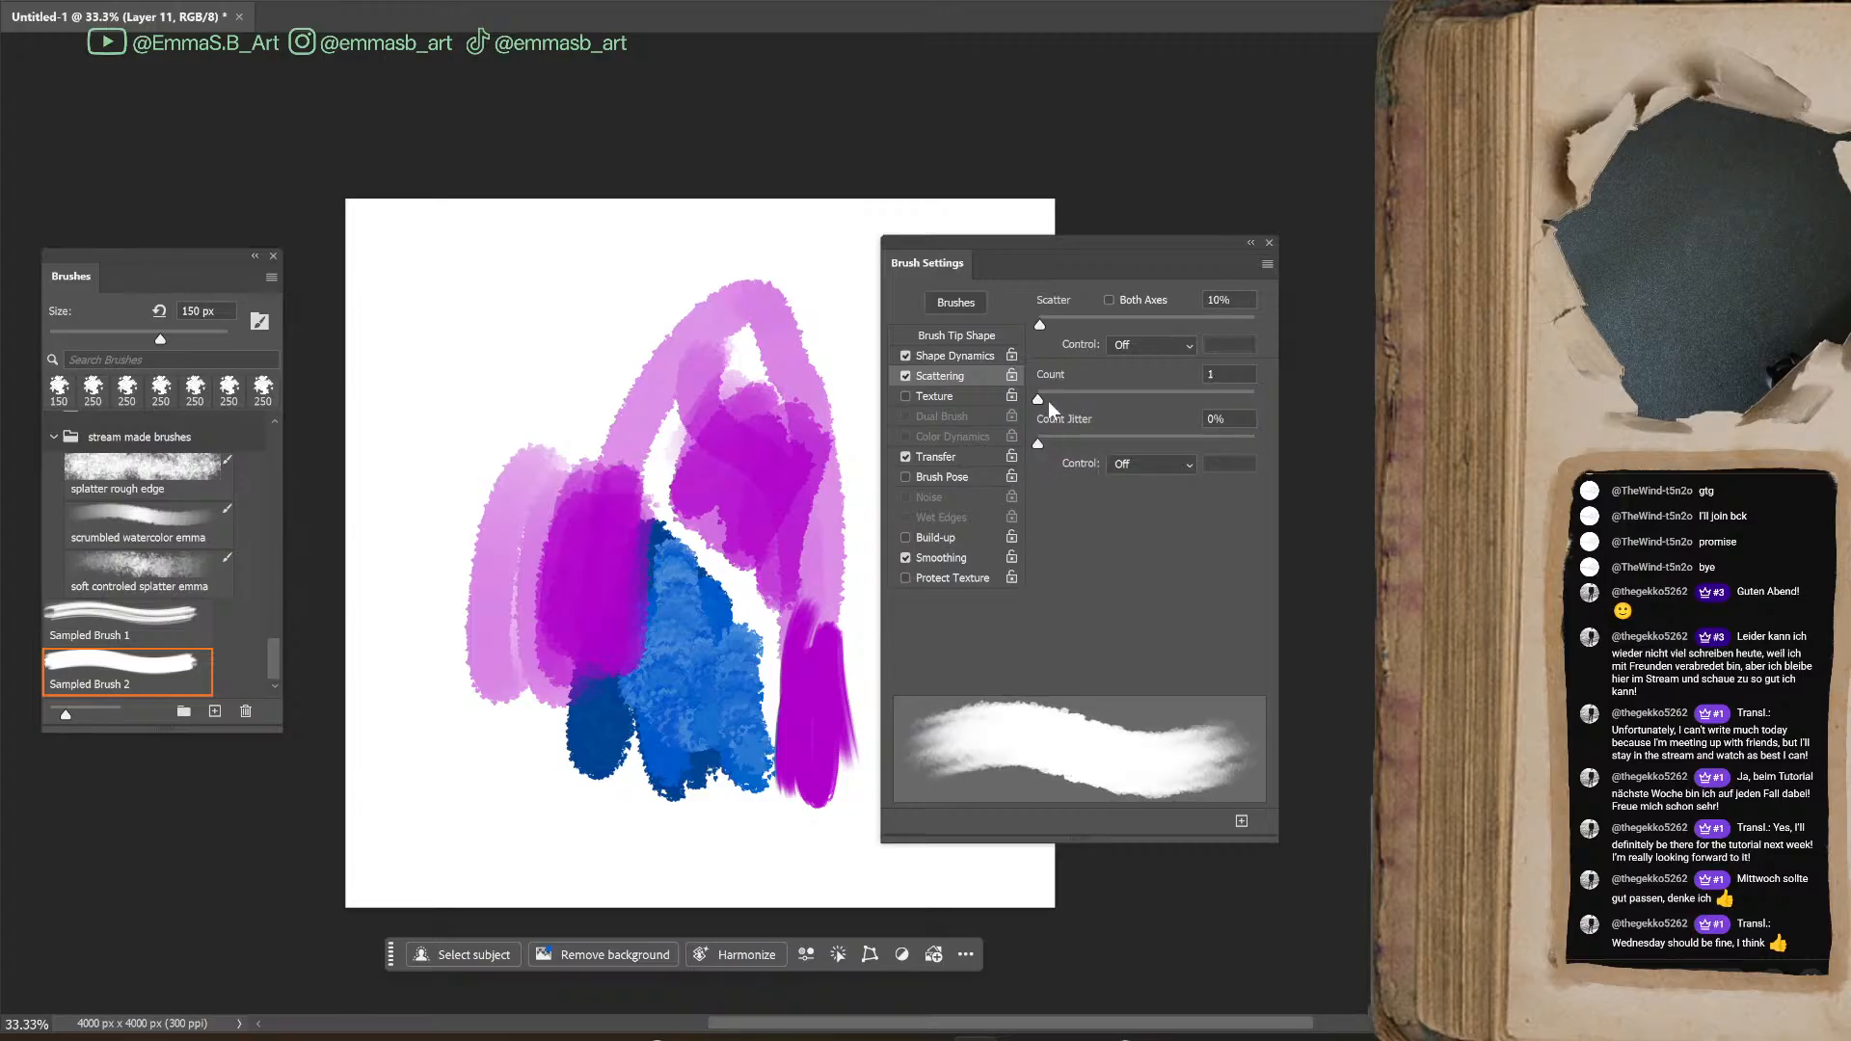
{"action": "left_click", "coordinate": [1109, 300]}
{"action": "left_click_drag", "start_coordinate": [1041, 325], "coordinate": [1035, 332]}
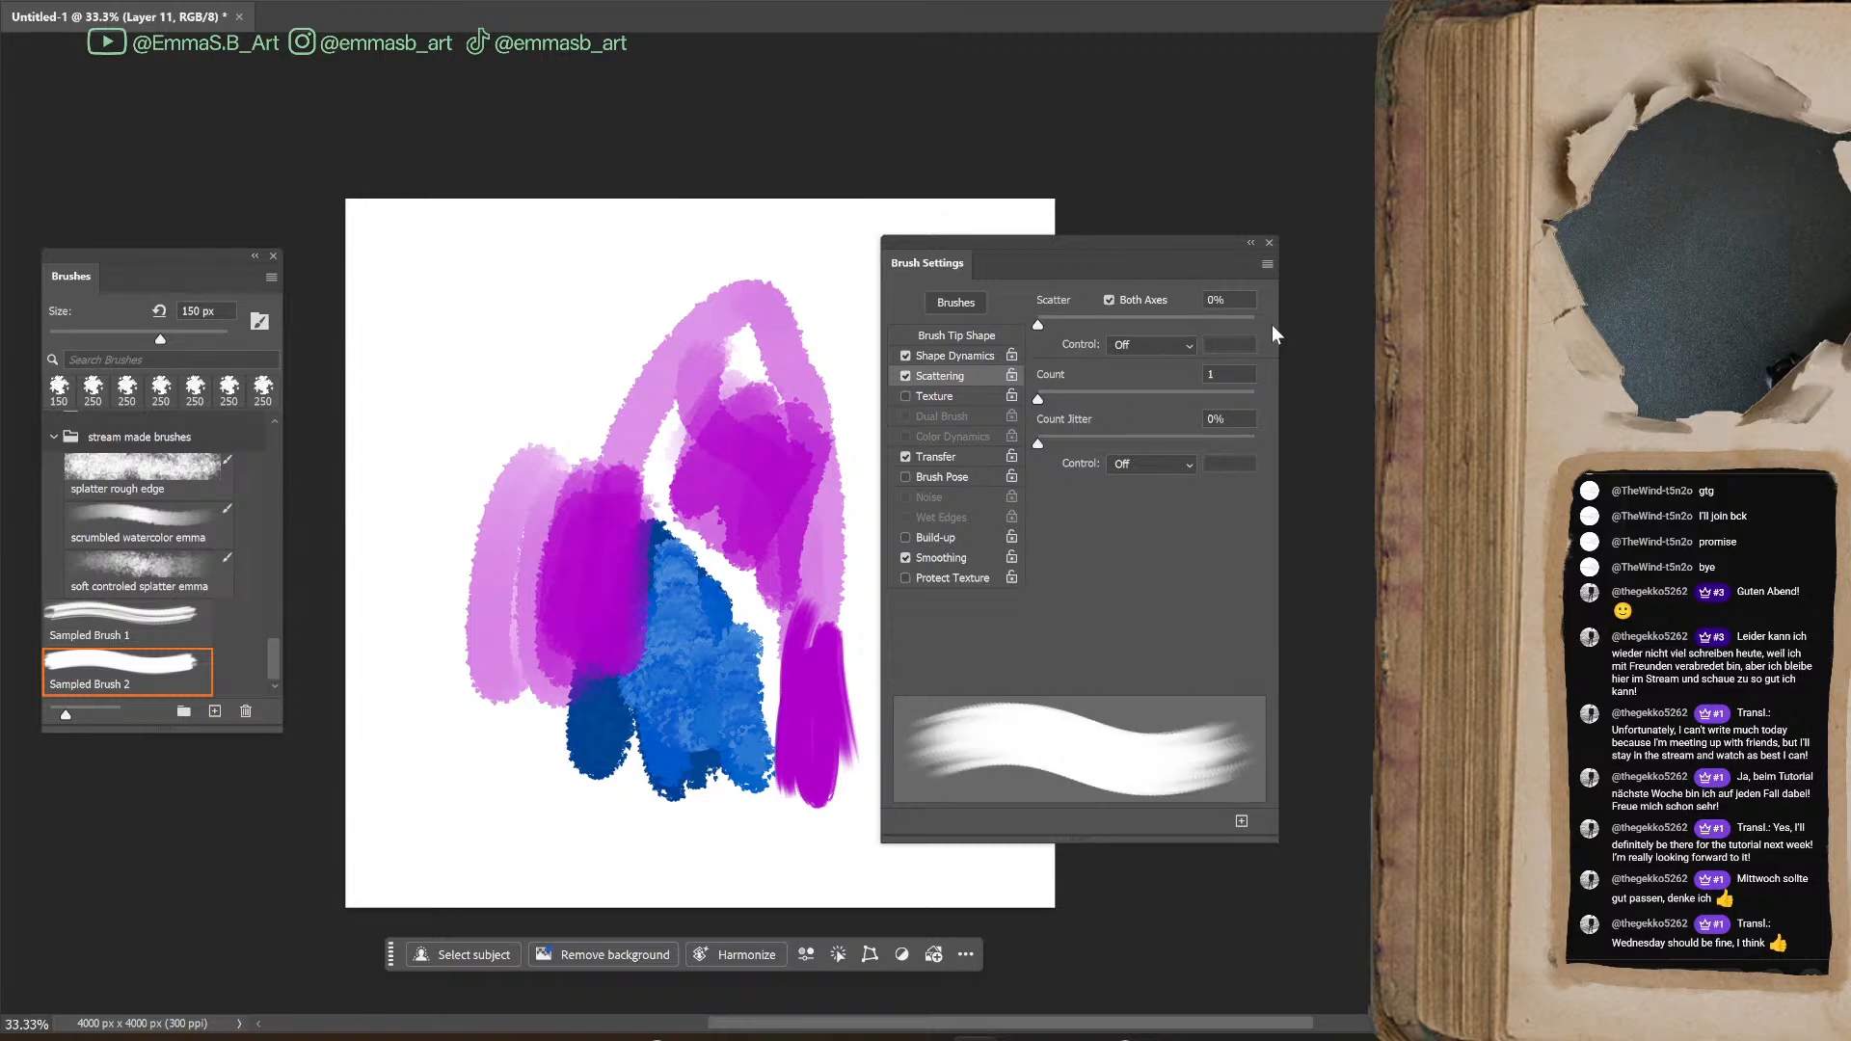
{"action": "key", "text": "Up"}
{"action": "key", "text": "Up"}
Set the Angle Jitter to 15% and paint magenta and dark blue test strokes across the upper canvas
{"action": "left_click", "coordinate": [960, 356]}
{"action": "left_click_drag", "start_coordinate": [1037, 488], "coordinate": [1069, 489]}
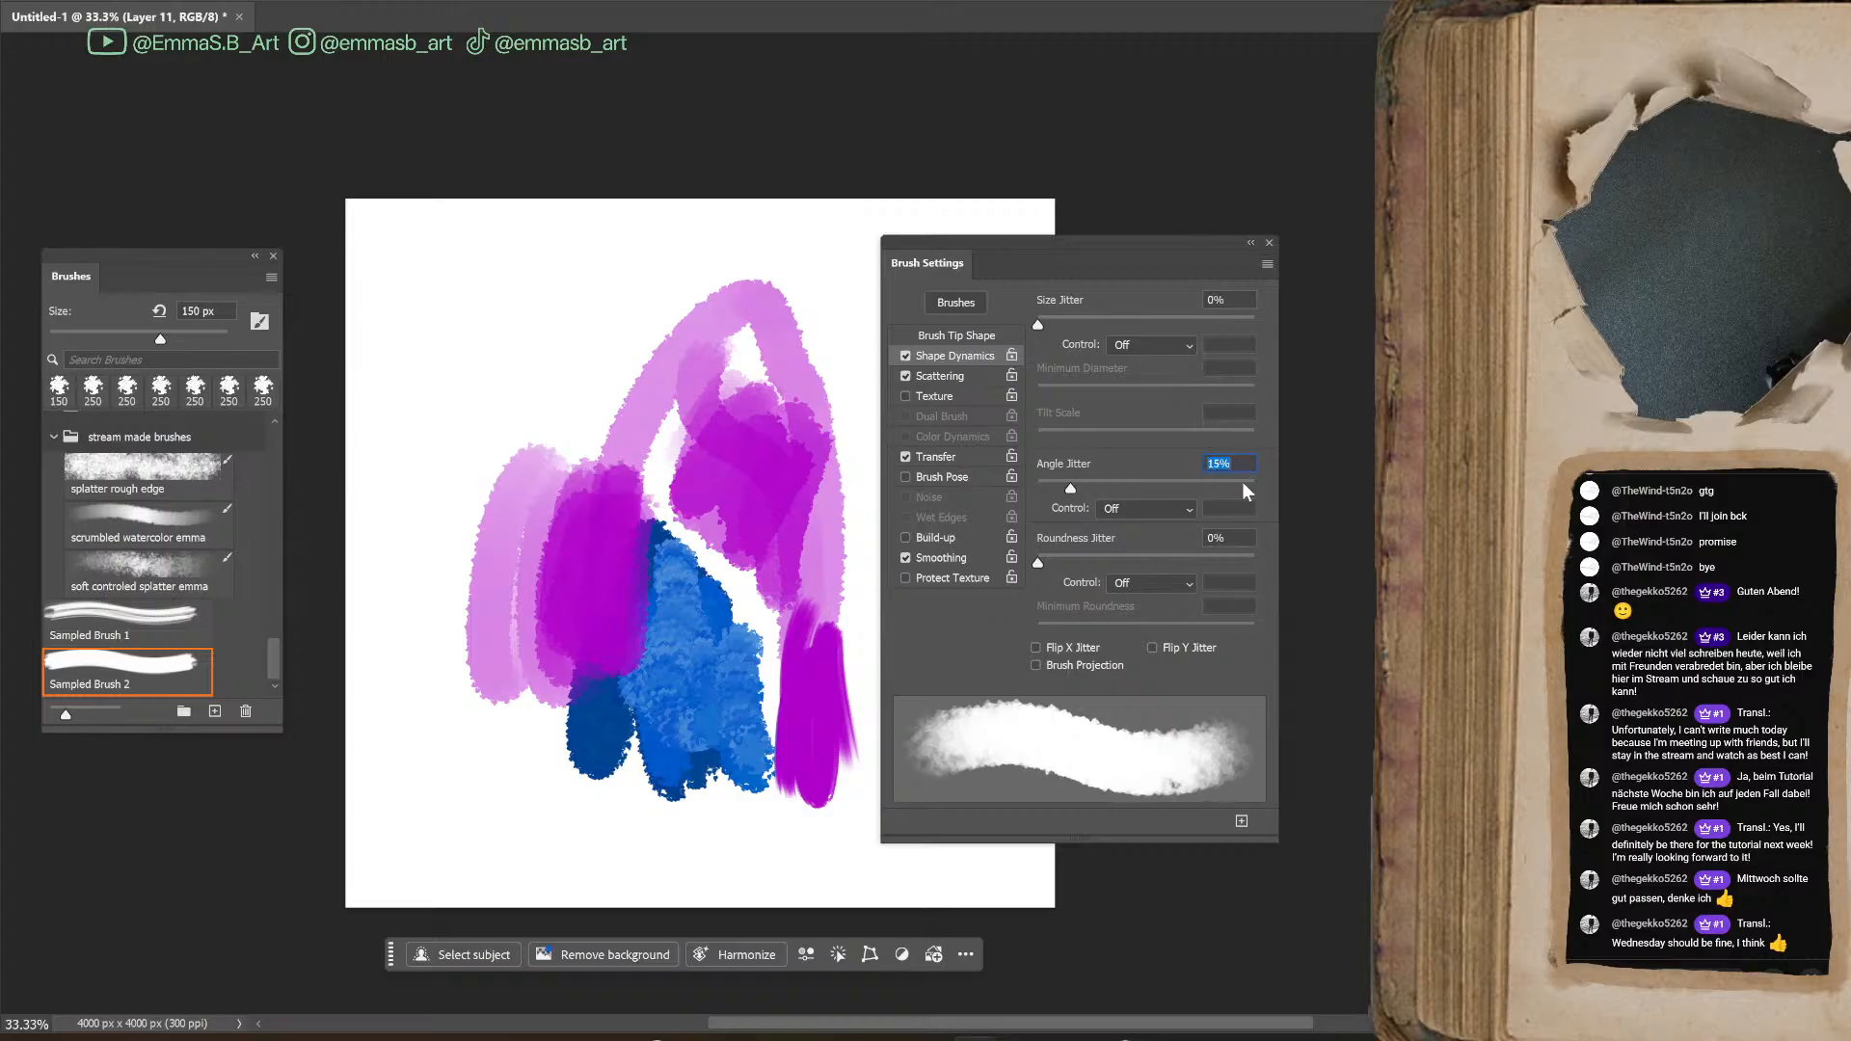
{"action": "mouse_move", "coordinate": [424, 309]}
{"action": "left_mouse_down"}
{"action": "mouse_move", "coordinate": [447, 396]}
{"action": "mouse_move", "coordinate": [590, 289]}
{"action": "left_mouse_up"}
{"action": "mouse_move", "coordinate": [569, 413]}
{"action": "left_mouse_down"}
{"action": "mouse_move", "coordinate": [621, 369]}
{"action": "mouse_move", "coordinate": [646, 412]}
{"action": "mouse_move", "coordinate": [691, 375]}
{"action": "mouse_move", "coordinate": [718, 309]}
{"action": "mouse_move", "coordinate": [709, 350]}
{"action": "mouse_move", "coordinate": [759, 288]}
{"action": "mouse_move", "coordinate": [747, 337]}
{"action": "mouse_move", "coordinate": [756, 300]}
{"action": "mouse_move", "coordinate": [780, 343]}
{"action": "mouse_move", "coordinate": [711, 363]}
{"action": "mouse_move", "coordinate": [726, 387]}
{"action": "mouse_move", "coordinate": [683, 418]}
{"action": "mouse_move", "coordinate": [692, 353]}
{"action": "mouse_move", "coordinate": [676, 397]}
{"action": "mouse_move", "coordinate": [686, 415]}
{"action": "mouse_move", "coordinate": [753, 401]}
{"action": "mouse_move", "coordinate": [794, 434]}
{"action": "mouse_move", "coordinate": [728, 406]}
{"action": "mouse_move", "coordinate": [740, 446]}
{"action": "mouse_move", "coordinate": [784, 395]}
{"action": "mouse_move", "coordinate": [768, 492]}
{"action": "left_mouse_up"}
Paint dark blue blending strokes over the magenta at 100% view and move the Brush Settings panel aside
{"action": "scroll", "coordinate": [836, 526], "scroll_direction": "up", "scroll_amount": 1}
{"action": "key", "text": "ctrl+plus"}
{"action": "key", "text": "ctrl+plus"}
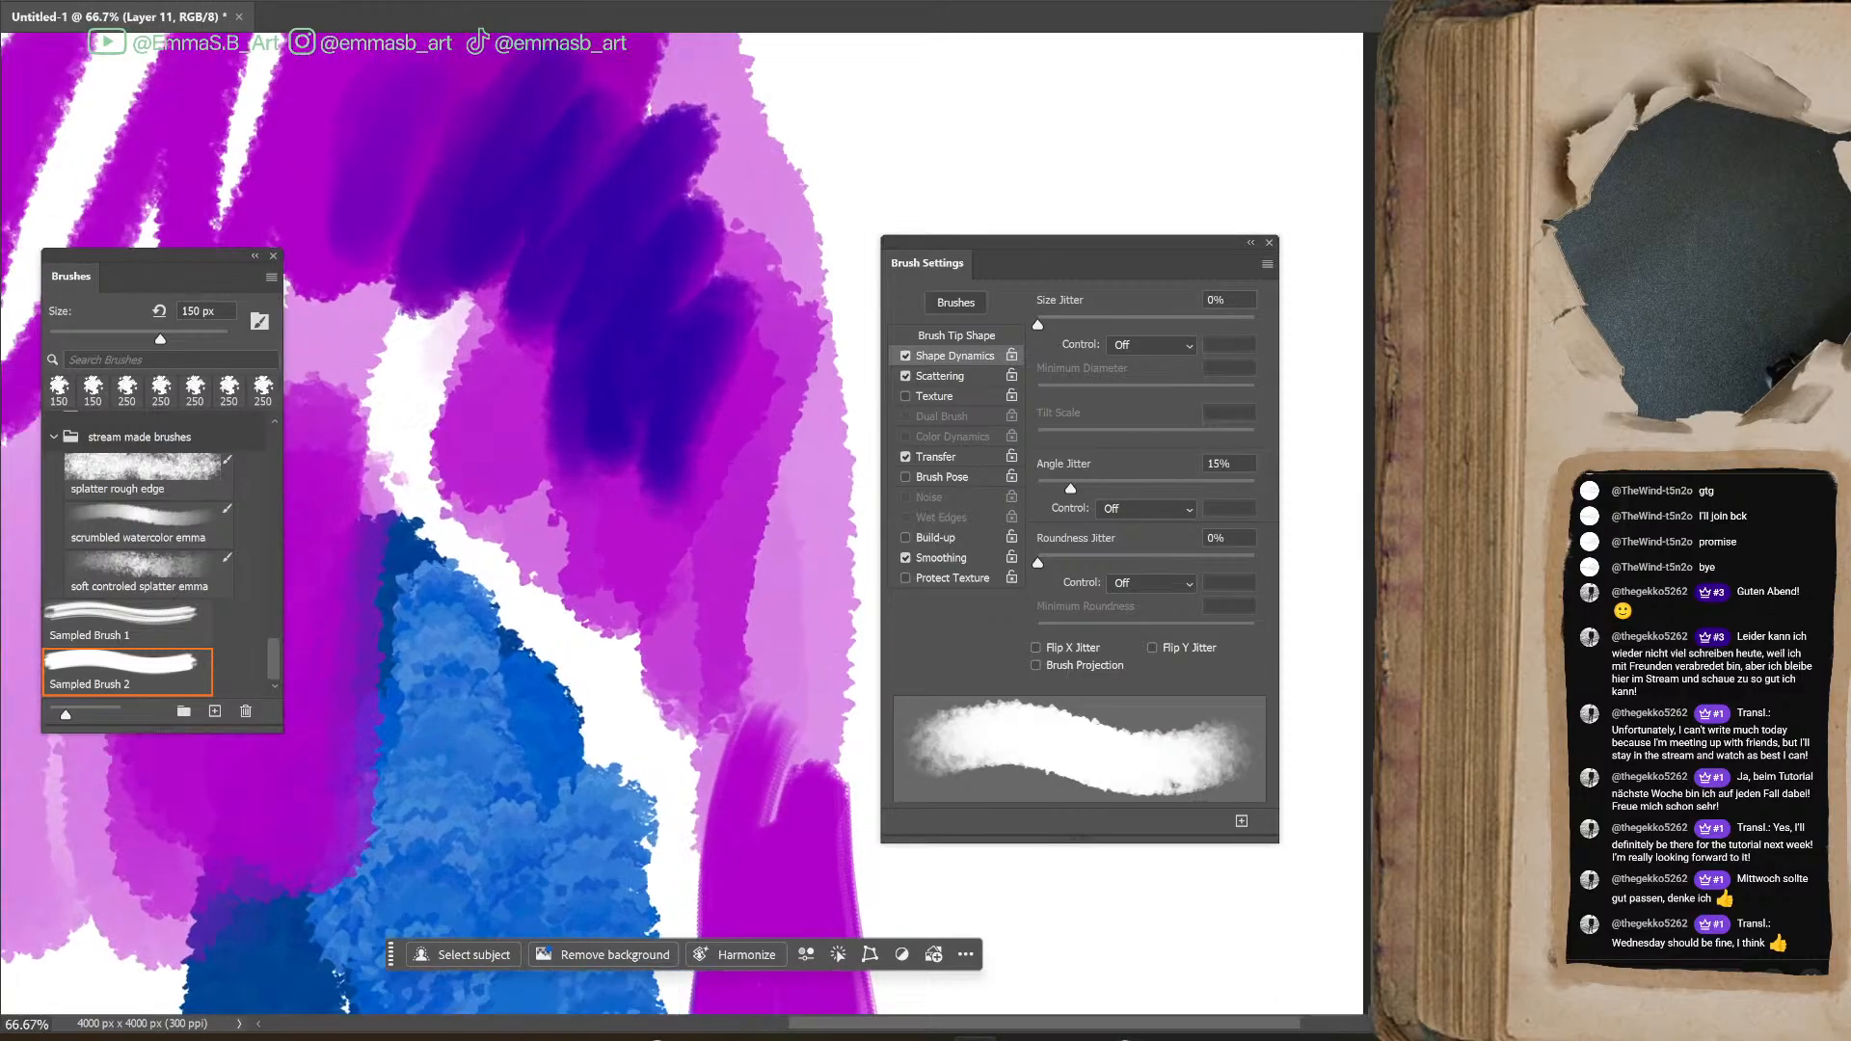
{"action": "mouse_move", "coordinate": [502, 405]}
{"action": "left_mouse_down"}
{"action": "mouse_move", "coordinate": [822, 781]}
{"action": "mouse_move", "coordinate": [947, 686]}
{"action": "left_mouse_up"}
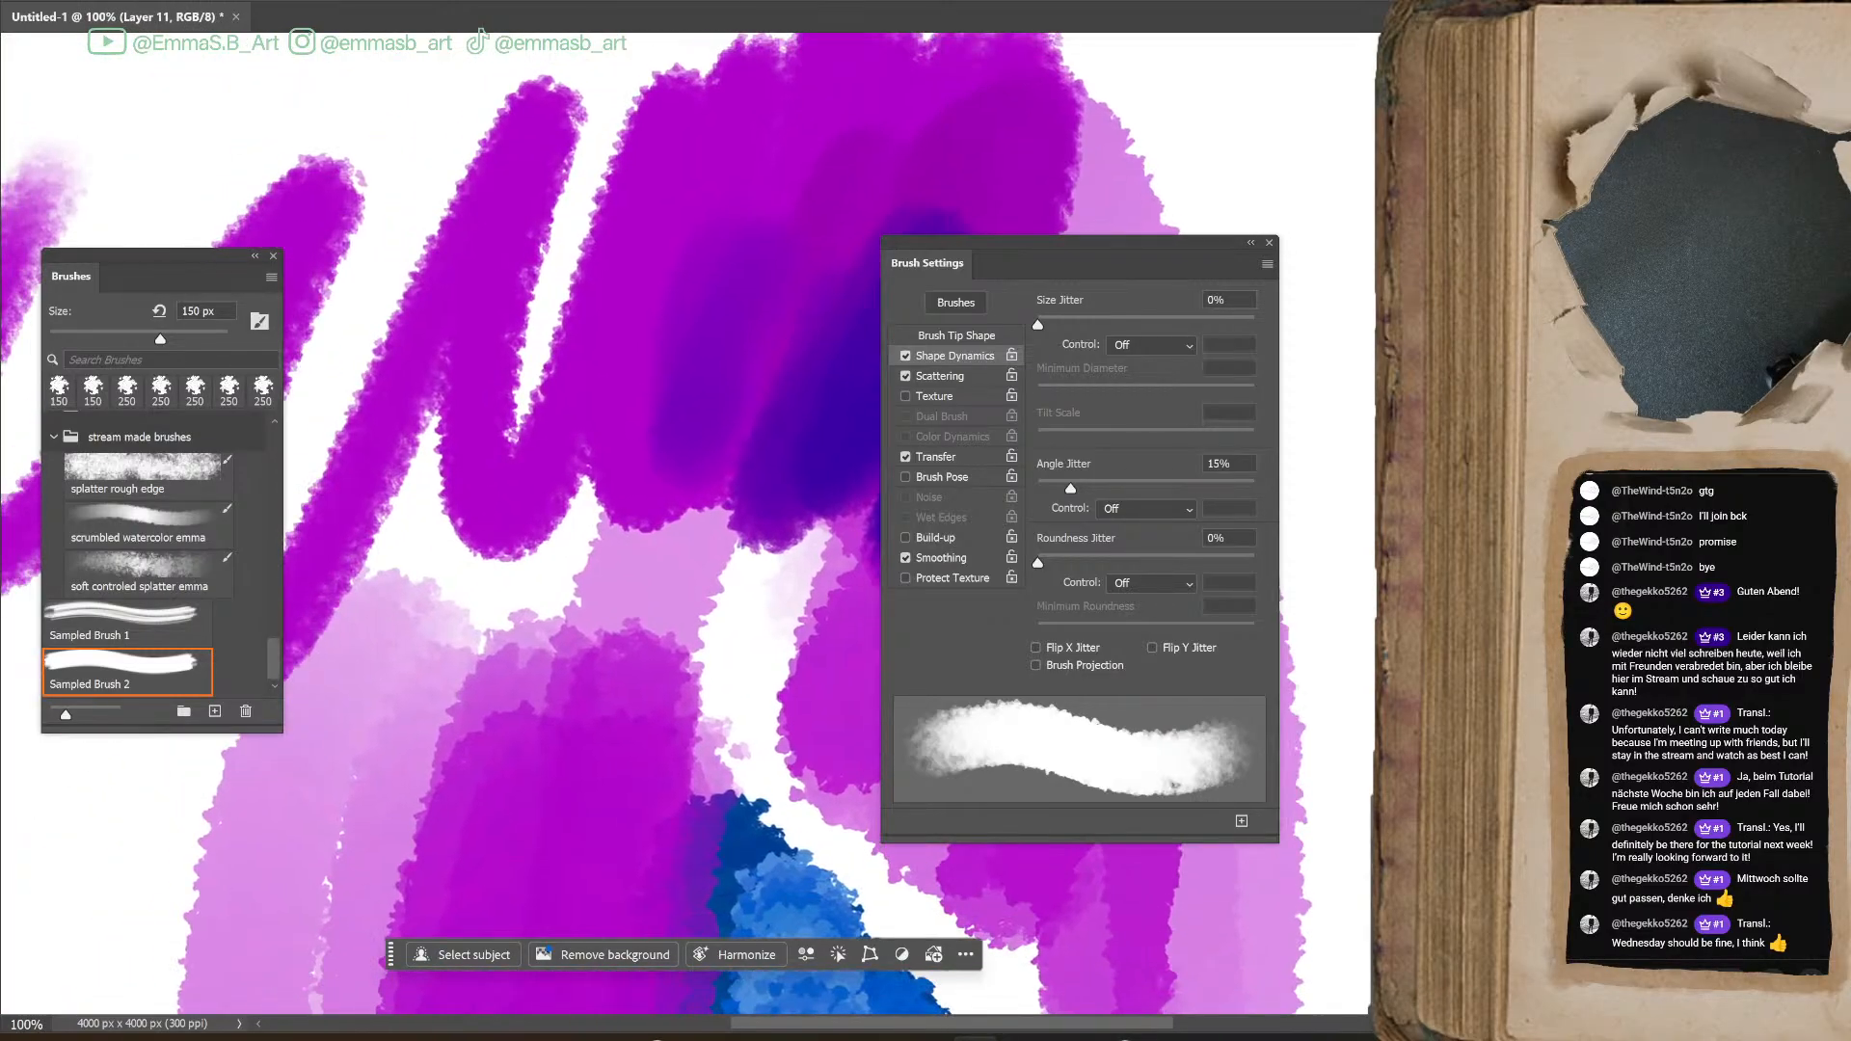
{"action": "left_click_drag", "start_coordinate": [1091, 247], "coordinate": [1260, 253]}
{"action": "mouse_move", "coordinate": [897, 246]}
{"action": "left_mouse_down"}
{"action": "mouse_move", "coordinate": [667, 169]}
{"action": "mouse_move", "coordinate": [711, 220]}
{"action": "mouse_move", "coordinate": [696, 412]}
{"action": "mouse_move", "coordinate": [819, 114]}
{"action": "mouse_move", "coordinate": [752, 152]}
{"action": "mouse_move", "coordinate": [793, 254]}
{"action": "mouse_move", "coordinate": [945, 161]}
{"action": "mouse_move", "coordinate": [847, 135]}
{"action": "left_mouse_up"}
{"action": "mouse_move", "coordinate": [531, 472]}
{"action": "left_mouse_down"}
{"action": "mouse_move", "coordinate": [622, 420]}
{"action": "mouse_move", "coordinate": [693, 453]}
{"action": "mouse_move", "coordinate": [776, 538]}
{"action": "mouse_move", "coordinate": [680, 565]}
{"action": "mouse_move", "coordinate": [638, 531]}
{"action": "mouse_move", "coordinate": [614, 709]}
{"action": "left_mouse_up"}
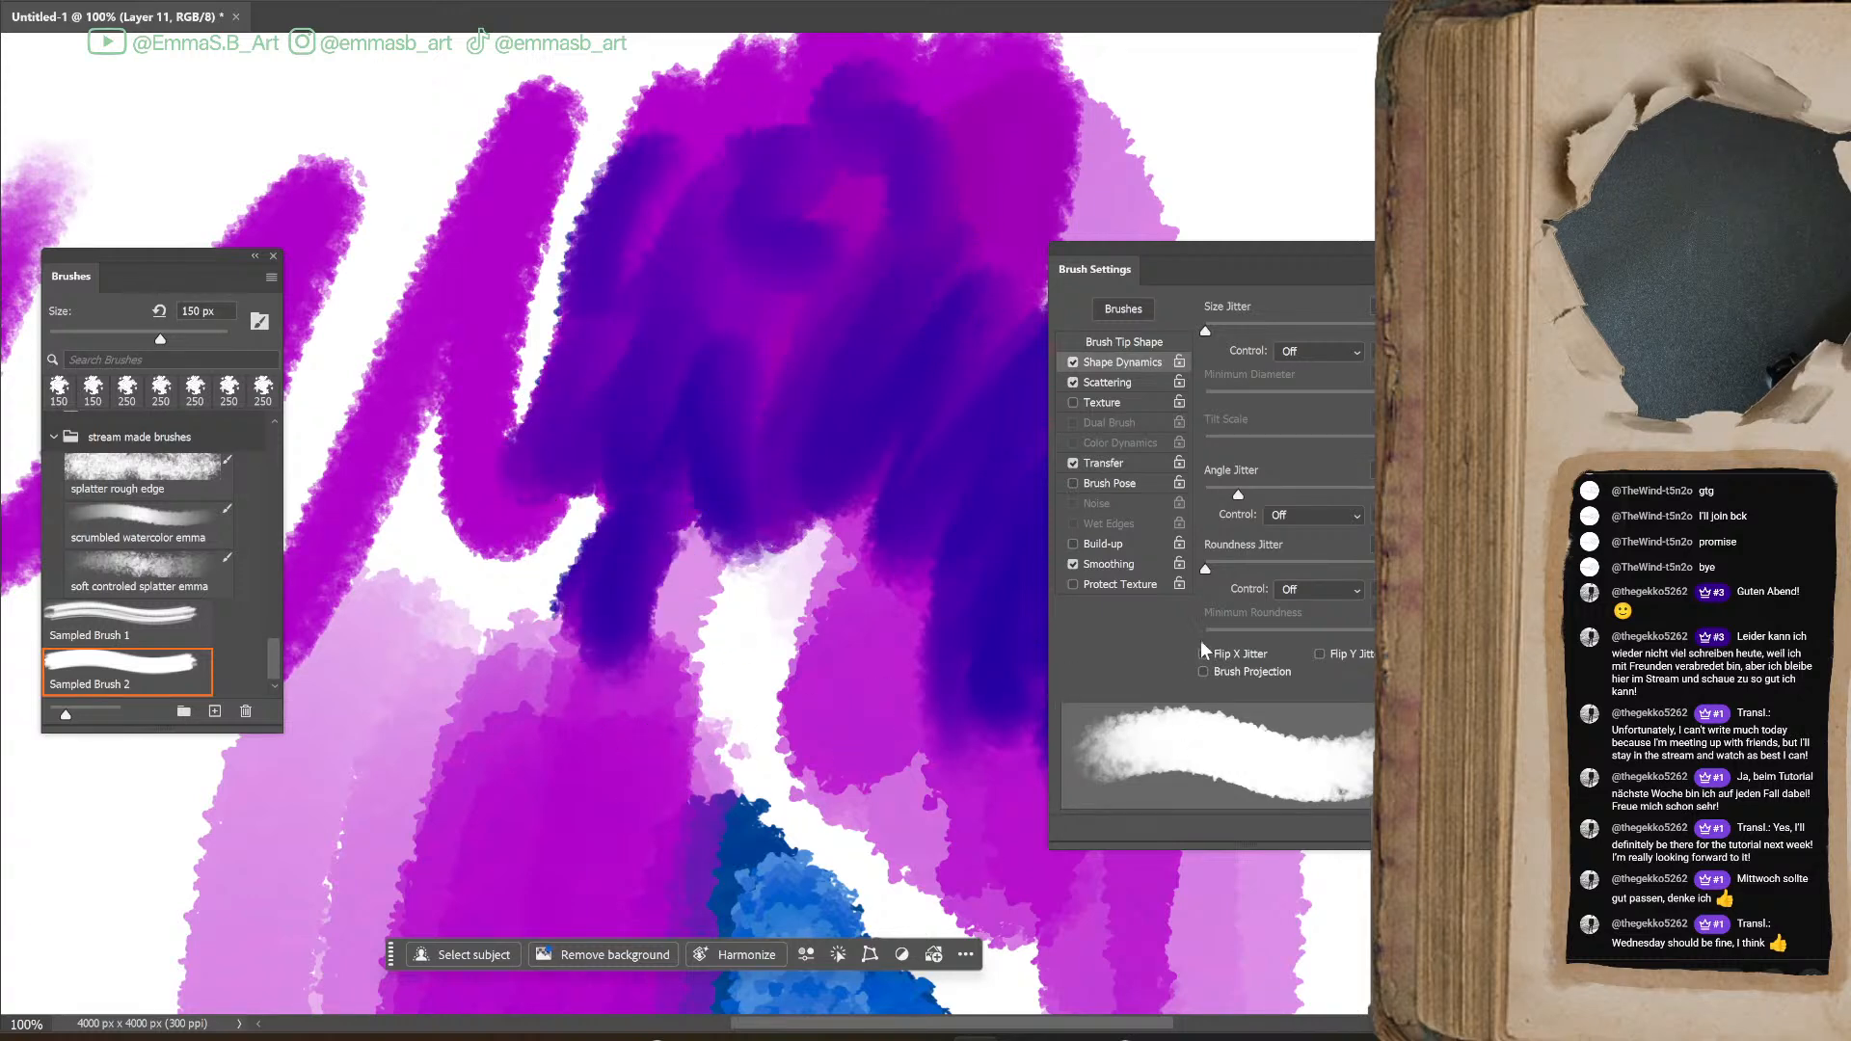
Try different Wetness Jitter amounts, reduce the brush to 100 px and paint blue and red strokes over the magenta
{"action": "left_click", "coordinate": [1145, 462]}
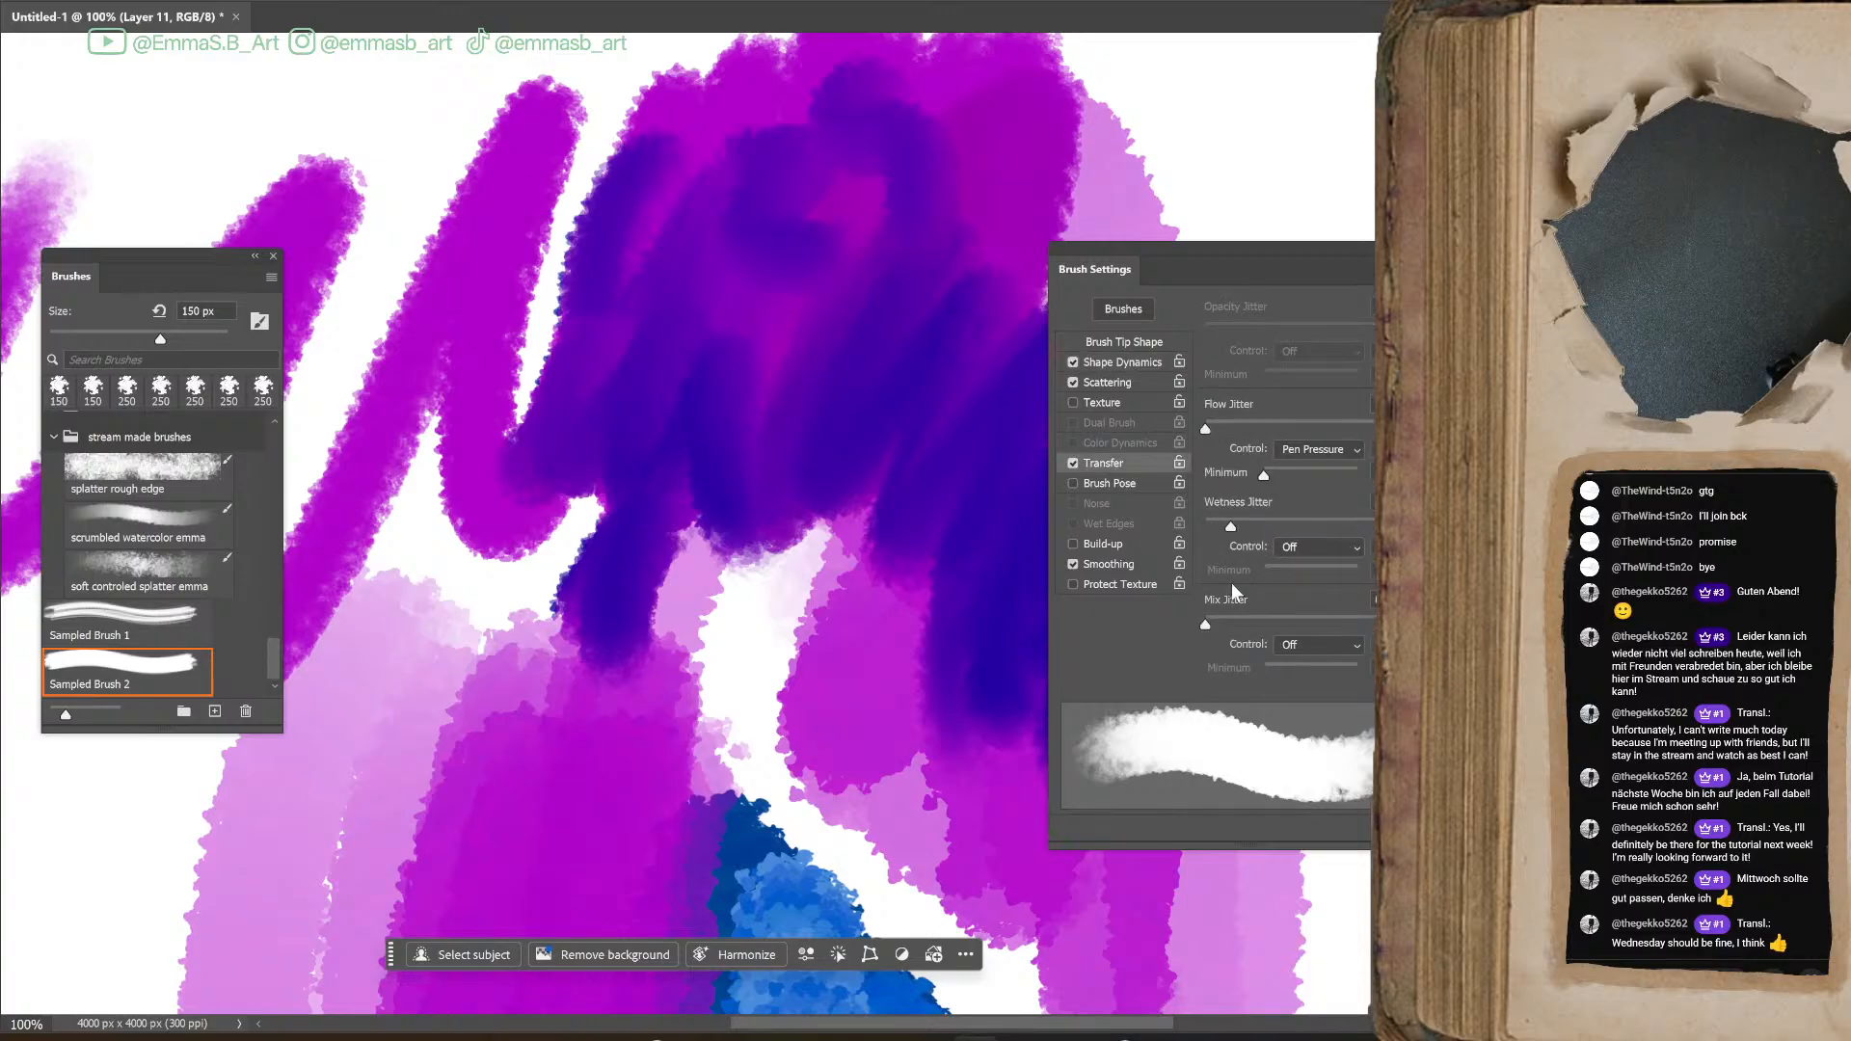
{"action": "left_click_drag", "start_coordinate": [1248, 575], "coordinate": [1263, 580]}
{"action": "key", "text": "bracketleft"}
{"action": "key", "text": "bracketleft"}
{"action": "mouse_move", "coordinate": [723, 583]}
{"action": "left_mouse_down"}
{"action": "mouse_move", "coordinate": [848, 591]}
{"action": "mouse_move", "coordinate": [678, 527]}
{"action": "mouse_move", "coordinate": [634, 640]}
{"action": "mouse_move", "coordinate": [720, 701]}
{"action": "mouse_move", "coordinate": [823, 636]}
{"action": "mouse_move", "coordinate": [907, 626]}
{"action": "left_mouse_up"}
{"action": "mouse_move", "coordinate": [508, 402]}
{"action": "left_mouse_down"}
{"action": "mouse_move", "coordinate": [526, 155]}
{"action": "mouse_move", "coordinate": [459, 348]}
{"action": "mouse_move", "coordinate": [497, 456]}
{"action": "mouse_move", "coordinate": [735, 447]}
{"action": "left_mouse_up"}
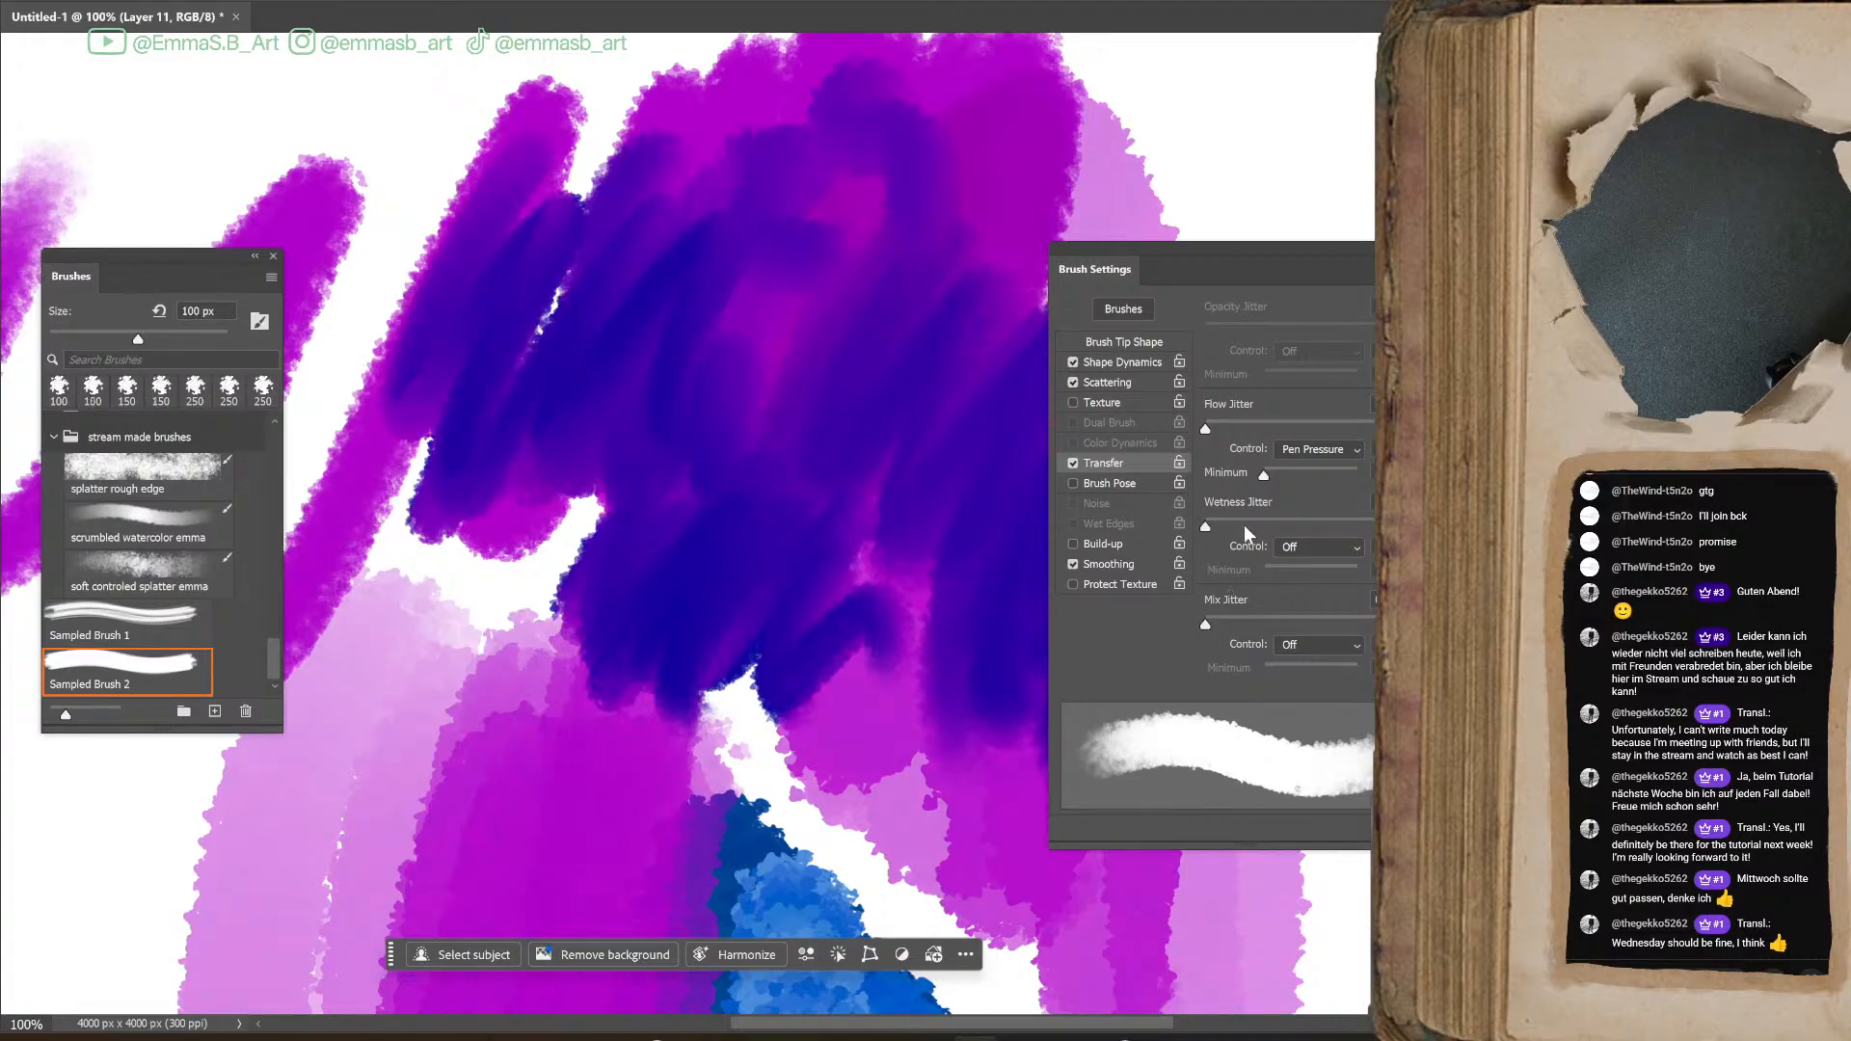
{"action": "mouse_move", "coordinate": [858, 193]}
{"action": "left_mouse_down"}
{"action": "mouse_move", "coordinate": [743, 298]}
{"action": "mouse_move", "coordinate": [773, 507]}
{"action": "left_mouse_up"}
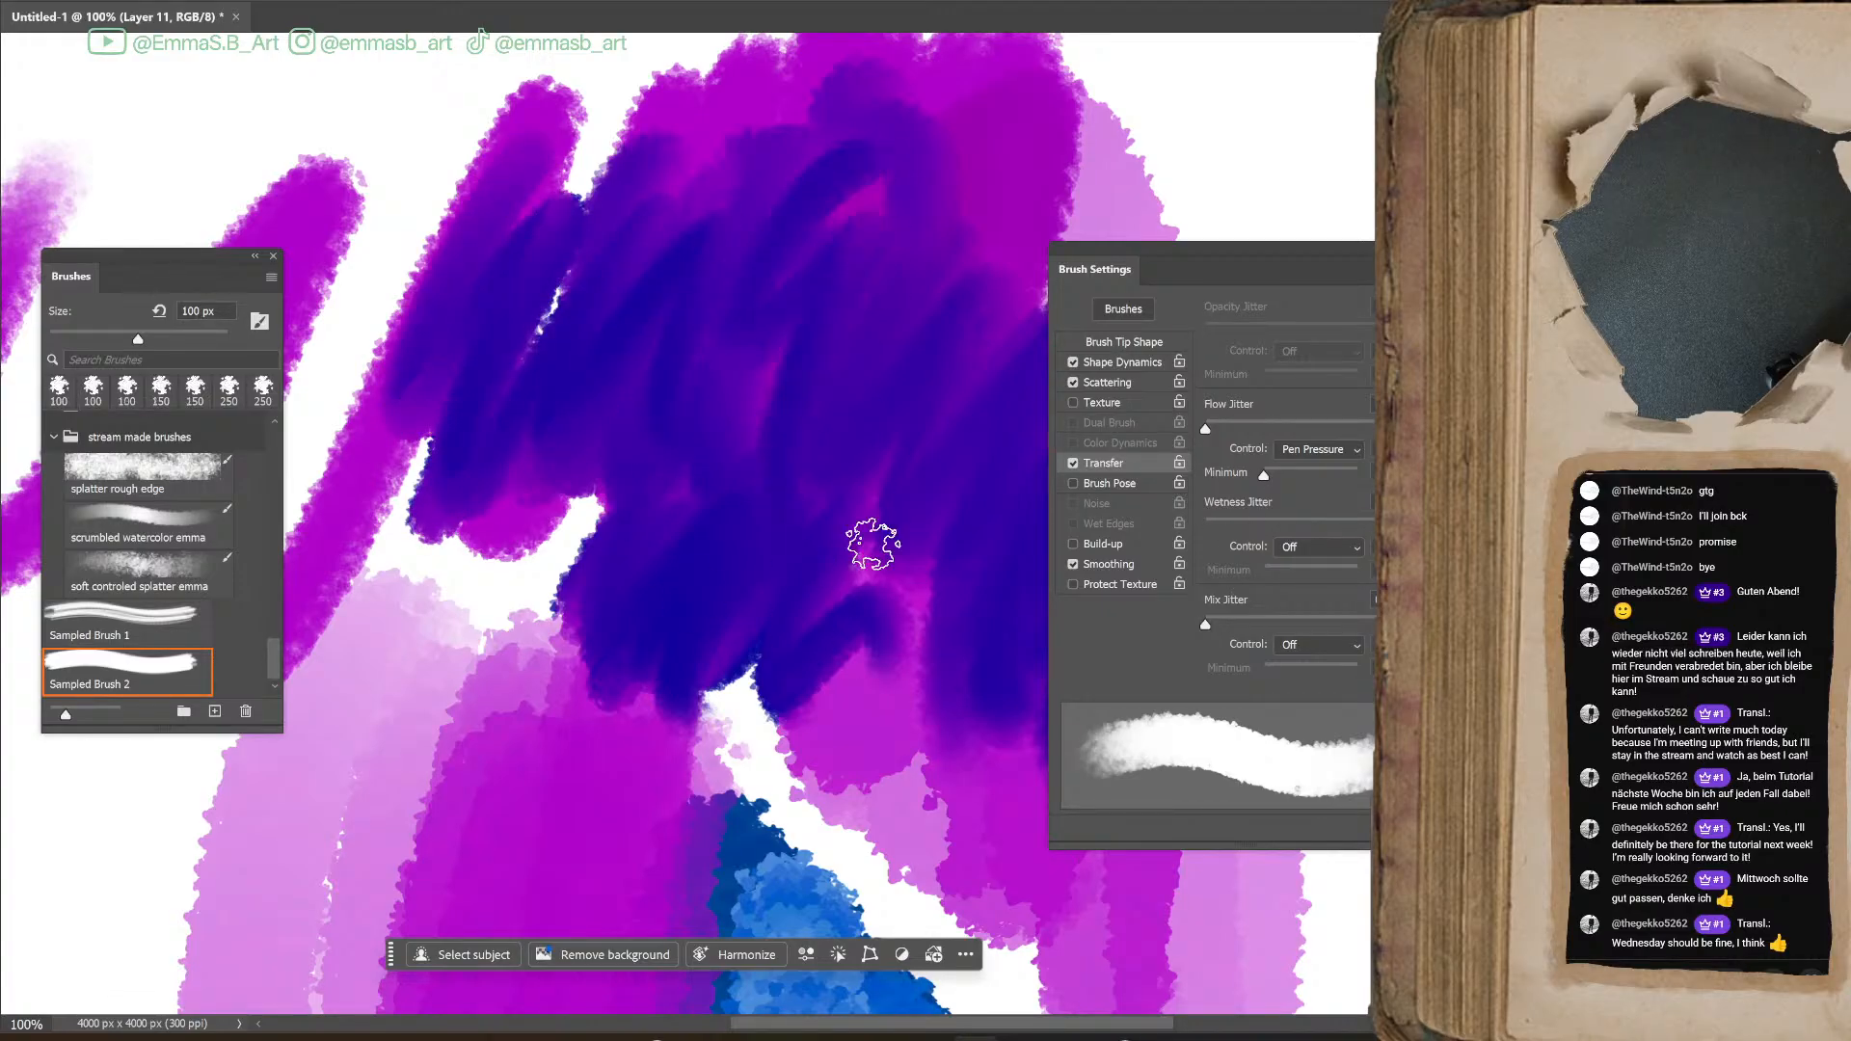
{"action": "mouse_move", "coordinate": [752, 270]}
{"action": "left_mouse_down"}
{"action": "mouse_move", "coordinate": [662, 476]}
{"action": "mouse_move", "coordinate": [806, 505]}
{"action": "mouse_move", "coordinate": [929, 495]}
{"action": "mouse_move", "coordinate": [928, 675]}
{"action": "left_mouse_up"}
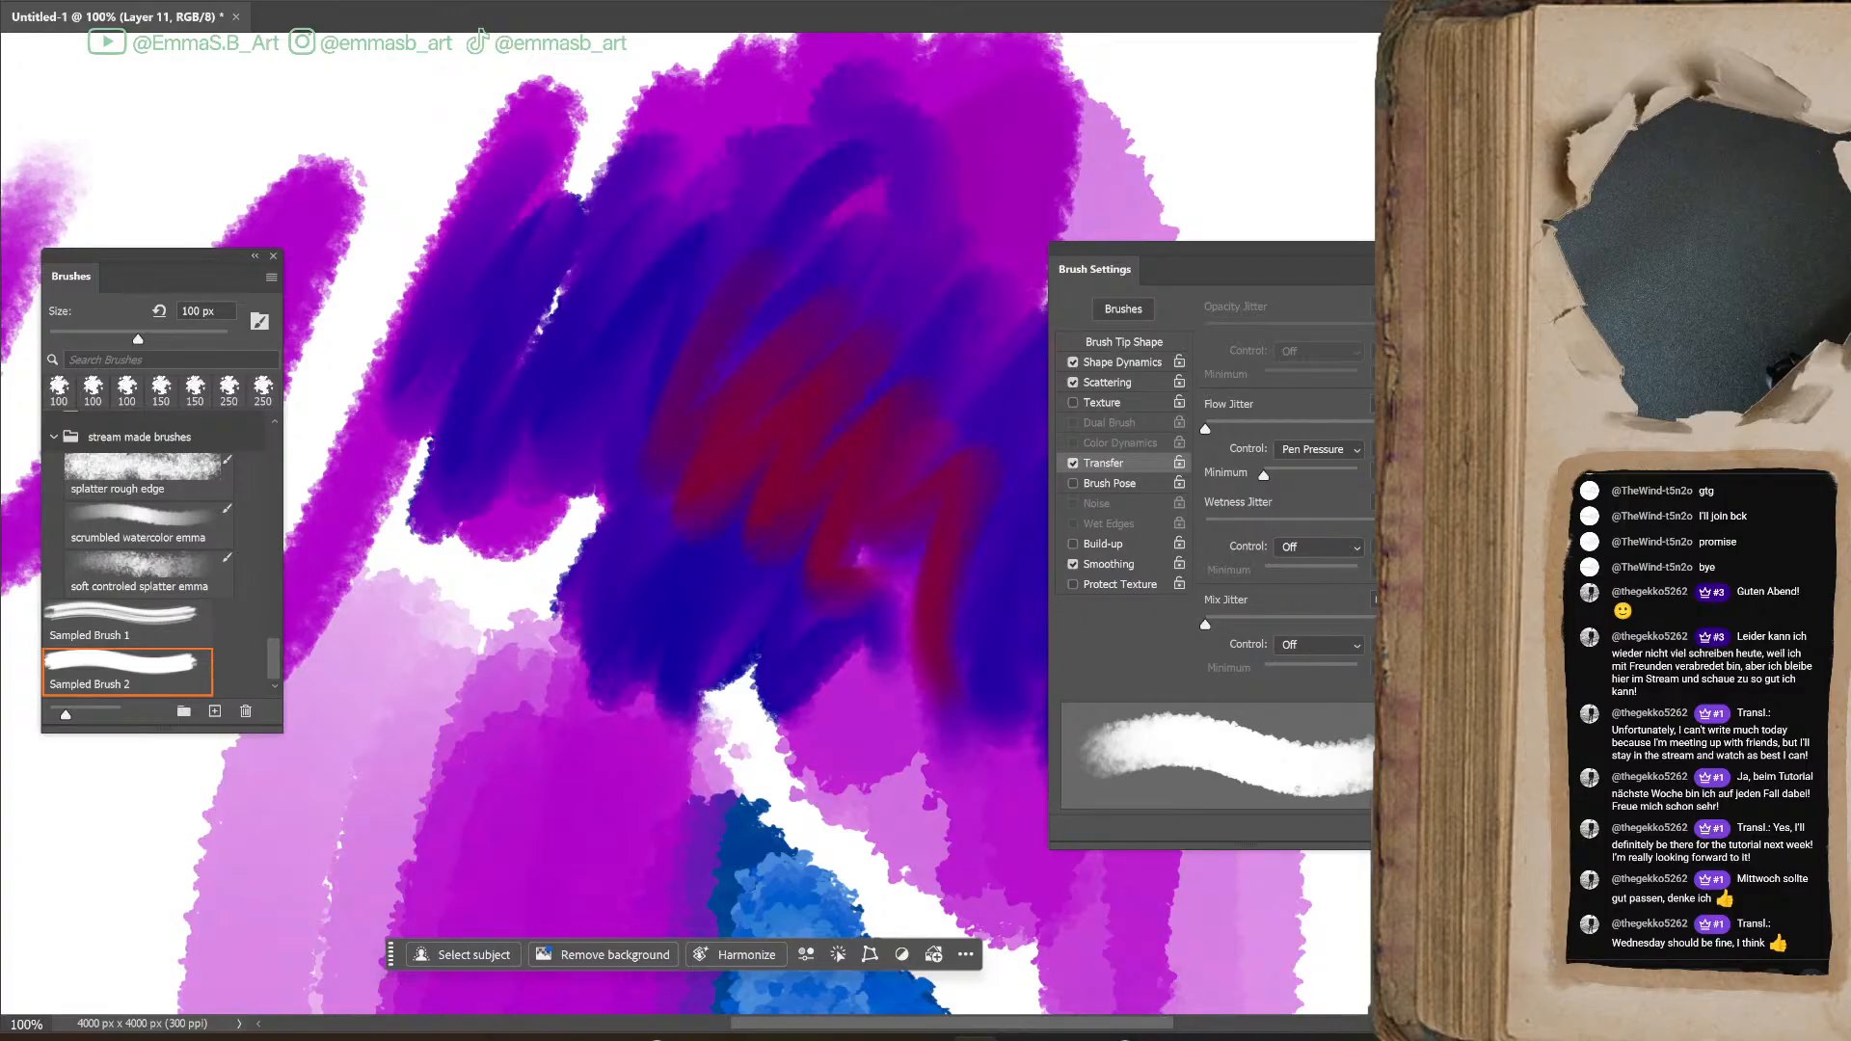
Set the Wetness Jitter control to Pen Pressure and paint red test strokes over the blue and magenta
{"action": "left_click", "coordinate": [1319, 547]}
{"action": "left_click", "coordinate": [1306, 590]}
{"action": "mouse_move", "coordinate": [578, 598]}
{"action": "left_mouse_down"}
{"action": "mouse_move", "coordinate": [570, 636]}
{"action": "mouse_move", "coordinate": [613, 685]}
{"action": "mouse_move", "coordinate": [670, 878]}
{"action": "left_mouse_up"}
{"action": "mouse_move", "coordinate": [665, 512]}
{"action": "left_mouse_down"}
{"action": "mouse_move", "coordinate": [587, 467]}
{"action": "mouse_move", "coordinate": [488, 535]}
{"action": "mouse_move", "coordinate": [512, 414]}
{"action": "mouse_move", "coordinate": [667, 349]}
{"action": "mouse_move", "coordinate": [764, 426]}
{"action": "mouse_move", "coordinate": [727, 298]}
{"action": "mouse_move", "coordinate": [950, 206]}
{"action": "mouse_move", "coordinate": [879, 343]}
{"action": "mouse_move", "coordinate": [971, 405]}
{"action": "mouse_move", "coordinate": [996, 339]}
{"action": "mouse_move", "coordinate": [810, 578]}
{"action": "mouse_move", "coordinate": [852, 689]}
{"action": "mouse_move", "coordinate": [938, 649]}
{"action": "mouse_move", "coordinate": [932, 752]}
{"action": "left_mouse_up"}
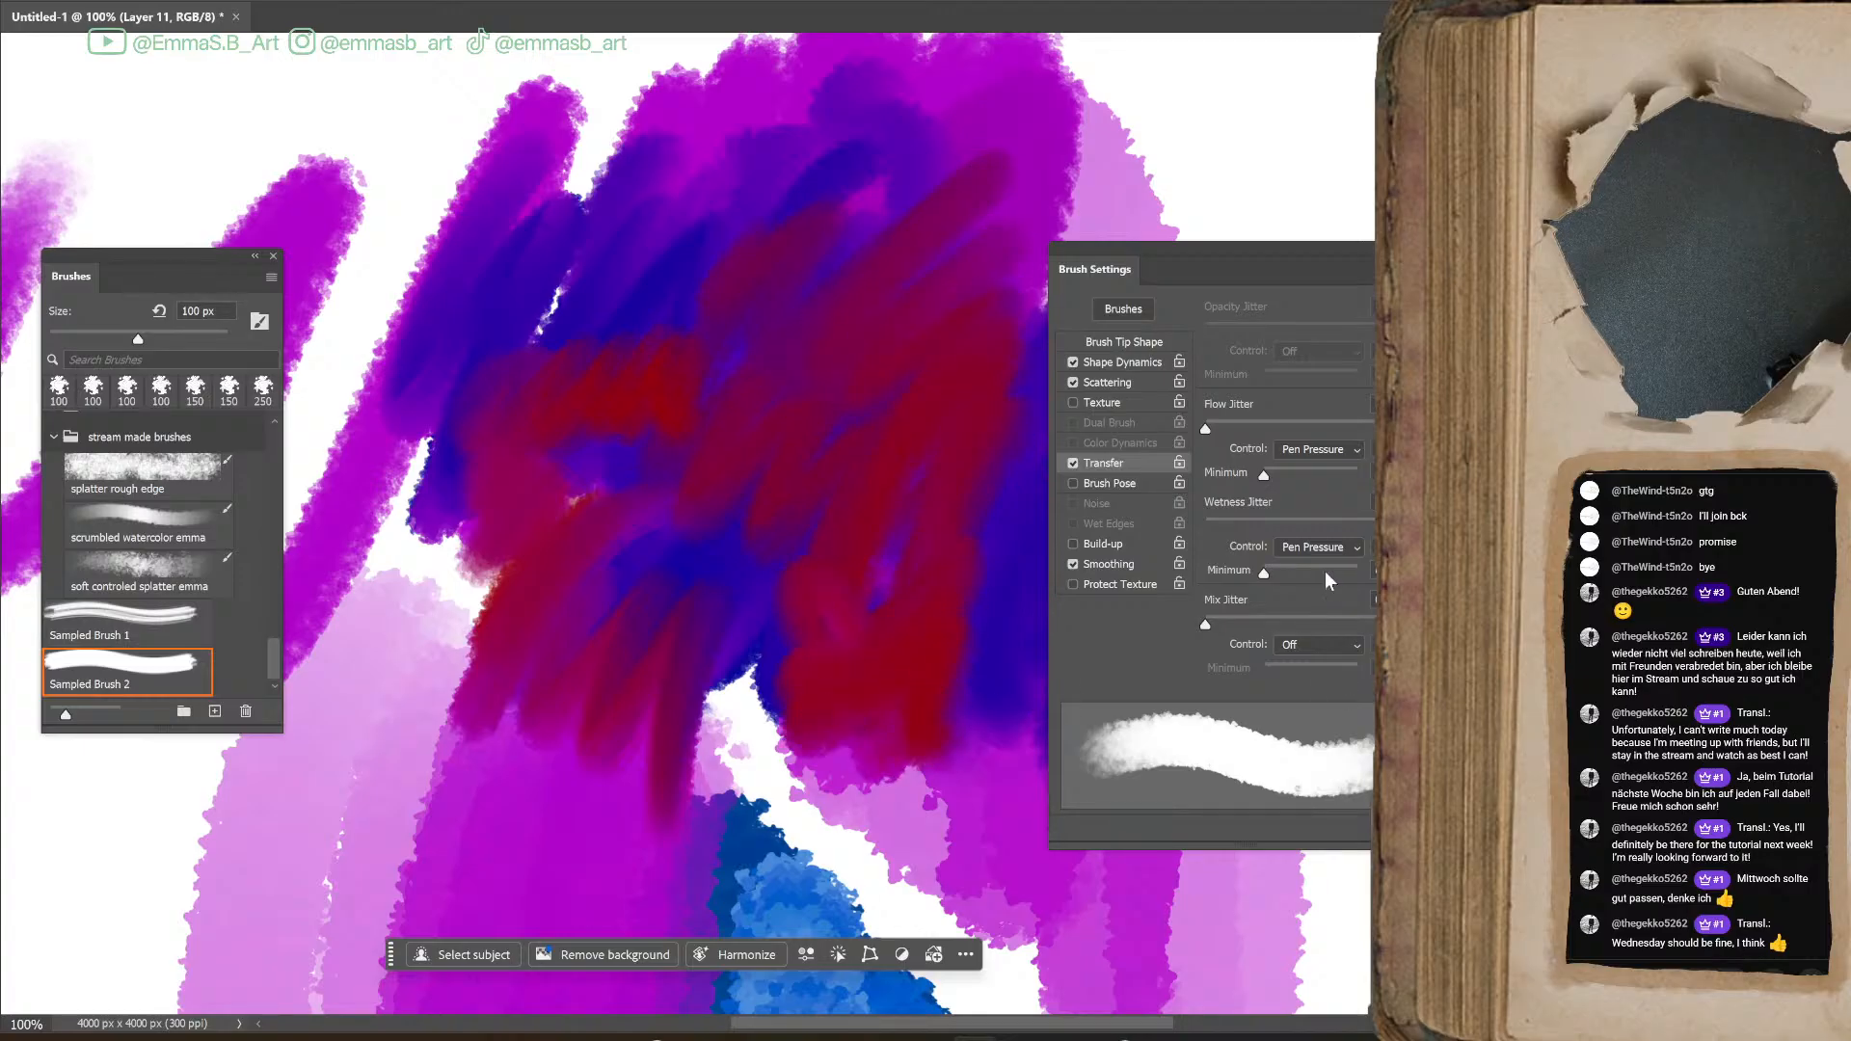
{"action": "mouse_move", "coordinate": [1012, 661]}
{"action": "left_mouse_down"}
{"action": "mouse_move", "coordinate": [889, 692]}
{"action": "mouse_move", "coordinate": [982, 740]}
{"action": "mouse_move", "coordinate": [992, 852]}
{"action": "mouse_move", "coordinate": [971, 611]}
{"action": "left_mouse_up"}
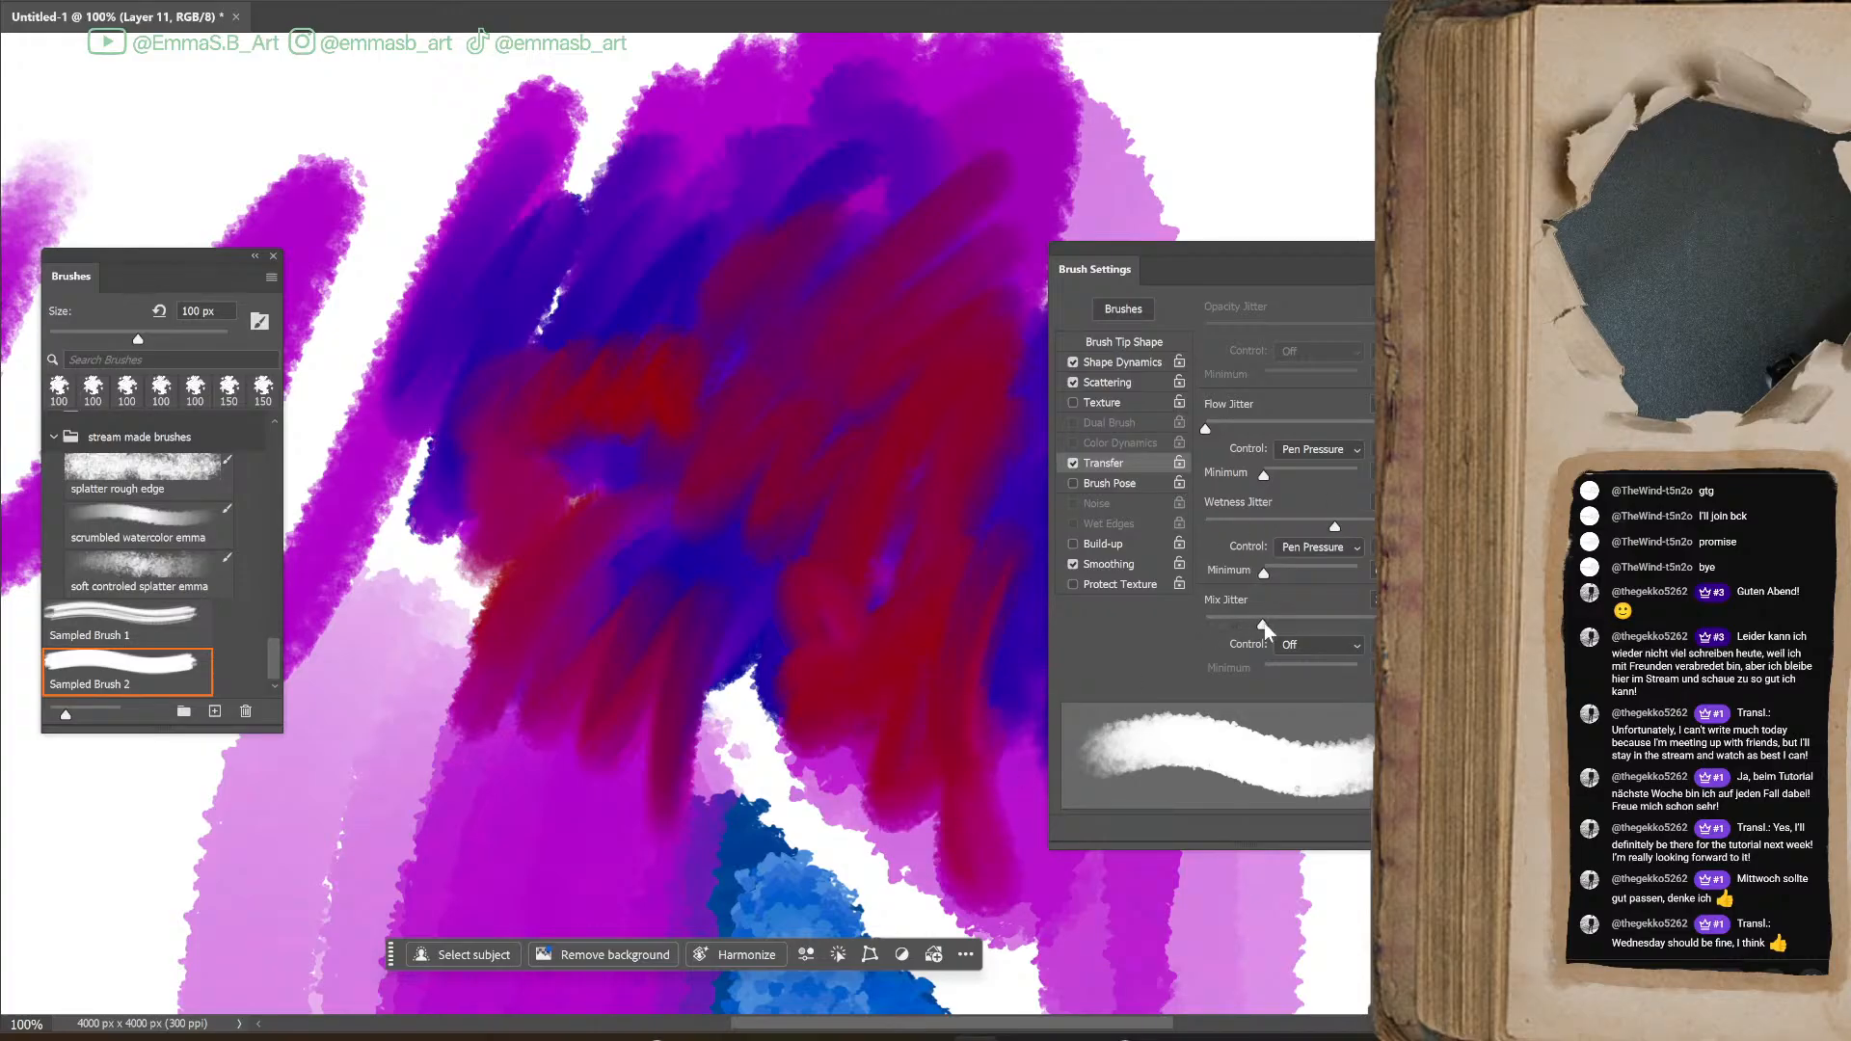
Raise the Mix Jitter and paint red and yellow strokes over the painted area to test the blending
{"action": "mouse_move", "coordinate": [516, 785]}
{"action": "left_mouse_down"}
{"action": "mouse_move", "coordinate": [562, 872]}
{"action": "mouse_move", "coordinate": [652, 927]}
{"action": "mouse_move", "coordinate": [646, 744]}
{"action": "mouse_move", "coordinate": [464, 811]}
{"action": "mouse_move", "coordinate": [530, 788]}
{"action": "mouse_move", "coordinate": [679, 911]}
{"action": "left_mouse_up"}
{"action": "mouse_move", "coordinate": [686, 566]}
{"action": "left_mouse_down"}
{"action": "mouse_move", "coordinate": [732, 503]}
{"action": "mouse_move", "coordinate": [761, 664]}
{"action": "mouse_move", "coordinate": [877, 250]}
{"action": "mouse_move", "coordinate": [602, 282]}
{"action": "mouse_move", "coordinate": [696, 341]}
{"action": "mouse_move", "coordinate": [702, 309]}
{"action": "mouse_move", "coordinate": [583, 281]}
{"action": "mouse_move", "coordinate": [551, 286]}
{"action": "mouse_move", "coordinate": [512, 339]}
{"action": "mouse_move", "coordinate": [545, 340]}
{"action": "mouse_move", "coordinate": [652, 140]}
{"action": "mouse_move", "coordinate": [627, 169]}
{"action": "mouse_move", "coordinate": [671, 208]}
{"action": "mouse_move", "coordinate": [857, 79]}
{"action": "mouse_move", "coordinate": [747, 135]}
{"action": "mouse_move", "coordinate": [967, 212]}
{"action": "left_mouse_up"}
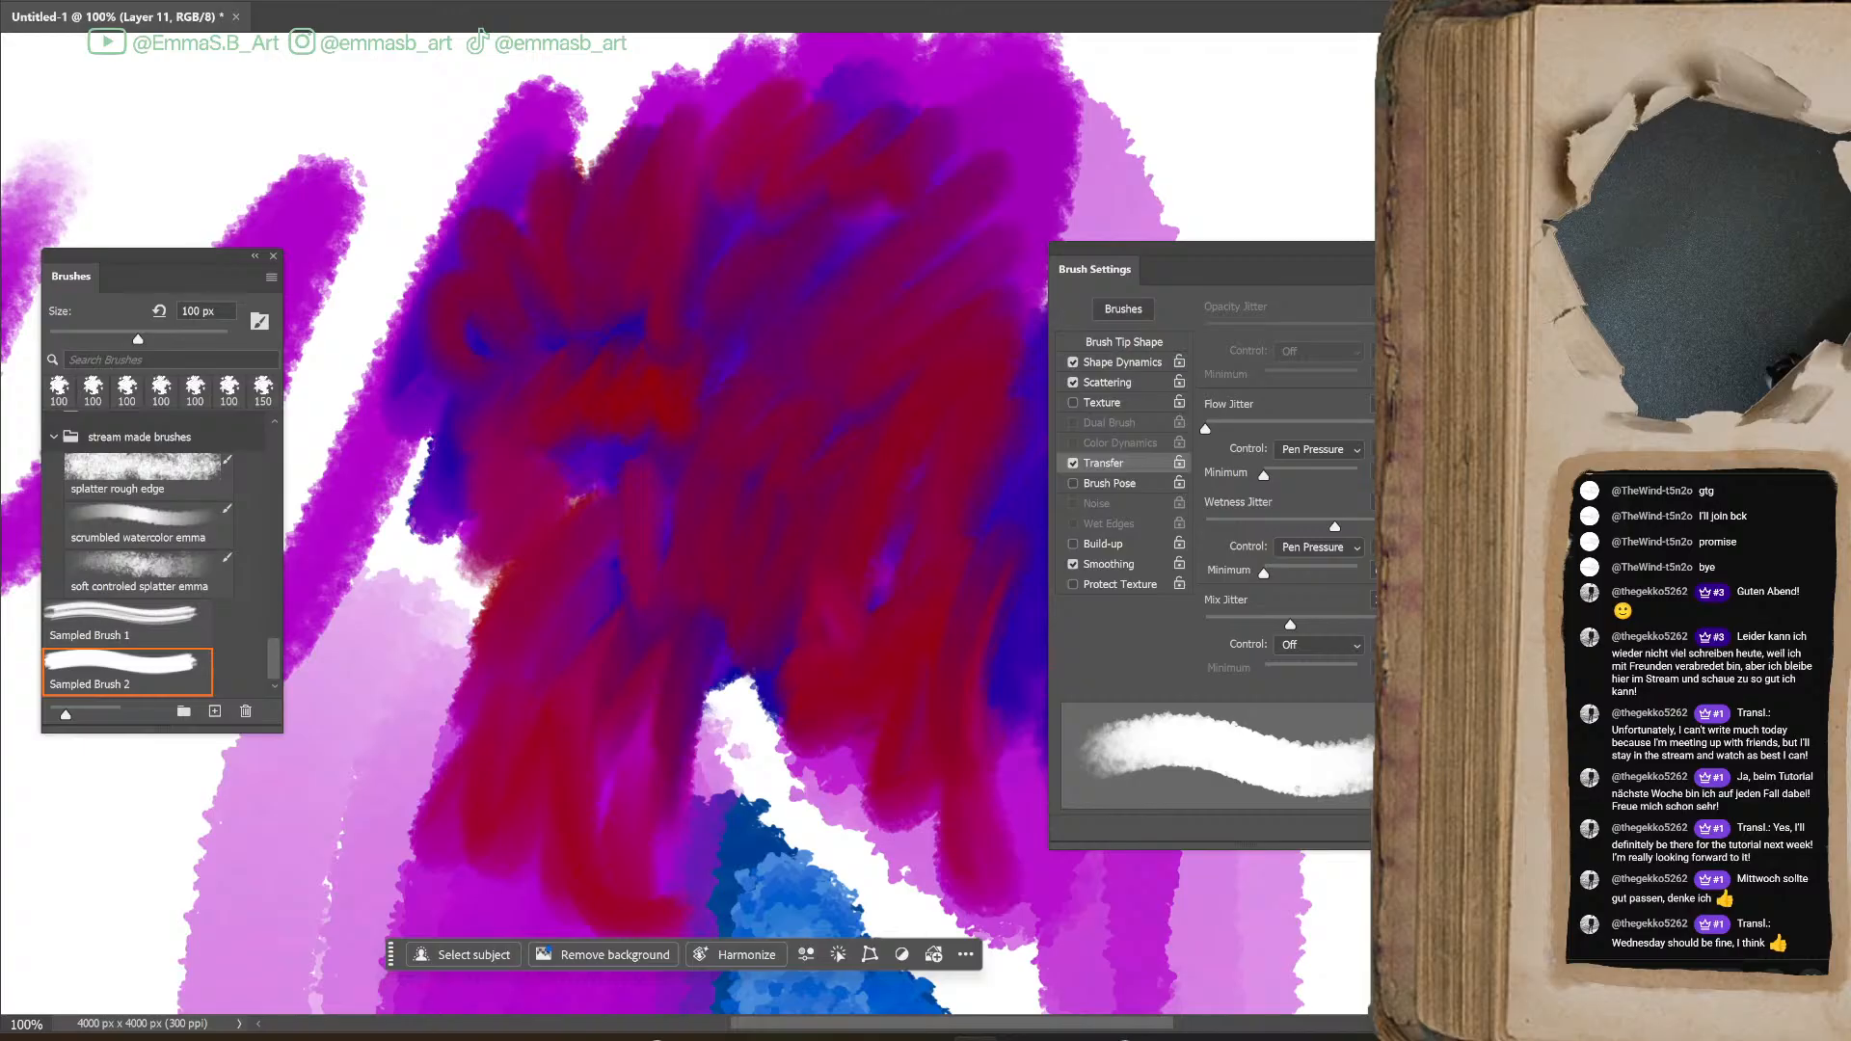
{"action": "mouse_move", "coordinate": [764, 384]}
{"action": "left_mouse_down"}
{"action": "mouse_move", "coordinate": [785, 524]}
{"action": "mouse_move", "coordinate": [868, 612]}
{"action": "left_mouse_up"}
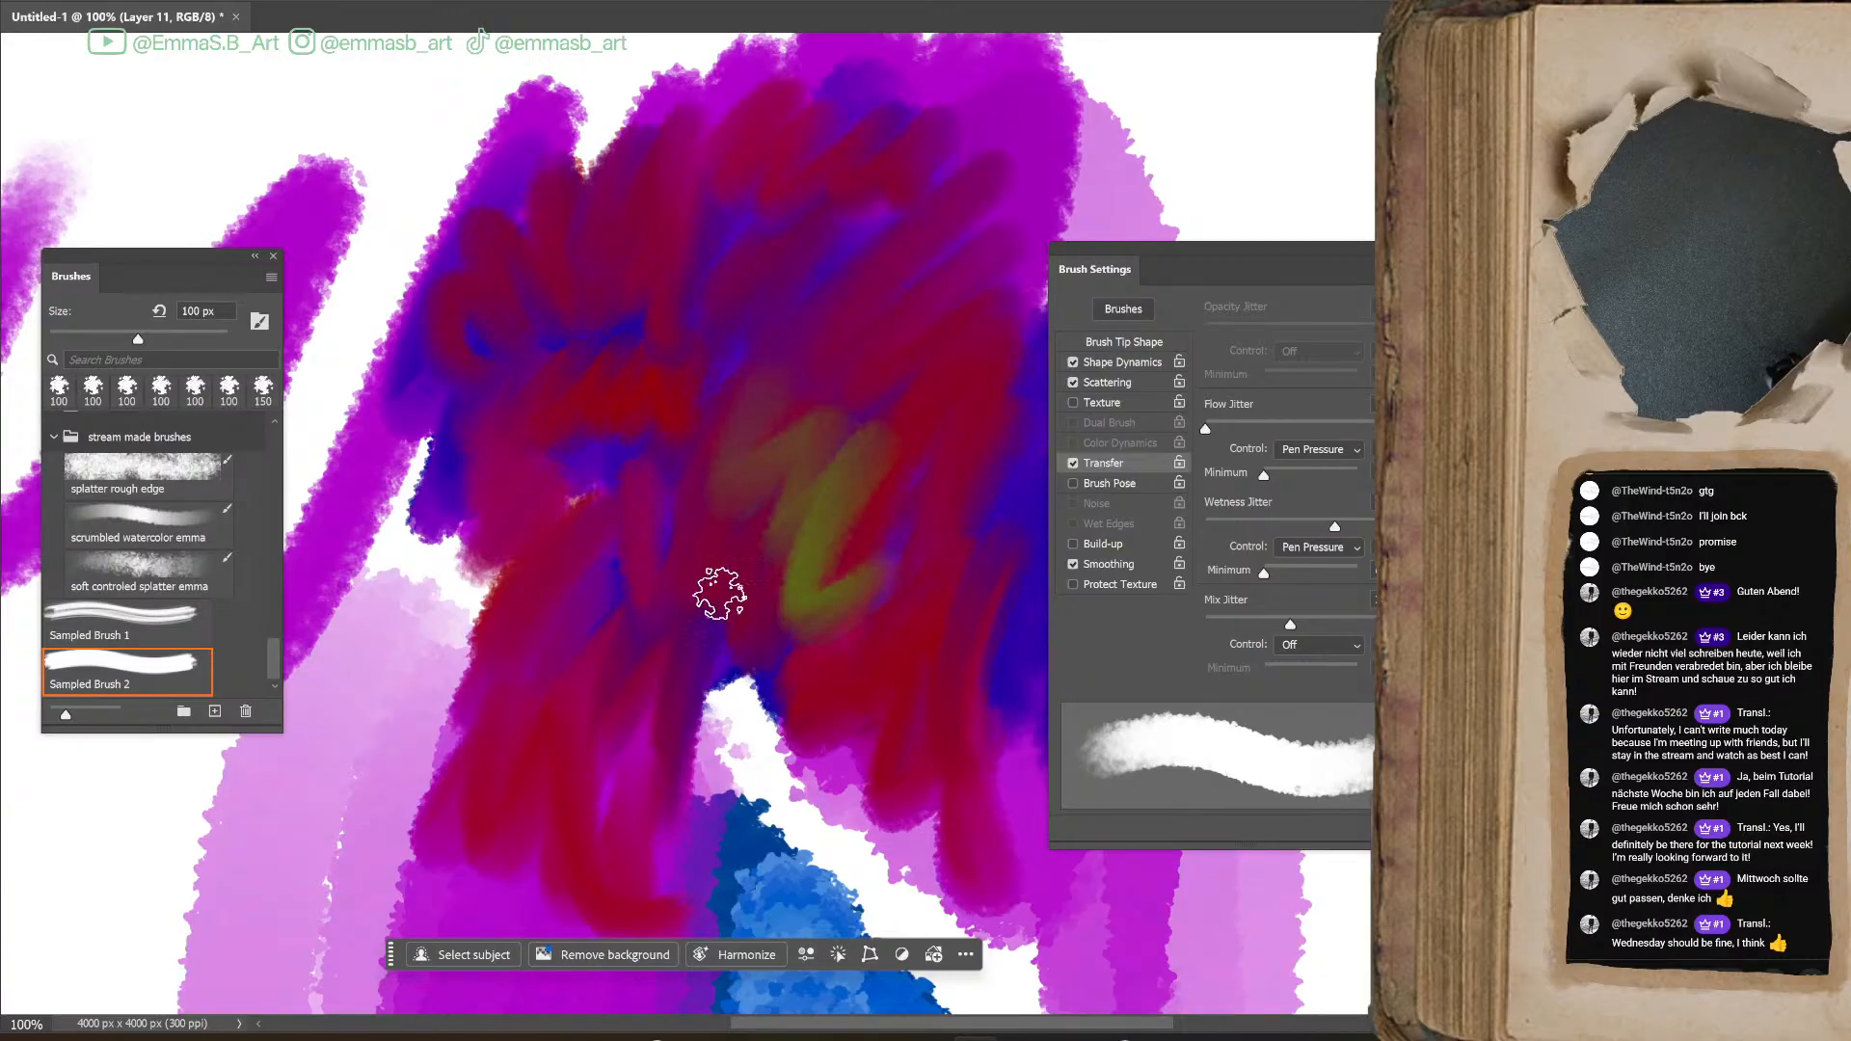
{"action": "mouse_move", "coordinate": [929, 567]}
{"action": "left_mouse_down"}
{"action": "mouse_move", "coordinate": [888, 594]}
{"action": "mouse_move", "coordinate": [951, 594]}
{"action": "mouse_move", "coordinate": [928, 751]}
{"action": "mouse_move", "coordinate": [861, 530]}
{"action": "mouse_move", "coordinate": [829, 613]}
{"action": "mouse_move", "coordinate": [928, 655]}
{"action": "mouse_move", "coordinate": [979, 558]}
{"action": "mouse_move", "coordinate": [1000, 713]}
{"action": "left_mouse_up"}
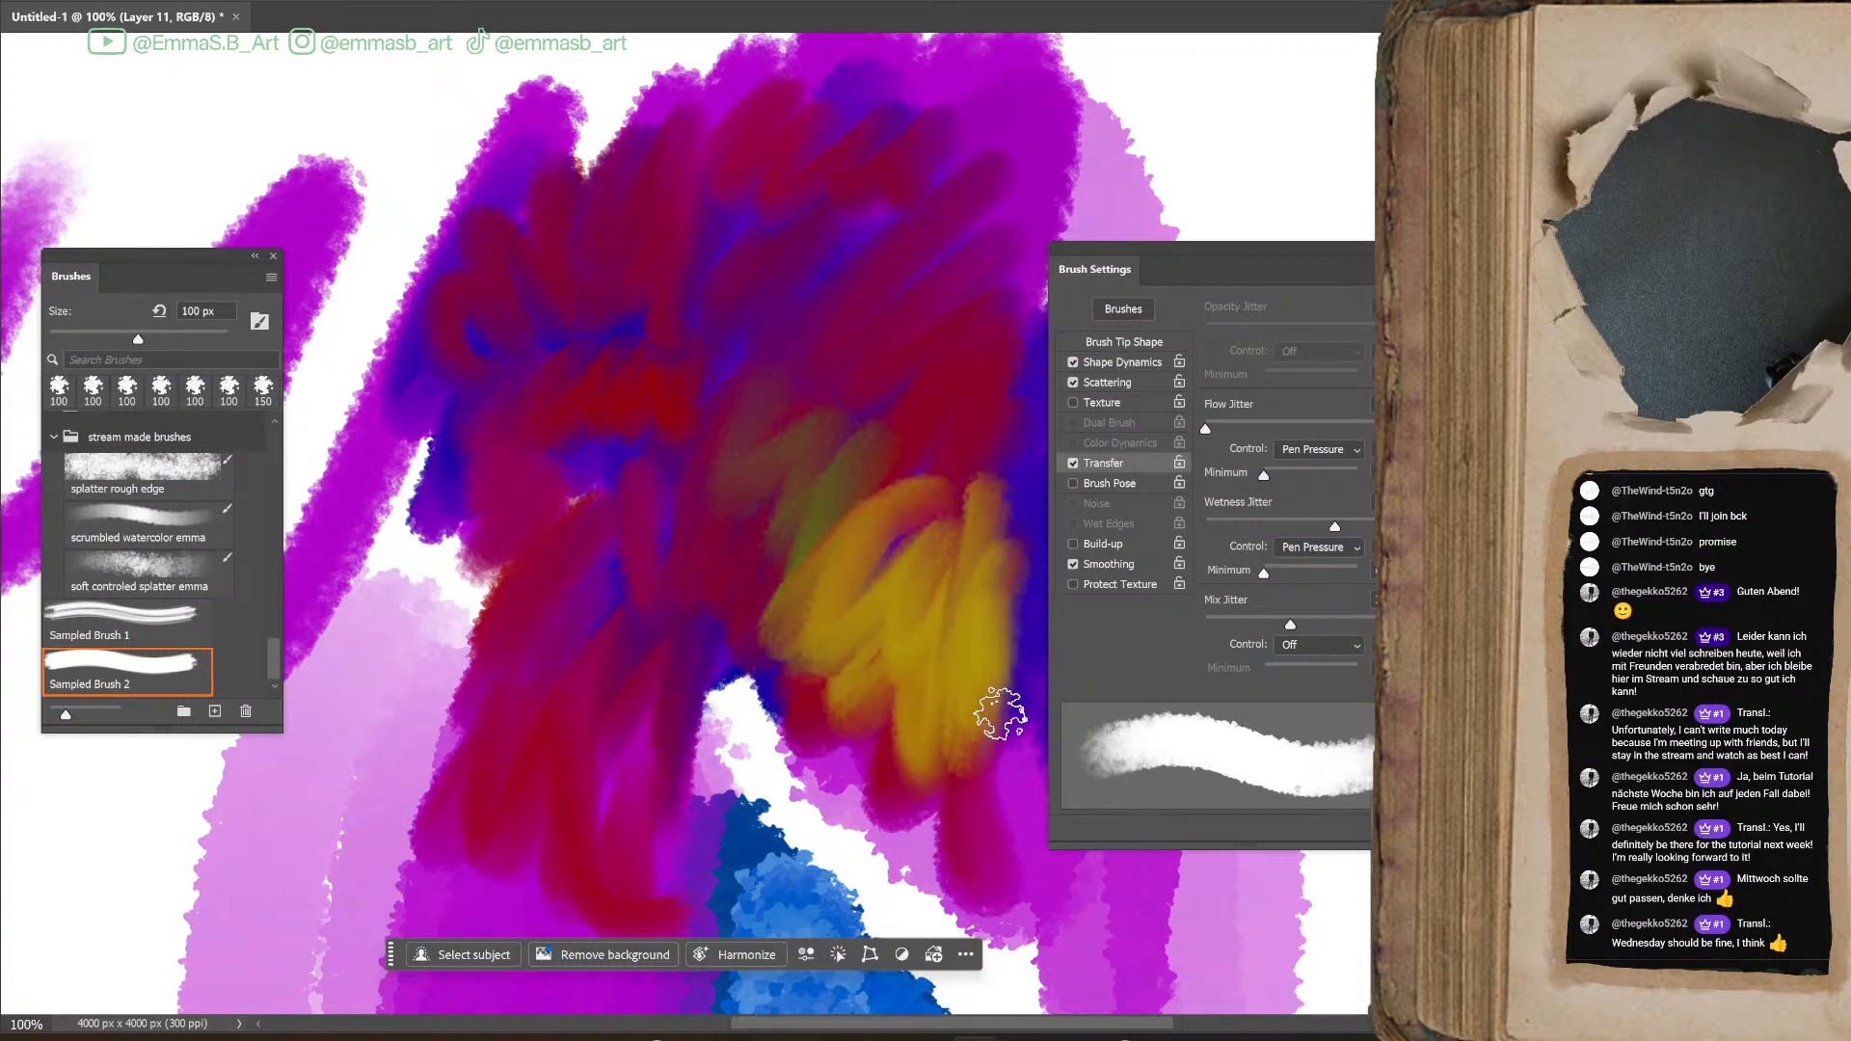
{"action": "mouse_move", "coordinate": [1000, 714]}
{"action": "left_mouse_down"}
{"action": "mouse_move", "coordinate": [887, 540]}
{"action": "mouse_move", "coordinate": [823, 512]}
{"action": "mouse_move", "coordinate": [884, 479]}
{"action": "mouse_move", "coordinate": [946, 567]}
{"action": "mouse_move", "coordinate": [959, 512]}
{"action": "mouse_move", "coordinate": [868, 488]}
{"action": "mouse_move", "coordinate": [798, 389]}
{"action": "mouse_move", "coordinate": [738, 478]}
{"action": "left_mouse_up"}
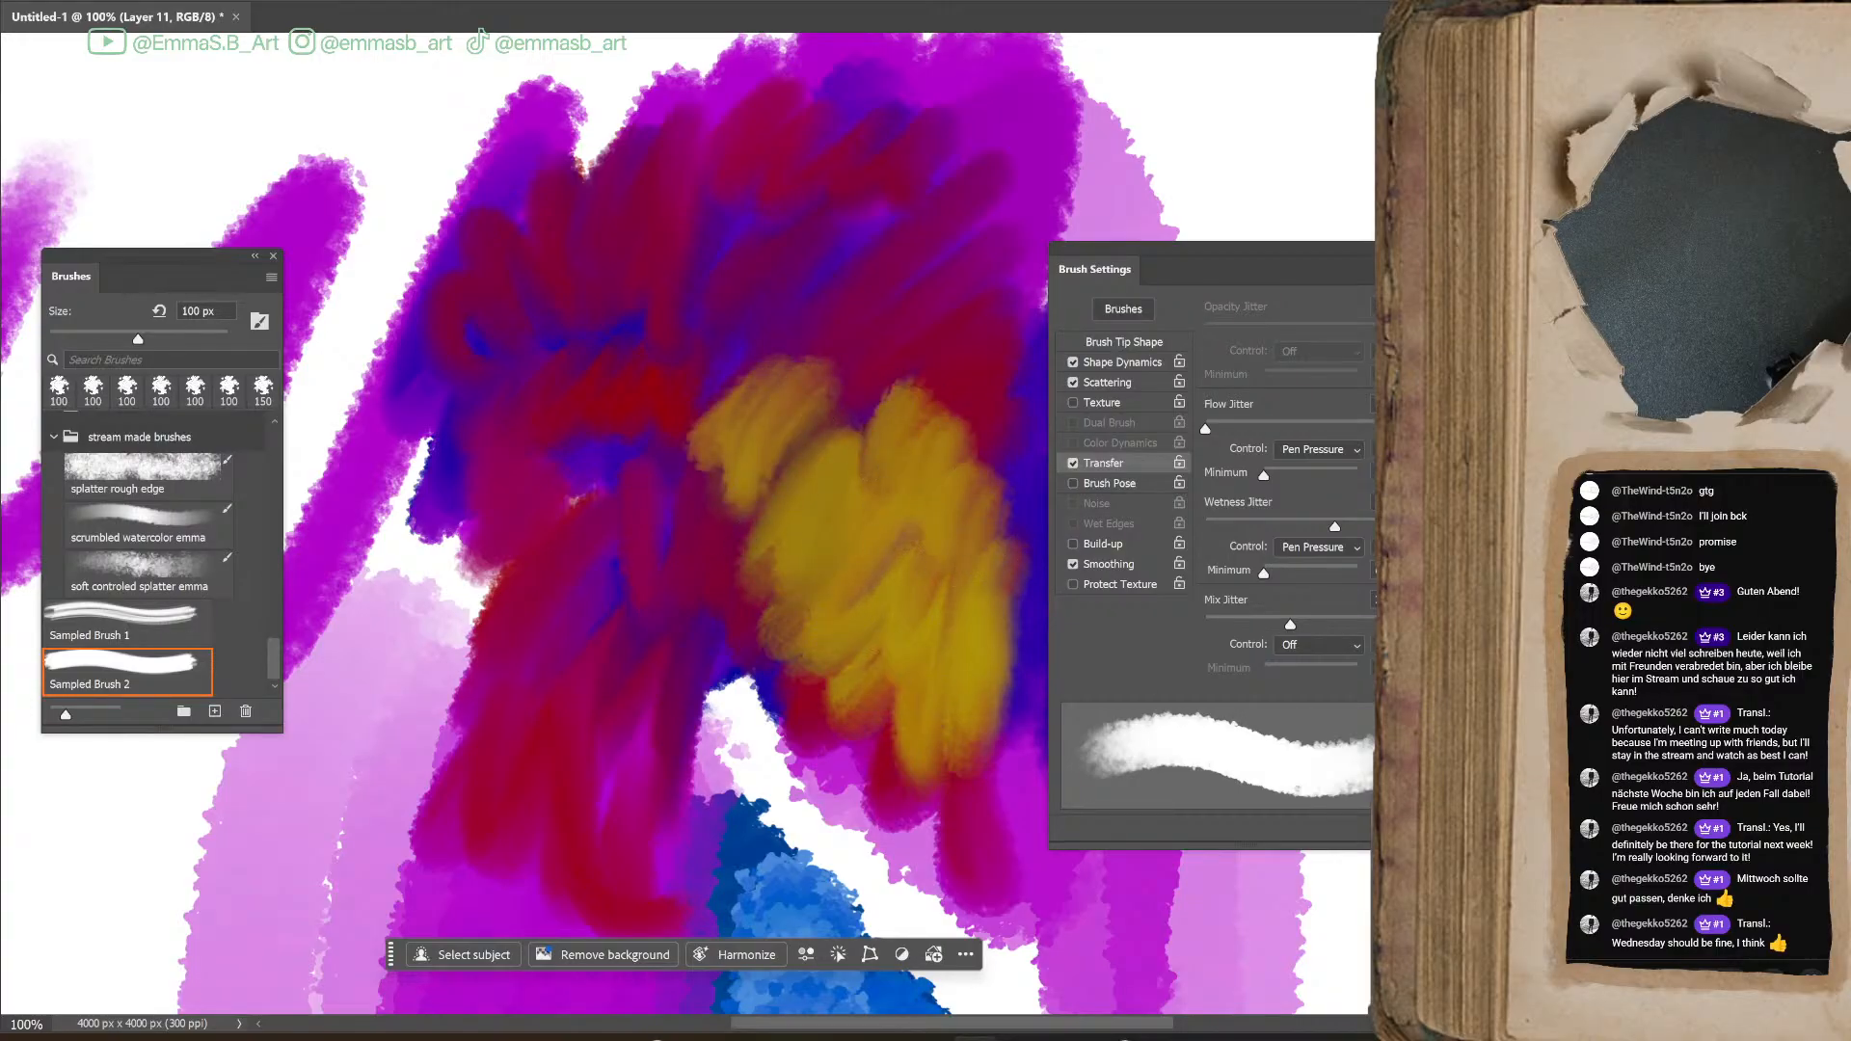
Undo the yellow, red, blue and magenta Mixer Brush test strokes over the earlier magenta shapes
{"action": "key", "text": "ctrl+z"}
{"action": "key", "text": "ctrl+z"}
{"action": "key", "text": "ctrl+z"}
{"action": "key", "text": "ctrl+z"}
{"action": "key", "text": "ctrl+z"}
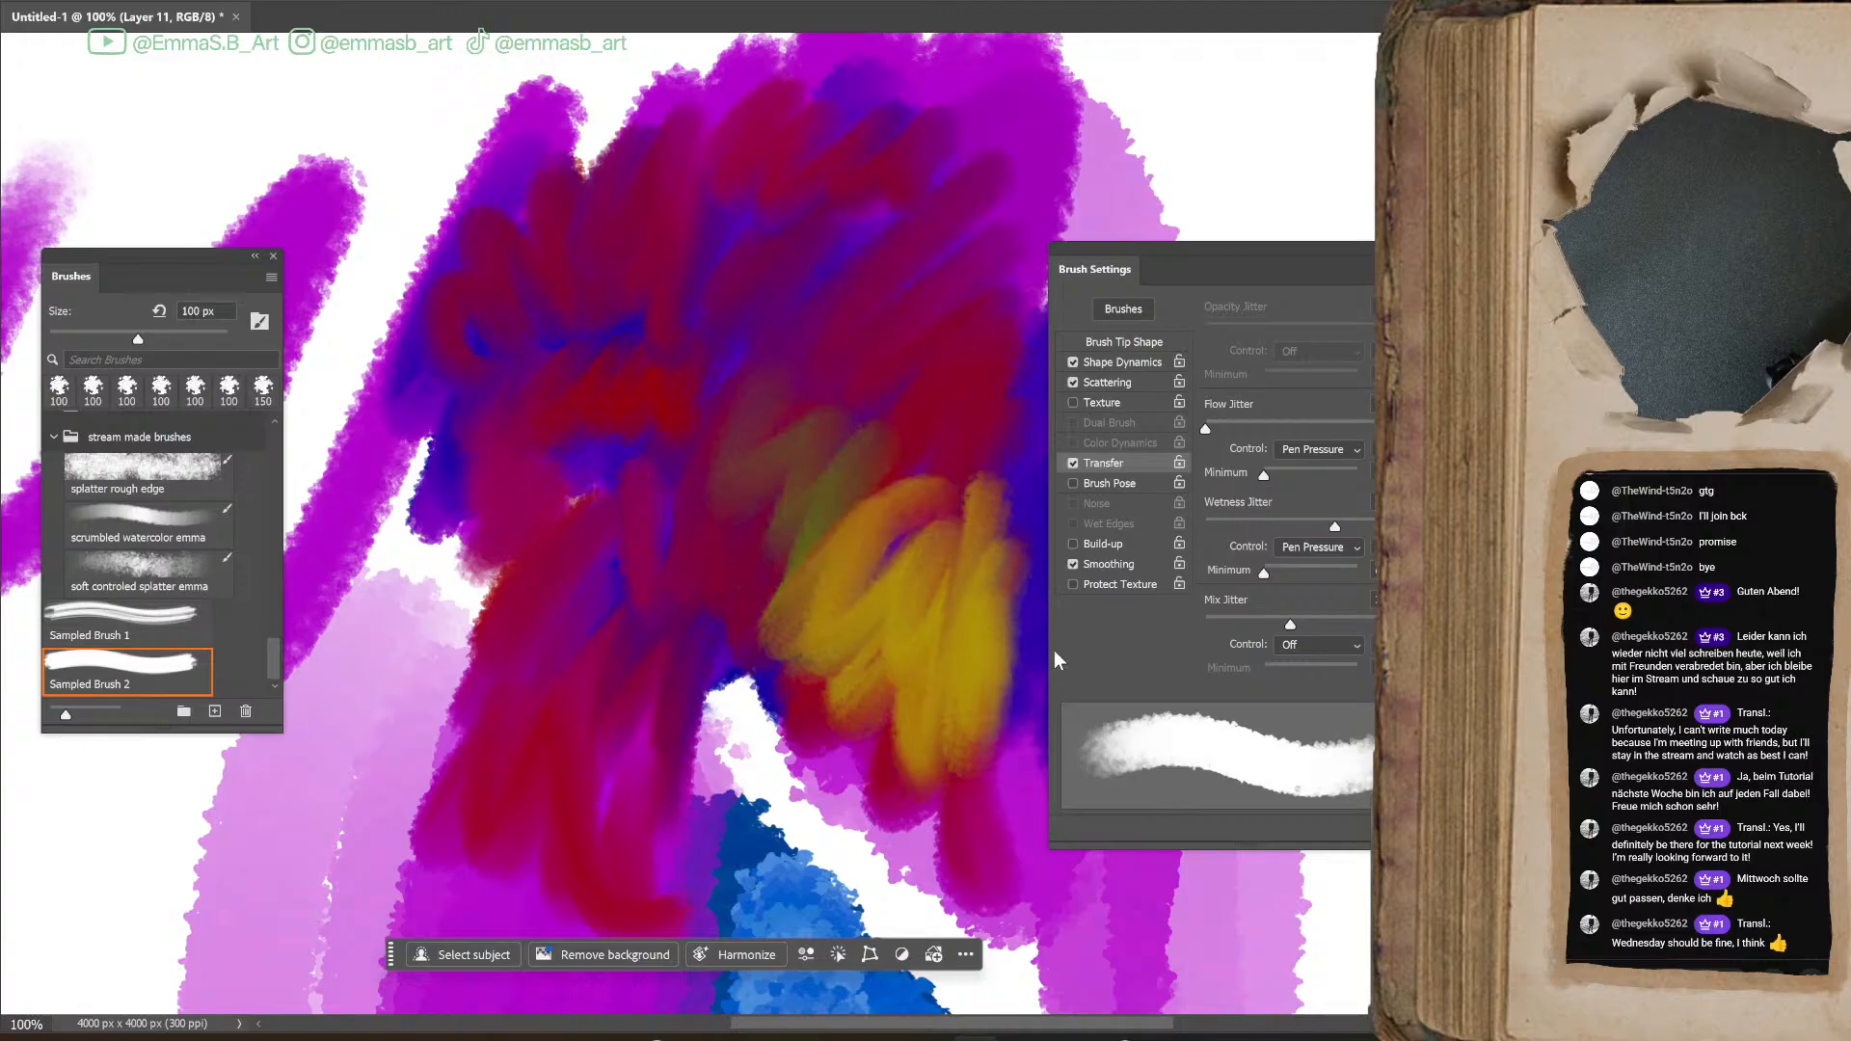
{"action": "key", "text": "ctrl+z"}
{"action": "key", "text": "ctrl+z"}
{"action": "key", "text": "ctrl+z"}
{"action": "key", "text": "ctrl+z"}
{"action": "key", "text": "ctrl+z"}
{"action": "key", "text": "ctrl+z"}
{"action": "key", "text": "ctrl+z"}
{"action": "key", "text": "ctrl+z"}
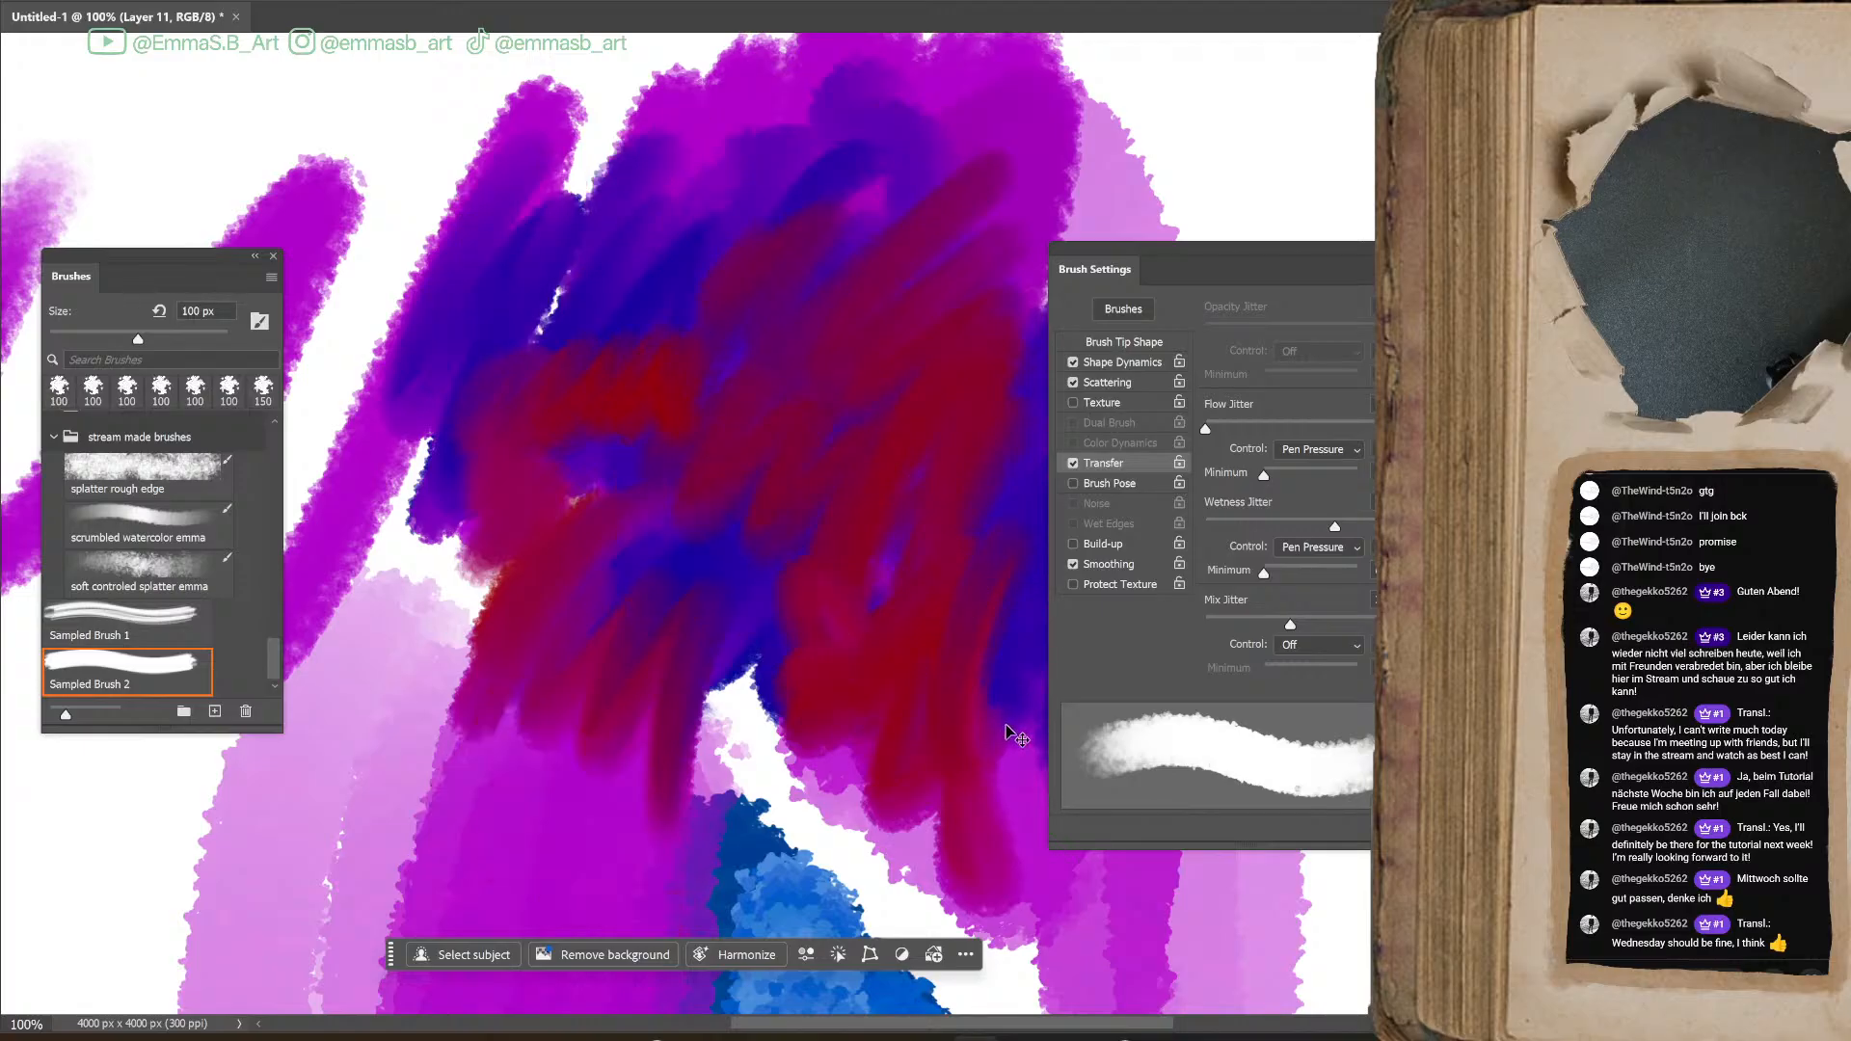
{"action": "key", "text": "ctrl+z"}
{"action": "key", "text": "ctrl+z"}
{"action": "key", "text": "ctrl+z"}
{"action": "key", "text": "ctrl+z"}
{"action": "key", "text": "ctrl+z"}
{"action": "key", "text": "ctrl+z"}
{"action": "key", "text": "ctrl+z"}
{"action": "key", "text": "ctrl+z"}
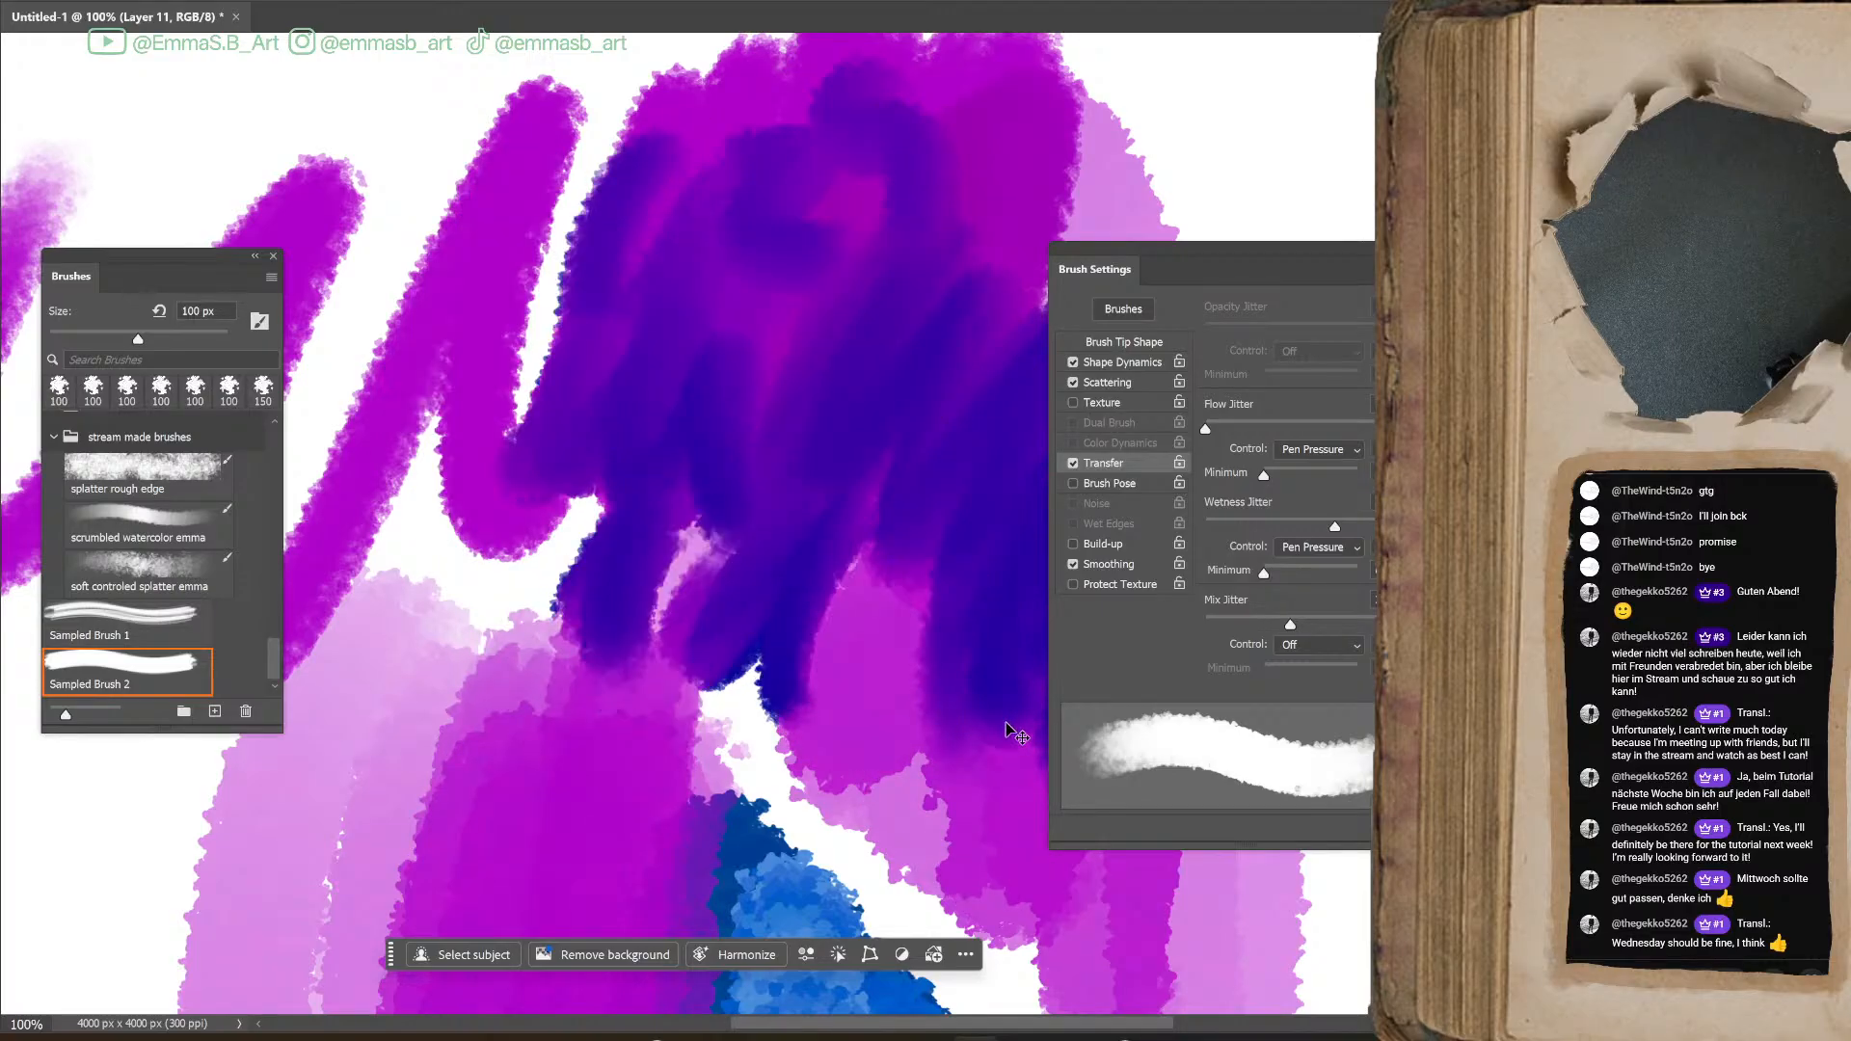
{"action": "key", "text": "ctrl+z"}
{"action": "key", "text": "ctrl+z"}
{"action": "key", "text": "ctrl+z"}
{"action": "key", "text": "ctrl+z"}
{"action": "key", "text": "ctrl+z"}
{"action": "key", "text": "ctrl+z"}
{"action": "key", "text": "ctrl+z"}
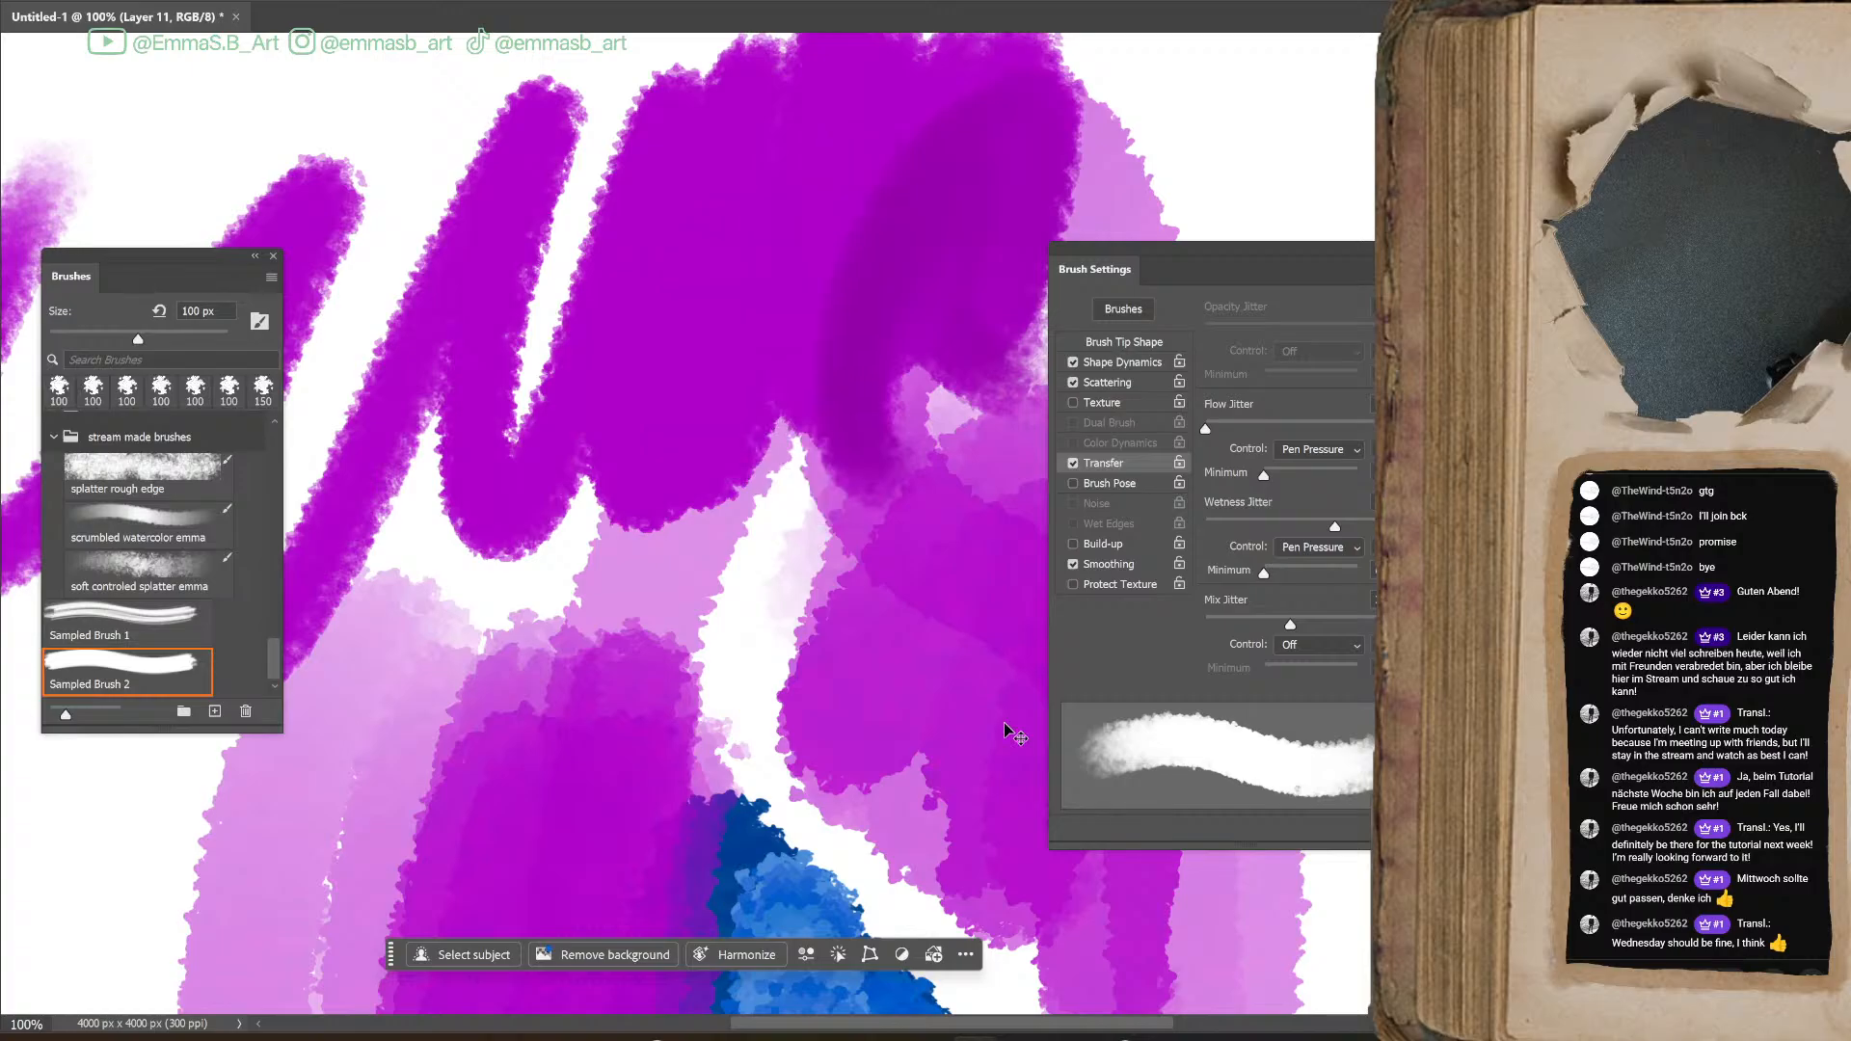
{"action": "key", "text": "ctrl+z"}
{"action": "key", "text": "ctrl+z"}
{"action": "key", "text": "ctrl+z"}
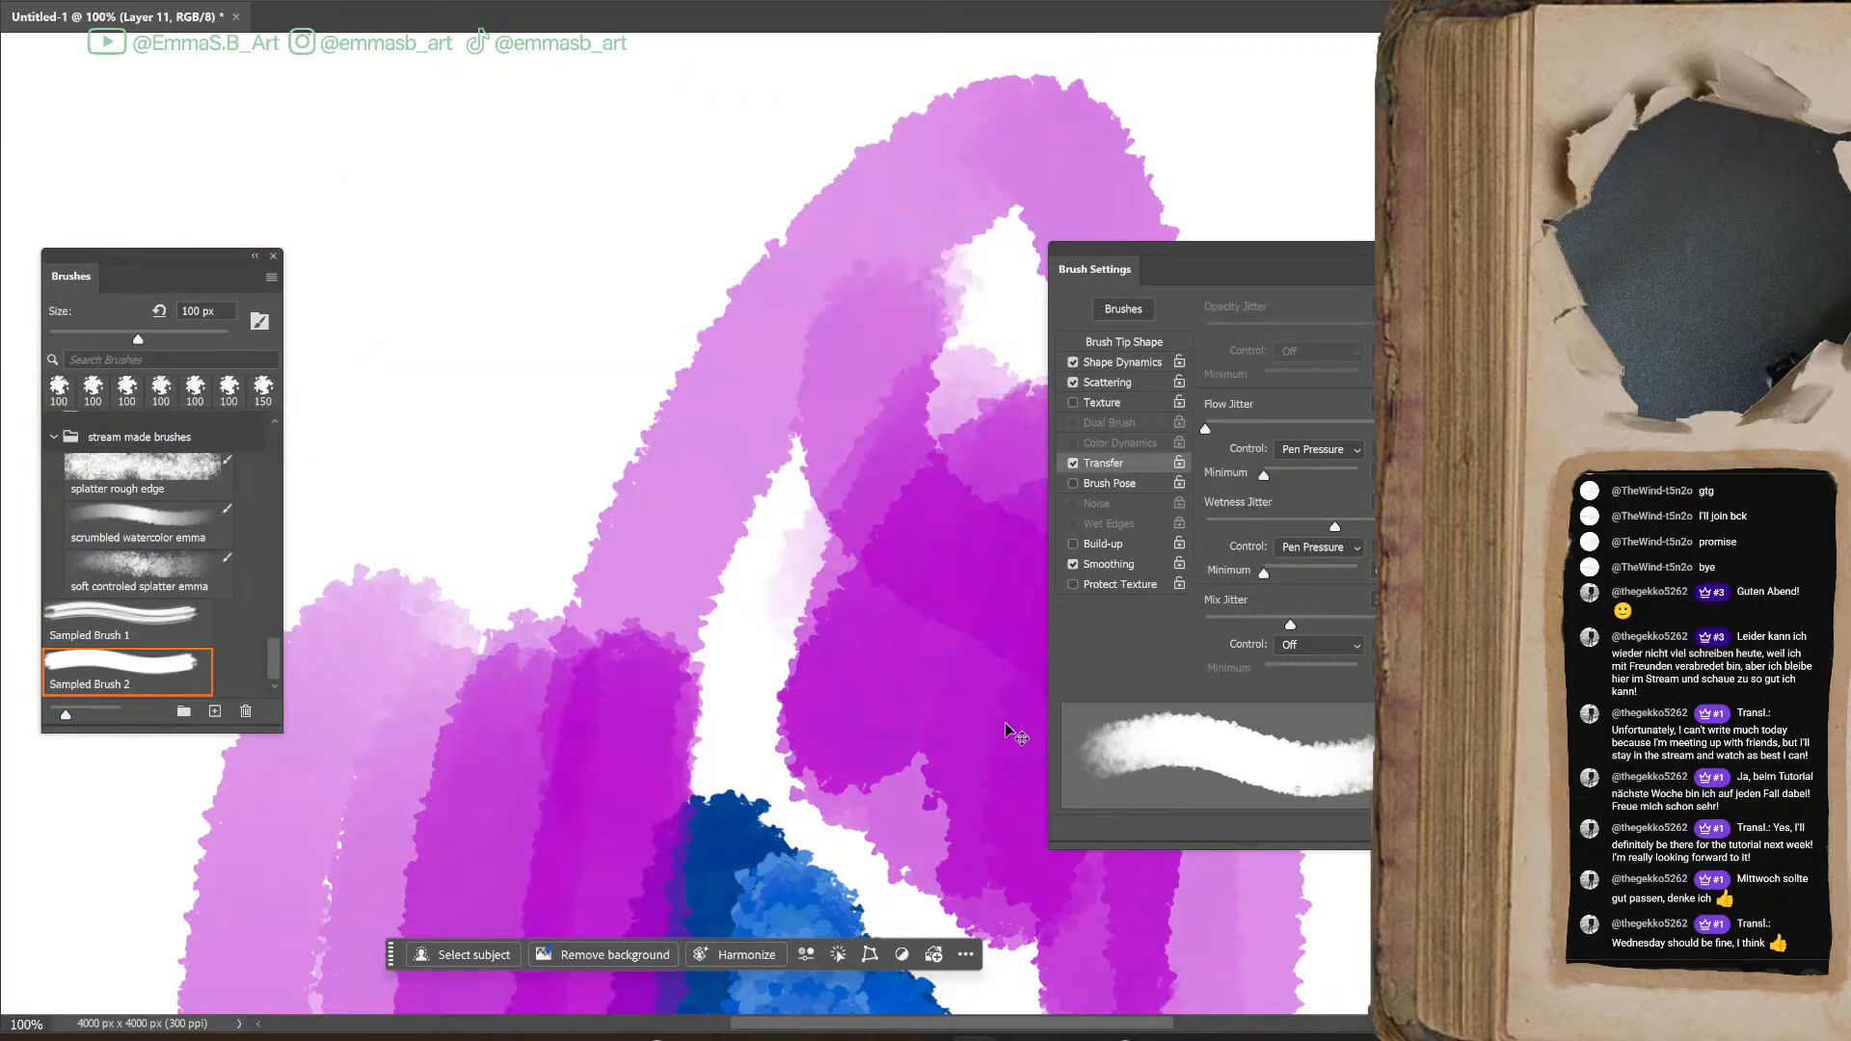
Paint olive and yellow test strokes over the white canvas and magenta shapes, raising the Mix Jitter between strokes
{"action": "mouse_move", "coordinate": [552, 187]}
{"action": "left_mouse_down"}
{"action": "mouse_move", "coordinate": [703, 235]}
{"action": "mouse_move", "coordinate": [763, 367]}
{"action": "left_mouse_up"}
{"action": "mouse_move", "coordinate": [662, 331]}
{"action": "left_mouse_down"}
{"action": "mouse_move", "coordinate": [719, 336]}
{"action": "mouse_move", "coordinate": [682, 387]}
{"action": "mouse_move", "coordinate": [618, 393]}
{"action": "mouse_move", "coordinate": [724, 336]}
{"action": "mouse_move", "coordinate": [773, 335]}
{"action": "mouse_move", "coordinate": [786, 413]}
{"action": "mouse_move", "coordinate": [695, 262]}
{"action": "mouse_move", "coordinate": [737, 371]}
{"action": "mouse_move", "coordinate": [710, 487]}
{"action": "mouse_move", "coordinate": [723, 254]}
{"action": "mouse_move", "coordinate": [645, 346]}
{"action": "mouse_move", "coordinate": [681, 442]}
{"action": "mouse_move", "coordinate": [730, 457]}
{"action": "mouse_move", "coordinate": [827, 393]}
{"action": "mouse_move", "coordinate": [754, 283]}
{"action": "mouse_move", "coordinate": [802, 341]}
{"action": "mouse_move", "coordinate": [799, 477]}
{"action": "mouse_move", "coordinate": [846, 446]}
{"action": "left_mouse_up"}
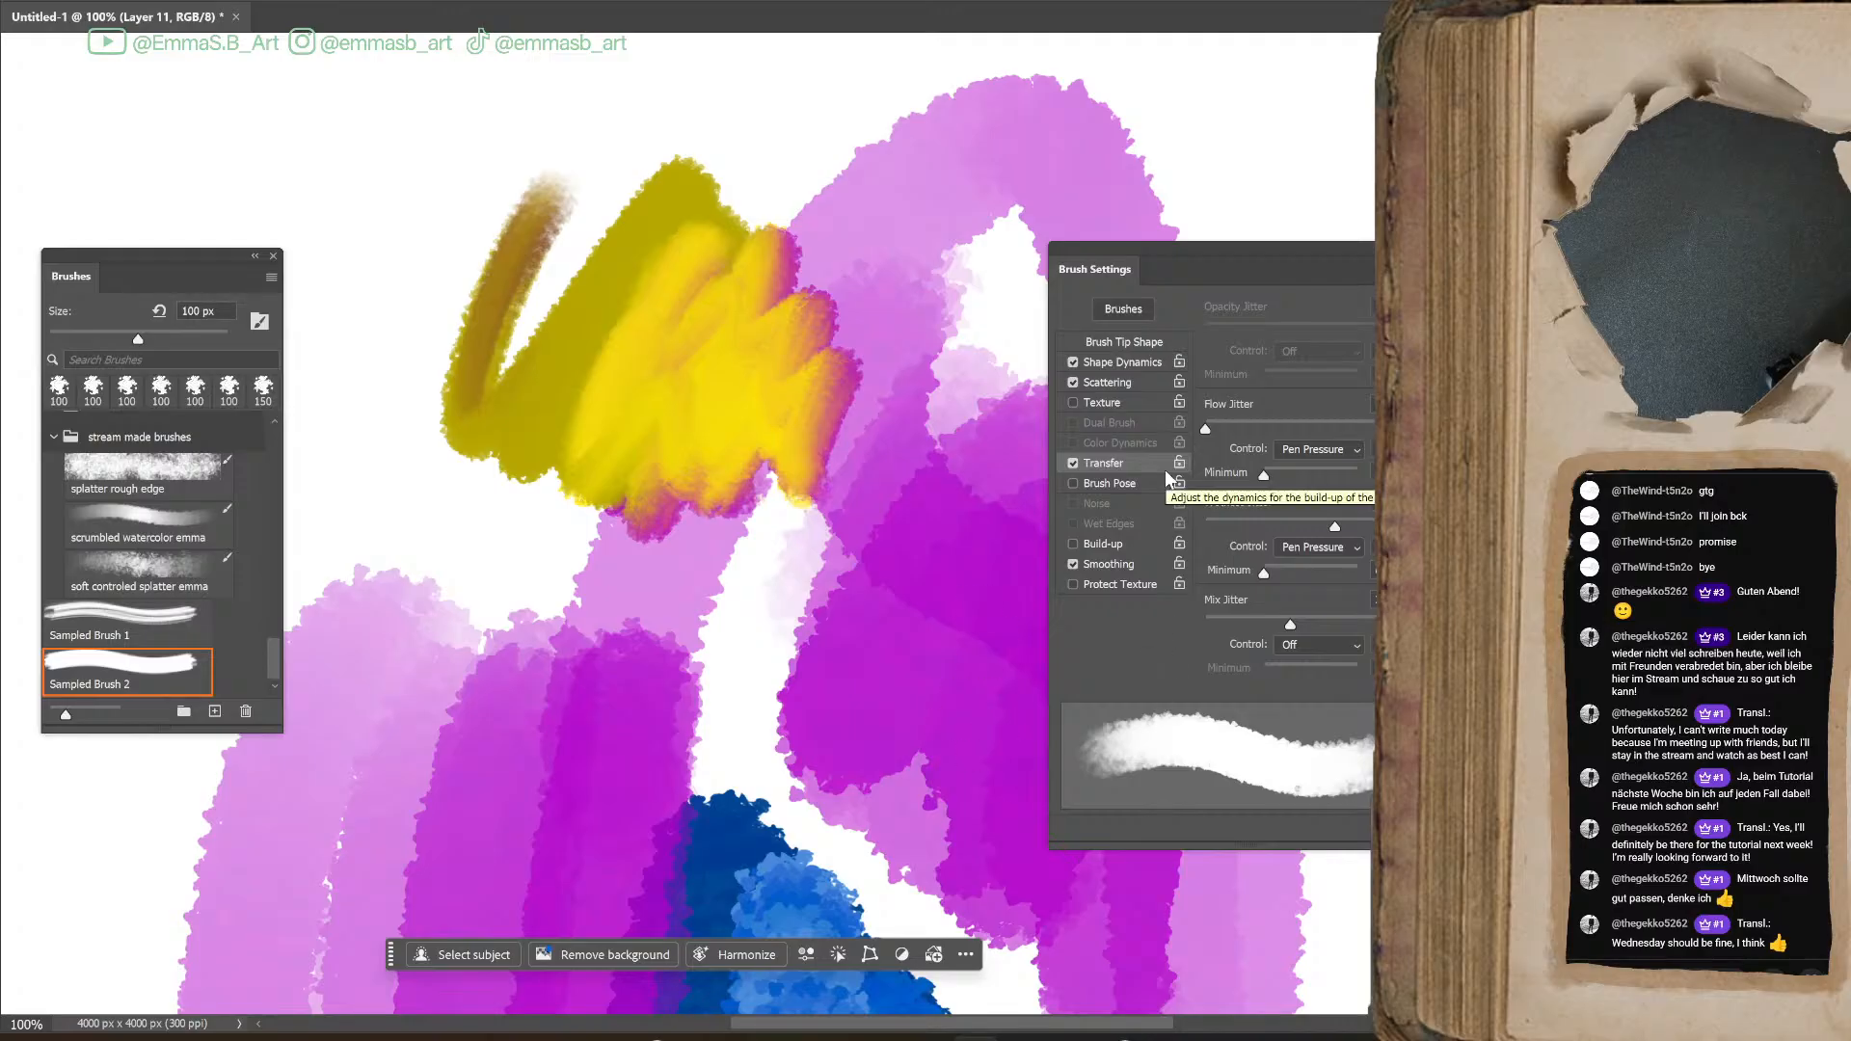
{"action": "mouse_move", "coordinate": [782, 620]}
{"action": "left_mouse_down"}
{"action": "mouse_move", "coordinate": [775, 676]}
{"action": "mouse_move", "coordinate": [896, 558]}
{"action": "mouse_move", "coordinate": [897, 632]}
{"action": "left_mouse_up"}
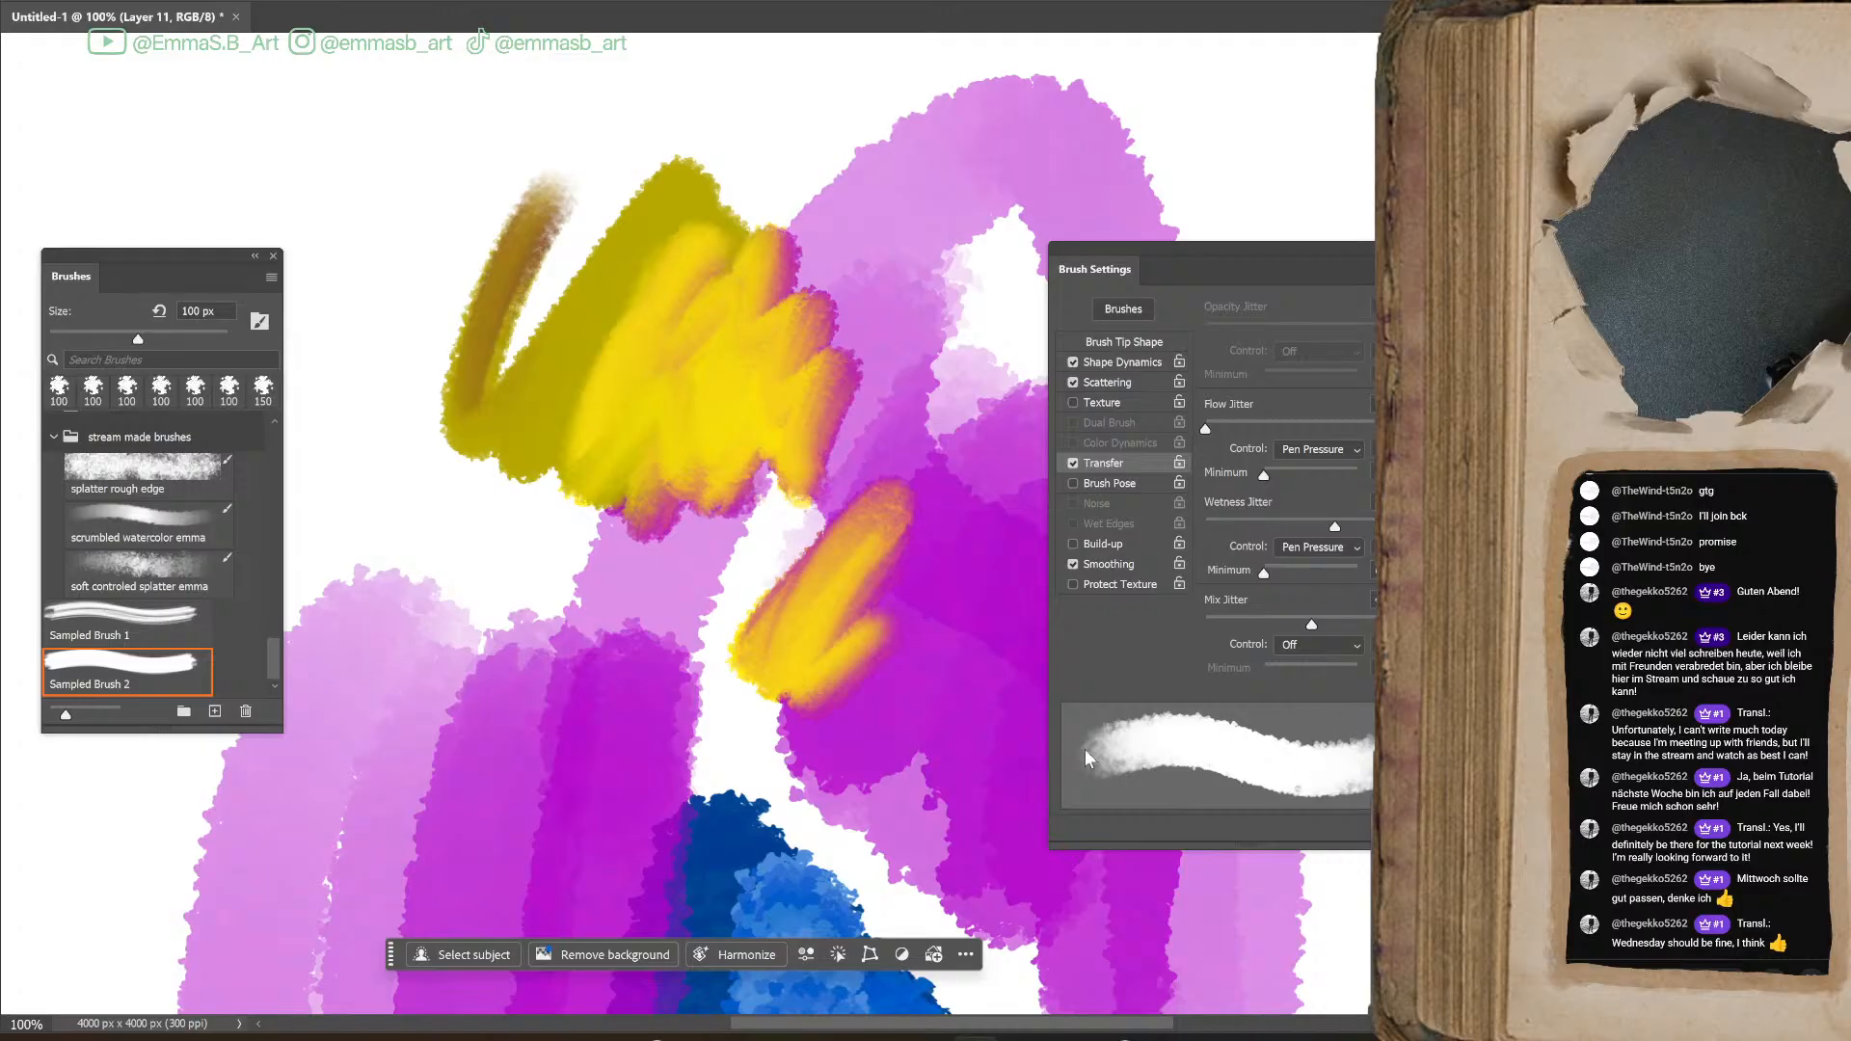
{"action": "mouse_move", "coordinate": [863, 722]}
{"action": "left_mouse_down"}
{"action": "mouse_move", "coordinate": [897, 759]}
{"action": "mouse_move", "coordinate": [935, 935]}
{"action": "mouse_move", "coordinate": [942, 732]}
{"action": "mouse_move", "coordinate": [991, 839]}
{"action": "mouse_move", "coordinate": [961, 633]}
{"action": "mouse_move", "coordinate": [962, 612]}
{"action": "mouse_move", "coordinate": [973, 680]}
{"action": "mouse_move", "coordinate": [971, 536]}
{"action": "mouse_move", "coordinate": [878, 612]}
{"action": "mouse_move", "coordinate": [953, 595]}
{"action": "mouse_move", "coordinate": [1034, 634]}
{"action": "left_mouse_up"}
{"action": "mouse_move", "coordinate": [873, 511]}
{"action": "left_mouse_down"}
{"action": "mouse_move", "coordinate": [930, 537]}
{"action": "mouse_move", "coordinate": [901, 562]}
{"action": "mouse_move", "coordinate": [950, 579]}
{"action": "mouse_move", "coordinate": [863, 584]}
{"action": "left_mouse_up"}
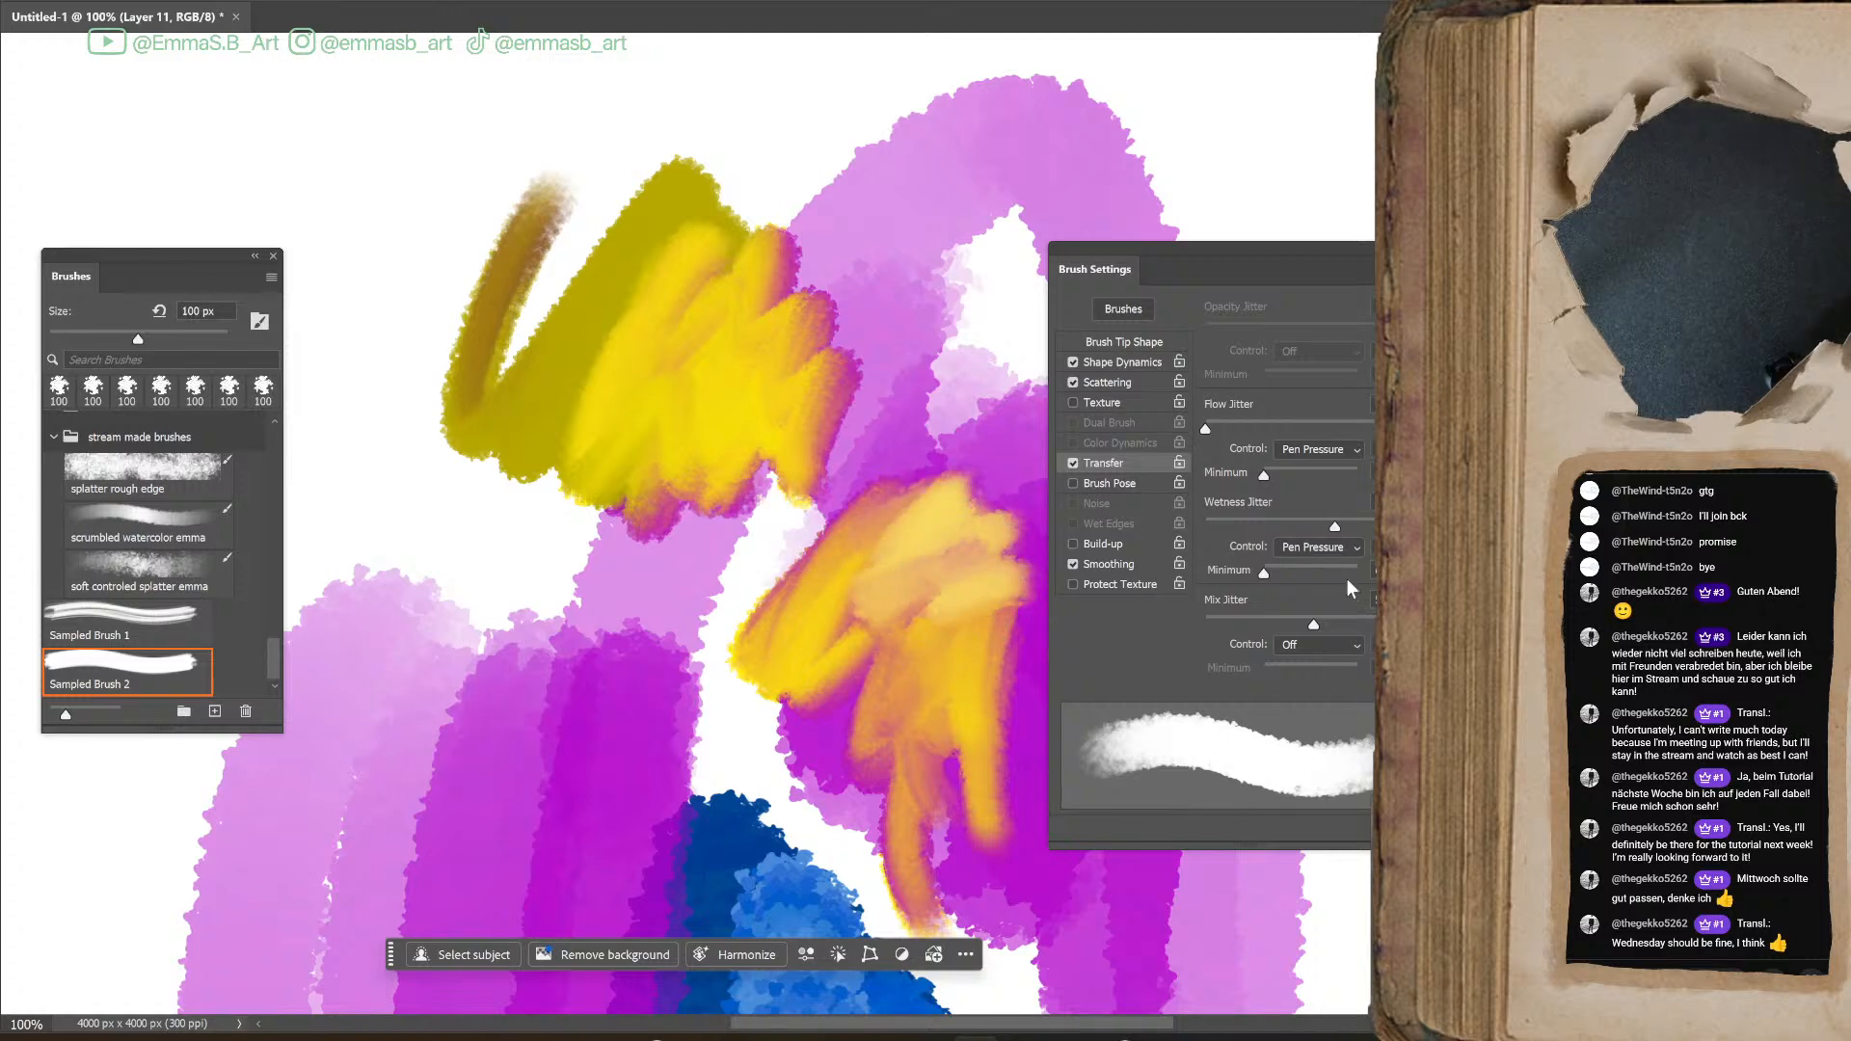
Set the Mix Jitter control to Pen Pressure and paint pale yellow blending strokes while trying out Flow Jitter
{"action": "left_click", "coordinate": [1320, 645]}
{"action": "left_click", "coordinate": [1302, 711]}
{"action": "mouse_move", "coordinate": [934, 540]}
{"action": "left_mouse_down"}
{"action": "mouse_move", "coordinate": [958, 622]}
{"action": "mouse_move", "coordinate": [905, 638]}
{"action": "mouse_move", "coordinate": [862, 622]}
{"action": "mouse_move", "coordinate": [959, 601]}
{"action": "mouse_move", "coordinate": [970, 646]}
{"action": "mouse_move", "coordinate": [1006, 634]}
{"action": "mouse_move", "coordinate": [982, 725]}
{"action": "mouse_move", "coordinate": [1021, 612]}
{"action": "mouse_move", "coordinate": [985, 752]}
{"action": "mouse_move", "coordinate": [998, 718]}
{"action": "mouse_move", "coordinate": [1015, 770]}
{"action": "mouse_move", "coordinate": [1010, 687]}
{"action": "mouse_move", "coordinate": [1006, 810]}
{"action": "mouse_move", "coordinate": [922, 678]}
{"action": "mouse_move", "coordinate": [826, 678]}
{"action": "mouse_move", "coordinate": [817, 693]}
{"action": "mouse_move", "coordinate": [884, 670]}
{"action": "mouse_move", "coordinate": [801, 715]}
{"action": "mouse_move", "coordinate": [839, 735]}
{"action": "mouse_move", "coordinate": [894, 722]}
{"action": "mouse_move", "coordinate": [860, 693]}
{"action": "mouse_move", "coordinate": [837, 697]}
{"action": "mouse_move", "coordinate": [875, 697]}
{"action": "mouse_move", "coordinate": [822, 696]}
{"action": "mouse_move", "coordinate": [919, 715]}
{"action": "mouse_move", "coordinate": [878, 705]}
{"action": "mouse_move", "coordinate": [828, 625]}
{"action": "mouse_move", "coordinate": [731, 656]}
{"action": "mouse_move", "coordinate": [741, 718]}
{"action": "mouse_move", "coordinate": [765, 702]}
{"action": "mouse_move", "coordinate": [707, 687]}
{"action": "mouse_move", "coordinate": [673, 731]}
{"action": "mouse_move", "coordinate": [698, 706]}
{"action": "mouse_move", "coordinate": [674, 688]}
{"action": "mouse_move", "coordinate": [709, 677]}
{"action": "mouse_move", "coordinate": [648, 691]}
{"action": "mouse_move", "coordinate": [634, 723]}
{"action": "mouse_move", "coordinate": [648, 639]}
{"action": "mouse_move", "coordinate": [610, 683]}
{"action": "mouse_move", "coordinate": [627, 633]}
{"action": "mouse_move", "coordinate": [598, 710]}
{"action": "mouse_move", "coordinate": [601, 661]}
{"action": "mouse_move", "coordinate": [655, 690]}
{"action": "mouse_move", "coordinate": [623, 658]}
{"action": "mouse_move", "coordinate": [644, 680]}
{"action": "mouse_move", "coordinate": [627, 680]}
{"action": "mouse_move", "coordinate": [682, 670]}
{"action": "left_mouse_up"}
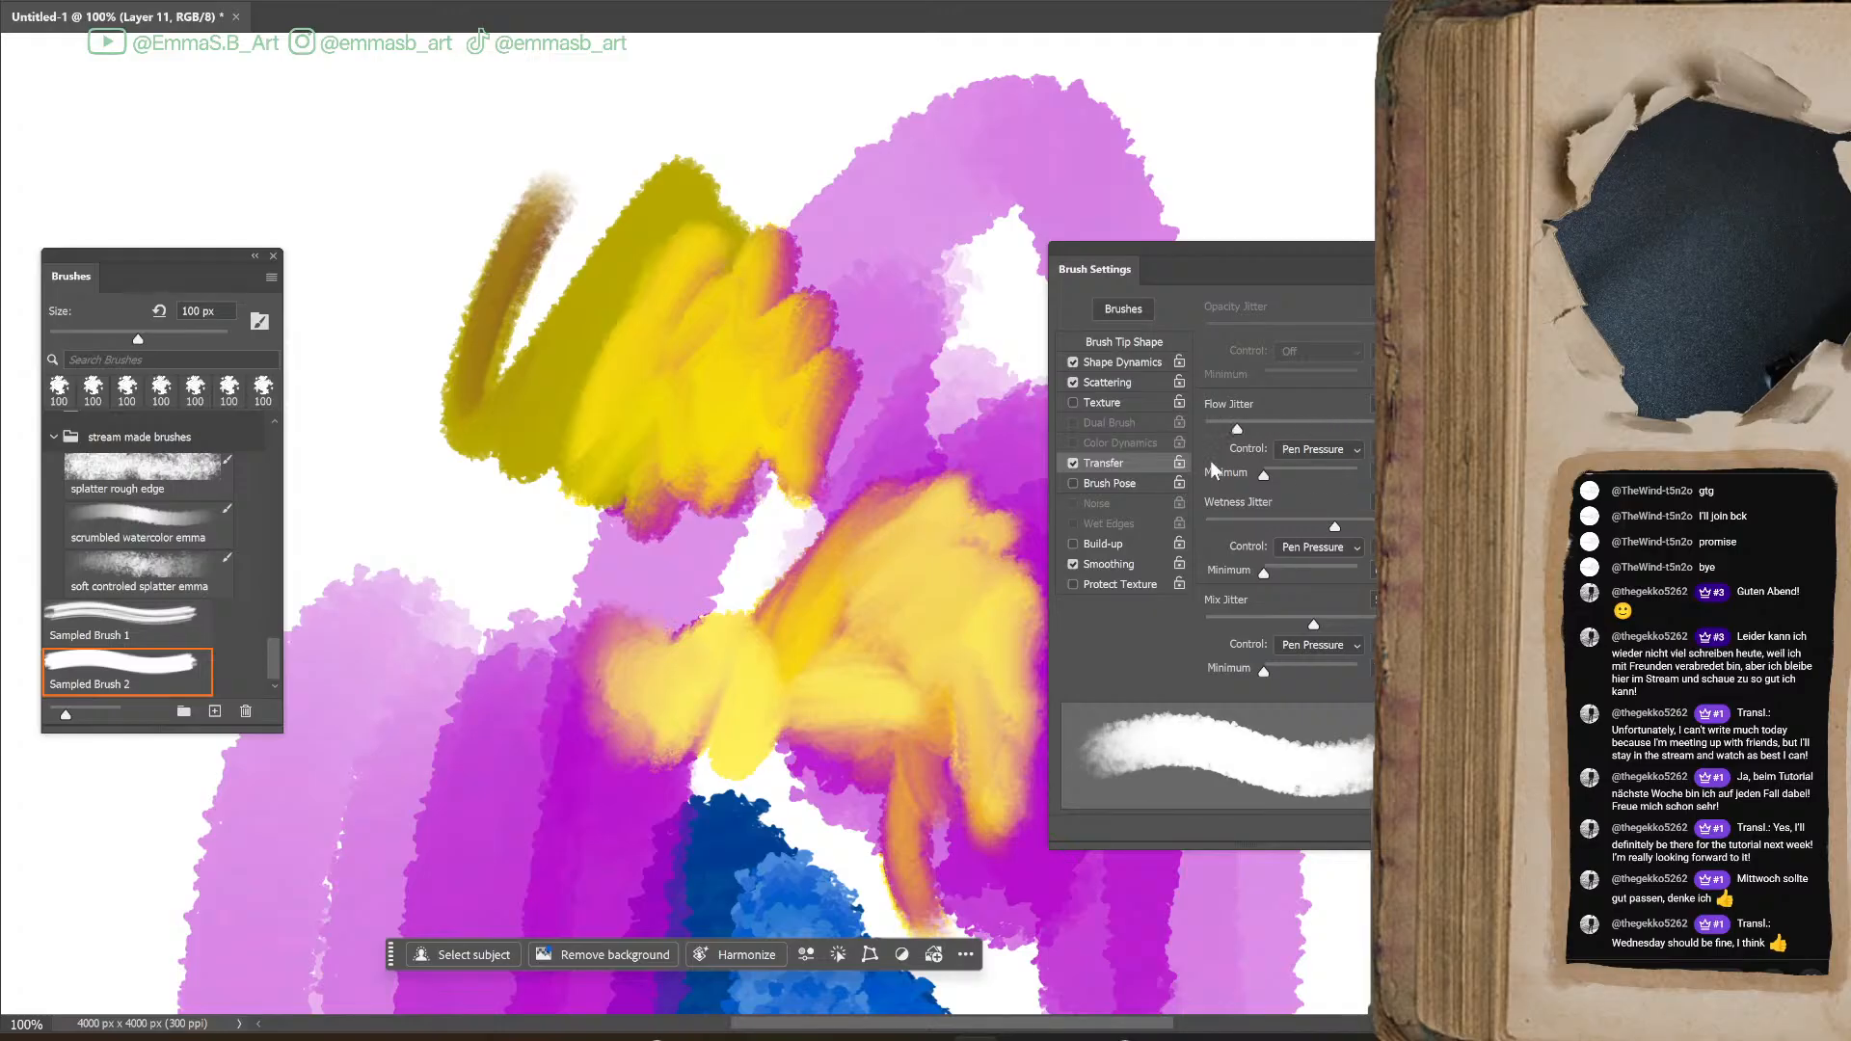
{"action": "left_click_drag", "start_coordinate": [868, 380], "coordinate": [1003, 451]}
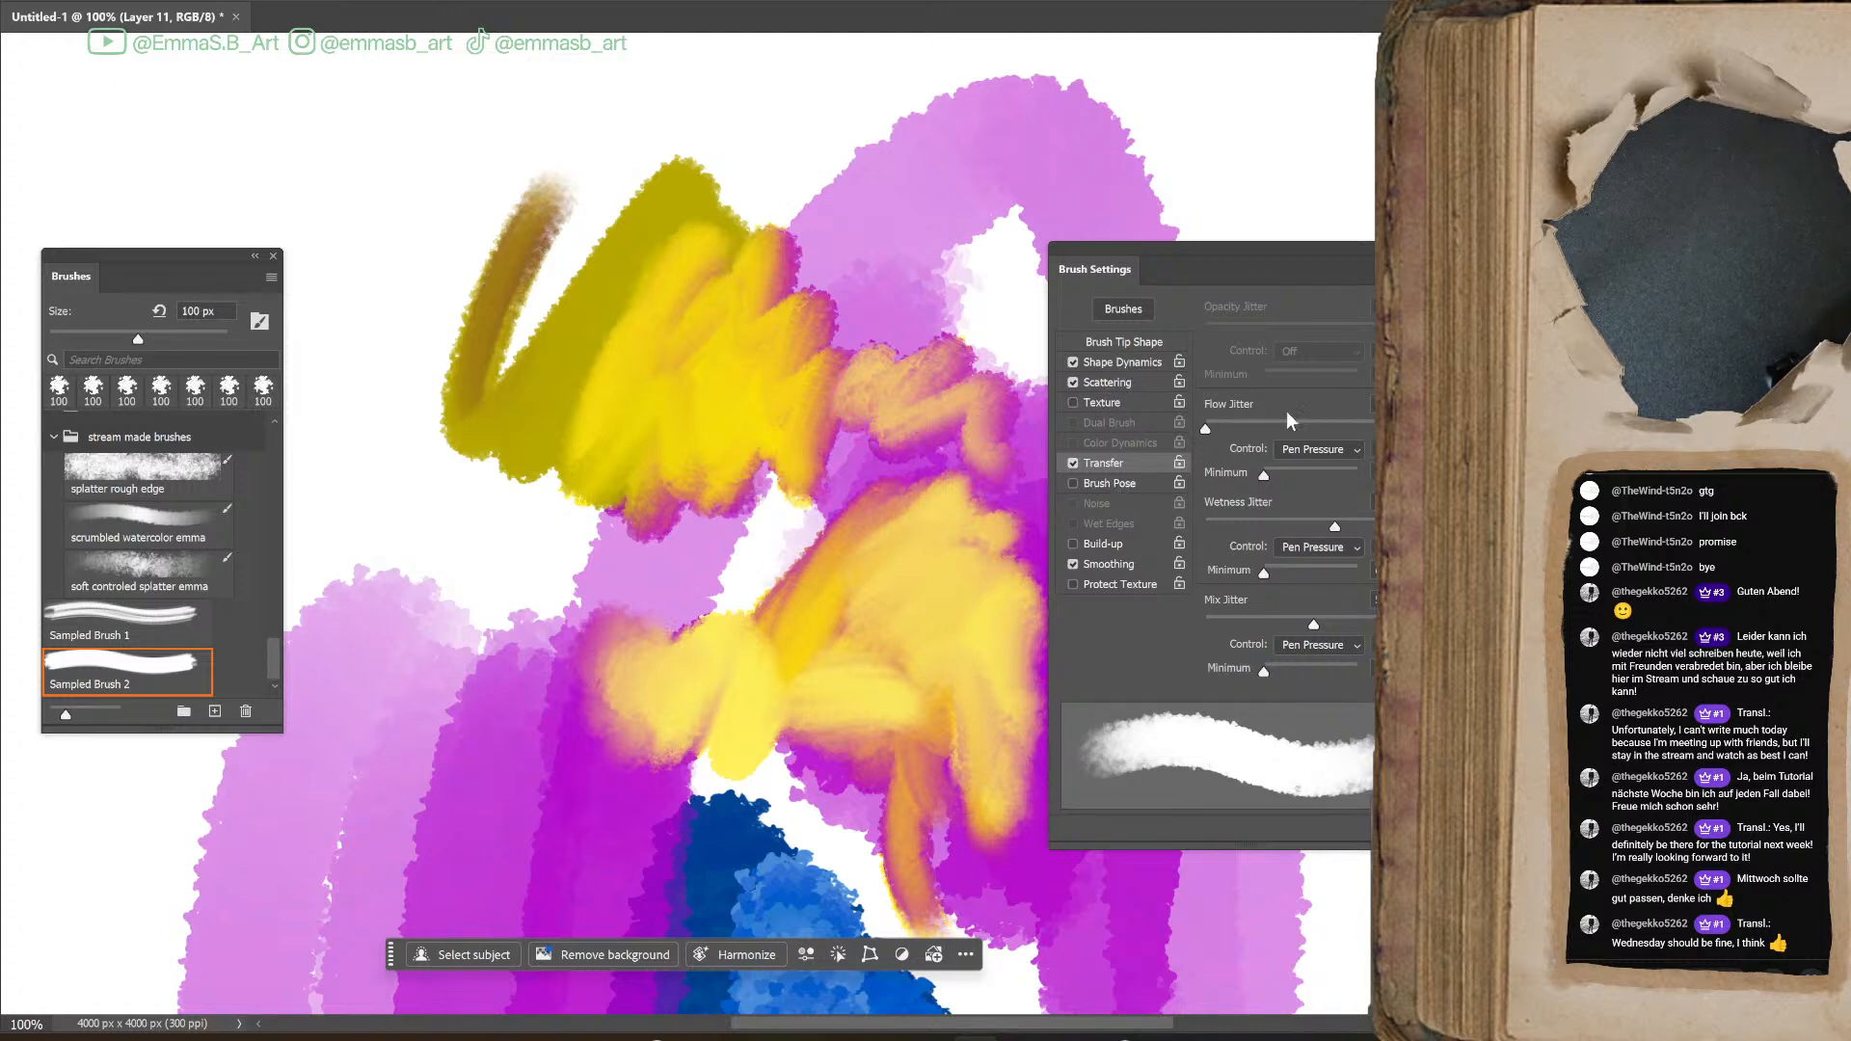
Raise the Angle Jitter in Shape Dynamics and paint yellow blending strokes over the olive and magenta areas
{"action": "left_click", "coordinate": [1107, 386]}
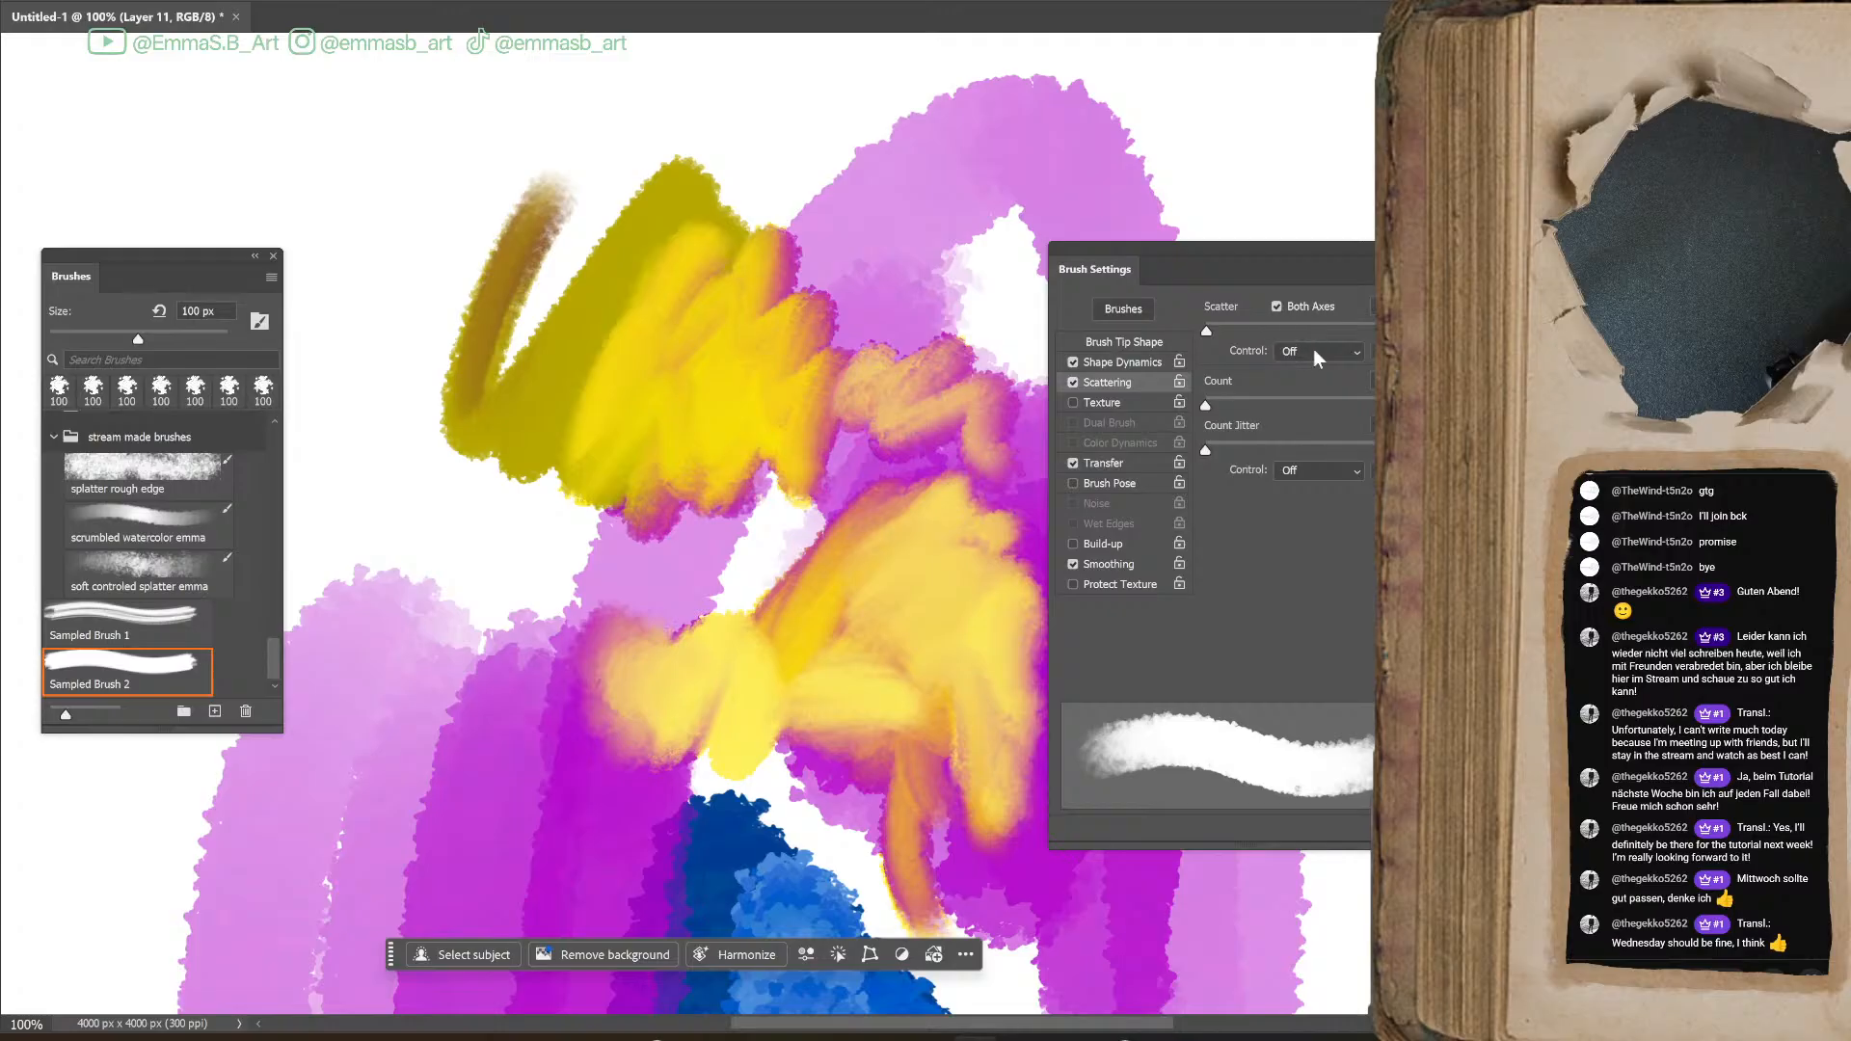
{"action": "mouse_move", "coordinate": [727, 549]}
{"action": "left_mouse_down"}
{"action": "mouse_move", "coordinate": [490, 672]}
{"action": "mouse_move", "coordinate": [563, 696]}
{"action": "mouse_move", "coordinate": [535, 839]}
{"action": "left_mouse_up"}
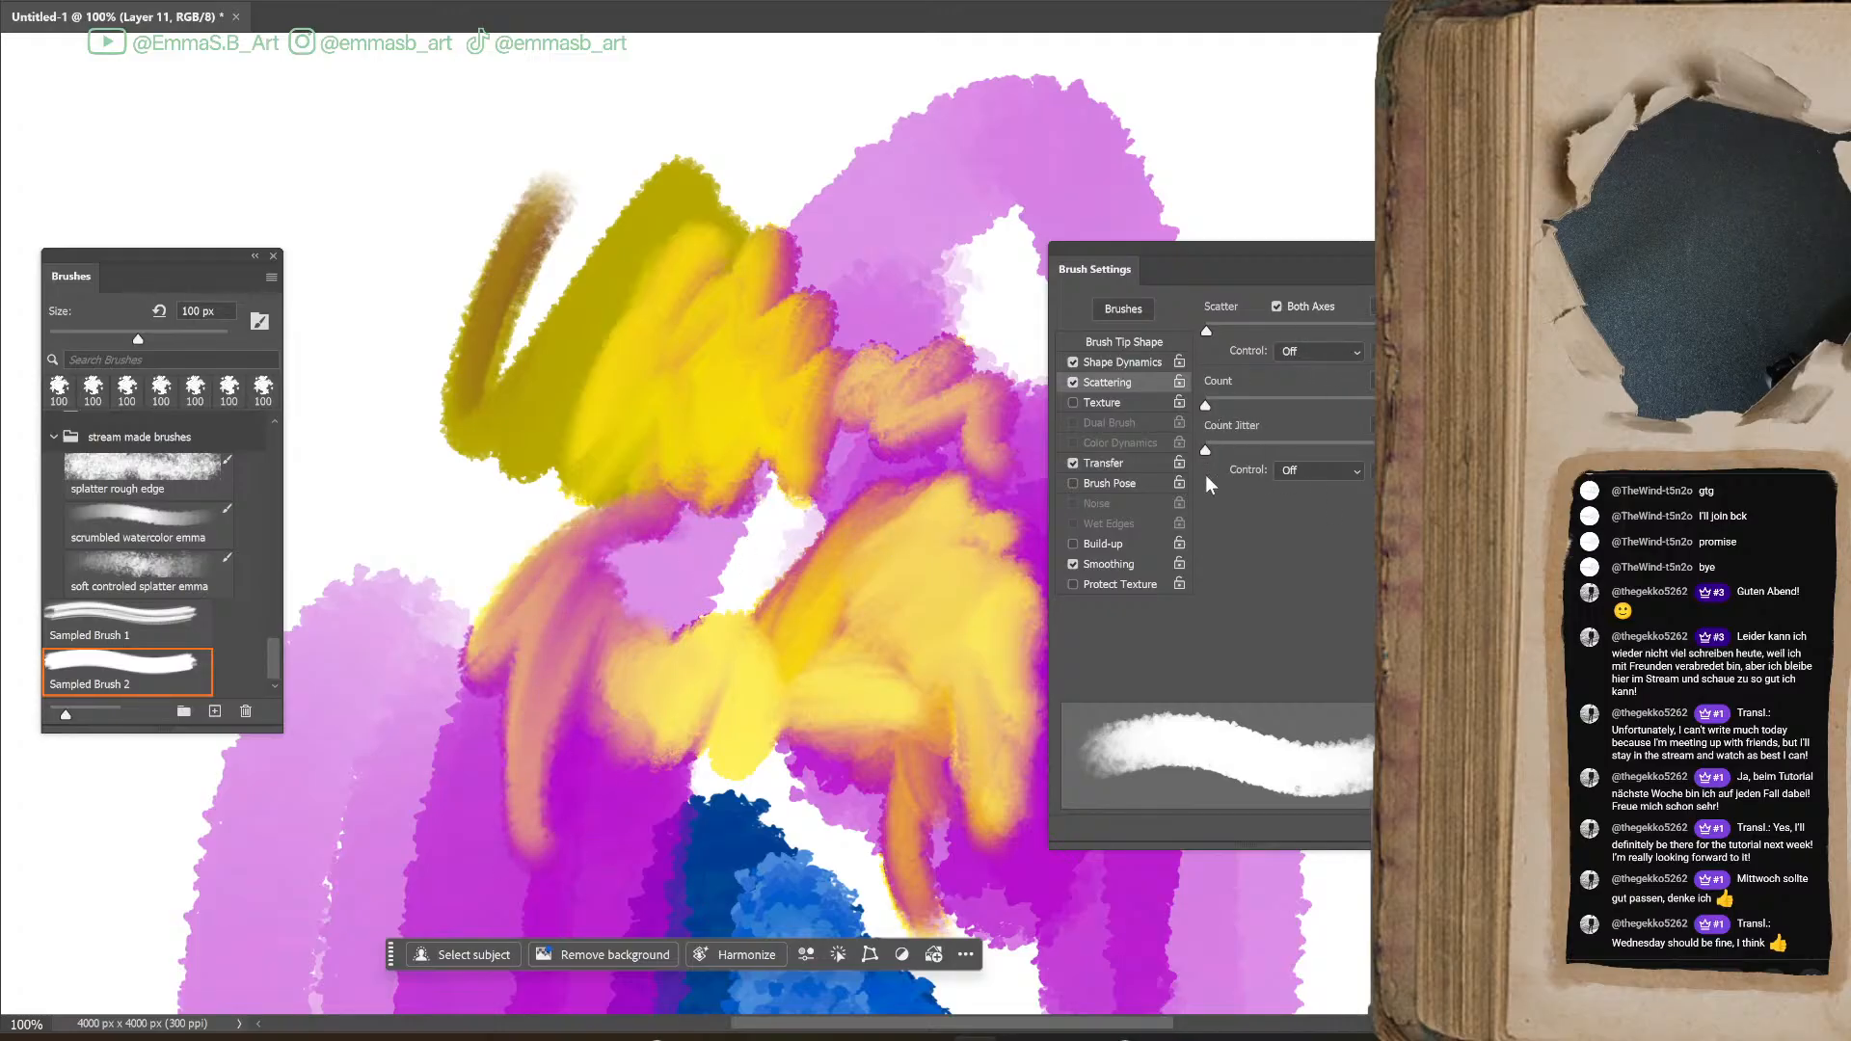
{"action": "left_click", "coordinate": [1119, 362]}
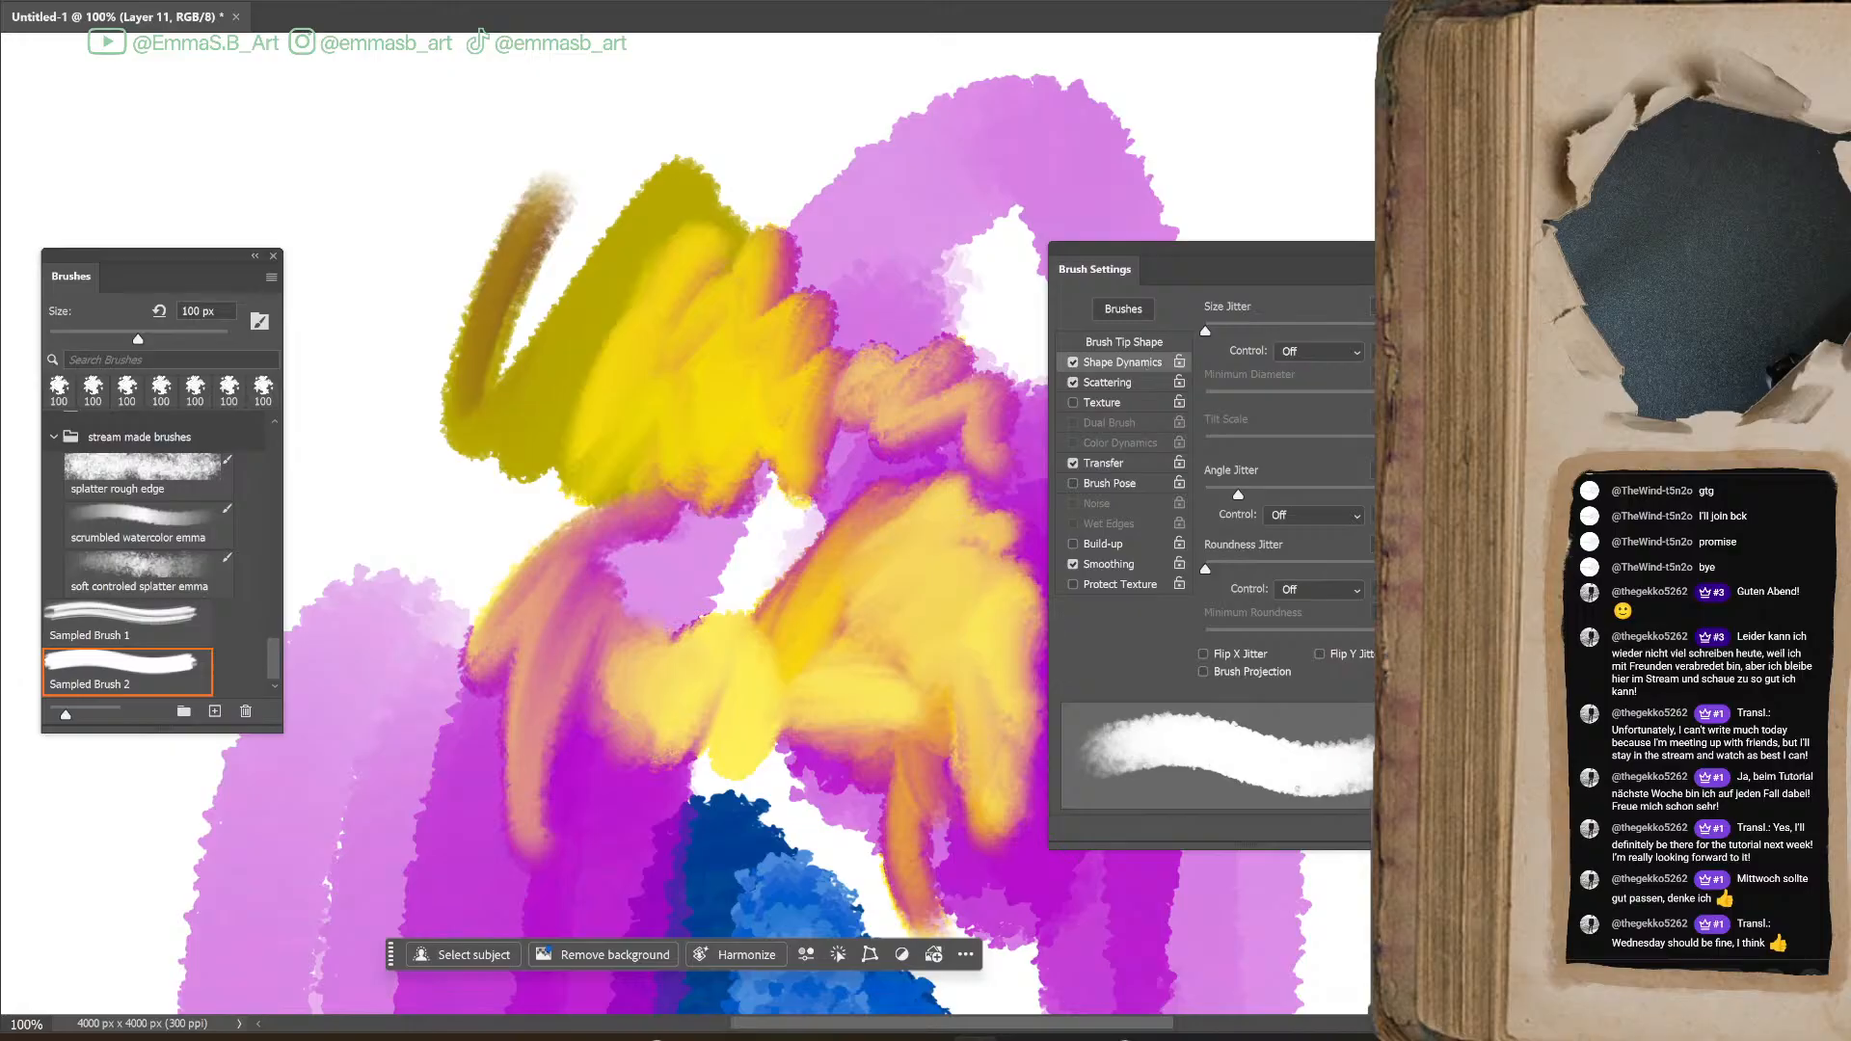
{"action": "mouse_move", "coordinate": [1253, 498]}
{"action": "left_mouse_down"}
{"action": "mouse_move", "coordinate": [1316, 500]}
{"action": "mouse_move", "coordinate": [1292, 501]}
{"action": "left_mouse_up"}
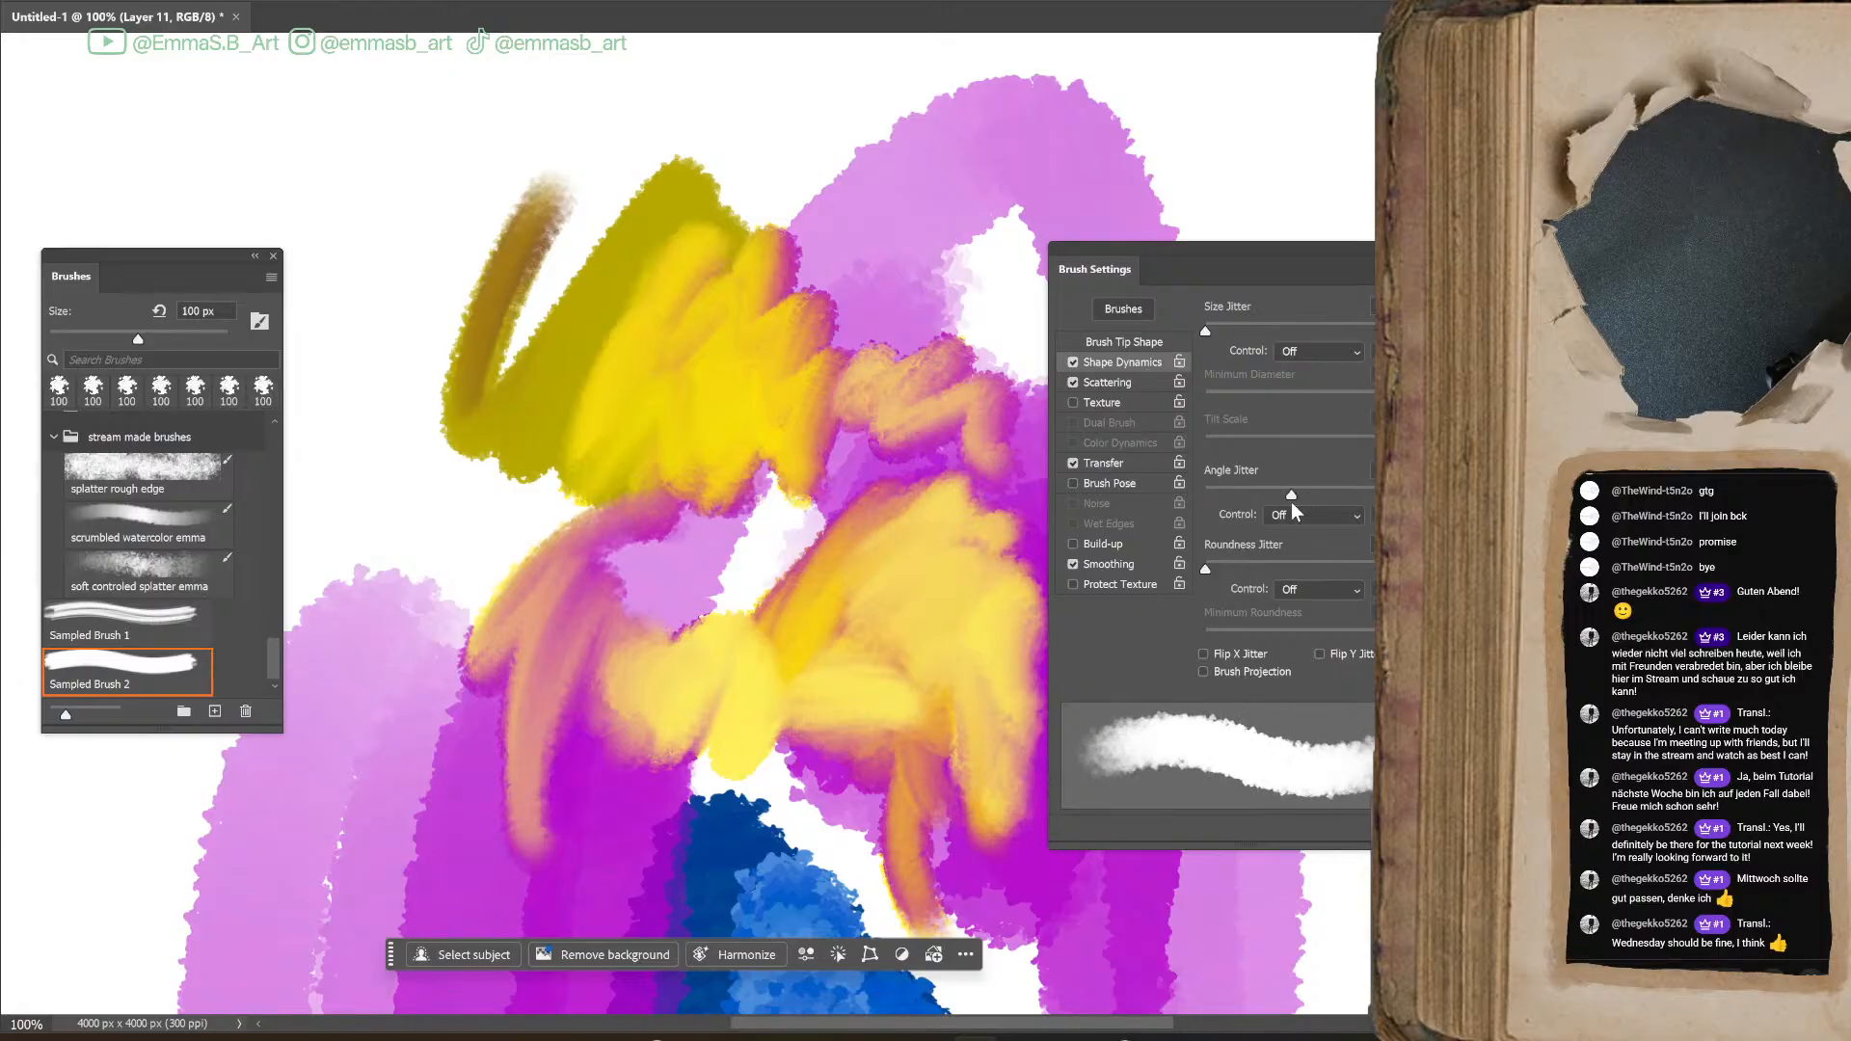
{"action": "mouse_move", "coordinate": [504, 558]}
{"action": "left_mouse_down"}
{"action": "mouse_move", "coordinate": [526, 678]}
{"action": "mouse_move", "coordinate": [378, 431]}
{"action": "mouse_move", "coordinate": [396, 521]}
{"action": "mouse_move", "coordinate": [494, 458]}
{"action": "mouse_move", "coordinate": [522, 528]}
{"action": "mouse_move", "coordinate": [486, 400]}
{"action": "mouse_move", "coordinate": [351, 335]}
{"action": "mouse_move", "coordinate": [407, 307]}
{"action": "mouse_move", "coordinate": [446, 376]}
{"action": "mouse_move", "coordinate": [499, 280]}
{"action": "mouse_move", "coordinate": [578, 278]}
{"action": "mouse_move", "coordinate": [666, 364]}
{"action": "mouse_move", "coordinate": [786, 172]}
{"action": "mouse_move", "coordinate": [770, 268]}
{"action": "mouse_move", "coordinate": [835, 326]}
{"action": "left_mouse_up"}
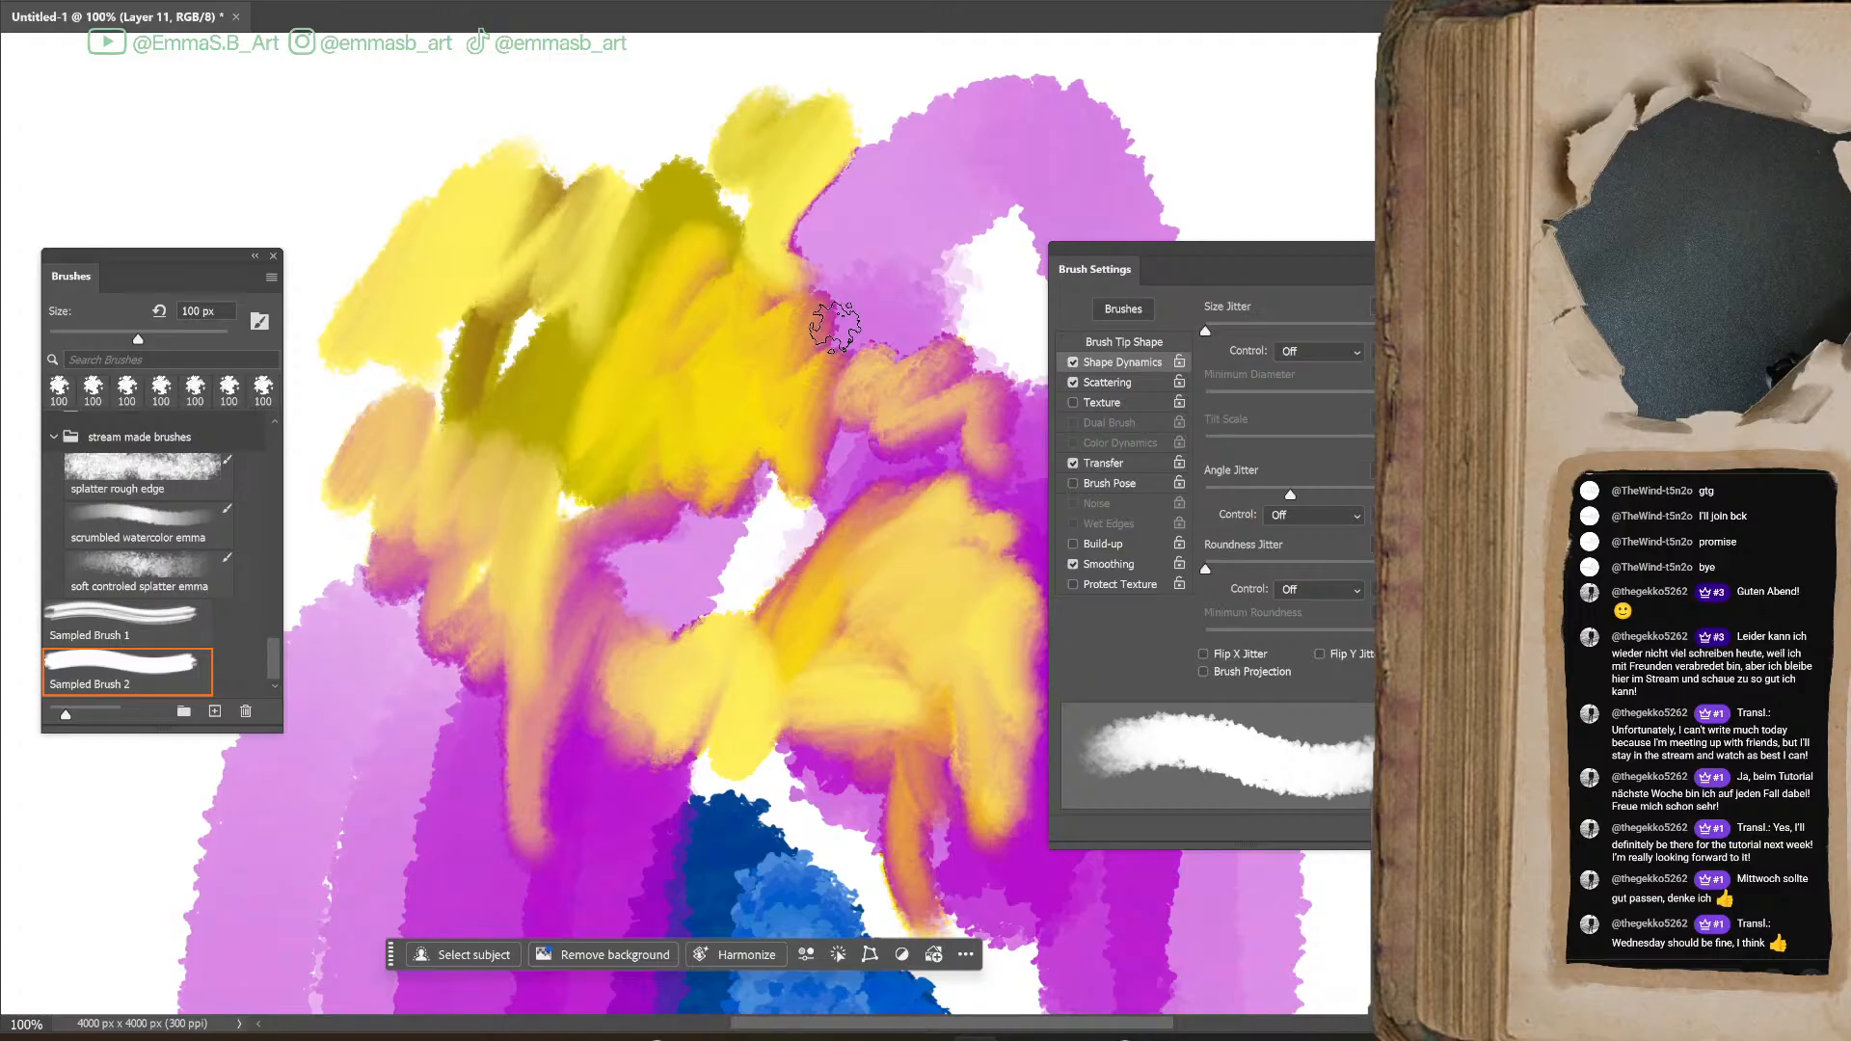
{"action": "left_click_drag", "start_coordinate": [1338, 255], "coordinate": [1496, 336]}
{"action": "mouse_move", "coordinate": [1107, 318]}
{"action": "left_mouse_down"}
{"action": "mouse_move", "coordinate": [943, 313]}
{"action": "mouse_move", "coordinate": [1082, 317]}
{"action": "mouse_move", "coordinate": [1091, 381]}
{"action": "mouse_move", "coordinate": [1024, 329]}
{"action": "mouse_move", "coordinate": [1109, 340]}
{"action": "mouse_move", "coordinate": [1116, 379]}
{"action": "mouse_move", "coordinate": [861, 308]}
{"action": "mouse_move", "coordinate": [982, 322]}
{"action": "mouse_move", "coordinate": [1073, 366]}
{"action": "mouse_move", "coordinate": [1057, 449]}
{"action": "mouse_move", "coordinate": [1141, 425]}
{"action": "mouse_move", "coordinate": [998, 383]}
{"action": "mouse_move", "coordinate": [1047, 465]}
{"action": "mouse_move", "coordinate": [973, 318]}
{"action": "mouse_move", "coordinate": [1004, 406]}
{"action": "mouse_move", "coordinate": [1088, 404]}
{"action": "left_mouse_up"}
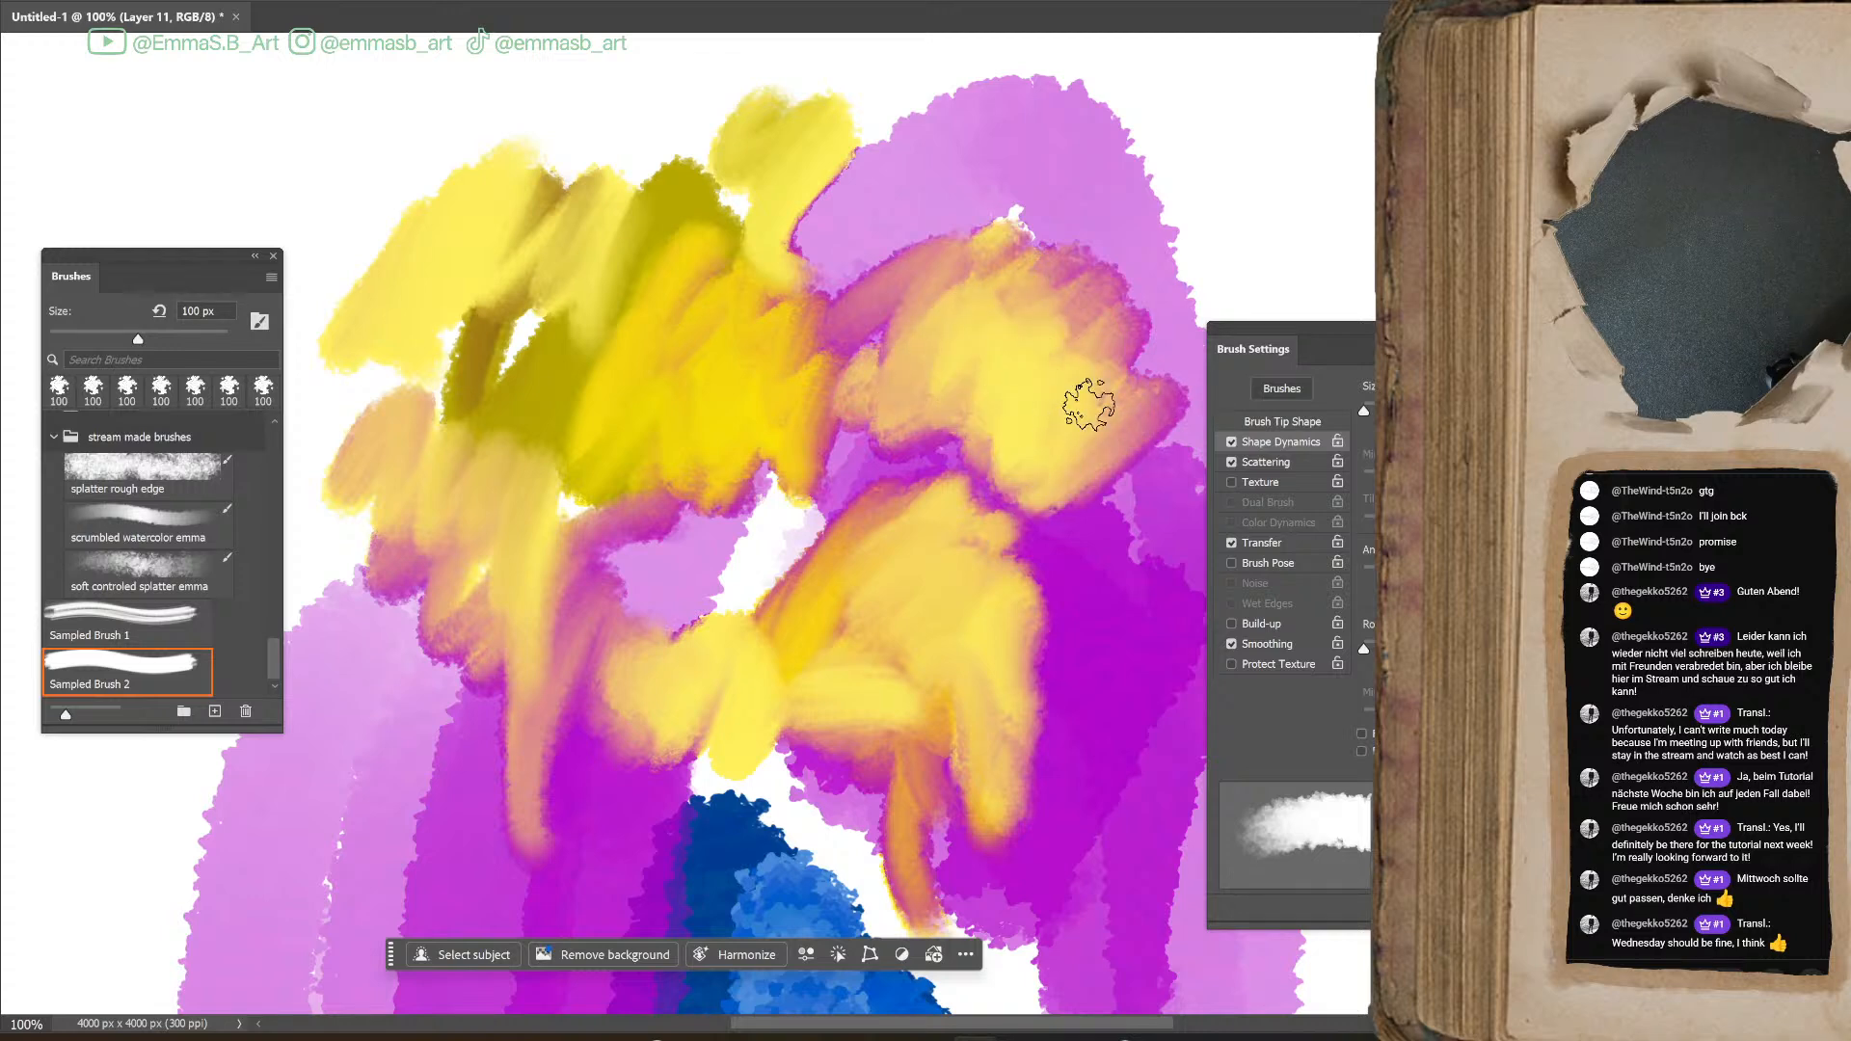
Reduce the brush to 70 px and paint yellow, light green and dark green test strokes beside the magenta arch
{"action": "key", "text": "bracketright"}
{"action": "key", "text": "bracketleft"}
{"action": "key", "text": "bracketleft"}
{"action": "key", "text": "bracketleft"}
{"action": "key", "text": "bracketleft"}
{"action": "key", "text": "ctrl+minus"}
{"action": "mouse_move", "coordinate": [1131, 185]}
{"action": "left_mouse_down"}
{"action": "mouse_move", "coordinate": [1138, 338]}
{"action": "mouse_move", "coordinate": [1108, 298]}
{"action": "mouse_move", "coordinate": [1104, 355]}
{"action": "left_mouse_up"}
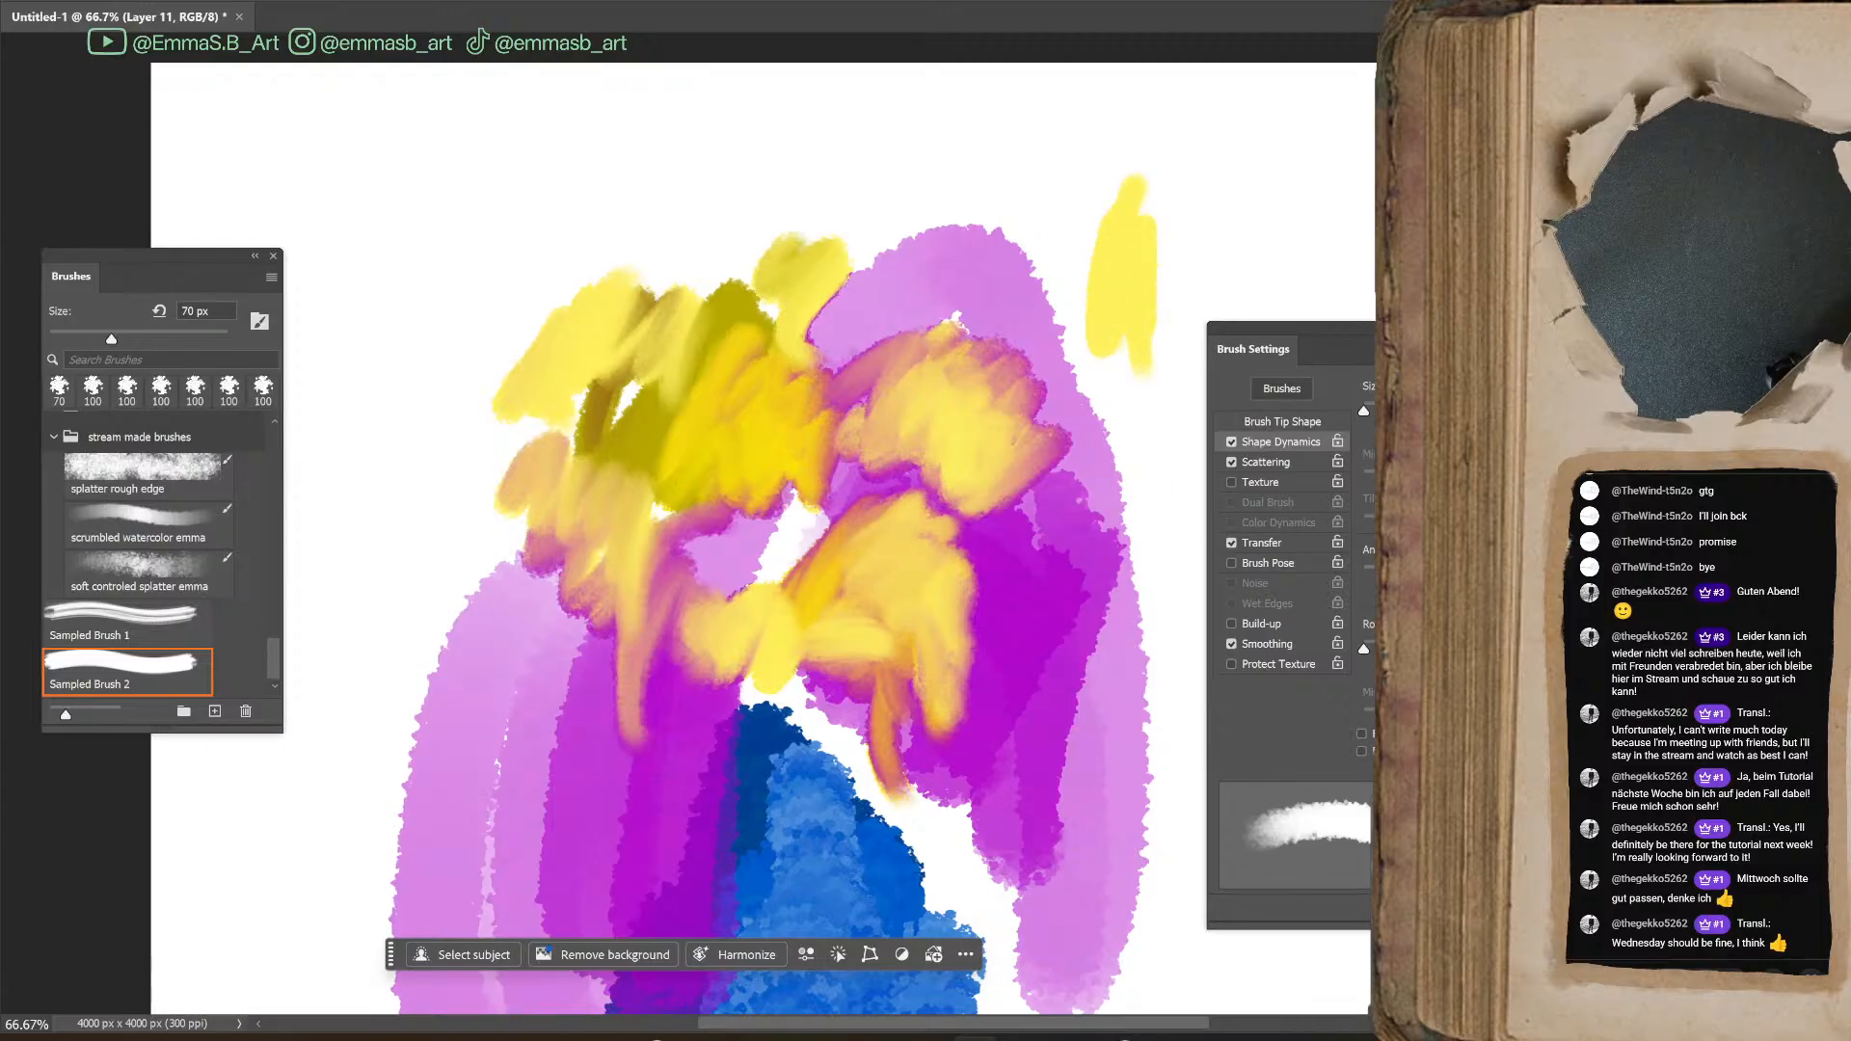
{"action": "mouse_move", "coordinate": [1087, 210]}
{"action": "left_mouse_down"}
{"action": "mouse_move", "coordinate": [1092, 342]}
{"action": "mouse_move", "coordinate": [1065, 257]}
{"action": "mouse_move", "coordinate": [1060, 321]}
{"action": "left_mouse_up"}
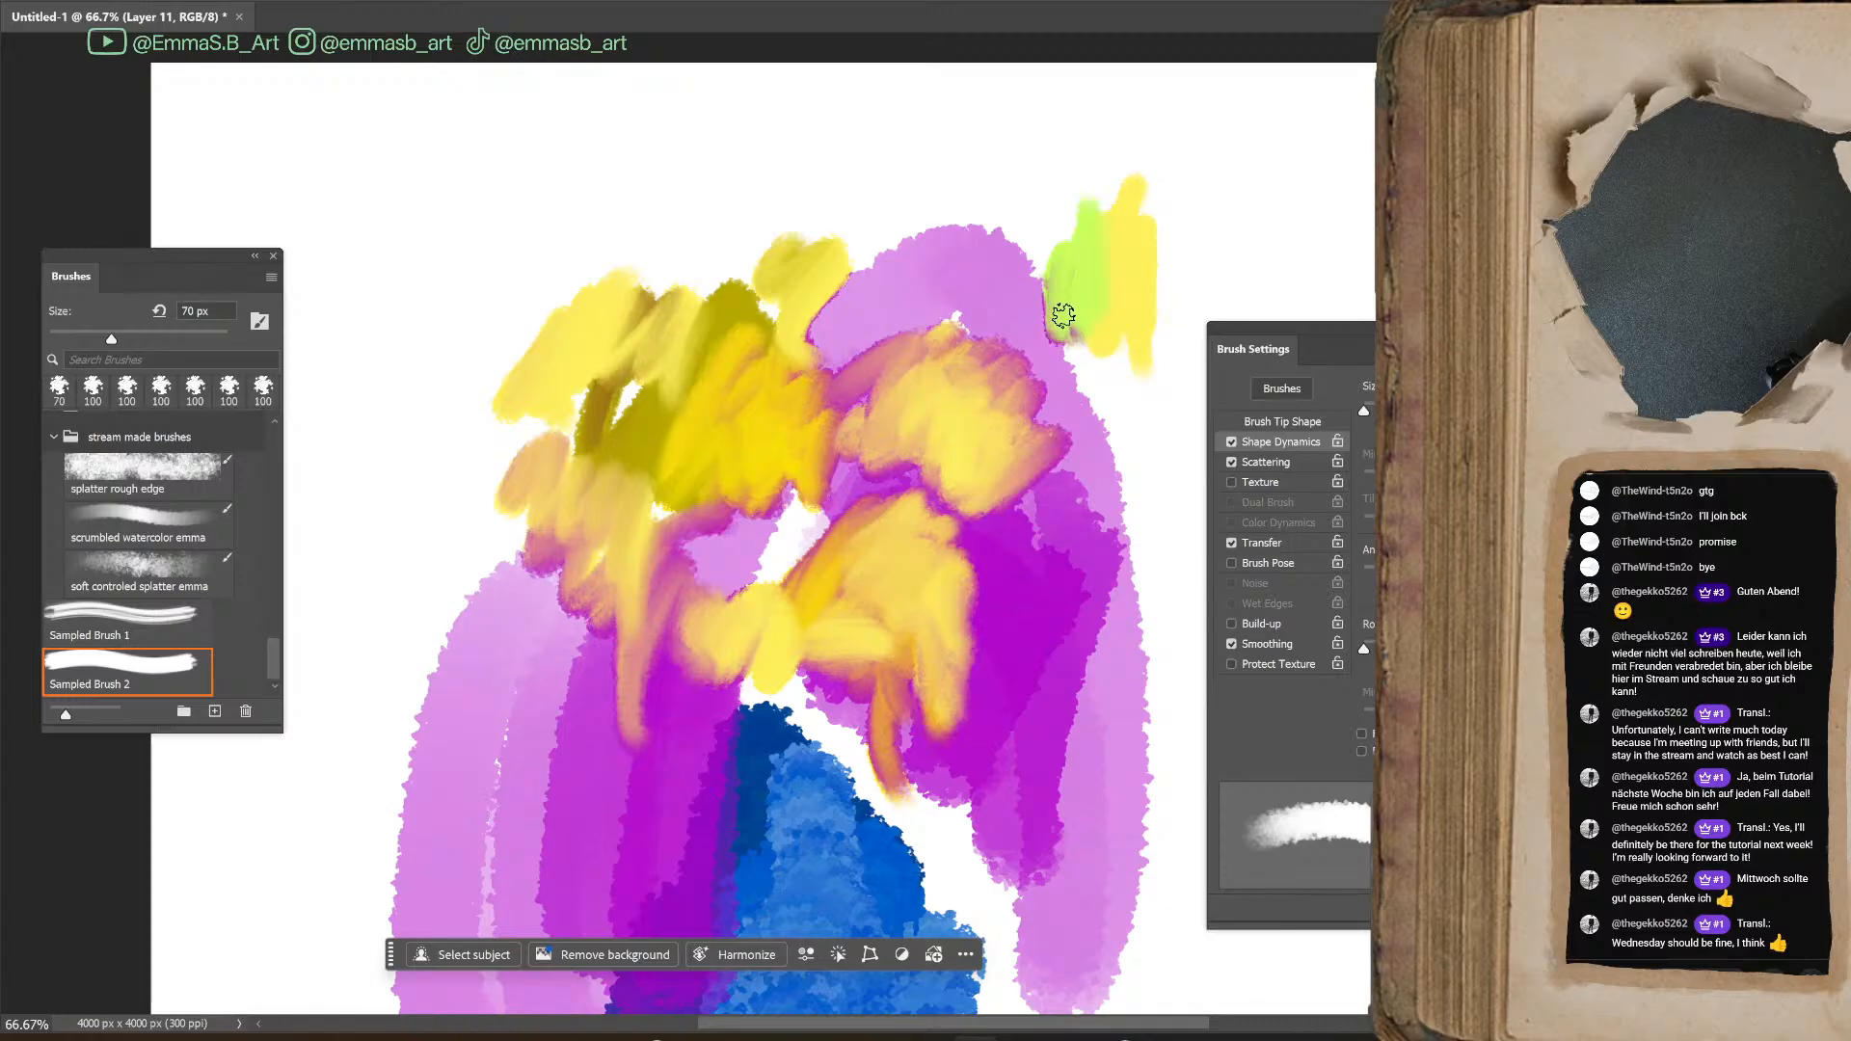
{"action": "mouse_move", "coordinate": [1066, 249]}
{"action": "left_mouse_down"}
{"action": "mouse_move", "coordinate": [1049, 318]}
{"action": "mouse_move", "coordinate": [1048, 303]}
{"action": "left_mouse_up"}
{"action": "mouse_move", "coordinate": [1041, 232]}
{"action": "left_mouse_down"}
{"action": "mouse_move", "coordinate": [1025, 308]}
{"action": "mouse_move", "coordinate": [1058, 291]}
{"action": "mouse_move", "coordinate": [1064, 332]}
{"action": "mouse_move", "coordinate": [1021, 256]}
{"action": "mouse_move", "coordinate": [1033, 291]}
{"action": "mouse_move", "coordinate": [1090, 303]}
{"action": "mouse_move", "coordinate": [1071, 283]}
{"action": "mouse_move", "coordinate": [1099, 263]}
{"action": "mouse_move", "coordinate": [1080, 359]}
{"action": "left_mouse_up"}
Try a dark purple stroke over the green and yellow patch on a new layer, and undo both the stroke and the layer
{"action": "key", "text": "ctrl+shift+alt+n"}
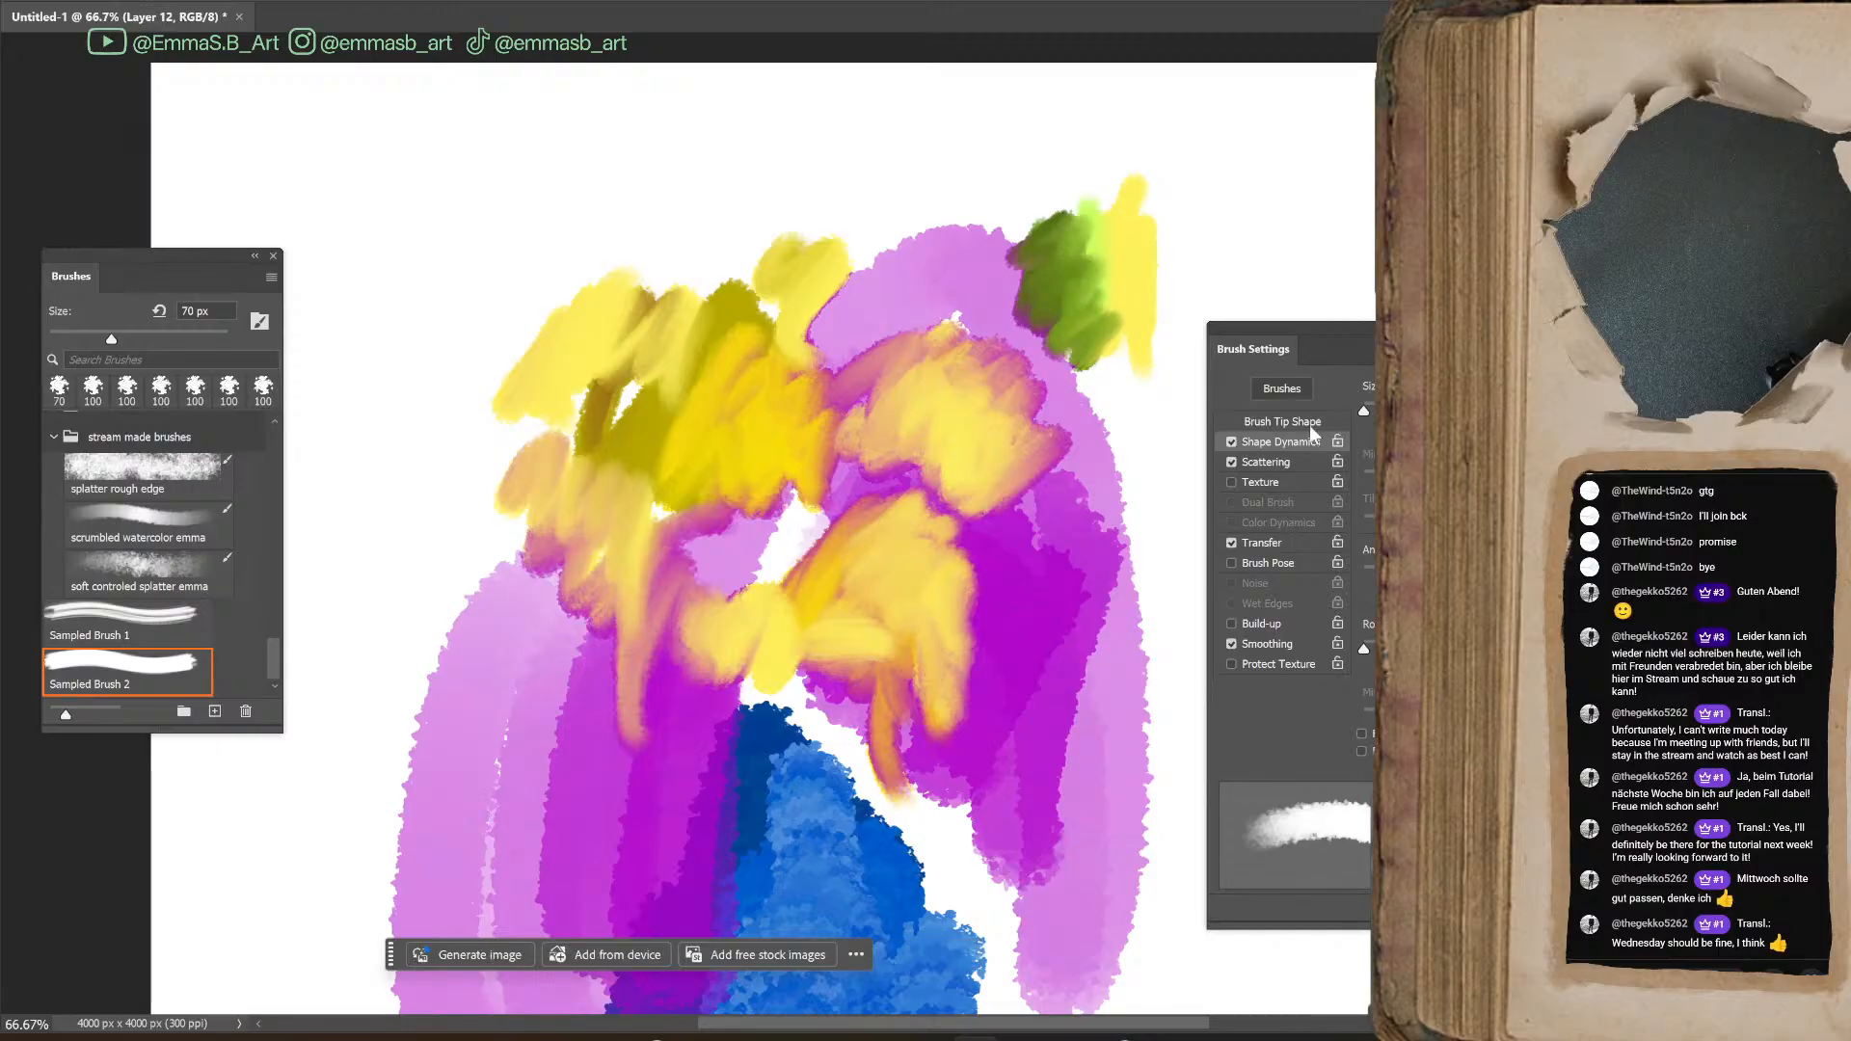
{"action": "mouse_move", "coordinate": [1065, 253]}
{"action": "left_mouse_down"}
{"action": "mouse_move", "coordinate": [1150, 262]}
{"action": "mouse_move", "coordinate": [1129, 294]}
{"action": "mouse_move", "coordinate": [1080, 255]}
{"action": "mouse_move", "coordinate": [1102, 249]}
{"action": "mouse_move", "coordinate": [1082, 301]}
{"action": "mouse_move", "coordinate": [1118, 405]}
{"action": "left_mouse_up"}
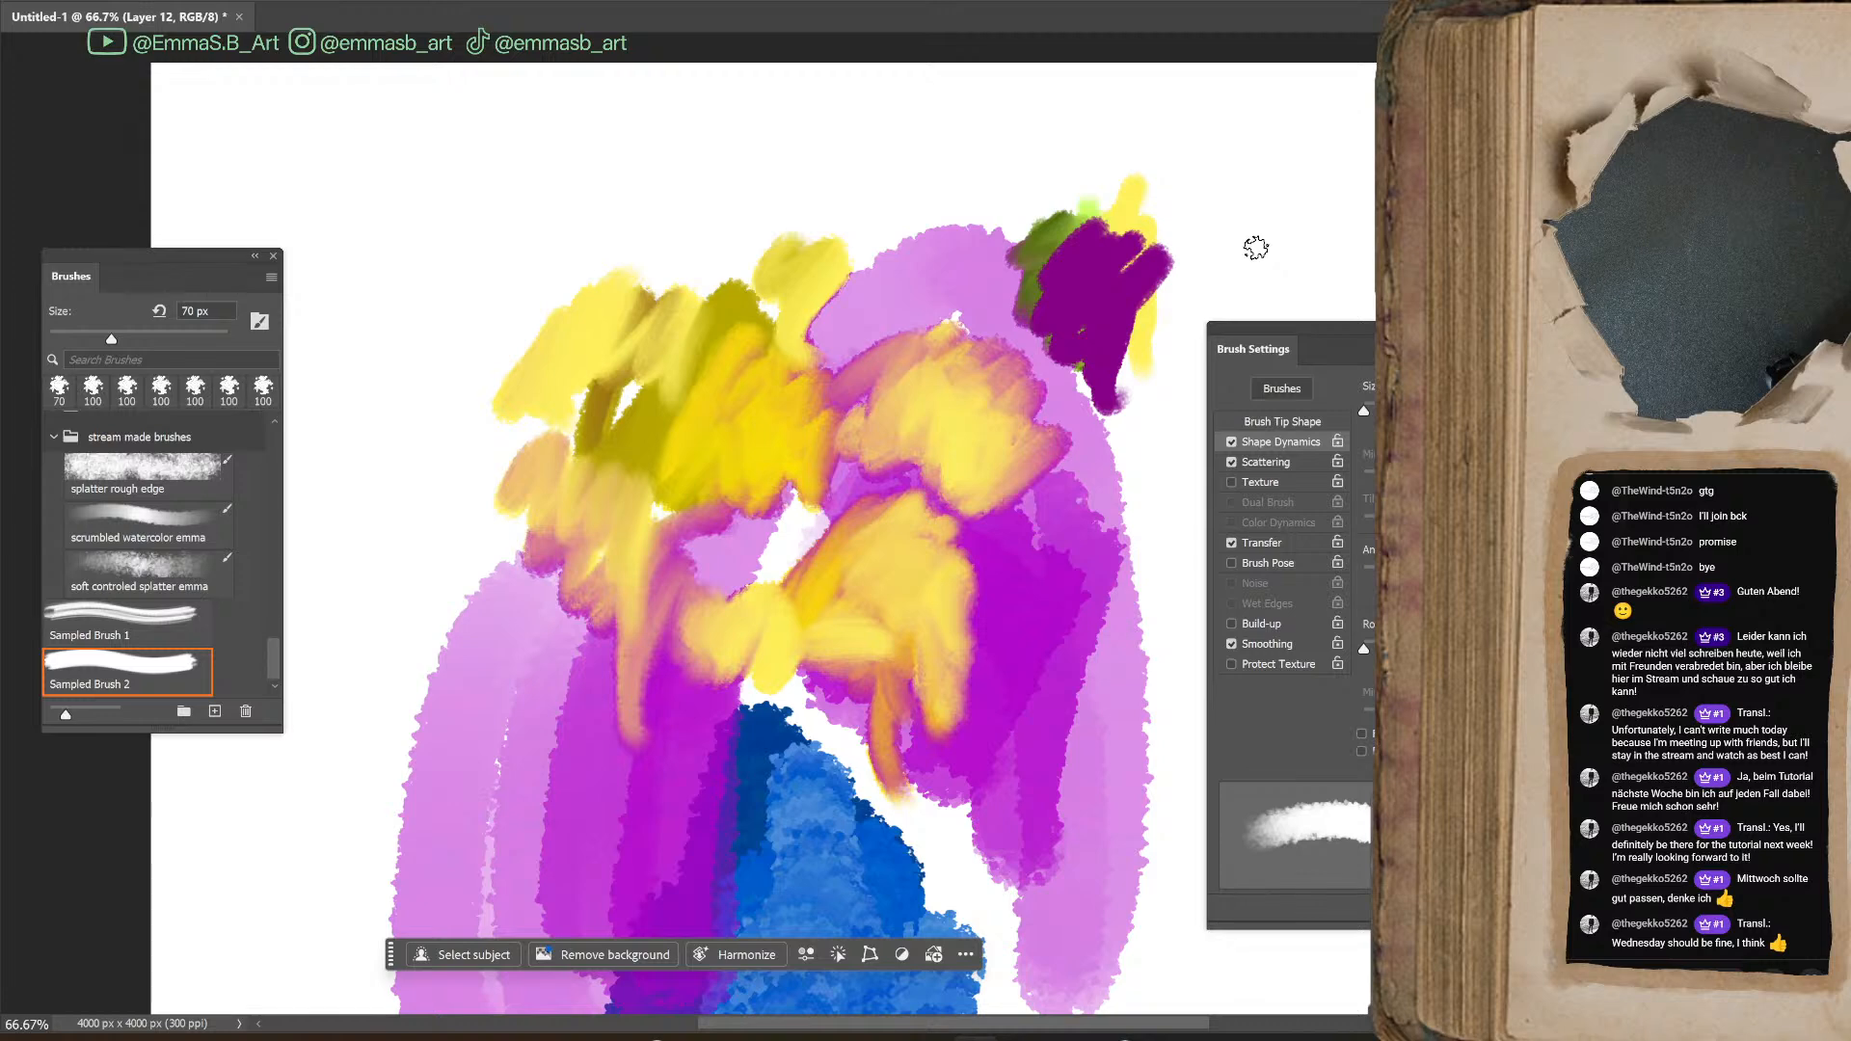
{"action": "left_click", "coordinate": [1280, 543]}
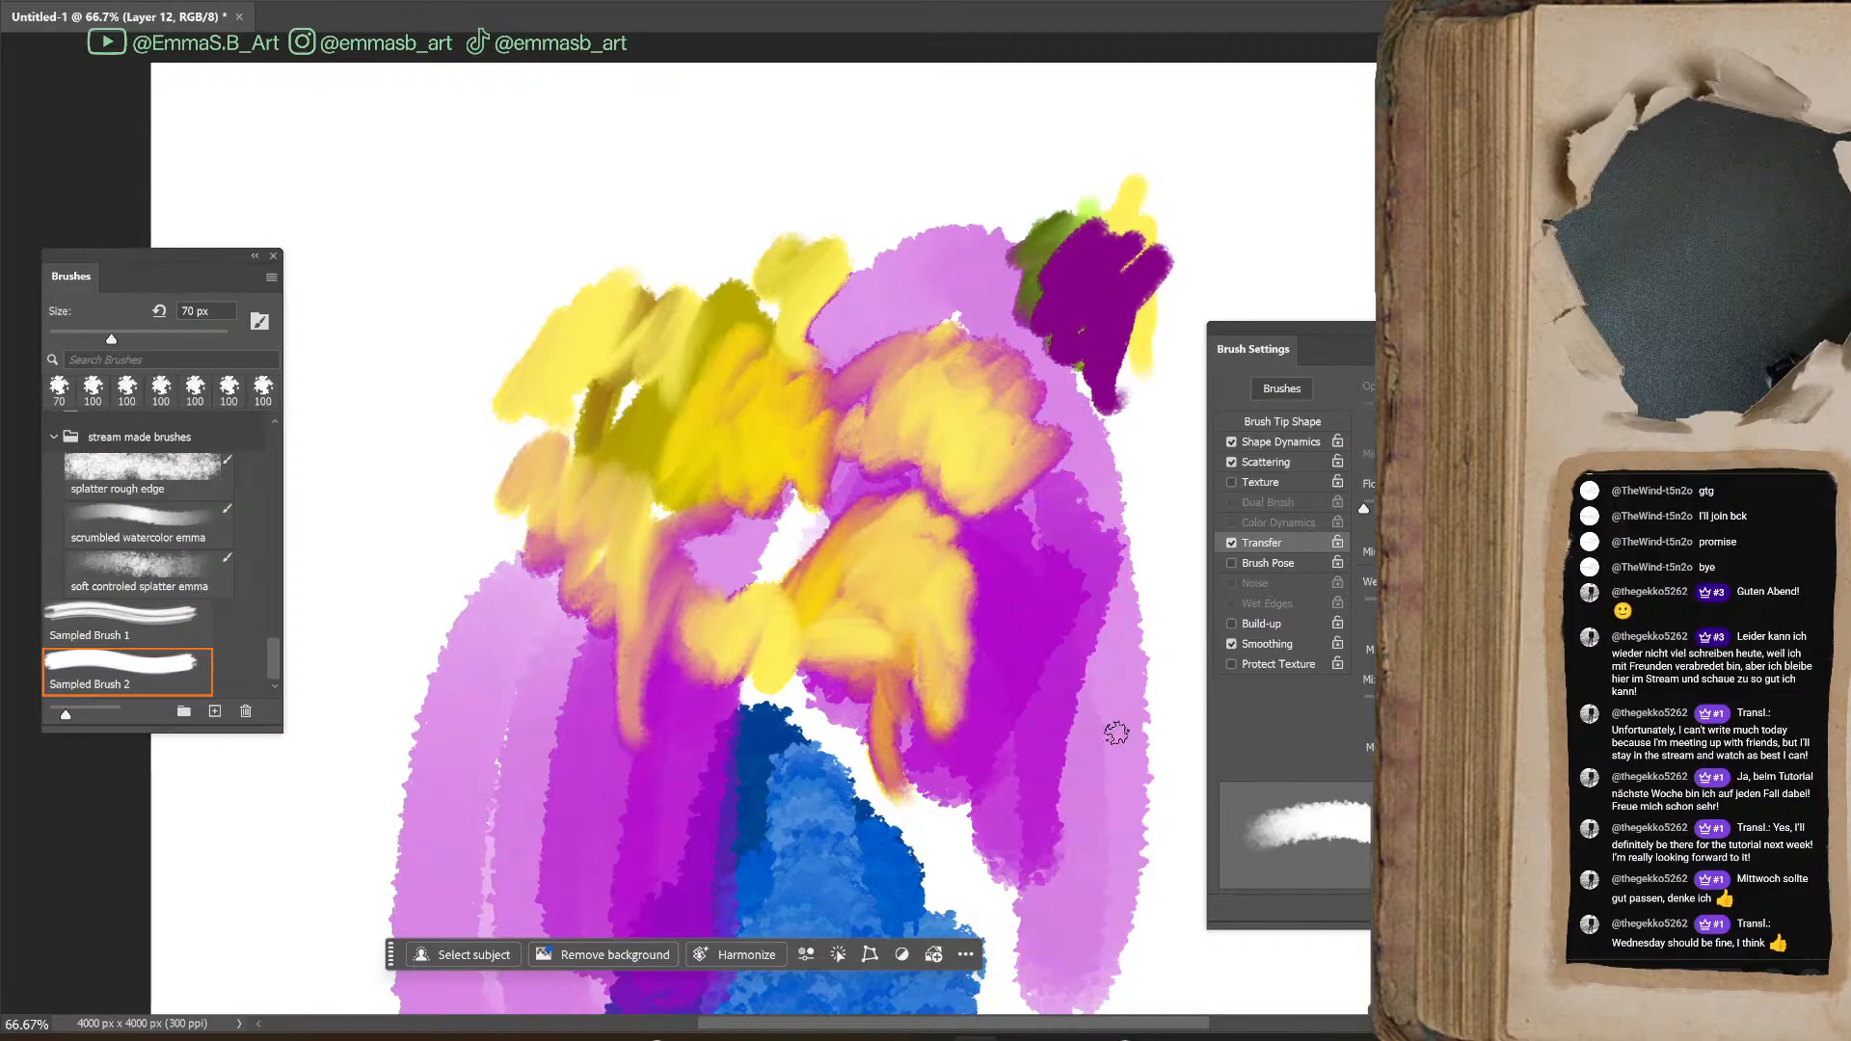
{"action": "key", "text": "ctrl+z"}
{"action": "key", "text": "ctrl+z"}
{"action": "key", "text": "ctrl+z"}
{"action": "key", "text": "ctrl+z"}
{"action": "key", "text": "ctrl+z"}
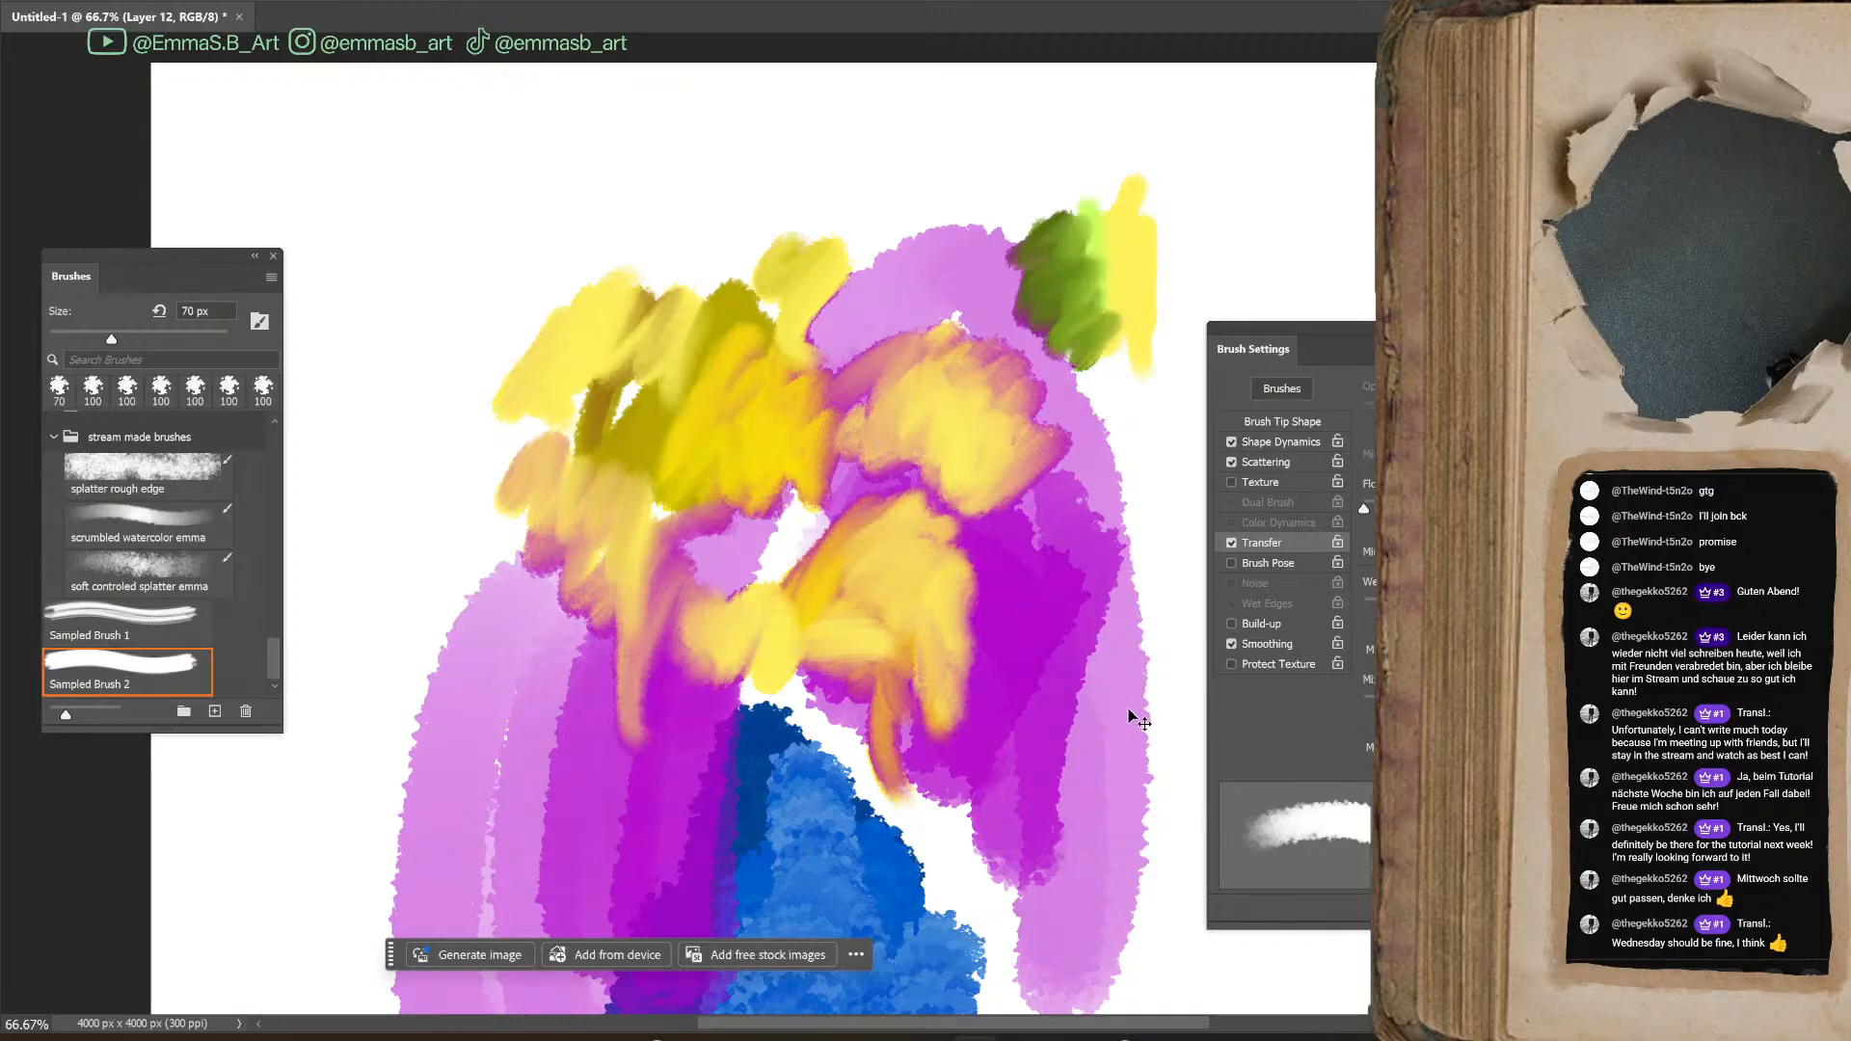
{"action": "key", "text": "ctrl+z"}
Paint a light purple patch with the regular Brush at 250 px, and purple and crimson strokes with the 70 px Mixer Brush for comparison
{"action": "key", "text": "b"}
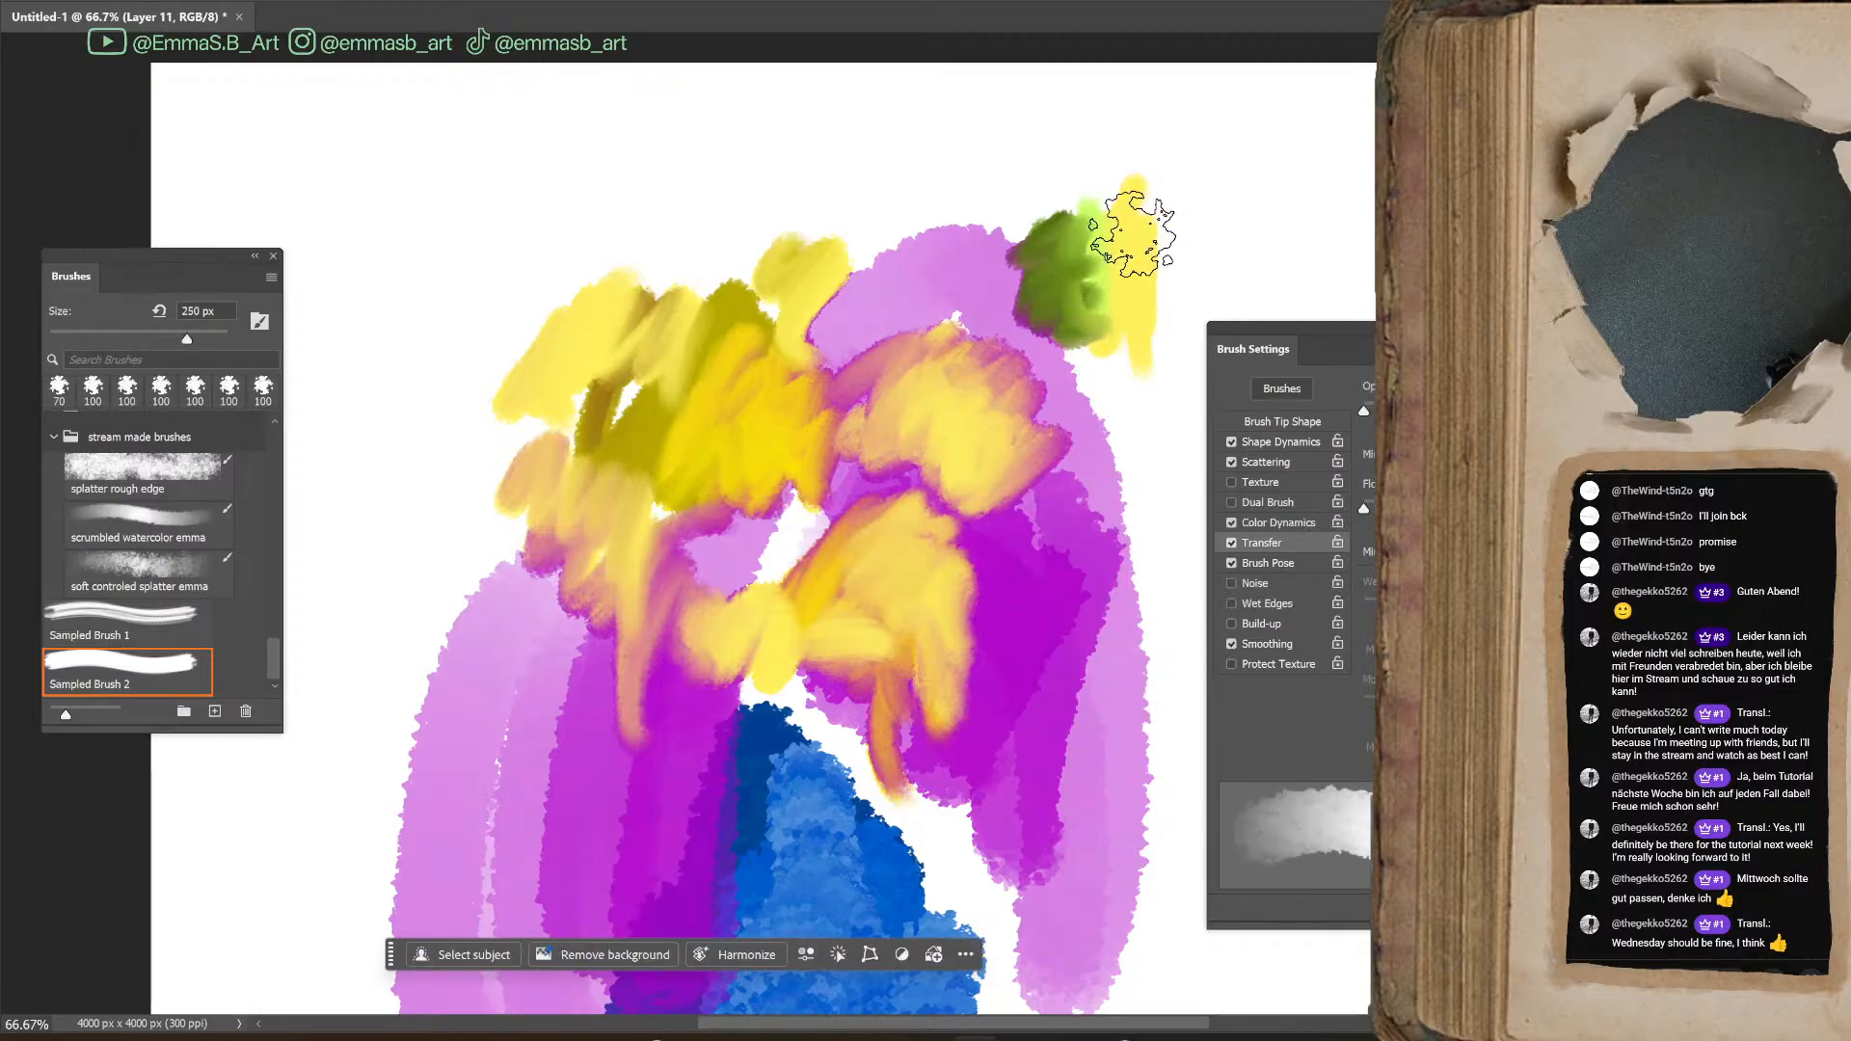
{"action": "mouse_move", "coordinate": [1214, 239]}
{"action": "left_mouse_down"}
{"action": "mouse_move", "coordinate": [1208, 206]}
{"action": "mouse_move", "coordinate": [1355, 246]}
{"action": "left_mouse_up"}
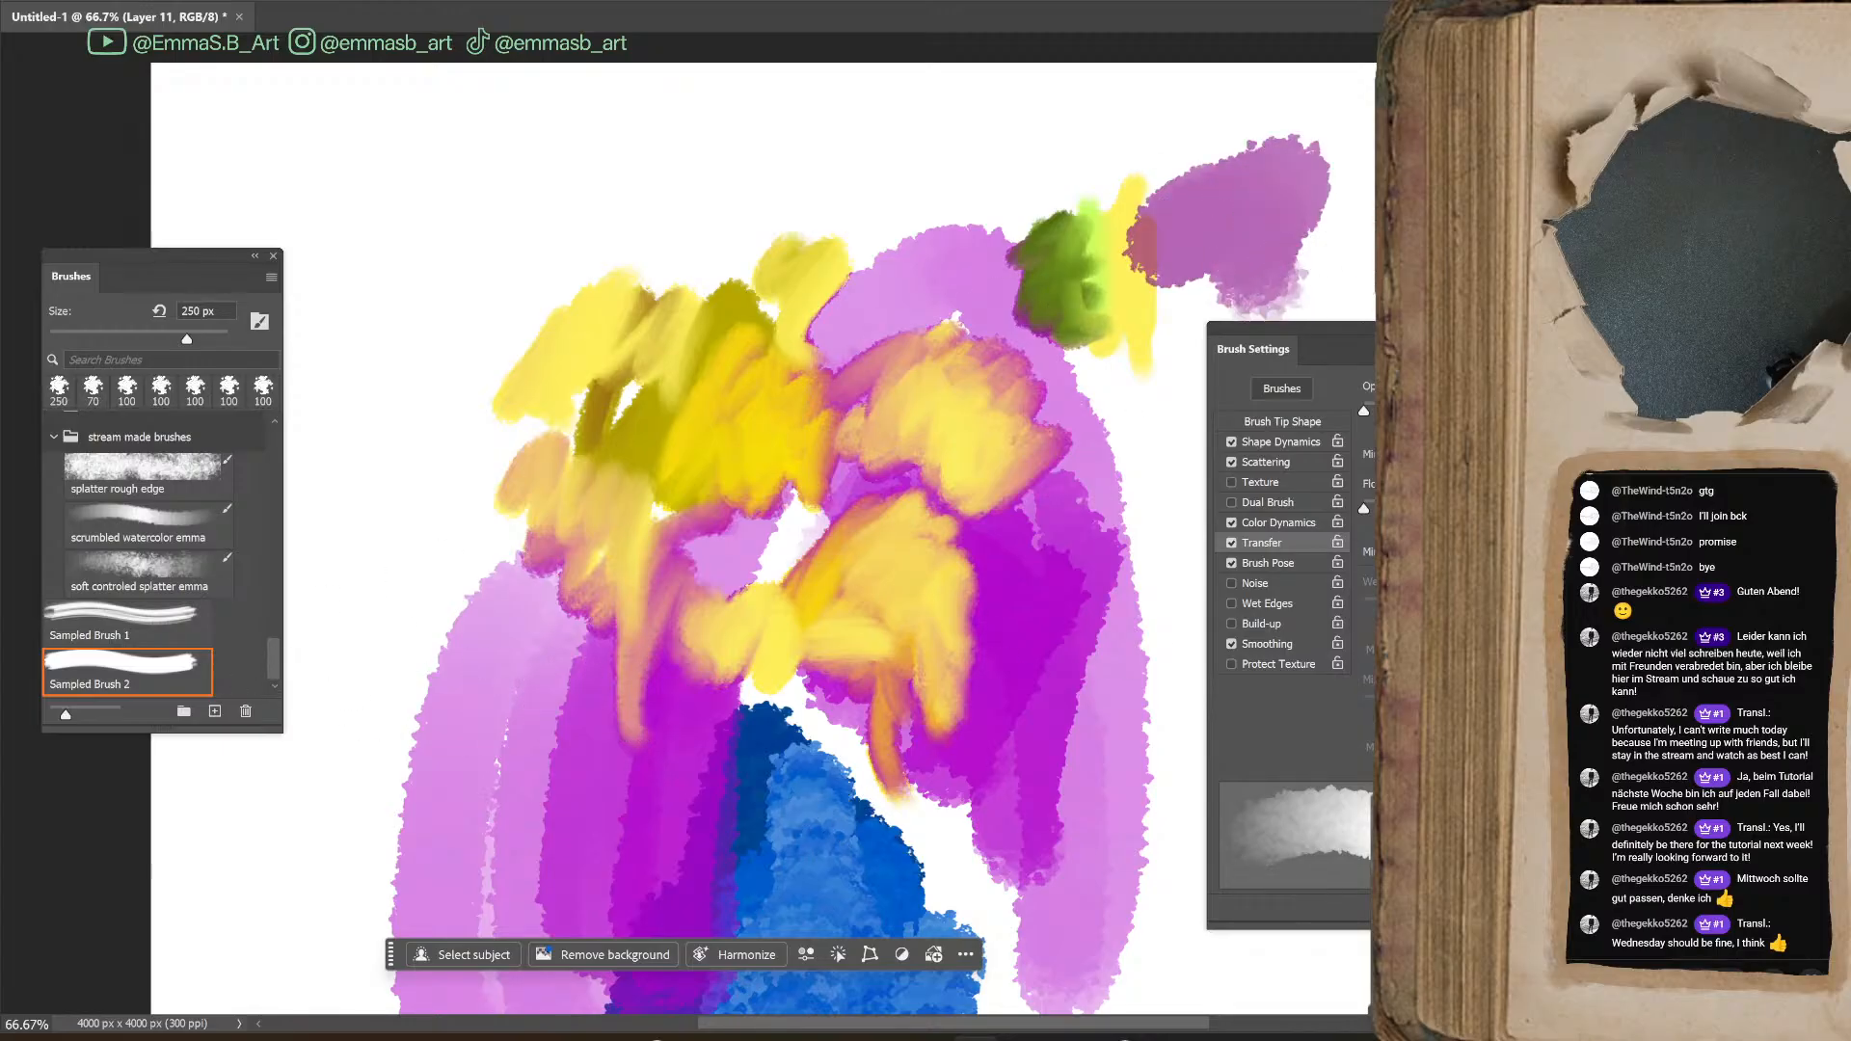
{"action": "key", "text": "shift+b"}
{"action": "mouse_move", "coordinate": [1128, 386]}
{"action": "left_mouse_down"}
{"action": "mouse_move", "coordinate": [1134, 609]}
{"action": "mouse_move", "coordinate": [1041, 540]}
{"action": "mouse_move", "coordinate": [1090, 658]}
{"action": "mouse_move", "coordinate": [1039, 692]}
{"action": "left_mouse_up"}
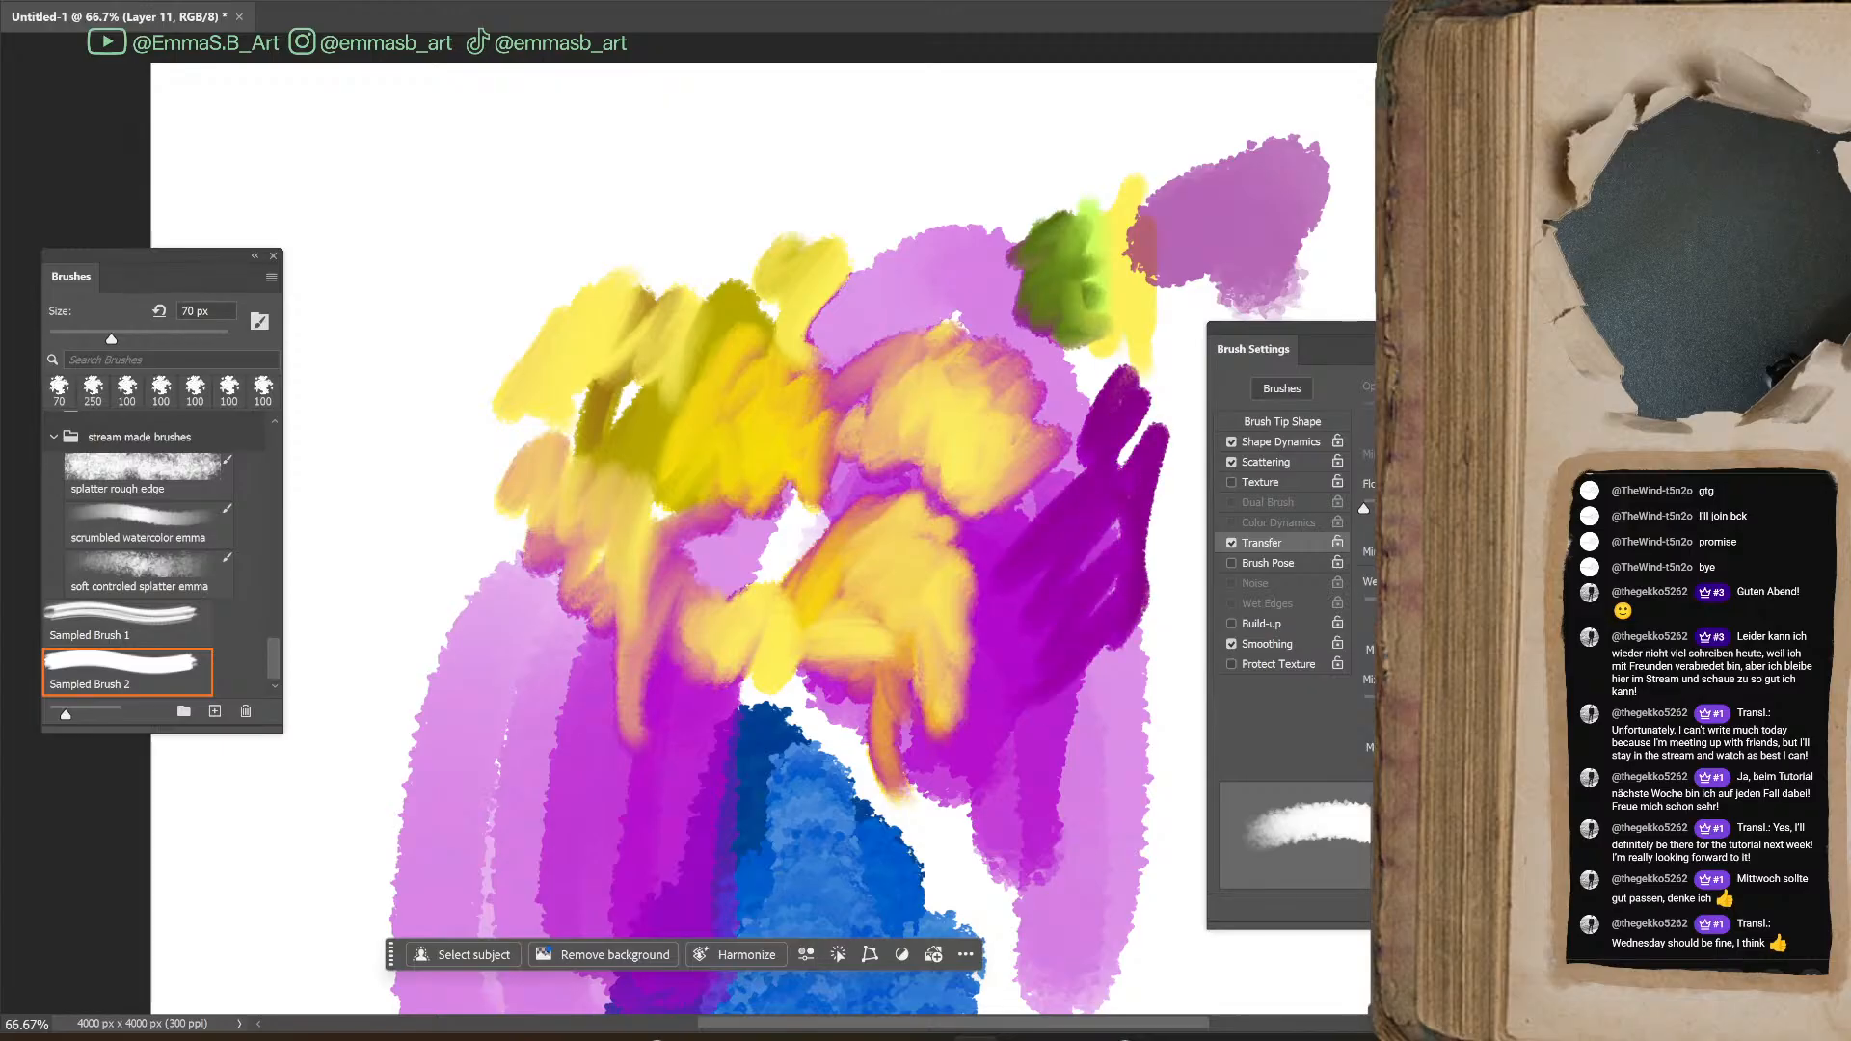
{"action": "mouse_move", "coordinate": [1116, 524]}
{"action": "left_mouse_down"}
{"action": "mouse_move", "coordinate": [1095, 612]}
{"action": "mouse_move", "coordinate": [1170, 624]}
{"action": "mouse_move", "coordinate": [1116, 782]}
{"action": "mouse_move", "coordinate": [1175, 727]}
{"action": "mouse_move", "coordinate": [1084, 726]}
{"action": "mouse_move", "coordinate": [1115, 757]}
{"action": "mouse_move", "coordinate": [1105, 826]}
{"action": "left_mouse_up"}
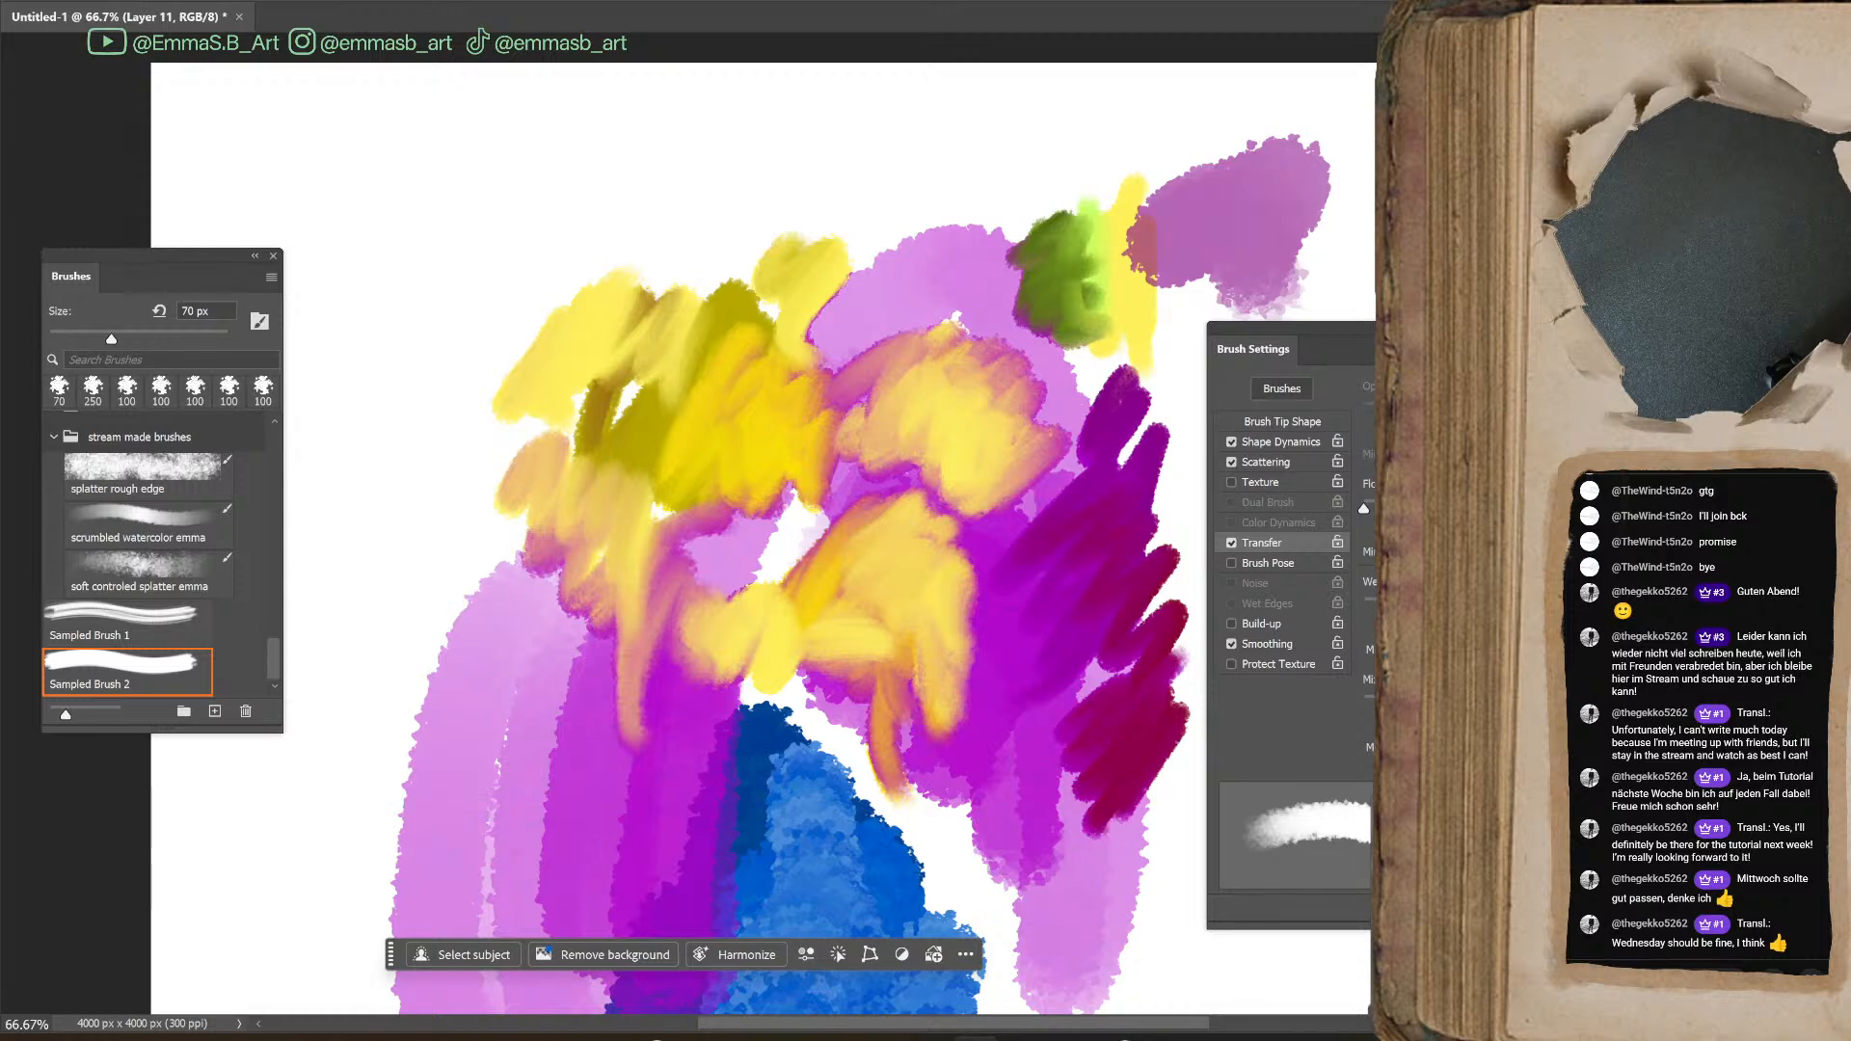
Enter "blendy oil textured edge" plus the artist's first name as a new brush preset's name, copy it, and cancel the preset
{"action": "left_click", "coordinate": [1577, 910]}
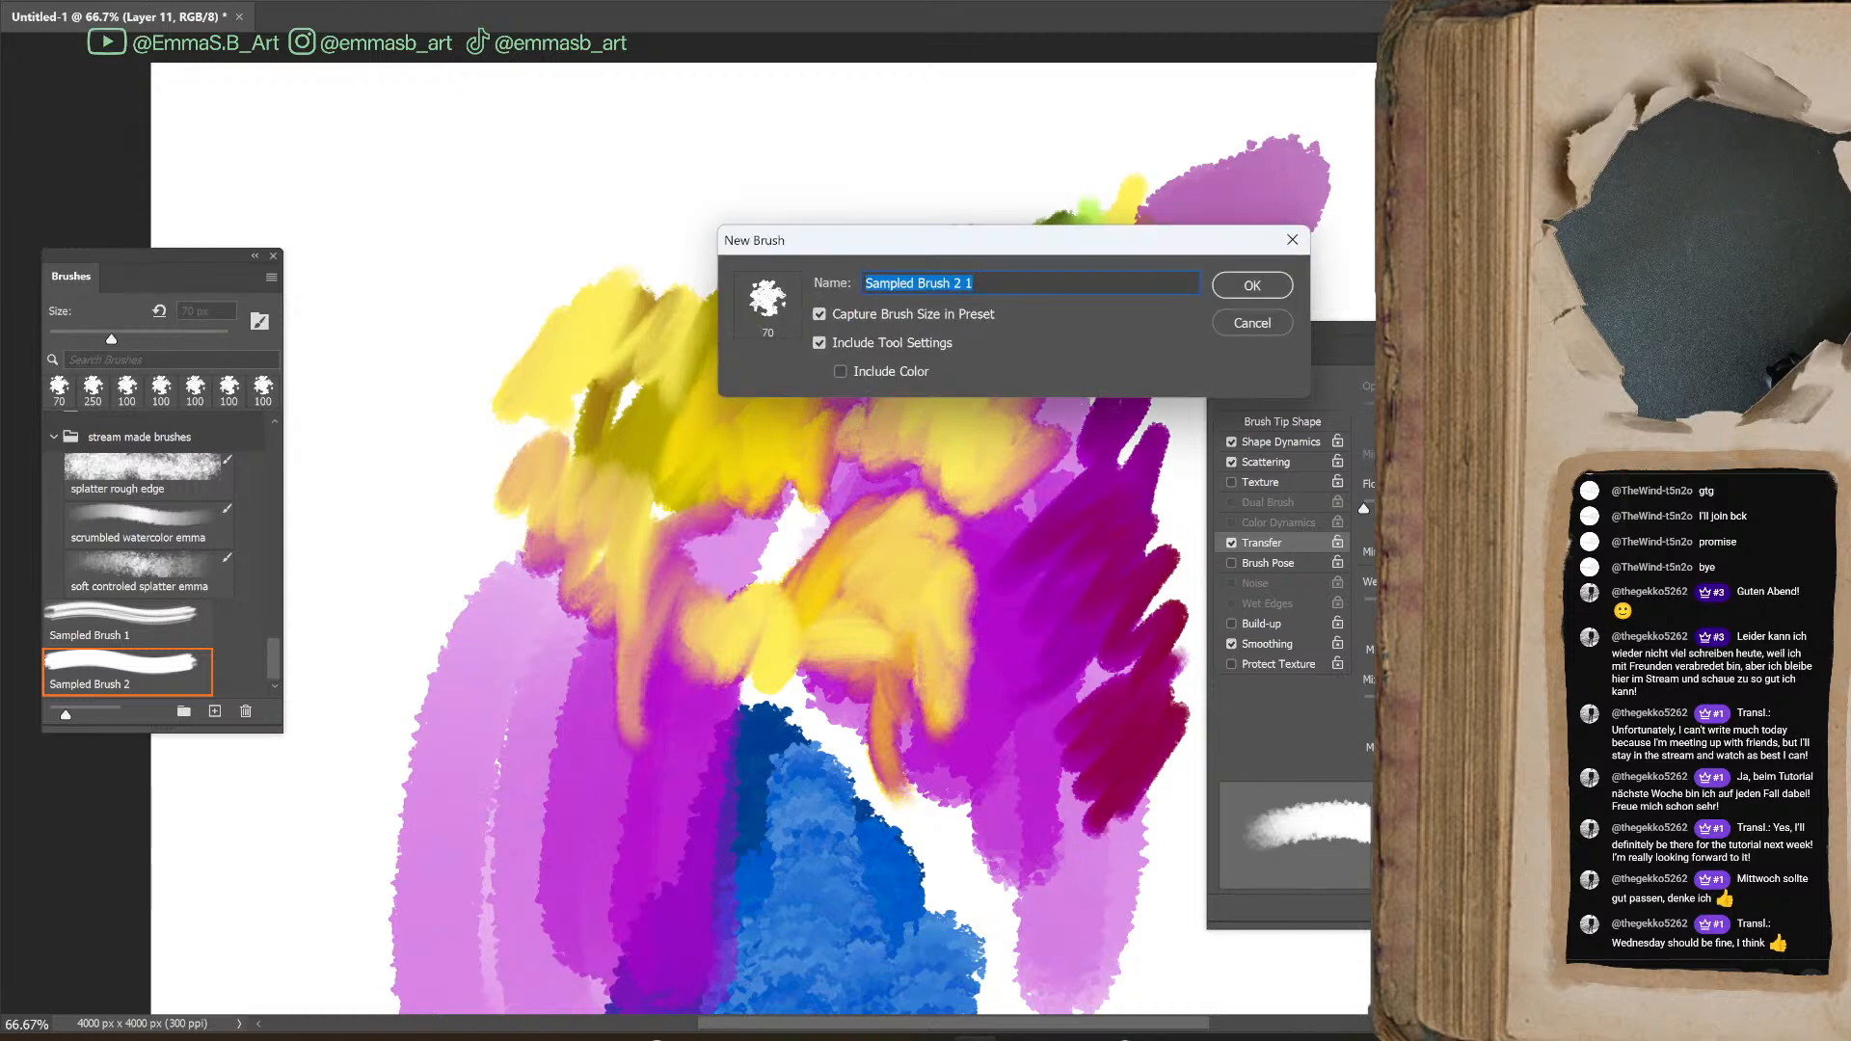
{"action": "type", "text": "blendy oil textured ed"}
{"action": "type", "text": "ge"}
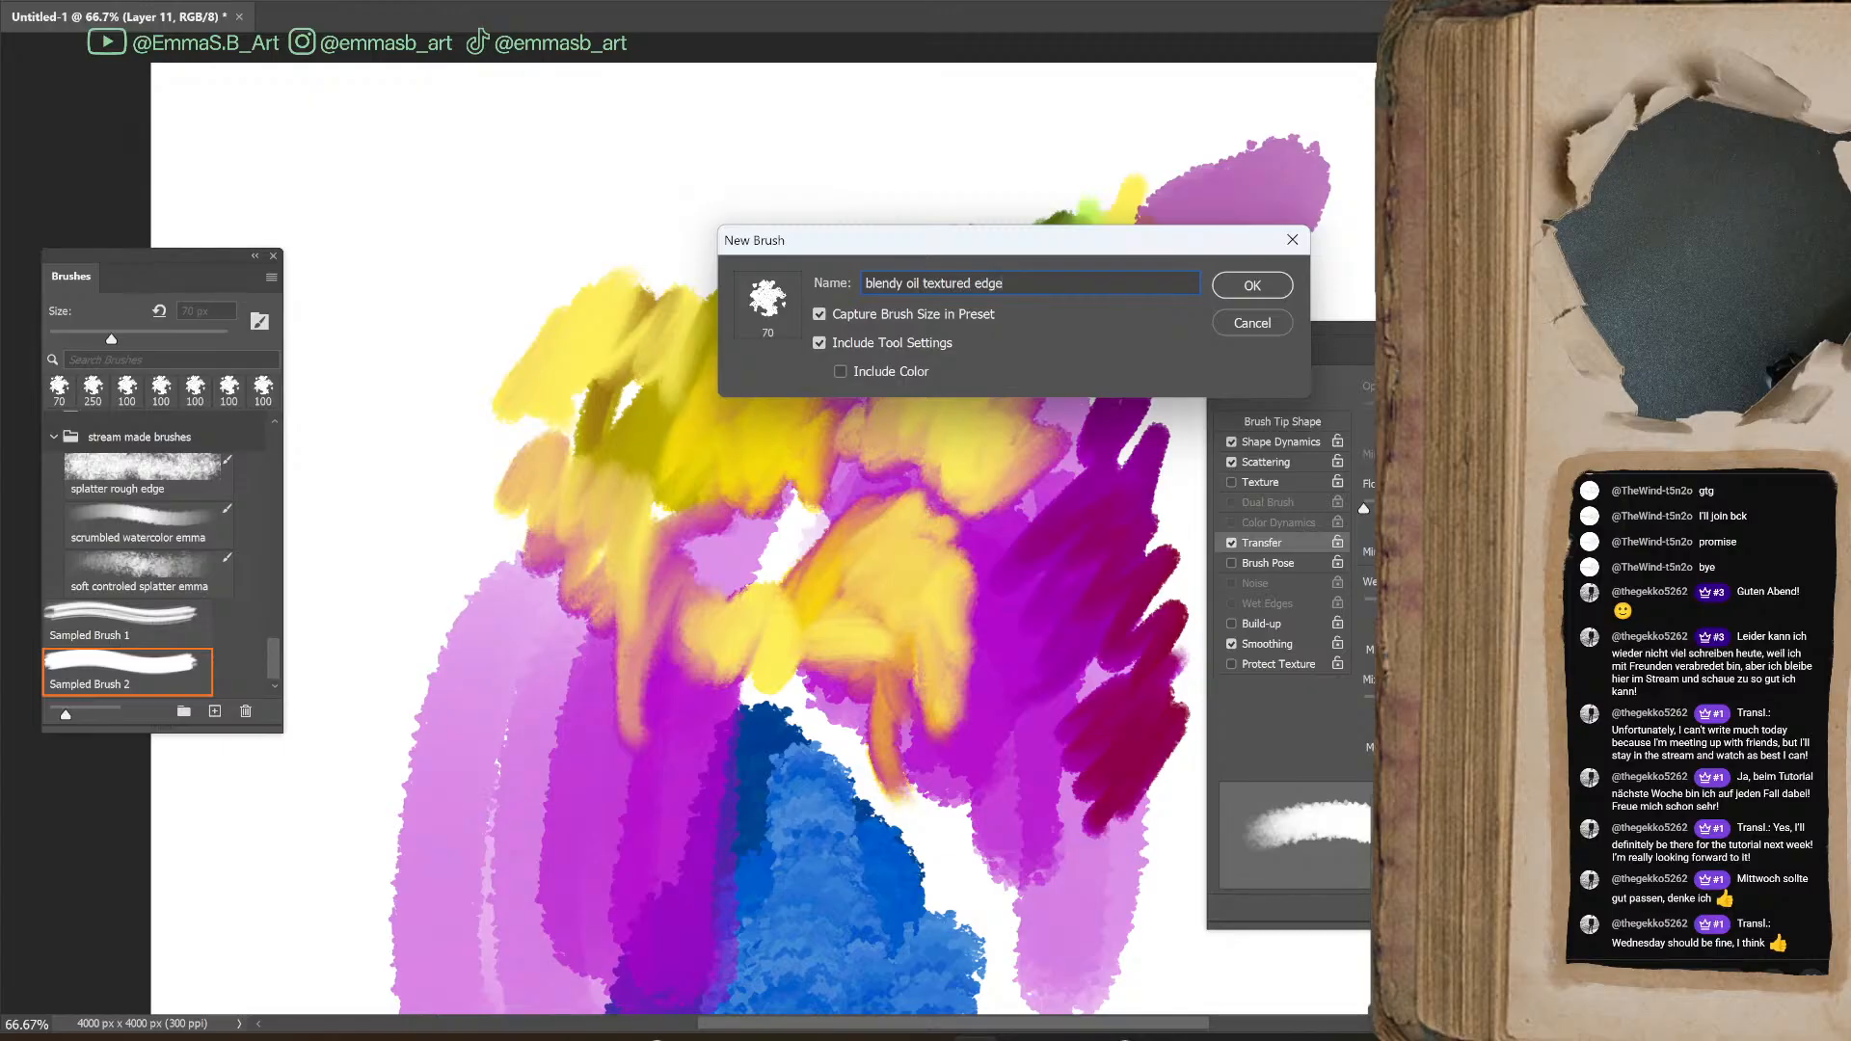
{"action": "type", "text": " emma"}
{"action": "left_click_drag", "start_coordinate": [1098, 283], "coordinate": [856, 326]}
{"action": "key", "text": "ctrl+c"}
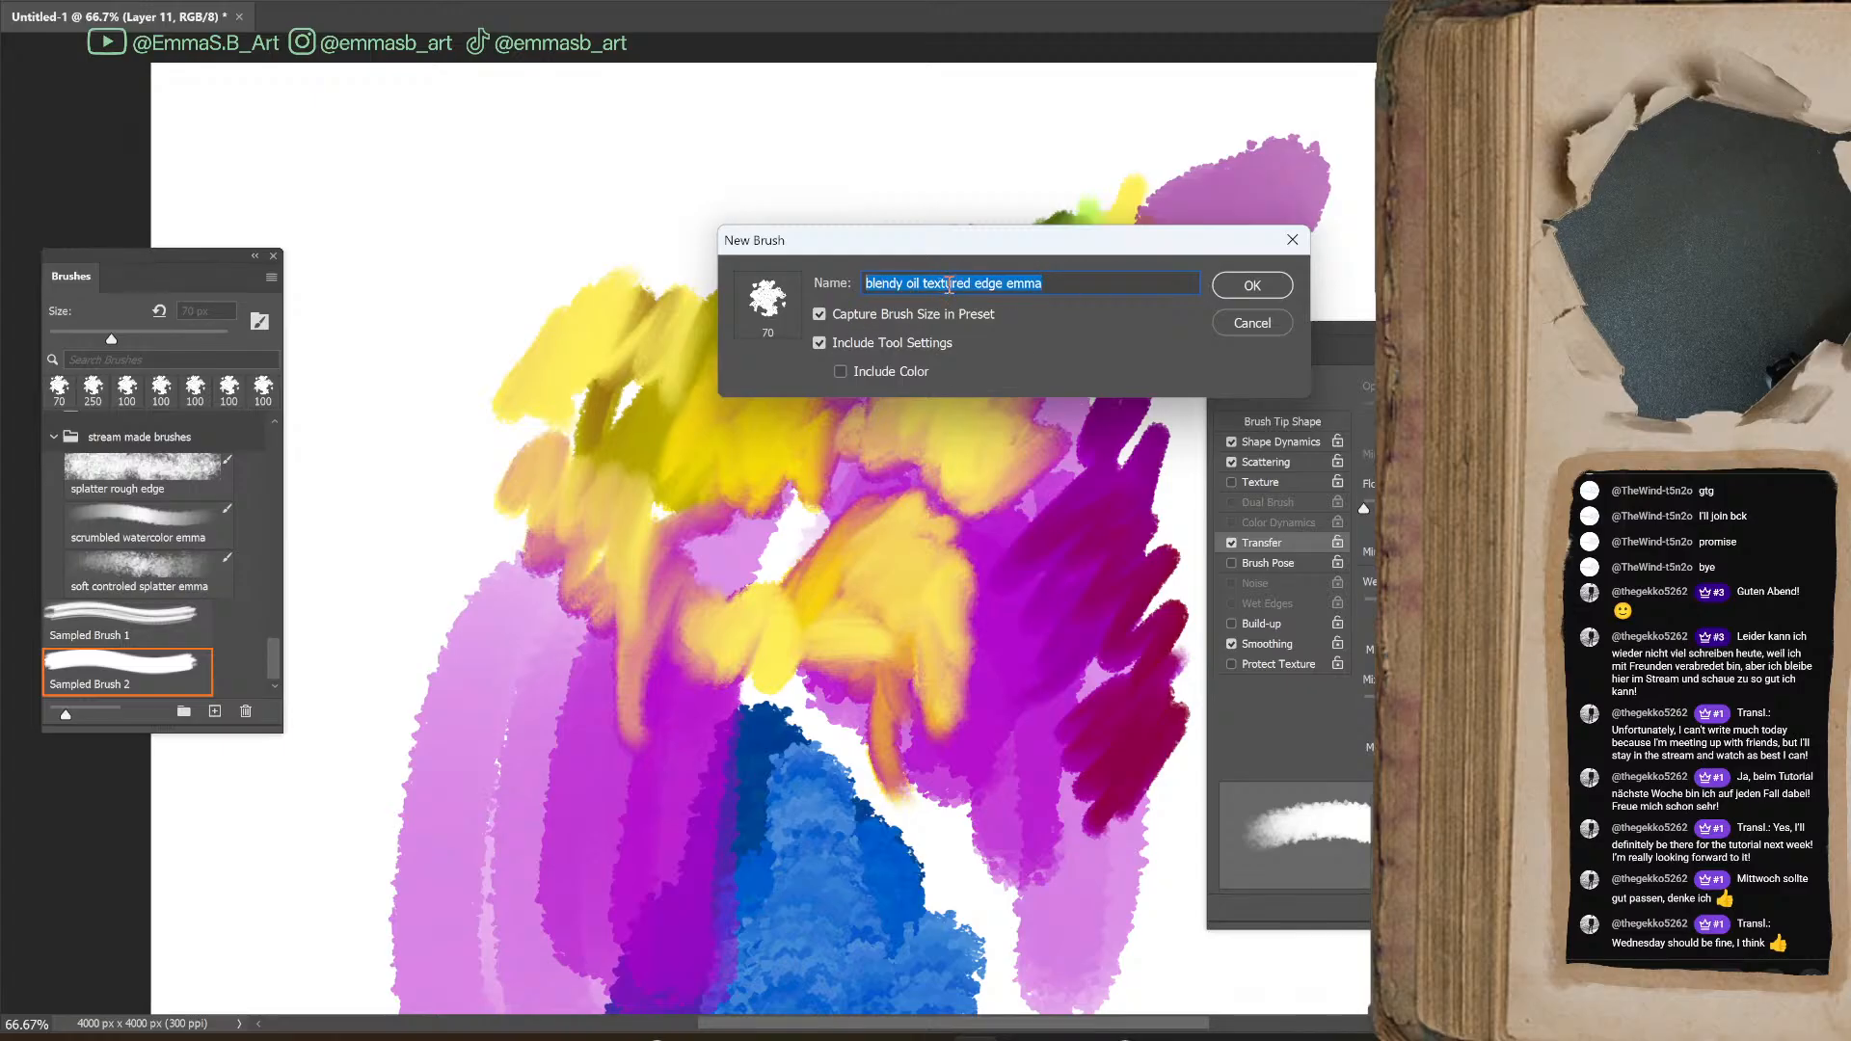
{"action": "left_click", "coordinate": [1254, 324]}
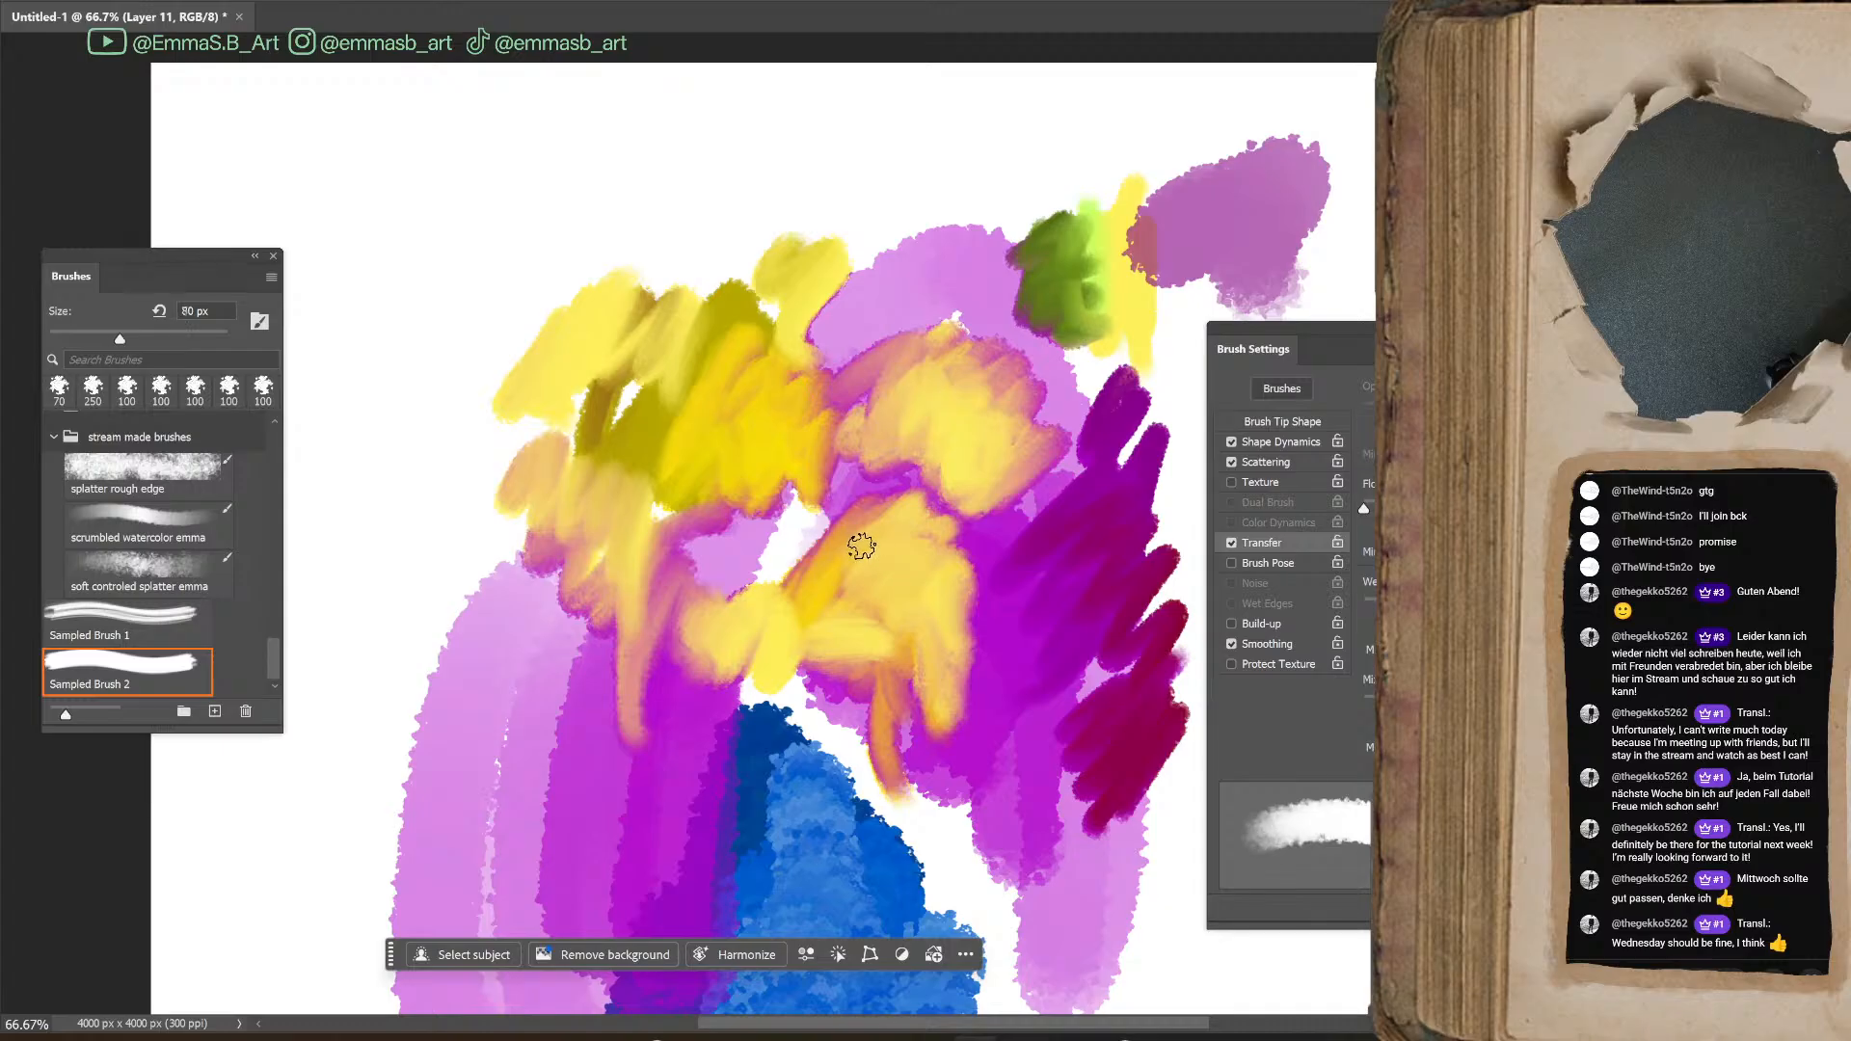
Save the brush at 200 px as a preset with the copied name and place it below splatter rough edge in stream made brushes
{"action": "key", "text": "bracketright"}
{"action": "key", "text": "bracketright"}
{"action": "key", "text": "bracketright"}
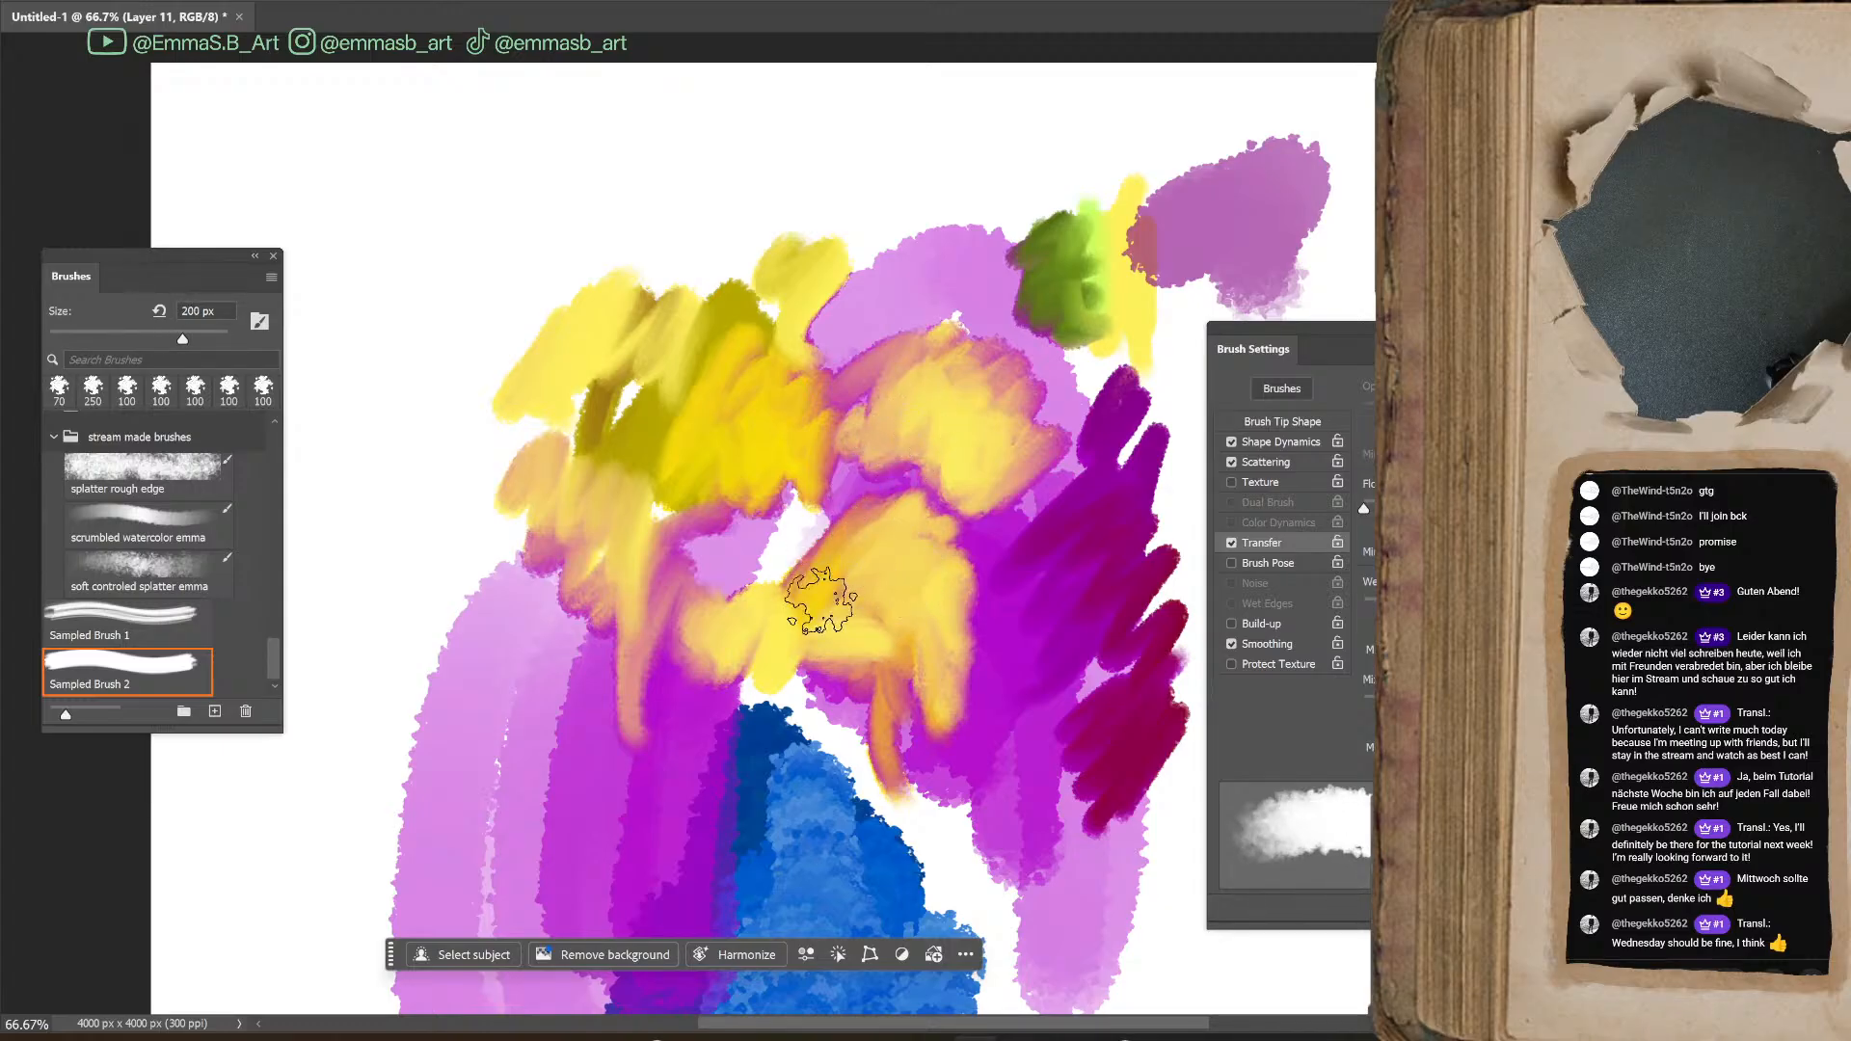
{"action": "left_click", "coordinate": [1564, 910]}
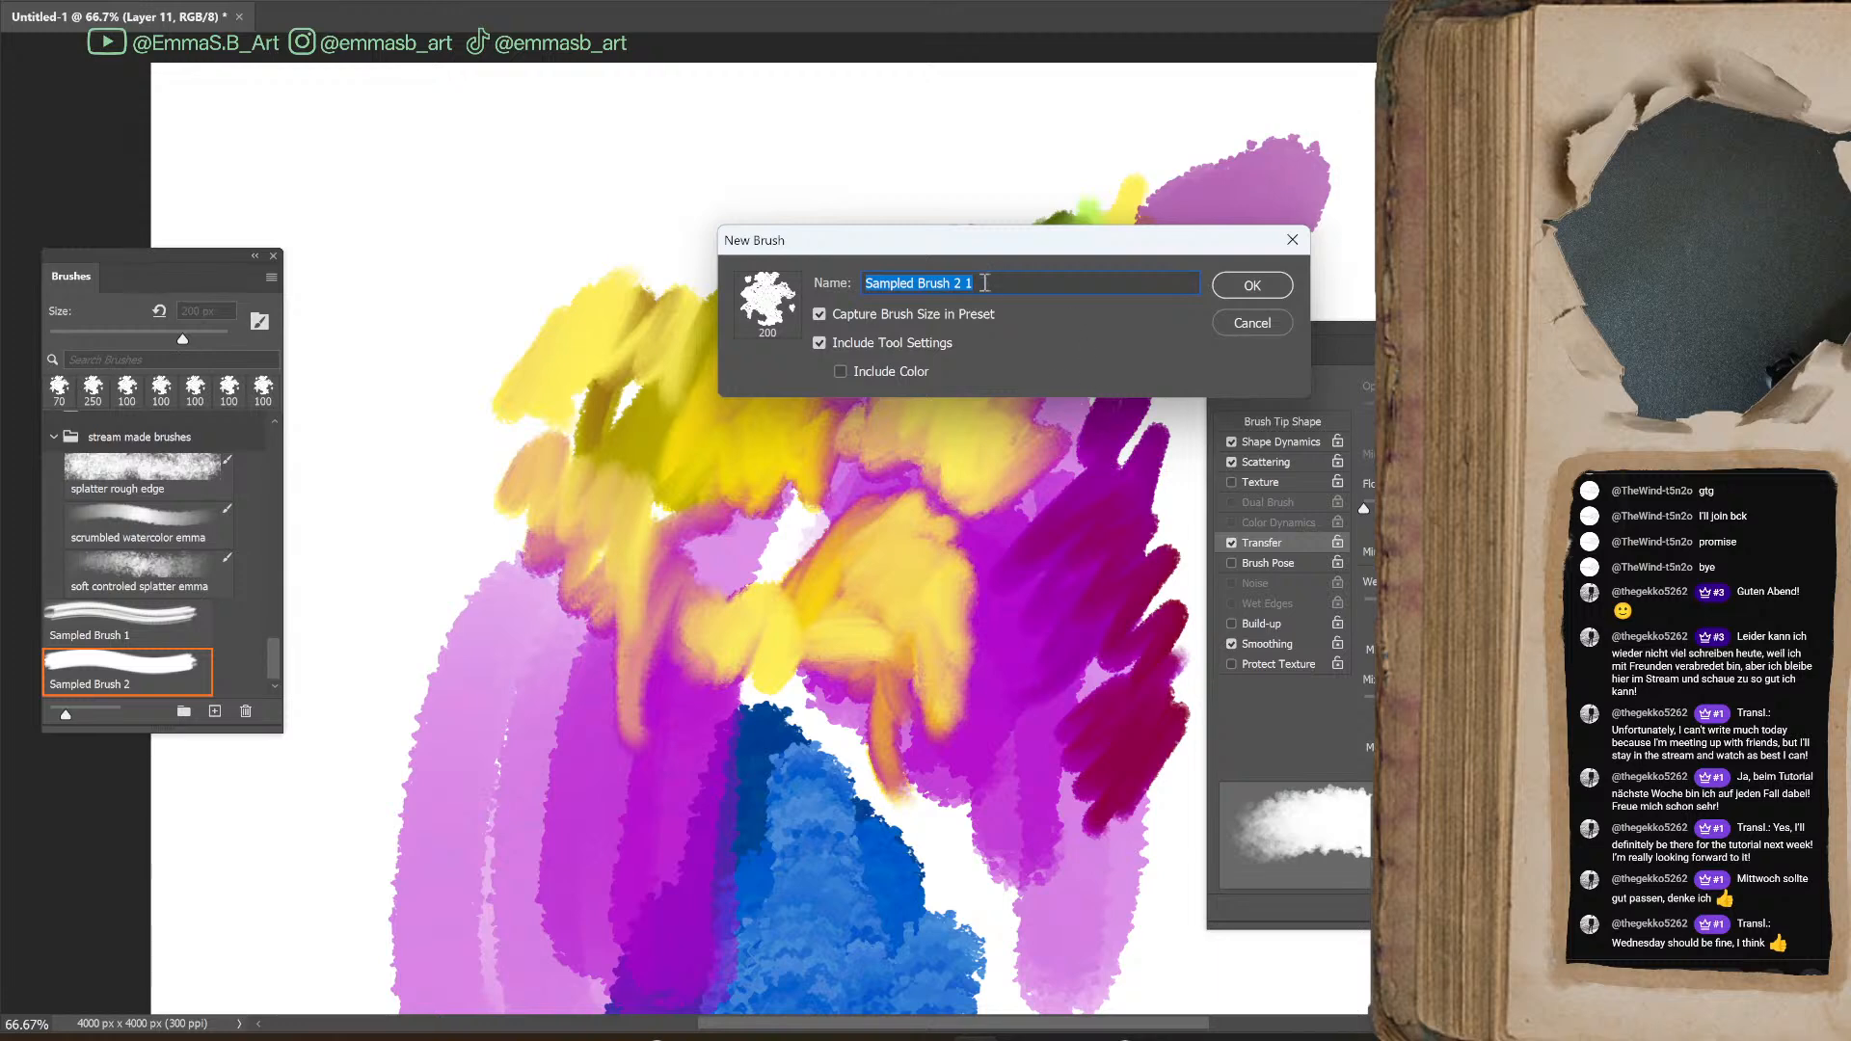
{"action": "key", "text": "ctrl+v"}
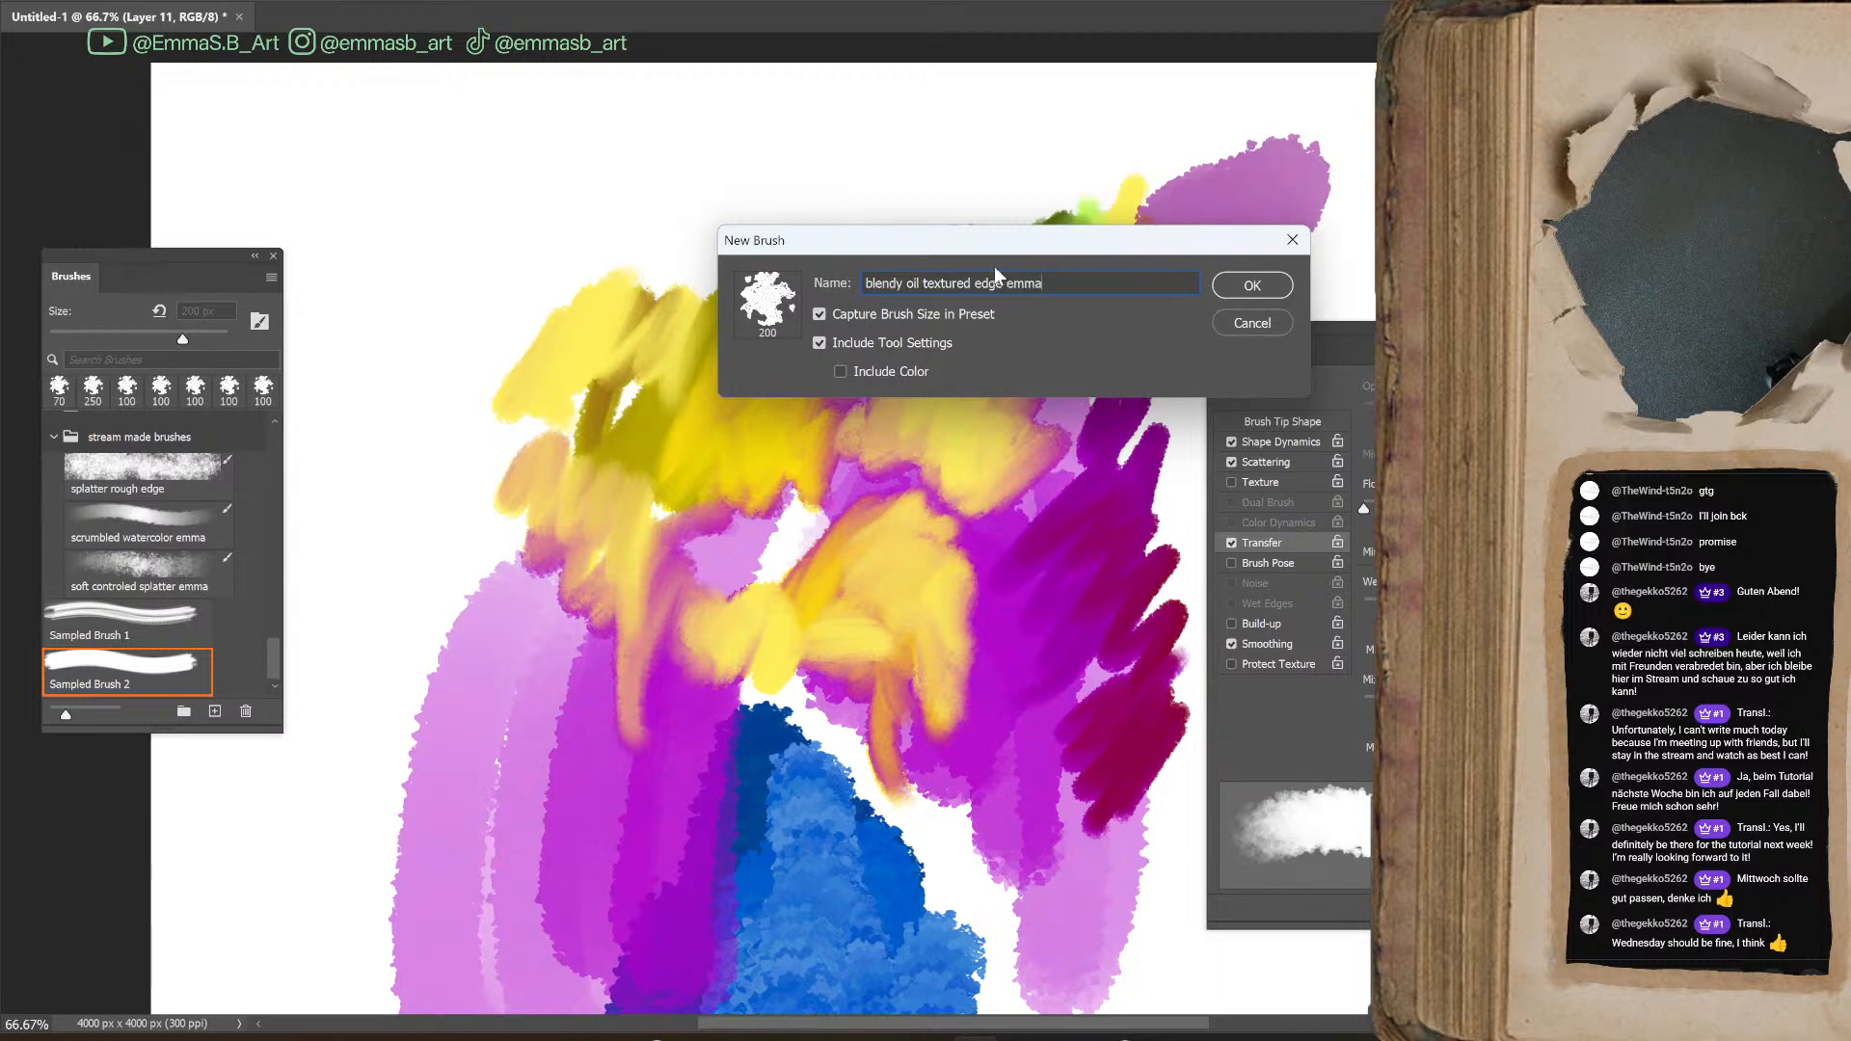
{"action": "left_click", "coordinate": [1279, 289]}
{"action": "mouse_move", "coordinate": [164, 681]}
{"action": "left_mouse_down"}
{"action": "mouse_move", "coordinate": [164, 434]}
{"action": "mouse_move", "coordinate": [216, 482]}
{"action": "left_mouse_up"}
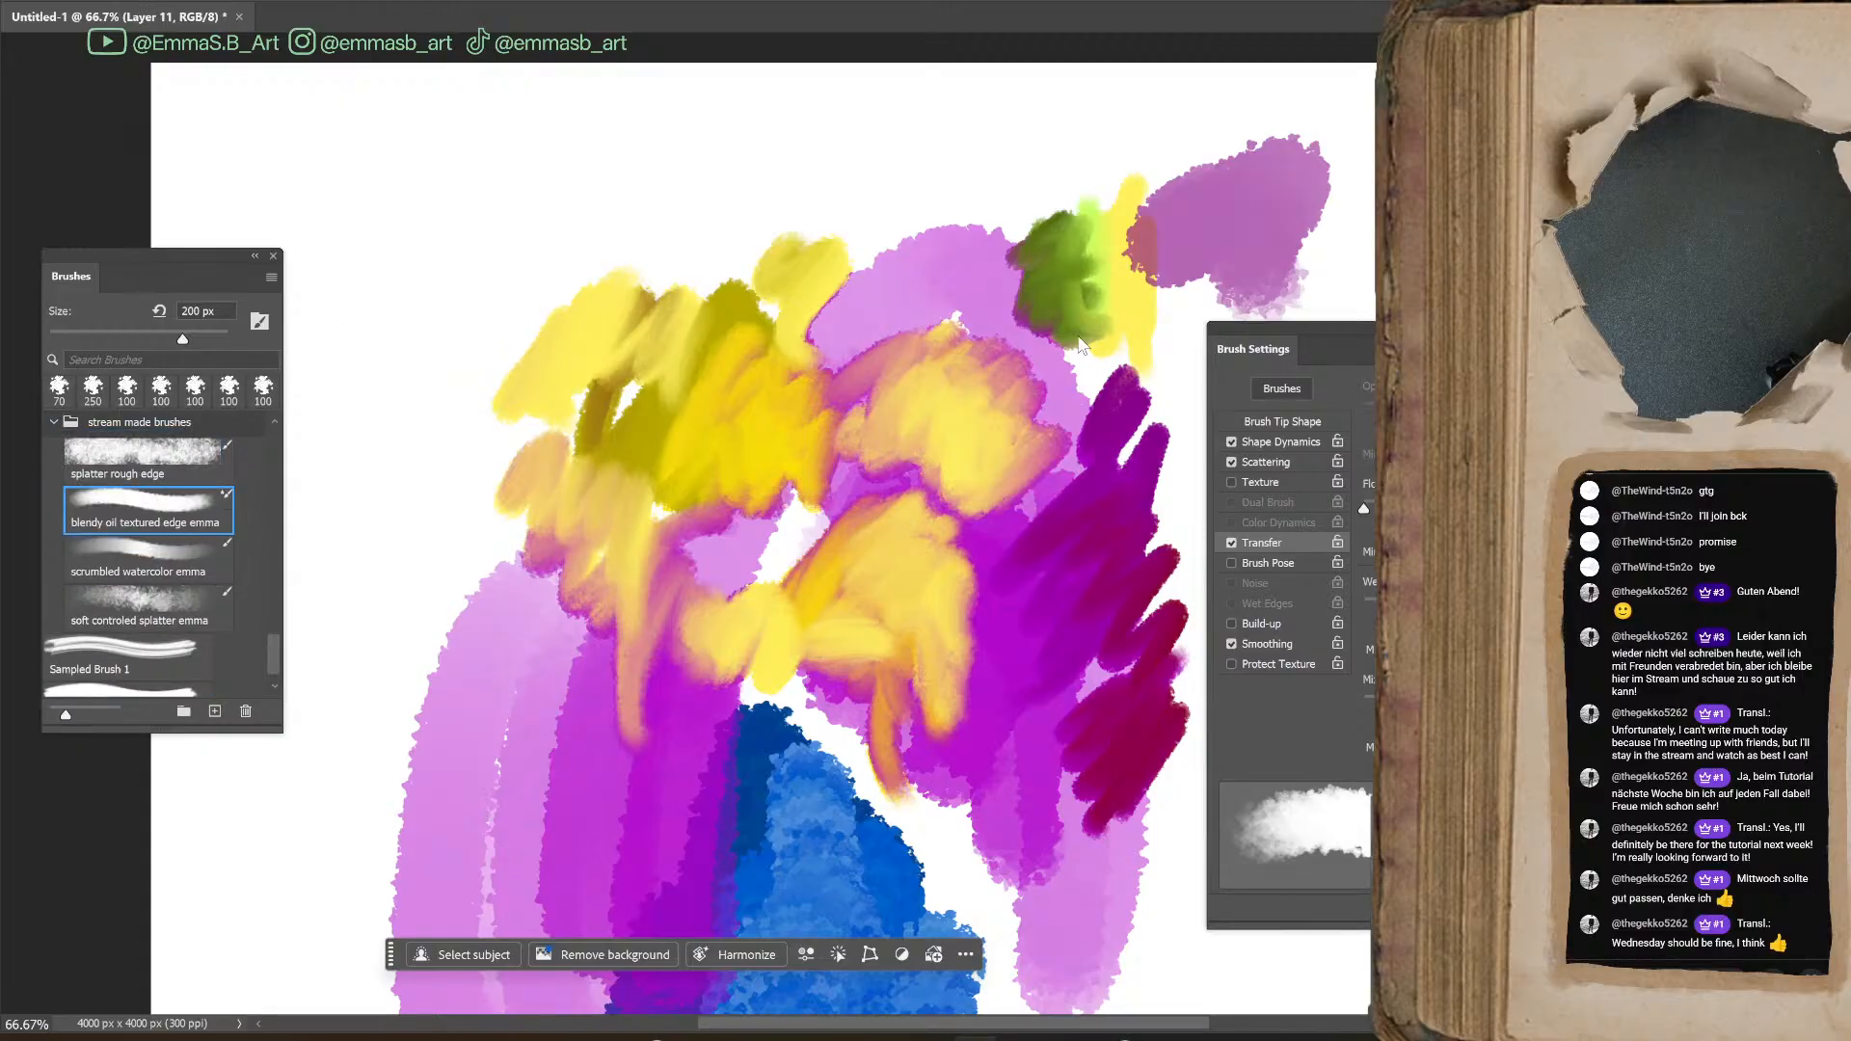
Delete the paint test, ink blot and Brightness/Contrast layers, and add a new empty layer
{"action": "key", "text": "Delete"}
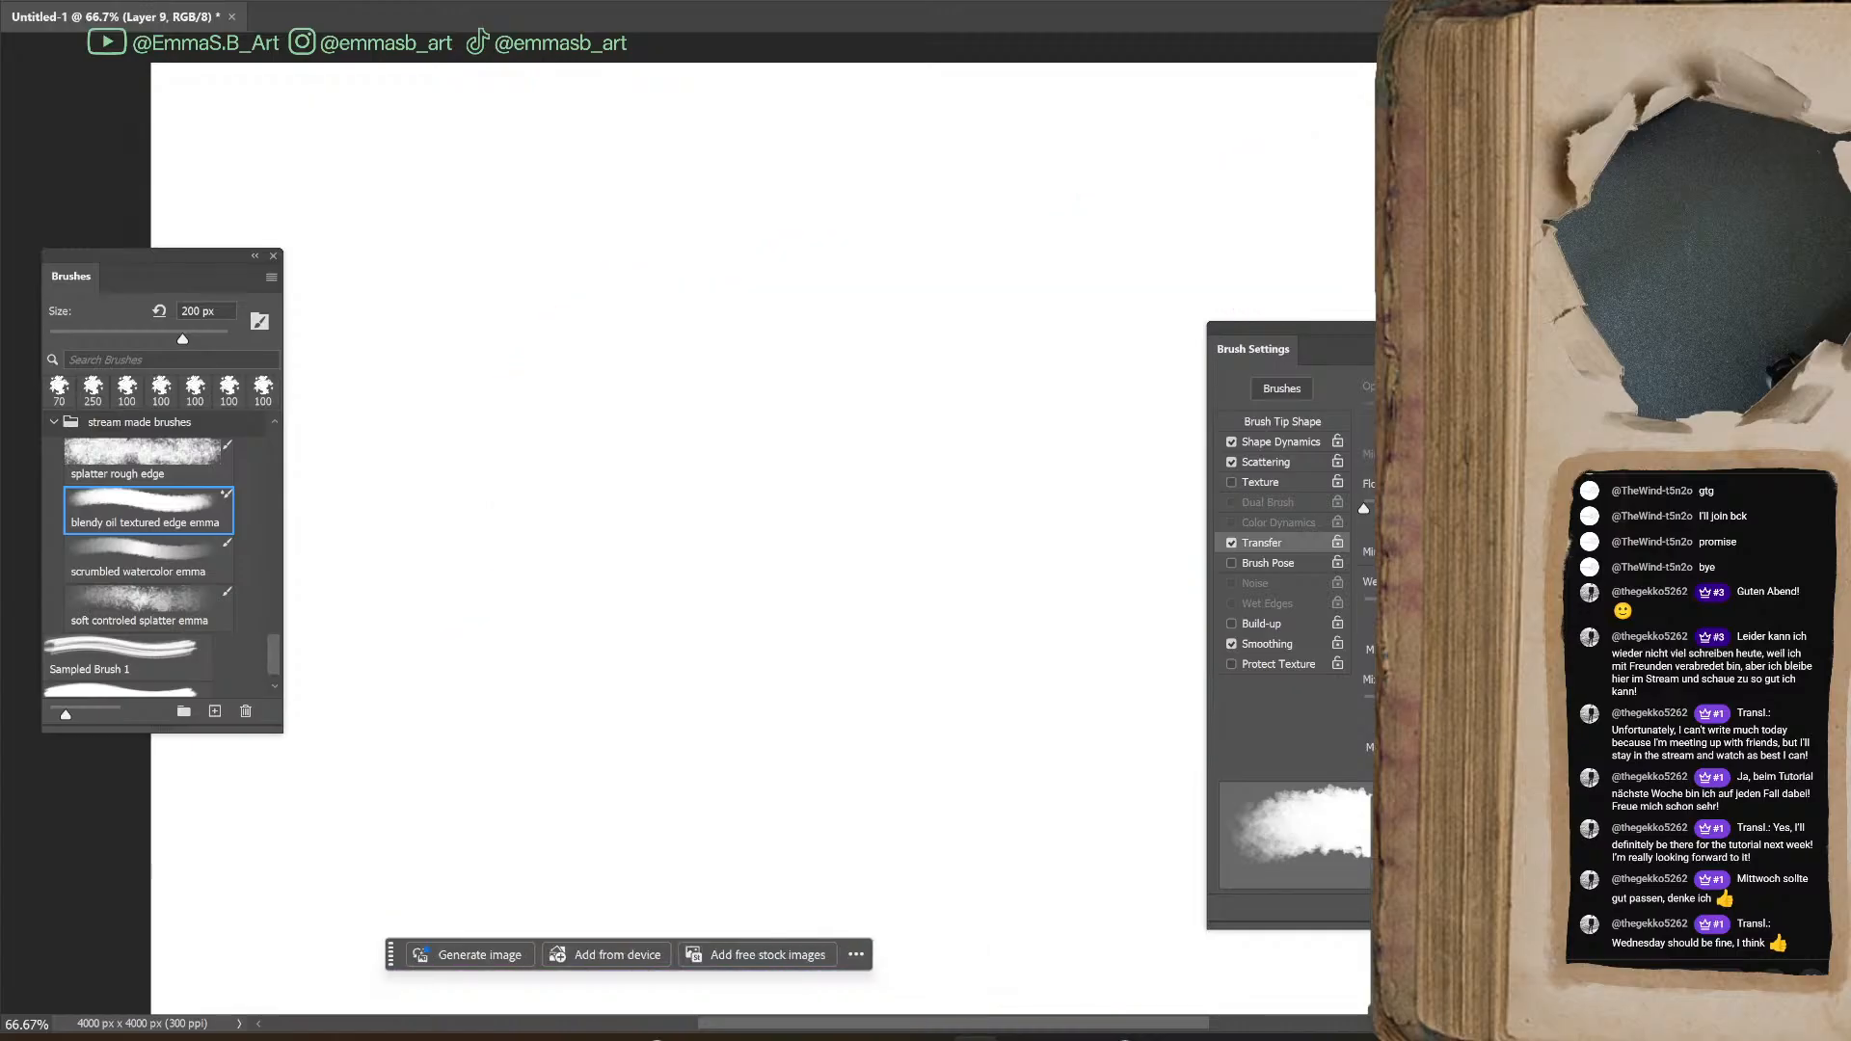
{"action": "key", "text": "ctrl+minus"}
{"action": "key", "text": "ctrl+minus"}
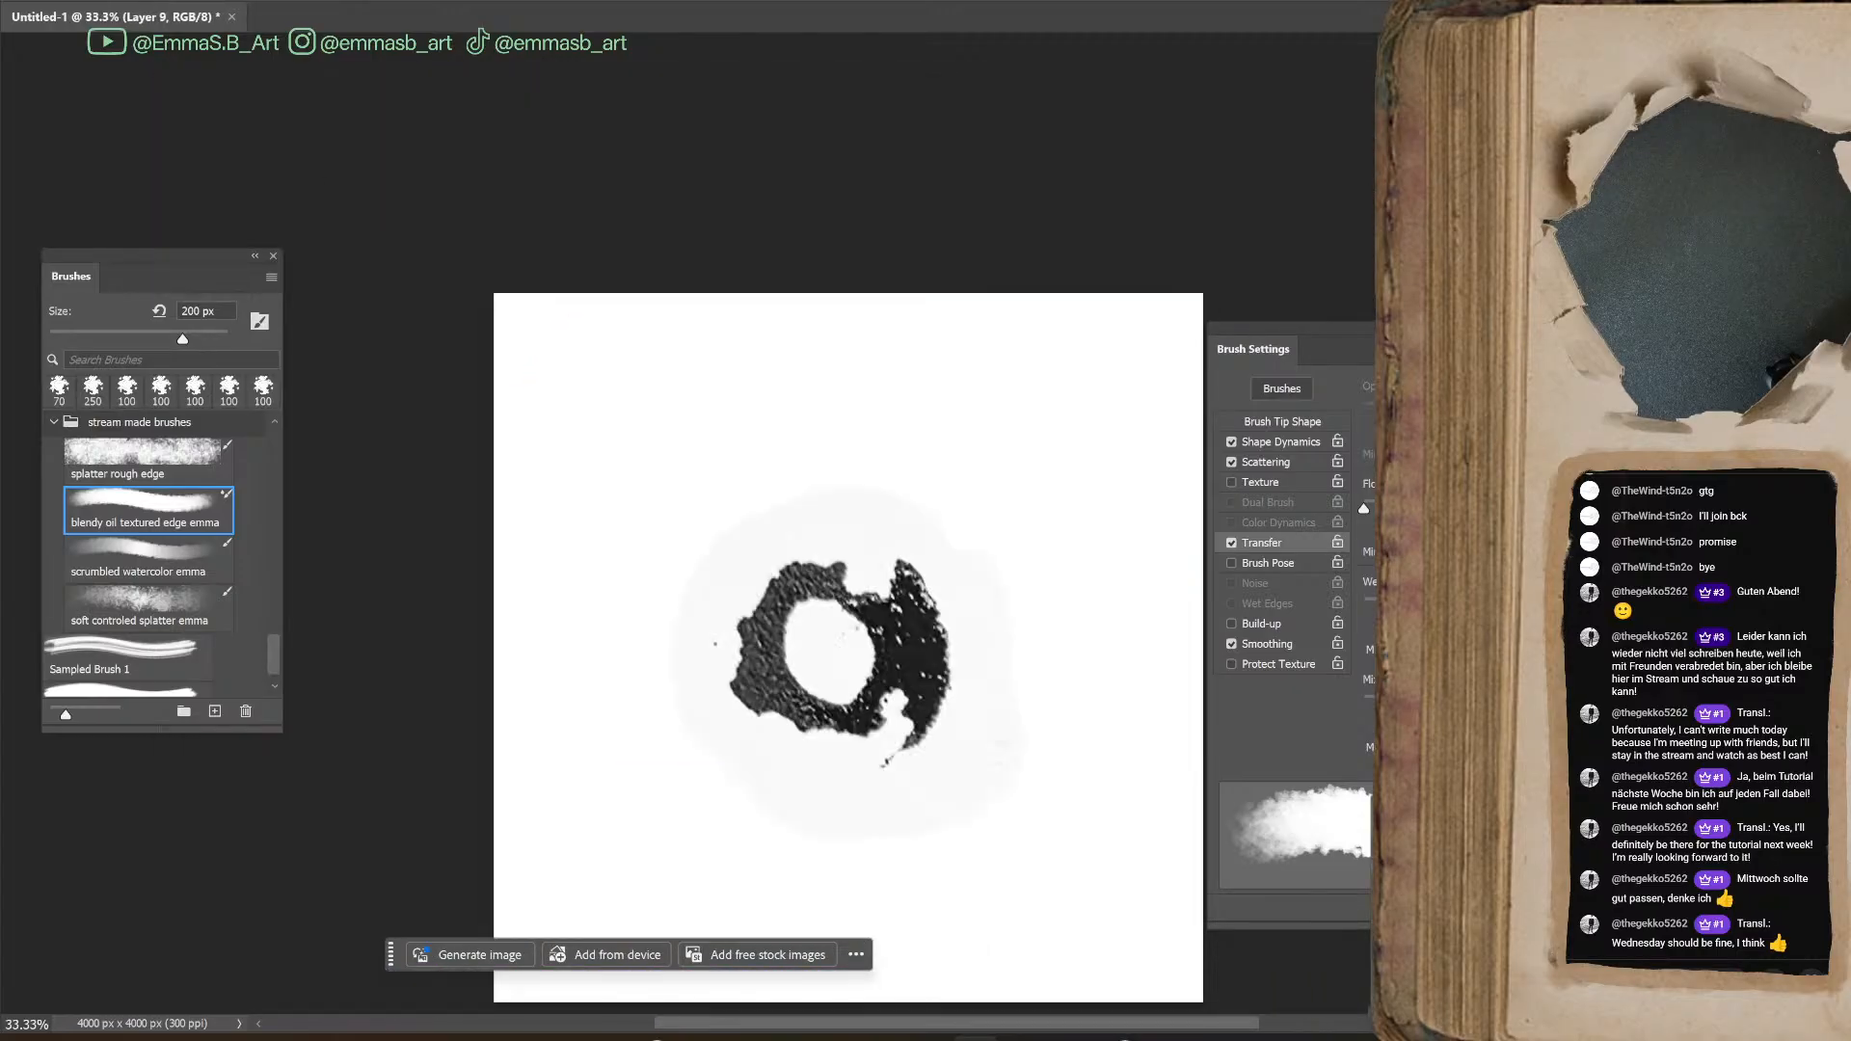
{"action": "key", "text": "Delete"}
{"action": "left_click", "coordinate": [849, 641]}
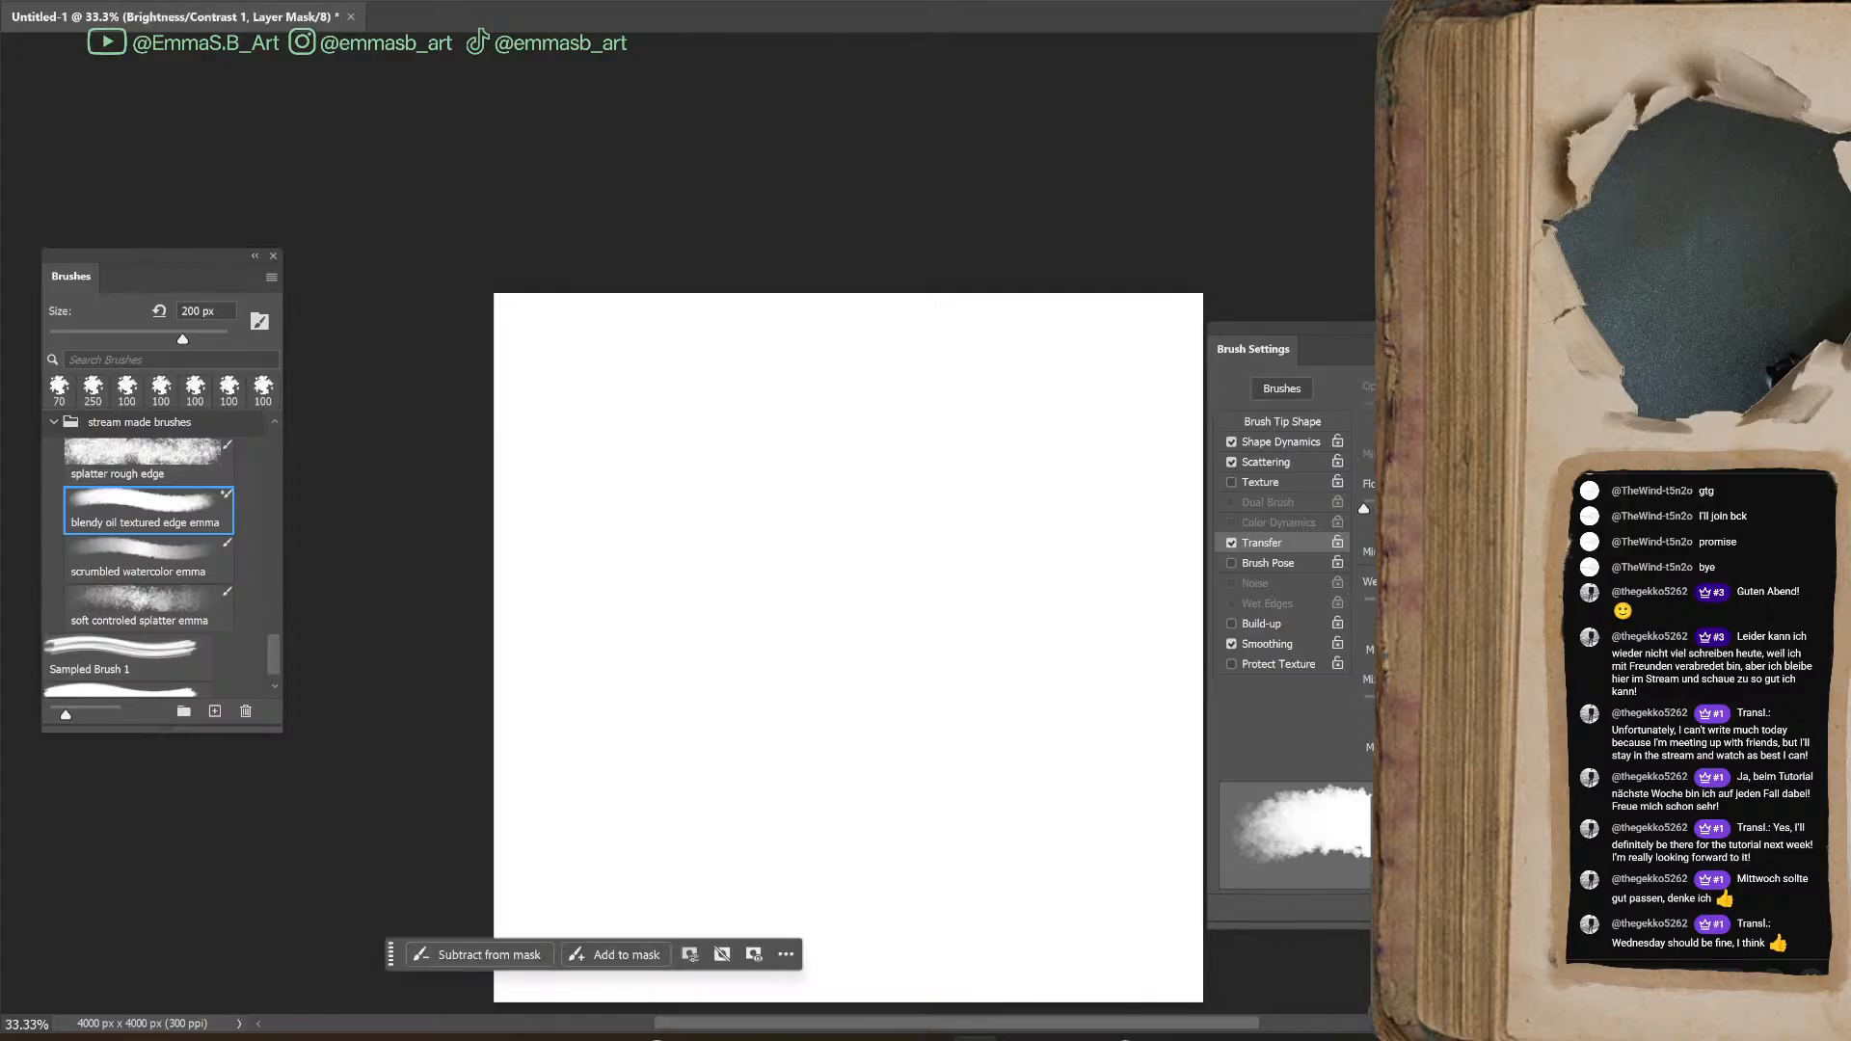
{"action": "key", "text": "Delete"}
{"action": "key", "text": "Delete"}
{"action": "key", "text": "Delete"}
{"action": "key", "text": "Delete"}
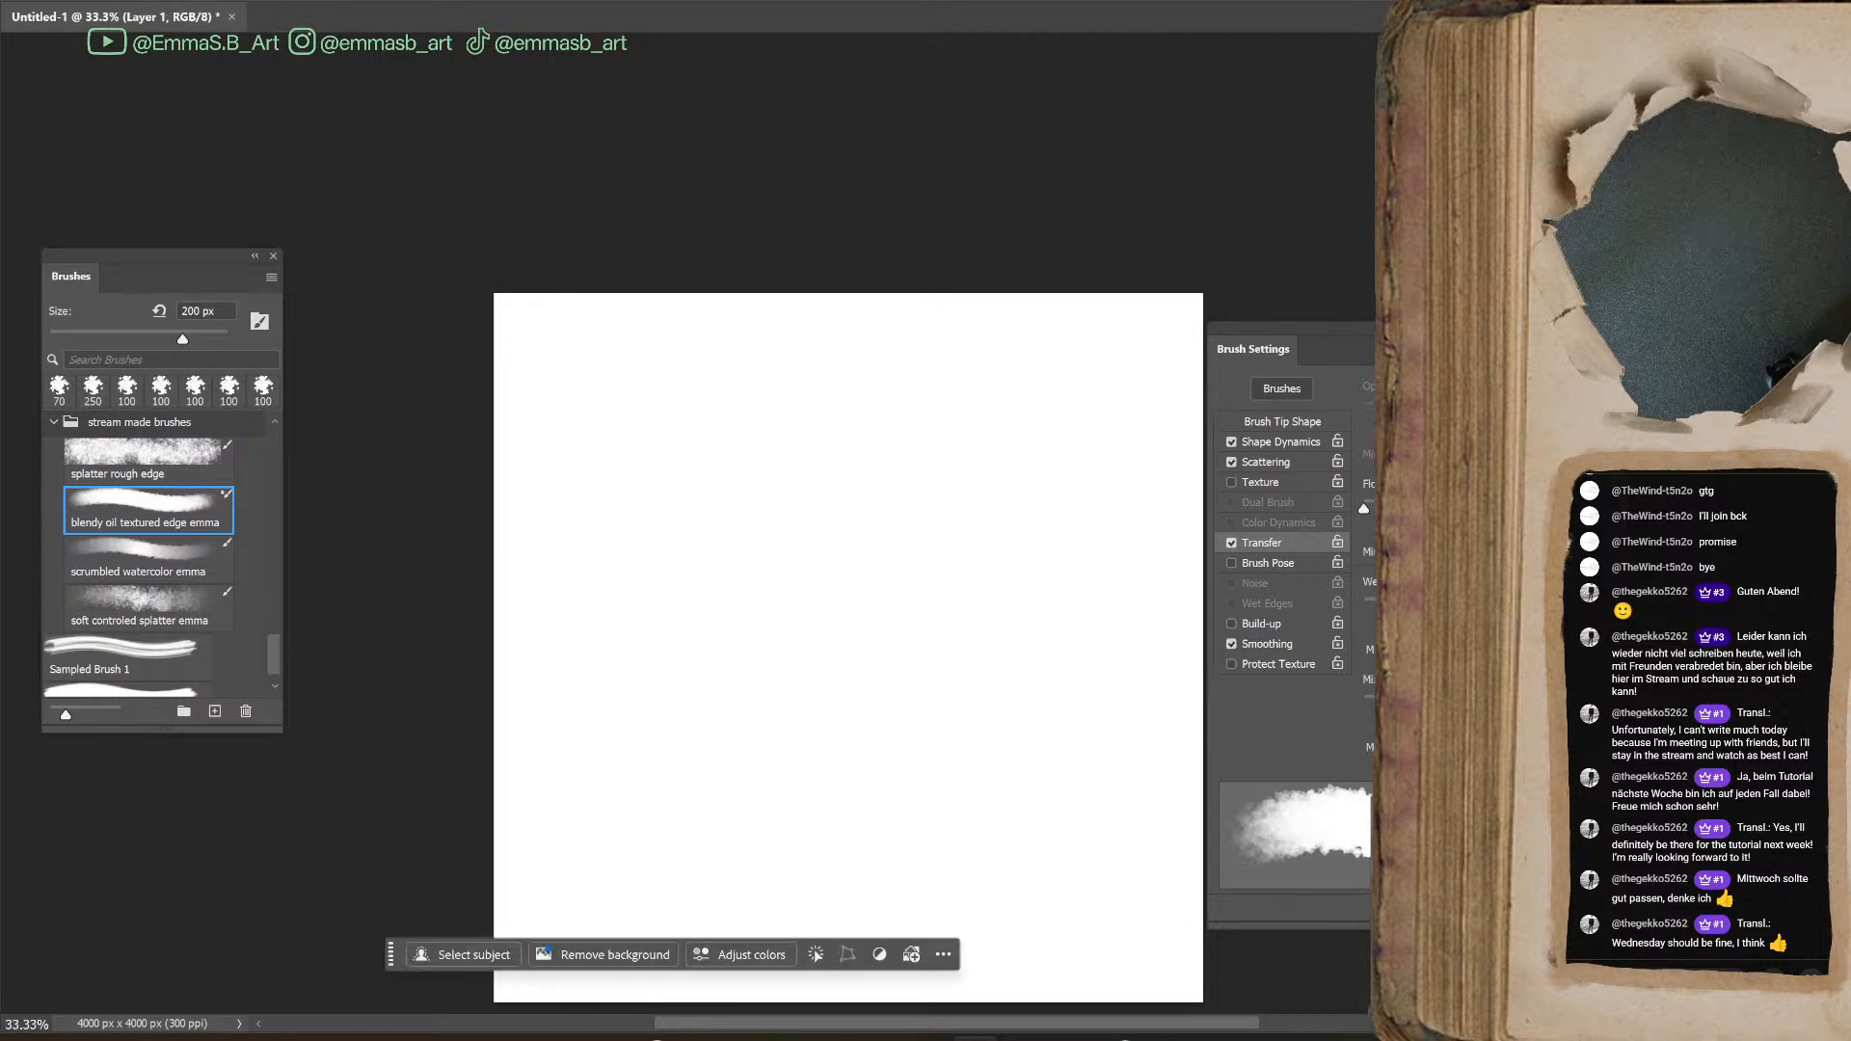
{"action": "key", "text": "ctrl+alt+shift+n"}
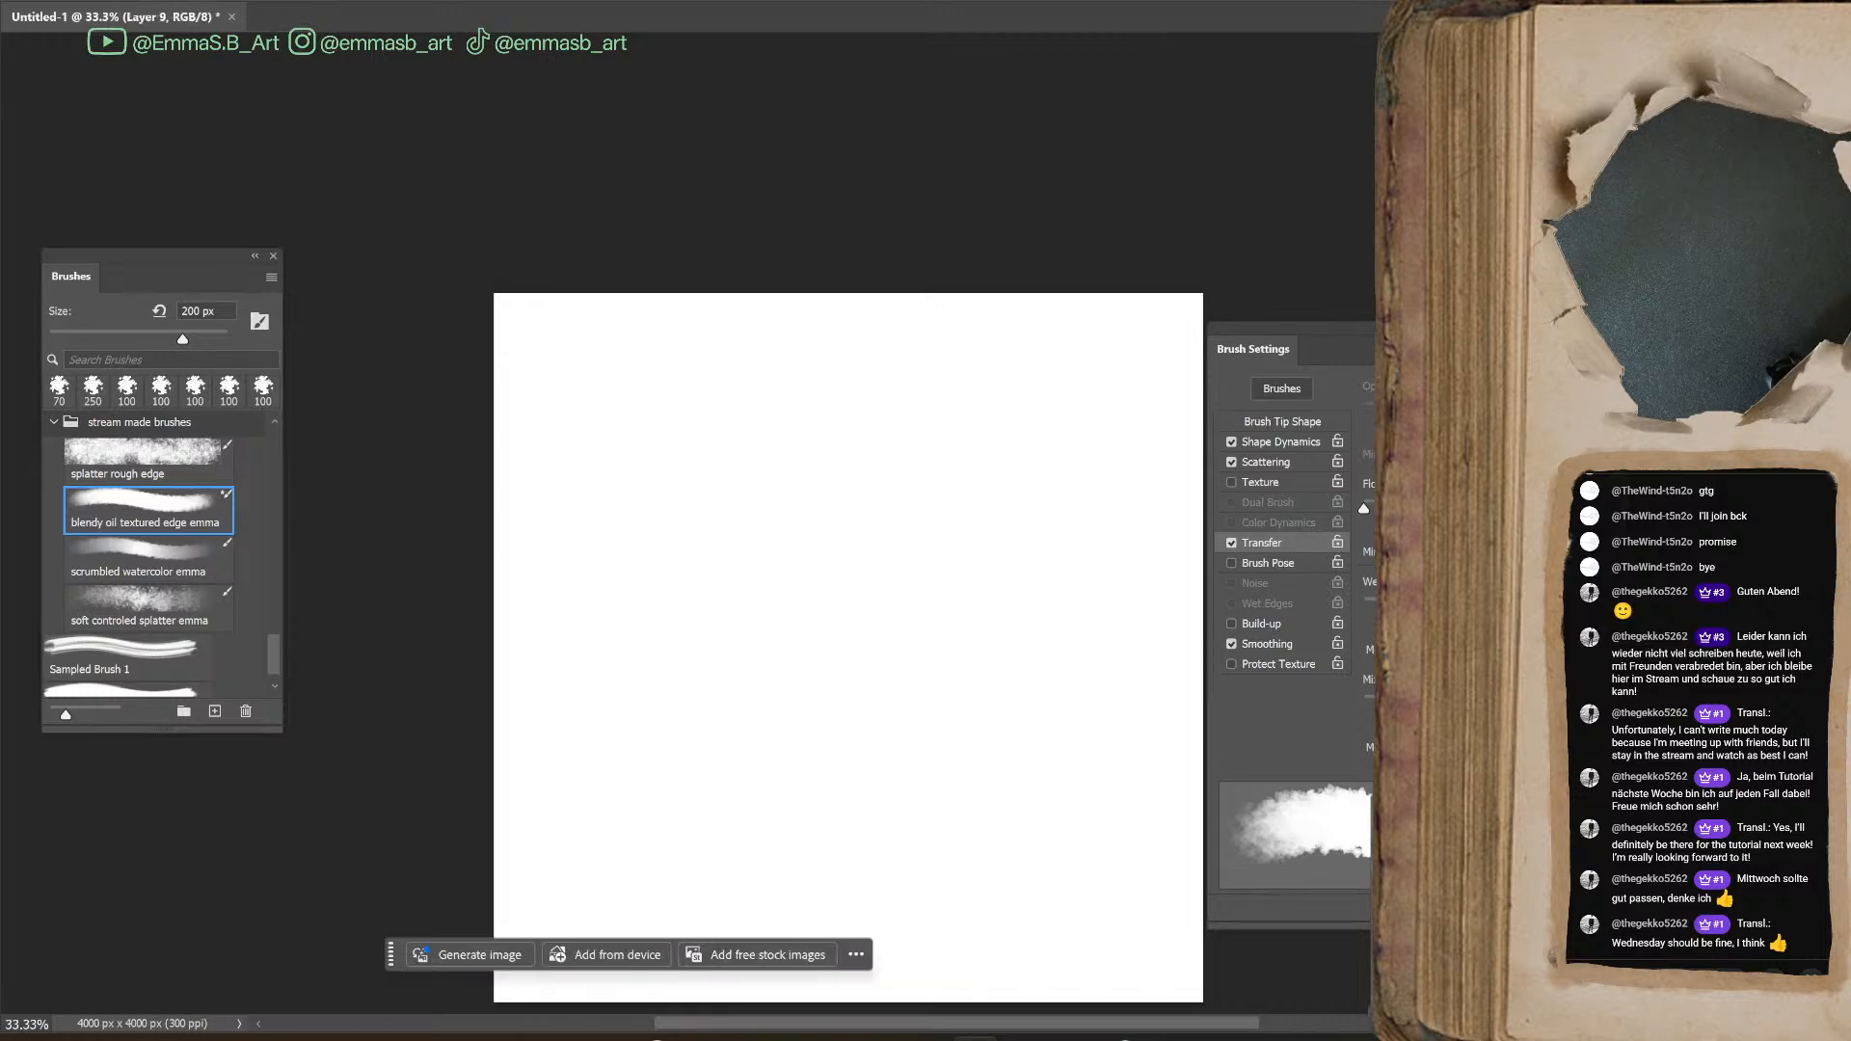
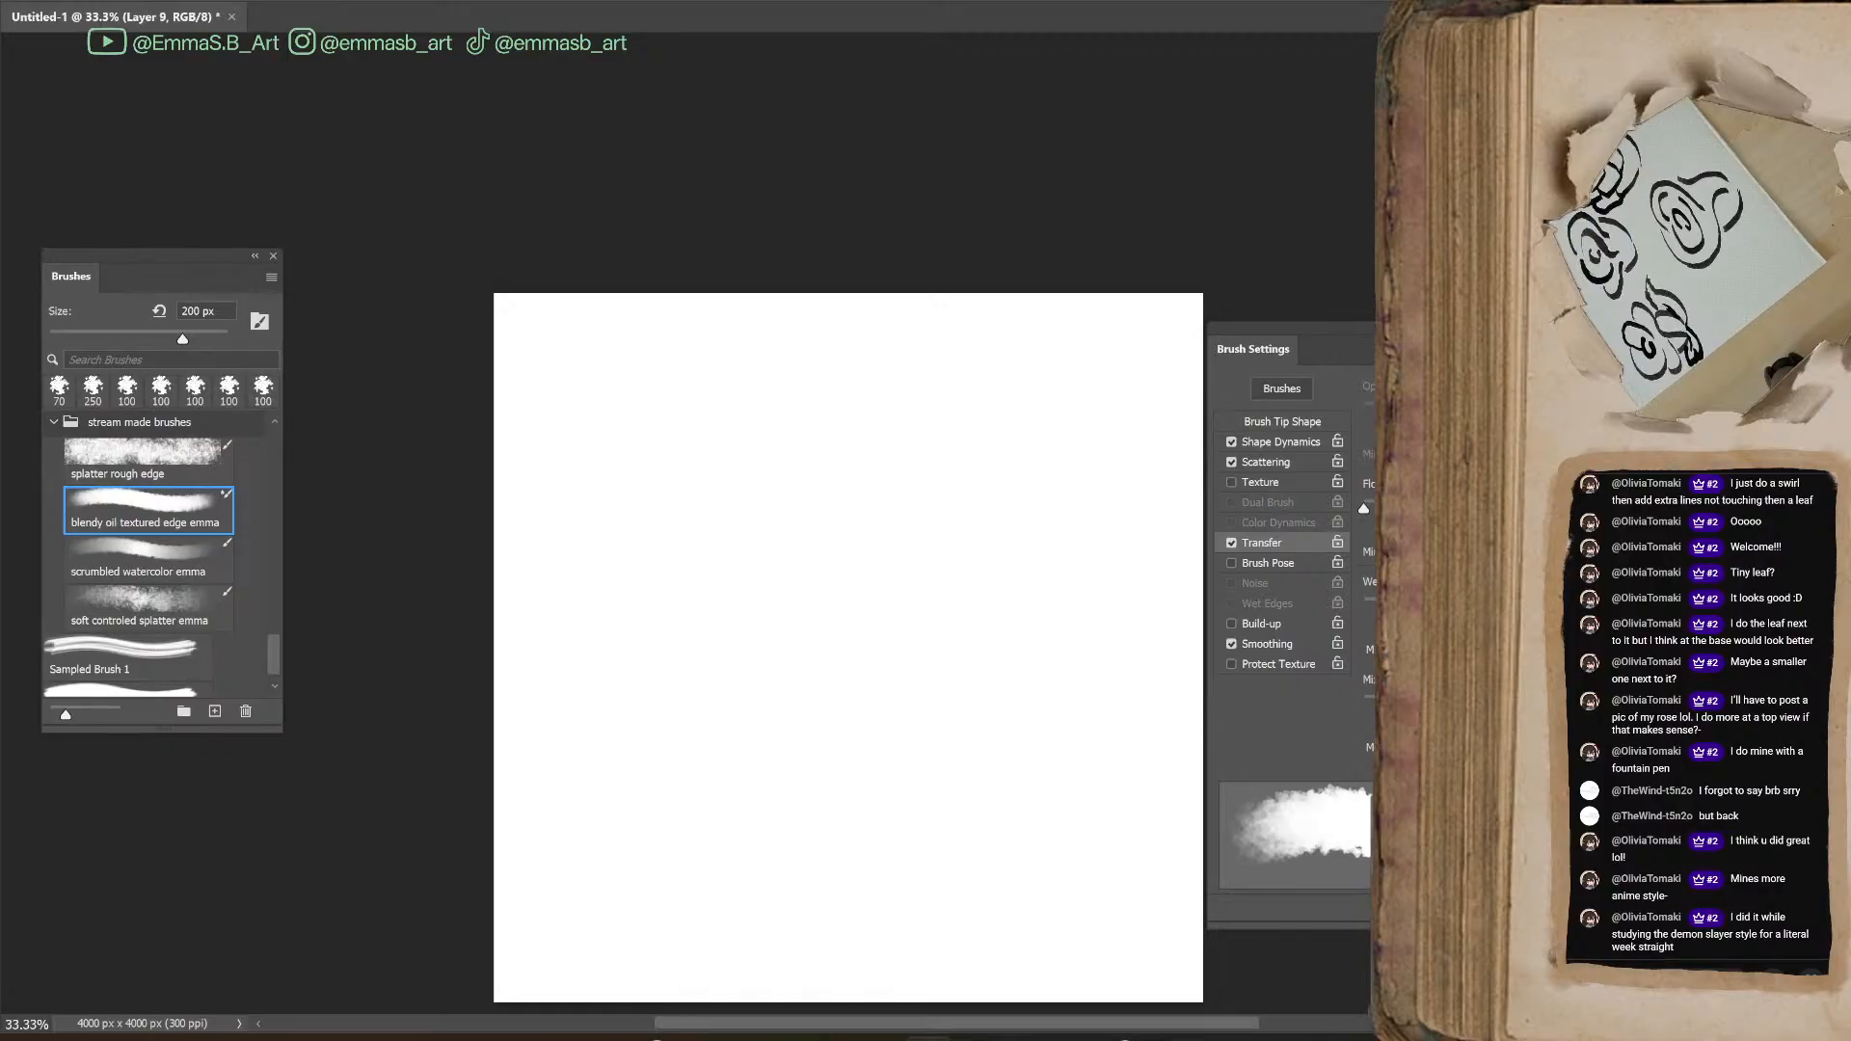
Paste the photo of the inked roses and copy the lassoed upper cup-shaped rose onto its own layer
{"action": "key", "text": "ctrl+v"}
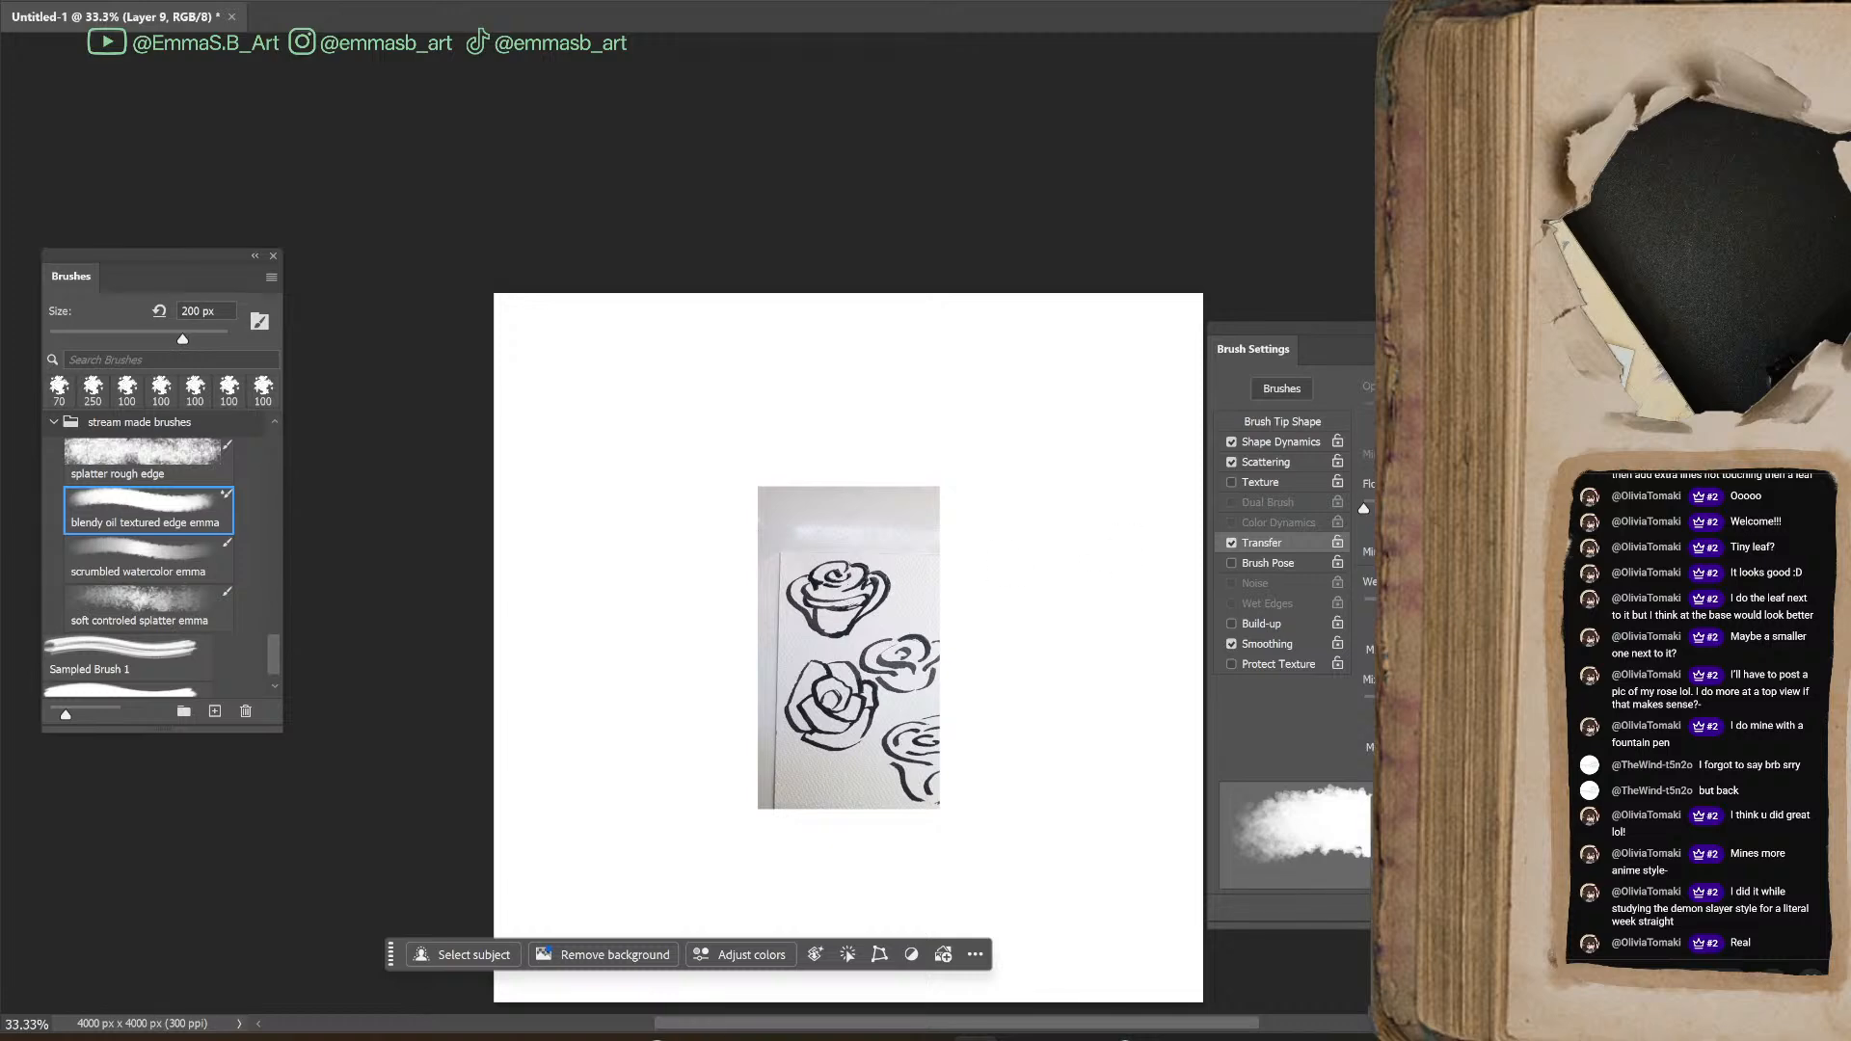
{"action": "key", "text": "ctrl+equal"}
{"action": "key", "text": "ctrl+equal"}
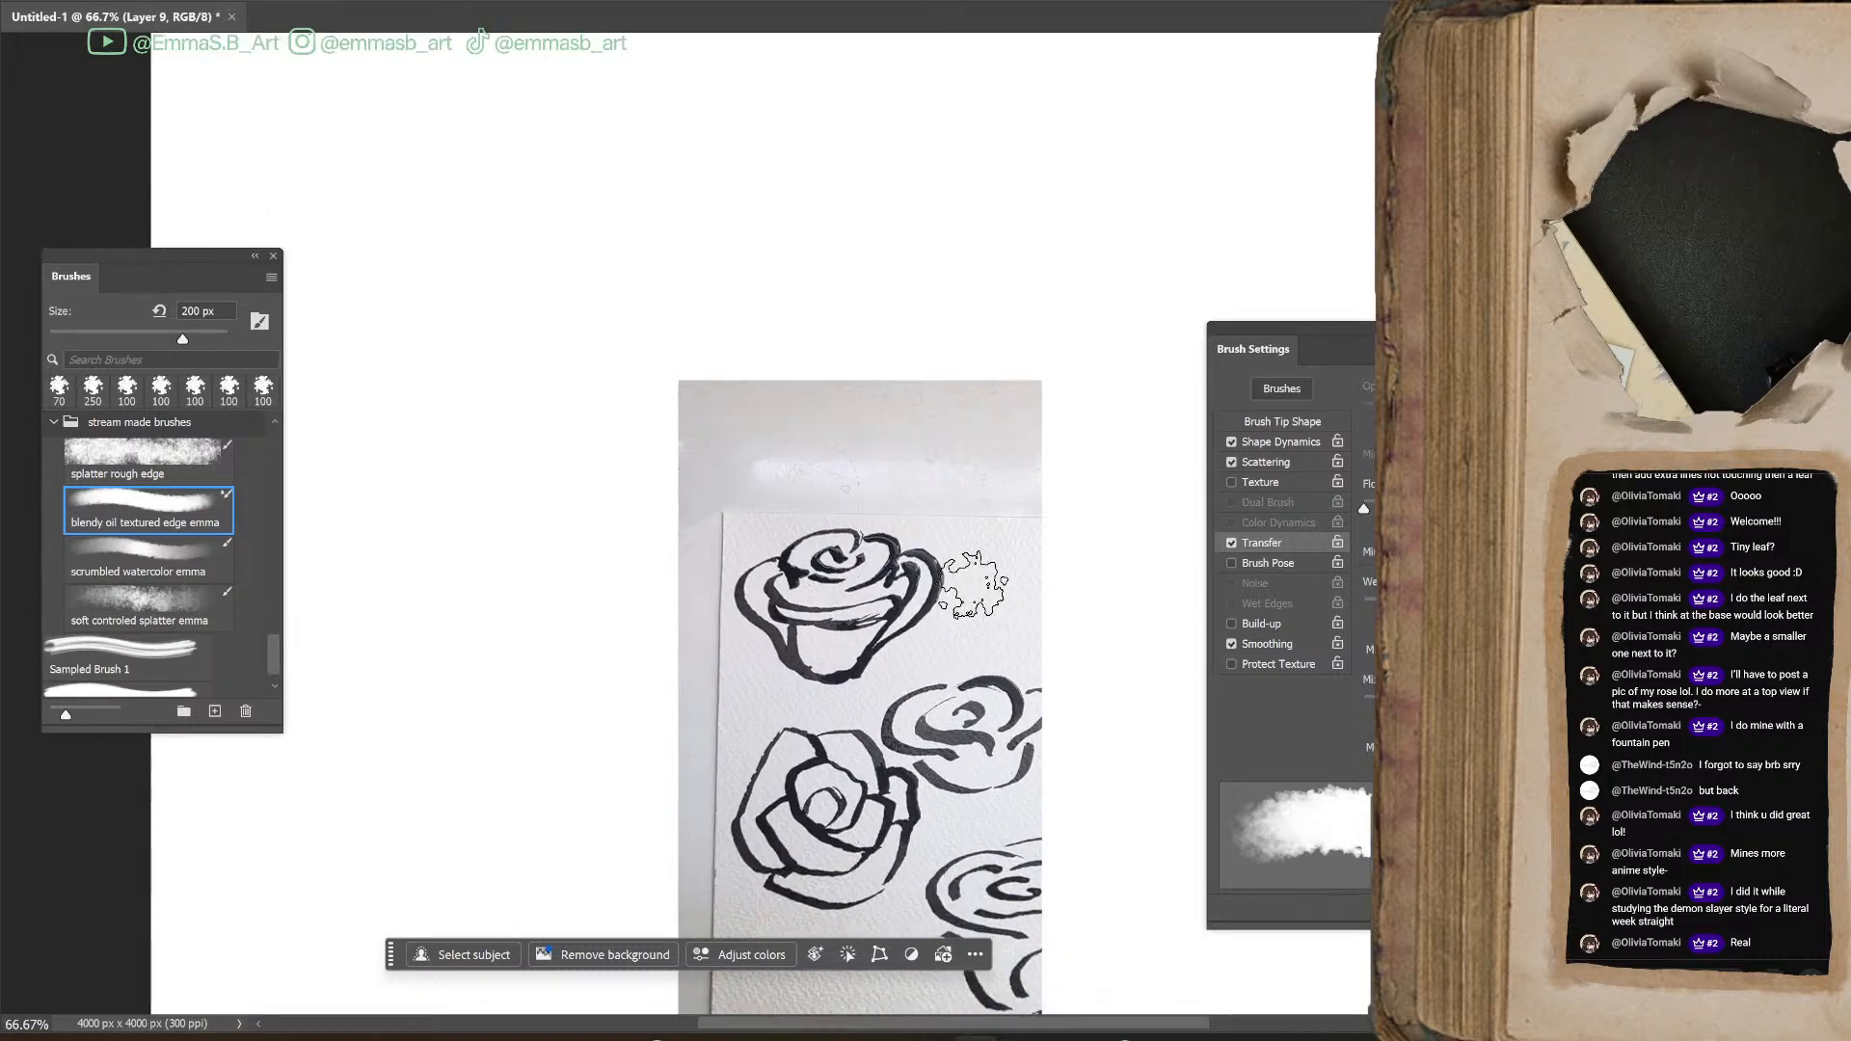
{"action": "key", "text": "l"}
{"action": "mouse_move", "coordinate": [940, 499]}
{"action": "left_mouse_down"}
{"action": "mouse_move", "coordinate": [825, 484]}
{"action": "mouse_move", "coordinate": [739, 519]}
{"action": "mouse_move", "coordinate": [717, 551]}
{"action": "mouse_move", "coordinate": [741, 650]}
{"action": "mouse_move", "coordinate": [792, 682]}
{"action": "mouse_move", "coordinate": [867, 670]}
{"action": "mouse_move", "coordinate": [964, 550]}
{"action": "mouse_move", "coordinate": [933, 508]}
{"action": "left_mouse_up"}
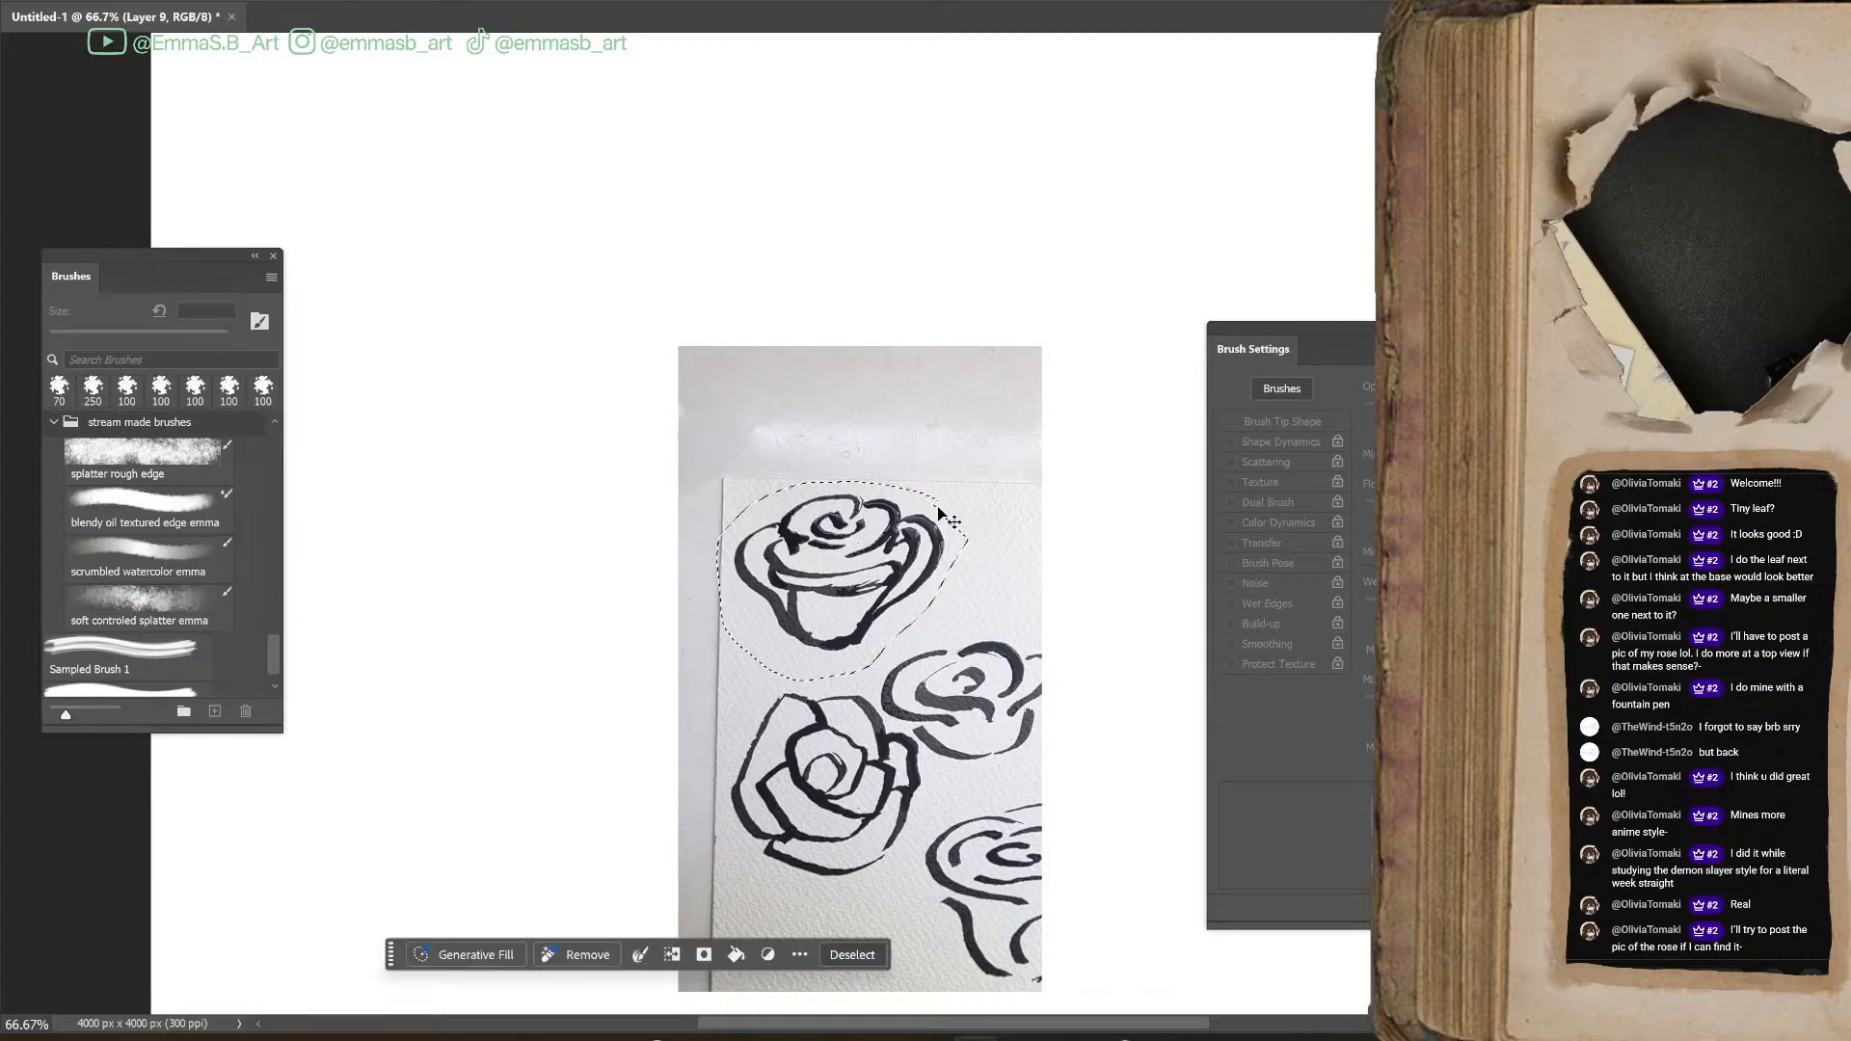
{"action": "key", "text": "ctrl+j"}
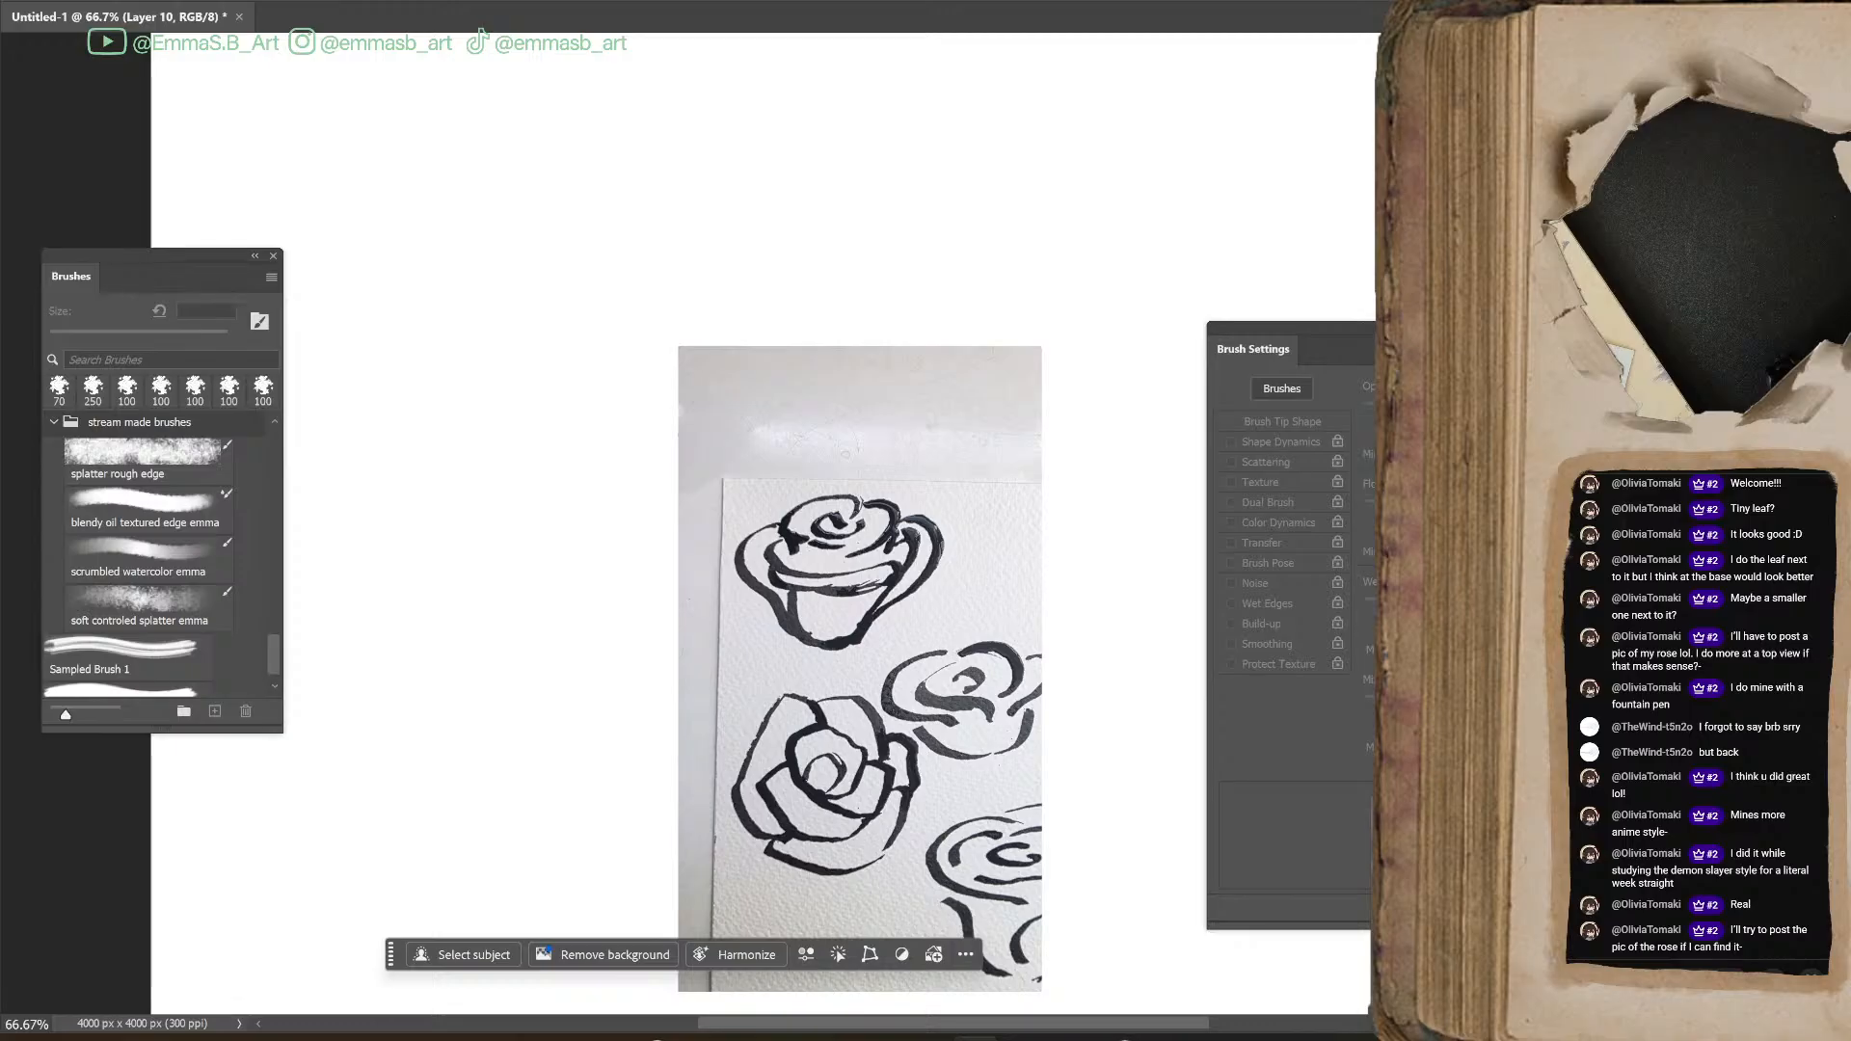
{"action": "key", "text": "ctrl+minus"}
{"action": "key", "text": "ctrl+minus"}
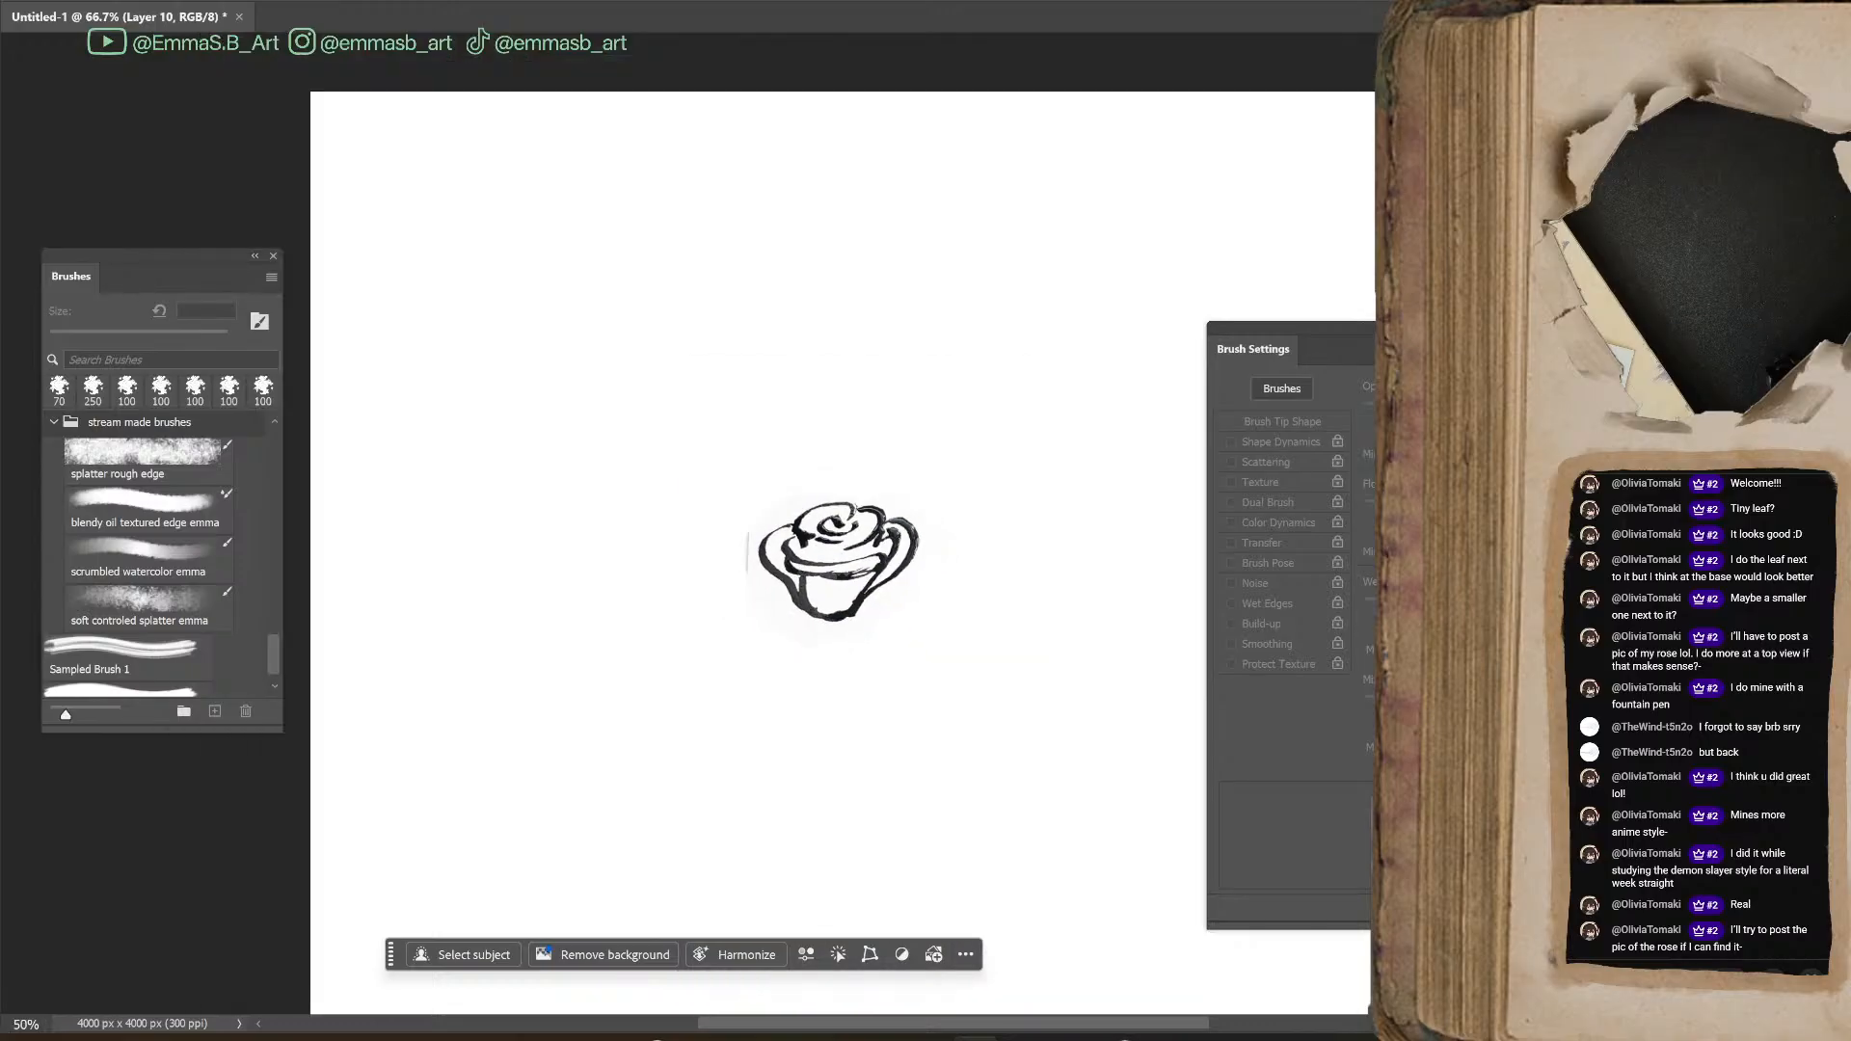
Collapse the cb-photoshop-brushes-4-7-26 group and choose the Hard Round Pressure Opacity brush at 300 px
{"action": "key", "text": "b"}
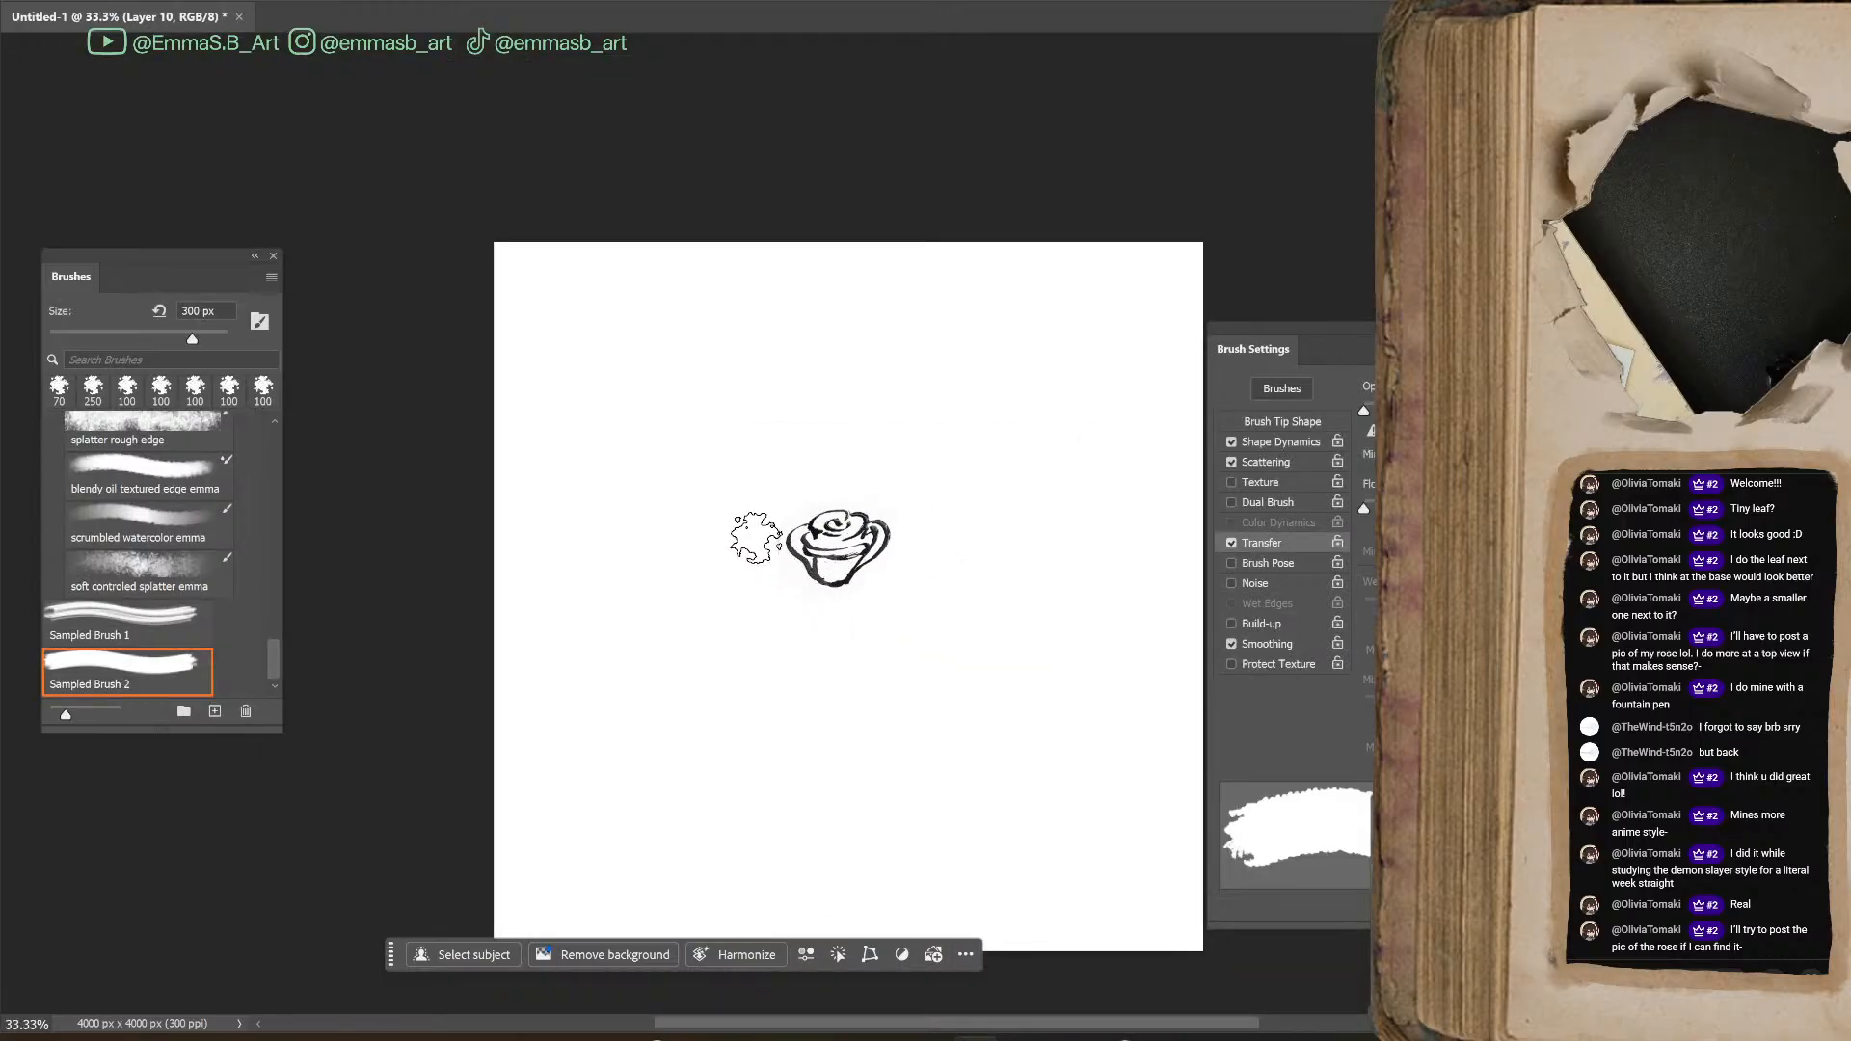
{"action": "scroll", "coordinate": [210, 458], "scroll_direction": "up", "scroll_amount": 15}
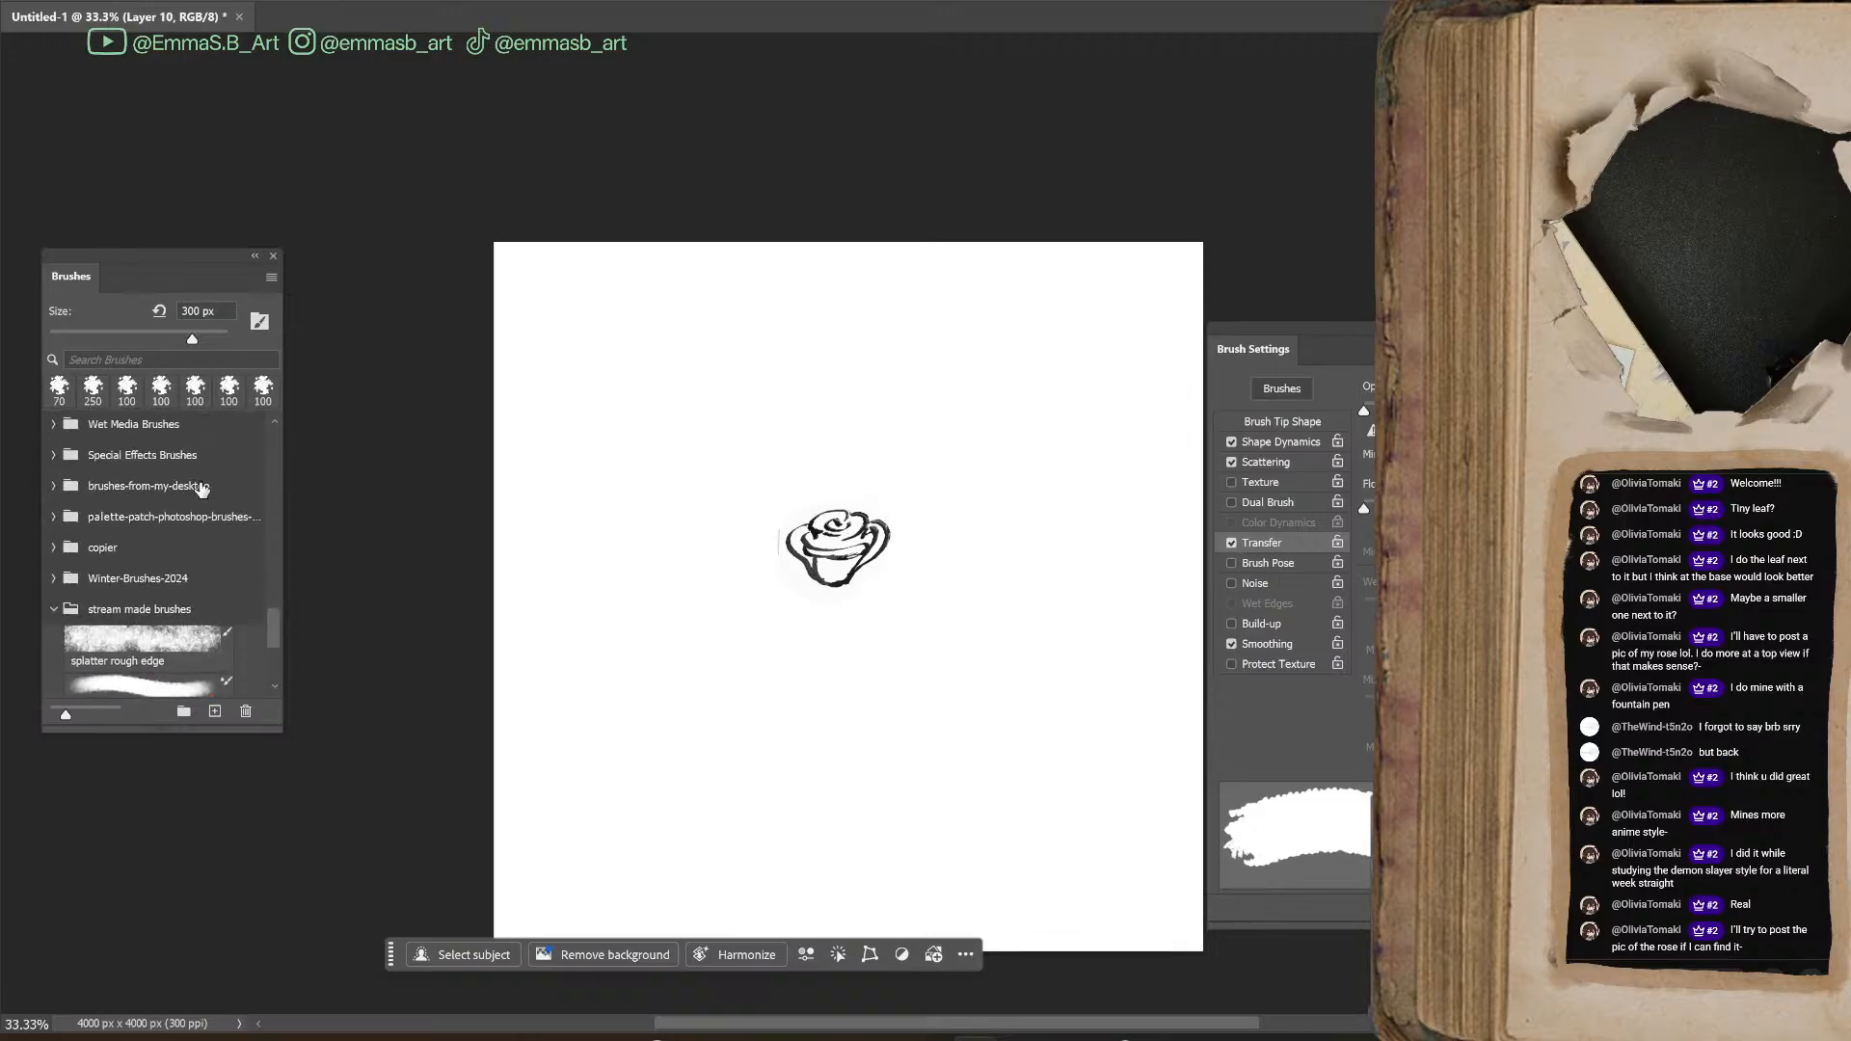
{"action": "scroll", "coordinate": [280, 576], "scroll_direction": "up", "scroll_amount": 8}
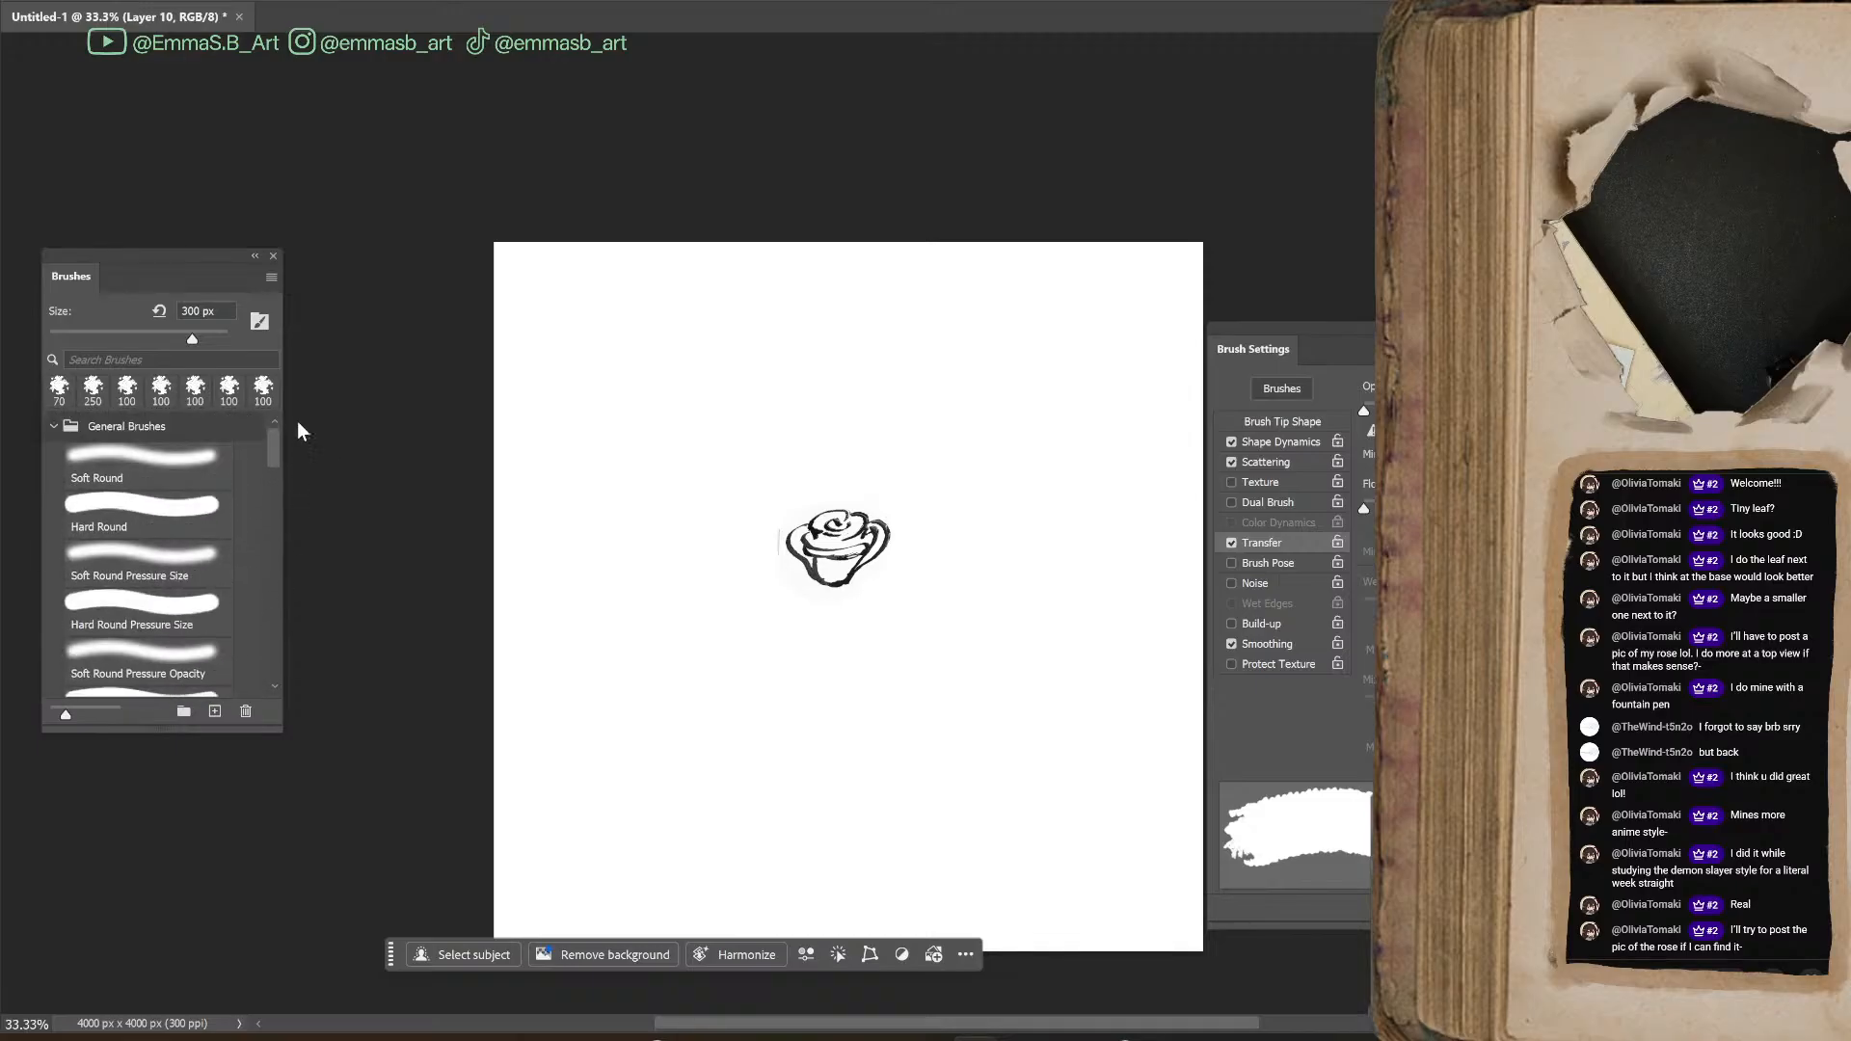
{"action": "scroll", "coordinate": [98, 560], "scroll_direction": "down", "scroll_amount": 5}
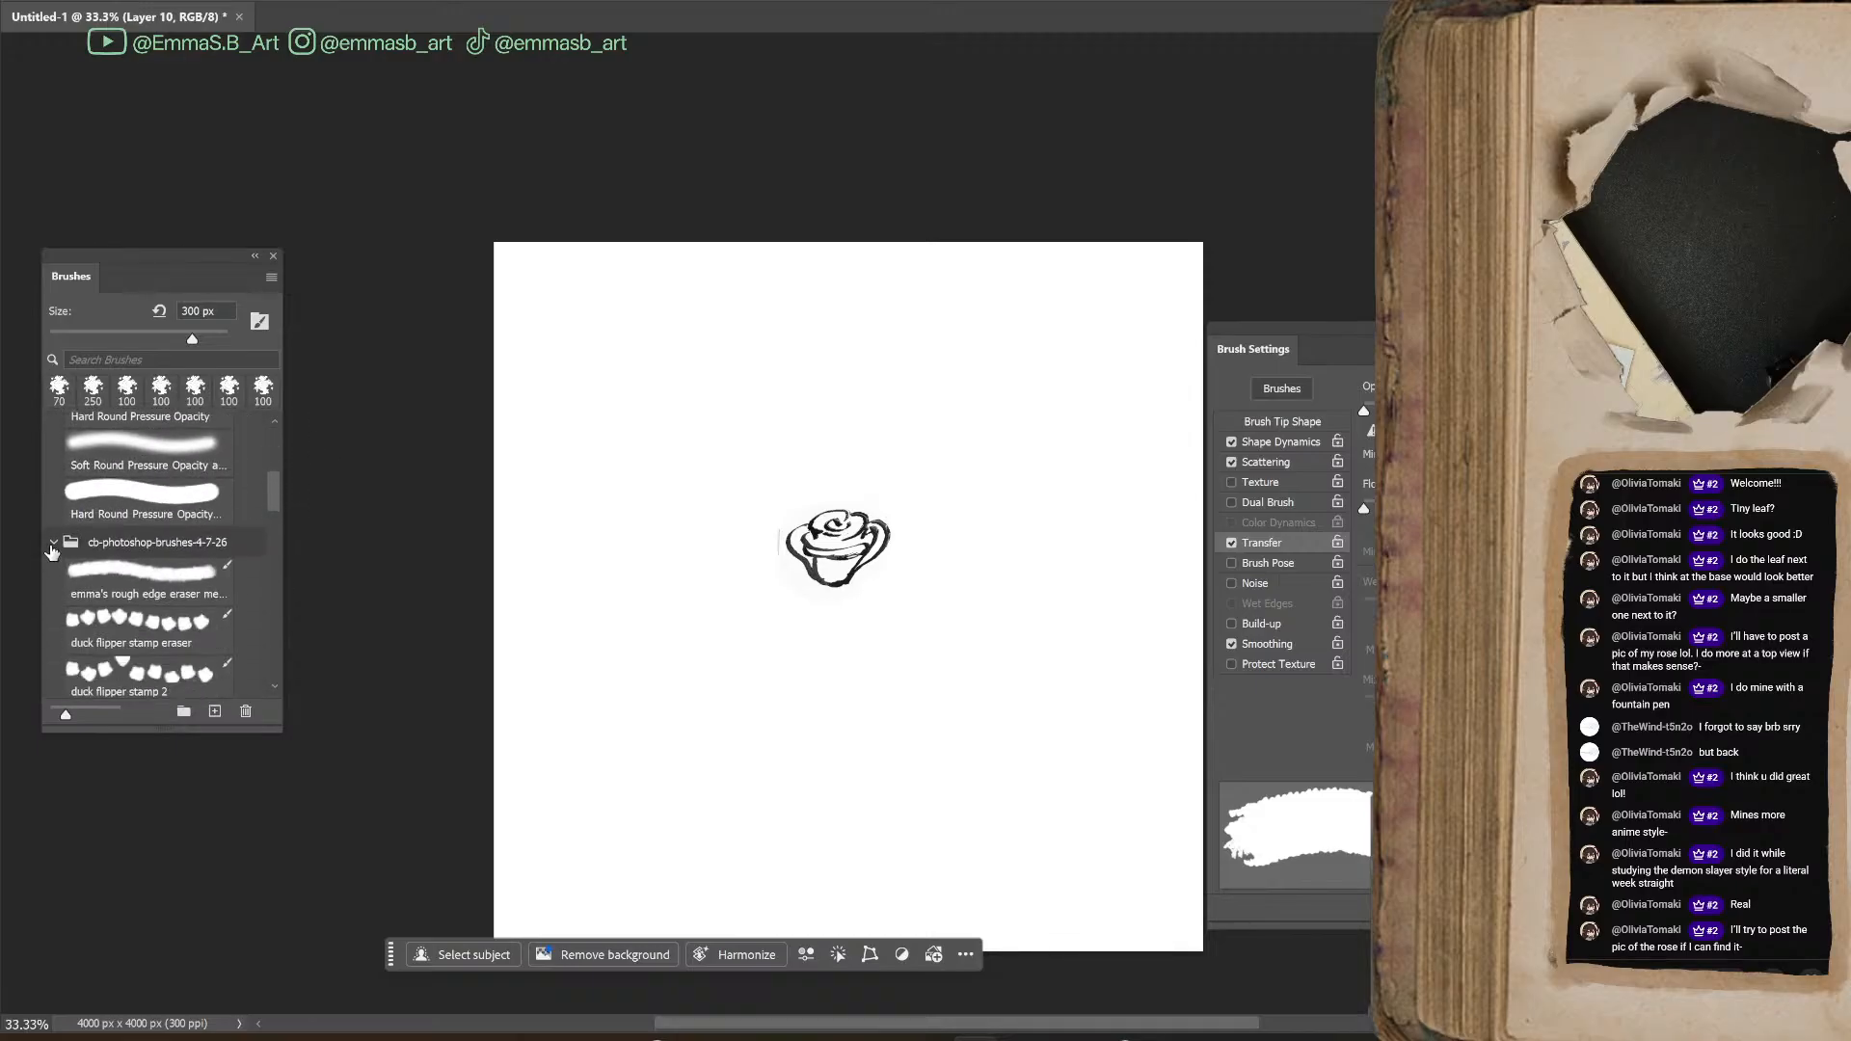
{"action": "left_click", "coordinate": [55, 542]}
{"action": "scroll", "coordinate": [58, 546], "scroll_direction": "down", "scroll_amount": 1}
{"action": "scroll", "coordinate": [67, 543], "scroll_direction": "up", "scroll_amount": 5}
{"action": "scroll", "coordinate": [67, 542], "scroll_direction": "up", "scroll_amount": 2}
{"action": "left_click", "coordinate": [154, 590]}
Enlarge the copied rose with Free Transform to fill about half the canvas width, centred on the canvas
{"action": "left_click_drag", "start_coordinate": [750, 572], "coordinate": [864, 218]}
{"action": "key", "text": "ctrl+t"}
{"action": "left_click_drag", "start_coordinate": [843, 463], "coordinate": [853, 642]}
{"action": "key", "text": "Return"}
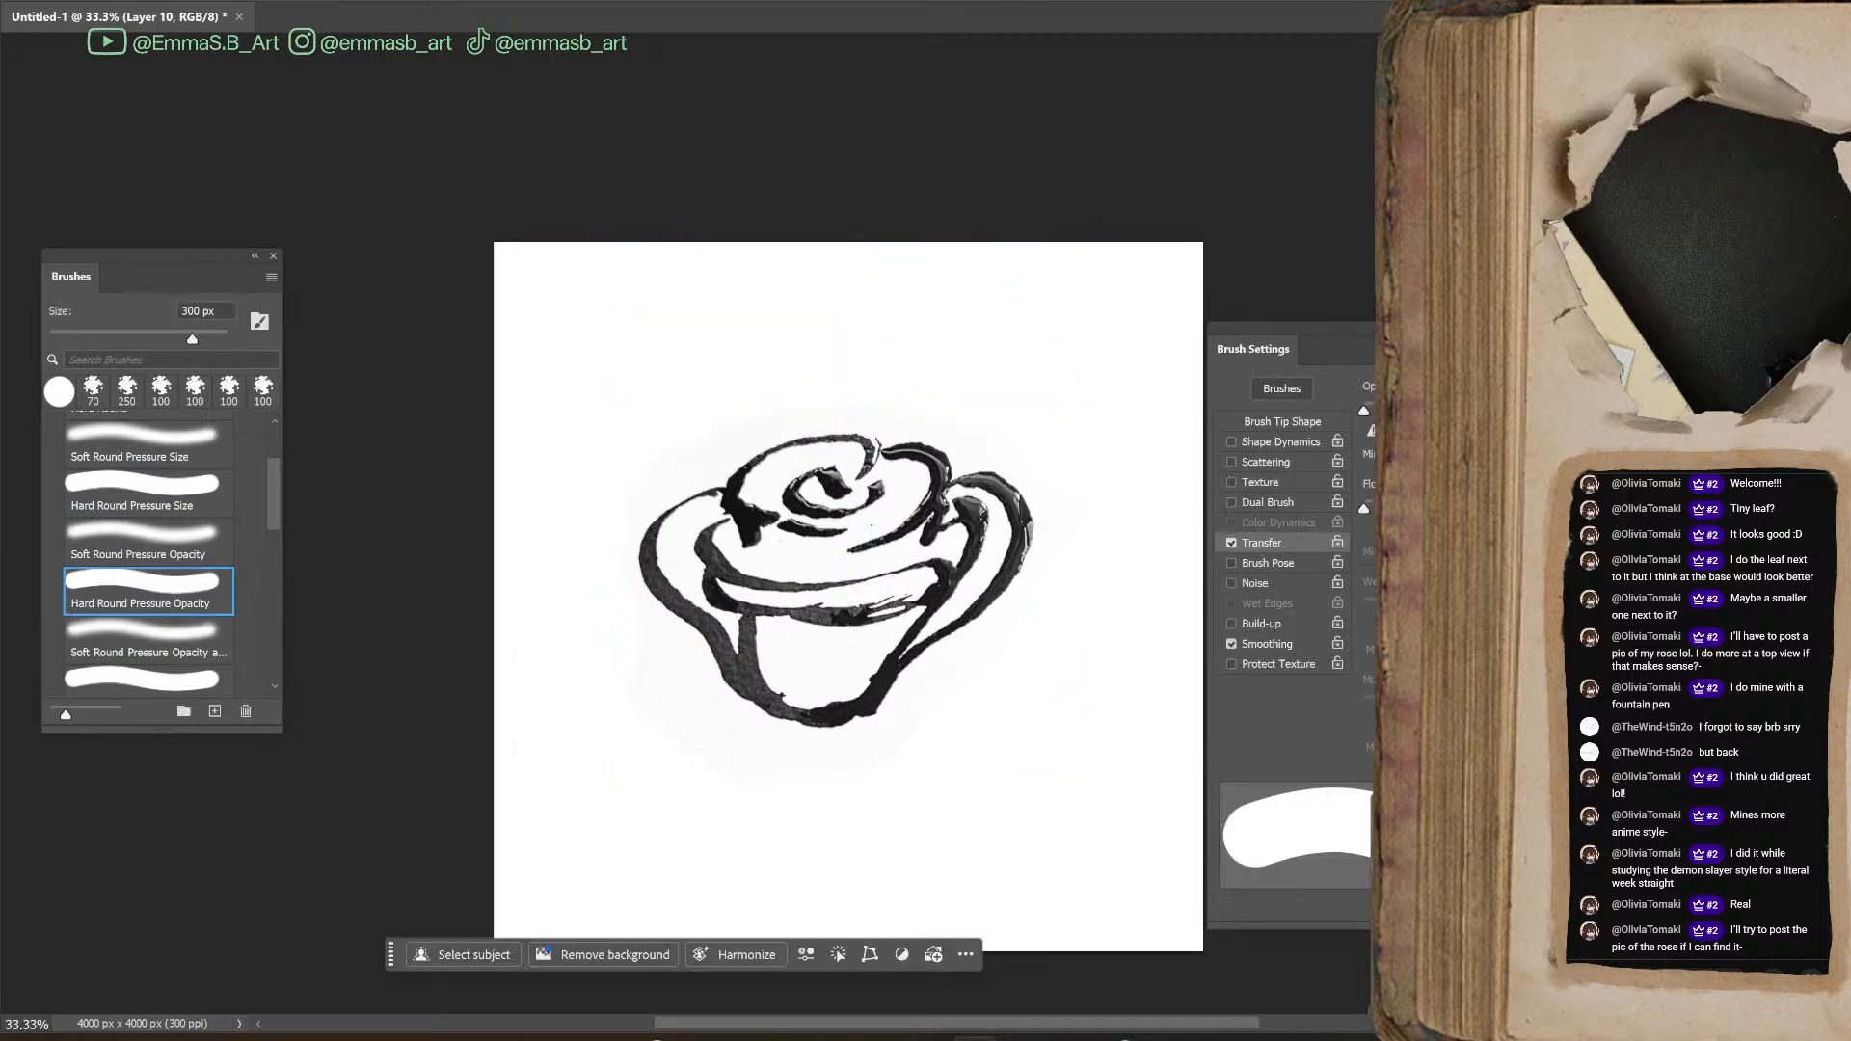
{"action": "left_click", "coordinate": [241, 1]}
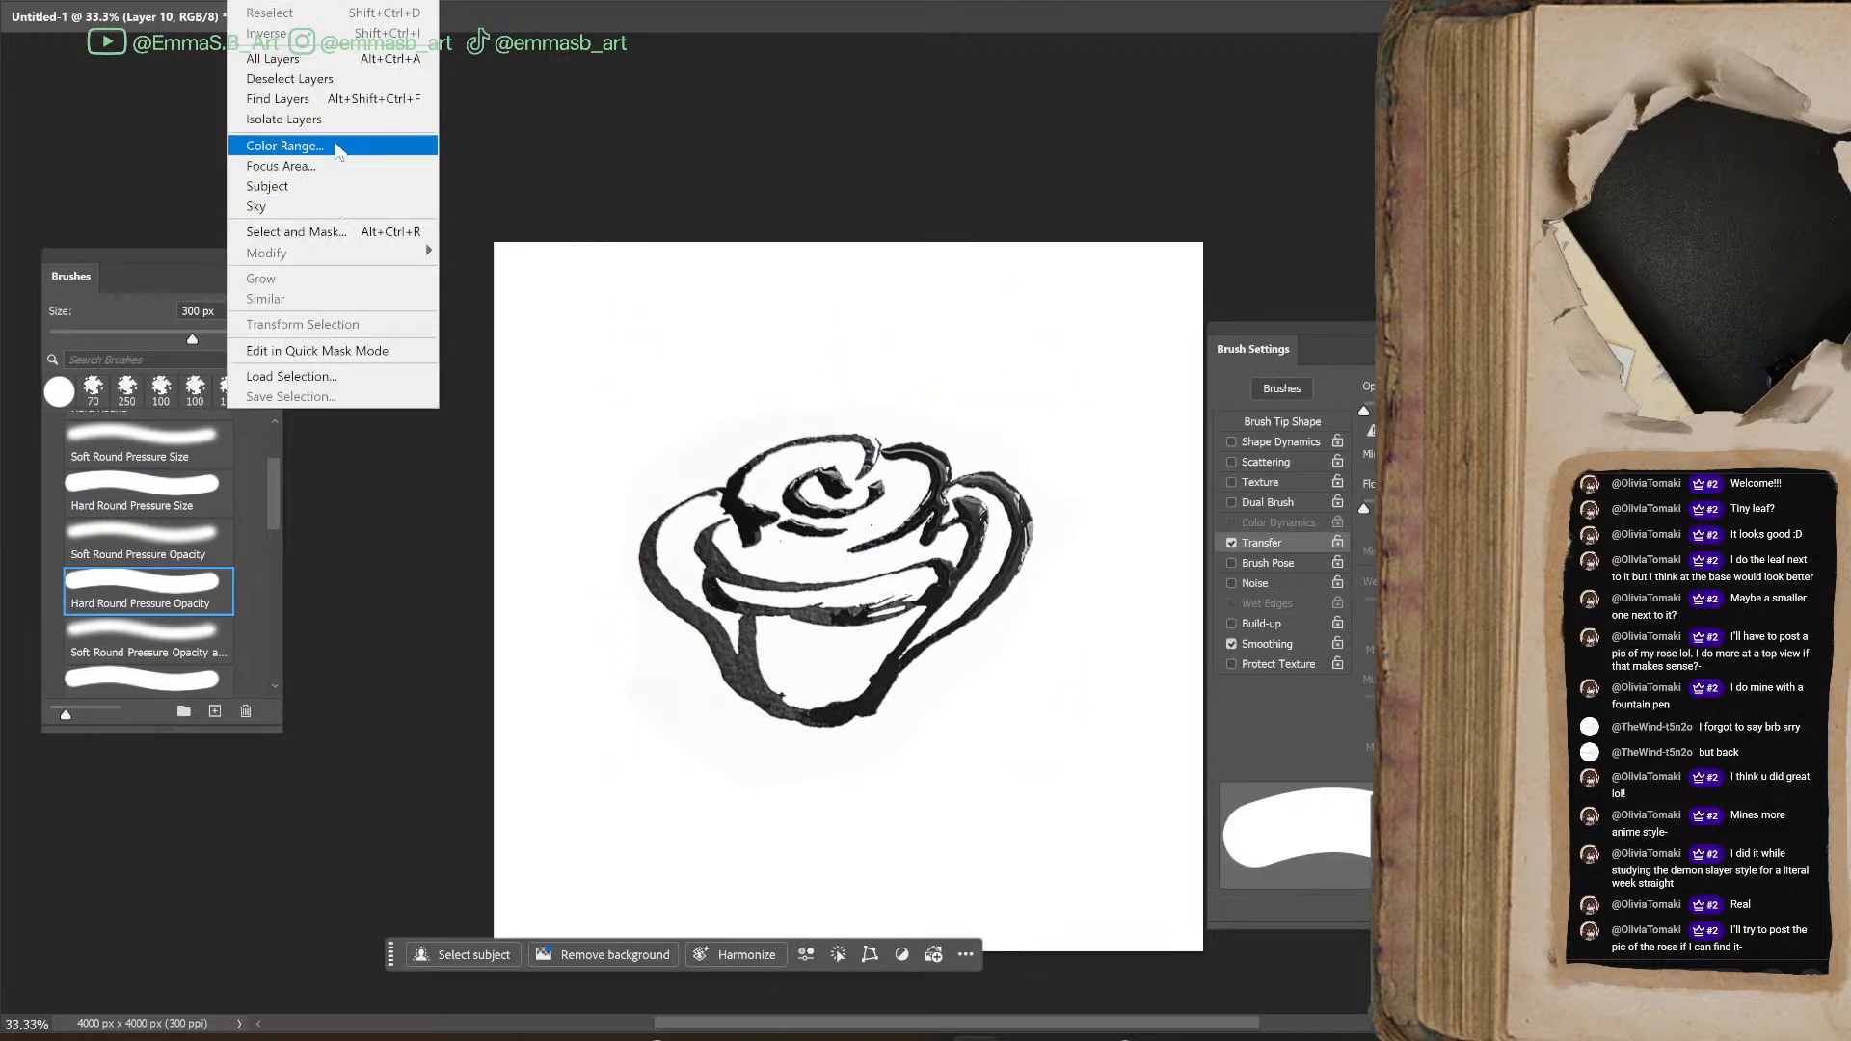
{"action": "left_click", "coordinate": [289, 145]}
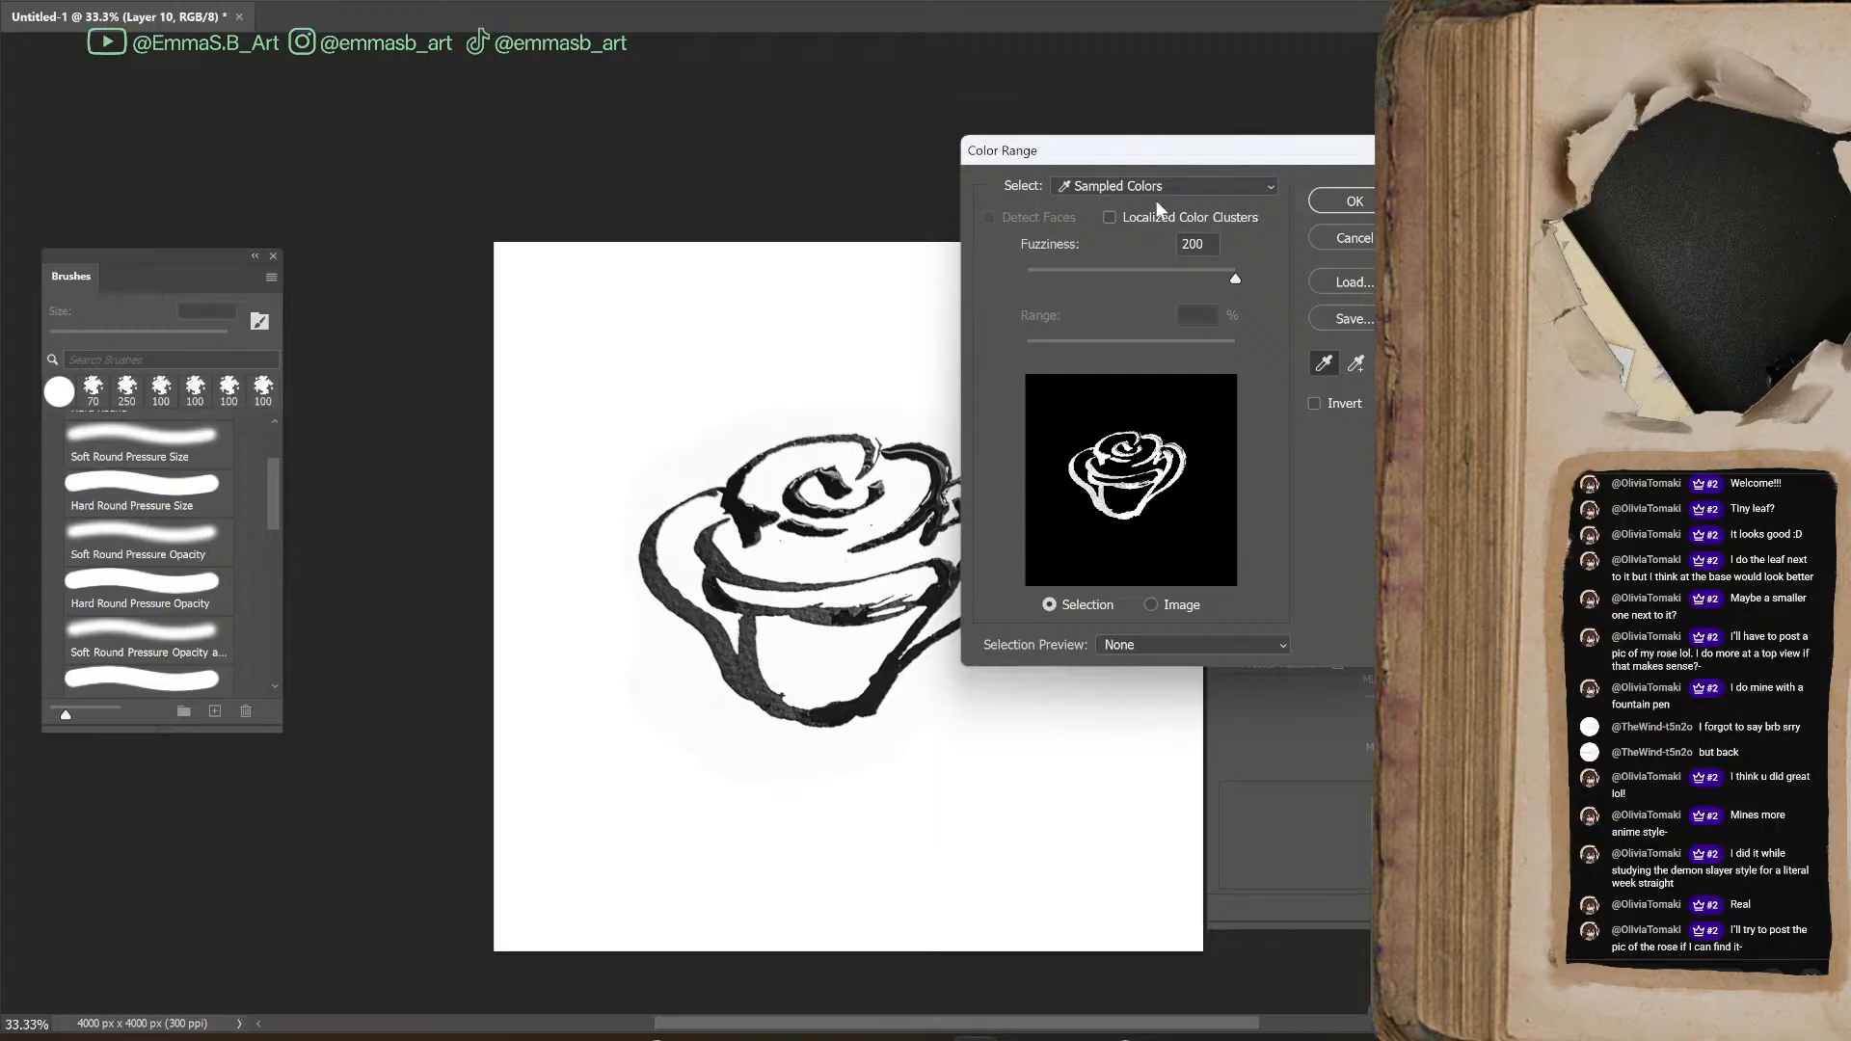
{"action": "left_click", "coordinate": [1353, 201]}
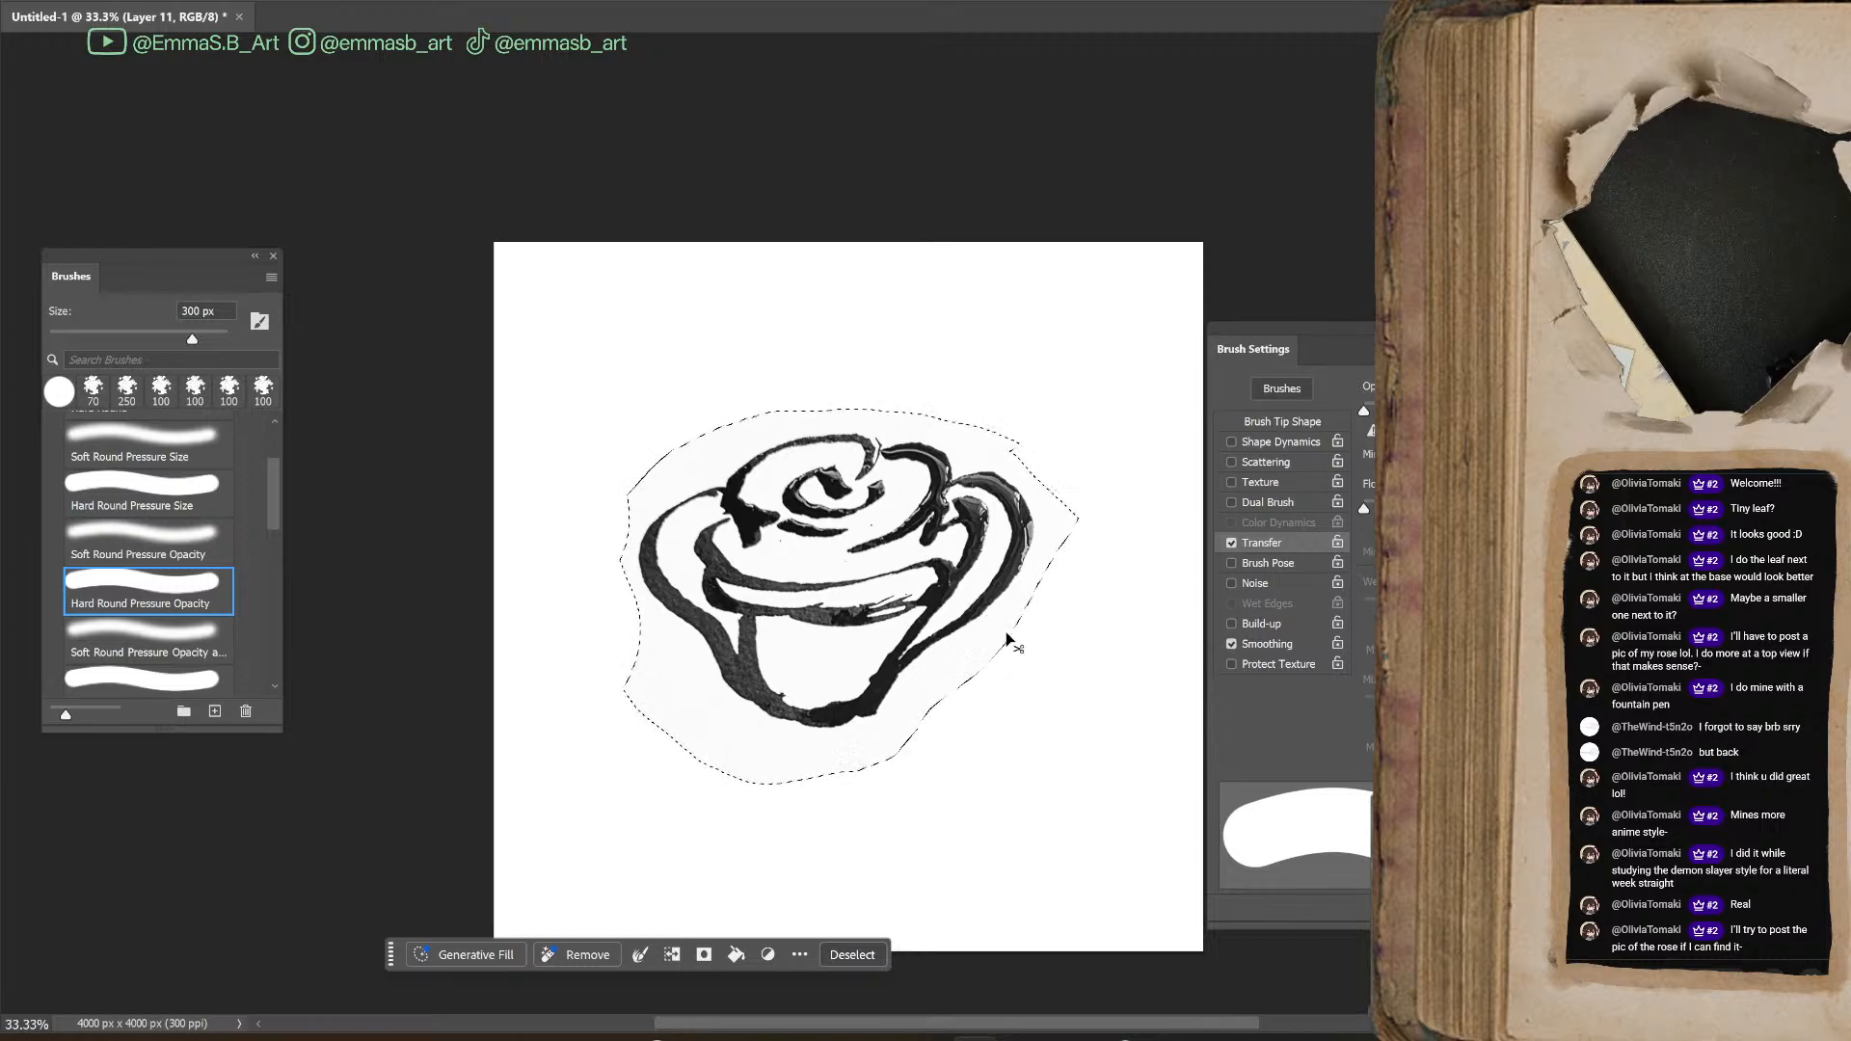
{"action": "key", "text": "ctrl+d"}
{"action": "key", "text": "b"}
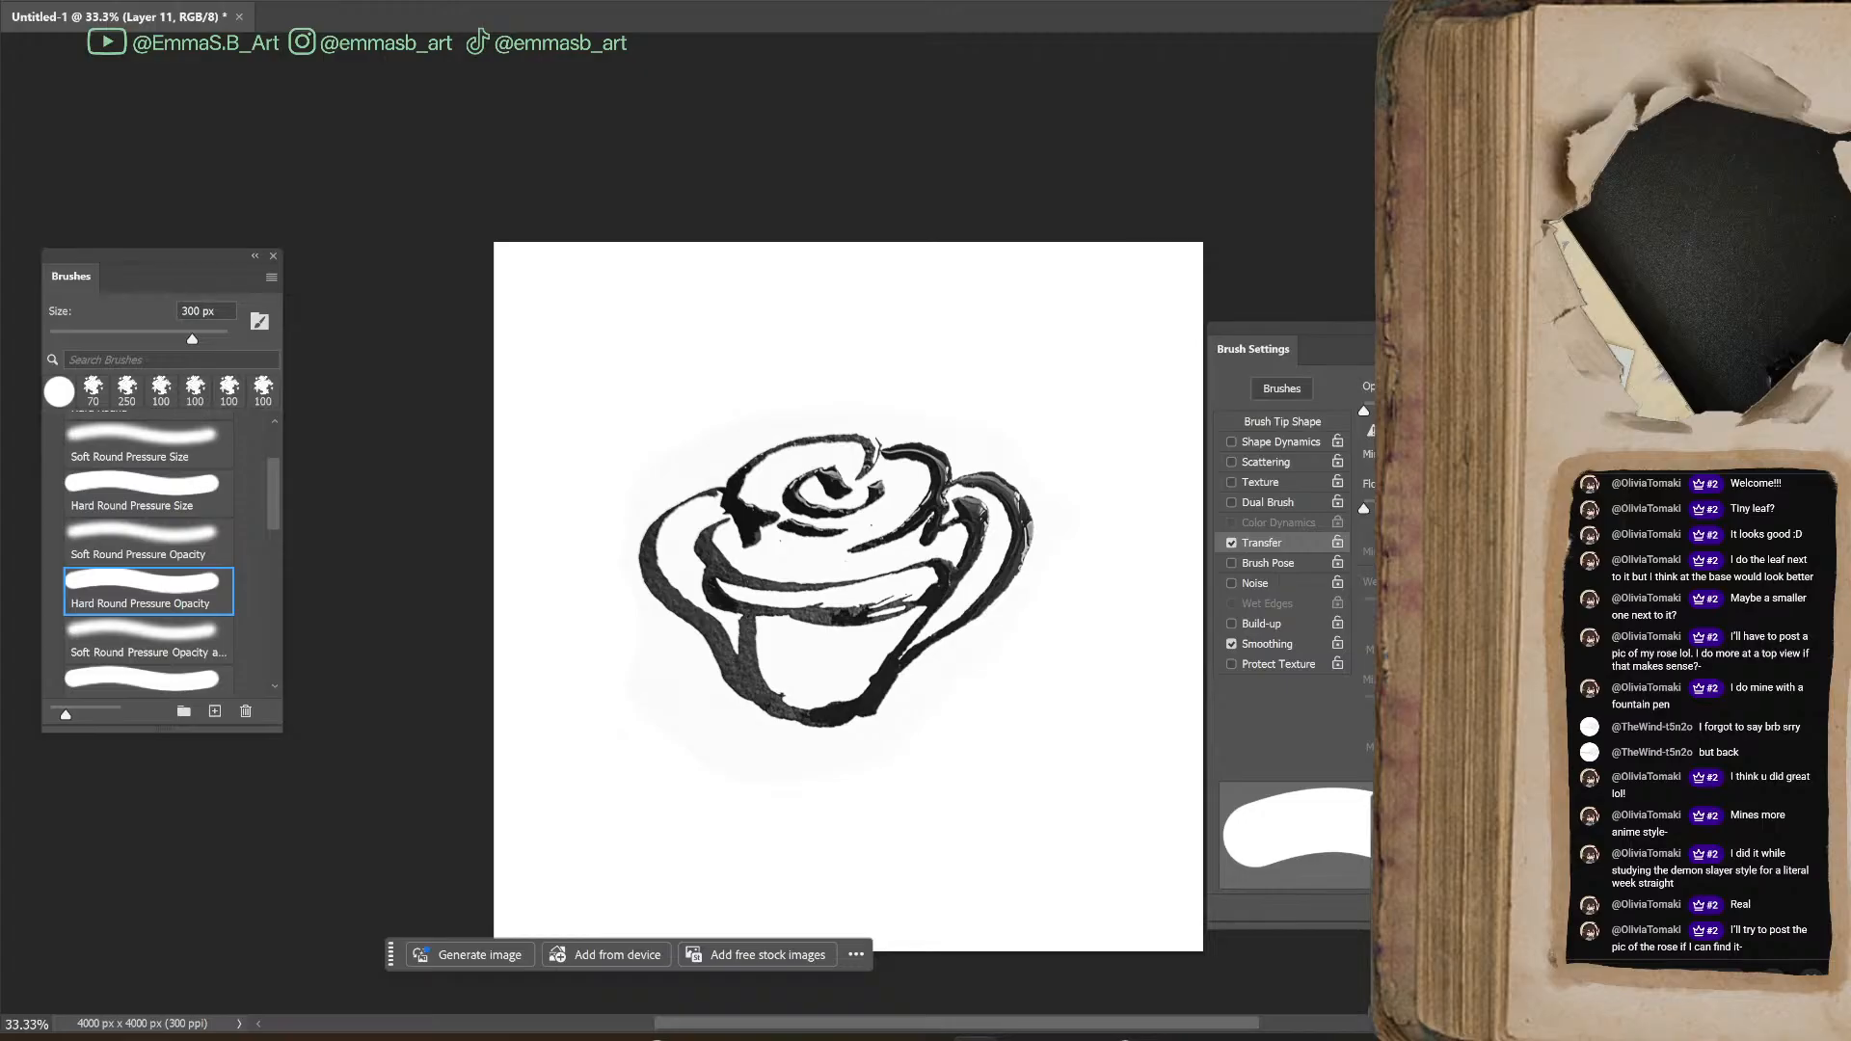
Select the rose's dark ink lines with Color Range on sampled colors at fuzziness 158, repeating it on the rose layer
{"action": "key", "text": "alt+s"}
{"action": "left_click", "coordinate": [295, 153]}
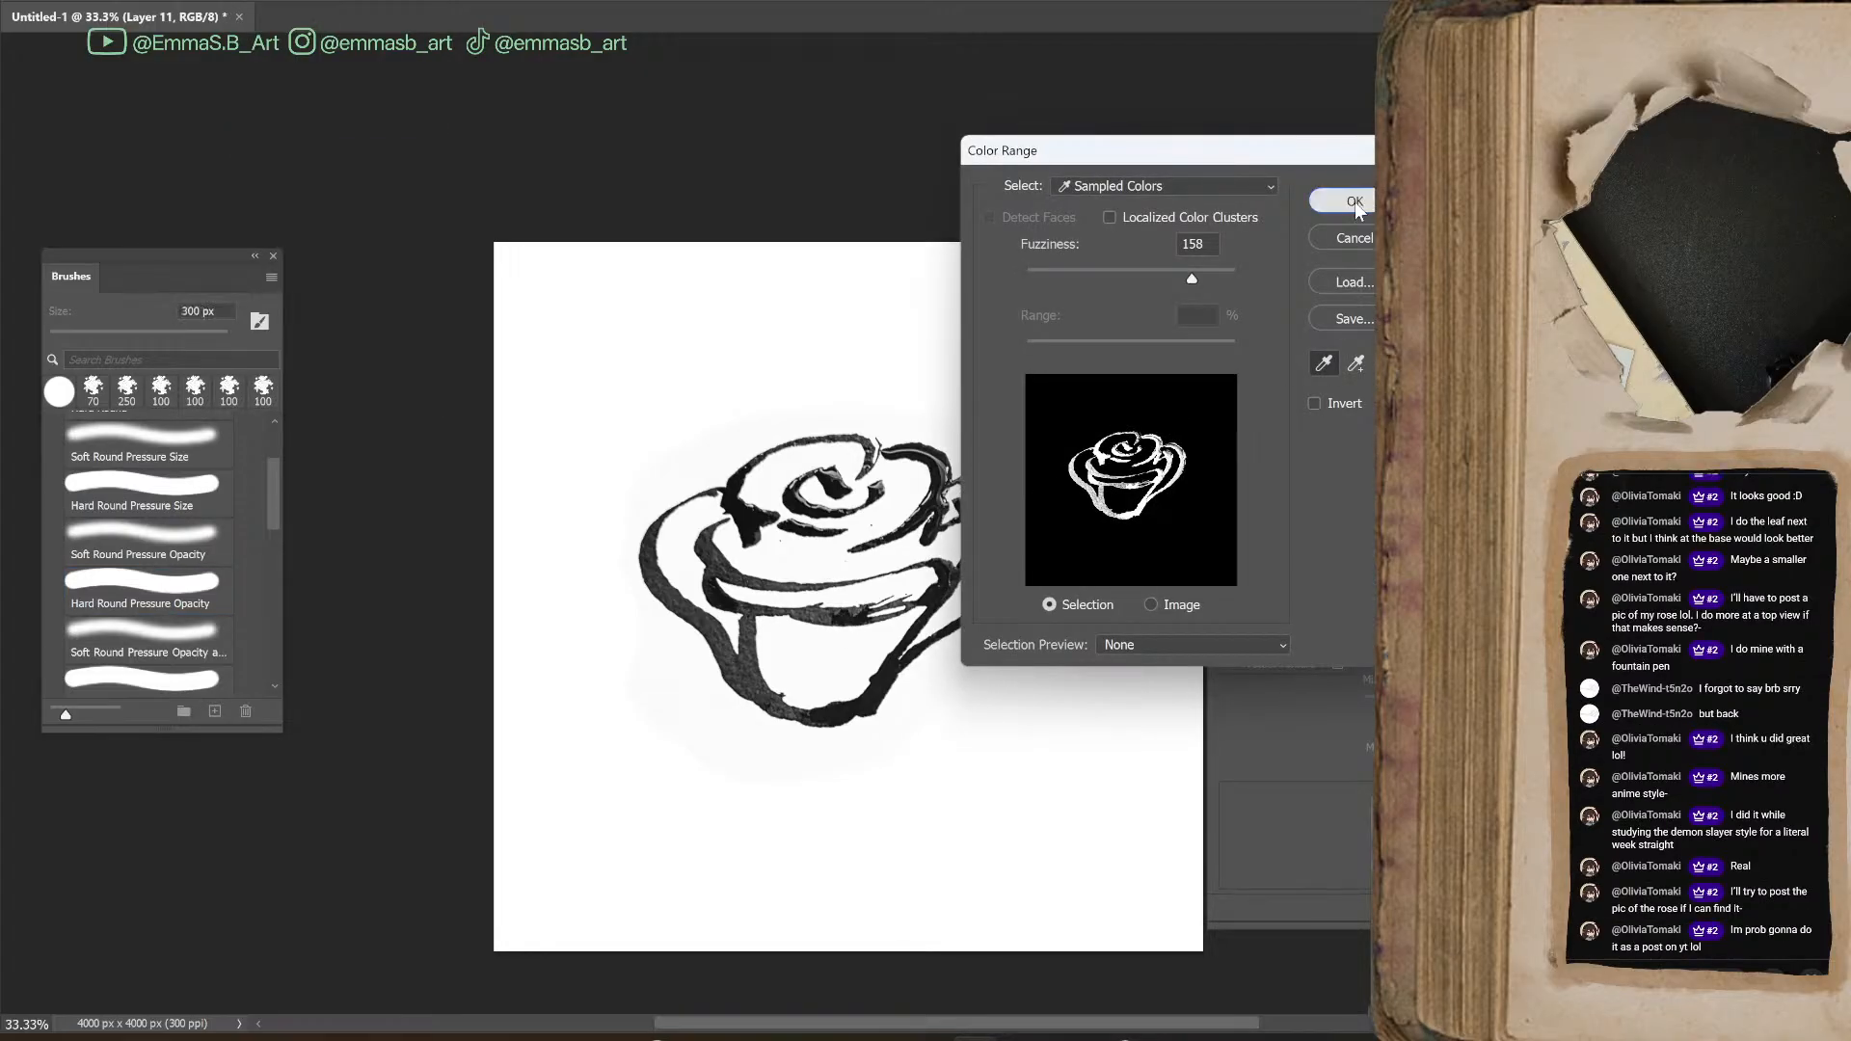
{"action": "left_click", "coordinate": [1355, 201]}
{"action": "key", "text": "alt+bracketleft"}
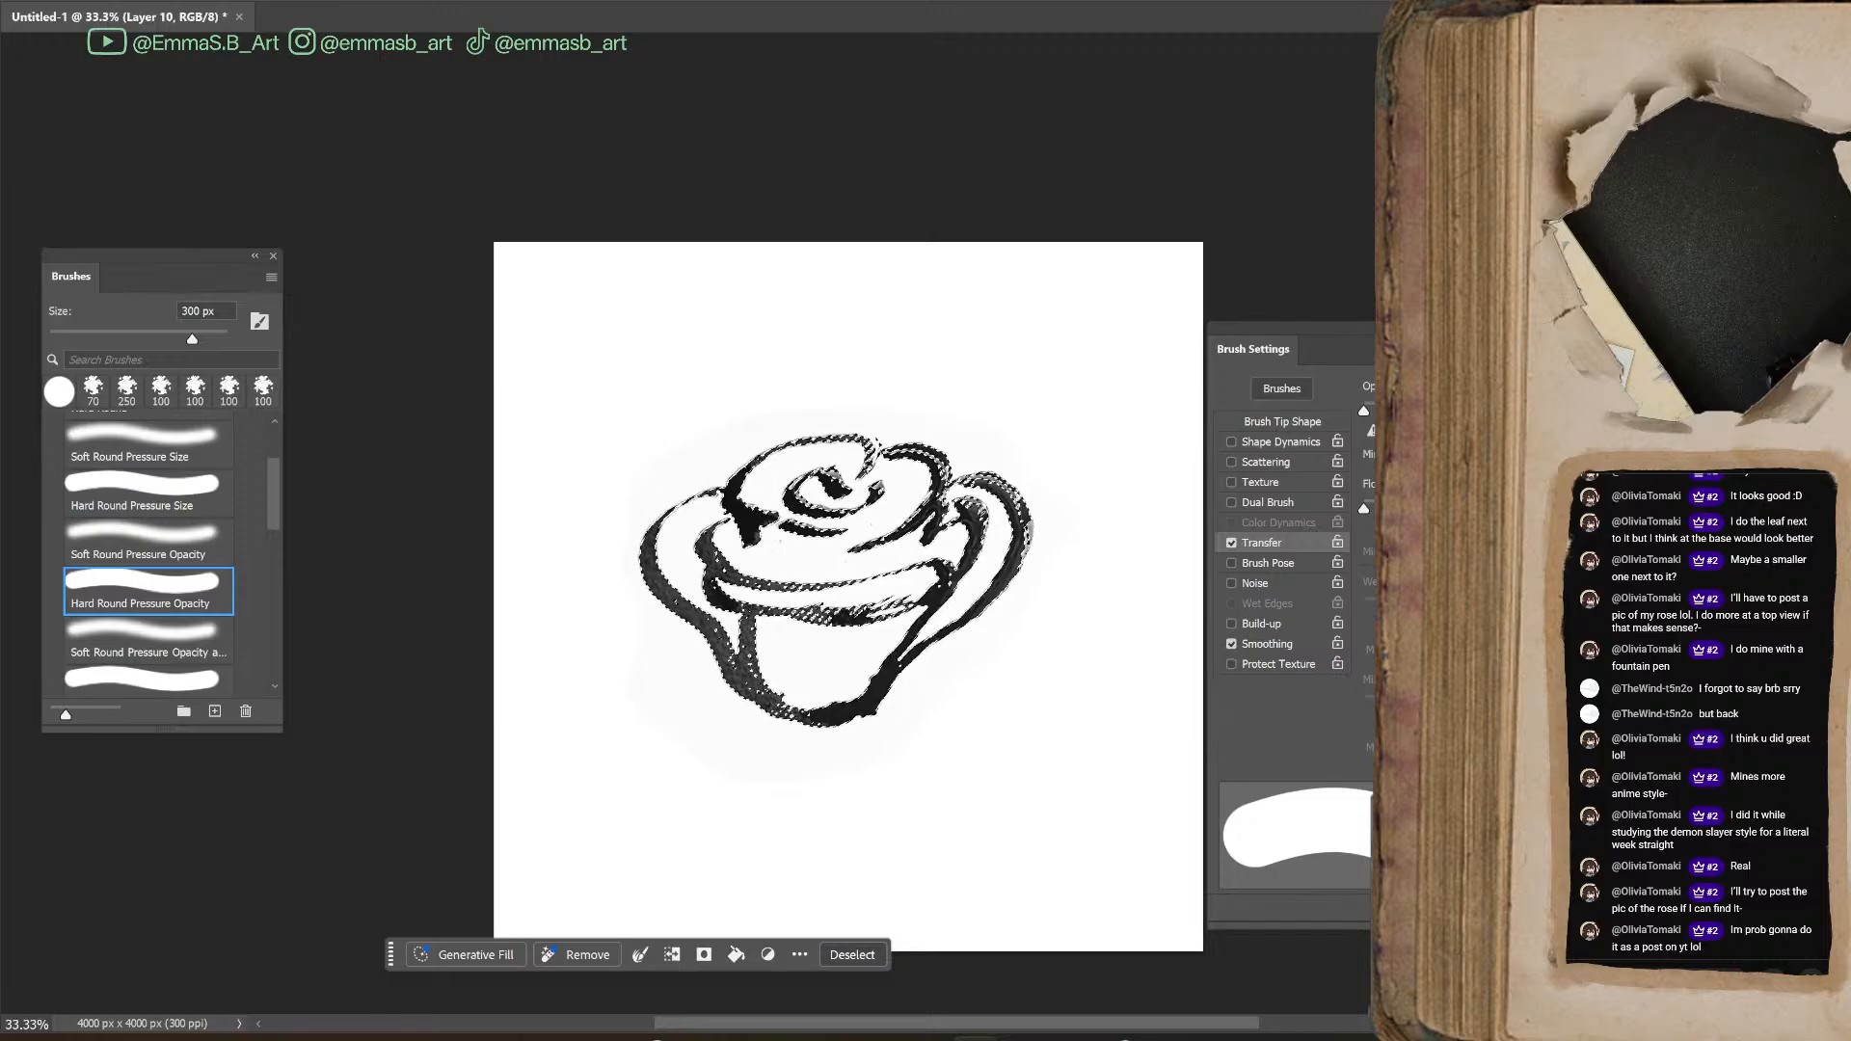
{"action": "key", "text": "alt+s"}
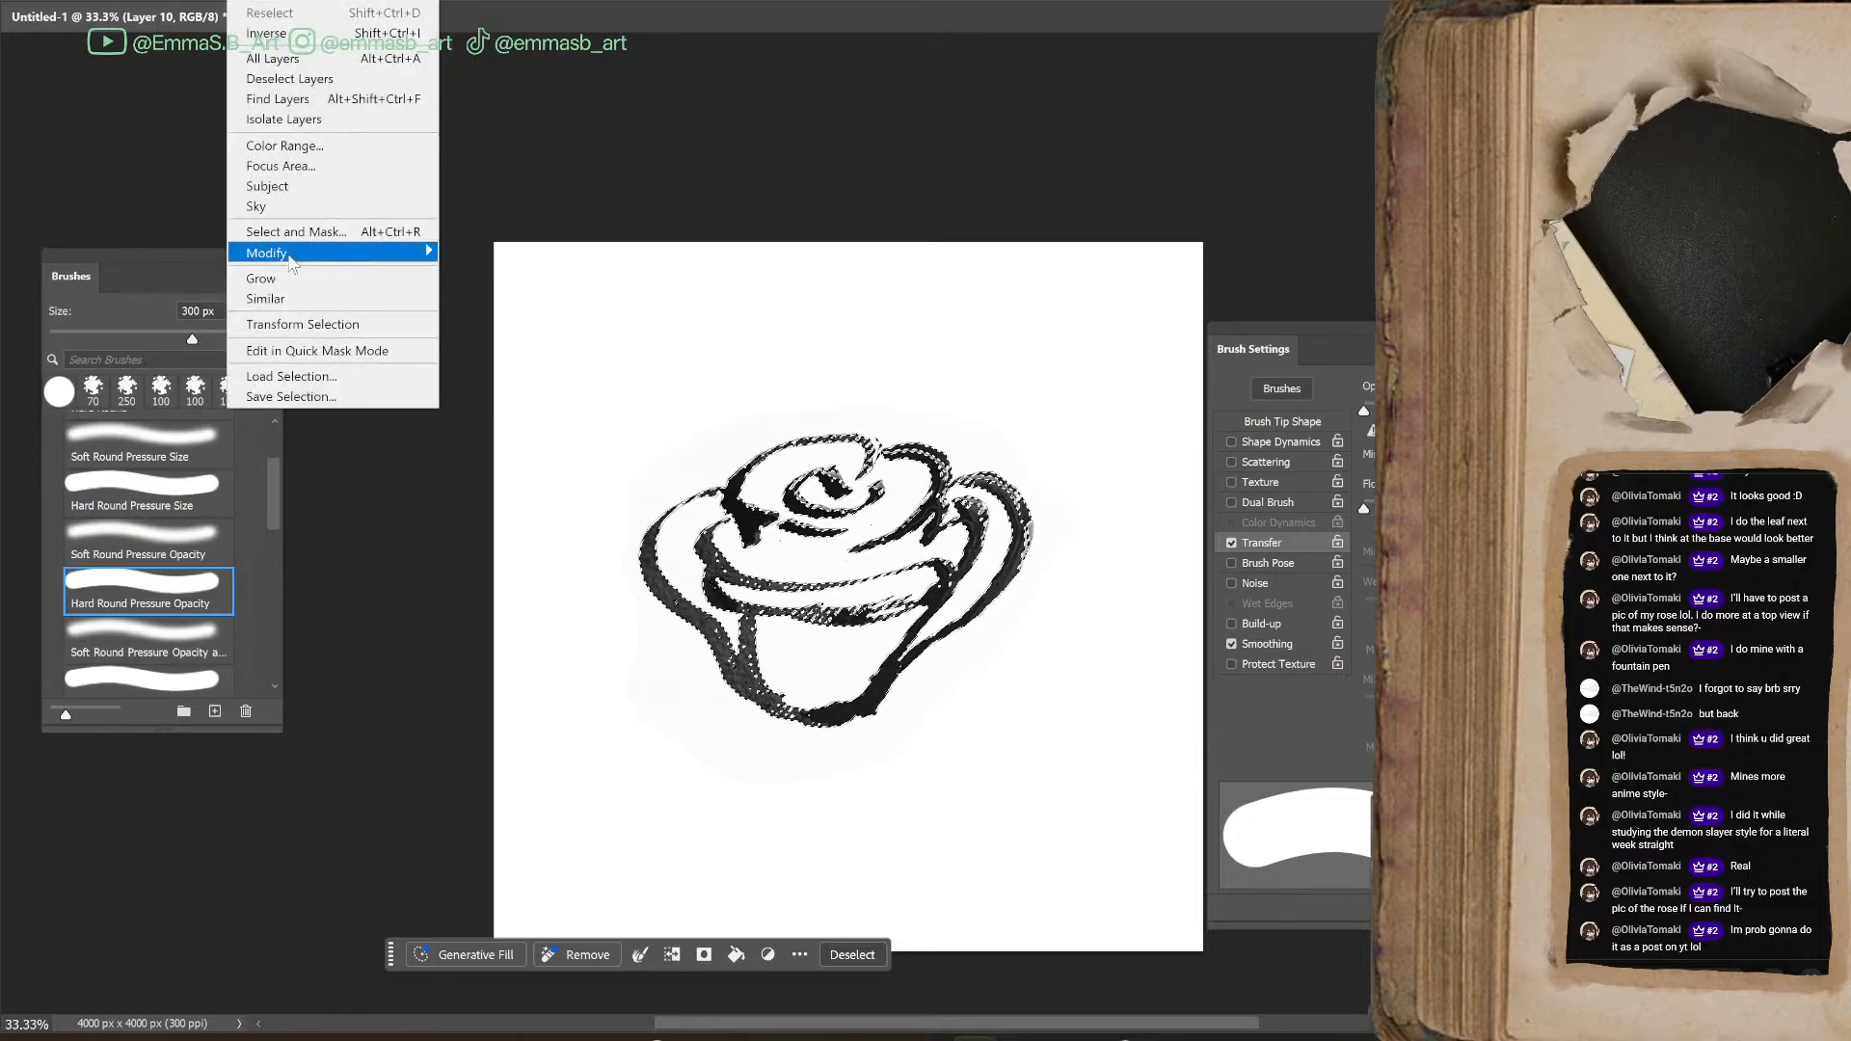
{"action": "left_click", "coordinate": [296, 151]}
{"action": "left_click", "coordinate": [1355, 201]}
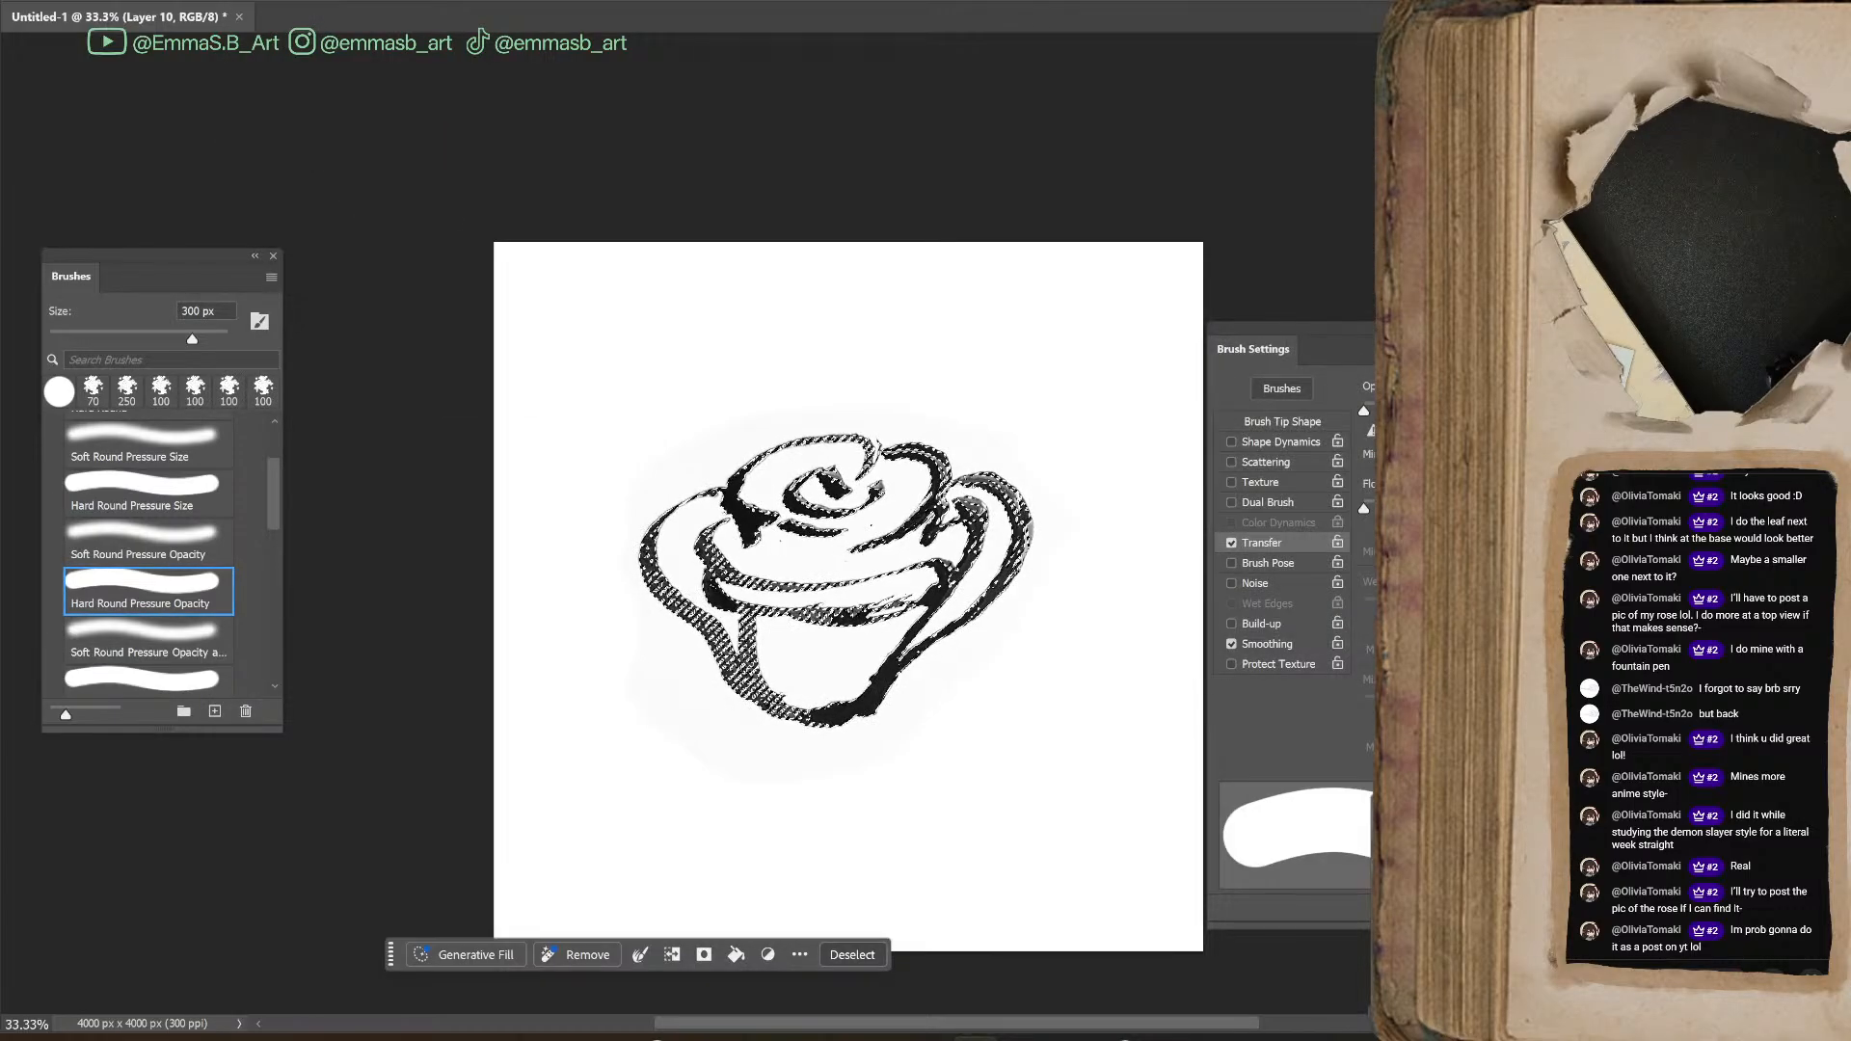
Fill the selected lines with the foreground color at 100% opacity on the empty layer above, and clear the selection
{"action": "key", "text": "alt+bracketright"}
{"action": "key", "text": "shift+F5"}
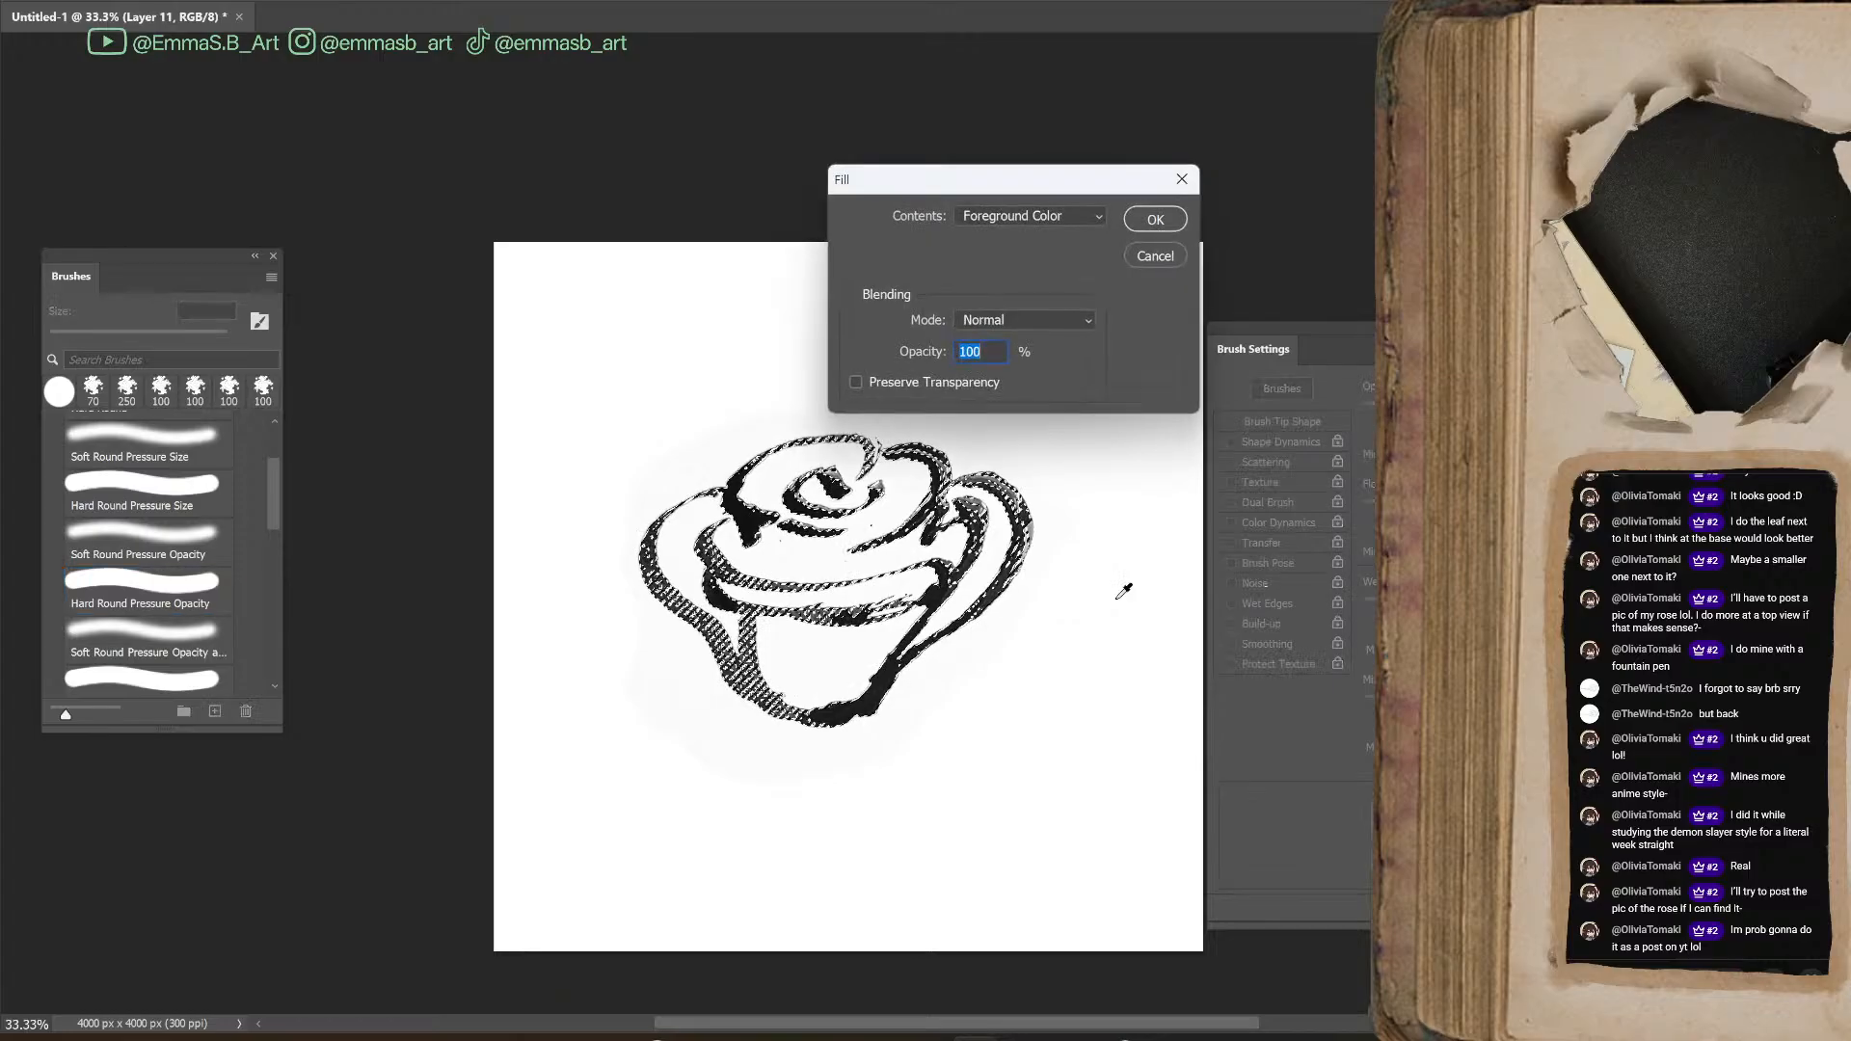
{"action": "key", "text": "Return"}
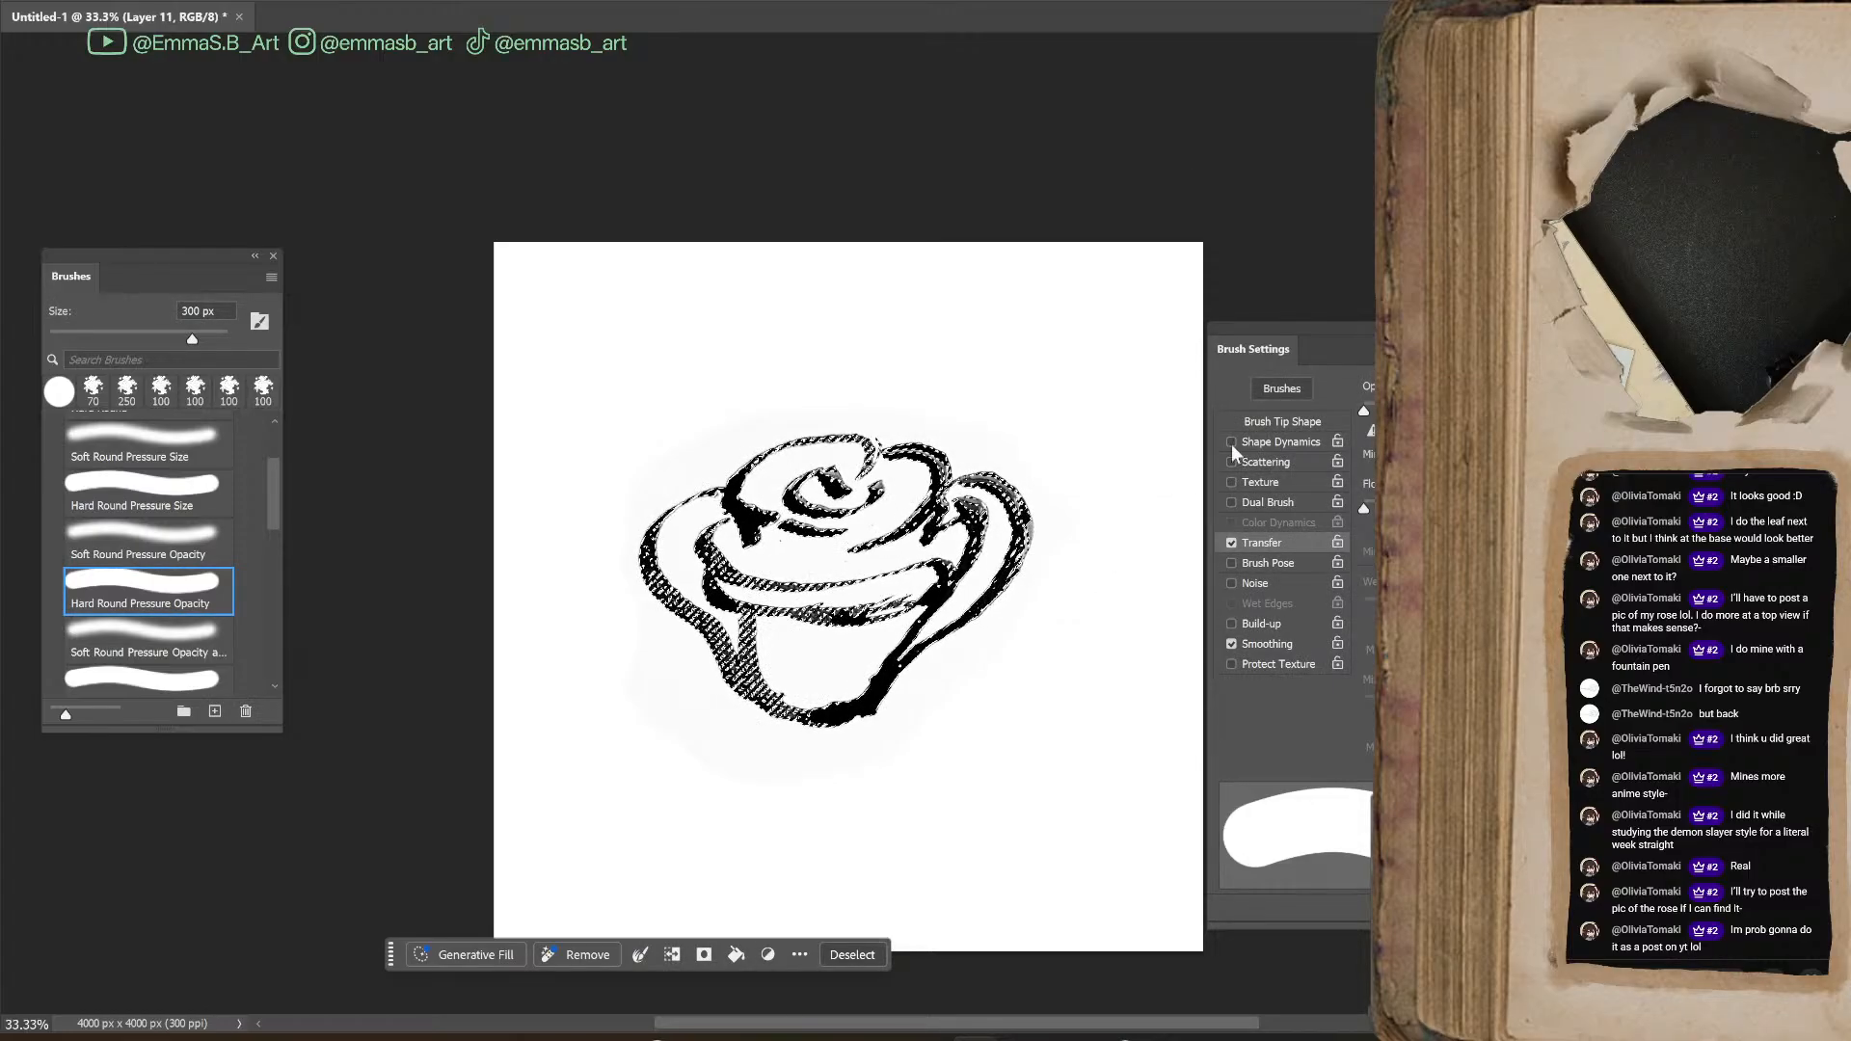
{"action": "key", "text": "b"}
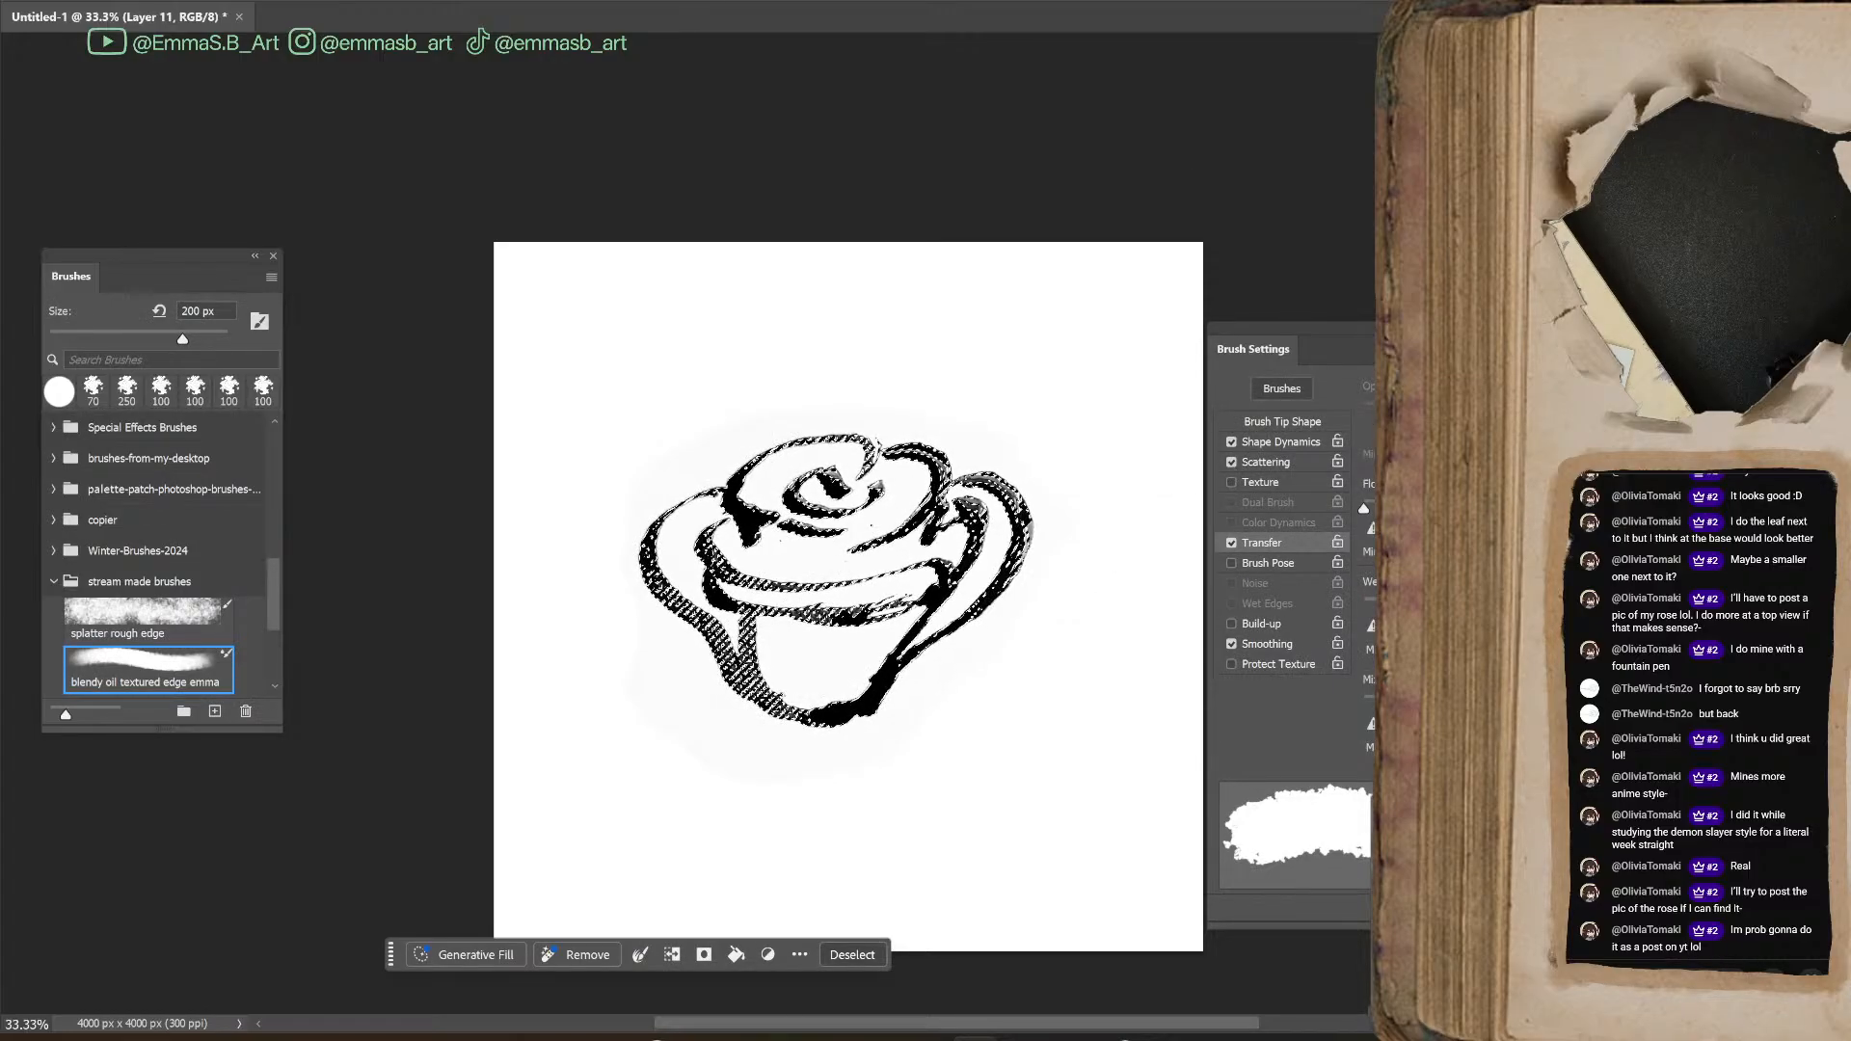
{"action": "key", "text": "ctrl+d"}
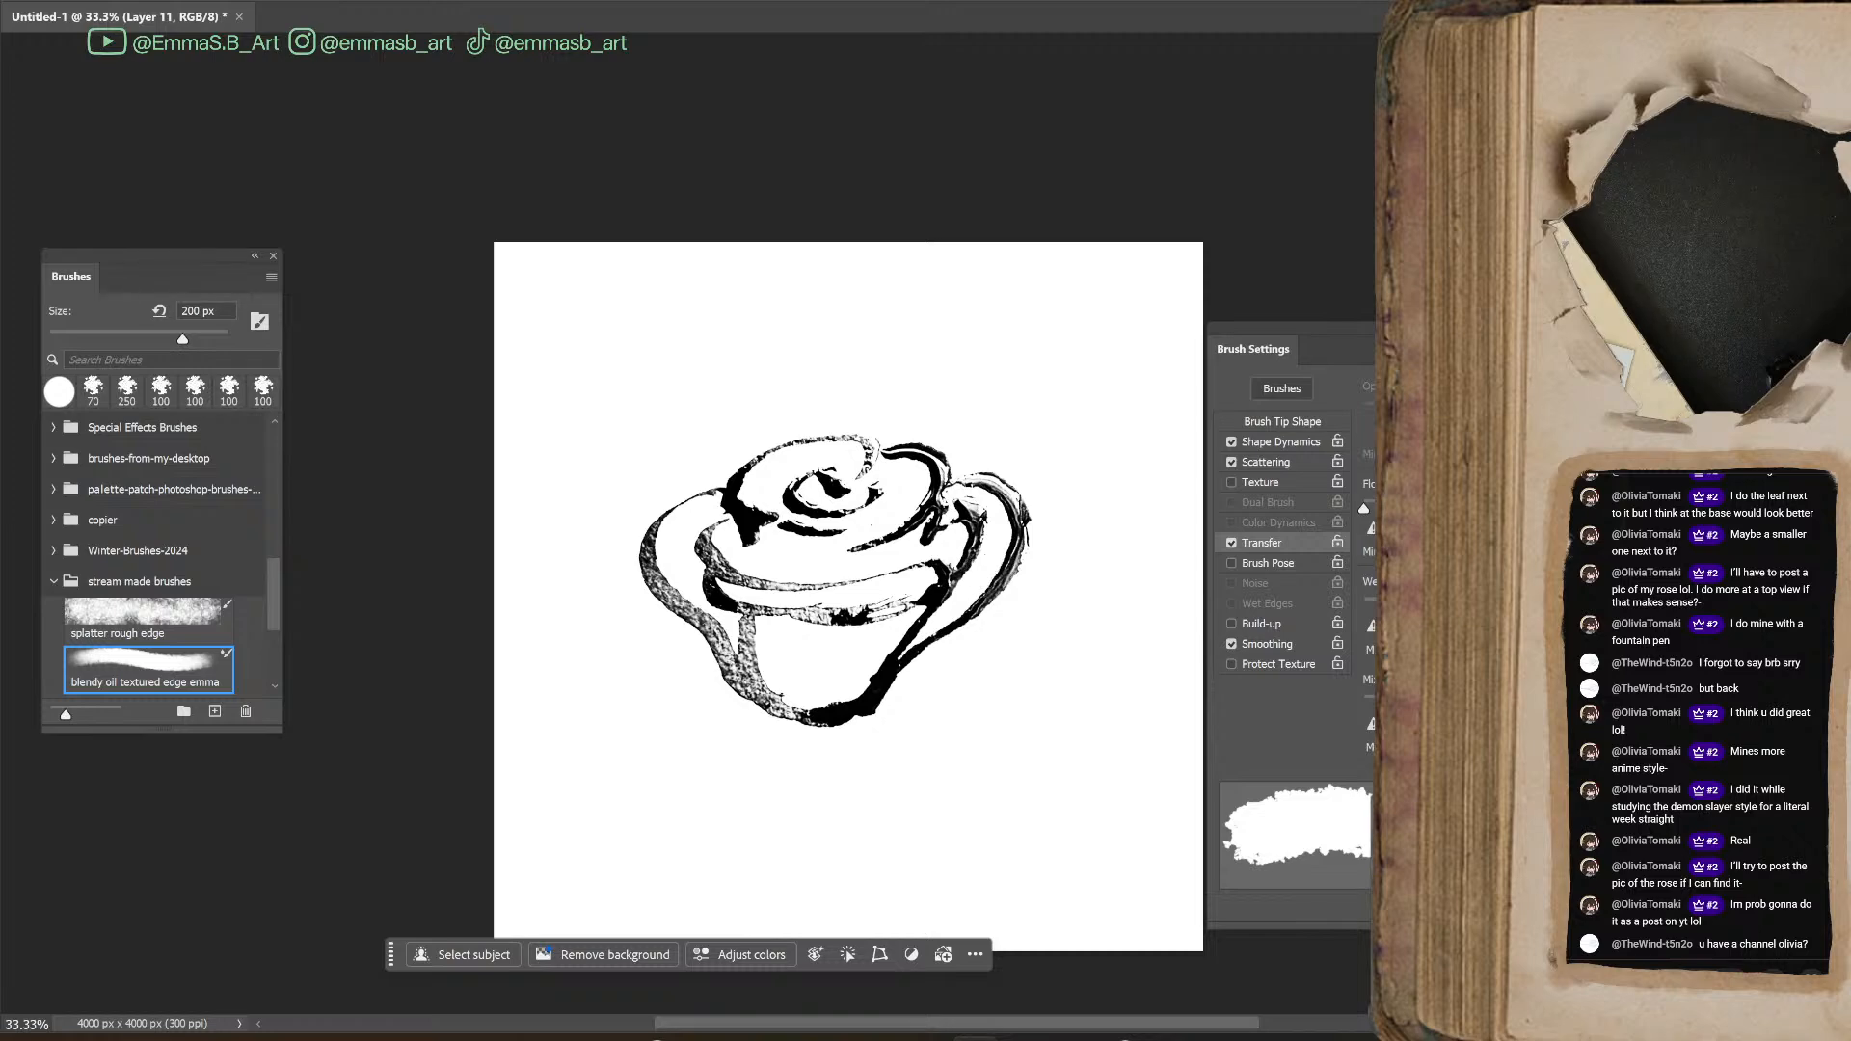
Choose the Hard Round Pressure Opacity brush at 200 px for retouching the filled rose
{"action": "left_click_drag", "start_coordinate": [278, 603], "coordinate": [280, 511]}
{"action": "left_click", "coordinate": [213, 561]}
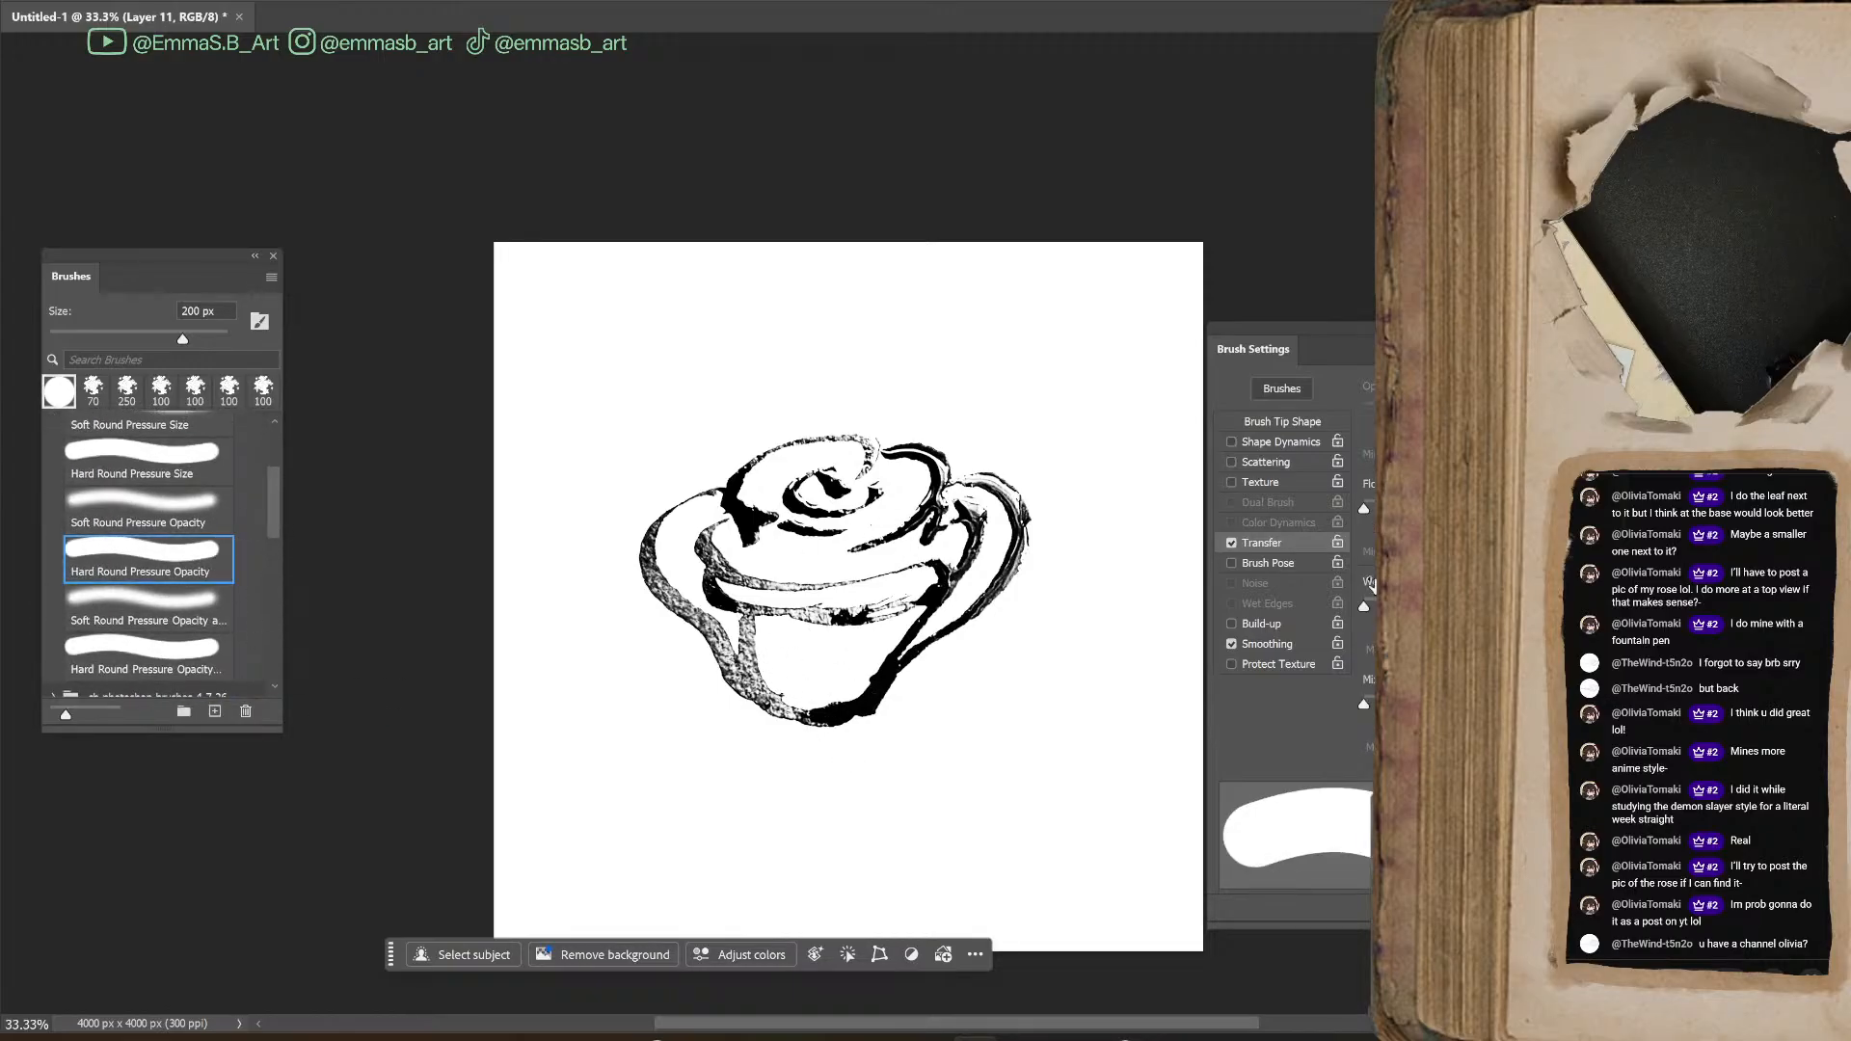
{"action": "key", "text": "ctrl+plus"}
{"action": "mouse_move", "coordinate": [985, 519]}
{"action": "left_mouse_down"}
{"action": "mouse_move", "coordinate": [1063, 451]}
{"action": "mouse_move", "coordinate": [1016, 450]}
{"action": "left_mouse_up"}
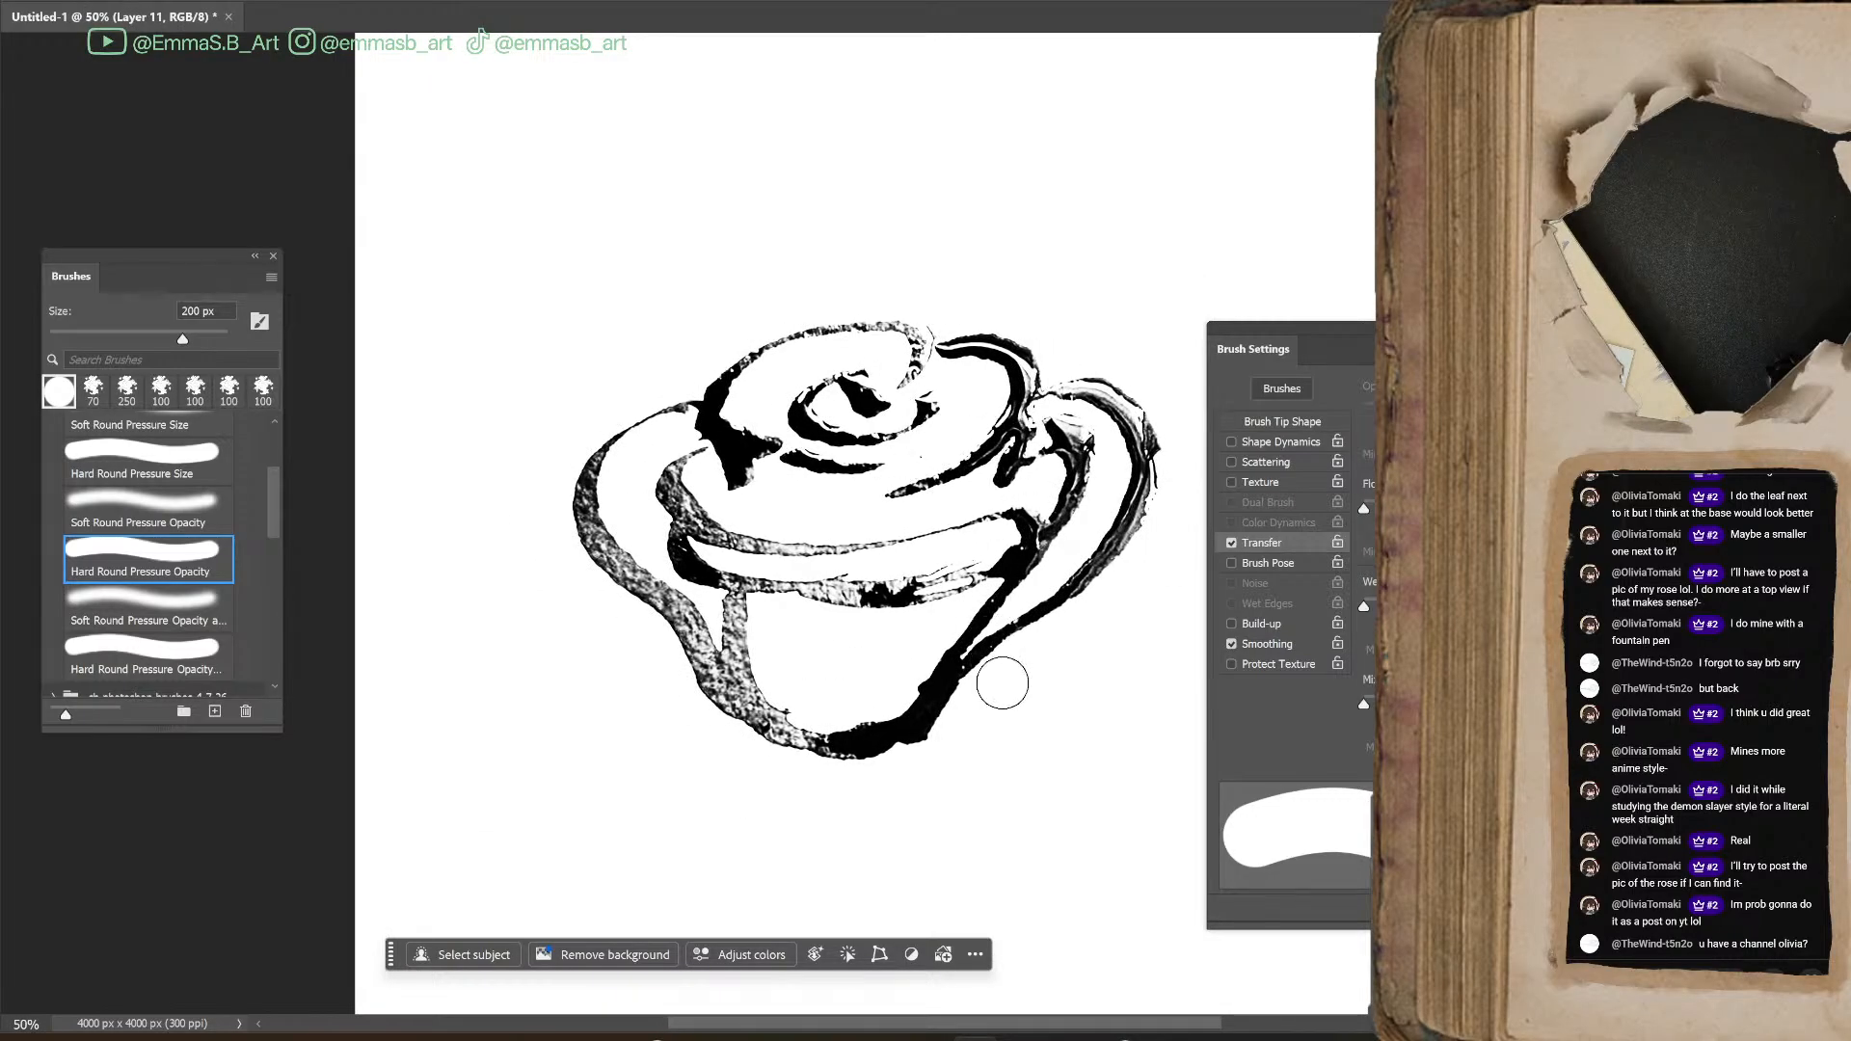
Rotate the filled rose slightly clockwise and stretch it a little taller with Free Transform
{"action": "key", "text": "ctrl+t"}
{"action": "left_click_drag", "start_coordinate": [1175, 545], "coordinate": [1166, 569]}
{"action": "left_click_drag", "start_coordinate": [872, 778], "coordinate": [859, 798]}
{"action": "left_click_drag", "start_coordinate": [1176, 330], "coordinate": [1186, 344]}
{"action": "mouse_move", "coordinate": [969, 636]}
{"action": "left_mouse_down"}
{"action": "mouse_move", "coordinate": [996, 598]}
{"action": "mouse_move", "coordinate": [994, 636]}
{"action": "left_mouse_up"}
Paint the curved line beneath the central spiral solid black with the brush at 70 px
{"action": "key", "text": "b"}
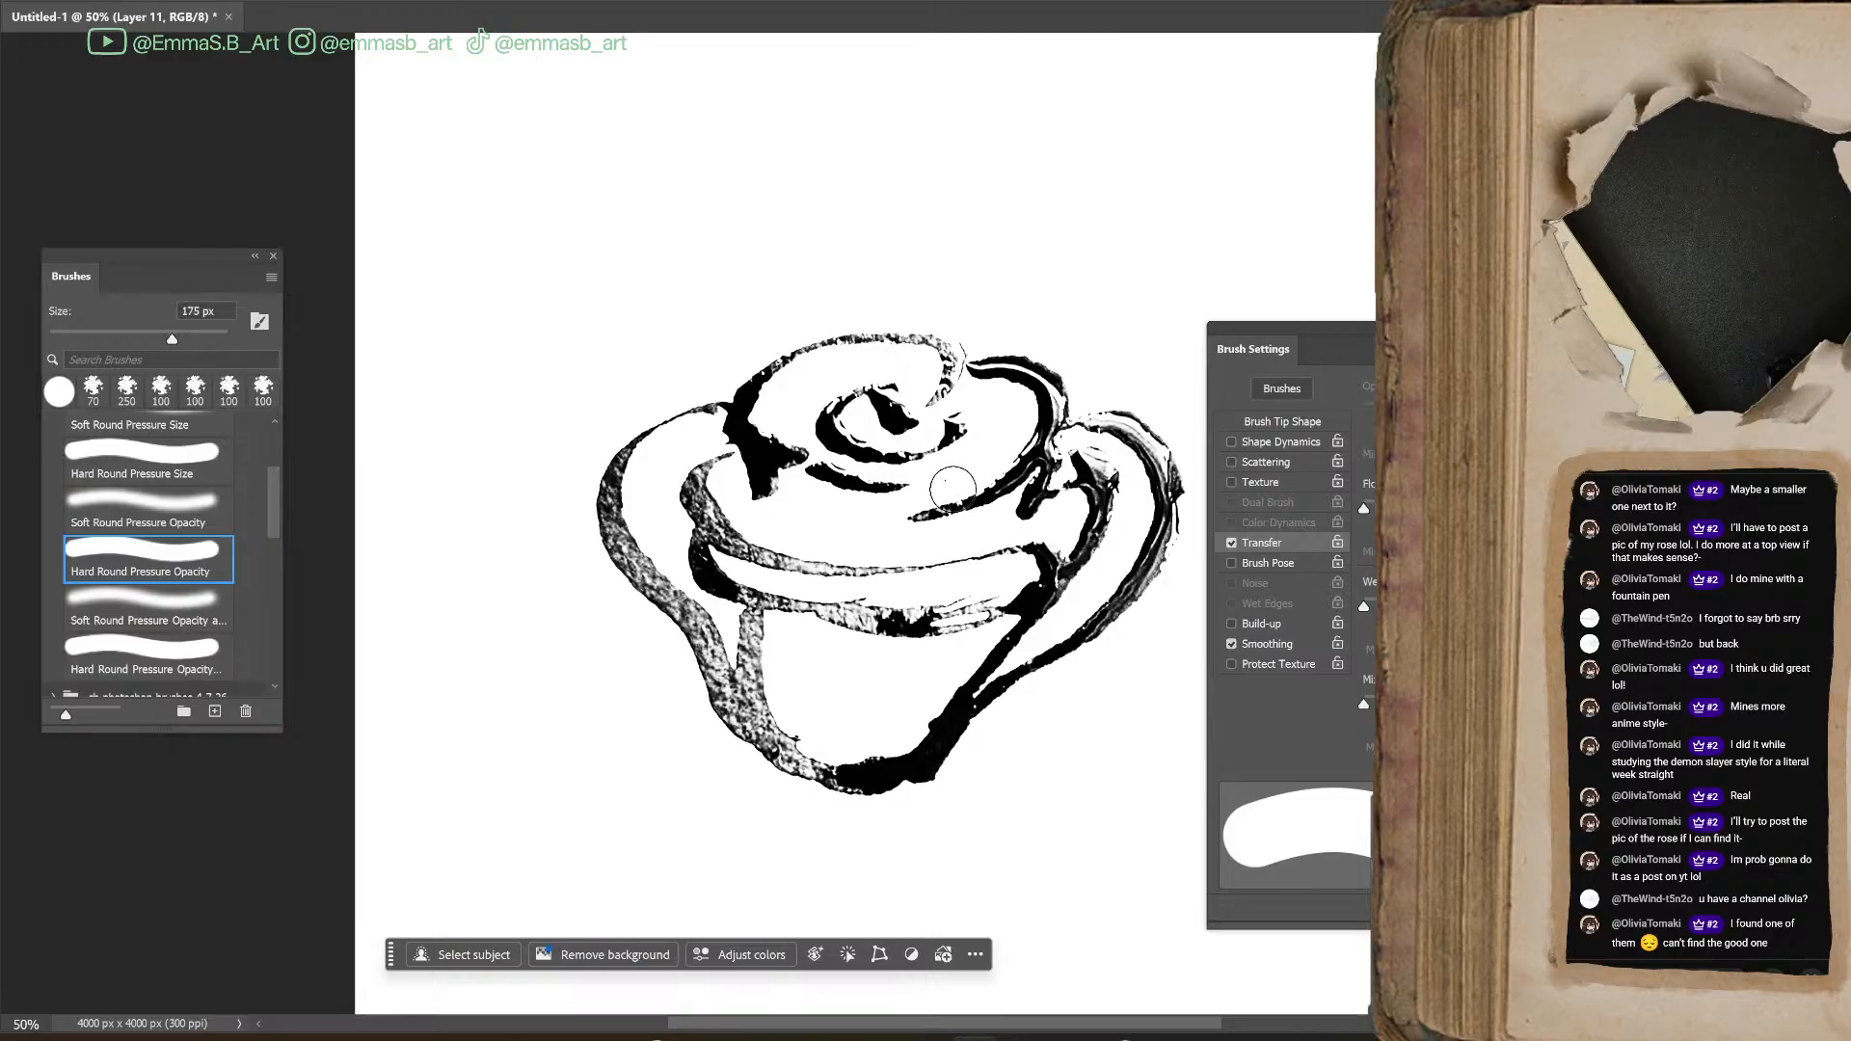
{"action": "key", "text": "bracketleft"}
{"action": "key", "text": "bracketleft"}
{"action": "key", "text": "bracketleft"}
{"action": "left_click_drag", "start_coordinate": [922, 490], "coordinate": [968, 478]}
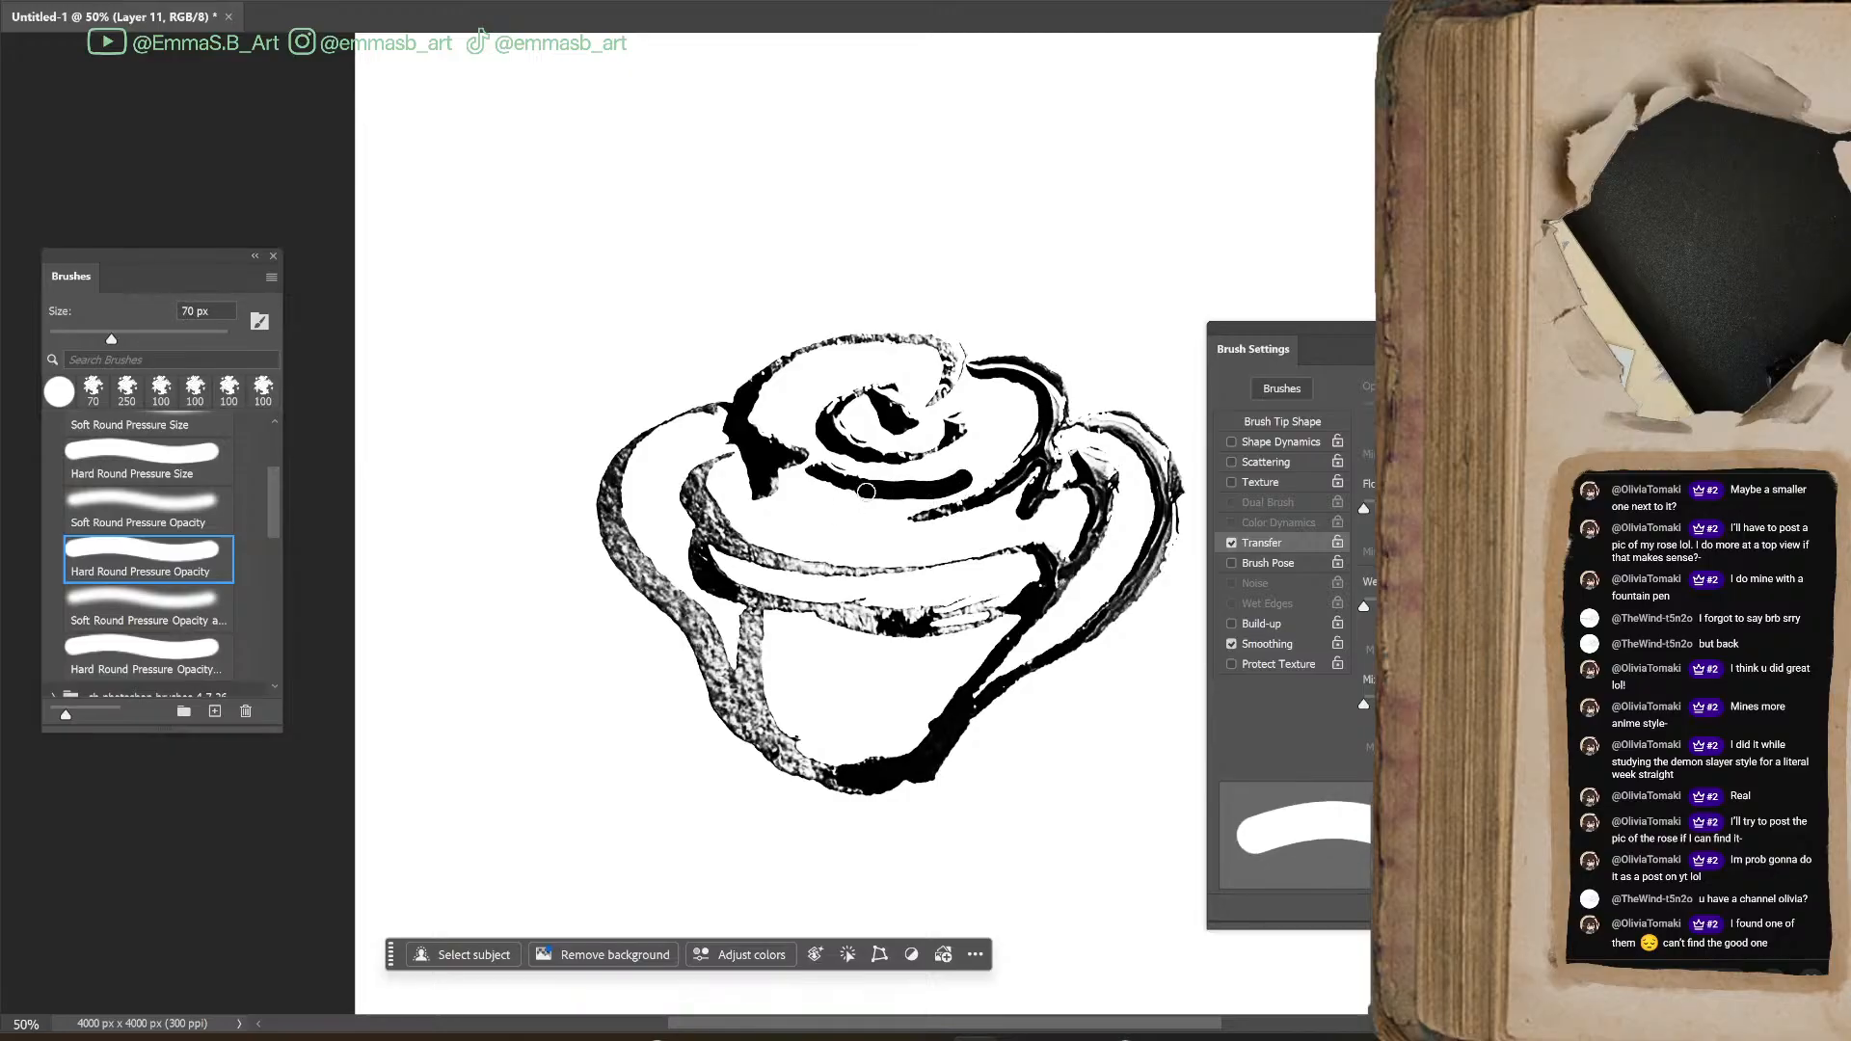
Fill in the speckled lower-left outline and base of the rose with Hard Round Pressure Opacity at 70 px
{"action": "mouse_move", "coordinate": [692, 607]}
{"action": "left_mouse_down"}
{"action": "mouse_move", "coordinate": [760, 726]}
{"action": "mouse_move", "coordinate": [749, 617]}
{"action": "mouse_move", "coordinate": [743, 683]}
{"action": "mouse_move", "coordinate": [776, 740]}
{"action": "left_mouse_up"}
{"action": "left_click", "coordinate": [201, 608]}
{"action": "left_click", "coordinate": [229, 664]}
{"action": "left_click", "coordinate": [205, 480]}
{"action": "left_click", "coordinate": [207, 596]}
{"action": "left_click", "coordinate": [200, 563]}
{"action": "mouse_move", "coordinate": [750, 717]}
{"action": "left_mouse_down"}
{"action": "mouse_move", "coordinate": [779, 757]}
{"action": "mouse_move", "coordinate": [847, 788]}
{"action": "left_mouse_up"}
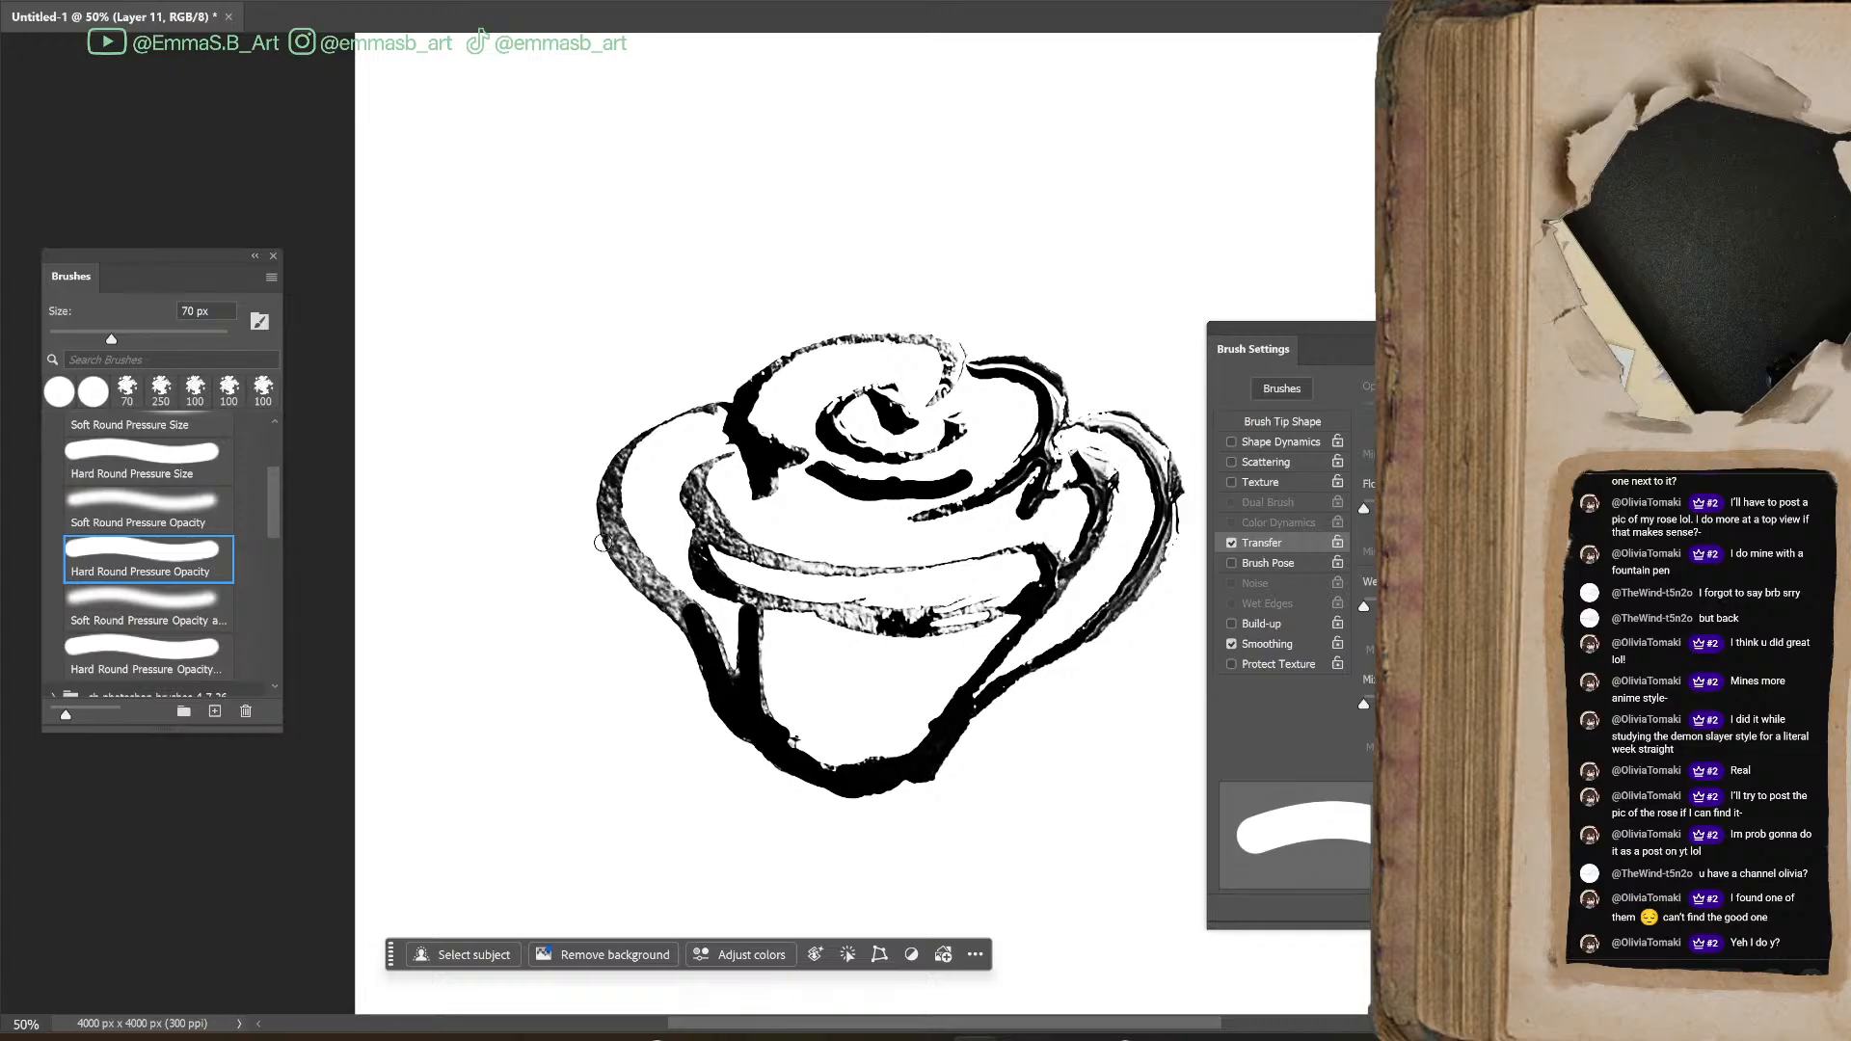
Switch to the regular Brush with Hard Round Pressure Opacity at 90 px and blacken the lower part of the left outer petal
{"action": "key", "text": "b"}
{"action": "left_click_drag", "start_coordinate": [275, 644], "coordinate": [292, 312]}
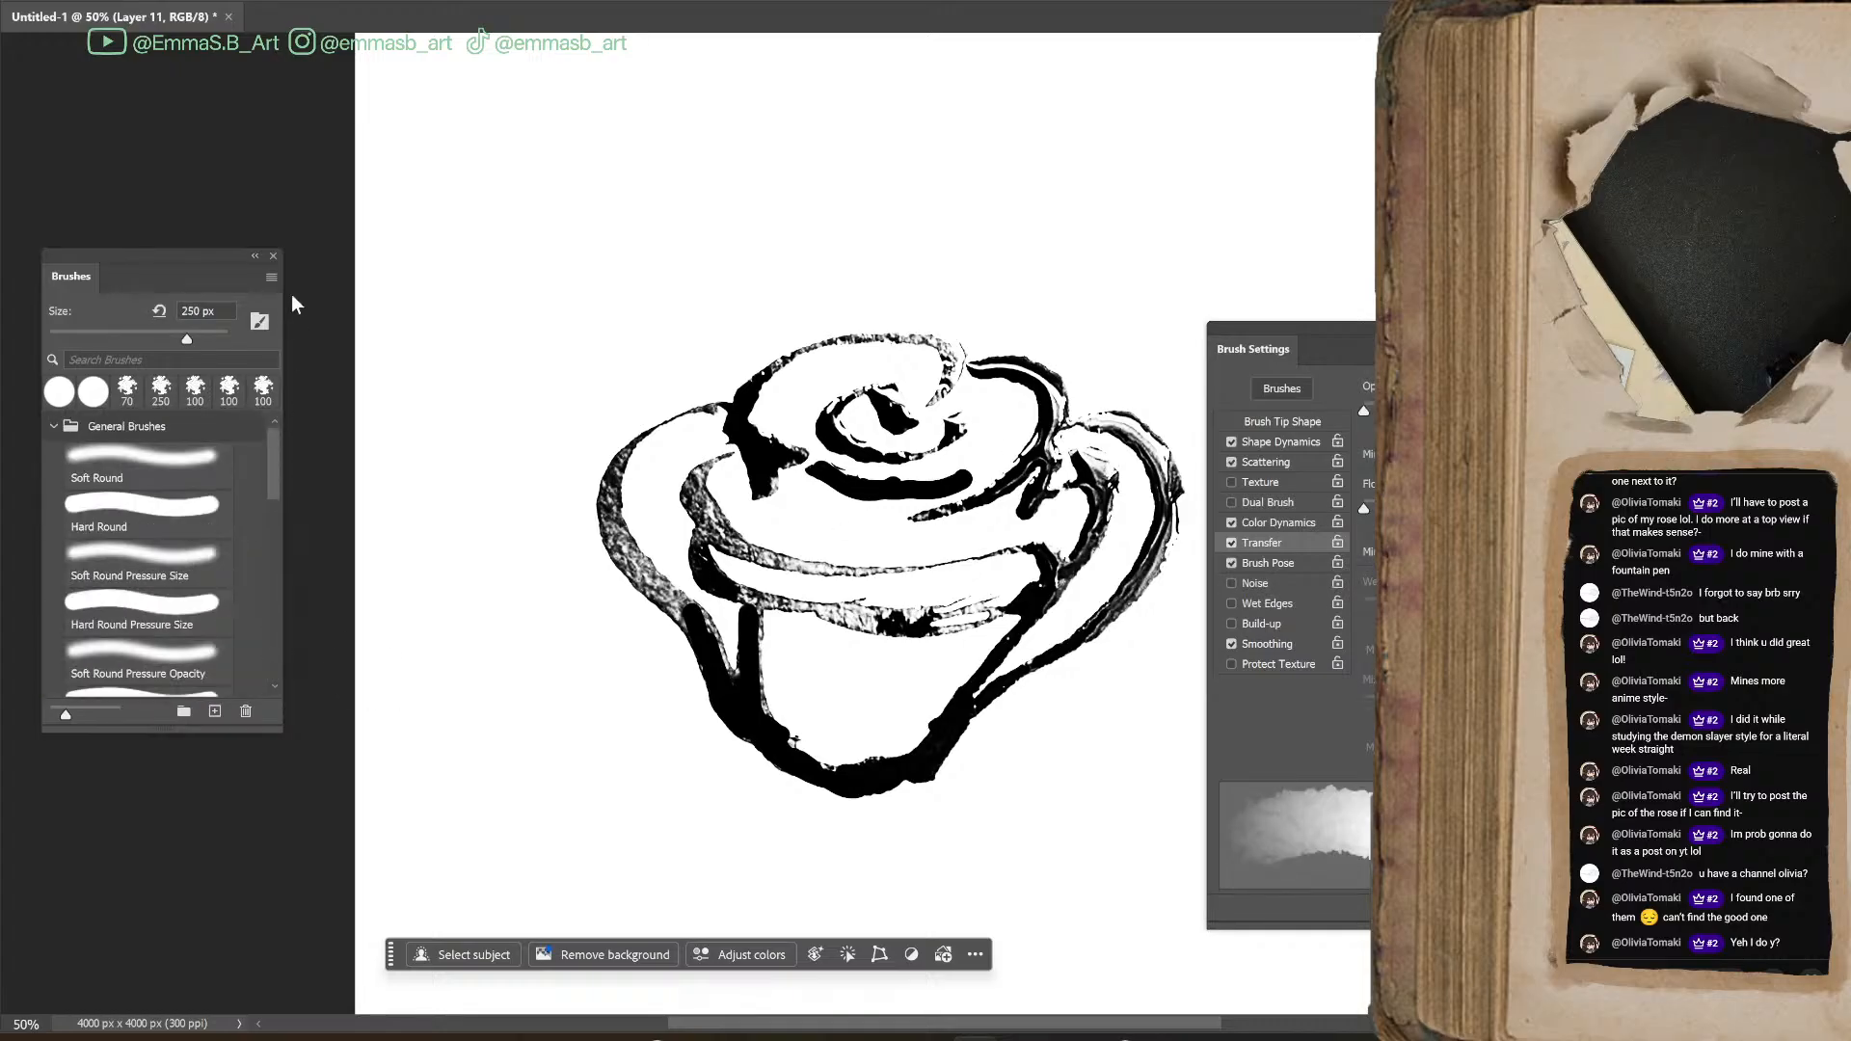
{"action": "left_click", "coordinate": [188, 605]}
{"action": "scroll", "coordinate": [278, 519], "scroll_direction": "down", "scroll_amount": 3}
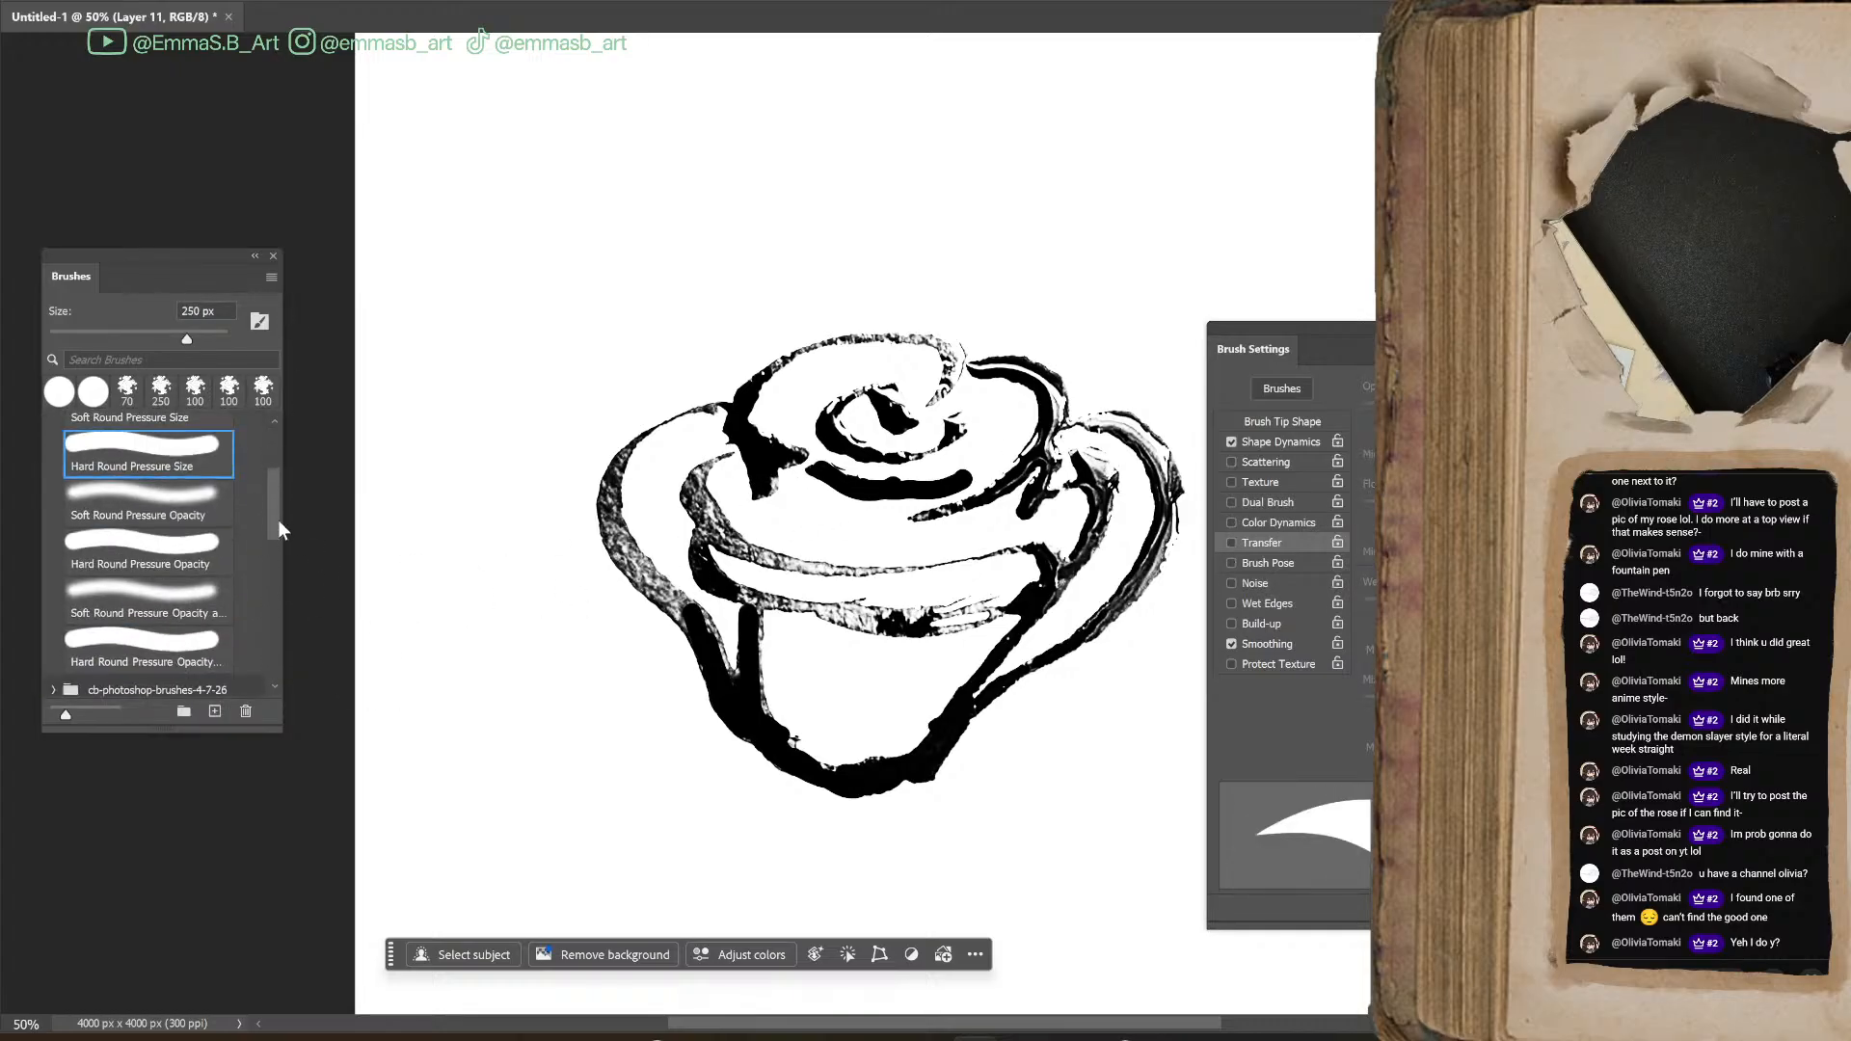
{"action": "left_click", "coordinate": [197, 553]}
{"action": "key", "text": "bracketleft"}
{"action": "key", "text": "bracketleft"}
{"action": "key", "text": "bracketleft"}
{"action": "key", "text": "bracketleft"}
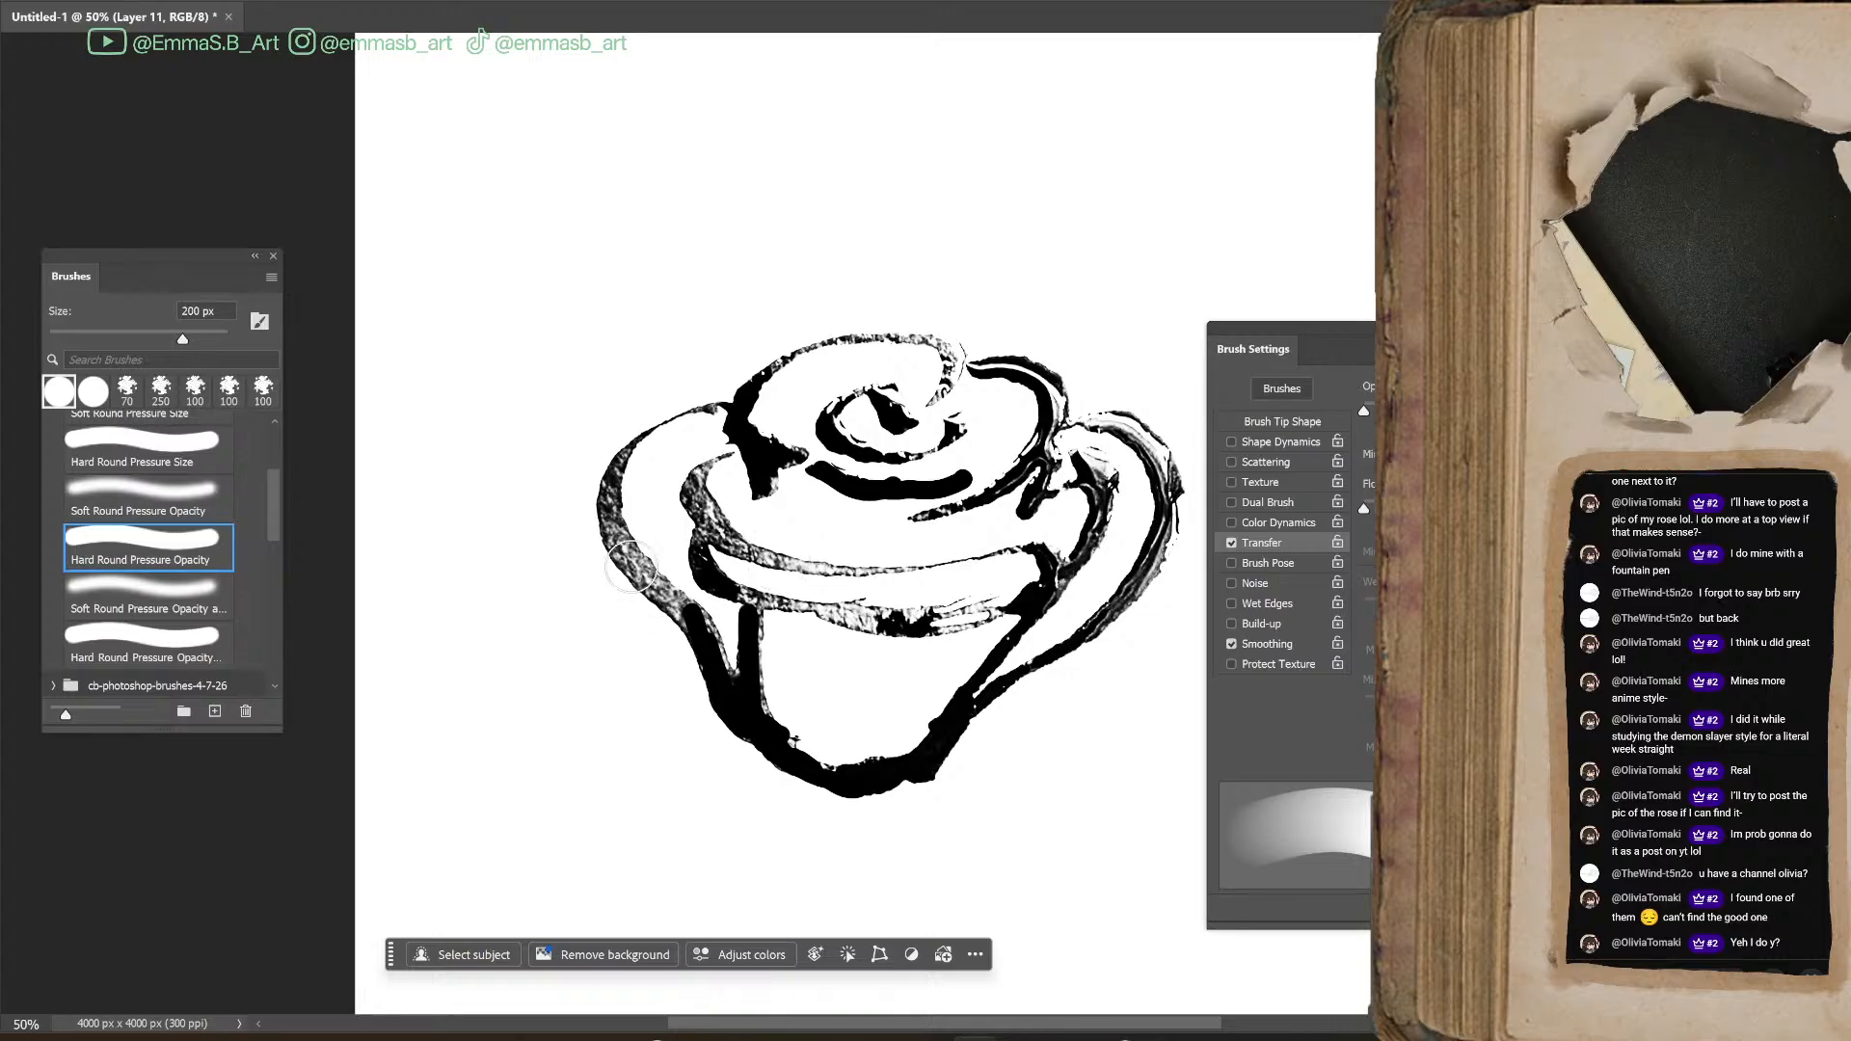
{"action": "key", "text": "bracketleft"}
{"action": "key", "text": "bracketleft"}
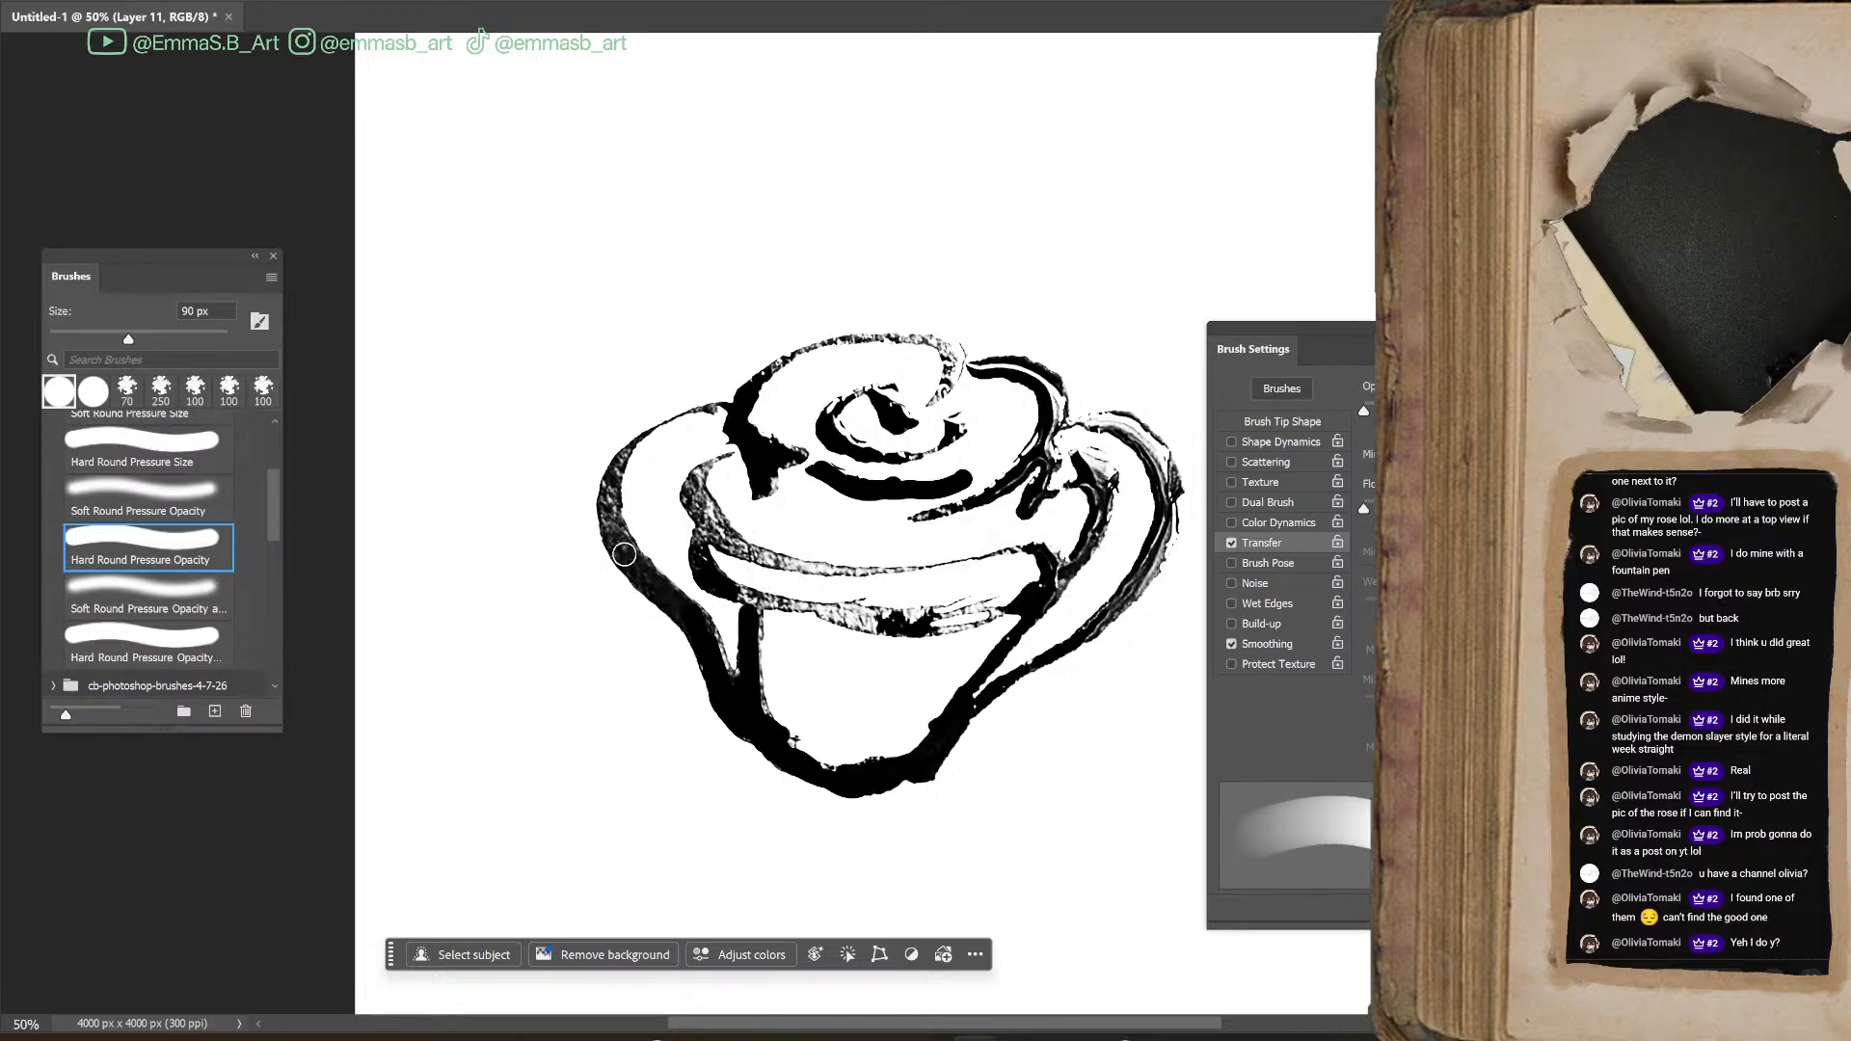
Paint the rest of the left outer petal and the inner left petal line solid black at 70 px
{"action": "key", "text": "bracketleft"}
{"action": "key", "text": "bracketleft"}
{"action": "mouse_move", "coordinate": [690, 487]}
{"action": "left_mouse_down"}
{"action": "mouse_move", "coordinate": [723, 527]}
{"action": "mouse_move", "coordinate": [700, 473]}
{"action": "mouse_move", "coordinate": [713, 464]}
{"action": "left_mouse_up"}
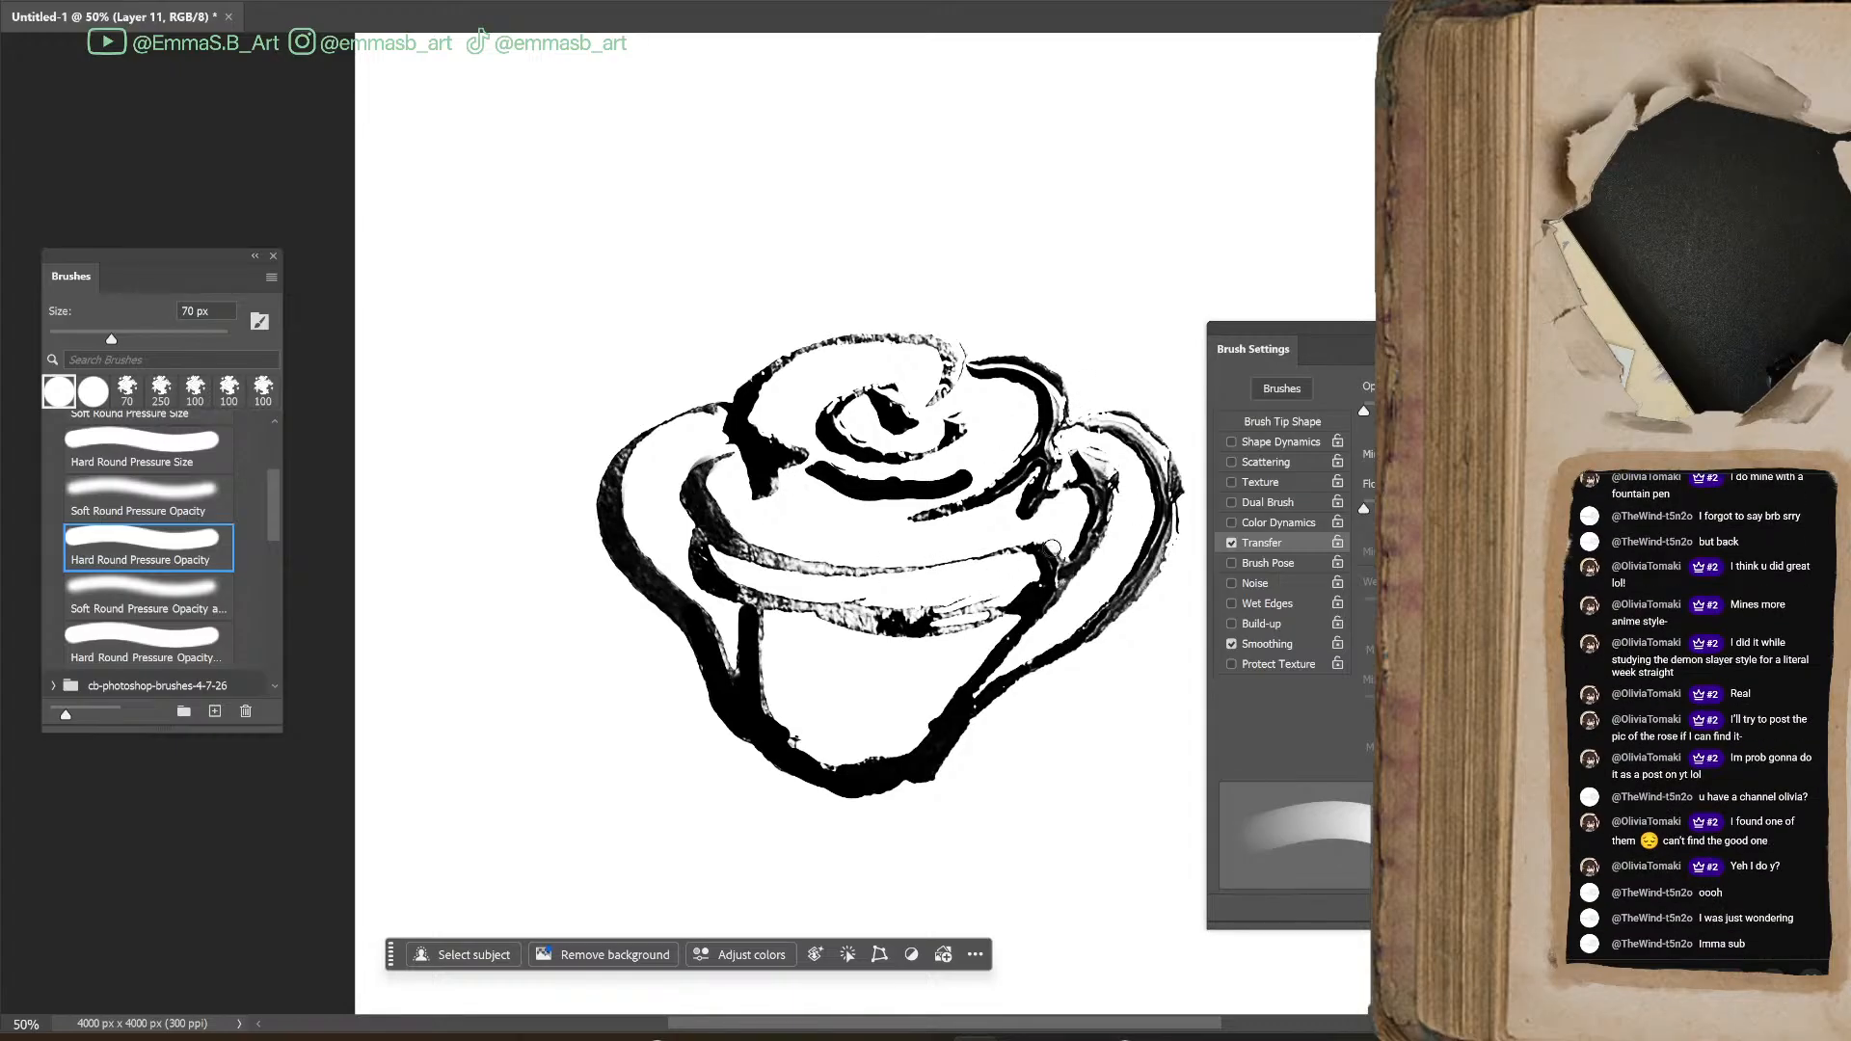
Trace the top petal outline, spiral centre and upper left petal edge in solid black with a smaller brush
{"action": "key", "text": "bracketleft"}
{"action": "key", "text": "bracketleft"}
{"action": "key", "text": "bracketleft"}
{"action": "left_click_drag", "start_coordinate": [752, 382], "coordinate": [819, 346]}
{"action": "mouse_move", "coordinate": [761, 374]}
{"action": "left_mouse_down"}
{"action": "mouse_move", "coordinate": [869, 337]}
{"action": "mouse_move", "coordinate": [934, 344]}
{"action": "mouse_move", "coordinate": [955, 371]}
{"action": "mouse_move", "coordinate": [943, 397]}
{"action": "mouse_move", "coordinate": [835, 438]}
{"action": "mouse_move", "coordinate": [734, 416]}
{"action": "mouse_move", "coordinate": [654, 431]}
{"action": "mouse_move", "coordinate": [614, 473]}
{"action": "left_mouse_up"}
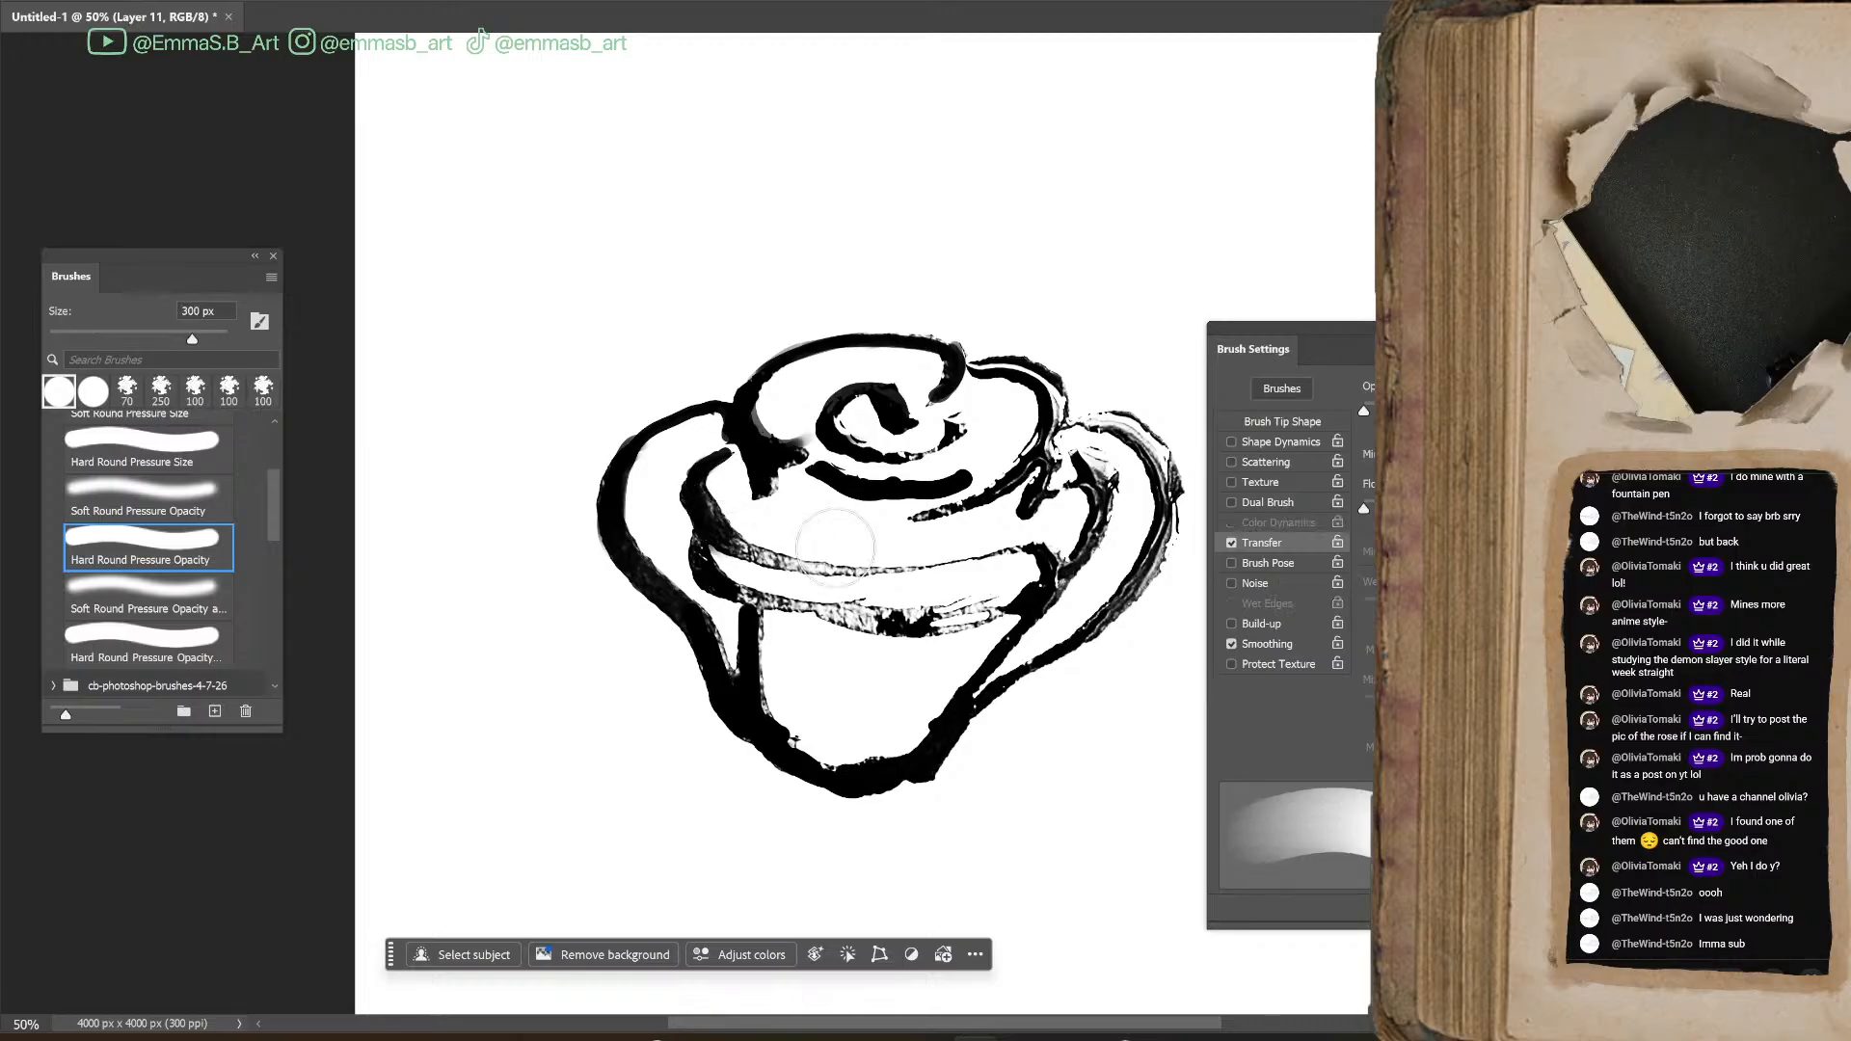
Fill in the two curved bands across the middle of the rose with black strokes at 45 px
{"action": "left_click_drag", "start_coordinate": [736, 549], "coordinate": [852, 572]}
{"action": "left_click_drag", "start_coordinate": [736, 590], "coordinate": [863, 609]}
{"action": "mouse_move", "coordinate": [769, 601]}
{"action": "left_mouse_down"}
{"action": "mouse_move", "coordinate": [943, 621]}
{"action": "mouse_move", "coordinate": [1037, 550]}
{"action": "mouse_move", "coordinate": [844, 570]}
{"action": "left_mouse_up"}
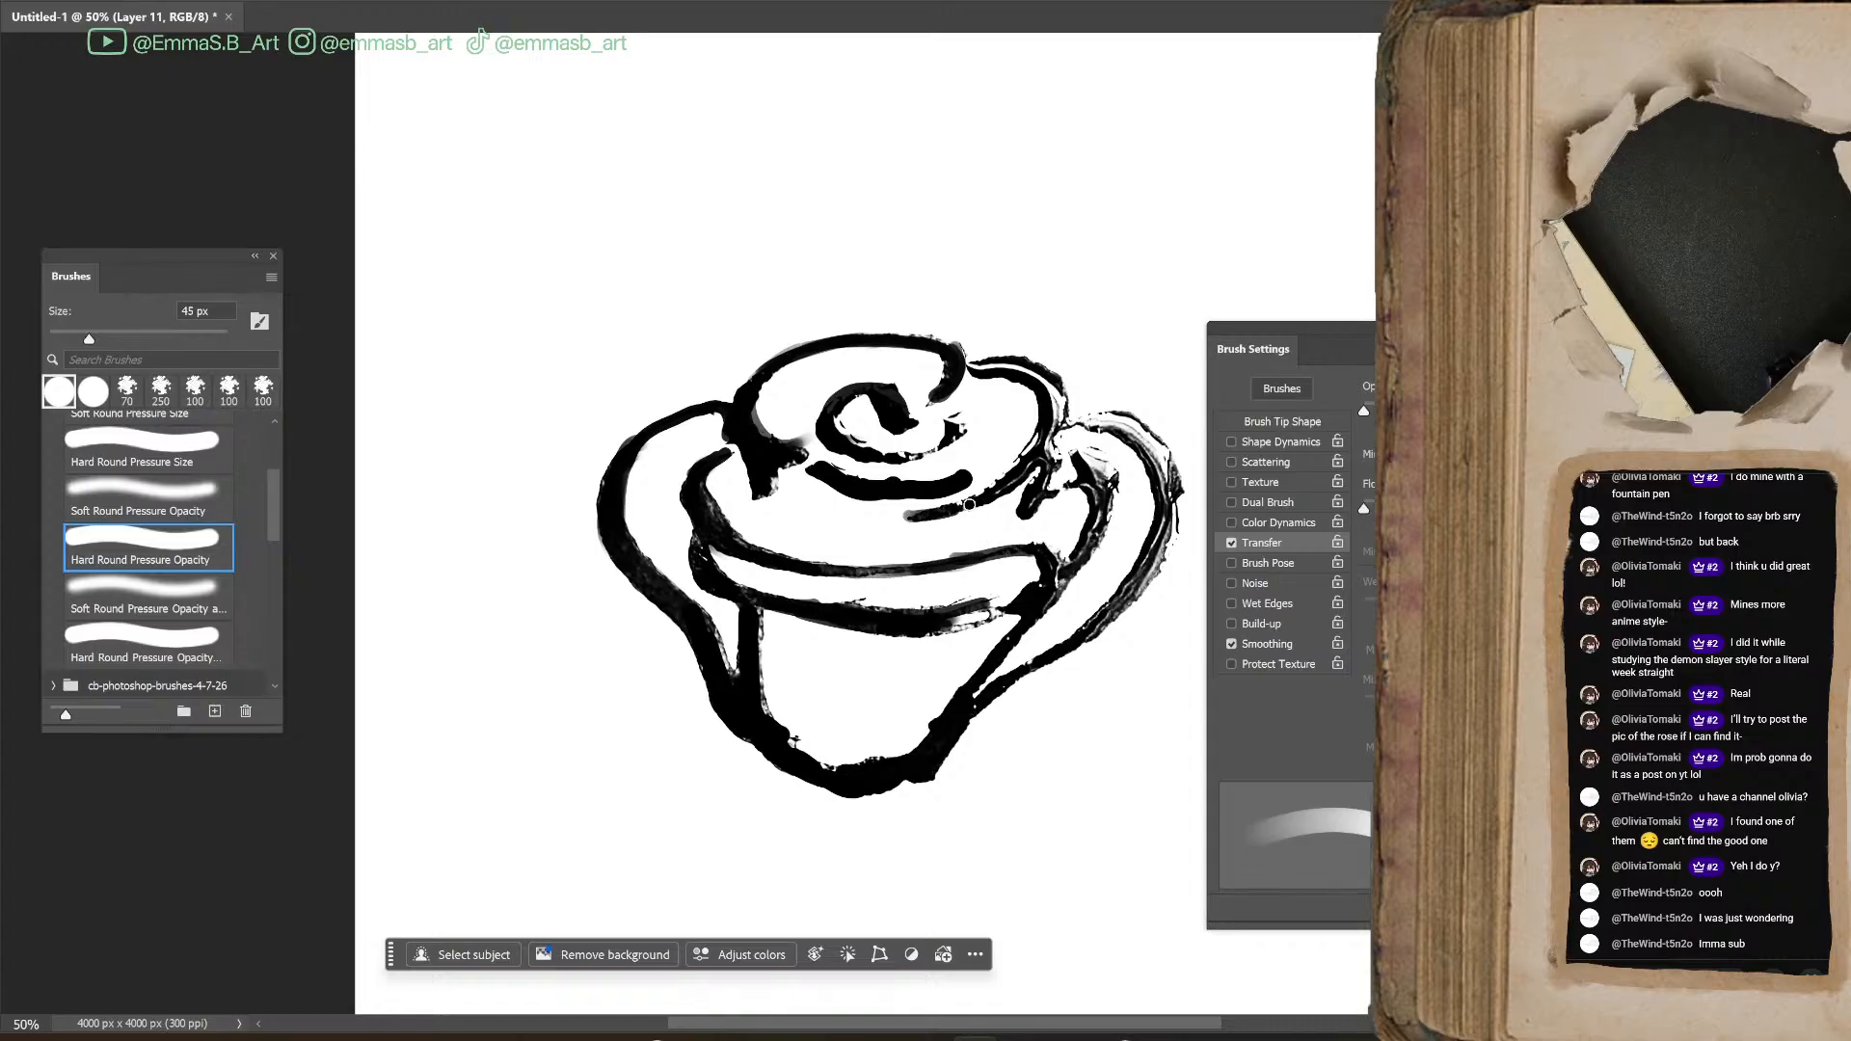
Blacken the spiral's outer curve, the right petal lines and the end of the lower band at 45 px
{"action": "mouse_move", "coordinate": [948, 422]}
{"action": "left_mouse_down"}
{"action": "mouse_move", "coordinate": [907, 456]}
{"action": "mouse_move", "coordinate": [854, 448]}
{"action": "left_mouse_up"}
{"action": "mouse_move", "coordinate": [1027, 375]}
{"action": "left_mouse_down"}
{"action": "mouse_move", "coordinate": [1152, 444]}
{"action": "mouse_move", "coordinate": [1168, 524]}
{"action": "mouse_move", "coordinate": [1120, 601]}
{"action": "left_mouse_up"}
{"action": "left_click_drag", "start_coordinate": [1102, 475], "coordinate": [1067, 571]}
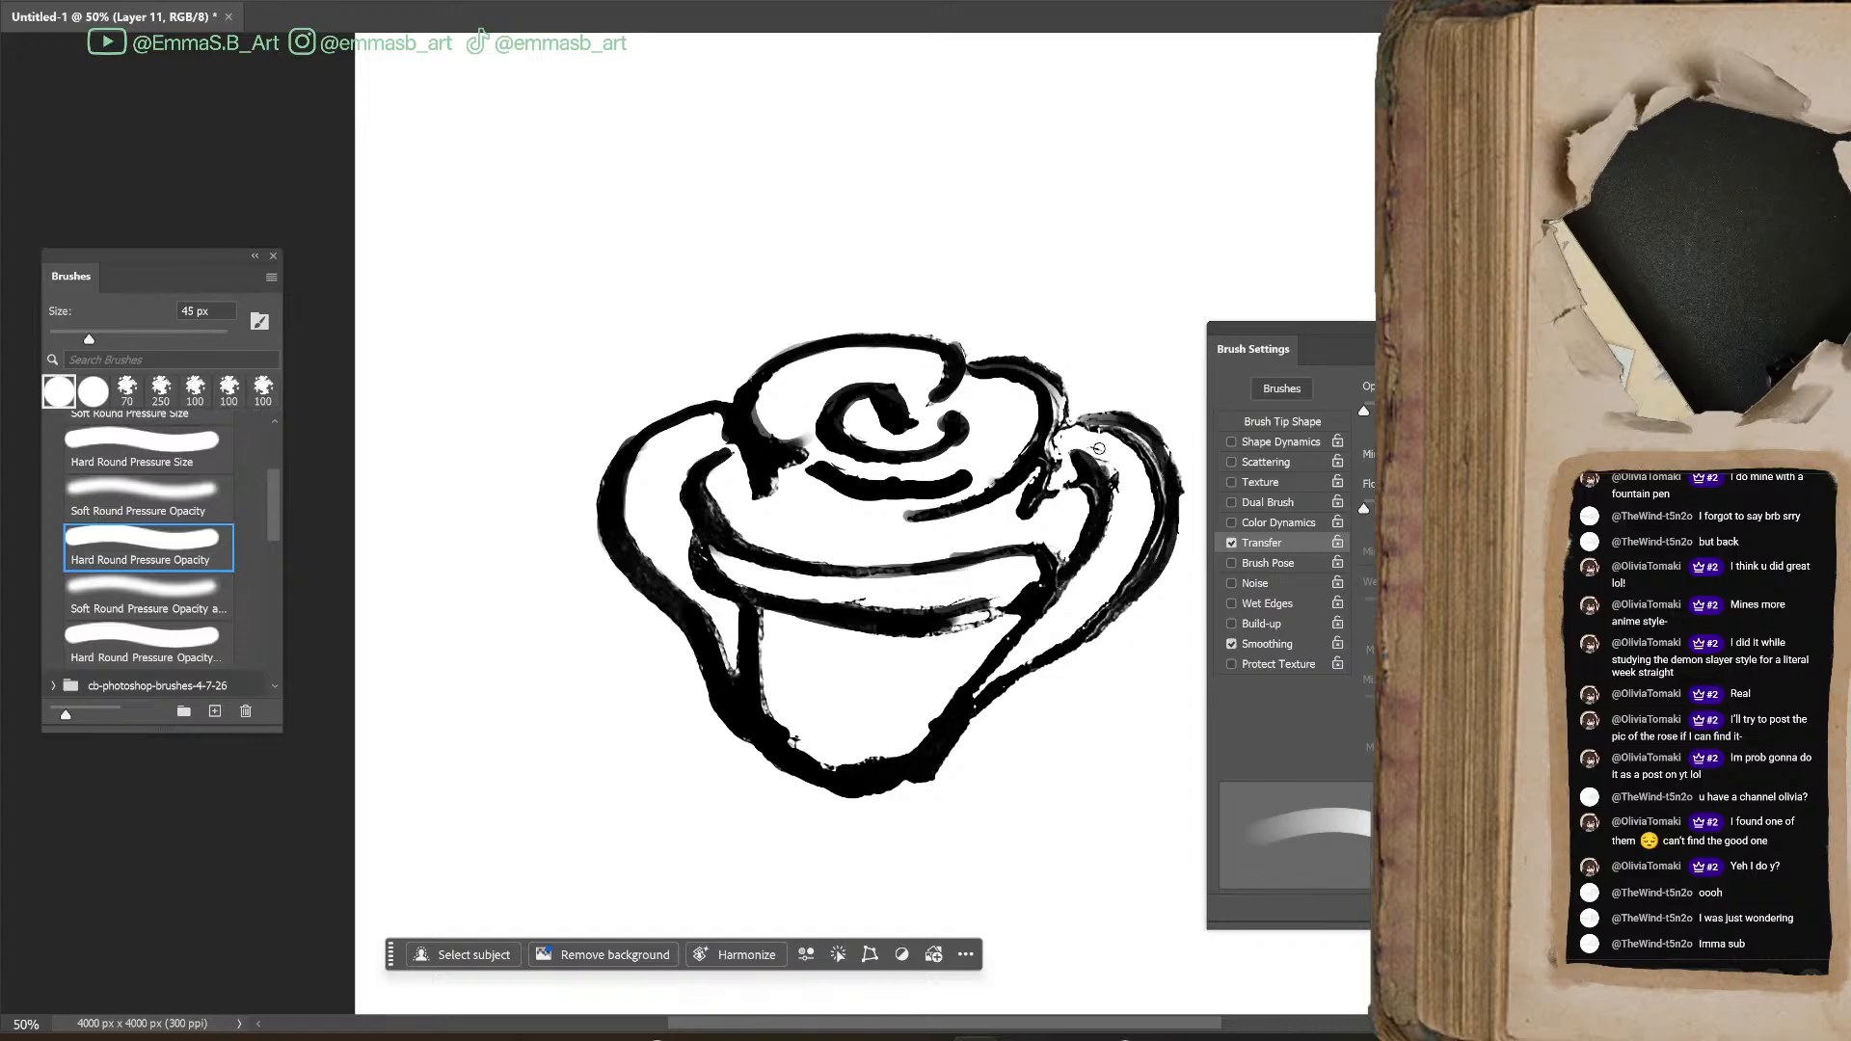
{"action": "mouse_move", "coordinate": [960, 615]}
{"action": "left_mouse_down"}
{"action": "mouse_move", "coordinate": [1013, 603]}
{"action": "mouse_move", "coordinate": [940, 627]}
{"action": "left_mouse_up"}
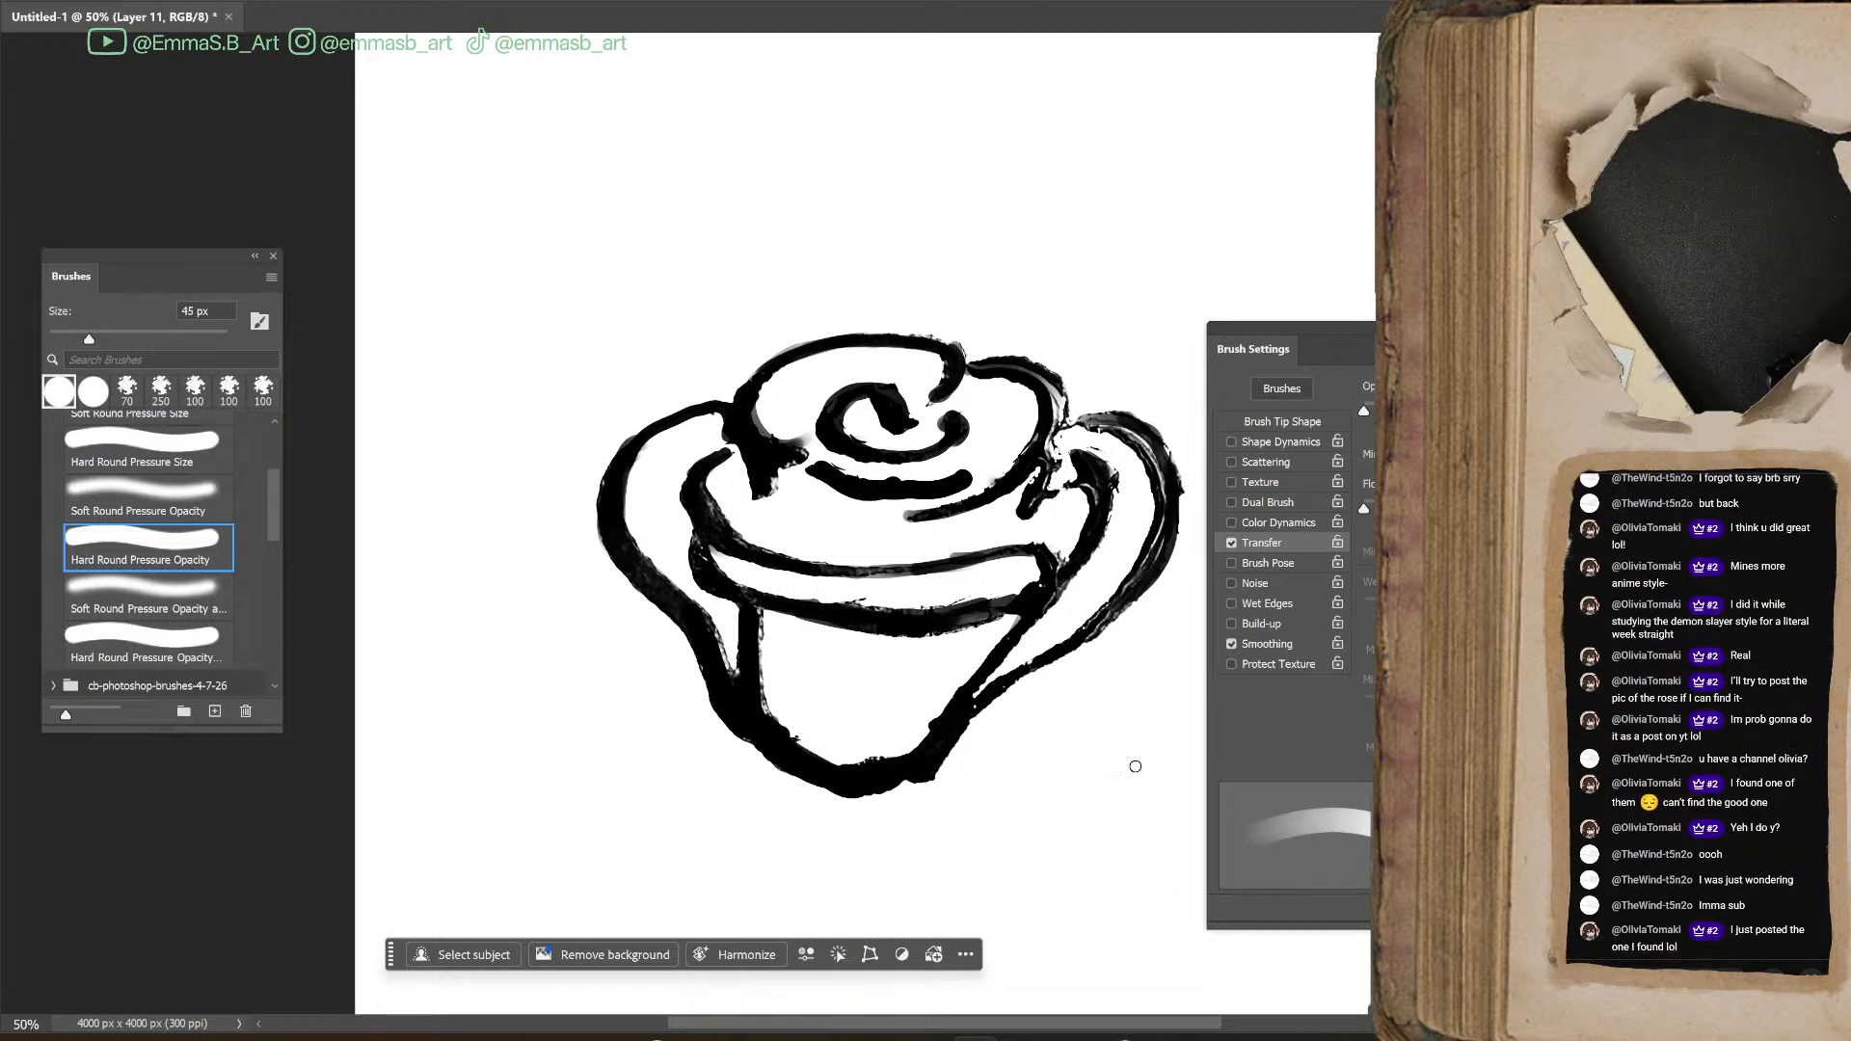
Erase the rough outer edges along the rose's base and lower left petal with a 50 px eraser, separating the petal tip
{"action": "key", "text": "e"}
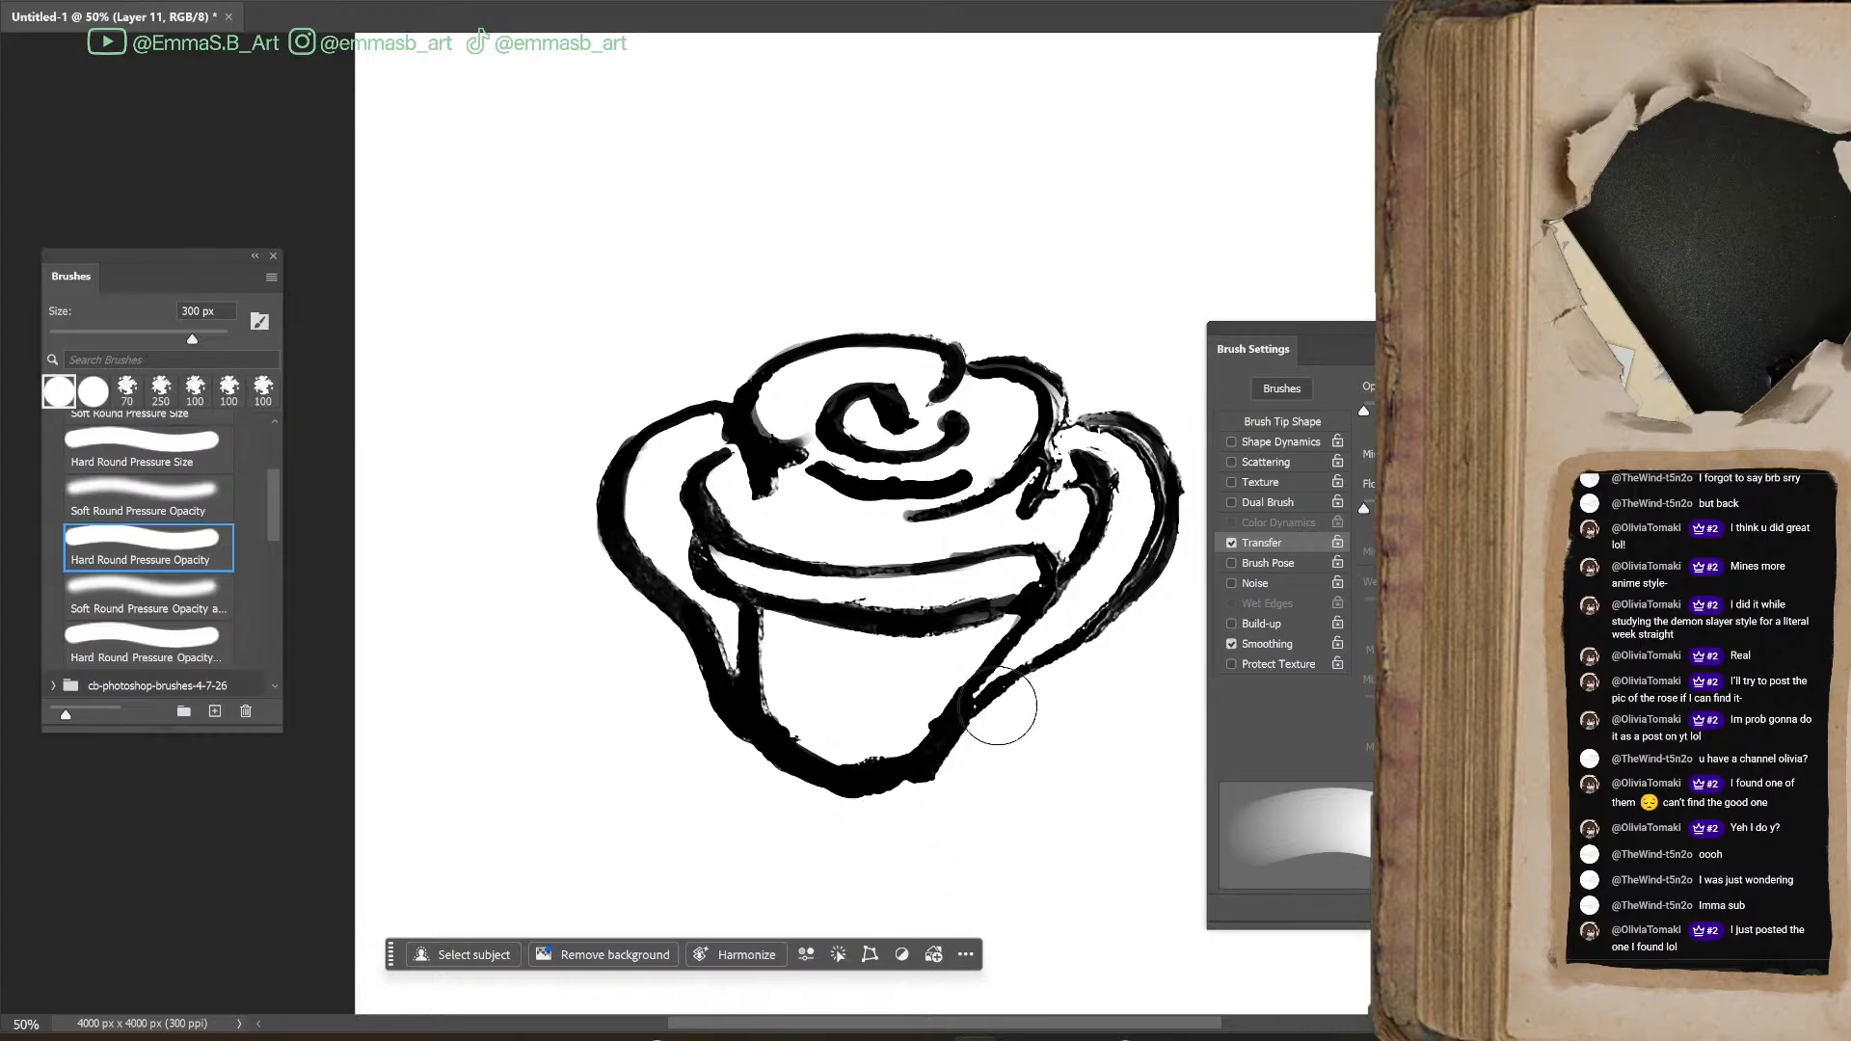
{"action": "key", "text": "bracketleft"}
{"action": "key", "text": "bracketleft"}
{"action": "key", "text": "bracketleft"}
{"action": "key", "text": "bracketleft"}
{"action": "key", "text": "bracketleft"}
{"action": "key", "text": "bracketleft"}
{"action": "key", "text": "bracketleft"}
{"action": "key", "text": "bracketleft"}
{"action": "key", "text": "bracketleft"}
{"action": "key", "text": "bracketleft"}
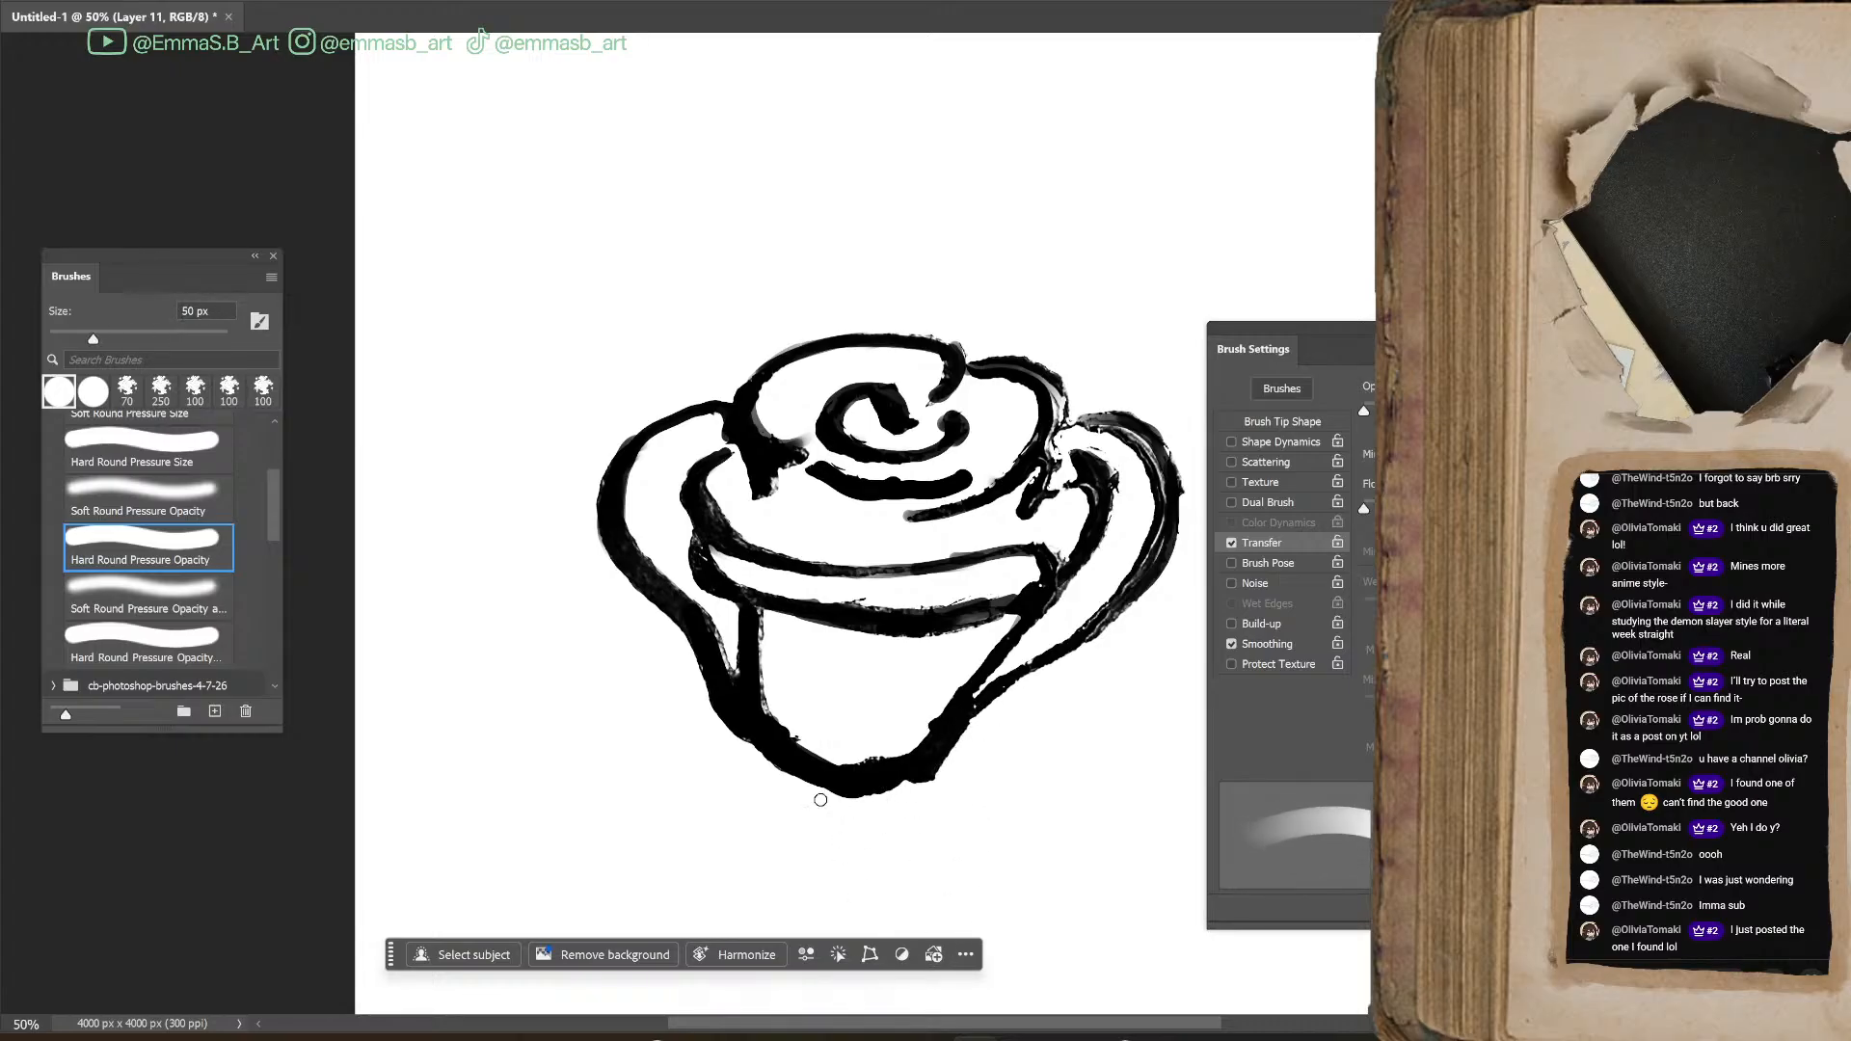
{"action": "left_click_drag", "start_coordinate": [851, 797], "coordinate": [963, 751]}
{"action": "left_click_drag", "start_coordinate": [685, 639], "coordinate": [759, 771]}
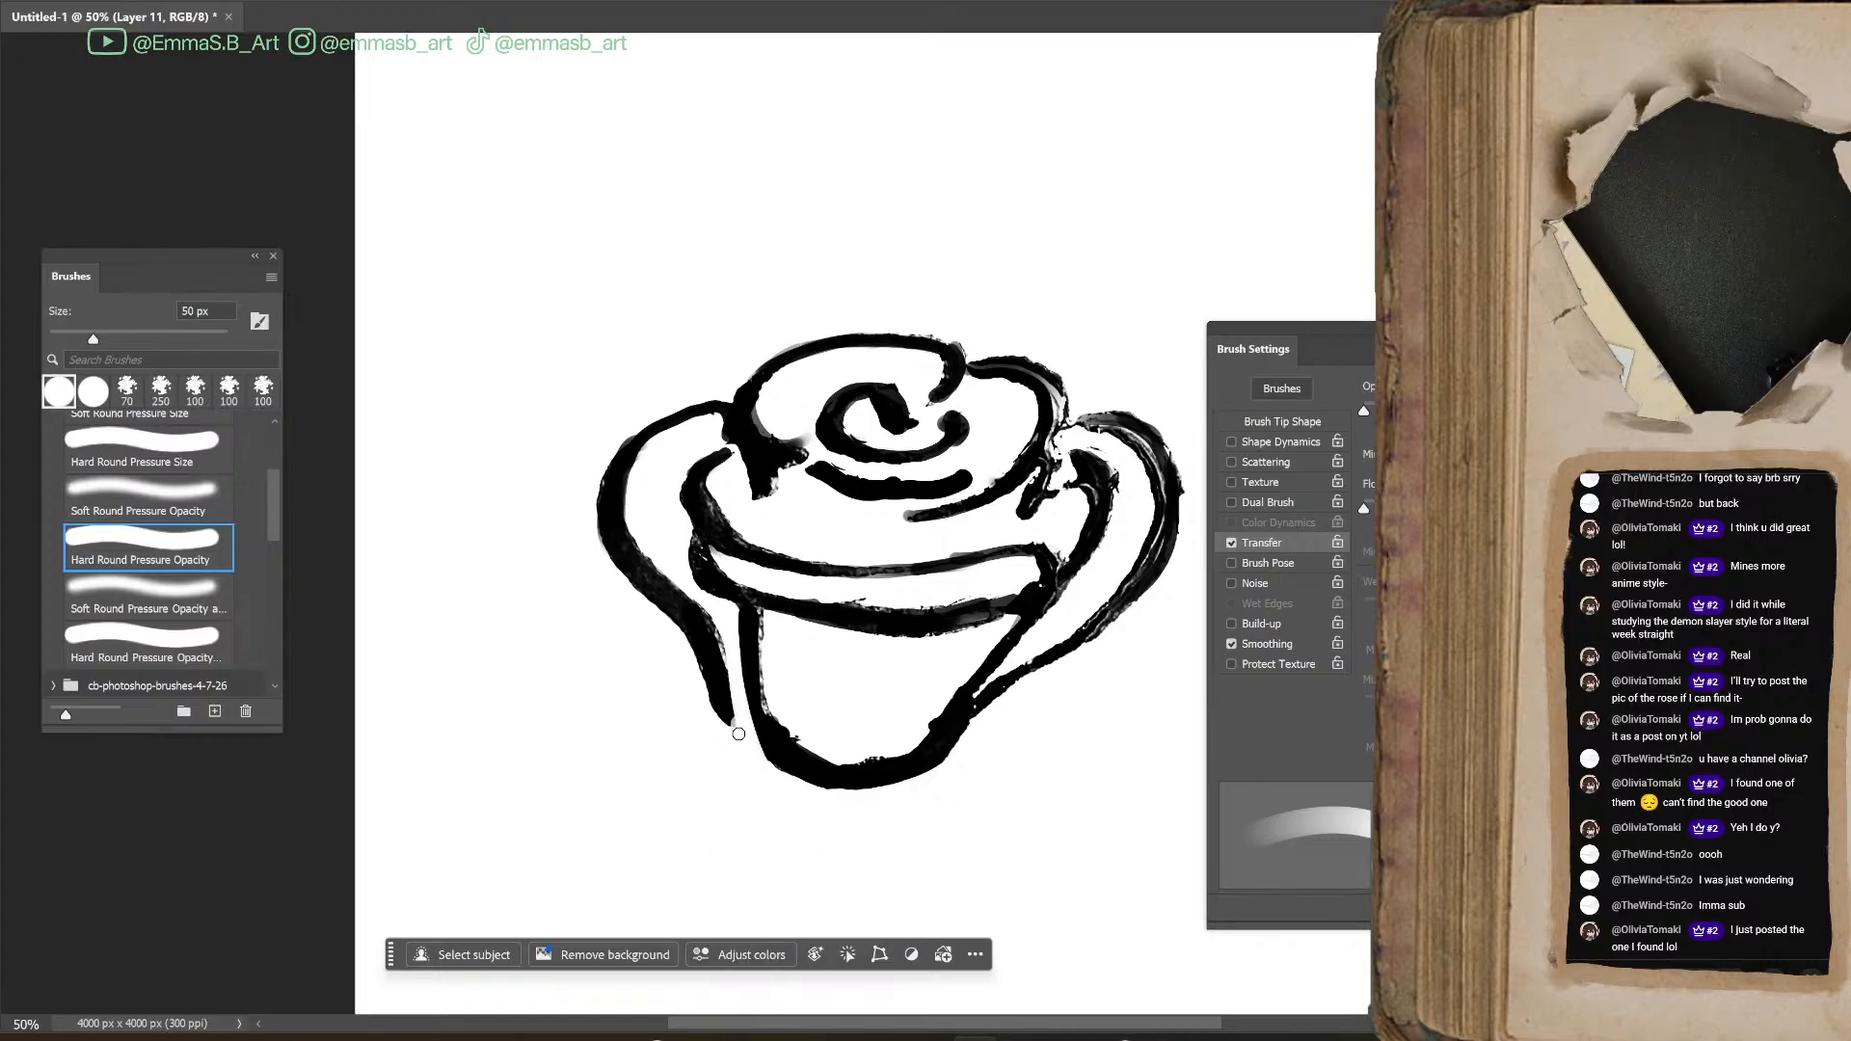
{"action": "key", "text": "b"}
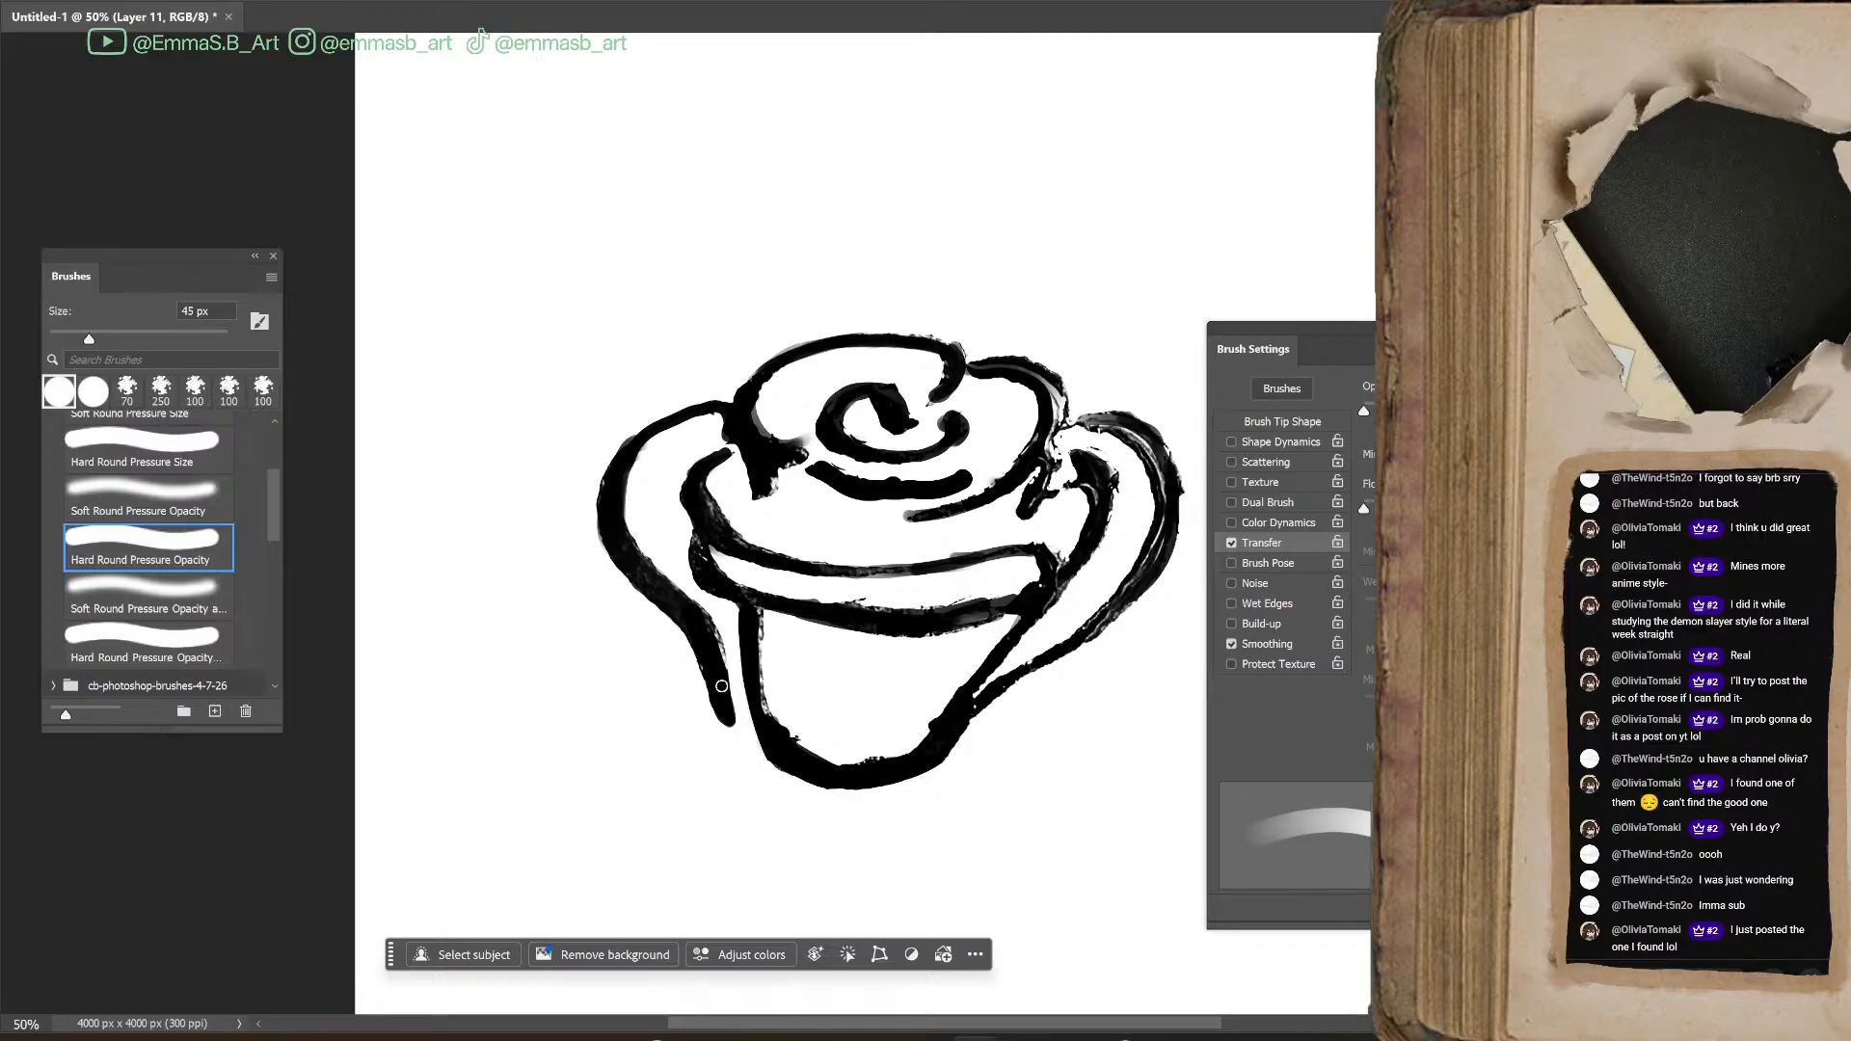
{"action": "key", "text": "e"}
{"action": "key", "text": "b"}
Define a brush preset from the inked rose, keeping the suggested name
{"action": "scroll", "coordinate": [1001, 567], "scroll_direction": "down", "scroll_amount": 1}
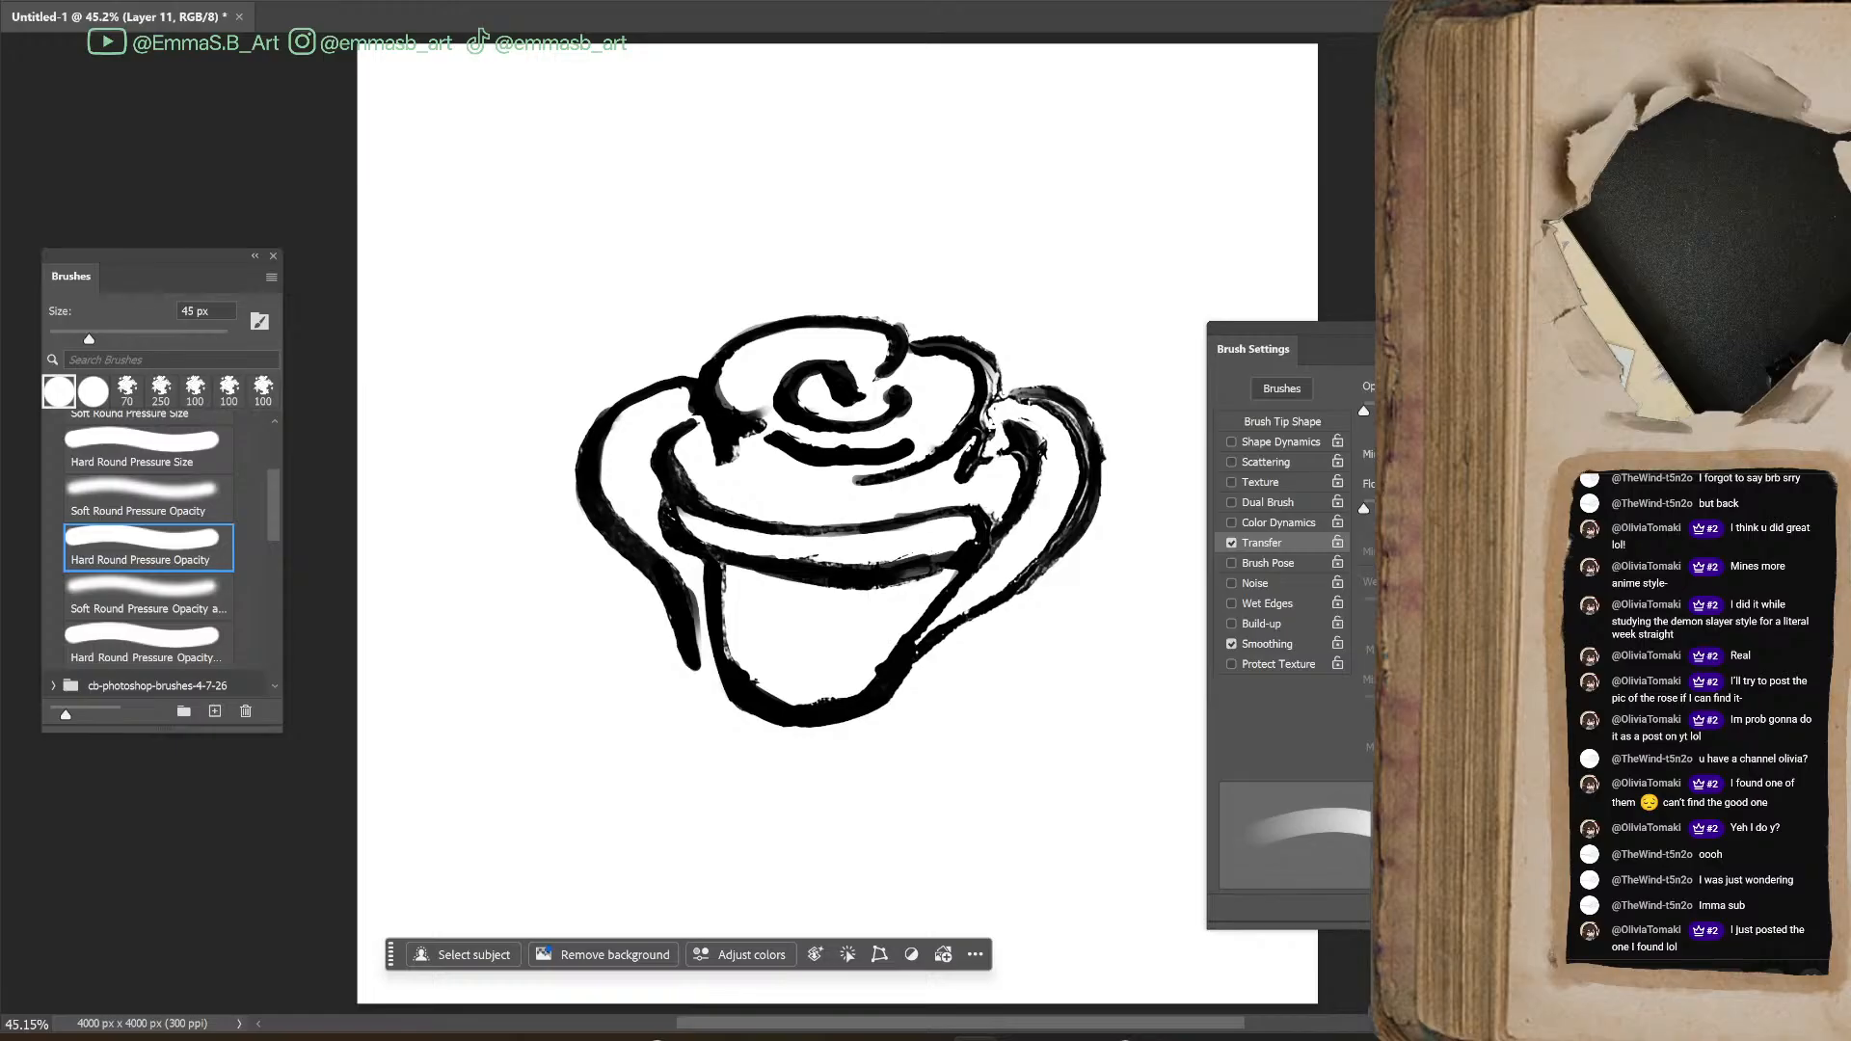
{"action": "left_click", "coordinate": [44, 2]}
{"action": "mouse_move", "coordinate": [77, 2]}
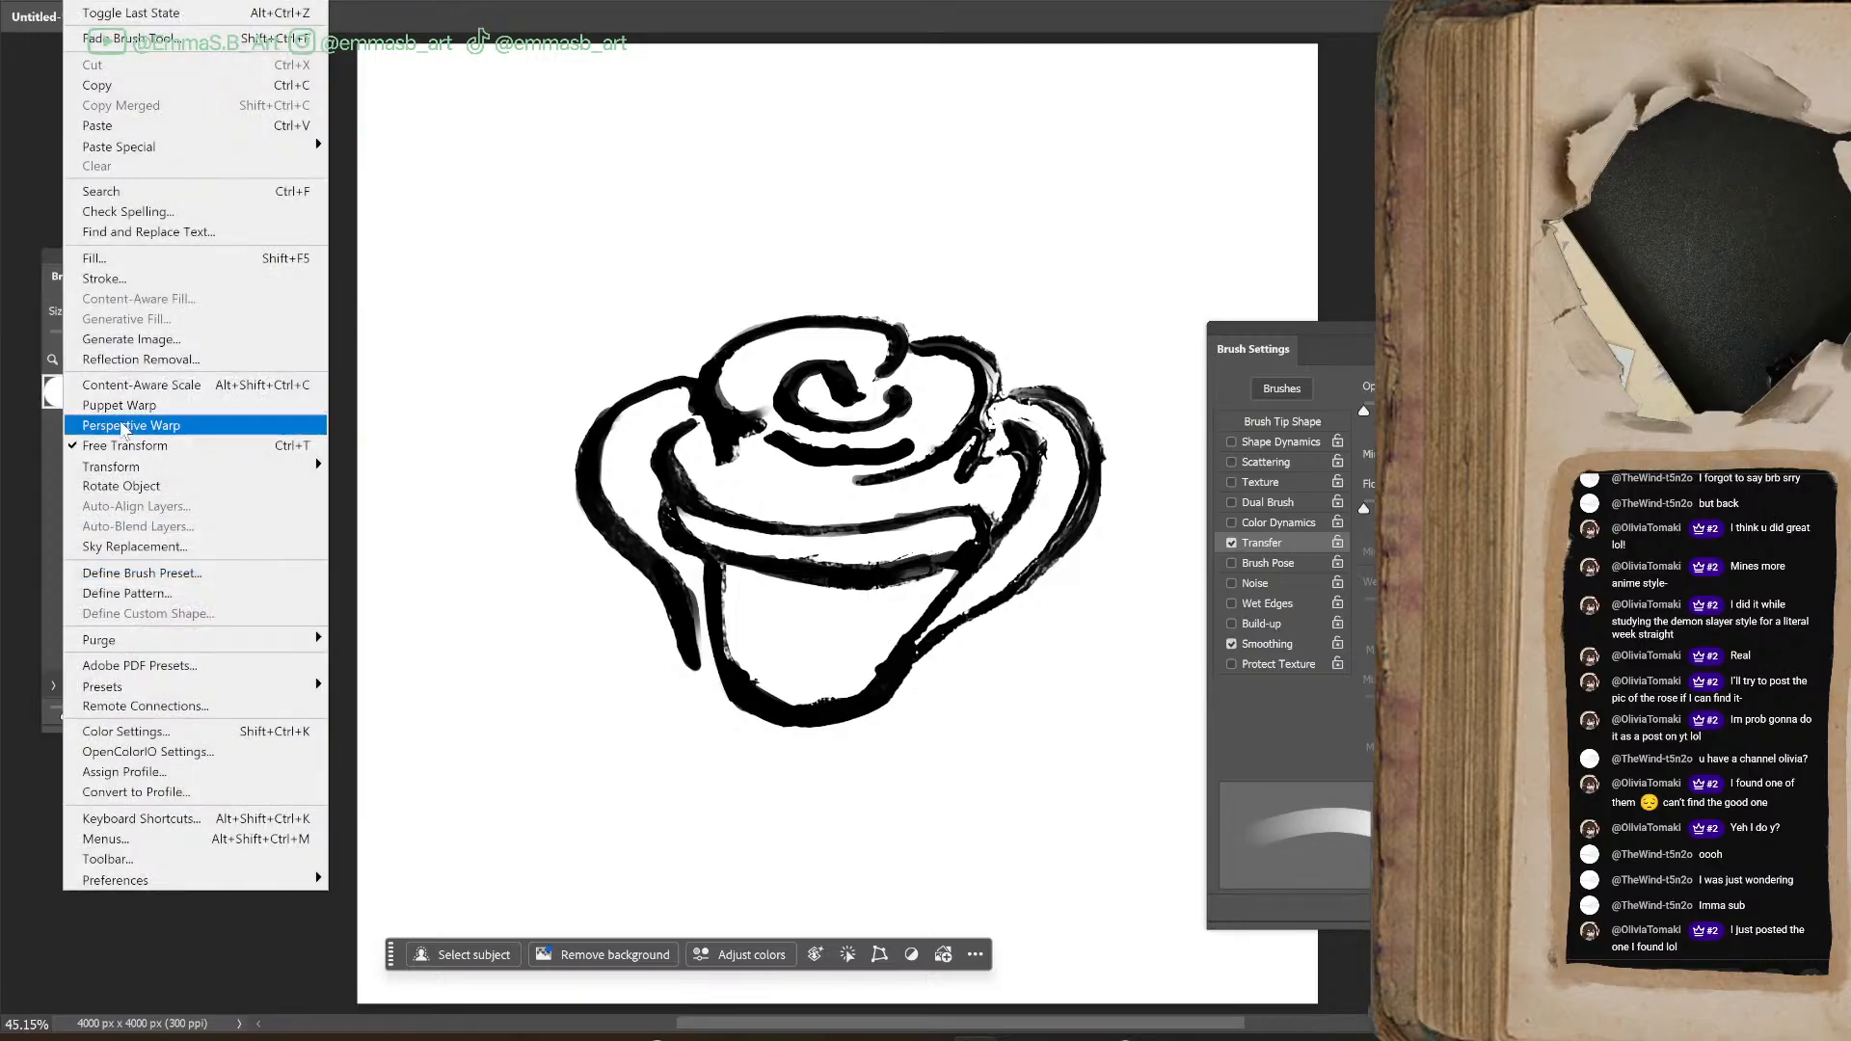
{"action": "left_click", "coordinate": [183, 573]}
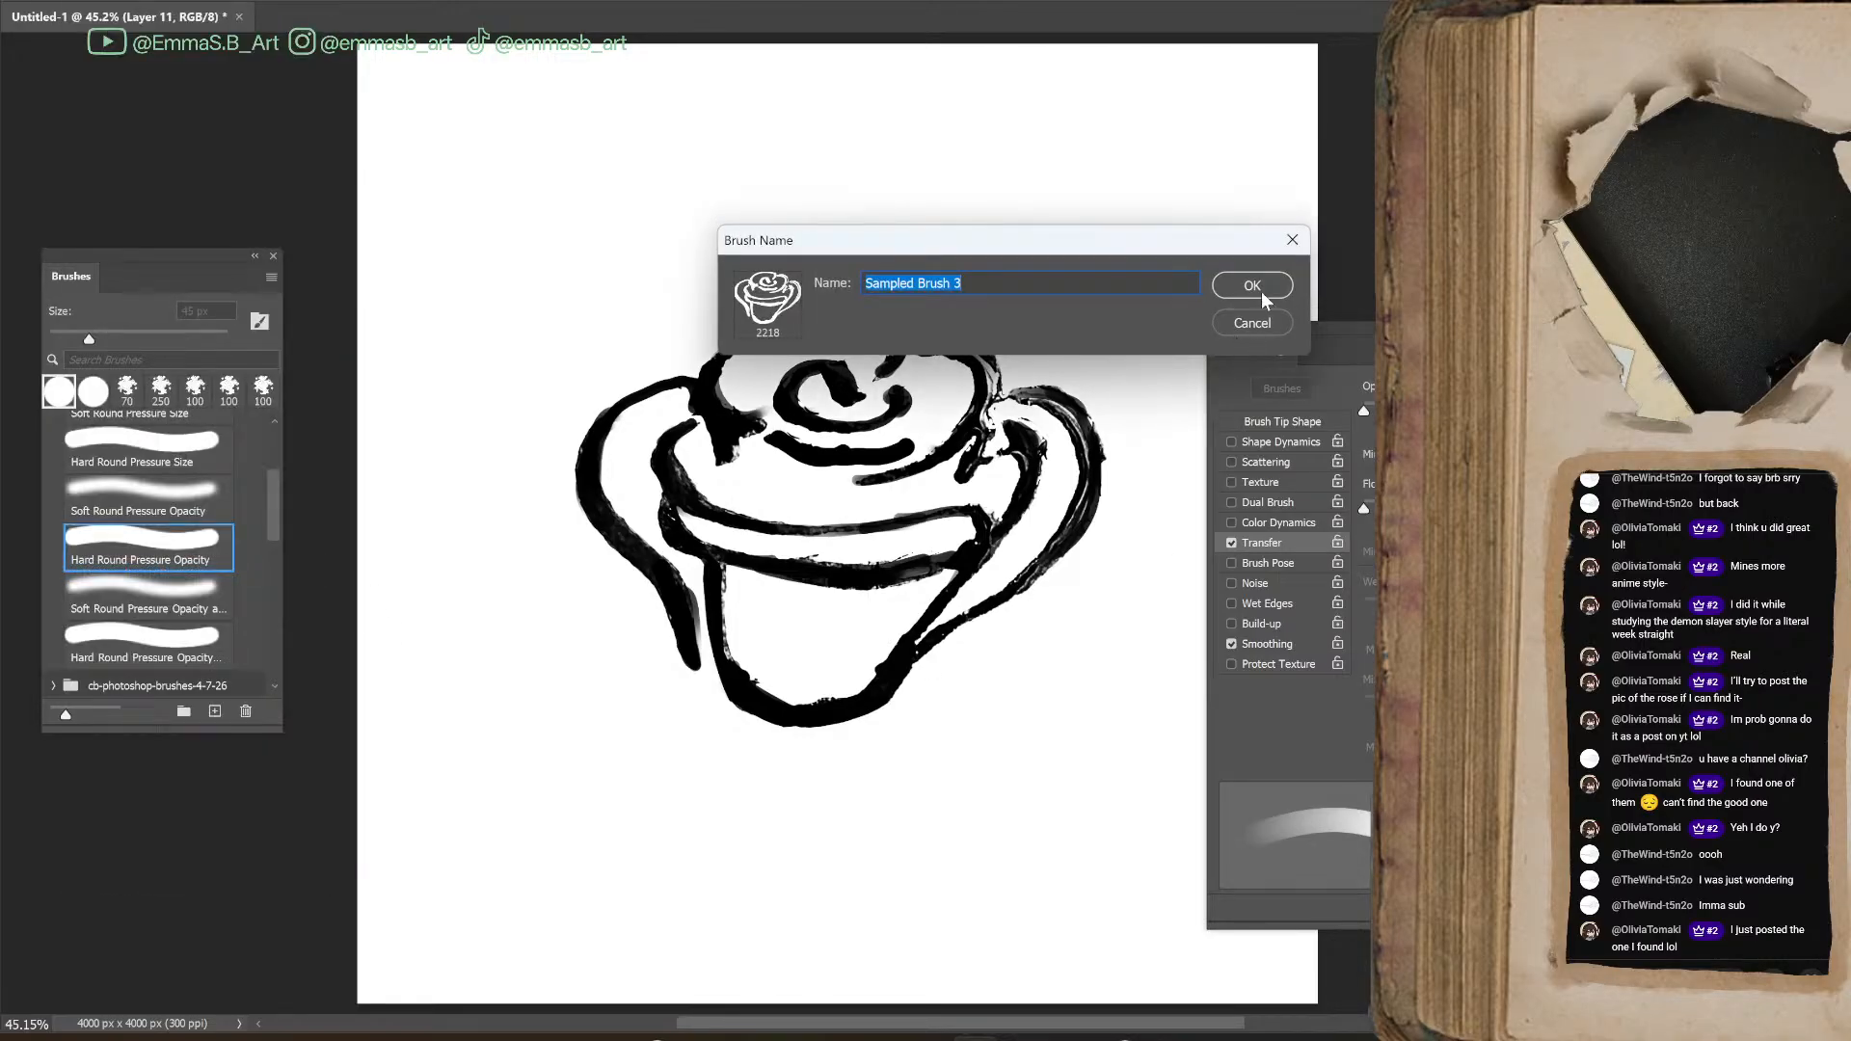
{"action": "left_click", "coordinate": [1252, 287]}
Reduce the new rose brush to 500 px, enable Shape Dynamics and Scattering, and widen the tip spacing until the stamps separate
{"action": "key", "text": "bracketleft"}
{"action": "key", "text": "bracketleft"}
{"action": "key", "text": "bracketleft"}
{"action": "key", "text": "bracketleft"}
{"action": "key", "text": "bracketleft"}
{"action": "key", "text": "bracketleft"}
{"action": "key", "text": "bracketleft"}
{"action": "key", "text": "bracketleft"}
{"action": "key", "text": "bracketleft"}
{"action": "key", "text": "bracketleft"}
{"action": "key", "text": "bracketleft"}
{"action": "key", "text": "bracketleft"}
{"action": "key", "text": "bracketleft"}
{"action": "key", "text": "bracketleft"}
{"action": "key", "text": "bracketleft"}
{"action": "key", "text": "bracketleft"}
{"action": "key", "text": "bracketleft"}
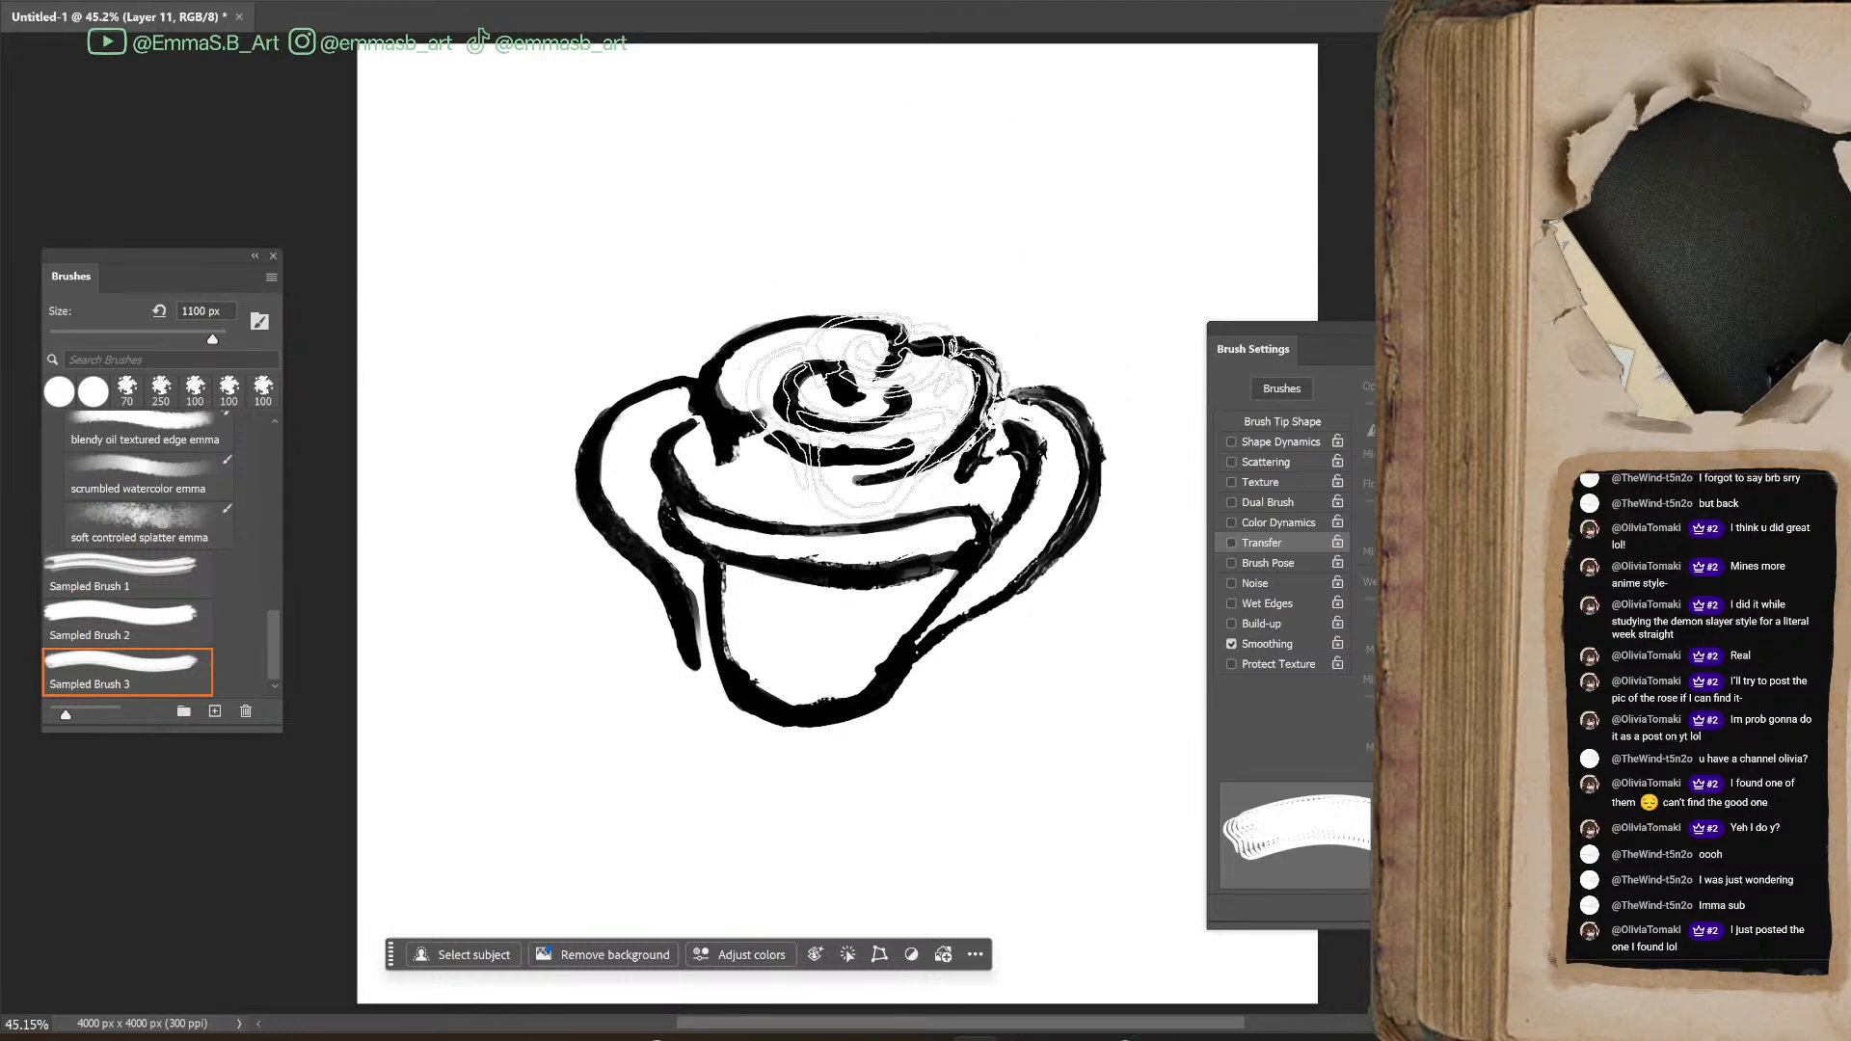
{"action": "key", "text": "bracketleft"}
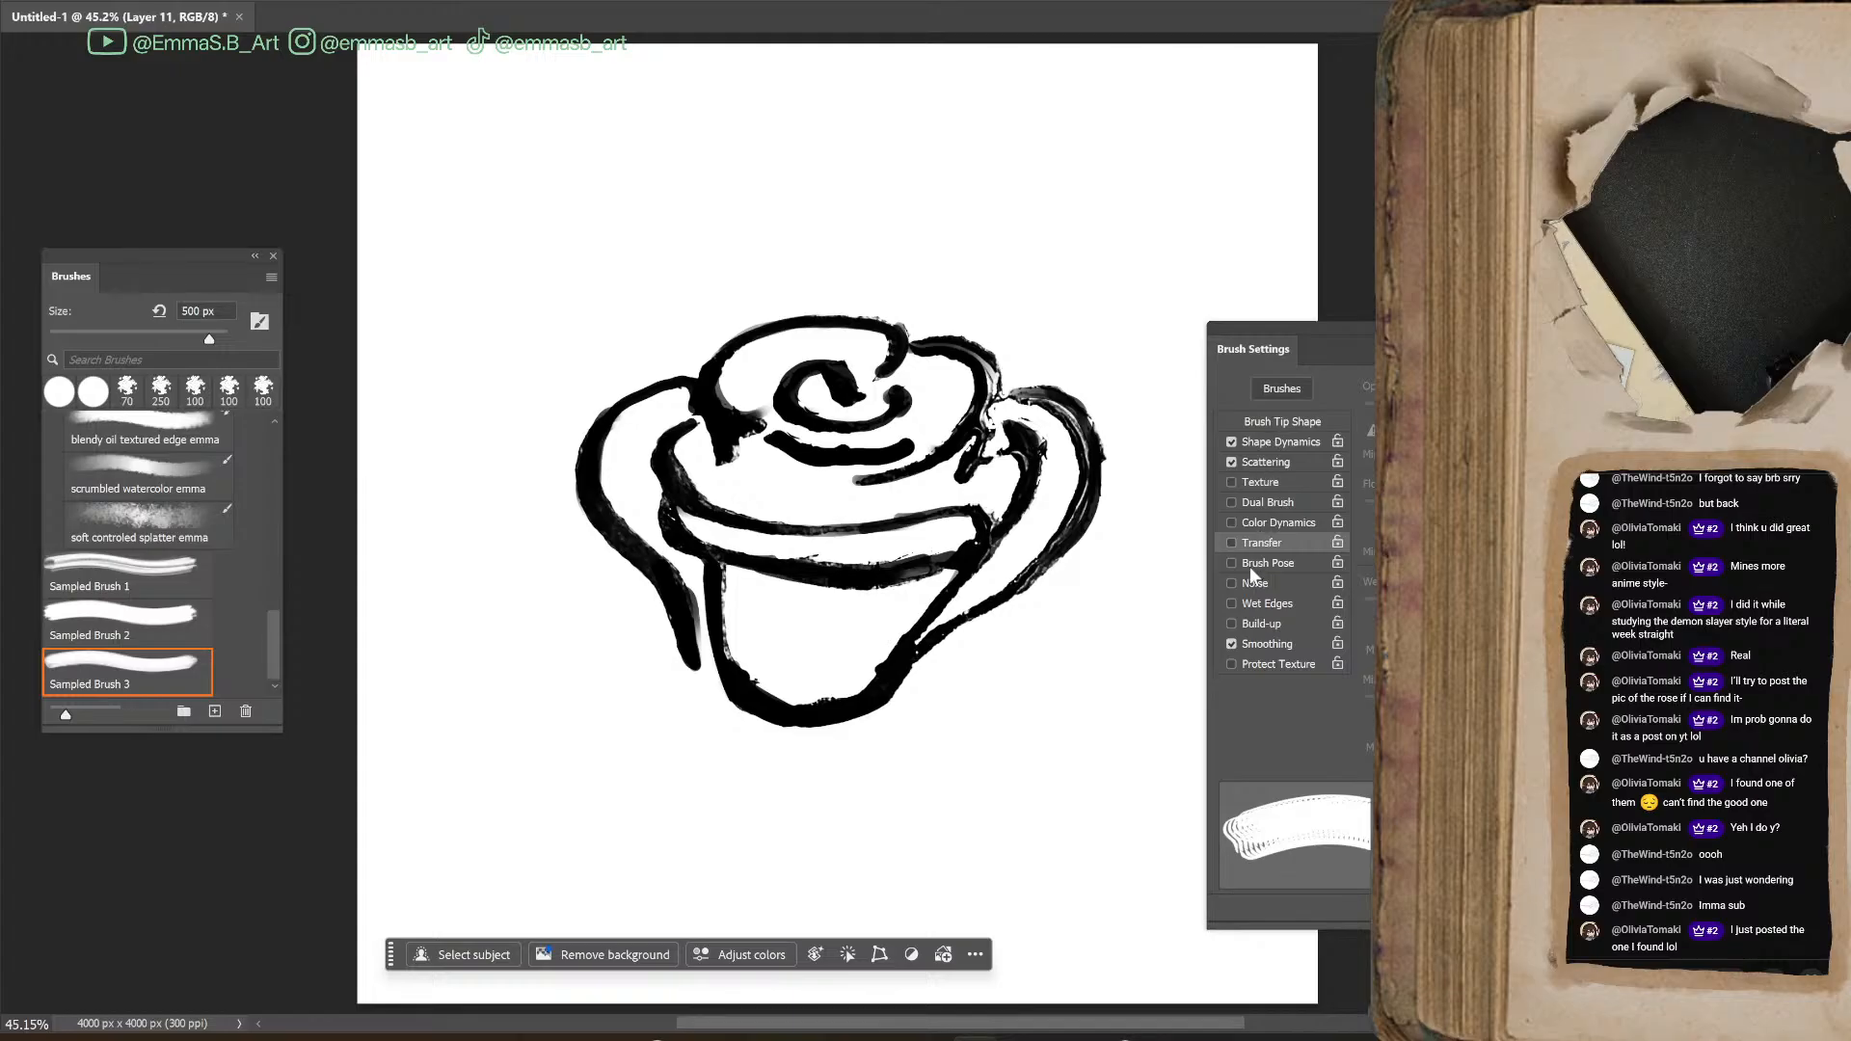
{"action": "left_click", "coordinate": [1284, 421]}
{"action": "left_click_drag", "start_coordinate": [1372, 736], "coordinate": [1415, 735]}
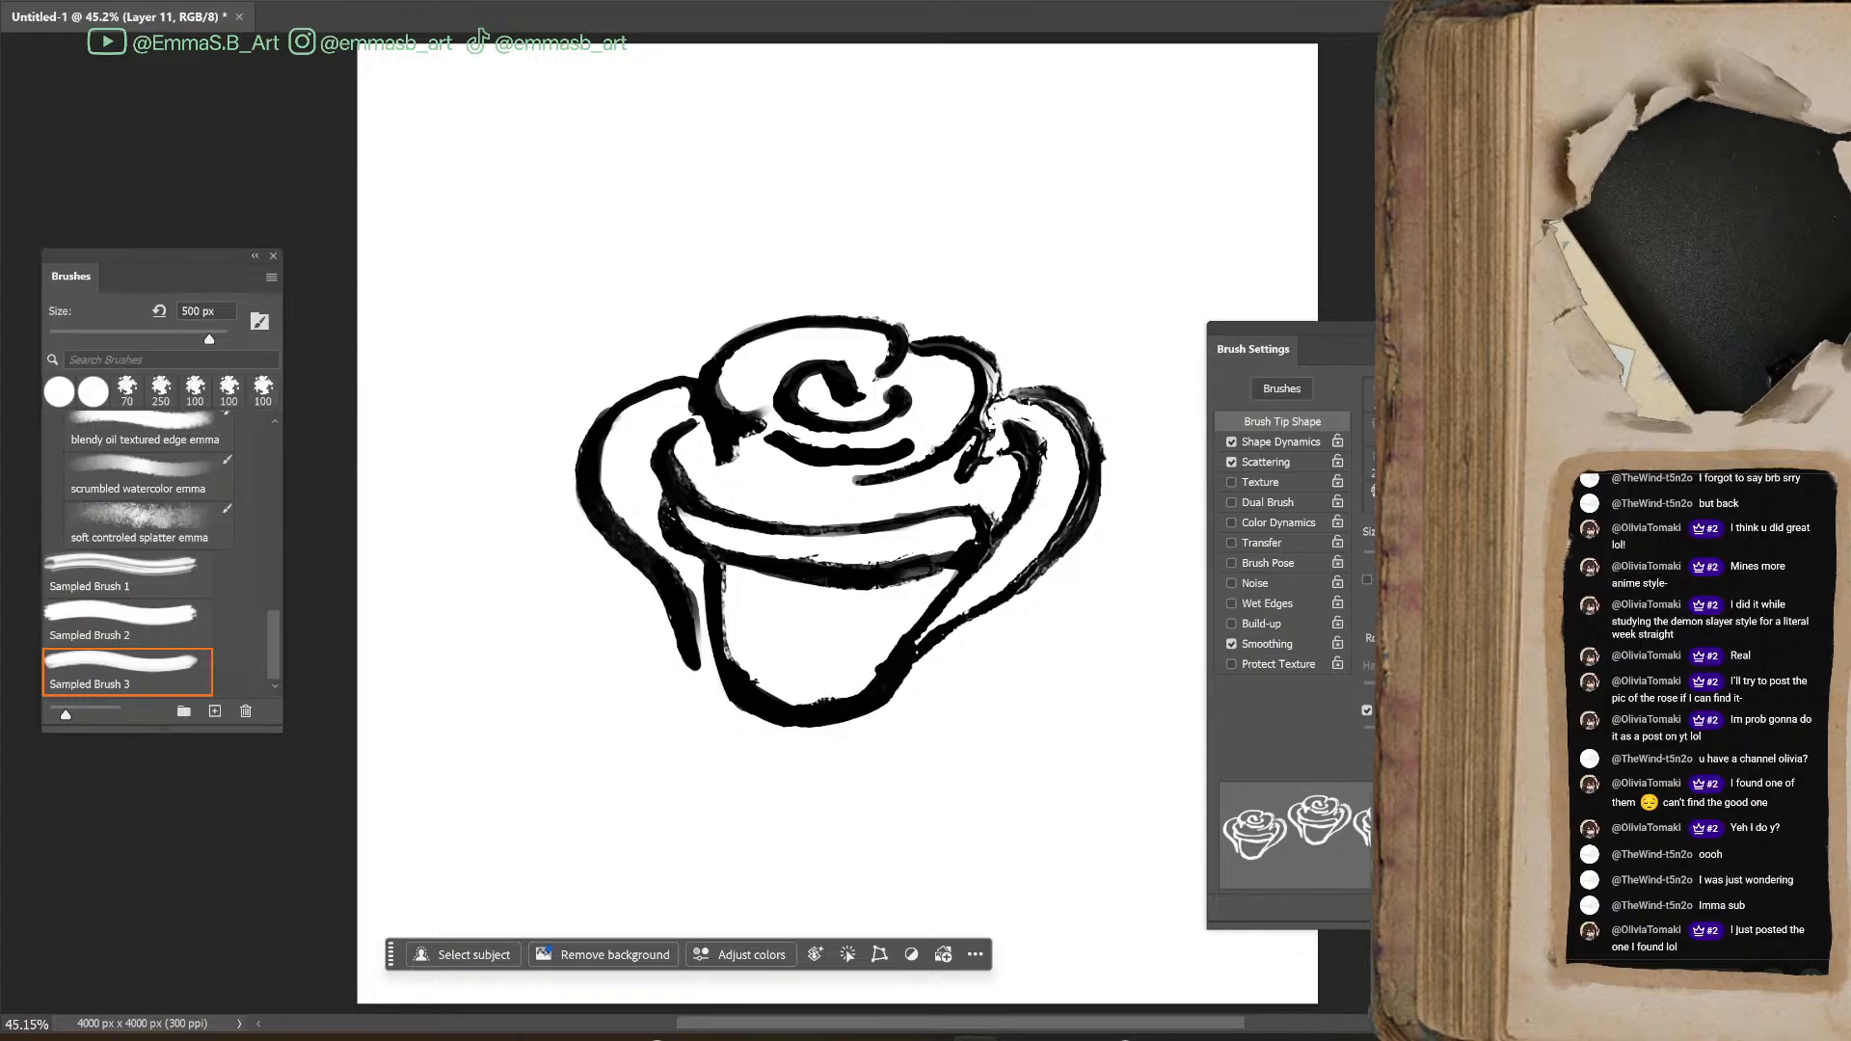
Raise the size jitter, minimum diameter and angle jitter in the rose brush's Shape Dynamics
{"action": "left_click", "coordinate": [1277, 441]}
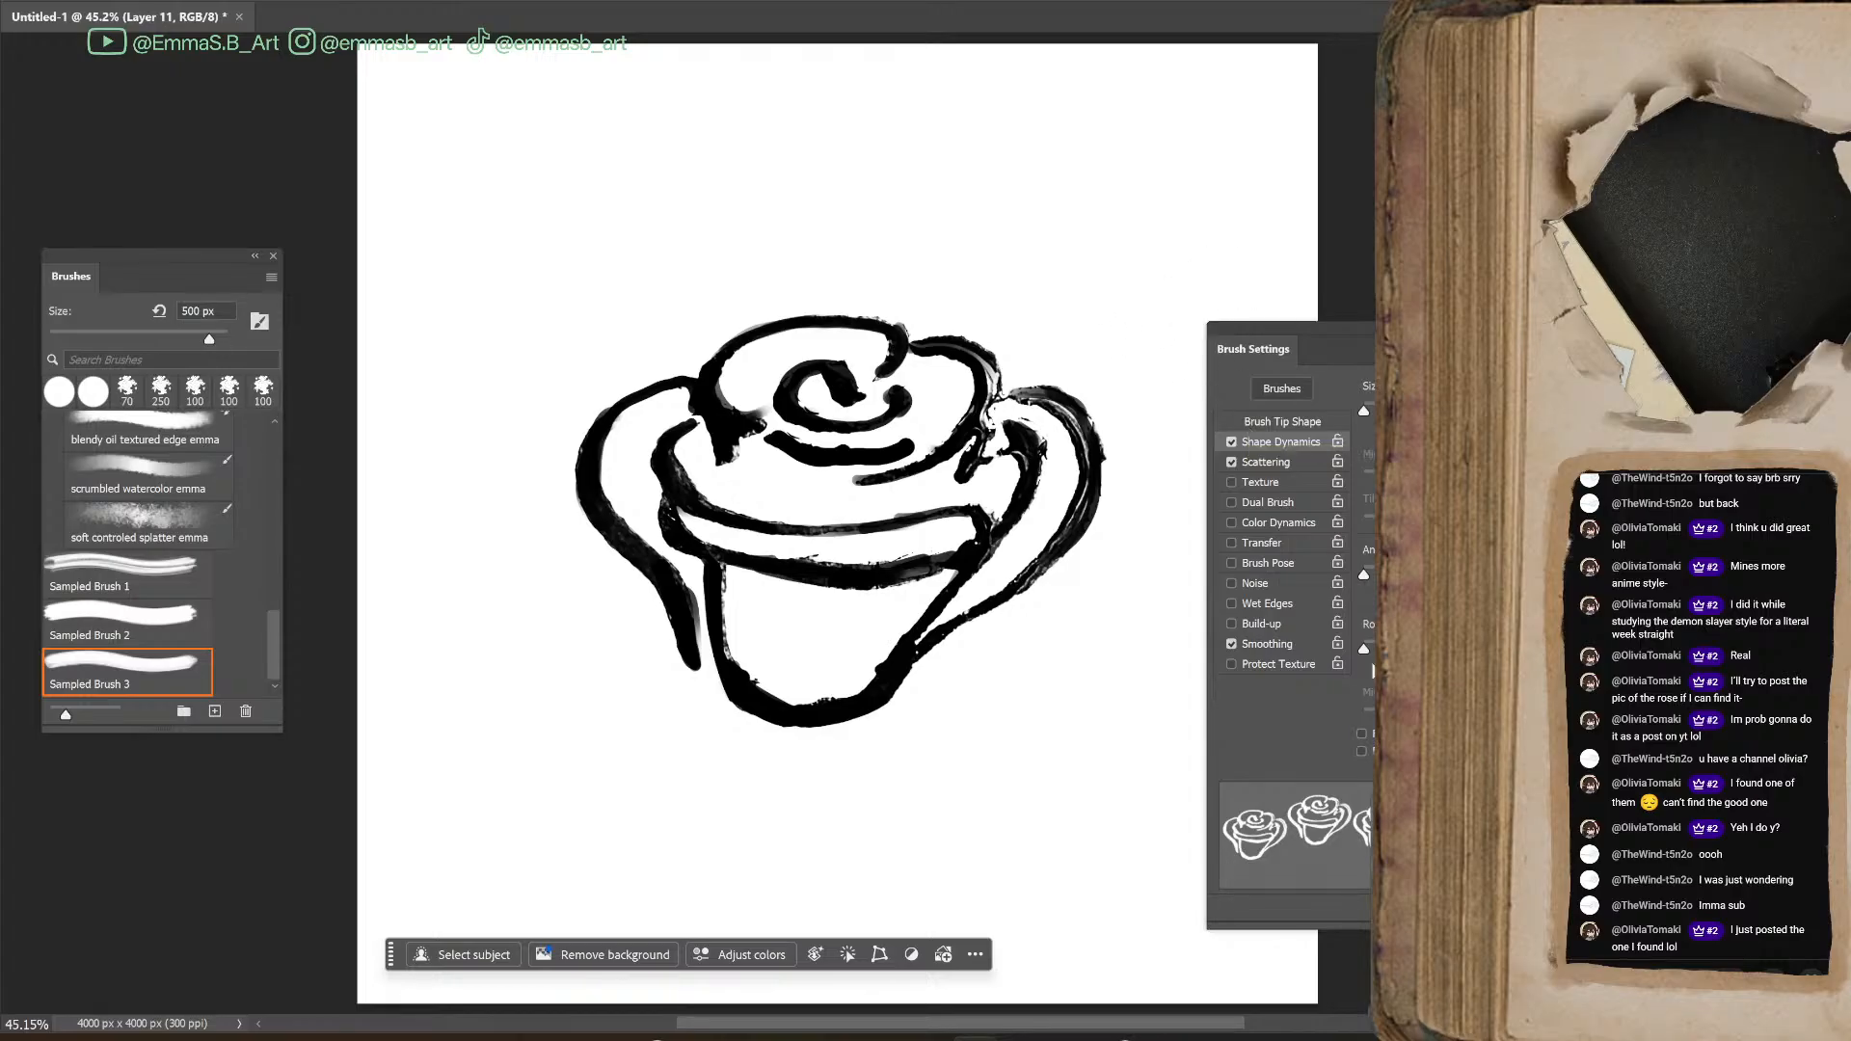
{"action": "left_click_drag", "start_coordinate": [1365, 412], "coordinate": [1398, 413]}
{"action": "left_click_drag", "start_coordinate": [1367, 478], "coordinate": [1393, 479]}
{"action": "left_click_drag", "start_coordinate": [1368, 577], "coordinate": [1428, 578]}
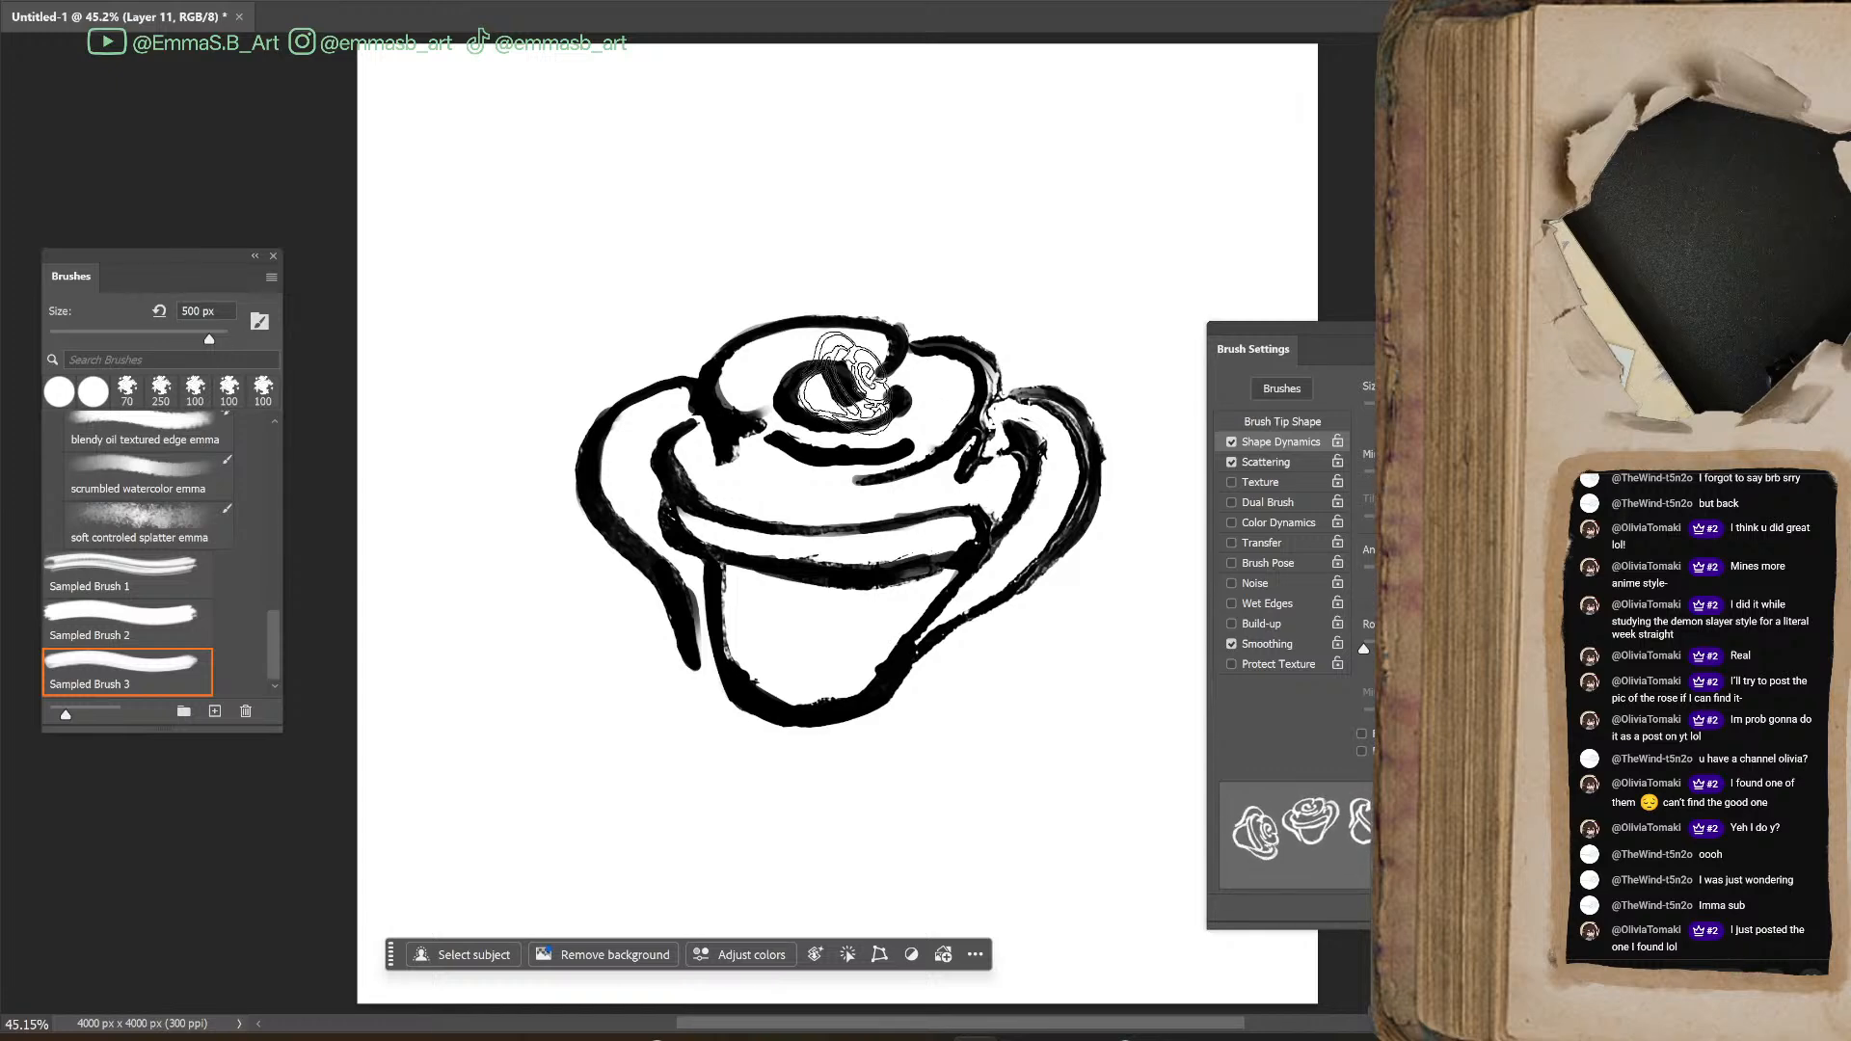
Test the 500 px rose brush with strokes across the drawing and undo them
{"action": "mouse_move", "coordinate": [785, 165]}
{"action": "left_mouse_down"}
{"action": "mouse_move", "coordinate": [322, 491]}
{"action": "mouse_move", "coordinate": [731, 765]}
{"action": "mouse_move", "coordinate": [1041, 550]}
{"action": "mouse_move", "coordinate": [927, 222]}
{"action": "mouse_move", "coordinate": [1023, 91]}
{"action": "mouse_move", "coordinate": [928, 237]}
{"action": "mouse_move", "coordinate": [872, 510]}
{"action": "mouse_move", "coordinate": [752, 574]}
{"action": "mouse_move", "coordinate": [1164, 461]}
{"action": "mouse_move", "coordinate": [1110, 376]}
{"action": "mouse_move", "coordinate": [1052, 730]}
{"action": "mouse_move", "coordinate": [913, 393]}
{"action": "mouse_move", "coordinate": [830, 333]}
{"action": "left_mouse_up"}
{"action": "key", "text": "ctrl+z"}
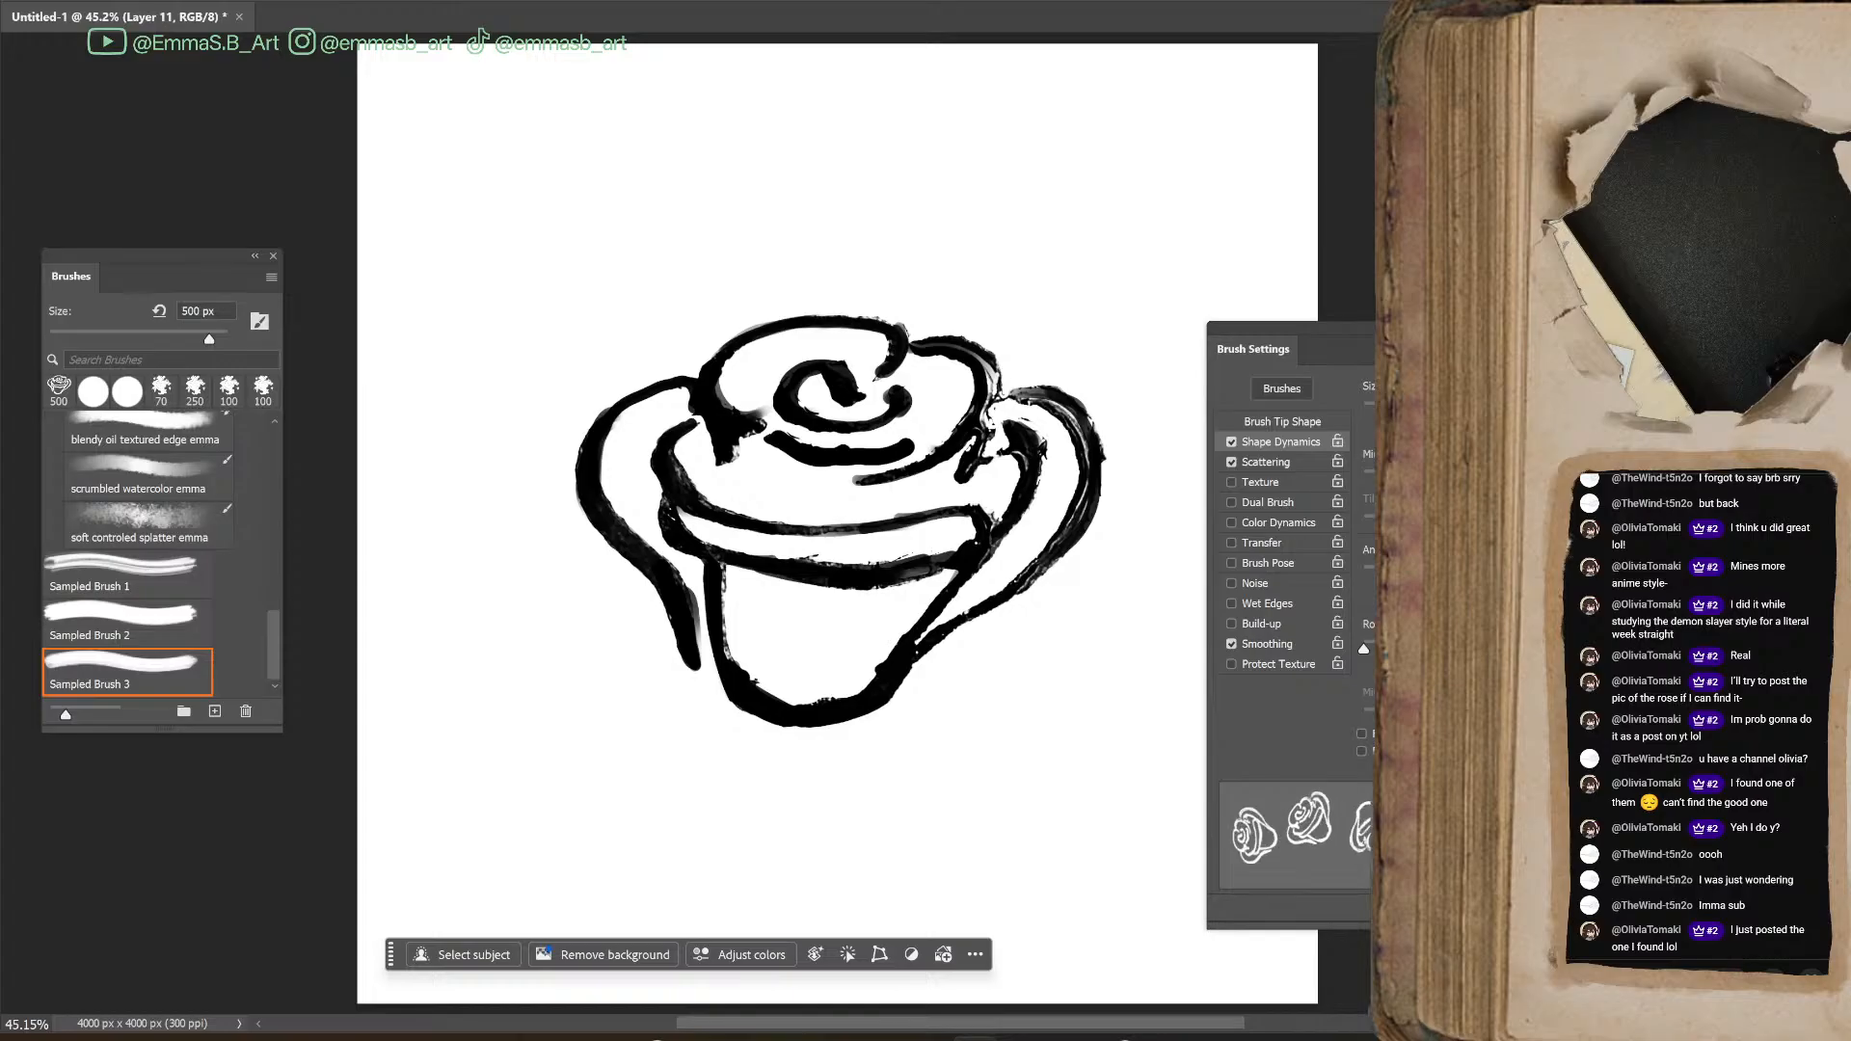
{"action": "mouse_move", "coordinate": [511, 704]}
{"action": "left_mouse_down"}
{"action": "mouse_move", "coordinate": [520, 733]}
{"action": "mouse_move", "coordinate": [661, 434]}
{"action": "mouse_move", "coordinate": [993, 169]}
{"action": "mouse_move", "coordinate": [846, 824]}
{"action": "mouse_move", "coordinate": [472, 193]}
{"action": "mouse_move", "coordinate": [728, 357]}
{"action": "mouse_move", "coordinate": [1061, 251]}
{"action": "mouse_move", "coordinate": [925, 665]}
{"action": "mouse_move", "coordinate": [791, 405]}
{"action": "mouse_move", "coordinate": [724, 501]}
{"action": "left_mouse_up"}
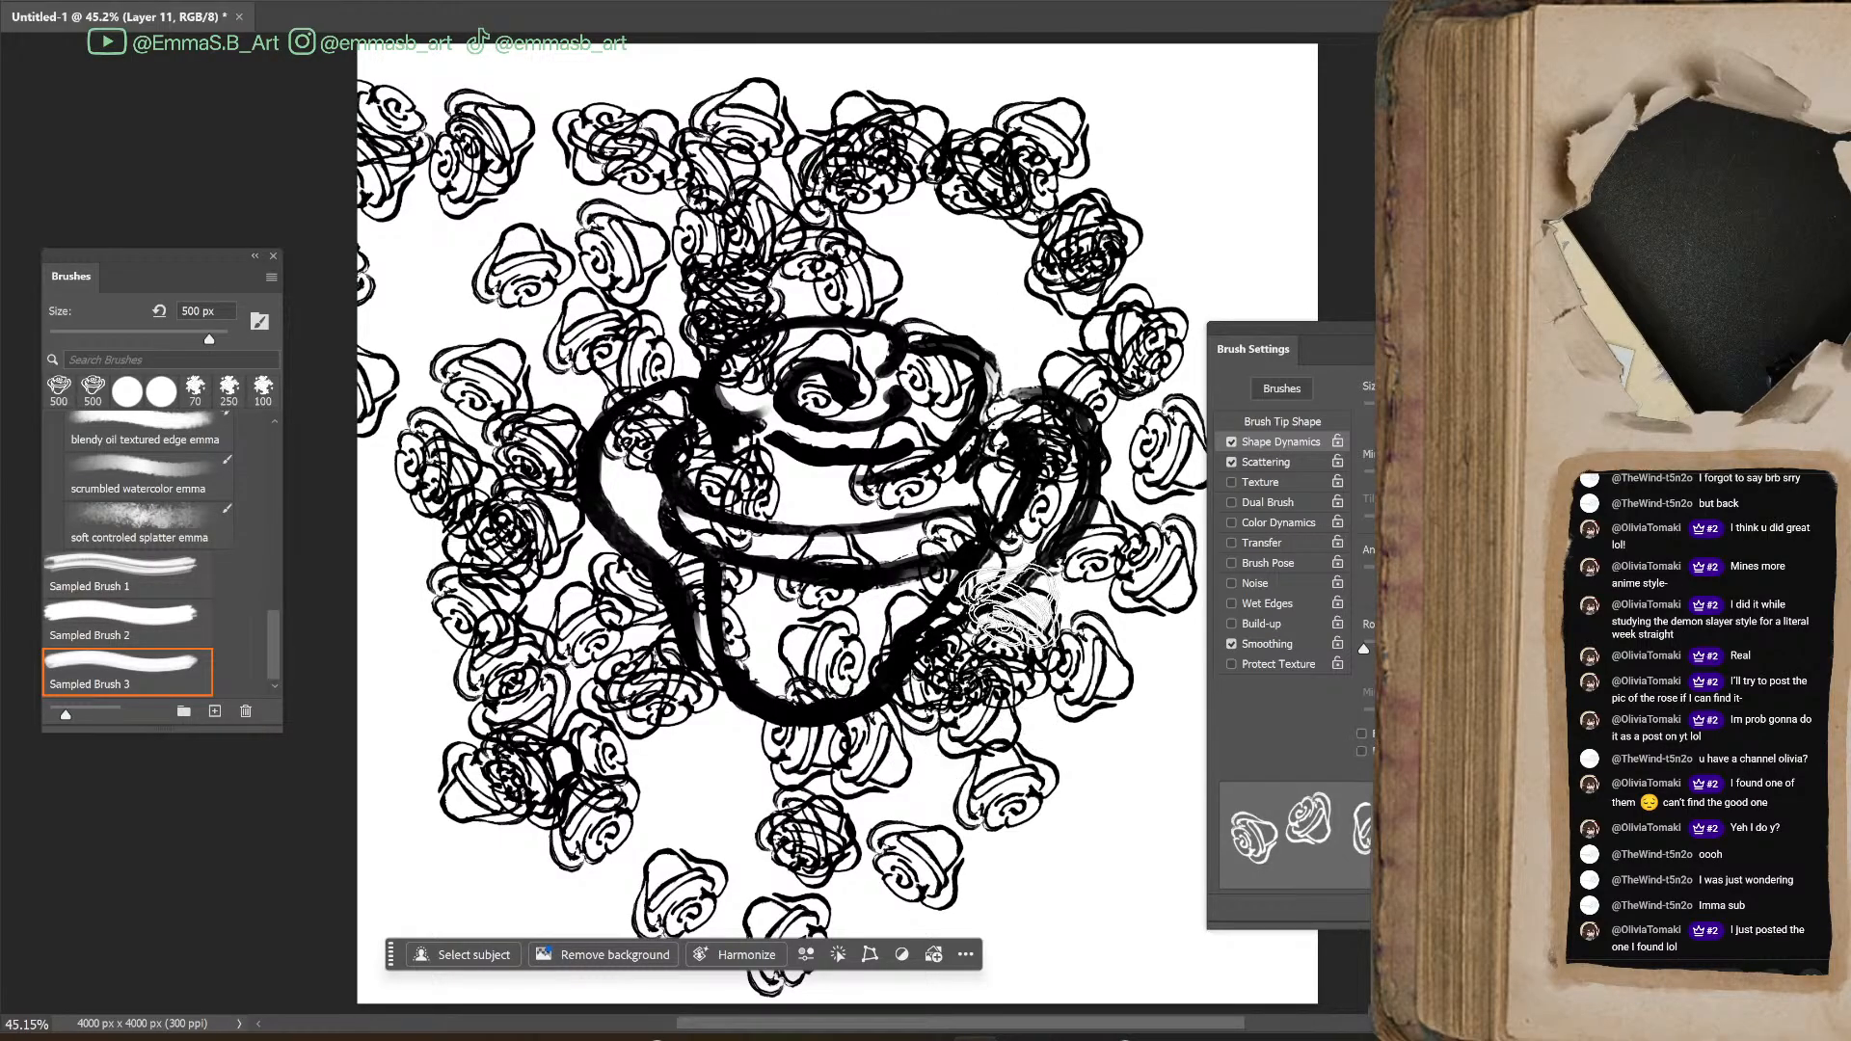
{"action": "key", "text": "ctrl+z"}
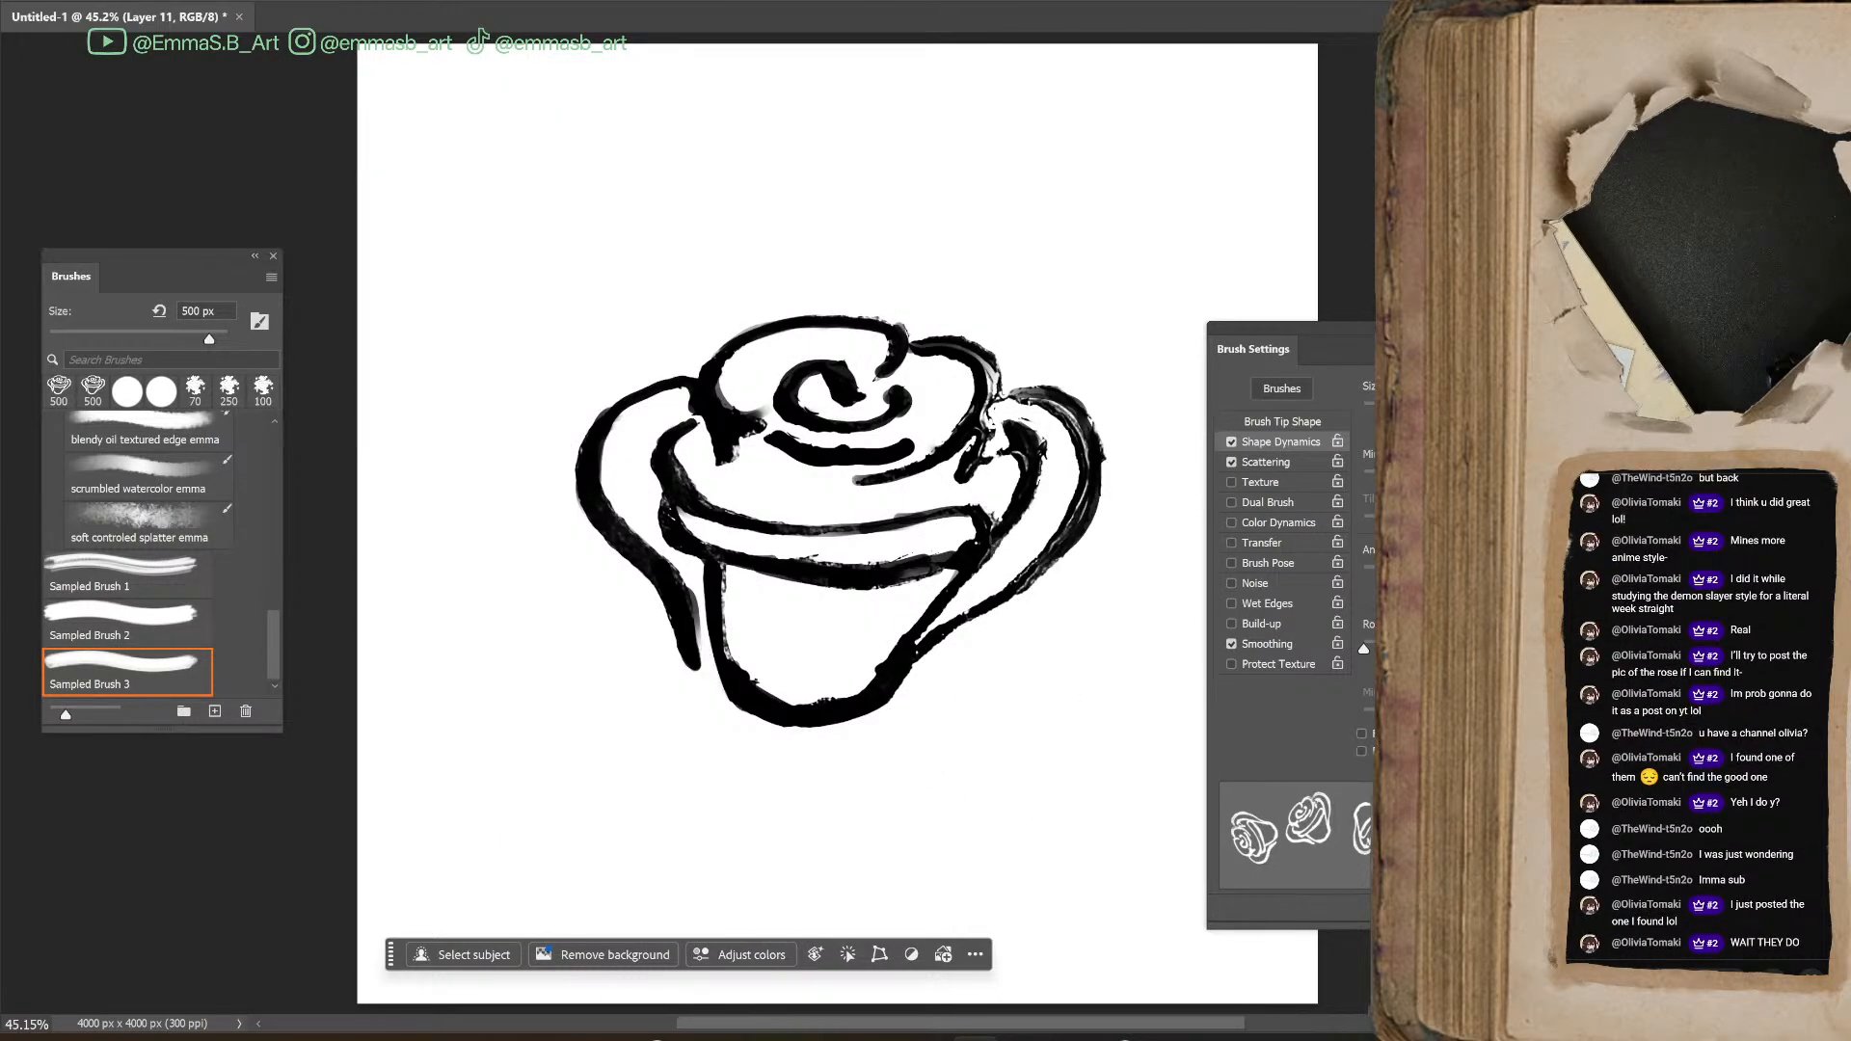
Hide the inked rose layer, add a new empty layer and reduce the rose brush to 250 px
{"action": "key", "text": "ctrl+comma"}
{"action": "key", "text": "ctrl+shift+alt+n"}
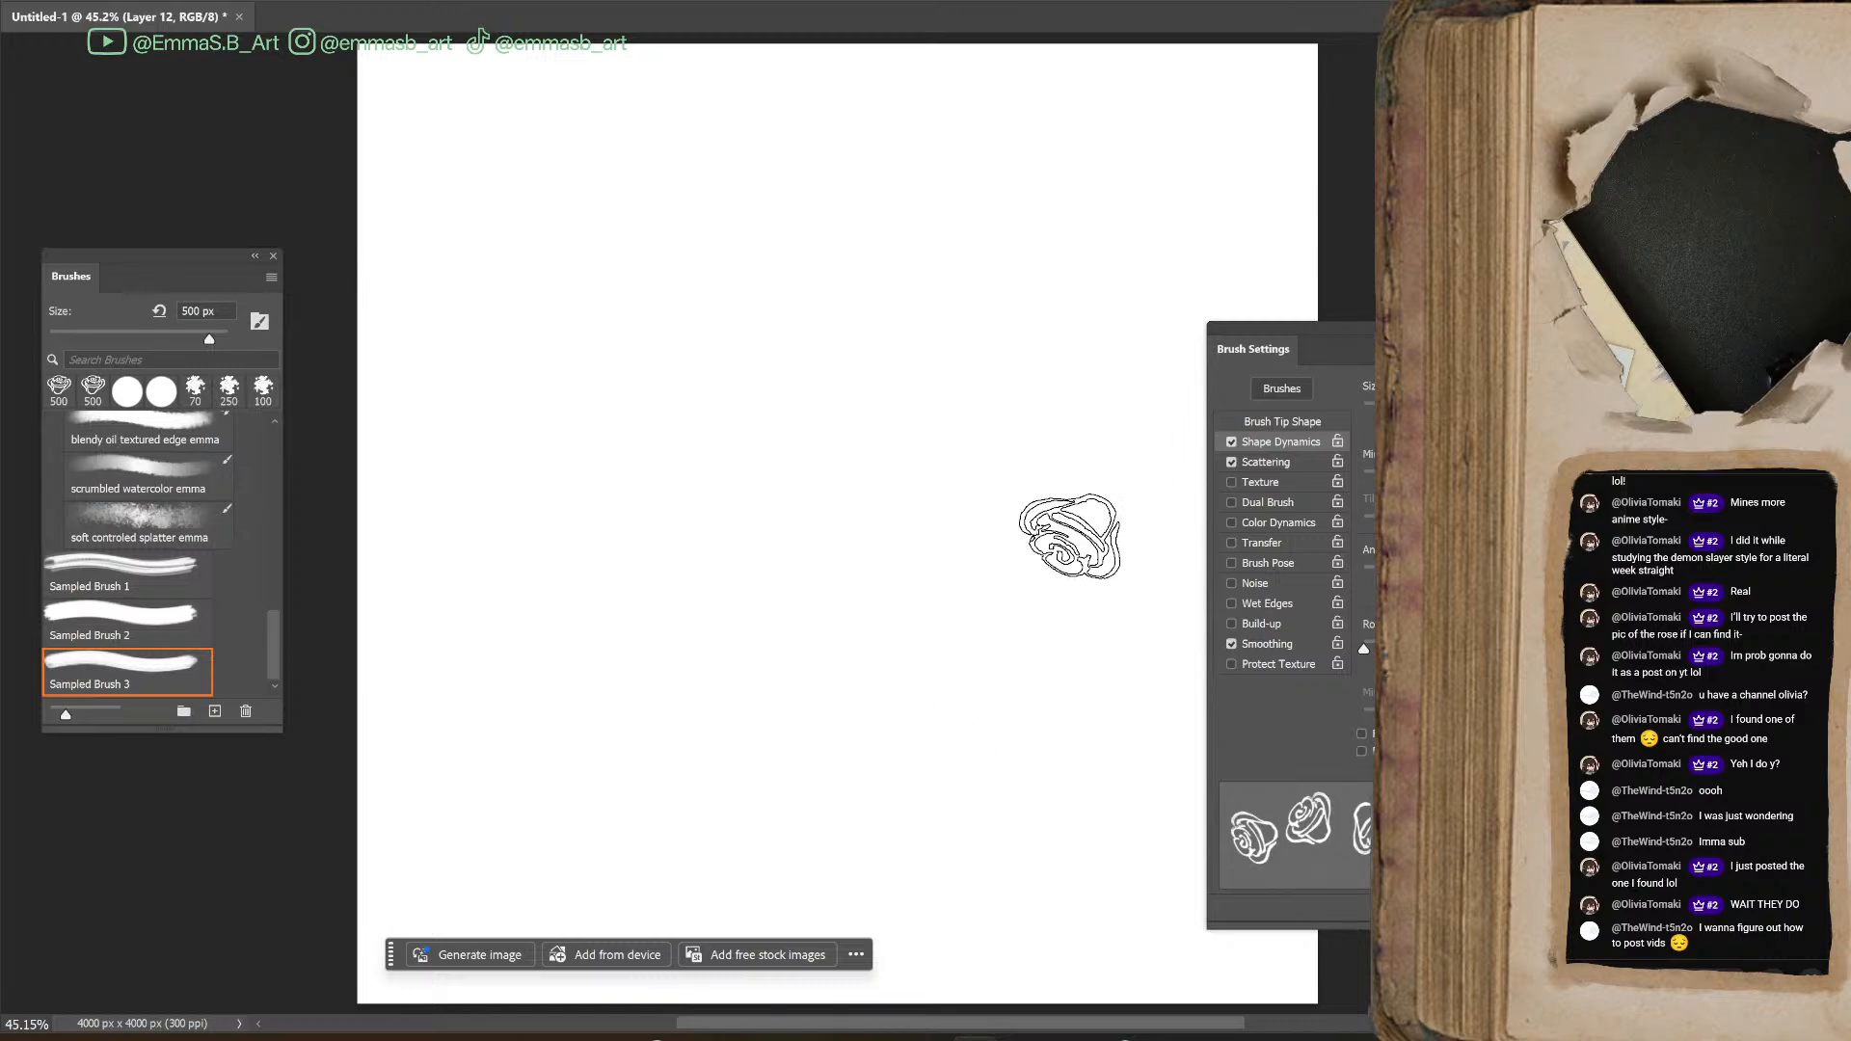
{"action": "key", "text": "bracketleft"}
{"action": "key", "text": "bracketleft"}
{"action": "key", "text": "bracketleft"}
Test the 250 px rose brush with long winding strokes over the blank canvas
{"action": "mouse_move", "coordinate": [612, 323]}
{"action": "left_mouse_down"}
{"action": "mouse_move", "coordinate": [771, 569]}
{"action": "mouse_move", "coordinate": [1015, 856]}
{"action": "left_mouse_up"}
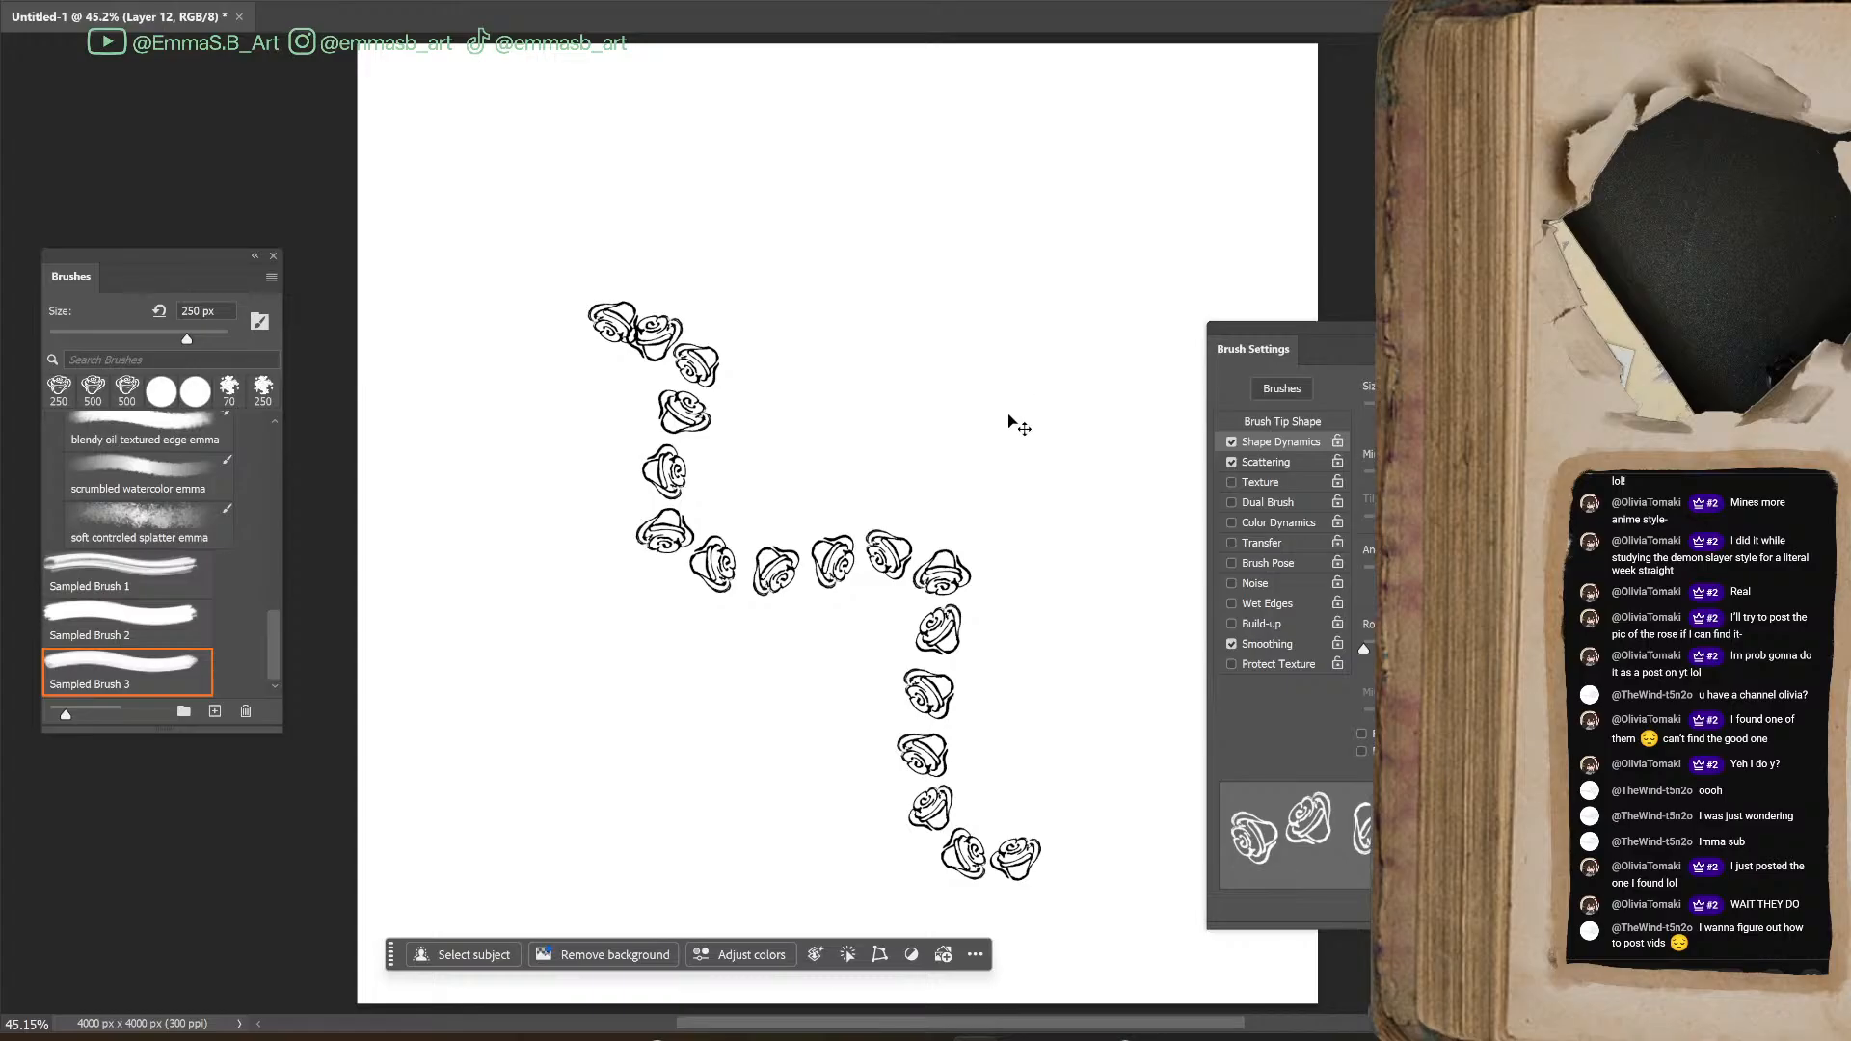
{"action": "key", "text": "ctrl+z"}
{"action": "mouse_move", "coordinate": [937, 205]}
{"action": "left_mouse_down"}
{"action": "mouse_move", "coordinate": [825, 564]}
{"action": "mouse_move", "coordinate": [1028, 933]}
{"action": "left_mouse_up"}
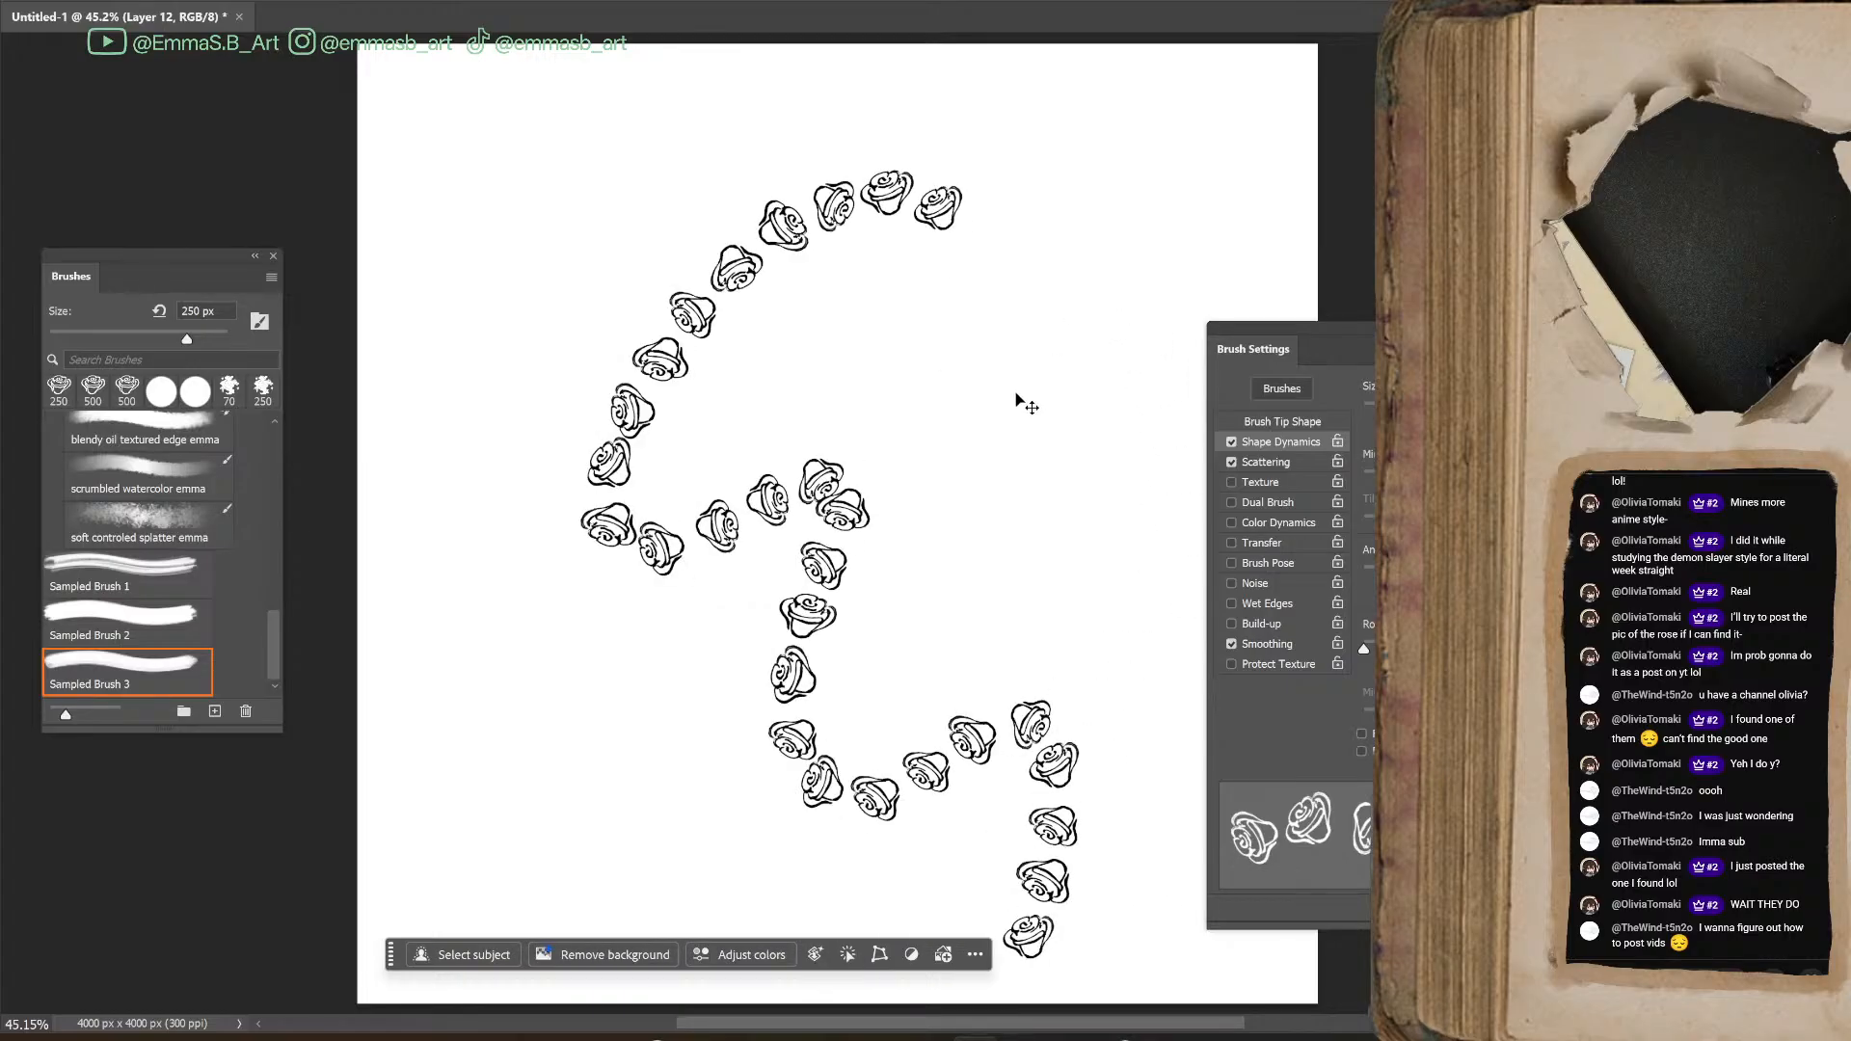
{"action": "key", "text": "ctrl+z"}
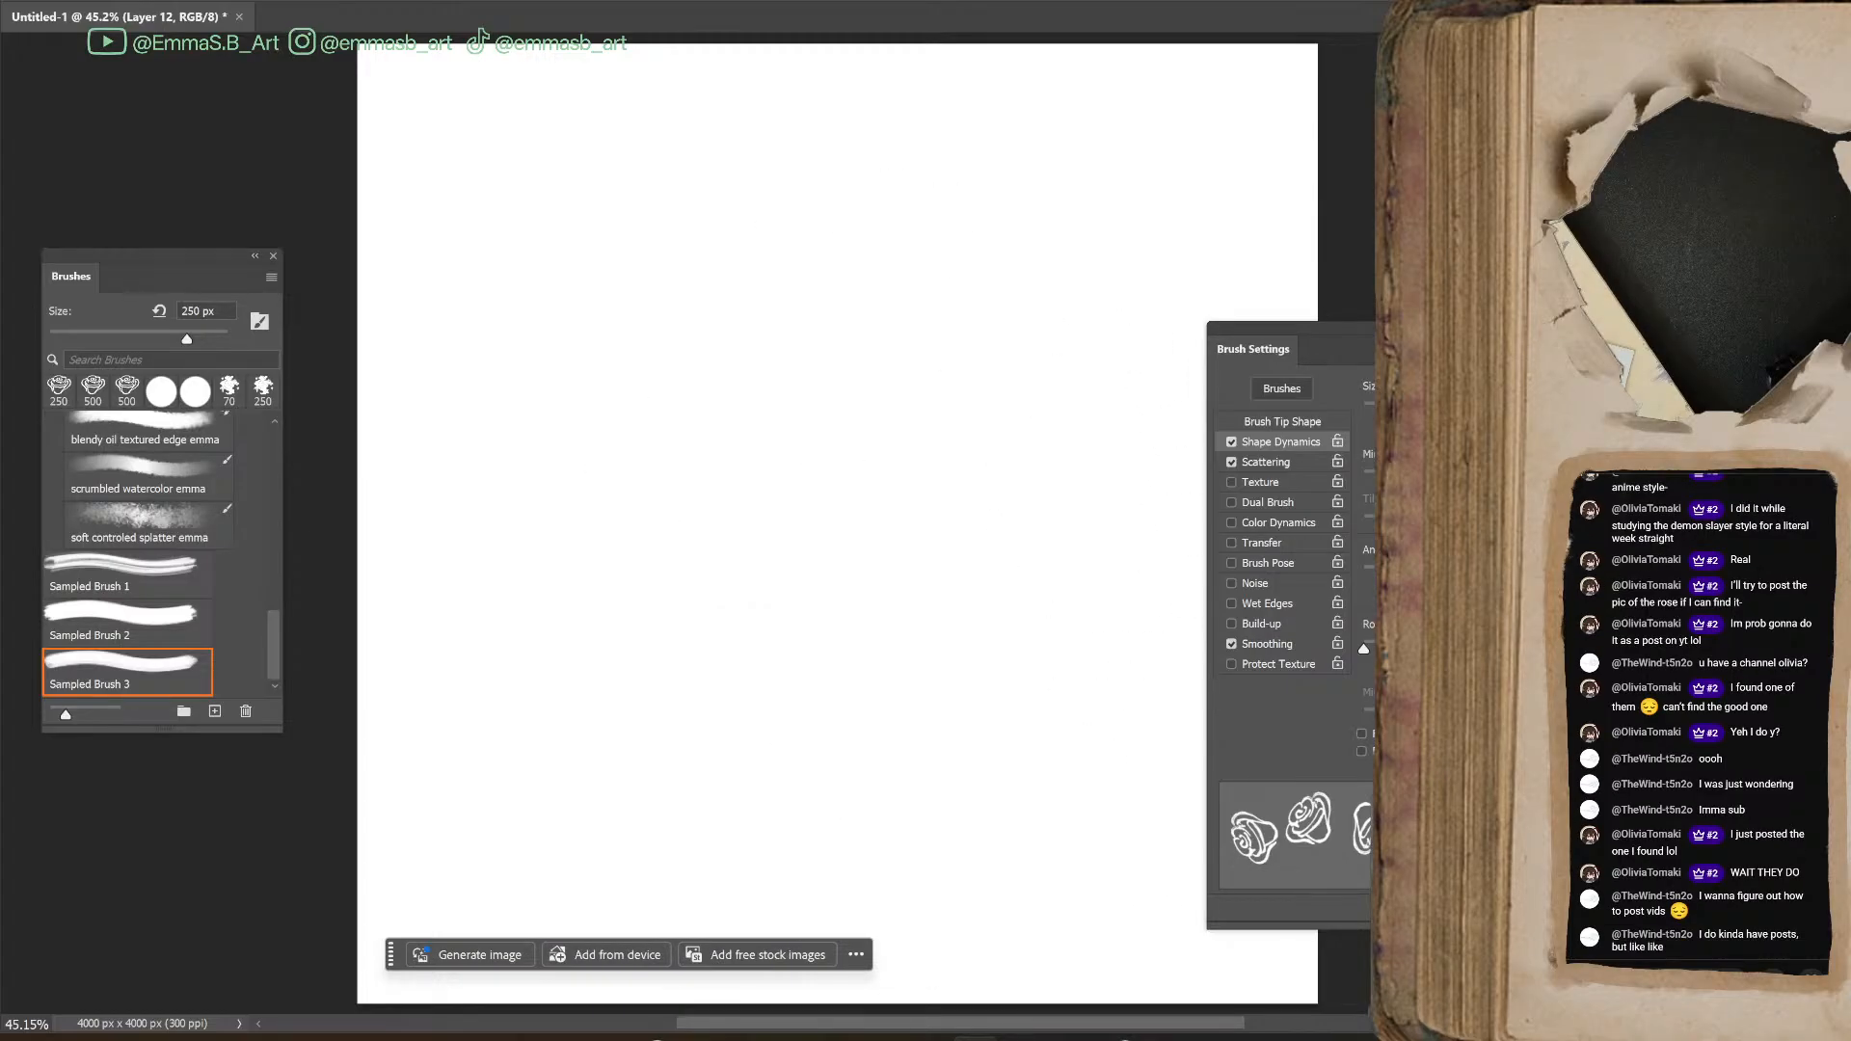
{"action": "mouse_move", "coordinate": [848, 762]}
{"action": "left_mouse_down"}
{"action": "mouse_move", "coordinate": [868, 482]}
{"action": "mouse_move", "coordinate": [771, 97]}
{"action": "mouse_move", "coordinate": [940, 116]}
{"action": "mouse_move", "coordinate": [1061, 511]}
{"action": "mouse_move", "coordinate": [1056, 834]}
{"action": "mouse_move", "coordinate": [817, 865]}
{"action": "mouse_move", "coordinate": [511, 781]}
{"action": "mouse_move", "coordinate": [598, 424]}
{"action": "mouse_move", "coordinate": [714, 405]}
{"action": "mouse_move", "coordinate": [1034, 754]}
{"action": "left_mouse_up"}
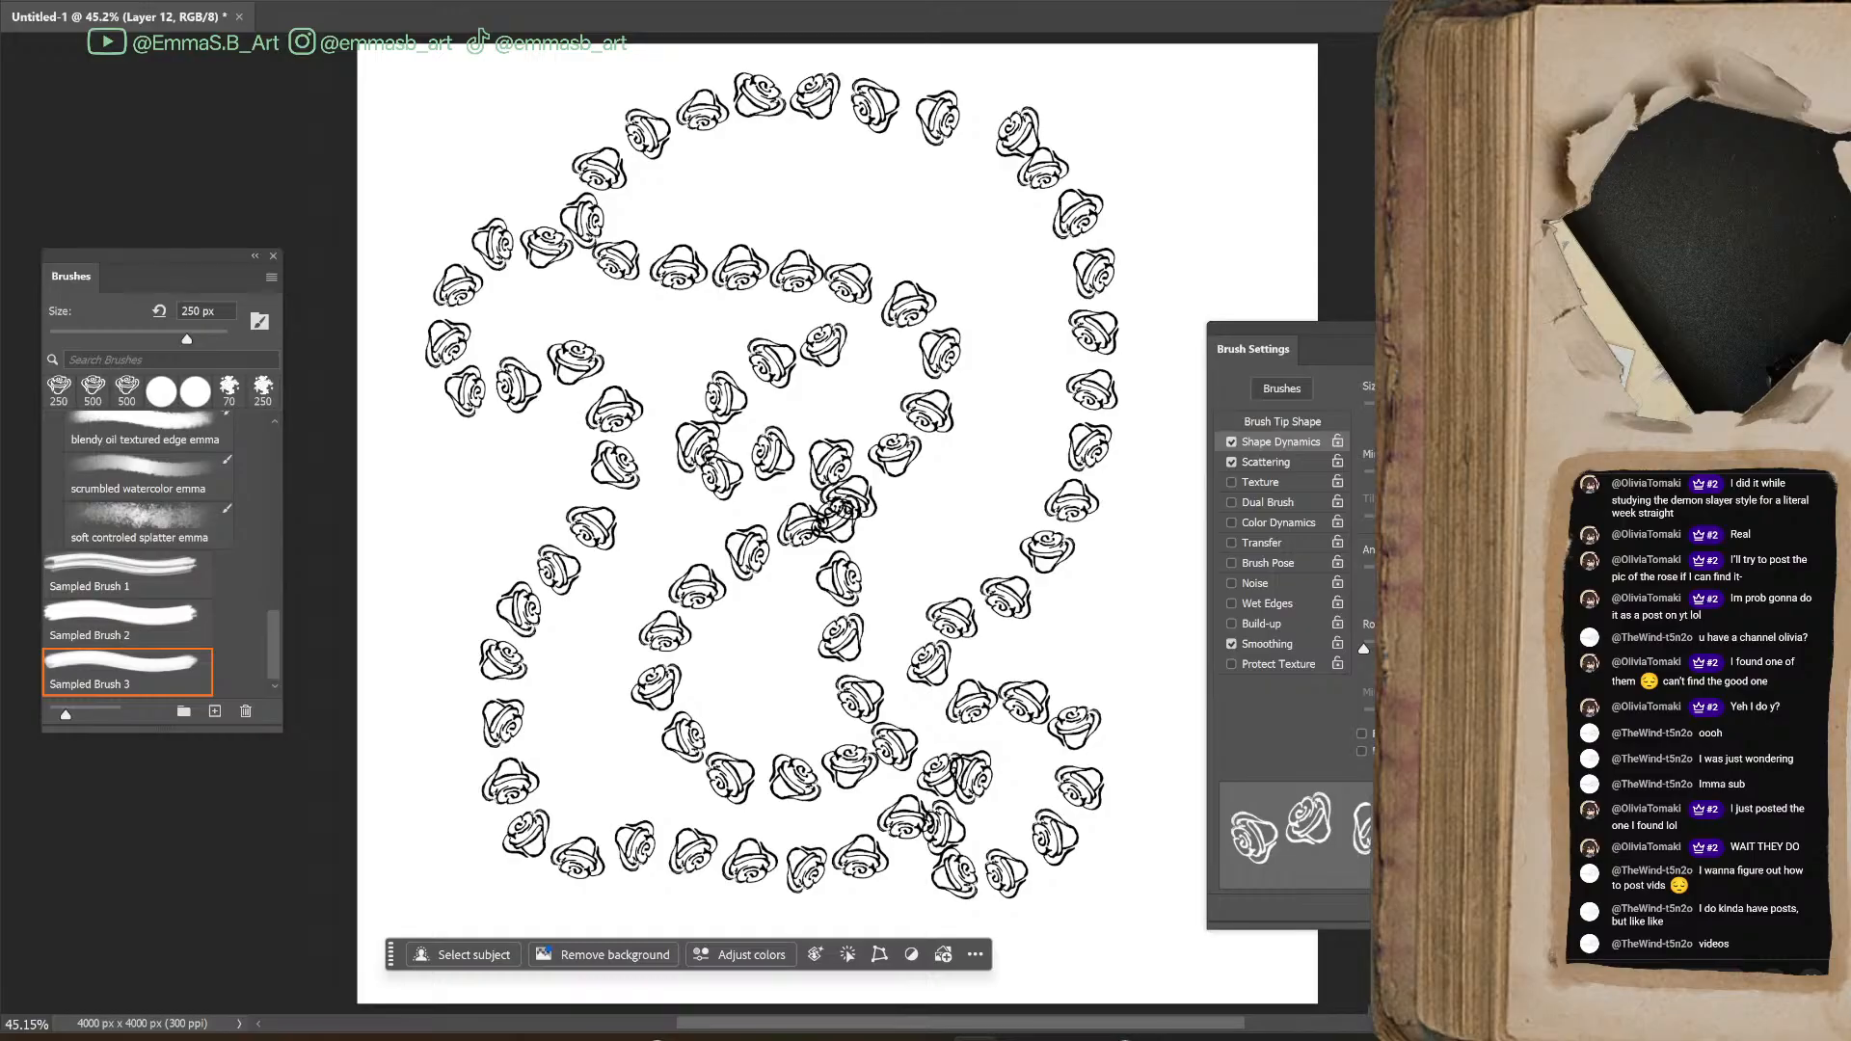
{"action": "mouse_move", "coordinate": [1161, 529]}
{"action": "left_mouse_down"}
{"action": "mouse_move", "coordinate": [1179, 741]}
{"action": "mouse_move", "coordinate": [1143, 757]}
{"action": "mouse_move", "coordinate": [1099, 366]}
{"action": "mouse_move", "coordinate": [1114, 318]}
{"action": "left_mouse_up"}
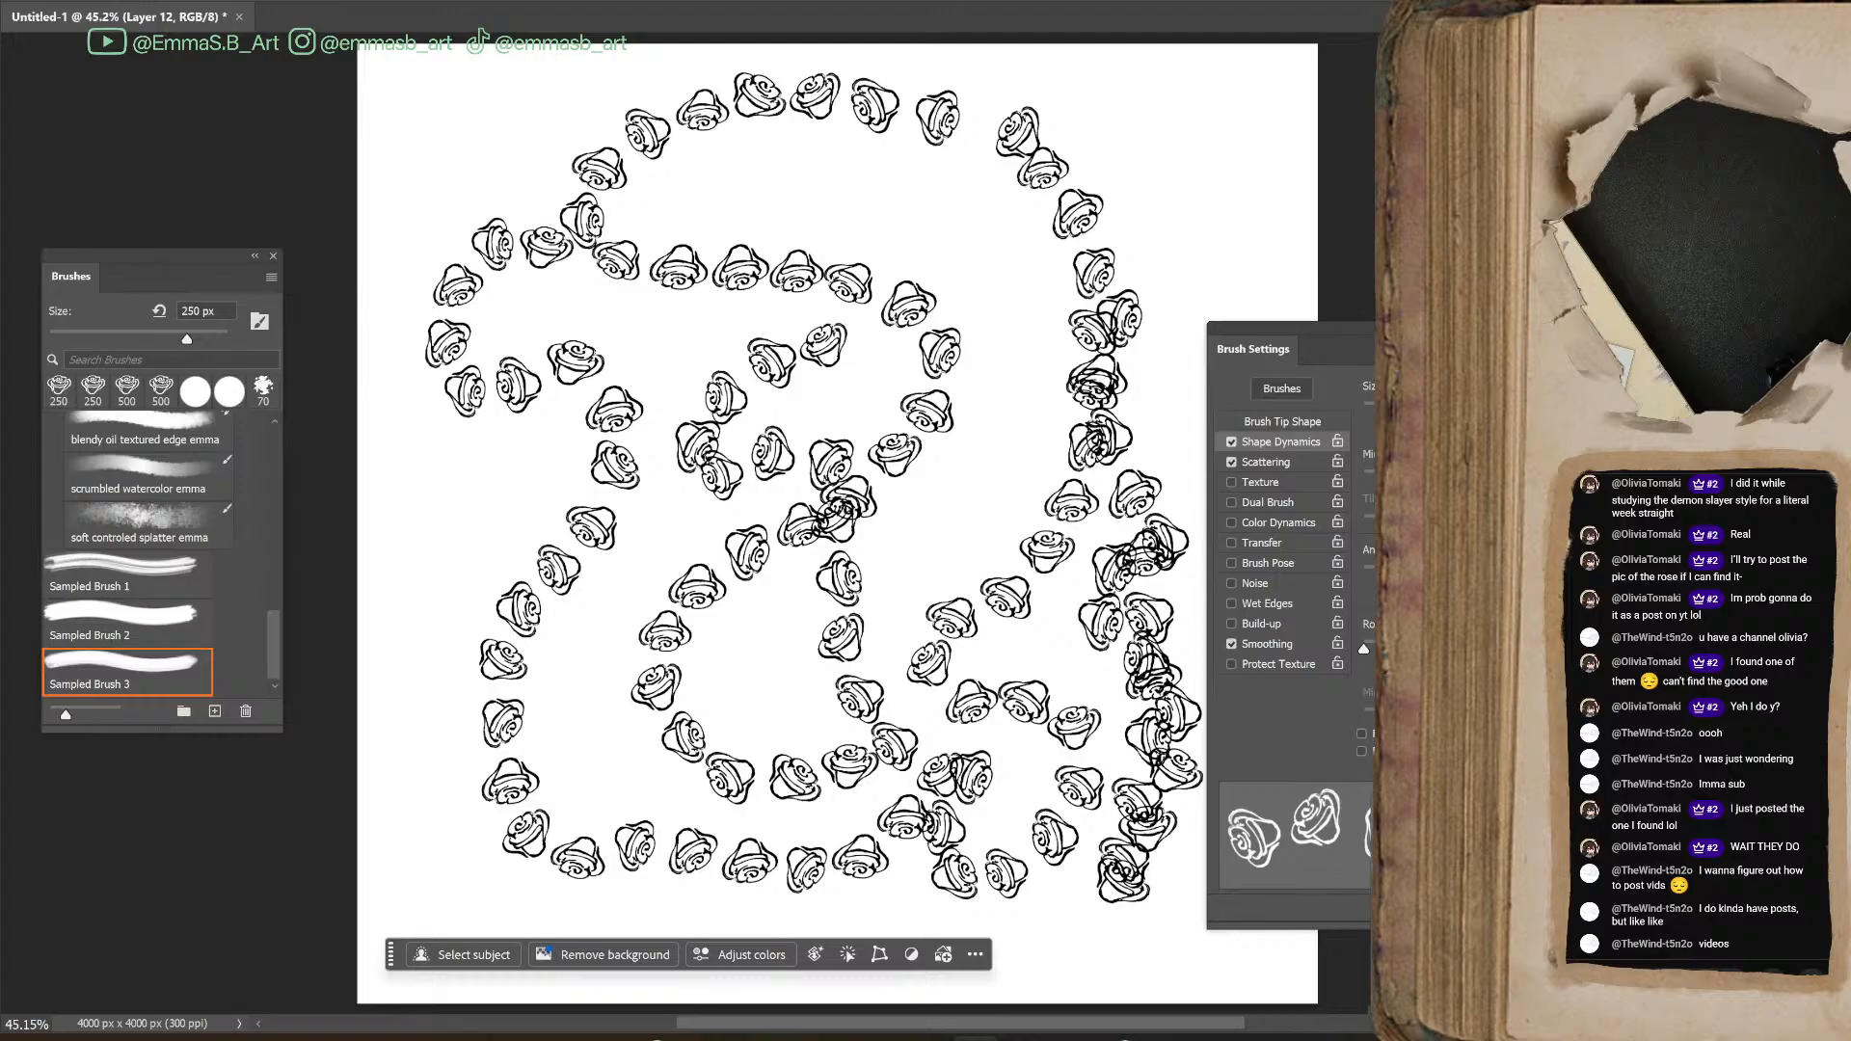
{"action": "left_click_drag", "start_coordinate": [1215, 181], "coordinate": [1167, 284]}
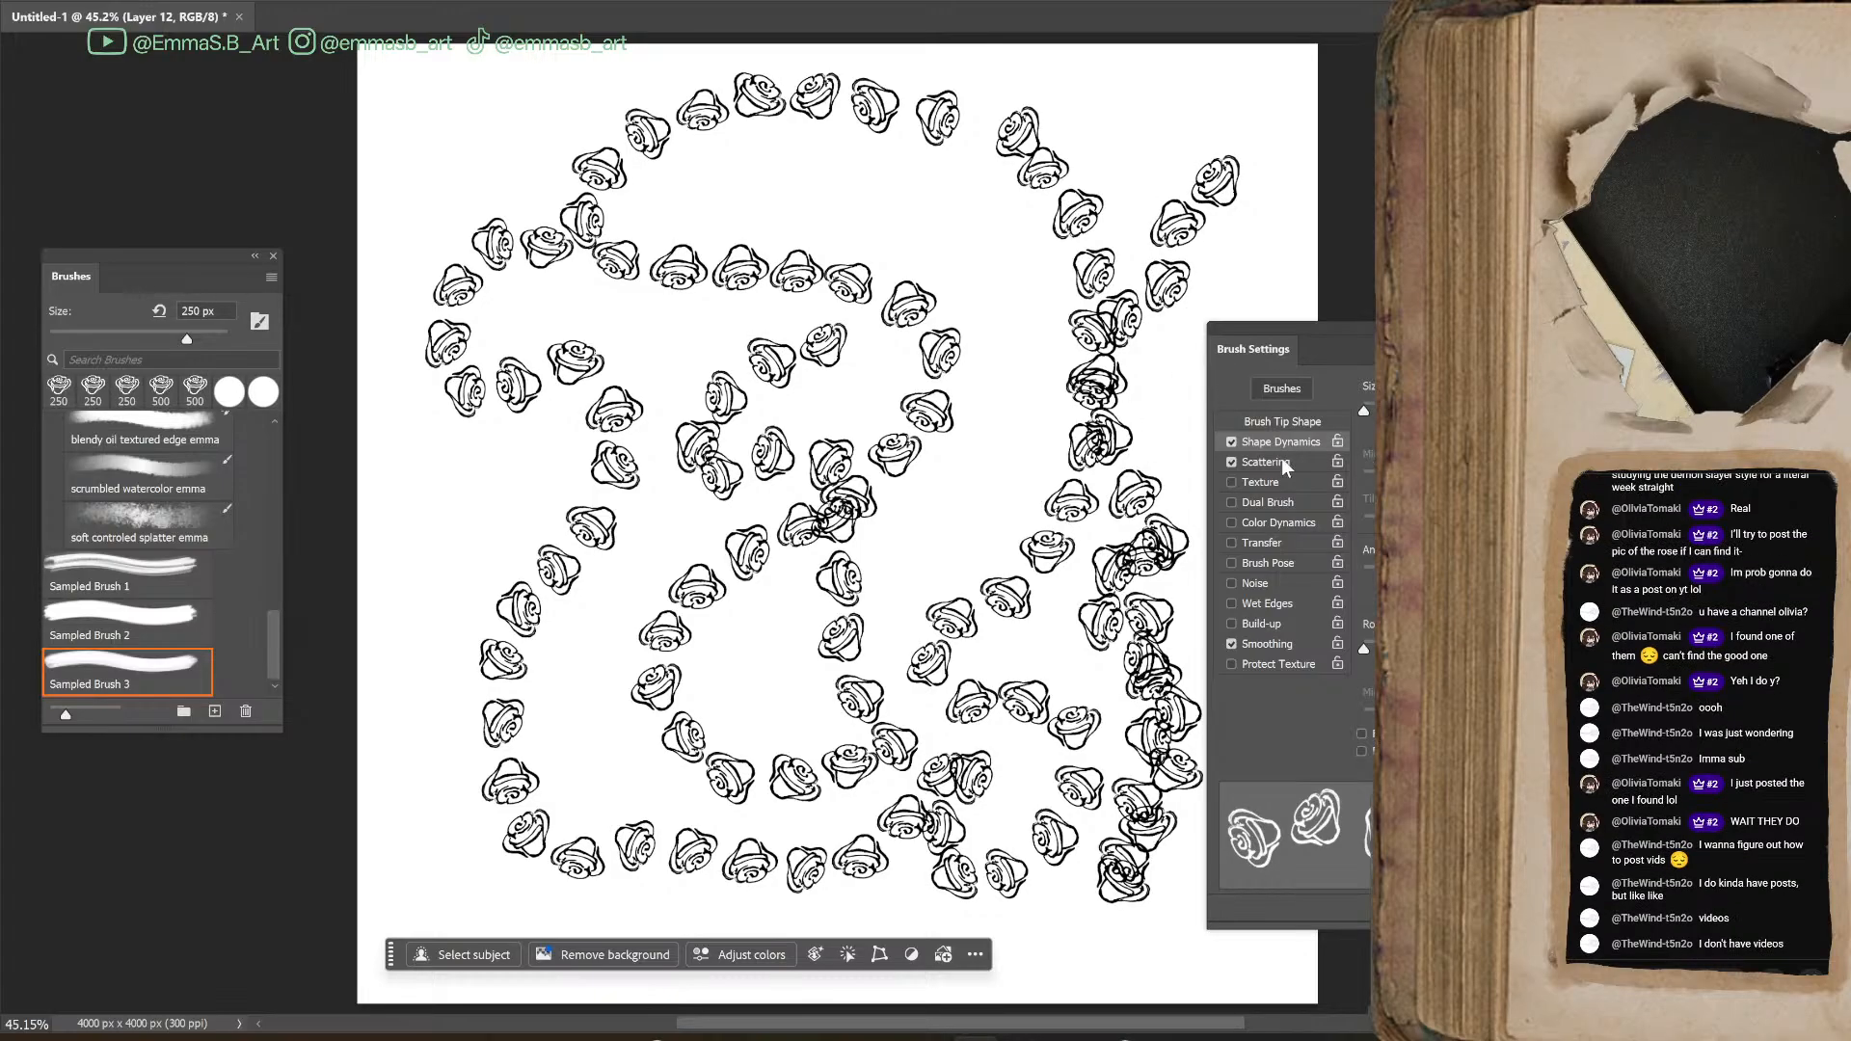
Lower the rose brush's size jitter to its minimum and enable Transfer
{"action": "left_click_drag", "start_coordinate": [1379, 410], "coordinate": [1363, 410]}
{"action": "mouse_move", "coordinate": [1366, 650]}
{"action": "left_mouse_down"}
{"action": "mouse_move", "coordinate": [1456, 650]}
{"action": "mouse_move", "coordinate": [1364, 650]}
{"action": "left_mouse_up"}
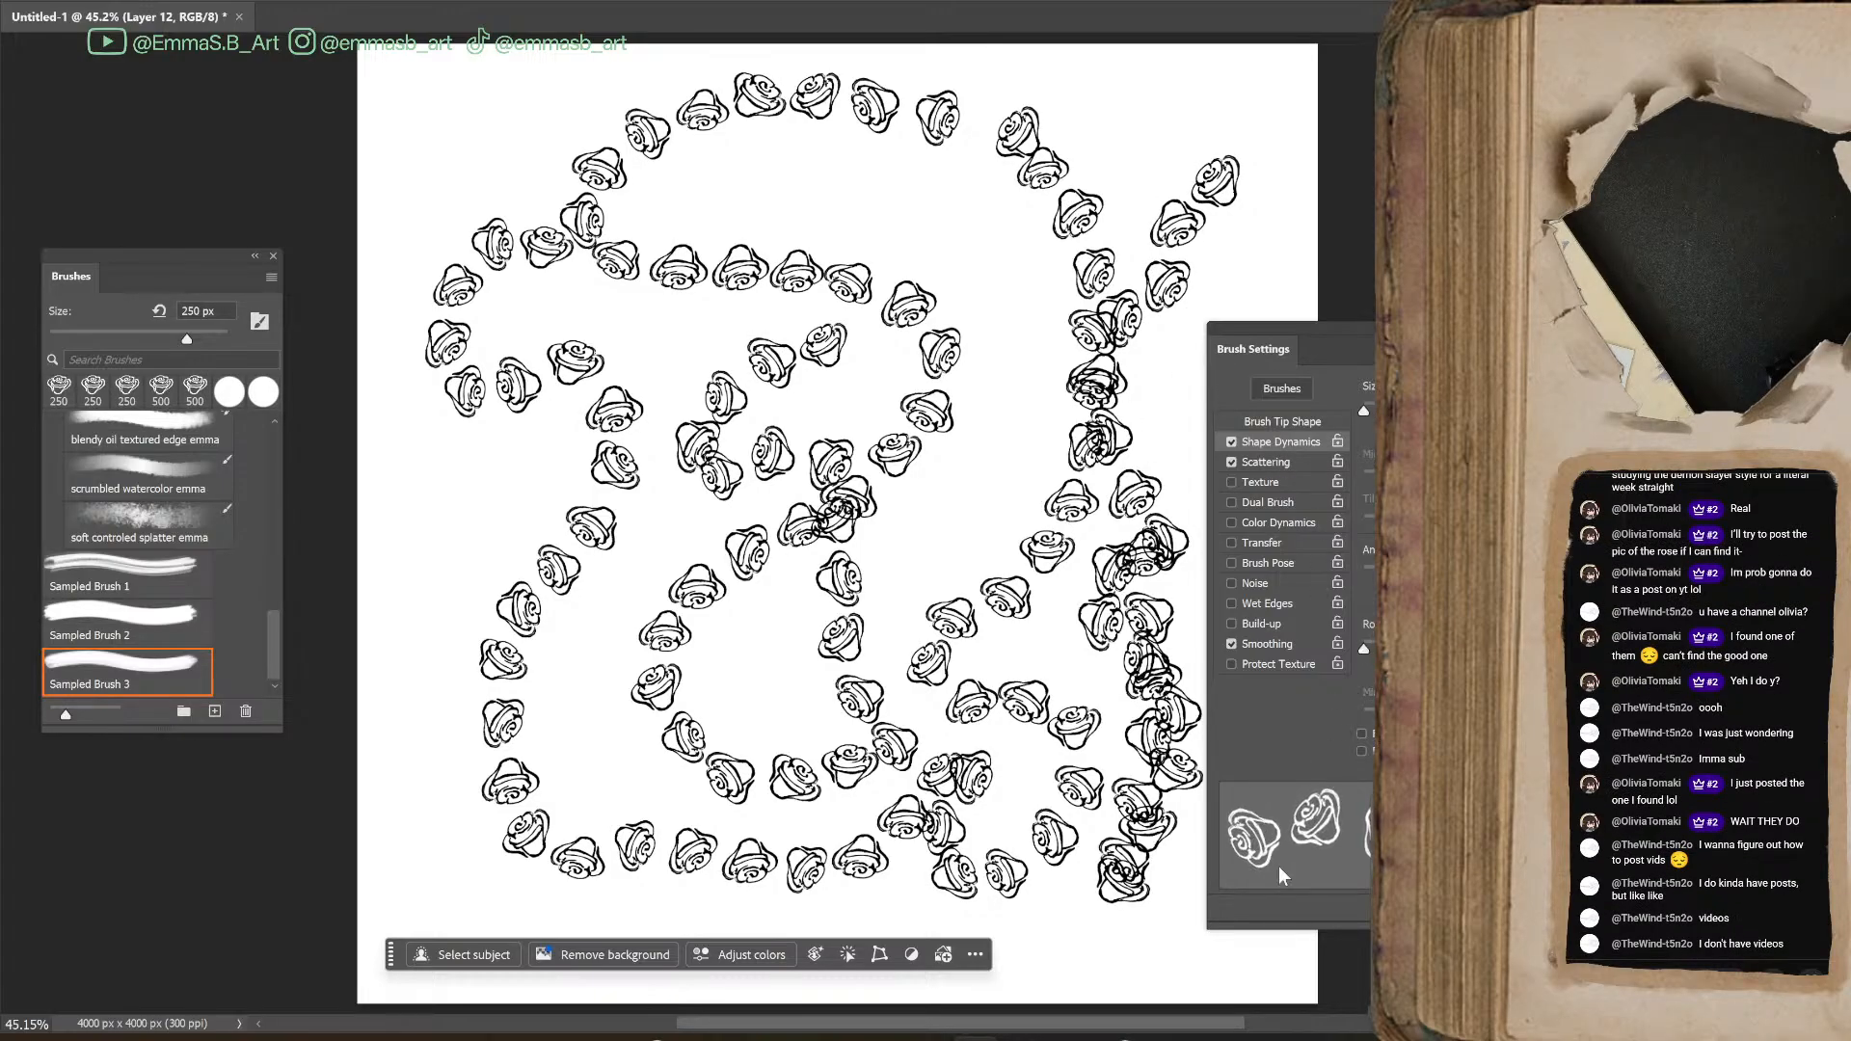
{"action": "left_click", "coordinate": [1264, 464]}
{"action": "left_click", "coordinate": [1231, 543]}
Test the rose brush's pressure-based opacity with winding strokes and undo all test strokes on the layer
{"action": "mouse_move", "coordinate": [925, 545]}
{"action": "left_mouse_down"}
{"action": "mouse_move", "coordinate": [1027, 415]}
{"action": "mouse_move", "coordinate": [982, 419]}
{"action": "mouse_move", "coordinate": [1159, 318]}
{"action": "mouse_move", "coordinate": [1083, 166]}
{"action": "mouse_move", "coordinate": [964, 337]}
{"action": "mouse_move", "coordinate": [859, 786]}
{"action": "left_mouse_up"}
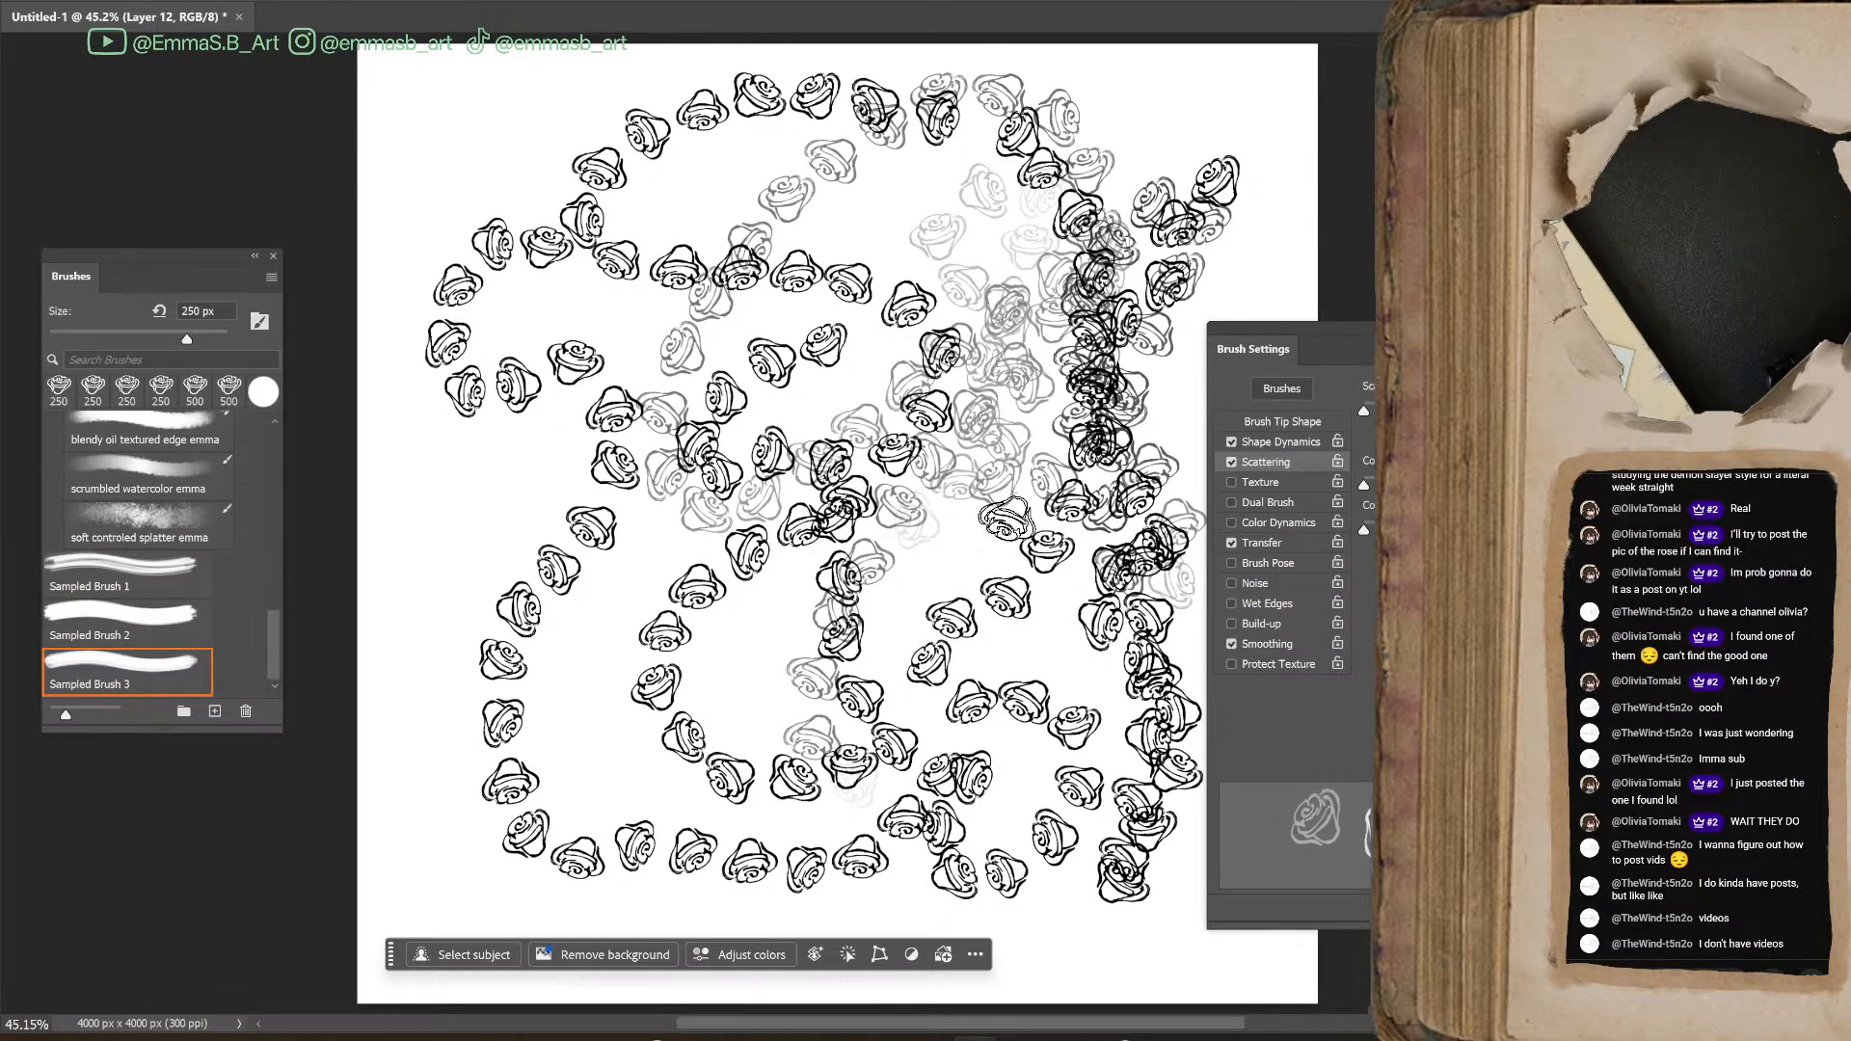
{"action": "key", "text": "ctrl+z"}
{"action": "key", "text": "ctrl+z"}
{"action": "key", "text": "ctrl+z"}
{"action": "key", "text": "ctrl+z"}
{"action": "key", "text": "ctrl+z"}
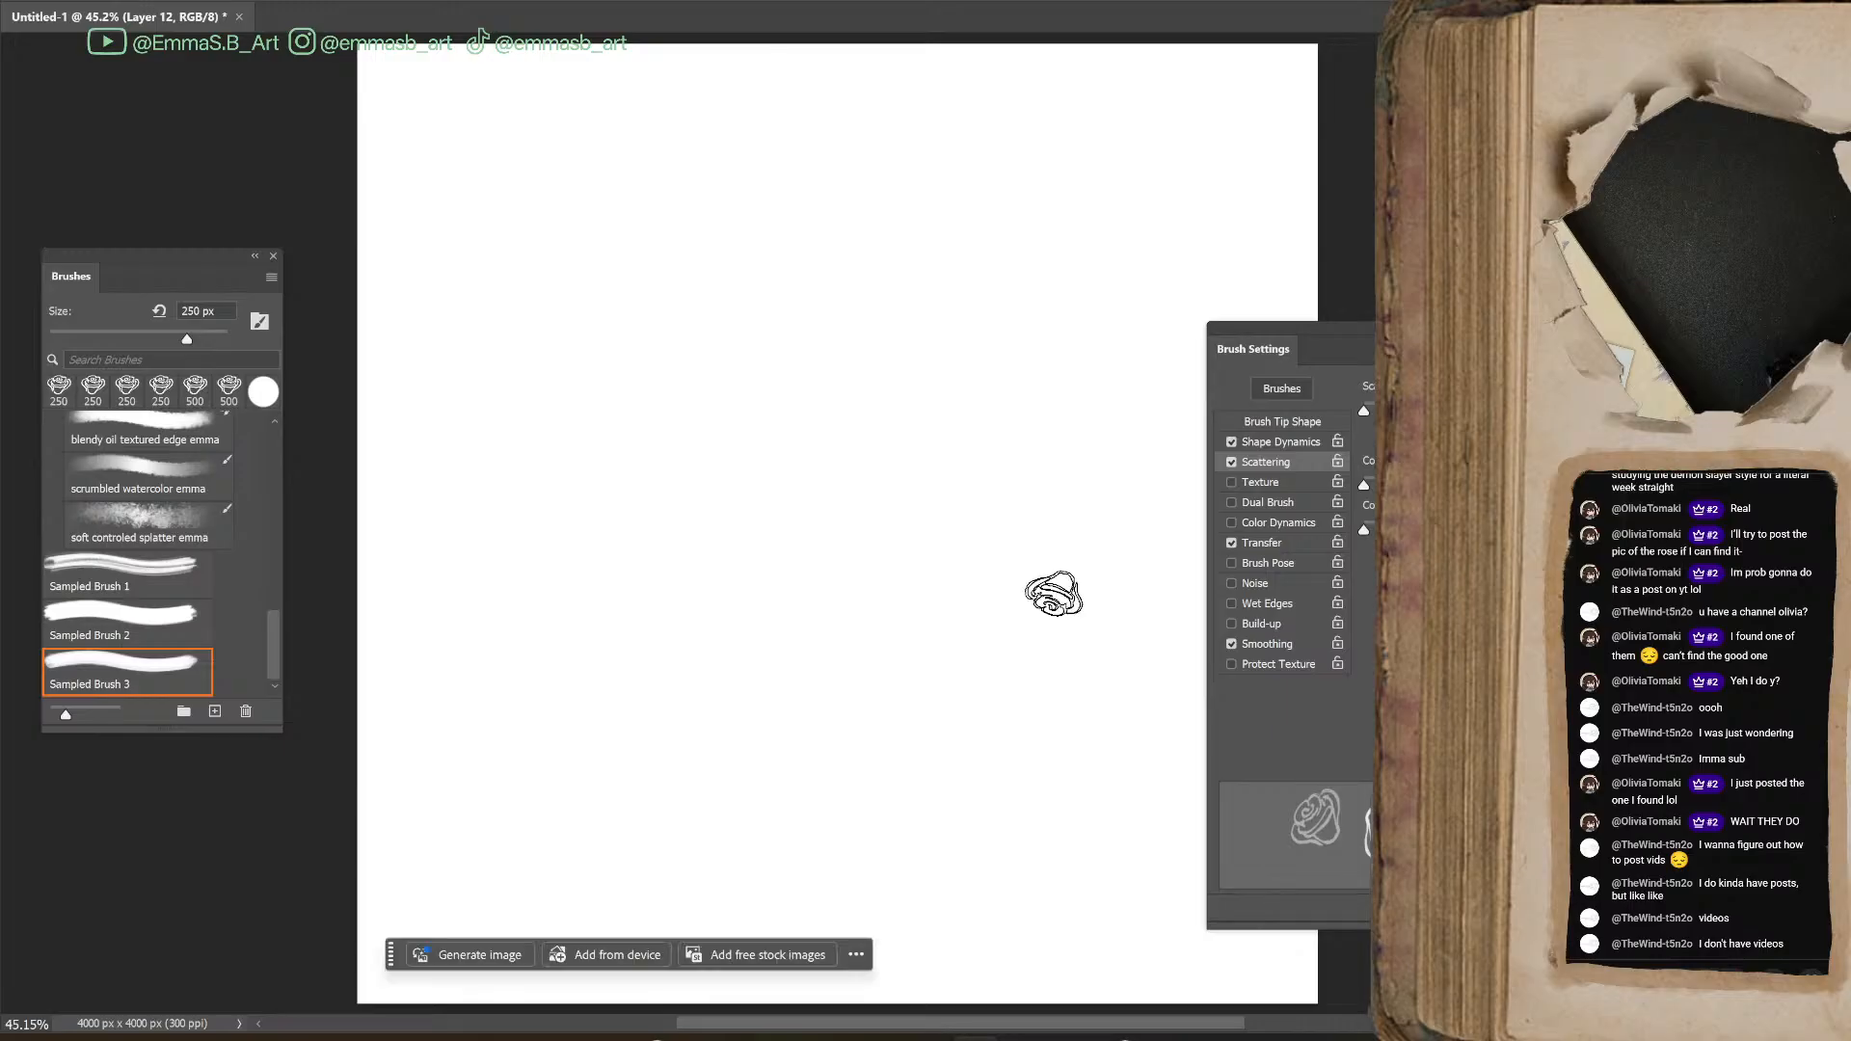
{"action": "mouse_move", "coordinate": [526, 651]}
{"action": "left_mouse_down"}
{"action": "mouse_move", "coordinate": [789, 525]}
{"action": "mouse_move", "coordinate": [998, 536]}
{"action": "mouse_move", "coordinate": [1063, 826]}
{"action": "left_mouse_up"}
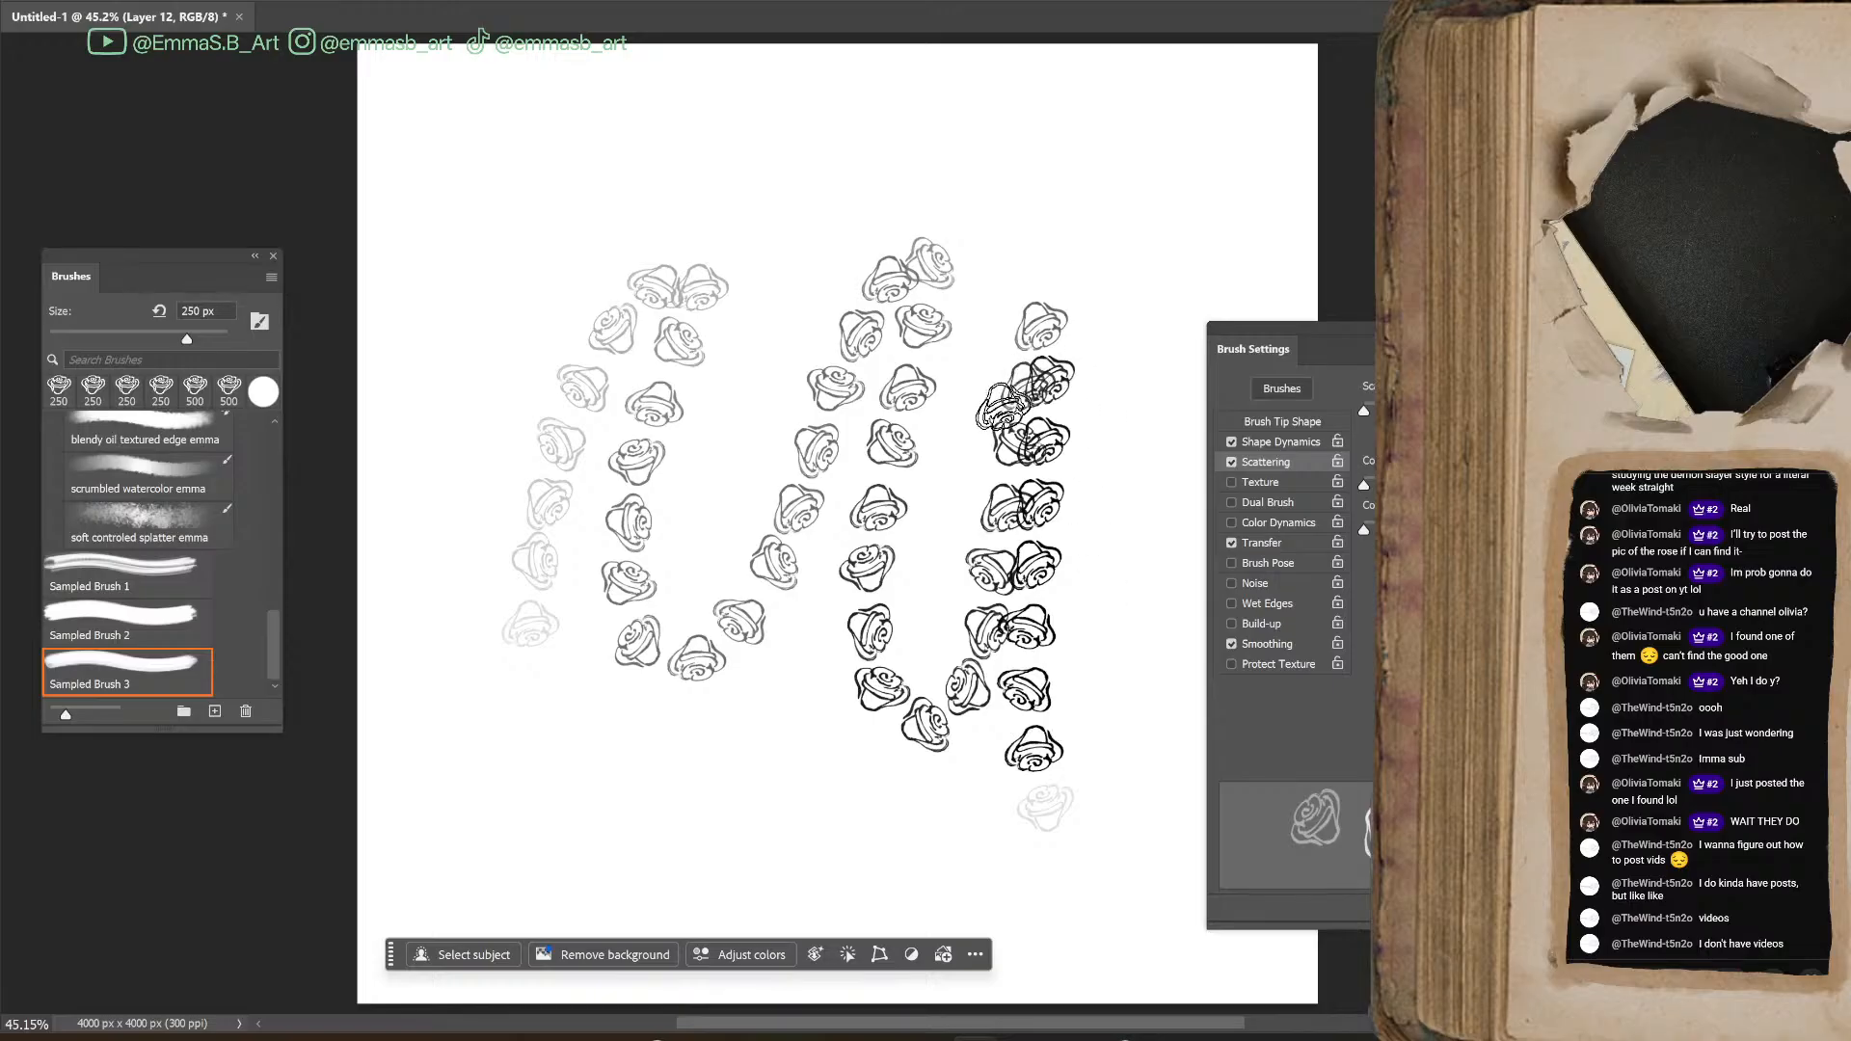
{"action": "key", "text": "ctrl+z"}
Reduce the rose brush to 200 px, try it with winding strokes and undo them
{"action": "key", "text": "bracketleft"}
{"action": "mouse_move", "coordinate": [603, 661]}
{"action": "left_mouse_down"}
{"action": "mouse_move", "coordinate": [725, 301]}
{"action": "mouse_move", "coordinate": [916, 453]}
{"action": "mouse_move", "coordinate": [1129, 453]}
{"action": "mouse_move", "coordinate": [925, 859]}
{"action": "mouse_move", "coordinate": [722, 129]}
{"action": "mouse_move", "coordinate": [1154, 182]}
{"action": "mouse_move", "coordinate": [1073, 269]}
{"action": "mouse_move", "coordinate": [743, 381]}
{"action": "mouse_move", "coordinate": [820, 532]}
{"action": "left_mouse_up"}
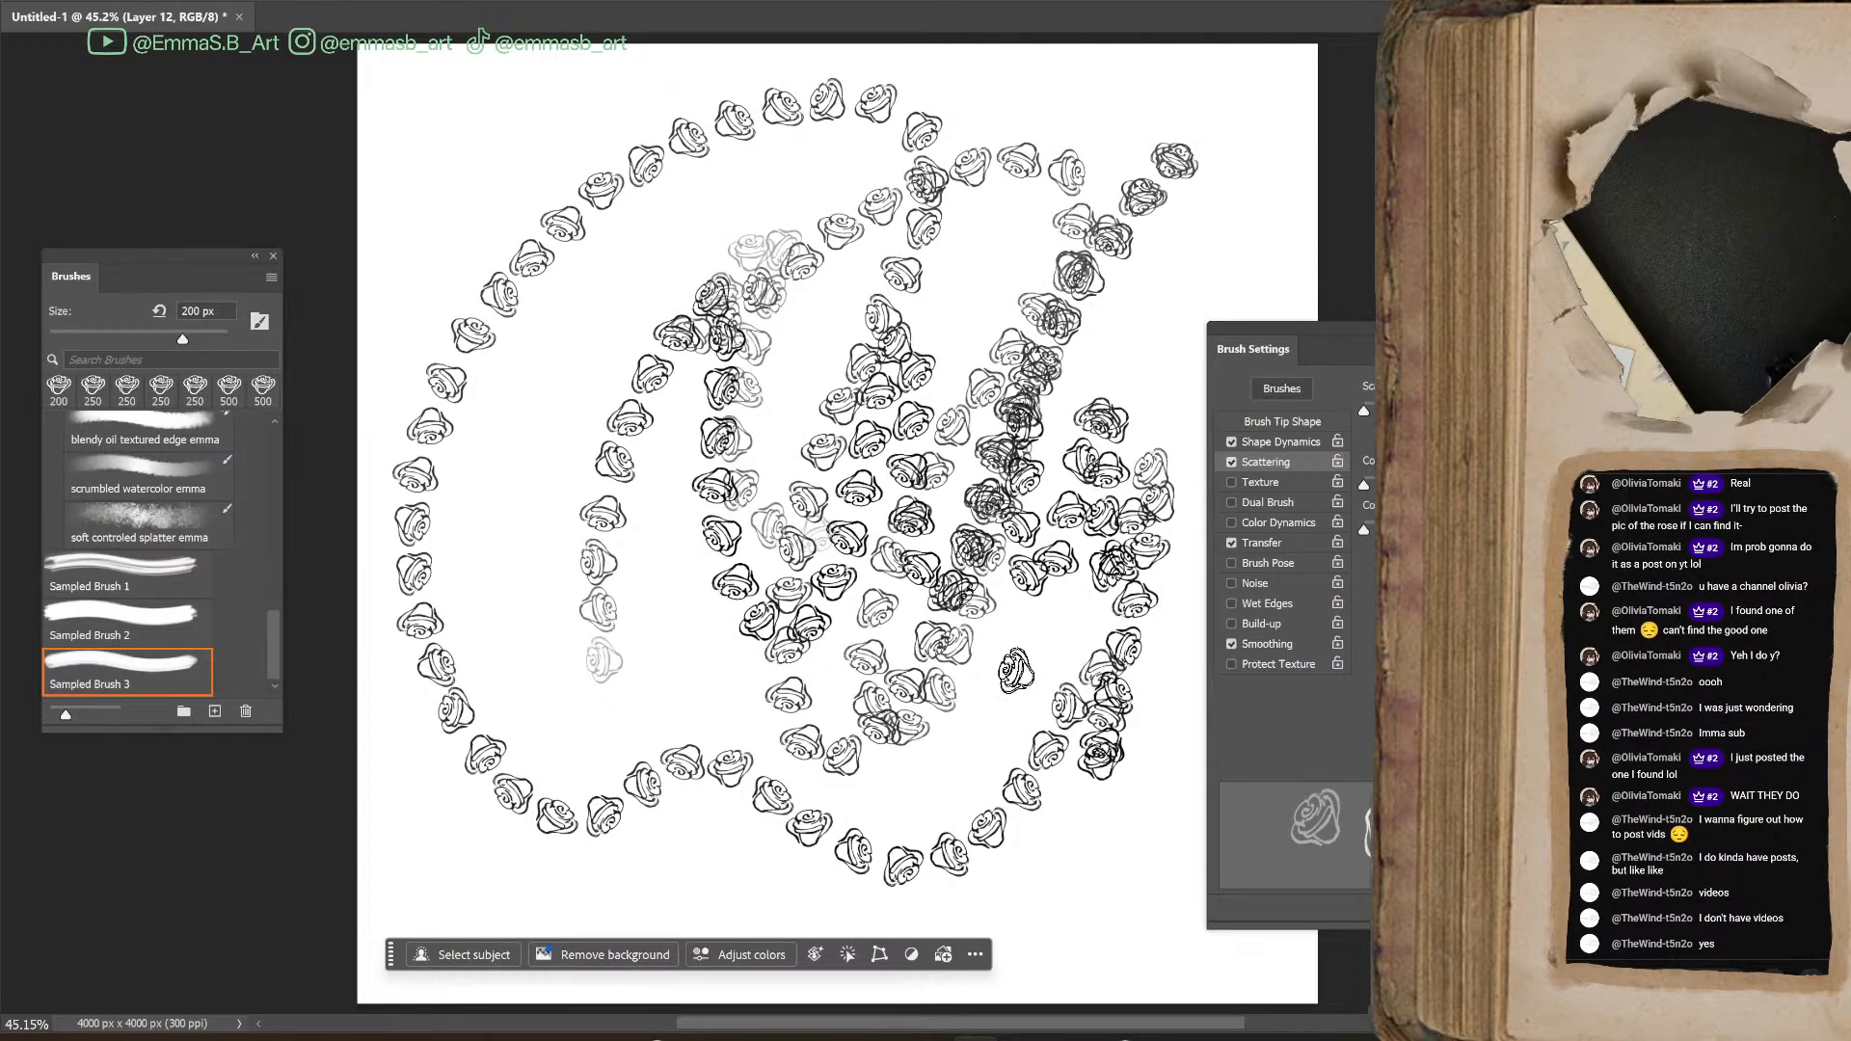
{"action": "key", "text": "ctrl+z"}
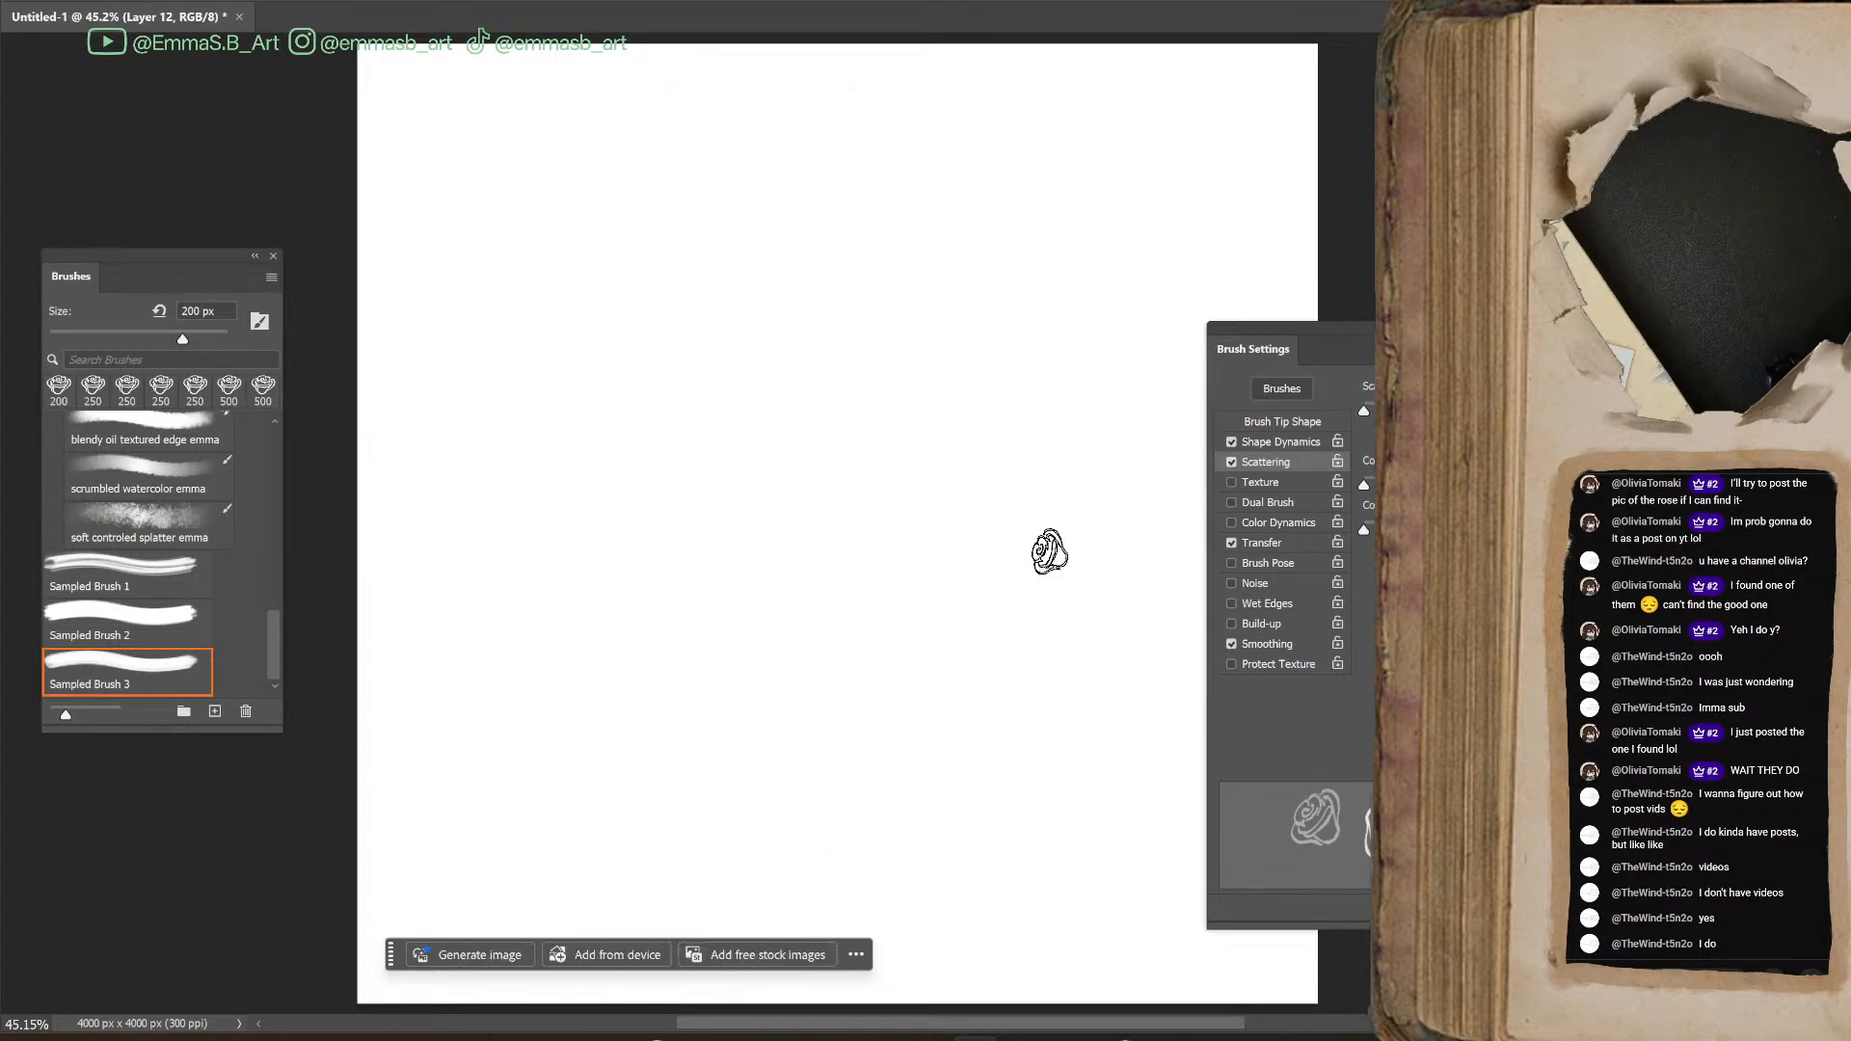
{"action": "mouse_move", "coordinate": [575, 401]}
{"action": "left_mouse_down"}
{"action": "mouse_move", "coordinate": [637, 466]}
{"action": "mouse_move", "coordinate": [750, 469]}
{"action": "mouse_move", "coordinate": [976, 412]}
{"action": "left_mouse_up"}
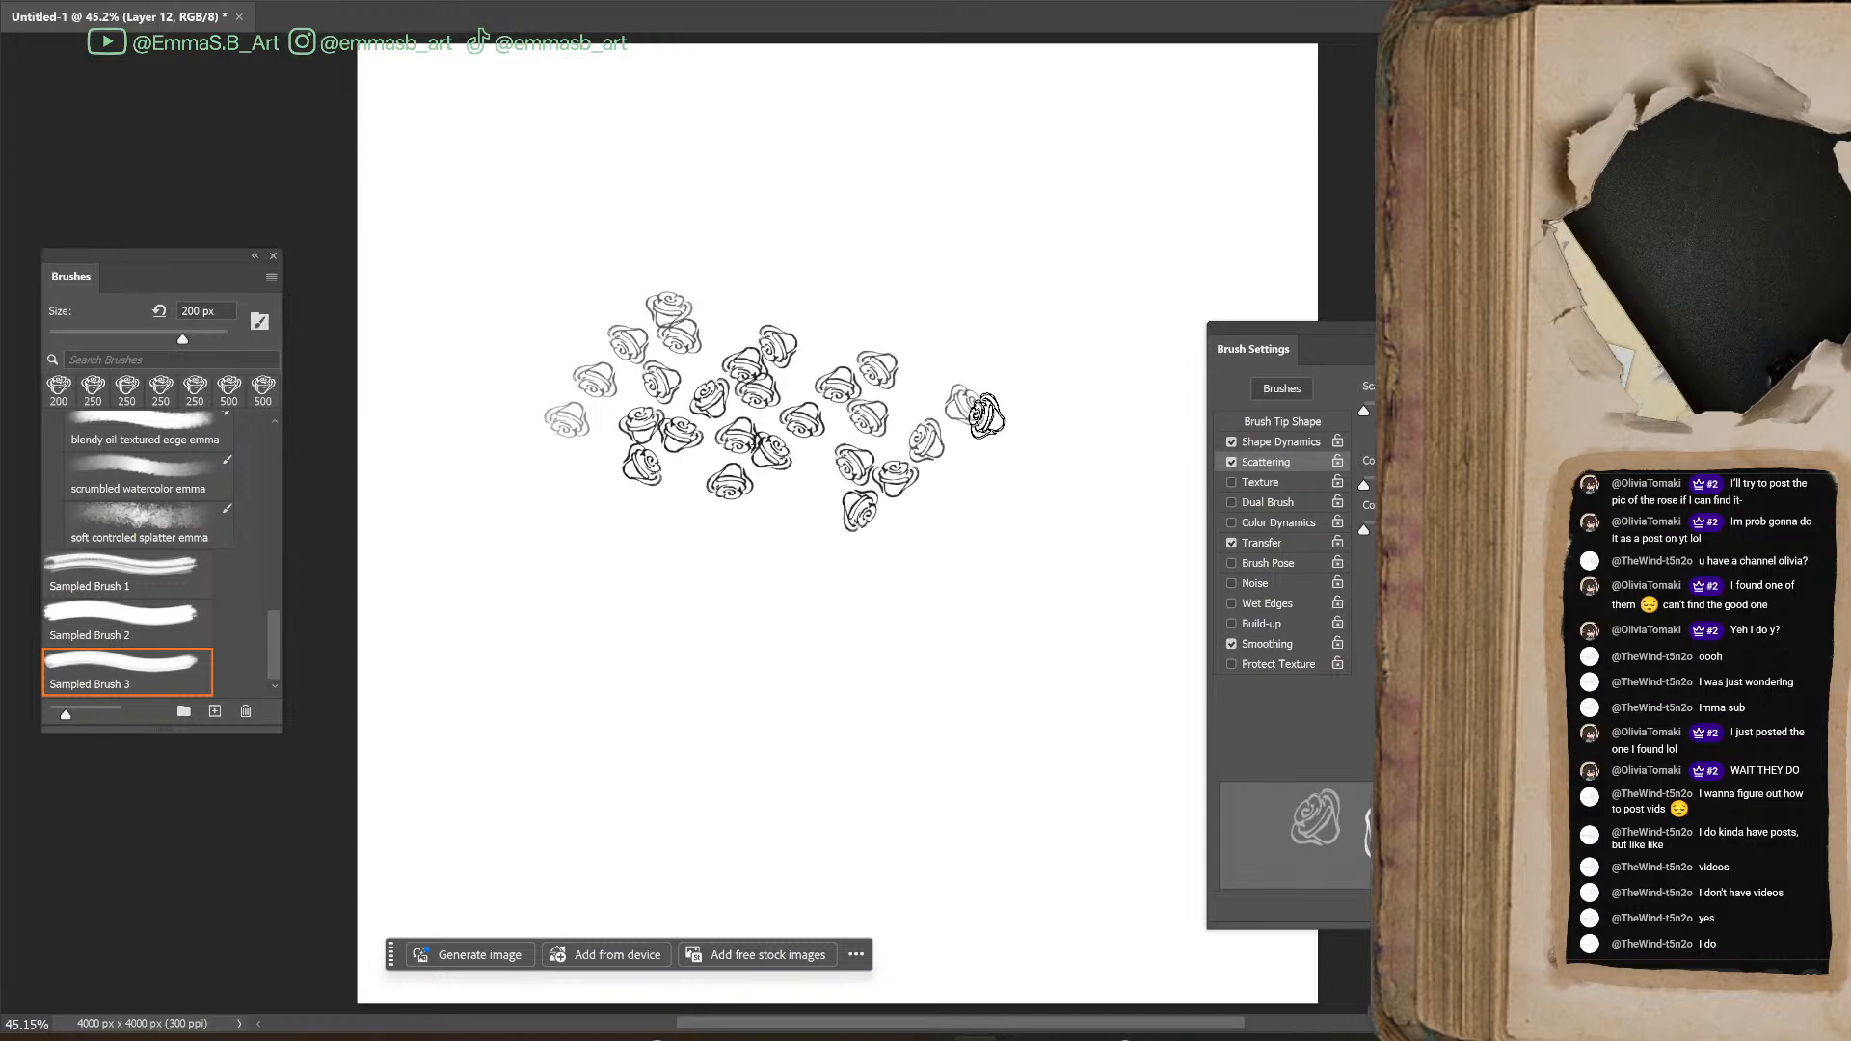
{"action": "key", "text": "ctrl+z"}
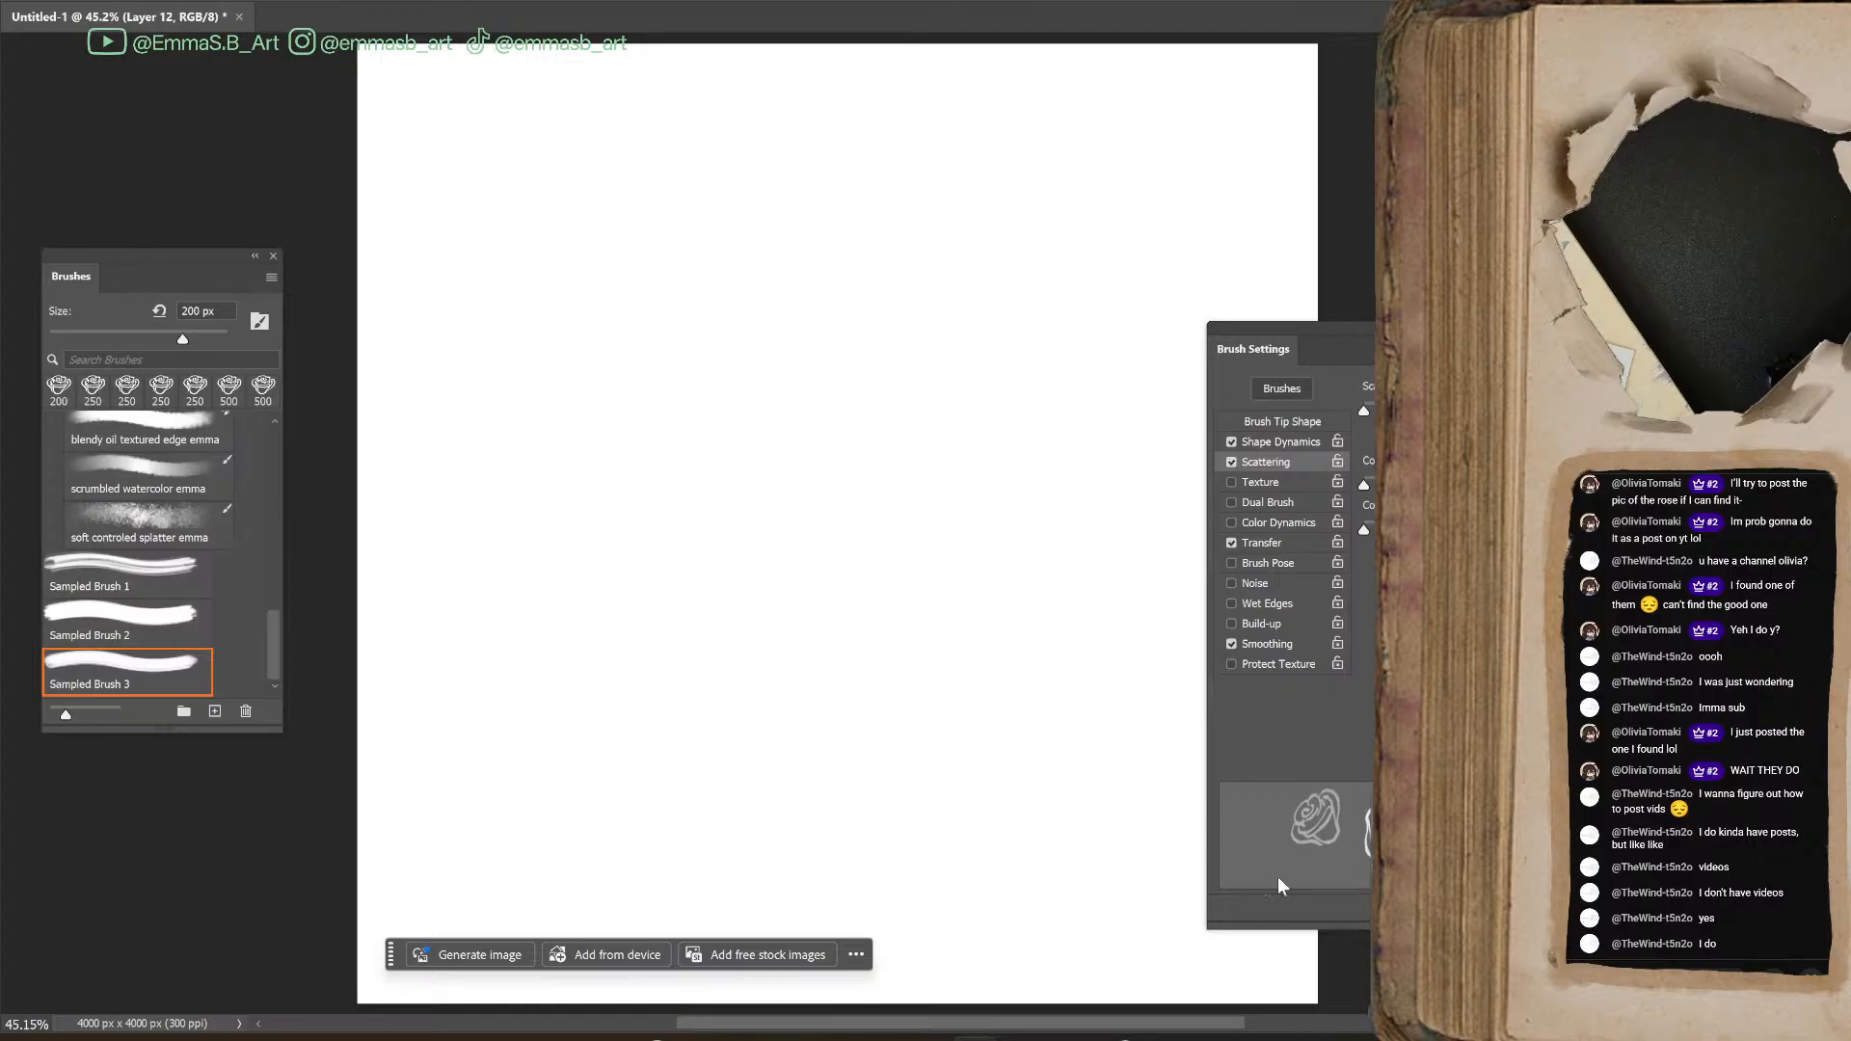
Paint winding trails of roses across the canvas, first in red and then in magenta
{"action": "mouse_move", "coordinate": [641, 675]}
{"action": "left_mouse_down"}
{"action": "mouse_move", "coordinate": [694, 527]}
{"action": "mouse_move", "coordinate": [851, 579]}
{"action": "mouse_move", "coordinate": [991, 428]}
{"action": "mouse_move", "coordinate": [1078, 232]}
{"action": "mouse_move", "coordinate": [1121, 166]}
{"action": "left_mouse_up"}
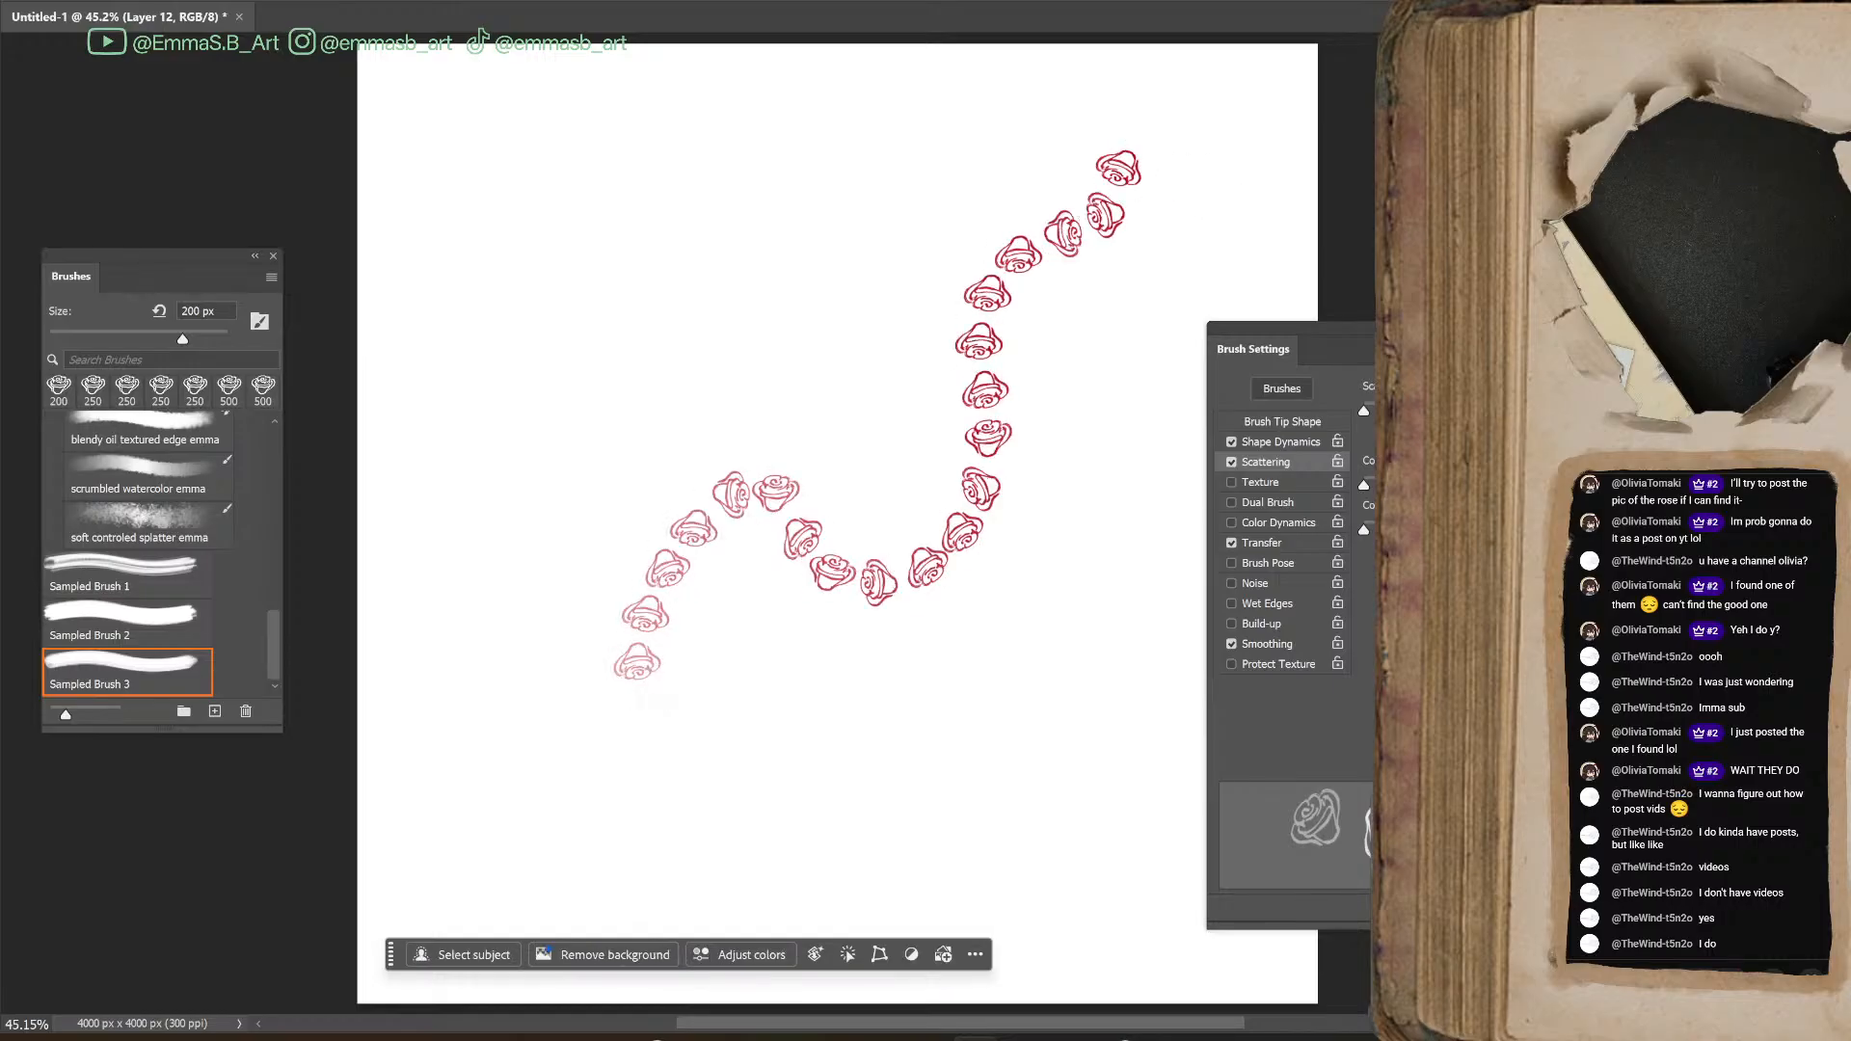
{"action": "mouse_move", "coordinate": [742, 123]}
{"action": "left_mouse_down"}
{"action": "mouse_move", "coordinate": [466, 401]}
{"action": "mouse_move", "coordinate": [713, 892]}
{"action": "left_mouse_up"}
{"action": "left_click_drag", "start_coordinate": [790, 438], "coordinate": [761, 887]}
{"action": "mouse_move", "coordinate": [860, 214]}
{"action": "left_mouse_down"}
{"action": "mouse_move", "coordinate": [1012, 363]}
{"action": "mouse_move", "coordinate": [1076, 757]}
{"action": "mouse_move", "coordinate": [1153, 282]}
{"action": "left_mouse_up"}
{"action": "mouse_move", "coordinate": [683, 258]}
{"action": "left_mouse_down"}
{"action": "mouse_move", "coordinate": [620, 301]}
{"action": "mouse_move", "coordinate": [517, 620]}
{"action": "mouse_move", "coordinate": [752, 748]}
{"action": "mouse_move", "coordinate": [702, 574]}
{"action": "mouse_move", "coordinate": [993, 403]}
{"action": "mouse_move", "coordinate": [1006, 416]}
{"action": "left_mouse_up"}
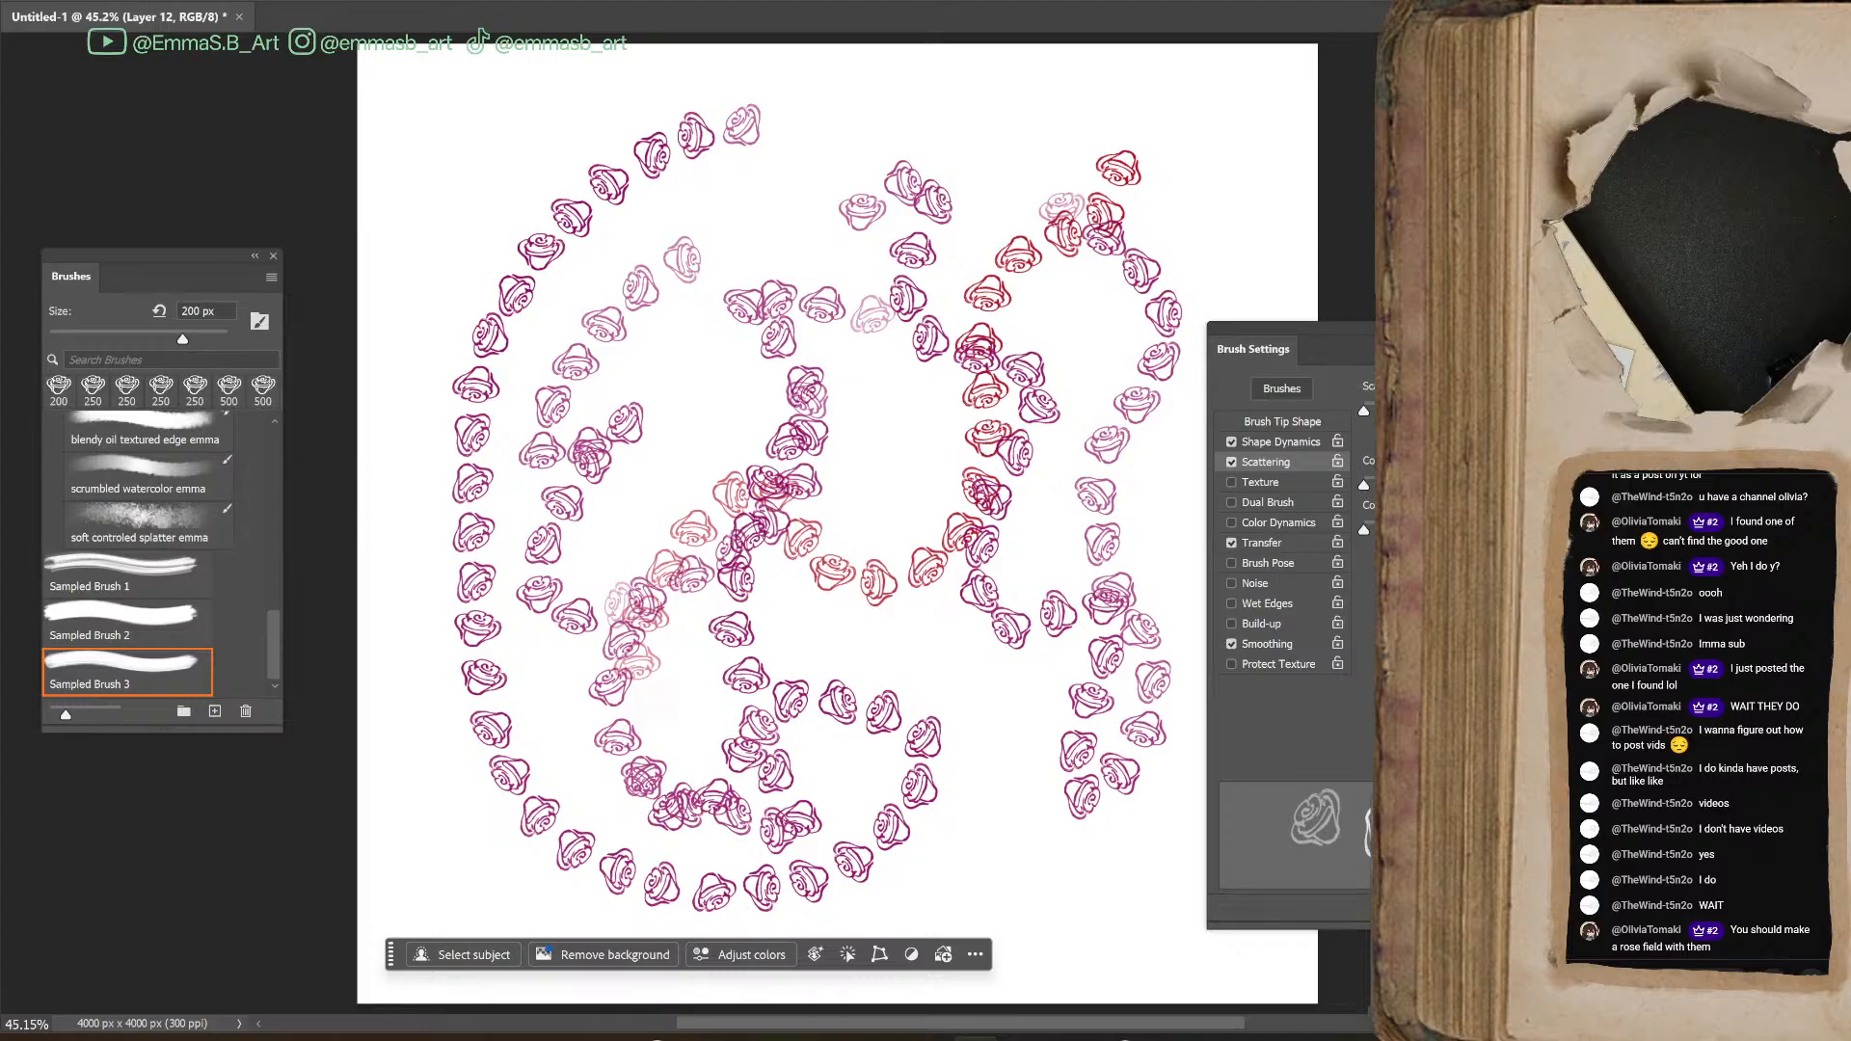
Save the rose brush as the preset "rose brush aka cinnamon bun brush" plus the artist's name and place it in "stream made brushes"
{"action": "left_click", "coordinate": [215, 711]}
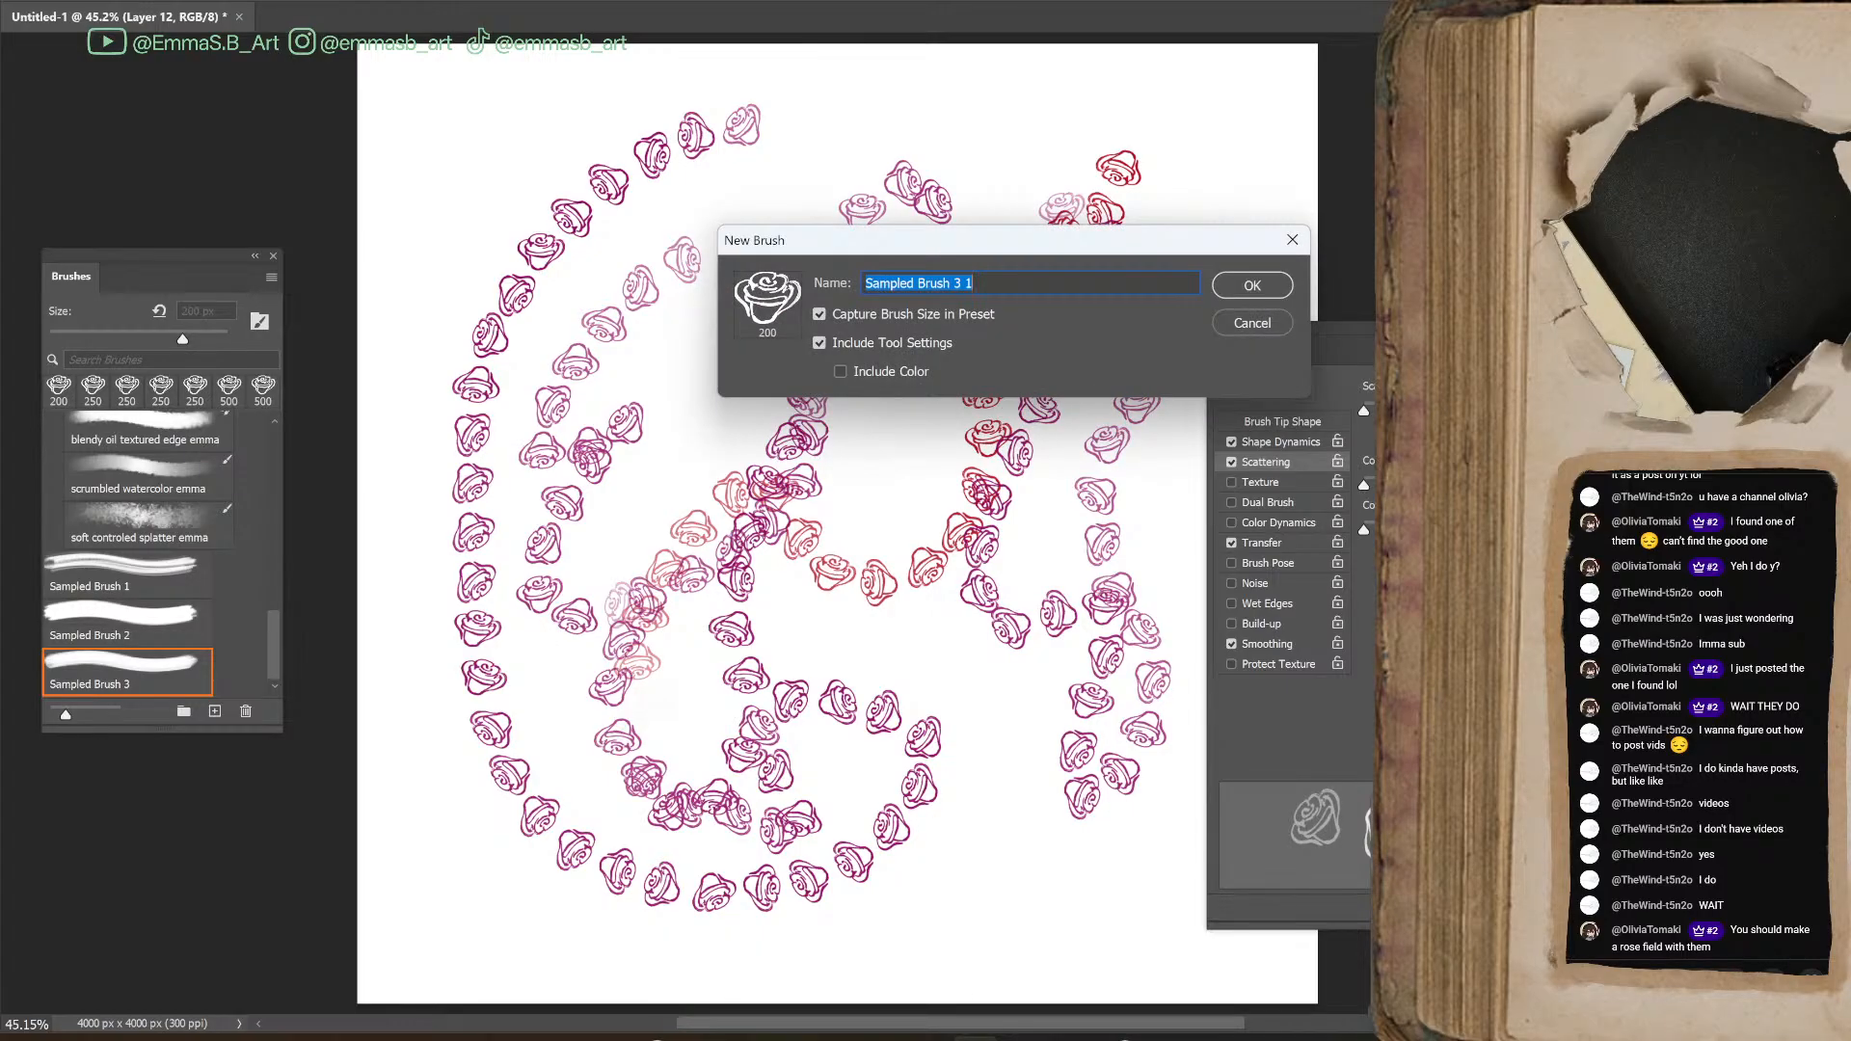
{"action": "type", "text": "rose brush aka cinnamon bun"}
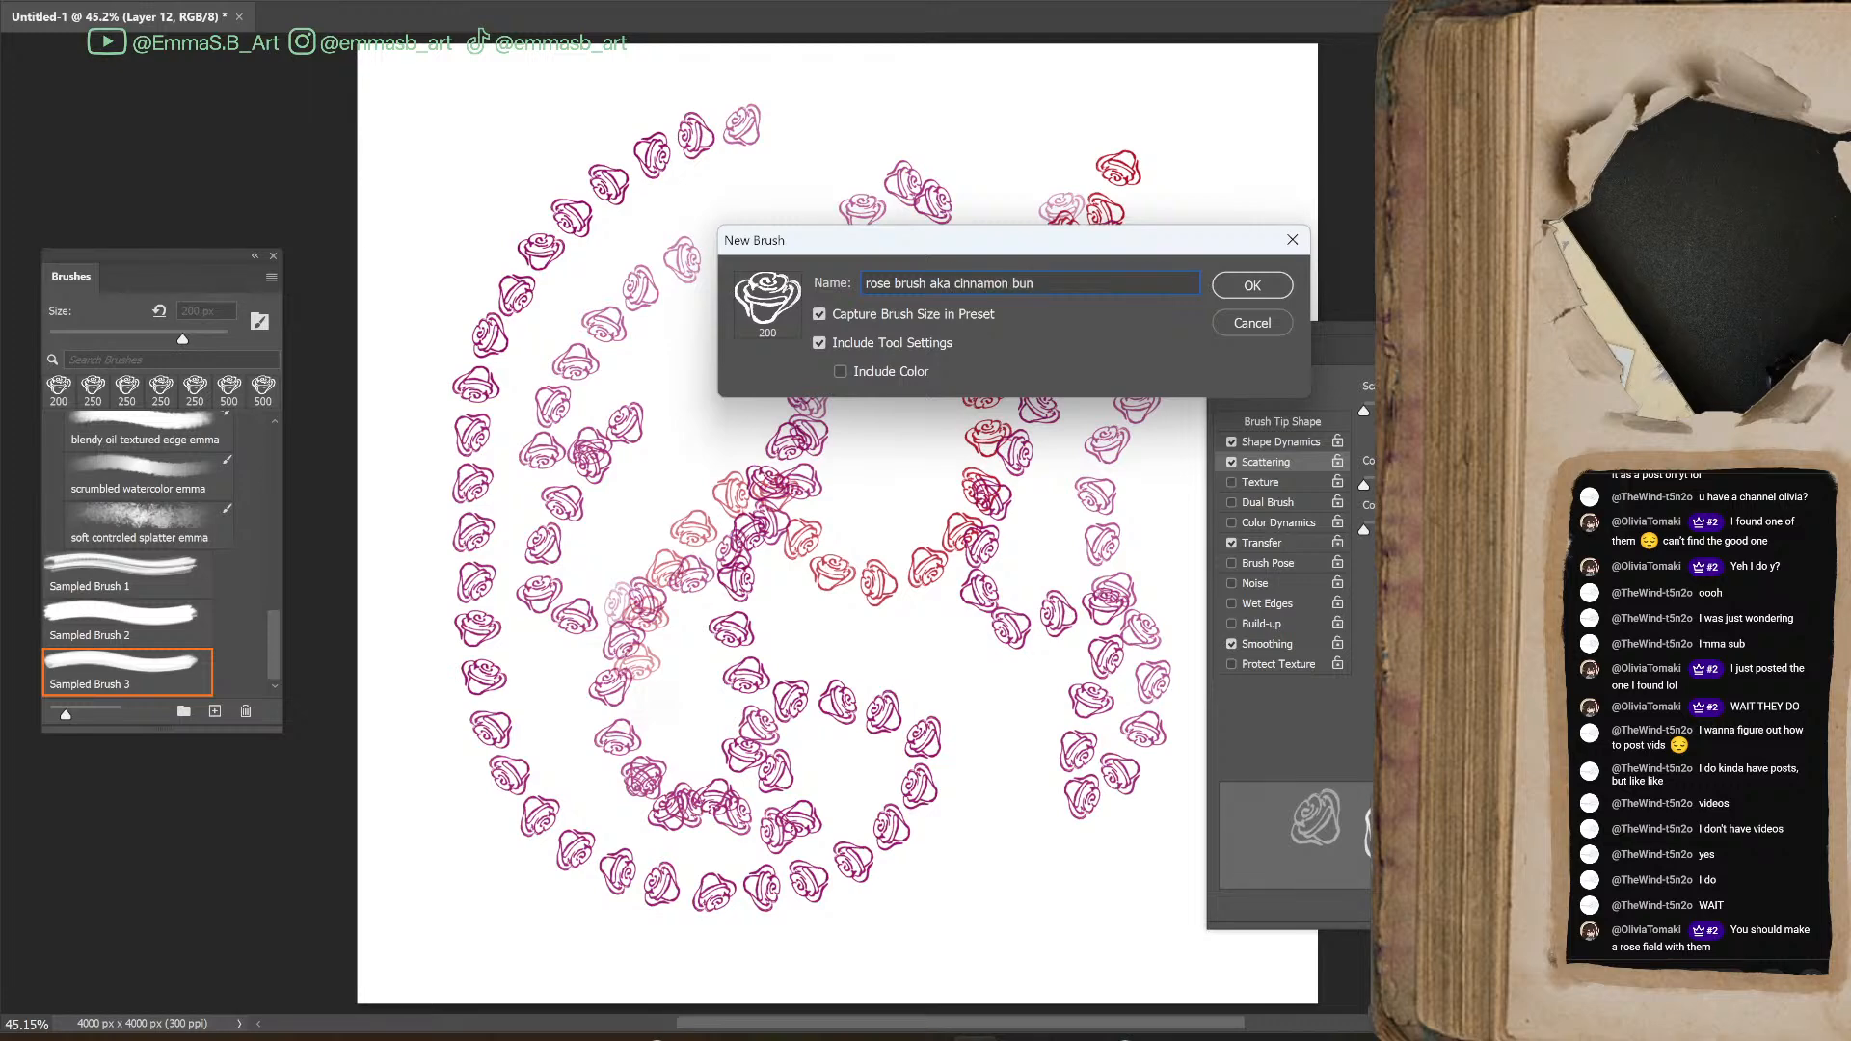
{"action": "type", "text": " brush emma"}
{"action": "left_click", "coordinate": [1259, 290]}
{"action": "left_click_drag", "start_coordinate": [135, 666], "coordinate": [120, 458]}
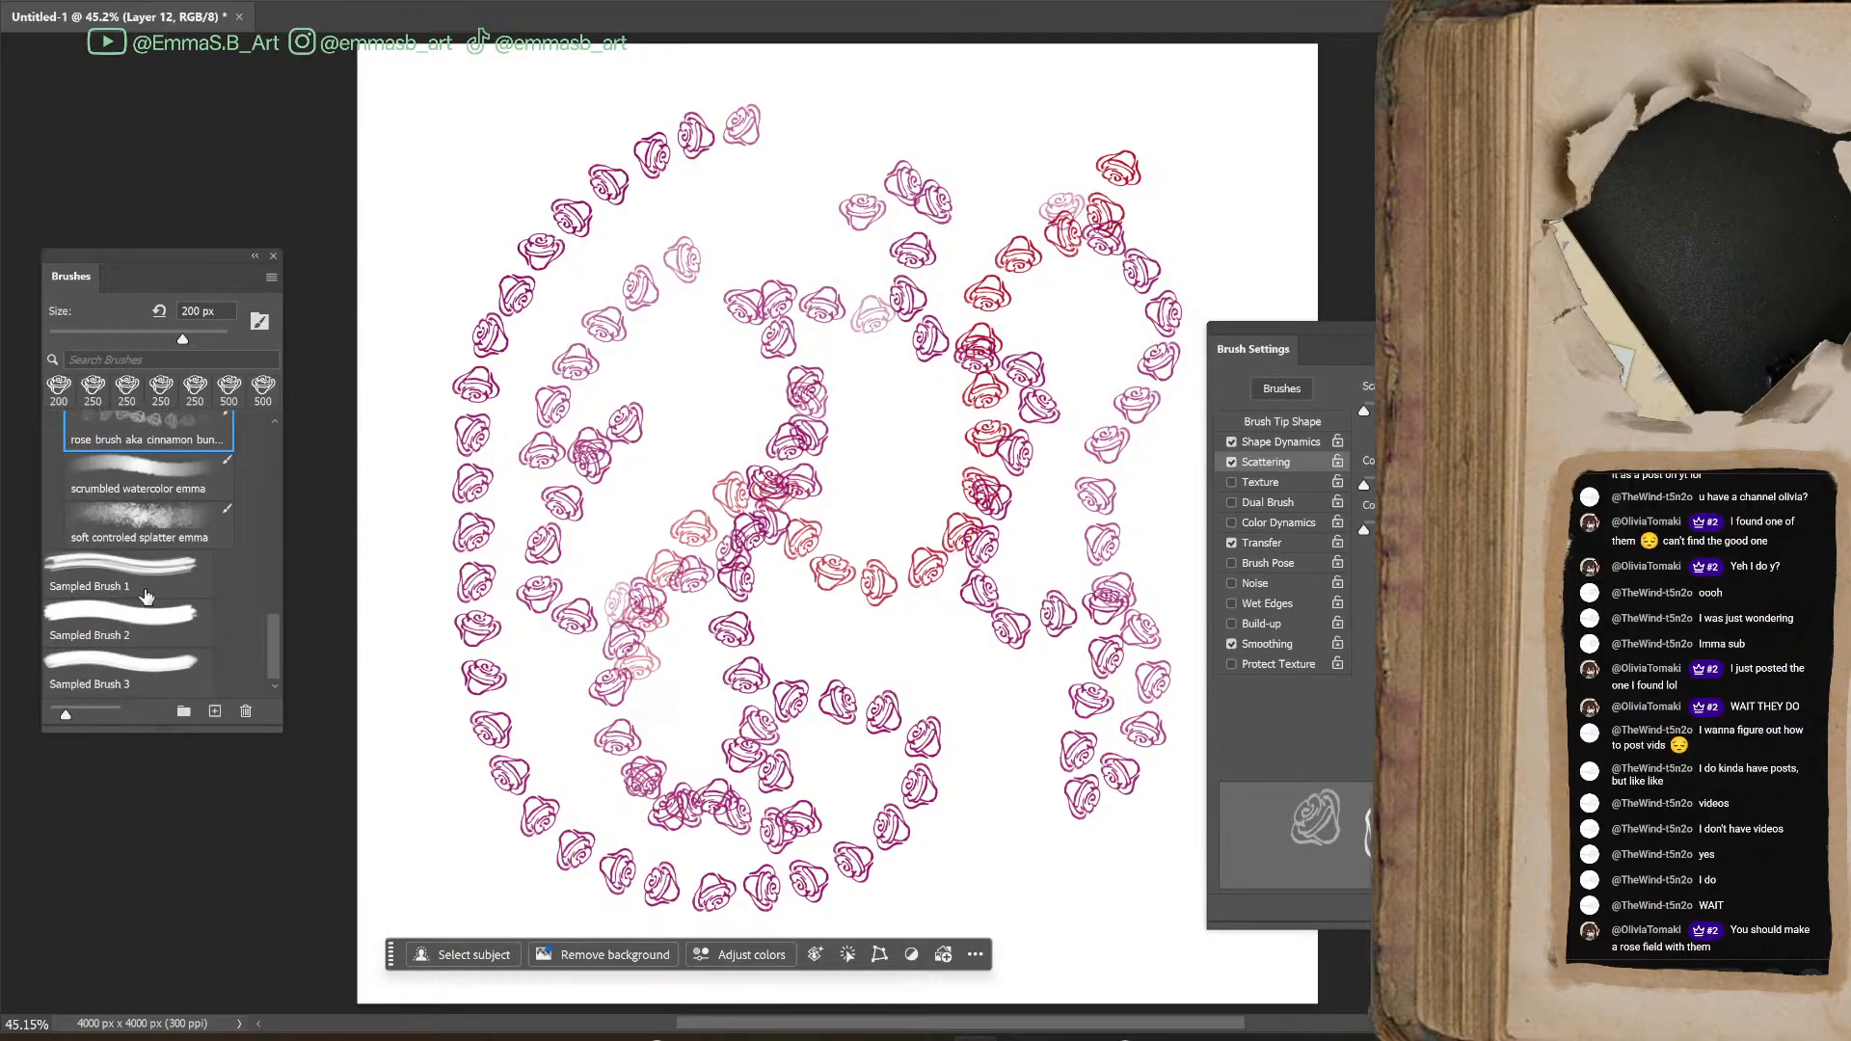
Delete Sampled Brush 1, 2 and 3 from the brush list and remove the layer of painted rose trails
{"action": "left_click", "coordinate": [140, 591]}
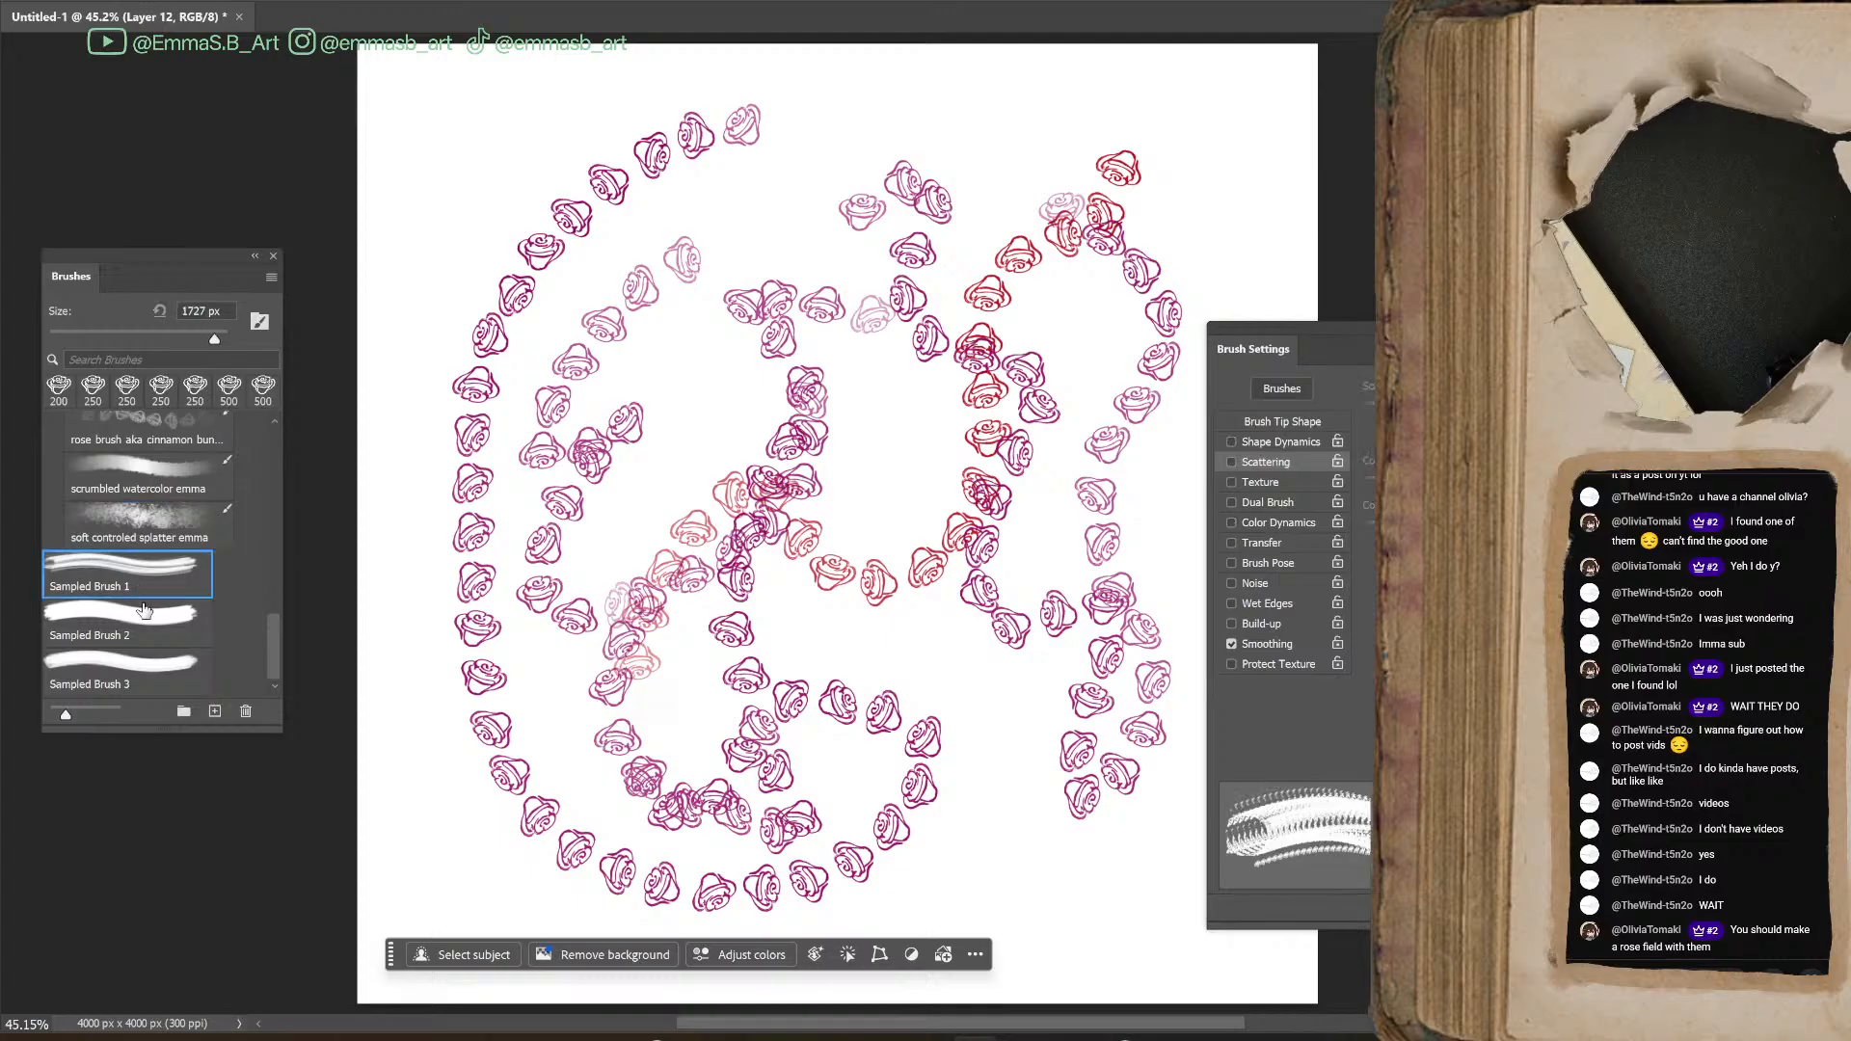
{"action": "left_click", "coordinate": [164, 671], "text": "shift"}
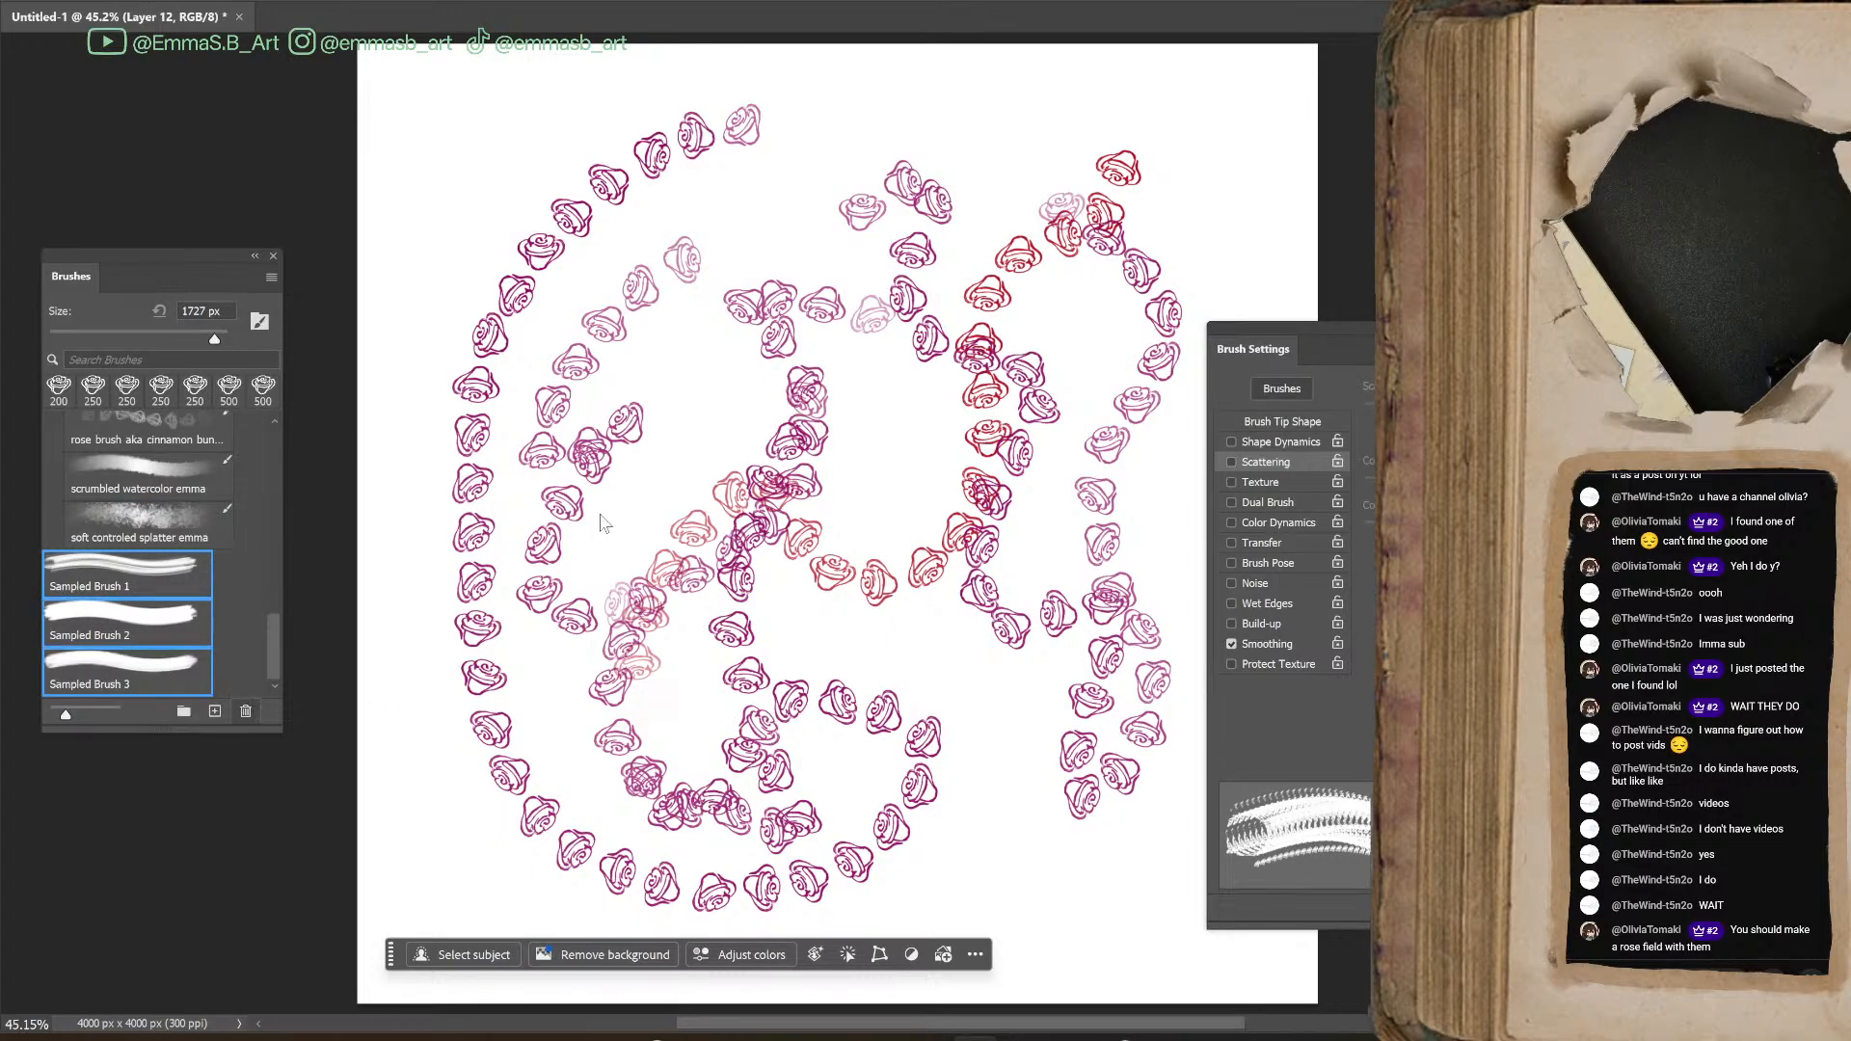
{"action": "key", "text": "Return"}
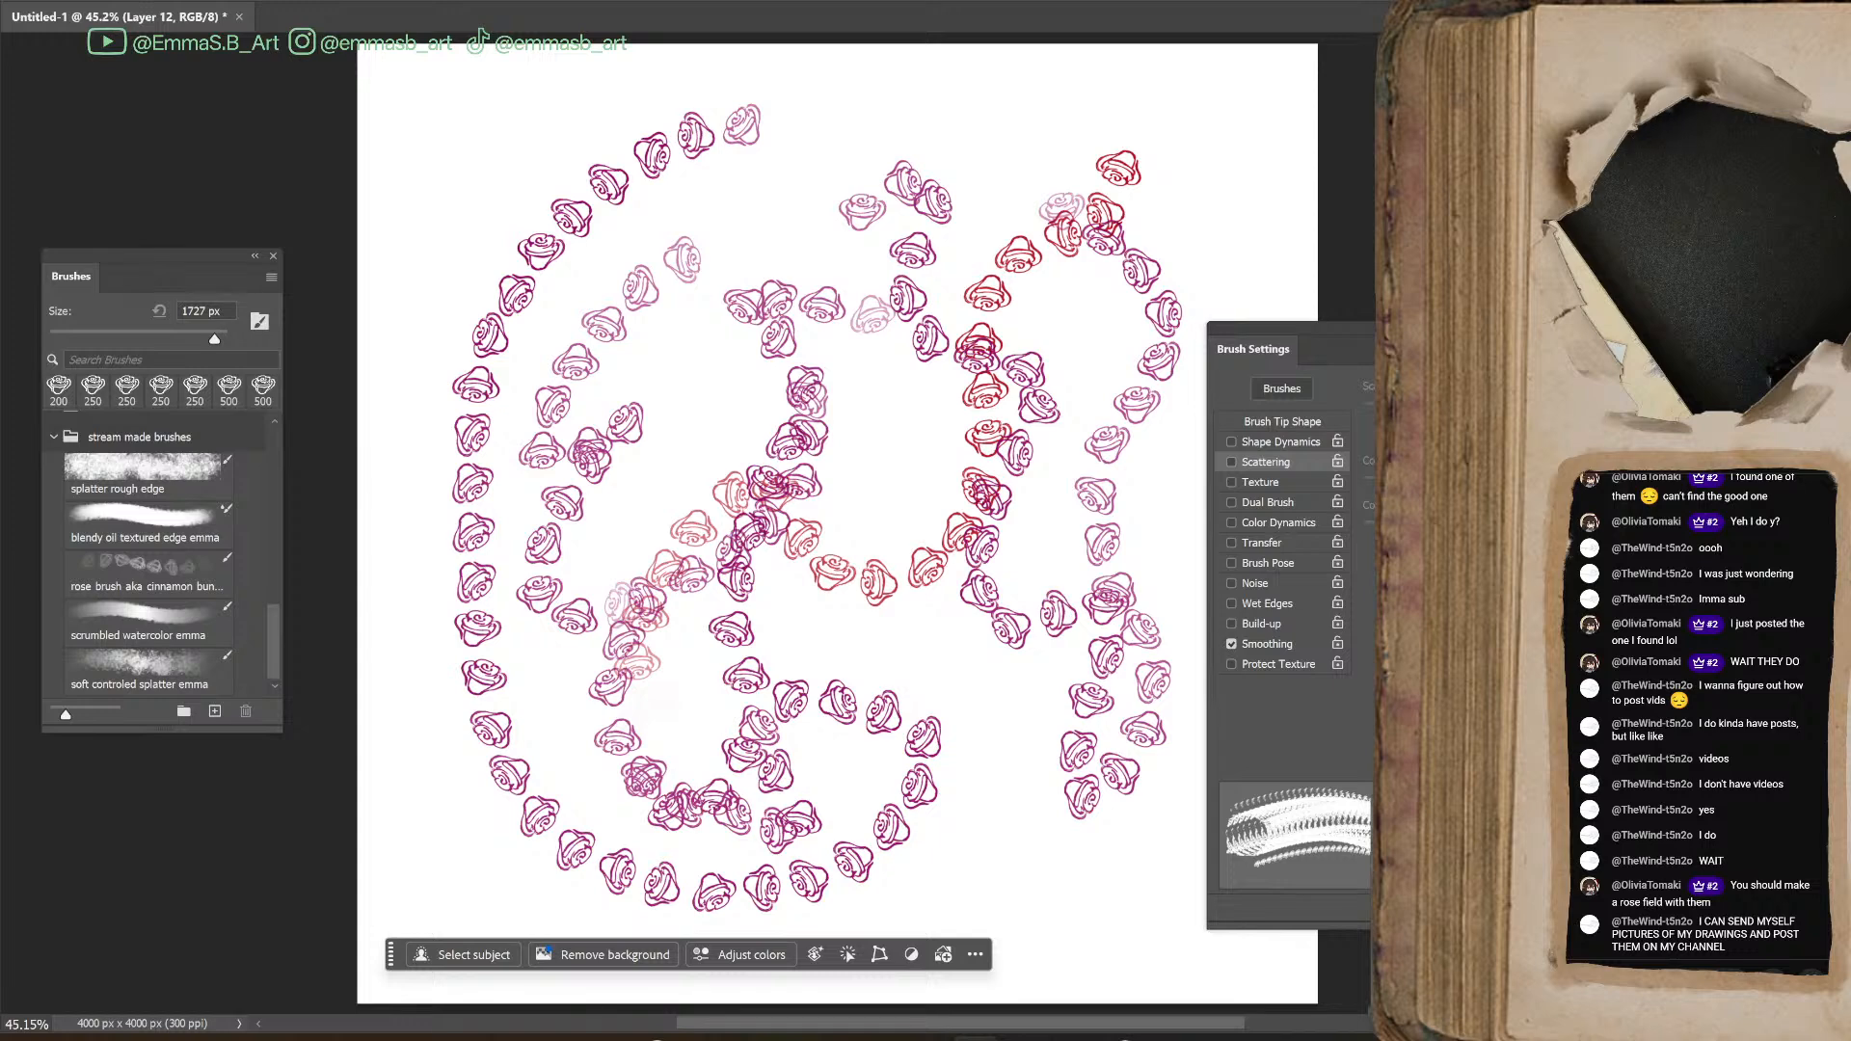
{"action": "key", "text": "Delete"}
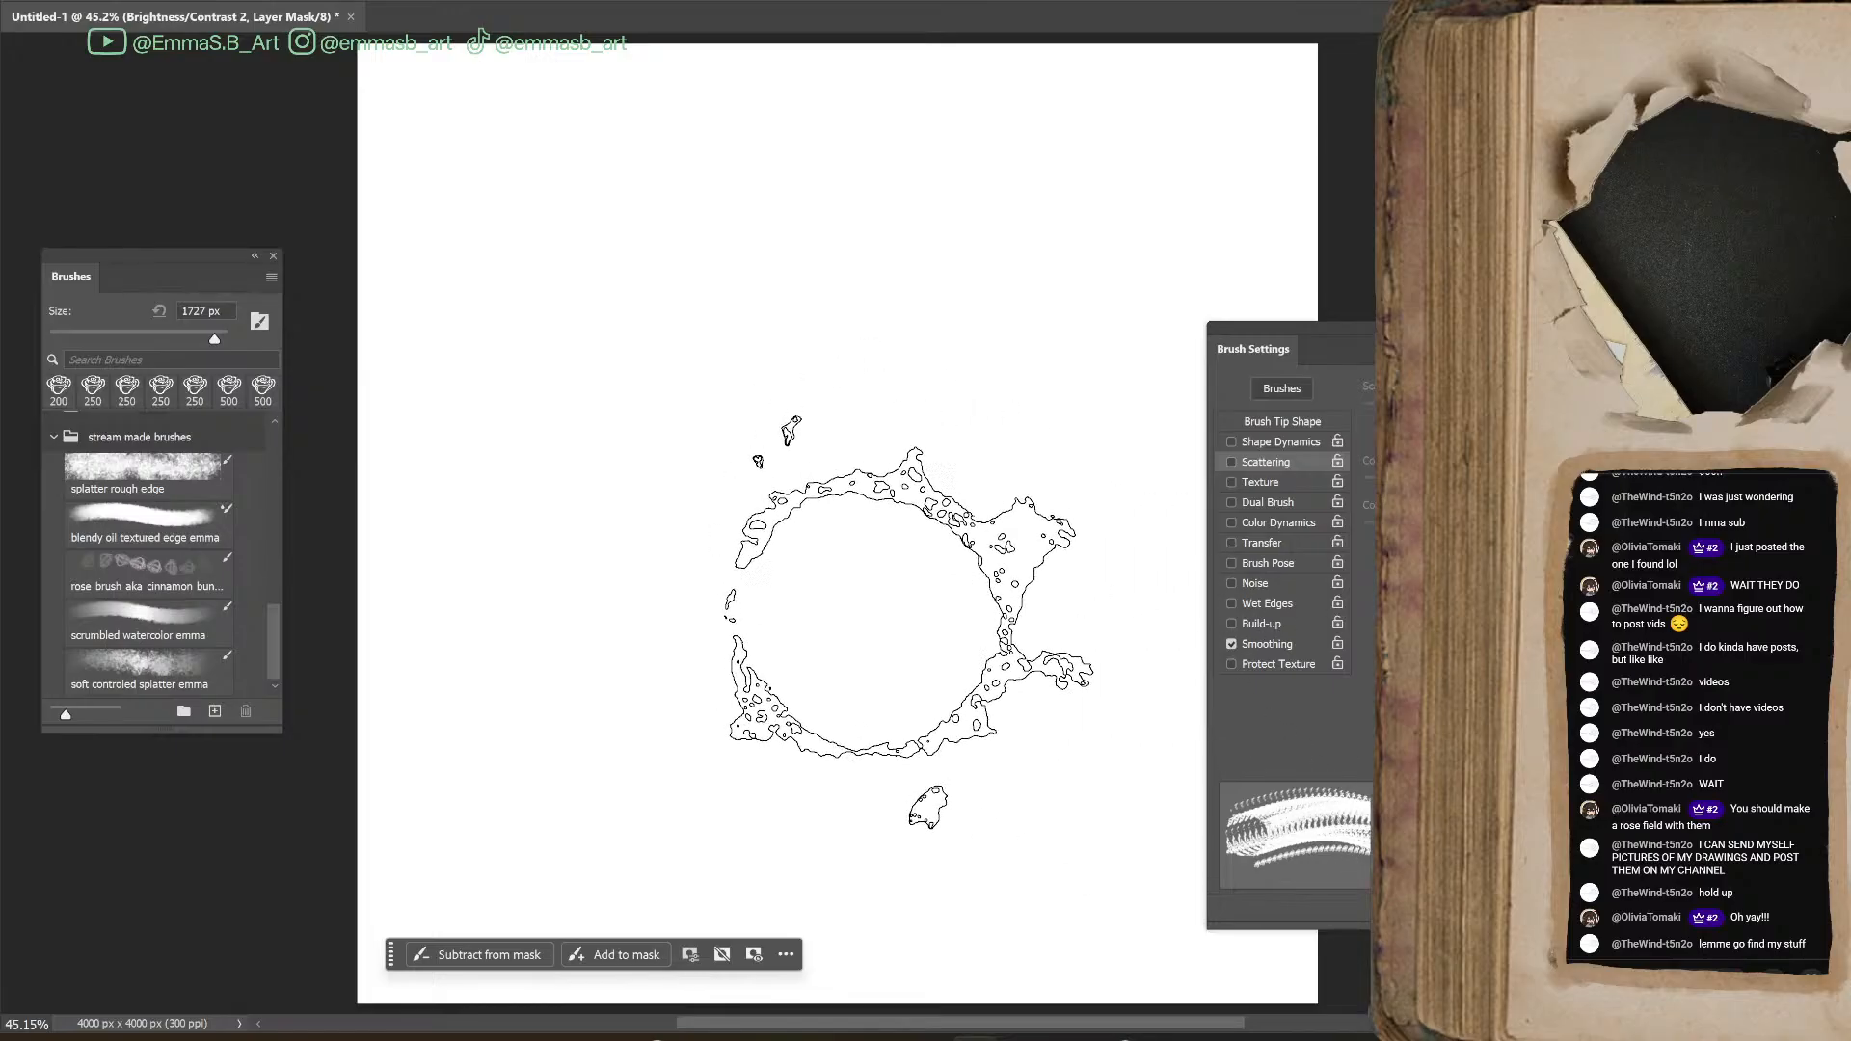
Add a new layer, try the saved rose preset at 100 px with a wavy stroke and undo it
{"action": "left_click", "coordinate": [144, 525]}
{"action": "left_click", "coordinate": [194, 581]}
{"action": "key", "text": "bracketleft"}
{"action": "key", "text": "bracketleft"}
{"action": "key", "text": "bracketleft"}
{"action": "key", "text": "bracketleft"}
{"action": "mouse_move", "coordinate": [665, 622]}
{"action": "left_mouse_down"}
{"action": "mouse_move", "coordinate": [928, 620]}
{"action": "mouse_move", "coordinate": [912, 720]}
{"action": "left_mouse_up"}
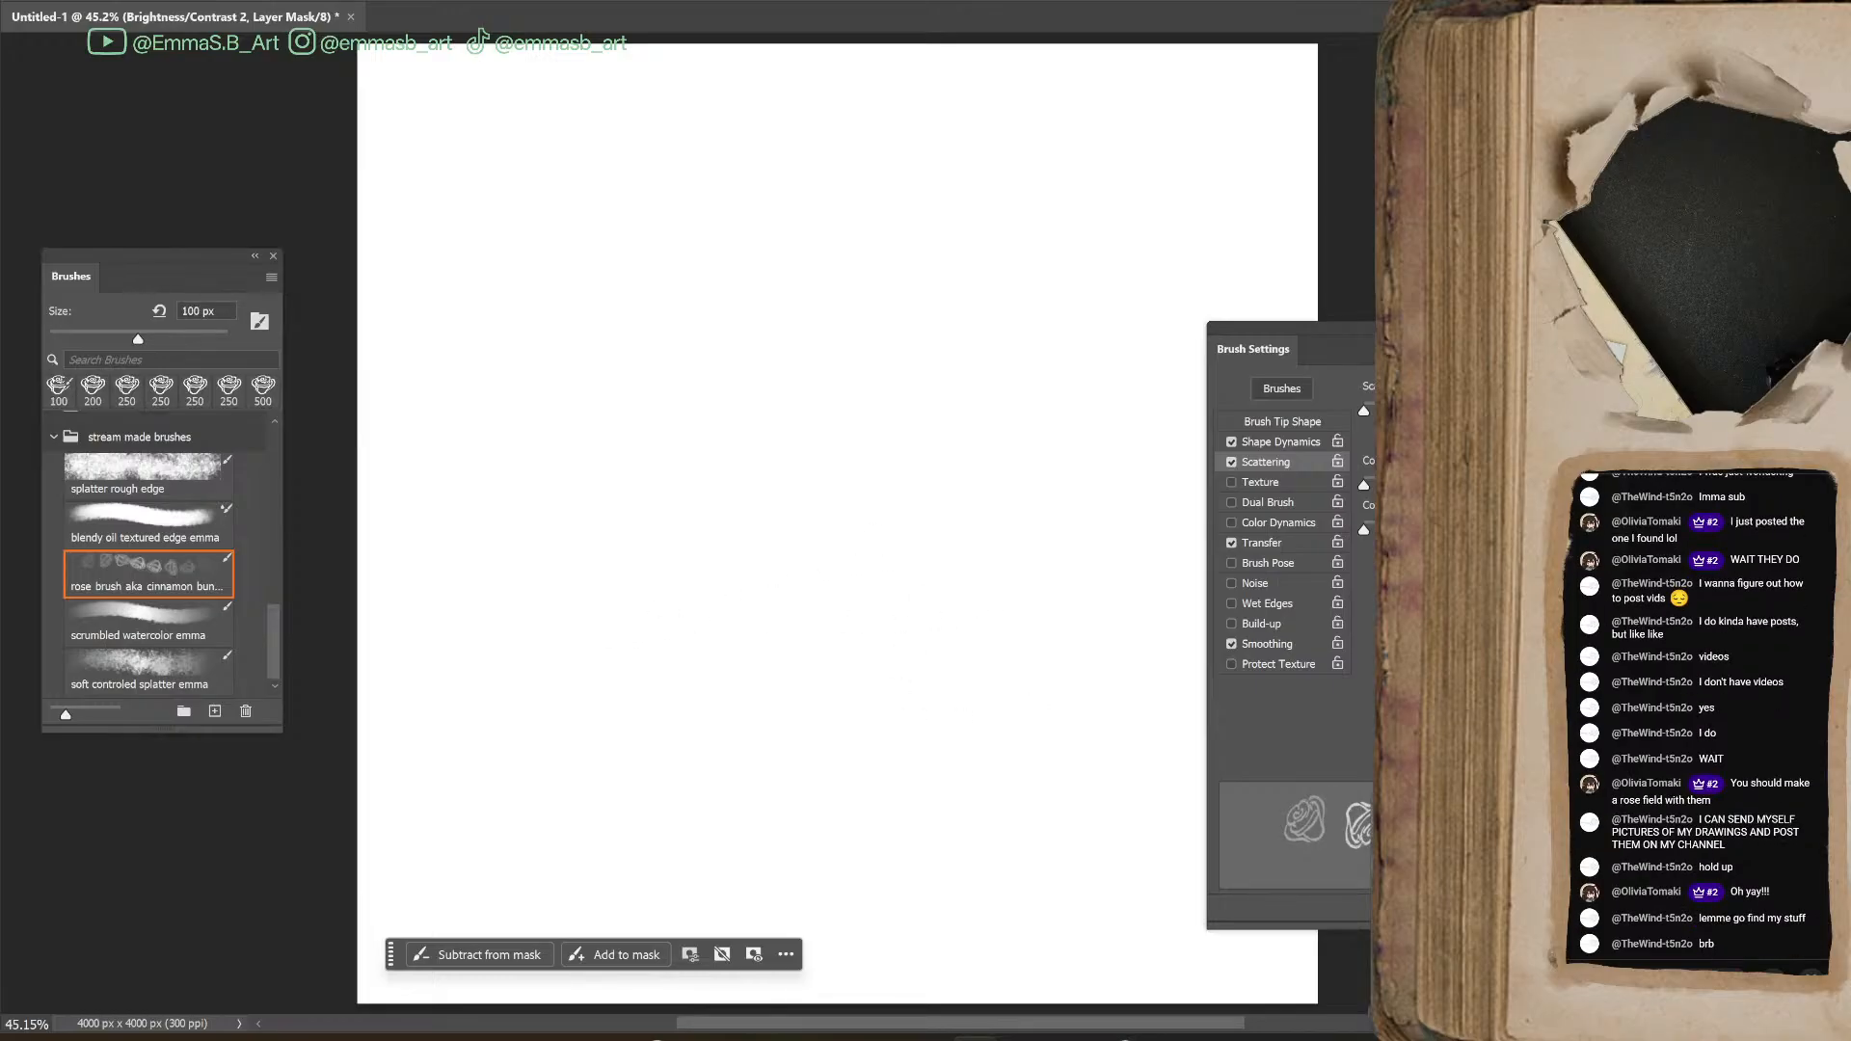
{"action": "key", "text": "ctrl+alt+shift+n"}
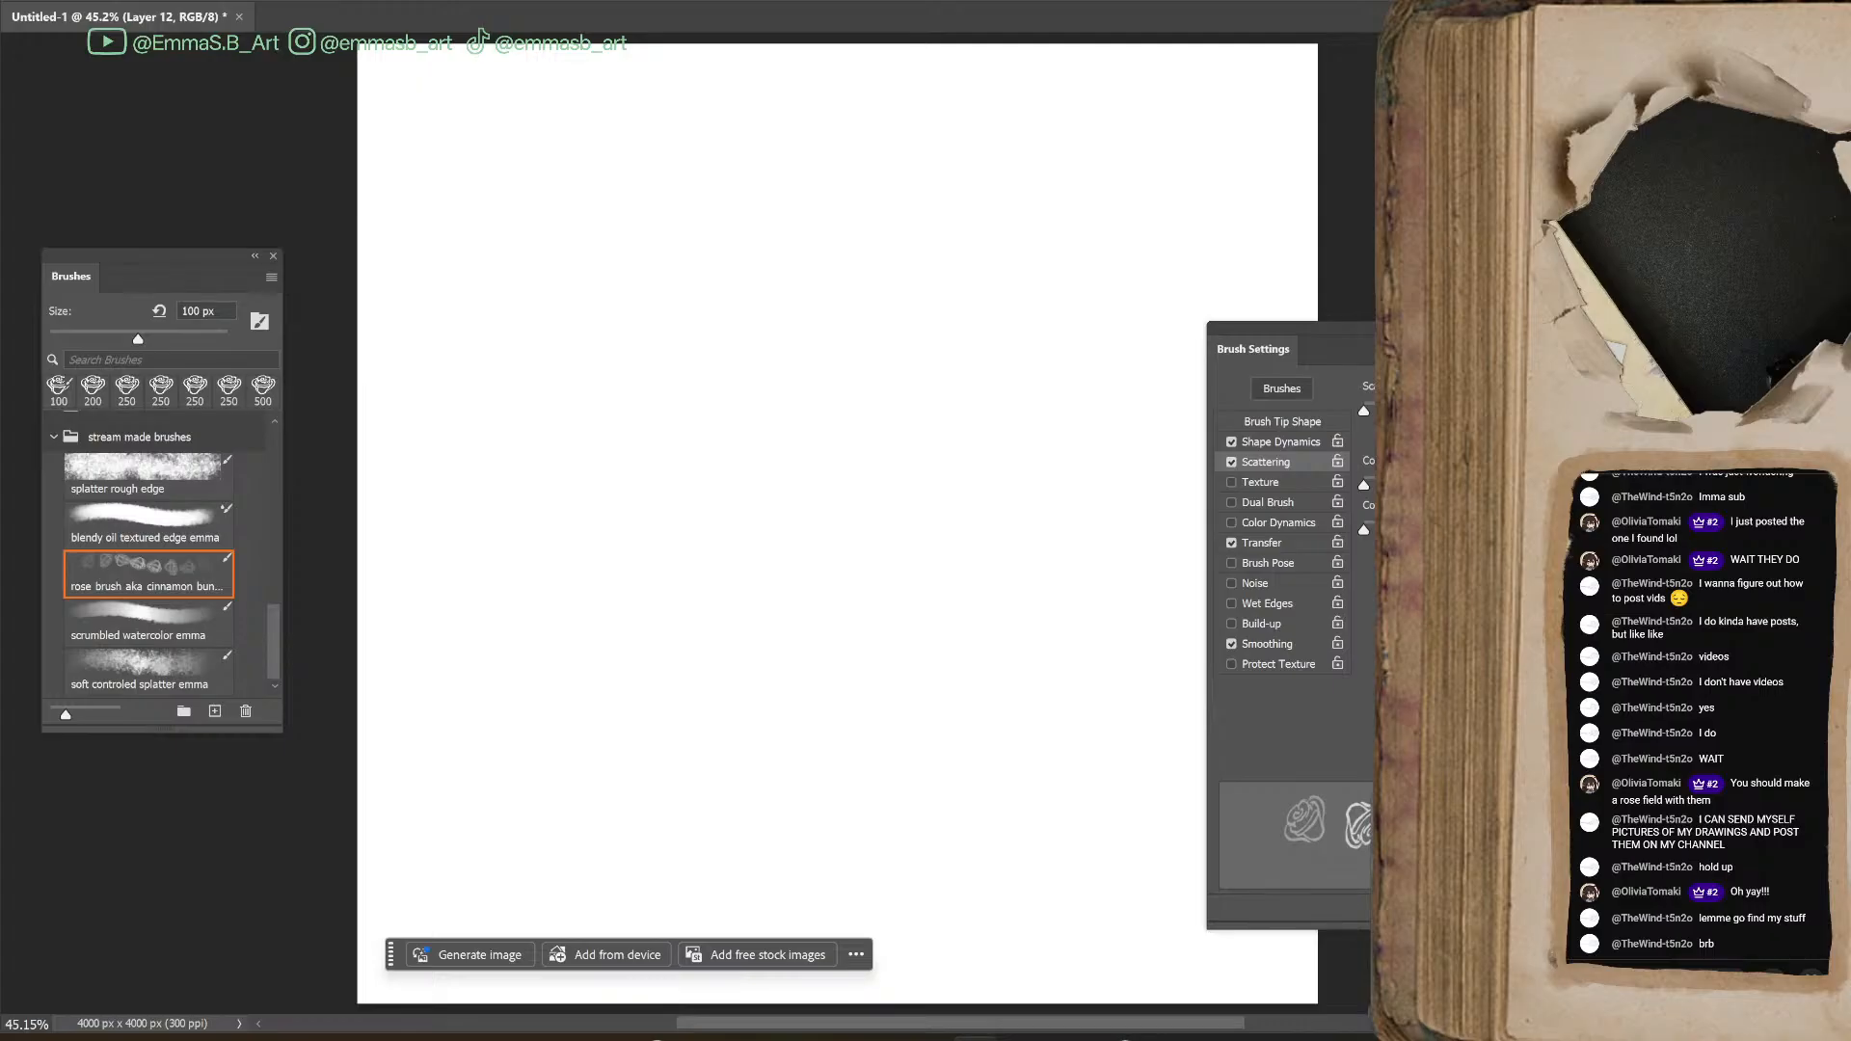
{"action": "mouse_move", "coordinate": [756, 582]}
{"action": "left_mouse_down"}
{"action": "mouse_move", "coordinate": [848, 474]}
{"action": "mouse_move", "coordinate": [994, 468]}
{"action": "mouse_move", "coordinate": [1099, 598]}
{"action": "left_mouse_up"}
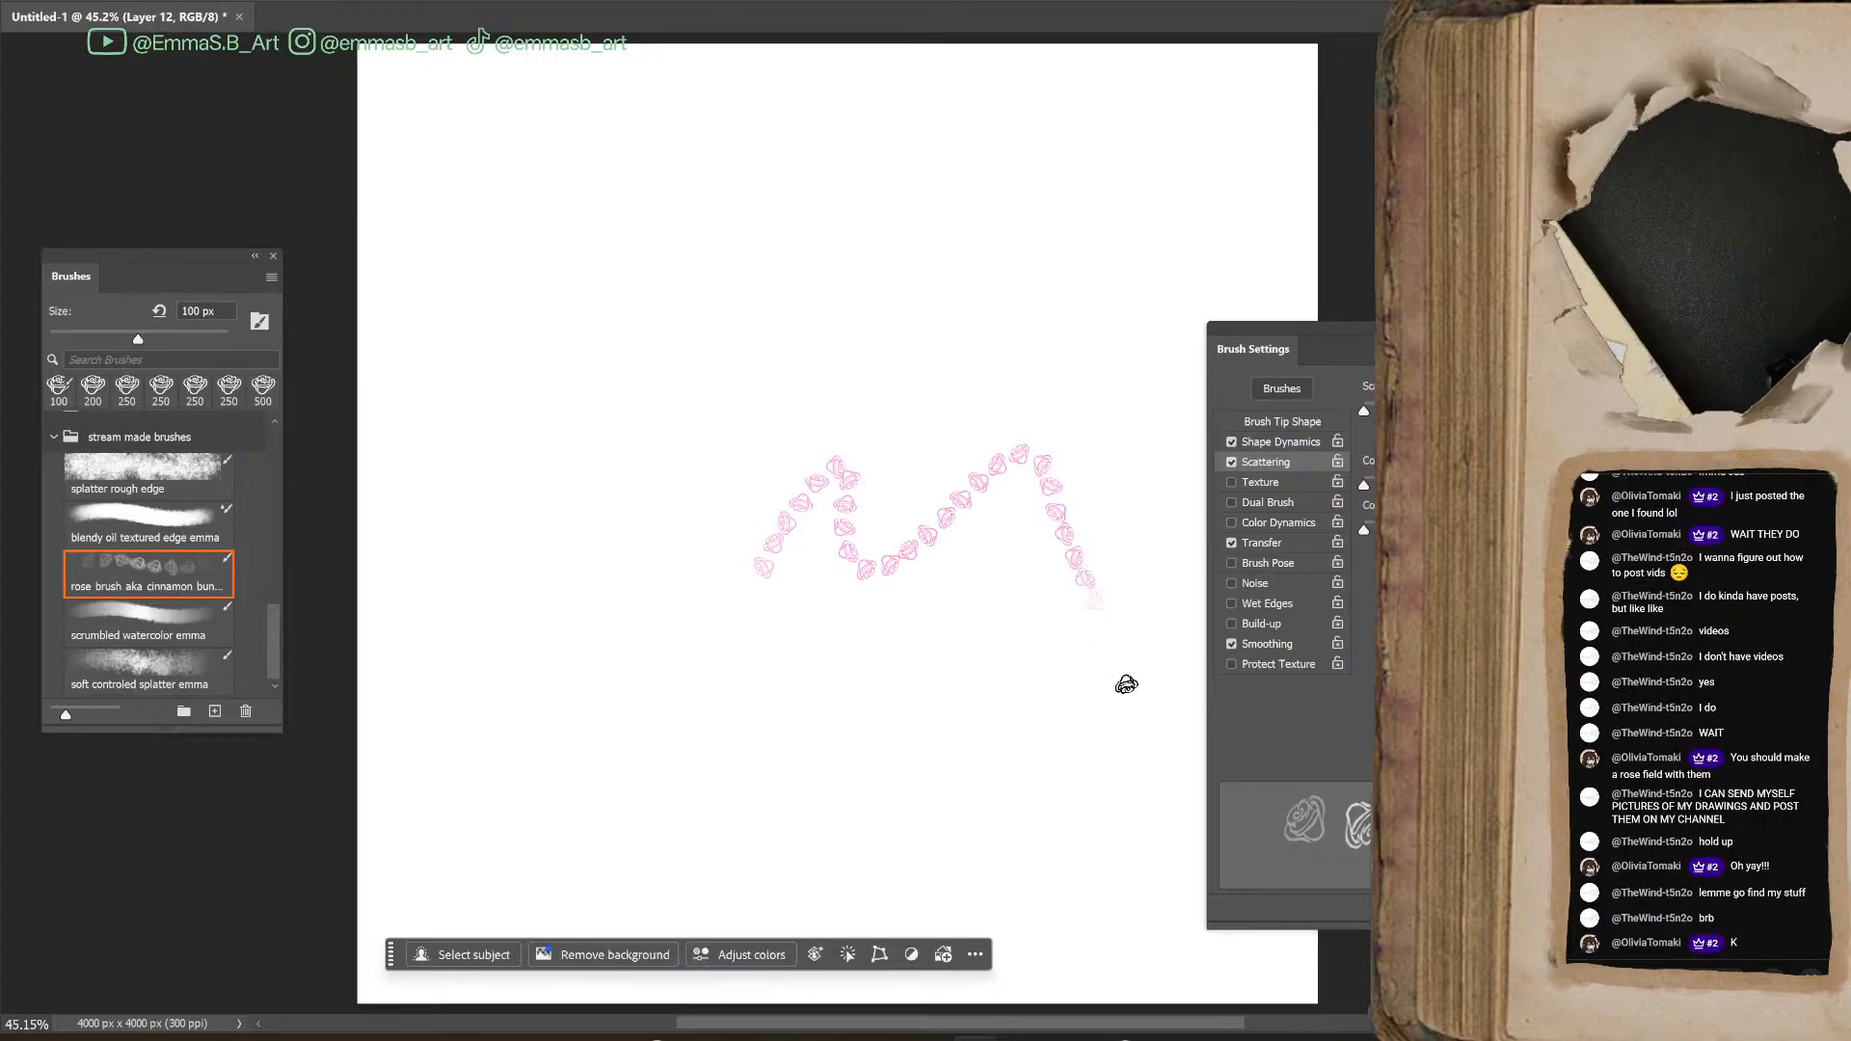
{"action": "key", "text": "ctrl+z"}
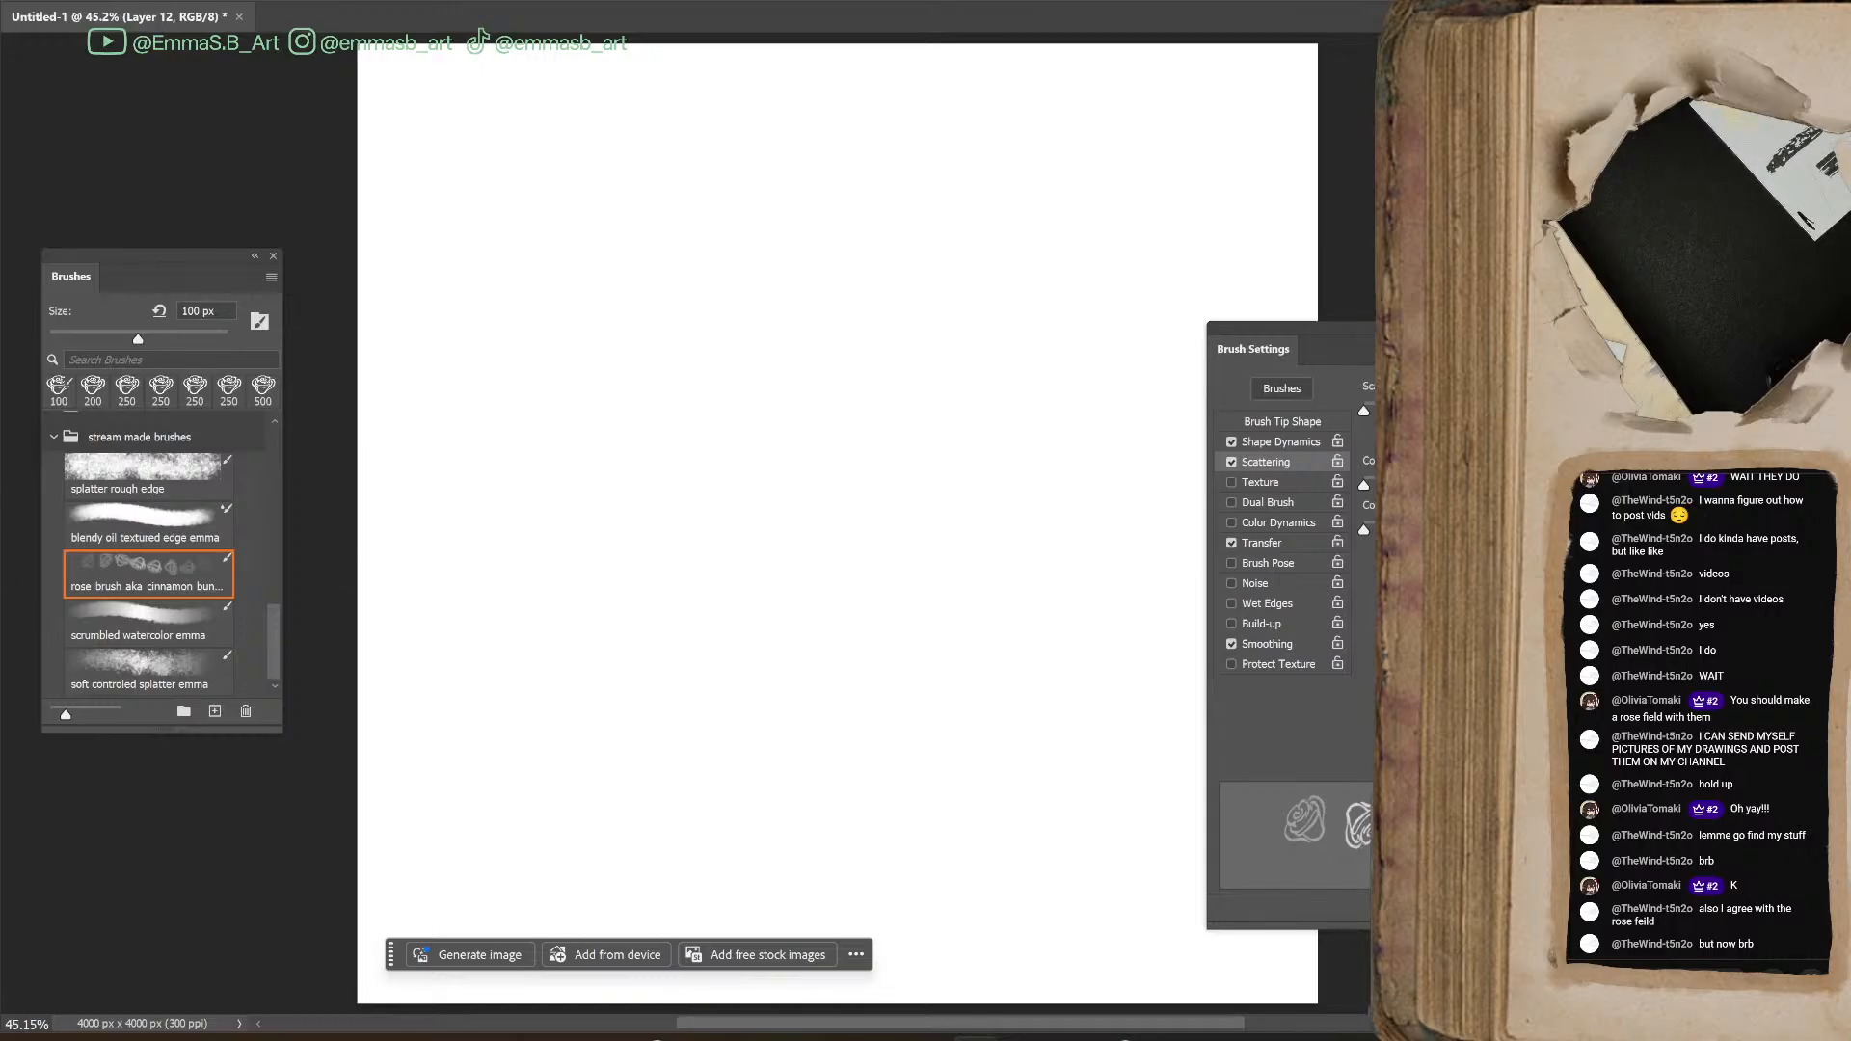
Paste the photo of the inked brush marks and enlarge it to fill the width of the canvas
{"action": "key", "text": "alt+Tab"}
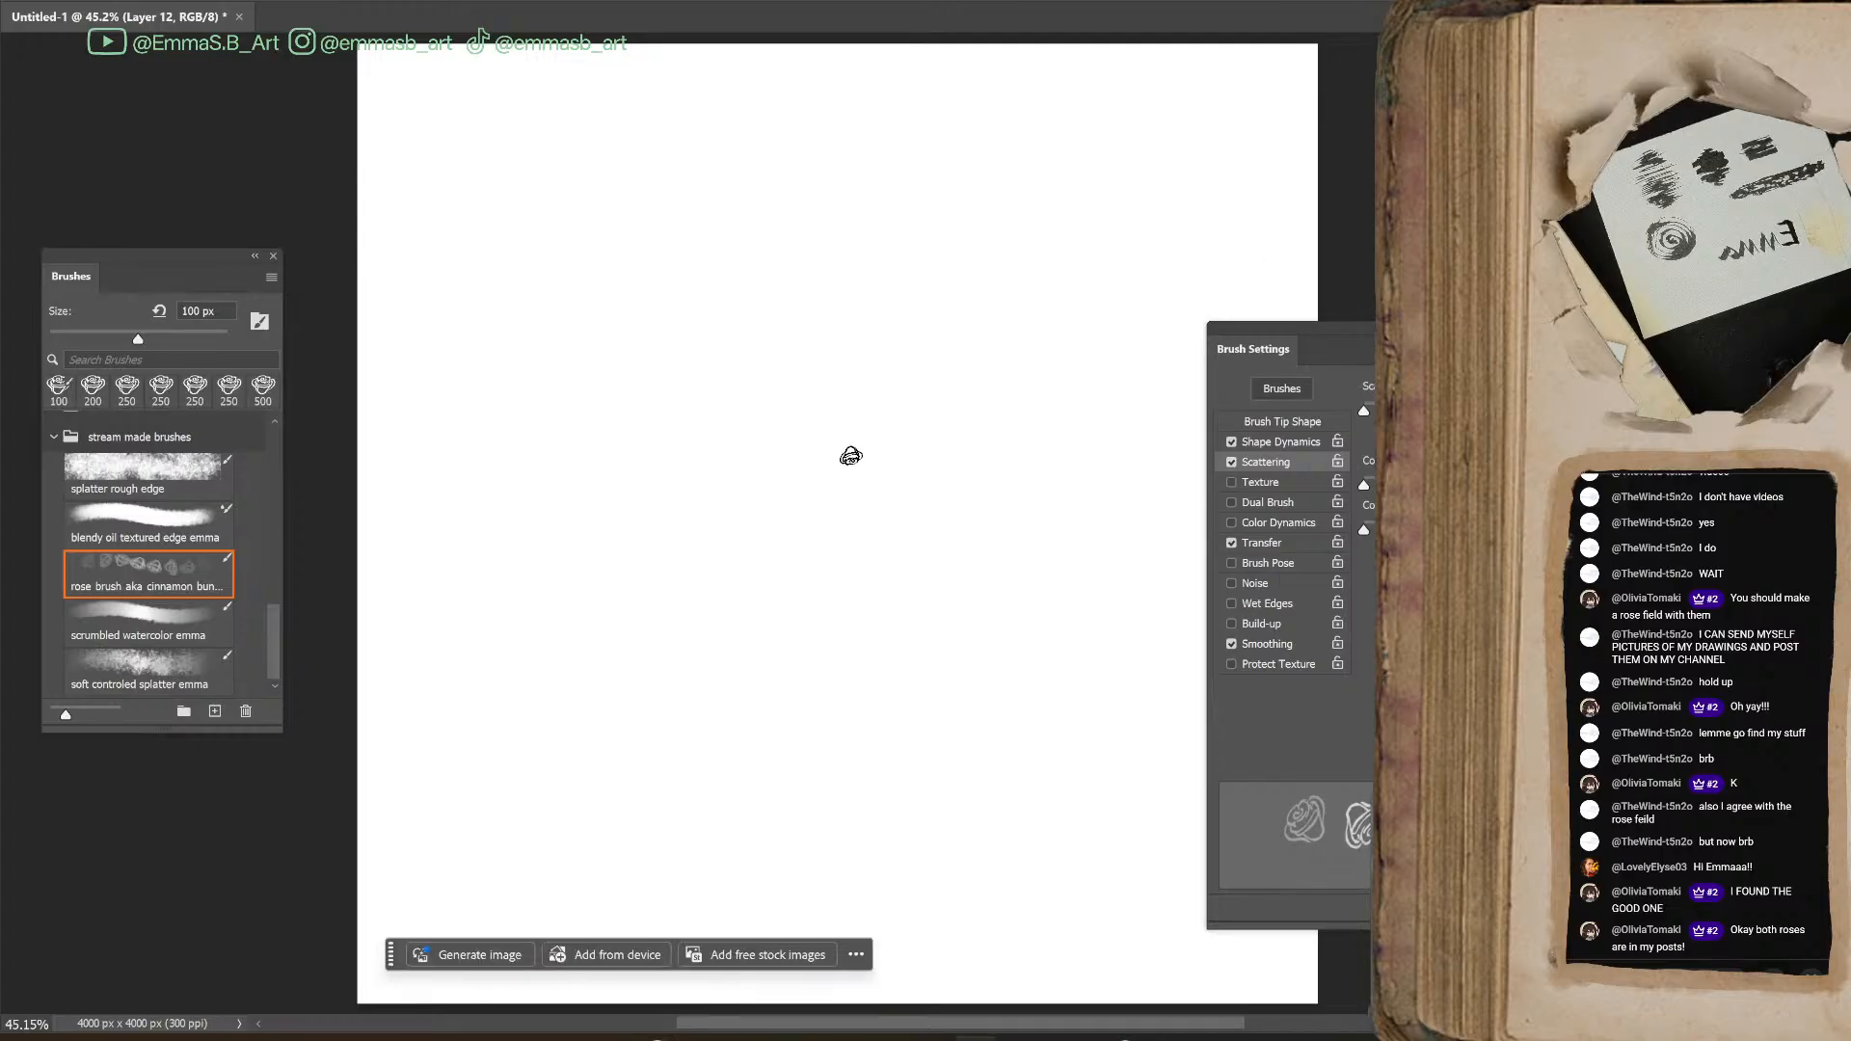
{"action": "key", "text": "ctrl+v"}
{"action": "key", "text": "ctrl+t"}
{"action": "left_click_drag", "start_coordinate": [978, 751], "coordinate": [1075, 424]}
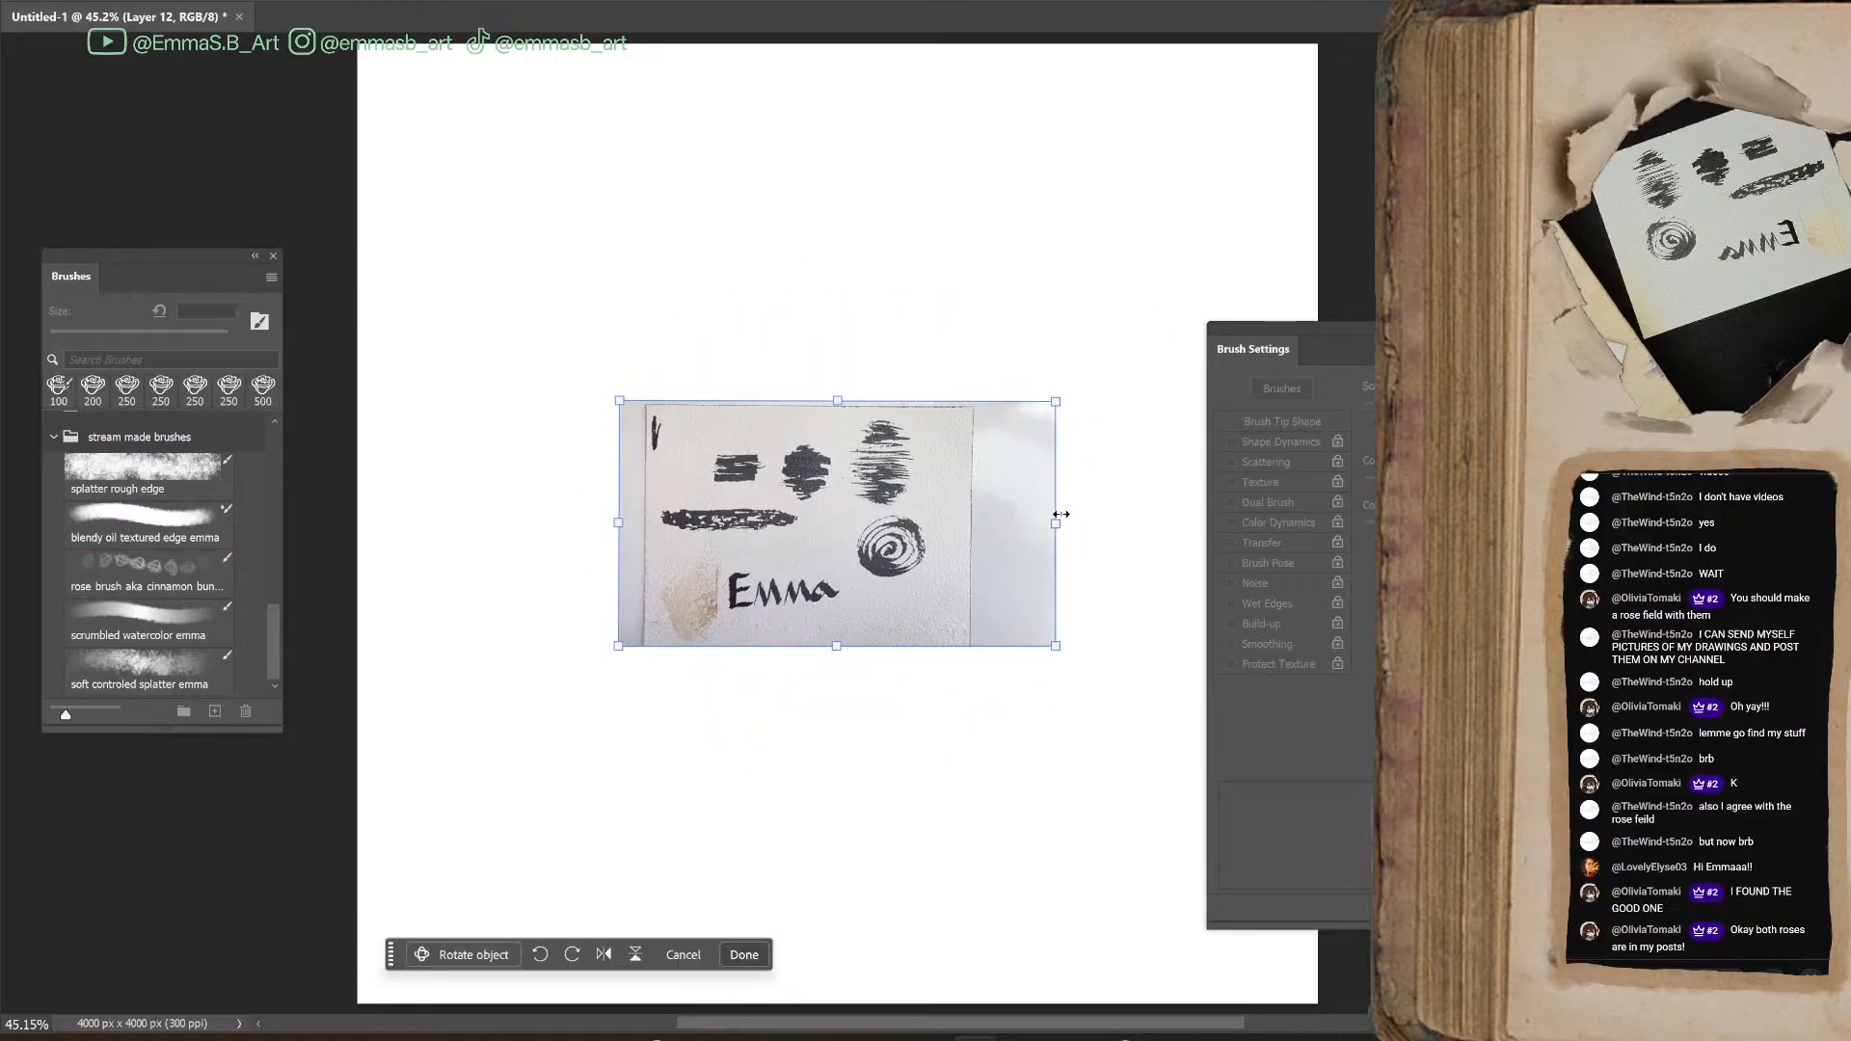
{"action": "left_click_drag", "start_coordinate": [1060, 514], "coordinate": [1653, 517]}
{"action": "left_click_drag", "start_coordinate": [1020, 520], "coordinate": [766, 513]}
{"action": "left_click_drag", "start_coordinate": [881, 219], "coordinate": [895, 136]}
{"action": "left_click_drag", "start_coordinate": [851, 379], "coordinate": [860, 406]}
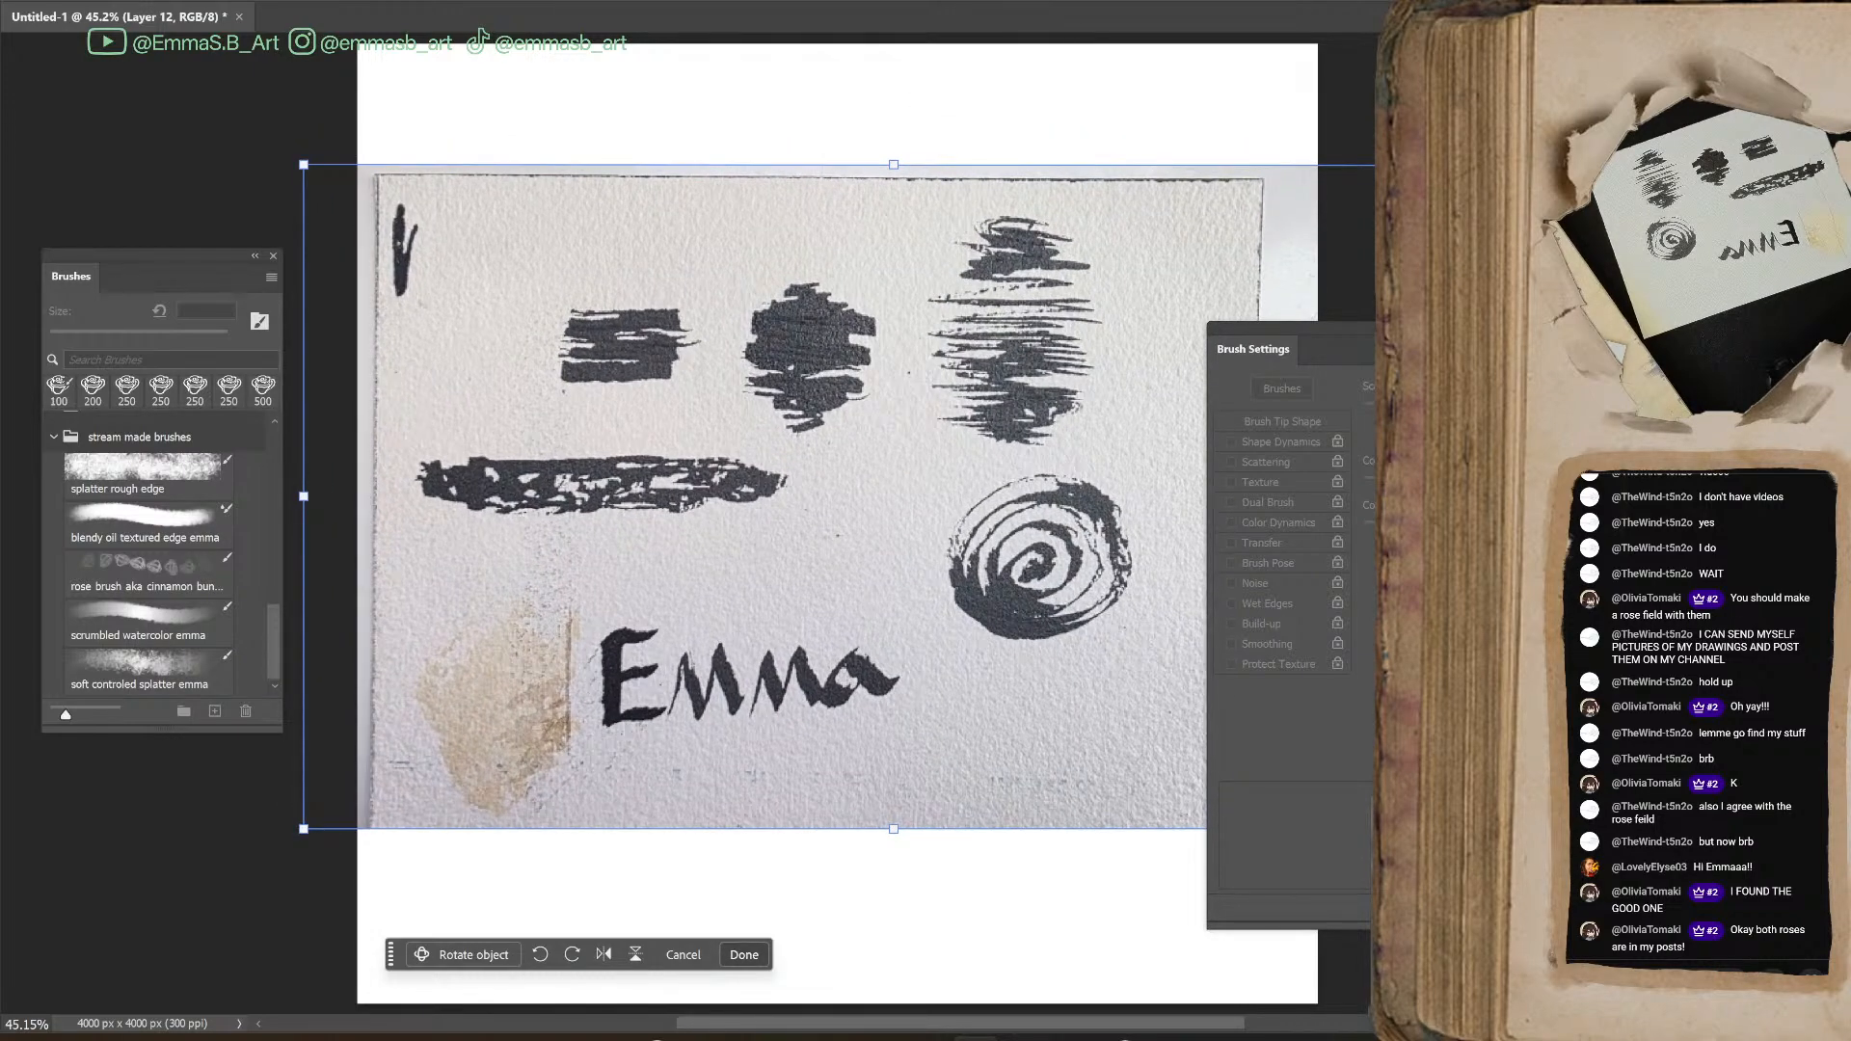
{"action": "key", "text": "Return"}
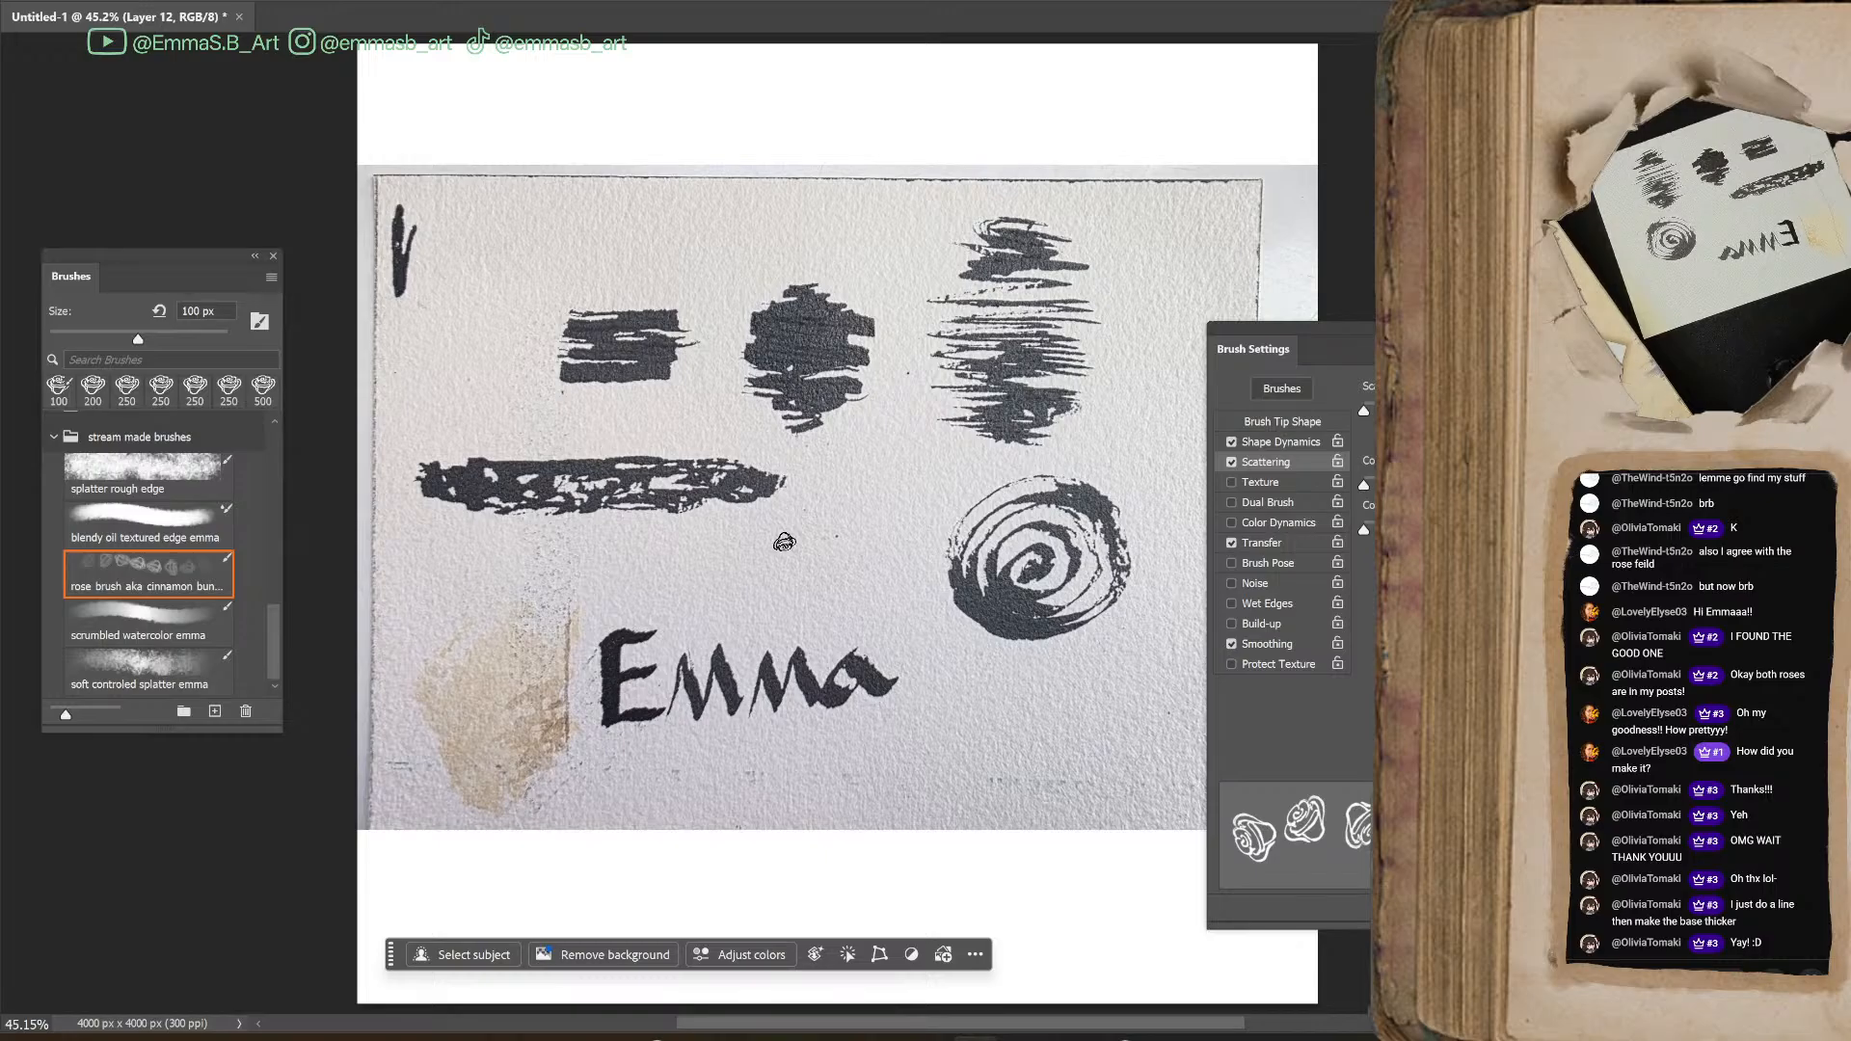
Lasso the tall horizontal-stroke scribble above the ink spiral and copy it to a new layer
{"action": "left_click_drag", "start_coordinate": [1350, 330], "coordinate": [1412, 252]}
{"action": "key", "text": "ctrl+minus"}
{"action": "left_click_drag", "start_coordinate": [1125, 1033], "coordinate": [1182, 1032]}
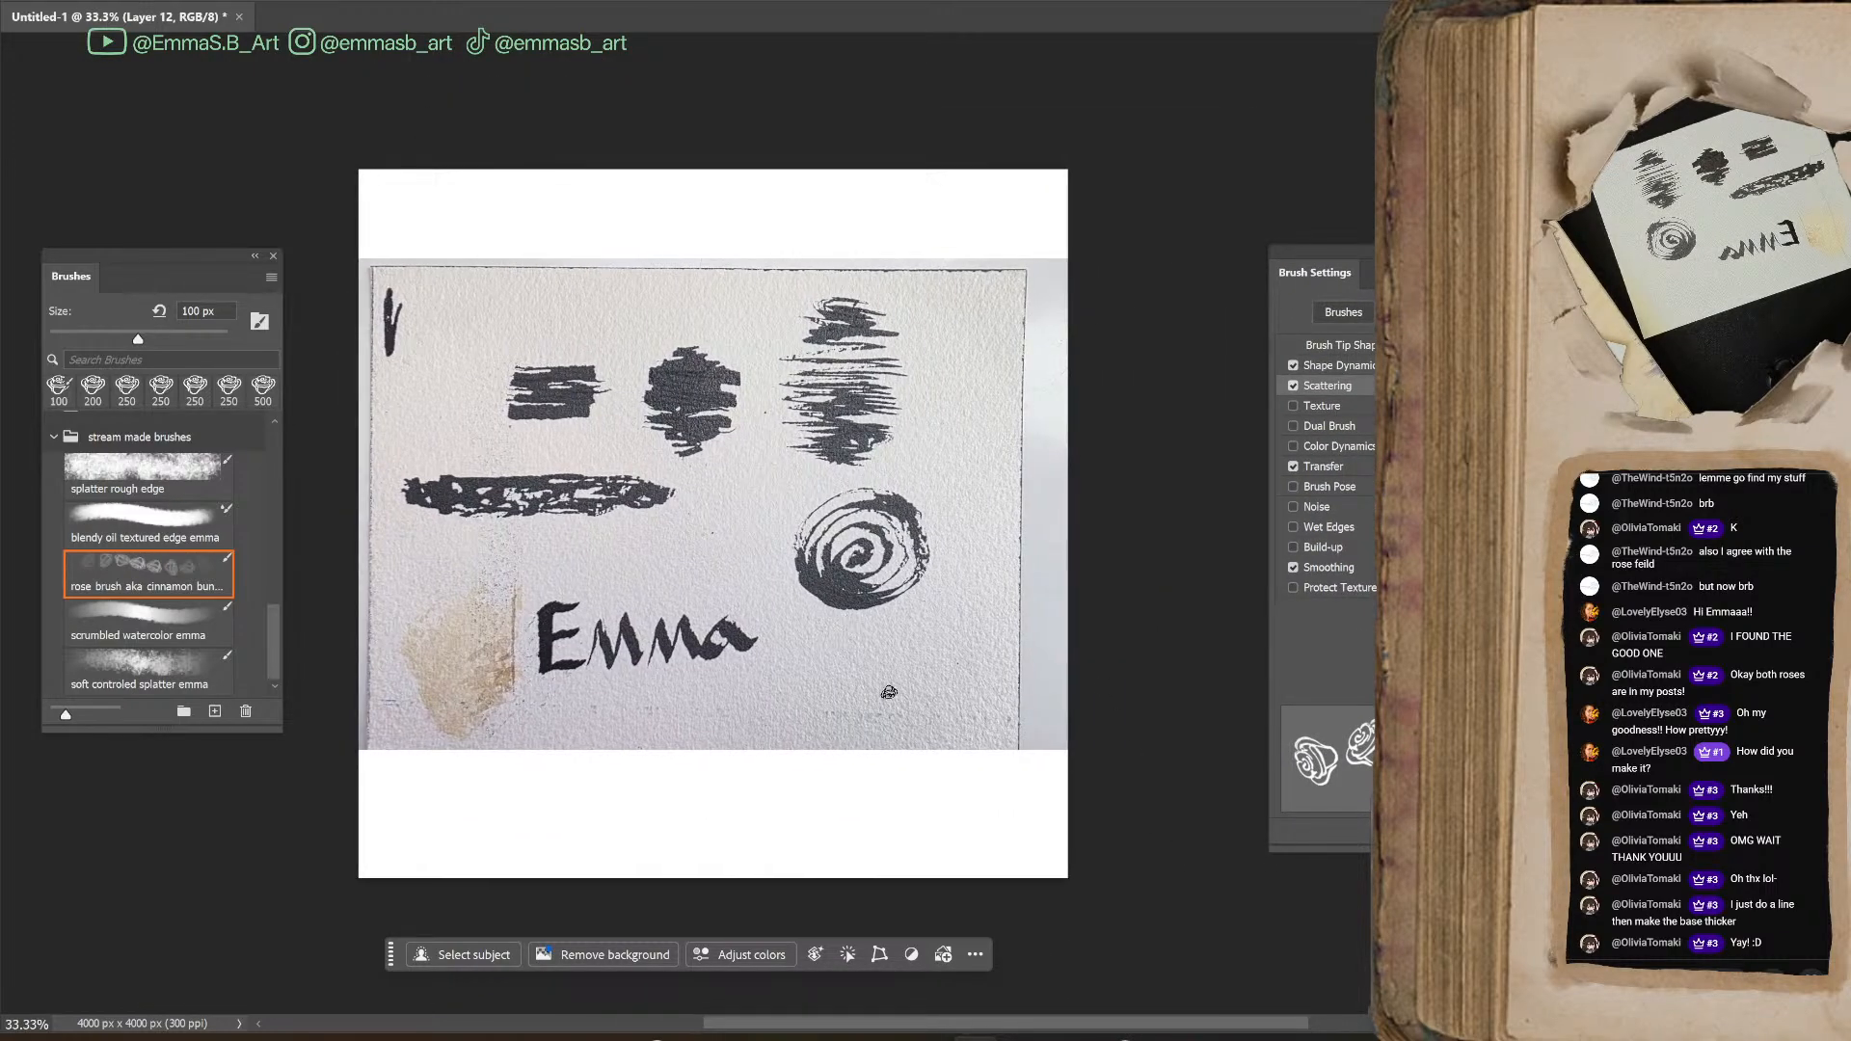
{"action": "key", "text": "l"}
{"action": "mouse_move", "coordinate": [916, 323]}
{"action": "left_mouse_down"}
{"action": "mouse_move", "coordinate": [772, 345]}
{"action": "mouse_move", "coordinate": [765, 436]}
{"action": "mouse_move", "coordinate": [794, 488]}
{"action": "mouse_move", "coordinate": [897, 473]}
{"action": "mouse_move", "coordinate": [921, 338]}
{"action": "left_mouse_up"}
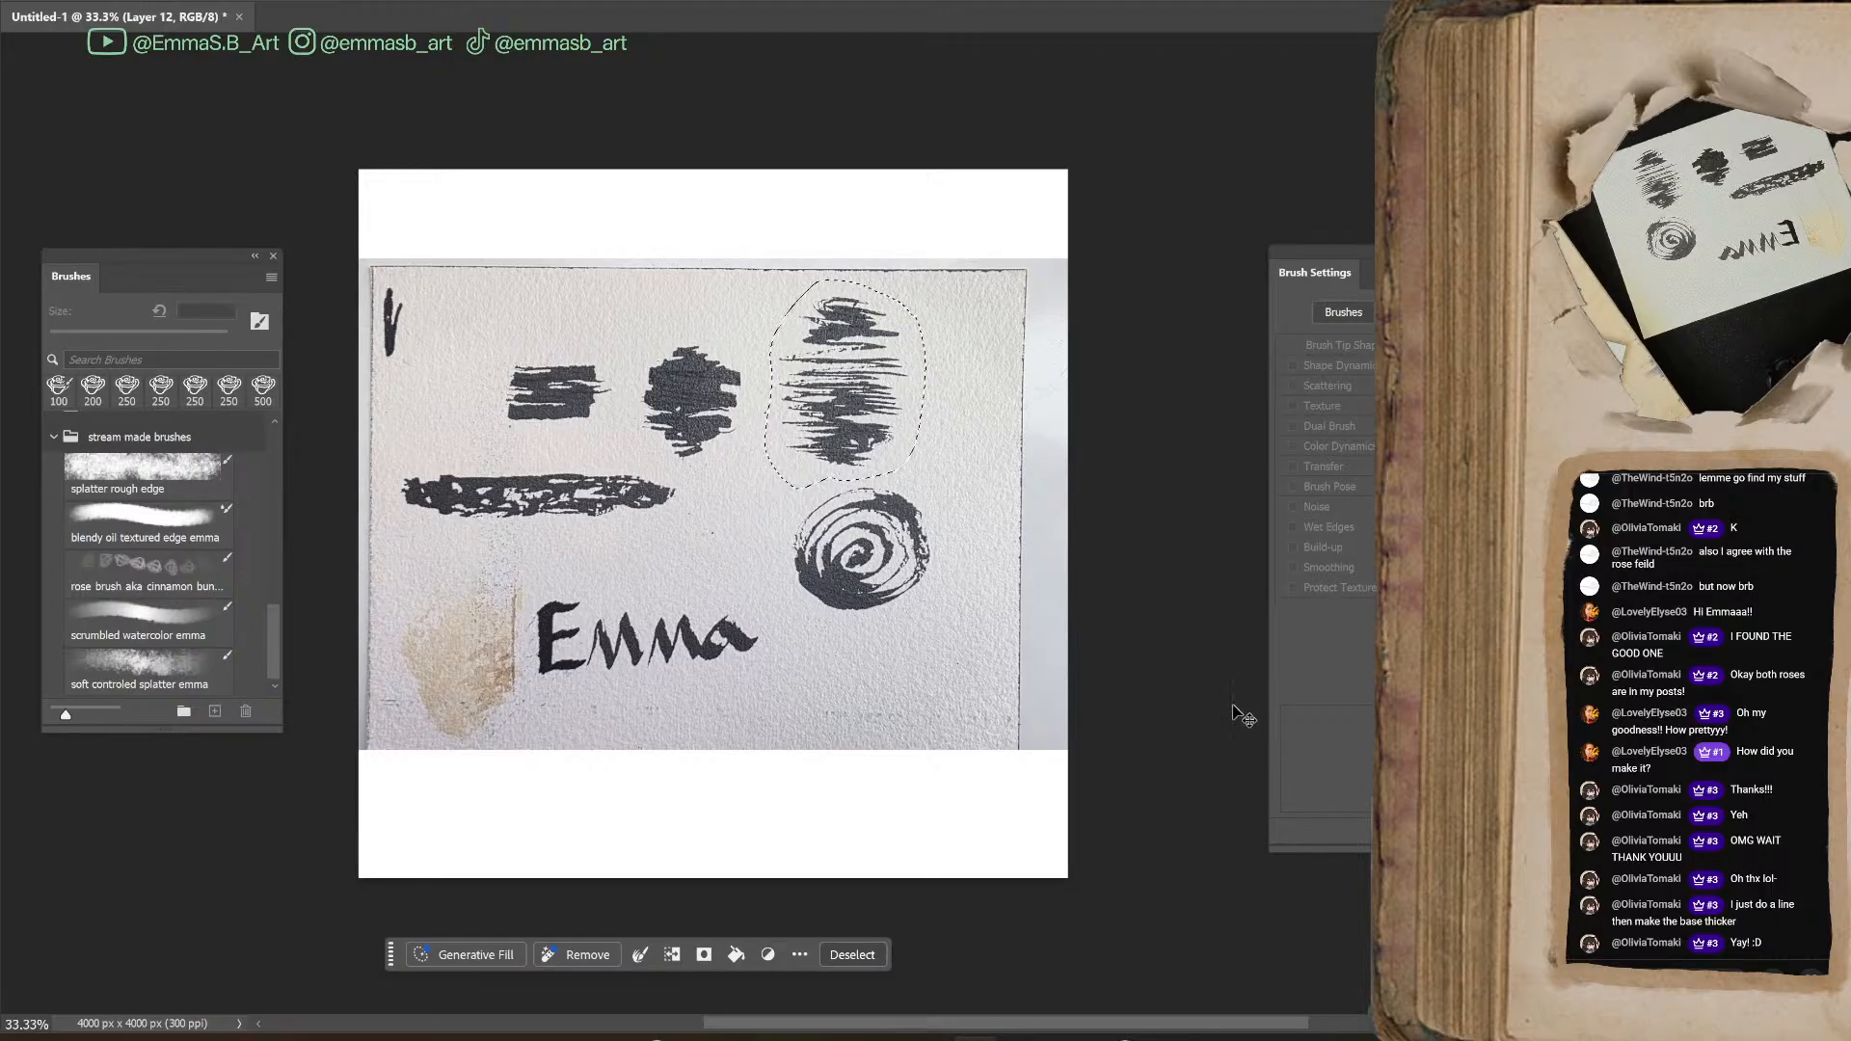
{"action": "key", "text": "ctrl+j"}
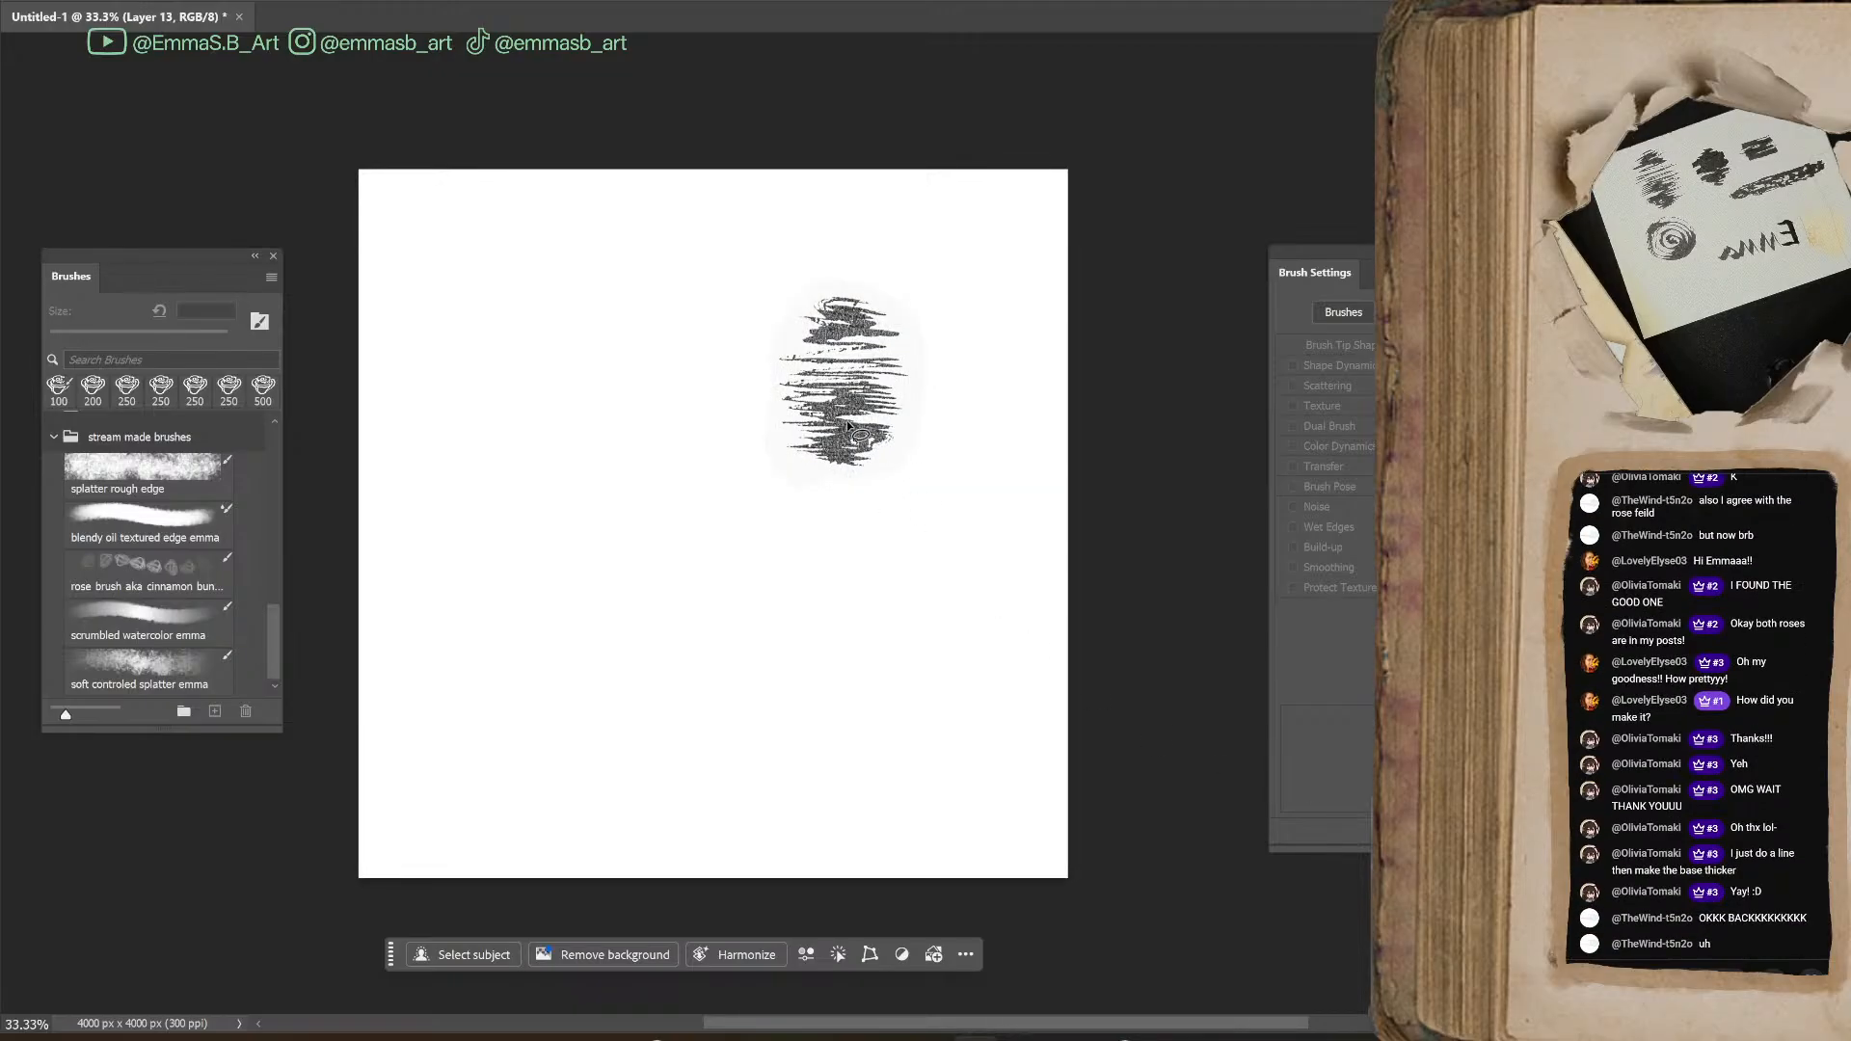
Enlarge the copied scribble and center it on the canvas with its strokes running horizontally
{"action": "key", "text": "ctrl+t"}
{"action": "left_click_drag", "start_coordinate": [846, 488], "coordinate": [833, 743]}
{"action": "left_click_drag", "start_coordinate": [895, 534], "coordinate": [767, 540]}
{"action": "left_click_drag", "start_coordinate": [946, 578], "coordinate": [777, 269]}
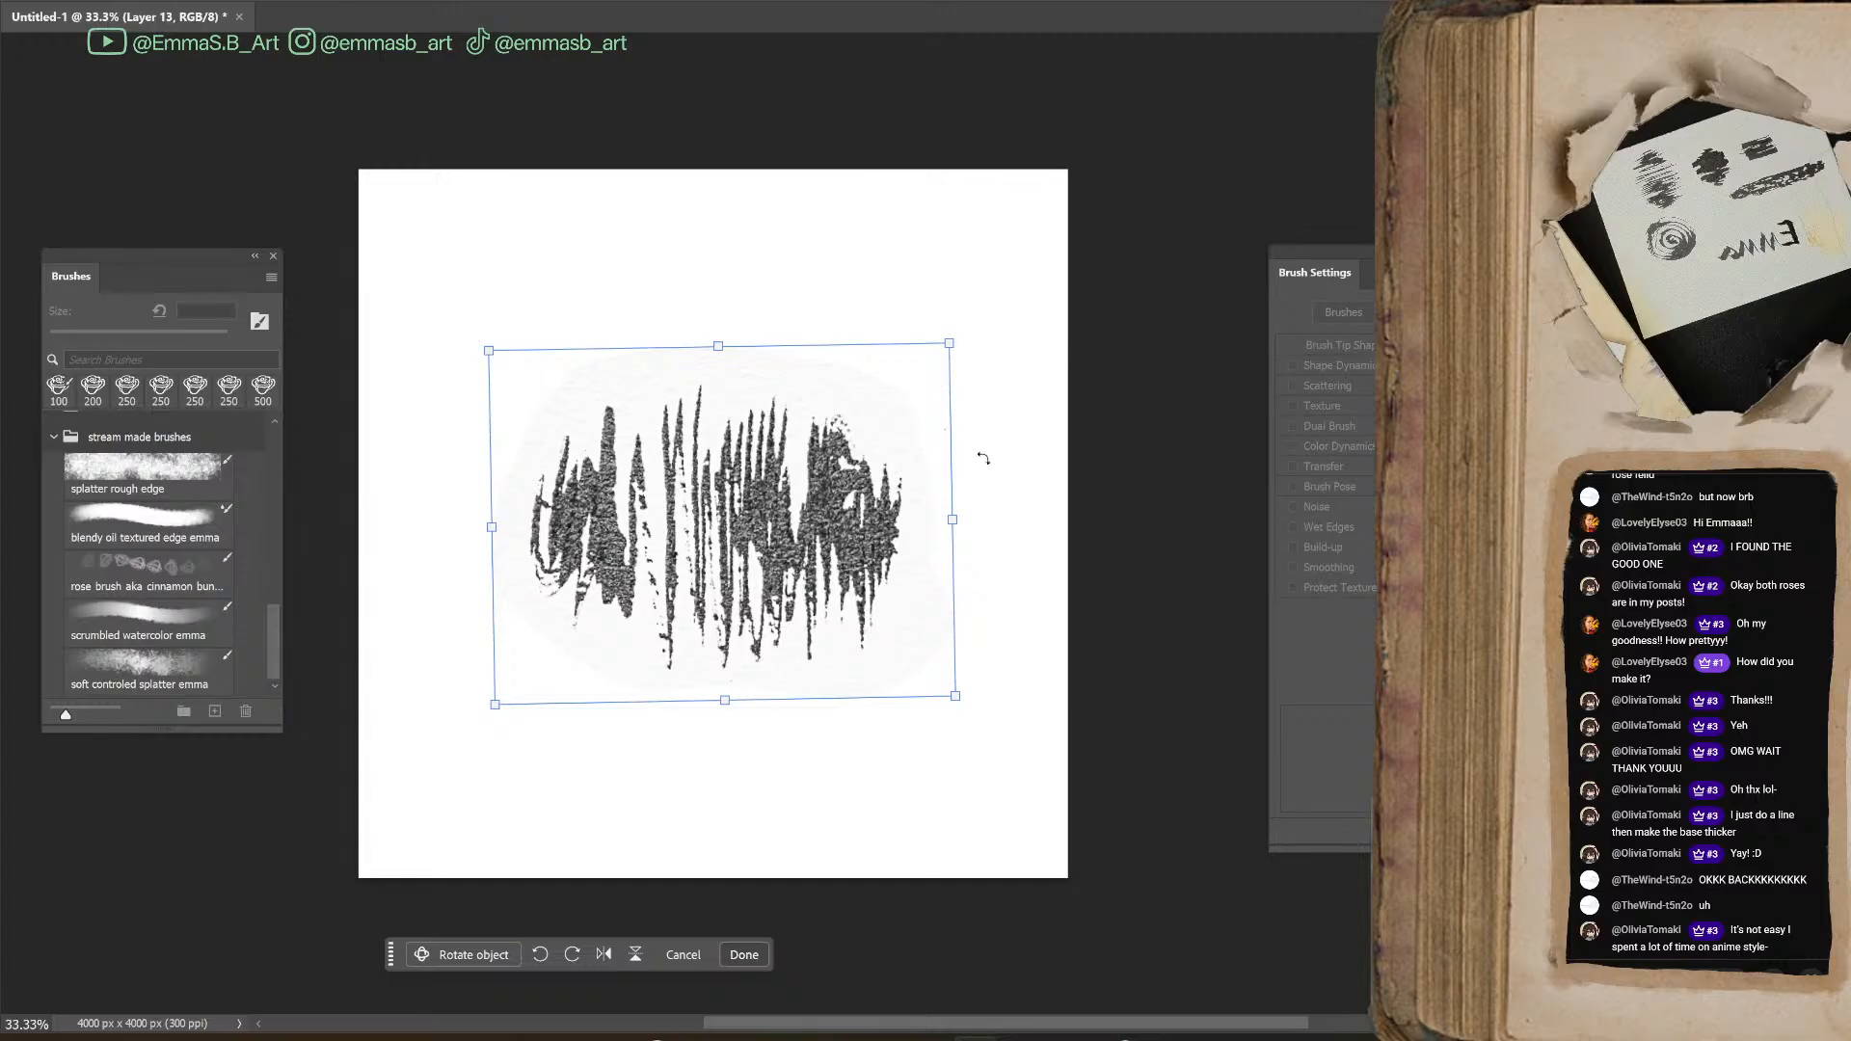
{"action": "mouse_move", "coordinate": [964, 294]}
{"action": "left_mouse_down"}
{"action": "mouse_move", "coordinate": [996, 359]}
{"action": "mouse_move", "coordinate": [881, 744]}
{"action": "left_mouse_up"}
{"action": "key", "text": "Return"}
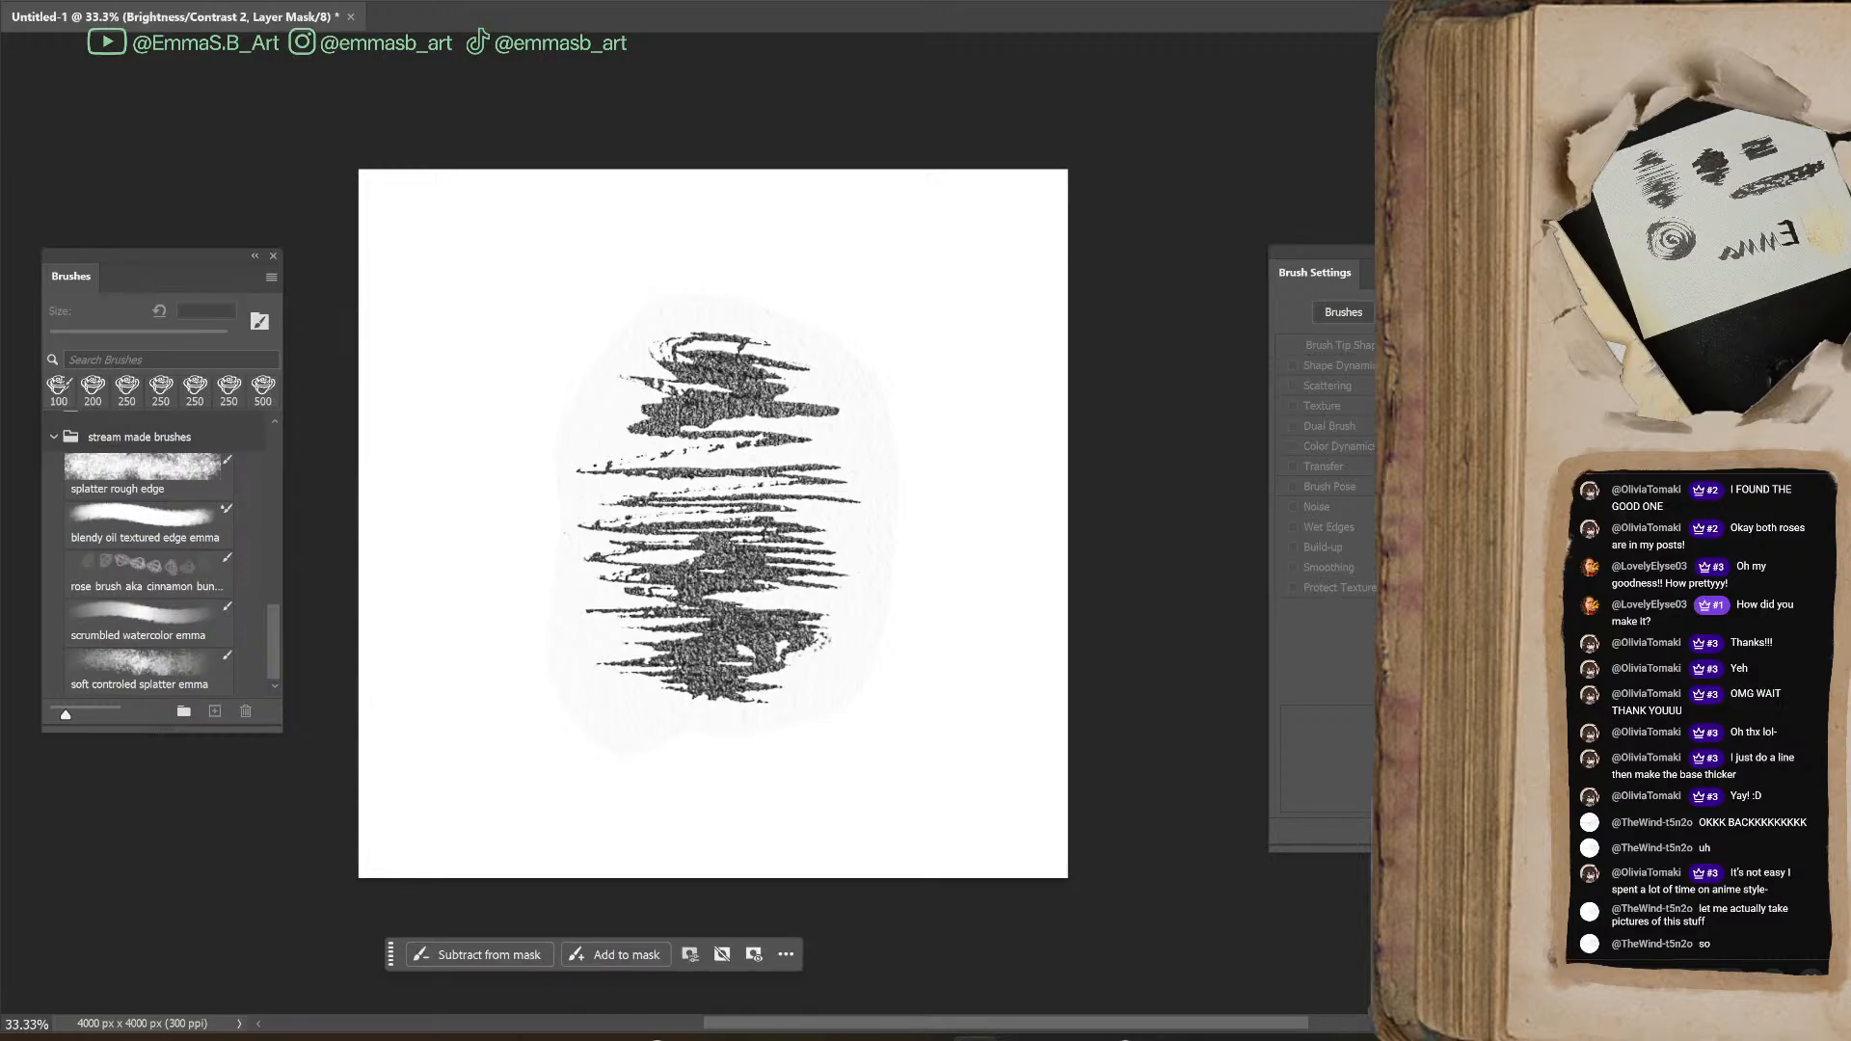
Merge the brightness/contrast adjustment into the scribble and select its dark ink using Color Range with a fuzziness of about 158
{"action": "key", "text": "Delete"}
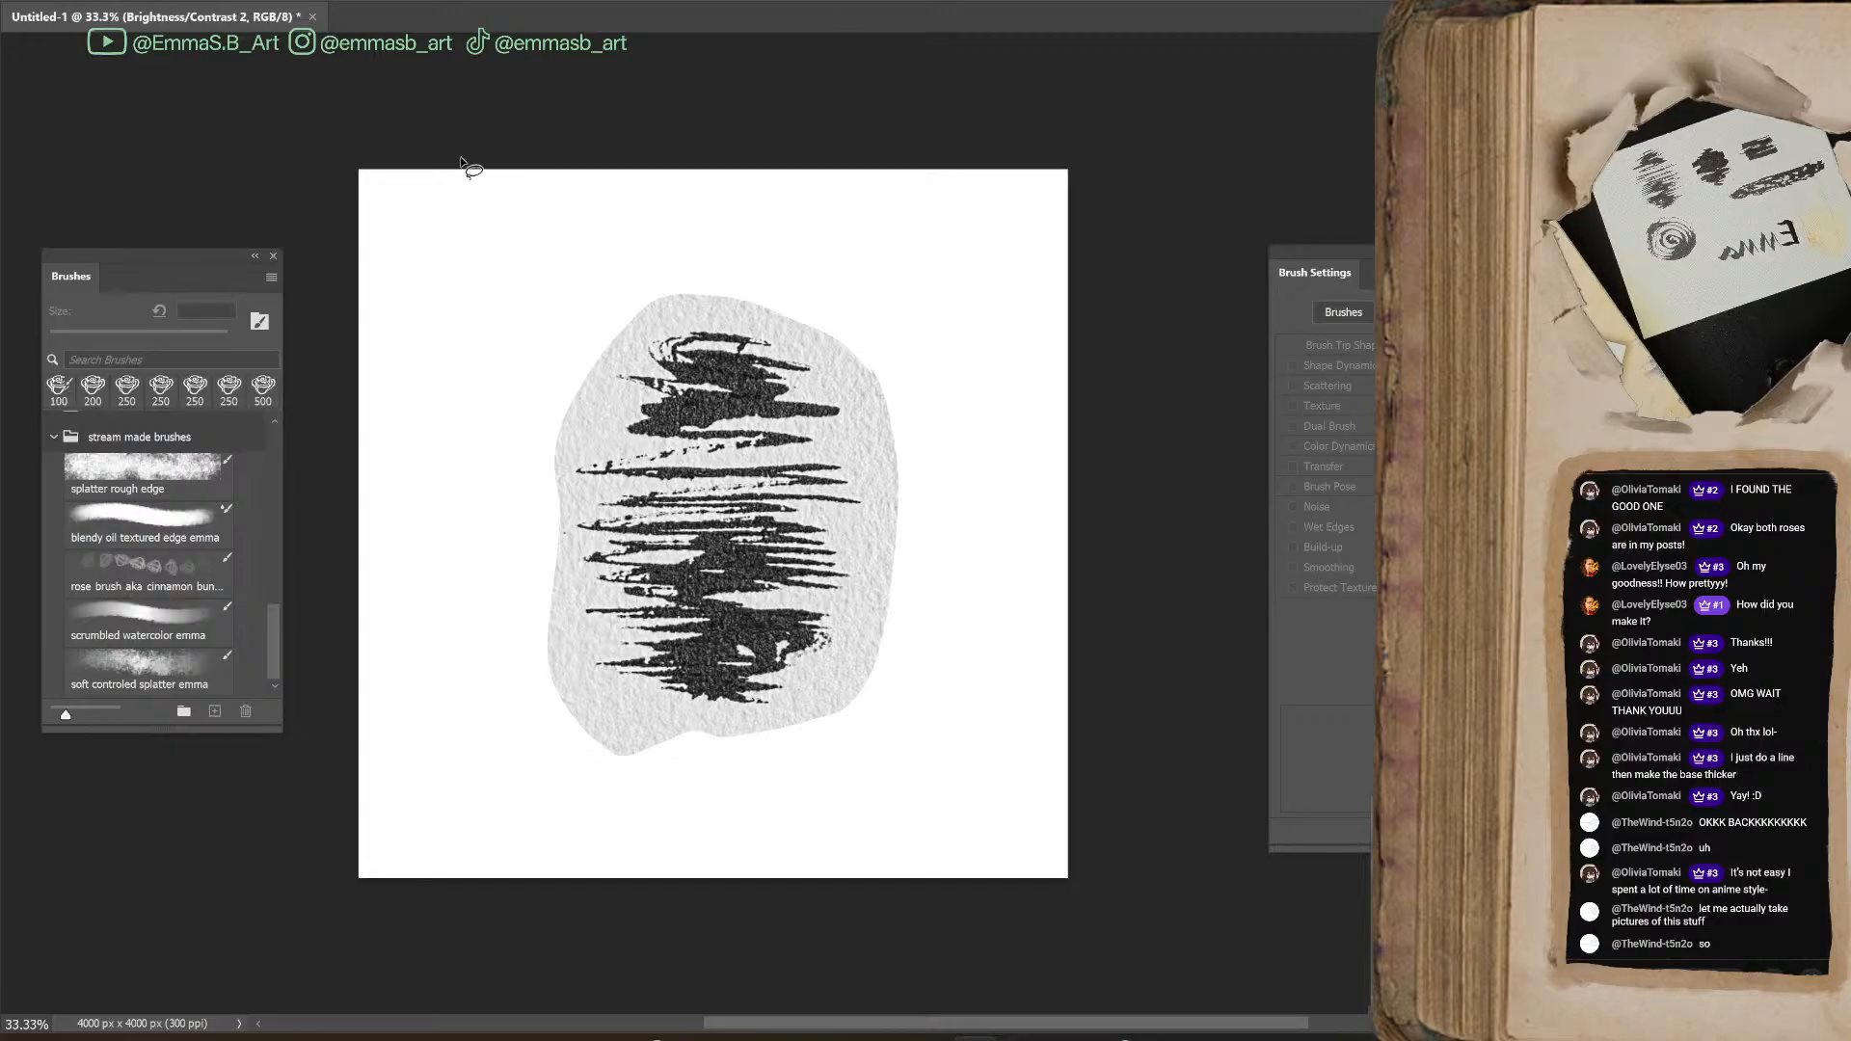
{"action": "left_click", "coordinate": [247, 0]}
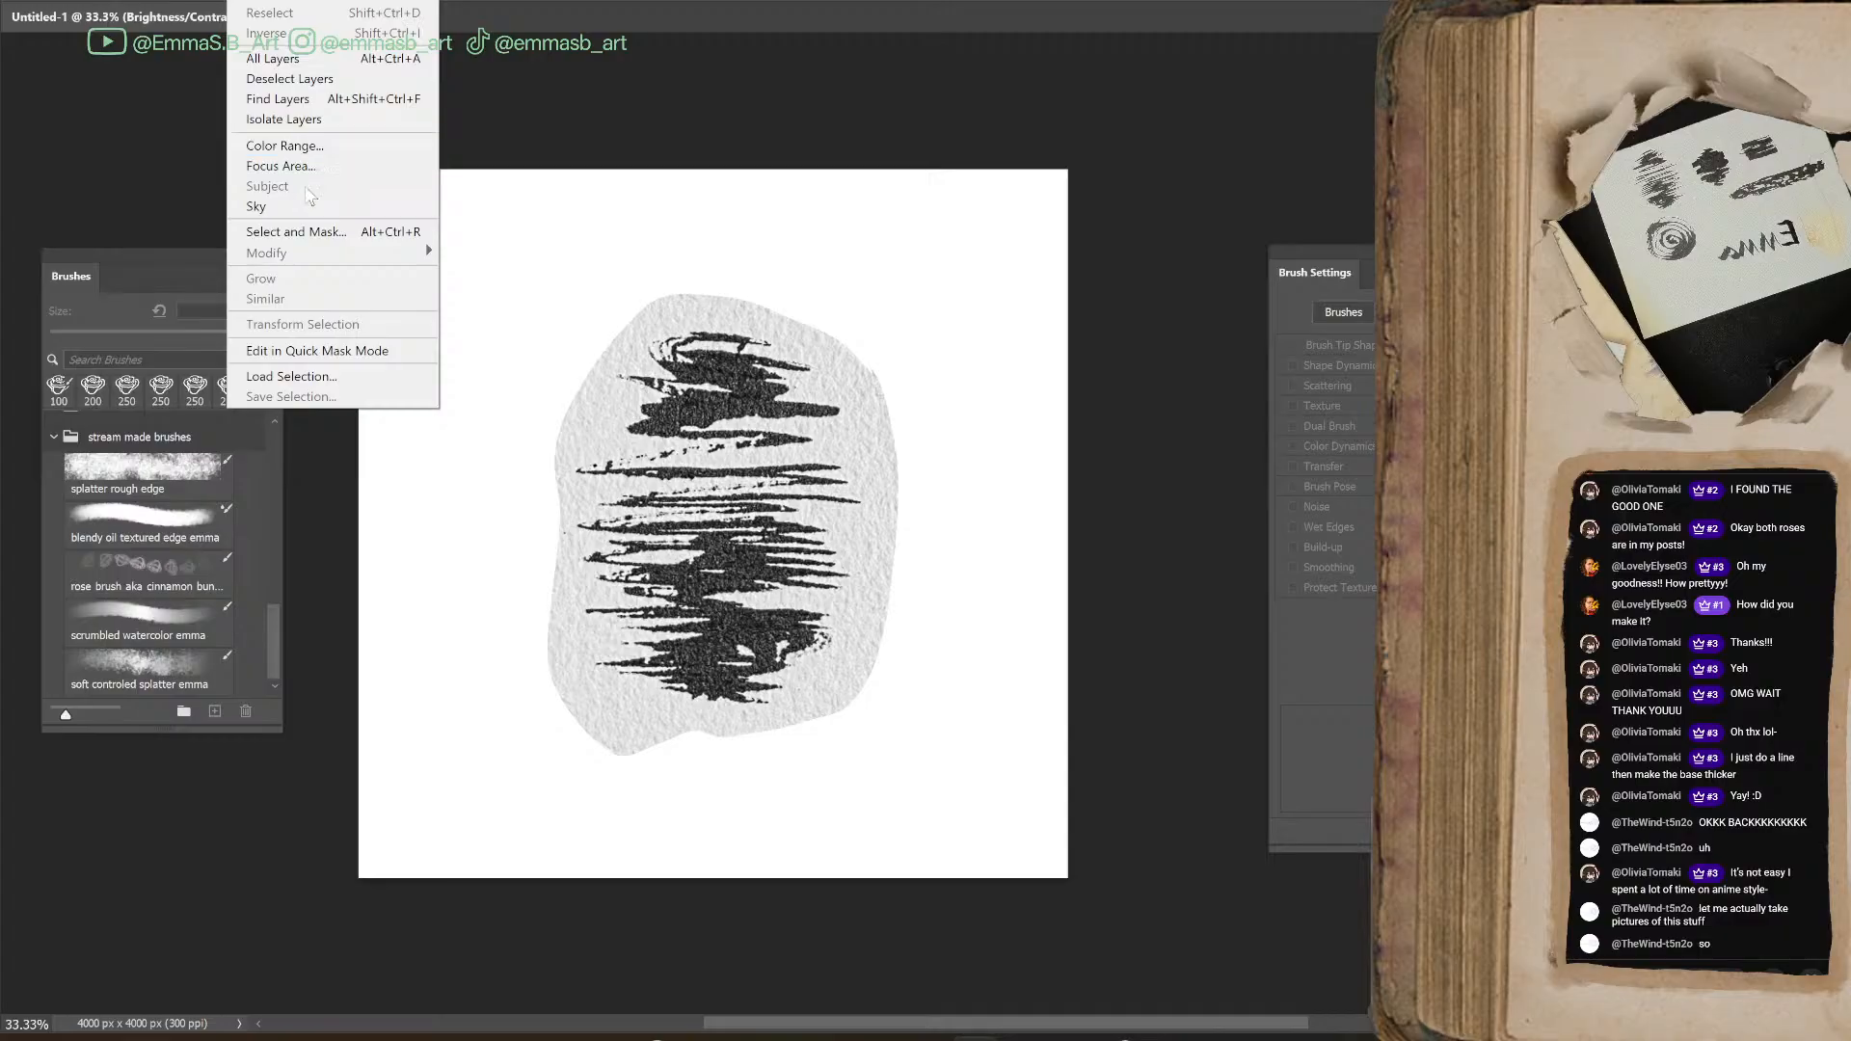
{"action": "left_click", "coordinate": [299, 146]}
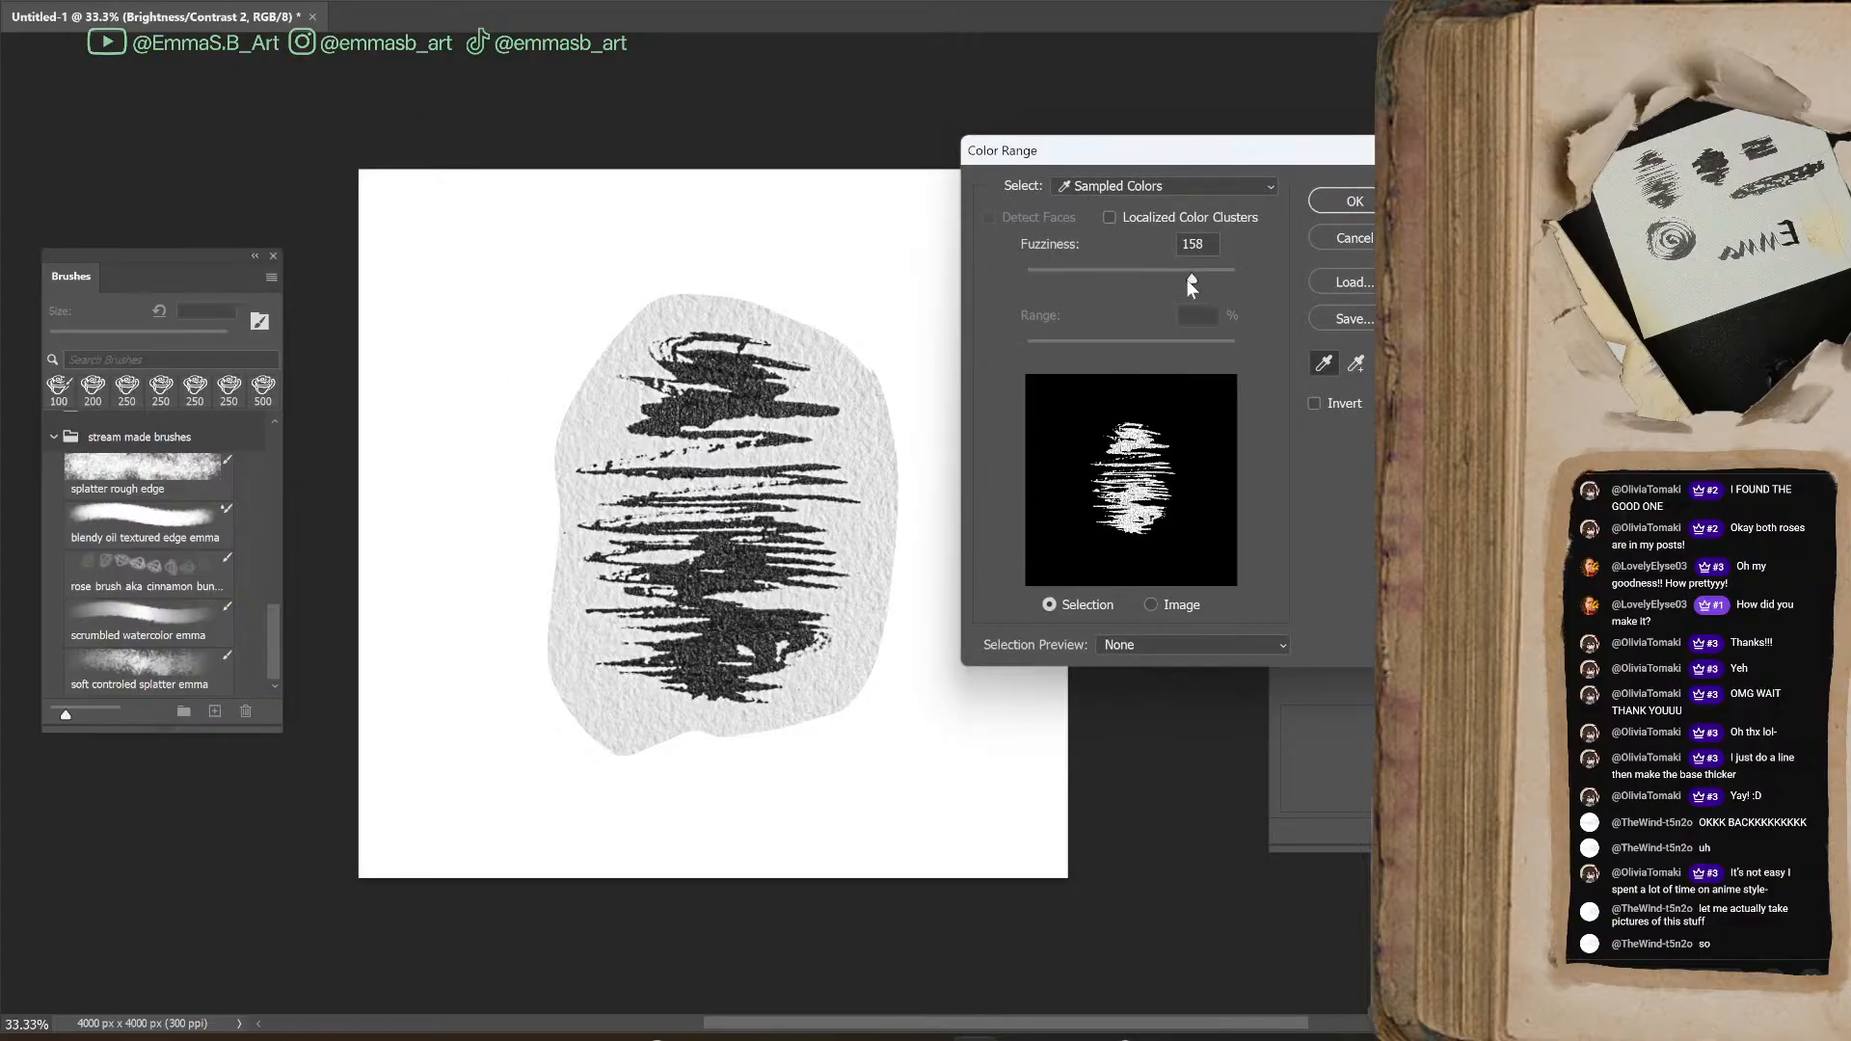
{"action": "left_click_drag", "start_coordinate": [1138, 274], "coordinate": [1206, 278]}
{"action": "left_click", "coordinate": [1333, 203]}
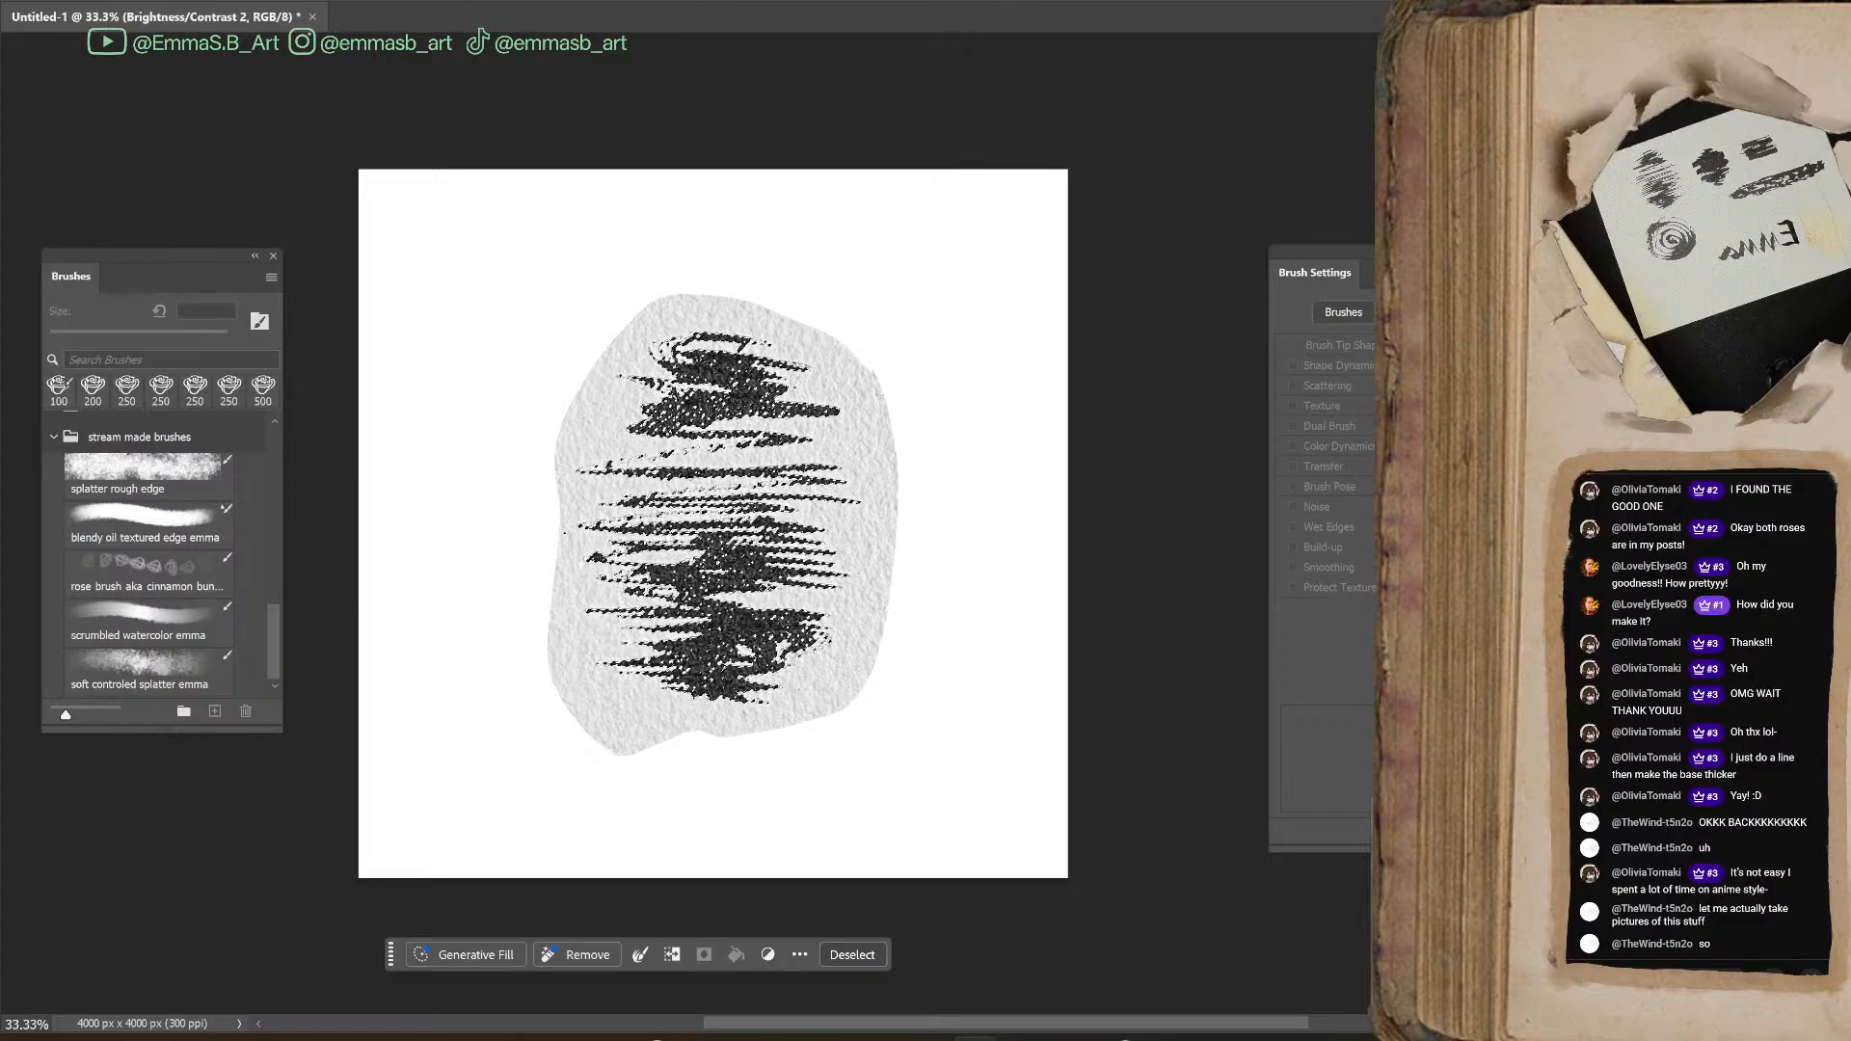
Copy the selected ink to a new layer, fill it with black and clear the selection
{"action": "key", "text": "ctrl+j"}
{"action": "key", "text": "shift+F5"}
{"action": "key", "text": "Return"}
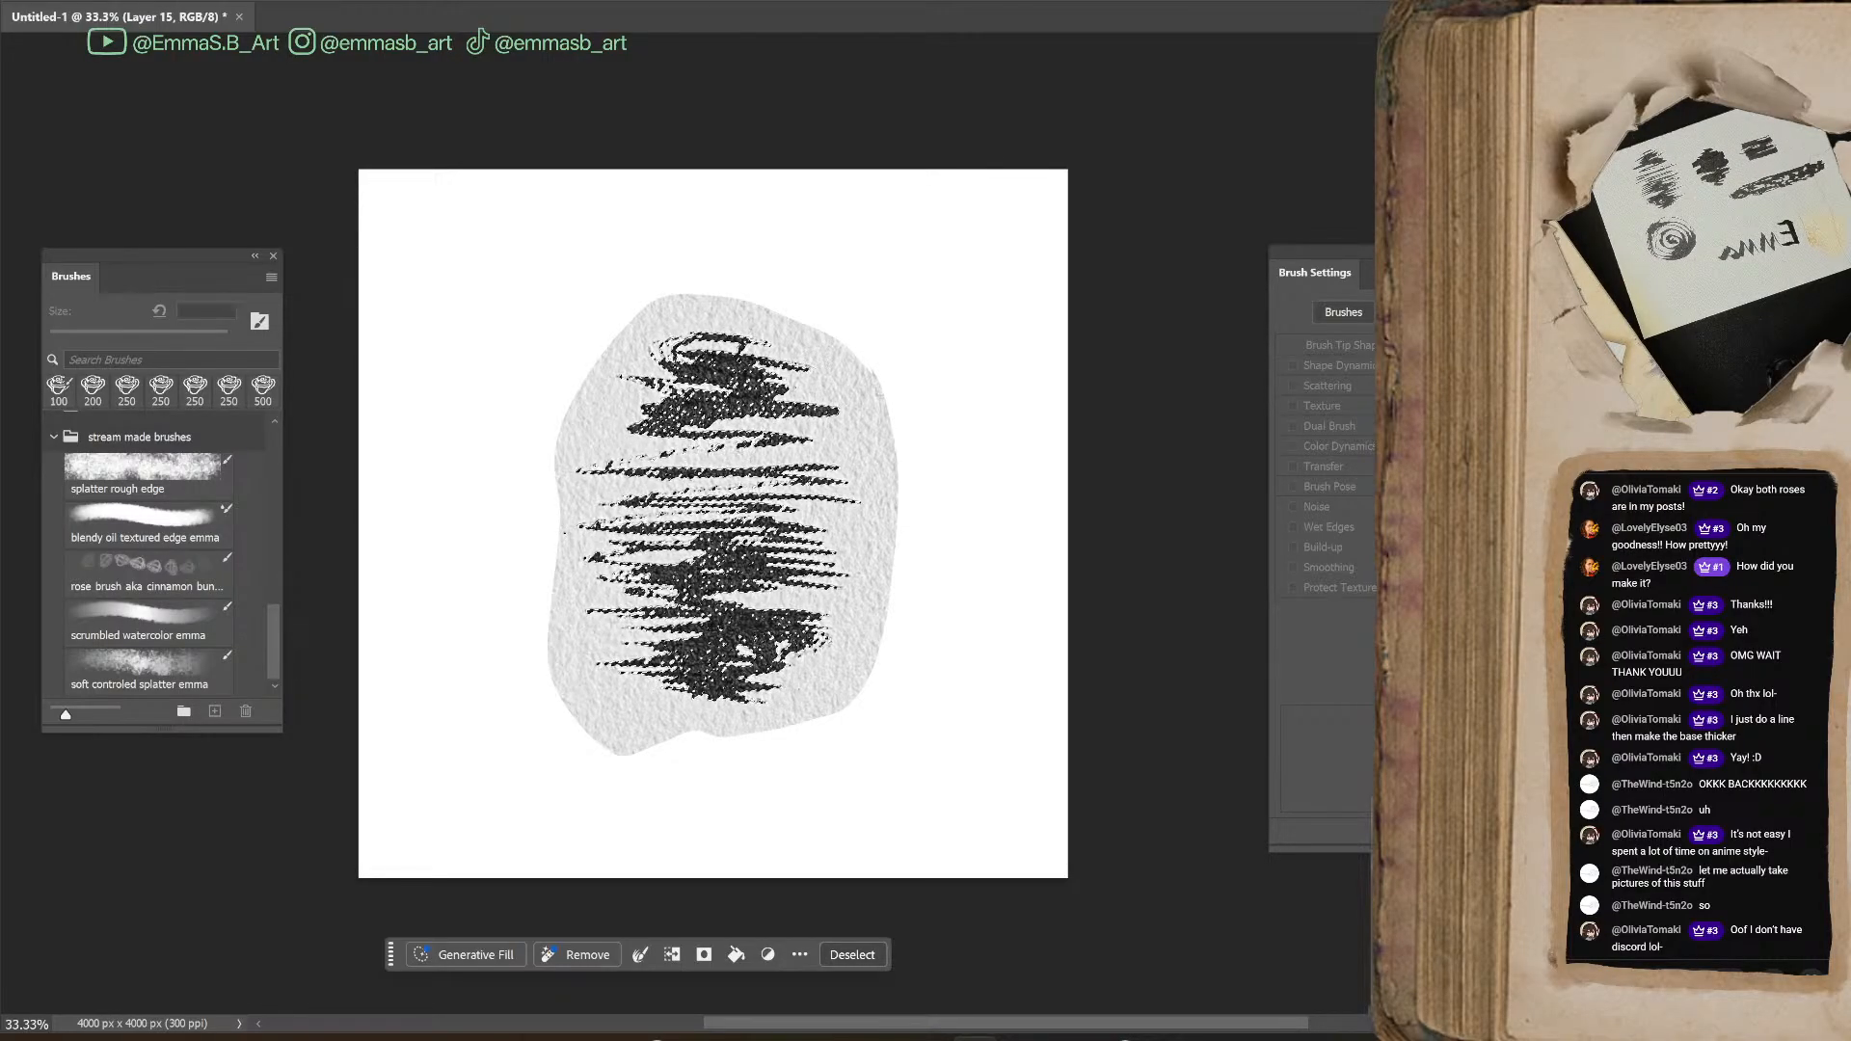
{"action": "key", "text": "shift+F5"}
{"action": "key", "text": "Return"}
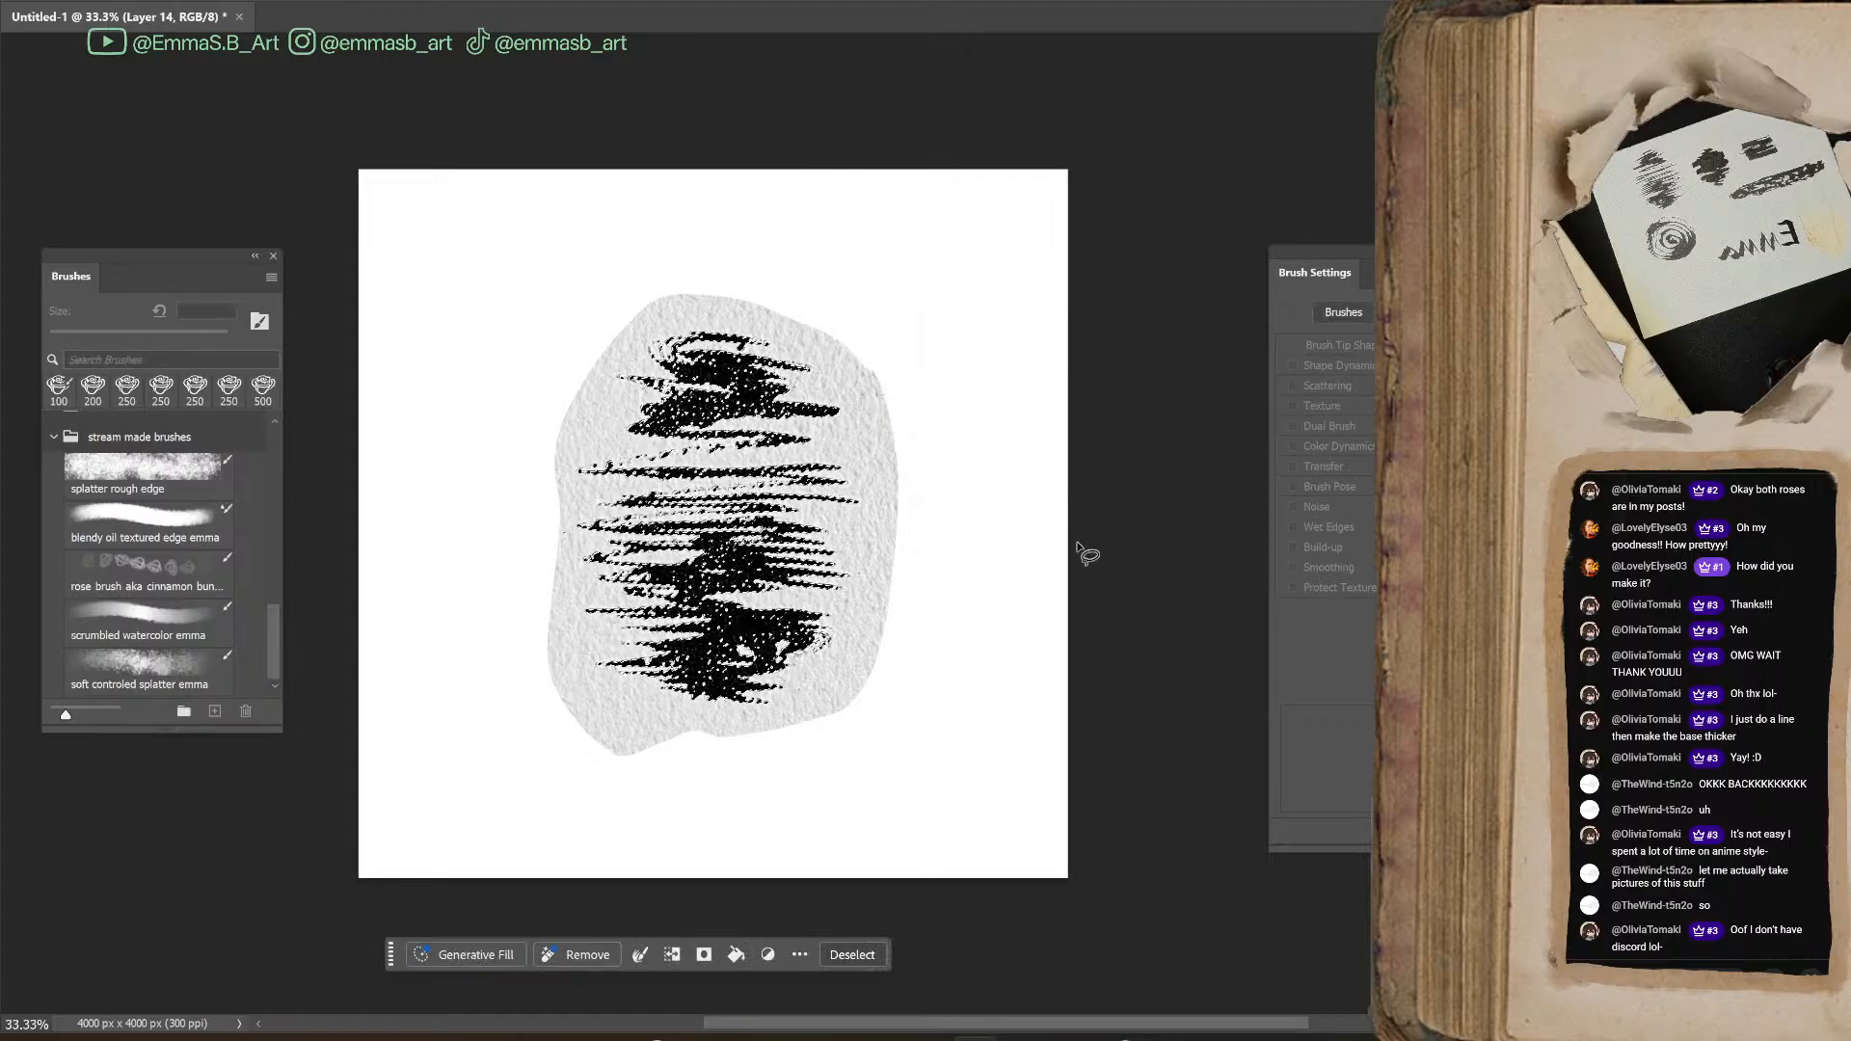
{"action": "key", "text": "ctrl+d"}
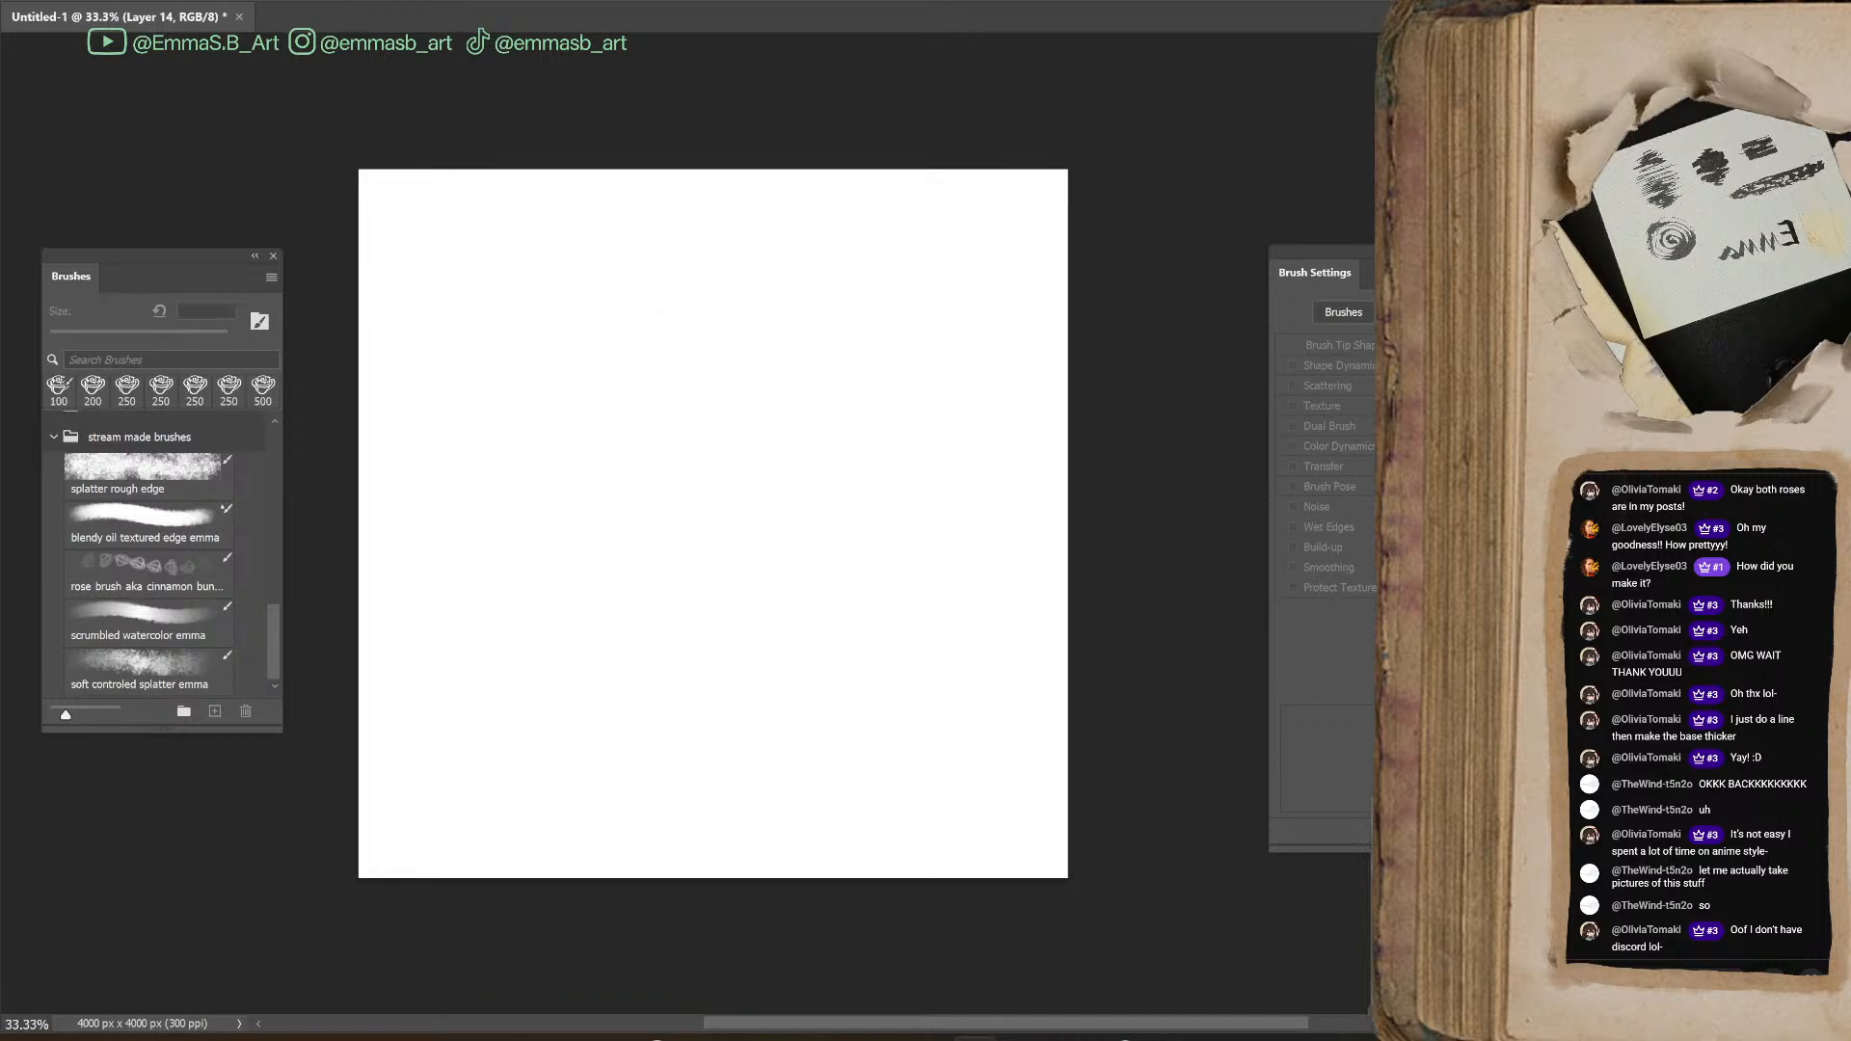
Erase the paper residue close around the black scribble with a 200 px Hard Round Pressure Opacity brush
{"action": "key", "text": "b"}
{"action": "key", "text": "bracketright"}
{"action": "key", "text": "bracketright"}
{"action": "key", "text": "bracketright"}
{"action": "key", "text": "bracketright"}
{"action": "key", "text": "bracketright"}
{"action": "key", "text": "bracketright"}
{"action": "key", "text": "bracketright"}
{"action": "key", "text": "bracketright"}
{"action": "key", "text": "bracketright"}
{"action": "left_click_drag", "start_coordinate": [906, 477], "coordinate": [992, 516]}
{"action": "key", "text": "ctrl+plus"}
{"action": "key", "text": "ctrl+plus"}
{"action": "key", "text": "ctrl+plus"}
{"action": "mouse_move", "coordinate": [694, 617]}
{"action": "left_mouse_down"}
{"action": "mouse_move", "coordinate": [810, 458]}
{"action": "mouse_move", "coordinate": [839, 361]}
{"action": "mouse_move", "coordinate": [839, 393]}
{"action": "left_mouse_up"}
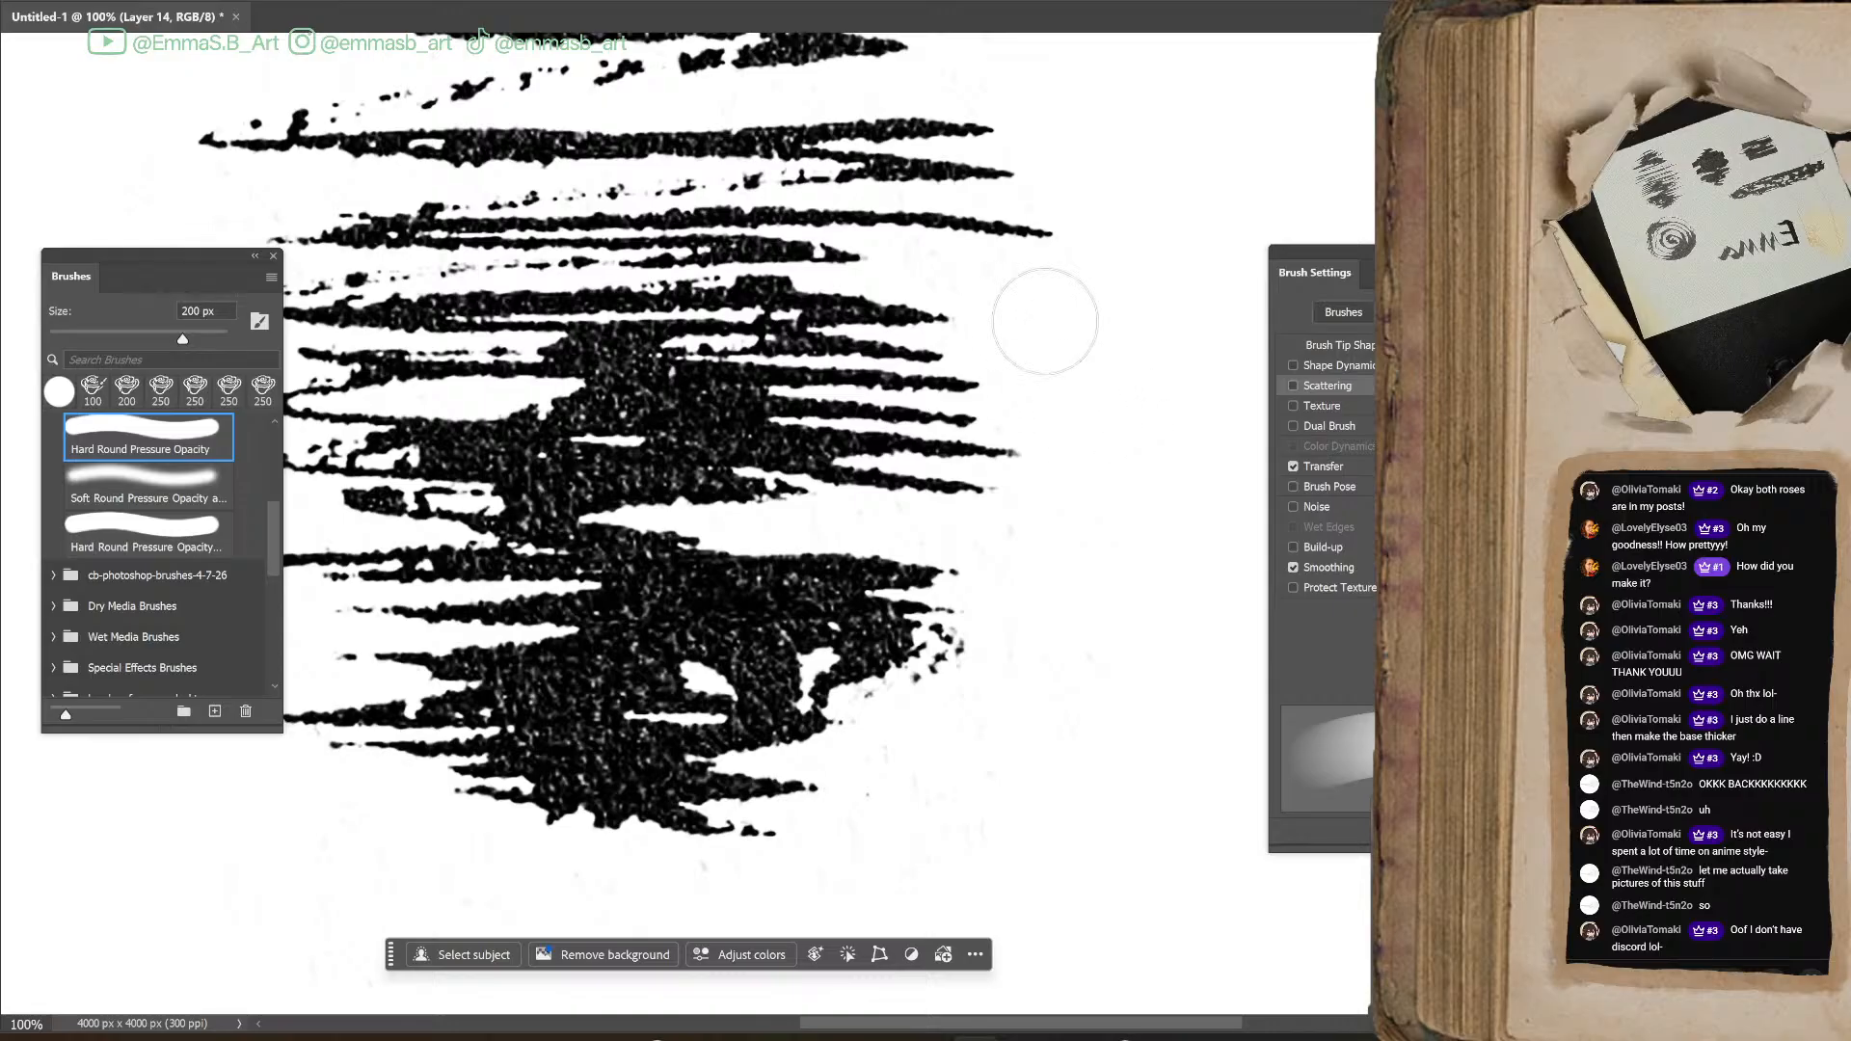
Enlarge the hard round brush to 700 px and clear the remaining faint specks around the scribble
{"action": "key", "text": "ctrl+minus"}
{"action": "key", "text": "ctrl+minus"}
{"action": "key", "text": "ctrl+minus"}
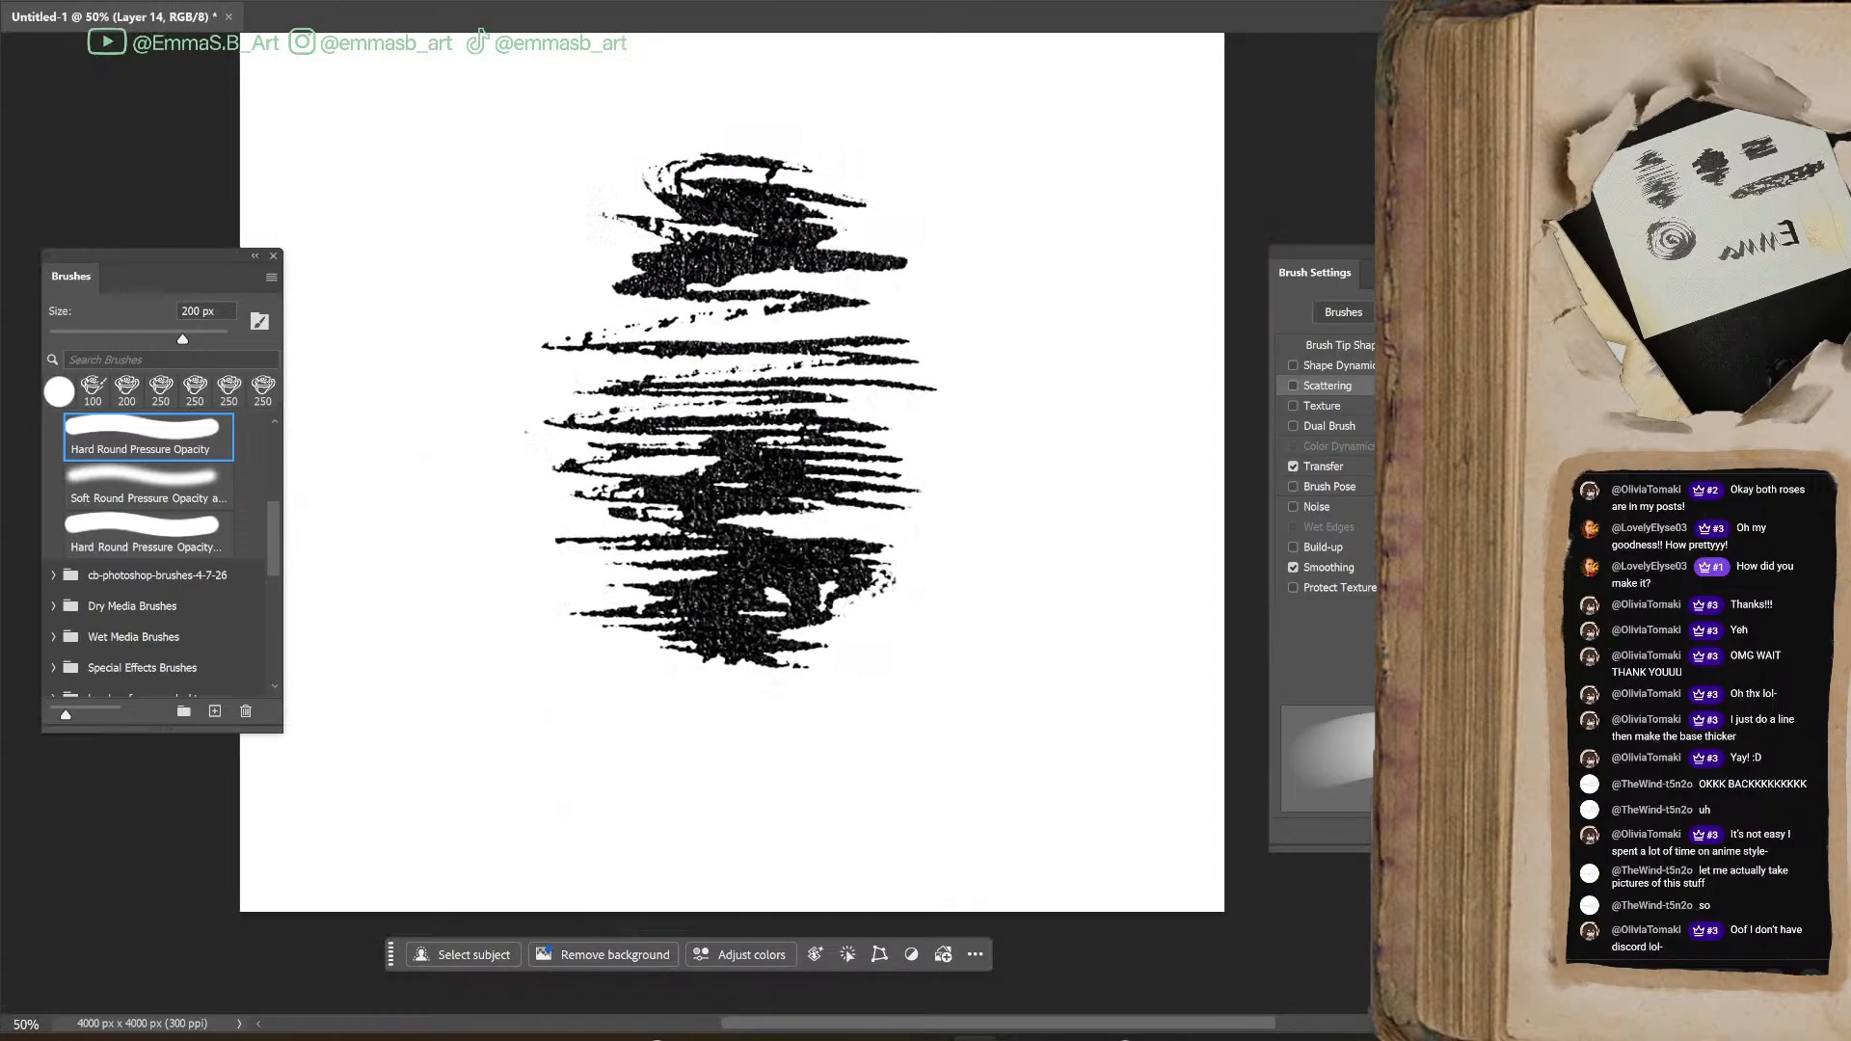
{"action": "key", "text": "bracketright"}
{"action": "key", "text": "bracketright"}
{"action": "key", "text": "bracketright"}
{"action": "key", "text": "bracketright"}
{"action": "key", "text": "bracketright"}
{"action": "key", "text": "bracketright"}
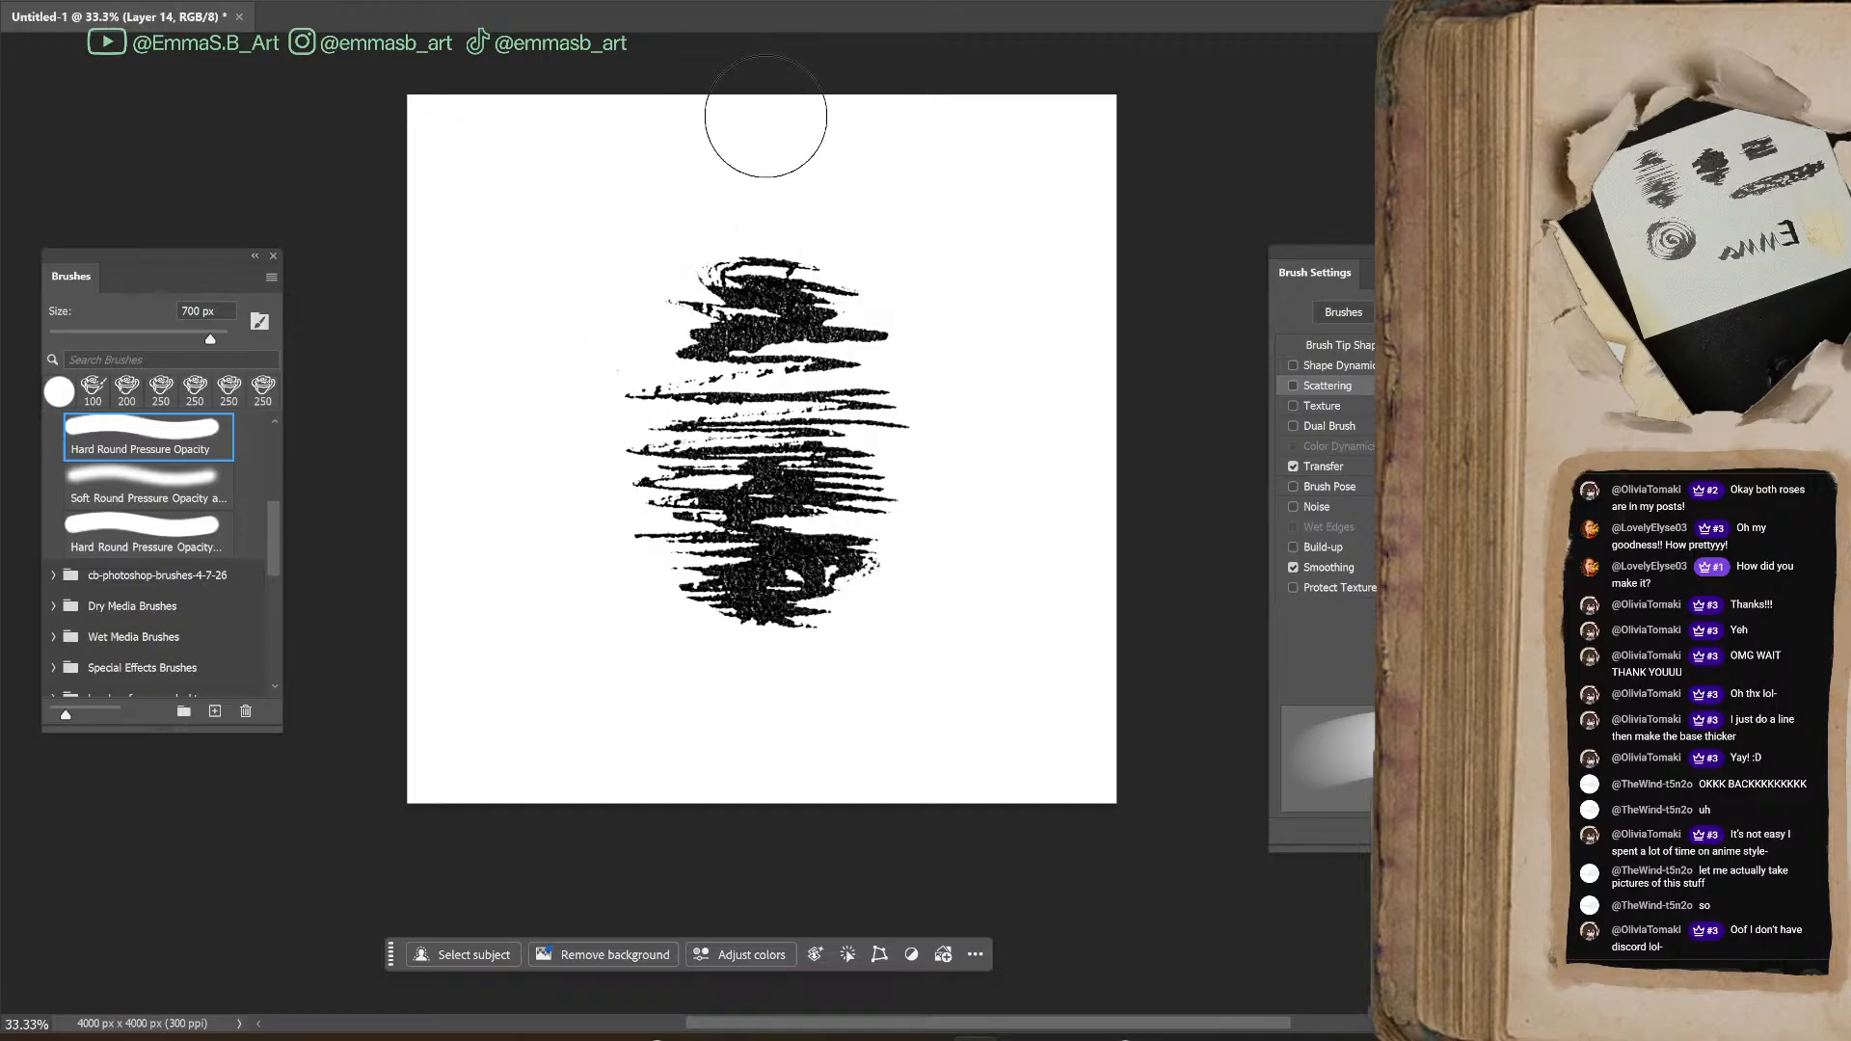
Check the extents of the scribble layer with Free Transform to look for stray specks outside the ink
{"action": "key", "text": "ctrl+t"}
{"action": "key", "text": "Escape"}
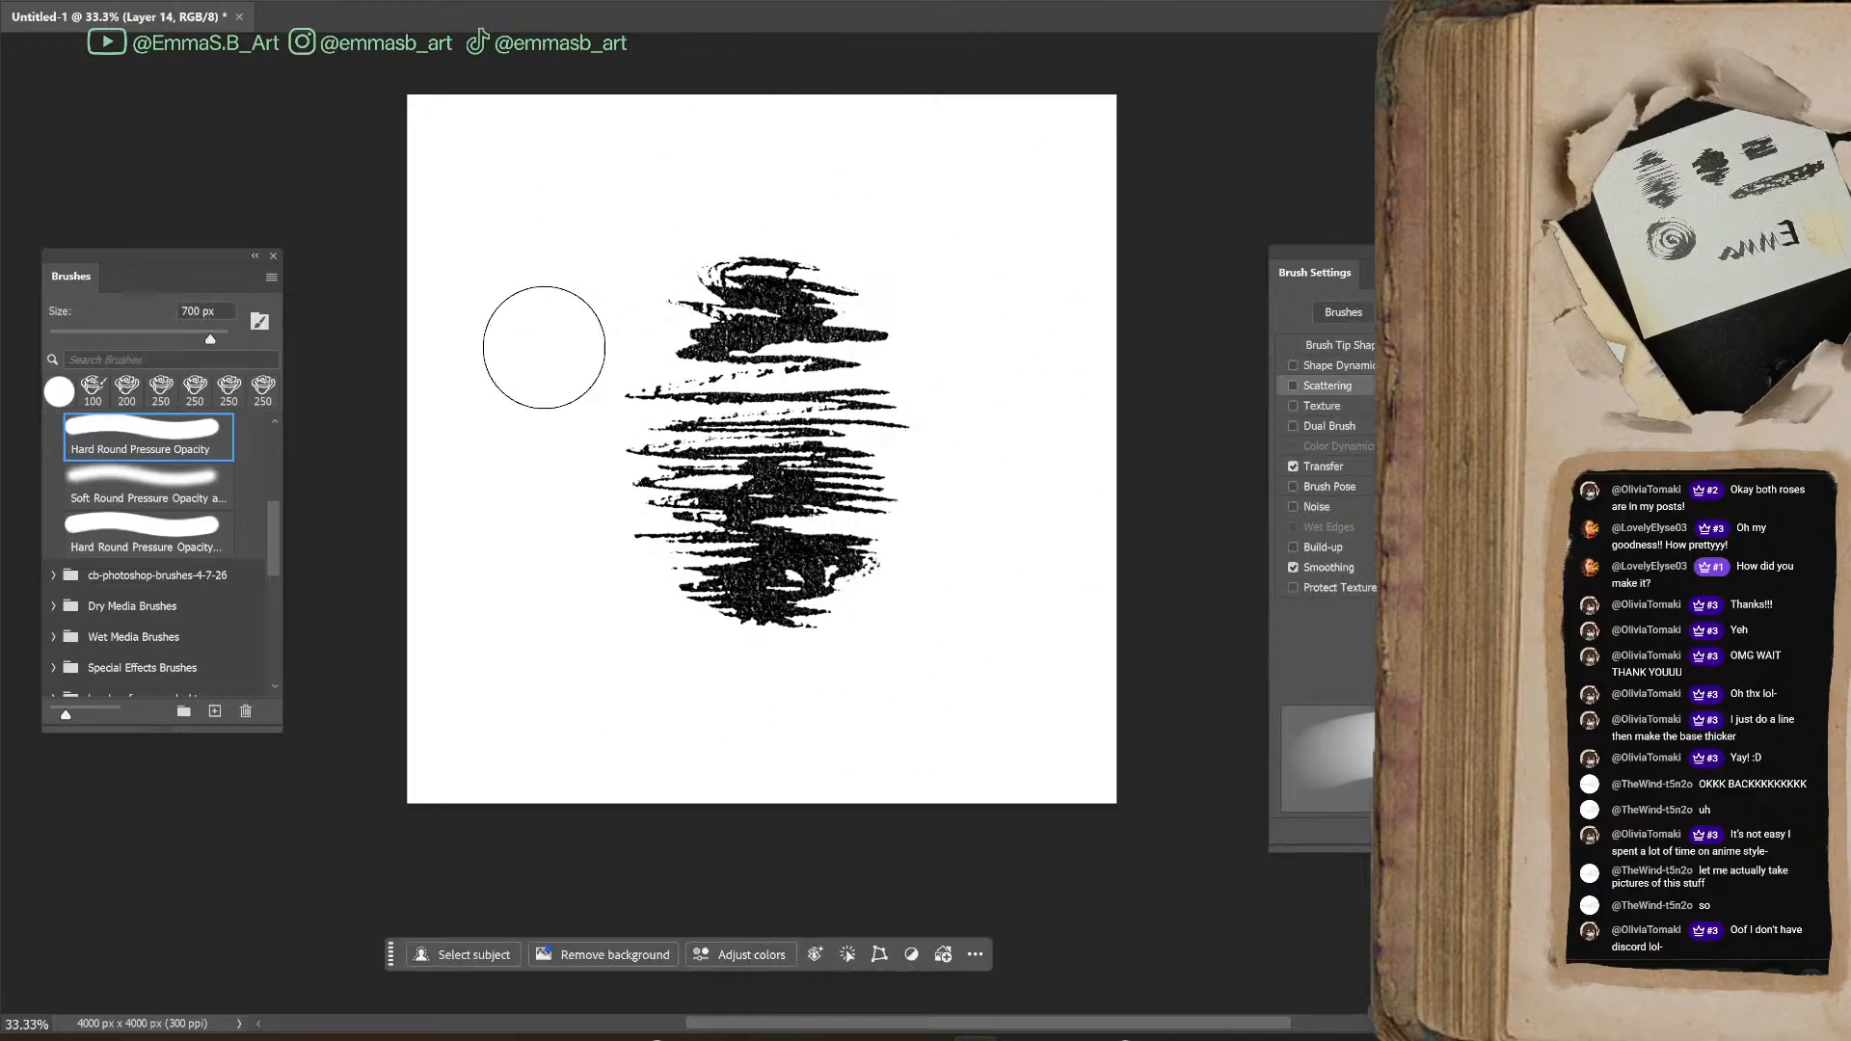
{"action": "key", "text": "ctrl+t"}
{"action": "key", "text": "Escape"}
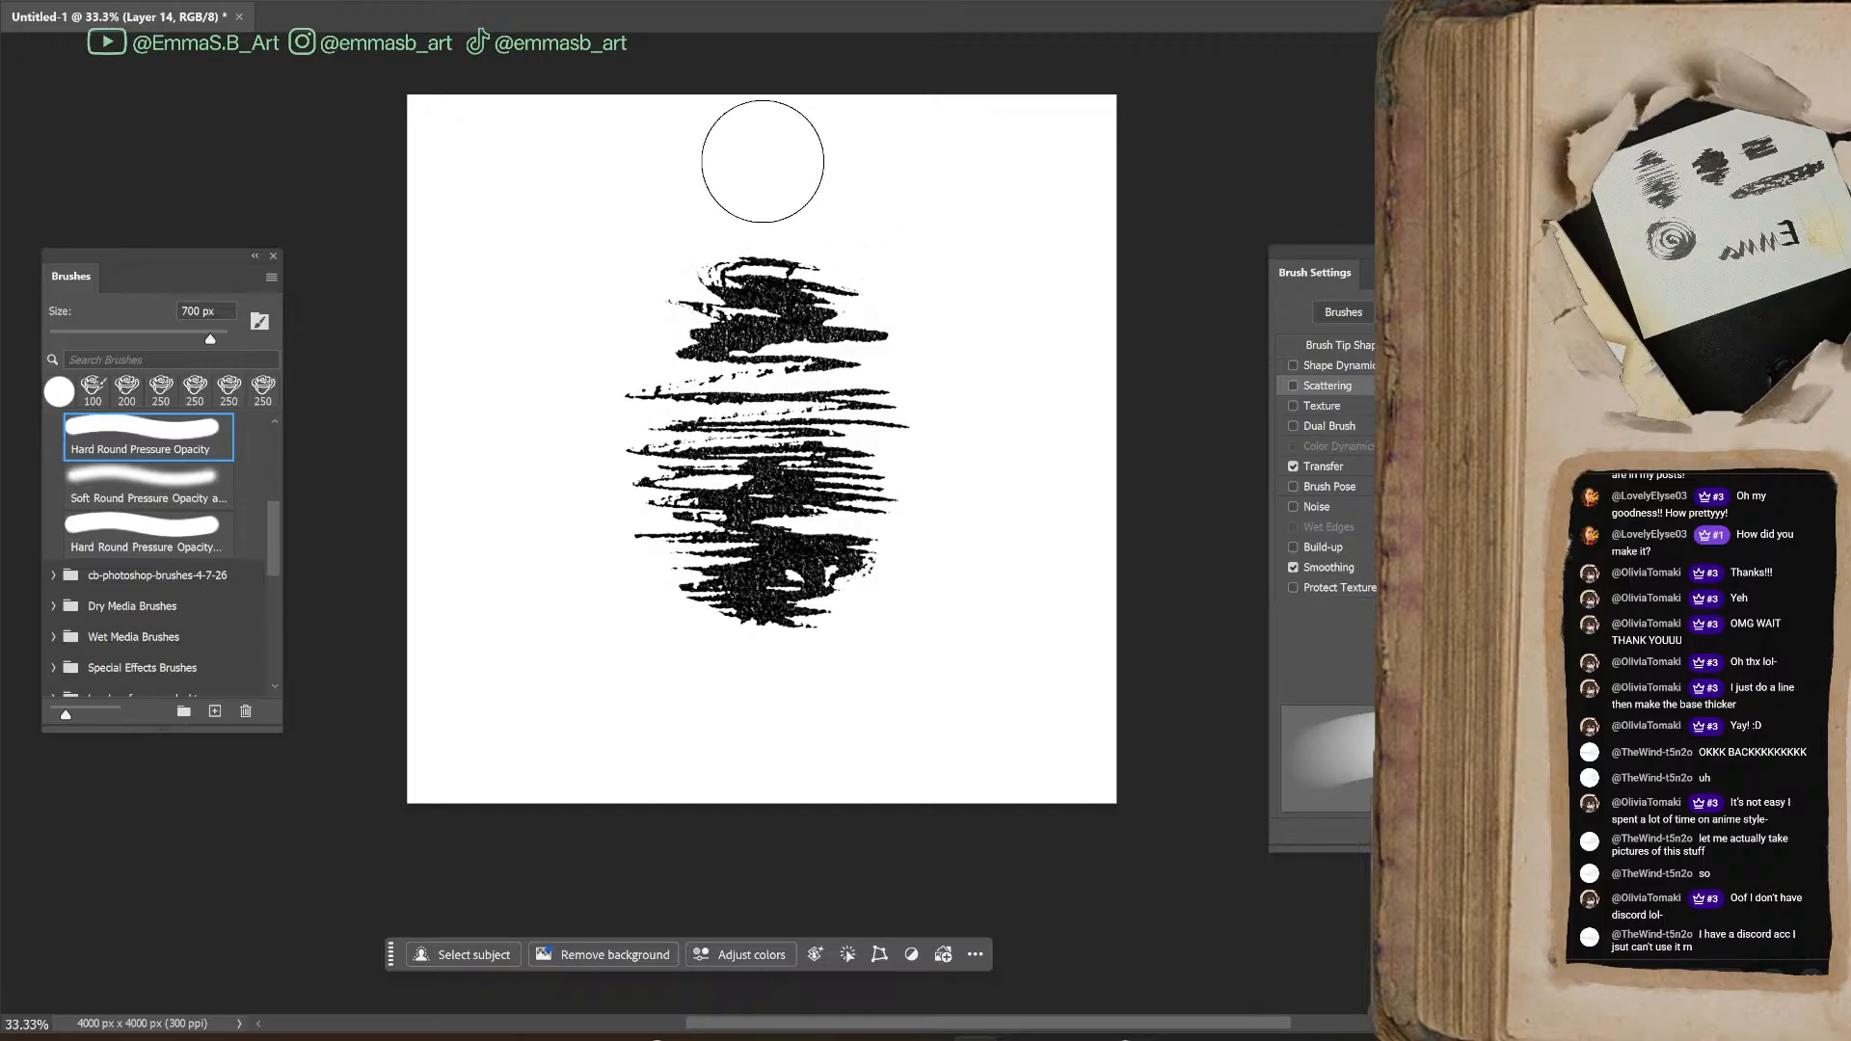
{"action": "key", "text": "ctrl+t"}
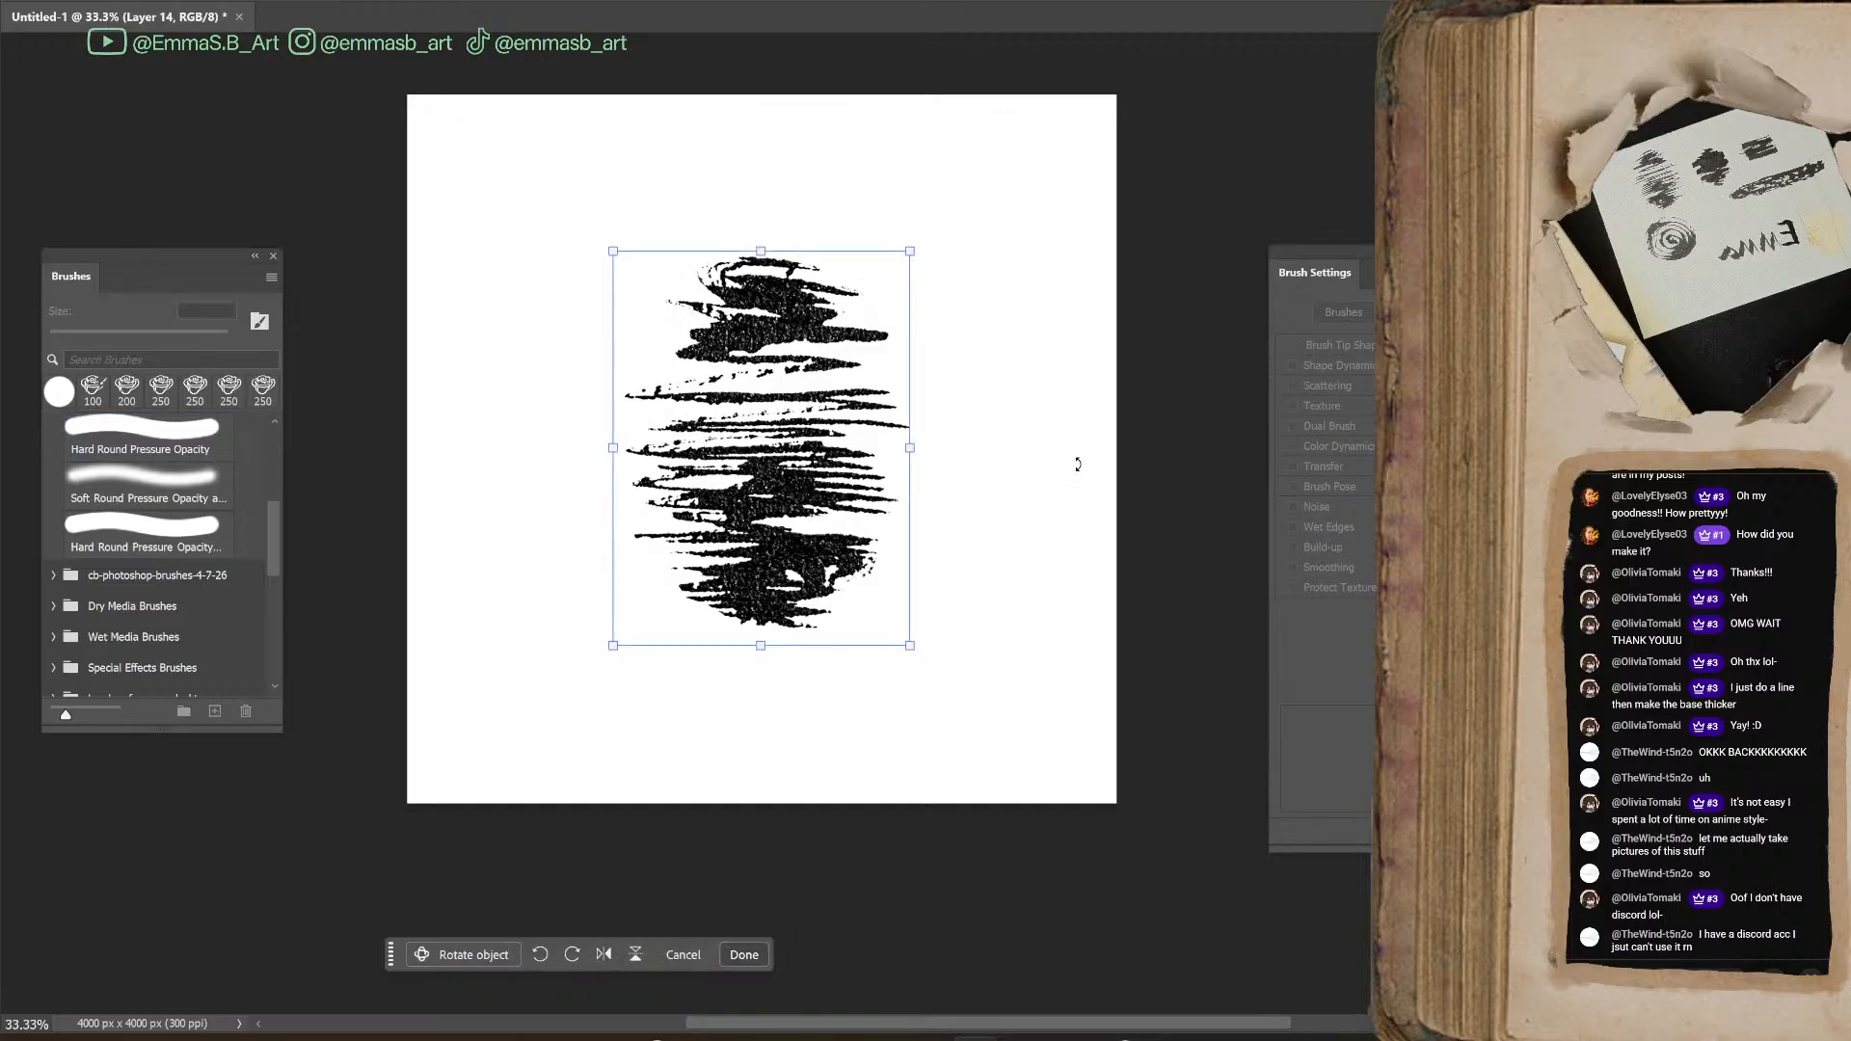
{"action": "key", "text": "Return"}
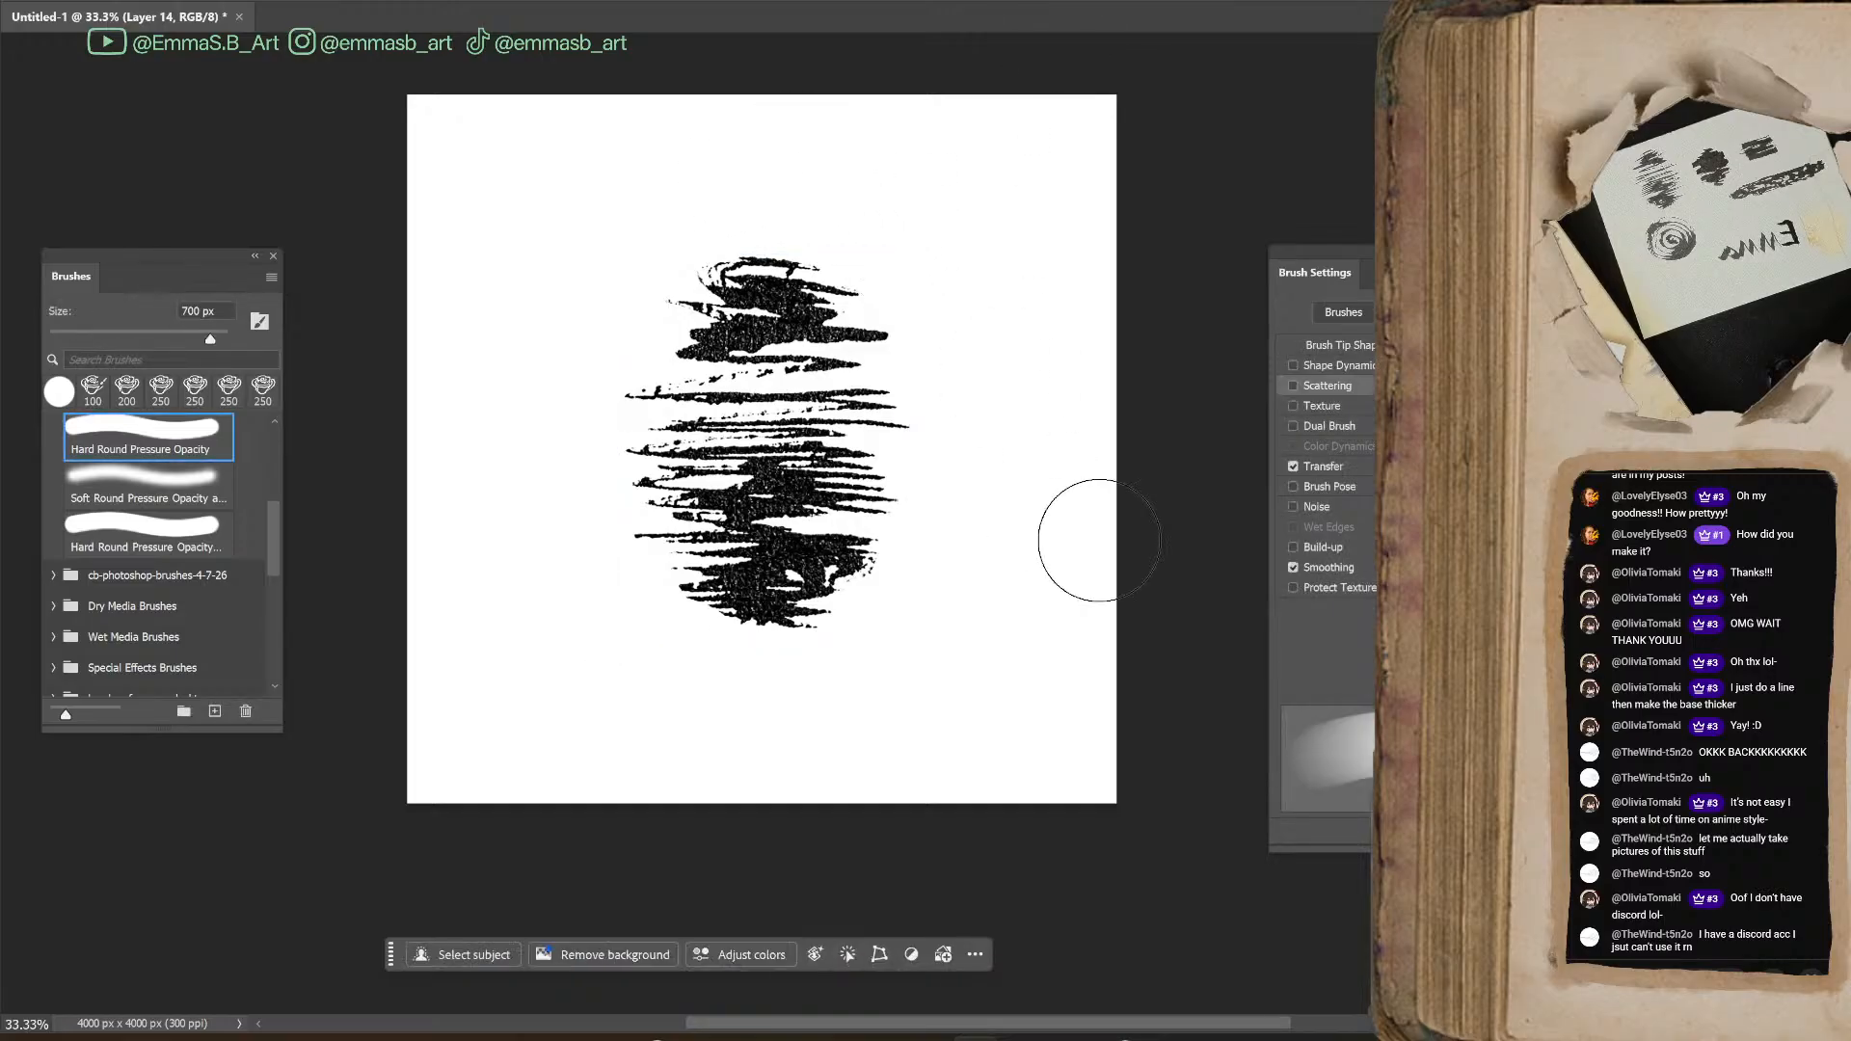
Define a new brush preset from the black horizontal-stroke scribble
{"action": "left_click", "coordinate": [79, 1]}
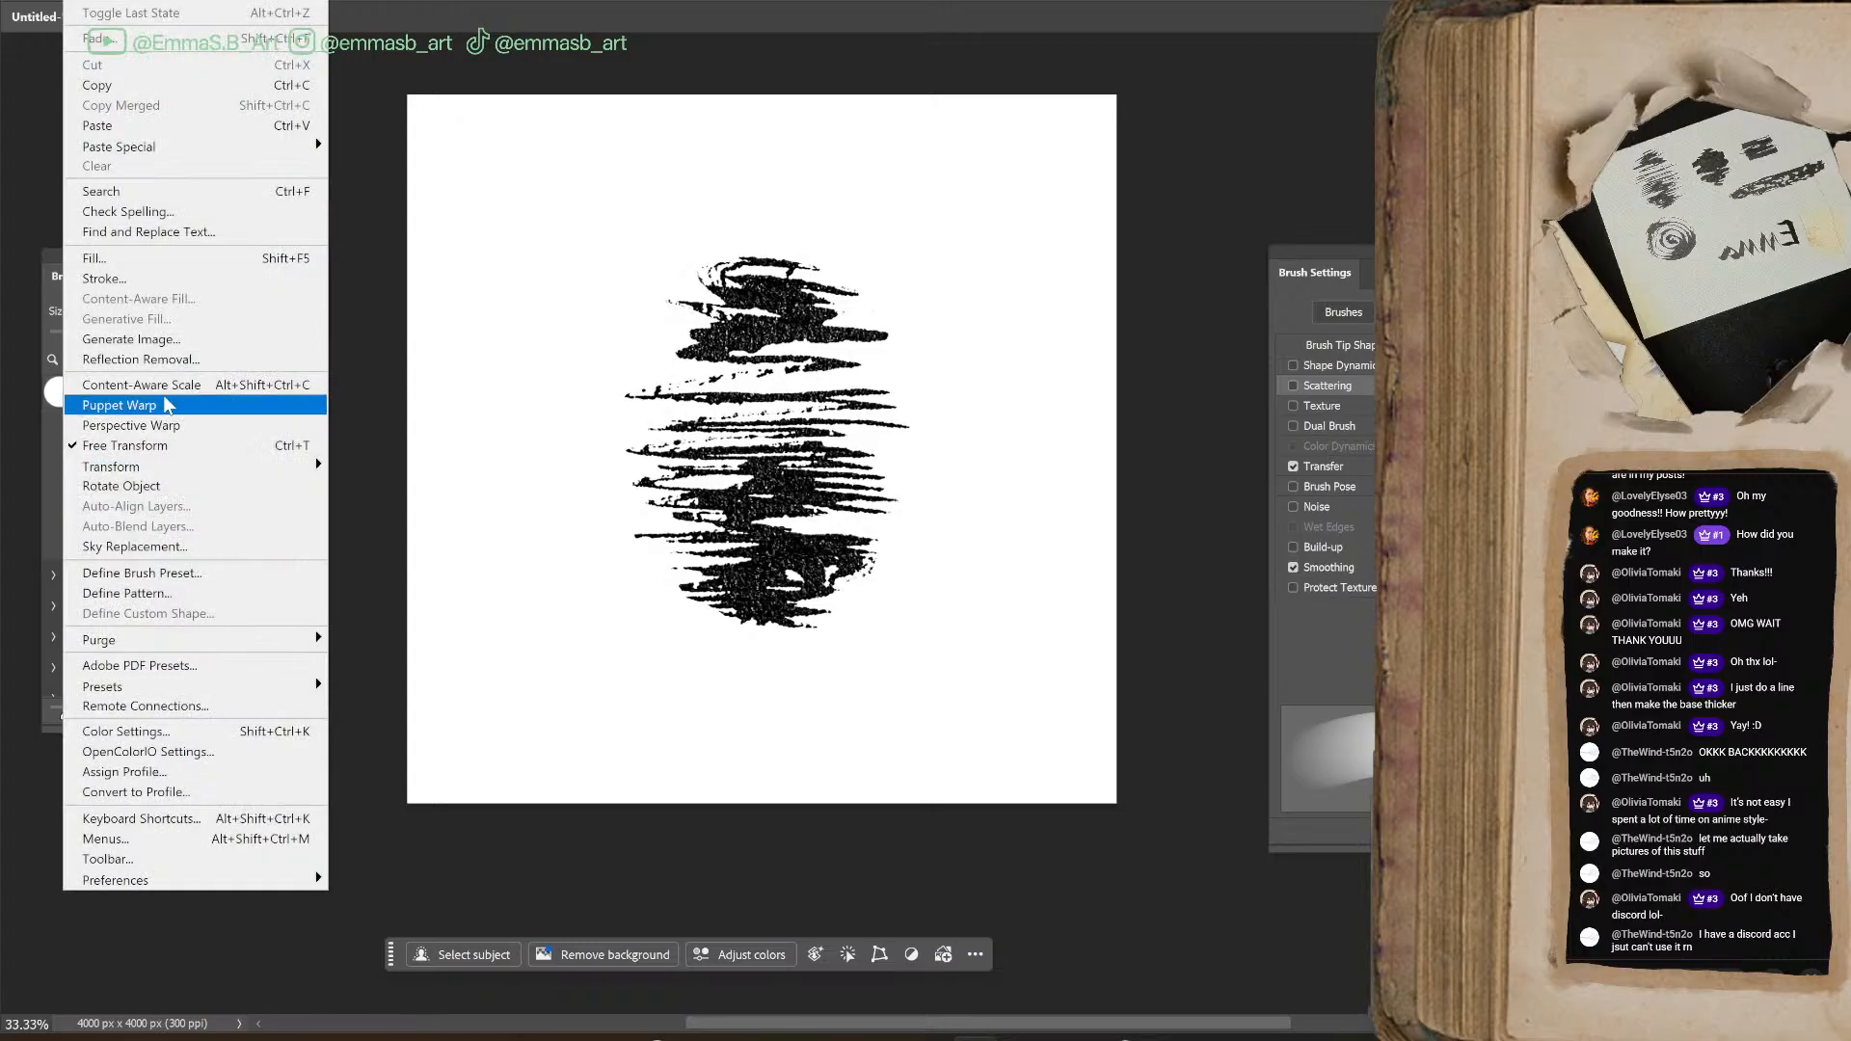
{"action": "left_click", "coordinate": [183, 573]}
{"action": "left_click", "coordinate": [1271, 289]}
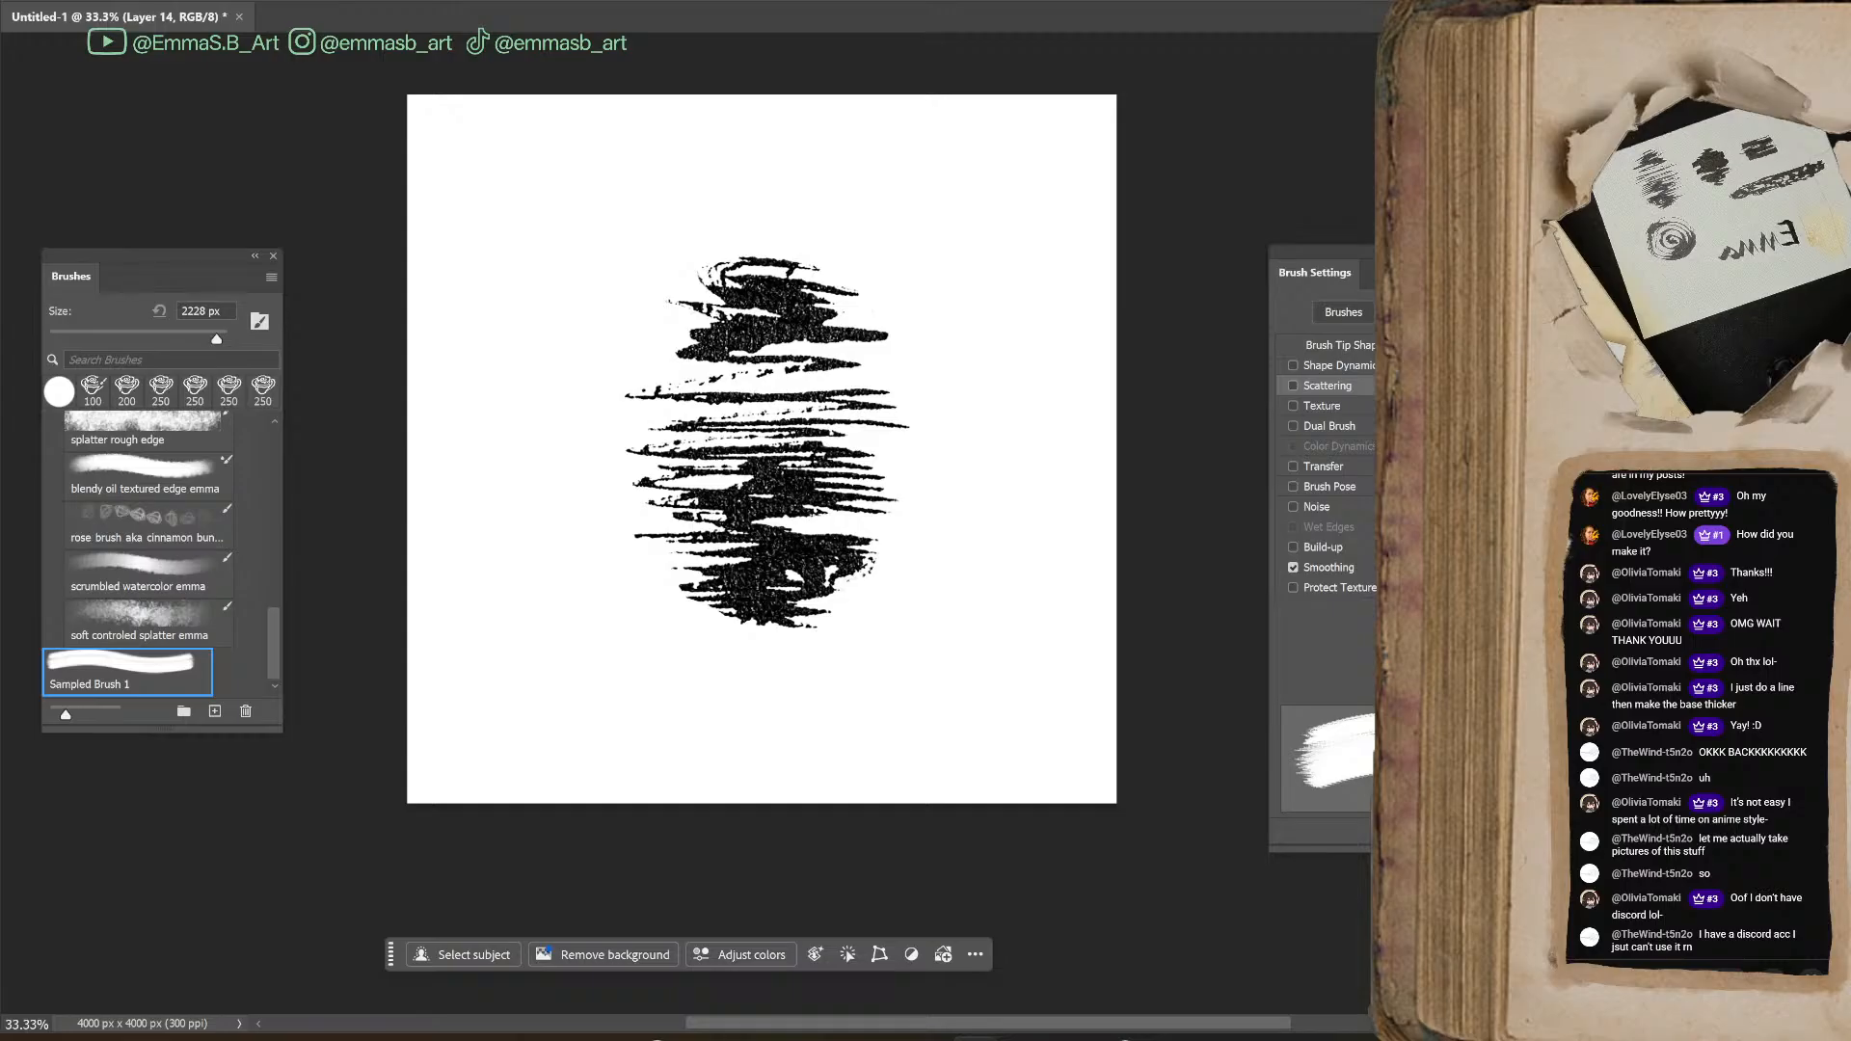
Pick the "blendy oil textured edge emma" preset to take over its tool, and select Sampled Brush 1 again
{"action": "left_click", "coordinate": [162, 527]}
{"action": "left_click", "coordinate": [153, 476]}
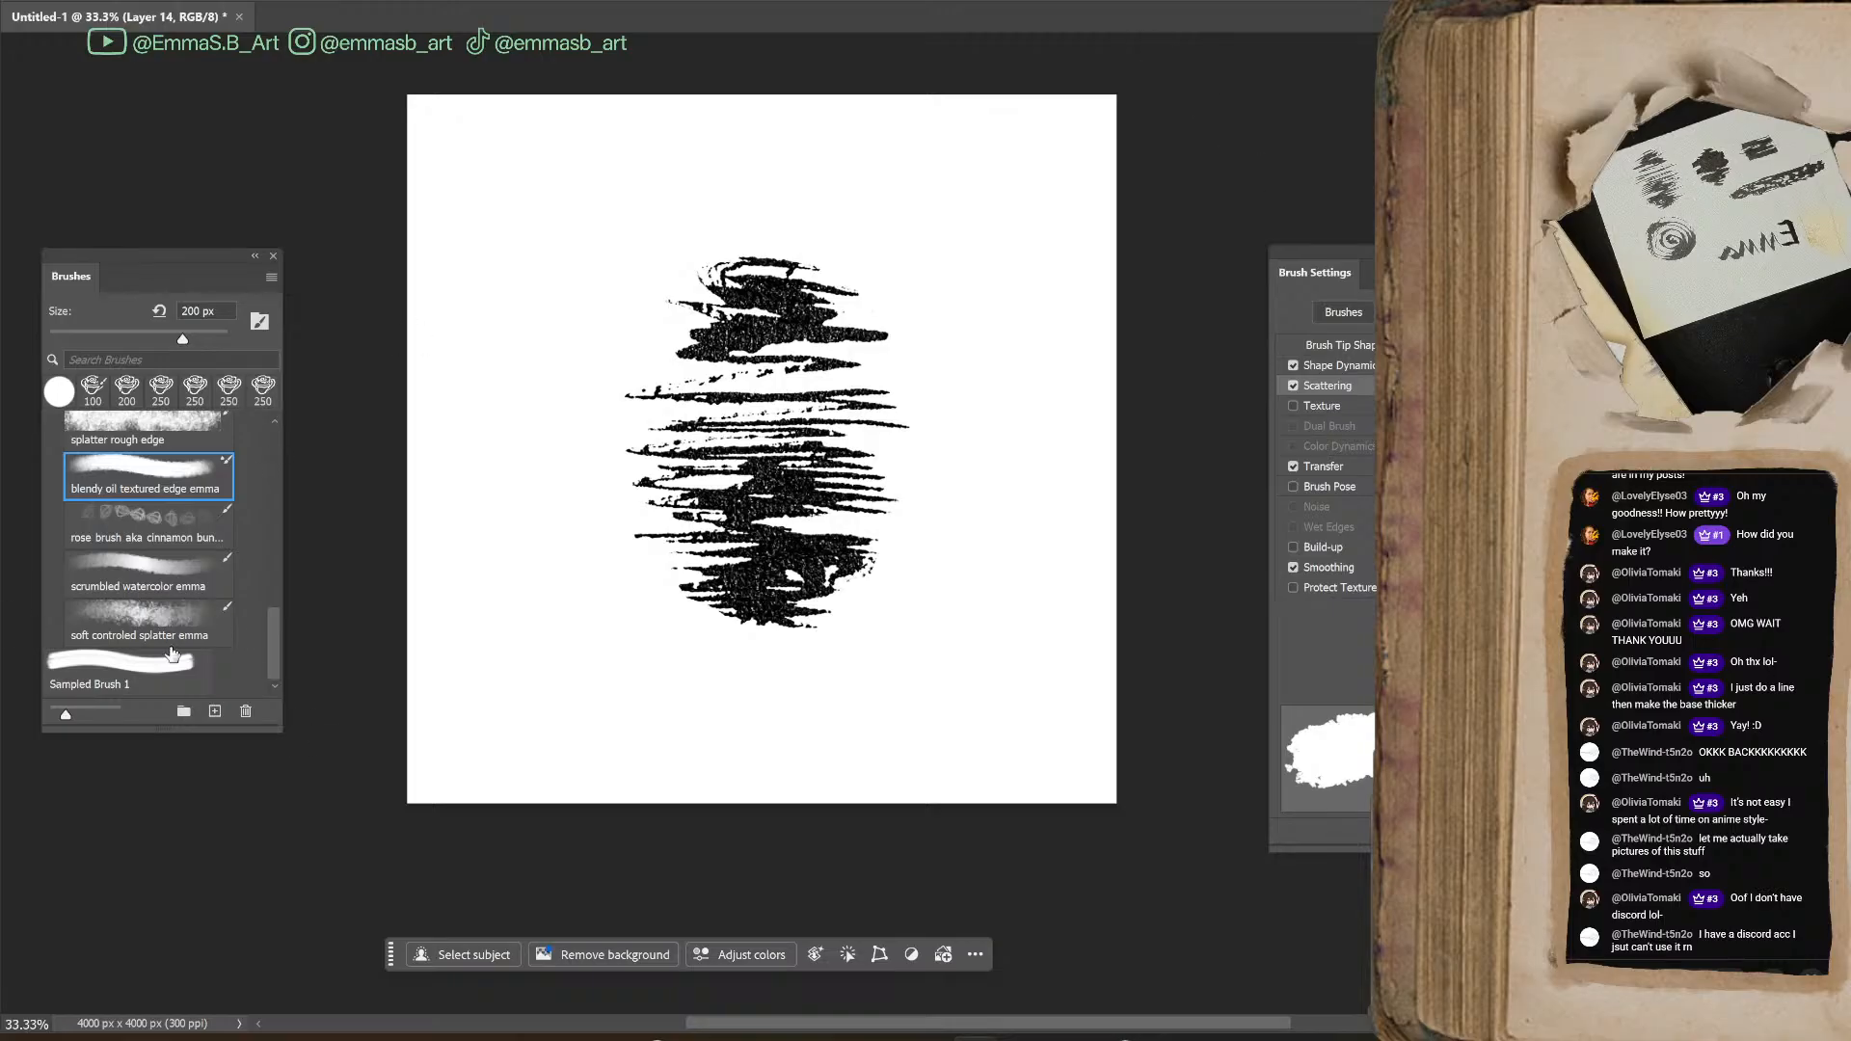
{"action": "left_click", "coordinate": [164, 670]}
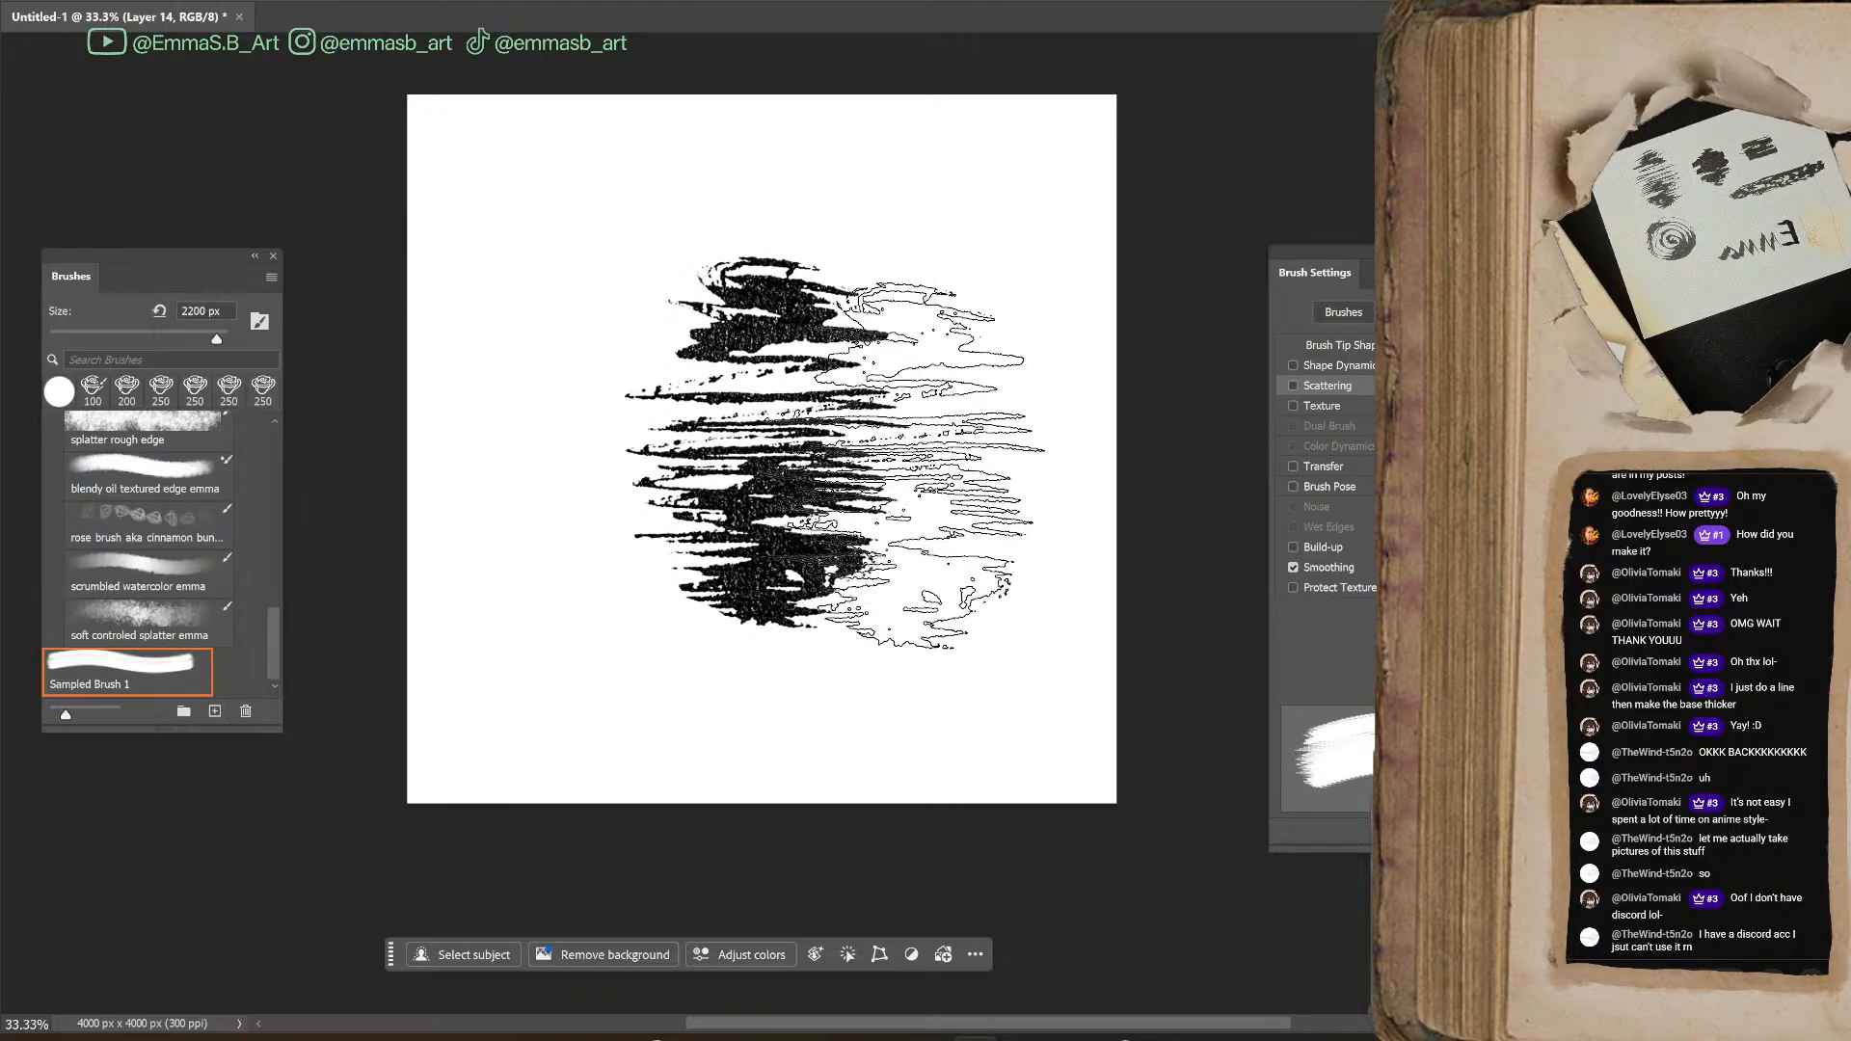
Reduce the size of Sampled Brush 1 to 400 px
{"action": "key", "text": "bracketleft"}
{"action": "key", "text": "bracketleft"}
{"action": "key", "text": "bracketleft"}
{"action": "key", "text": "bracketleft"}
{"action": "key", "text": "bracketleft"}
{"action": "key", "text": "bracketleft"}
{"action": "key", "text": "bracketleft"}
{"action": "key", "text": "bracketleft"}
{"action": "key", "text": "bracketleft"}
{"action": "key", "text": "bracketleft"}
{"action": "key", "text": "bracketleft"}
{"action": "key", "text": "bracketleft"}
{"action": "key", "text": "bracketleft"}
{"action": "key", "text": "bracketleft"}
{"action": "key", "text": "bracketleft"}
{"action": "key", "text": "bracketleft"}
{"action": "key", "text": "bracketleft"}
{"action": "key", "text": "bracketleft"}
{"action": "key", "text": "bracketleft"}
{"action": "key", "text": "bracketleft"}
{"action": "key", "text": "bracketleft"}
{"action": "key", "text": "bracketleft"}
{"action": "key", "text": "bracketright"}
{"action": "key", "text": "bracketright"}
{"action": "key", "text": "bracketright"}
{"action": "key", "text": "bracketright"}
Try two black strokes with the sampled brush beside the scribble and undo each of them
{"action": "mouse_move", "coordinate": [1007, 521]}
{"action": "left_mouse_down"}
{"action": "mouse_move", "coordinate": [950, 579]}
{"action": "mouse_move", "coordinate": [955, 718]}
{"action": "left_mouse_up"}
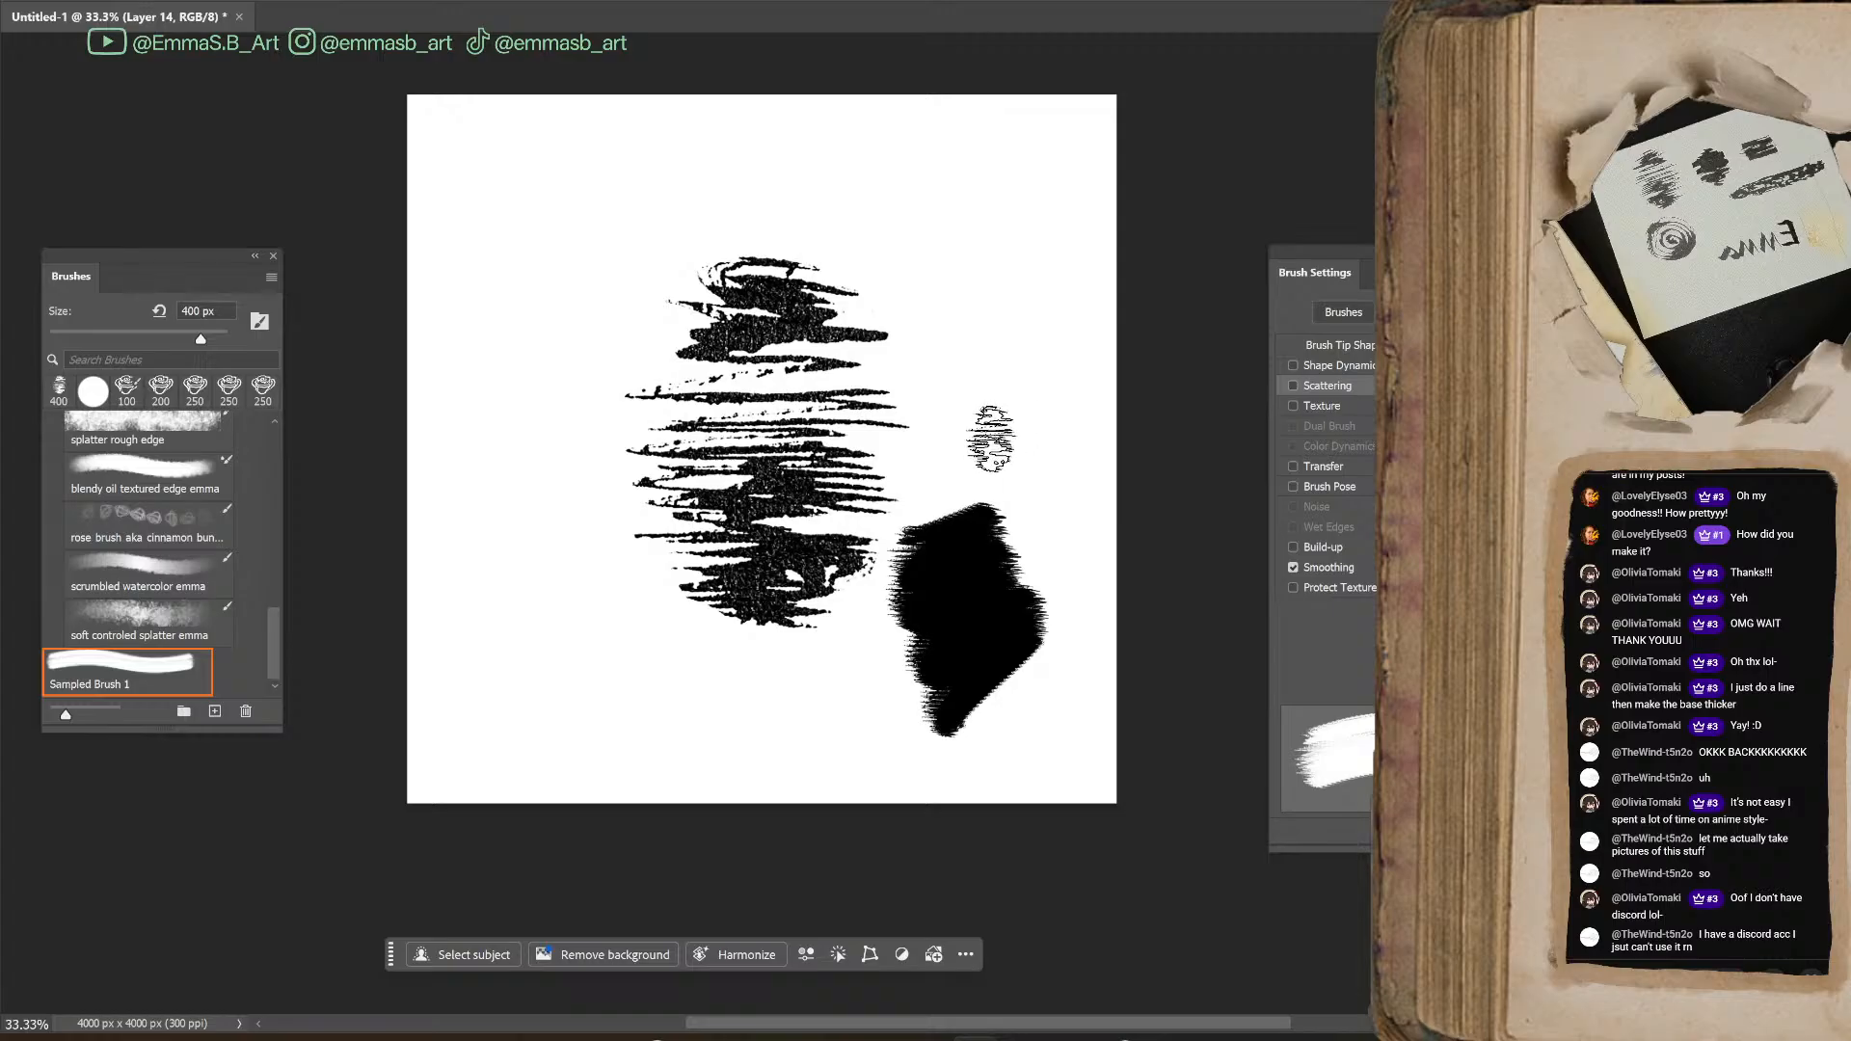
{"action": "key", "text": "ctrl+z"}
{"action": "left_click_drag", "start_coordinate": [955, 357], "coordinate": [960, 679]}
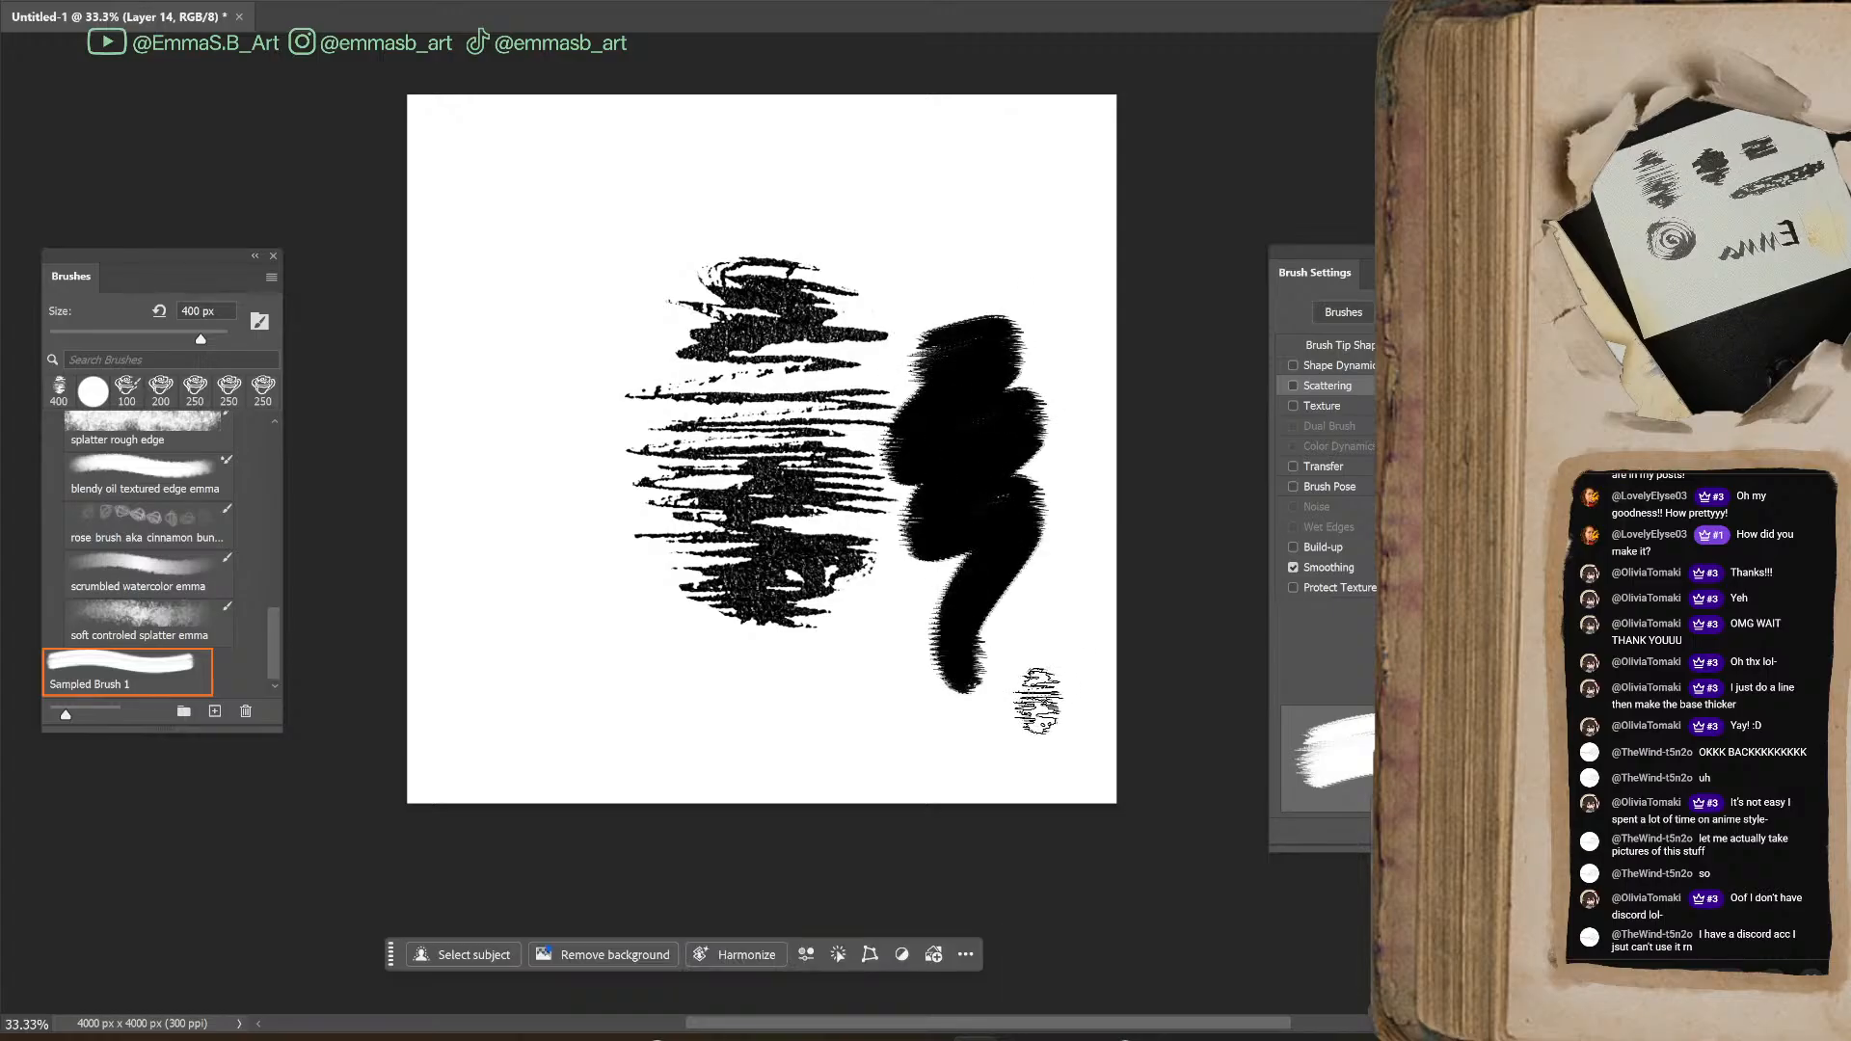
{"action": "key", "text": "ctrl+z"}
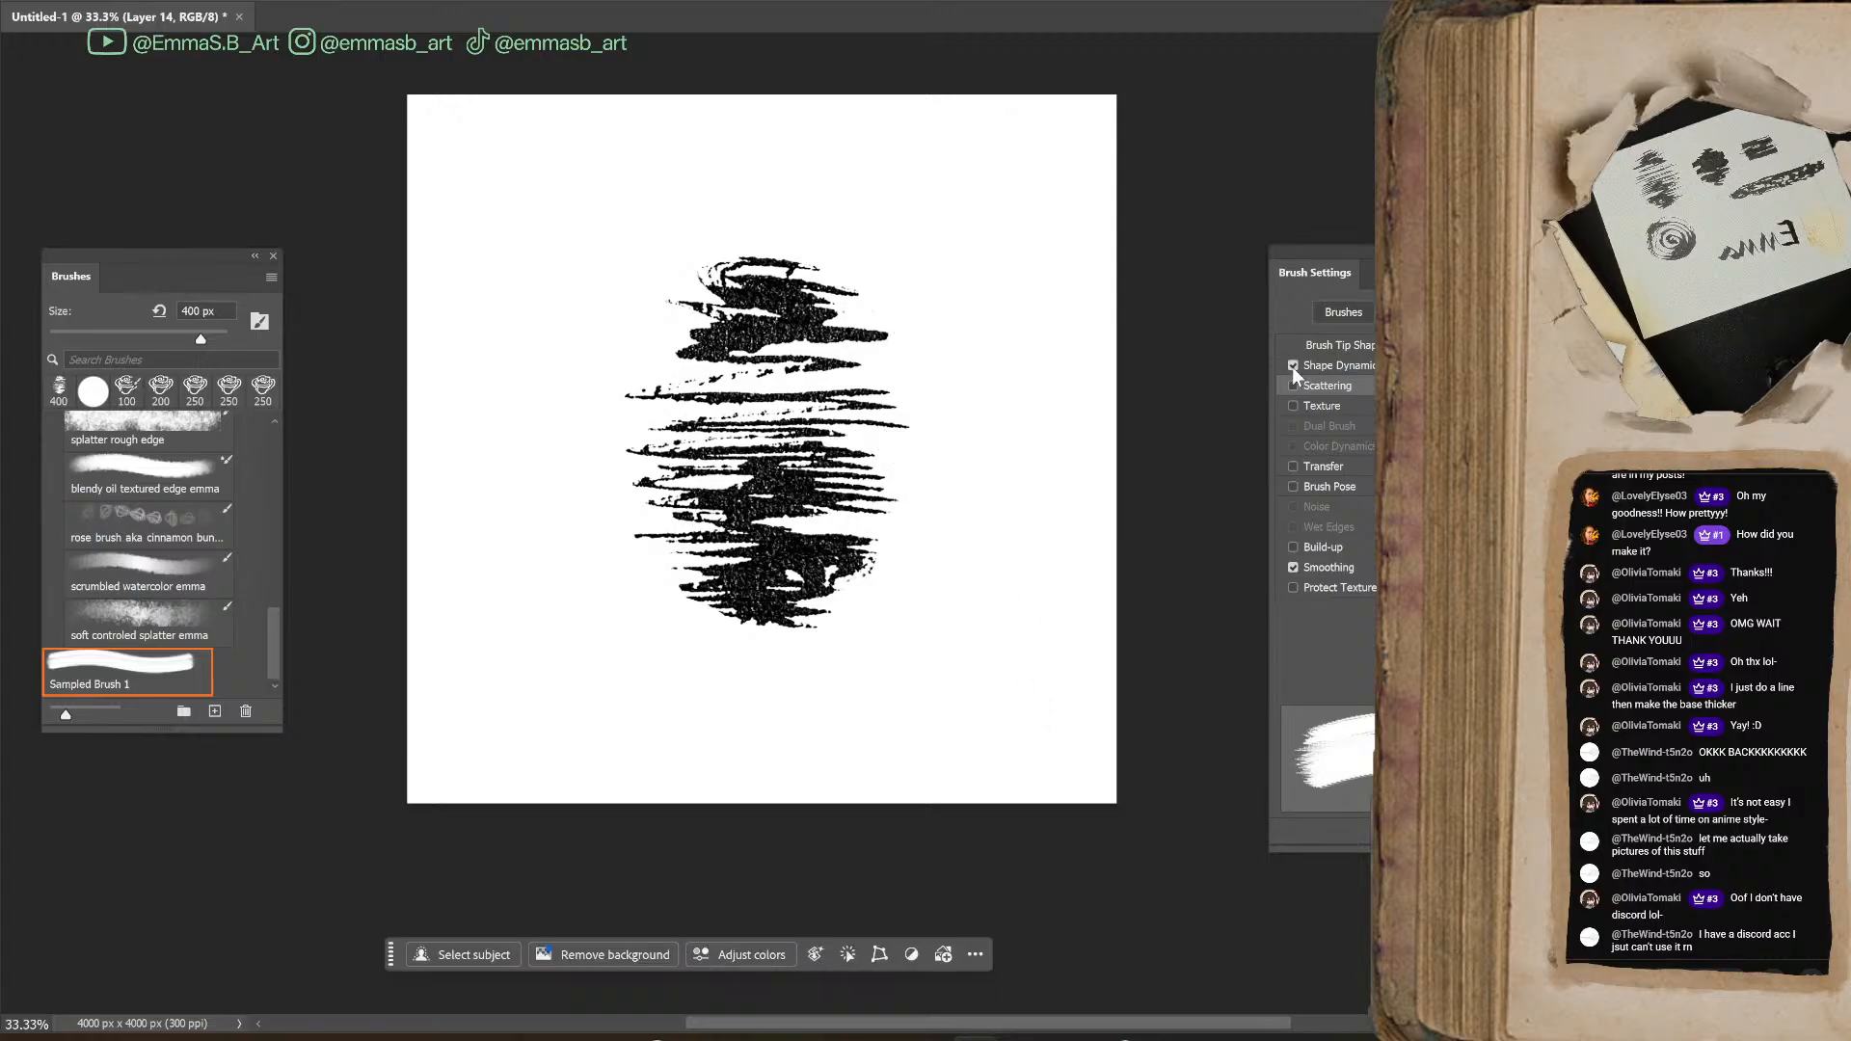
Enable Shape Dynamics, Scattering and Transfer for the sampled brush, painting a test zigzag before and after turning on Transfer
{"action": "left_click", "coordinate": [1293, 385]}
{"action": "mouse_move", "coordinate": [902, 511]}
{"action": "left_mouse_down"}
{"action": "mouse_move", "coordinate": [974, 443]}
{"action": "mouse_move", "coordinate": [964, 665]}
{"action": "mouse_move", "coordinate": [1005, 638]}
{"action": "left_mouse_up"}
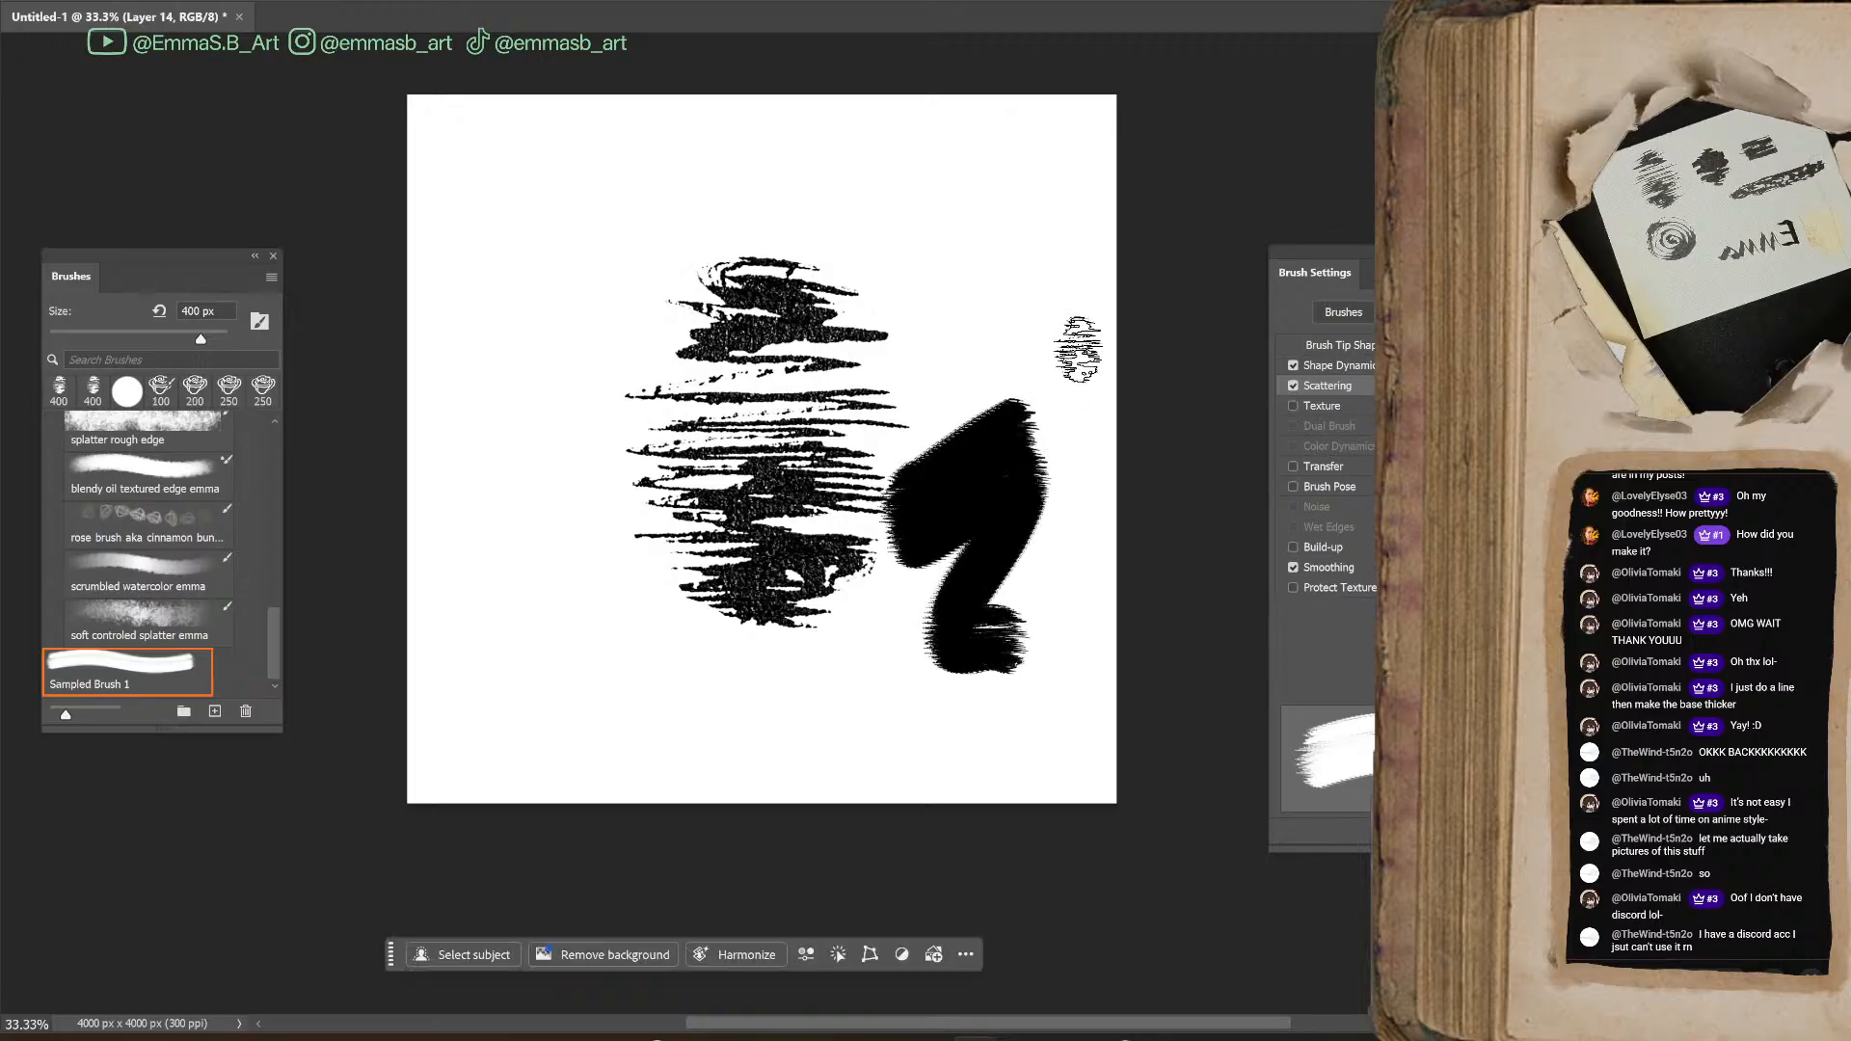
{"action": "left_click", "coordinate": [1359, 364]}
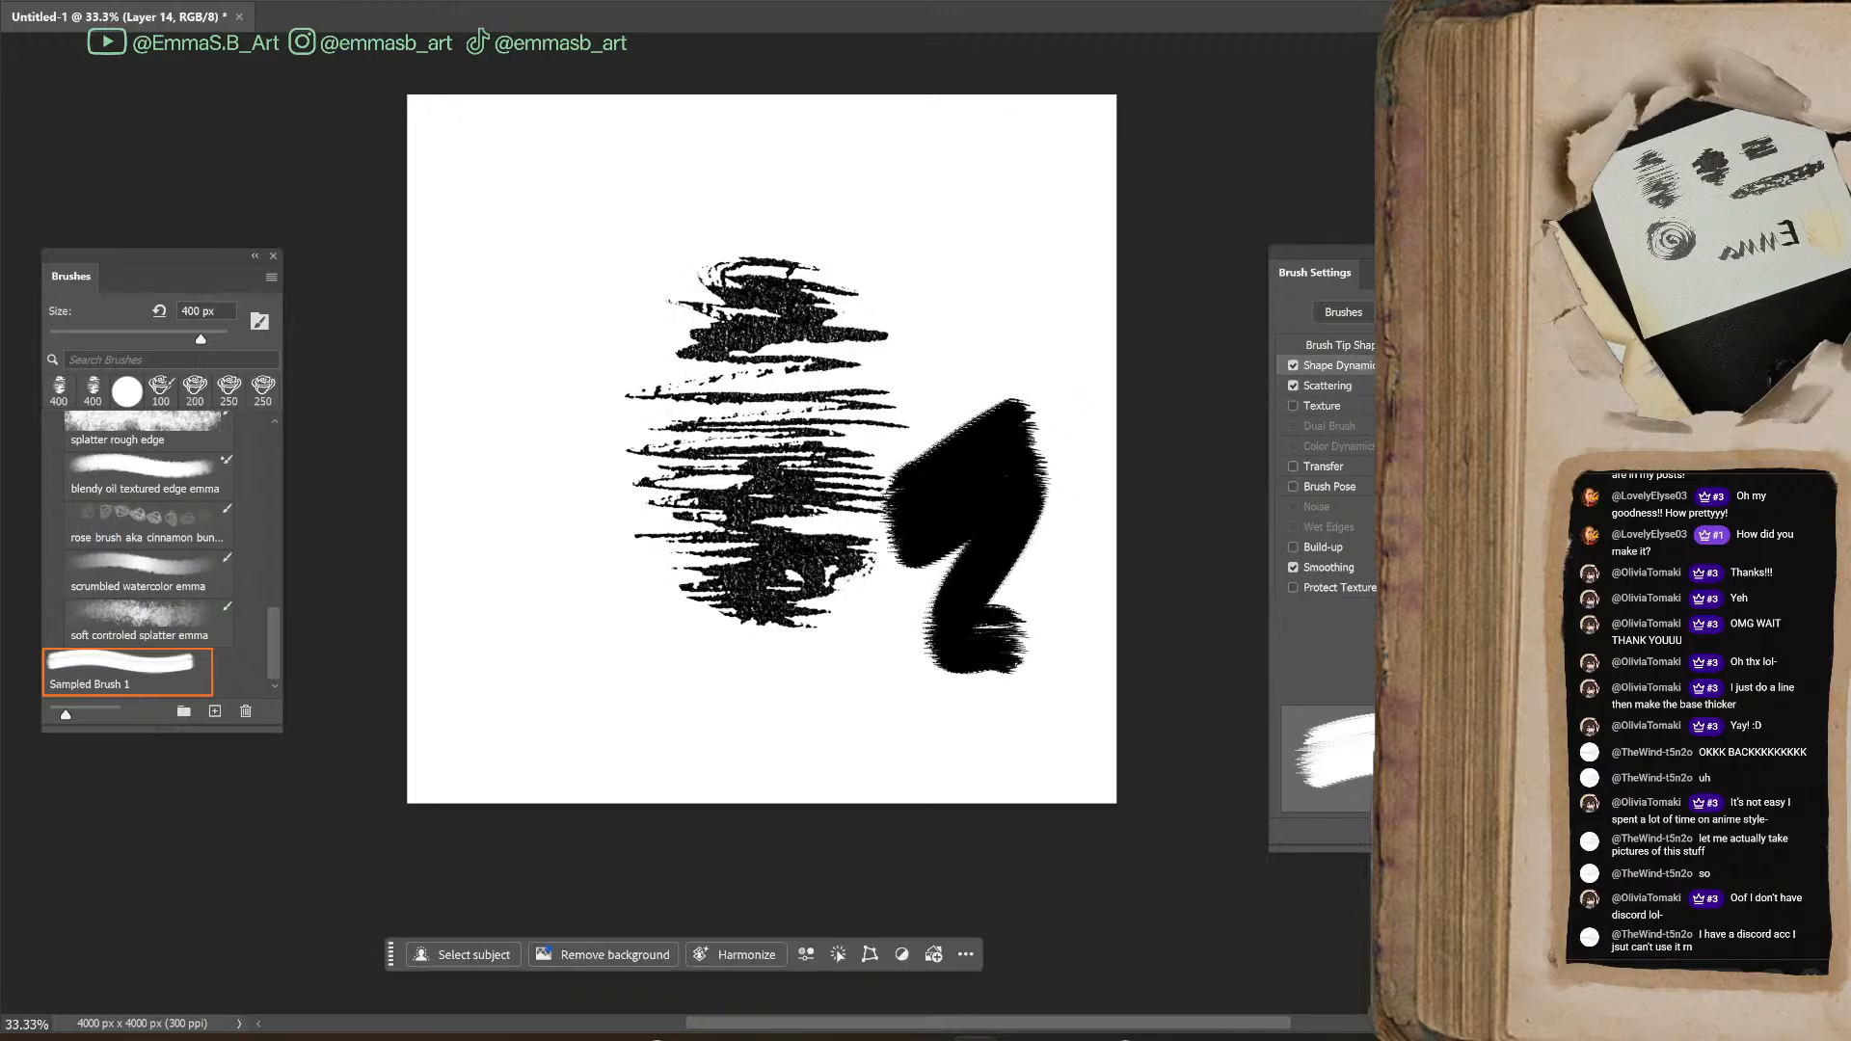
{"action": "left_click", "coordinate": [1294, 467]}
{"action": "mouse_move", "coordinate": [868, 249]}
{"action": "left_mouse_down"}
{"action": "mouse_move", "coordinate": [925, 307]}
{"action": "mouse_move", "coordinate": [1041, 359]}
{"action": "left_mouse_up"}
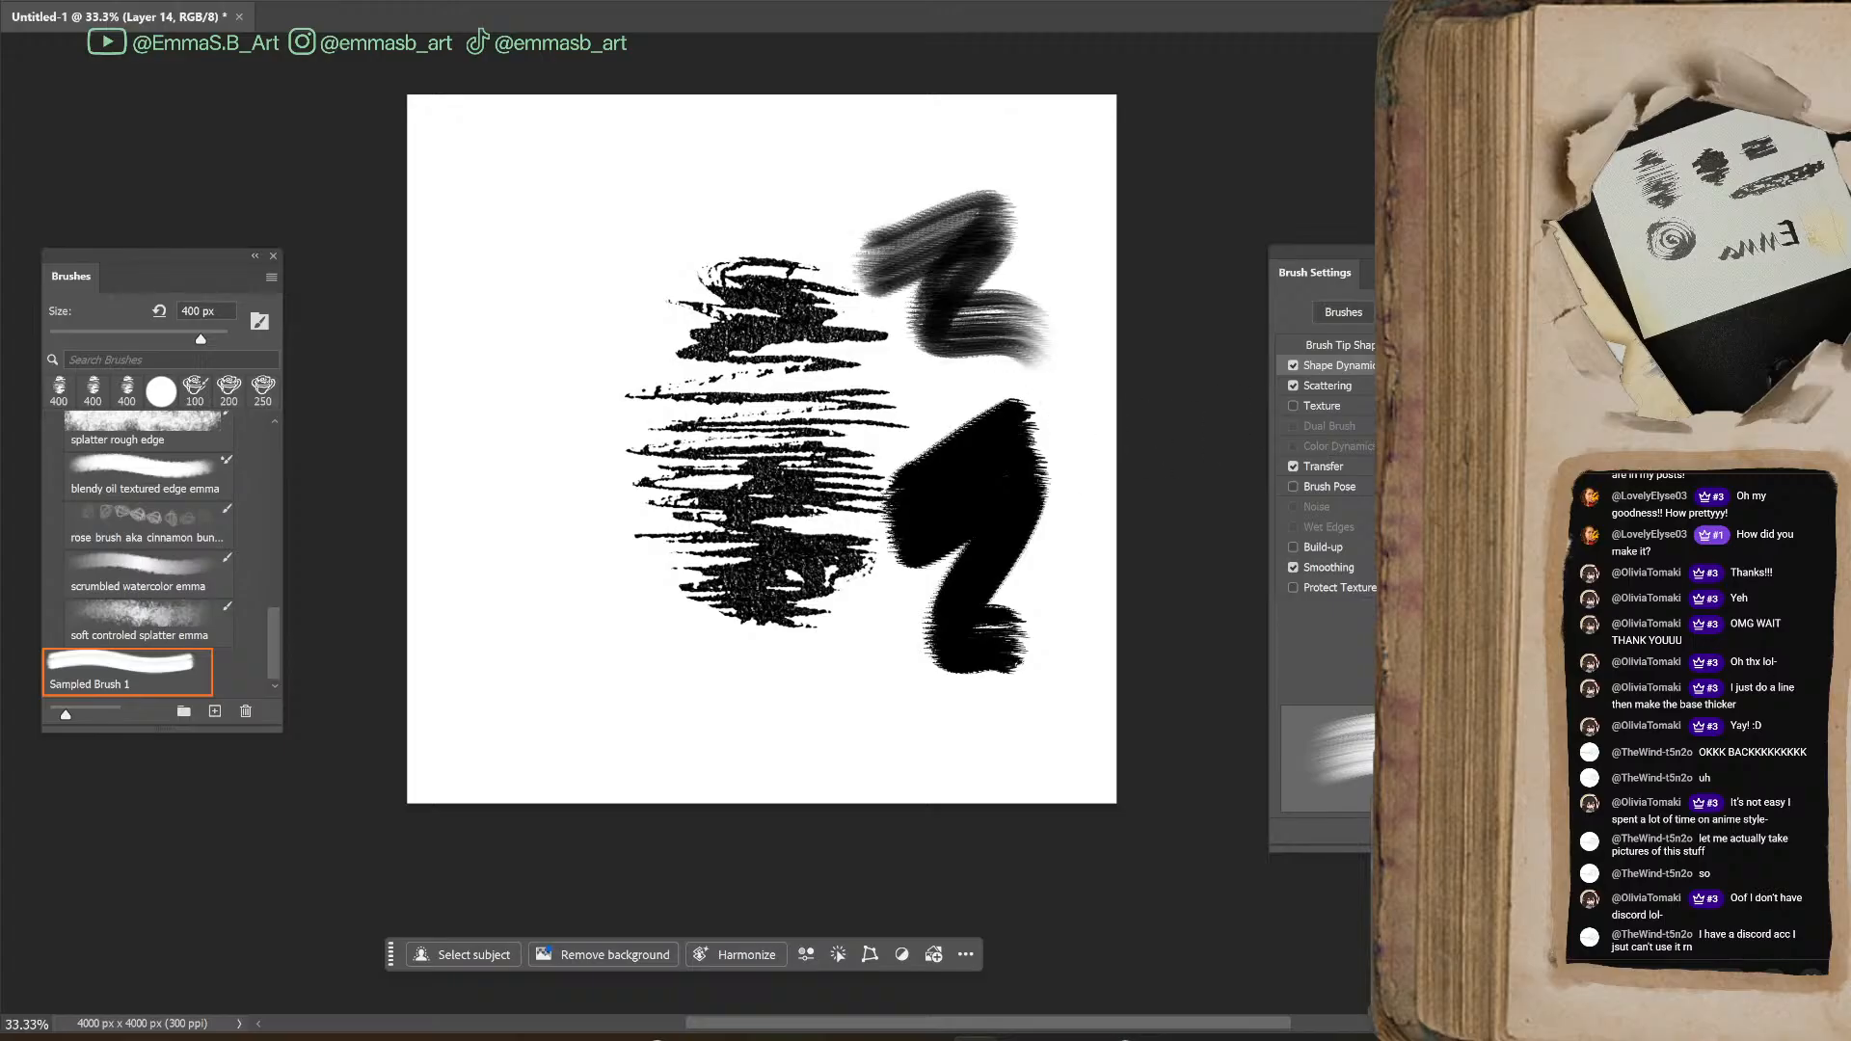
Bring the full brush settings into view, set the tip spacing to 6% and paint horizontal test strokes below the scribble
{"action": "left_click", "coordinate": [1355, 345]}
{"action": "left_click_drag", "start_coordinate": [1474, 256], "coordinate": [1173, 173]}
{"action": "mouse_move", "coordinate": [1088, 1025]}
{"action": "left_mouse_down"}
{"action": "mouse_move", "coordinate": [1054, 1027]}
{"action": "mouse_move", "coordinate": [1136, 1028]}
{"action": "left_mouse_up"}
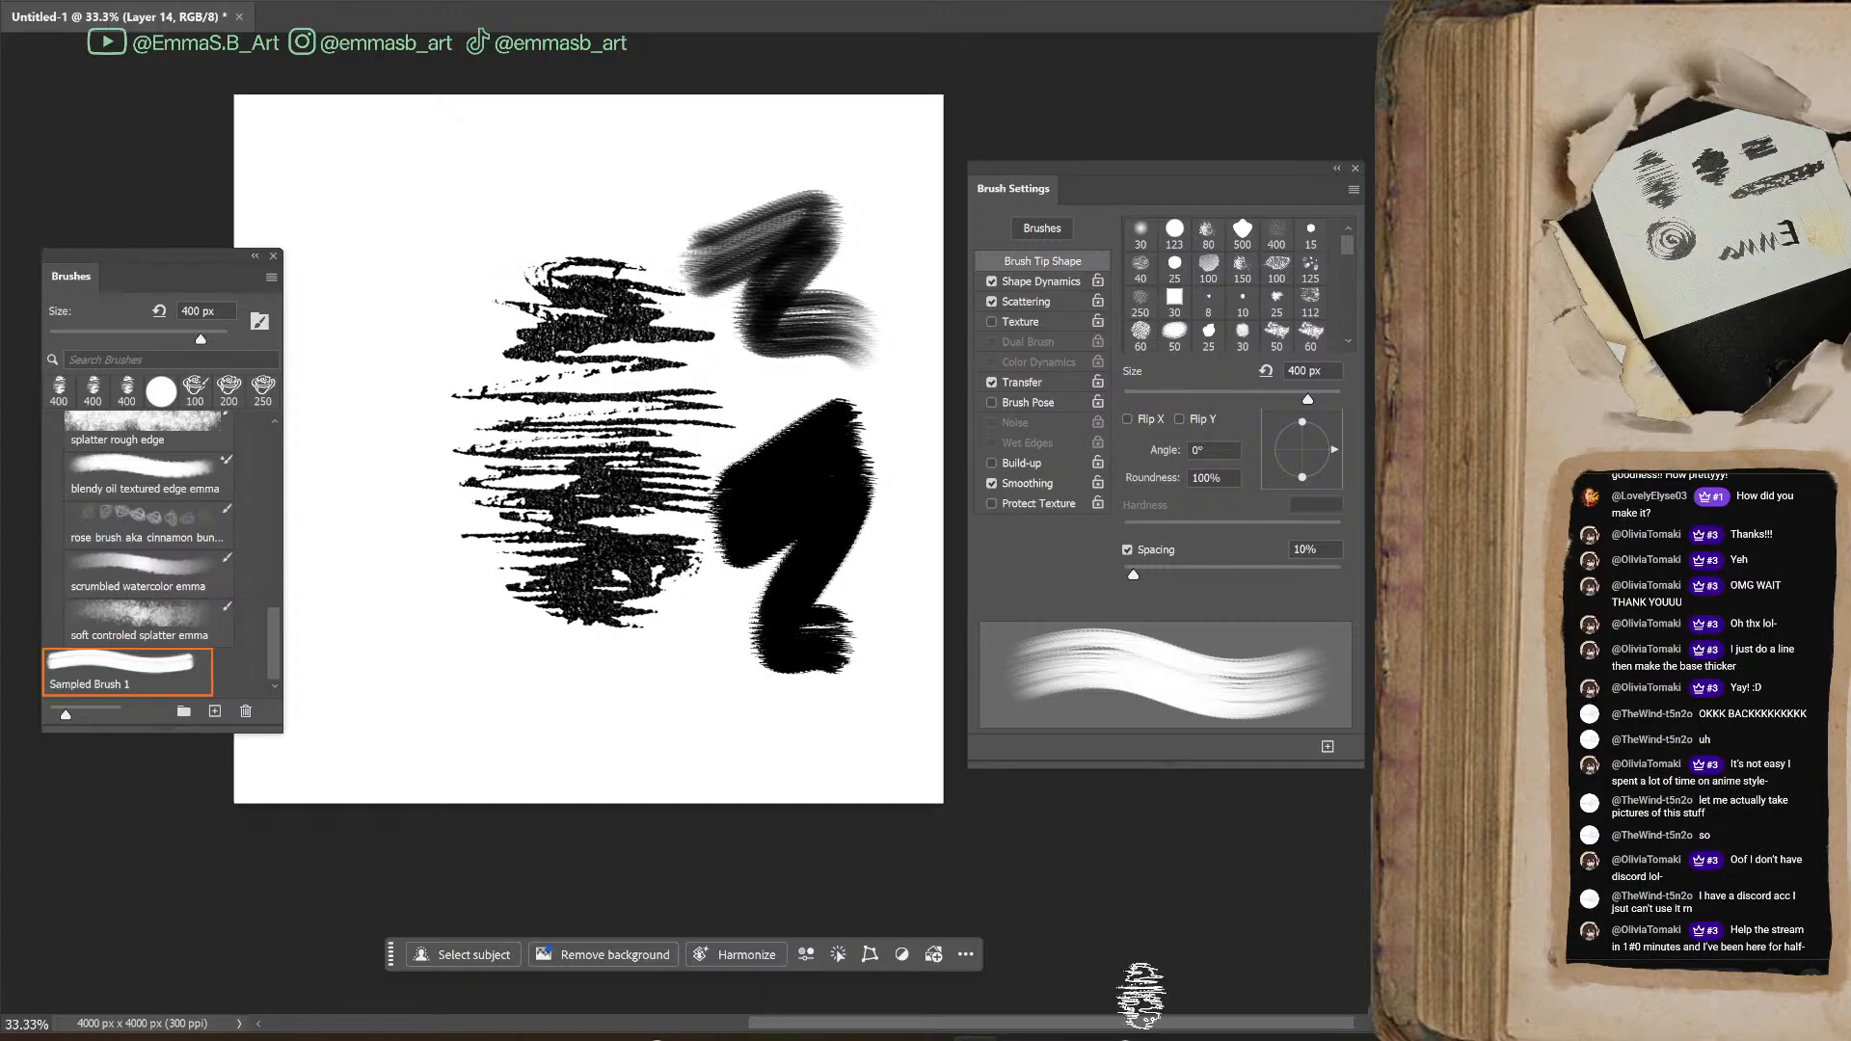
{"action": "left_click_drag", "start_coordinate": [1138, 188], "coordinate": [1109, 193]}
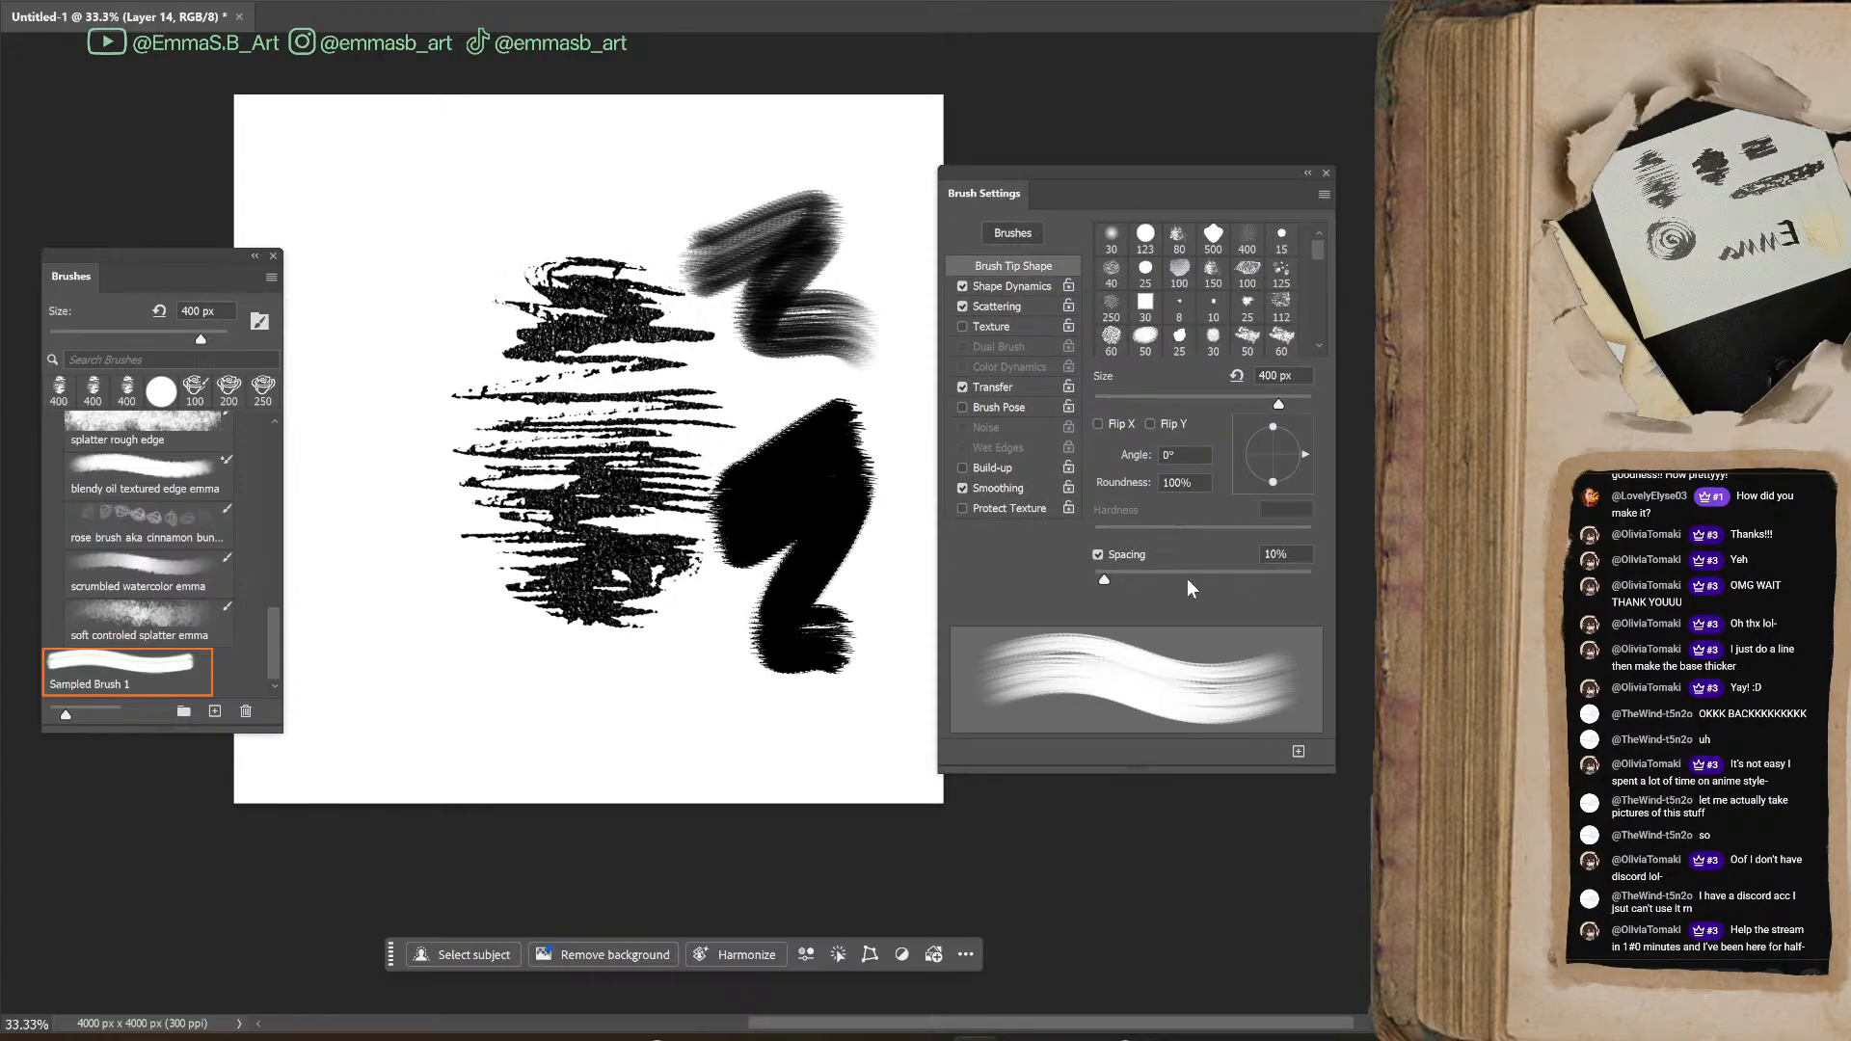
{"action": "key", "text": "Down"}
{"action": "key", "text": "Down"}
{"action": "key", "text": "Down"}
{"action": "key", "text": "Down"}
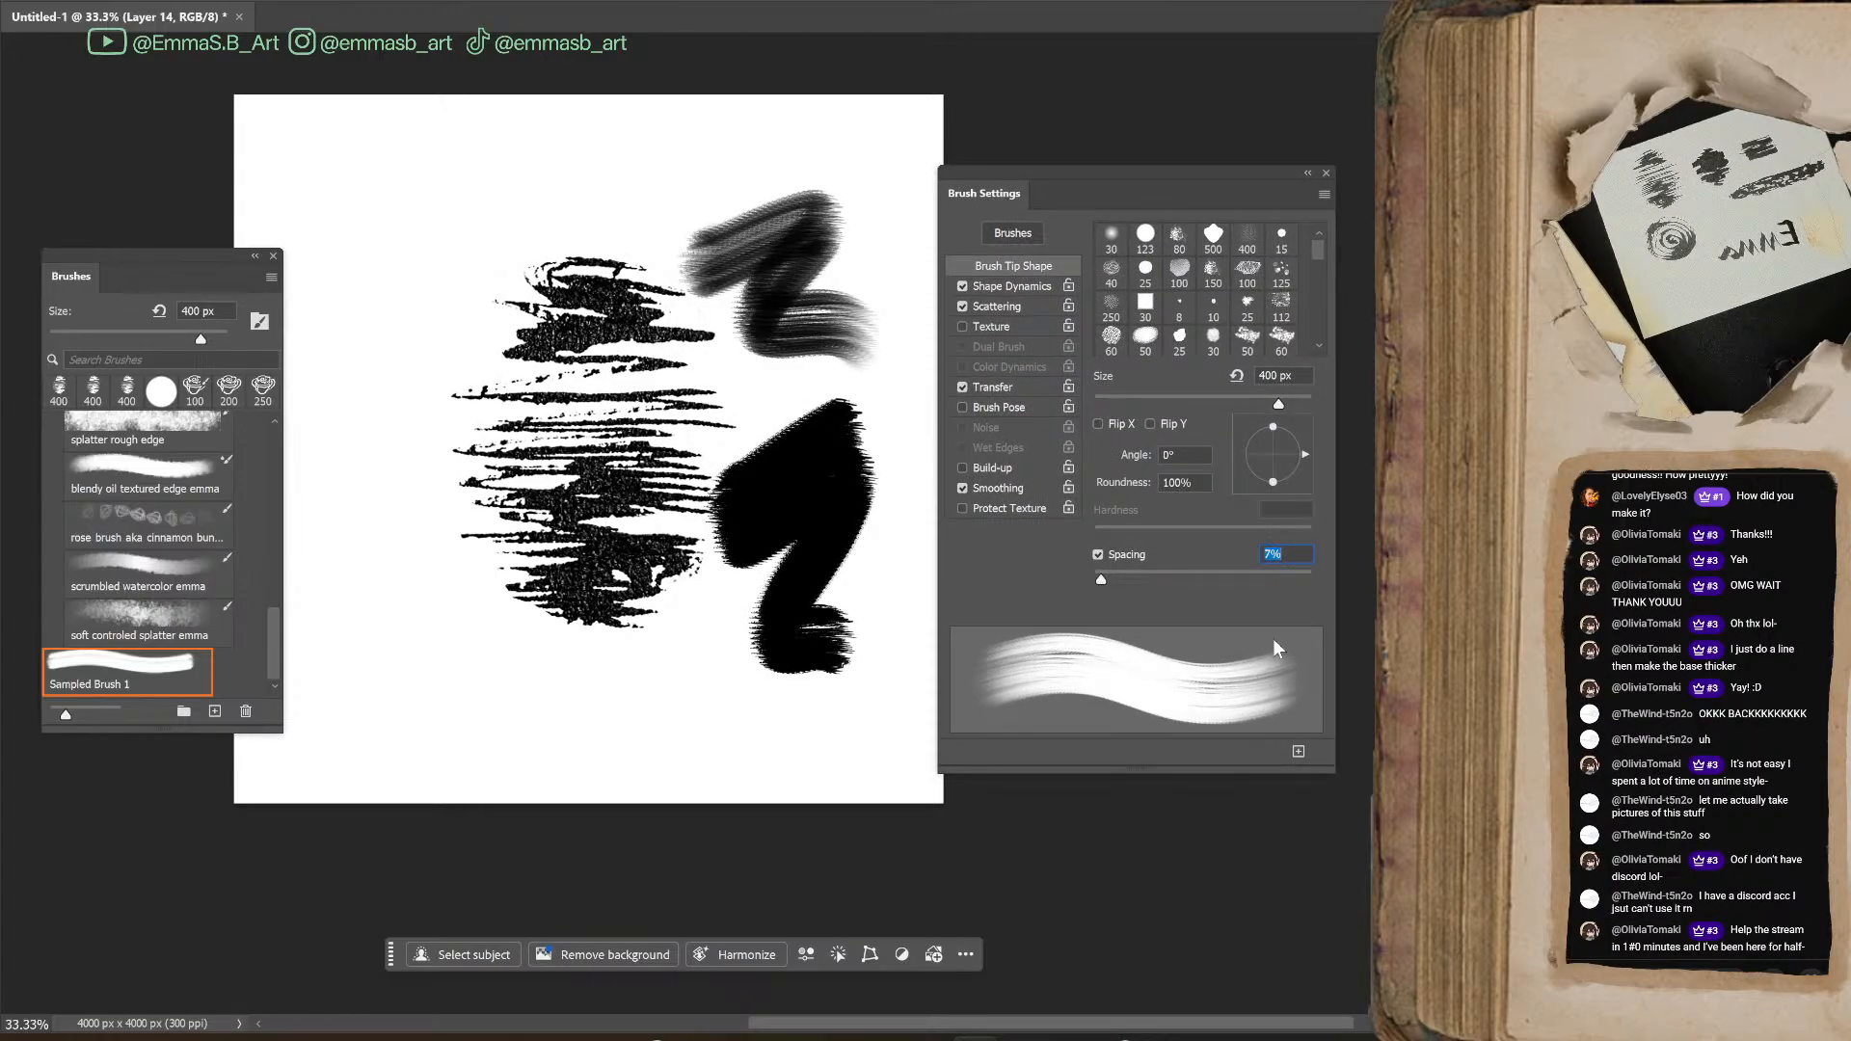
{"action": "mouse_move", "coordinate": [701, 683]}
{"action": "left_mouse_down"}
{"action": "mouse_move", "coordinate": [583, 675]}
{"action": "mouse_move", "coordinate": [777, 671]}
{"action": "left_mouse_up"}
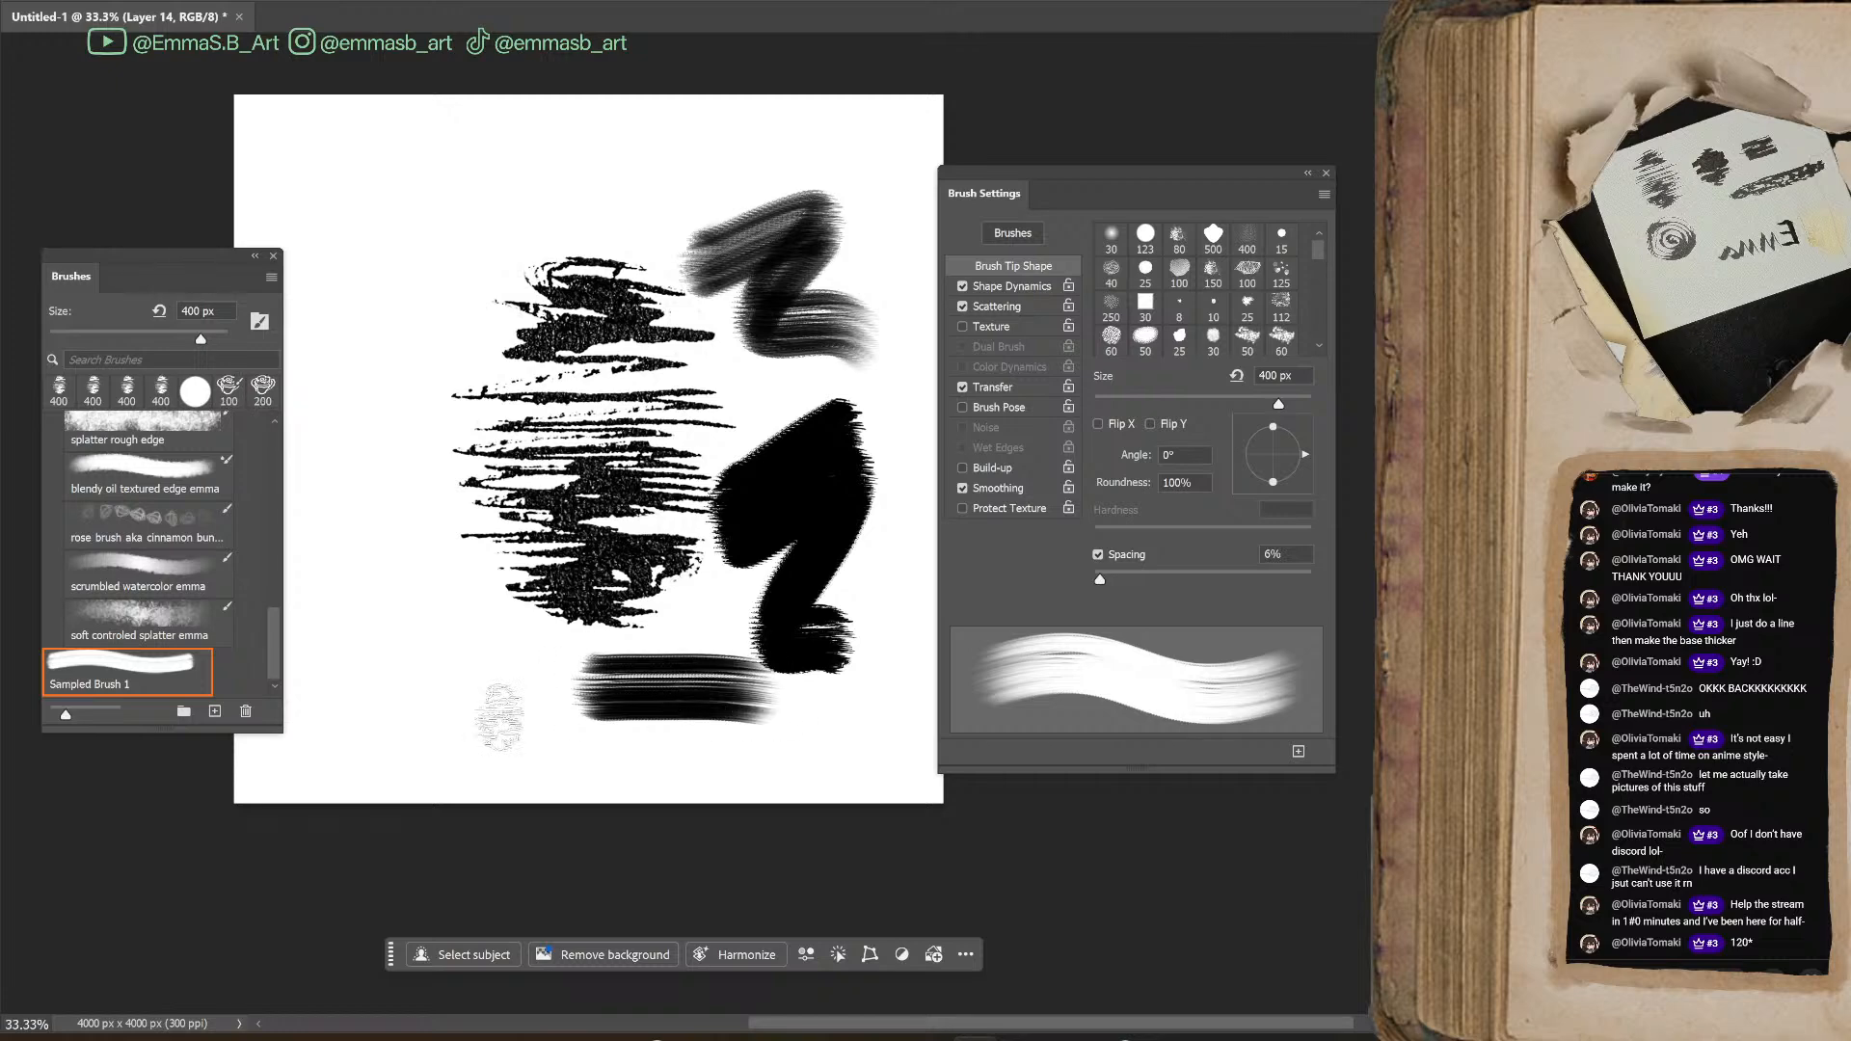
{"action": "left_click_drag", "start_coordinate": [482, 718], "coordinate": [771, 709]}
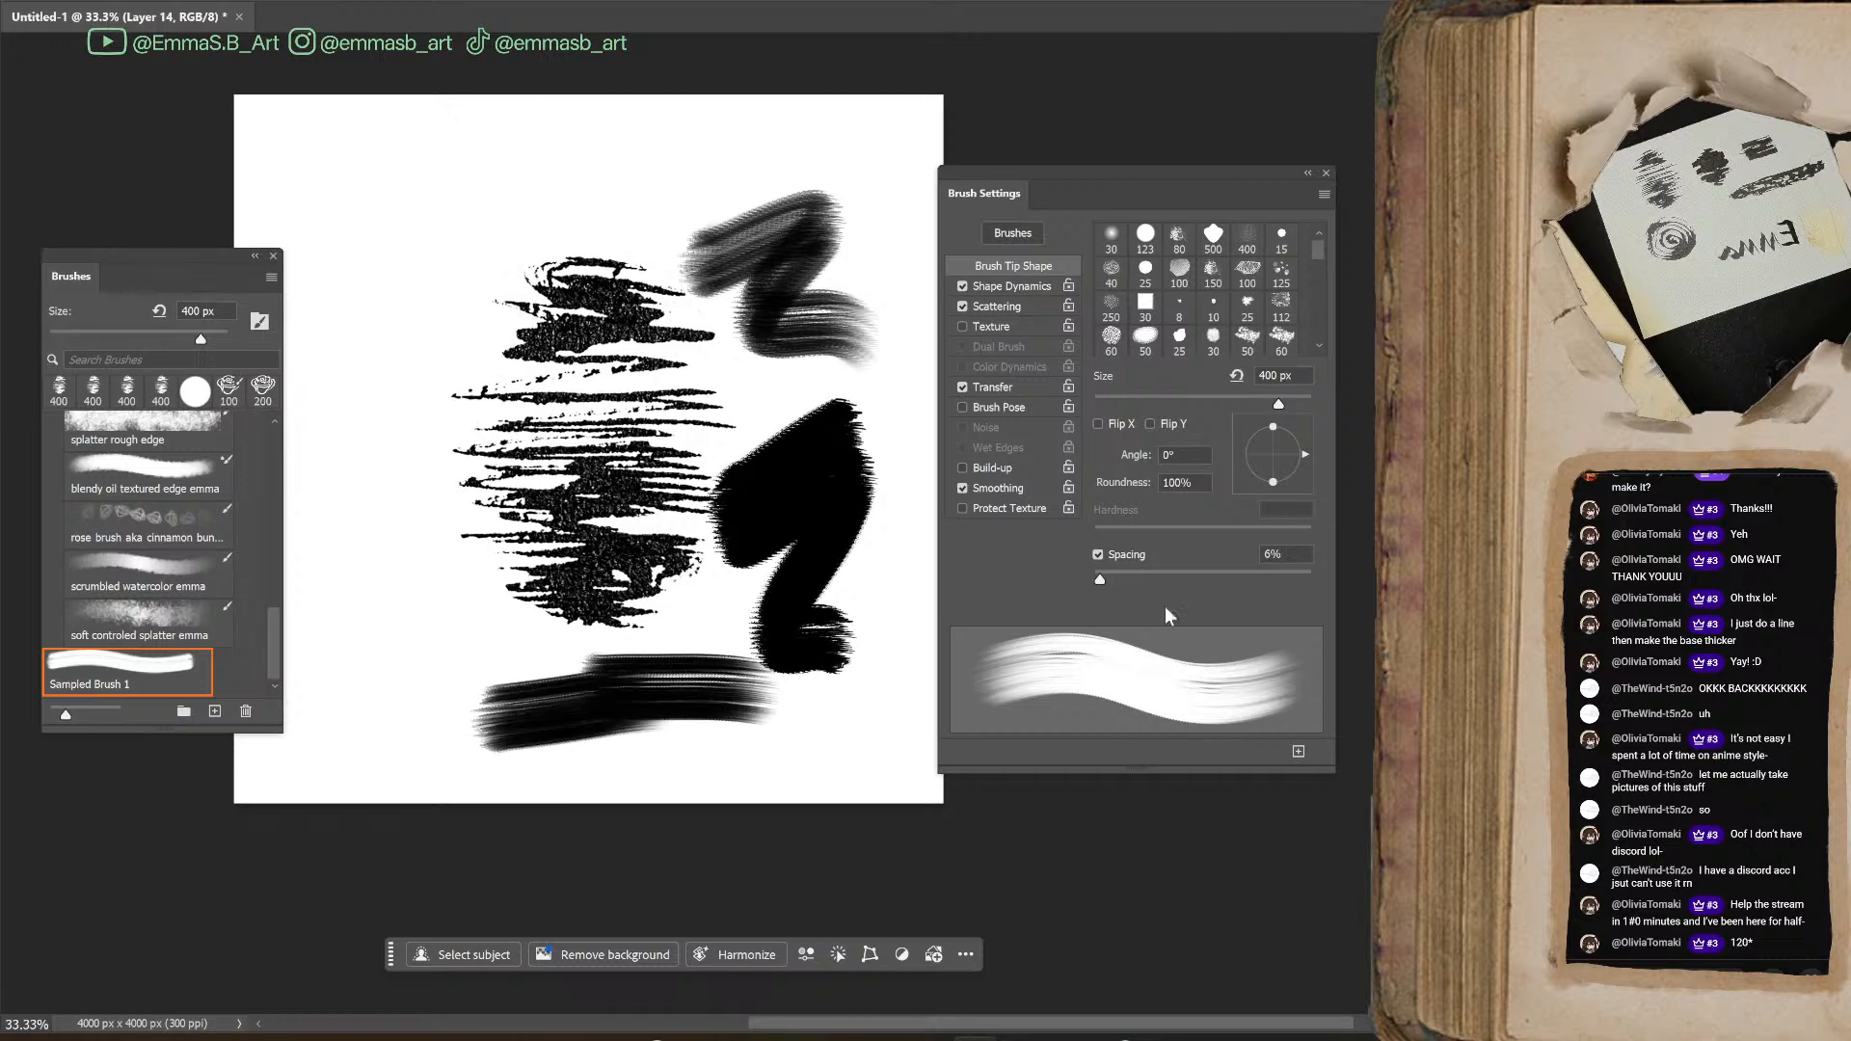
Set the brush's Scatter to 10% and paint short test strokes in empty areas of the canvas
{"action": "left_click", "coordinate": [999, 306]}
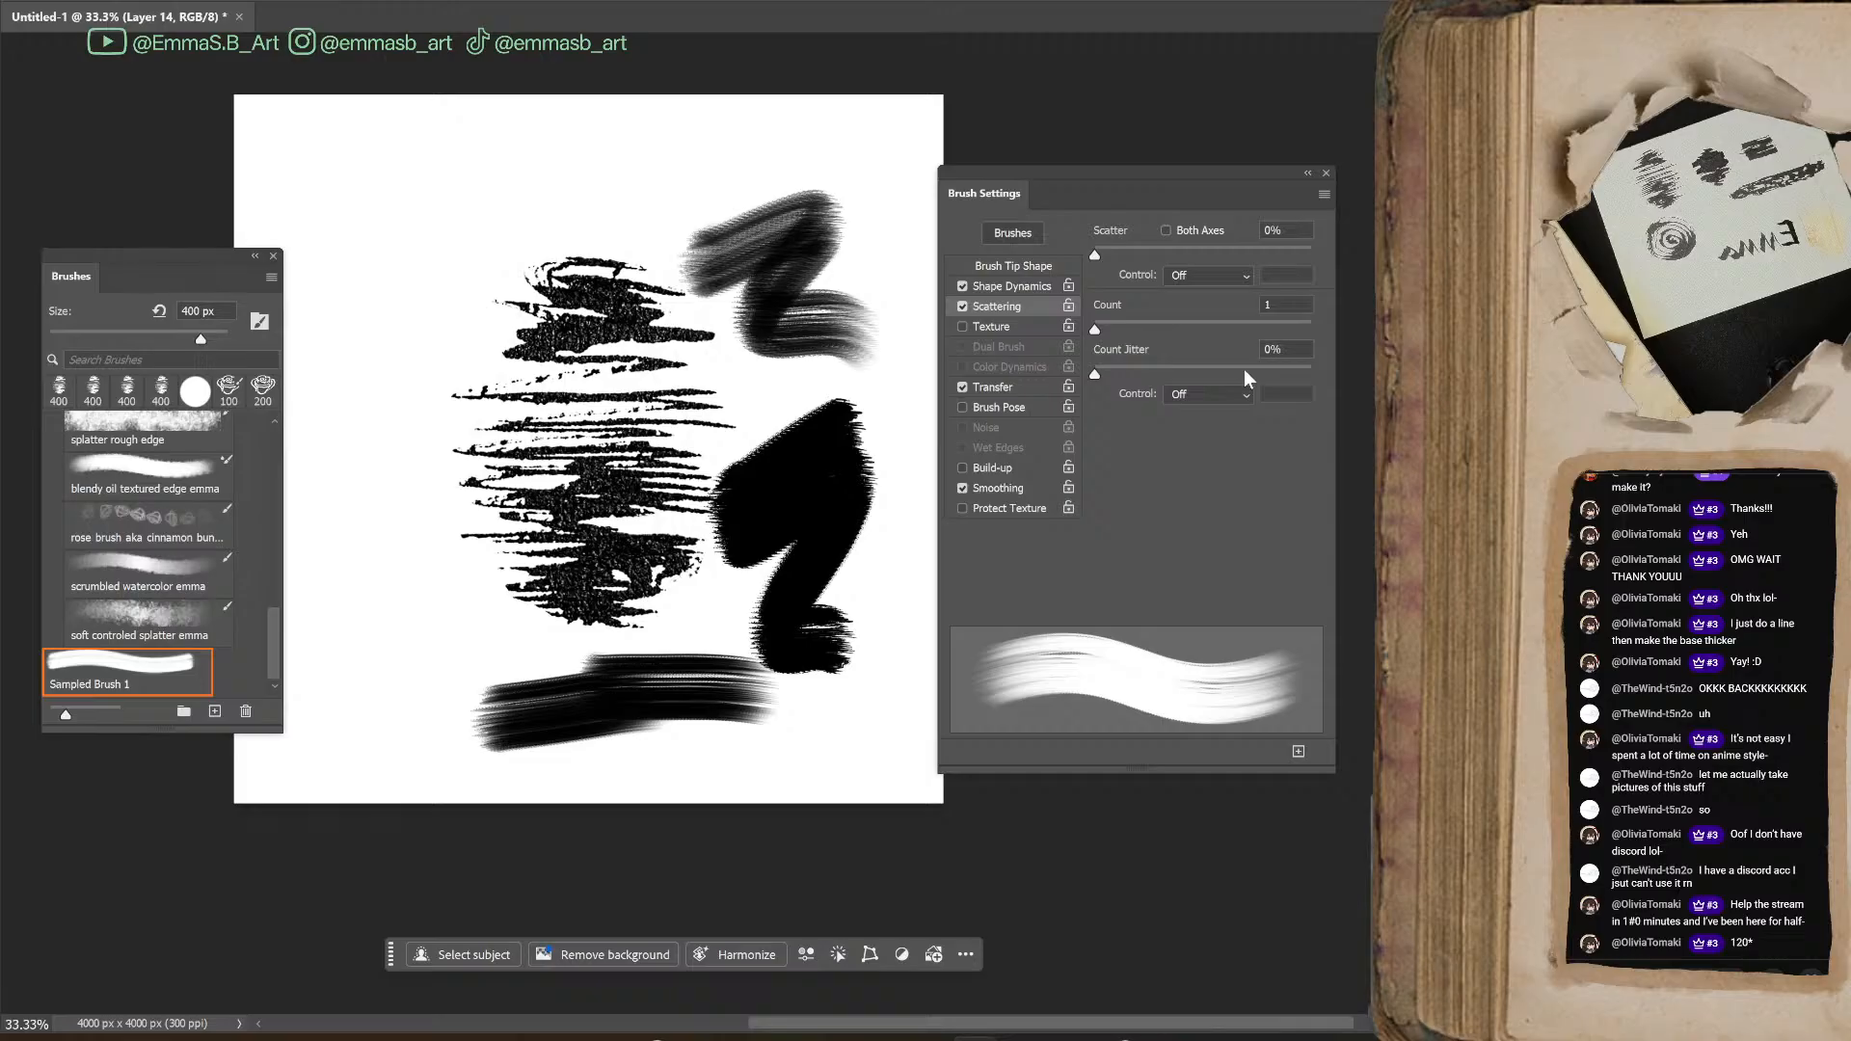
{"action": "left_click", "coordinate": [1287, 305]}
{"action": "left_click", "coordinate": [1015, 287]}
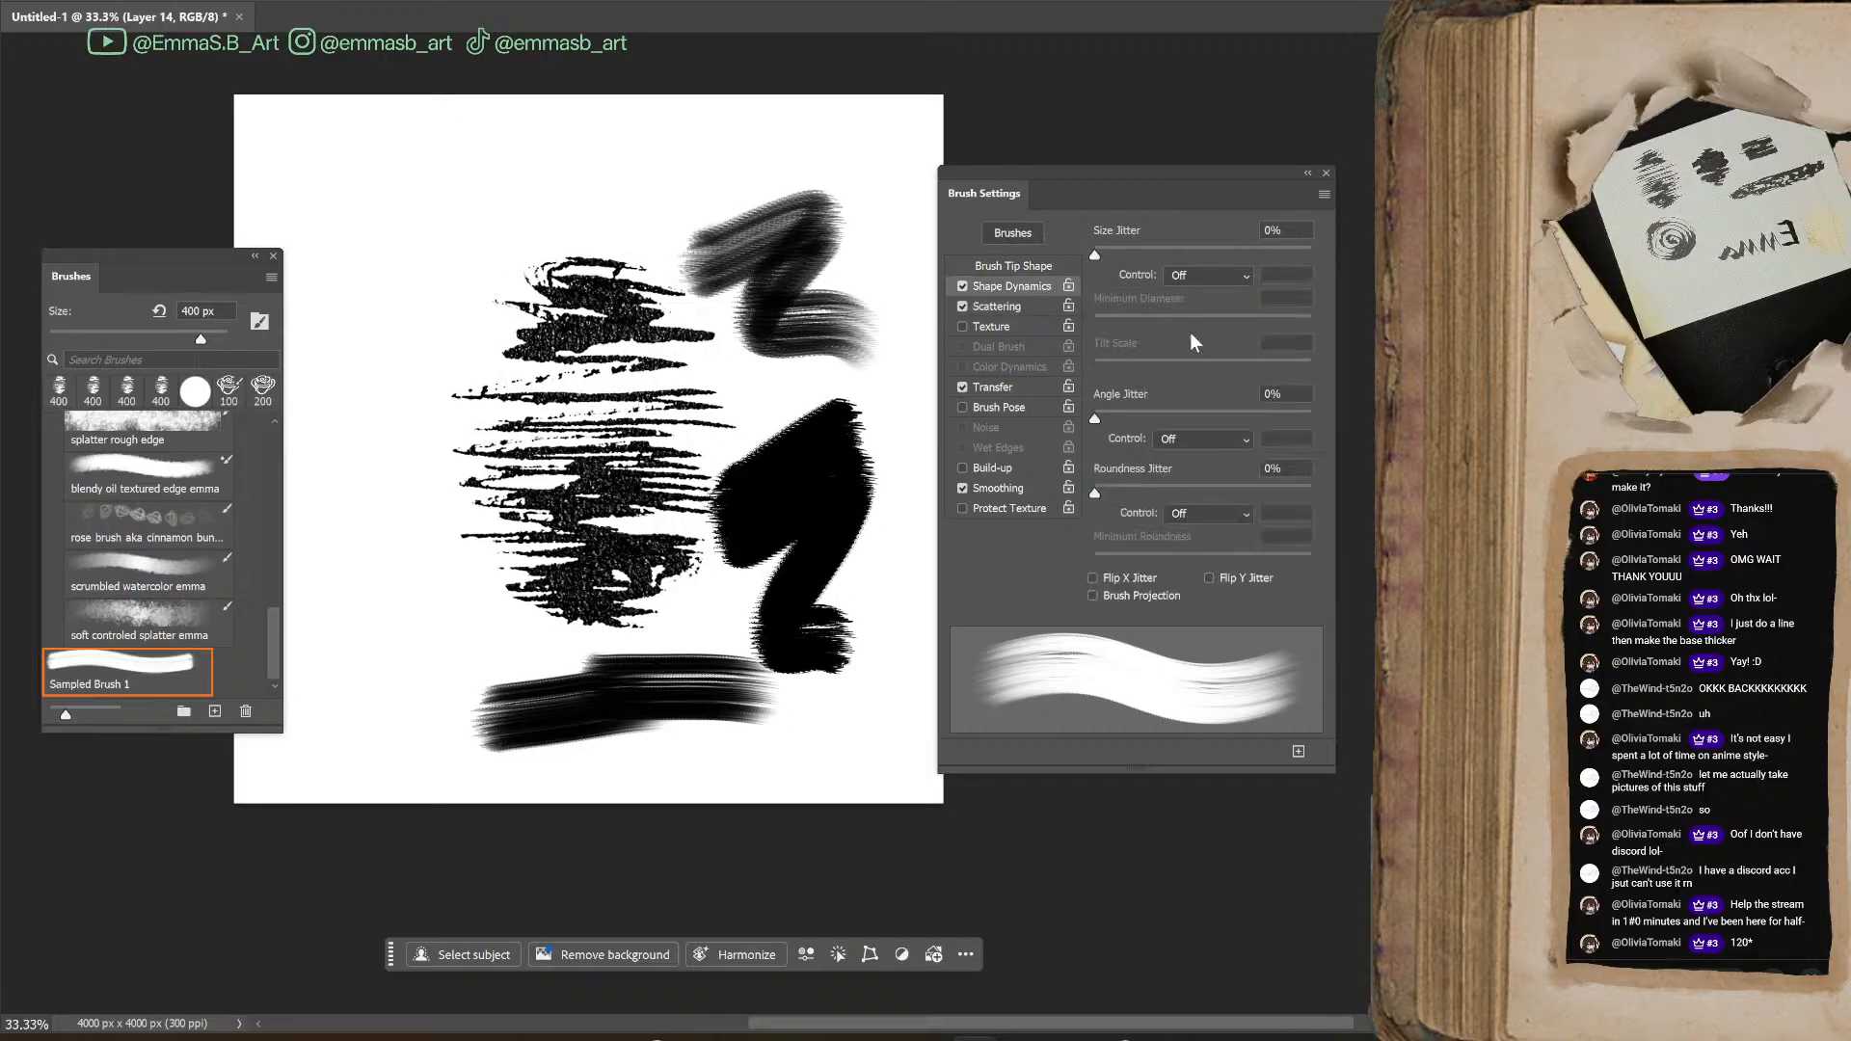
{"action": "left_click", "coordinate": [1002, 307]}
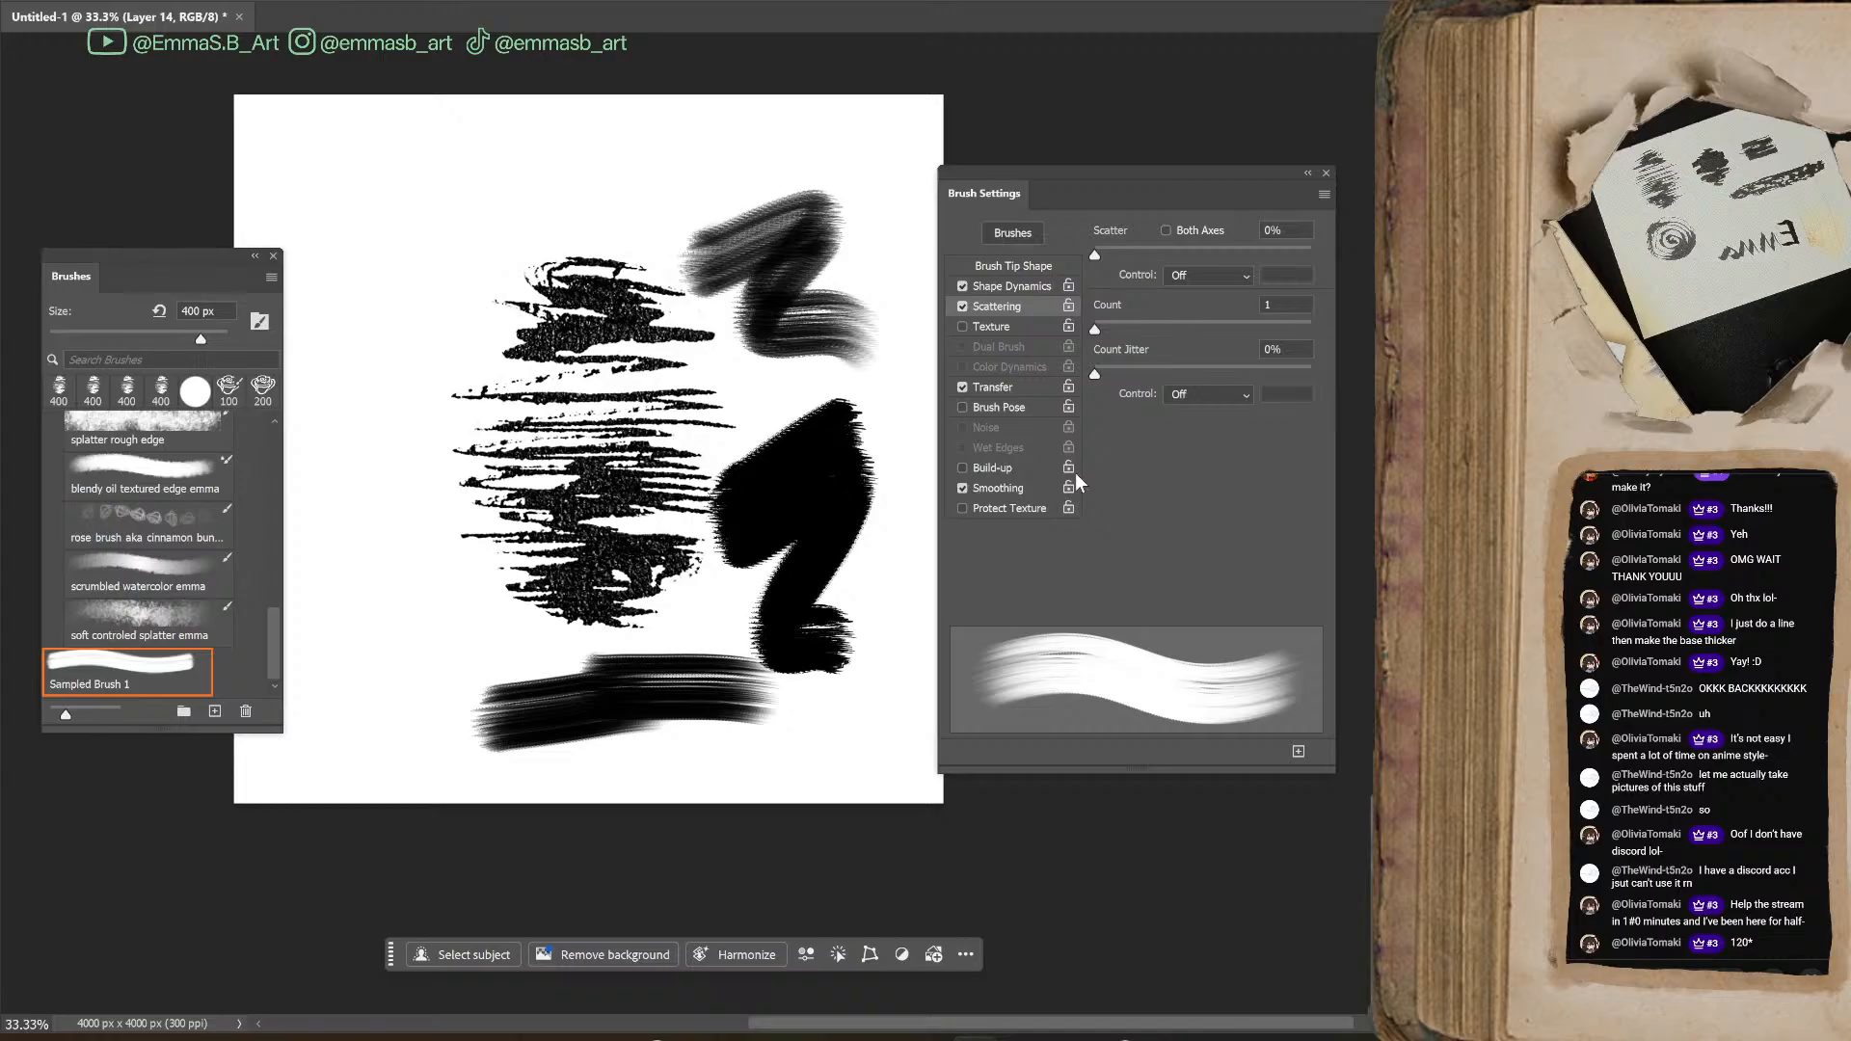
{"action": "mouse_move", "coordinate": [1094, 254]}
{"action": "left_mouse_down"}
{"action": "mouse_move", "coordinate": [1172, 252]}
{"action": "mouse_move", "coordinate": [1096, 257]}
{"action": "left_mouse_up"}
{"action": "mouse_move", "coordinate": [675, 733]}
{"action": "left_mouse_down"}
{"action": "mouse_move", "coordinate": [741, 754]}
{"action": "mouse_move", "coordinate": [859, 777]}
{"action": "left_mouse_up"}
{"action": "left_click_drag", "start_coordinate": [372, 603], "coordinate": [454, 607]}
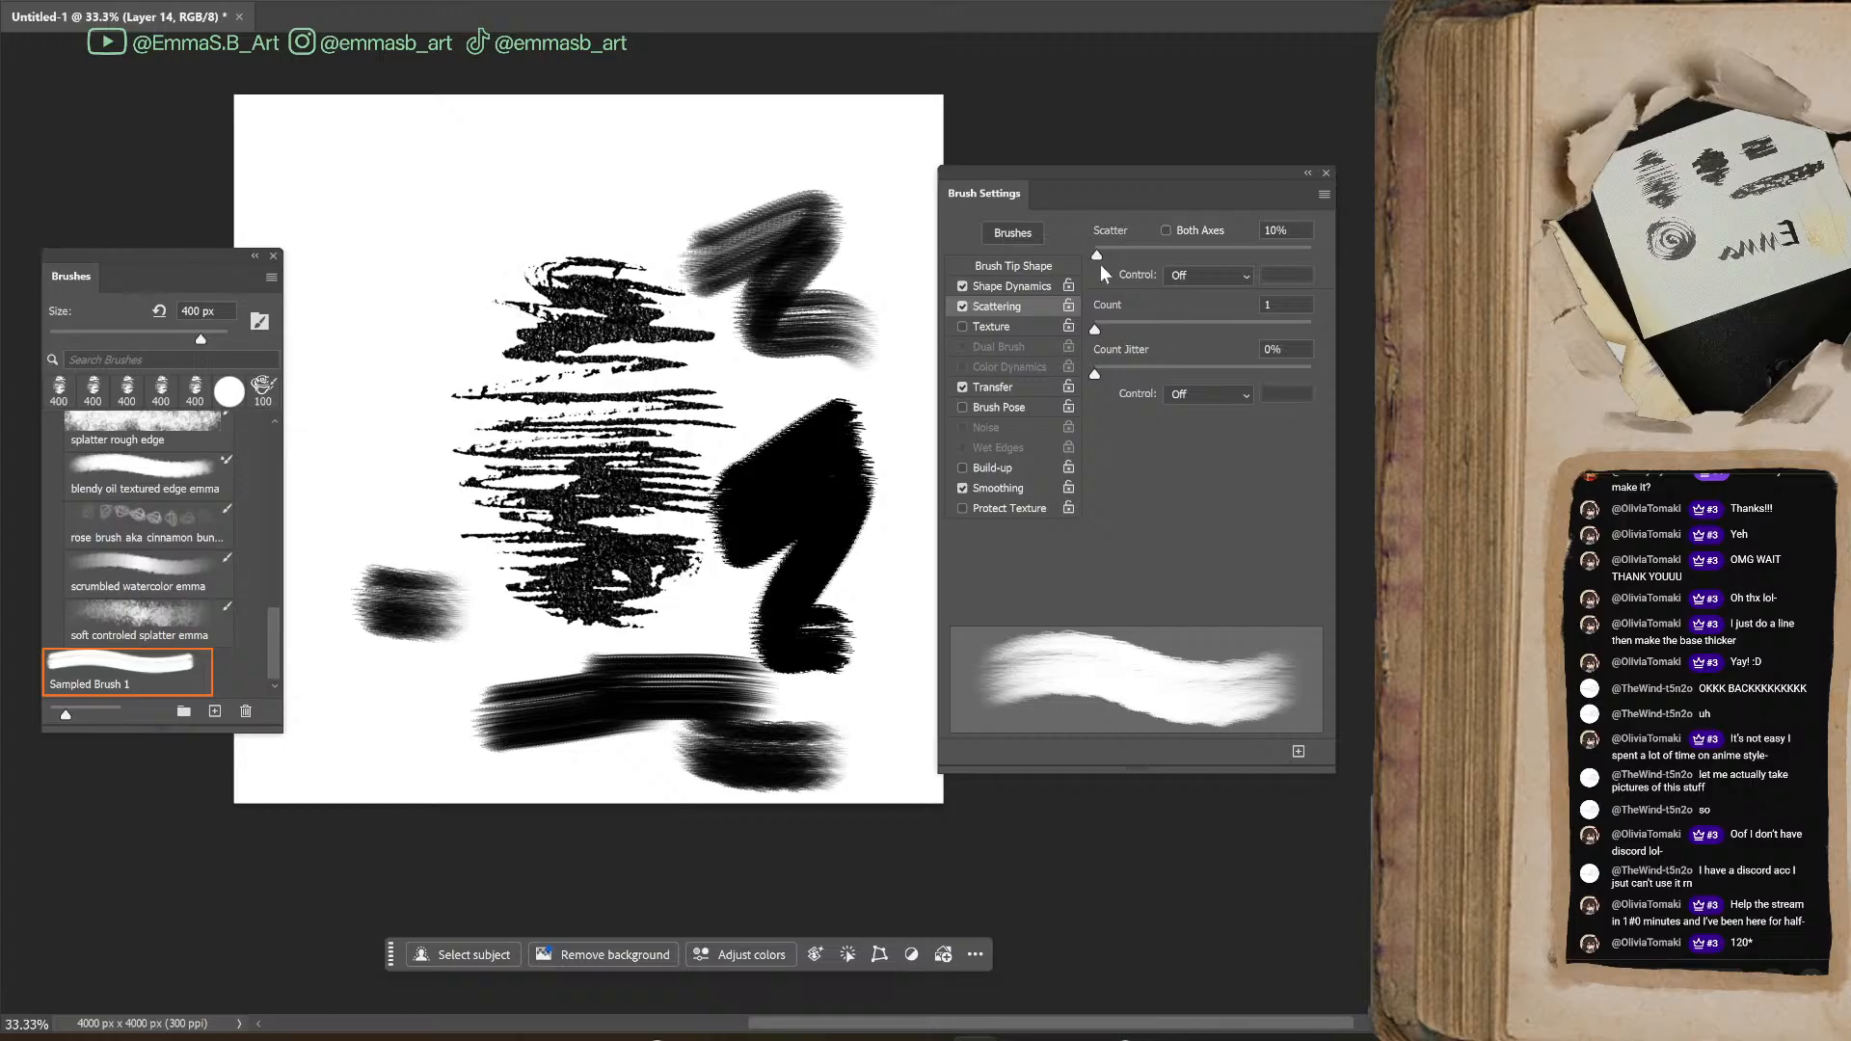
Set the brush tip spacing to 2% and paint dense black test strokes around the scribble
{"action": "left_click", "coordinate": [1020, 267]}
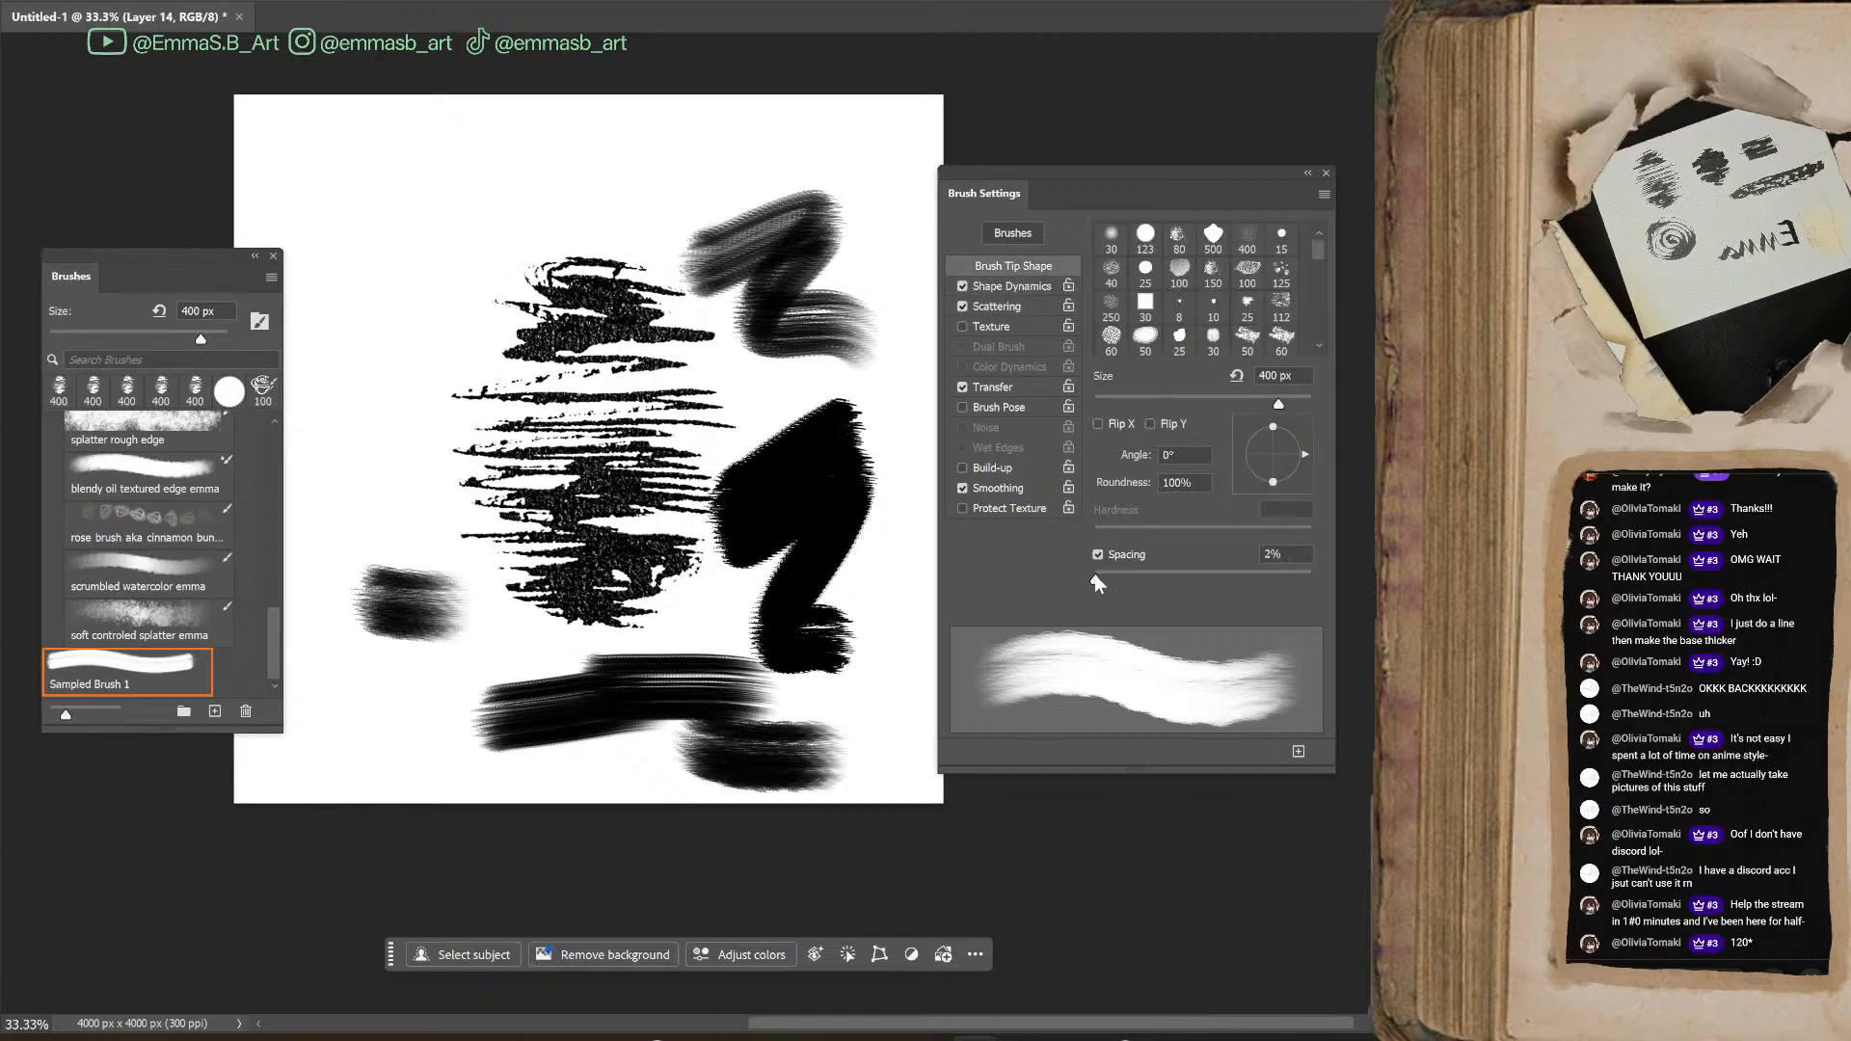
{"action": "left_click_drag", "start_coordinate": [458, 220], "coordinate": [704, 188]}
{"action": "mouse_move", "coordinate": [378, 370]}
{"action": "left_mouse_down"}
{"action": "mouse_move", "coordinate": [413, 355]}
{"action": "mouse_move", "coordinate": [351, 495]}
{"action": "mouse_move", "coordinate": [470, 546]}
{"action": "left_mouse_up"}
{"action": "mouse_move", "coordinate": [390, 278]}
{"action": "left_mouse_down"}
{"action": "mouse_move", "coordinate": [520, 328]}
{"action": "mouse_move", "coordinate": [588, 241]}
{"action": "mouse_move", "coordinate": [810, 144]}
{"action": "mouse_move", "coordinate": [772, 222]}
{"action": "left_mouse_up"}
{"action": "mouse_move", "coordinate": [786, 358]}
{"action": "left_mouse_down"}
{"action": "mouse_move", "coordinate": [745, 347]}
{"action": "mouse_move", "coordinate": [776, 443]}
{"action": "mouse_move", "coordinate": [741, 545]}
{"action": "mouse_move", "coordinate": [803, 528]}
{"action": "left_mouse_up"}
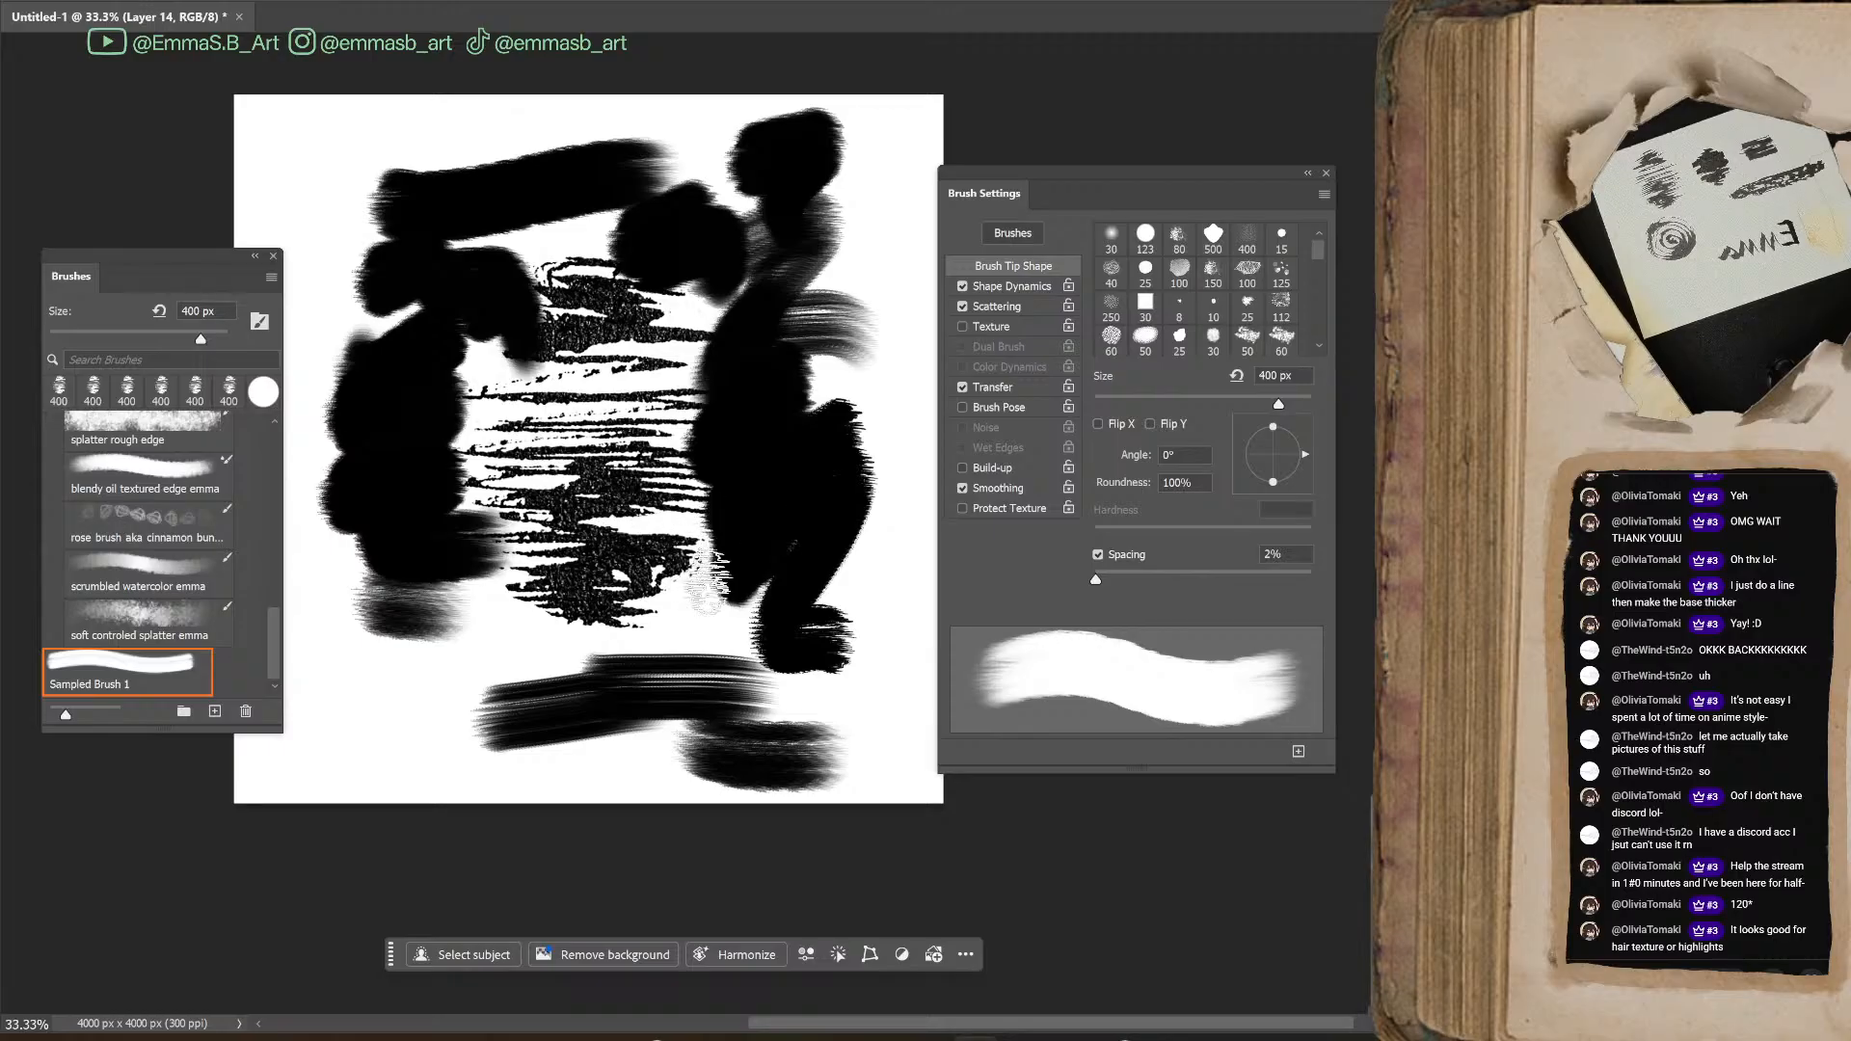
Undo all the test strokes so that only the scribble is left on its layer
{"action": "key", "text": "ctrl+z"}
{"action": "key", "text": "ctrl+z"}
{"action": "key", "text": "ctrl+z"}
{"action": "key", "text": "ctrl+z"}
{"action": "key", "text": "ctrl+z"}
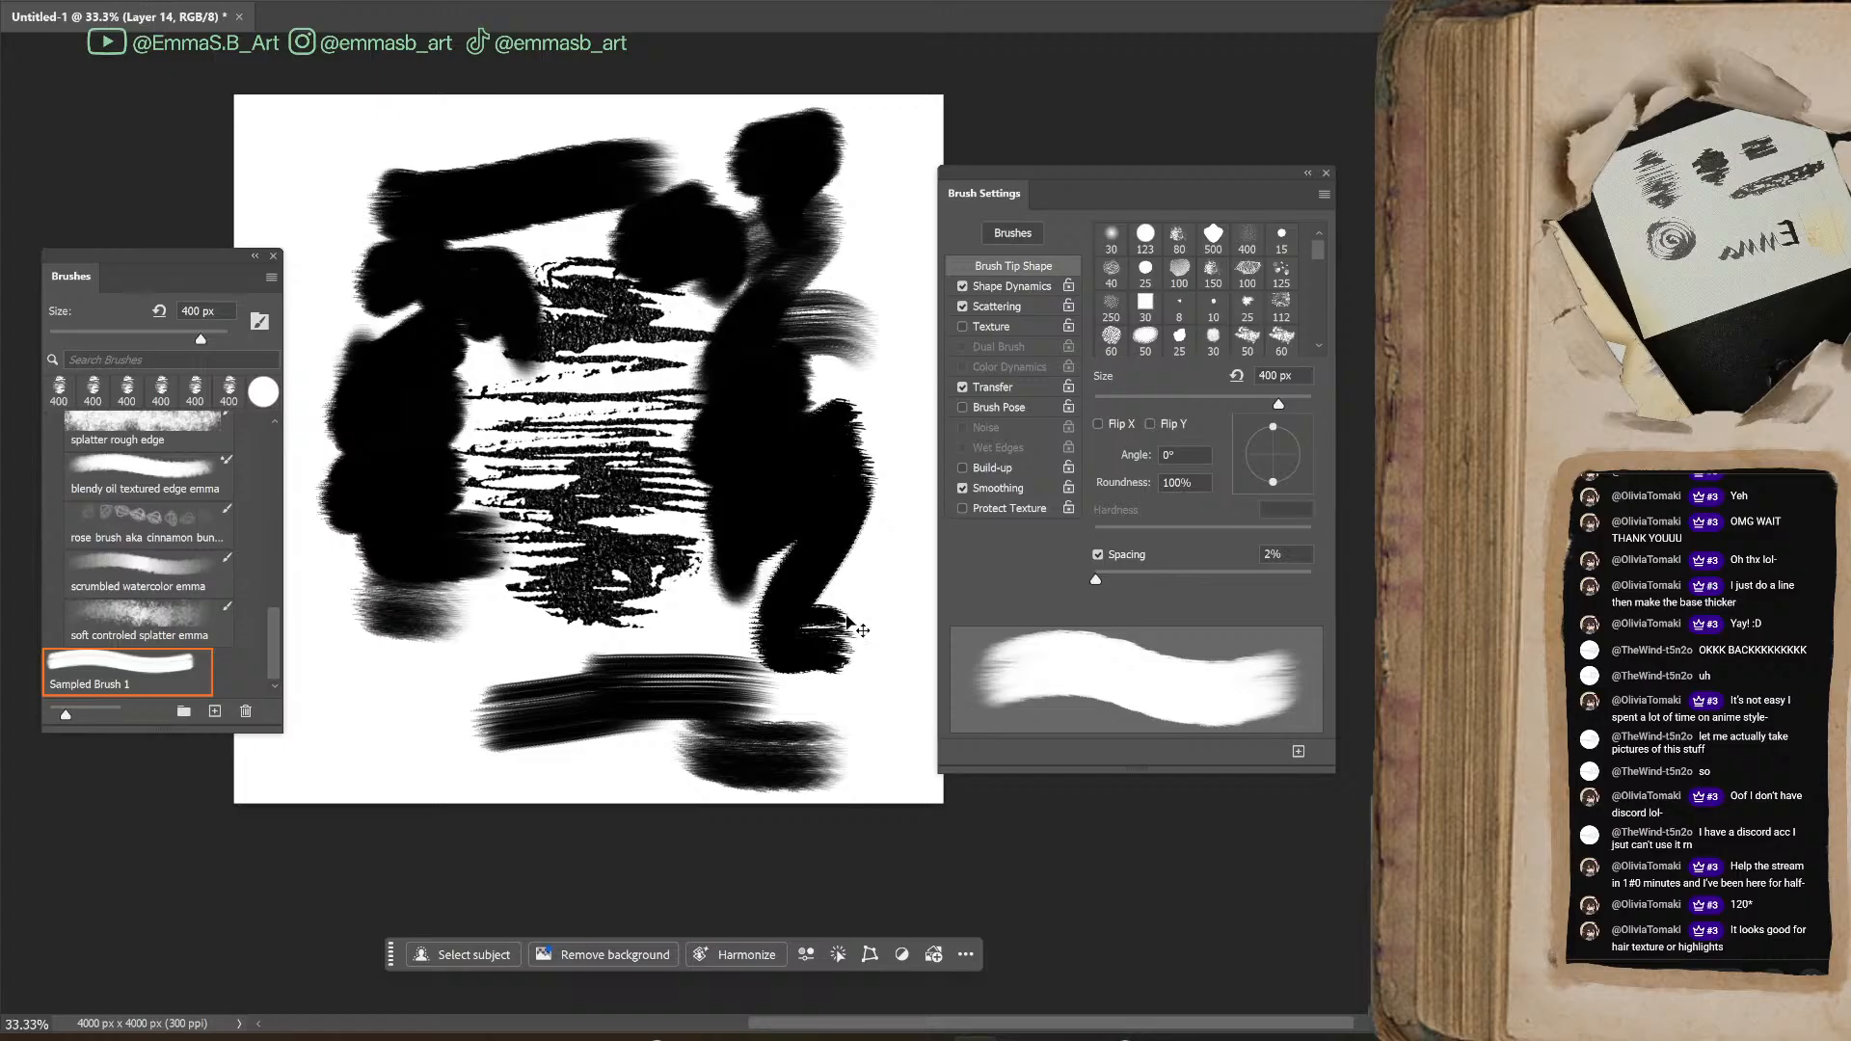
{"action": "key", "text": "ctrl+z"}
{"action": "key", "text": "ctrl+z"}
{"action": "key", "text": "ctrl+z"}
{"action": "key", "text": "ctrl+z"}
{"action": "key", "text": "ctrl+z"}
{"action": "key", "text": "ctrl+z"}
{"action": "key", "text": "ctrl+z"}
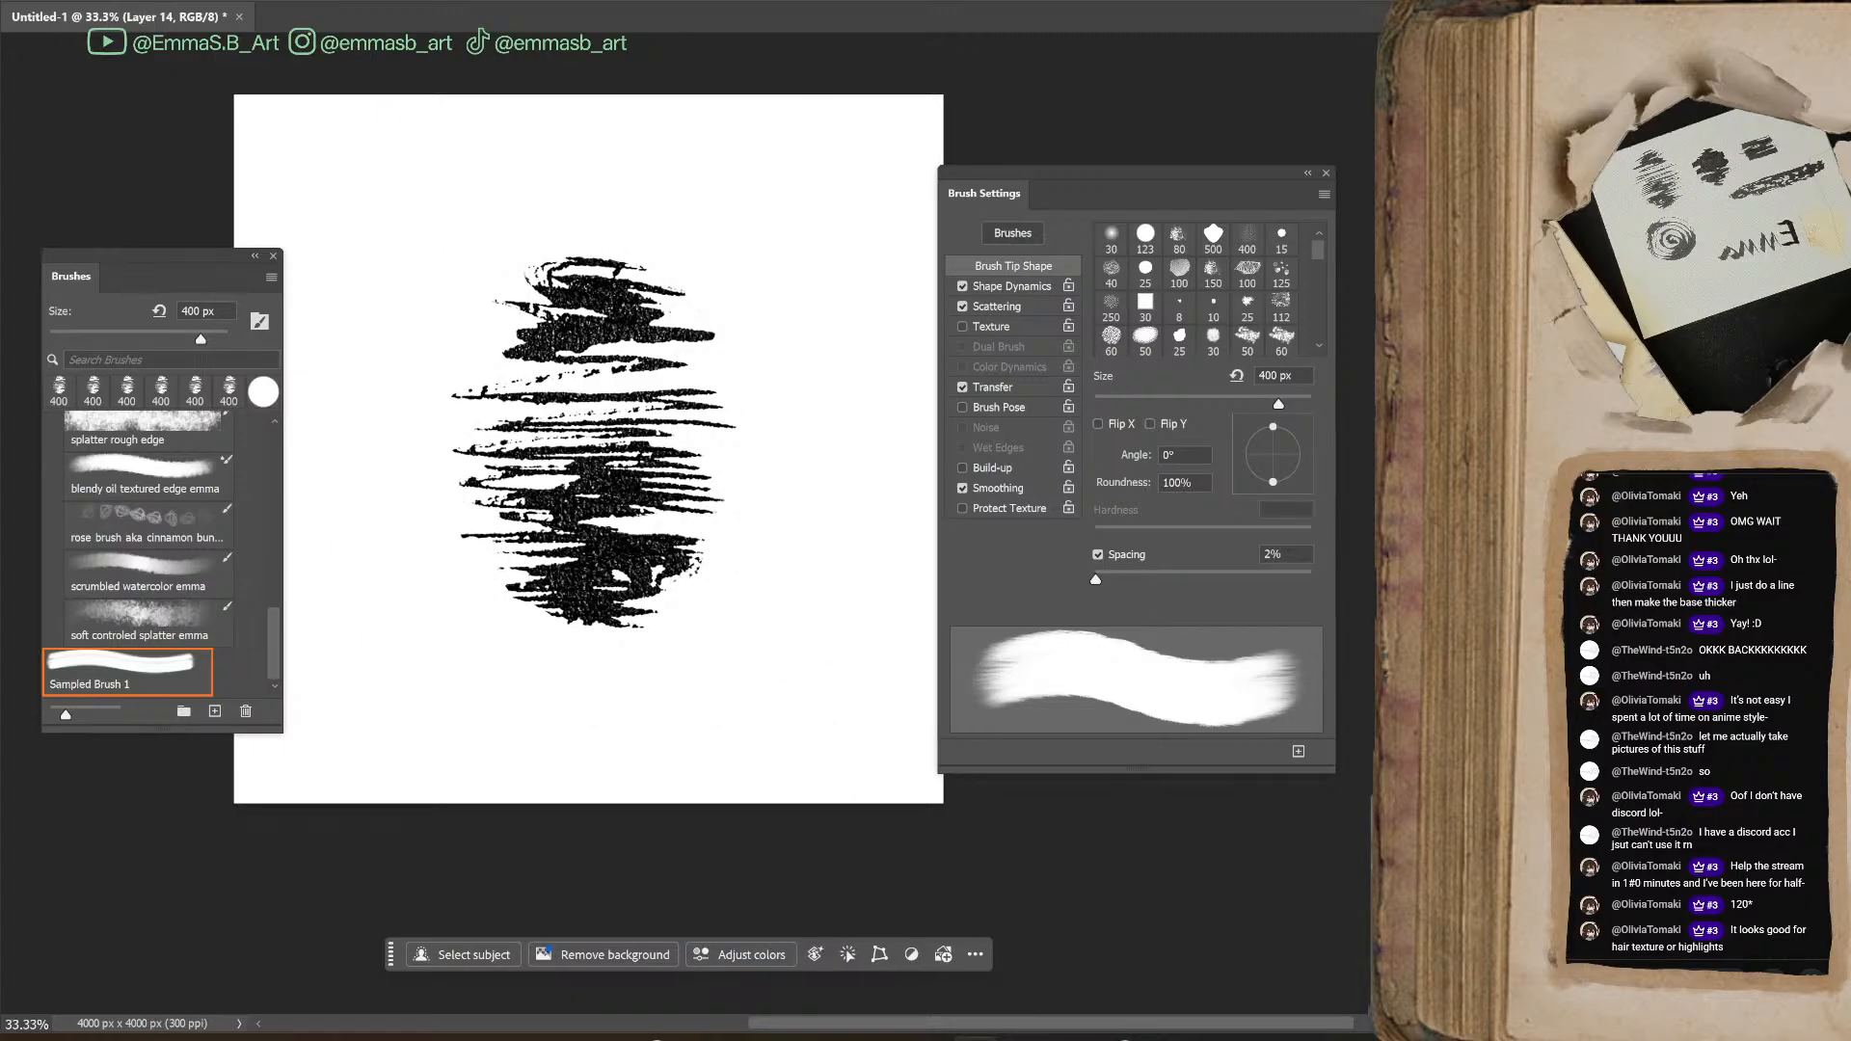
Hide the scribble layer, add a new empty layer and paint two overlapping horizontal black strokes on it
{"action": "key", "text": "ctrl+z"}
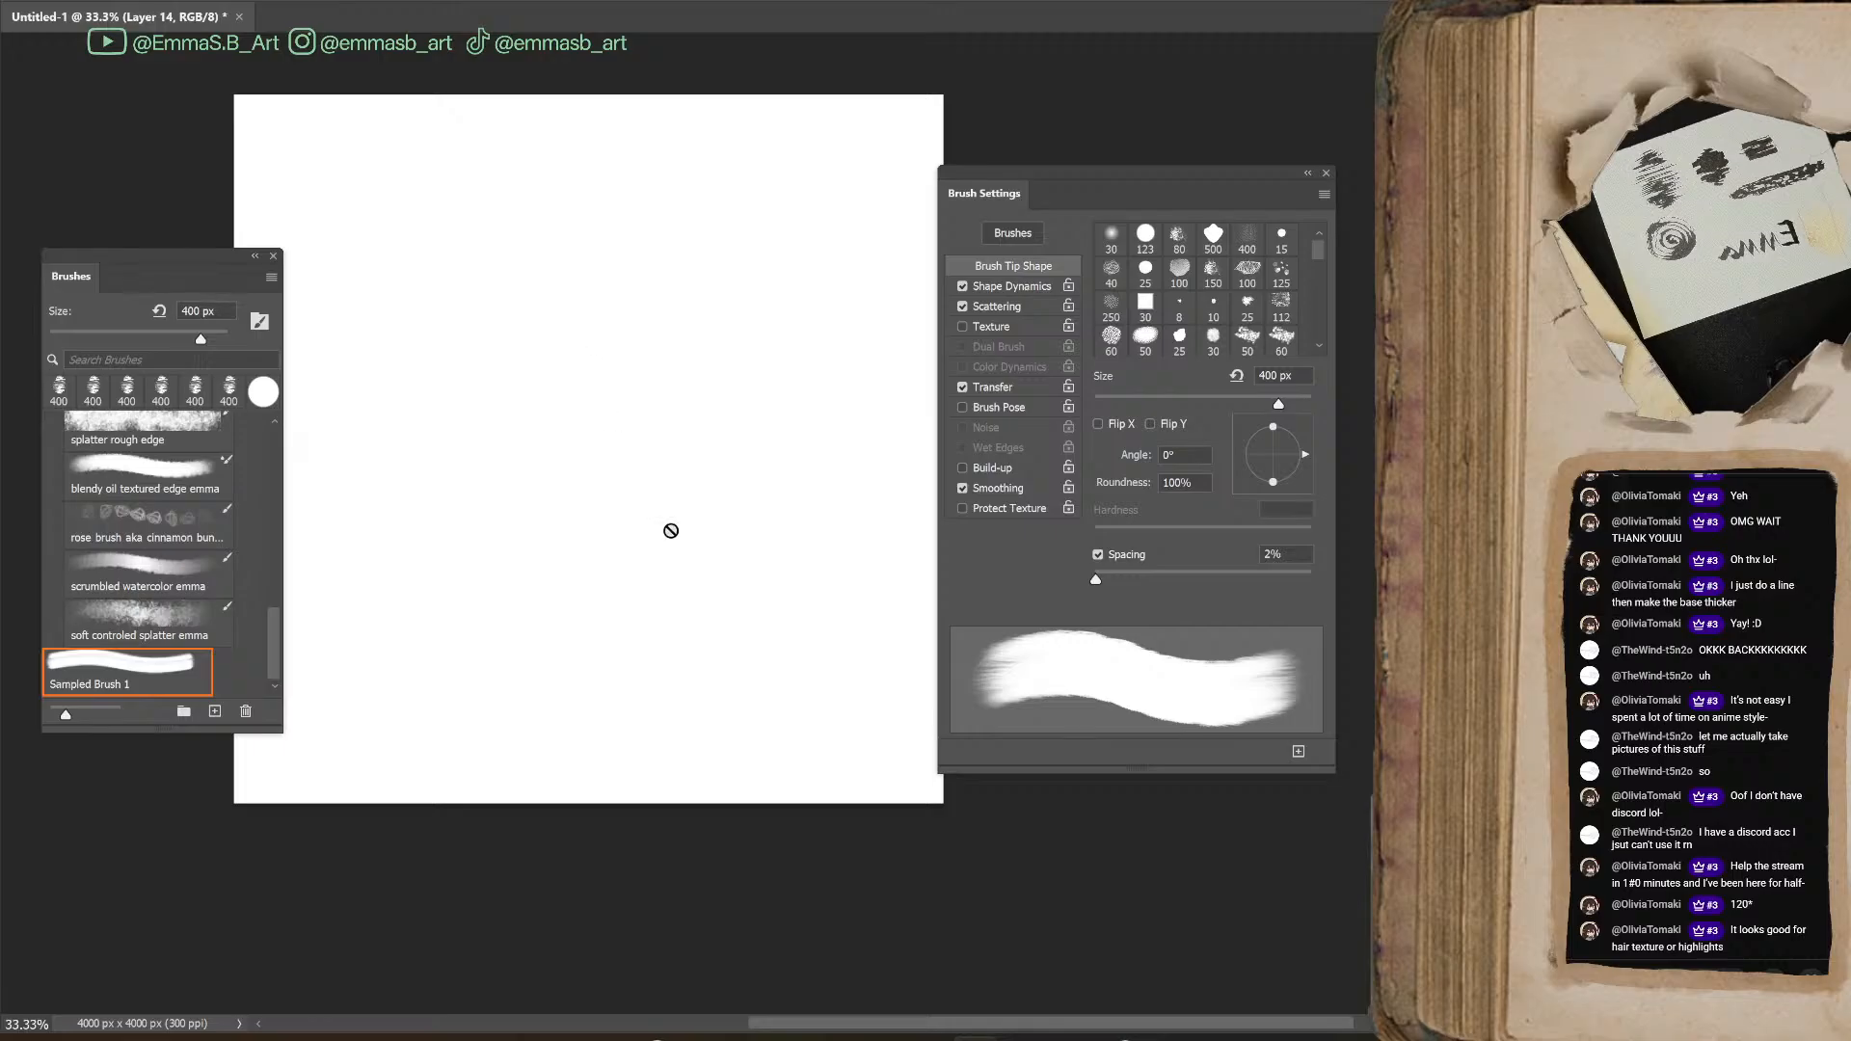
{"action": "key", "text": "ctrl+shift+alt+n"}
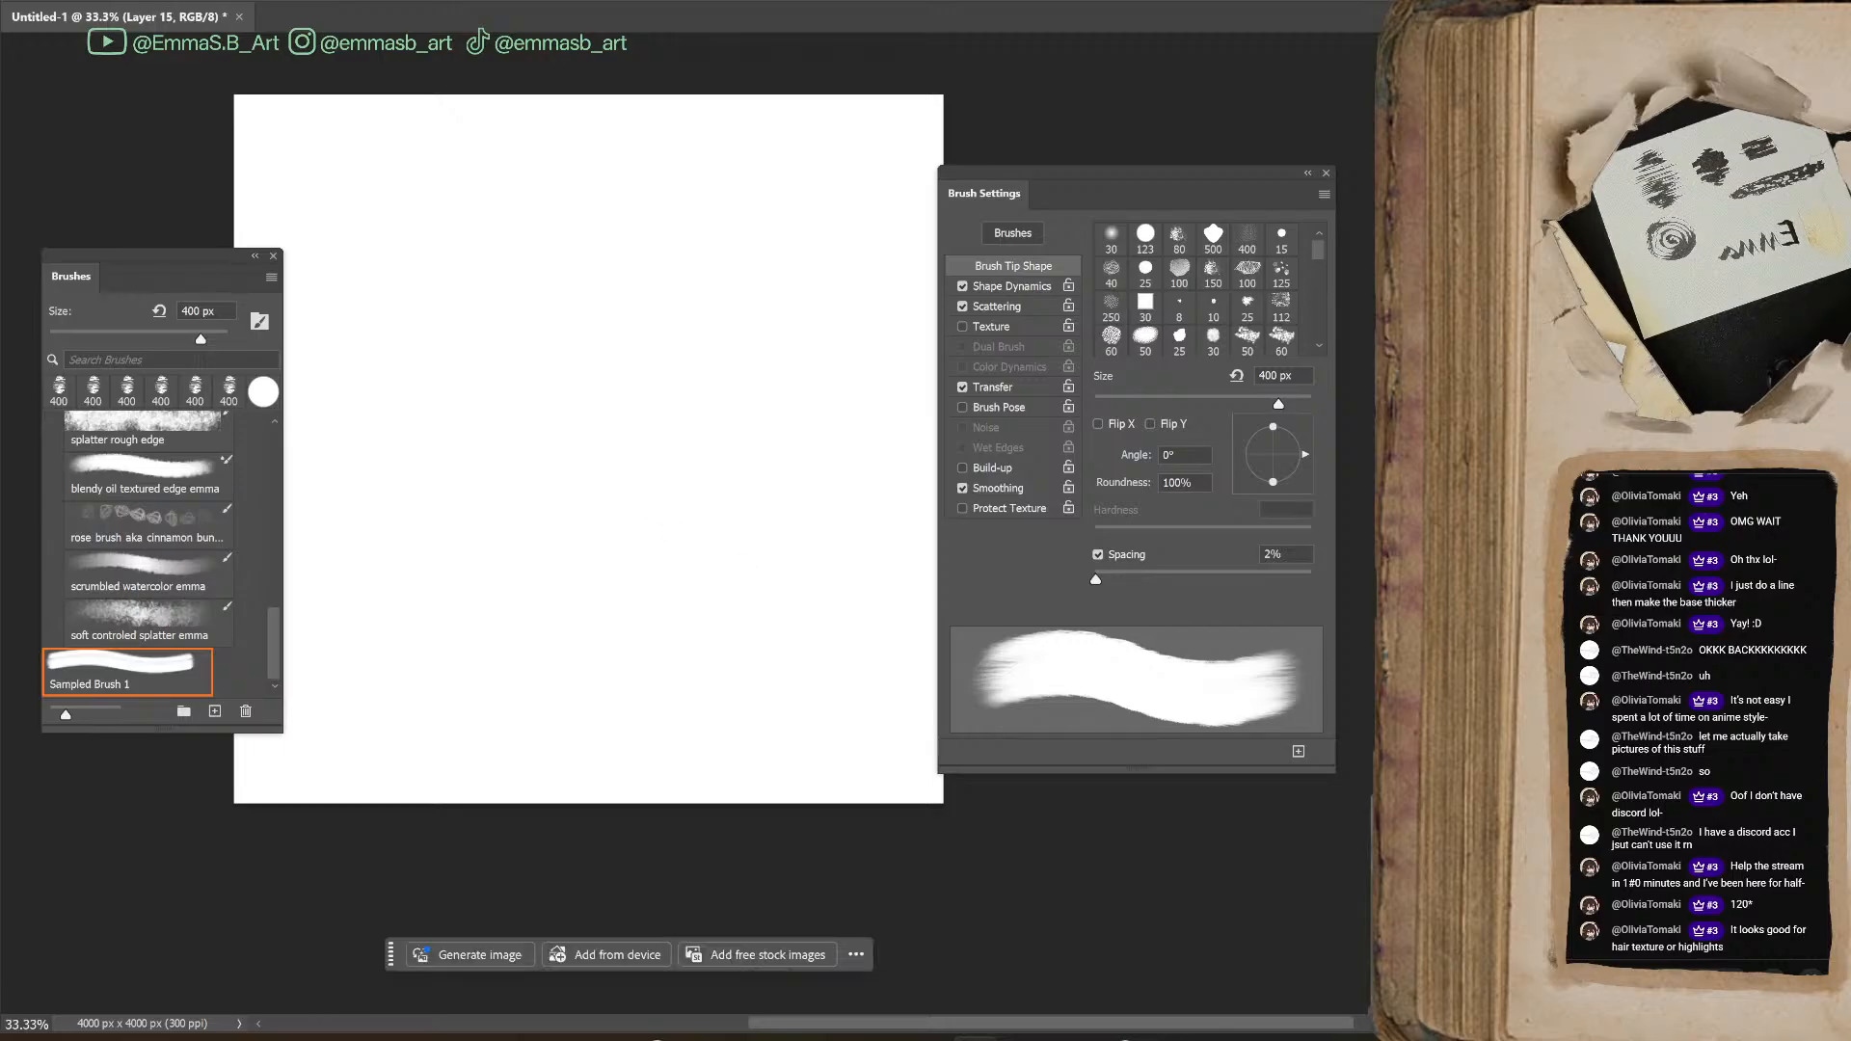
{"action": "left_click_drag", "start_coordinate": [511, 487], "coordinate": [747, 487]}
{"action": "left_click_drag", "start_coordinate": [535, 410], "coordinate": [760, 438]}
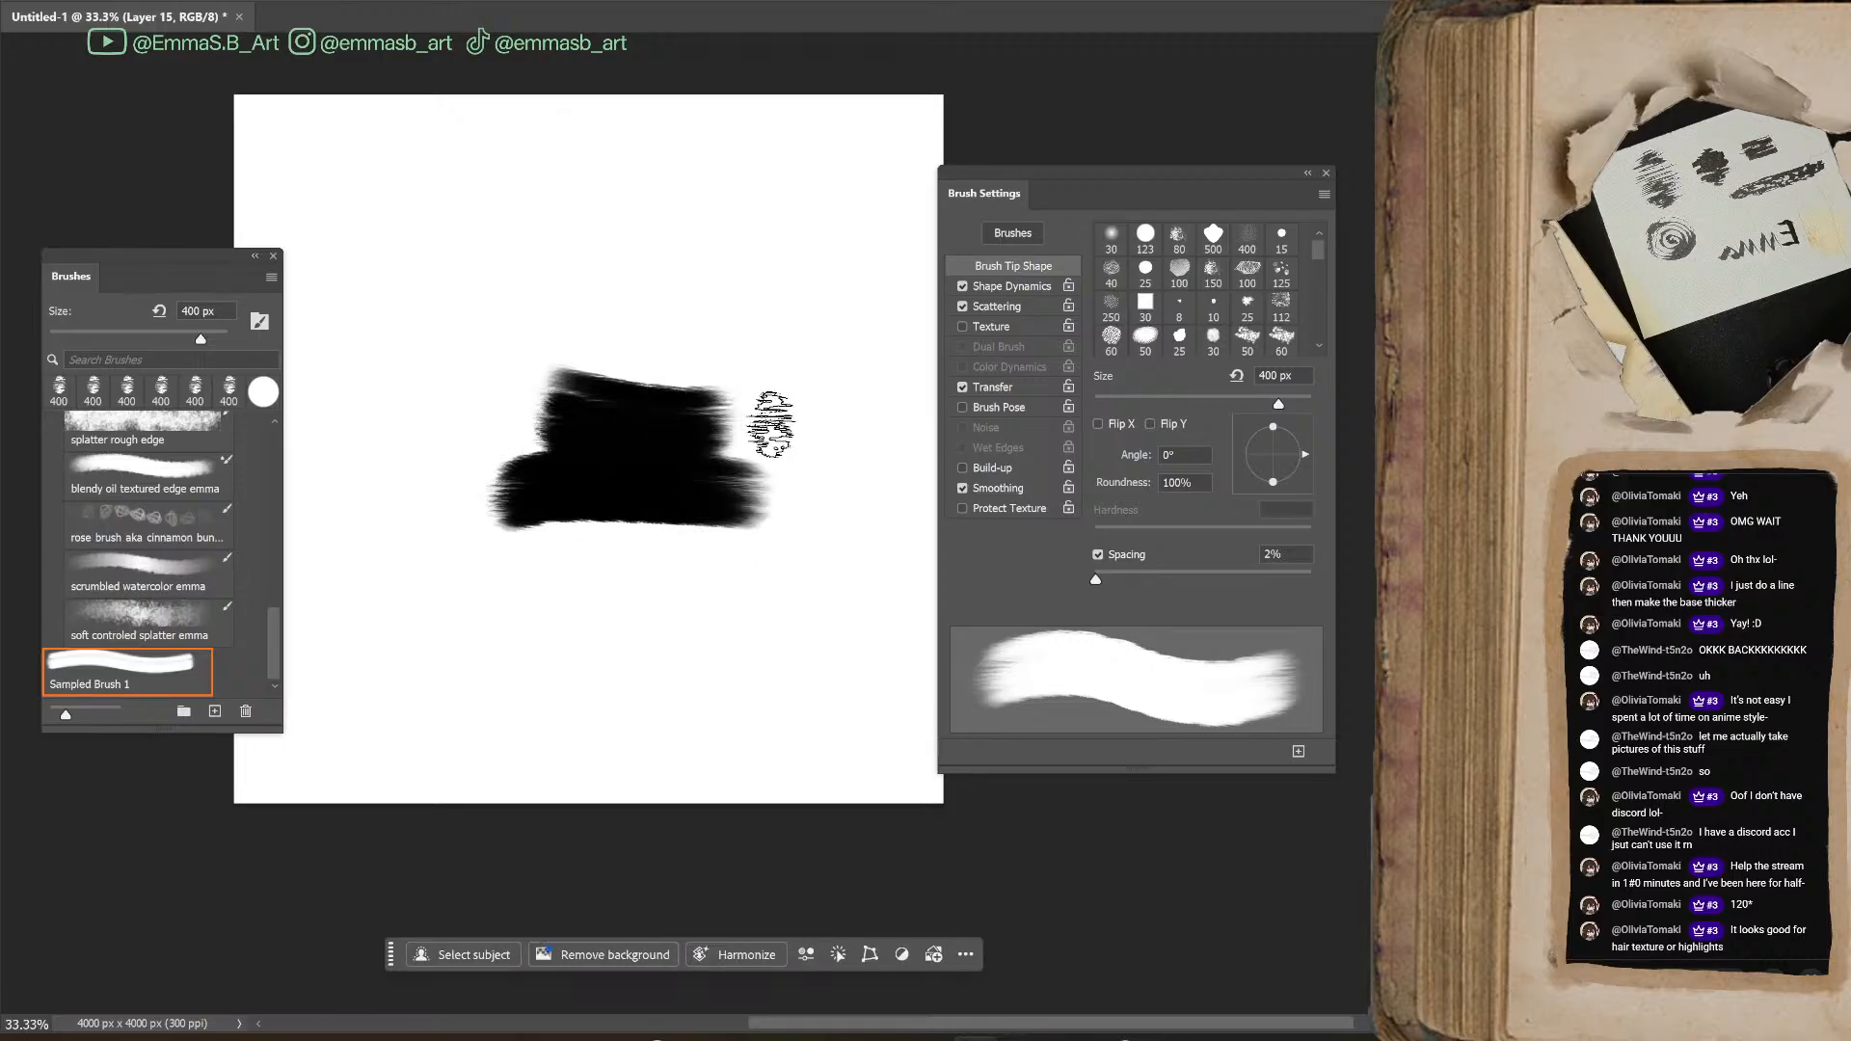
Adjust the wetness jitter and mix jitter in the brush's Transfer settings and return to the tip shape settings
{"action": "left_click", "coordinate": [1055, 386]}
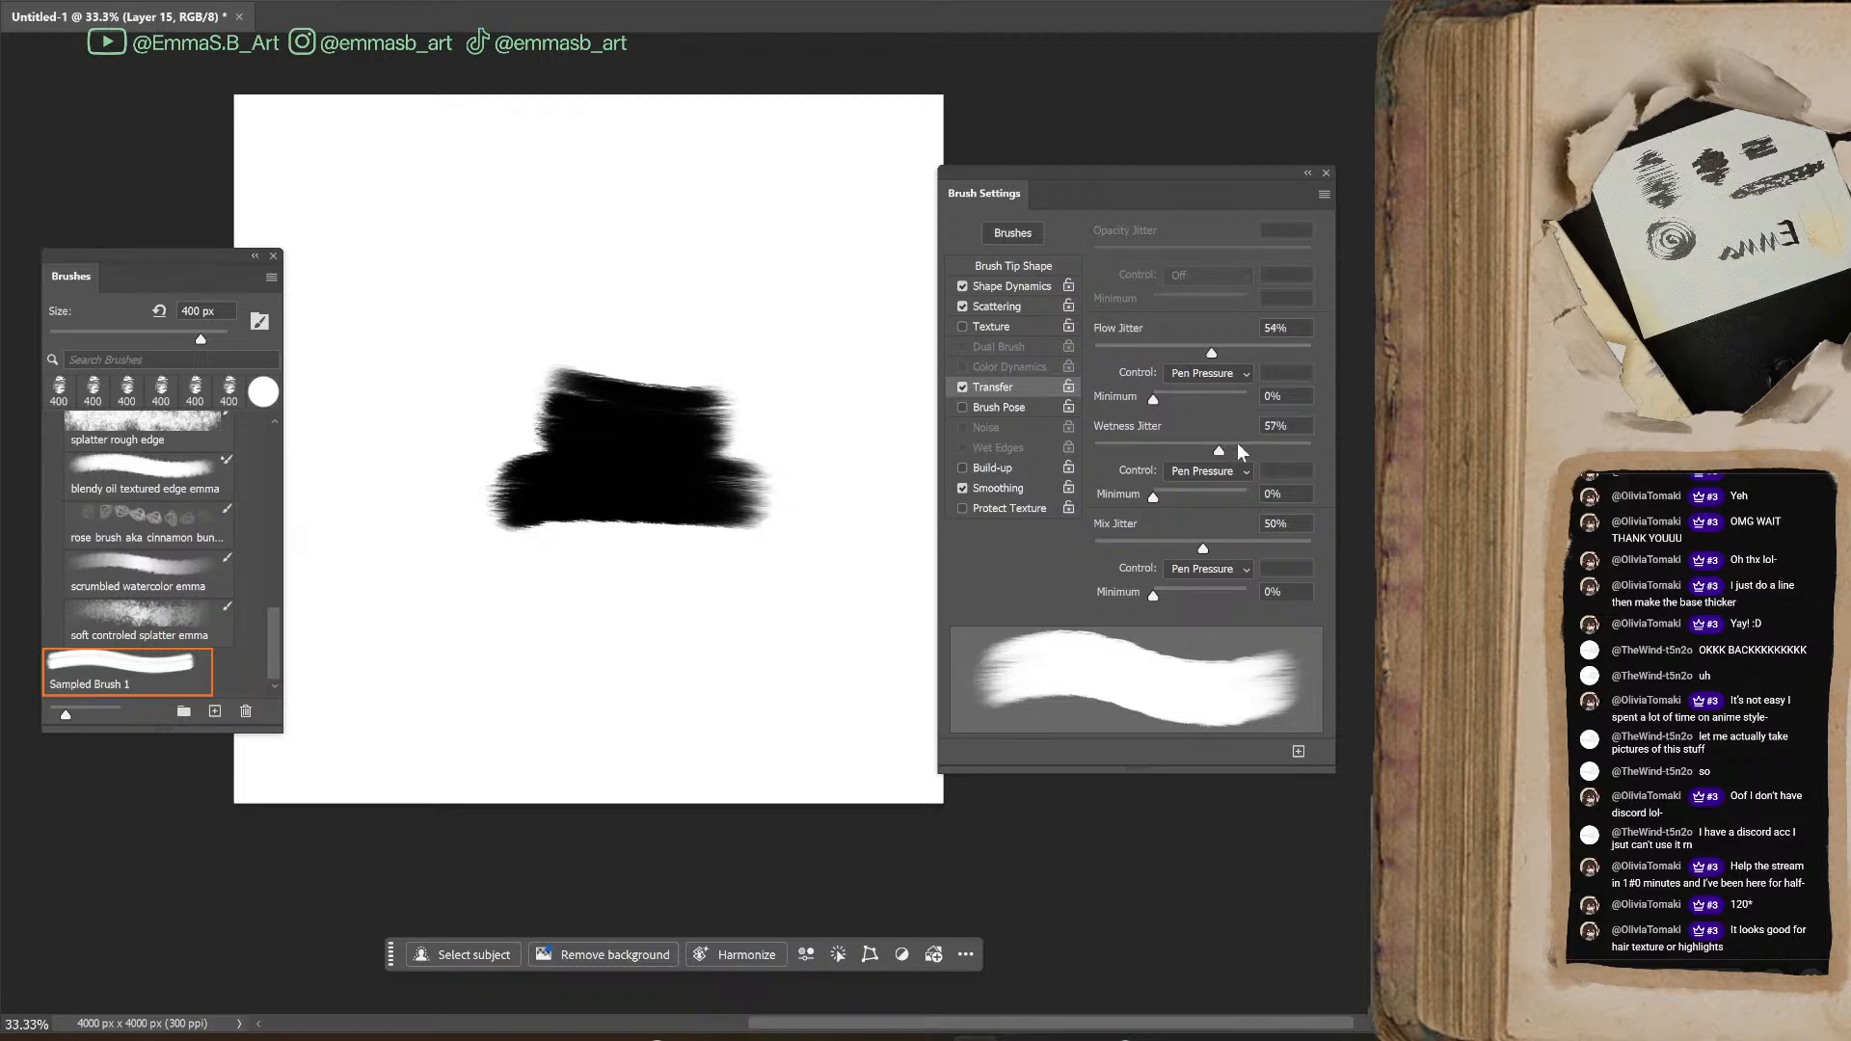
{"action": "left_click", "coordinate": [1133, 446]}
{"action": "left_click", "coordinate": [1219, 543]}
{"action": "left_click", "coordinate": [1039, 267]}
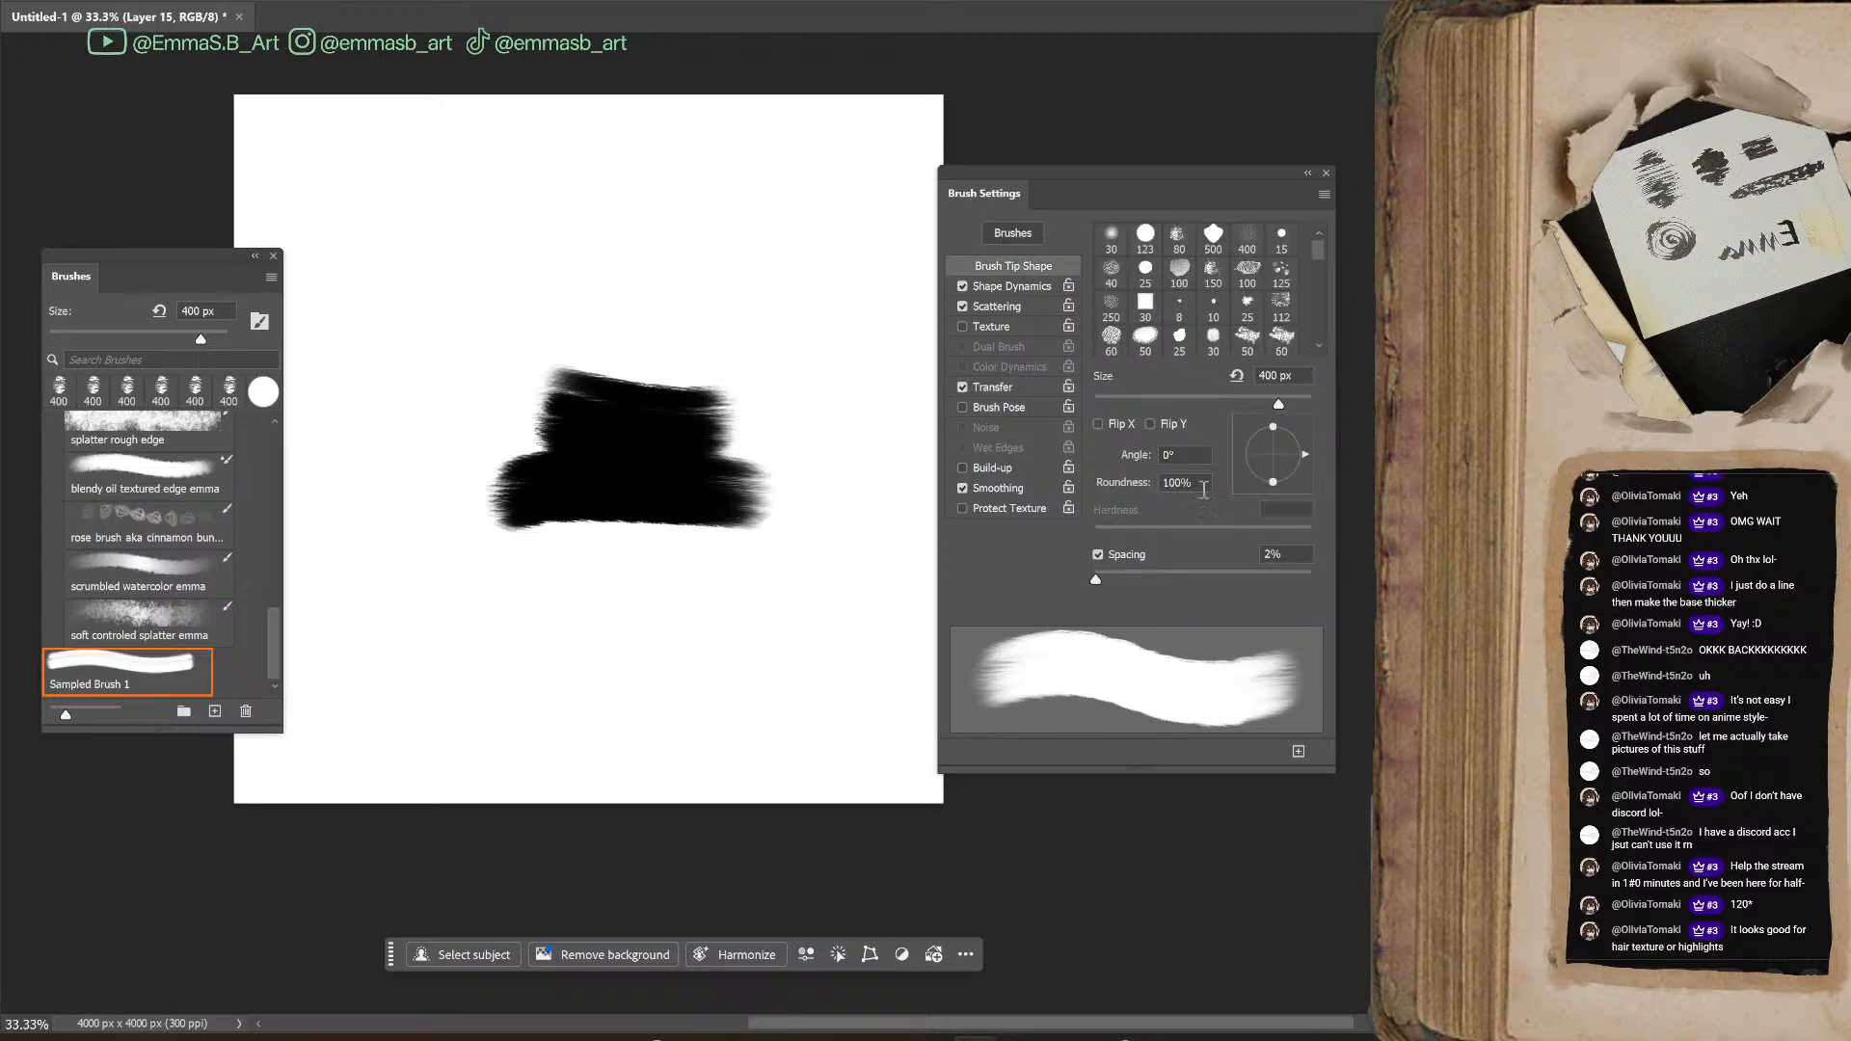
Paint overlapping black, dull red and blue strokes on the new layer to test how the brush blends colours
{"action": "left_click_drag", "start_coordinate": [590, 631], "coordinate": [820, 644]}
{"action": "mouse_move", "coordinate": [735, 493]}
{"action": "left_mouse_down"}
{"action": "mouse_move", "coordinate": [594, 472]}
{"action": "mouse_move", "coordinate": [596, 397]}
{"action": "mouse_move", "coordinate": [666, 448]}
{"action": "mouse_move", "coordinate": [848, 516]}
{"action": "left_mouse_up"}
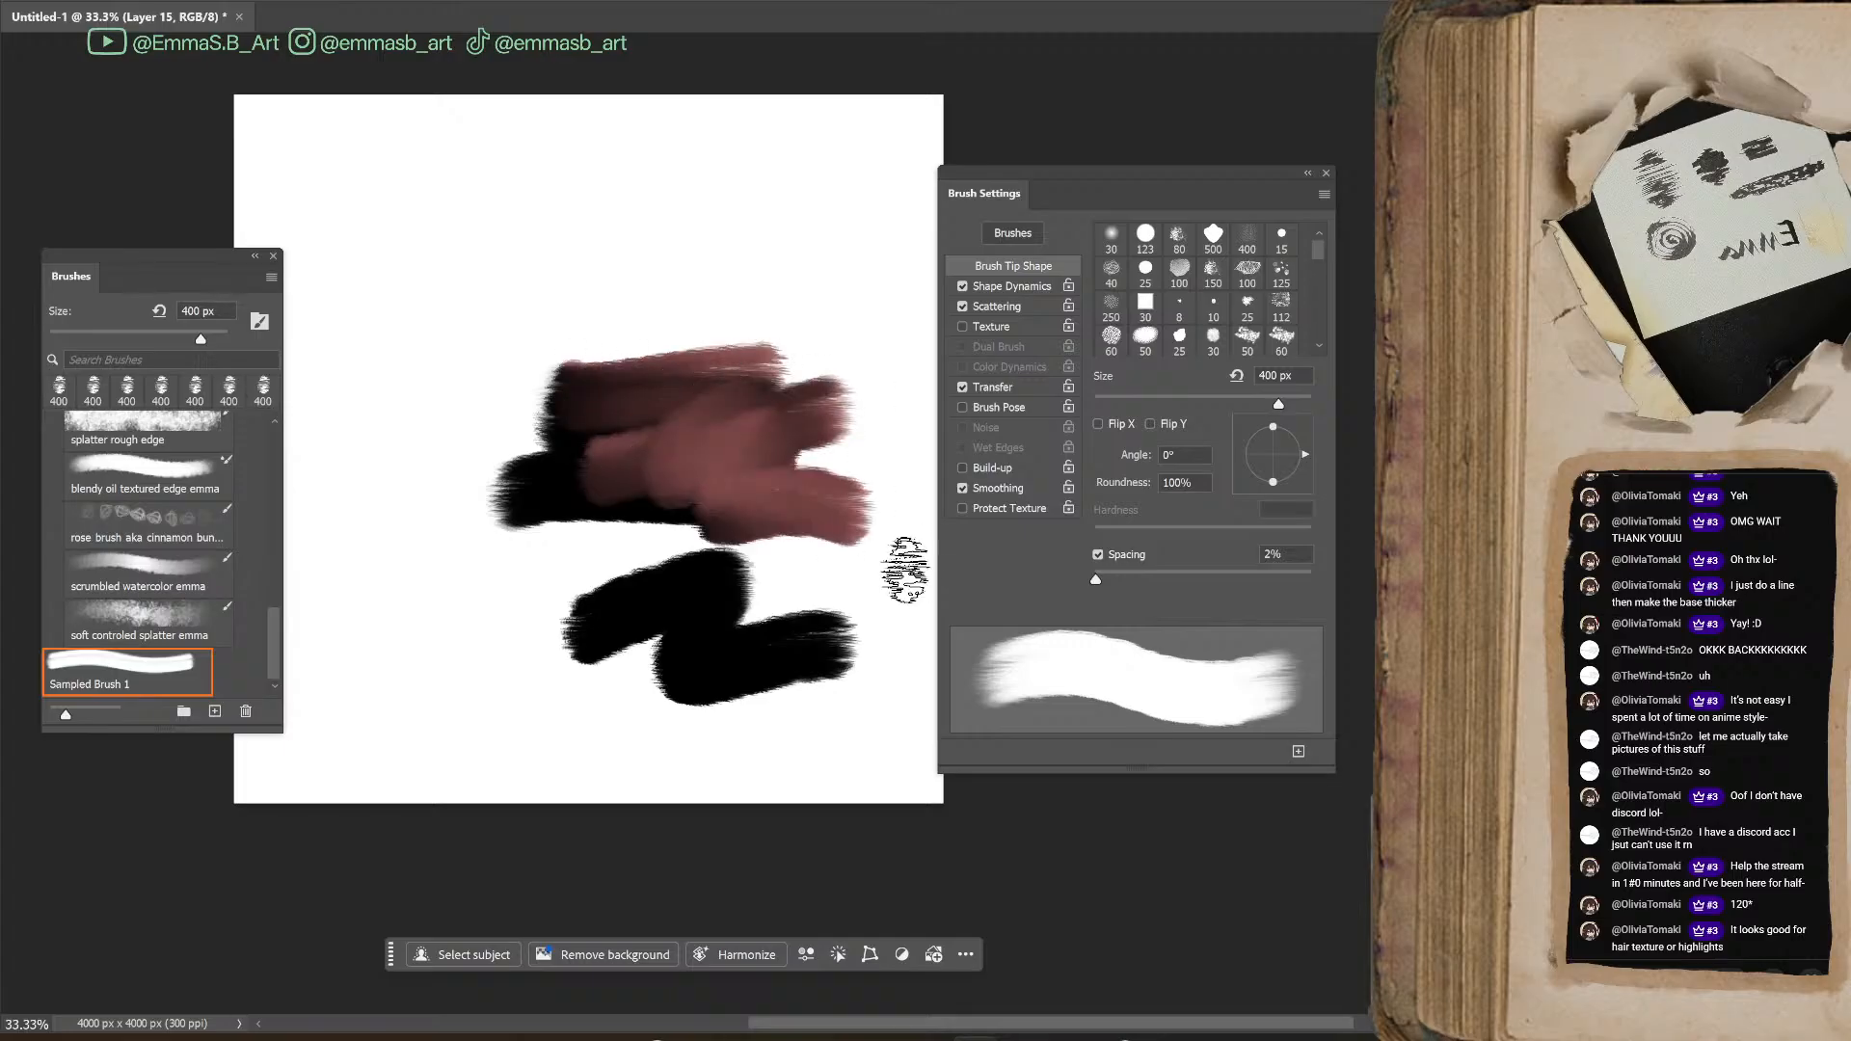
{"action": "mouse_move", "coordinate": [724, 364]}
{"action": "left_mouse_down"}
{"action": "mouse_move", "coordinate": [554, 382]}
{"action": "mouse_move", "coordinate": [575, 471]}
{"action": "left_mouse_up"}
{"action": "mouse_move", "coordinate": [571, 439]}
{"action": "left_mouse_down"}
{"action": "mouse_move", "coordinate": [674, 380]}
{"action": "mouse_move", "coordinate": [839, 451]}
{"action": "left_mouse_up"}
{"action": "left_click_drag", "start_coordinate": [658, 315], "coordinate": [675, 316]}
{"action": "mouse_move", "coordinate": [585, 471]}
{"action": "left_mouse_down"}
{"action": "mouse_move", "coordinate": [661, 540]}
{"action": "mouse_move", "coordinate": [491, 661]}
{"action": "left_mouse_up"}
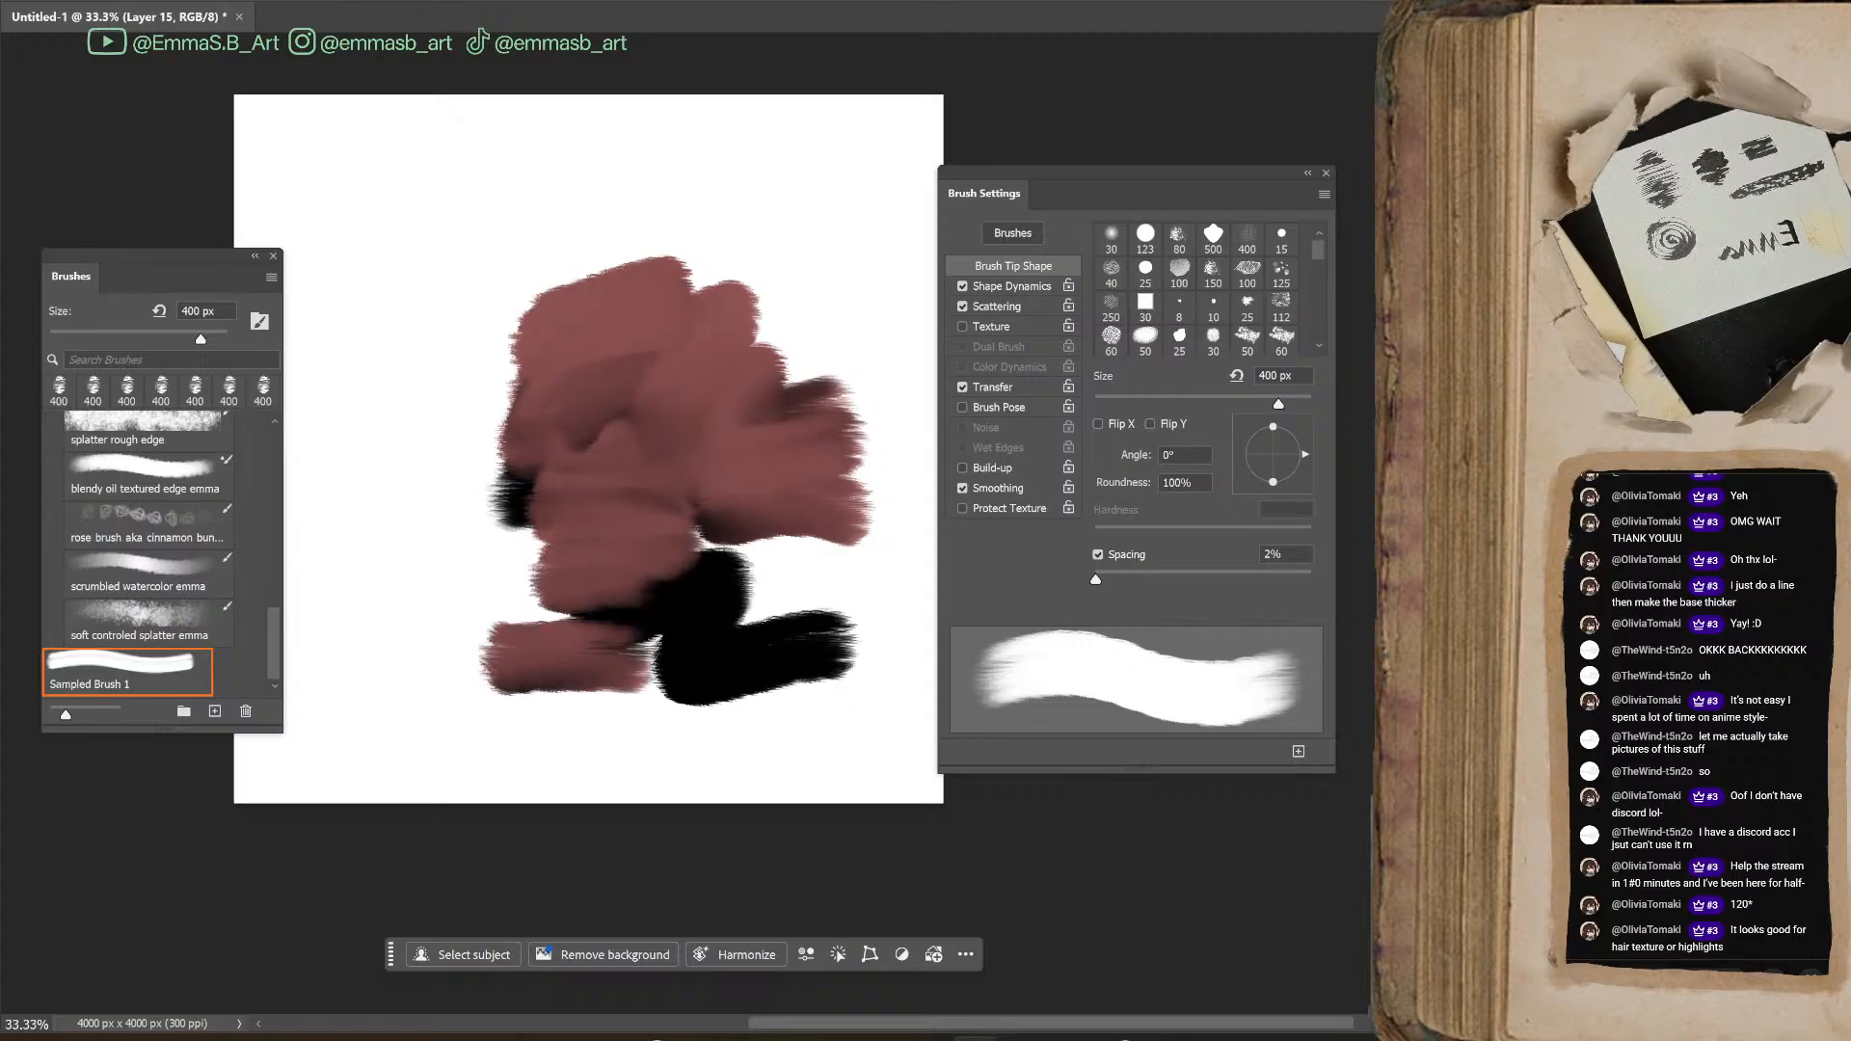
{"action": "mouse_move", "coordinate": [662, 215]}
{"action": "left_mouse_down"}
{"action": "mouse_move", "coordinate": [752, 229]}
{"action": "mouse_move", "coordinate": [697, 302]}
{"action": "mouse_move", "coordinate": [856, 282]}
{"action": "mouse_move", "coordinate": [702, 349]}
{"action": "mouse_move", "coordinate": [826, 341]}
{"action": "mouse_move", "coordinate": [766, 502]}
{"action": "left_mouse_up"}
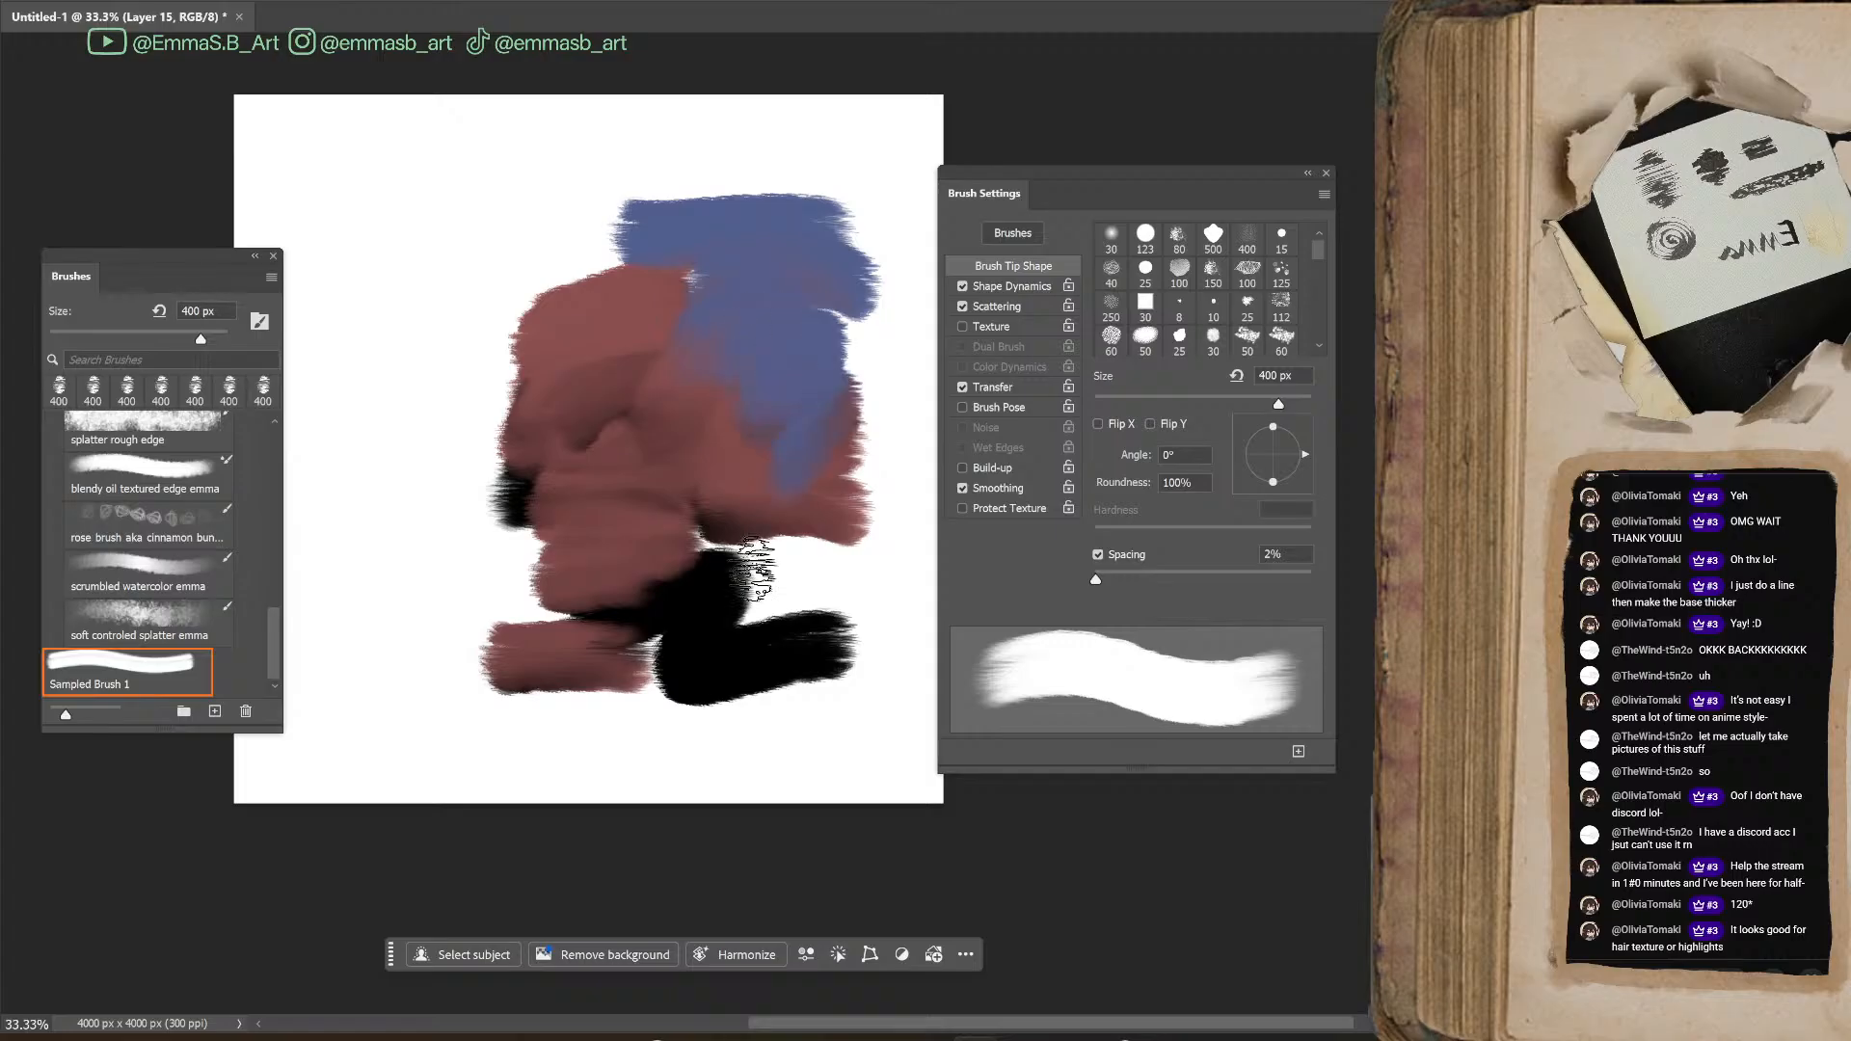
{"action": "left_click_drag", "start_coordinate": [824, 328], "coordinate": [747, 569]}
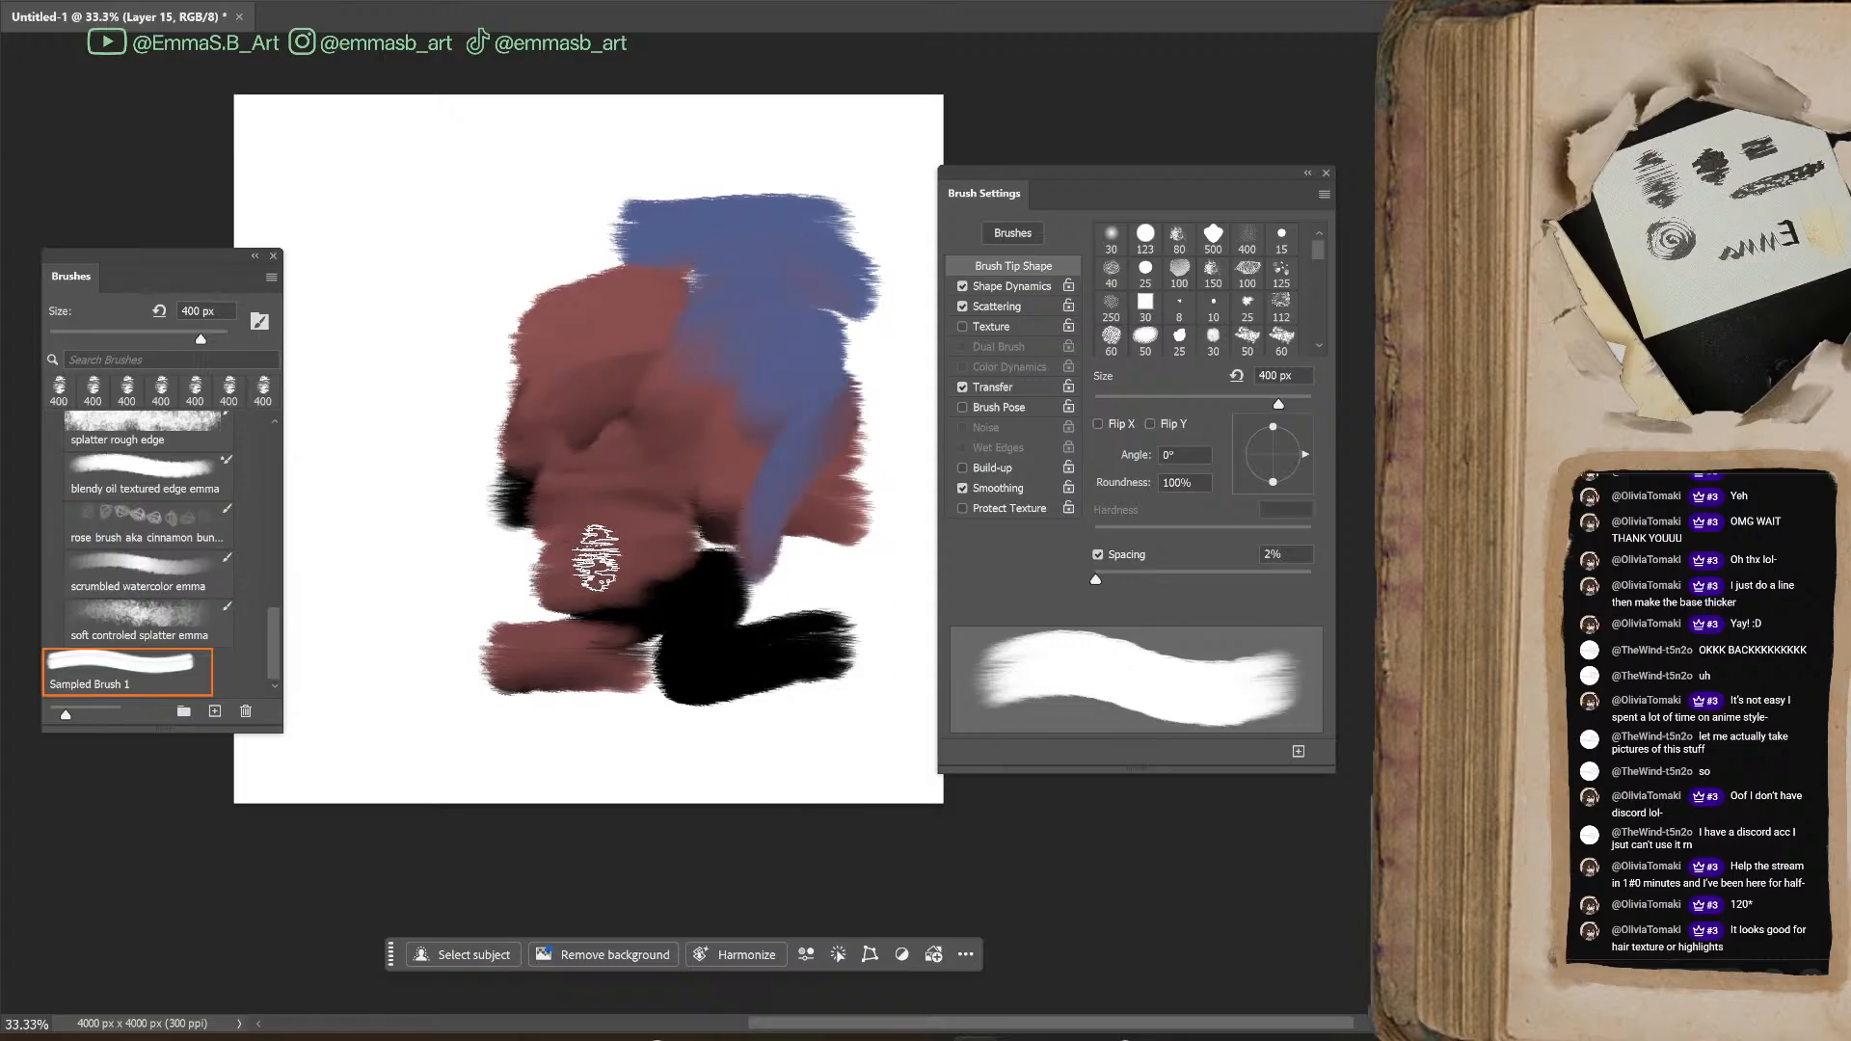
Undo every blue, red and black test stroke on the new layer until it is empty
{"action": "key", "text": "ctrl+z"}
{"action": "key", "text": "ctrl+z"}
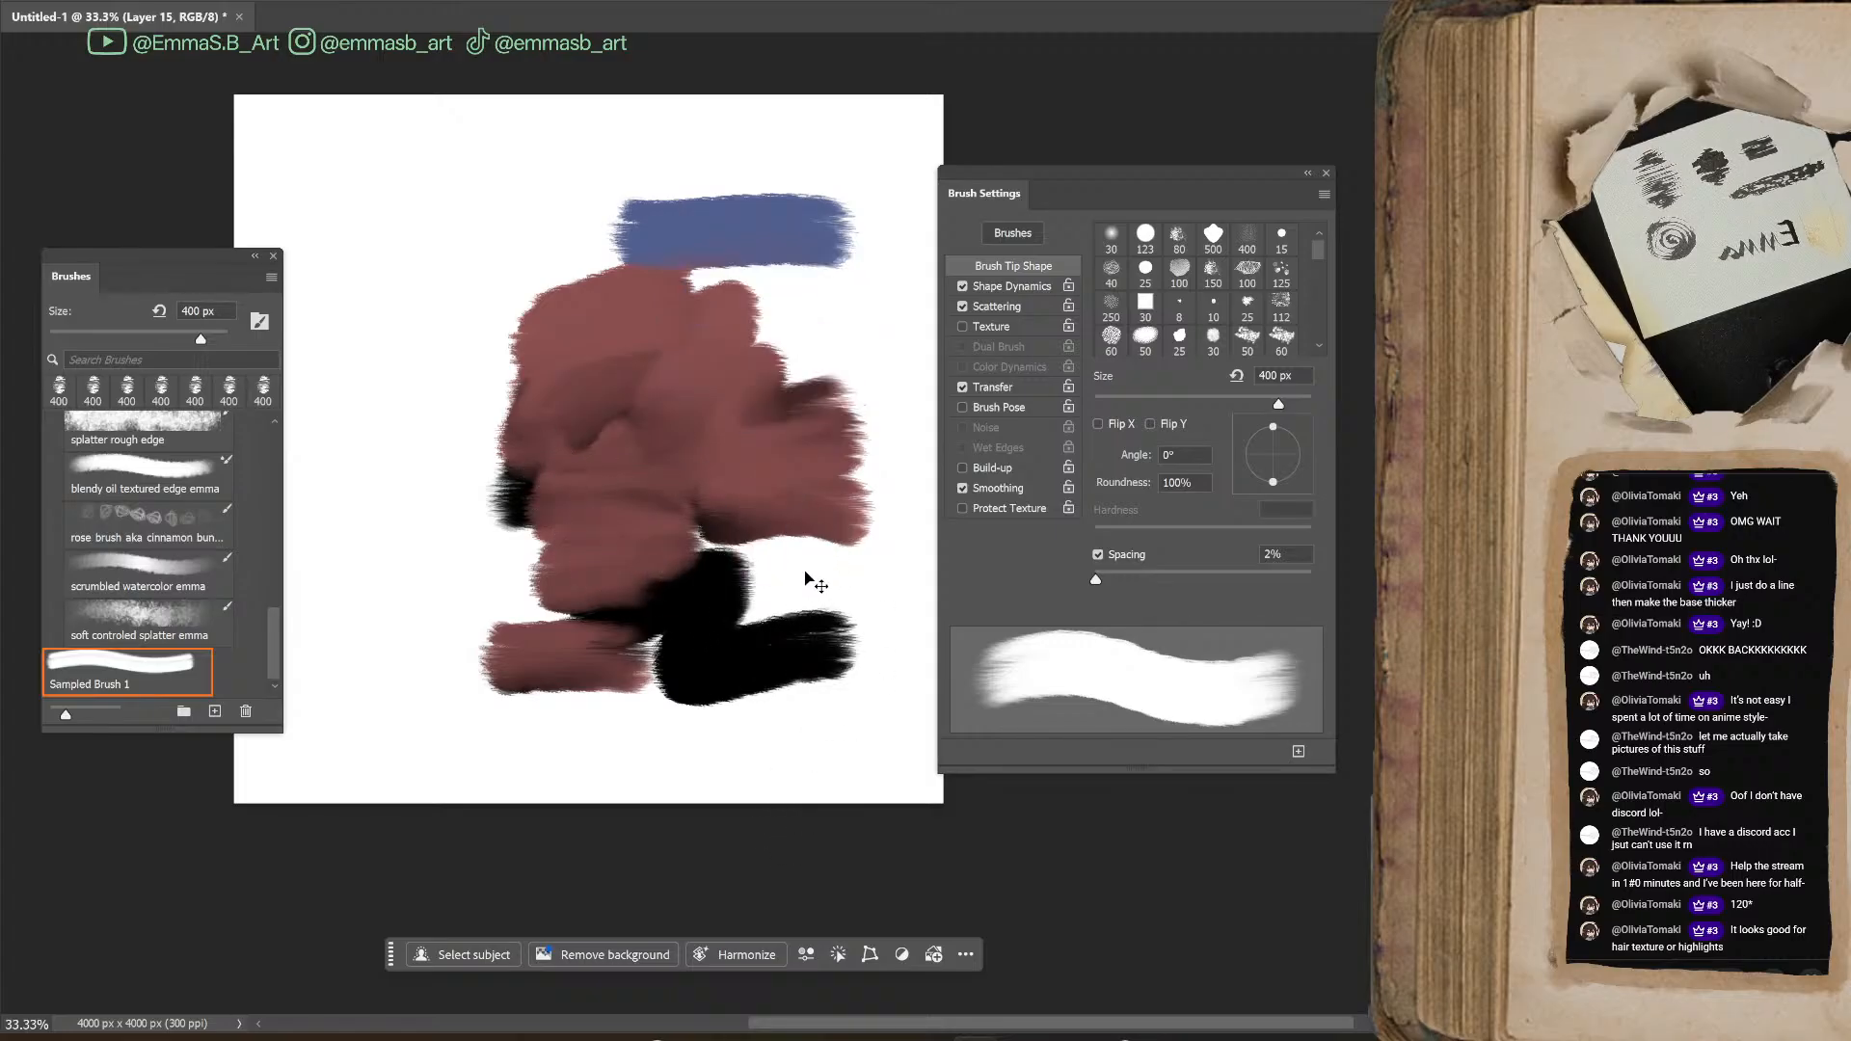
{"action": "key", "text": "ctrl+z"}
{"action": "key", "text": "ctrl+z"}
{"action": "key", "text": "ctrl+z"}
{"action": "key", "text": "ctrl+z"}
{"action": "key", "text": "ctrl+z"}
{"action": "key", "text": "ctrl+z"}
{"action": "key", "text": "ctrl+z"}
{"action": "key", "text": "ctrl+z"}
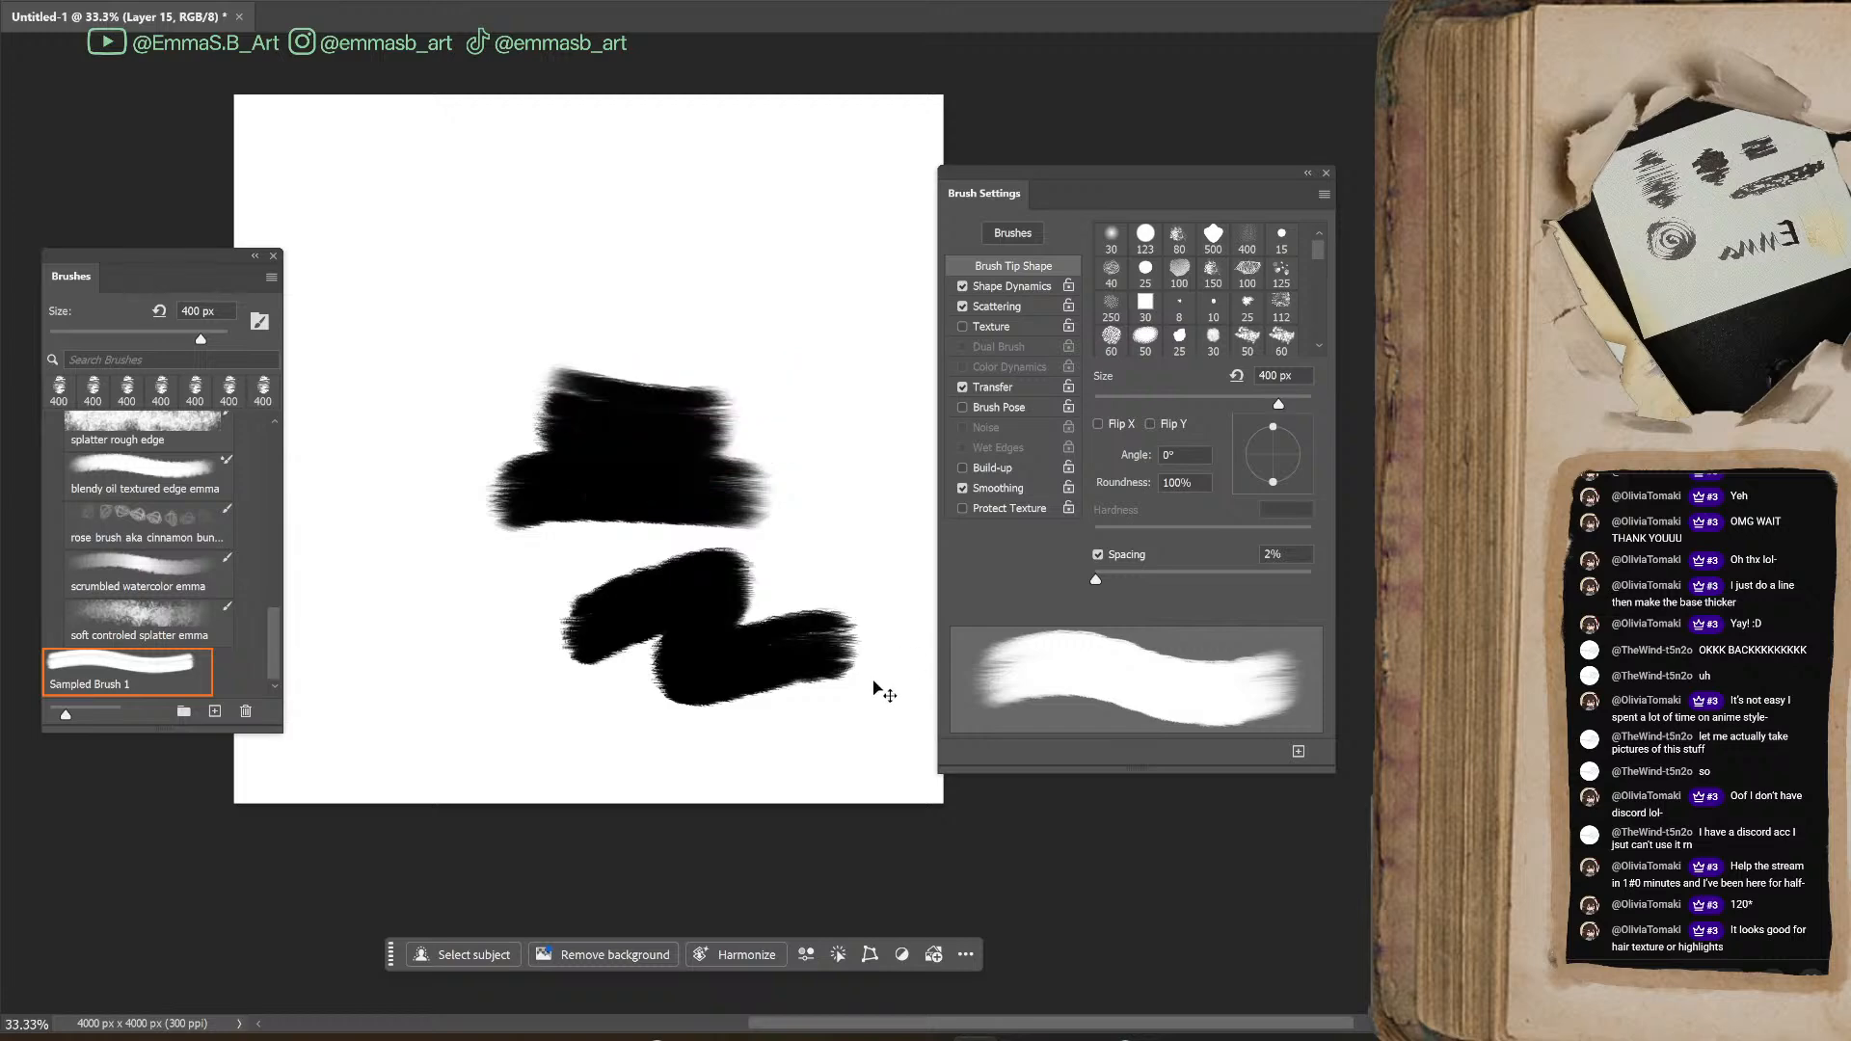
{"action": "key", "text": "ctrl+z"}
{"action": "key", "text": "ctrl+z"}
{"action": "key", "text": "ctrl+z"}
{"action": "key", "text": "ctrl+z"}
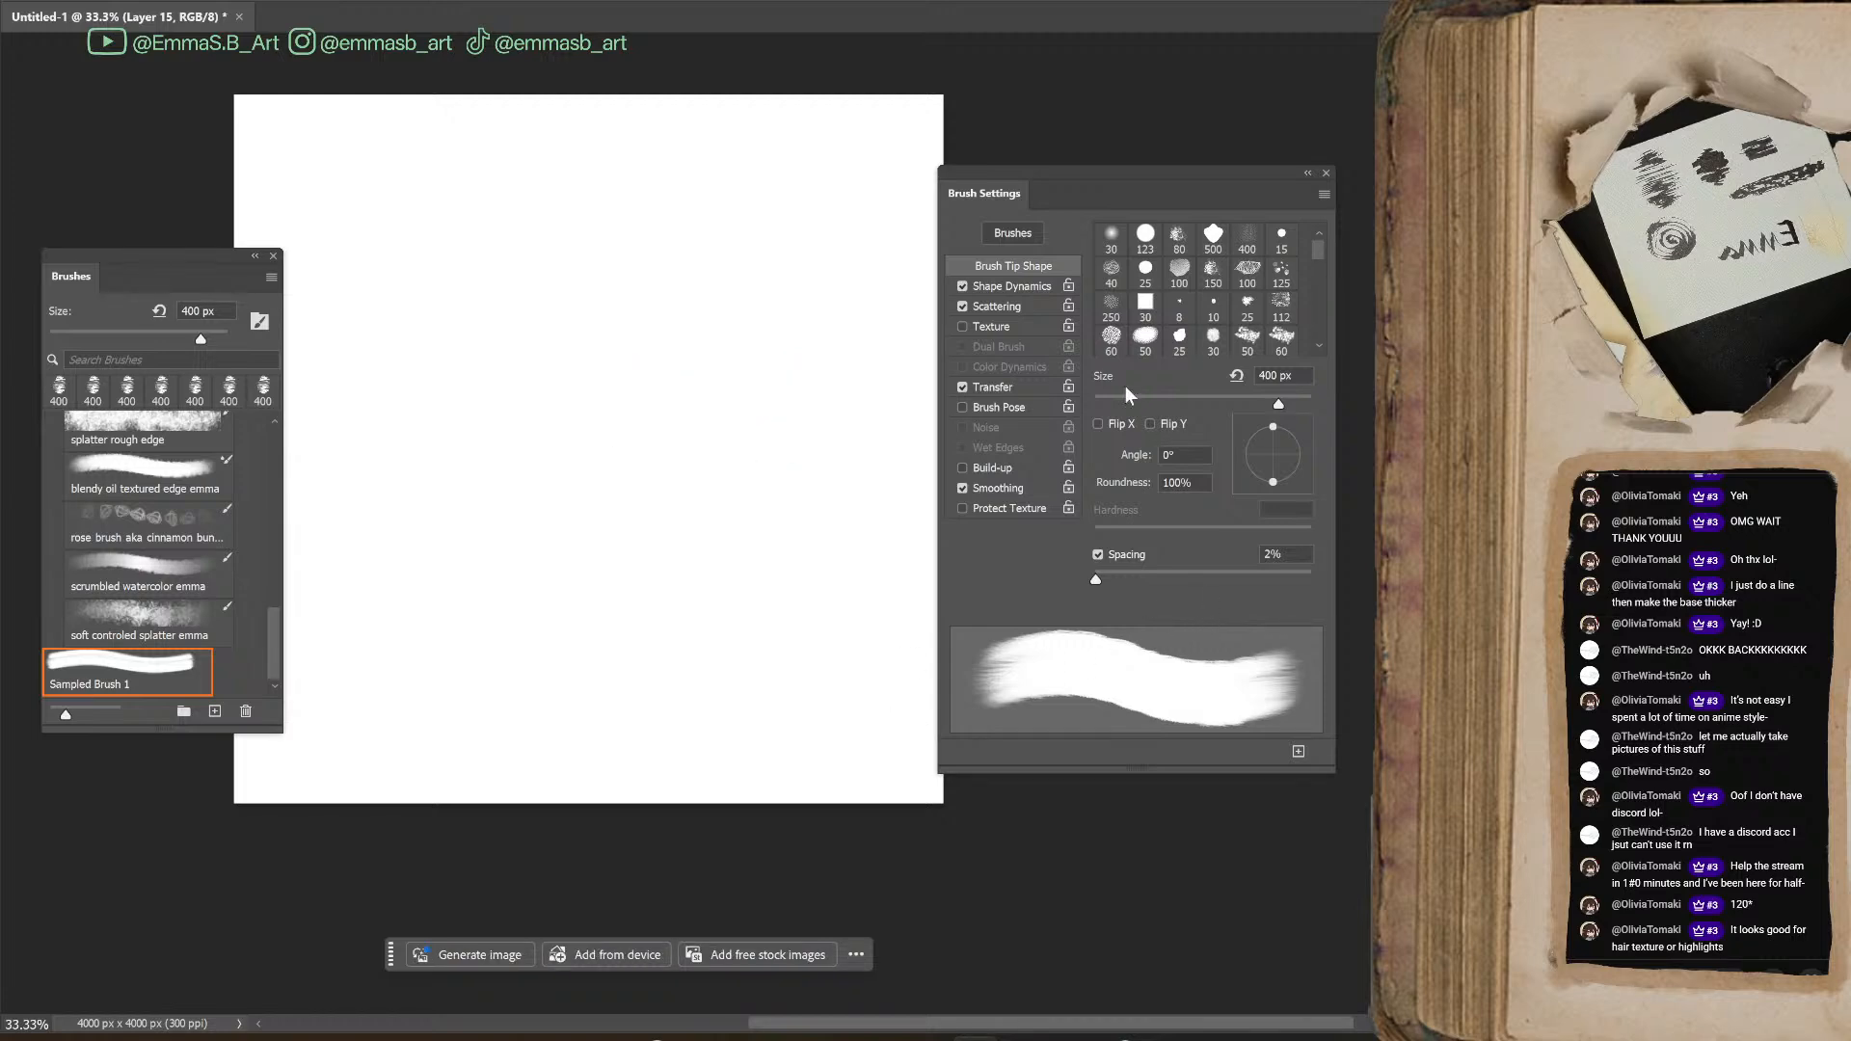
Set the brush's angle jitter to 31% and test it with blue zigzag strokes, reducing the brush size after the first one
{"action": "left_click", "coordinate": [1009, 286]}
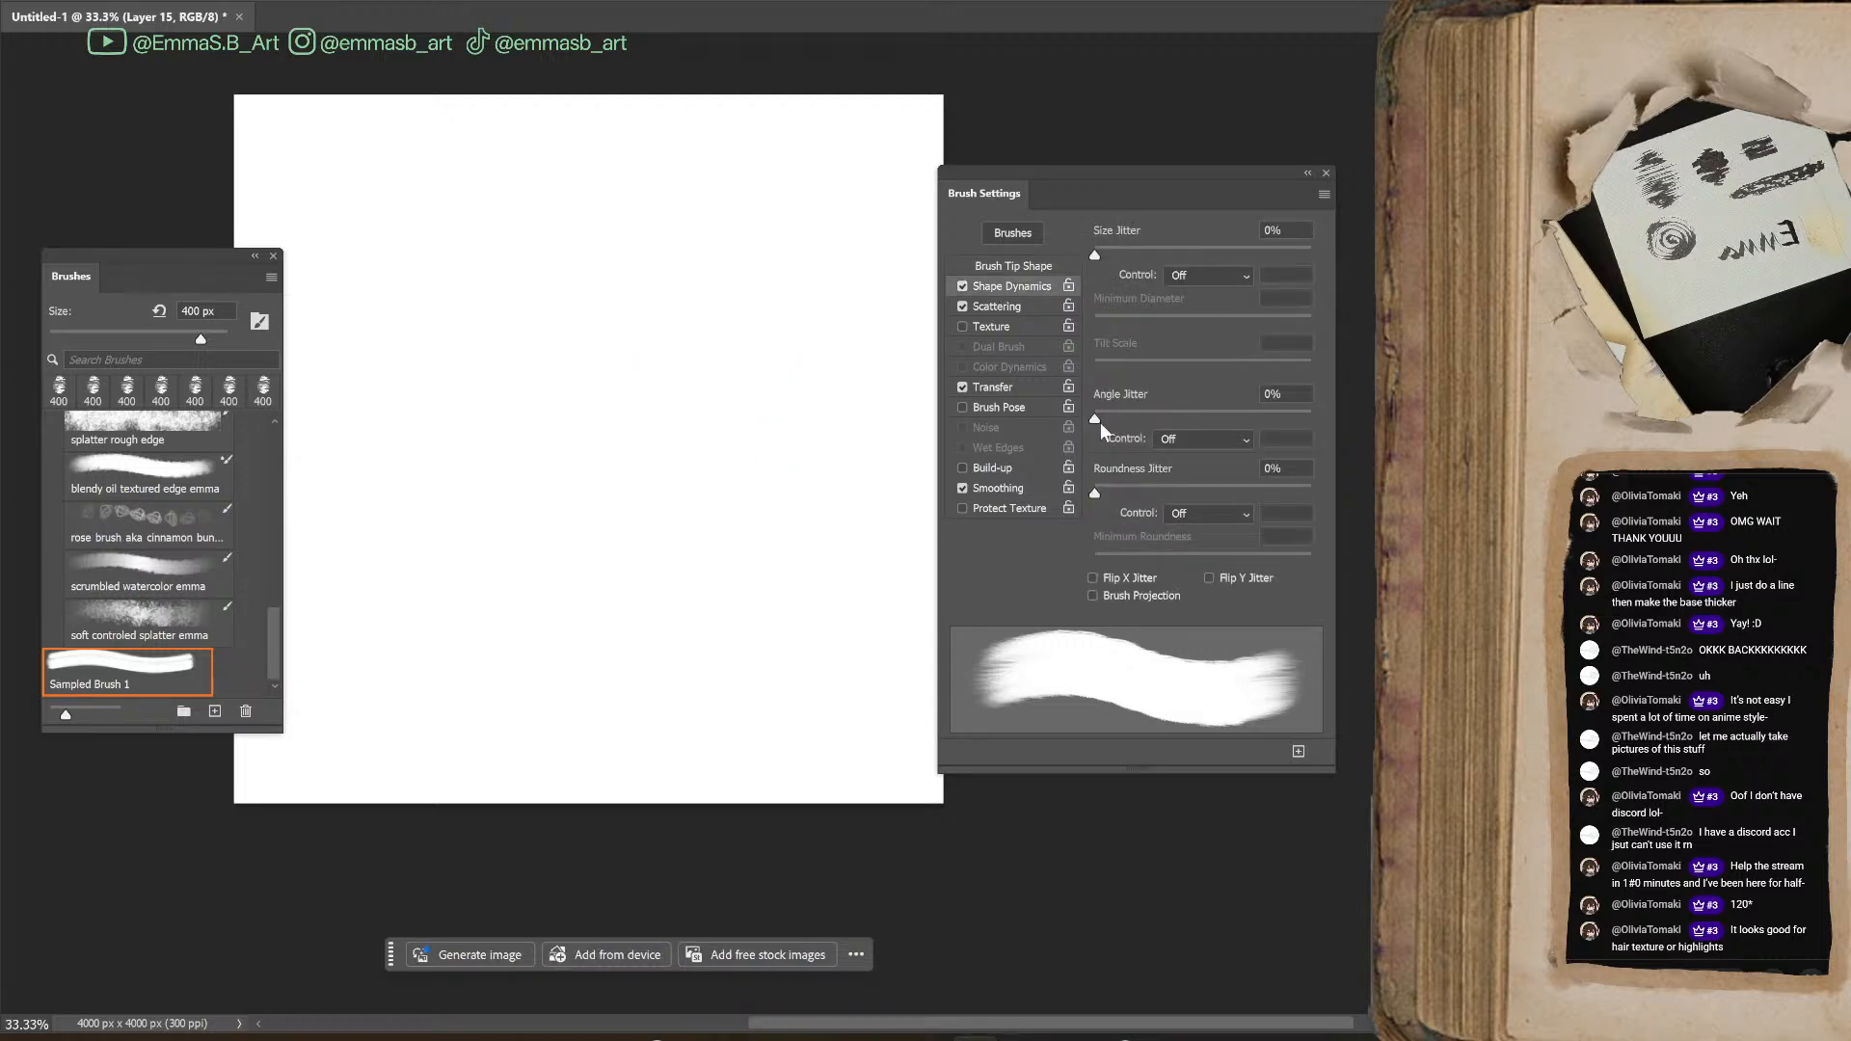
{"action": "mouse_move", "coordinate": [1148, 417]}
{"action": "left_mouse_down"}
{"action": "mouse_move", "coordinate": [1217, 415]}
{"action": "mouse_move", "coordinate": [1162, 418]}
{"action": "left_mouse_up"}
{"action": "mouse_move", "coordinate": [656, 540]}
{"action": "left_mouse_down"}
{"action": "mouse_move", "coordinate": [675, 618]}
{"action": "mouse_move", "coordinate": [718, 641]}
{"action": "left_mouse_up"}
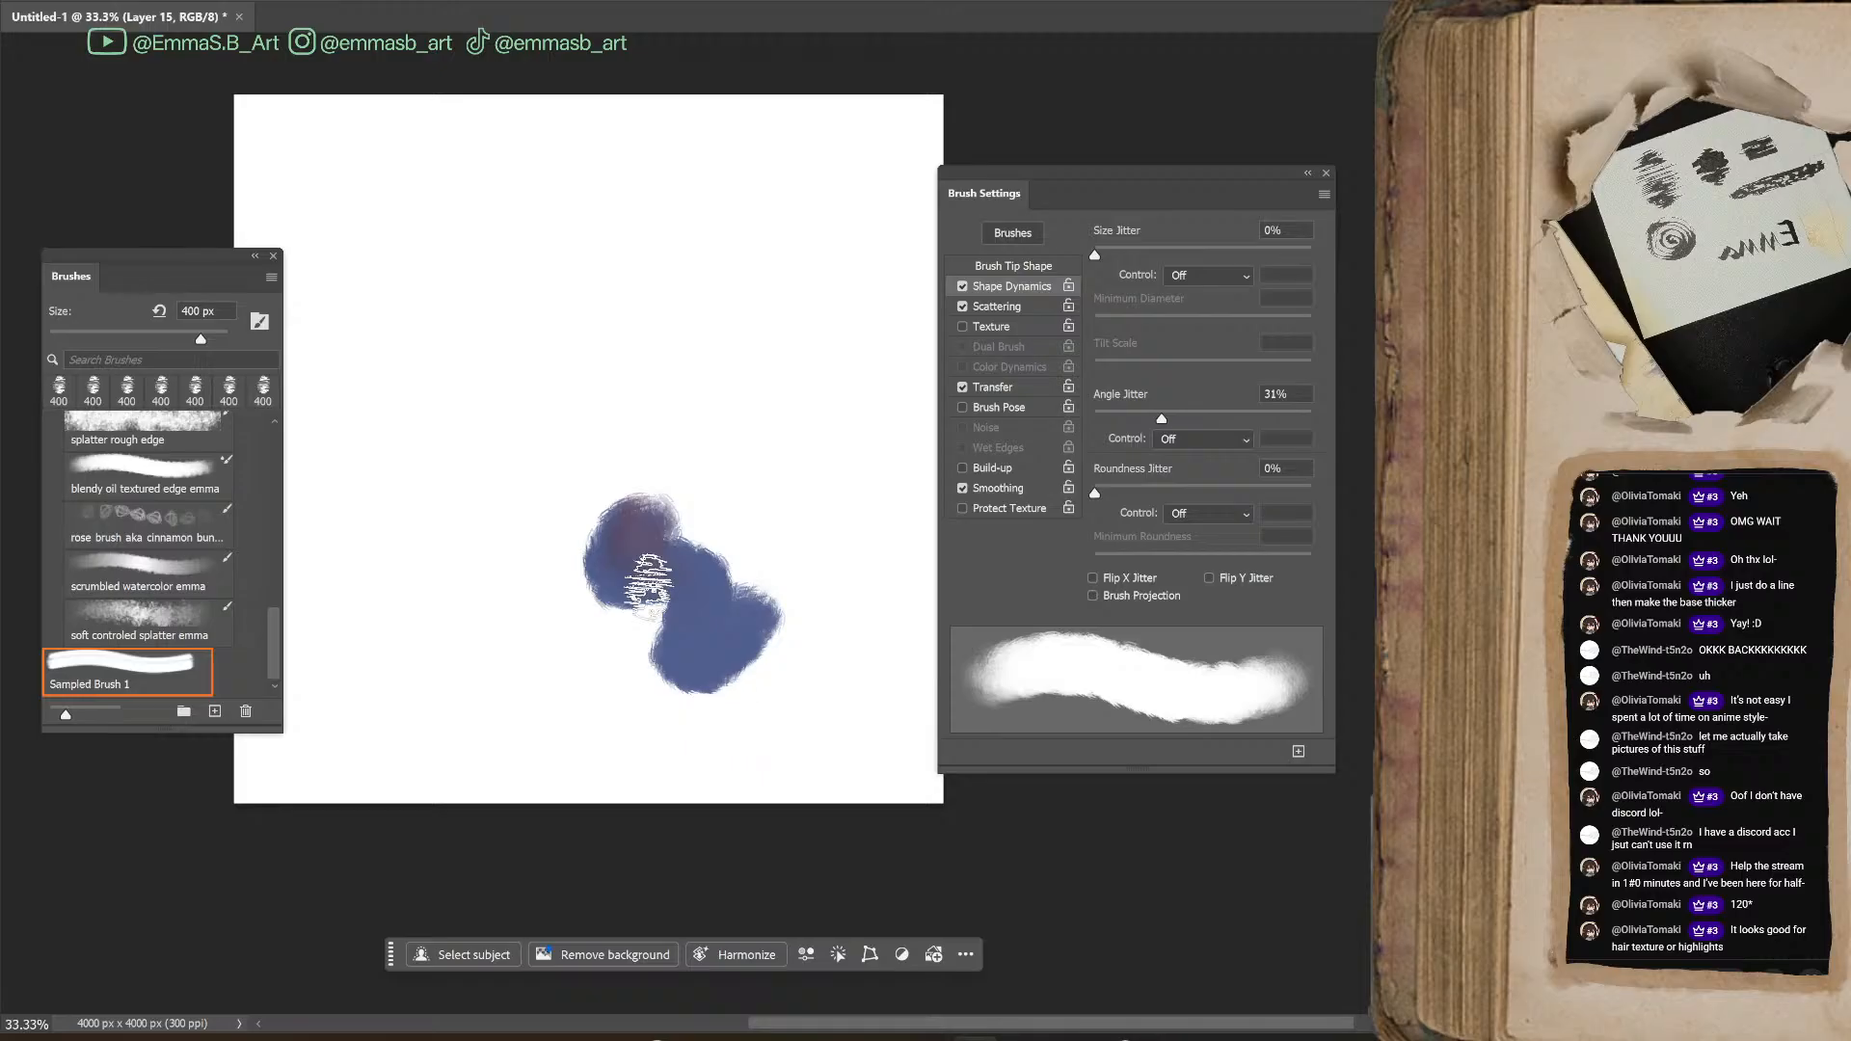
{"action": "key", "text": "bracketleft"}
{"action": "key", "text": "bracketleft"}
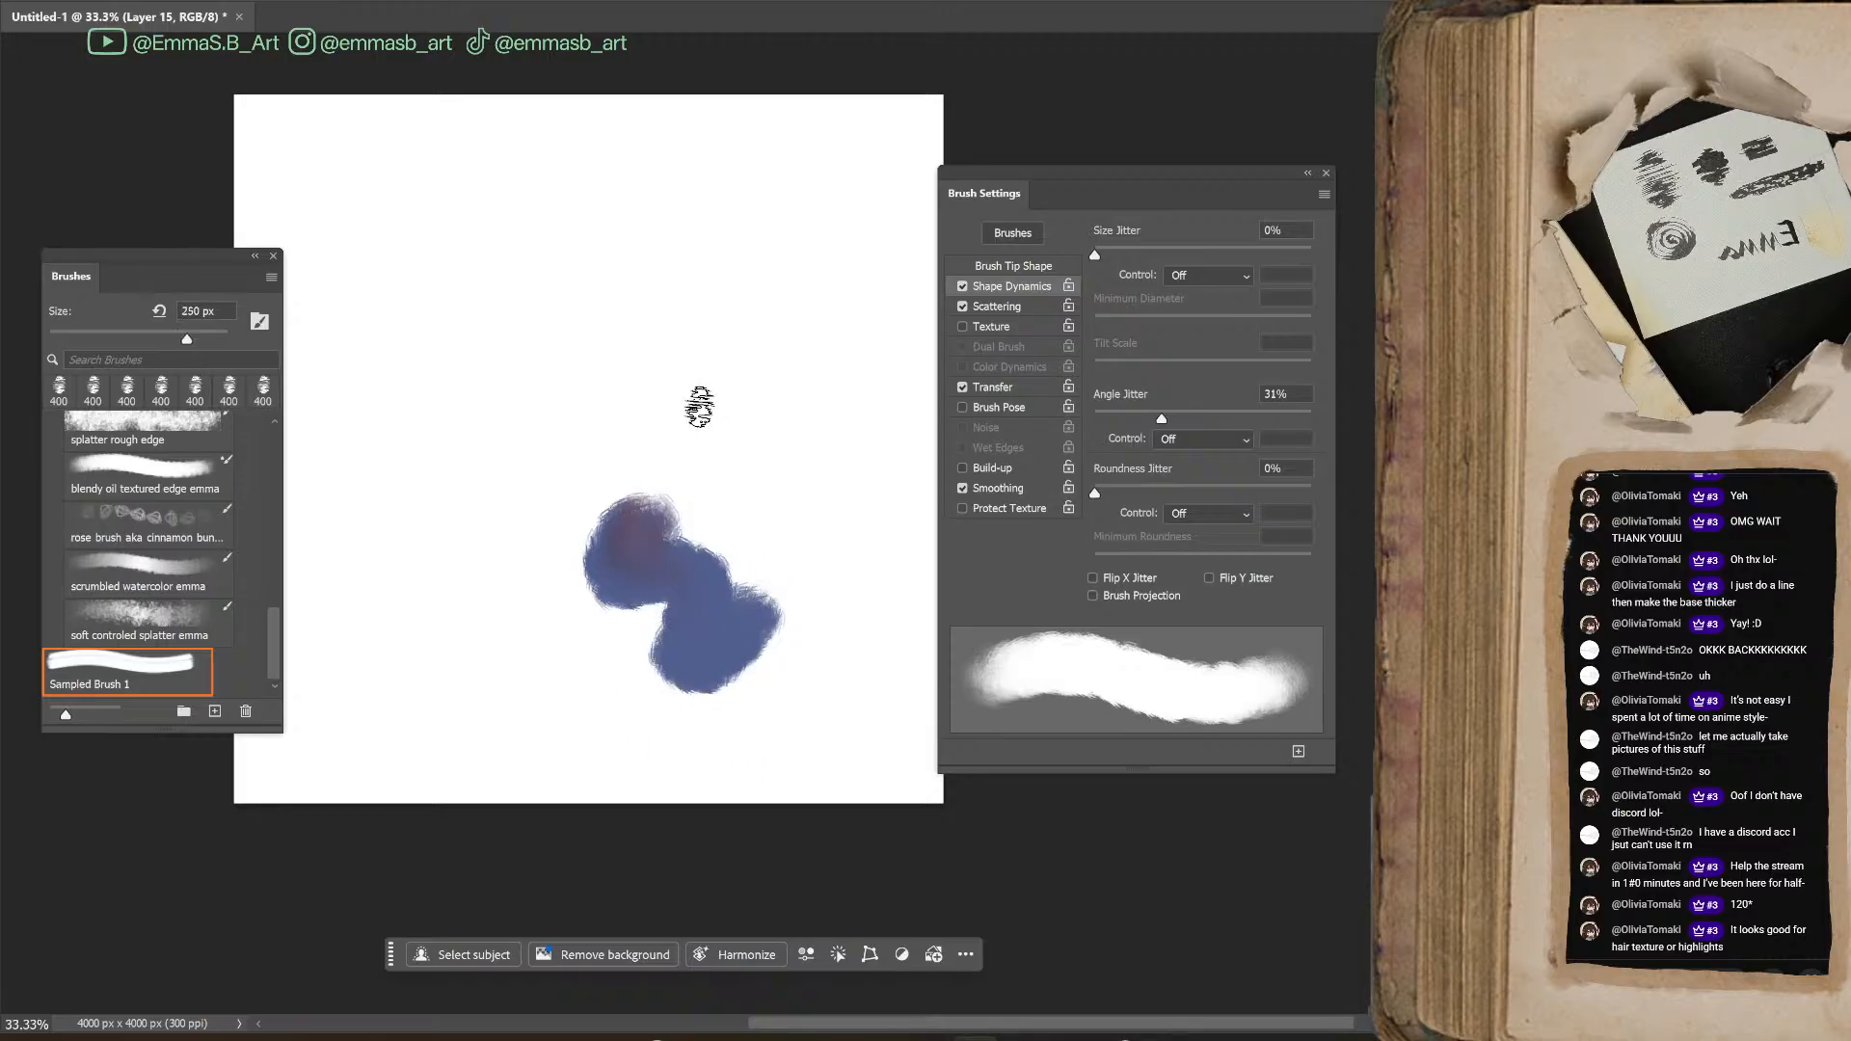
{"action": "mouse_move", "coordinate": [682, 349]}
{"action": "left_mouse_down"}
{"action": "mouse_move", "coordinate": [678, 416]}
{"action": "mouse_move", "coordinate": [776, 492]}
{"action": "left_mouse_up"}
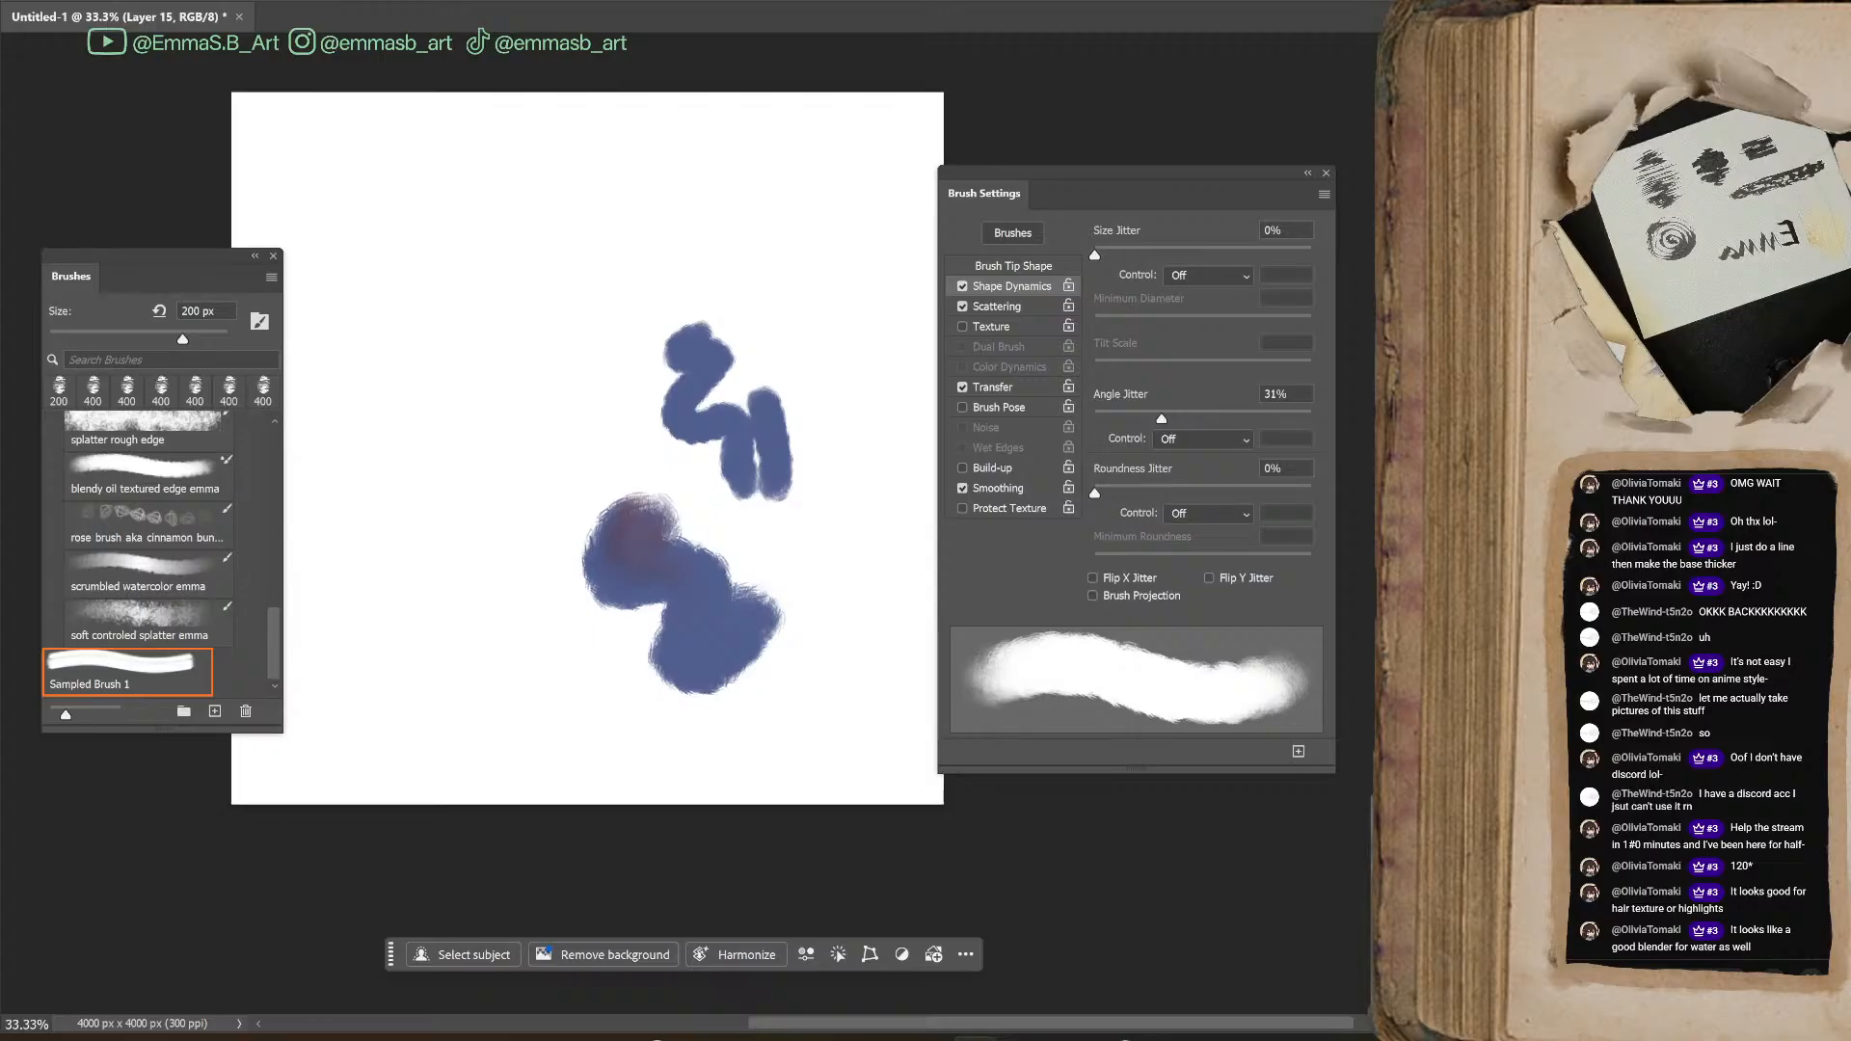
Reduce the brush to 125 px and paint blue loops and scribbles beside the upper zigzag stroke
{"action": "key", "text": "ctrl+plus"}
{"action": "key", "text": "ctrl+plus"}
{"action": "key", "text": "ctrl+plus"}
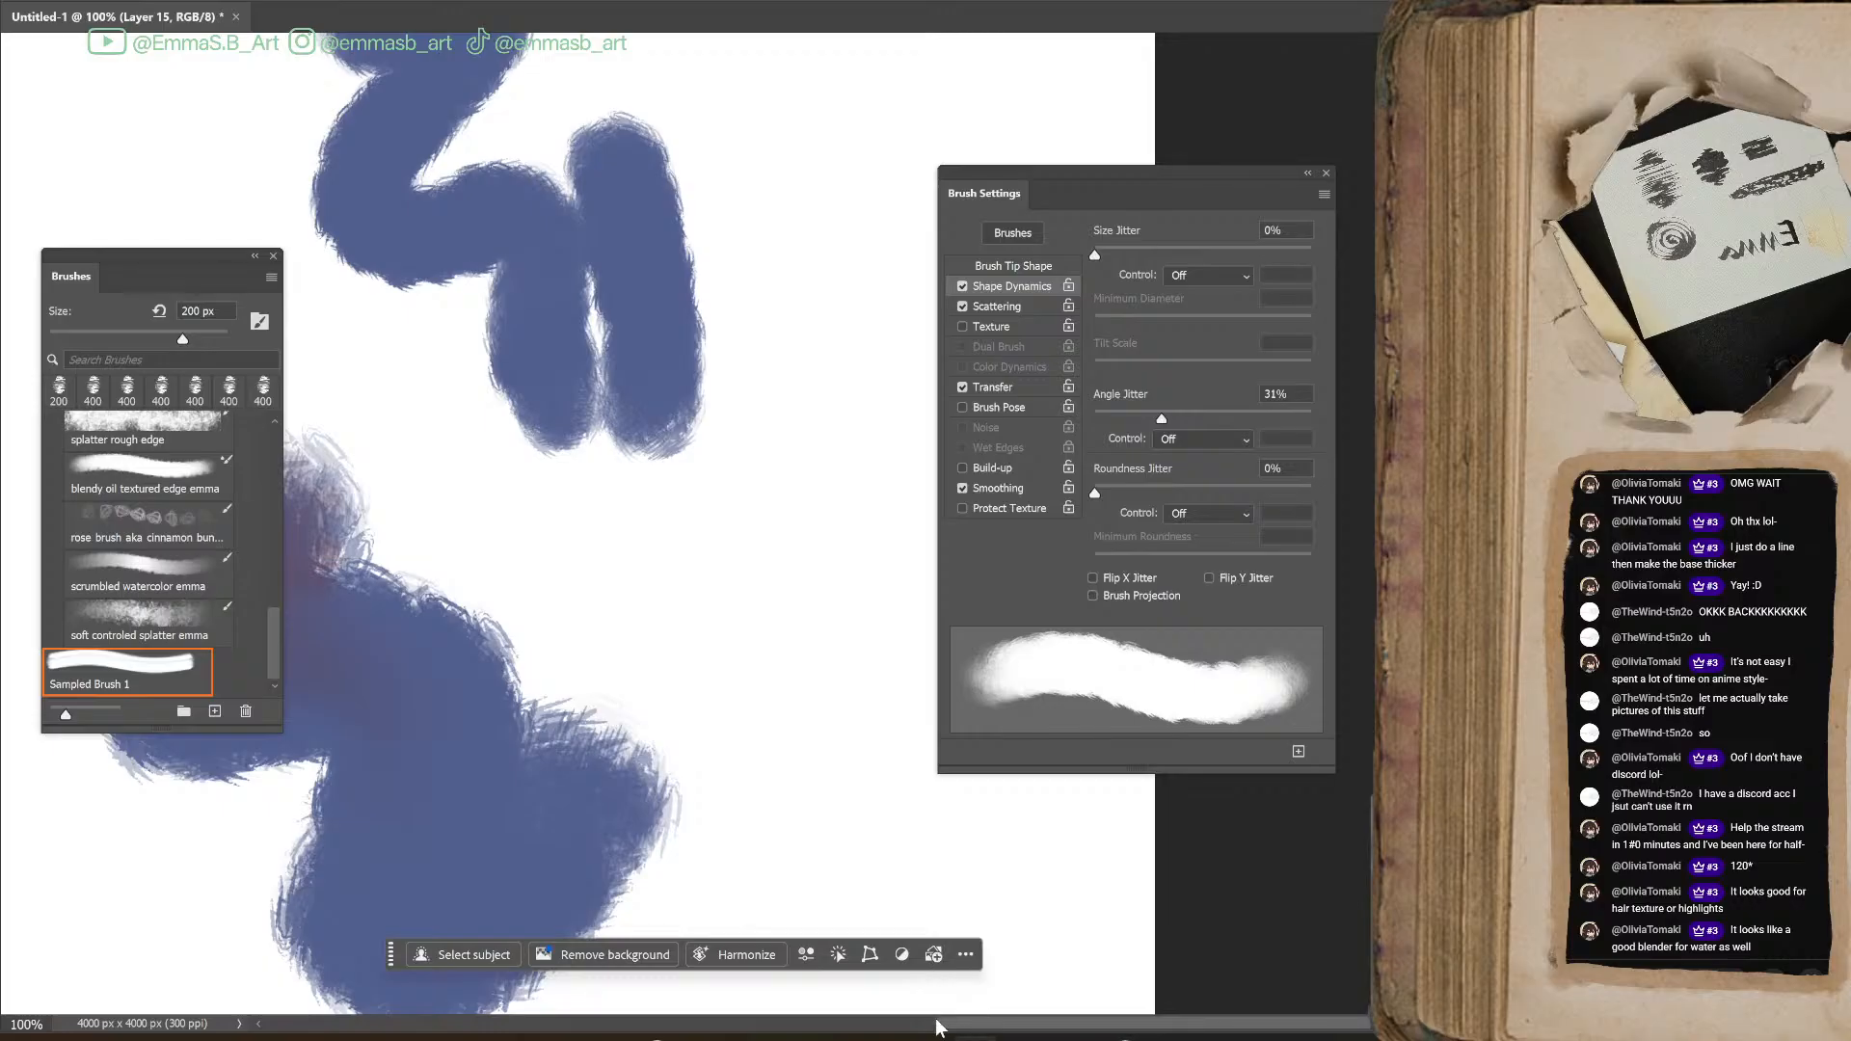
{"action": "left_click_drag", "start_coordinate": [955, 1027], "coordinate": [855, 1026]}
{"action": "scroll", "coordinate": [1070, 476], "scroll_direction": "up", "scroll_amount": 7}
{"action": "key", "text": "bracketleft"}
{"action": "key", "text": "bracketleft"}
{"action": "key", "text": "bracketleft"}
{"action": "mouse_move", "coordinate": [488, 495]}
{"action": "left_mouse_down"}
{"action": "mouse_move", "coordinate": [454, 649]}
{"action": "mouse_move", "coordinate": [568, 236]}
{"action": "mouse_move", "coordinate": [640, 454]}
{"action": "mouse_move", "coordinate": [550, 310]}
{"action": "mouse_move", "coordinate": [505, 363]}
{"action": "mouse_move", "coordinate": [583, 391]}
{"action": "mouse_move", "coordinate": [703, 392]}
{"action": "mouse_move", "coordinate": [718, 453]}
{"action": "left_mouse_up"}
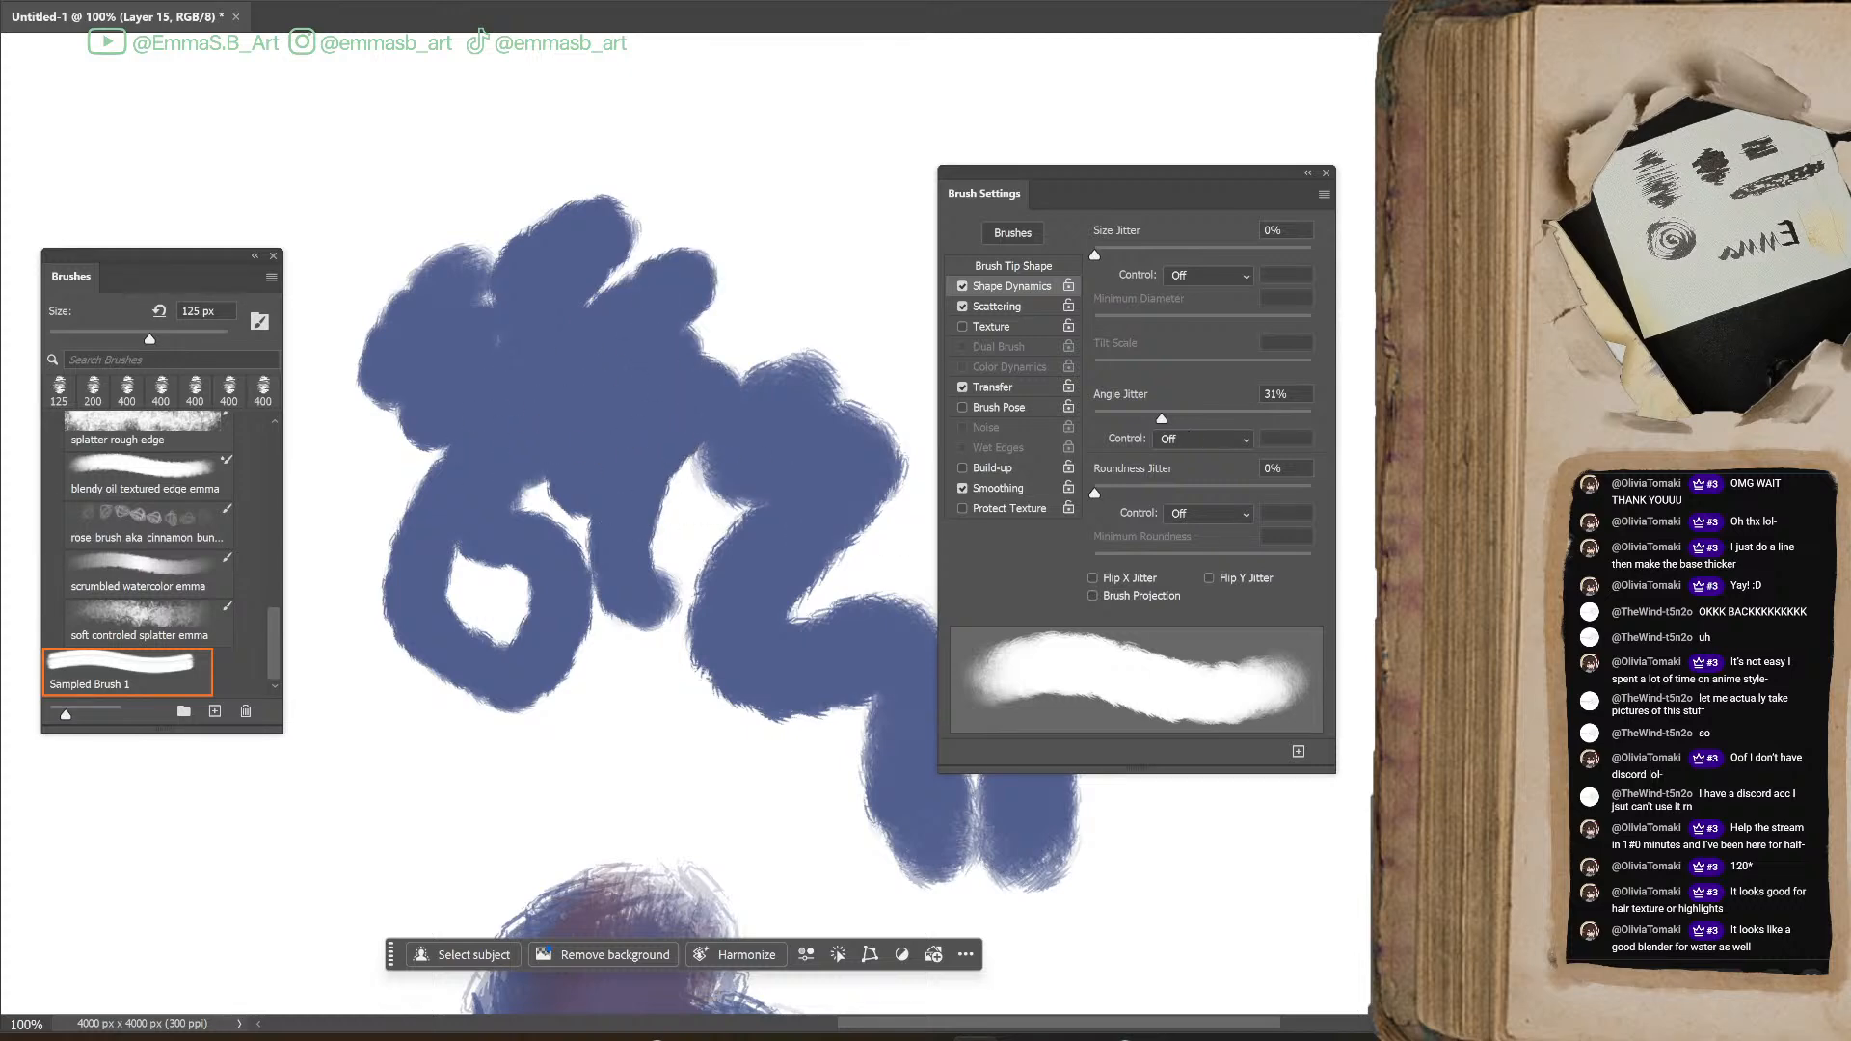
Extend the muted blue scribbles toward the lower stroke and blend brighter blue strokes over them at 125 px
{"action": "key", "text": "ctrl+minus"}
{"action": "key", "text": "ctrl+minus"}
{"action": "key", "text": "ctrl+minus"}
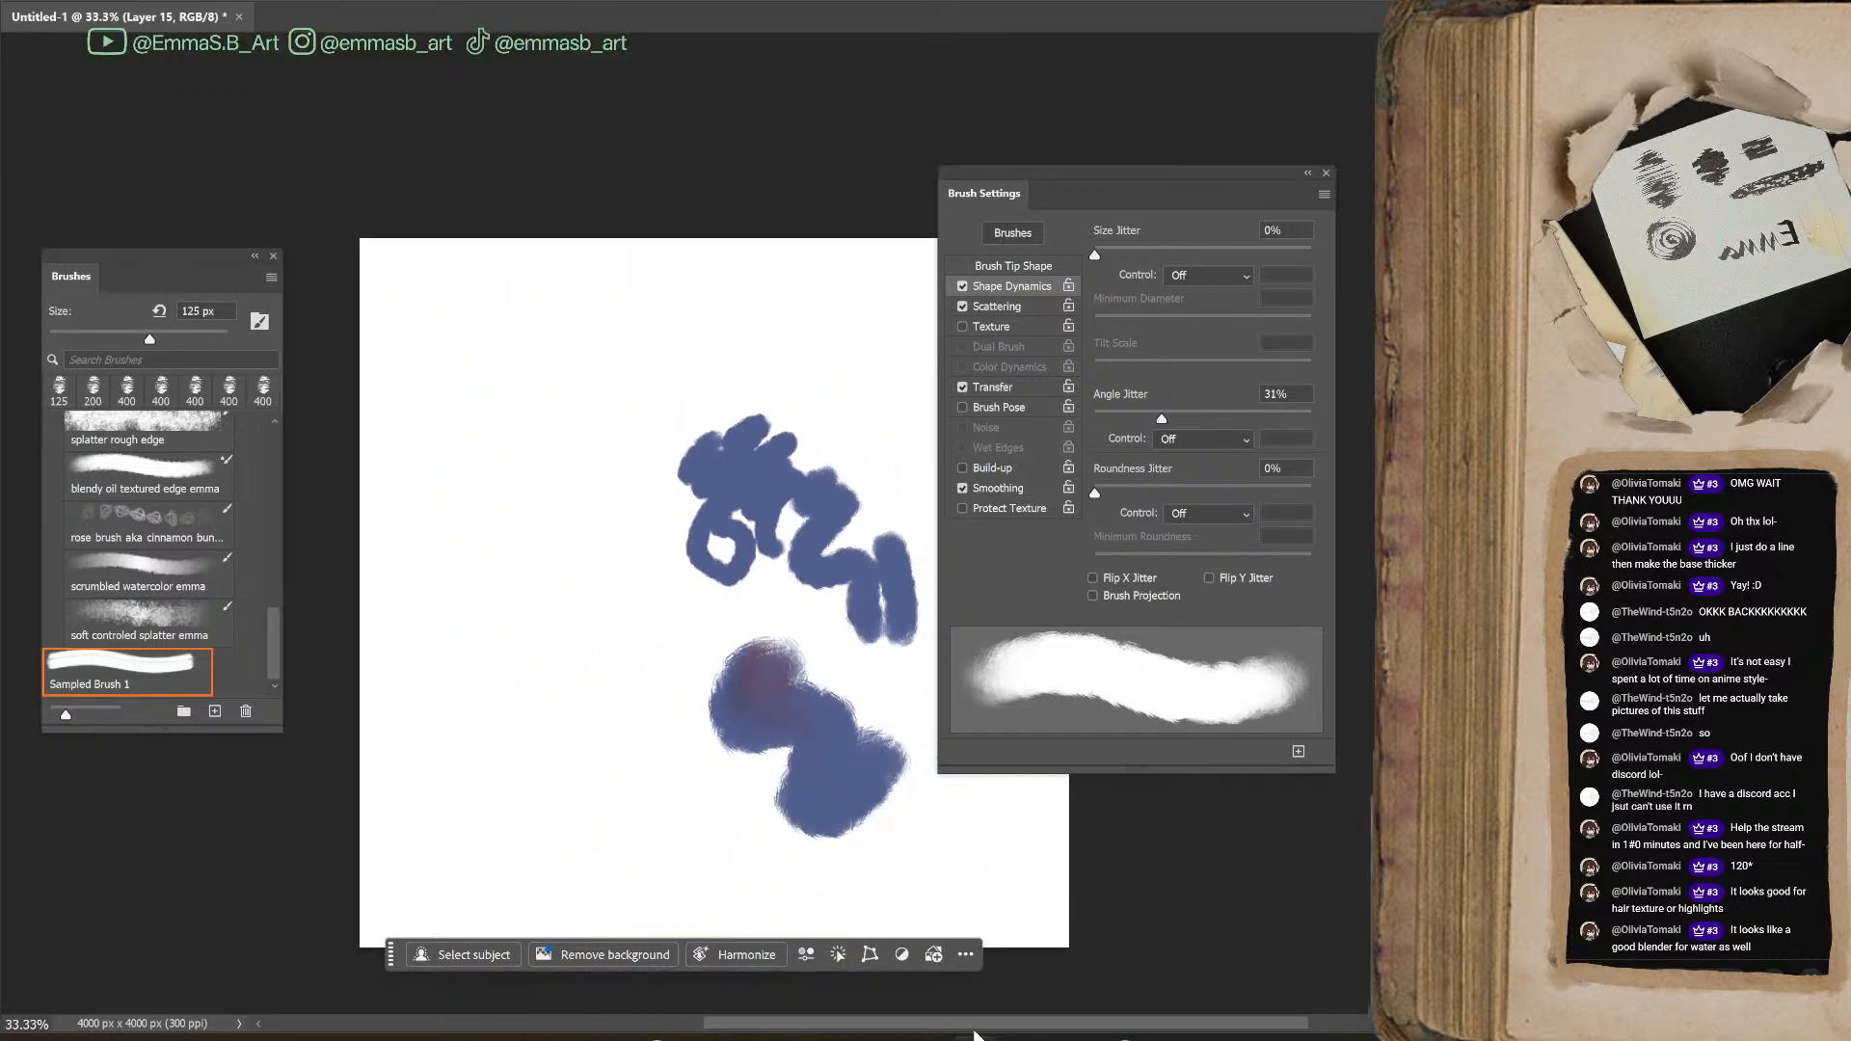
{"action": "left_click_drag", "start_coordinate": [962, 1029], "coordinate": [997, 1029]}
{"action": "mouse_move", "coordinate": [658, 642]}
{"action": "left_mouse_down"}
{"action": "mouse_move", "coordinate": [551, 633]}
{"action": "mouse_move", "coordinate": [638, 589]}
{"action": "mouse_move", "coordinate": [680, 666]}
{"action": "left_mouse_up"}
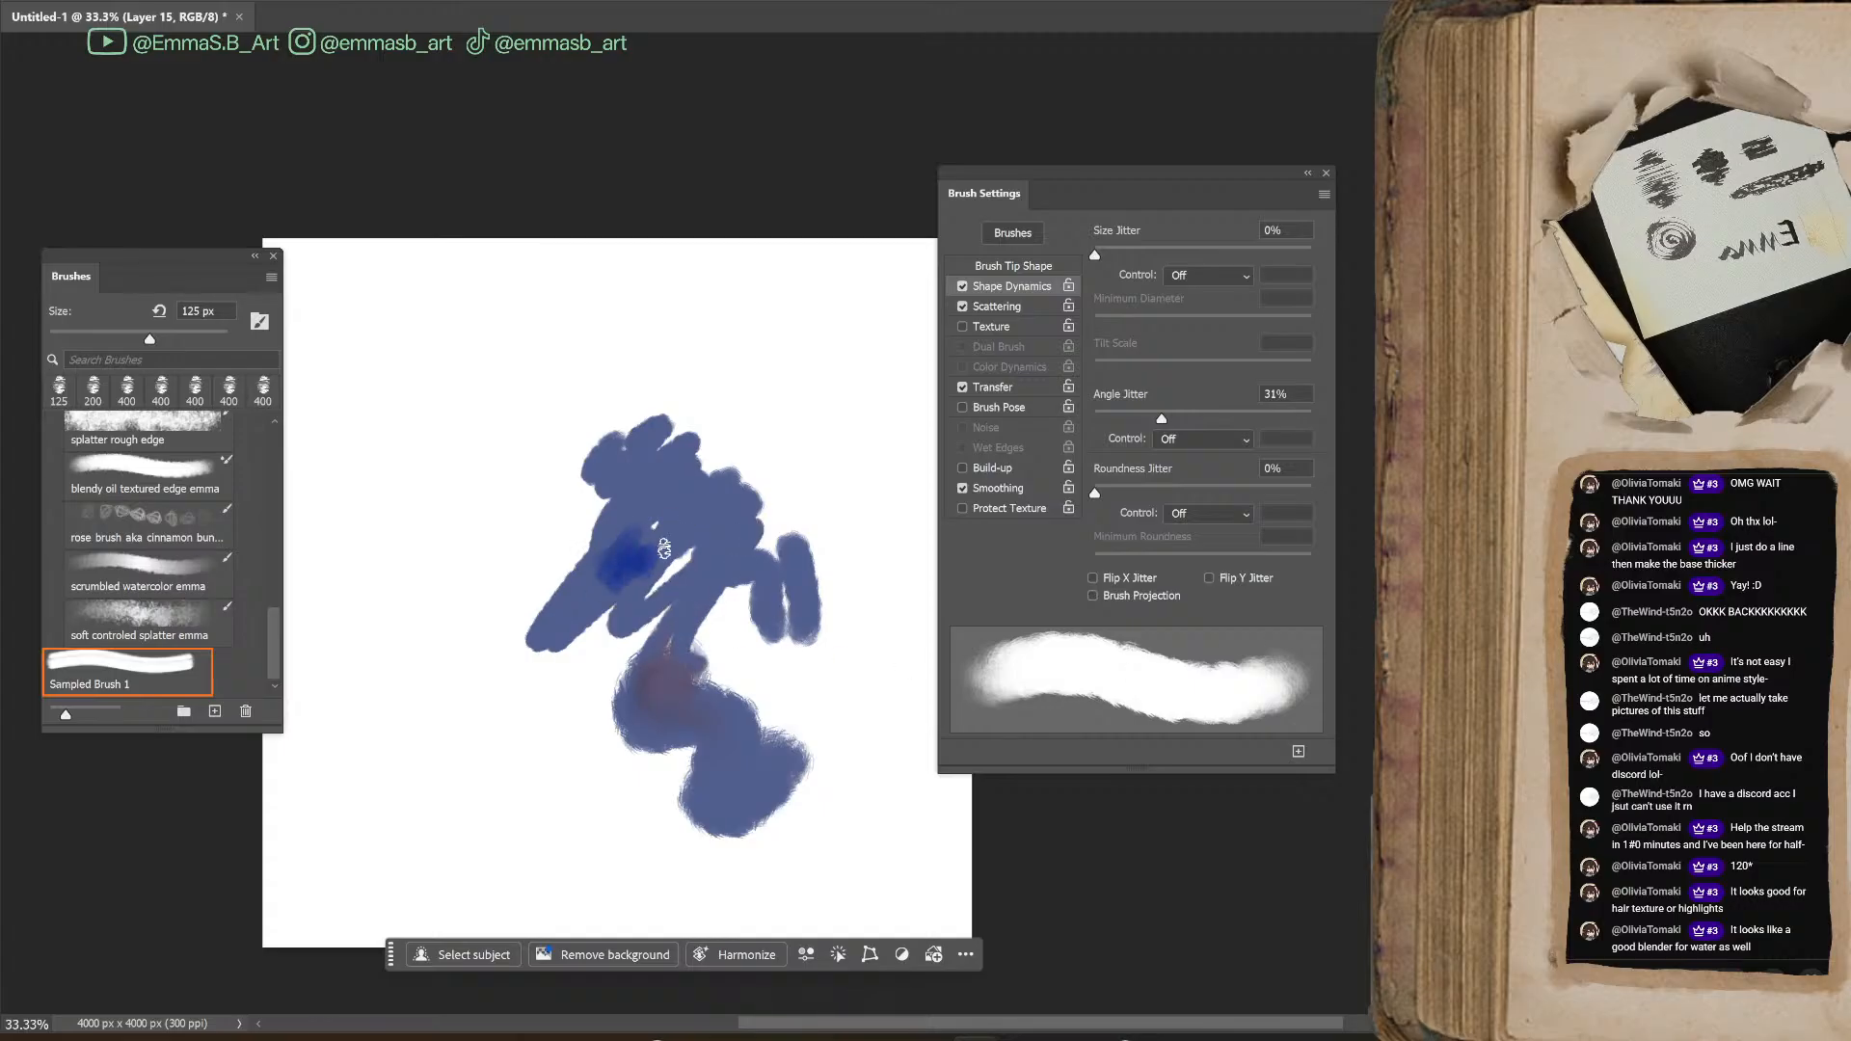
{"action": "left_click_drag", "start_coordinate": [697, 521], "coordinate": [697, 622]}
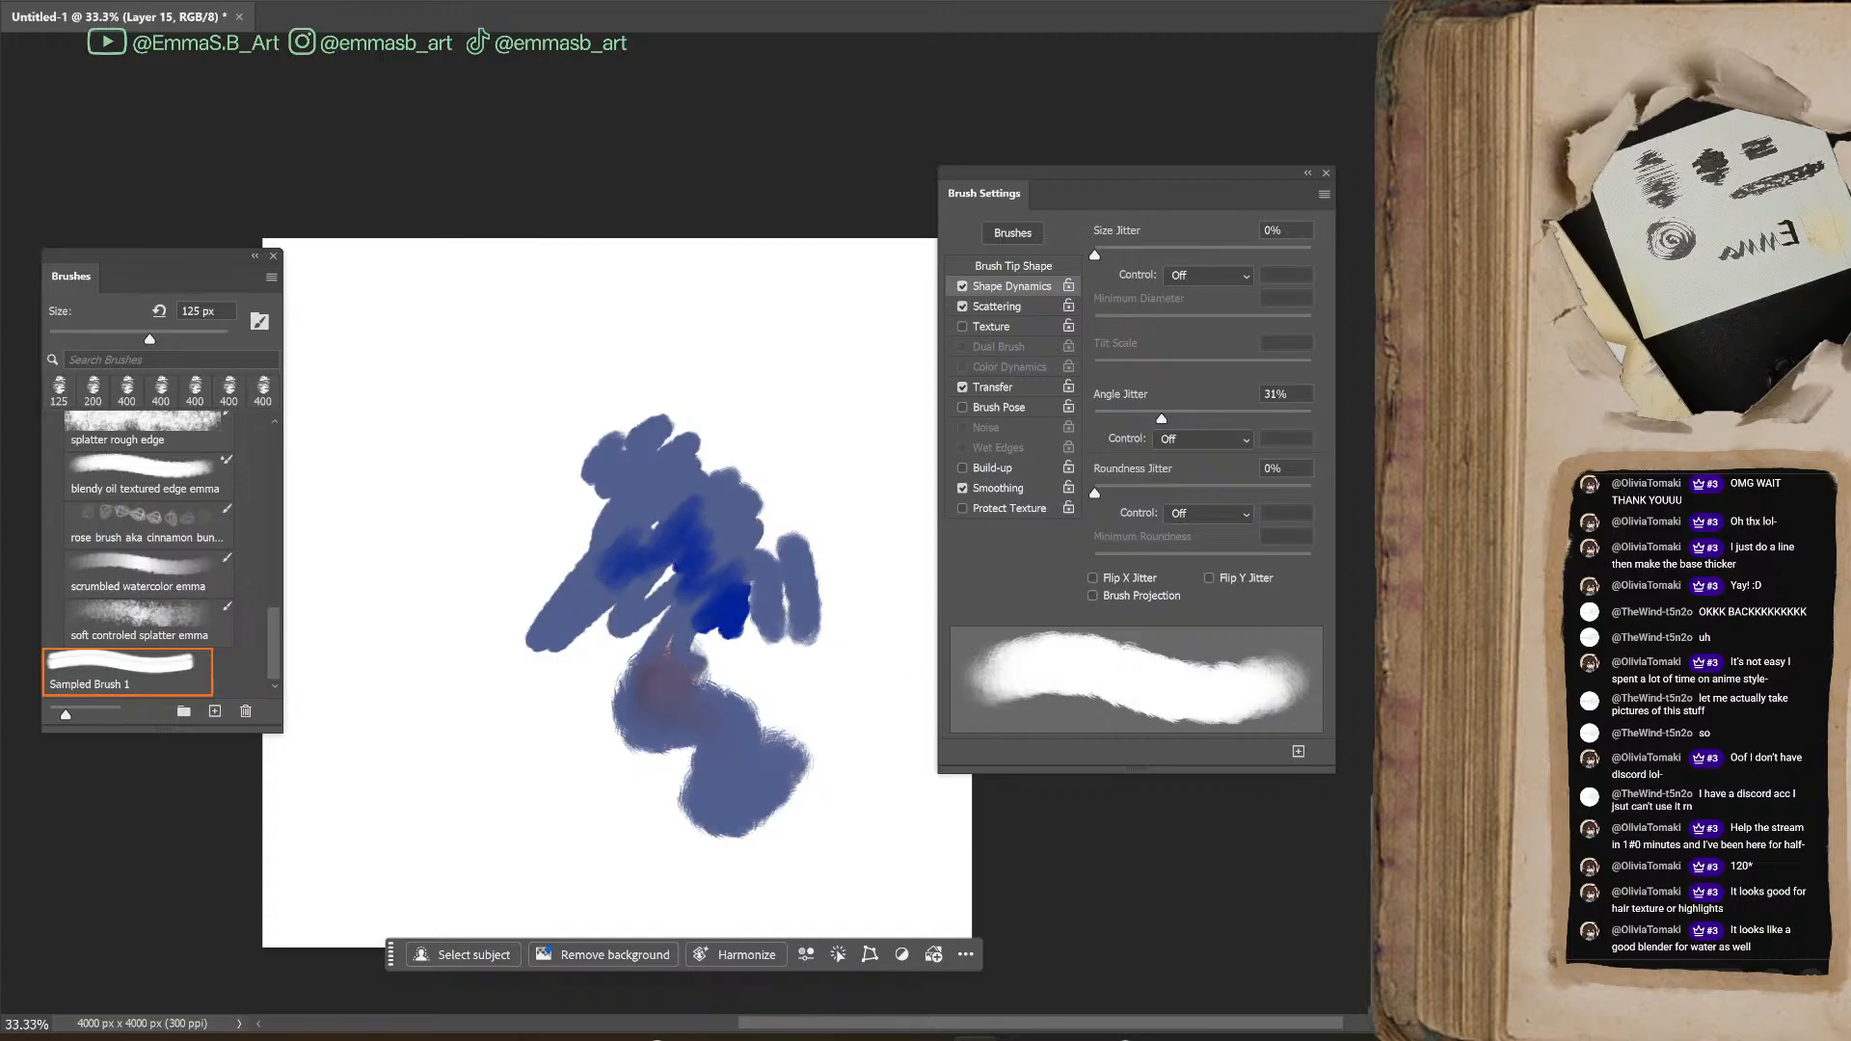
Enlarge the brush to 400 px and paint overlapping dark blue and green areas beside the scribbles to test blending
{"action": "key", "text": "ctrl+plus"}
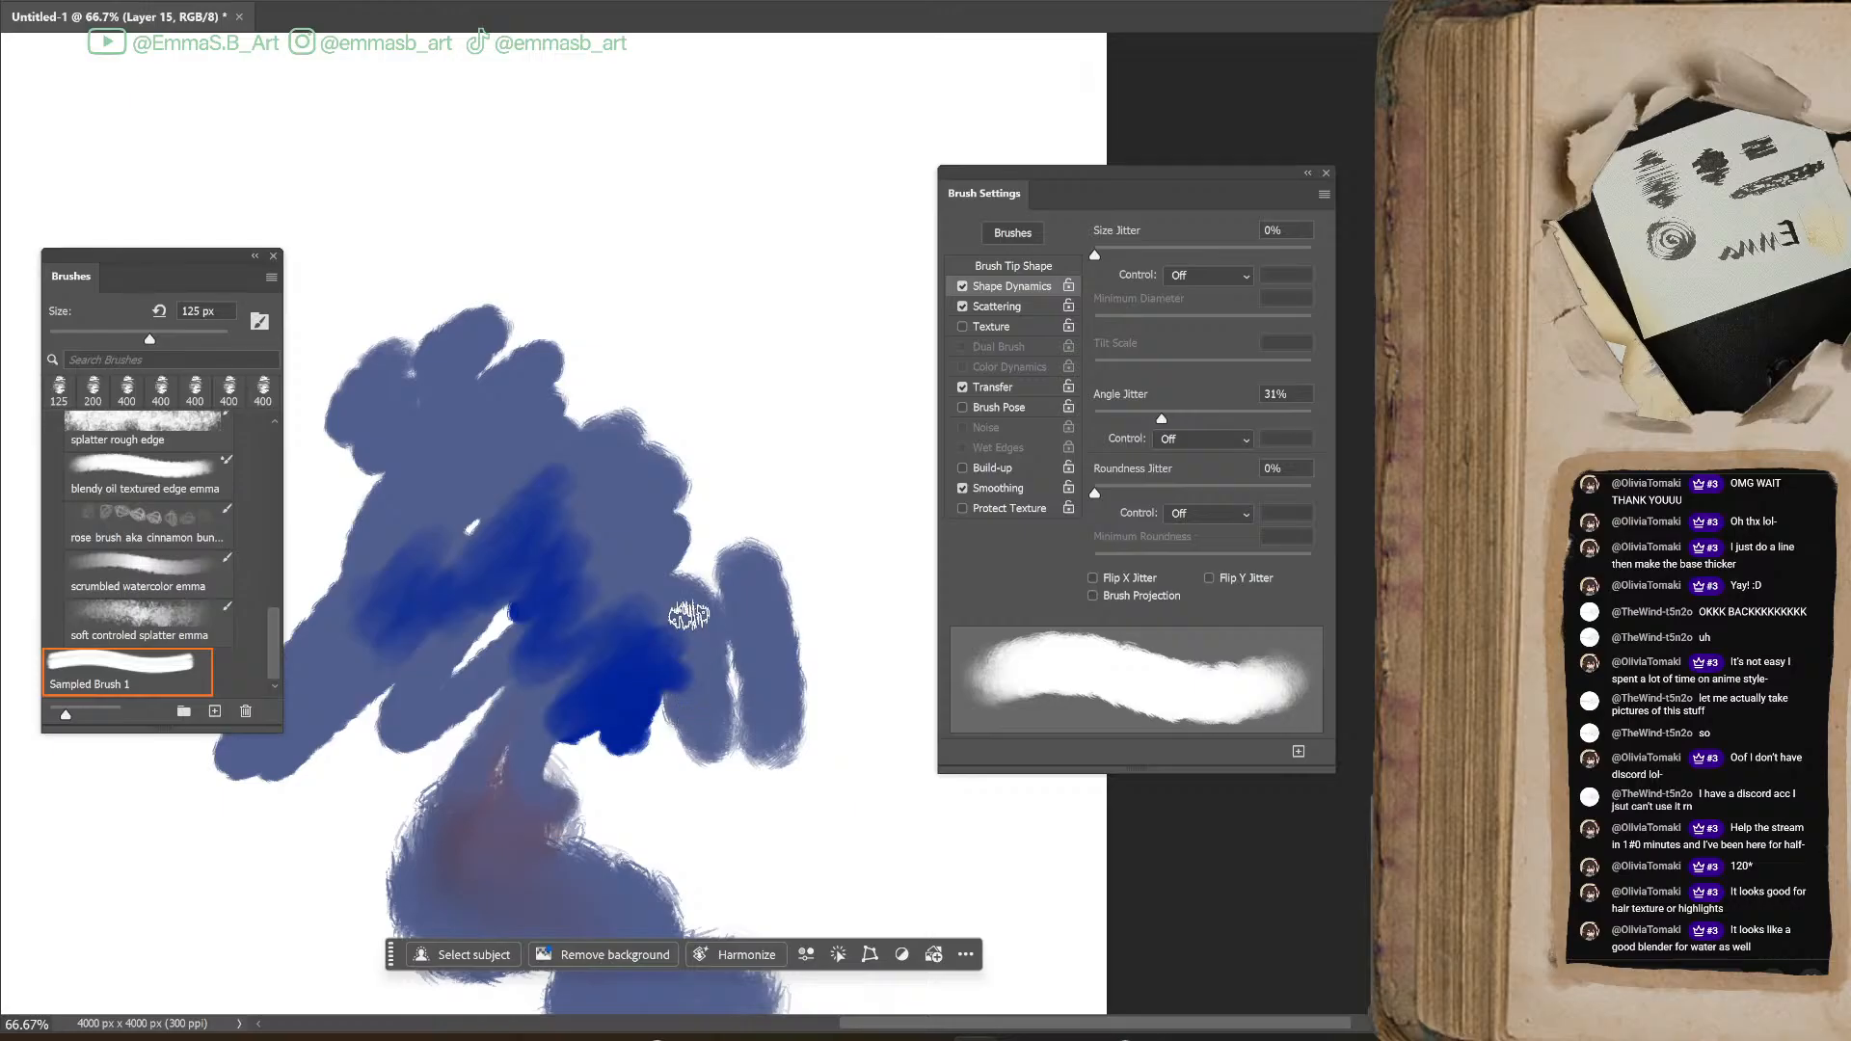
{"action": "key", "text": "bracketright"}
{"action": "key", "text": "bracketright"}
{"action": "key", "text": "bracketright"}
{"action": "key", "text": "bracketright"}
{"action": "key", "text": "bracketright"}
{"action": "key", "text": "bracketright"}
{"action": "mouse_move", "coordinate": [673, 731]}
{"action": "left_mouse_down"}
{"action": "mouse_move", "coordinate": [765, 757]}
{"action": "mouse_move", "coordinate": [749, 685]}
{"action": "mouse_move", "coordinate": [803, 800]}
{"action": "mouse_move", "coordinate": [855, 761]}
{"action": "mouse_move", "coordinate": [813, 781]}
{"action": "mouse_move", "coordinate": [827, 695]}
{"action": "mouse_move", "coordinate": [789, 598]}
{"action": "mouse_move", "coordinate": [974, 785]}
{"action": "mouse_move", "coordinate": [817, 622]}
{"action": "mouse_move", "coordinate": [818, 511]}
{"action": "mouse_move", "coordinate": [799, 602]}
{"action": "mouse_move", "coordinate": [852, 660]}
{"action": "mouse_move", "coordinate": [888, 675]}
{"action": "left_mouse_up"}
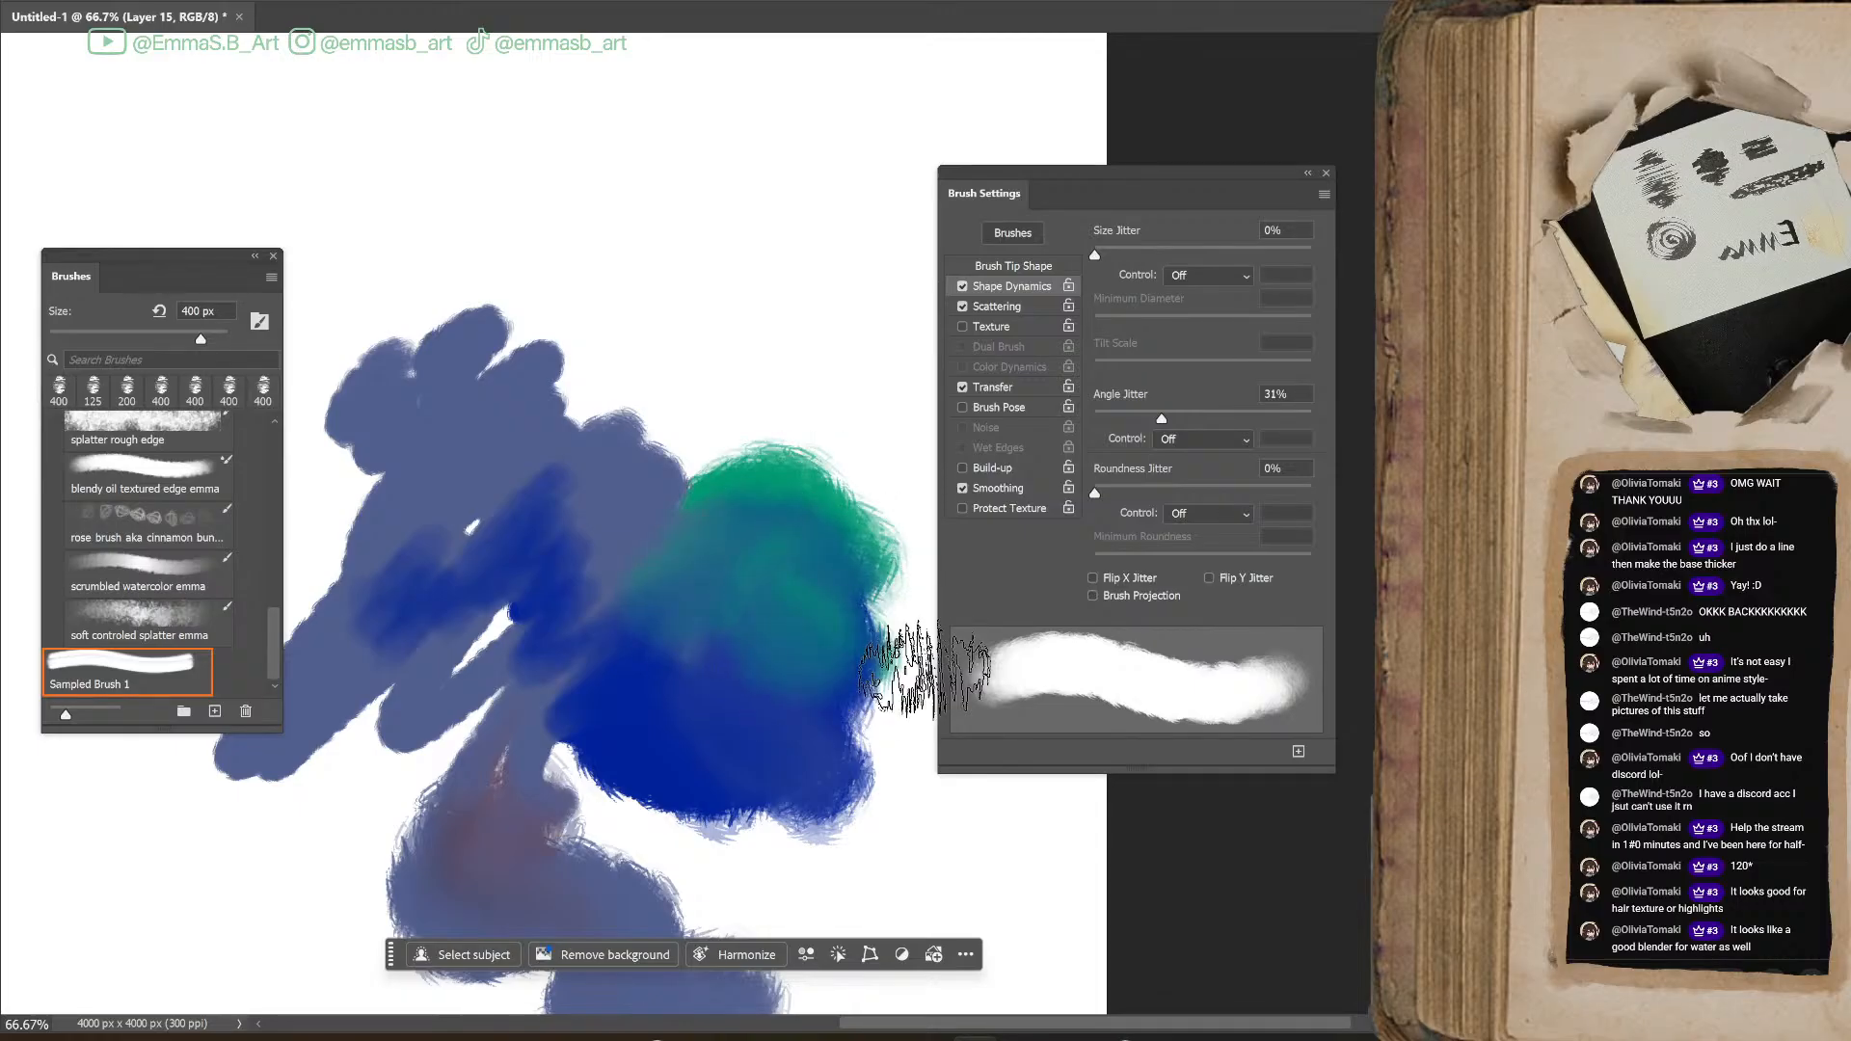
{"action": "mouse_move", "coordinate": [924, 670]}
{"action": "left_mouse_down"}
{"action": "mouse_move", "coordinate": [685, 502]}
{"action": "mouse_move", "coordinate": [687, 574]}
{"action": "mouse_move", "coordinate": [724, 540]}
{"action": "left_mouse_up"}
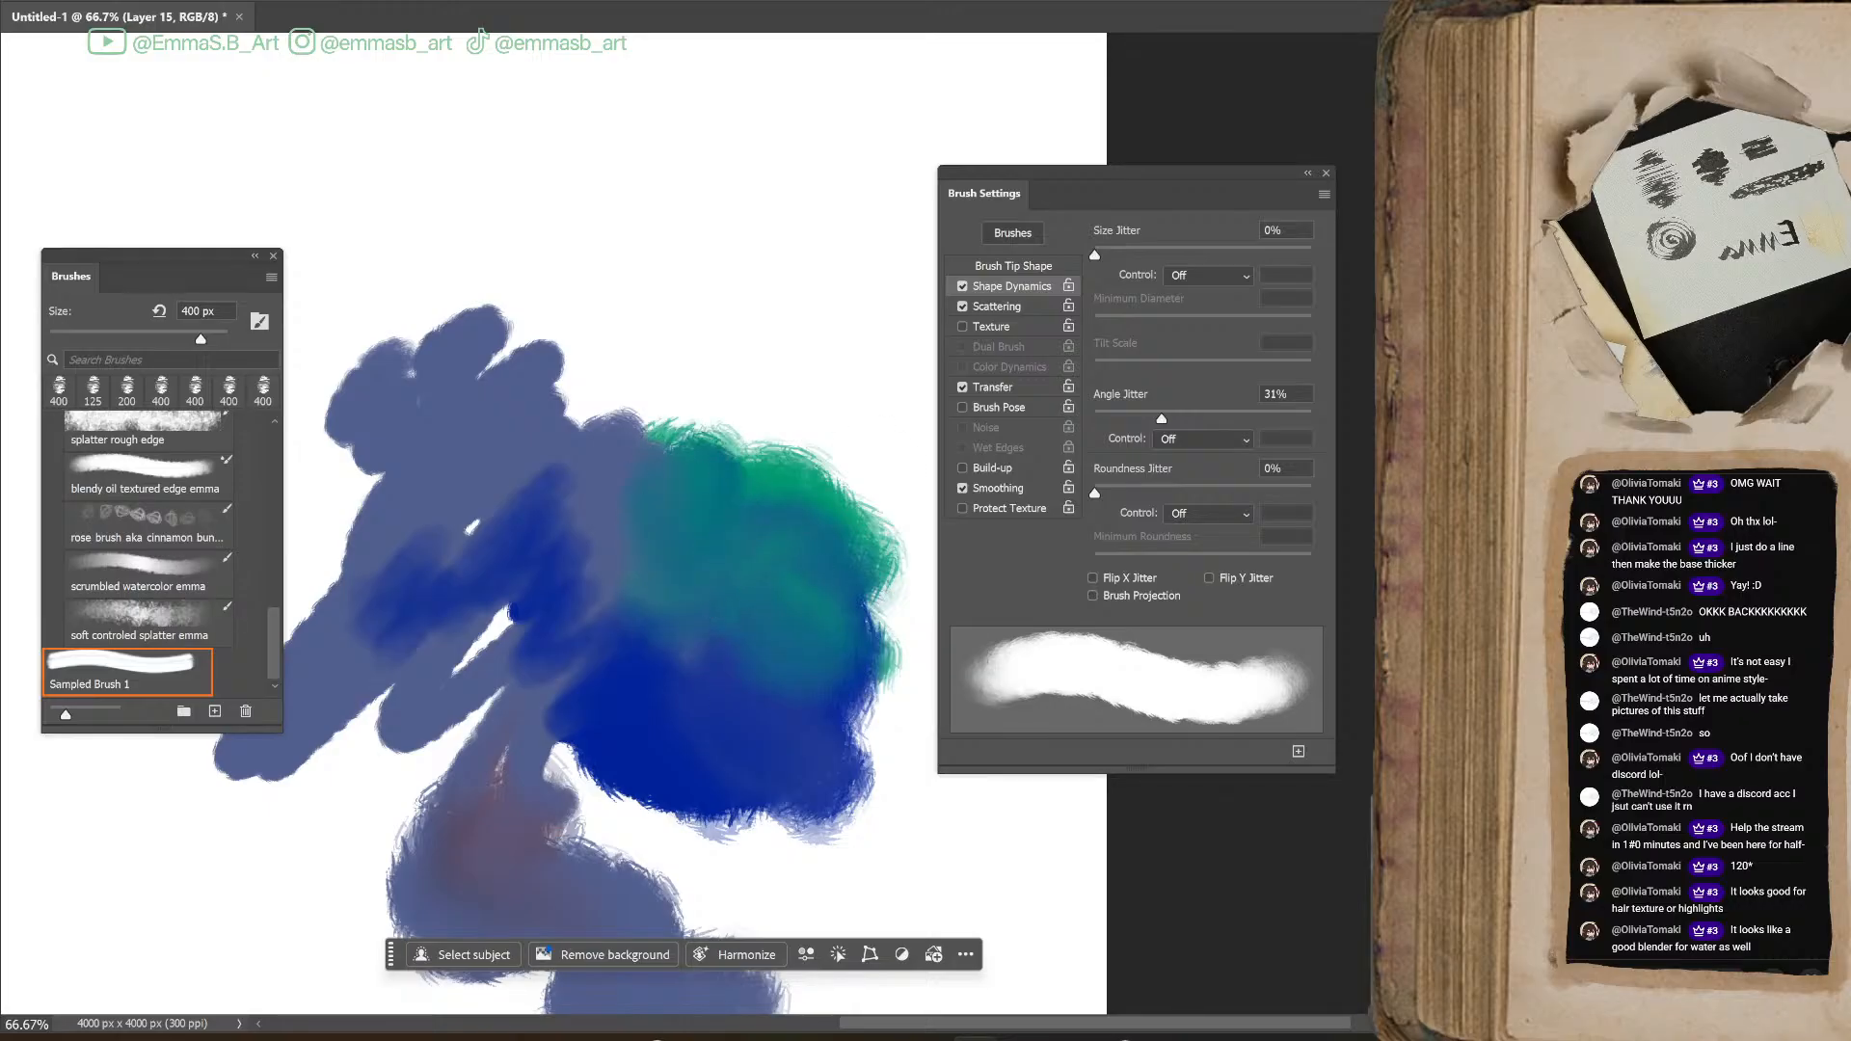
{"action": "mouse_move", "coordinate": [765, 392]}
{"action": "left_mouse_down"}
{"action": "mouse_move", "coordinate": [897, 461]}
{"action": "mouse_move", "coordinate": [810, 437]}
{"action": "mouse_move", "coordinate": [824, 350]}
{"action": "mouse_move", "coordinate": [786, 500]}
{"action": "mouse_move", "coordinate": [926, 384]}
{"action": "mouse_move", "coordinate": [820, 540]}
{"action": "left_mouse_up"}
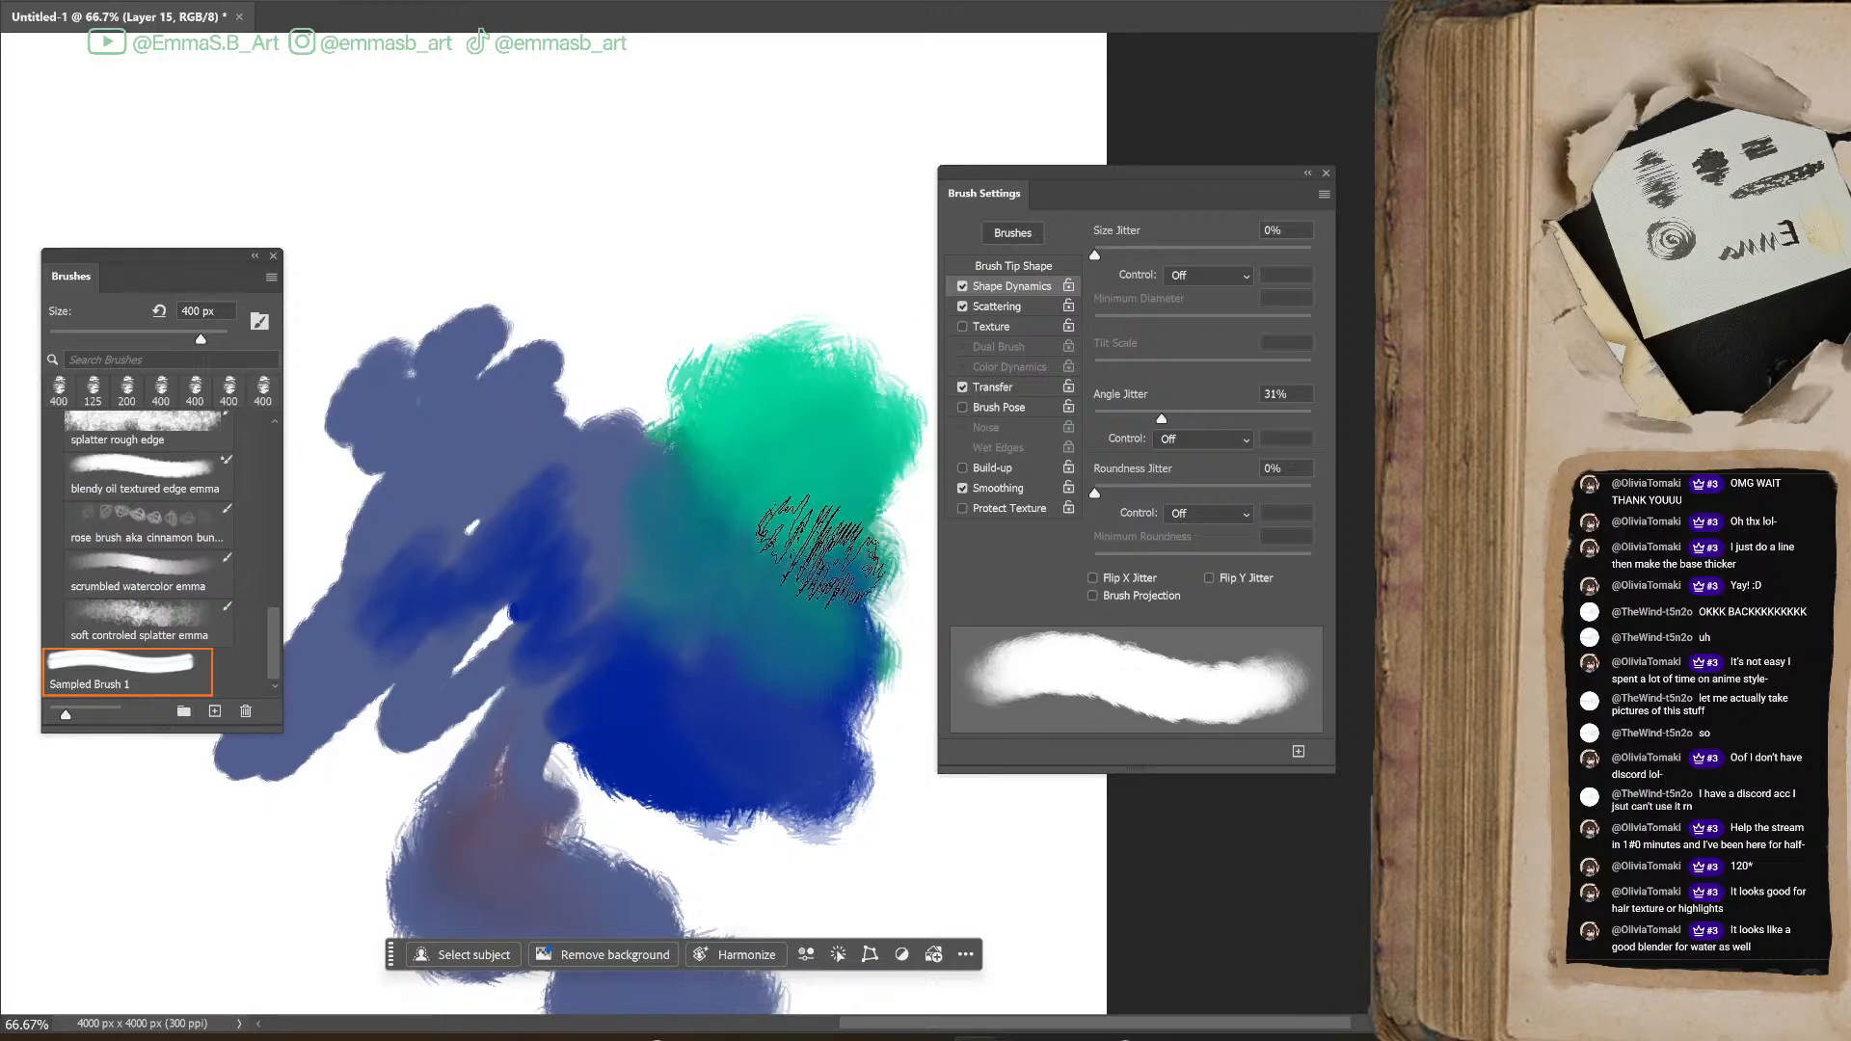
{"action": "left_click_drag", "start_coordinate": [682, 517], "coordinate": [694, 386]}
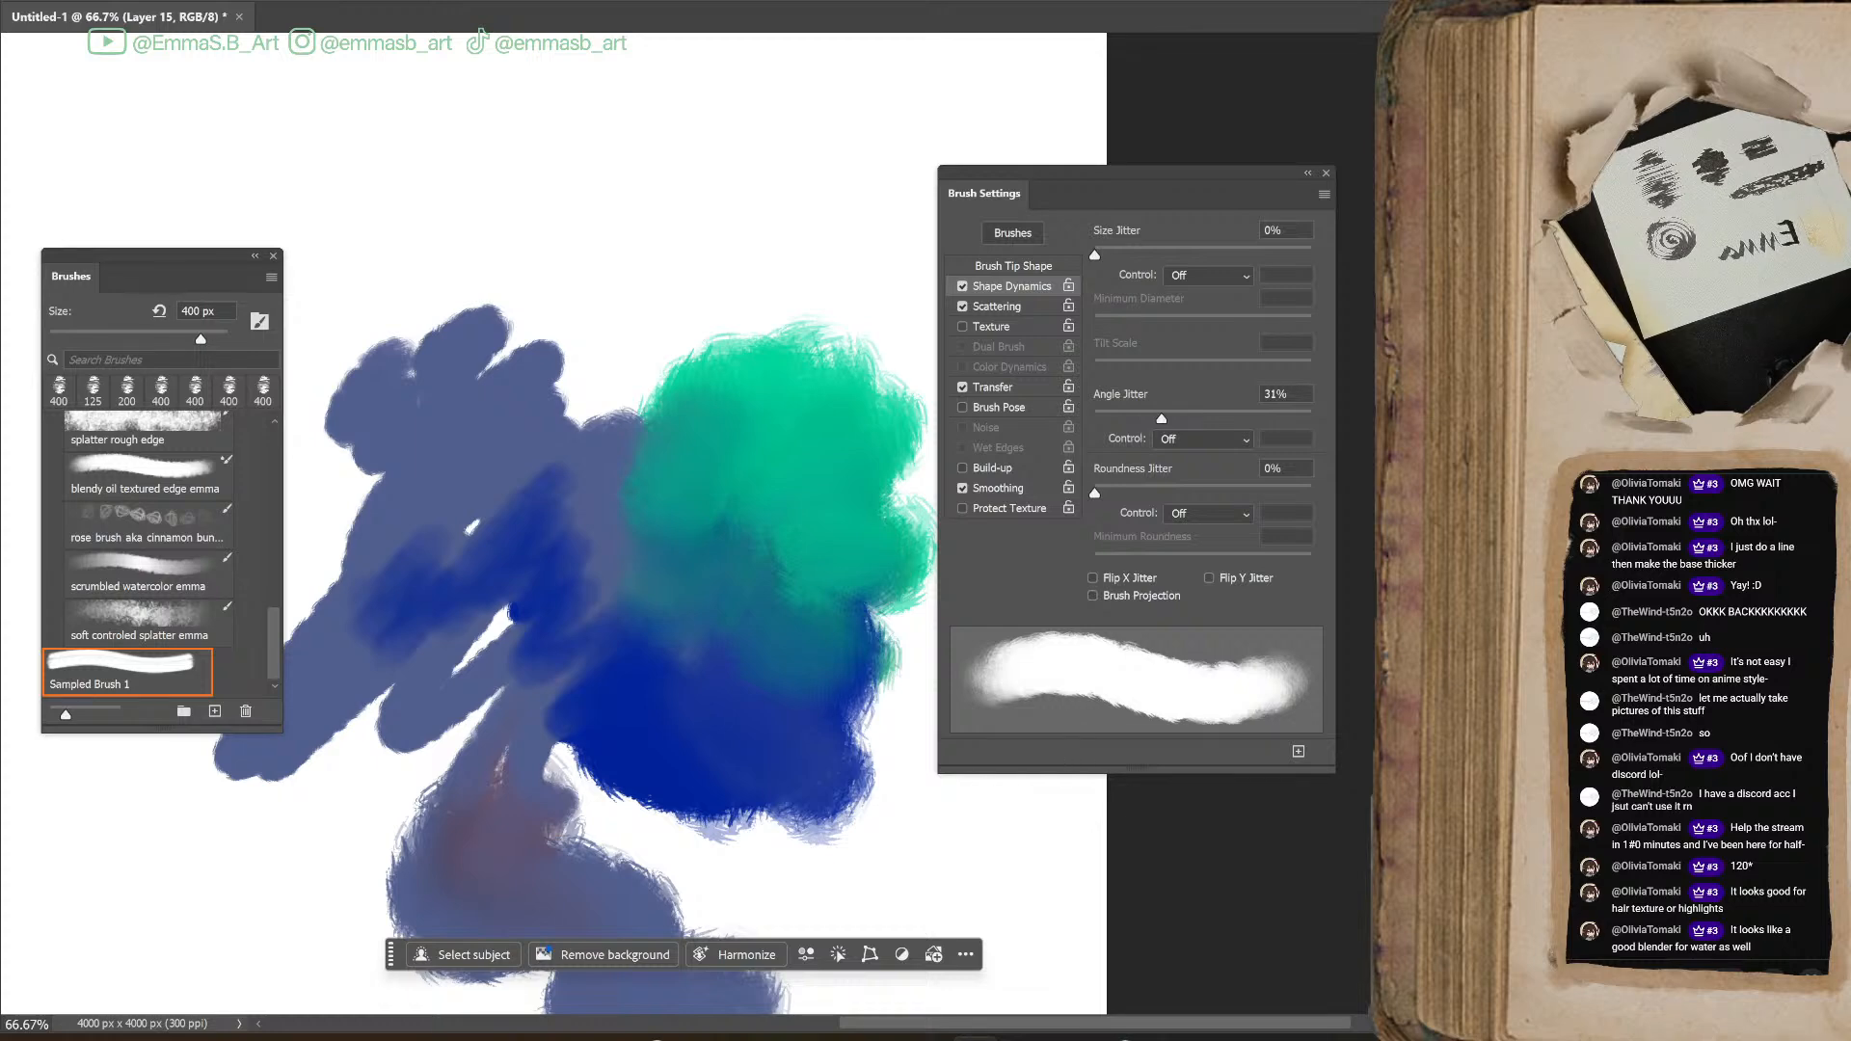
Blend lime green strokes across the top of the green and blue areas, reducing the brush to 150 px and checking its Transfer settings
{"action": "mouse_move", "coordinate": [744, 290]}
{"action": "left_mouse_down"}
{"action": "mouse_move", "coordinate": [866, 436]}
{"action": "mouse_move", "coordinate": [695, 425]}
{"action": "mouse_move", "coordinate": [742, 200]}
{"action": "mouse_move", "coordinate": [796, 274]}
{"action": "mouse_move", "coordinate": [786, 302]}
{"action": "mouse_move", "coordinate": [820, 410]}
{"action": "mouse_move", "coordinate": [907, 436]}
{"action": "mouse_move", "coordinate": [821, 434]}
{"action": "mouse_move", "coordinate": [890, 255]}
{"action": "mouse_move", "coordinate": [793, 371]}
{"action": "mouse_move", "coordinate": [644, 372]}
{"action": "mouse_move", "coordinate": [743, 182]}
{"action": "mouse_move", "coordinate": [687, 366]}
{"action": "left_mouse_up"}
{"action": "key", "text": "bracketleft"}
{"action": "key", "text": "bracketleft"}
{"action": "key", "text": "bracketleft"}
{"action": "key", "text": "bracketleft"}
{"action": "key", "text": "bracketleft"}
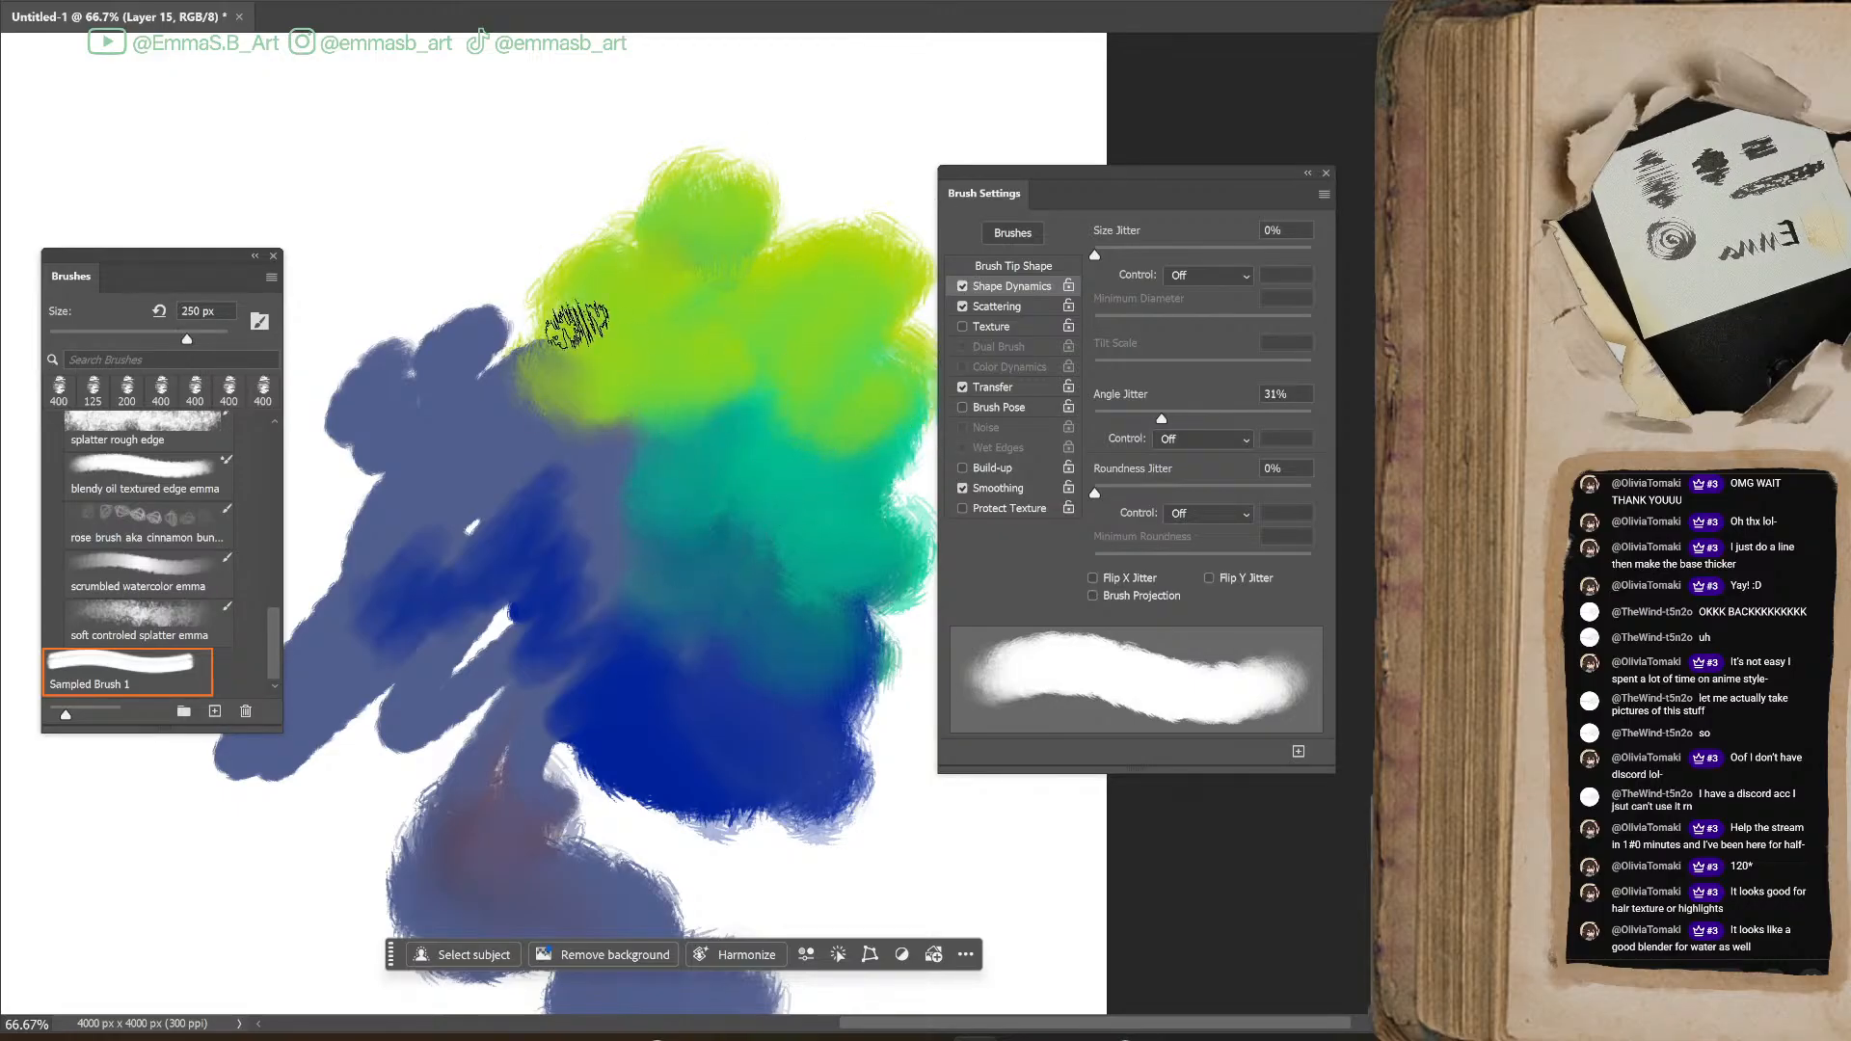
{"action": "mouse_move", "coordinate": [520, 204]}
{"action": "left_mouse_down"}
{"action": "mouse_move", "coordinate": [610, 293]}
{"action": "mouse_move", "coordinate": [402, 281]}
{"action": "mouse_move", "coordinate": [512, 306]}
{"action": "left_mouse_up"}
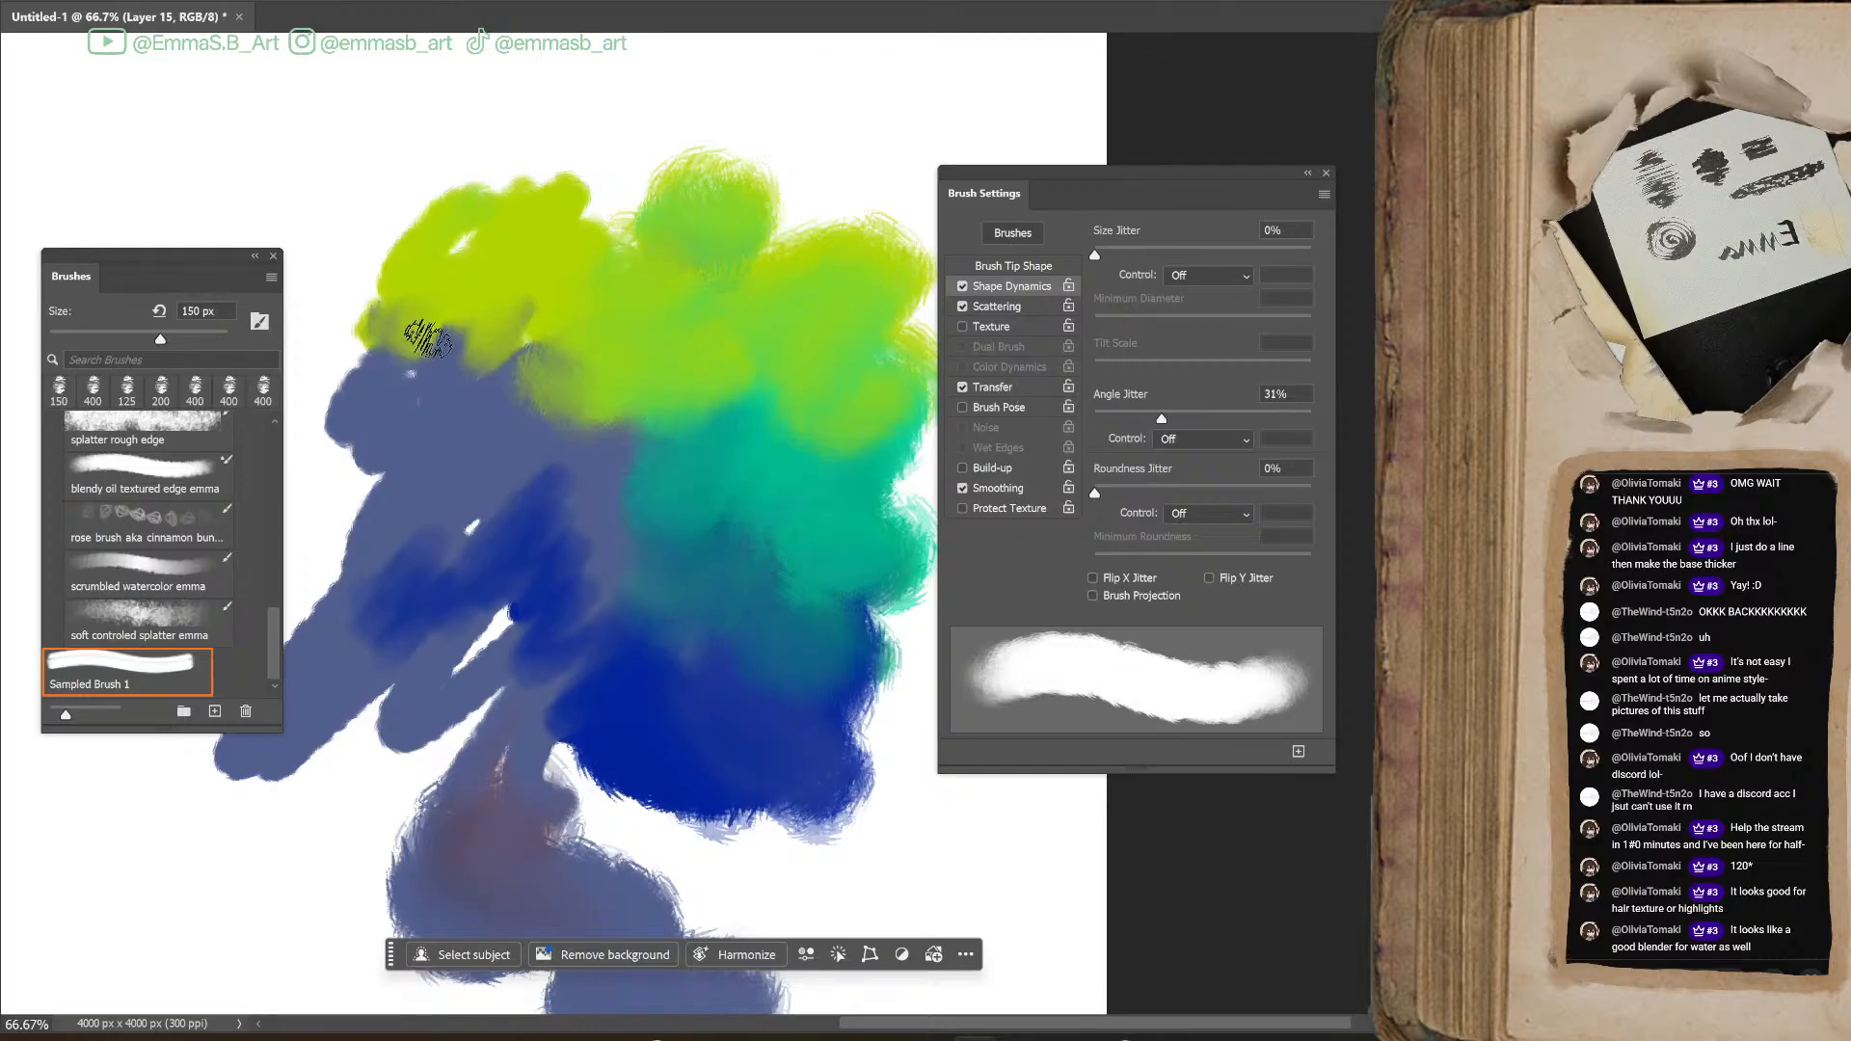
{"action": "left_click", "coordinate": [1039, 386]}
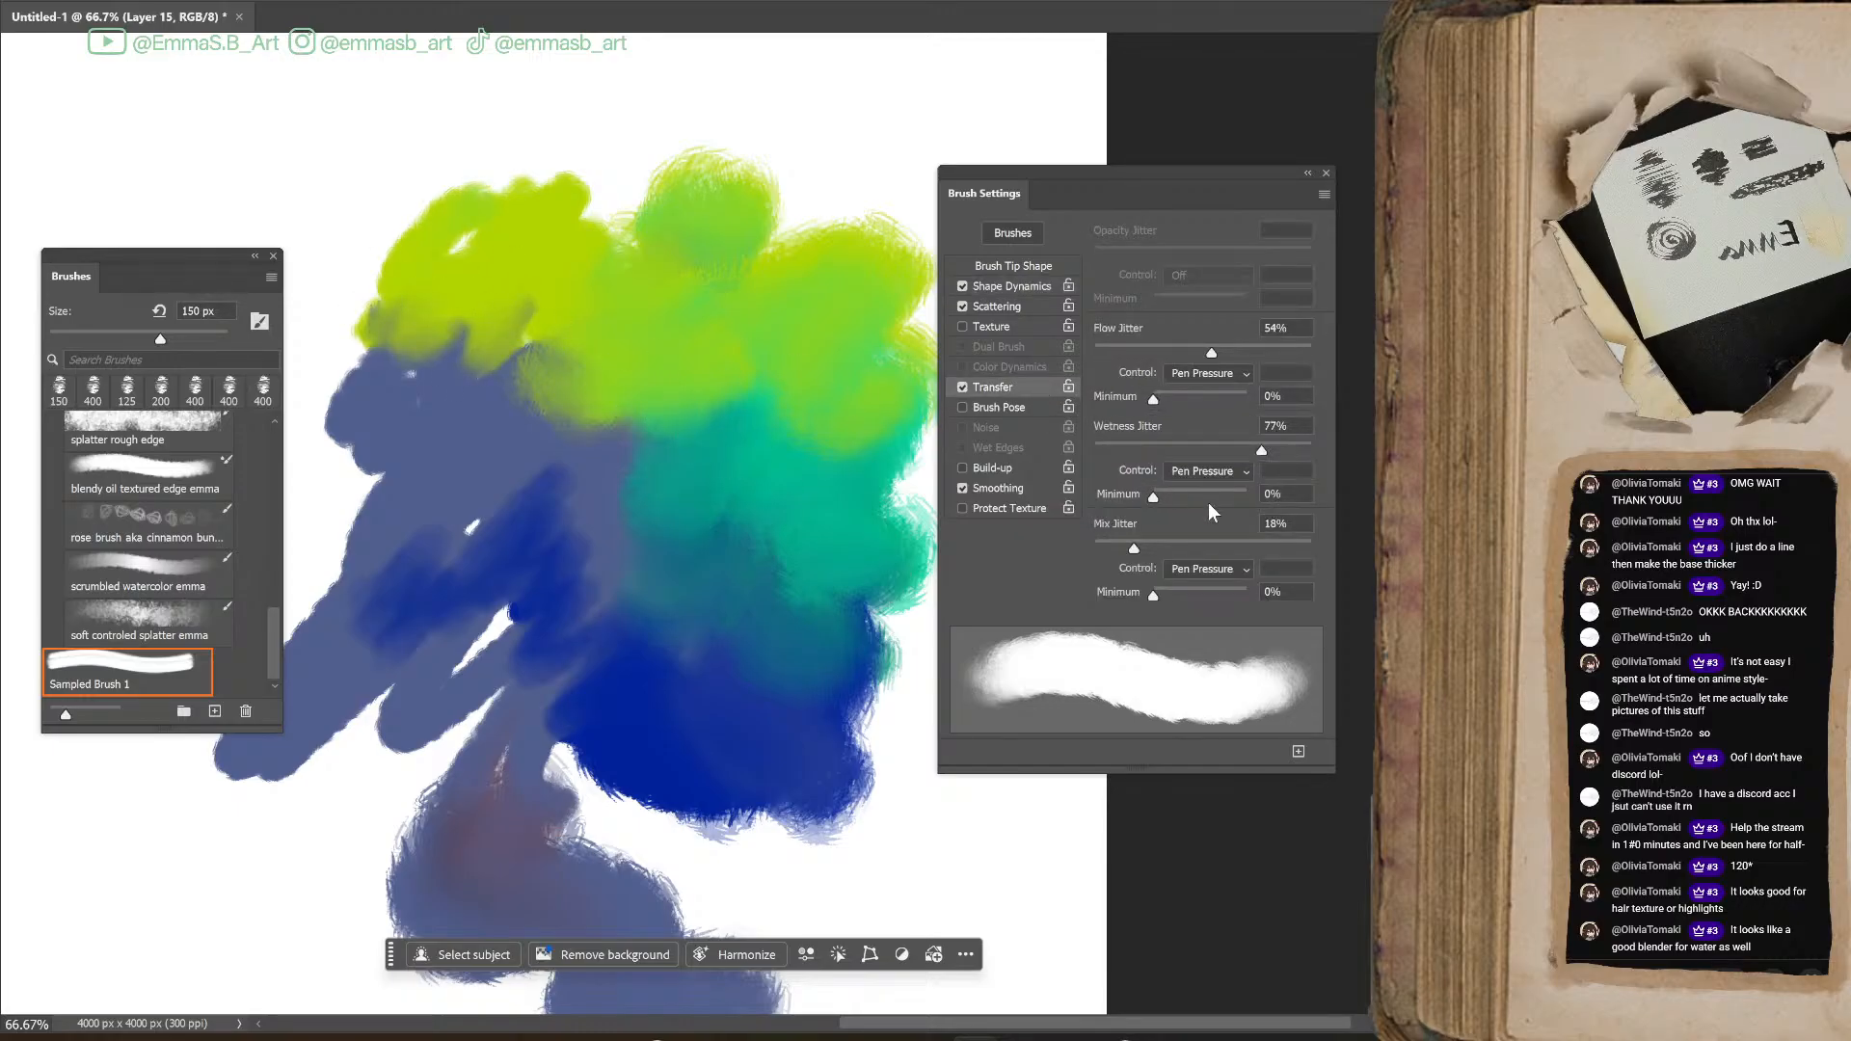
{"action": "mouse_move", "coordinate": [331, 322]}
{"action": "left_mouse_down"}
{"action": "mouse_move", "coordinate": [468, 282]}
{"action": "mouse_move", "coordinate": [578, 310]}
{"action": "left_mouse_up"}
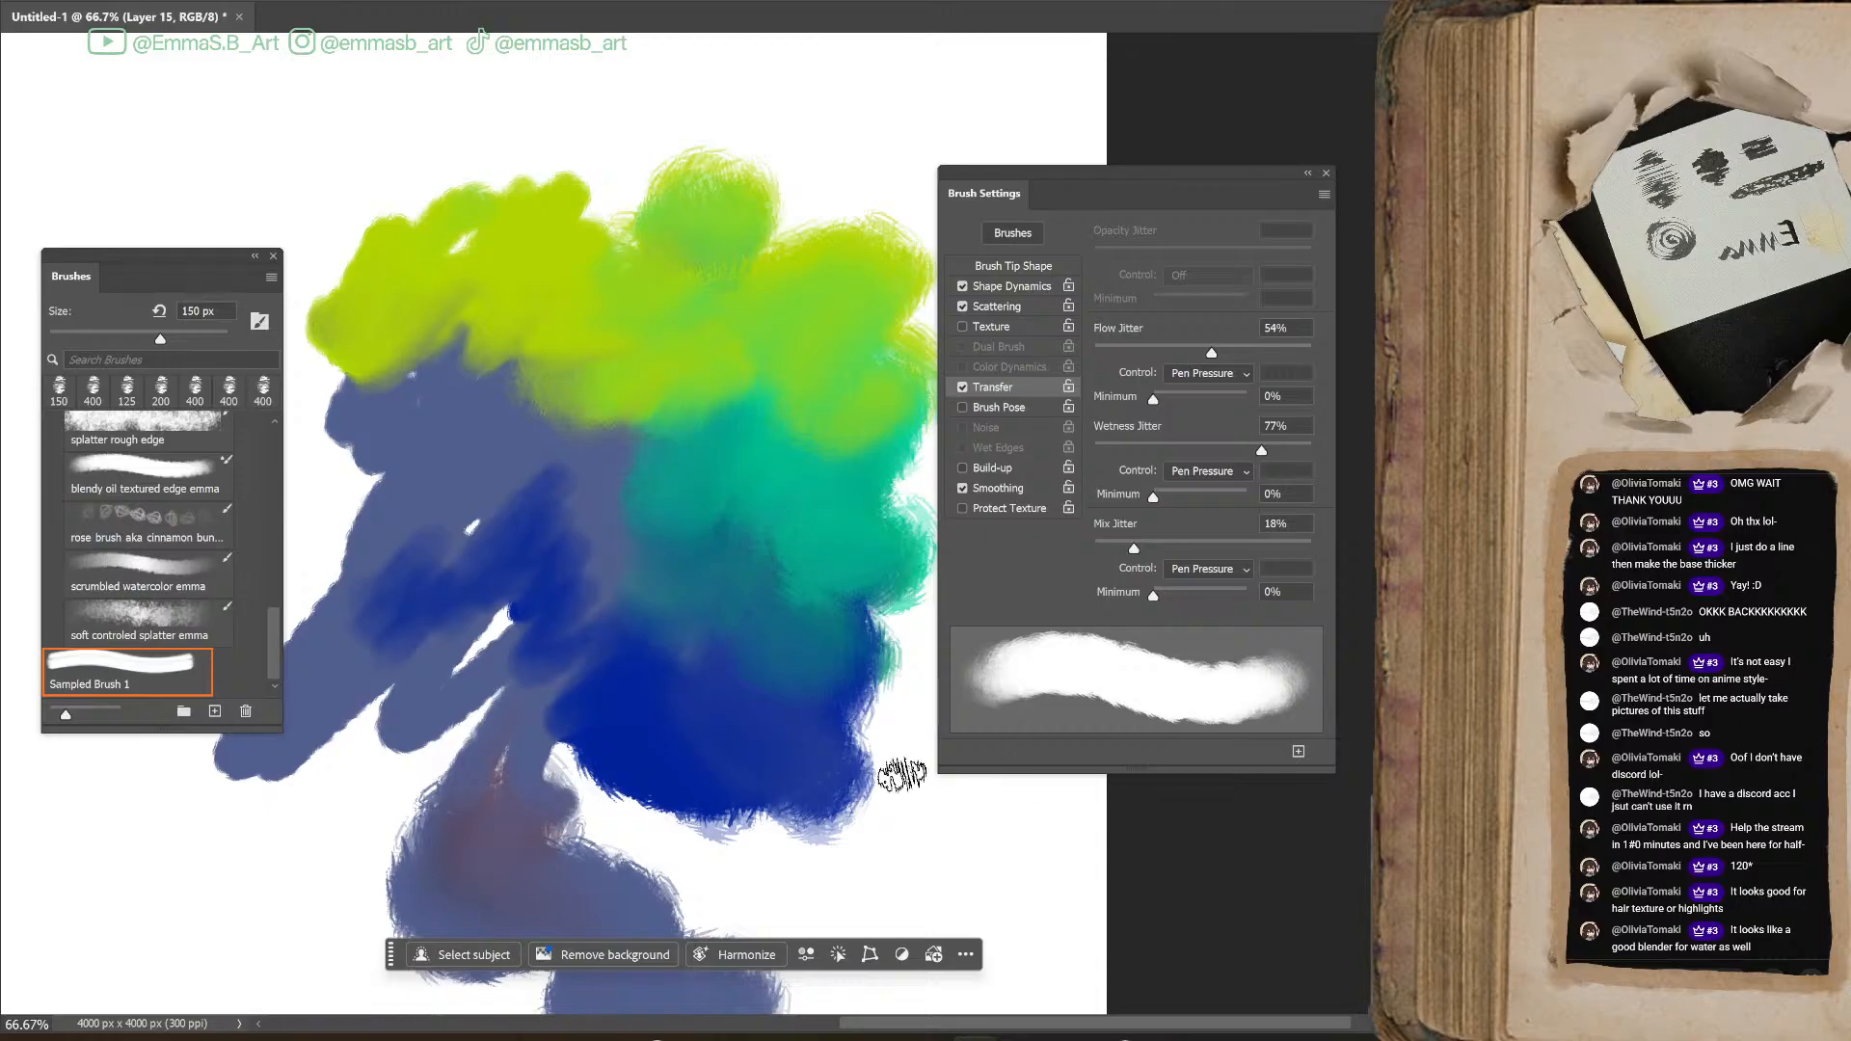
Enlarge the brush to 300 px and paint a lime green patch over the lower blue area
{"action": "key", "text": "bracketright"}
{"action": "key", "text": "bracketright"}
{"action": "key", "text": "bracketright"}
{"action": "key", "text": "bracketright"}
{"action": "left_click_drag", "start_coordinate": [590, 771], "coordinate": [716, 789]}
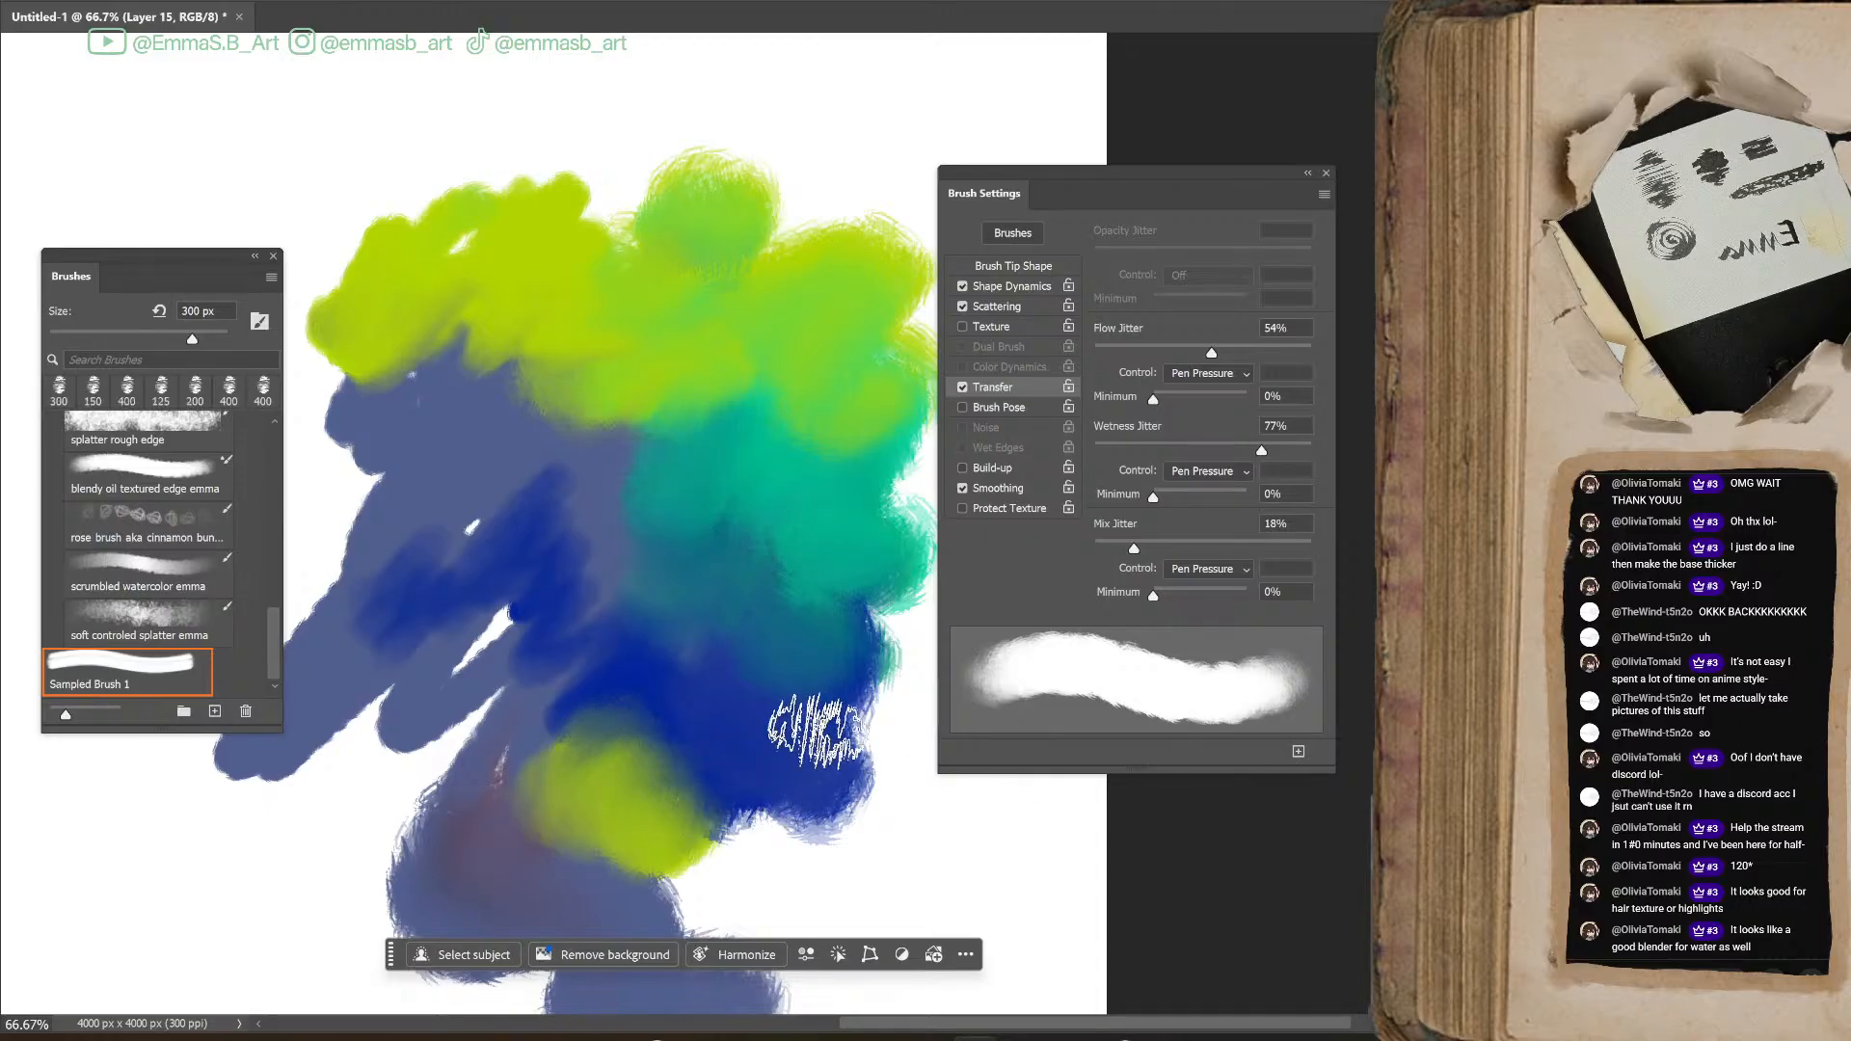
Save the brush as a preset named "scratchy blender brush" plus the artist's first name, including size and tool settings, and move it above Sampled Brush 1
{"action": "left_click", "coordinate": [1299, 753]}
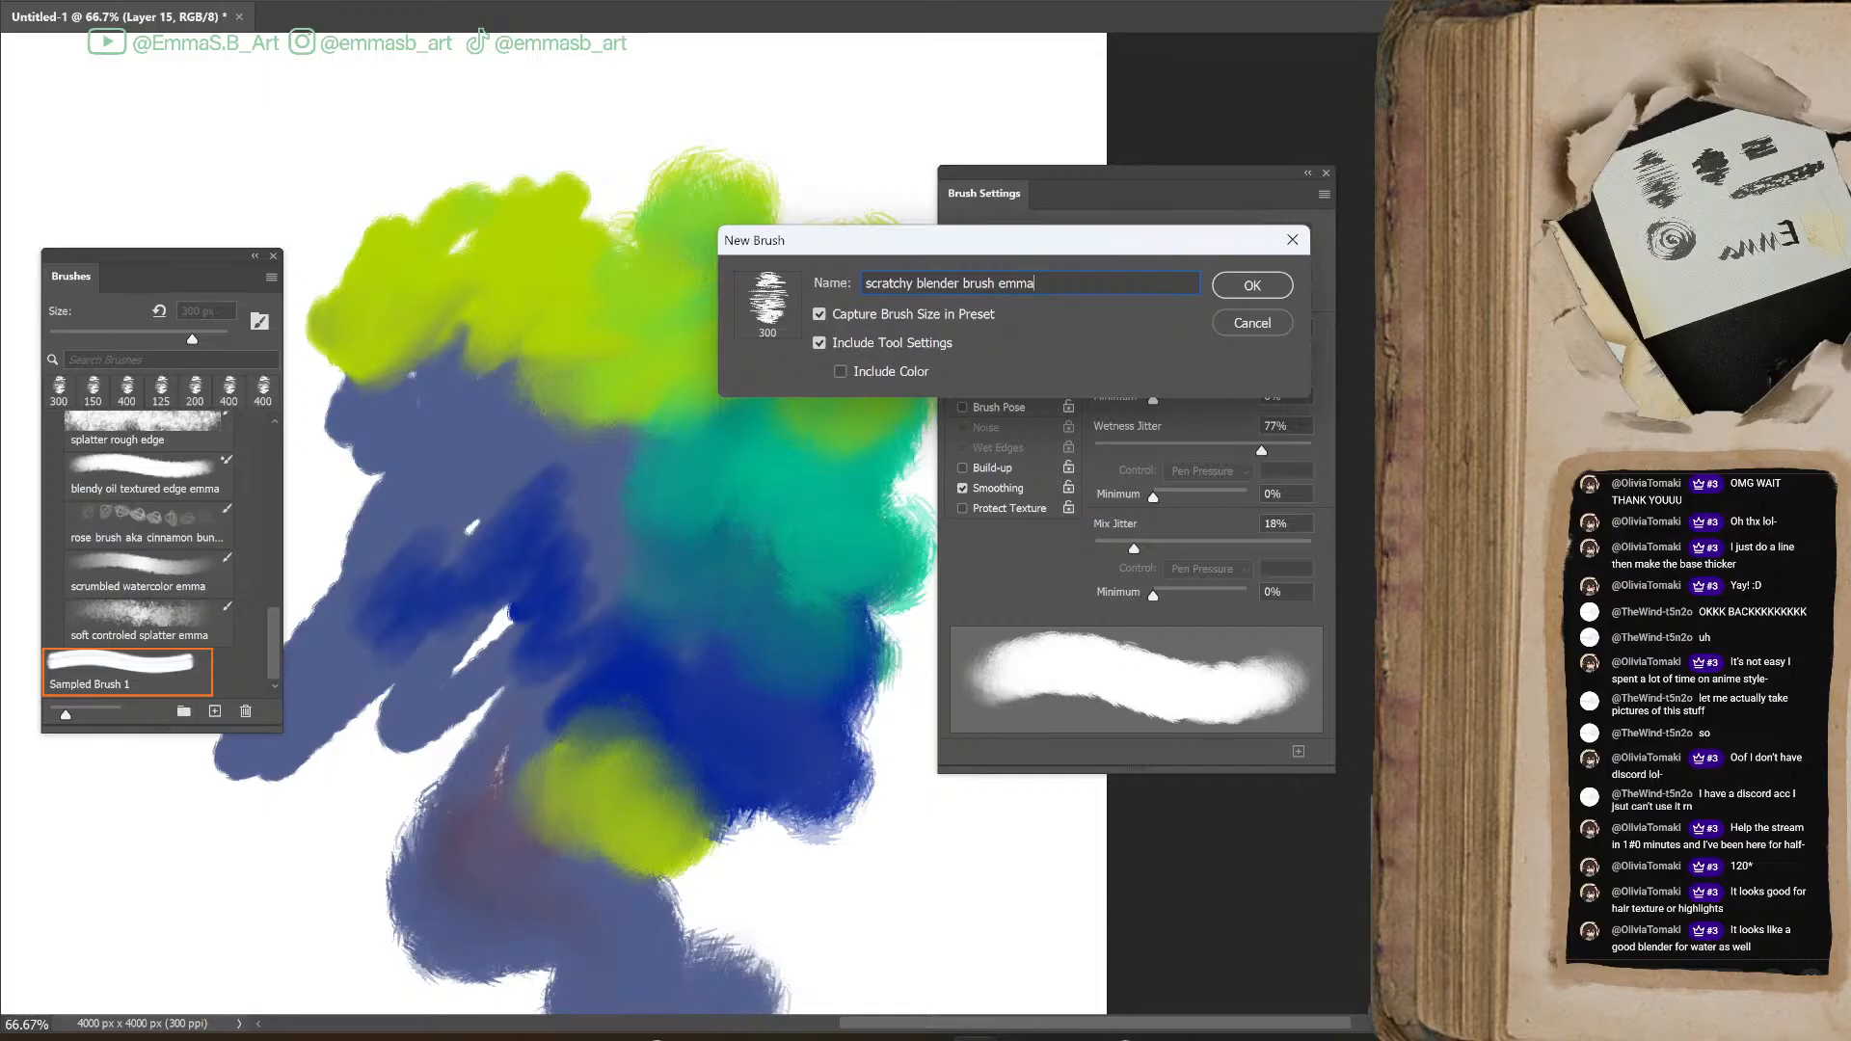
{"action": "left_click", "coordinate": [1254, 287]}
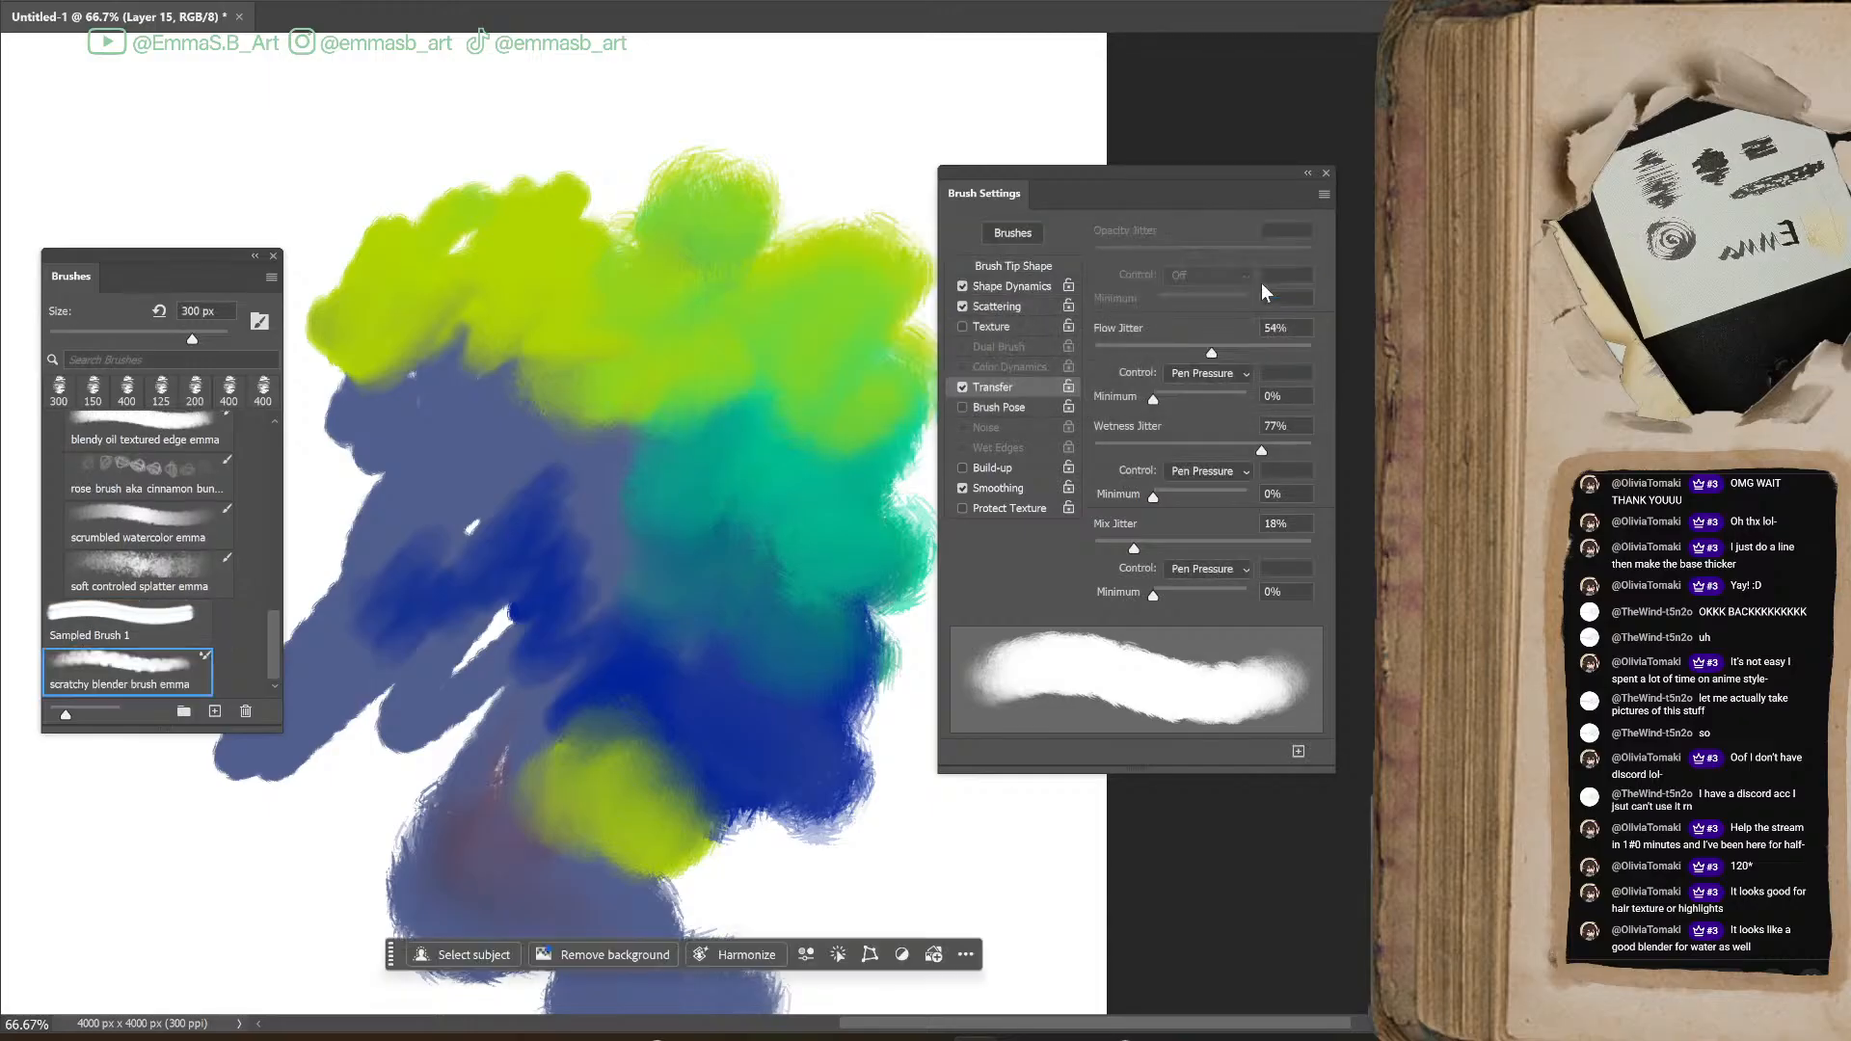
{"action": "left_click_drag", "start_coordinate": [134, 672], "coordinate": [150, 610]}
Select Sampled Brush 1 and undo all the blue, green and lime test strokes until the layer is empty
{"action": "left_click", "coordinate": [112, 678]}
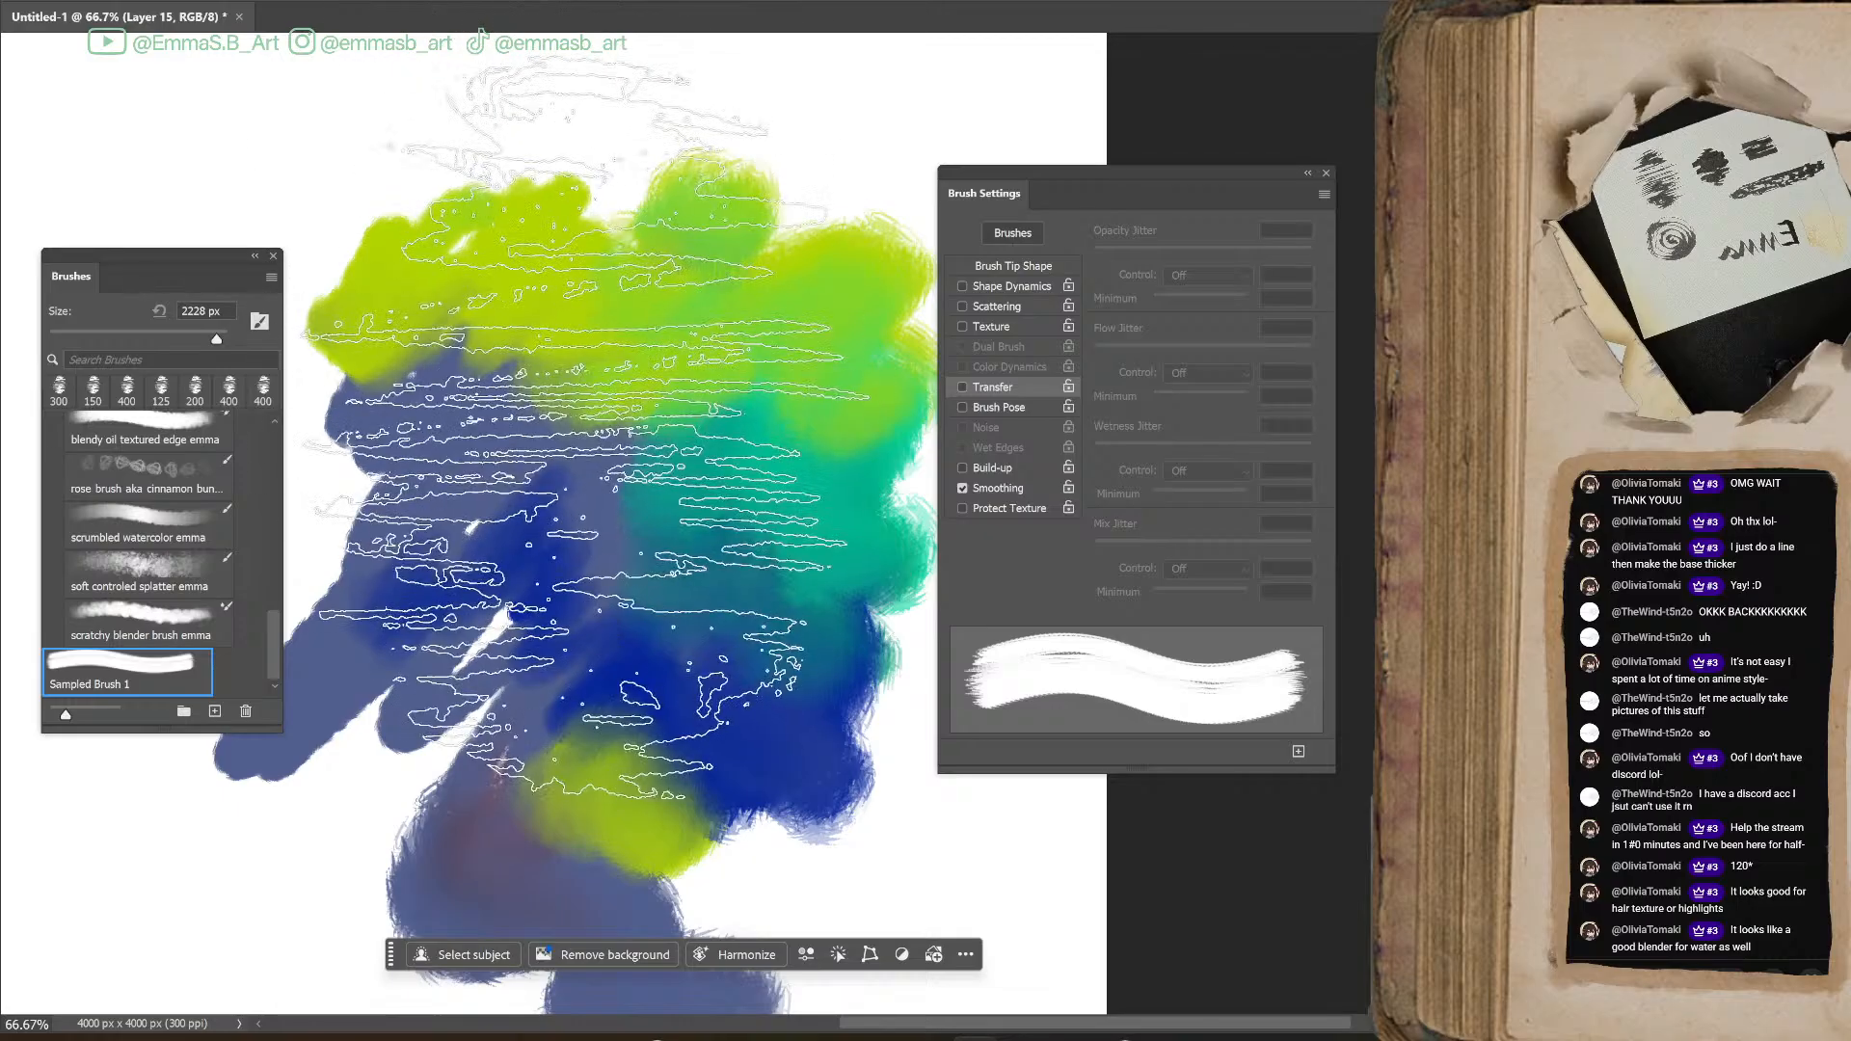
{"action": "key", "text": "ctrl+minus"}
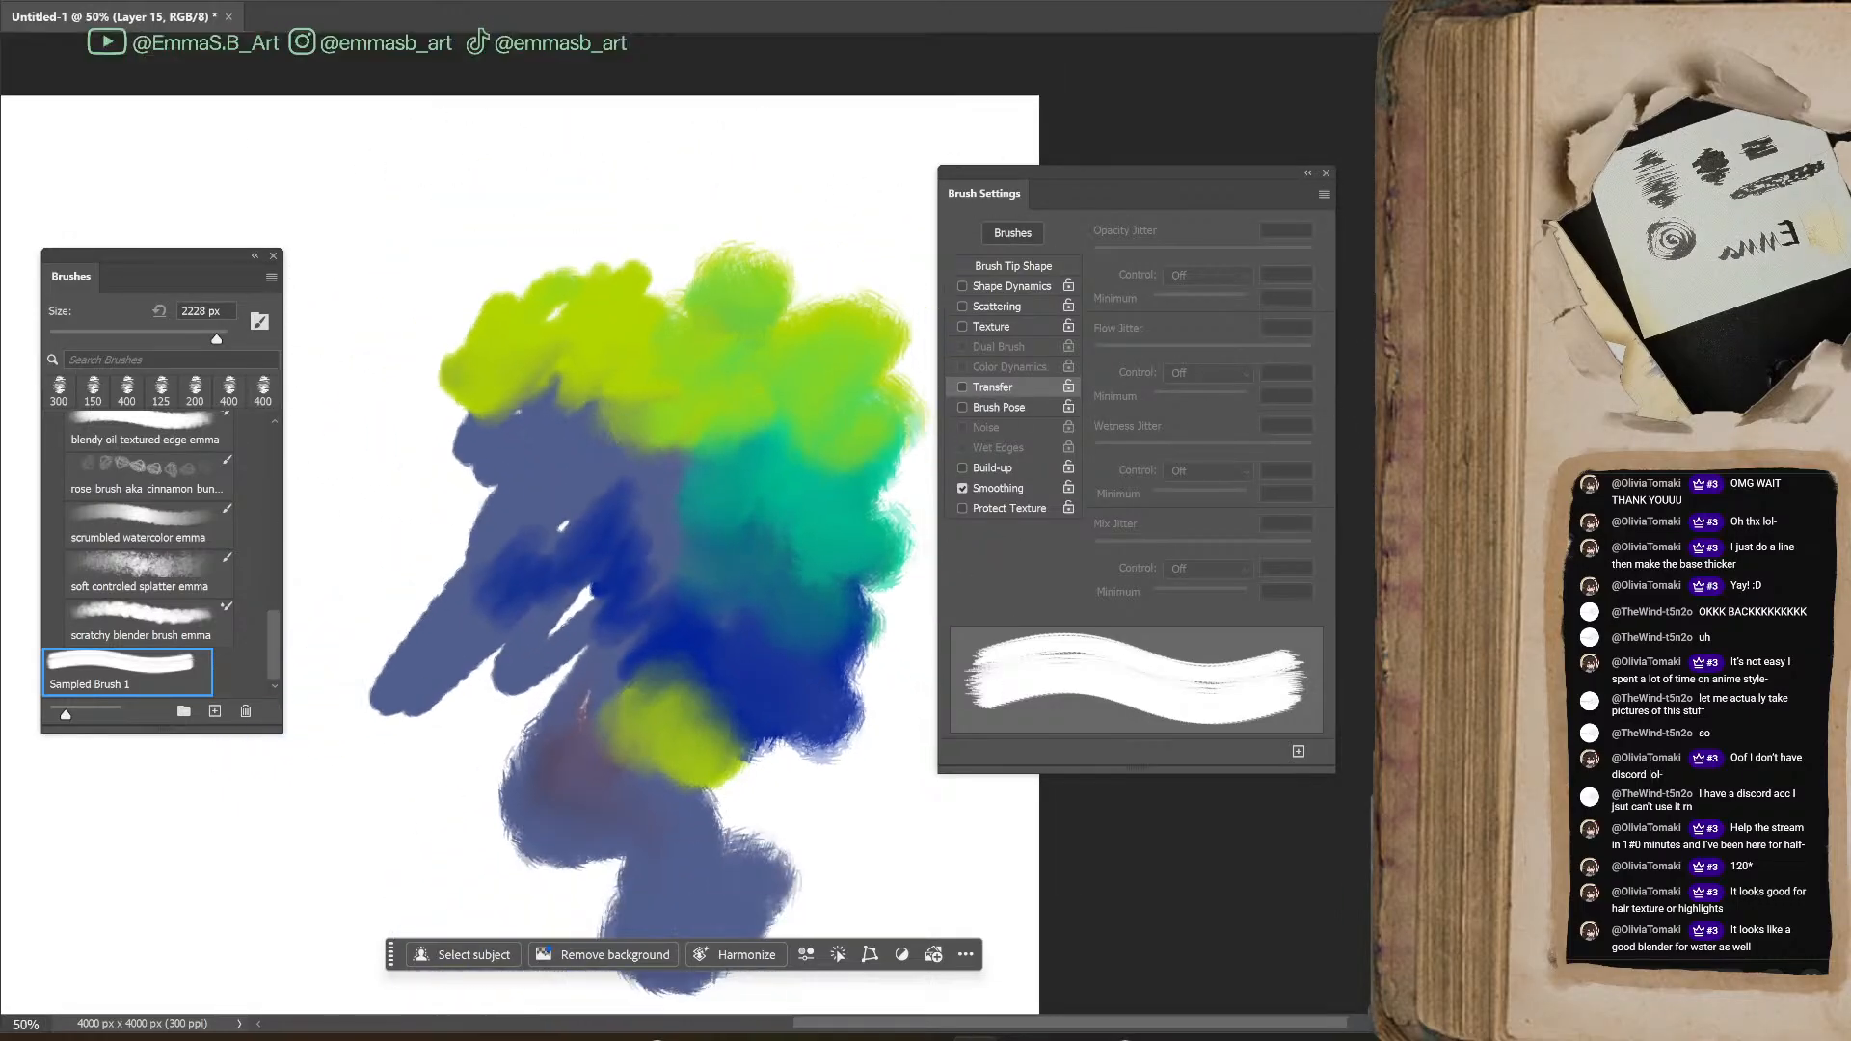
{"action": "left_click_drag", "start_coordinate": [1148, 1022], "coordinate": [1107, 1023]}
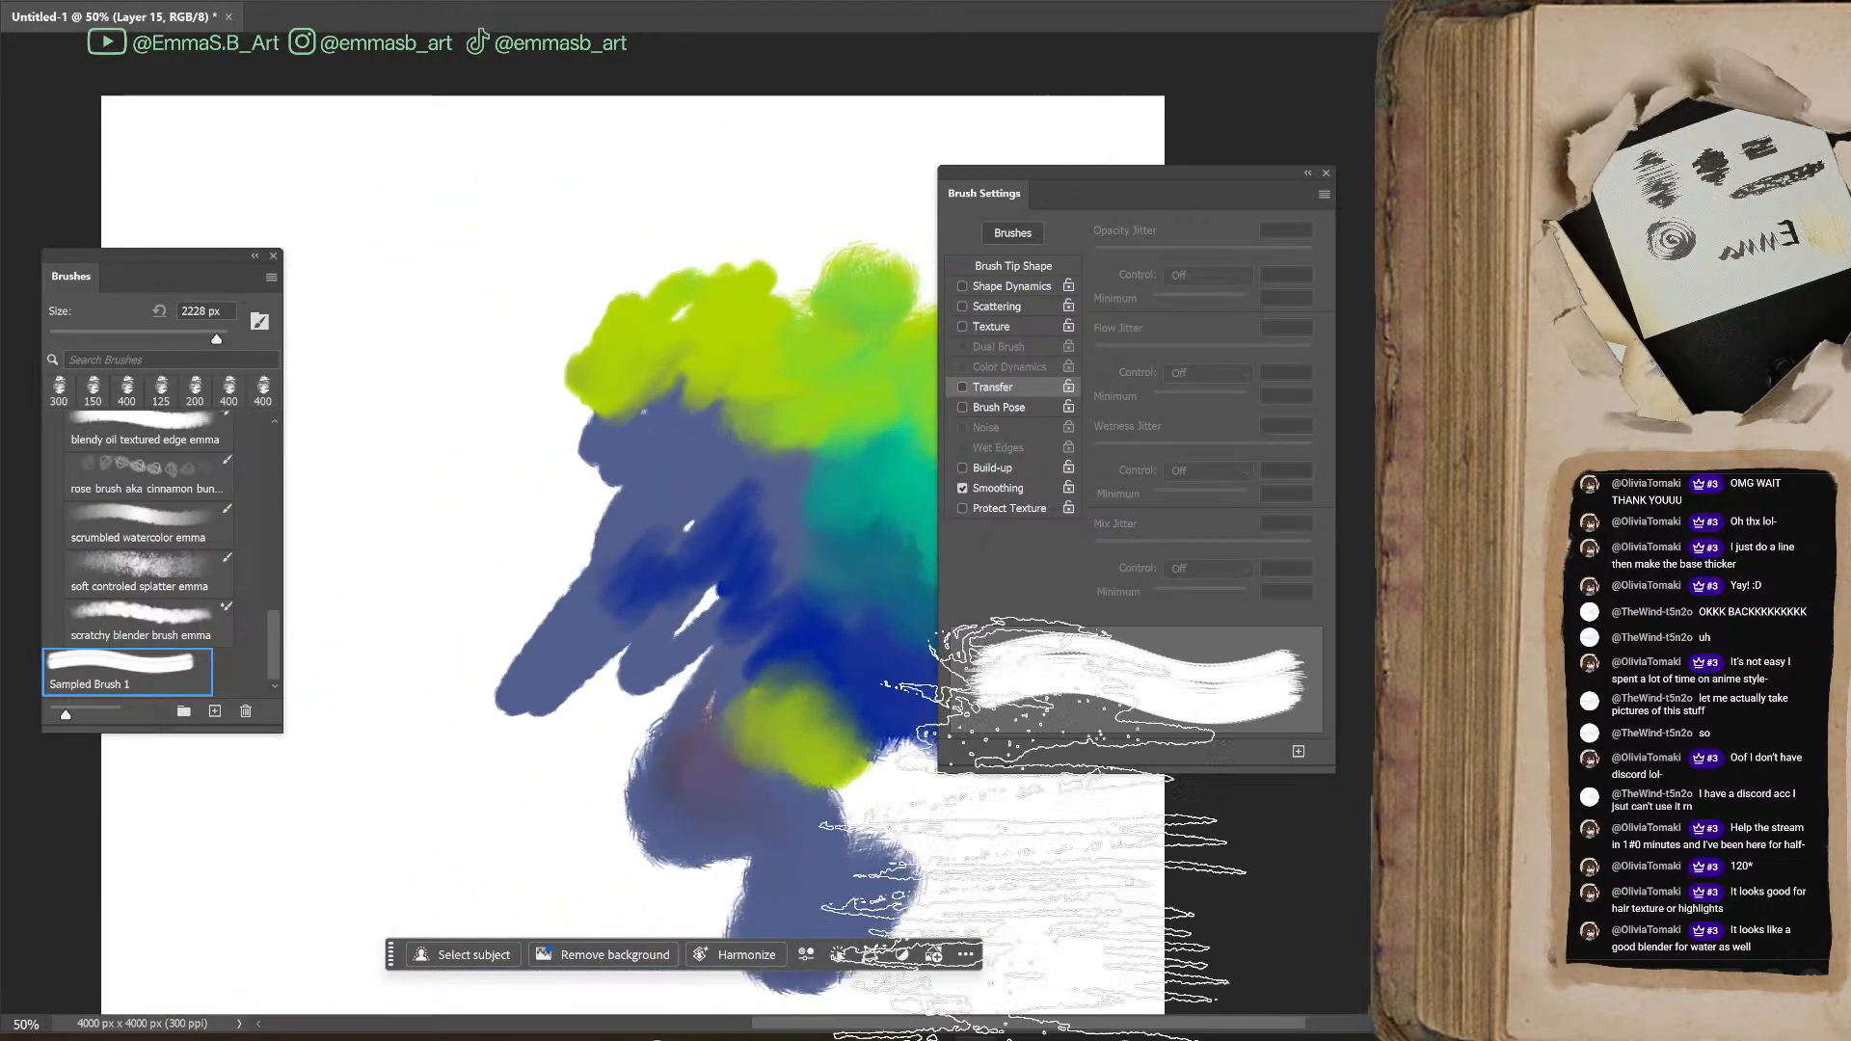
{"action": "key", "text": "ctrl+z"}
{"action": "key", "text": "ctrl+z"}
{"action": "key", "text": "ctrl+z"}
{"action": "key", "text": "ctrl+z"}
{"action": "key", "text": "ctrl+z"}
{"action": "key", "text": "ctrl+z"}
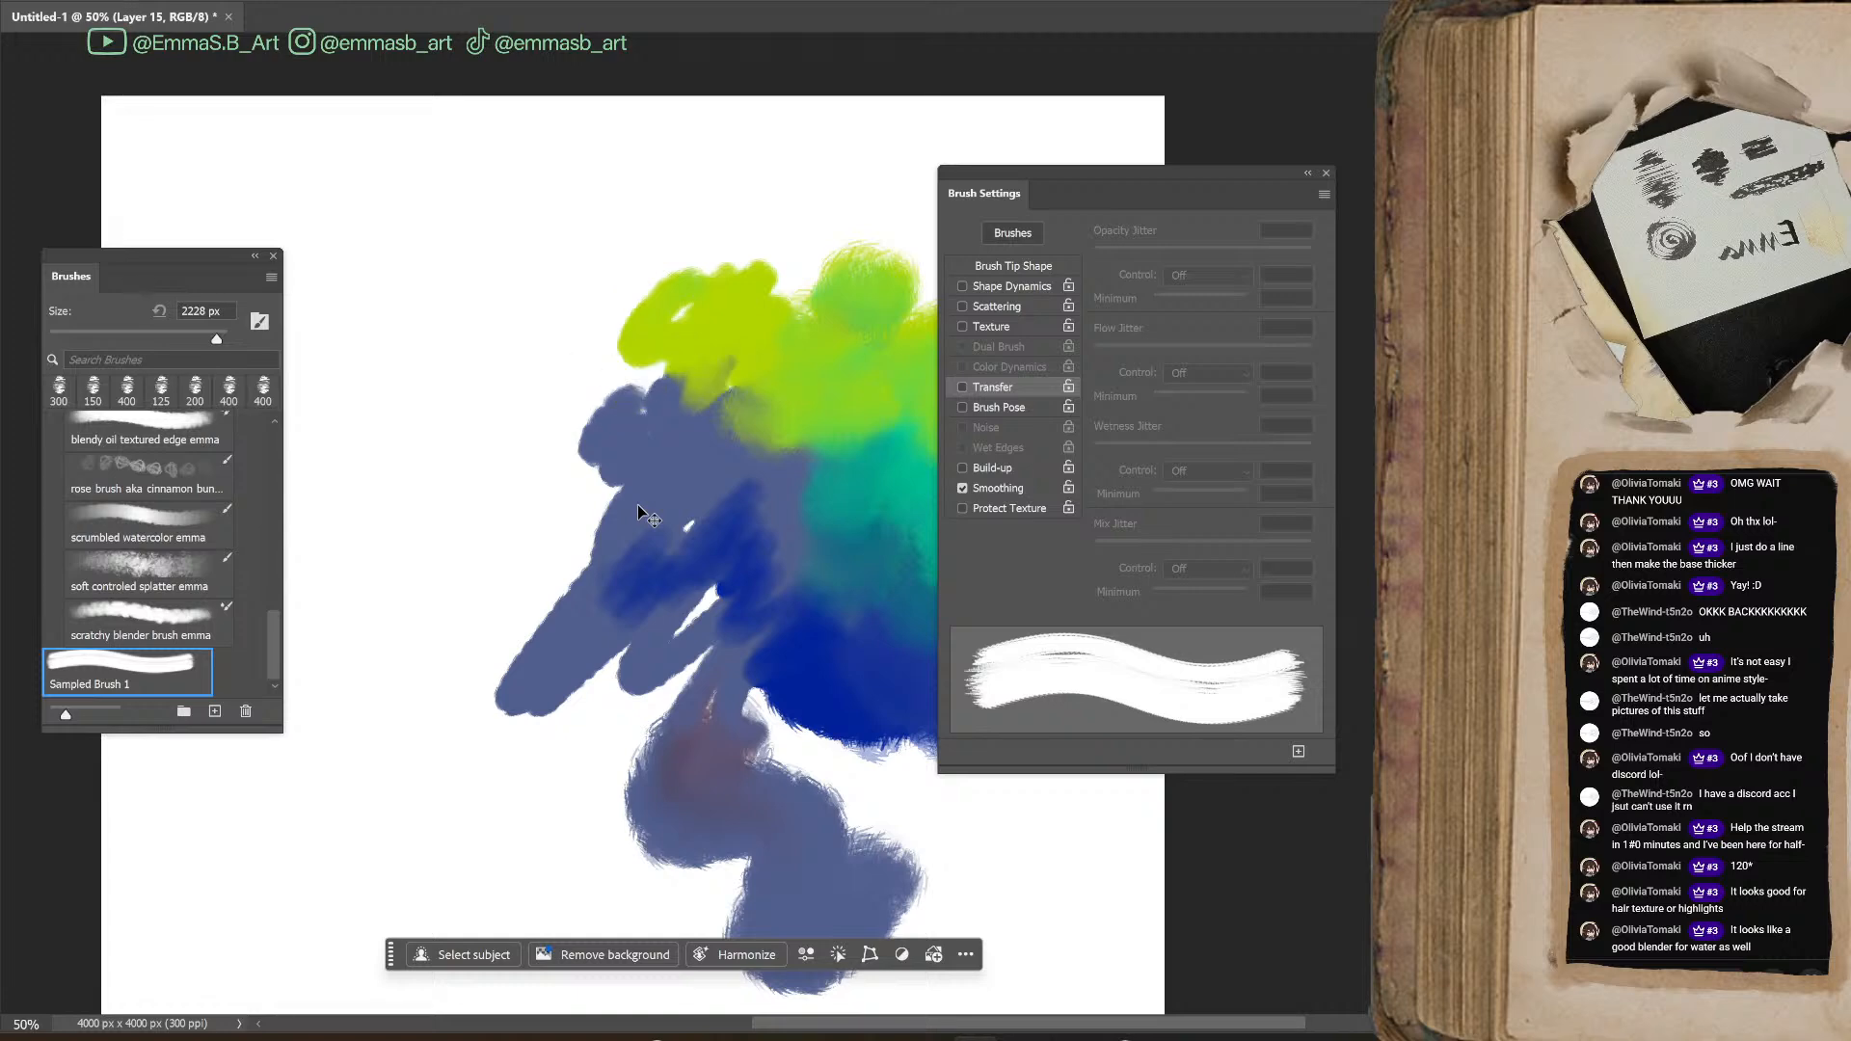
{"action": "key", "text": "ctrl+z"}
{"action": "key", "text": "ctrl+z"}
{"action": "key", "text": "ctrl+z"}
{"action": "key", "text": "ctrl+z"}
{"action": "key", "text": "ctrl+z"}
{"action": "key", "text": "ctrl+z"}
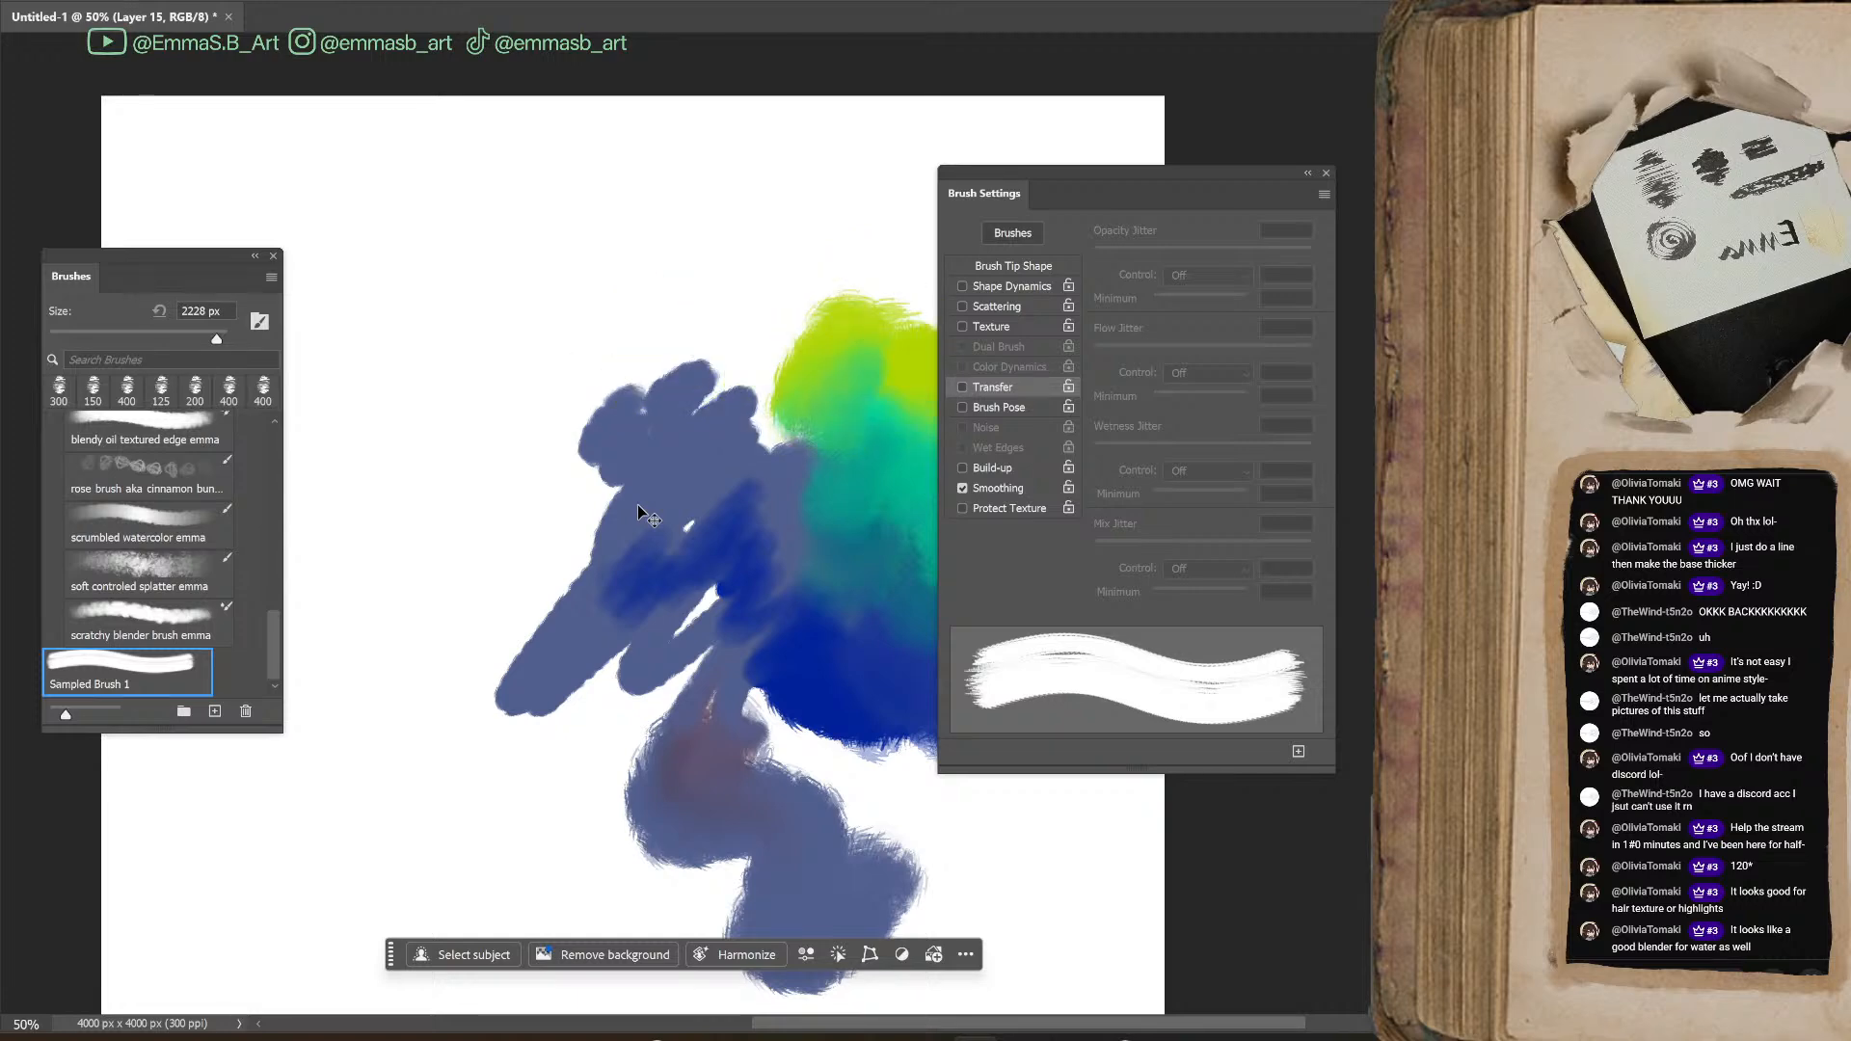
{"action": "key", "text": "ctrl+z"}
{"action": "key", "text": "ctrl+z"}
{"action": "key", "text": "ctrl+z"}
{"action": "key", "text": "ctrl+z"}
{"action": "key", "text": "ctrl+z"}
{"action": "key", "text": "ctrl+z"}
{"action": "key", "text": "ctrl+z"}
{"action": "key", "text": "ctrl+z"}
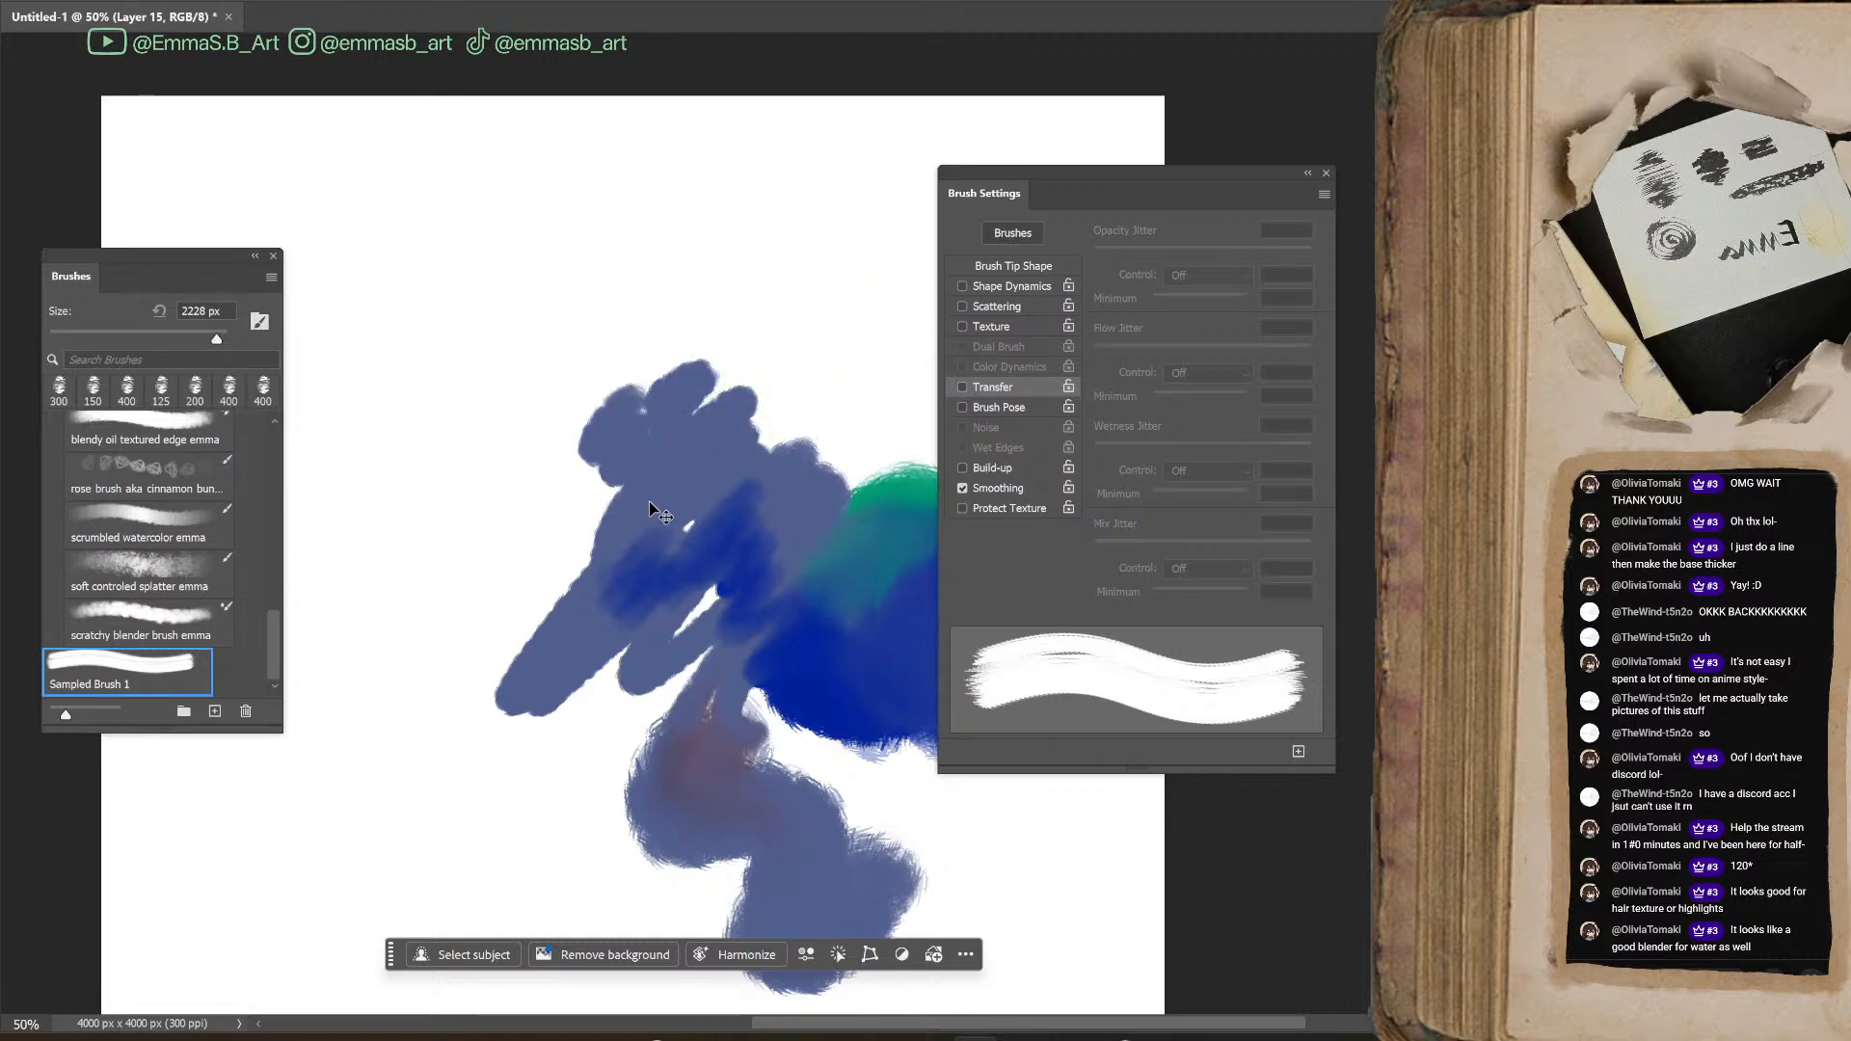
{"action": "key", "text": "ctrl+z"}
{"action": "key", "text": "ctrl+z"}
{"action": "key", "text": "ctrl+z"}
{"action": "key", "text": "ctrl+z"}
{"action": "key", "text": "ctrl+z"}
{"action": "key", "text": "ctrl+z"}
{"action": "key", "text": "ctrl+z"}
{"action": "key", "text": "ctrl+z"}
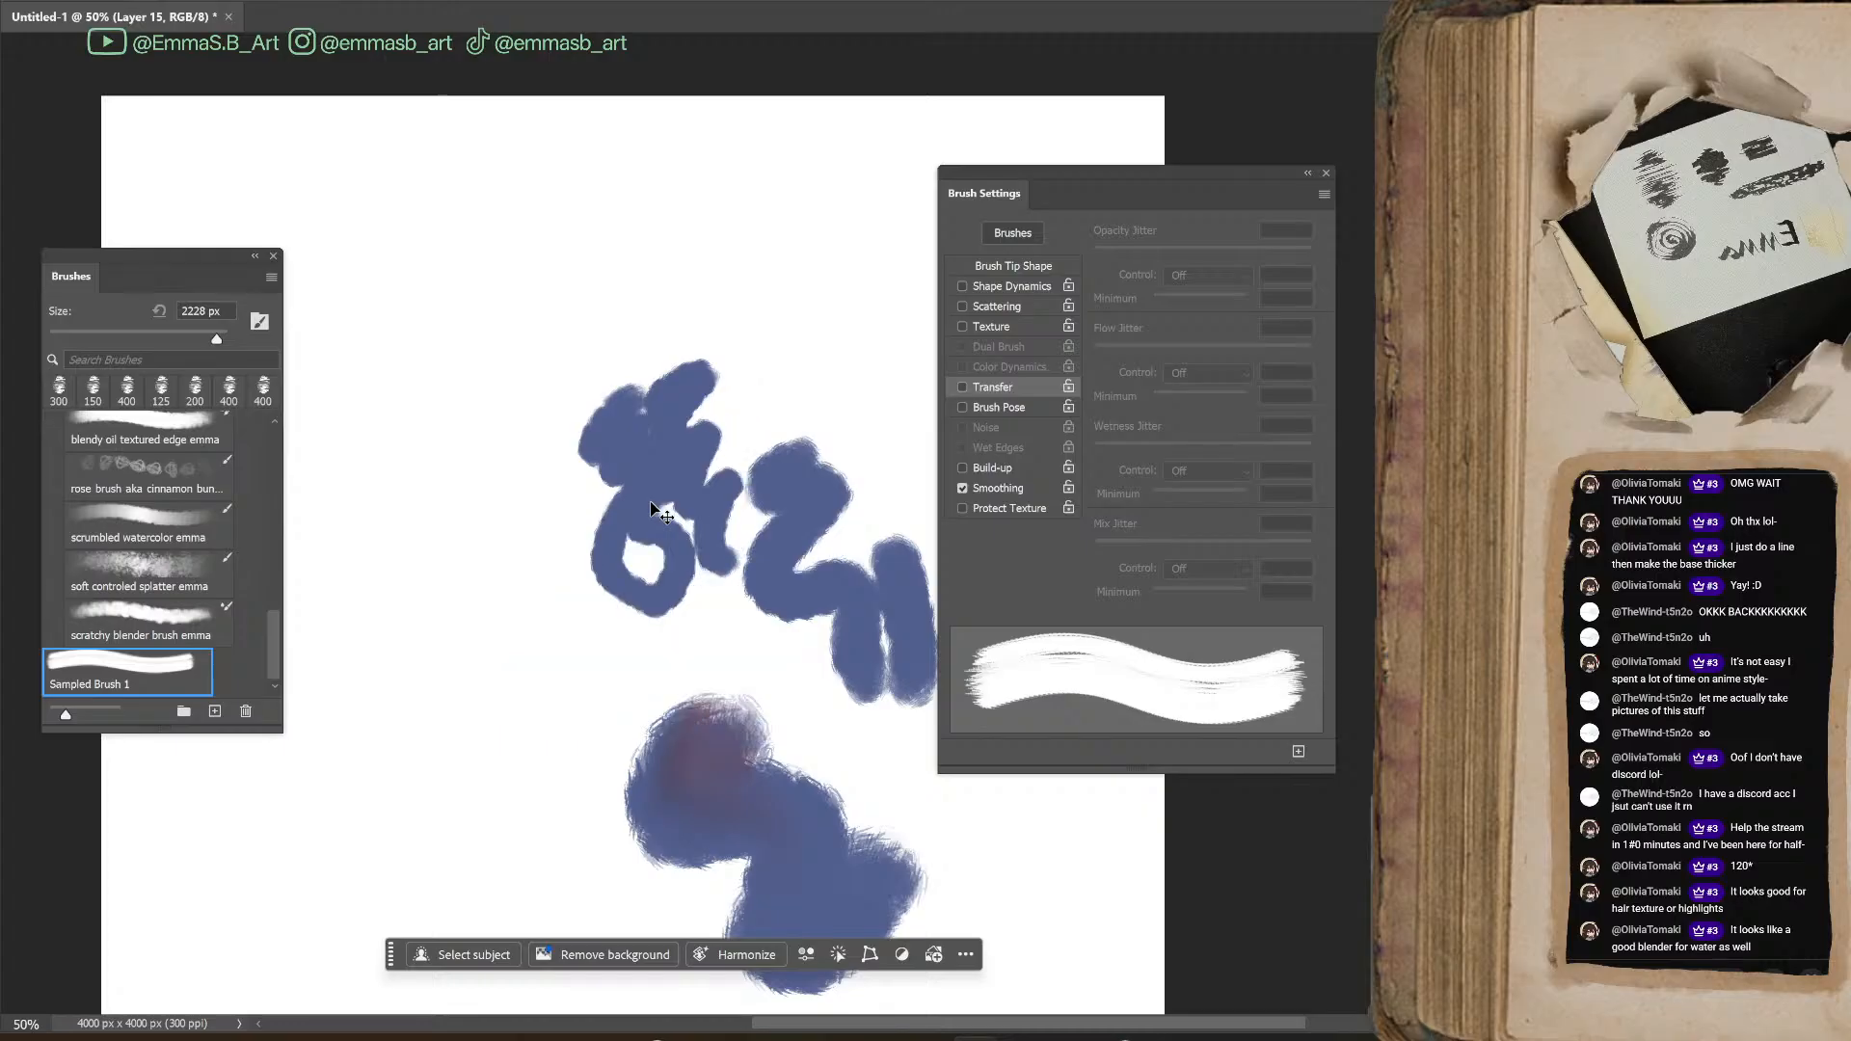
{"action": "key", "text": "ctrl+z"}
{"action": "key", "text": "ctrl+z"}
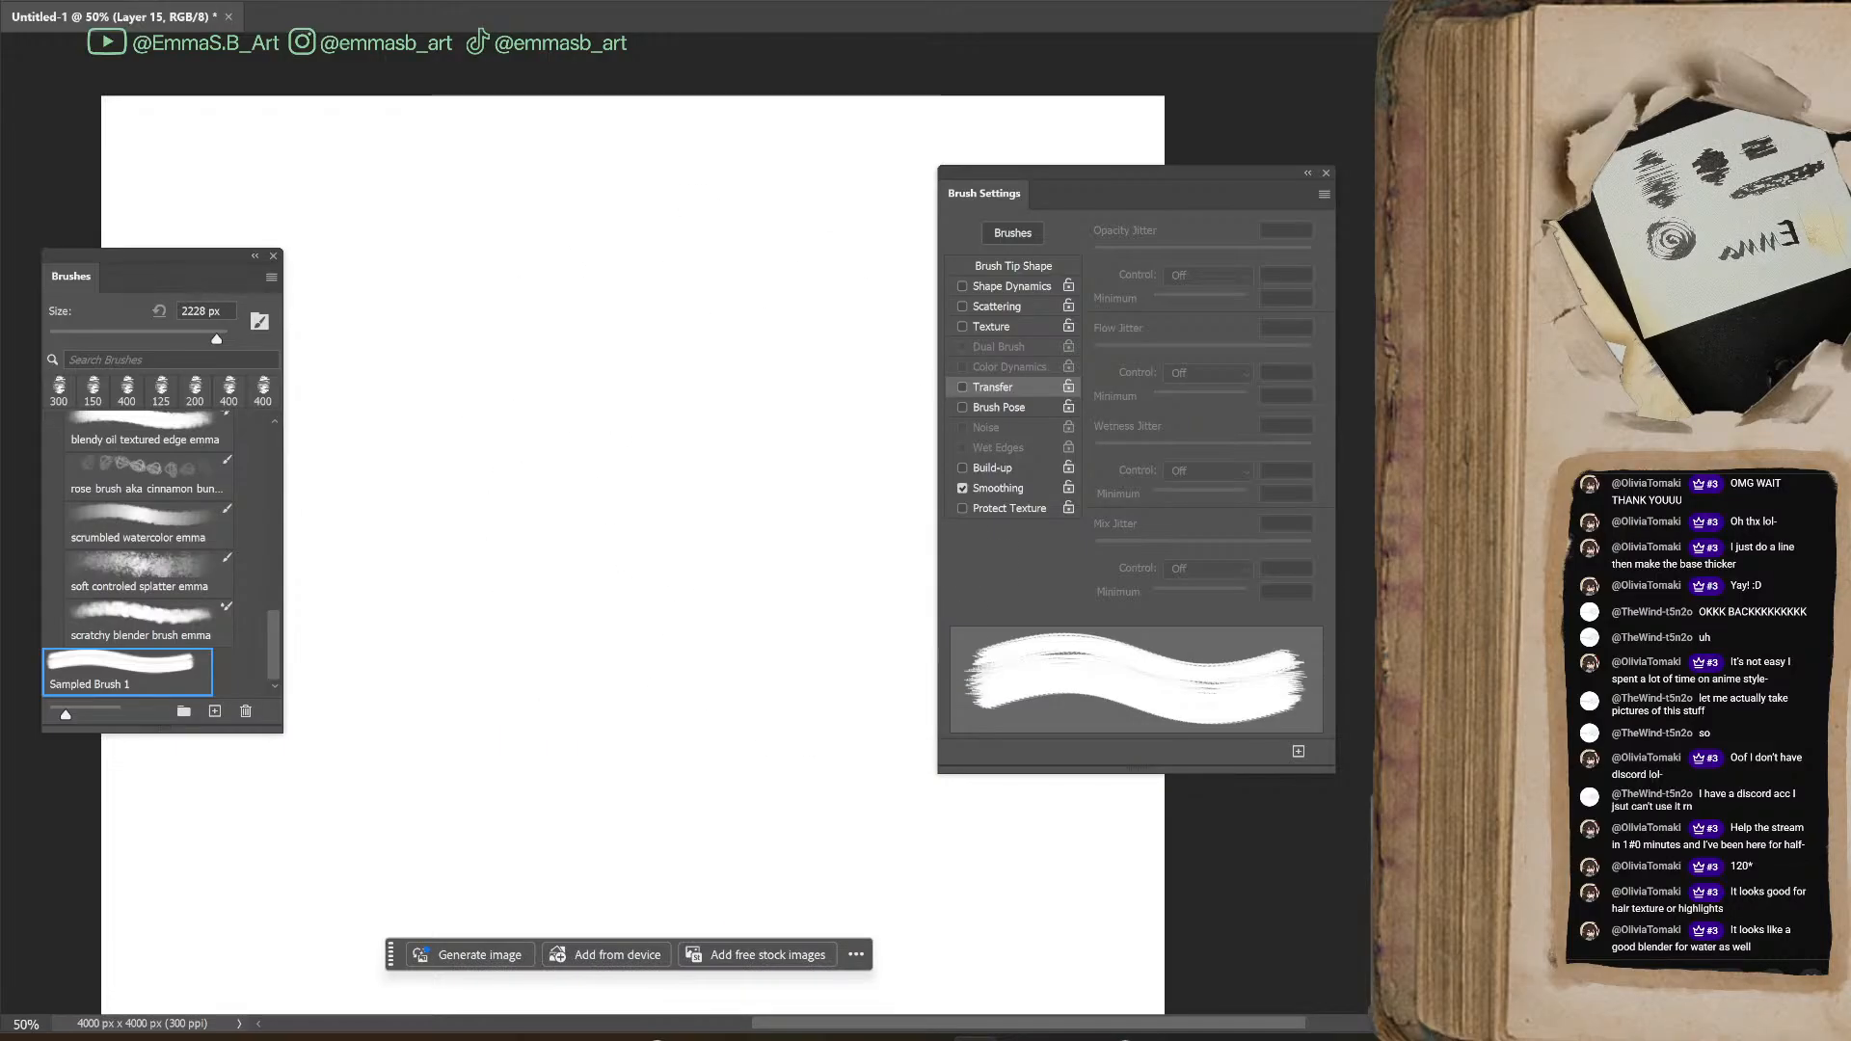
Load Sampled Brush 1 with the regular Brush tool, set its size to 500 px and enable Shape Dynamics
{"action": "left_click", "coordinate": [145, 472]}
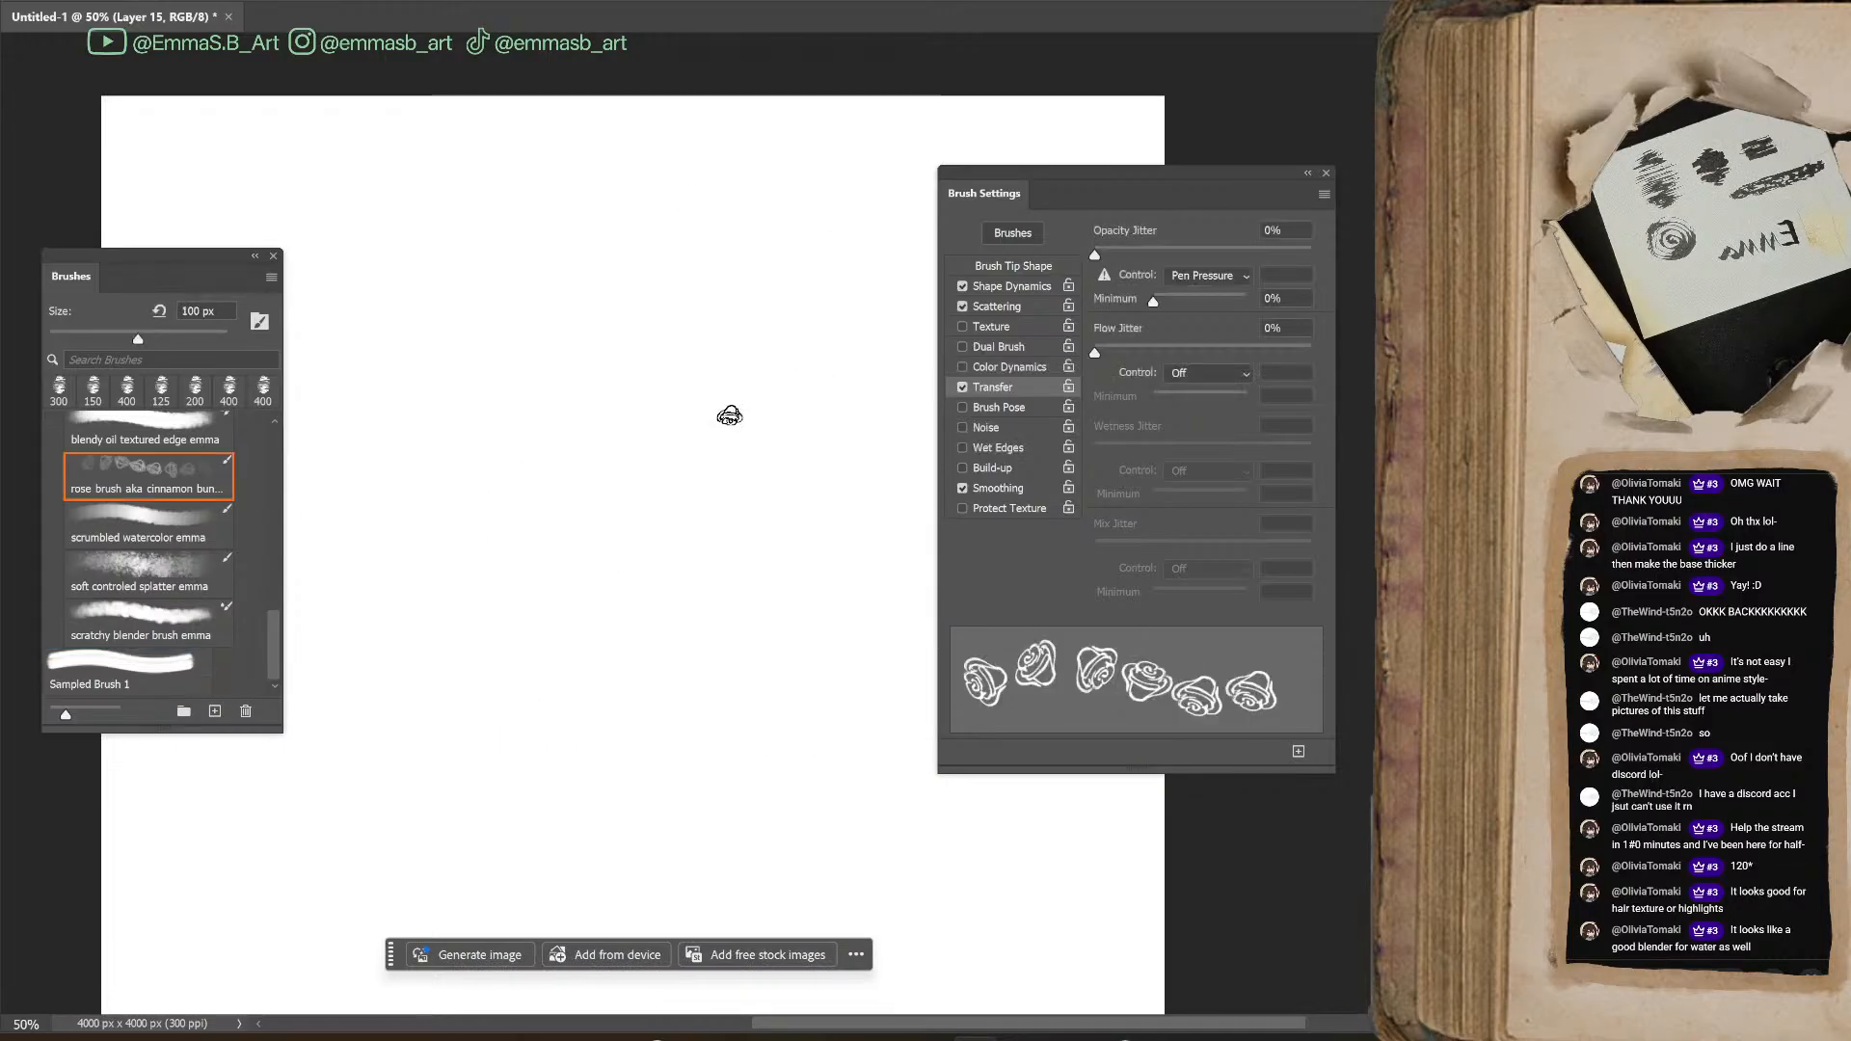
{"action": "left_click", "coordinate": [149, 691]}
{"action": "key", "text": "bracketleft"}
{"action": "key", "text": "bracketleft"}
{"action": "key", "text": "bracketleft"}
{"action": "key", "text": "bracketleft"}
{"action": "key", "text": "bracketleft"}
{"action": "key", "text": "bracketleft"}
{"action": "key", "text": "bracketleft"}
{"action": "key", "text": "bracketleft"}
{"action": "key", "text": "bracketleft"}
{"action": "key", "text": "bracketleft"}
{"action": "key", "text": "bracketleft"}
{"action": "key", "text": "bracketleft"}
{"action": "key", "text": "bracketleft"}
{"action": "key", "text": "bracketleft"}
{"action": "key", "text": "bracketright"}
{"action": "key", "text": "bracketright"}
{"action": "key", "text": "bracketright"}
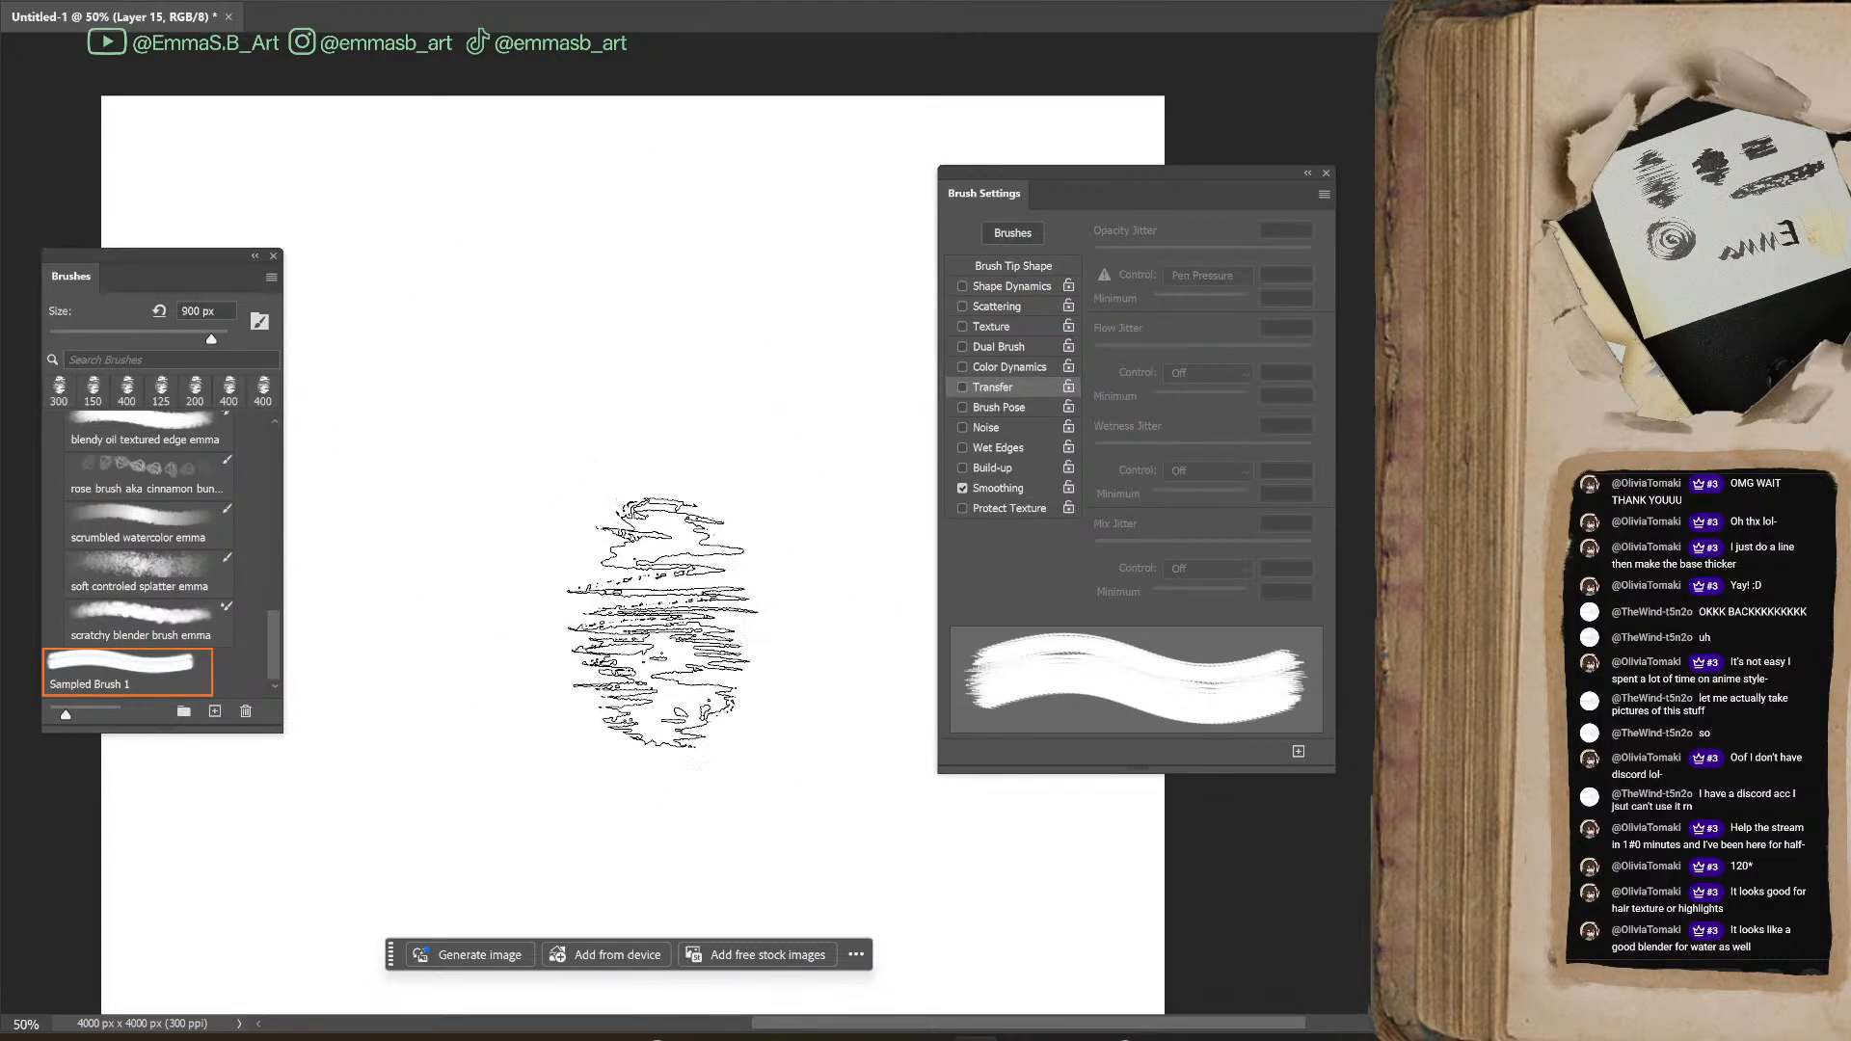
{"action": "key", "text": "bracketleft"}
{"action": "key", "text": "bracketleft"}
{"action": "key", "text": "bracketleft"}
{"action": "key", "text": "bracketleft"}
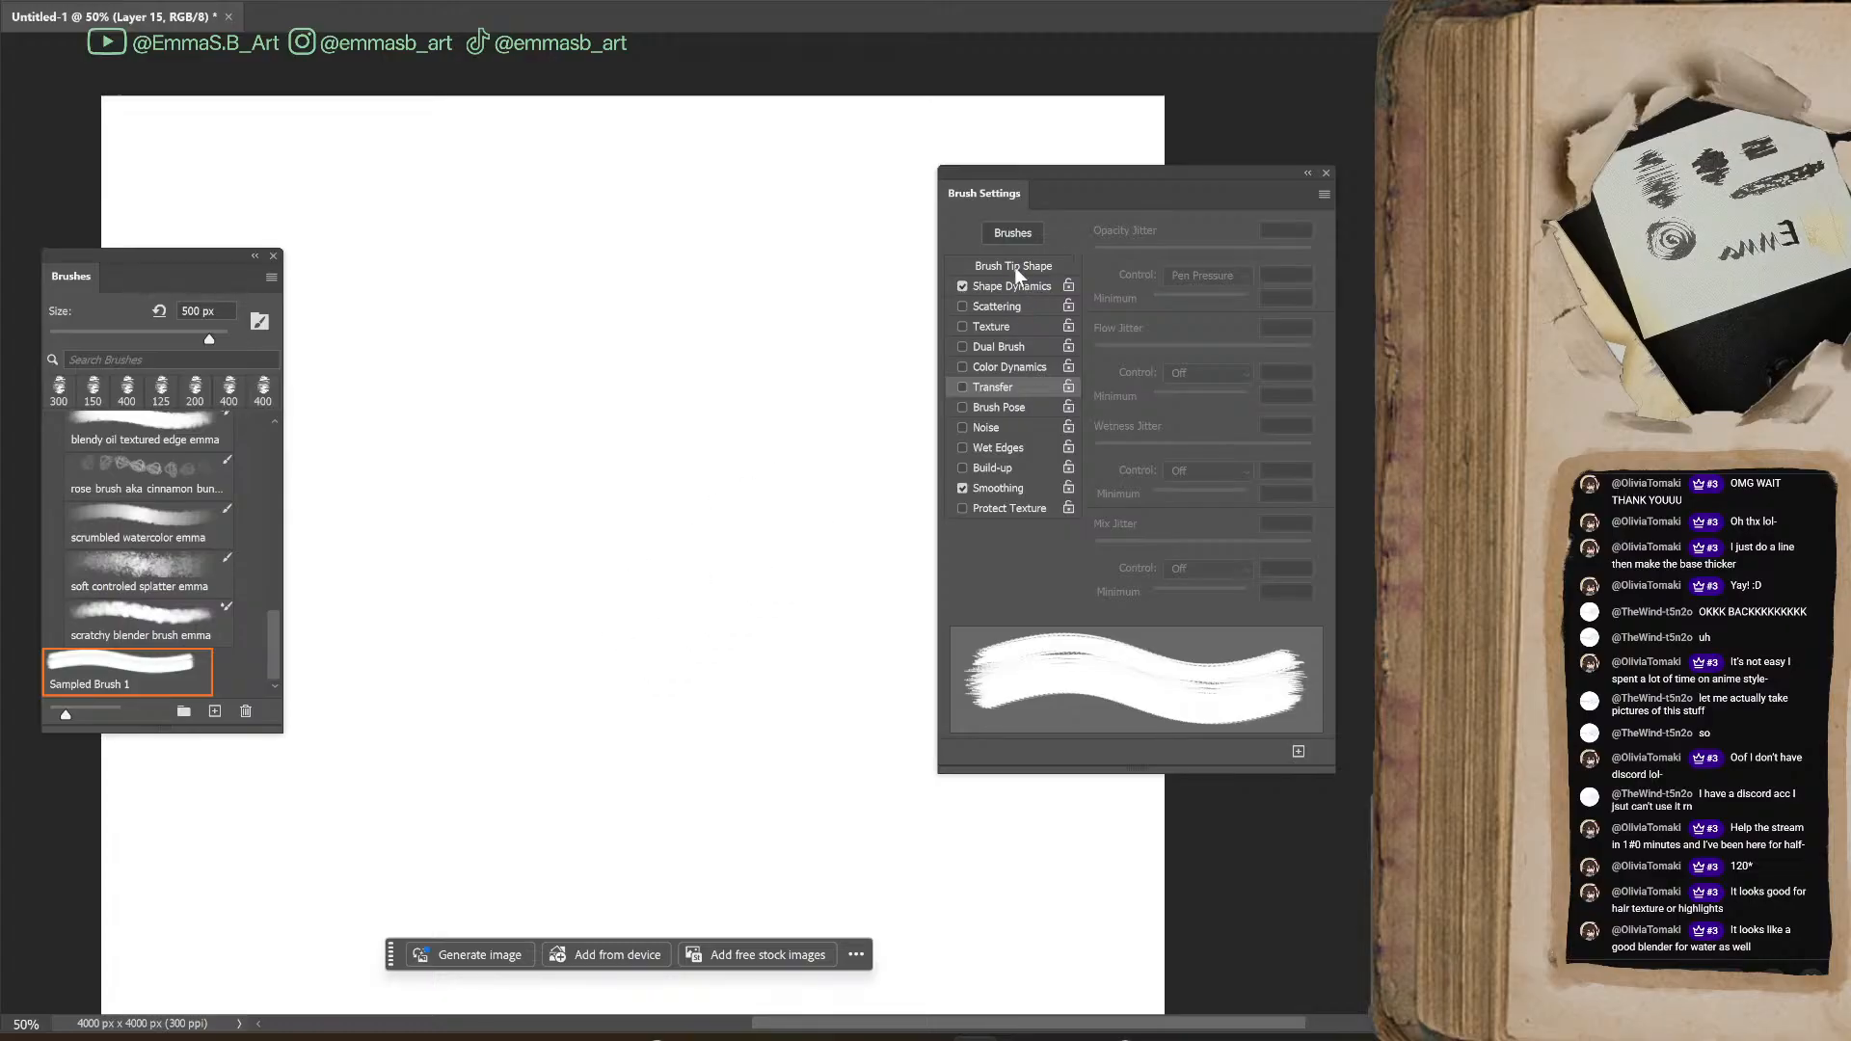
Set the brush tip spacing to 55% and try it with a large lime green zigzag stroke, undoing the stroke
{"action": "left_click", "coordinate": [1014, 268]}
{"action": "mouse_move", "coordinate": [1111, 580]}
{"action": "left_mouse_down"}
{"action": "mouse_move", "coordinate": [1179, 579]}
{"action": "mouse_move", "coordinate": [1153, 598]}
{"action": "left_mouse_up"}
{"action": "mouse_move", "coordinate": [573, 581]}
{"action": "left_mouse_down"}
{"action": "mouse_move", "coordinate": [815, 562]}
{"action": "mouse_move", "coordinate": [800, 468]}
{"action": "mouse_move", "coordinate": [477, 450]}
{"action": "mouse_move", "coordinate": [772, 276]}
{"action": "mouse_move", "coordinate": [604, 356]}
{"action": "mouse_move", "coordinate": [680, 488]}
{"action": "mouse_move", "coordinate": [684, 585]}
{"action": "mouse_move", "coordinate": [605, 750]}
{"action": "mouse_move", "coordinate": [813, 772]}
{"action": "left_mouse_up"}
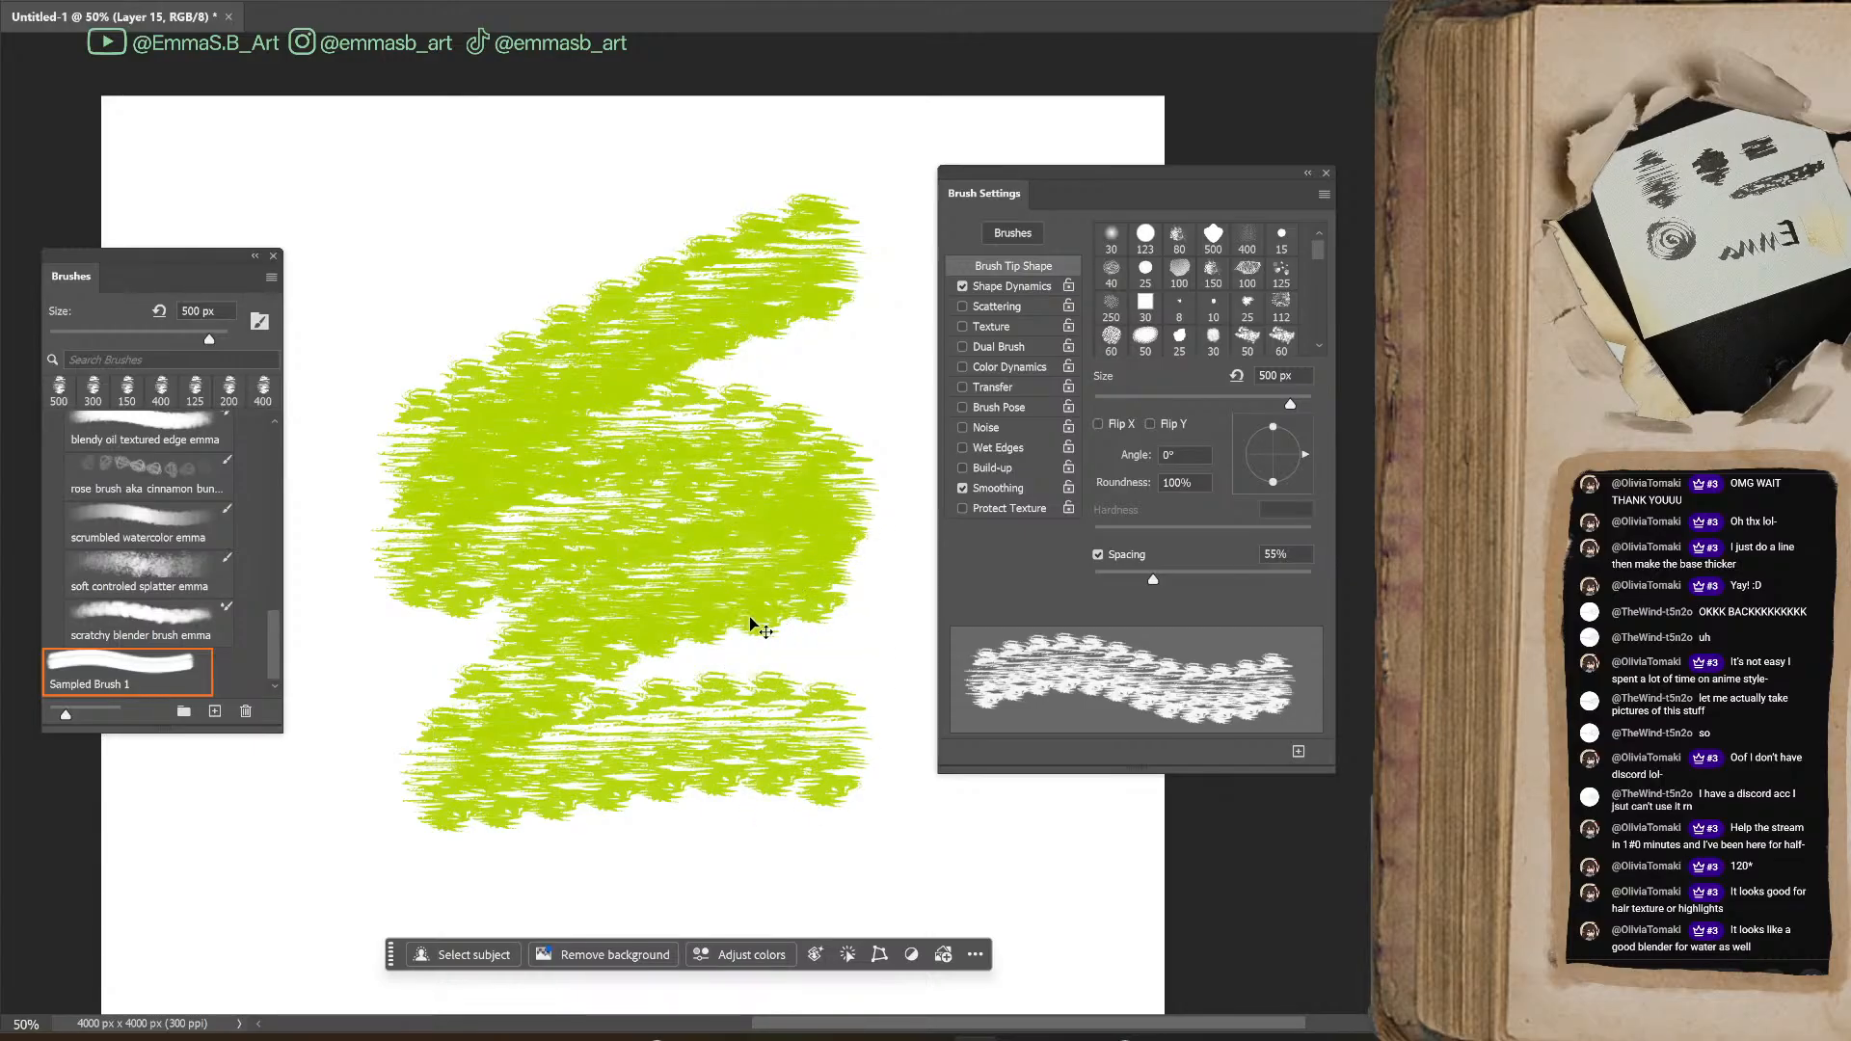
{"action": "key", "text": "ctrl+z"}
Reduce the brush to 400 px and paint overlapping lime green horizontal strokes in the upper half of the canvas
{"action": "key", "text": "bracketleft"}
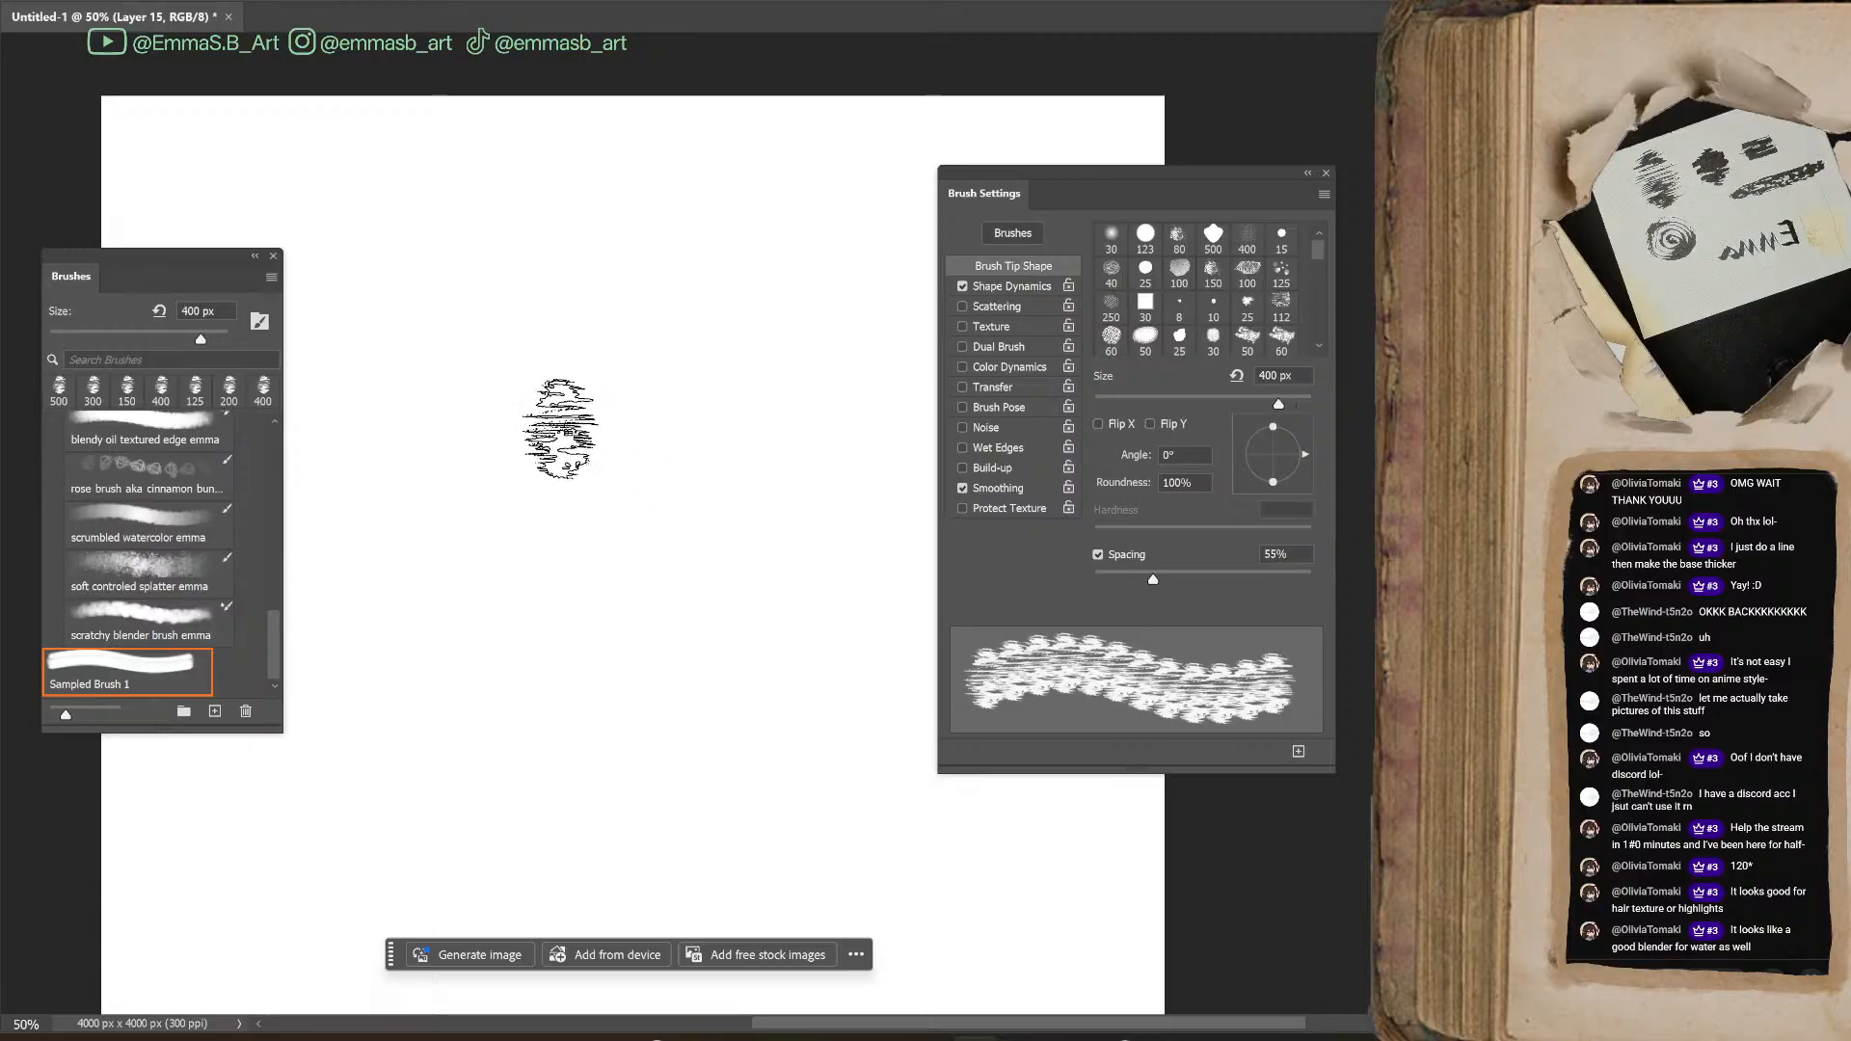
{"action": "left_click_drag", "start_coordinate": [491, 410], "coordinate": [757, 410]}
{"action": "mouse_move", "coordinate": [434, 497]}
{"action": "left_mouse_down"}
{"action": "mouse_move", "coordinate": [757, 497]}
{"action": "mouse_move", "coordinate": [742, 362]}
{"action": "left_mouse_up"}
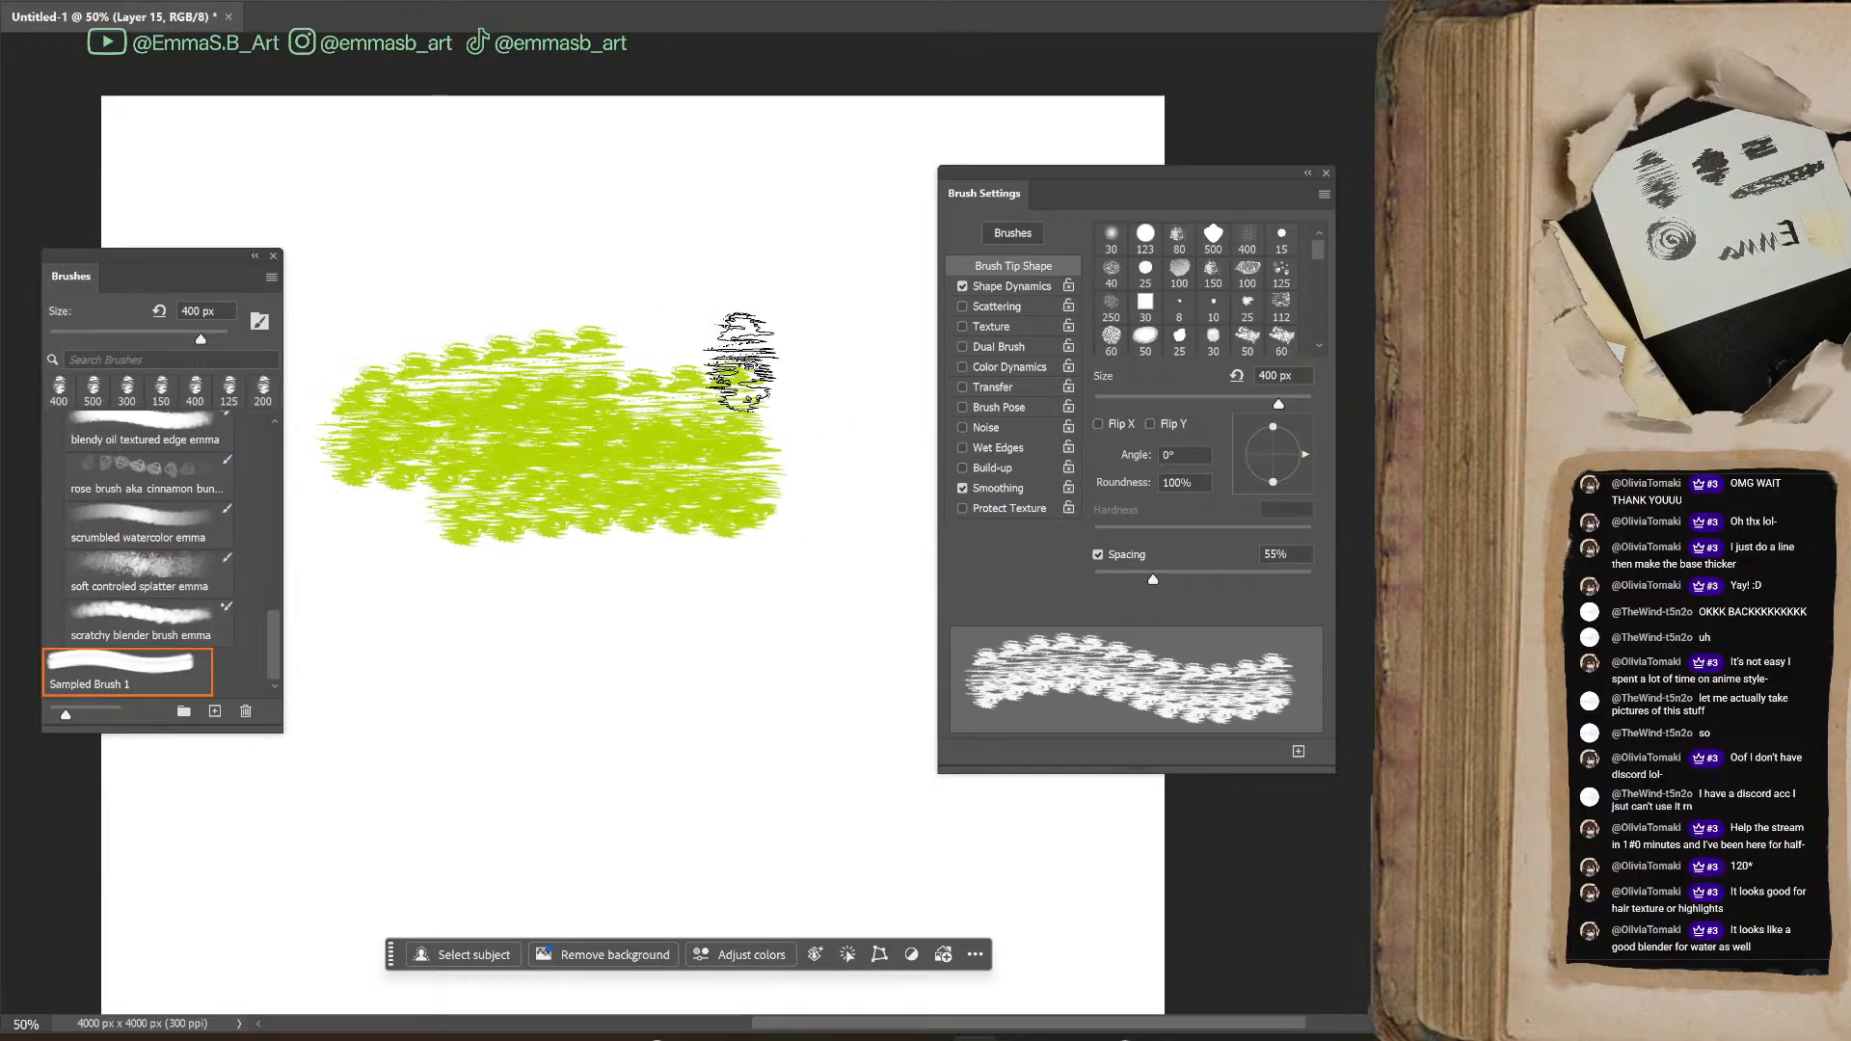
Set Shape Dynamics to 5% angle jitter, 100% roundness jitter and 25% minimum roundness, testing with lime green strokes around the existing patch
{"action": "left_click", "coordinate": [1032, 286]}
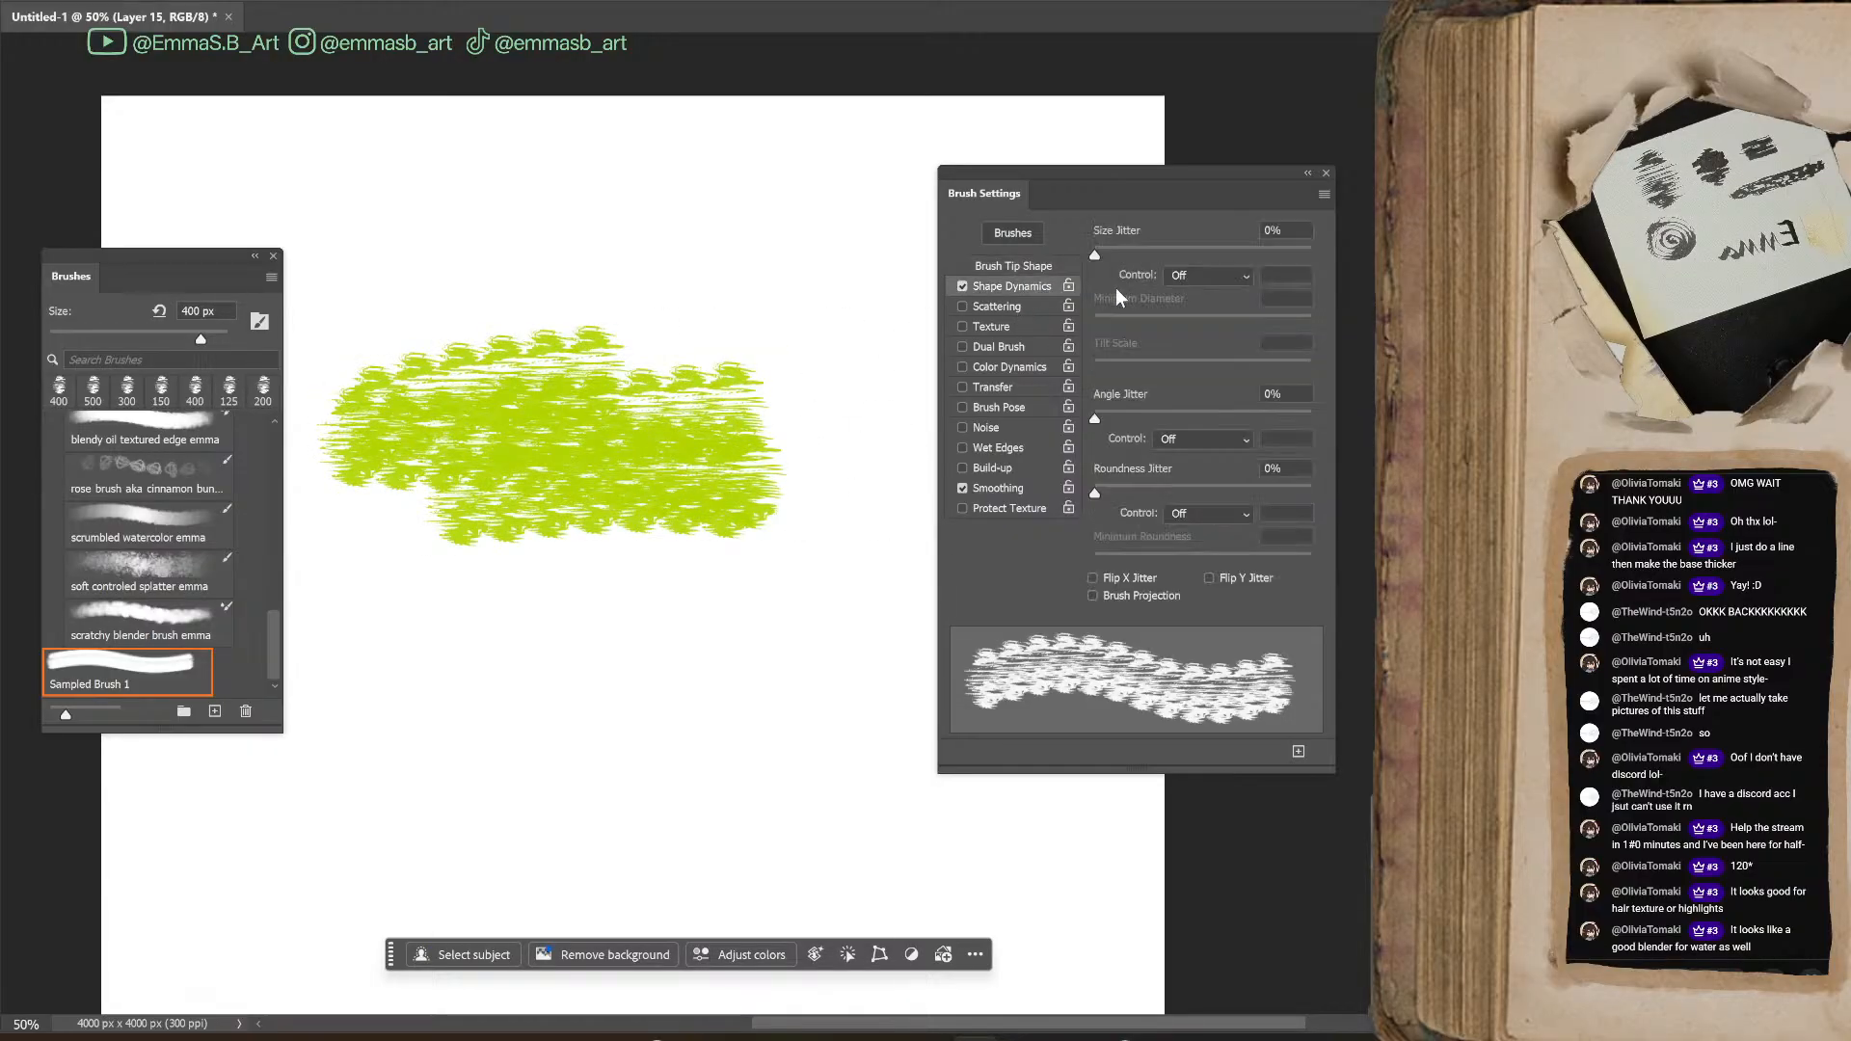
{"action": "left_click_drag", "start_coordinate": [1107, 420], "coordinate": [1105, 420]}
{"action": "mouse_move", "coordinate": [478, 618]}
{"action": "left_mouse_down"}
{"action": "mouse_move", "coordinate": [629, 626]}
{"action": "mouse_move", "coordinate": [711, 654]}
{"action": "mouse_move", "coordinate": [803, 607]}
{"action": "mouse_move", "coordinate": [786, 559]}
{"action": "mouse_move", "coordinate": [783, 671]}
{"action": "mouse_move", "coordinate": [631, 640]}
{"action": "mouse_move", "coordinate": [745, 601]}
{"action": "mouse_move", "coordinate": [709, 692]}
{"action": "mouse_move", "coordinate": [552, 704]}
{"action": "mouse_move", "coordinate": [839, 675]}
{"action": "left_mouse_up"}
{"action": "left_click_drag", "start_coordinate": [1096, 492], "coordinate": [1311, 494]}
{"action": "mouse_move", "coordinate": [641, 286]}
{"action": "left_mouse_down"}
{"action": "mouse_move", "coordinate": [896, 280]}
{"action": "mouse_move", "coordinate": [579, 264]}
{"action": "mouse_move", "coordinate": [814, 392]}
{"action": "mouse_move", "coordinate": [407, 656]}
{"action": "mouse_move", "coordinate": [541, 777]}
{"action": "mouse_move", "coordinate": [963, 859]}
{"action": "mouse_move", "coordinate": [396, 653]}
{"action": "mouse_move", "coordinate": [624, 185]}
{"action": "left_mouse_up"}
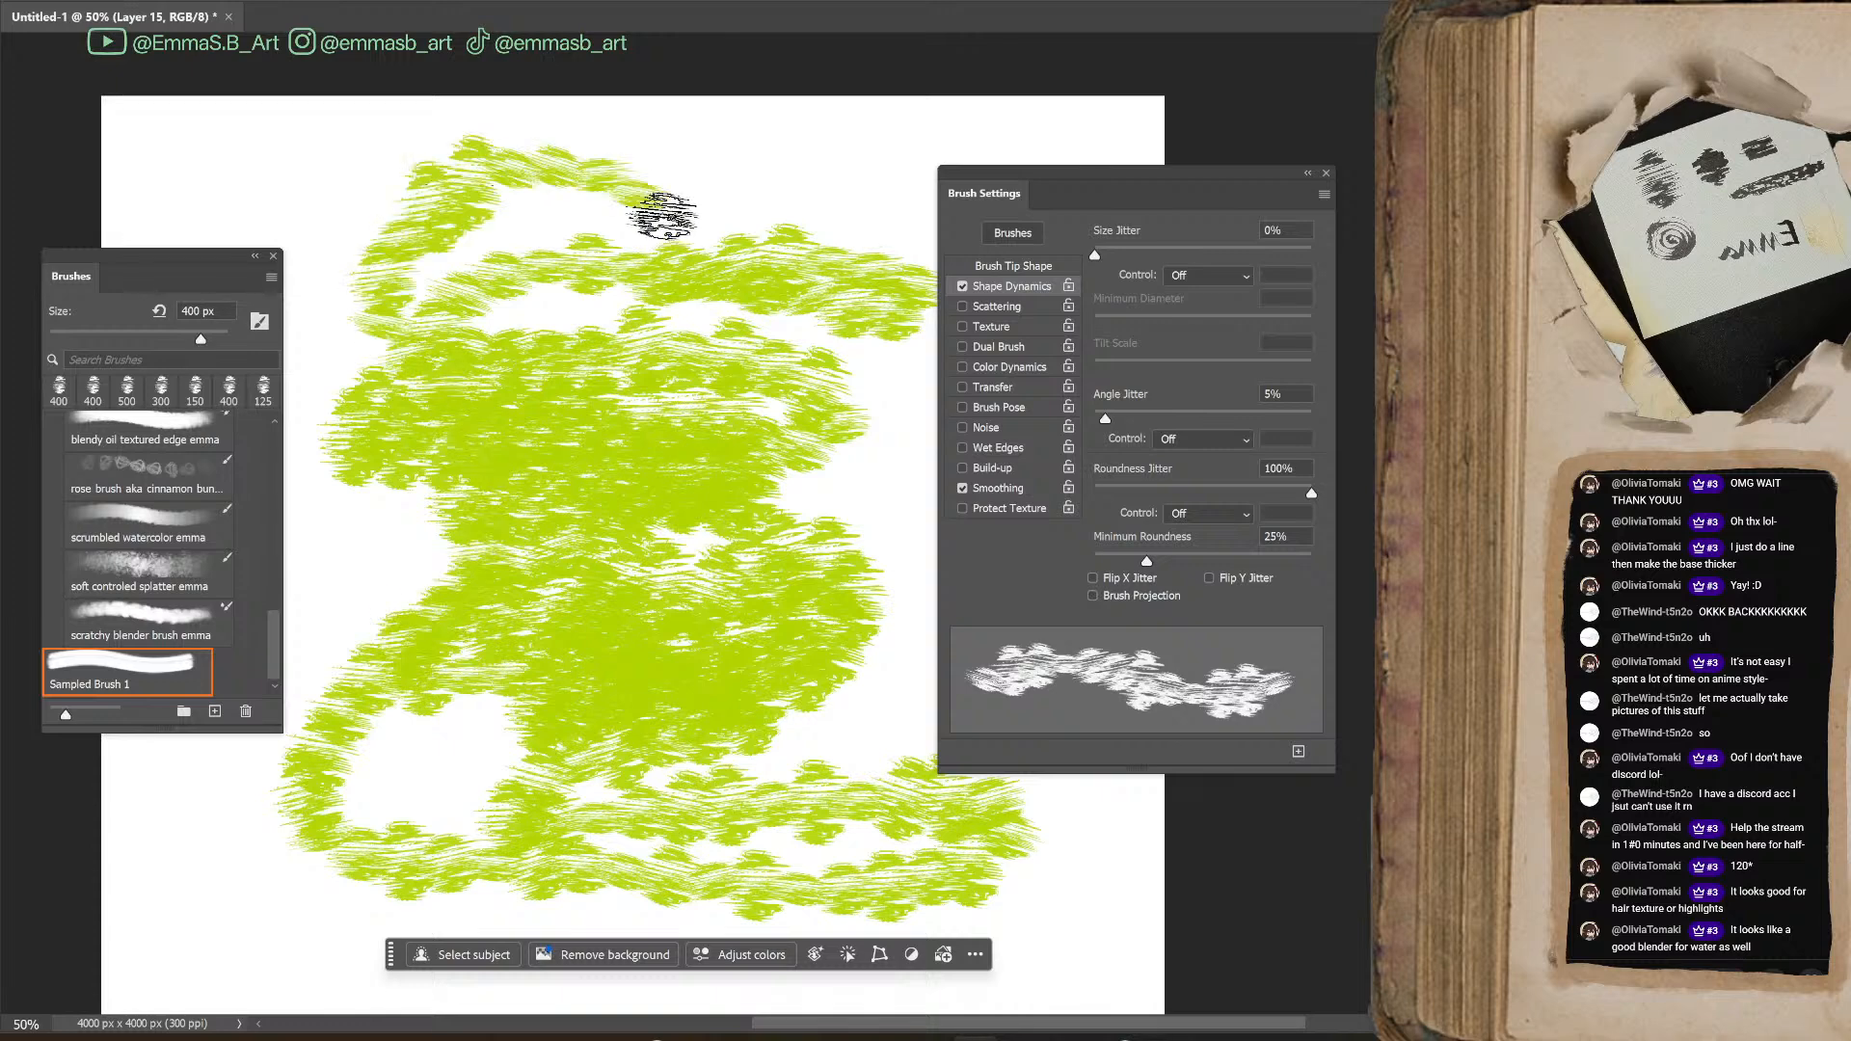
Undo all the lime green strokes until the layer is empty
{"action": "key", "text": "ctrl+z"}
{"action": "key", "text": "ctrl+z"}
{"action": "key", "text": "ctrl+z"}
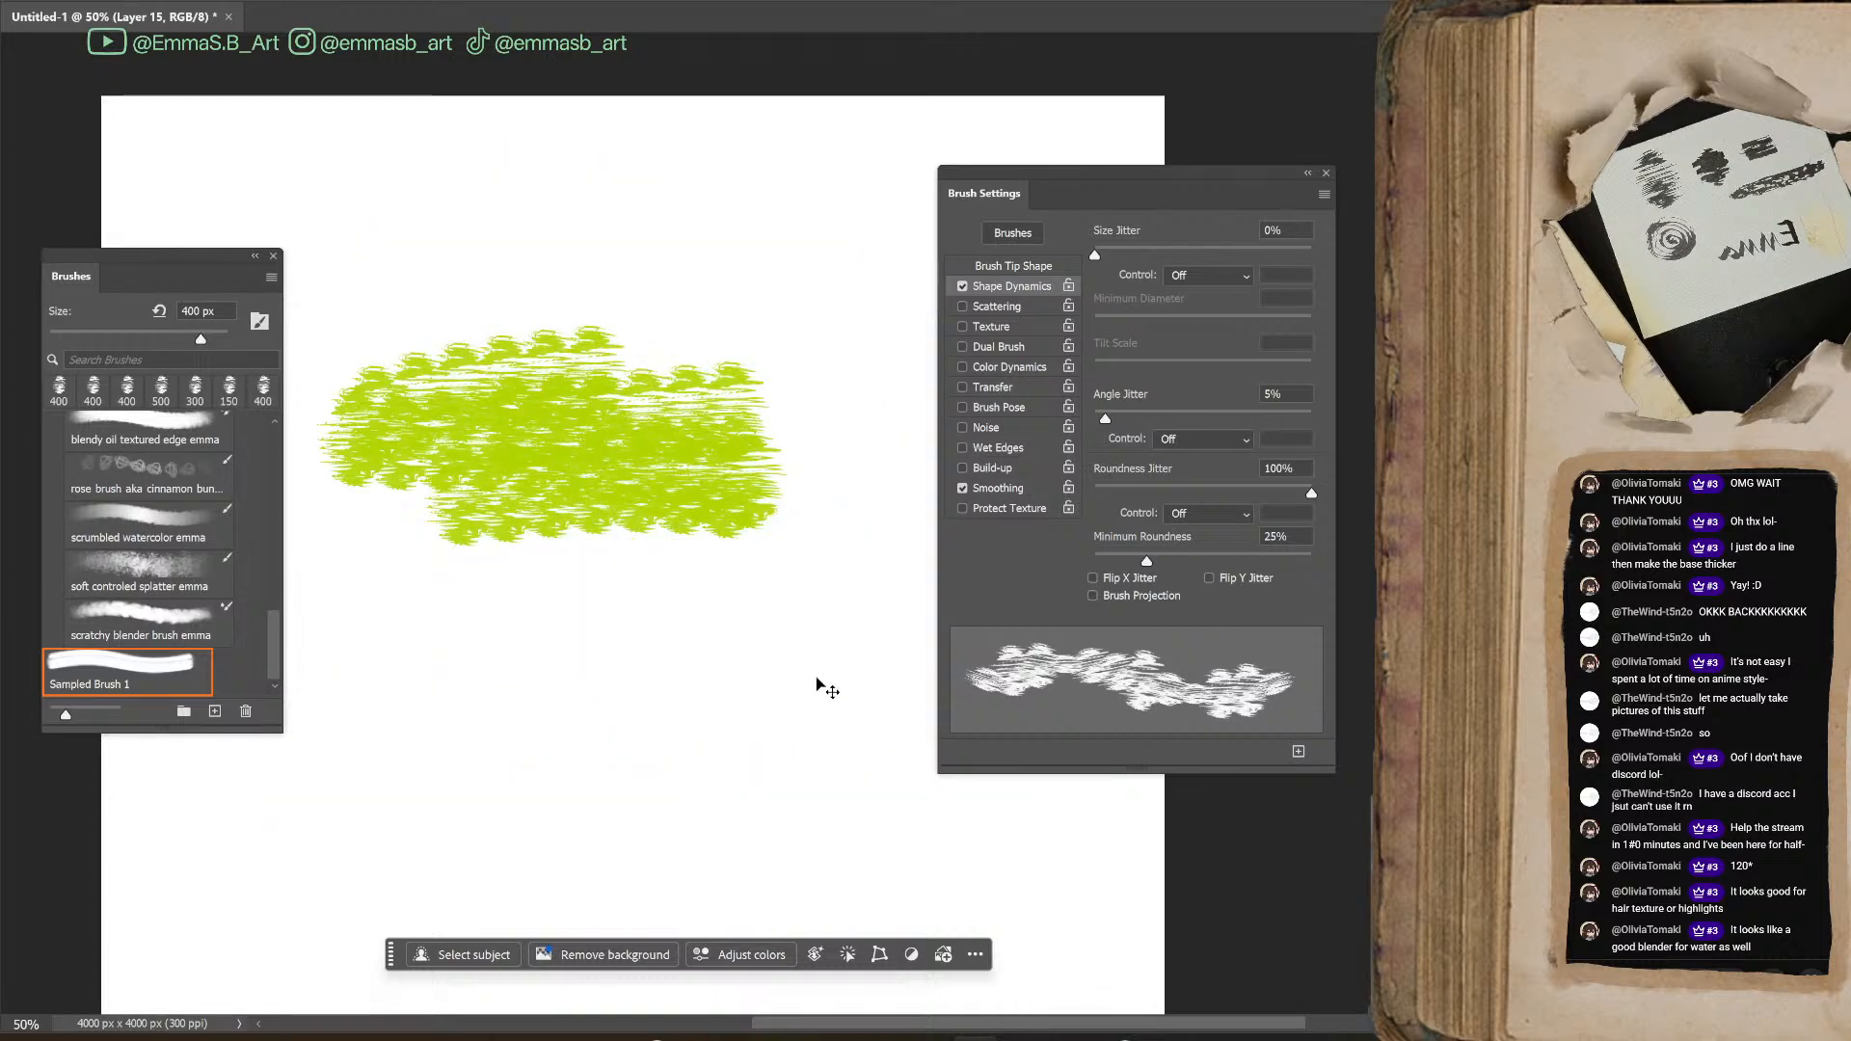
{"action": "key", "text": "ctrl+z"}
{"action": "key", "text": "ctrl+z"}
{"action": "key", "text": "ctrl+z"}
Try the jittered brush with a few test strokes mid-canvas and undo them
{"action": "mouse_move", "coordinate": [627, 347]}
{"action": "left_mouse_down"}
{"action": "mouse_move", "coordinate": [574, 401]}
{"action": "mouse_move", "coordinate": [861, 515]}
{"action": "mouse_move", "coordinate": [840, 704]}
{"action": "left_mouse_up"}
{"action": "mouse_move", "coordinate": [640, 599]}
{"action": "left_mouse_down"}
{"action": "mouse_move", "coordinate": [623, 685]}
{"action": "mouse_move", "coordinate": [731, 654]}
{"action": "mouse_move", "coordinate": [744, 718]}
{"action": "left_mouse_up"}
{"action": "key", "text": "ctrl+z"}
{"action": "key", "text": "ctrl+z"}
{"action": "key", "text": "ctrl+z"}
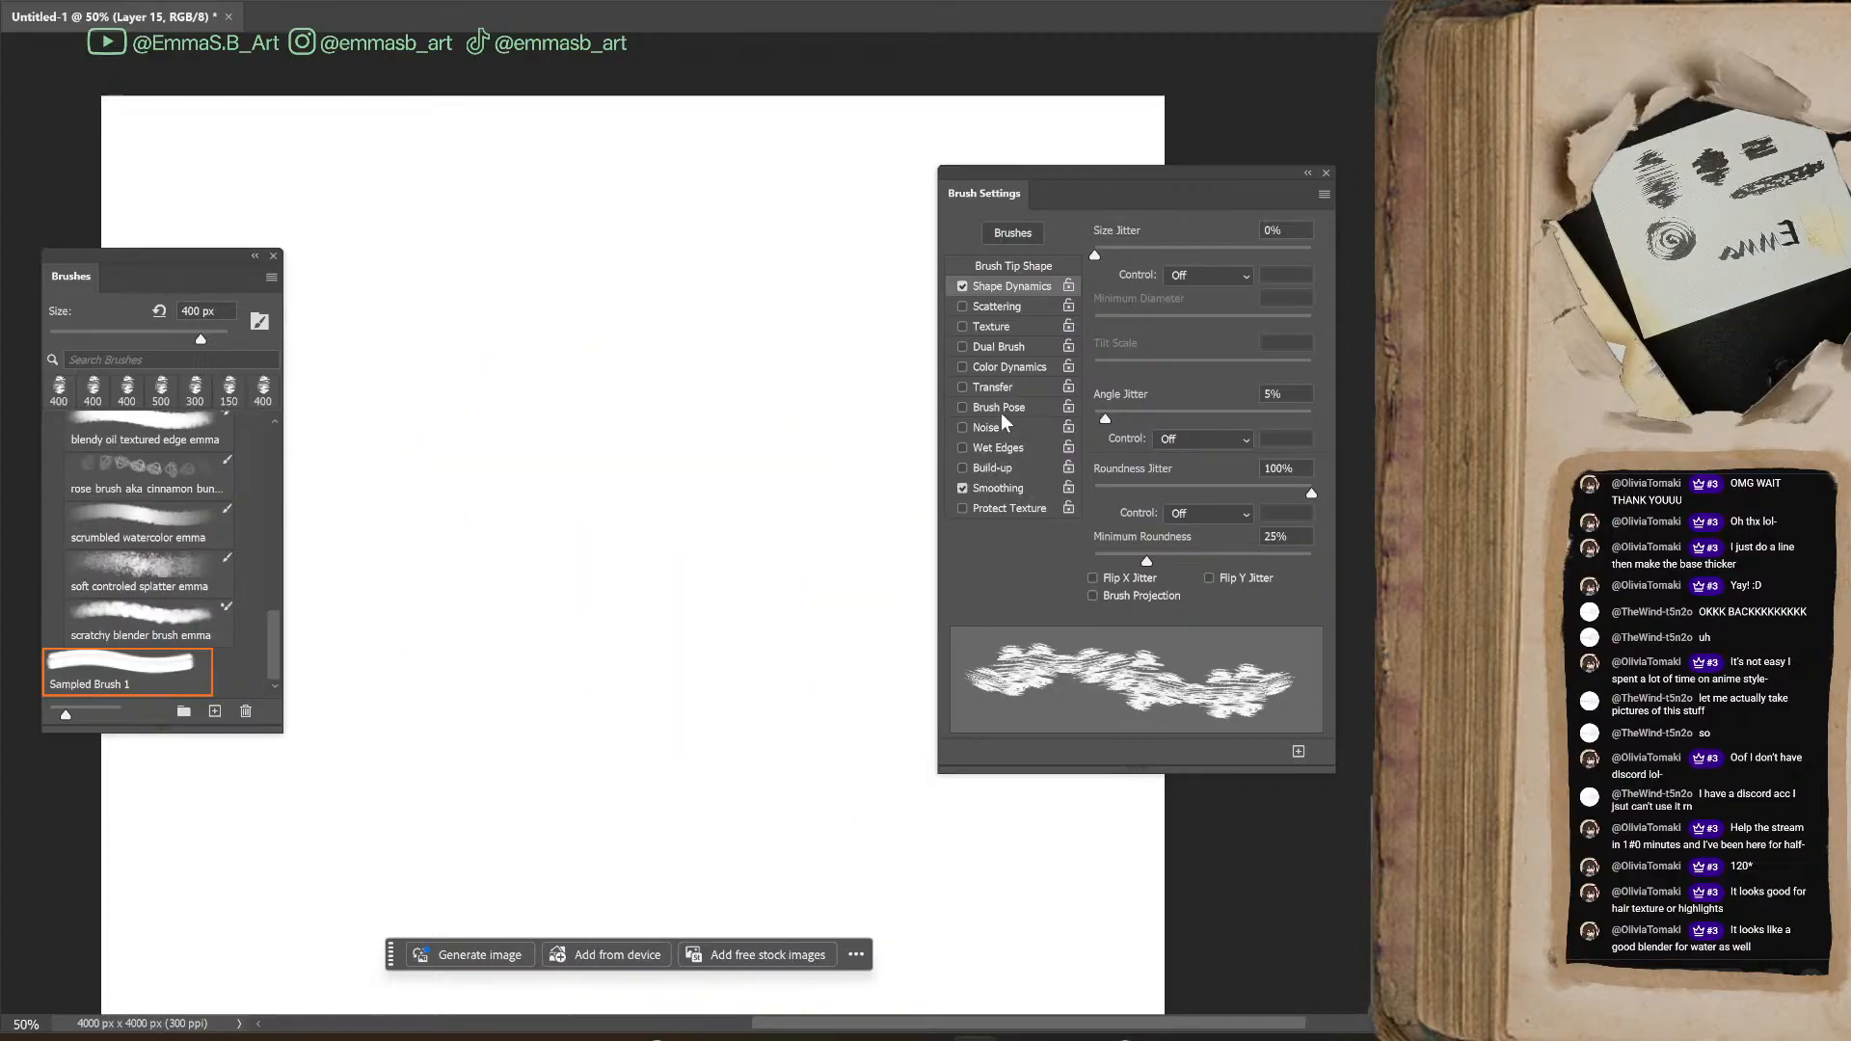
Enable Transfer and test it with overlapping lime green and blue strokes across the upper middle of the canvas
{"action": "left_click", "coordinate": [962, 387]}
{"action": "mouse_move", "coordinate": [395, 564]}
{"action": "left_mouse_down"}
{"action": "mouse_move", "coordinate": [516, 488]}
{"action": "mouse_move", "coordinate": [826, 476]}
{"action": "mouse_move", "coordinate": [883, 638]}
{"action": "left_mouse_up"}
{"action": "mouse_move", "coordinate": [453, 618]}
{"action": "left_mouse_down"}
{"action": "mouse_move", "coordinate": [620, 517]}
{"action": "mouse_move", "coordinate": [916, 386]}
{"action": "left_mouse_up"}
{"action": "mouse_move", "coordinate": [415, 424]}
{"action": "left_mouse_down"}
{"action": "mouse_move", "coordinate": [537, 372]}
{"action": "mouse_move", "coordinate": [895, 299]}
{"action": "left_mouse_up"}
{"action": "mouse_move", "coordinate": [454, 641]}
{"action": "left_mouse_down"}
{"action": "mouse_move", "coordinate": [849, 637]}
{"action": "mouse_move", "coordinate": [897, 656]}
{"action": "left_mouse_up"}
{"action": "mouse_move", "coordinate": [655, 394]}
{"action": "left_mouse_down"}
{"action": "mouse_move", "coordinate": [734, 360]}
{"action": "mouse_move", "coordinate": [861, 377]}
{"action": "mouse_move", "coordinate": [588, 466]}
{"action": "mouse_move", "coordinate": [414, 466]}
{"action": "mouse_move", "coordinate": [528, 359]}
{"action": "mouse_move", "coordinate": [627, 410]}
{"action": "mouse_move", "coordinate": [730, 501]}
{"action": "mouse_move", "coordinate": [509, 331]}
{"action": "mouse_move", "coordinate": [463, 408]}
{"action": "mouse_move", "coordinate": [535, 279]}
{"action": "mouse_move", "coordinate": [457, 280]}
{"action": "mouse_move", "coordinate": [473, 347]}
{"action": "mouse_move", "coordinate": [548, 357]}
{"action": "mouse_move", "coordinate": [733, 262]}
{"action": "mouse_move", "coordinate": [754, 362]}
{"action": "mouse_move", "coordinate": [521, 439]}
{"action": "mouse_move", "coordinate": [627, 297]}
{"action": "mouse_move", "coordinate": [612, 347]}
{"action": "mouse_move", "coordinate": [735, 345]}
{"action": "mouse_move", "coordinate": [905, 421]}
{"action": "left_mouse_up"}
{"action": "mouse_move", "coordinate": [611, 415]}
{"action": "left_mouse_down"}
{"action": "mouse_move", "coordinate": [714, 440]}
{"action": "mouse_move", "coordinate": [808, 400]}
{"action": "mouse_move", "coordinate": [648, 436]}
{"action": "mouse_move", "coordinate": [555, 334]}
{"action": "mouse_move", "coordinate": [513, 443]}
{"action": "mouse_move", "coordinate": [612, 423]}
{"action": "mouse_move", "coordinate": [665, 458]}
{"action": "mouse_move", "coordinate": [810, 439]}
{"action": "mouse_move", "coordinate": [613, 509]}
{"action": "mouse_move", "coordinate": [426, 476]}
{"action": "mouse_move", "coordinate": [767, 444]}
{"action": "mouse_move", "coordinate": [497, 479]}
{"action": "mouse_move", "coordinate": [792, 527]}
{"action": "mouse_move", "coordinate": [786, 426]}
{"action": "mouse_move", "coordinate": [808, 528]}
{"action": "mouse_move", "coordinate": [799, 335]}
{"action": "mouse_move", "coordinate": [847, 522]}
{"action": "mouse_move", "coordinate": [581, 465]}
{"action": "mouse_move", "coordinate": [561, 431]}
{"action": "mouse_move", "coordinate": [676, 316]}
{"action": "mouse_move", "coordinate": [733, 436]}
{"action": "mouse_move", "coordinate": [804, 364]}
{"action": "left_mouse_up"}
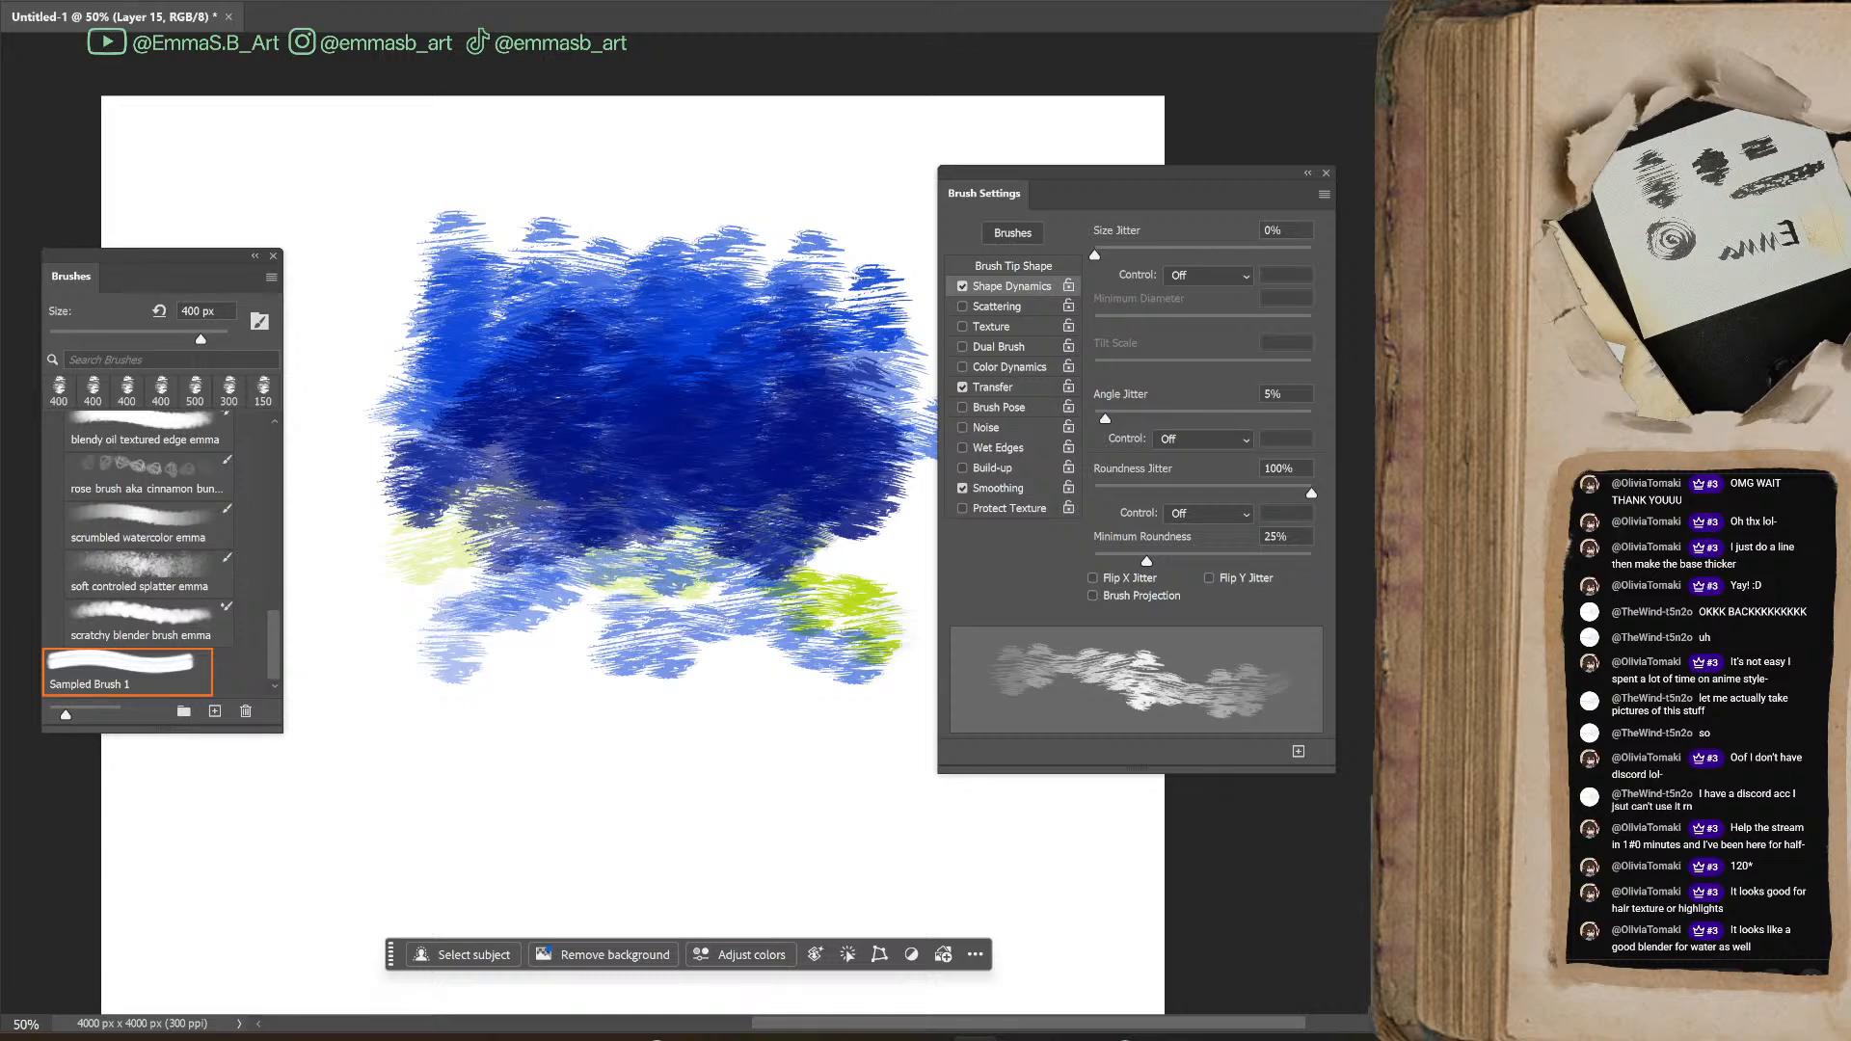
Paint teal strokes over the lower part of the blue area and a green tree shape with the brush at 150 px
{"action": "mouse_move", "coordinate": [597, 506]}
{"action": "left_mouse_down"}
{"action": "mouse_move", "coordinate": [736, 488]}
{"action": "mouse_move", "coordinate": [579, 579]}
{"action": "mouse_move", "coordinate": [386, 502]}
{"action": "mouse_move", "coordinate": [343, 608]}
{"action": "mouse_move", "coordinate": [376, 463]}
{"action": "mouse_move", "coordinate": [482, 540]}
{"action": "mouse_move", "coordinate": [902, 531]}
{"action": "mouse_move", "coordinate": [897, 483]}
{"action": "mouse_move", "coordinate": [714, 541]}
{"action": "mouse_move", "coordinate": [503, 503]}
{"action": "mouse_move", "coordinate": [578, 648]}
{"action": "mouse_move", "coordinate": [598, 559]}
{"action": "left_mouse_up"}
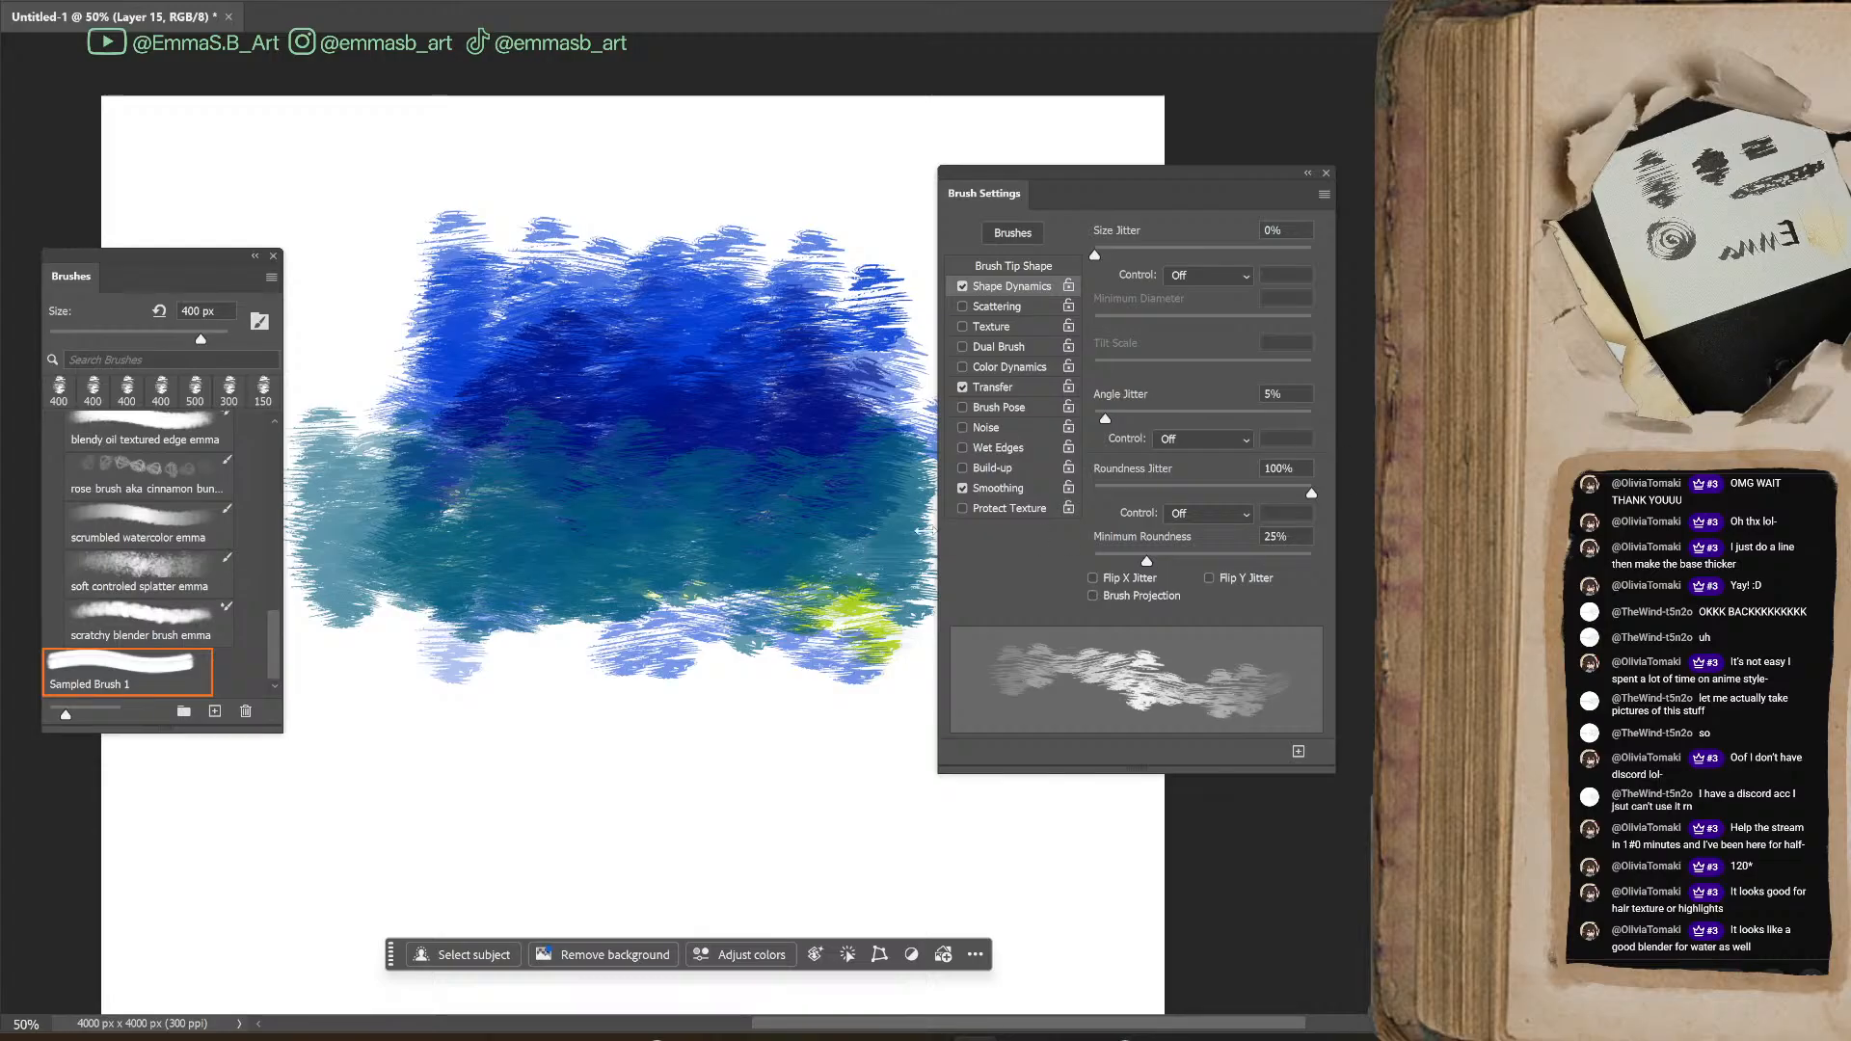
{"action": "key", "text": "bracketleft"}
{"action": "key", "text": "bracketleft"}
{"action": "key", "text": "bracketleft"}
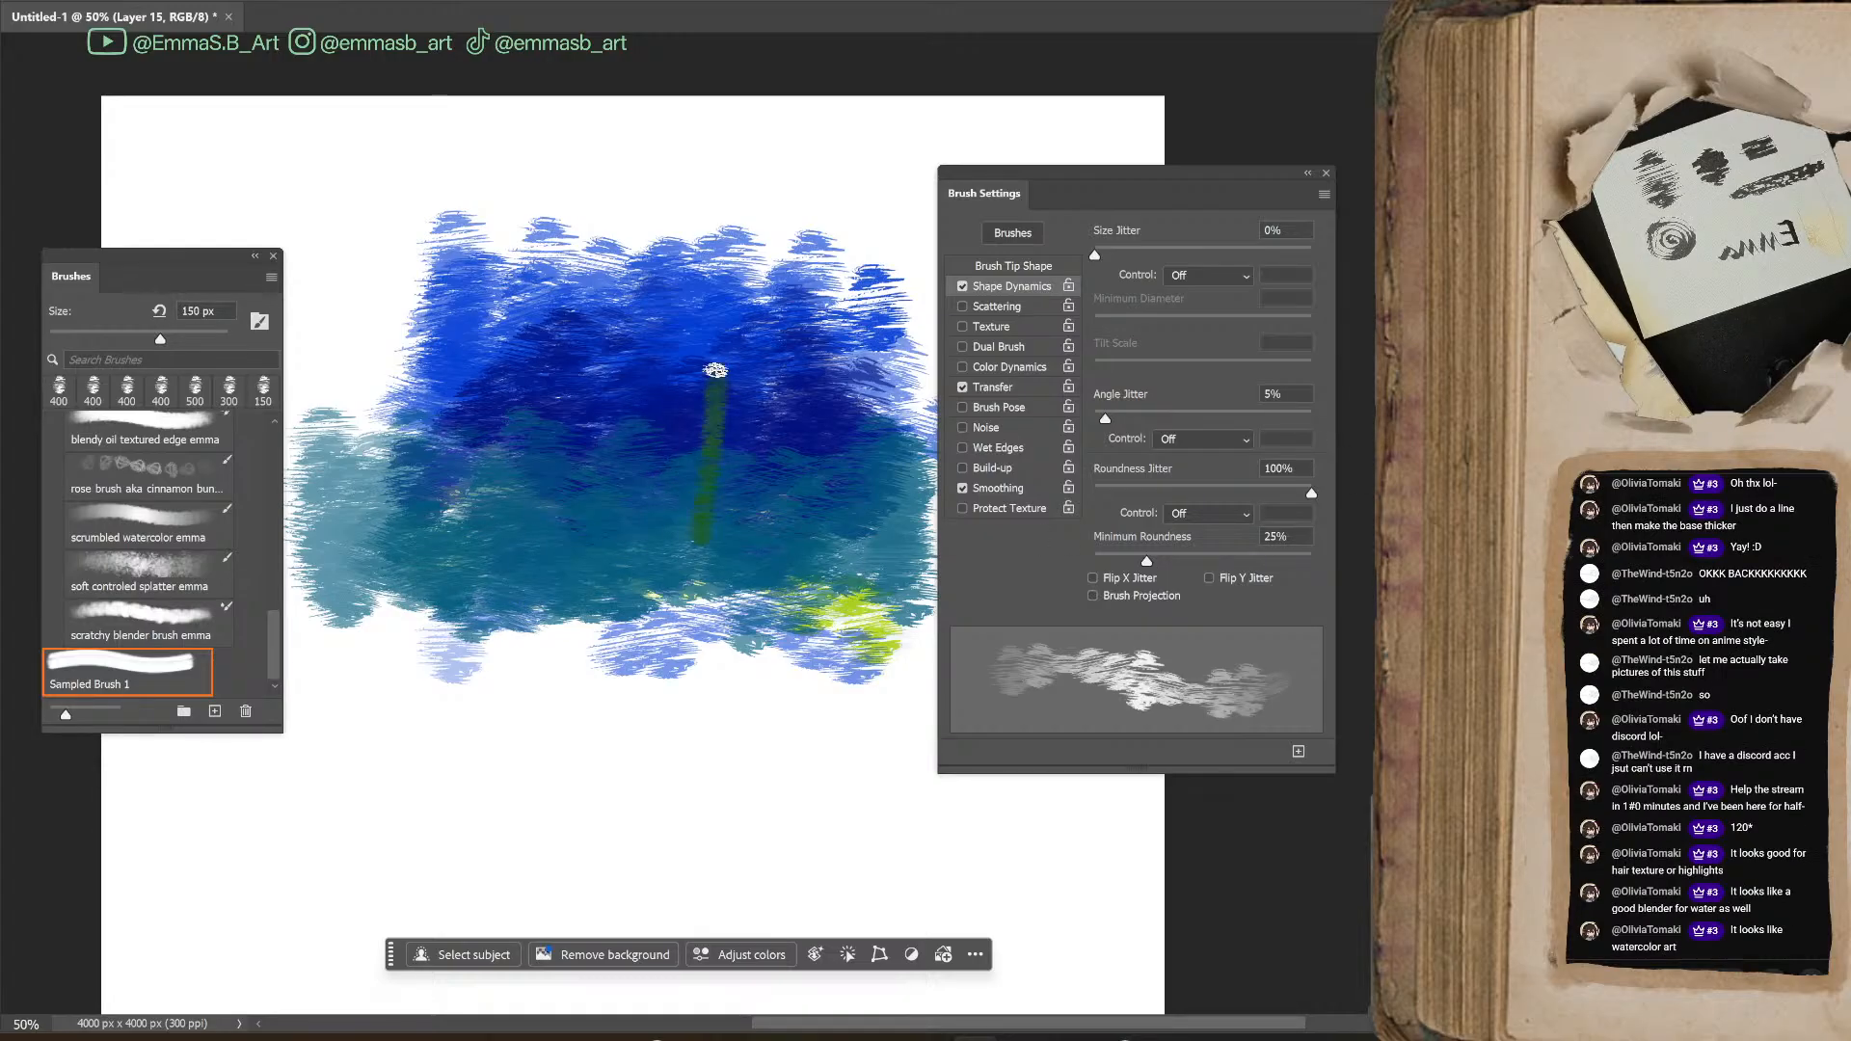
{"action": "mouse_move", "coordinate": [807, 501]}
{"action": "left_mouse_down"}
{"action": "mouse_move", "coordinate": [756, 479]}
{"action": "mouse_move", "coordinate": [763, 569]}
{"action": "left_mouse_up"}
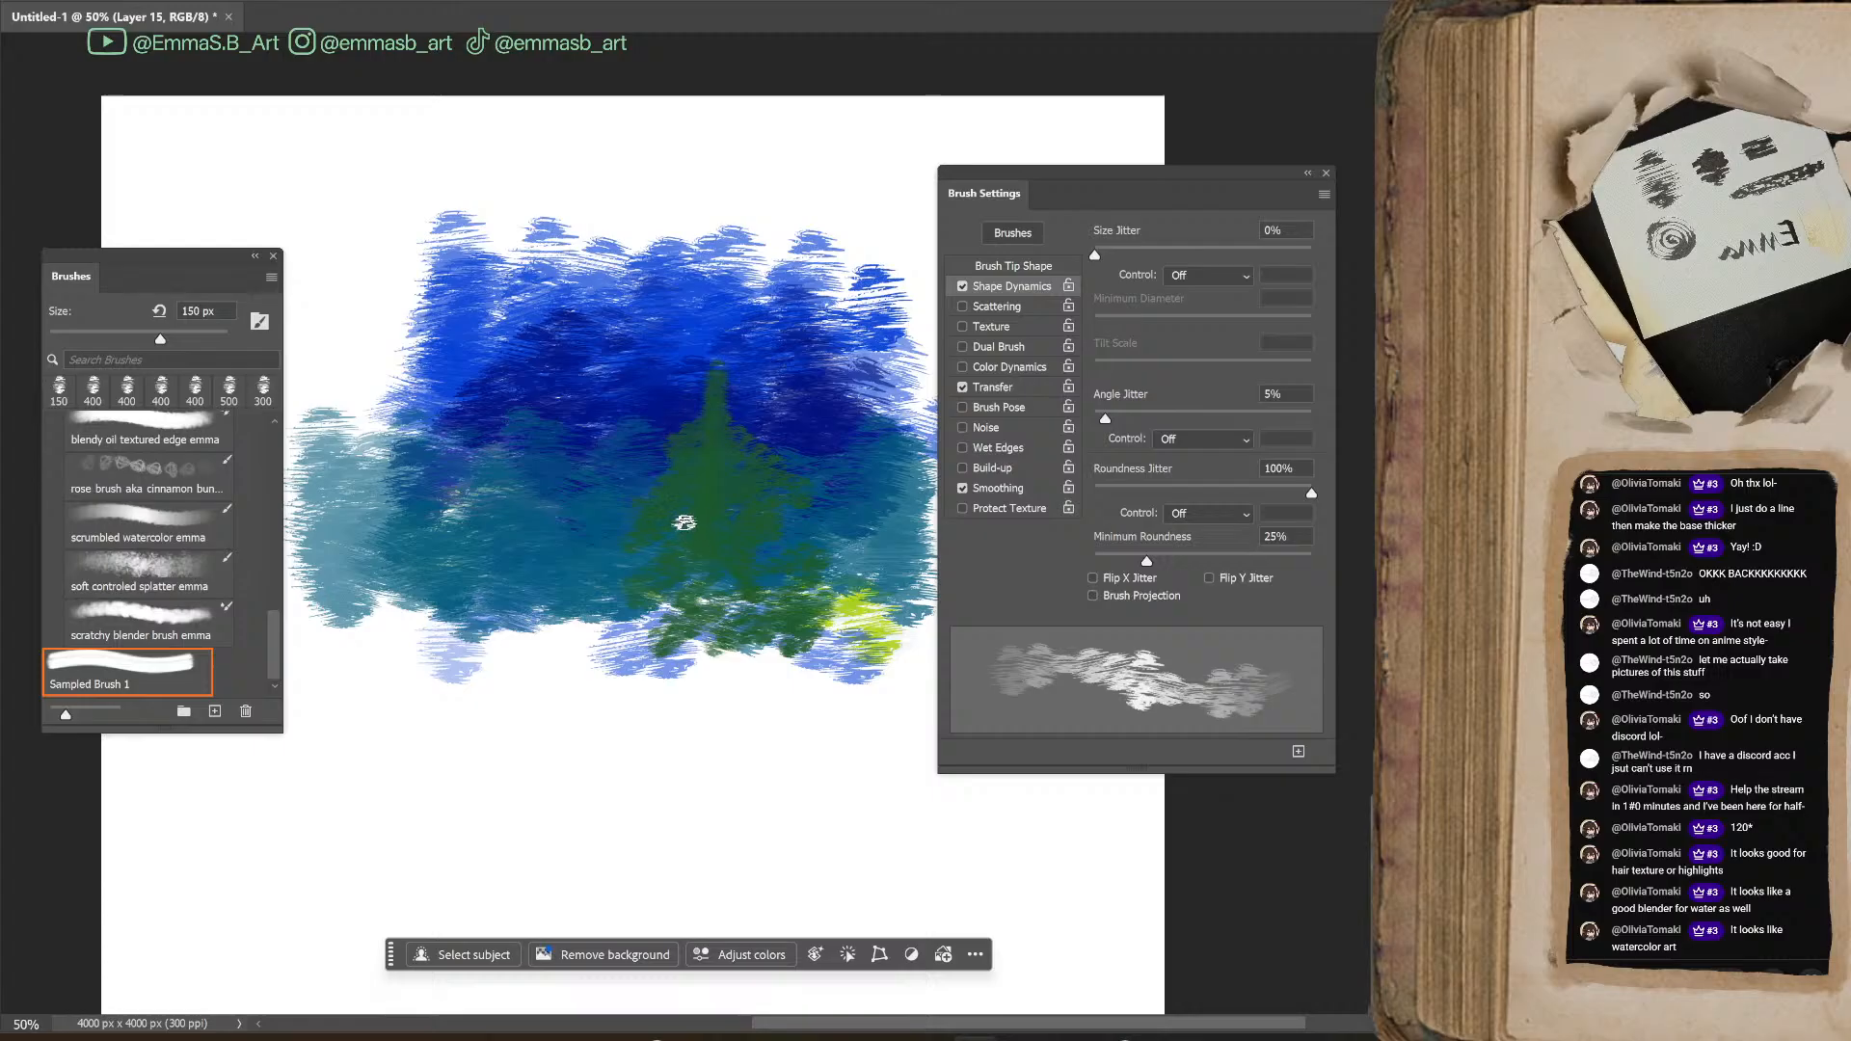
Enlarge the brush to 800 px and paint broad green strokes over the base of the tree shape
{"action": "key", "text": "bracketright"}
{"action": "key", "text": "bracketright"}
{"action": "key", "text": "bracketright"}
{"action": "key", "text": "bracketright"}
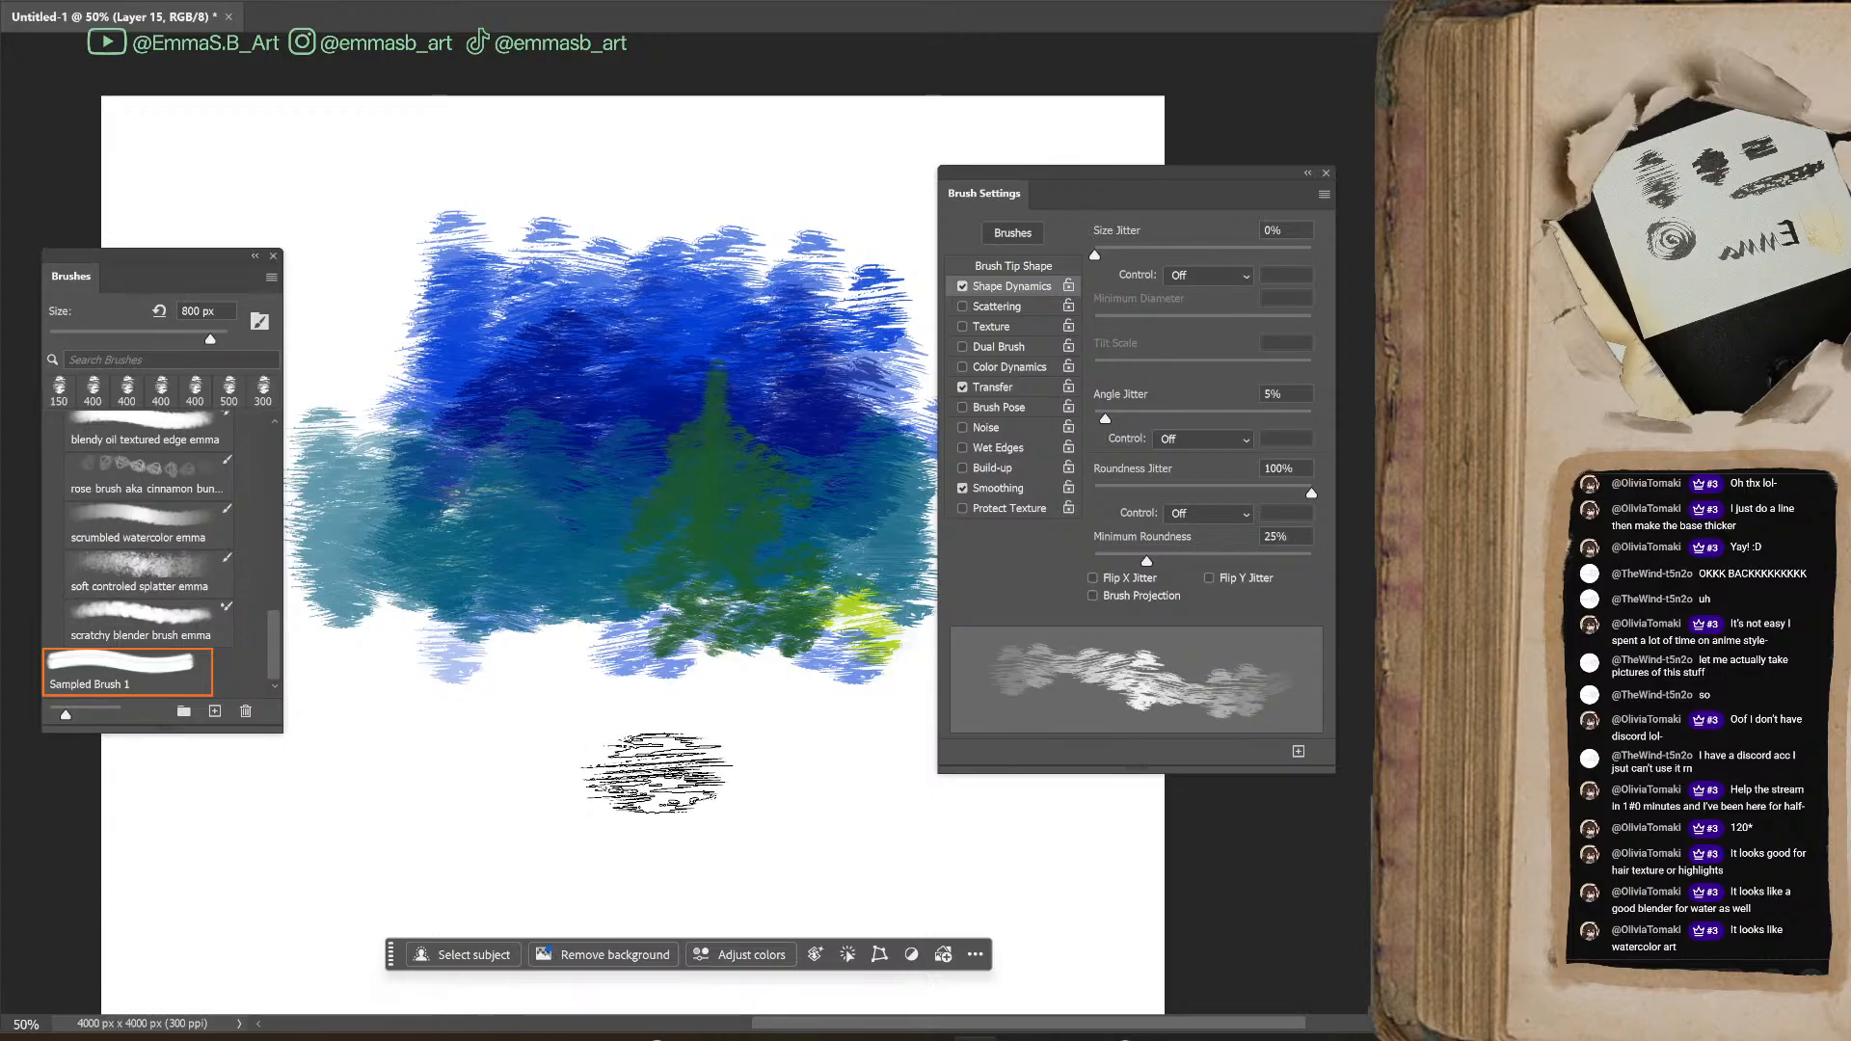
{"action": "mouse_move", "coordinate": [765, 537]}
{"action": "left_mouse_down"}
{"action": "mouse_move", "coordinate": [627, 621]}
{"action": "mouse_move", "coordinate": [564, 501]}
{"action": "mouse_move", "coordinate": [571, 545]}
{"action": "mouse_move", "coordinate": [747, 590]}
{"action": "mouse_move", "coordinate": [741, 607]}
{"action": "mouse_move", "coordinate": [837, 511]}
{"action": "left_mouse_up"}
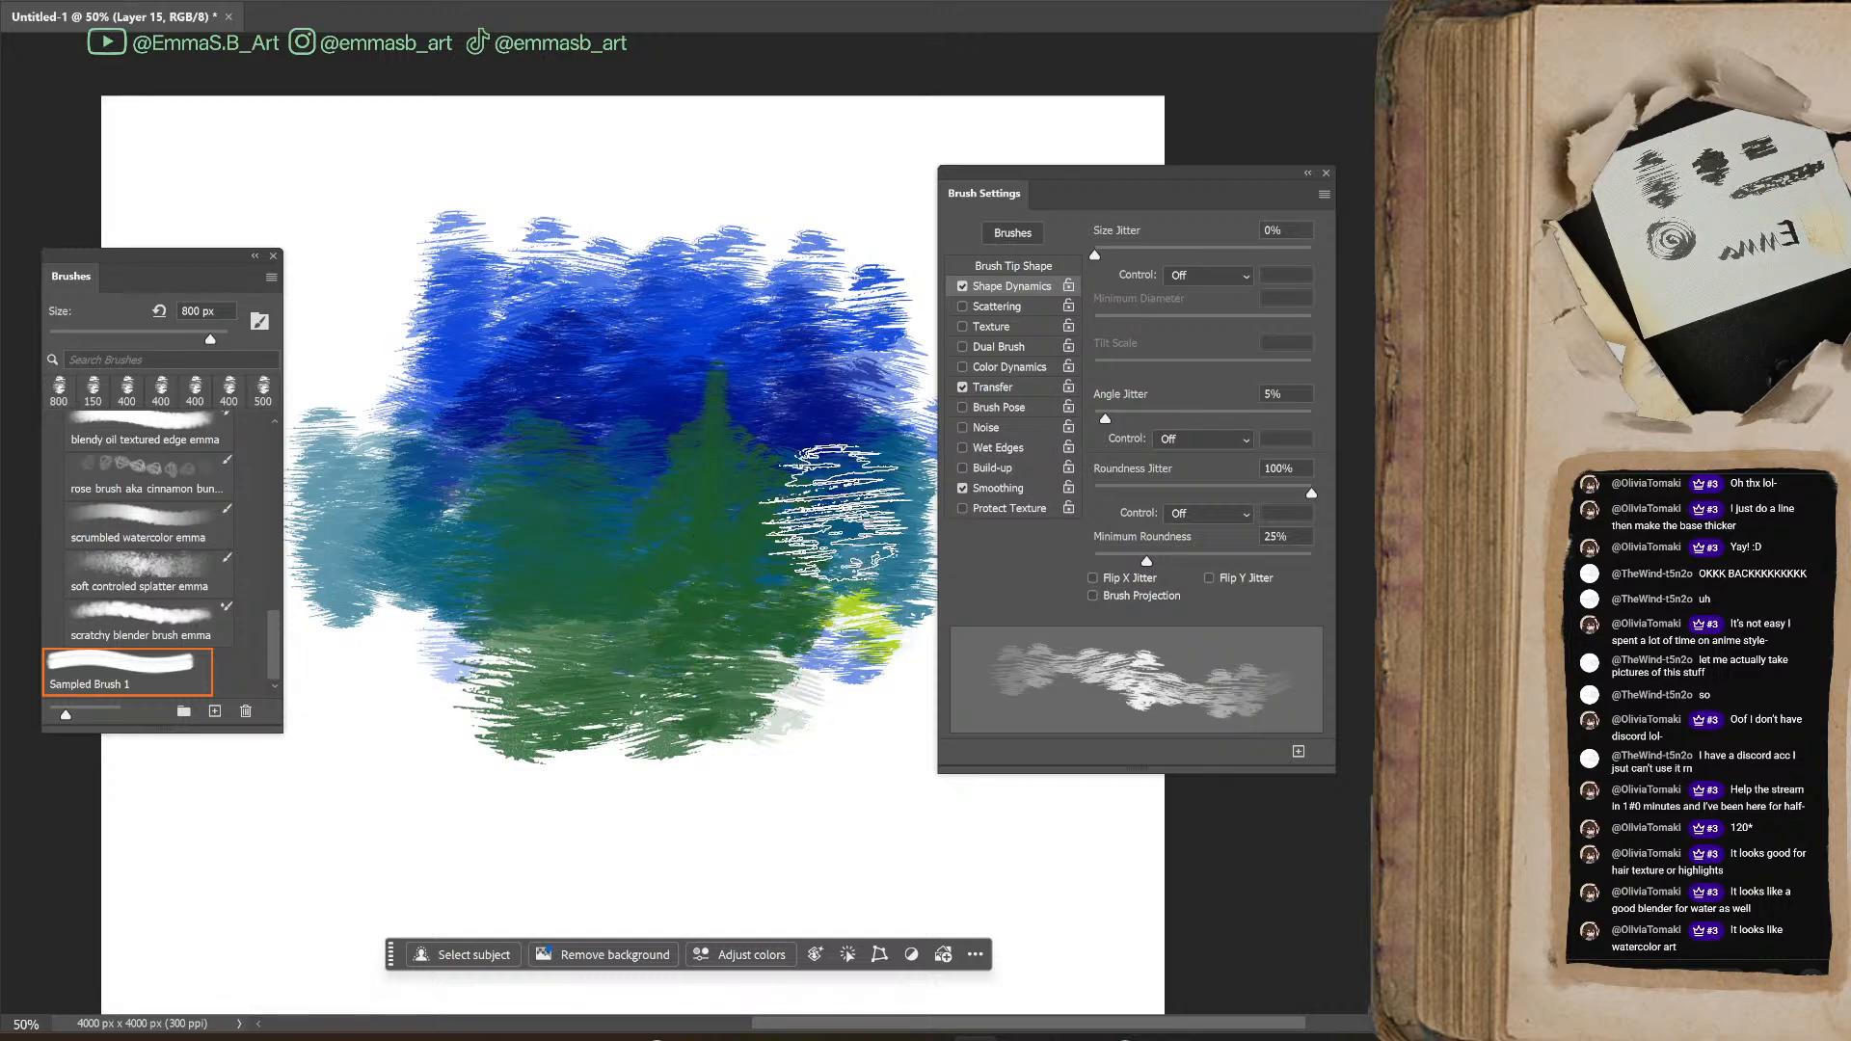
Undo all the green, teal, blue and lime test strokes to clear the layer
{"action": "key", "text": "ctrl+z"}
{"action": "key", "text": "ctrl+z"}
{"action": "key", "text": "ctrl+z"}
{"action": "key", "text": "ctrl+z"}
{"action": "key", "text": "ctrl+z"}
{"action": "key", "text": "ctrl+z"}
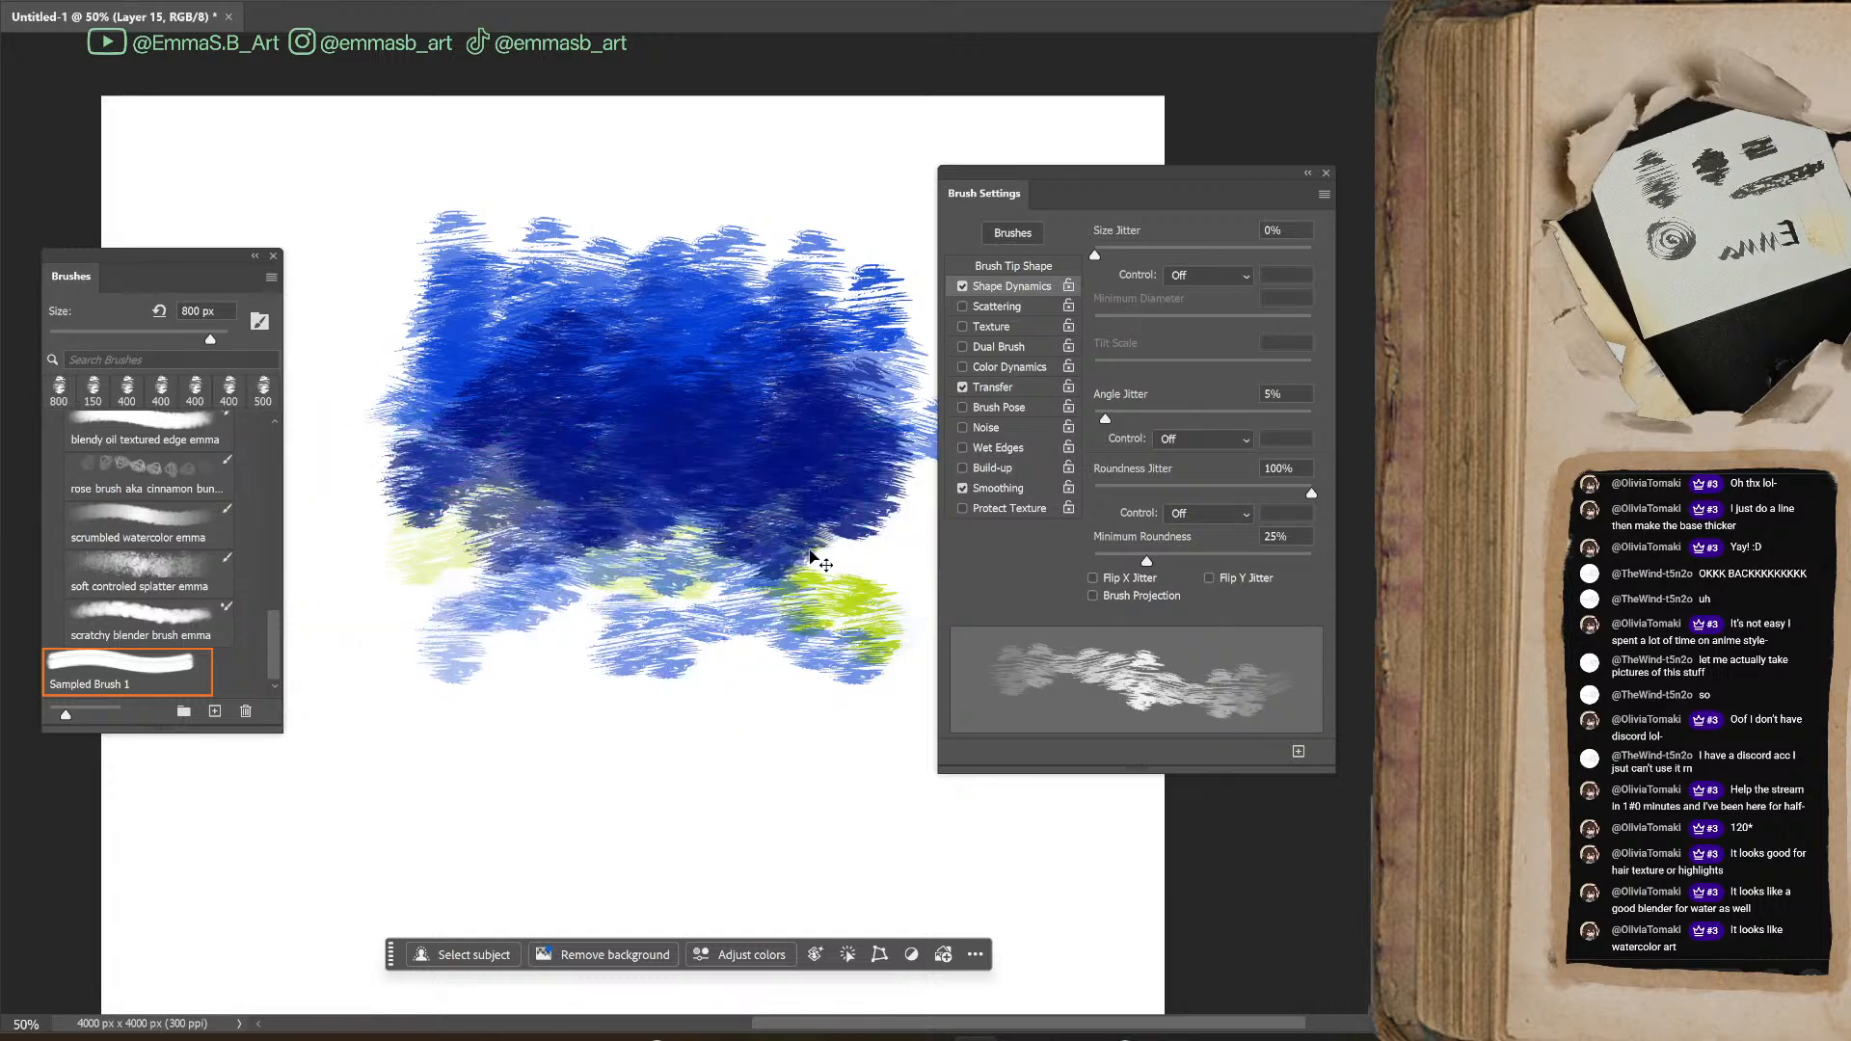
{"action": "key", "text": "ctrl+z"}
{"action": "key", "text": "ctrl+z"}
{"action": "key", "text": "ctrl+z"}
{"action": "key", "text": "ctrl+z"}
{"action": "key", "text": "ctrl+z"}
{"action": "key", "text": "ctrl+z"}
{"action": "key", "text": "ctrl+z"}
{"action": "key", "text": "ctrl+z"}
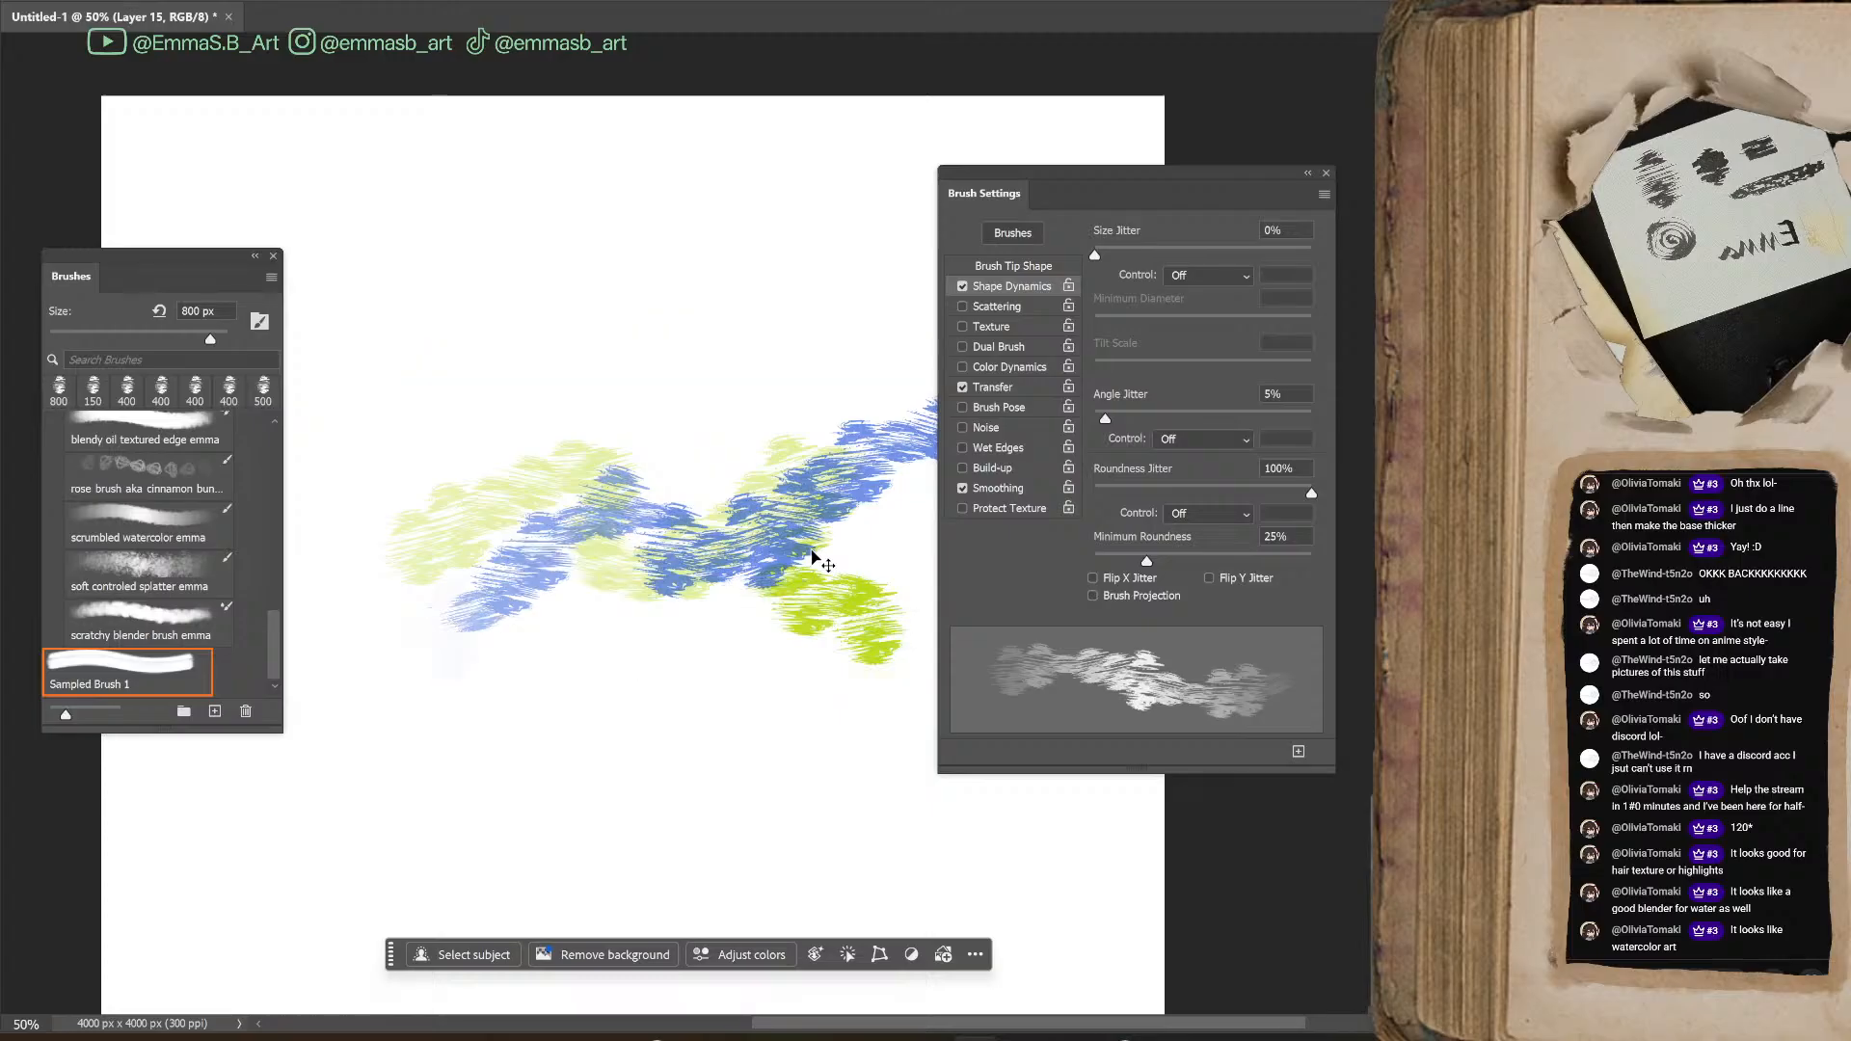
Enable Scattering with a count of 4 and test it with large green strokes mid-canvas
{"action": "left_click", "coordinate": [1003, 307]}
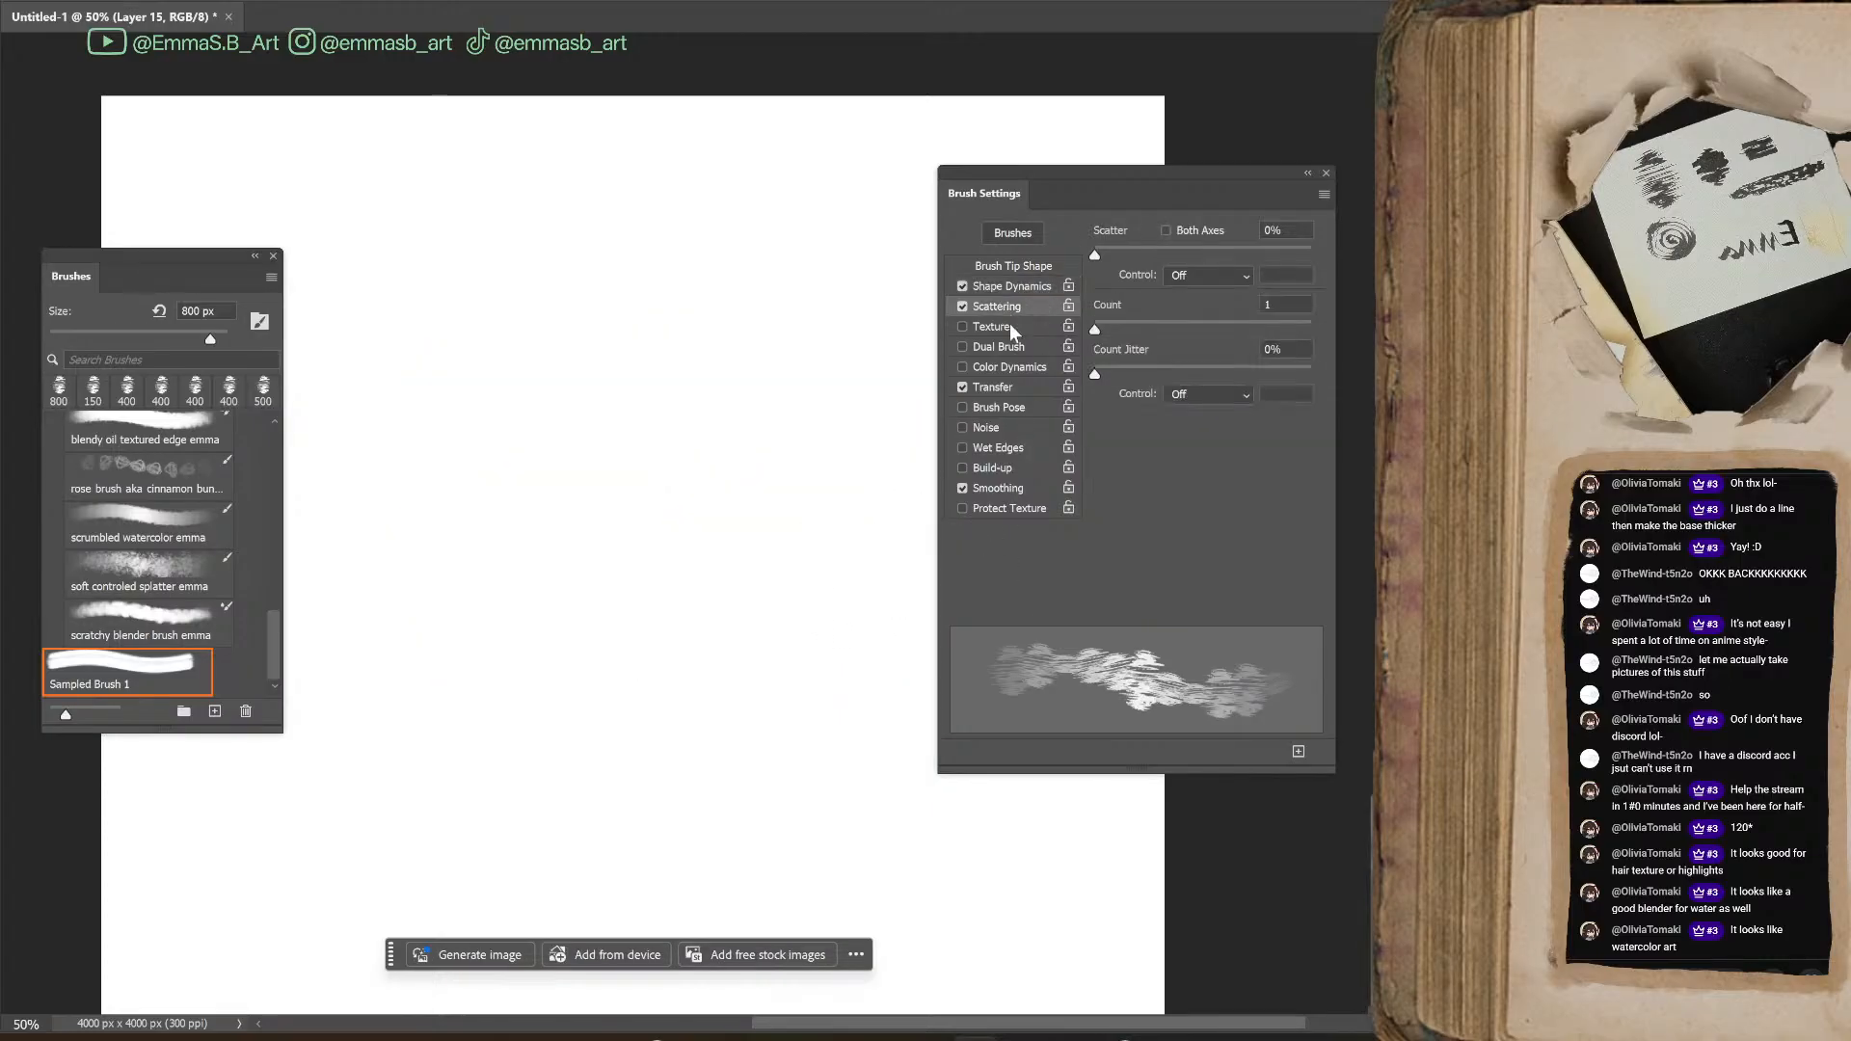
{"action": "mouse_move", "coordinate": [1095, 253]}
{"action": "left_mouse_down"}
{"action": "mouse_move", "coordinate": [1143, 255]}
{"action": "mouse_move", "coordinate": [1096, 268]}
{"action": "mouse_move", "coordinate": [1137, 330]}
{"action": "left_mouse_up"}
{"action": "mouse_move", "coordinate": [559, 483]}
{"action": "left_mouse_down"}
{"action": "mouse_move", "coordinate": [729, 434]}
{"action": "mouse_move", "coordinate": [835, 575]}
{"action": "mouse_move", "coordinate": [806, 666]}
{"action": "mouse_move", "coordinate": [639, 608]}
{"action": "mouse_move", "coordinate": [815, 723]}
{"action": "left_mouse_up"}
Undo the large green strokes, then paint a green zigzag and a dense patch below it at 400 px
{"action": "key", "text": "bracketleft"}
{"action": "key", "text": "bracketleft"}
{"action": "key", "text": "bracketleft"}
{"action": "key", "text": "bracketleft"}
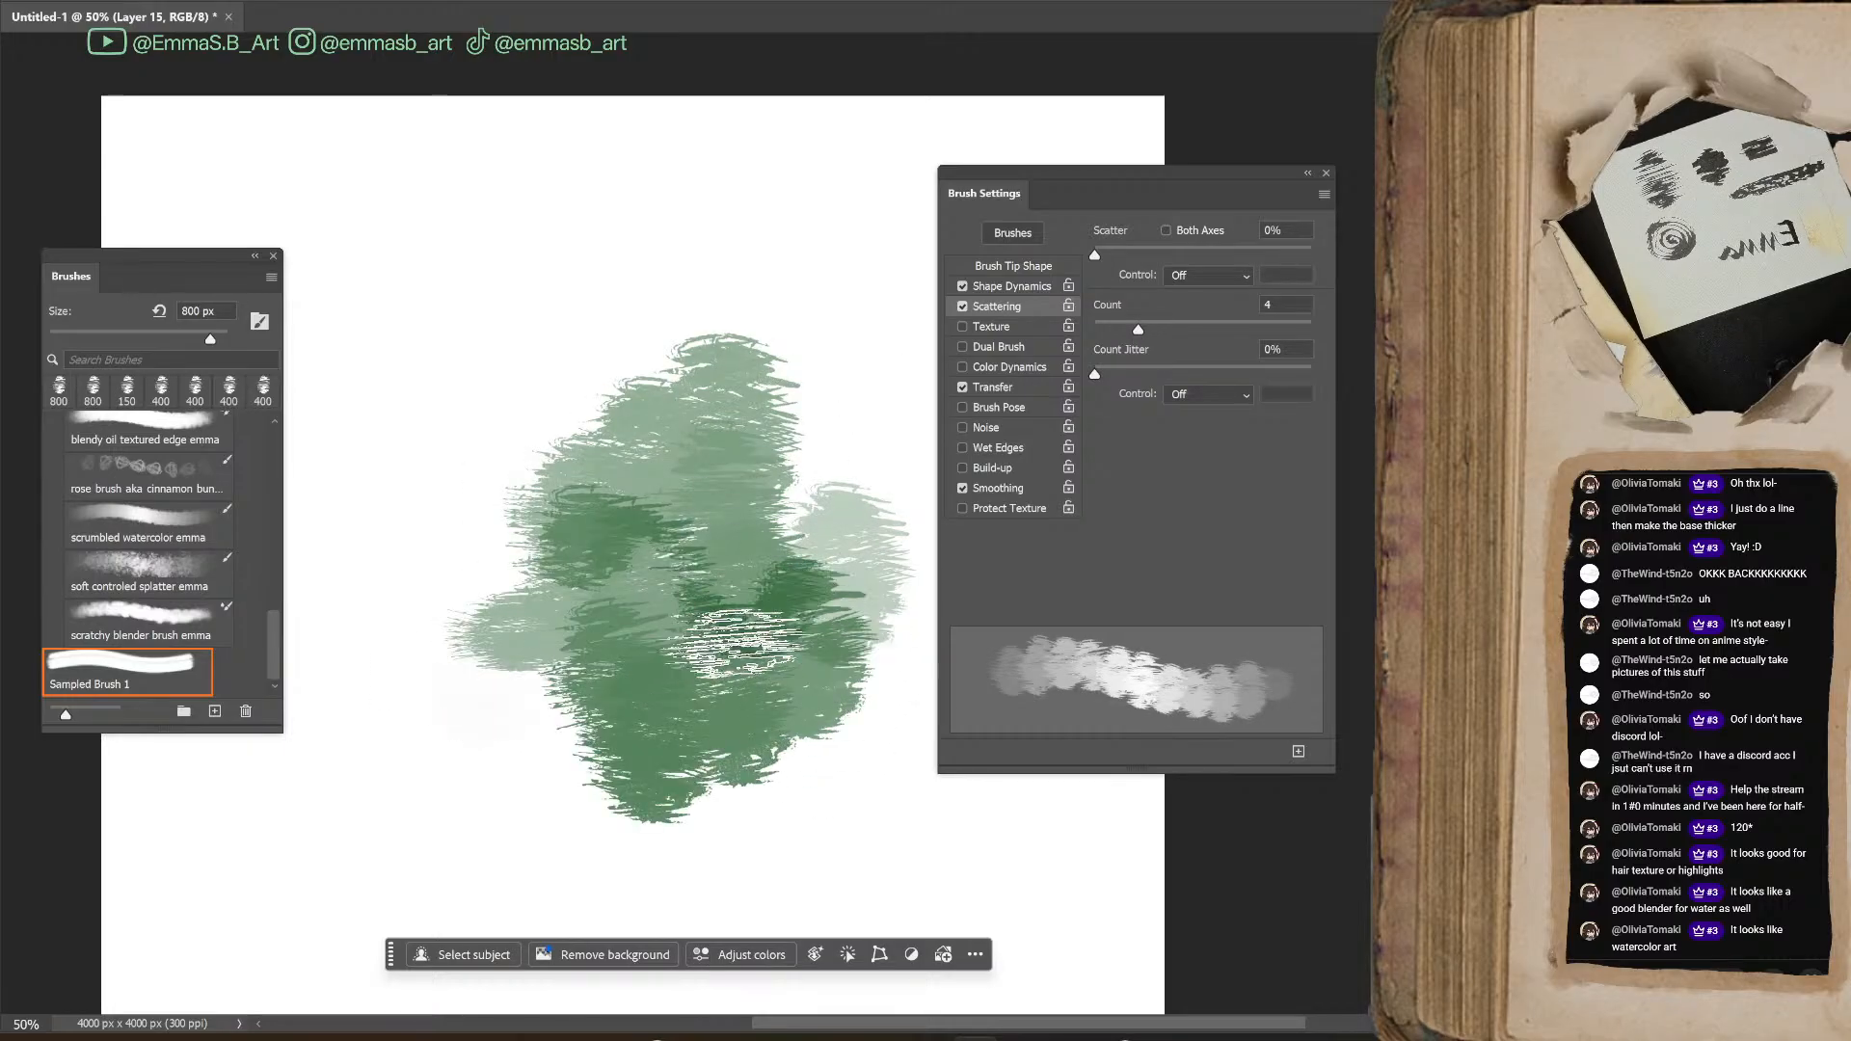
{"action": "key", "text": "ctrl+z"}
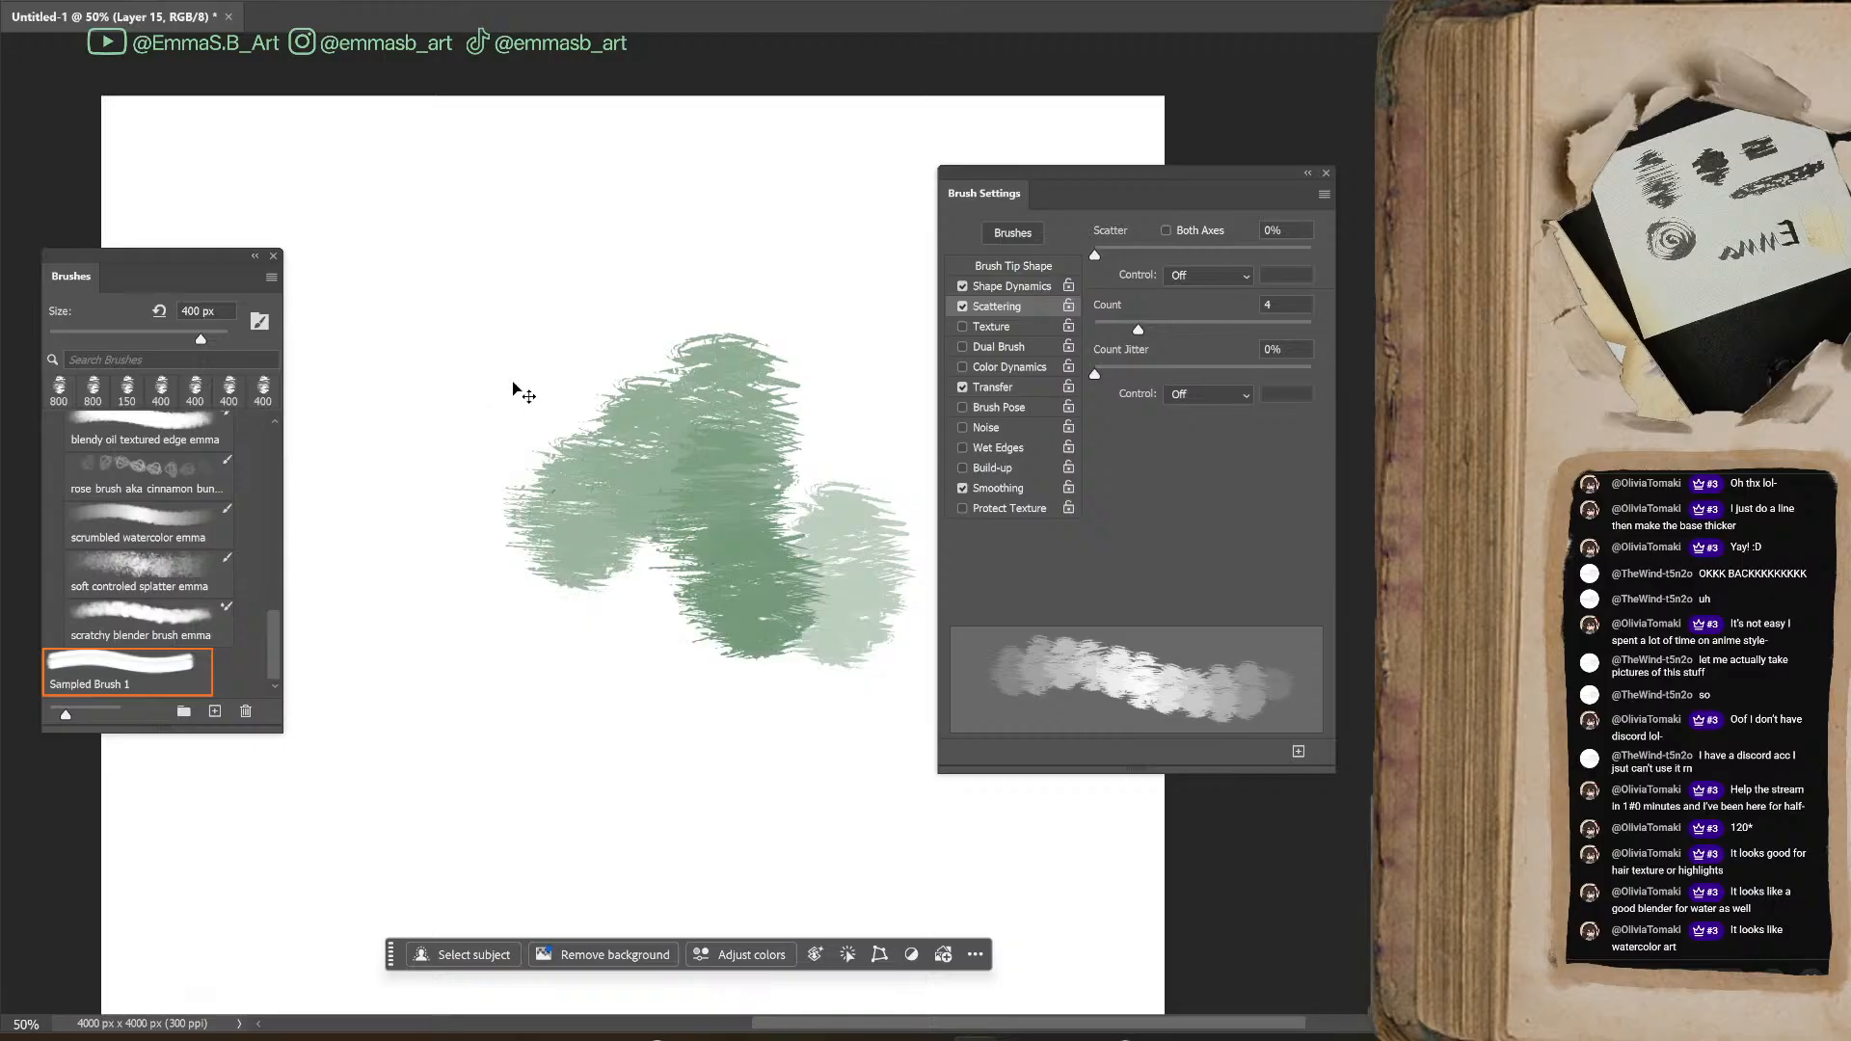
{"action": "key", "text": "ctrl+z"}
{"action": "mouse_move", "coordinate": [421, 511]}
{"action": "left_mouse_down"}
{"action": "mouse_move", "coordinate": [501, 385]}
{"action": "mouse_move", "coordinate": [700, 466]}
{"action": "mouse_move", "coordinate": [810, 458]}
{"action": "left_mouse_up"}
{"action": "mouse_move", "coordinate": [612, 620]}
{"action": "left_mouse_down"}
{"action": "mouse_move", "coordinate": [687, 658]}
{"action": "mouse_move", "coordinate": [779, 668]}
{"action": "mouse_move", "coordinate": [837, 632]}
{"action": "mouse_move", "coordinate": [855, 731]}
{"action": "mouse_move", "coordinate": [777, 641]}
{"action": "mouse_move", "coordinate": [625, 627]}
{"action": "mouse_move", "coordinate": [659, 659]}
{"action": "mouse_move", "coordinate": [818, 654]}
{"action": "mouse_move", "coordinate": [707, 673]}
{"action": "mouse_move", "coordinate": [735, 692]}
{"action": "mouse_move", "coordinate": [675, 683]}
{"action": "mouse_move", "coordinate": [791, 719]}
{"action": "mouse_move", "coordinate": [818, 666]}
{"action": "mouse_move", "coordinate": [887, 801]}
{"action": "mouse_move", "coordinate": [596, 630]}
{"action": "mouse_move", "coordinate": [543, 656]}
{"action": "mouse_move", "coordinate": [651, 734]}
{"action": "left_mouse_up"}
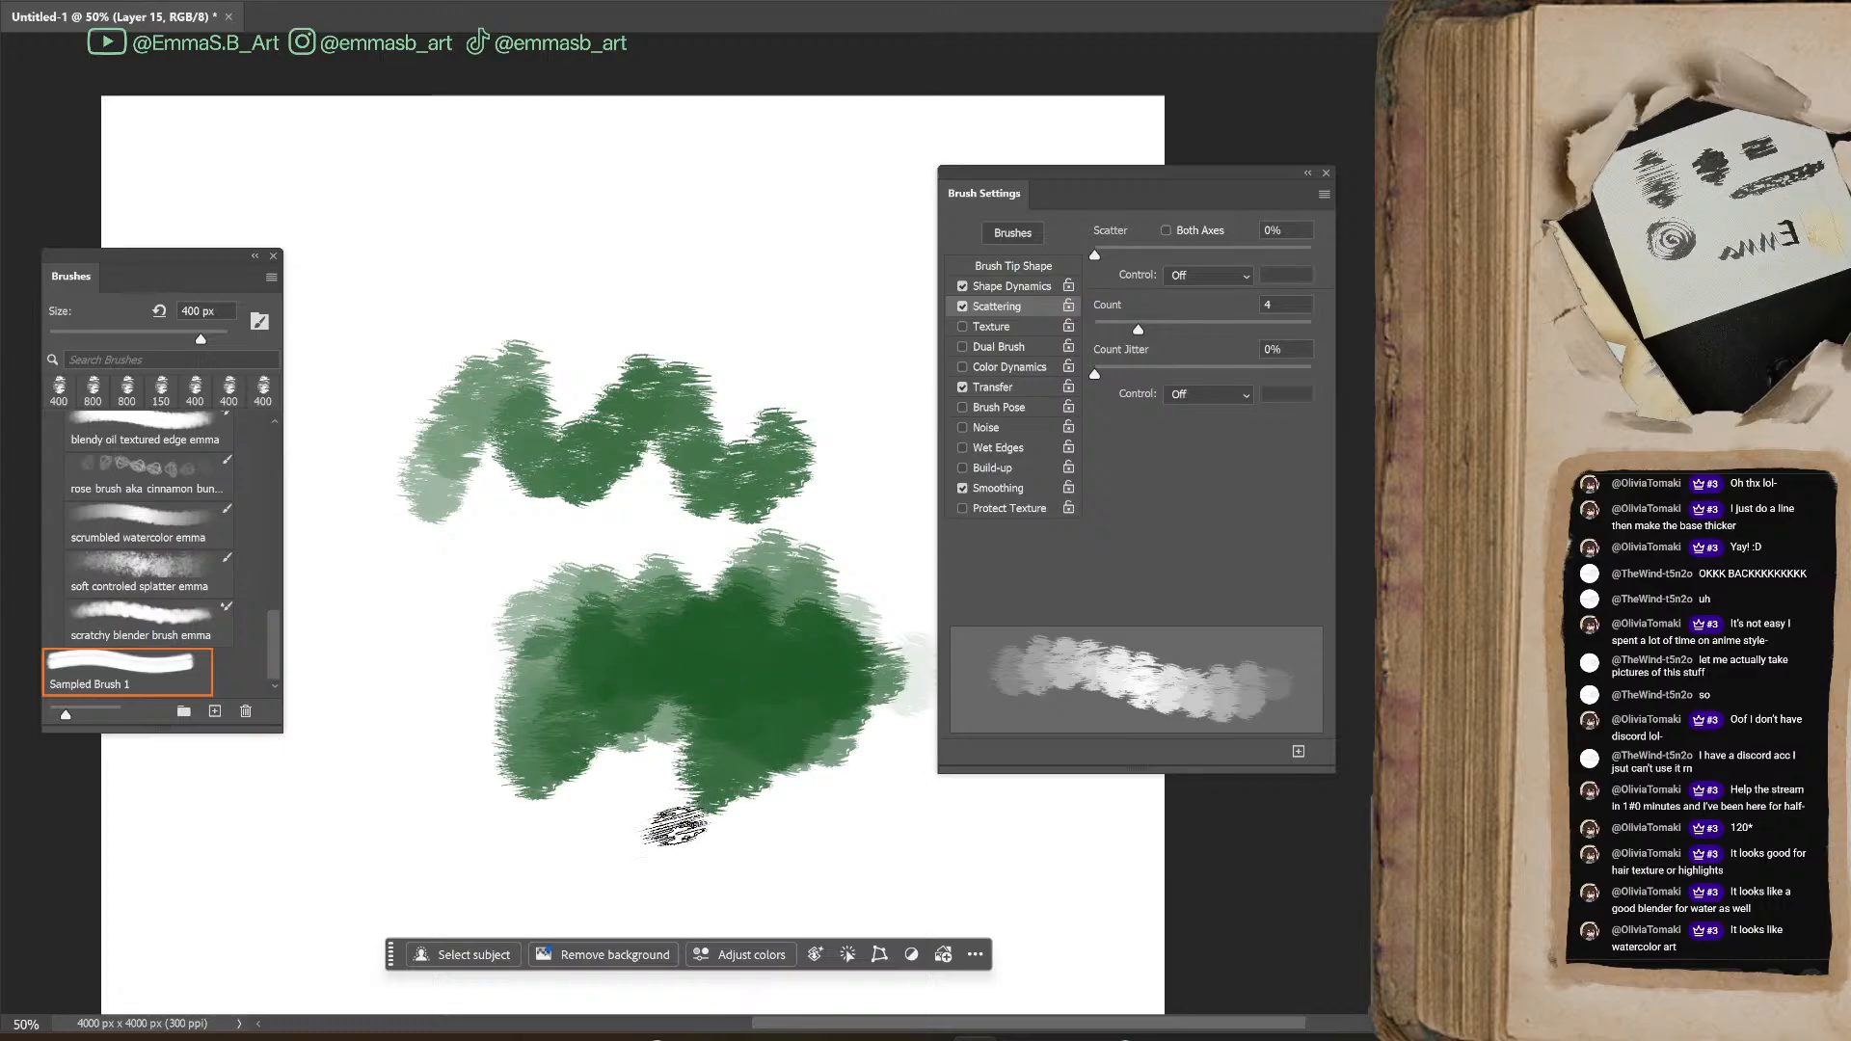
Enable Color Dynamics and try 191% scatter with a green stroke, returning the scatter to 0%
{"action": "left_click", "coordinate": [962, 366]}
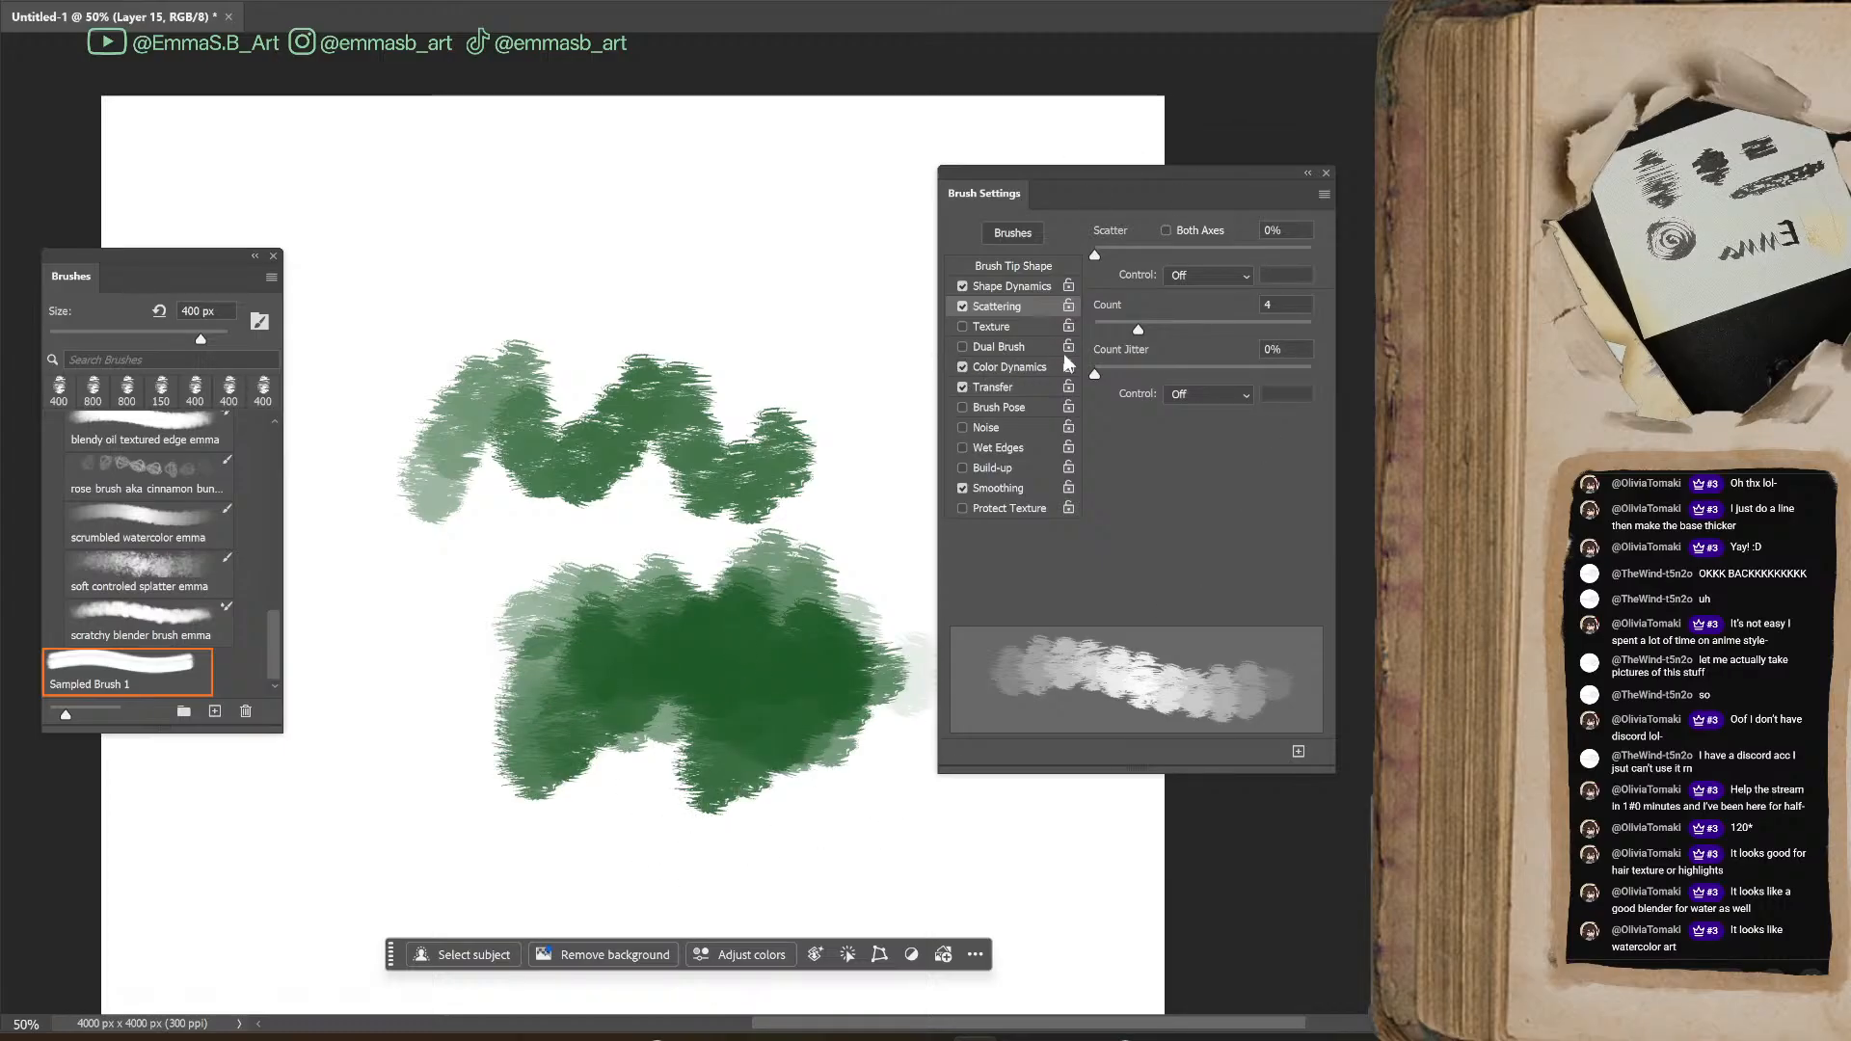
{"action": "left_click", "coordinate": [1136, 253]}
{"action": "mouse_move", "coordinate": [725, 330]}
{"action": "left_mouse_down"}
{"action": "mouse_move", "coordinate": [861, 334]}
{"action": "mouse_move", "coordinate": [827, 537]}
{"action": "mouse_move", "coordinate": [868, 536]}
{"action": "left_mouse_up"}
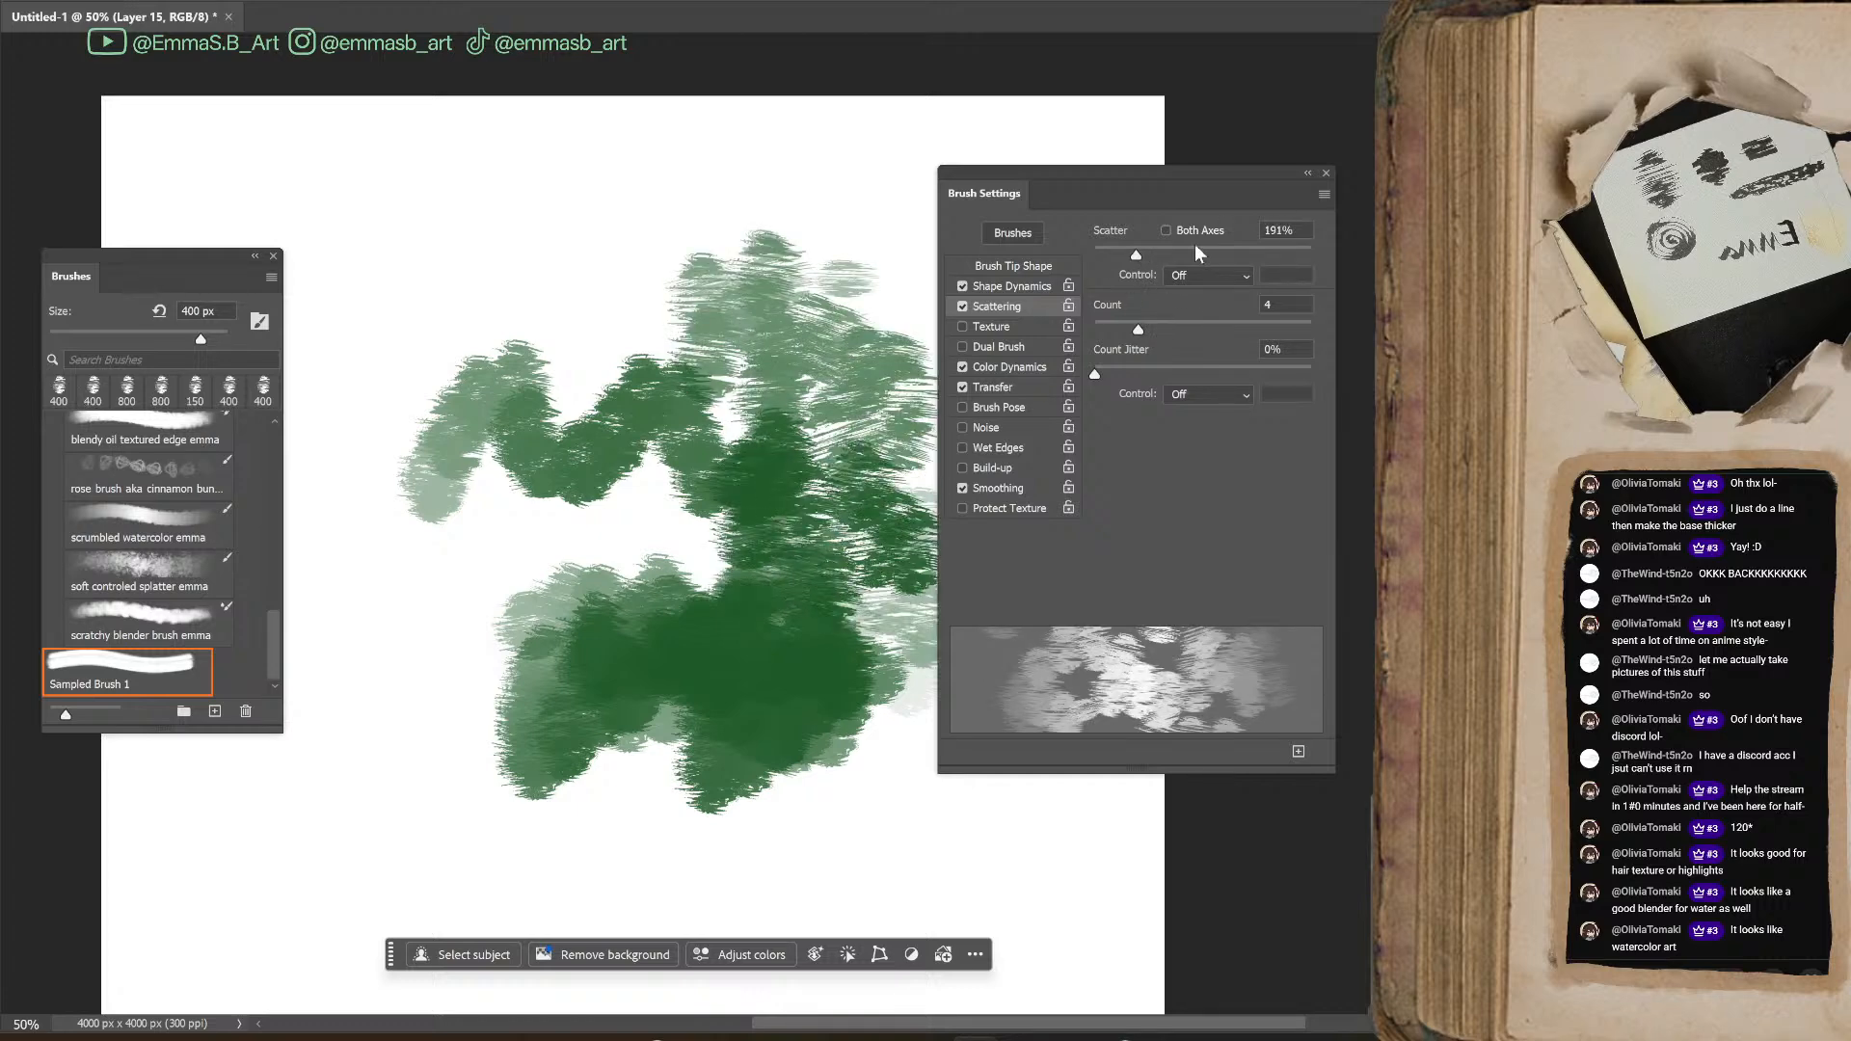
{"action": "left_click_drag", "start_coordinate": [1136, 253], "coordinate": [1080, 255]}
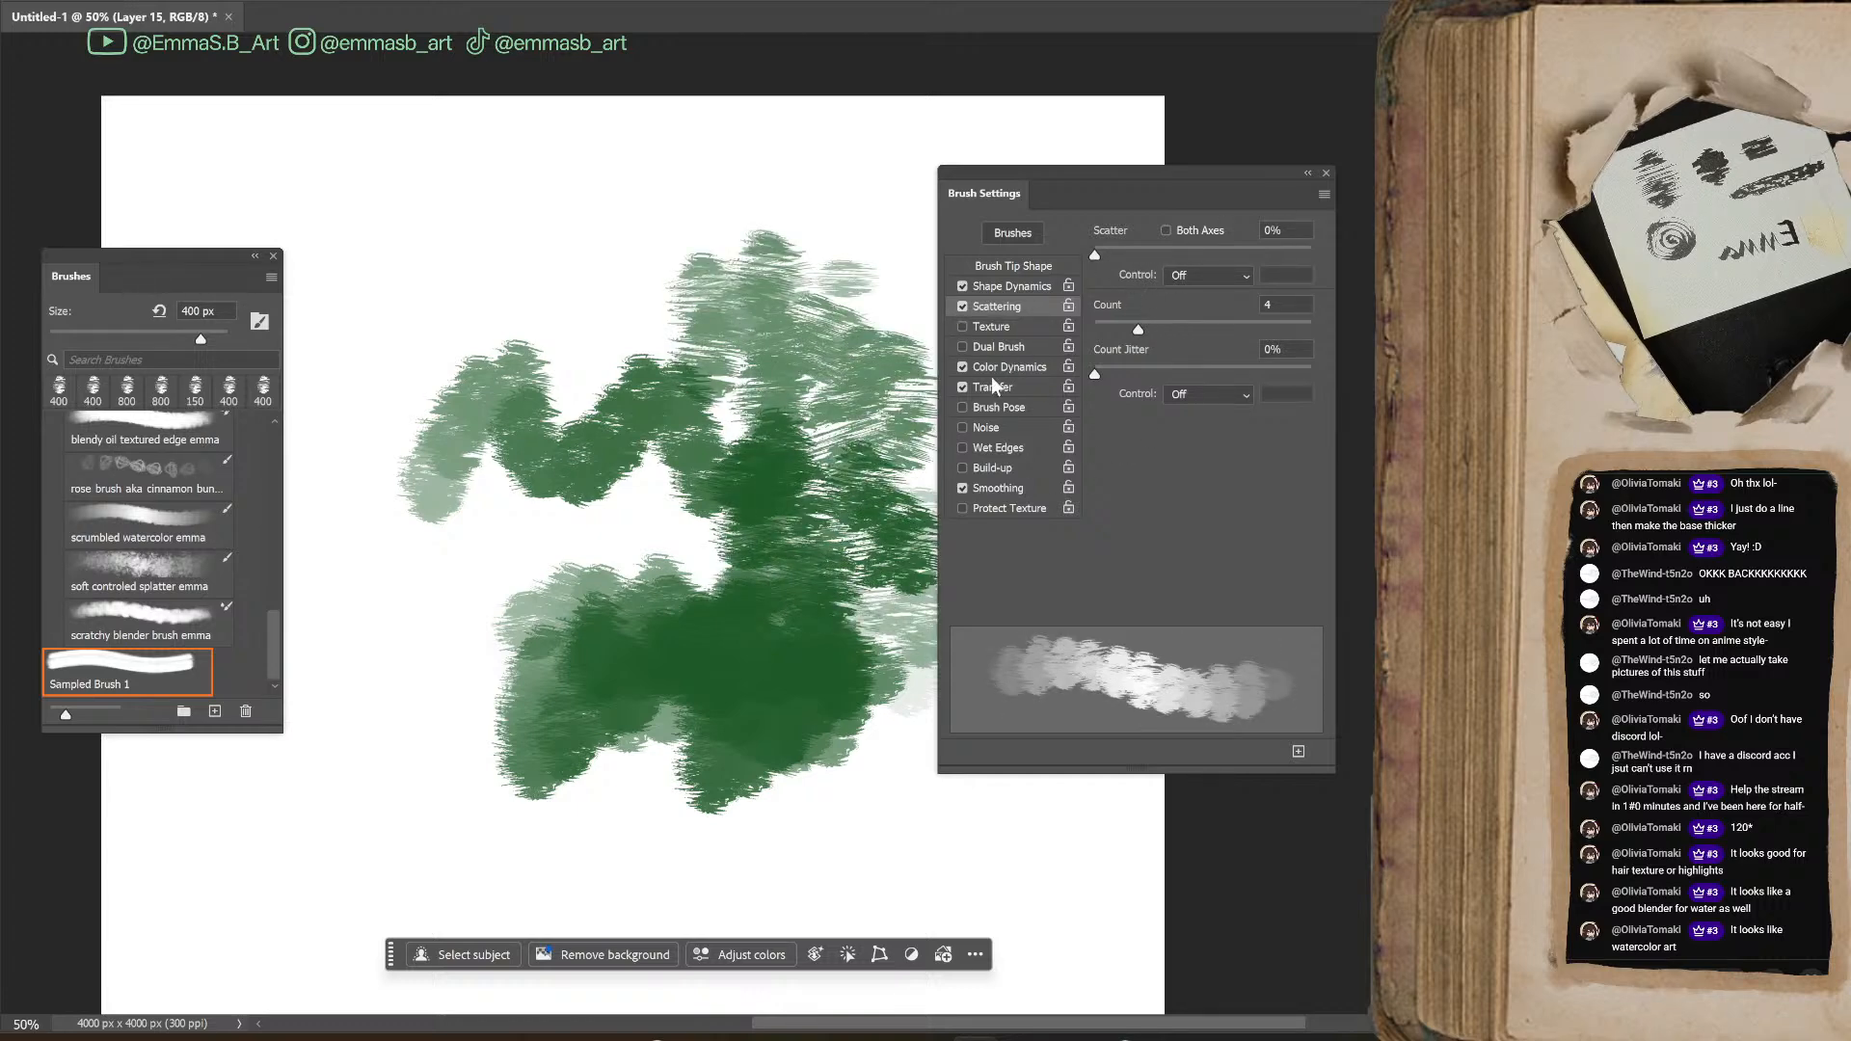
Try a 39% hue jitter in Color Dynamics, painting multicolored strokes over the green patches
{"action": "left_click", "coordinate": [1005, 366]}
{"action": "mouse_move", "coordinate": [580, 467]}
{"action": "left_mouse_down"}
{"action": "mouse_move", "coordinate": [675, 540]}
{"action": "mouse_move", "coordinate": [704, 598]}
{"action": "left_mouse_up"}
{"action": "left_click_drag", "start_coordinate": [1182, 349], "coordinate": [1179, 349]}
{"action": "mouse_move", "coordinate": [686, 614]}
{"action": "left_mouse_down"}
{"action": "mouse_move", "coordinate": [649, 702]}
{"action": "mouse_move", "coordinate": [702, 367]}
{"action": "mouse_move", "coordinate": [785, 513]}
{"action": "mouse_move", "coordinate": [798, 659]}
{"action": "left_mouse_up"}
{"action": "mouse_move", "coordinate": [704, 333]}
{"action": "left_mouse_down"}
{"action": "mouse_move", "coordinate": [549, 371]}
{"action": "mouse_move", "coordinate": [473, 444]}
{"action": "mouse_move", "coordinate": [627, 424]}
{"action": "mouse_move", "coordinate": [656, 319]}
{"action": "mouse_move", "coordinate": [664, 413]}
{"action": "left_mouse_up"}
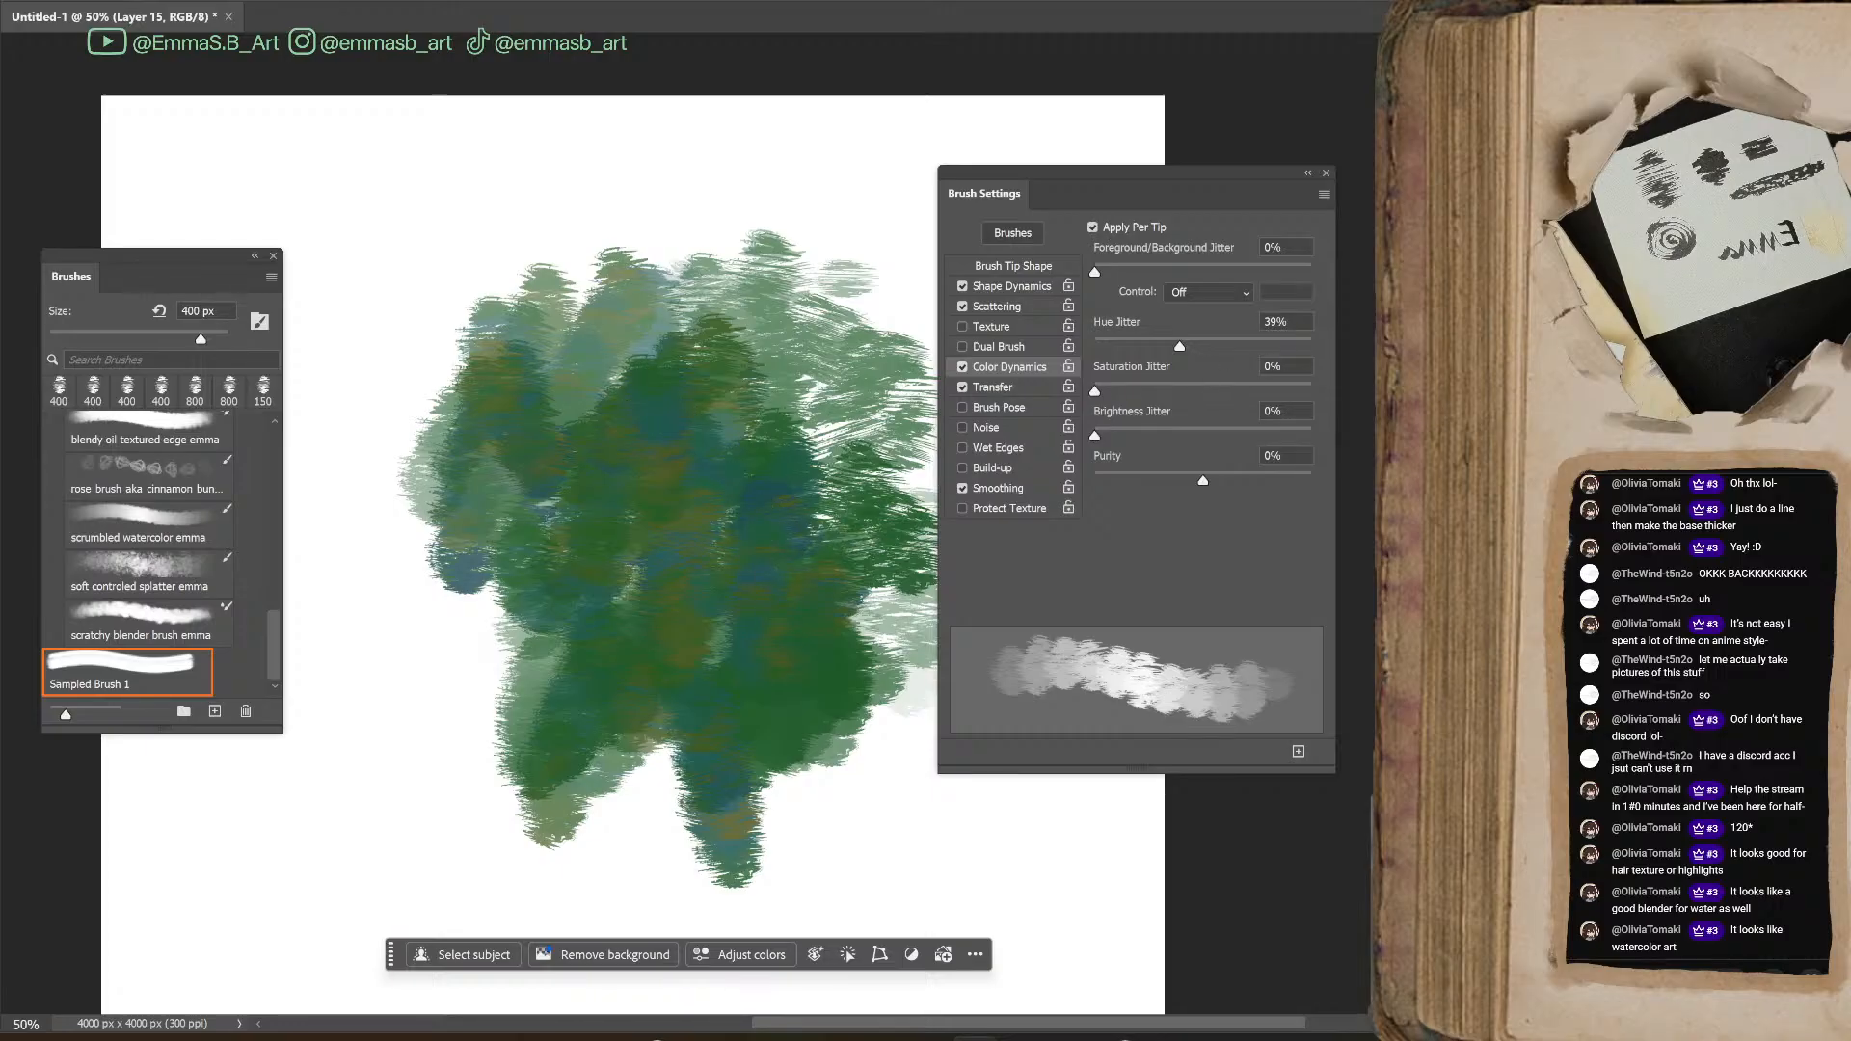
{"action": "mouse_move", "coordinate": [687, 502]}
{"action": "left_mouse_down"}
{"action": "mouse_move", "coordinate": [717, 587]}
{"action": "mouse_move", "coordinate": [768, 558]}
{"action": "mouse_move", "coordinate": [810, 412]}
{"action": "mouse_move", "coordinate": [852, 463]}
{"action": "mouse_move", "coordinate": [839, 627]}
{"action": "left_mouse_up"}
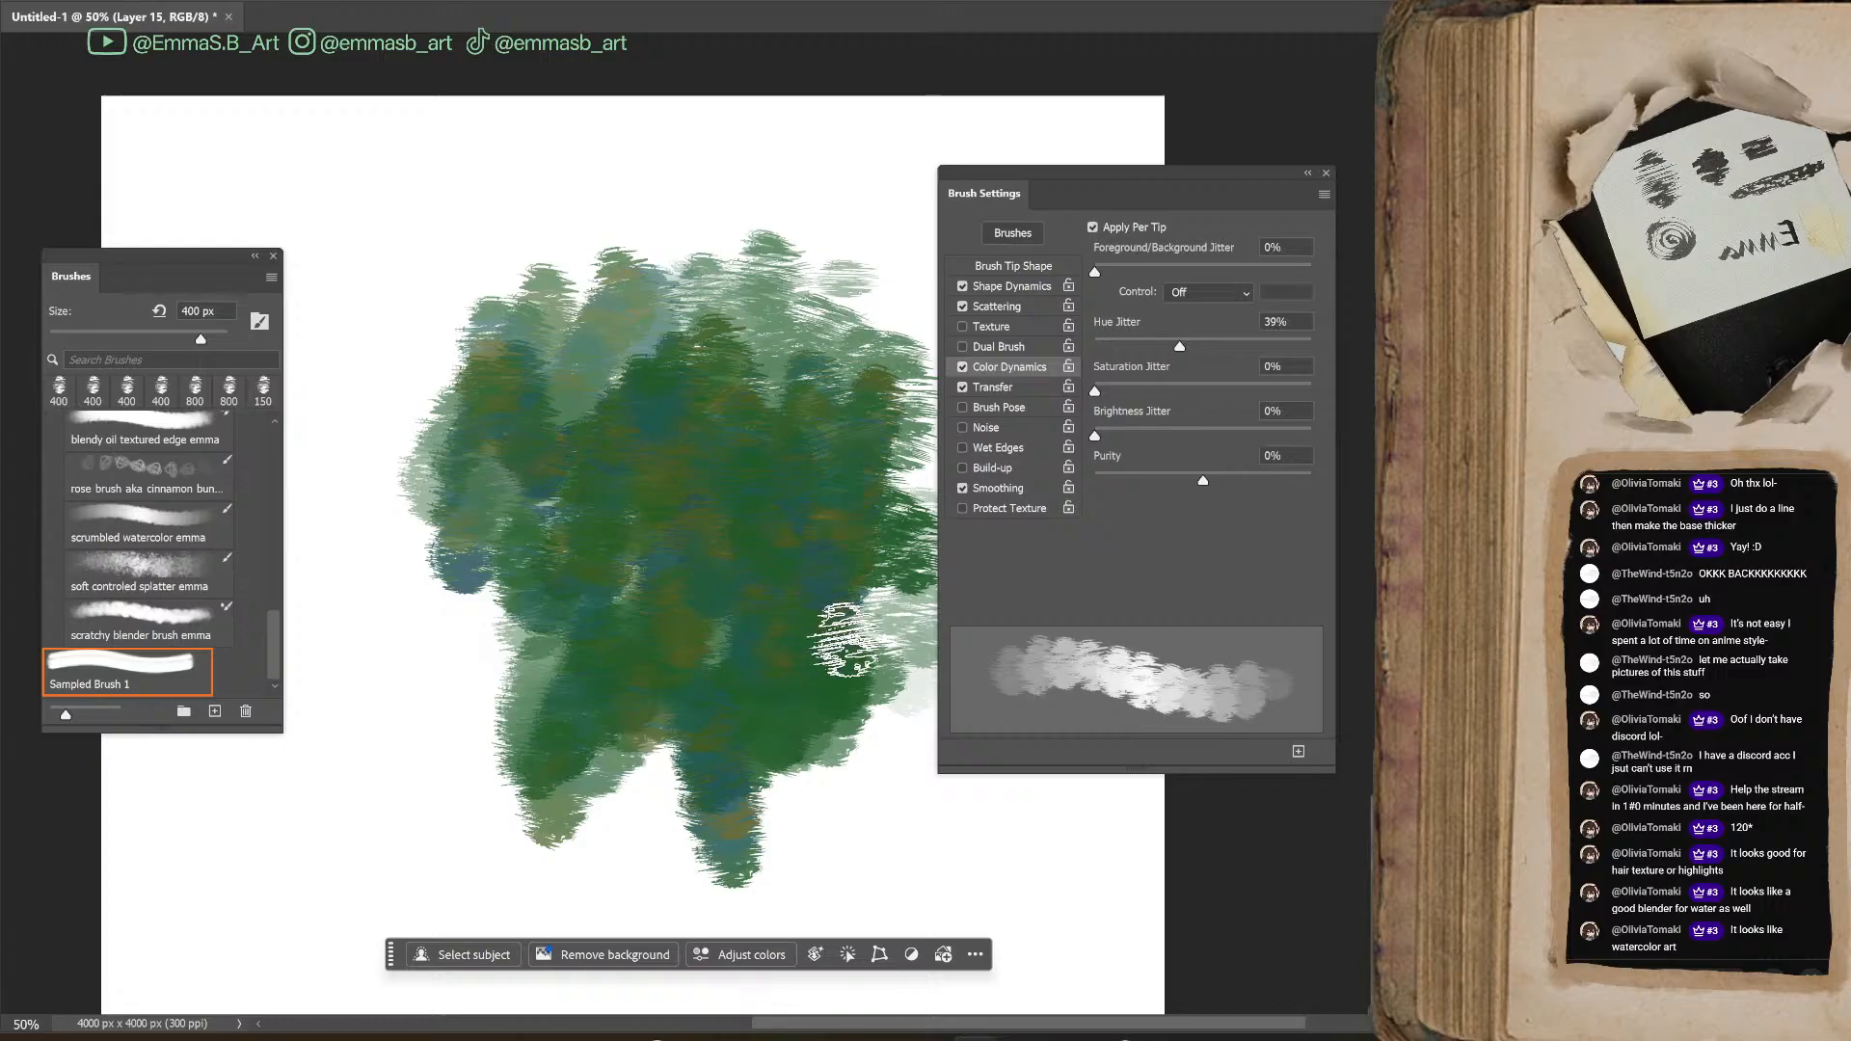
Lower the hue jitter to 10%, testing with green and dark blue vertical strokes over the patch
{"action": "mouse_move", "coordinate": [754, 399]}
{"action": "left_mouse_down"}
{"action": "mouse_move", "coordinate": [802, 485]}
{"action": "mouse_move", "coordinate": [710, 576]}
{"action": "mouse_move", "coordinate": [608, 481]}
{"action": "mouse_move", "coordinate": [523, 567]}
{"action": "mouse_move", "coordinate": [619, 632]}
{"action": "mouse_move", "coordinate": [431, 605]}
{"action": "mouse_move", "coordinate": [469, 654]}
{"action": "mouse_move", "coordinate": [522, 668]}
{"action": "mouse_move", "coordinate": [585, 763]}
{"action": "mouse_move", "coordinate": [644, 777]}
{"action": "mouse_move", "coordinate": [636, 678]}
{"action": "mouse_move", "coordinate": [701, 741]}
{"action": "mouse_move", "coordinate": [847, 749]}
{"action": "mouse_move", "coordinate": [894, 838]}
{"action": "mouse_move", "coordinate": [885, 862]}
{"action": "mouse_move", "coordinate": [885, 618]}
{"action": "mouse_move", "coordinate": [886, 856]}
{"action": "mouse_move", "coordinate": [938, 788]}
{"action": "mouse_move", "coordinate": [939, 751]}
{"action": "mouse_move", "coordinate": [926, 780]}
{"action": "mouse_move", "coordinate": [850, 766]}
{"action": "mouse_move", "coordinate": [674, 843]}
{"action": "mouse_move", "coordinate": [581, 852]}
{"action": "mouse_move", "coordinate": [485, 800]}
{"action": "mouse_move", "coordinate": [436, 731]}
{"action": "left_mouse_up"}
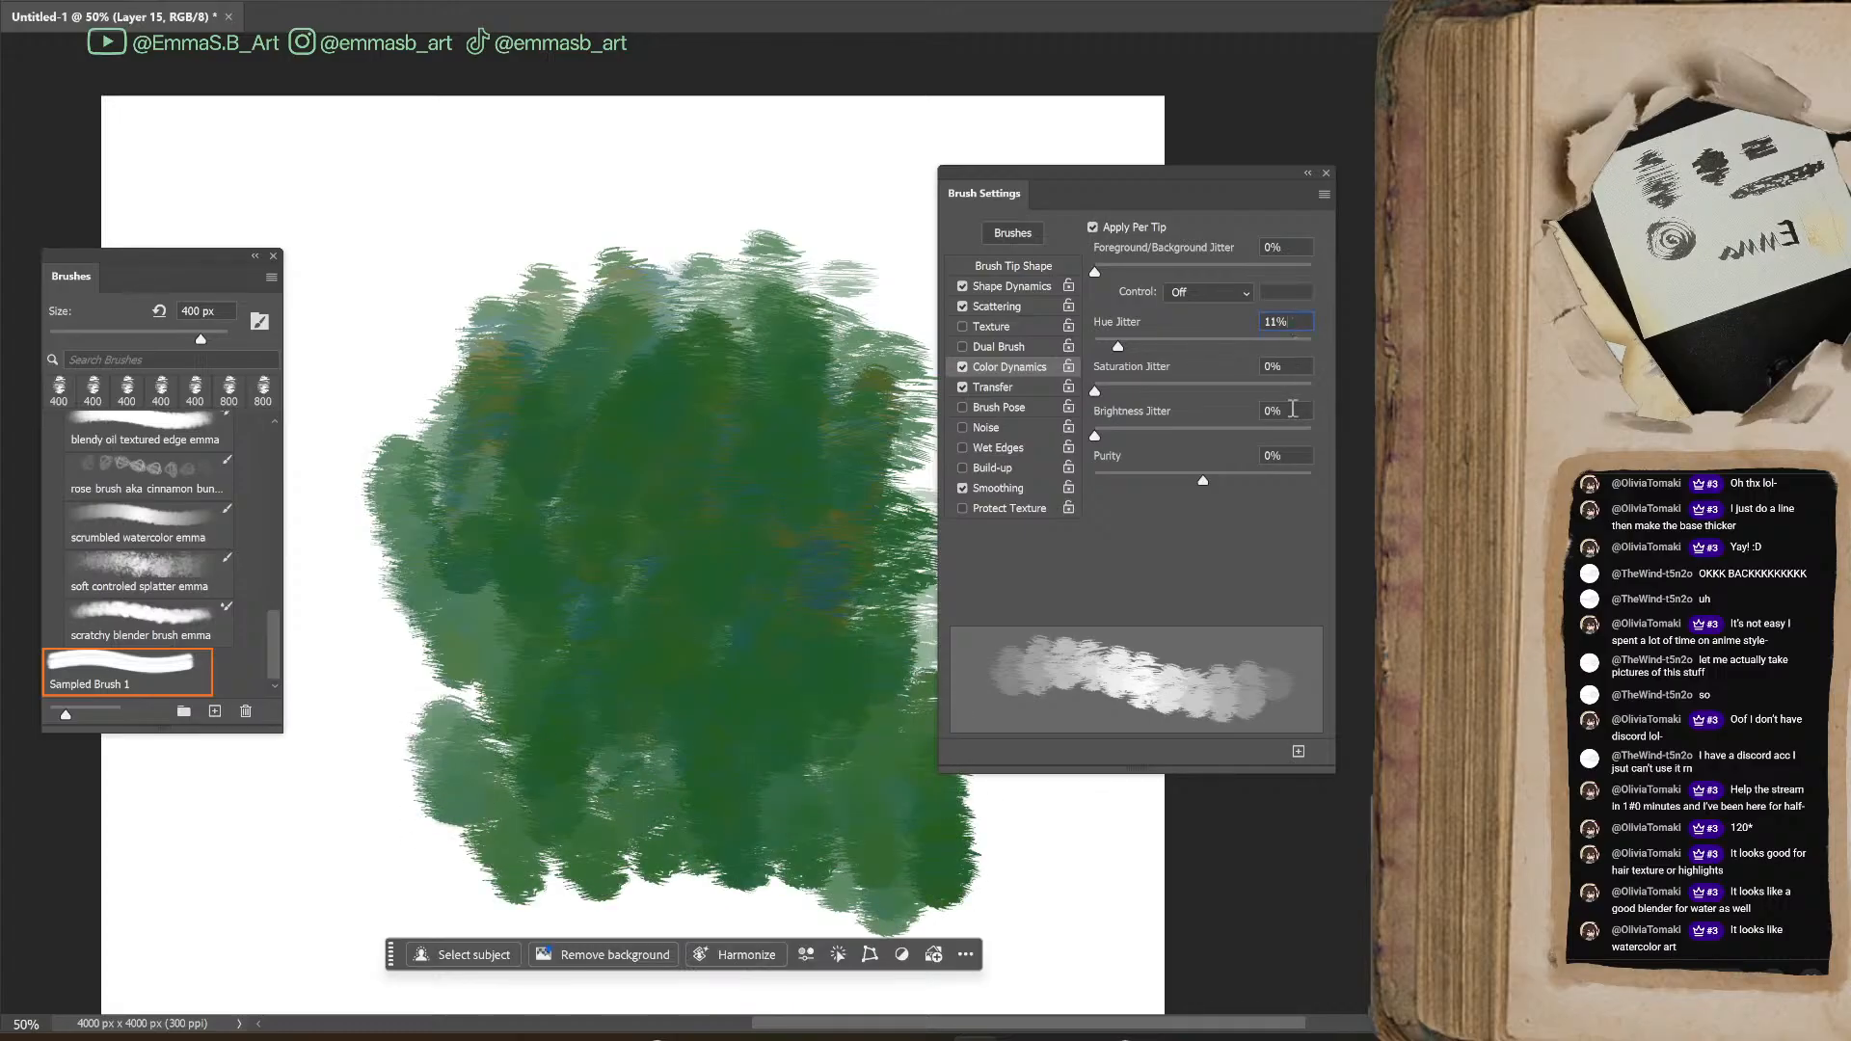
{"action": "mouse_move", "coordinate": [398, 318]}
{"action": "left_mouse_down"}
{"action": "mouse_move", "coordinate": [405, 253]}
{"action": "mouse_move", "coordinate": [489, 430]}
{"action": "left_mouse_up"}
{"action": "mouse_move", "coordinate": [545, 183]}
{"action": "left_mouse_down"}
{"action": "mouse_move", "coordinate": [637, 376]}
{"action": "mouse_move", "coordinate": [810, 385]}
{"action": "mouse_move", "coordinate": [849, 425]}
{"action": "left_mouse_up"}
{"action": "mouse_move", "coordinate": [386, 328]}
{"action": "left_mouse_down"}
{"action": "mouse_move", "coordinate": [405, 482]}
{"action": "mouse_move", "coordinate": [466, 624]}
{"action": "left_mouse_up"}
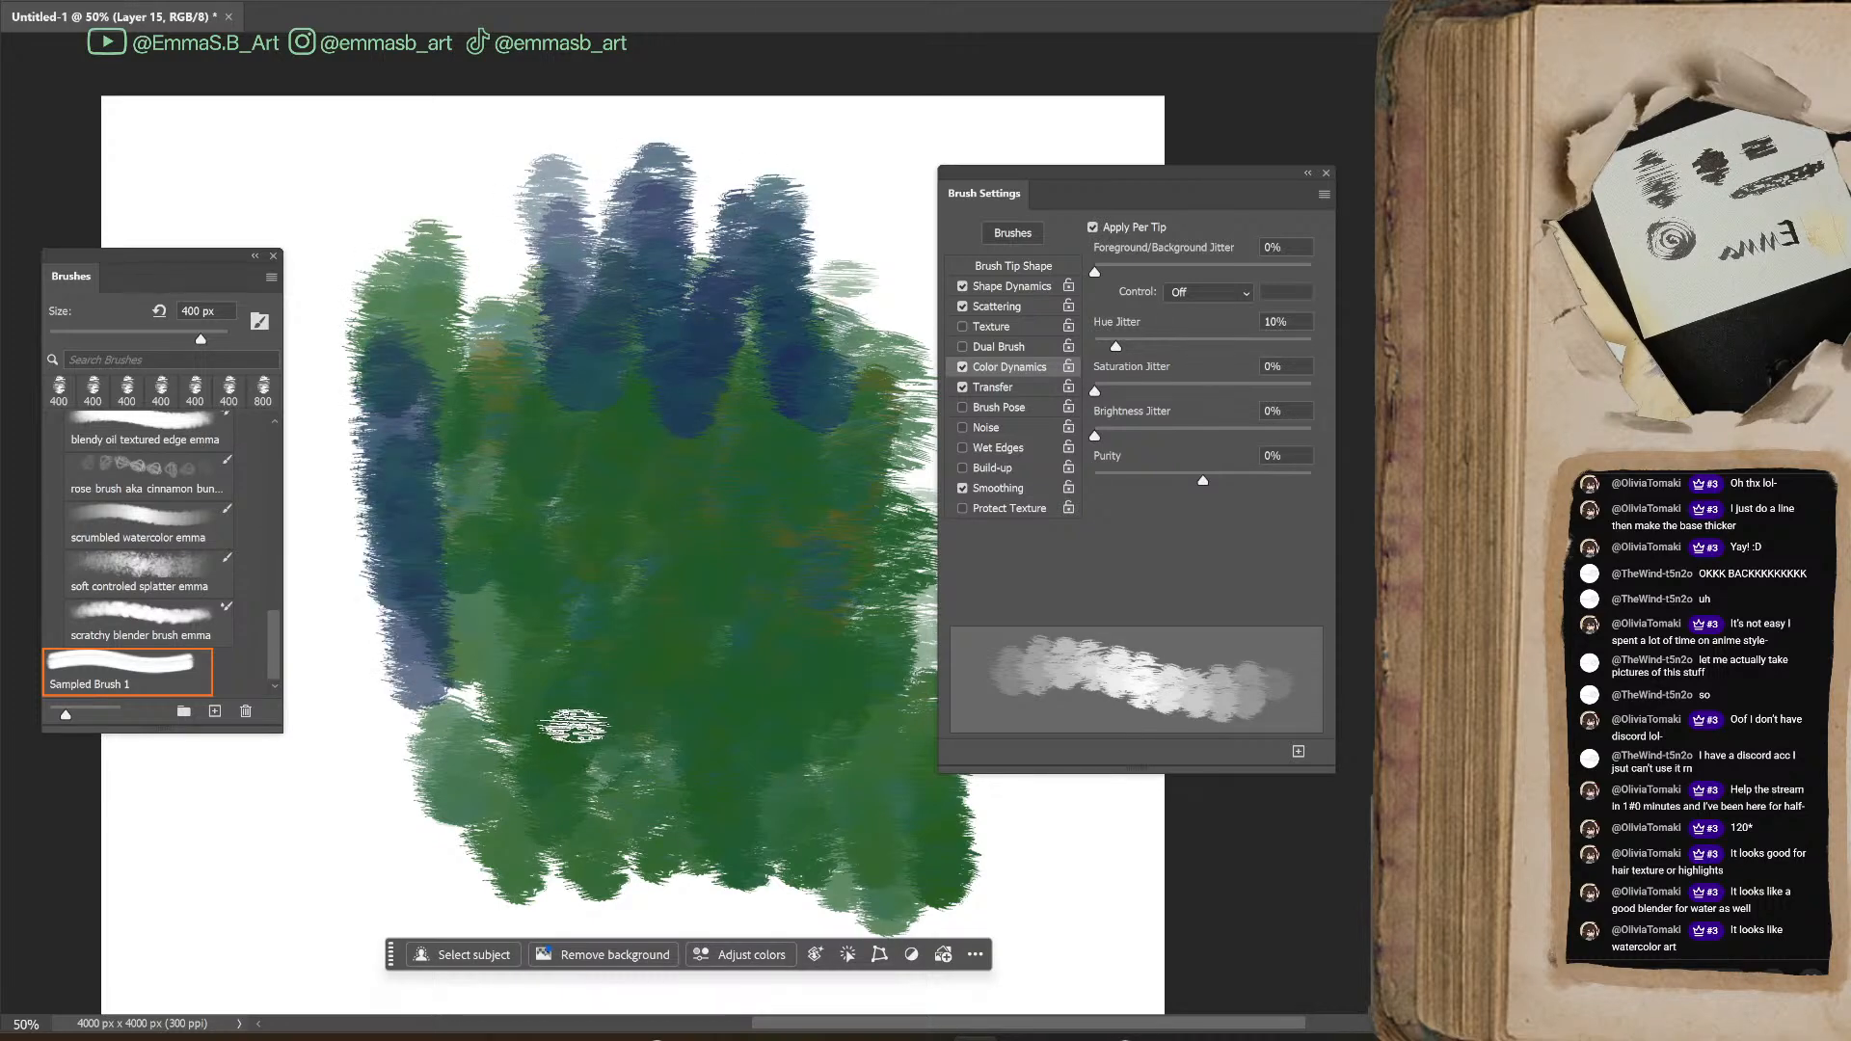
Undo all the green and multicolored test strokes, then paint dark blue vertical strokes in the upper middle of the canvas
{"action": "key", "text": "ctrl+z"}
{"action": "key", "text": "ctrl+z"}
{"action": "key", "text": "ctrl+z"}
{"action": "key", "text": "ctrl+z"}
{"action": "key", "text": "ctrl+z"}
{"action": "key", "text": "ctrl+z"}
{"action": "key", "text": "ctrl+z"}
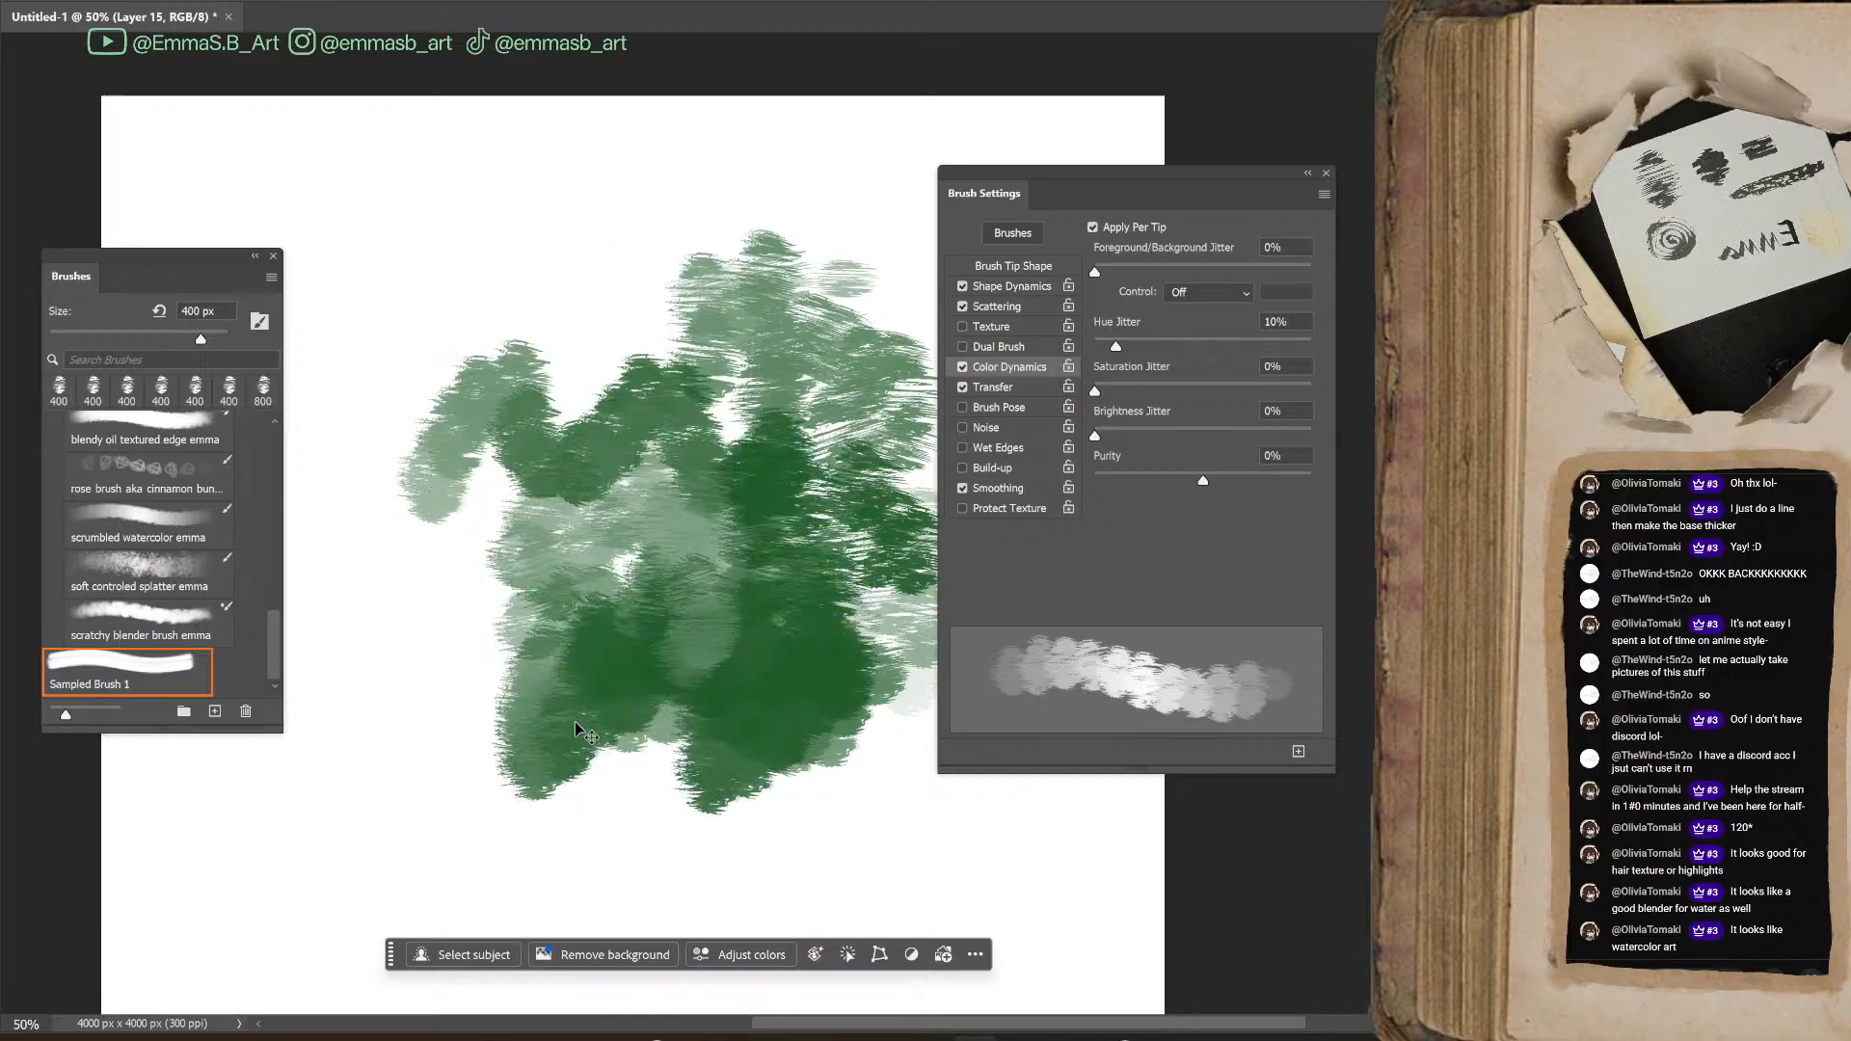
{"action": "key", "text": "ctrl+z"}
{"action": "key", "text": "ctrl+z"}
{"action": "key", "text": "ctrl+z"}
{"action": "key", "text": "ctrl+z"}
{"action": "key", "text": "ctrl+z"}
{"action": "key", "text": "ctrl+z"}
{"action": "key", "text": "ctrl+z"}
{"action": "key", "text": "ctrl+z"}
{"action": "key", "text": "ctrl+z"}
{"action": "key", "text": "ctrl+shift+z"}
{"action": "mouse_move", "coordinate": [493, 382]}
{"action": "left_mouse_down"}
{"action": "mouse_move", "coordinate": [486, 546]}
{"action": "mouse_move", "coordinate": [550, 455]}
{"action": "mouse_move", "coordinate": [603, 317]}
{"action": "mouse_move", "coordinate": [701, 512]}
{"action": "mouse_move", "coordinate": [763, 534]}
{"action": "mouse_move", "coordinate": [809, 479]}
{"action": "mouse_move", "coordinate": [830, 577]}
{"action": "left_mouse_up"}
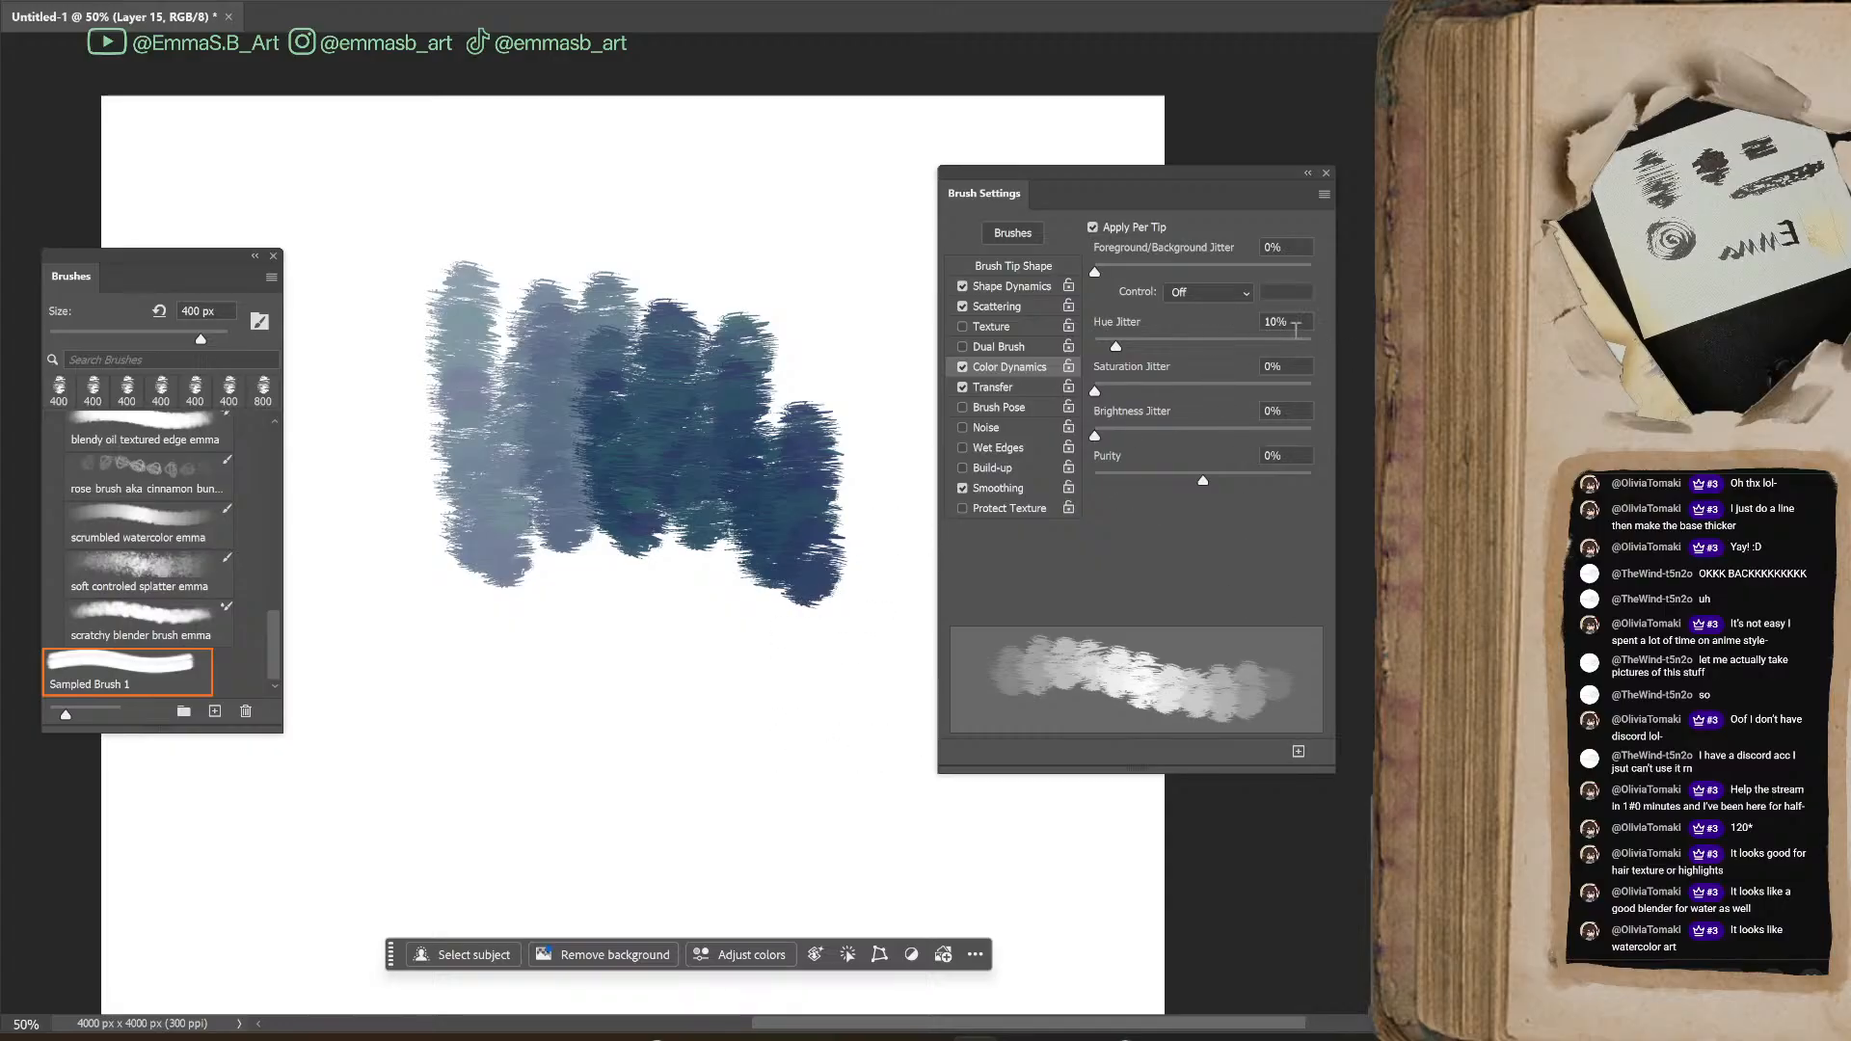
Set the hue jitter to 5% and test it with red, blue and magenta strokes around the dark blue patch
{"action": "key", "text": "Down"}
{"action": "key", "text": "Down"}
{"action": "key", "text": "Down"}
{"action": "key", "text": "Down"}
{"action": "key", "text": "Down"}
{"action": "key", "text": "Return"}
{"action": "mouse_move", "coordinate": [557, 701]}
{"action": "left_mouse_down"}
{"action": "mouse_move", "coordinate": [630, 562]}
{"action": "mouse_move", "coordinate": [647, 754]}
{"action": "mouse_move", "coordinate": [680, 636]}
{"action": "mouse_move", "coordinate": [779, 730]}
{"action": "mouse_move", "coordinate": [796, 775]}
{"action": "mouse_move", "coordinate": [712, 576]}
{"action": "mouse_move", "coordinate": [691, 686]}
{"action": "mouse_move", "coordinate": [574, 757]}
{"action": "mouse_move", "coordinate": [675, 687]}
{"action": "left_mouse_up"}
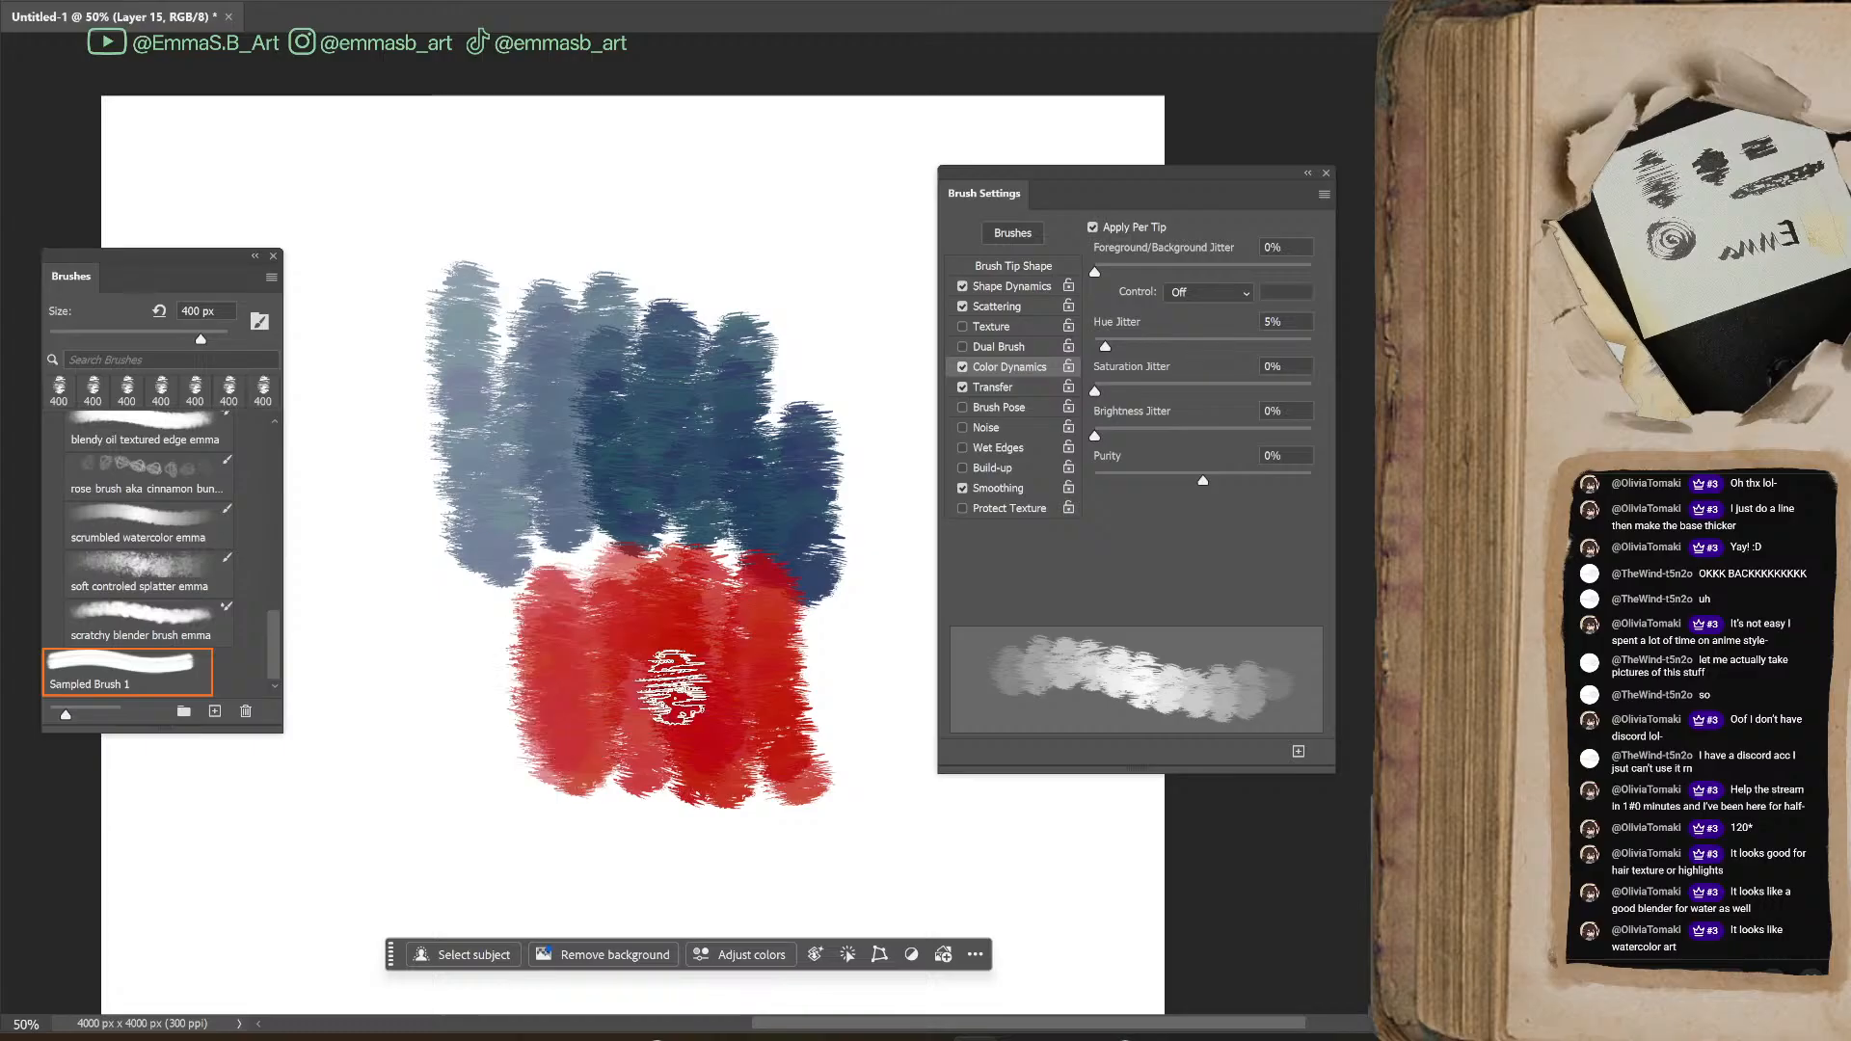
{"action": "left_click_drag", "start_coordinate": [805, 178], "coordinate": [815, 386]}
{"action": "left_click_drag", "start_coordinate": [873, 207], "coordinate": [877, 482]}
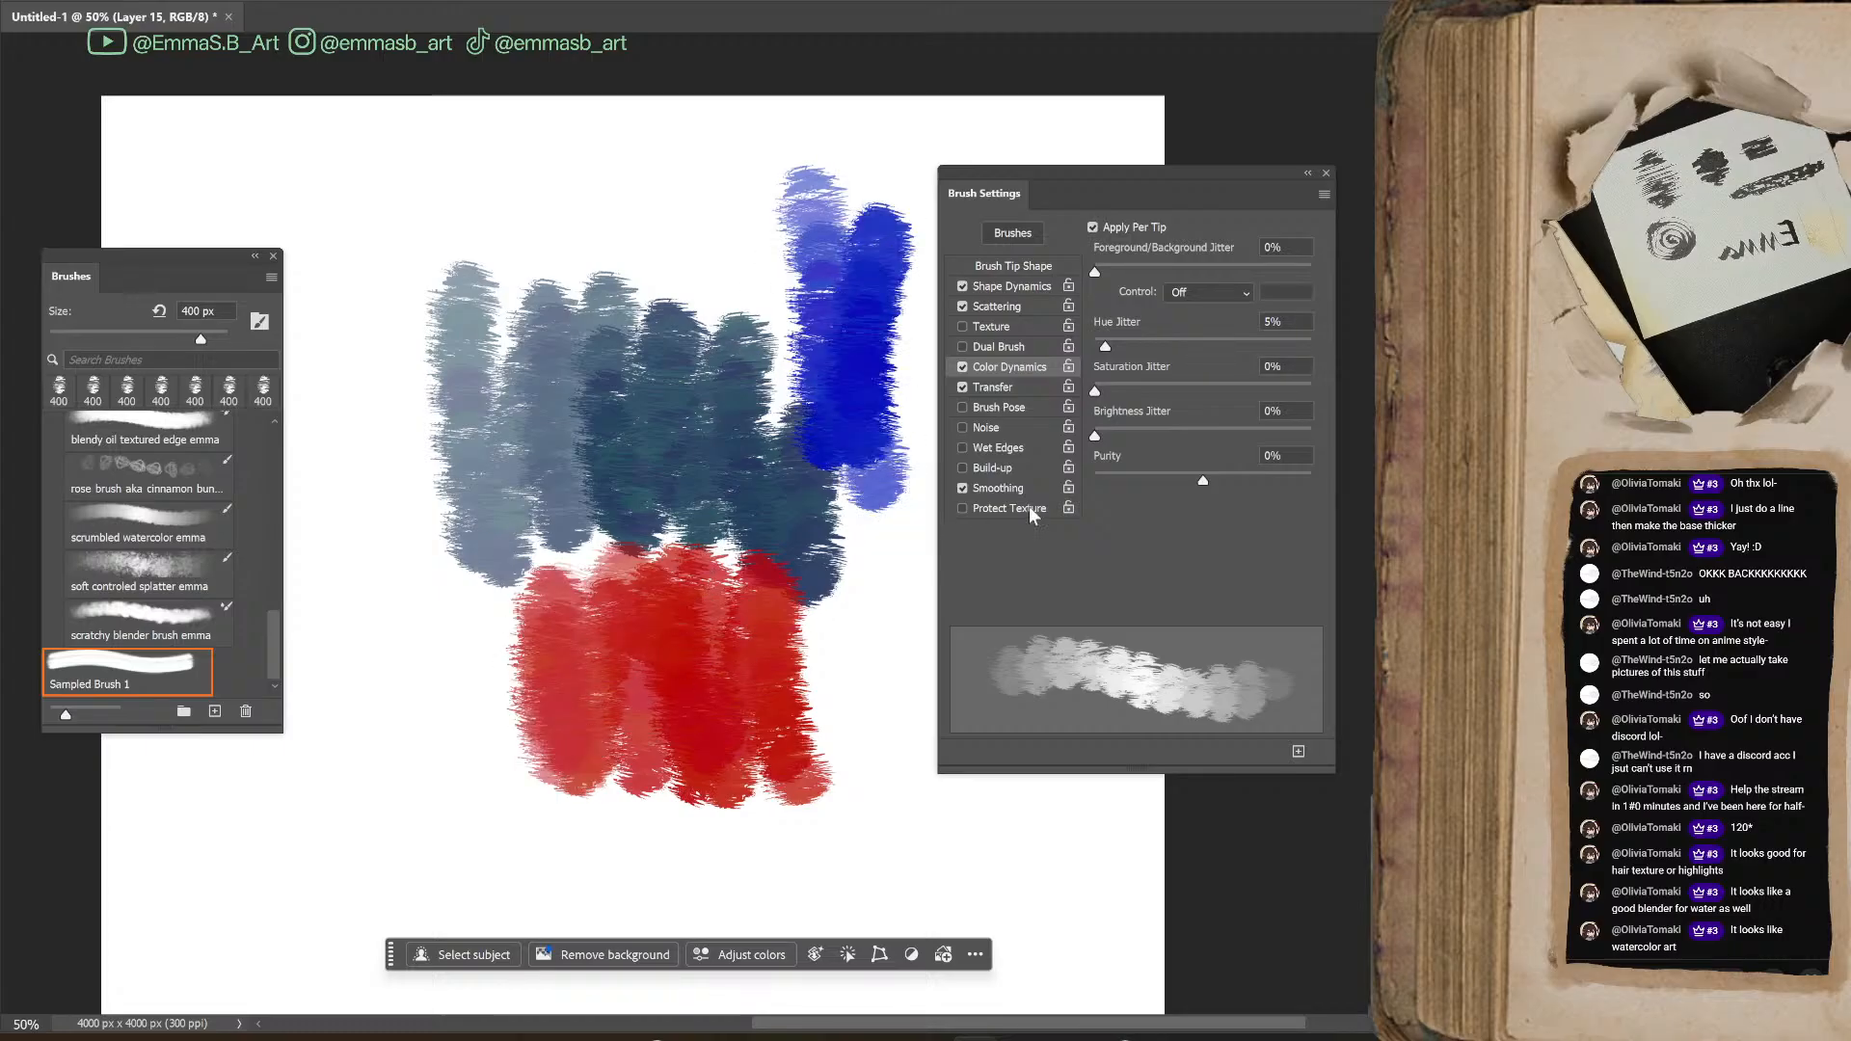
{"action": "mouse_move", "coordinate": [579, 183]}
{"action": "left_mouse_down"}
{"action": "mouse_move", "coordinate": [649, 186]}
{"action": "mouse_move", "coordinate": [781, 415]}
{"action": "left_mouse_up"}
{"action": "mouse_move", "coordinate": [531, 366]}
{"action": "left_mouse_down"}
{"action": "mouse_move", "coordinate": [511, 193]}
{"action": "mouse_move", "coordinate": [405, 323]}
{"action": "mouse_move", "coordinate": [386, 617]}
{"action": "mouse_move", "coordinate": [482, 752]}
{"action": "mouse_move", "coordinate": [338, 598]}
{"action": "mouse_move", "coordinate": [309, 414]}
{"action": "mouse_move", "coordinate": [434, 516]}
{"action": "mouse_move", "coordinate": [537, 413]}
{"action": "mouse_move", "coordinate": [549, 599]}
{"action": "mouse_move", "coordinate": [579, 675]}
{"action": "left_mouse_up"}
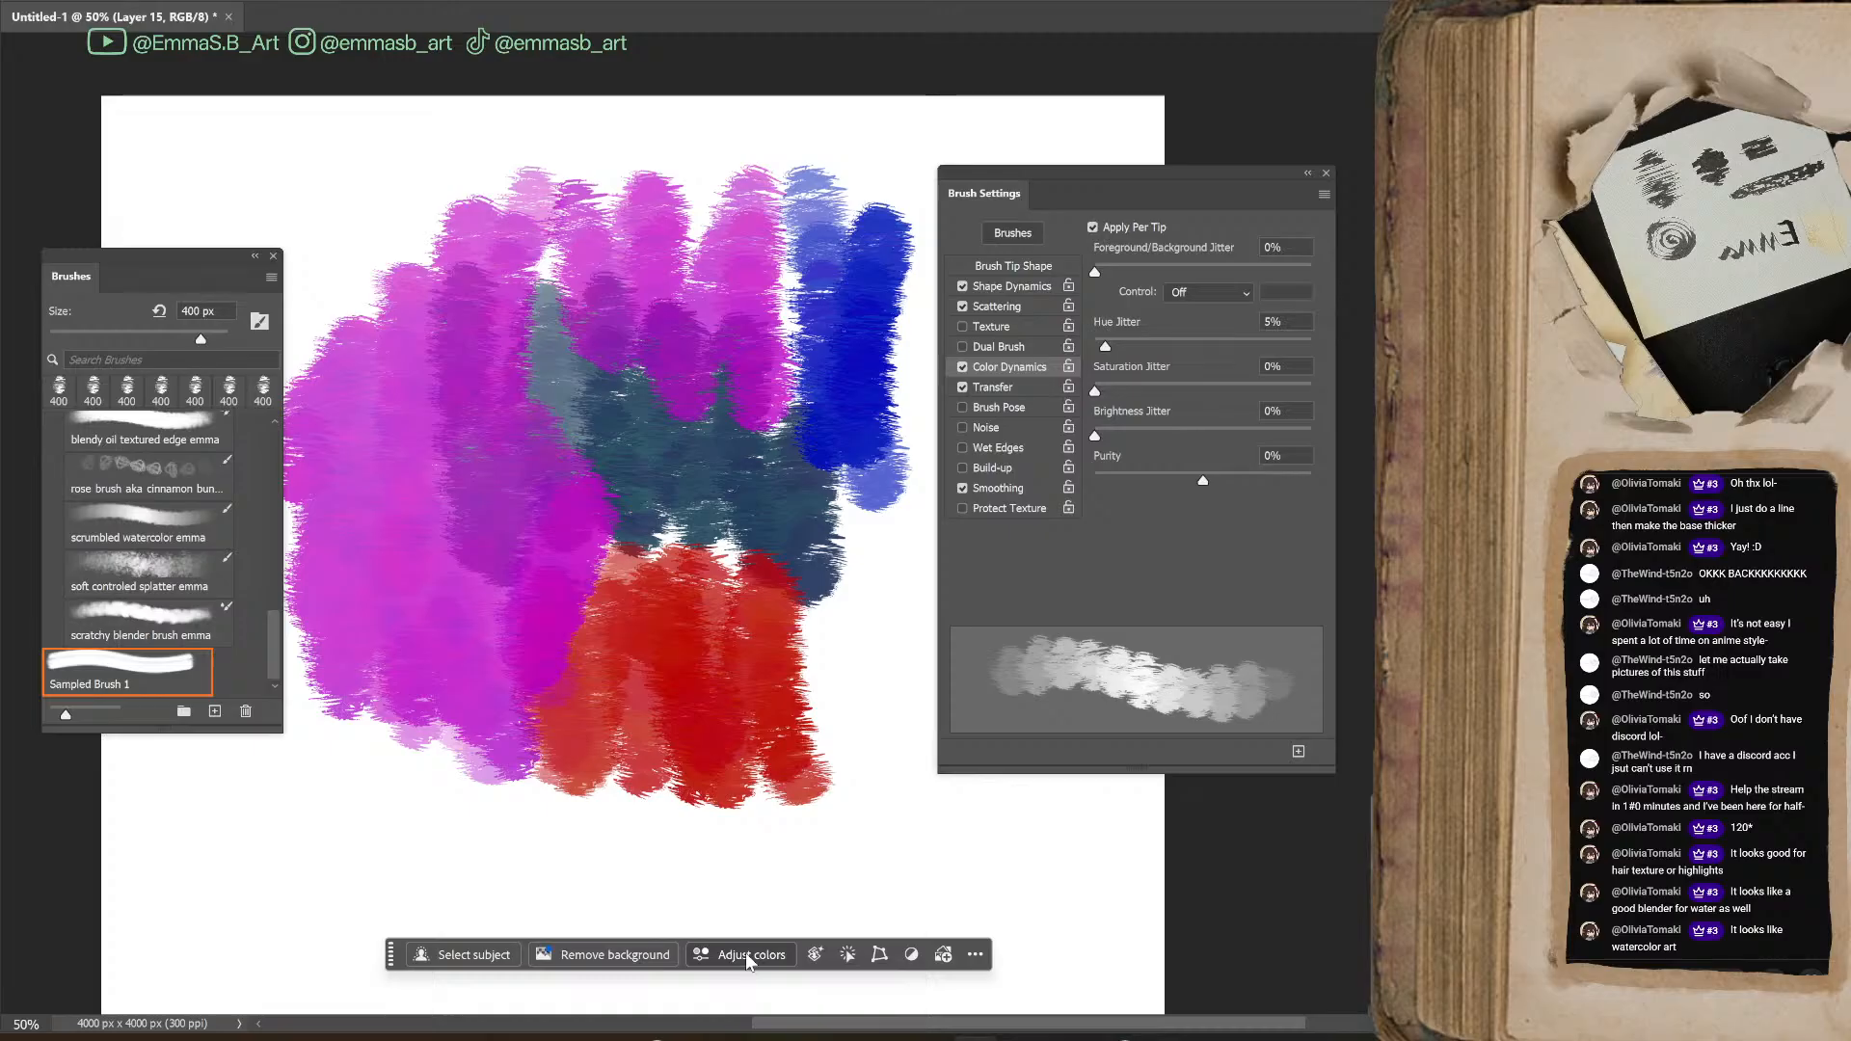
Enable Texture with another Artist Surfaces pattern and test it with magenta strokes across the lower part of the painting
{"action": "left_click", "coordinate": [985, 449]}
{"action": "left_click", "coordinate": [962, 448]}
{"action": "left_click", "coordinate": [978, 326]}
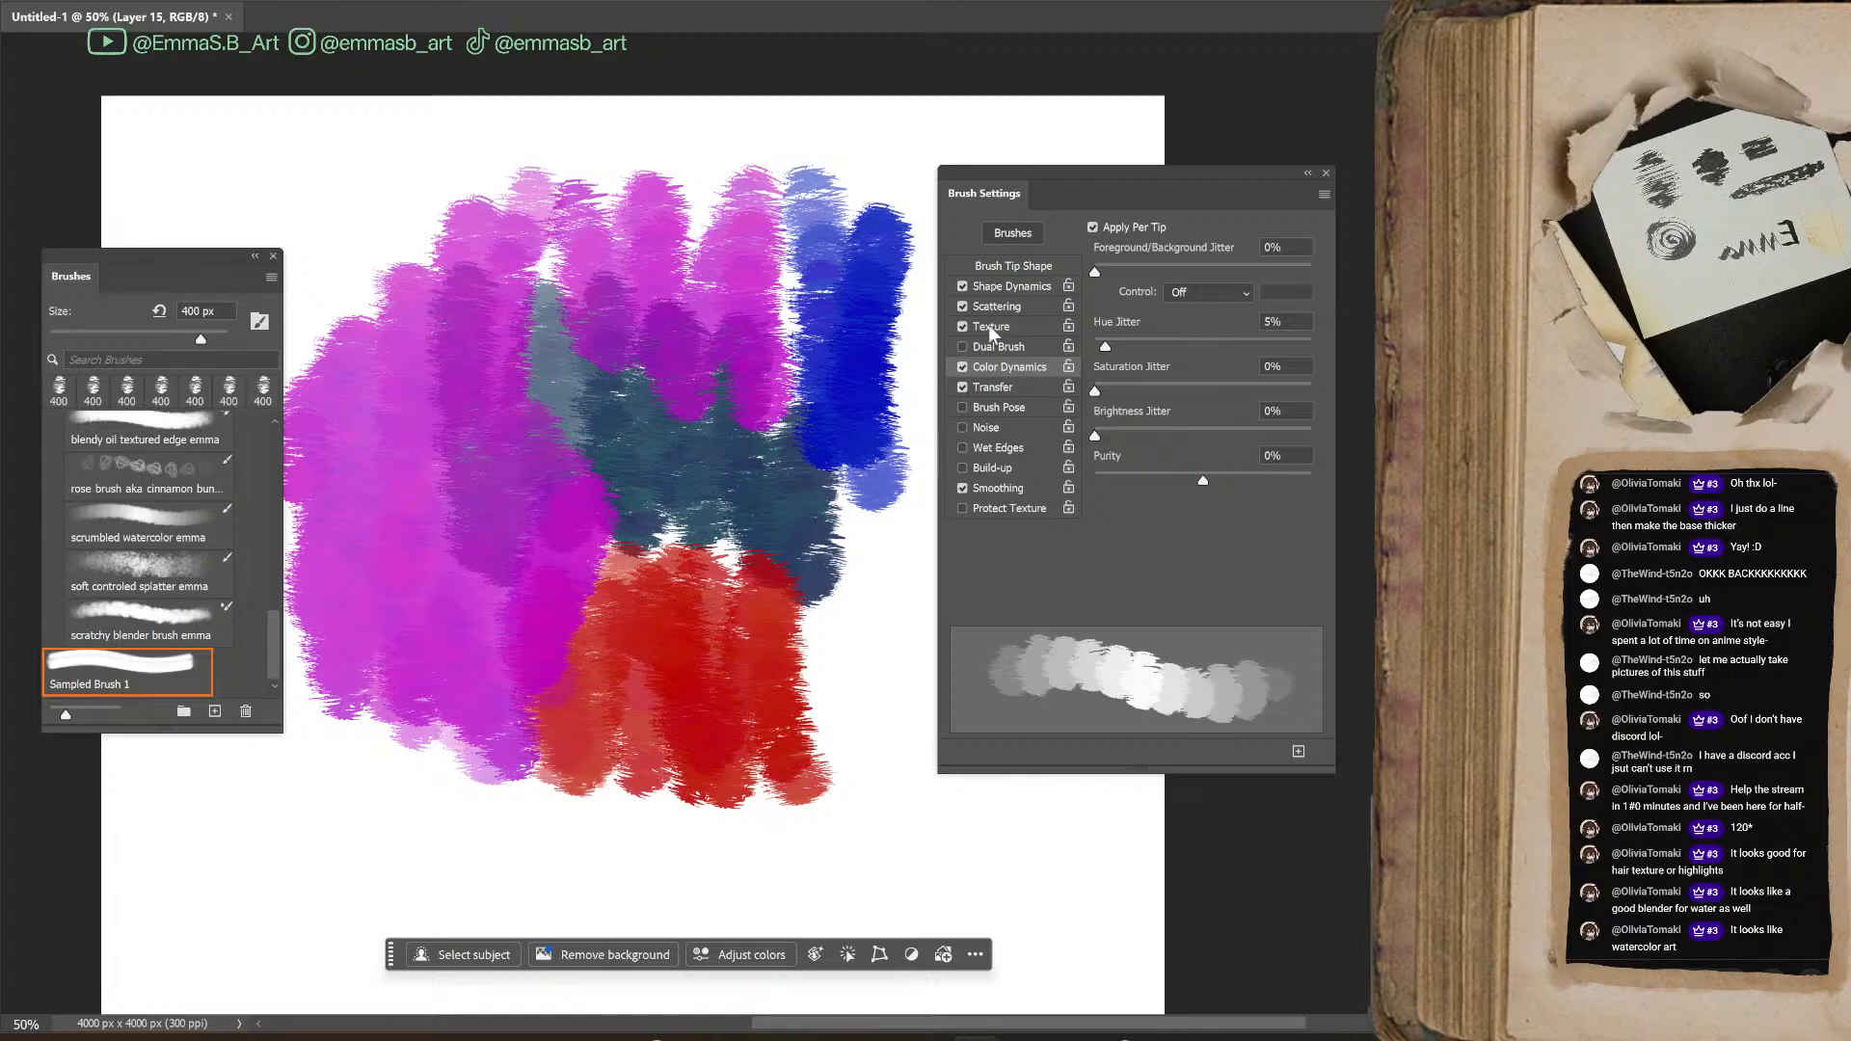
{"action": "mouse_move", "coordinate": [709, 675]}
{"action": "left_mouse_down"}
{"action": "mouse_move", "coordinate": [820, 713]}
{"action": "mouse_move", "coordinate": [902, 598]}
{"action": "mouse_move", "coordinate": [955, 820]}
{"action": "mouse_move", "coordinate": [1042, 887]}
{"action": "left_mouse_up"}
{"action": "left_click", "coordinate": [1128, 238]}
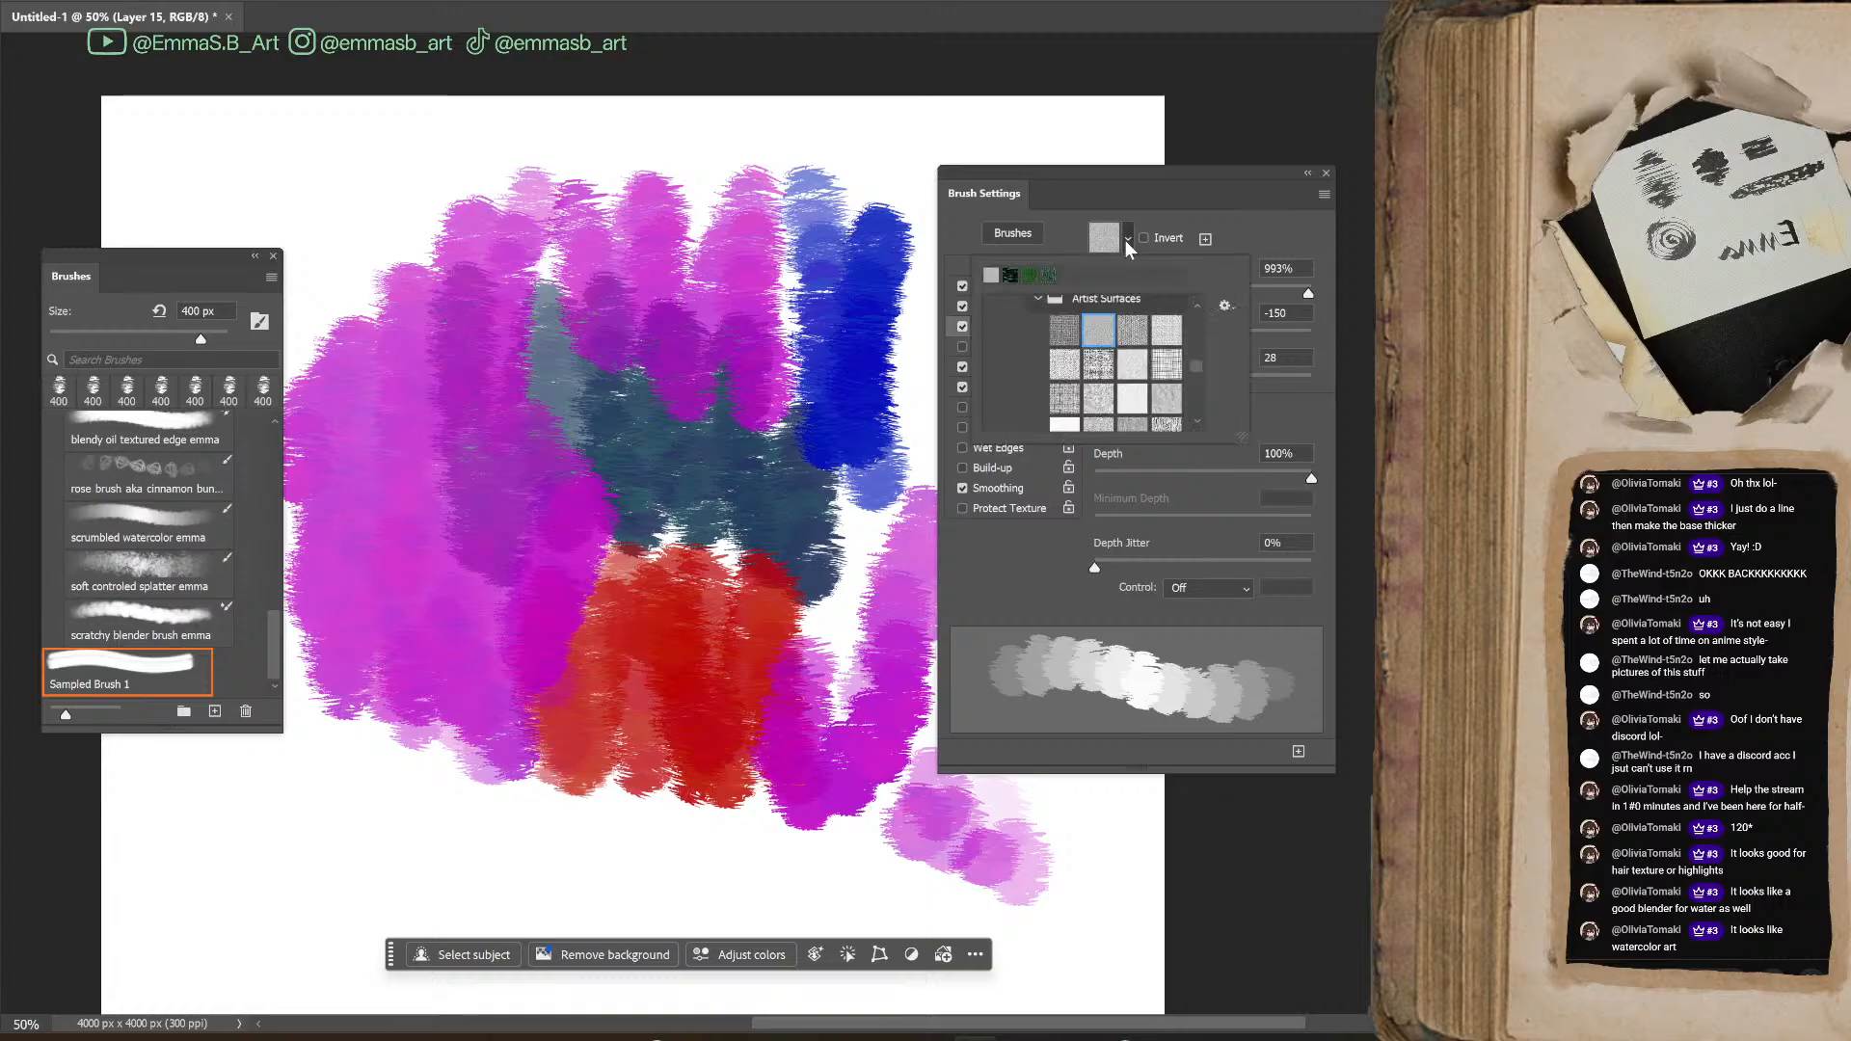
{"action": "mouse_move", "coordinate": [599, 785]}
{"action": "left_mouse_down"}
{"action": "mouse_move", "coordinate": [784, 789]}
{"action": "mouse_move", "coordinate": [578, 850]}
{"action": "mouse_move", "coordinate": [803, 708]}
{"action": "mouse_move", "coordinate": [449, 790]}
{"action": "mouse_move", "coordinate": [800, 828]}
{"action": "mouse_move", "coordinate": [882, 815]}
{"action": "left_mouse_up"}
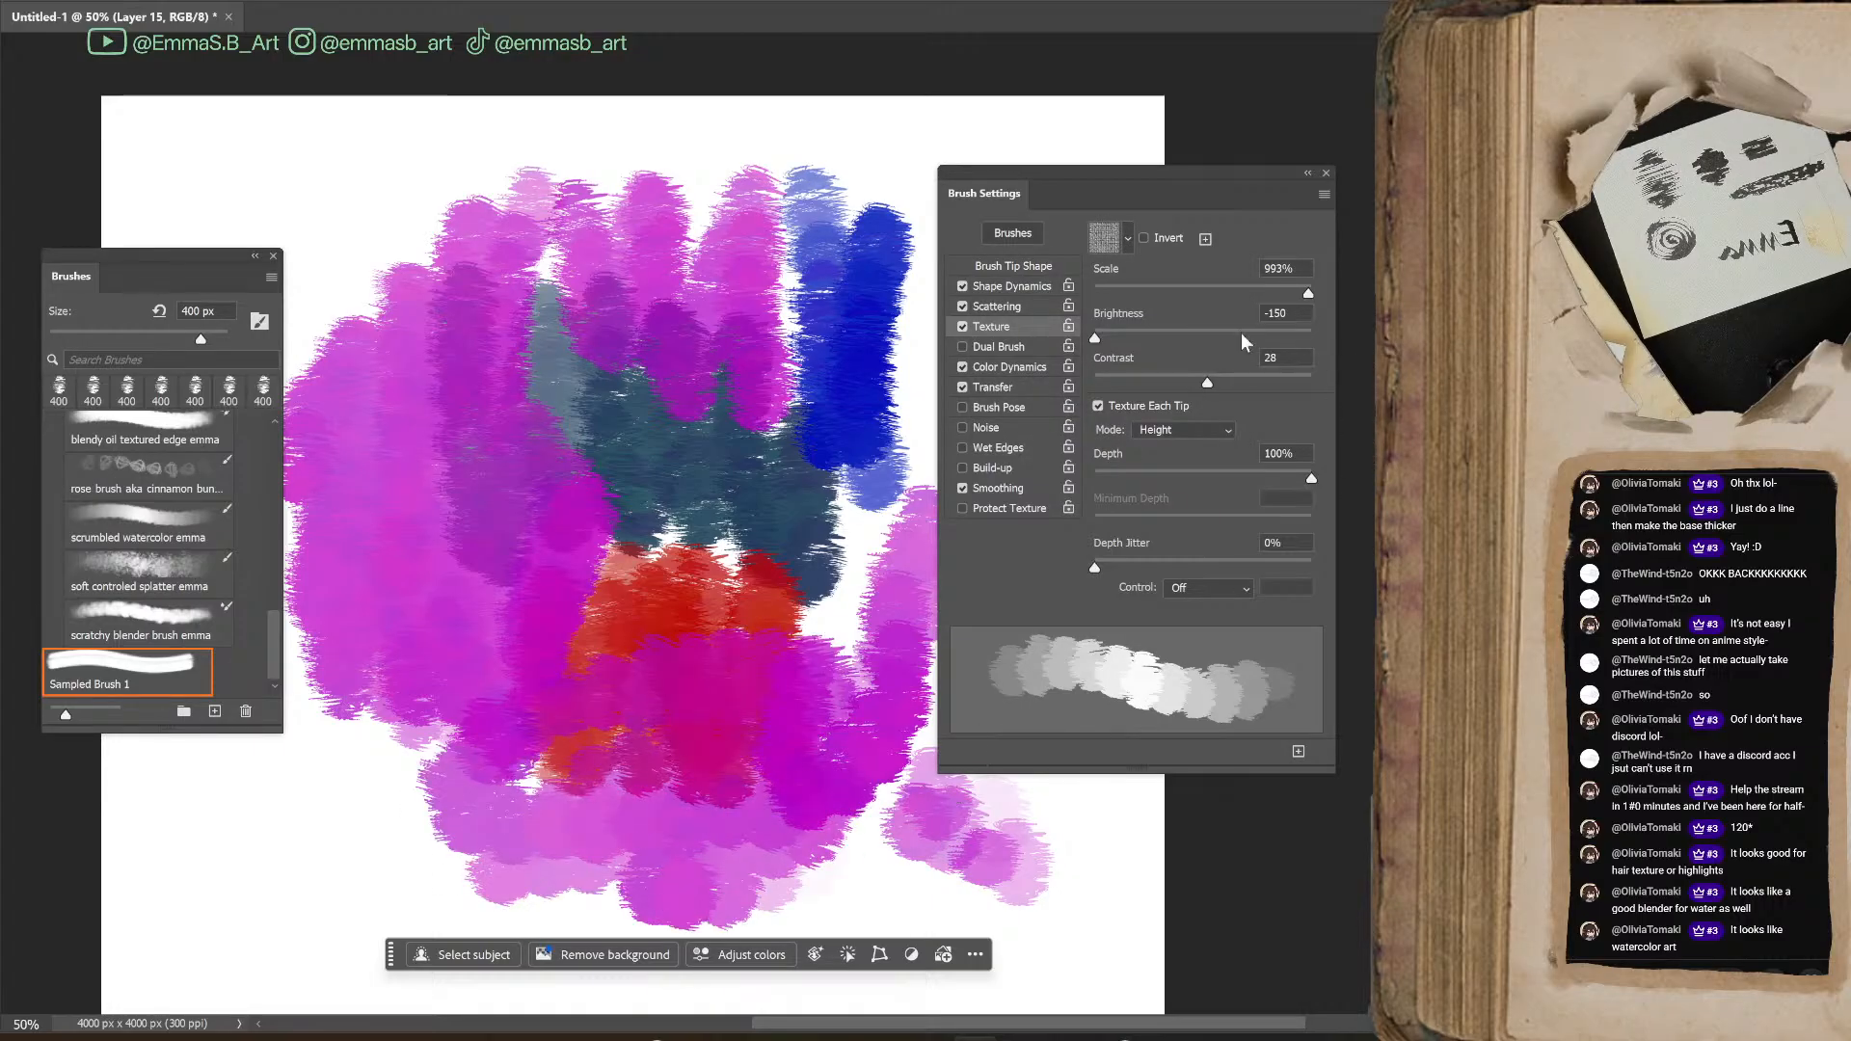
Set the texture scale to 100%, brightness to 150 and contrast to 100, testing the new scale with magenta strokes
{"action": "left_click_drag", "start_coordinate": [1286, 293], "coordinate": [1204, 297]}
{"action": "mouse_move", "coordinate": [756, 827]}
{"action": "left_mouse_down"}
{"action": "mouse_move", "coordinate": [949, 917]}
{"action": "mouse_move", "coordinate": [951, 885]}
{"action": "mouse_move", "coordinate": [850, 746]}
{"action": "mouse_move", "coordinate": [804, 765]}
{"action": "mouse_move", "coordinate": [831, 661]}
{"action": "left_mouse_up"}
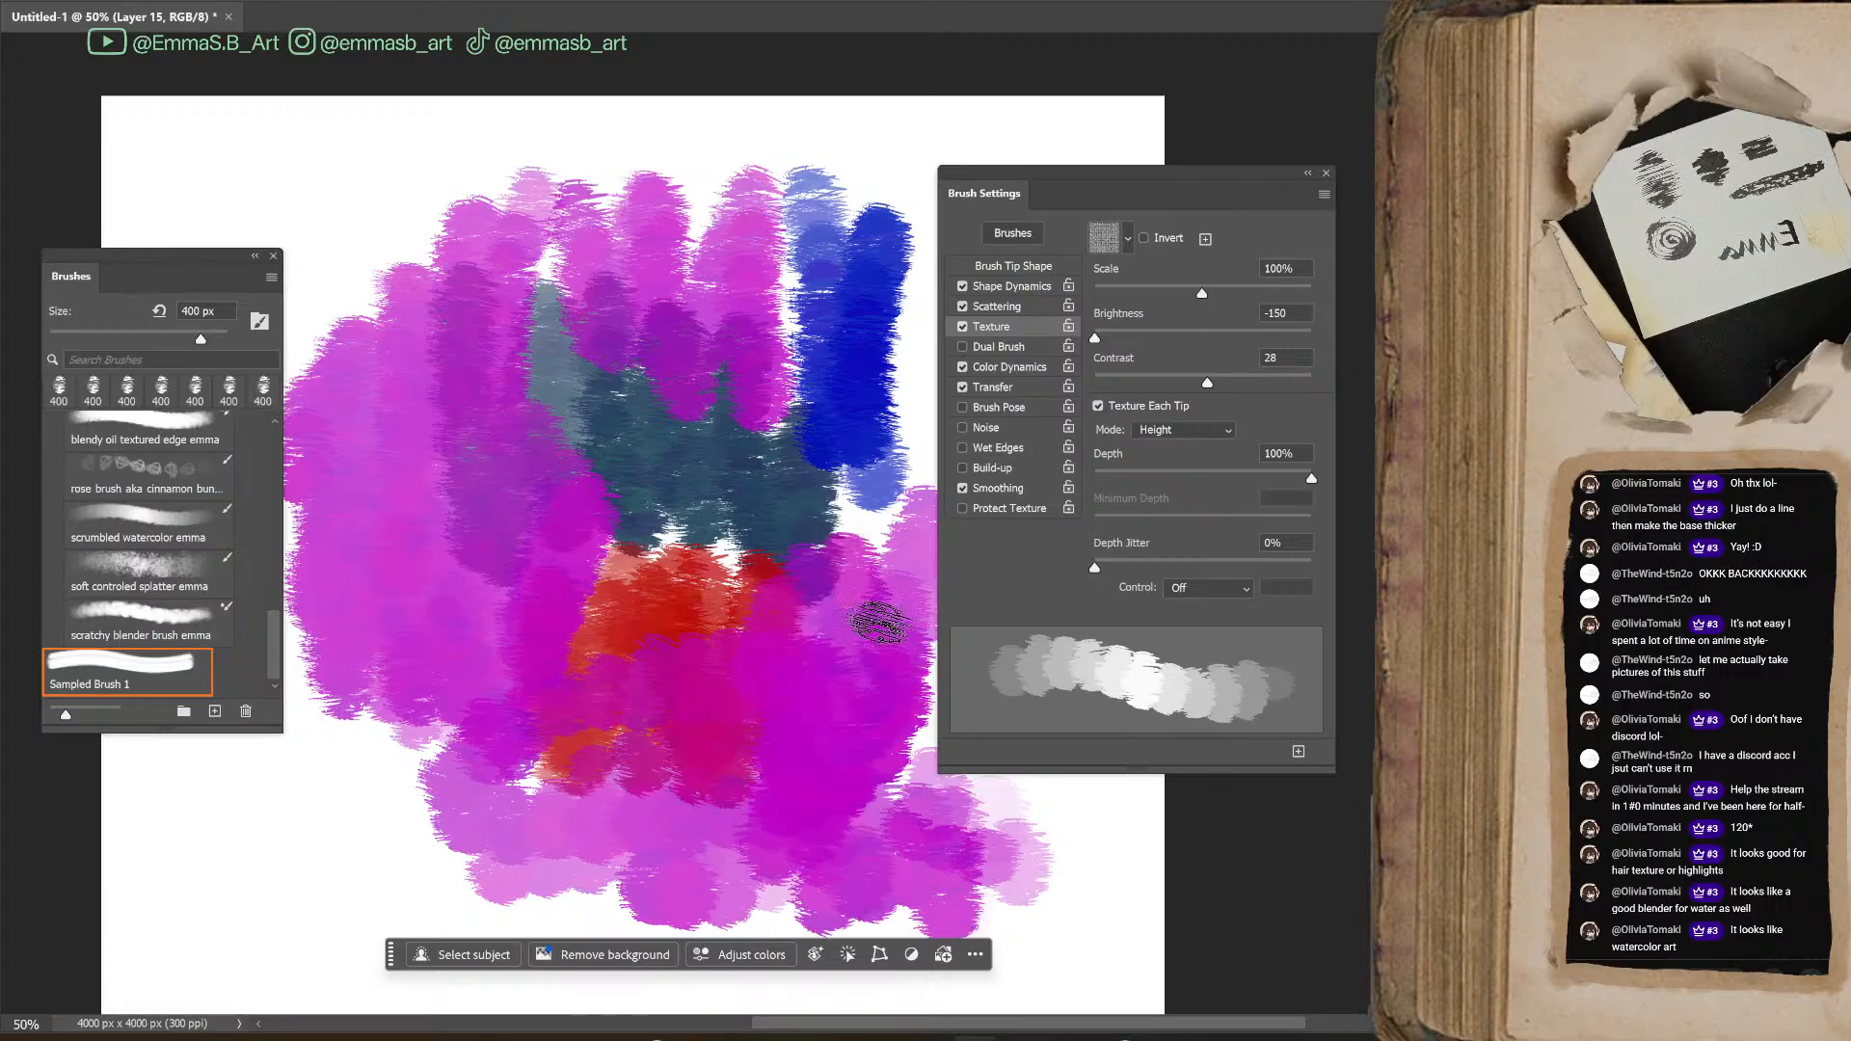
{"action": "left_click_drag", "start_coordinate": [1290, 338], "coordinate": [1313, 338]}
{"action": "left_click_drag", "start_coordinate": [1207, 383], "coordinate": [1098, 384]}
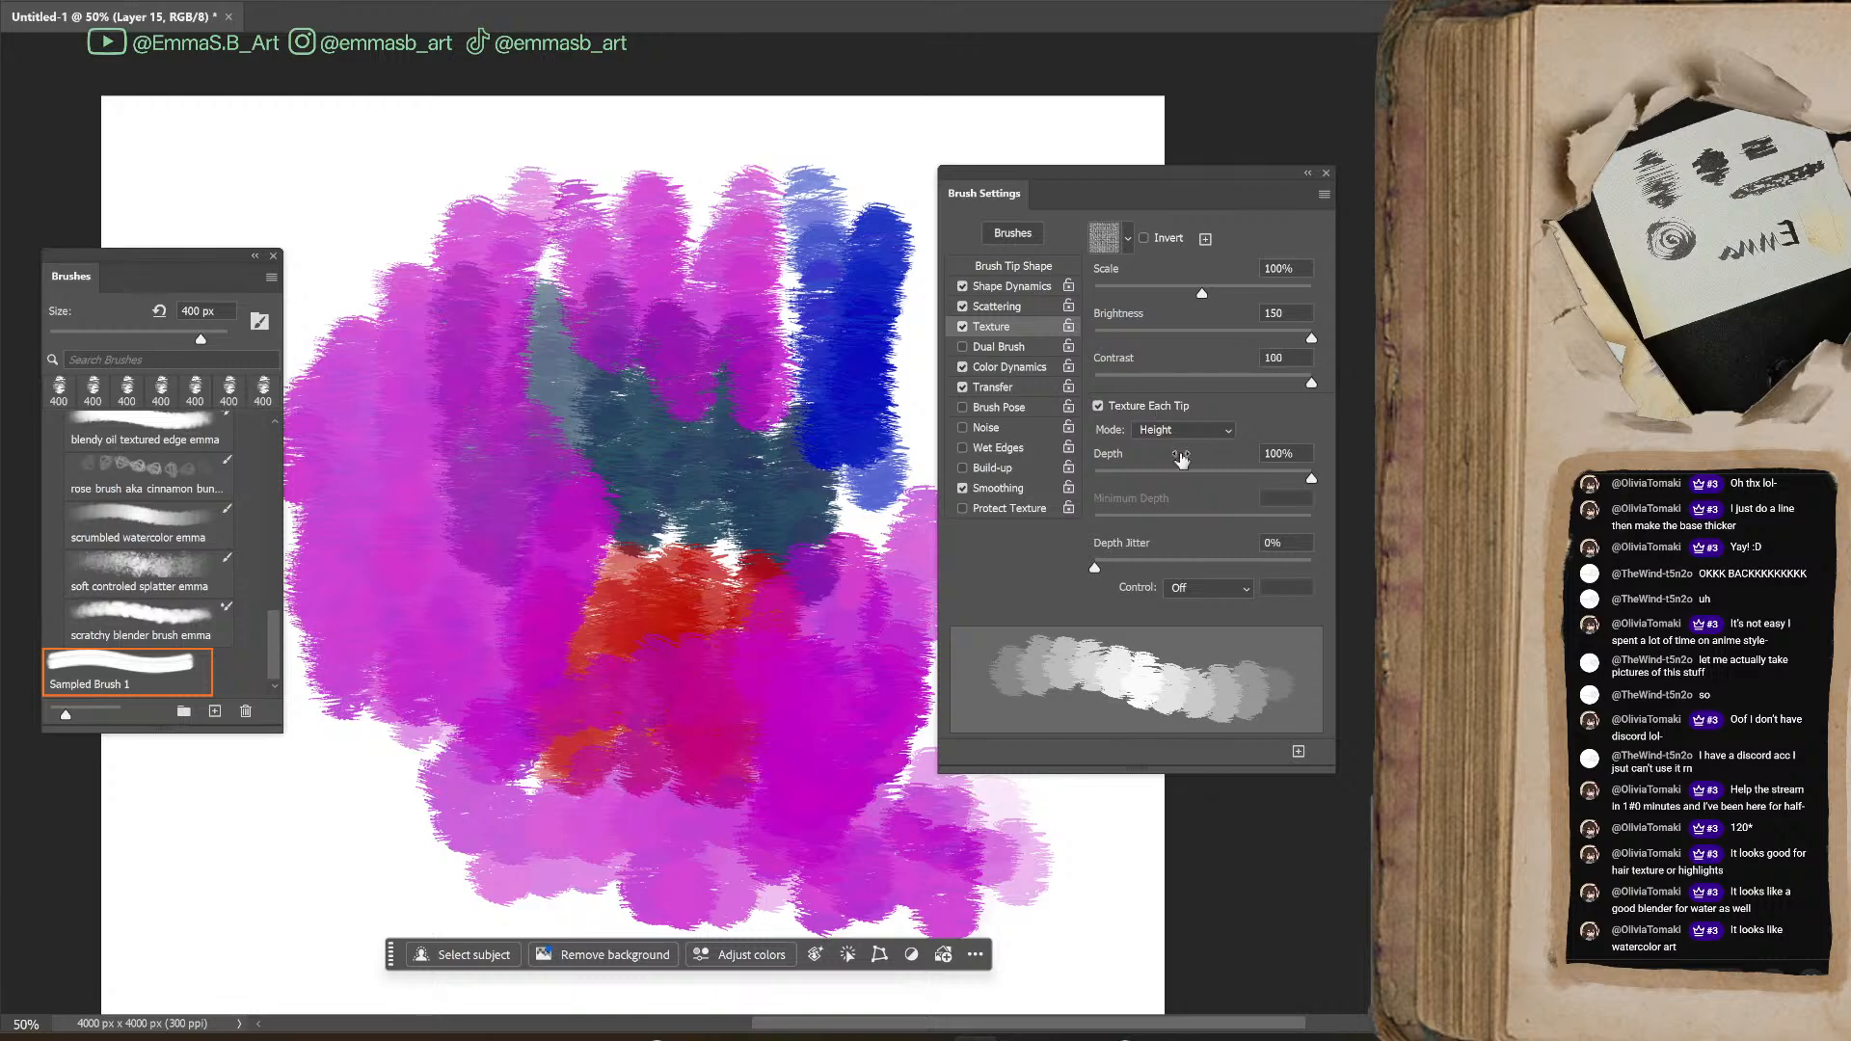
Turn off Texture Each Tip and paint magenta strokes over the red and dark blue areas
{"action": "left_click", "coordinate": [1100, 407]}
{"action": "left_click", "coordinate": [1099, 407]}
{"action": "left_click", "coordinate": [1099, 407]}
{"action": "mouse_move", "coordinate": [856, 444]}
{"action": "left_mouse_down"}
{"action": "mouse_move", "coordinate": [821, 552]}
{"action": "mouse_move", "coordinate": [708, 555]}
{"action": "mouse_move", "coordinate": [797, 559]}
{"action": "mouse_move", "coordinate": [704, 536]}
{"action": "mouse_move", "coordinate": [723, 487]}
{"action": "mouse_move", "coordinate": [731, 567]}
{"action": "left_mouse_up"}
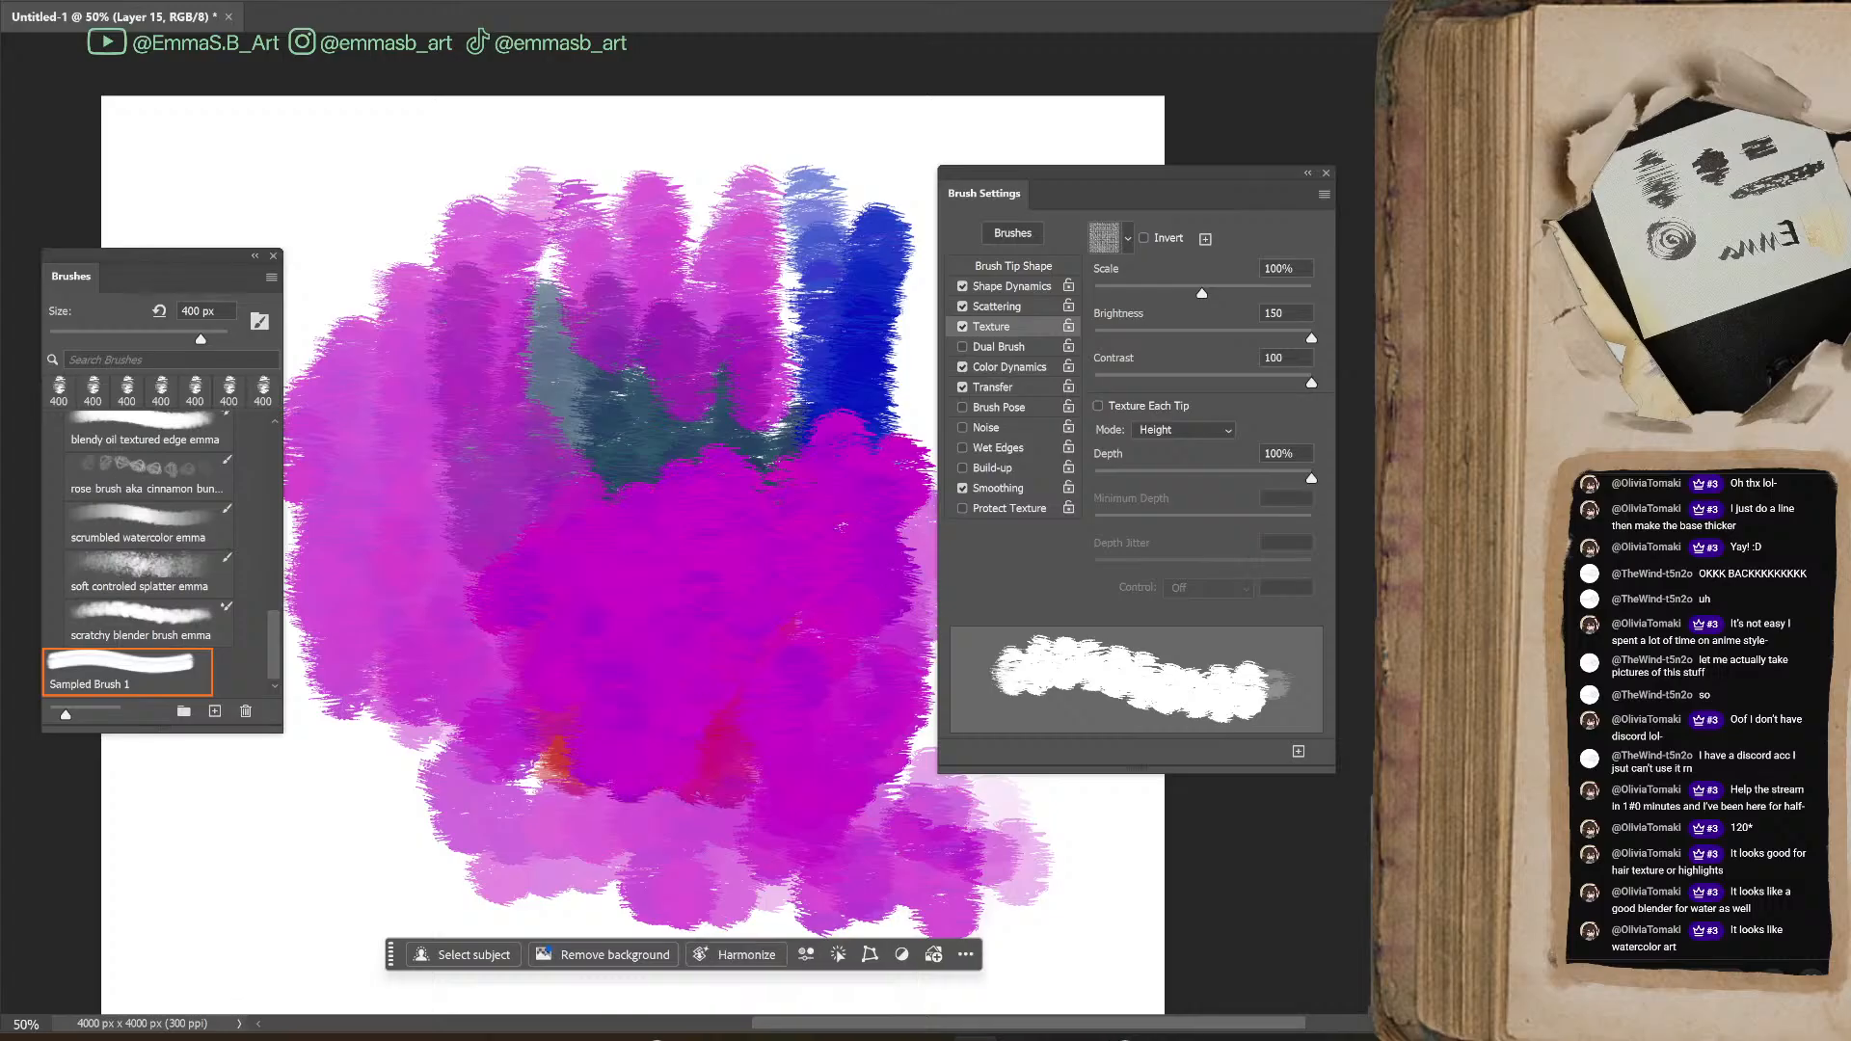
Paint magenta strokes at 200% magnification to test the texture up close, then set the texture mode to Multiply
{"action": "key", "text": "ctrl+plus"}
{"action": "key", "text": "ctrl+plus"}
{"action": "key", "text": "ctrl+plus"}
{"action": "left_click_drag", "start_coordinate": [482, 733], "coordinate": [1085, 269]}
{"action": "left_click_drag", "start_coordinate": [675, 463], "coordinate": [624, 566]}
{"action": "left_click", "coordinate": [1196, 436]}
{"action": "left_click", "coordinate": [1195, 455]}
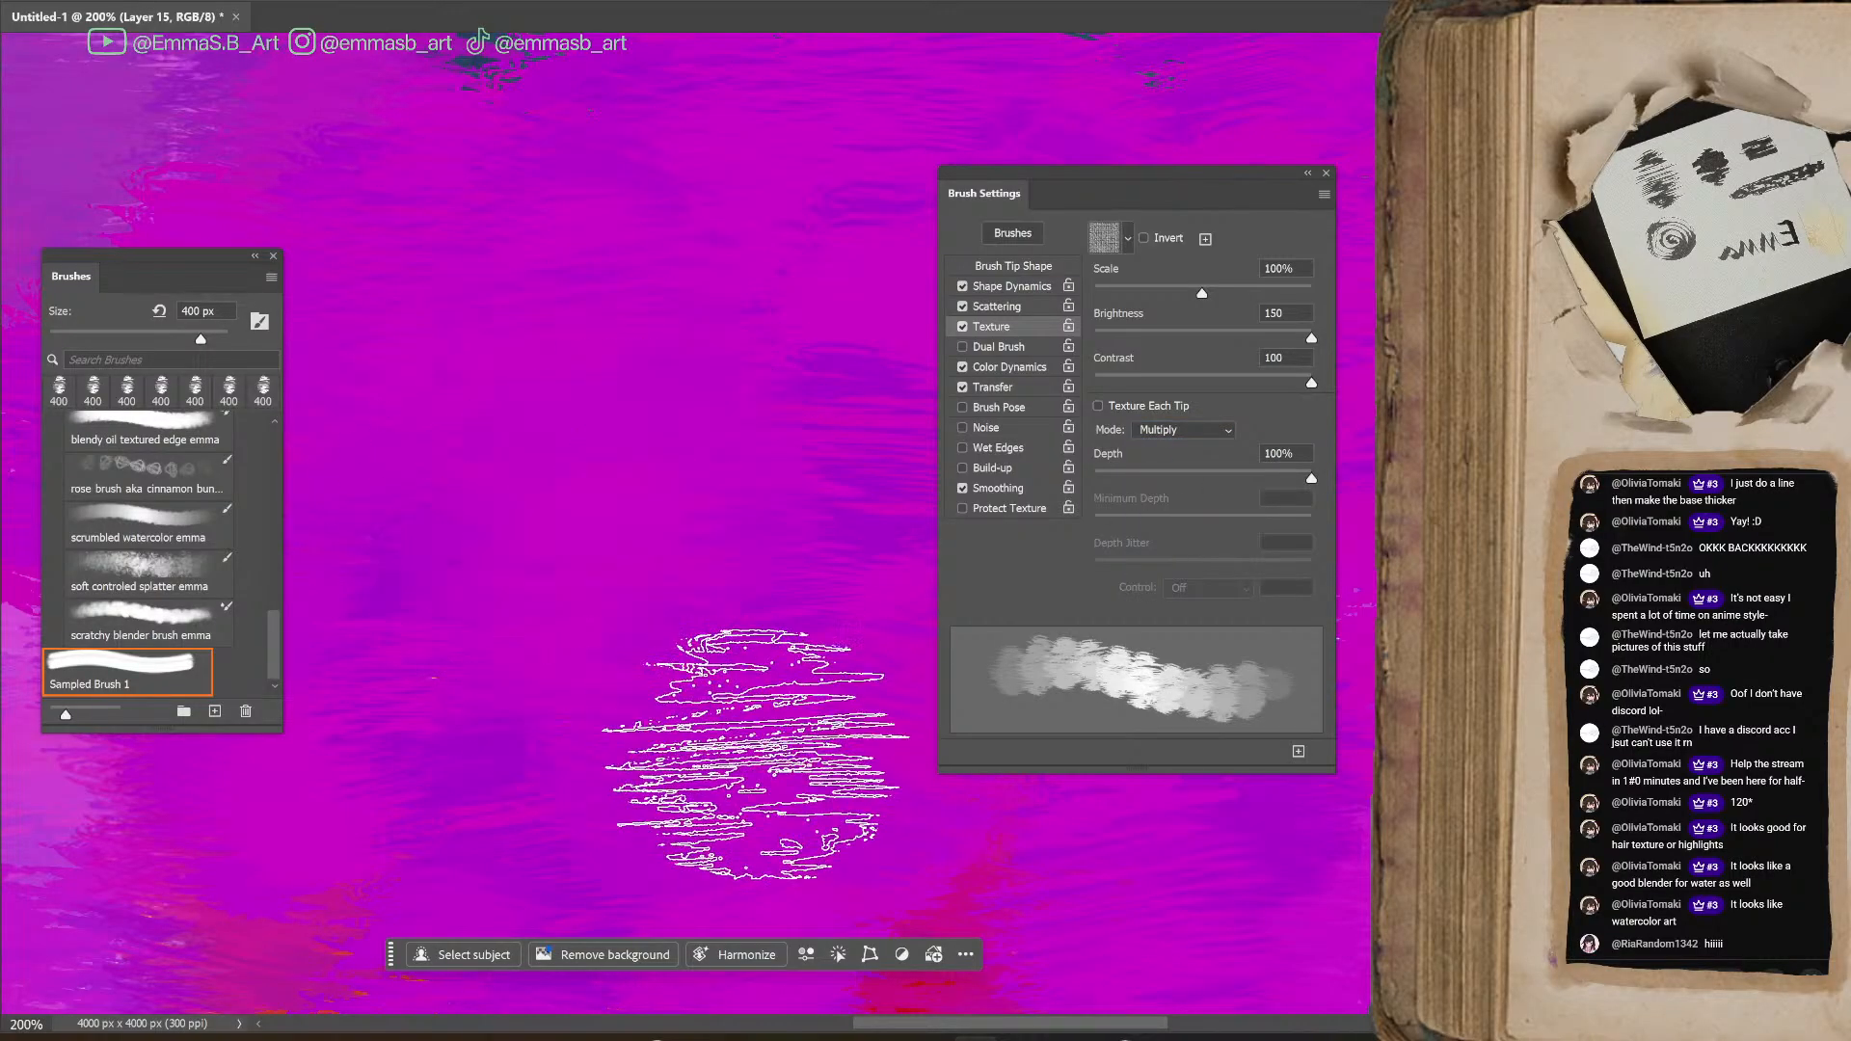
Test the Multiply texture with blue strokes over the magenta area, moving the brush settings window aside to expose more canvas
{"action": "mouse_move", "coordinate": [926, 434]}
{"action": "left_mouse_down"}
{"action": "mouse_move", "coordinate": [764, 517]}
{"action": "mouse_move", "coordinate": [413, 269]}
{"action": "mouse_move", "coordinate": [413, 736]}
{"action": "mouse_move", "coordinate": [713, 188]}
{"action": "mouse_move", "coordinate": [906, 588]}
{"action": "mouse_move", "coordinate": [970, 777]}
{"action": "left_mouse_up"}
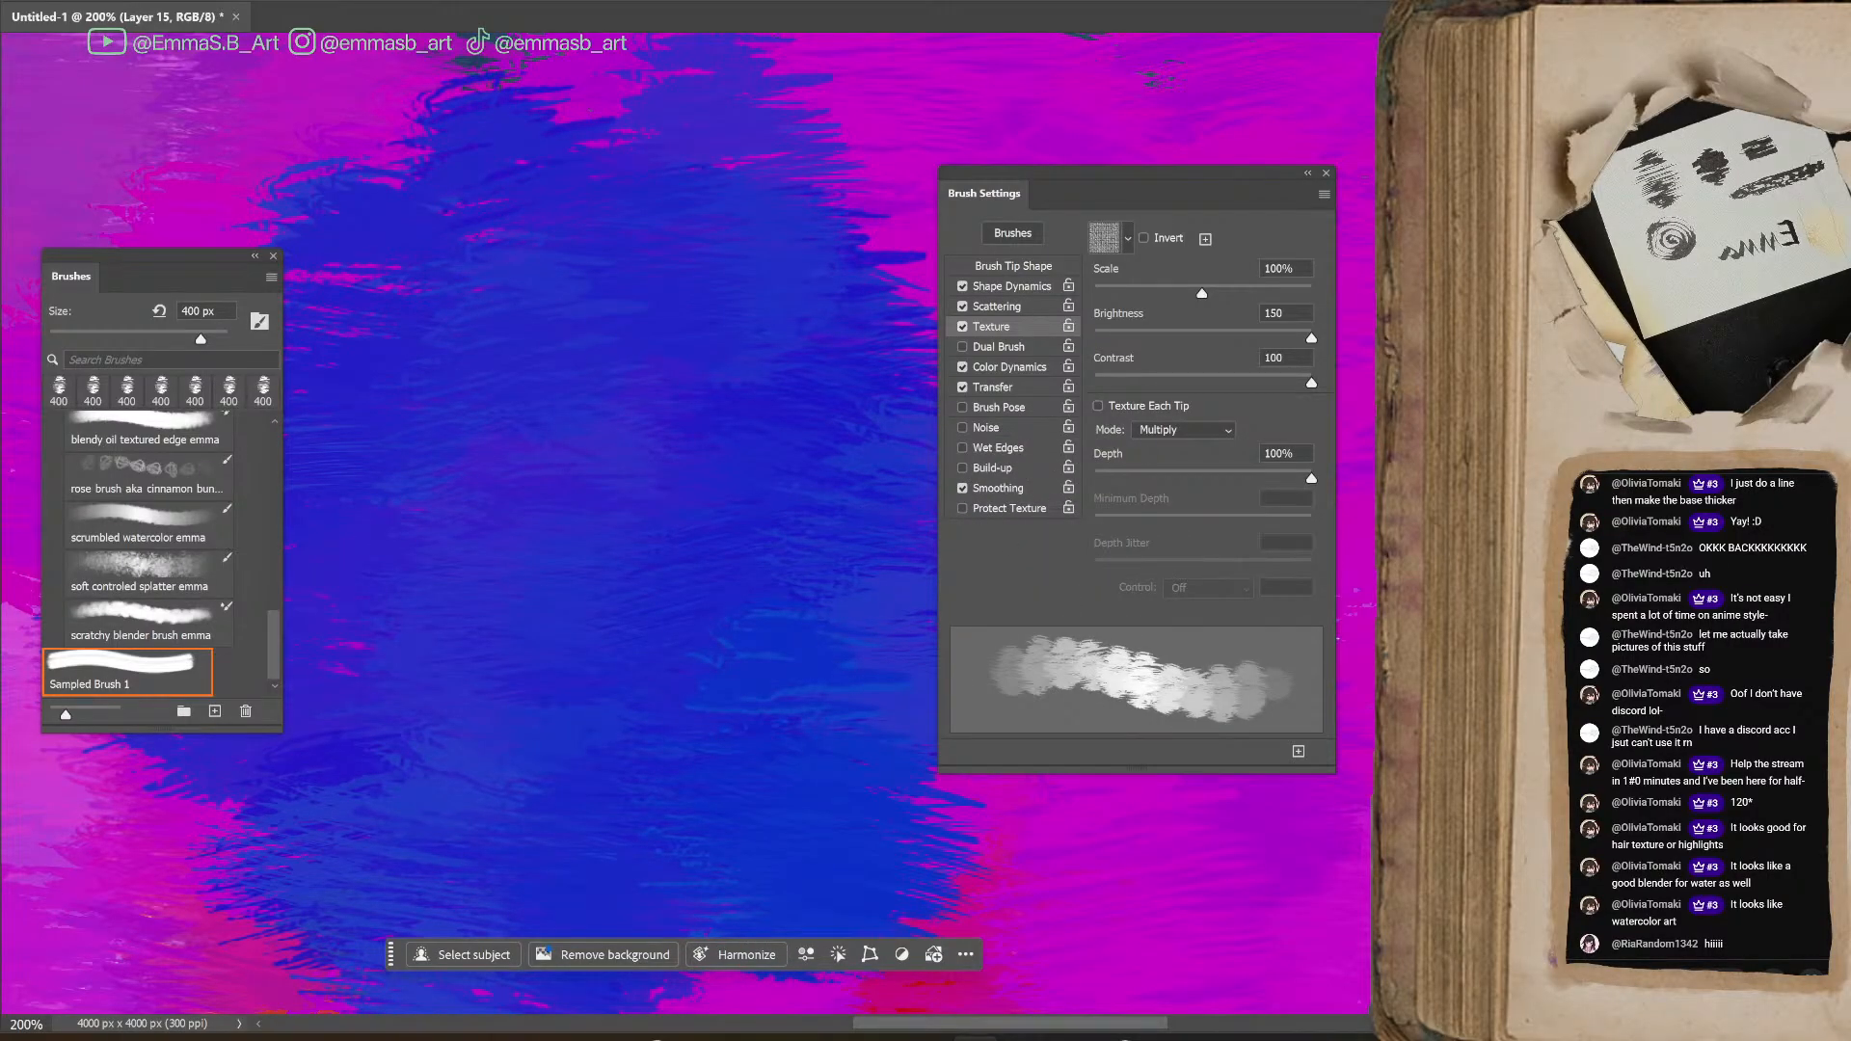
{"action": "key", "text": "ctrl+minus"}
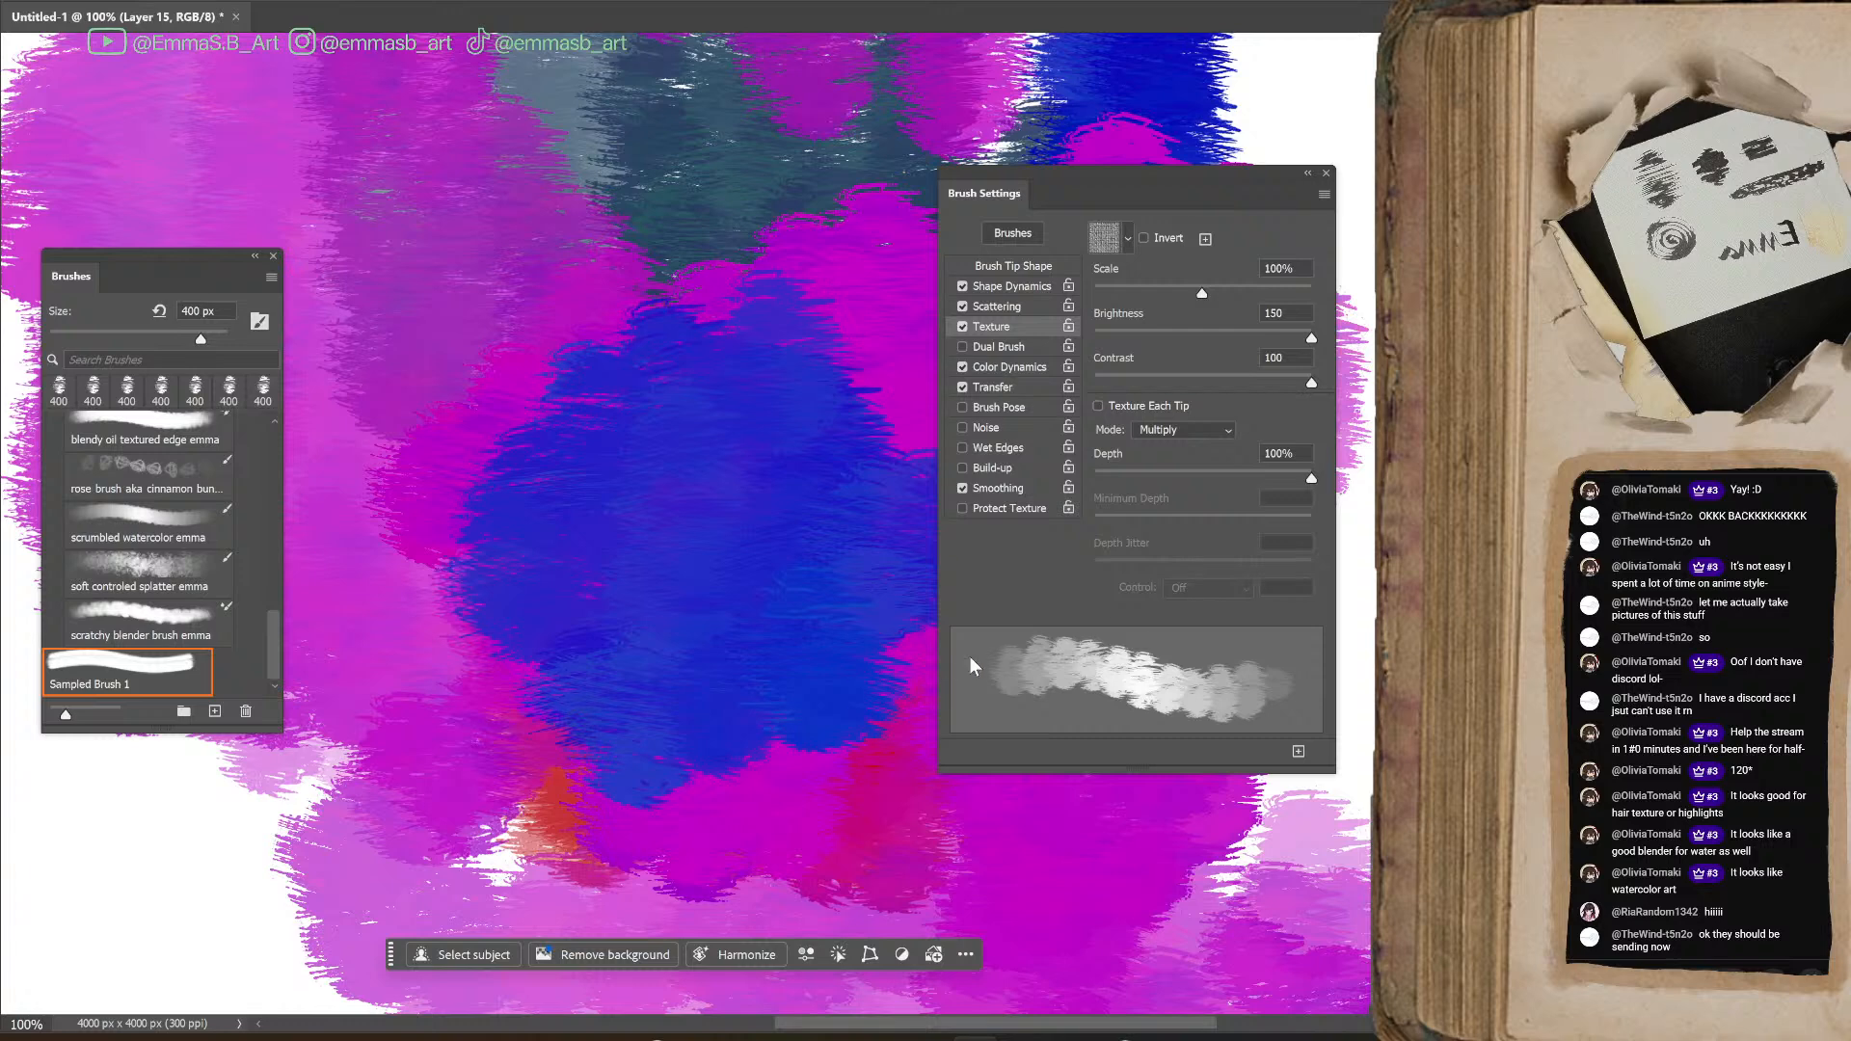
{"action": "mouse_move", "coordinate": [1142, 189]}
{"action": "left_mouse_down"}
{"action": "mouse_move", "coordinate": [1336, 196]}
{"action": "mouse_move", "coordinate": [1304, 211]}
{"action": "left_mouse_up"}
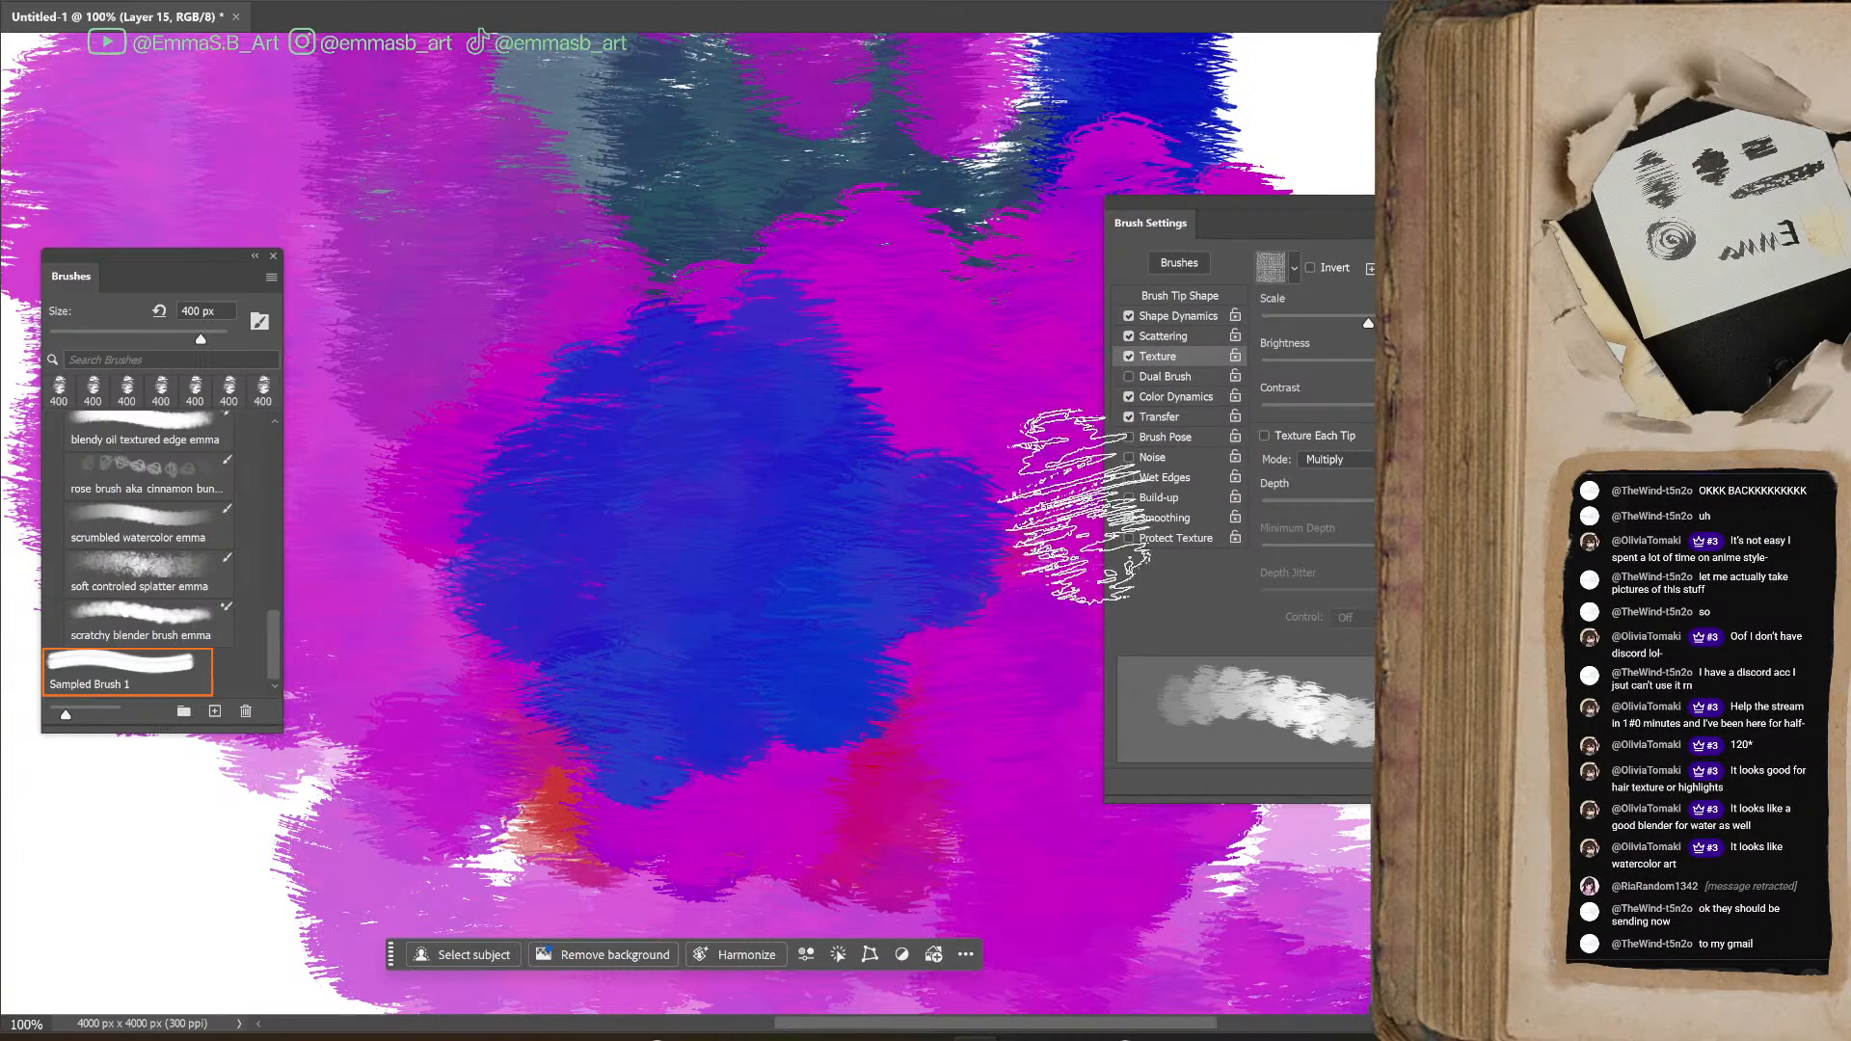
{"action": "mouse_move", "coordinate": [960, 1031]}
{"action": "left_mouse_down"}
{"action": "mouse_move", "coordinate": [1083, 1027]}
{"action": "mouse_move", "coordinate": [1006, 1034]}
{"action": "left_mouse_up"}
{"action": "mouse_move", "coordinate": [776, 496]}
{"action": "left_mouse_down"}
{"action": "mouse_move", "coordinate": [656, 412]}
{"action": "mouse_move", "coordinate": [755, 542]}
{"action": "mouse_move", "coordinate": [687, 728]}
{"action": "mouse_move", "coordinate": [781, 469]}
{"action": "mouse_move", "coordinate": [733, 273]}
{"action": "mouse_move", "coordinate": [714, 459]}
{"action": "mouse_move", "coordinate": [750, 459]}
{"action": "mouse_move", "coordinate": [762, 352]}
{"action": "left_mouse_up"}
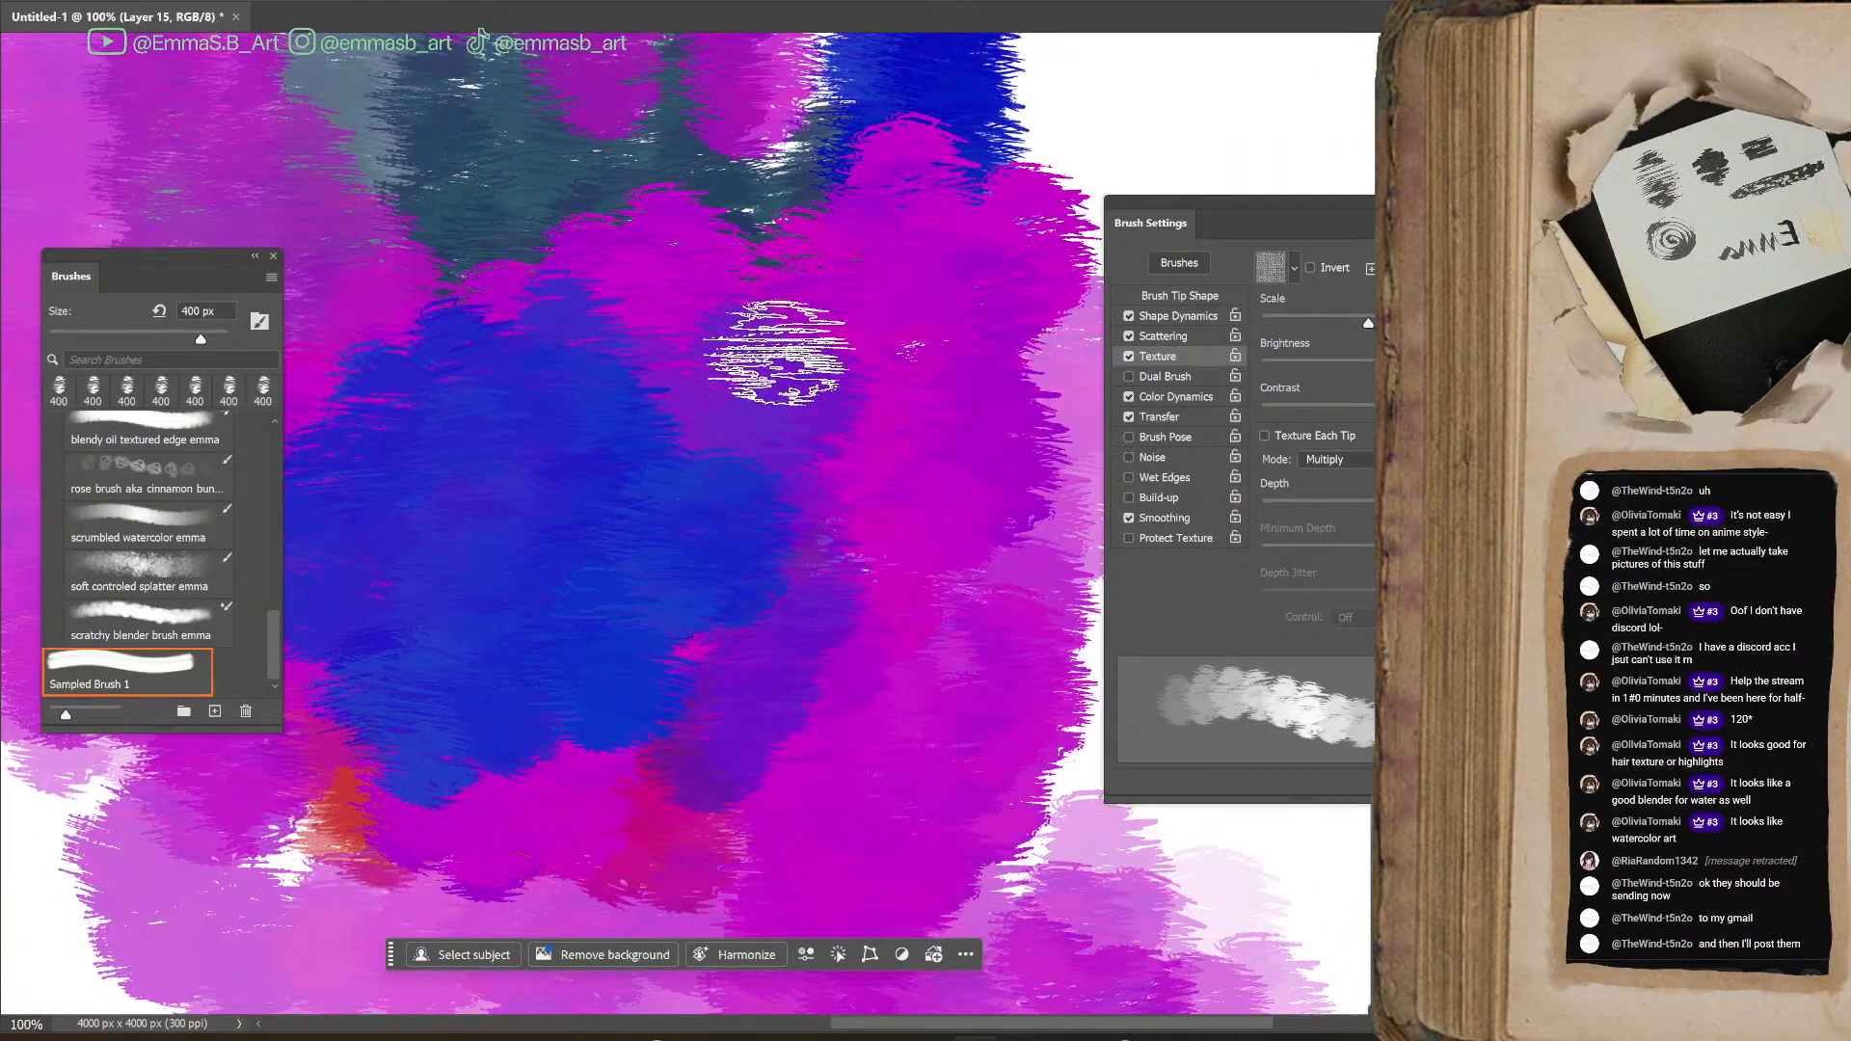
{"action": "mouse_move", "coordinate": [776, 793]}
{"action": "left_mouse_down"}
{"action": "mouse_move", "coordinate": [875, 744]}
{"action": "mouse_move", "coordinate": [847, 348]}
{"action": "mouse_move", "coordinate": [921, 595]}
{"action": "mouse_move", "coordinate": [670, 683]}
{"action": "mouse_move", "coordinate": [824, 636]}
{"action": "left_mouse_up"}
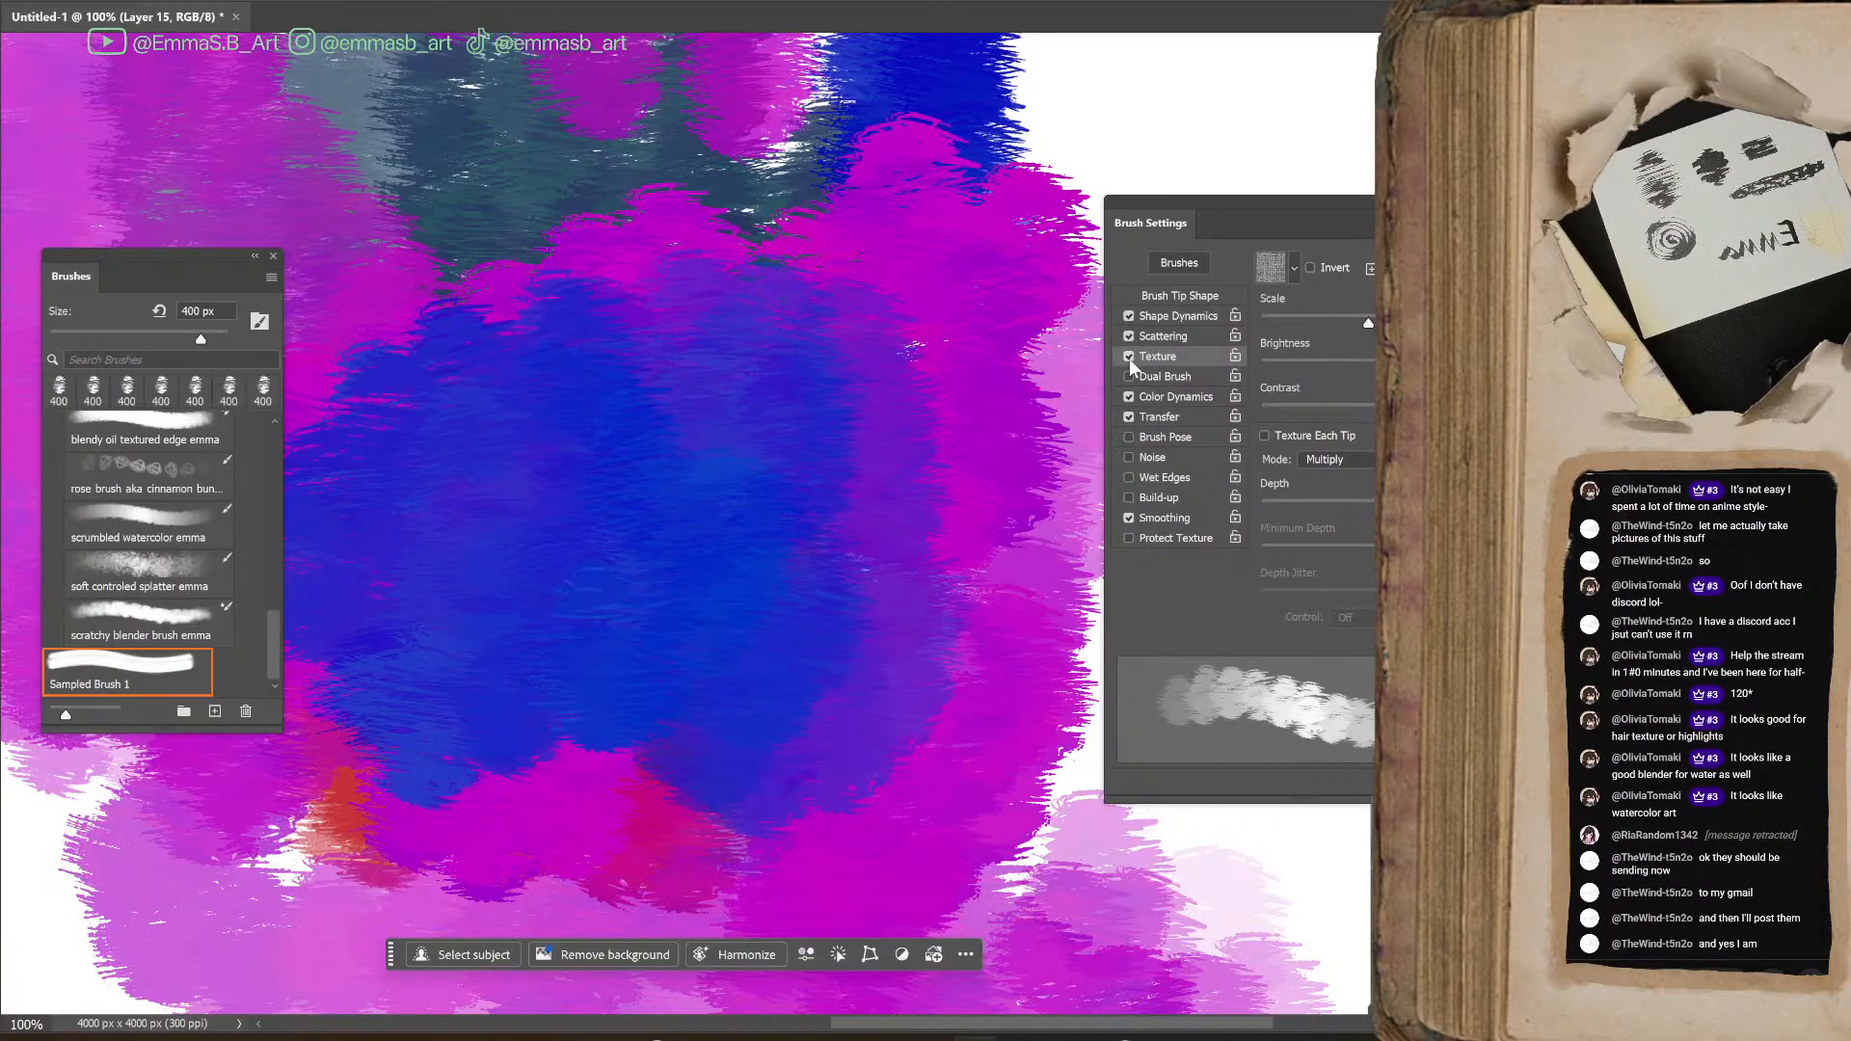
Enable Texture Each Tip and pick the lighter speckled Artist Surfaces pattern, keeping the texture mode at Multiply
{"action": "left_click", "coordinate": [1264, 436]}
{"action": "left_click", "coordinate": [1296, 272]}
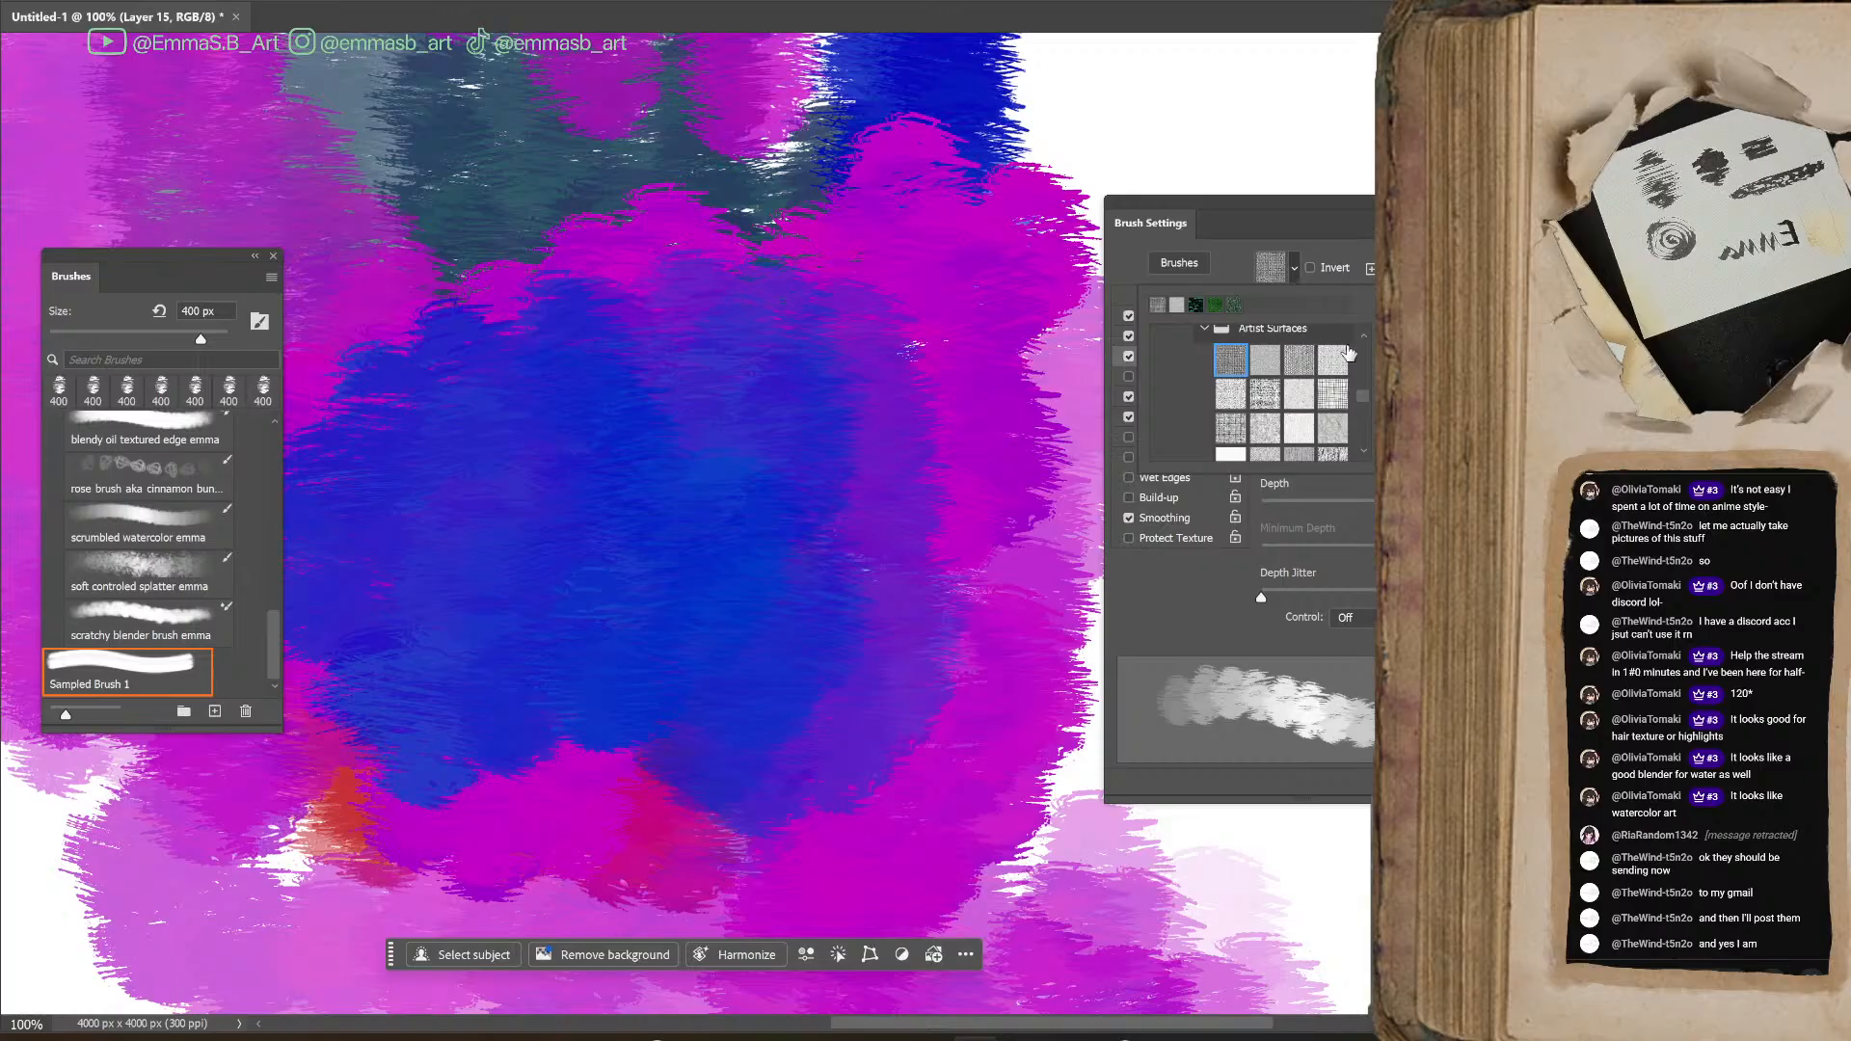
{"action": "double_click", "coordinate": [1262, 427]}
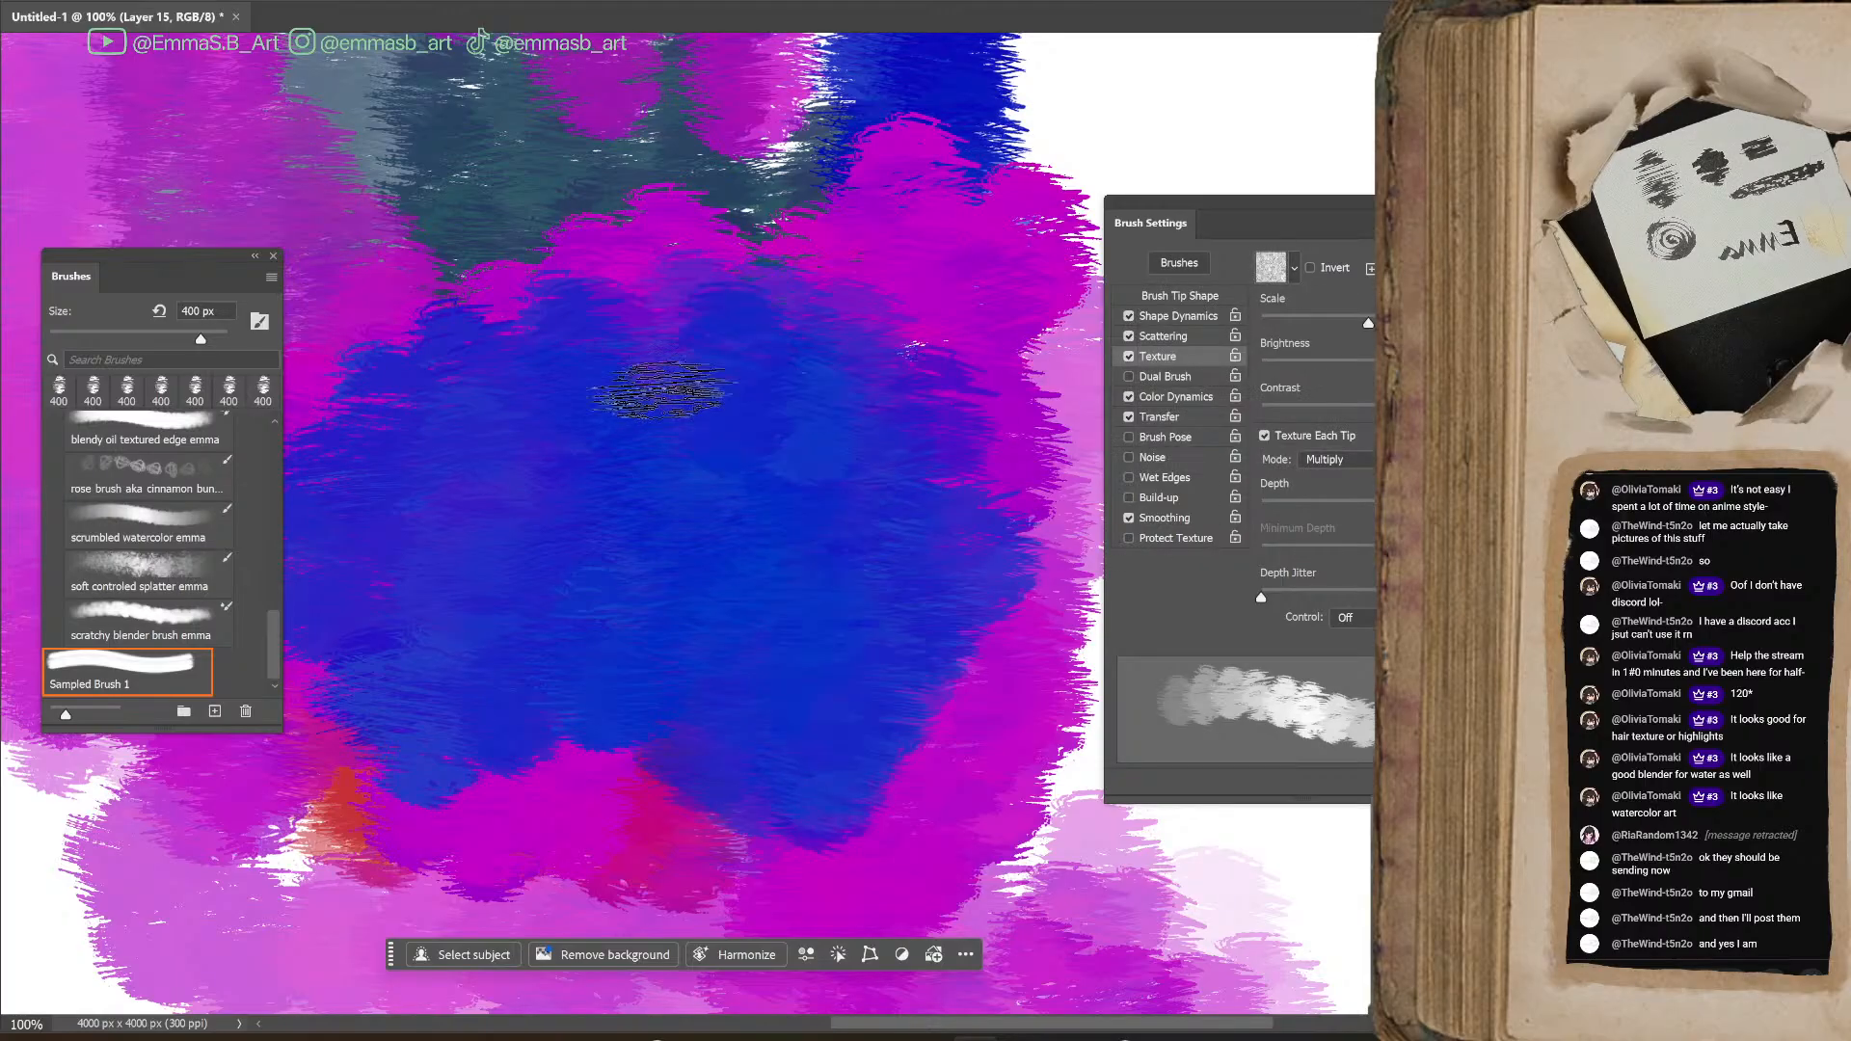
{"action": "left_click", "coordinate": [1360, 461]}
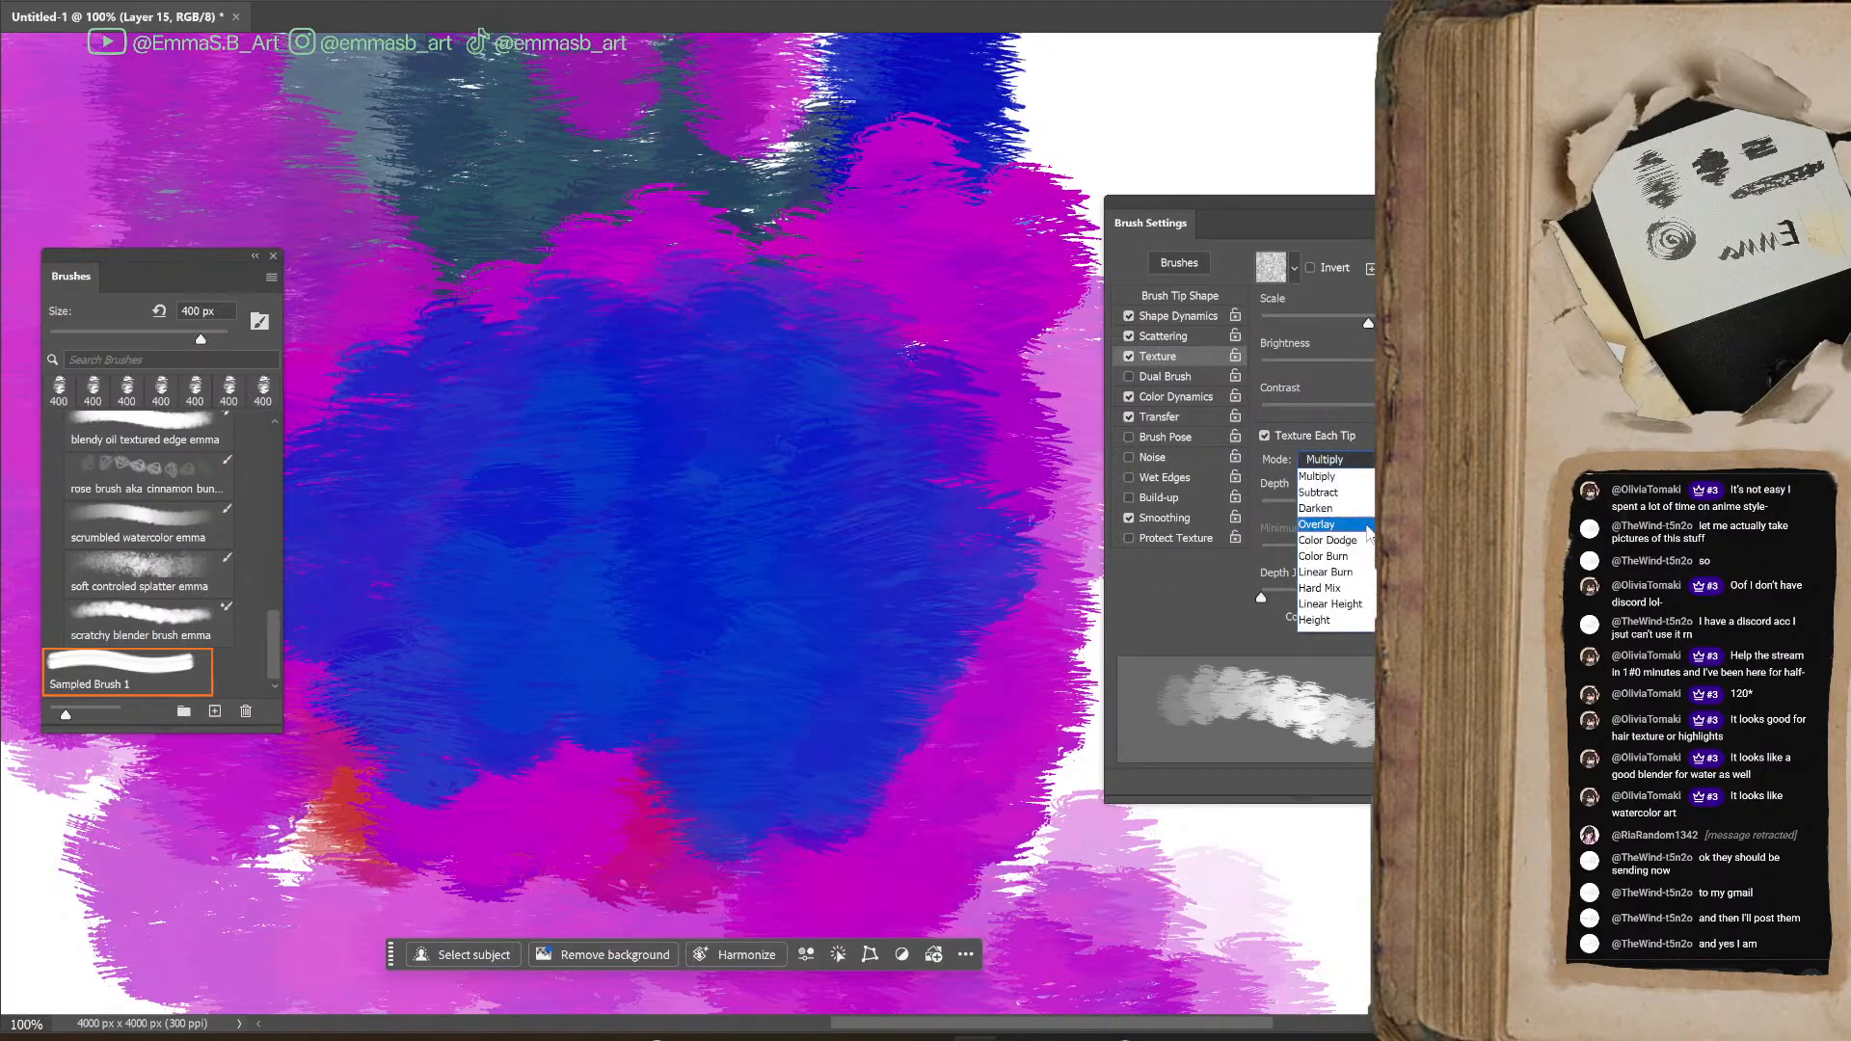
{"action": "left_click", "coordinate": [1350, 478]}
Try the Height texture mode, then set the mode to Hard Mix and test it with blue strokes over the magenta edge
{"action": "left_click", "coordinate": [1350, 461]}
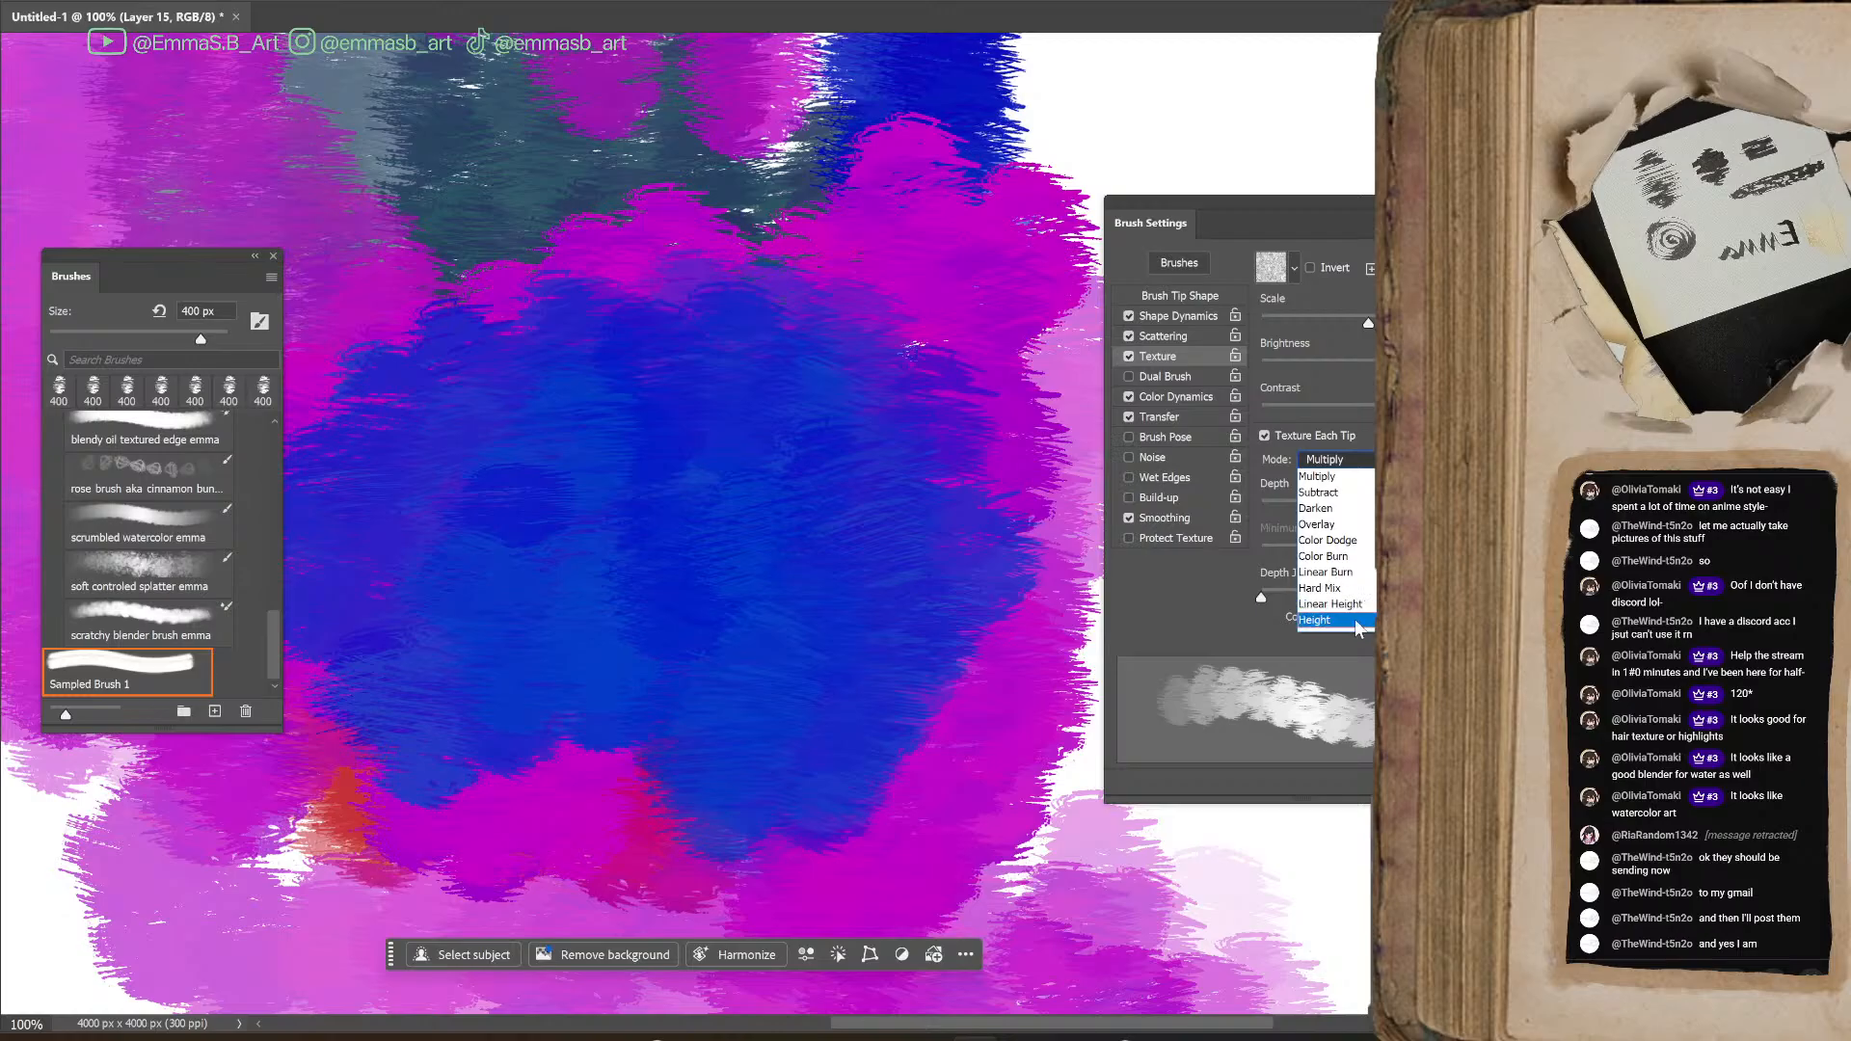
{"action": "left_click", "coordinate": [1360, 625]}
{"action": "left_click", "coordinate": [1350, 460]}
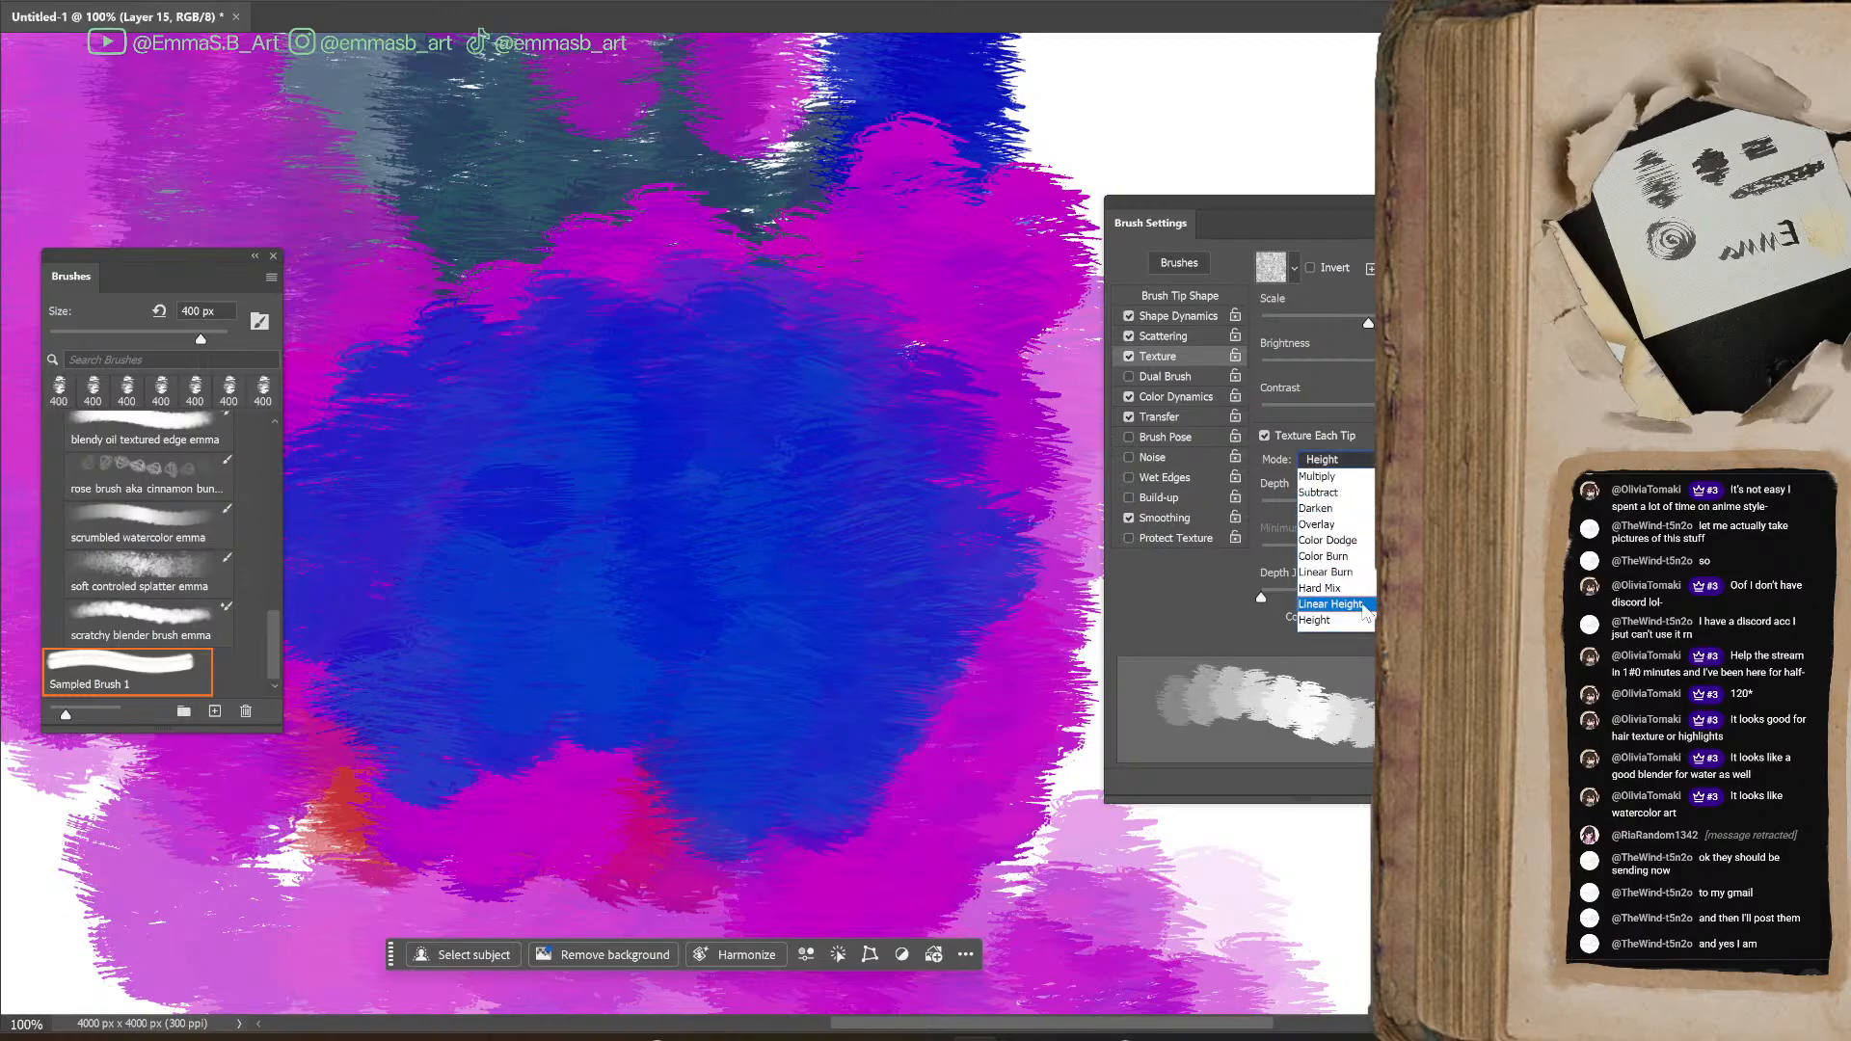
{"action": "left_click", "coordinate": [1335, 587]}
{"action": "mouse_move", "coordinate": [993, 655]}
{"action": "left_mouse_down"}
{"action": "mouse_move", "coordinate": [641, 620]}
{"action": "mouse_move", "coordinate": [675, 531]}
{"action": "mouse_move", "coordinate": [1046, 164]}
{"action": "mouse_move", "coordinate": [940, 266]}
{"action": "mouse_move", "coordinate": [1041, 425]}
{"action": "left_mouse_up"}
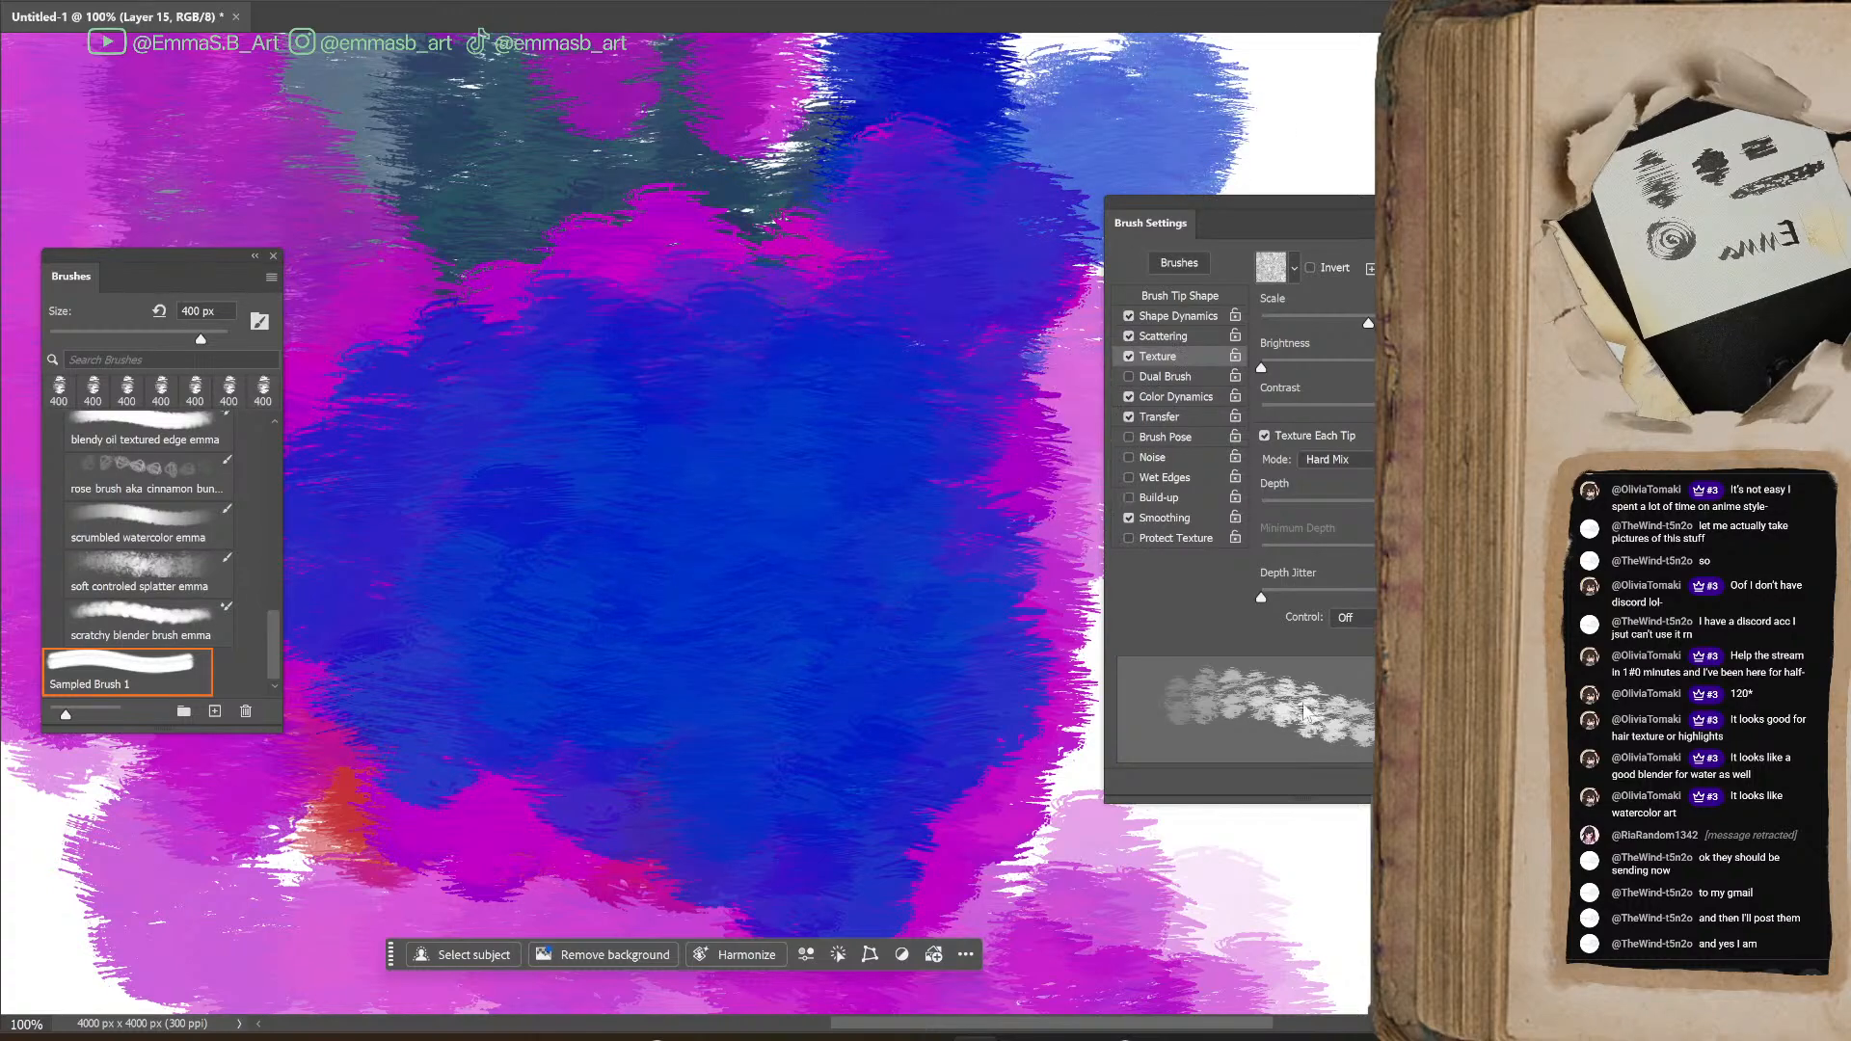
Paint blue strokes on the blank area right of the painting, then more at 300% magnification to test Hard Mix up close
{"action": "key", "text": "ctrl+z"}
{"action": "key", "text": "ctrl+z"}
{"action": "key", "text": "ctrl+z"}
{"action": "key", "text": "ctrl+z"}
{"action": "key", "text": "ctrl+z"}
{"action": "key", "text": "ctrl+z"}
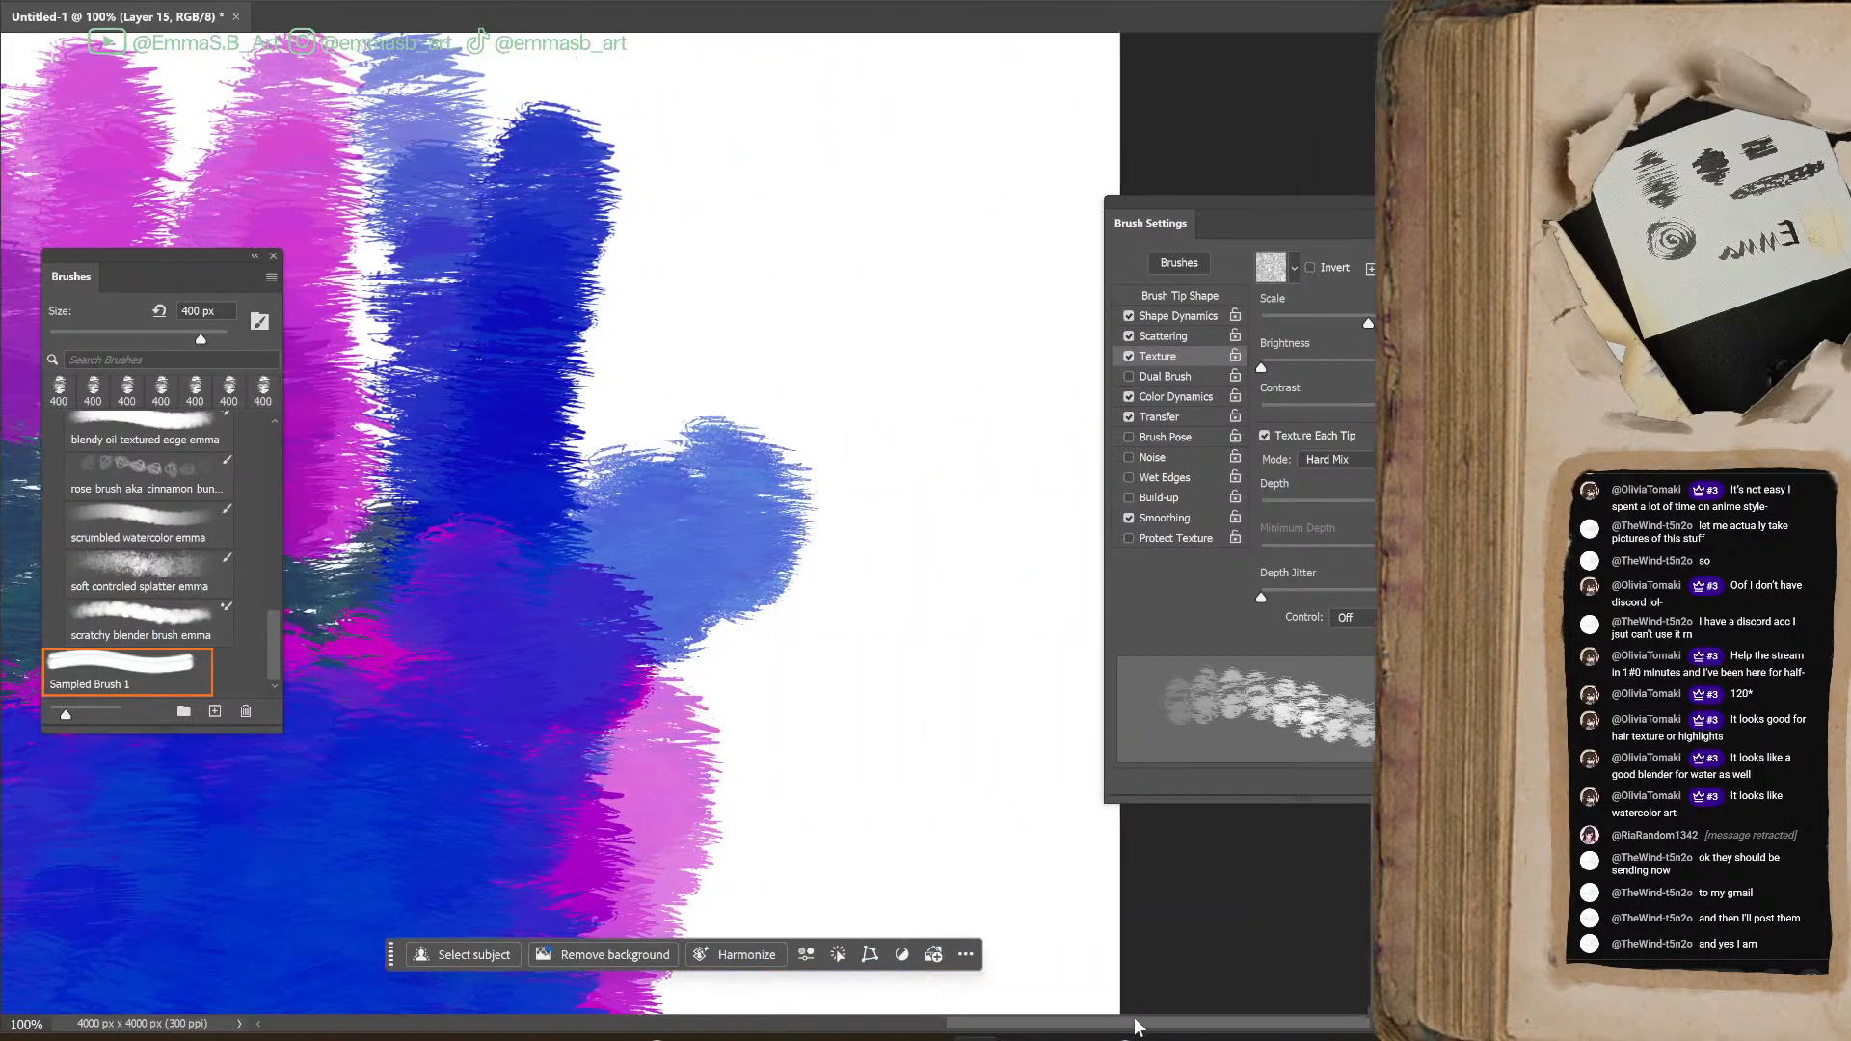
{"action": "mouse_move", "coordinate": [779, 390]}
{"action": "left_mouse_down"}
{"action": "mouse_move", "coordinate": [563, 446]}
{"action": "mouse_move", "coordinate": [653, 460]}
{"action": "mouse_move", "coordinate": [741, 527]}
{"action": "mouse_move", "coordinate": [876, 563]}
{"action": "mouse_move", "coordinate": [910, 658]}
{"action": "mouse_move", "coordinate": [748, 622]}
{"action": "left_mouse_up"}
{"action": "scroll", "coordinate": [951, 627], "scroll_direction": "up", "scroll_amount": 2}
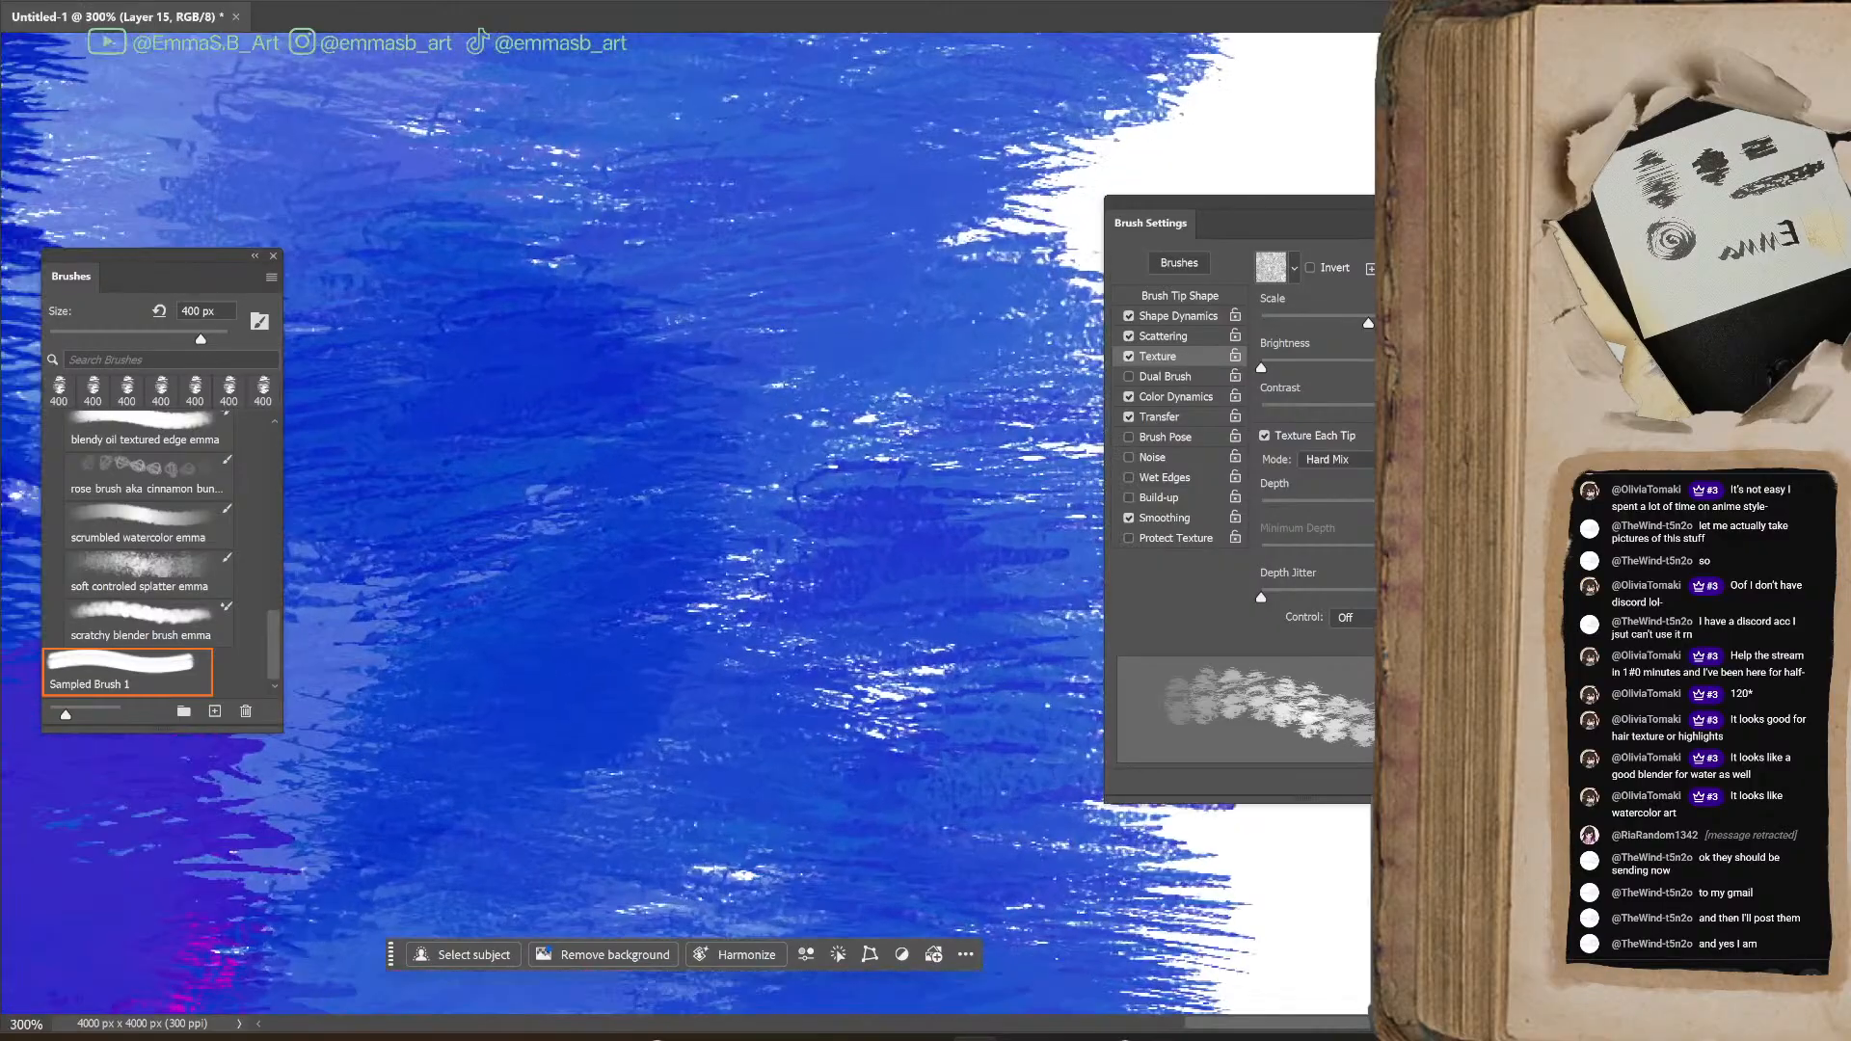
{"action": "left_click_drag", "start_coordinate": [733, 560], "coordinate": [945, 707]}
Change the texture to the coarse woven Artist Surfaces pattern and test it with blue strokes in the painting's upper-right area
{"action": "left_click", "coordinate": [1295, 269]}
{"action": "left_click", "coordinate": [1335, 395]}
{"action": "key", "text": "ctrl+minus"}
{"action": "key", "text": "ctrl+minus"}
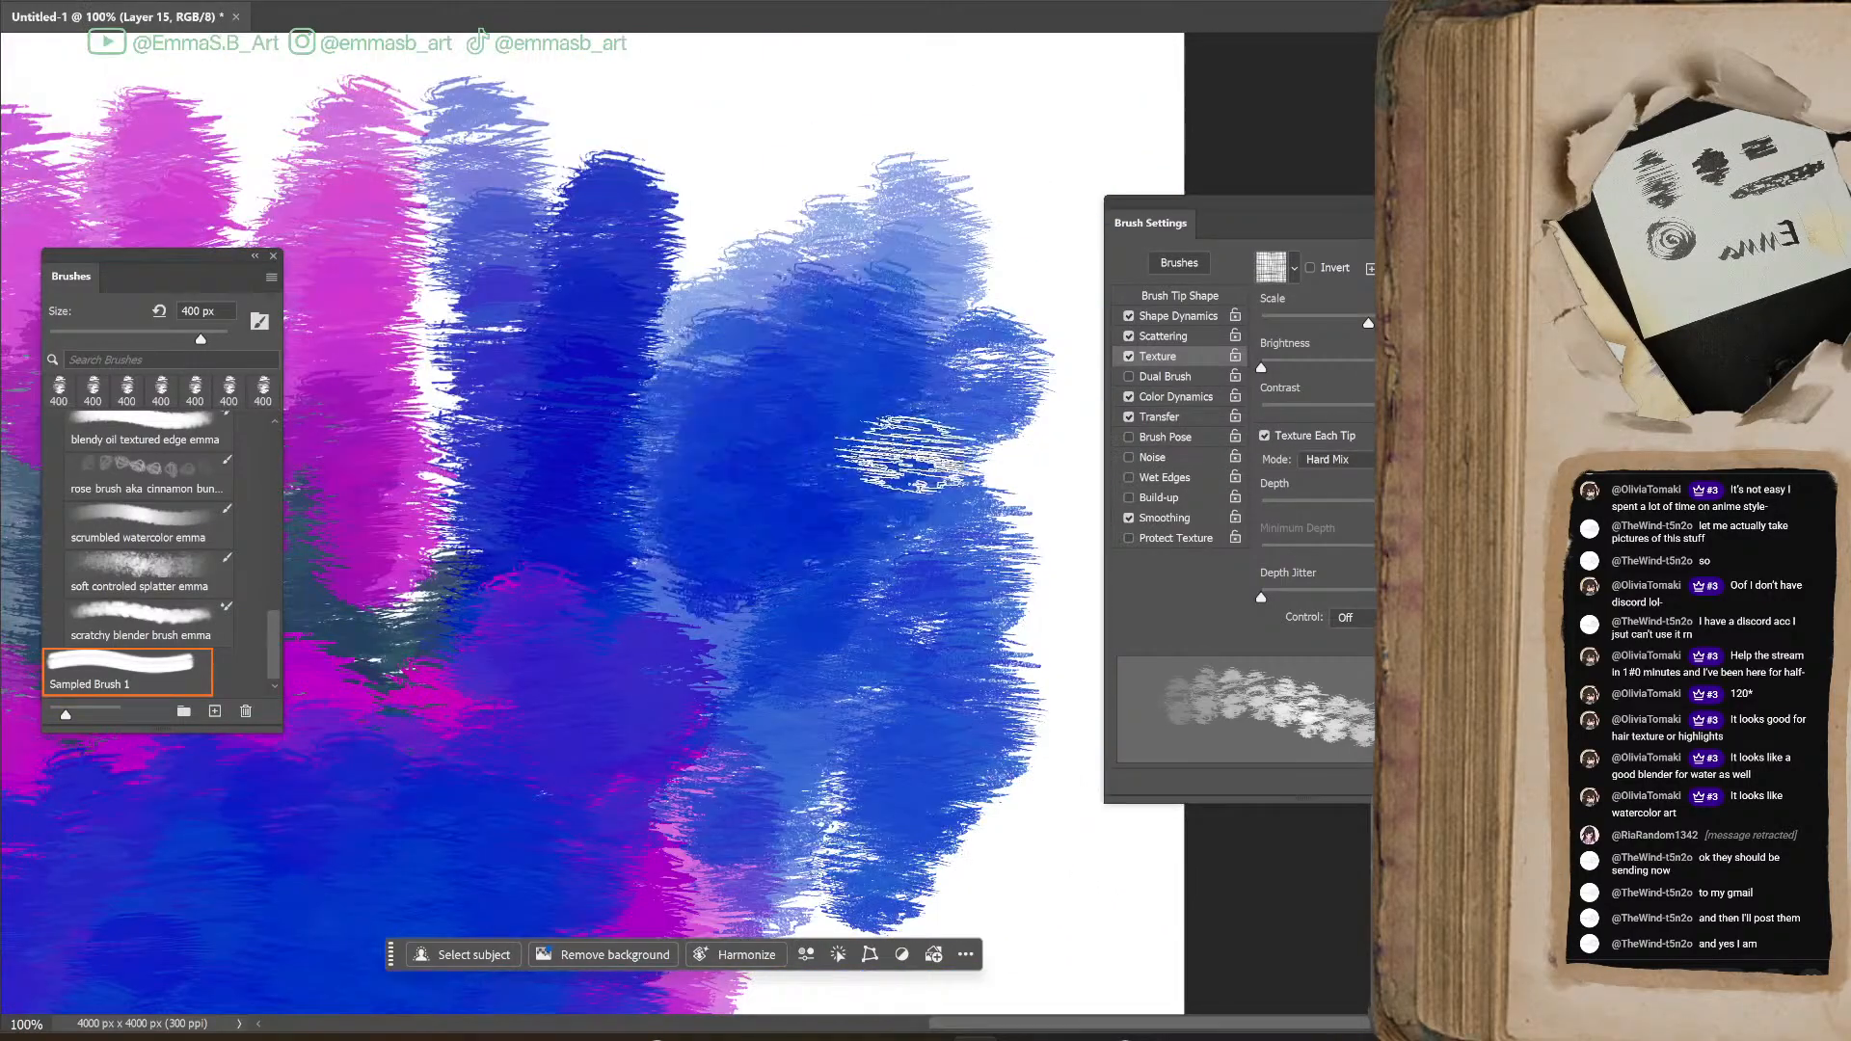
{"action": "mouse_move", "coordinate": [920, 453]}
{"action": "left_mouse_down"}
{"action": "mouse_move", "coordinate": [565, 155]}
{"action": "mouse_move", "coordinate": [948, 93]}
{"action": "mouse_move", "coordinate": [594, 325]}
{"action": "mouse_move", "coordinate": [928, 189]}
{"action": "mouse_move", "coordinate": [914, 432]}
{"action": "mouse_move", "coordinate": [955, 434]}
{"action": "left_mouse_up"}
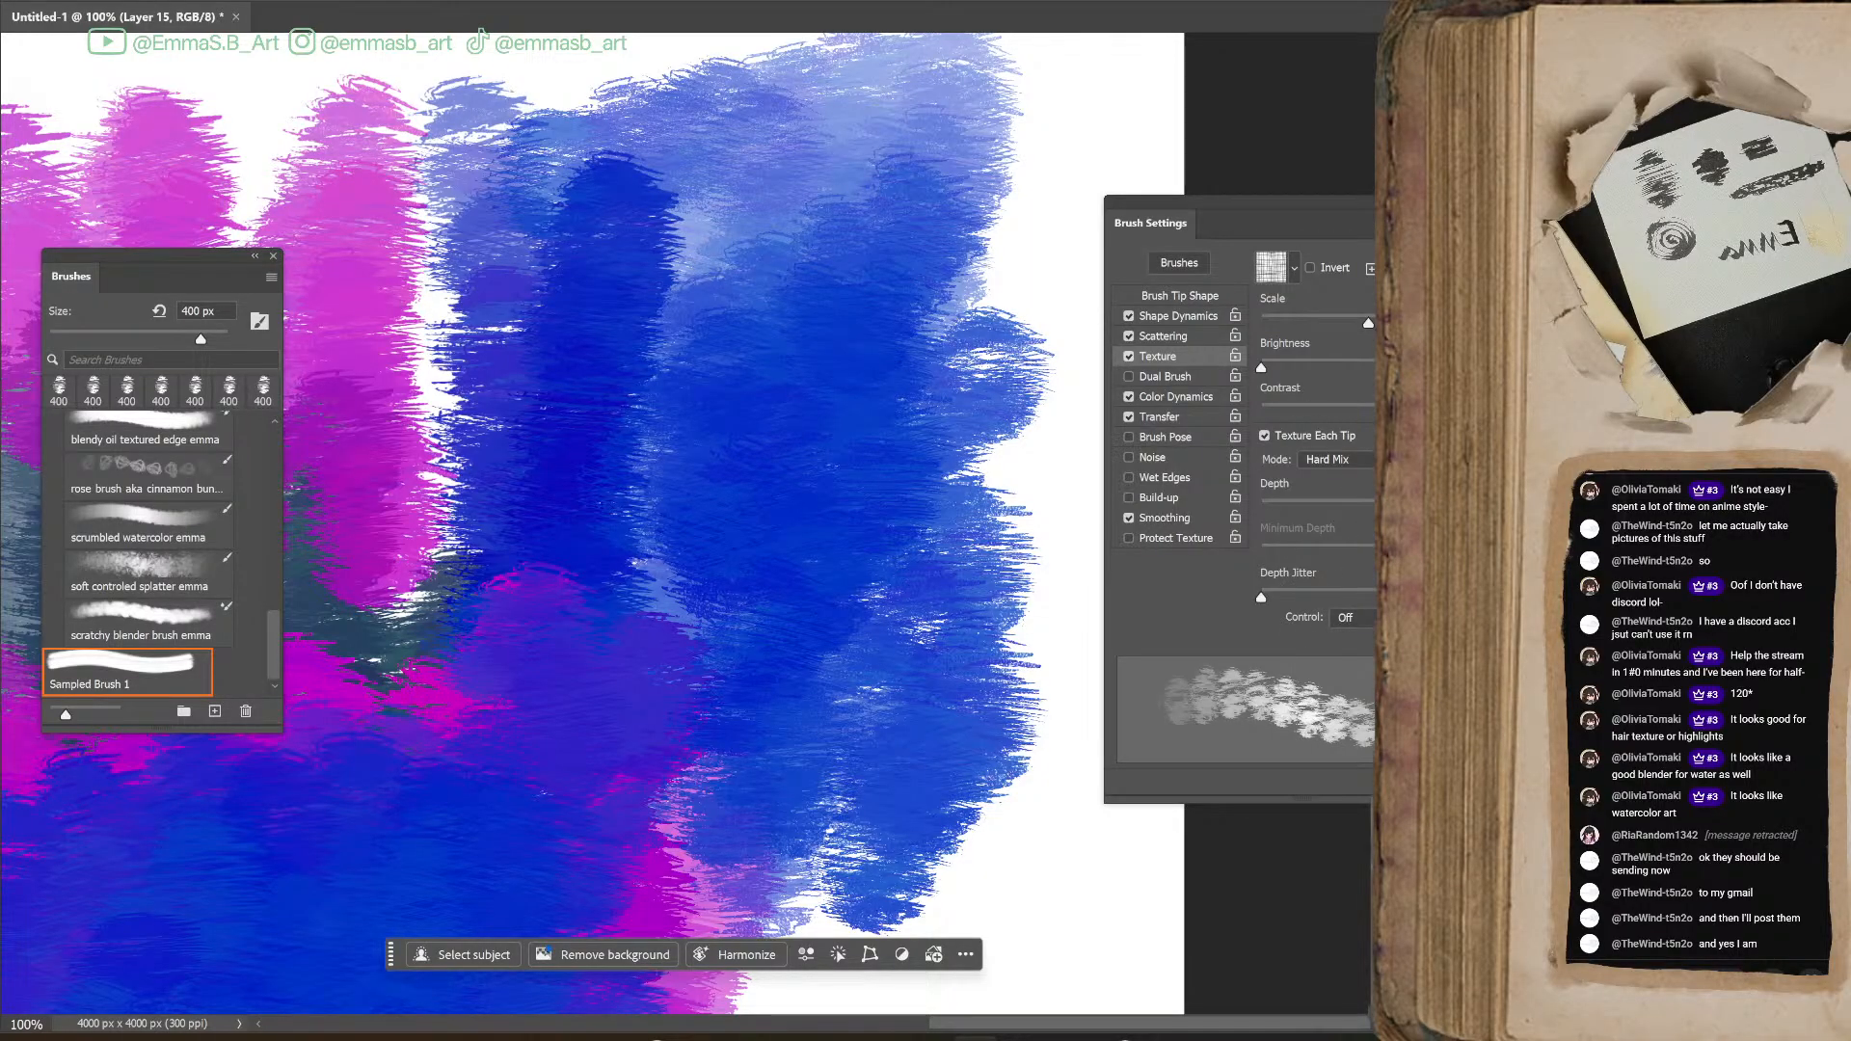
Lower the texture contrast and increase the texture scale, testing both with blue strokes near the painting's upper-right edge
{"action": "left_click_drag", "start_coordinate": [1261, 405], "coordinate": [1338, 420]}
{"action": "mouse_move", "coordinate": [1002, 97]}
{"action": "left_mouse_down"}
{"action": "mouse_move", "coordinate": [868, 237]}
{"action": "mouse_move", "coordinate": [868, 662]}
{"action": "mouse_move", "coordinate": [1013, 202]}
{"action": "mouse_move", "coordinate": [1041, 733]}
{"action": "left_mouse_up"}
{"action": "left_click_drag", "start_coordinate": [1369, 323], "coordinate": [1388, 323]}
{"action": "mouse_move", "coordinate": [897, 257]}
{"action": "left_mouse_down"}
{"action": "mouse_move", "coordinate": [917, 443]}
{"action": "mouse_move", "coordinate": [761, 132]}
{"action": "mouse_move", "coordinate": [723, 280]}
{"action": "left_mouse_up"}
{"action": "key", "text": "ctrl+z"}
{"action": "key", "text": "ctrl+z"}
{"action": "key", "text": "ctrl+z"}
{"action": "key", "text": "ctrl+z"}
{"action": "key", "text": "ctrl+z"}
{"action": "key", "text": "ctrl+z"}
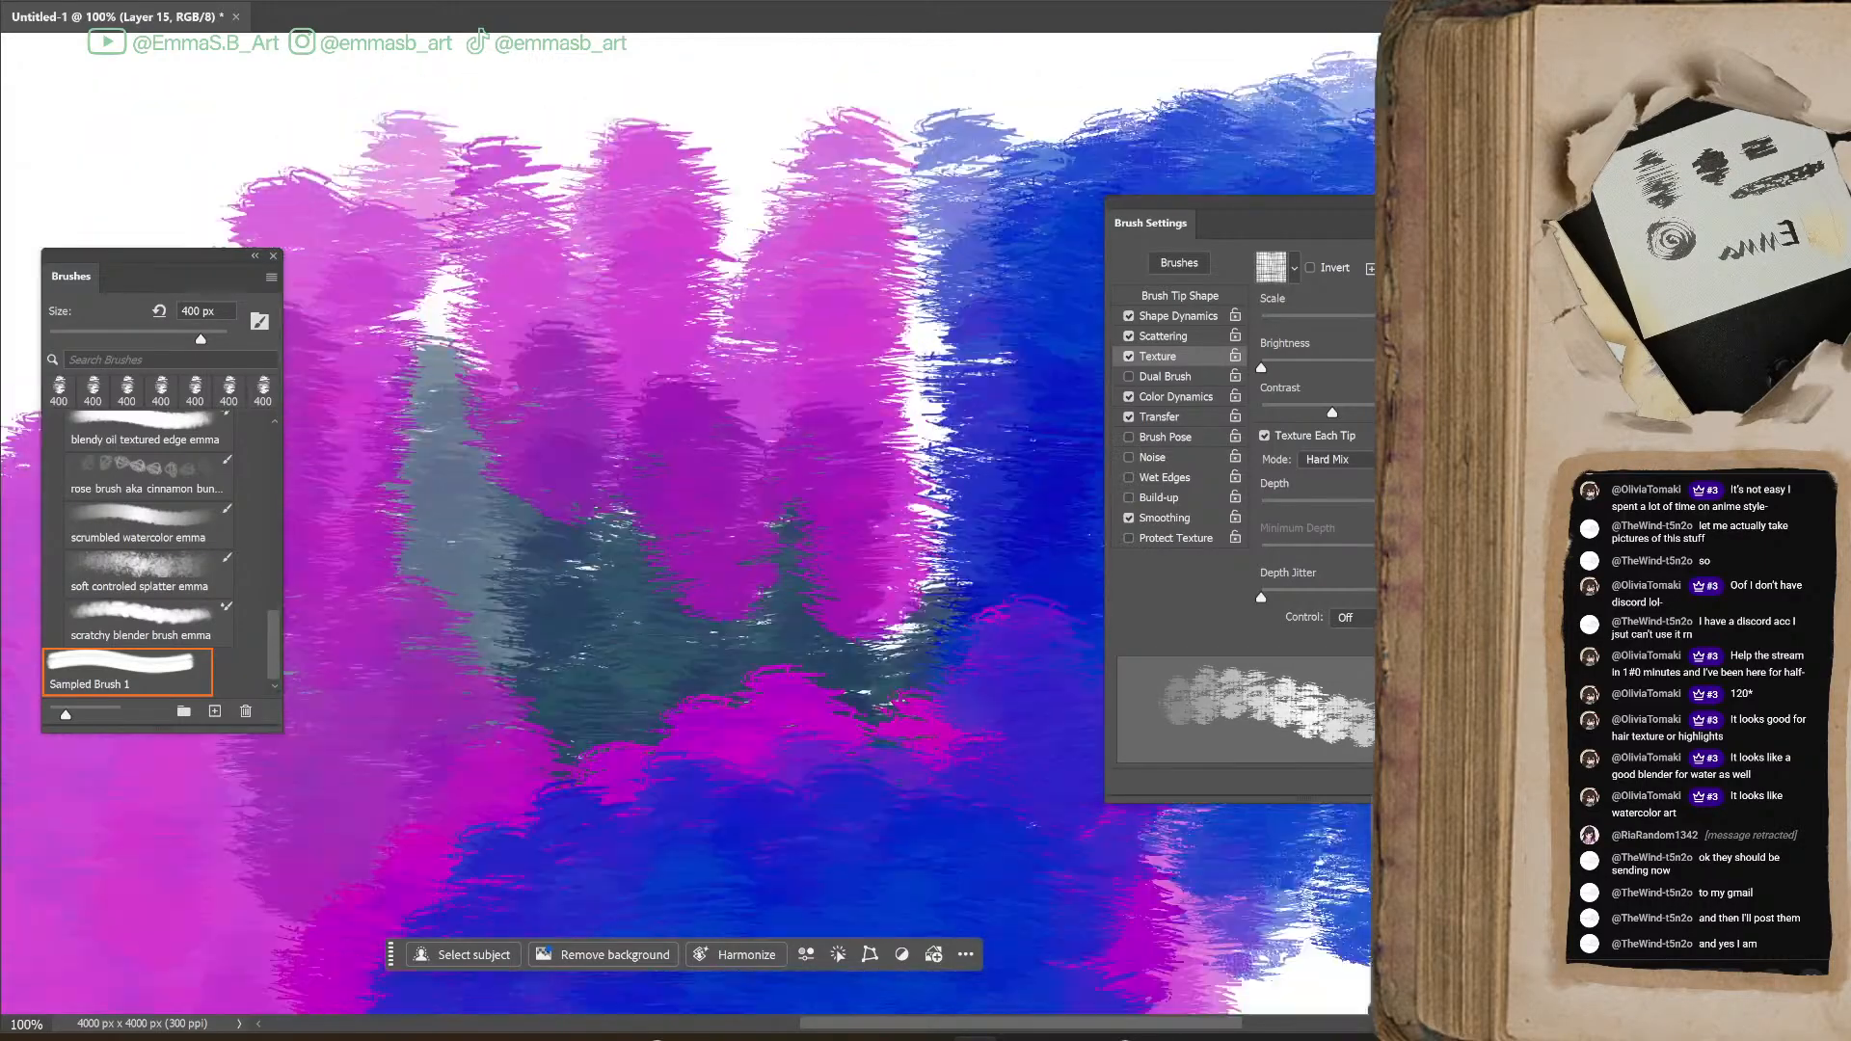
Paint light blue strokes in the canvas's lower-left area, then layer darker blue over them at 300% magnification
{"action": "mouse_move", "coordinate": [479, 627]}
{"action": "left_mouse_down"}
{"action": "mouse_move", "coordinate": [661, 765]}
{"action": "mouse_move", "coordinate": [414, 298]}
{"action": "mouse_move", "coordinate": [402, 331]}
{"action": "mouse_move", "coordinate": [617, 328]}
{"action": "mouse_move", "coordinate": [795, 588]}
{"action": "left_mouse_up"}
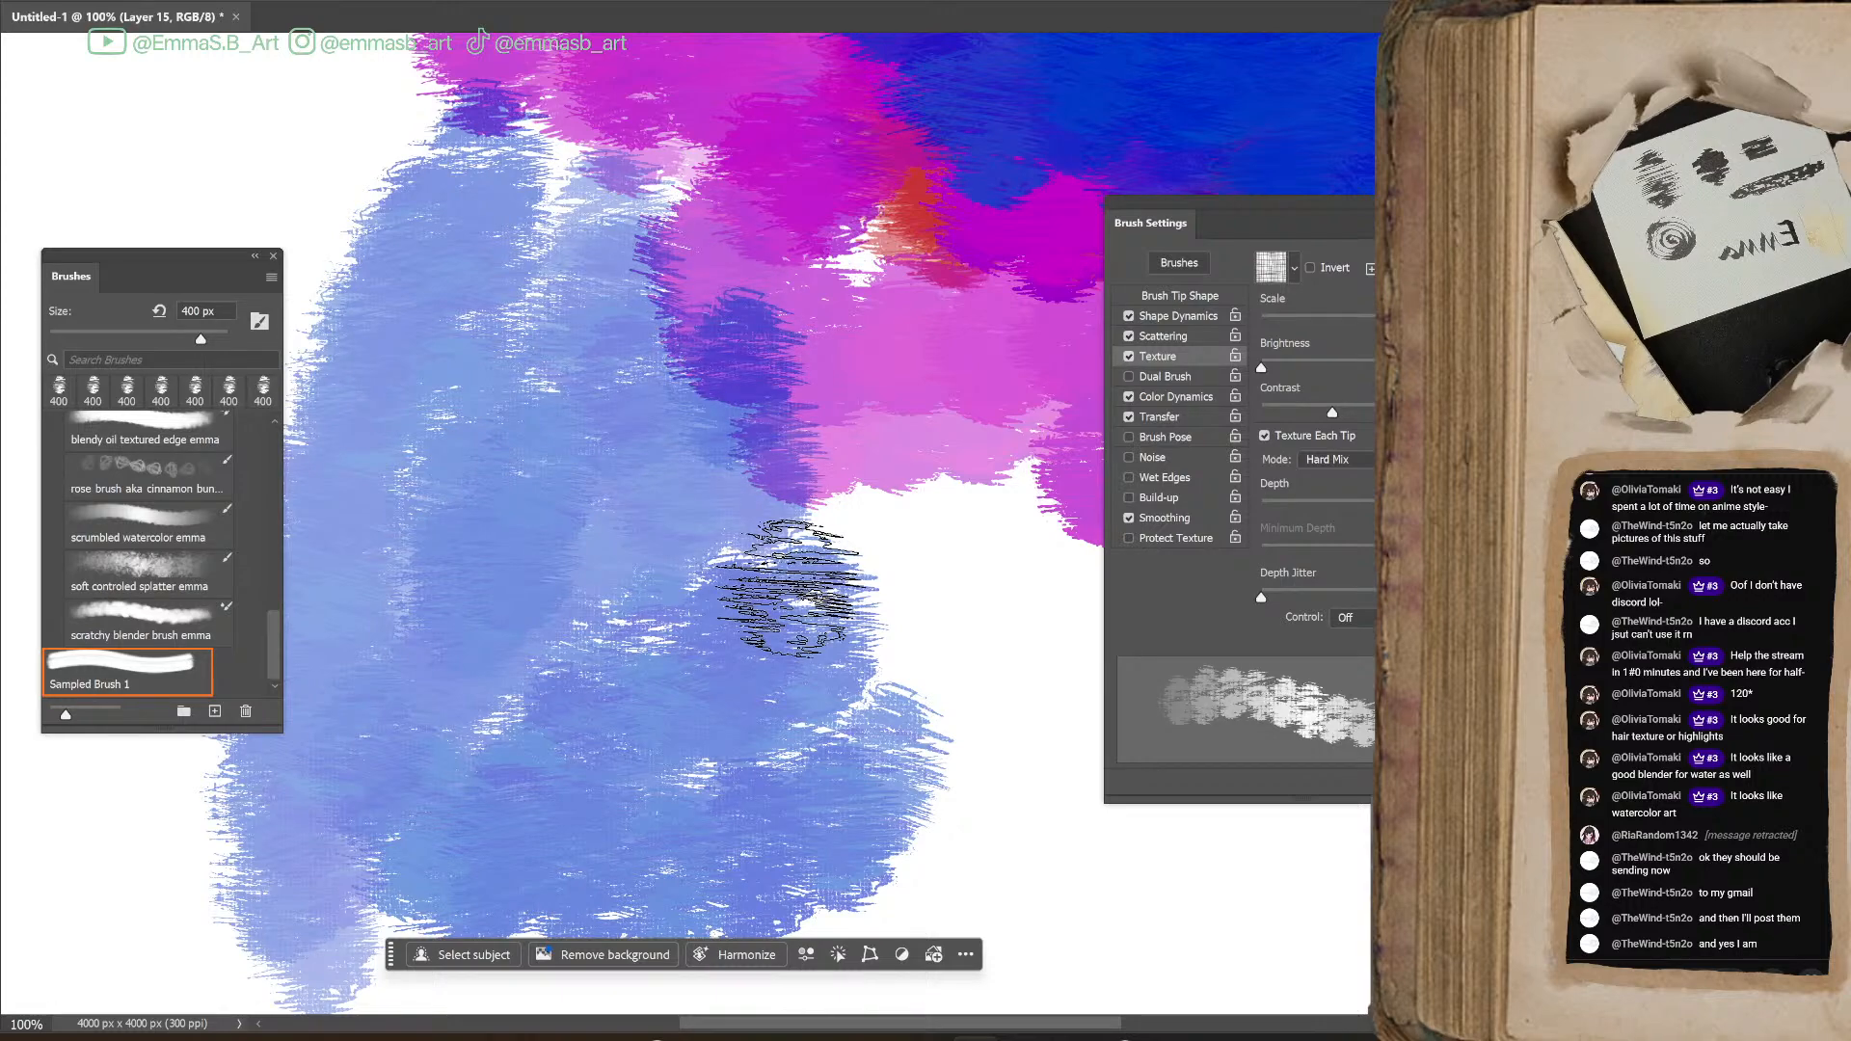
{"action": "key", "text": "ctrl+plus"}
{"action": "key", "text": "ctrl+plus"}
{"action": "left_click_drag", "start_coordinate": [483, 752], "coordinate": [944, 521]}
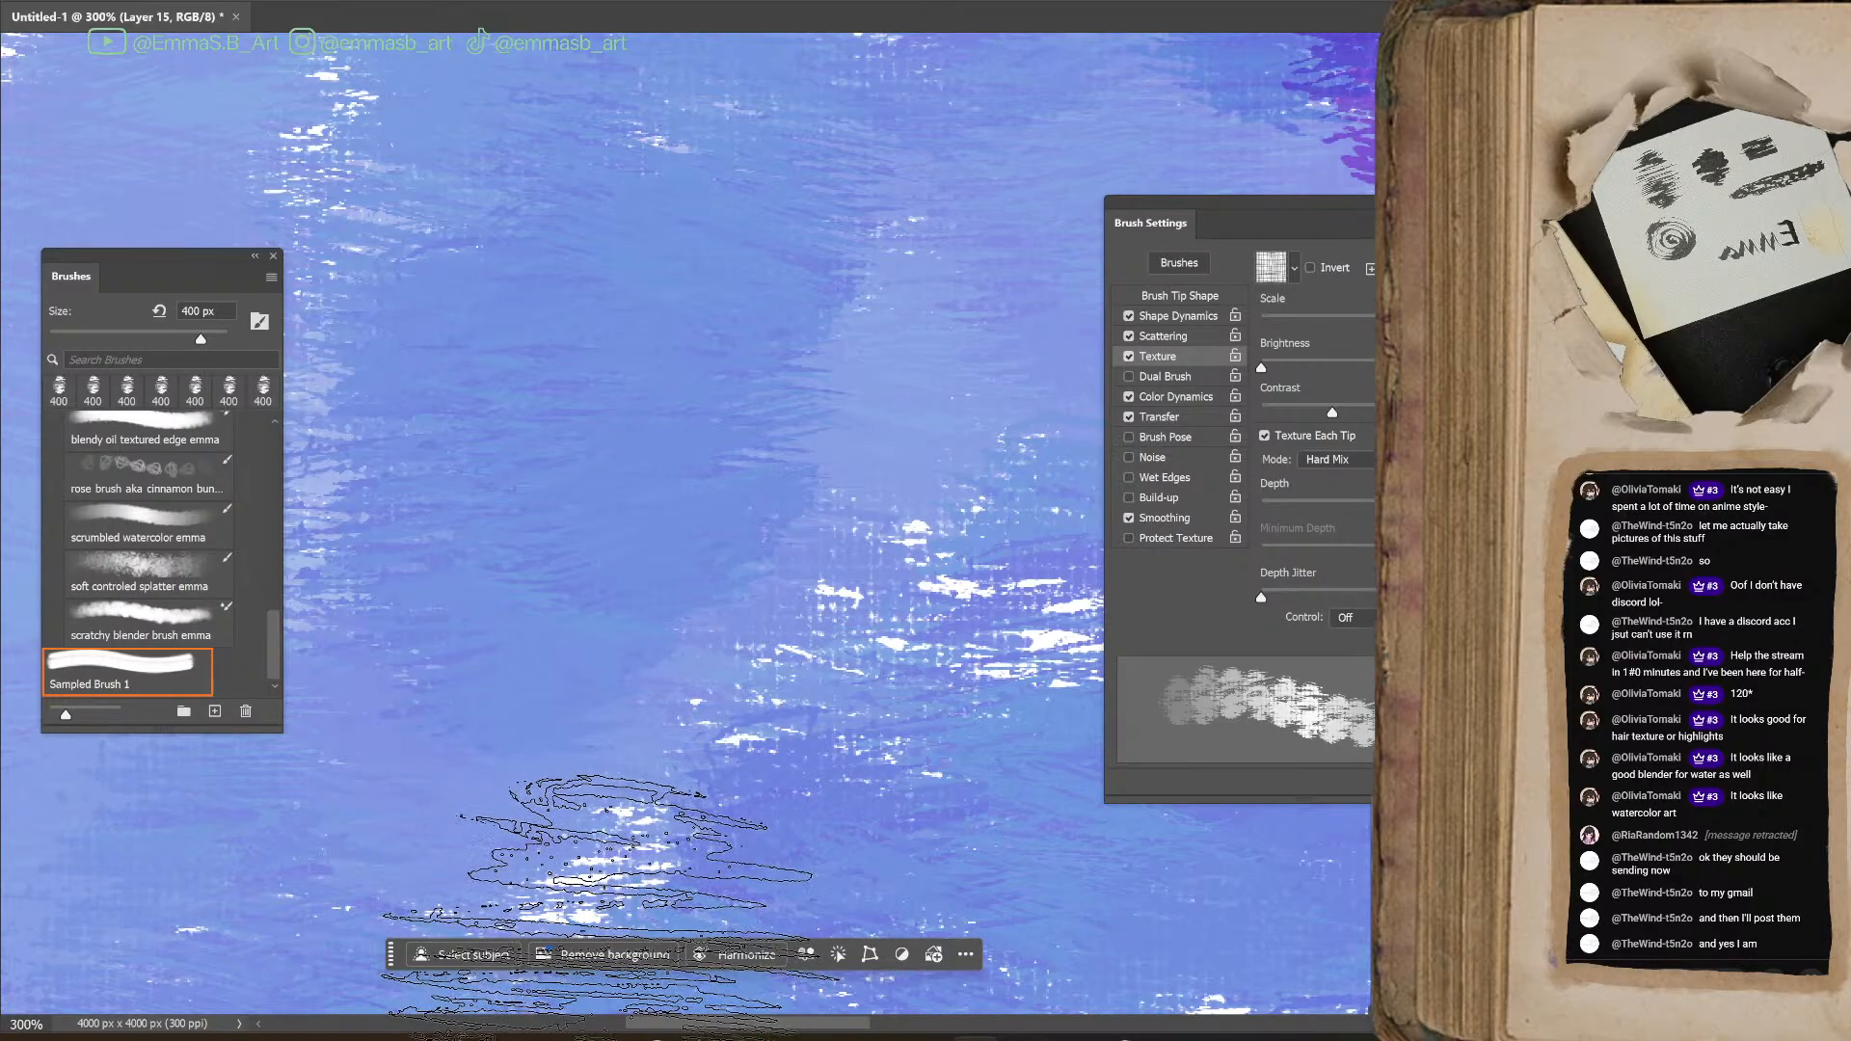
{"action": "left_click_drag", "start_coordinate": [825, 709], "coordinate": [847, 675]}
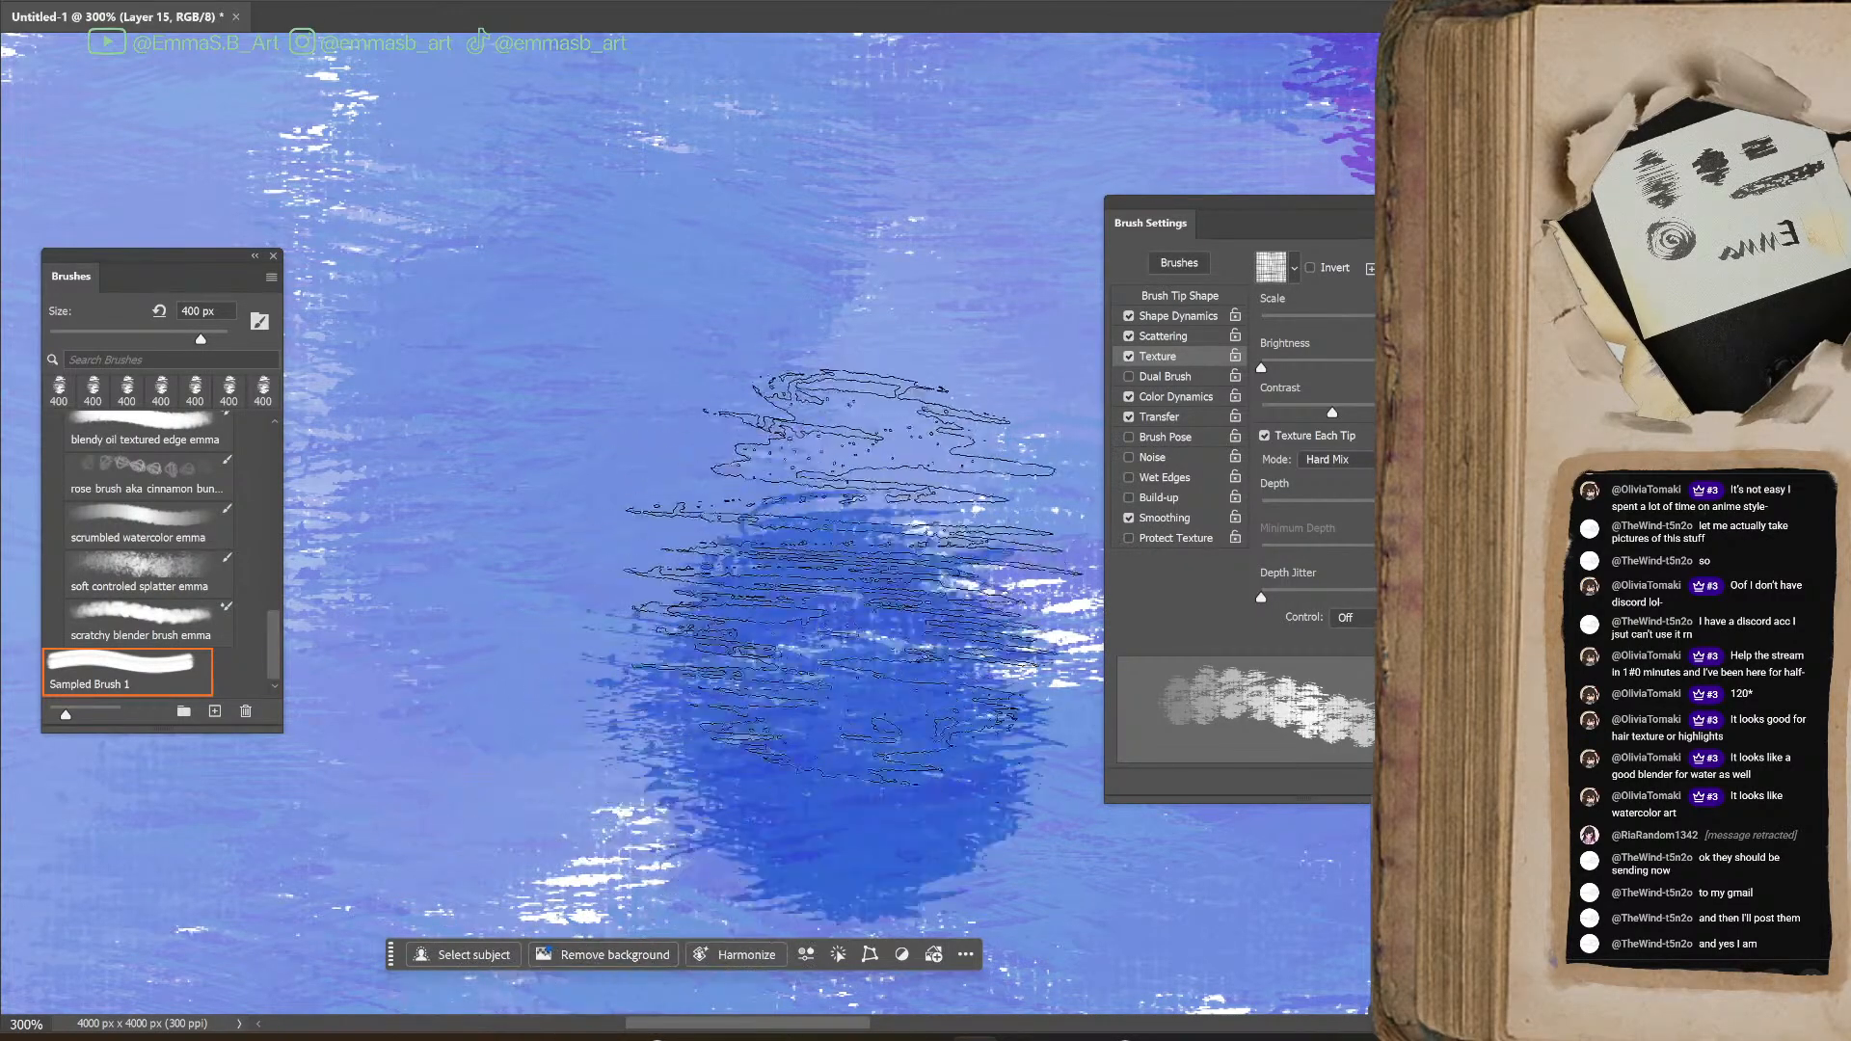
{"action": "mouse_move", "coordinate": [827, 516]}
{"action": "left_mouse_down"}
{"action": "mouse_move", "coordinate": [705, 524]}
{"action": "mouse_move", "coordinate": [623, 452]}
{"action": "mouse_move", "coordinate": [849, 592]}
{"action": "mouse_move", "coordinate": [873, 666]}
{"action": "left_mouse_up"}
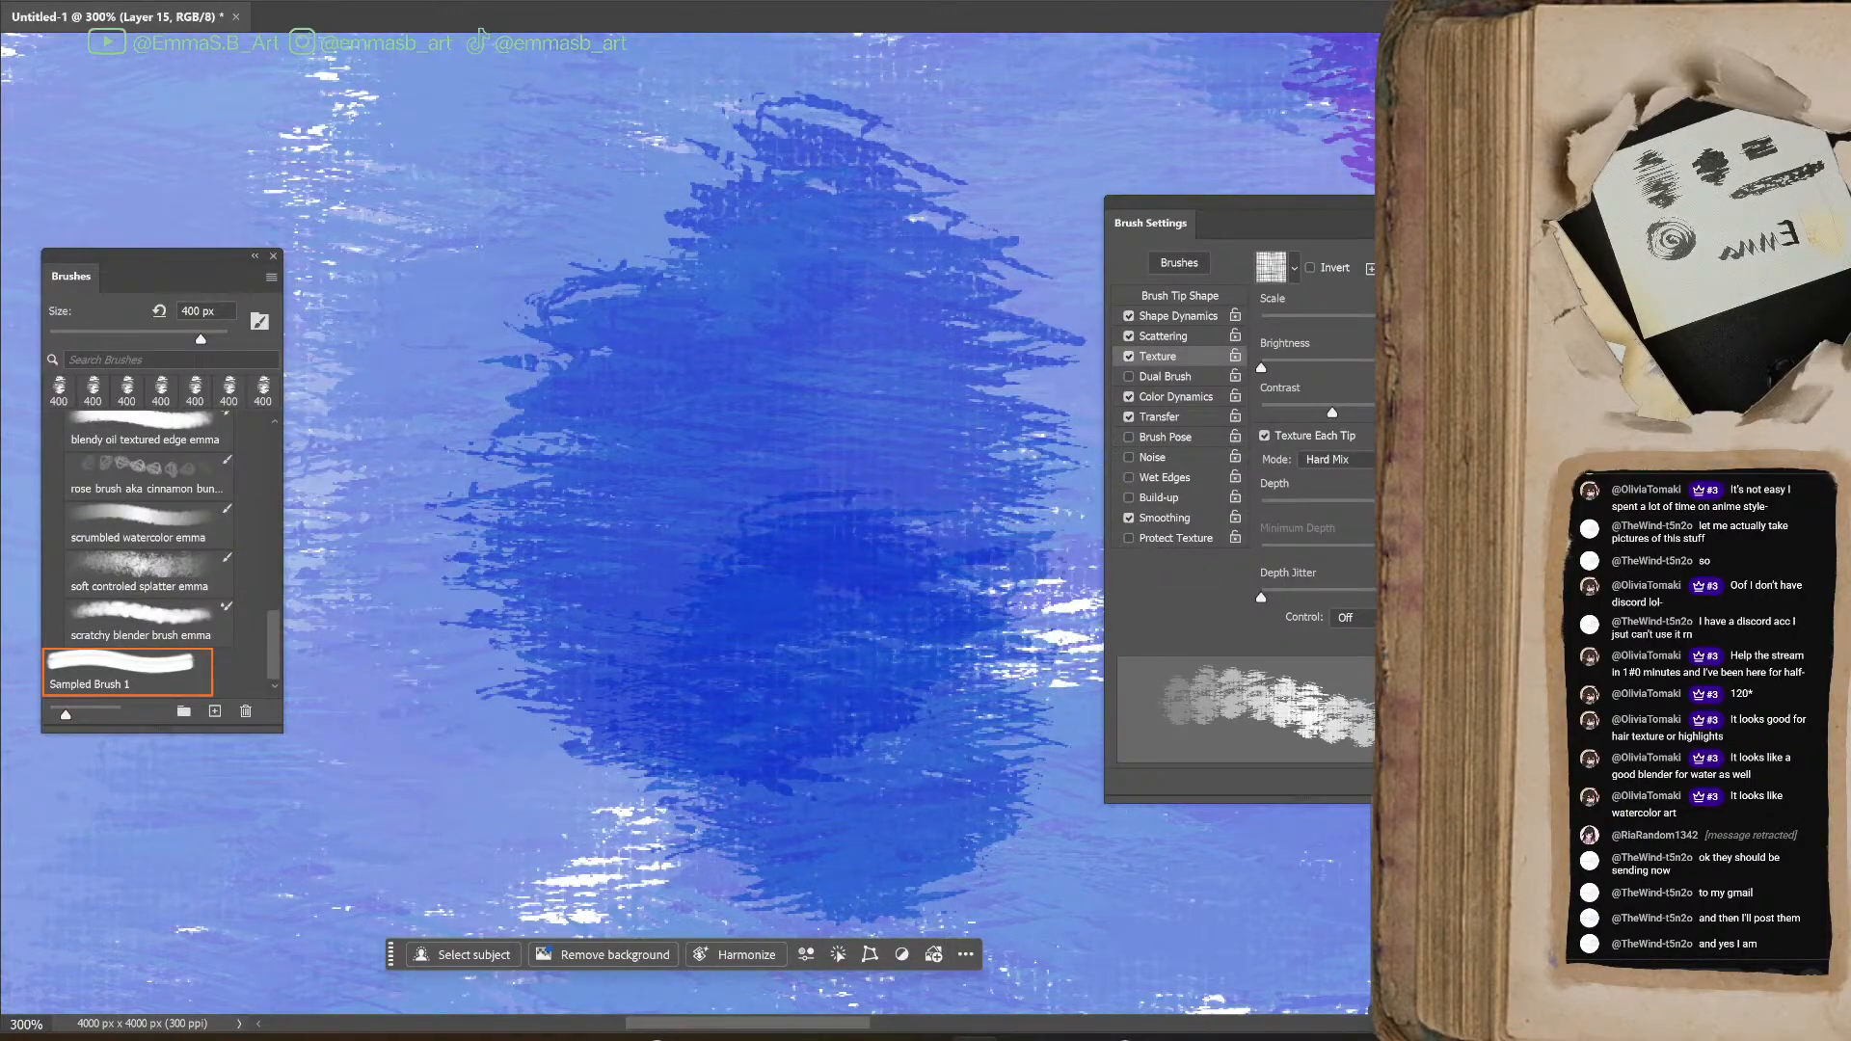
{"action": "mouse_move", "coordinate": [675, 492]}
{"action": "left_mouse_down"}
{"action": "mouse_move", "coordinate": [752, 405]}
{"action": "mouse_move", "coordinate": [826, 485]}
{"action": "mouse_move", "coordinate": [930, 834]}
{"action": "left_mouse_up"}
Cover the lower-left area of the canvas with broad blue strokes and try a smaller texture scale
{"action": "key", "text": "ctrl+minus"}
{"action": "key", "text": "ctrl+minus"}
{"action": "key", "text": "ctrl+minus"}
{"action": "key", "text": "ctrl+minus"}
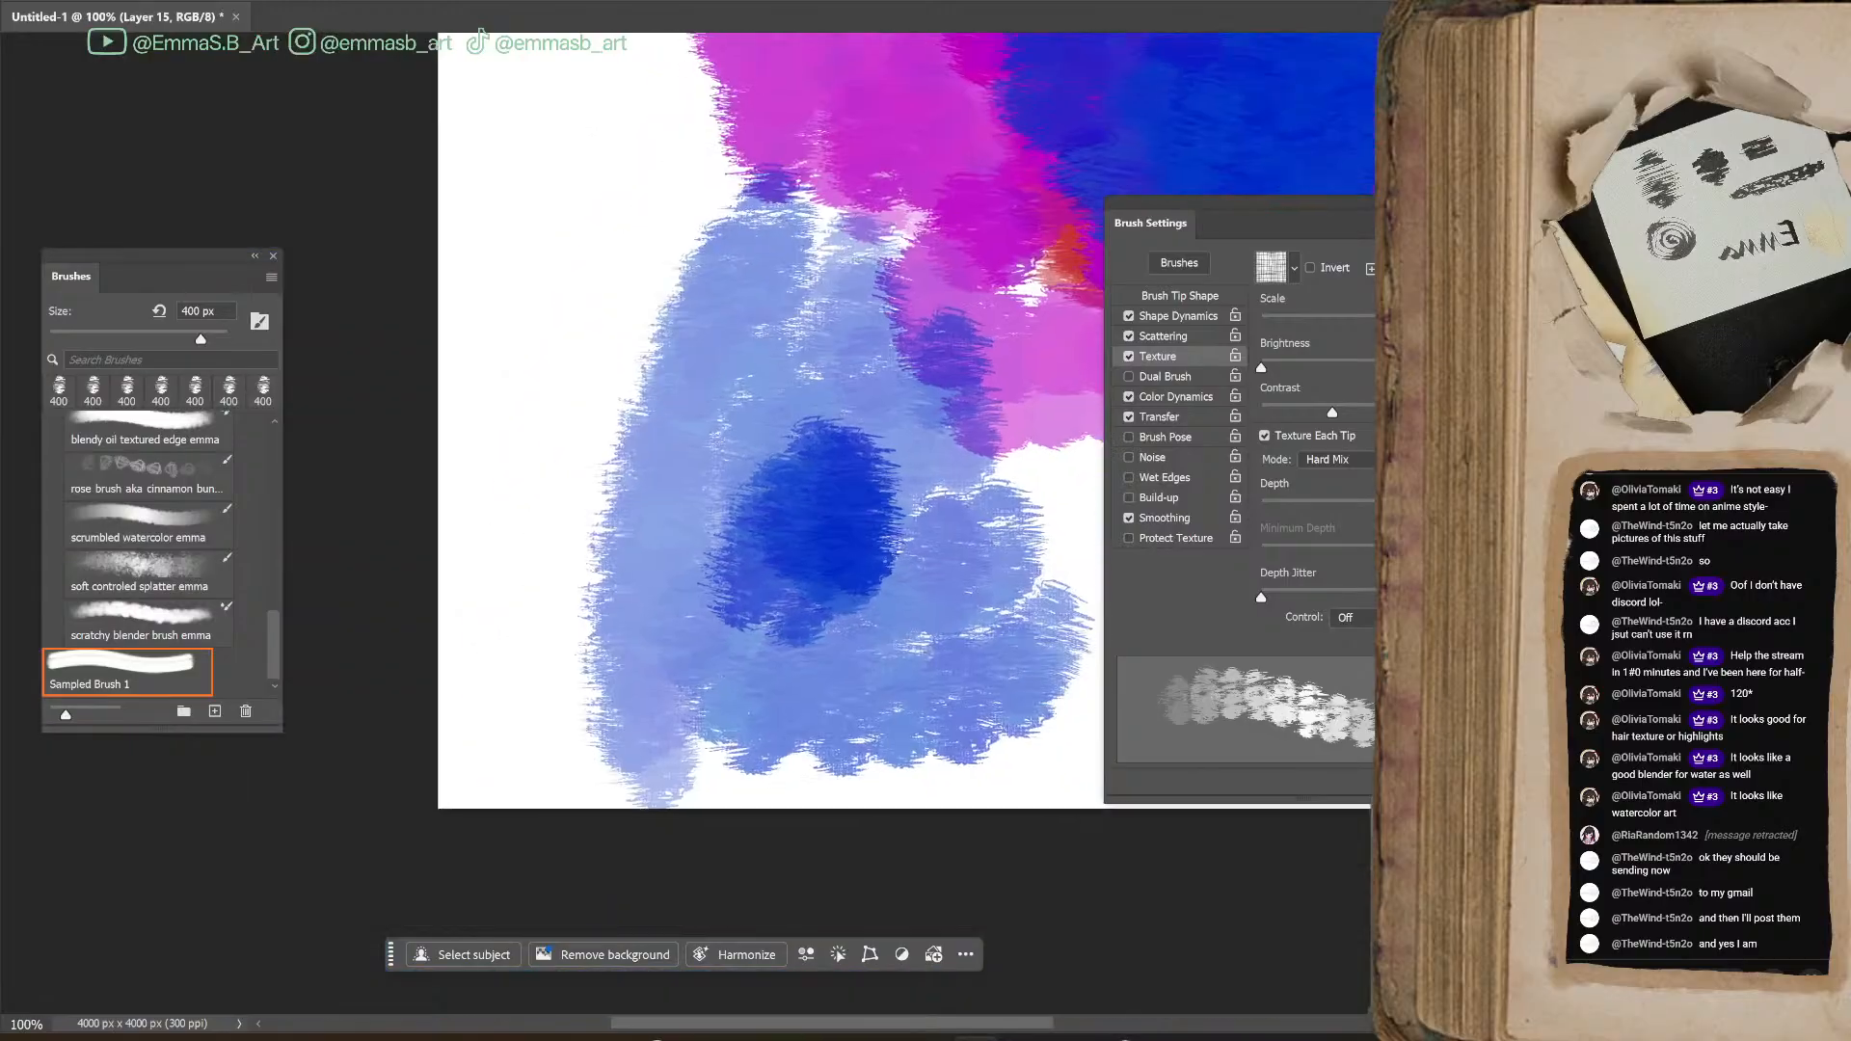
{"action": "mouse_move", "coordinate": [662, 425]}
{"action": "left_mouse_down"}
{"action": "mouse_move", "coordinate": [615, 310]}
{"action": "mouse_move", "coordinate": [613, 616]}
{"action": "mouse_move", "coordinate": [736, 483]}
{"action": "mouse_move", "coordinate": [741, 775]}
{"action": "mouse_move", "coordinate": [494, 372]}
{"action": "mouse_move", "coordinate": [576, 281]}
{"action": "mouse_move", "coordinate": [624, 441]}
{"action": "mouse_move", "coordinate": [637, 602]}
{"action": "mouse_move", "coordinate": [848, 569]}
{"action": "mouse_move", "coordinate": [959, 621]}
{"action": "mouse_move", "coordinate": [928, 726]}
{"action": "mouse_move", "coordinate": [1033, 645]}
{"action": "left_mouse_up"}
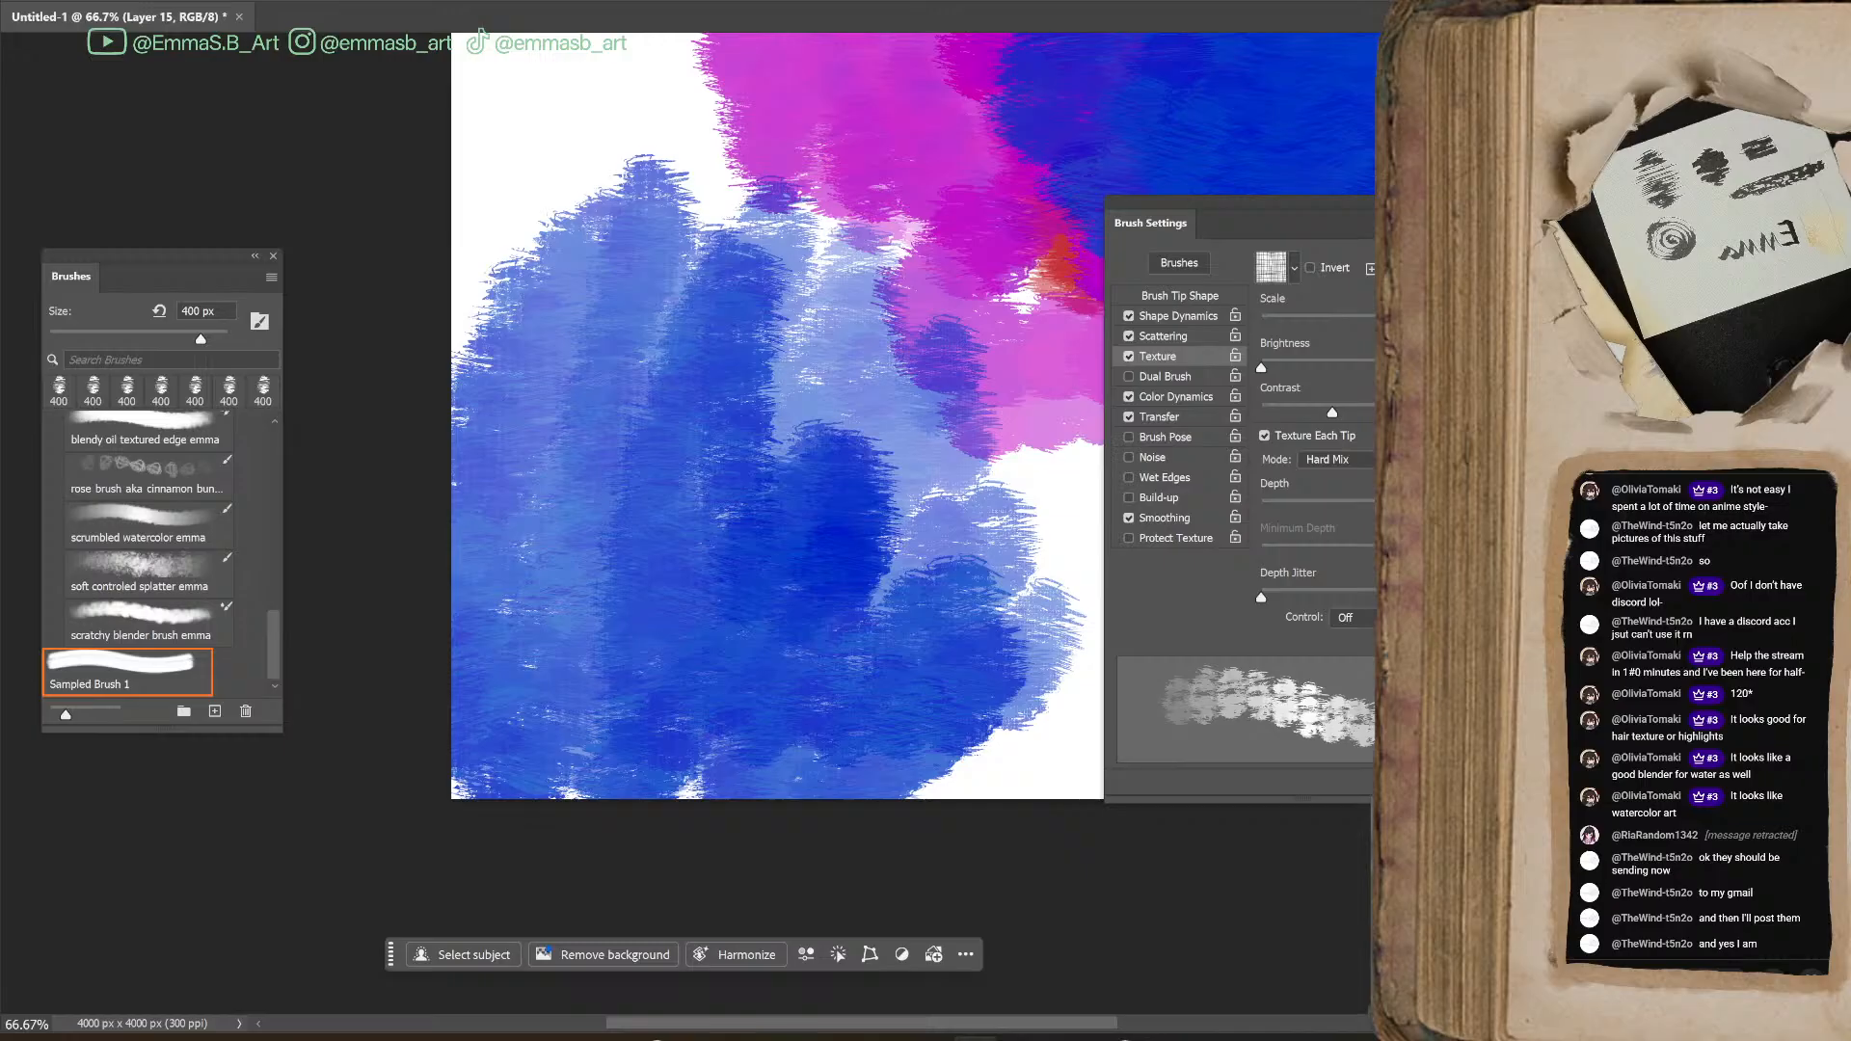
{"action": "mouse_move", "coordinate": [569, 111]}
{"action": "left_mouse_down"}
{"action": "mouse_move", "coordinate": [612, 77]}
{"action": "mouse_move", "coordinate": [578, 289]}
{"action": "mouse_move", "coordinate": [704, 405]}
{"action": "left_mouse_up"}
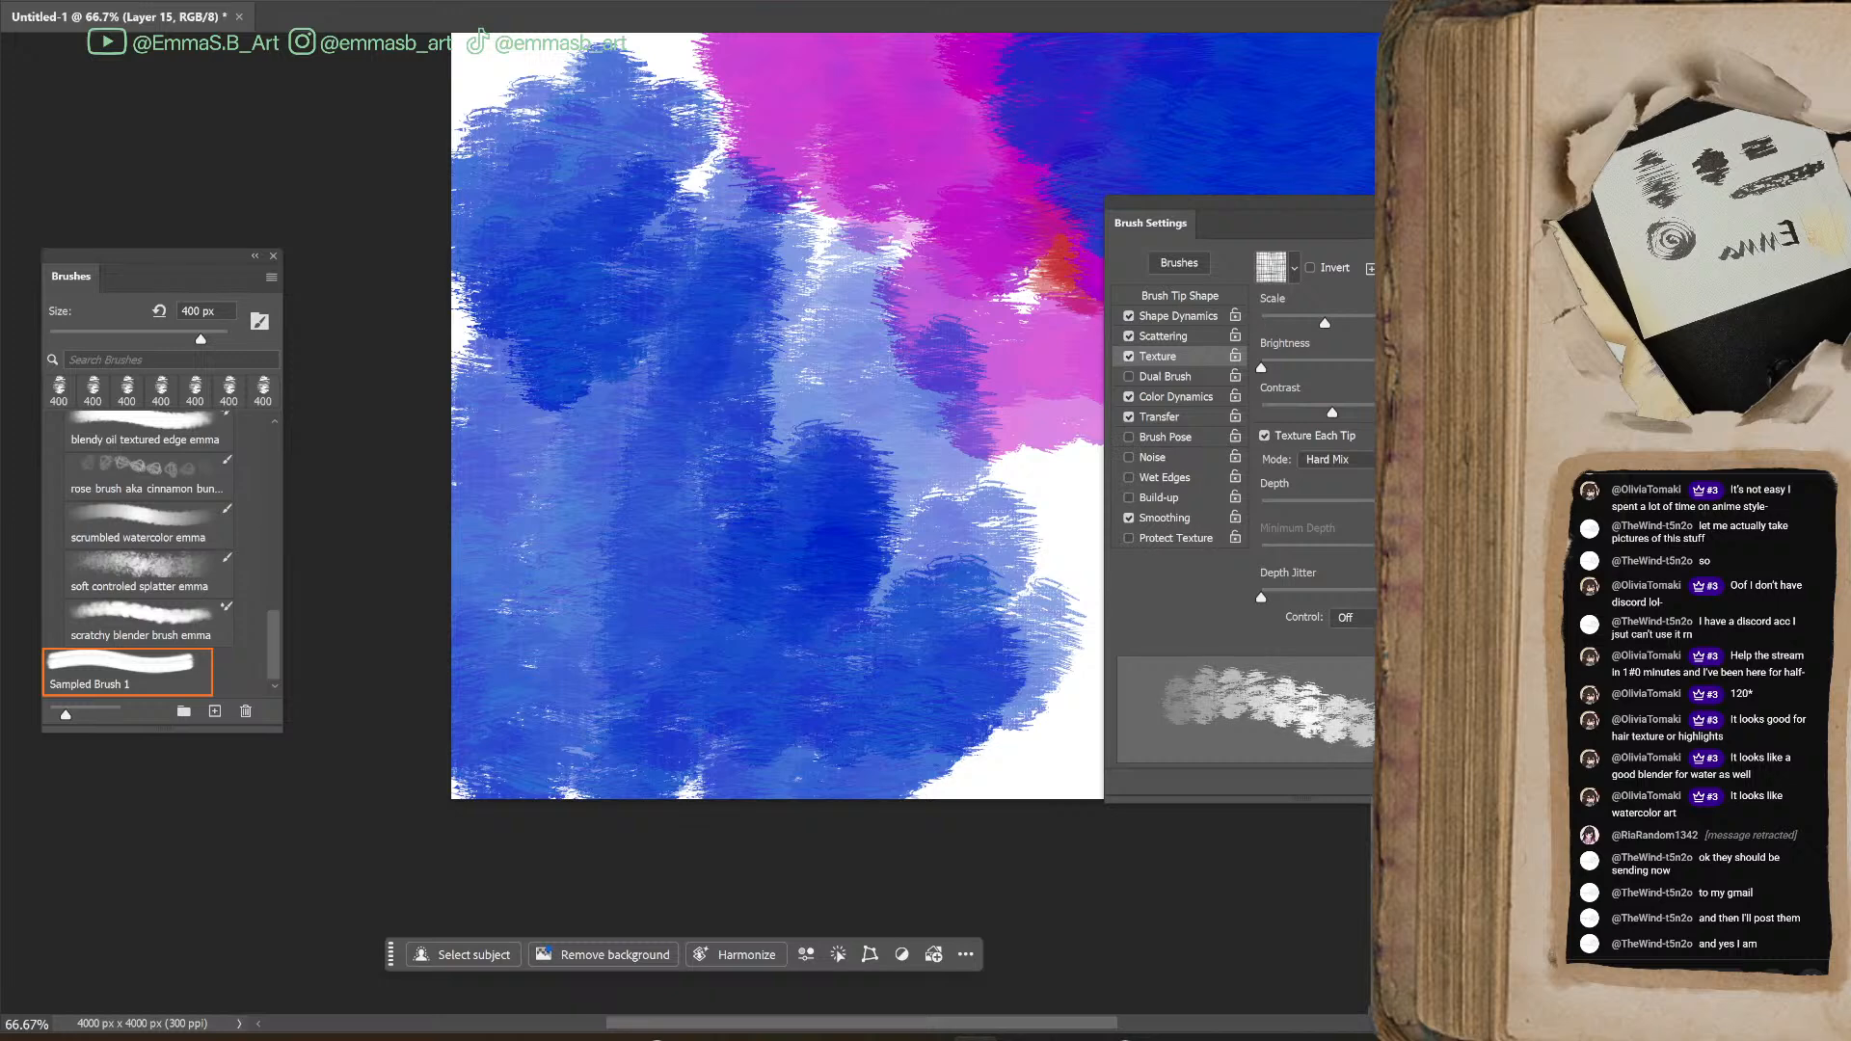
Increase the texture scale again and test it with blue strokes along the canvas's lower edge and upper-left area
{"action": "left_click_drag", "start_coordinate": [743, 247], "coordinate": [897, 482]}
{"action": "left_click_drag", "start_coordinate": [917, 1025], "coordinate": [1080, 1025]}
{"action": "mouse_move", "coordinate": [808, 535]}
{"action": "left_mouse_down"}
{"action": "mouse_move", "coordinate": [768, 589]}
{"action": "mouse_move", "coordinate": [962, 689]}
{"action": "mouse_move", "coordinate": [744, 537]}
{"action": "mouse_move", "coordinate": [810, 649]}
{"action": "mouse_move", "coordinate": [691, 611]}
{"action": "mouse_move", "coordinate": [868, 848]}
{"action": "left_mouse_up"}
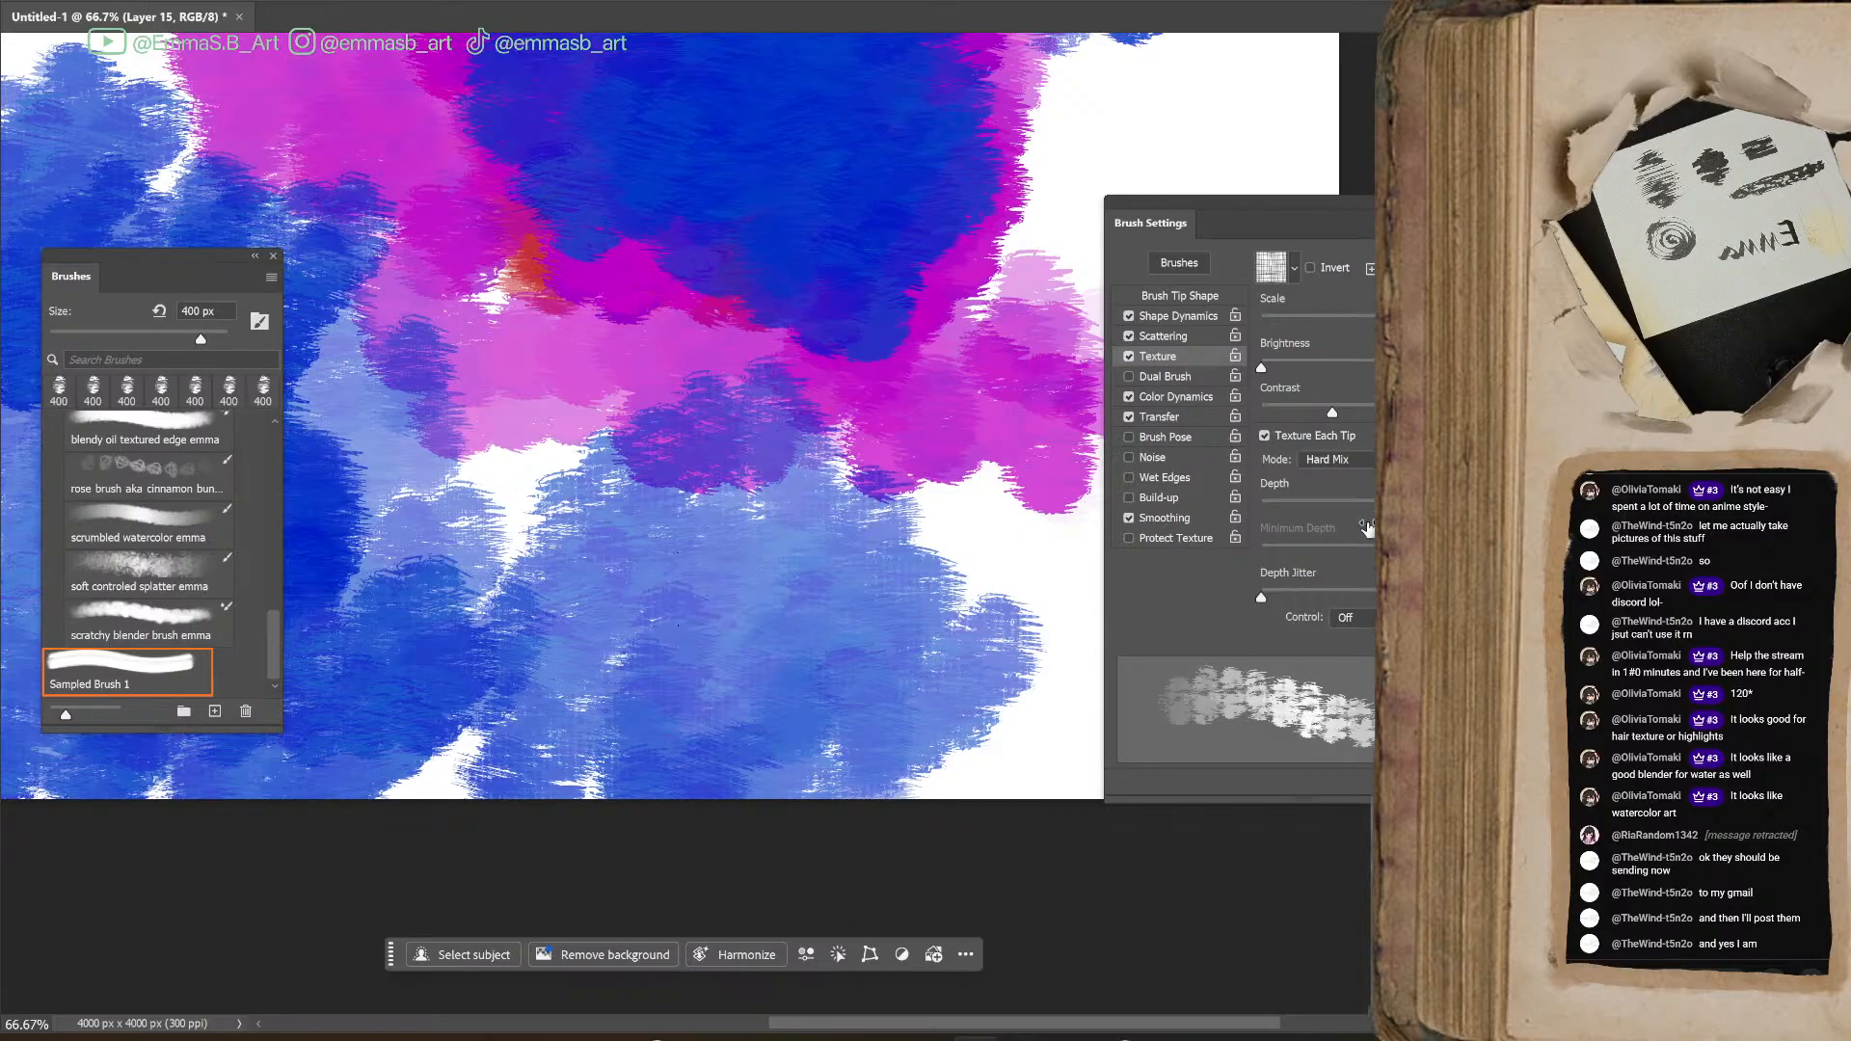
{"action": "key", "text": "ctrl+minus"}
{"action": "scroll", "coordinate": [684, 526], "scroll_direction": "up", "scroll_amount": 5}
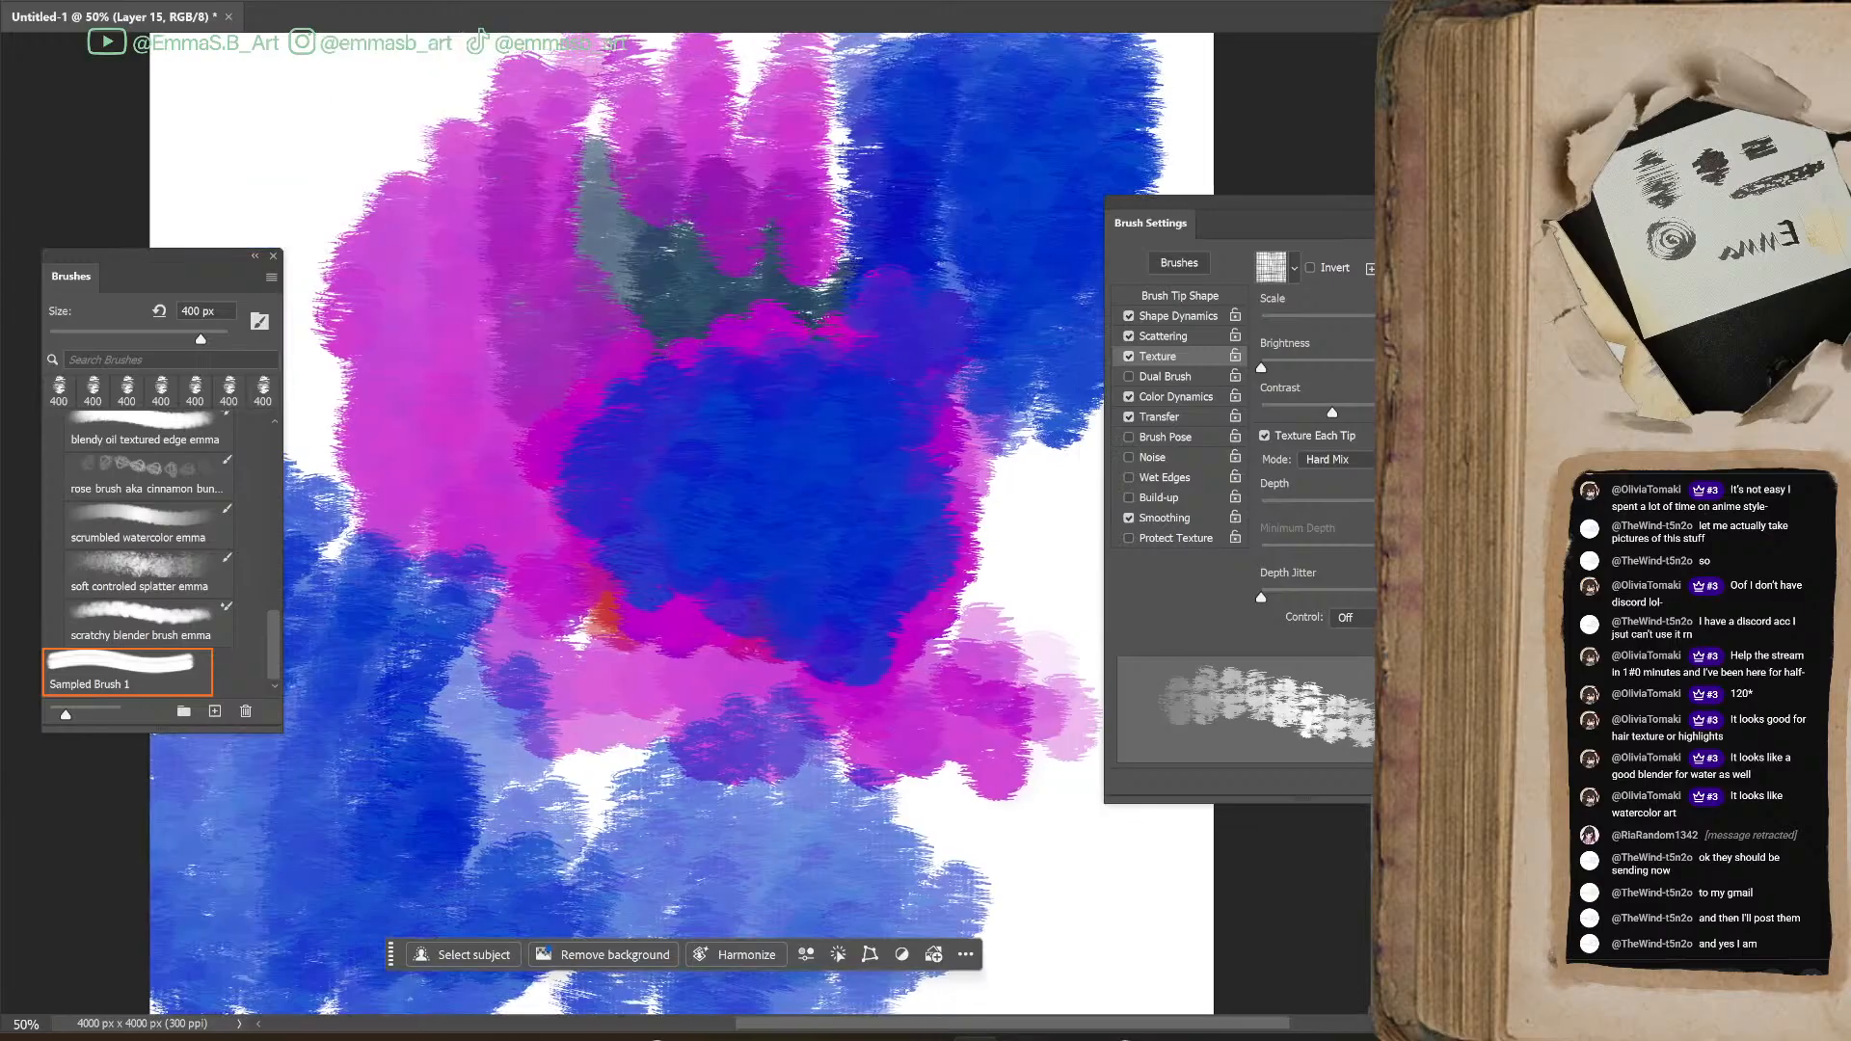
{"action": "scroll", "coordinate": [684, 525], "scroll_direction": "left", "scroll_amount": 2}
{"action": "mouse_move", "coordinate": [378, 101]}
{"action": "left_mouse_down"}
{"action": "mouse_move", "coordinate": [323, 198]}
{"action": "mouse_move", "coordinate": [347, 405]}
{"action": "mouse_move", "coordinate": [405, 487]}
{"action": "left_mouse_up"}
{"action": "mouse_move", "coordinate": [1385, 322]}
{"action": "left_mouse_down"}
{"action": "mouse_move", "coordinate": [1265, 322]}
{"action": "mouse_move", "coordinate": [1389, 322]}
{"action": "left_mouse_up"}
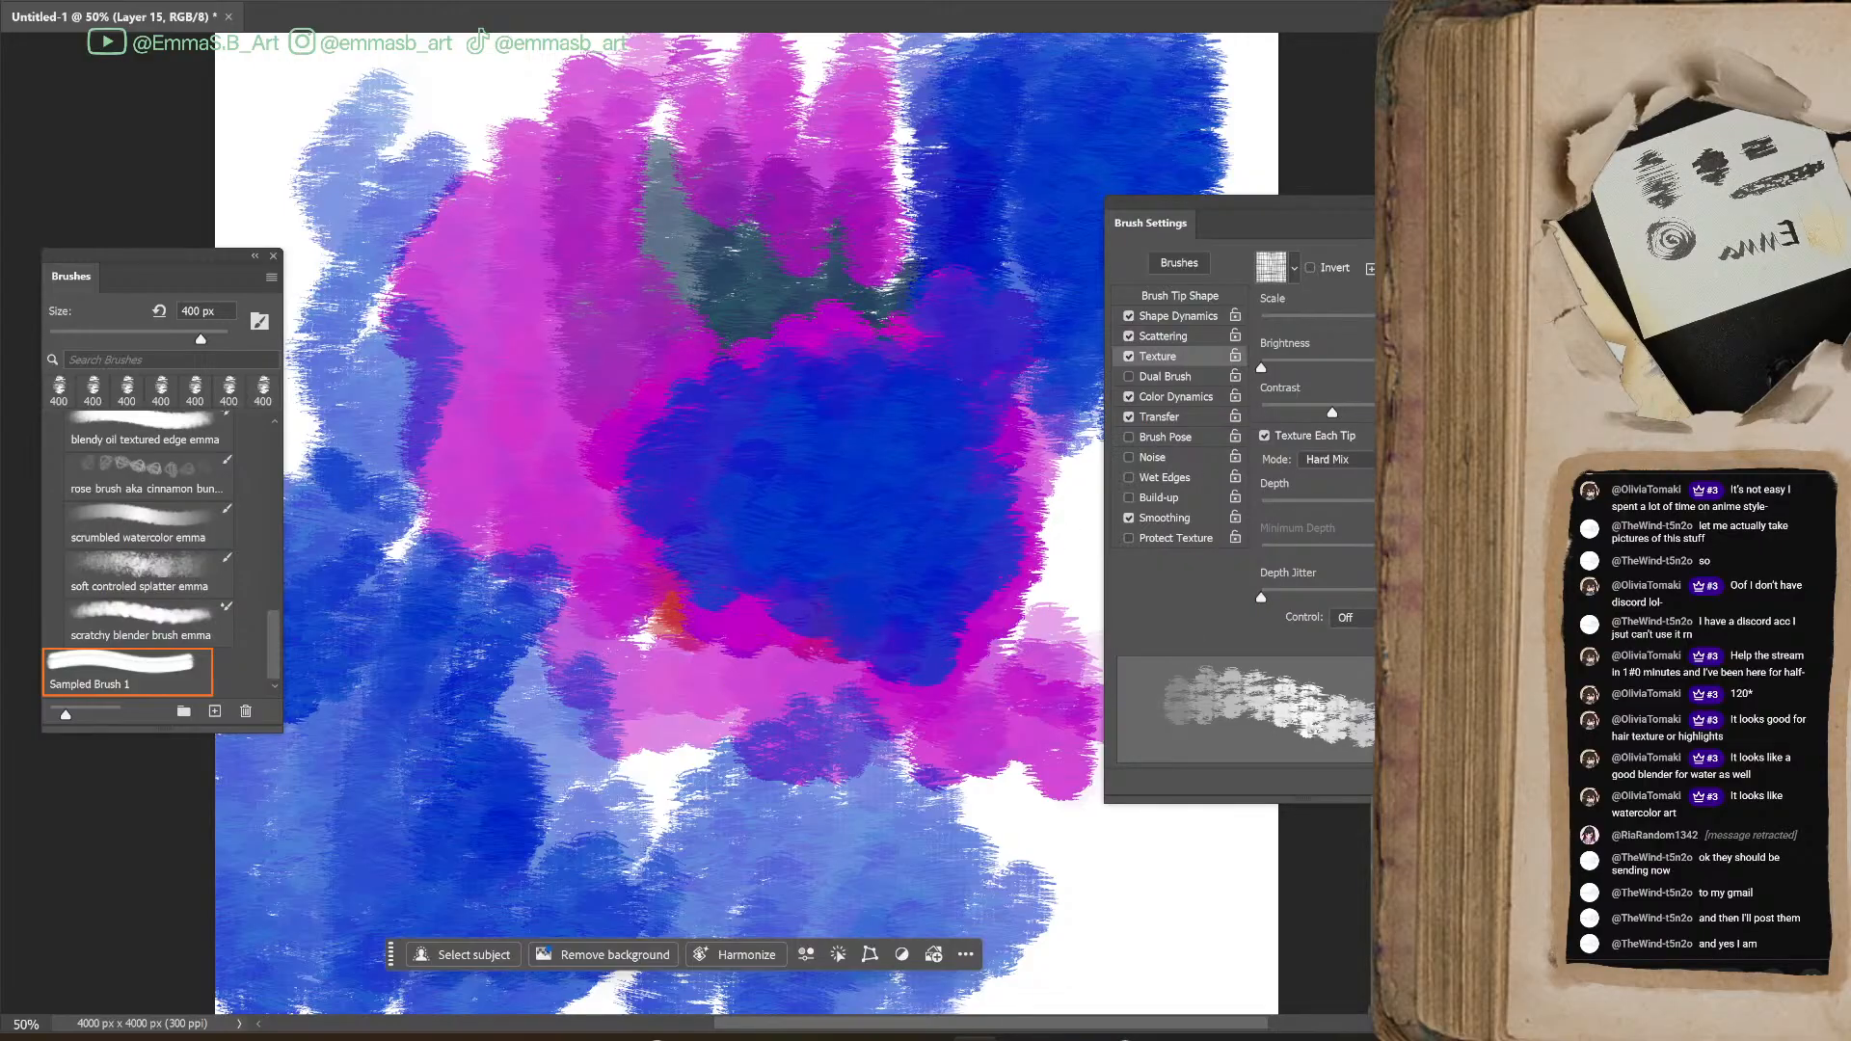
Delete the painted test layer, add a new empty layer and fill its middle with blue test strokes
{"action": "key", "text": "Delete"}
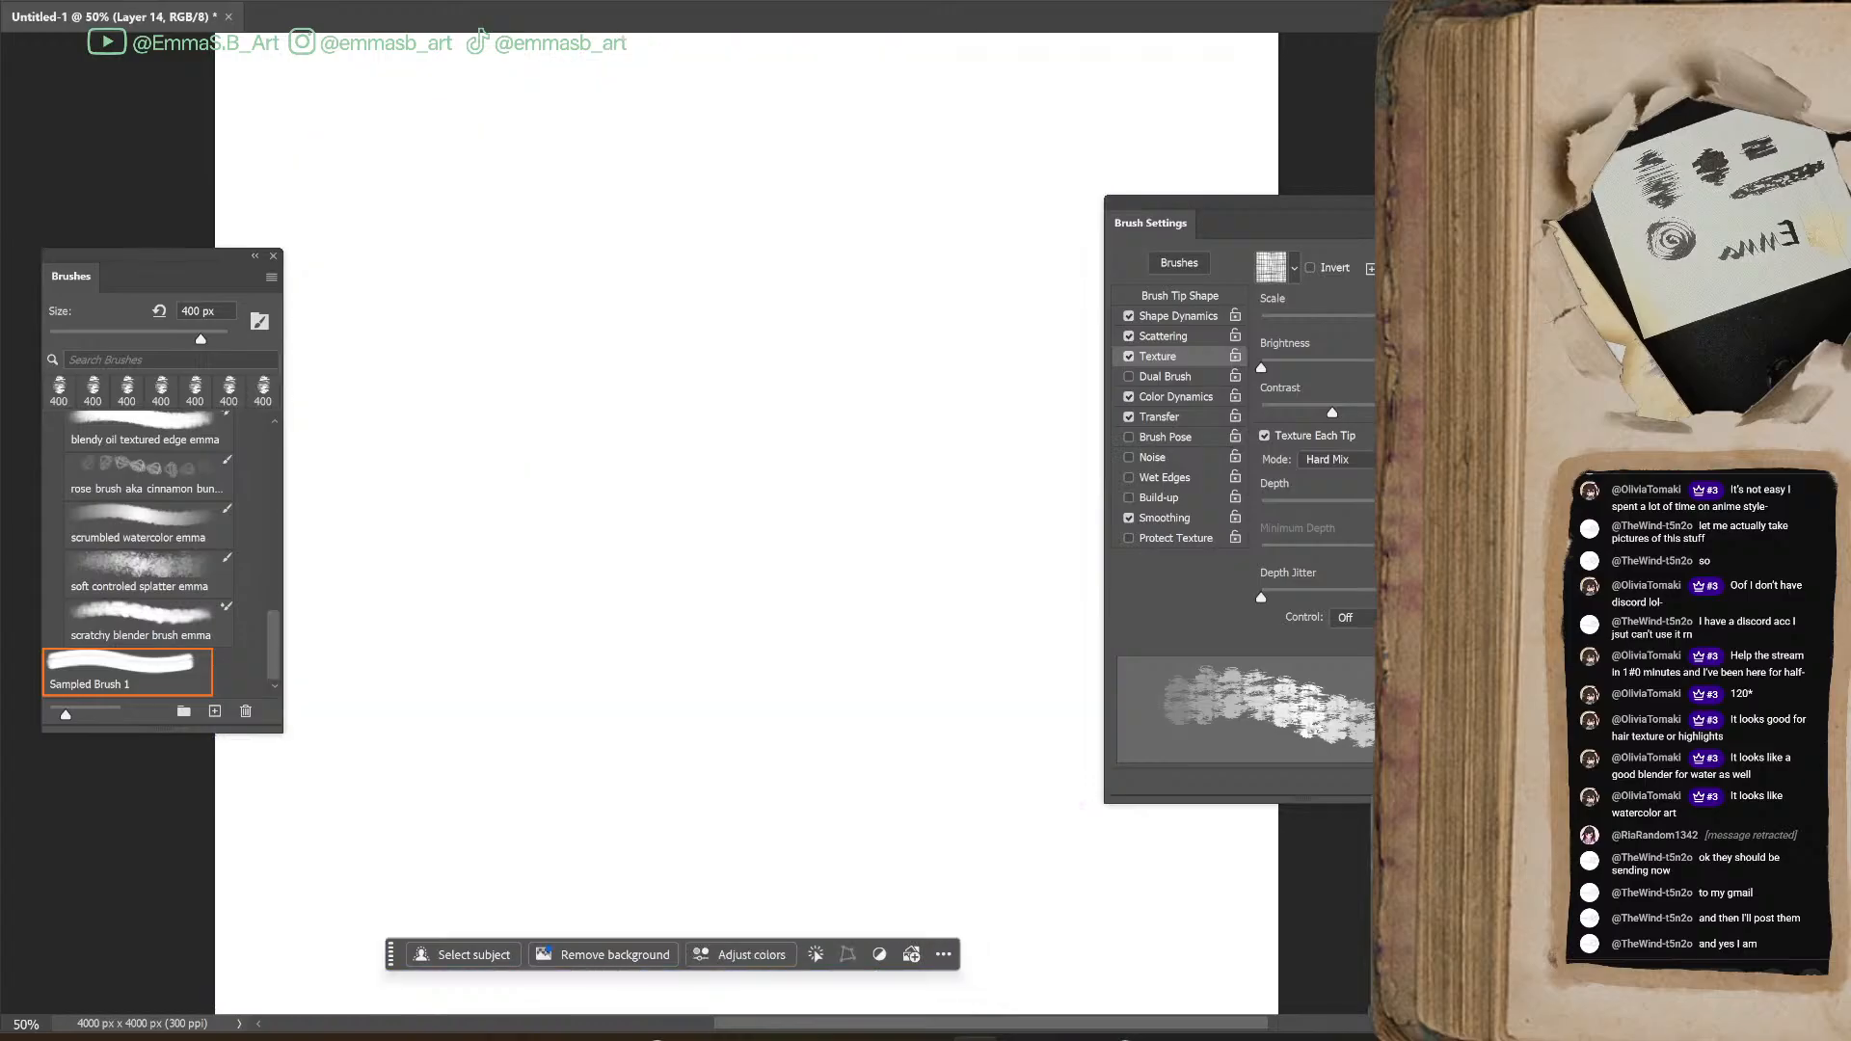
{"action": "key", "text": "ctrl+alt+shift+n"}
{"action": "mouse_move", "coordinate": [629, 285]}
{"action": "left_mouse_down"}
{"action": "mouse_move", "coordinate": [772, 298]}
{"action": "mouse_move", "coordinate": [649, 455]}
{"action": "mouse_move", "coordinate": [847, 433]}
{"action": "mouse_move", "coordinate": [703, 735]}
{"action": "mouse_move", "coordinate": [392, 443]}
{"action": "mouse_move", "coordinate": [559, 716]}
{"action": "mouse_move", "coordinate": [641, 743]}
{"action": "left_mouse_up"}
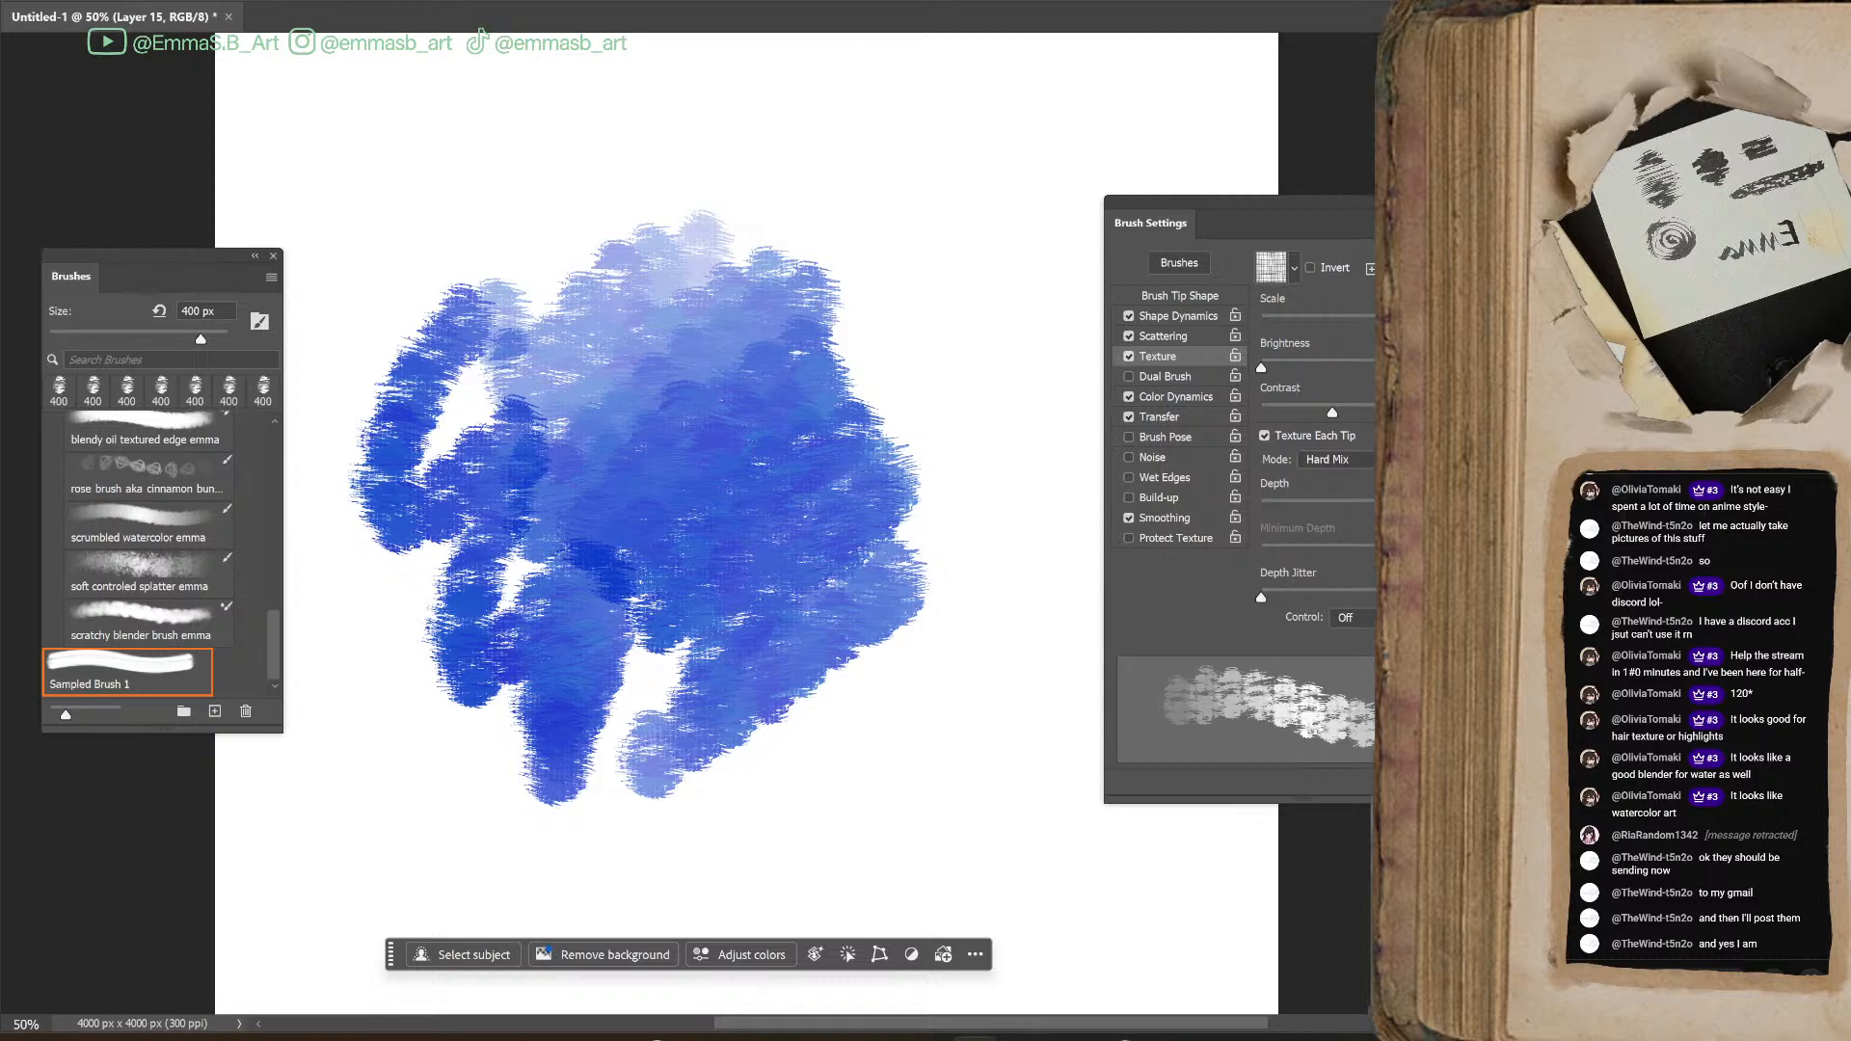
Change the texture to the first Artist Surfaces pattern and paint blue strokes beside the earlier ones to compare them at 100%
{"action": "left_click", "coordinate": [1294, 270]}
{"action": "left_click", "coordinate": [1232, 361]}
{"action": "mouse_move", "coordinate": [893, 290]}
{"action": "left_mouse_down"}
{"action": "mouse_move", "coordinate": [897, 584]}
{"action": "mouse_move", "coordinate": [931, 614]}
{"action": "mouse_move", "coordinate": [868, 765]}
{"action": "mouse_move", "coordinate": [875, 984]}
{"action": "mouse_move", "coordinate": [725, 779]}
{"action": "mouse_move", "coordinate": [905, 795]}
{"action": "left_mouse_up"}
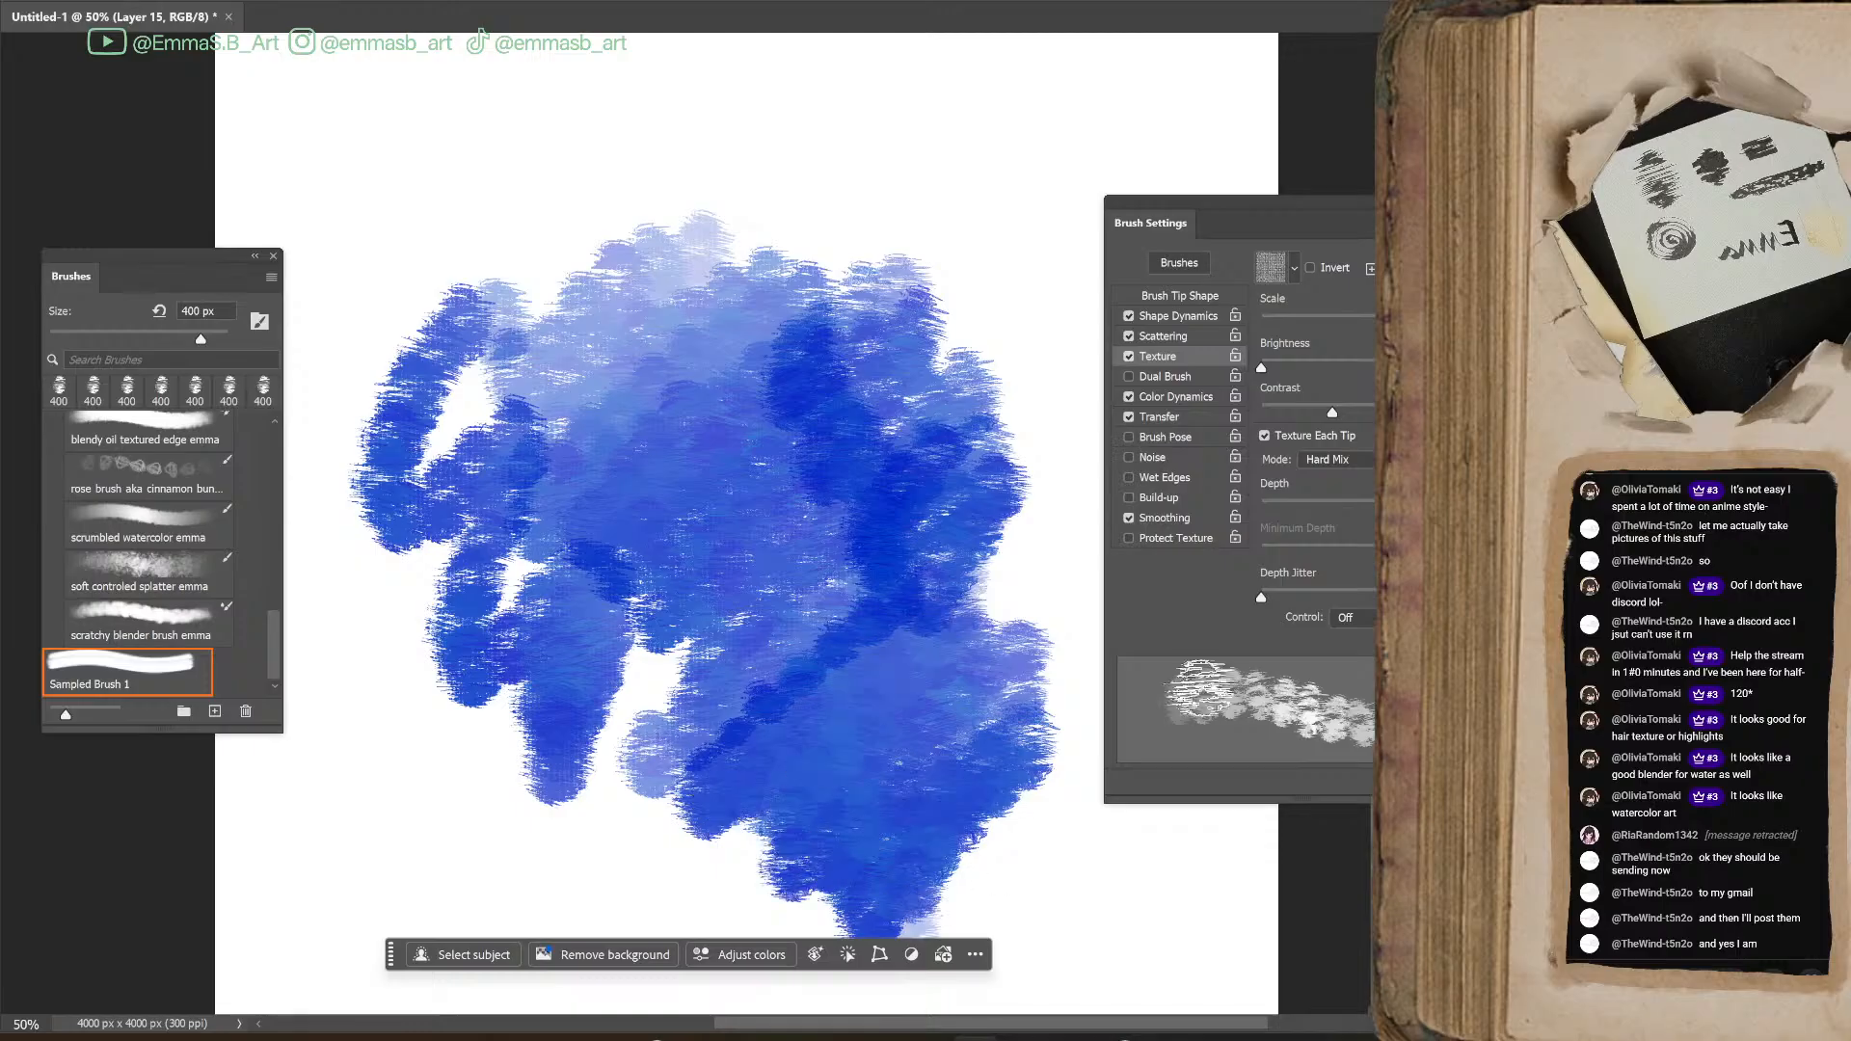
{"action": "key", "text": "ctrl+plus"}
{"action": "key", "text": "ctrl+plus"}
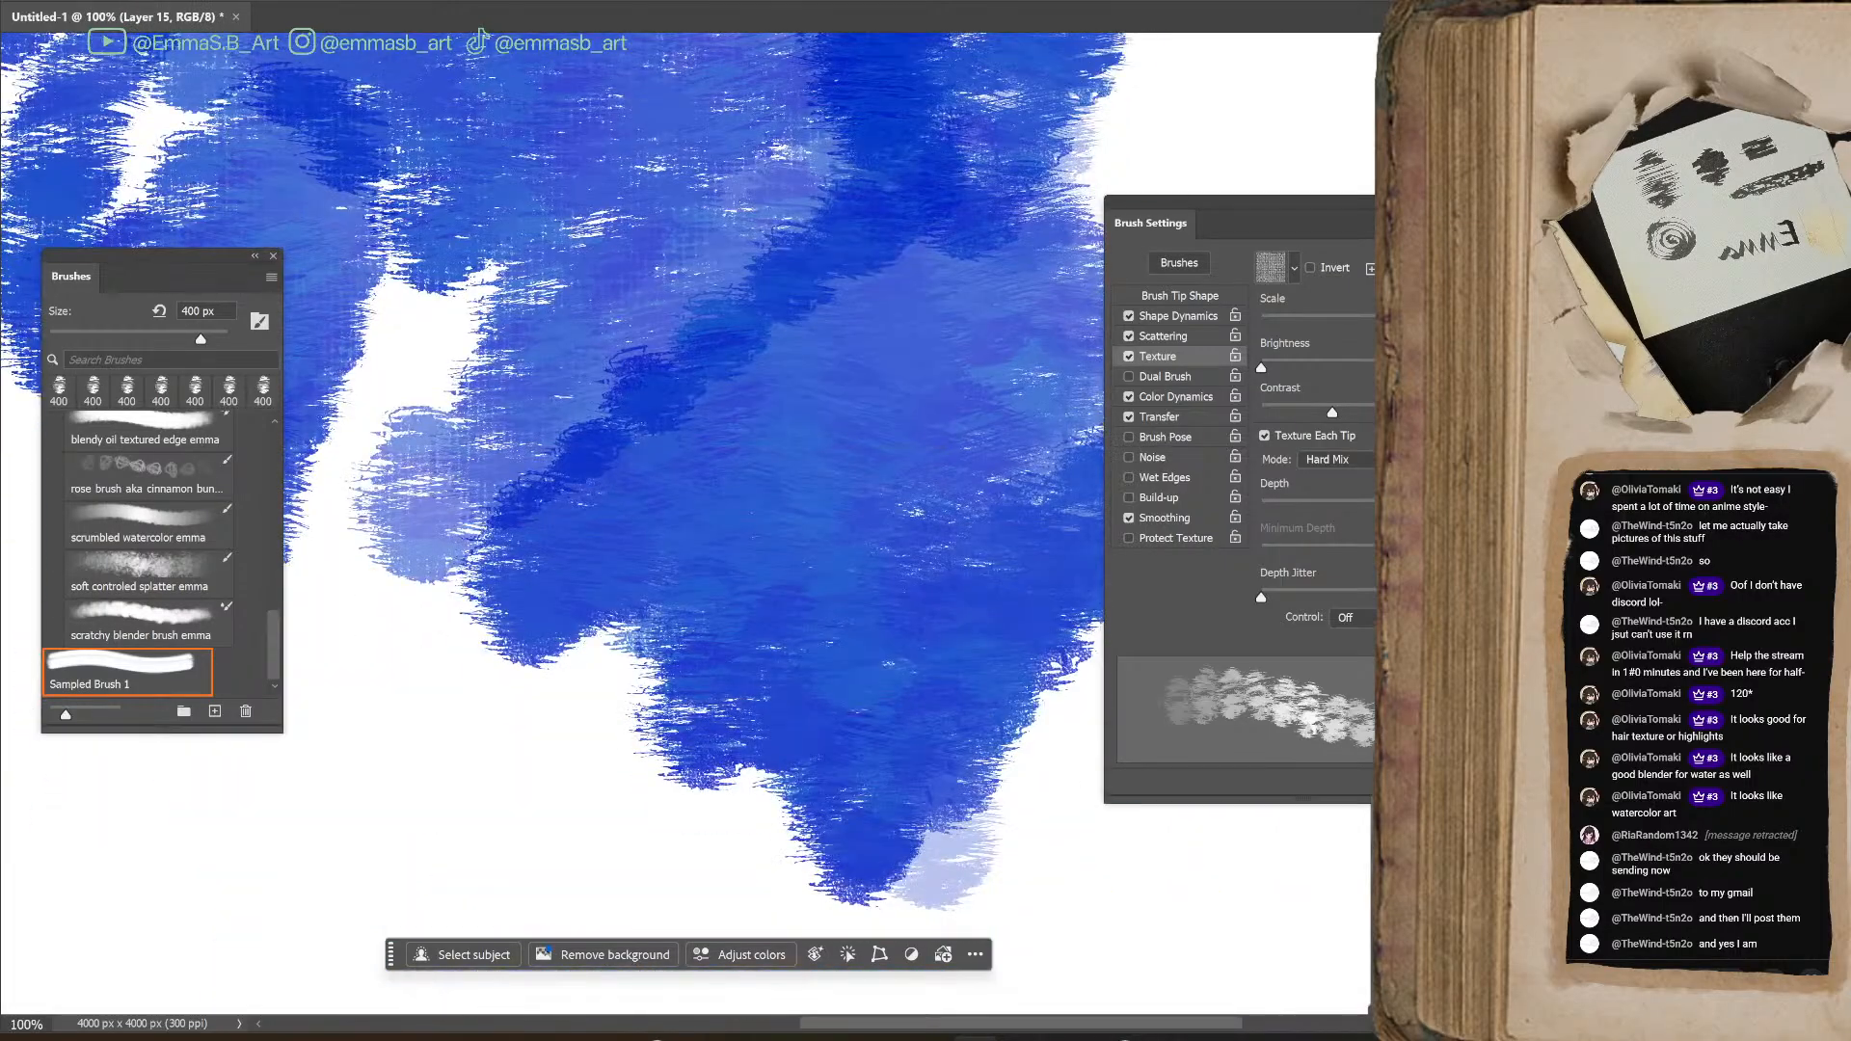
{"action": "scroll", "coordinate": [578, 482], "scroll_direction": "up", "scroll_amount": 3}
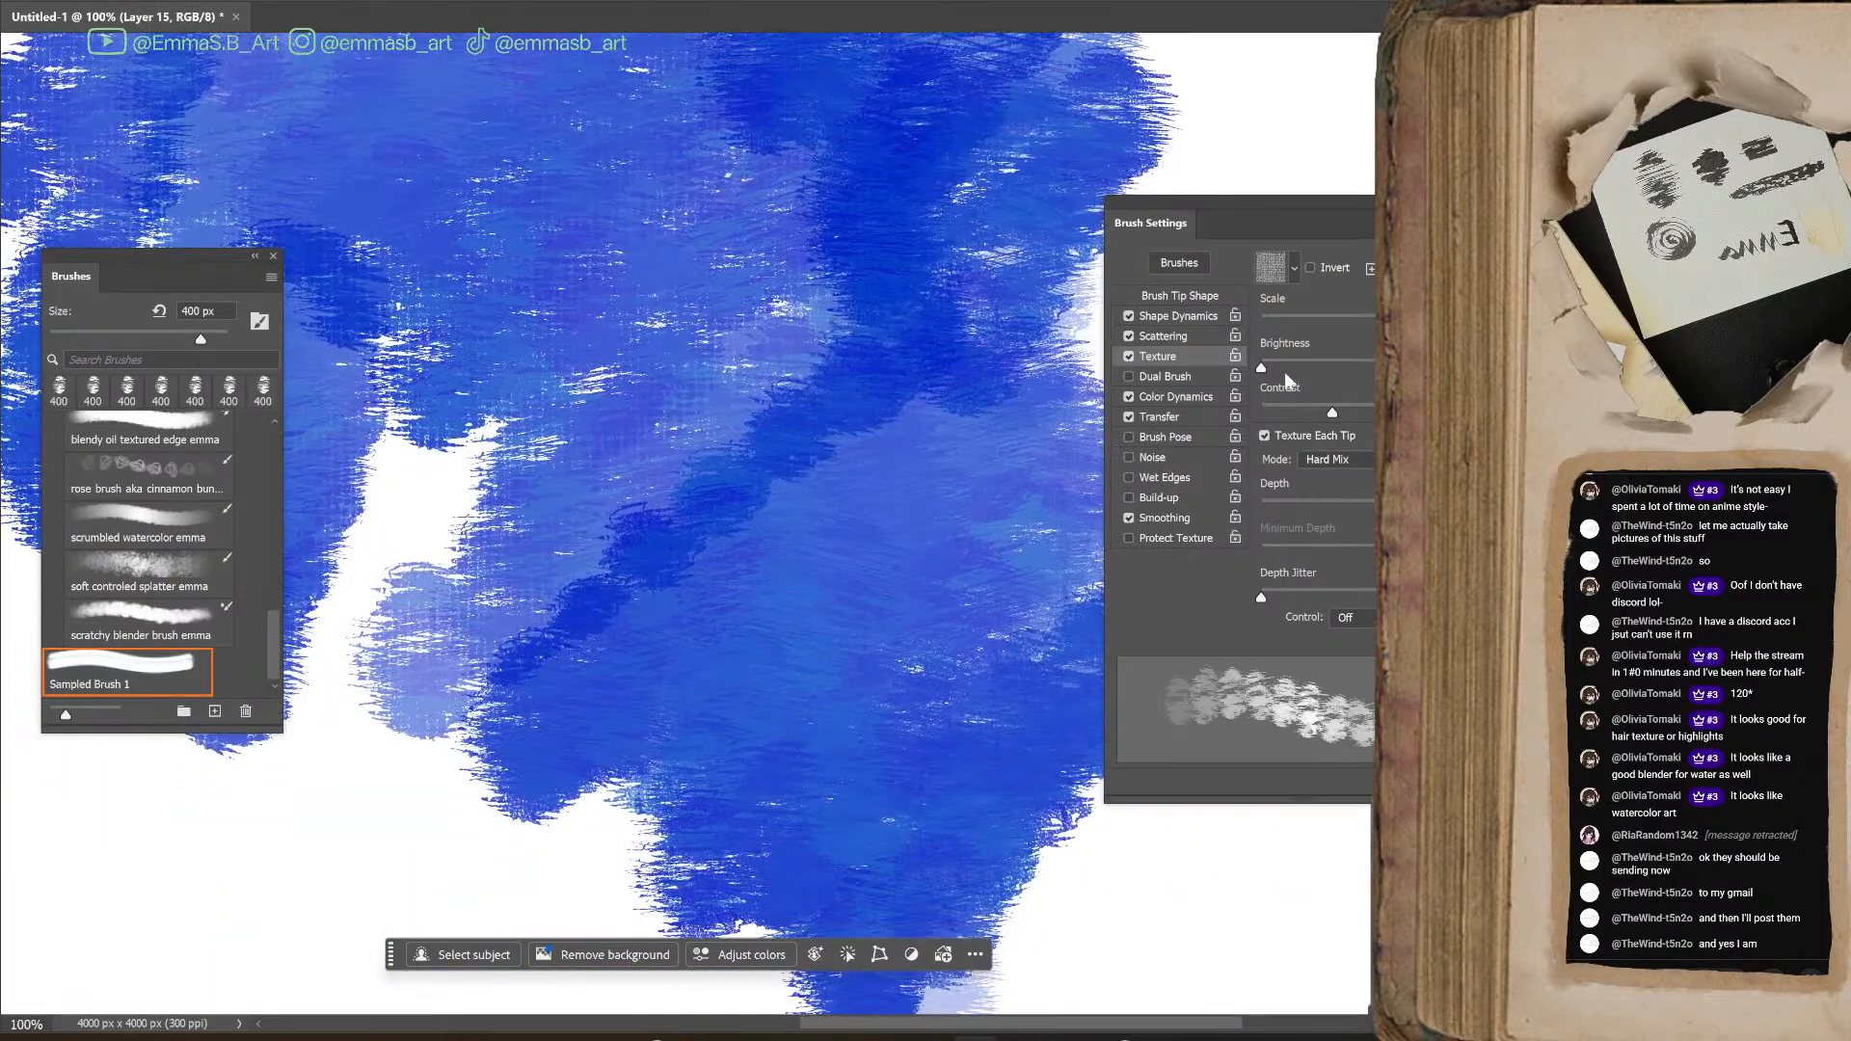
Increase the texture brightness, test it with blue strokes over the lower part of the painting, and raise the texture contrast
{"action": "left_click_drag", "start_coordinate": [1261, 368], "coordinate": [1353, 367]}
{"action": "mouse_move", "coordinate": [806, 599]}
{"action": "left_mouse_down"}
{"action": "mouse_move", "coordinate": [593, 518]}
{"action": "mouse_move", "coordinate": [531, 723]}
{"action": "mouse_move", "coordinate": [683, 738]}
{"action": "mouse_move", "coordinate": [710, 867]}
{"action": "mouse_move", "coordinate": [312, 648]}
{"action": "mouse_move", "coordinate": [1217, 868]}
{"action": "mouse_move", "coordinate": [1066, 908]}
{"action": "mouse_move", "coordinate": [1299, 984]}
{"action": "mouse_move", "coordinate": [1312, 961]}
{"action": "mouse_move", "coordinate": [1087, 868]}
{"action": "mouse_move", "coordinate": [1061, 896]}
{"action": "left_mouse_up"}
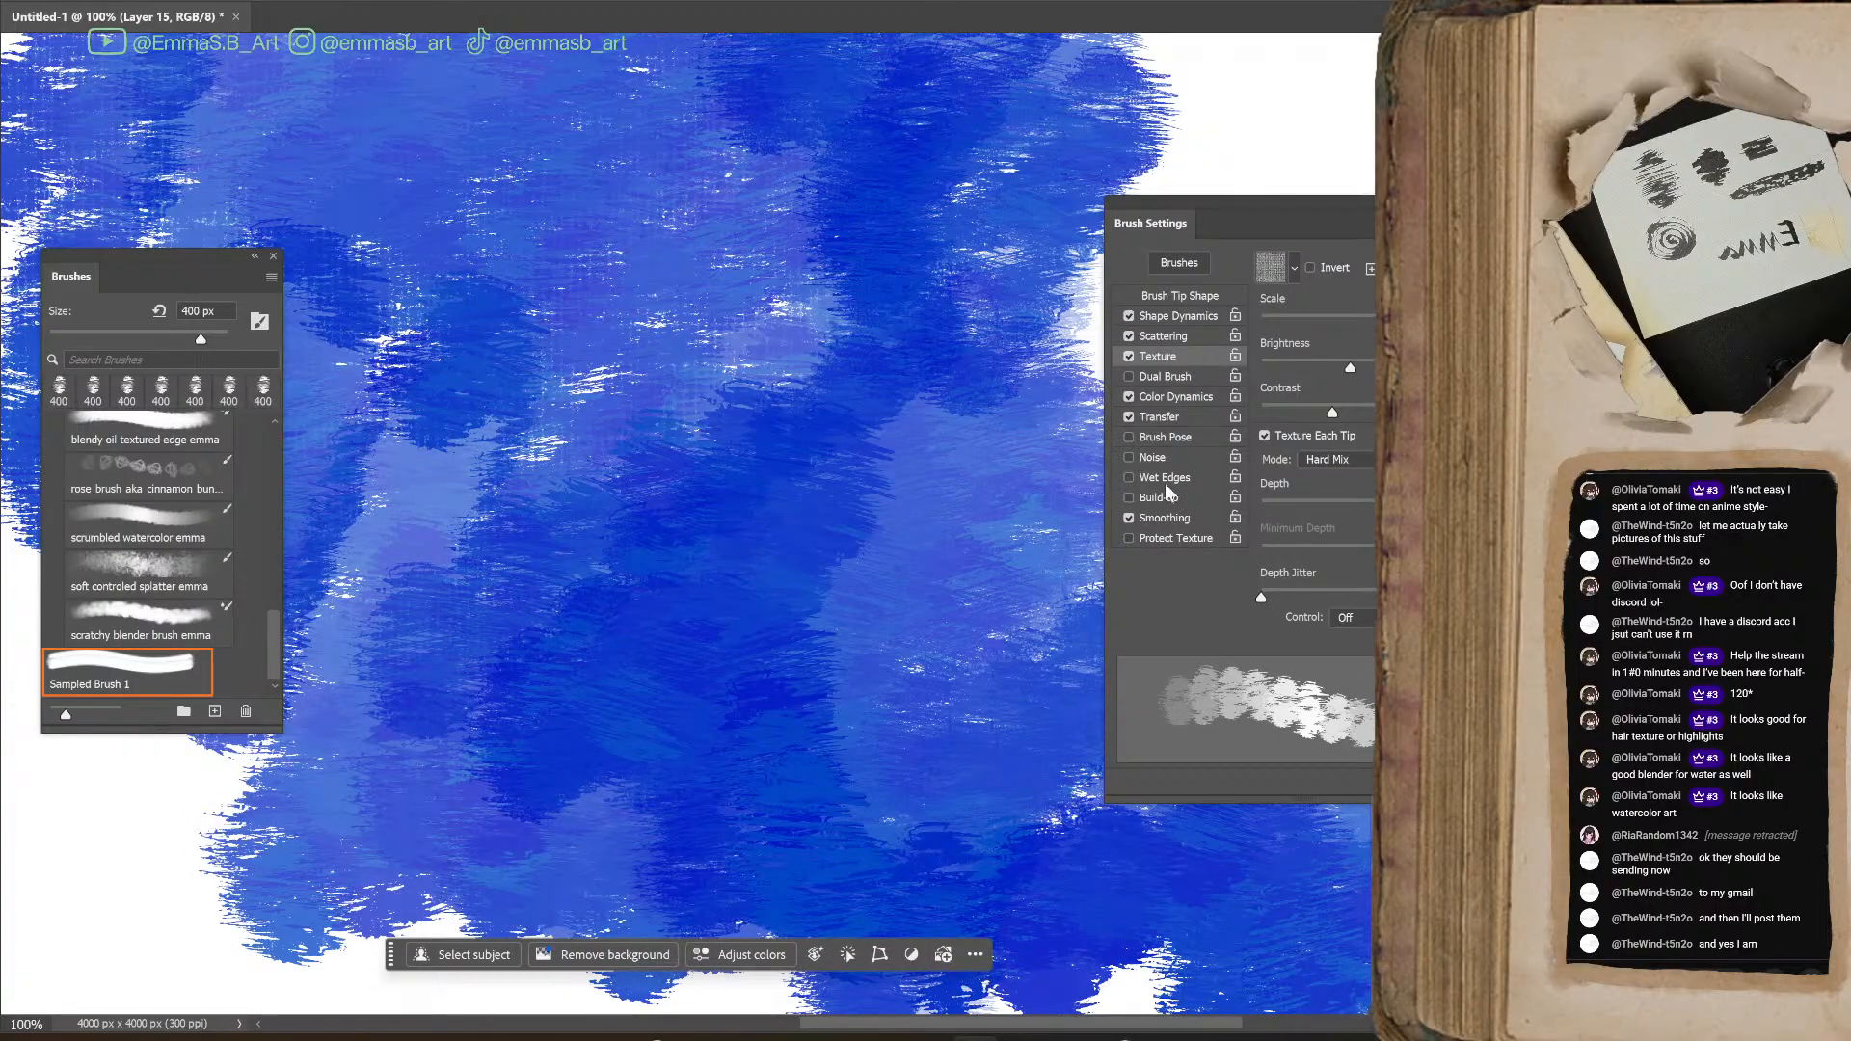
{"action": "left_click_drag", "start_coordinate": [1336, 407], "coordinate": [1394, 407]}
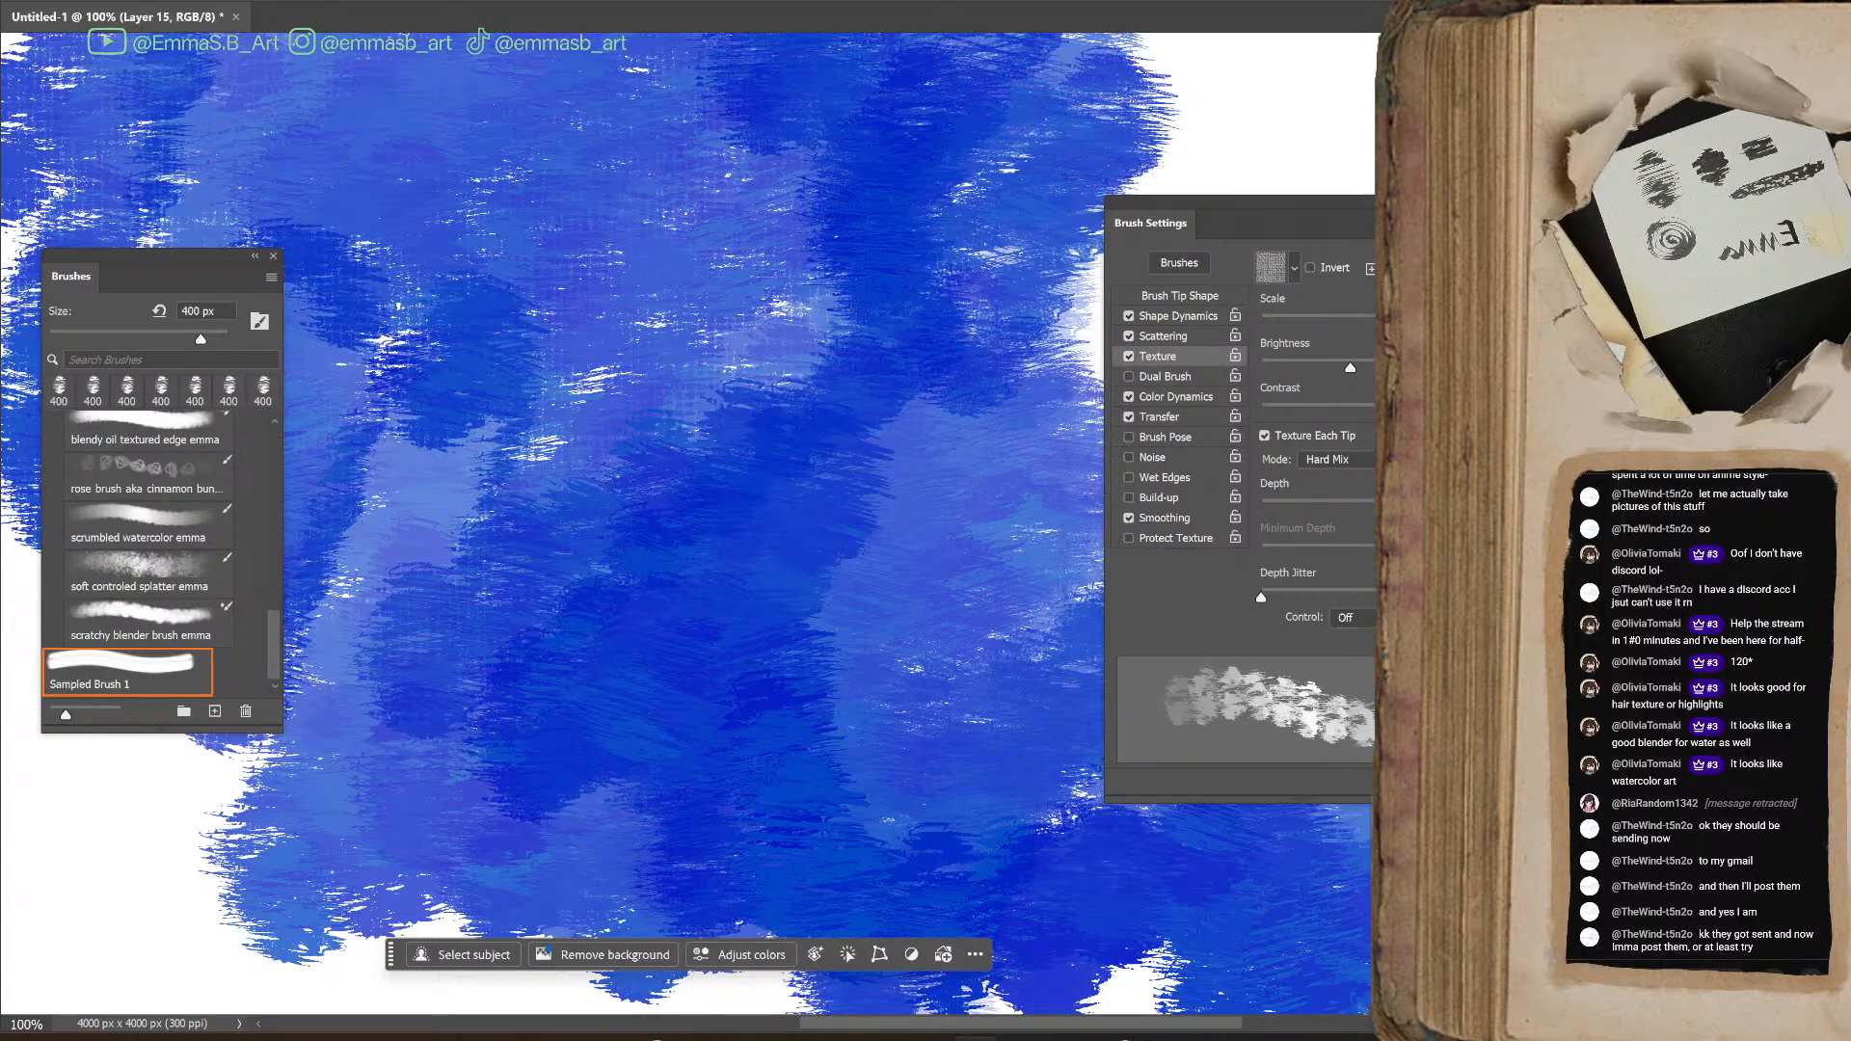
Switch the texture back to the coarse woven Artist Surfaces pattern and paint a band of dark blue strokes with it
{"action": "left_click", "coordinate": [1295, 270]}
{"action": "left_click", "coordinate": [1334, 400]}
{"action": "mouse_move", "coordinate": [925, 208]}
{"action": "left_mouse_down"}
{"action": "mouse_move", "coordinate": [682, 558]}
{"action": "mouse_move", "coordinate": [868, 711]}
{"action": "mouse_move", "coordinate": [783, 530]}
{"action": "mouse_move", "coordinate": [1012, 733]}
{"action": "mouse_move", "coordinate": [951, 764]}
{"action": "mouse_move", "coordinate": [984, 849]}
{"action": "left_mouse_up"}
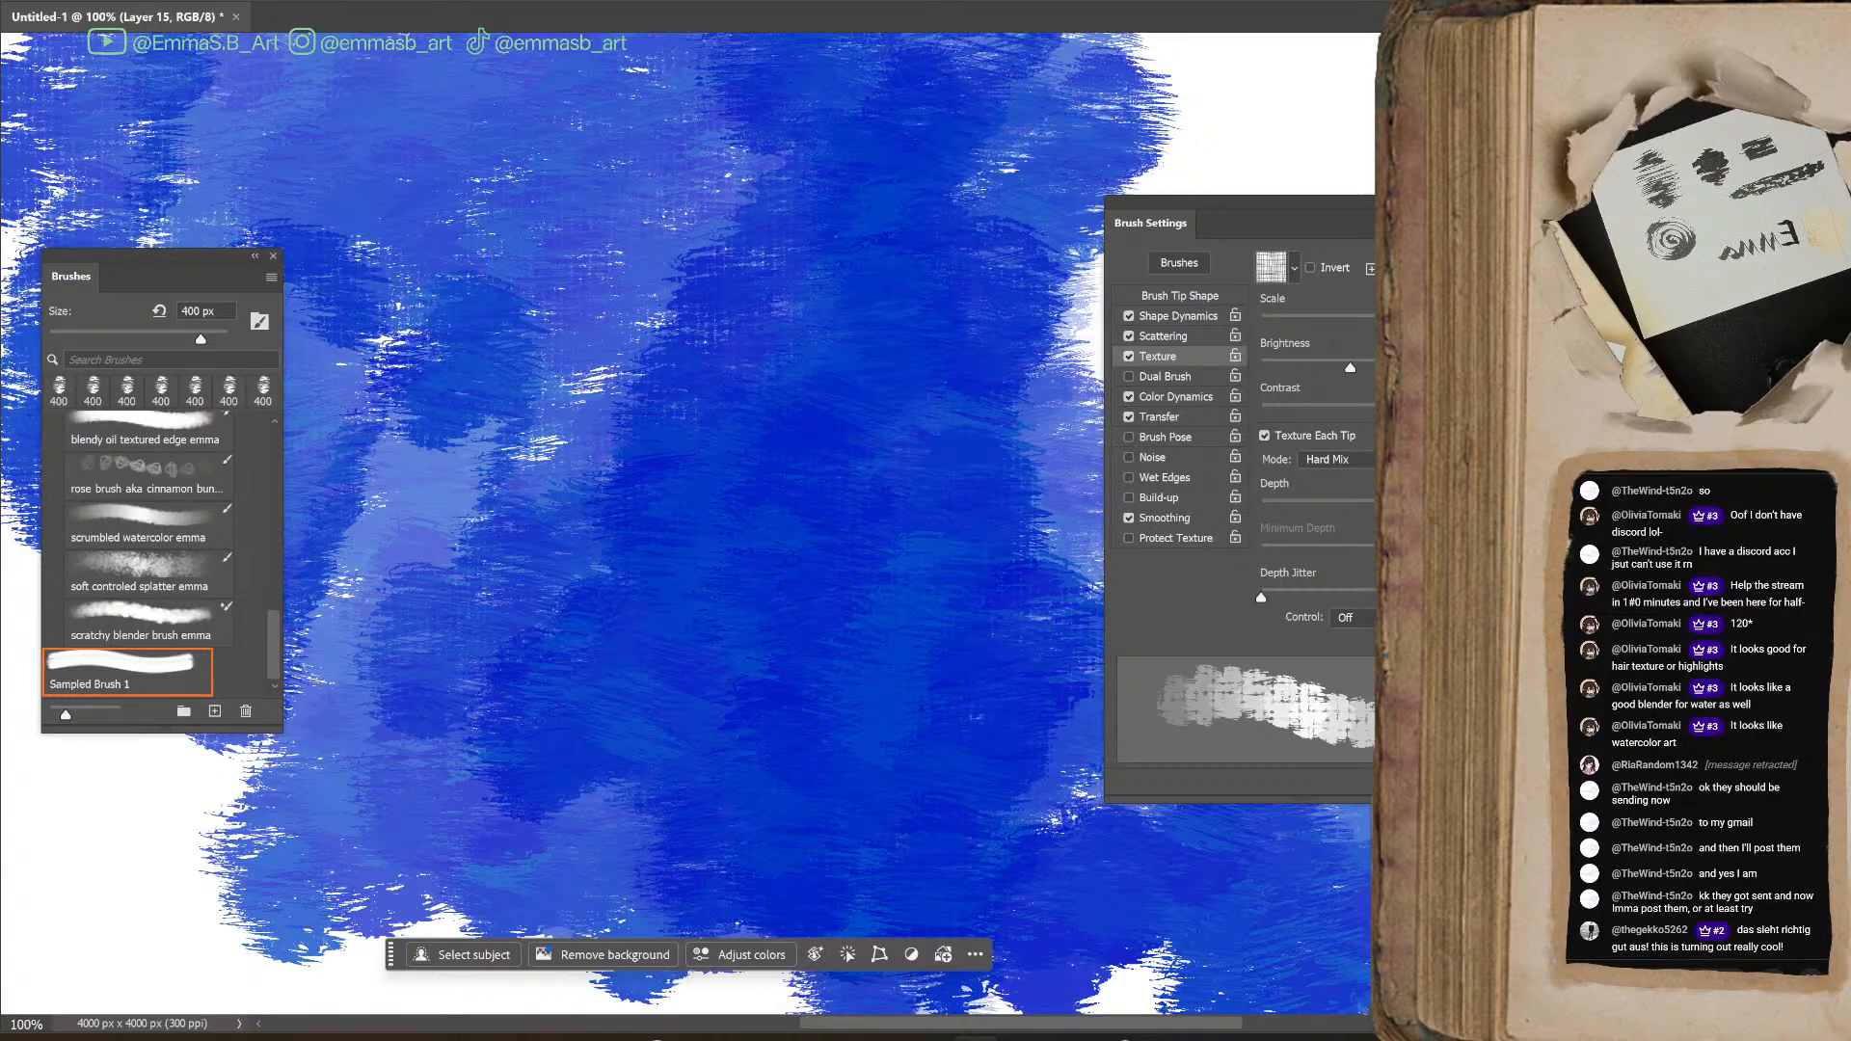
{"action": "key", "text": "ctrl+minus"}
{"action": "key", "text": "ctrl+minus"}
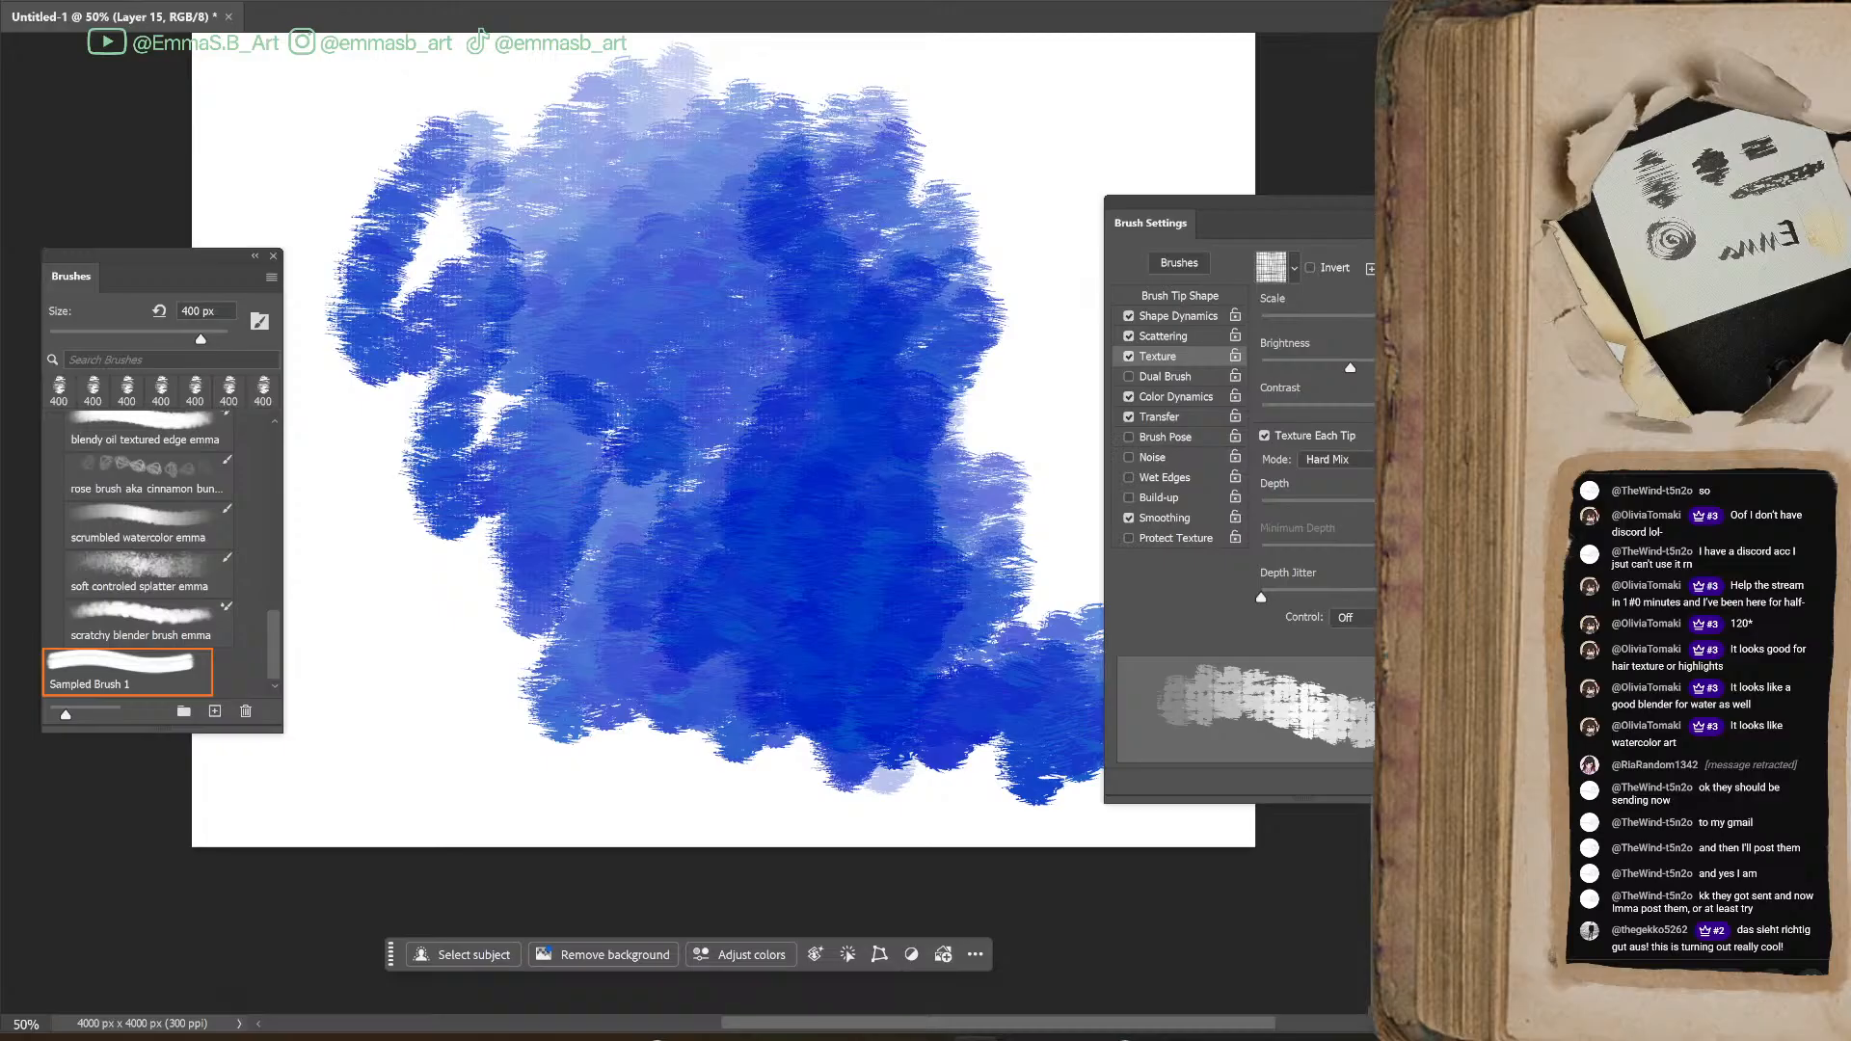
Move the brush settings window farther off the canvas and paint blue strokes across the upper part of the painting
{"action": "mouse_move", "coordinate": [1363, 212]}
{"action": "left_mouse_down"}
{"action": "mouse_move", "coordinate": [1408, 202]}
{"action": "mouse_move", "coordinate": [1443, 140]}
{"action": "left_mouse_up"}
{"action": "mouse_move", "coordinate": [627, 193]}
{"action": "left_mouse_down"}
{"action": "mouse_move", "coordinate": [724, 410]}
{"action": "mouse_move", "coordinate": [683, 442]}
{"action": "mouse_move", "coordinate": [717, 442]}
{"action": "left_mouse_up"}
{"action": "mouse_move", "coordinate": [704, 181]}
{"action": "left_mouse_down"}
{"action": "mouse_move", "coordinate": [628, 198]}
{"action": "mouse_move", "coordinate": [643, 330]}
{"action": "mouse_move", "coordinate": [814, 207]}
{"action": "mouse_move", "coordinate": [848, 351]}
{"action": "mouse_move", "coordinate": [926, 125]}
{"action": "mouse_move", "coordinate": [931, 371]}
{"action": "mouse_move", "coordinate": [541, 372]}
{"action": "mouse_move", "coordinate": [682, 414]}
{"action": "mouse_move", "coordinate": [579, 463]}
{"action": "mouse_move", "coordinate": [785, 488]}
{"action": "mouse_move", "coordinate": [744, 463]}
{"action": "mouse_move", "coordinate": [735, 420]}
{"action": "mouse_move", "coordinate": [675, 473]}
{"action": "left_mouse_up"}
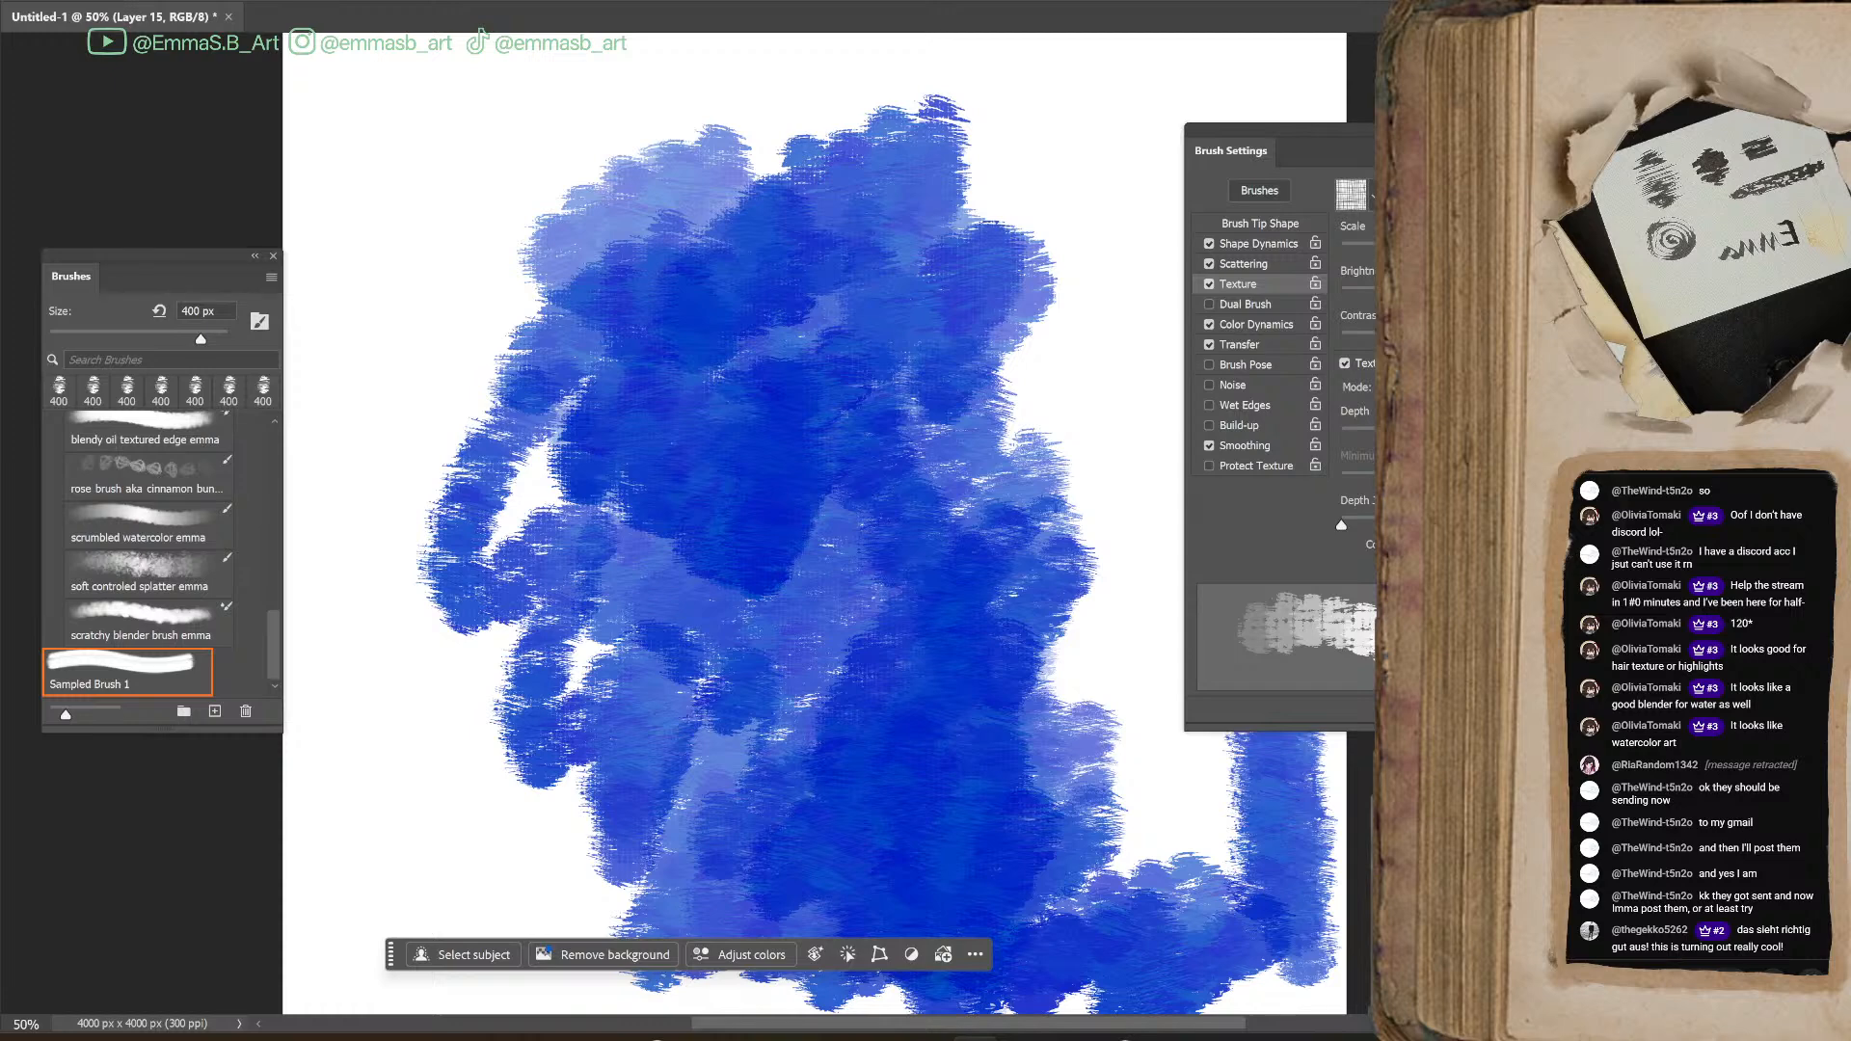
Start saving the adjusted brush as a new brush preset
{"action": "left_click", "coordinate": [1501, 712]}
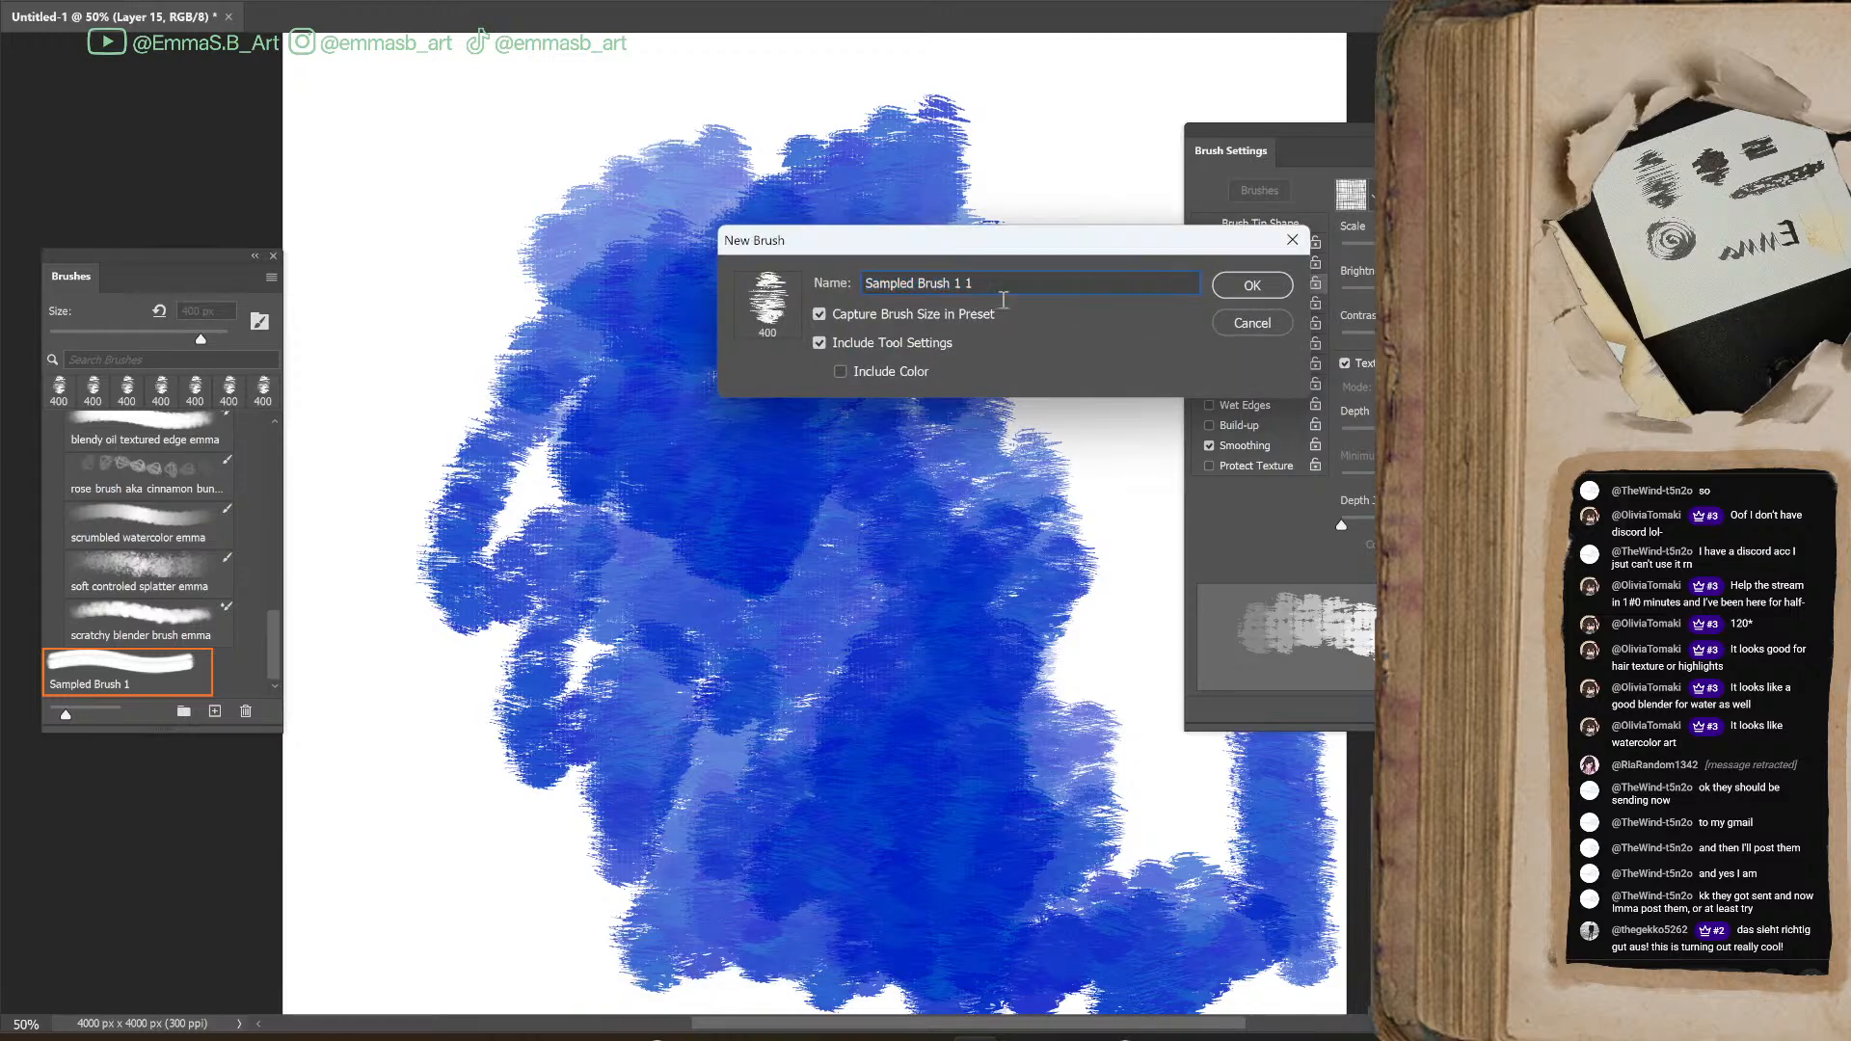
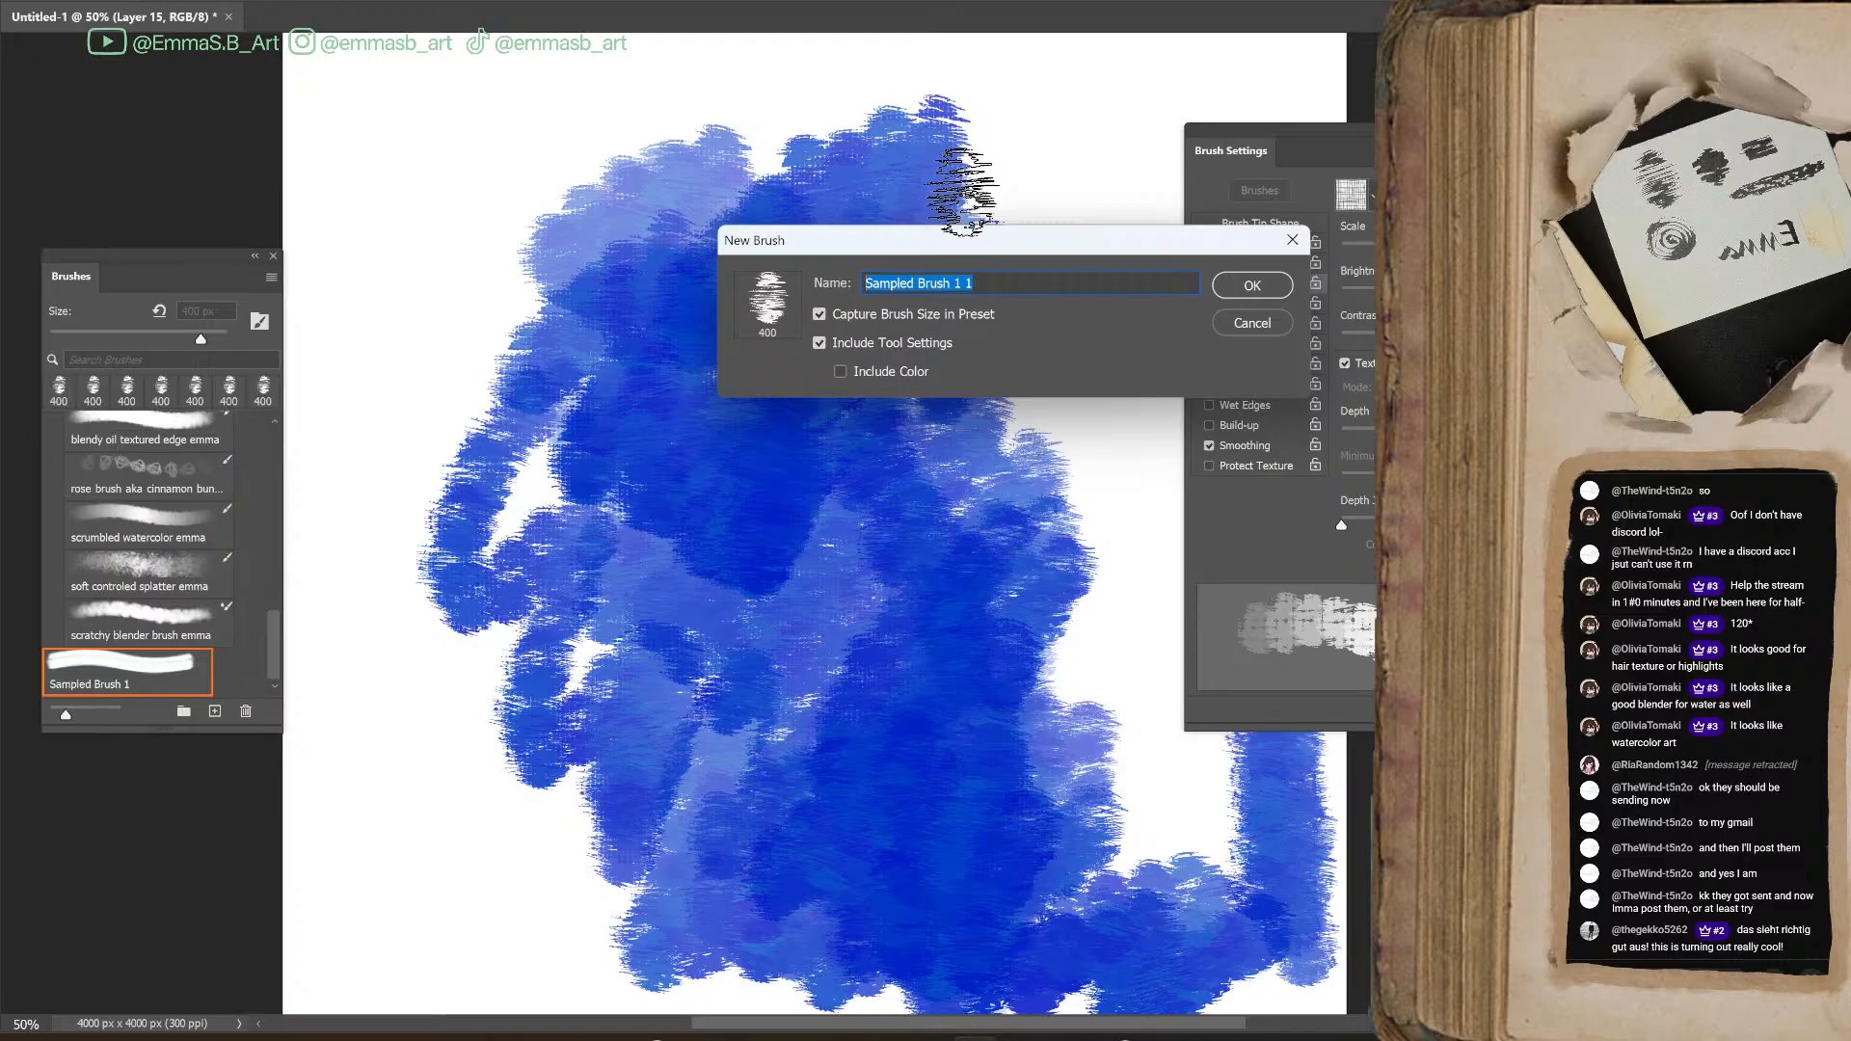
Save the brush preset as "canvas texture scrubby brush" plus the artist's first name and place it first in the stream made brushes group
{"action": "type", "text": "can"}
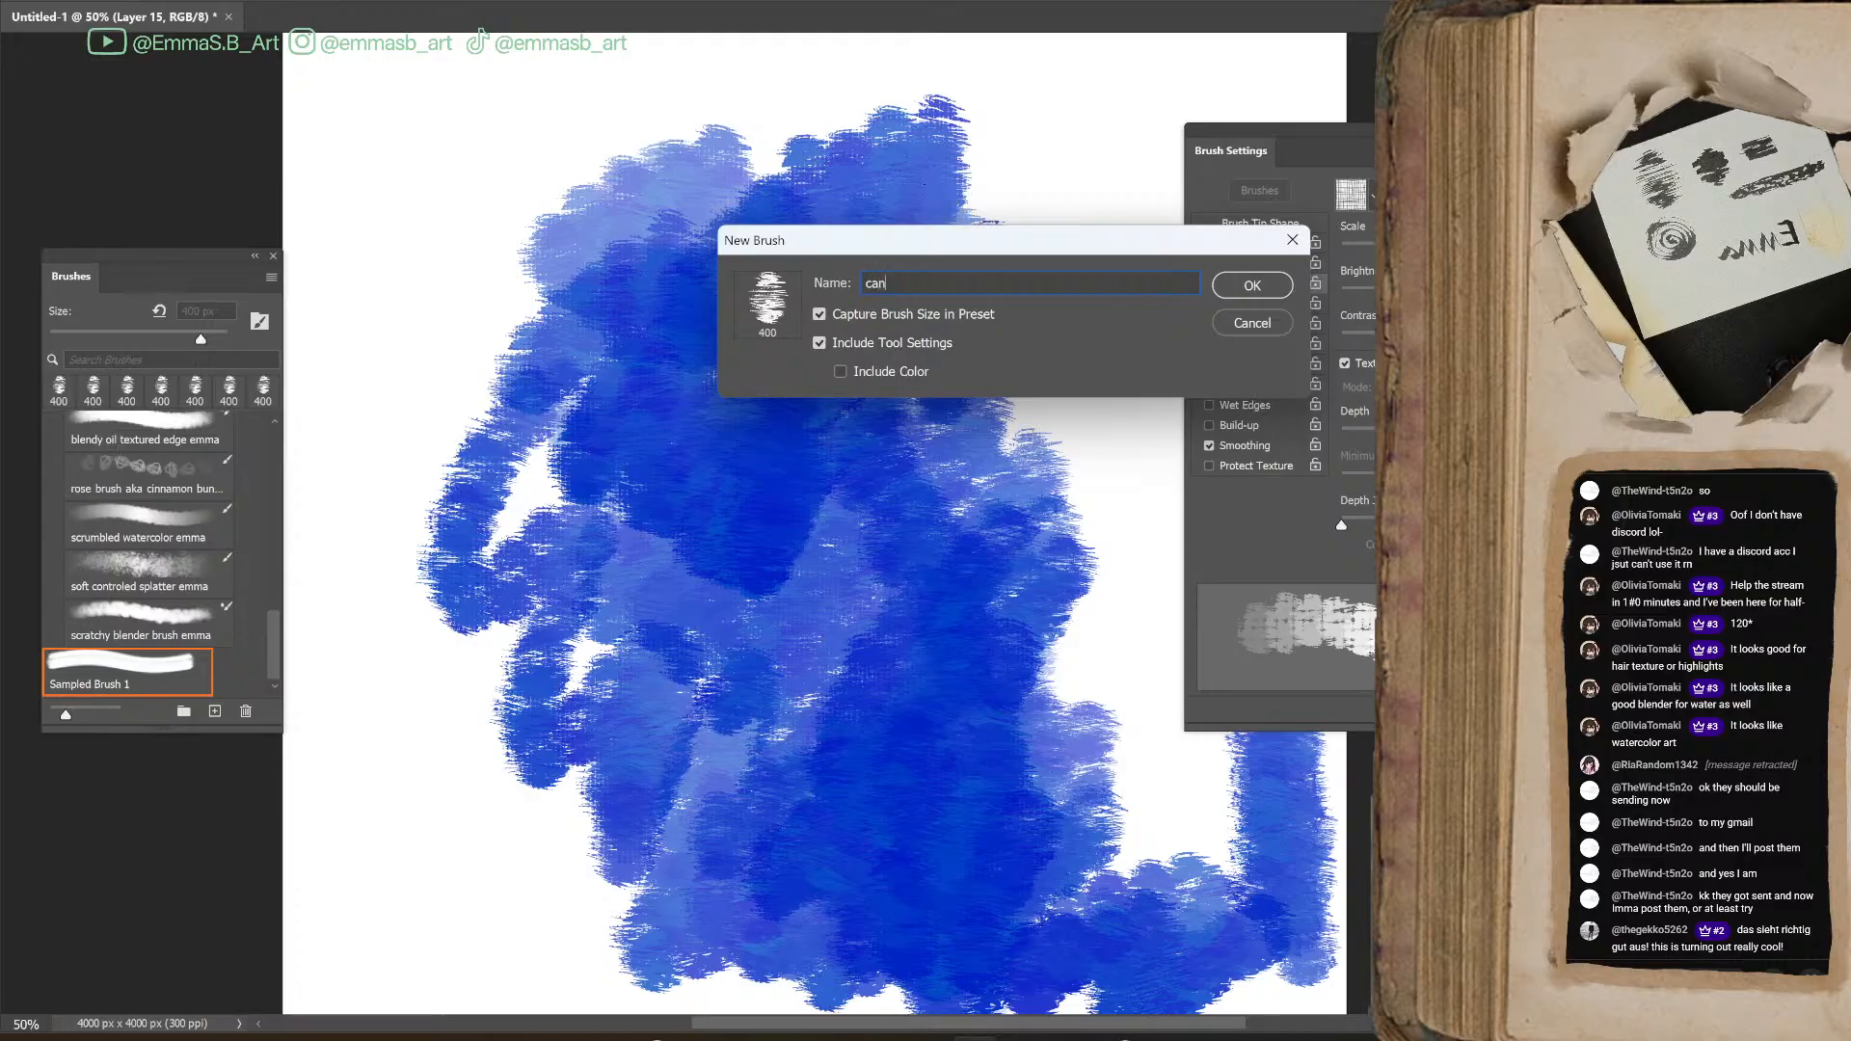
{"action": "type", "text": "vas texture"}
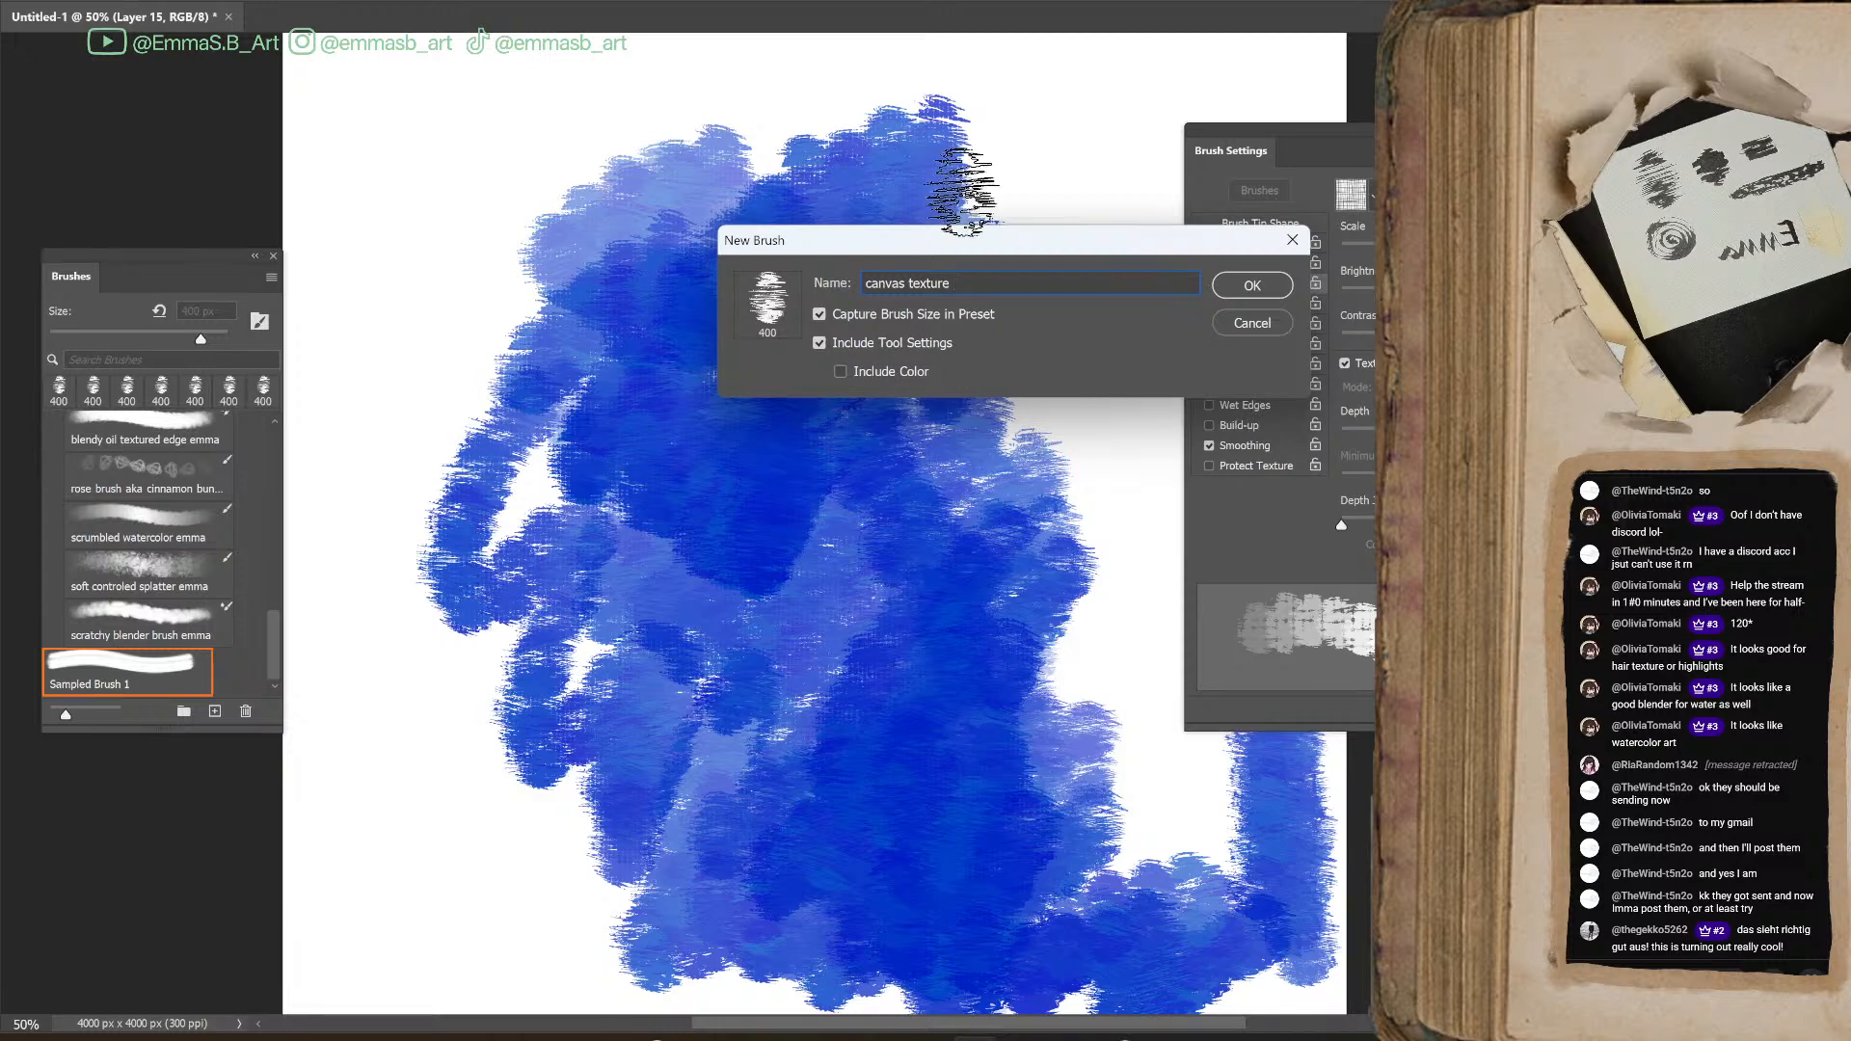
{"action": "type", "text": " scruy"}
{"action": "type", "text": "by brush emma"}
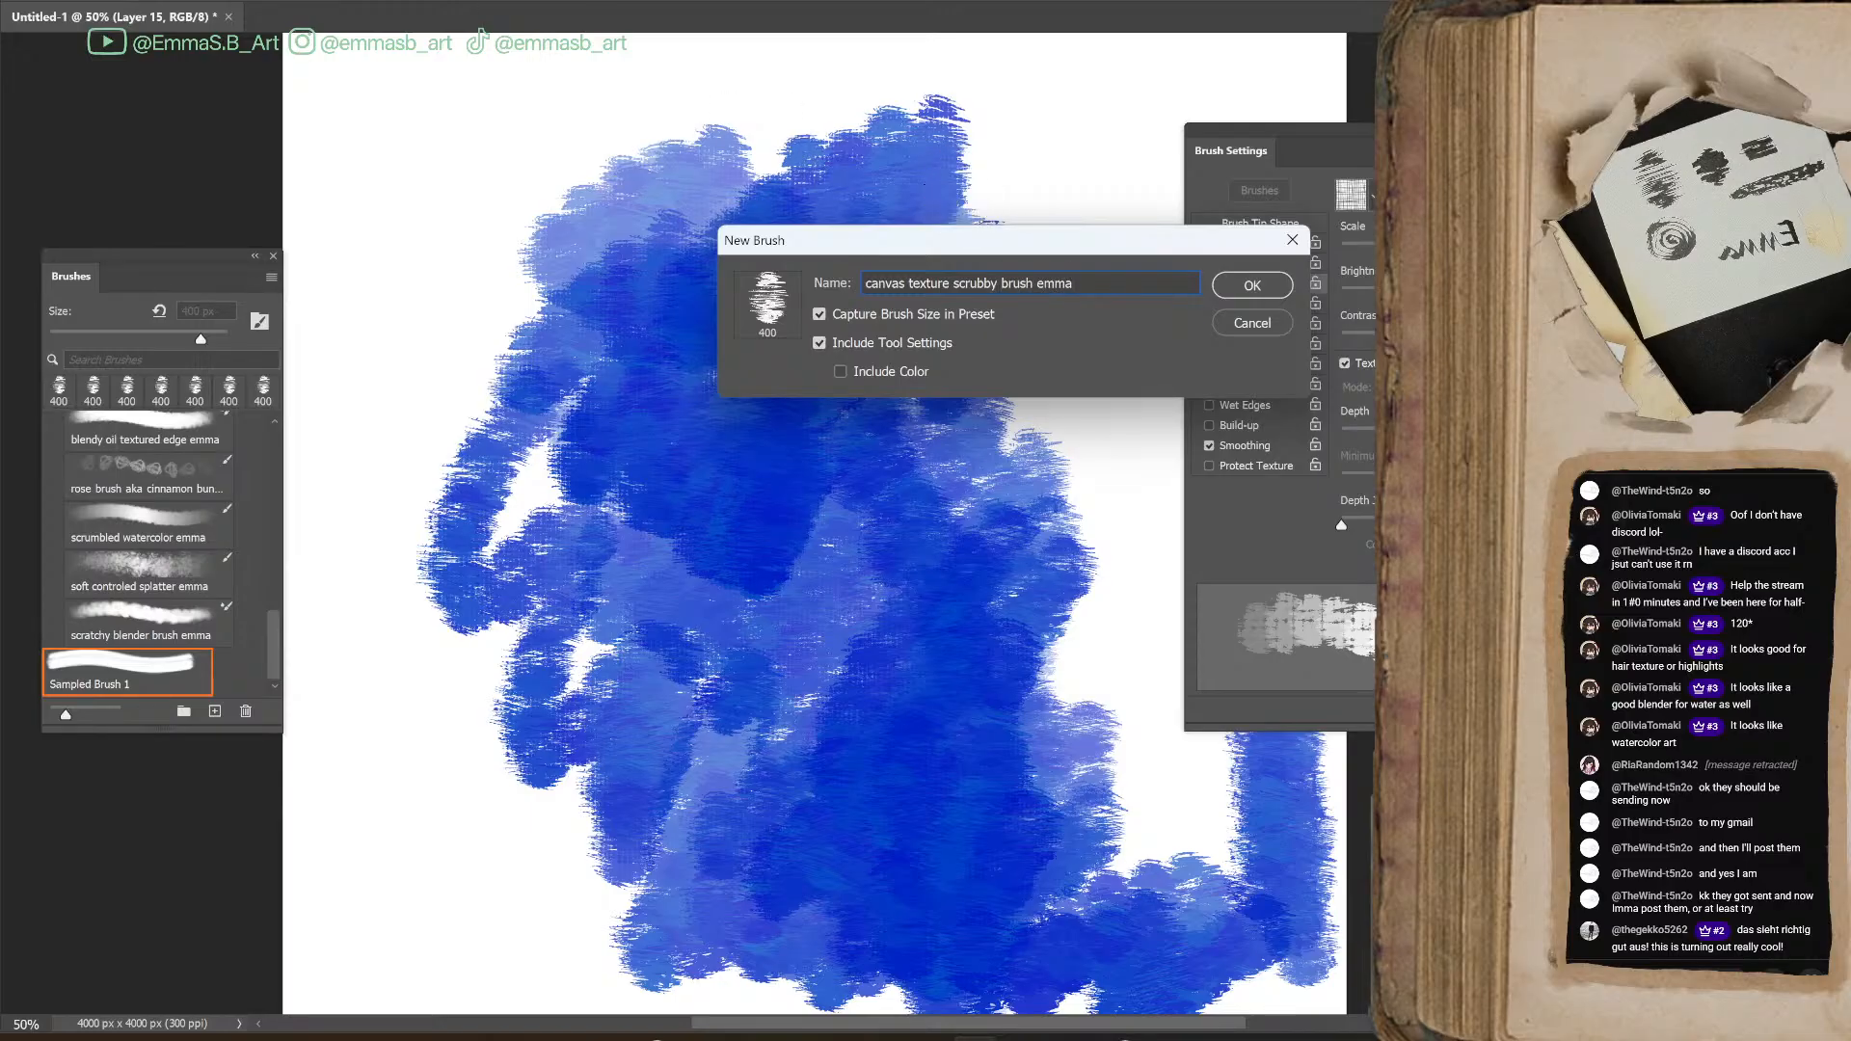
{"action": "left_click", "coordinate": [1244, 294]}
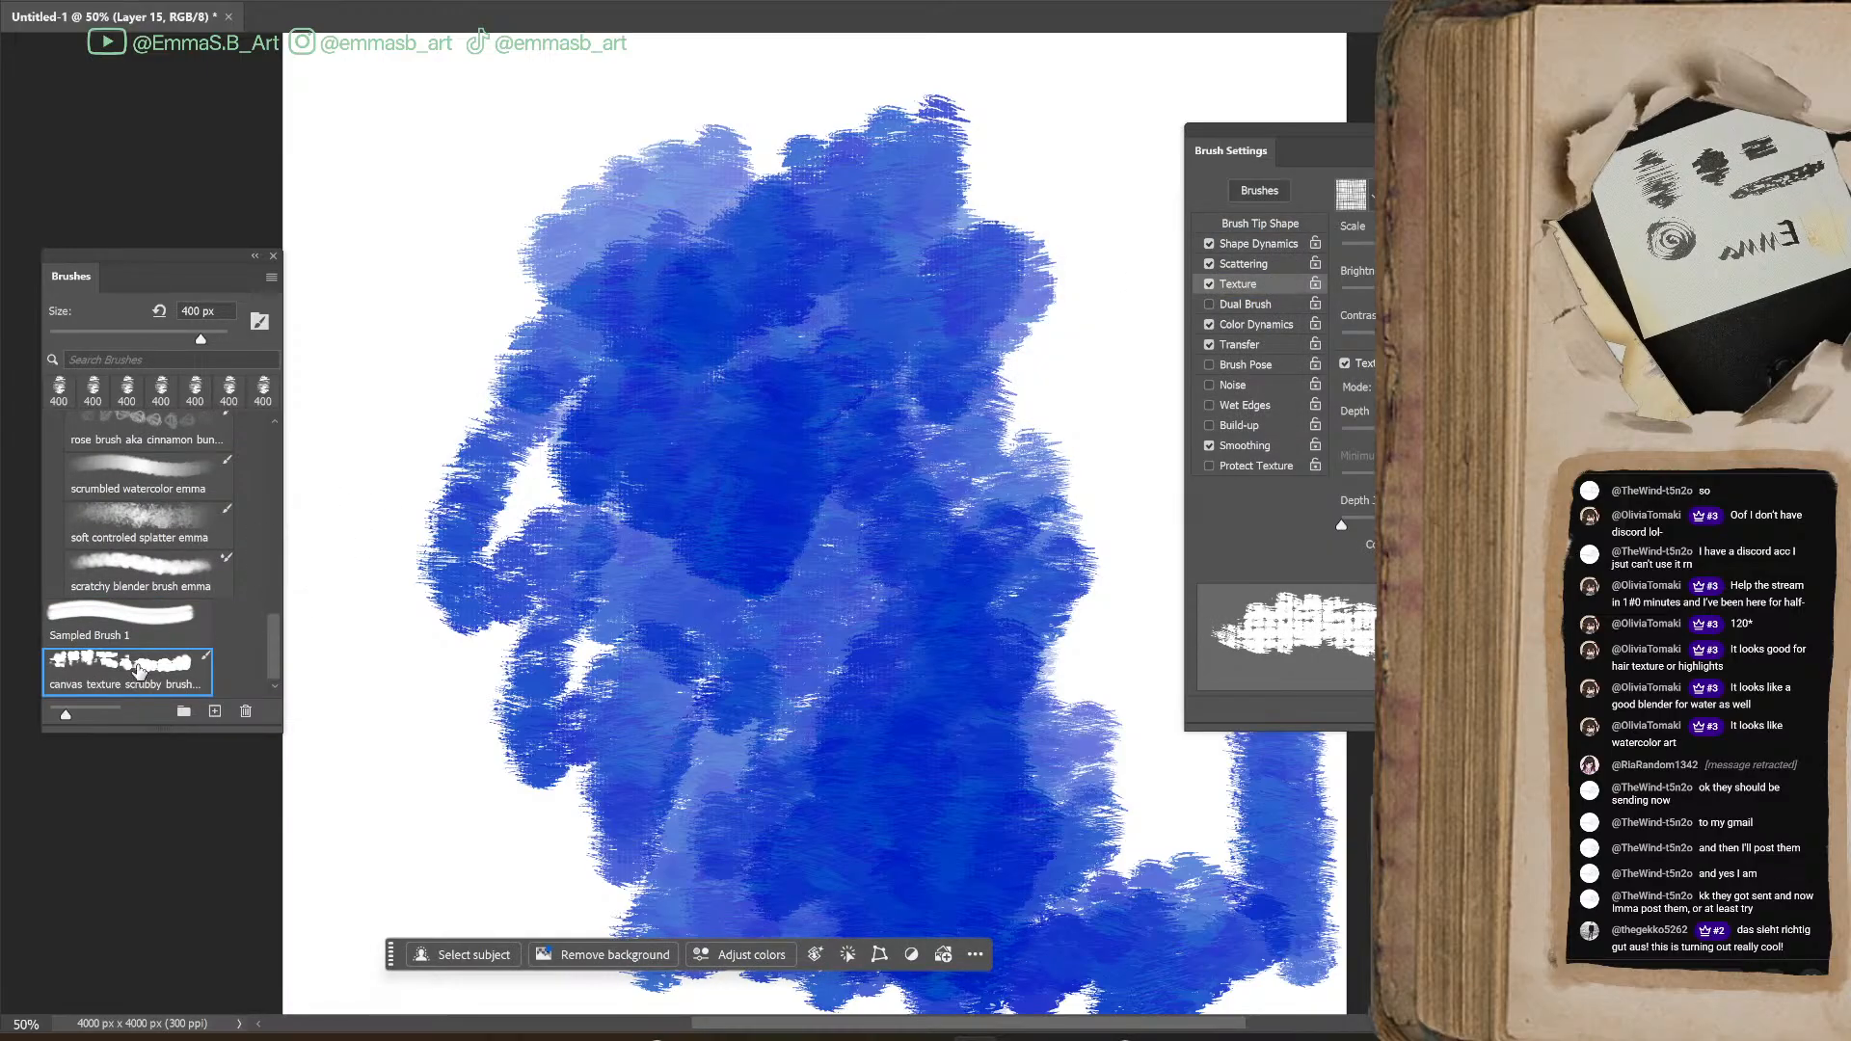
{"action": "left_click_drag", "start_coordinate": [135, 679], "coordinate": [117, 430]}
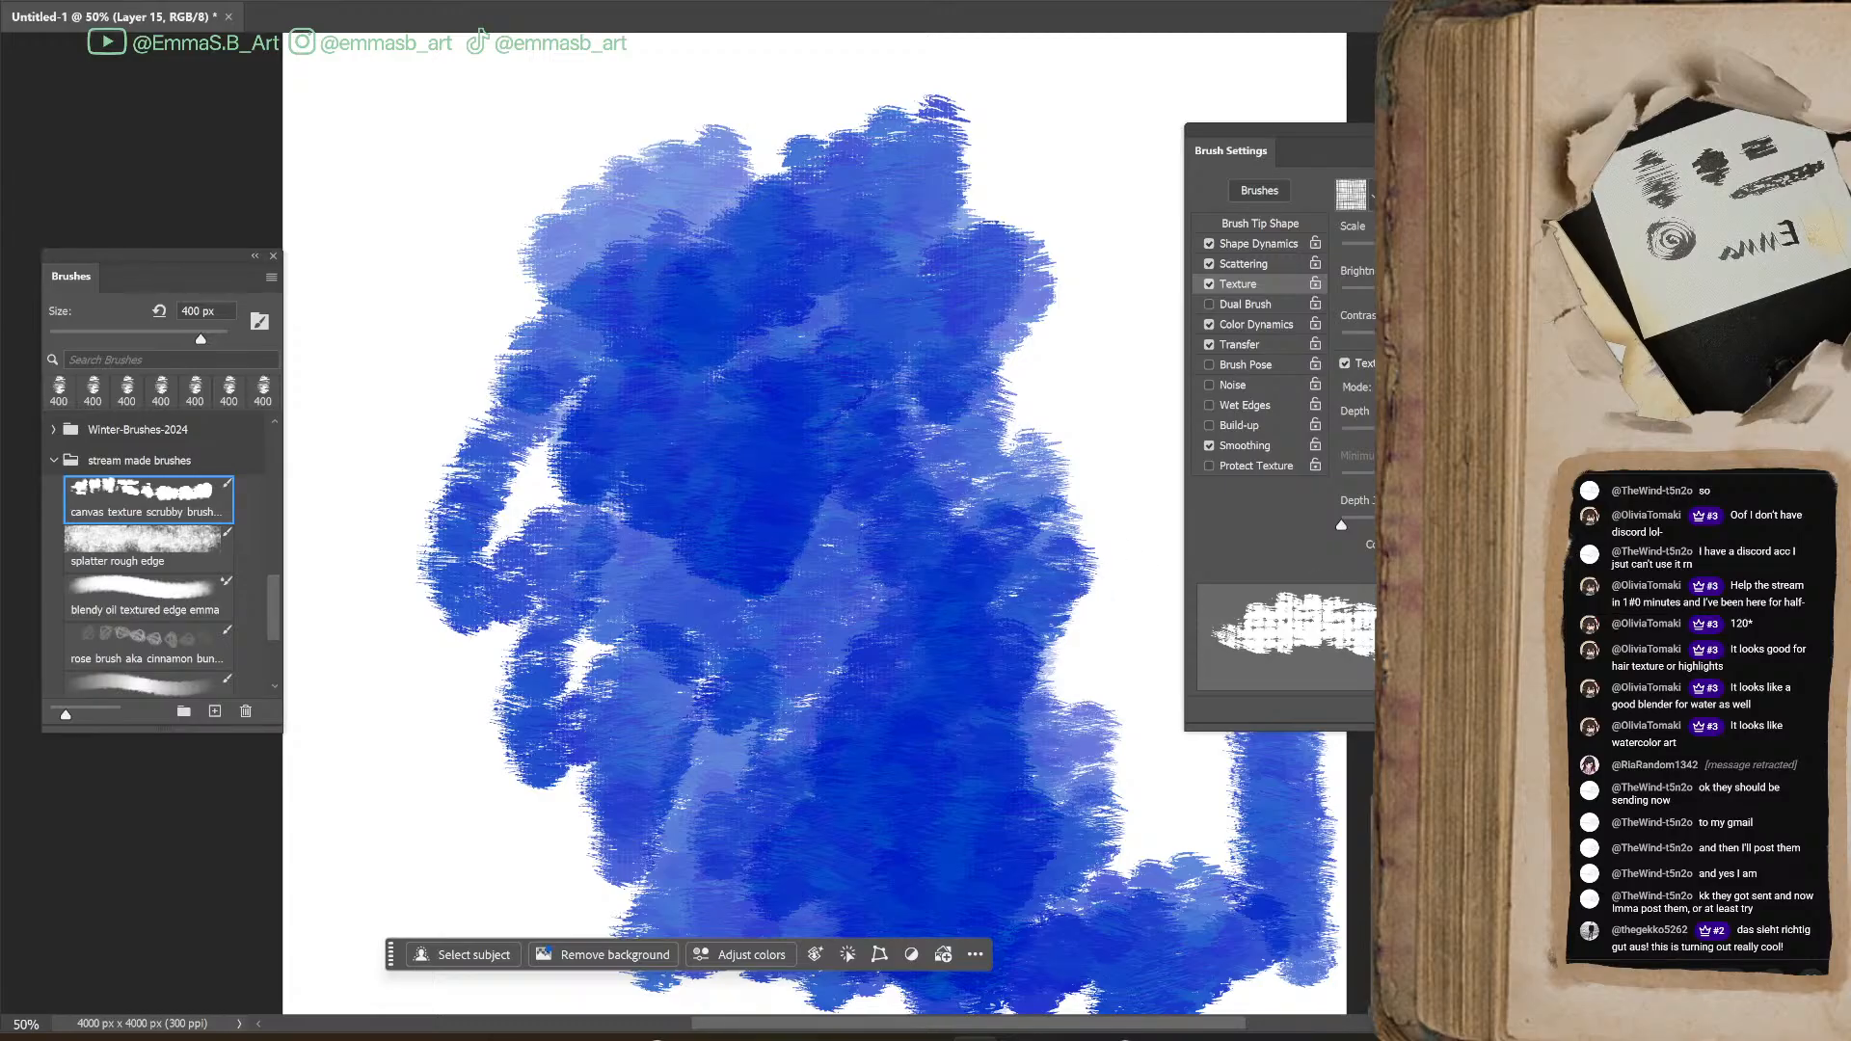
Clear the blue test painting from the canvas, move the brush list aside and add a new blank layer
{"action": "key", "text": "Delete"}
{"action": "key", "text": "F5"}
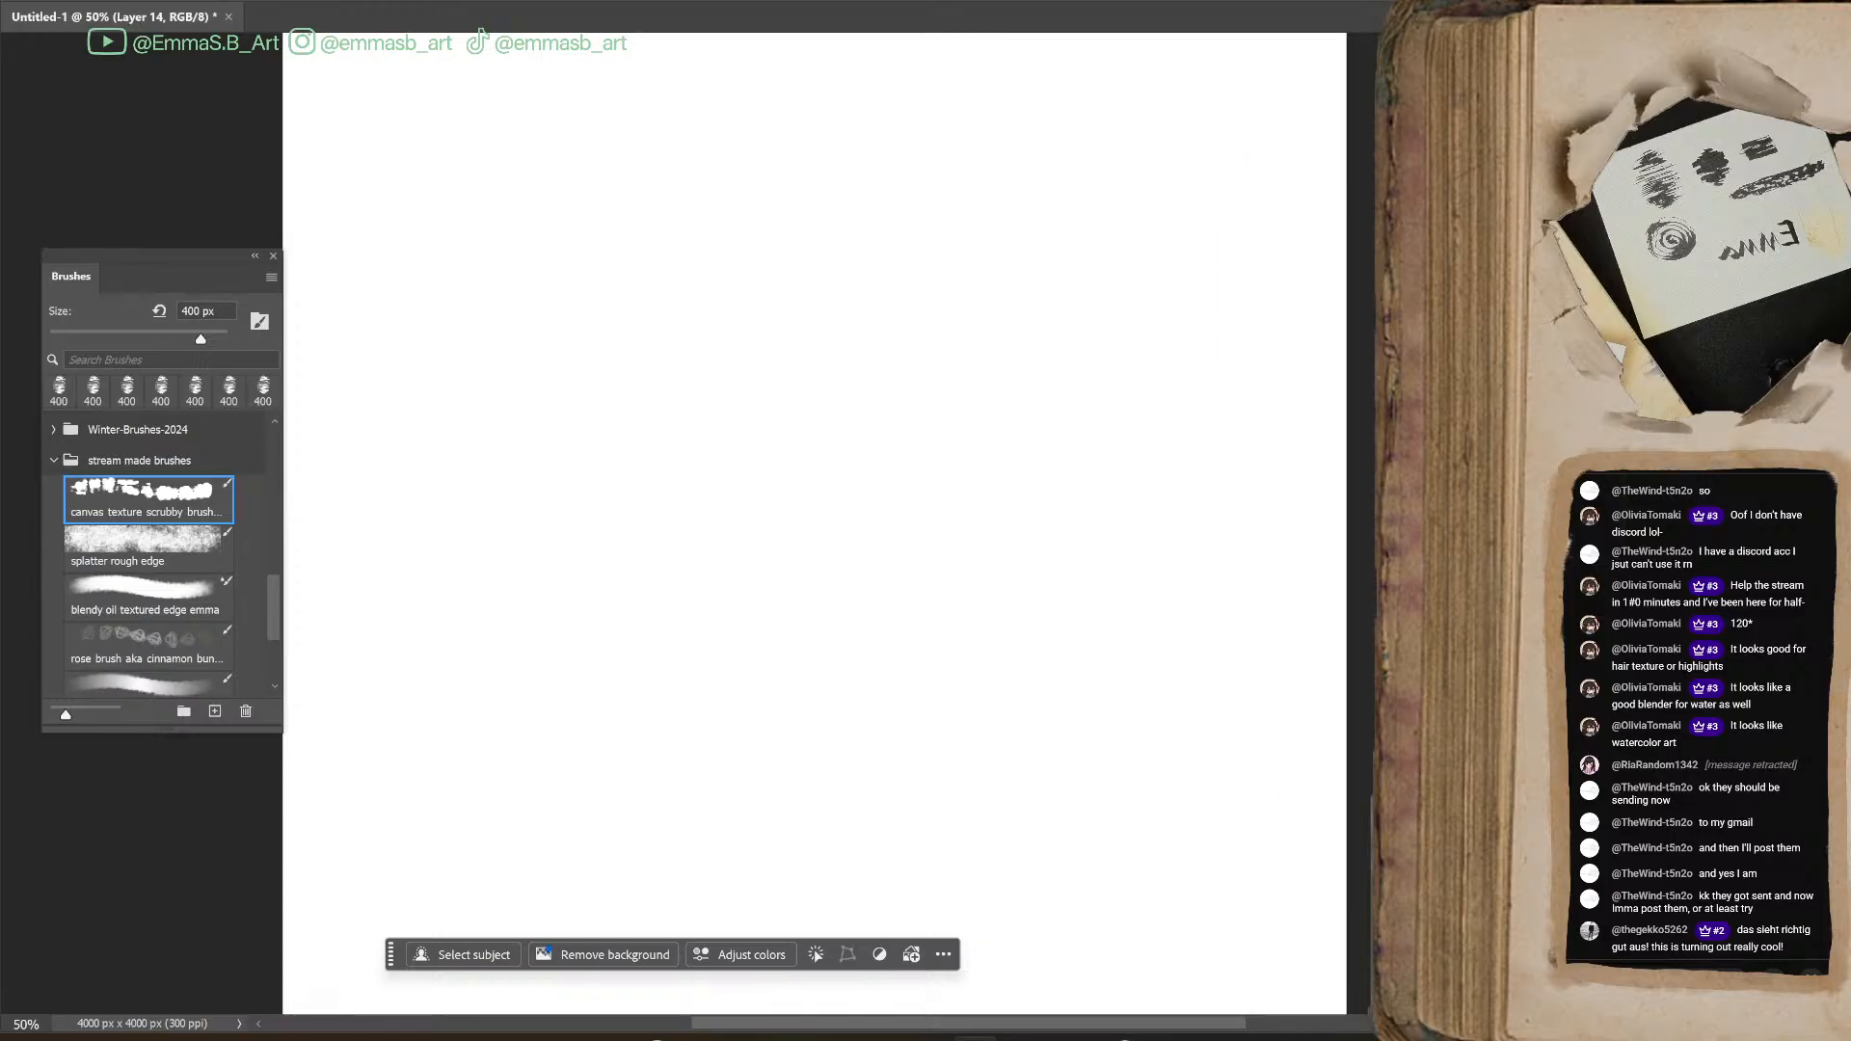
{"action": "key", "text": "ctrl+plus"}
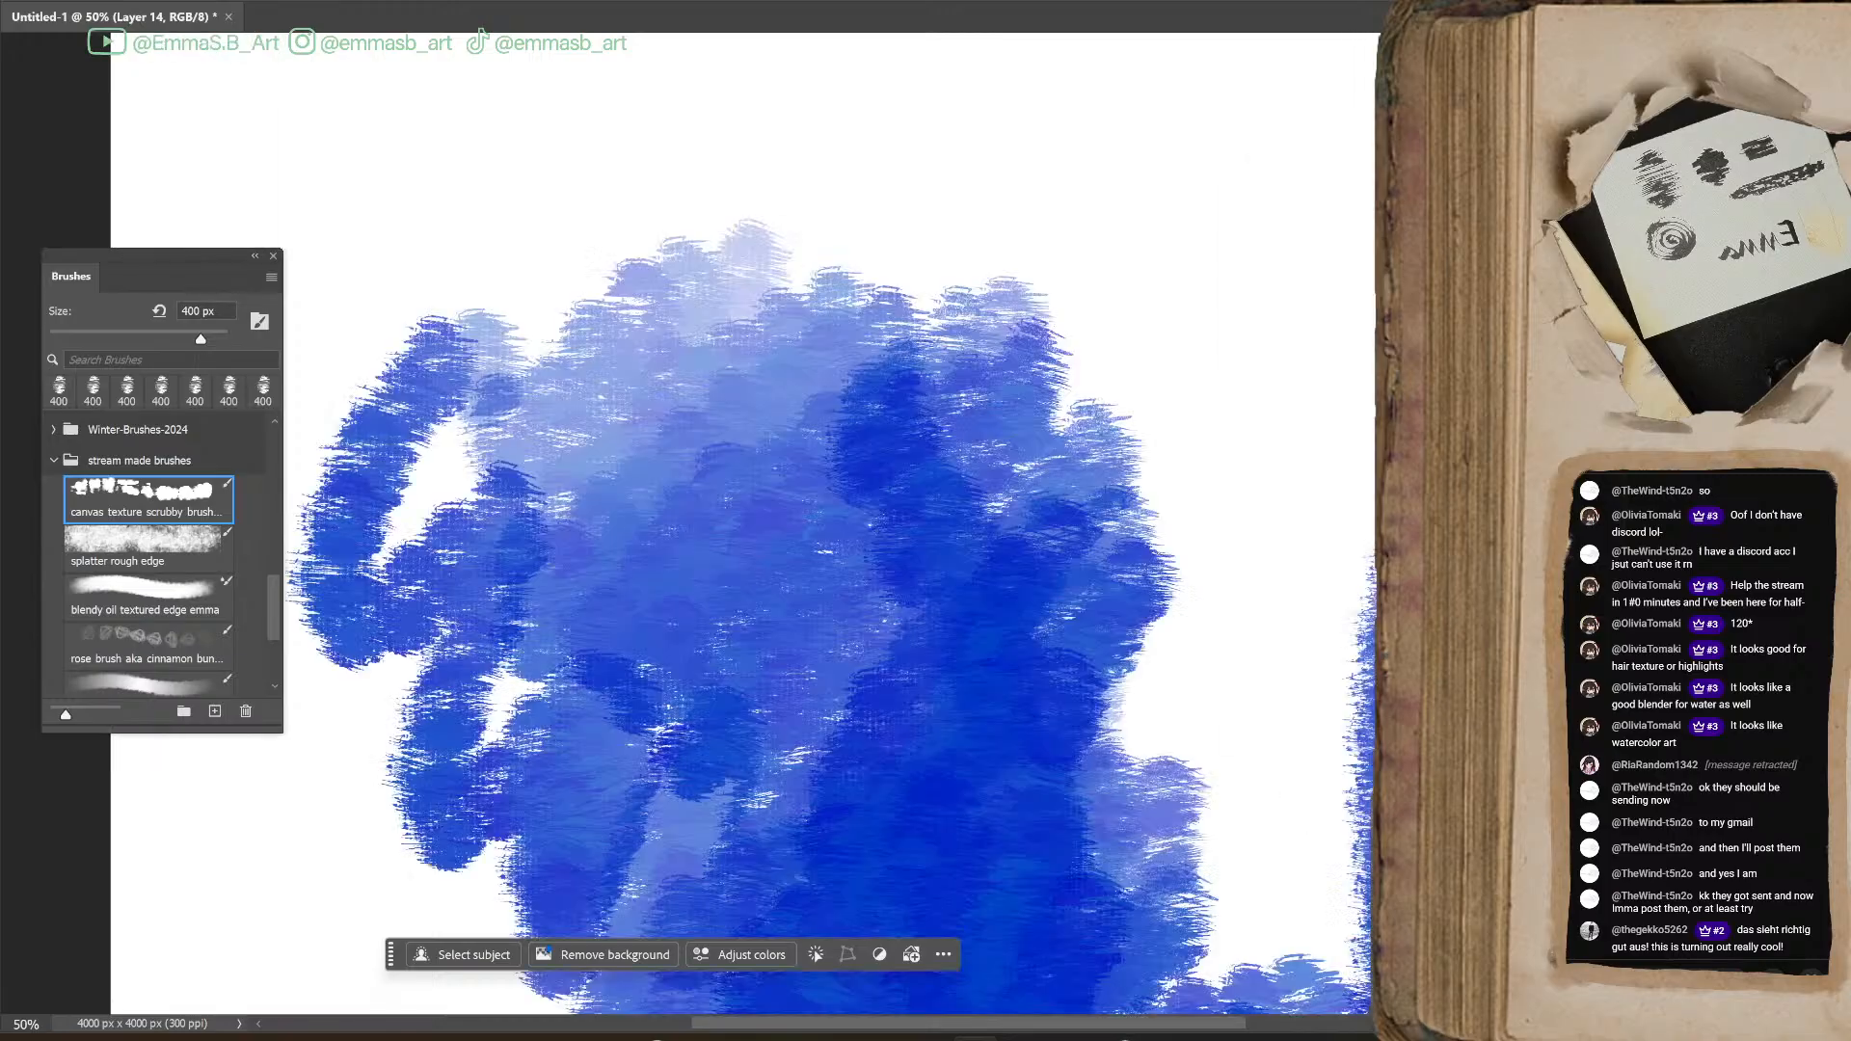
{"action": "scroll", "coordinate": [695, 410], "scroll_direction": "up", "scroll_amount": 2}
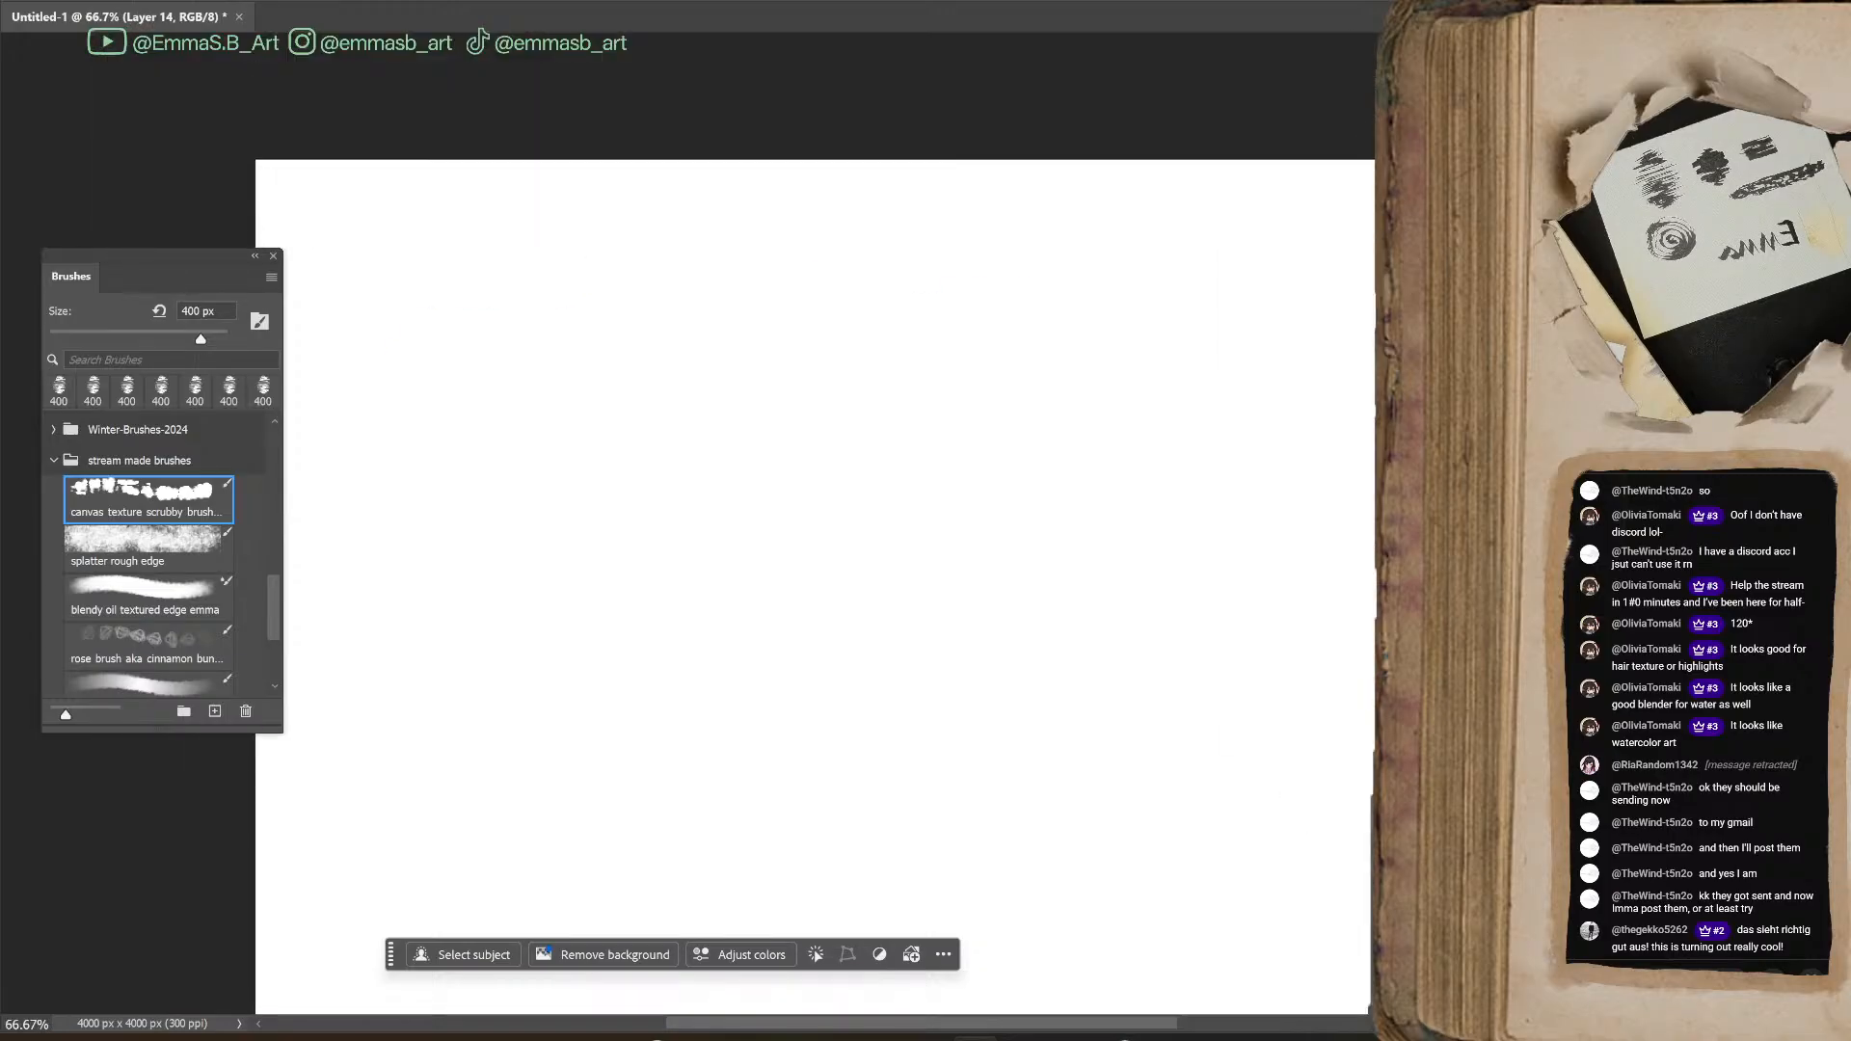
{"action": "mouse_move", "coordinate": [170, 269]}
{"action": "left_mouse_down"}
{"action": "mouse_move", "coordinate": [1053, 268]}
{"action": "mouse_move", "coordinate": [1350, 246]}
{"action": "mouse_move", "coordinate": [1356, 223]}
{"action": "left_mouse_up"}
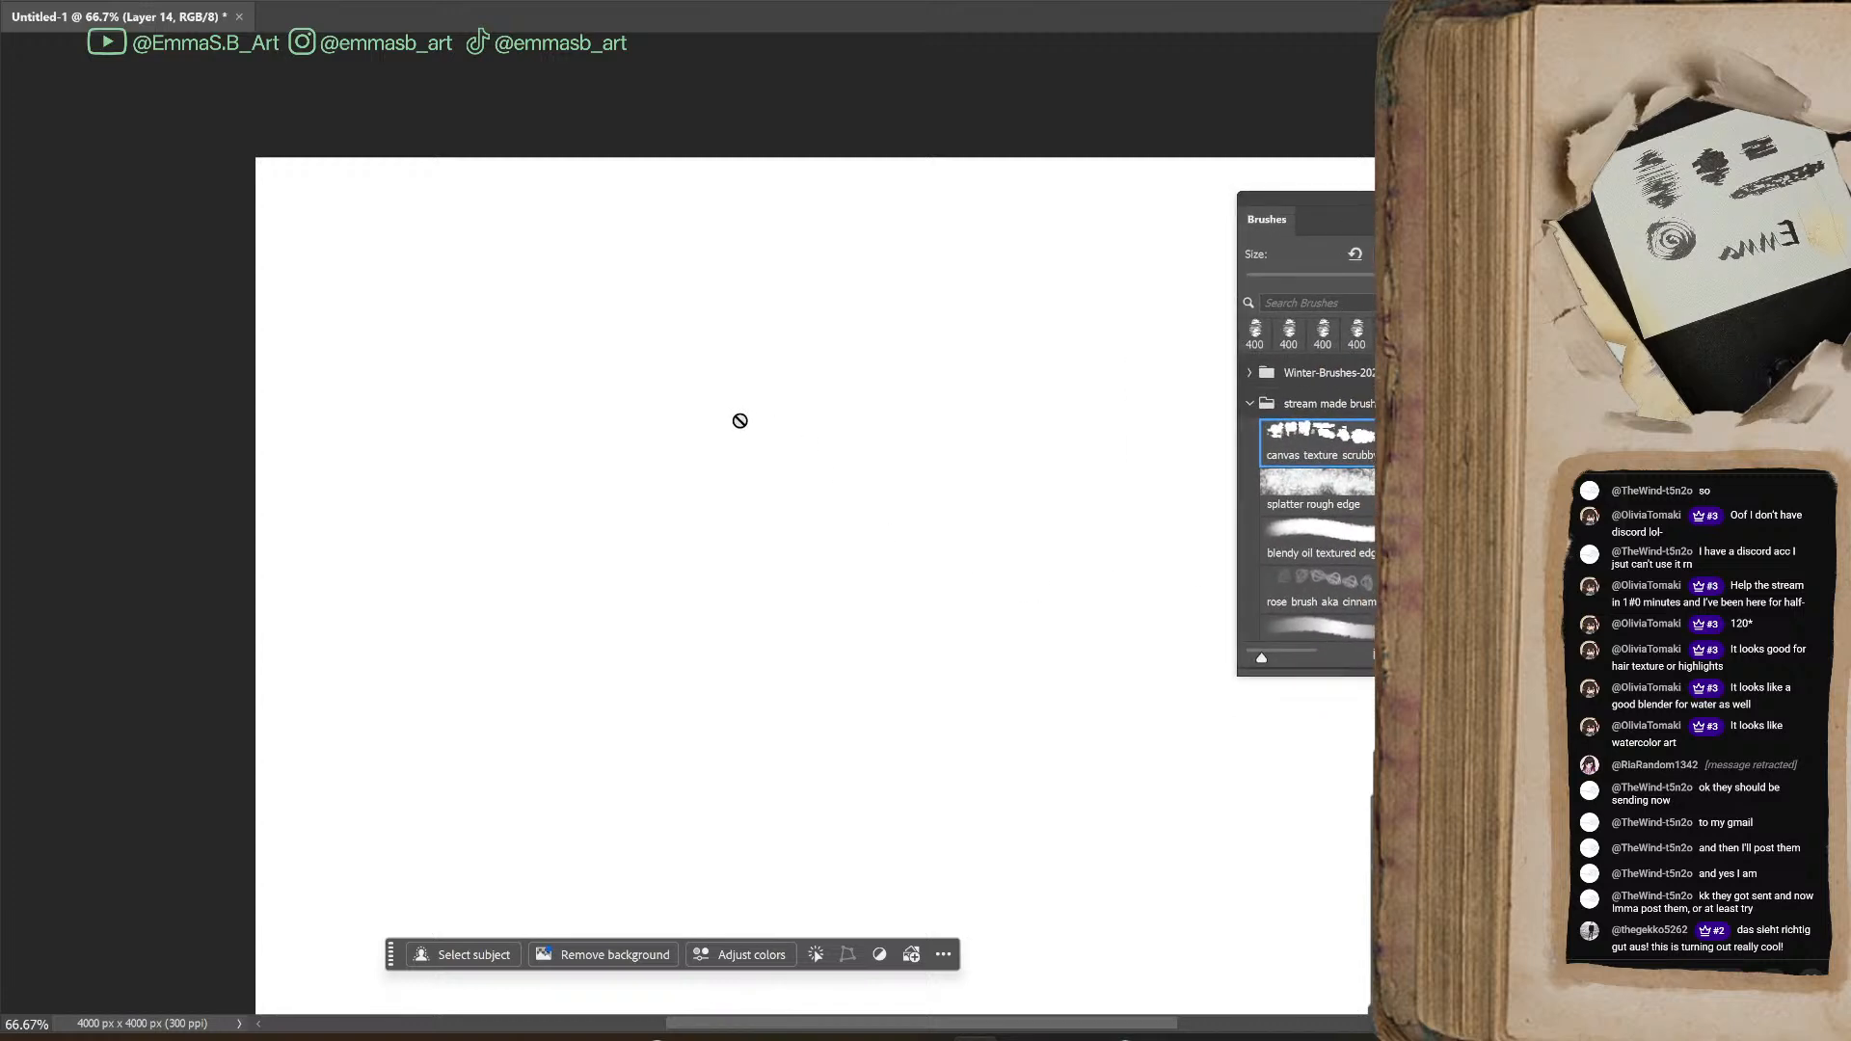
{"action": "key", "text": "ctrl+alt+shift+n"}
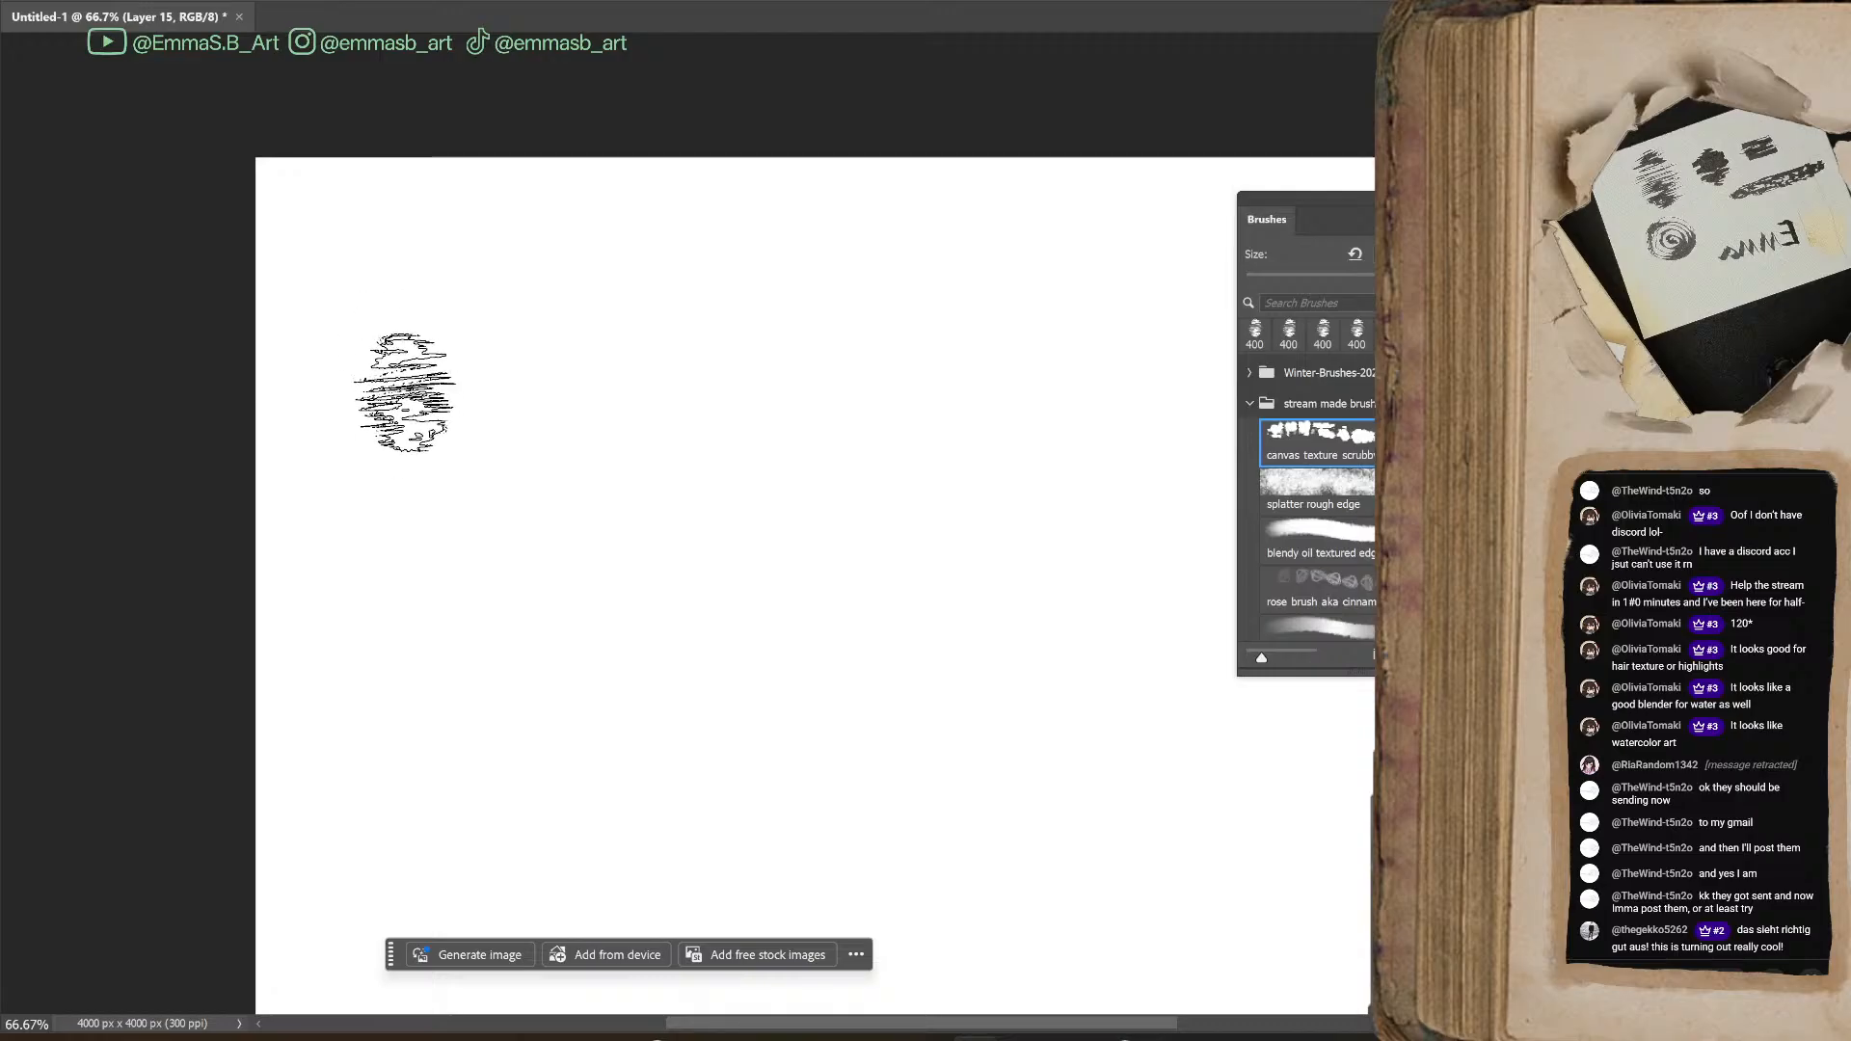
Paint a large blue patch with the canvas texture scrubby brush and stipple its lower right part with the splatter rough edge brush
{"action": "mouse_move", "coordinate": [323, 275]}
{"action": "left_mouse_down"}
{"action": "mouse_move", "coordinate": [409, 212]}
{"action": "mouse_move", "coordinate": [537, 257]}
{"action": "mouse_move", "coordinate": [608, 376]}
{"action": "mouse_move", "coordinate": [703, 476]}
{"action": "mouse_move", "coordinate": [605, 391]}
{"action": "mouse_move", "coordinate": [447, 620]}
{"action": "mouse_move", "coordinate": [744, 256]}
{"action": "mouse_move", "coordinate": [711, 383]}
{"action": "mouse_move", "coordinate": [884, 458]}
{"action": "mouse_move", "coordinate": [777, 489]}
{"action": "mouse_move", "coordinate": [774, 603]}
{"action": "left_mouse_up"}
{"action": "left_click", "coordinate": [1342, 511]}
{"action": "mouse_move", "coordinate": [793, 417]}
{"action": "left_mouse_down"}
{"action": "mouse_move", "coordinate": [754, 464]}
{"action": "mouse_move", "coordinate": [866, 638]}
{"action": "left_mouse_up"}
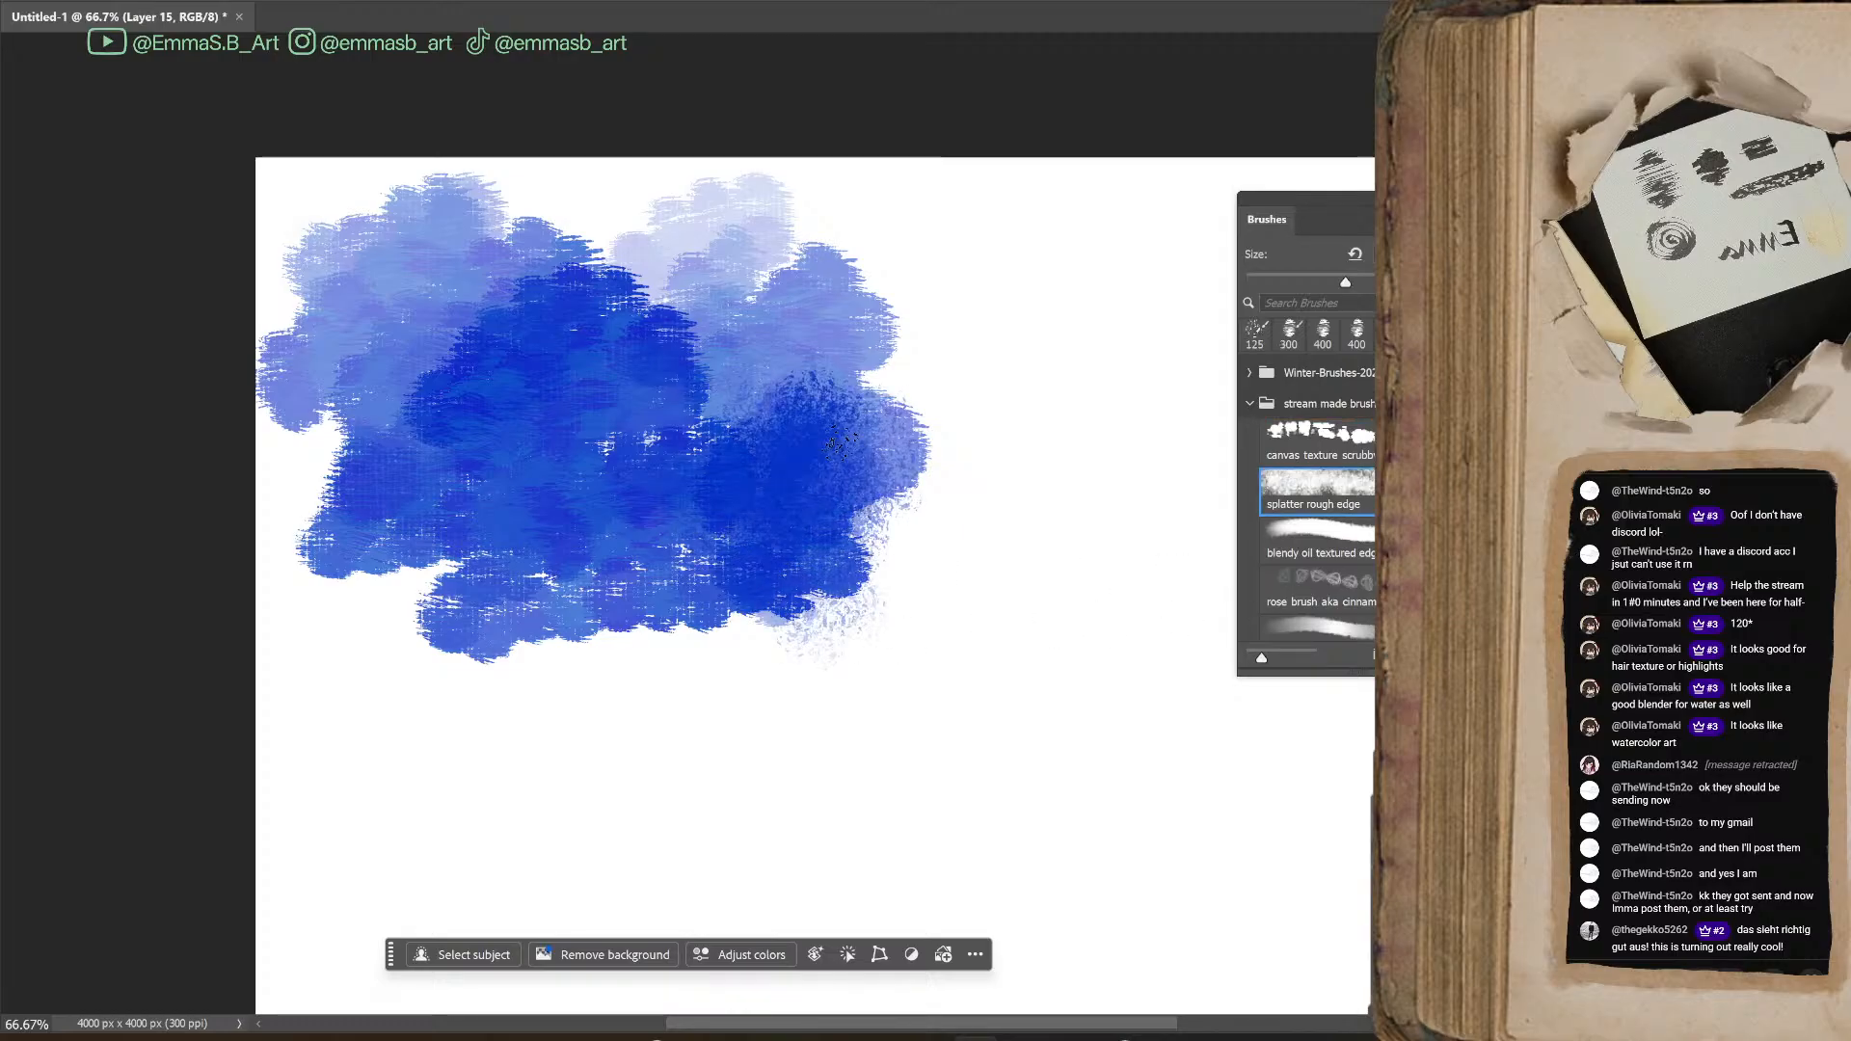
{"action": "left_click_drag", "start_coordinate": [868, 484], "coordinate": [828, 448]}
{"action": "left_click_drag", "start_coordinate": [723, 405], "coordinate": [783, 583]}
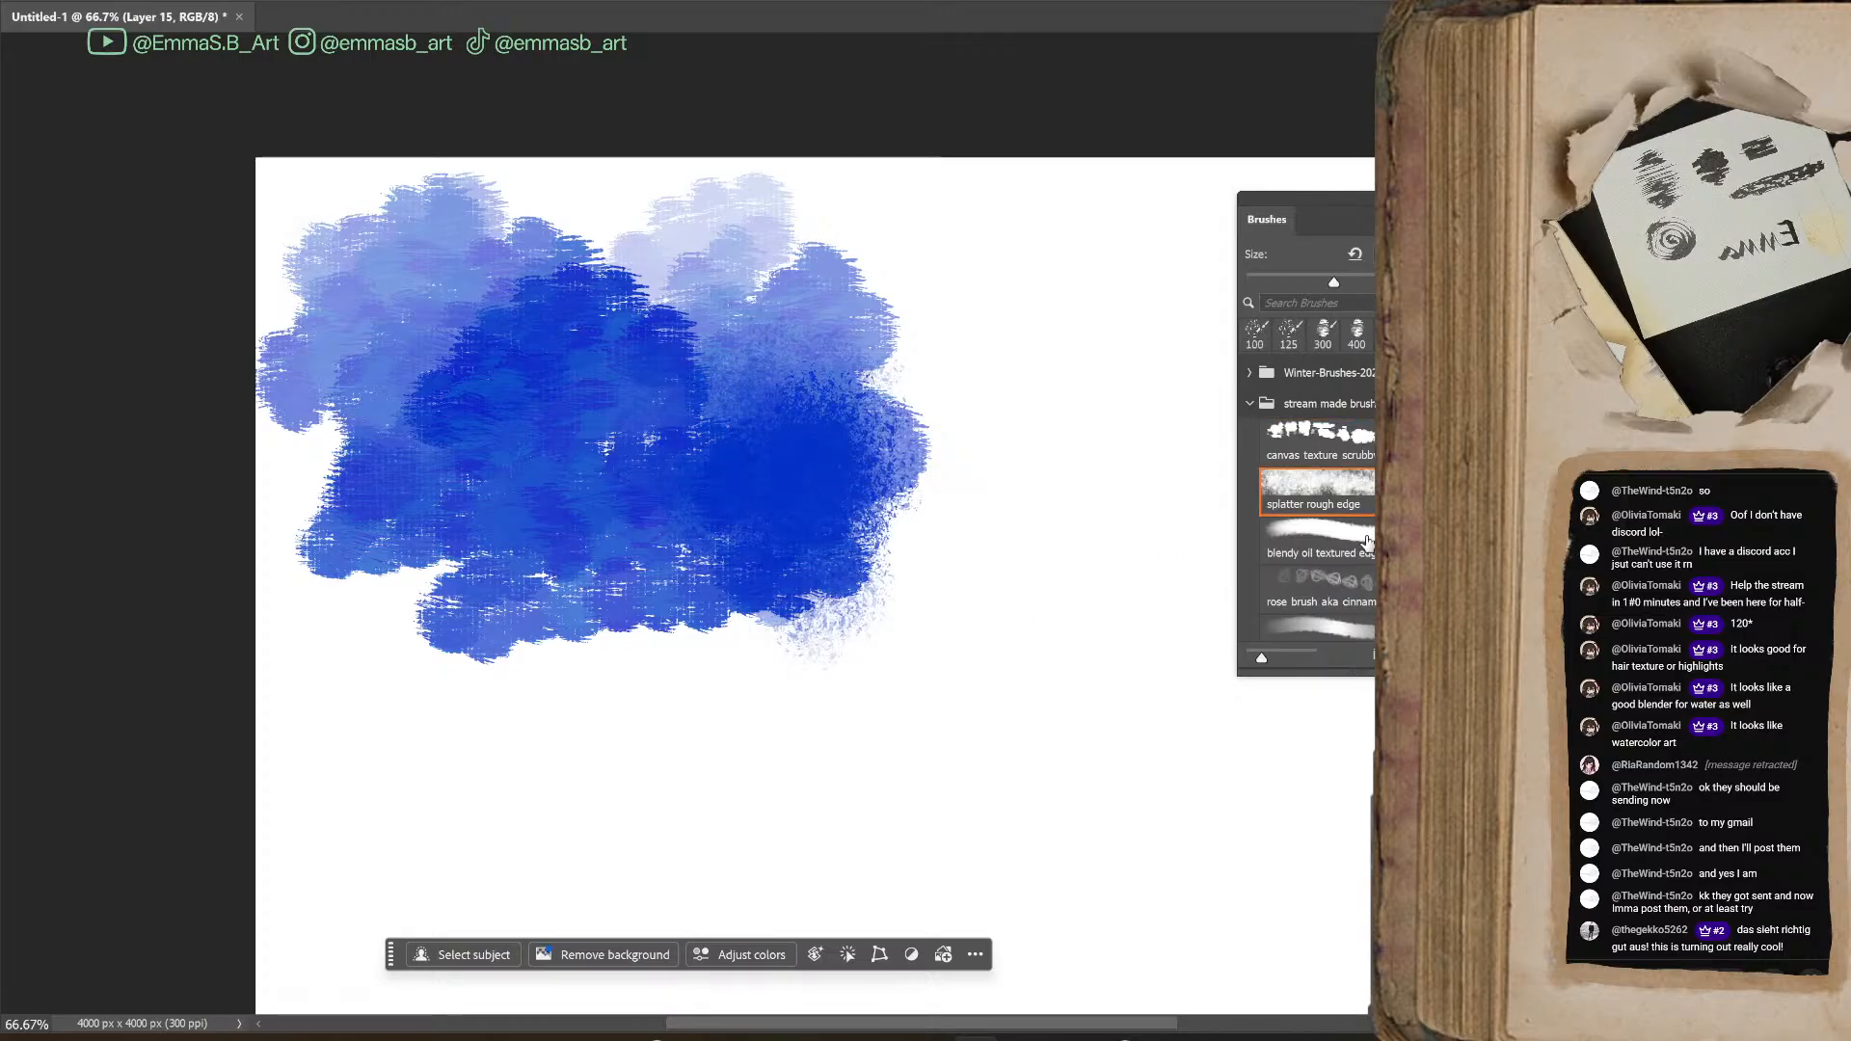
Paint violet areas over the lower part and upper right edge of the blue patch with the canvas texture scrubby brush
{"action": "left_click", "coordinate": [1361, 431]}
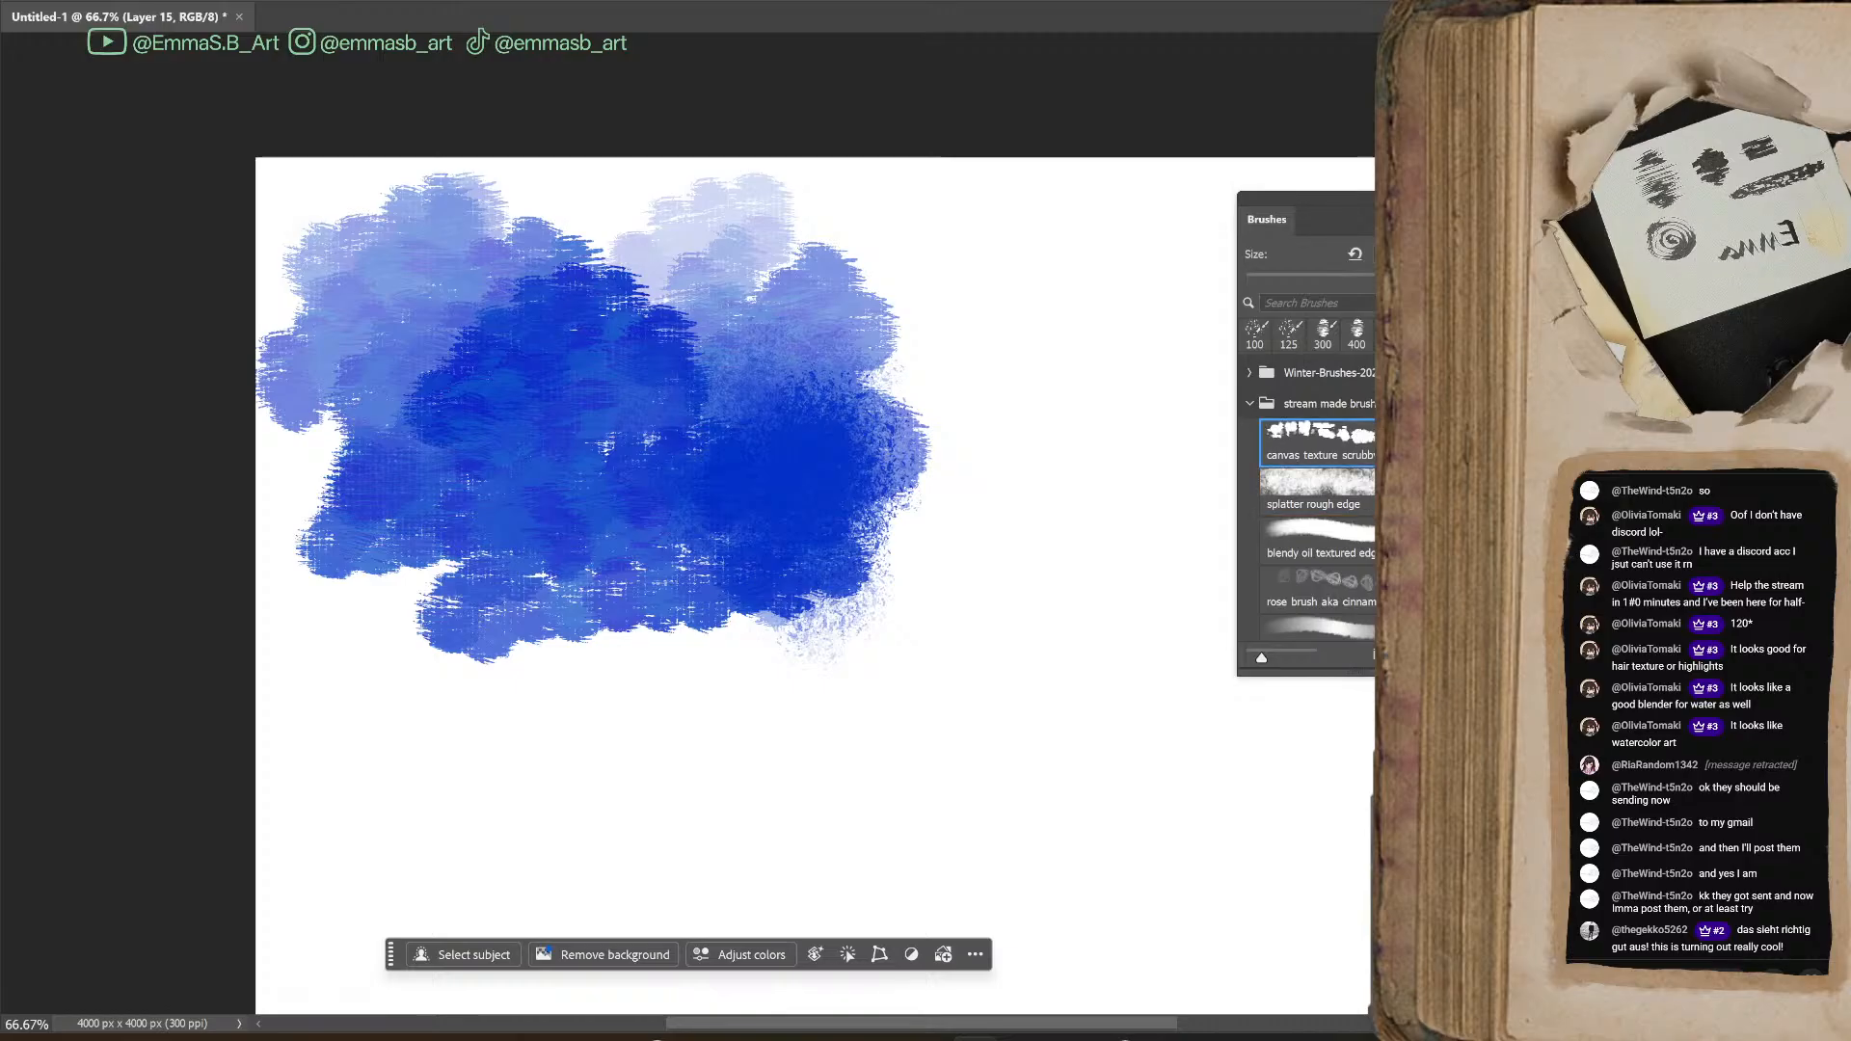
{"action": "mouse_move", "coordinate": [641, 401]}
{"action": "left_mouse_down"}
{"action": "mouse_move", "coordinate": [598, 421]}
{"action": "mouse_move", "coordinate": [739, 551]}
{"action": "mouse_move", "coordinate": [633, 462]}
{"action": "mouse_move", "coordinate": [700, 544]}
{"action": "mouse_move", "coordinate": [840, 598]}
{"action": "mouse_move", "coordinate": [575, 620]}
{"action": "mouse_move", "coordinate": [541, 594]}
{"action": "mouse_move", "coordinate": [685, 624]}
{"action": "mouse_move", "coordinate": [681, 644]}
{"action": "mouse_move", "coordinate": [467, 602]}
{"action": "mouse_move", "coordinate": [526, 501]}
{"action": "mouse_move", "coordinate": [616, 591]}
{"action": "mouse_move", "coordinate": [734, 597]}
{"action": "mouse_move", "coordinate": [534, 604]}
{"action": "mouse_move", "coordinate": [740, 582]}
{"action": "mouse_move", "coordinate": [811, 615]}
{"action": "mouse_move", "coordinate": [665, 571]}
{"action": "mouse_move", "coordinate": [770, 674]}
{"action": "mouse_move", "coordinate": [703, 550]}
{"action": "mouse_move", "coordinate": [771, 612]}
{"action": "left_mouse_up"}
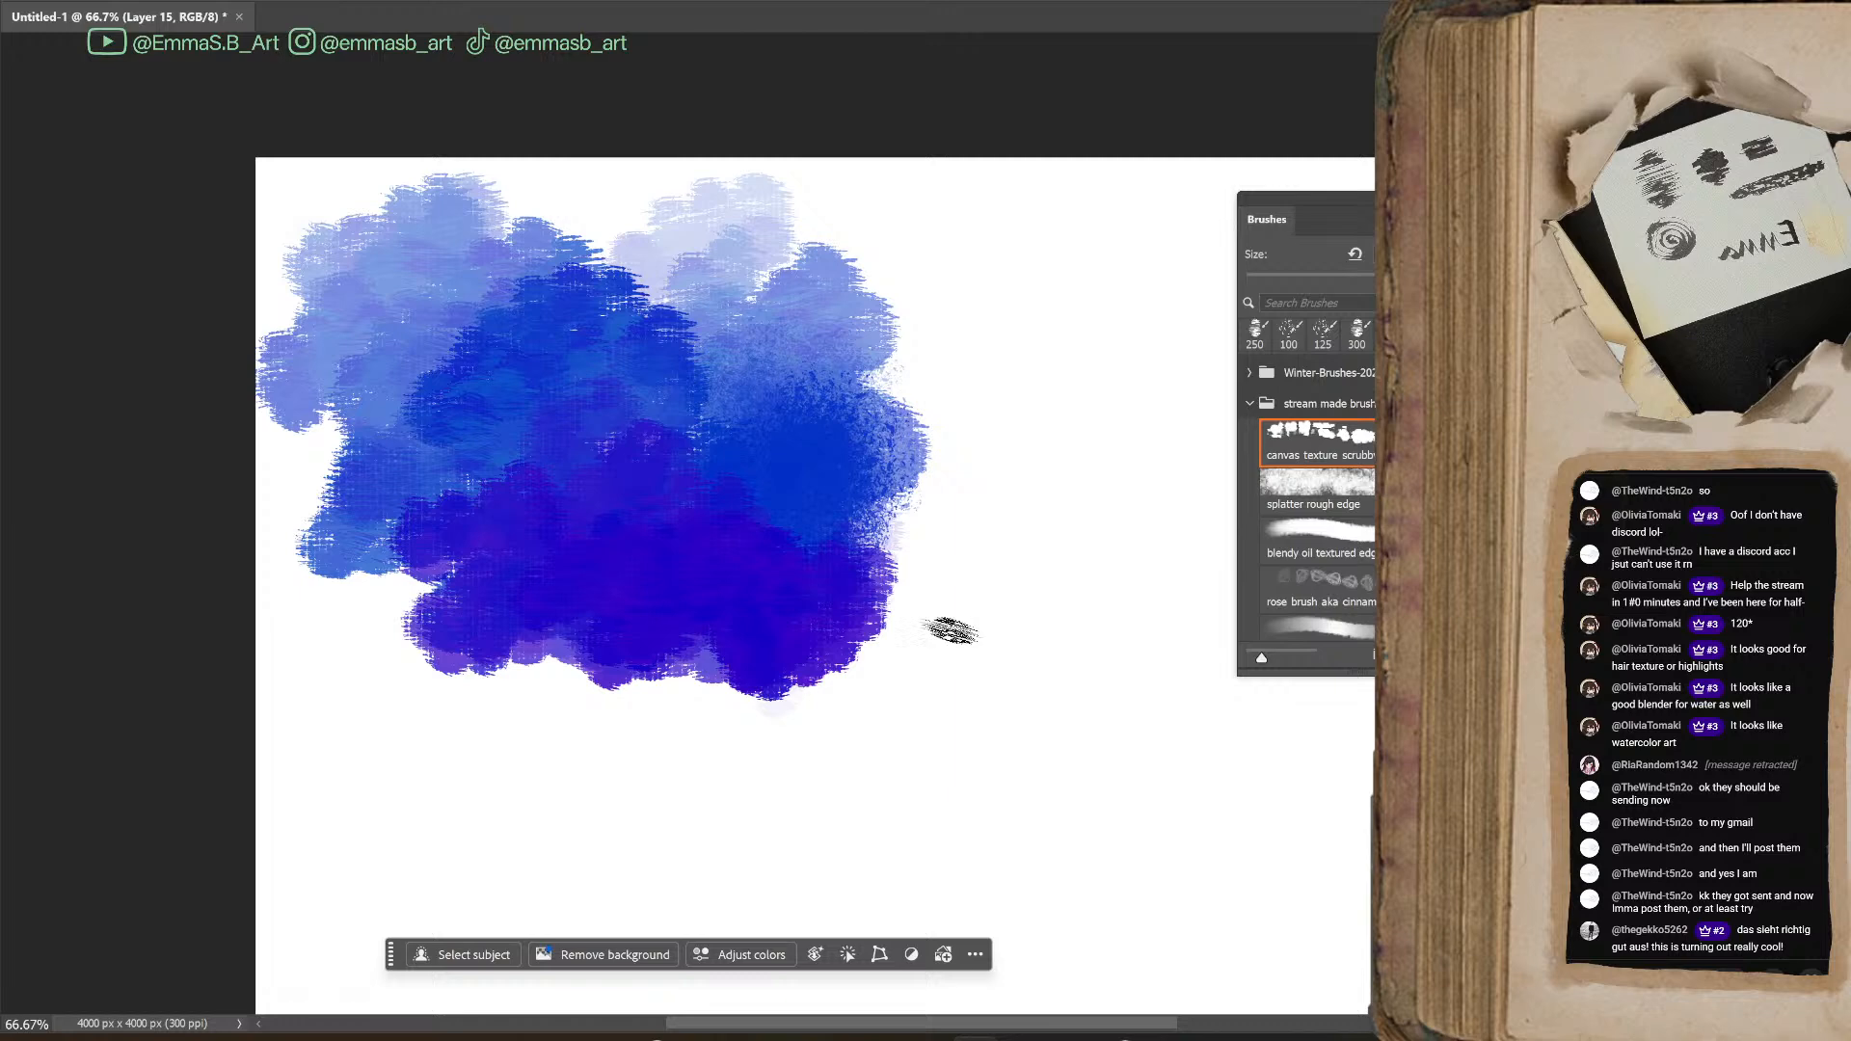
{"action": "mouse_move", "coordinate": [897, 323]}
{"action": "left_mouse_down"}
{"action": "mouse_move", "coordinate": [1032, 395]}
{"action": "mouse_move", "coordinate": [945, 311]}
{"action": "mouse_move", "coordinate": [892, 327]}
{"action": "mouse_move", "coordinate": [916, 344]}
{"action": "mouse_move", "coordinate": [832, 269]}
{"action": "mouse_move", "coordinate": [882, 275]}
{"action": "mouse_move", "coordinate": [927, 298]}
{"action": "mouse_move", "coordinate": [797, 256]}
{"action": "mouse_move", "coordinate": [750, 284]}
{"action": "mouse_move", "coordinate": [892, 347]}
{"action": "left_mouse_up"}
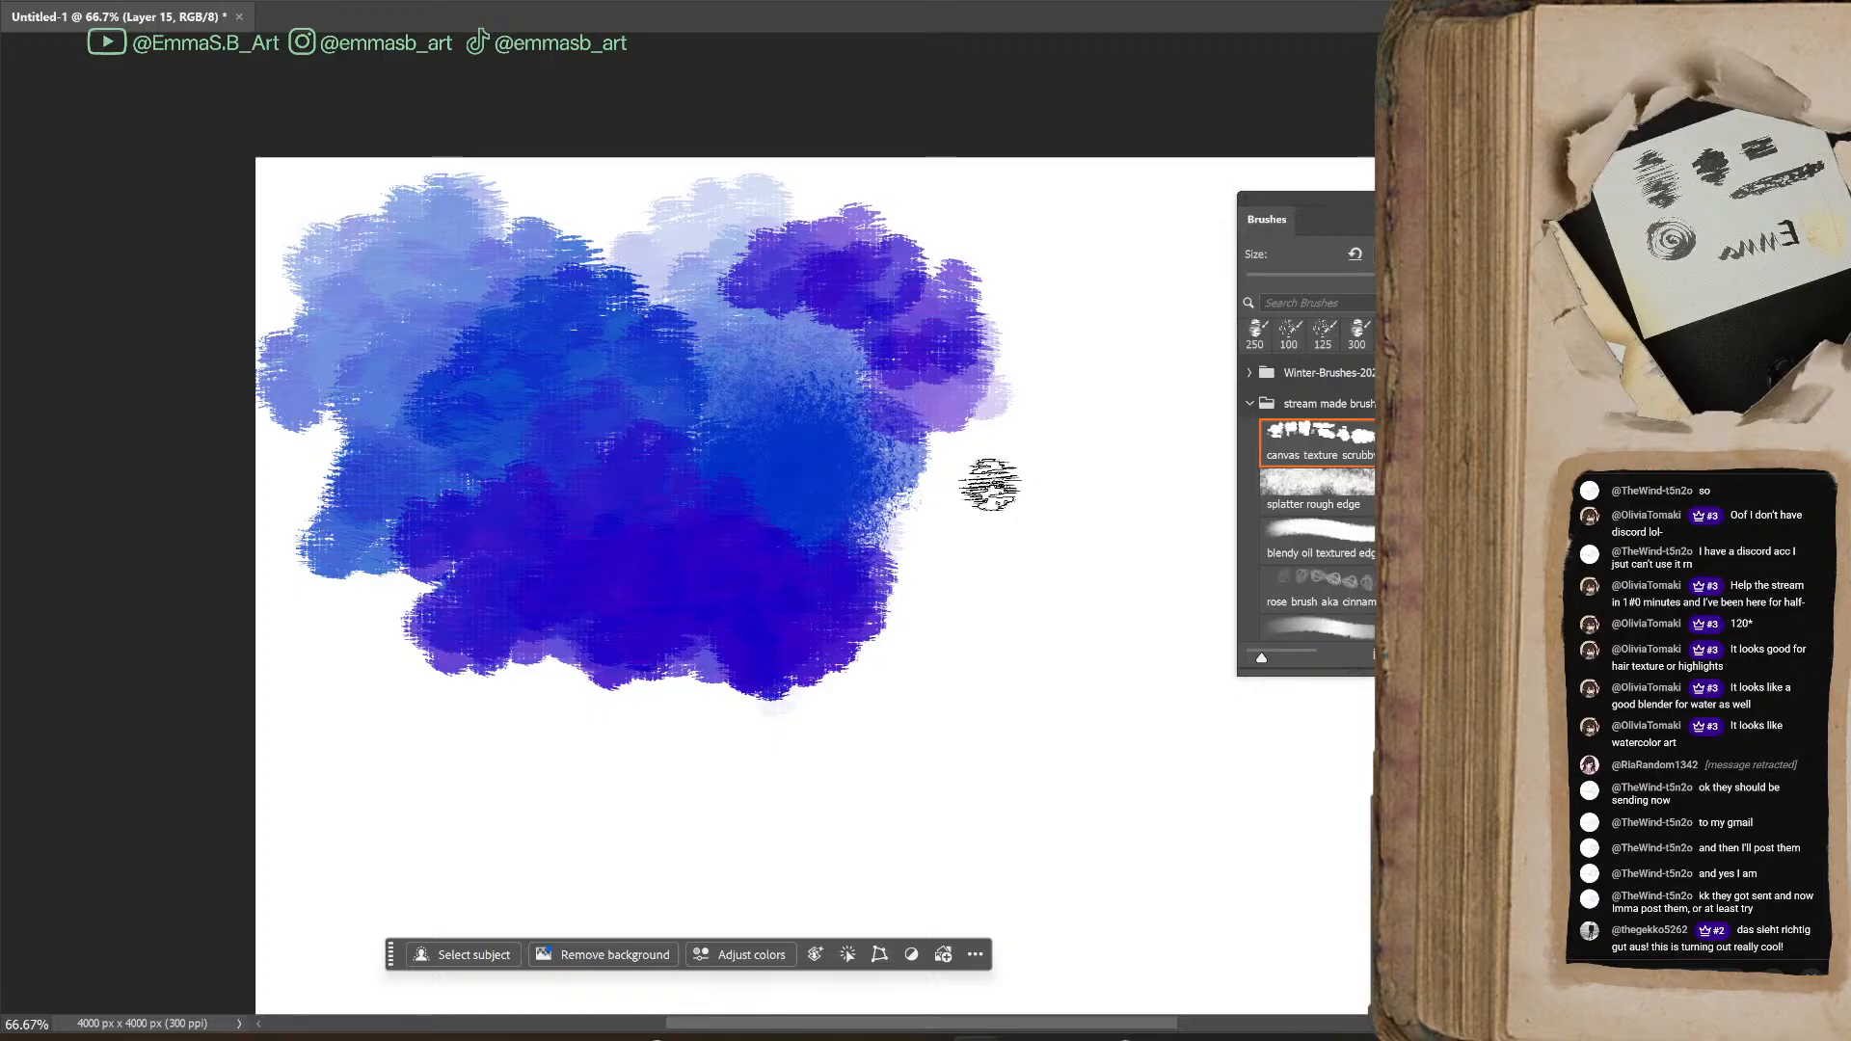
Paint a red patch beside the blue one with the splatter rough edge brush and layer blue and purple over it
{"action": "left_click", "coordinate": [1335, 485]}
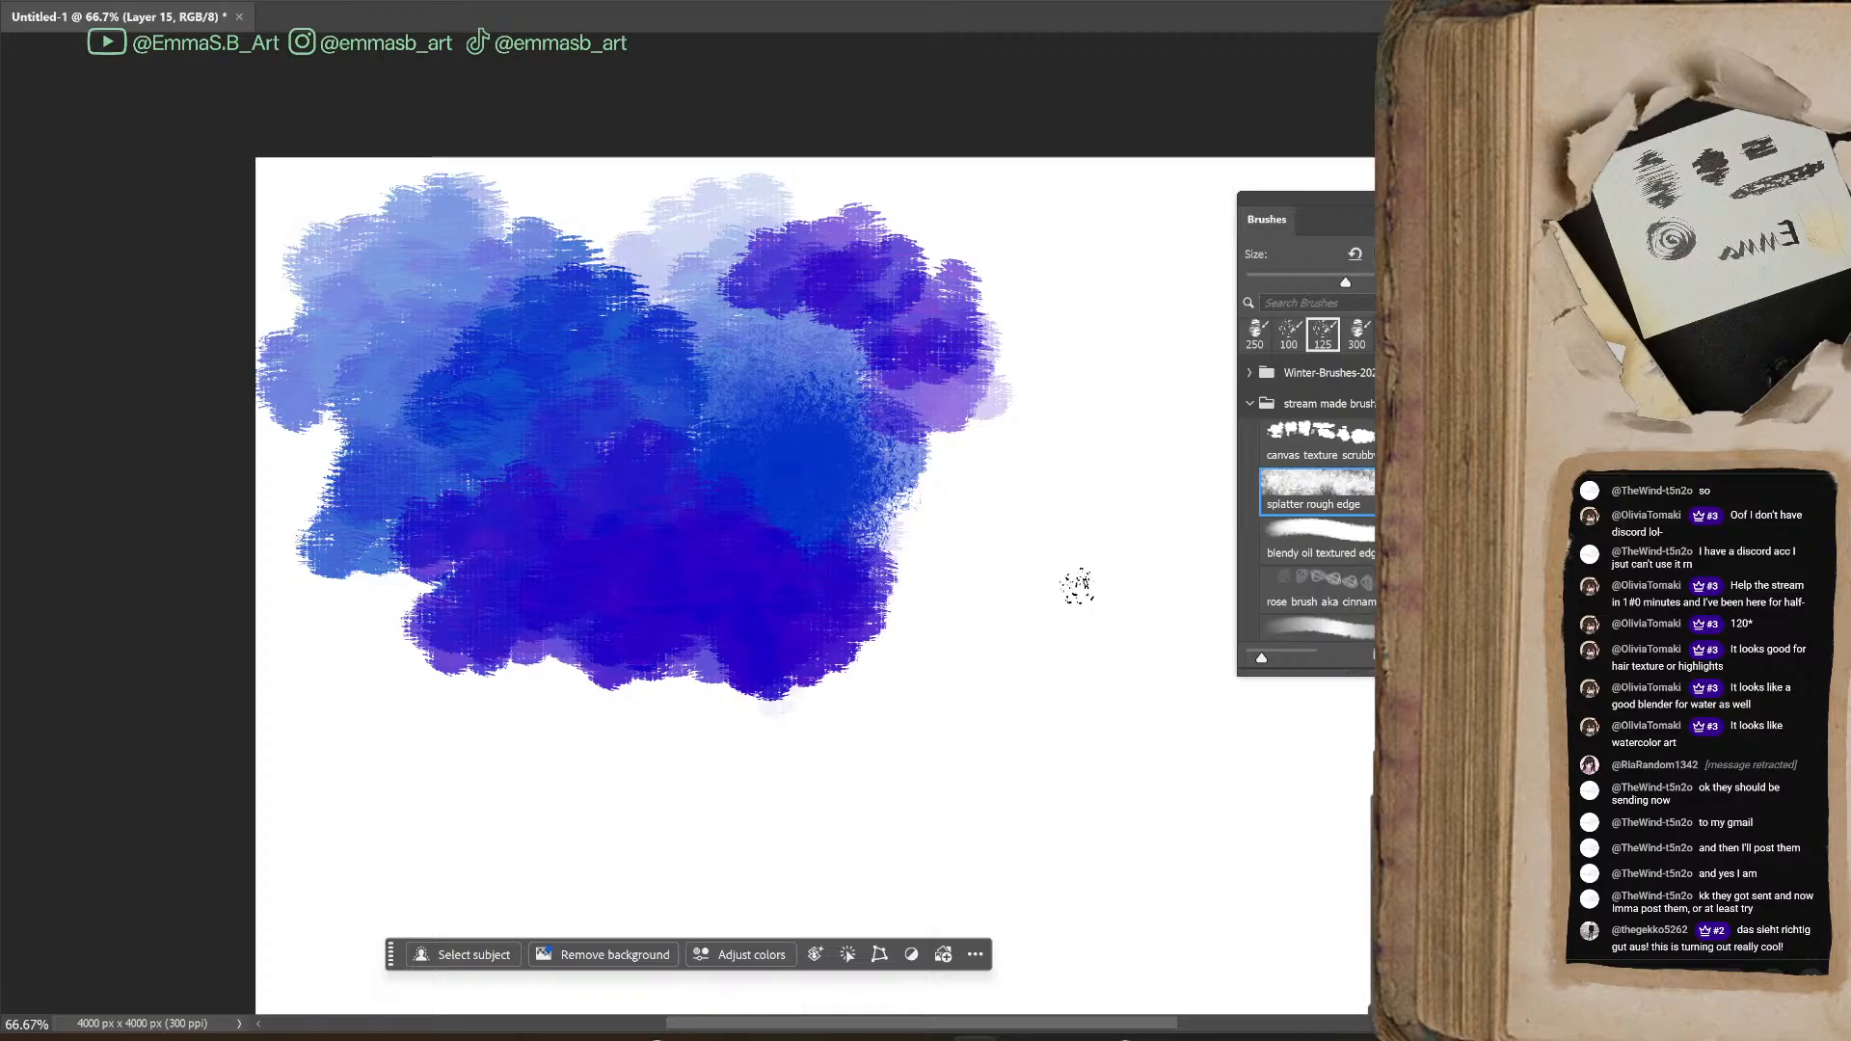
{"action": "mouse_move", "coordinate": [1122, 537]}
{"action": "left_mouse_down"}
{"action": "mouse_move", "coordinate": [1022, 617]}
{"action": "mouse_move", "coordinate": [1052, 733]}
{"action": "mouse_move", "coordinate": [1070, 617]}
{"action": "mouse_move", "coordinate": [1129, 699]}
{"action": "mouse_move", "coordinate": [1169, 685]}
{"action": "mouse_move", "coordinate": [950, 629]}
{"action": "mouse_move", "coordinate": [1221, 749]}
{"action": "left_mouse_up"}
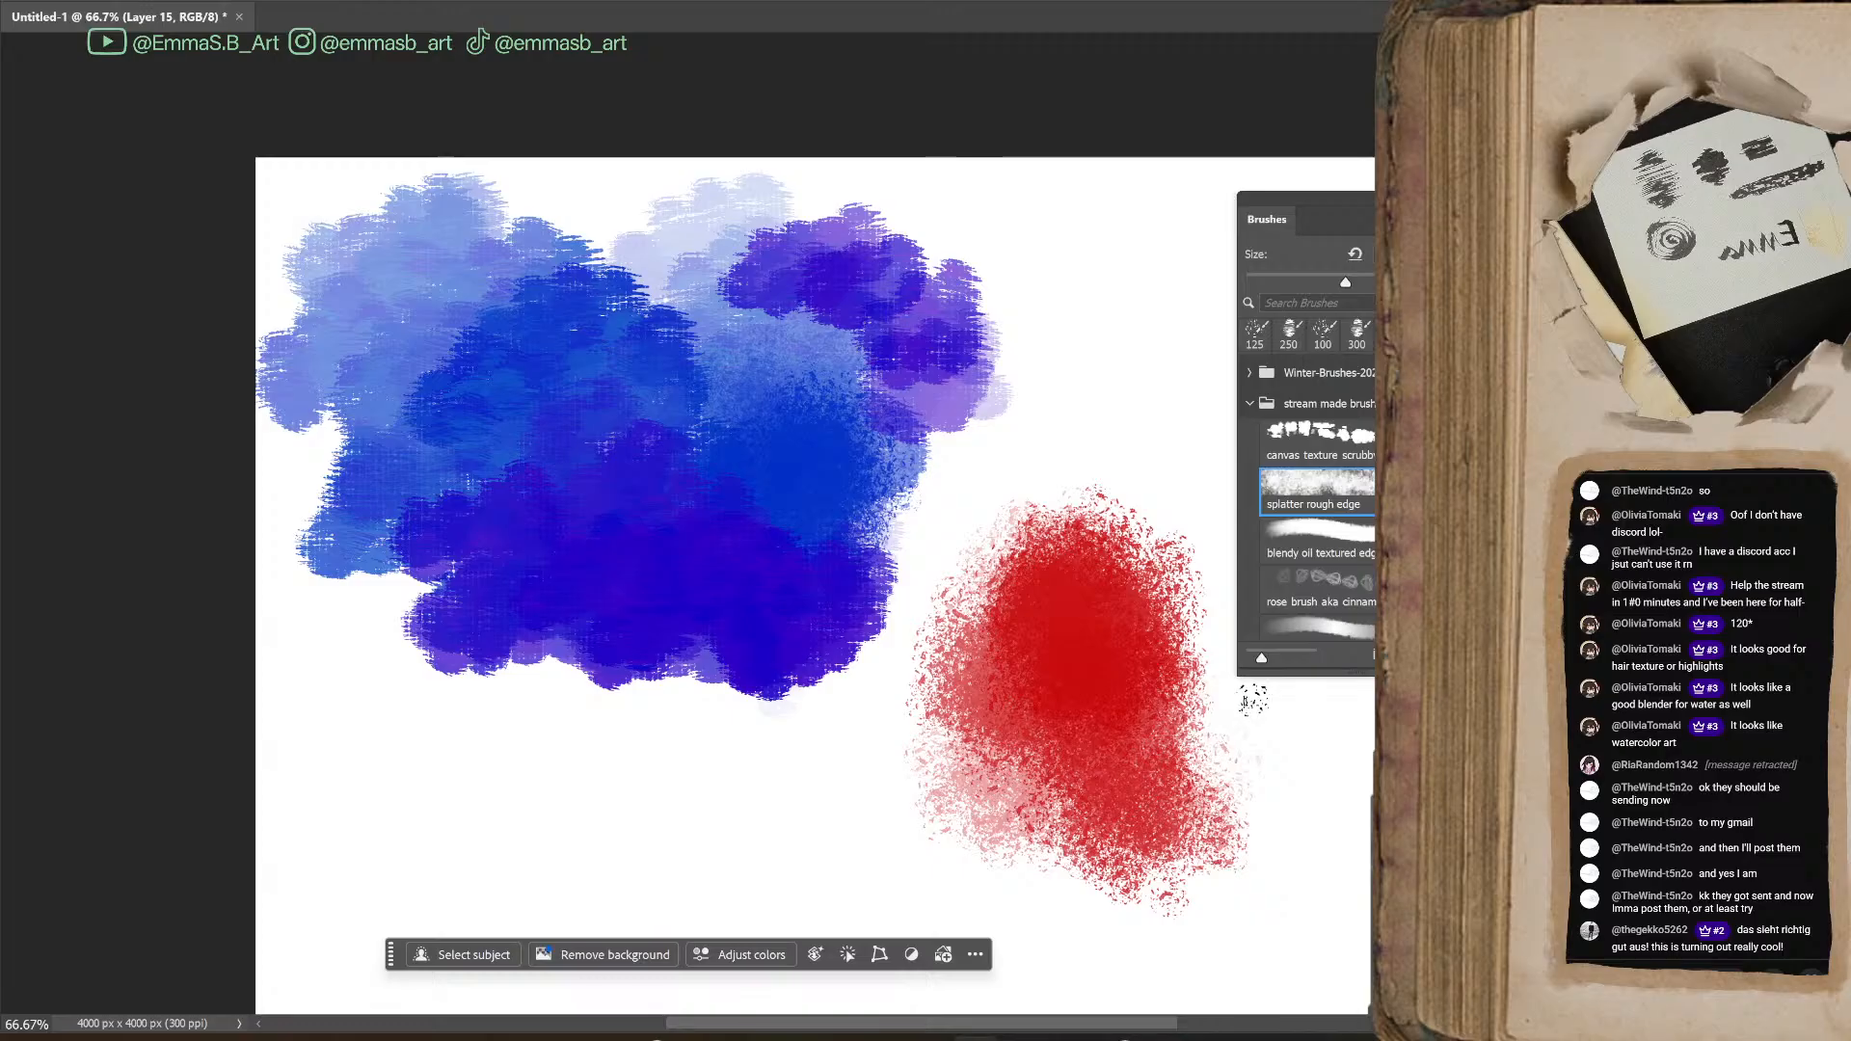
{"action": "mouse_move", "coordinate": [1118, 540]}
{"action": "left_mouse_down"}
{"action": "mouse_move", "coordinate": [1109, 579]}
{"action": "mouse_move", "coordinate": [1370, 638]}
{"action": "left_mouse_up"}
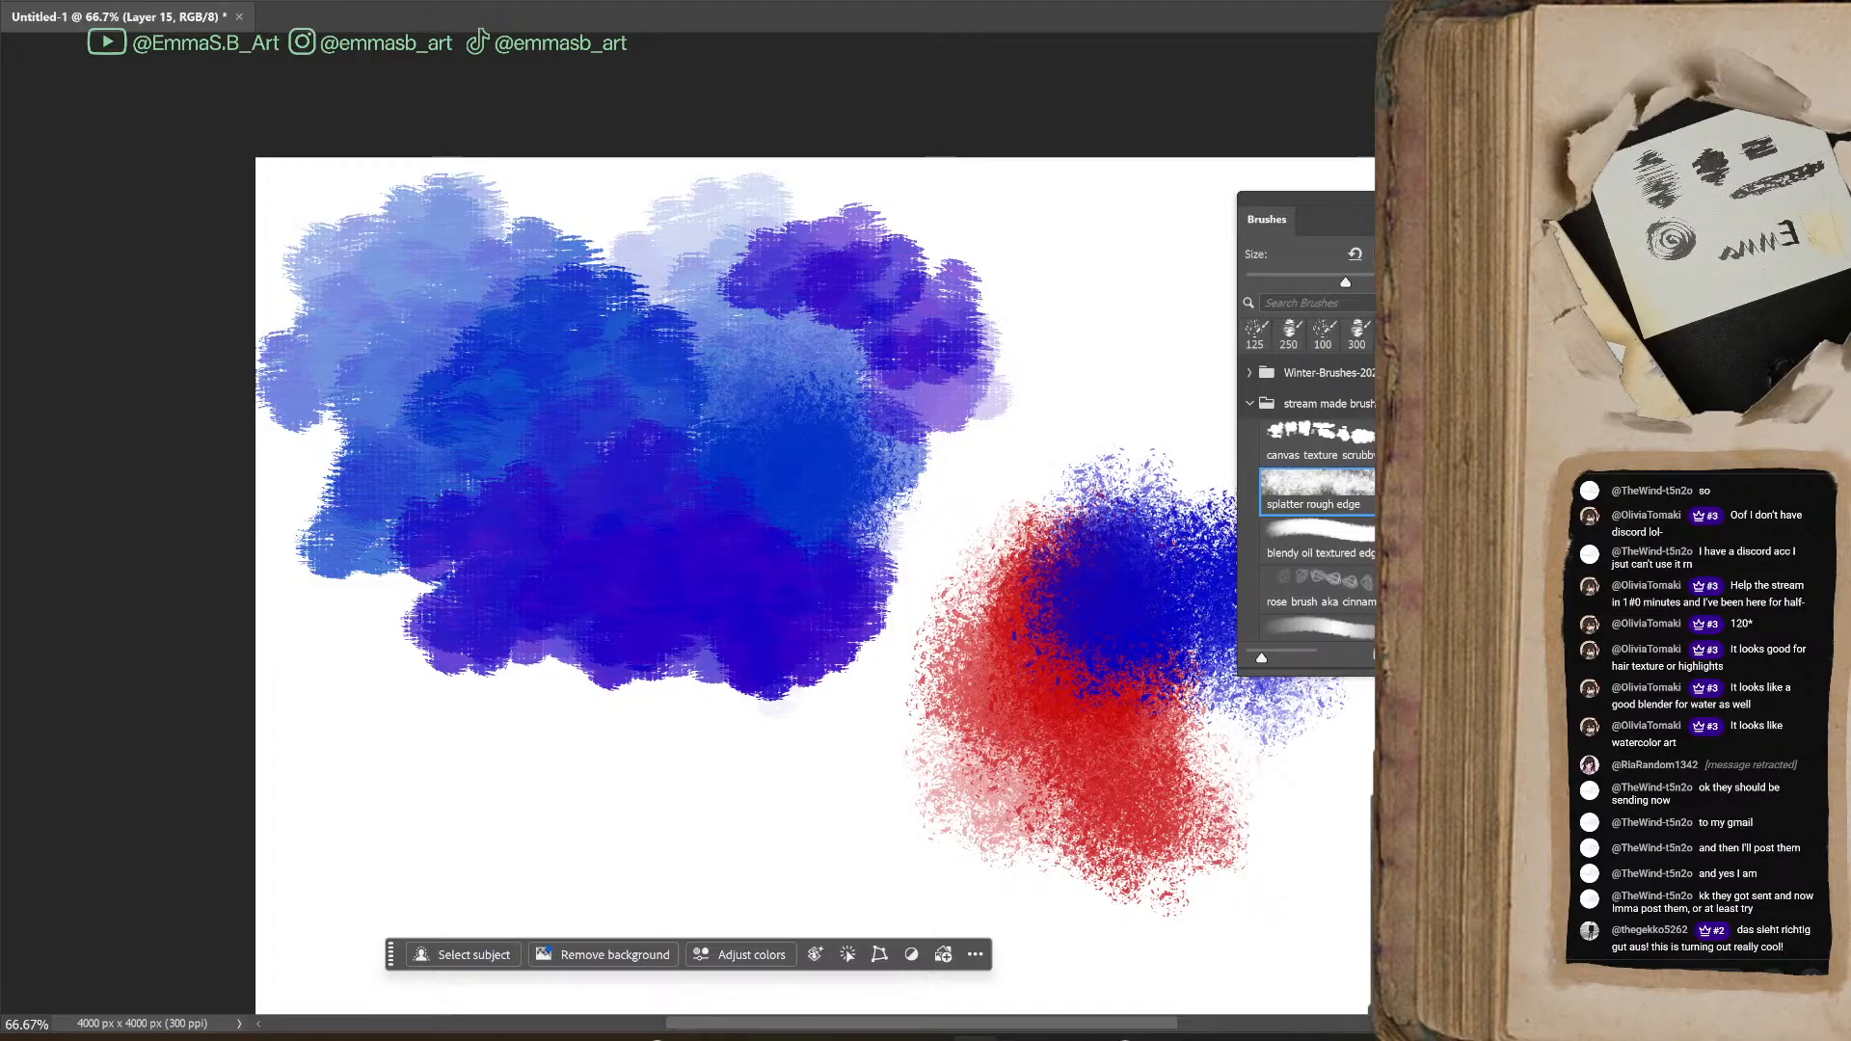
{"action": "mouse_move", "coordinate": [1119, 562]}
{"action": "left_mouse_down"}
{"action": "mouse_move", "coordinate": [1129, 627]}
{"action": "mouse_move", "coordinate": [1205, 771]}
{"action": "mouse_move", "coordinate": [1008, 636]}
{"action": "mouse_move", "coordinate": [1109, 482]}
{"action": "mouse_move", "coordinate": [1215, 521]}
{"action": "left_mouse_up"}
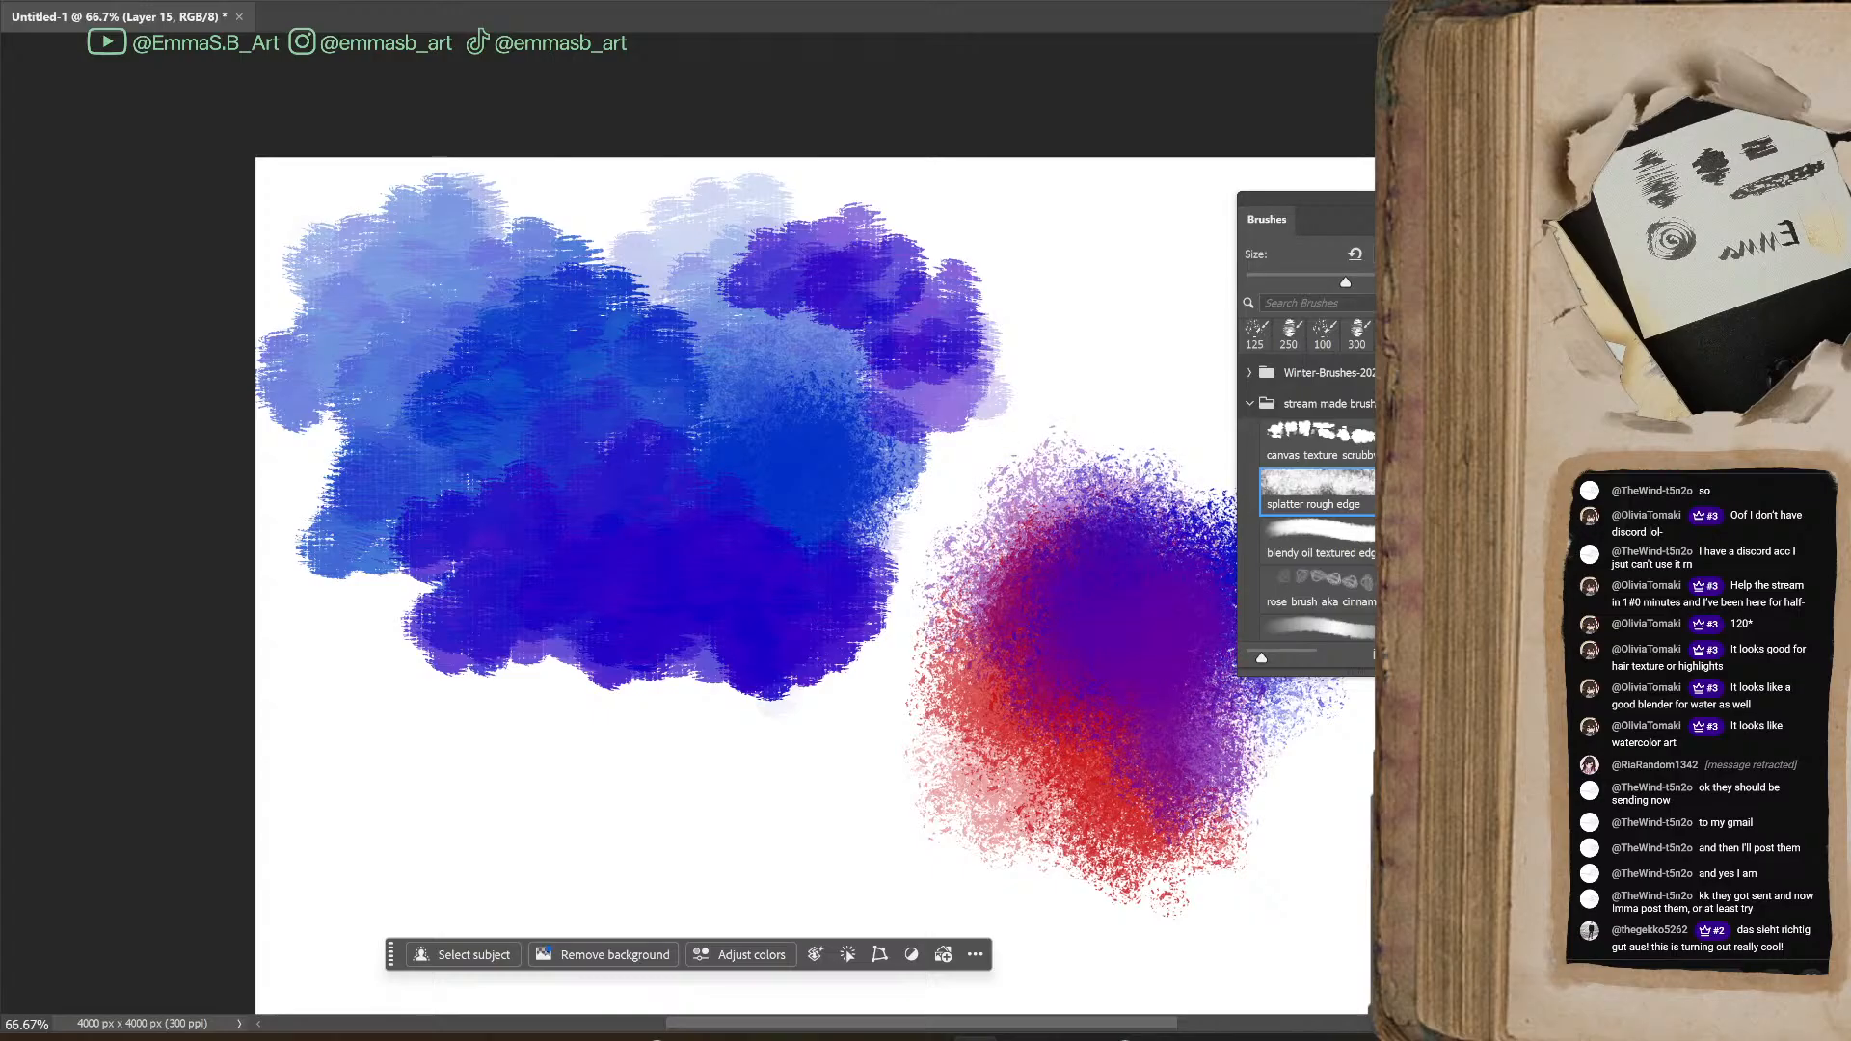
Move the soft controled splatter brush directly below splatter rough edge in the stream made brushes group
{"action": "scroll", "coordinate": [1317, 502], "scroll_direction": "down", "scroll_amount": 3}
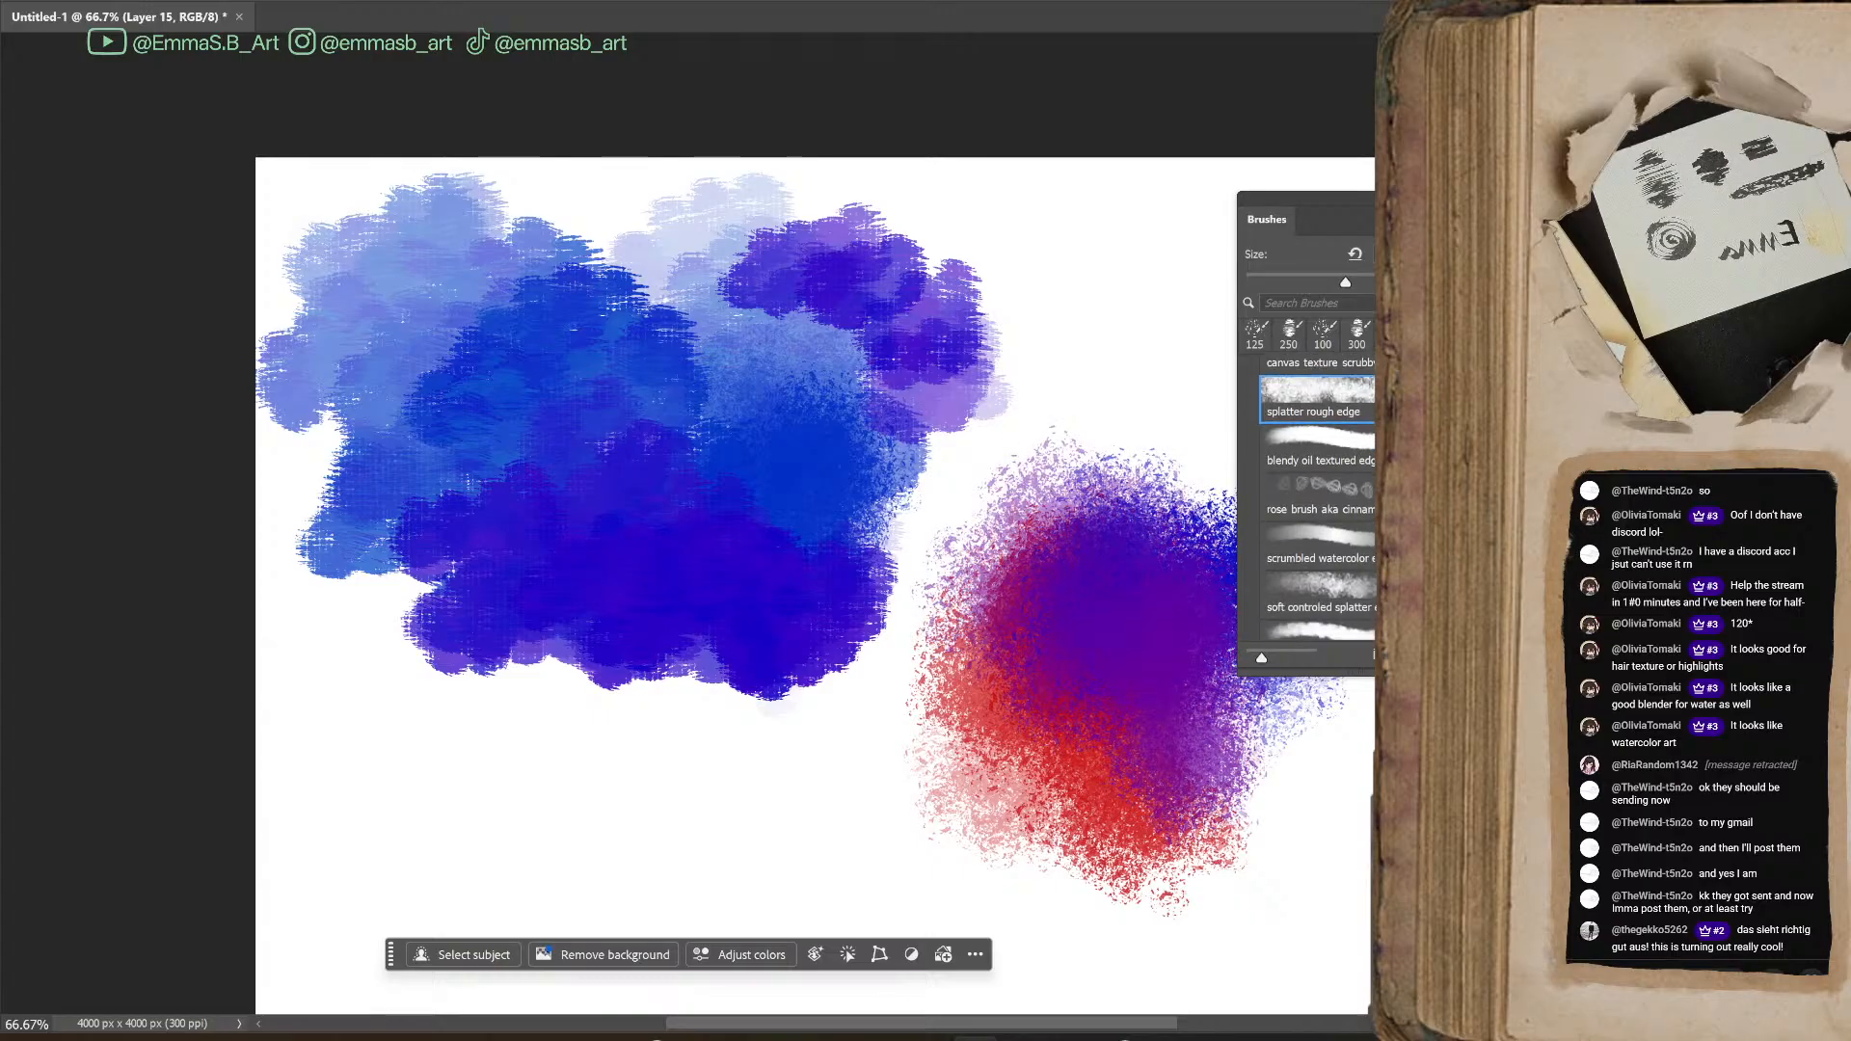
{"action": "left_click", "coordinate": [1319, 559]}
{"action": "mouse_move", "coordinate": [1350, 557]}
{"action": "left_mouse_down"}
{"action": "mouse_move", "coordinate": [1322, 435]}
{"action": "mouse_move", "coordinate": [1342, 413]}
{"action": "left_mouse_up"}
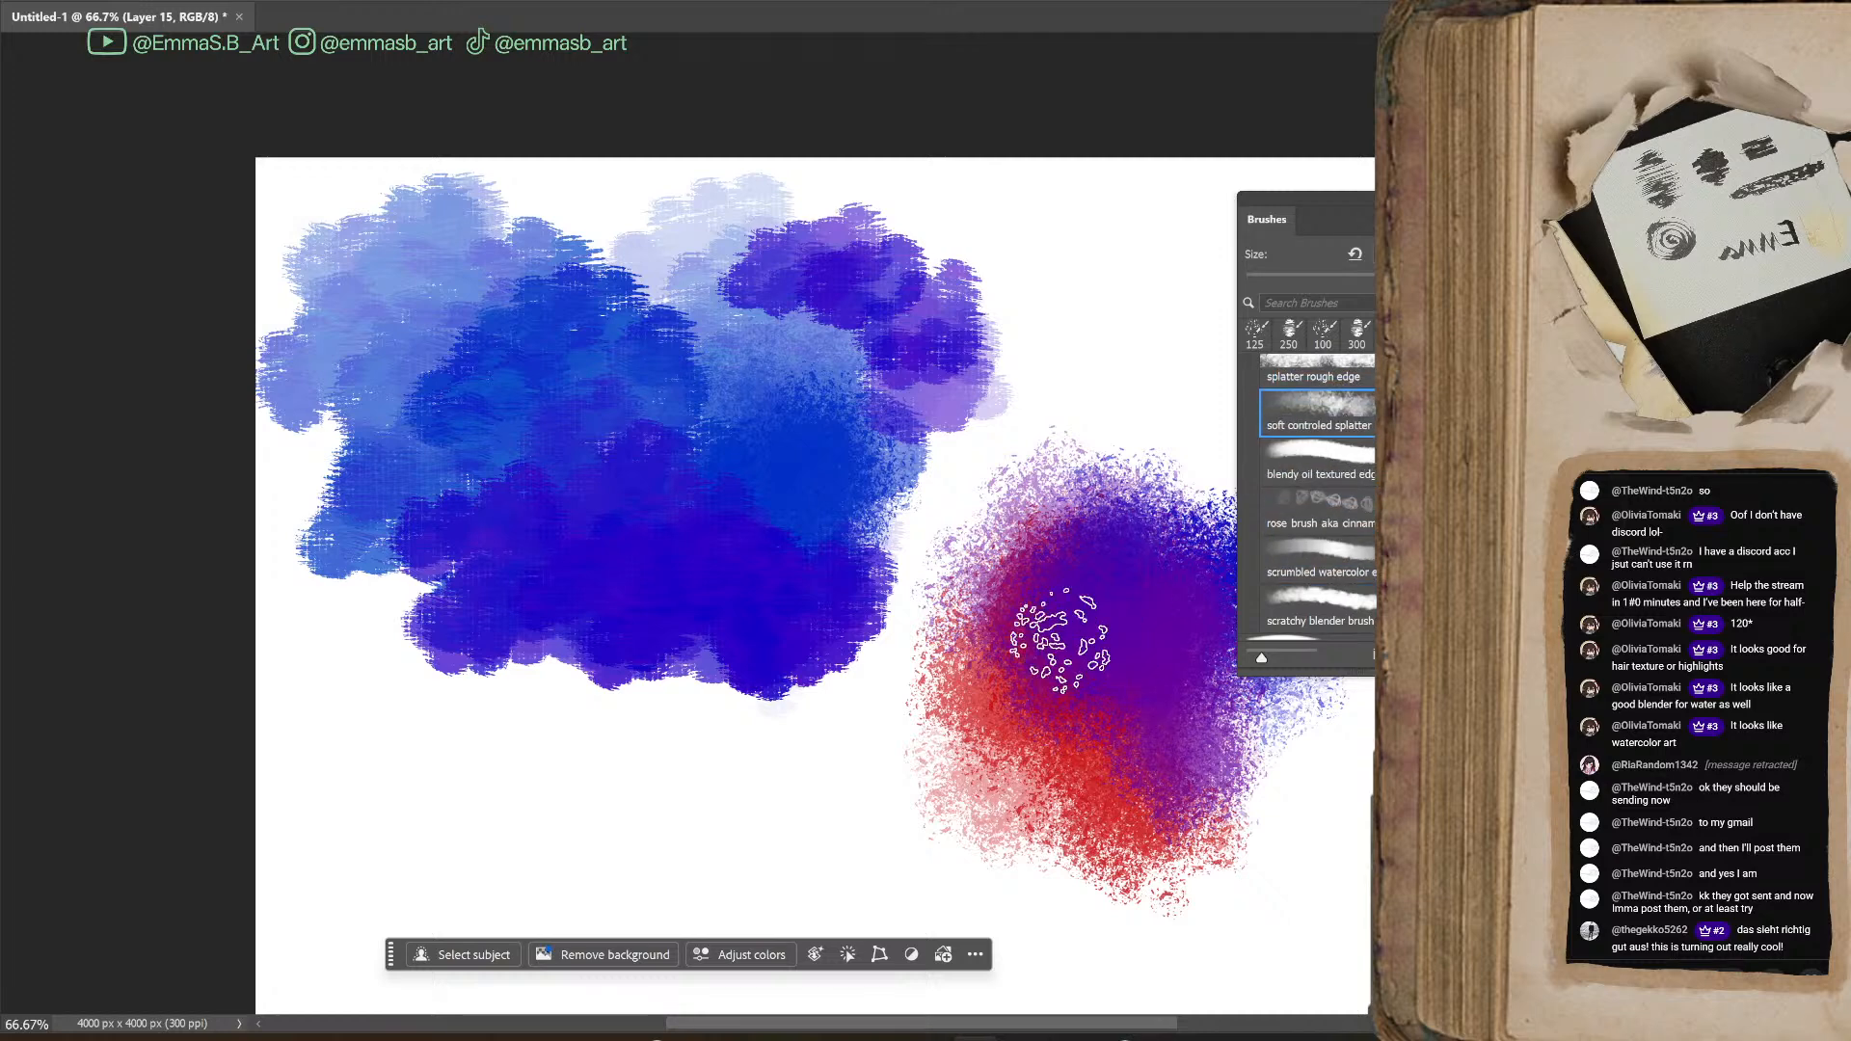
Paint a purple patch above the red one with the soft controled splatter brush, blending blue and dark navy into its right side
{"action": "mouse_move", "coordinate": [1096, 298]}
{"action": "left_mouse_down"}
{"action": "mouse_move", "coordinate": [1113, 443]}
{"action": "mouse_move", "coordinate": [1167, 449]}
{"action": "left_mouse_up"}
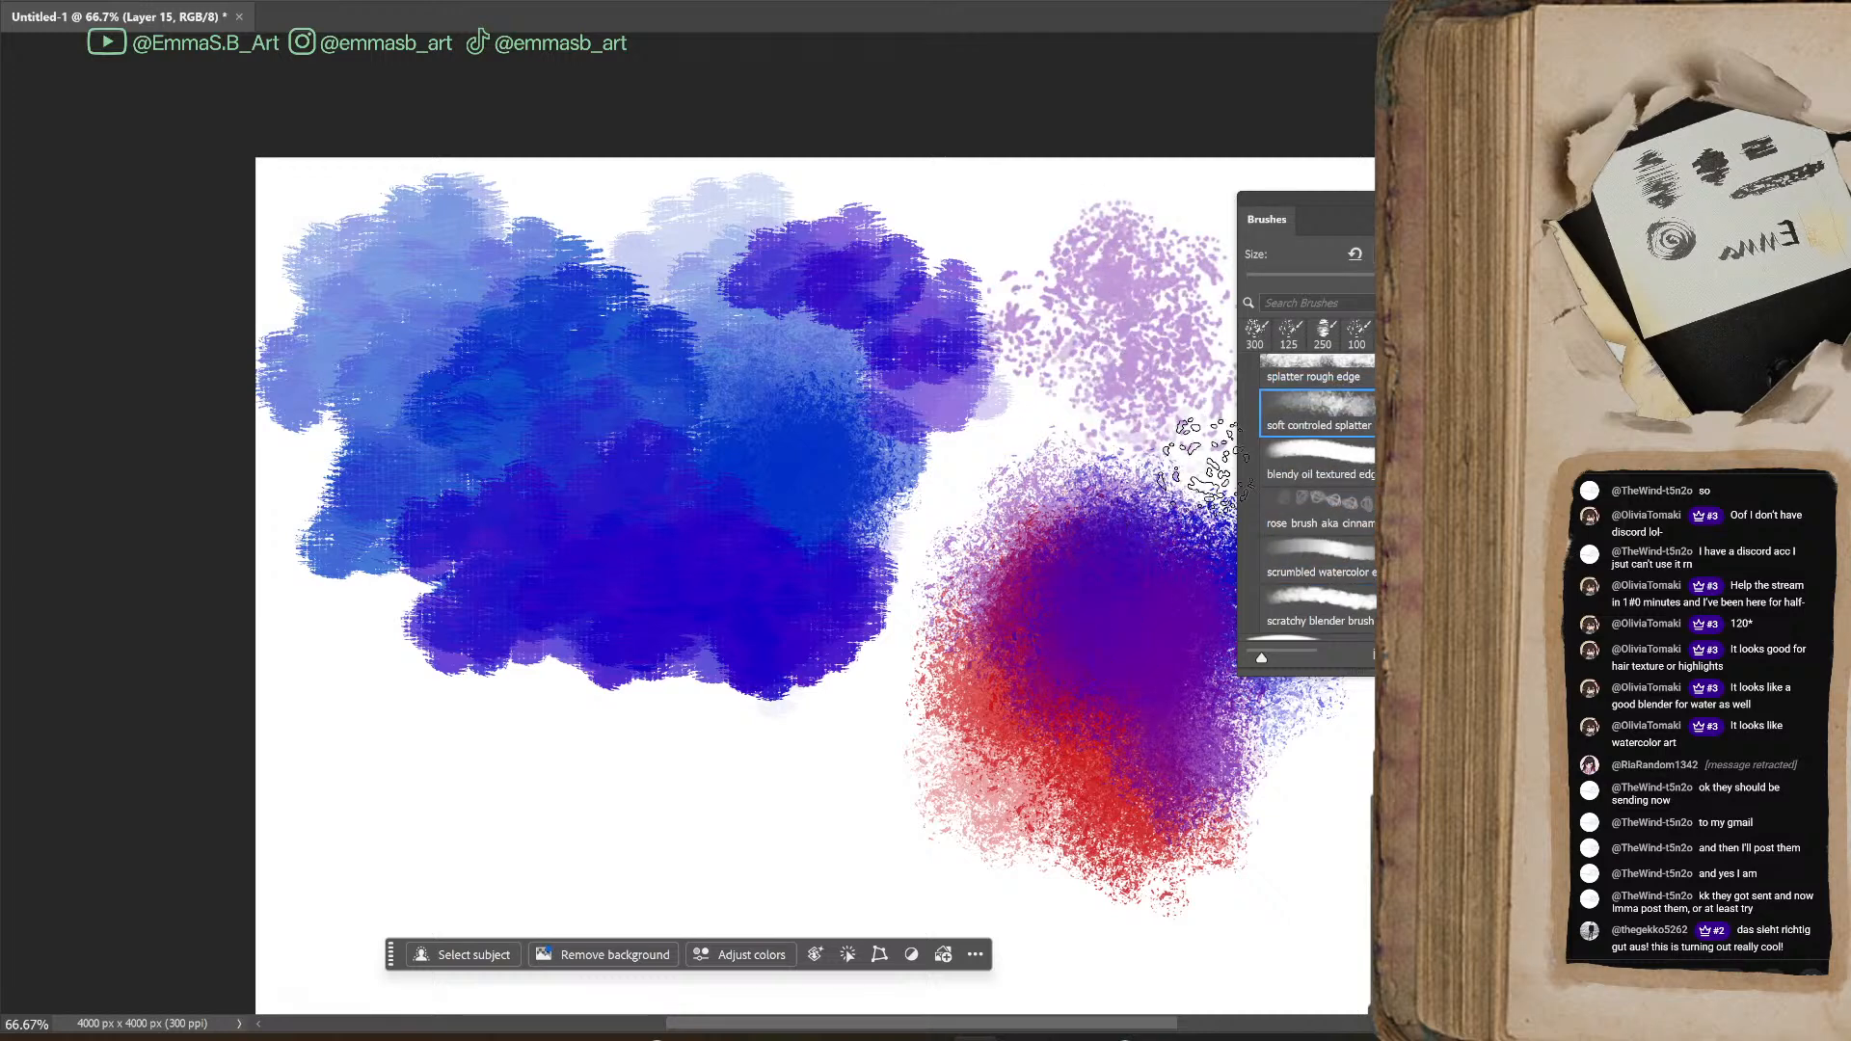
{"action": "left_click_drag", "start_coordinate": [1358, 200], "coordinate": [1543, 200]}
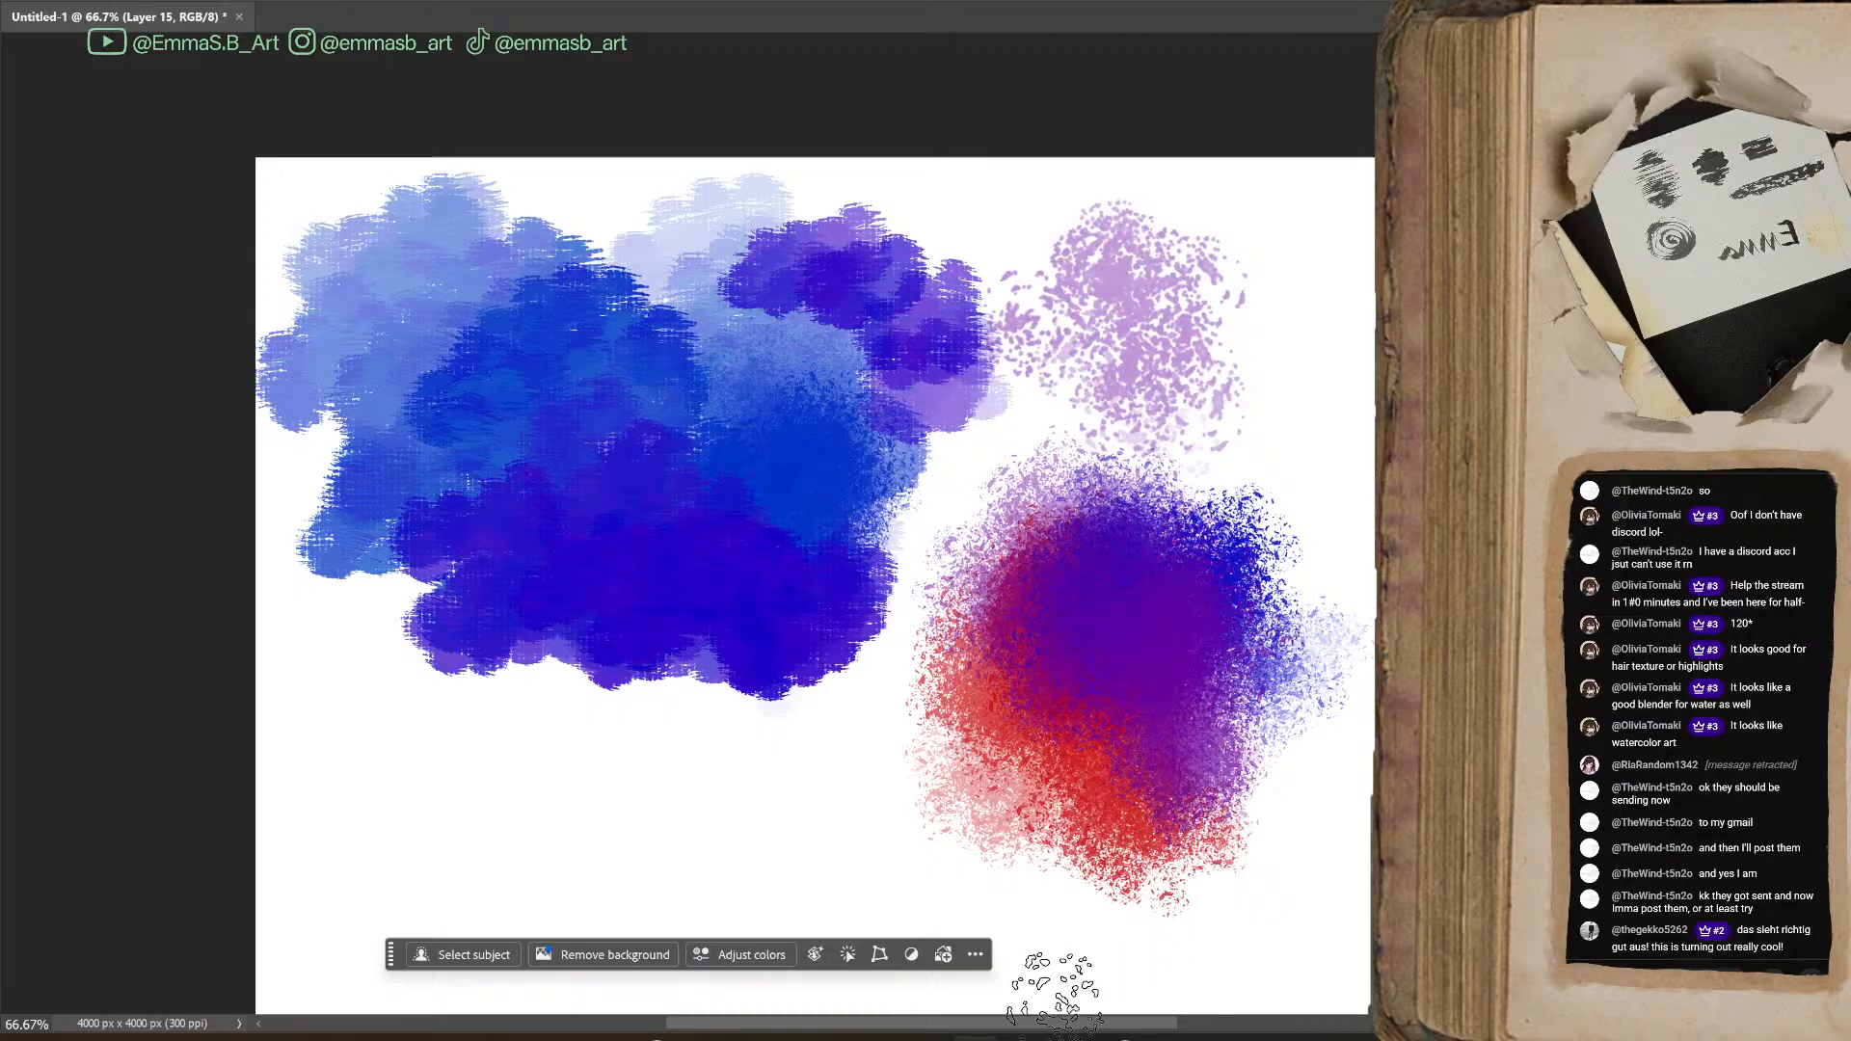
{"action": "scroll", "coordinate": [1061, 955], "scroll_direction": "right", "scroll_amount": 5}
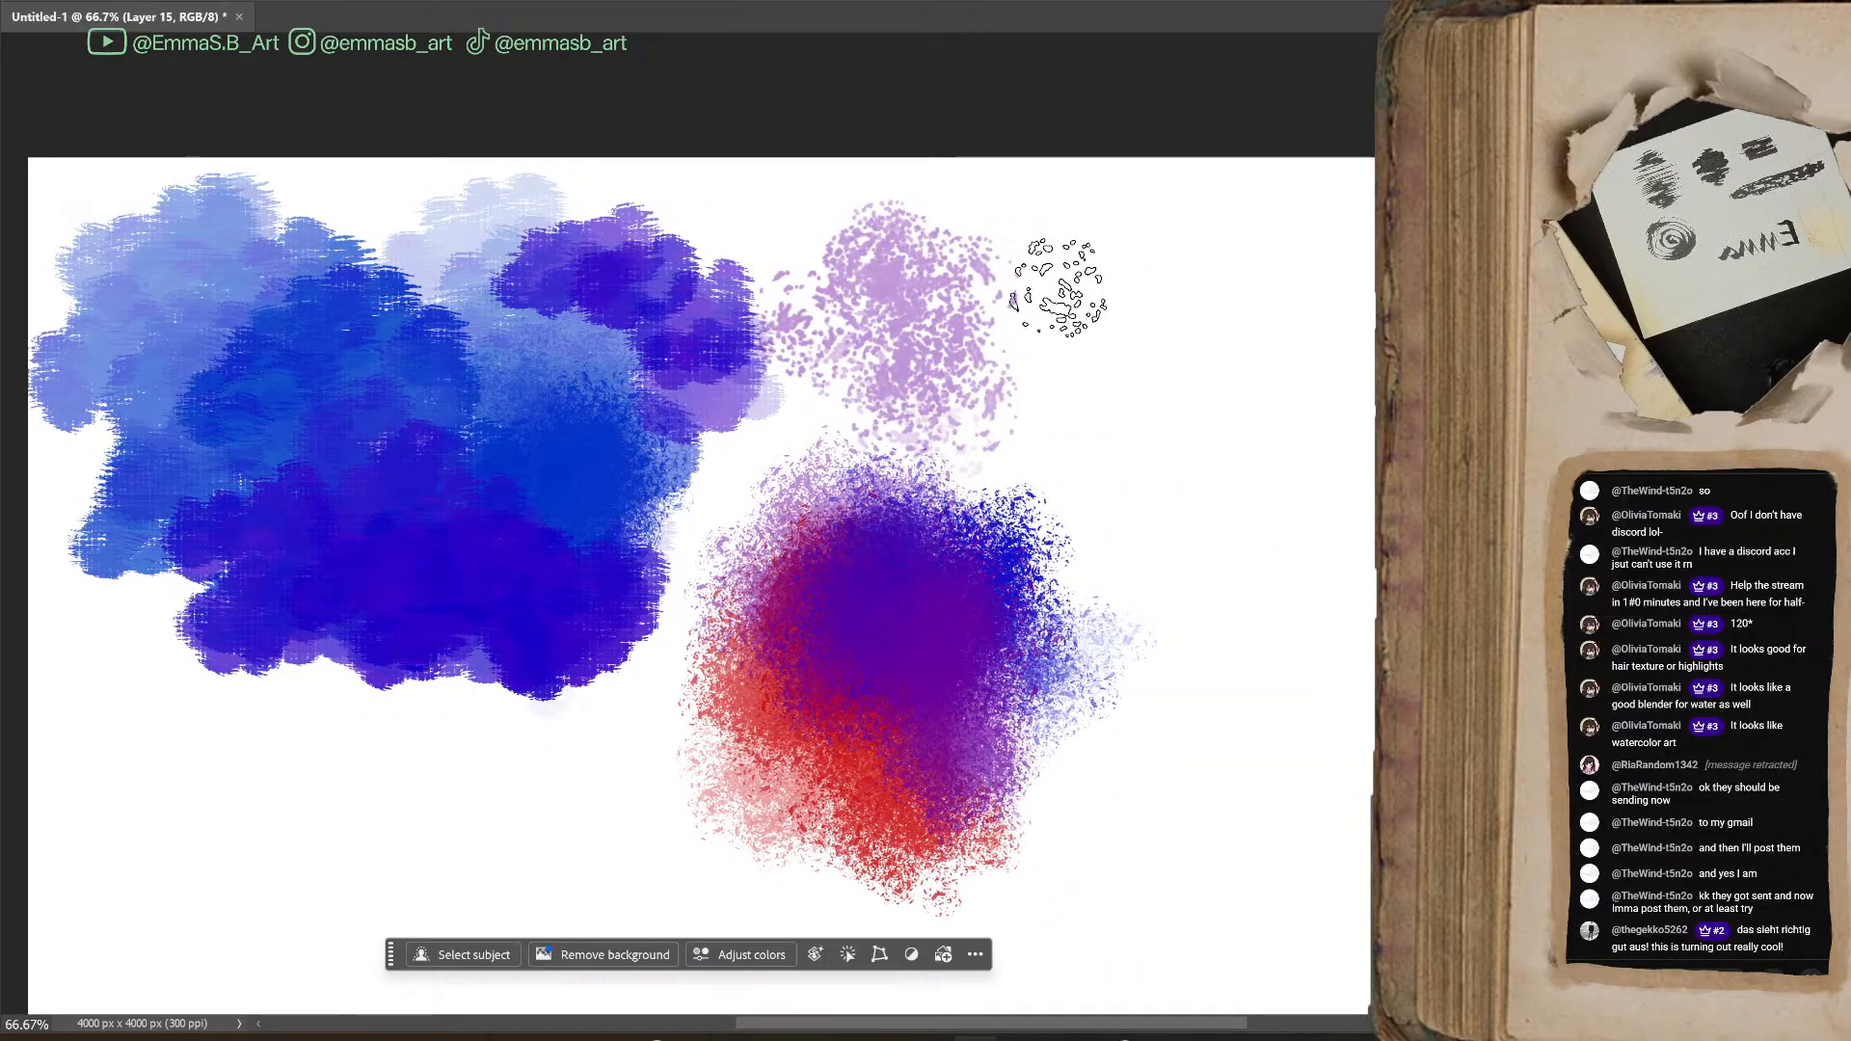
{"action": "mouse_move", "coordinate": [1064, 354]}
{"action": "left_mouse_down"}
{"action": "mouse_move", "coordinate": [1109, 284]}
{"action": "mouse_move", "coordinate": [1143, 270]}
{"action": "mouse_move", "coordinate": [1070, 312]}
{"action": "mouse_move", "coordinate": [1036, 371]}
{"action": "mouse_move", "coordinate": [1043, 446]}
{"action": "mouse_move", "coordinate": [1141, 469]}
{"action": "mouse_move", "coordinate": [1015, 398]}
{"action": "mouse_move", "coordinate": [1089, 465]}
{"action": "mouse_move", "coordinate": [1175, 490]}
{"action": "mouse_move", "coordinate": [1020, 311]}
{"action": "mouse_move", "coordinate": [974, 348]}
{"action": "mouse_move", "coordinate": [1022, 429]}
{"action": "mouse_move", "coordinate": [933, 279]}
{"action": "mouse_move", "coordinate": [1034, 453]}
{"action": "mouse_move", "coordinate": [1073, 475]}
{"action": "mouse_move", "coordinate": [1100, 405]}
{"action": "mouse_move", "coordinate": [879, 362]}
{"action": "mouse_move", "coordinate": [974, 434]}
{"action": "mouse_move", "coordinate": [1025, 401]}
{"action": "left_mouse_up"}
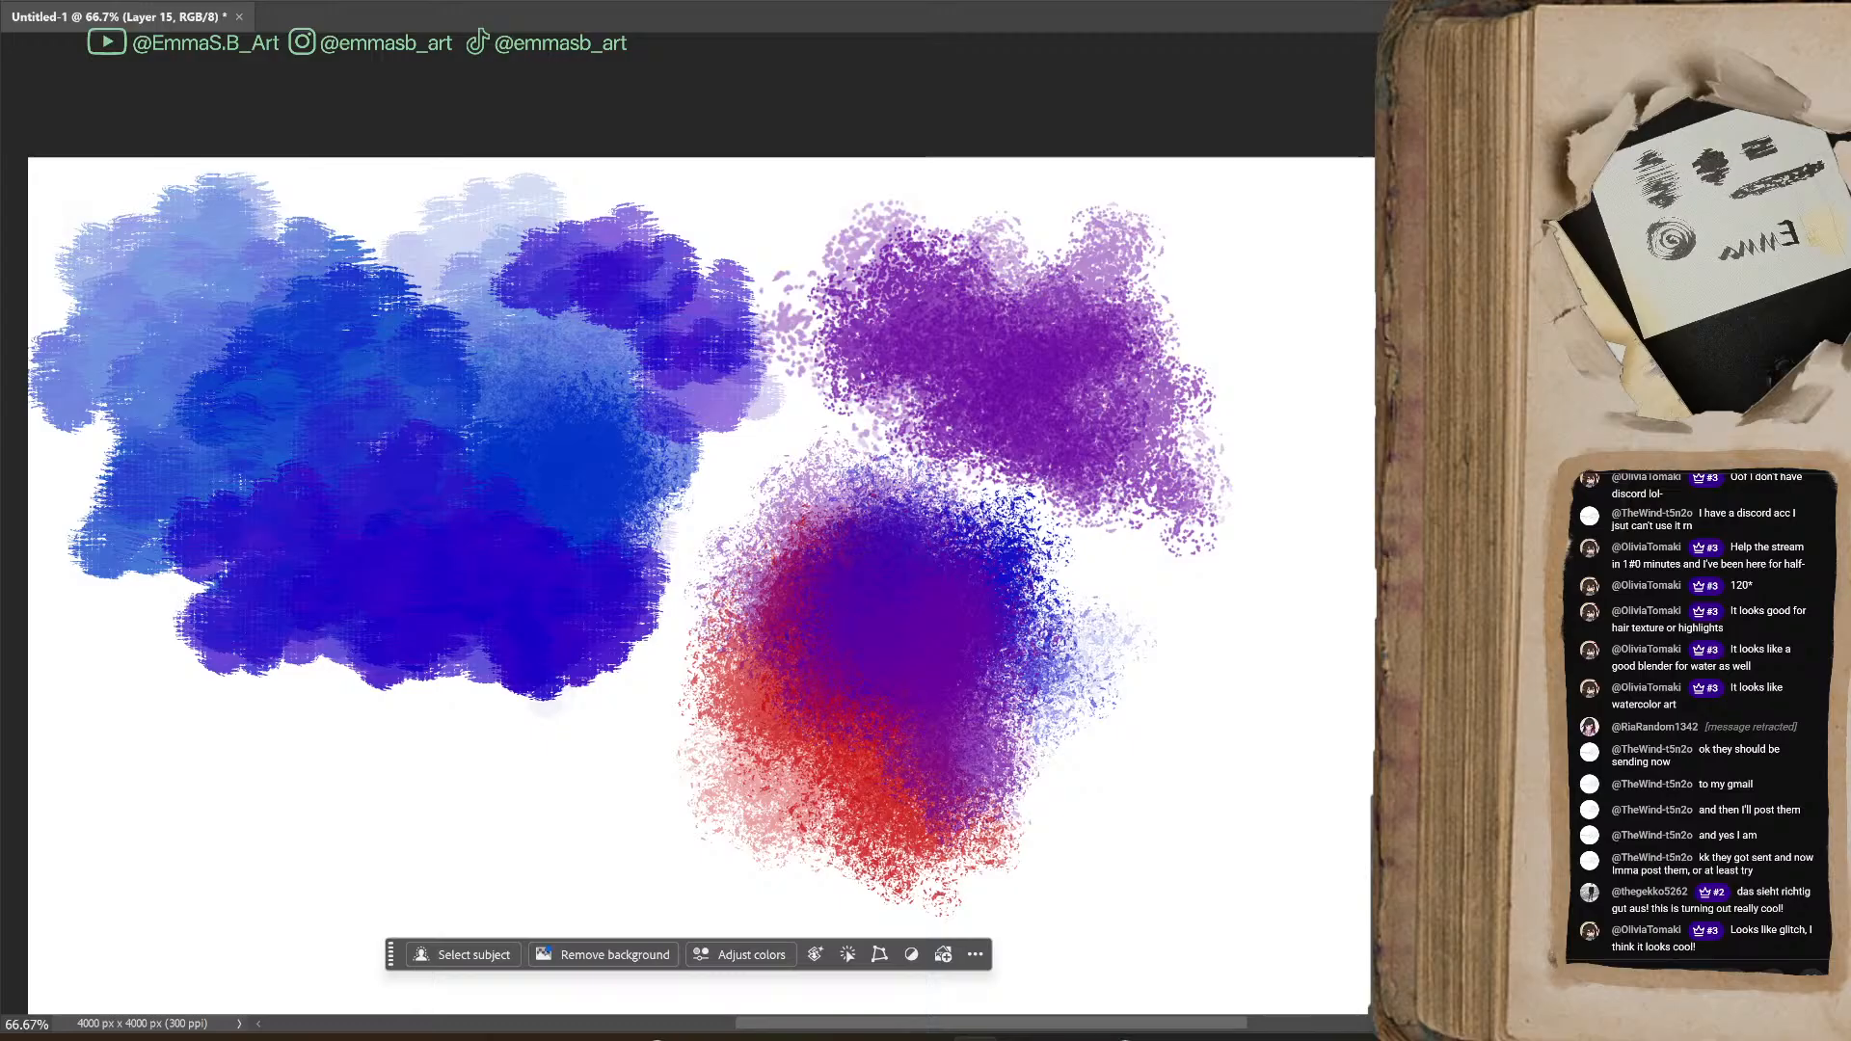
{"action": "mouse_move", "coordinate": [1022, 347]}
{"action": "left_mouse_down"}
{"action": "mouse_move", "coordinate": [1100, 366]}
{"action": "mouse_move", "coordinate": [1159, 444]}
{"action": "mouse_move", "coordinate": [1024, 393]}
{"action": "mouse_move", "coordinate": [1013, 441]}
{"action": "mouse_move", "coordinate": [1152, 496]}
{"action": "mouse_move", "coordinate": [1113, 341]}
{"action": "mouse_move", "coordinate": [1193, 430]}
{"action": "mouse_move", "coordinate": [1164, 405]}
{"action": "mouse_move", "coordinate": [1172, 384]}
{"action": "mouse_move", "coordinate": [1159, 420]}
{"action": "left_mouse_up"}
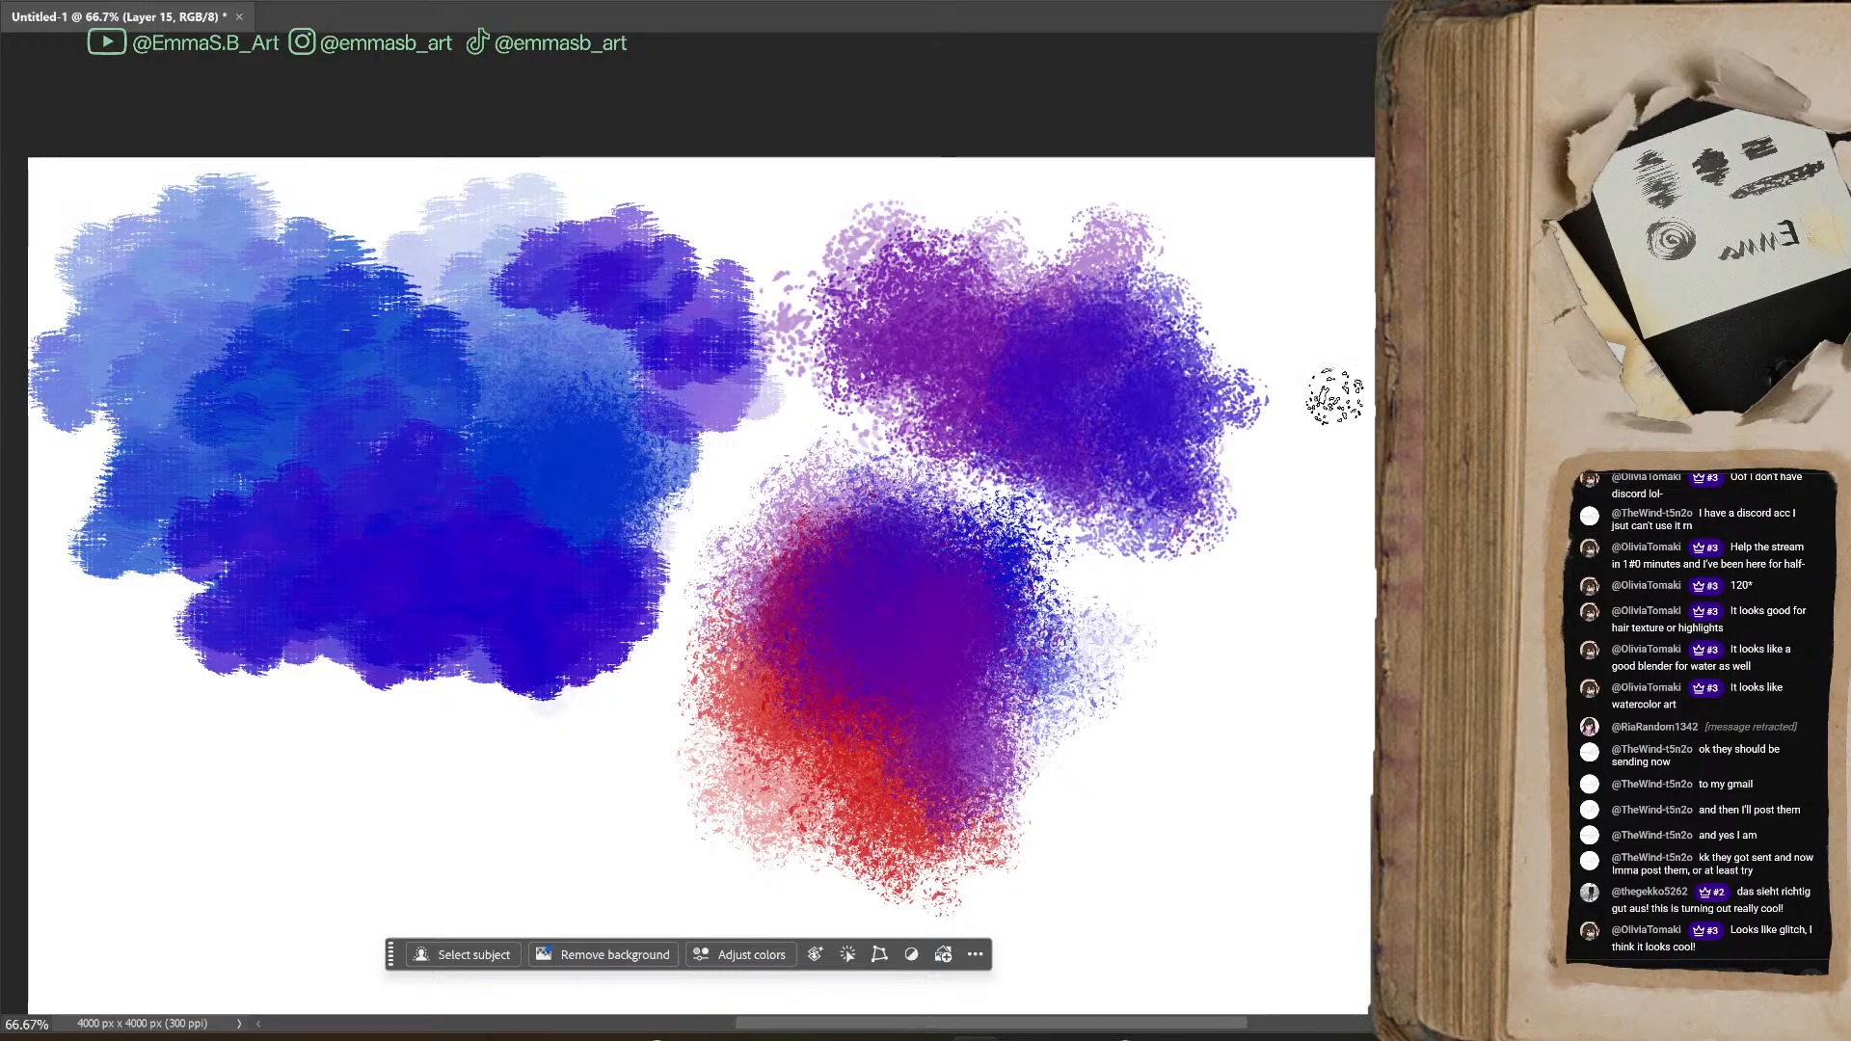
{"action": "mouse_move", "coordinate": [1051, 356]}
{"action": "left_mouse_down"}
{"action": "mouse_move", "coordinate": [1138, 414]}
{"action": "mouse_move", "coordinate": [1215, 385]}
{"action": "mouse_move", "coordinate": [1080, 502]}
{"action": "mouse_move", "coordinate": [1194, 501]}
{"action": "mouse_move", "coordinate": [1210, 550]}
{"action": "left_mouse_up"}
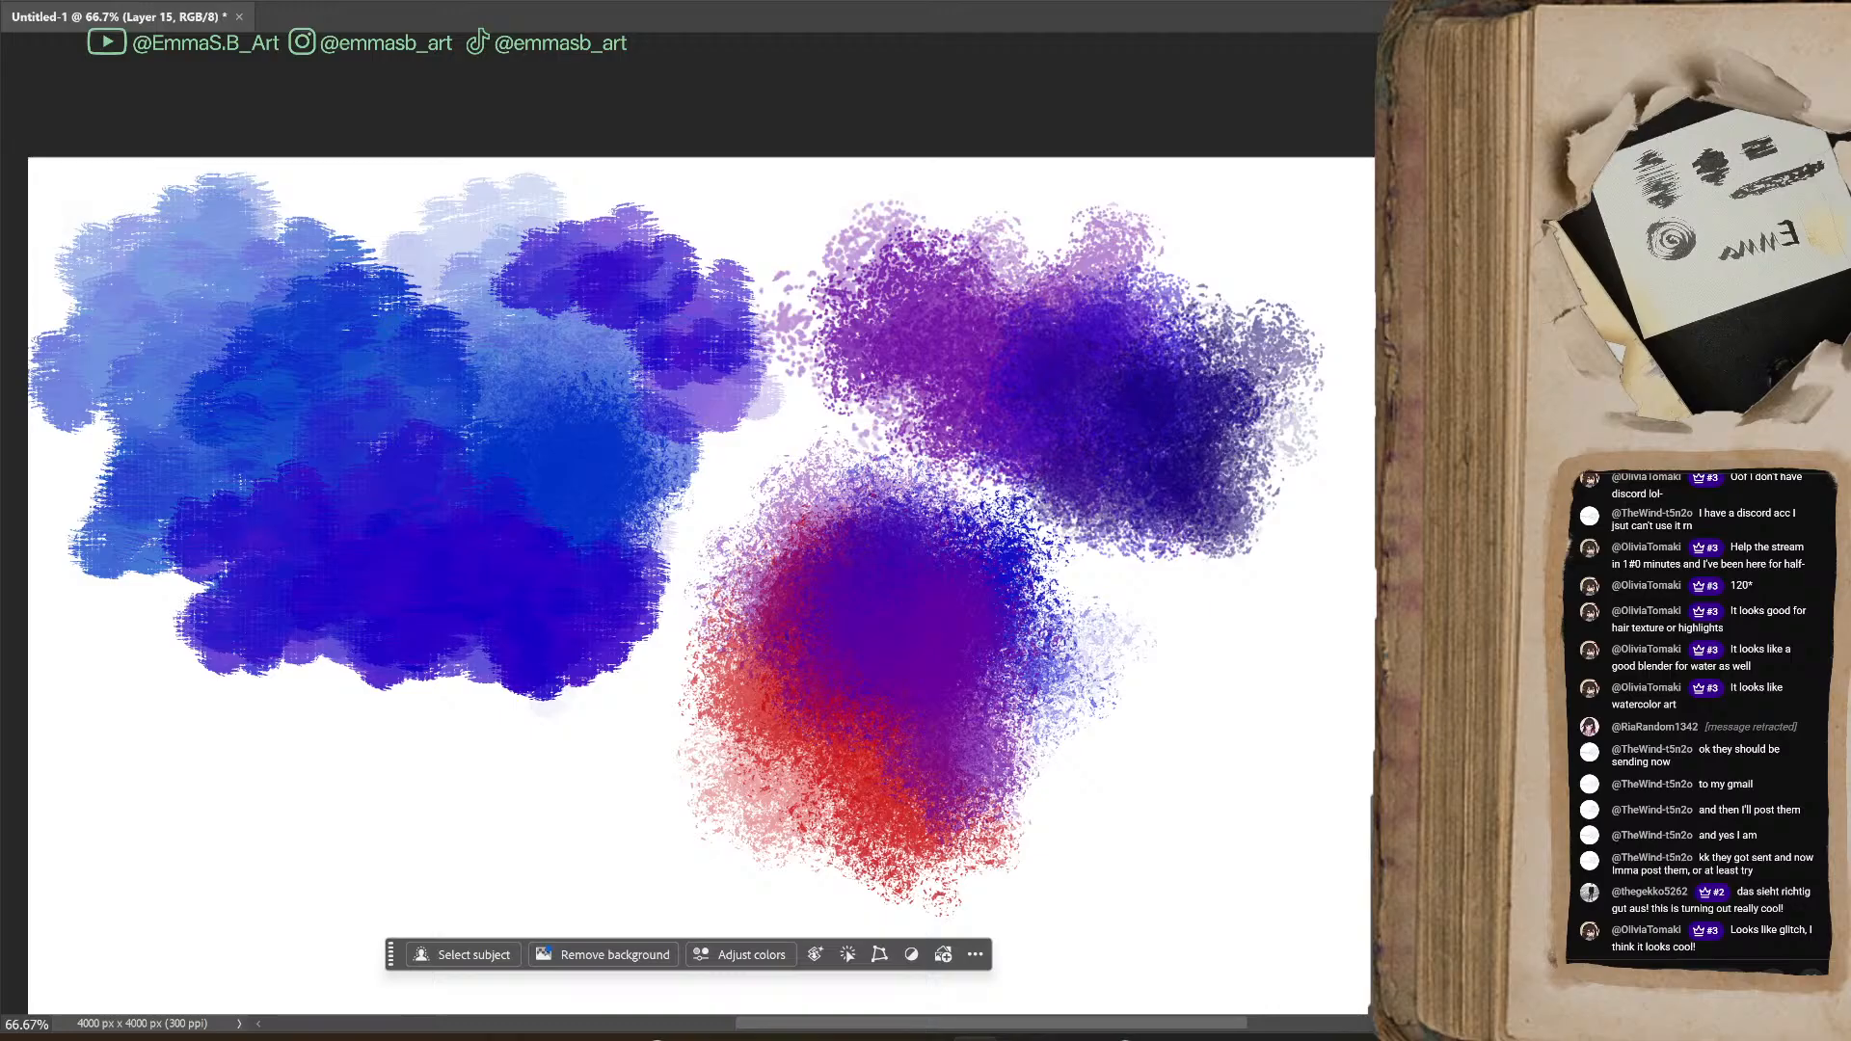
Paint a soft-edged patch below the blue area, blending yellow into lime, olive and darker green
{"action": "left_click_drag", "start_coordinate": [463, 781], "coordinate": [690, 527]}
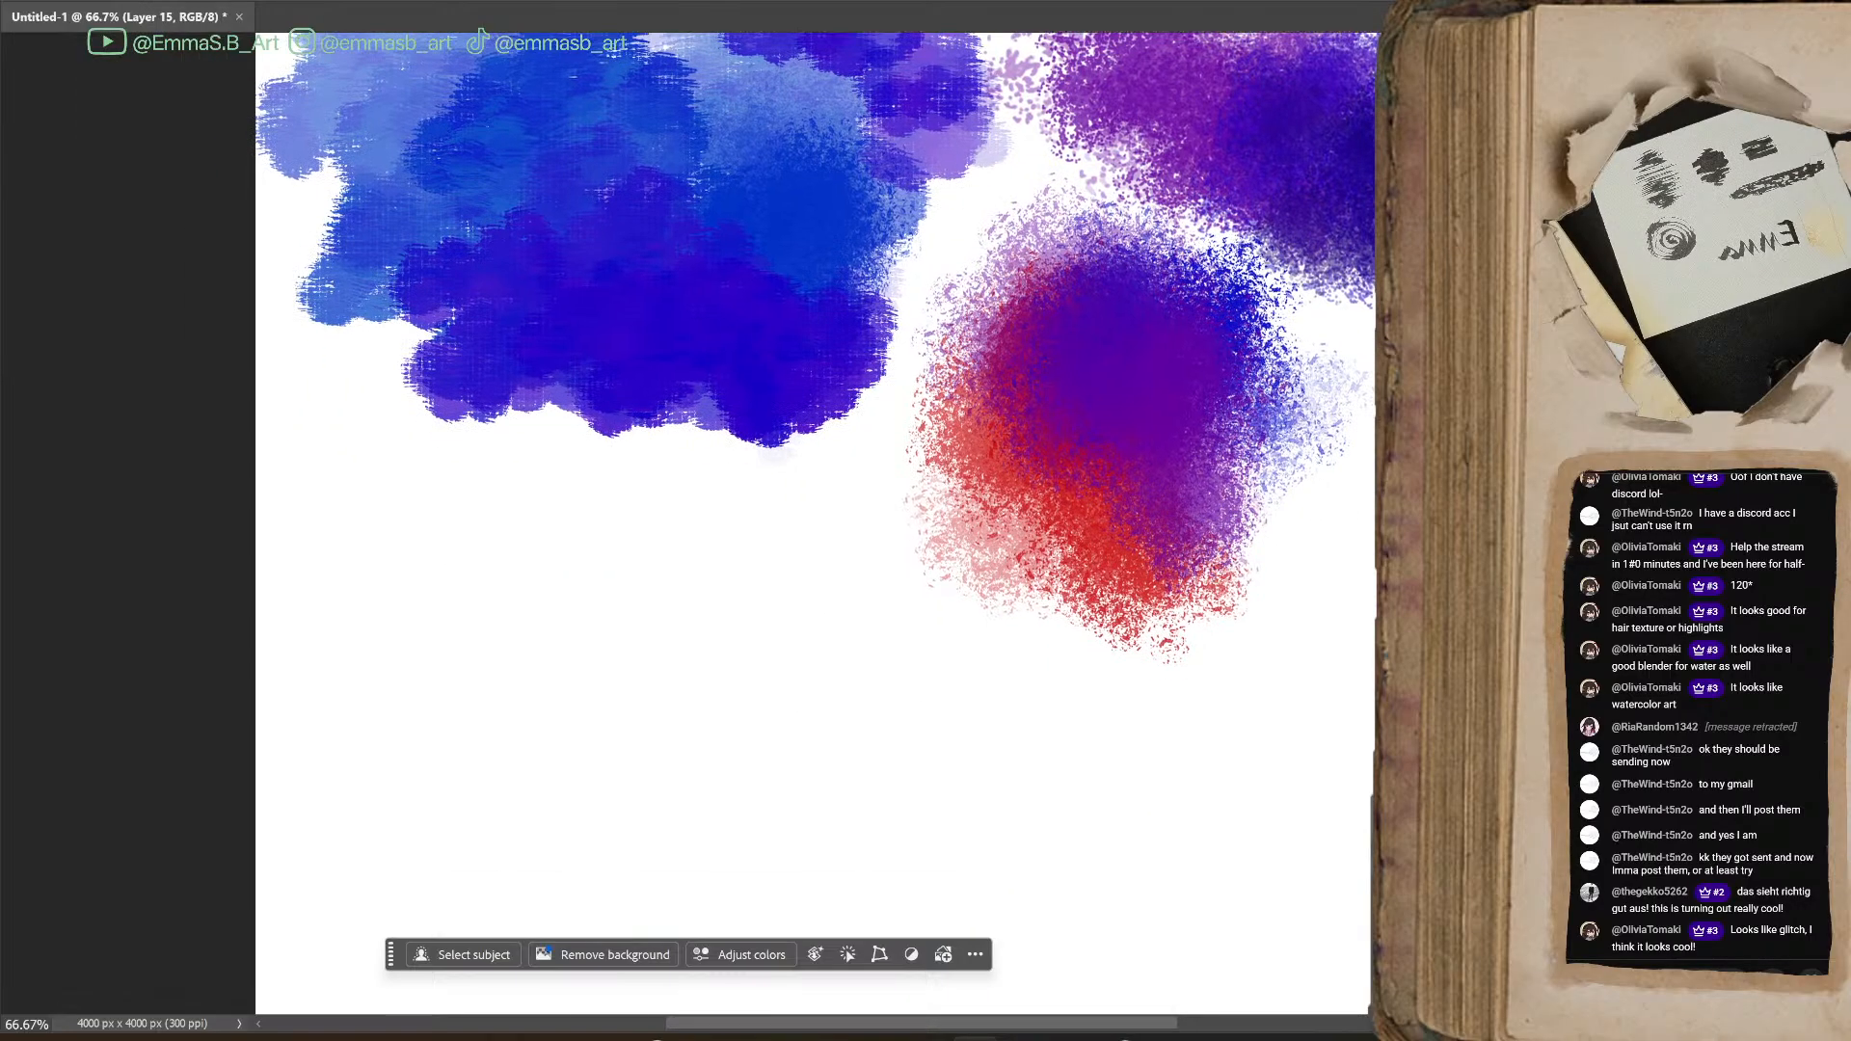
{"action": "mouse_move", "coordinate": [573, 509]}
{"action": "left_mouse_down"}
{"action": "mouse_move", "coordinate": [503, 587]}
{"action": "mouse_move", "coordinate": [604, 658]}
{"action": "mouse_move", "coordinate": [508, 510]}
{"action": "mouse_move", "coordinate": [433, 598]}
{"action": "mouse_move", "coordinate": [440, 674]}
{"action": "mouse_move", "coordinate": [479, 658]}
{"action": "mouse_move", "coordinate": [501, 616]}
{"action": "mouse_move", "coordinate": [584, 588]}
{"action": "mouse_move", "coordinate": [583, 610]}
{"action": "mouse_move", "coordinate": [634, 630]}
{"action": "mouse_move", "coordinate": [605, 637]}
{"action": "mouse_move", "coordinate": [691, 598]}
{"action": "mouse_move", "coordinate": [687, 564]}
{"action": "mouse_move", "coordinate": [688, 610]}
{"action": "mouse_move", "coordinate": [583, 710]}
{"action": "mouse_move", "coordinate": [500, 714]}
{"action": "mouse_move", "coordinate": [733, 639]}
{"action": "left_mouse_up"}
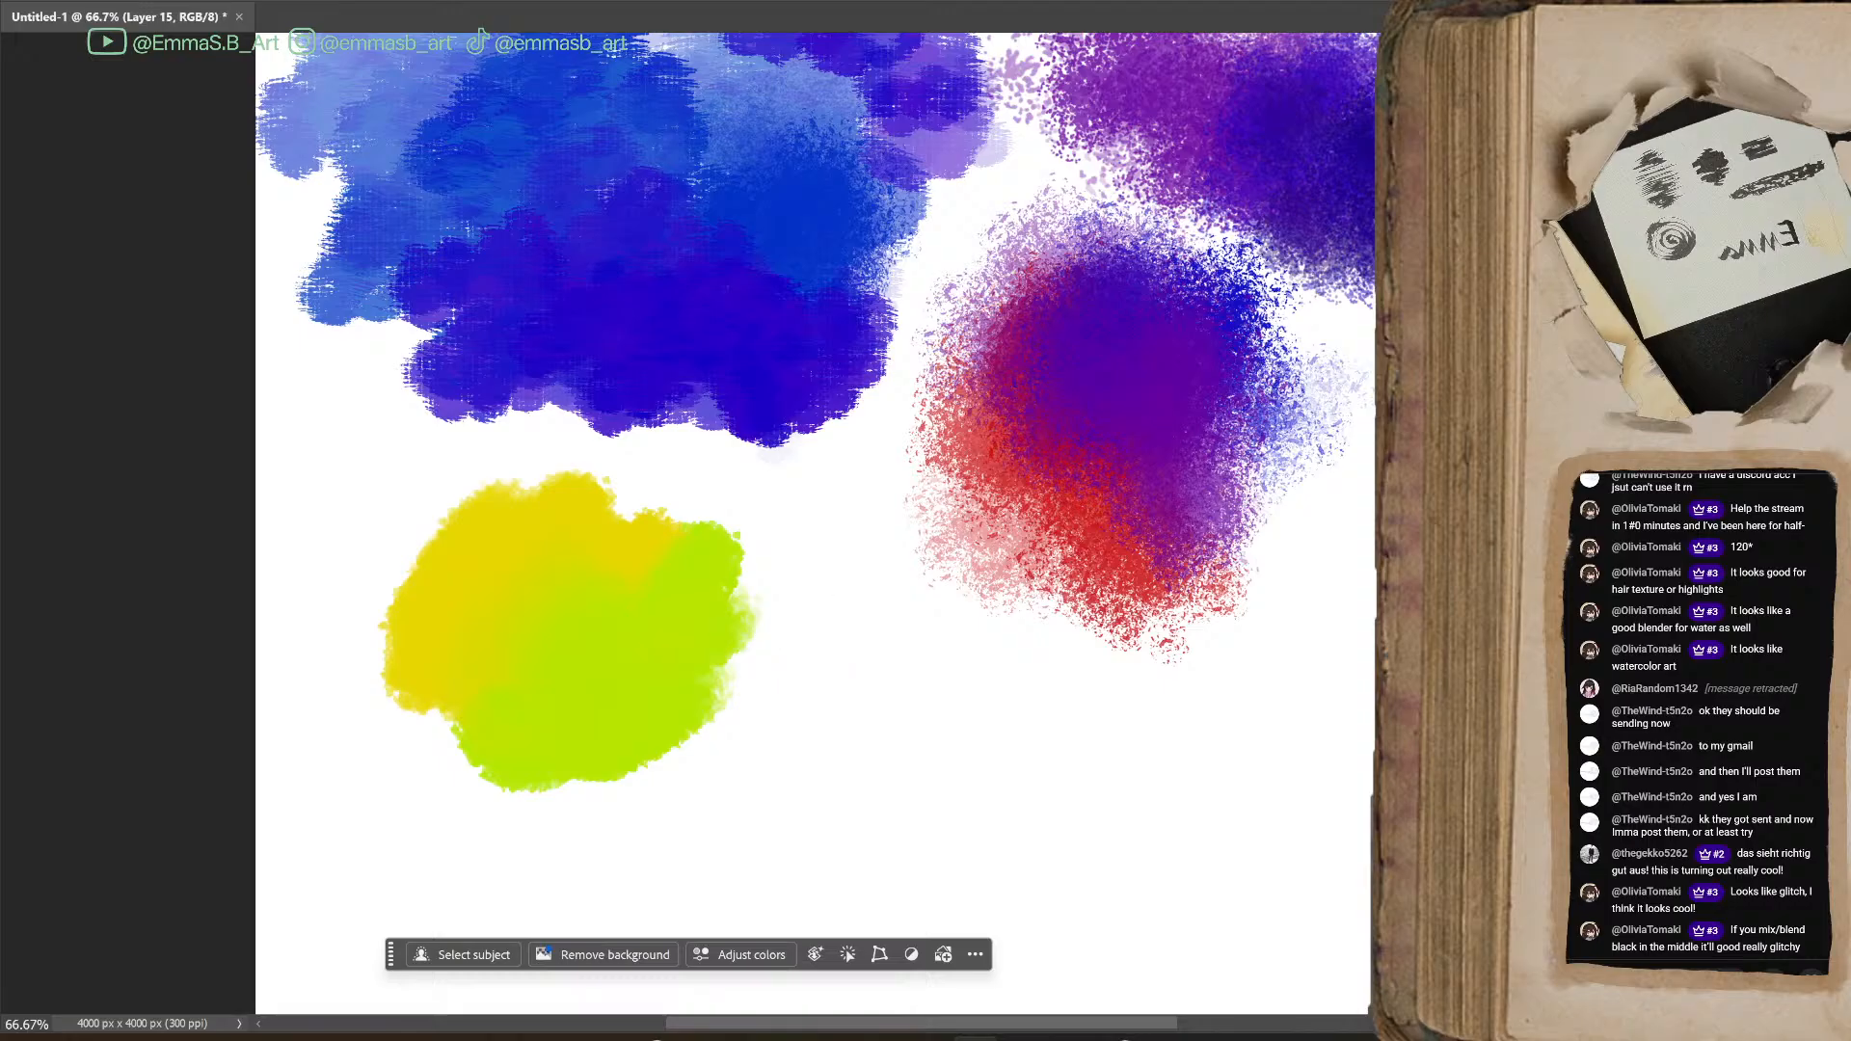
{"action": "mouse_move", "coordinate": [592, 651]}
{"action": "left_mouse_down"}
{"action": "mouse_move", "coordinate": [711, 640]}
{"action": "mouse_move", "coordinate": [620, 736]}
{"action": "mouse_move", "coordinate": [665, 761]}
{"action": "mouse_move", "coordinate": [736, 617]}
{"action": "mouse_move", "coordinate": [711, 727]}
{"action": "mouse_move", "coordinate": [620, 781]}
{"action": "mouse_move", "coordinate": [596, 821]}
{"action": "mouse_move", "coordinate": [707, 842]}
{"action": "left_mouse_up"}
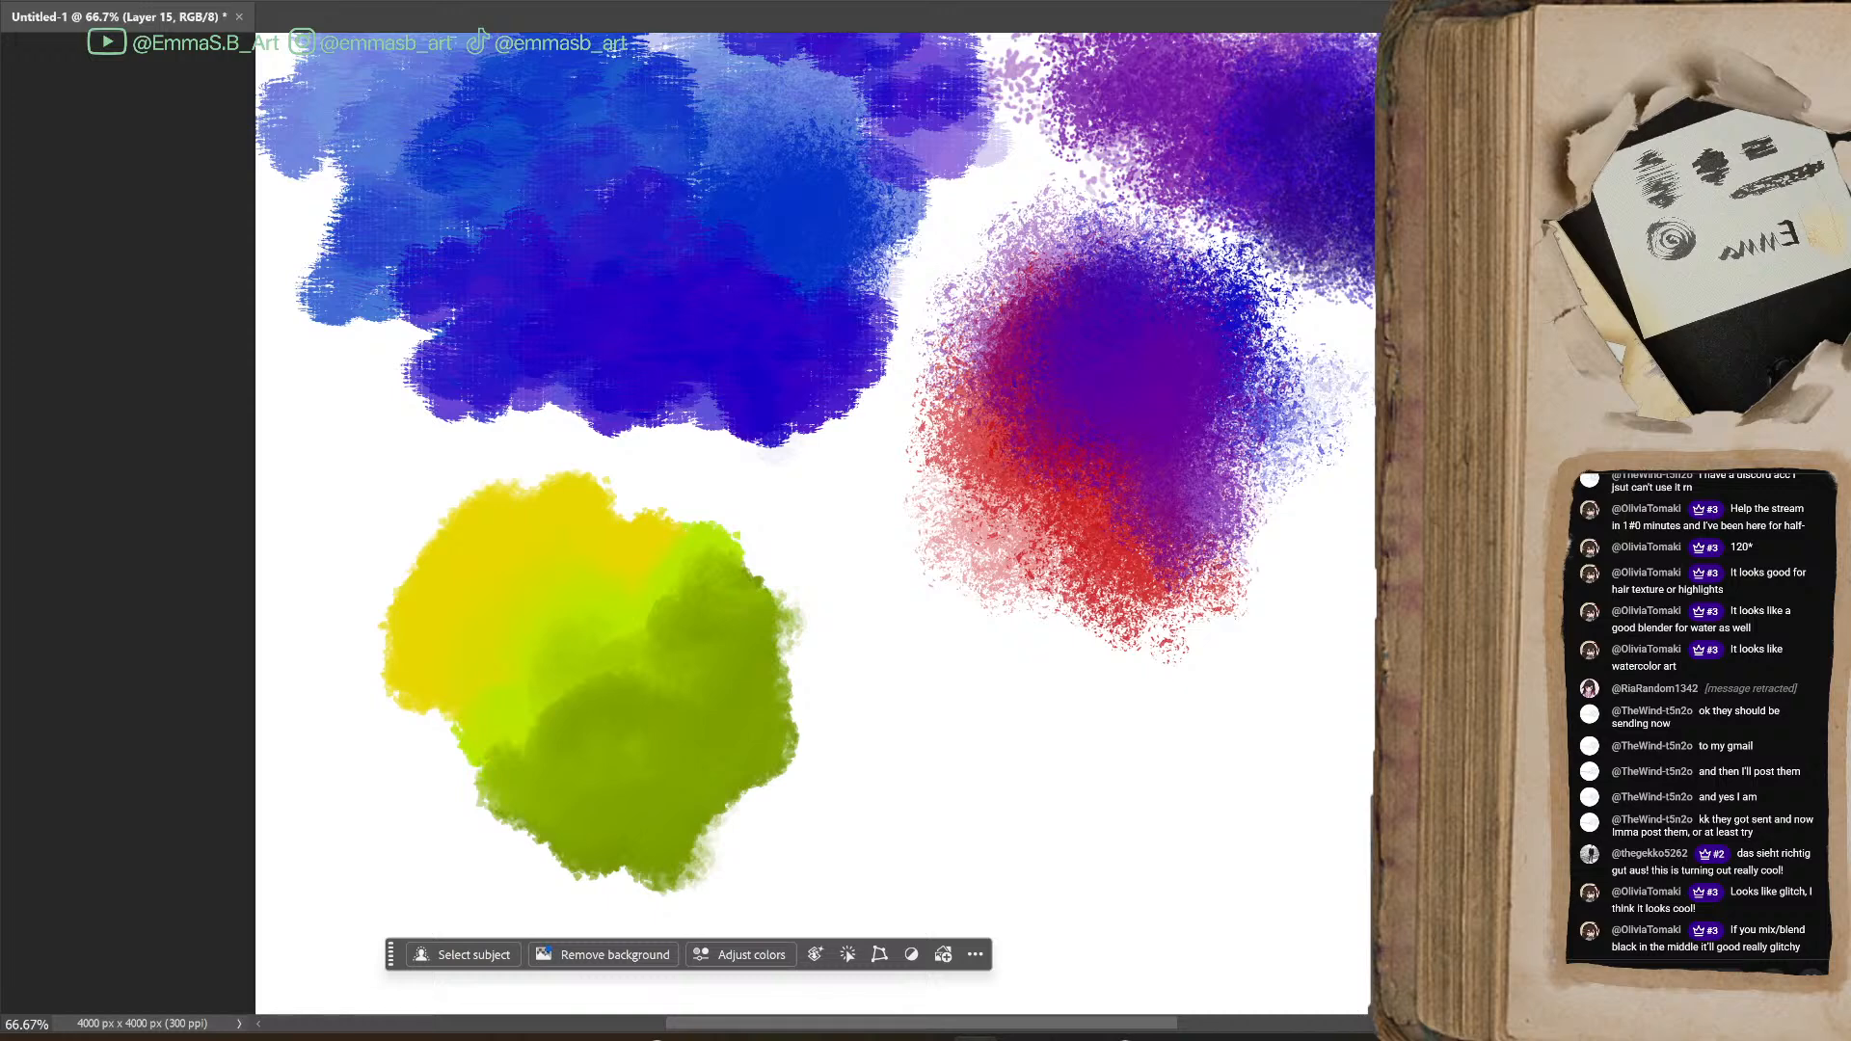
{"action": "mouse_move", "coordinate": [487, 834]}
{"action": "left_mouse_down"}
{"action": "mouse_move", "coordinate": [652, 837]}
{"action": "mouse_move", "coordinate": [539, 834]}
{"action": "mouse_move", "coordinate": [661, 864]}
{"action": "mouse_move", "coordinate": [772, 796]}
{"action": "mouse_move", "coordinate": [730, 803]}
{"action": "mouse_move", "coordinate": [791, 795]}
{"action": "mouse_move", "coordinate": [787, 684]}
{"action": "mouse_move", "coordinate": [766, 750]}
{"action": "mouse_move", "coordinate": [763, 677]}
{"action": "mouse_move", "coordinate": [801, 776]}
{"action": "mouse_move", "coordinate": [806, 750]}
{"action": "mouse_move", "coordinate": [747, 680]}
{"action": "mouse_move", "coordinate": [703, 765]}
{"action": "mouse_move", "coordinate": [654, 765]}
{"action": "mouse_move", "coordinate": [666, 781]}
{"action": "mouse_move", "coordinate": [742, 691]}
{"action": "mouse_move", "coordinate": [691, 772]}
{"action": "mouse_move", "coordinate": [608, 794]}
{"action": "mouse_move", "coordinate": [726, 752]}
{"action": "mouse_move", "coordinate": [688, 680]}
{"action": "mouse_move", "coordinate": [806, 767]}
{"action": "mouse_move", "coordinate": [690, 665]}
{"action": "mouse_move", "coordinate": [756, 701]}
{"action": "mouse_move", "coordinate": [630, 635]}
{"action": "mouse_move", "coordinate": [679, 699]}
{"action": "mouse_move", "coordinate": [572, 663]}
{"action": "mouse_move", "coordinate": [512, 786]}
{"action": "mouse_move", "coordinate": [483, 711]}
{"action": "left_mouse_up"}
{"action": "mouse_move", "coordinate": [770, 622]}
{"action": "left_mouse_down"}
{"action": "mouse_move", "coordinate": [805, 769]}
{"action": "mouse_move", "coordinate": [871, 757]}
{"action": "left_mouse_up"}
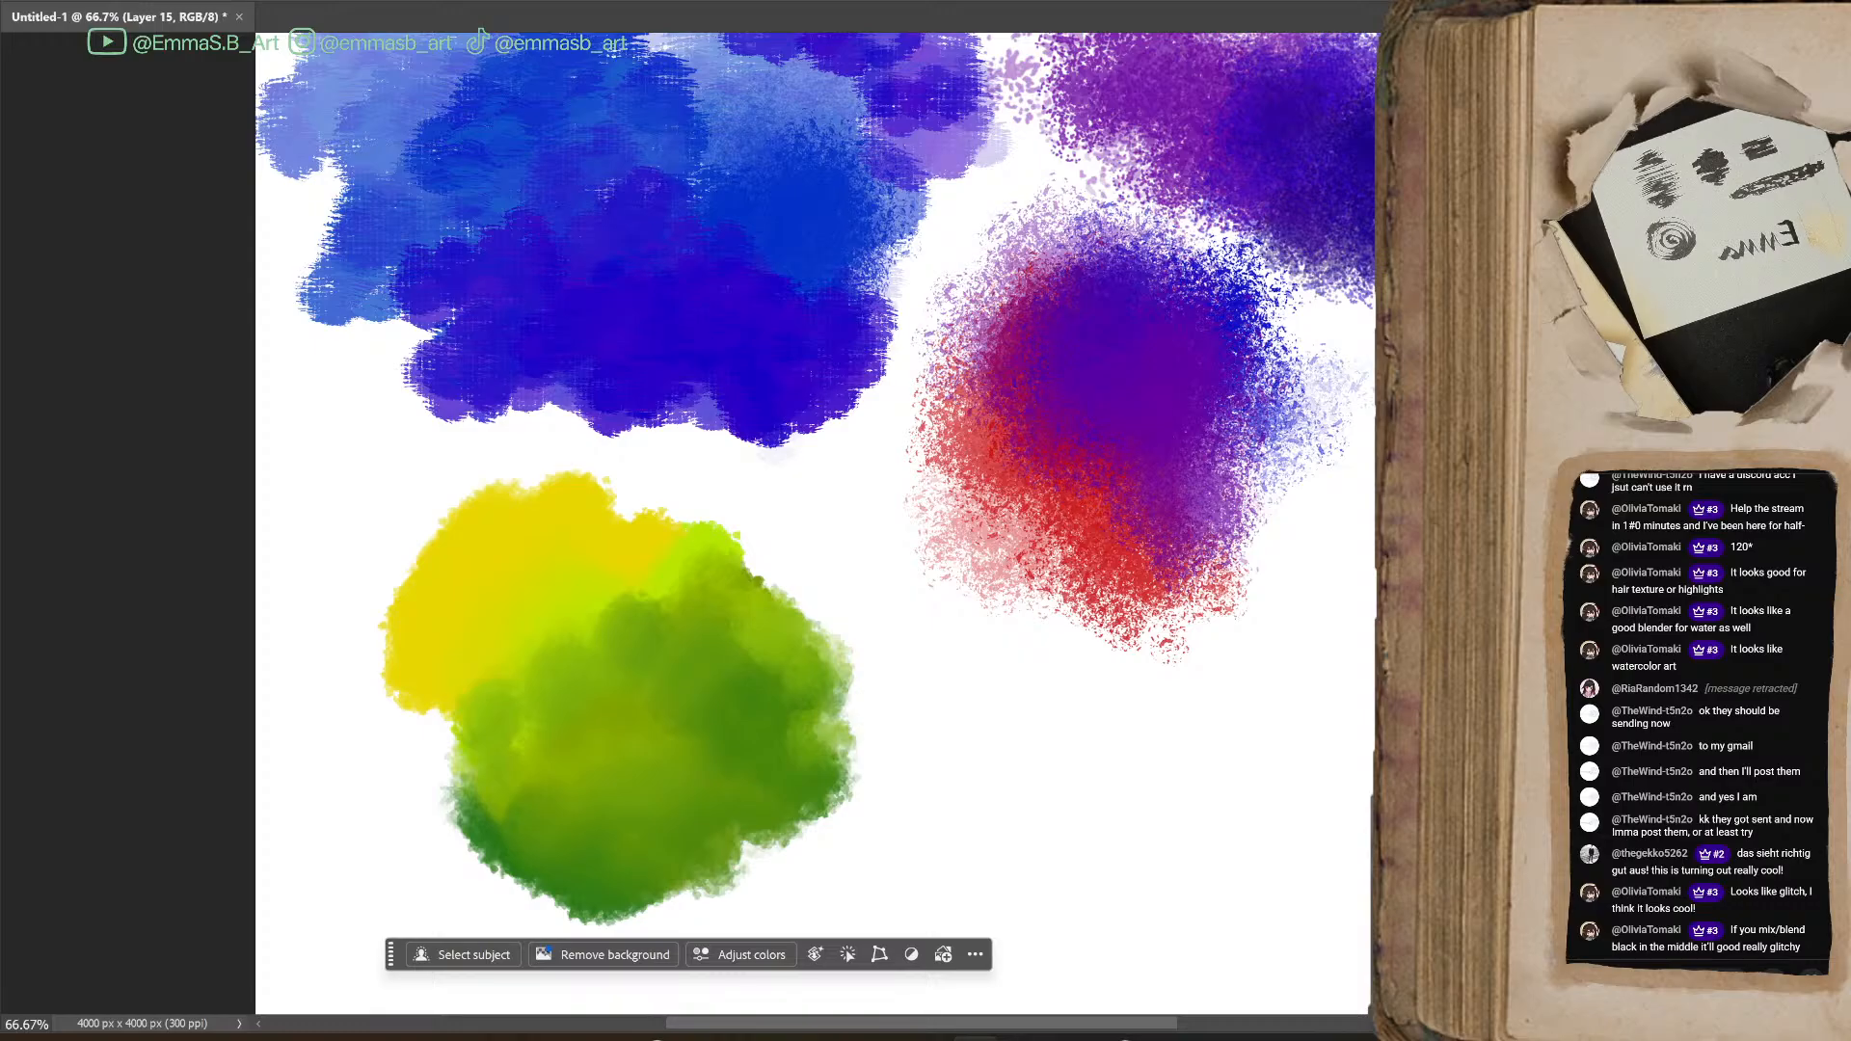
Paint black canvas-textured strokes over the centre and edges of the blue and violet patch
{"action": "scroll", "coordinate": [814, 521], "scroll_direction": "up", "scroll_amount": 3}
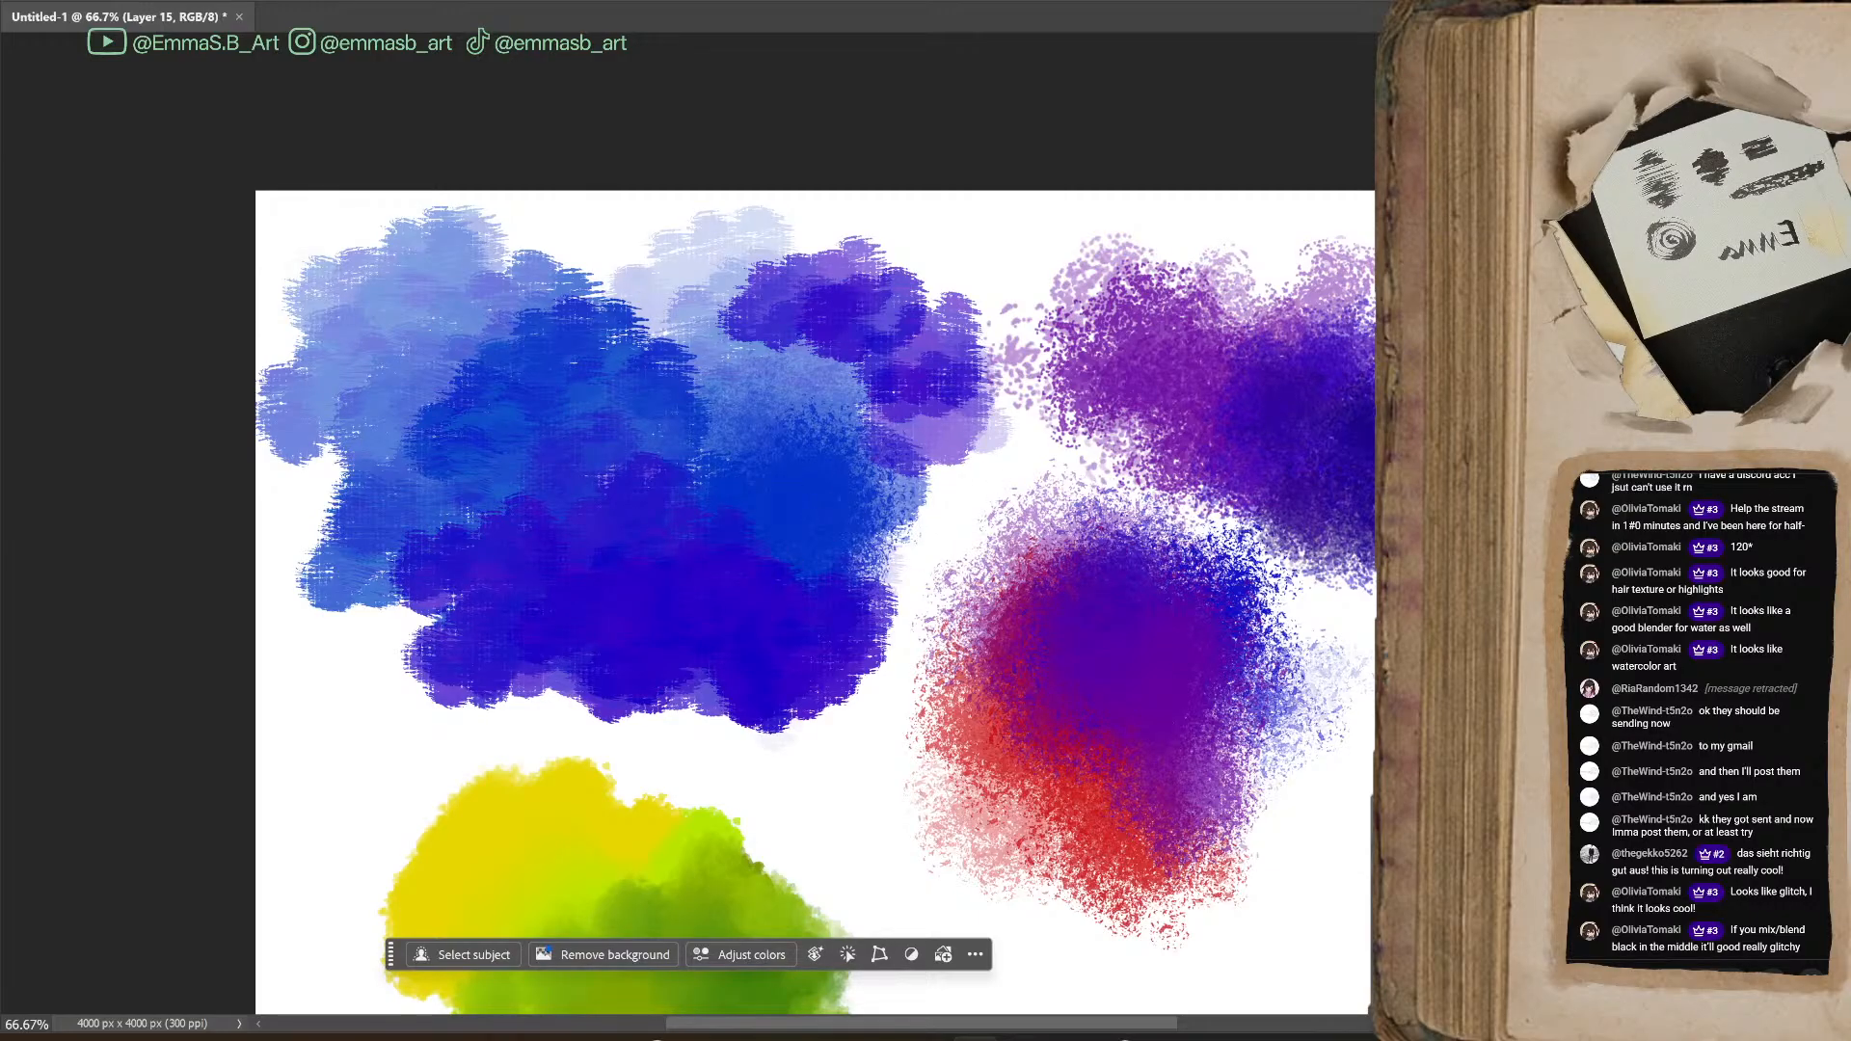
{"action": "mouse_move", "coordinate": [588, 480]}
{"action": "left_mouse_down"}
{"action": "mouse_move", "coordinate": [718, 451]}
{"action": "mouse_move", "coordinate": [727, 484]}
{"action": "mouse_move", "coordinate": [649, 530]}
{"action": "mouse_move", "coordinate": [798, 582]}
{"action": "mouse_move", "coordinate": [672, 450]}
{"action": "mouse_move", "coordinate": [703, 483]}
{"action": "mouse_move", "coordinate": [682, 422]}
{"action": "mouse_move", "coordinate": [748, 422]}
{"action": "mouse_move", "coordinate": [651, 388]}
{"action": "mouse_move", "coordinate": [748, 391]}
{"action": "left_mouse_up"}
{"action": "mouse_move", "coordinate": [849, 404]}
{"action": "left_mouse_down"}
{"action": "mouse_move", "coordinate": [858, 453]}
{"action": "mouse_move", "coordinate": [955, 569]}
{"action": "mouse_move", "coordinate": [975, 524]}
{"action": "mouse_move", "coordinate": [916, 472]}
{"action": "mouse_move", "coordinate": [902, 554]}
{"action": "mouse_move", "coordinate": [781, 589]}
{"action": "left_mouse_up"}
{"action": "mouse_move", "coordinate": [400, 526]}
{"action": "left_mouse_down"}
{"action": "mouse_move", "coordinate": [415, 480]}
{"action": "mouse_move", "coordinate": [617, 393]}
{"action": "mouse_move", "coordinate": [463, 369]}
{"action": "mouse_move", "coordinate": [222, 528]}
{"action": "mouse_move", "coordinate": [405, 517]}
{"action": "mouse_move", "coordinate": [232, 610]}
{"action": "mouse_move", "coordinate": [226, 488]}
{"action": "mouse_move", "coordinate": [304, 605]}
{"action": "mouse_move", "coordinate": [178, 607]}
{"action": "mouse_move", "coordinate": [545, 572]}
{"action": "mouse_move", "coordinate": [289, 630]}
{"action": "mouse_move", "coordinate": [659, 574]}
{"action": "mouse_move", "coordinate": [682, 521]}
{"action": "mouse_move", "coordinate": [537, 562]}
{"action": "left_mouse_up"}
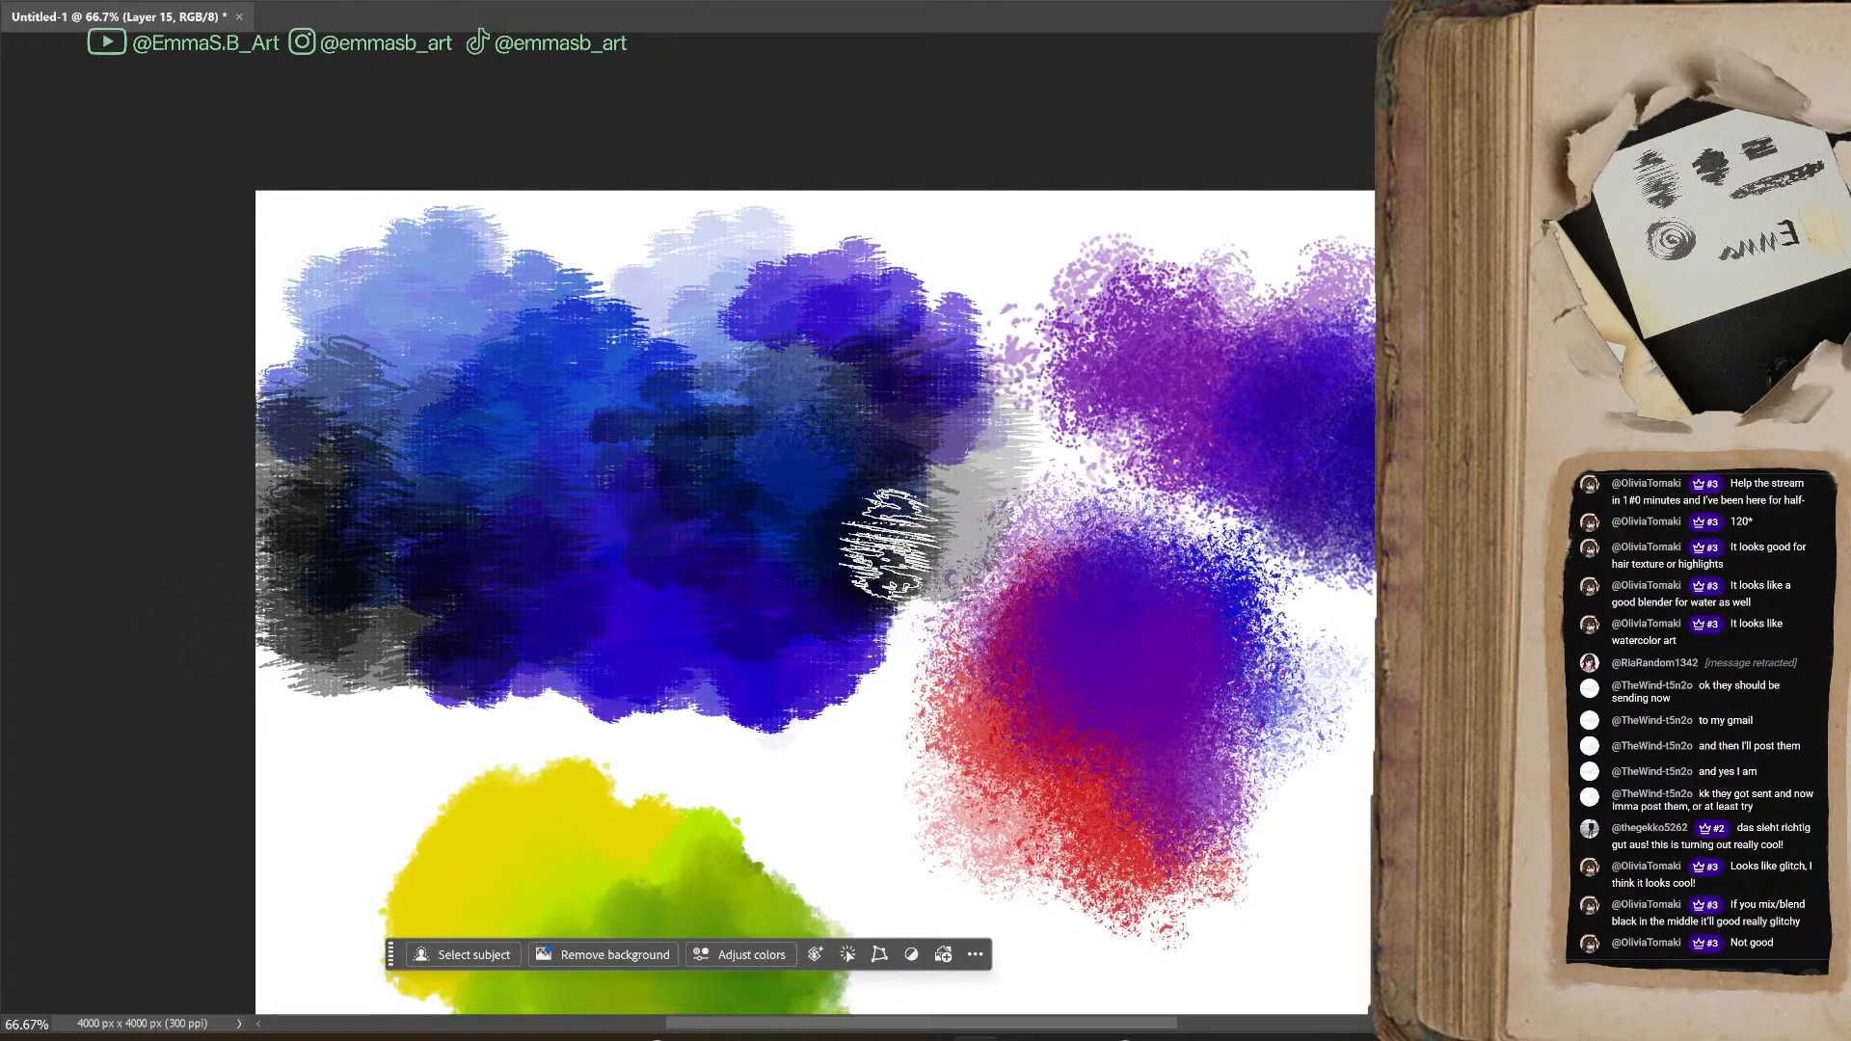
{"action": "mouse_move", "coordinate": [768, 434]}
{"action": "left_mouse_down"}
{"action": "mouse_move", "coordinate": [777, 347]}
{"action": "mouse_move", "coordinate": [747, 289]}
{"action": "mouse_move", "coordinate": [521, 251]}
{"action": "mouse_move", "coordinate": [868, 351]}
{"action": "mouse_move", "coordinate": [935, 458]}
{"action": "mouse_move", "coordinate": [835, 364]}
{"action": "mouse_move", "coordinate": [826, 384]}
{"action": "mouse_move", "coordinate": [845, 257]}
{"action": "mouse_move", "coordinate": [1131, 241]}
{"action": "mouse_move", "coordinate": [1061, 266]}
{"action": "left_mouse_up"}
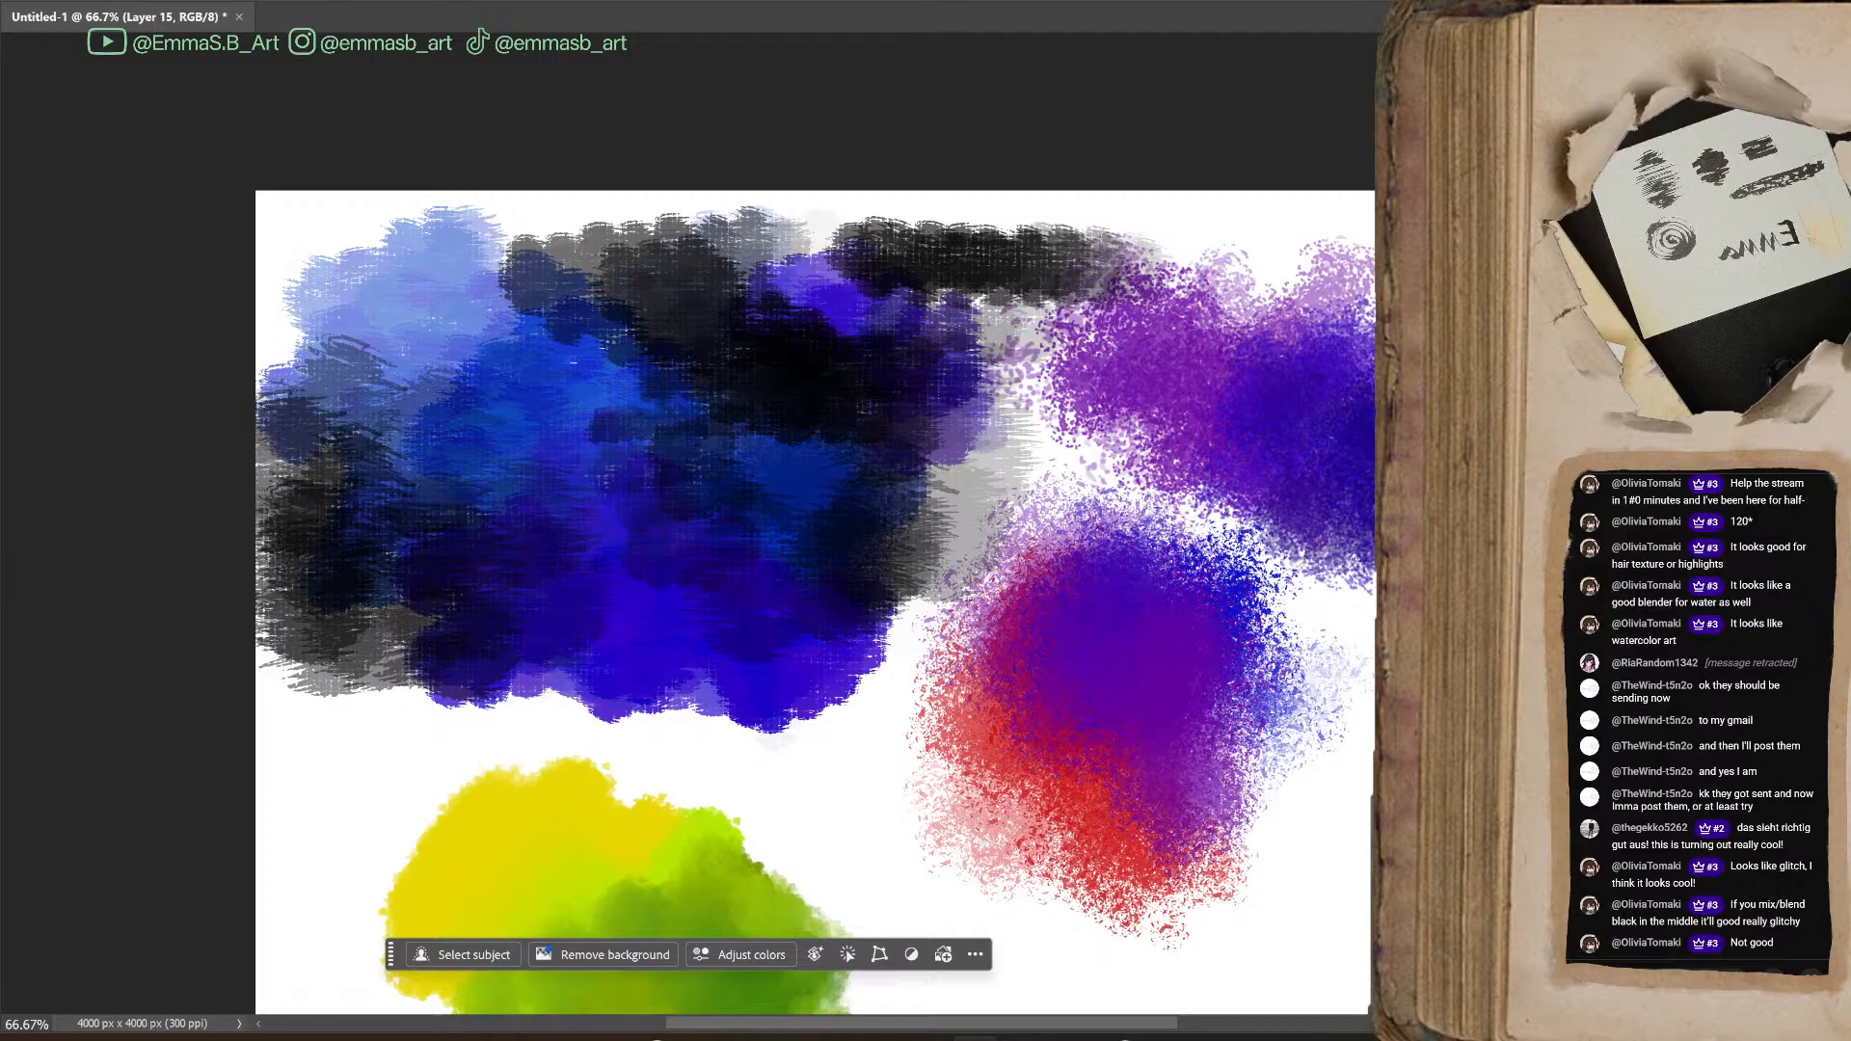
{"action": "left_click_drag", "start_coordinate": [995, 1024], "coordinate": [934, 1039]}
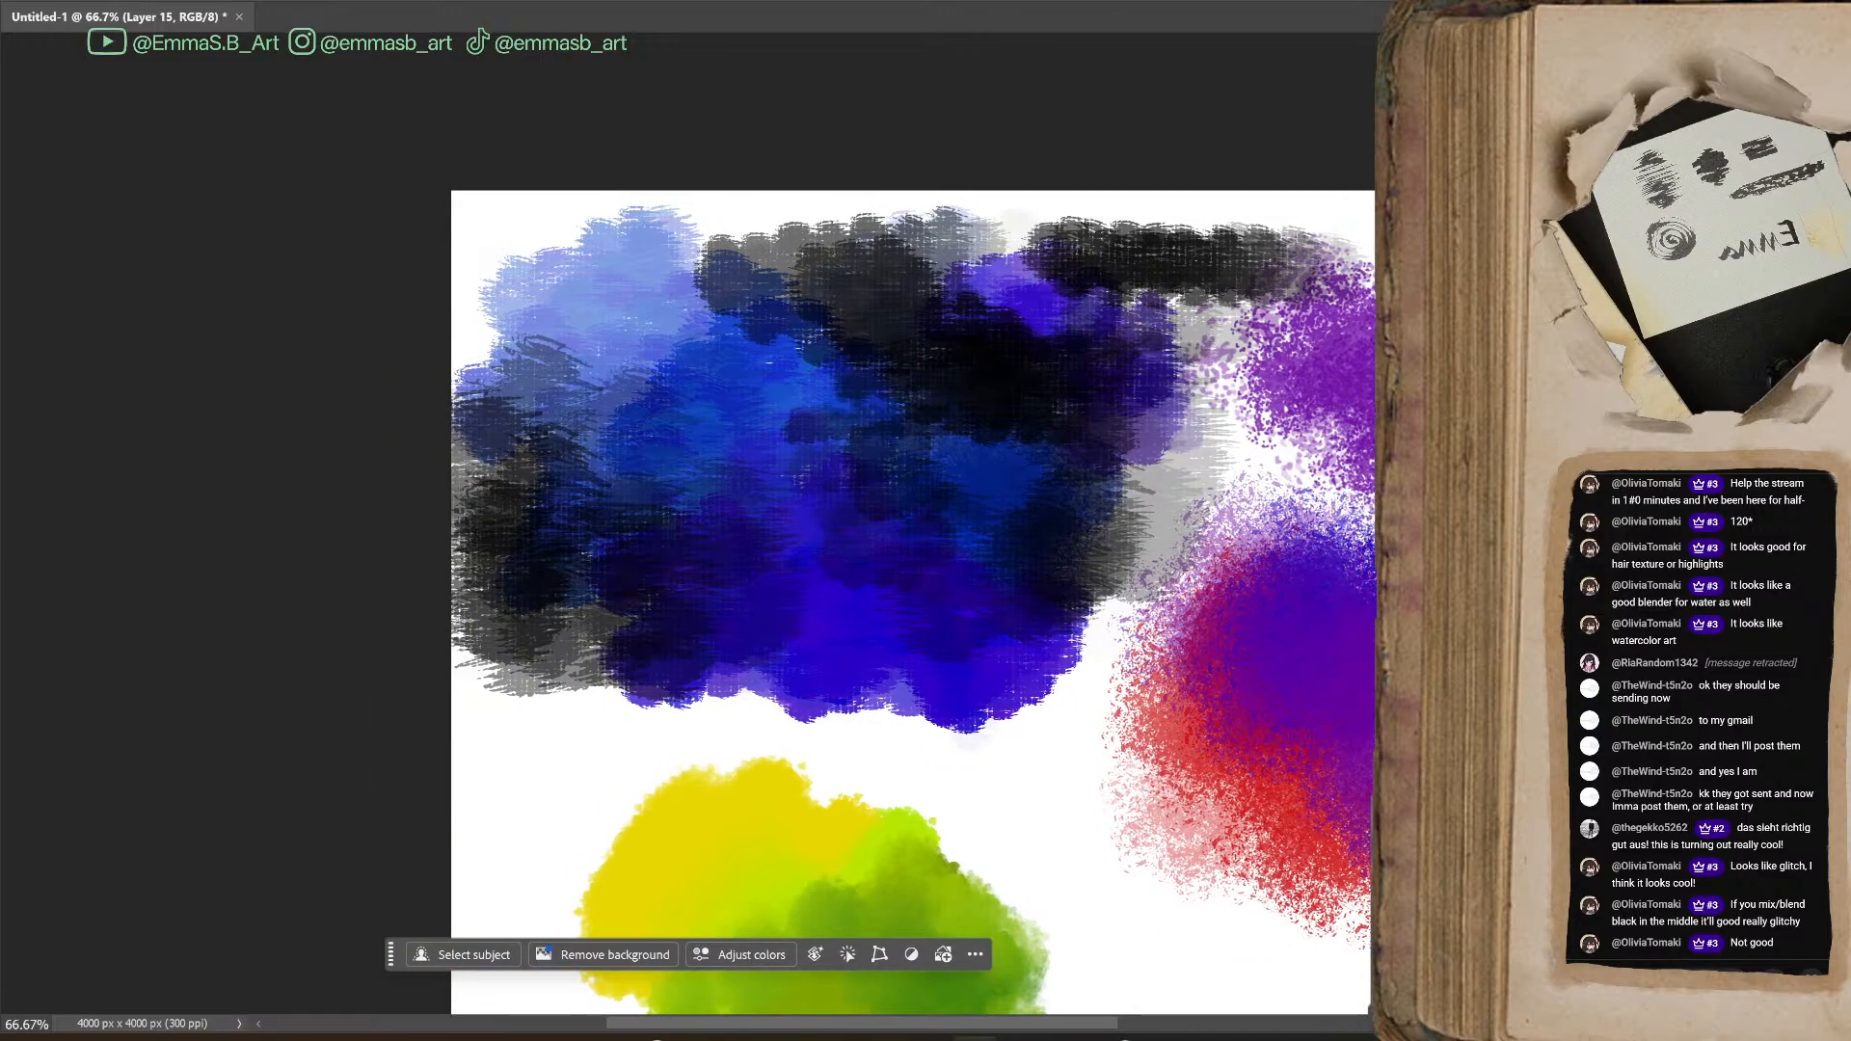
Paint a dark olive stroke down the green patch's right edge with the blendy oil textured edge brush
{"action": "scroll", "coordinate": [914, 570], "scroll_direction": "down", "scroll_amount": 3}
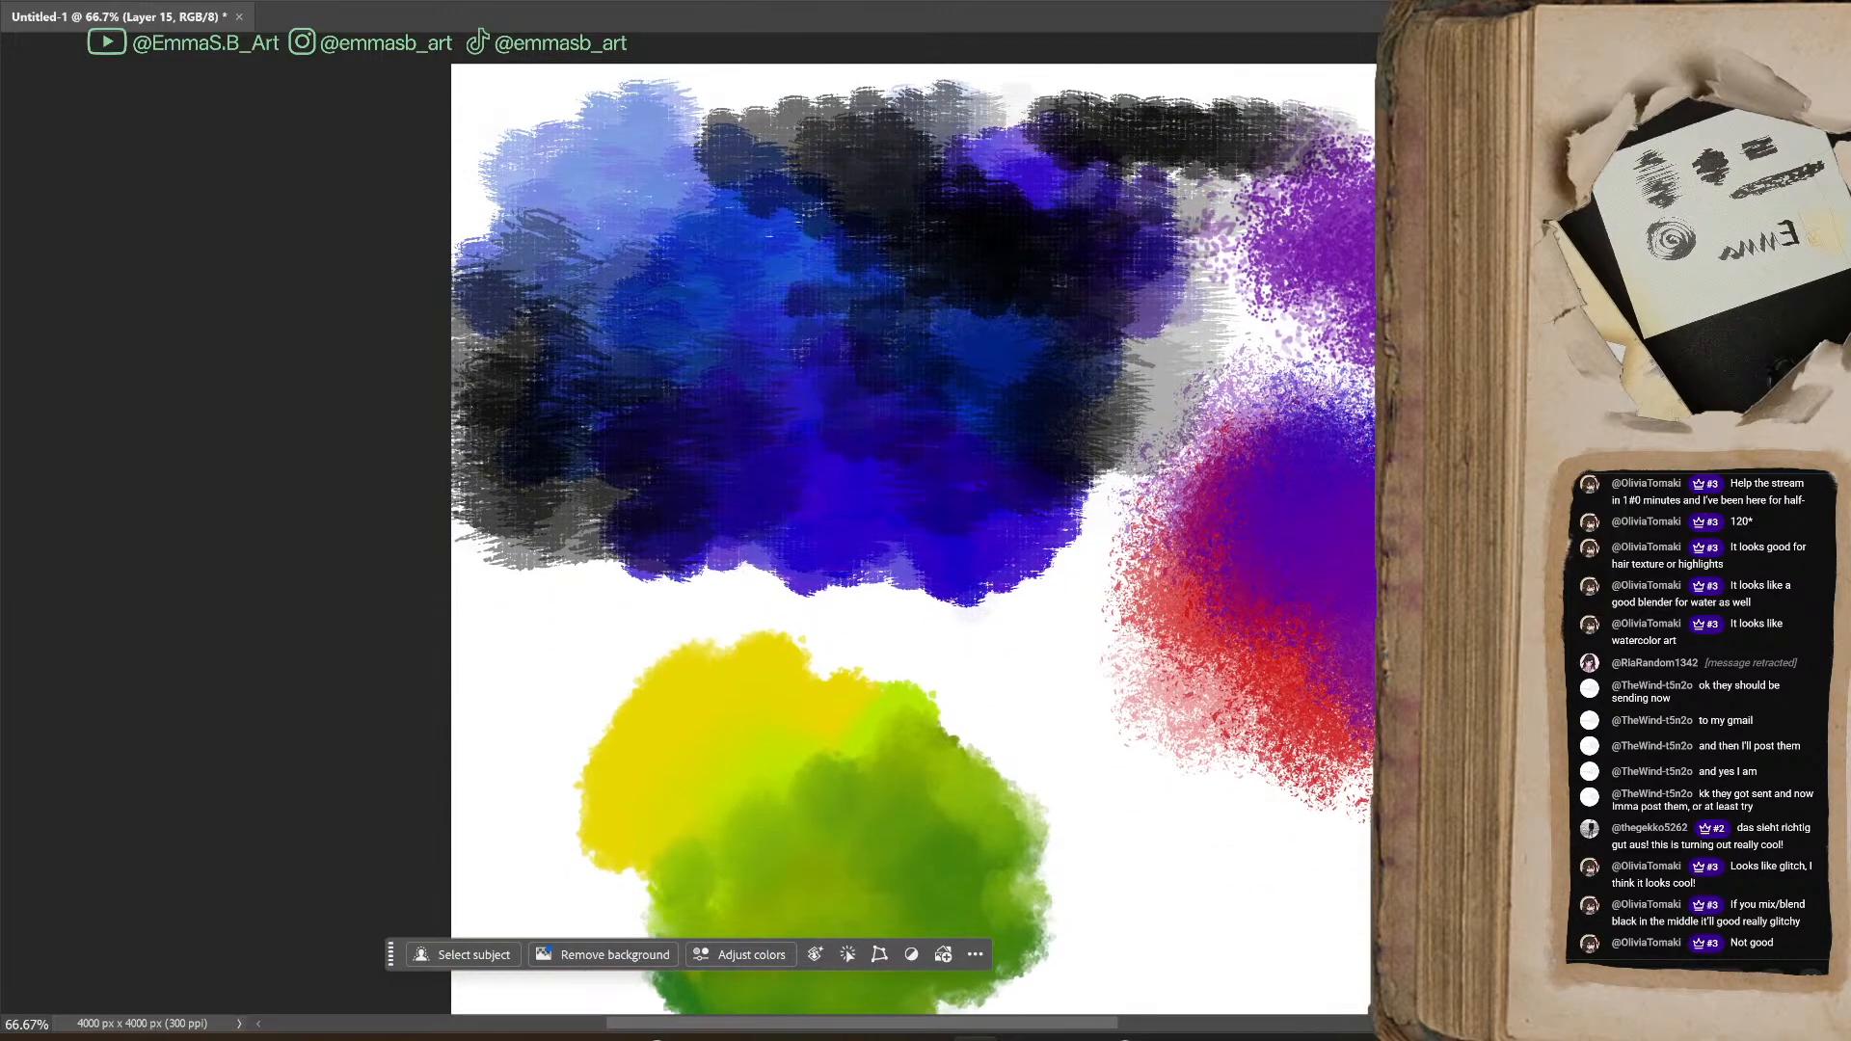
{"action": "left_click_drag", "start_coordinate": [1514, 200], "coordinate": [1288, 164]}
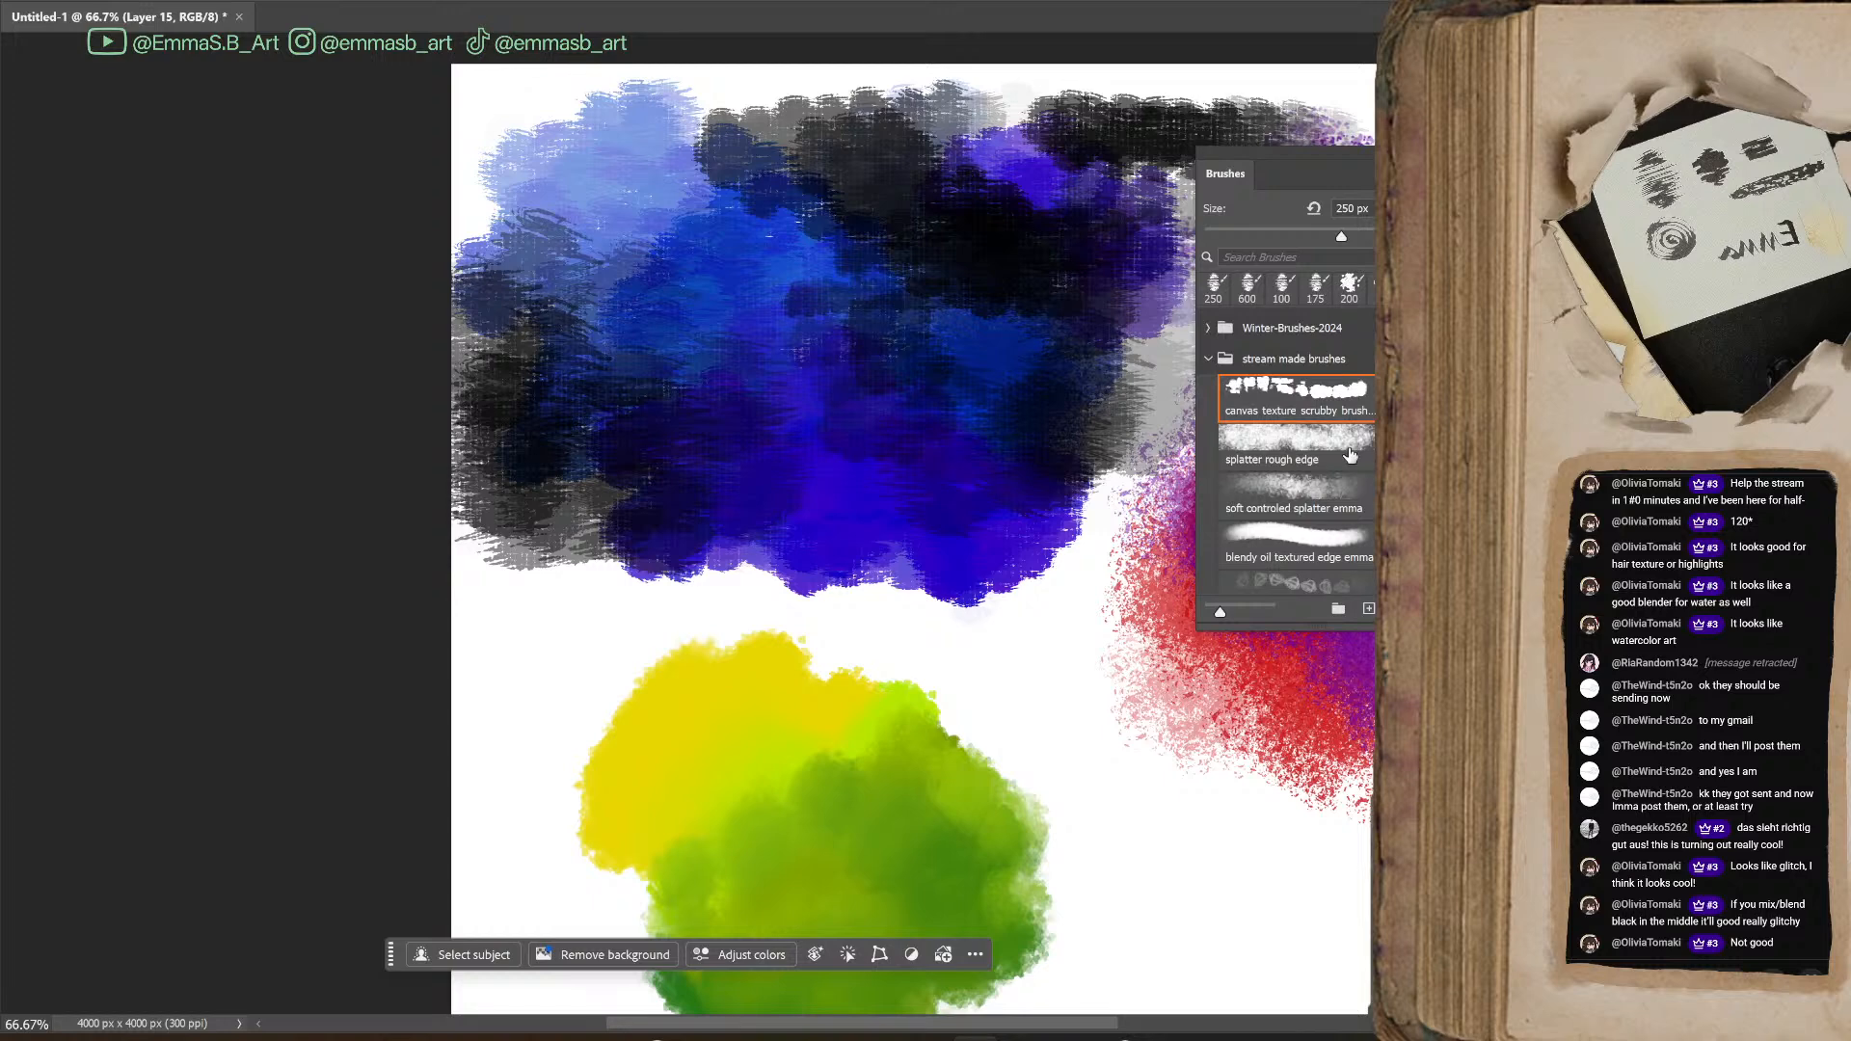
{"action": "left_click", "coordinate": [1298, 543]}
{"action": "mouse_move", "coordinate": [963, 714]}
{"action": "left_mouse_down"}
{"action": "mouse_move", "coordinate": [1017, 770]}
{"action": "mouse_move", "coordinate": [1041, 914]}
{"action": "mouse_move", "coordinate": [949, 724]}
{"action": "mouse_move", "coordinate": [1071, 810]}
{"action": "mouse_move", "coordinate": [1025, 784]}
{"action": "mouse_move", "coordinate": [1049, 884]}
{"action": "mouse_move", "coordinate": [945, 723]}
{"action": "mouse_move", "coordinate": [1053, 839]}
{"action": "mouse_move", "coordinate": [1175, 888]}
{"action": "left_mouse_up"}
Choose the rose brush aka cinnamon bun from the stream made brushes group and set its size to 150 px
{"action": "scroll", "coordinate": [1341, 487], "scroll_direction": "down", "scroll_amount": 2}
{"action": "left_click", "coordinate": [1341, 487]}
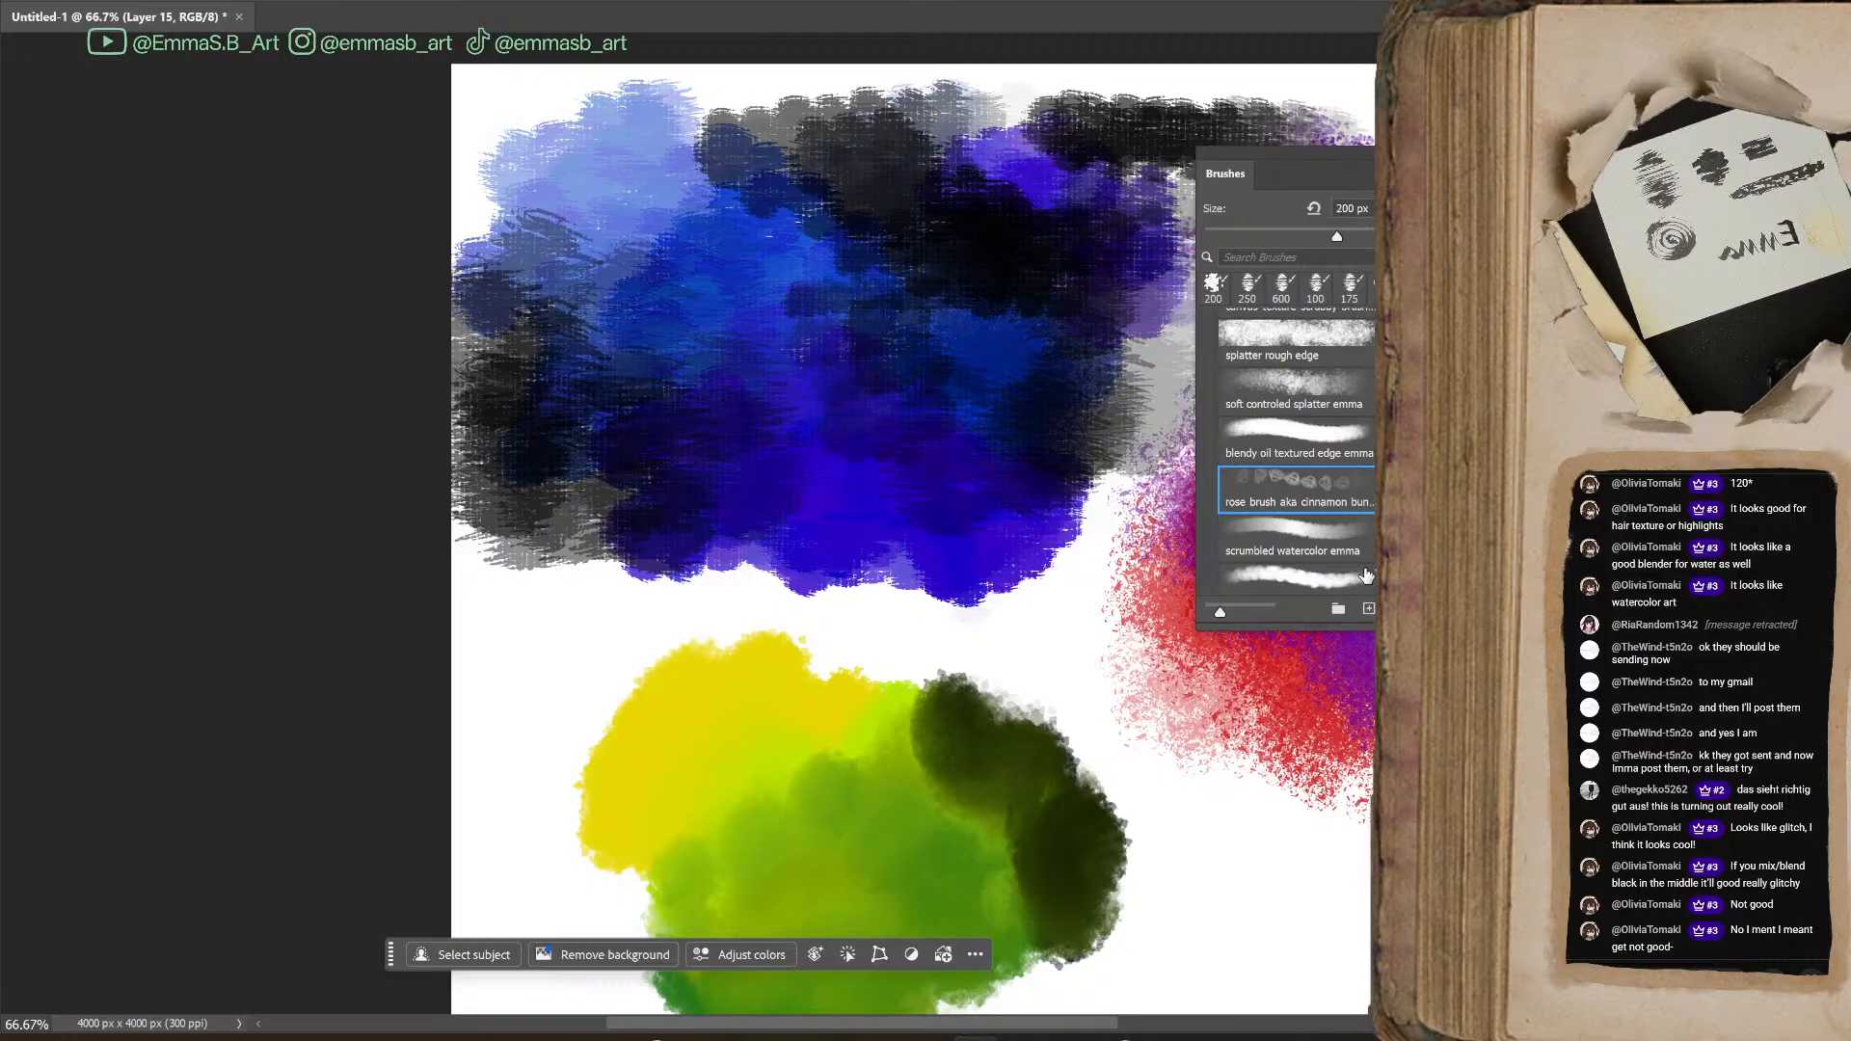
{"action": "key", "text": "bracketleft"}
{"action": "key", "text": "bracketleft"}
{"action": "mouse_move", "coordinate": [1016, 608]}
{"action": "left_mouse_down"}
{"action": "mouse_move", "coordinate": [1178, 839]}
{"action": "mouse_move", "coordinate": [1247, 875]}
{"action": "left_mouse_up"}
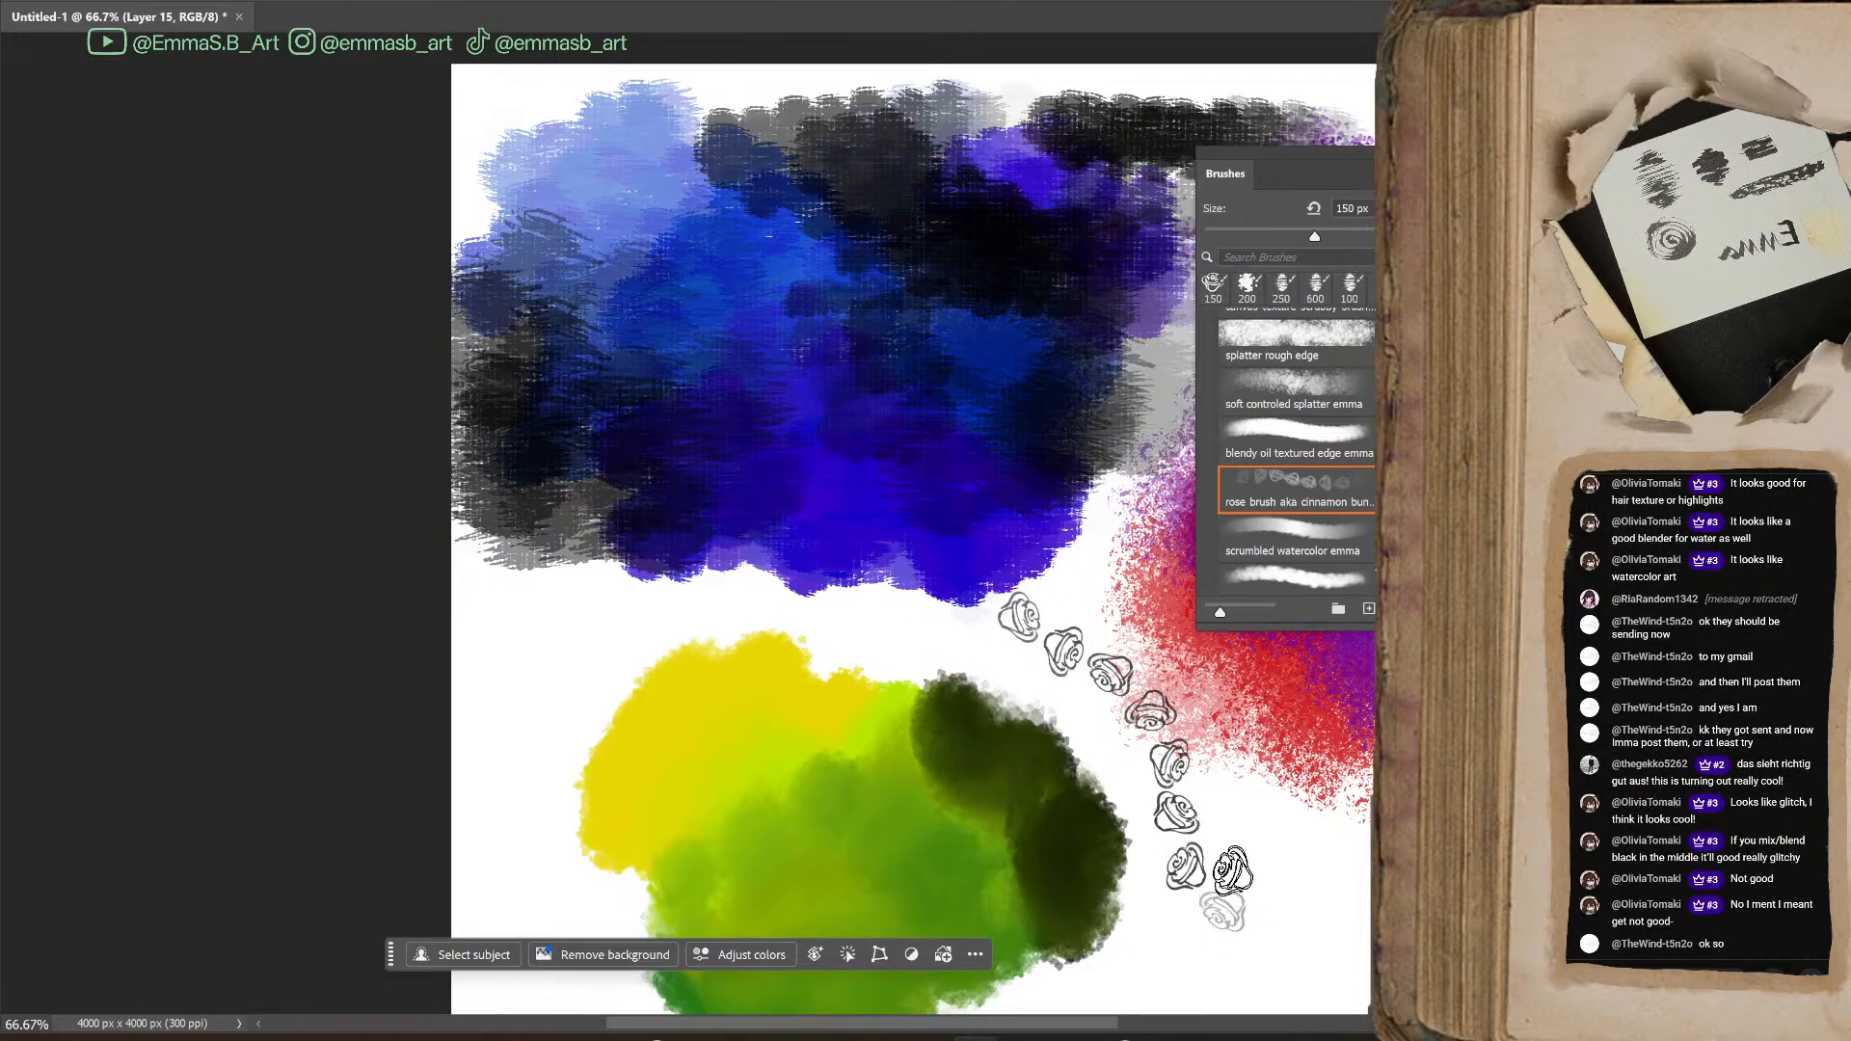
{"action": "left_click_drag", "start_coordinate": [1055, 1026], "coordinate": [1145, 1028]}
{"action": "mouse_move", "coordinate": [1376, 675]}
{"action": "left_mouse_down"}
{"action": "mouse_move", "coordinate": [1376, 737]}
{"action": "mouse_move", "coordinate": [1376, 699]}
{"action": "left_mouse_up"}
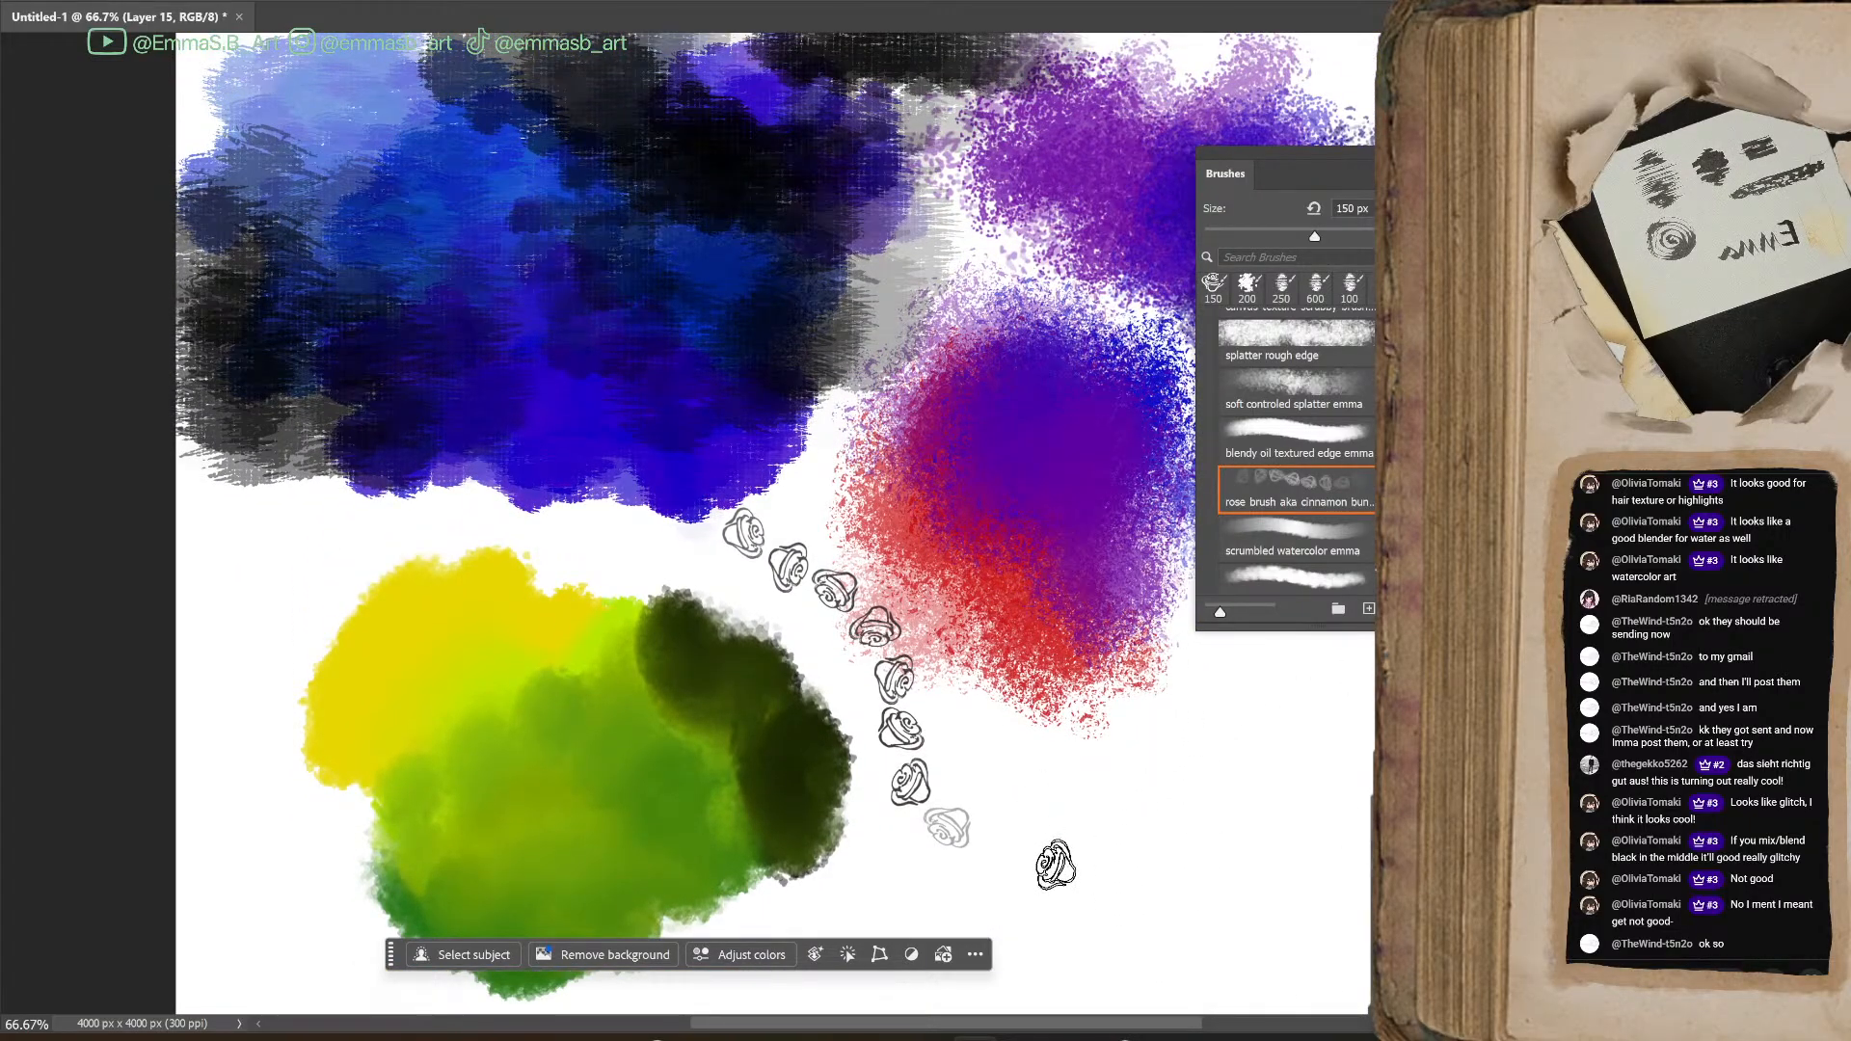
{"action": "key", "text": "ctrl+z"}
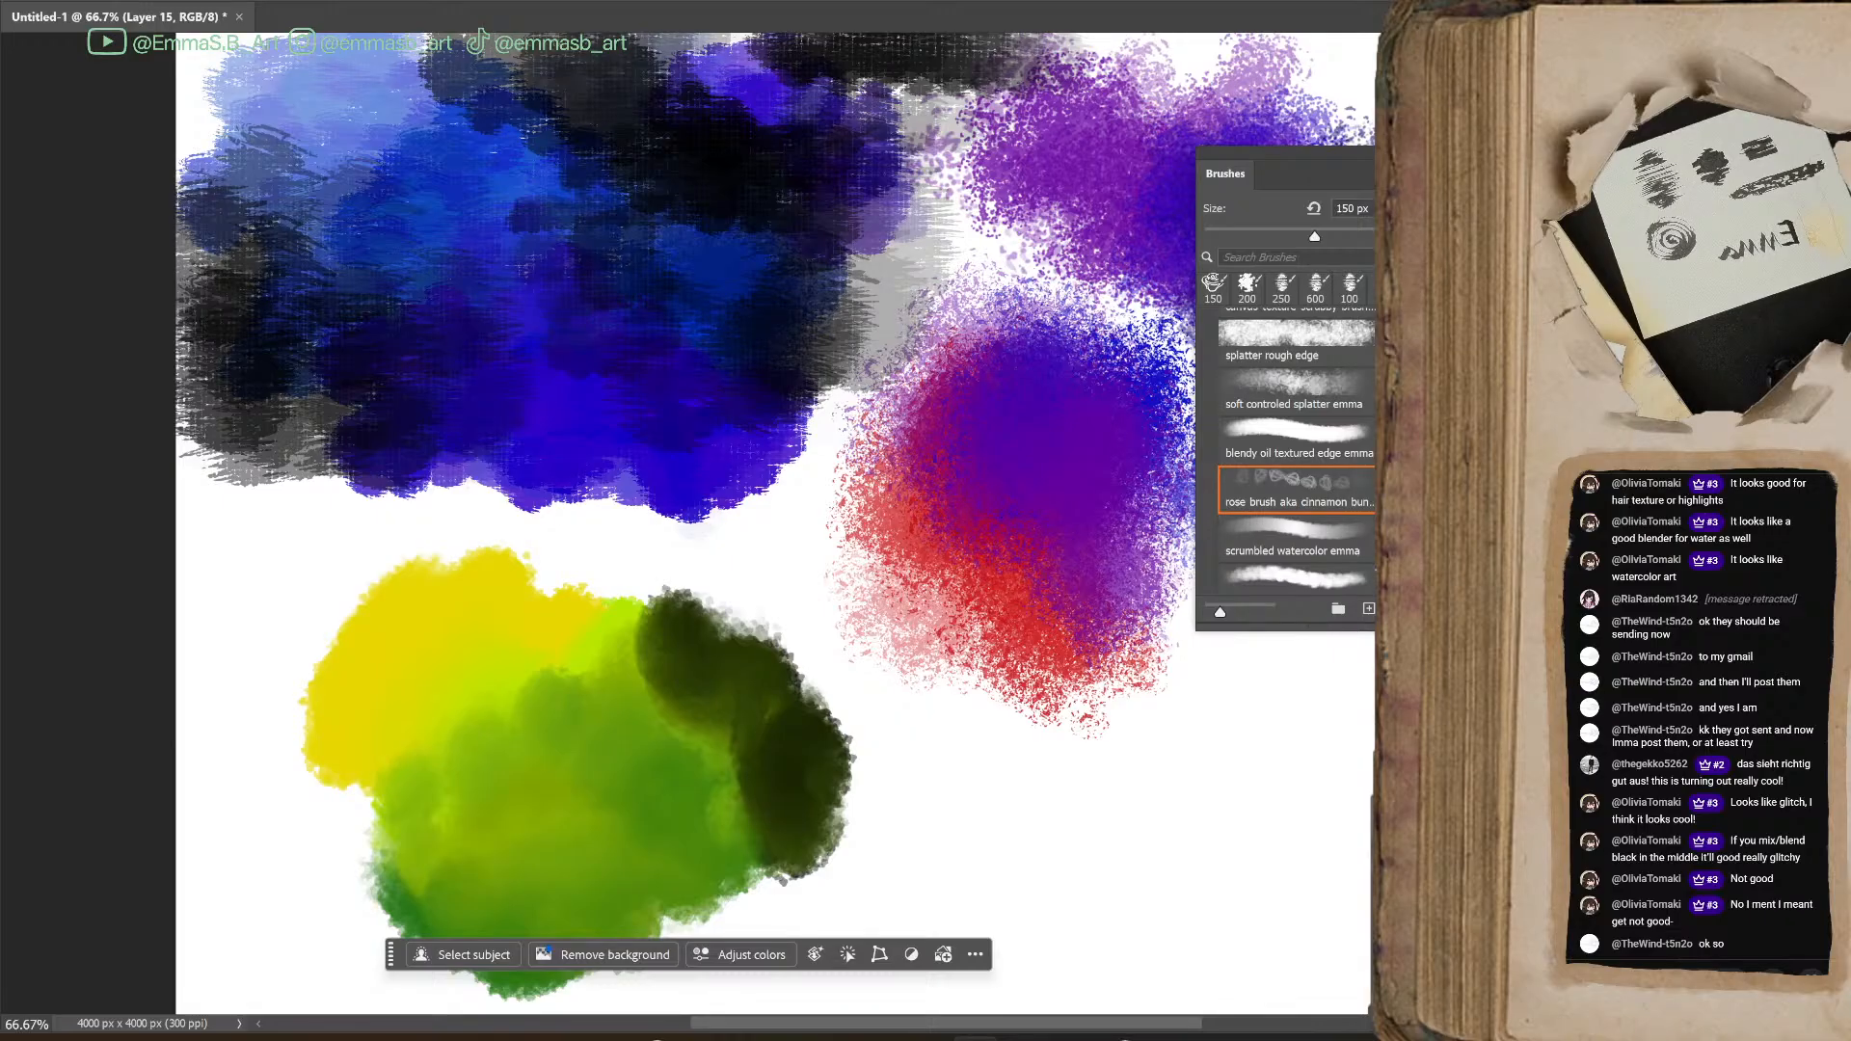
Paint a curved trail of gold roses below the red splatter patch and a small rose cluster beside the green patch
{"action": "mouse_move", "coordinate": [1107, 906]}
{"action": "left_mouse_down"}
{"action": "mouse_move", "coordinate": [1150, 841]}
{"action": "mouse_move", "coordinate": [1172, 728]}
{"action": "mouse_move", "coordinate": [1258, 649]}
{"action": "mouse_move", "coordinate": [1362, 641]}
{"action": "left_mouse_up"}
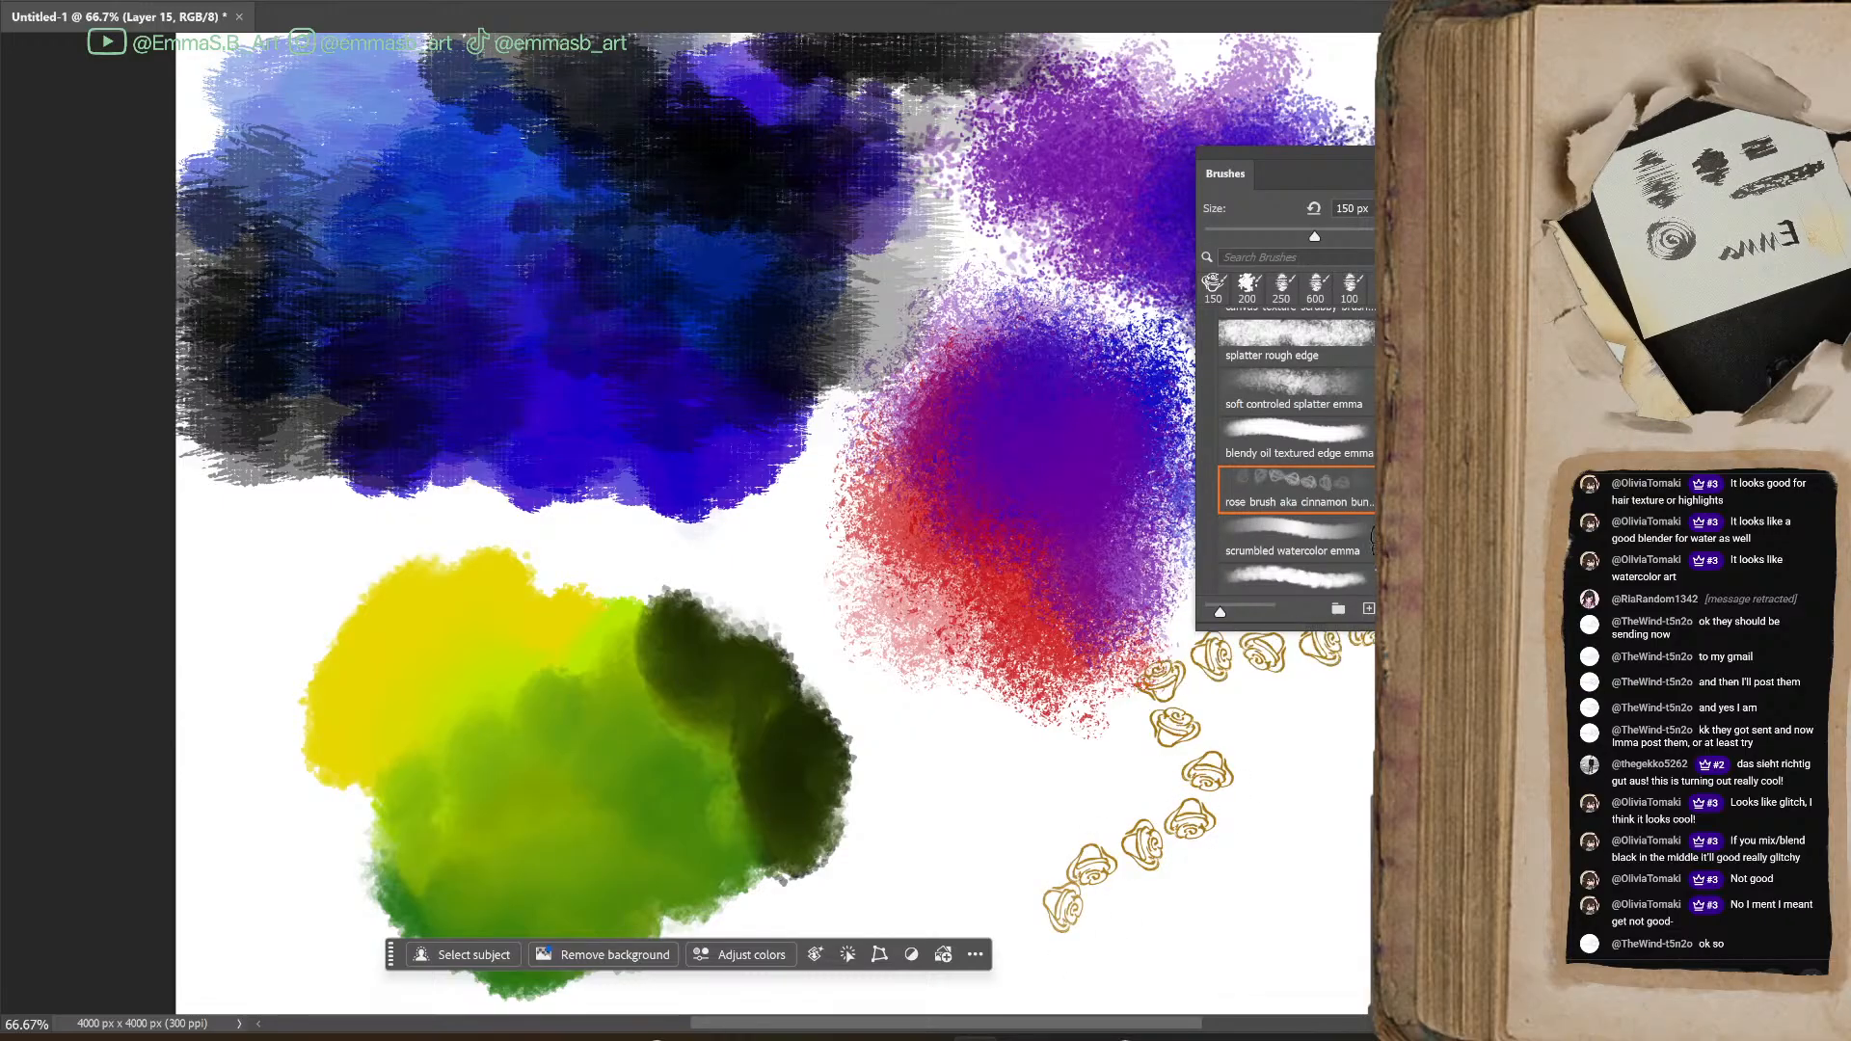
{"action": "key", "text": "ctrl+plus"}
{"action": "mouse_move", "coordinate": [965, 772]}
{"action": "left_mouse_down"}
{"action": "mouse_move", "coordinate": [687, 250]}
{"action": "mouse_move", "coordinate": [666, 489]}
{"action": "left_mouse_up"}
{"action": "left_click", "coordinate": [1410, 154]}
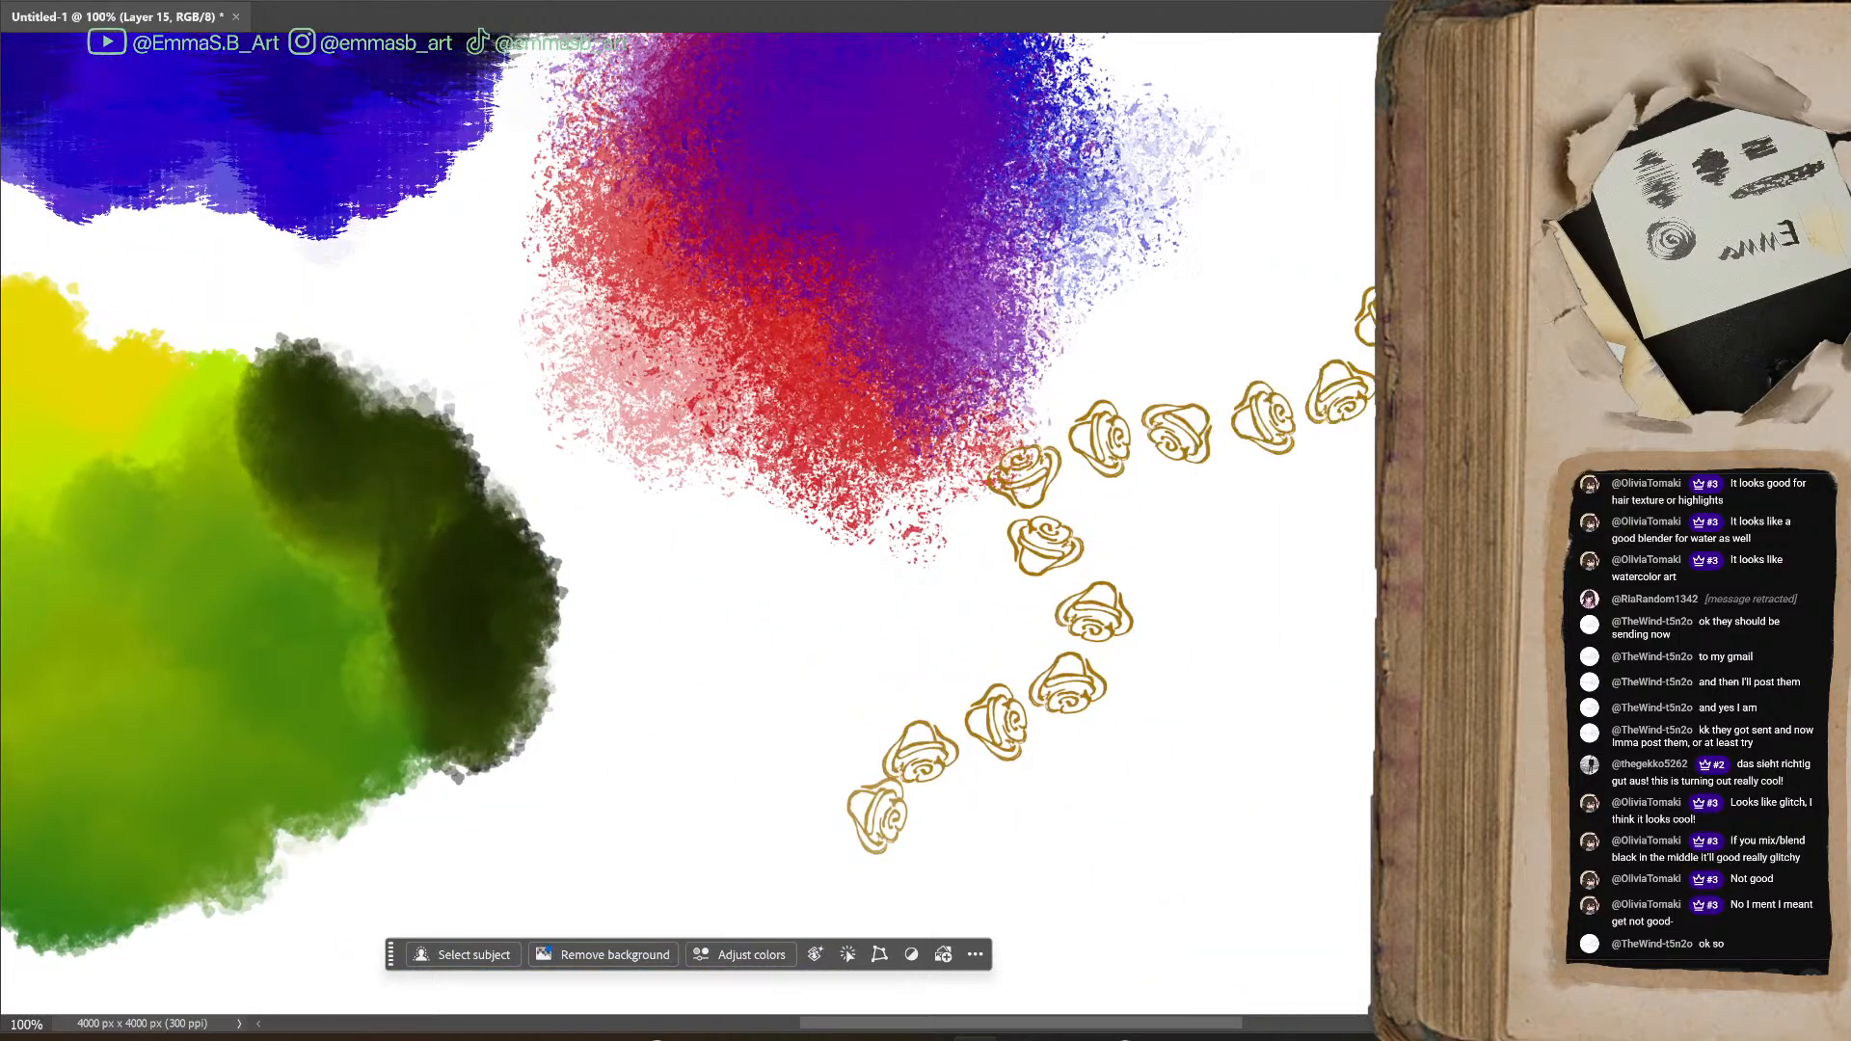
{"action": "mouse_move", "coordinate": [1514, 275]}
{"action": "left_mouse_down"}
{"action": "mouse_move", "coordinate": [1056, 246]}
{"action": "mouse_move", "coordinate": [1160, 288]}
{"action": "mouse_move", "coordinate": [1259, 86]}
{"action": "mouse_move", "coordinate": [1258, 27]}
{"action": "left_mouse_up"}
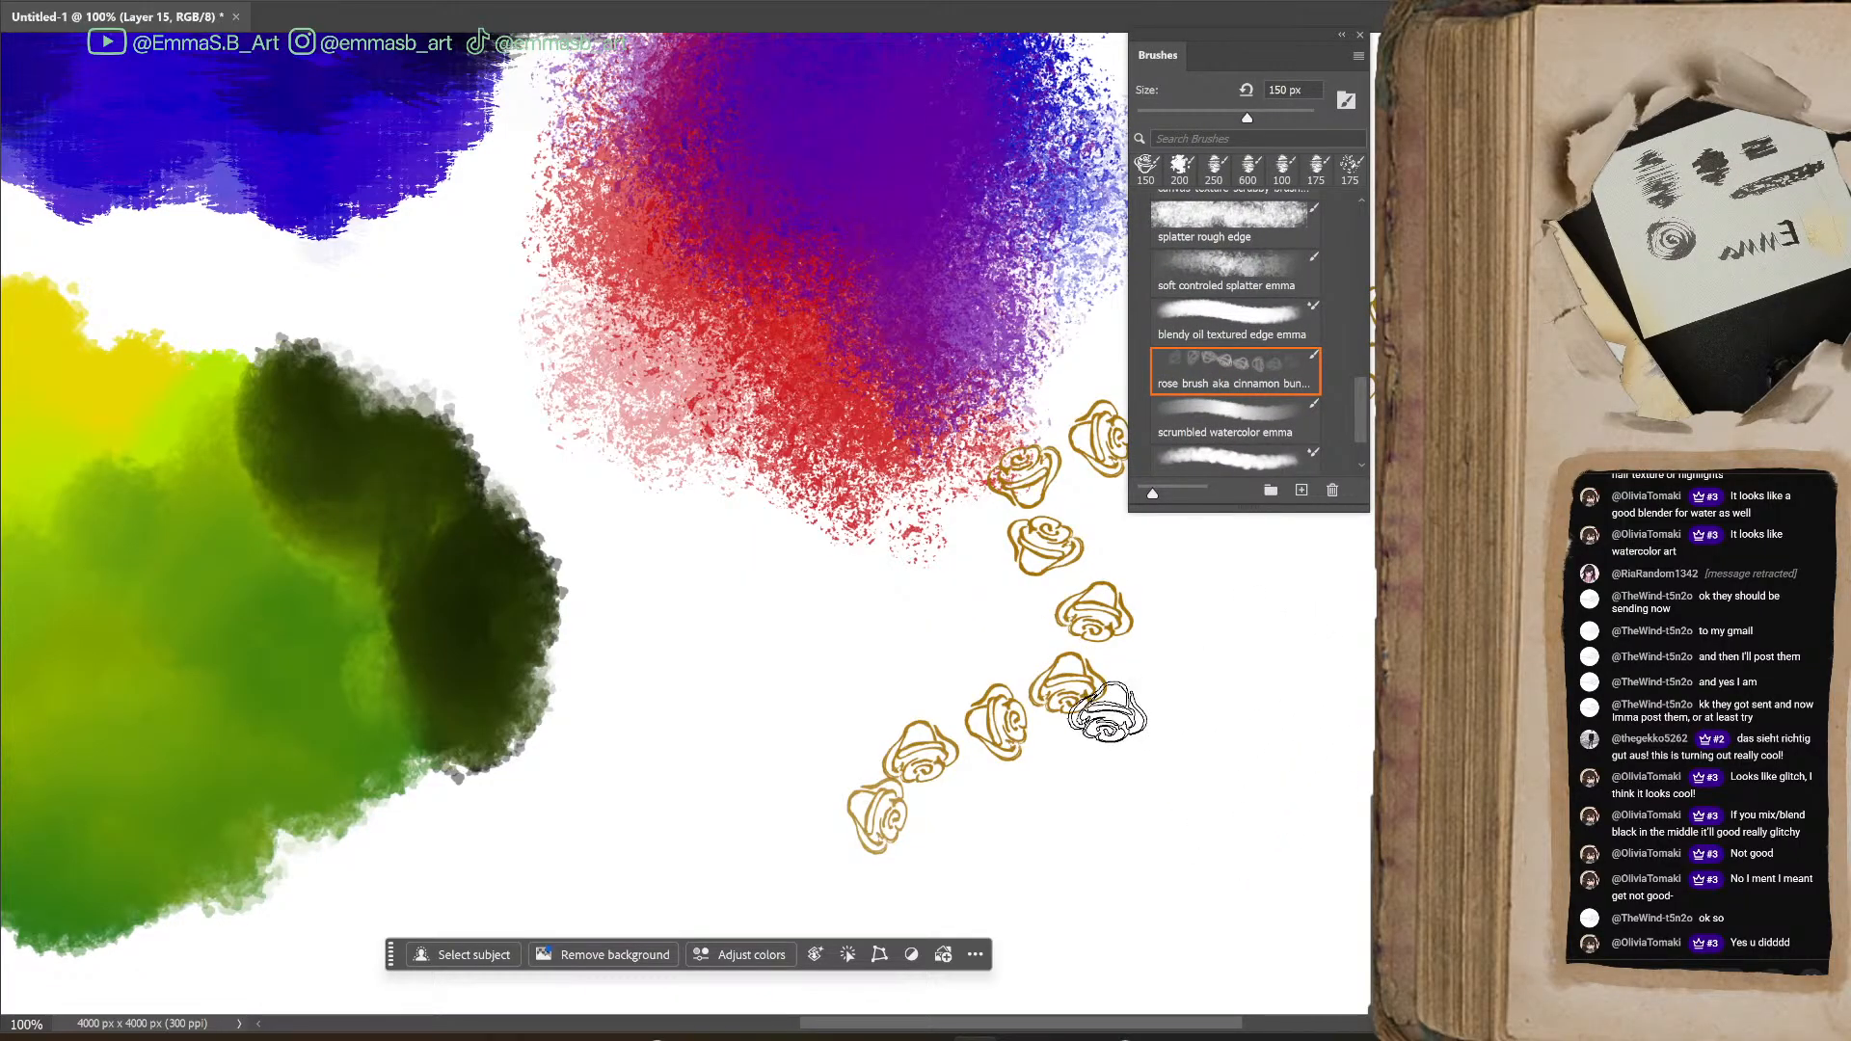
{"action": "left_click", "coordinate": [668, 640]}
{"action": "left_click_drag", "start_coordinate": [658, 693], "coordinate": [718, 863]}
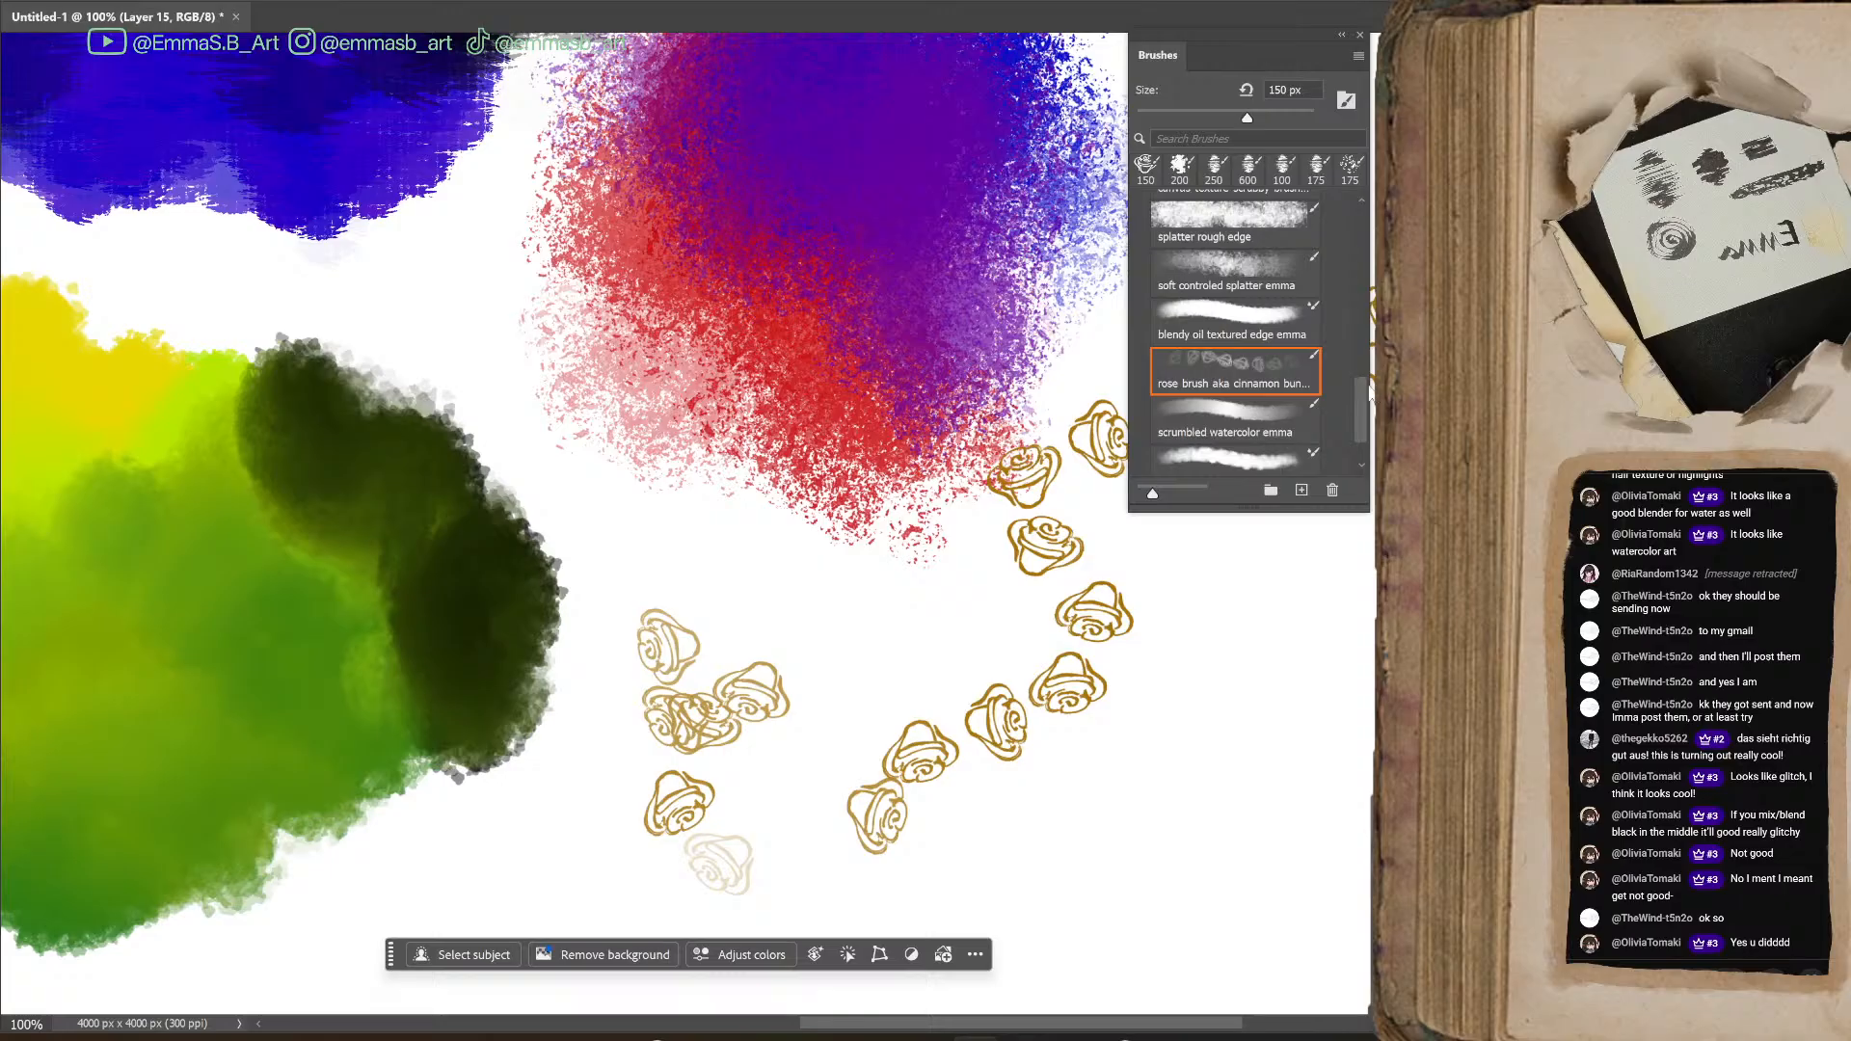
Choose the scrumbled watercolor brush and reduce its size to 150 px
{"action": "scroll", "coordinate": [1362, 439], "scroll_direction": "down", "scroll_amount": 1}
{"action": "left_click", "coordinate": [1251, 435]}
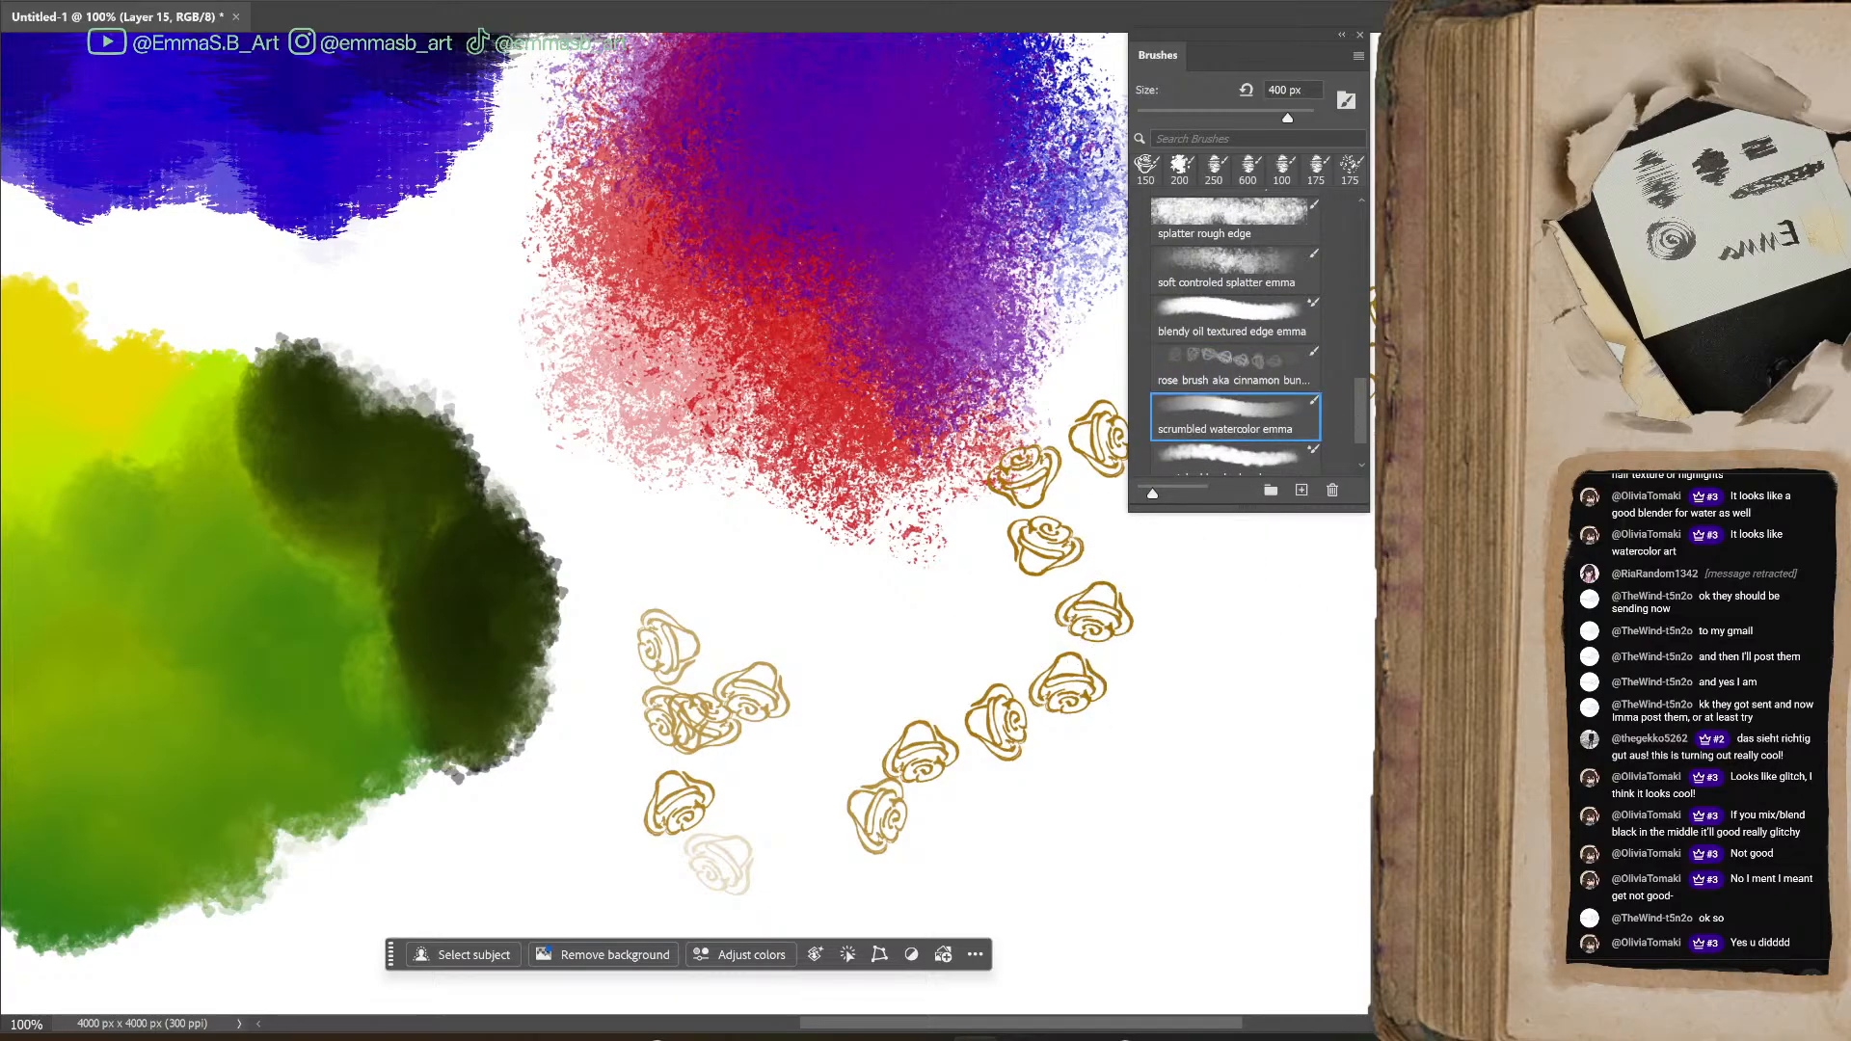
{"action": "key", "text": "ctrl+minus"}
{"action": "scroll", "coordinate": [1099, 929], "scroll_direction": "left", "scroll_amount": 5}
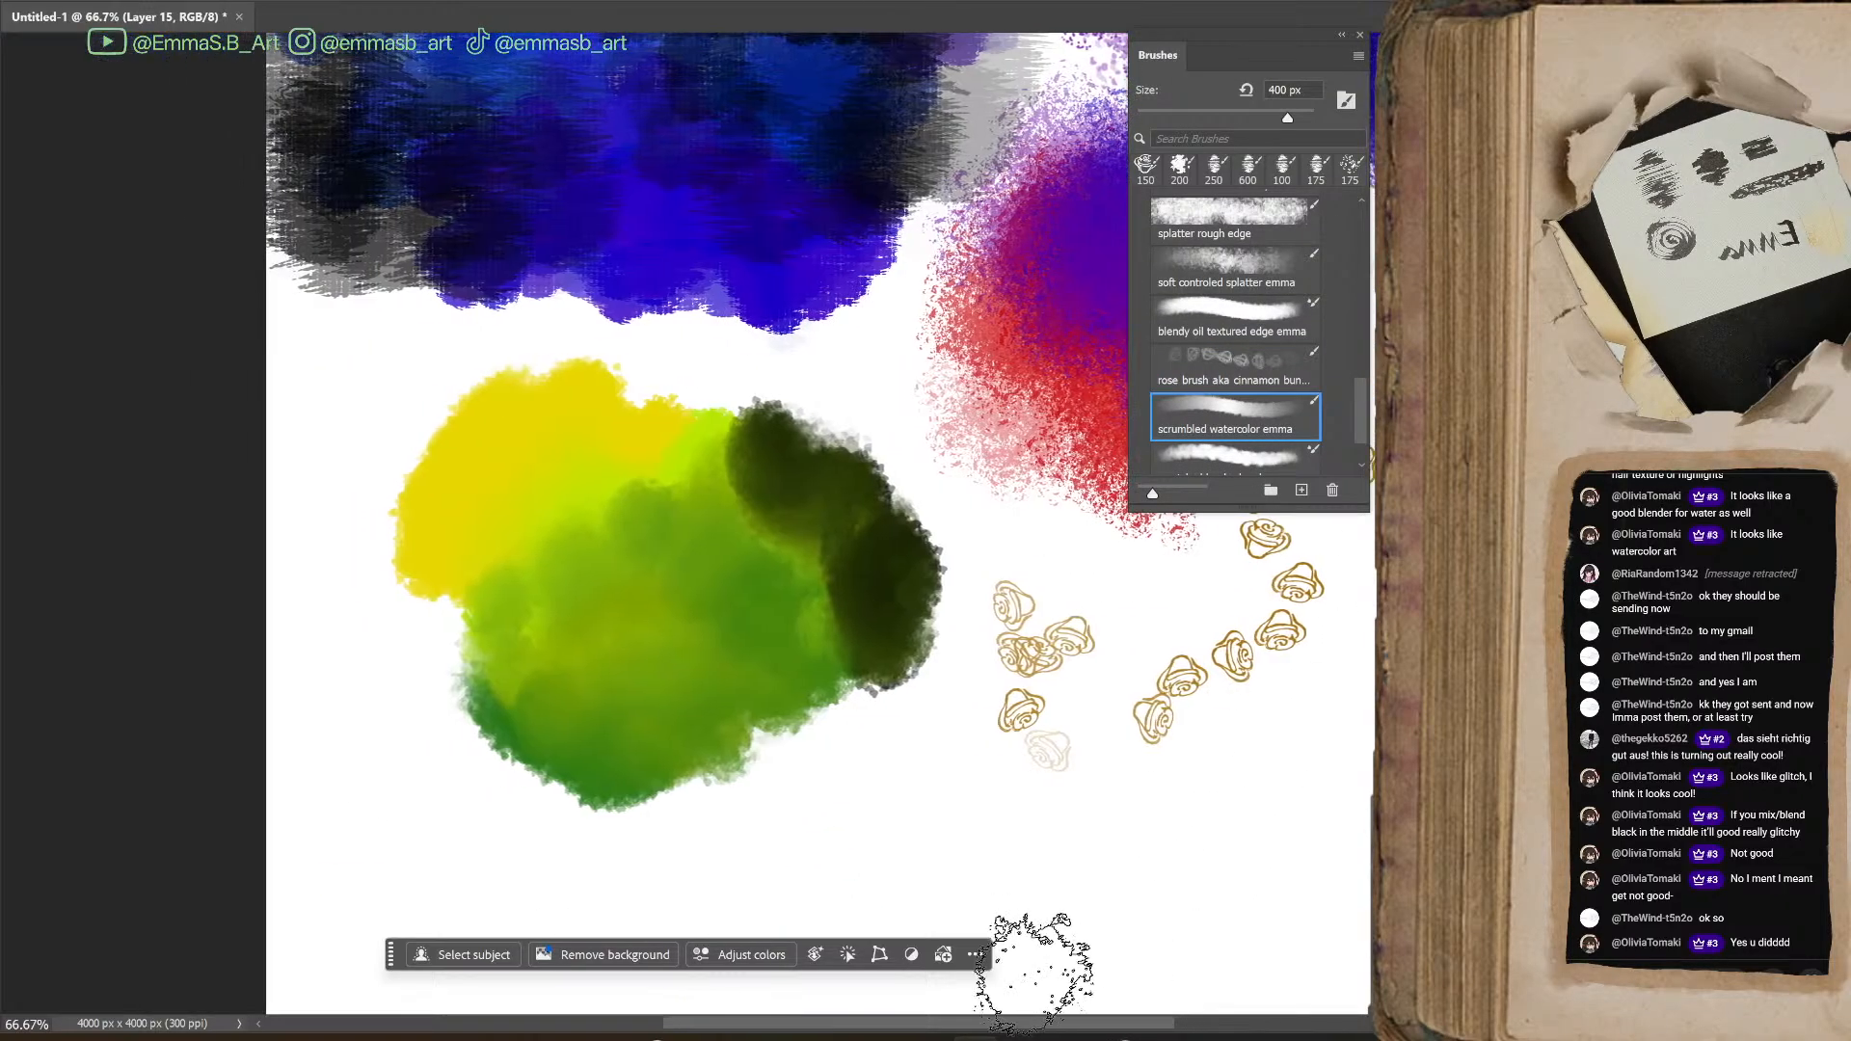
{"action": "scroll", "coordinate": [1115, 959], "scroll_direction": "down", "scroll_amount": 2}
{"action": "scroll", "coordinate": [1115, 959], "scroll_direction": "down", "scroll_amount": 1}
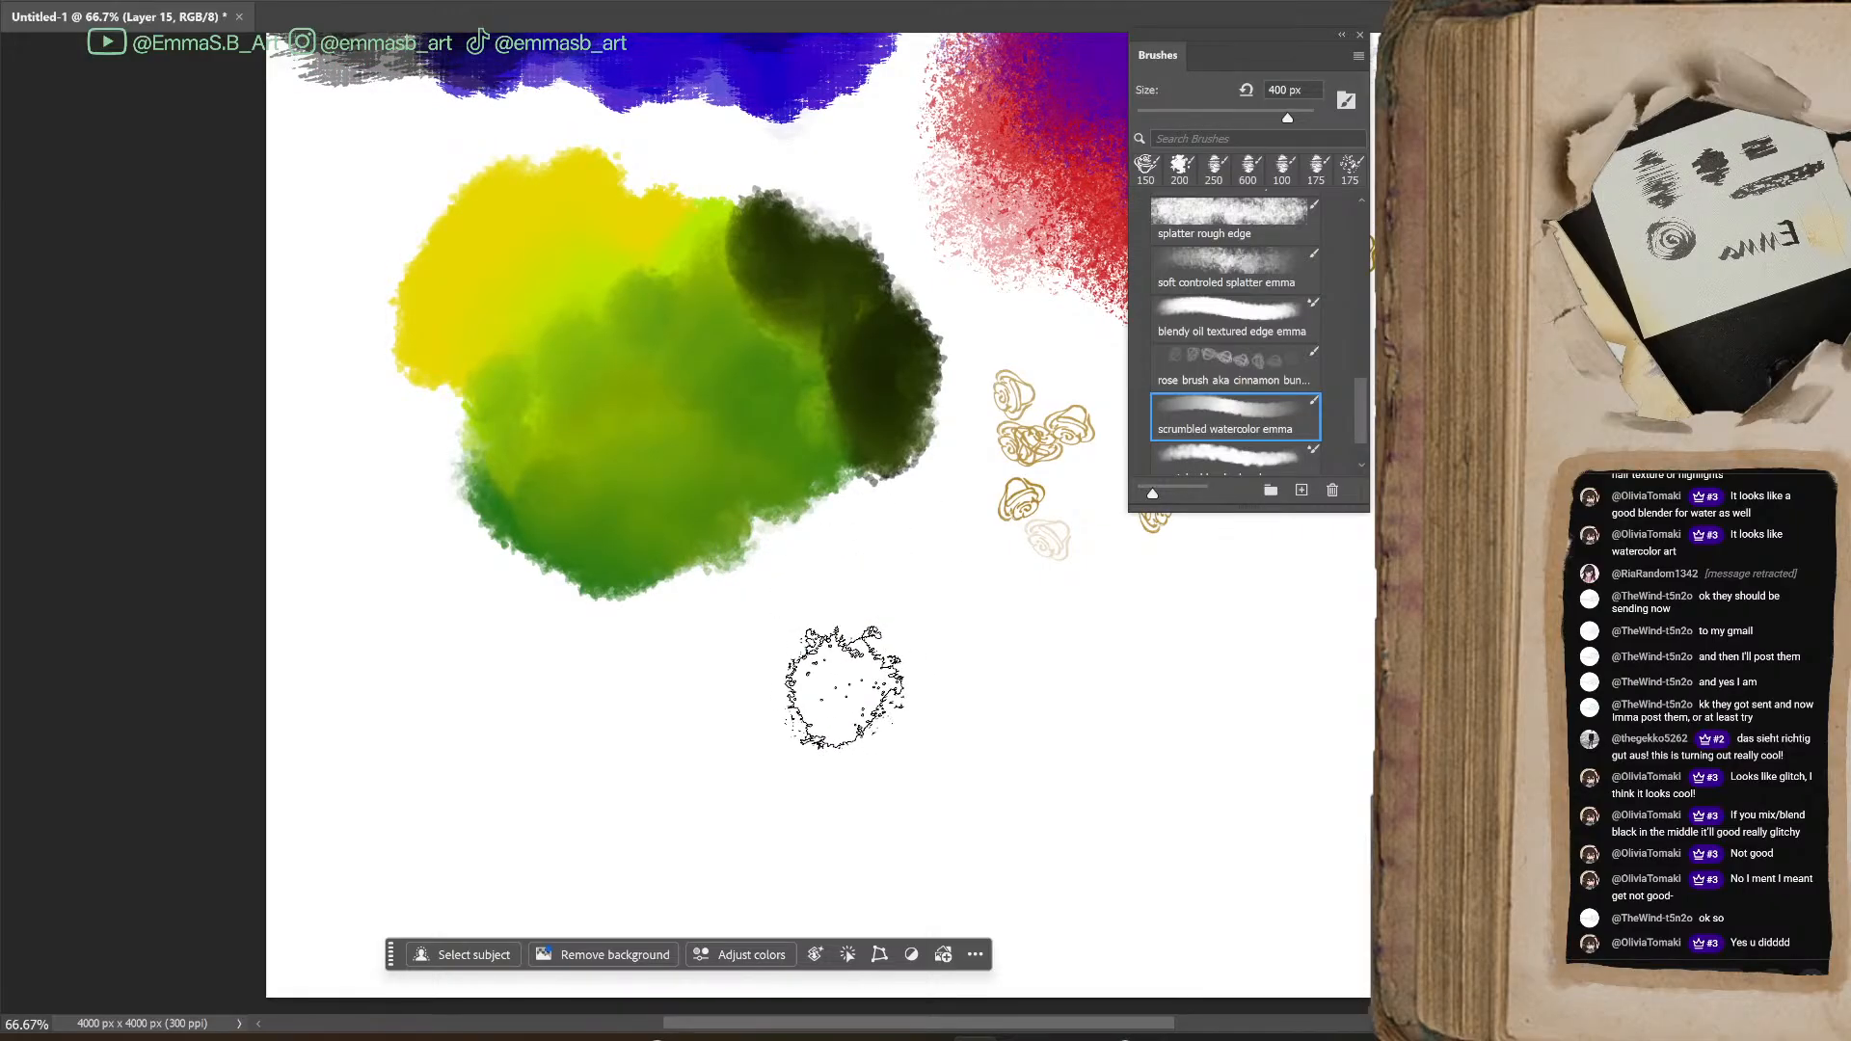
{"action": "key", "text": "bracketleft"}
{"action": "key", "text": "bracketleft"}
{"action": "key", "text": "bracketleft"}
{"action": "key", "text": "bracketleft"}
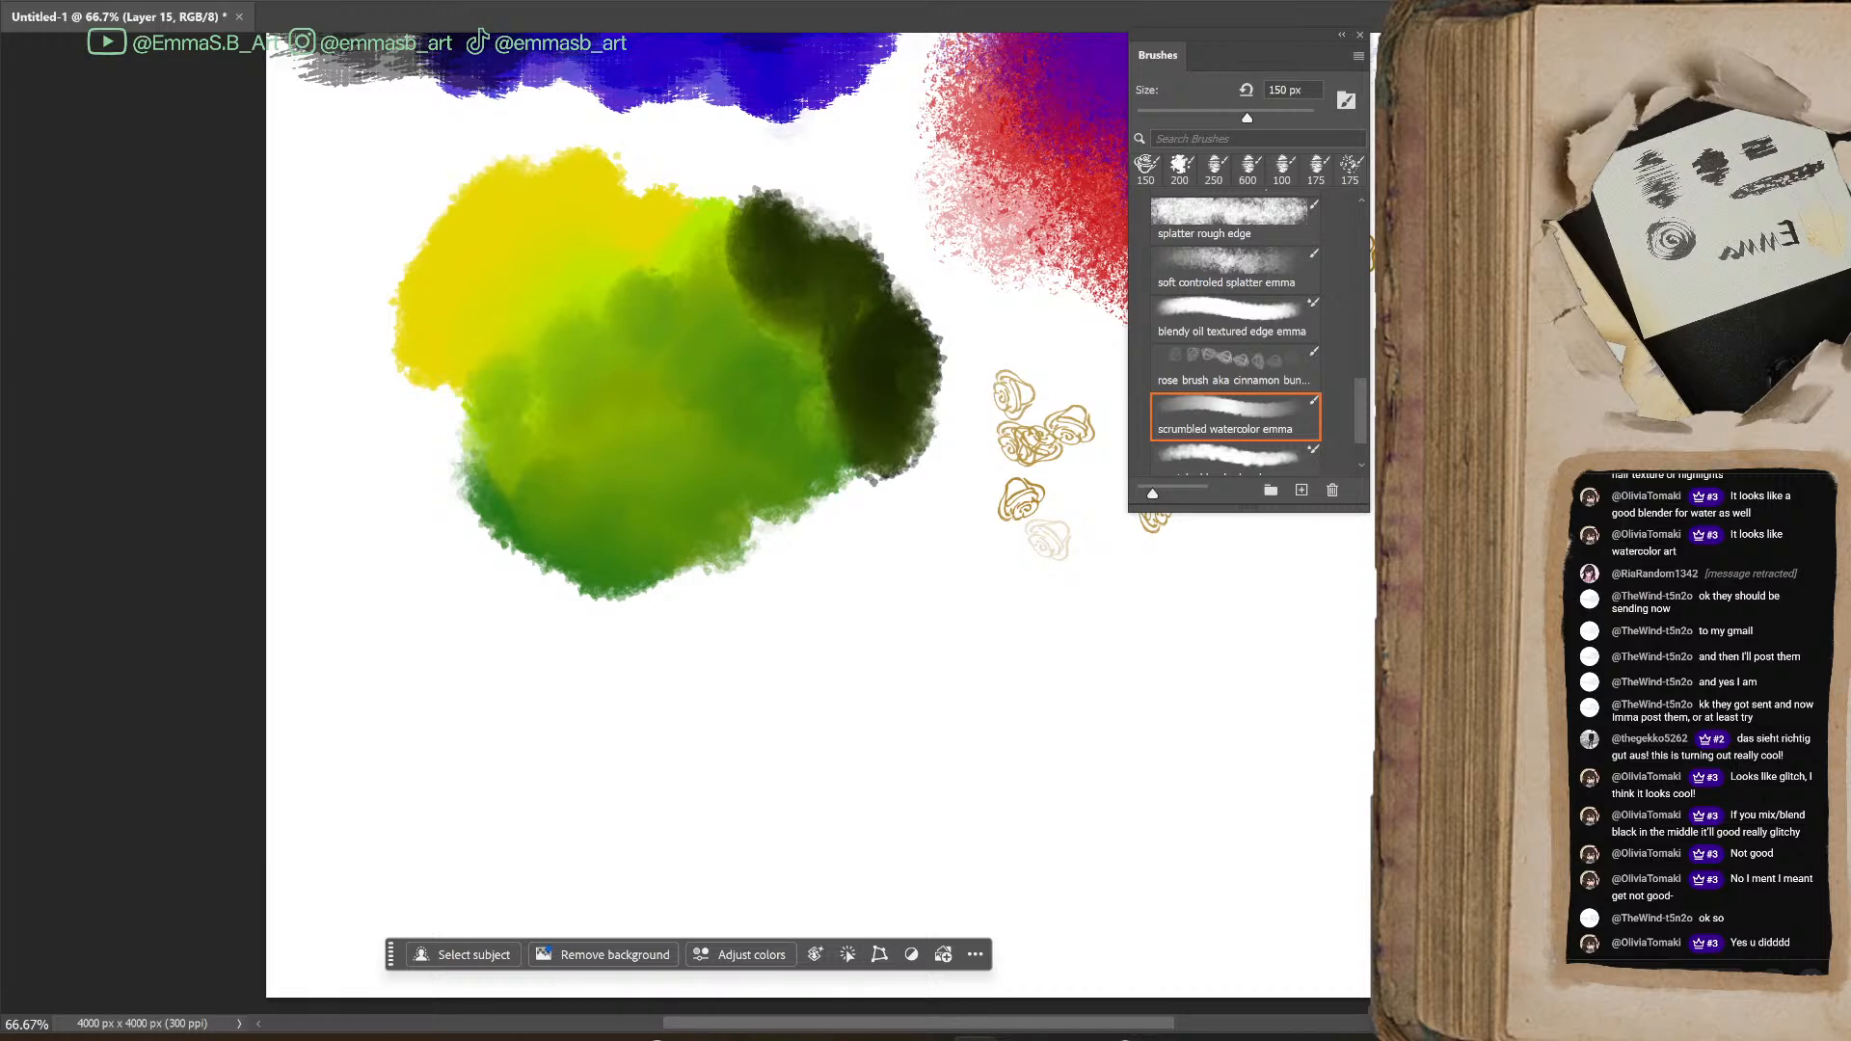
Paint a teal patch below the green one with the blendy oil textured edge brush, blending light turquoise into it at 200 and 150 px
{"action": "left_click", "coordinate": [1235, 320]}
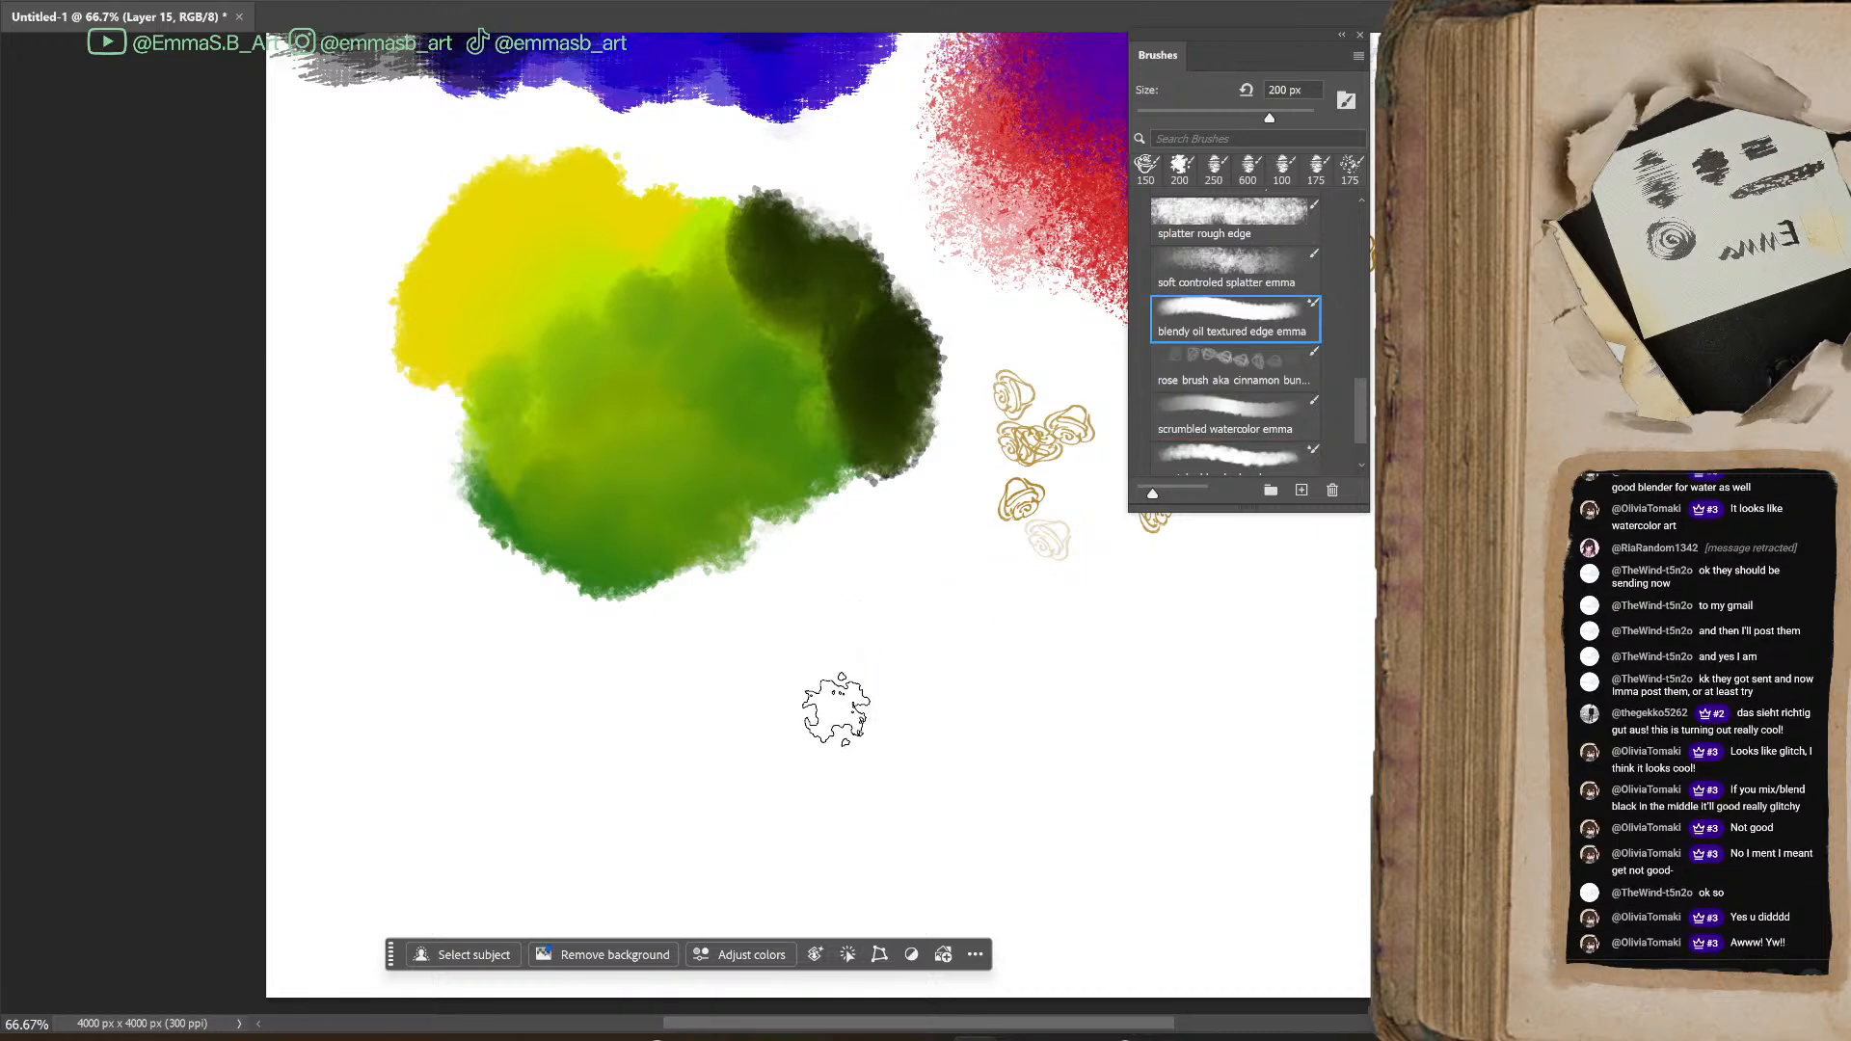
{"action": "mouse_move", "coordinate": [836, 710]}
{"action": "left_mouse_down"}
{"action": "mouse_move", "coordinate": [810, 756]}
{"action": "mouse_move", "coordinate": [901, 583]}
{"action": "mouse_move", "coordinate": [929, 653]}
{"action": "mouse_move", "coordinate": [1013, 732]}
{"action": "mouse_move", "coordinate": [1021, 703]}
{"action": "mouse_move", "coordinate": [980, 764]}
{"action": "mouse_move", "coordinate": [921, 782]}
{"action": "left_mouse_up"}
{"action": "mouse_move", "coordinate": [1054, 694]}
{"action": "left_mouse_down"}
{"action": "mouse_move", "coordinate": [1050, 800]}
{"action": "mouse_move", "coordinate": [991, 656]}
{"action": "mouse_move", "coordinate": [942, 746]}
{"action": "mouse_move", "coordinate": [865, 765]}
{"action": "mouse_move", "coordinate": [992, 768]}
{"action": "mouse_move", "coordinate": [1023, 793]}
{"action": "mouse_move", "coordinate": [815, 771]}
{"action": "mouse_move", "coordinate": [823, 725]}
{"action": "mouse_move", "coordinate": [942, 812]}
{"action": "mouse_move", "coordinate": [814, 718]}
{"action": "mouse_move", "coordinate": [809, 675]}
{"action": "mouse_move", "coordinate": [718, 745]}
{"action": "mouse_move", "coordinate": [762, 791]}
{"action": "left_mouse_up"}
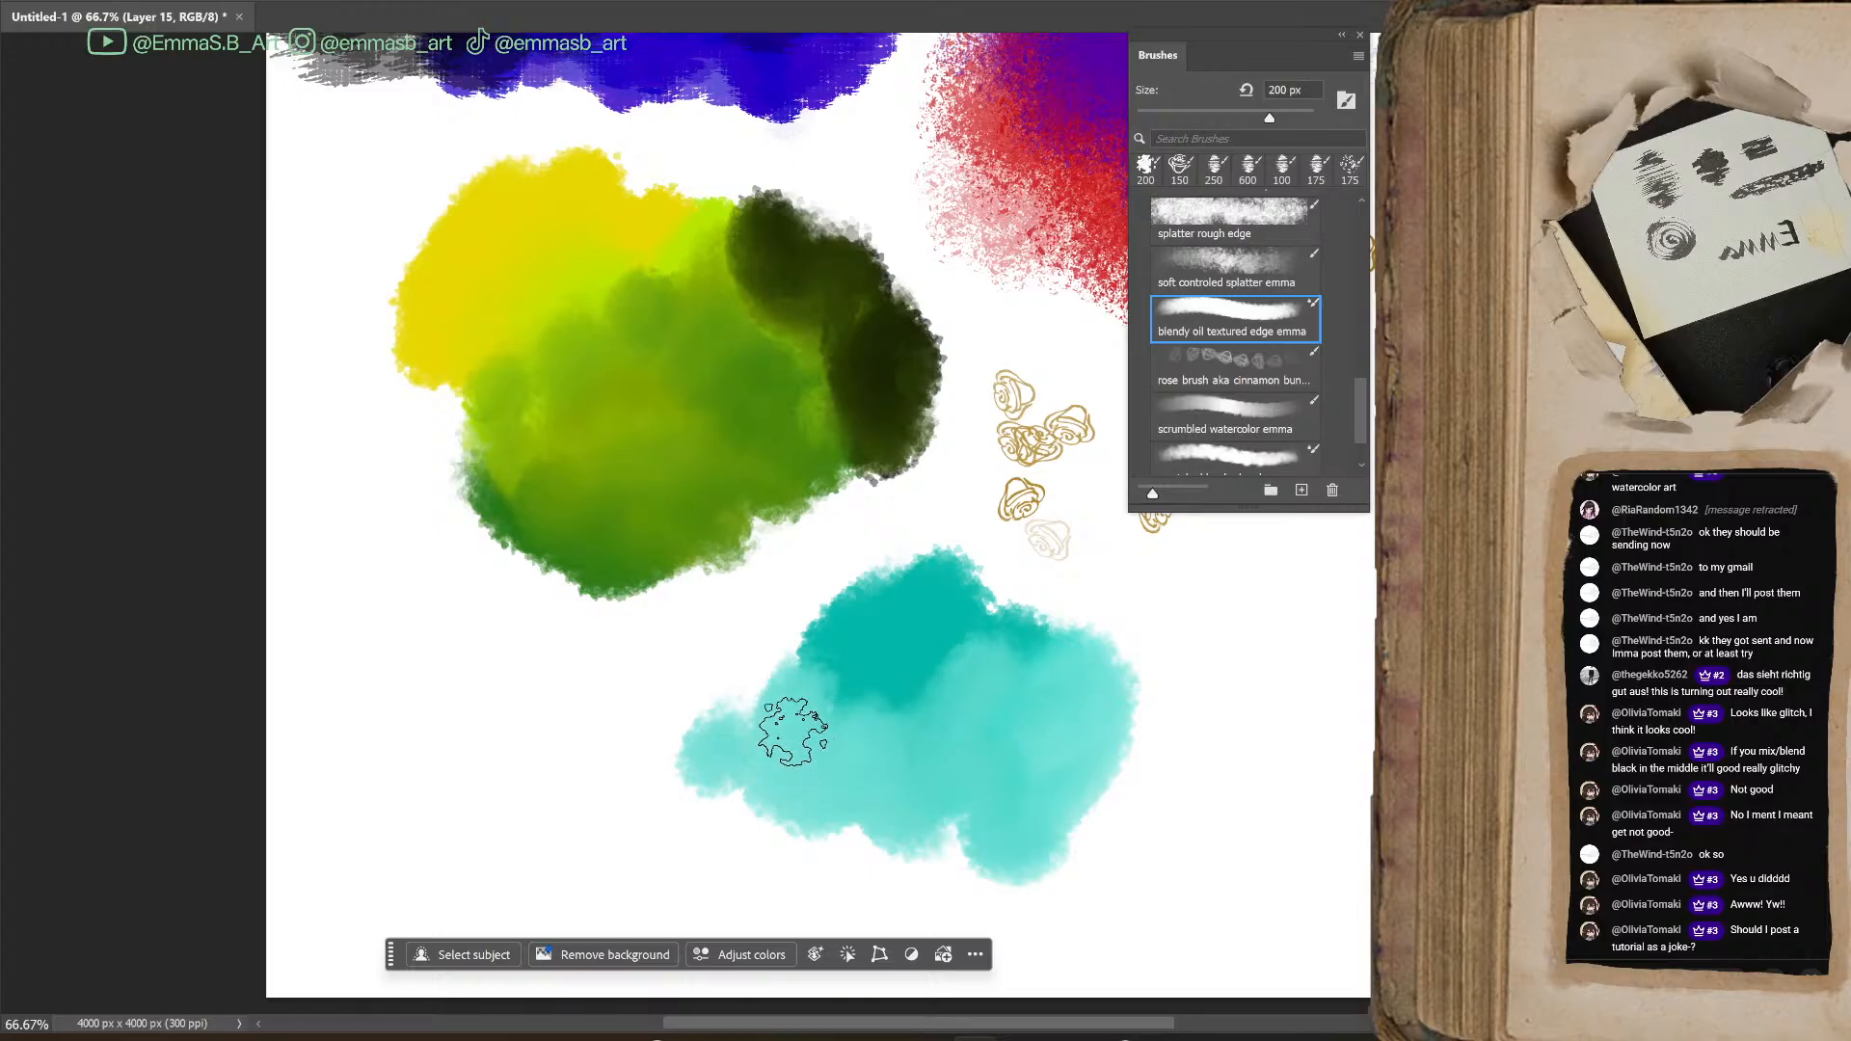
{"action": "key", "text": "bracketleft"}
{"action": "mouse_move", "coordinate": [757, 678]}
{"action": "left_mouse_down"}
{"action": "mouse_move", "coordinate": [721, 712]}
{"action": "mouse_move", "coordinate": [727, 762]}
{"action": "mouse_move", "coordinate": [785, 820]}
{"action": "mouse_move", "coordinate": [737, 831]}
{"action": "mouse_move", "coordinate": [919, 866]}
{"action": "left_mouse_up"}
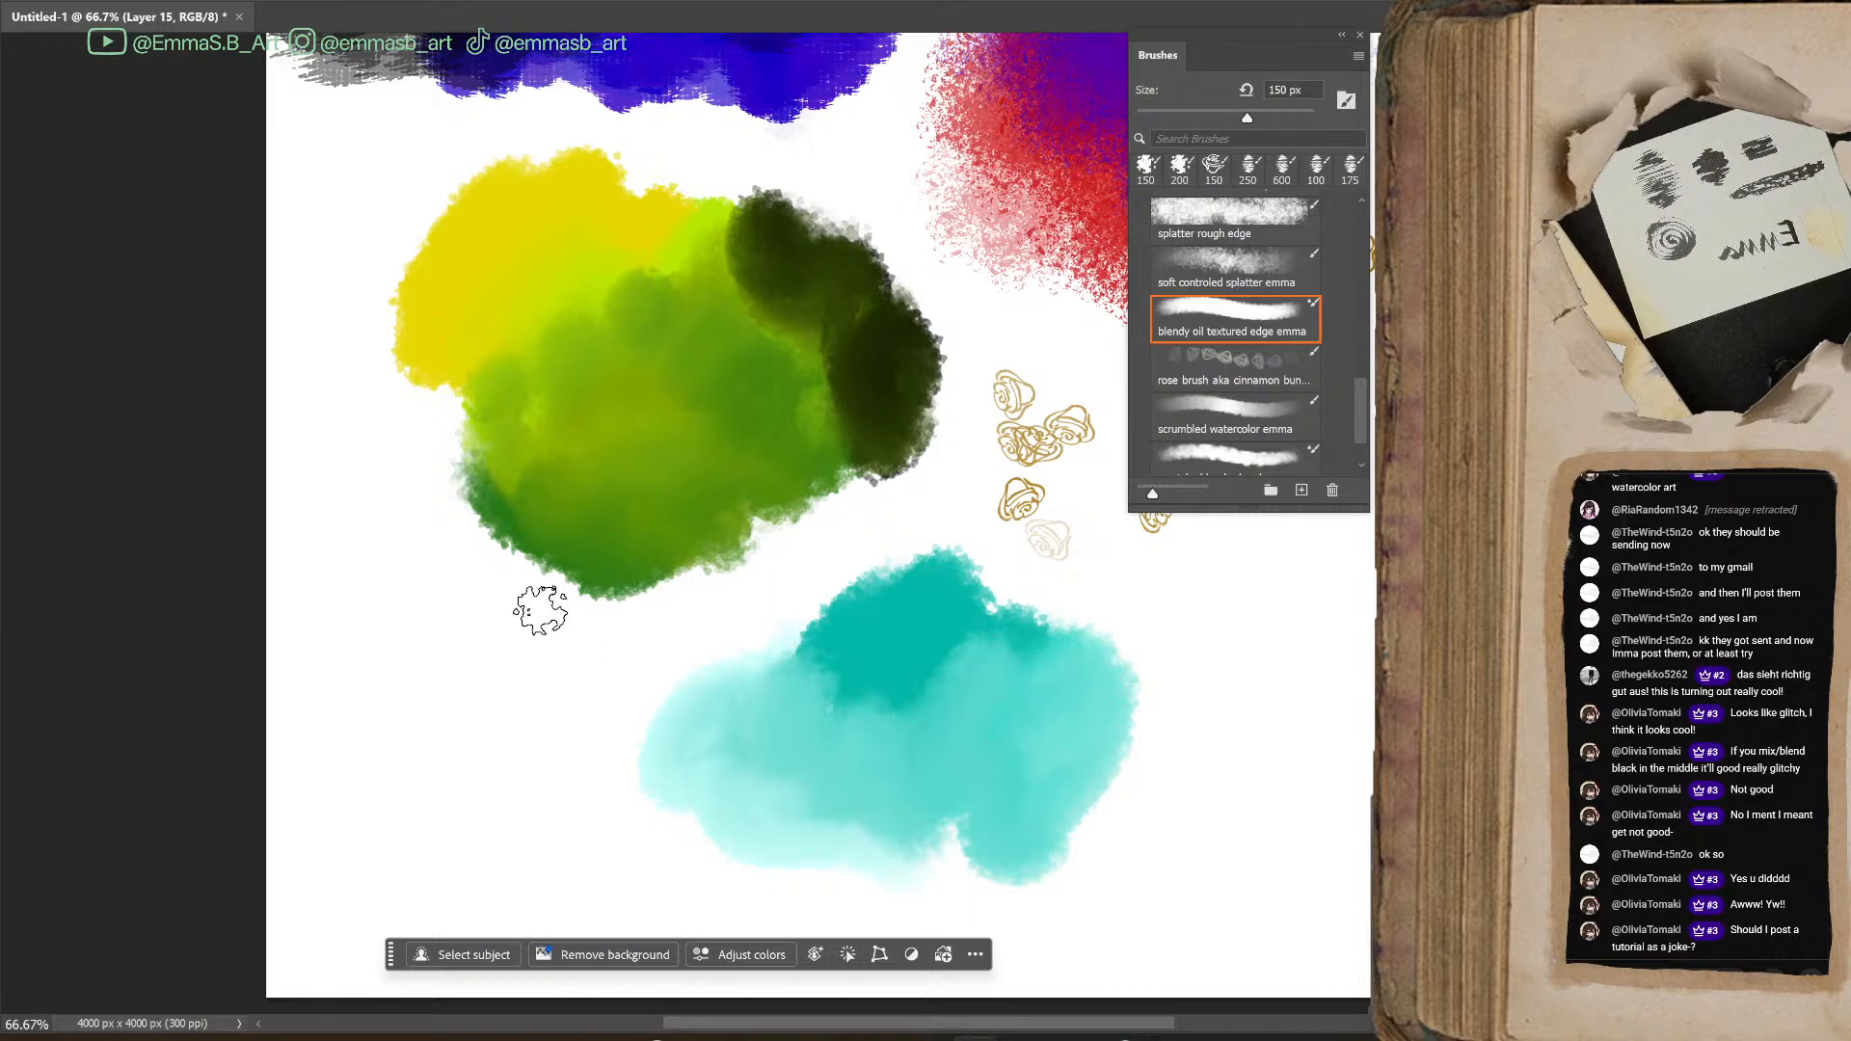
{"action": "mouse_move", "coordinate": [778, 607]}
{"action": "left_mouse_down"}
{"action": "mouse_move", "coordinate": [818, 711]}
{"action": "mouse_move", "coordinate": [720, 778]}
{"action": "mouse_move", "coordinate": [907, 757]}
{"action": "left_mouse_up"}
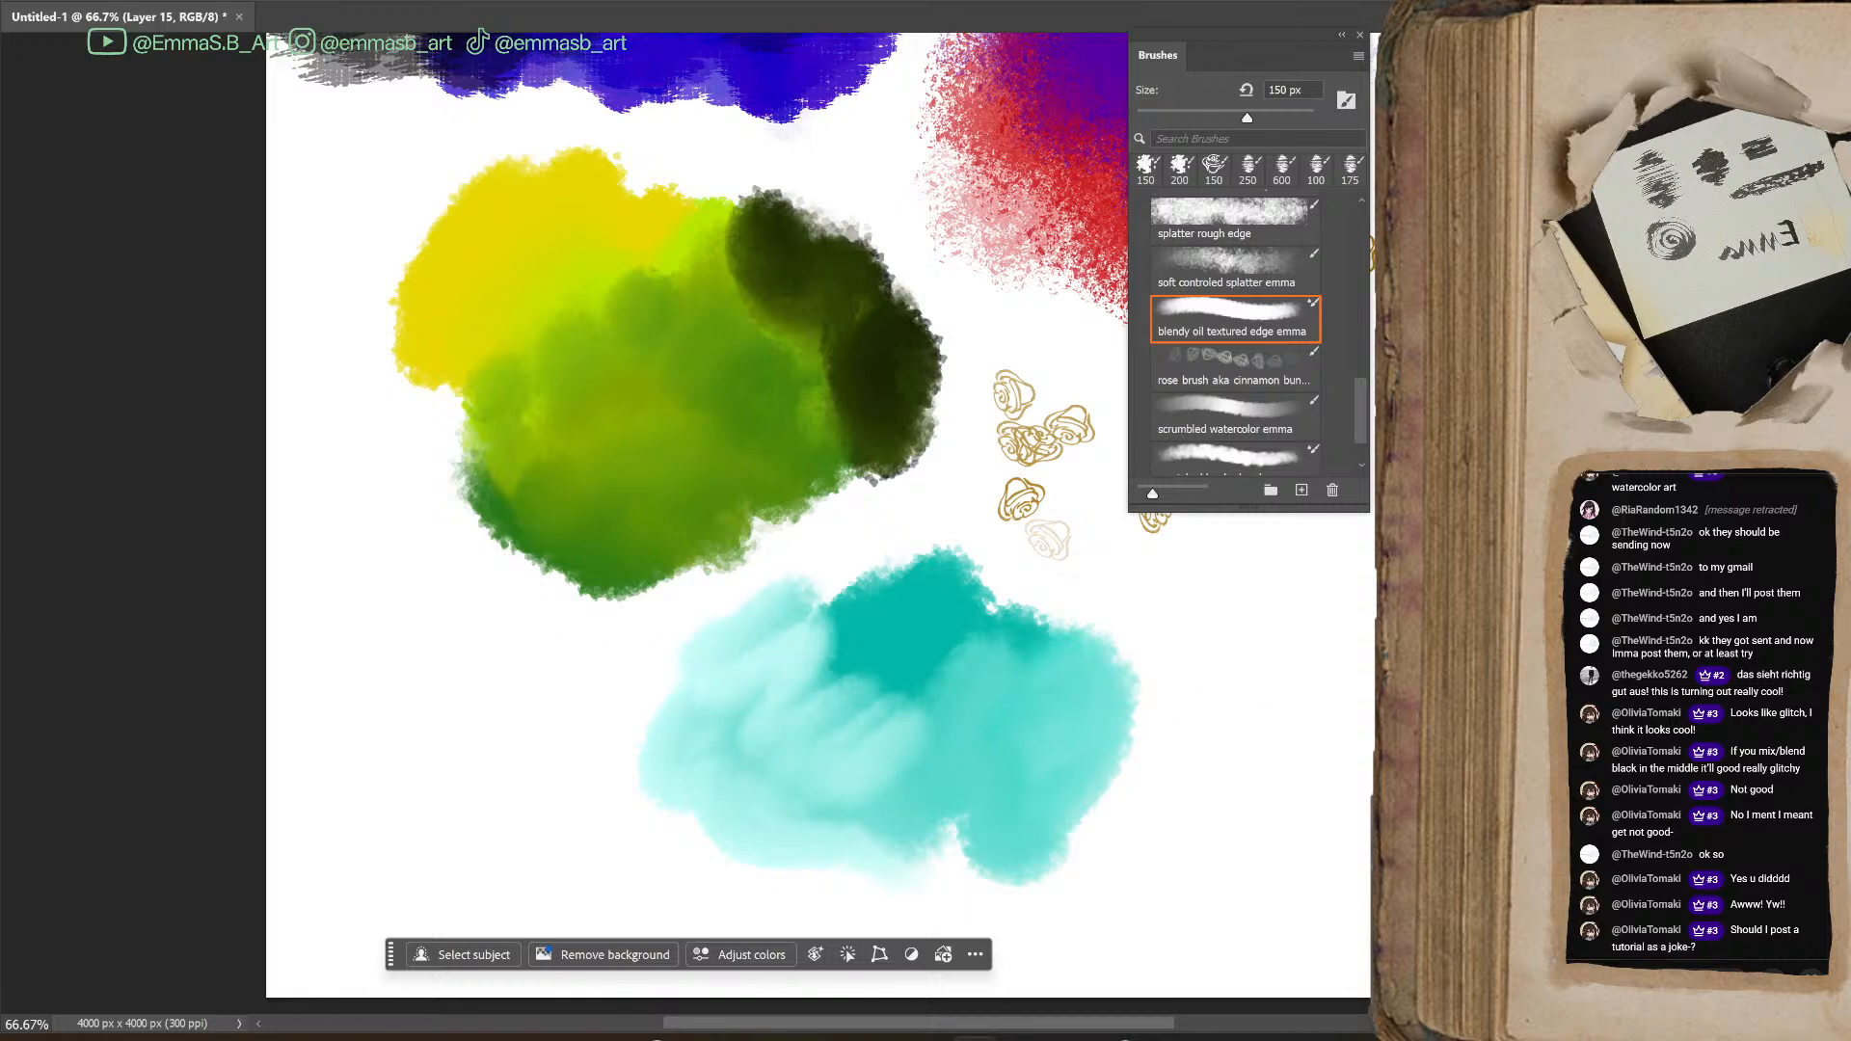
Layer grey-teal and dark blue strokes over the turquoise patch's right end with the scrumbled watercolor brush at 150 px
{"action": "left_click", "coordinate": [1235, 417]}
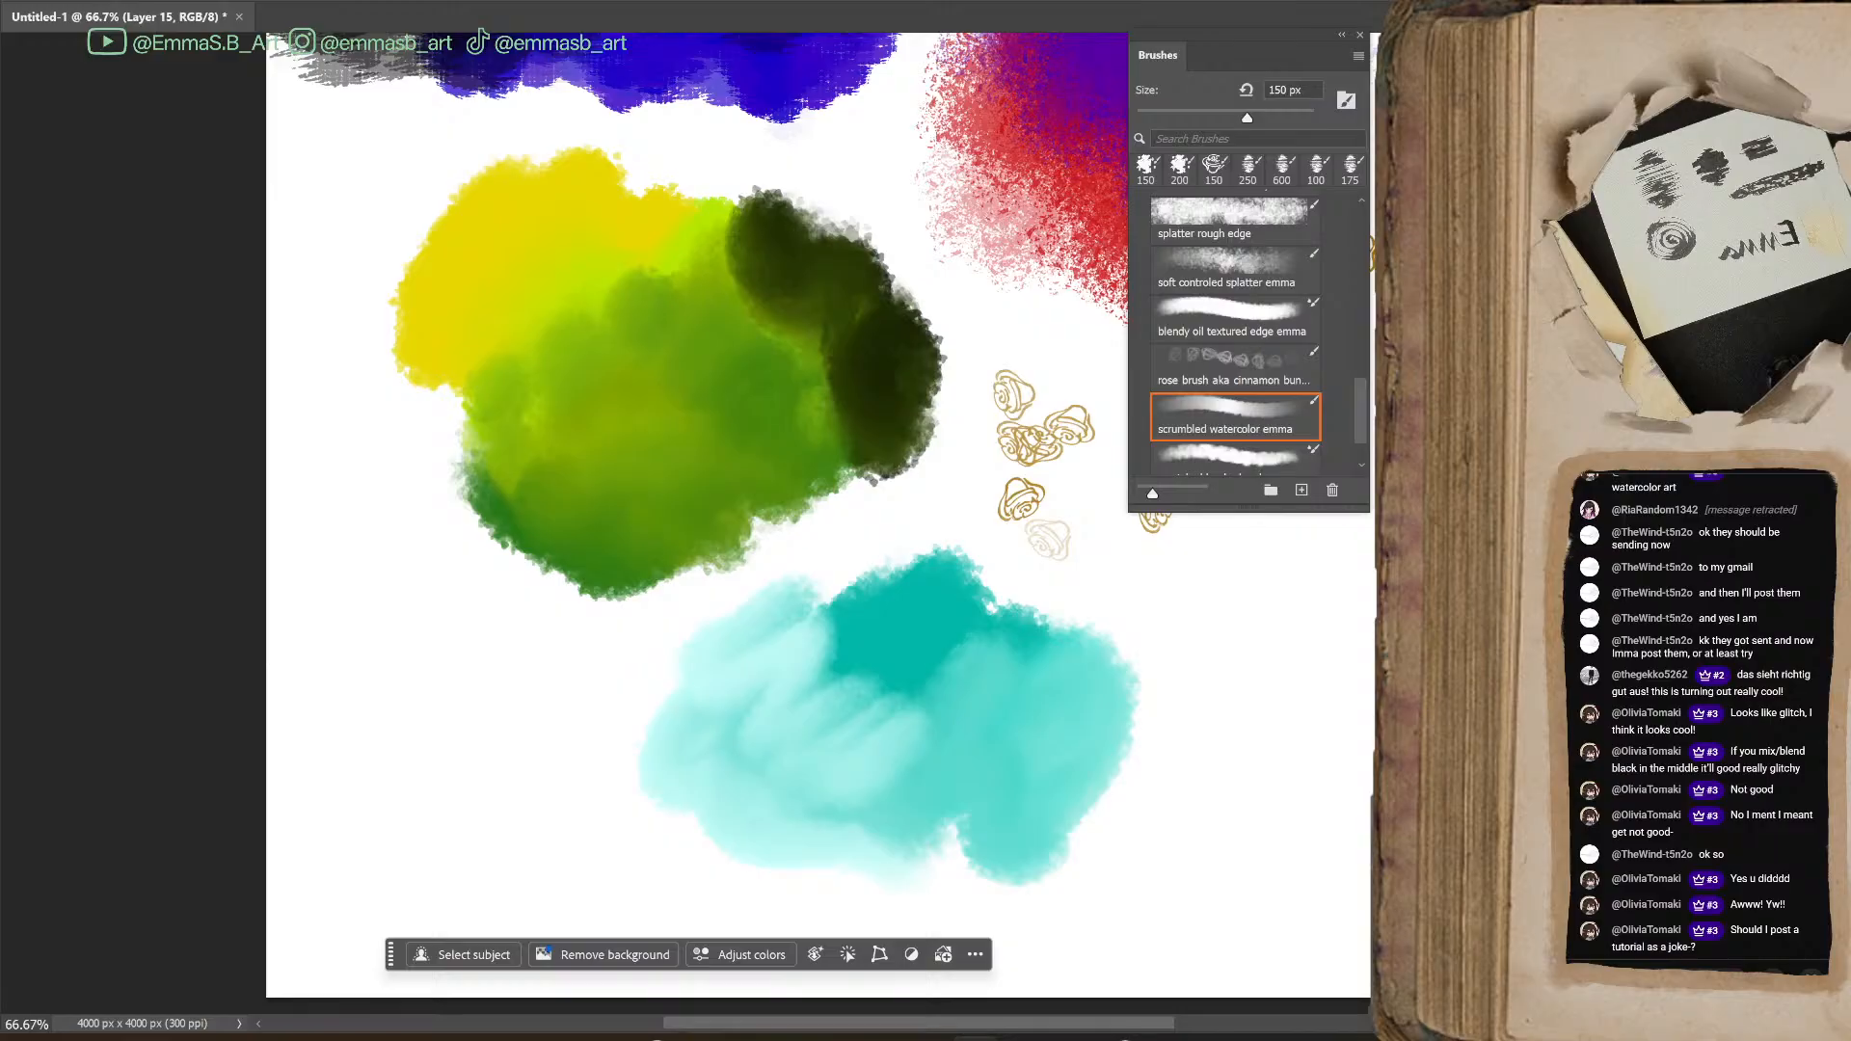
{"action": "mouse_move", "coordinate": [1153, 675]}
{"action": "left_mouse_down"}
{"action": "mouse_move", "coordinate": [1161, 732]}
{"action": "mouse_move", "coordinate": [1054, 819]}
{"action": "mouse_move", "coordinate": [1083, 653]}
{"action": "mouse_move", "coordinate": [1244, 598]}
{"action": "left_mouse_up"}
{"action": "mouse_move", "coordinate": [1037, 670]}
{"action": "left_mouse_down"}
{"action": "mouse_move", "coordinate": [1227, 624]}
{"action": "mouse_move", "coordinate": [1108, 794]}
{"action": "mouse_move", "coordinate": [1244, 656]}
{"action": "left_mouse_up"}
{"action": "mouse_move", "coordinate": [1124, 694]}
{"action": "left_mouse_down"}
{"action": "mouse_move", "coordinate": [1186, 637]}
{"action": "mouse_move", "coordinate": [1228, 727]}
{"action": "mouse_move", "coordinate": [1193, 779]}
{"action": "mouse_move", "coordinate": [1179, 748]}
{"action": "mouse_move", "coordinate": [1104, 776]}
{"action": "left_mouse_up"}
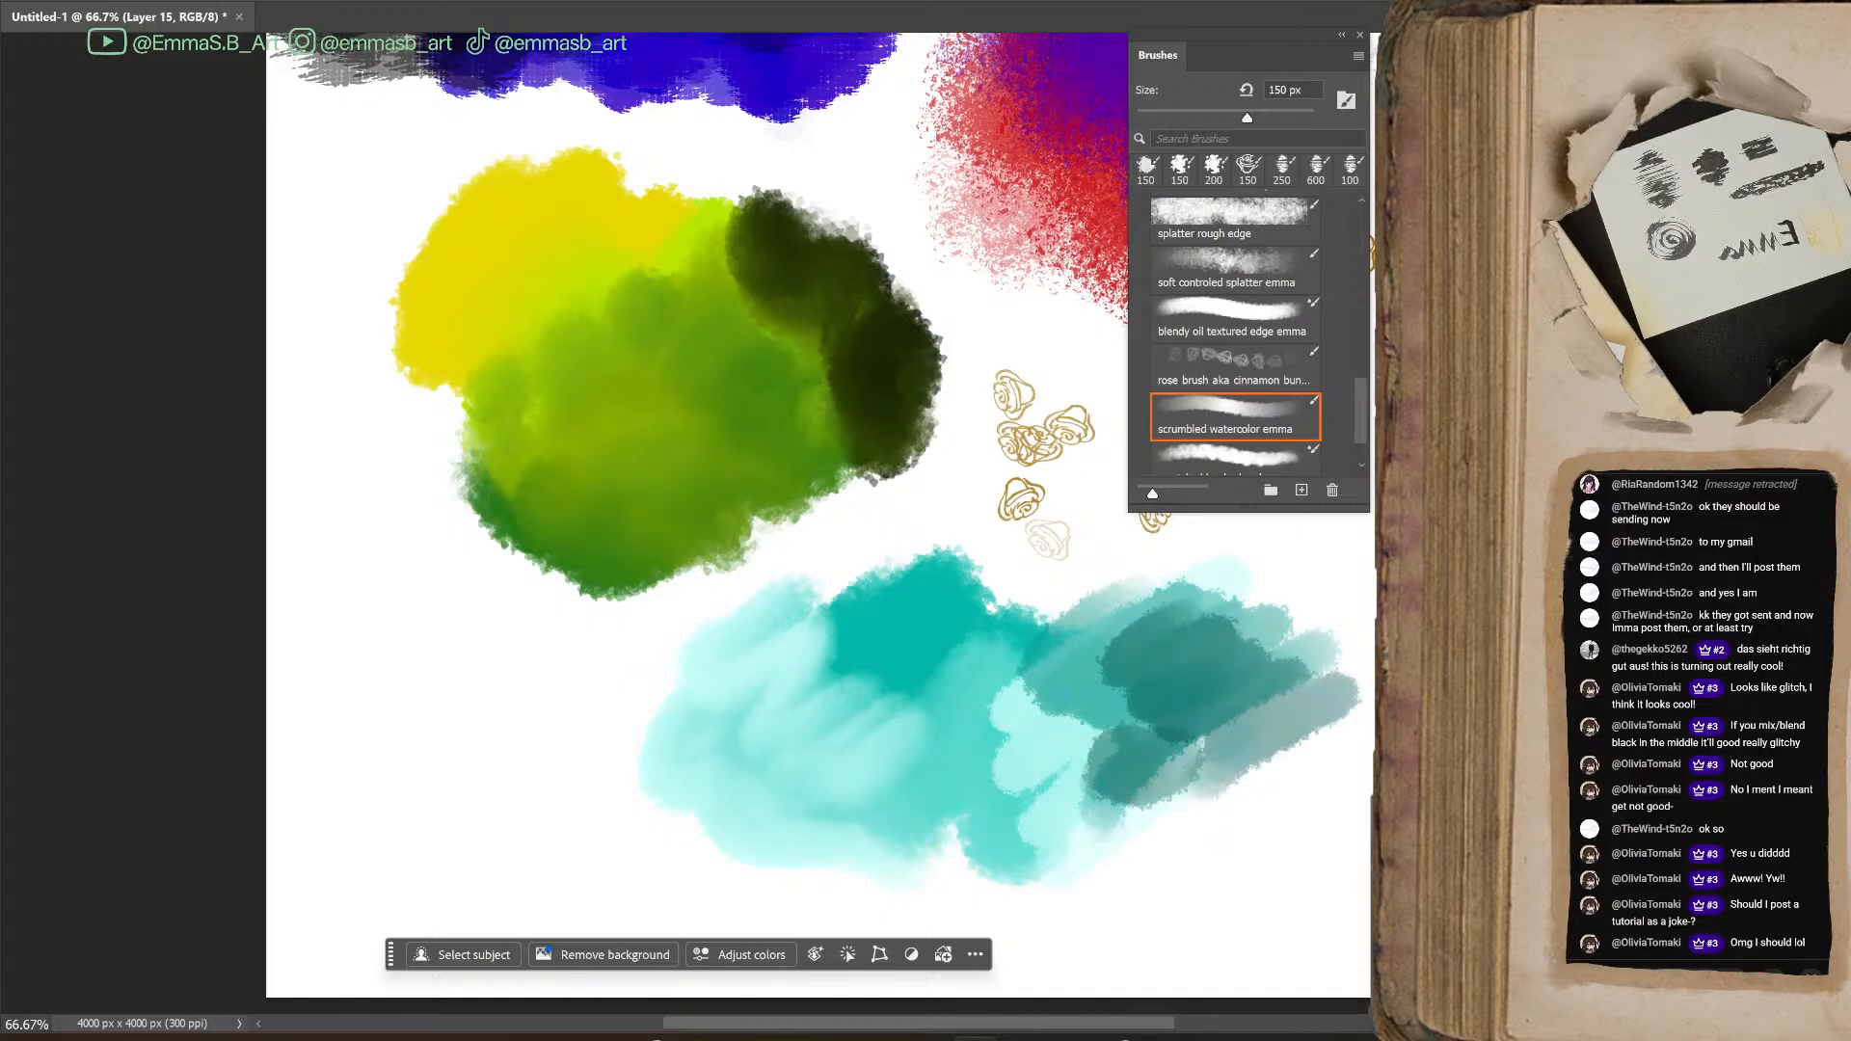
{"action": "left_click_drag", "start_coordinate": [984, 1024], "coordinate": [1082, 1024]}
{"action": "mouse_move", "coordinate": [976, 553]}
{"action": "left_mouse_down"}
{"action": "mouse_move", "coordinate": [950, 609]}
{"action": "mouse_move", "coordinate": [1012, 653]}
{"action": "mouse_move", "coordinate": [878, 627]}
{"action": "left_mouse_up"}
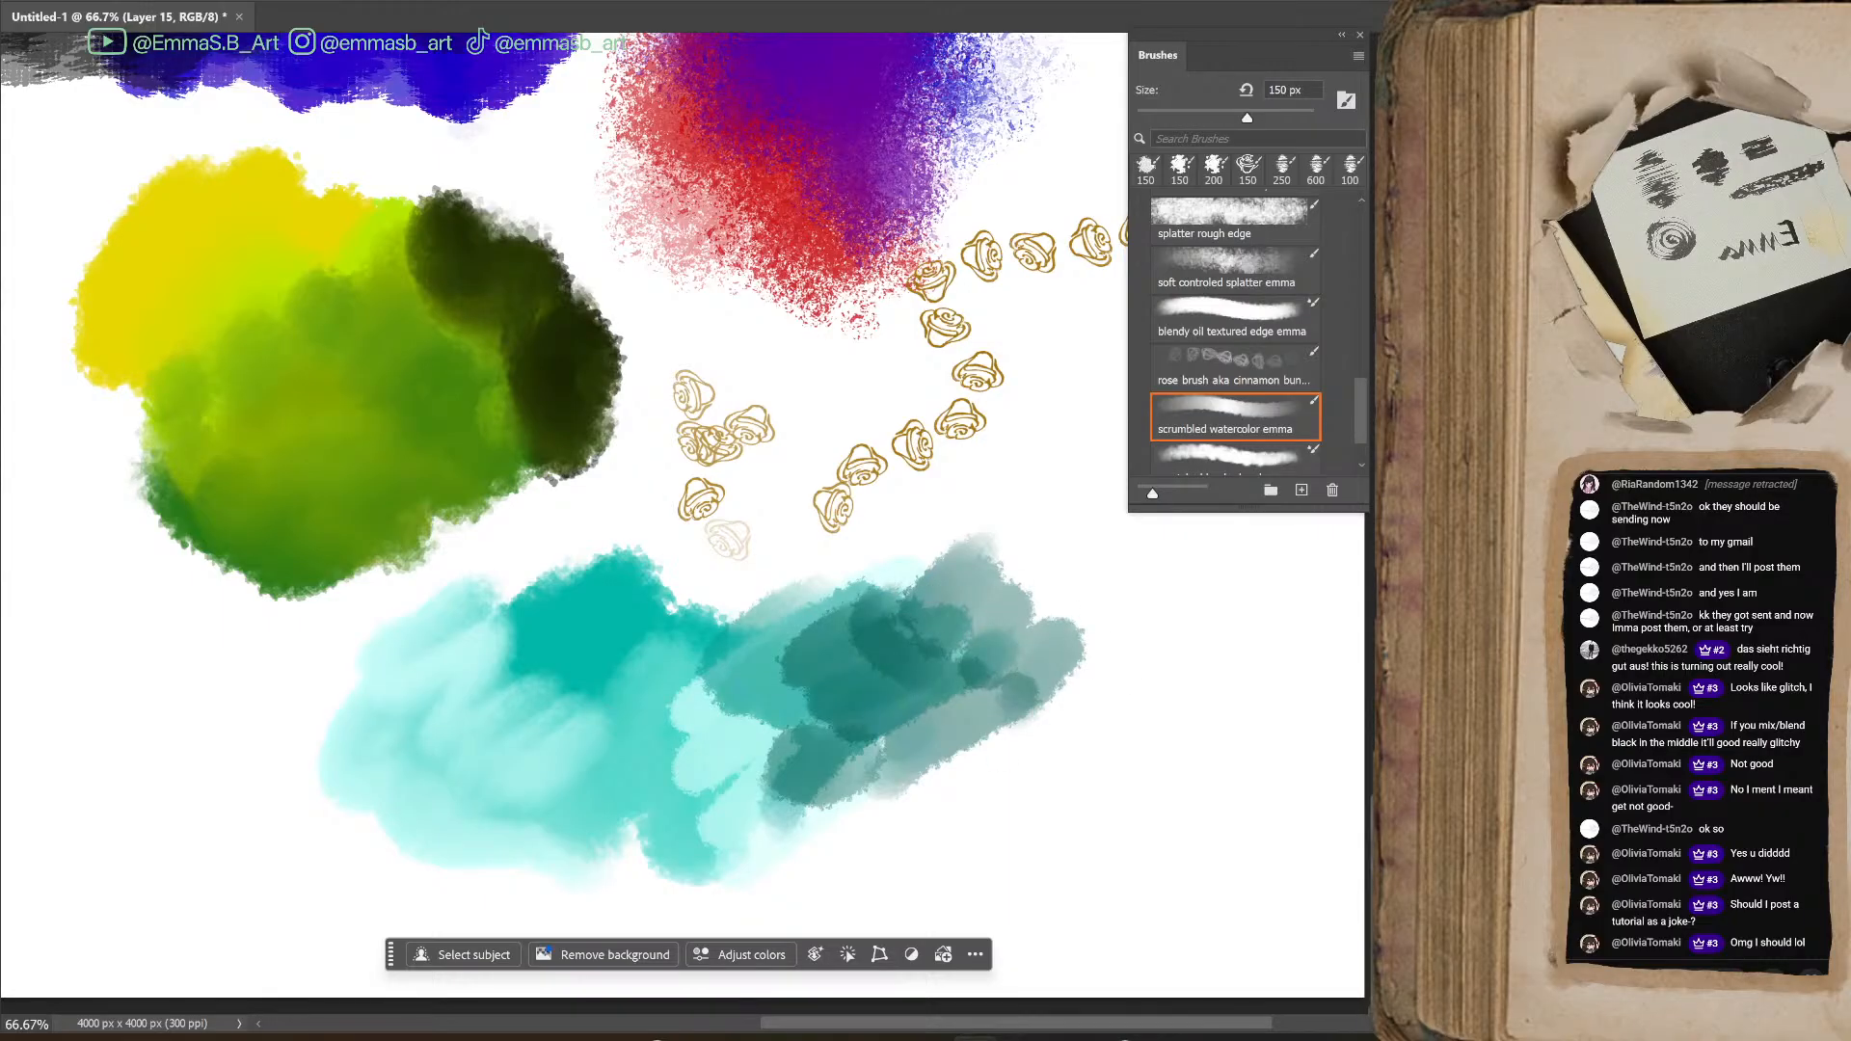
{"action": "mouse_move", "coordinate": [990, 577]}
{"action": "left_mouse_down"}
{"action": "mouse_move", "coordinate": [962, 613]}
{"action": "mouse_move", "coordinate": [962, 694]}
{"action": "mouse_move", "coordinate": [975, 655]}
{"action": "mouse_move", "coordinate": [899, 620]}
{"action": "mouse_move", "coordinate": [928, 668]}
{"action": "mouse_move", "coordinate": [994, 683]}
{"action": "mouse_move", "coordinate": [988, 716]}
{"action": "mouse_move", "coordinate": [893, 629]}
{"action": "mouse_move", "coordinate": [1046, 697]}
{"action": "mouse_move", "coordinate": [934, 635]}
{"action": "mouse_move", "coordinate": [922, 695]}
{"action": "left_mouse_up"}
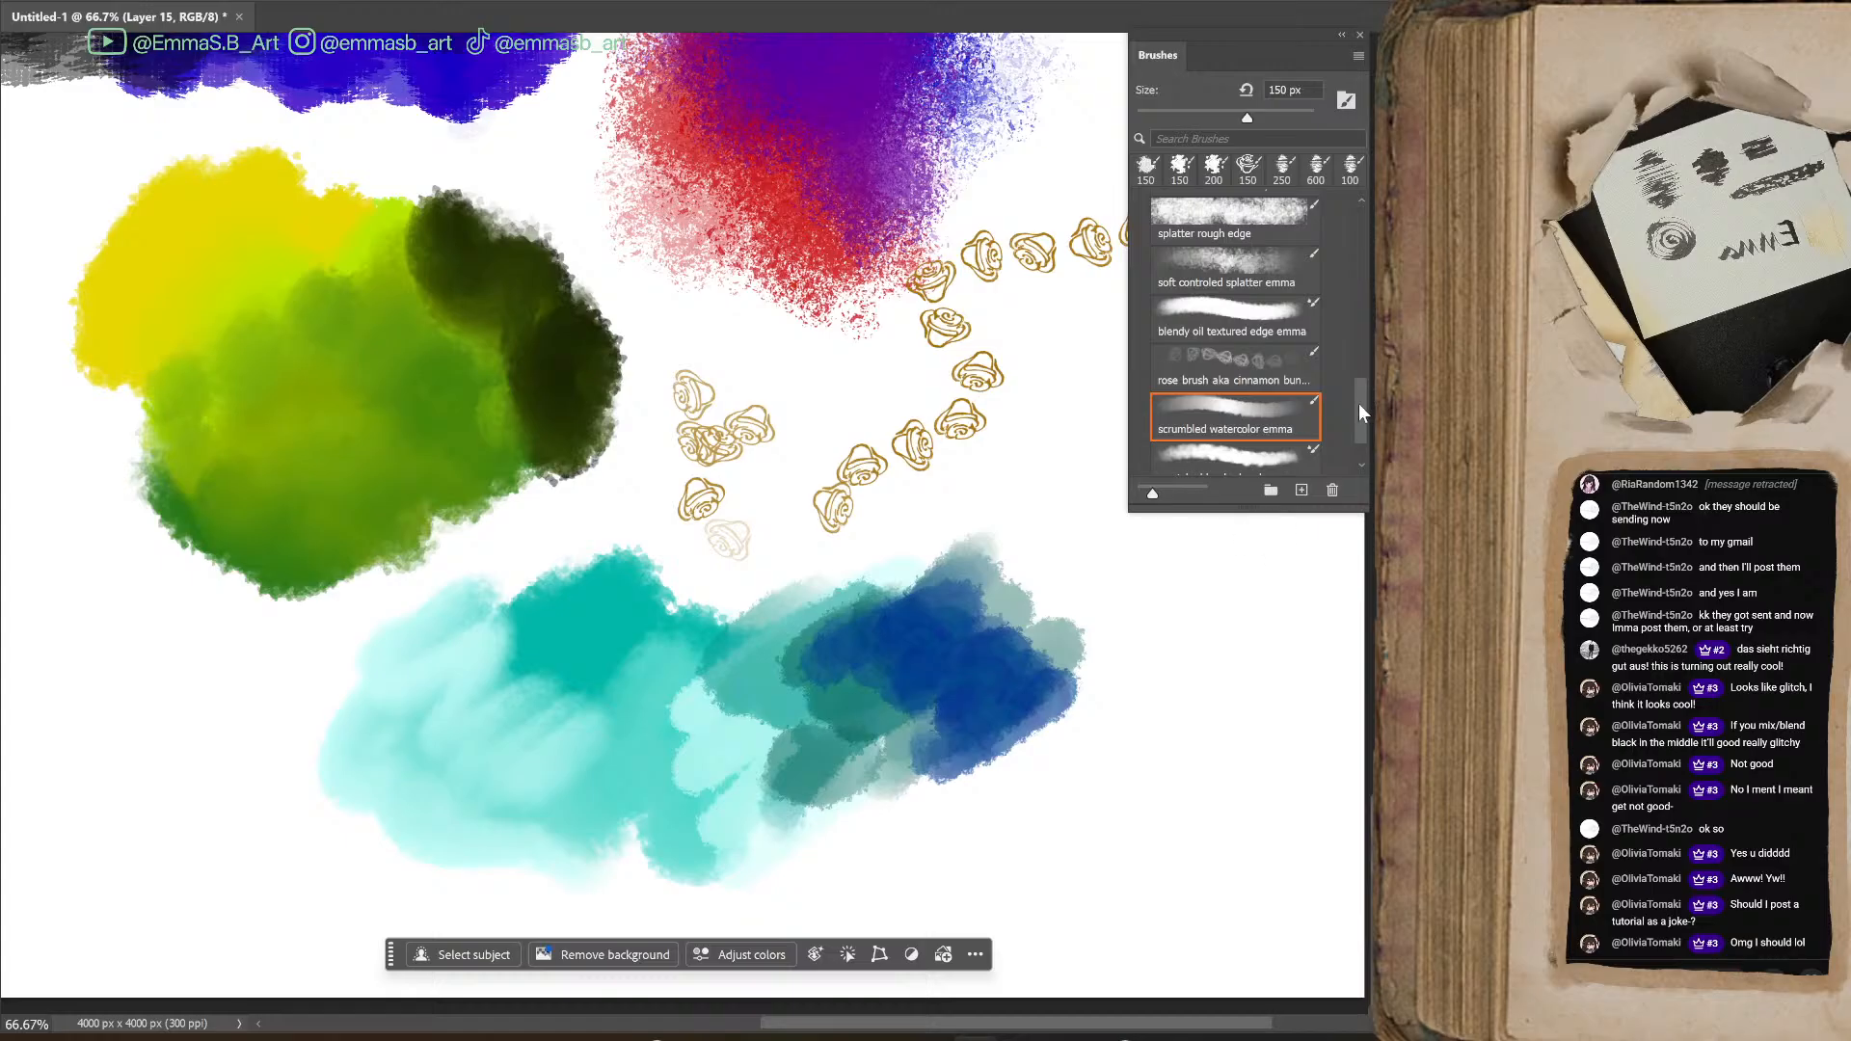
Paint a blue patch left of the turquoise one with the scratchy blender brush at 200 px, blending in periwinkle and navy
{"action": "left_click_drag", "start_coordinate": [1359, 412], "coordinate": [1361, 431]}
{"action": "left_click", "coordinate": [1233, 400]}
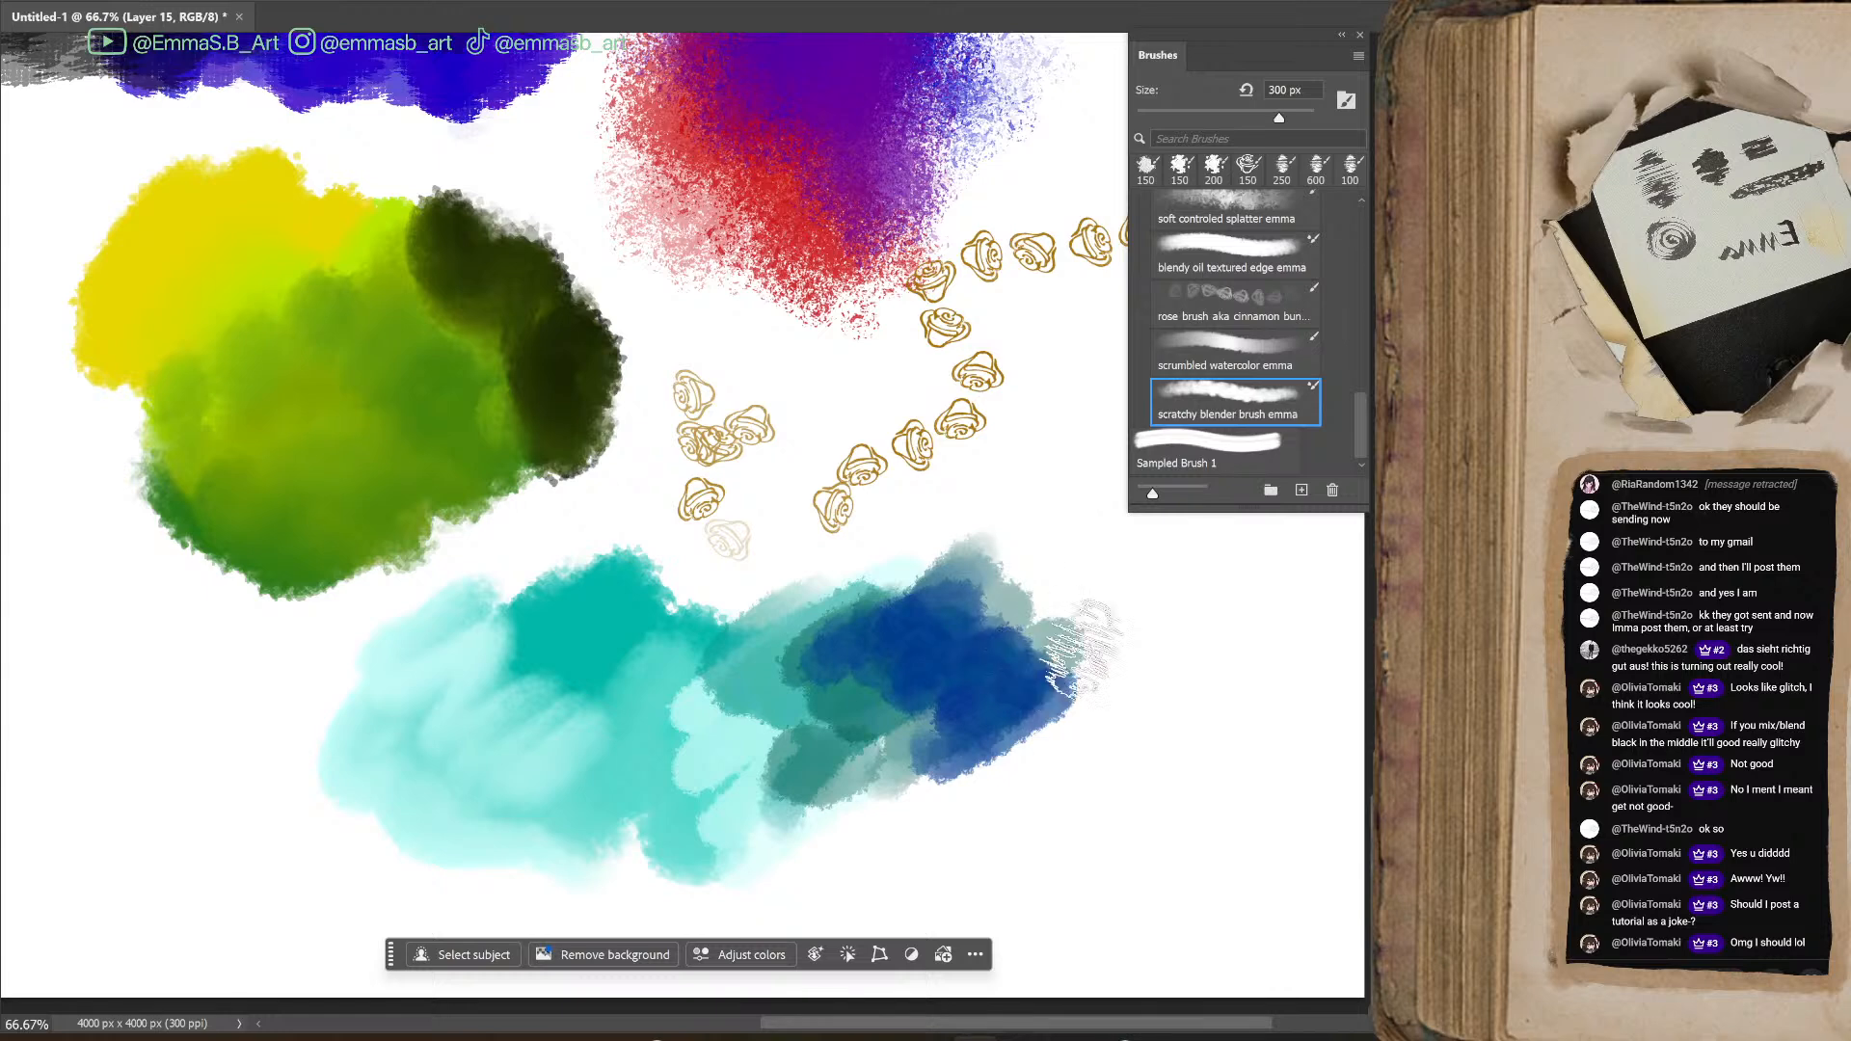
{"action": "mouse_move", "coordinate": [1361, 409]}
{"action": "left_mouse_down"}
{"action": "mouse_move", "coordinate": [1367, 382]}
{"action": "mouse_move", "coordinate": [1369, 420]}
{"action": "left_mouse_up"}
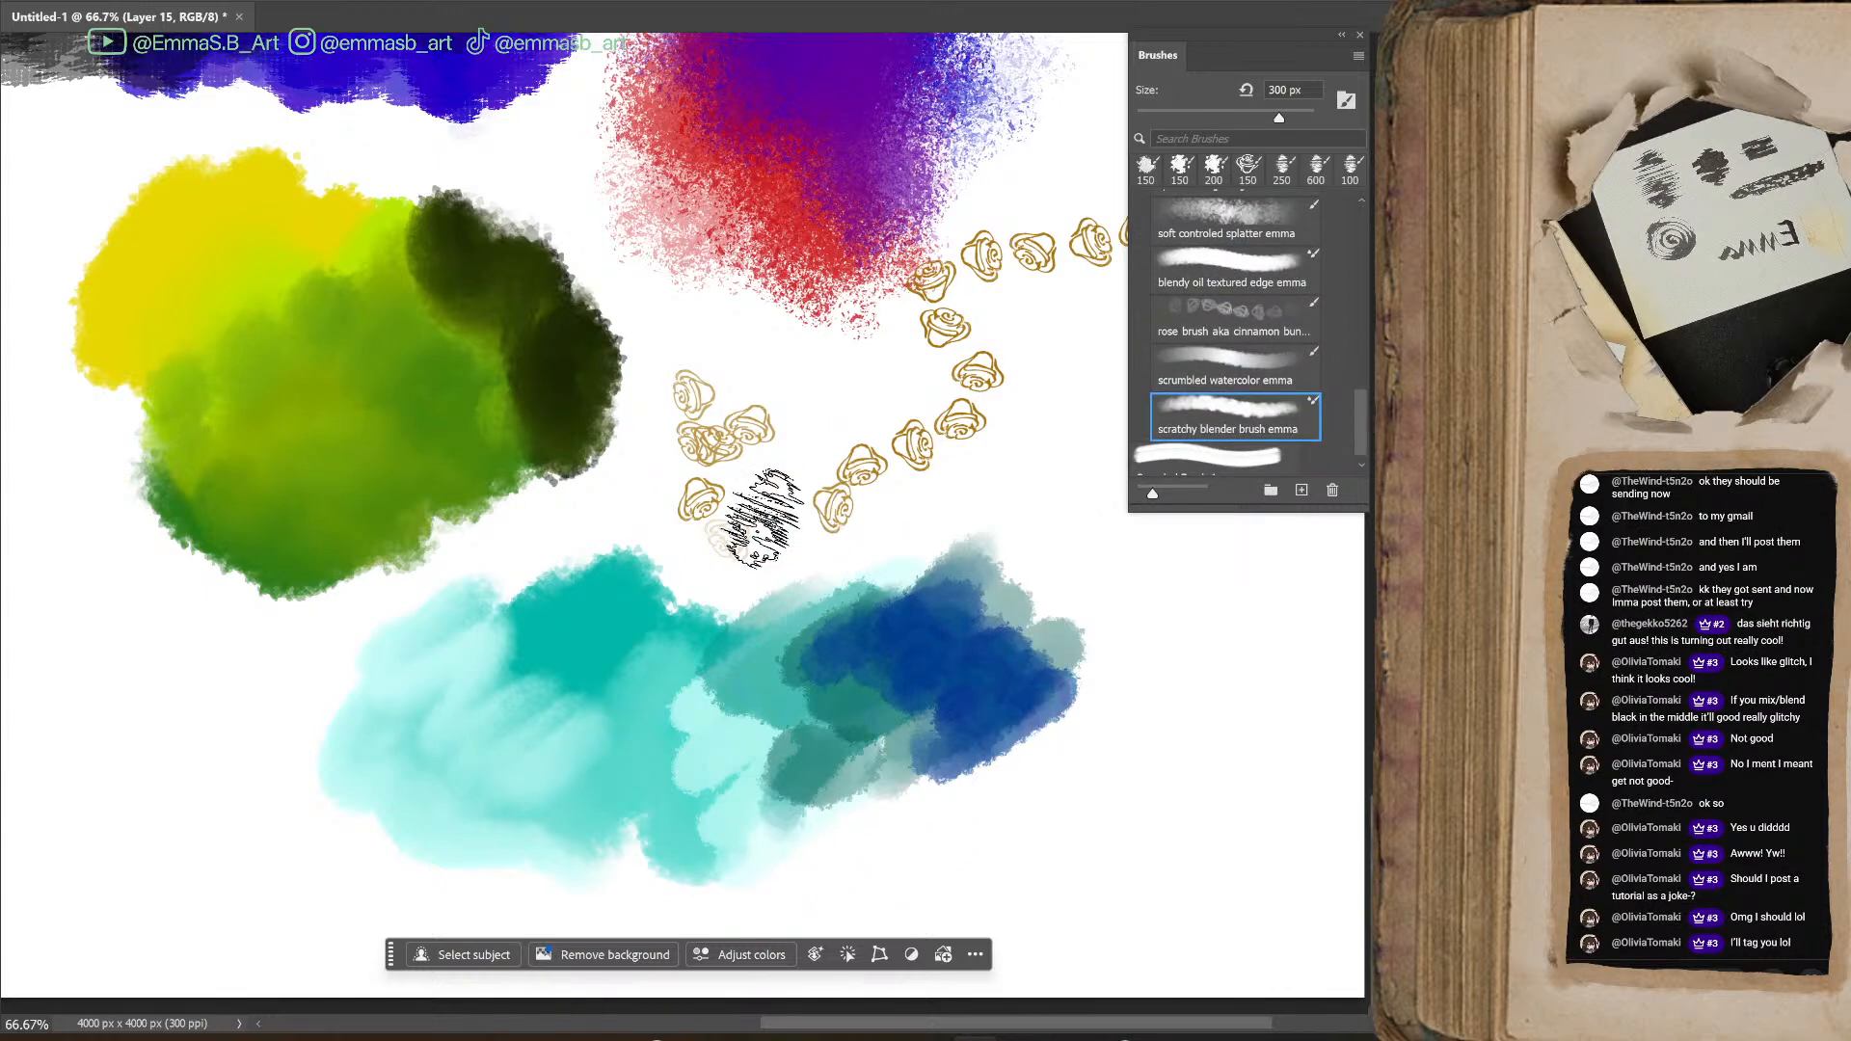
{"action": "left_click_drag", "start_coordinate": [1051, 1025], "coordinate": [969, 1025]}
{"action": "key", "text": "bracketleft"}
{"action": "key", "text": "bracketleft"}
{"action": "mouse_move", "coordinate": [282, 709]}
{"action": "left_mouse_down"}
{"action": "mouse_move", "coordinate": [405, 641]}
{"action": "mouse_move", "coordinate": [380, 674]}
{"action": "mouse_move", "coordinate": [415, 733]}
{"action": "mouse_move", "coordinate": [598, 748]}
{"action": "mouse_move", "coordinate": [641, 819]}
{"action": "left_mouse_up"}
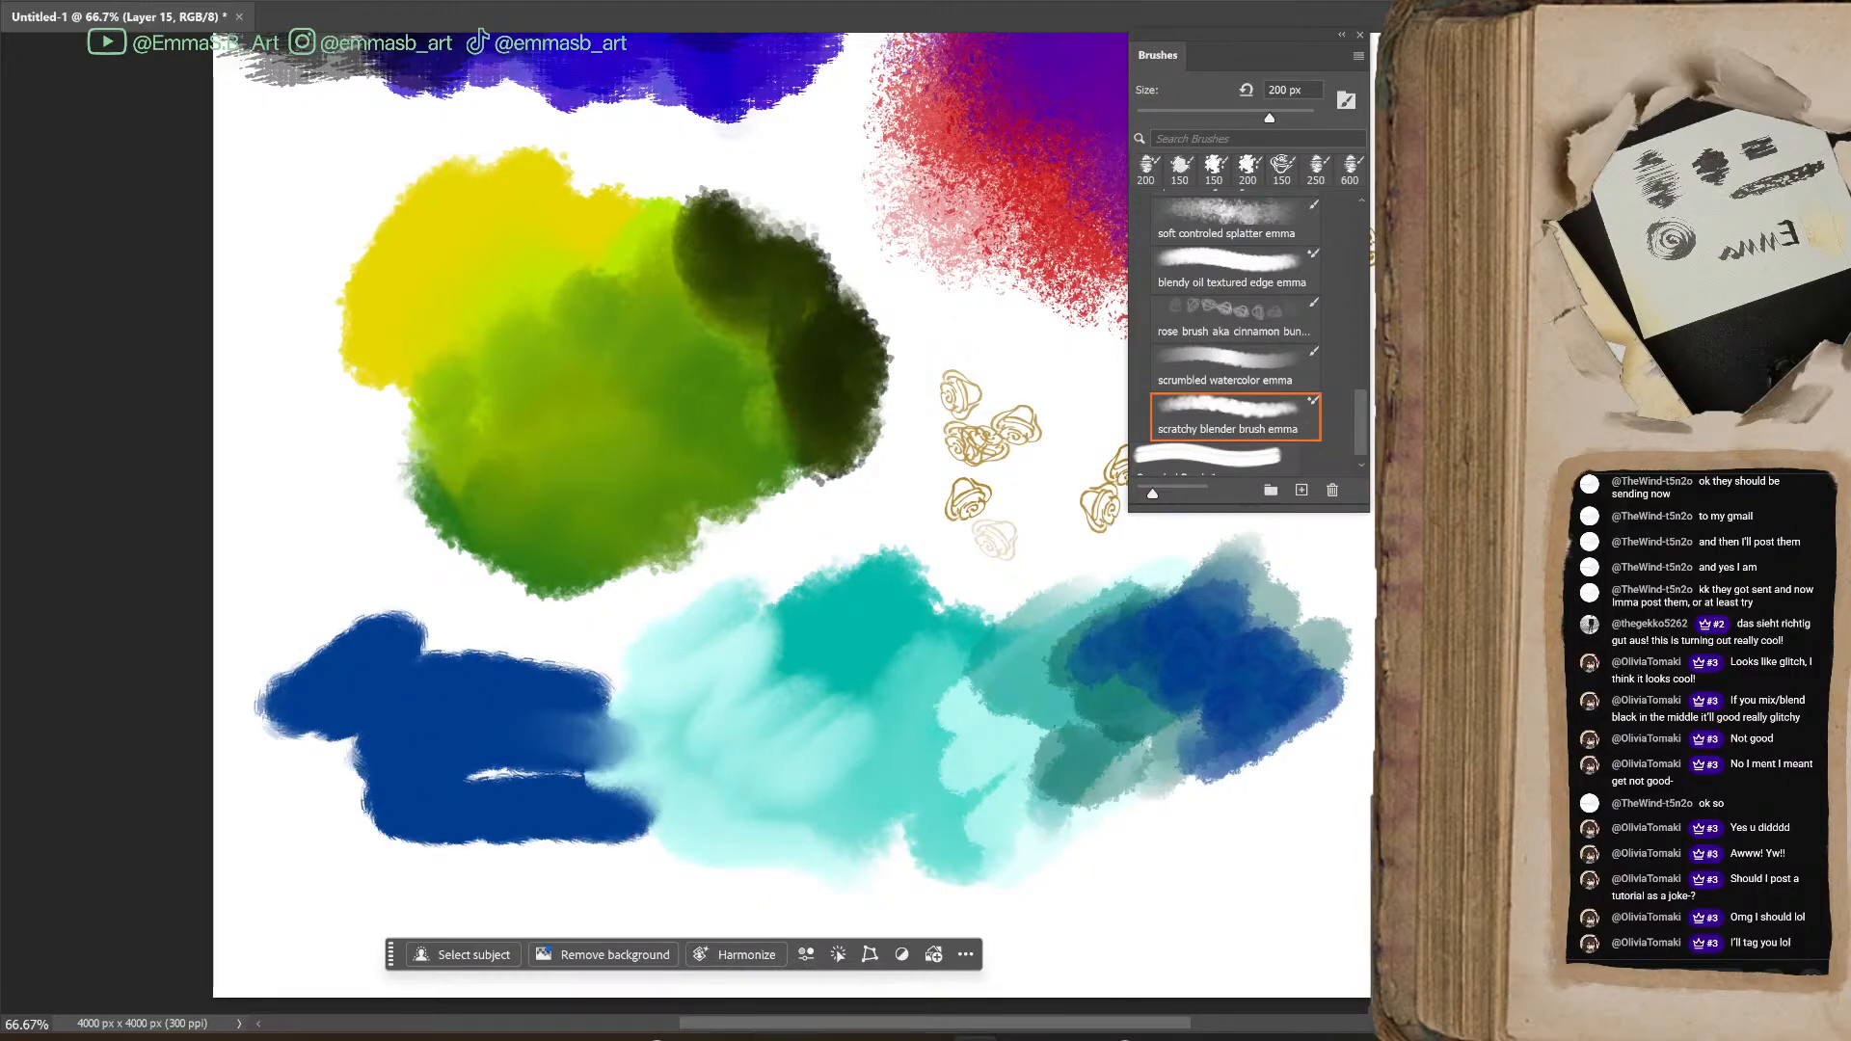
{"action": "mouse_move", "coordinate": [478, 800]}
{"action": "left_mouse_down"}
{"action": "mouse_move", "coordinate": [467, 848]}
{"action": "mouse_move", "coordinate": [558, 793]}
{"action": "mouse_move", "coordinate": [626, 820]}
{"action": "left_mouse_up"}
{"action": "mouse_move", "coordinate": [504, 764]}
{"action": "left_mouse_down"}
{"action": "mouse_move", "coordinate": [558, 705]}
{"action": "mouse_move", "coordinate": [501, 685]}
{"action": "mouse_move", "coordinate": [612, 700]}
{"action": "mouse_move", "coordinate": [431, 620]}
{"action": "mouse_move", "coordinate": [334, 632]}
{"action": "mouse_move", "coordinate": [336, 678]}
{"action": "mouse_move", "coordinate": [272, 695]}
{"action": "mouse_move", "coordinate": [321, 720]}
{"action": "mouse_move", "coordinate": [287, 716]}
{"action": "mouse_move", "coordinate": [366, 719]}
{"action": "mouse_move", "coordinate": [399, 760]}
{"action": "mouse_move", "coordinate": [318, 767]}
{"action": "left_mouse_up"}
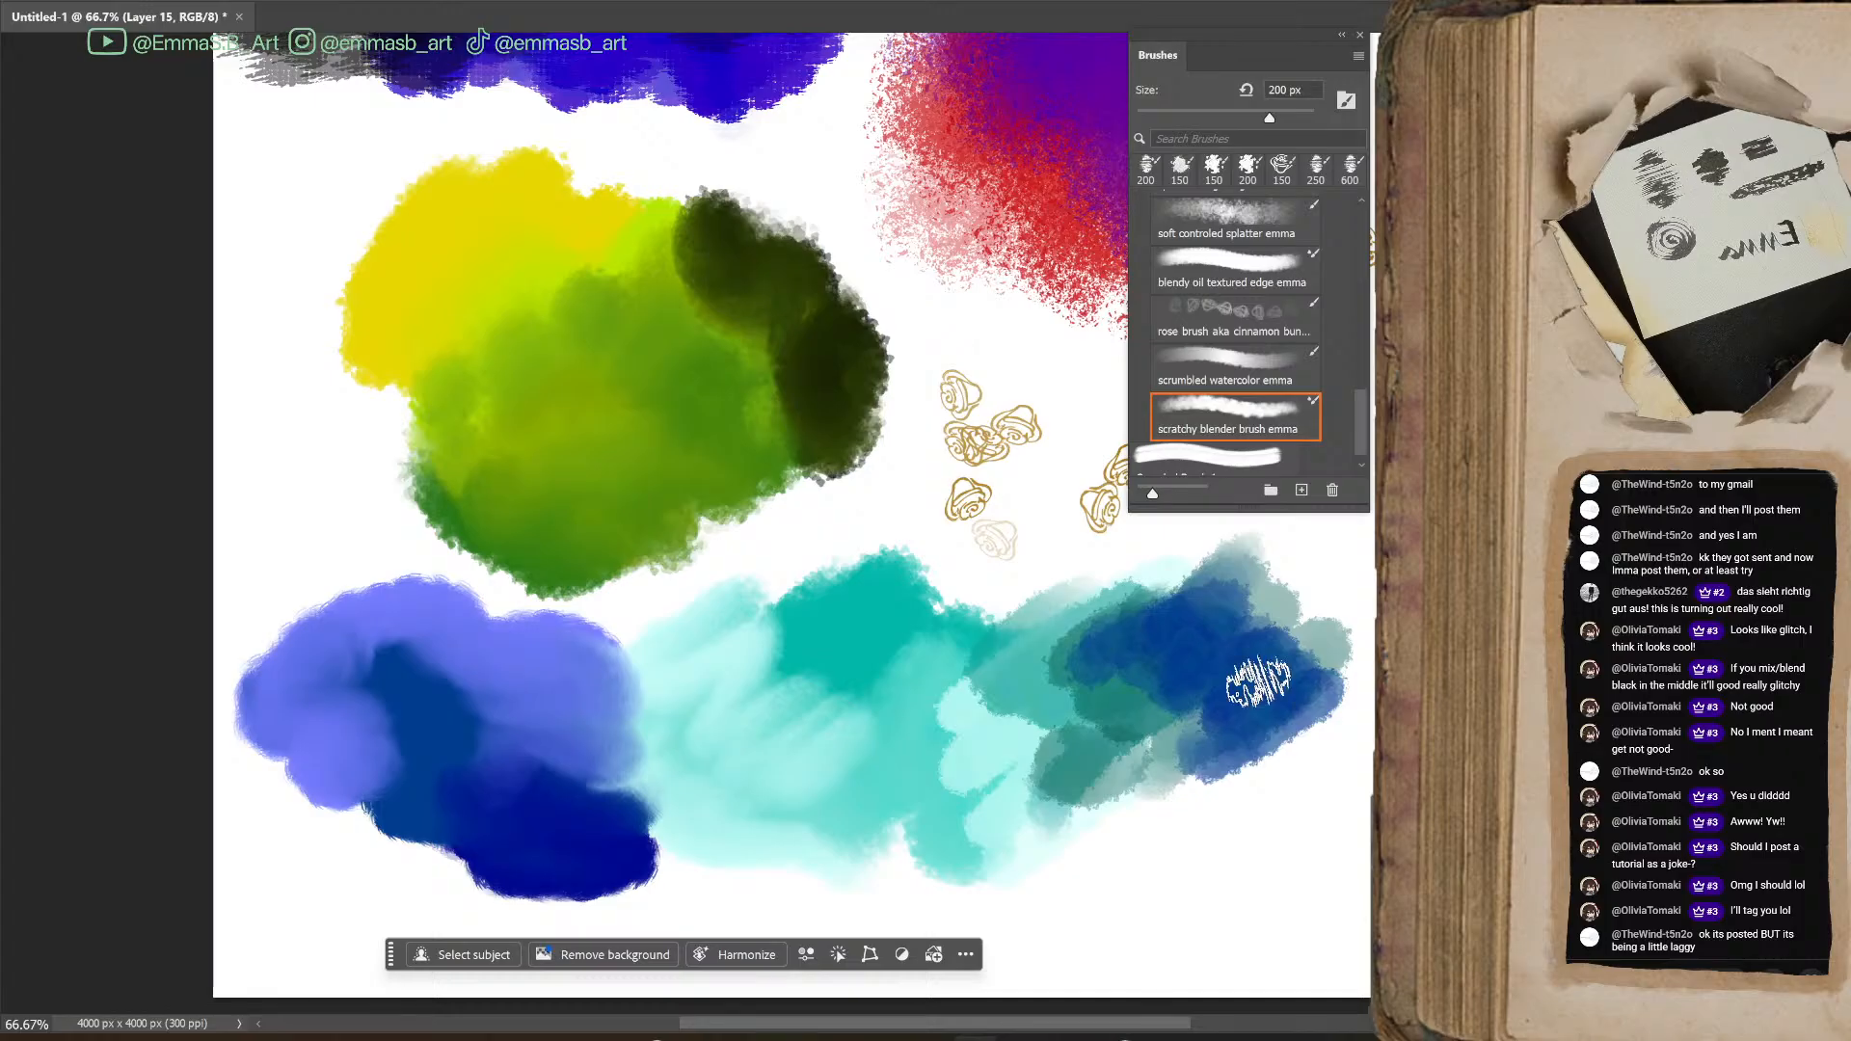
Blend periwinkle and purple into the blue patch's lower right area, and paint a purple patch below the dark blue watercolor strokes
{"action": "left_click_drag", "start_coordinate": [614, 756], "coordinate": [630, 768]}
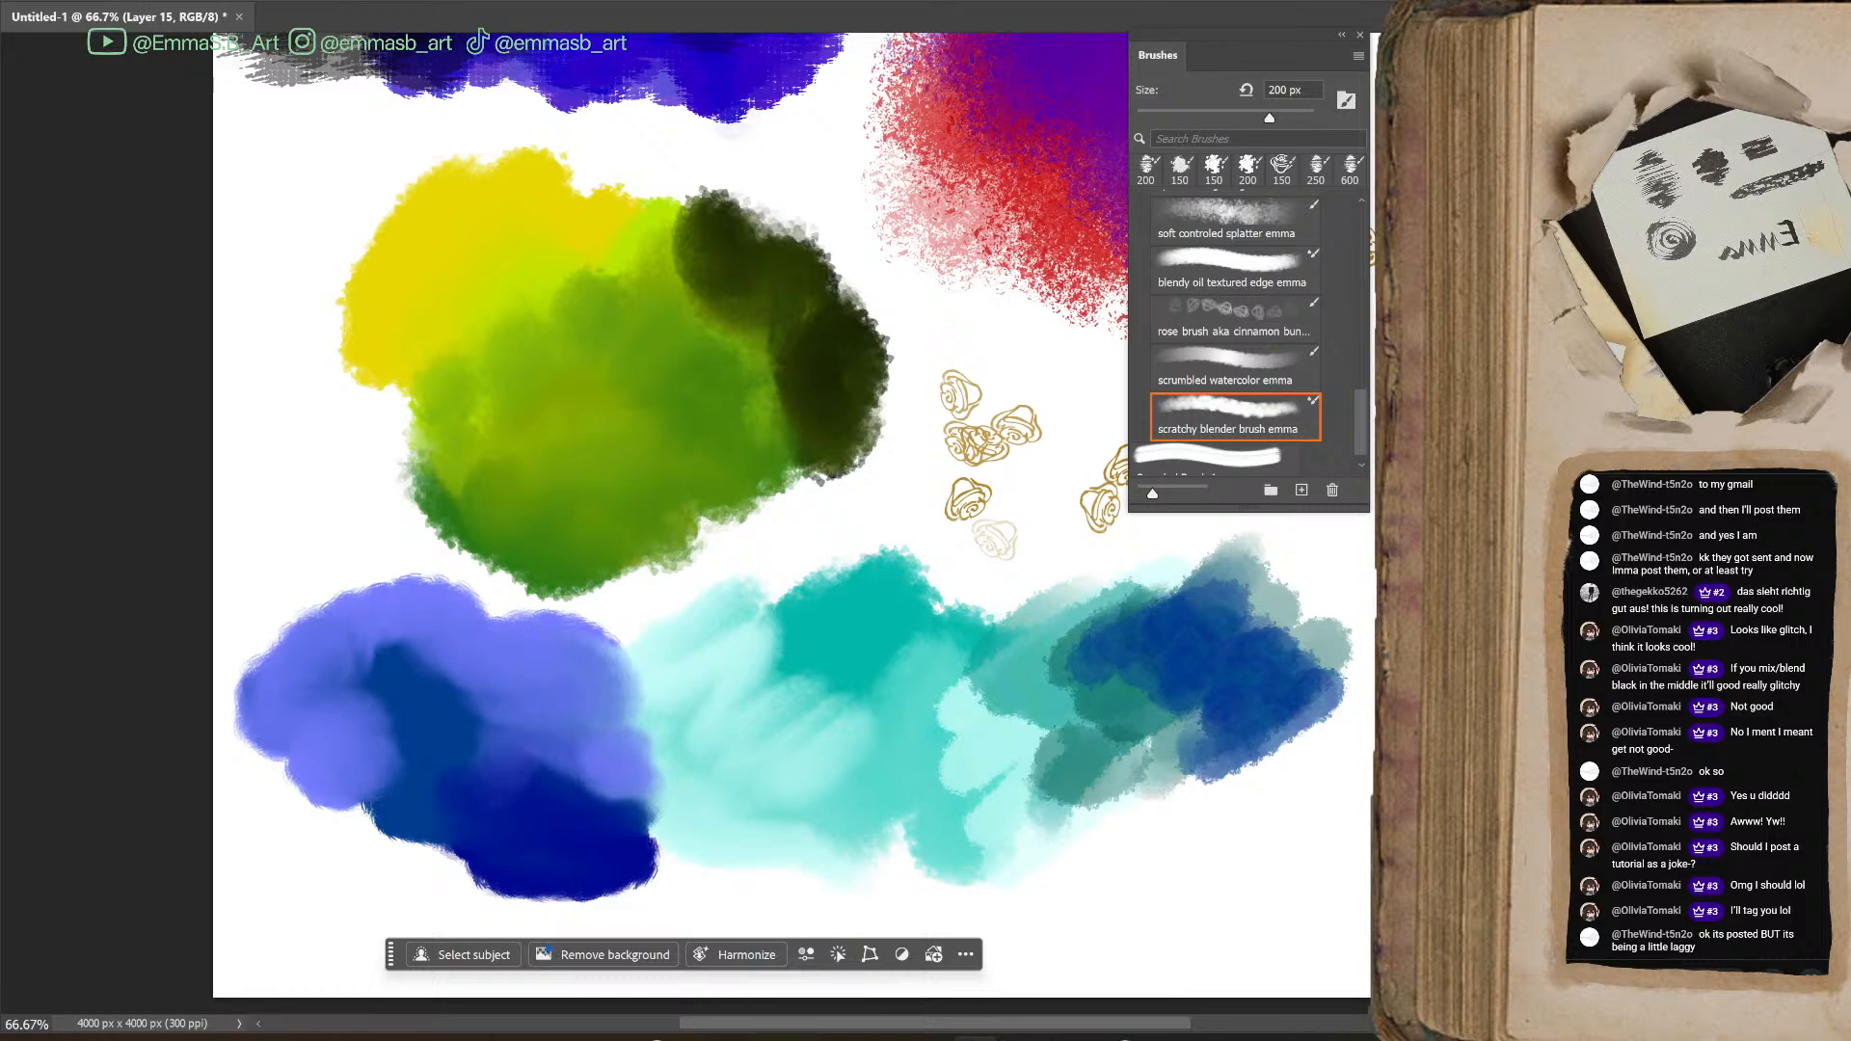
{"action": "mouse_move", "coordinate": [578, 786]}
{"action": "left_mouse_down"}
{"action": "mouse_move", "coordinate": [638, 829]}
{"action": "mouse_move", "coordinate": [624, 810]}
{"action": "mouse_move", "coordinate": [663, 861]}
{"action": "mouse_move", "coordinate": [658, 885]}
{"action": "mouse_move", "coordinate": [499, 861]}
{"action": "mouse_move", "coordinate": [704, 842]}
{"action": "mouse_move", "coordinate": [596, 786]}
{"action": "mouse_move", "coordinate": [620, 842]}
{"action": "mouse_move", "coordinate": [477, 875]}
{"action": "mouse_move", "coordinate": [551, 868]}
{"action": "mouse_move", "coordinate": [421, 858]}
{"action": "mouse_move", "coordinate": [383, 817]}
{"action": "mouse_move", "coordinate": [413, 775]}
{"action": "mouse_move", "coordinate": [389, 857]}
{"action": "mouse_move", "coordinate": [556, 815]}
{"action": "mouse_move", "coordinate": [509, 829]}
{"action": "mouse_move", "coordinate": [692, 846]}
{"action": "mouse_move", "coordinate": [665, 796]}
{"action": "mouse_move", "coordinate": [685, 806]}
{"action": "mouse_move", "coordinate": [613, 715]}
{"action": "mouse_move", "coordinate": [699, 837]}
{"action": "mouse_move", "coordinate": [622, 691]}
{"action": "mouse_move", "coordinate": [542, 723]}
{"action": "left_mouse_up"}
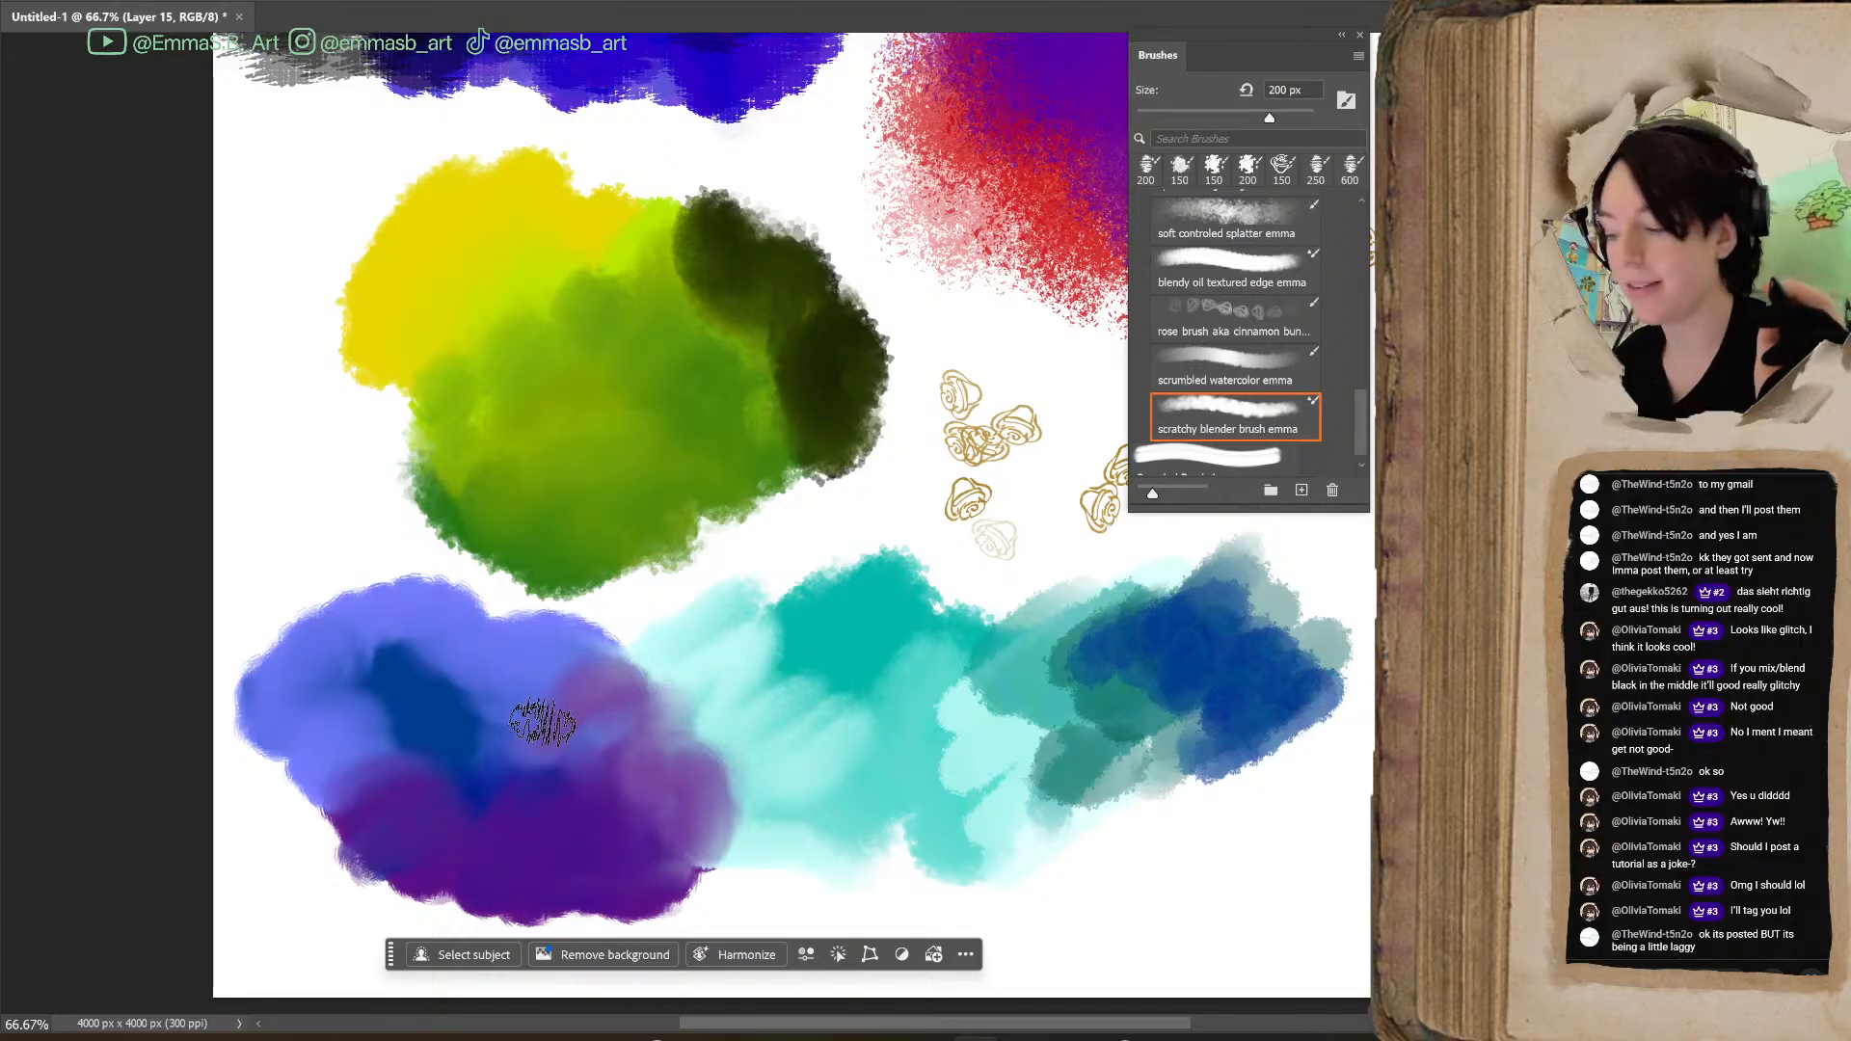
{"action": "mouse_move", "coordinate": [1158, 1024]}
{"action": "left_mouse_down"}
{"action": "mouse_move", "coordinate": [1107, 1025]}
{"action": "mouse_move", "coordinate": [1160, 1028]}
{"action": "left_mouse_up"}
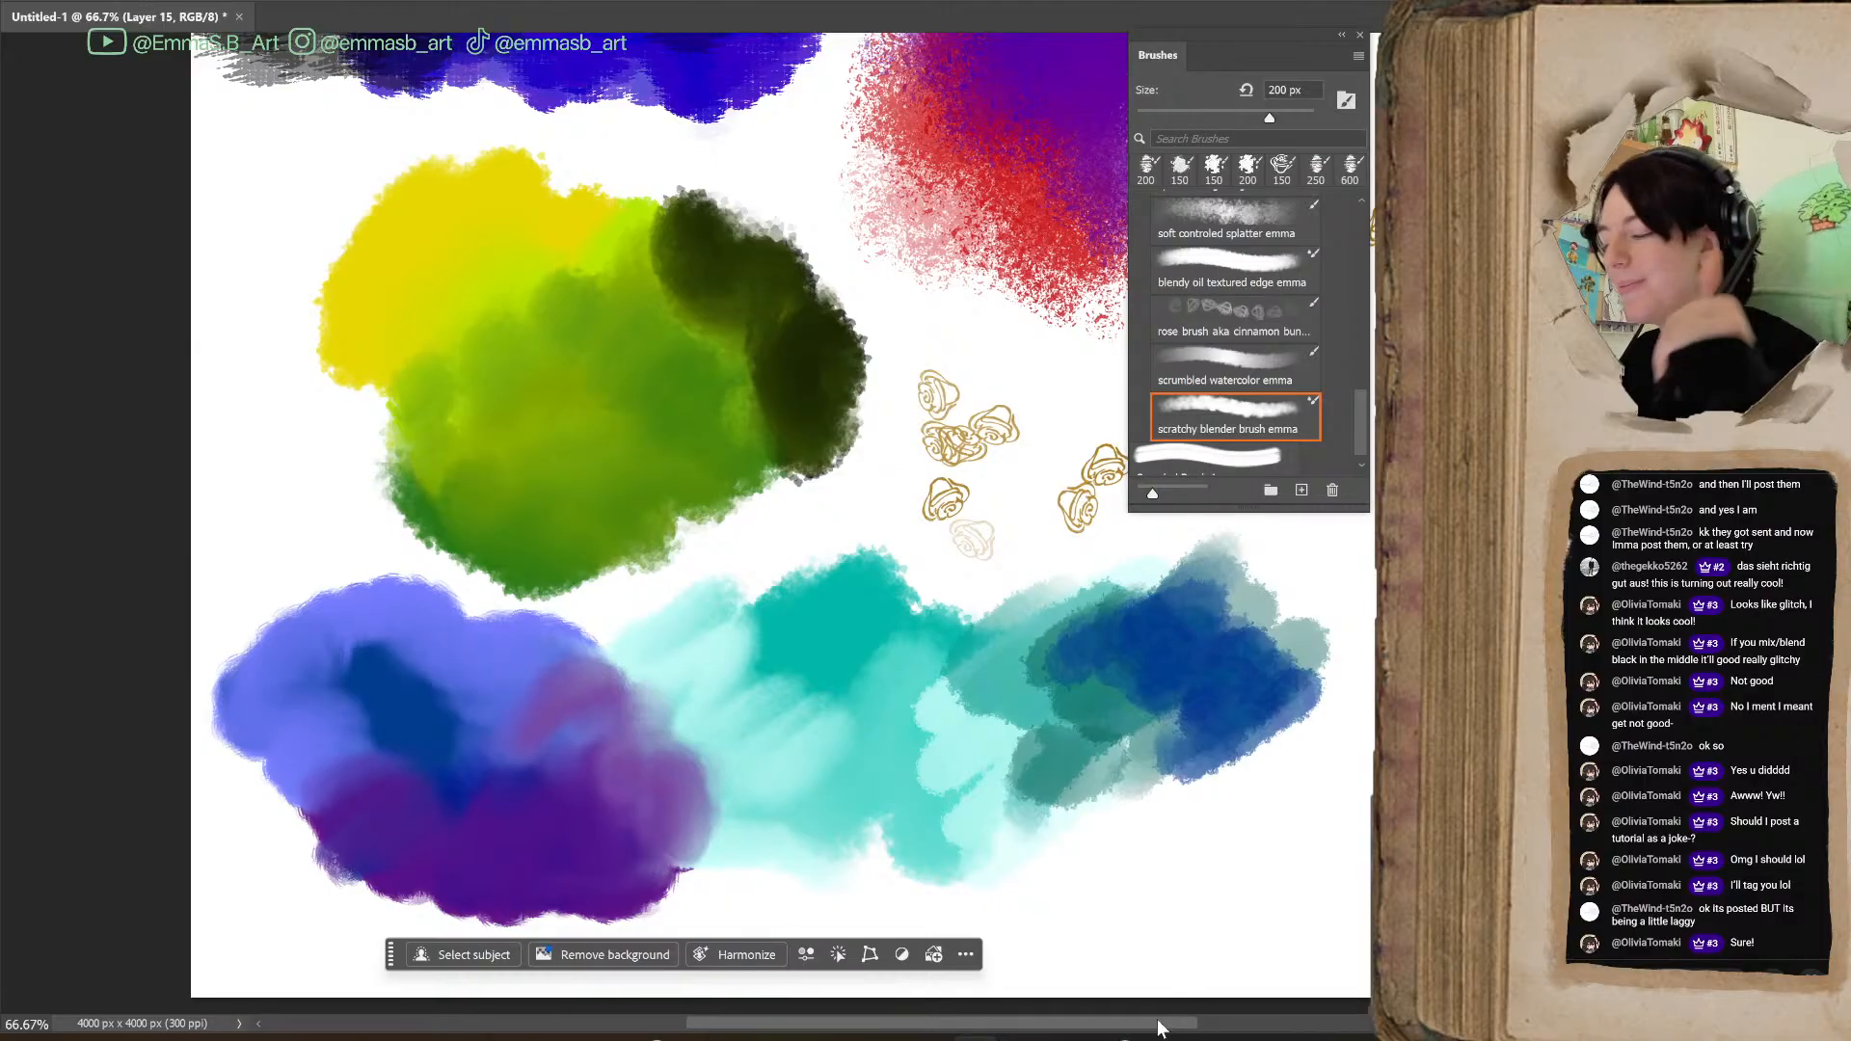
{"action": "mouse_move", "coordinate": [1109, 819]}
{"action": "left_mouse_down"}
{"action": "mouse_move", "coordinate": [1121, 803]}
{"action": "mouse_move", "coordinate": [1186, 861]}
{"action": "left_mouse_up"}
{"action": "mouse_move", "coordinate": [1133, 775]}
{"action": "left_mouse_down"}
{"action": "mouse_move", "coordinate": [1090, 802]}
{"action": "mouse_move", "coordinate": [1231, 806]}
{"action": "mouse_move", "coordinate": [1205, 835]}
{"action": "mouse_move", "coordinate": [1066, 794]}
{"action": "mouse_move", "coordinate": [945, 827]}
{"action": "mouse_move", "coordinate": [1085, 844]}
{"action": "mouse_move", "coordinate": [965, 830]}
{"action": "mouse_move", "coordinate": [916, 868]}
{"action": "mouse_move", "coordinate": [1007, 759]}
{"action": "left_mouse_up"}
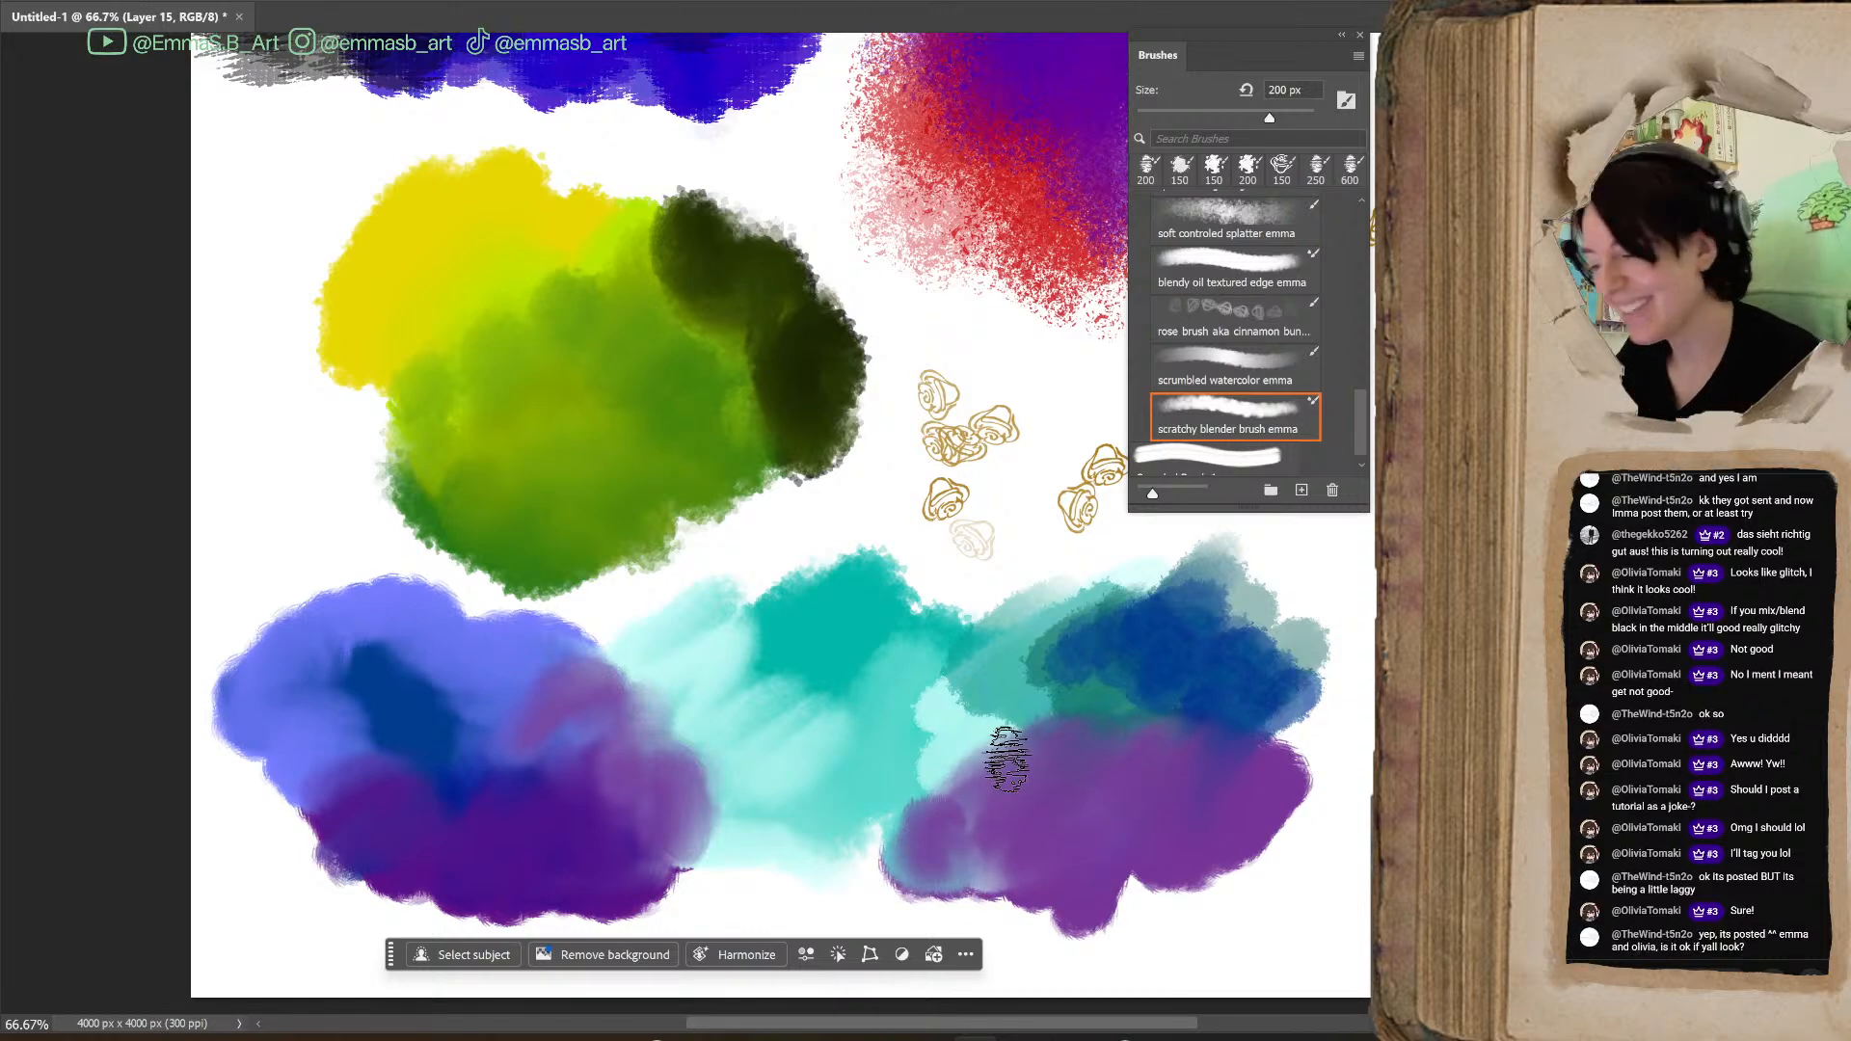
Delete the Sampled Brush 1 preset listed below the stream made brushes group
{"action": "scroll", "coordinate": [781, 521], "scroll_direction": "up", "scroll_amount": 3}
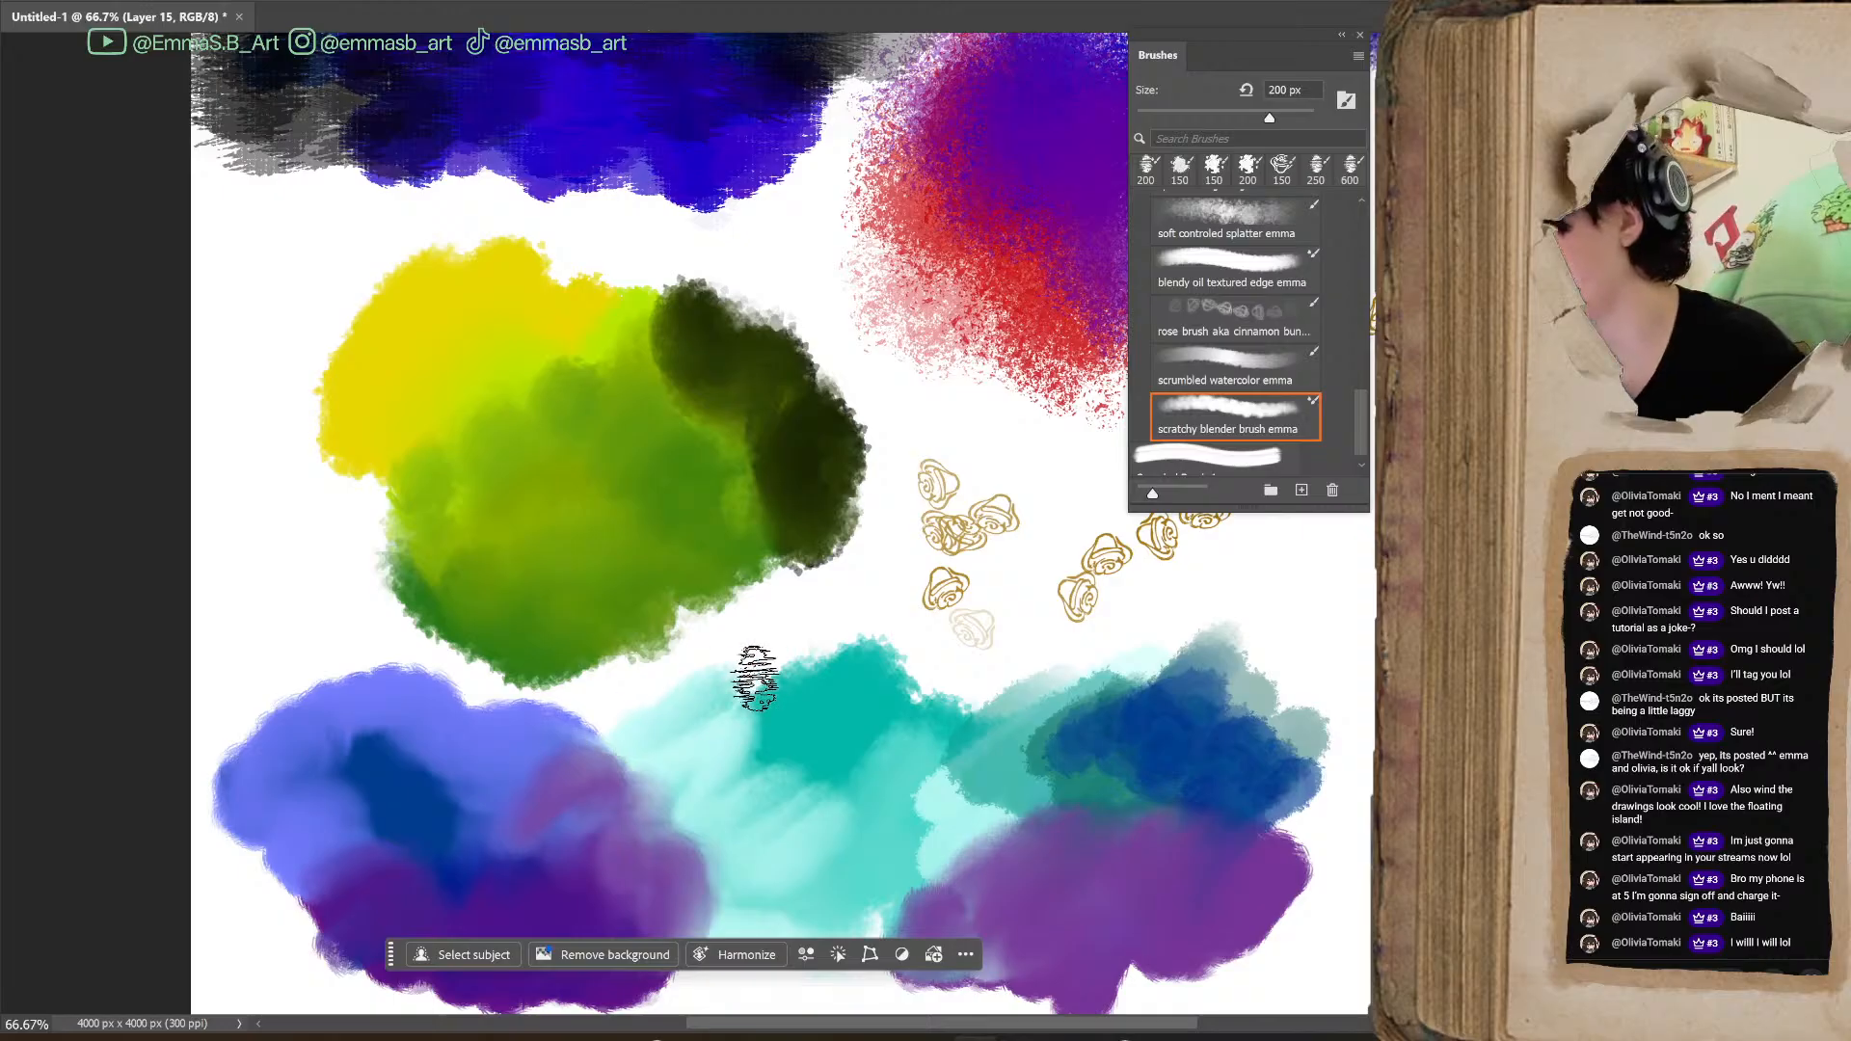
{"action": "scroll", "coordinate": [1244, 349], "scroll_direction": "up", "scroll_amount": 1}
{"action": "scroll", "coordinate": [1244, 352], "scroll_direction": "up", "scroll_amount": 3}
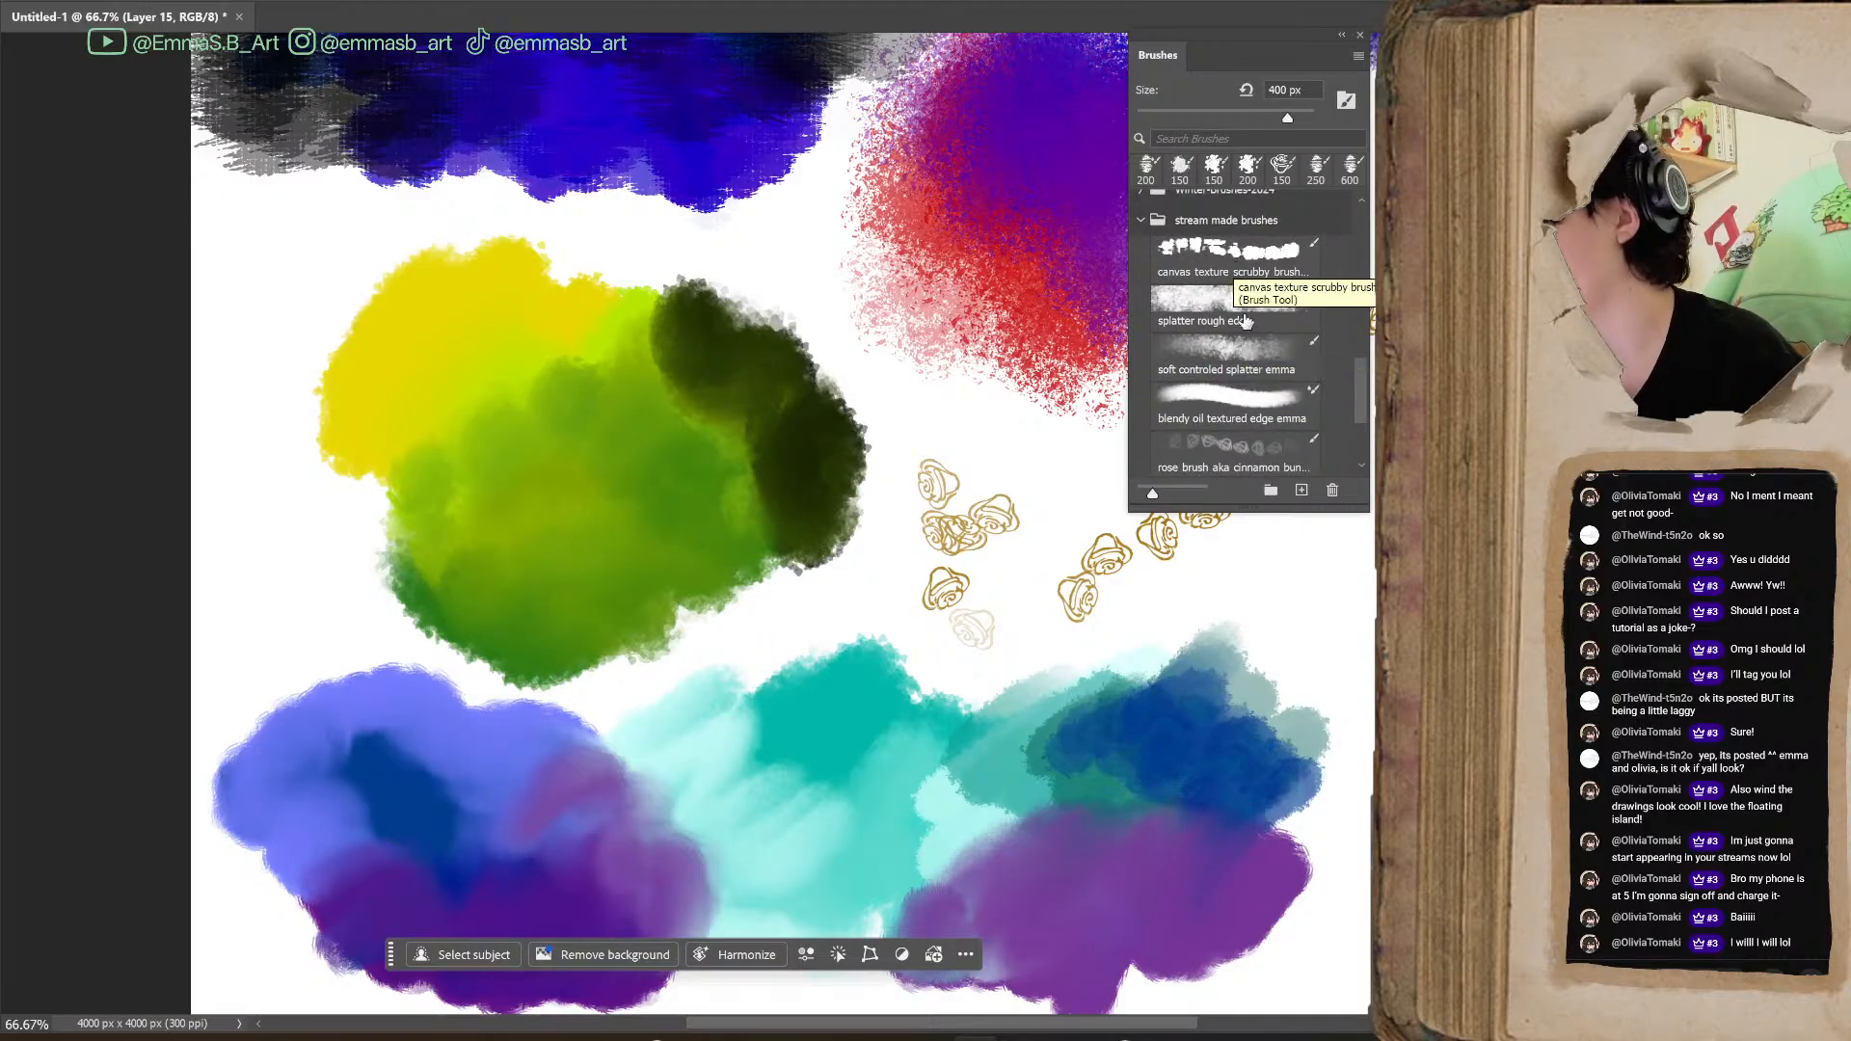
{"action": "scroll", "coordinate": [1360, 415], "scroll_direction": "down", "scroll_amount": 2}
{"action": "mouse_move", "coordinate": [1351, 418]}
{"action": "left_mouse_down"}
{"action": "mouse_move", "coordinate": [1352, 449]}
{"action": "mouse_move", "coordinate": [1359, 376]}
{"action": "mouse_move", "coordinate": [1350, 461]}
{"action": "left_mouse_up"}
{"action": "left_click", "coordinate": [1250, 457]}
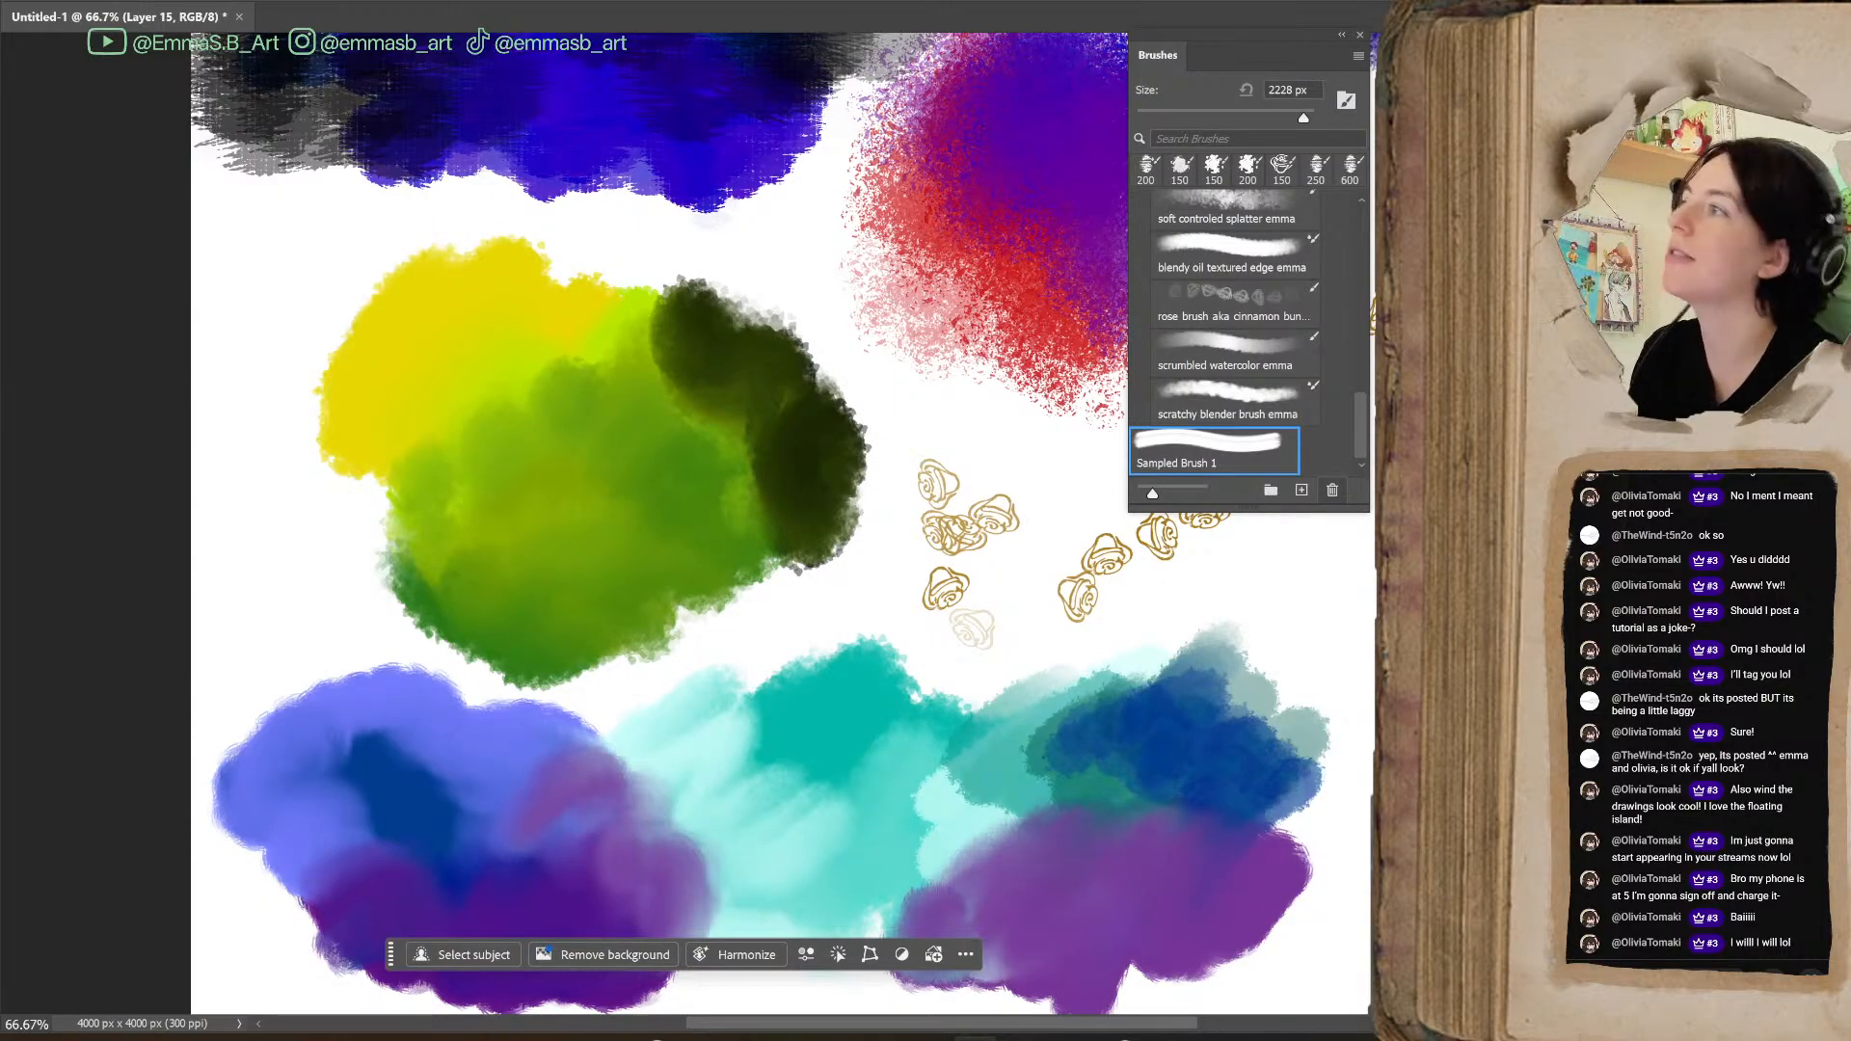
{"action": "left_click", "coordinate": [1333, 490]}
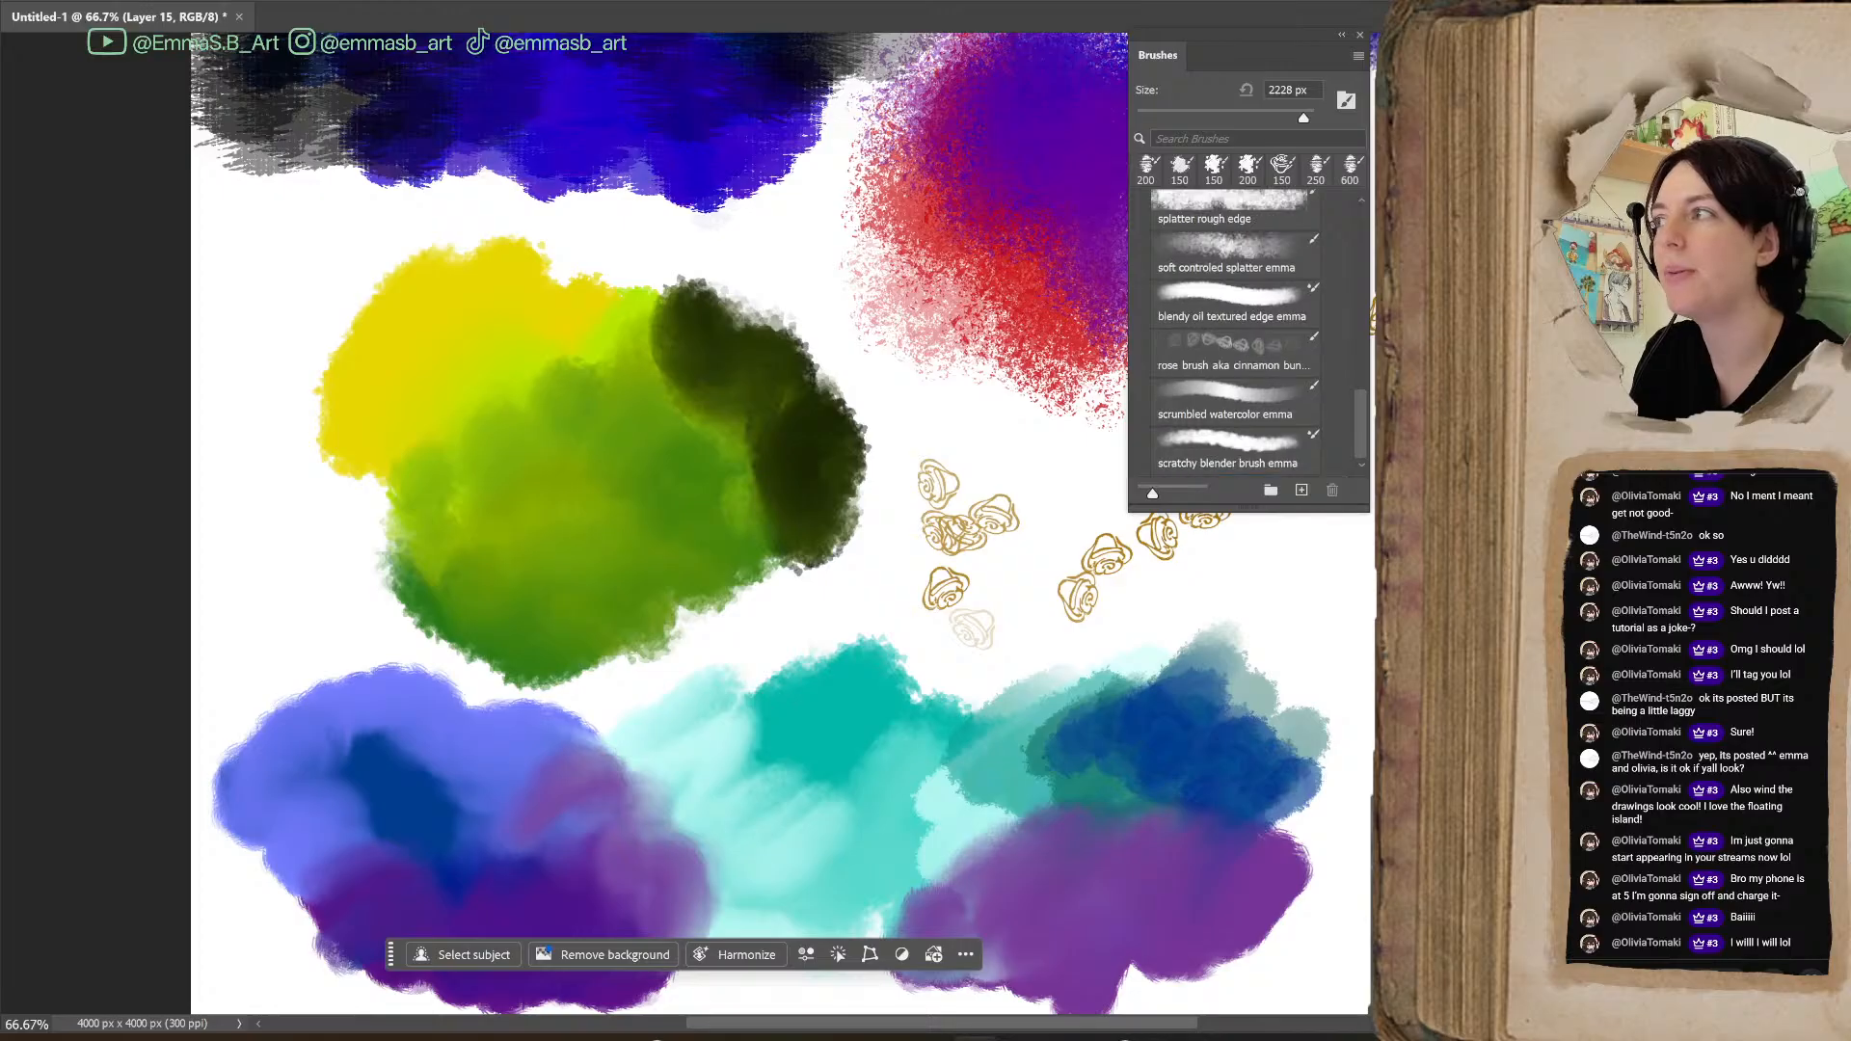
Move the brush list off the canvas and show the whole swatch page at 33.33% zoom
{"action": "mouse_move", "coordinate": [1256, 36]}
{"action": "left_mouse_down"}
{"action": "mouse_move", "coordinate": [1437, 206]}
{"action": "mouse_move", "coordinate": [1572, 280]}
{"action": "left_mouse_up"}
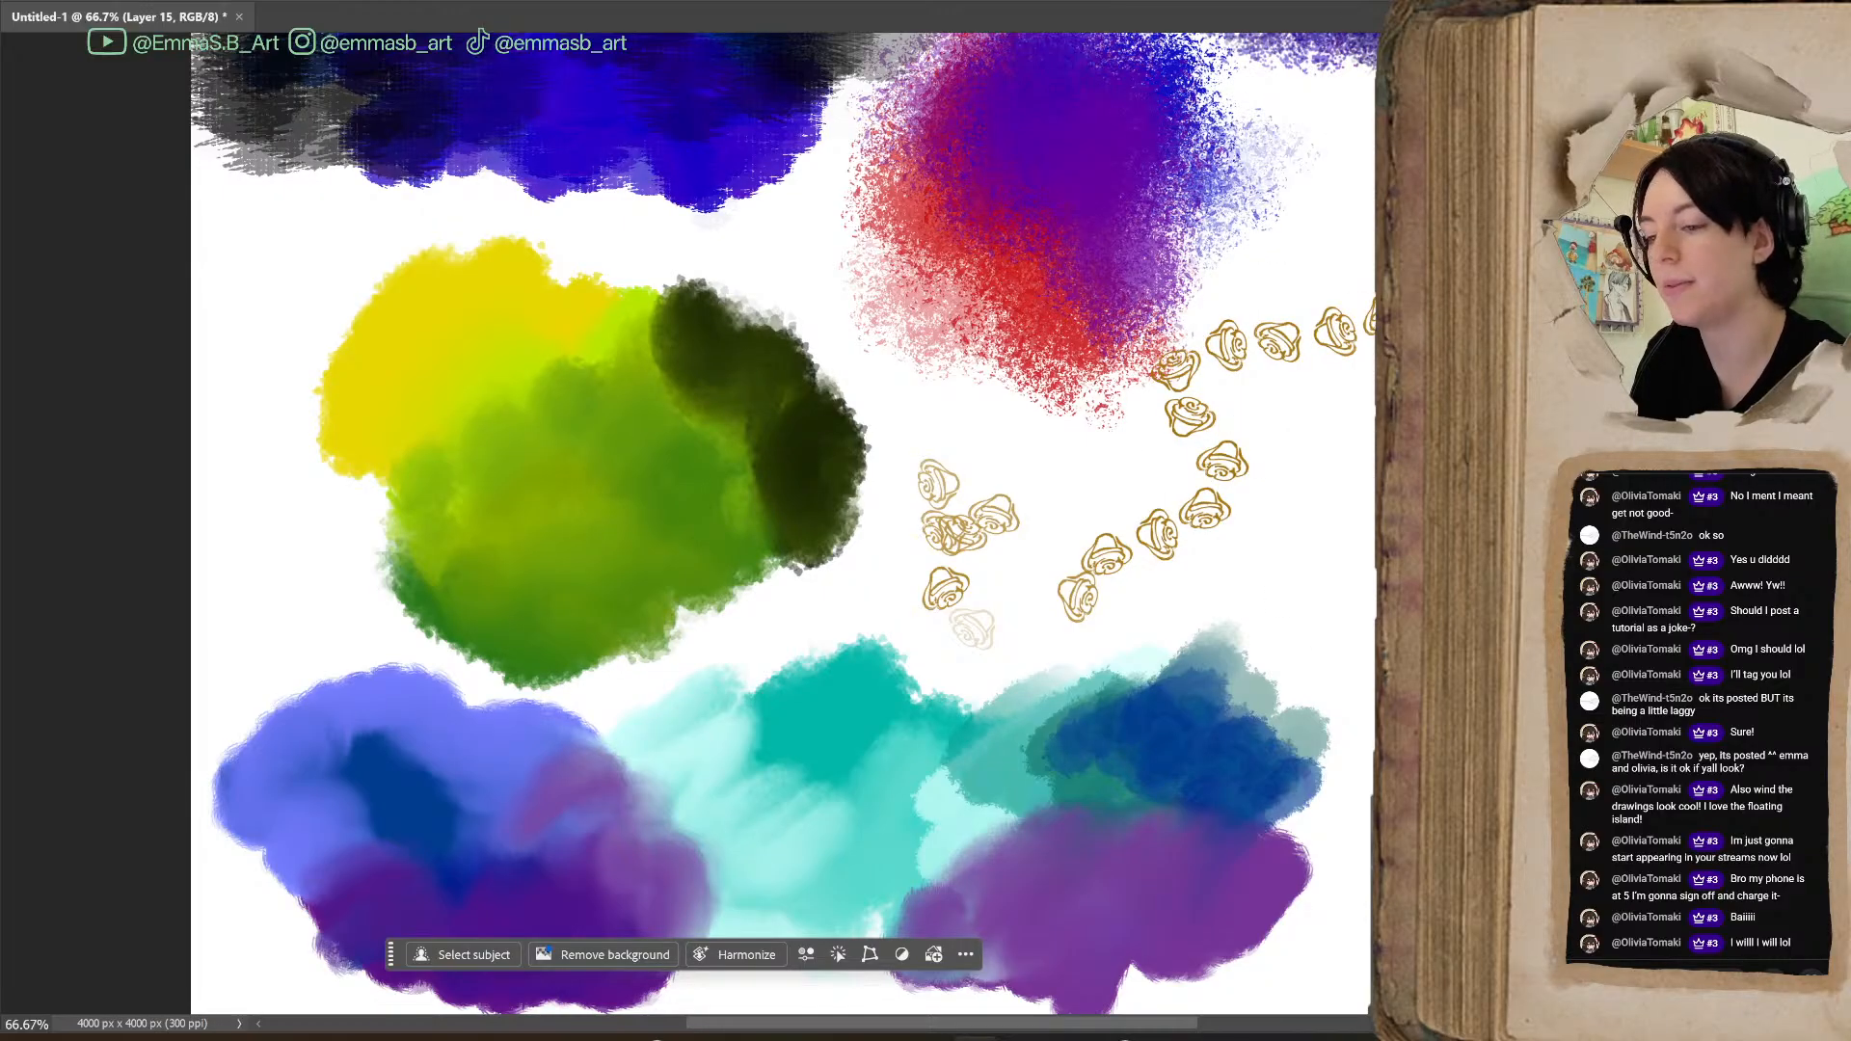
{"action": "key", "text": "ctrl+minus"}
{"action": "key", "text": "ctrl+minus"}
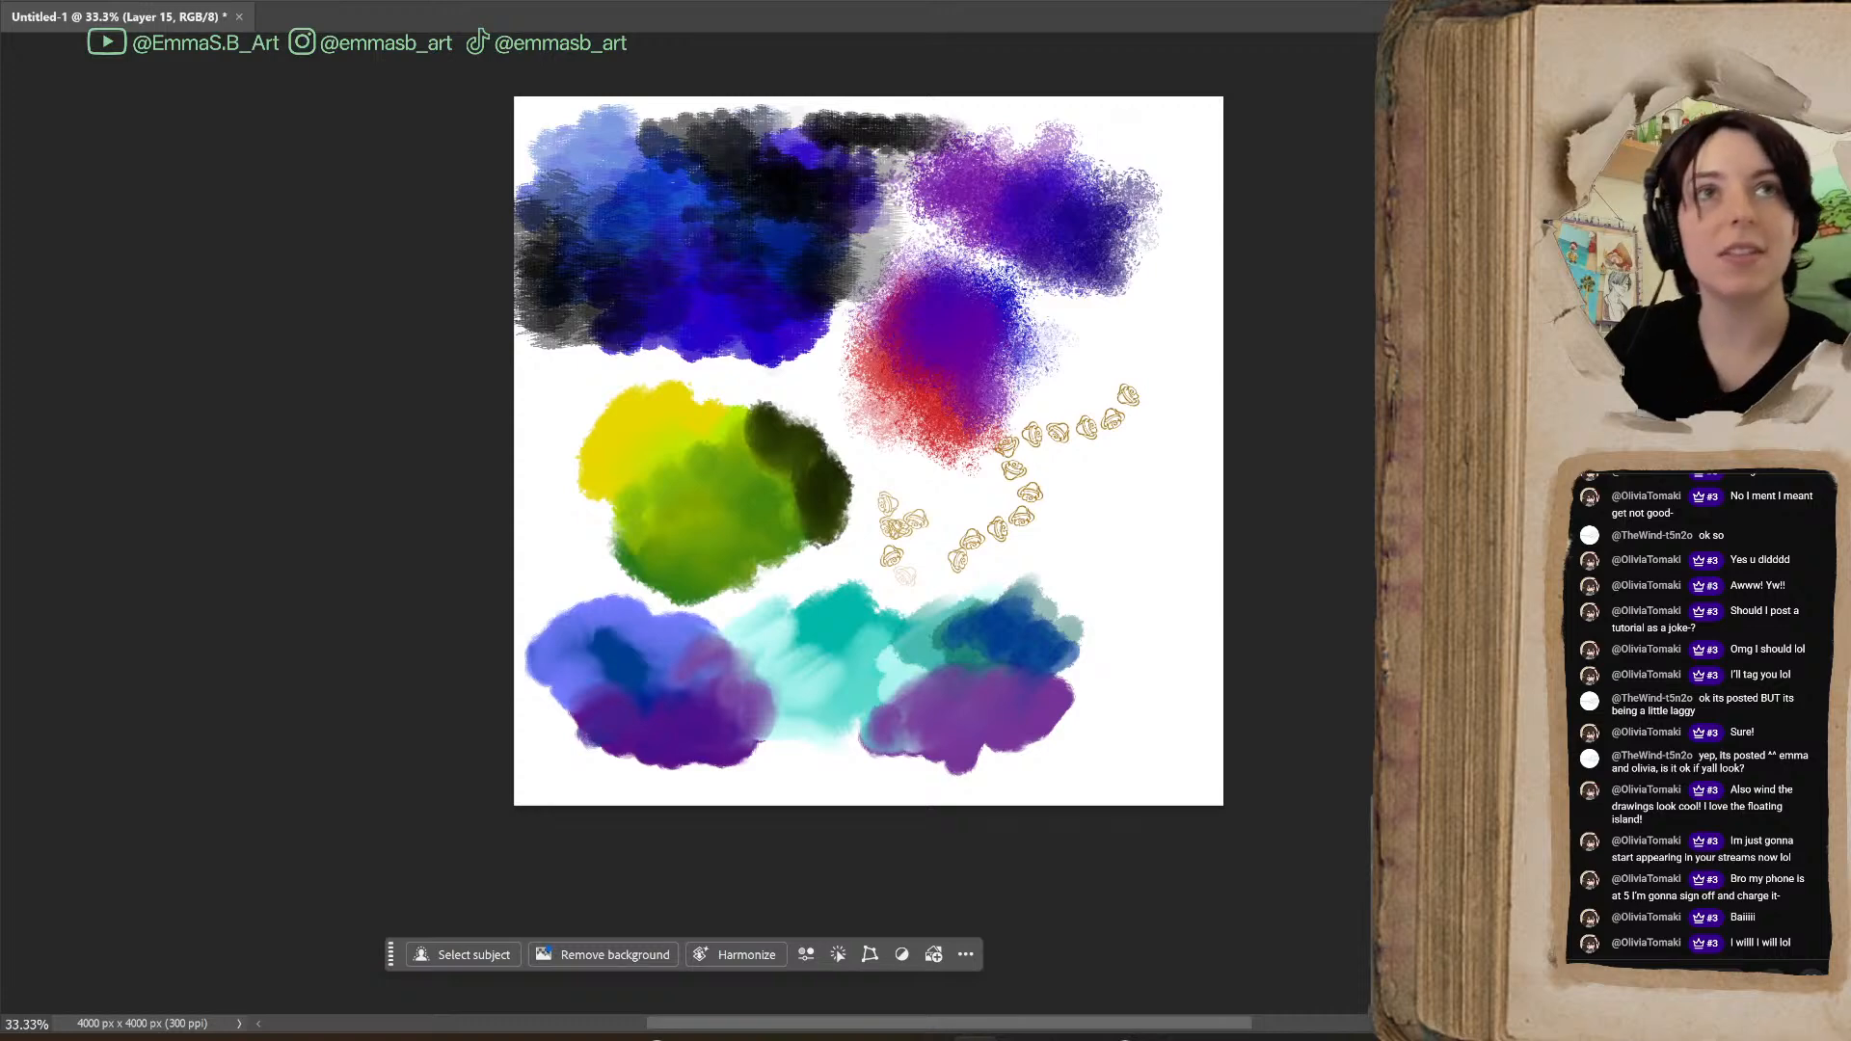